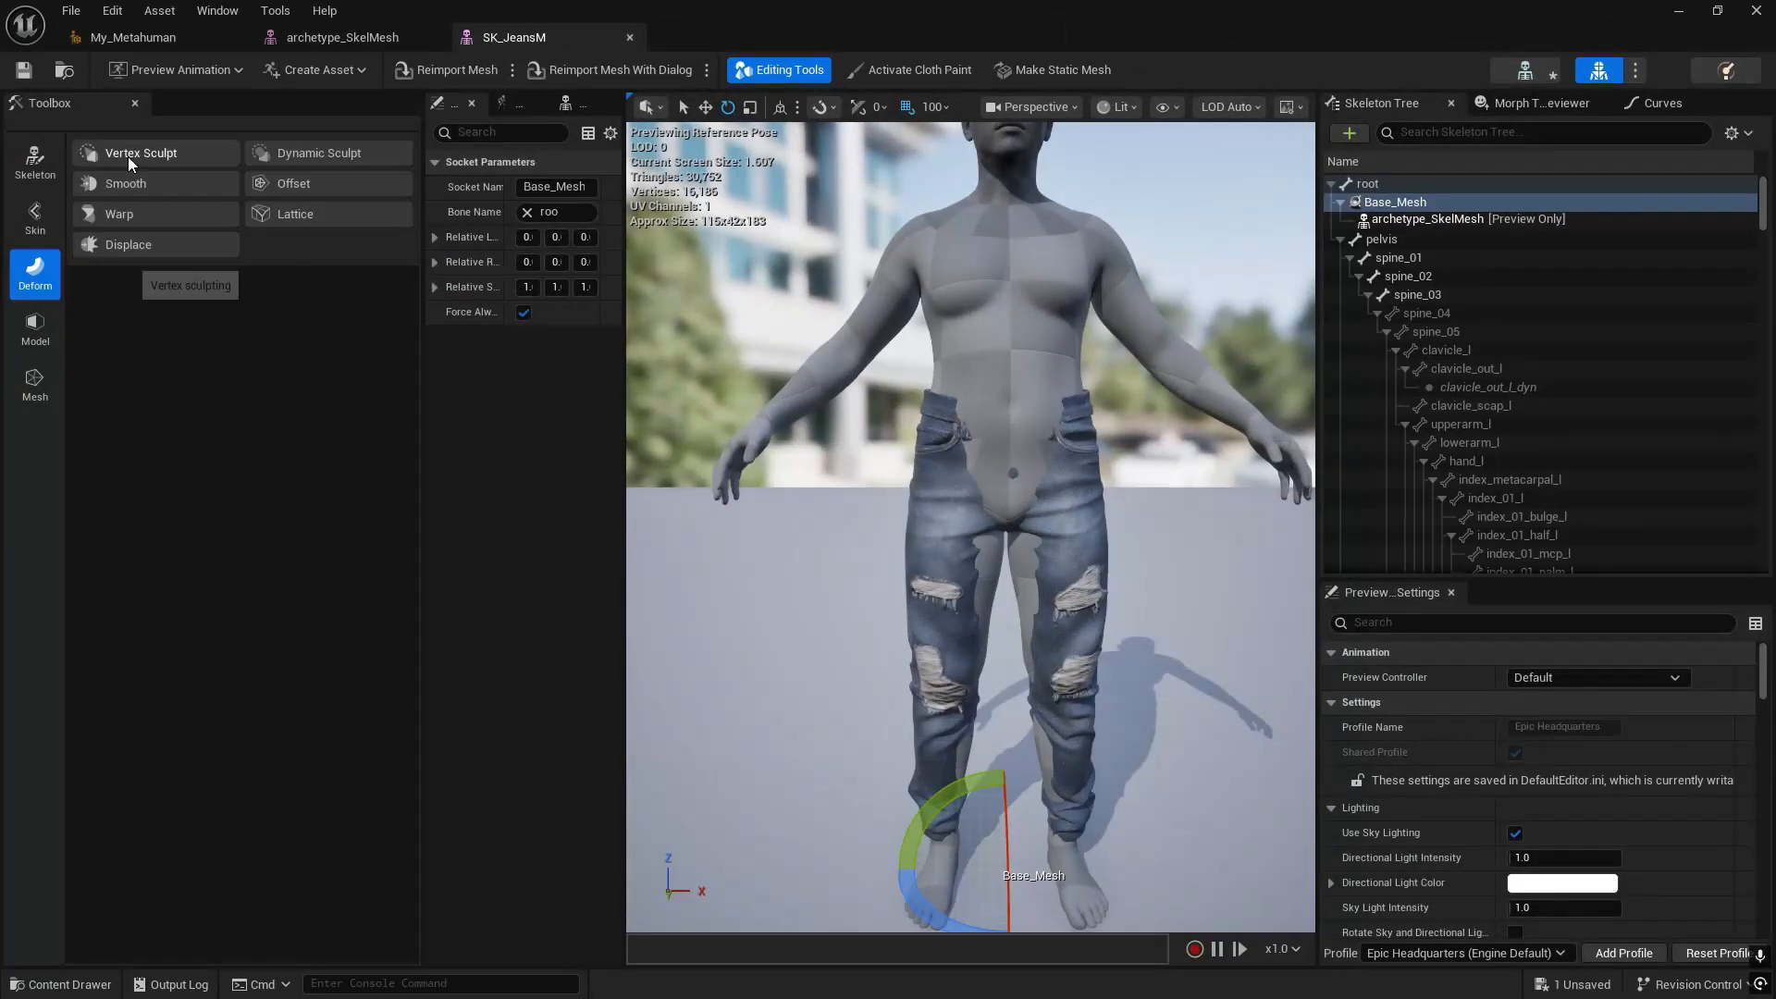
- Use Vertex Sculpt's Move brush to pull the front of the jeans outward over the body, and reduce the brush size
left_click(128, 157)
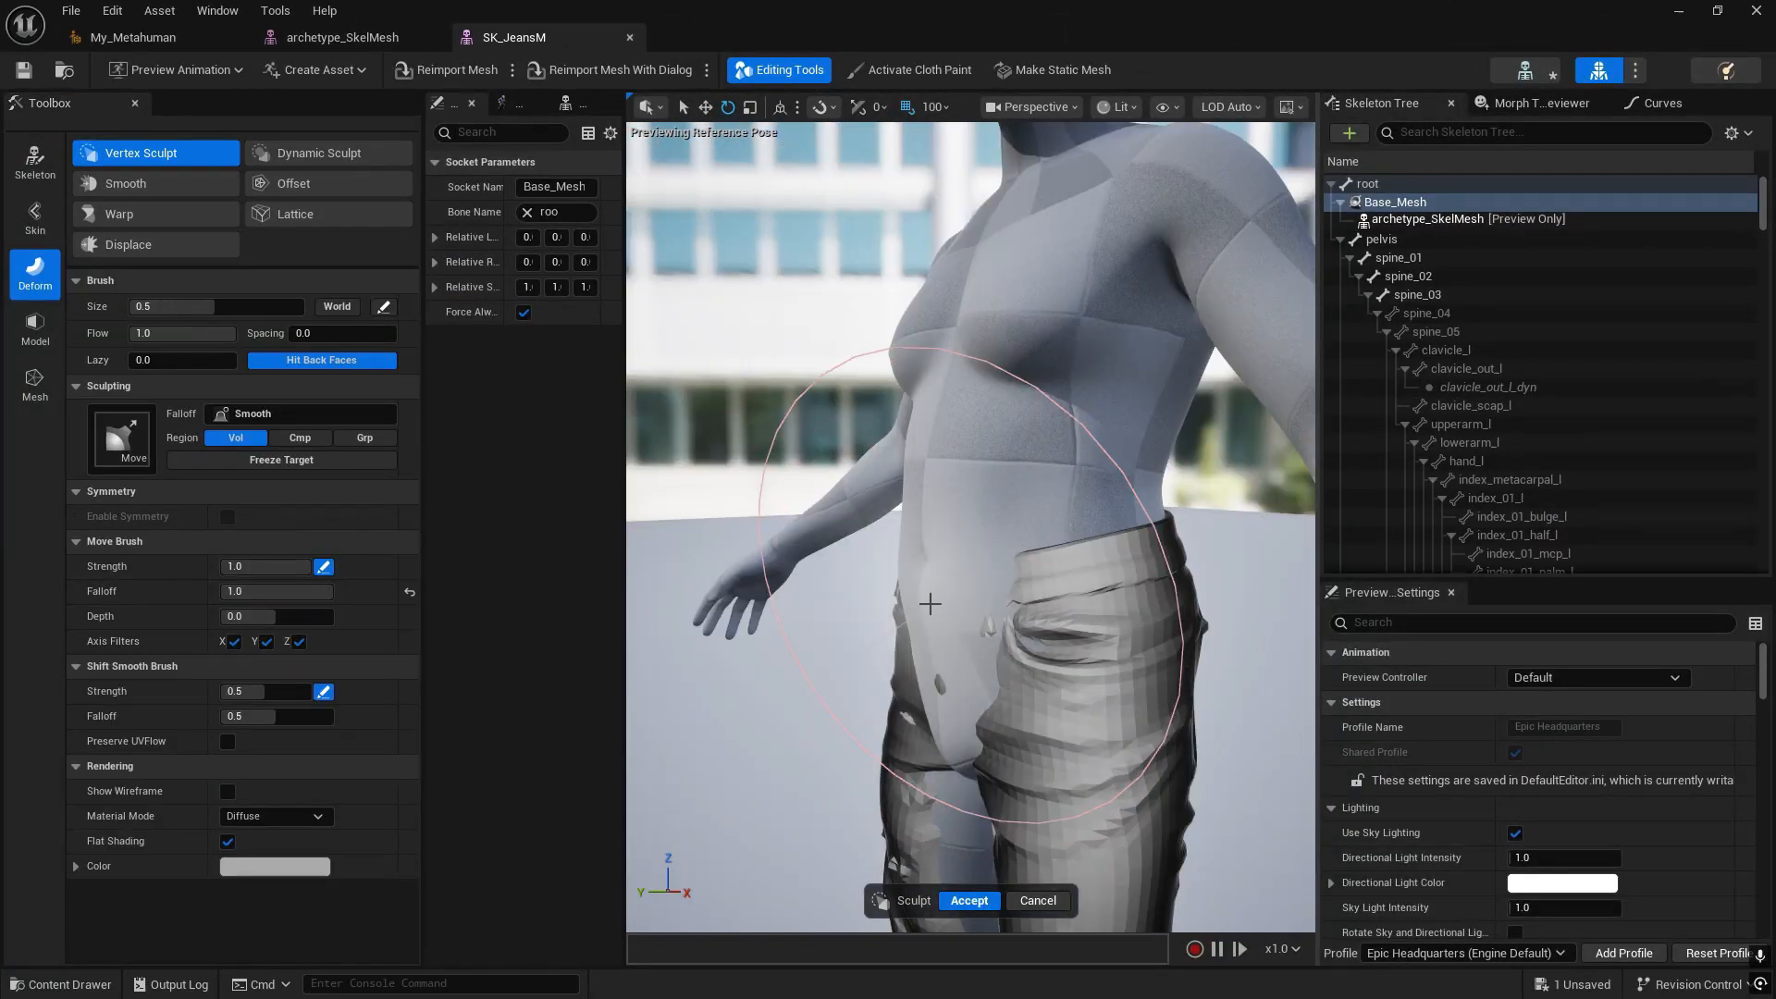
left_click_drag(929, 603, 885, 618)
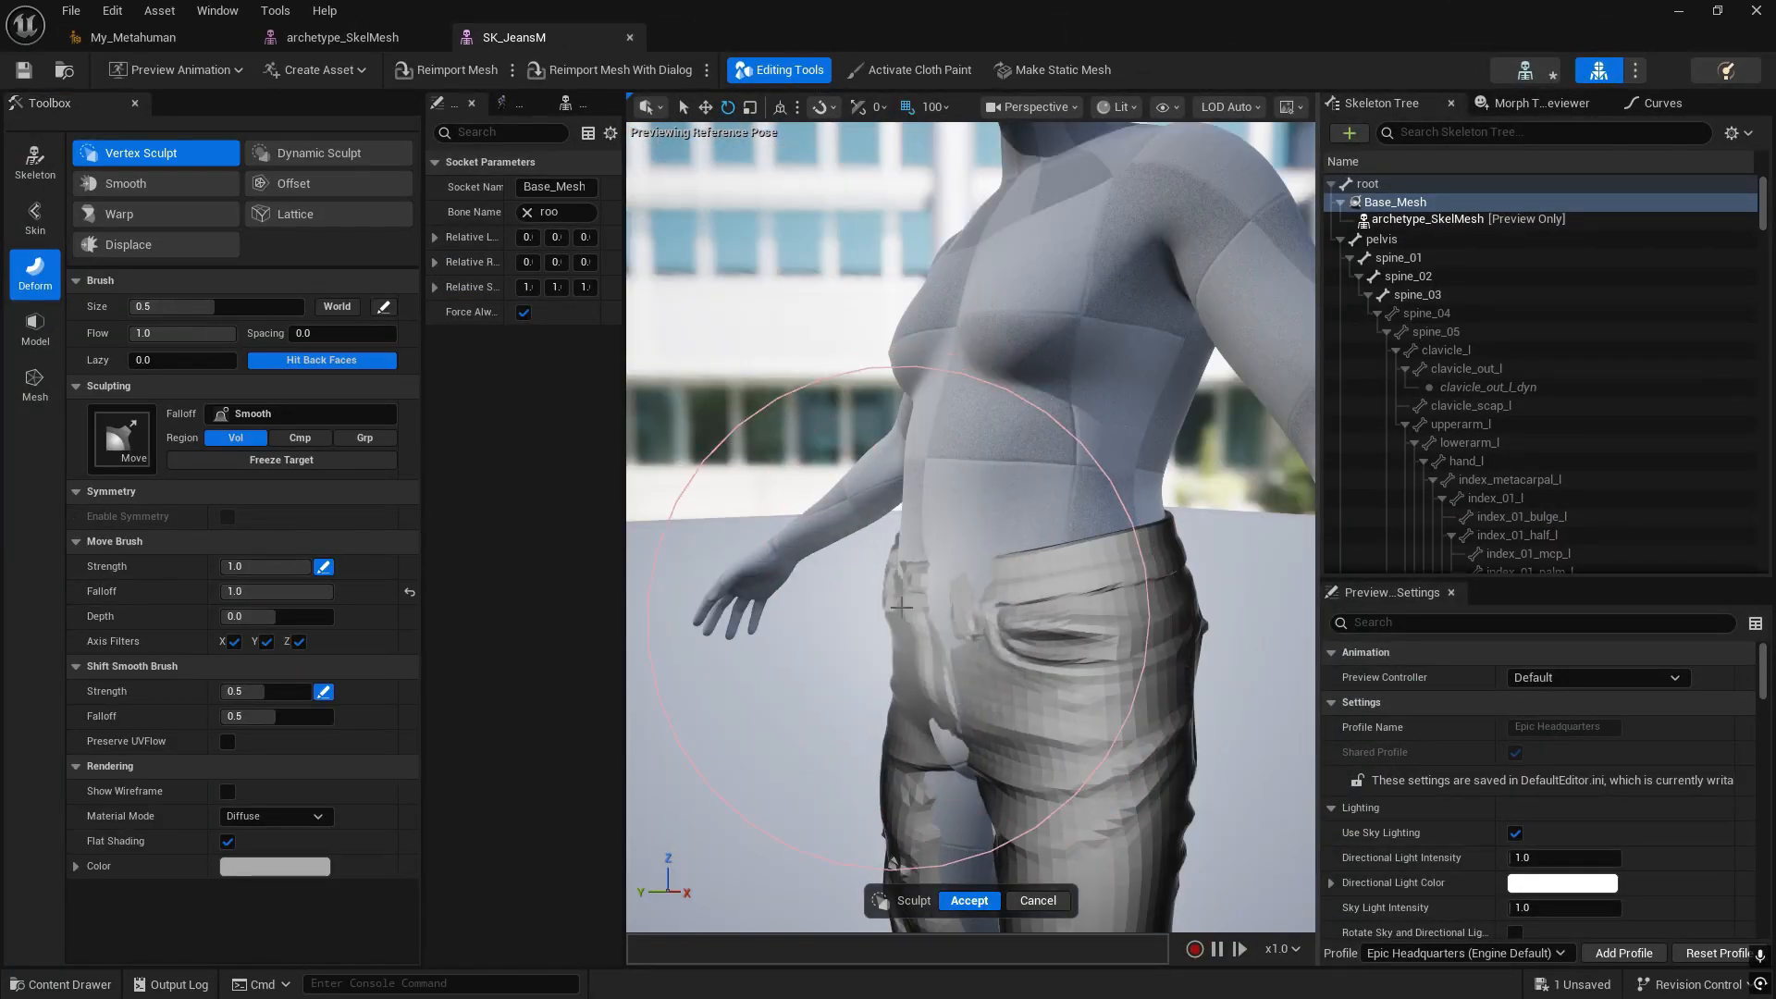
left_click_drag(1118, 607, 1244, 592, "alt")
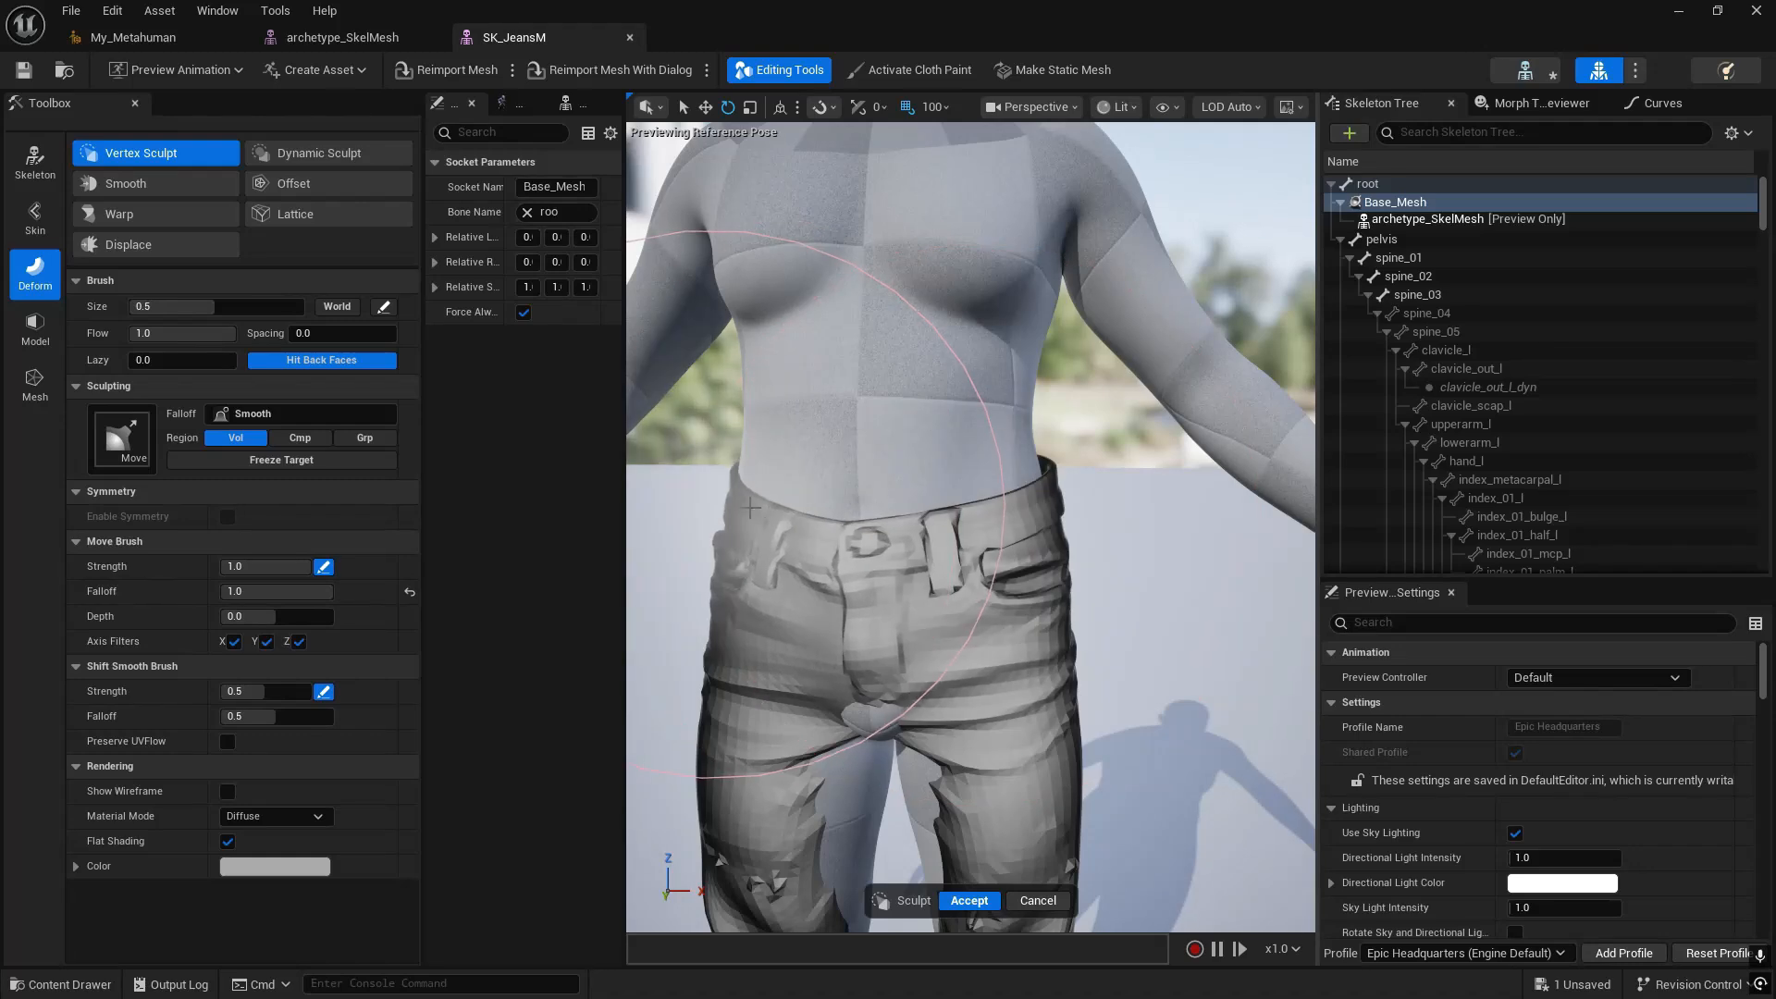
left_click_drag(1161, 659, 925, 666, "alt")
scroll(1122, 535, "down", 3)
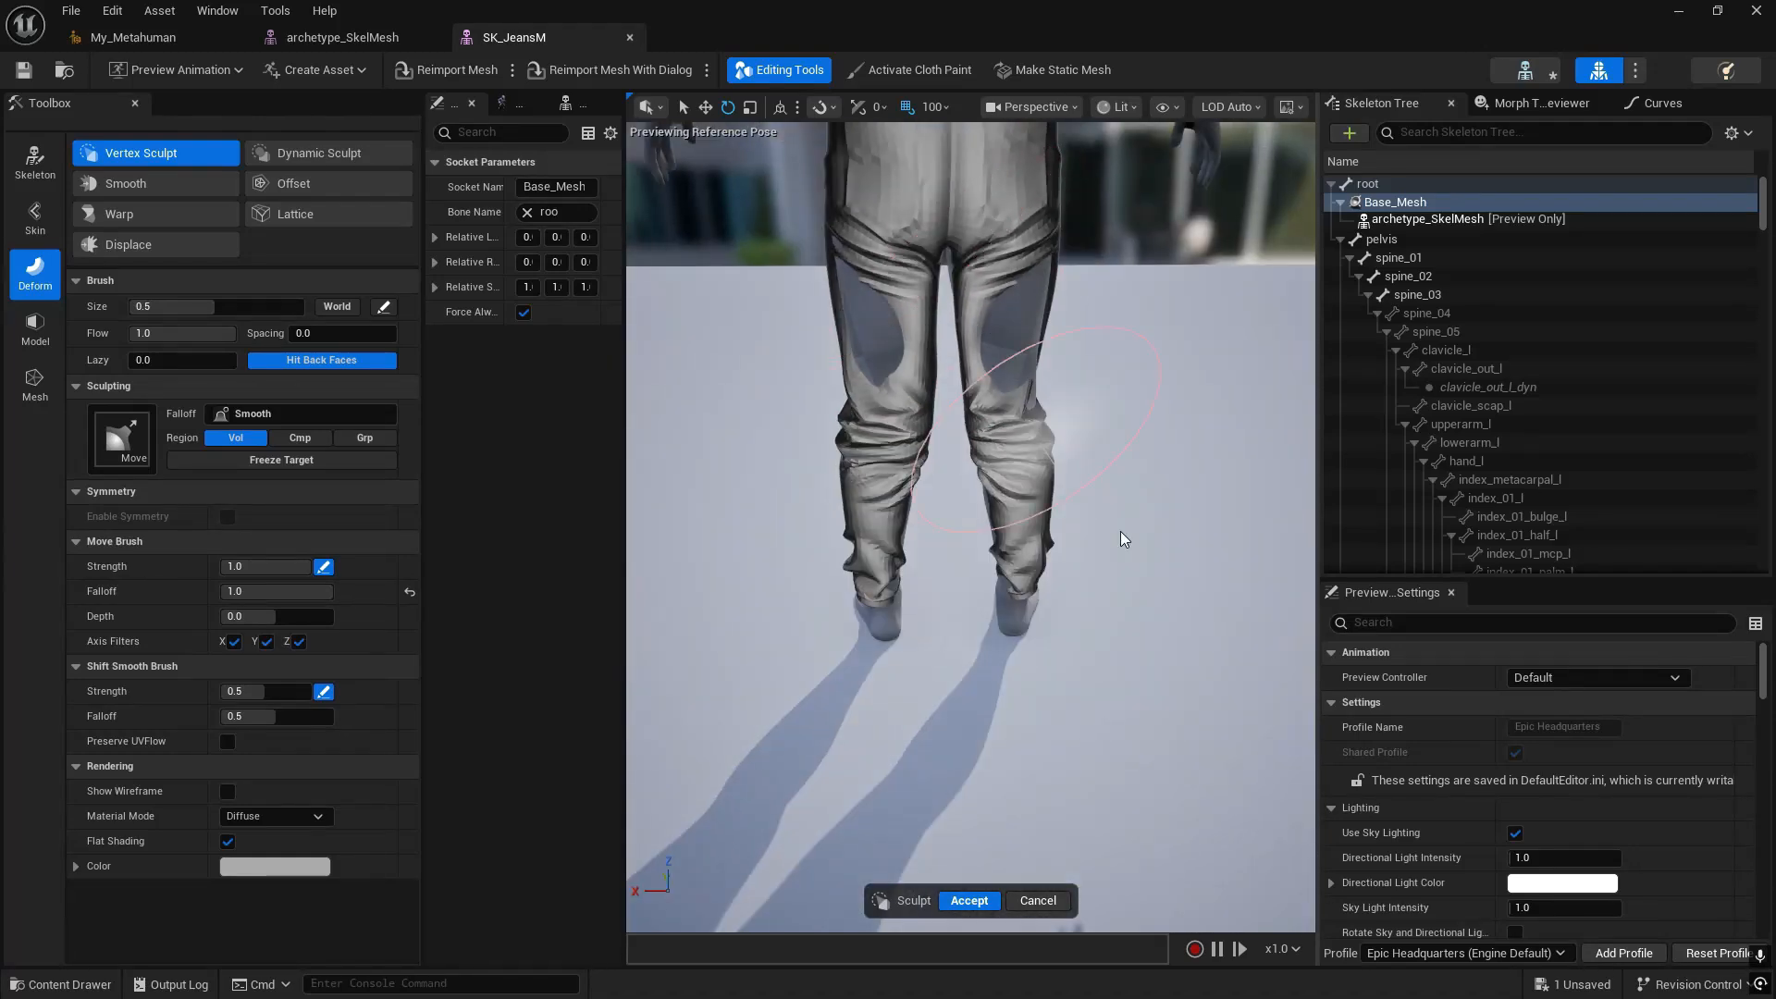
left_click_drag(1122, 535, 985, 468, "alt")
left_click_drag(1004, 561, 1276, 555, "alt")
scroll(925, 545, "up", 3)
left_click_drag(215, 307, 187, 307)
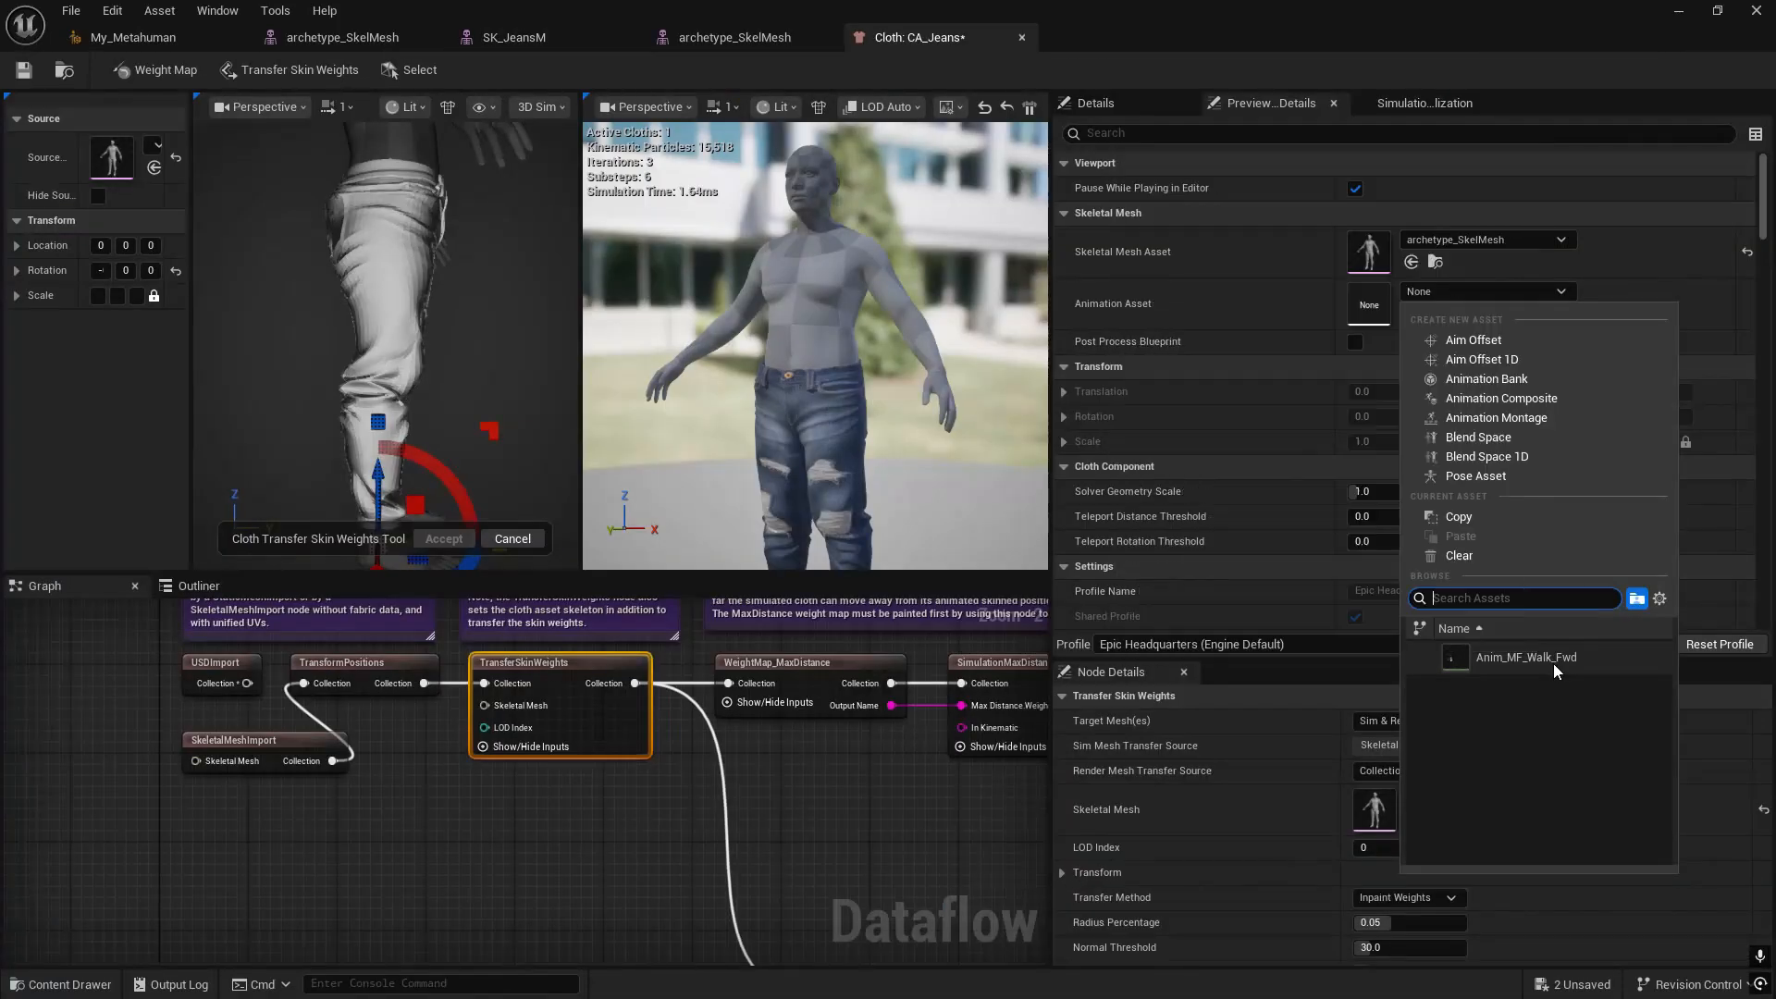
- Set the CA_Jeans cloth preview's animation asset to Anim_MF_Walk_Fwd
left_click(1553, 664)
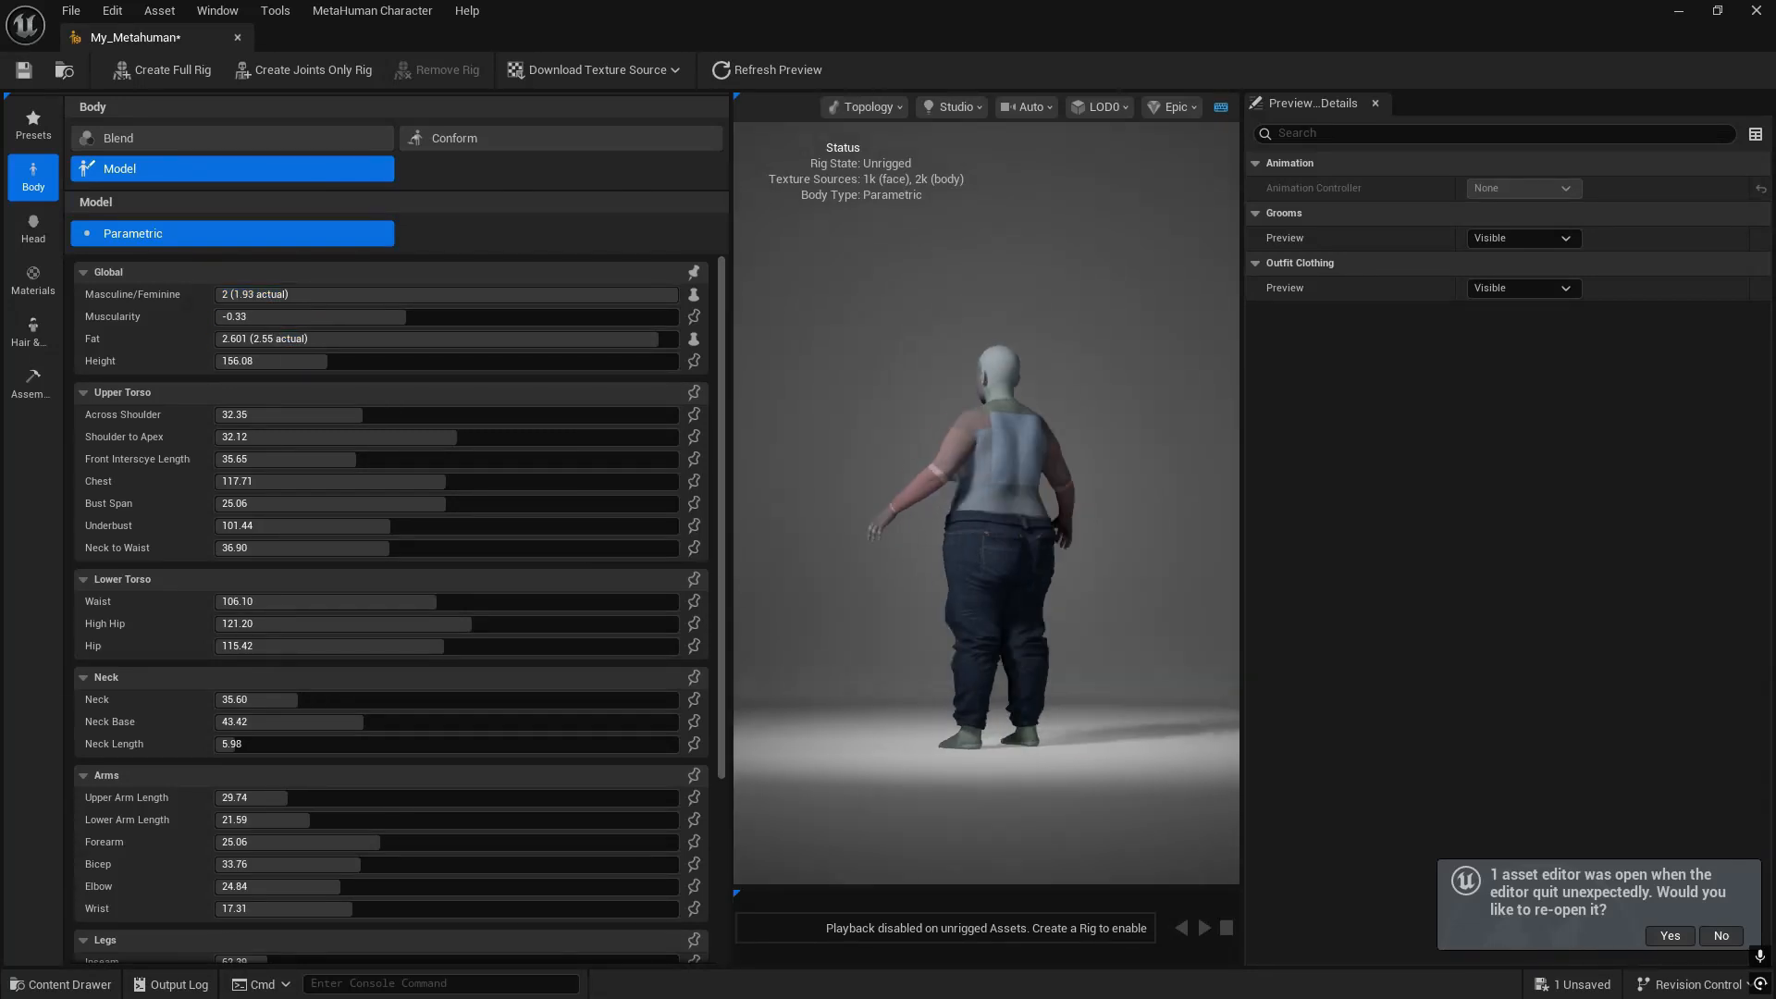
- Set the MetaHuman body's Fat to 2.601 and raise Masculine/Feminine to its maximum to test the jeans' fit
left_click_drag(925, 499, 1091, 523)
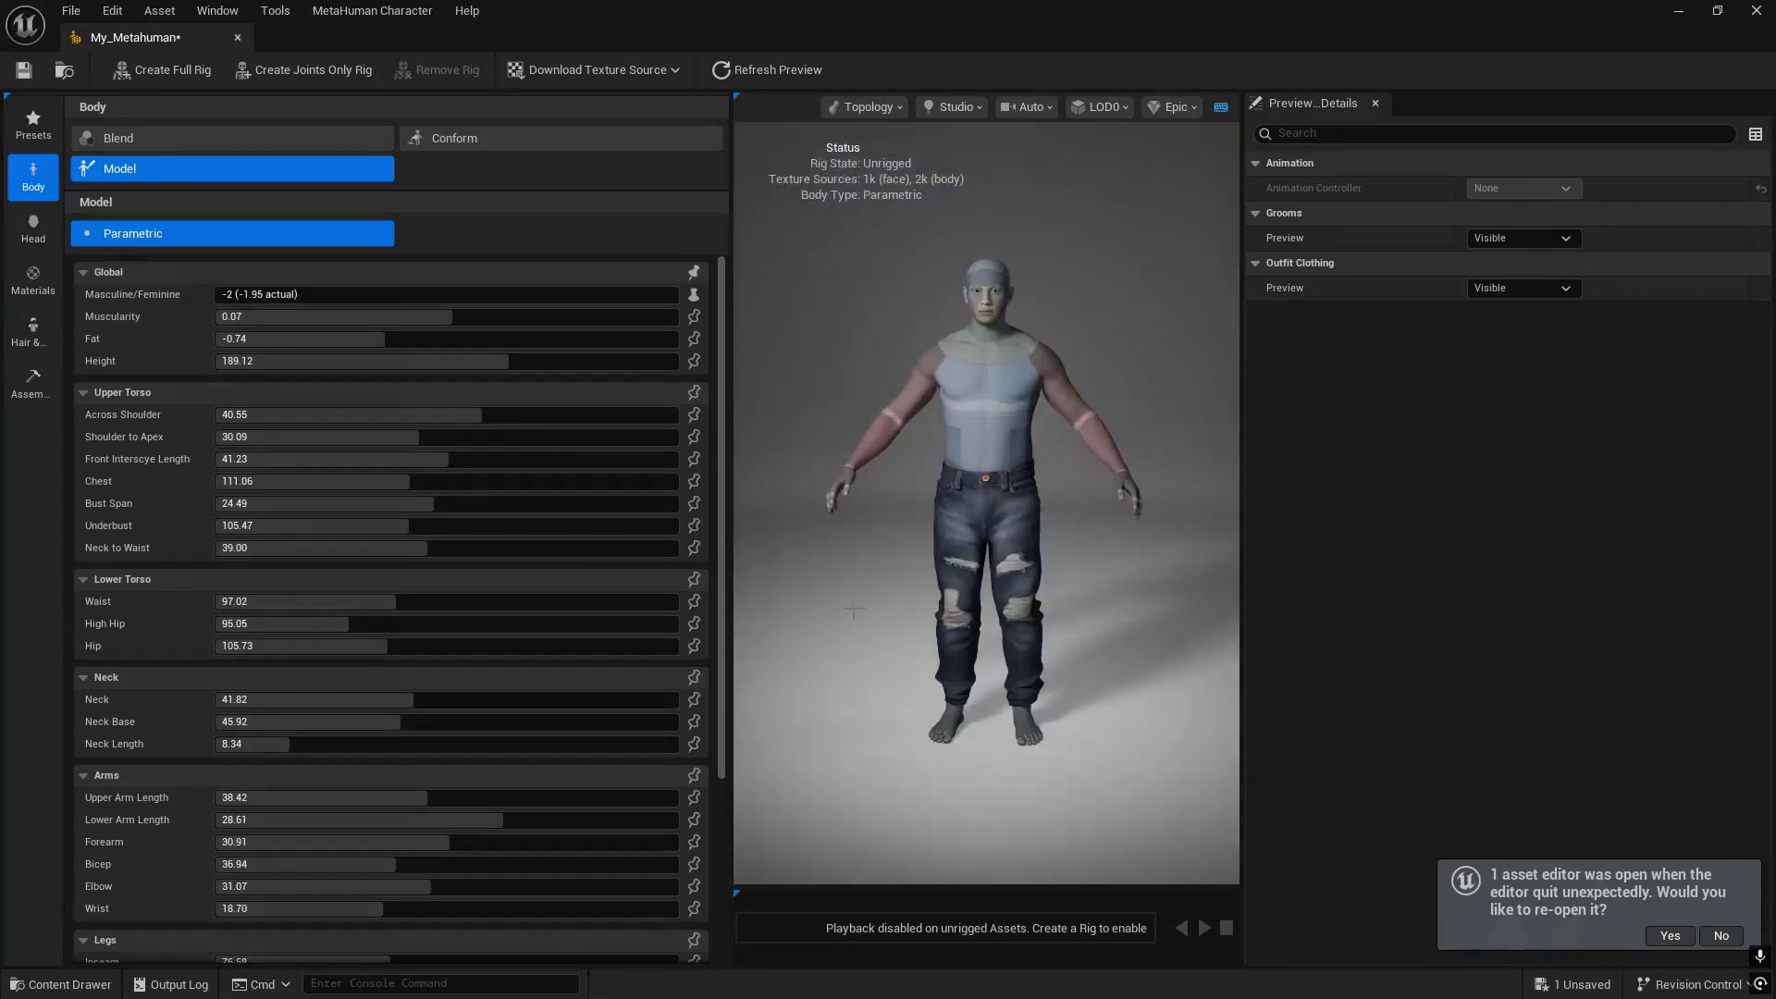
left_click_drag(1018, 509, 962, 509)
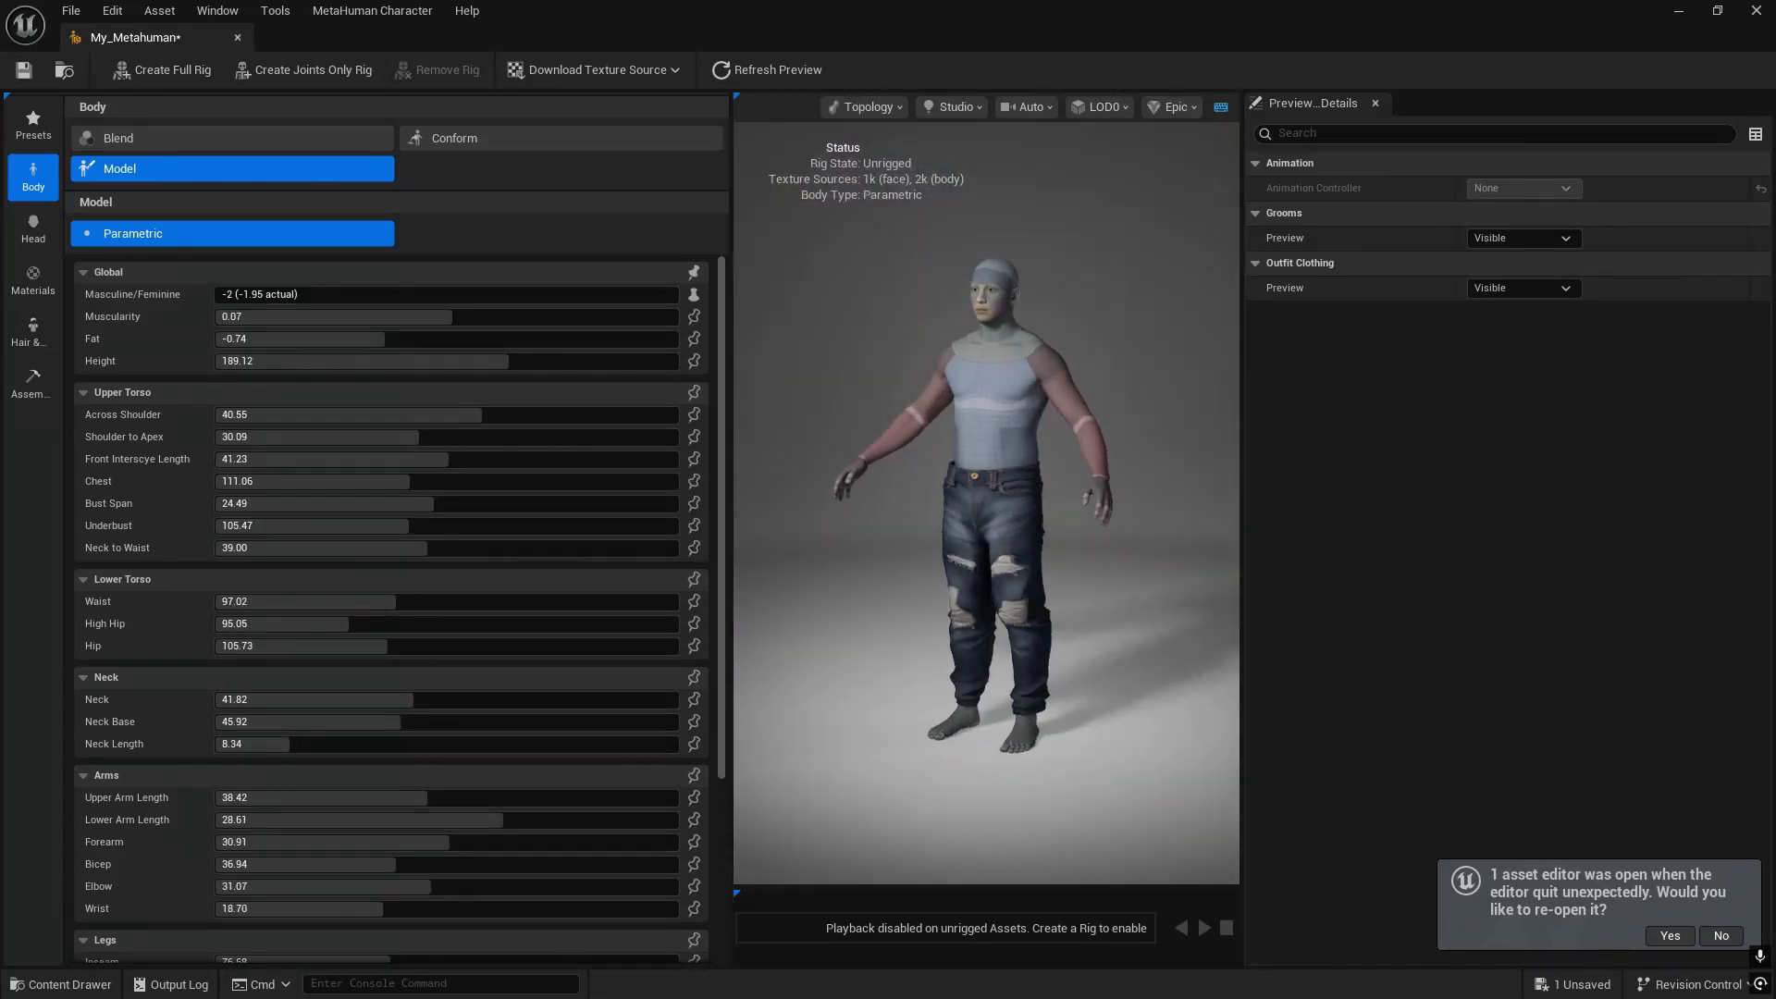
left_click_drag(385, 339, 658, 339)
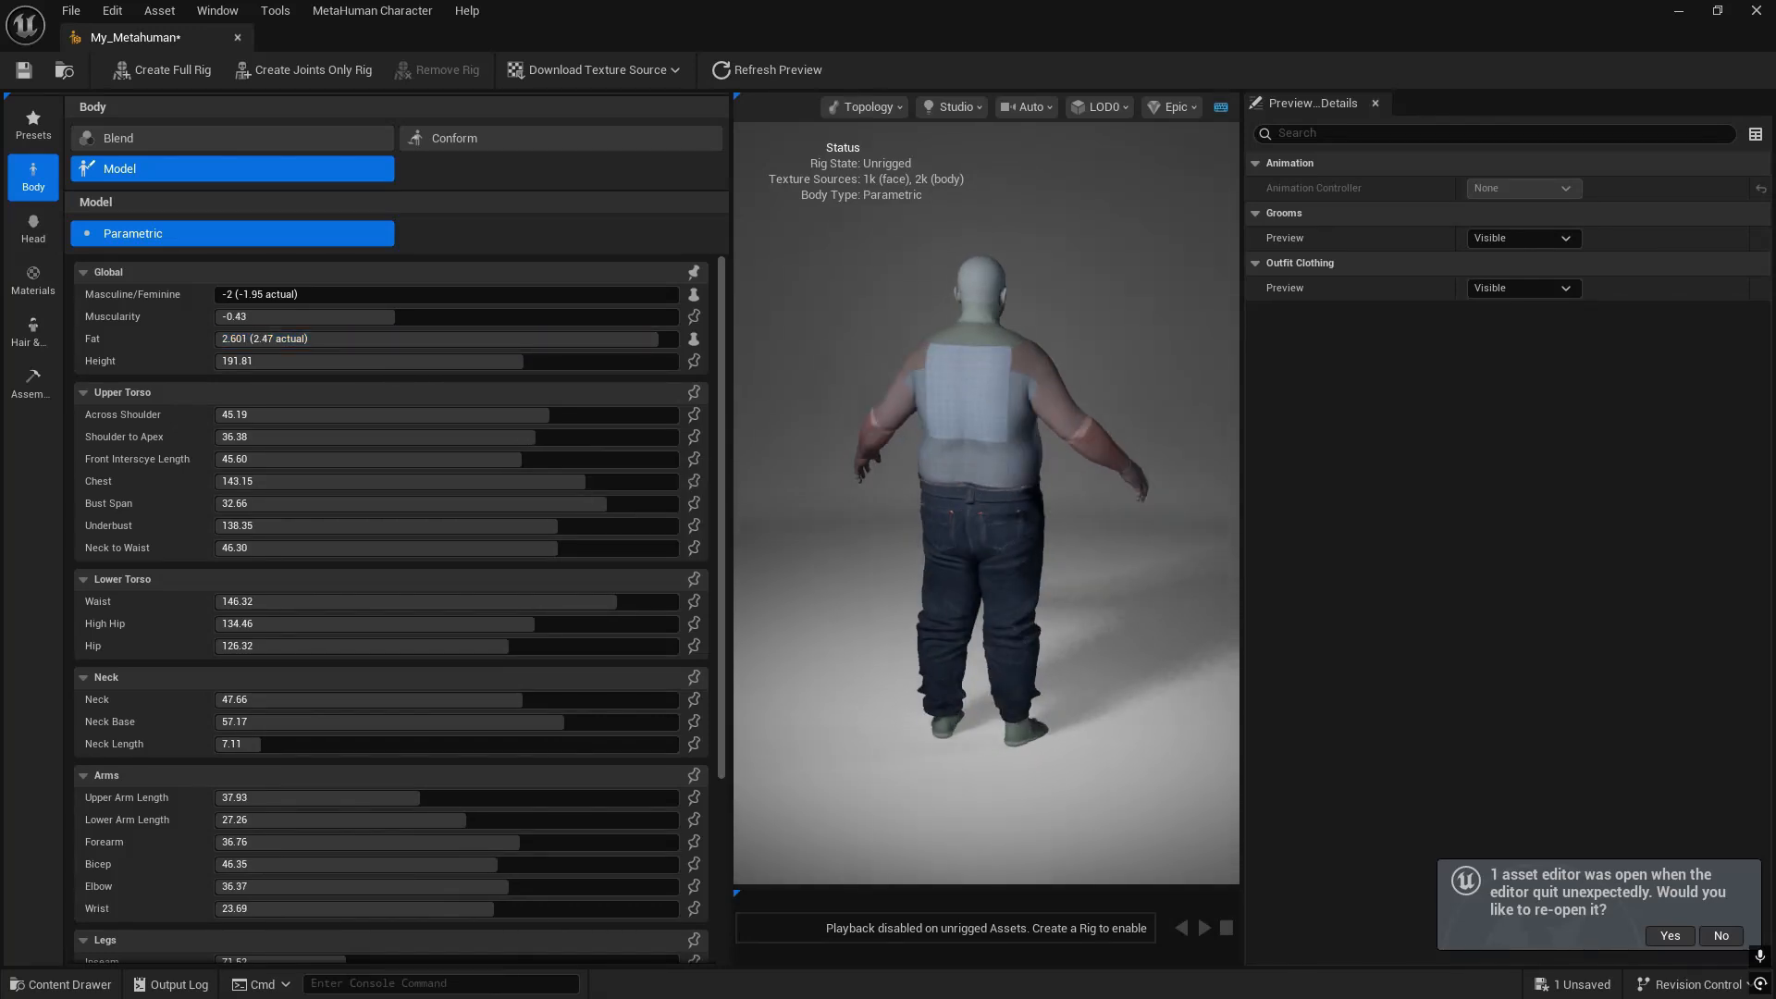
left_click_drag(370, 294, 678, 294)
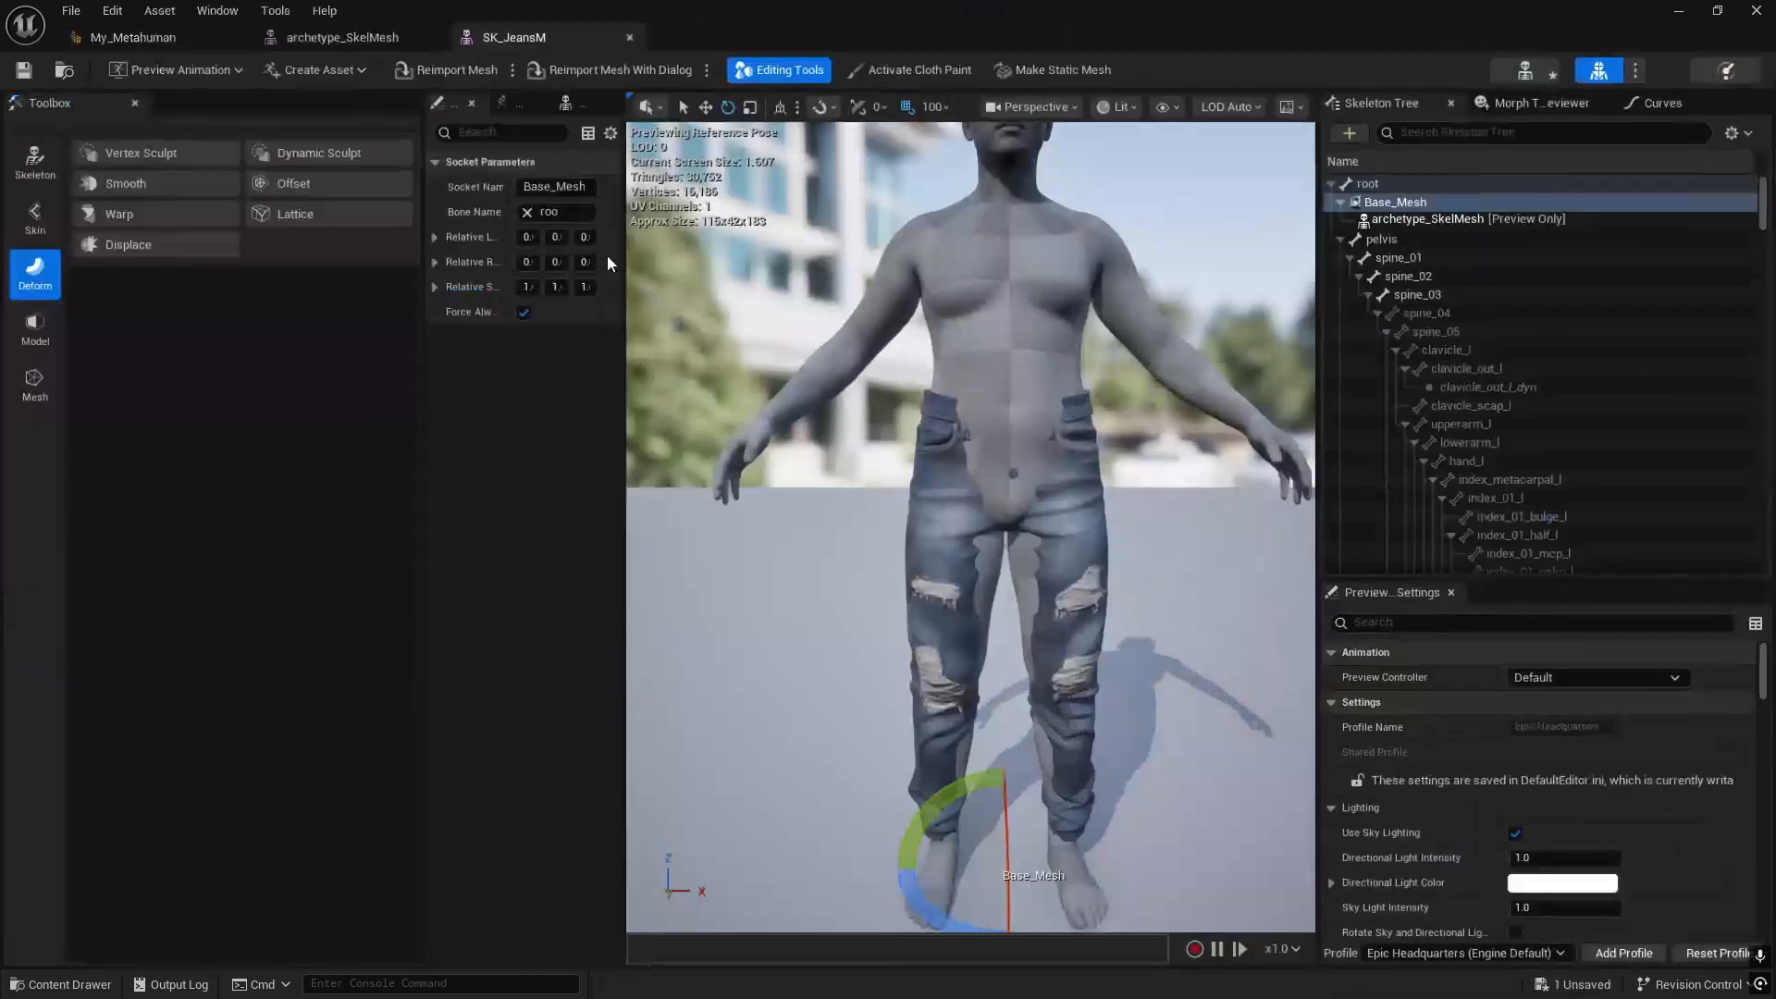
- Activate Vertex Sculpt on the SK_JeansM mesh
left_click(141, 153)
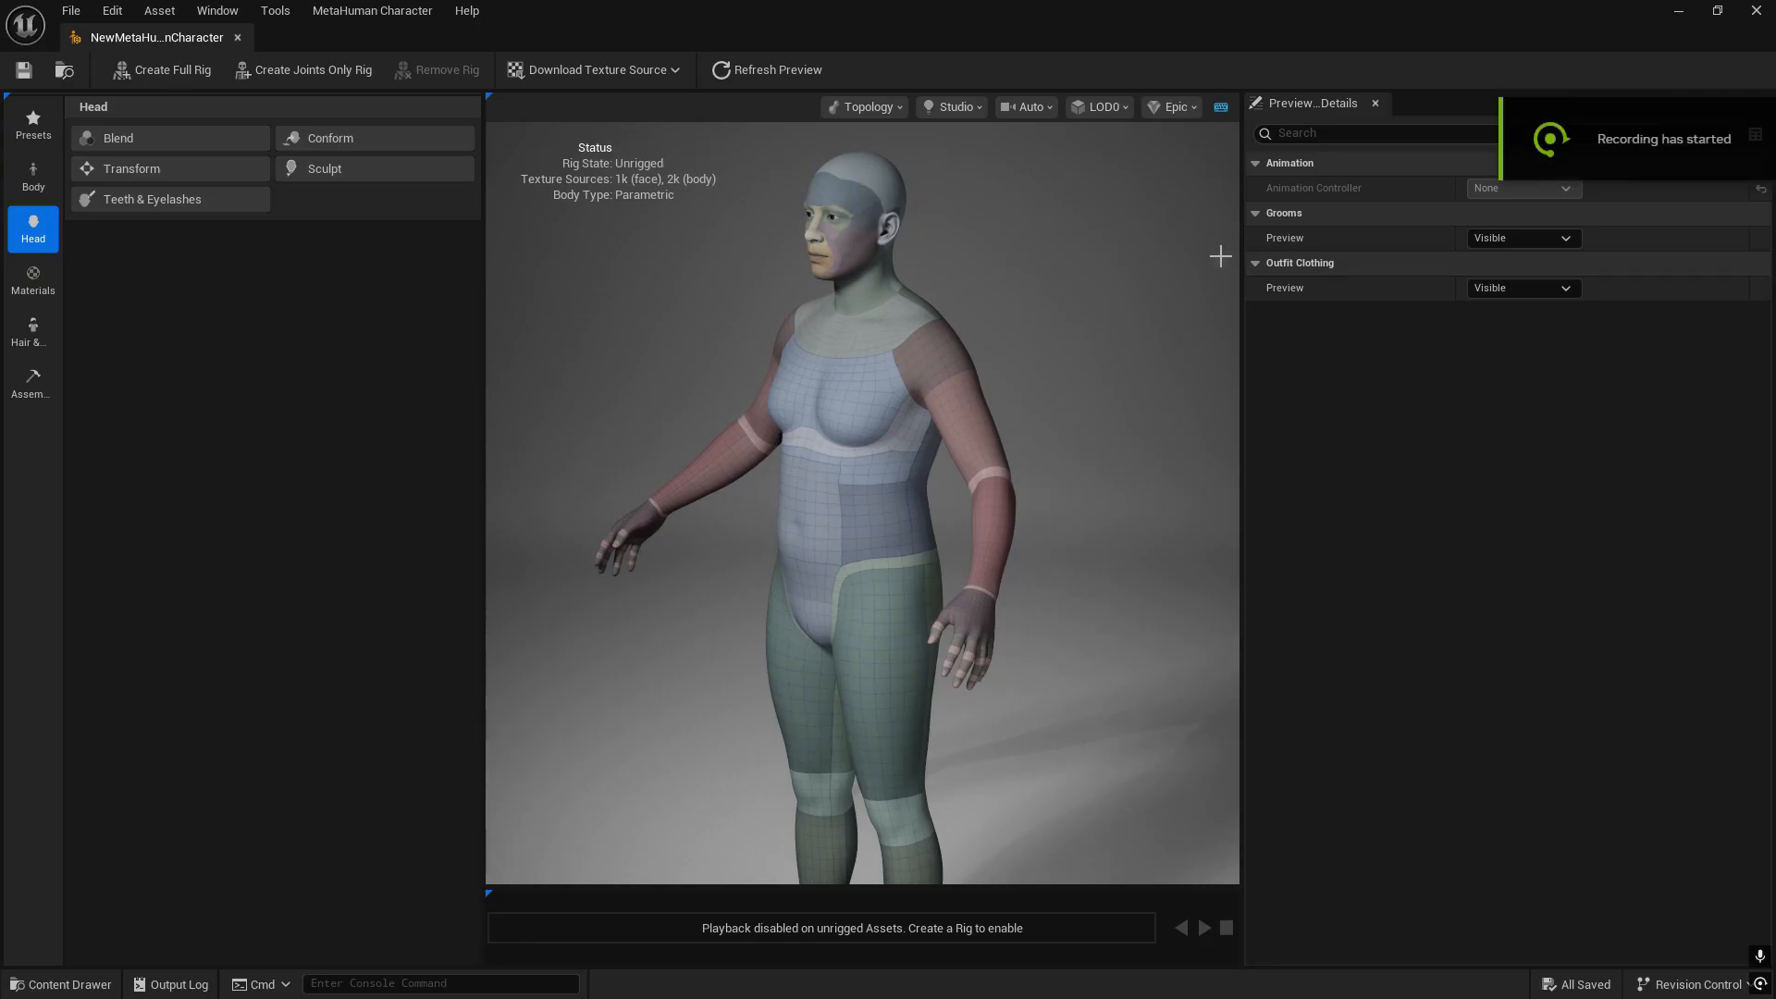
- Switch to Chrome, show the Metawadrobe Daily Update Episode 11 video, and exit its full-screen view
key("super")
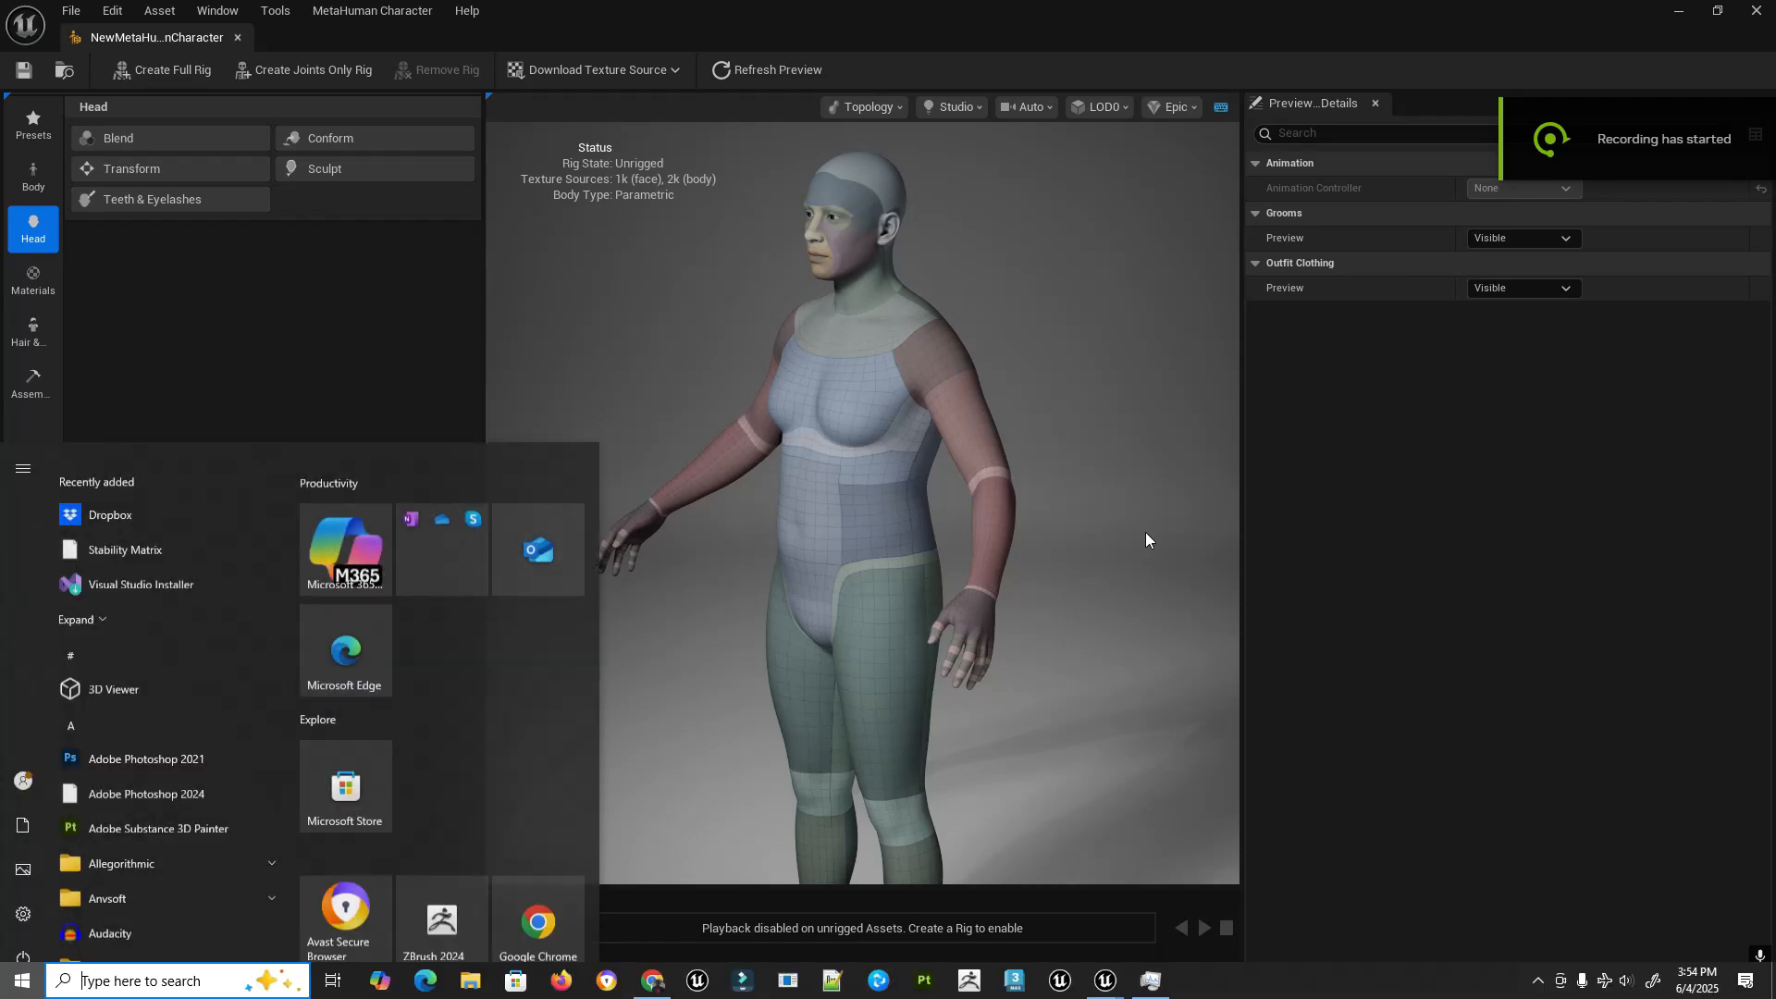
left_click(653, 982)
left_click(880, 581)
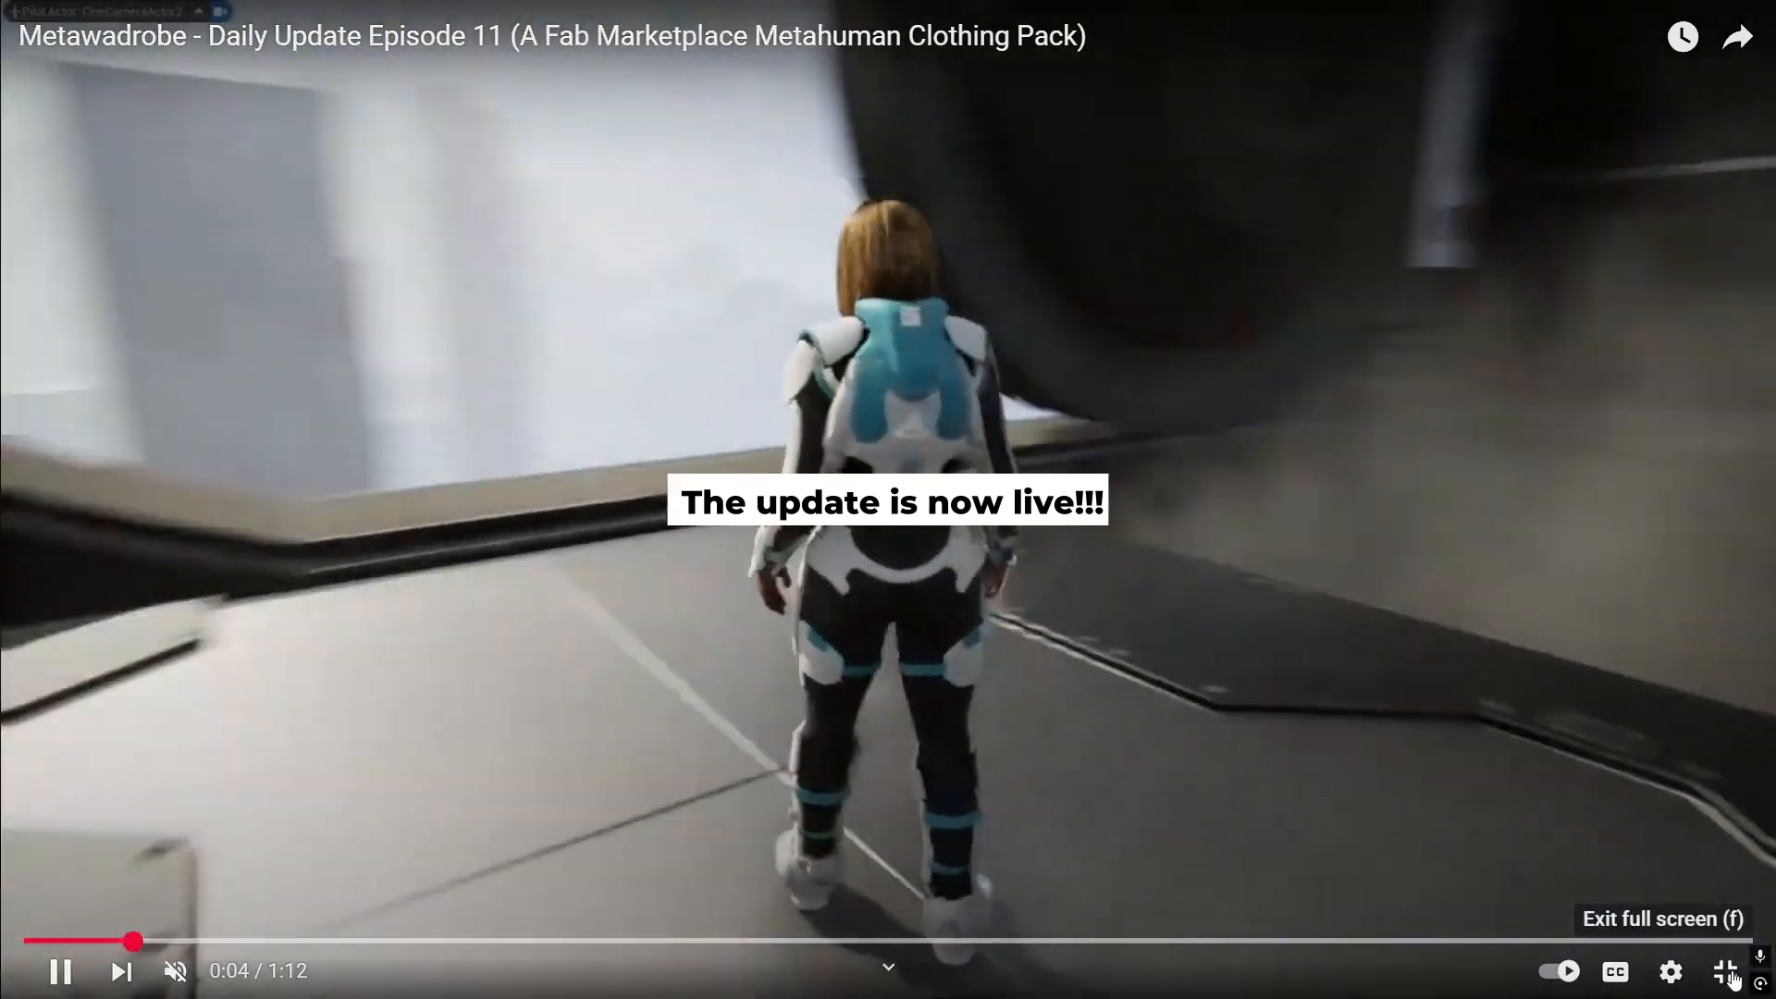
left_click(1726, 972)
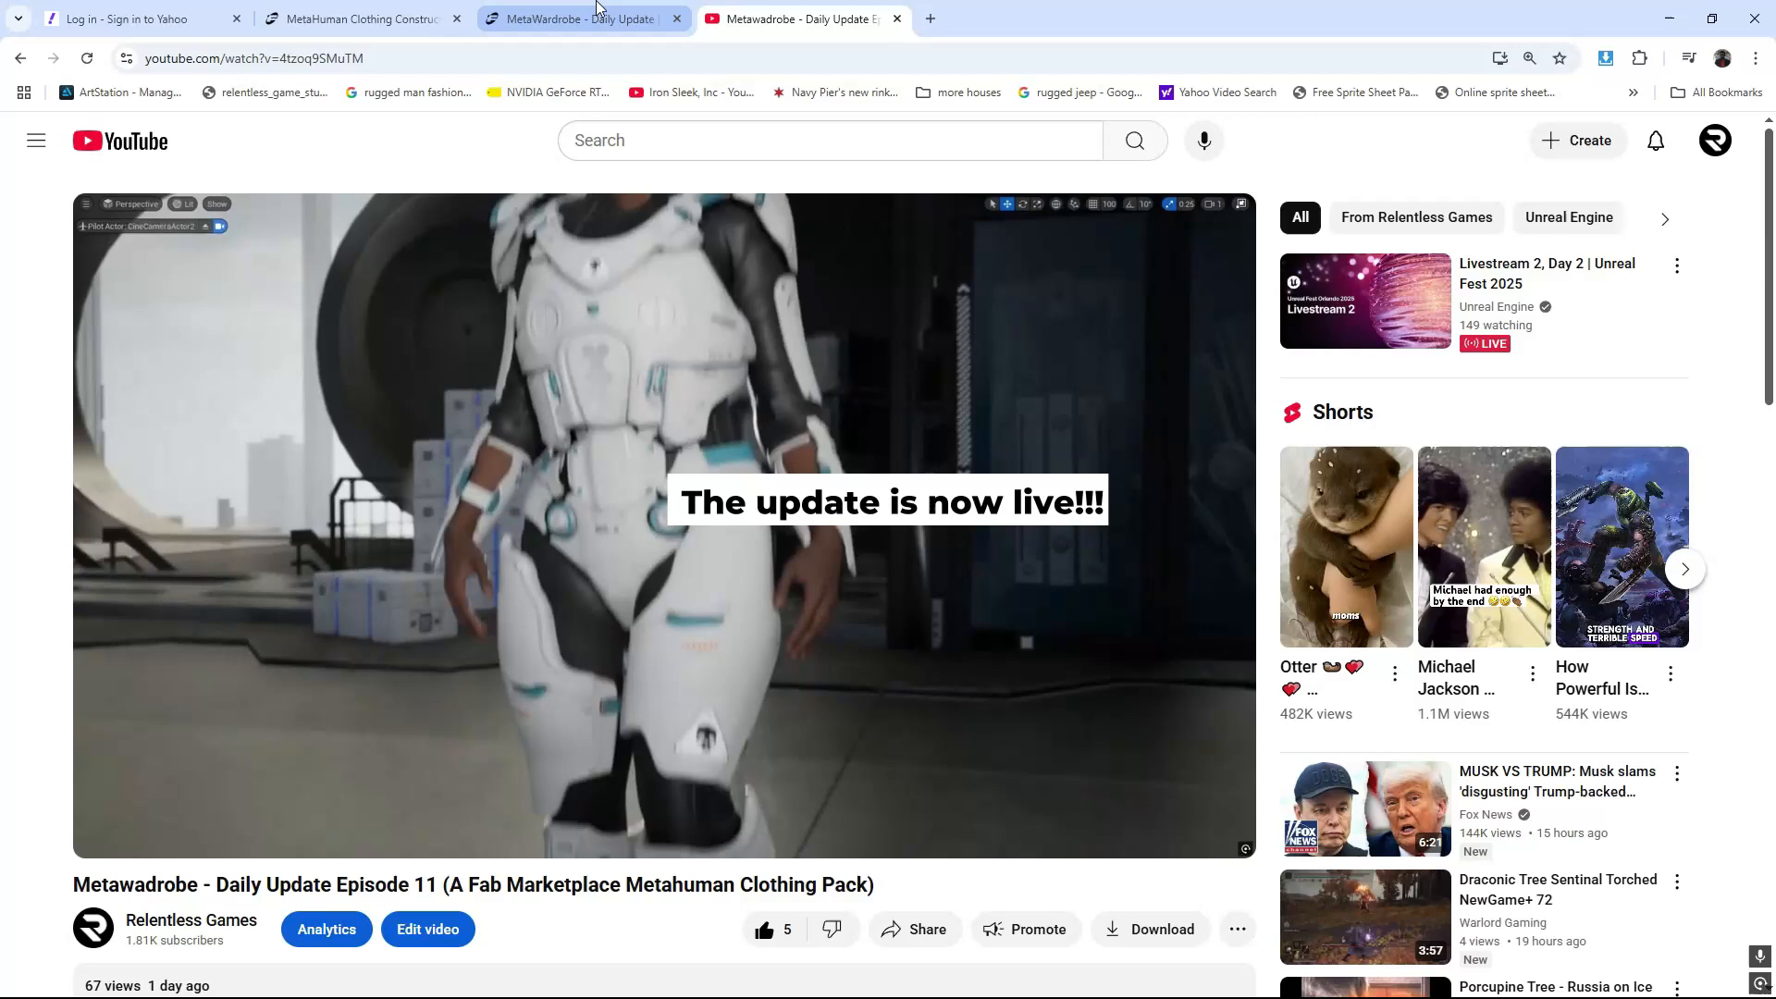
- Examine the MetaWardrobe - Daily Update listing on Fab, including its gallery, description and update video links
left_click(596, 11)
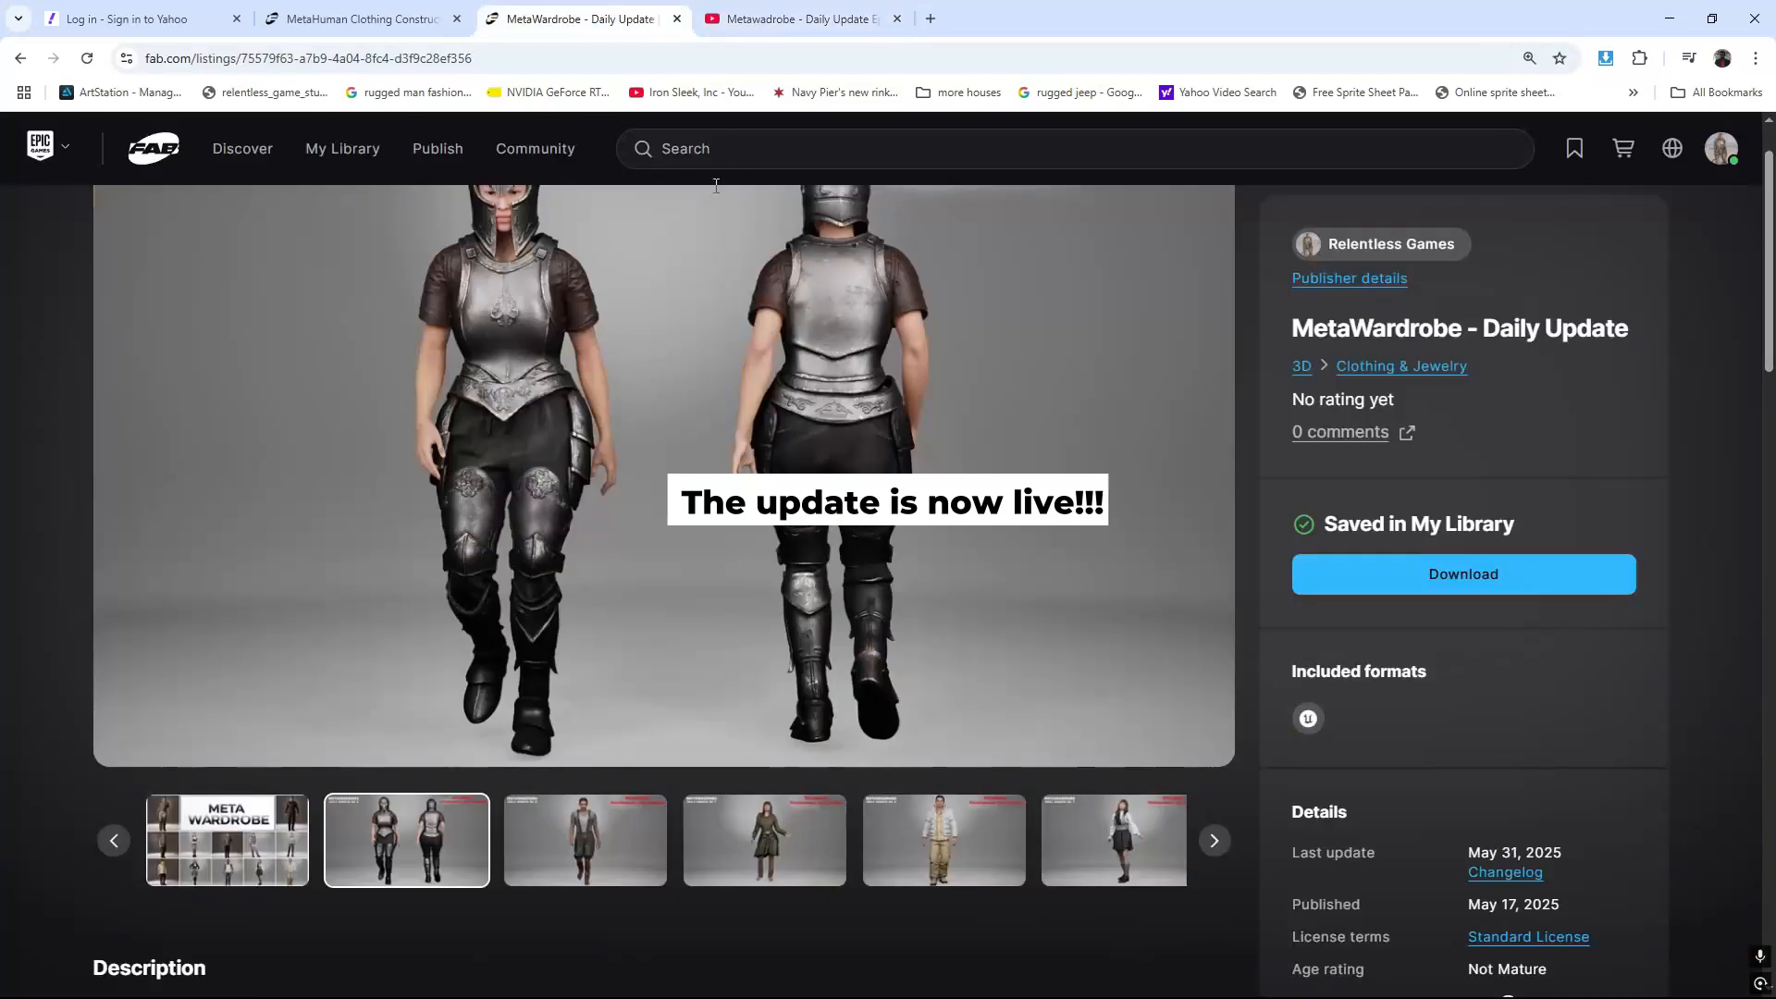
scroll(762, 460, "up", 1)
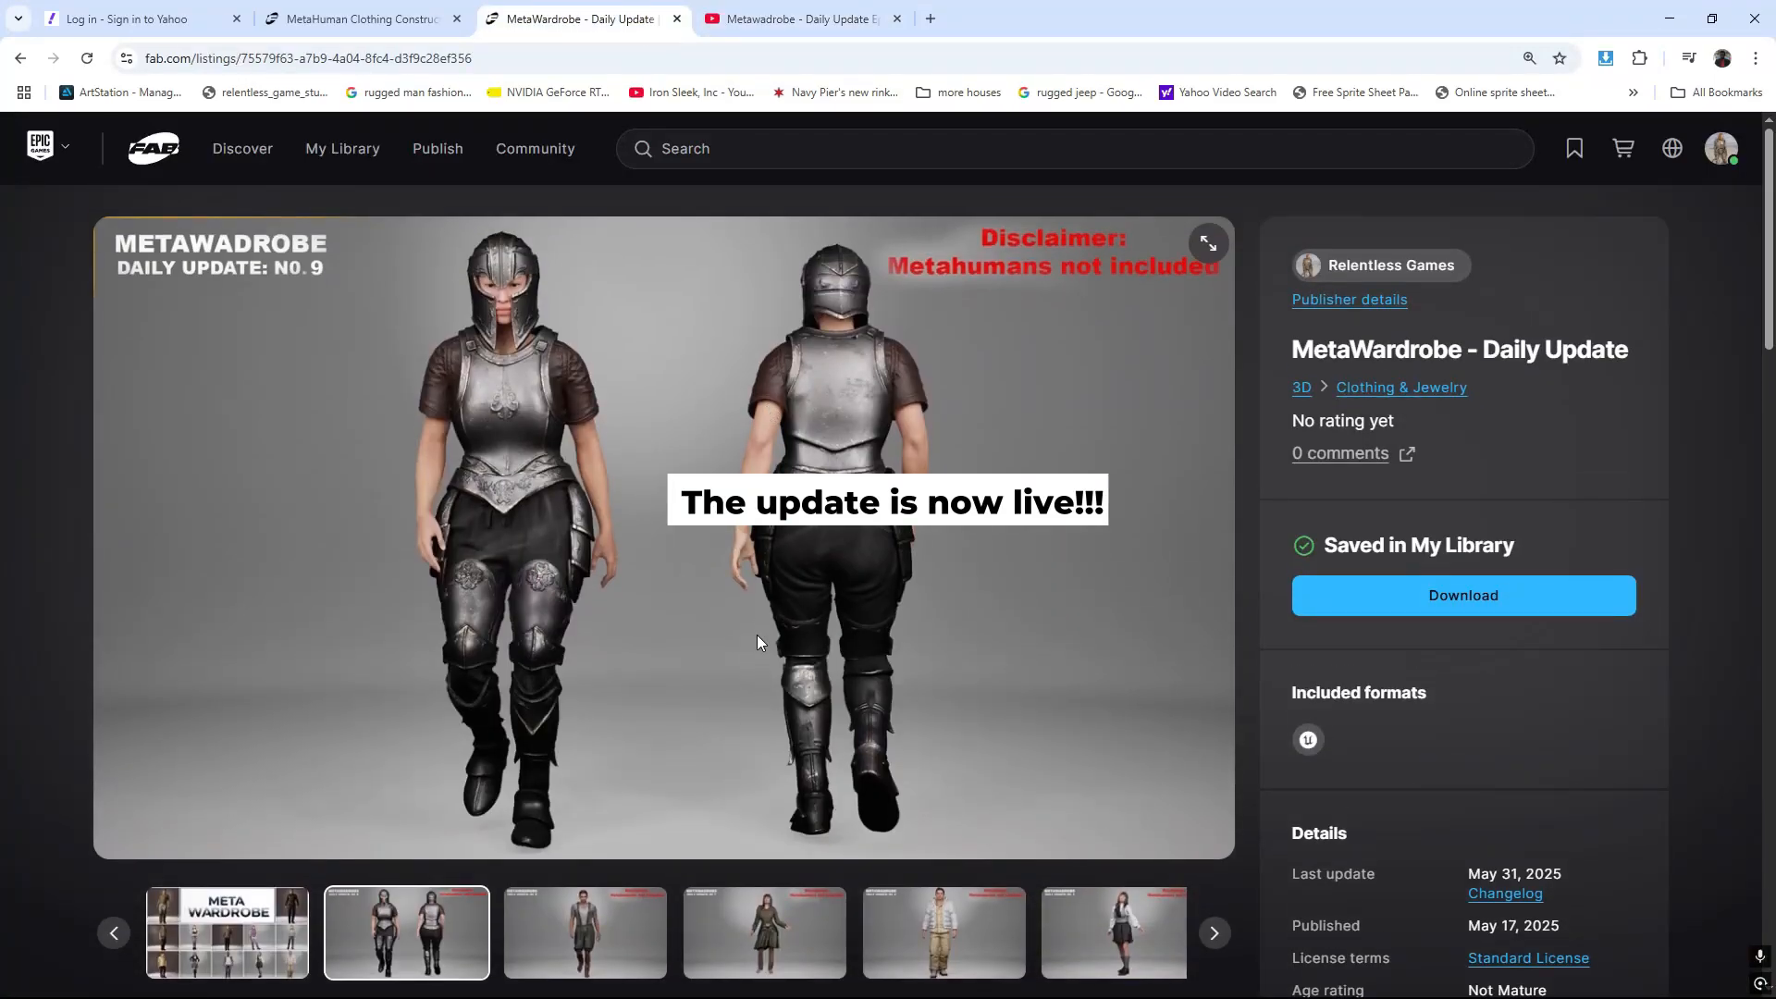
scroll(758, 641, "down", 1)
scroll(754, 646, "up", 1)
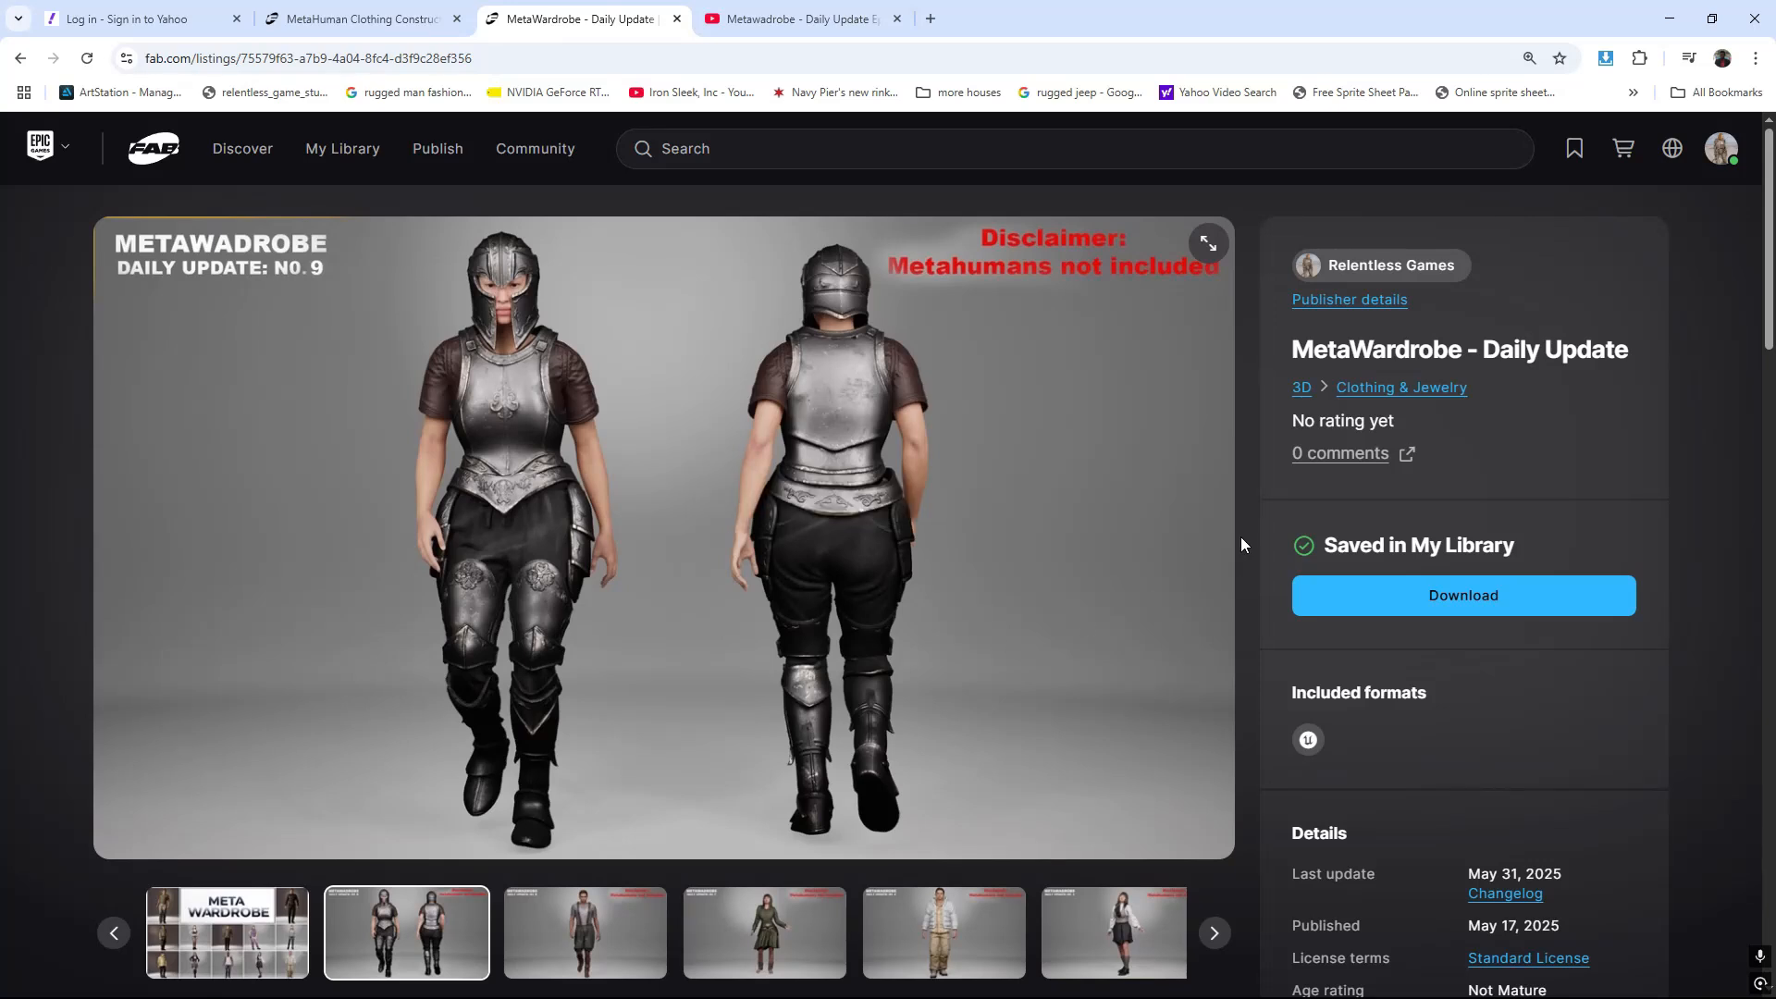
scroll(1241, 544, "down", 2)
scroll(1242, 544, "down", 1)
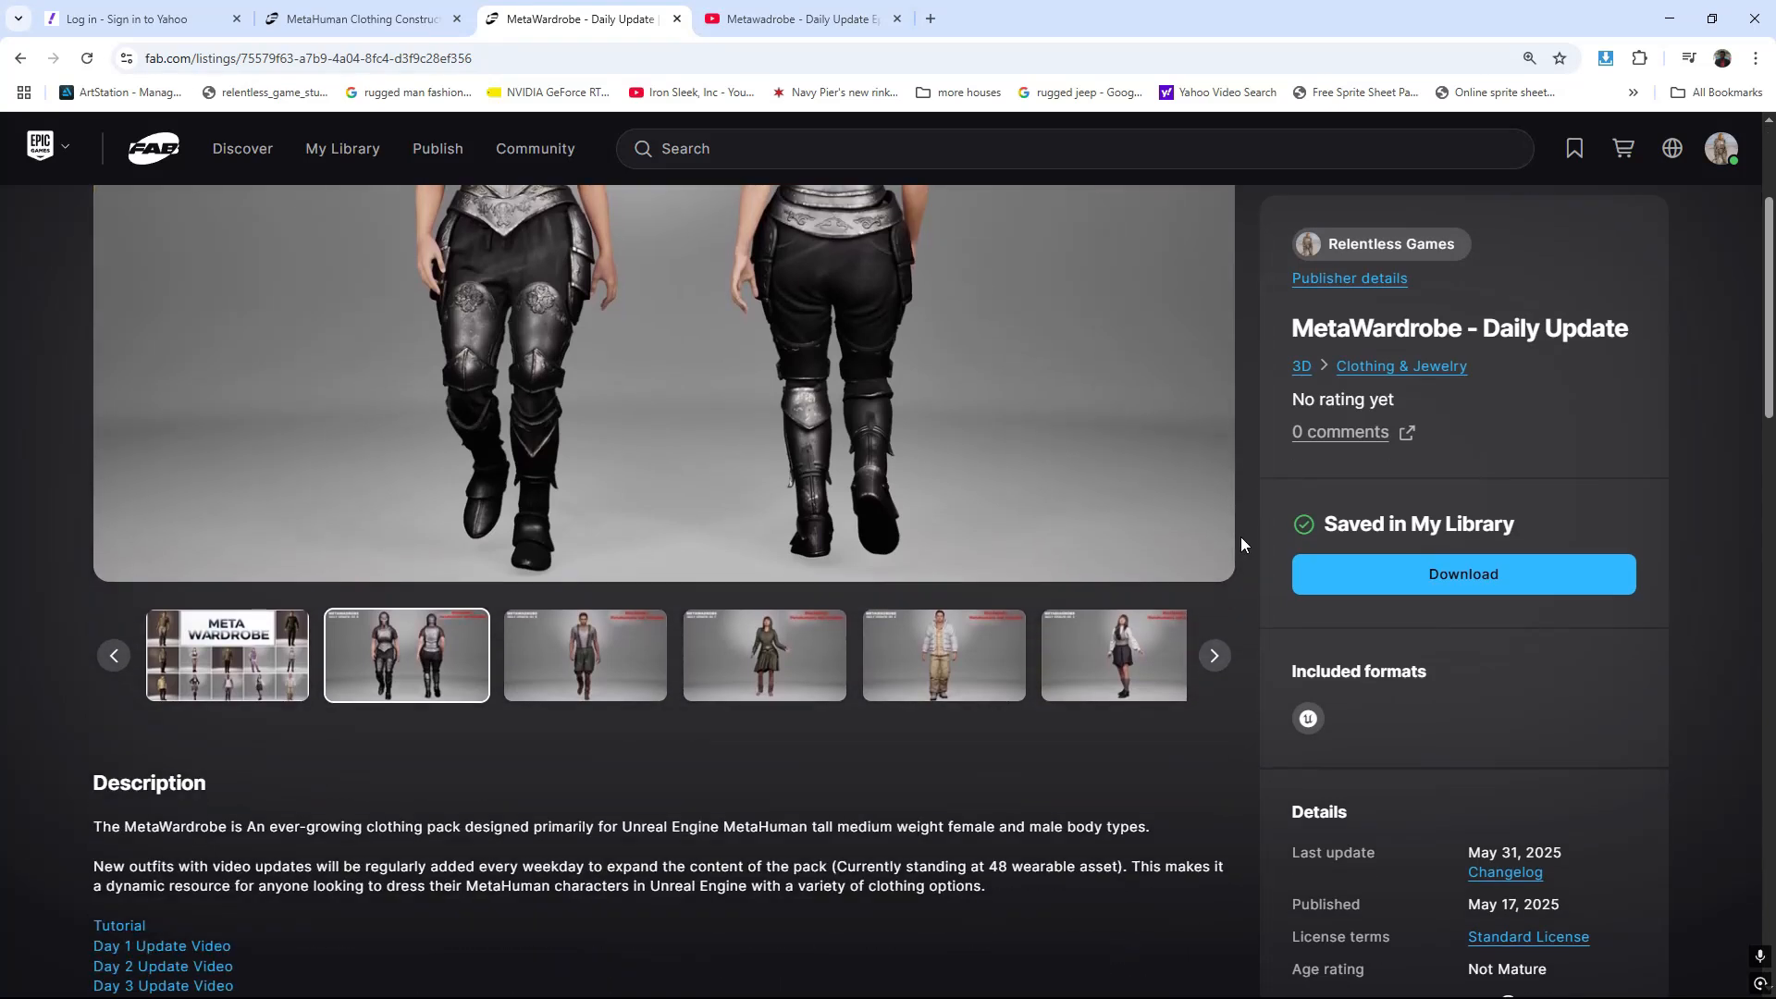
scroll(1157, 521, "down", 1)
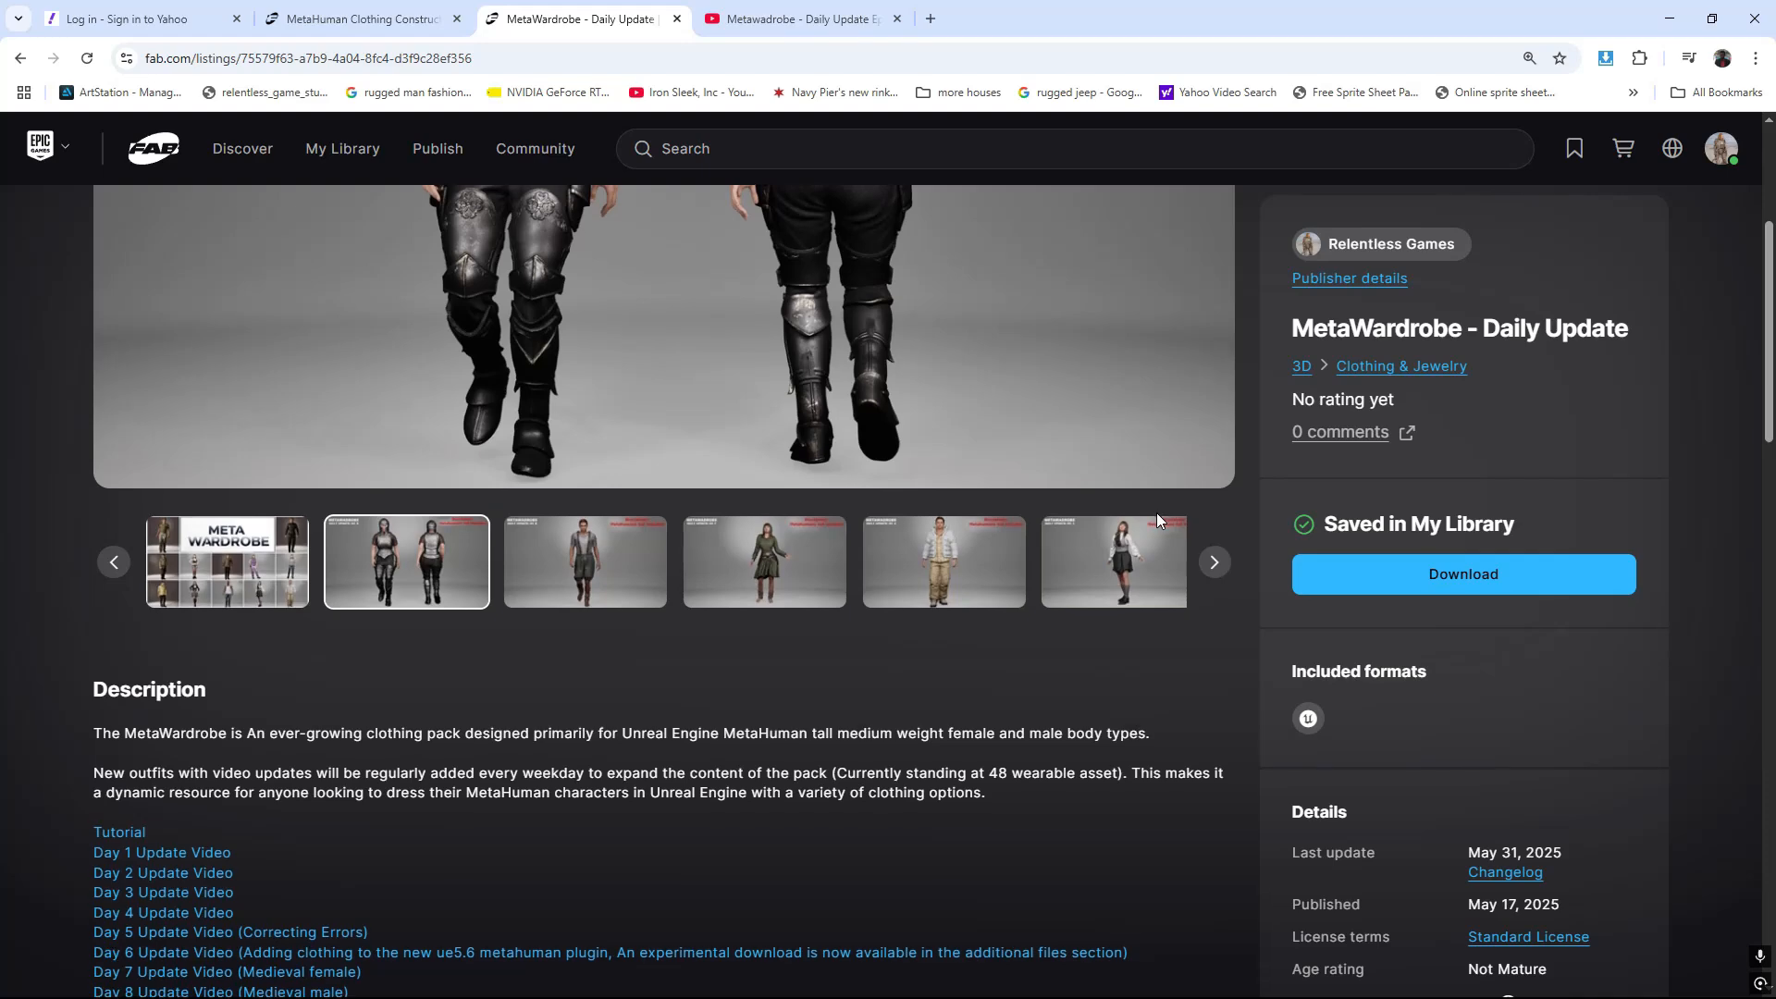
scroll(1157, 521, "down", 2)
scroll(1155, 520, "up", 6)
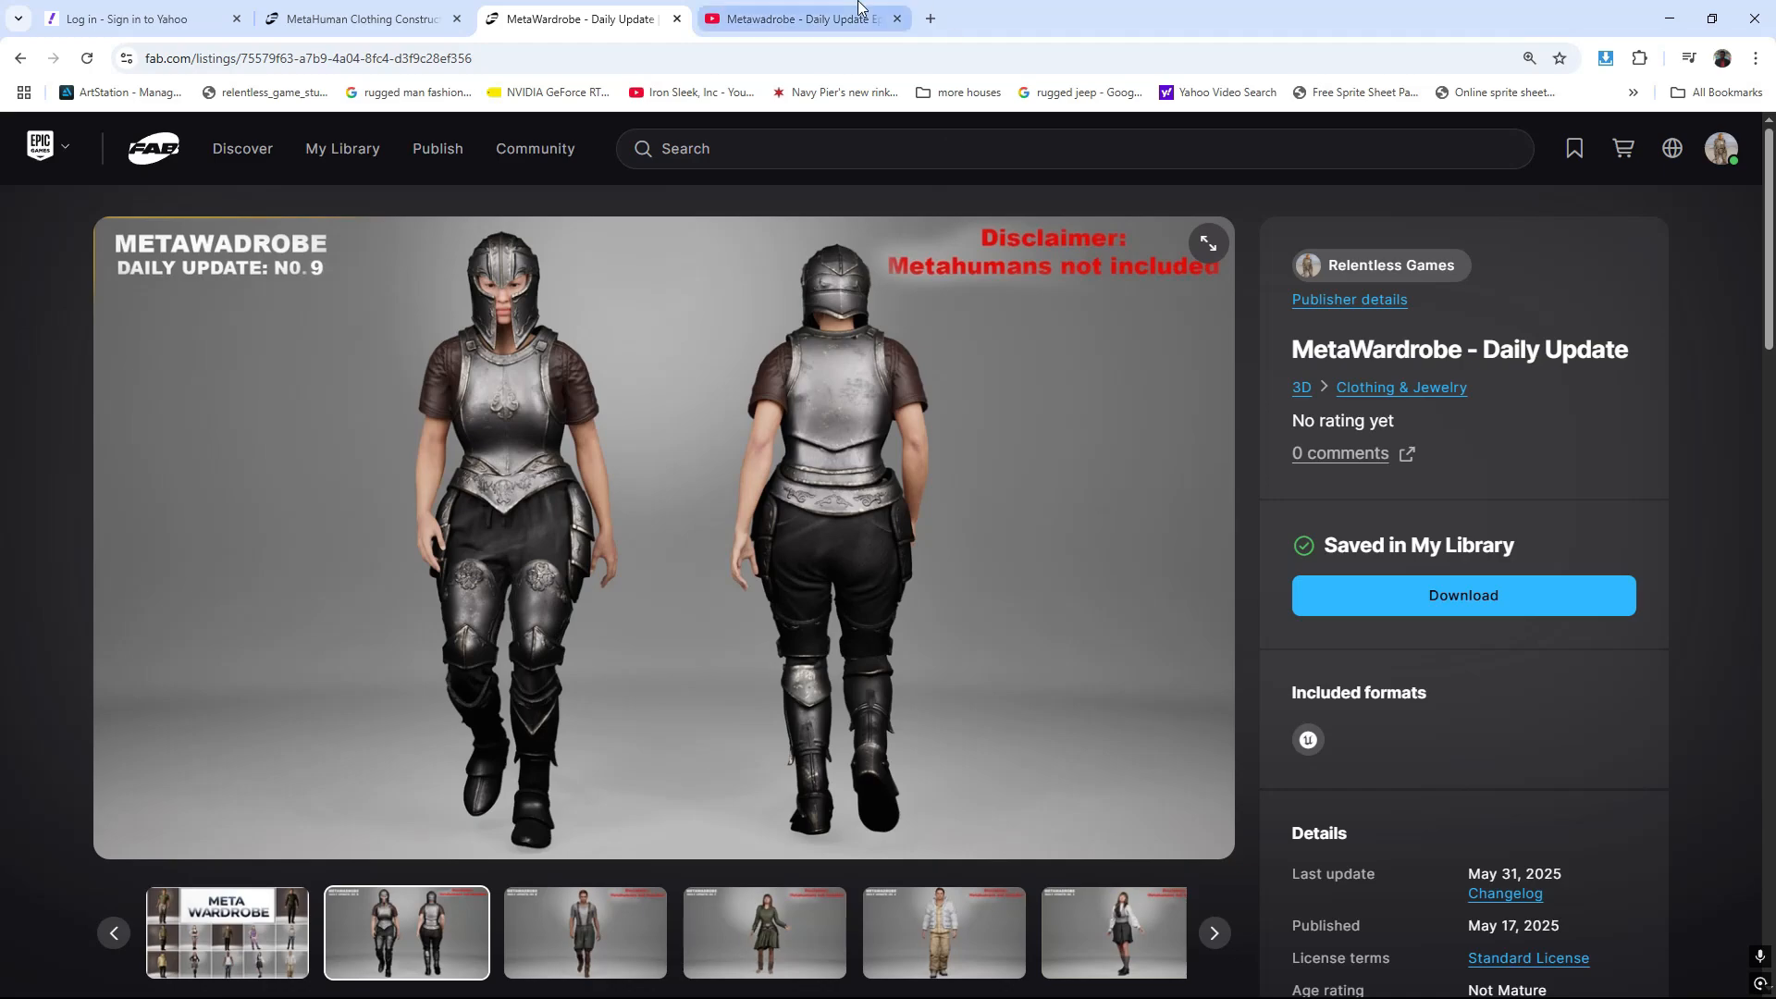
- Revisit the Episode 11 update video and switch to the NewMetaHumanCharacter window in Unreal Engine
left_click(848, 11)
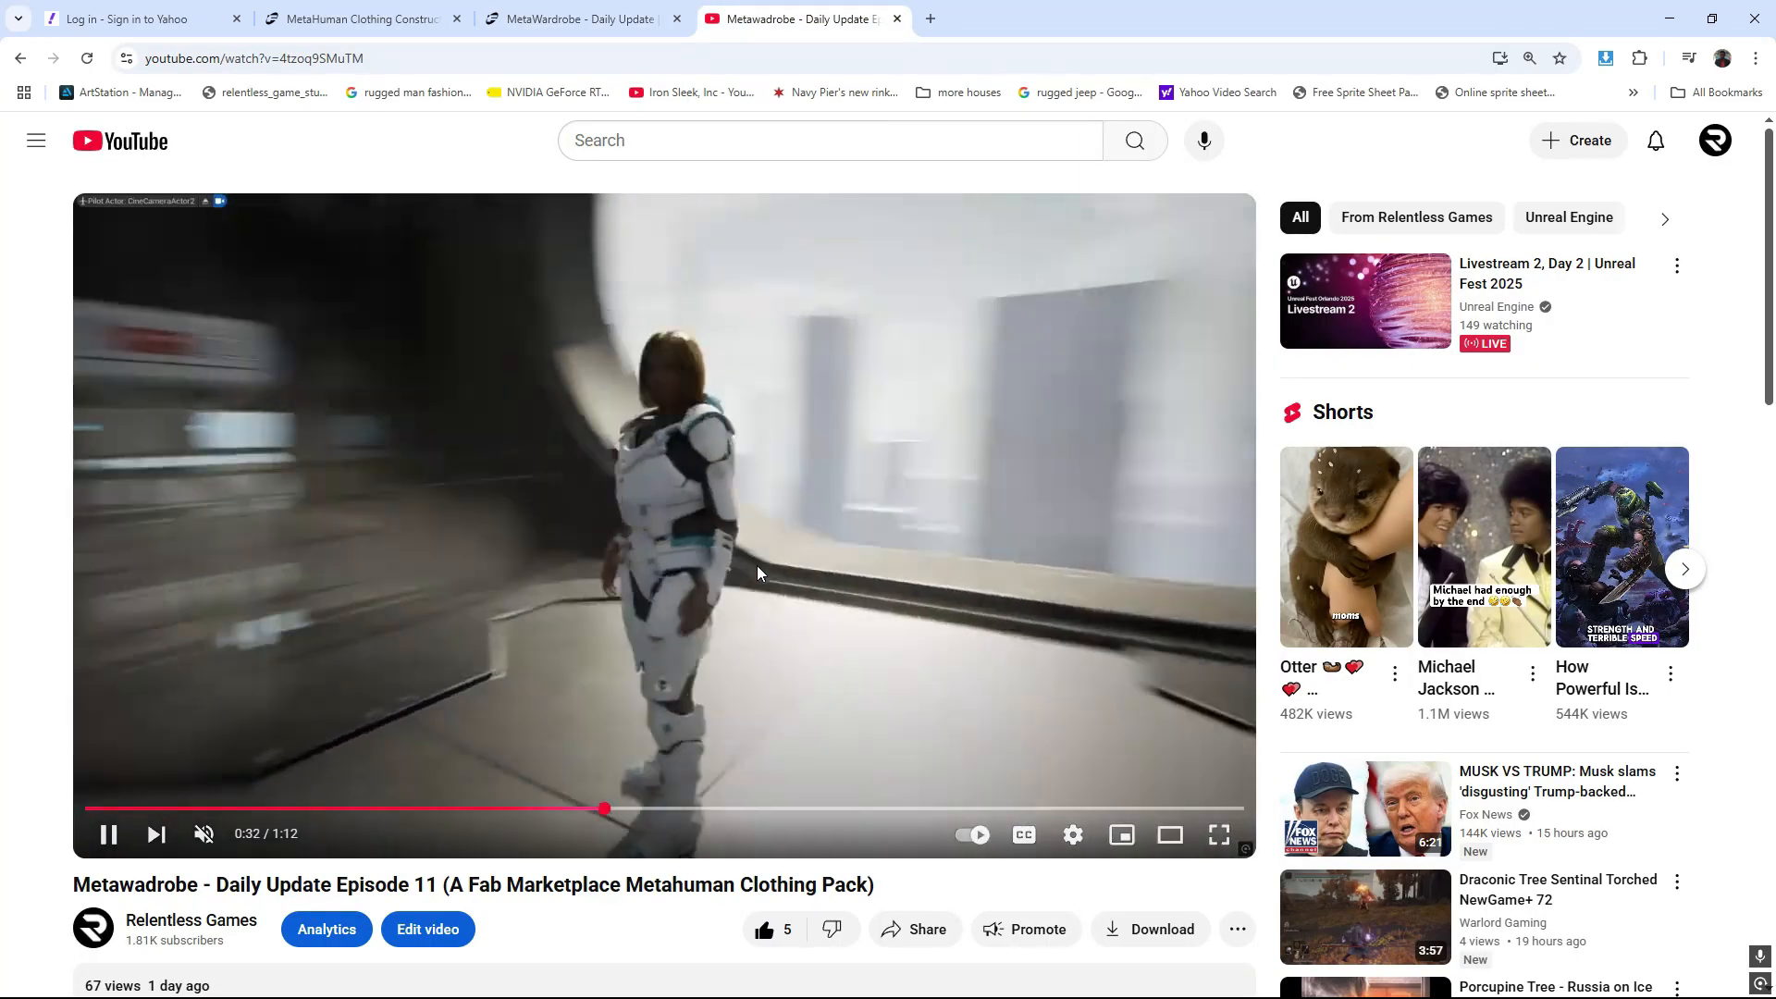
key("super")
mouse_move(1103, 979)
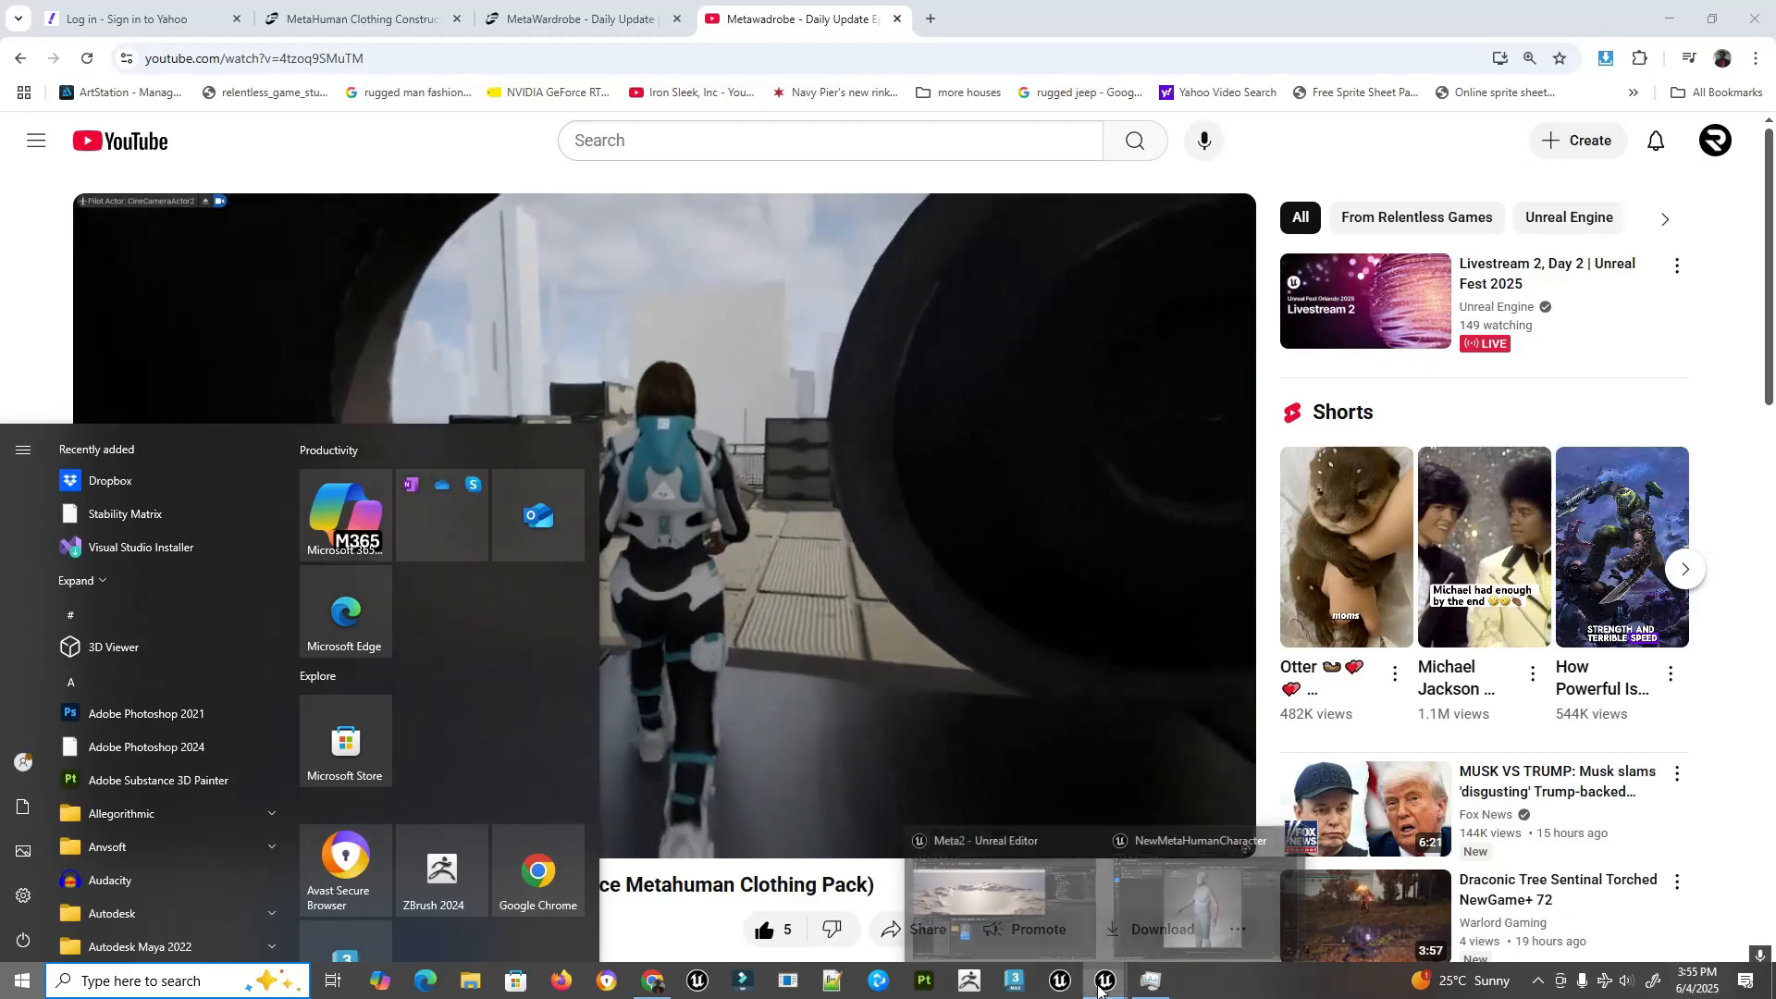
left_click(1163, 923)
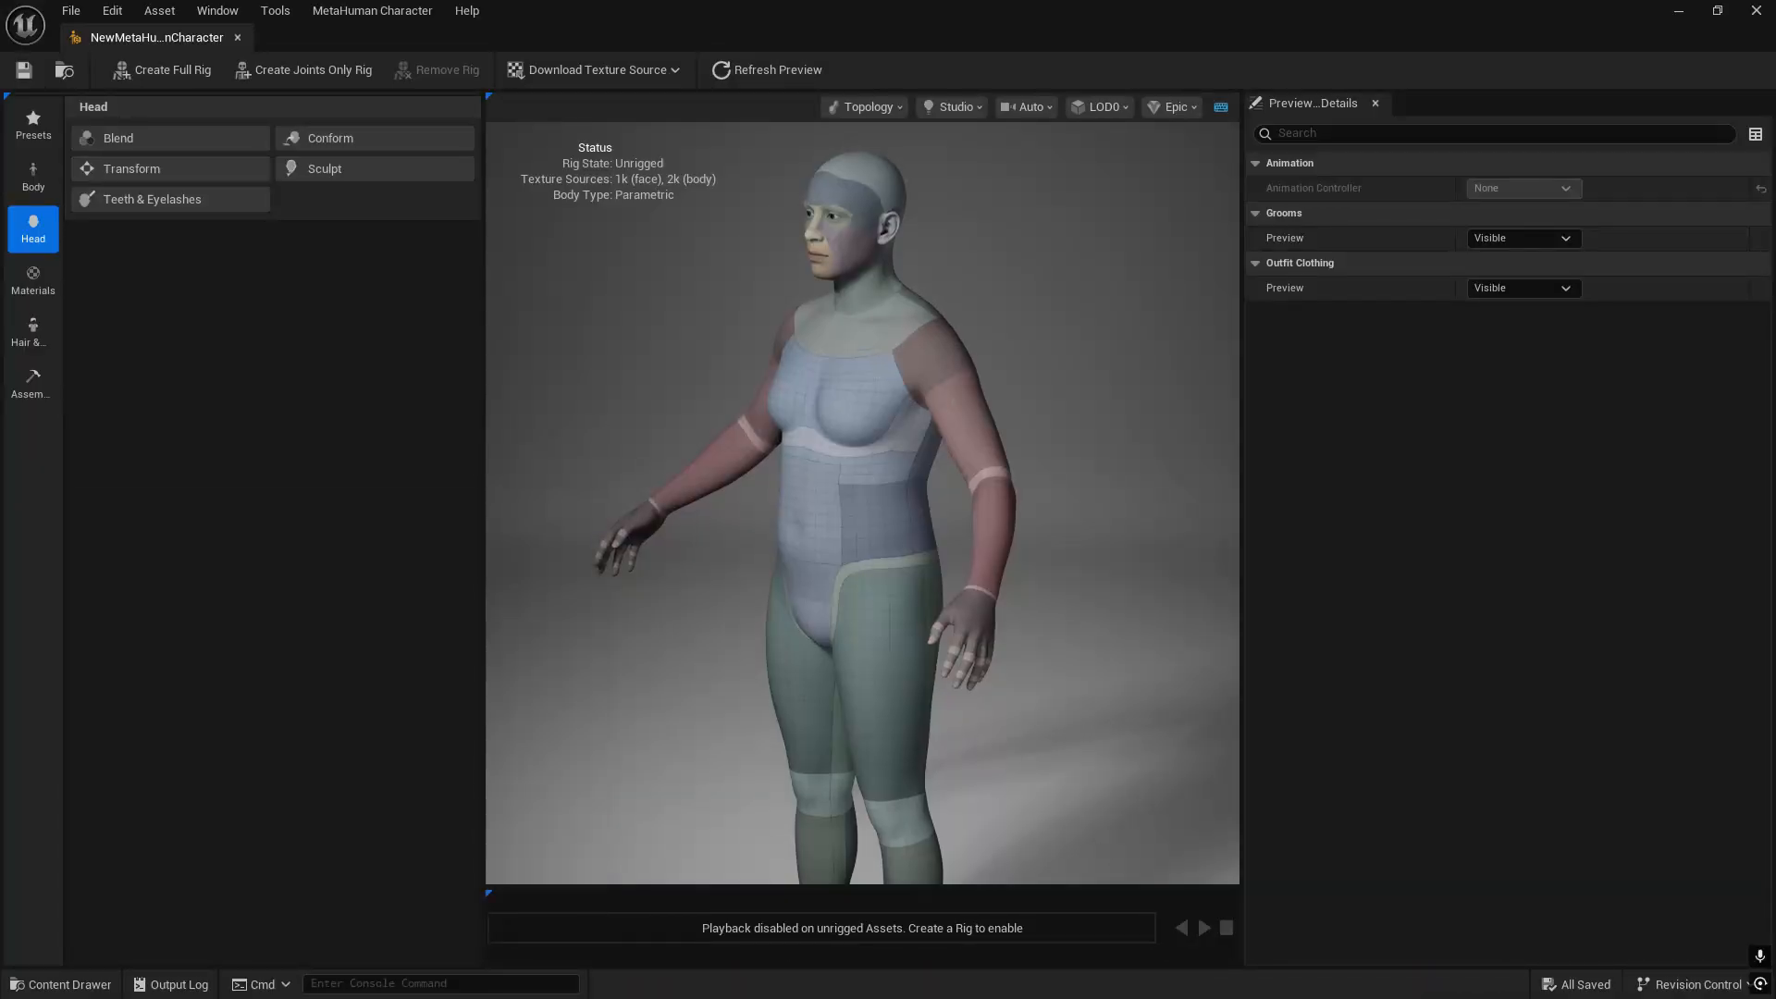
left_click_drag(691, 476, 851, 477)
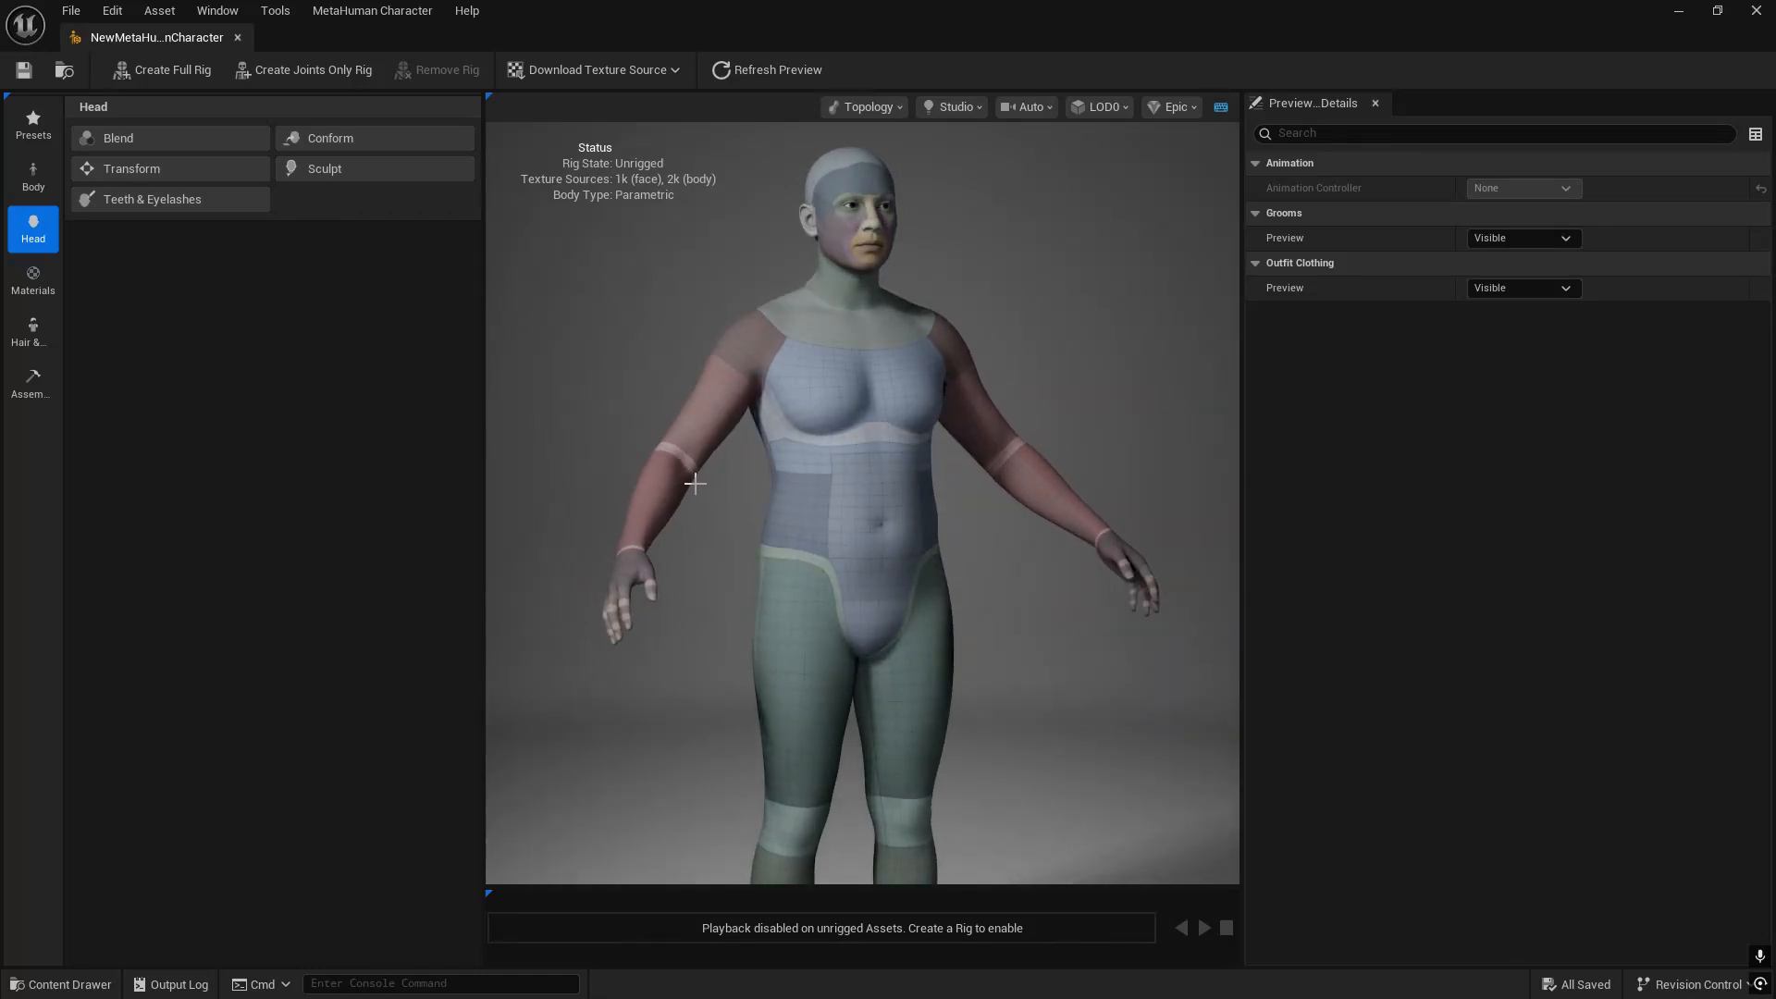
key("super")
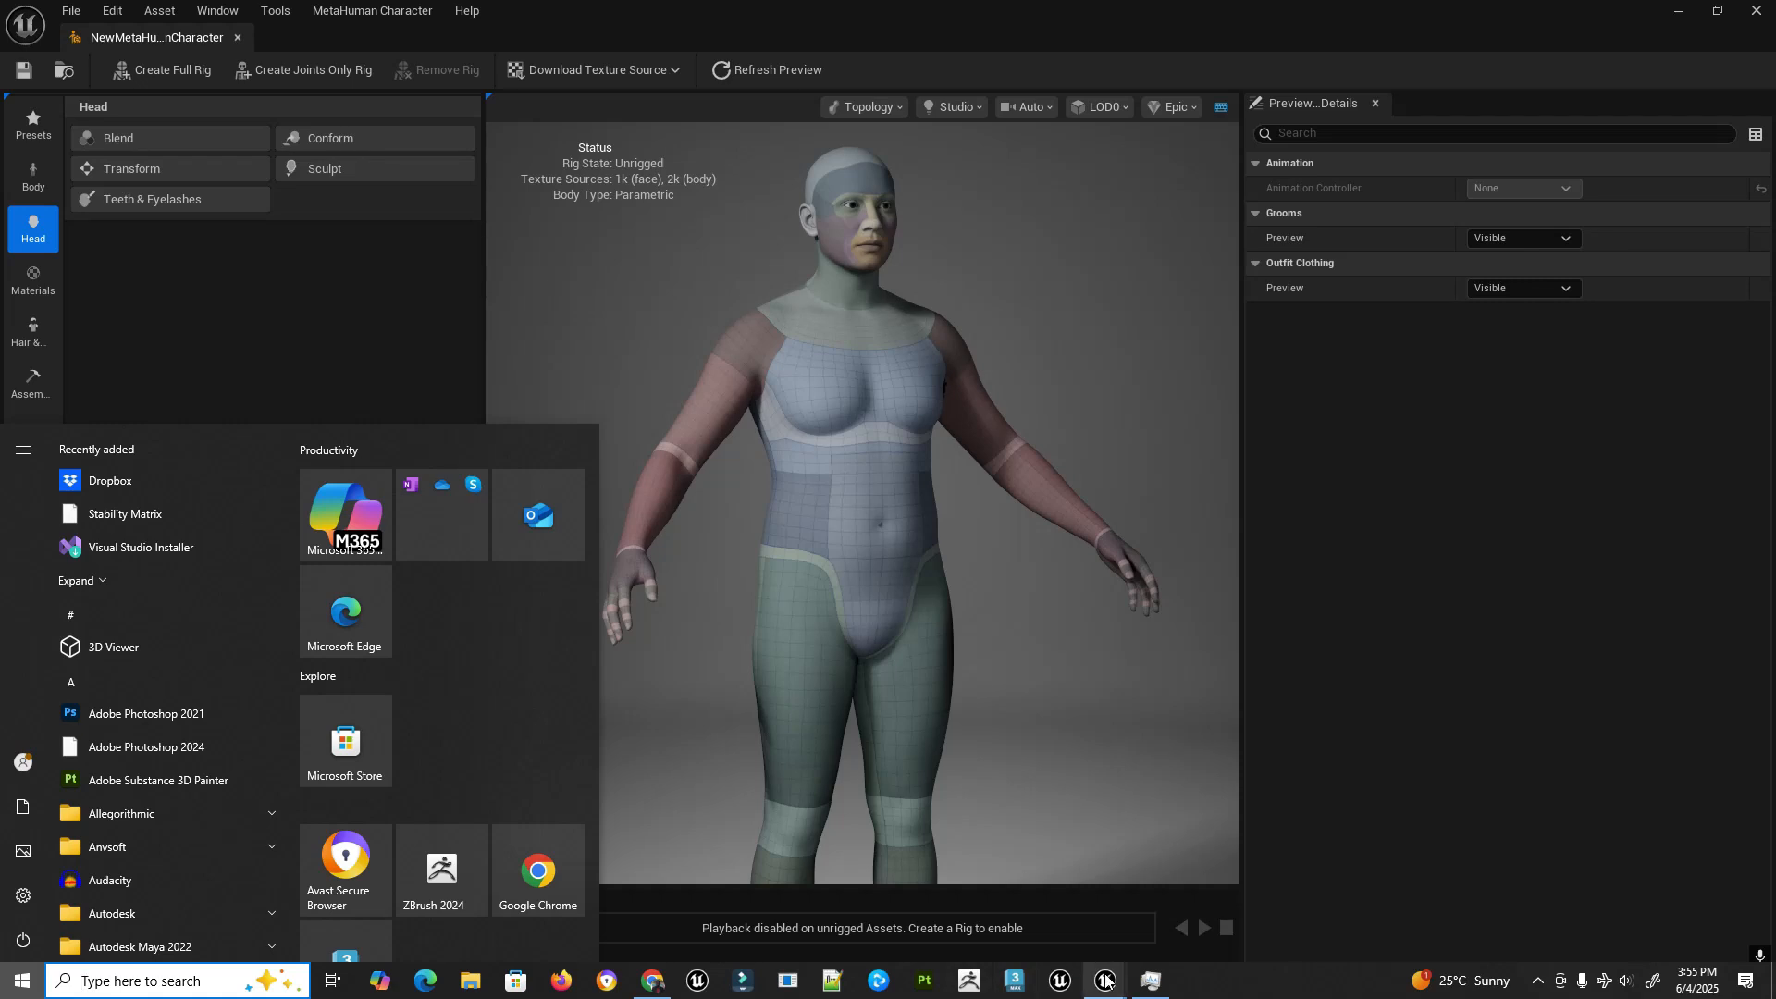
mouse_move(1107, 983)
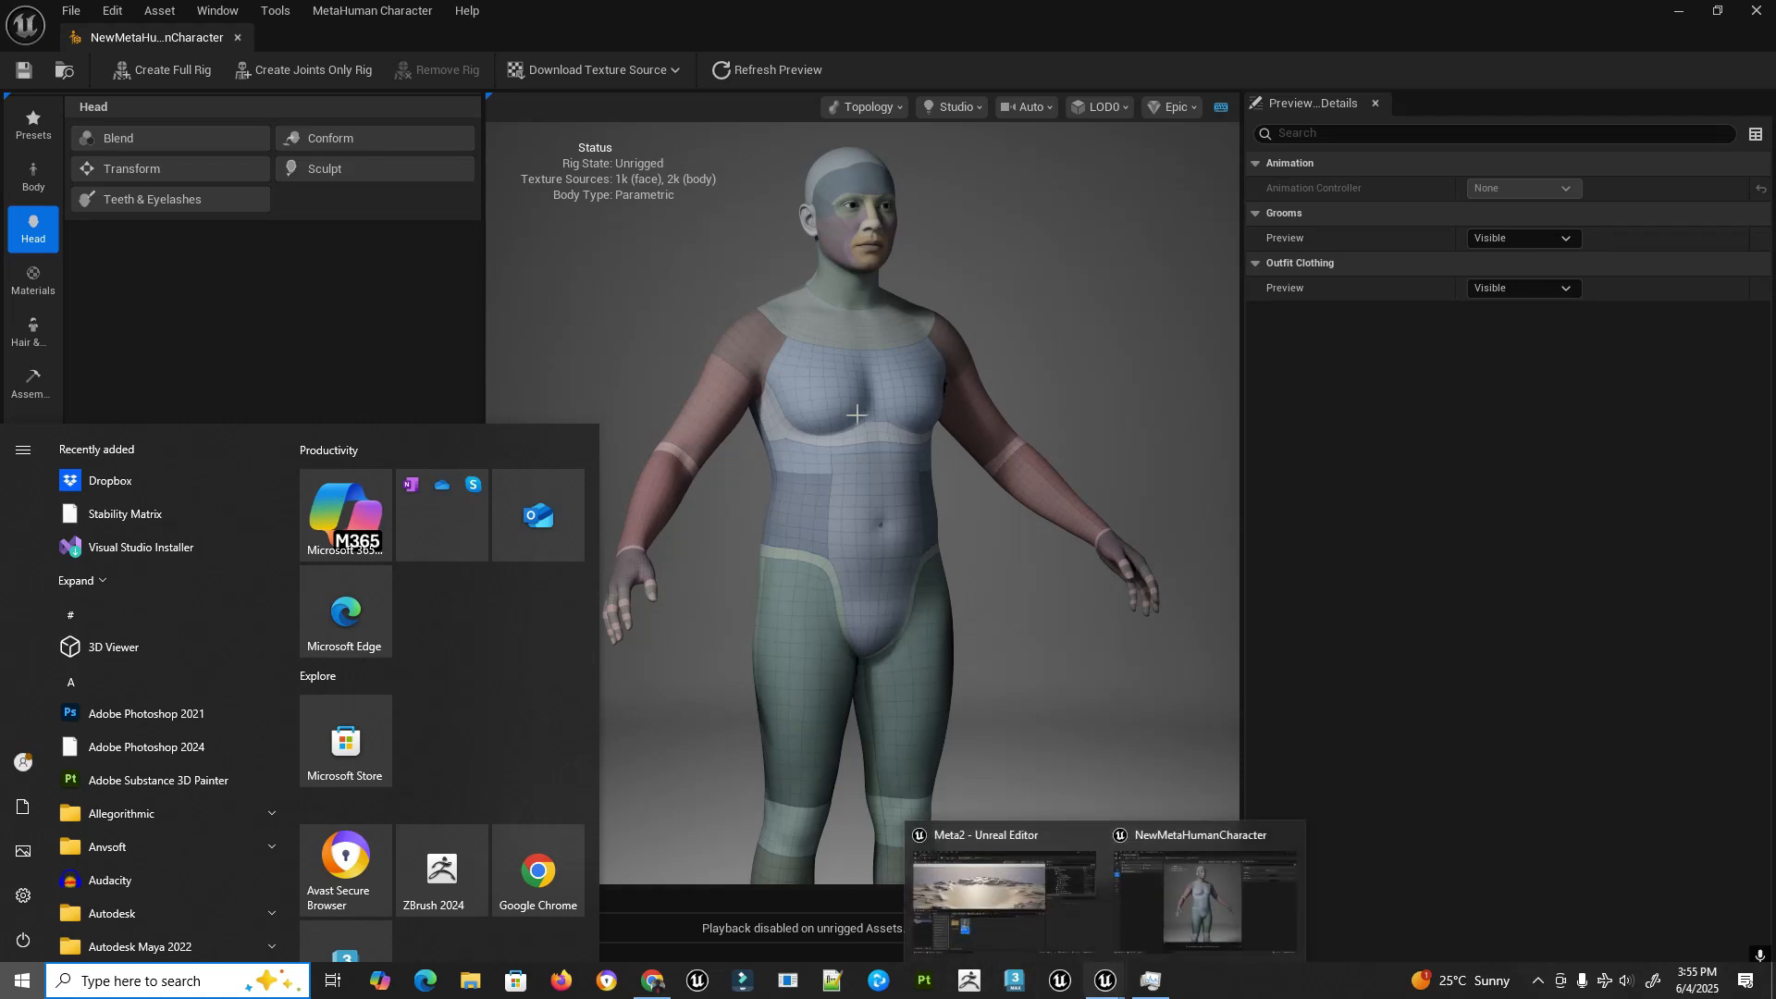
left_click_drag(857, 414, 791, 414)
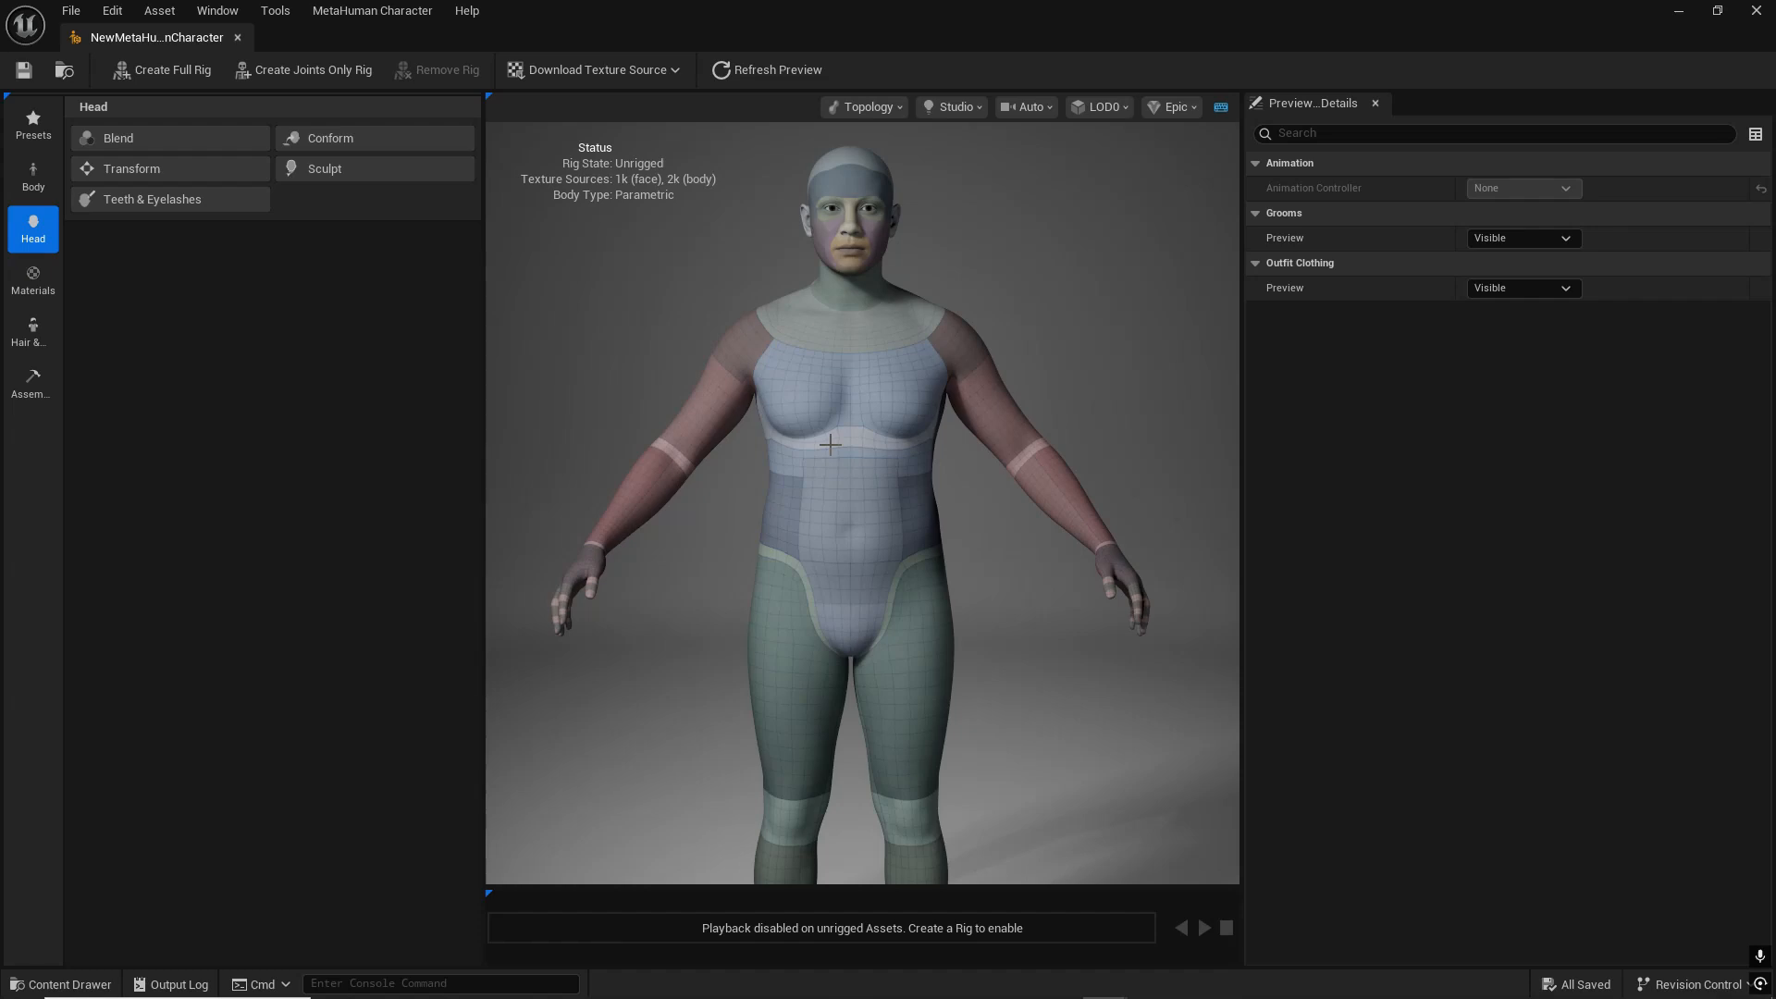
left_click_drag(857, 462, 671, 463)
left_click_drag(857, 462, 898, 463)
- Dress the MetaHuman in the WI_DefaultGarment from the Outfit Clothing assets and inspect the shirt and shorts
left_click(25, 344)
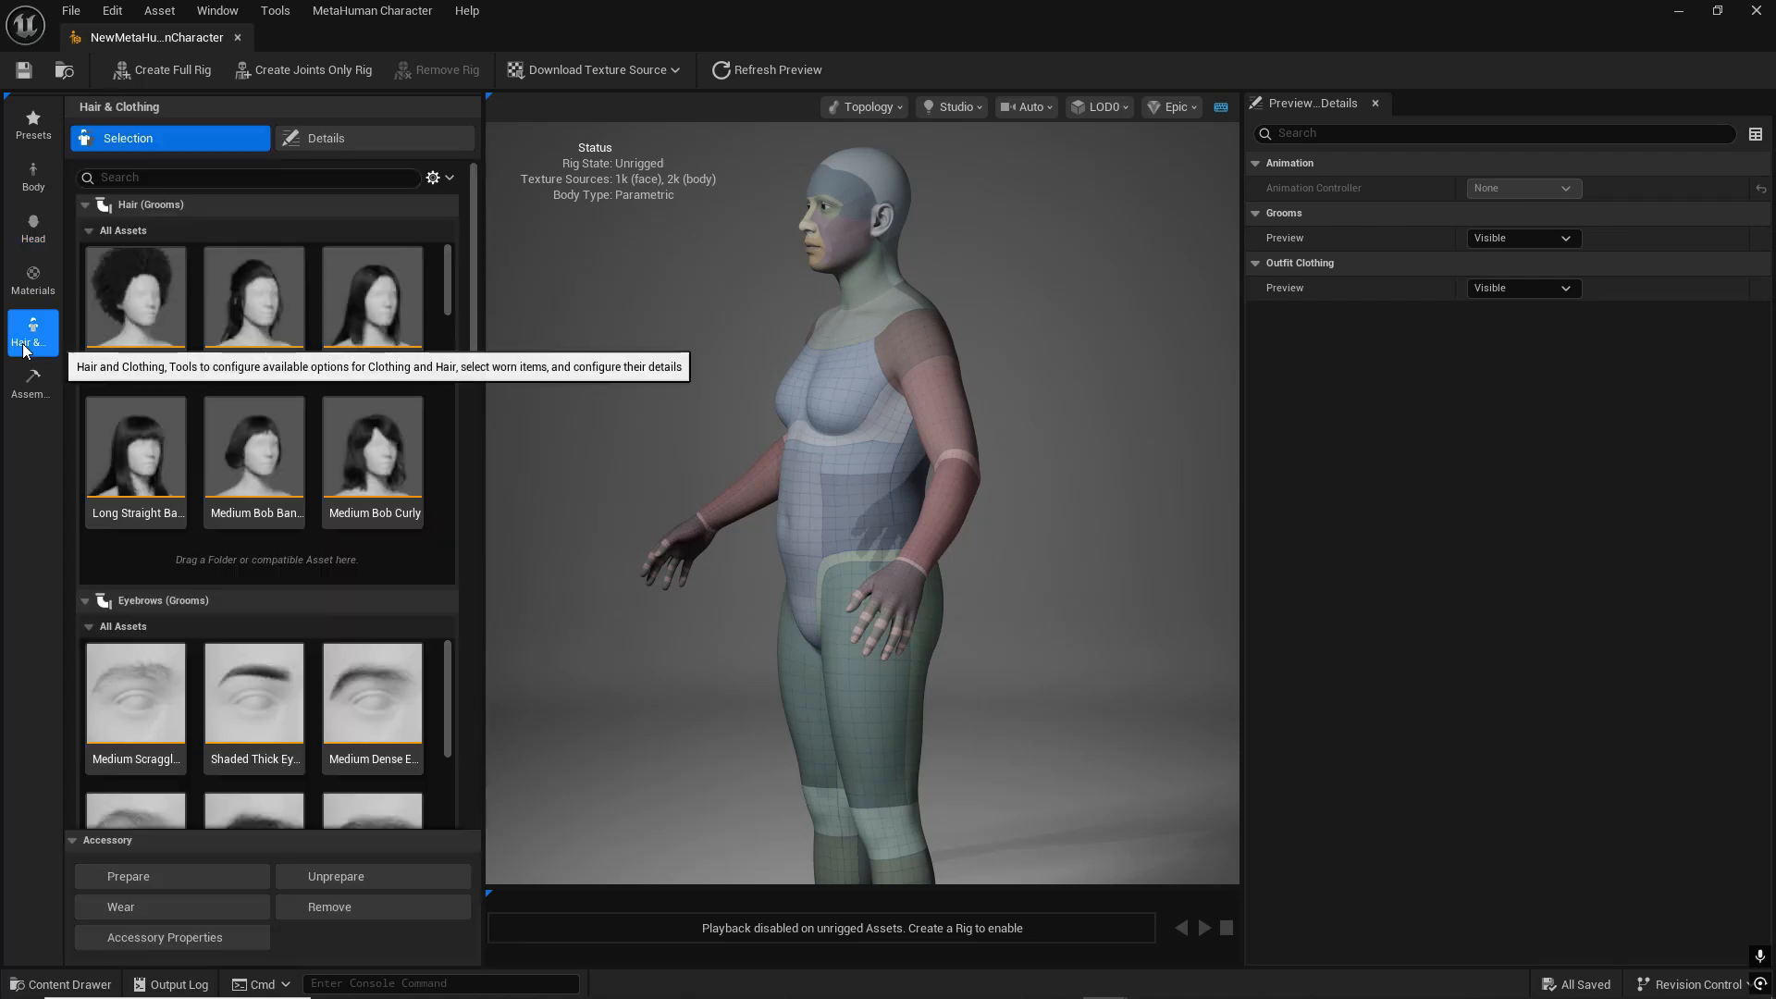
scroll(383, 717, "down", 1)
scroll(374, 716, "down", 2)
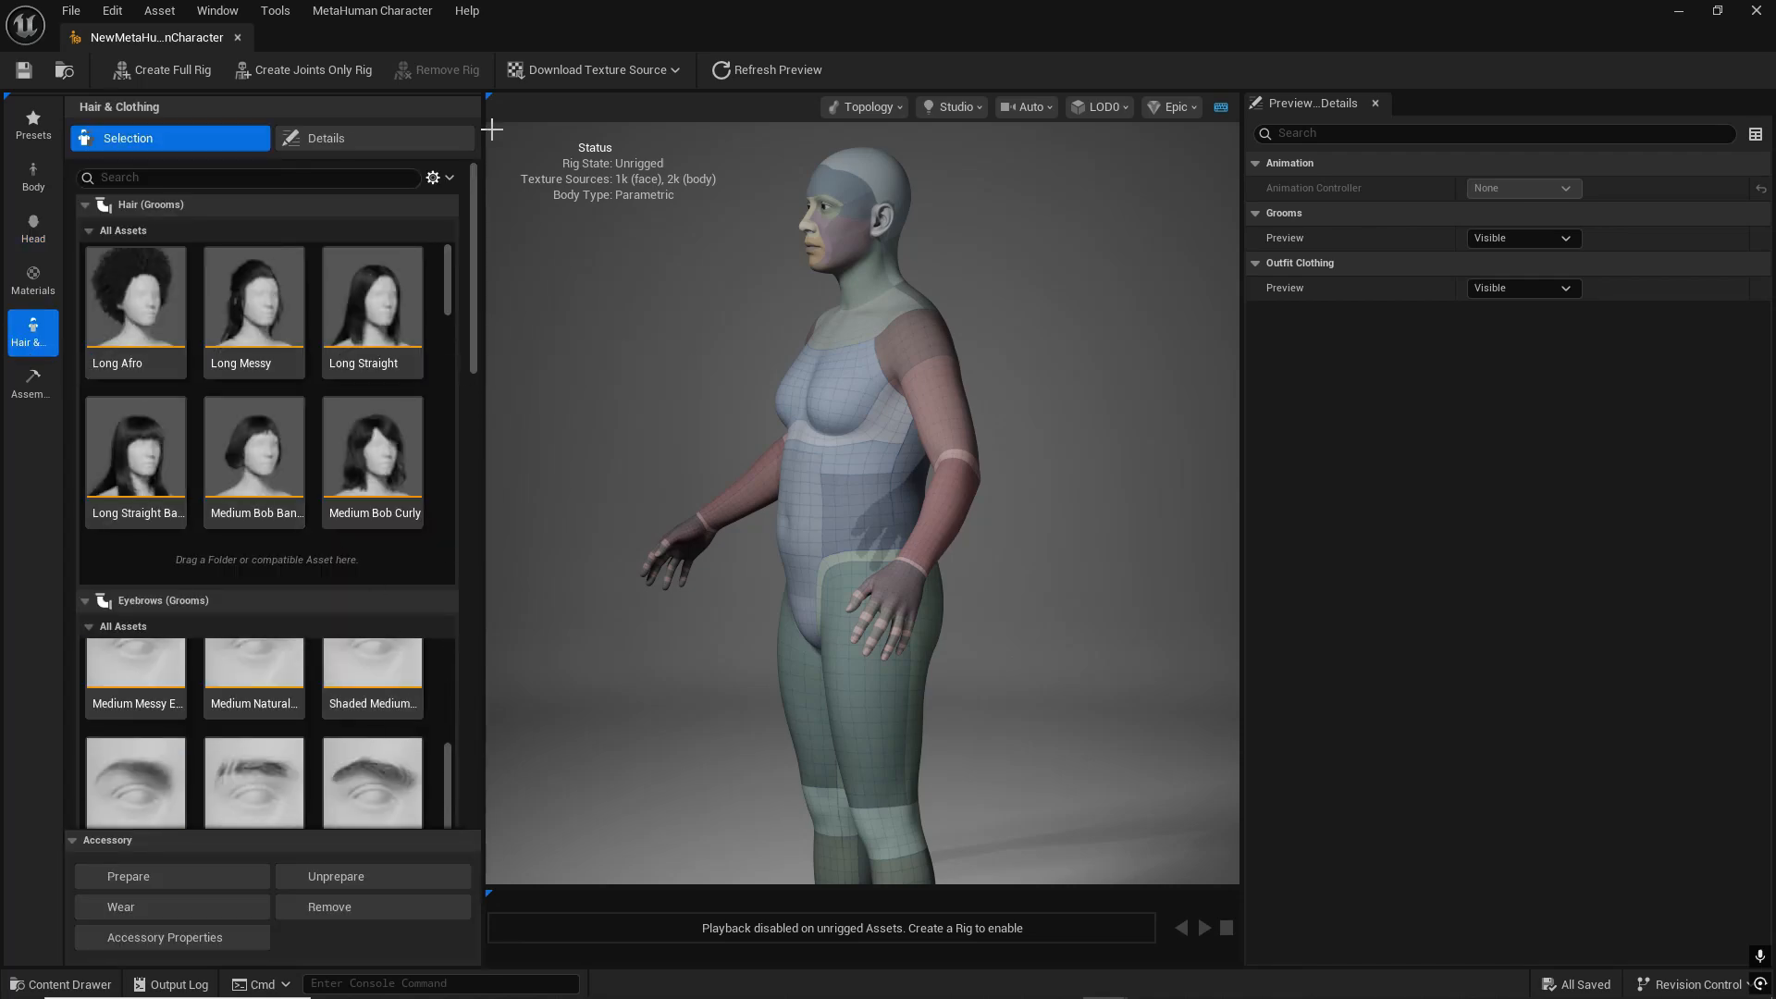
left_click_drag(474, 268, 491, 735)
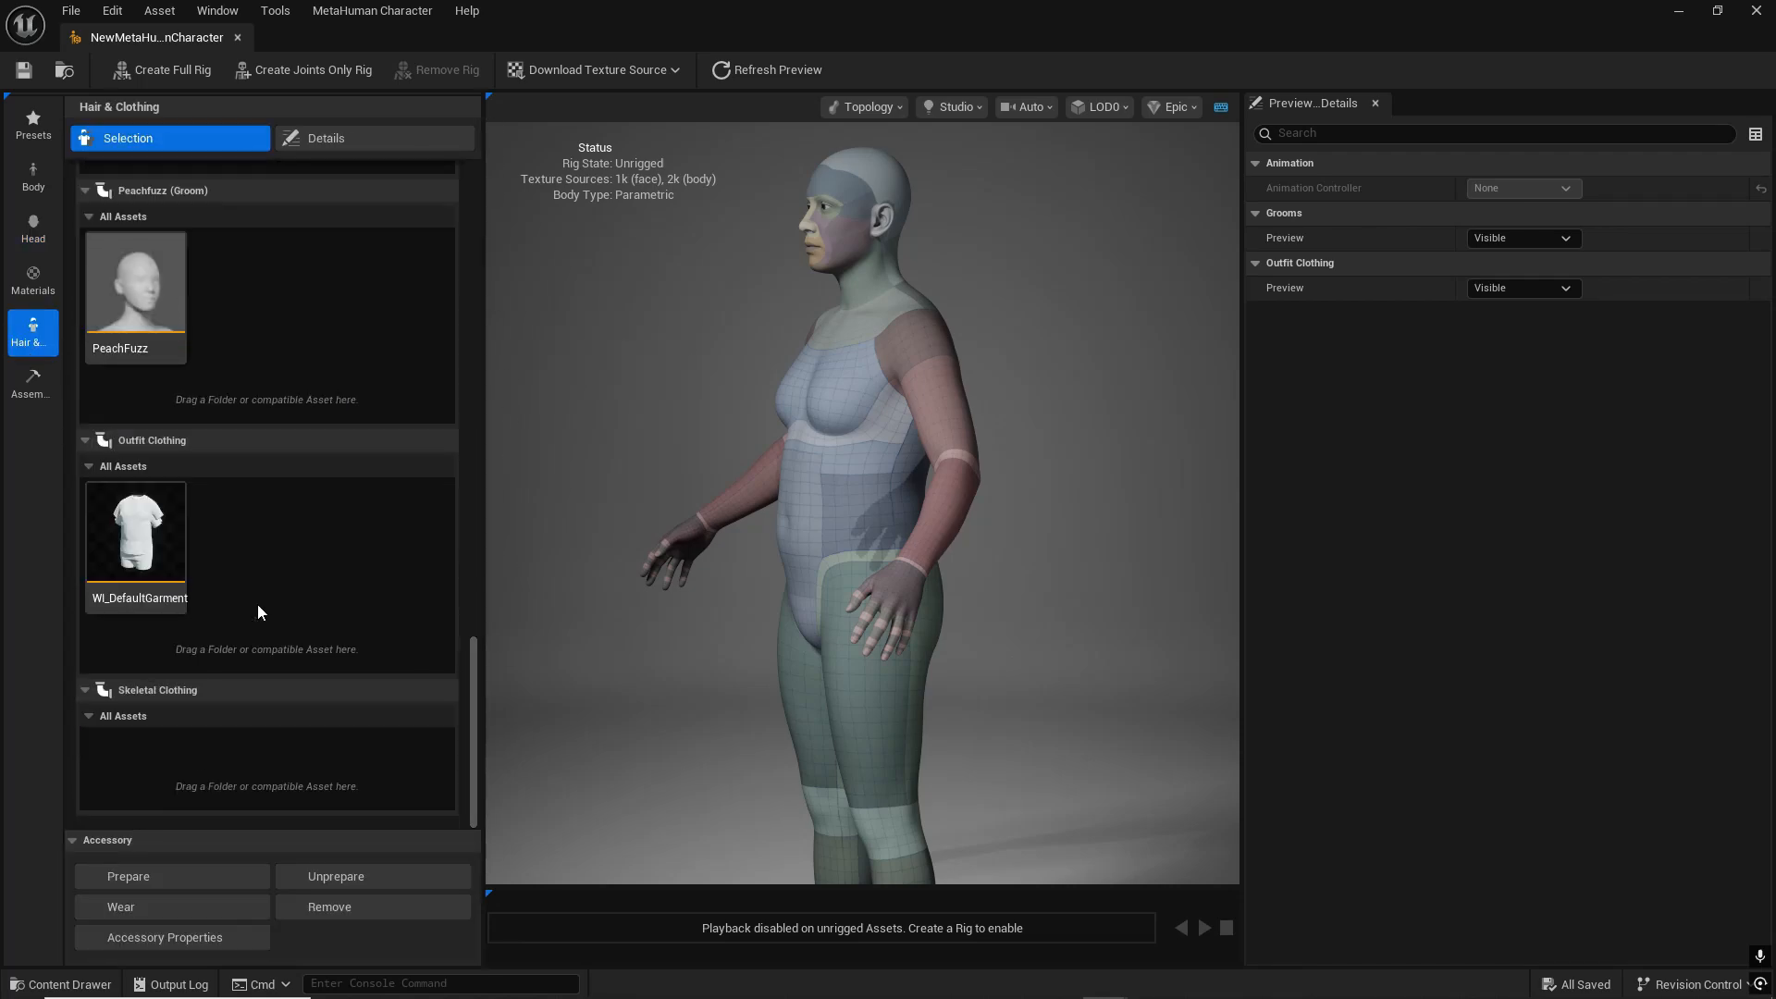
left_click(145, 530)
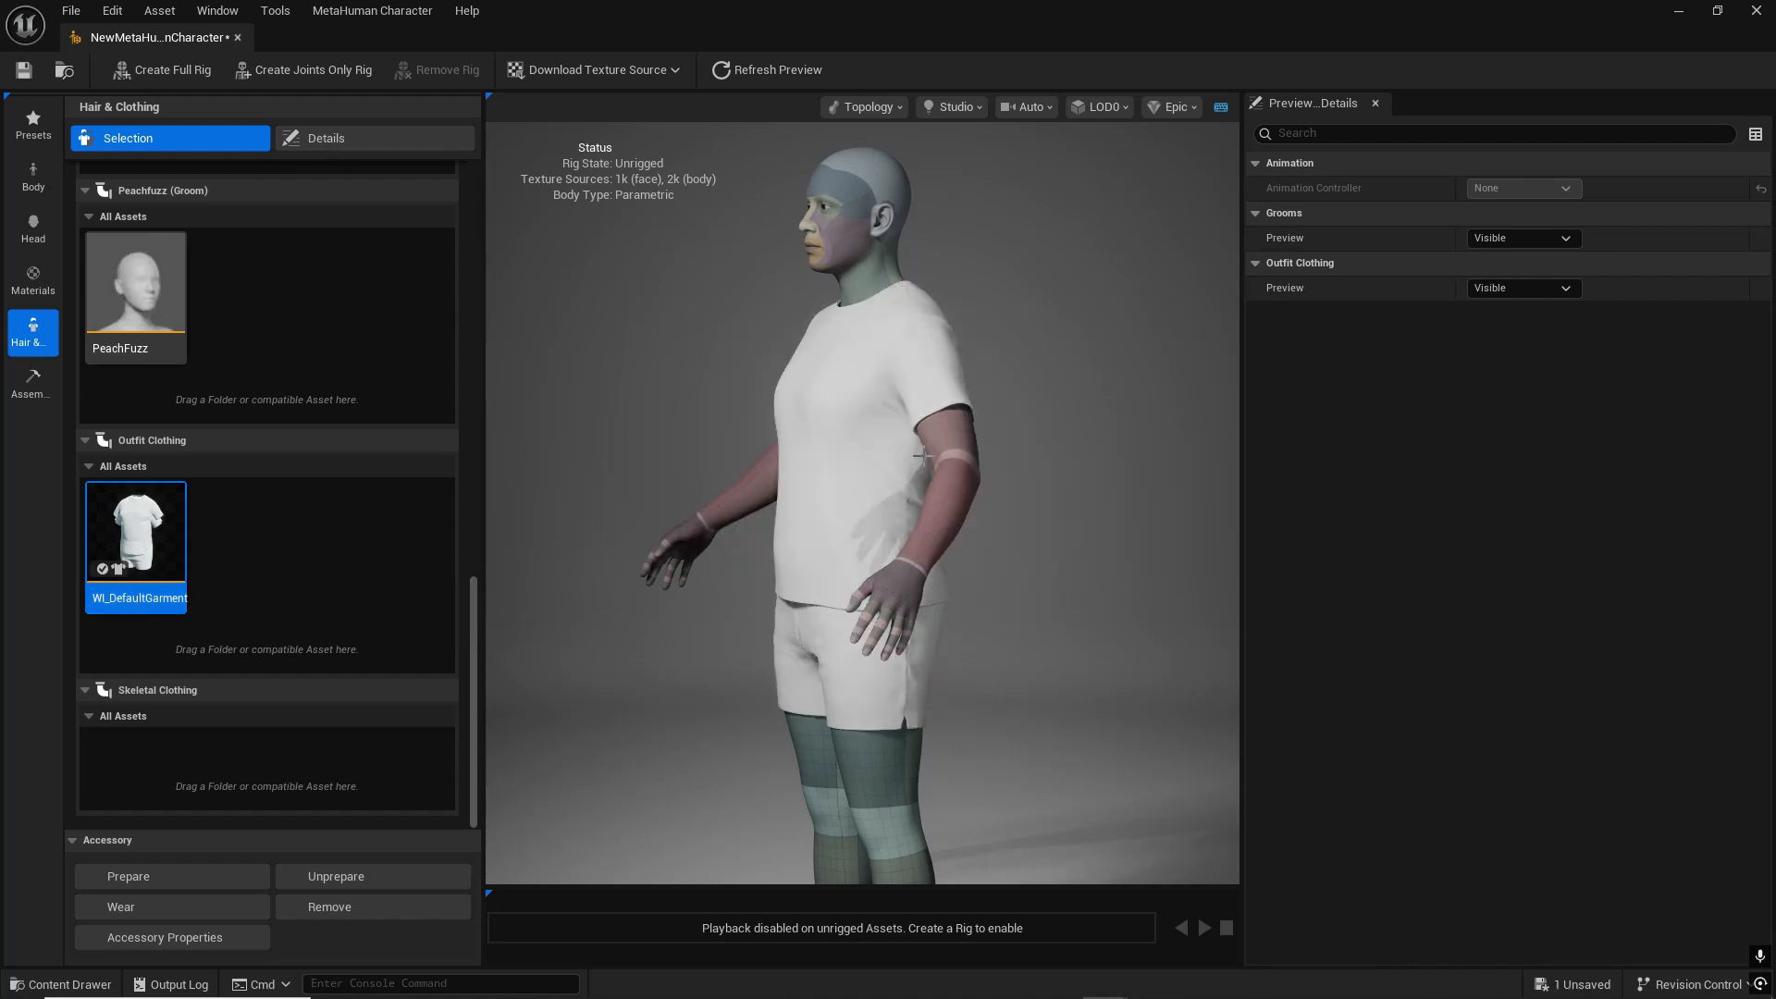
left_click_drag(837, 437, 995, 440)
scroll(635, 344, "up", 8)
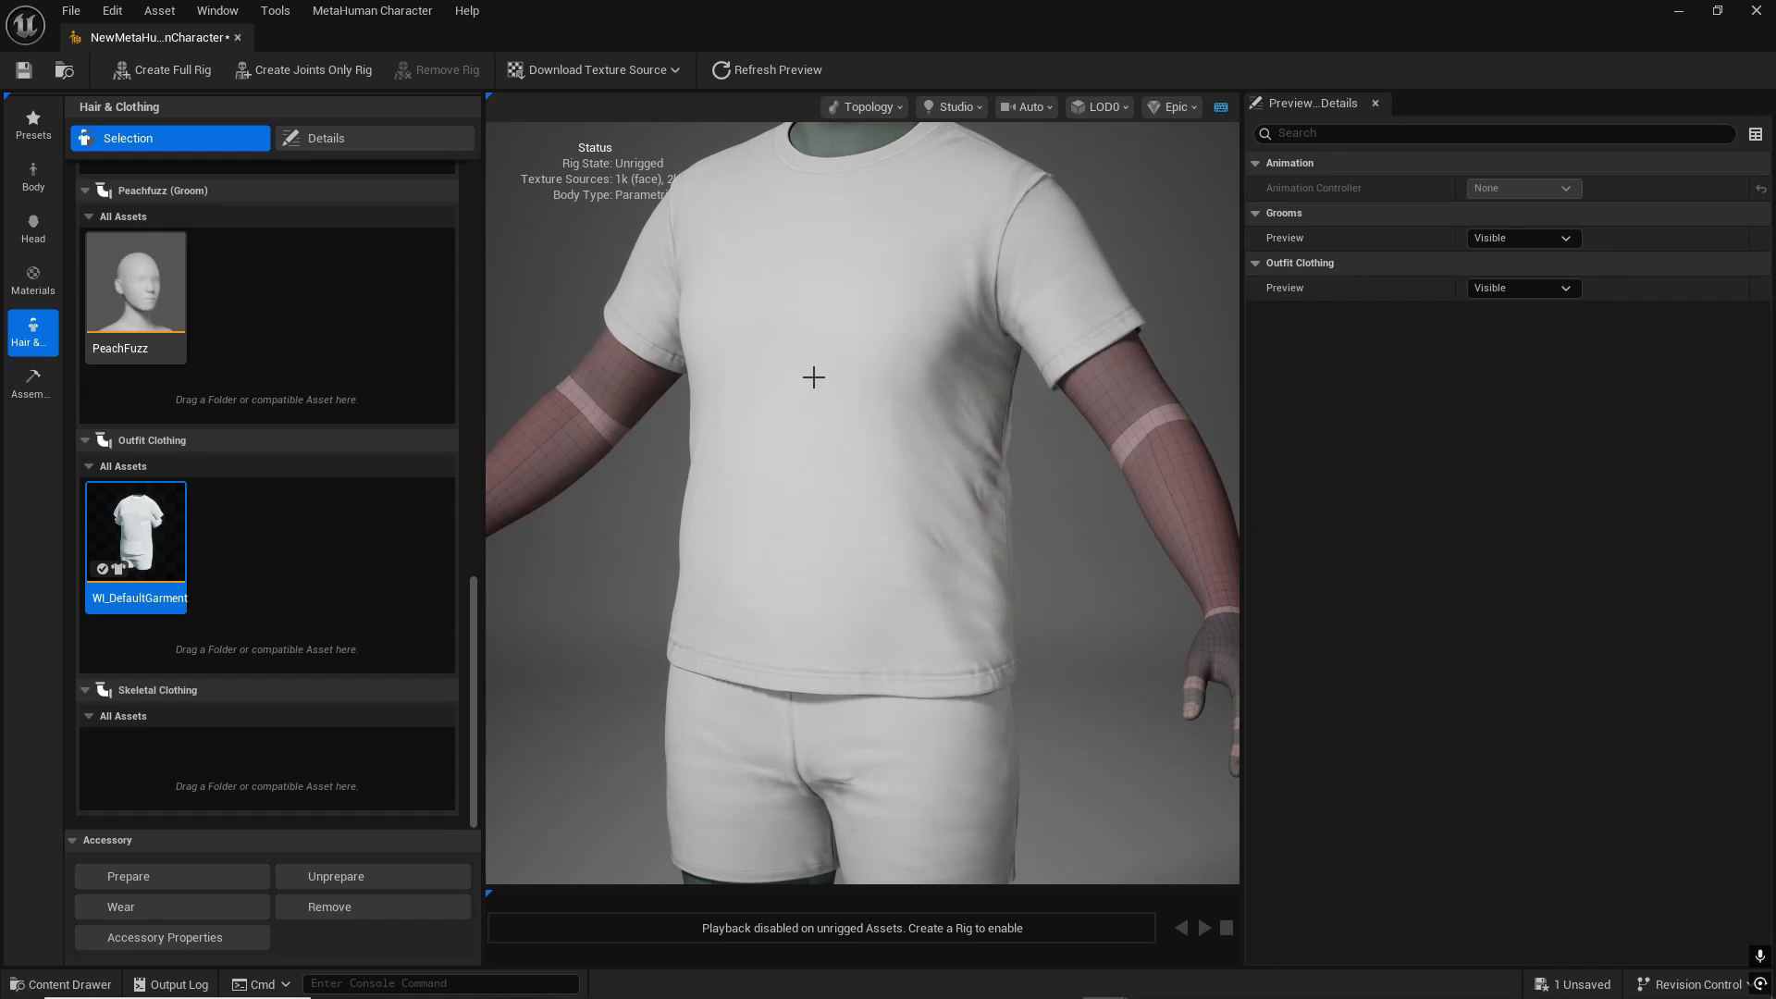
left_click_drag(814, 378, 776, 409)
middle_click_drag(973, 316, 1003, 572)
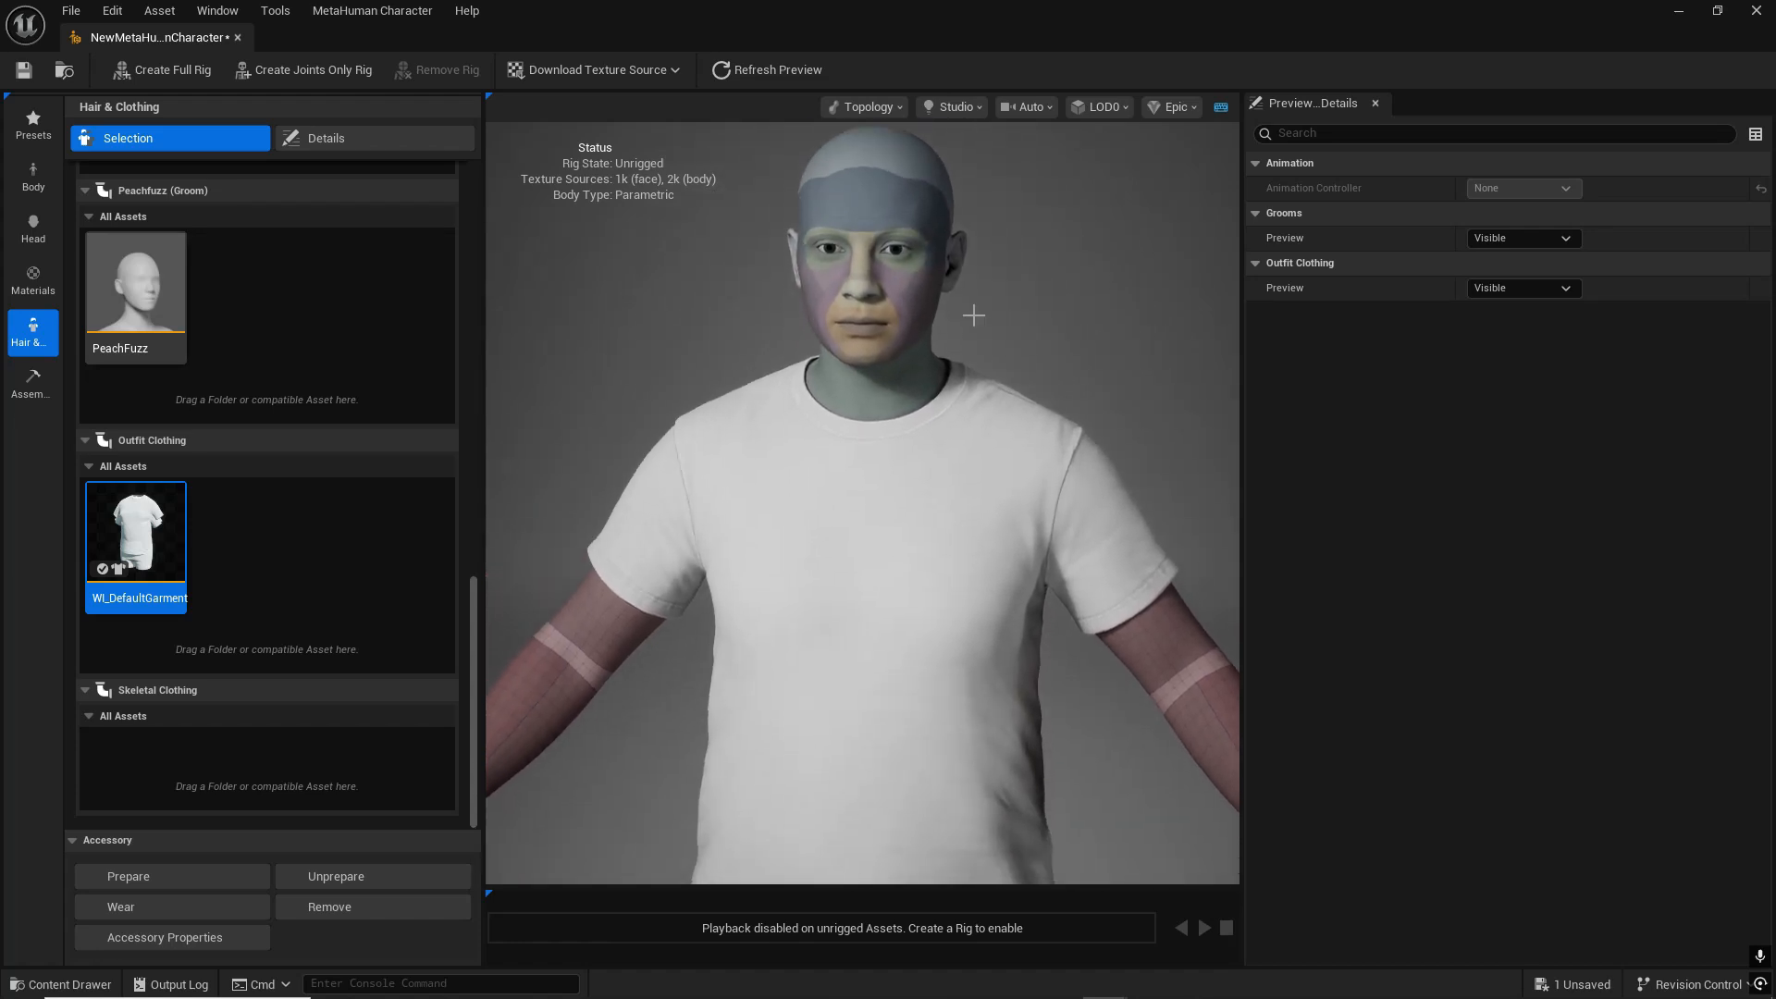
- Take the WI_DefaultGarment outfit off the MetaHuman and view the bare body from the front
double_click(162, 521)
left_click_drag(830, 641, 805, 638)
middle_click_drag(805, 639, 786, 532)
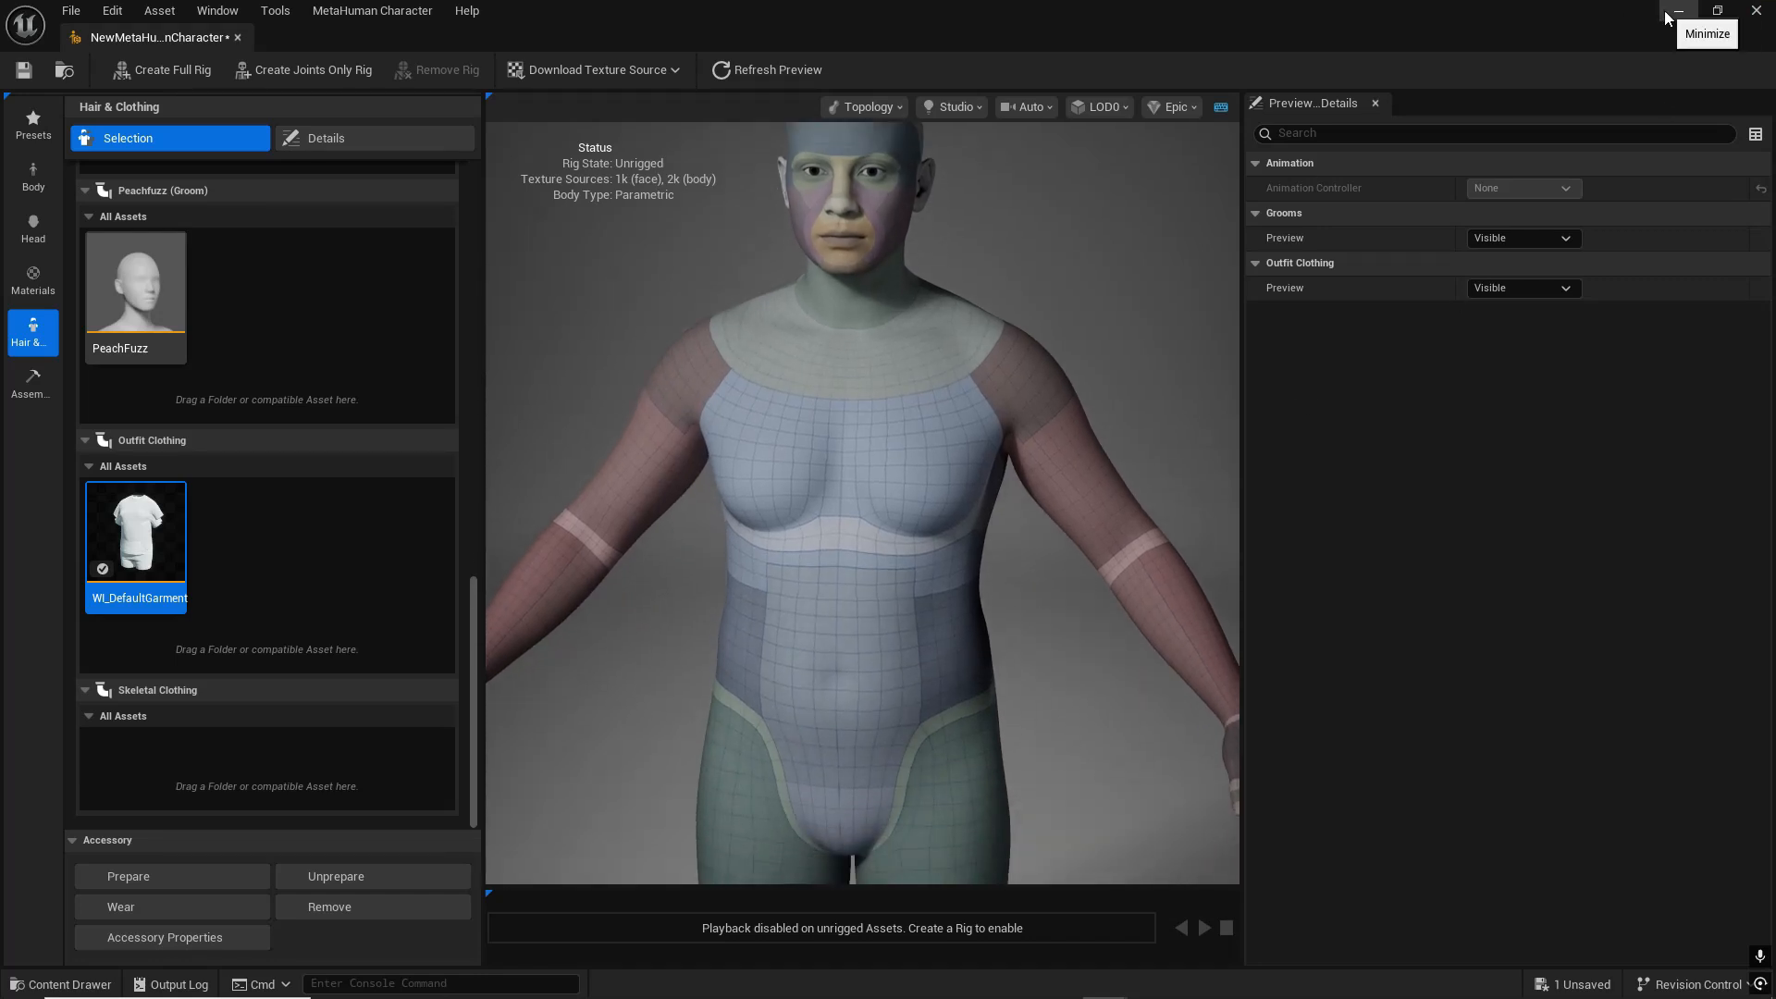
- Switch to Chrome and close the Unreal Fest livestream page to return to the MetaWardrobe - Daily Update listing
key("super")
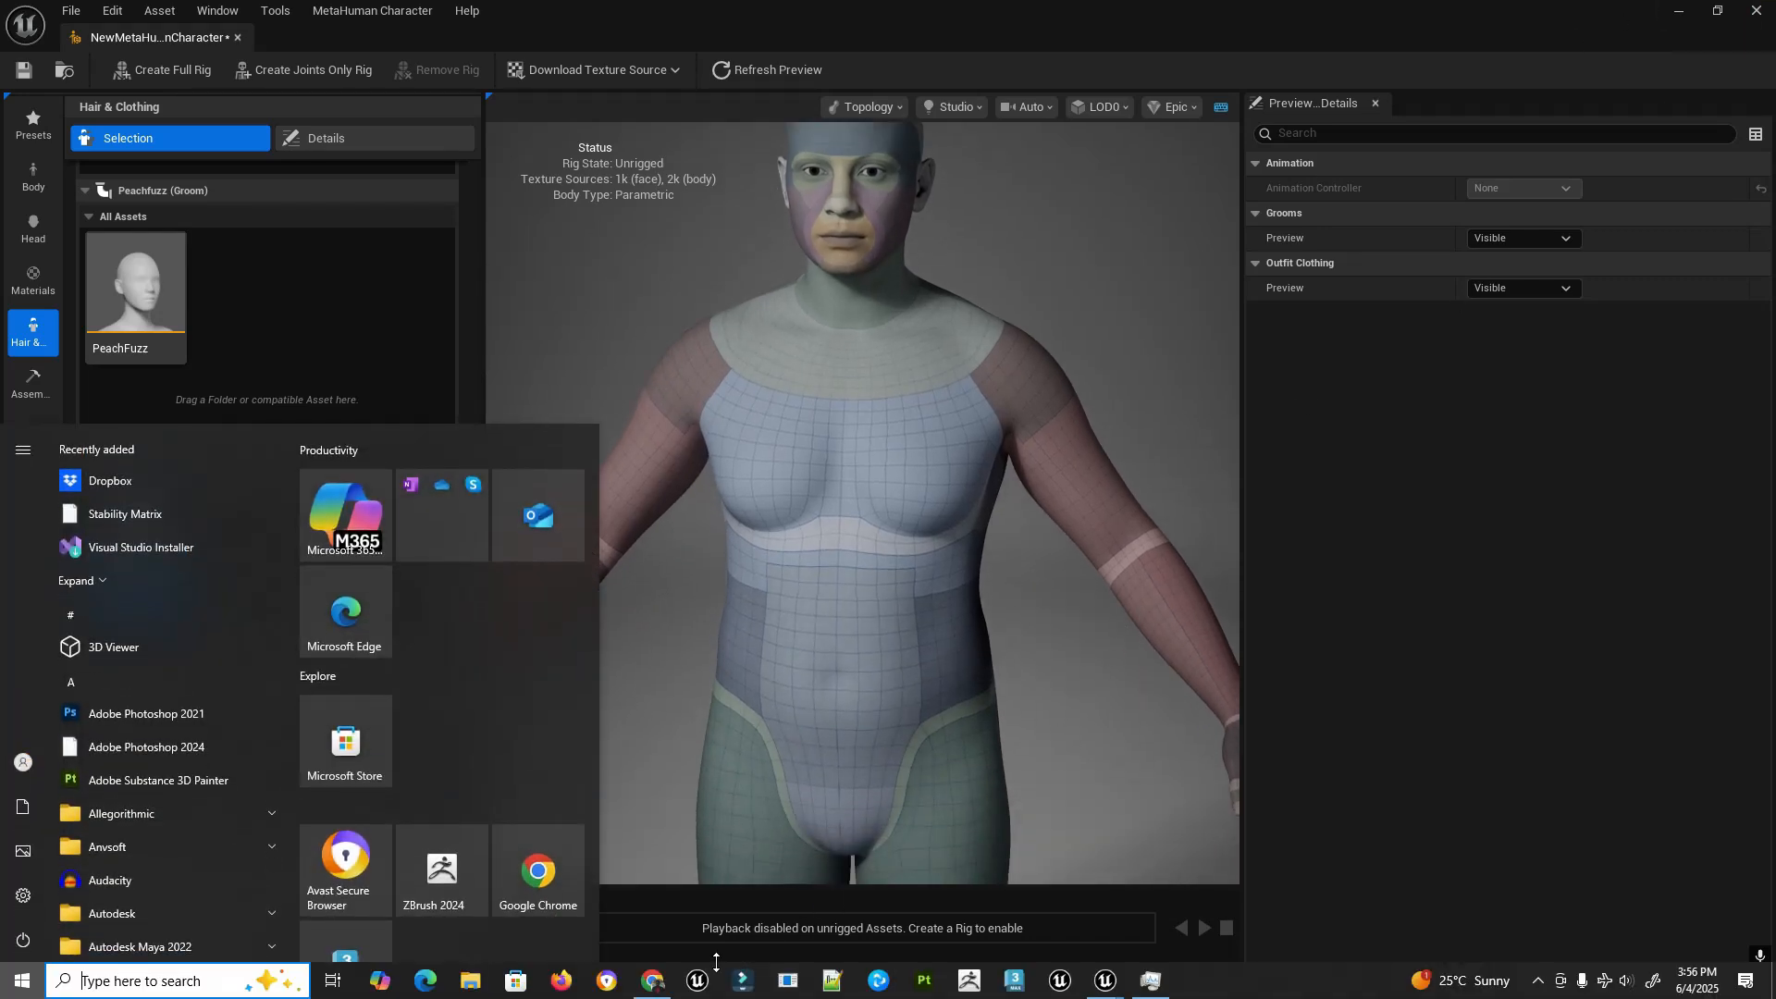
left_click(651, 982)
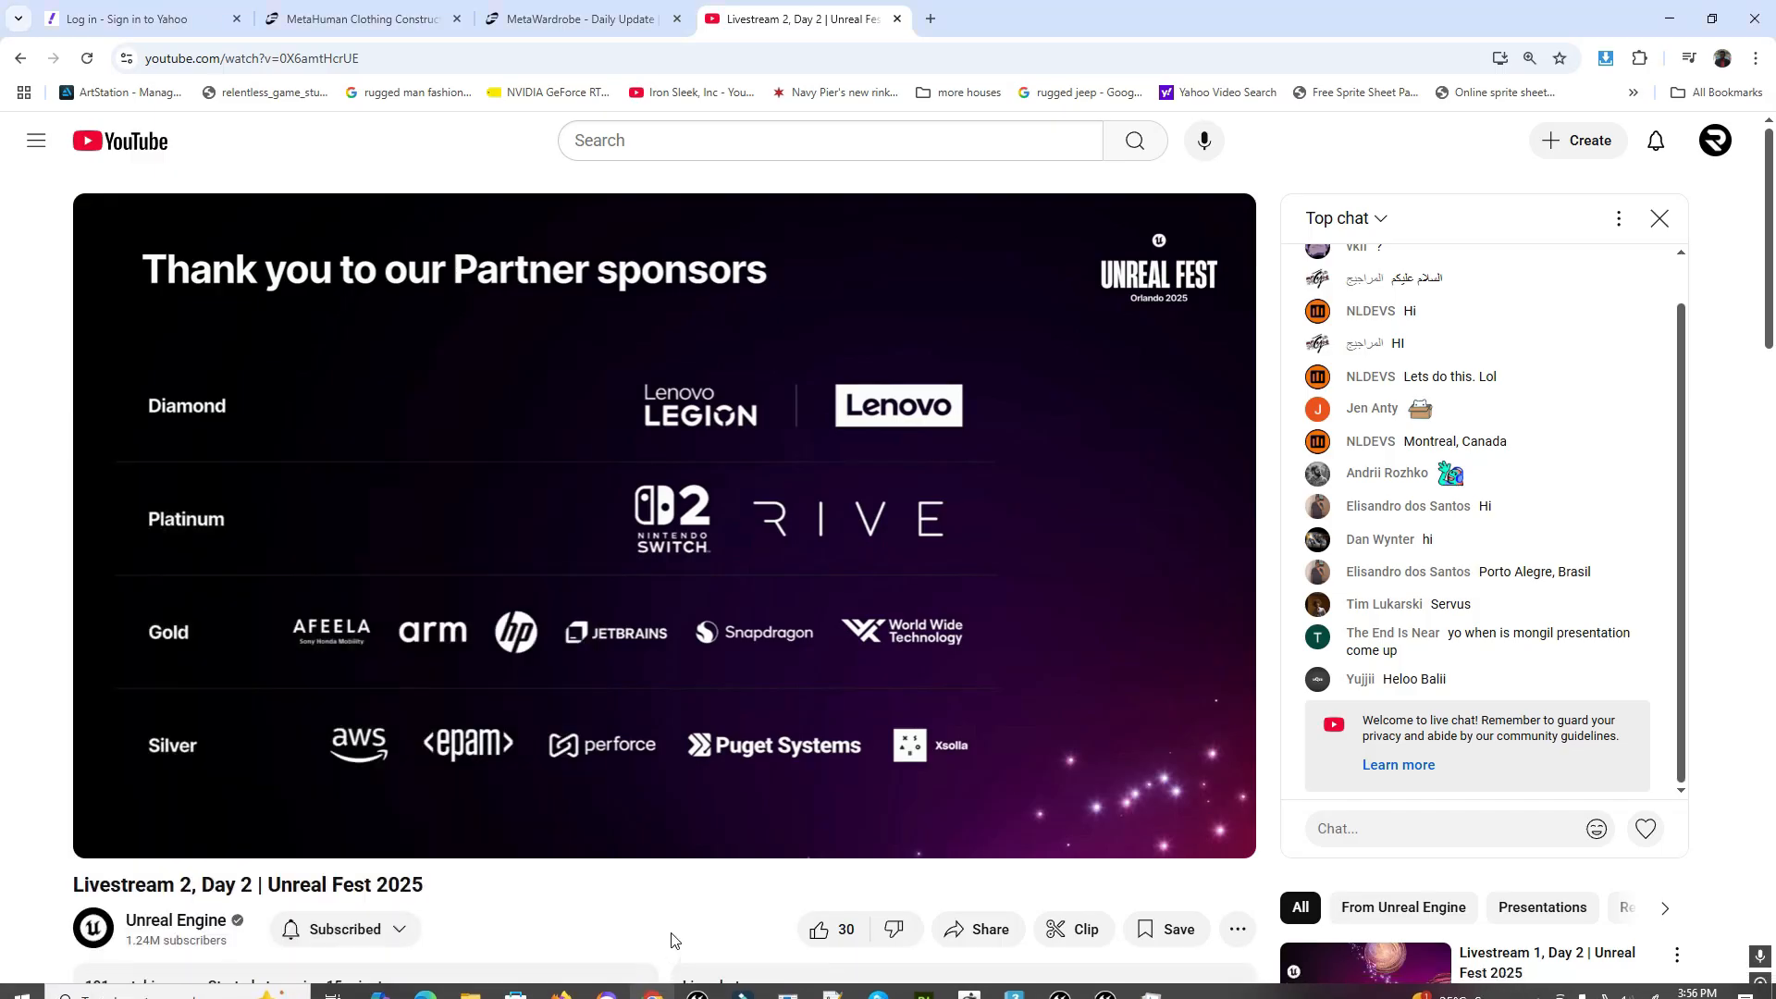
left_click(397, 16)
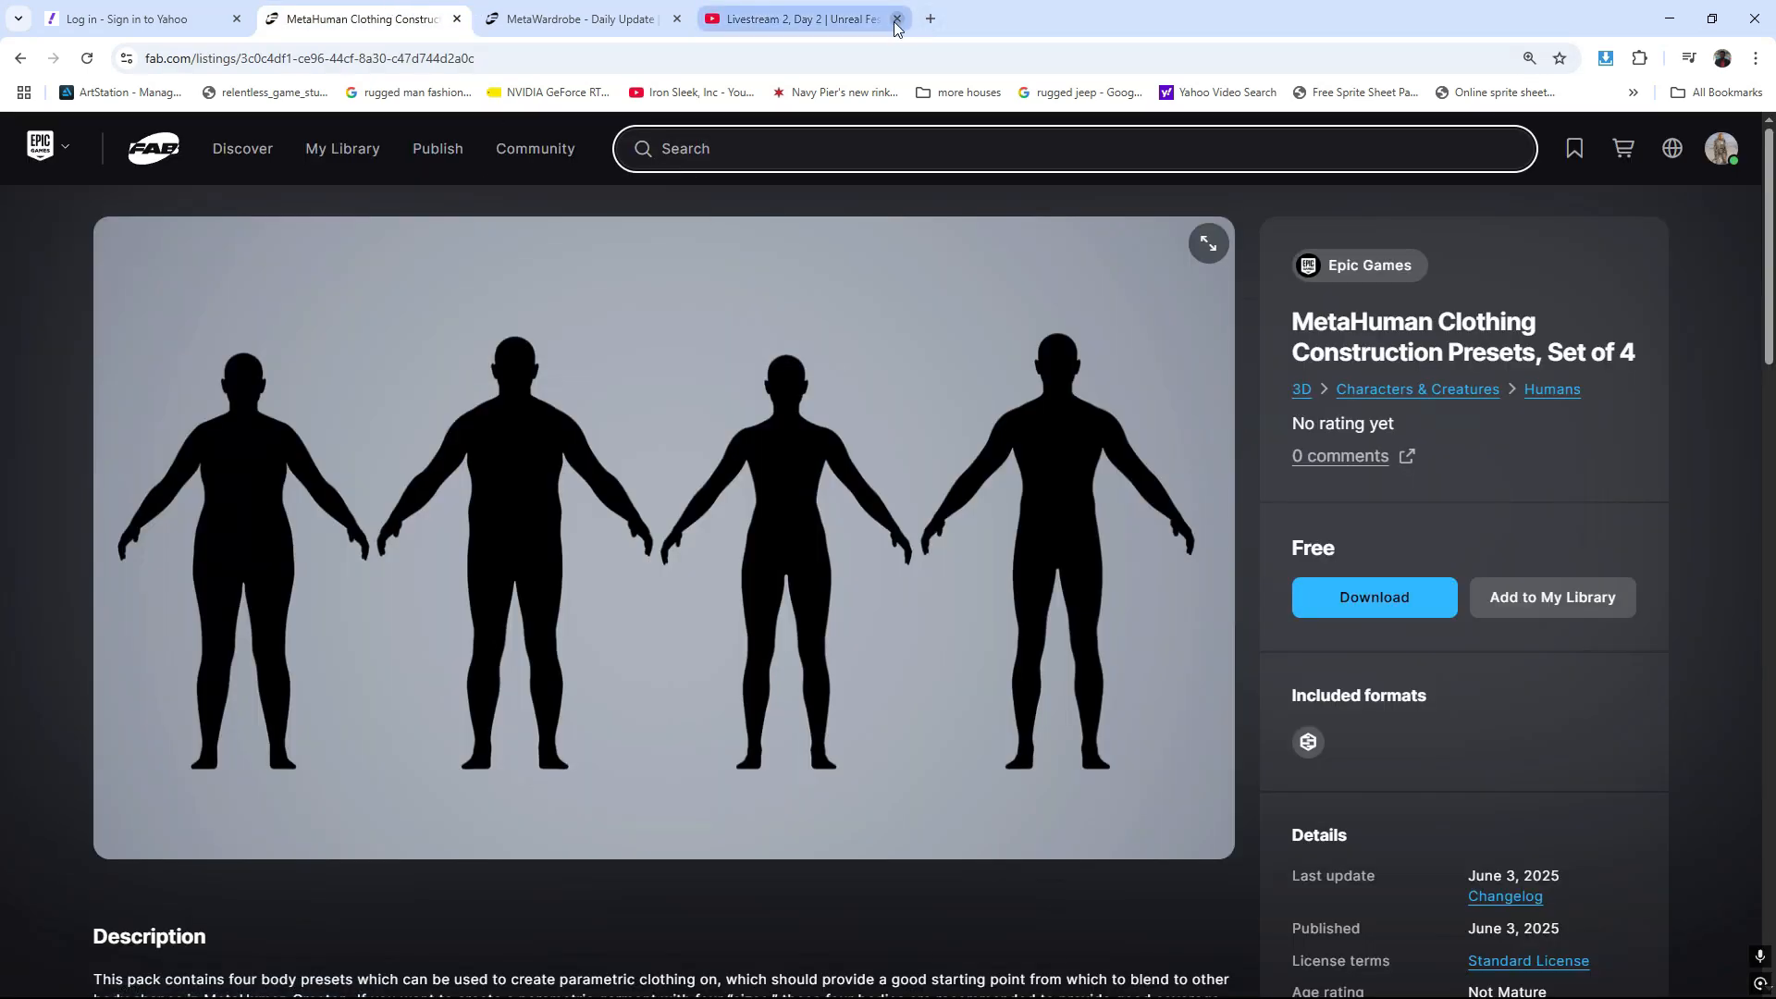
left_click(867, 33)
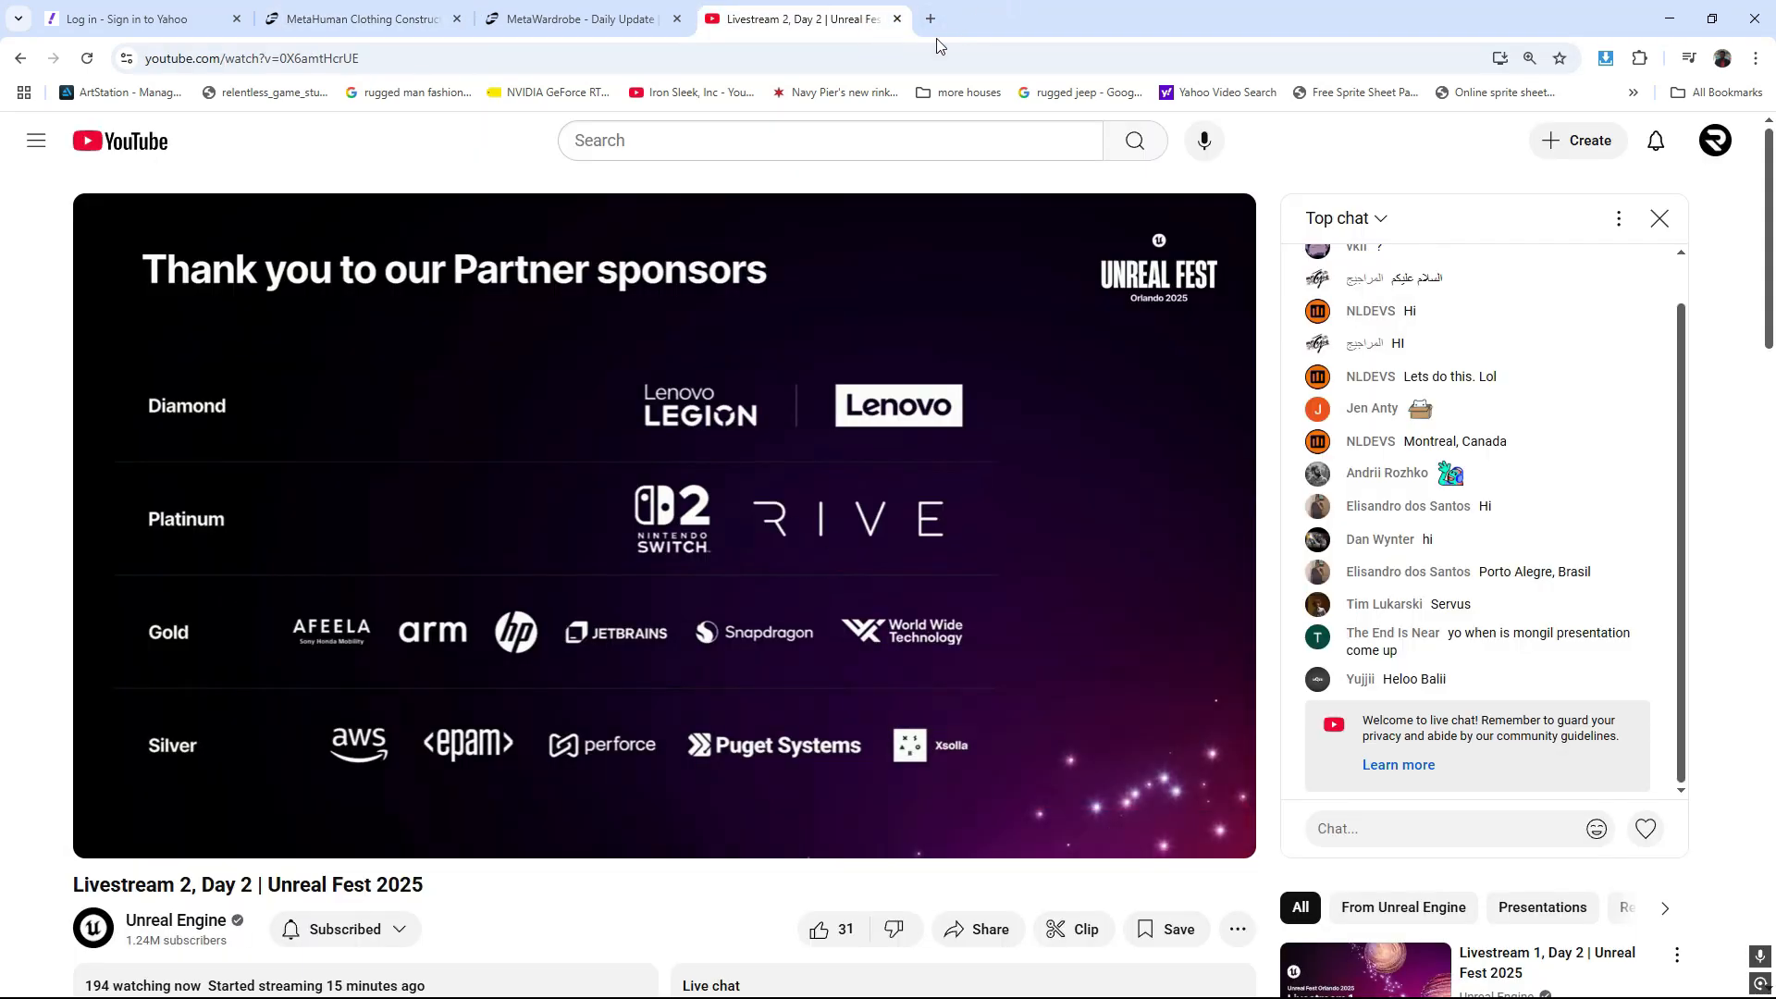
left_click(897, 19)
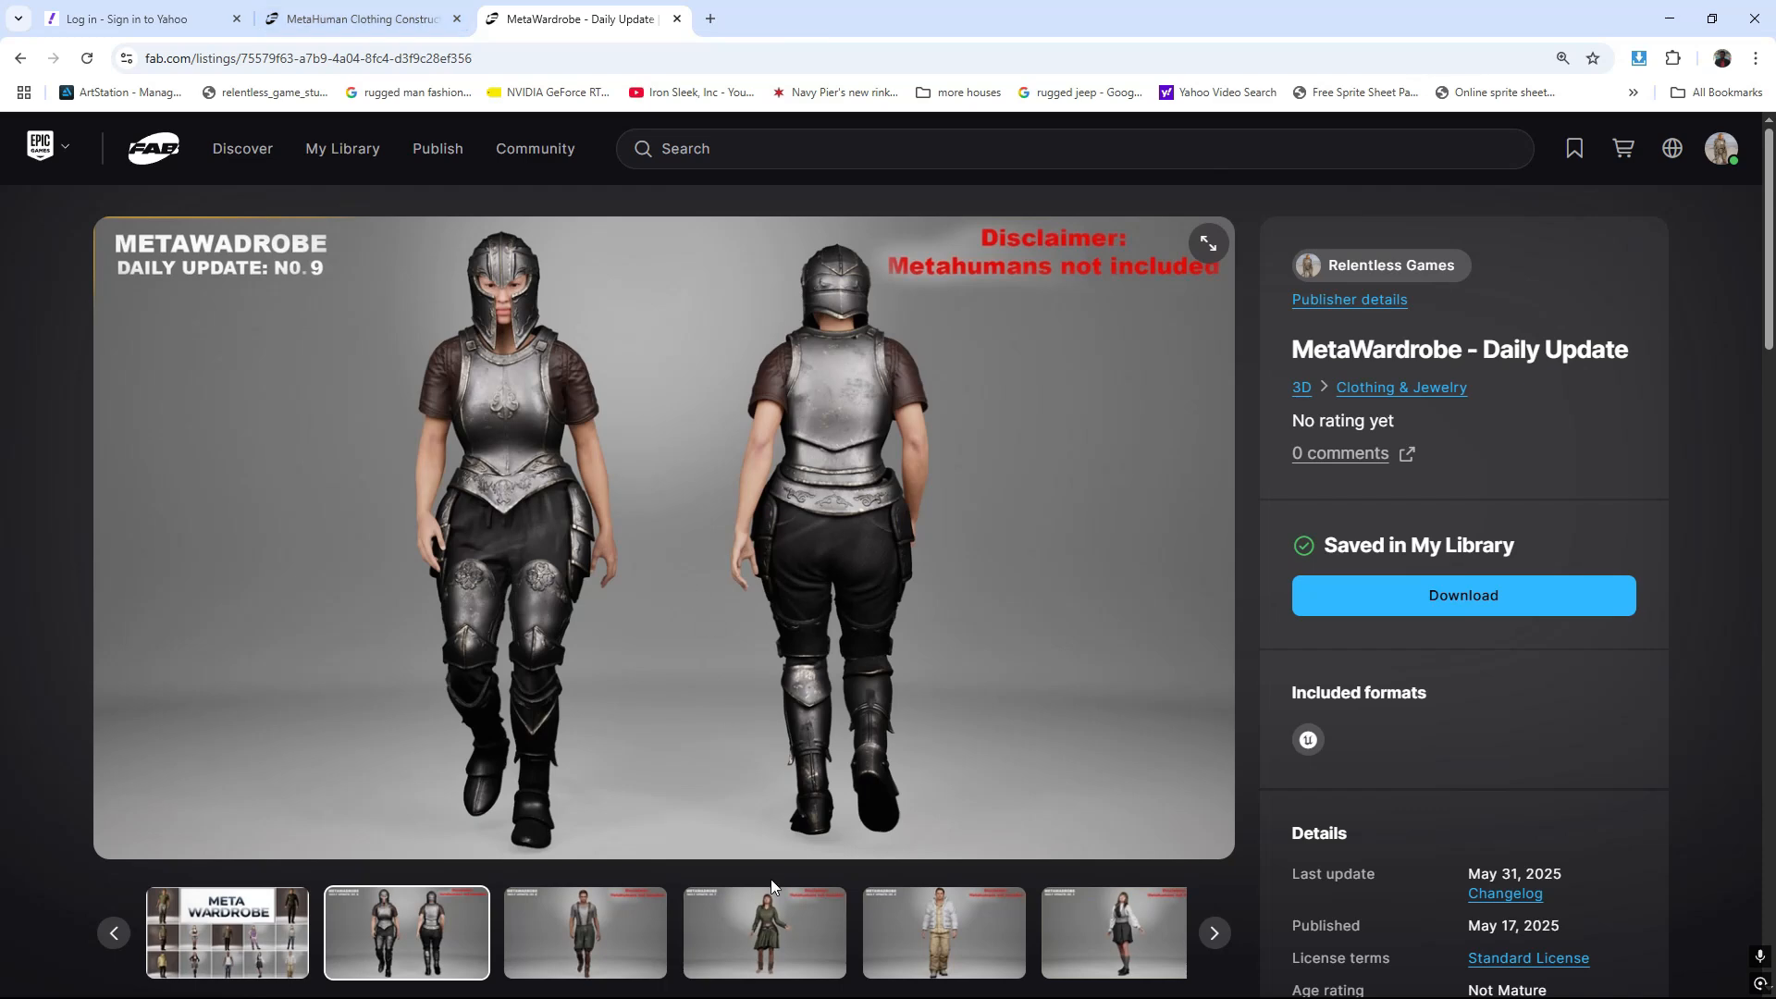
- Browse the MetaWardrobe gallery to the Daily Update No. 2 image with the tank top and ripped jeans
scroll(777, 922, "down", 1)
left_click(1216, 841)
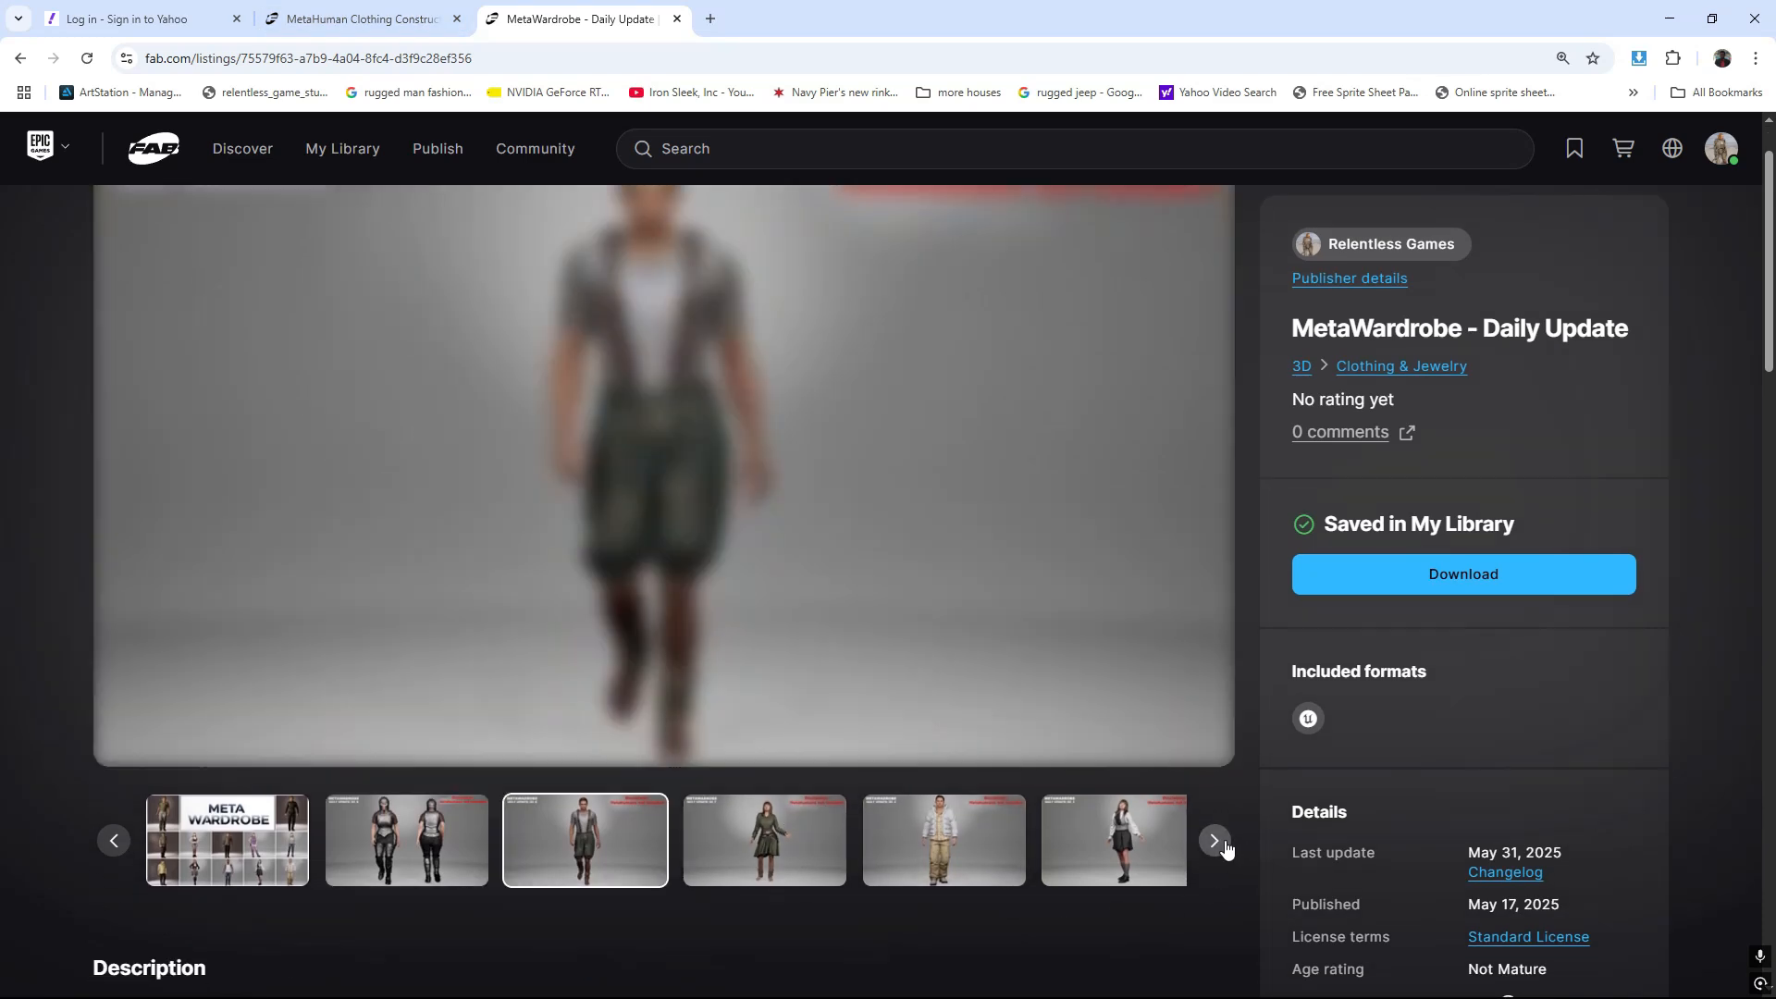
left_click(1216, 841)
left_click(1215, 841)
left_click(1215, 840)
left_click(1216, 841)
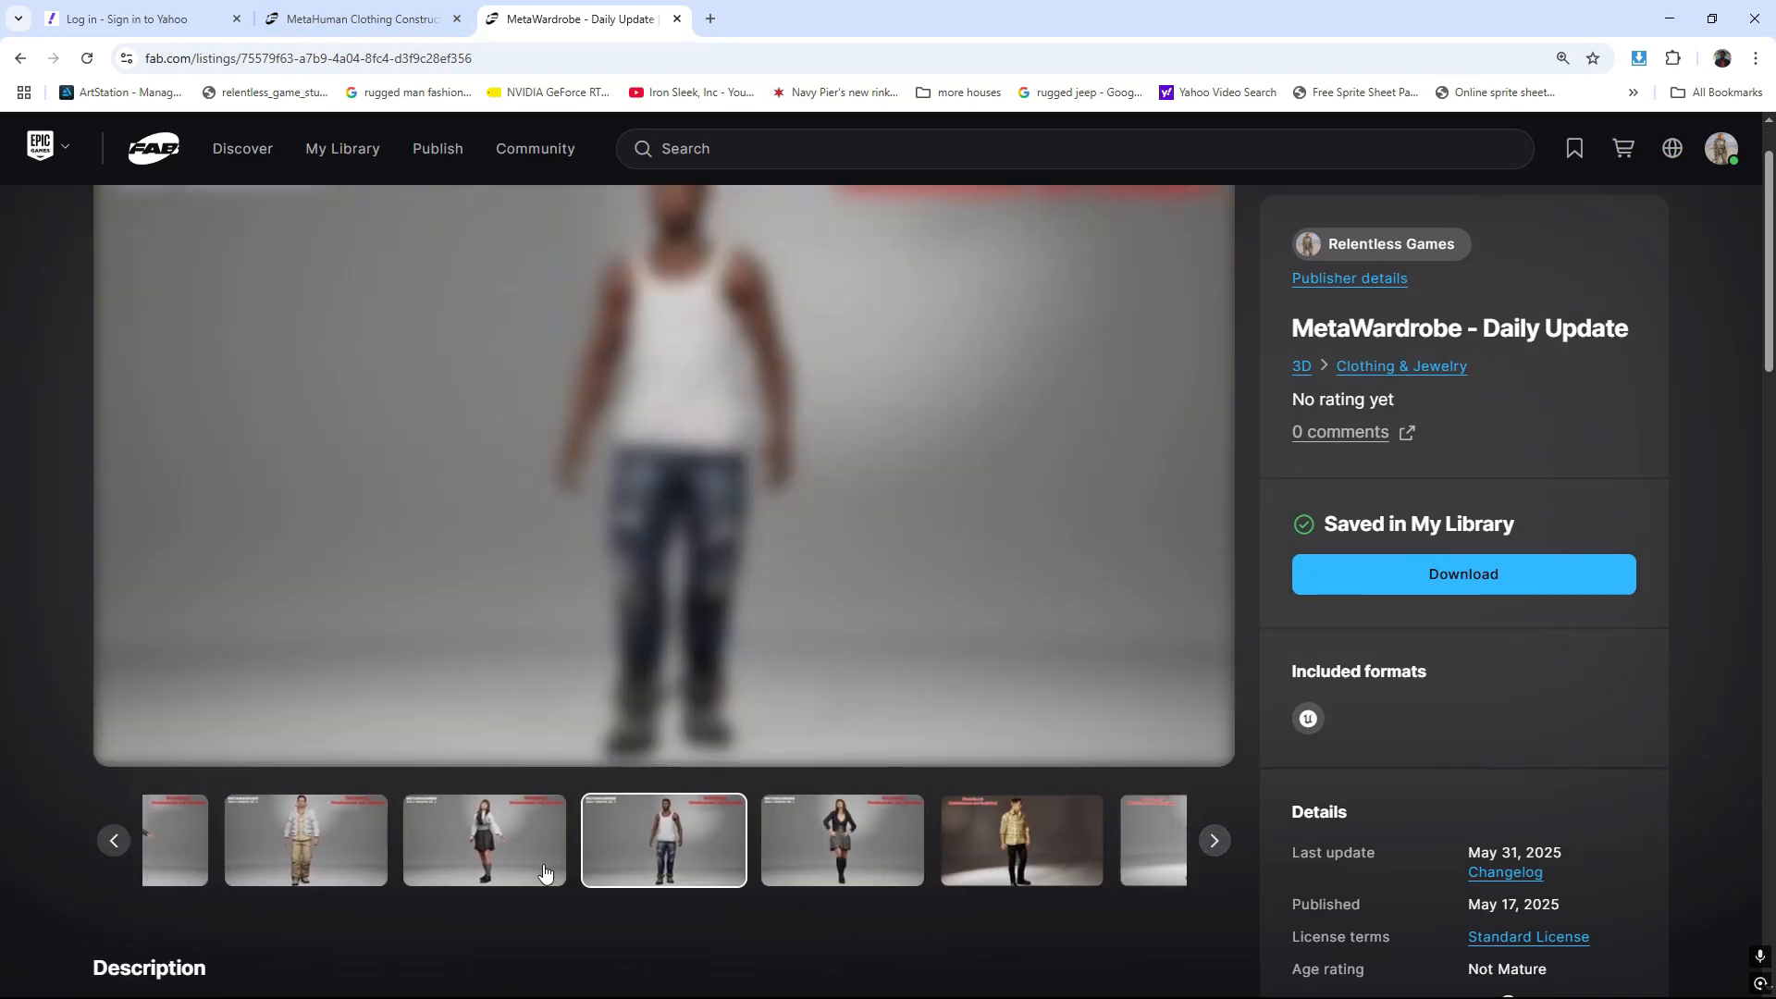
scroll(684, 571, "up", 1)
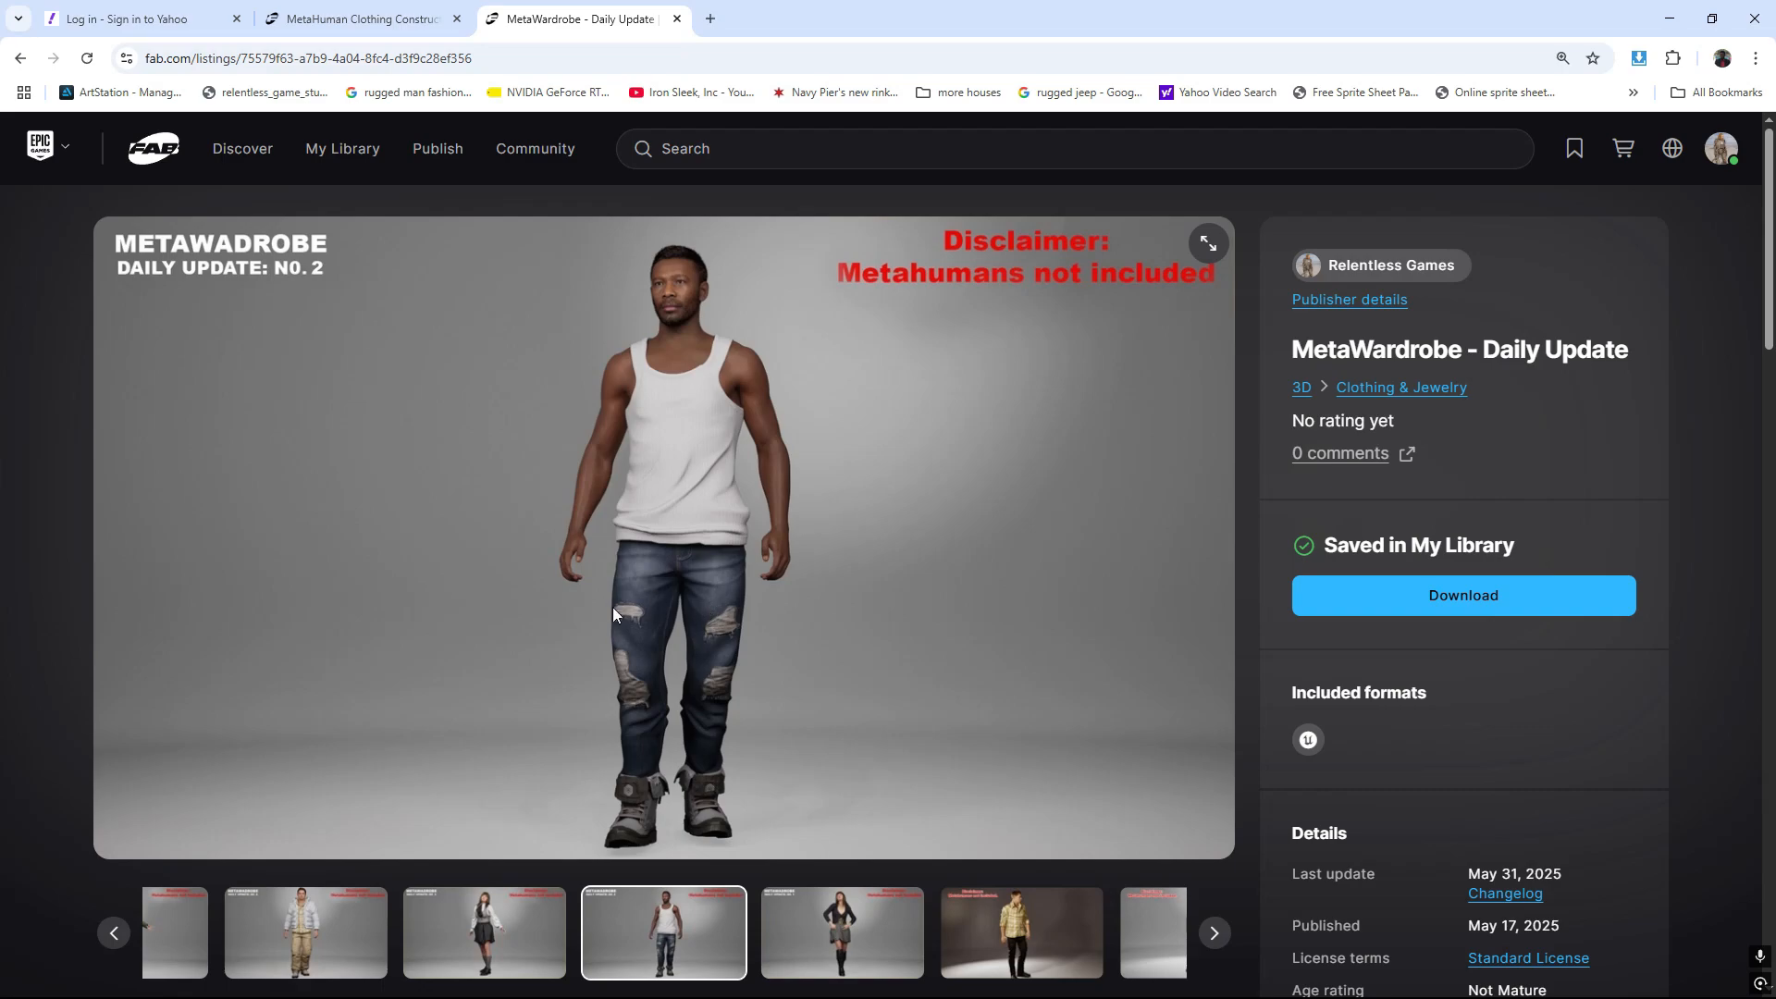
- Return to the MetaHuman character in Unreal Engine and examine its bare body from the front
left_click(1670, 16)
right_click_drag(946, 642, 952, 677)
mouse_move(972, 708)
middle_mouse_down()
mouse_move(1002, 758)
mouse_move(990, 434)
mouse_move(992, 724)
middle_mouse_up()
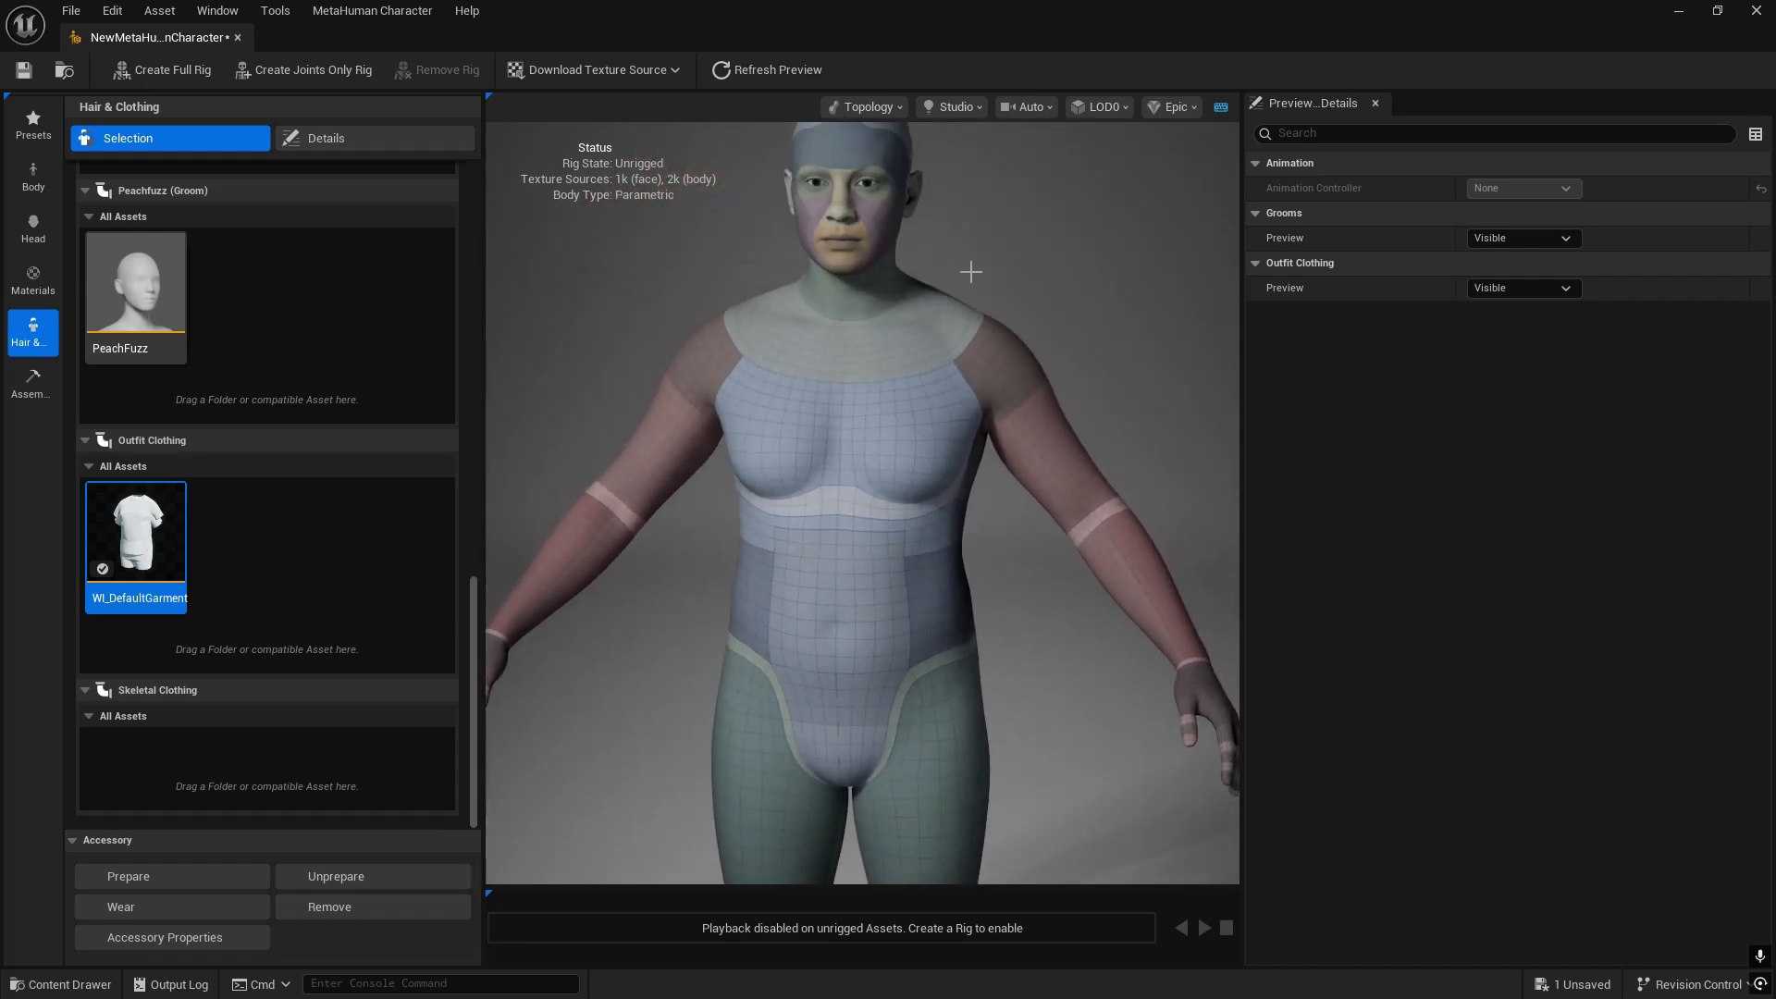
right_click_drag(960, 590, 919, 641)
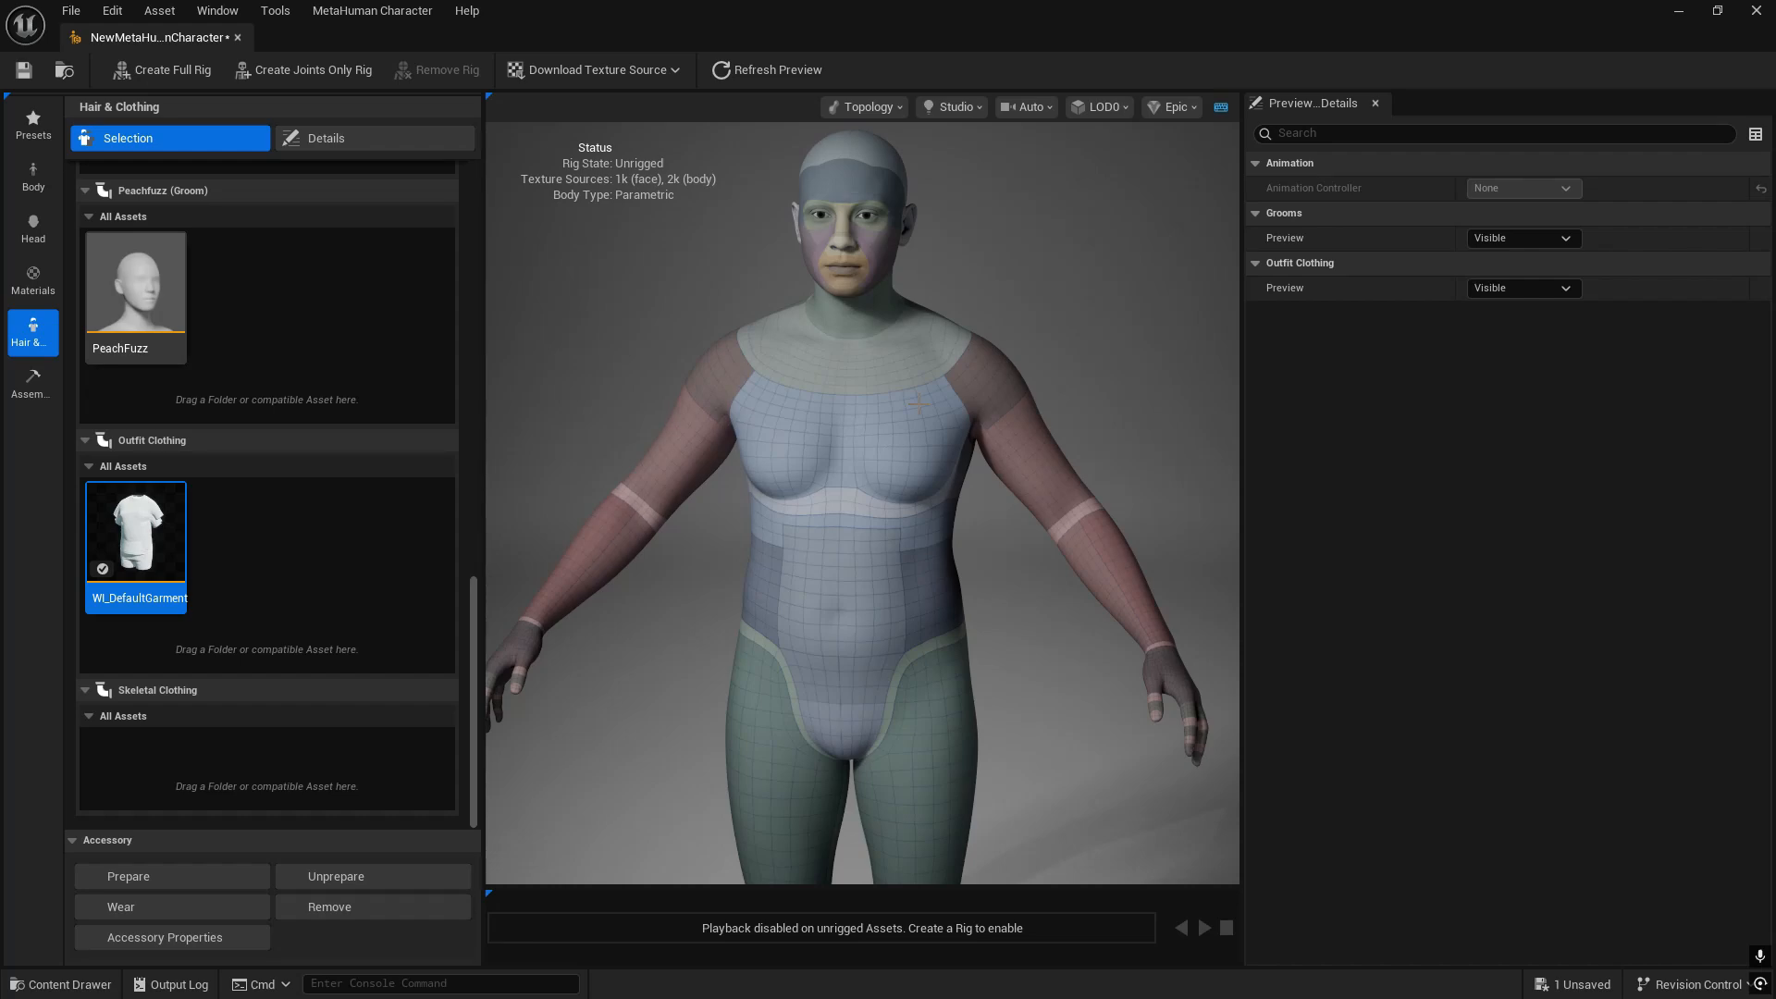
- Shrink and reposition the character editor window over the main editor, and inspect the MetaHuman's legs, torso and side
left_click_drag(718, 13, 1271, 168)
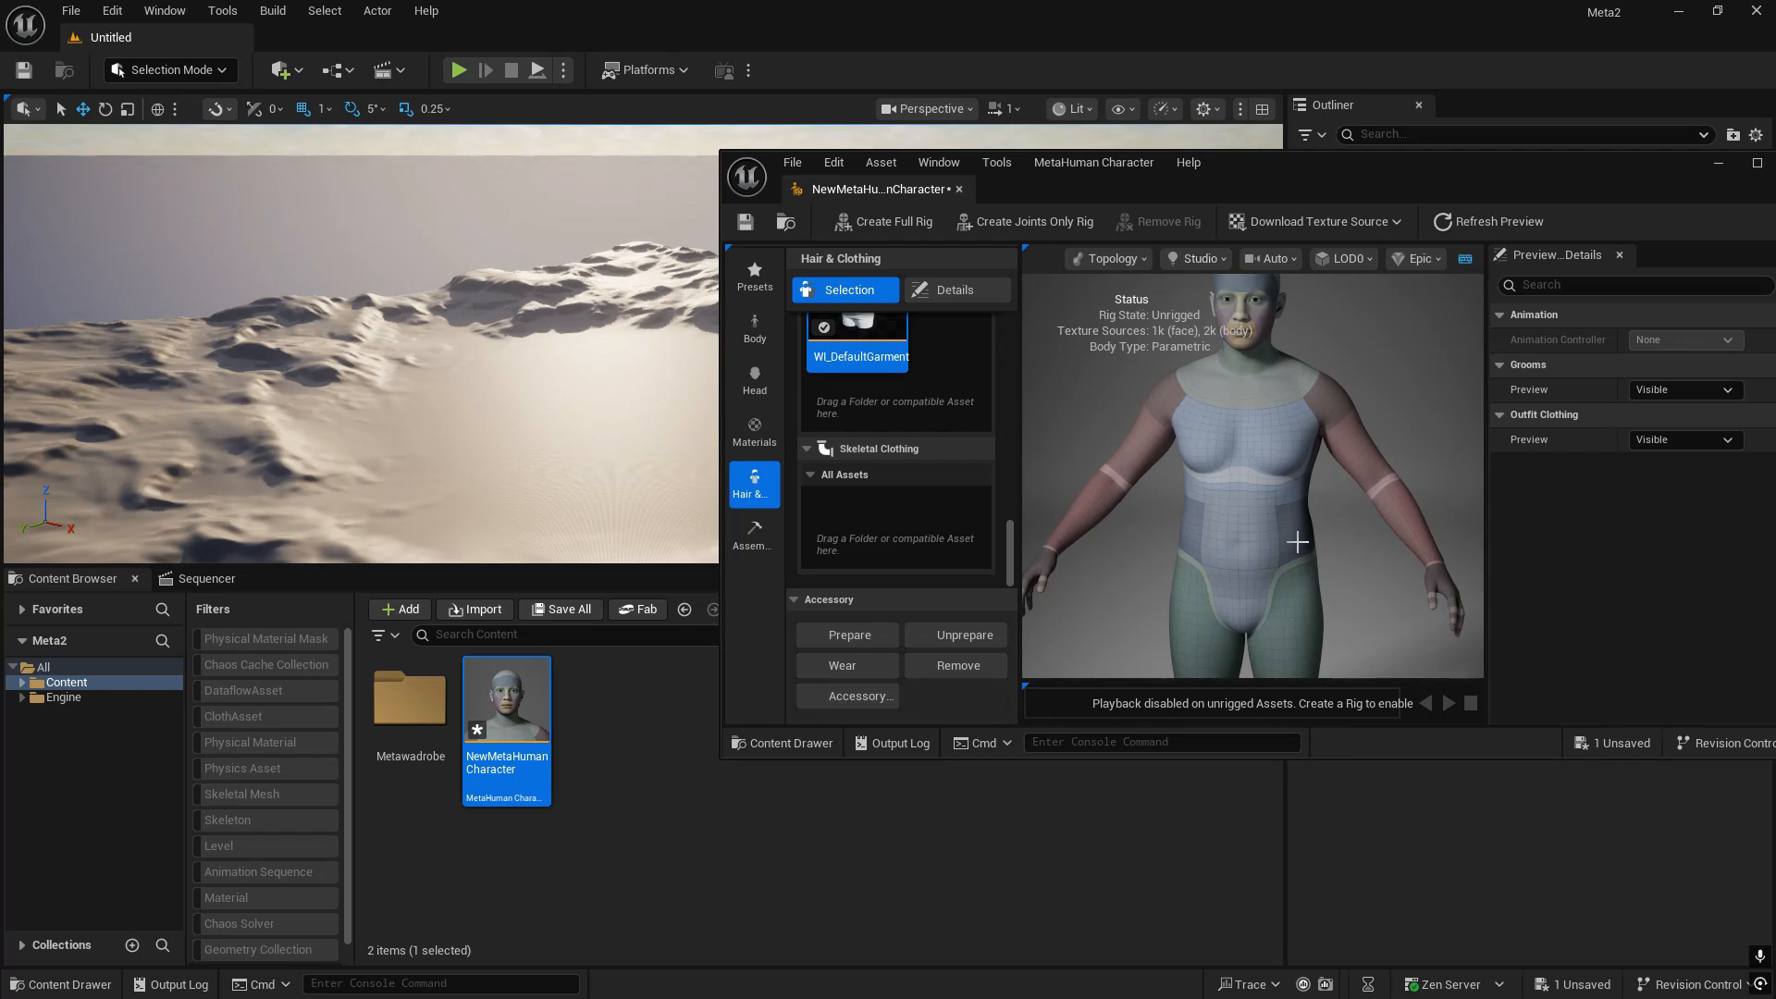
left_click_drag(1297, 542, 1323, 542)
middle_click_drag(1240, 451, 1235, 285)
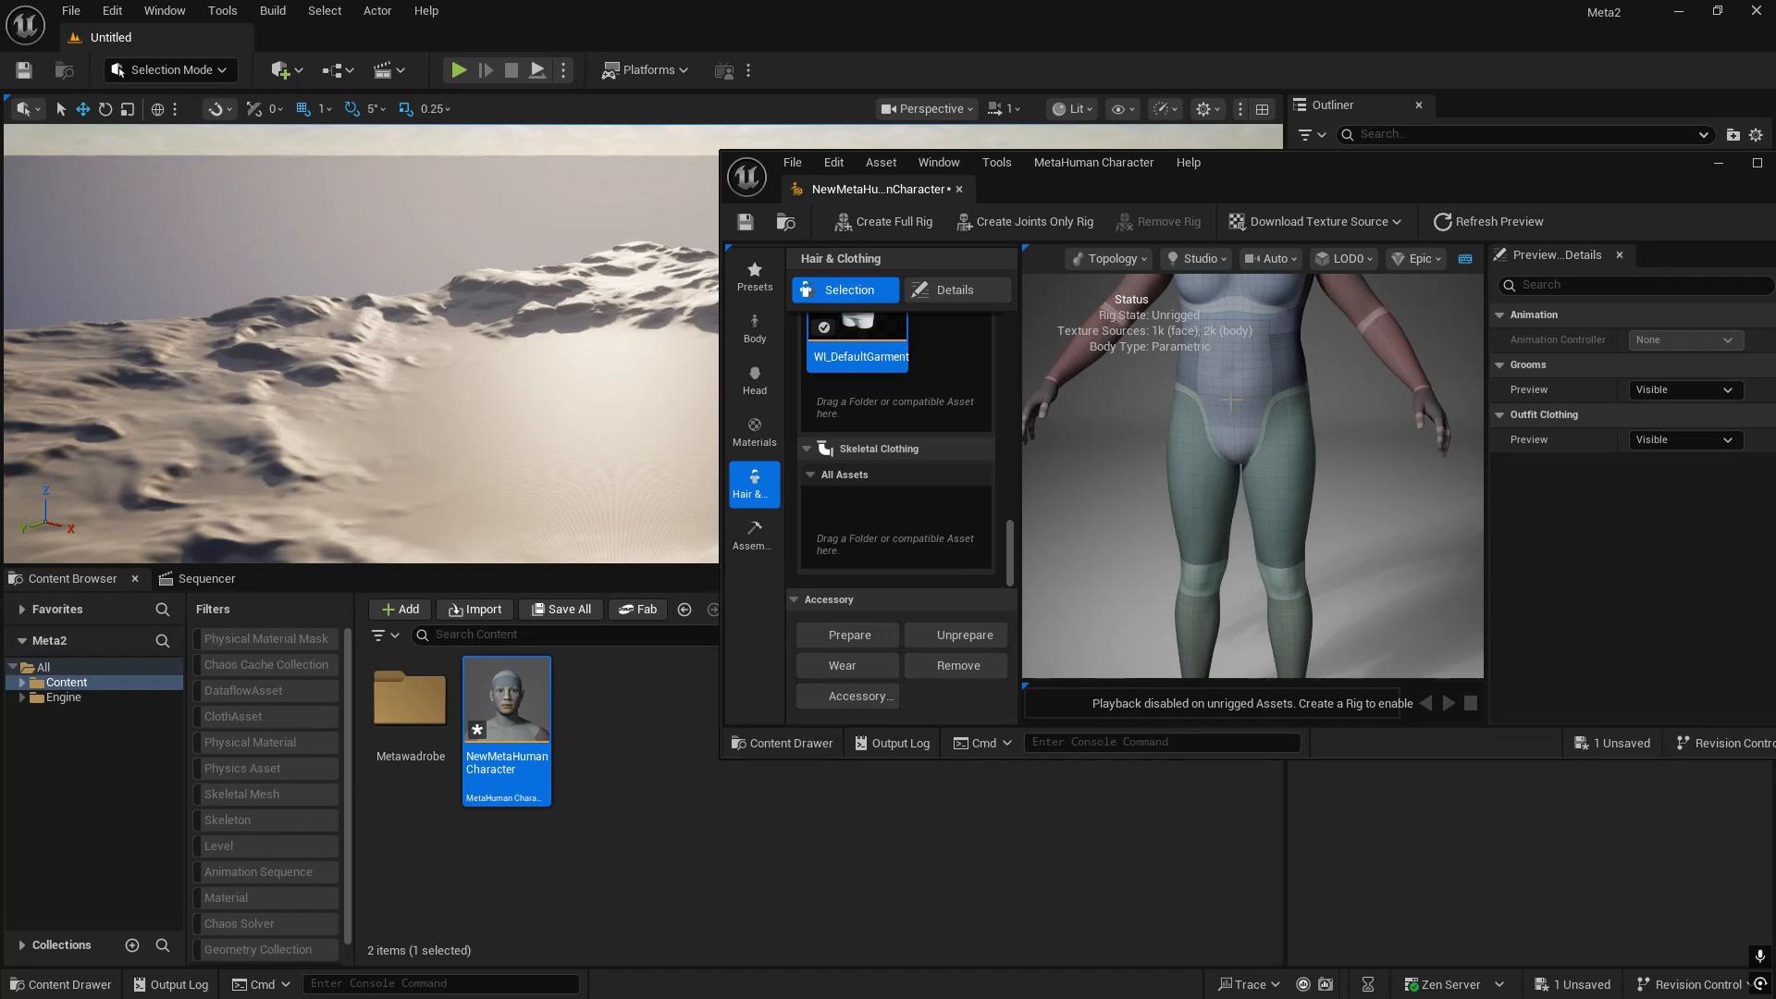
middle_click_drag(1301, 411, 1298, 555)
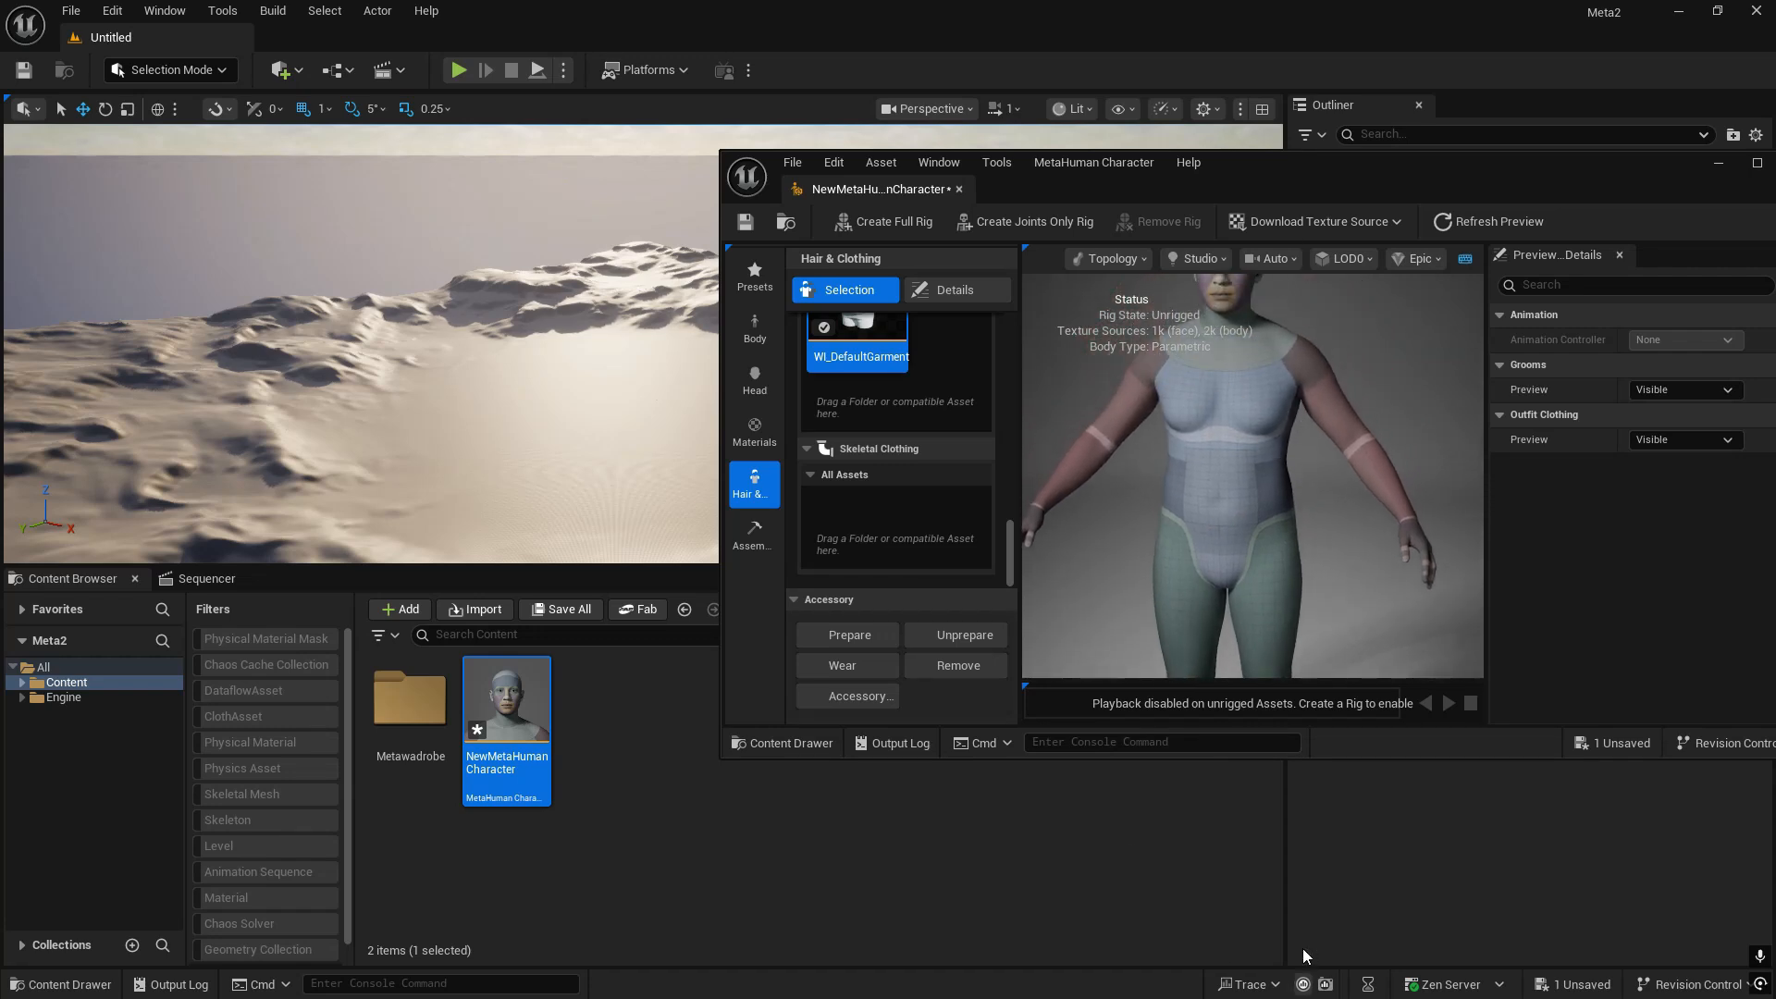
middle_click_drag(1304, 497, 1312, 547)
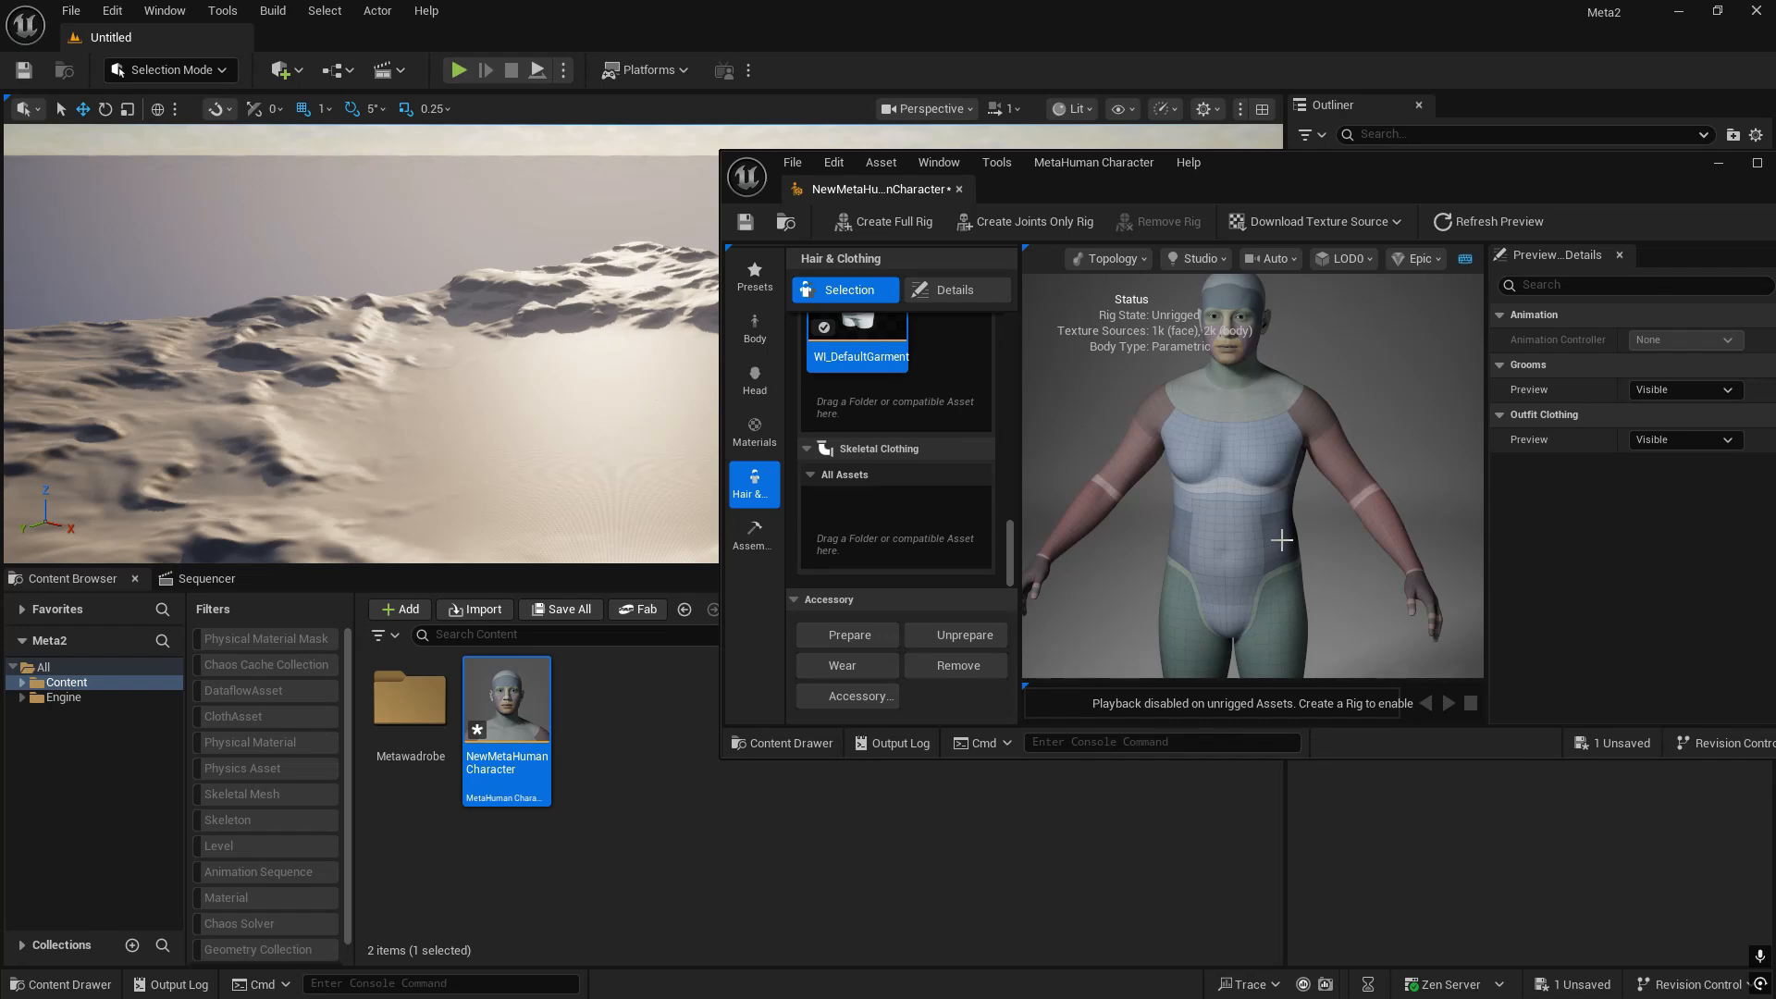
left_click_drag(1428, 161, 1214, 116)
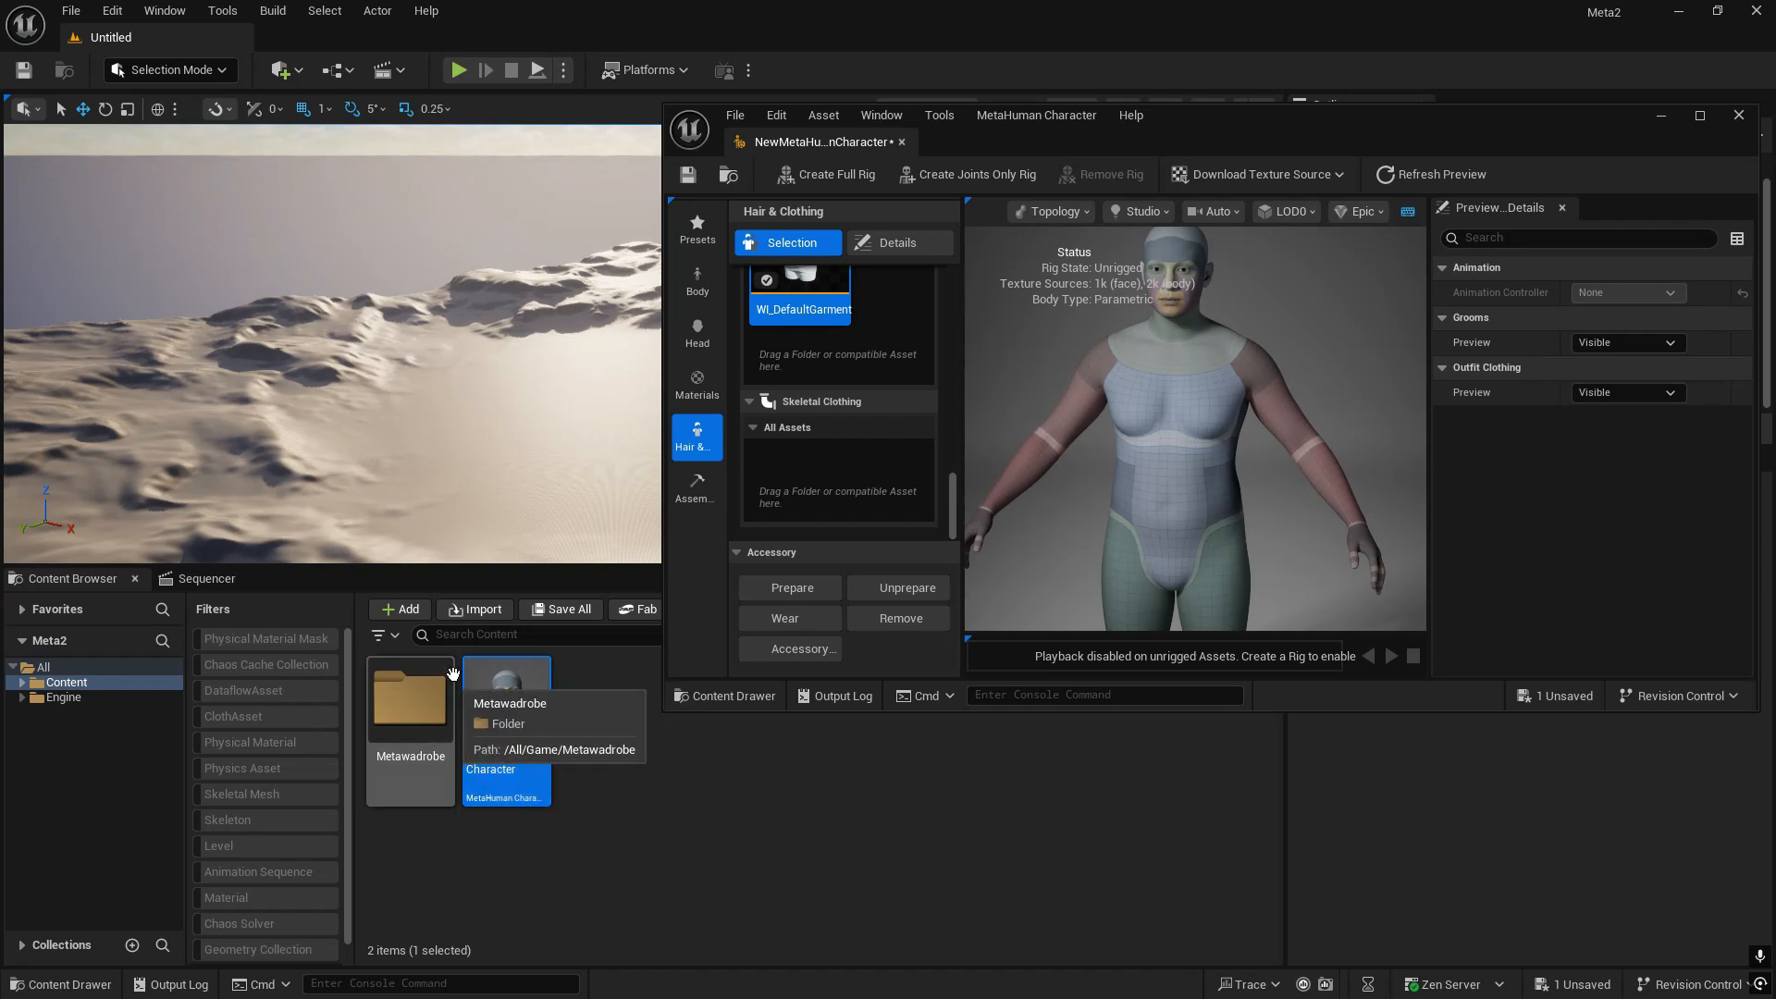
left_click_drag(1253, 460, 1180, 427)
mouse_move(1258, 500)
middle_mouse_down()
mouse_move(1251, 523)
mouse_move(1269, 397)
mouse_move(1270, 487)
mouse_move(1252, 503)
middle_mouse_up()
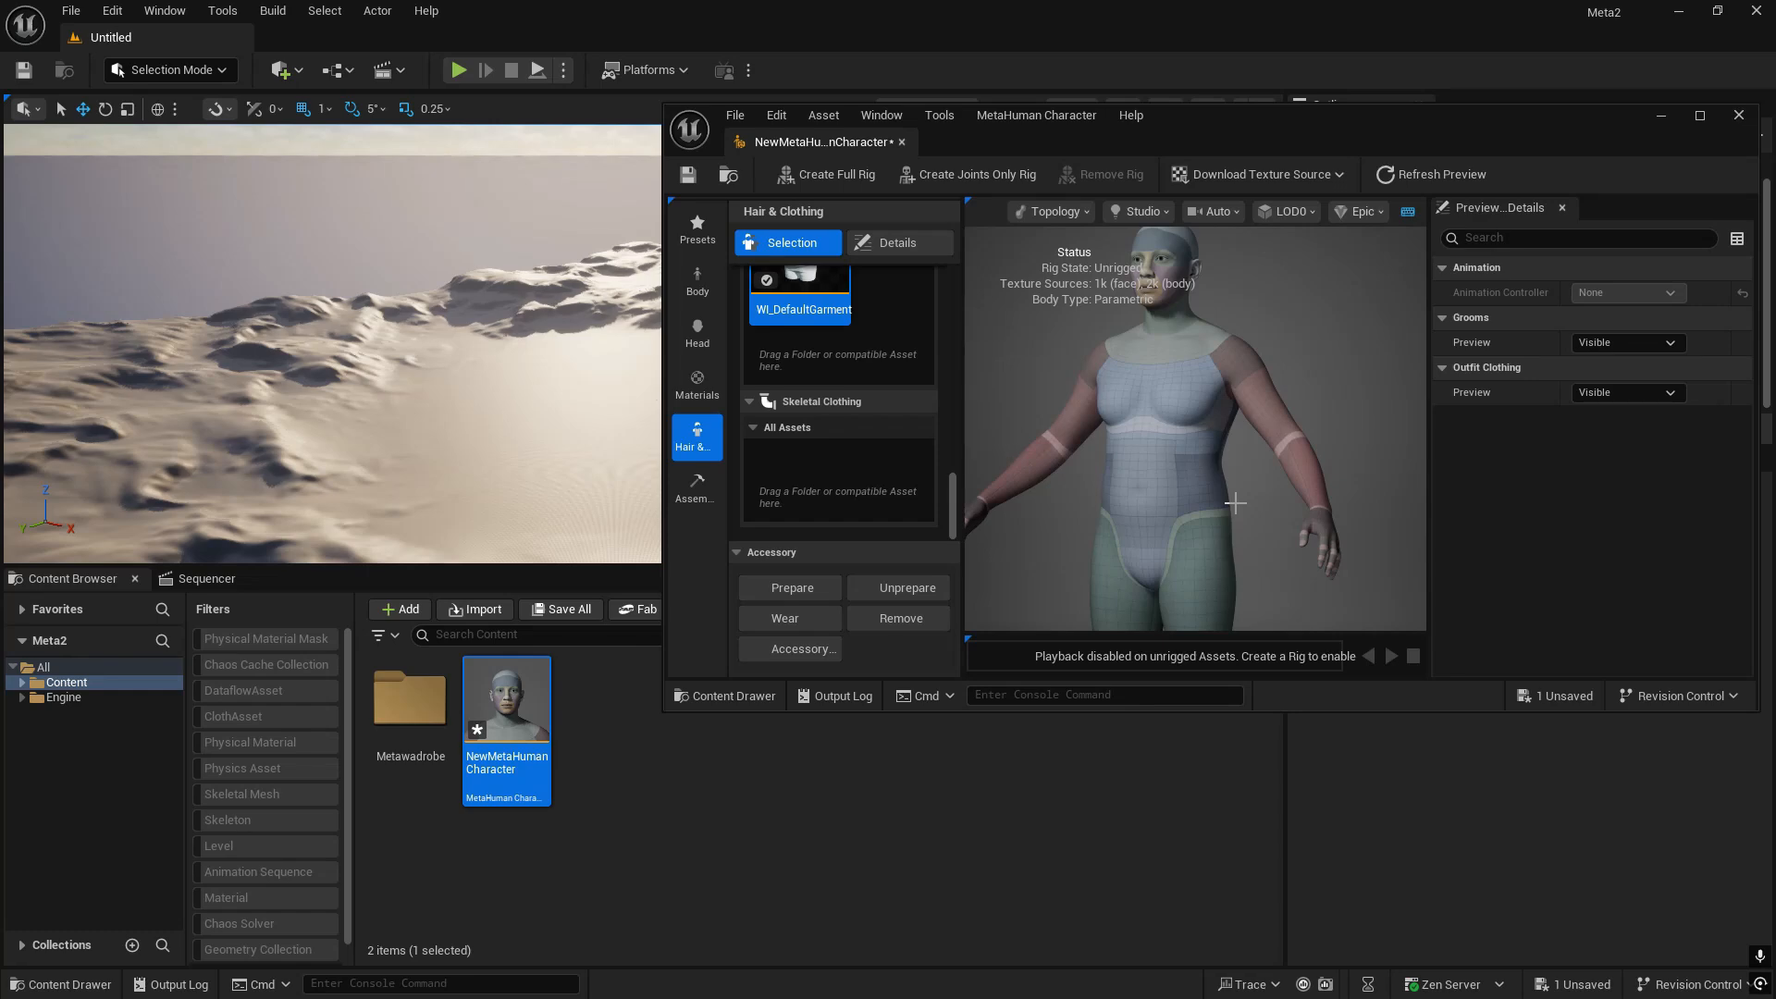
- Save the NewMetaHumanCharacter asset and close its editor window
key("ctrl+s")
left_click_drag(1625, 111, 1333, 149)
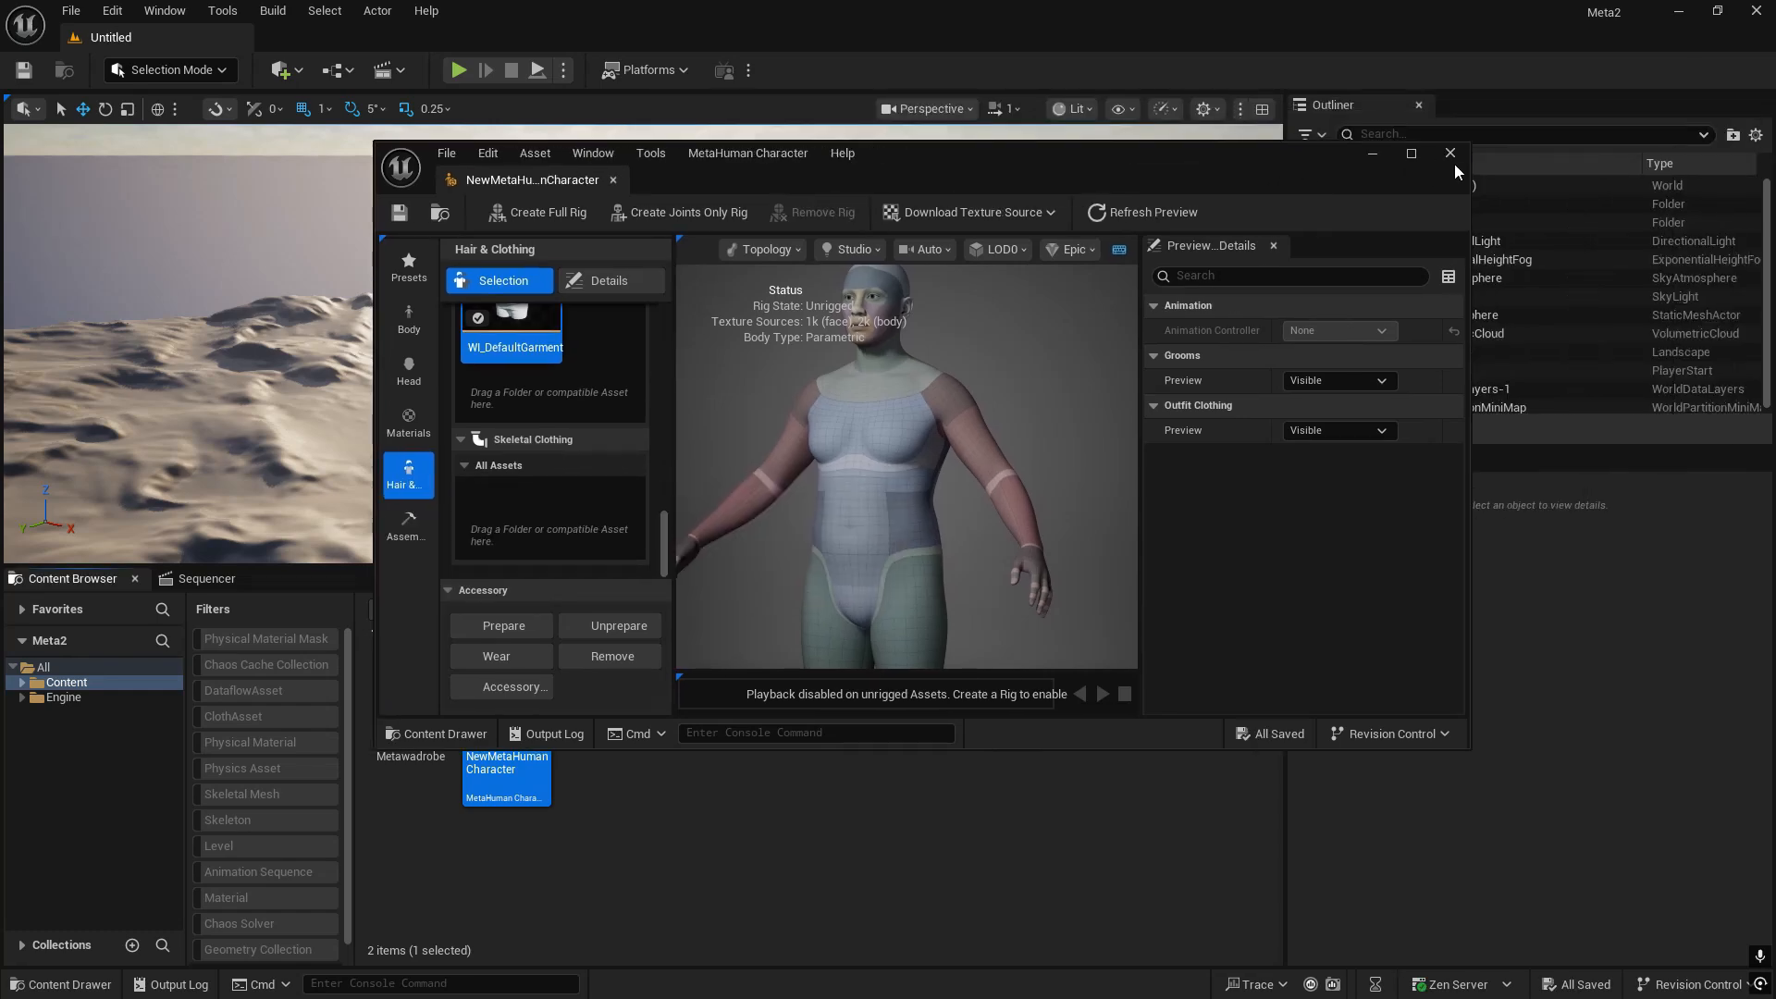
left_click(1454, 163)
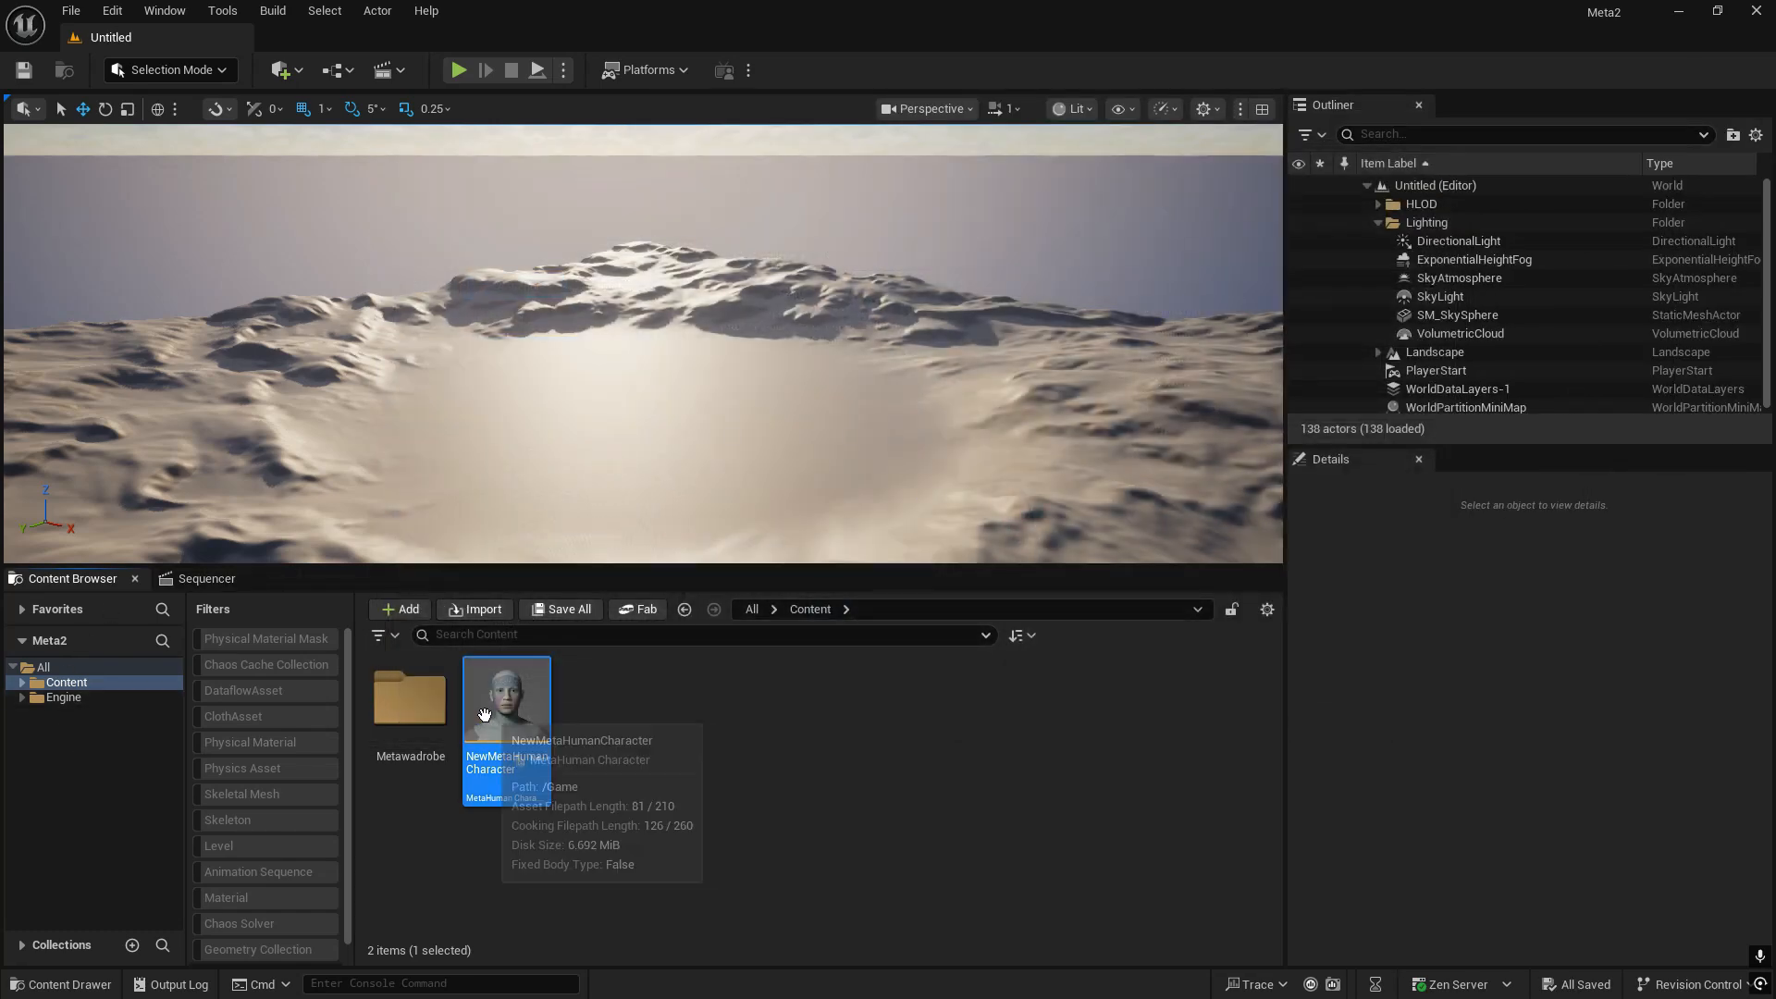
- Delete the NewMetaHumanCharacter asset from the Content folder and select the Metawadrobe folder
key("Delete")
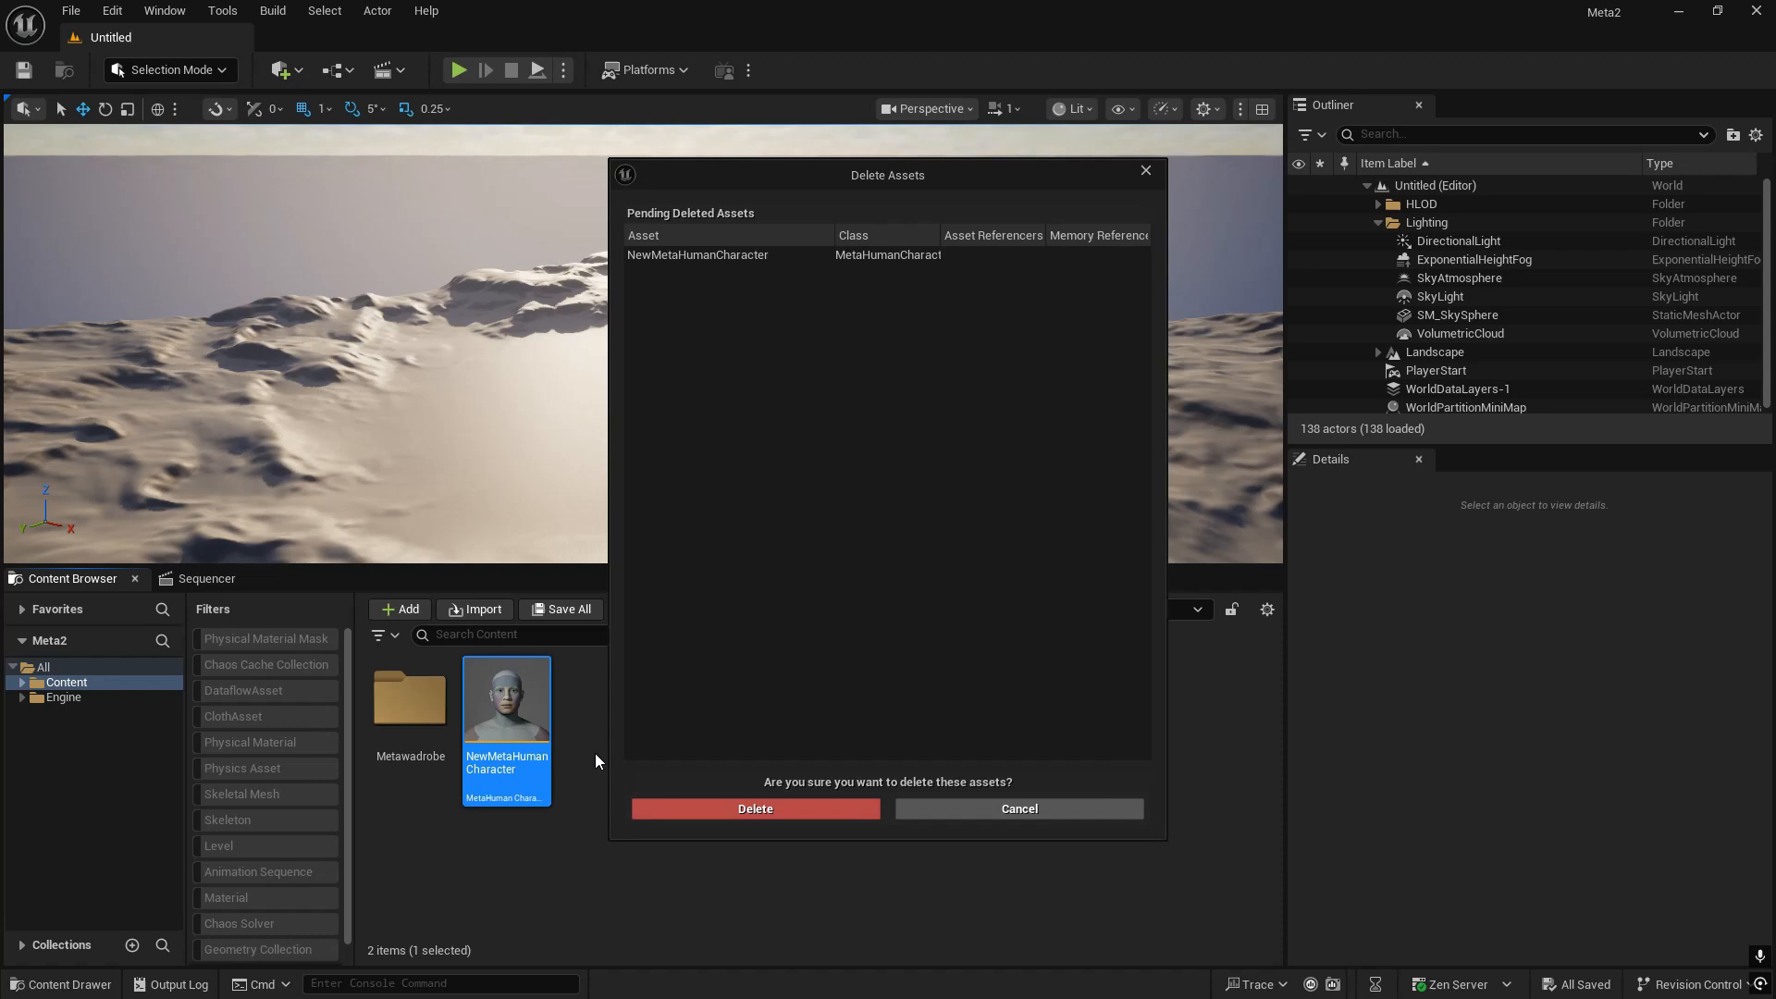
left_click(719, 816)
left_click(421, 731)
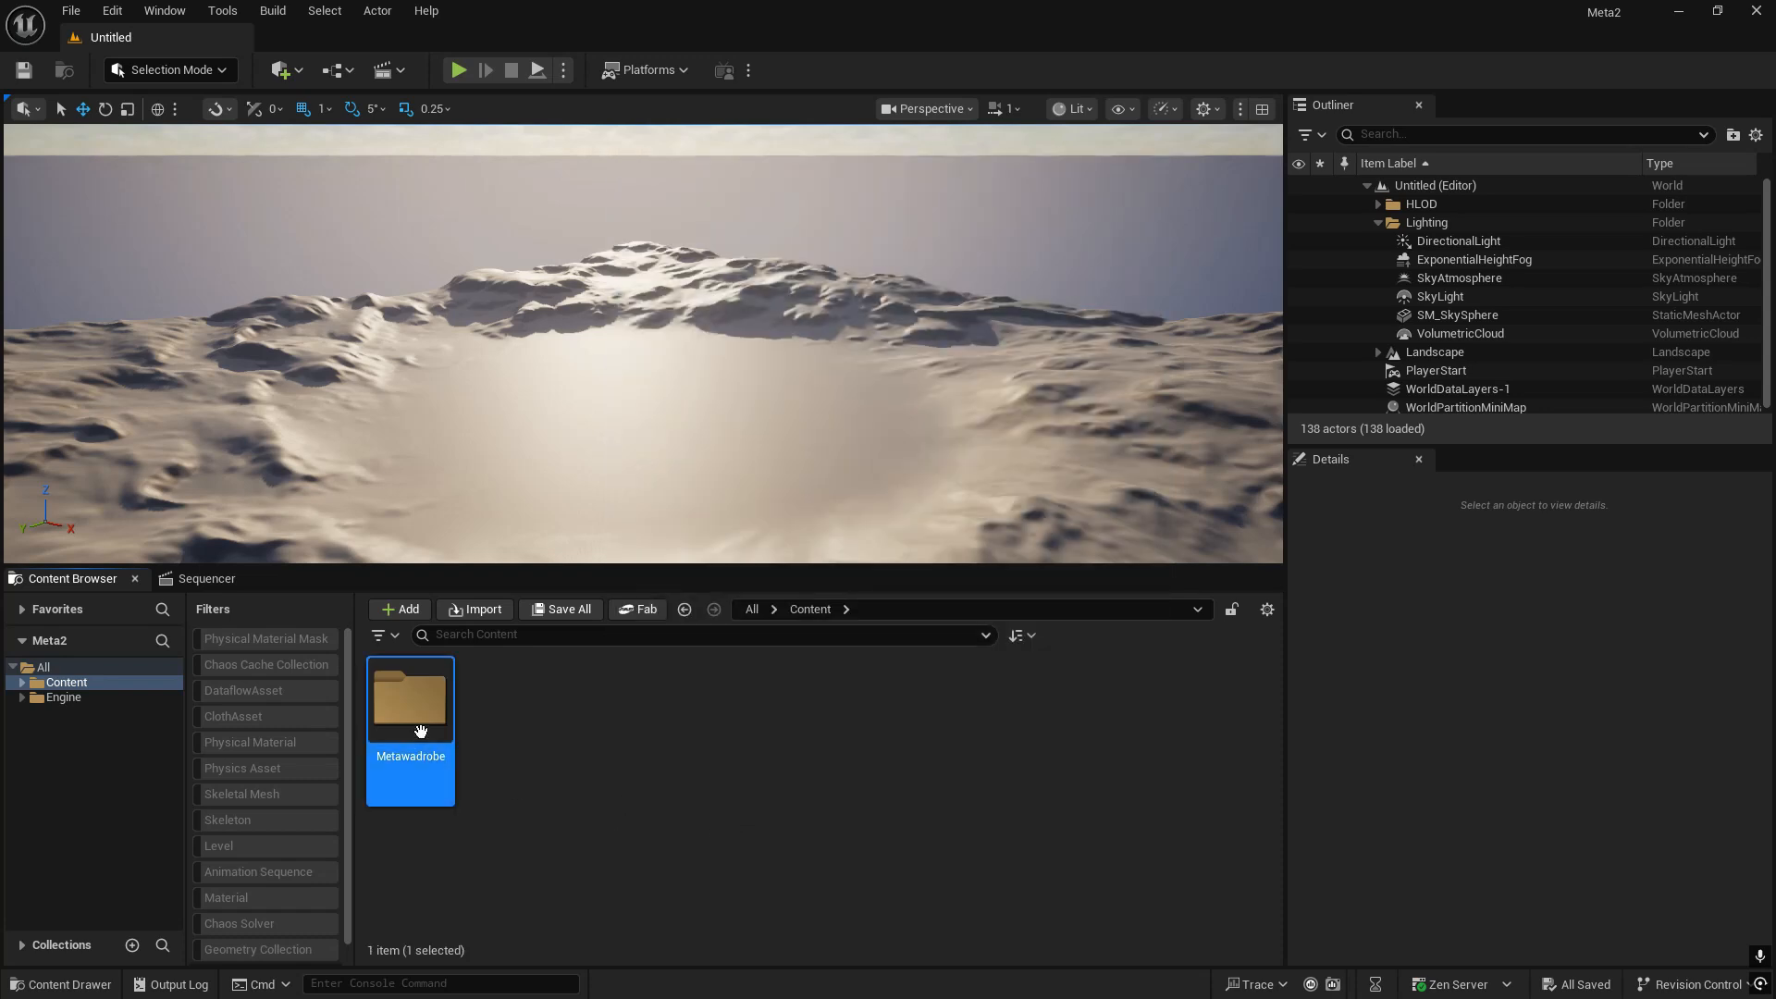
- Revisit the ripped jeans outfit on the MetaWardrobe listing in Chrome, and return to the Unreal Engine editor
left_click_drag(1229, 9, 1009, 8)
key("super")
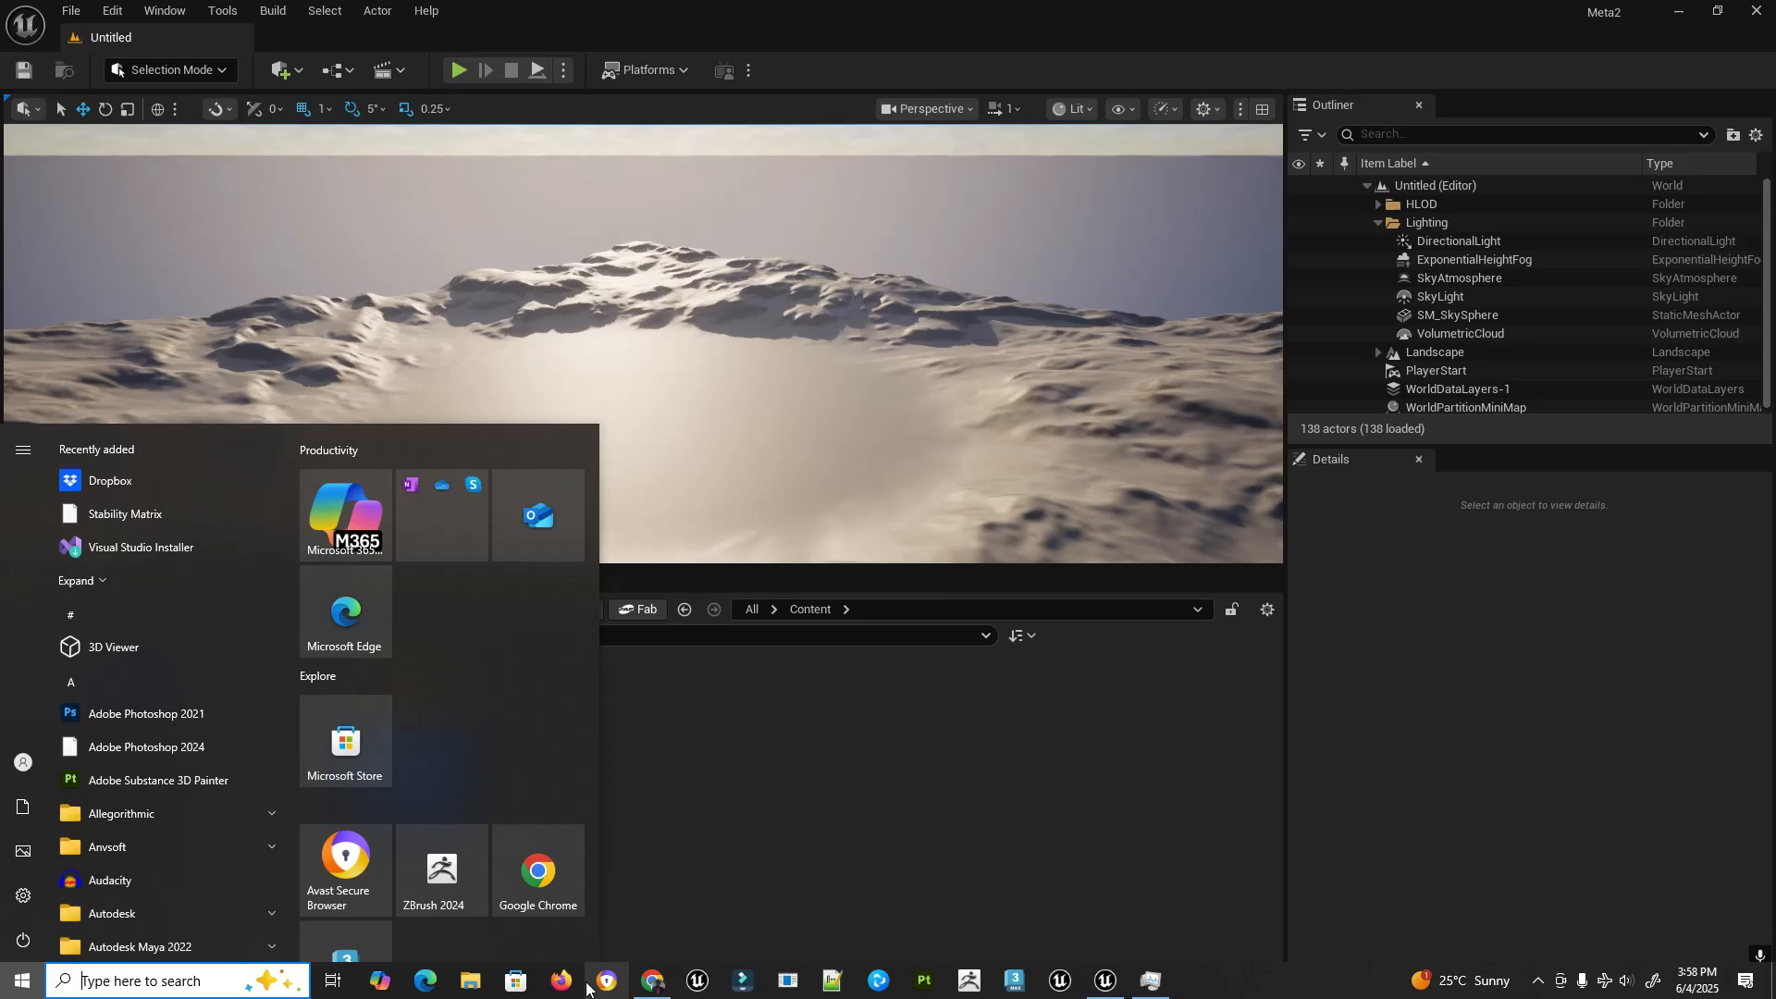
left_click(653, 980)
scroll(801, 610, "down", 2)
scroll(862, 732, "up", 1)
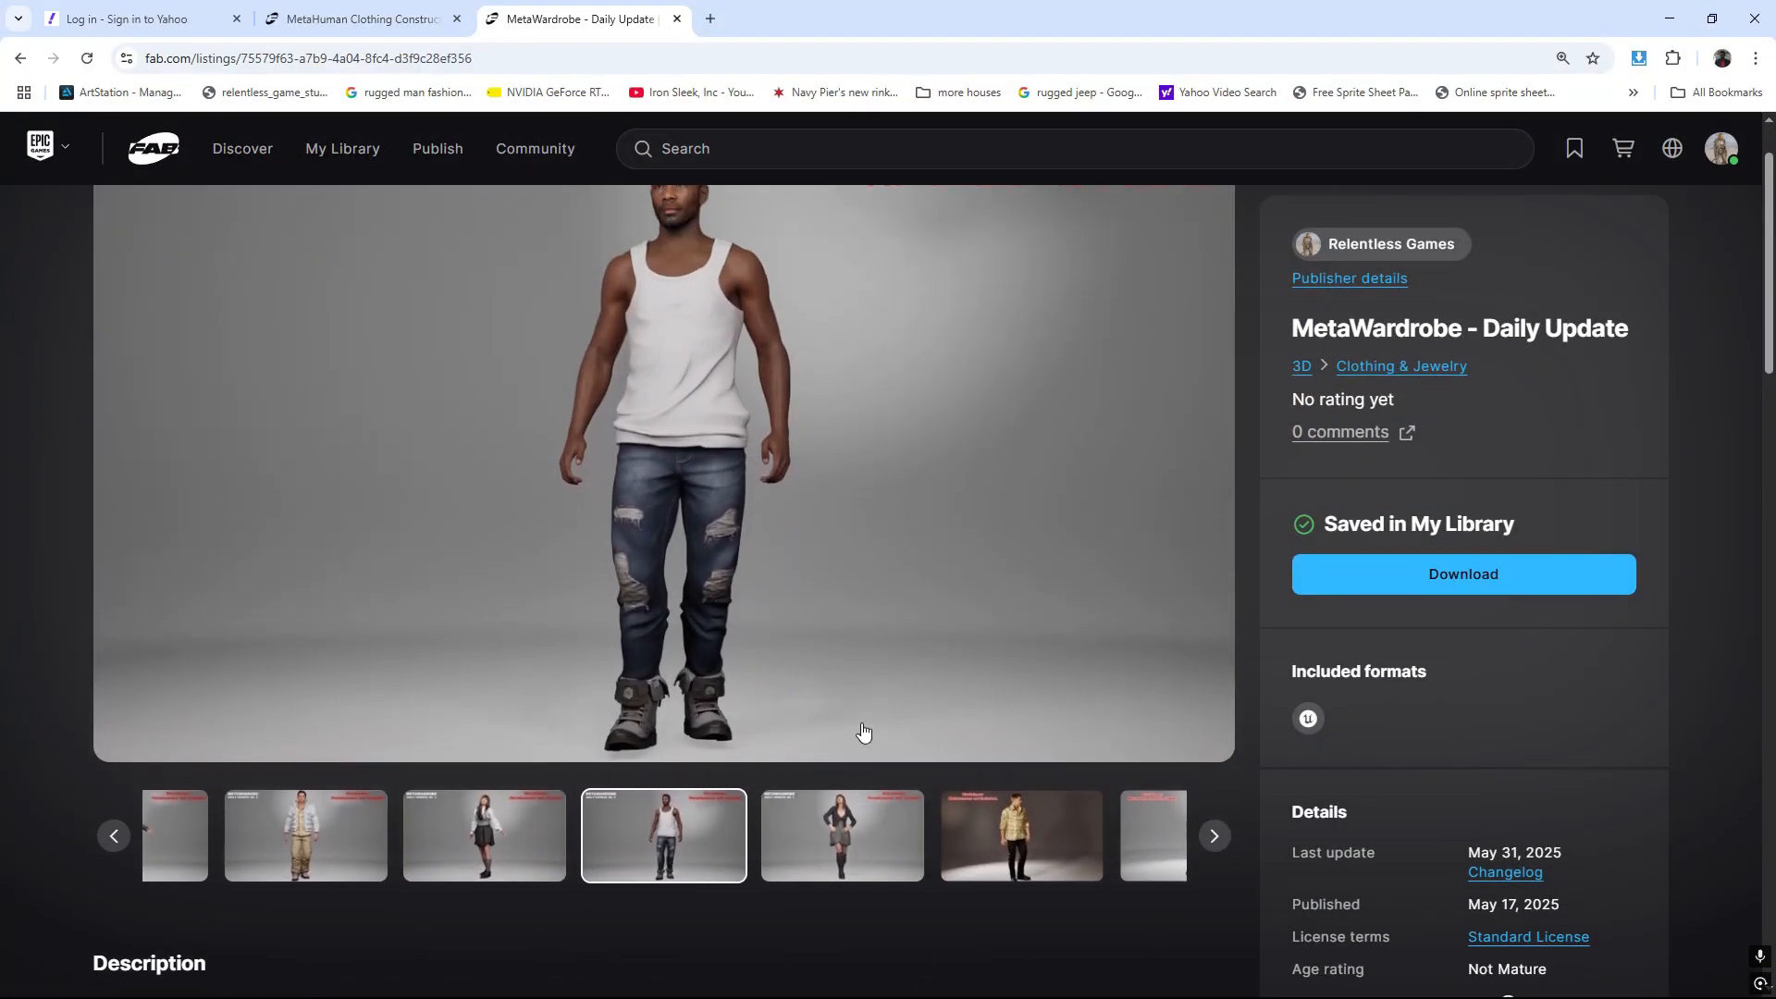
scroll(717, 666, "up", 1)
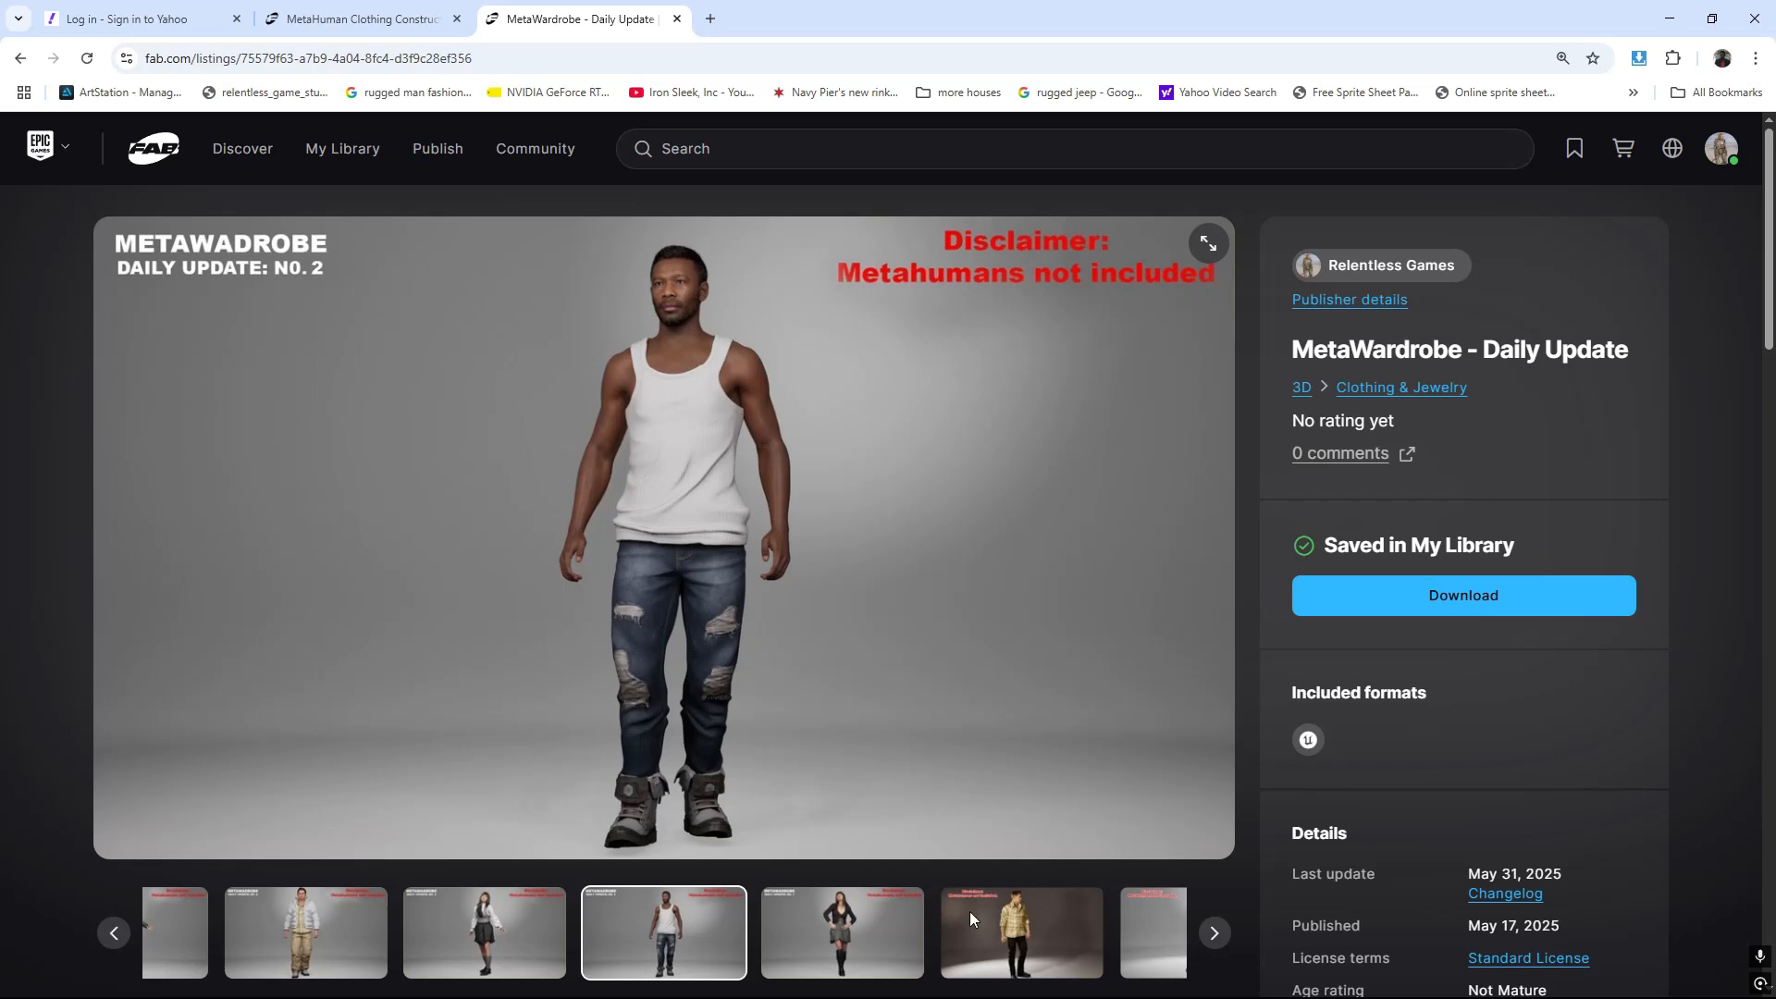
key("super")
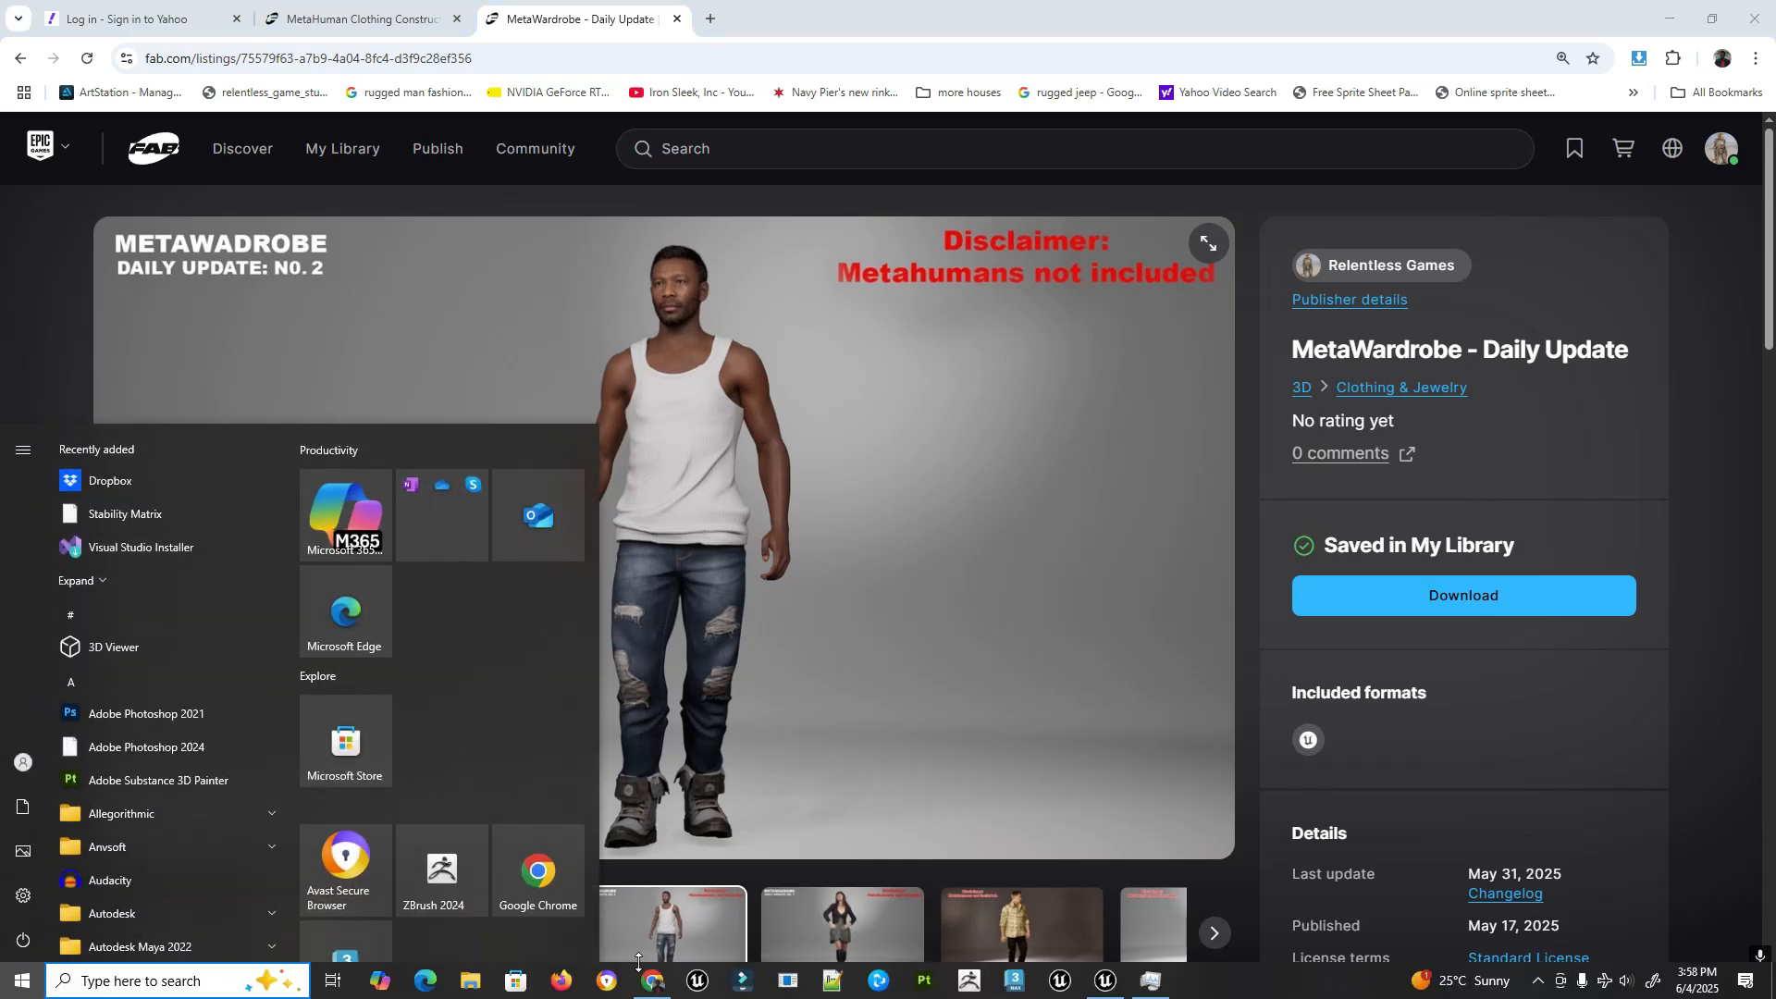
left_click(650, 982)
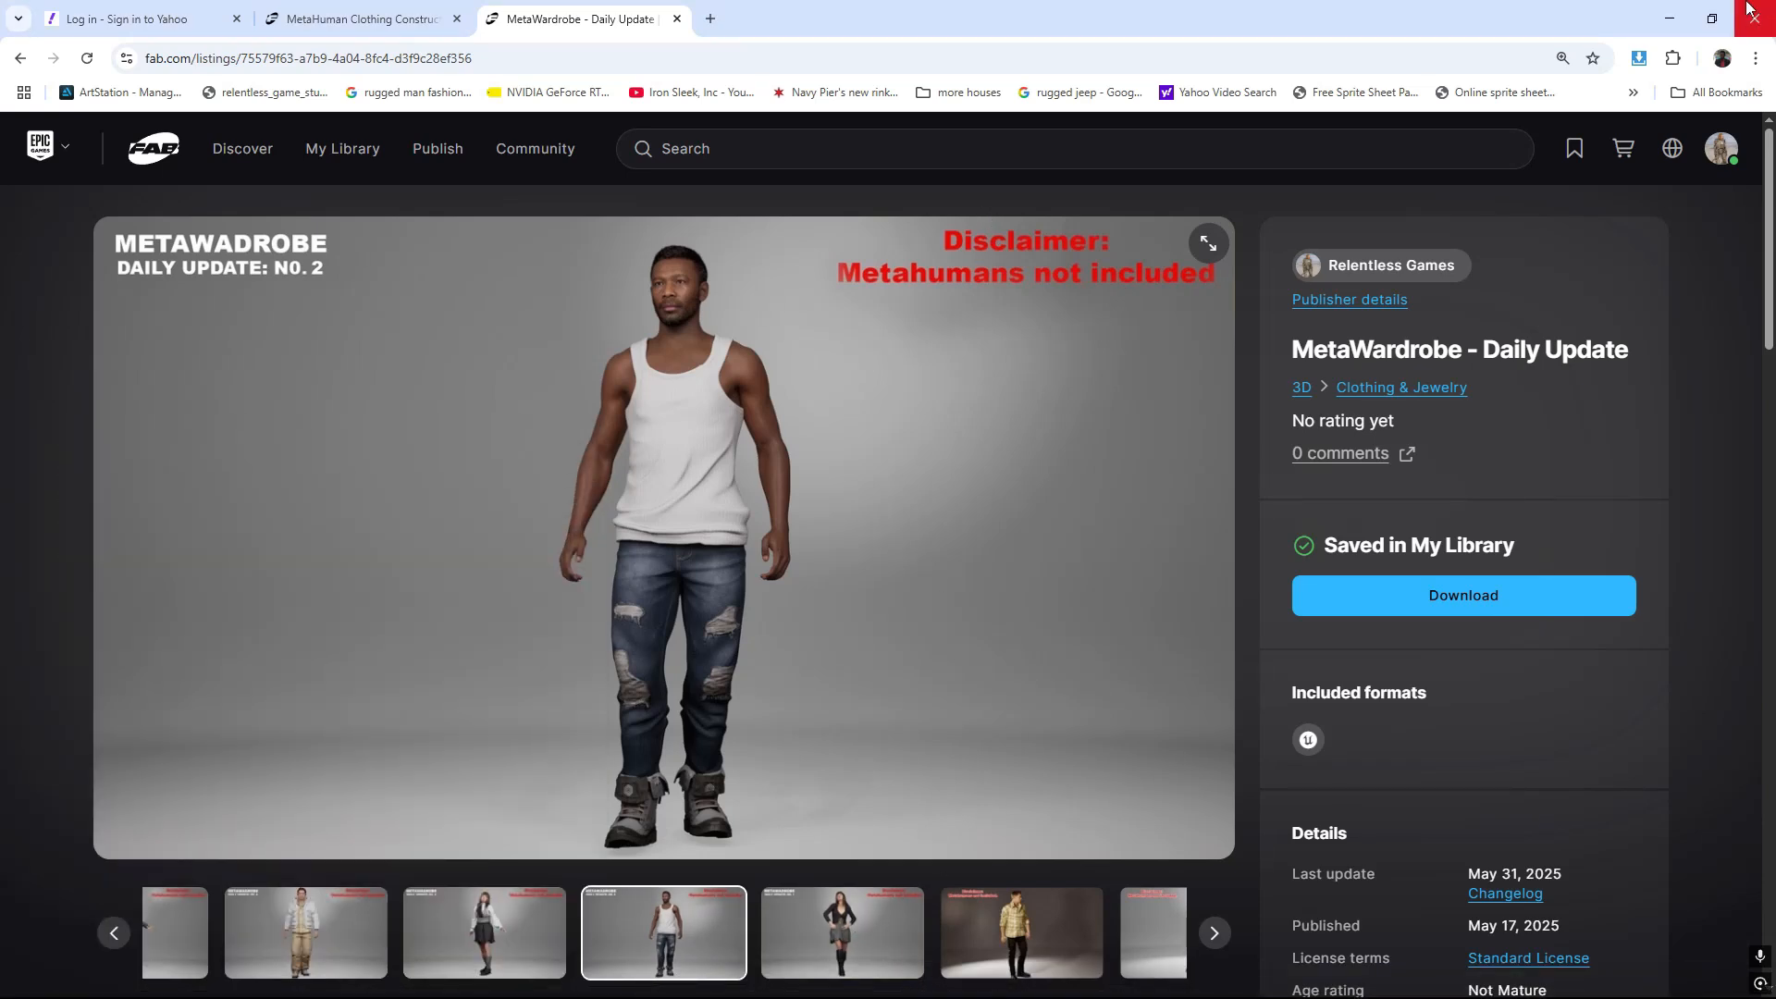
left_click(1670, 19)
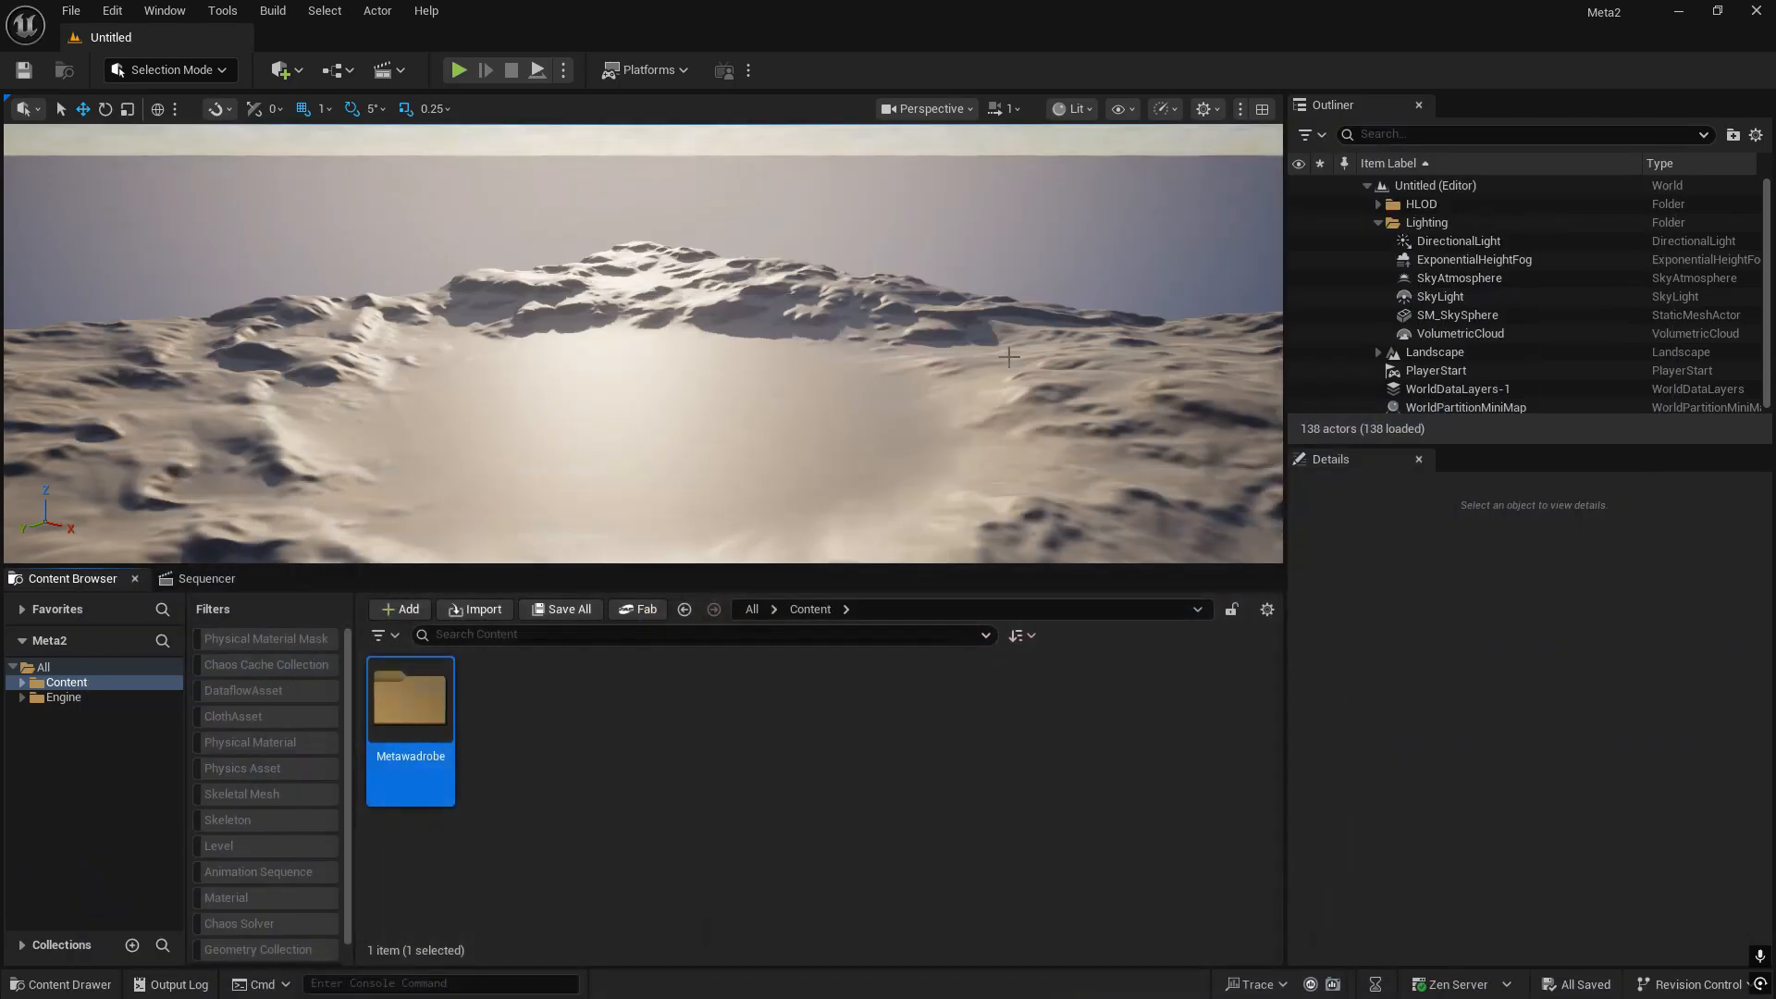
- Open the project's plugin list and search for "metahuman" to check which MetaHuman plugins are enabled
right_click(588, 779)
left_click(552, 755)
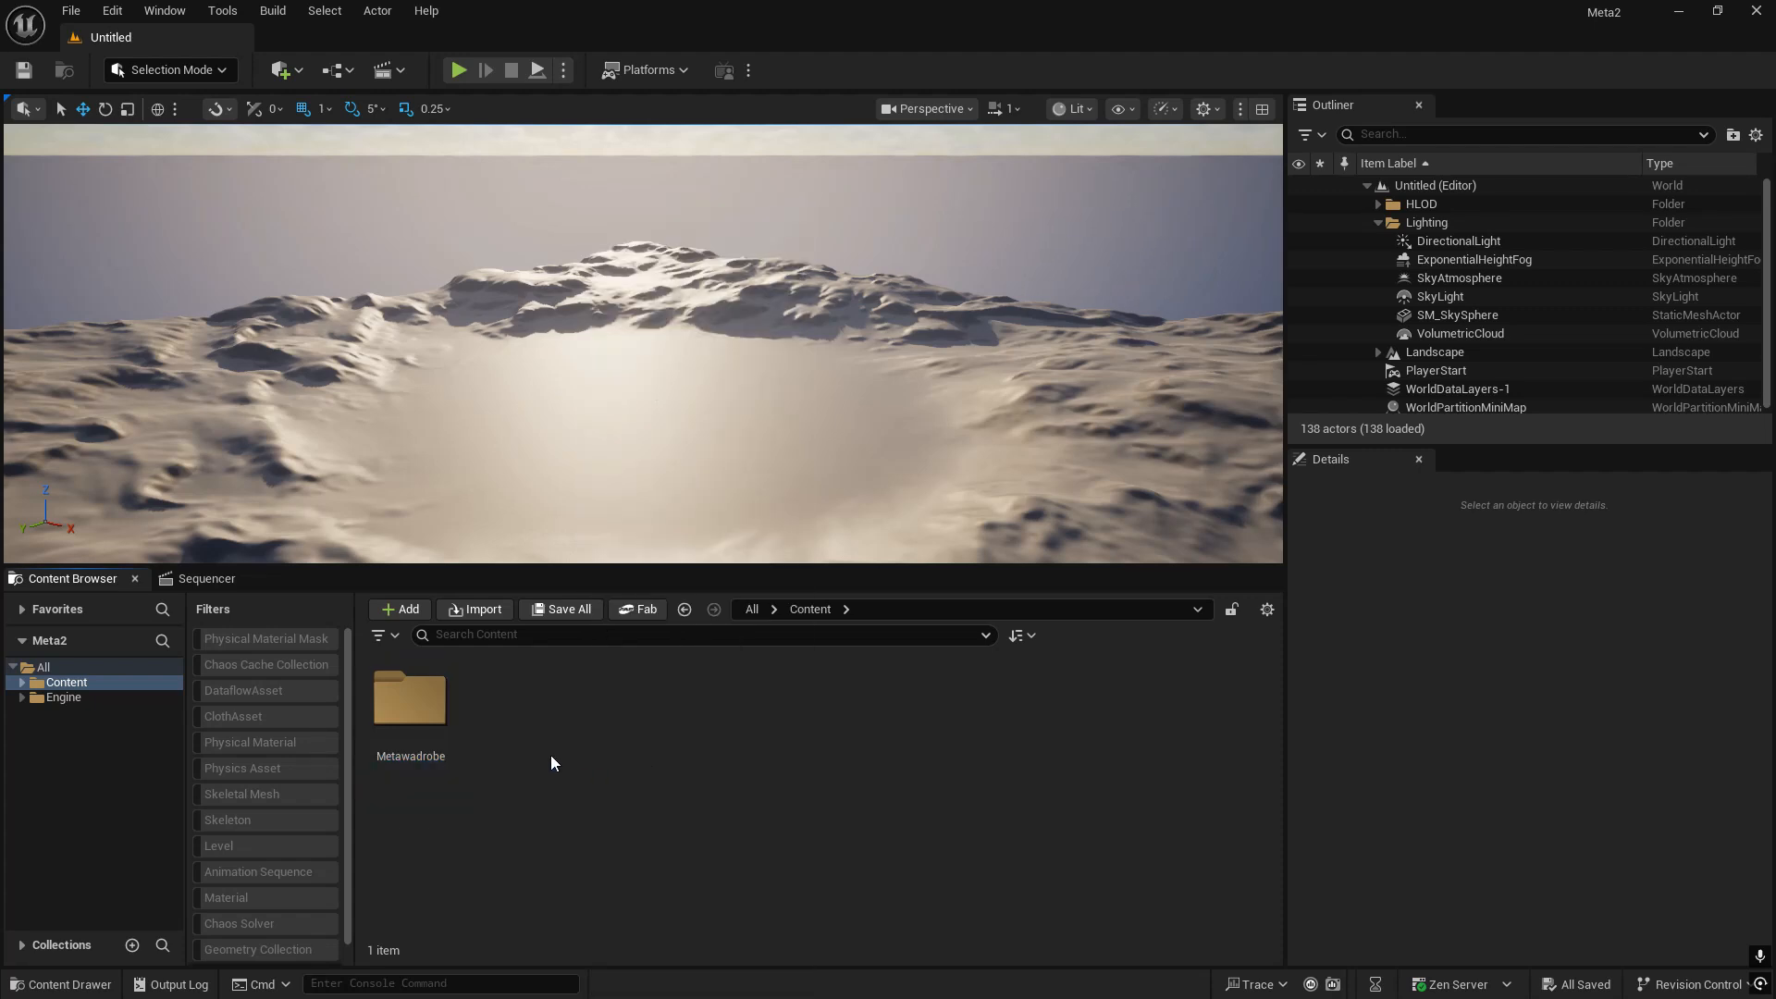
left_click(112, 10)
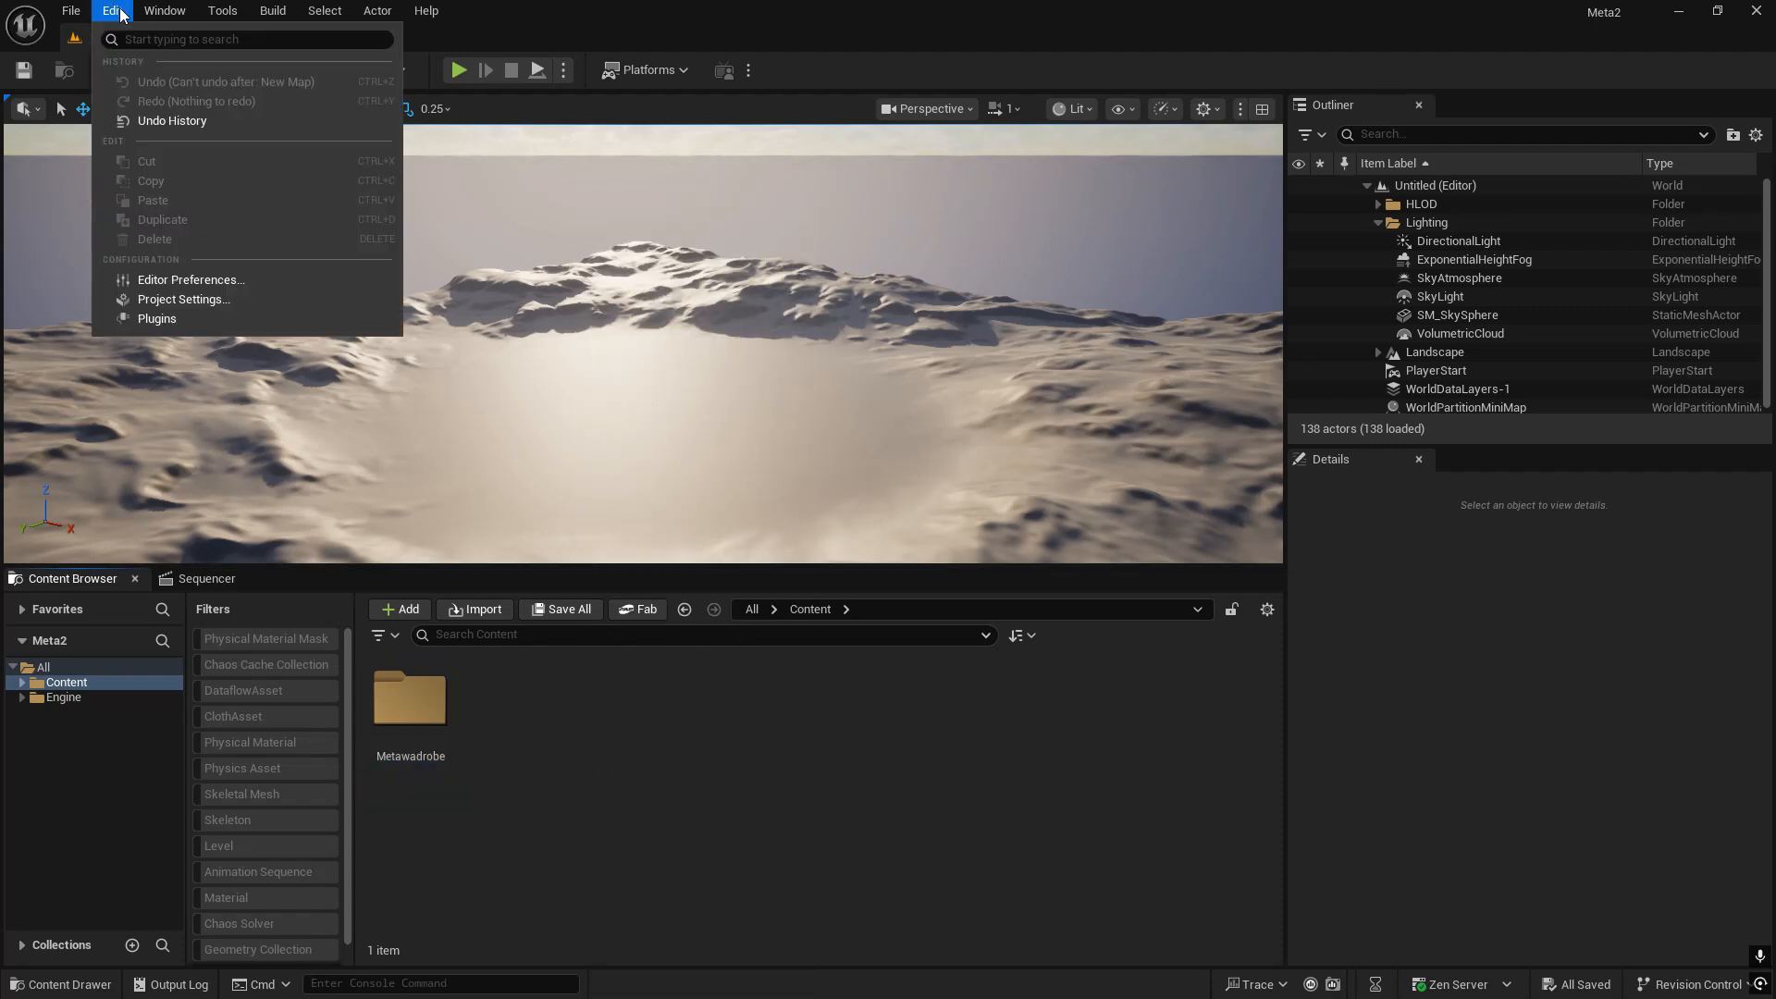
left_click(209, 316)
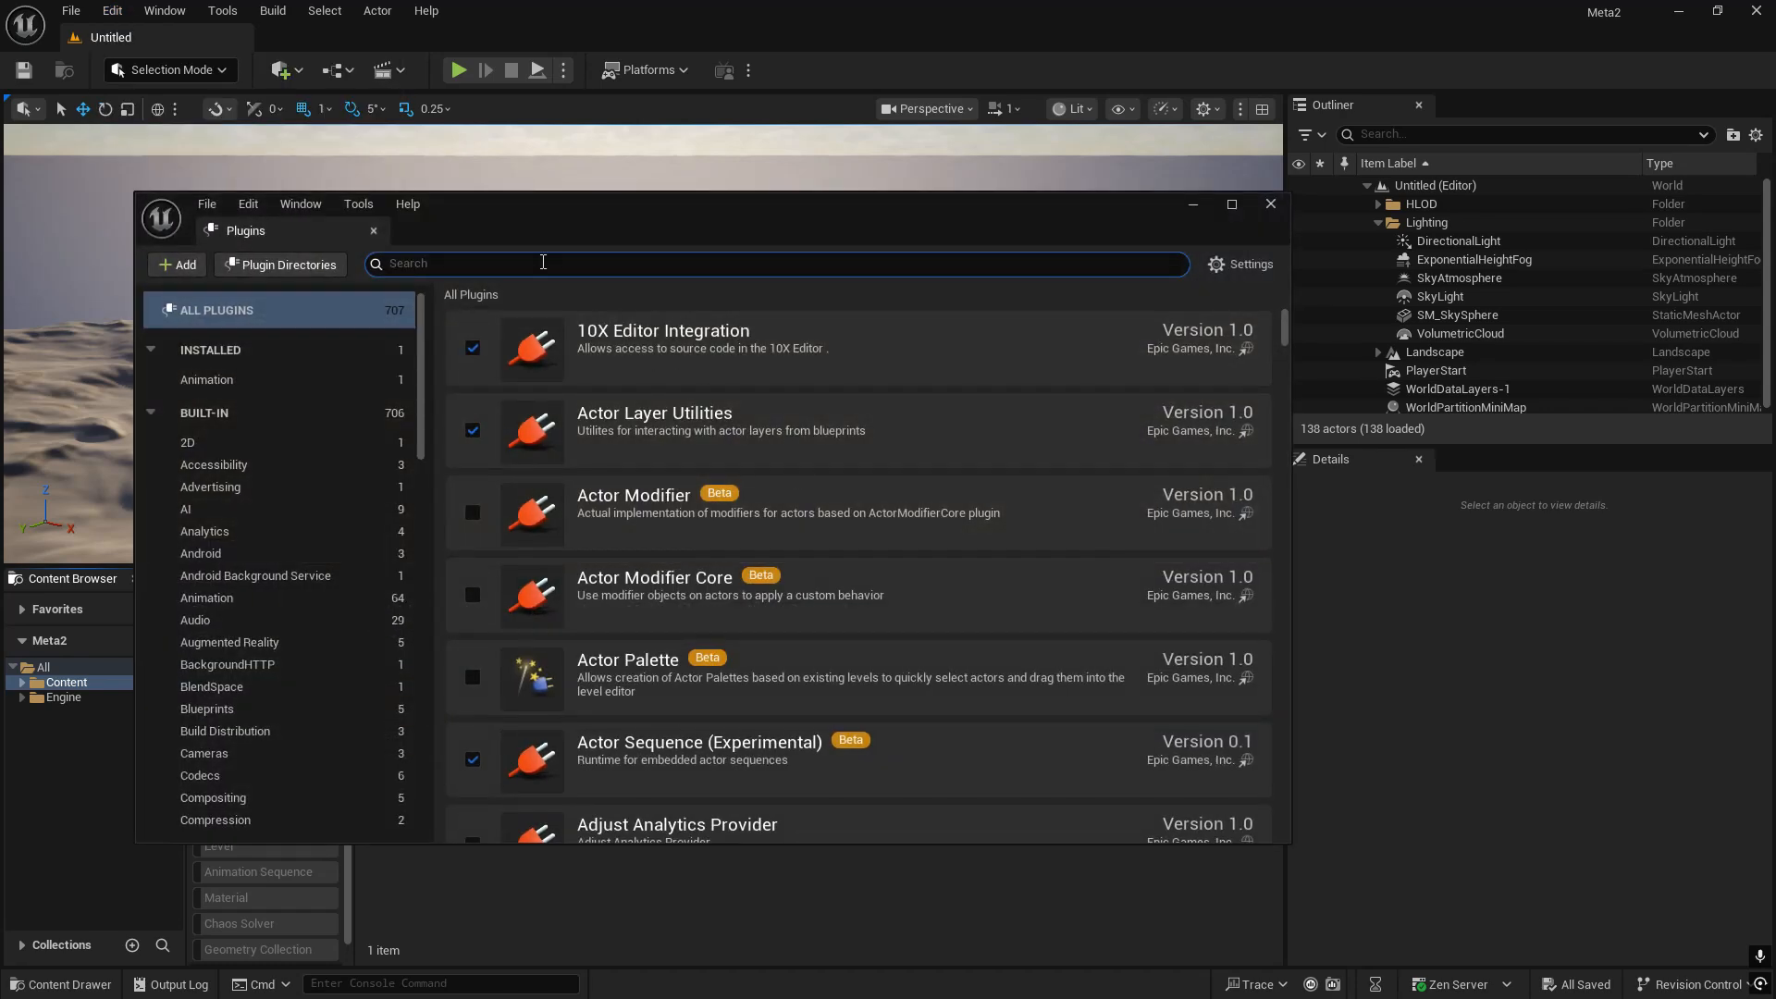
type("metahu,m")
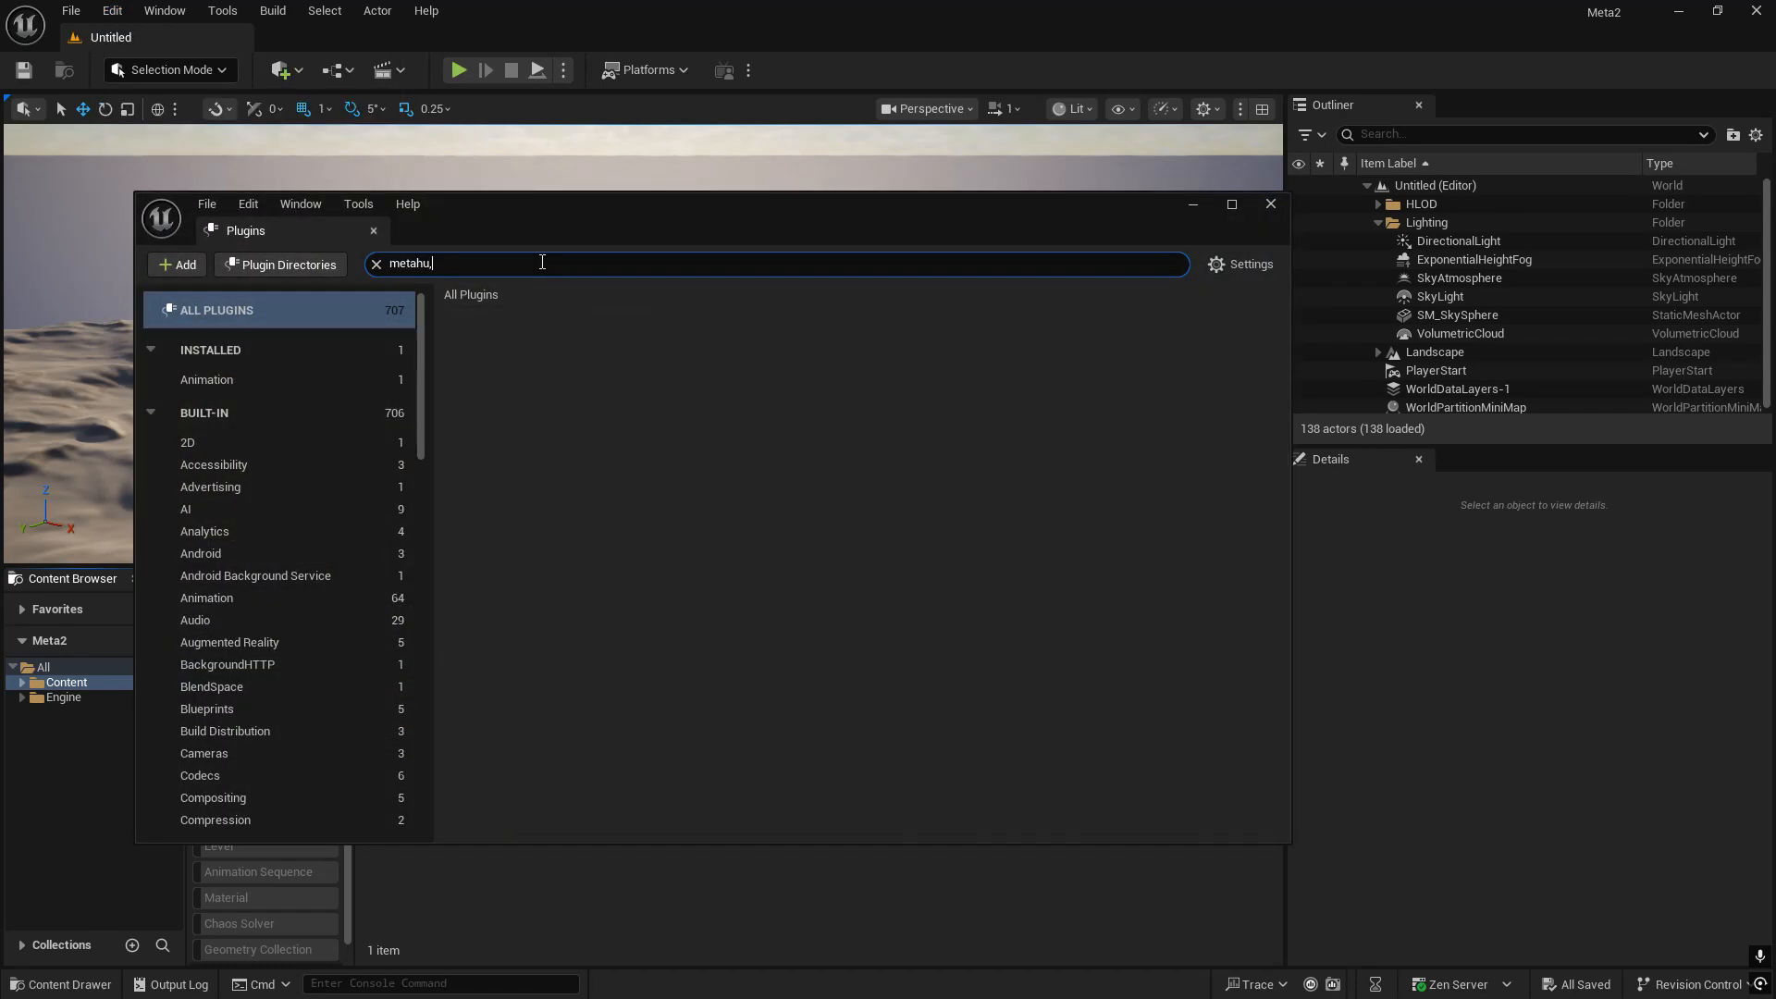
key("BackSpace")
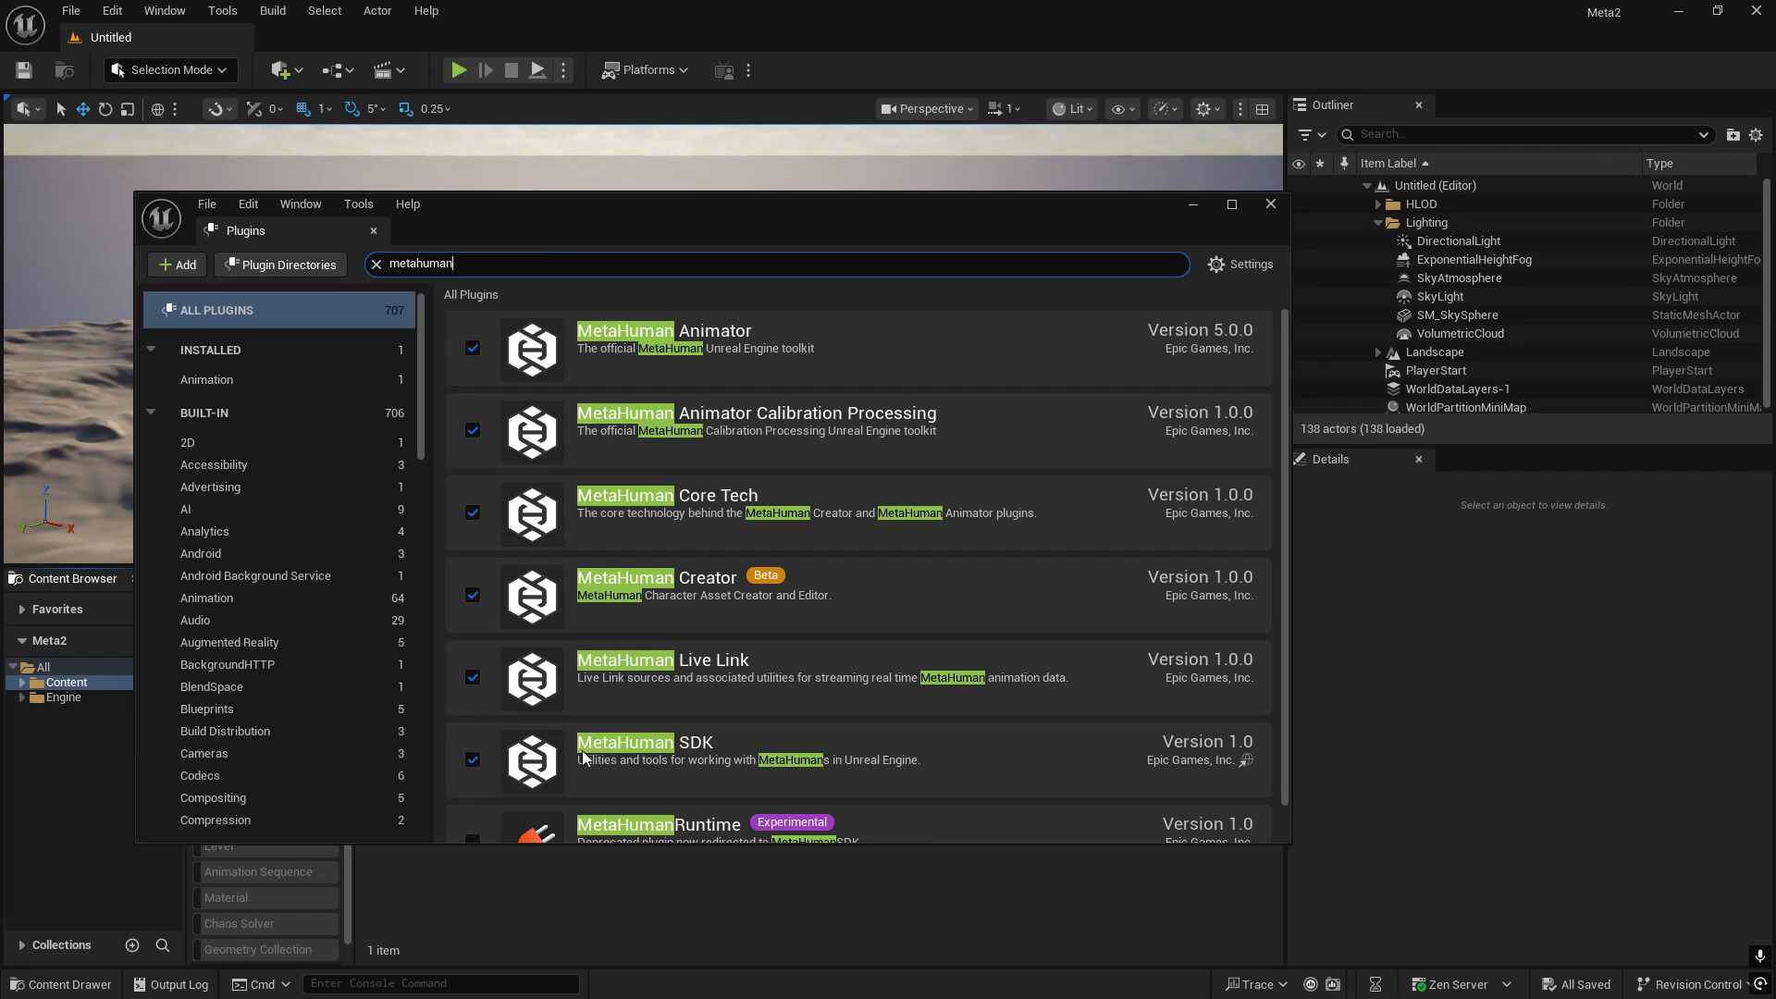
scroll(518, 768, "down", 1)
scroll(555, 772, "up", 1)
- Search the plugins for "skeletal ed" to check Skeletal Mesh Editing Tools, and minimize the plugin window
left_click_drag(496, 259, 294, 234)
type("skeletal")
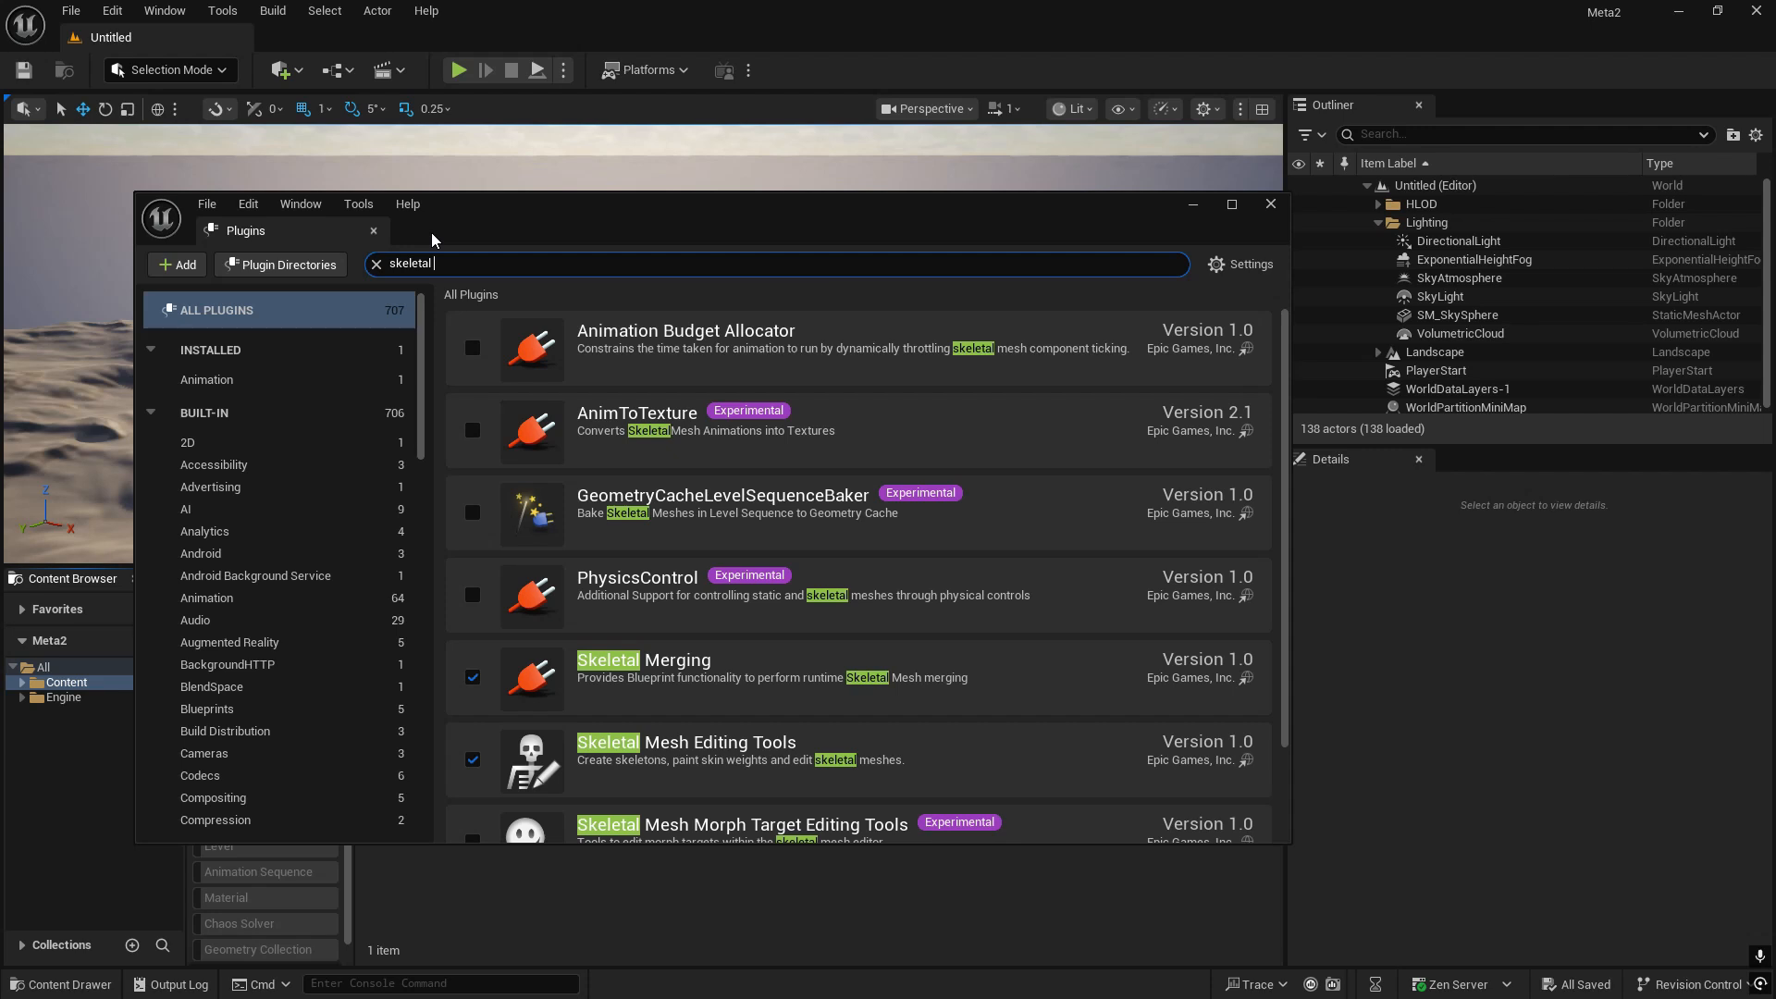
type(" ed")
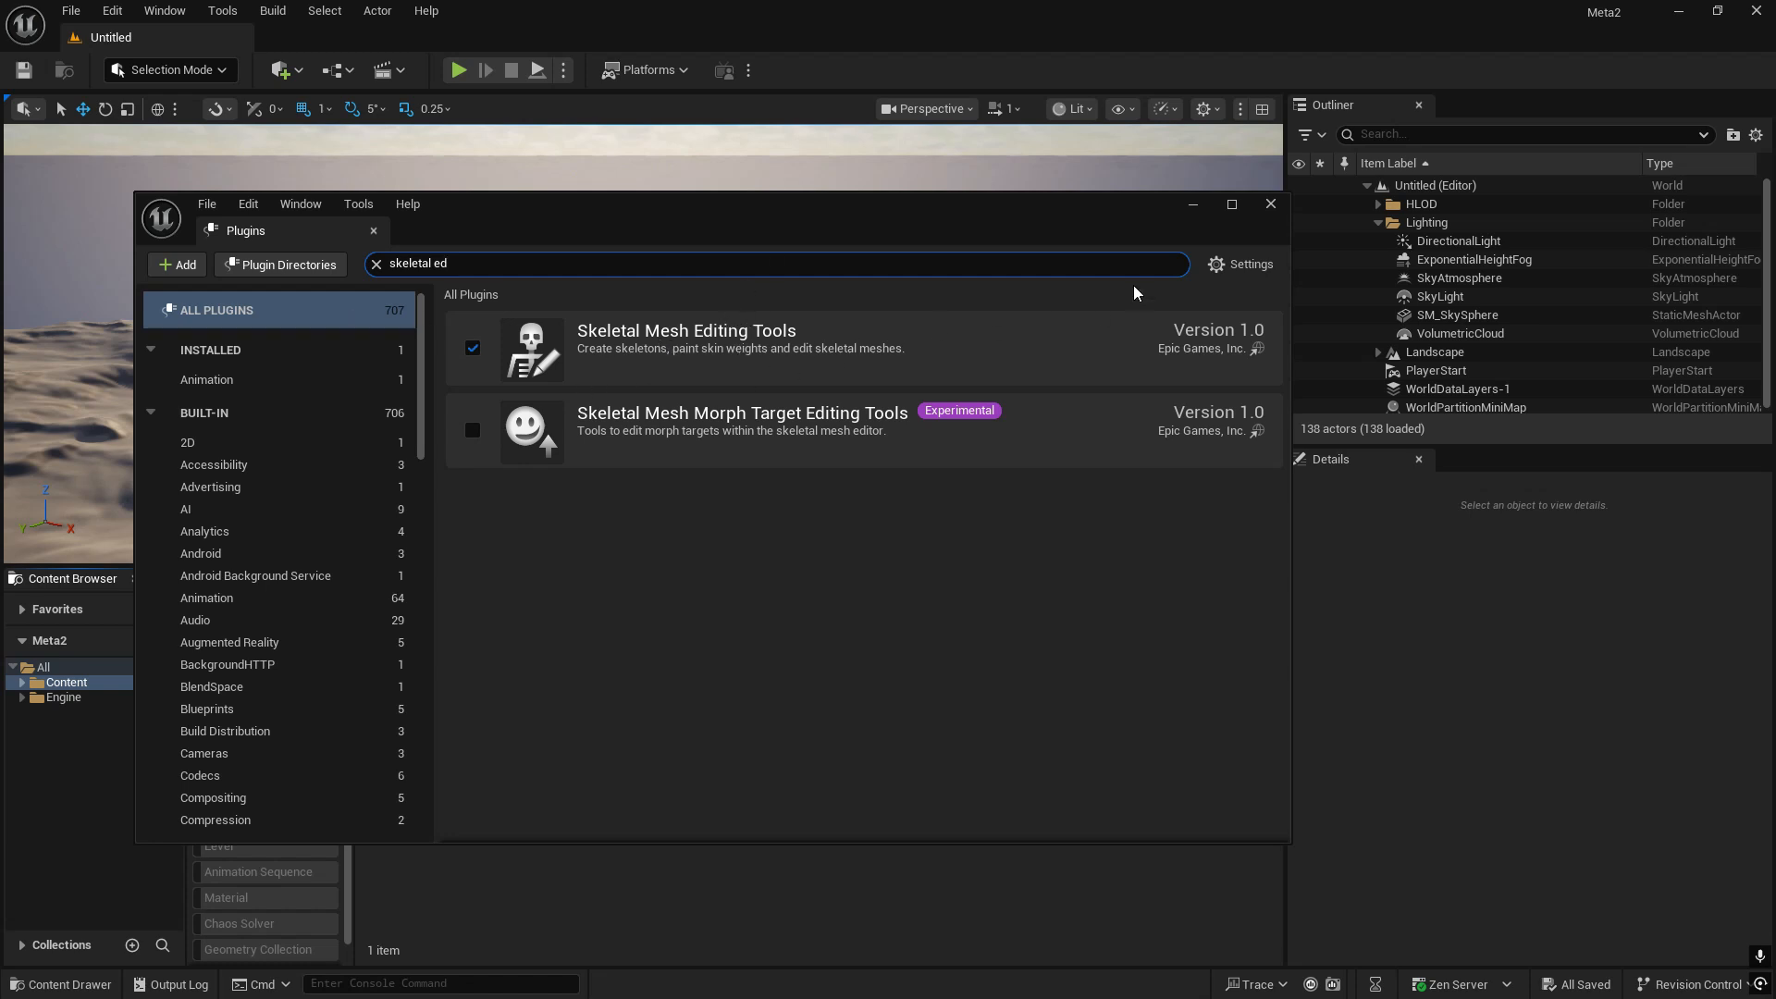
left_click(1194, 205)
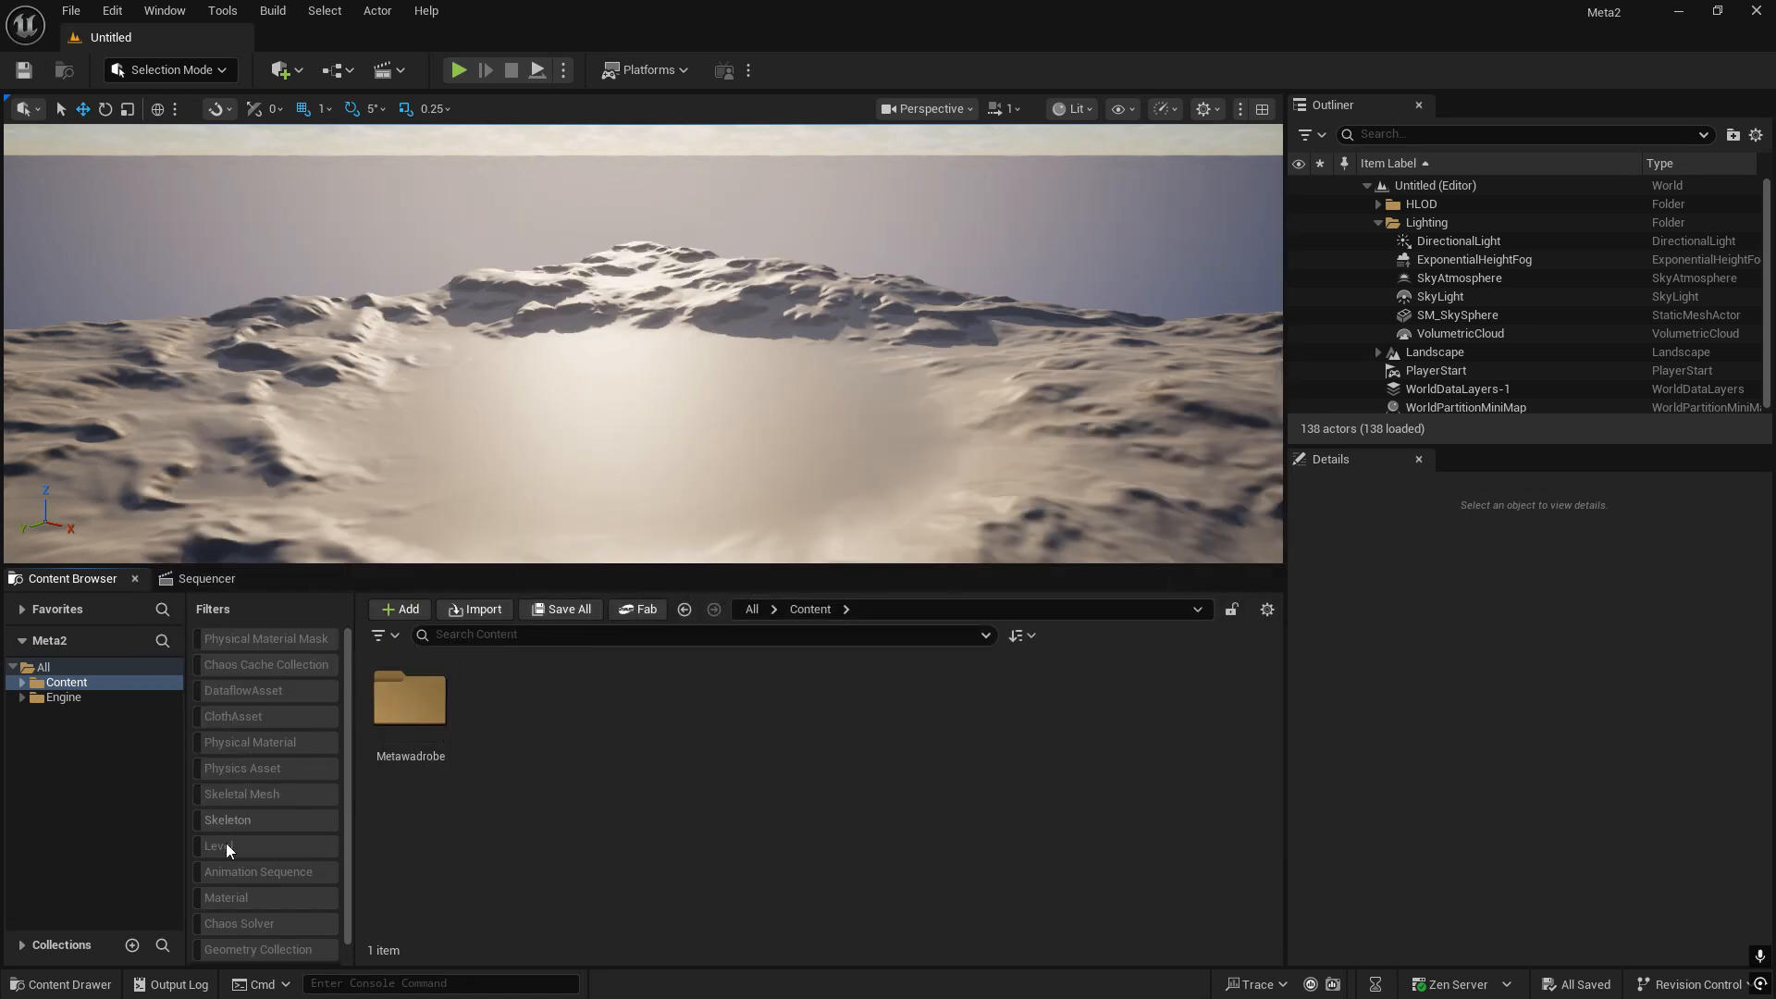
- Open the SK_JeansM skeletal mesh from the M_Tal_Nrm folder inside Metawadrobe's Meshes folder
double_click(412, 696)
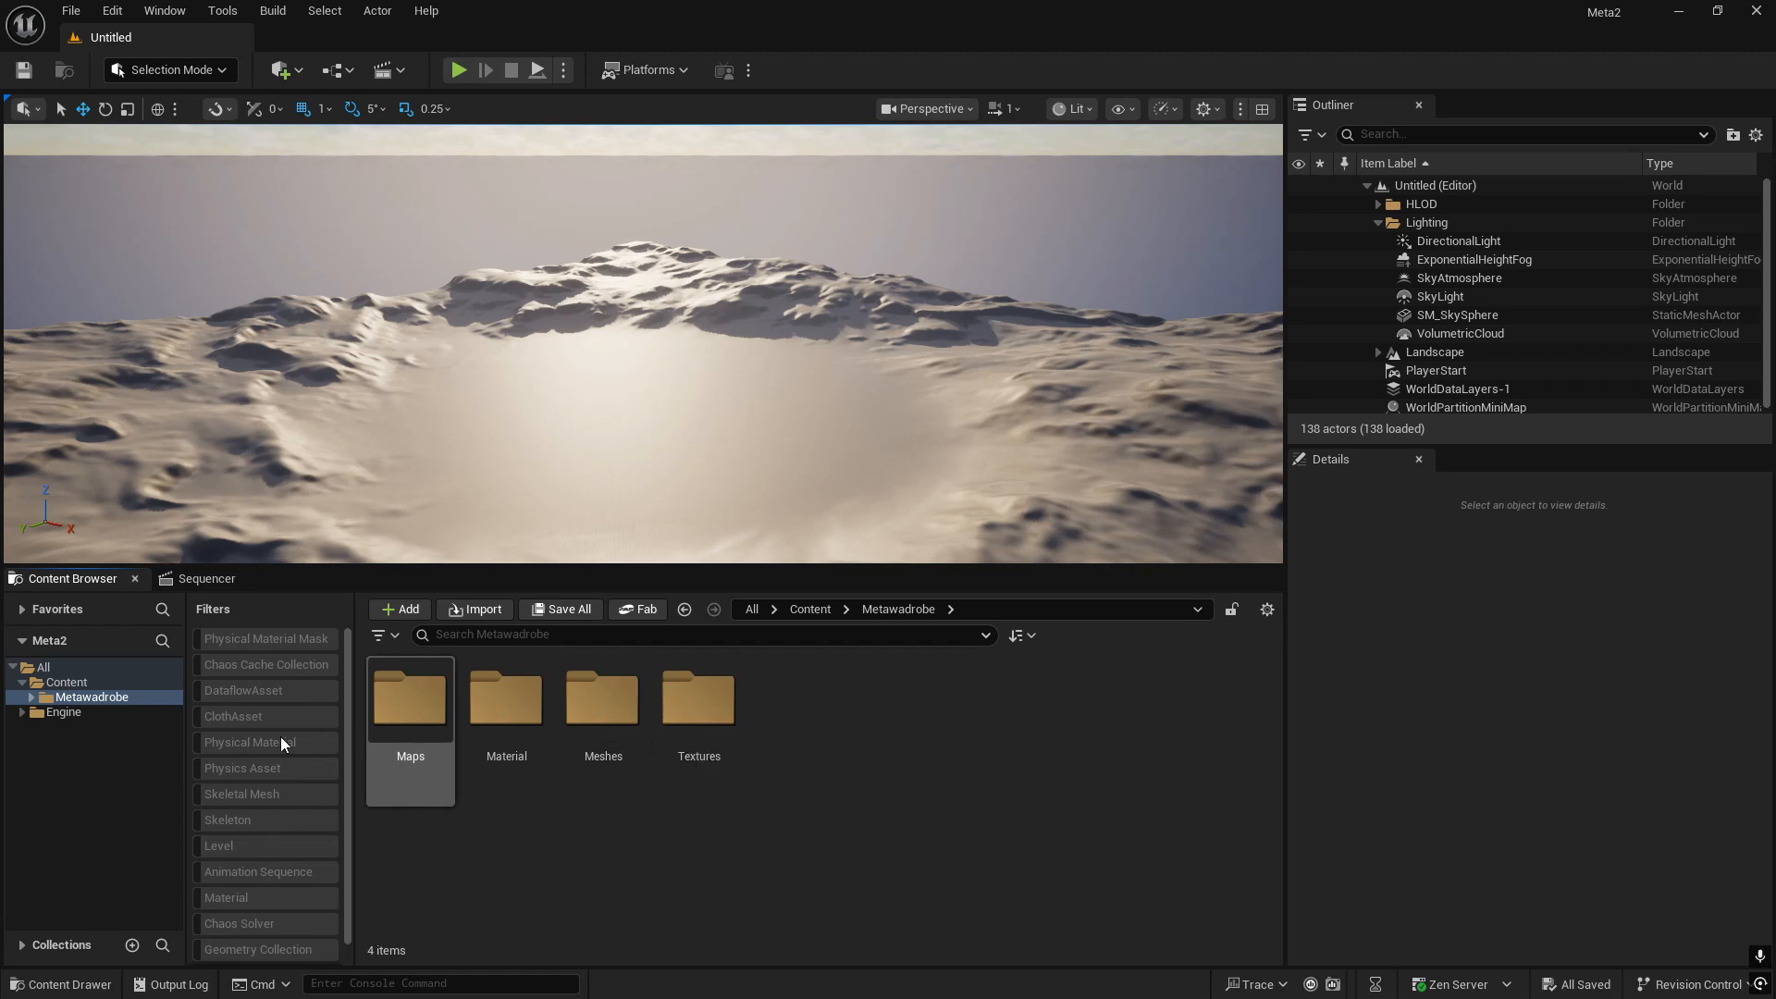
left_click(597, 745)
double_click(598, 746)
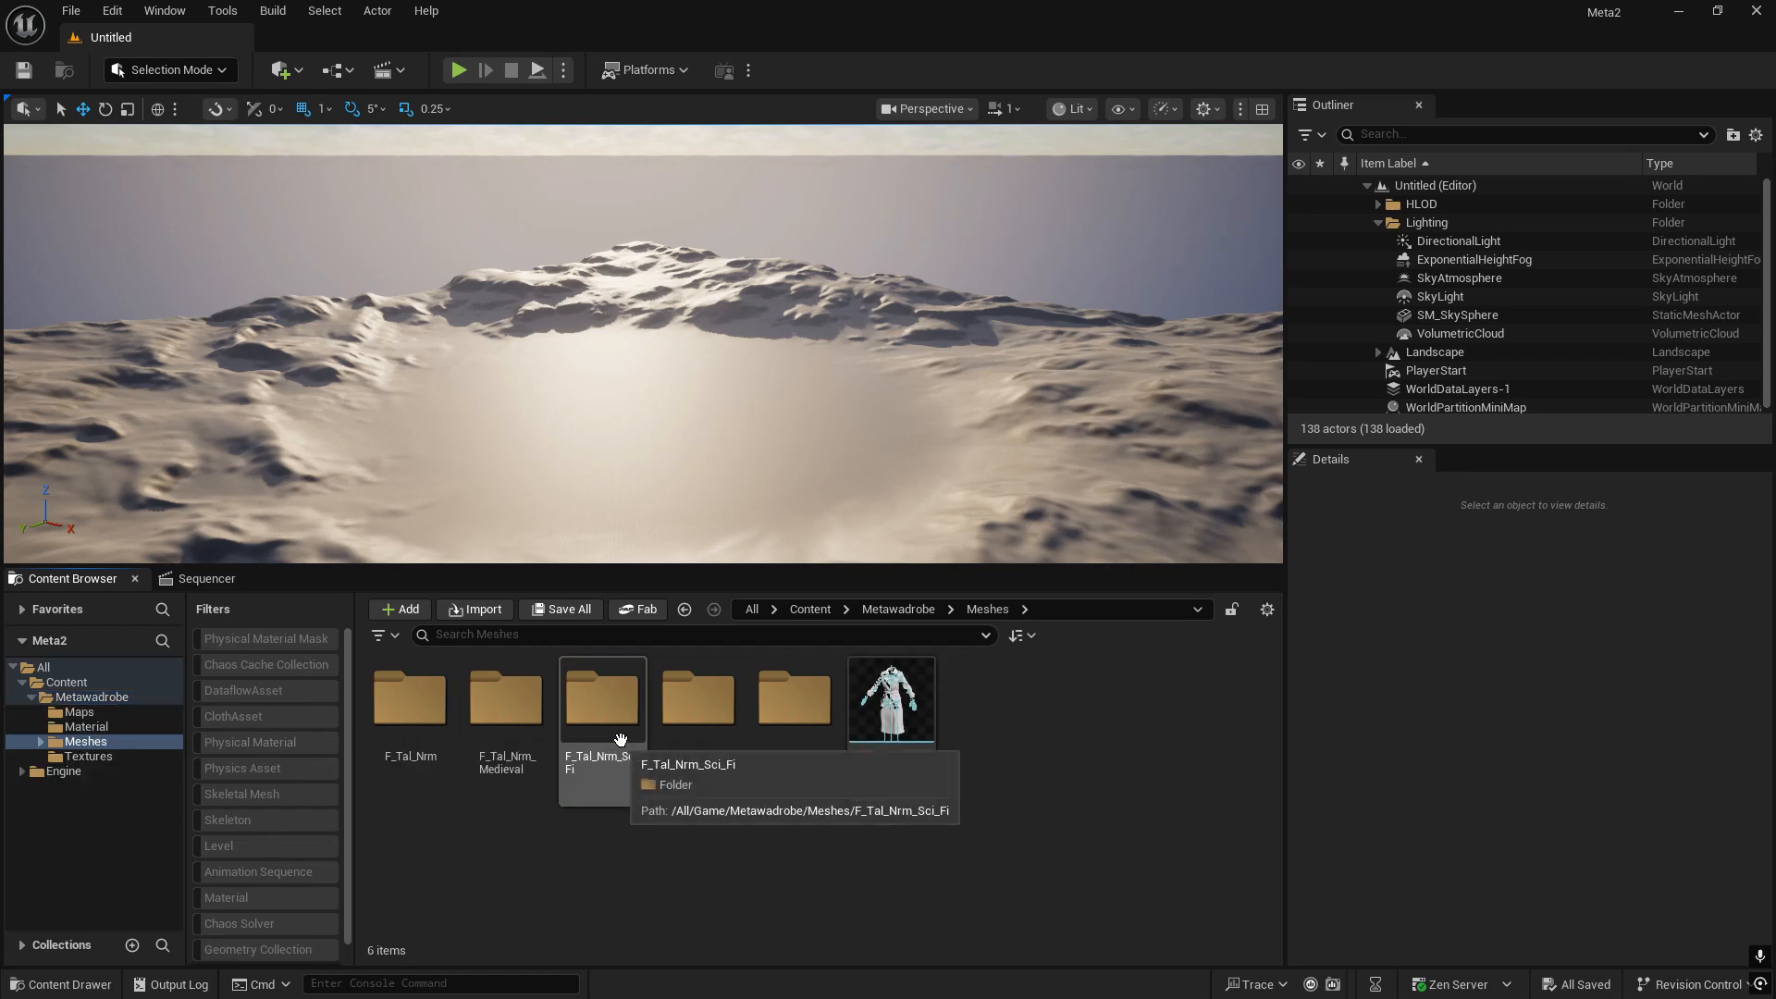
double_click(689, 736)
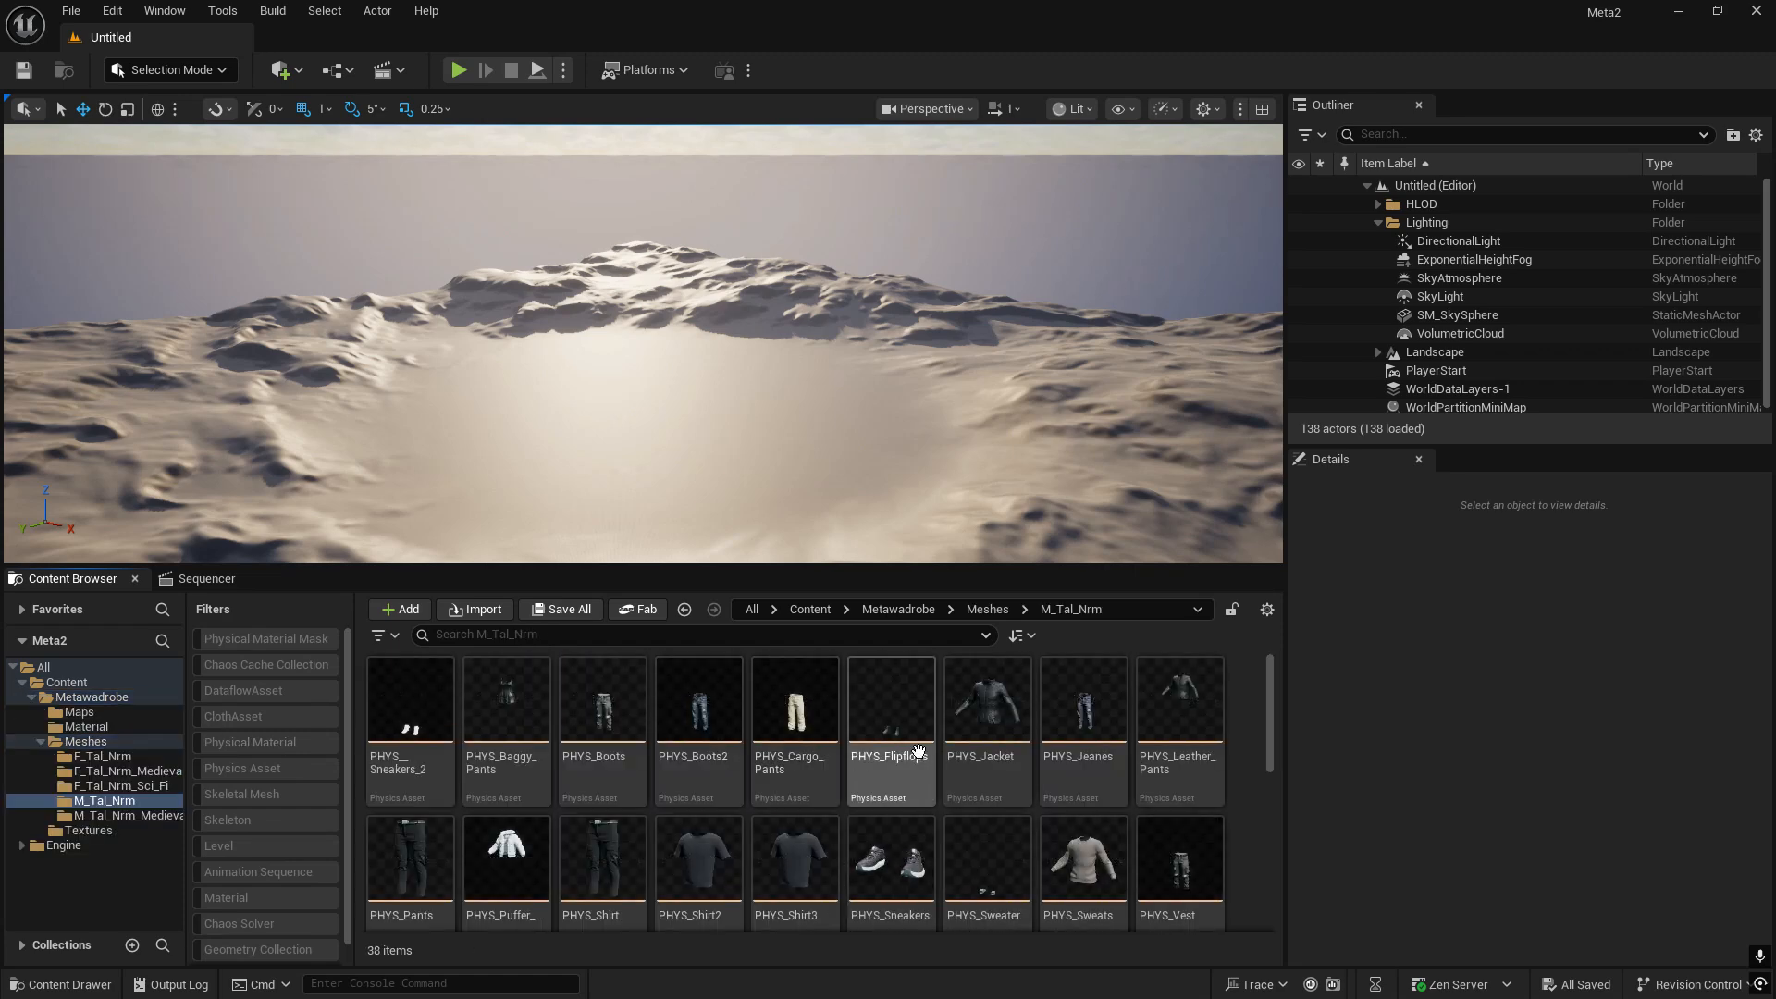
scroll(999, 795, "down", 2)
left_click(1014, 803)
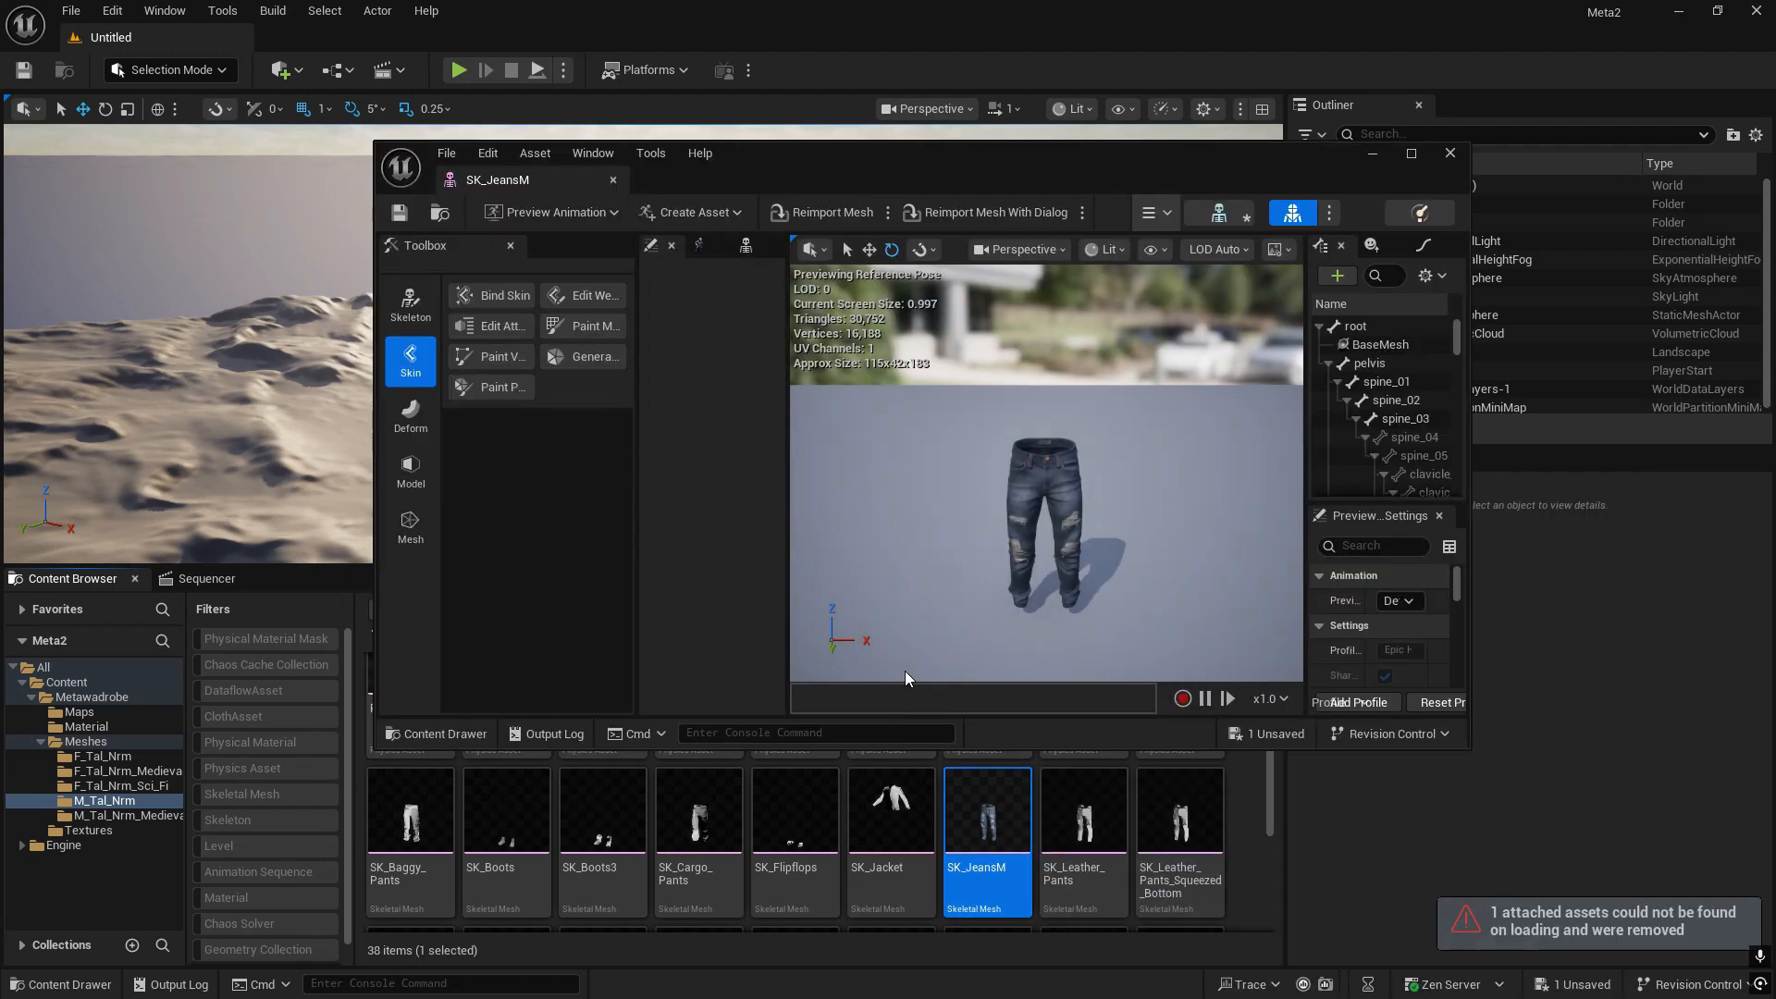
- Examine the ripped jeans up close in an enlarged mesh editor, and return to the Content Browser with the editor floating
double_click(1023, 175)
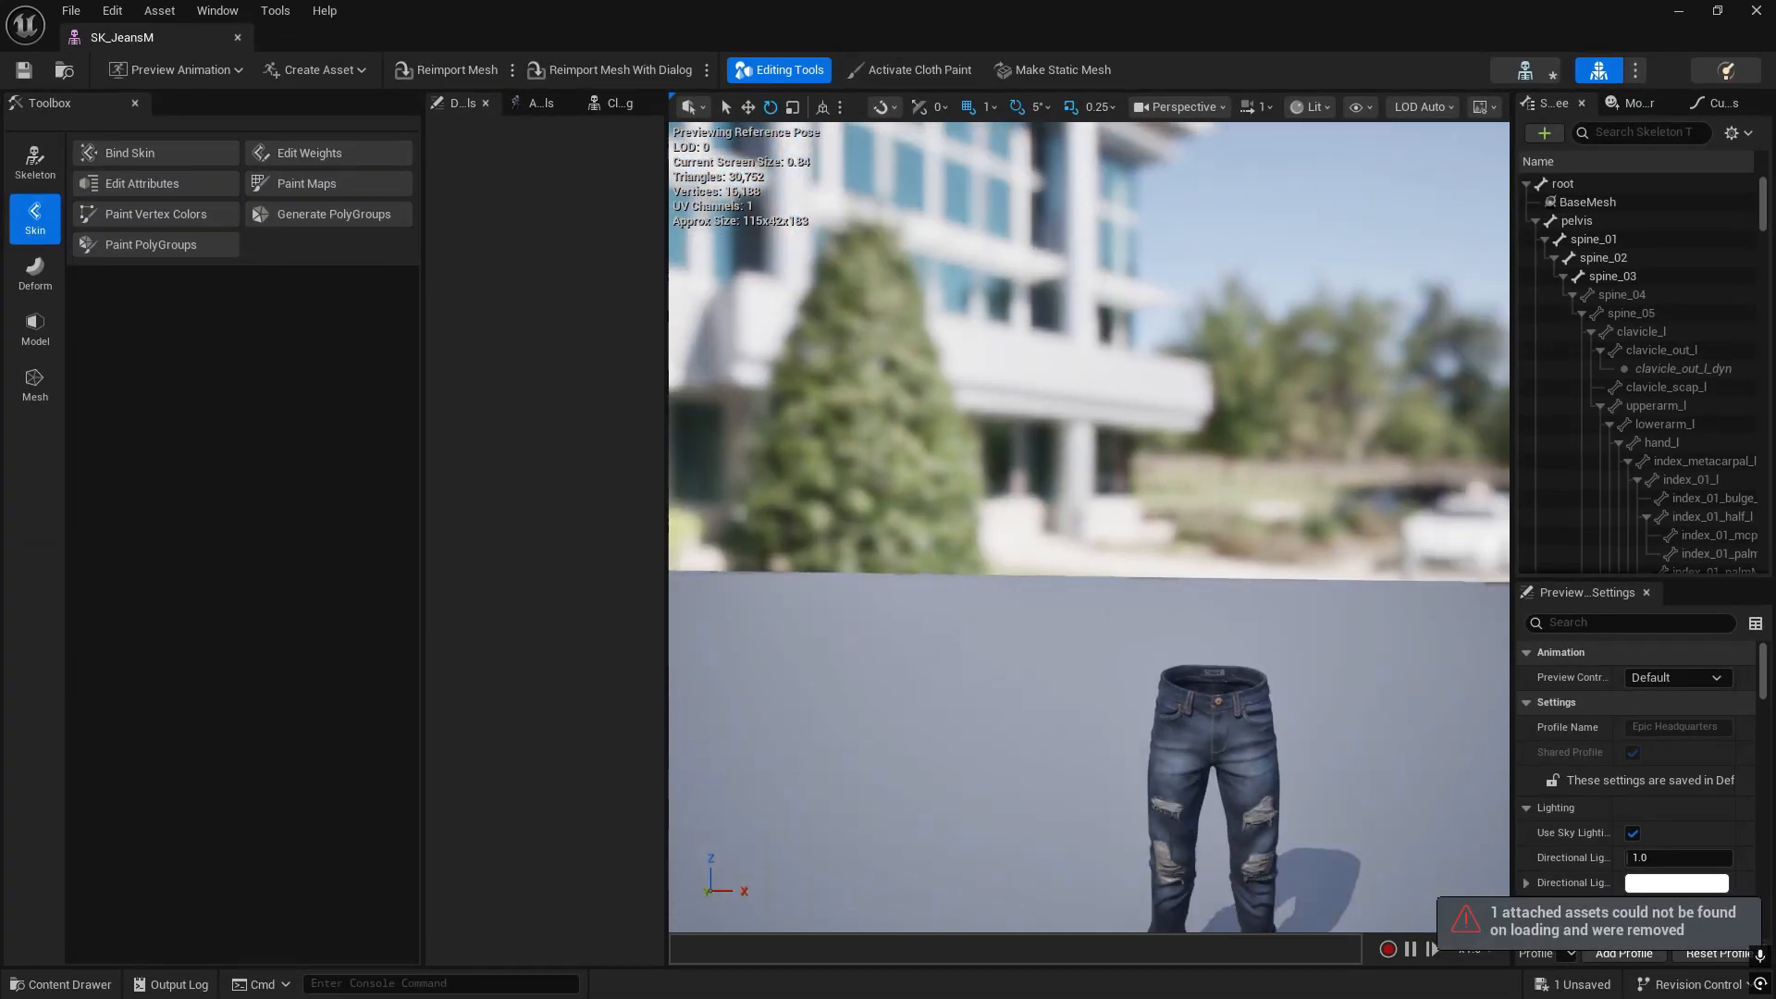
middle_click_drag(1178, 365, 1124, 277)
left_click_drag(1177, 365, 1193, 398)
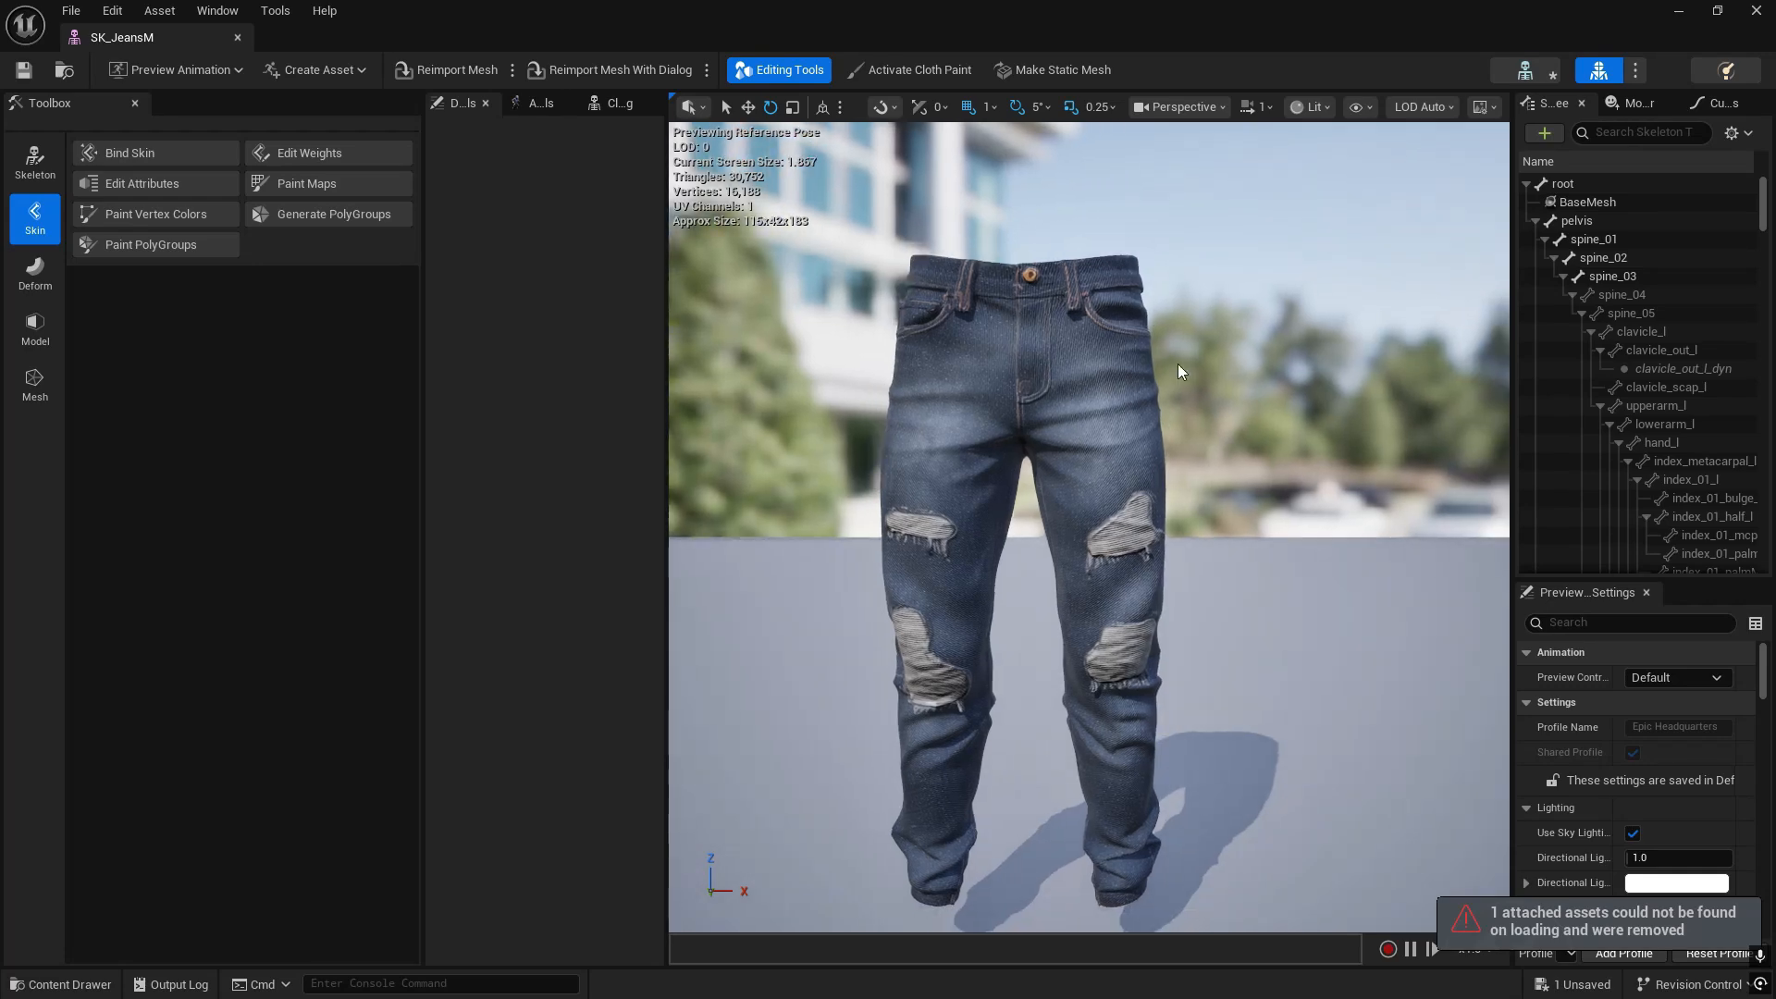
left_click_drag(1206, 7, 946, 142)
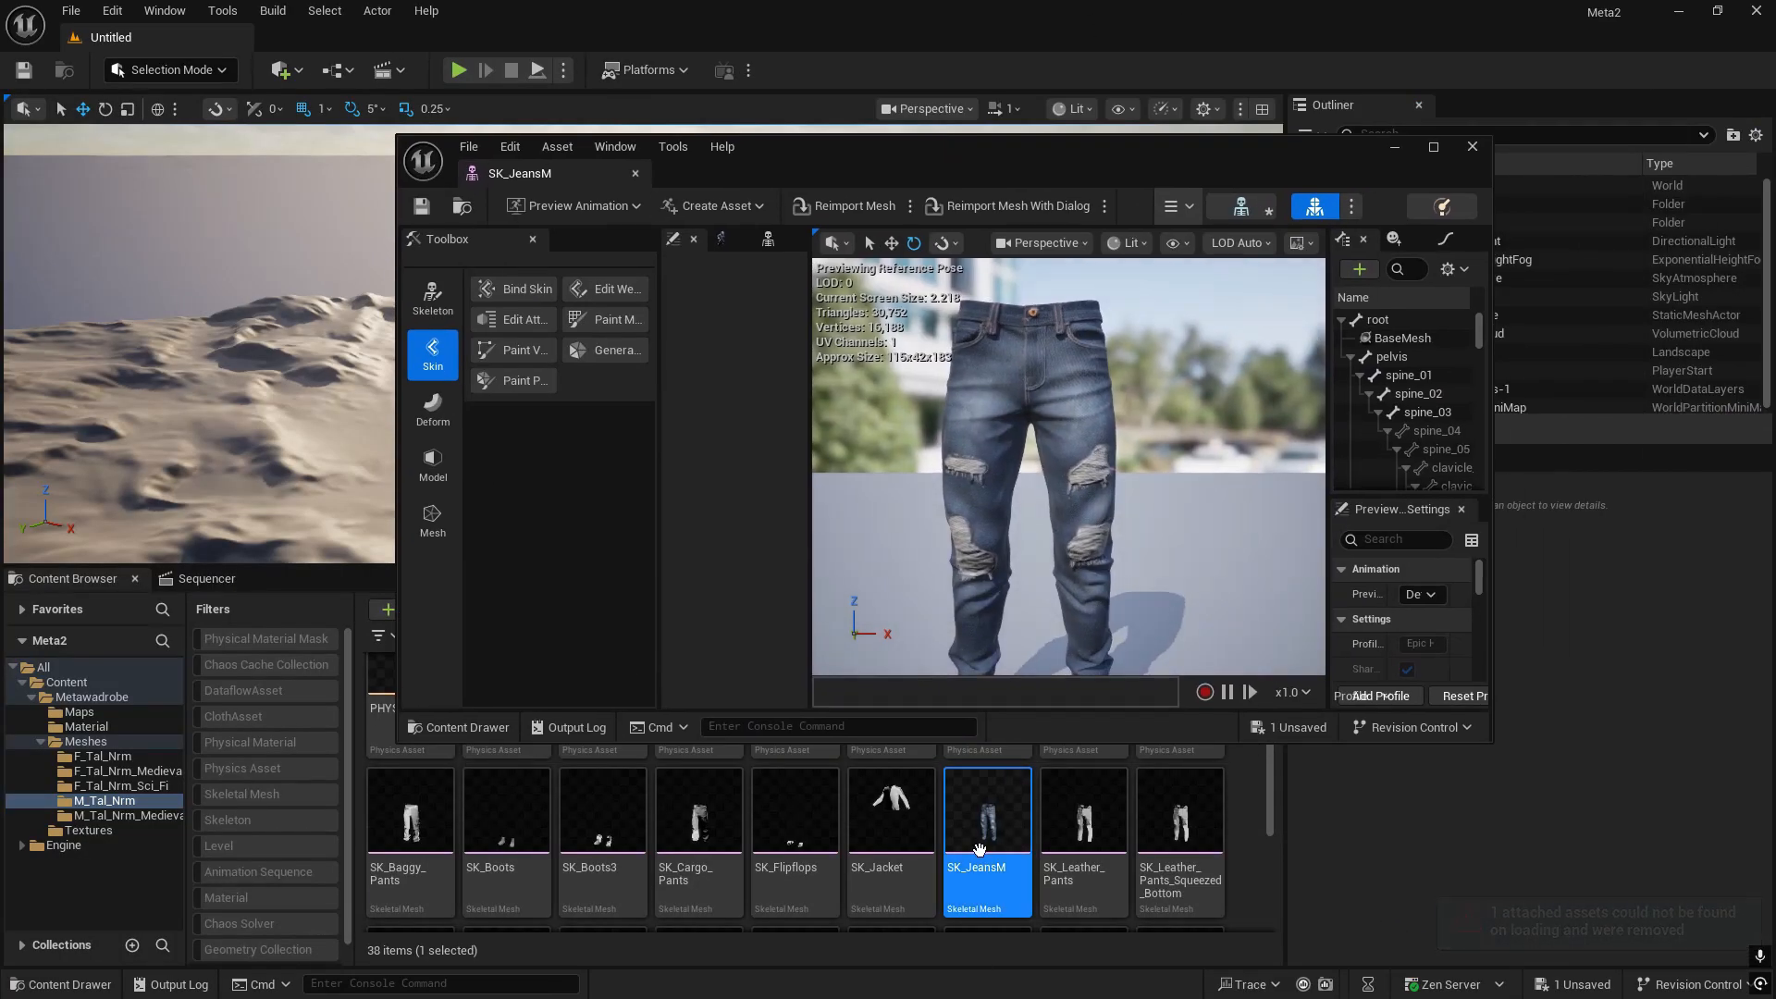
mouse_move(976, 821)
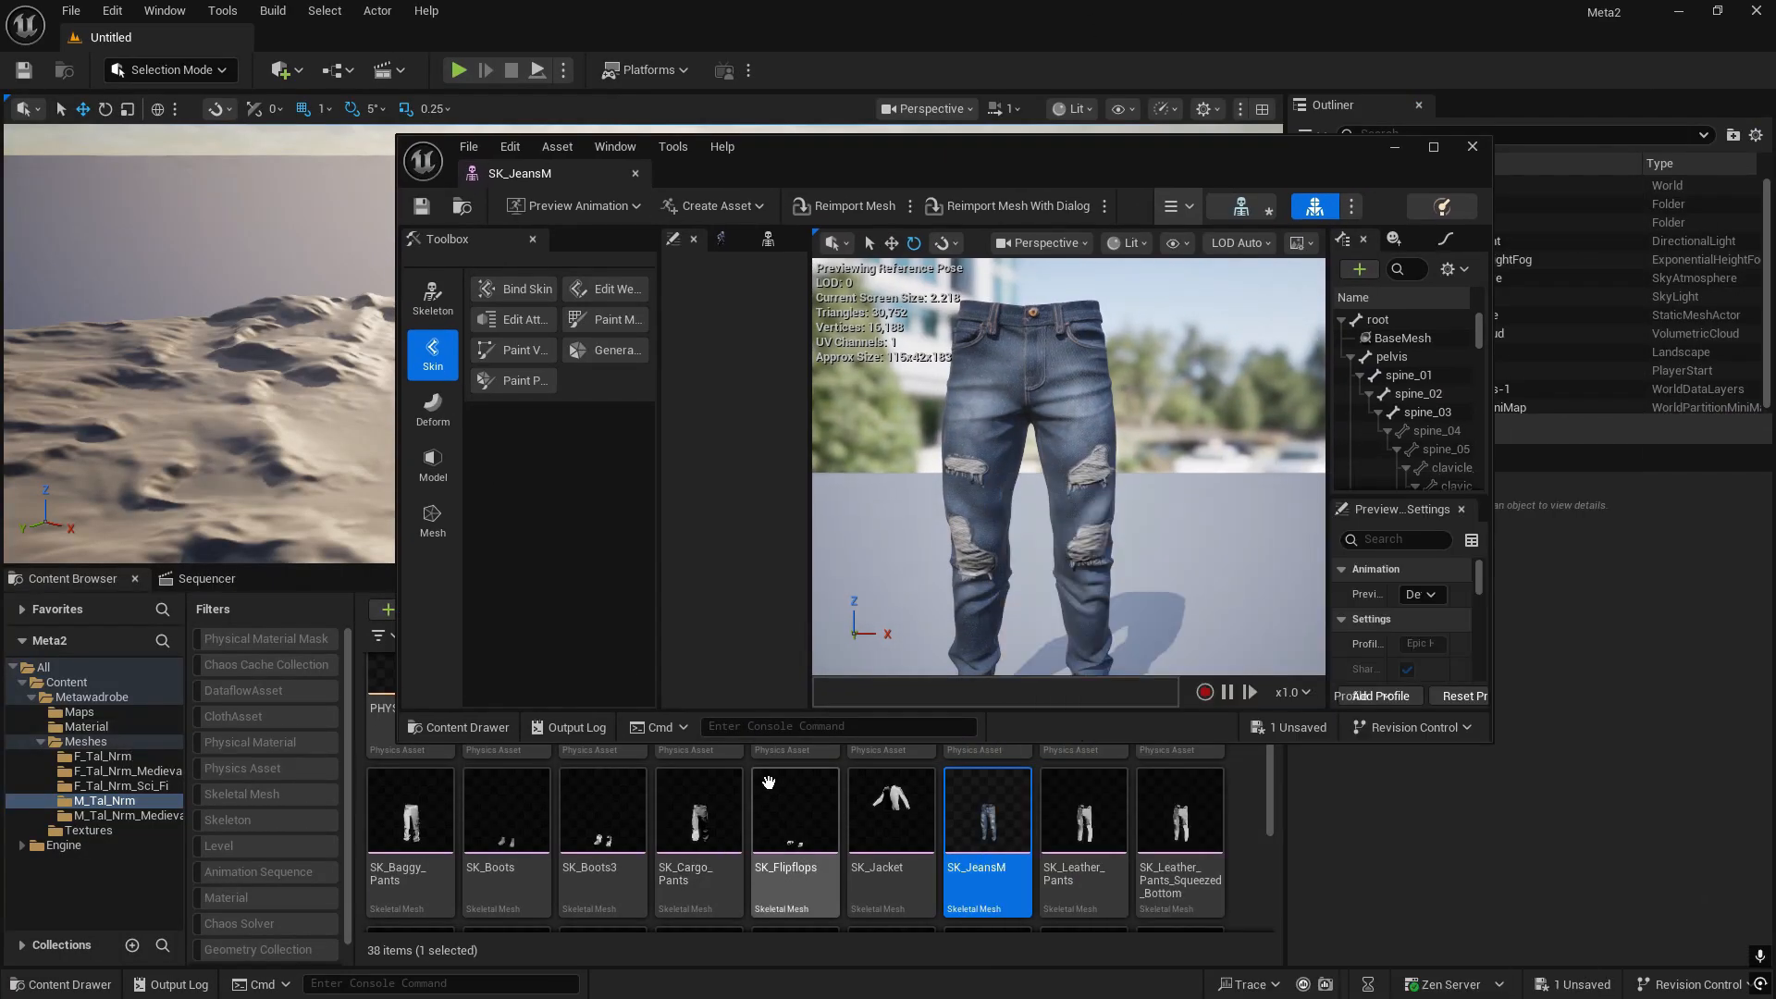
- Create a folder named Outfit inside the Content folder
right_click(88, 682)
left_click(163, 248)
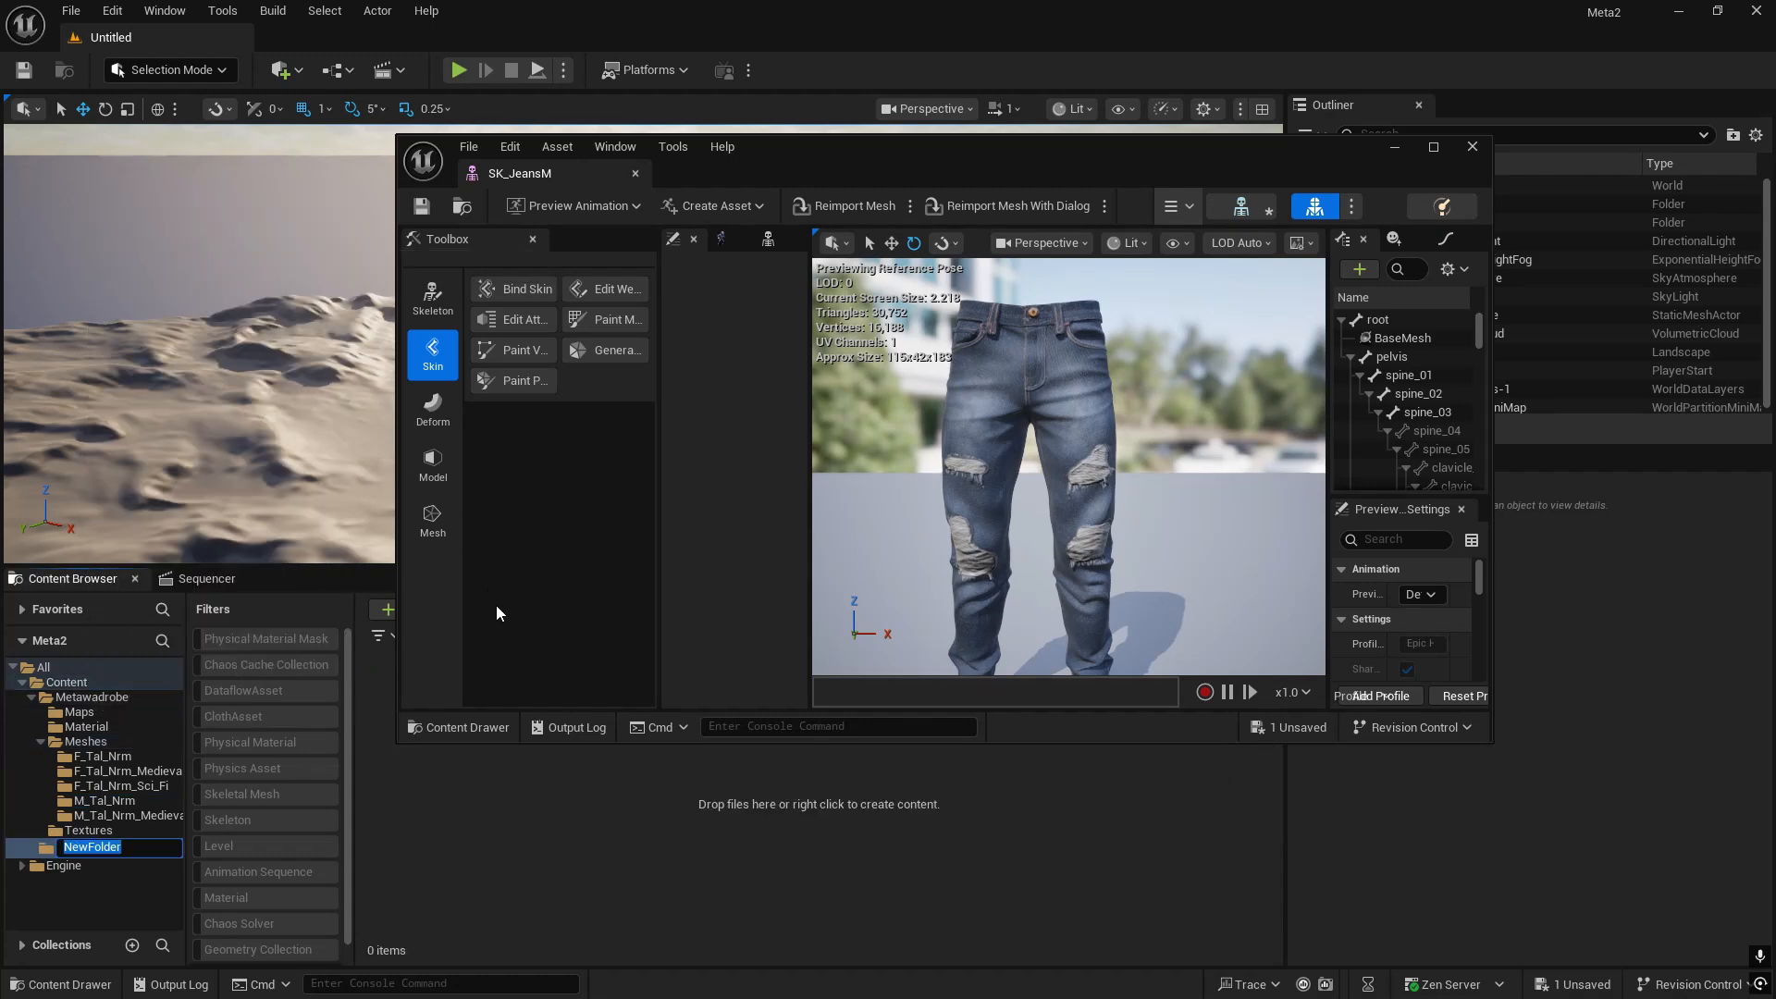
type("Outfit")
key("Return")
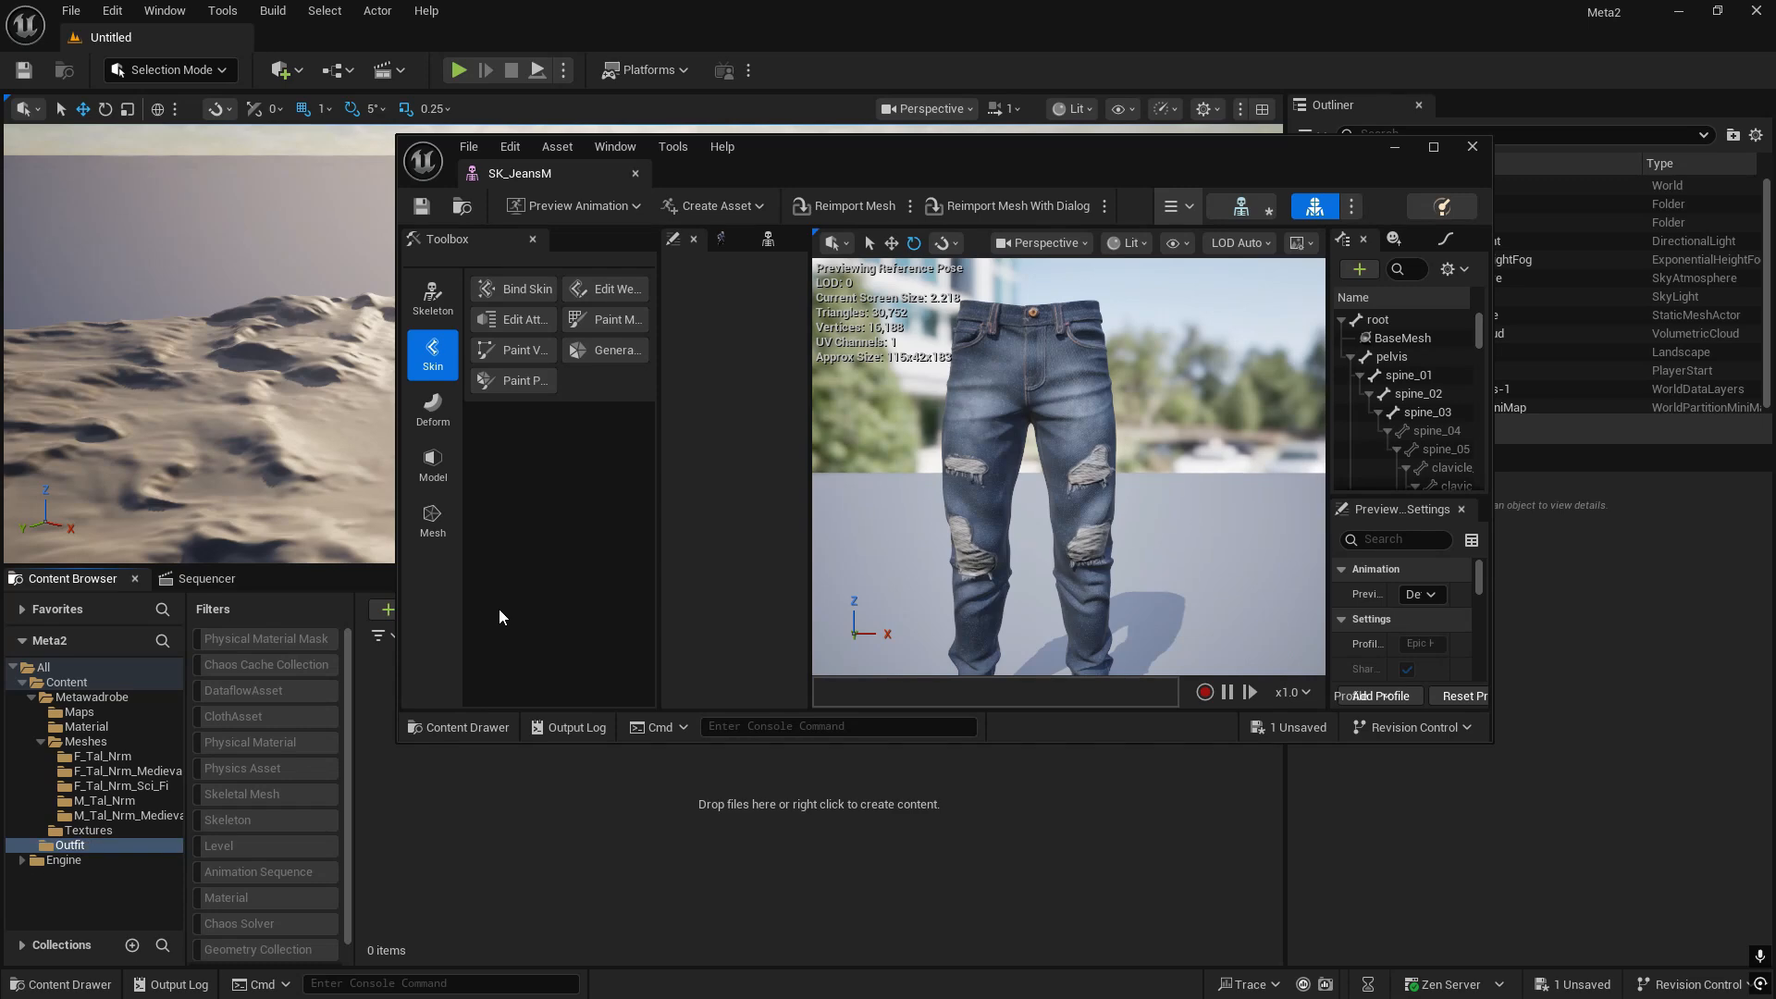
- Create a subfolder named Mesh inside the Outfit folder
right_click(92, 835)
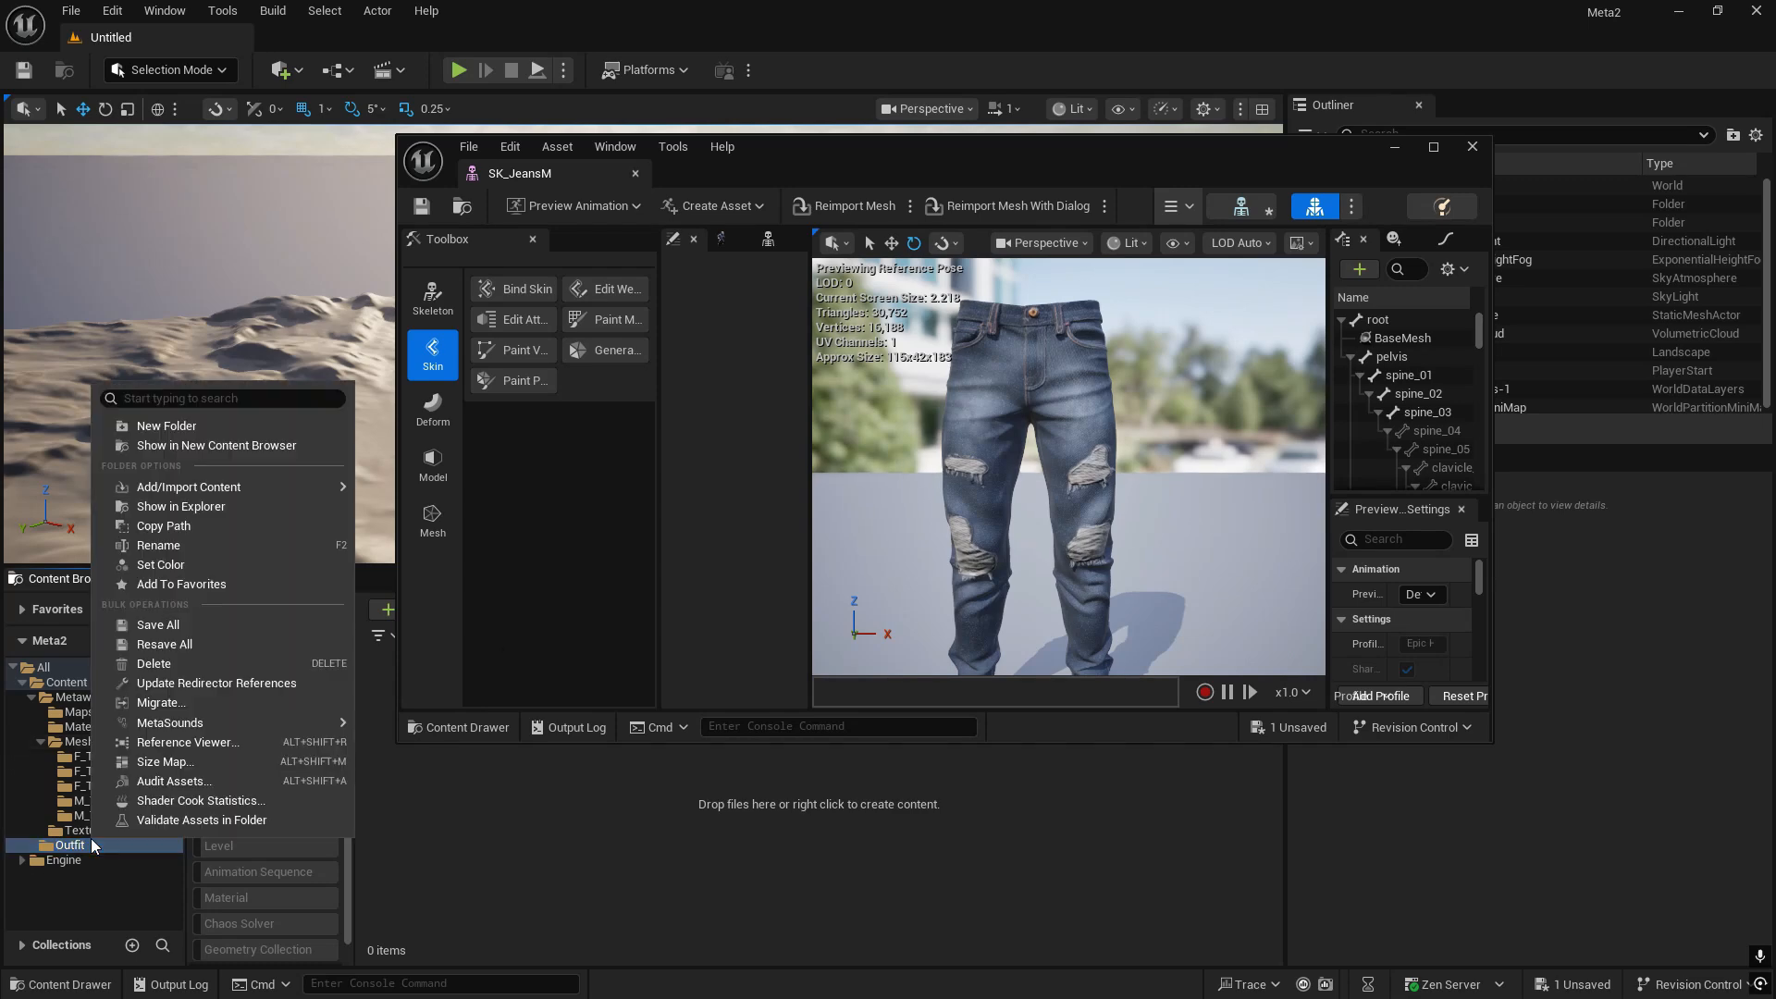
left_click(214, 427)
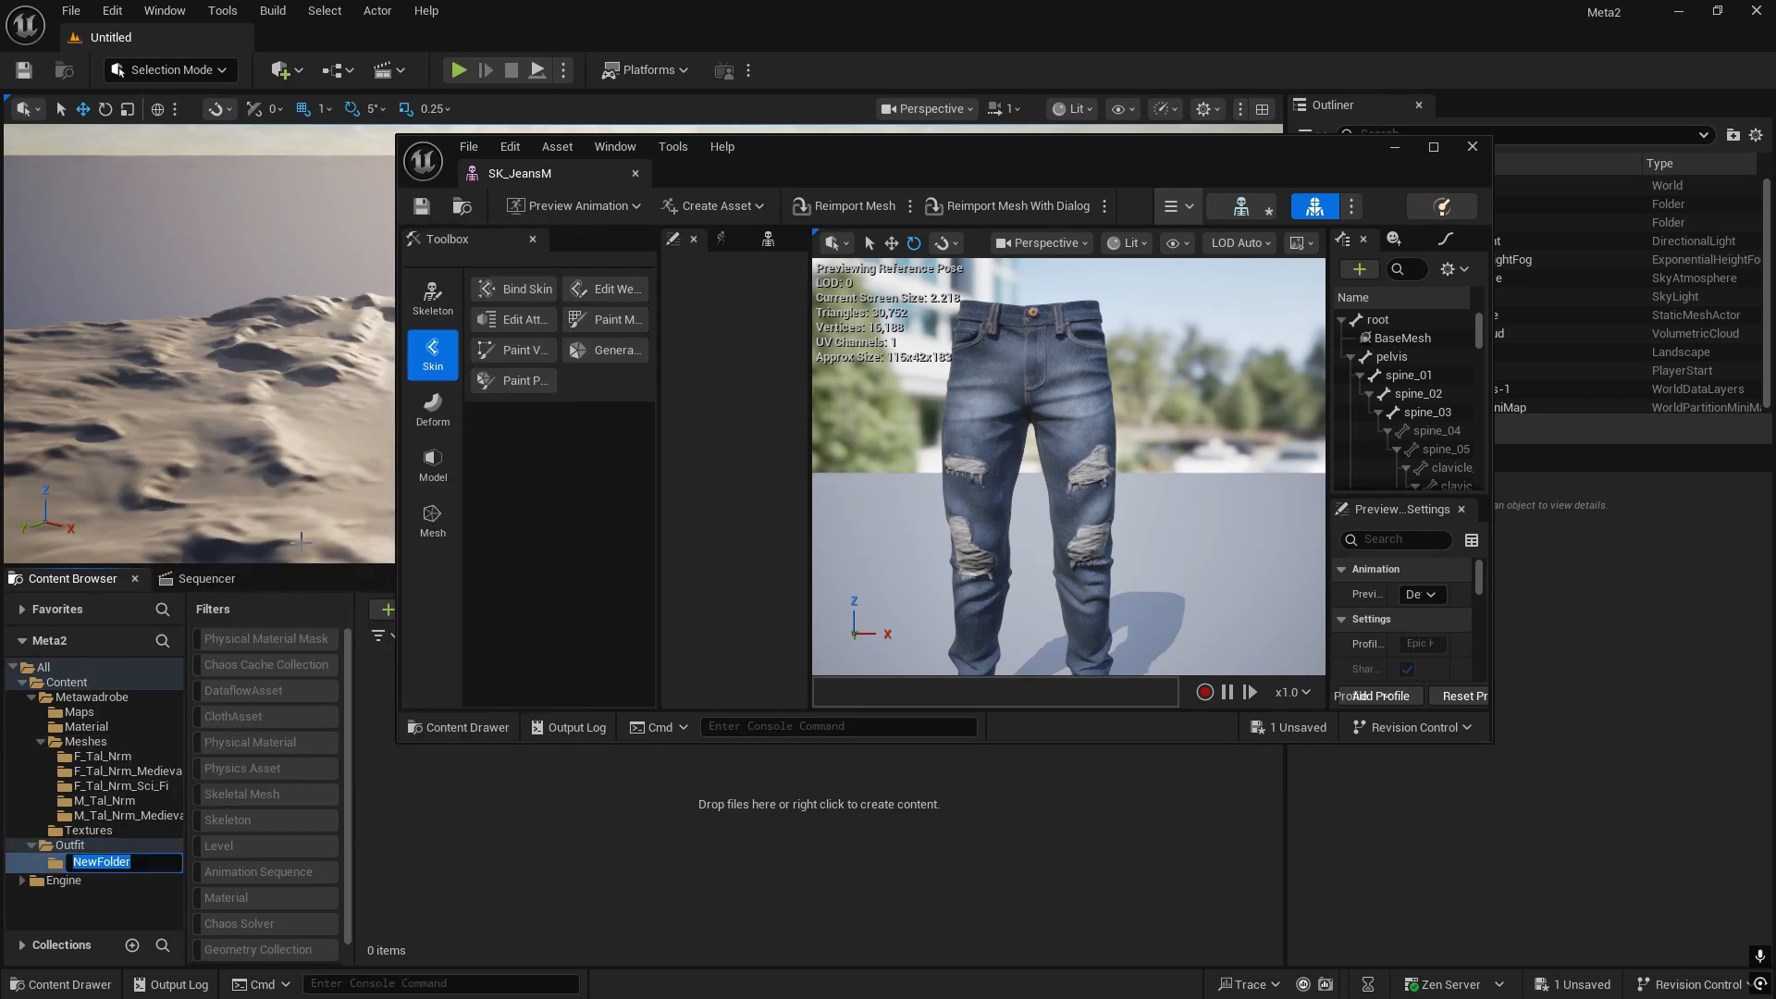
type("Mehse")
key("Left")
key("Left")
type("sh")
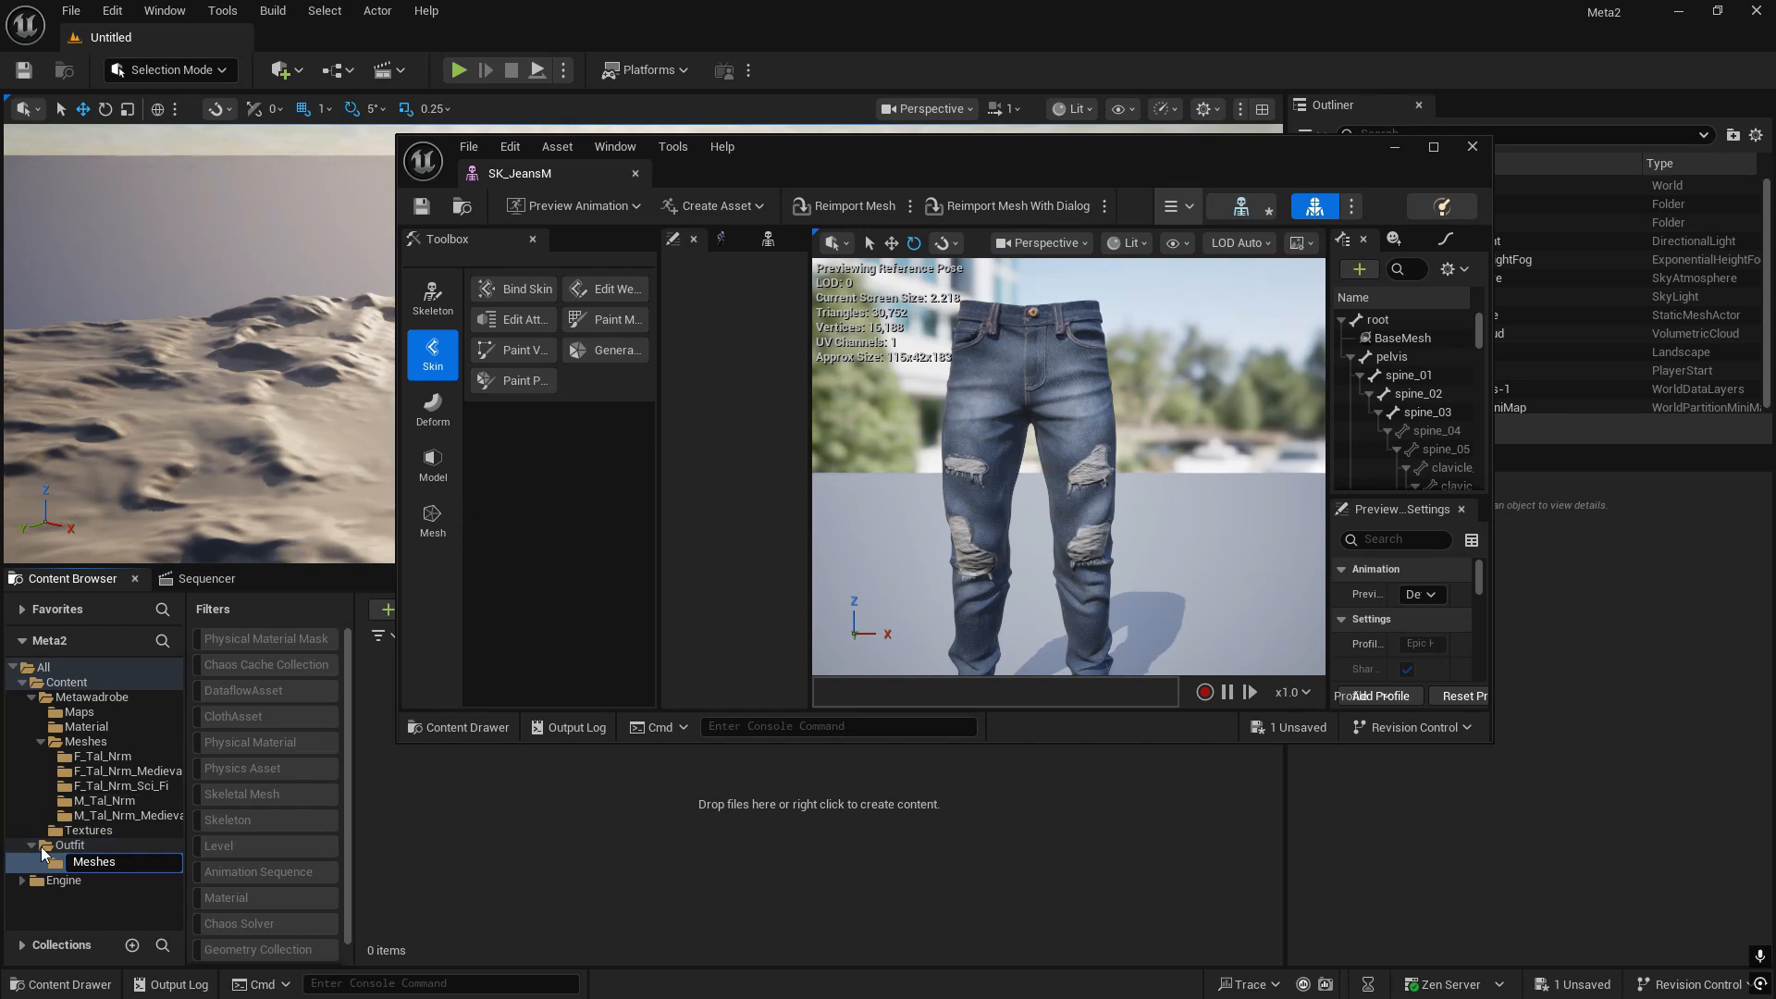
key("Return")
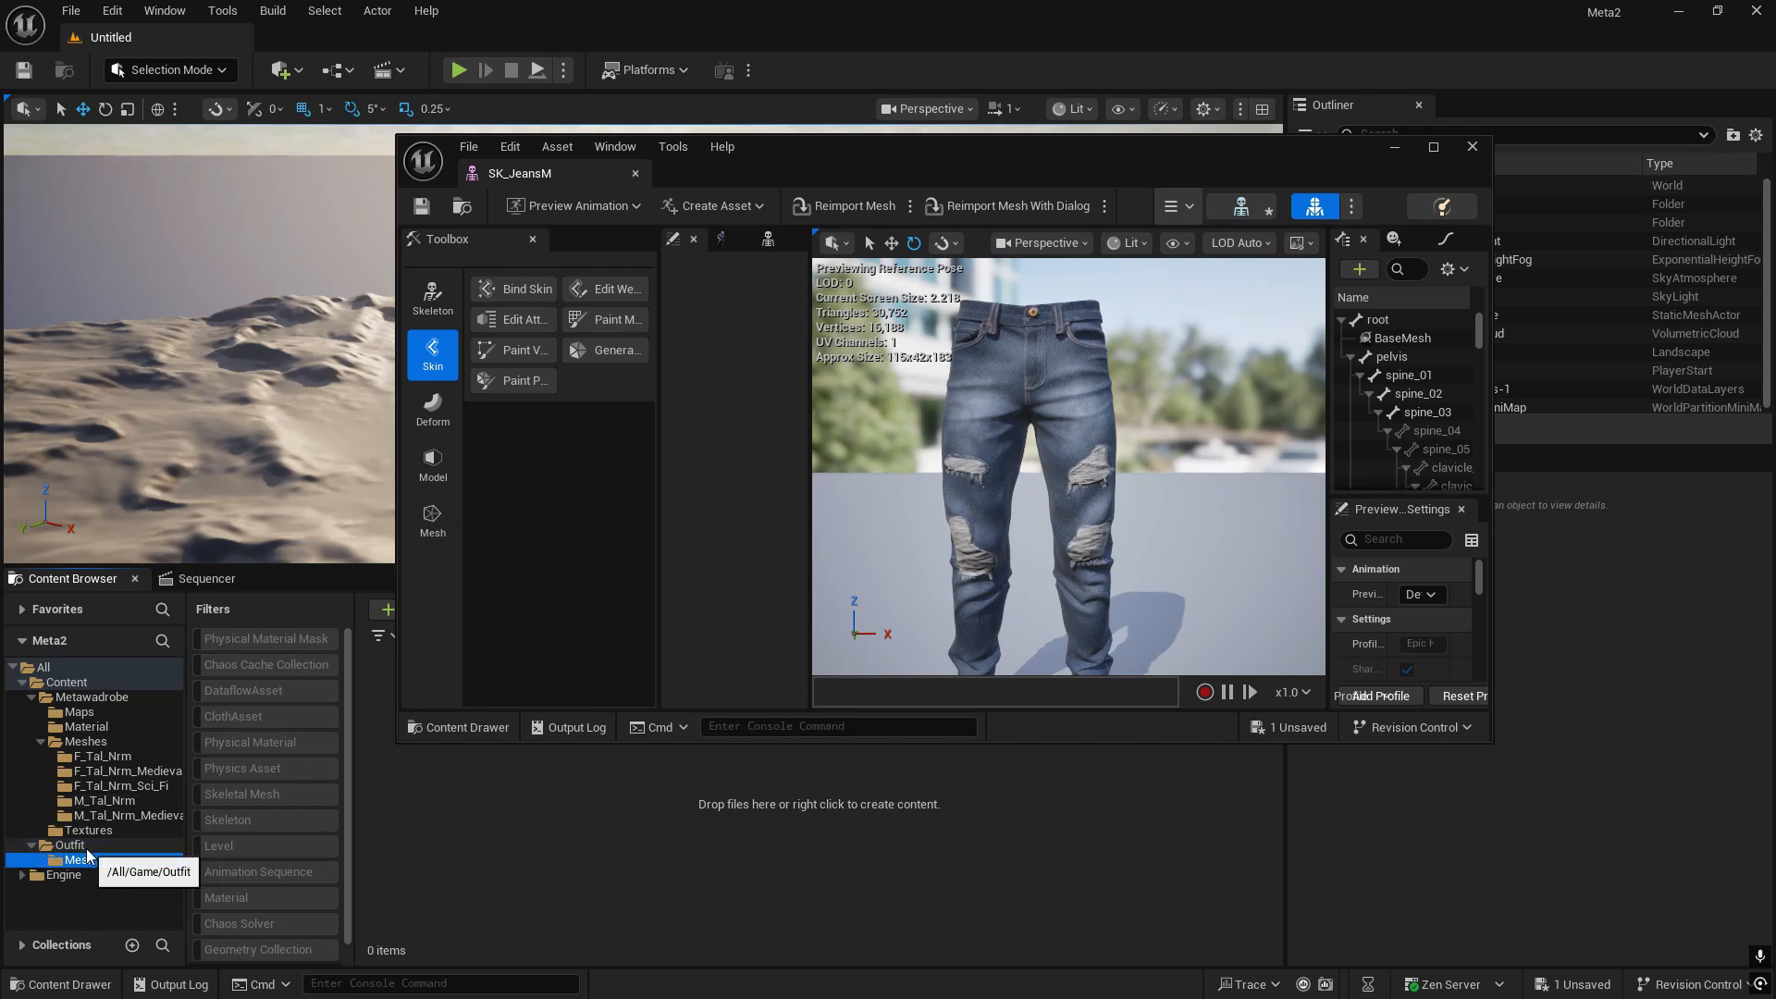
- Add a second subfolder named Metahuman to the Outfit folder
right_click(46, 845)
left_click(160, 437)
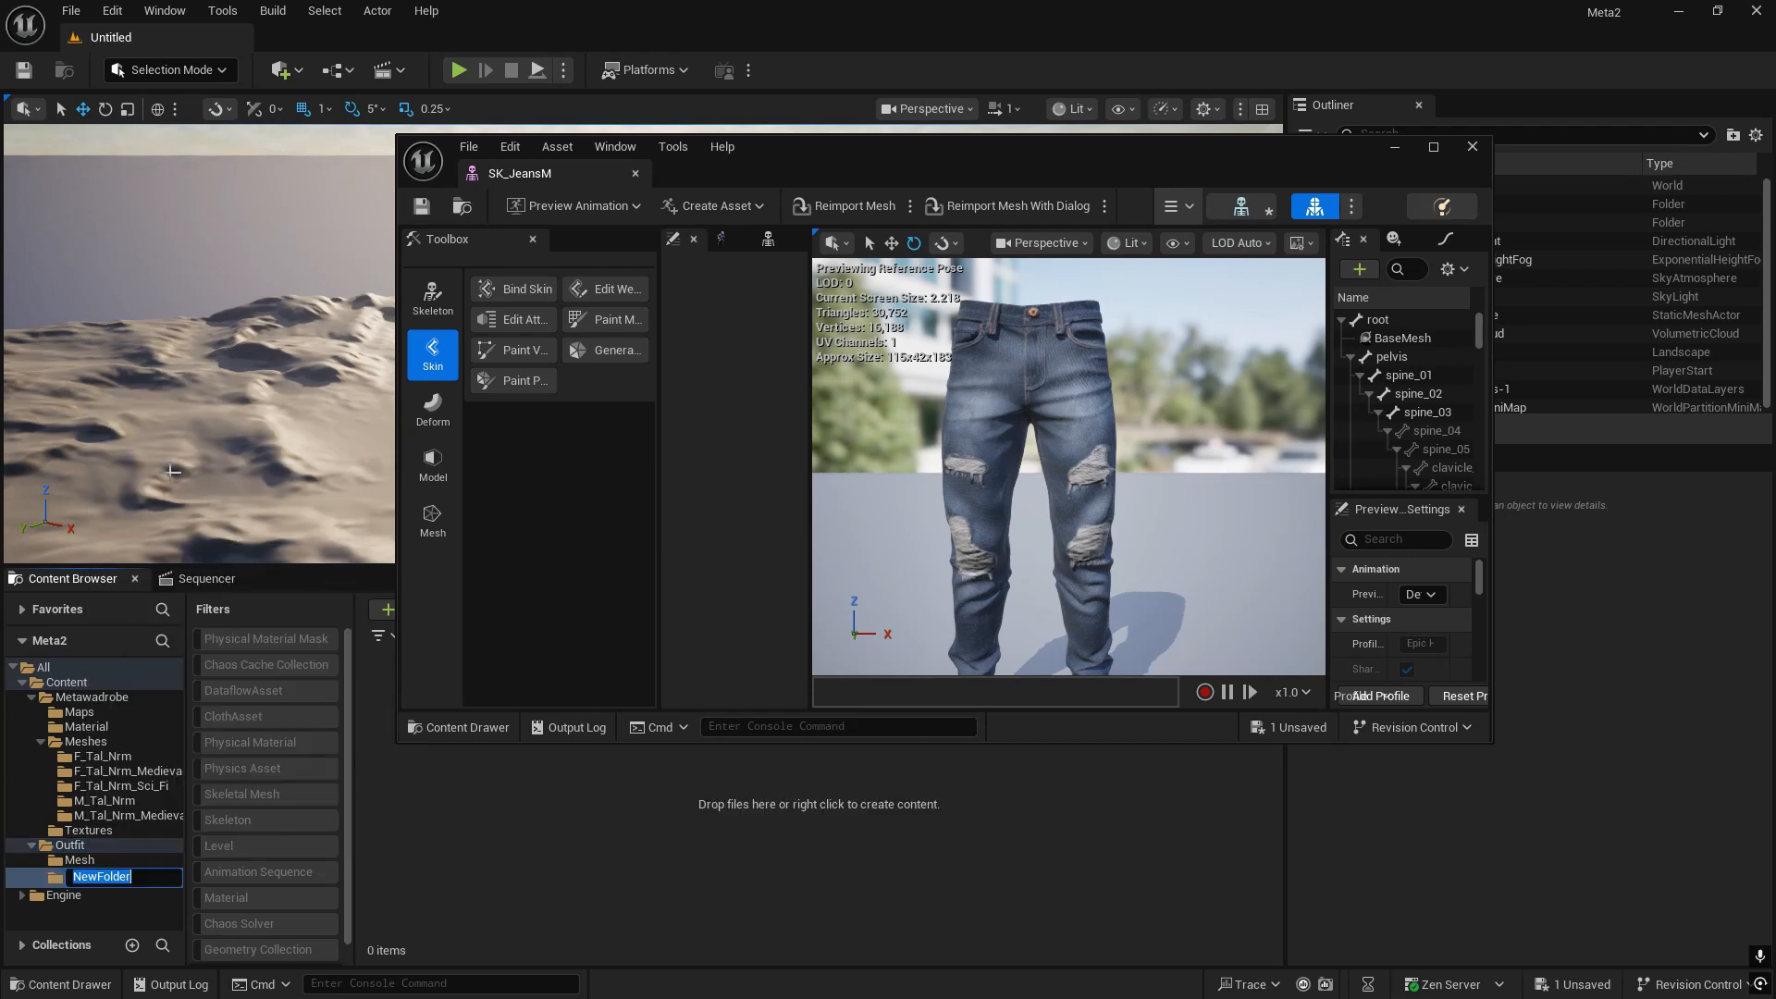
type("Metahuman")
key("Return")
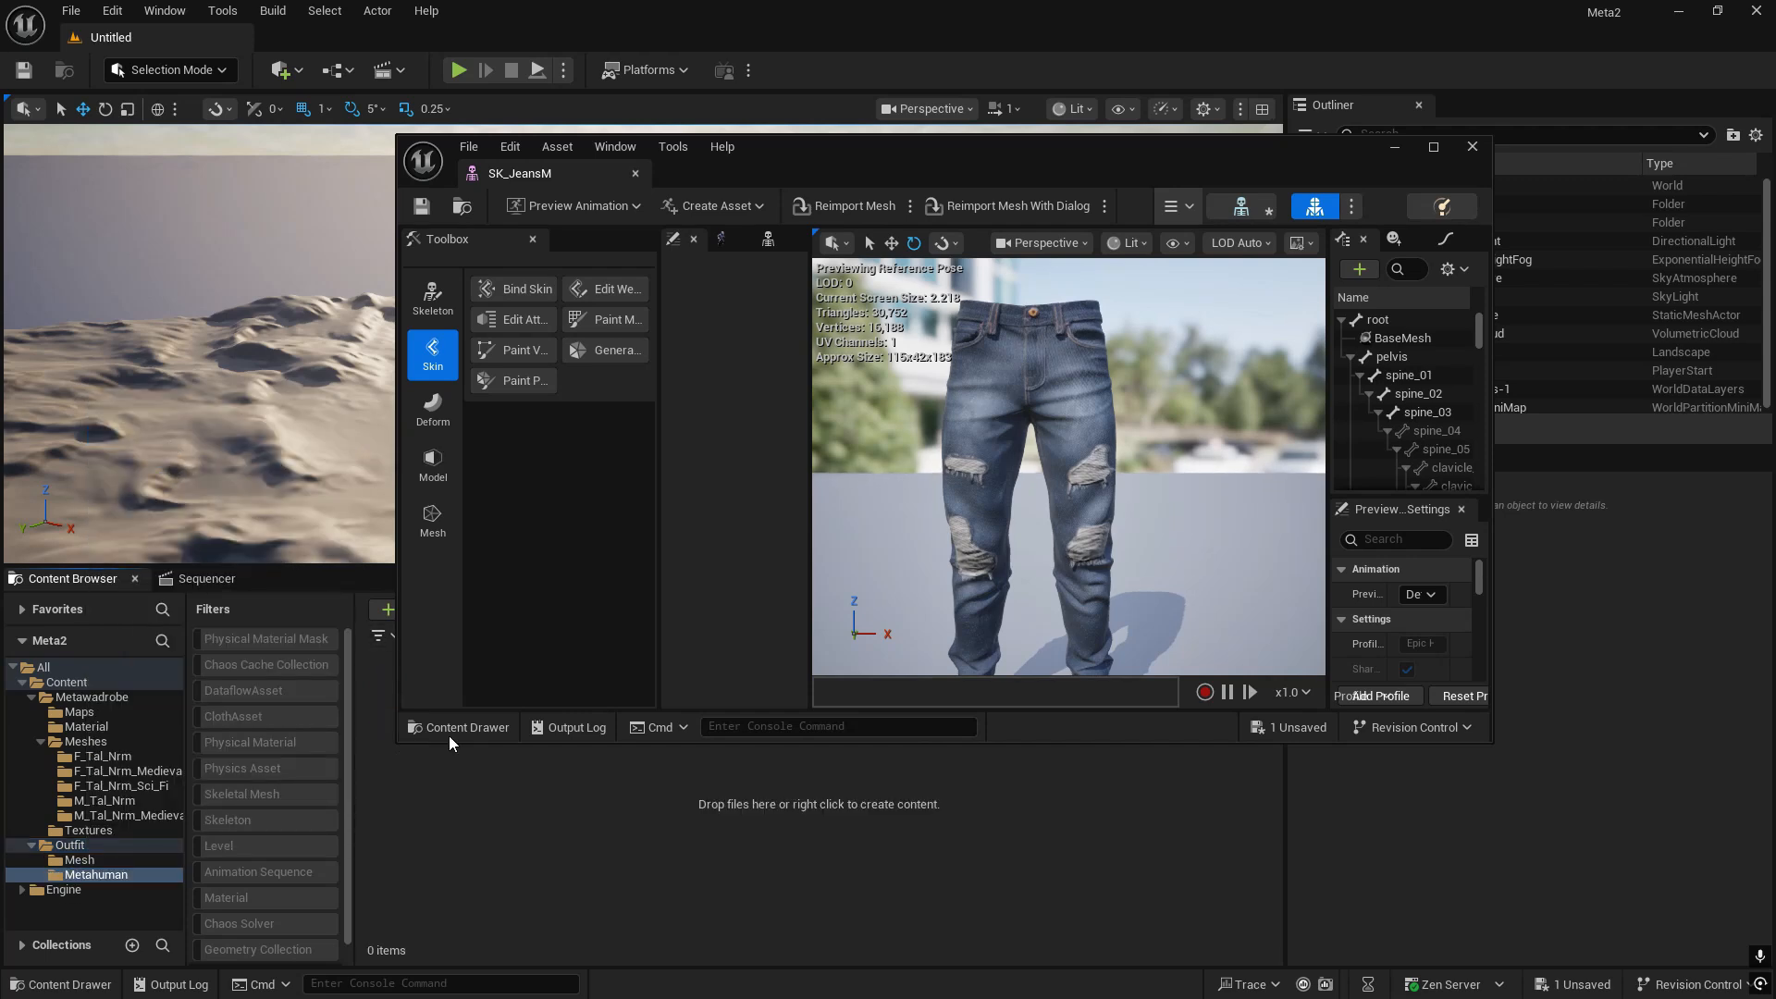
- Create a MetaHuman Character asset named My_Metahuman in the Metahuman folder and open it
right_click(586, 901)
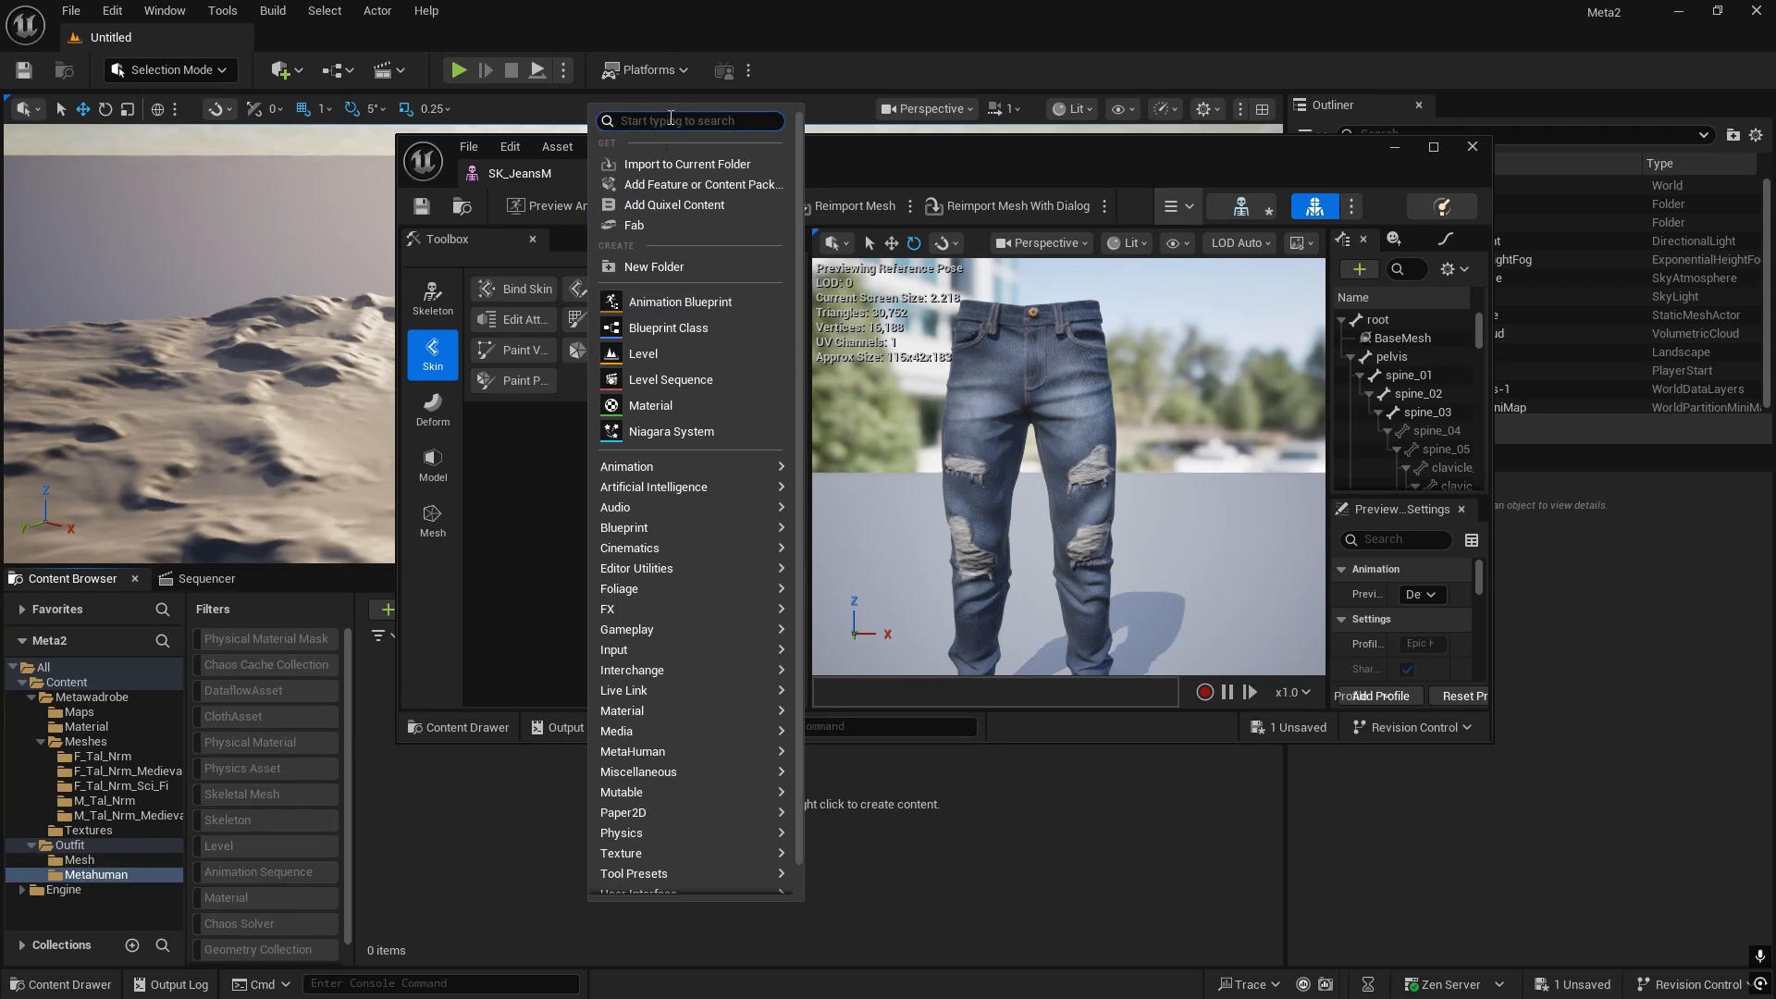
type("metahuman")
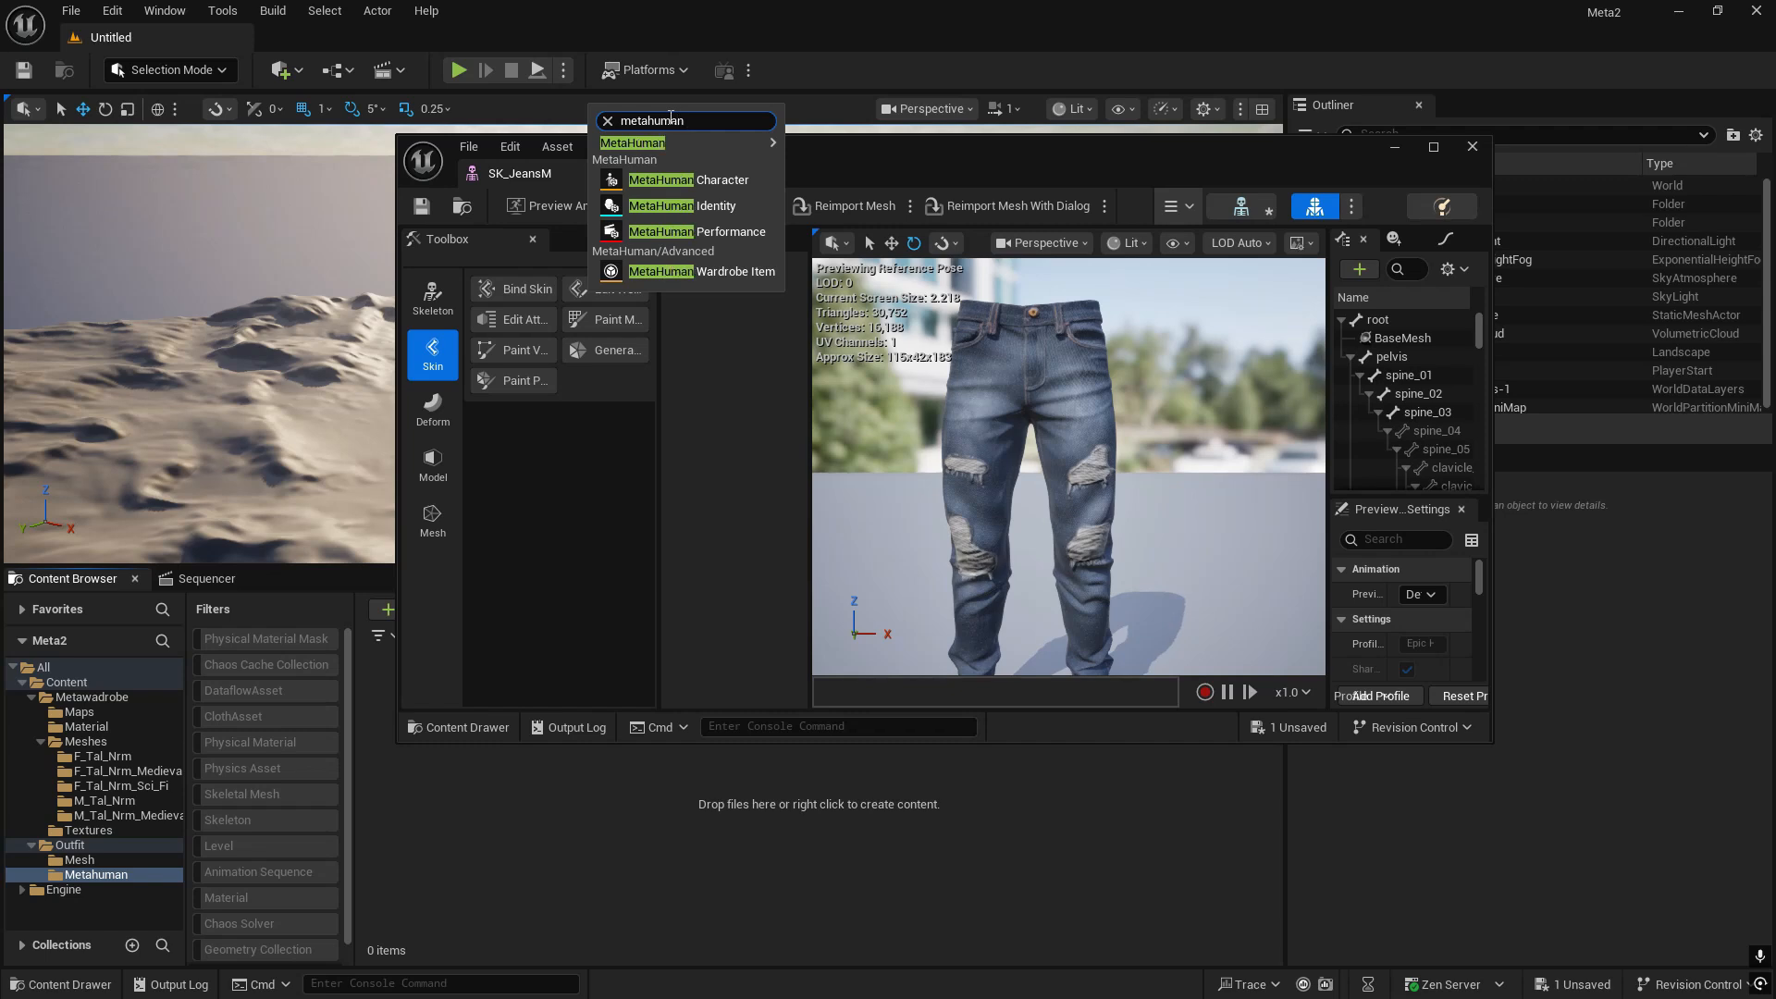
left_click(685, 189)
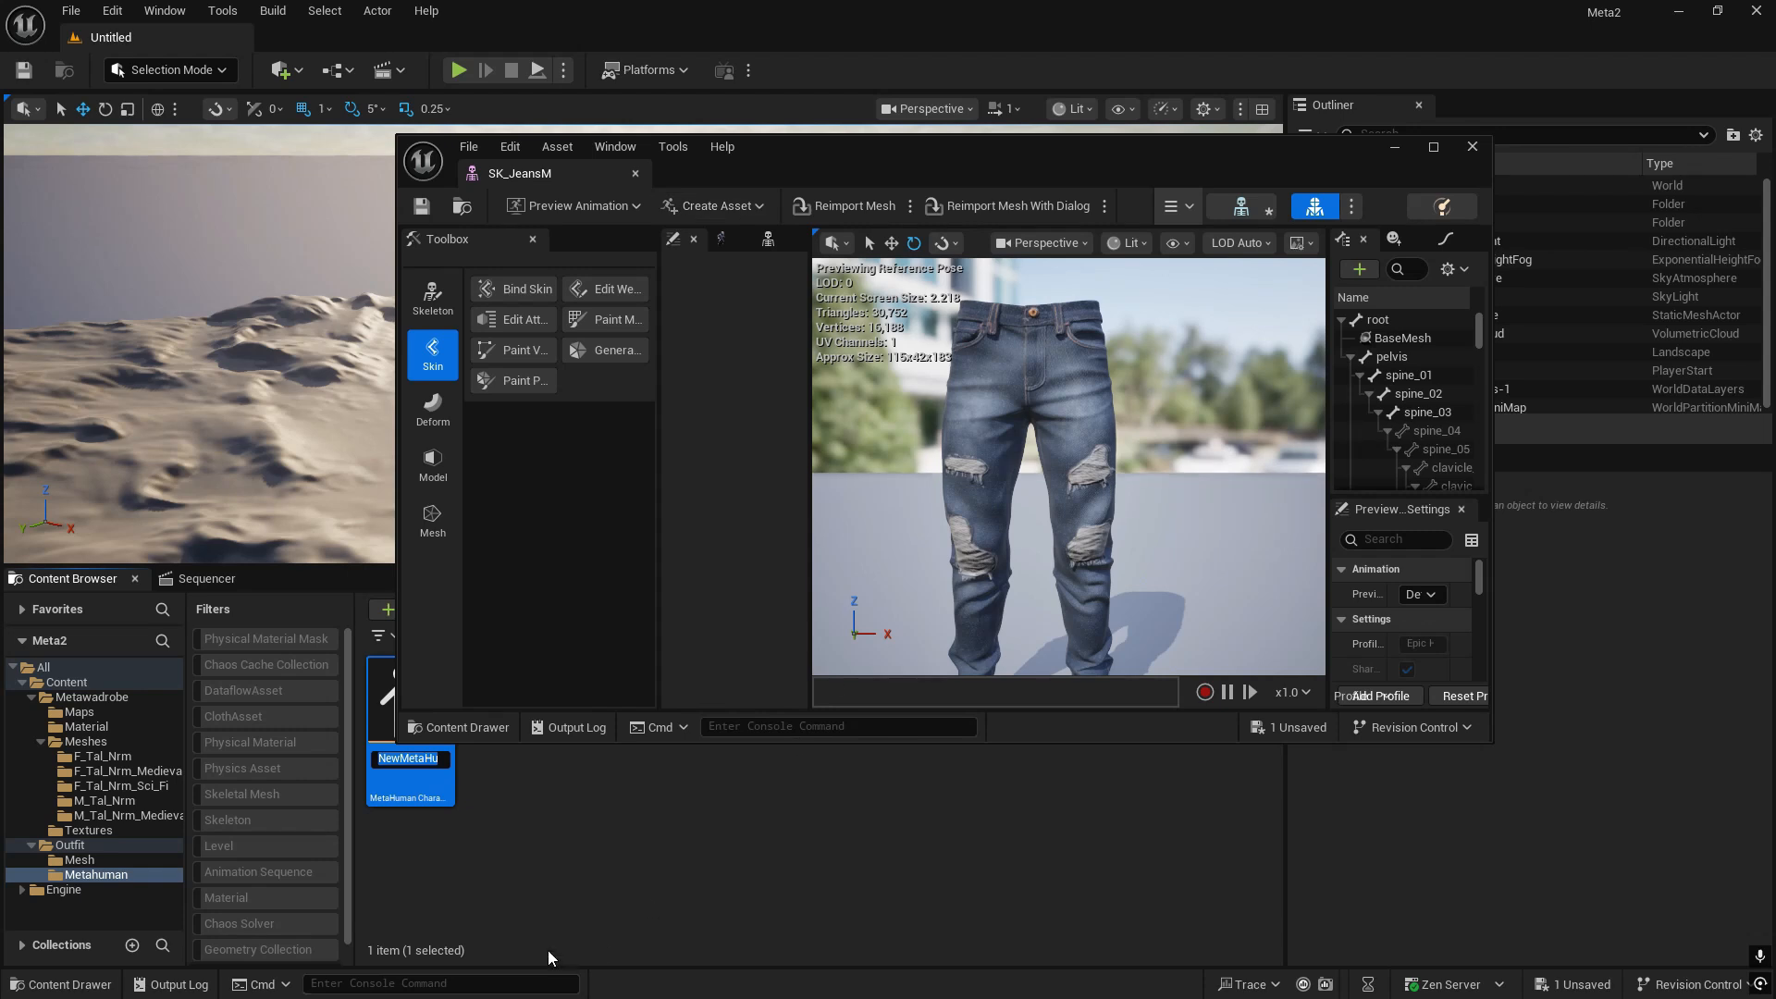
type("My")
type("_Metah")
type("uman")
key("Return")
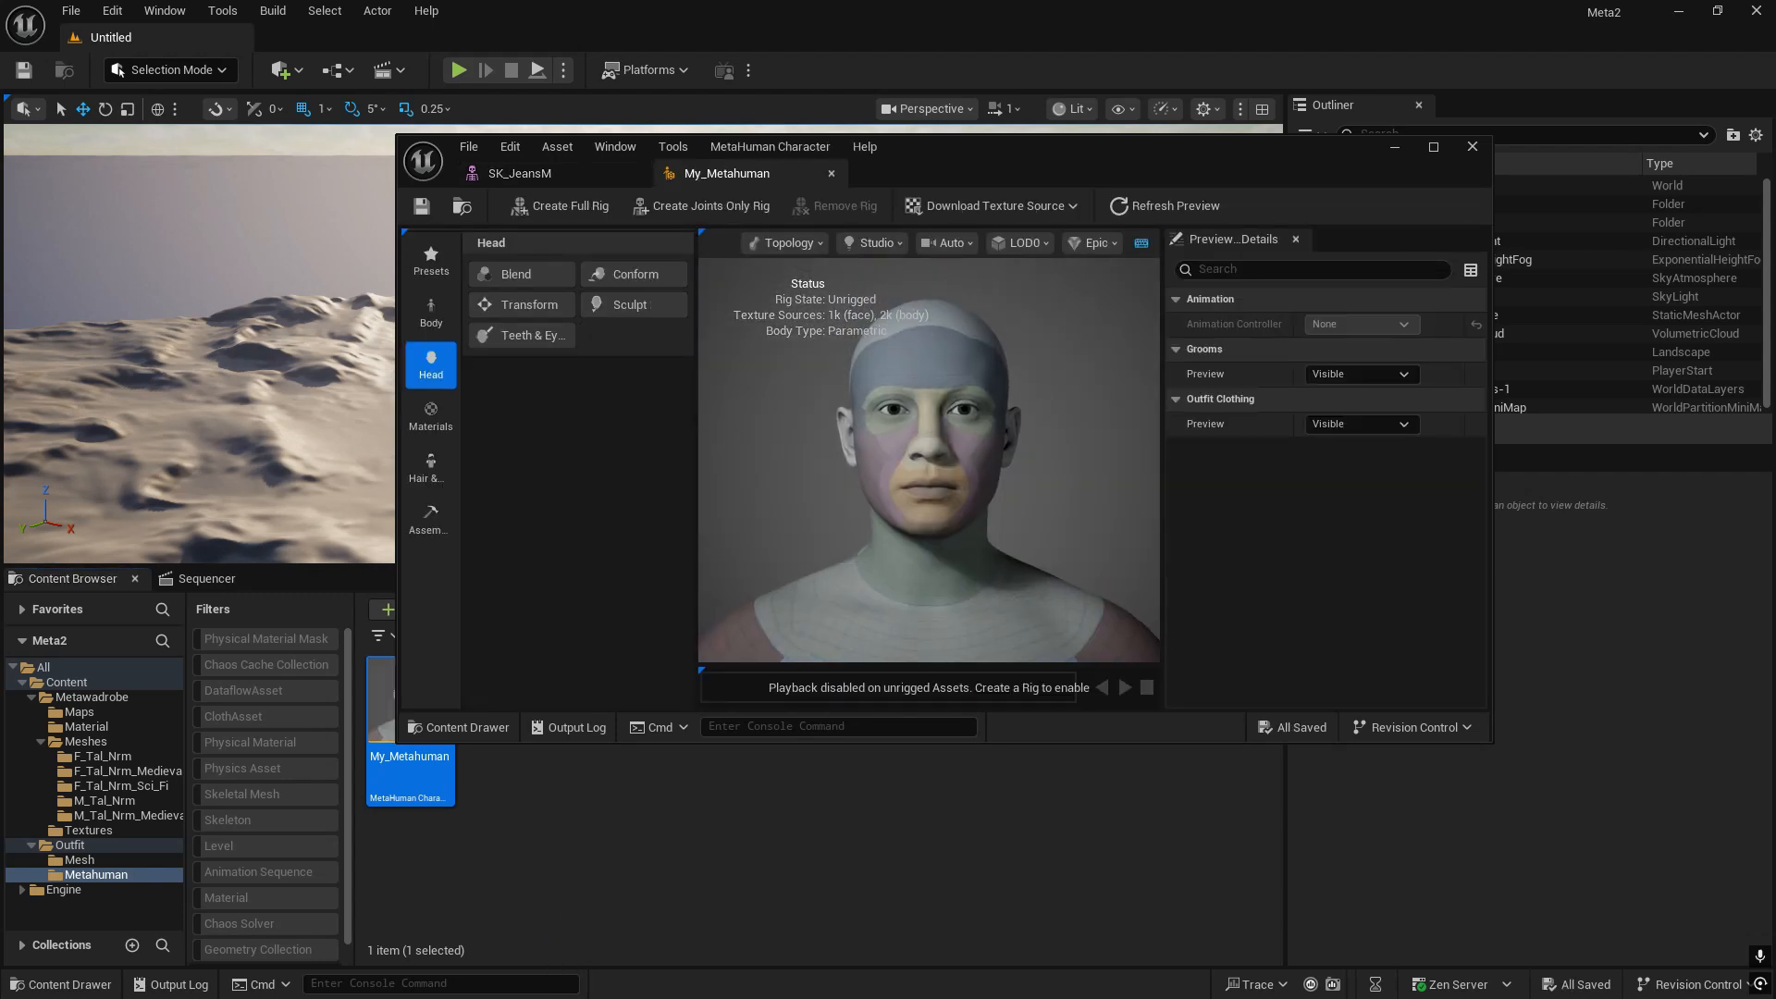
- Examine My_Metahuman's full body, compare it with the SK_JeansM mesh, and bring the main editor back into view
double_click(1057, 151)
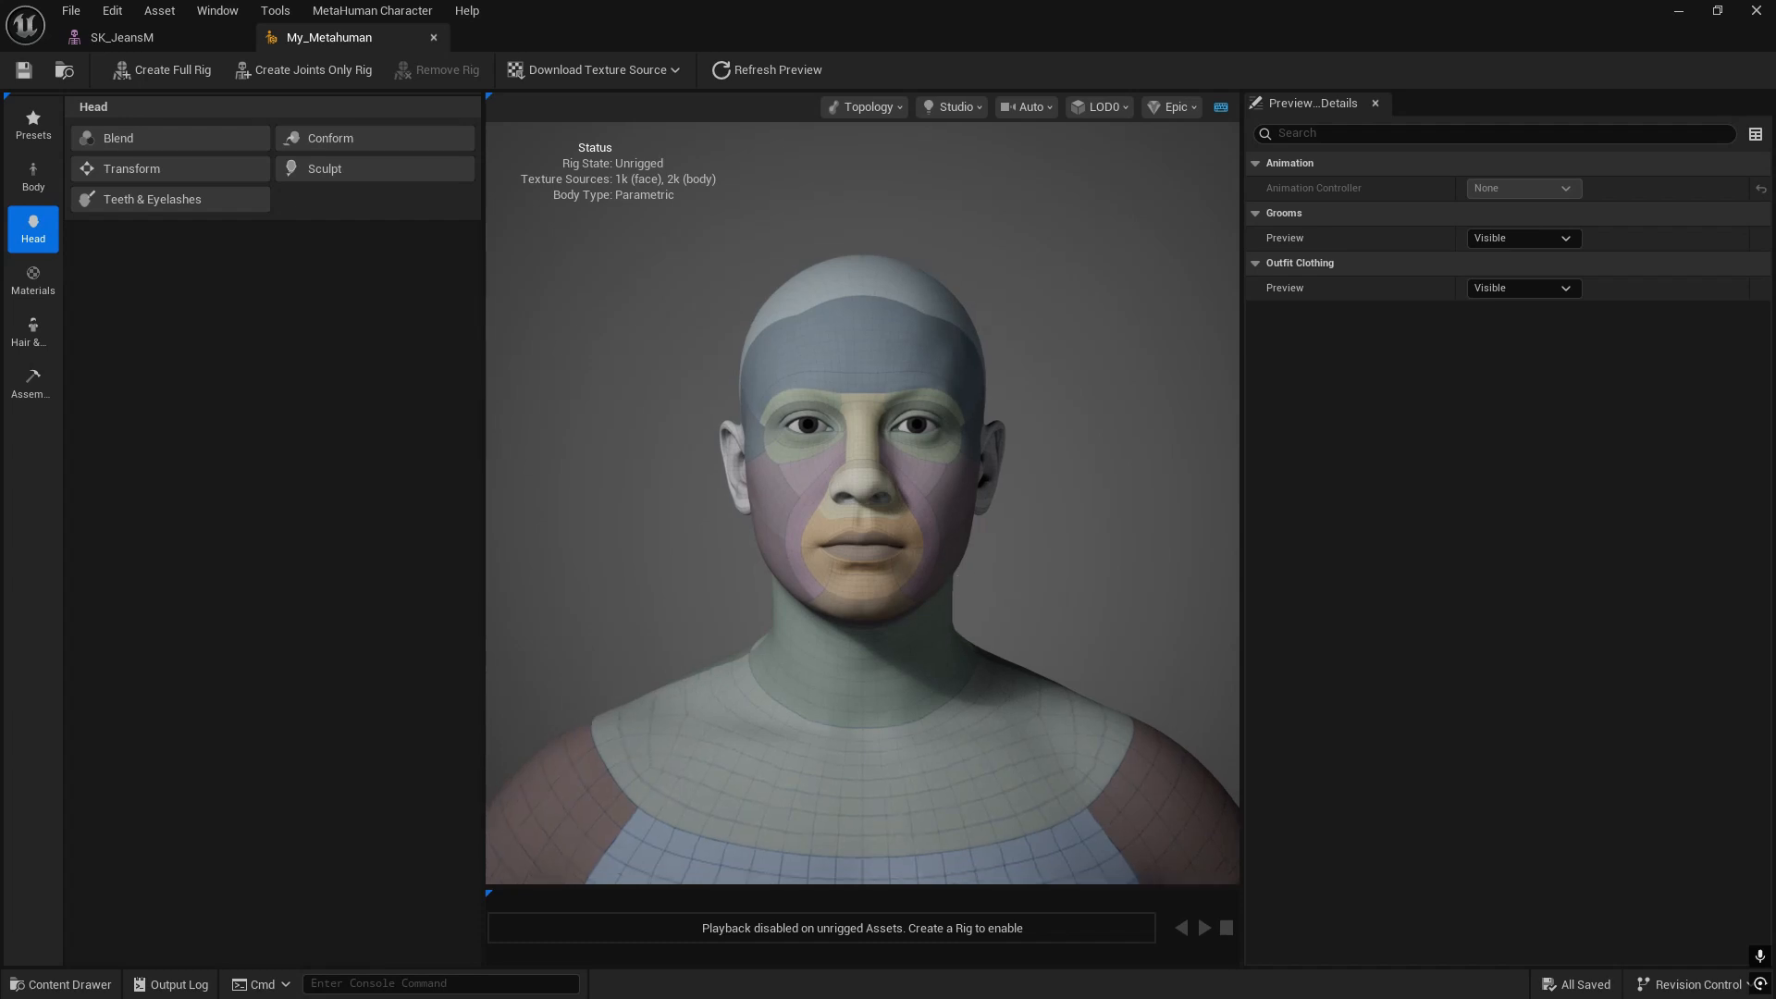
scroll(962, 584, "down", 3)
middle_click_drag(996, 553, 1033, 295)
scroll(997, 553, "up", 2)
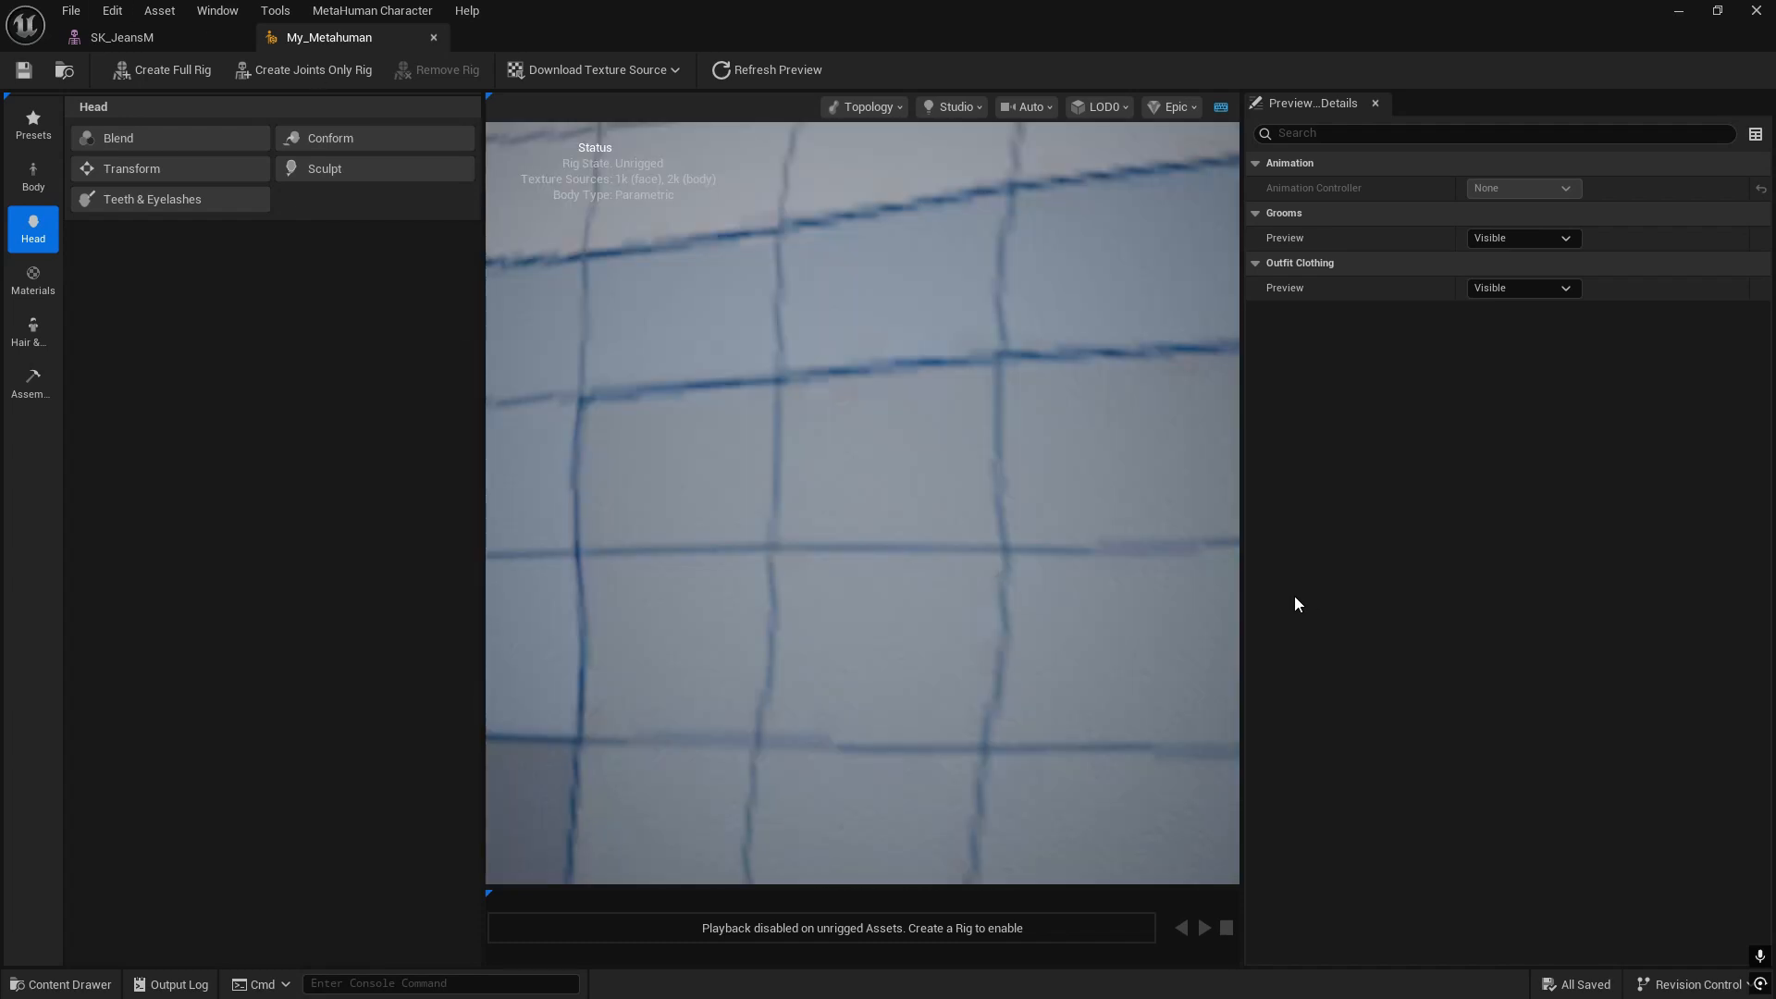
scroll(814, 519, "down", 4)
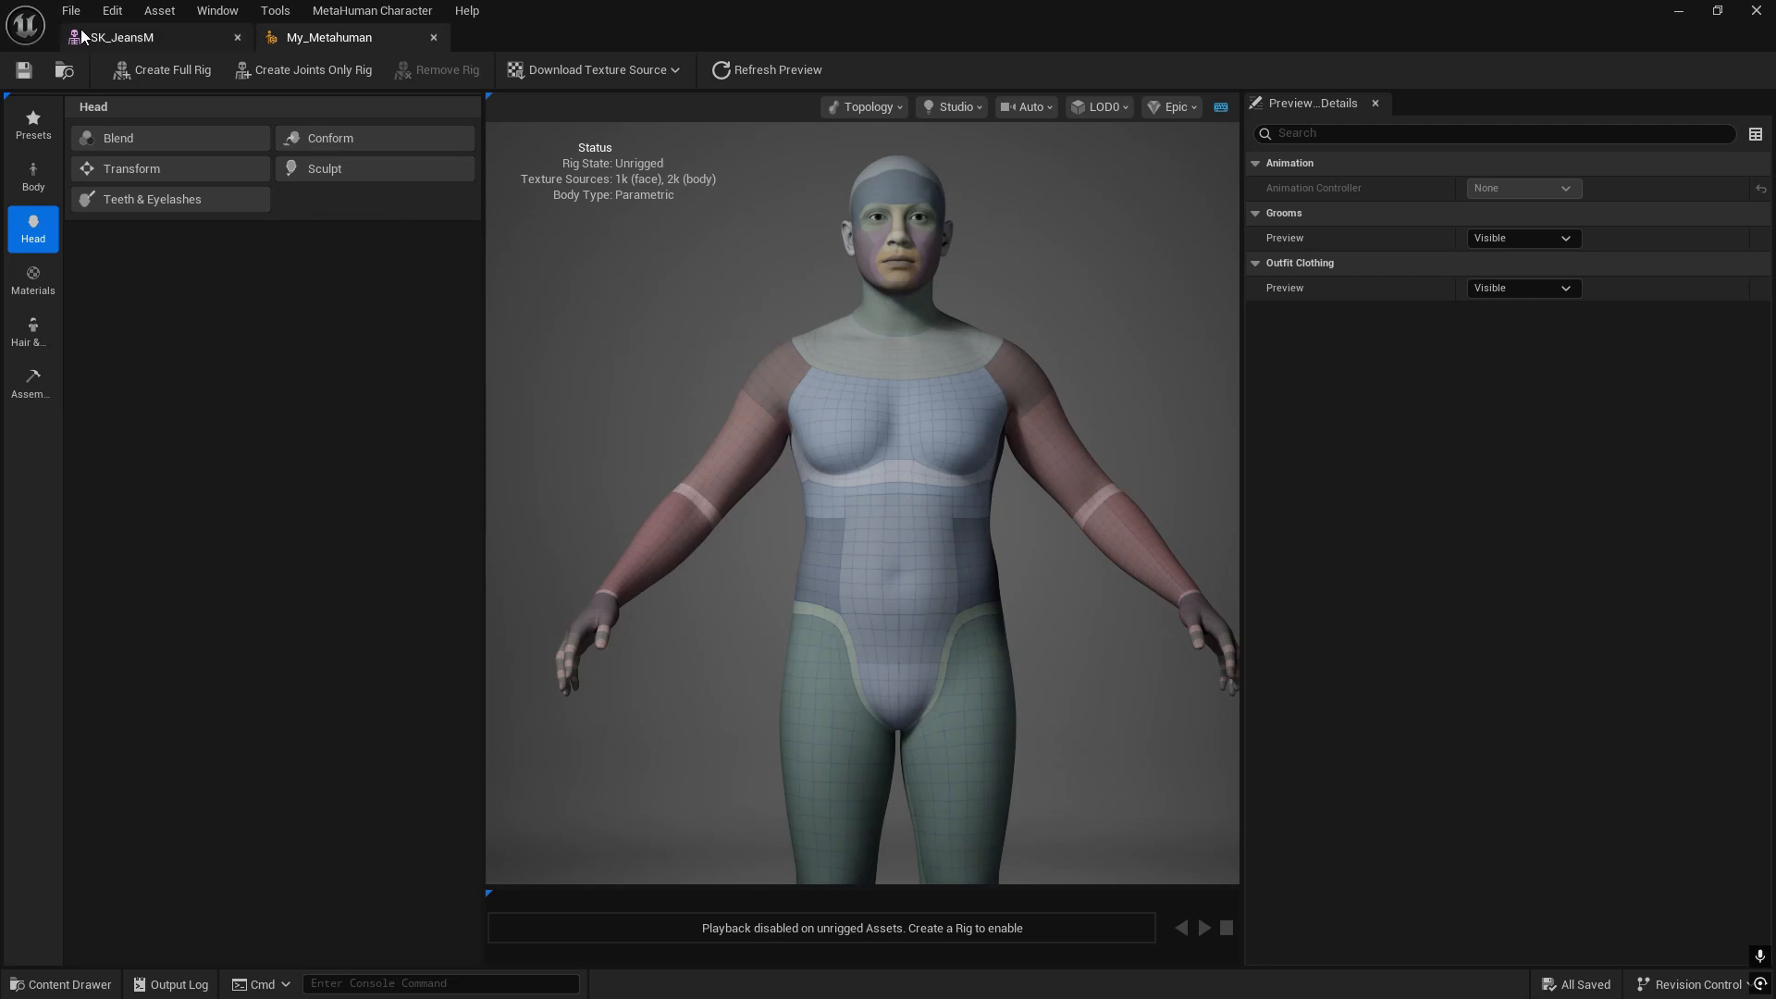
left_click(116, 38)
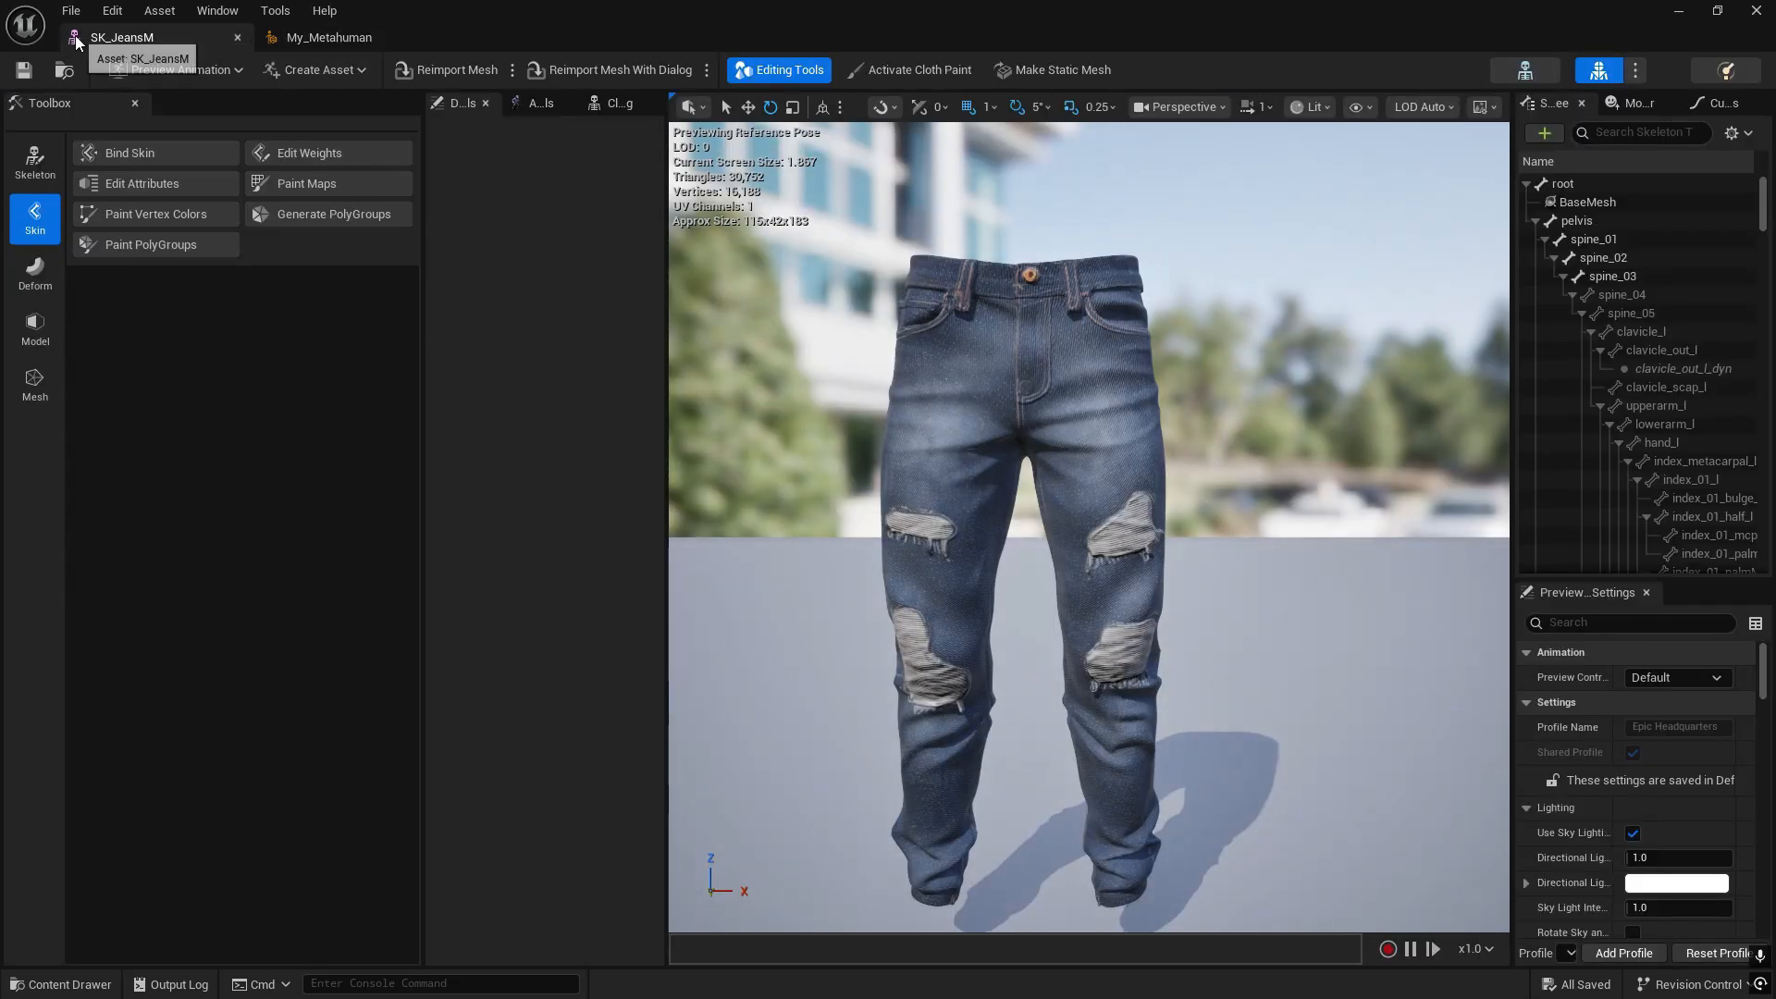
left_click(315, 40)
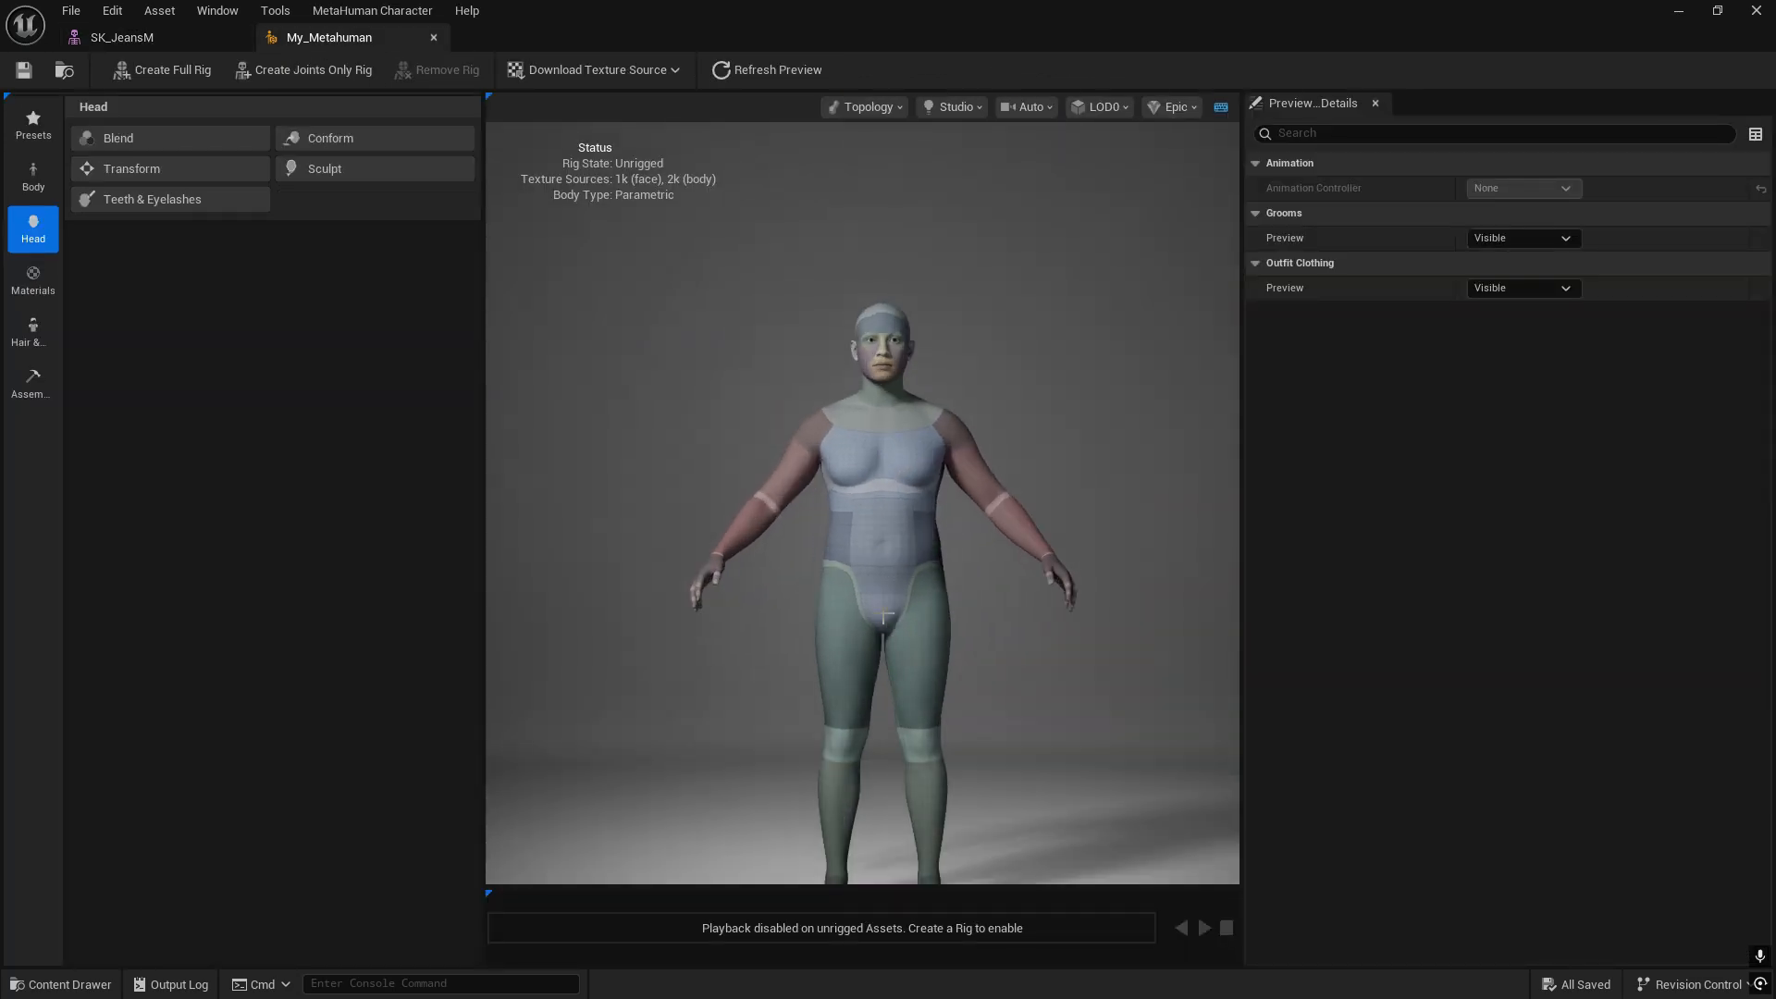
double_click(934, 10)
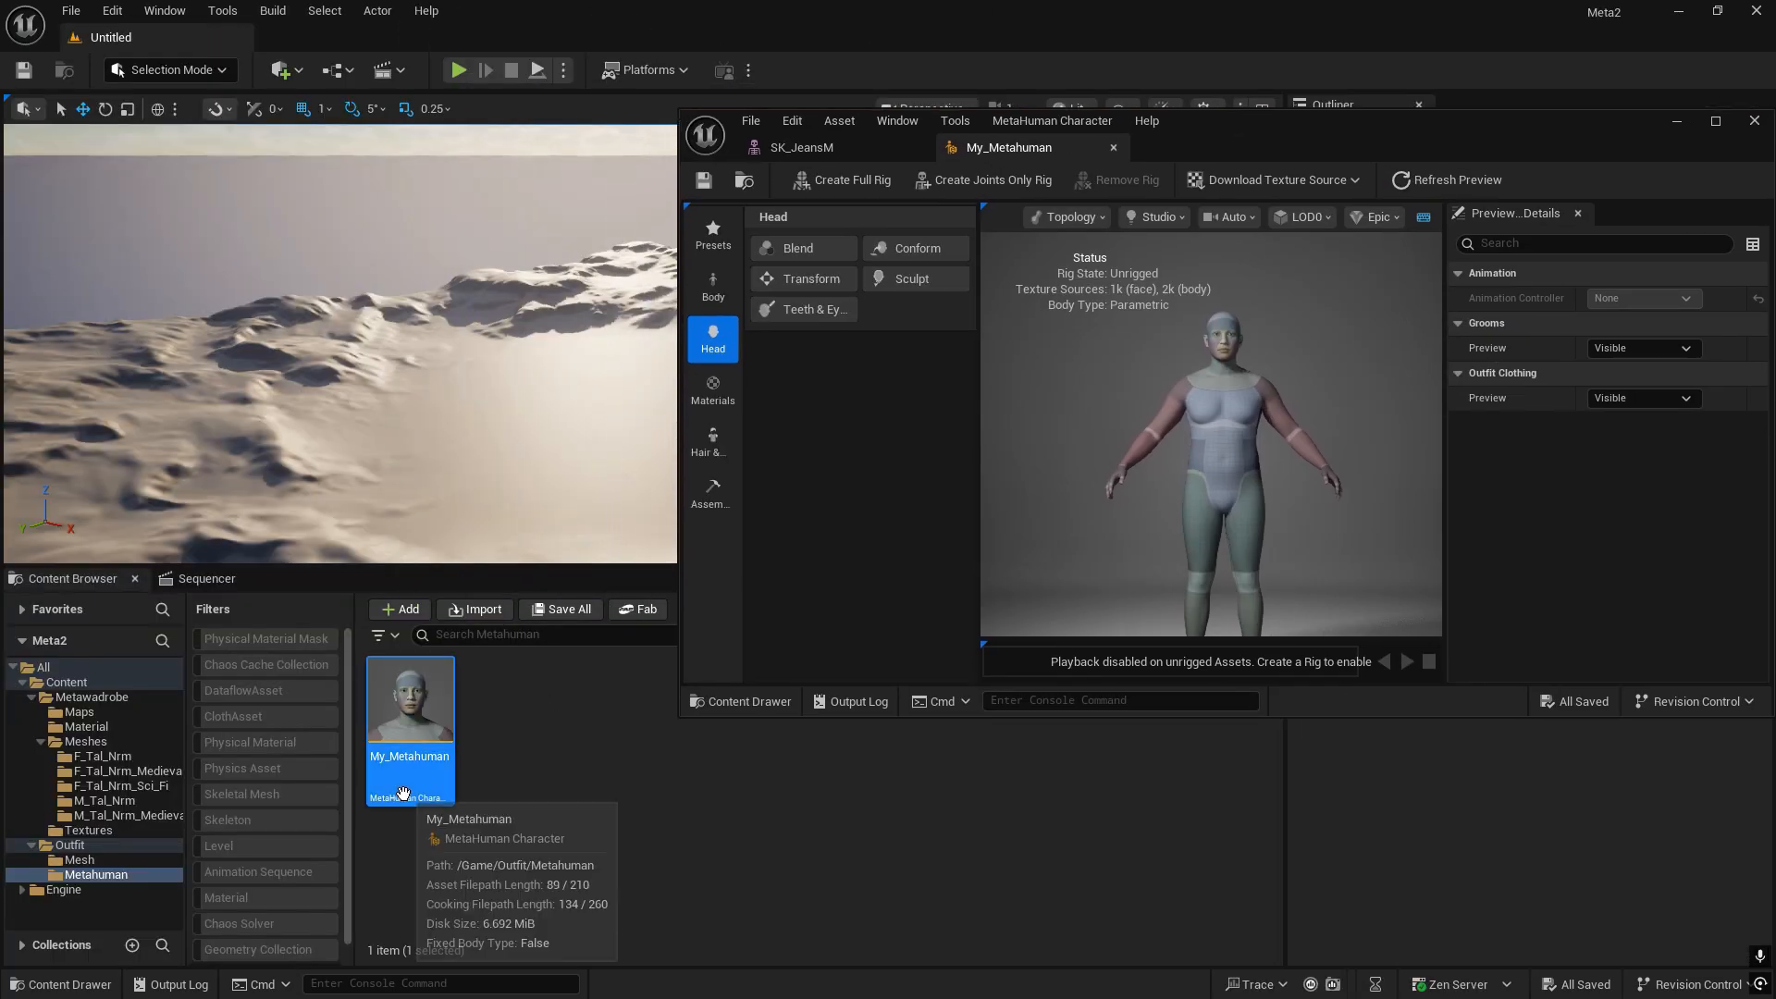
- Create a new level from the Basic template and back the camera away from its floor
left_click(71, 11)
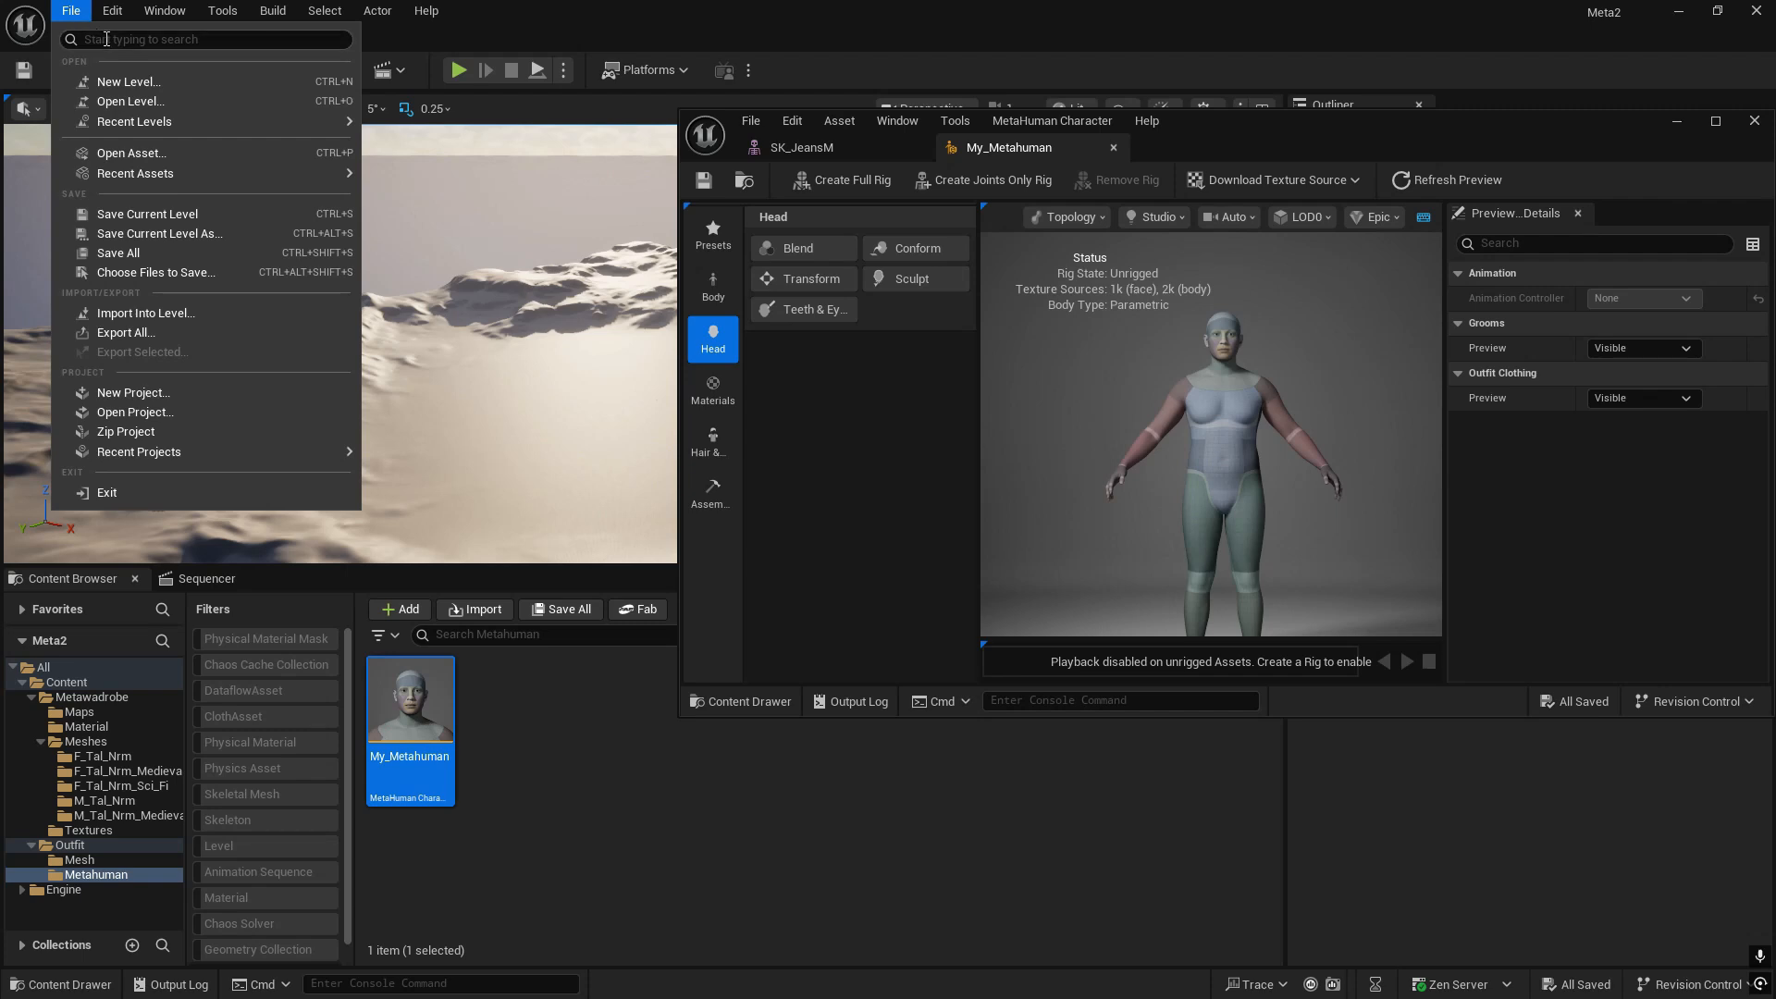
left_click(110, 81)
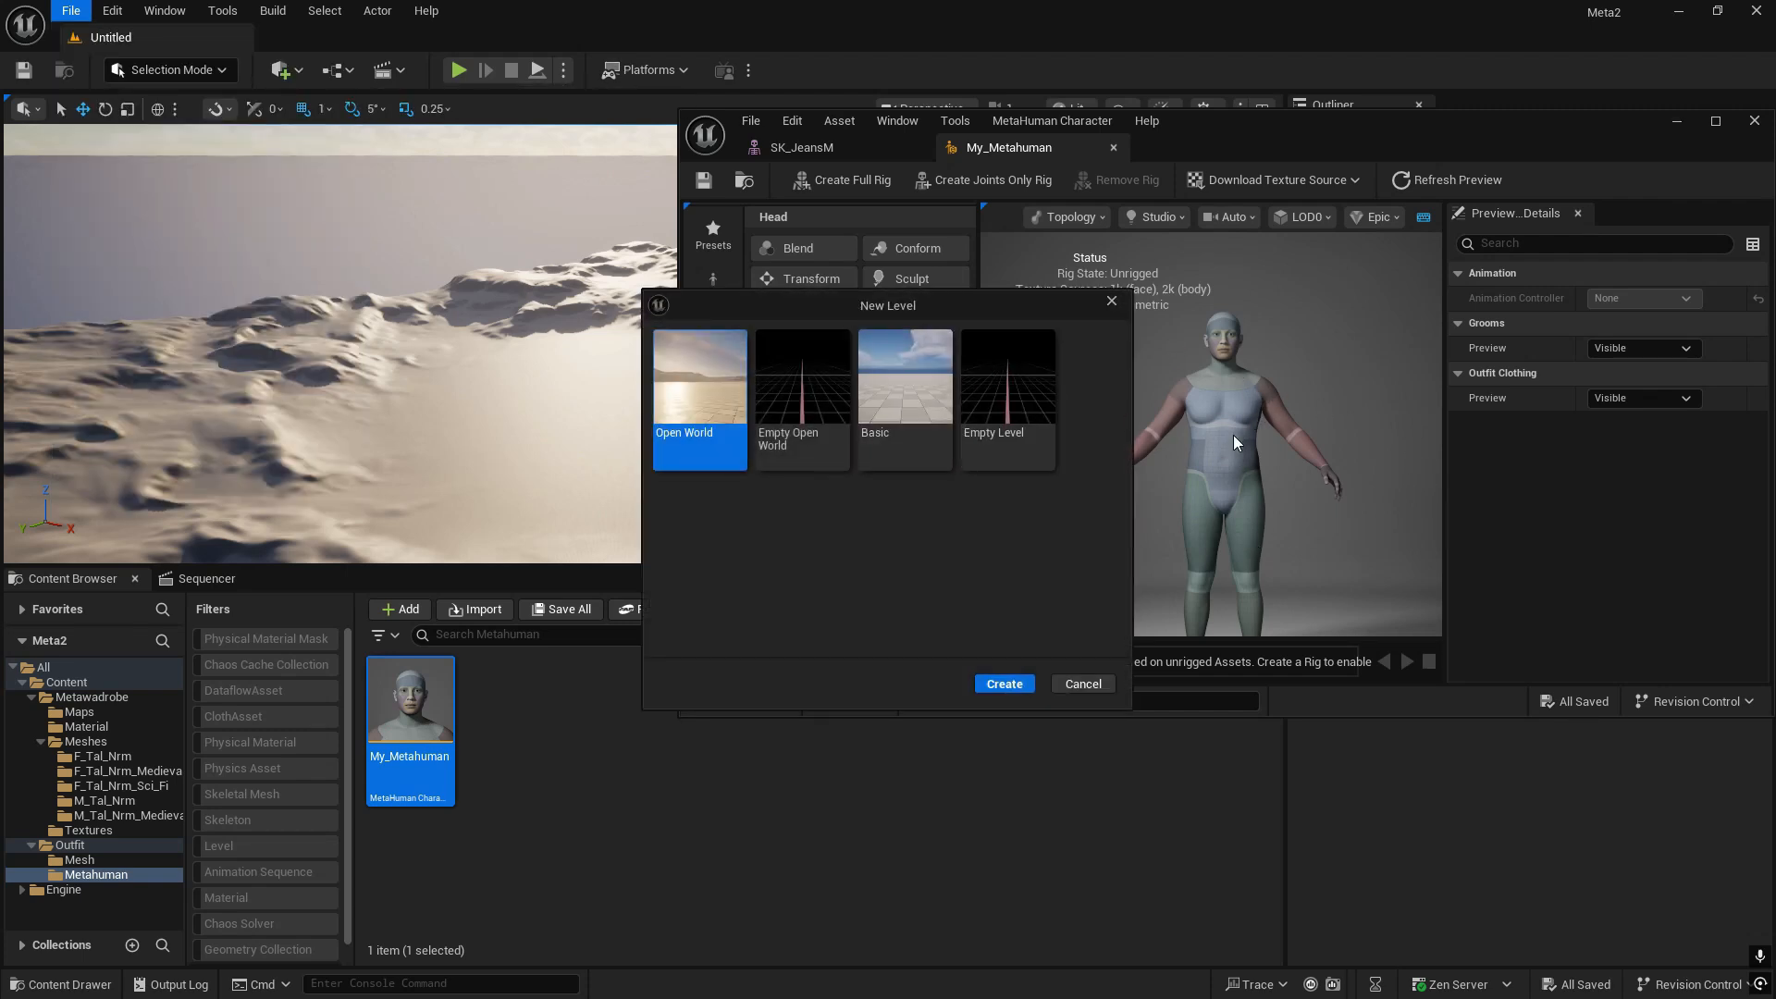
double_click(890, 392)
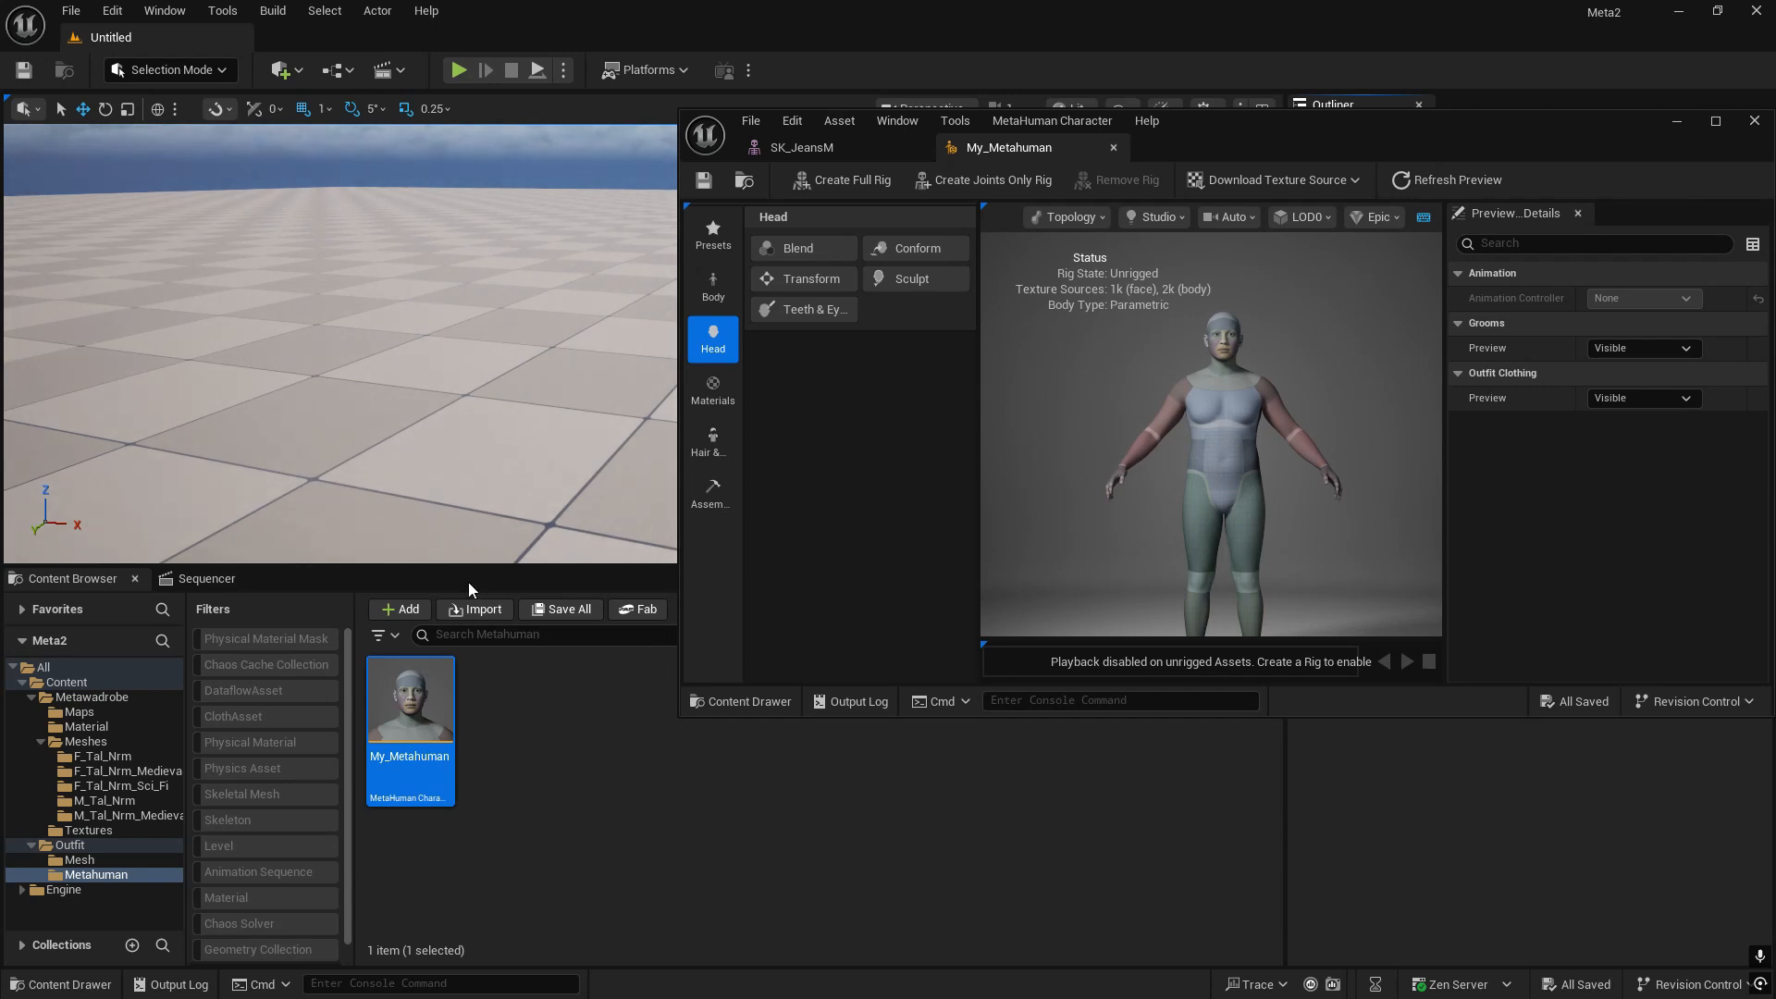
key("s")
right_click_drag(407, 392, 407, 392)
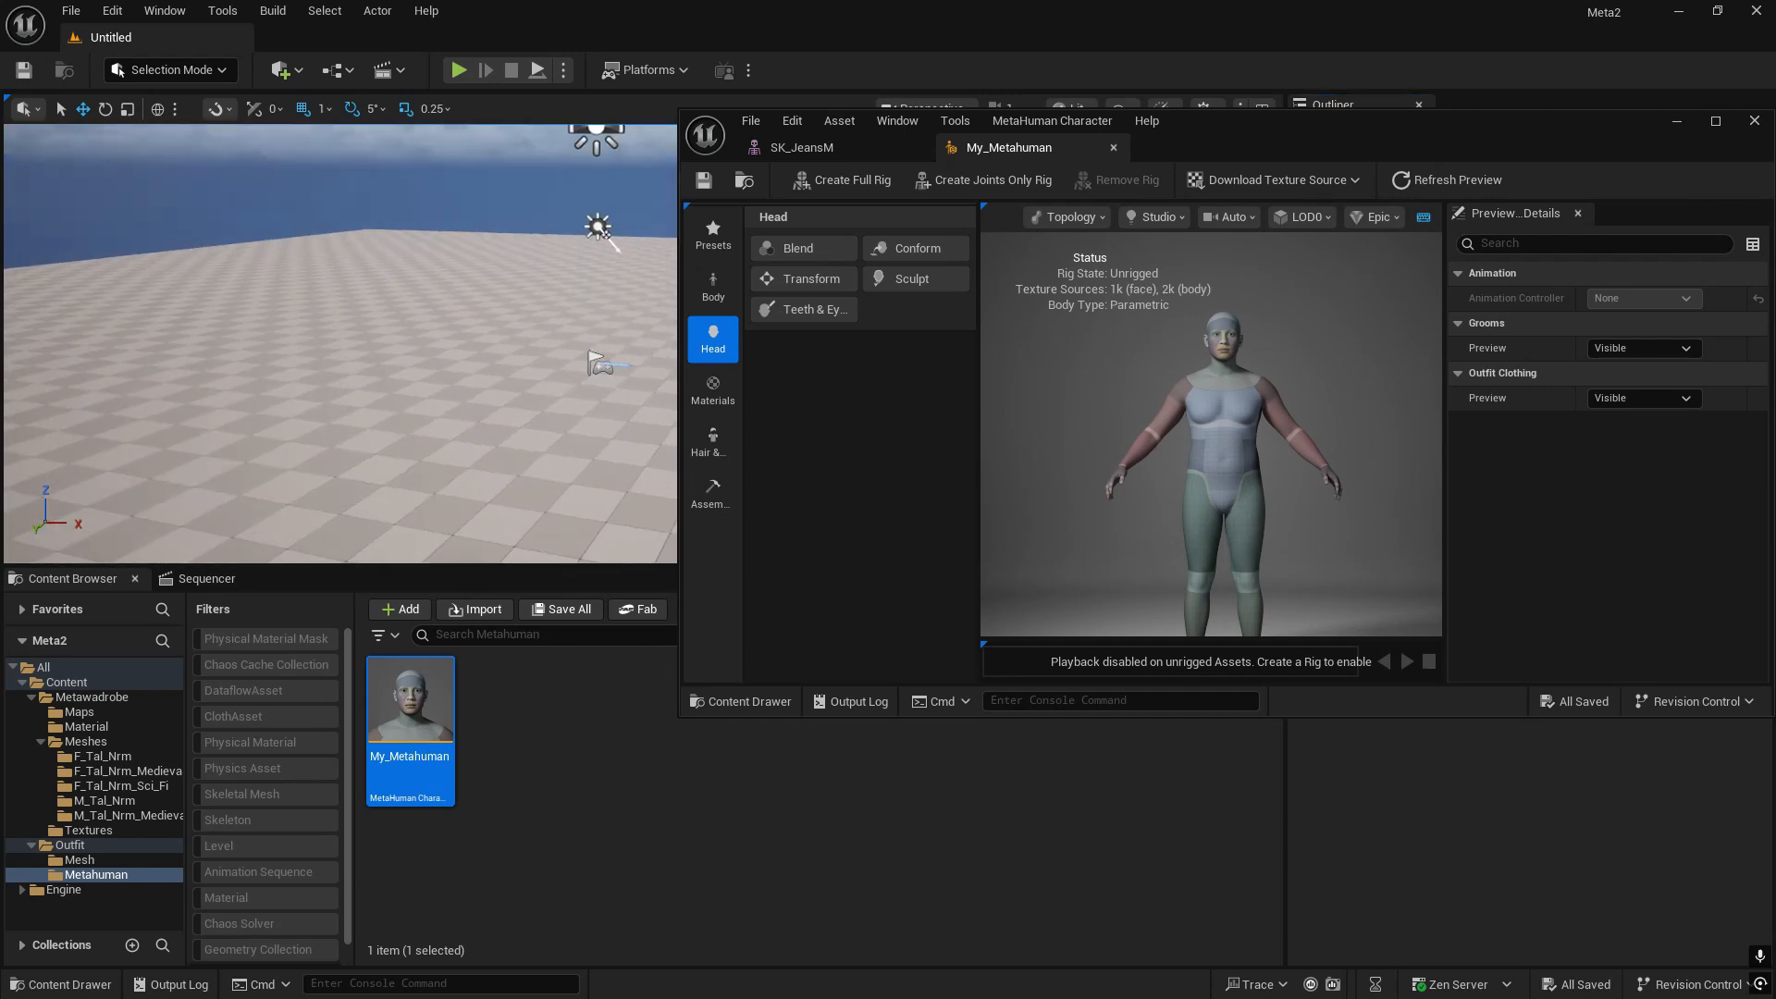
- Search the Engine content folder for "archetype"
left_click(72, 893)
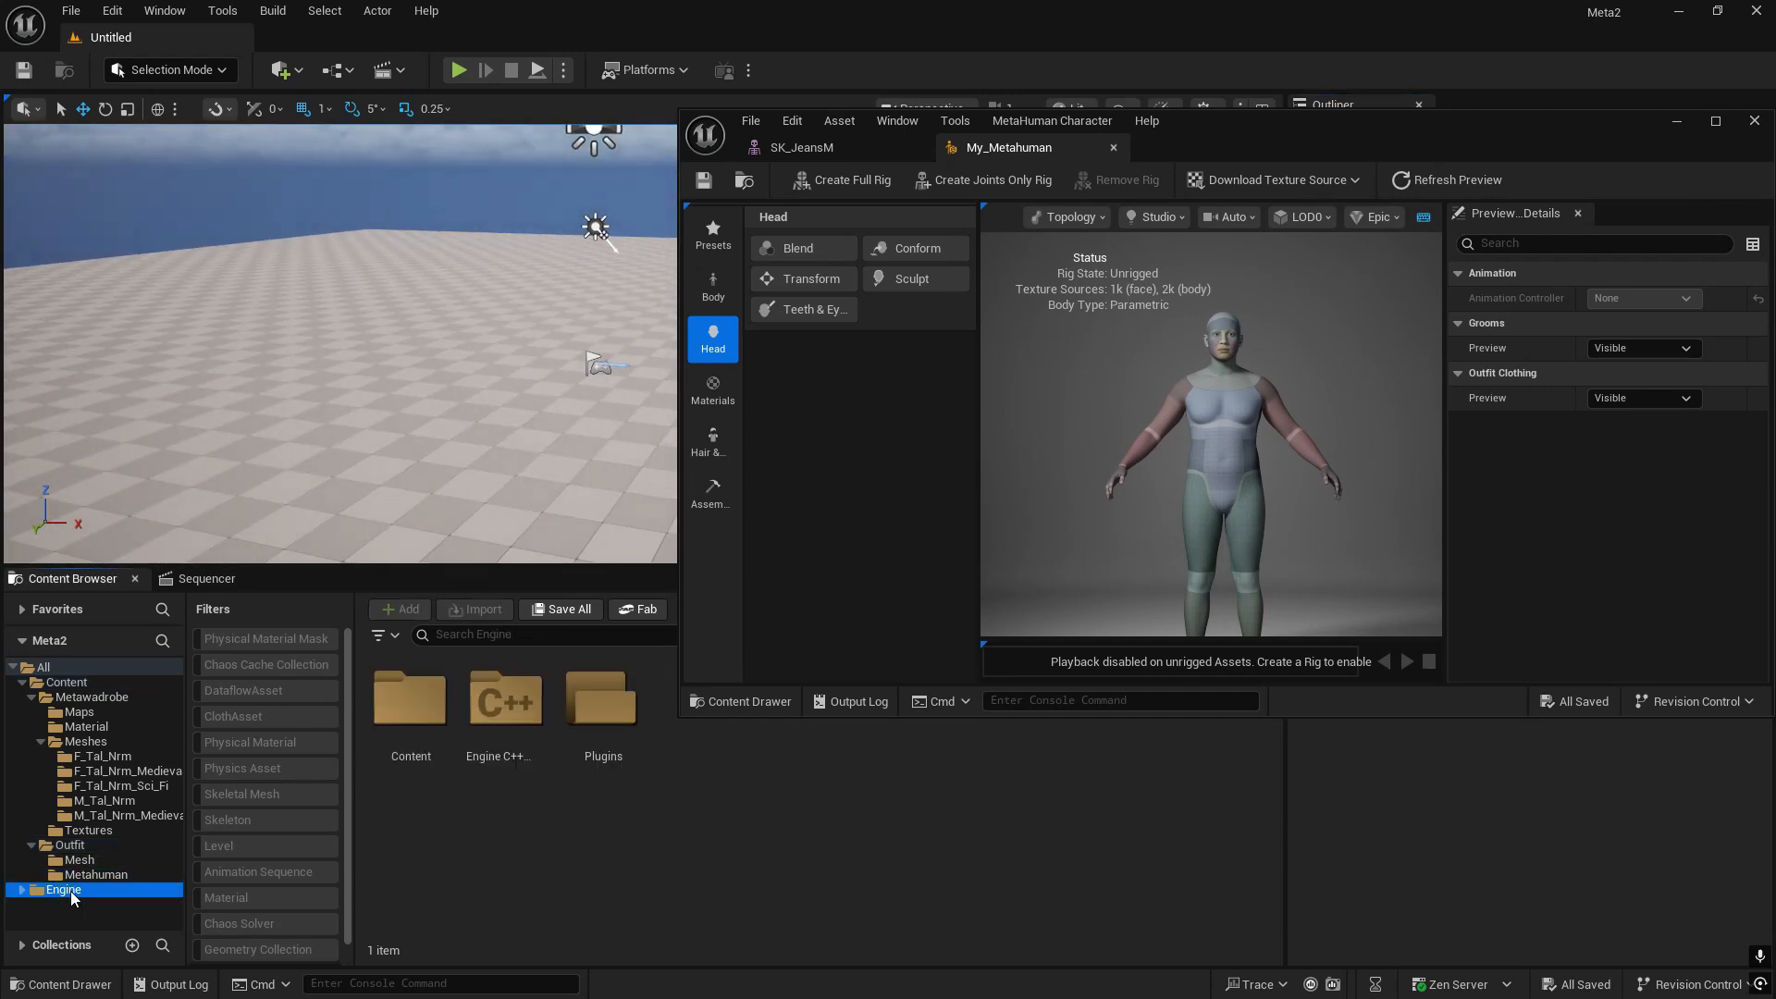
left_click(490, 633)
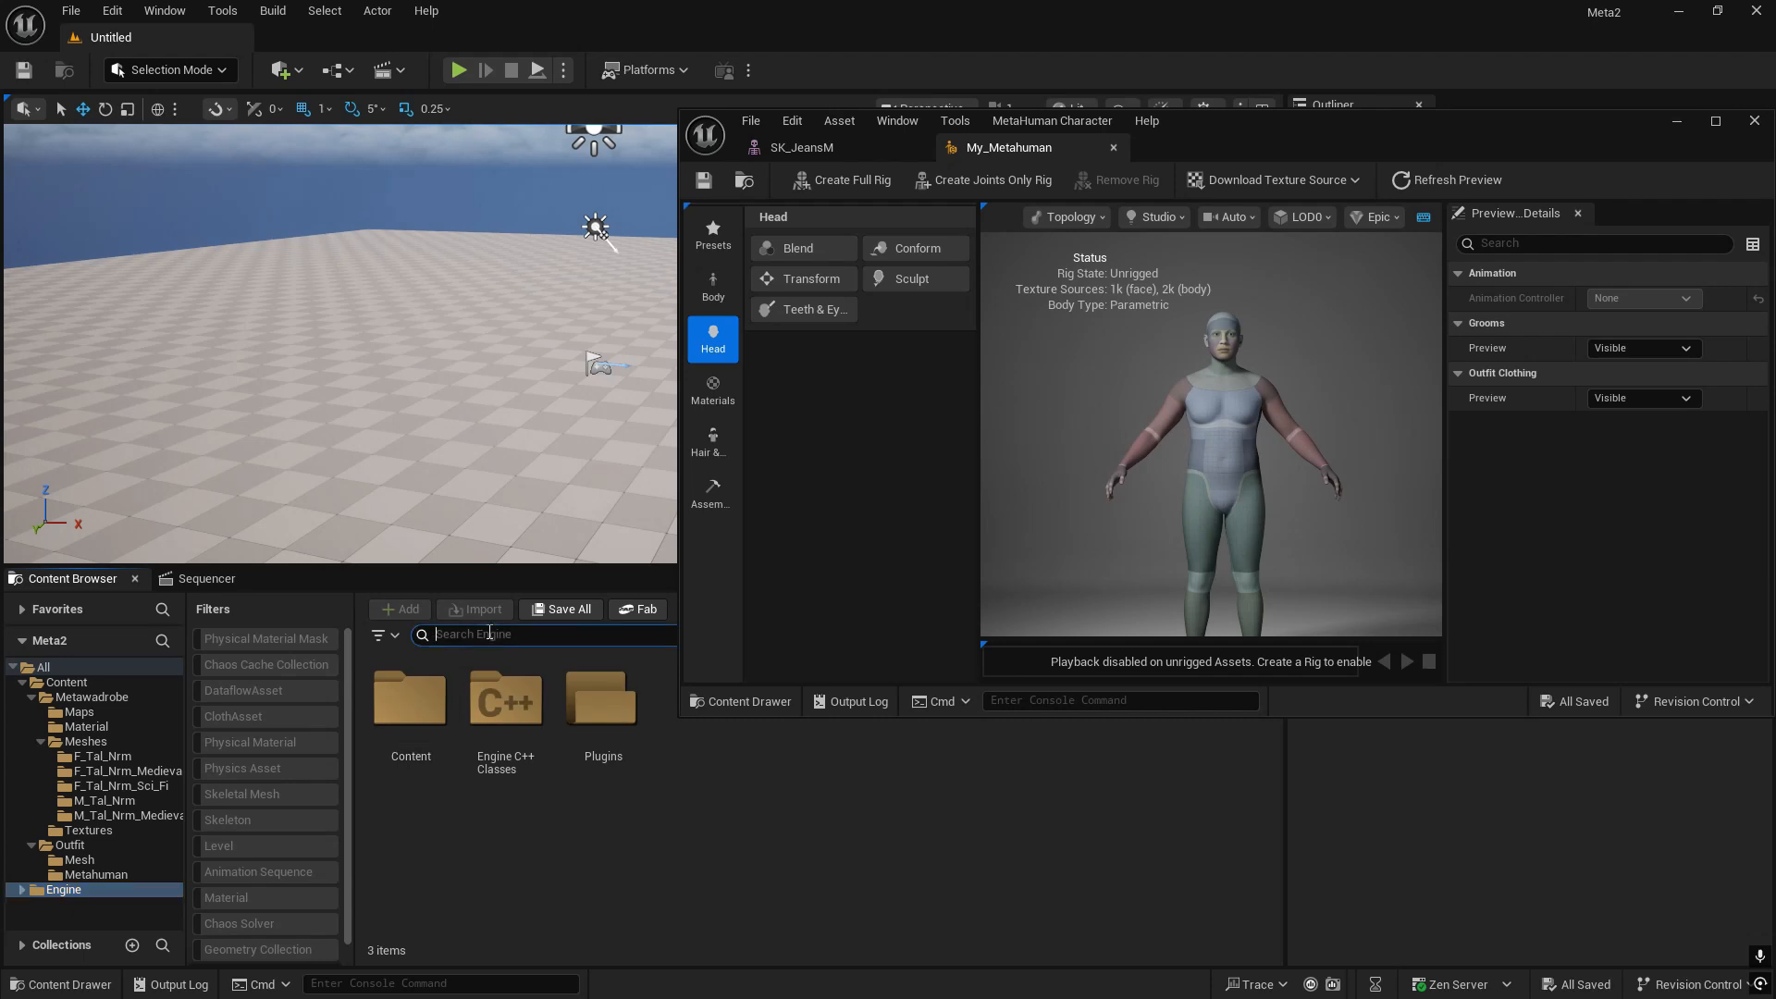
type("arch")
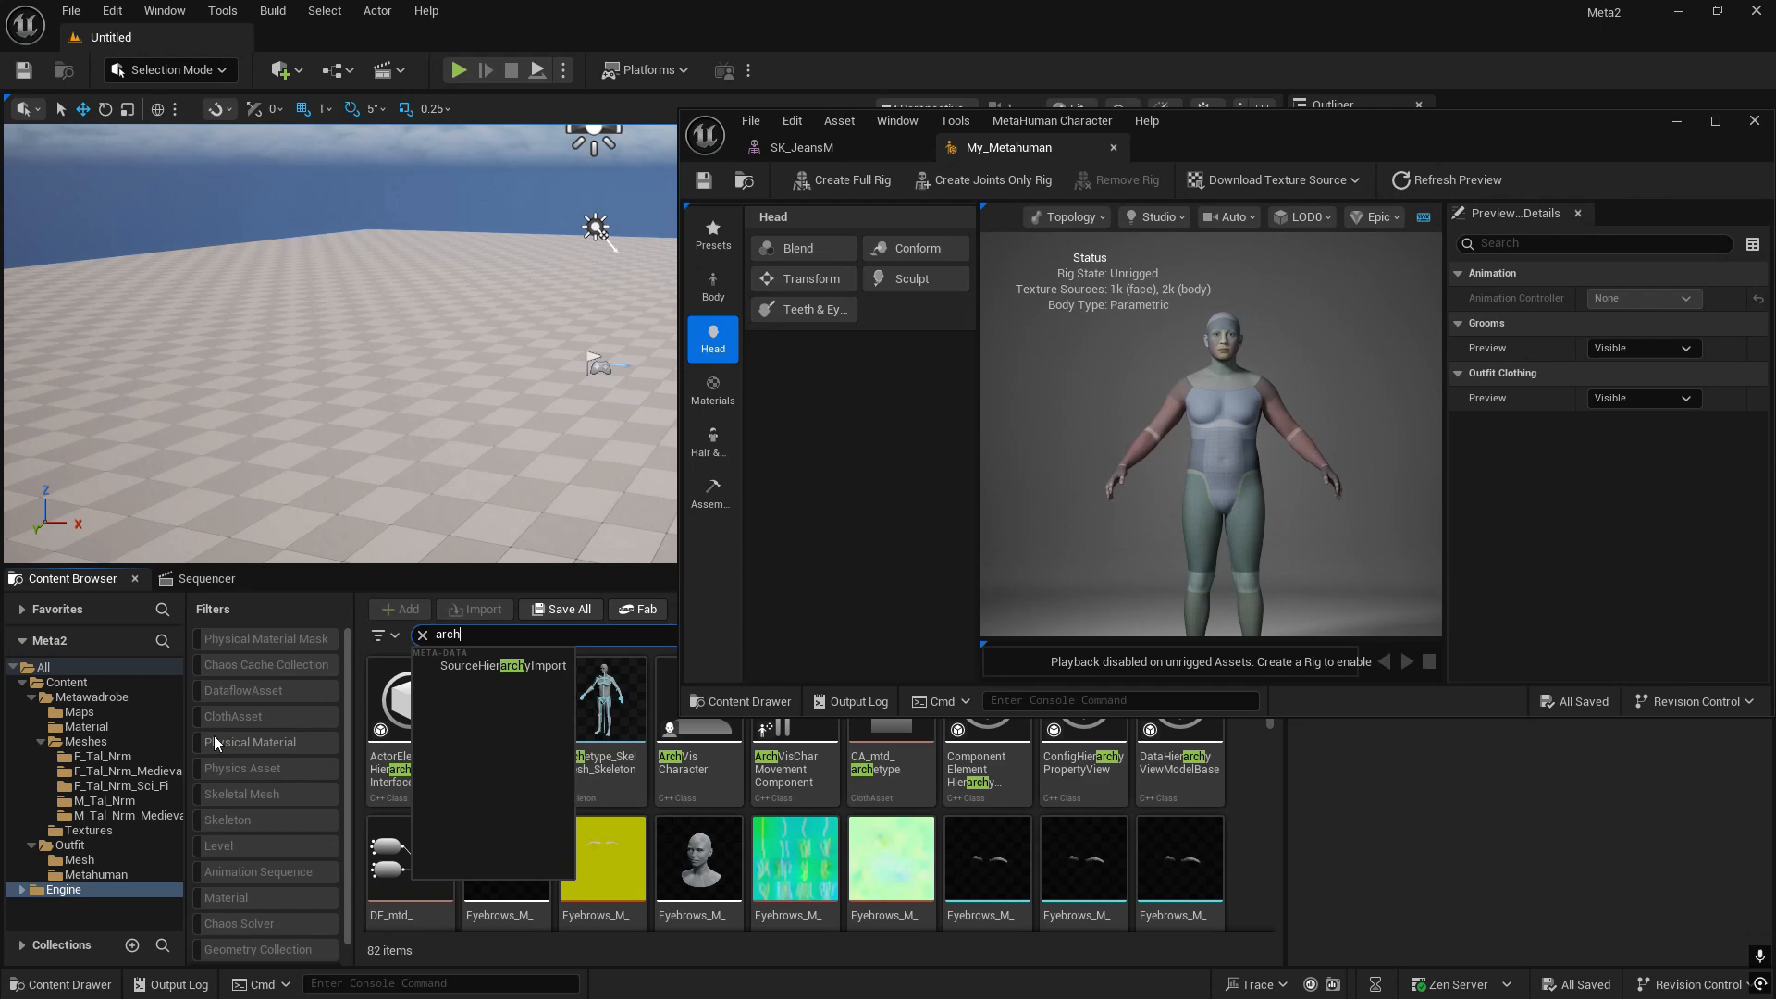
type("etue")
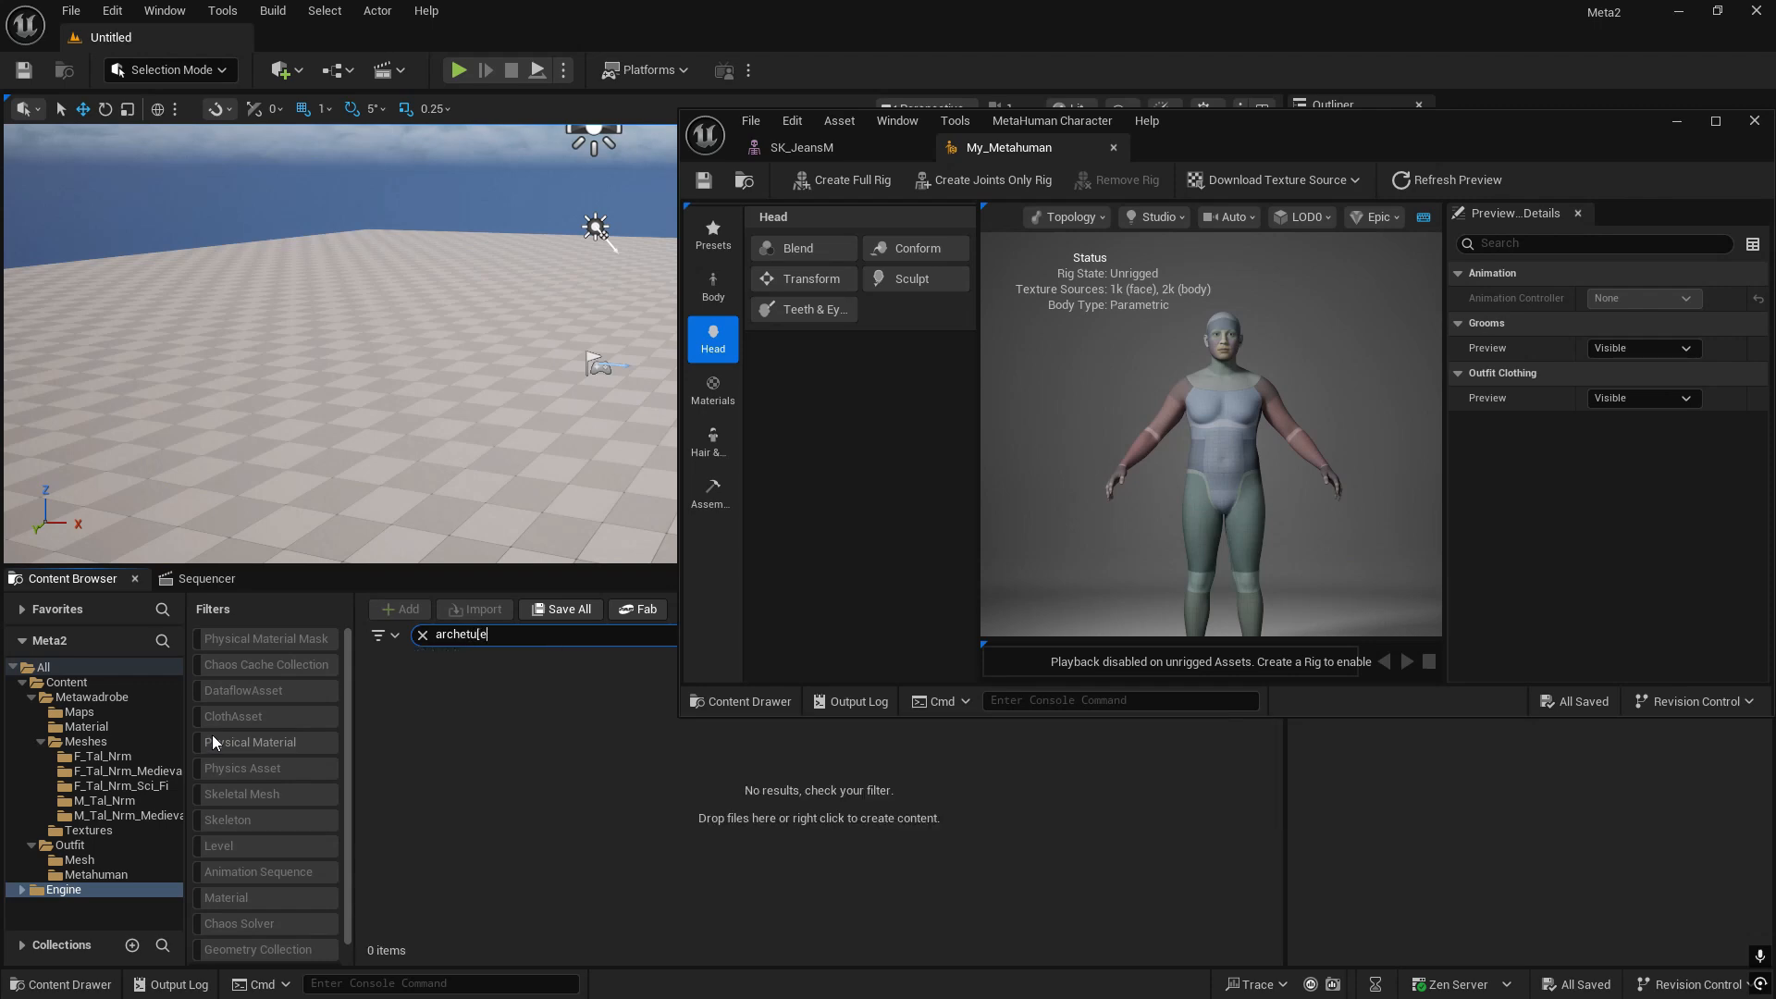
key("BackSpace")
key("BackSpace")
type("ype")
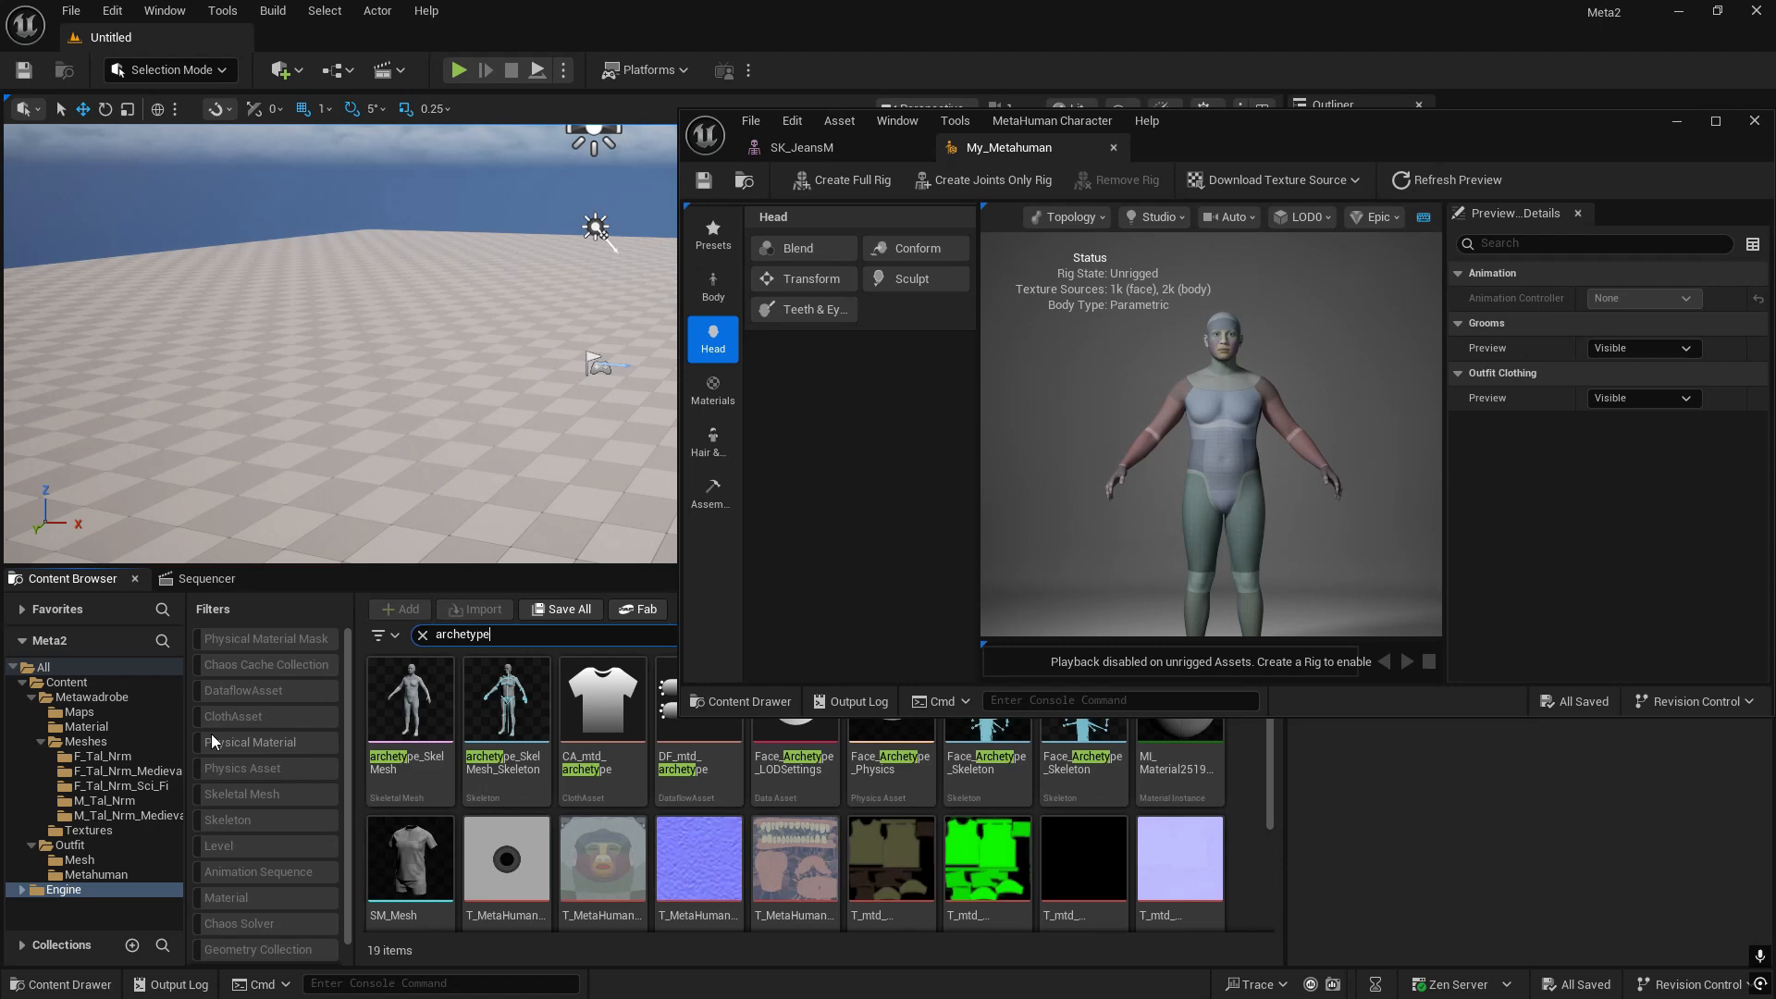
- Open the archetype_SkelMesh skeletal mesh and compare its body with My_Metahuman
mouse_move(442, 762)
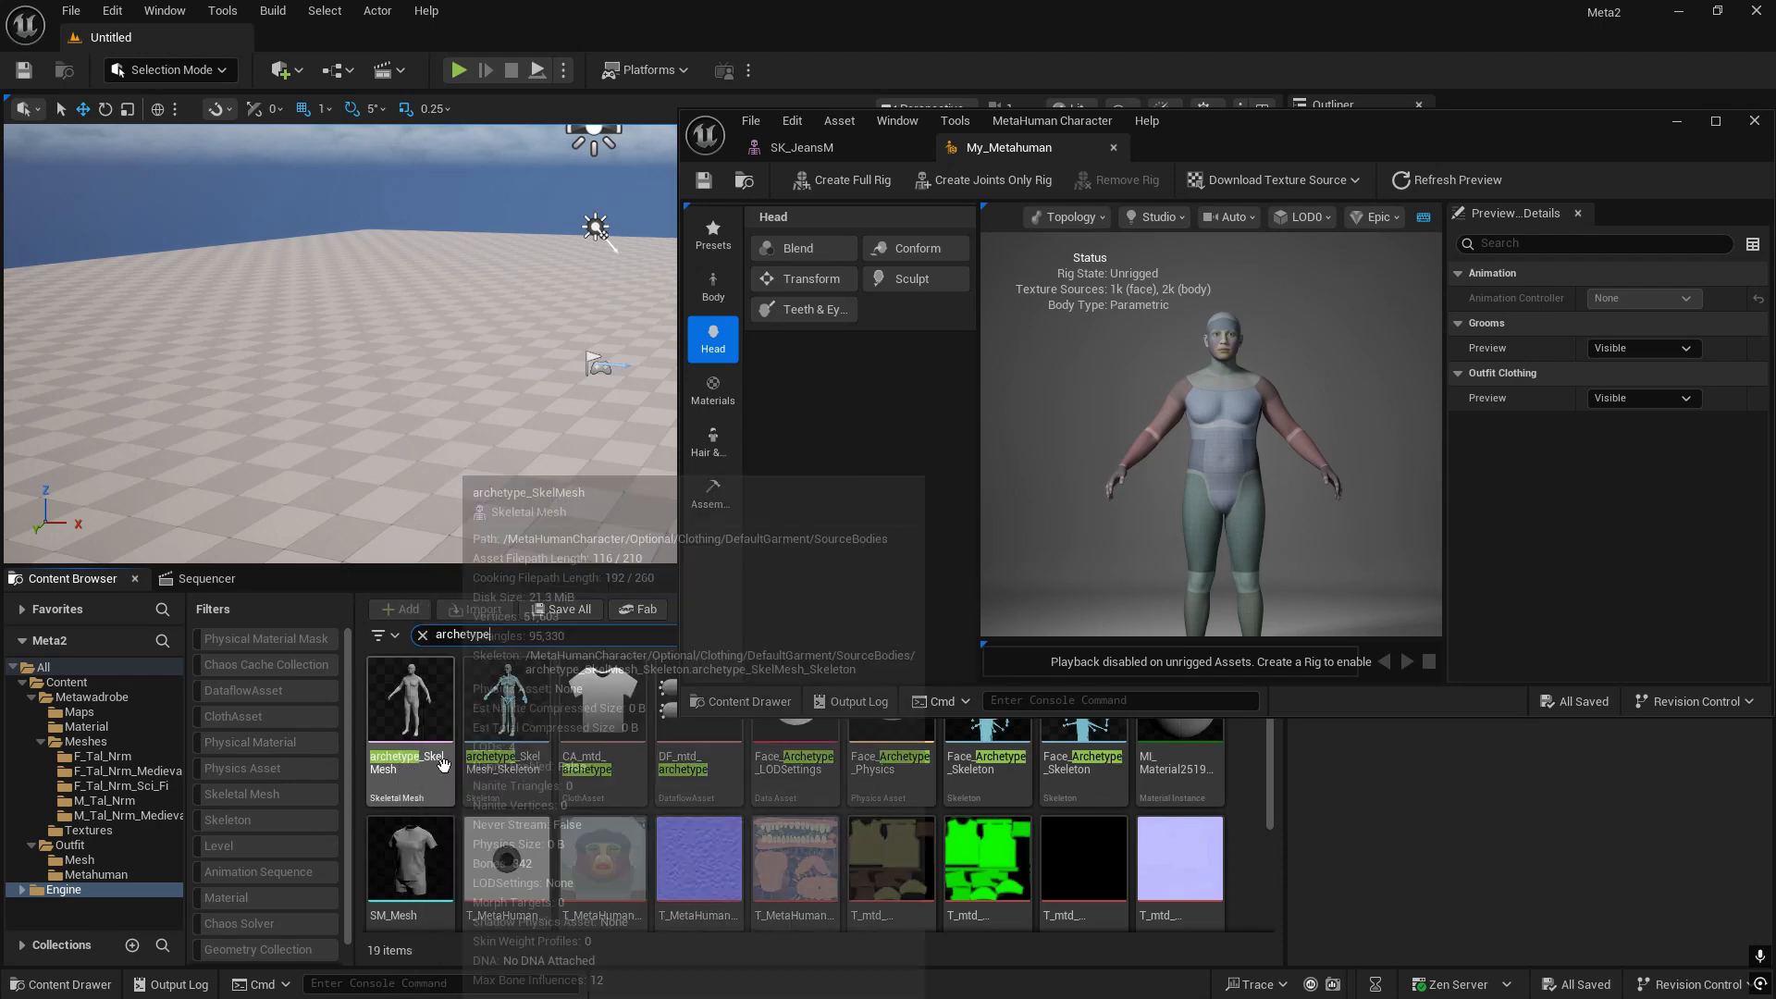
left_click(435, 707)
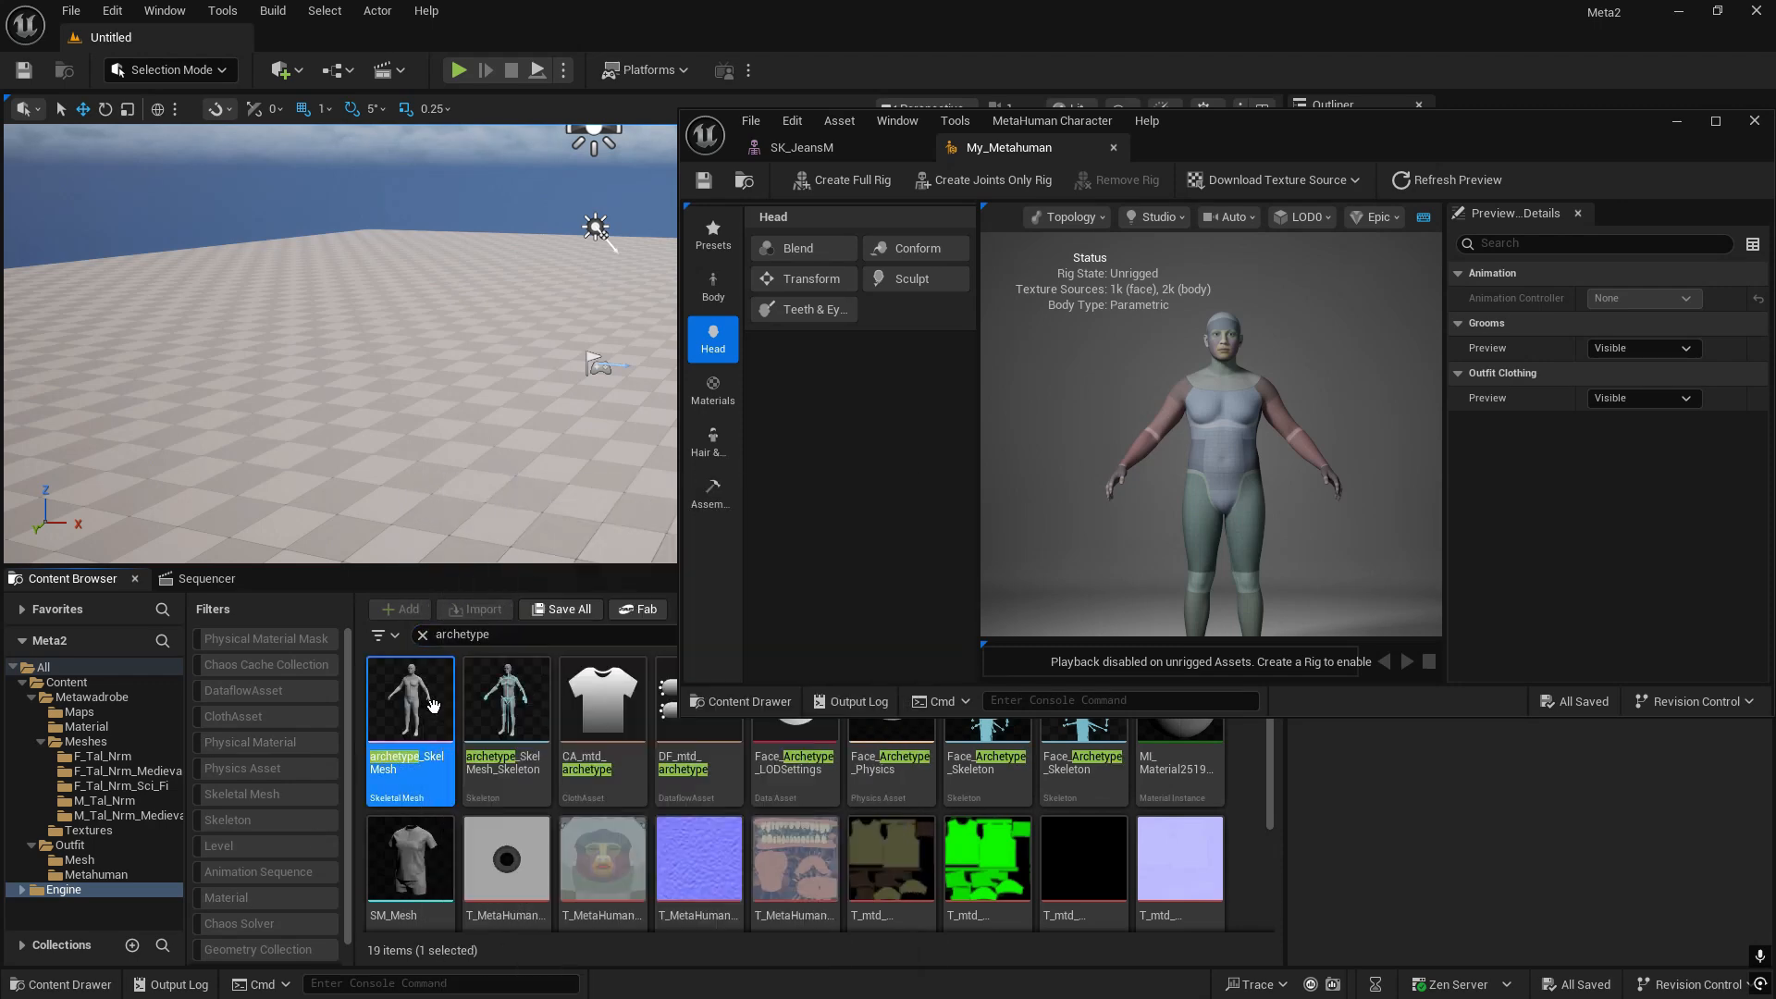
double_click(433, 705)
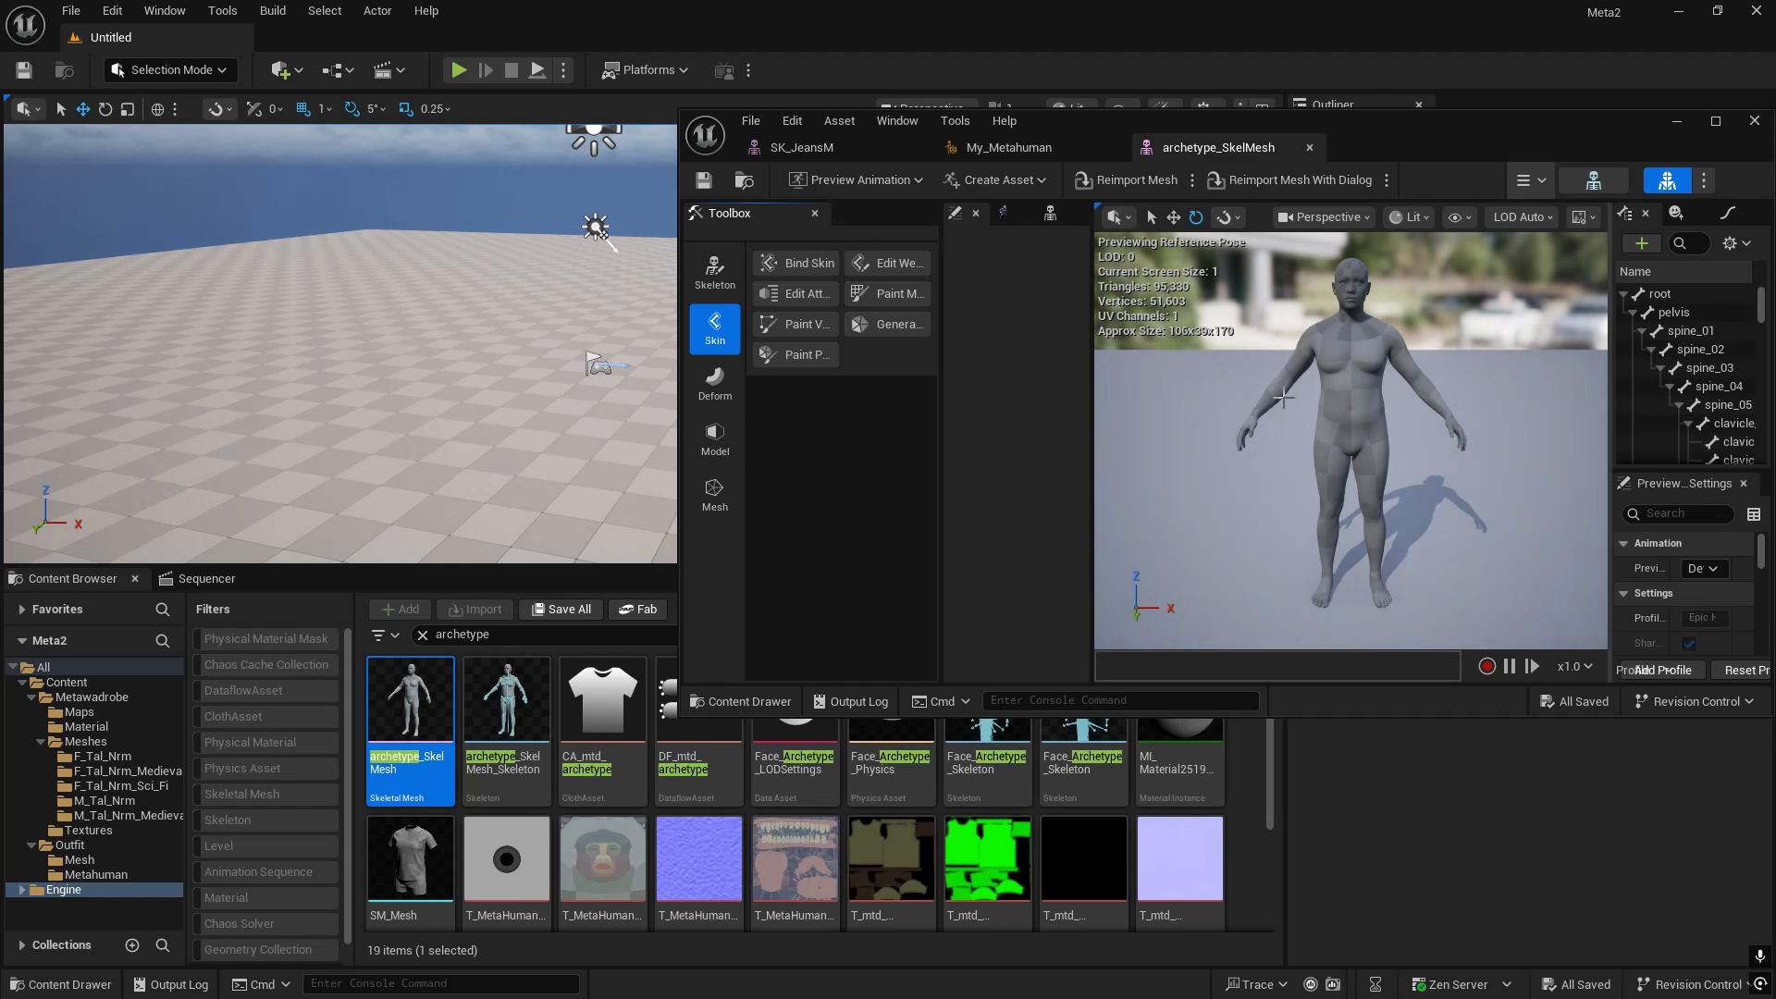
left_click(1008, 147)
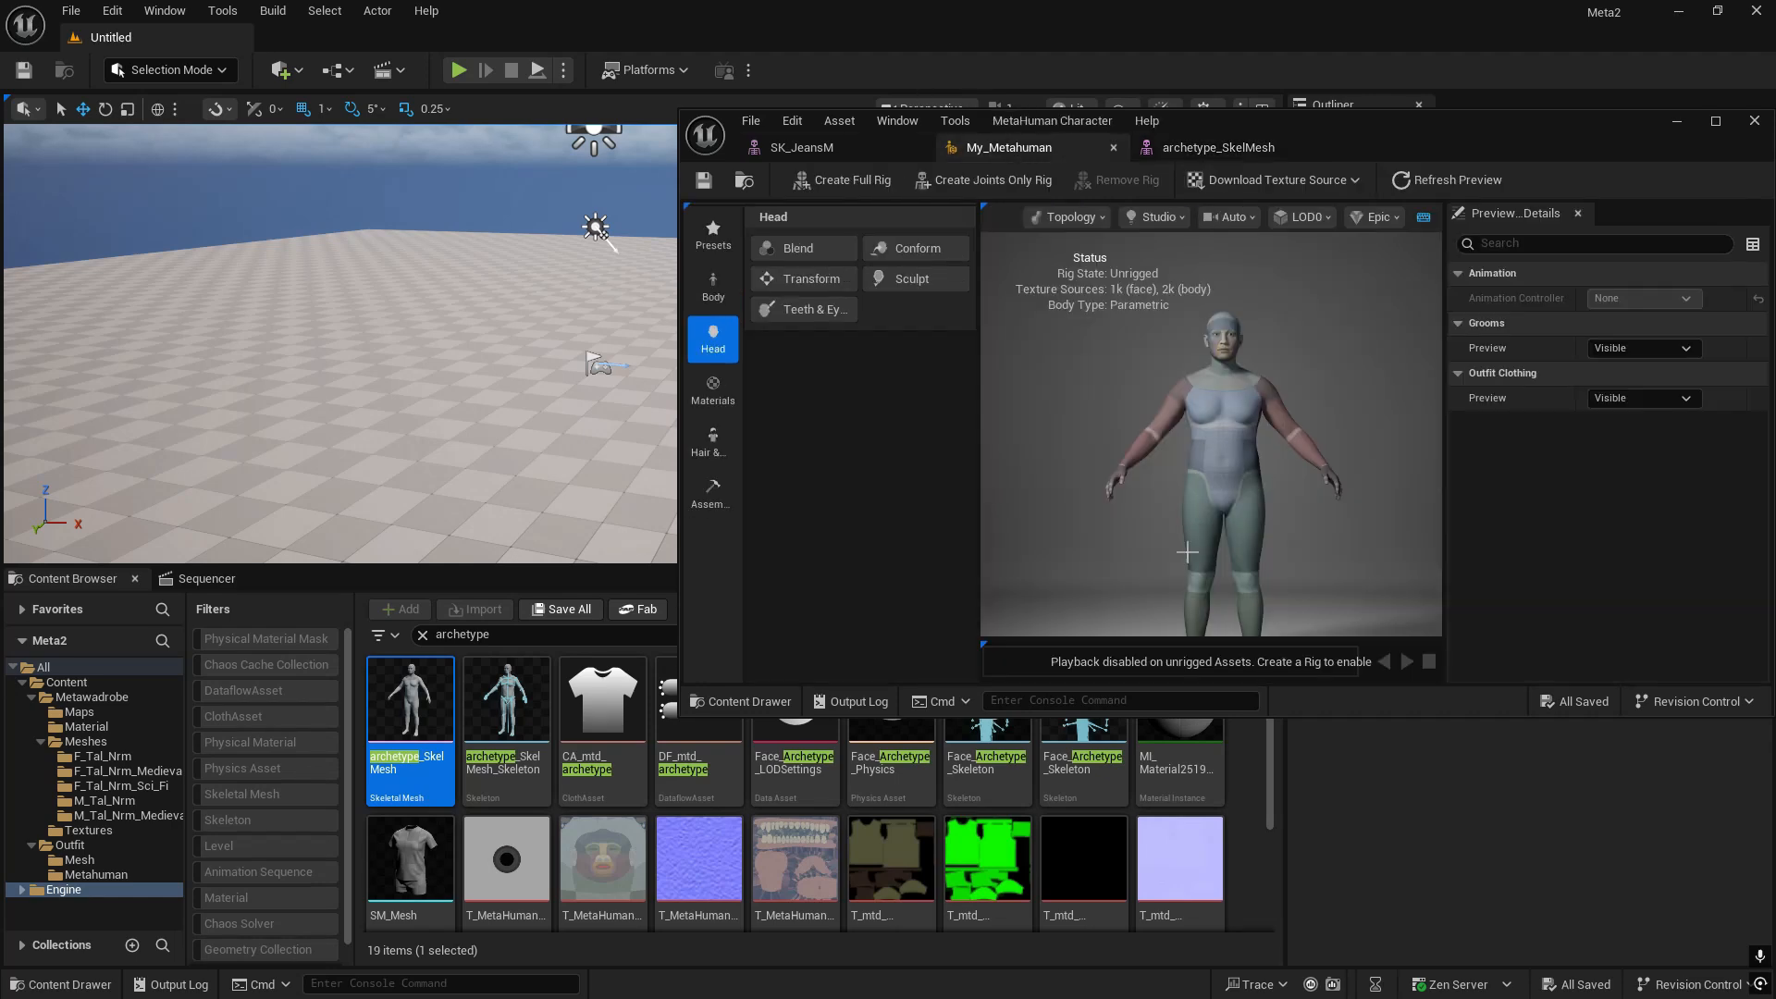
left_click(1212, 147)
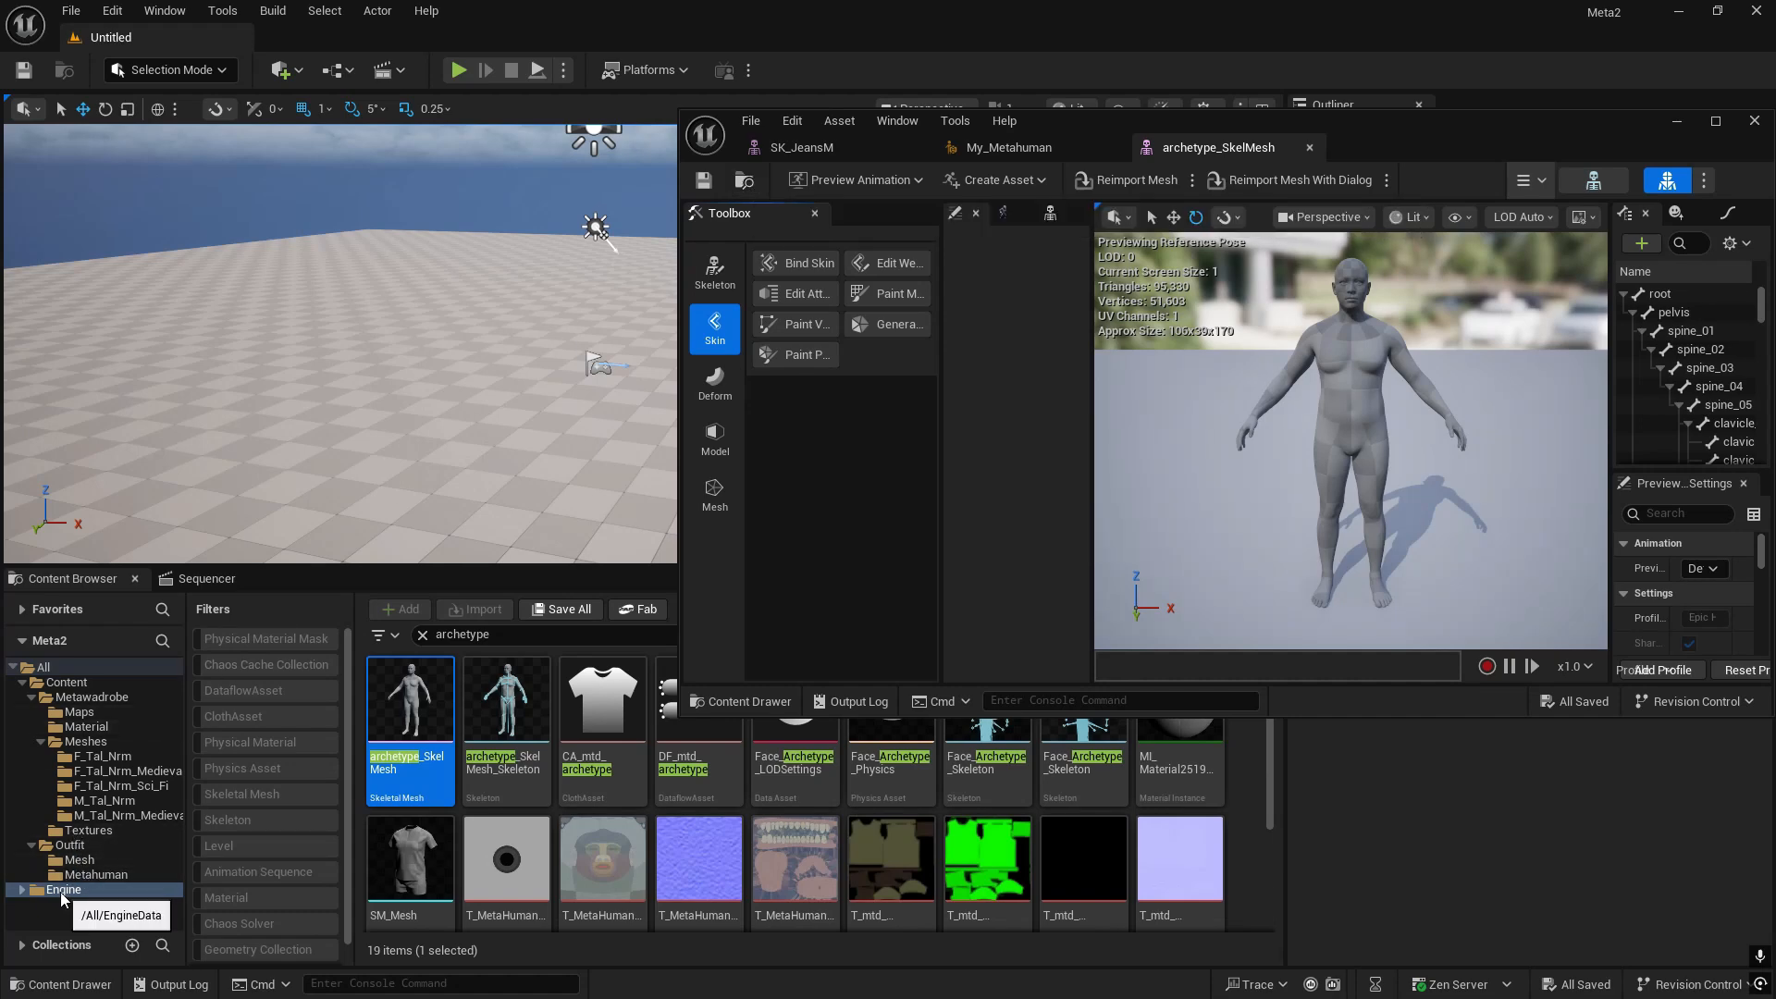
- Check the Engine Content and Plugin Content display options in the Content Browser settings
left_click_drag(1398, 129, 1186, 807)
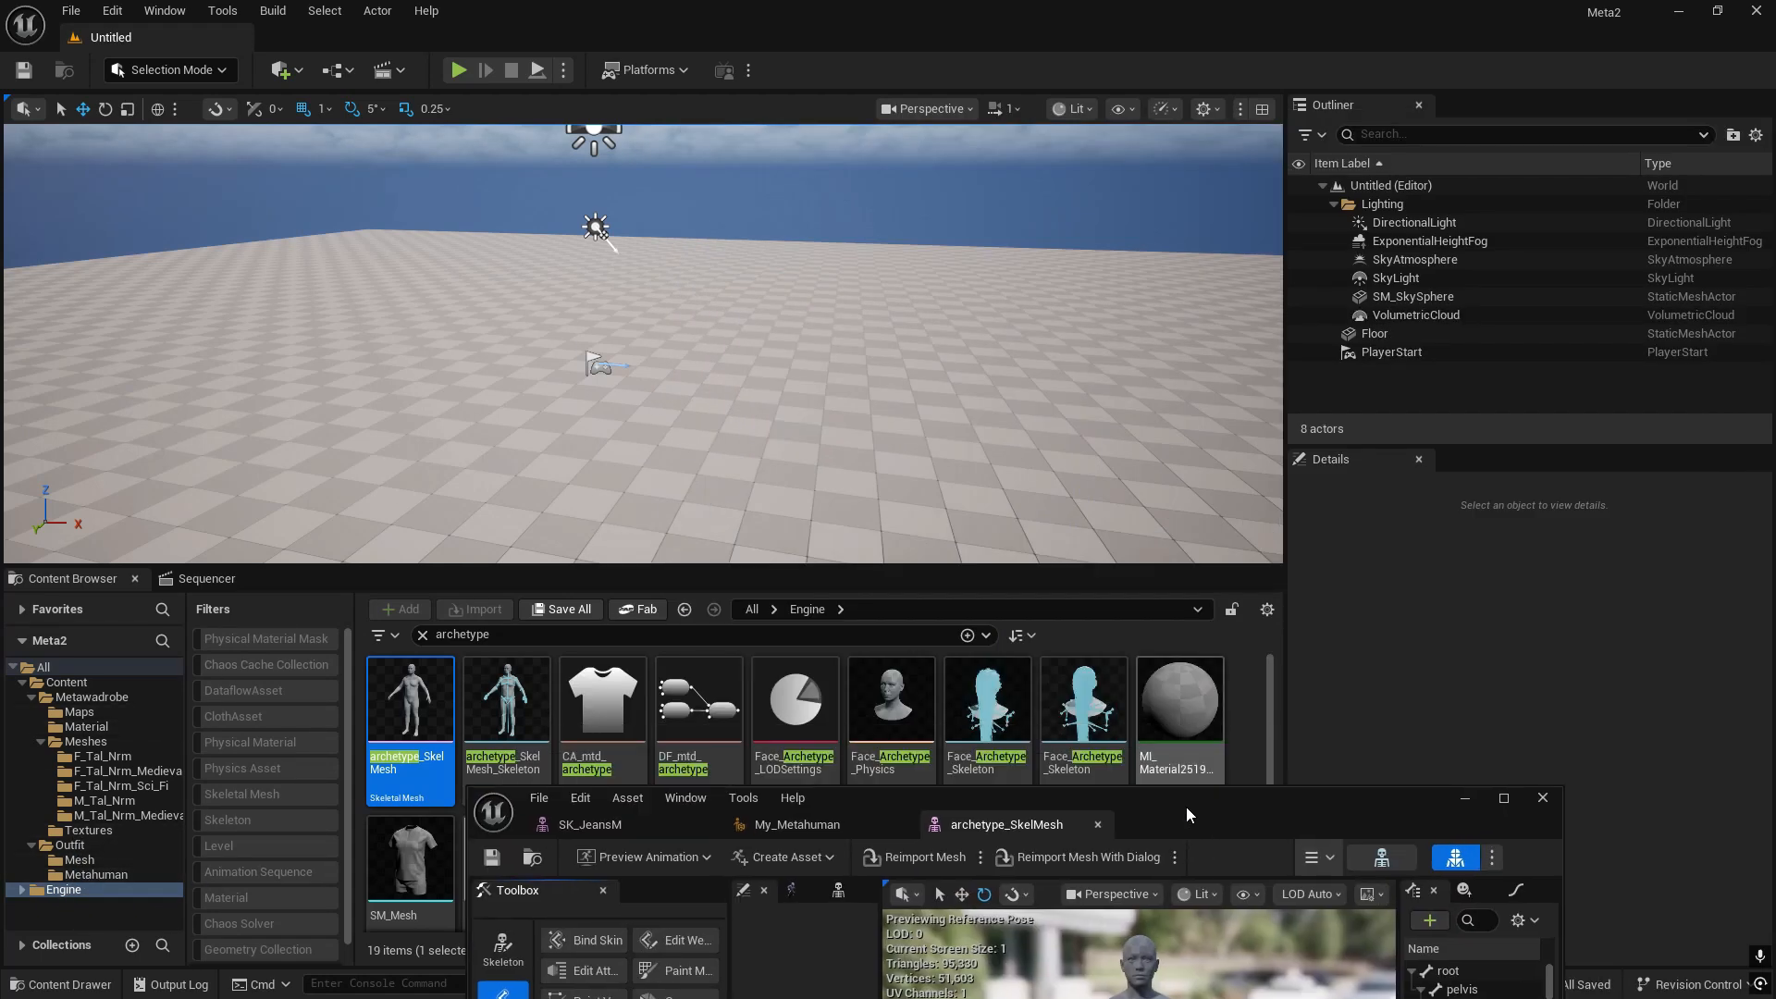
left_click(1266, 610)
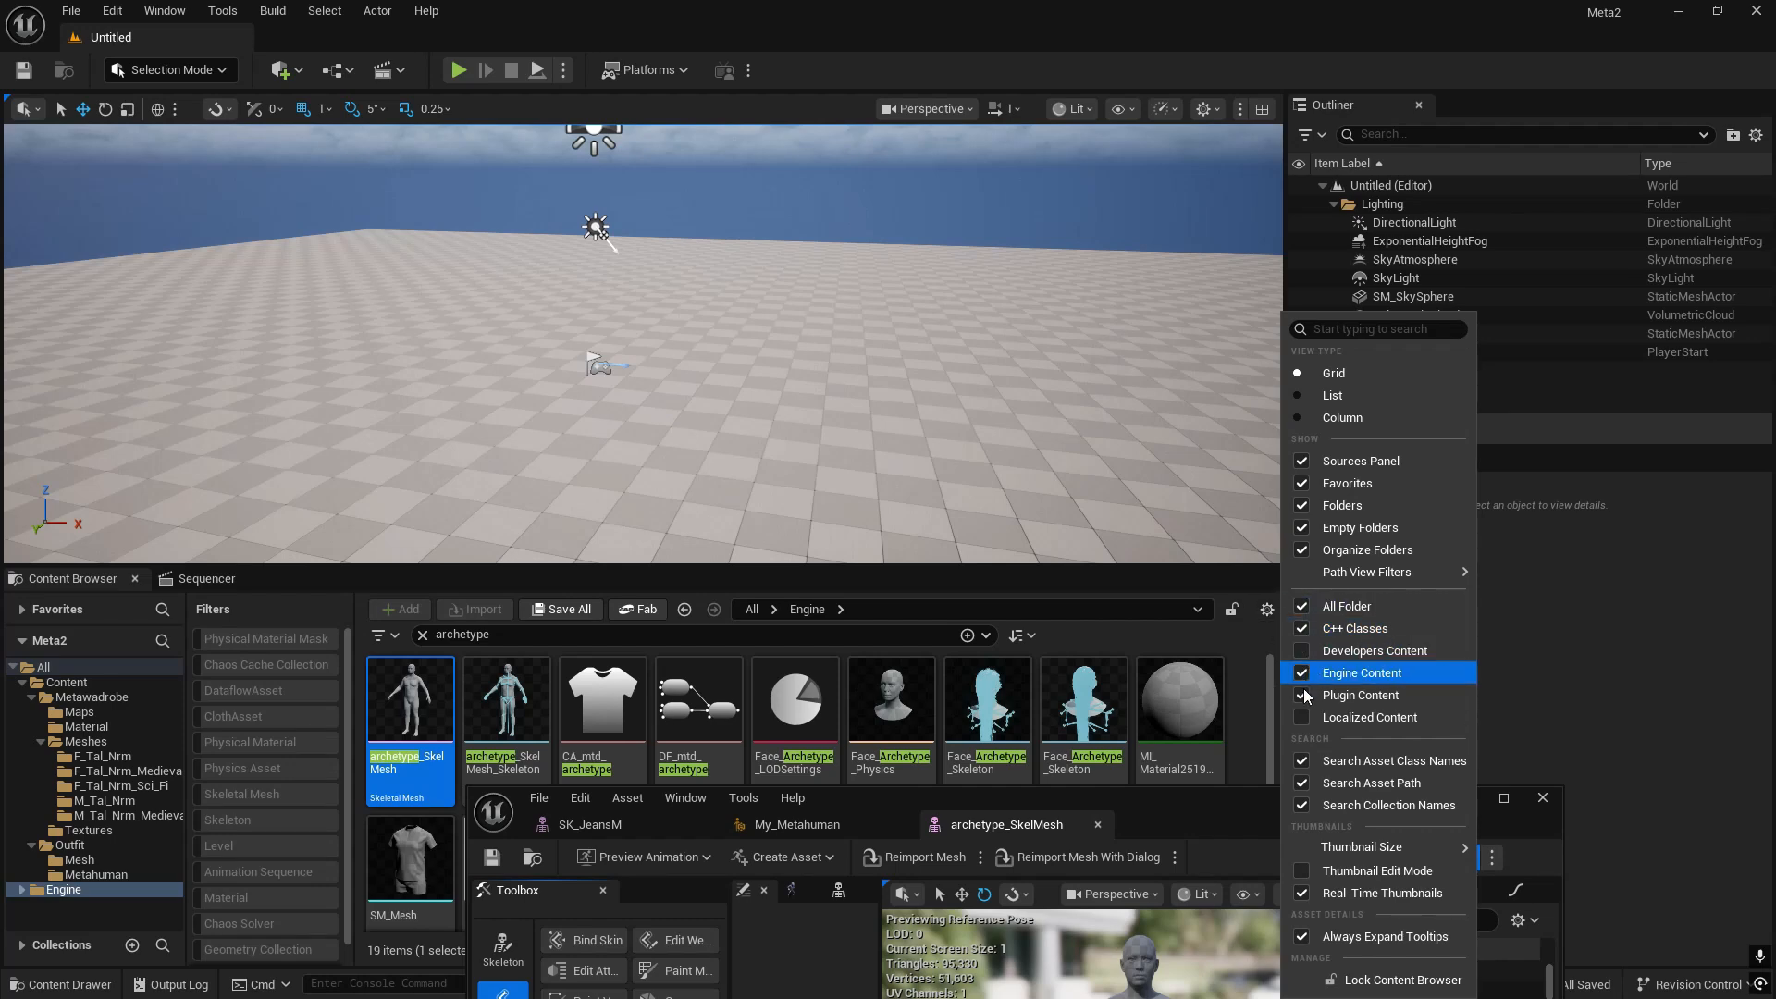
left_click(1235, 796)
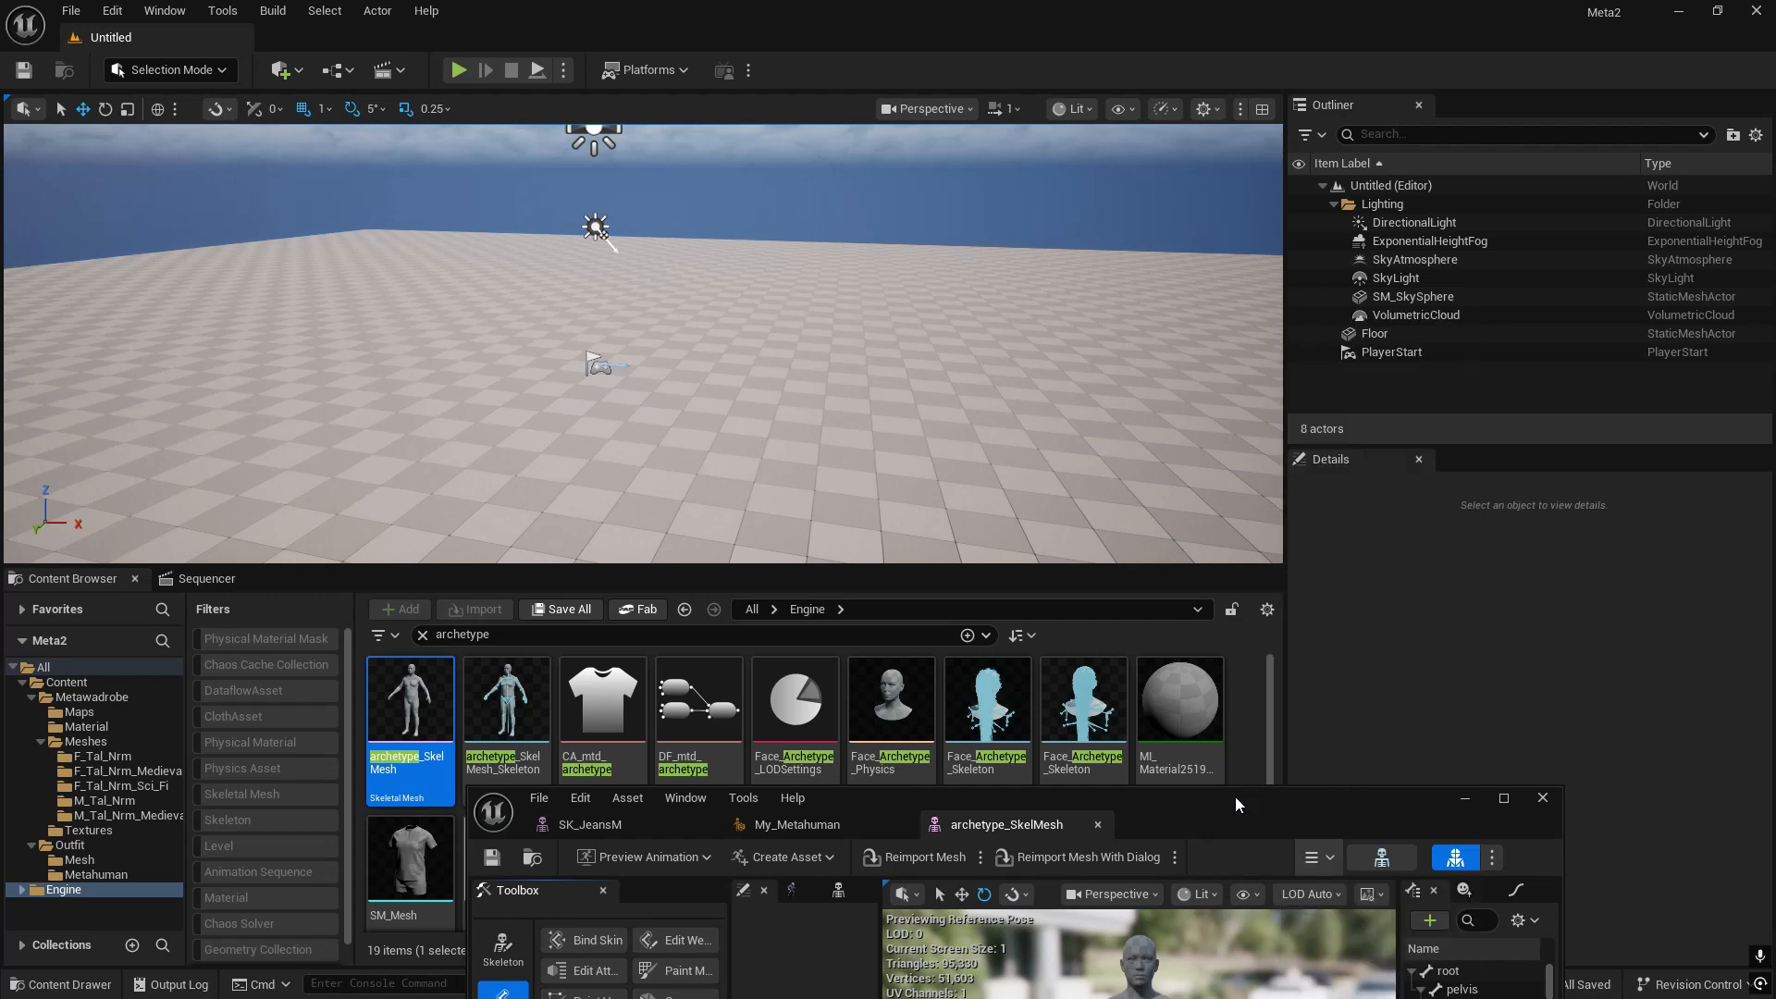
left_click_drag(1235, 796, 1184, 147)
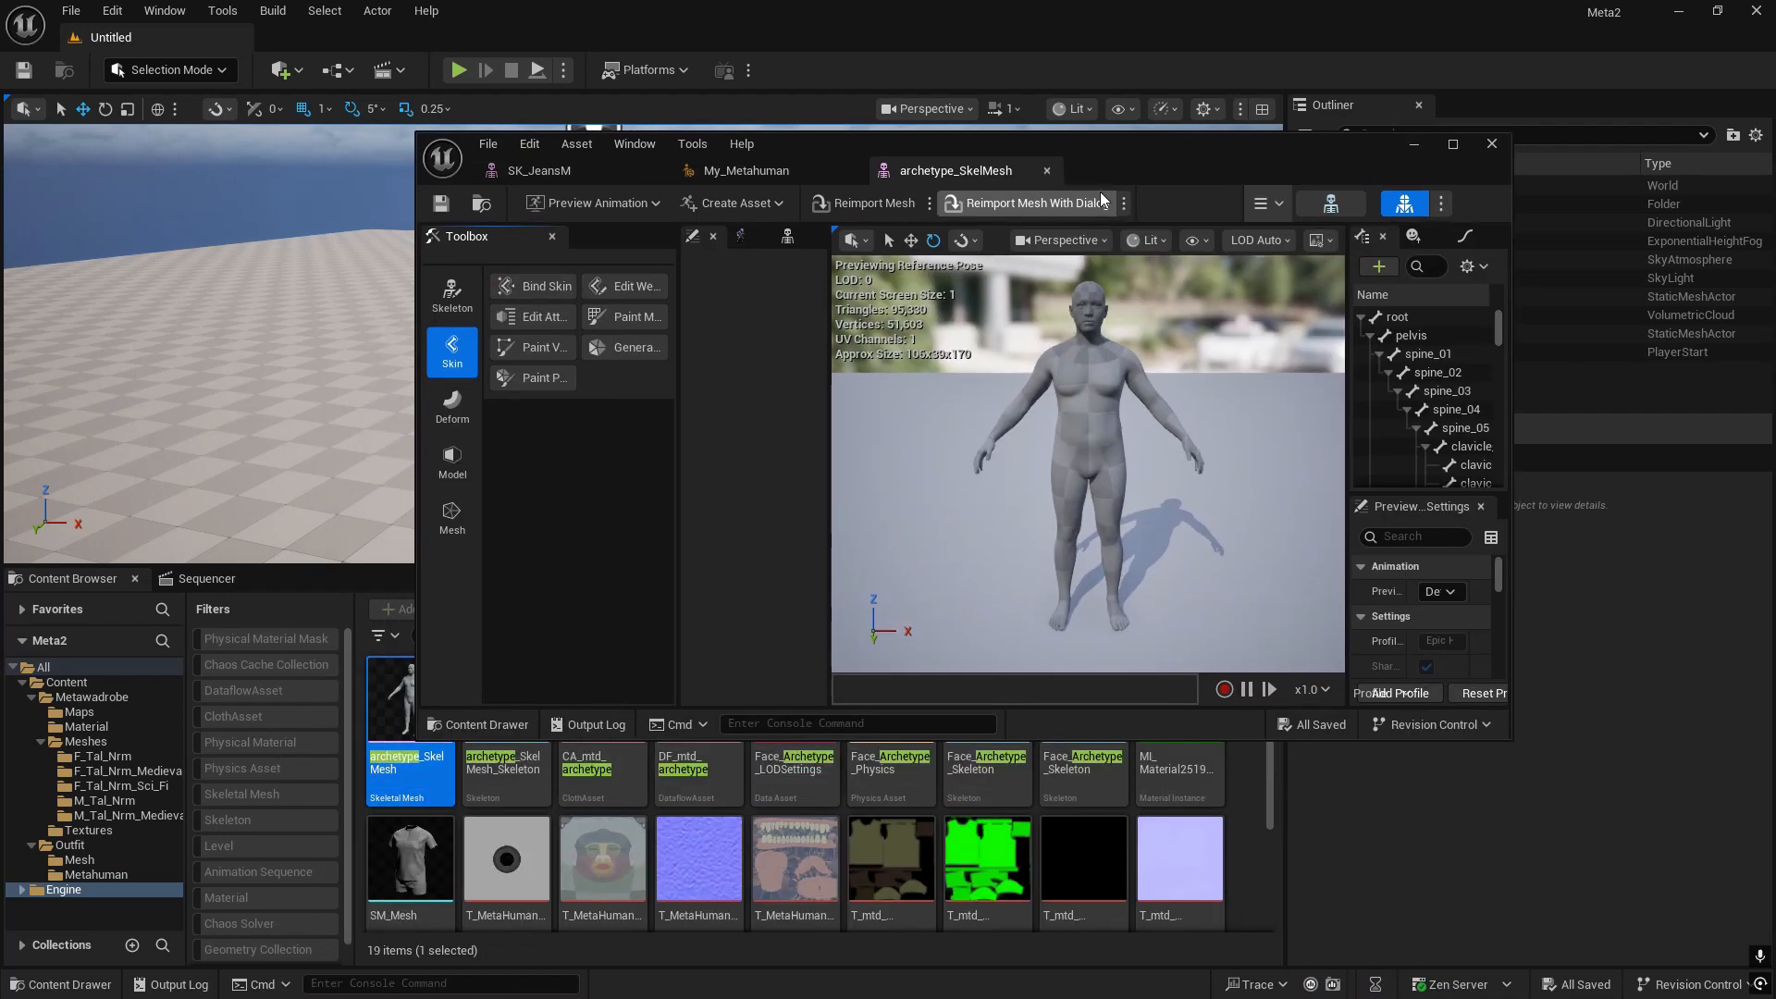
left_click_drag(1168, 165, 1432, 751)
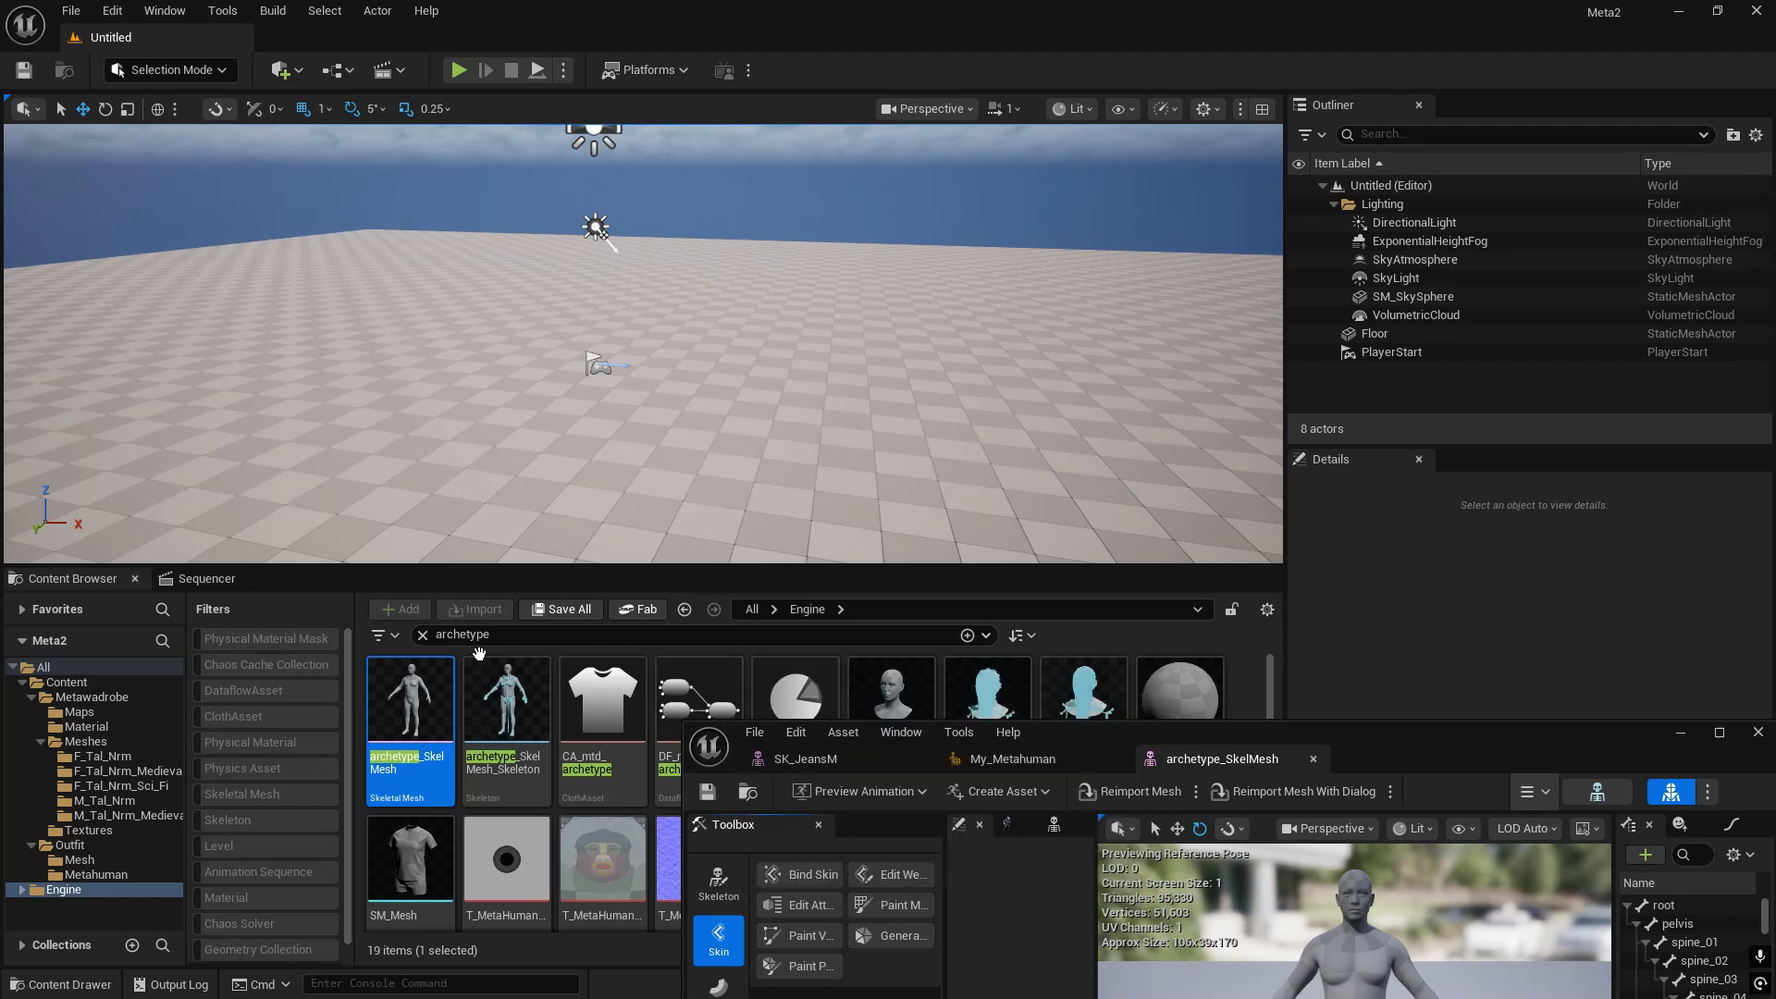
- Locate archetype_SkelMesh in its SourceBodies folder in the Content Browser
left_click(745, 797)
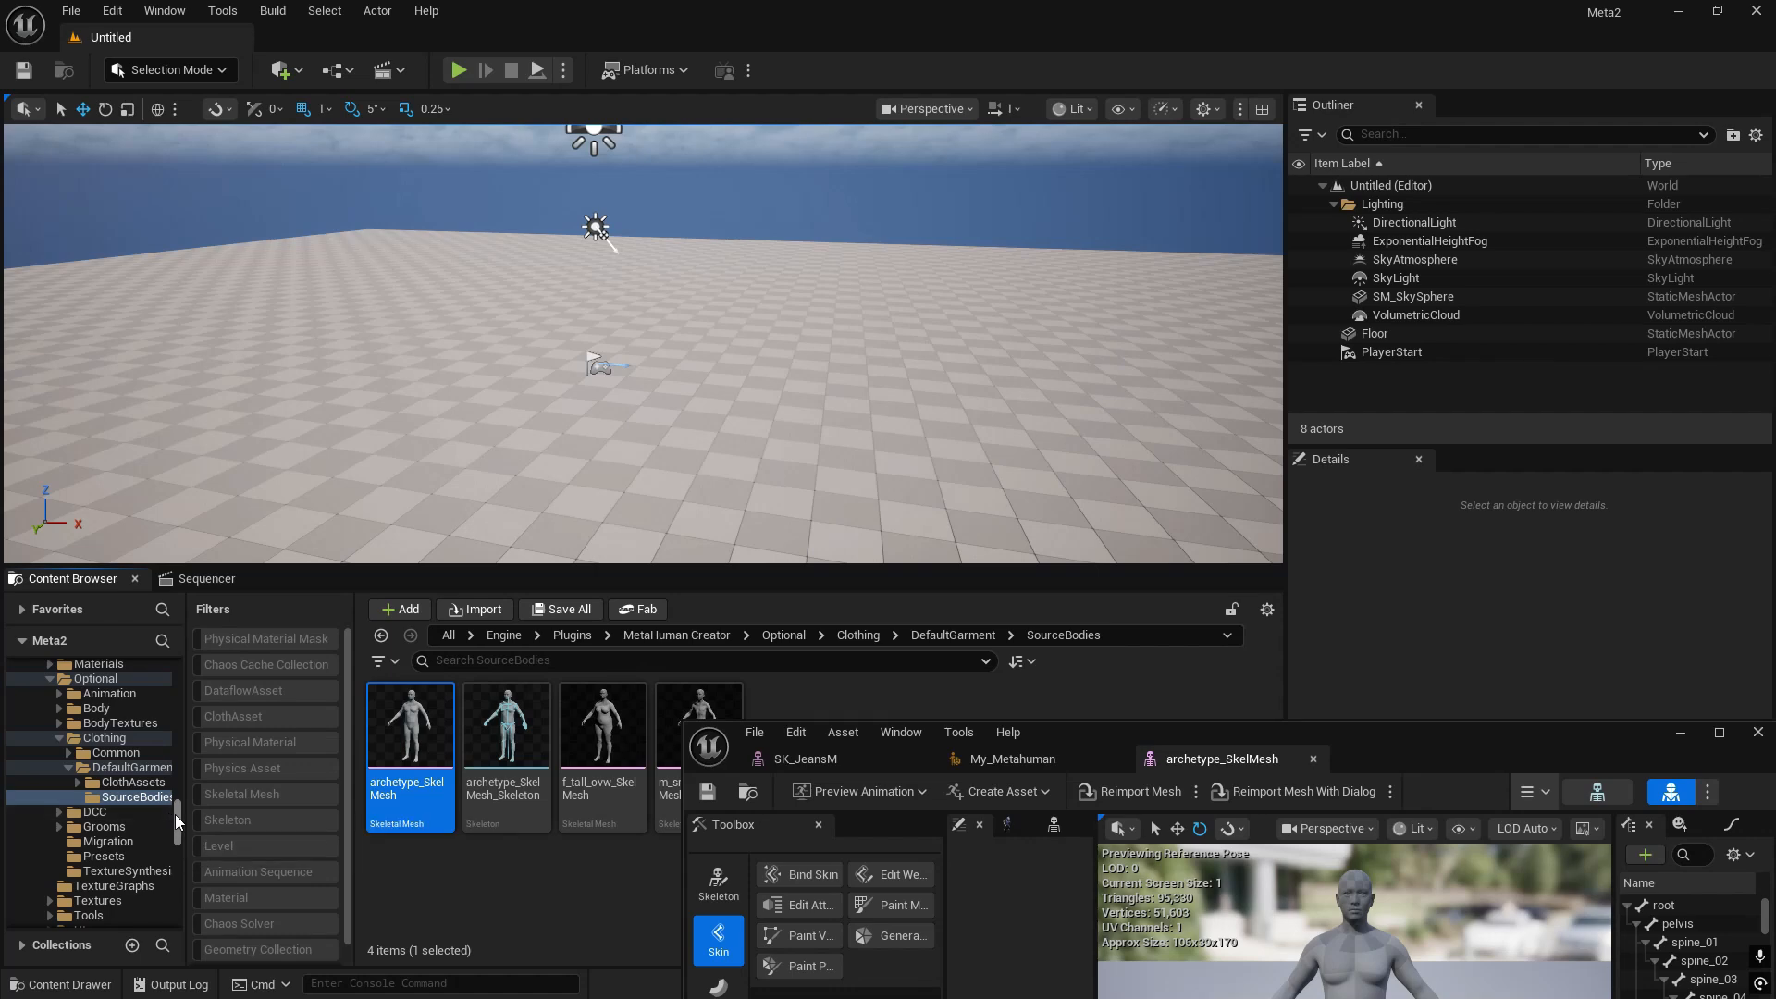
left_click_drag(176, 814, 188, 677)
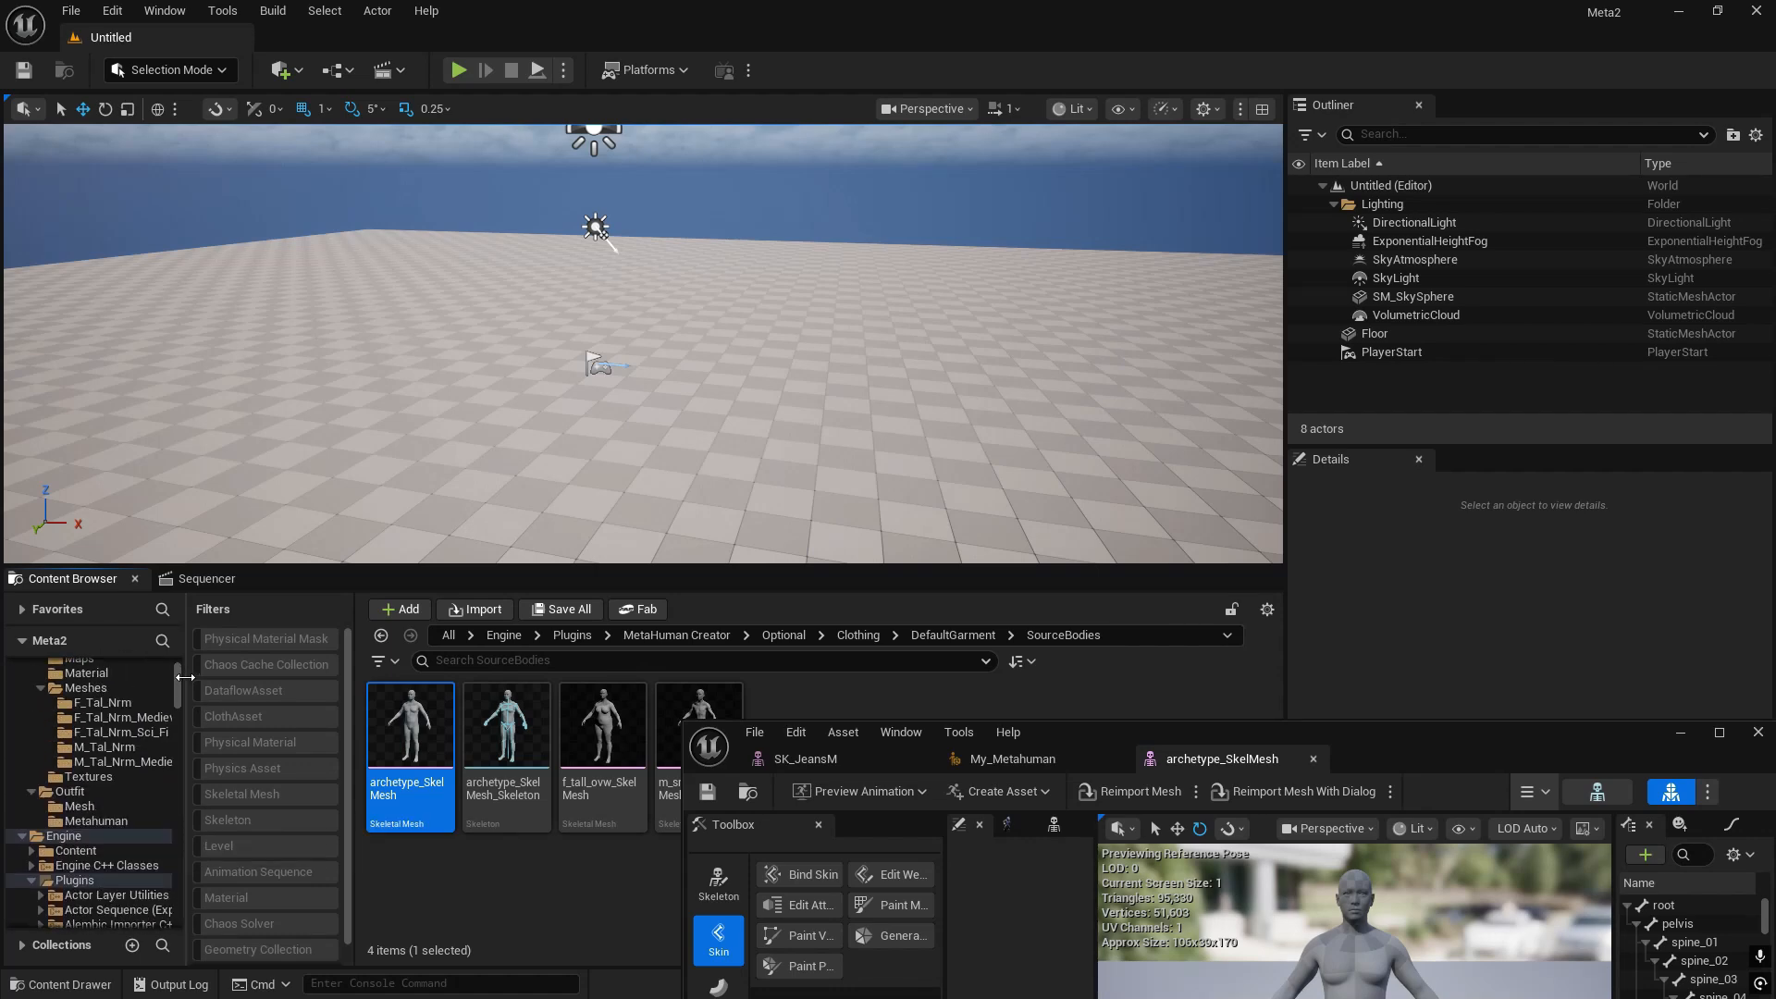
scroll(97, 857, "up", 2)
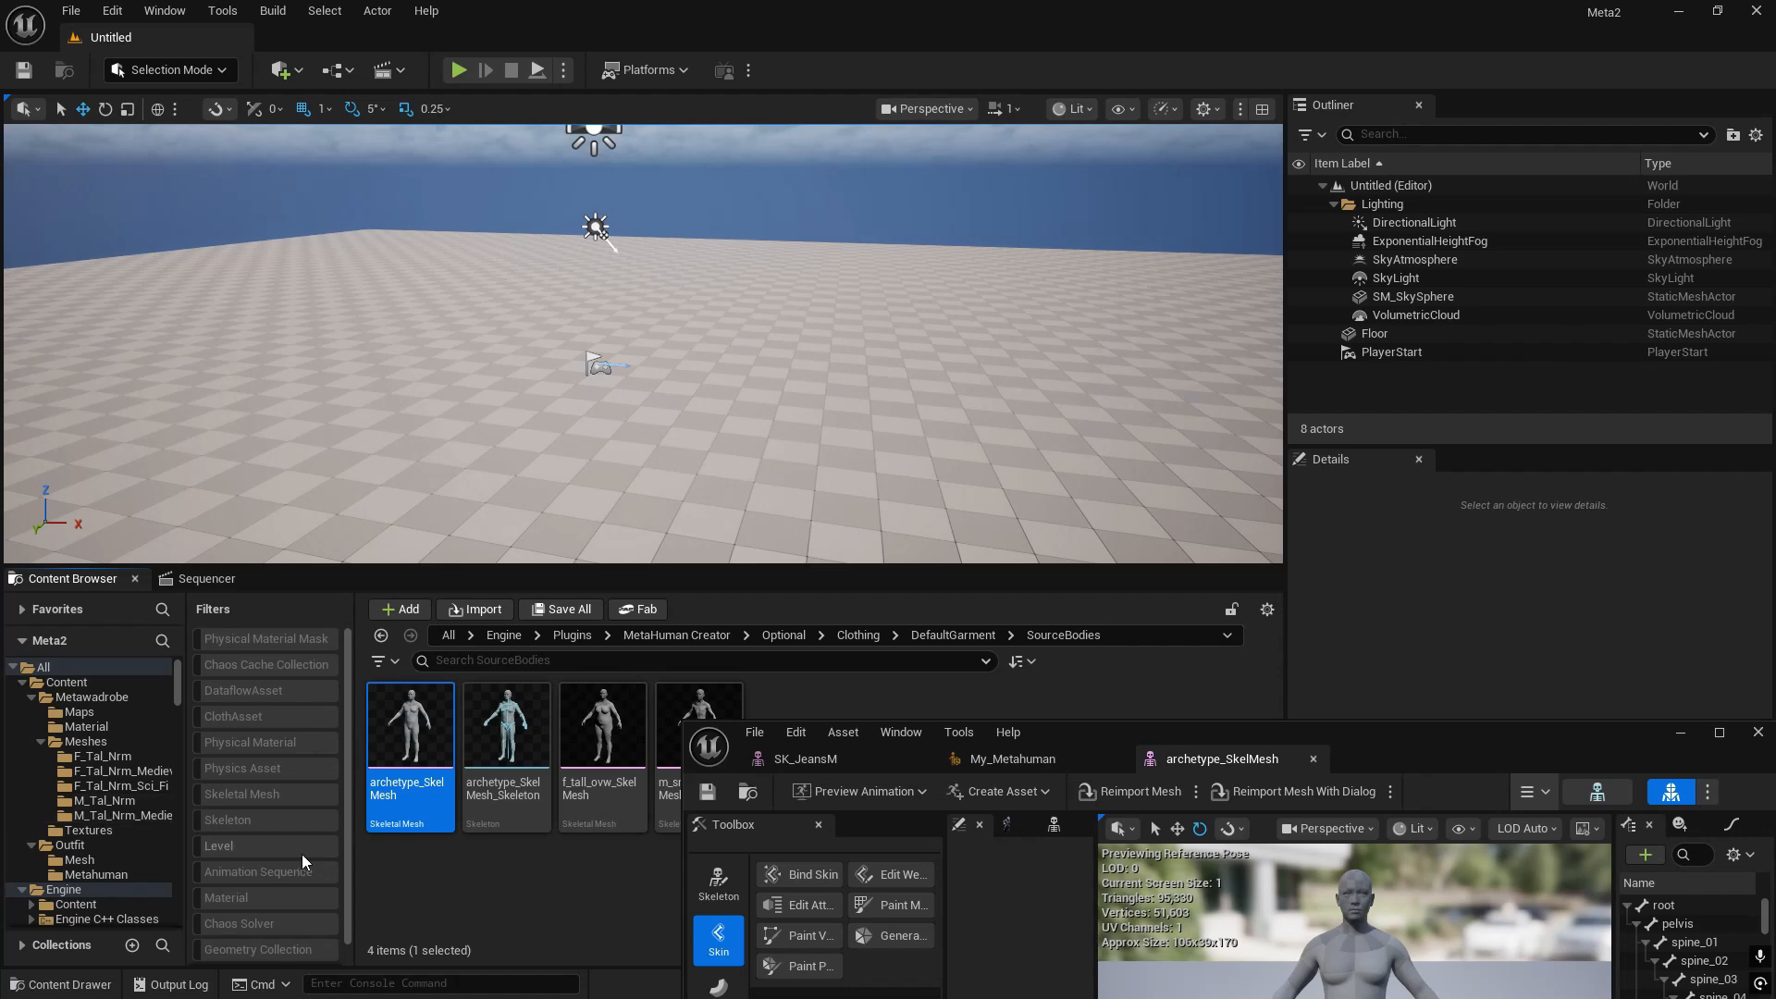
left_click_drag(1462, 758, 1332, 761)
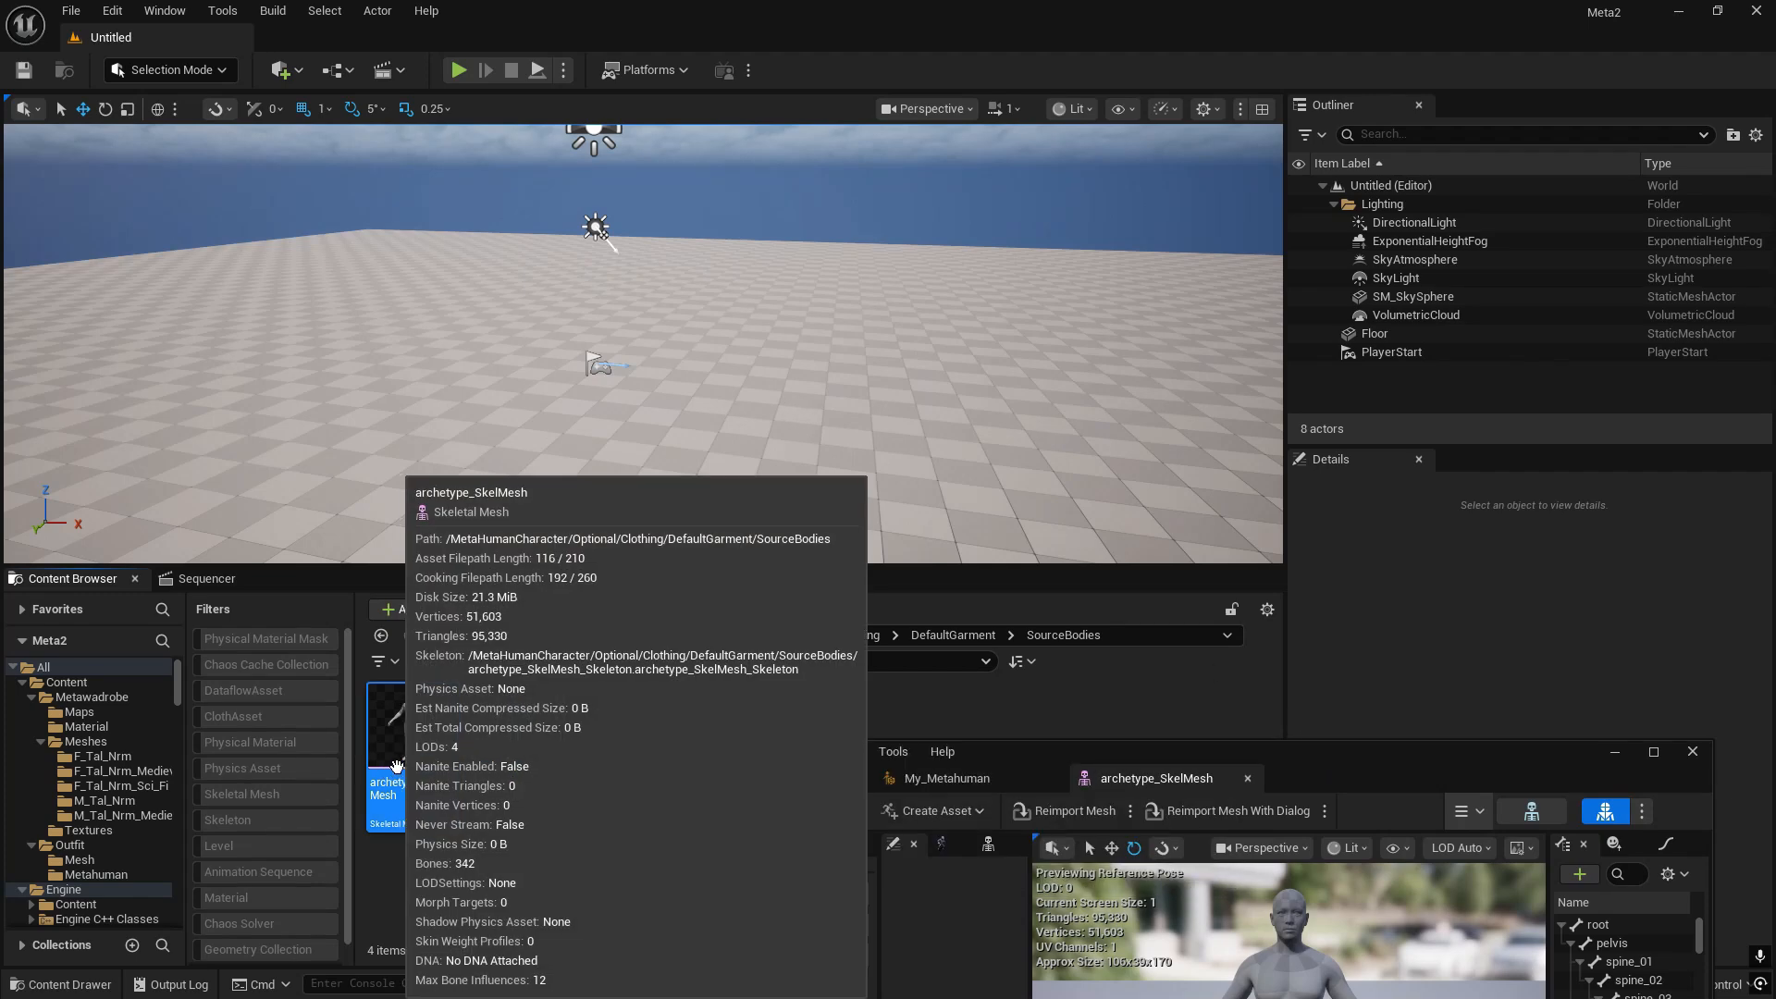
- Place archetype_SkelMesh in the level and set its location to 0, 0, 0
left_click_drag(404, 758, 593, 377)
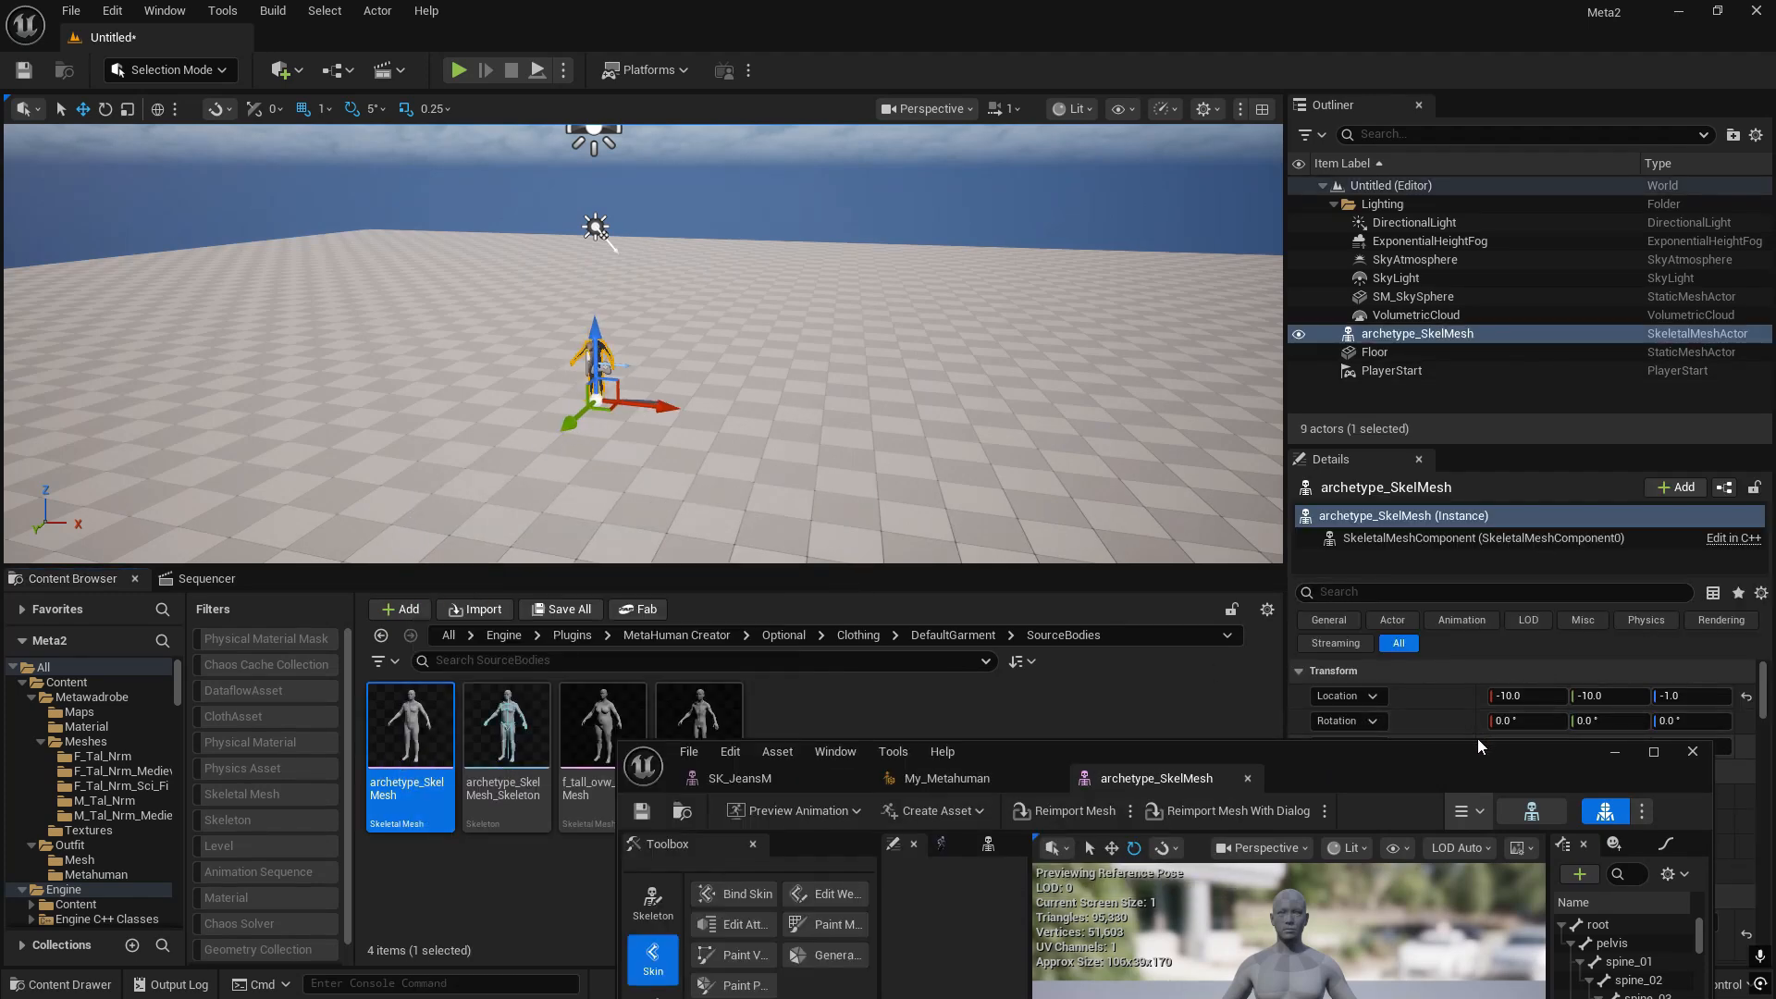
left_click_drag(1478, 745, 830, 717)
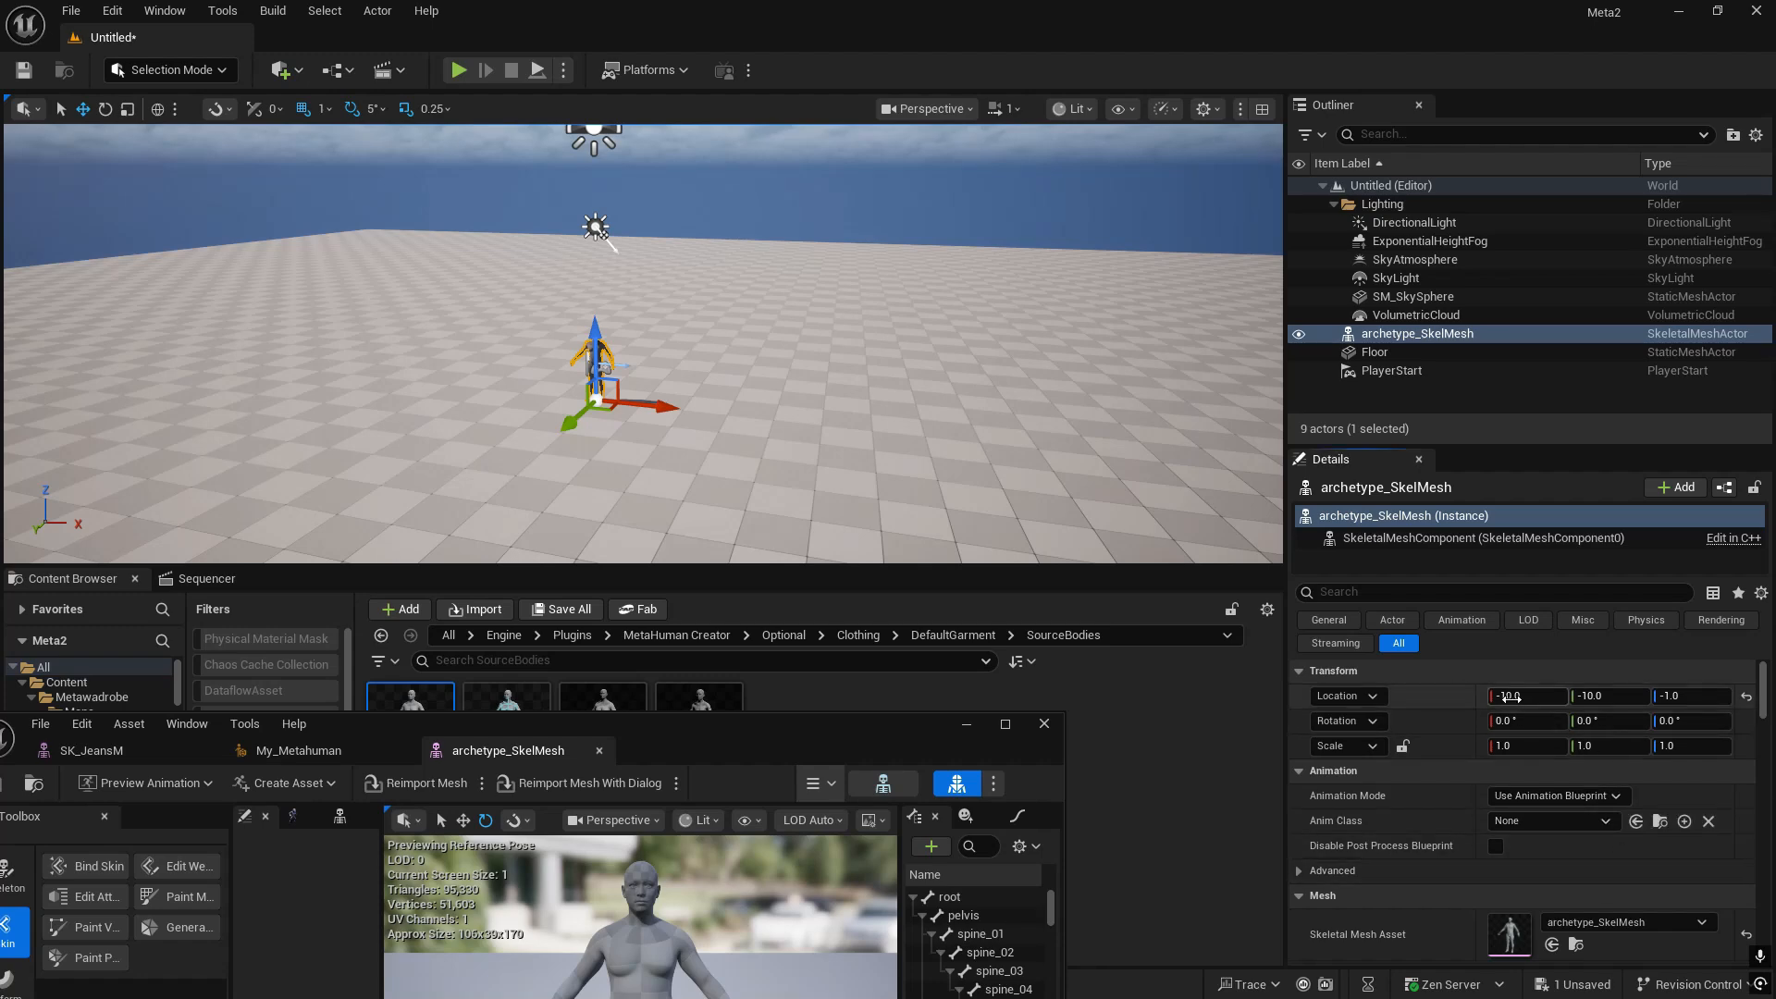
left_click(1511, 696)
type("0")
left_click(1596, 696)
type("0")
left_click(1679, 695)
type("0")
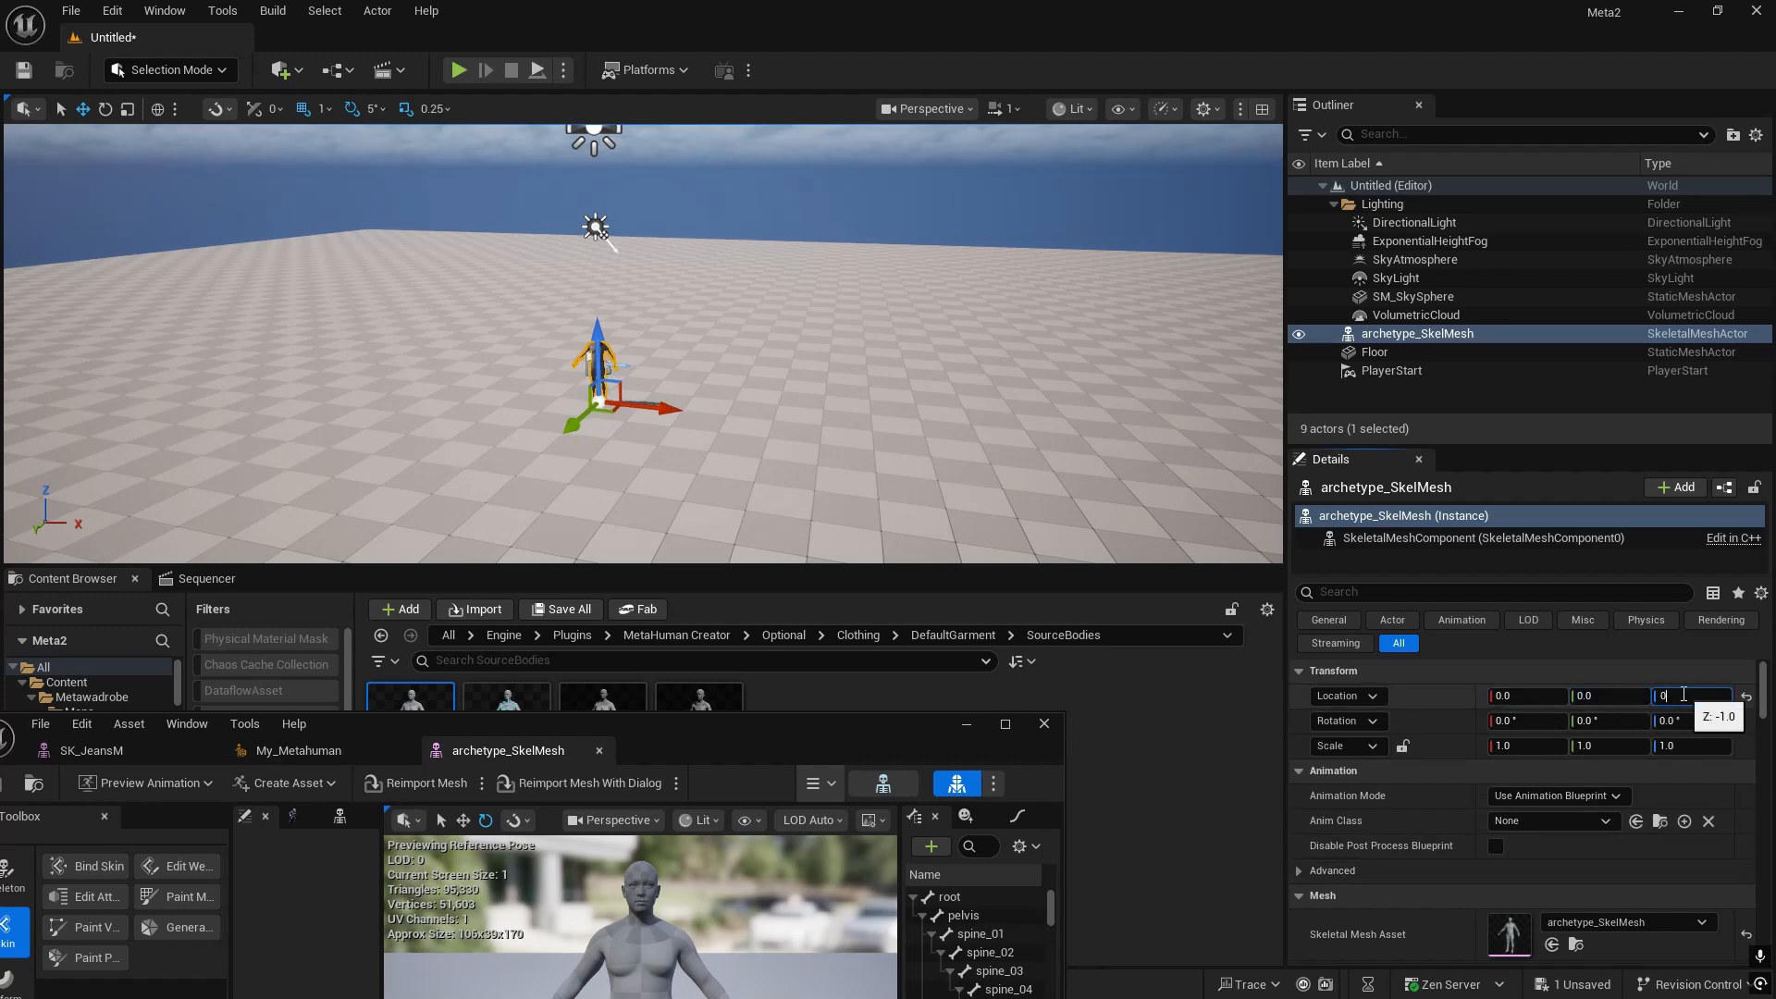
key("Return")
key("f")
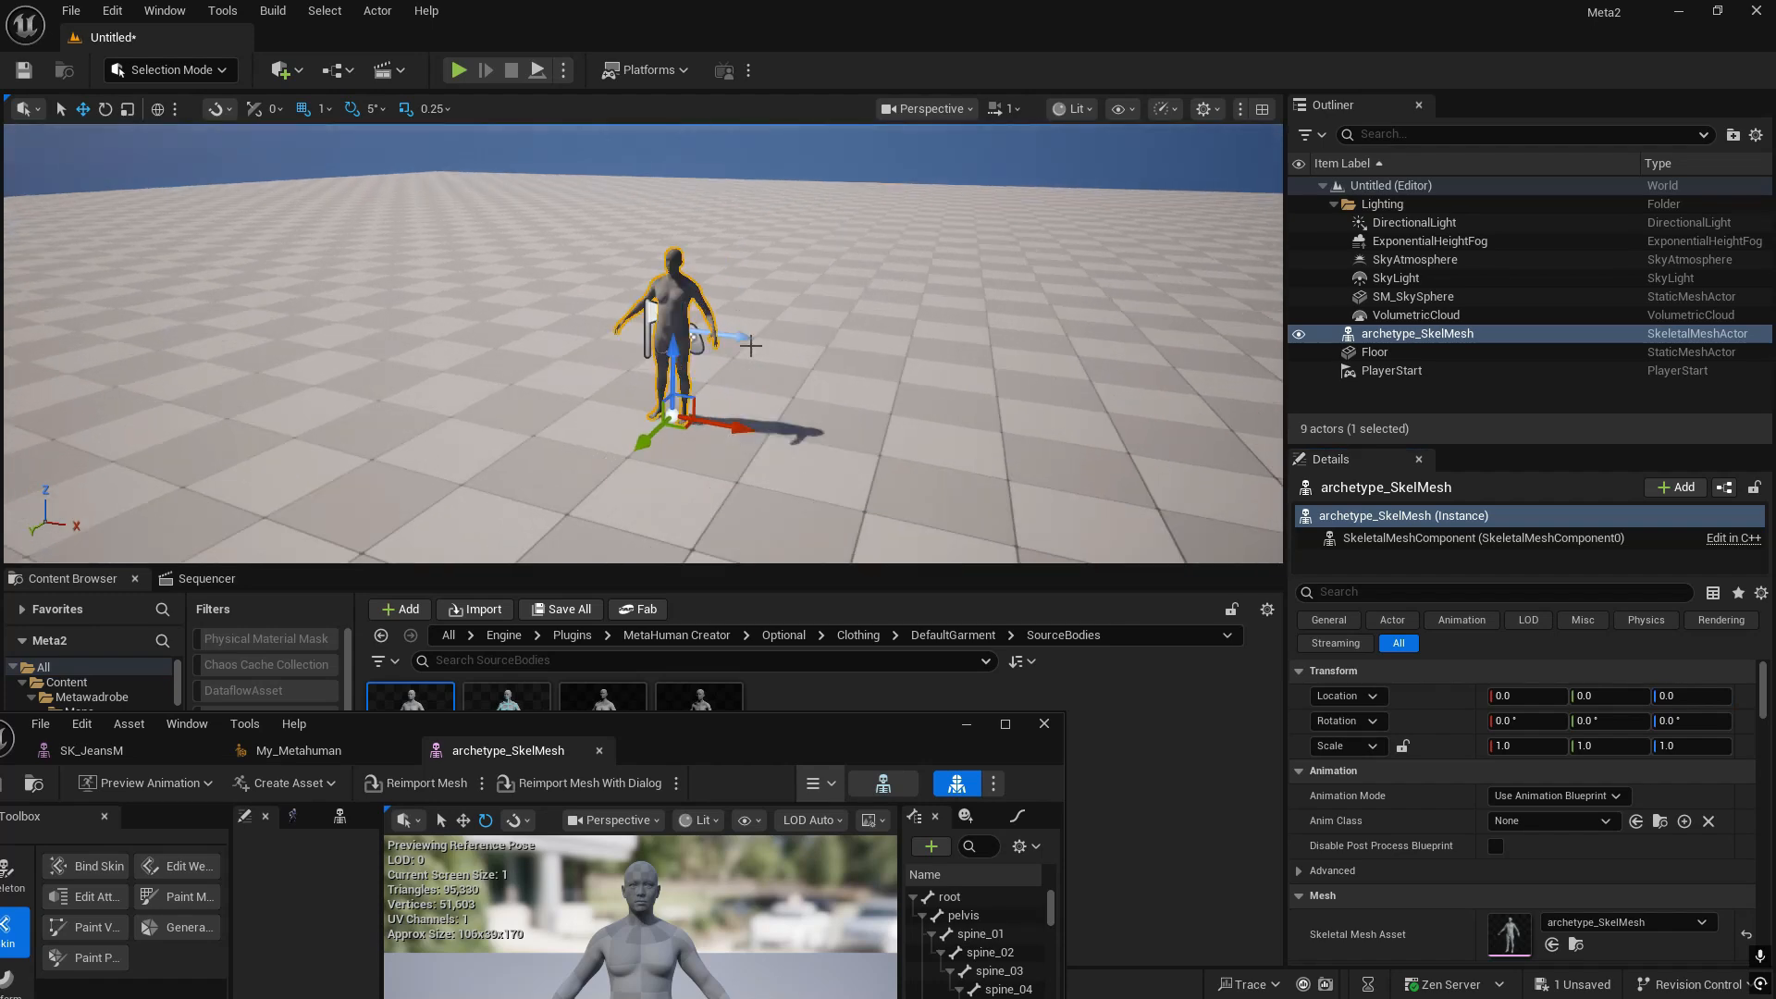
- Locate SK_JeansM in the M_Tal_Nrm folder, copy it into the Outfit/Mesh folder, and open that folder
left_click_drag(663, 762, 1350, 396)
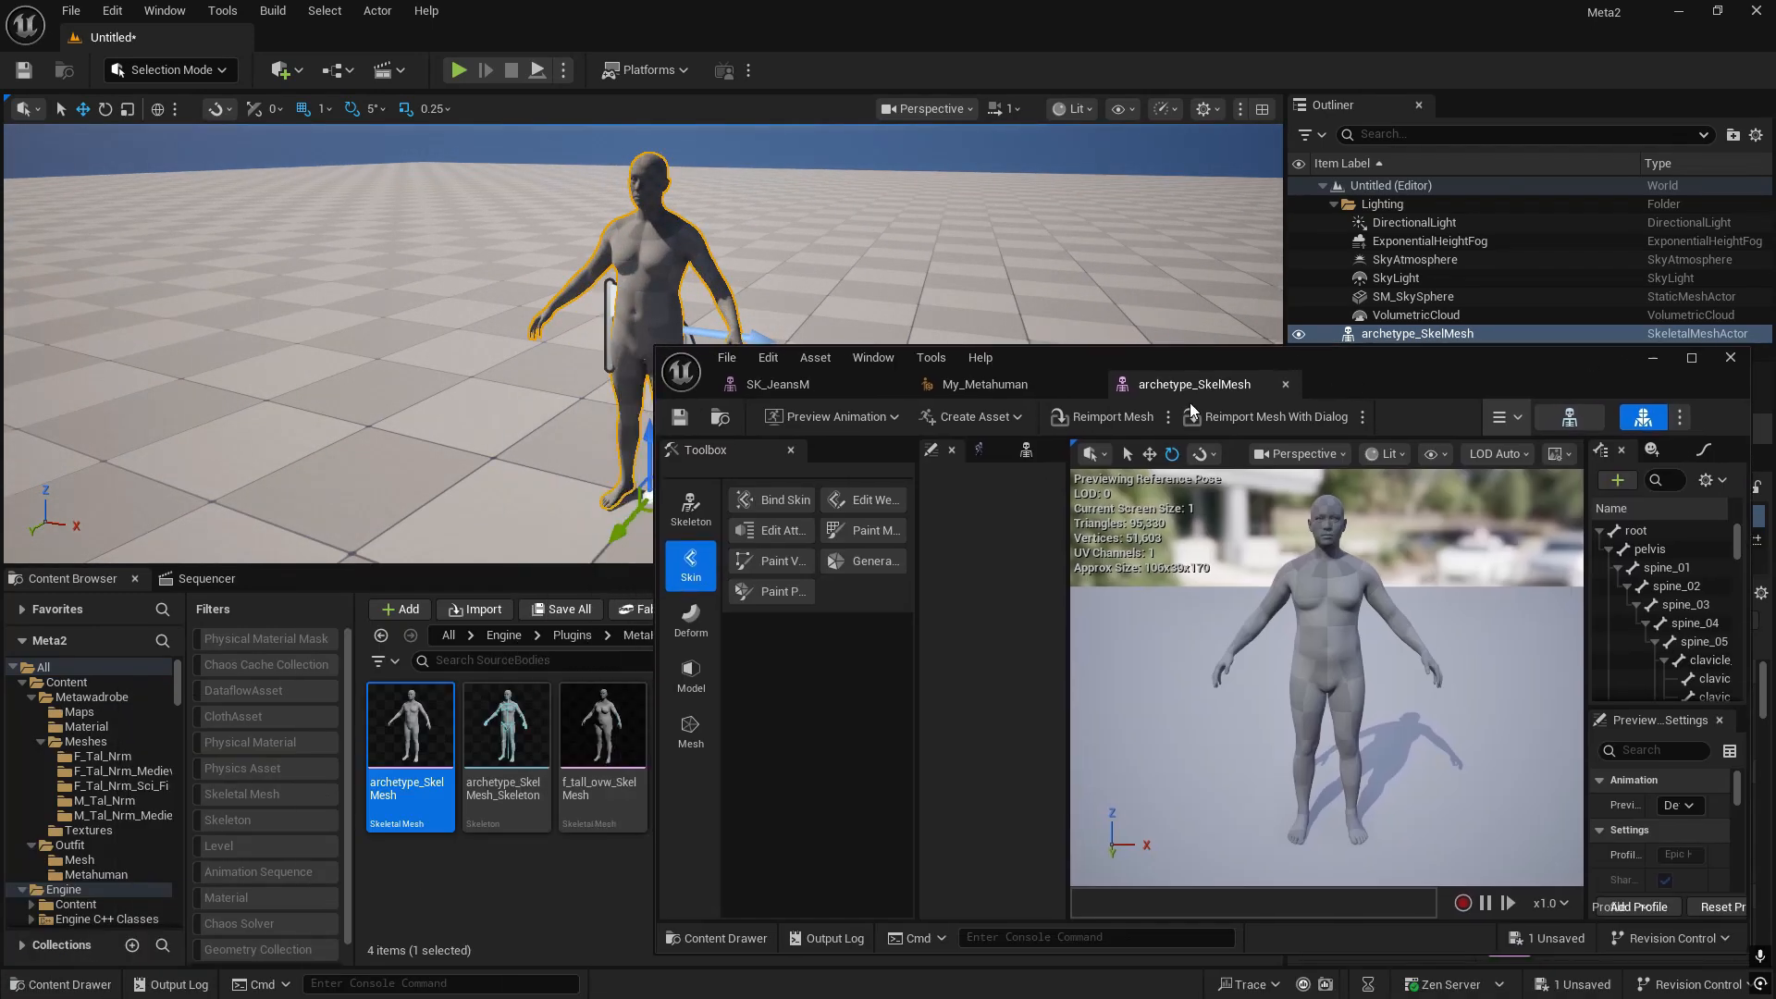
left_click(798, 386)
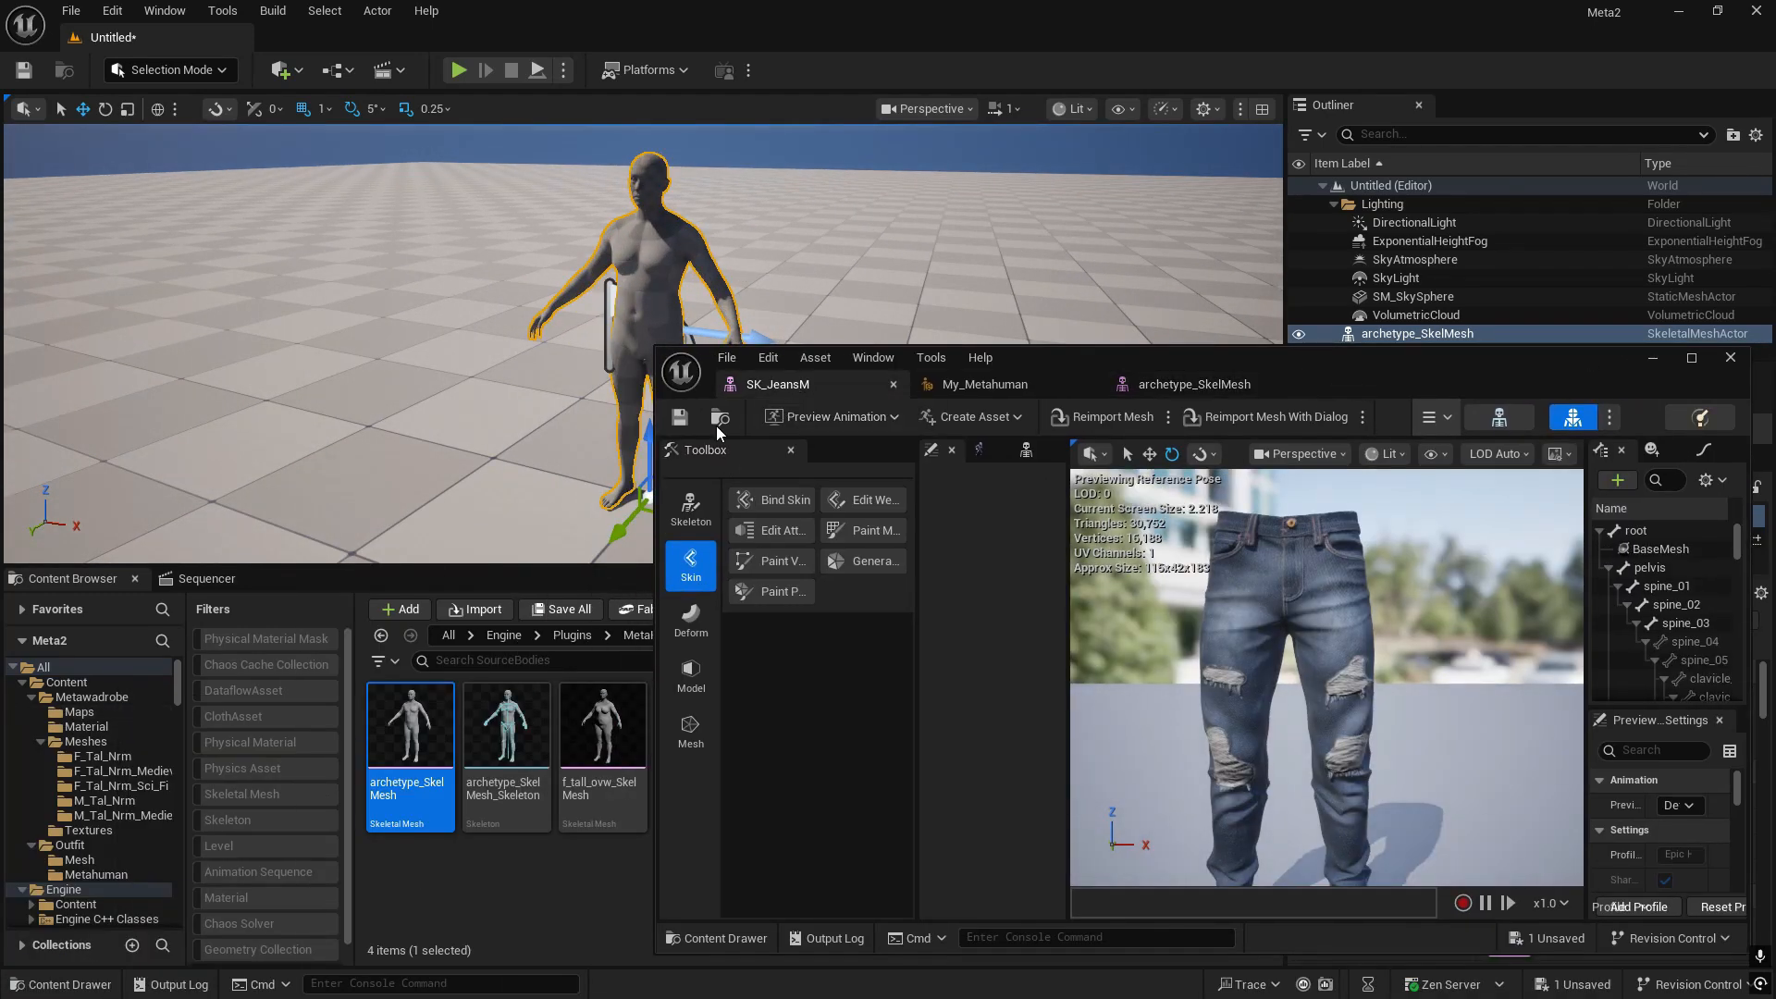
left_click(721, 417)
left_click_drag(1334, 374, 1556, 169)
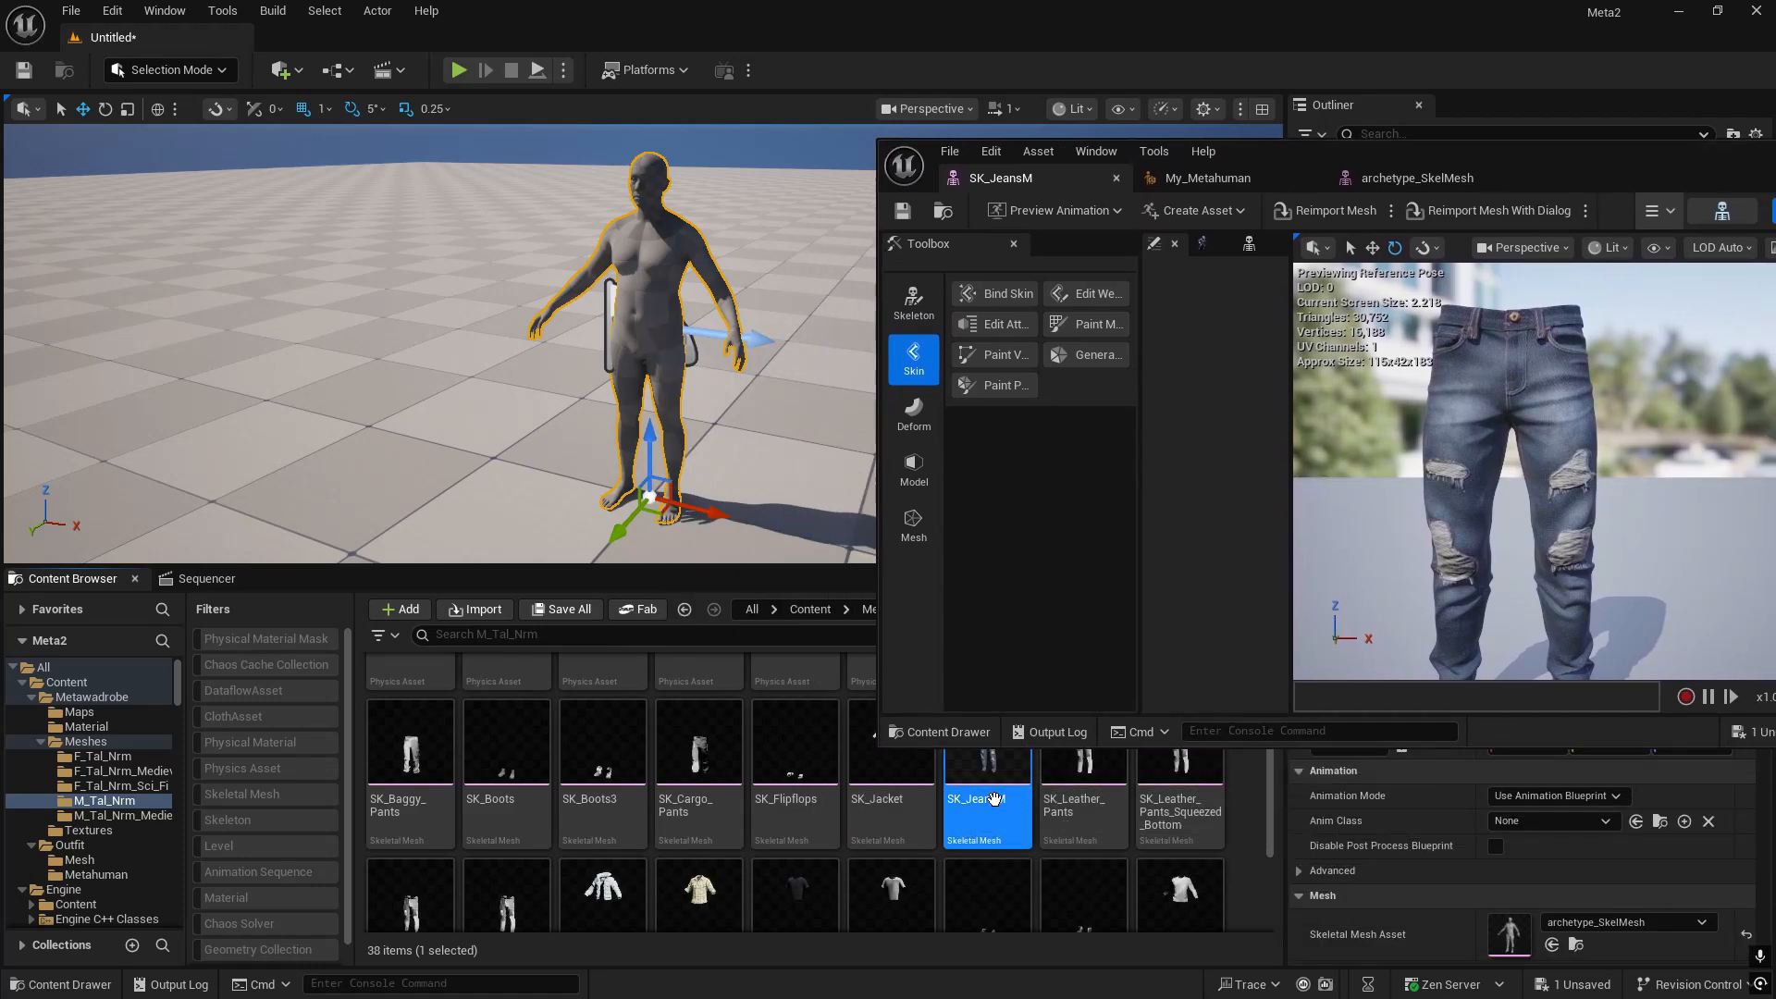
mouse_move(993, 807)
left_click_drag(993, 806, 84, 860)
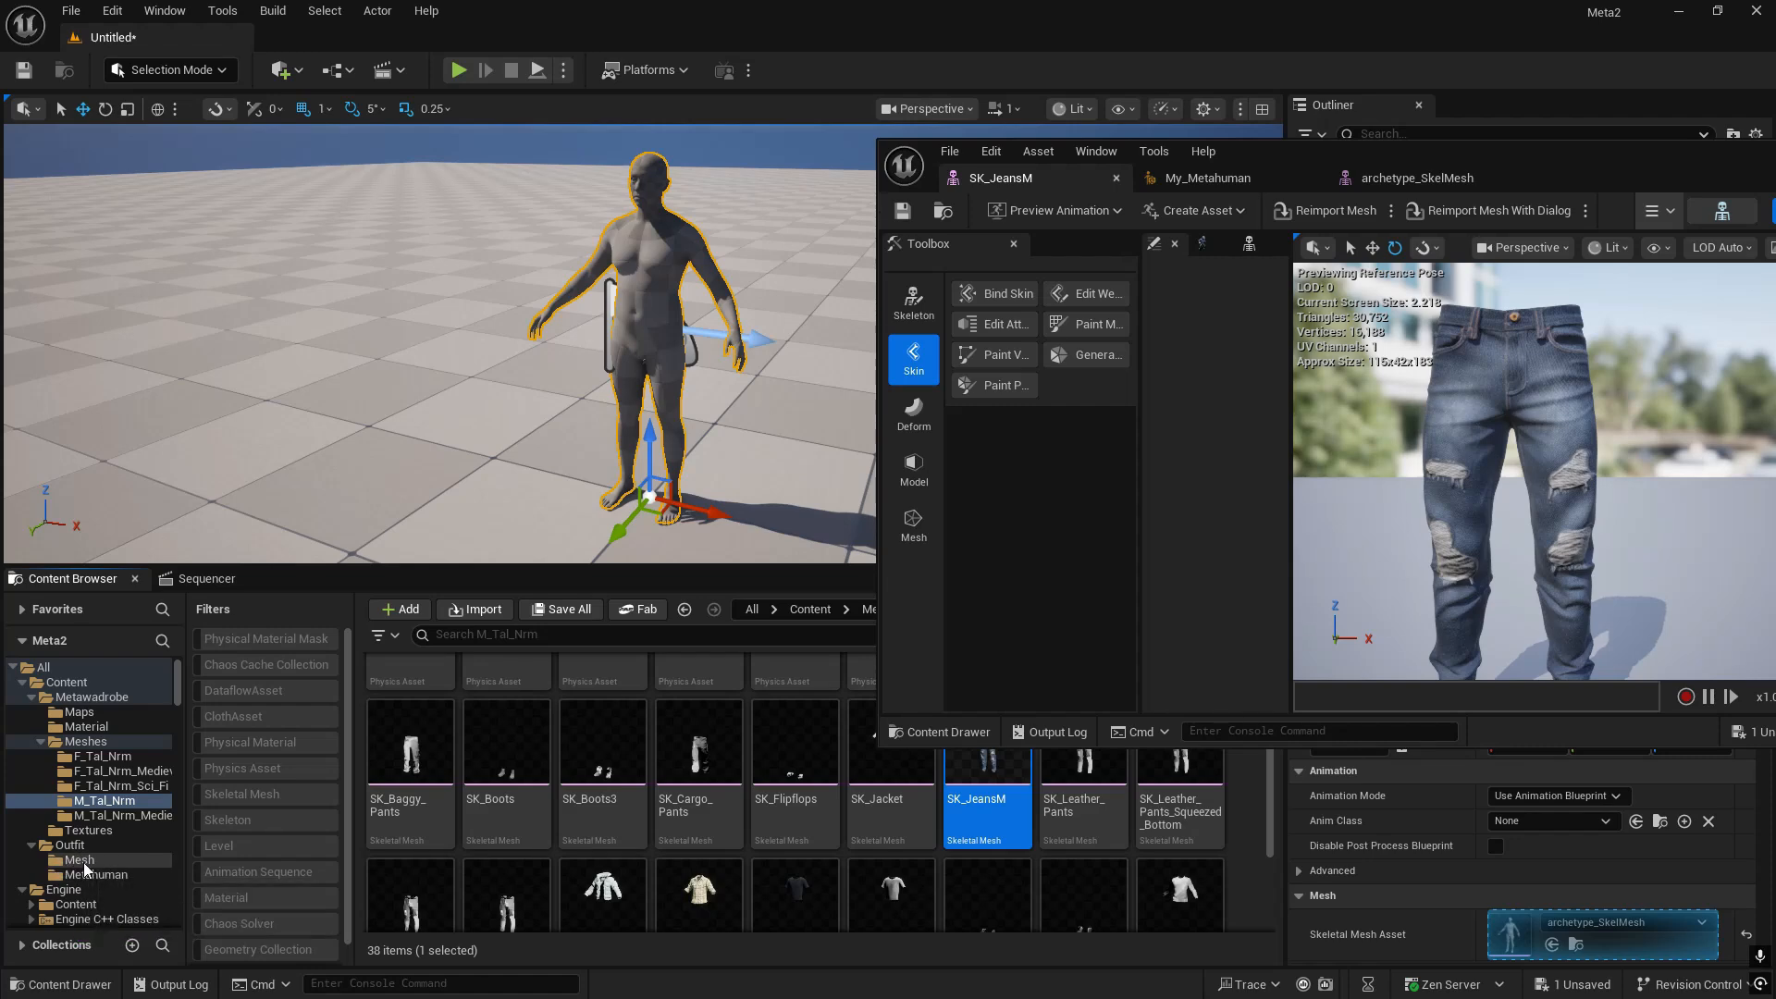
left_click(135, 923)
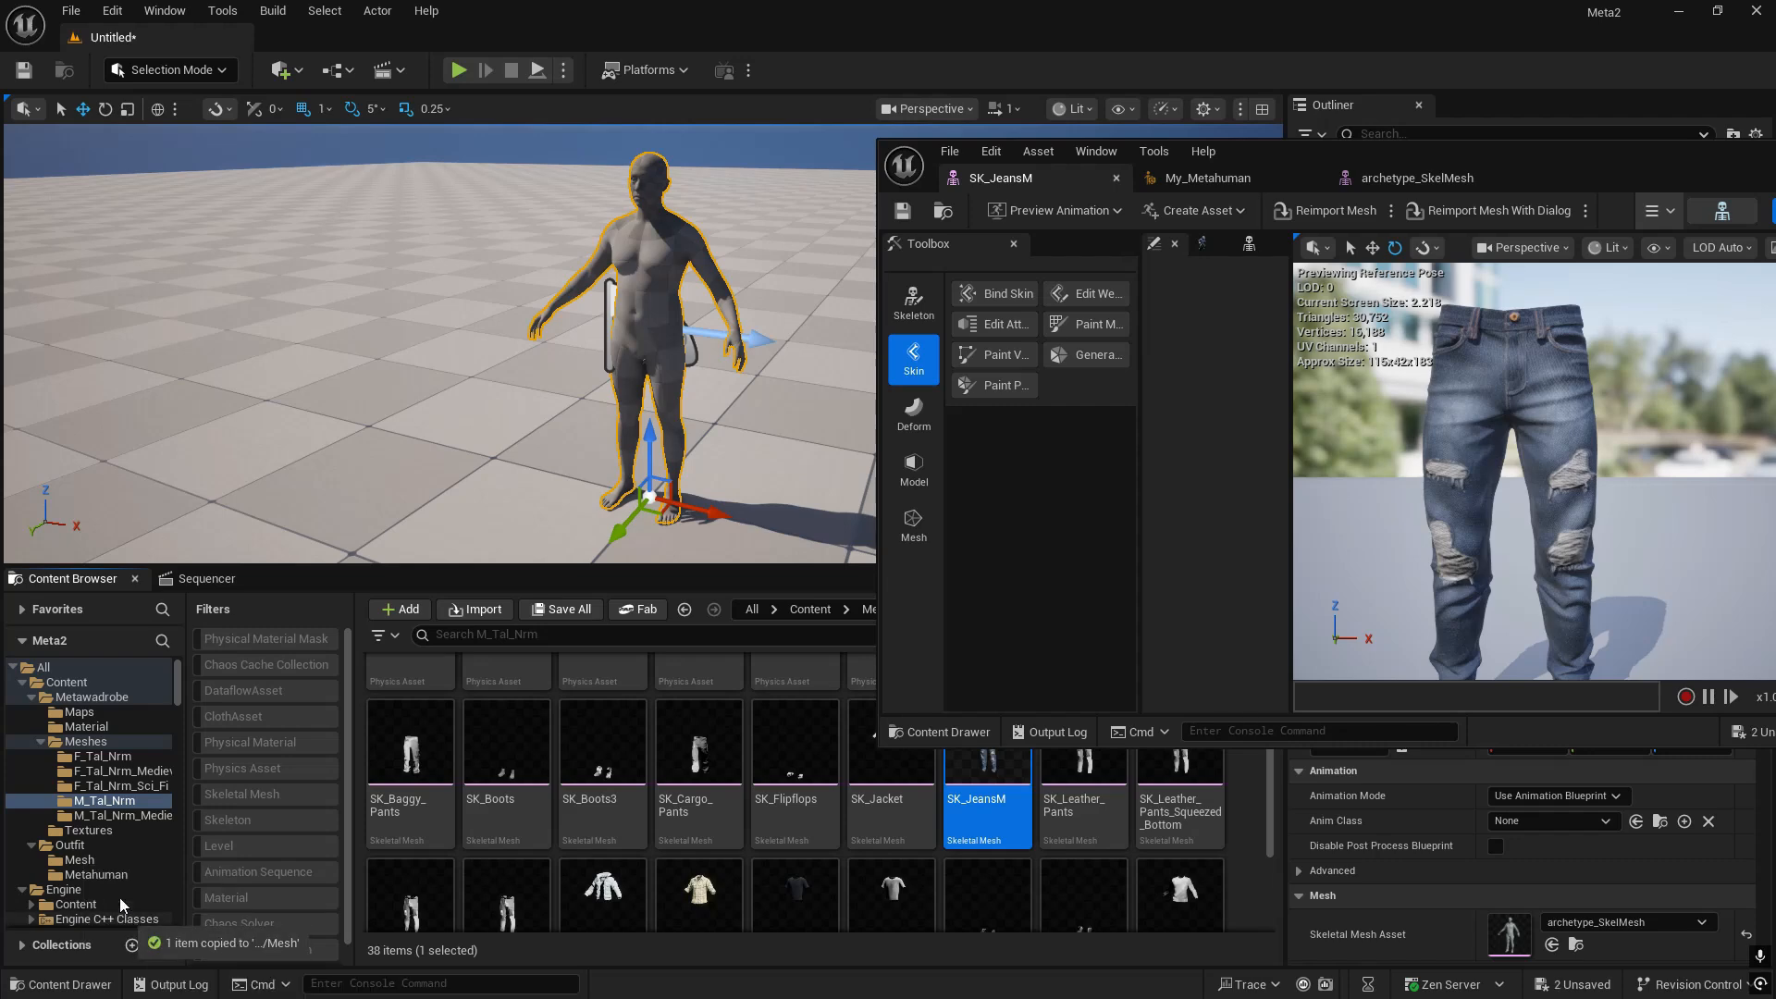
left_click(79, 859)
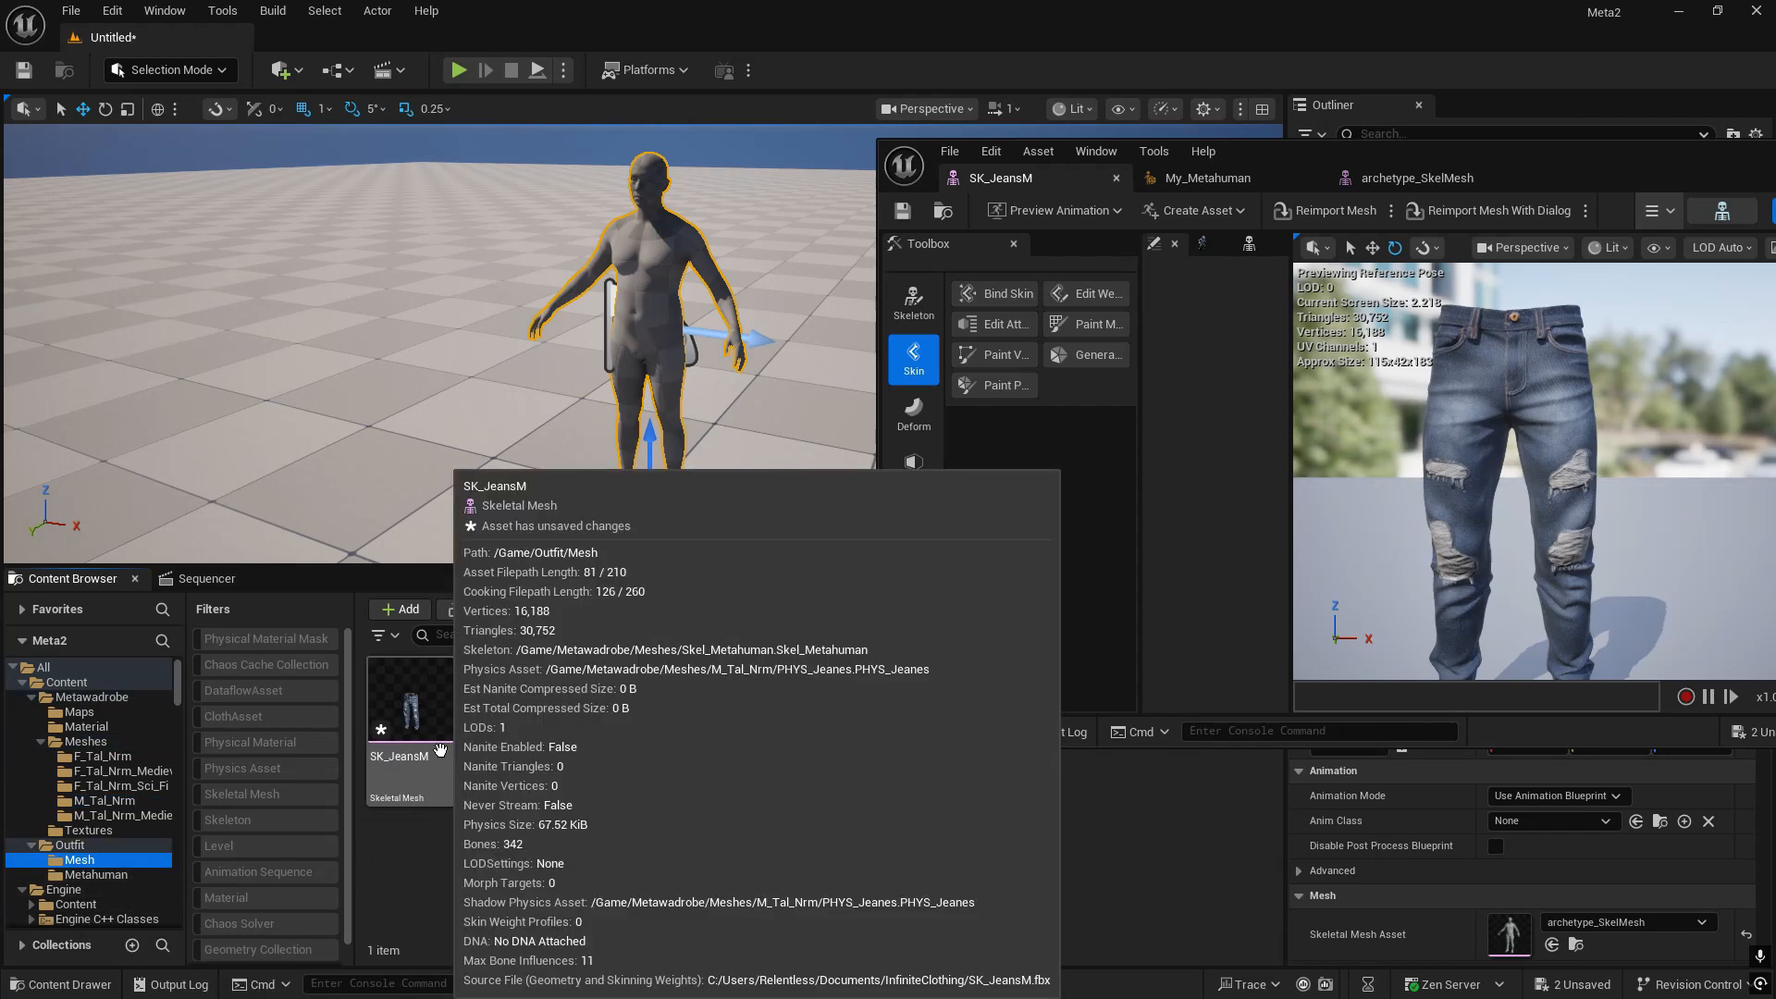
- Close the original SK_JeansM mesh editor and save the level as Test_Map in the Content folder
key("ctrl+s")
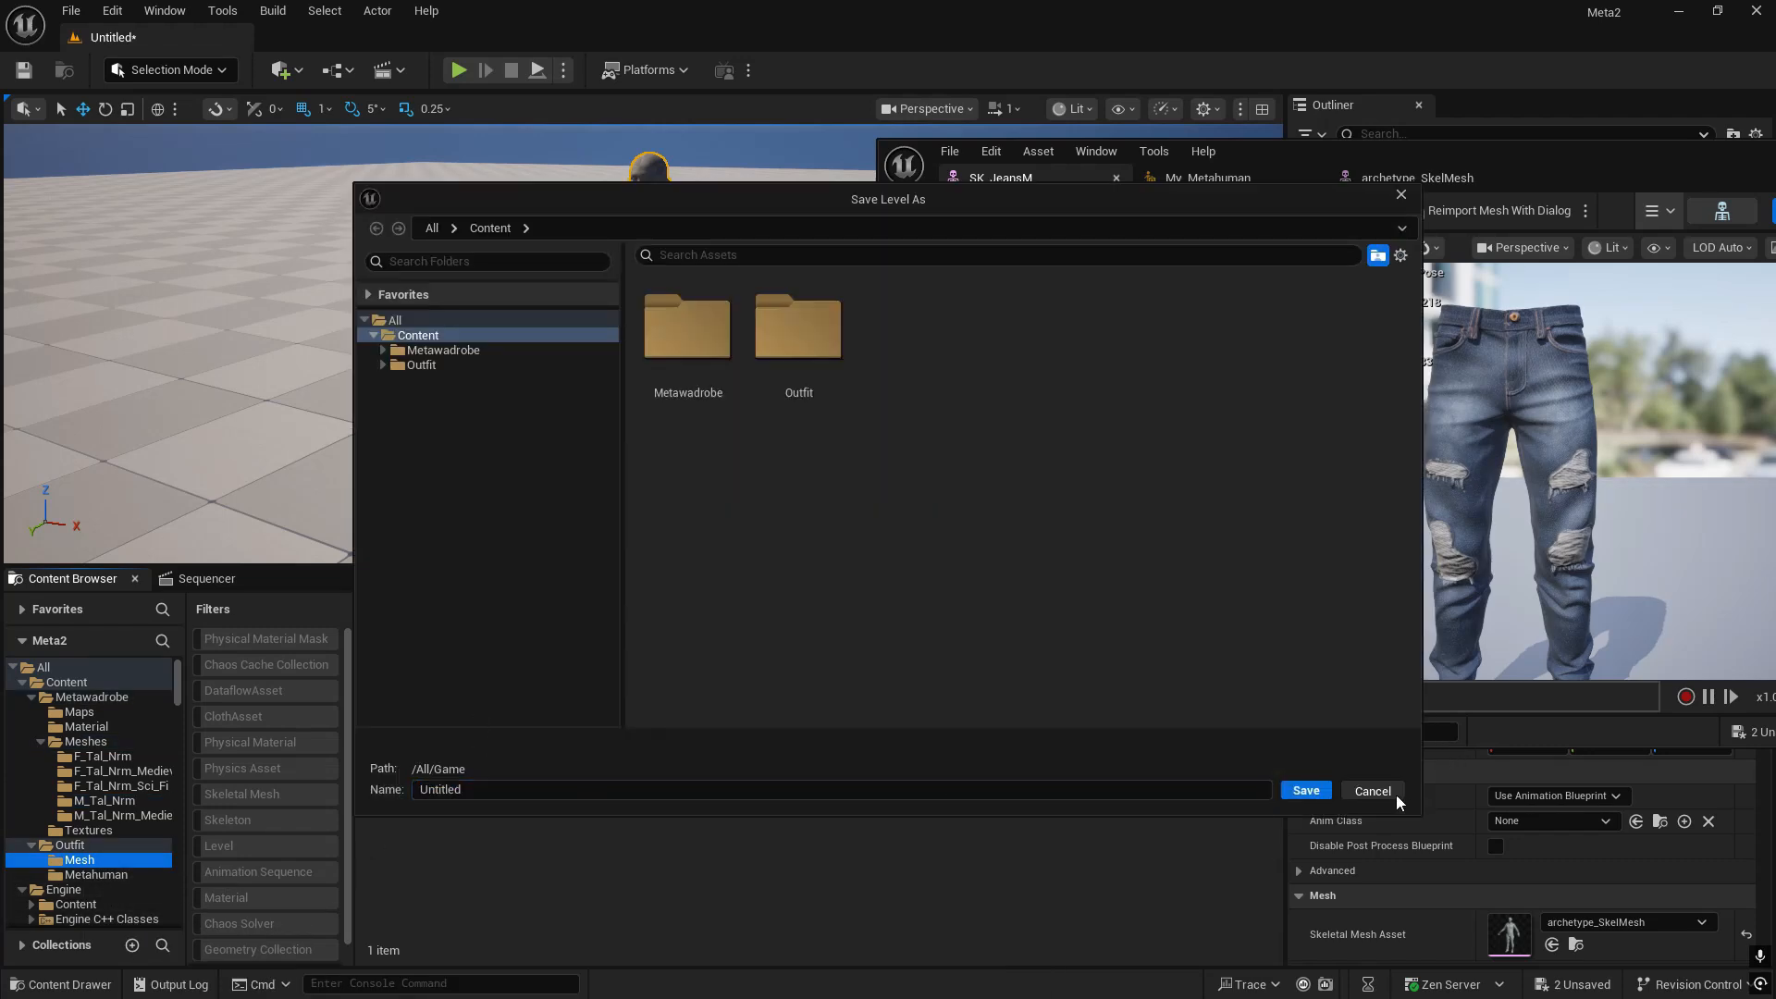
left_click(1396, 796)
left_click(1117, 178)
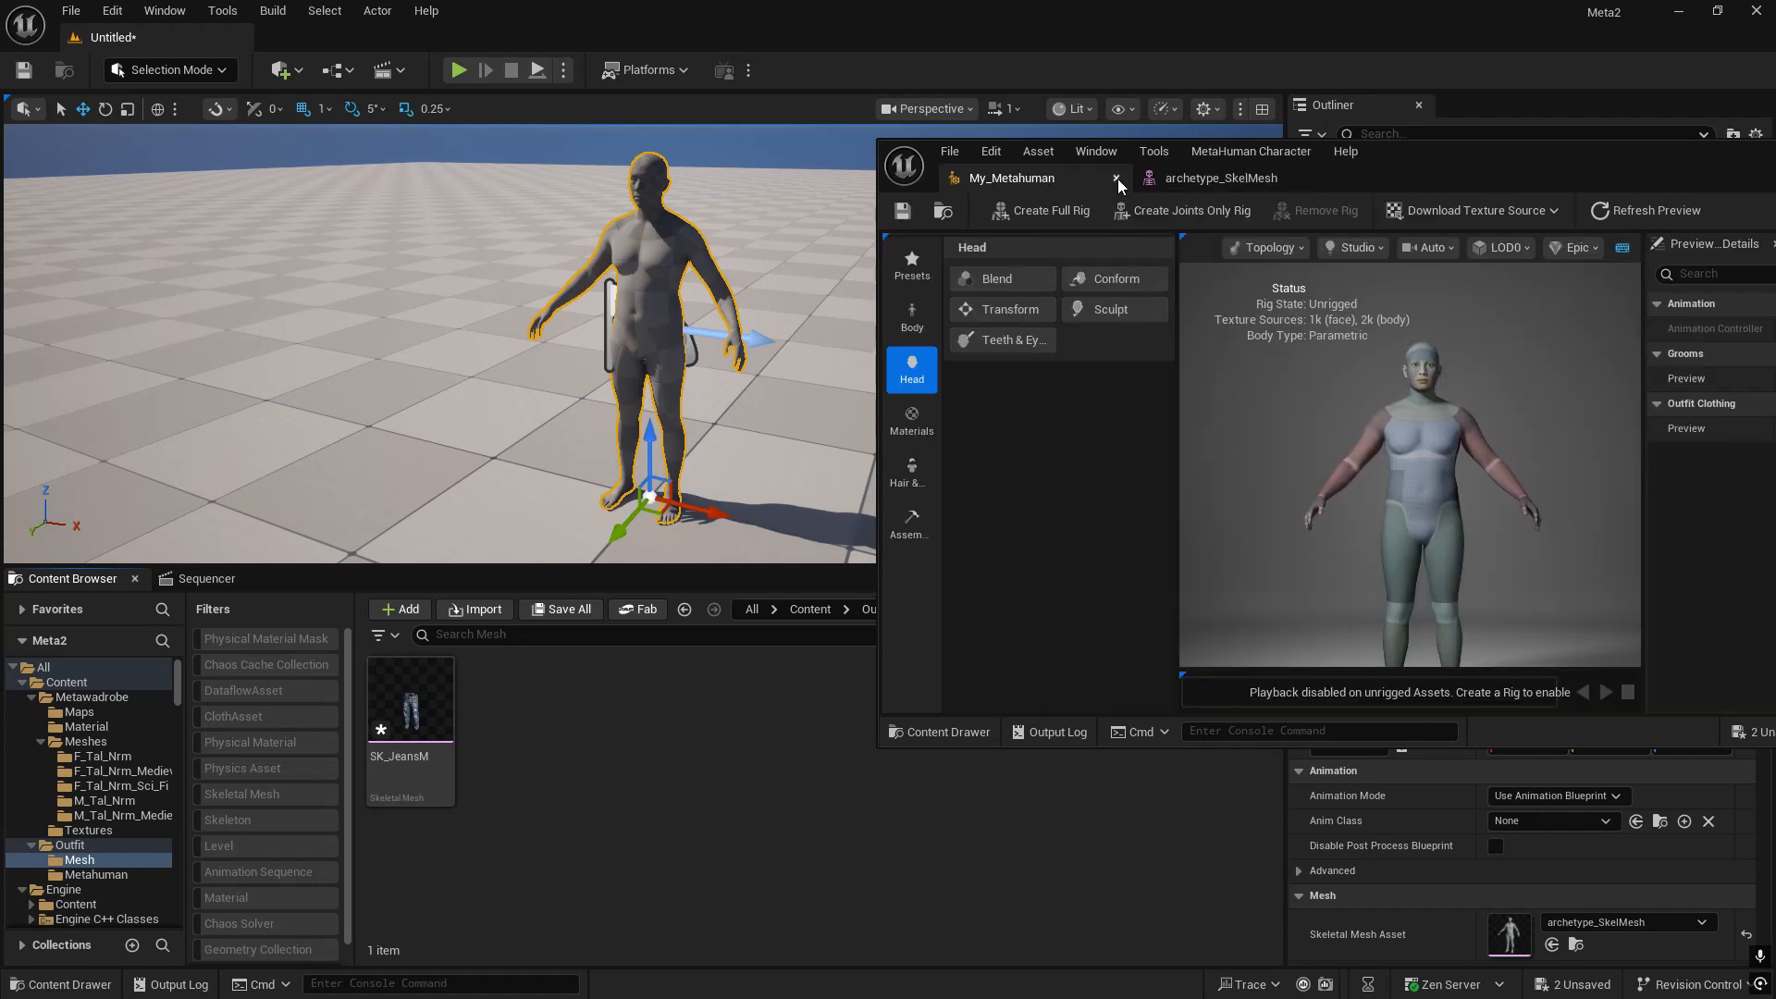
key("ctrl+s")
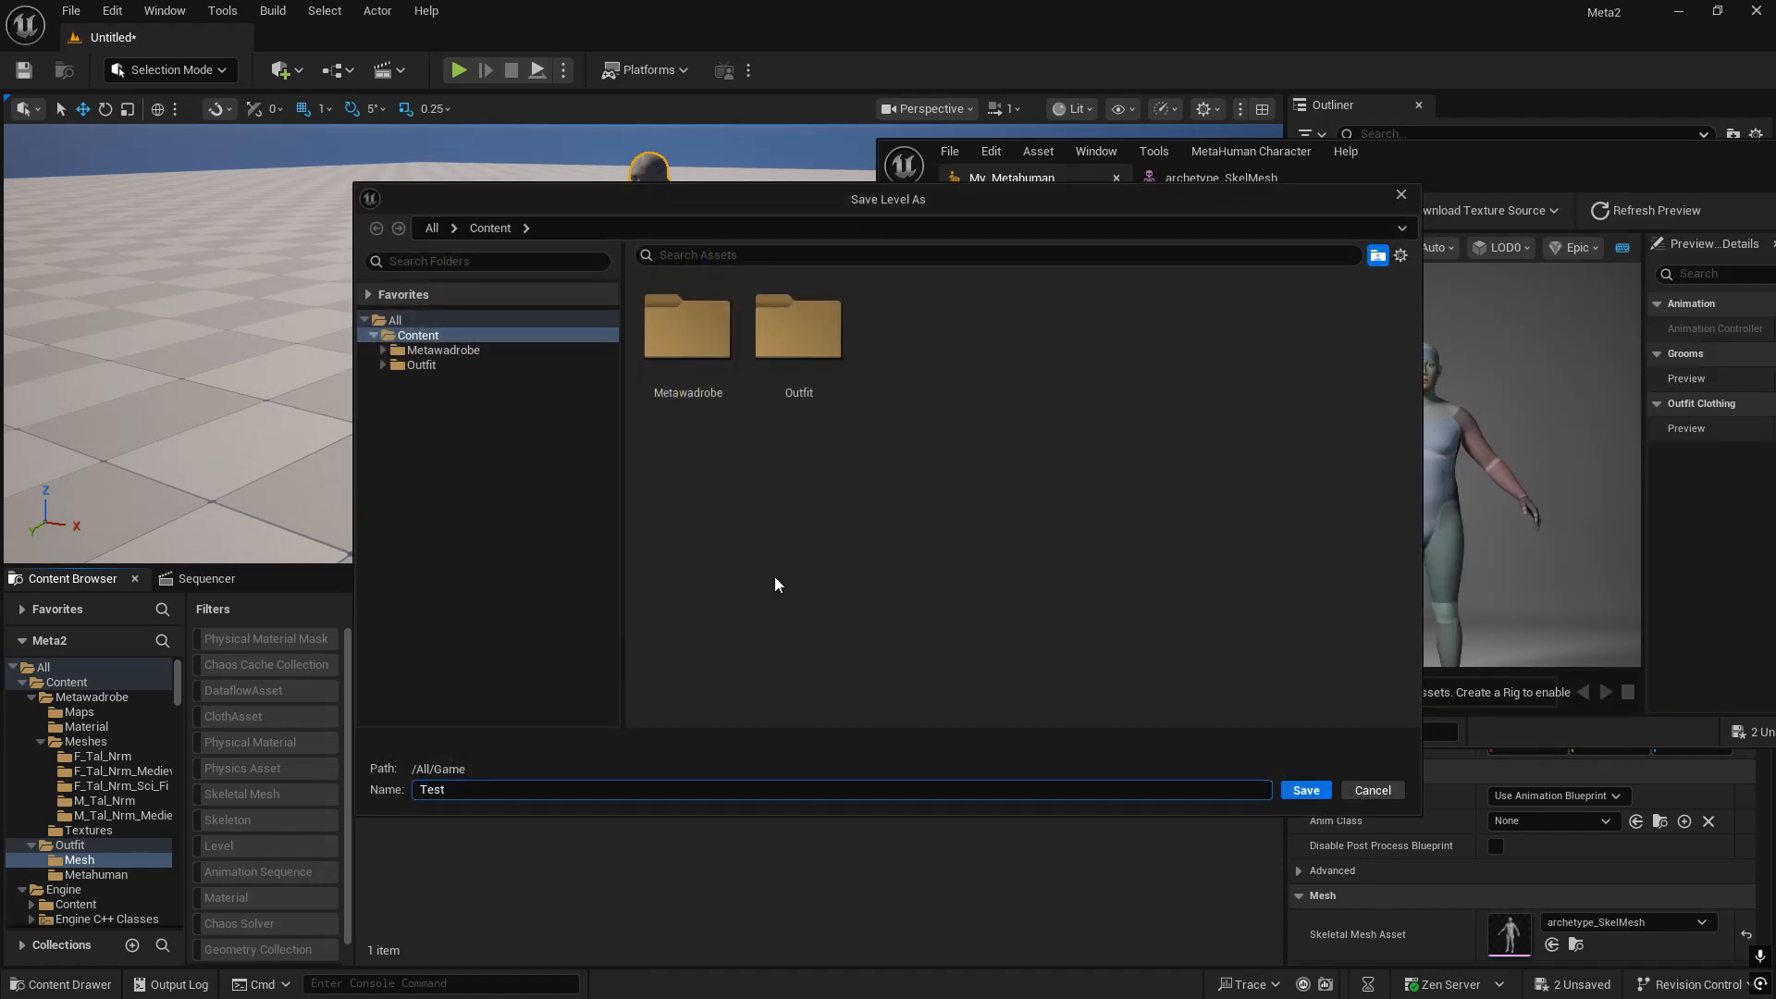
type("Test_Map")
key("Return")
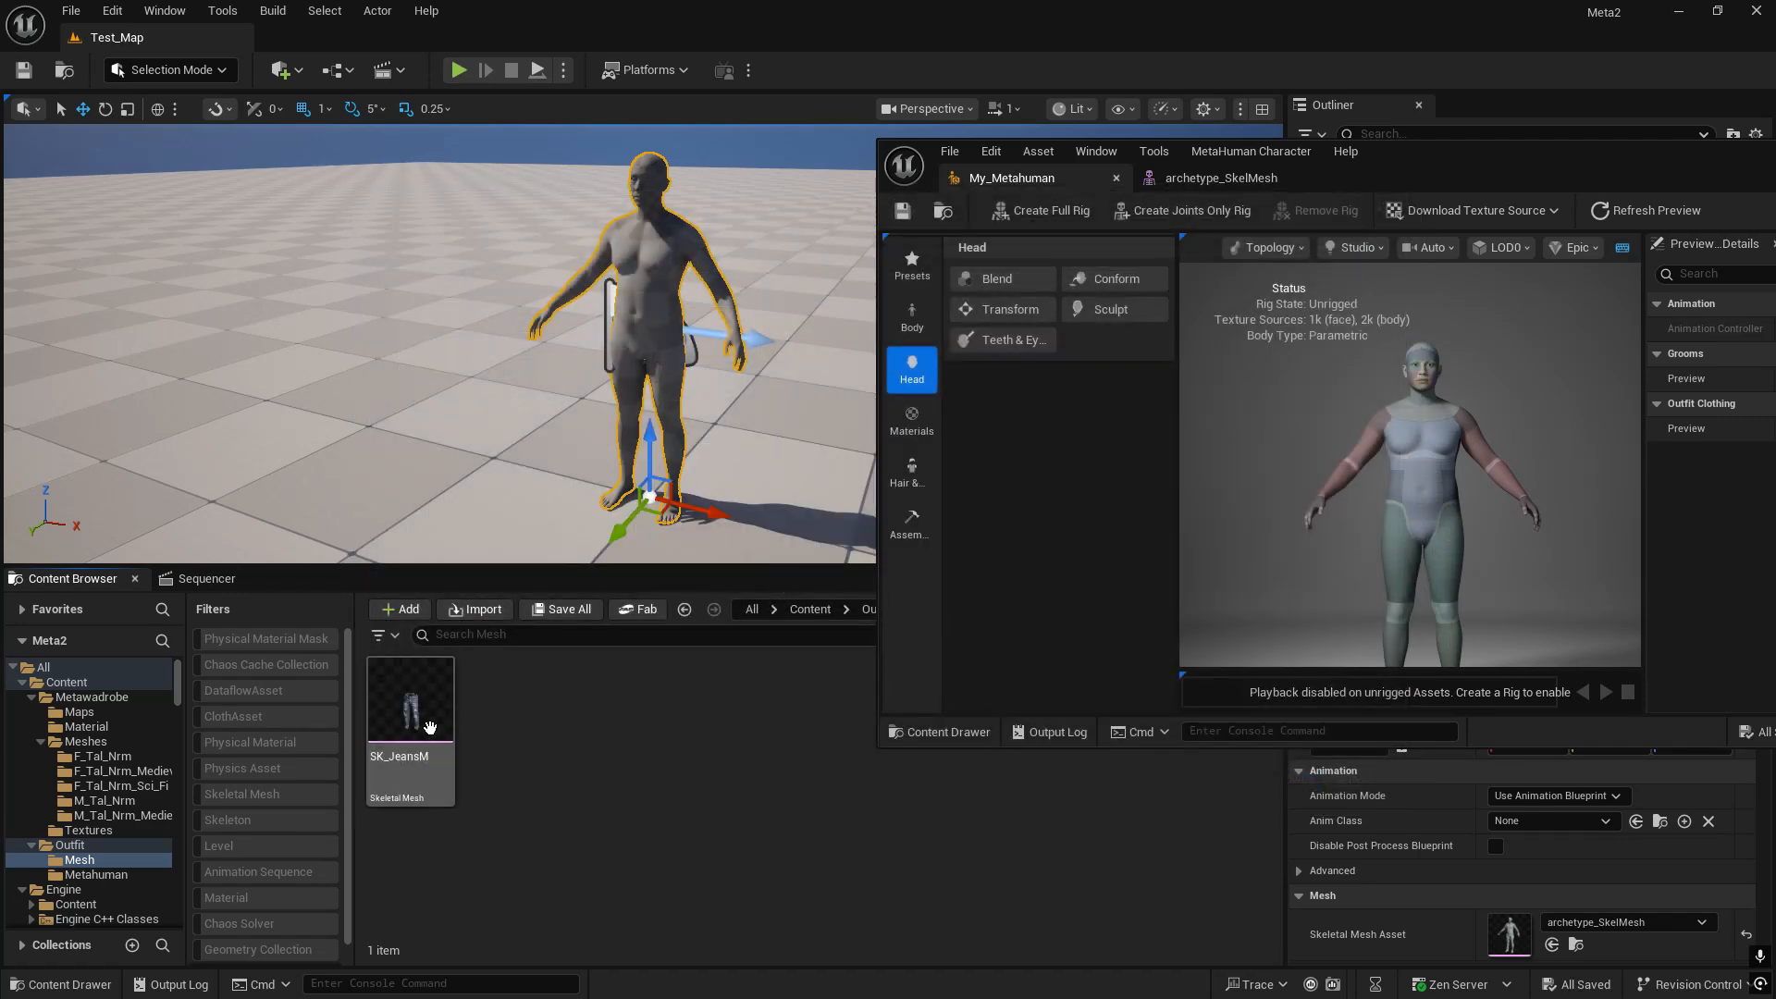
- Set the grid snap size to 100 and place the copied SK_JeansM over the archetype body in the level
left_click_drag(1479, 152, 1339, 666)
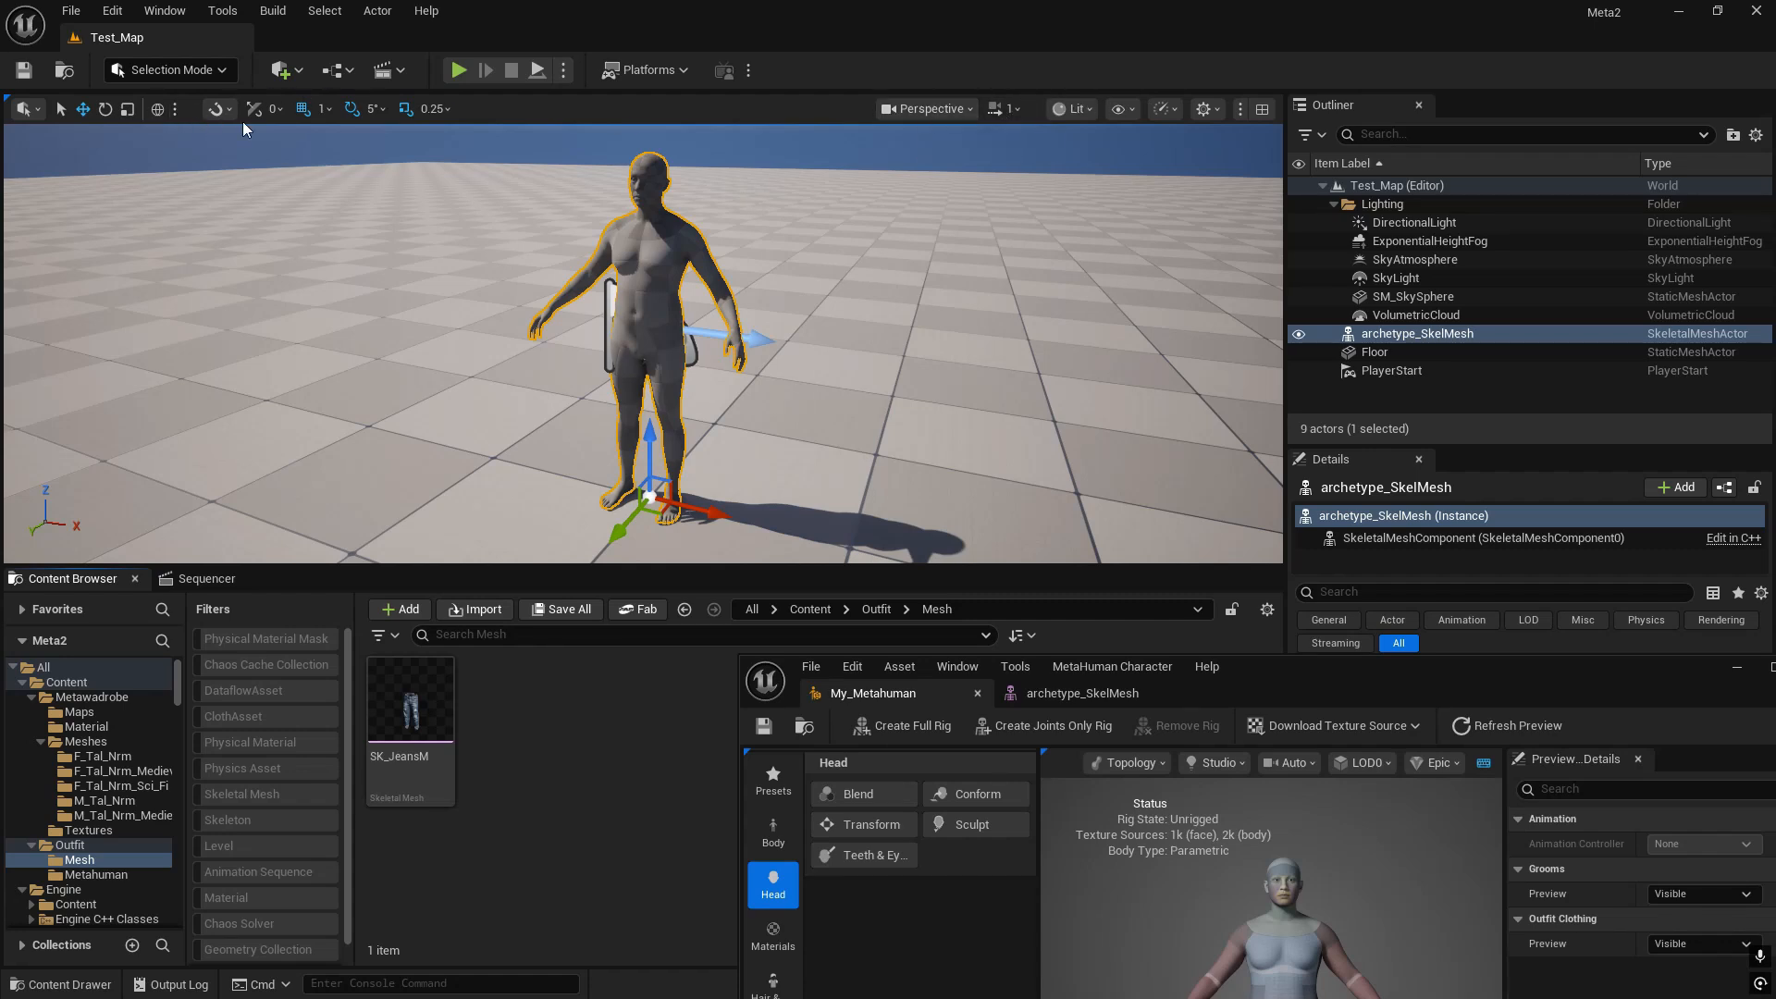
left_click(319, 113)
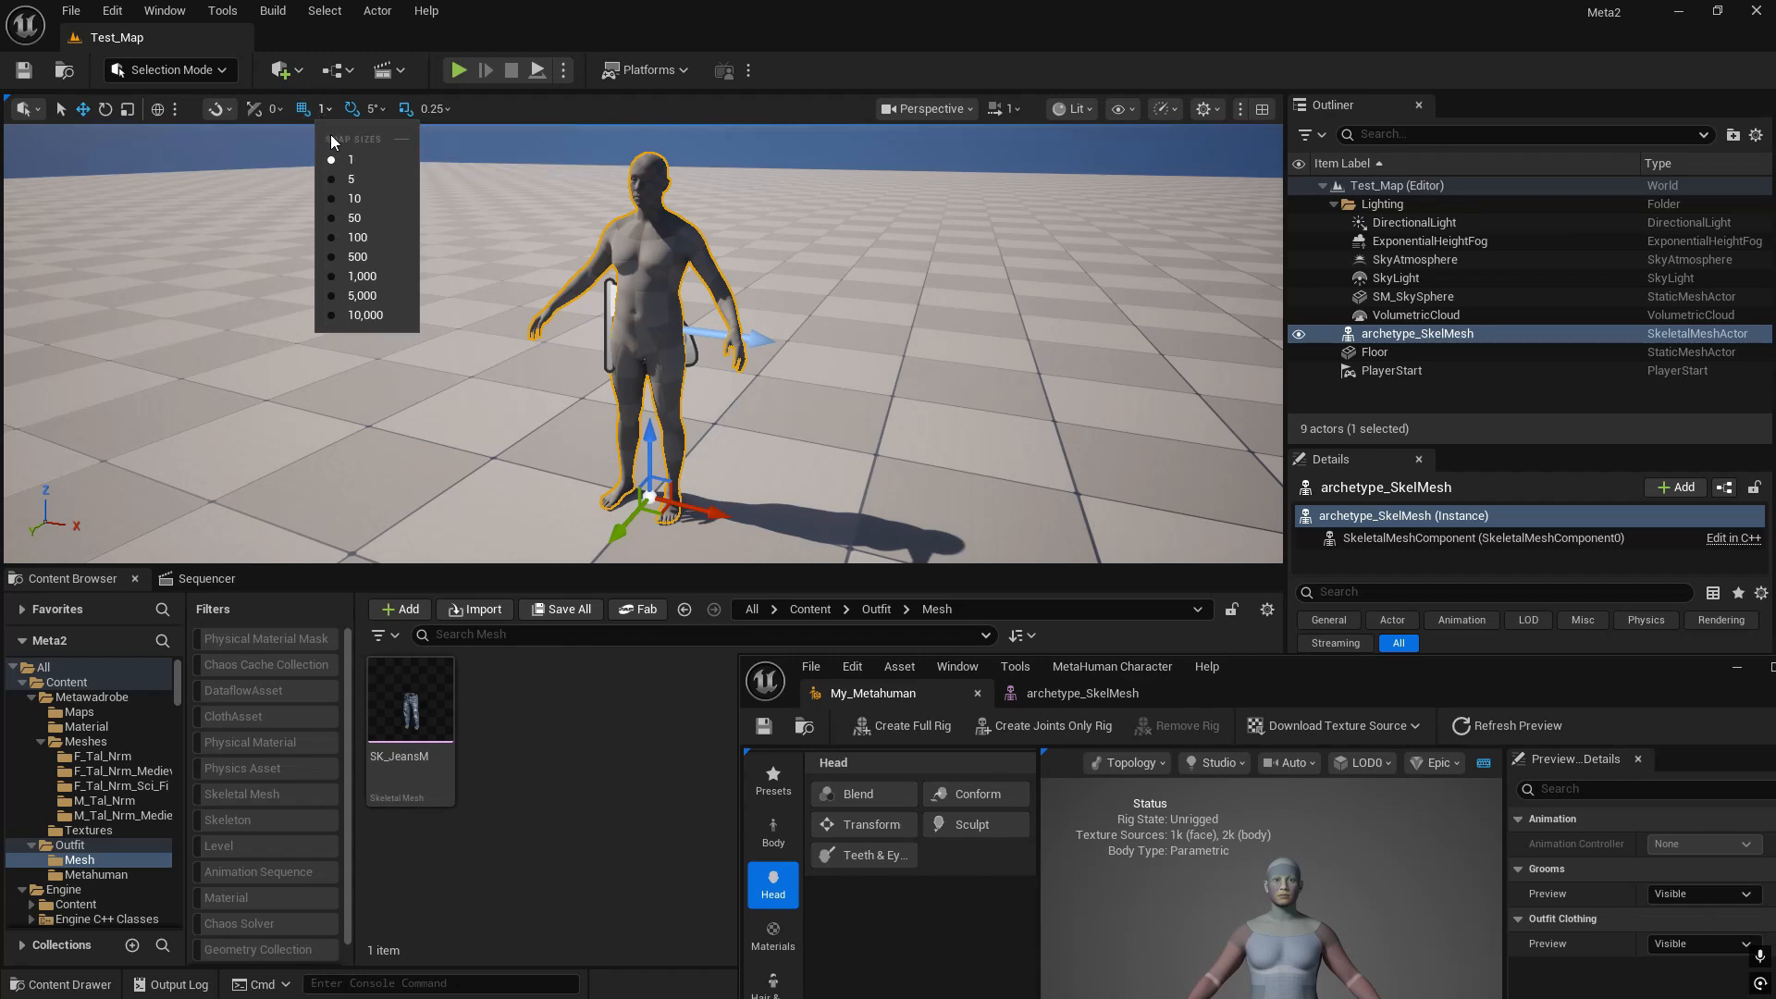
left_click(357, 237)
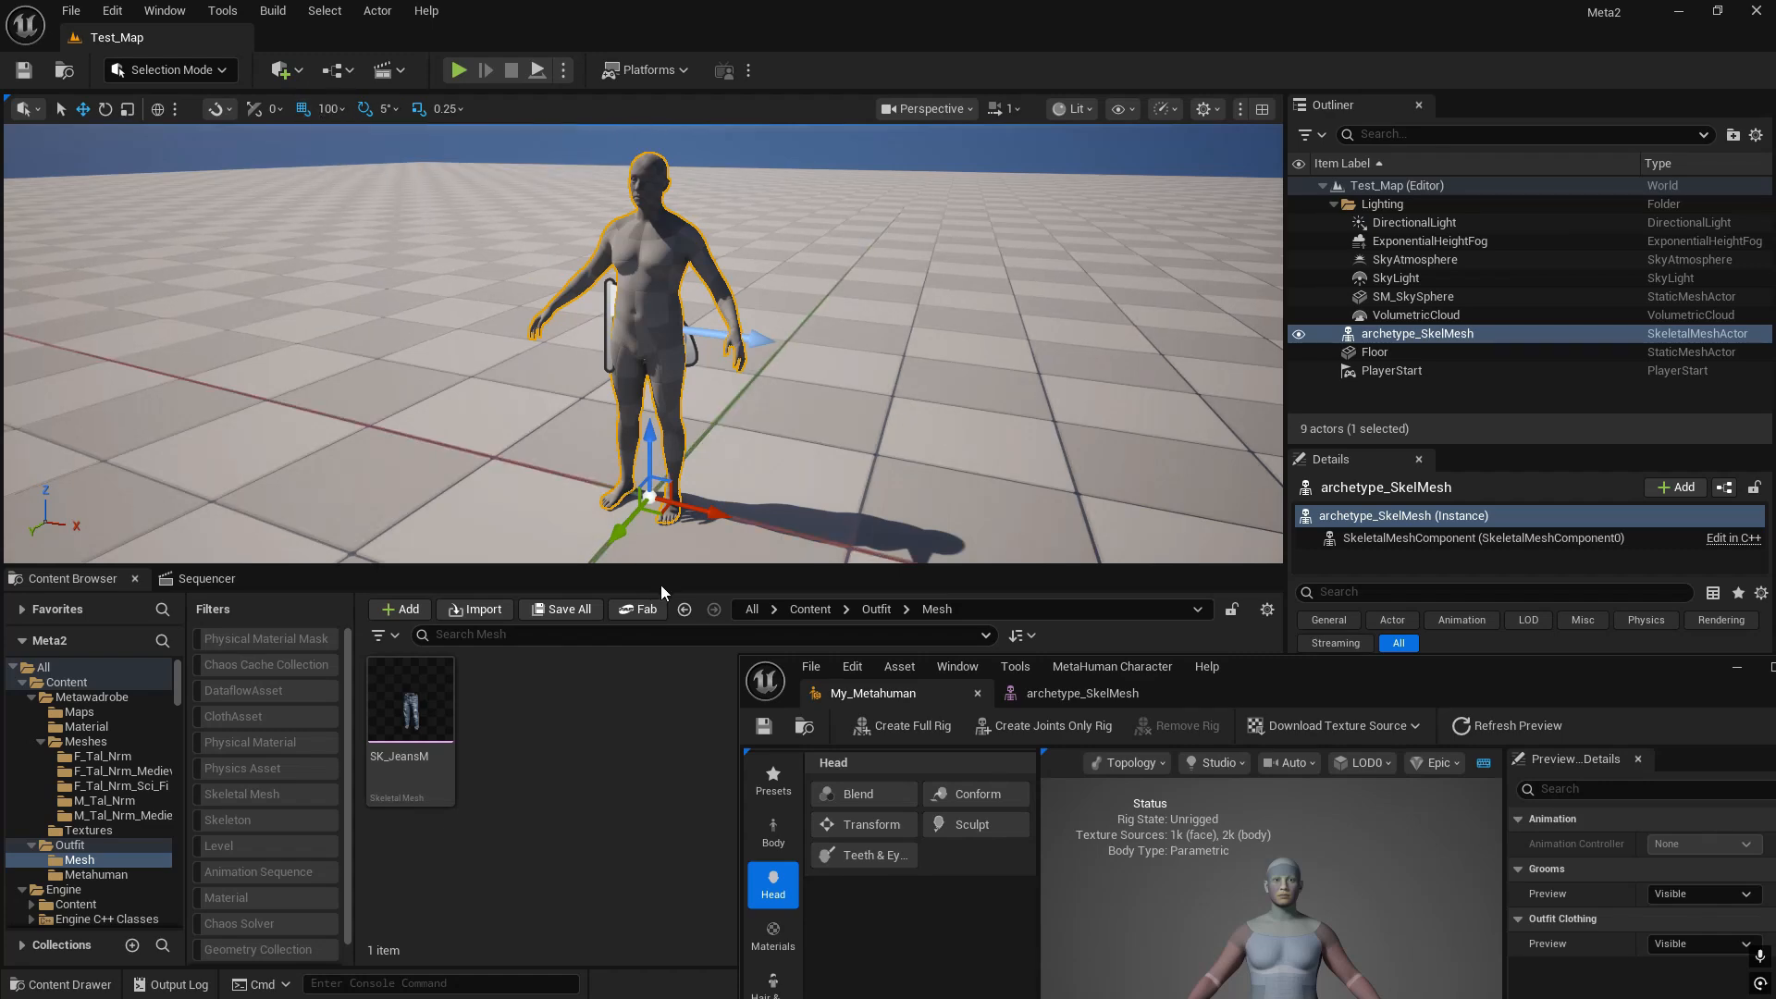
left_click_drag(411, 703, 654, 481)
key("f")
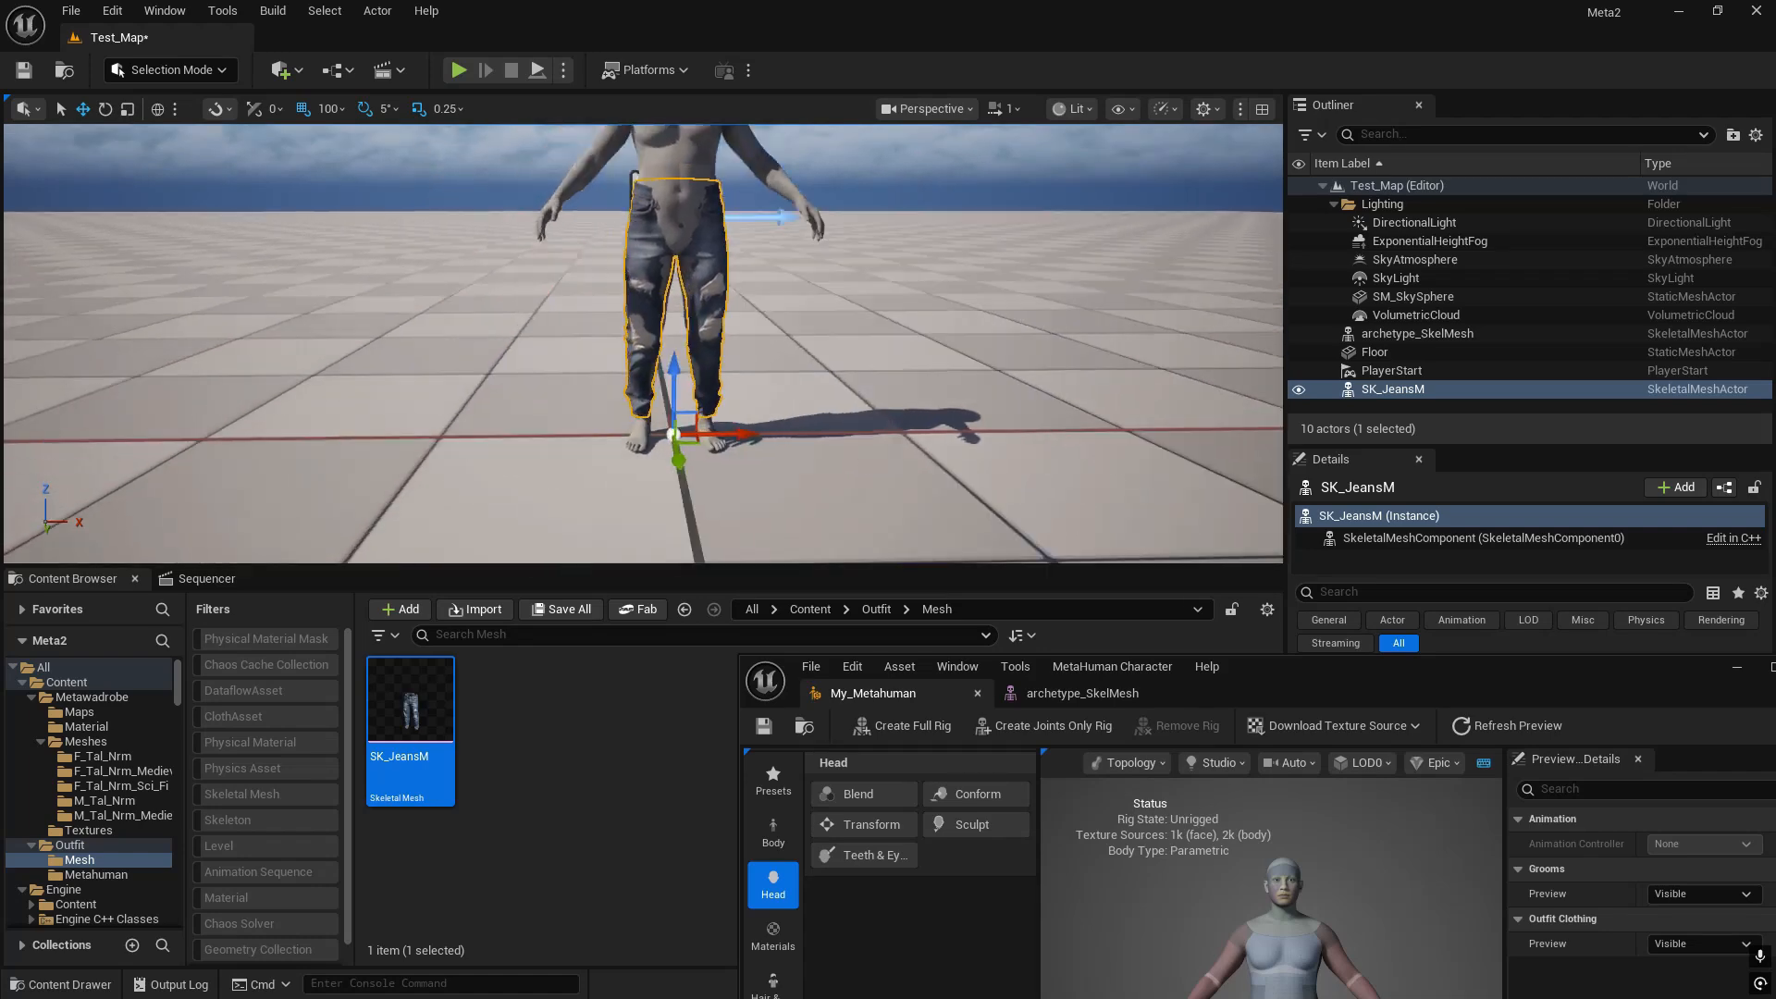
right_click_drag(643, 342, 724, 342)
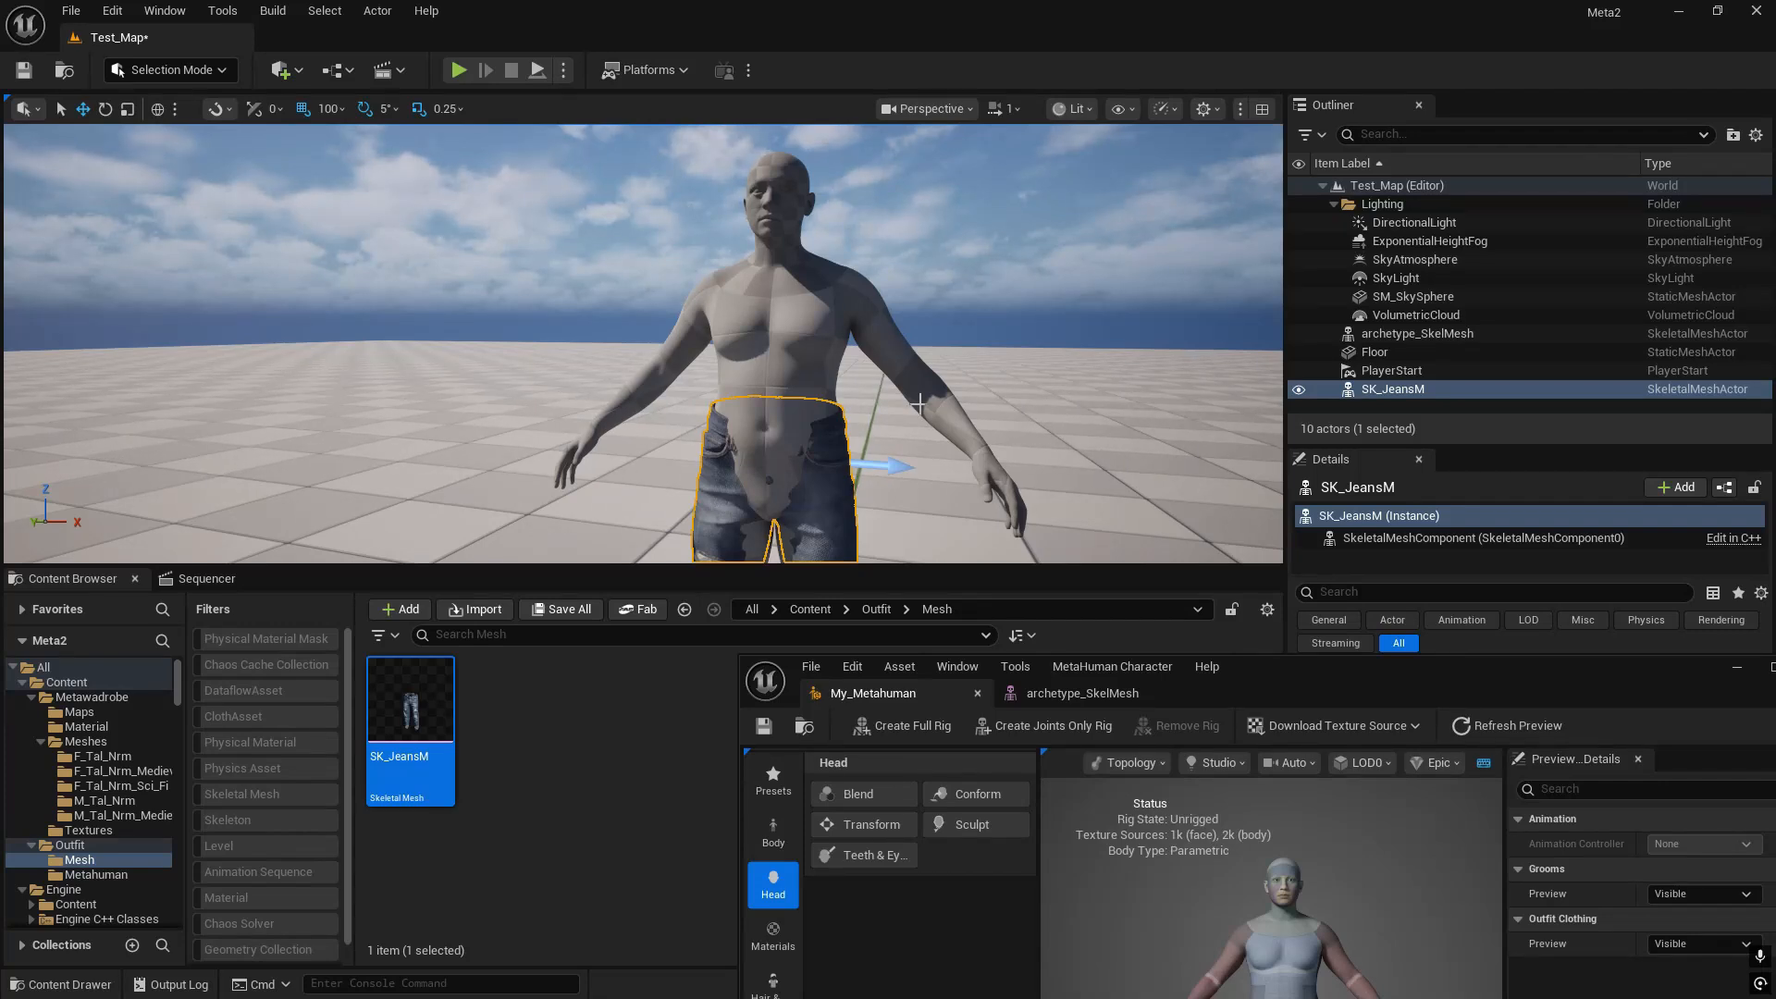
right_click(838, 460)
left_click(642, 392)
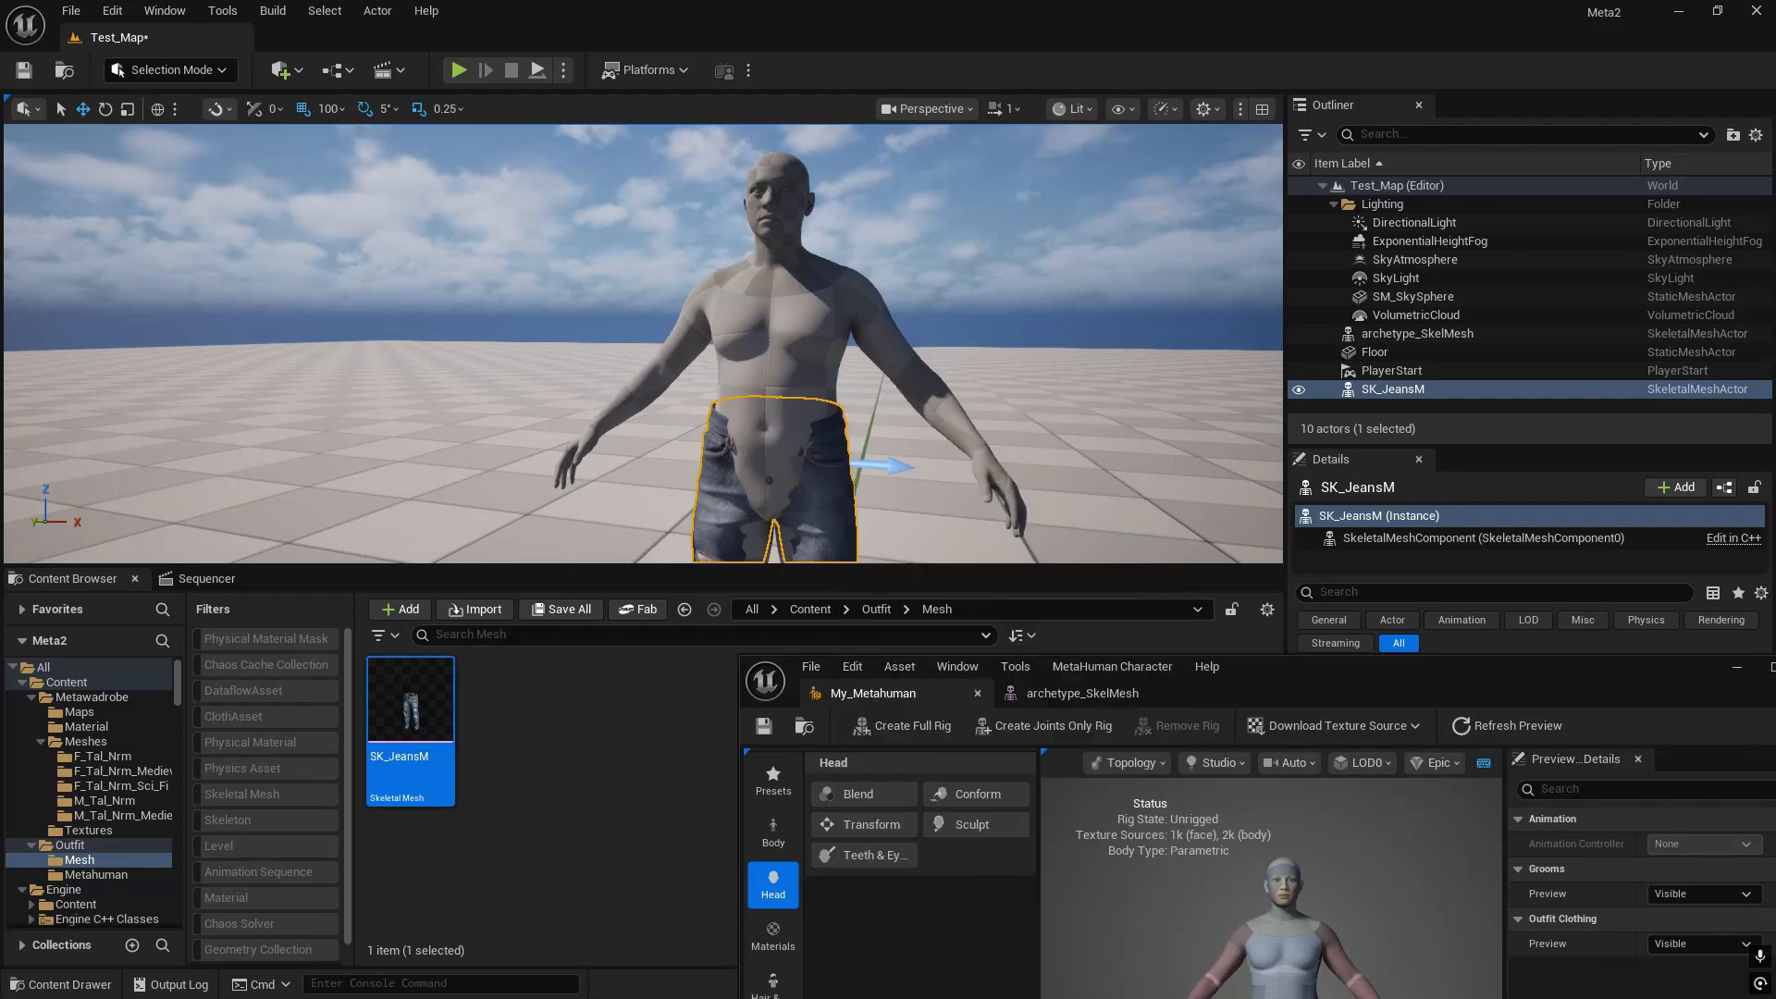
right_click_drag(642, 391, 680, 398)
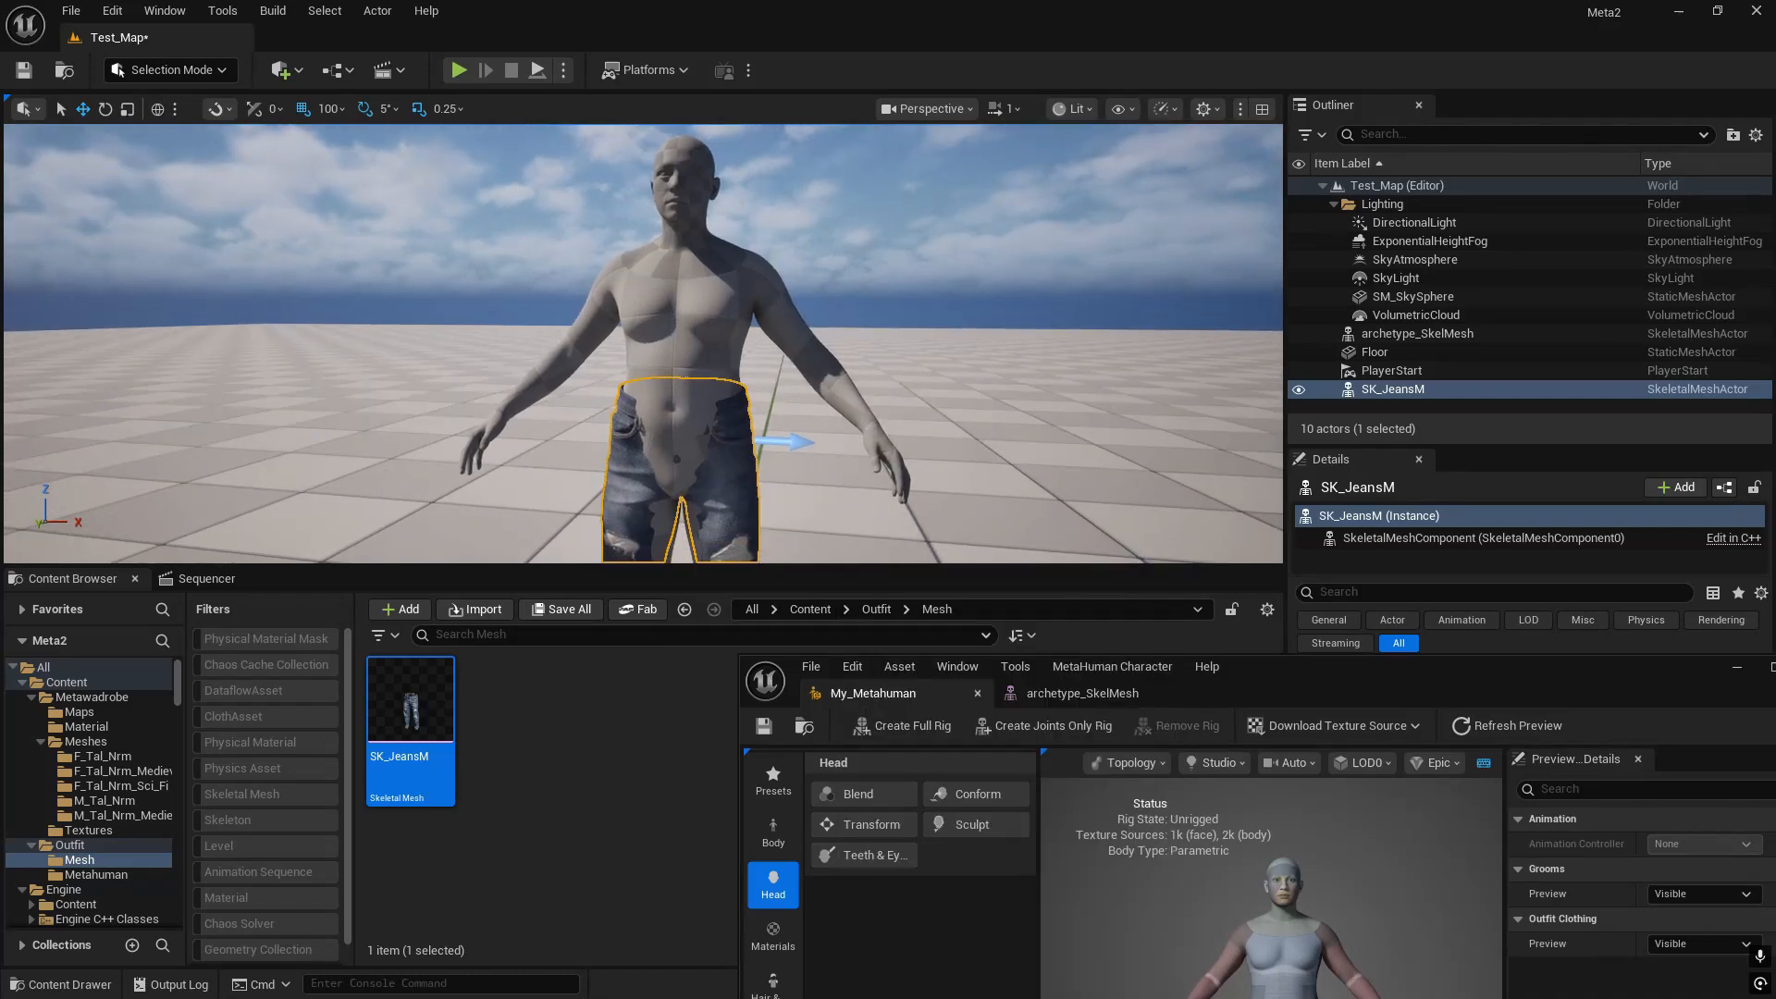
- Open the copied SK_JeansM mesh in a maximized editor window with its editing tools enabled
double_click(443, 702)
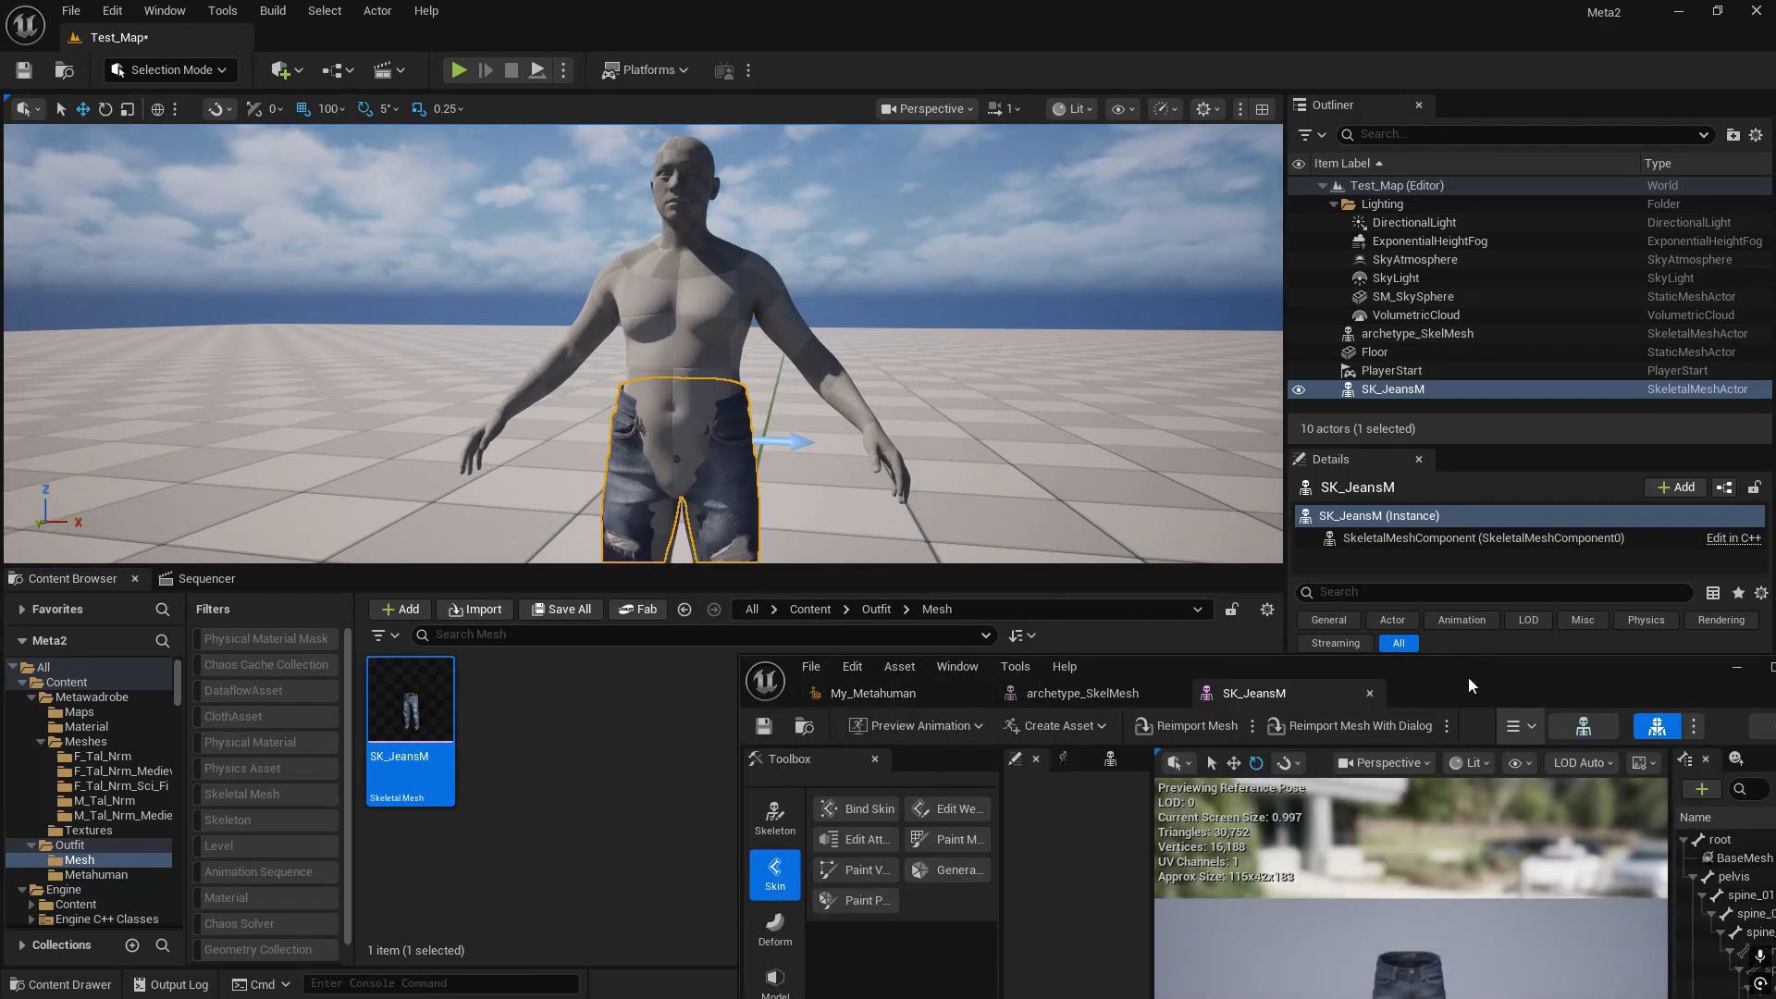
double_click(1471, 685)
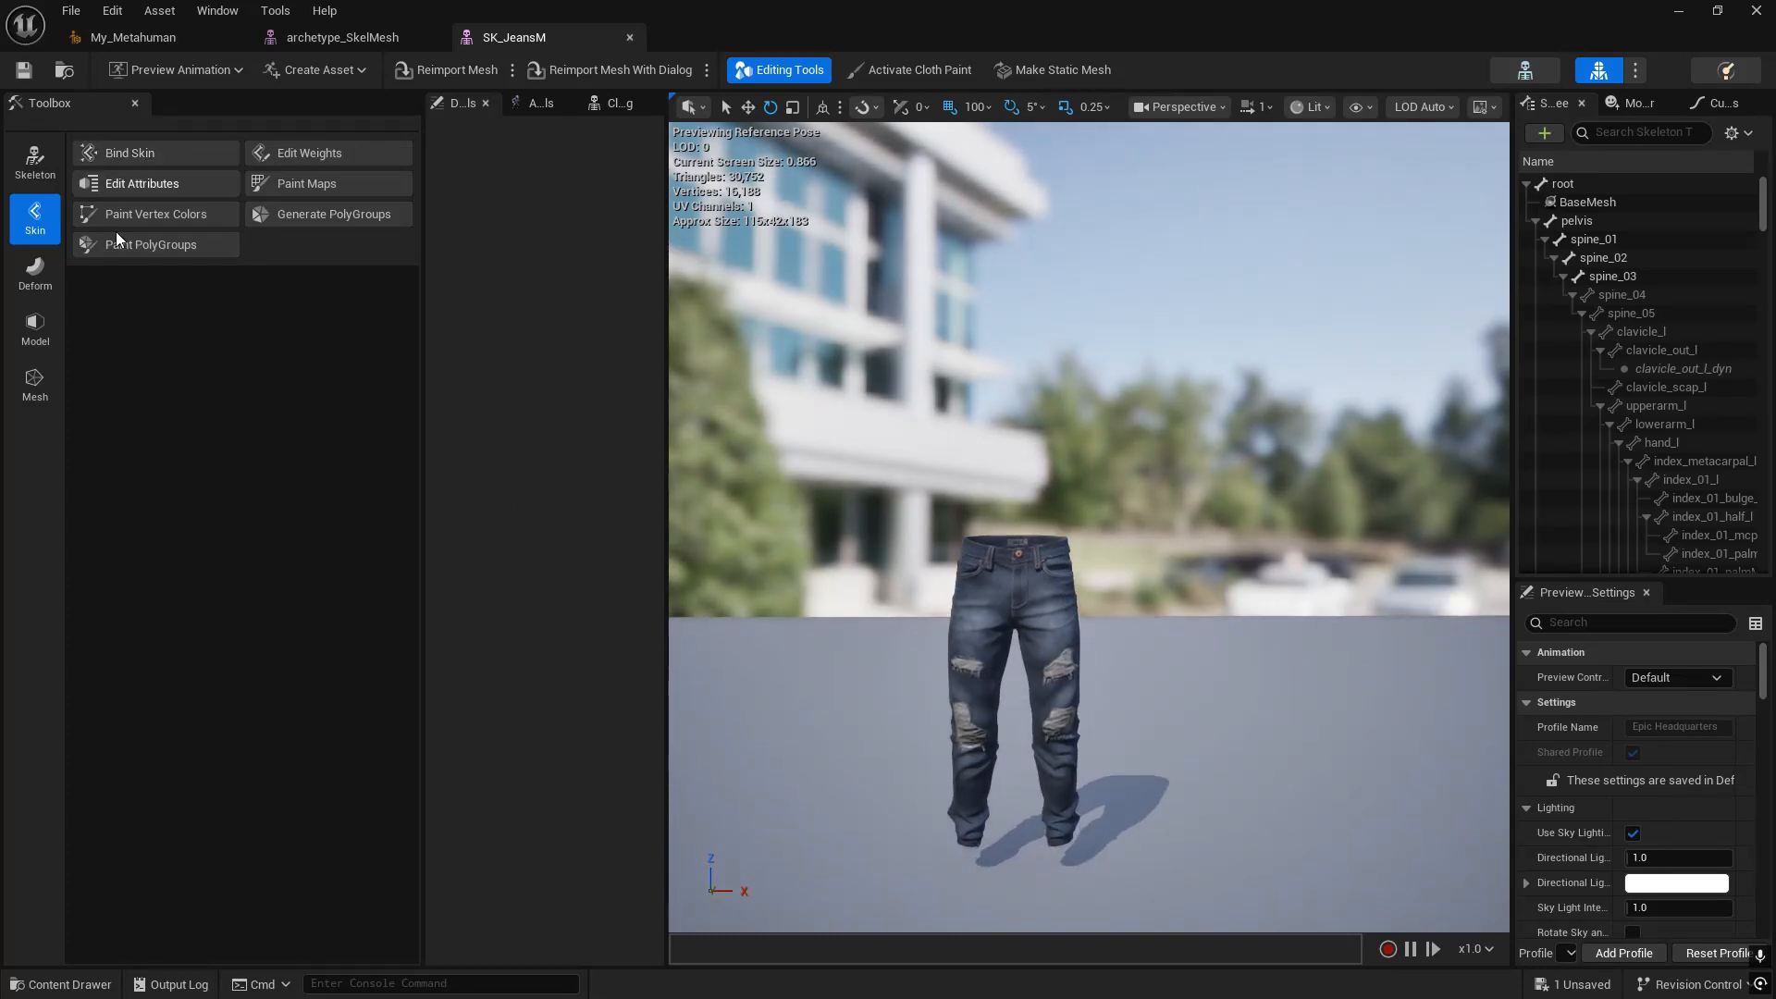
left_click(781, 70)
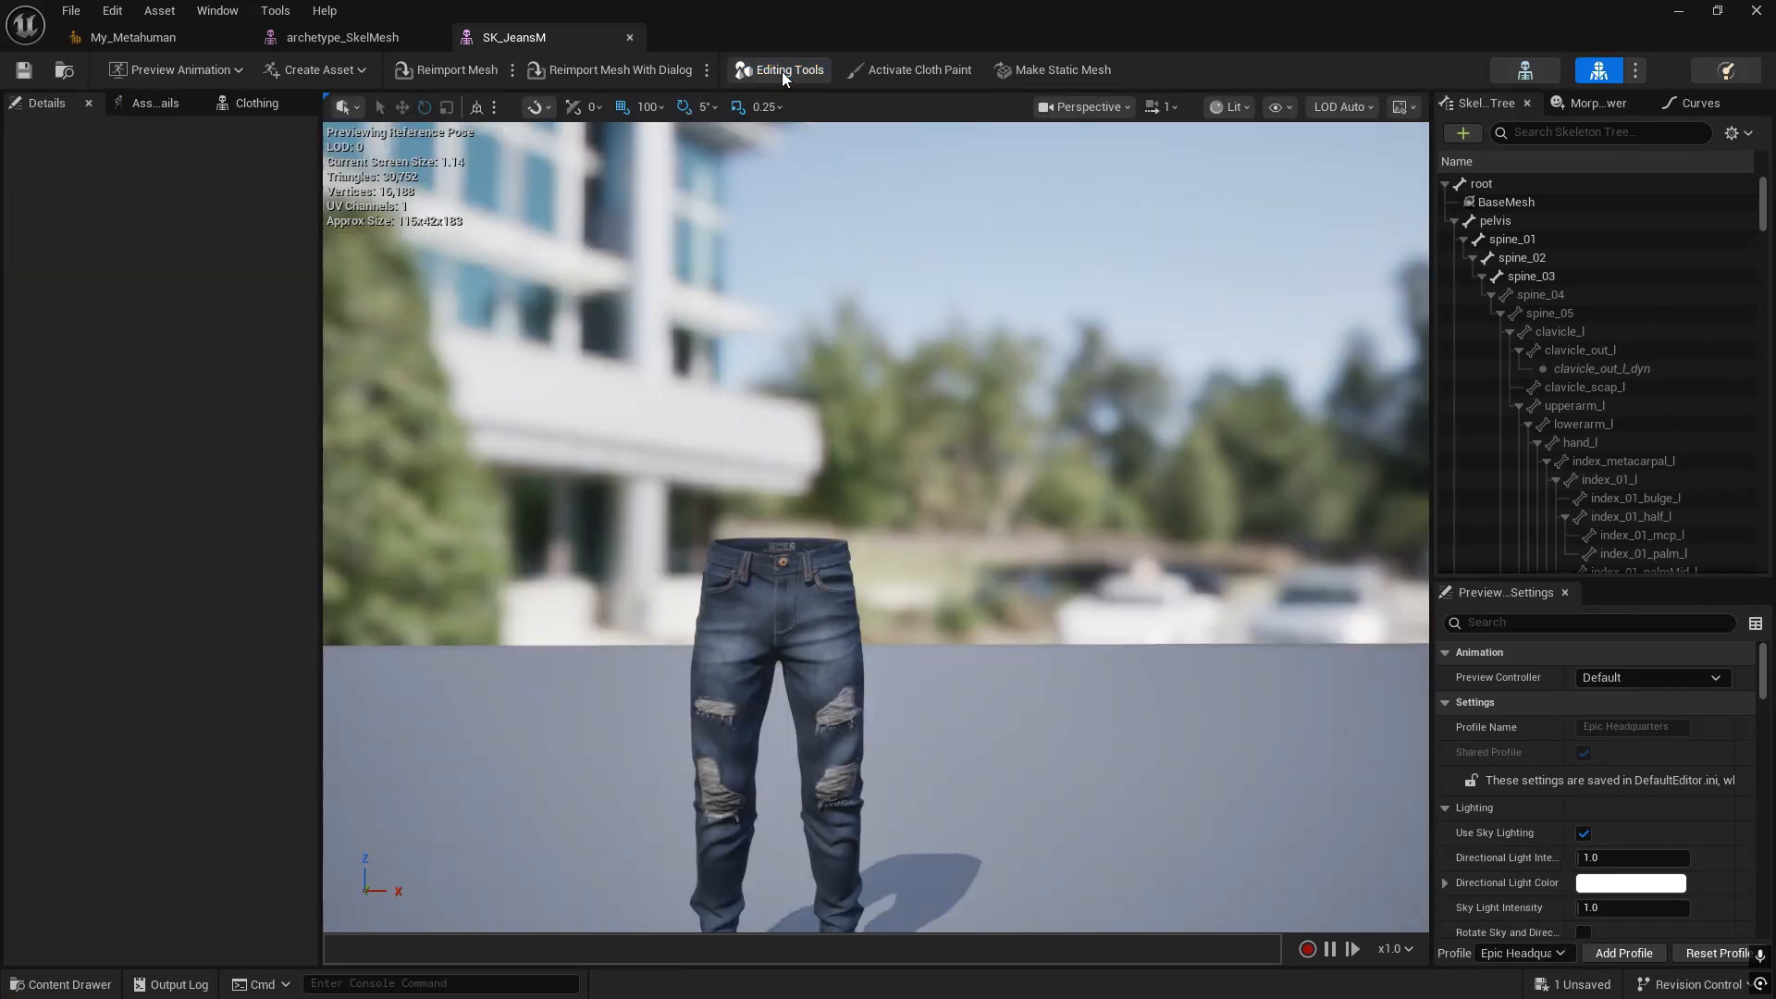
left_click(767, 72)
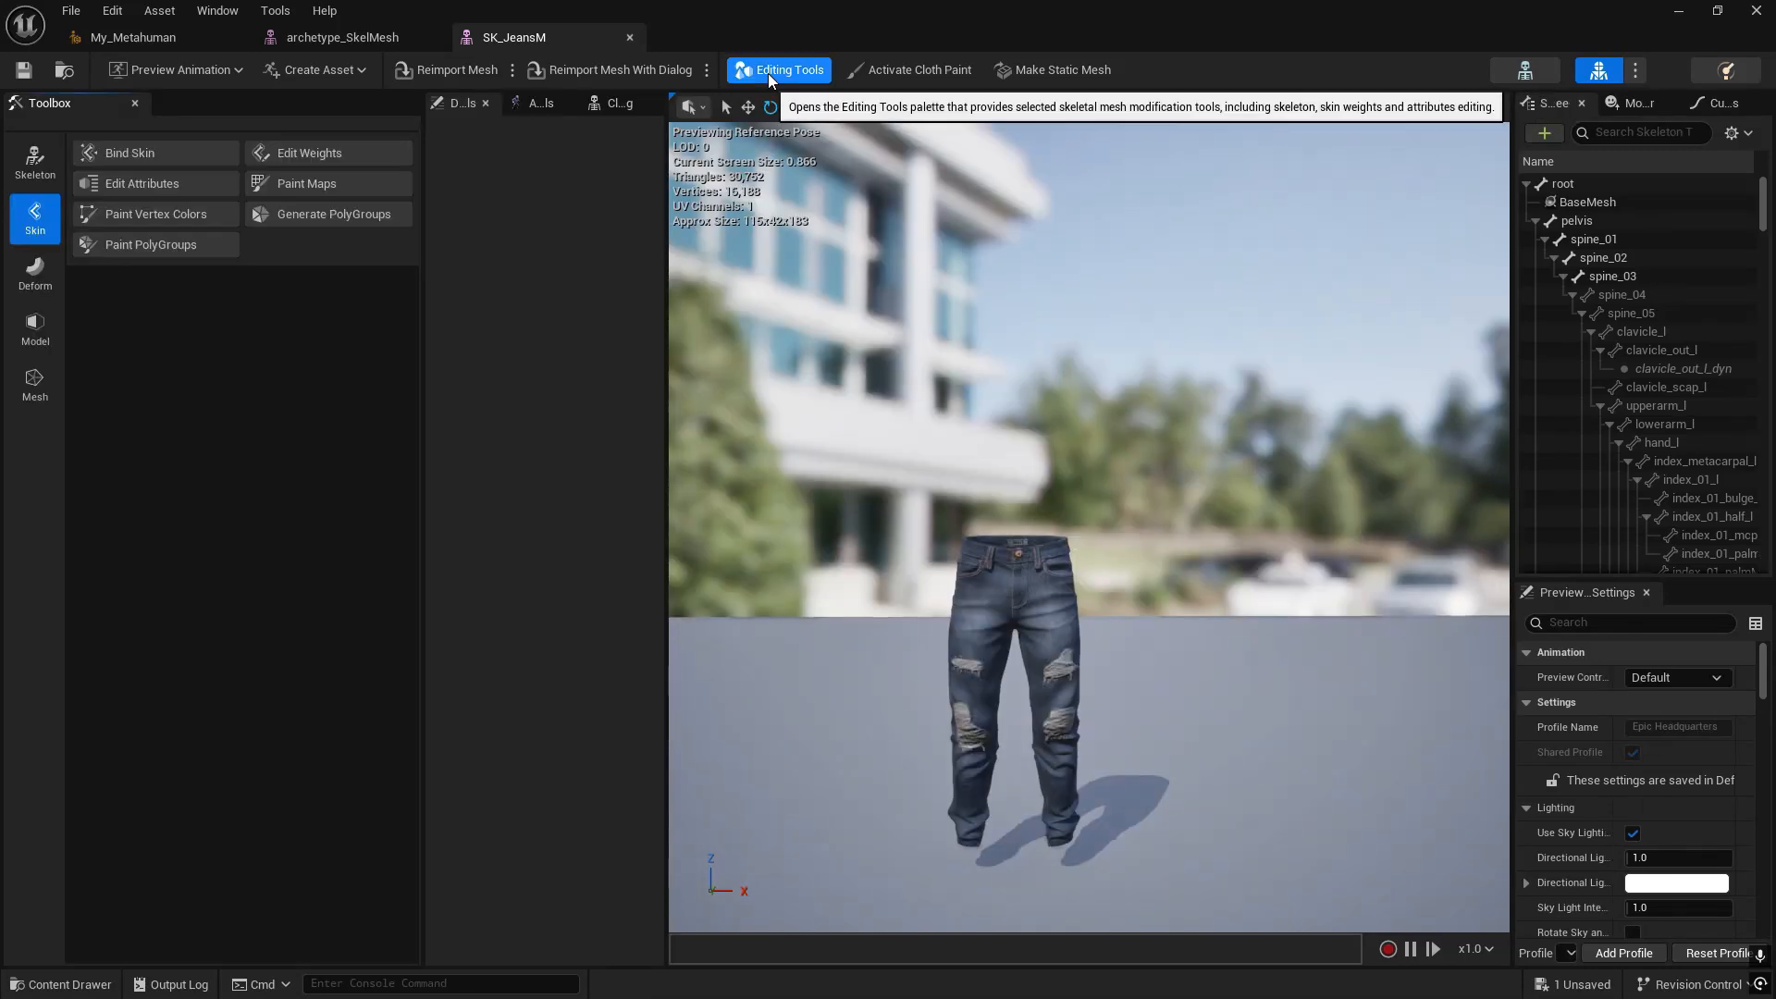
left_click(768, 72)
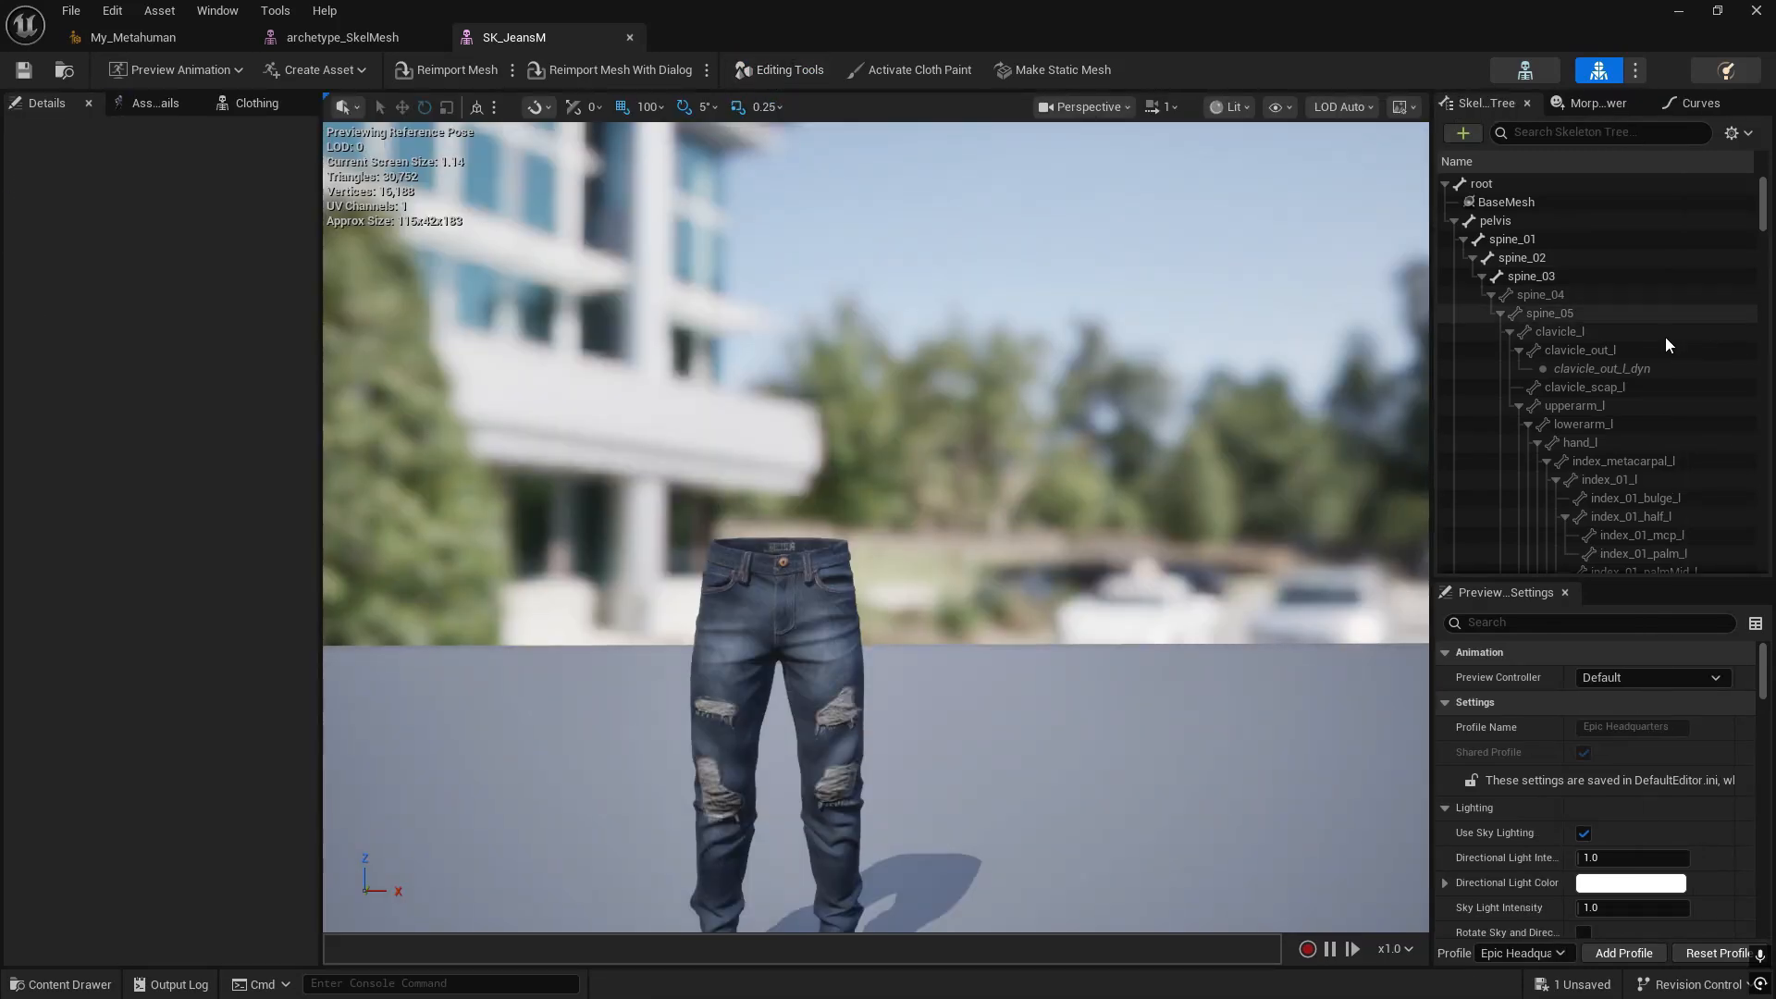
left_click(764, 72)
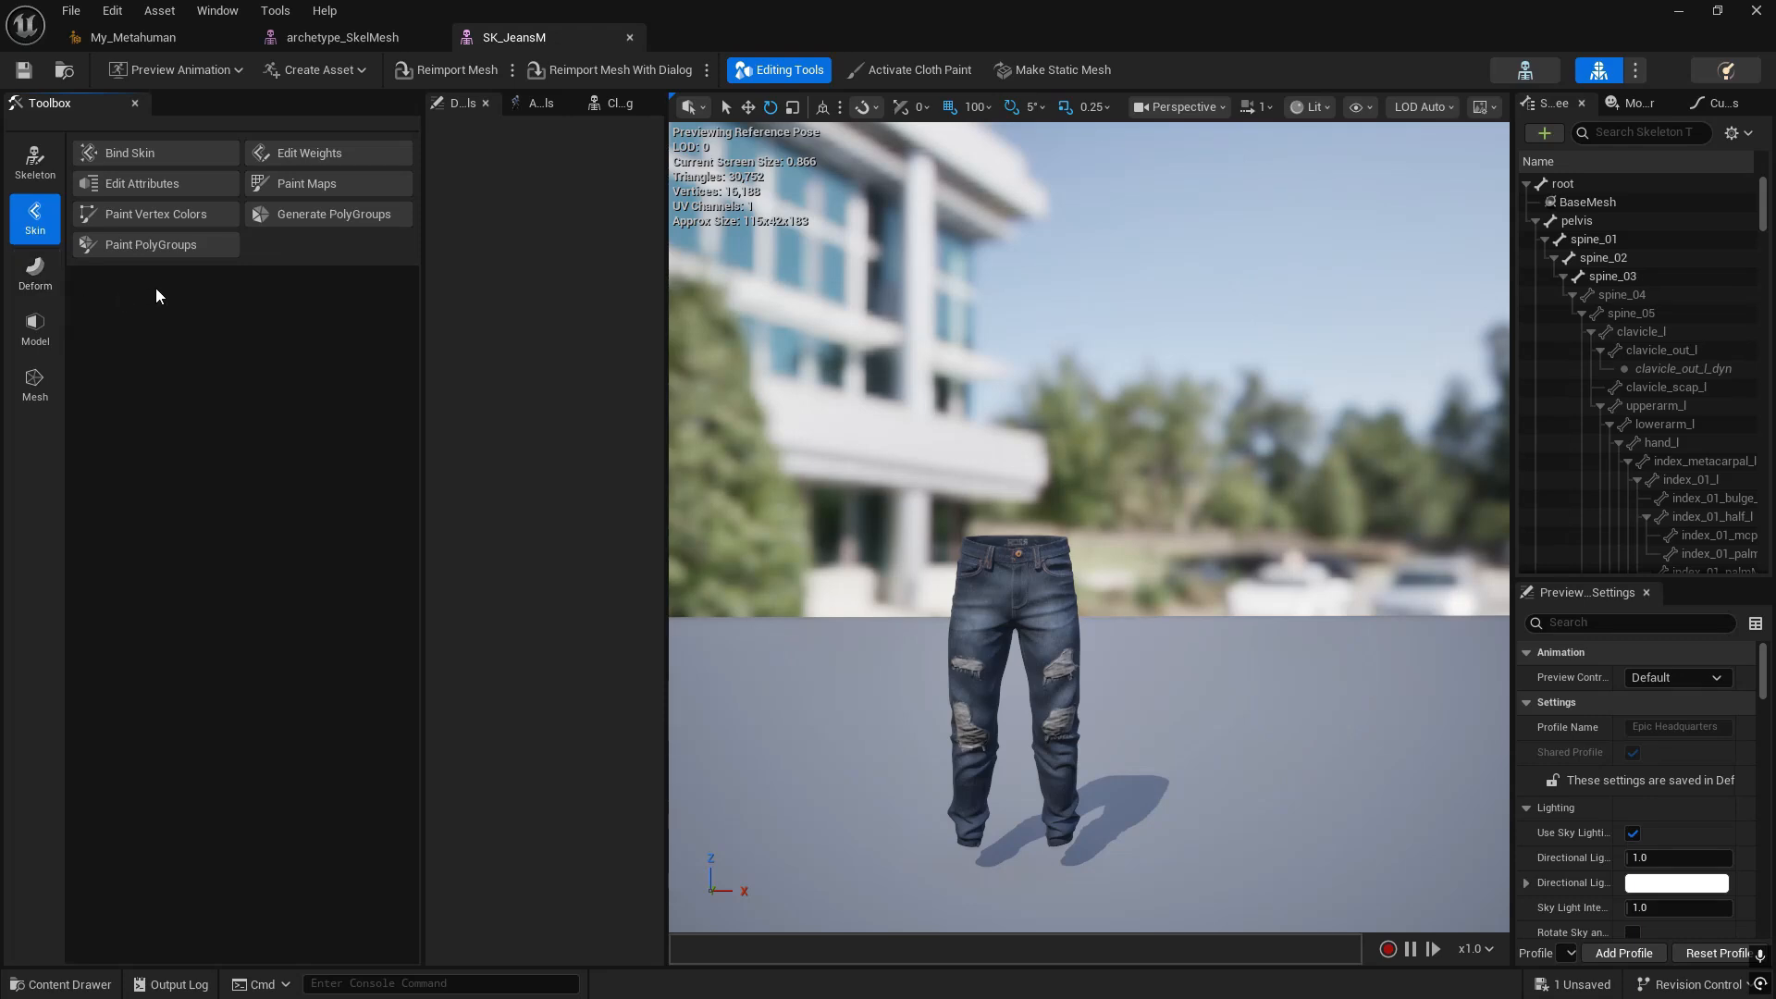
- Start the Vertex Sculpt deformation tool on the jeans mesh with the waist area in close view
left_click(48, 276)
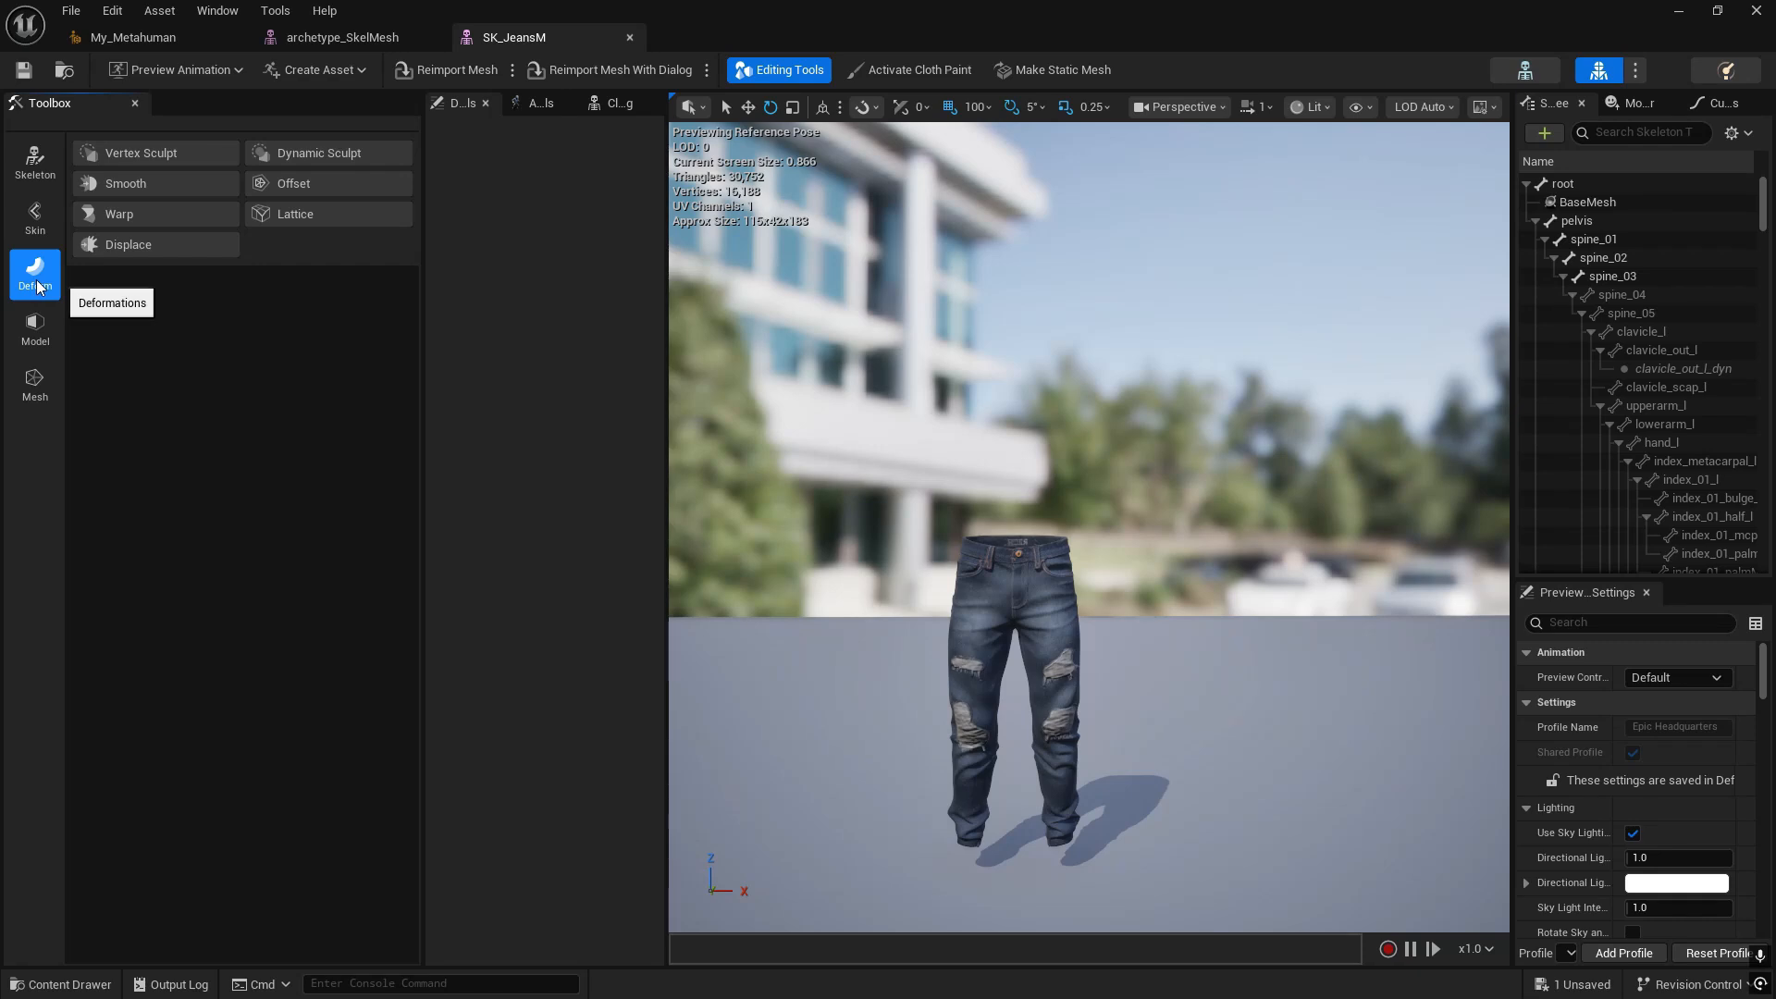
right_click_drag(1138, 626, 852, 516)
key("w")
key("q")
key("d")
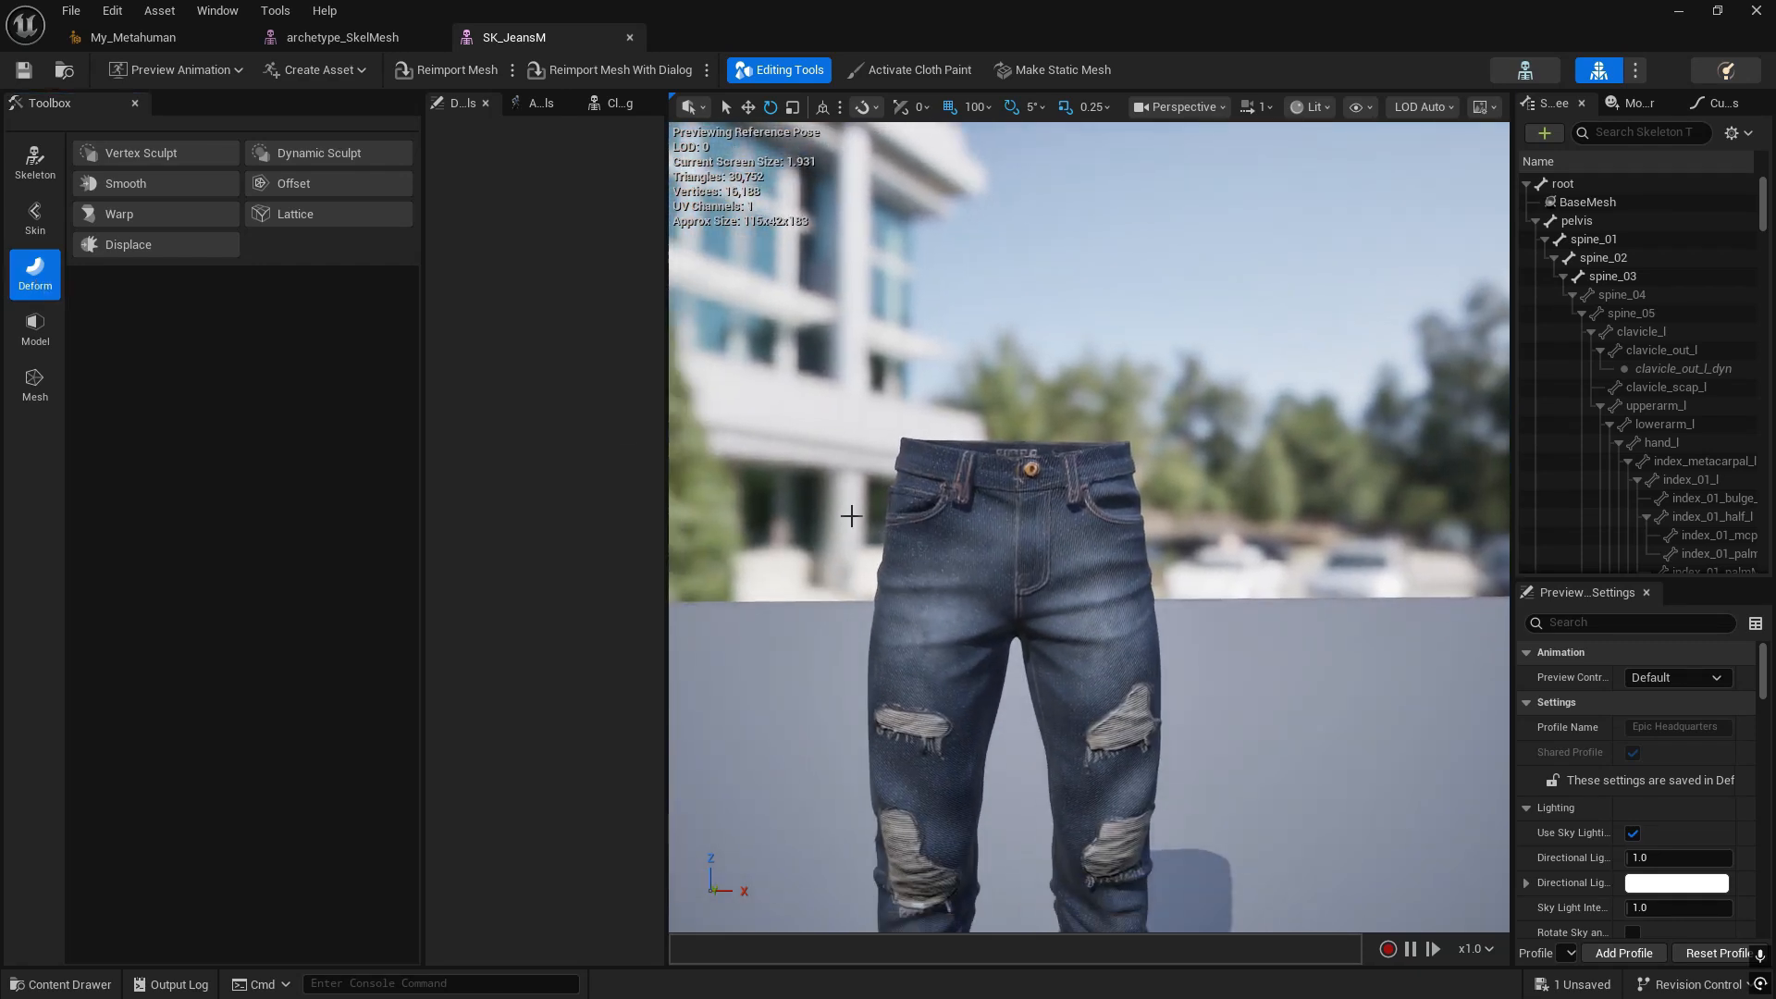
left_click(146, 153)
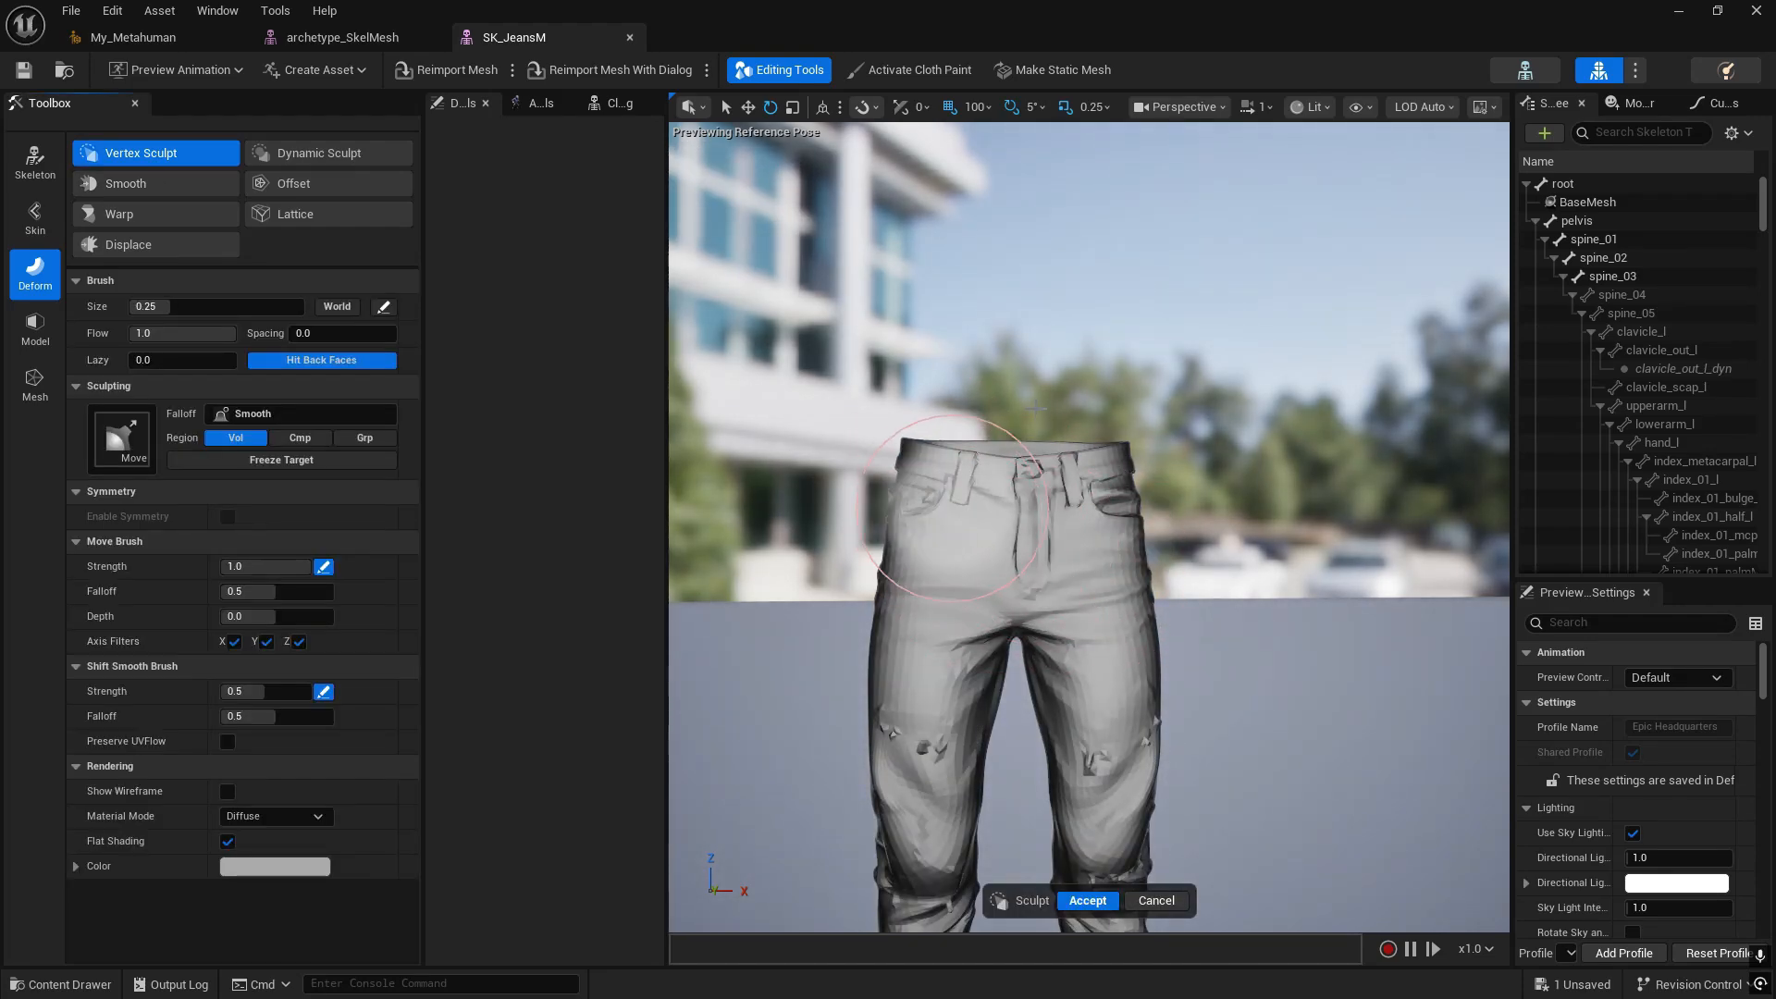
- Try pulling the jeans' waist with the Move sculpt brush beside the level view, and undo the brush stroke
left_click_drag(1120, 8, 964, 680)
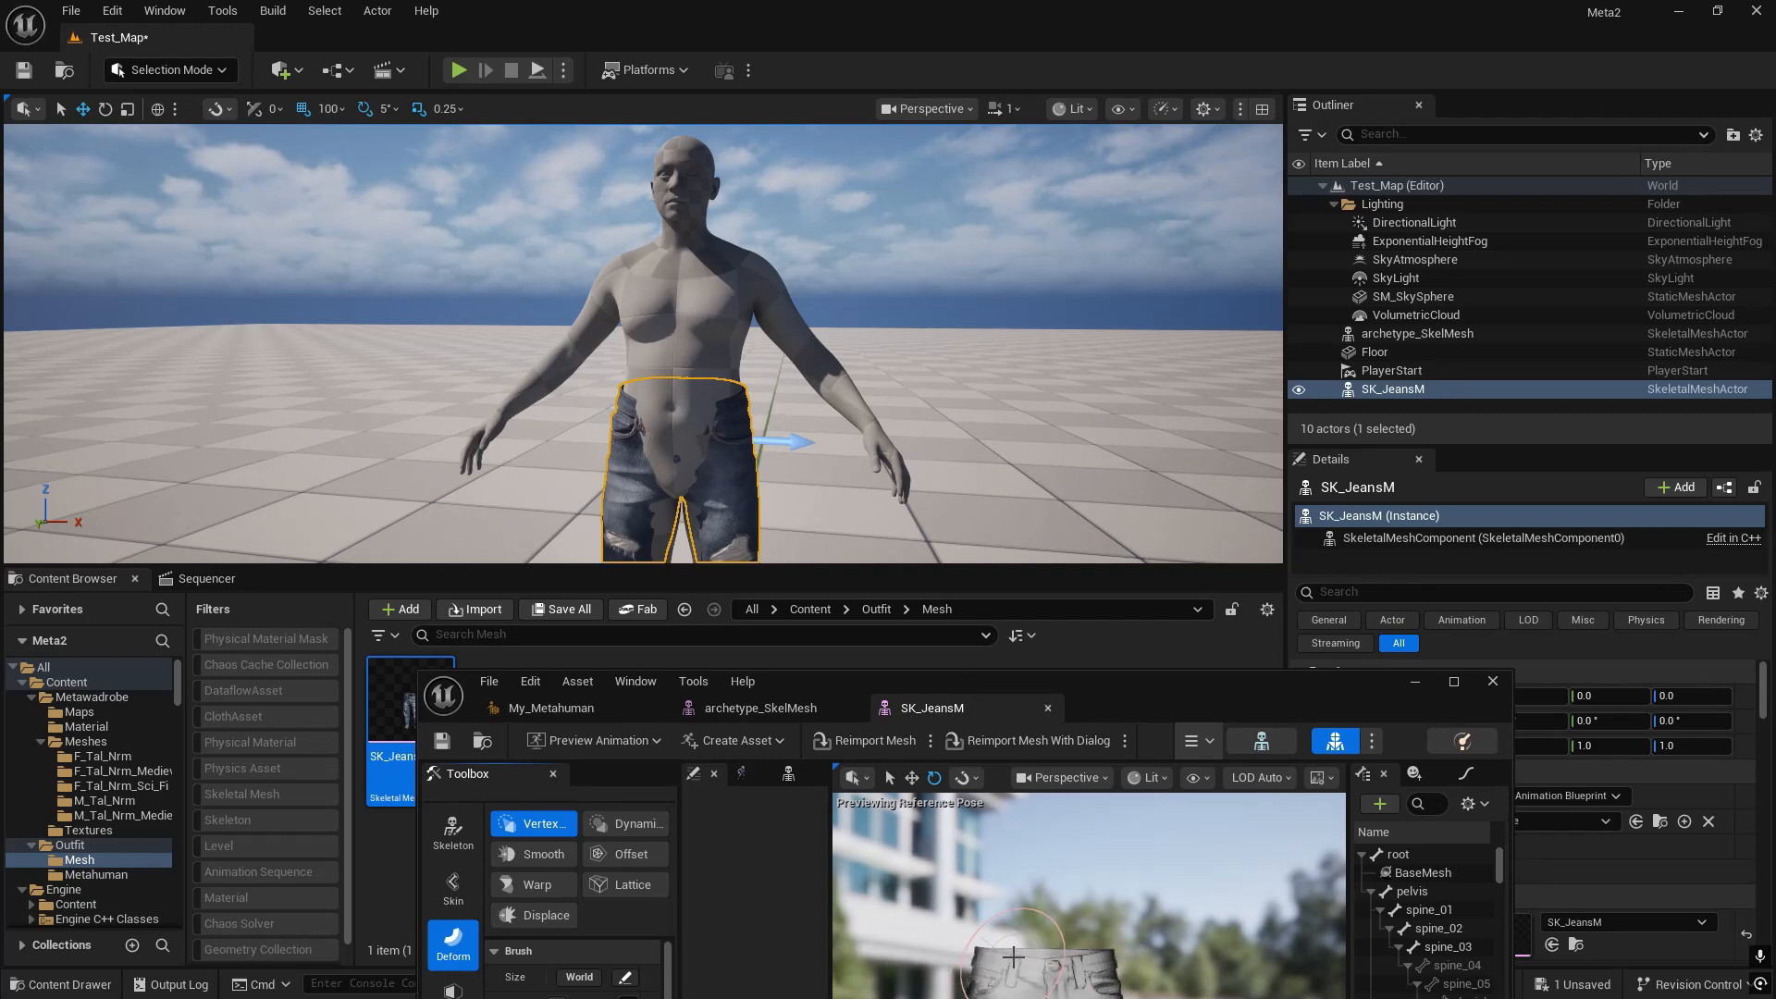
mouse_move(1018, 983)
left_mouse_down()
mouse_move(1005, 938)
mouse_move(935, 875)
left_mouse_up()
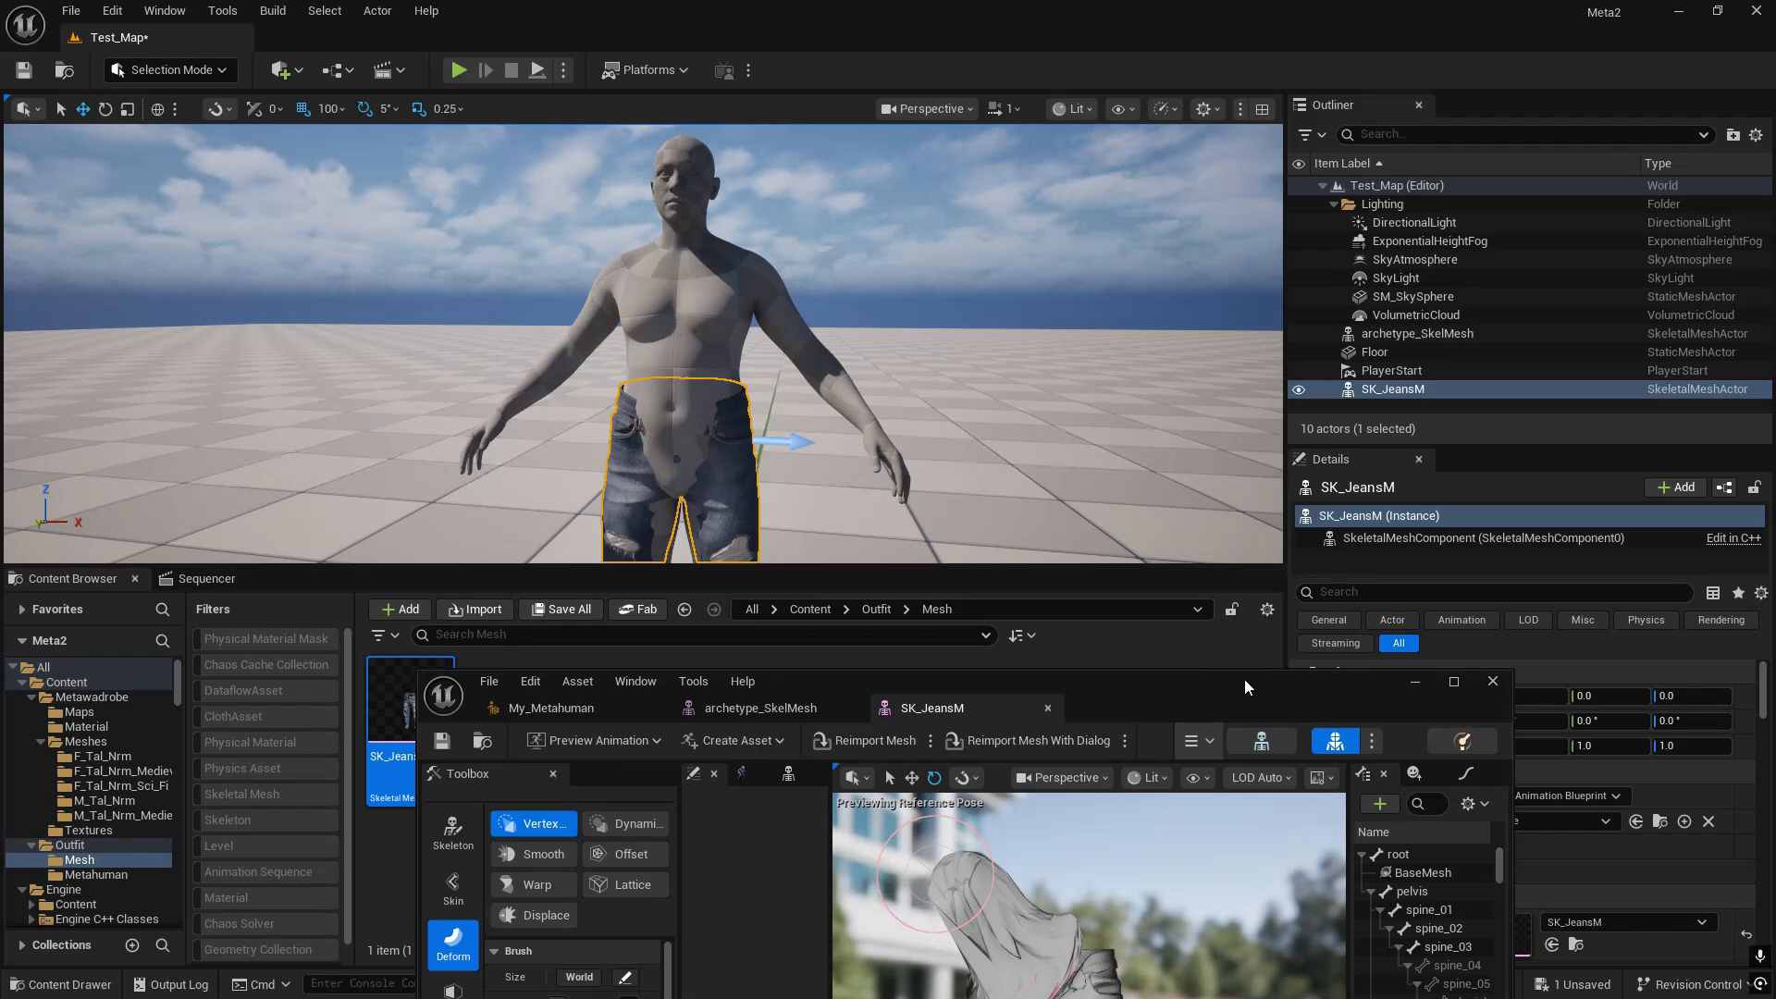
left_click_drag(1221, 683, 1184, 147)
double_click(1184, 147)
key("ctrl+z")
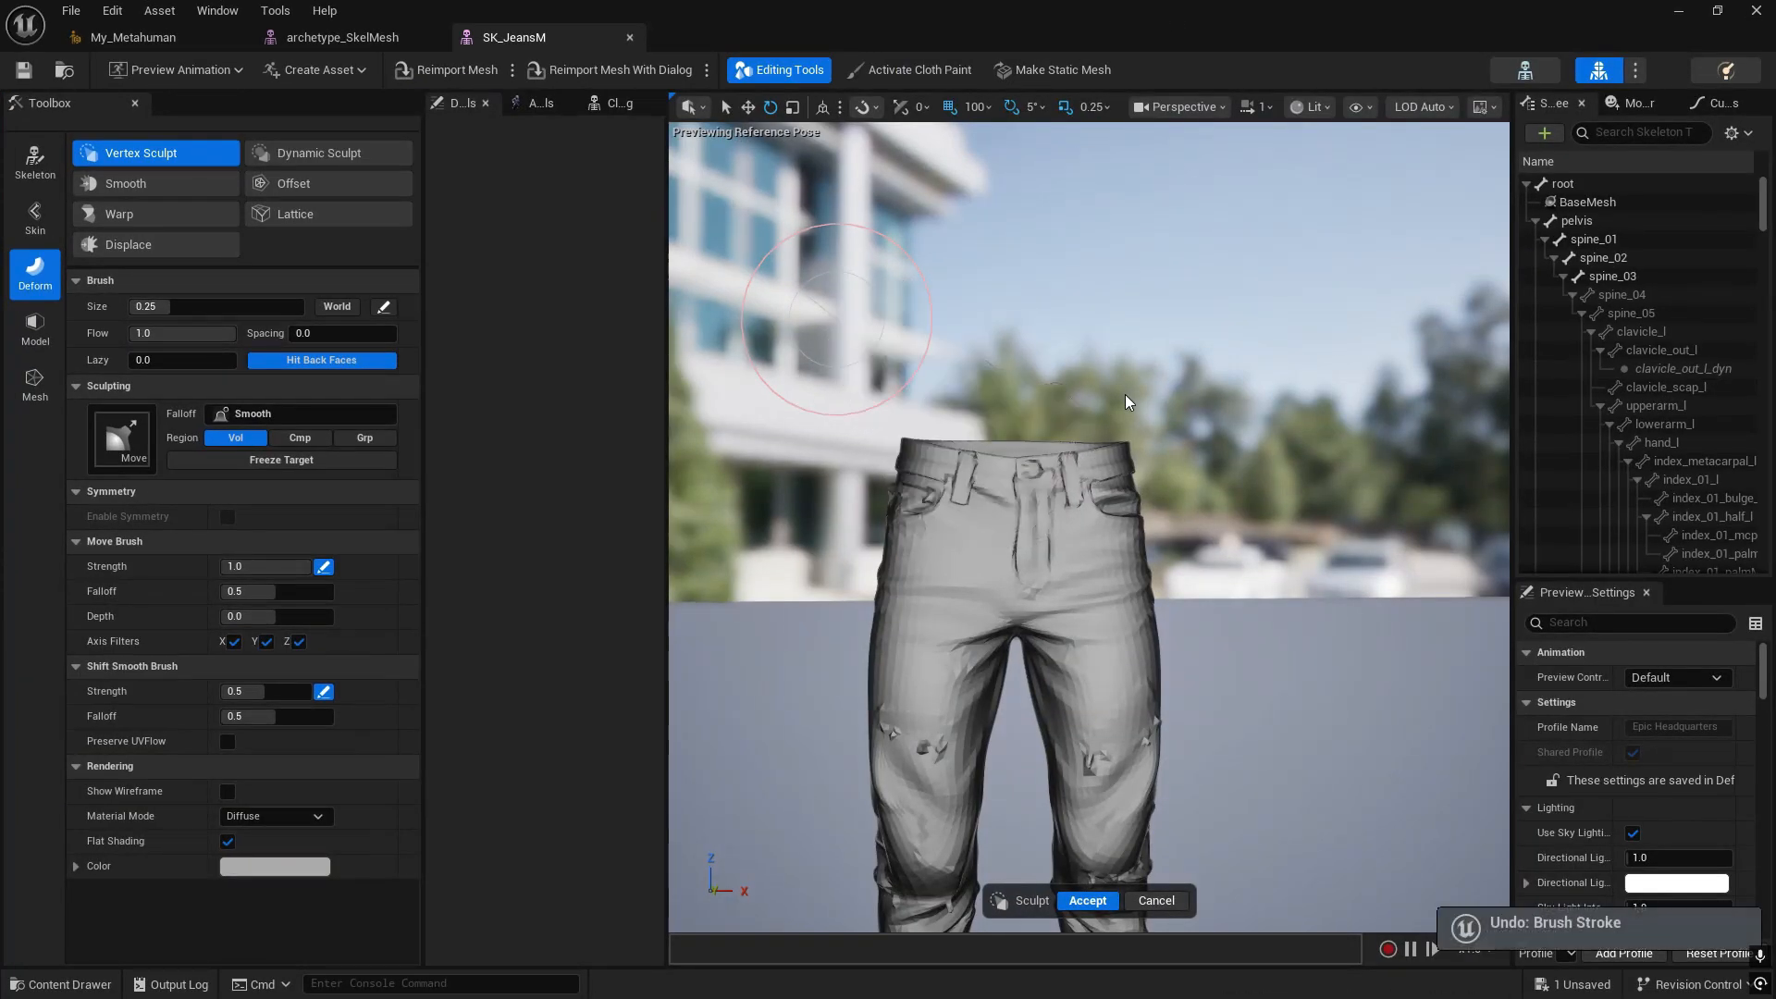
- Delete the BaseMesh socket under the root bone of the jeans skeleton
left_click(1570, 211)
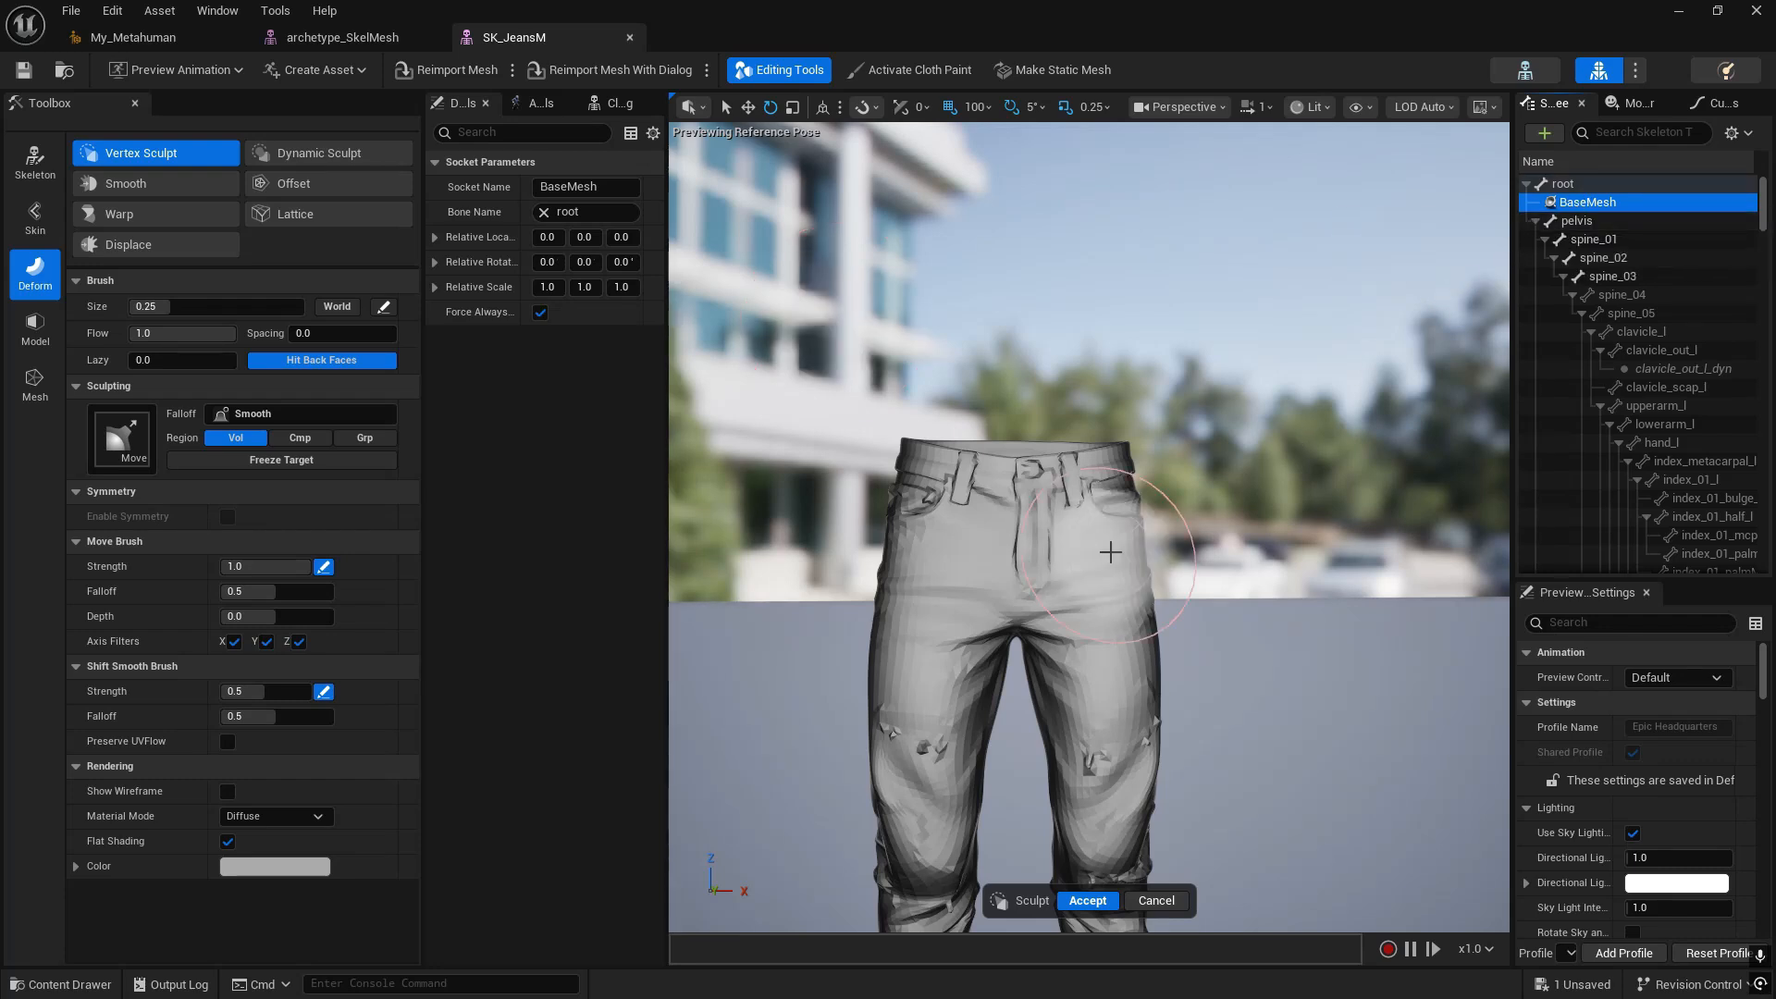
right_click(1568, 216)
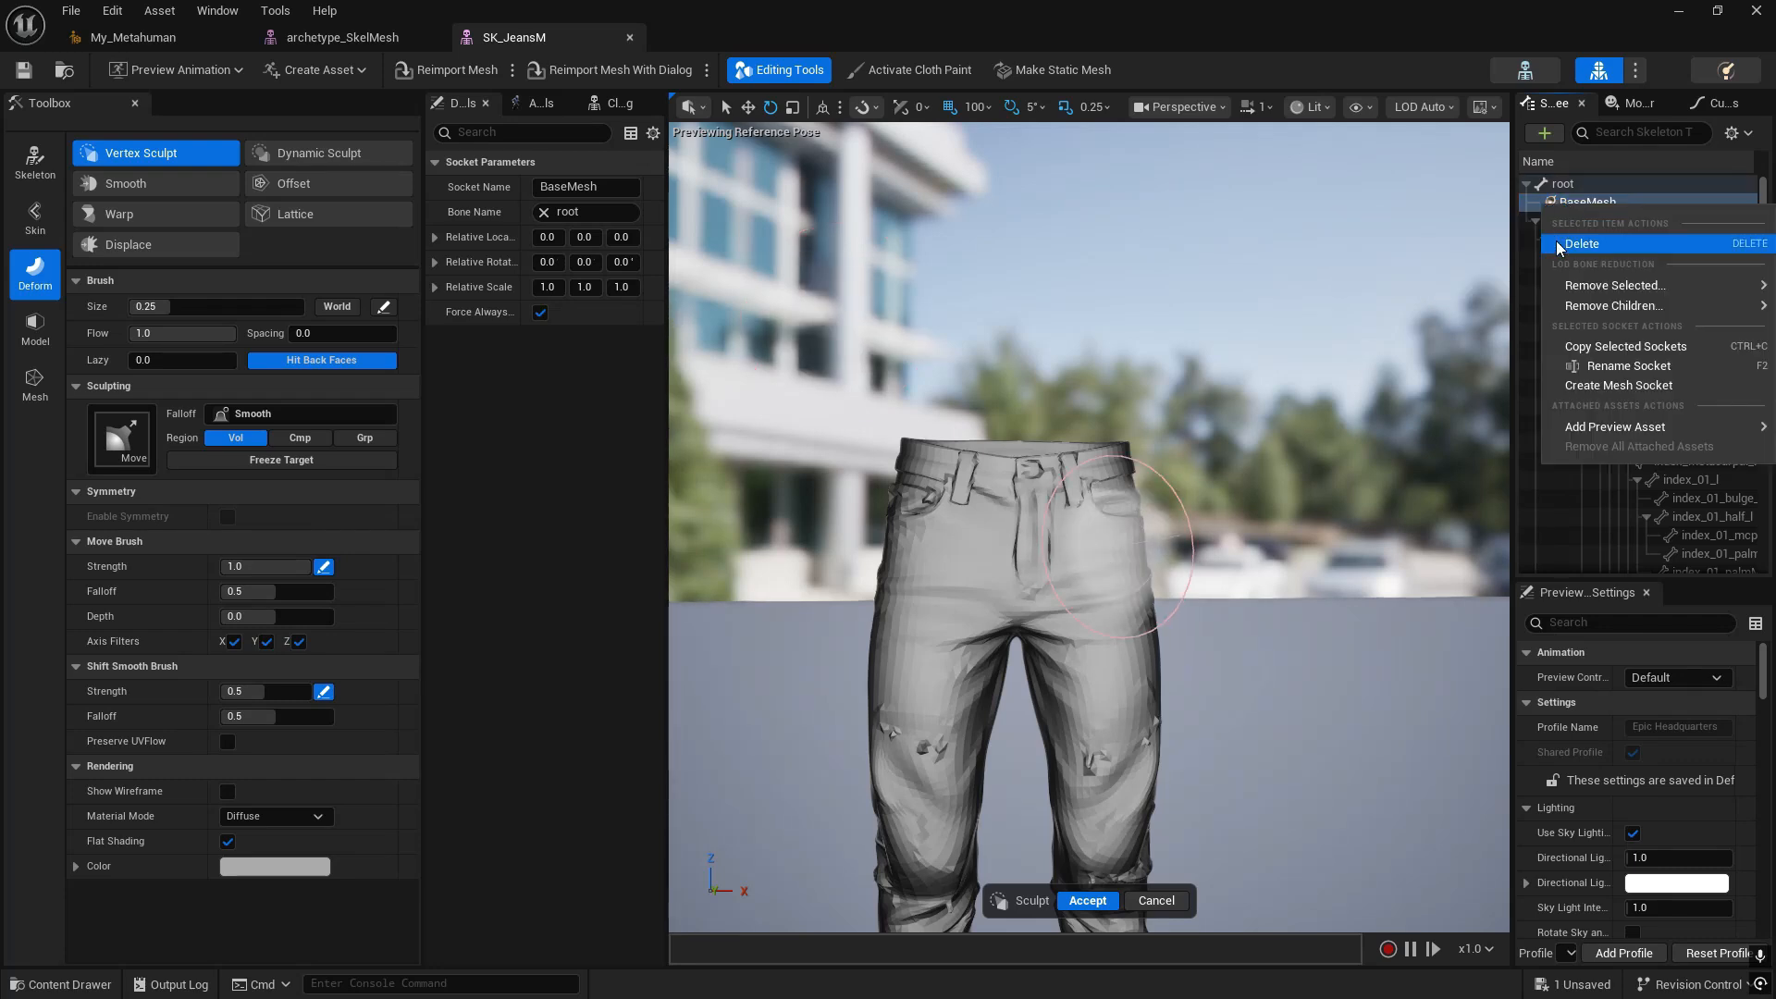
mouse_move(1609, 307)
left_click(1582, 244)
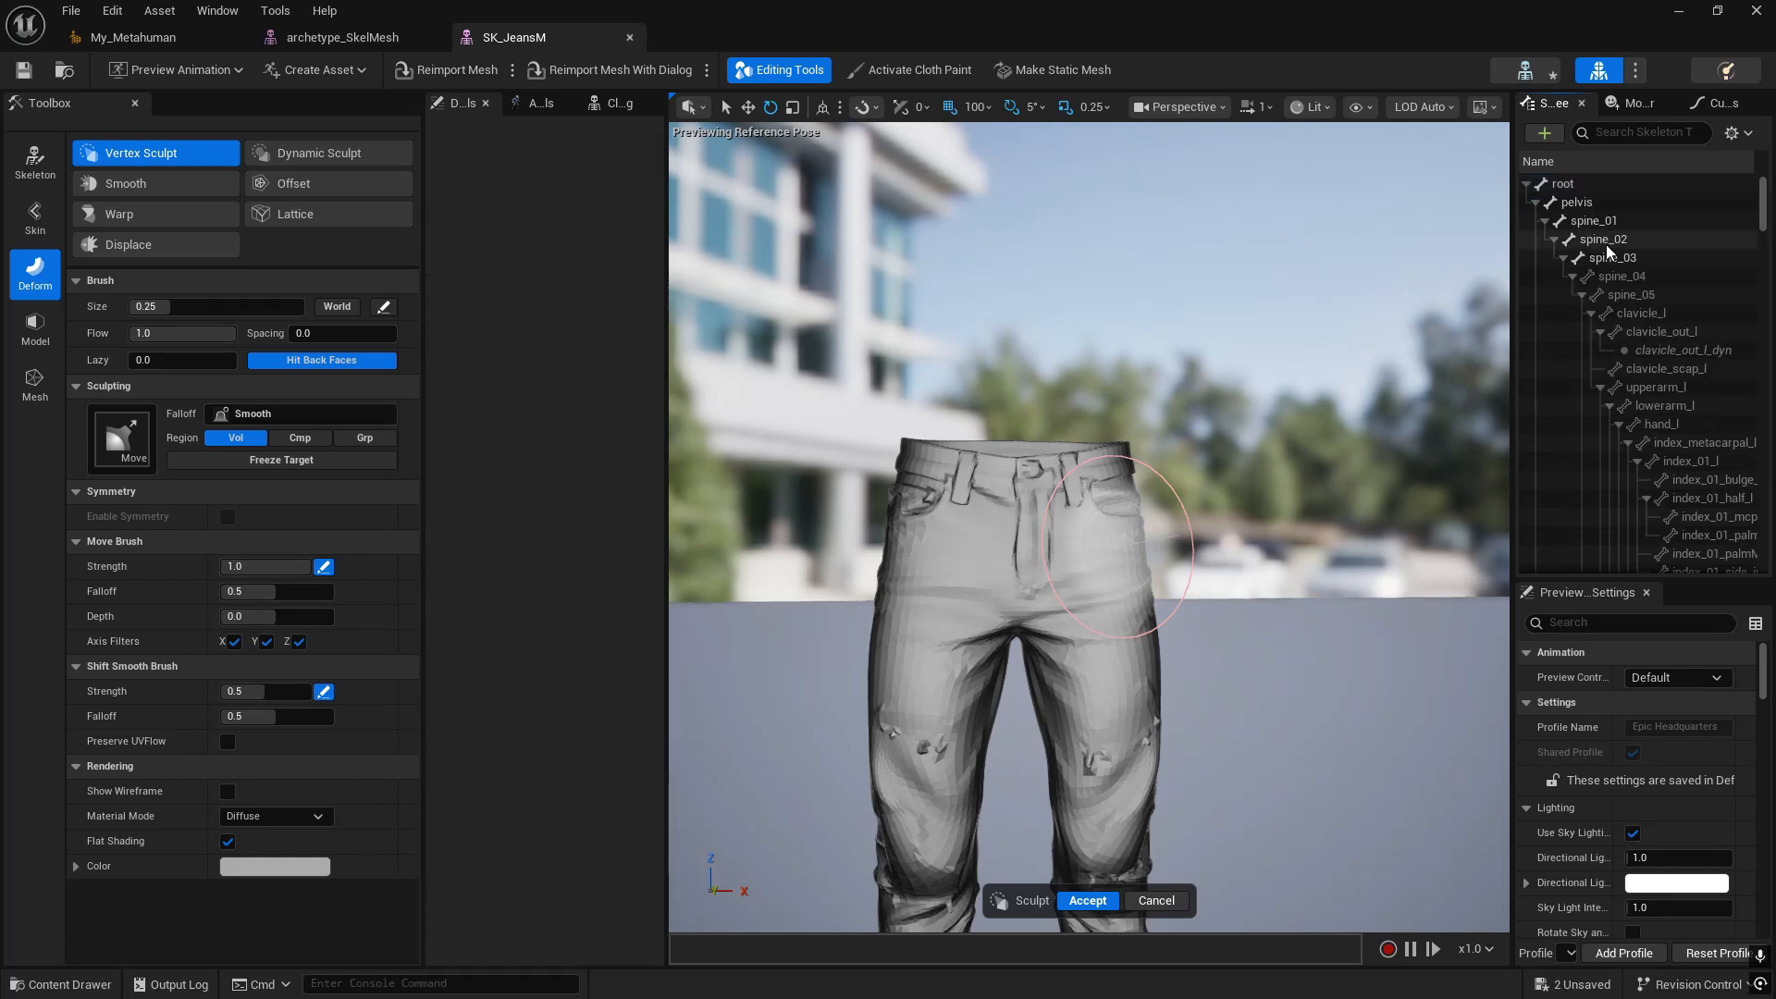
- Widen the skeleton tree area and add a new socket to the root bone
left_click(1572, 184)
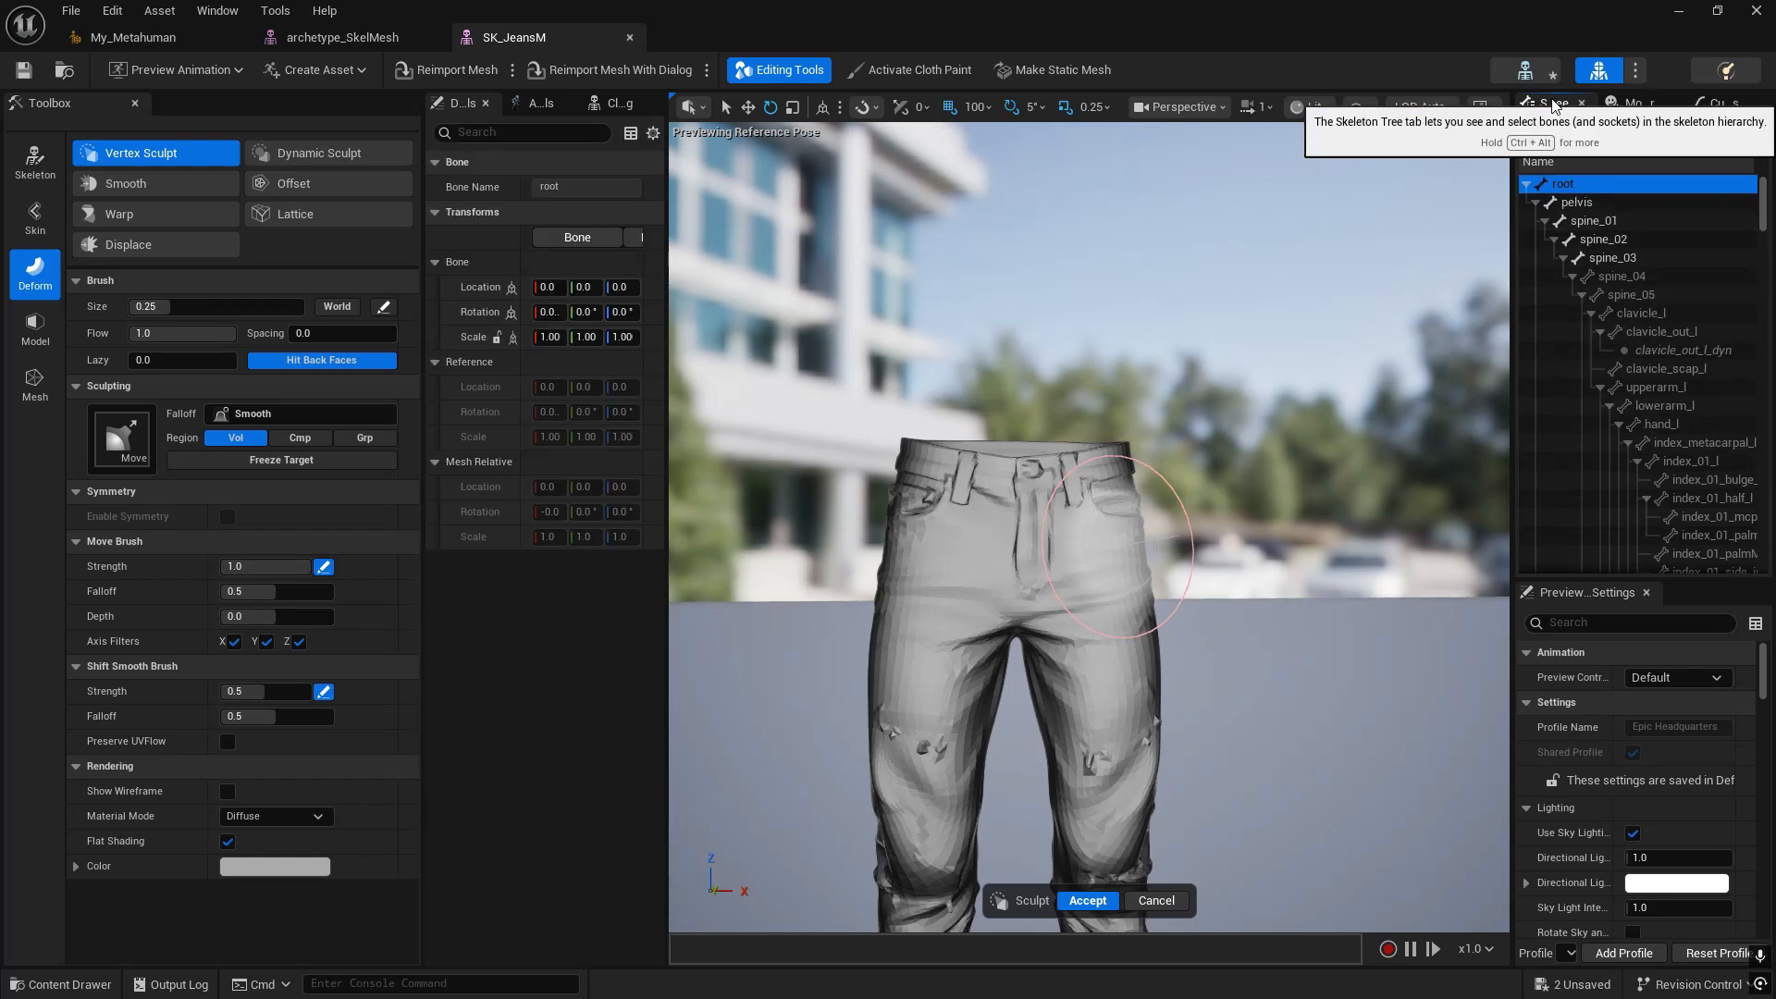
left_click_drag(1514, 200, 1323, 201)
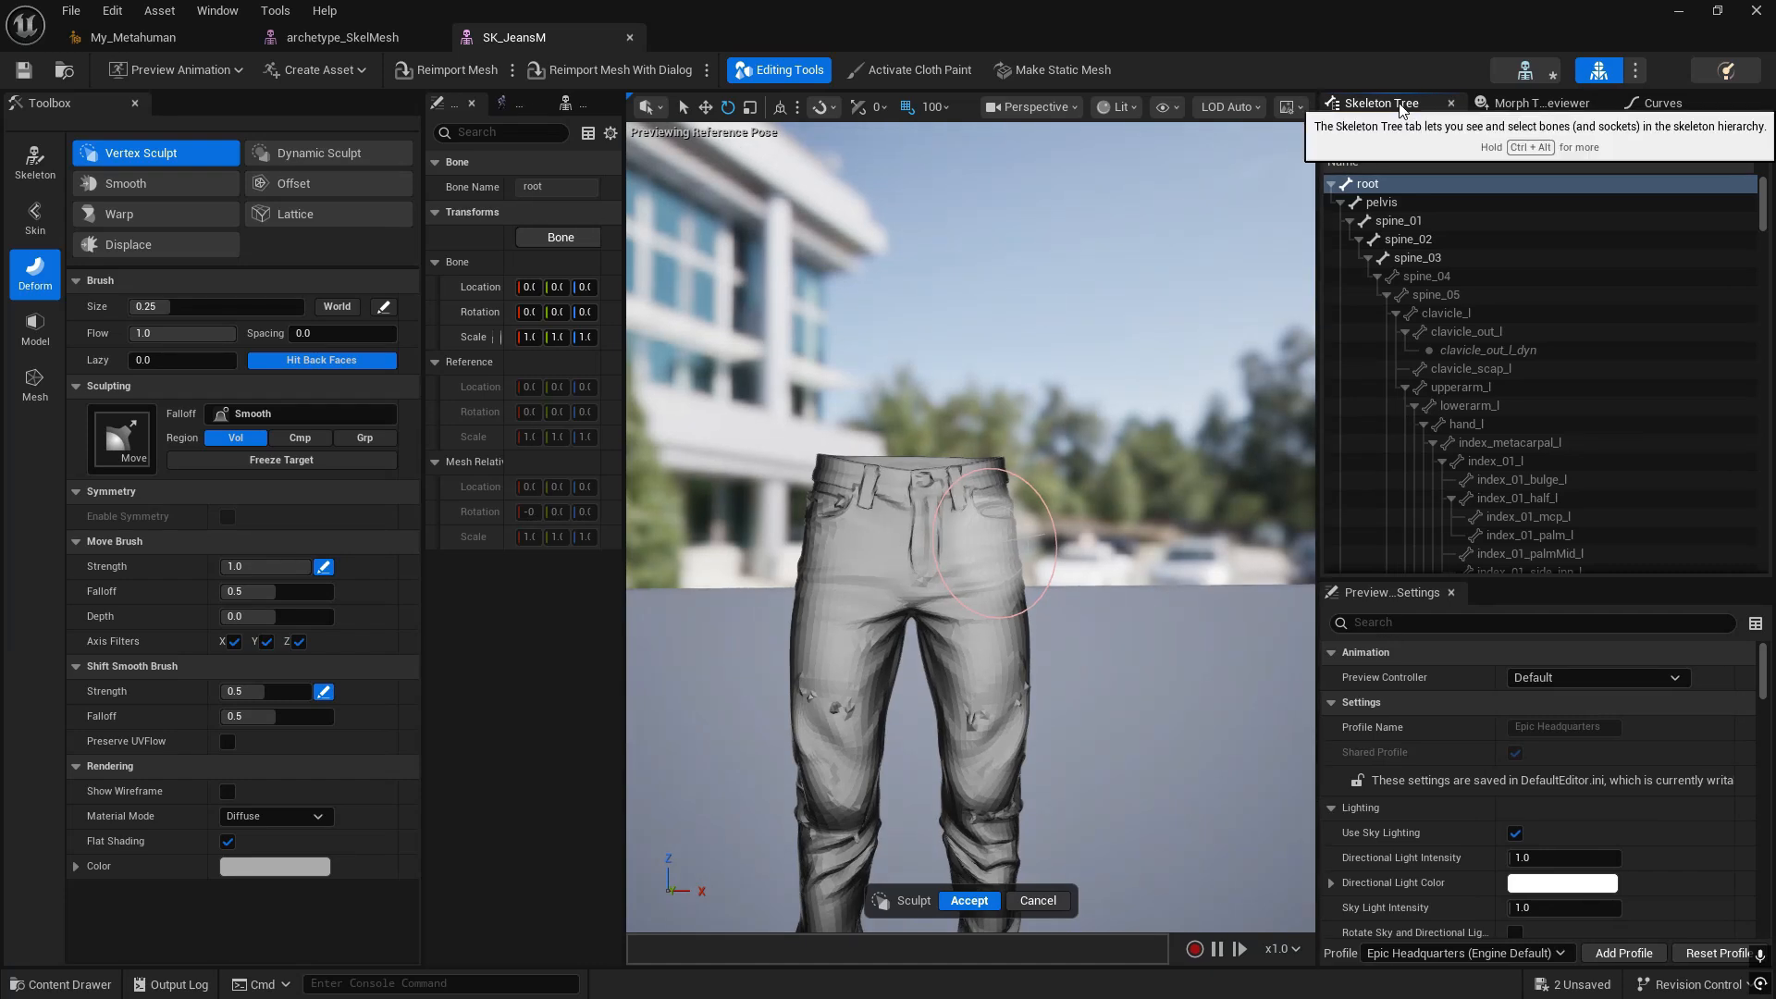
left_click(1389, 183)
right_click(1389, 184)
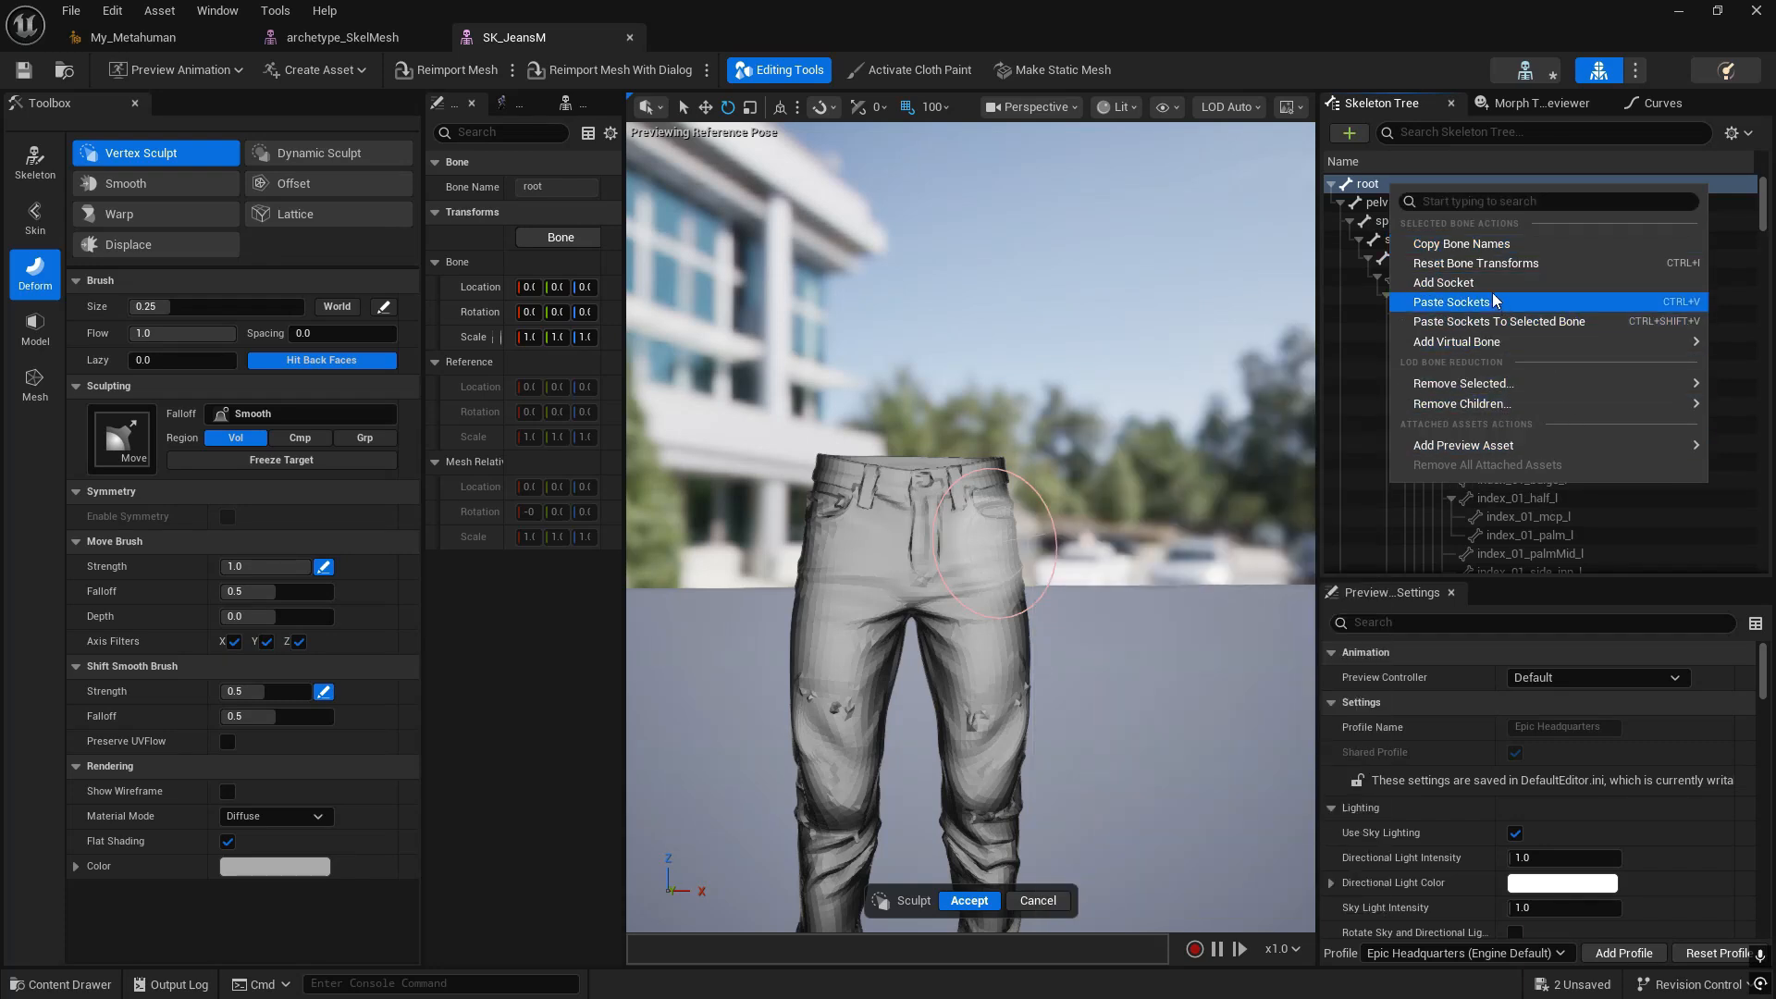
left_click(1485, 289)
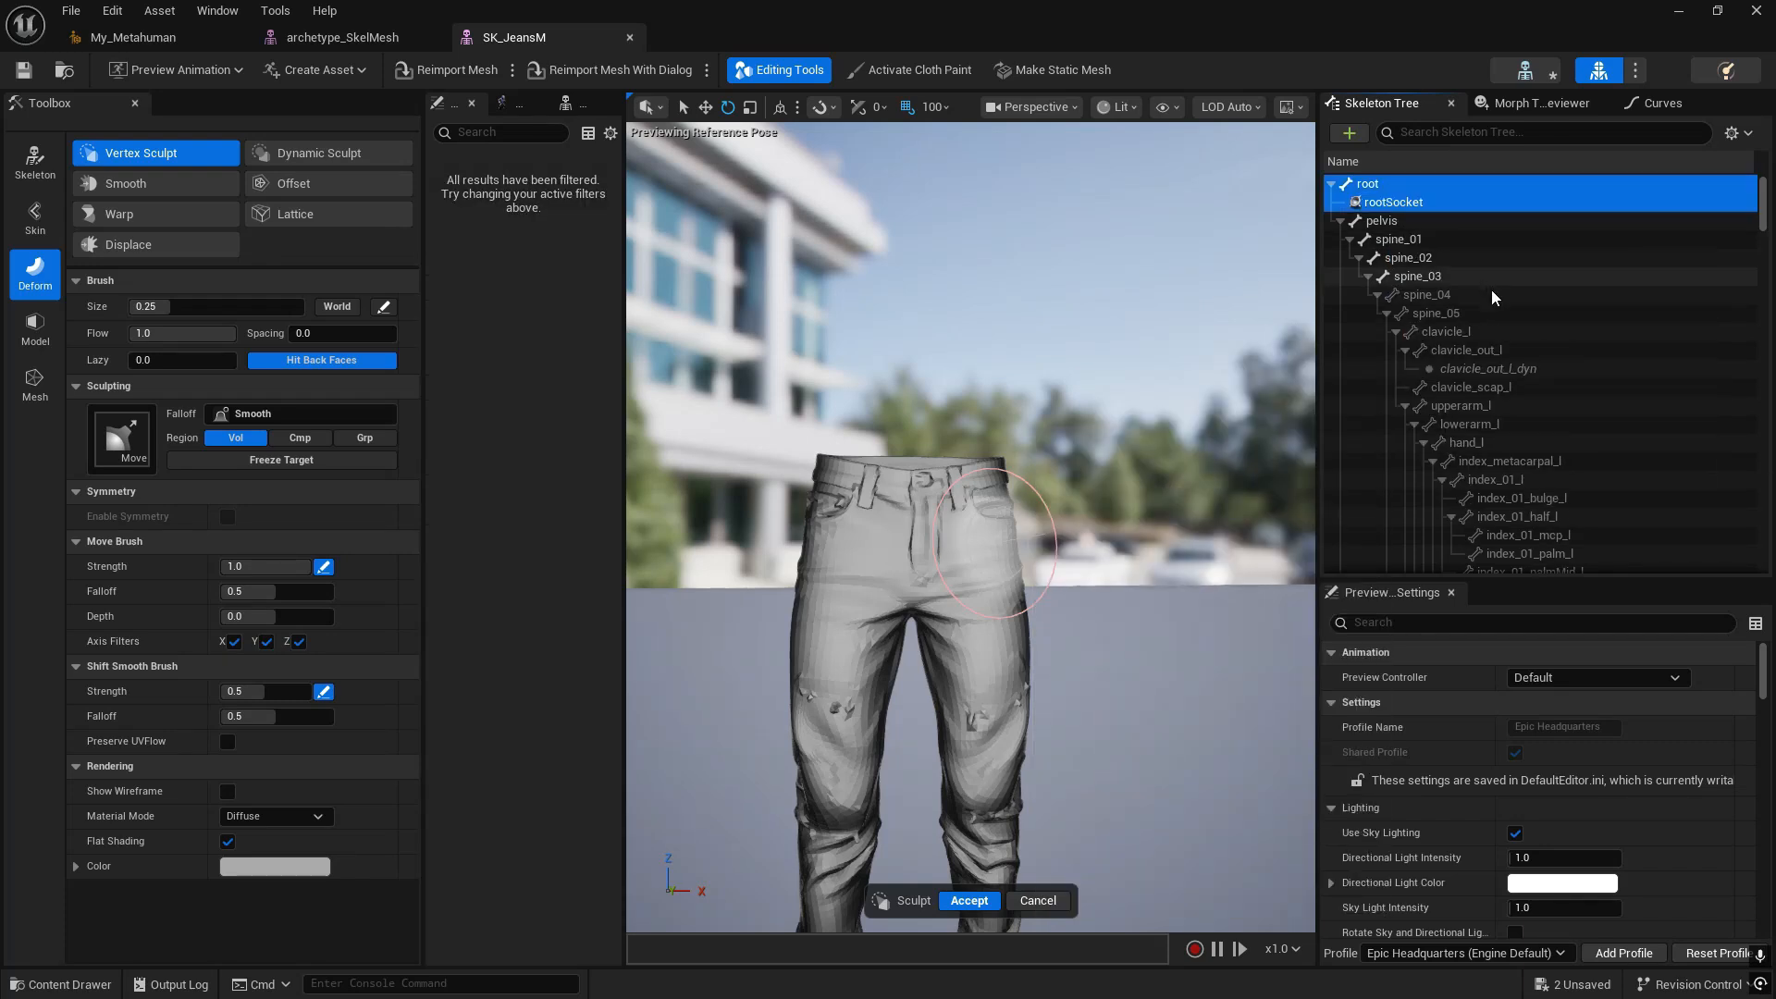
- Rename the new root socket as Base_Mesh and save all changes
left_click(1429, 202)
double_click(1429, 202)
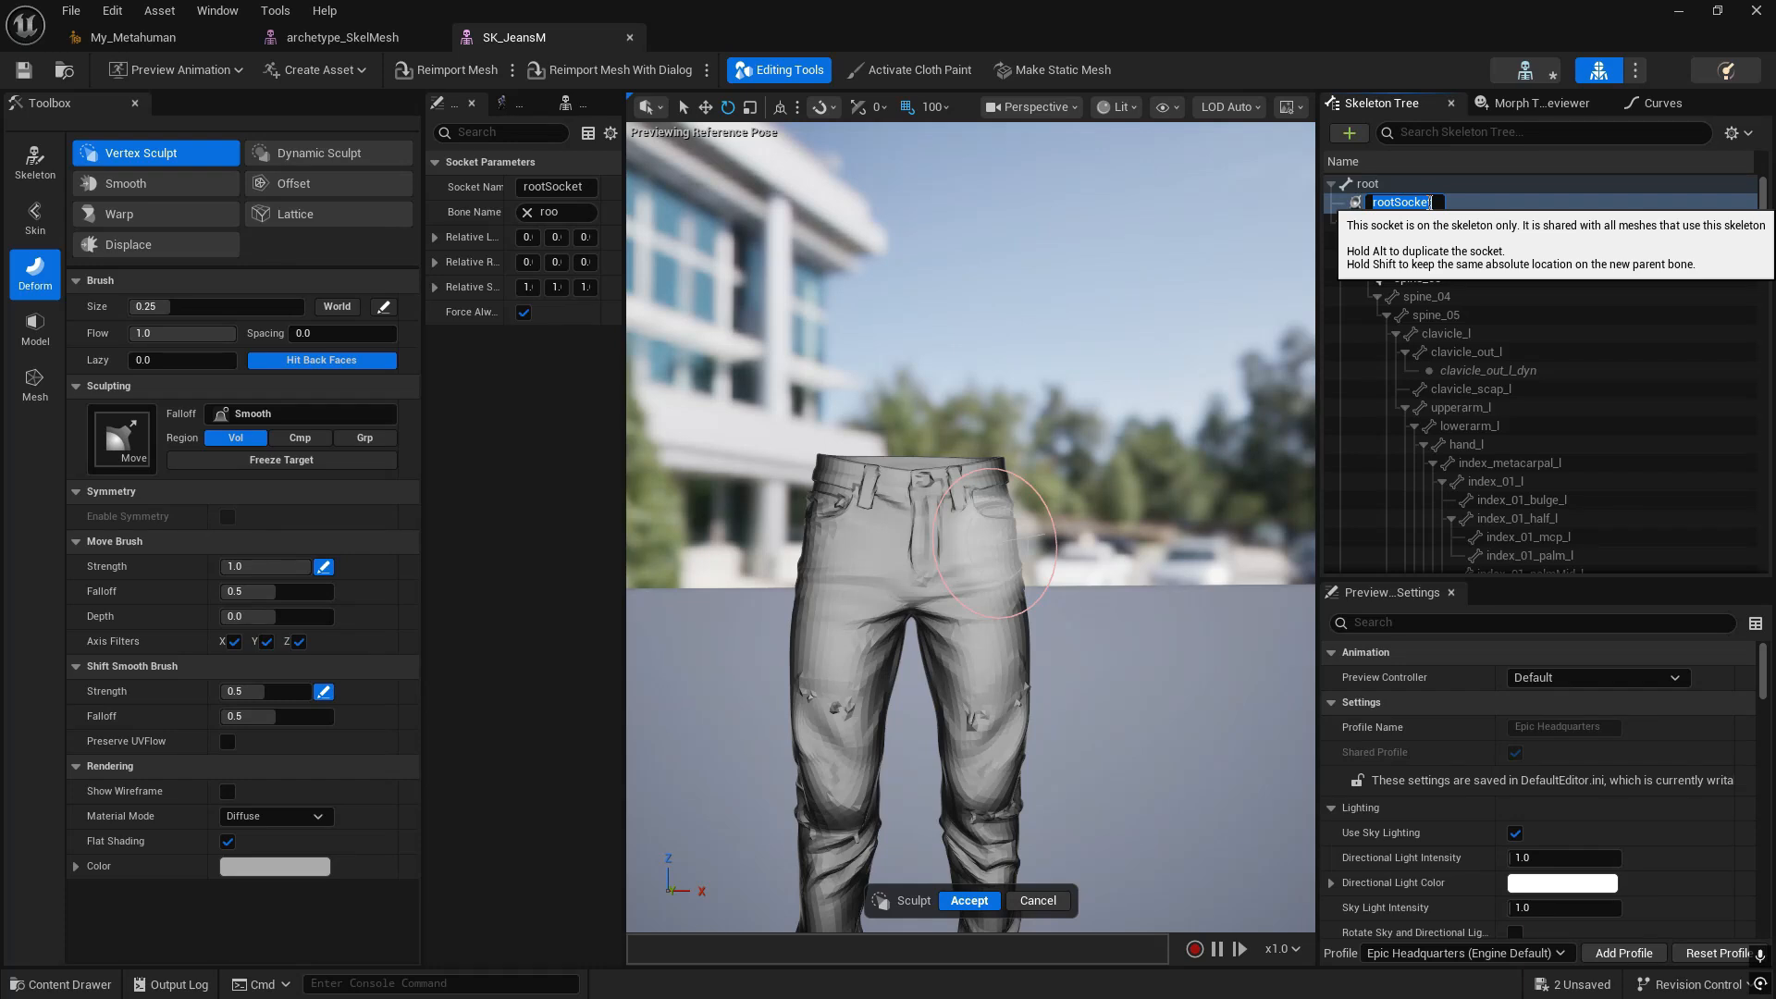
type("bAS")
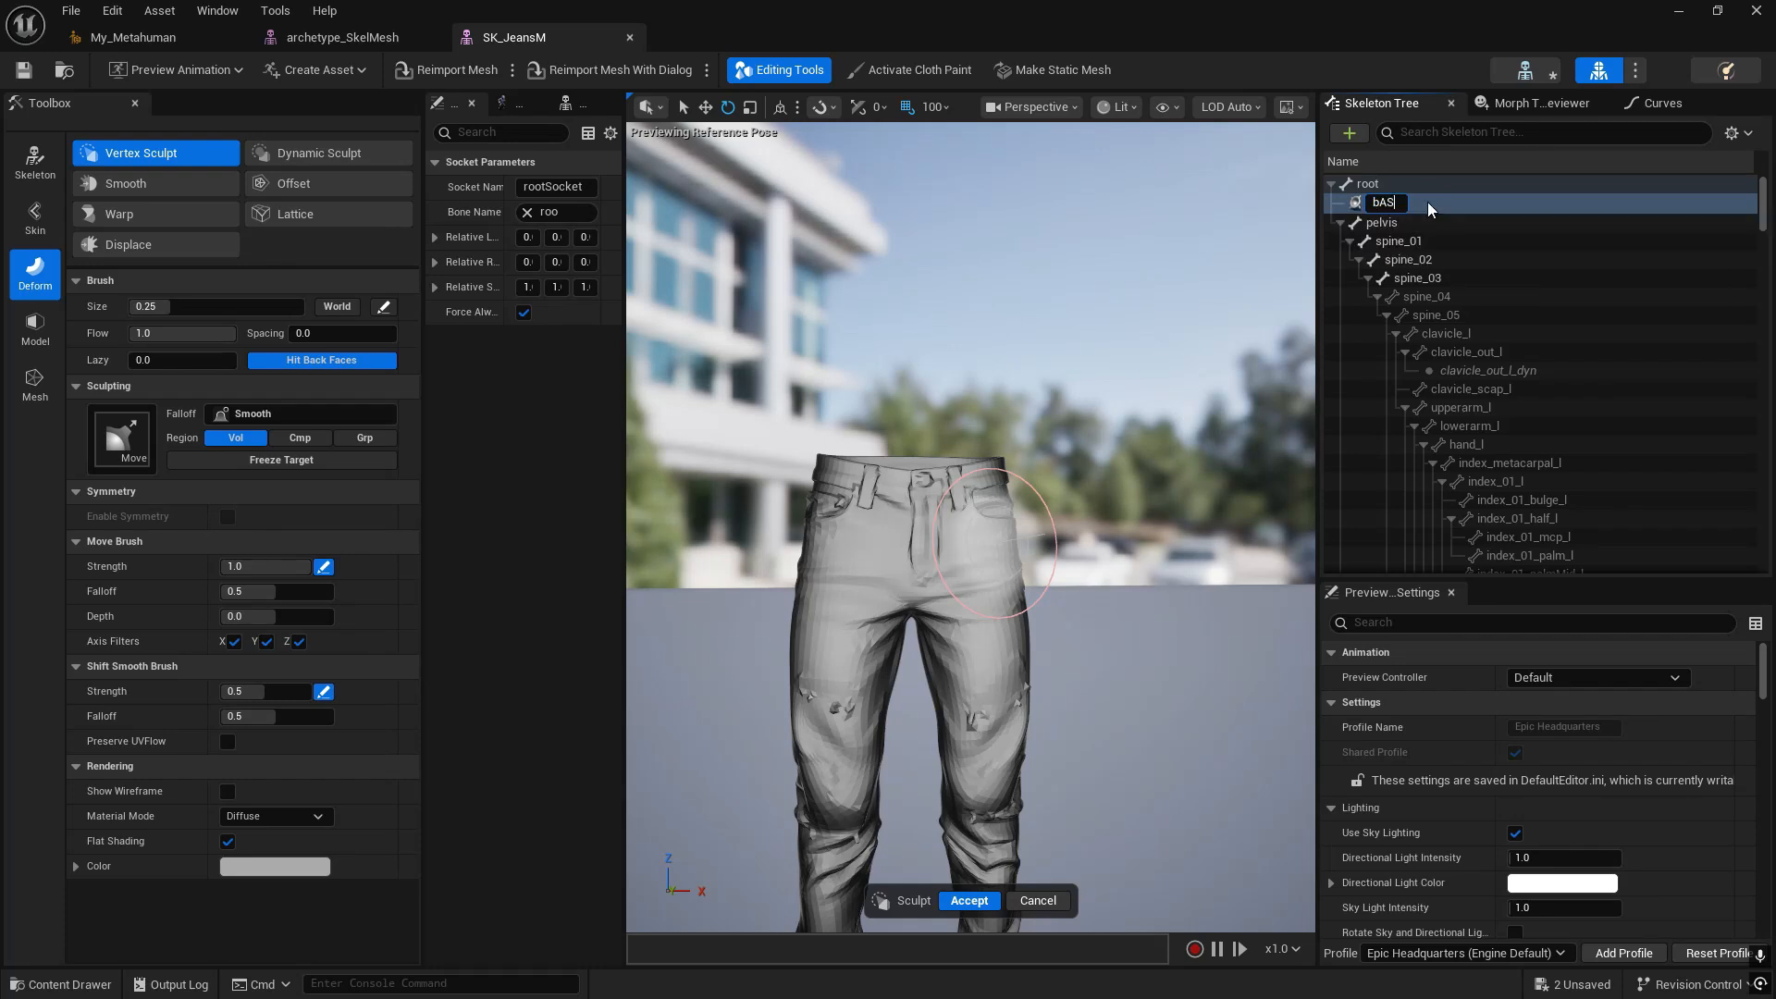
key("BackSpace")
key("BackSpace")
key("BackSpace")
type("Base_Mr")
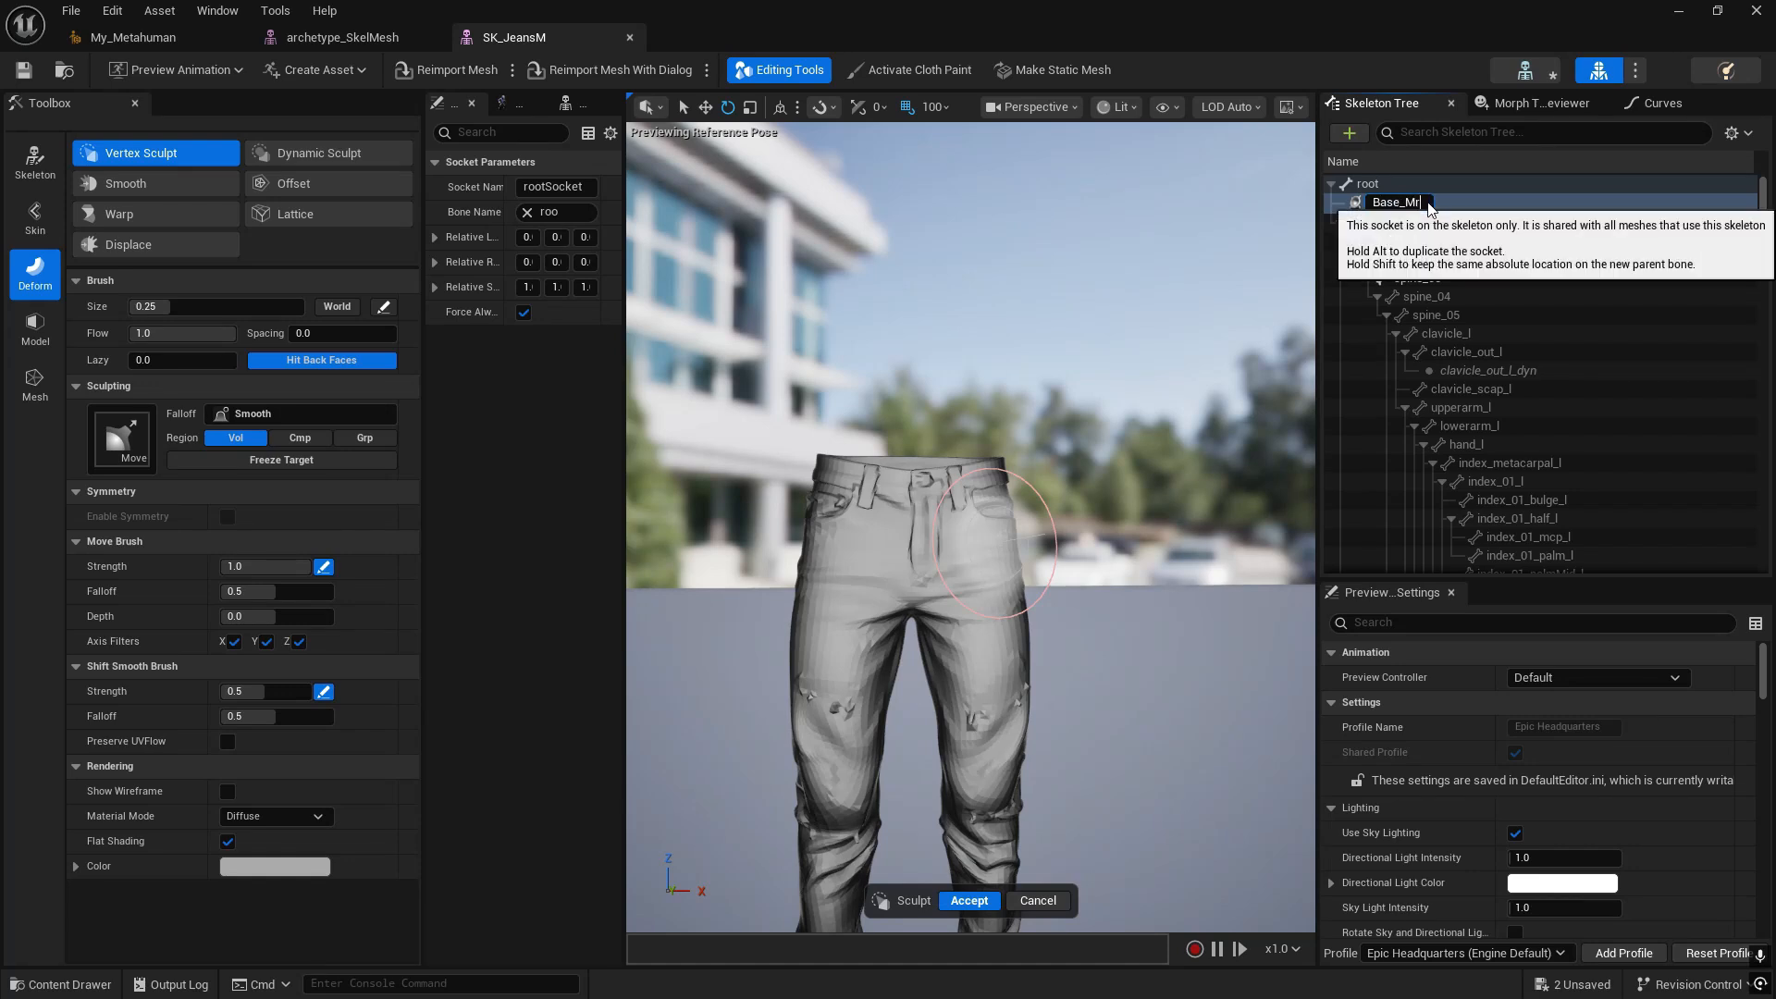
type("sh")
key("Return")
key("ctrl+shift+s")
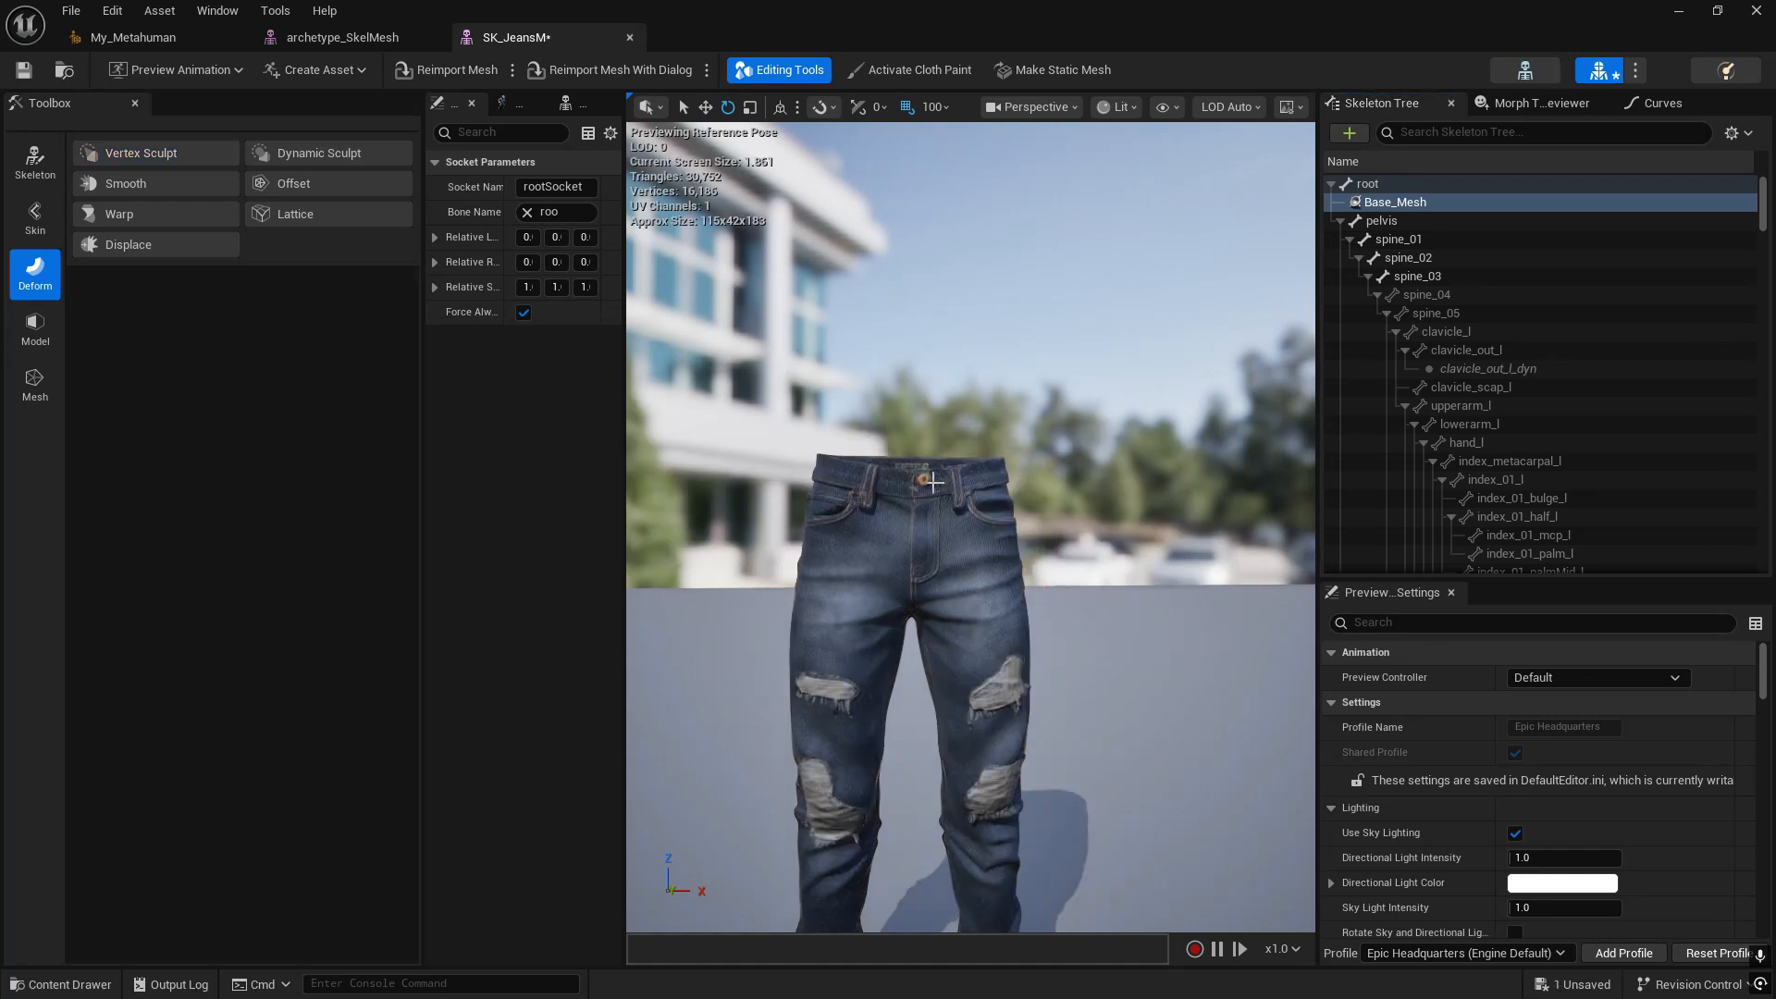
- Browse the preview assets available for the Base_Mesh socket, looking for the archetype body mesh
scroll(1090, 596, "up", 2)
scroll(970, 527, "up", 3)
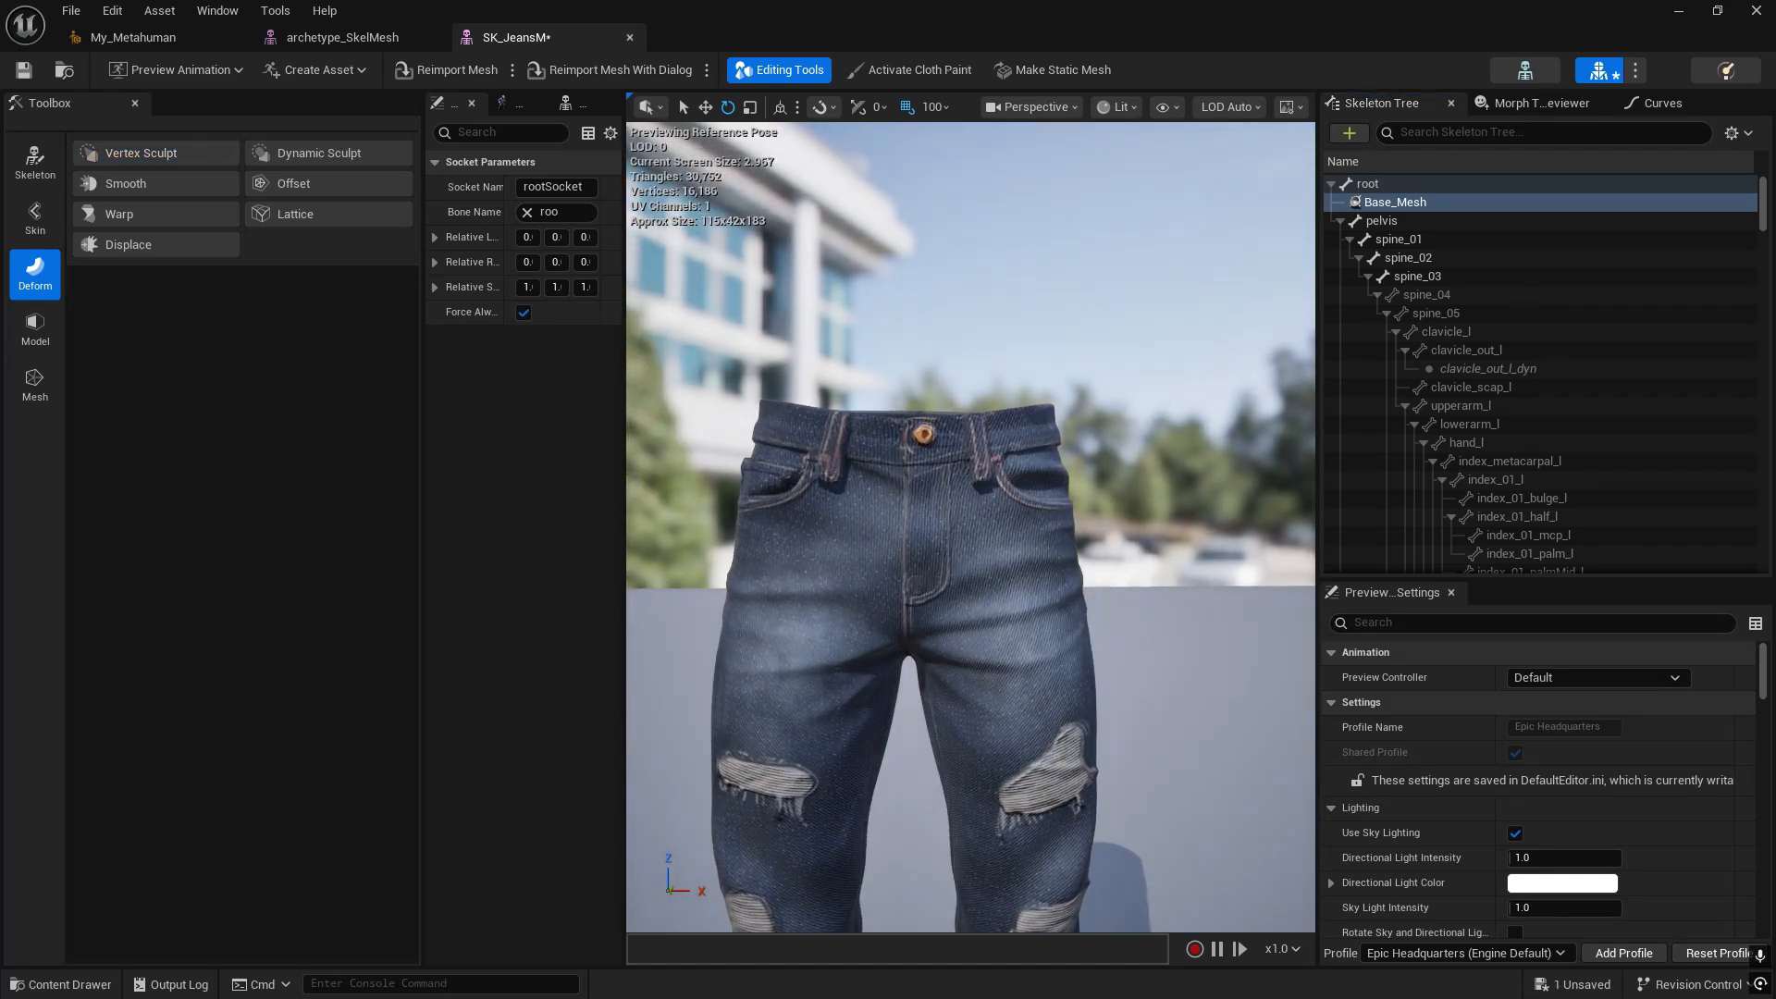
scroll(1573, 796, "down", 3)
scroll(1573, 814, "up", 3)
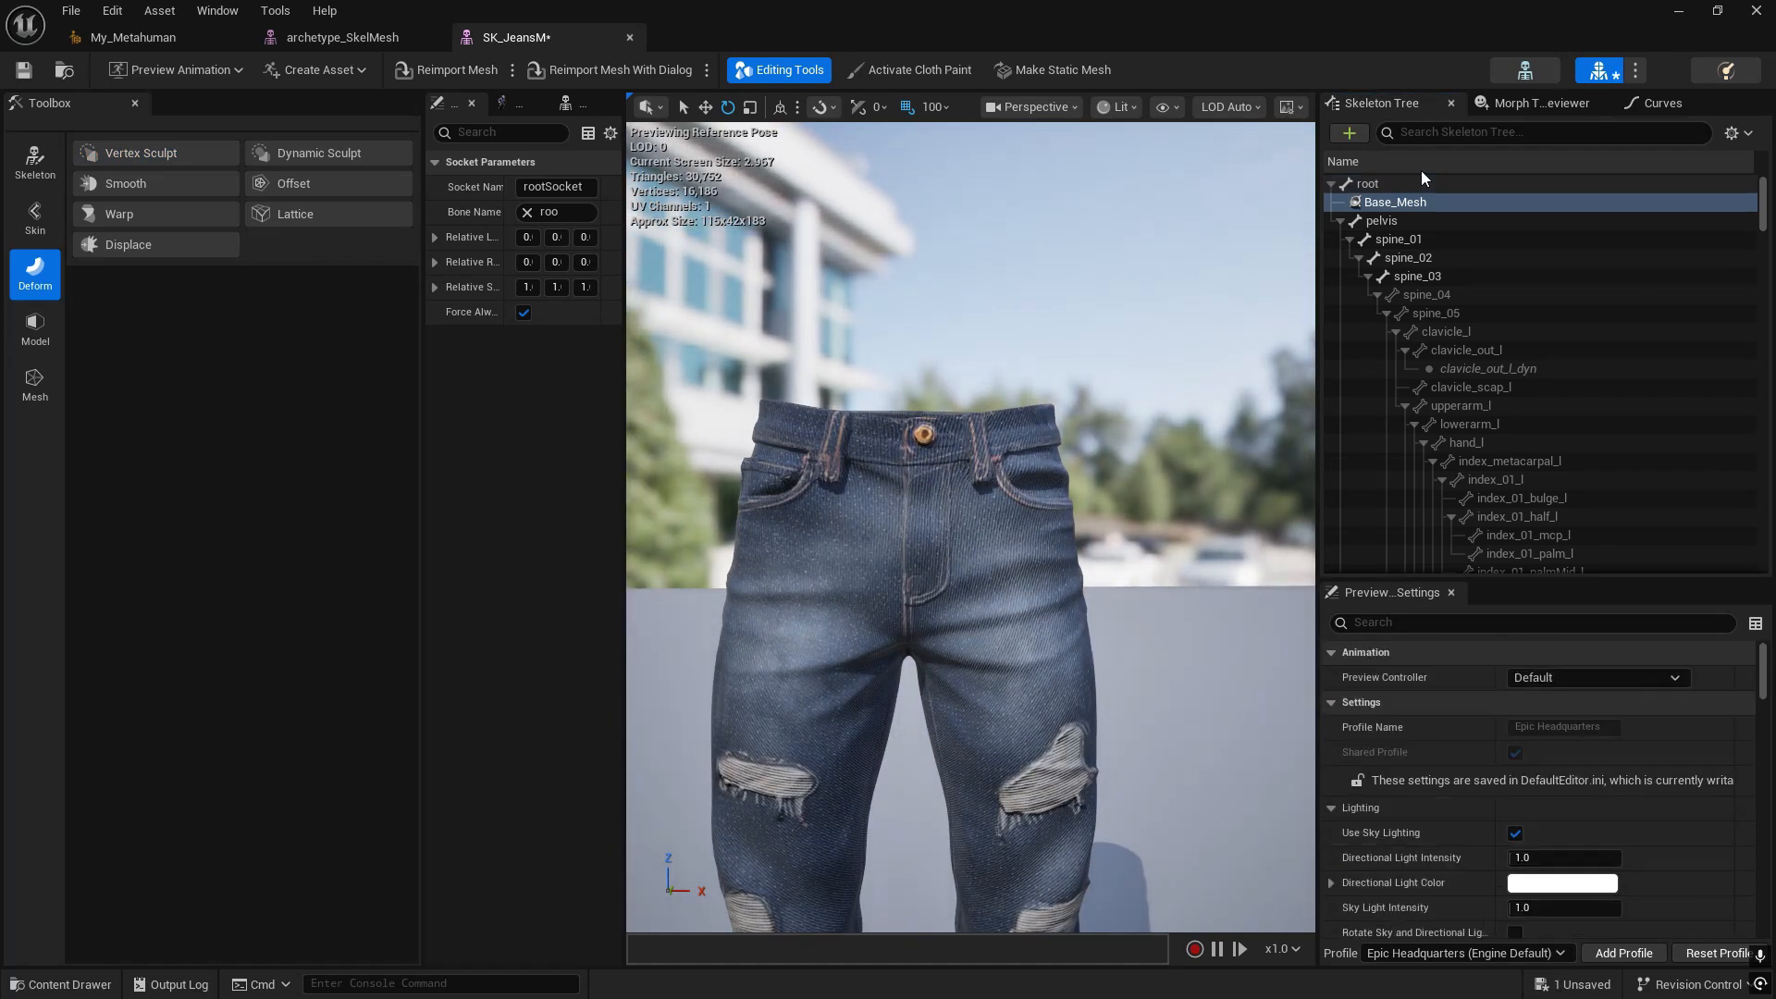
left_click_drag(1392, 214, 1396, 211)
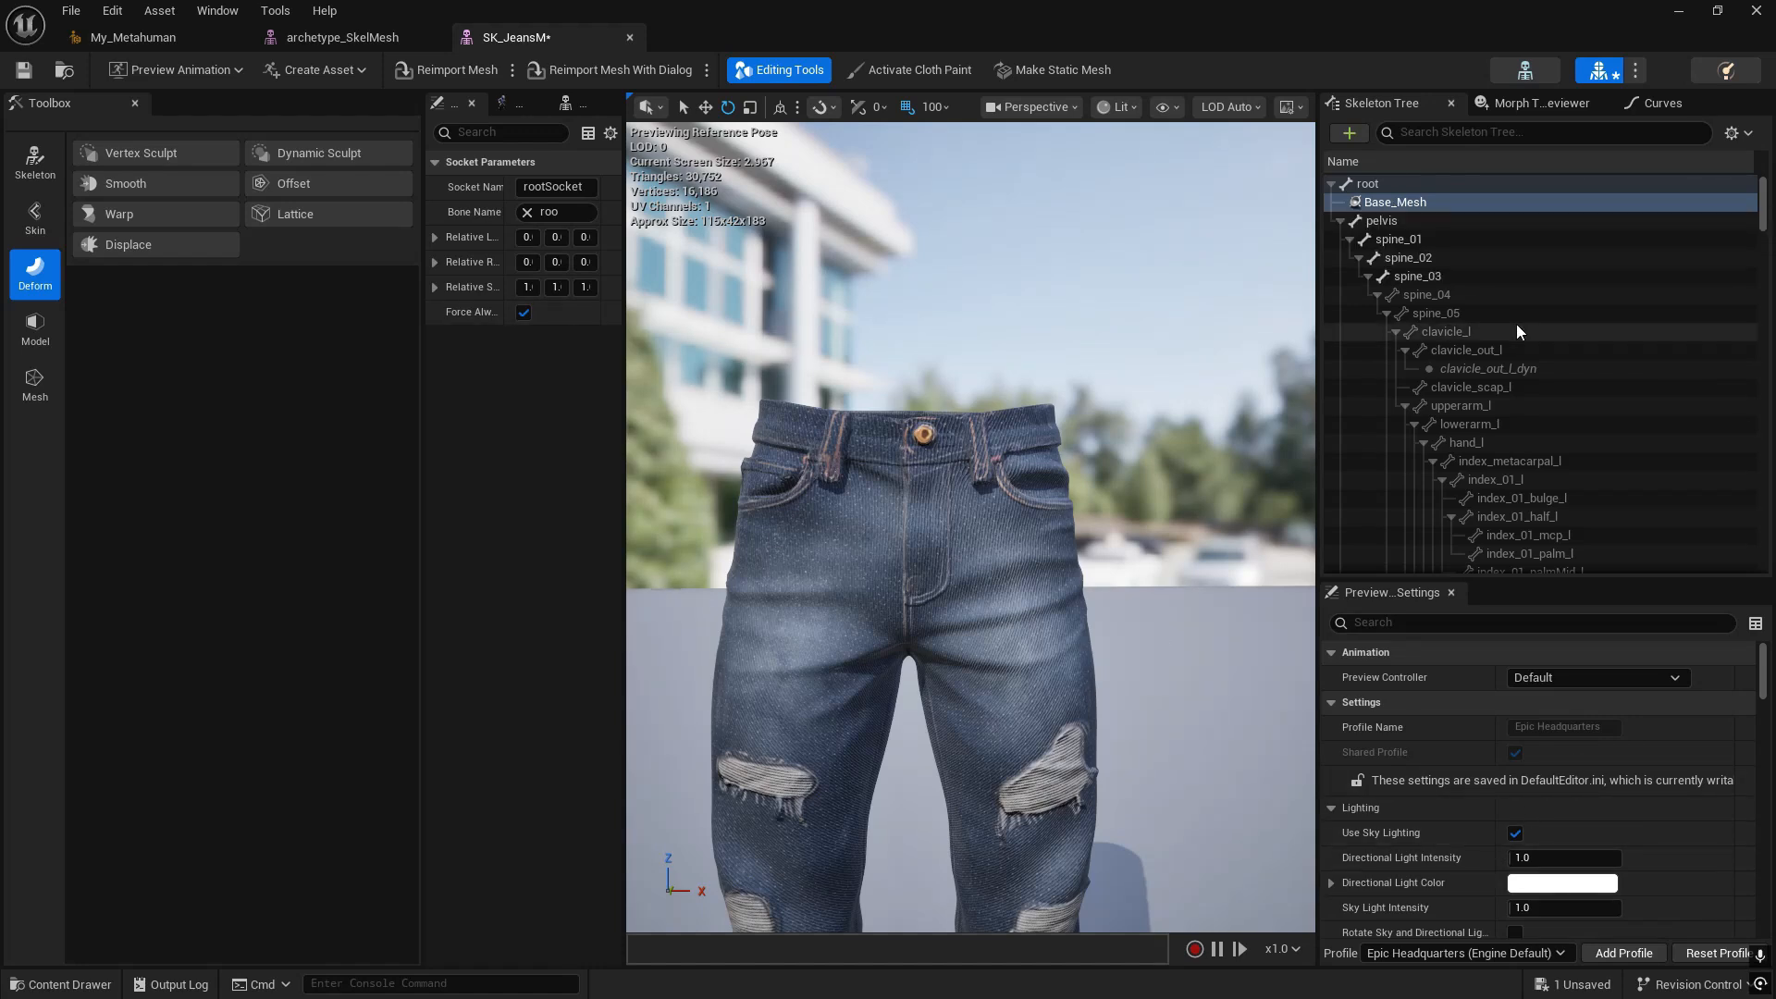
right_click(1394, 202)
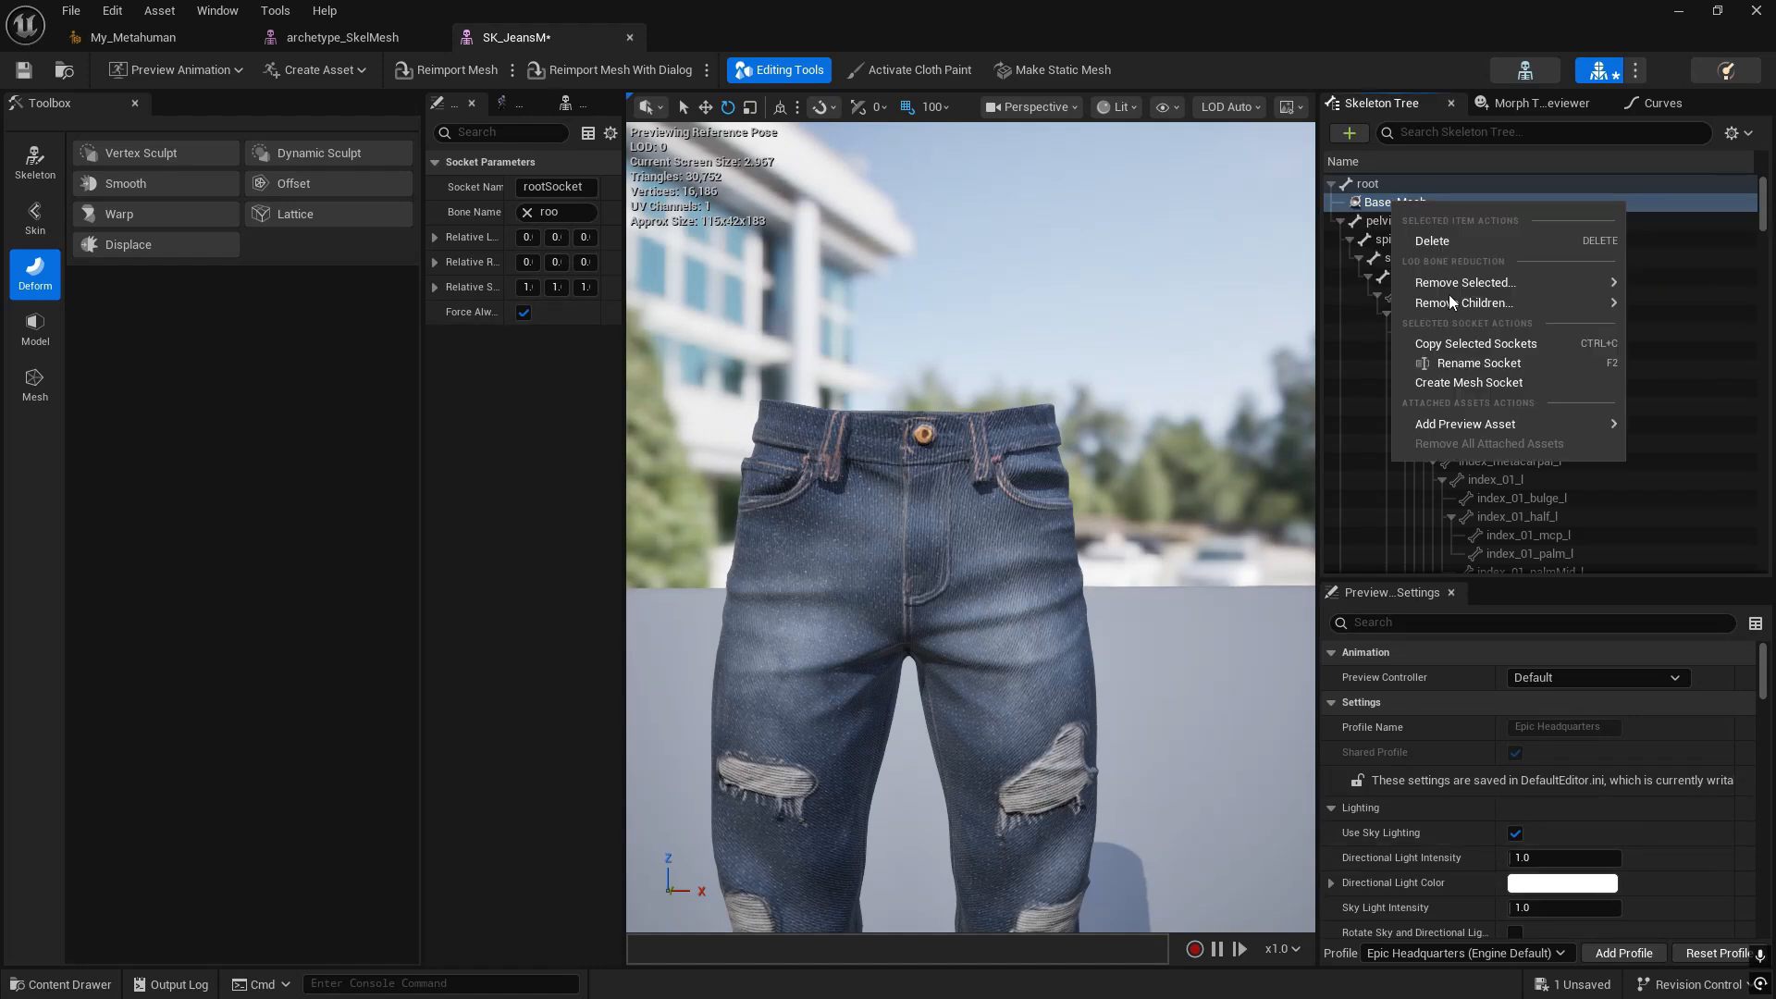
mouse_move(1508, 428)
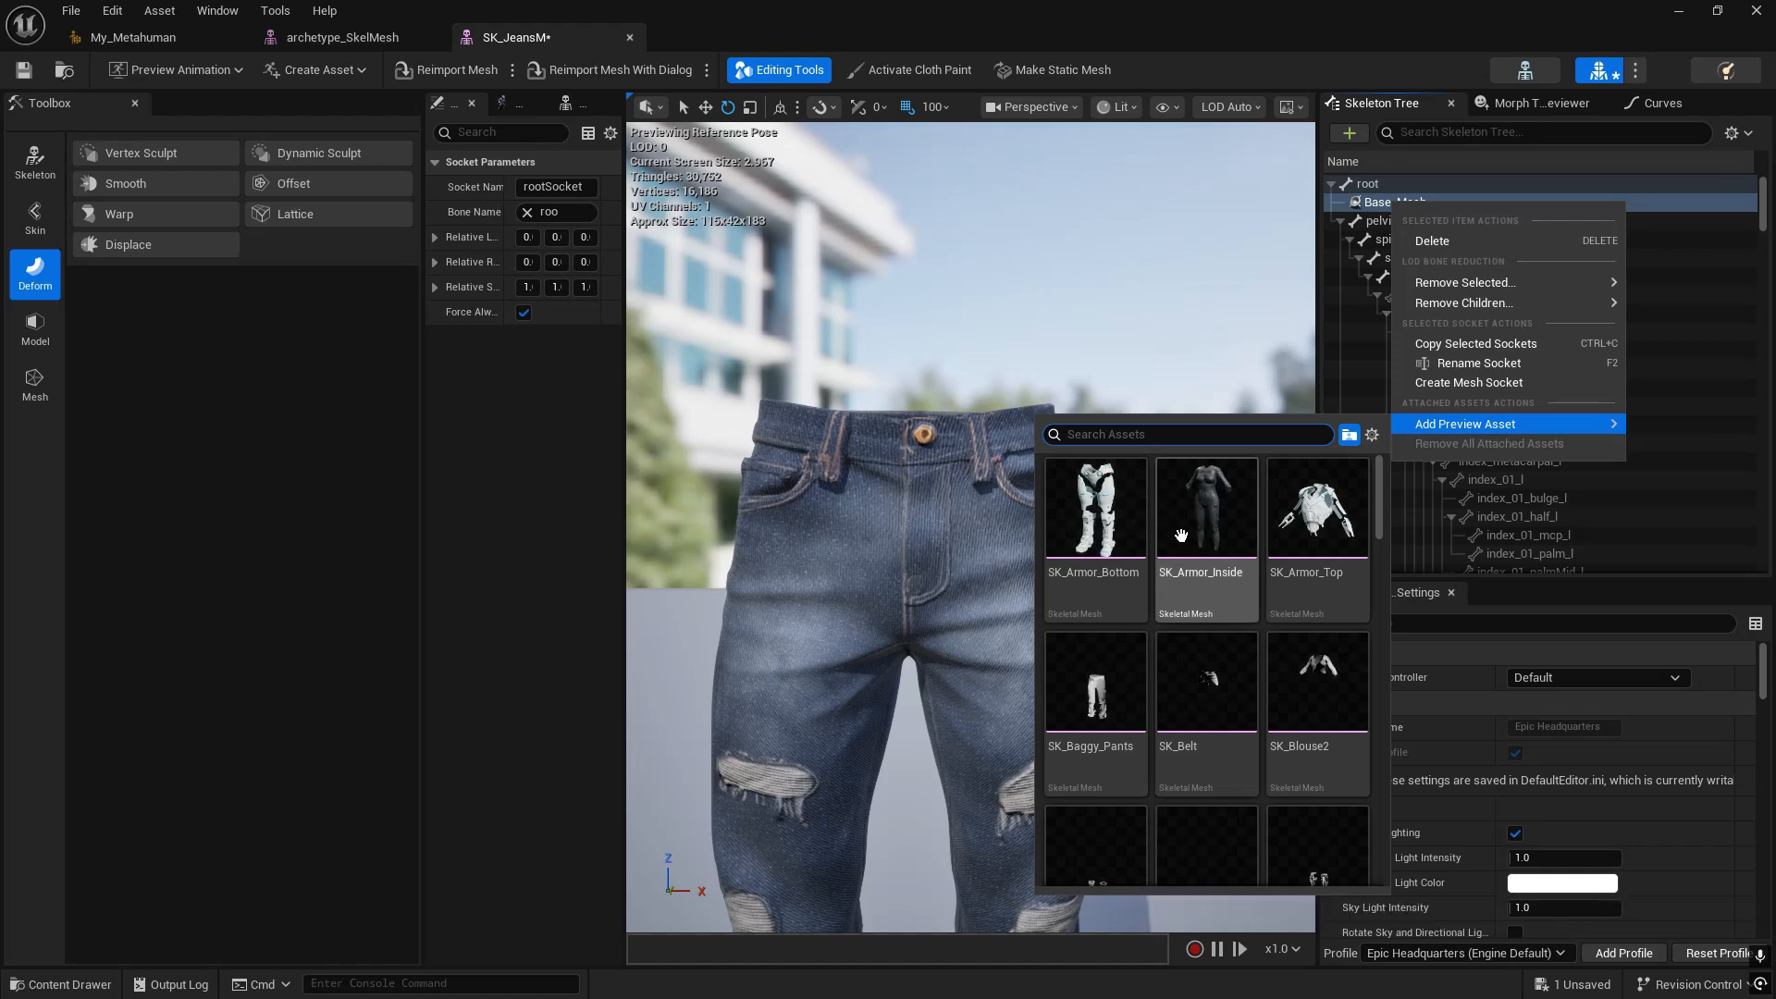
scroll(1233, 751, "down", 5)
scroll(1233, 751, "down", 10)
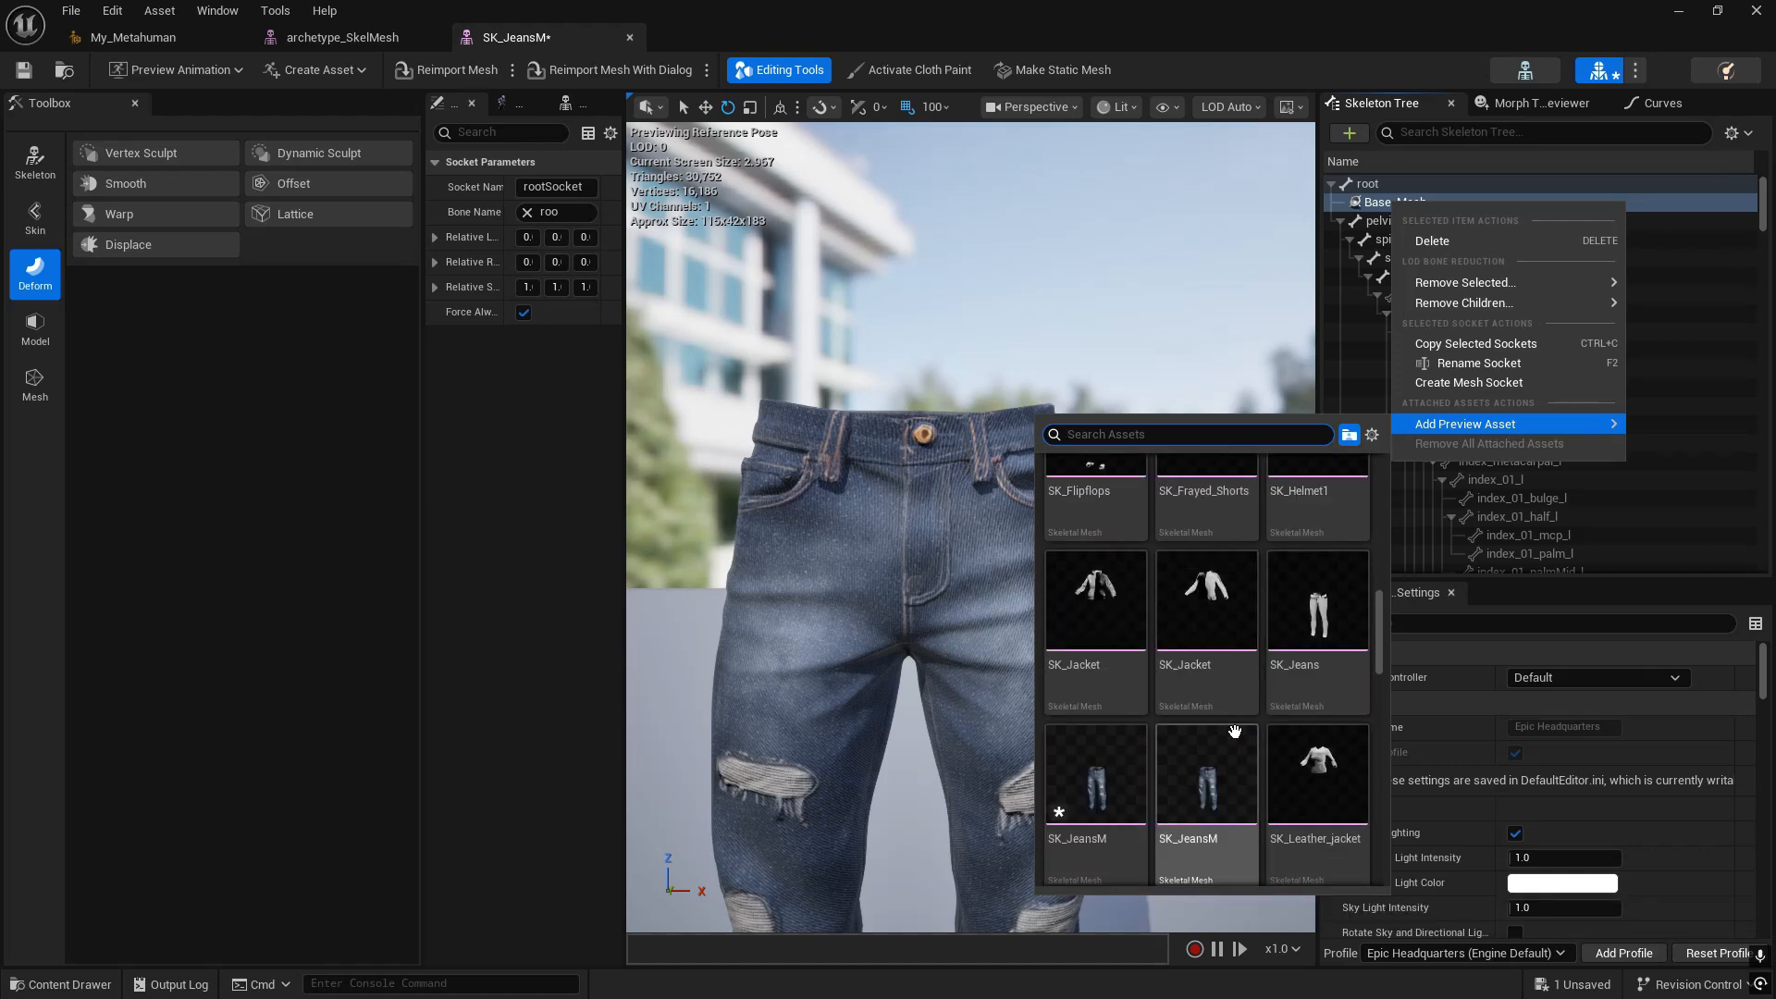
scroll(1242, 745, "down", 8)
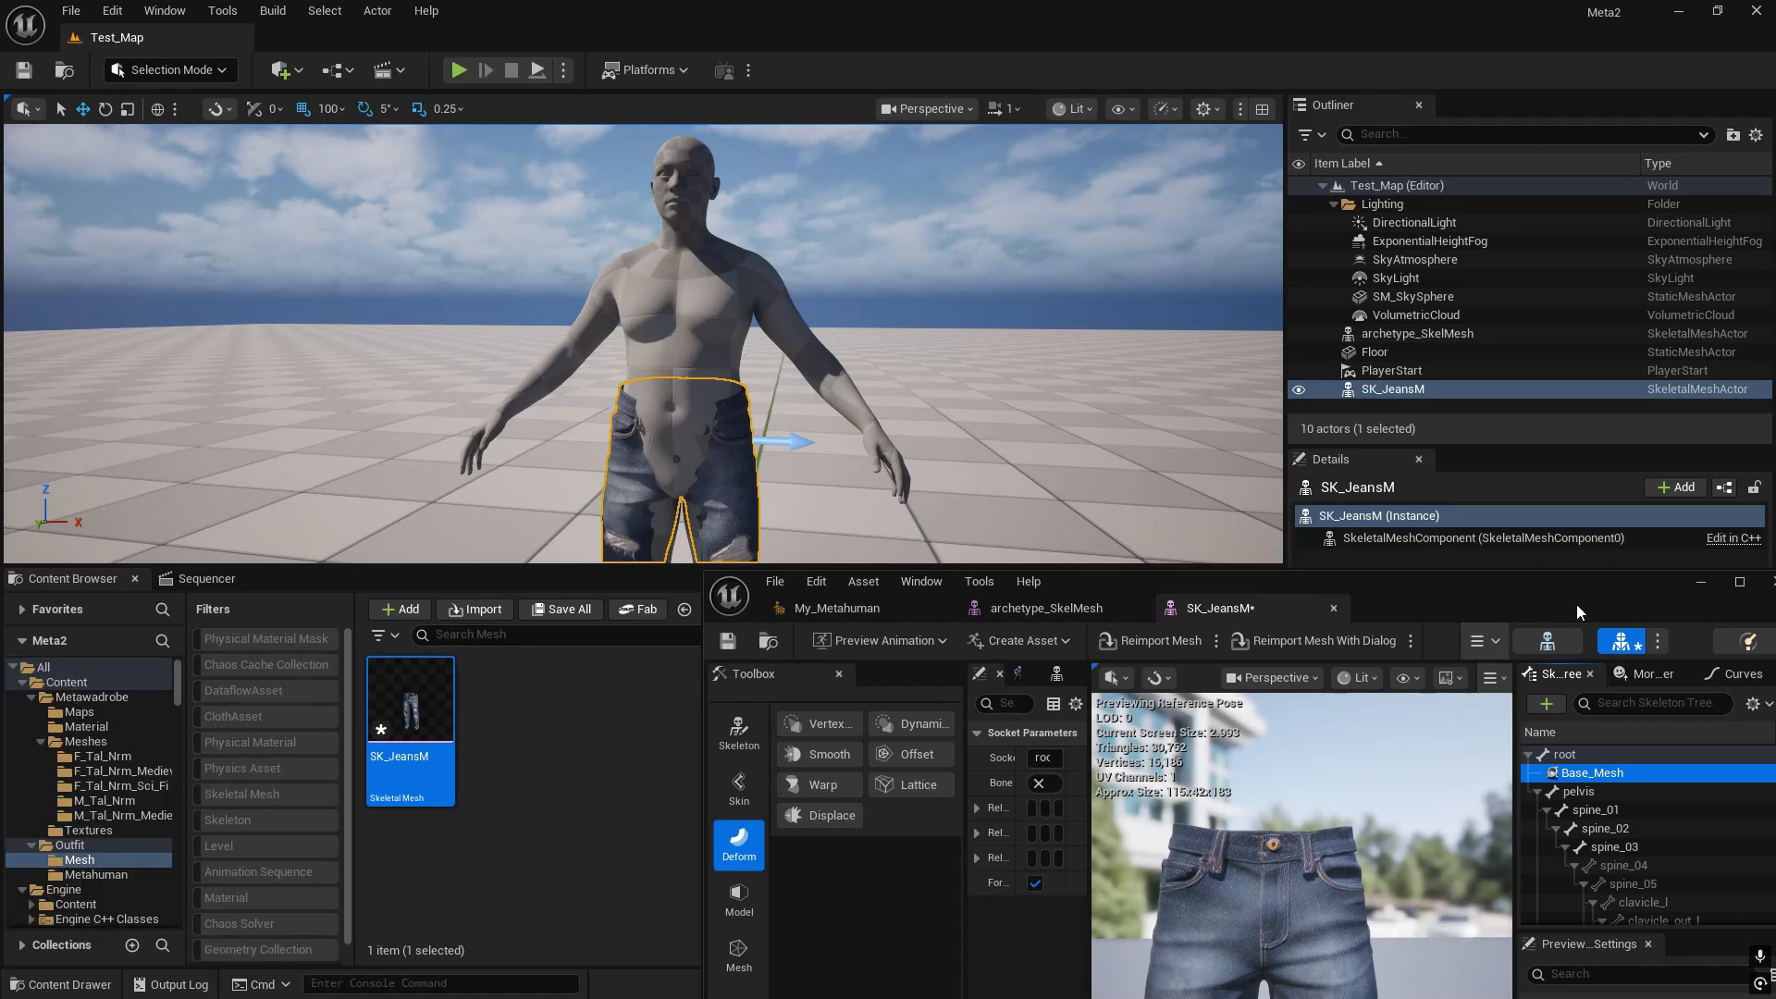
- Save SK_JeansM and review the snapping options of archetype_SkelMesh in the level
left_click_drag(1576, 603, 1365, 555)
left_click(637, 307)
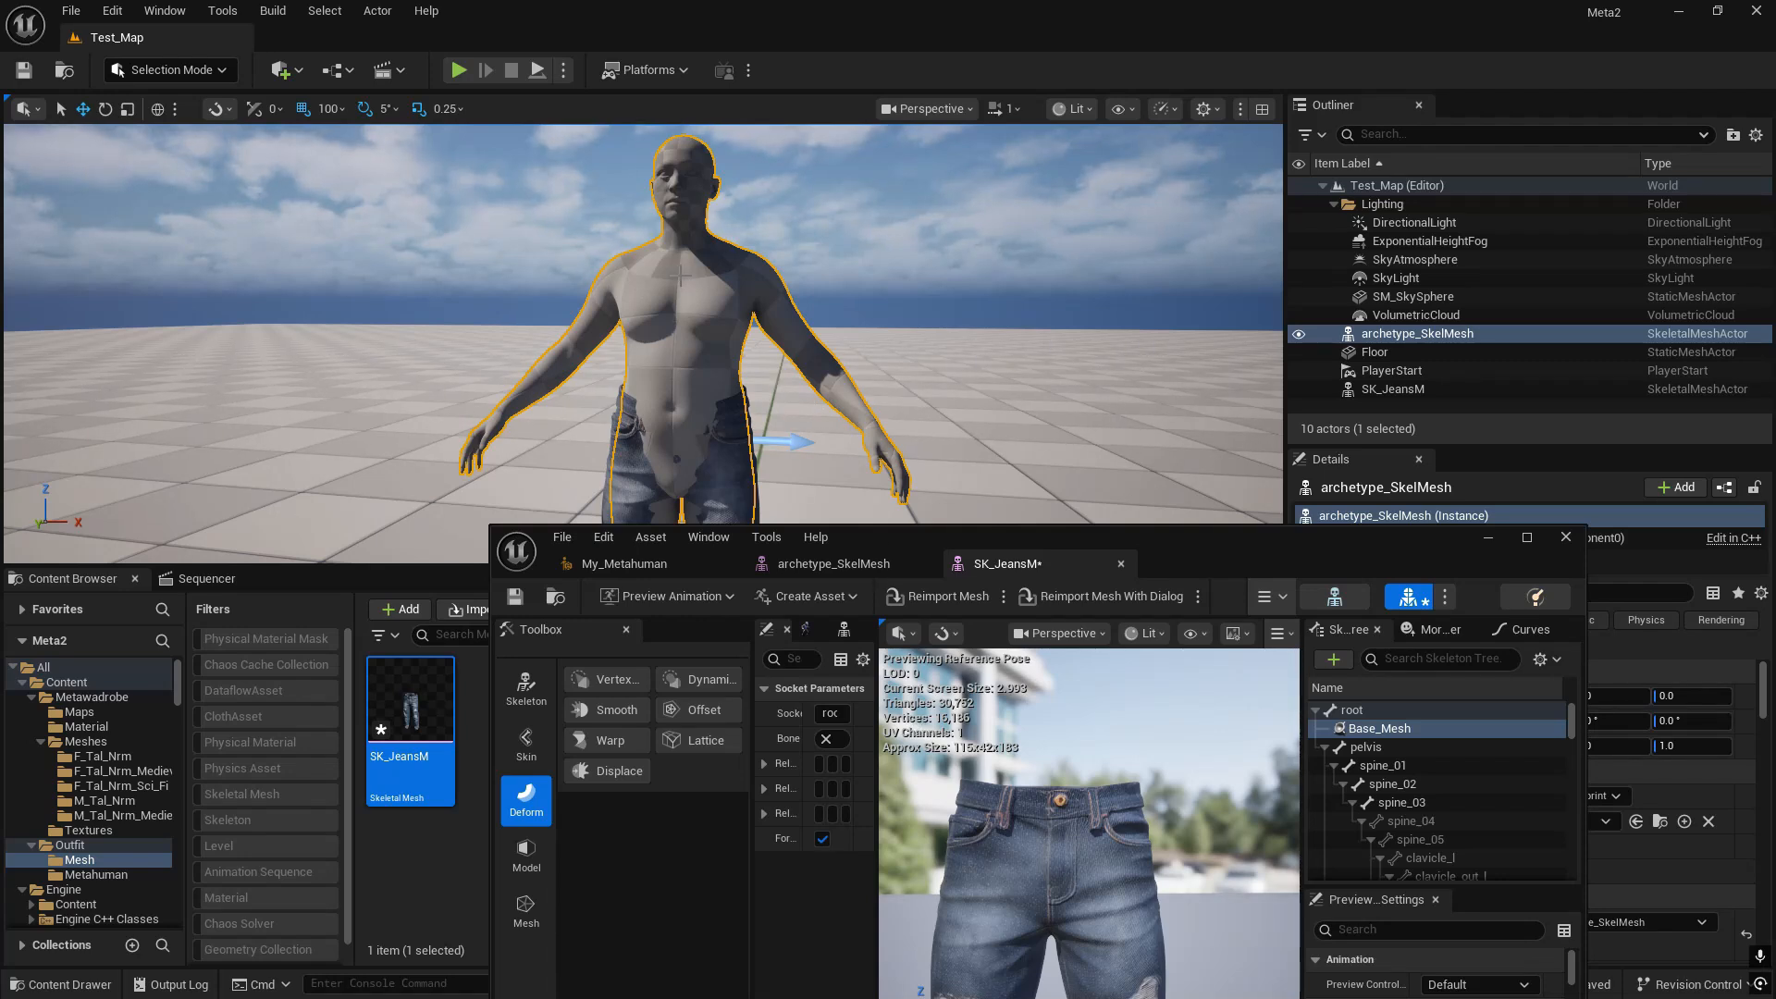
key("ctrl+s")
right_click(692, 385)
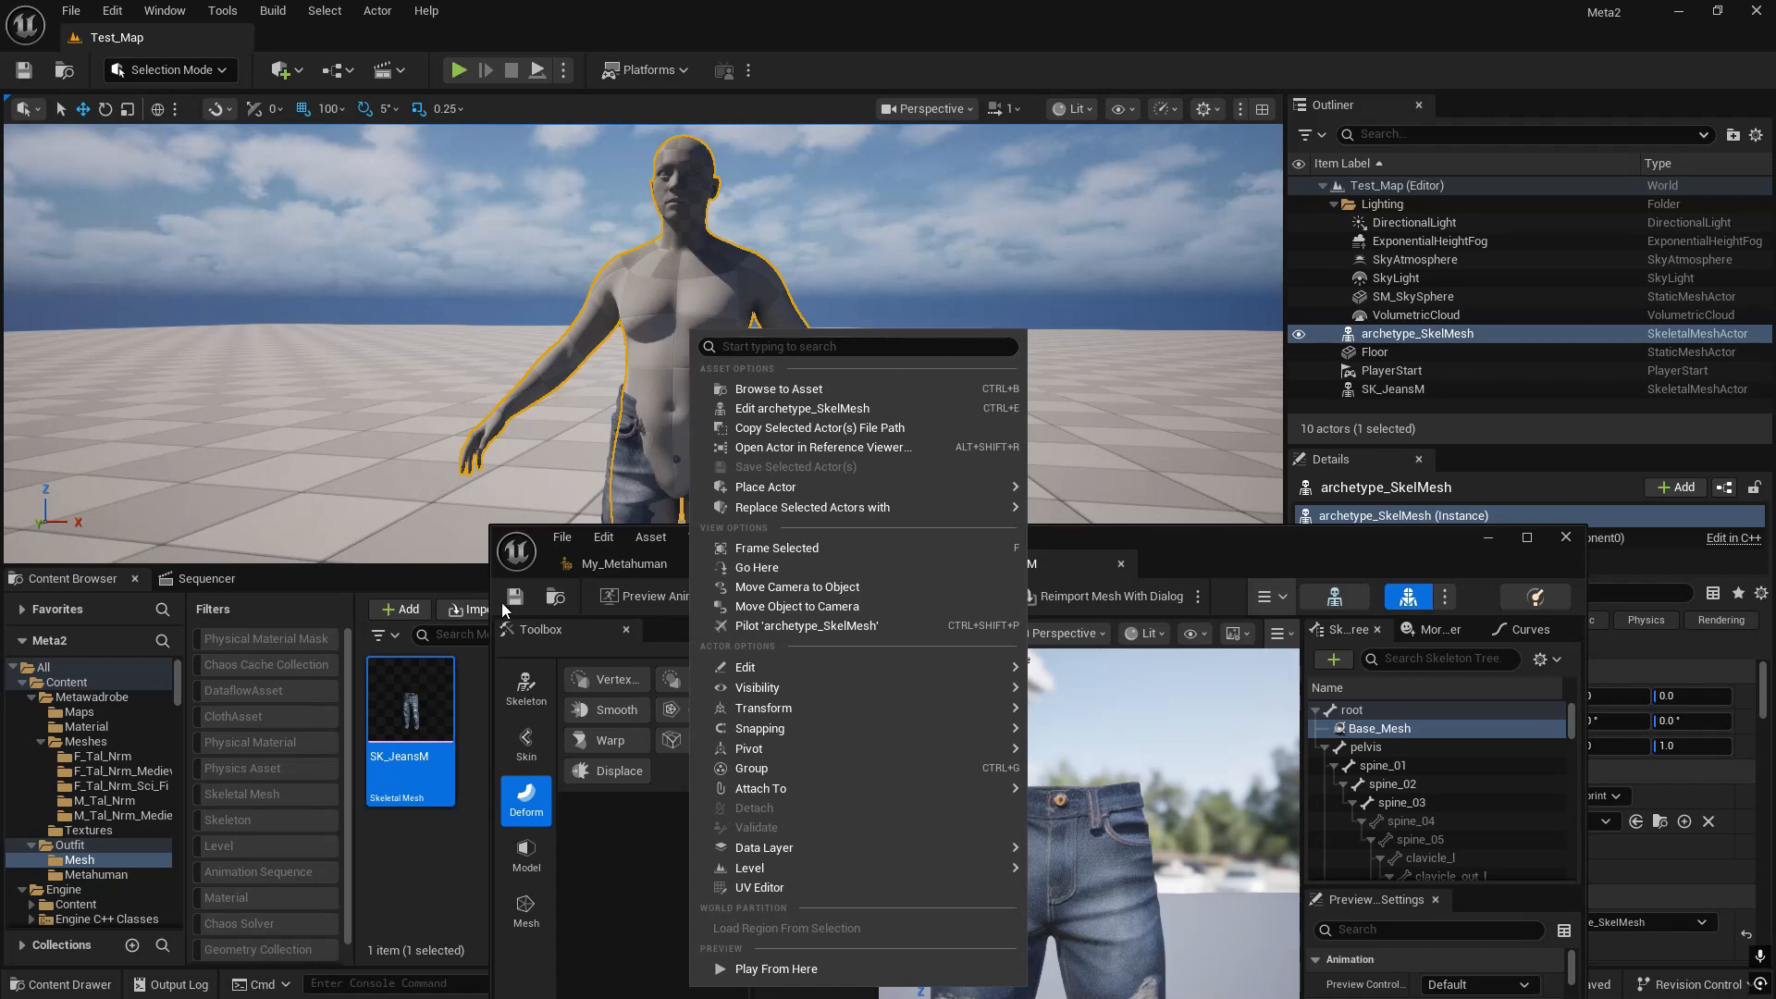
mouse_move(833, 728)
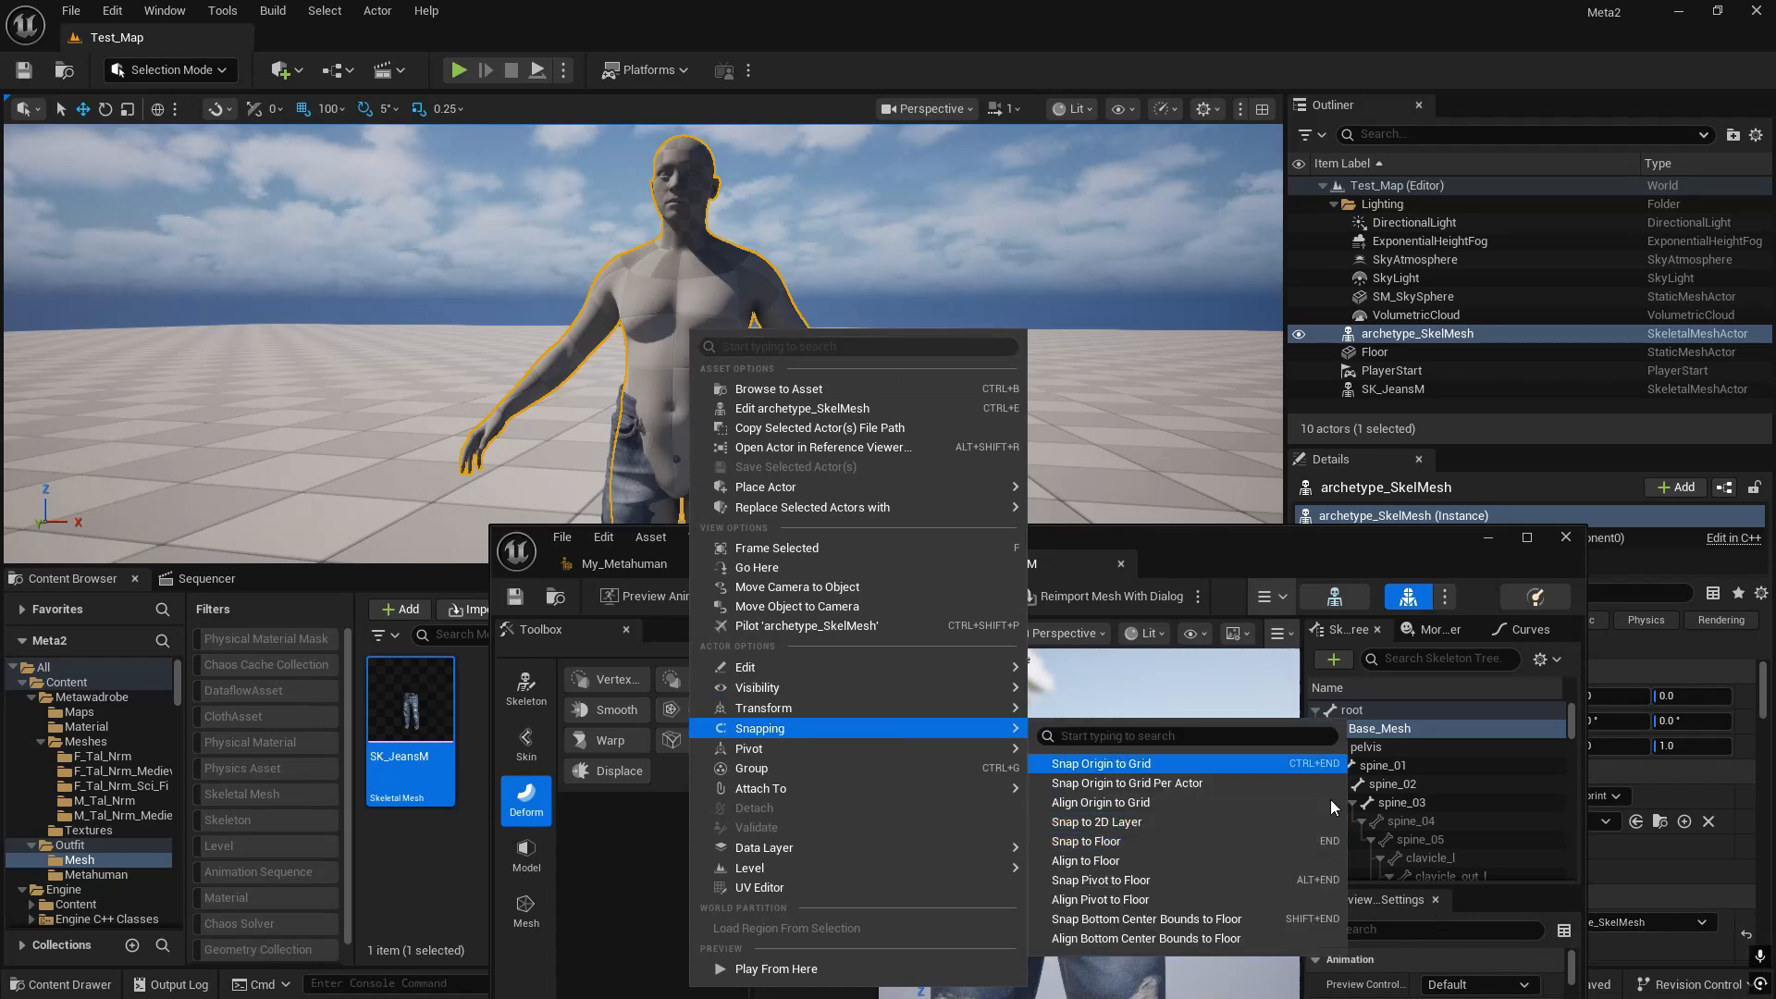
- Switch to Google Chrome to view the MetaWardrobe - Daily Update listing on Fab
left_click_drag(1230, 570, 1400, 254)
key("super")
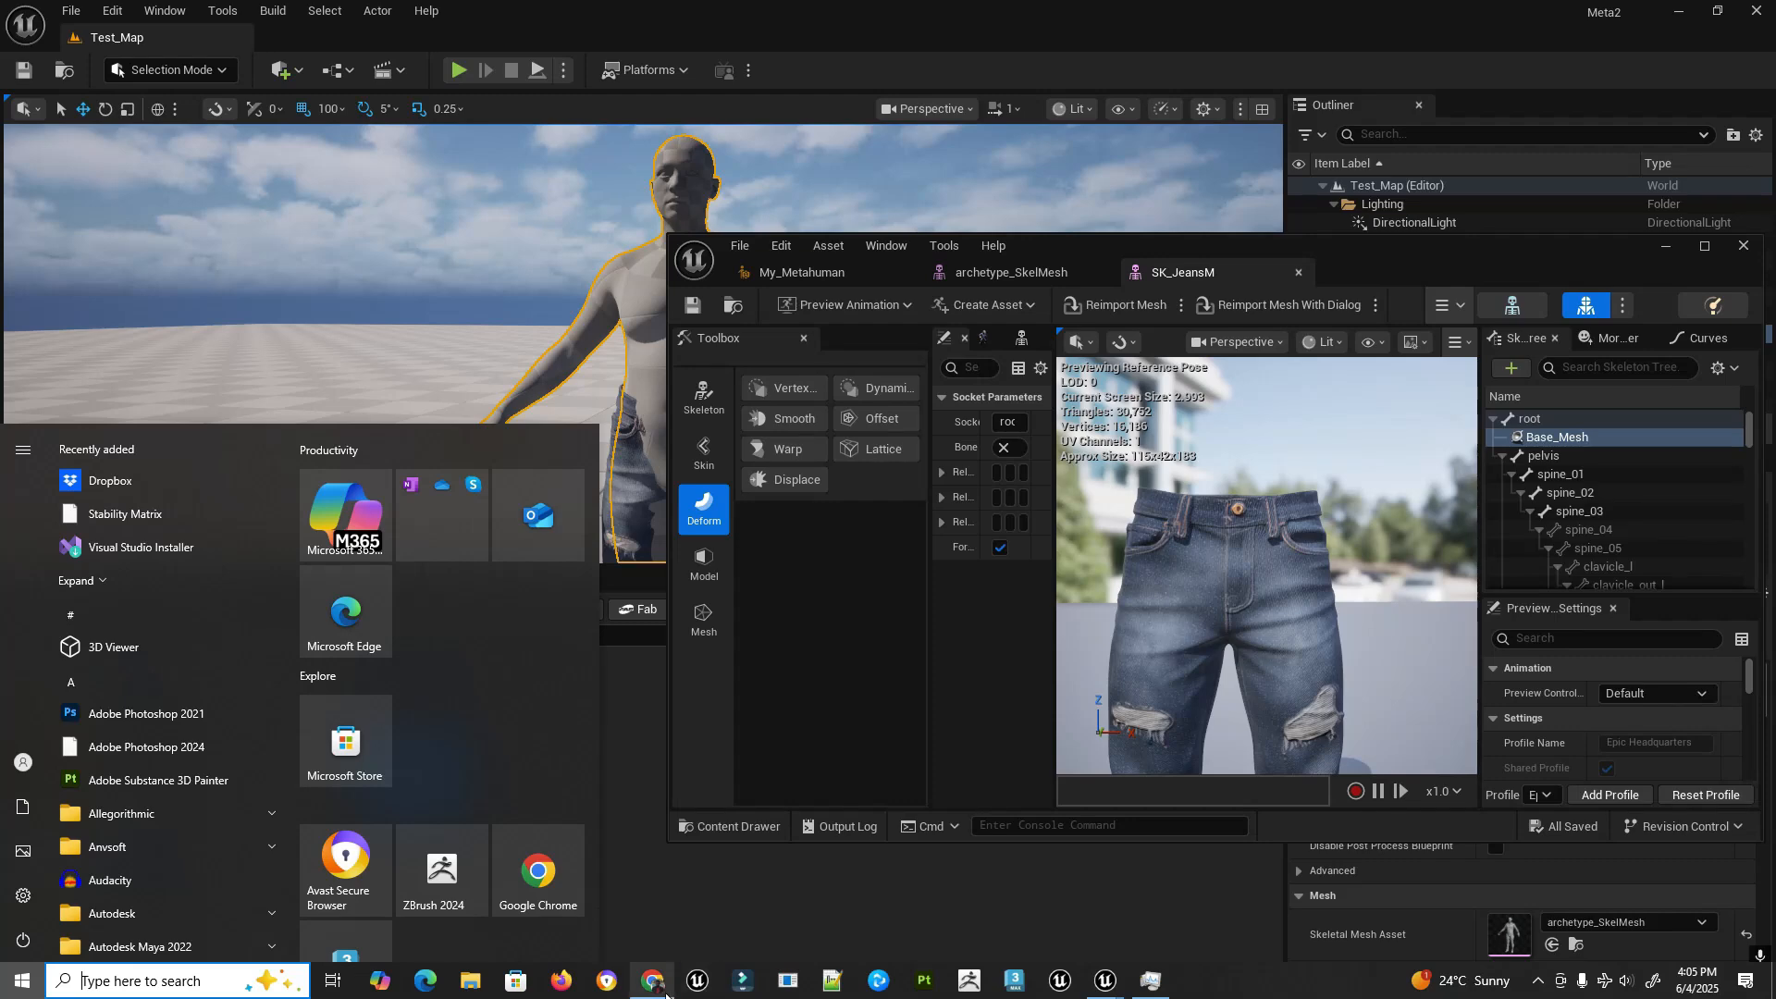
left_click(665, 990)
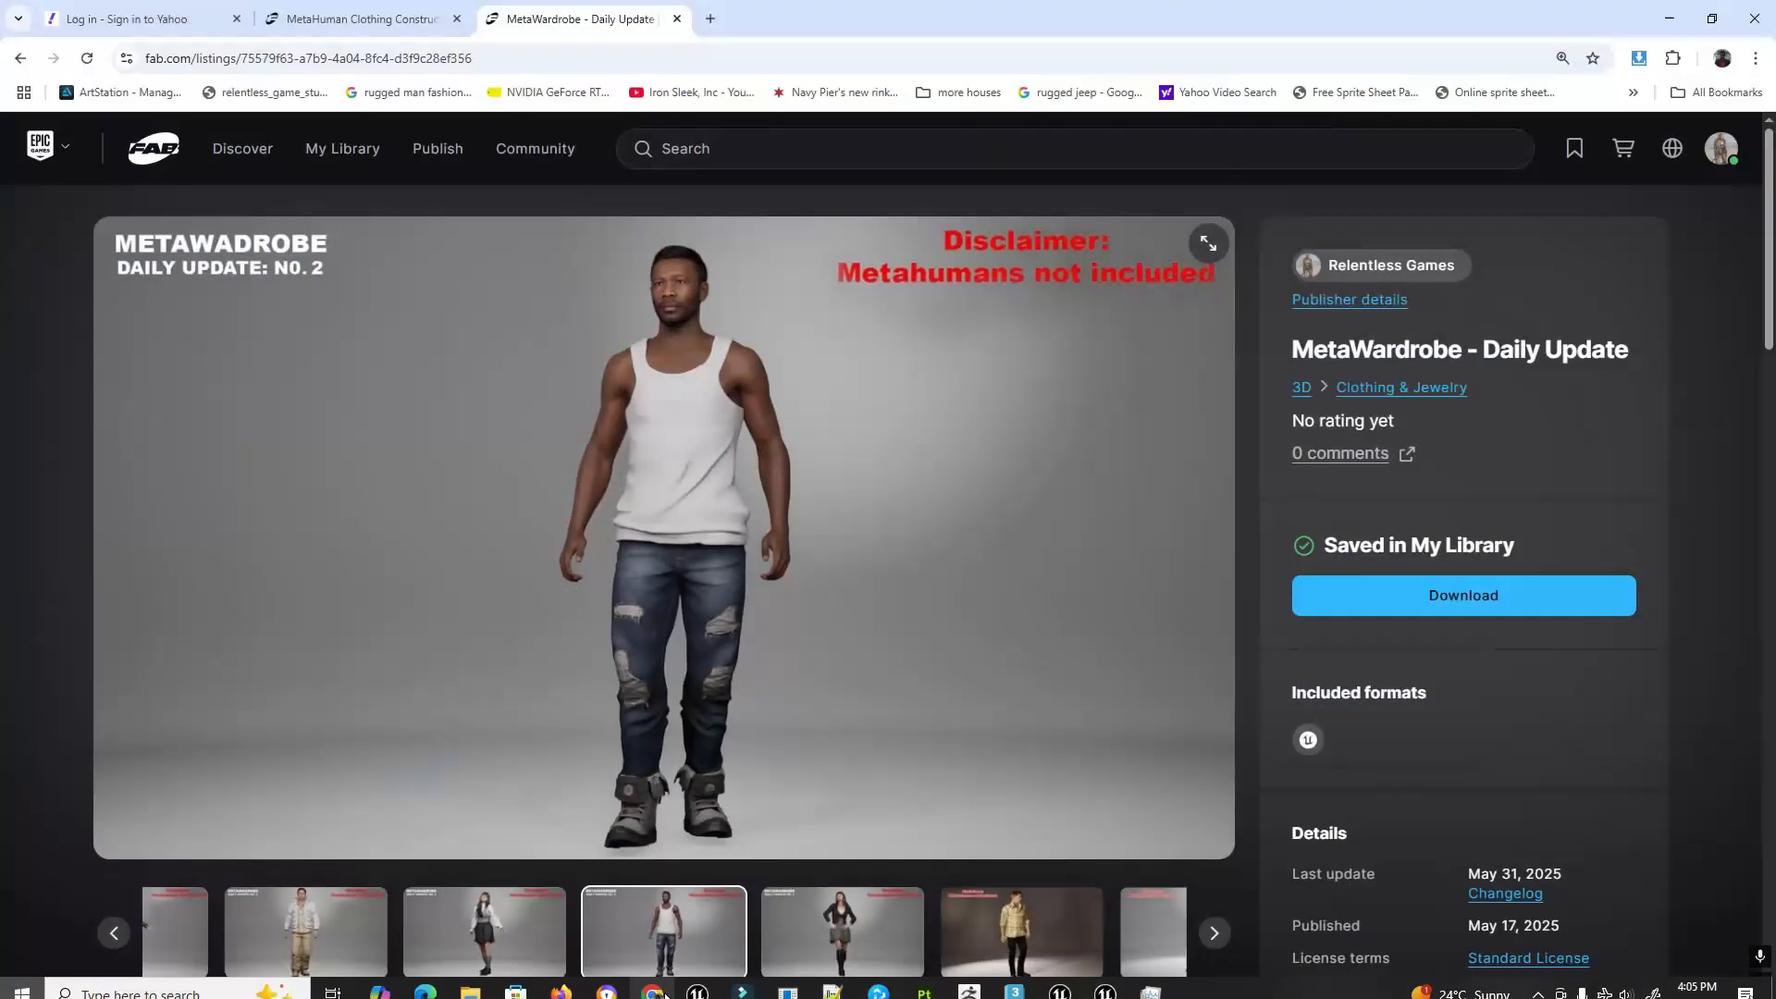
- View the MetaHuman Clothing Construction Presets, Set of 4 listing and its description on Fab, and return to Unreal Engine
left_click(343, 20)
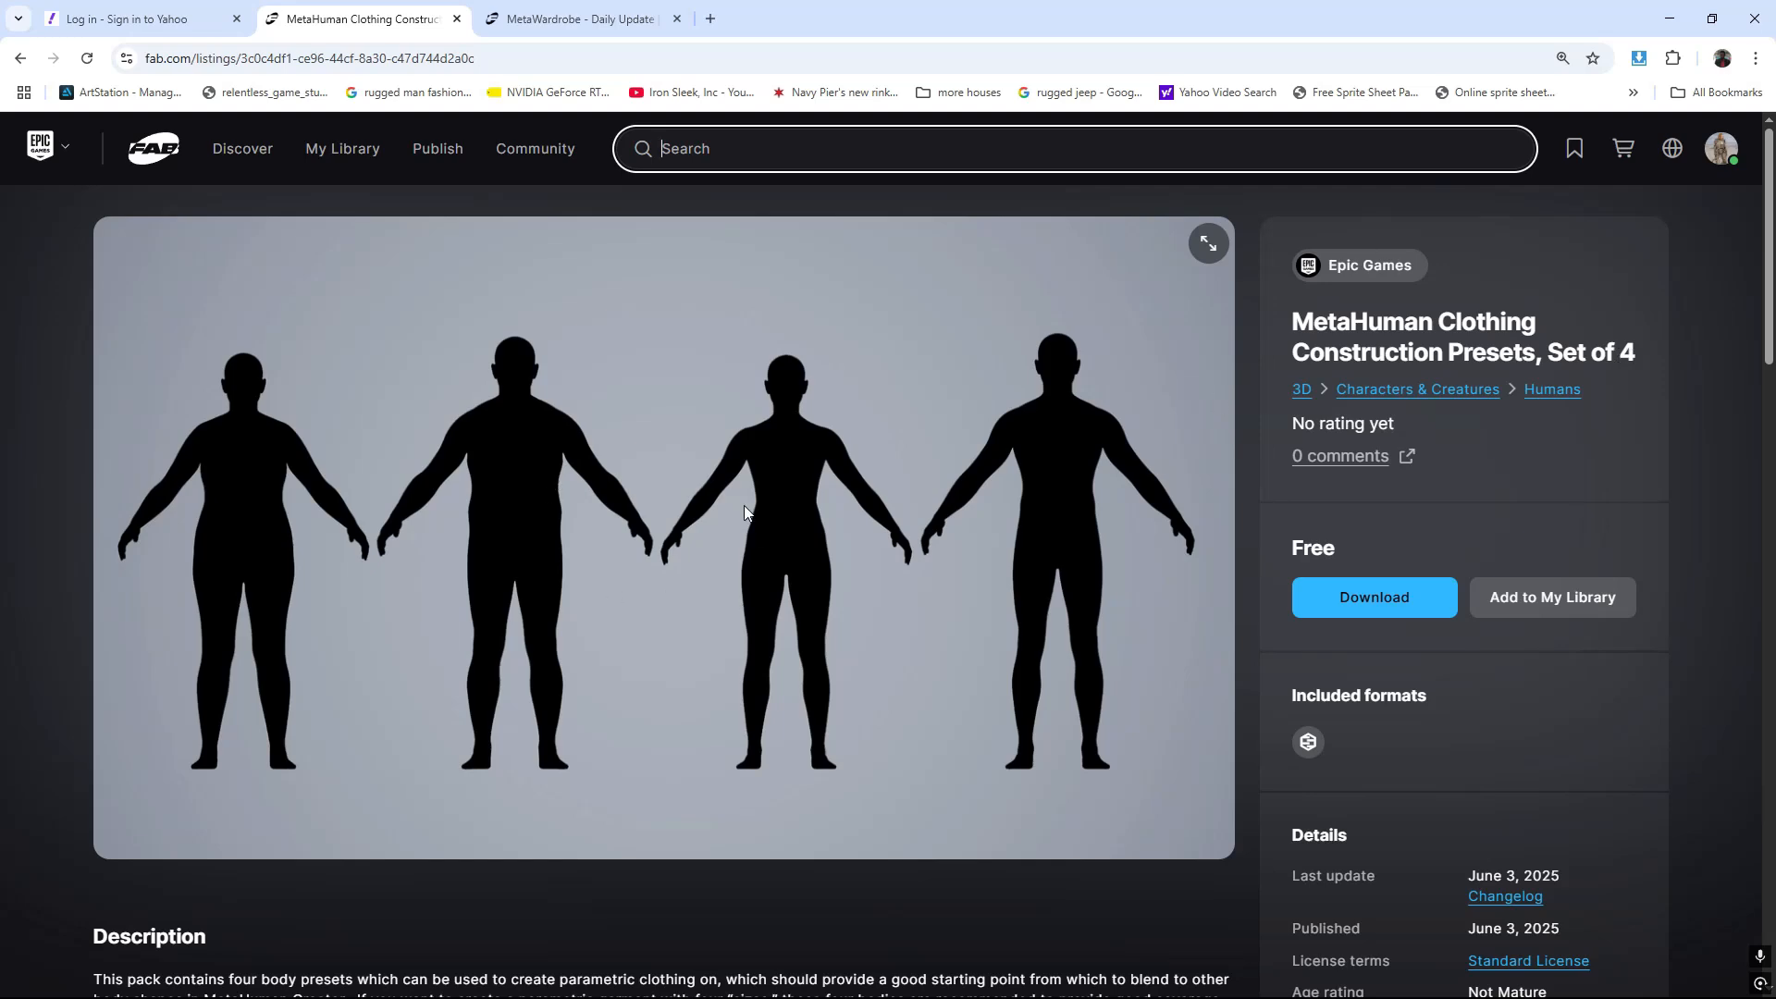
scroll(610, 468, "down", 4)
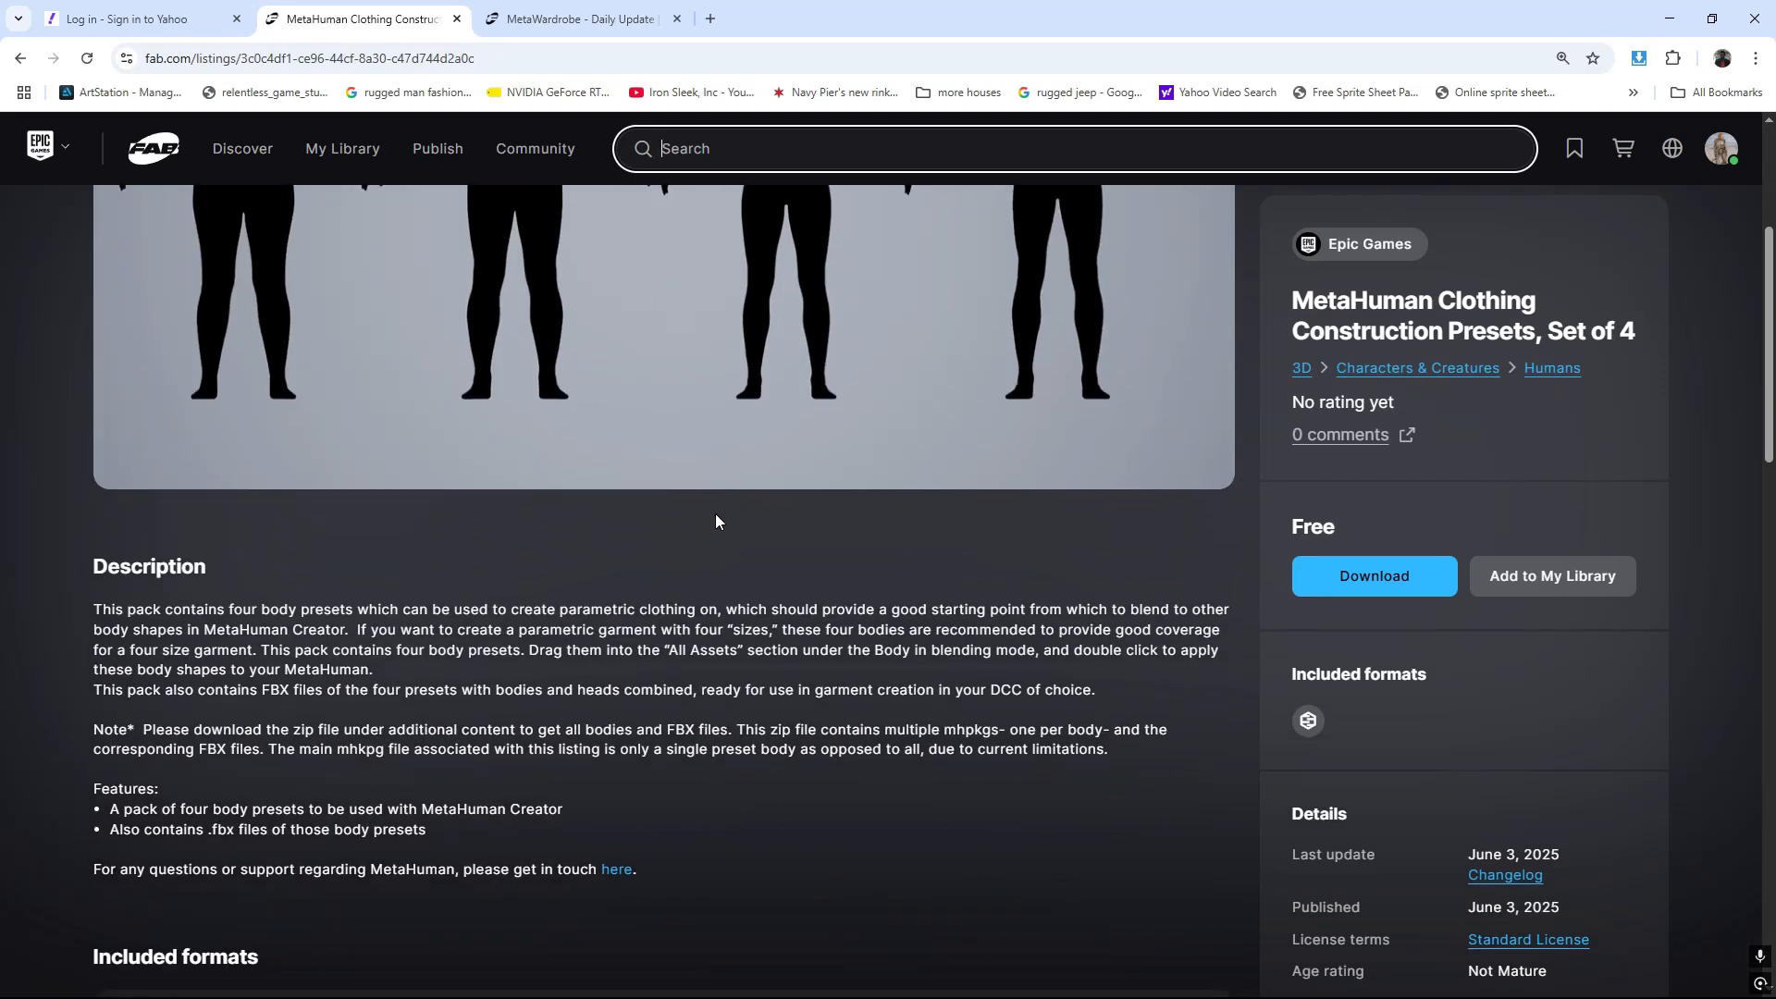
scroll(714, 513, "up", 3)
scroll(717, 520, "up", 1)
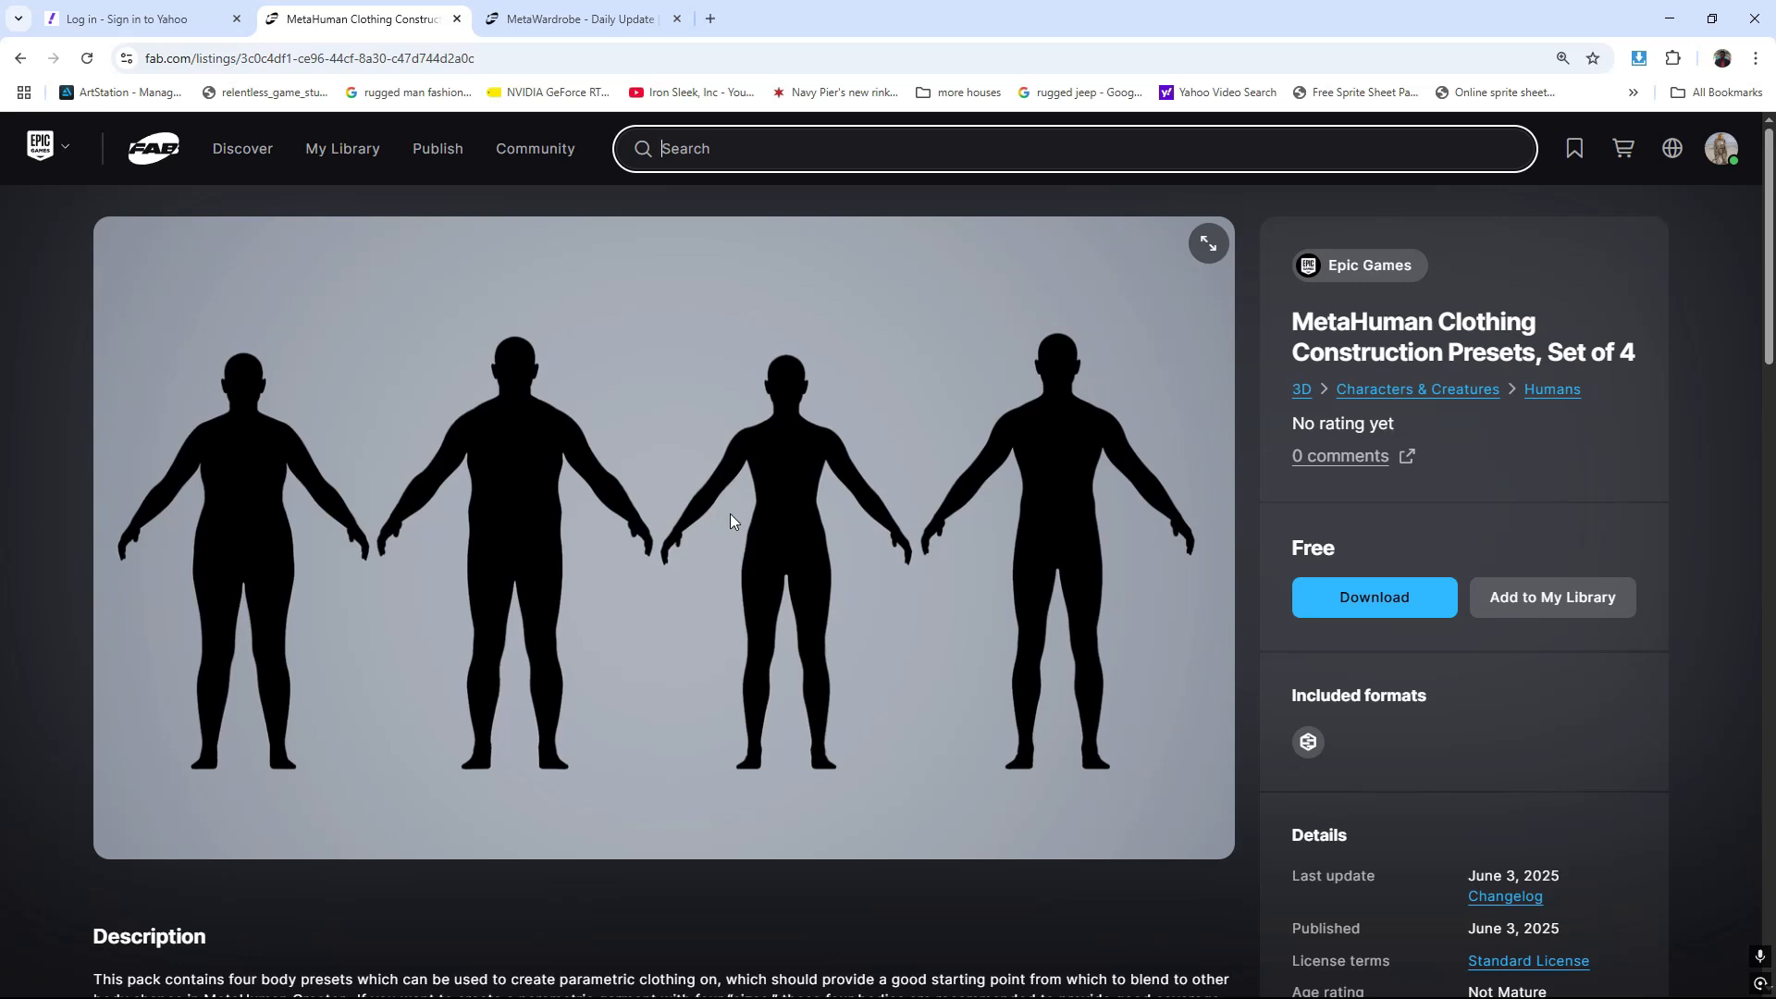
left_click(1669, 19)
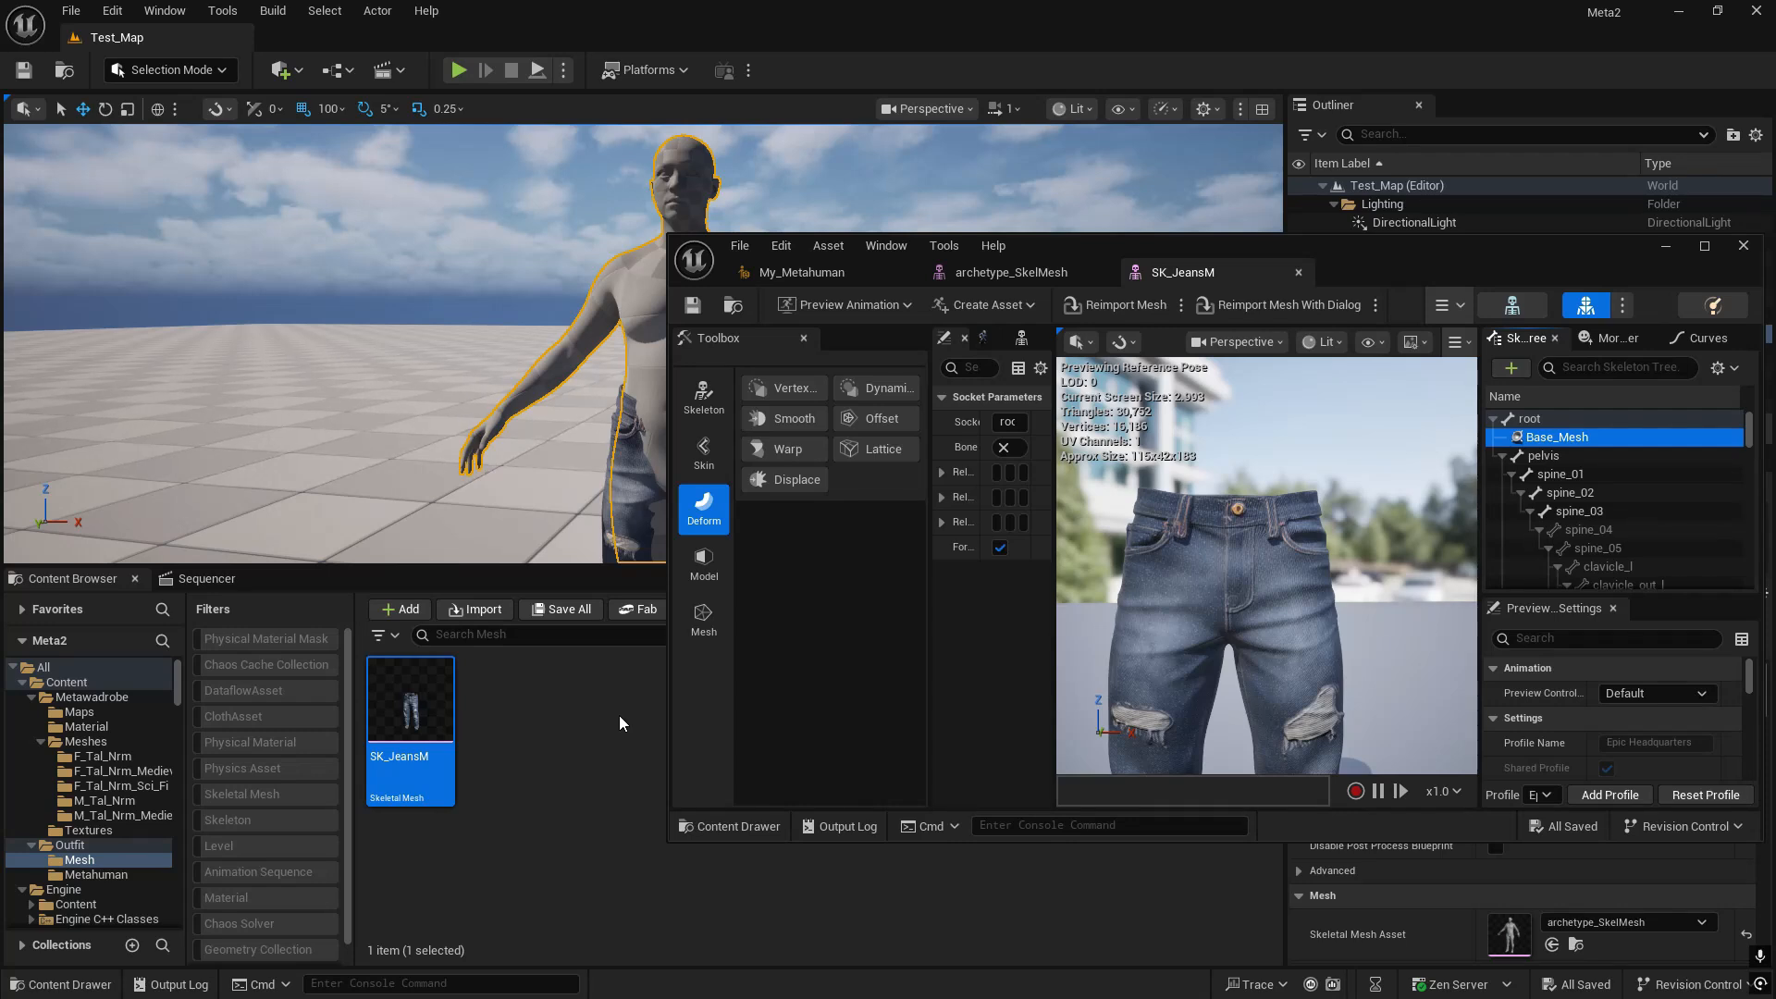
- Locate the level's archetype_SkelMesh asset in its SourceBodies folder in the engine content
left_click_drag(1404, 268, 1569, 235)
scroll(69, 777, "down", 3)
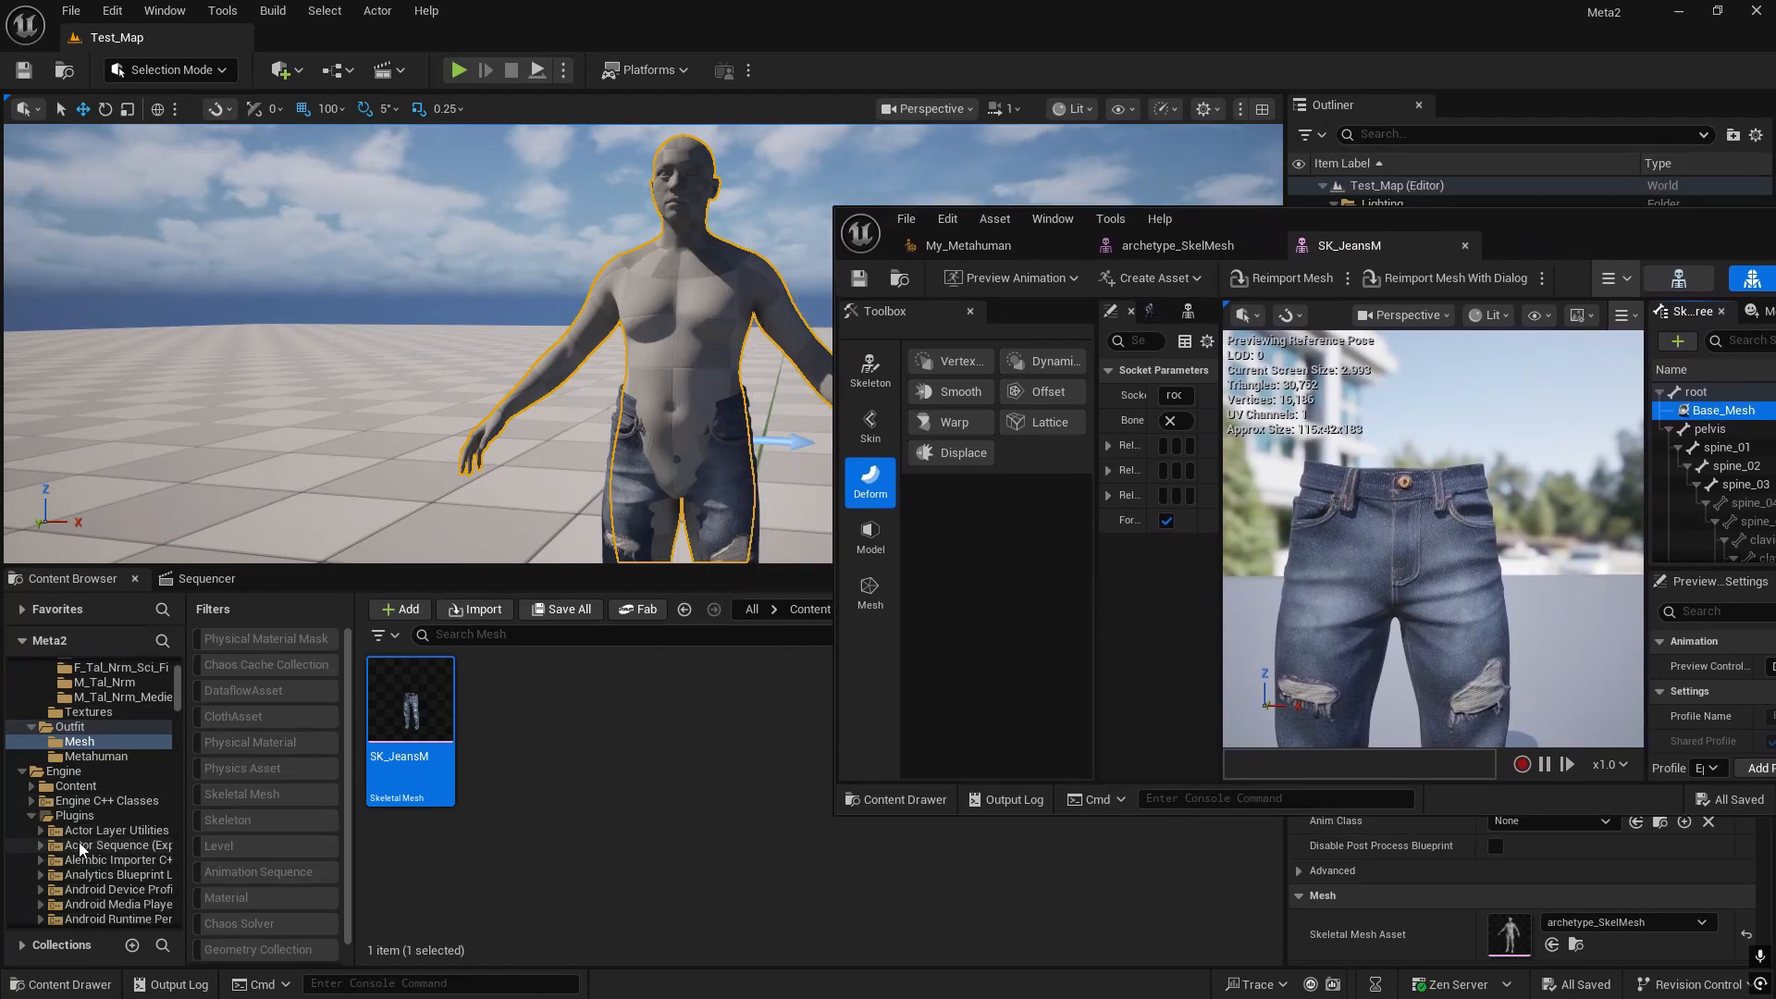
left_click(64, 773)
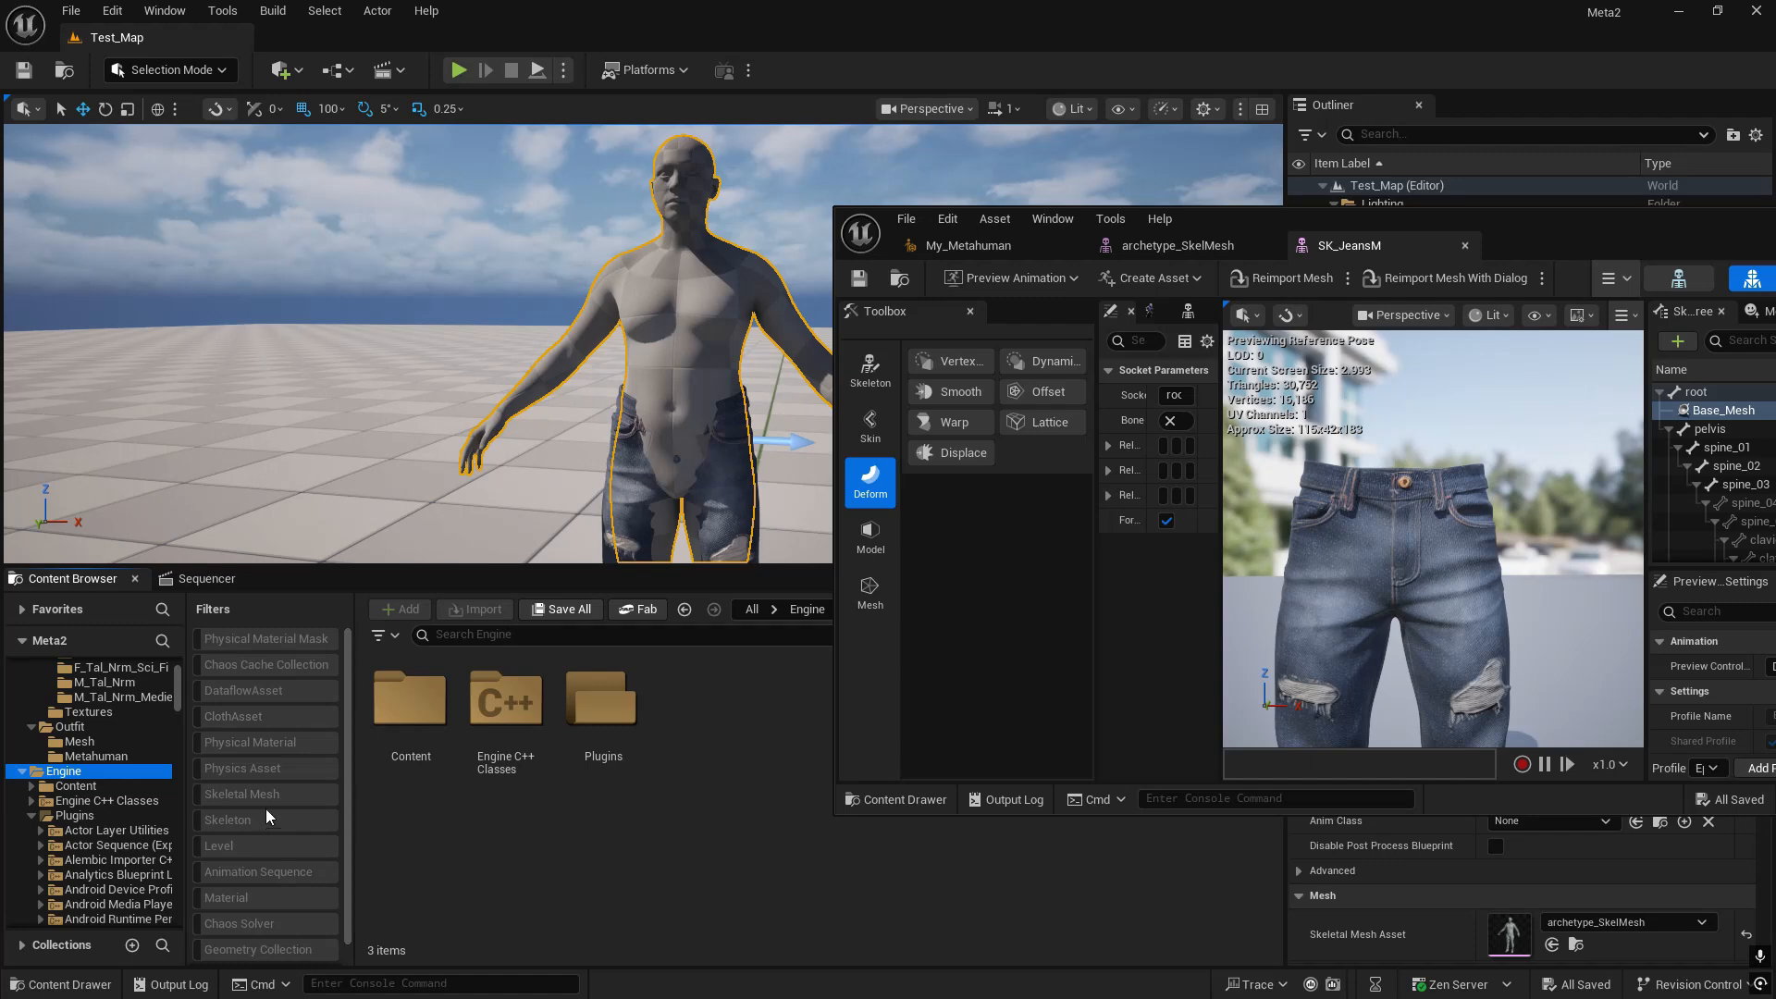
right_click(685, 275)
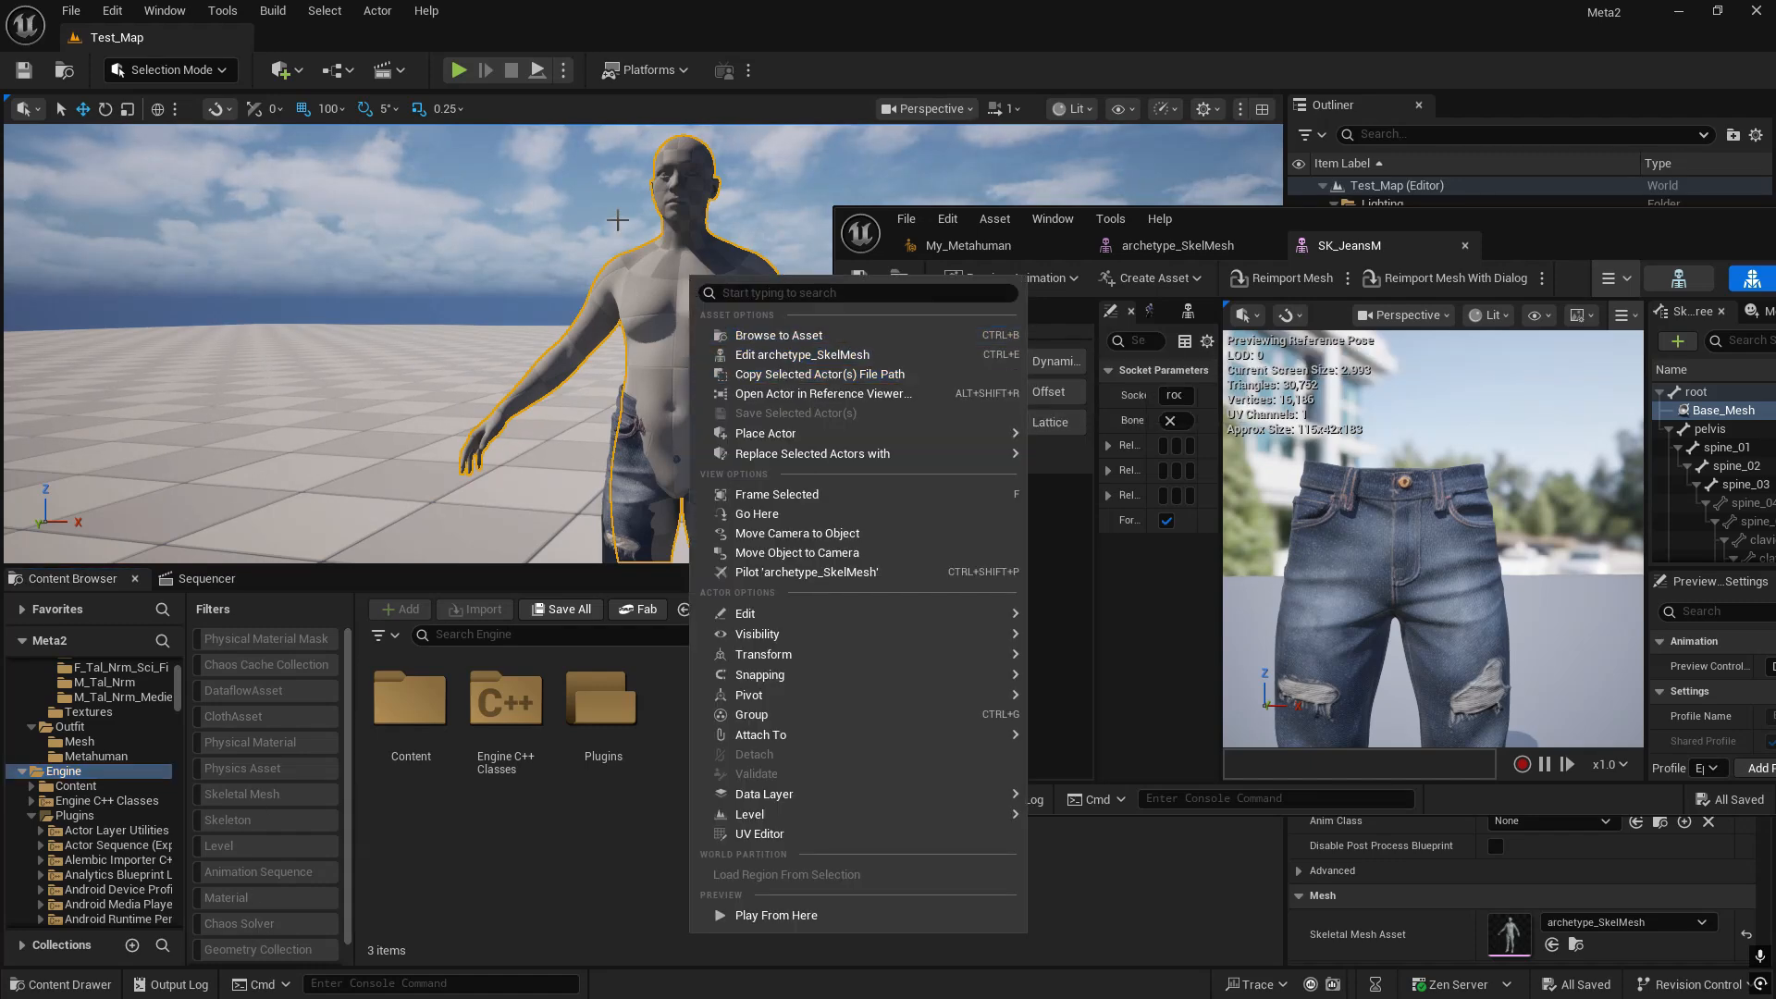
left_click(777, 335)
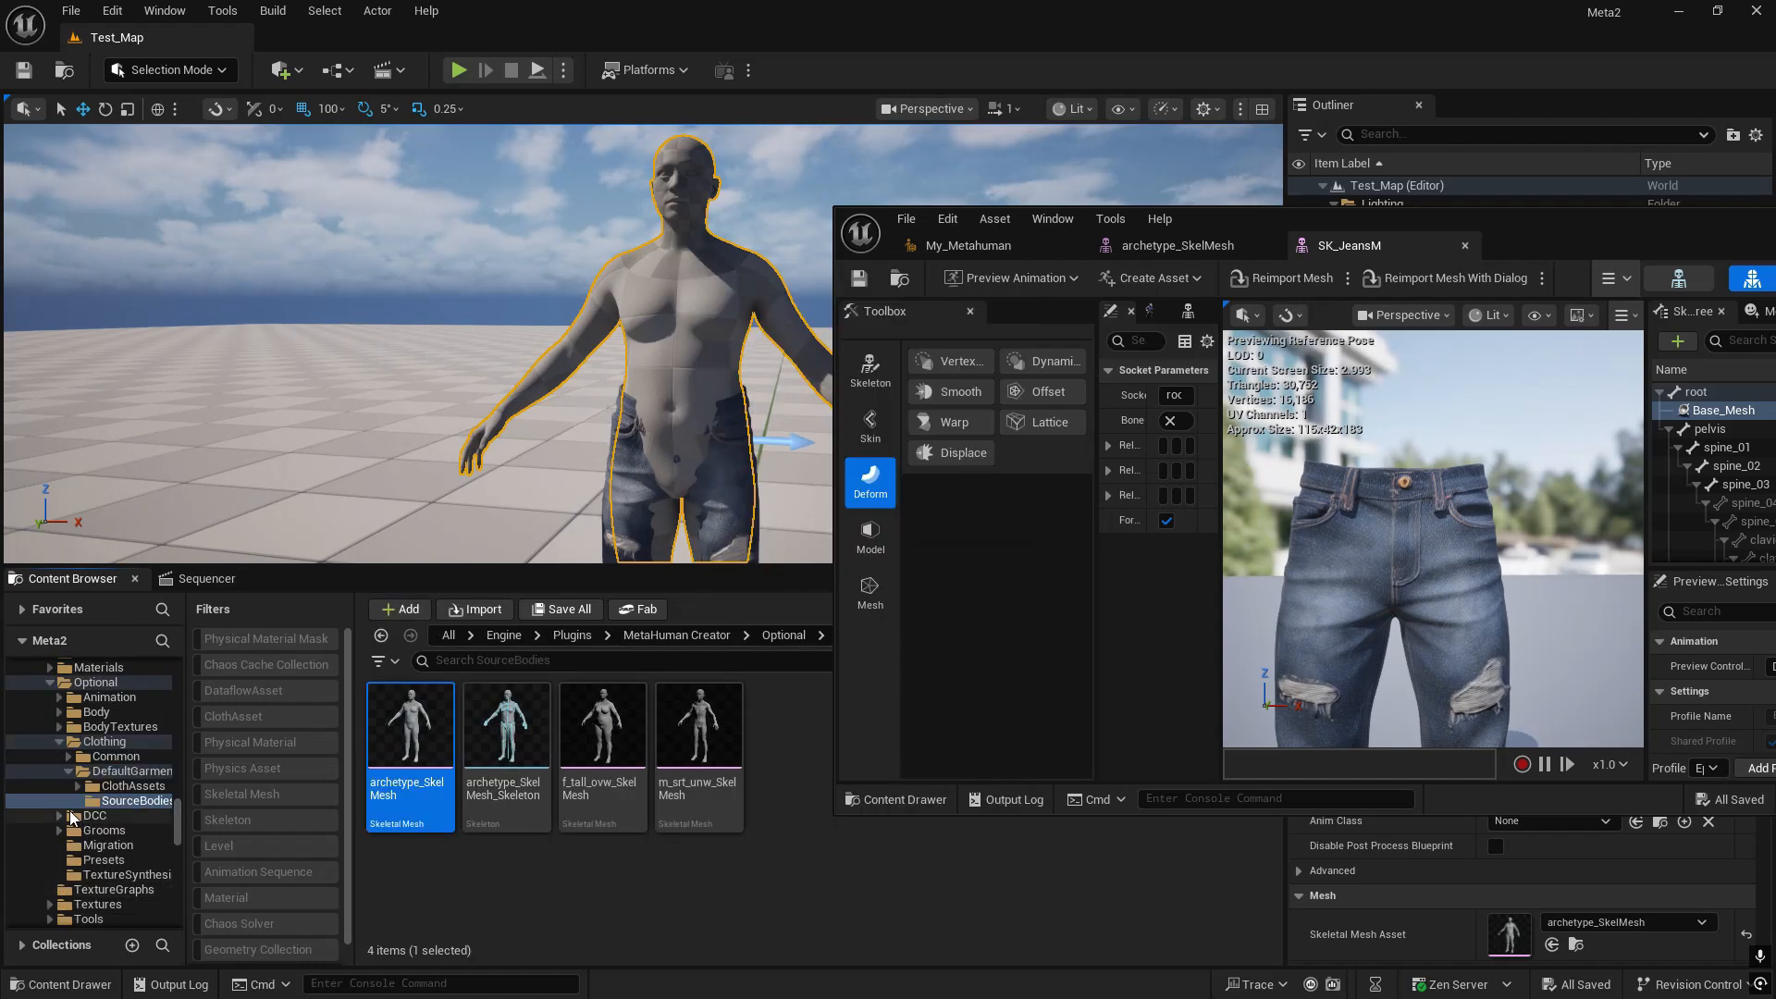
- Copy archetype_SkelMesh from SourceBodies into the project's Outfit/Mesh folder and save all changes
mouse_move(392, 736)
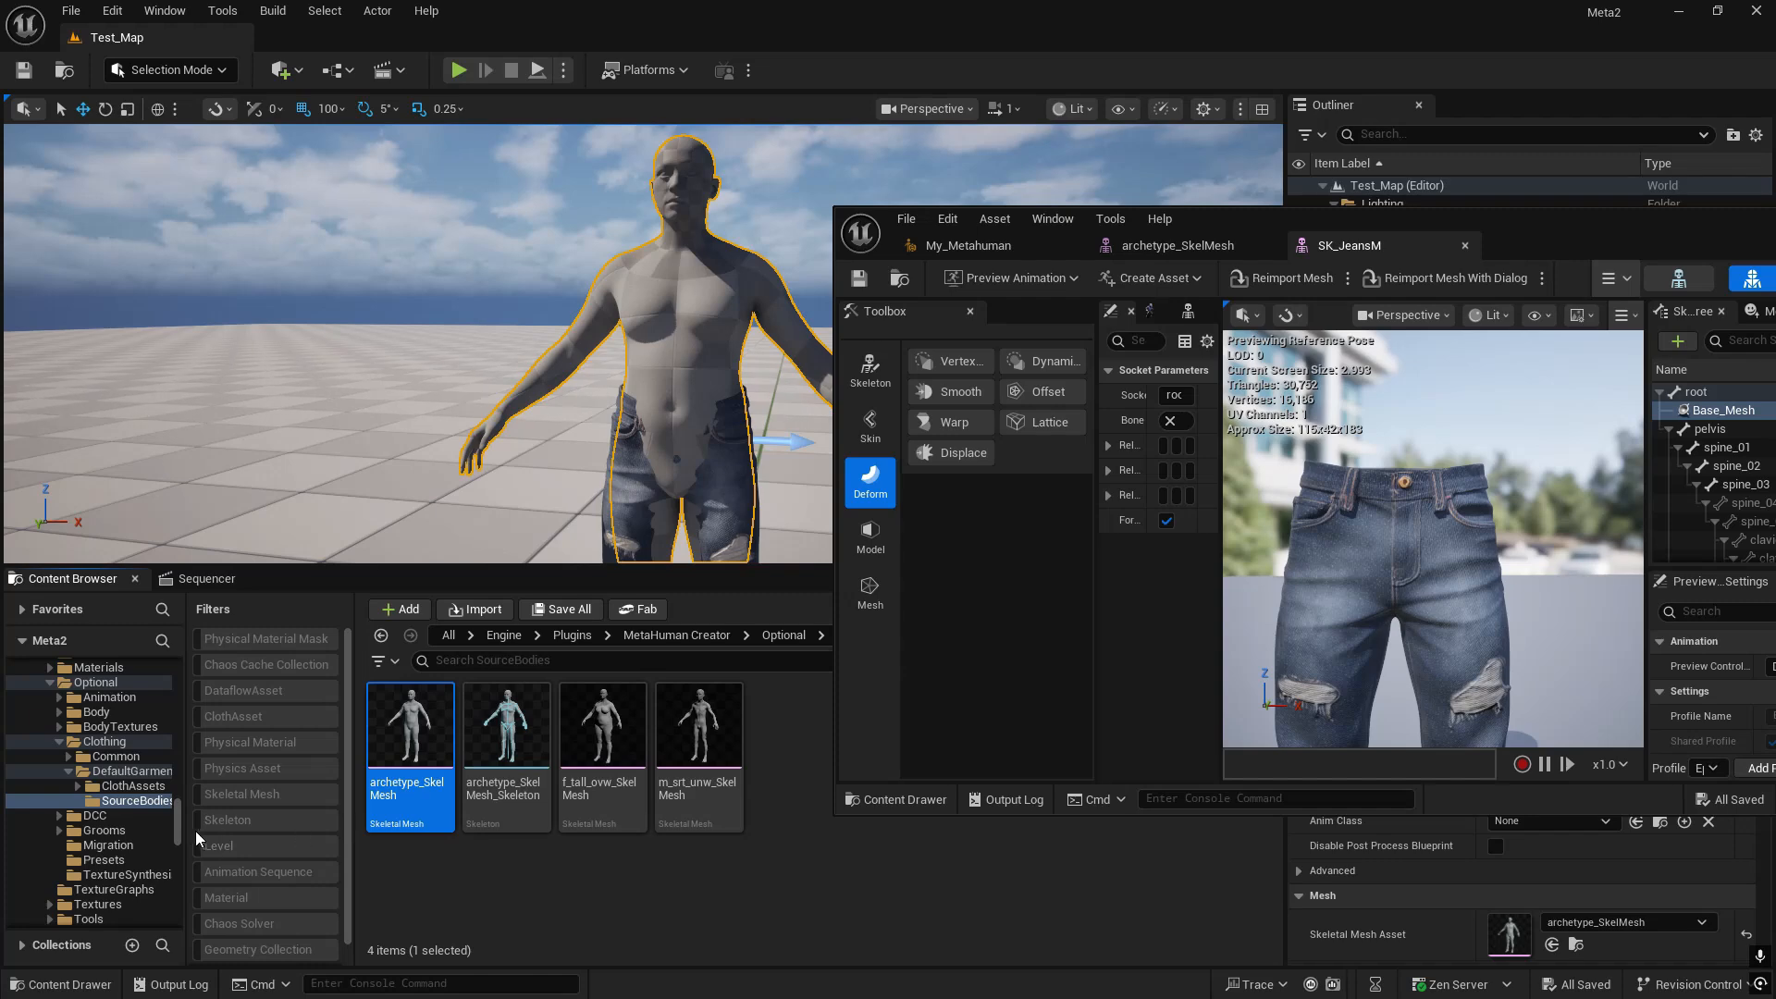
left_click_drag(178, 823, 186, 665)
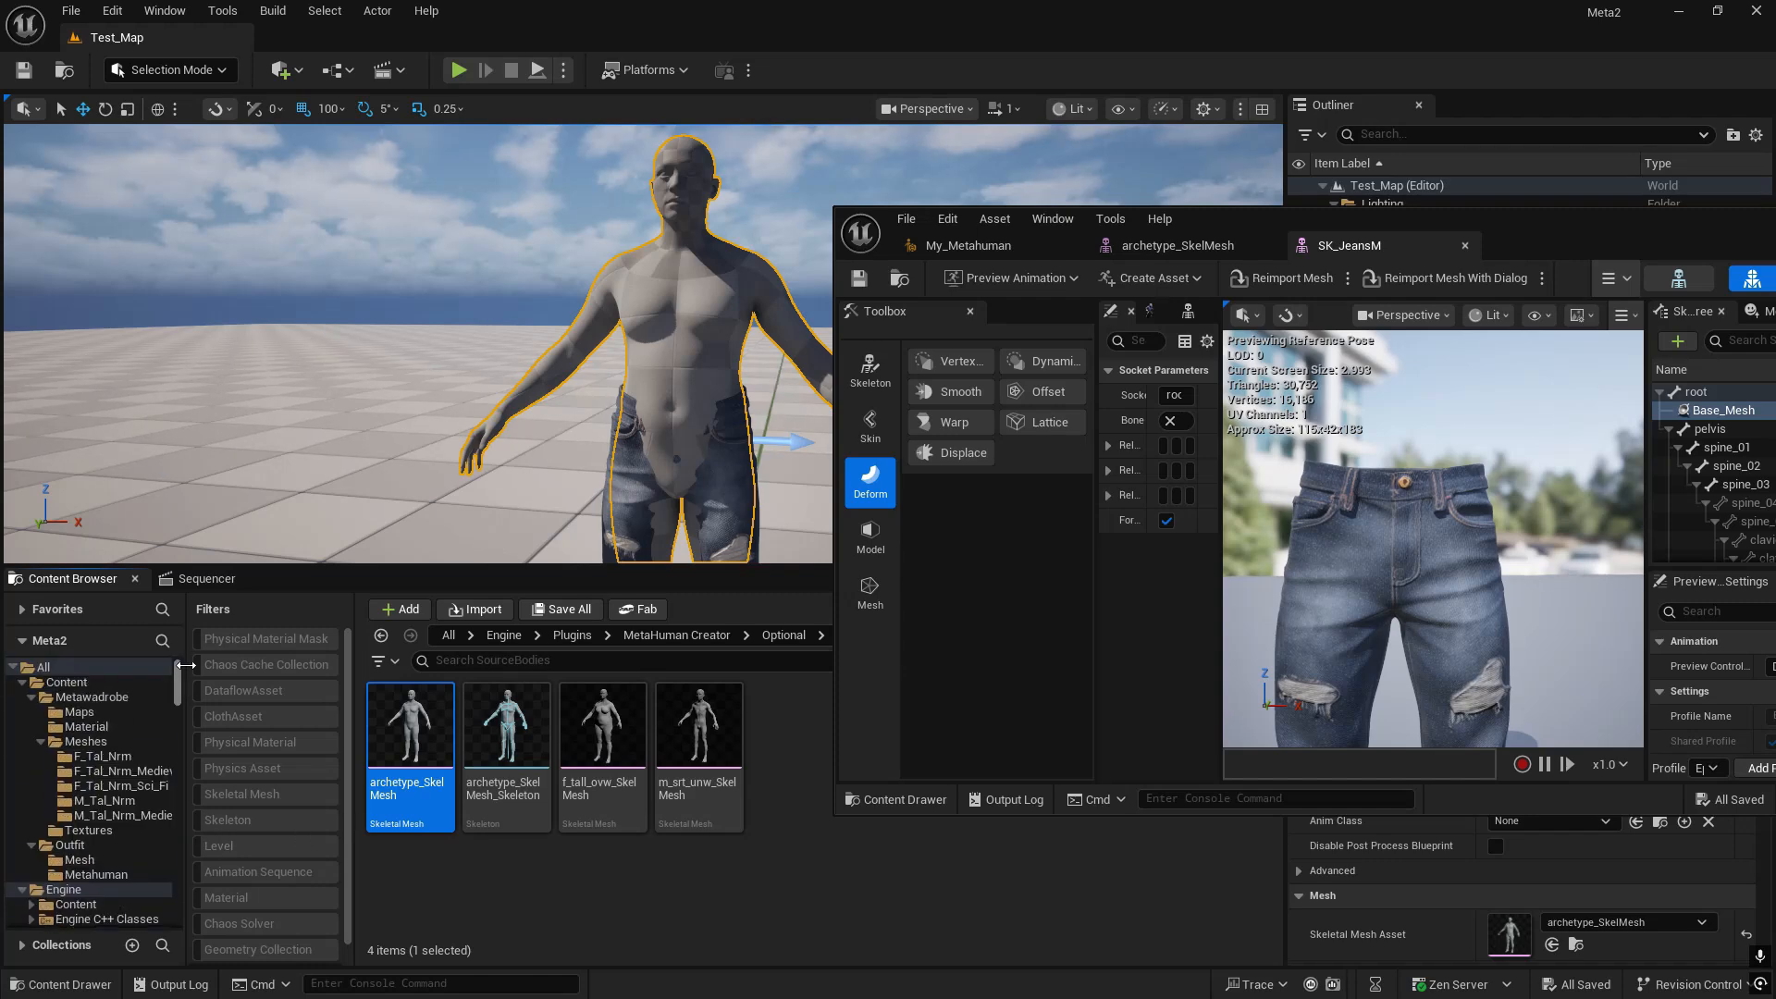
left_click_drag(413, 738, 85, 865)
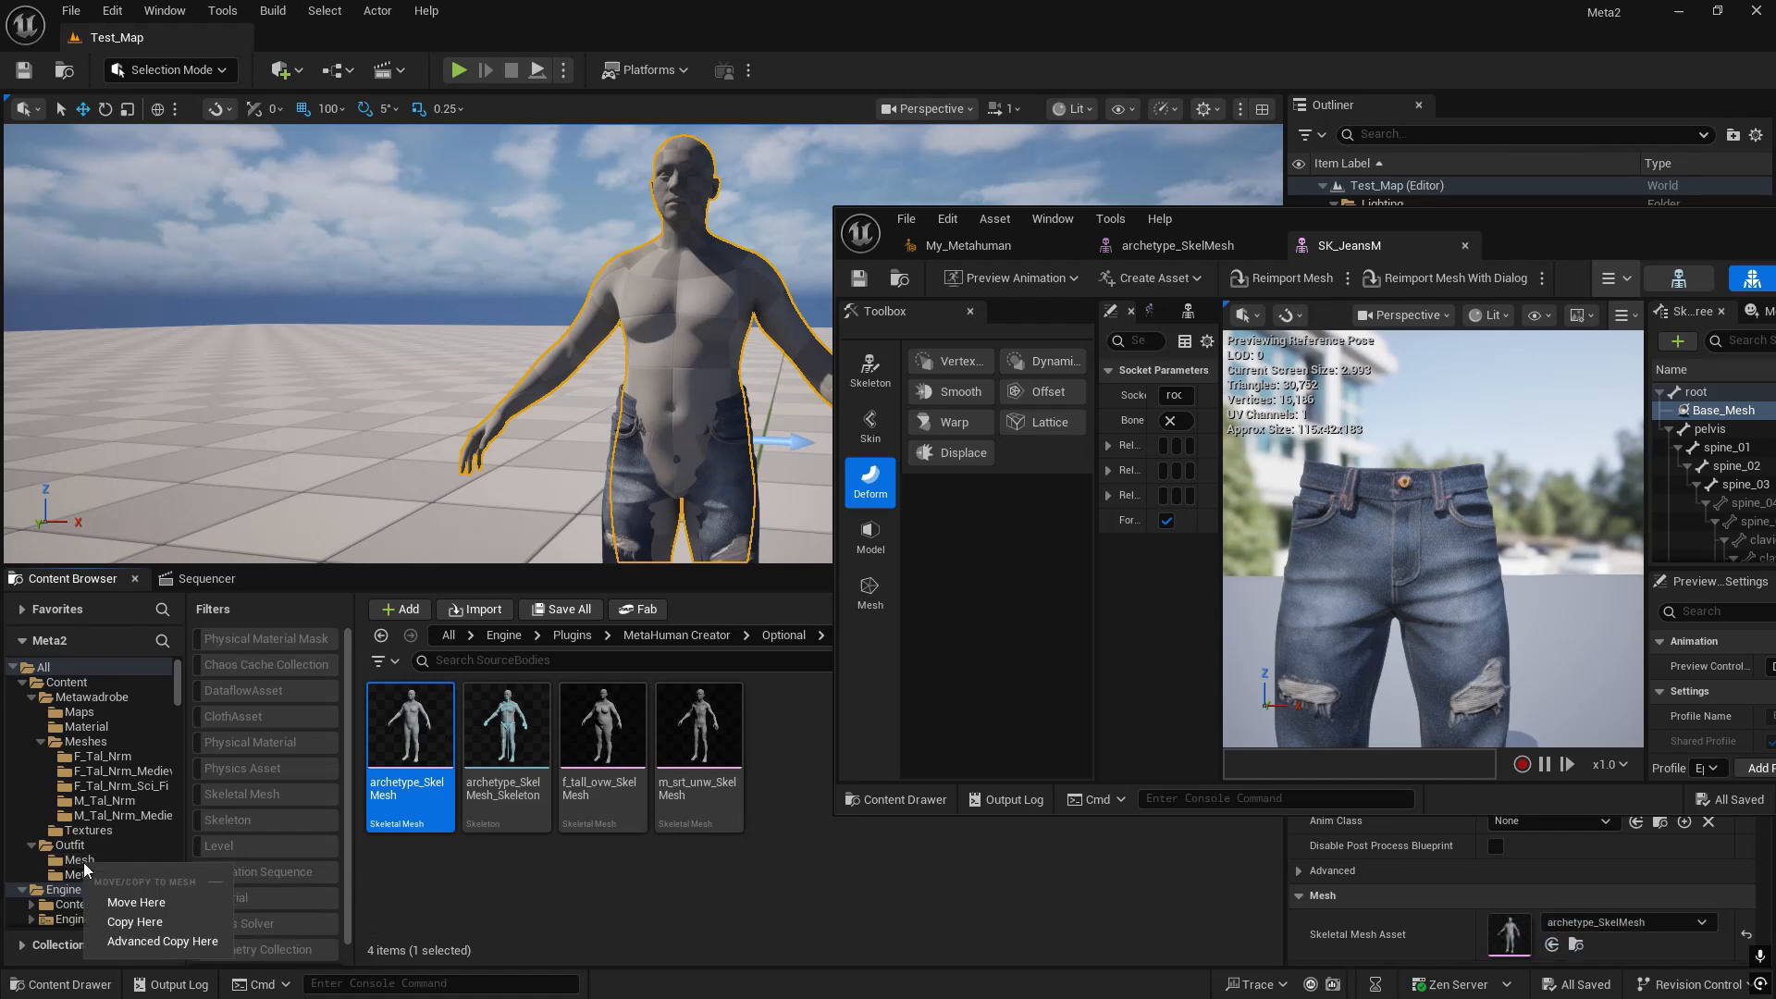
left_click(131, 921)
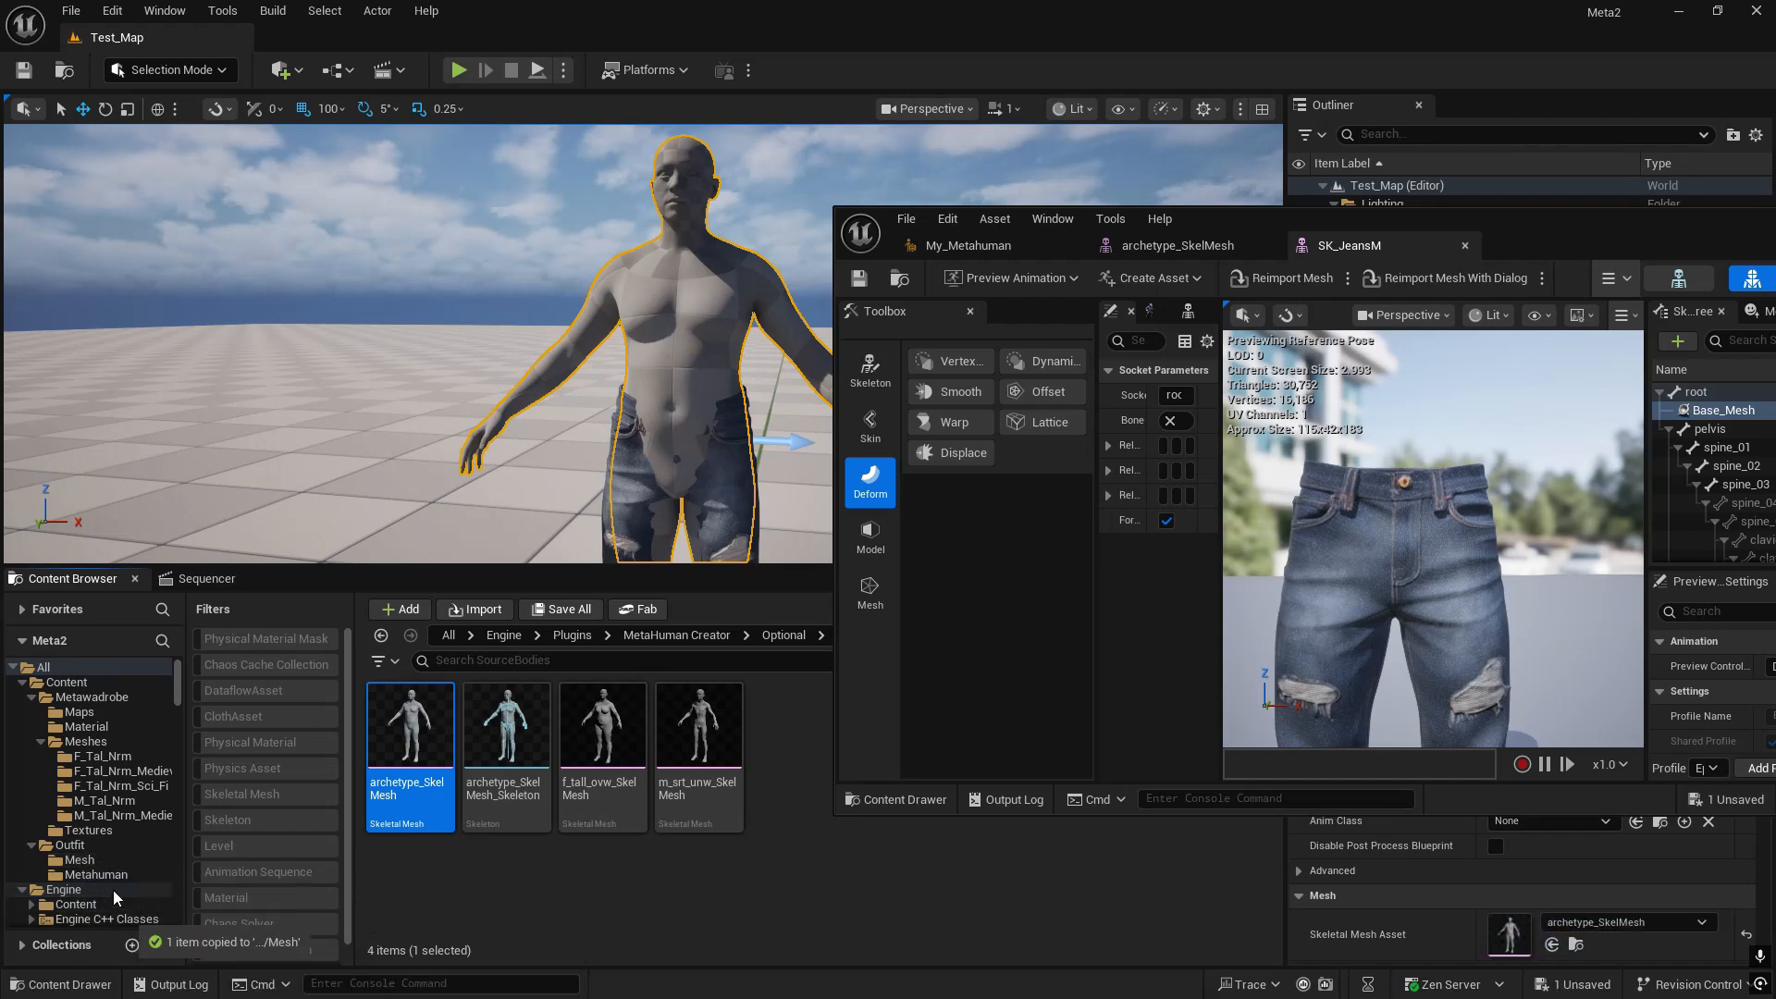
left_click(80, 860)
key("ctrl+shift+s")
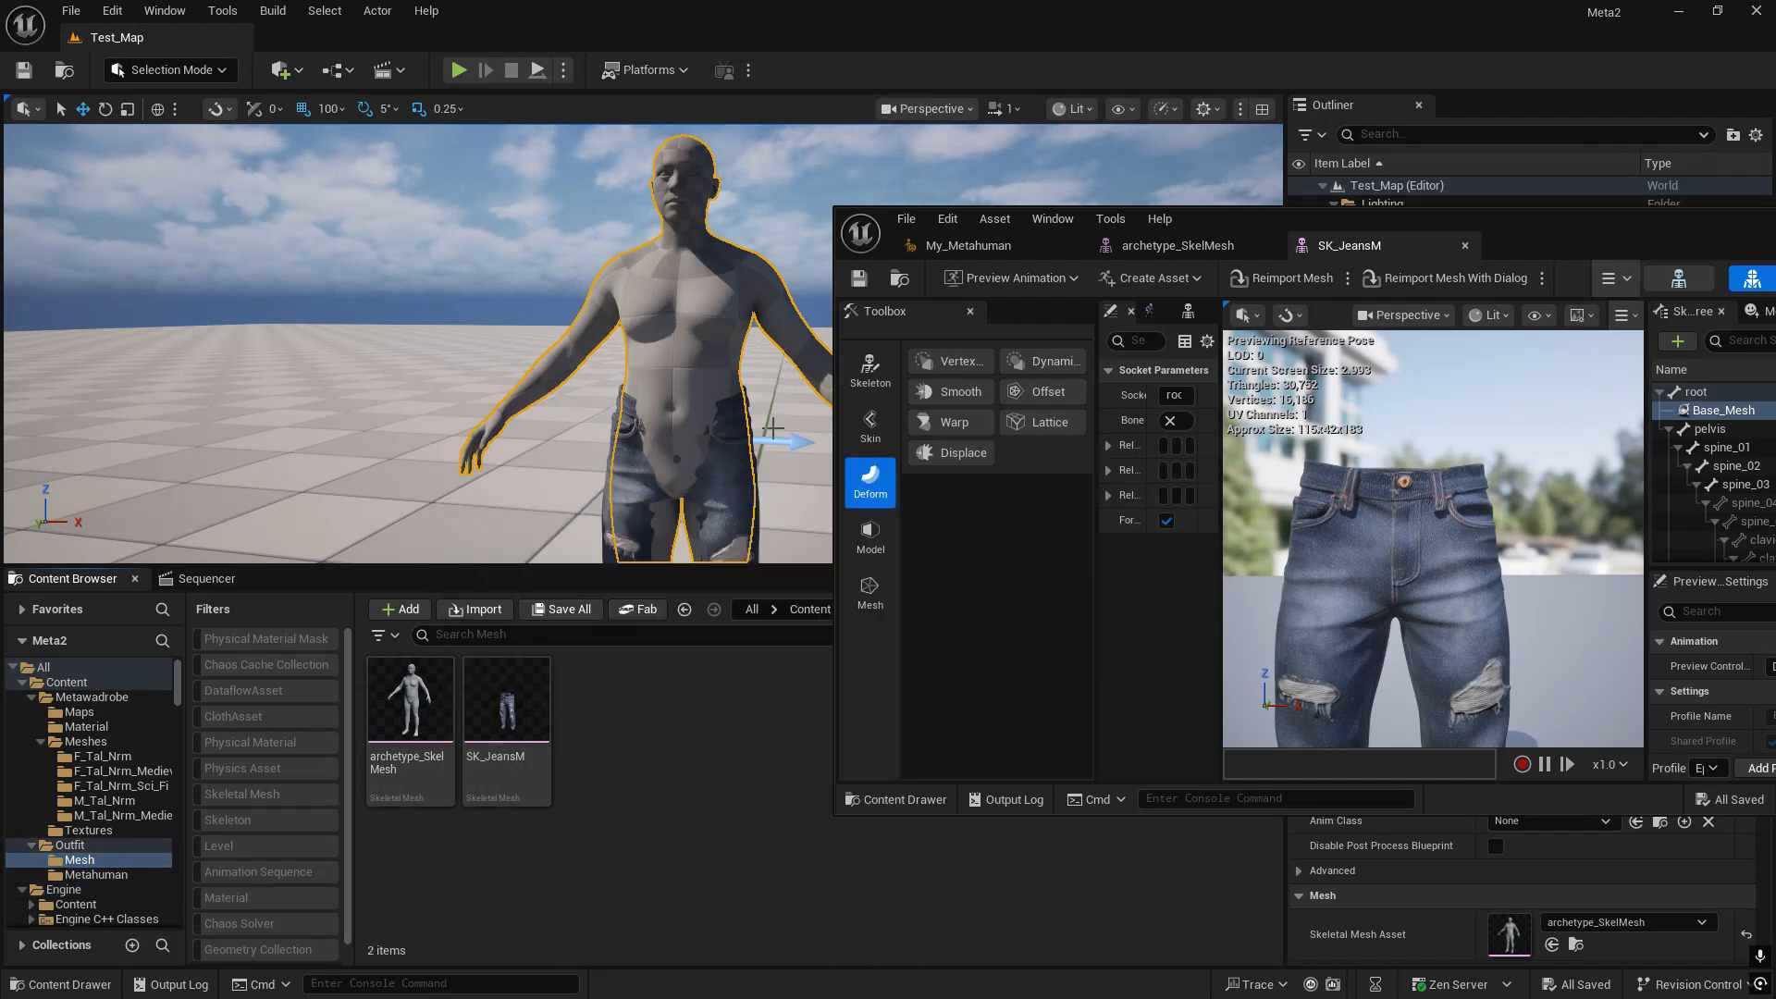
- Switch to Google Chrome to review the four body presets and description of the MetaHuman Clothing Construction Presets listing, and return to Unreal Engine
key("super")
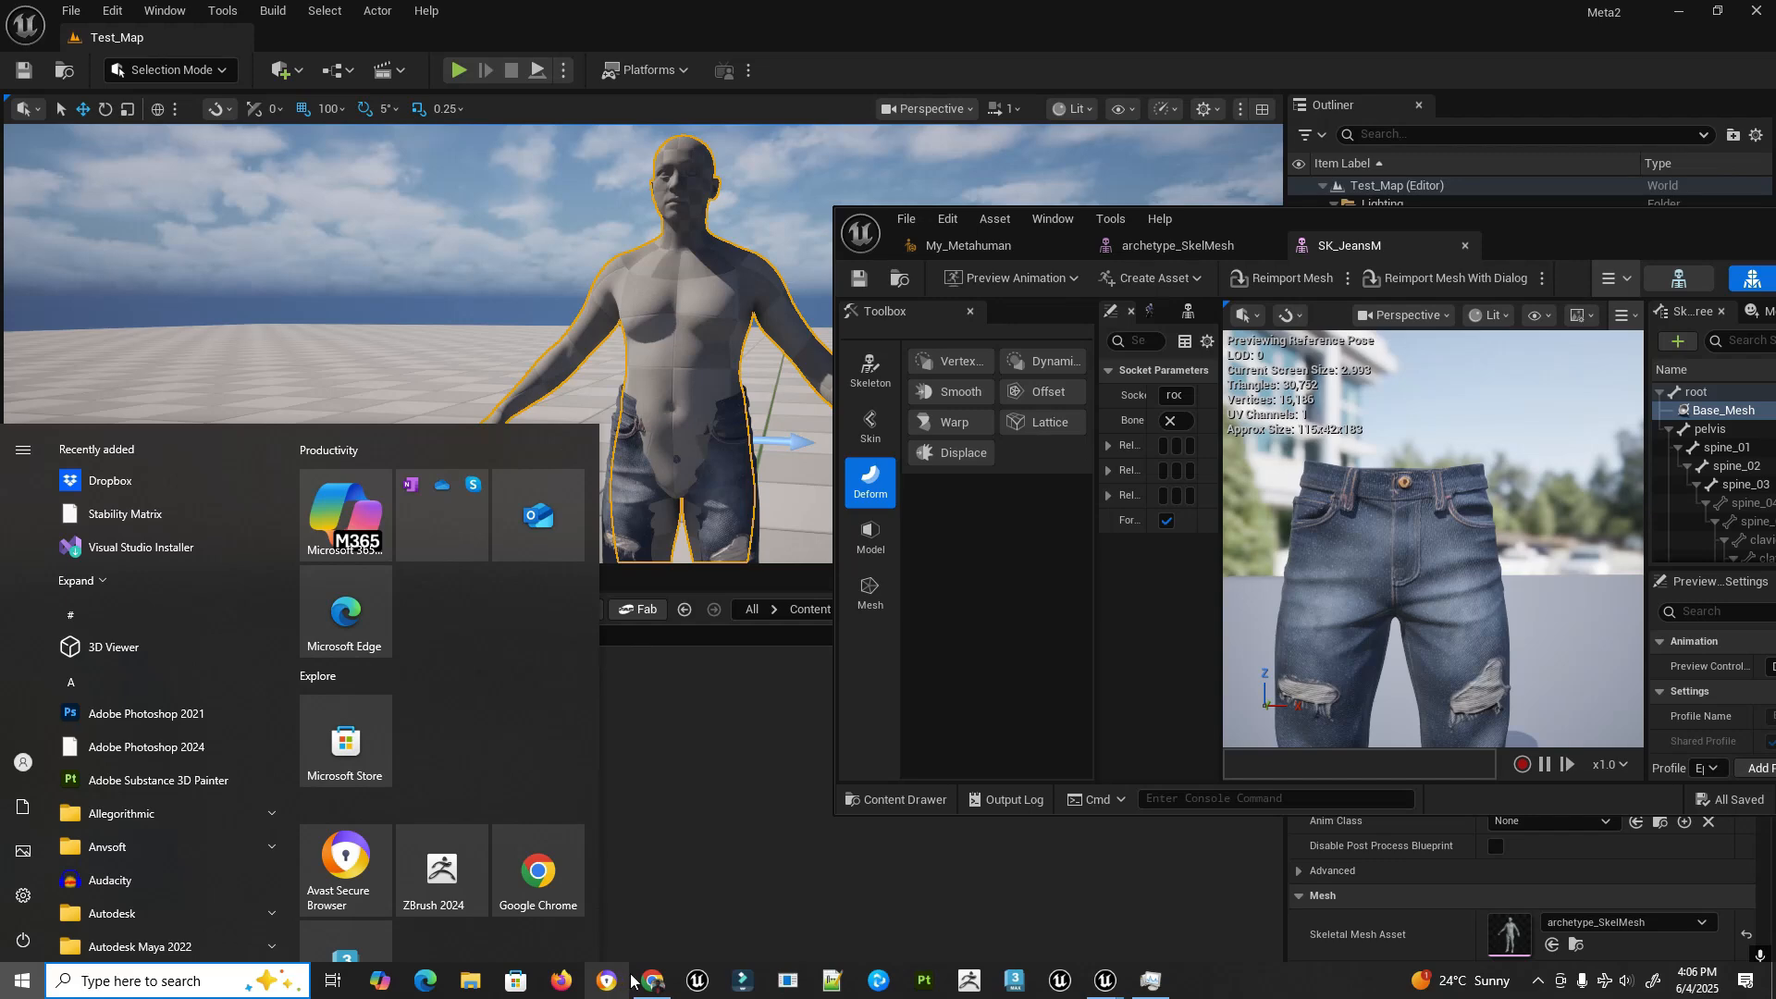
left_click(652, 980)
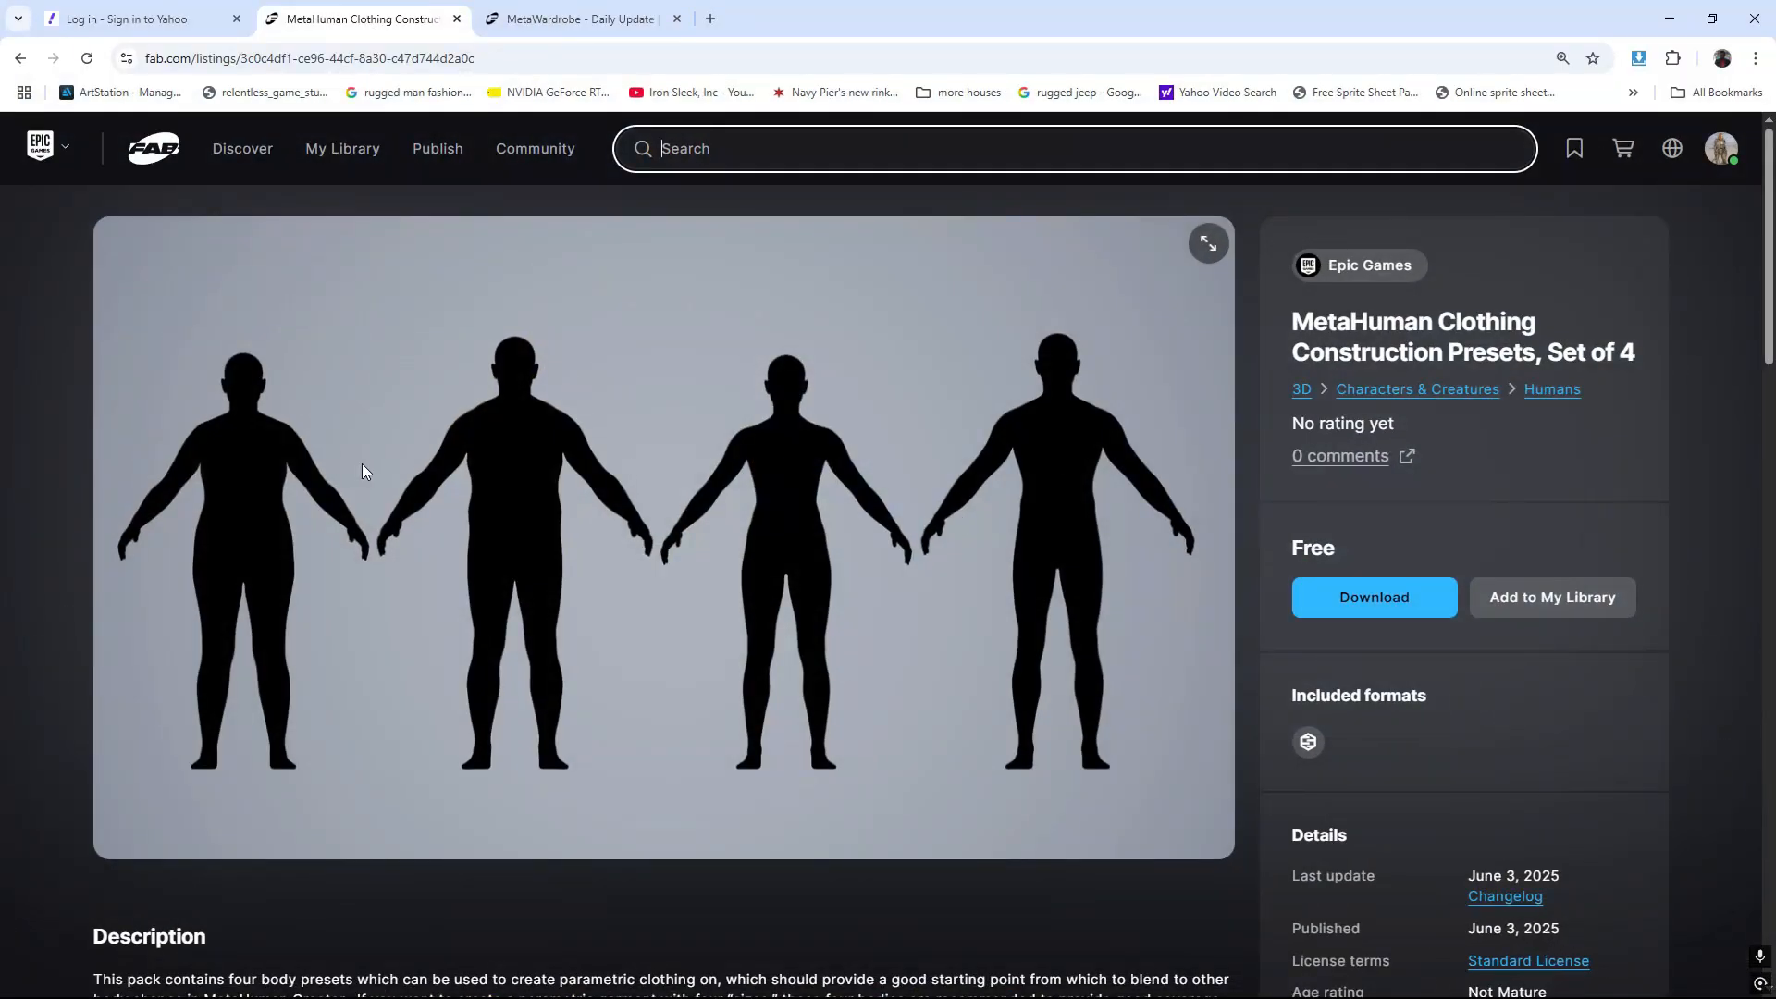
scroll(1096, 564, "down", 3)
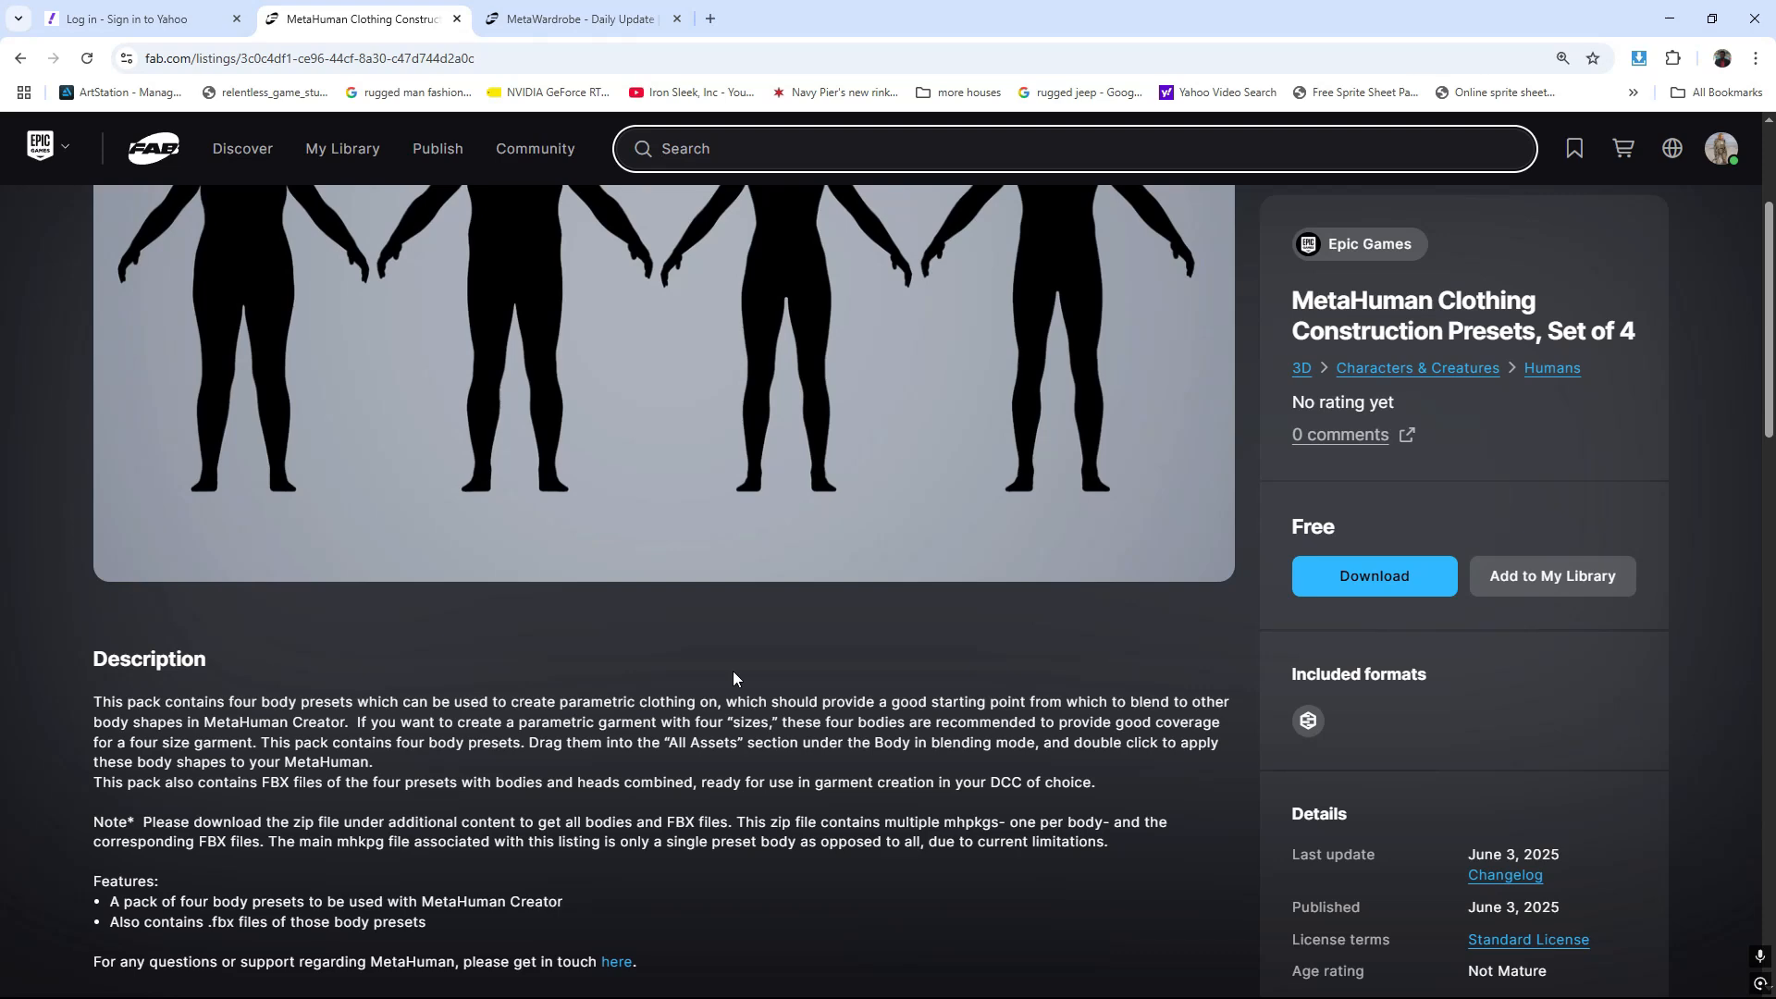
left_click(1665, 17)
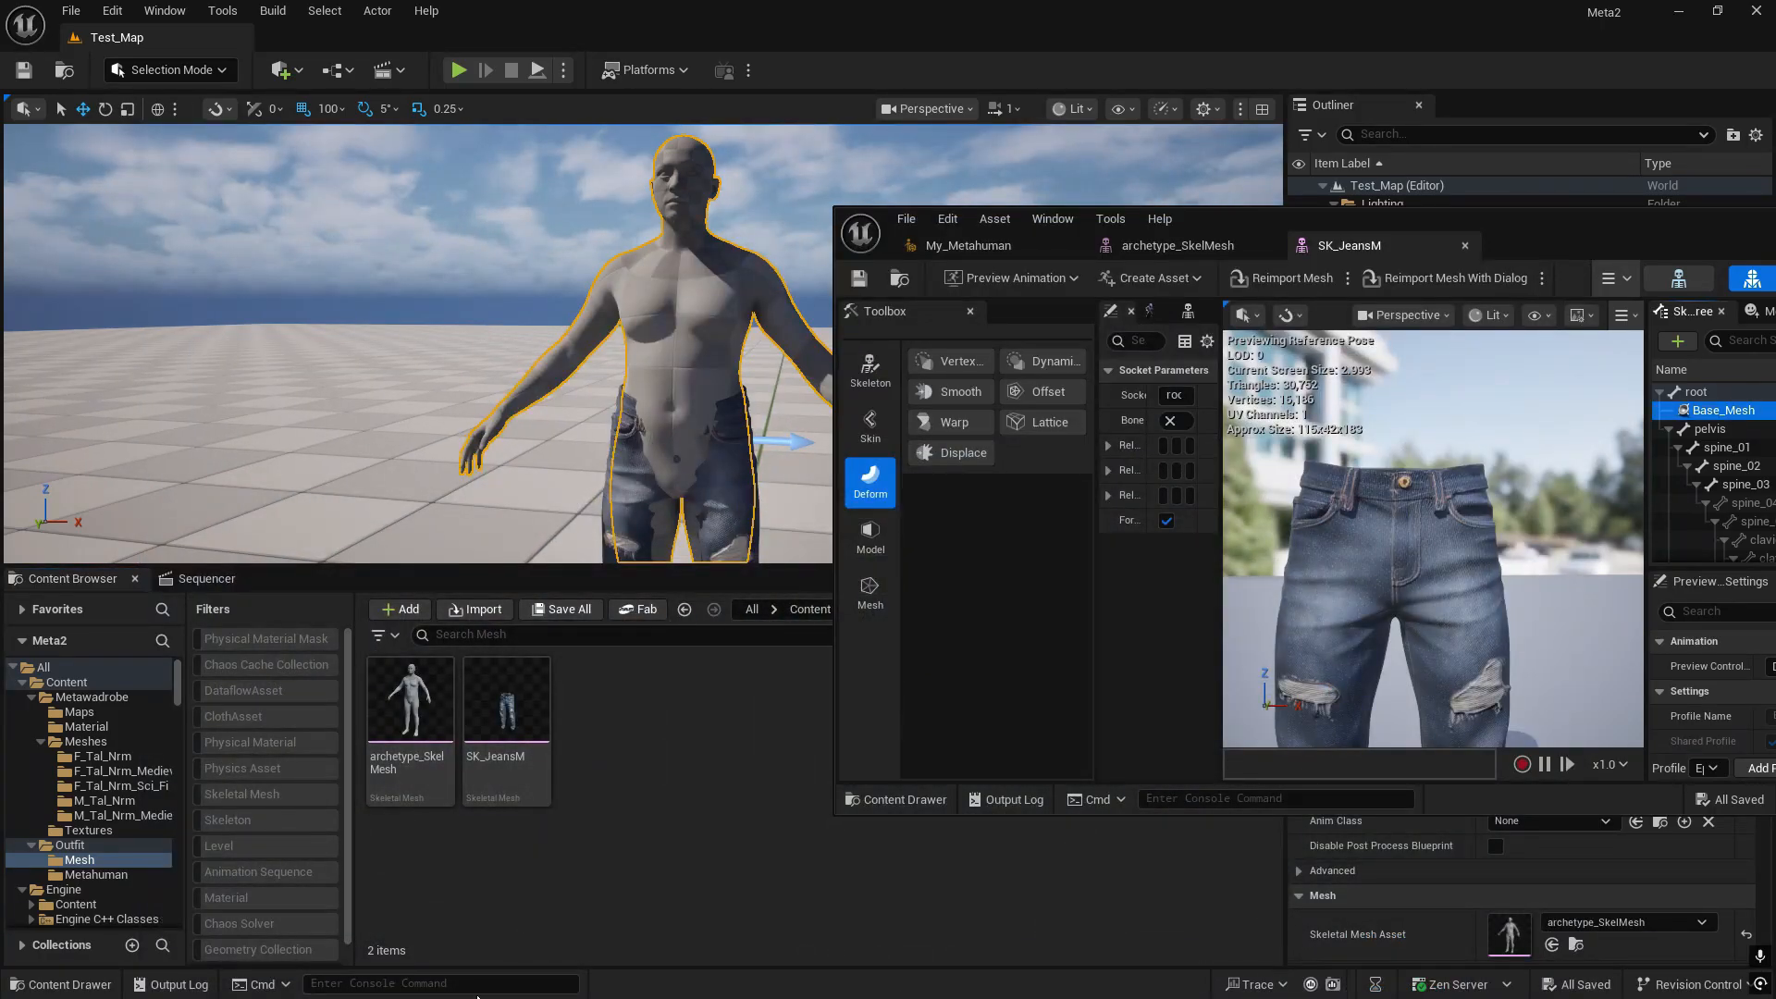
key("super")
left_click(653, 979)
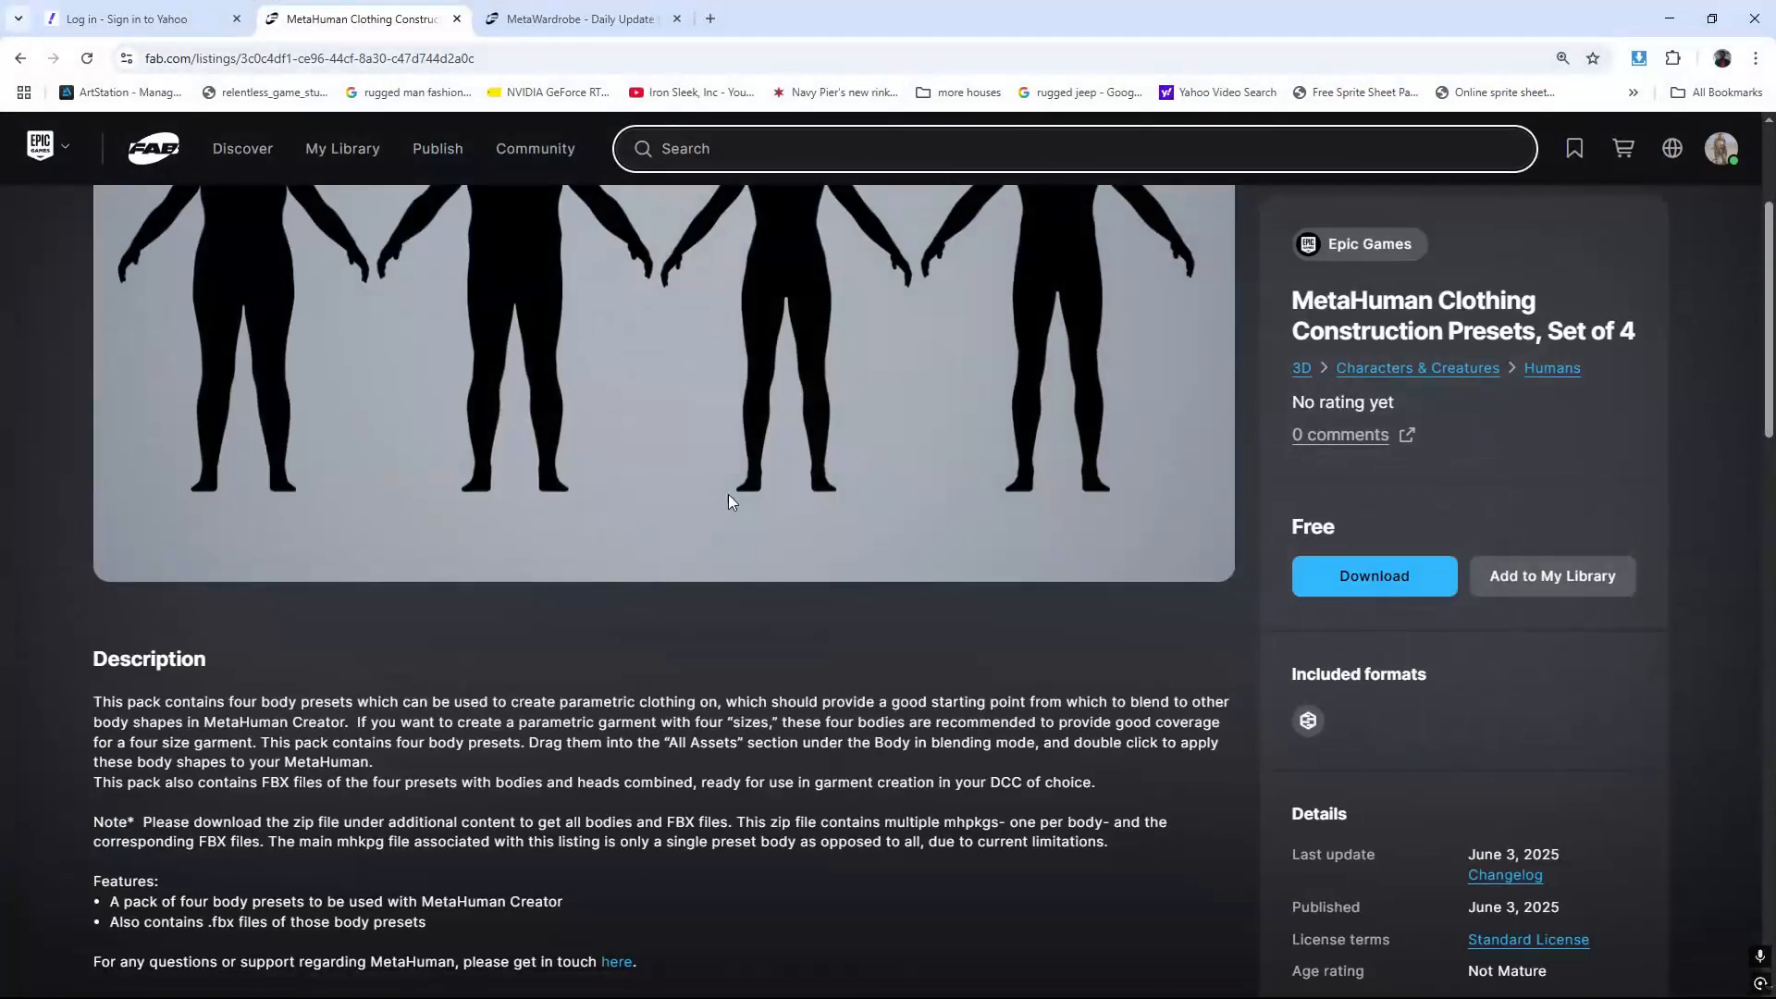
scroll(722, 495, "up", 1)
scroll(688, 361, "up", 2)
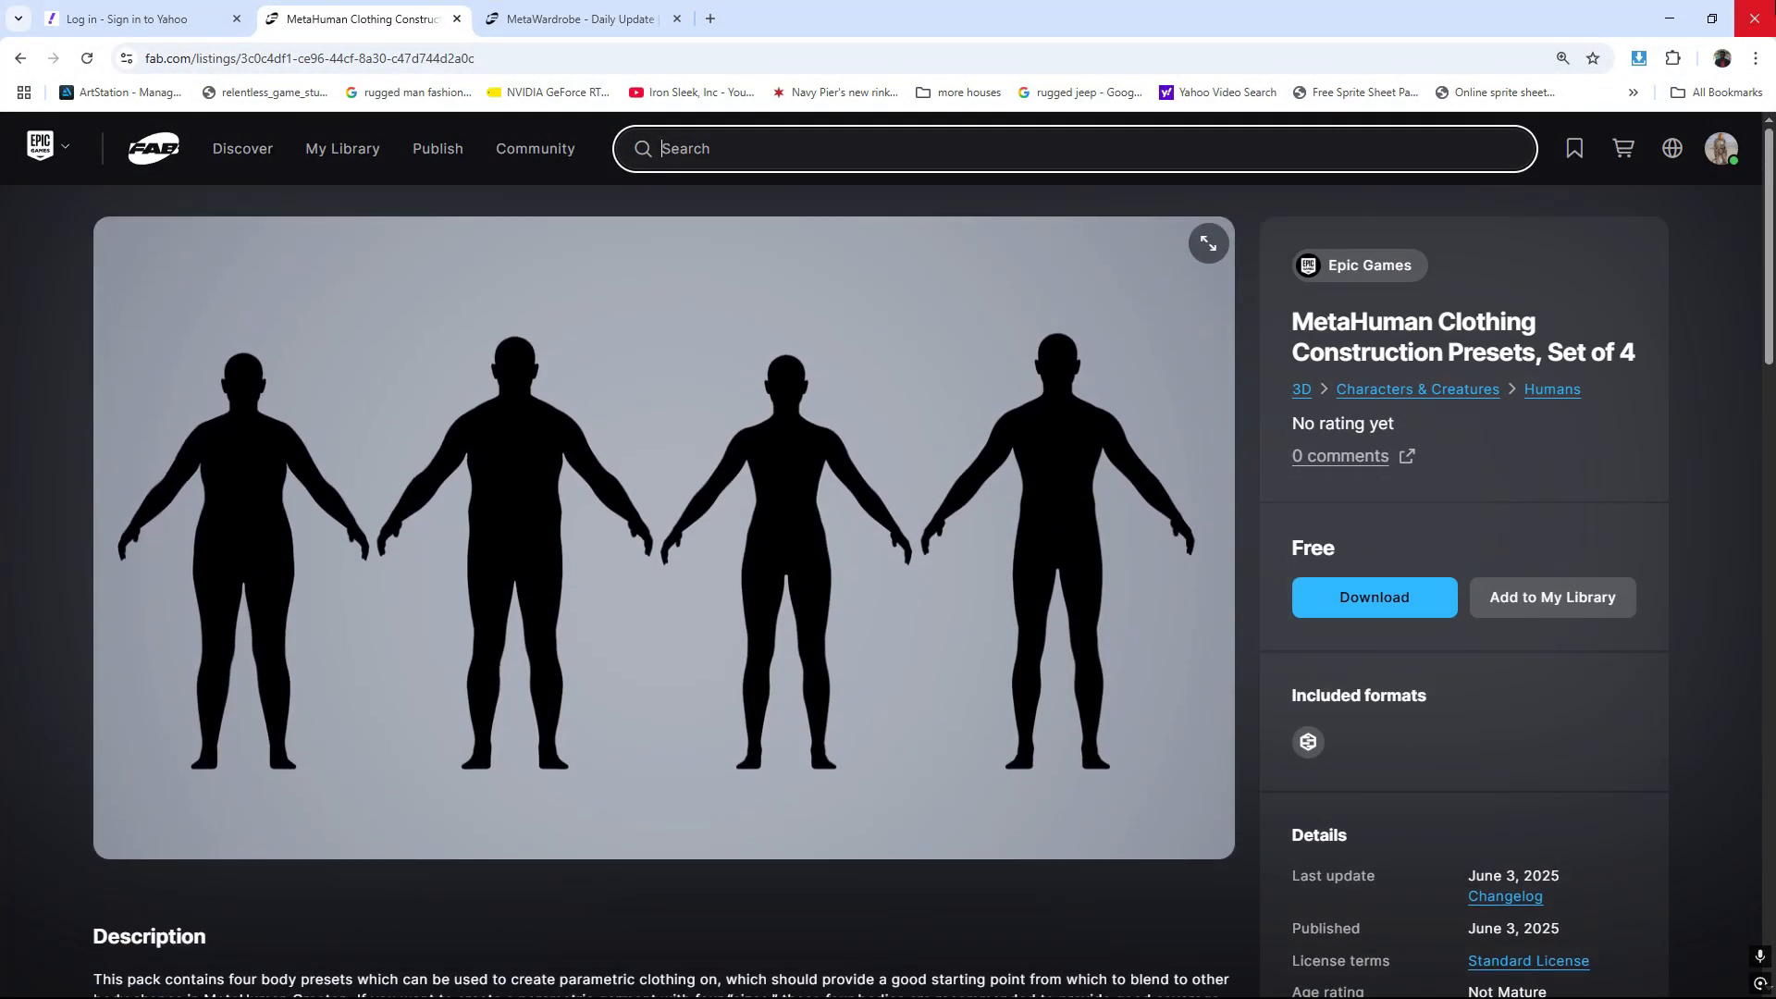
left_click(1669, 18)
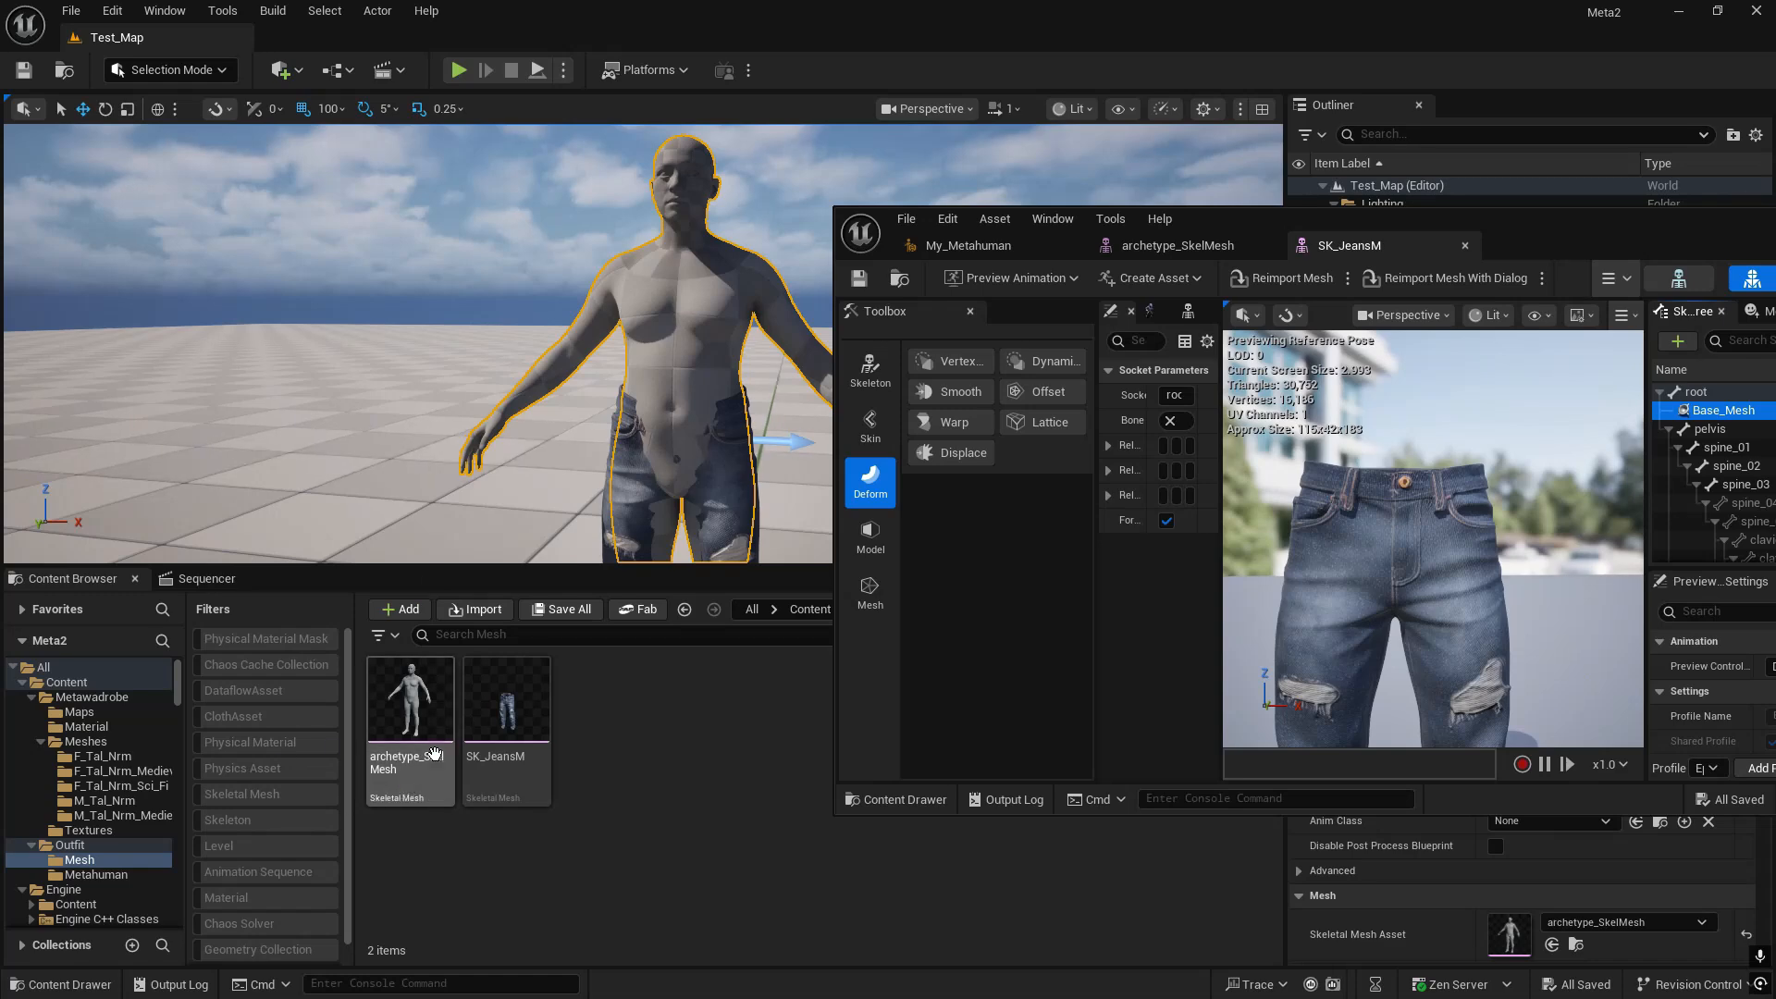
- Attach the copied archetype_SkelMesh from Outfit/Mesh as preview asset to the Base_Mesh socket in the SK_JeansM editor
left_click(409, 707)
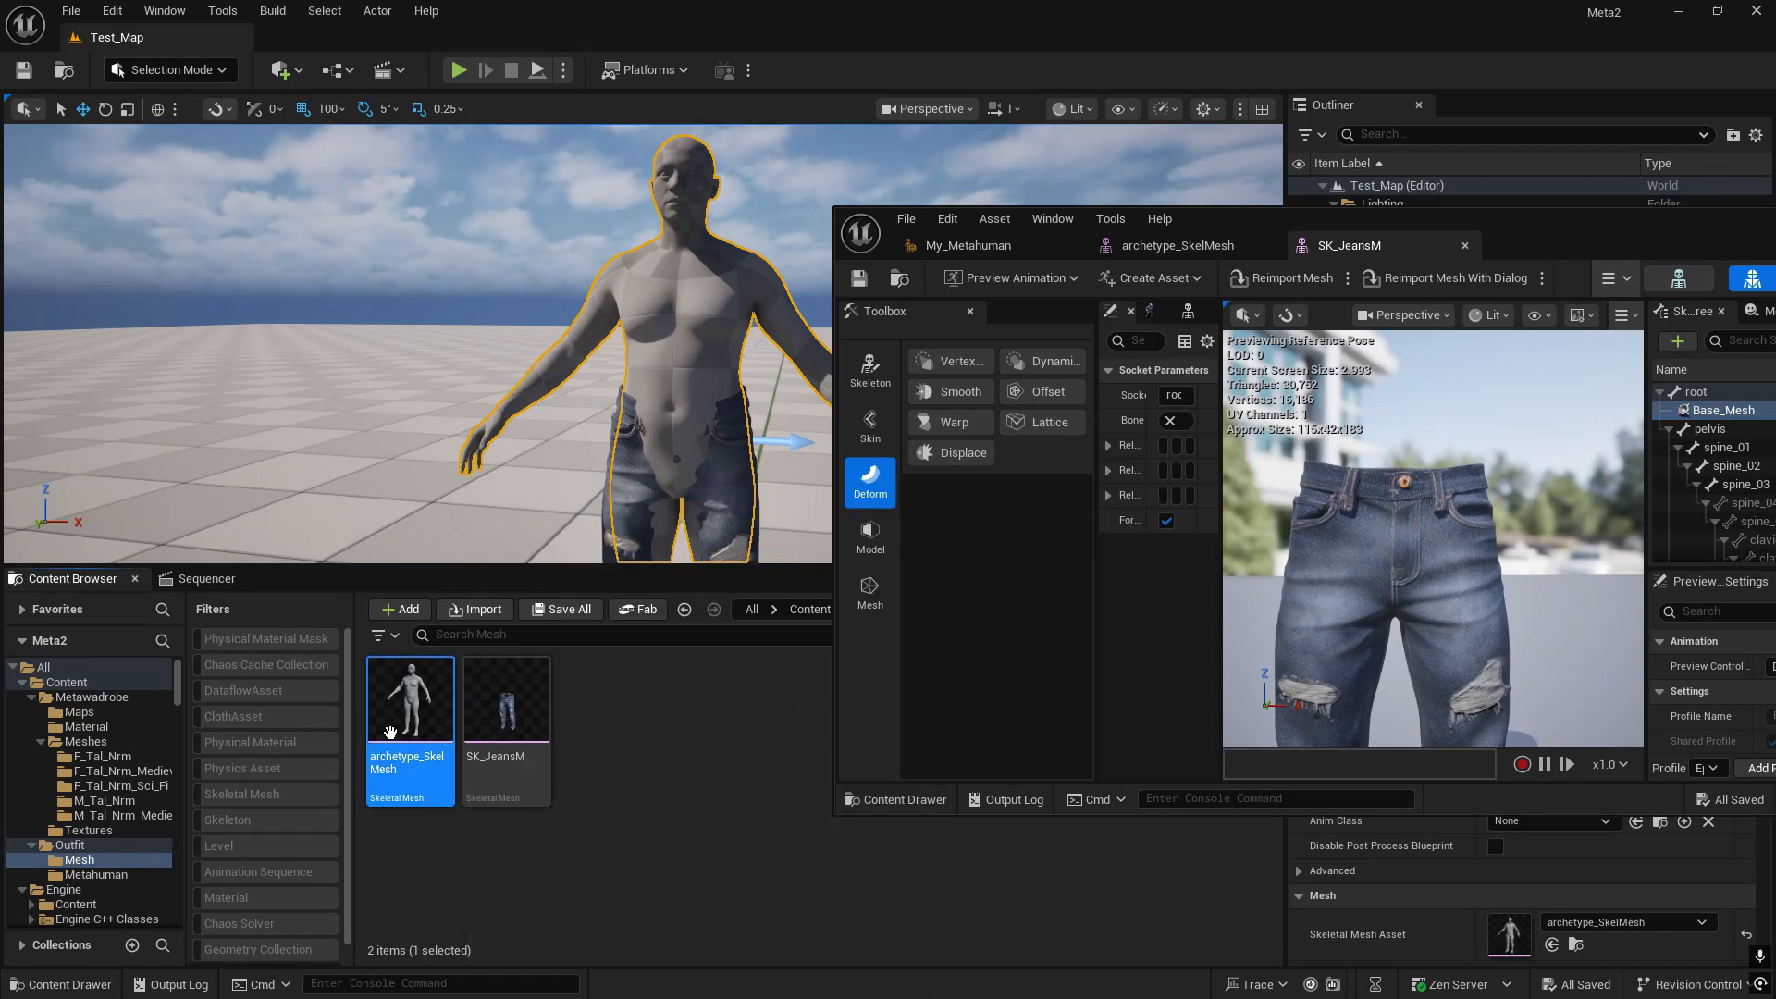
left_click_drag(1552, 231, 1474, 226)
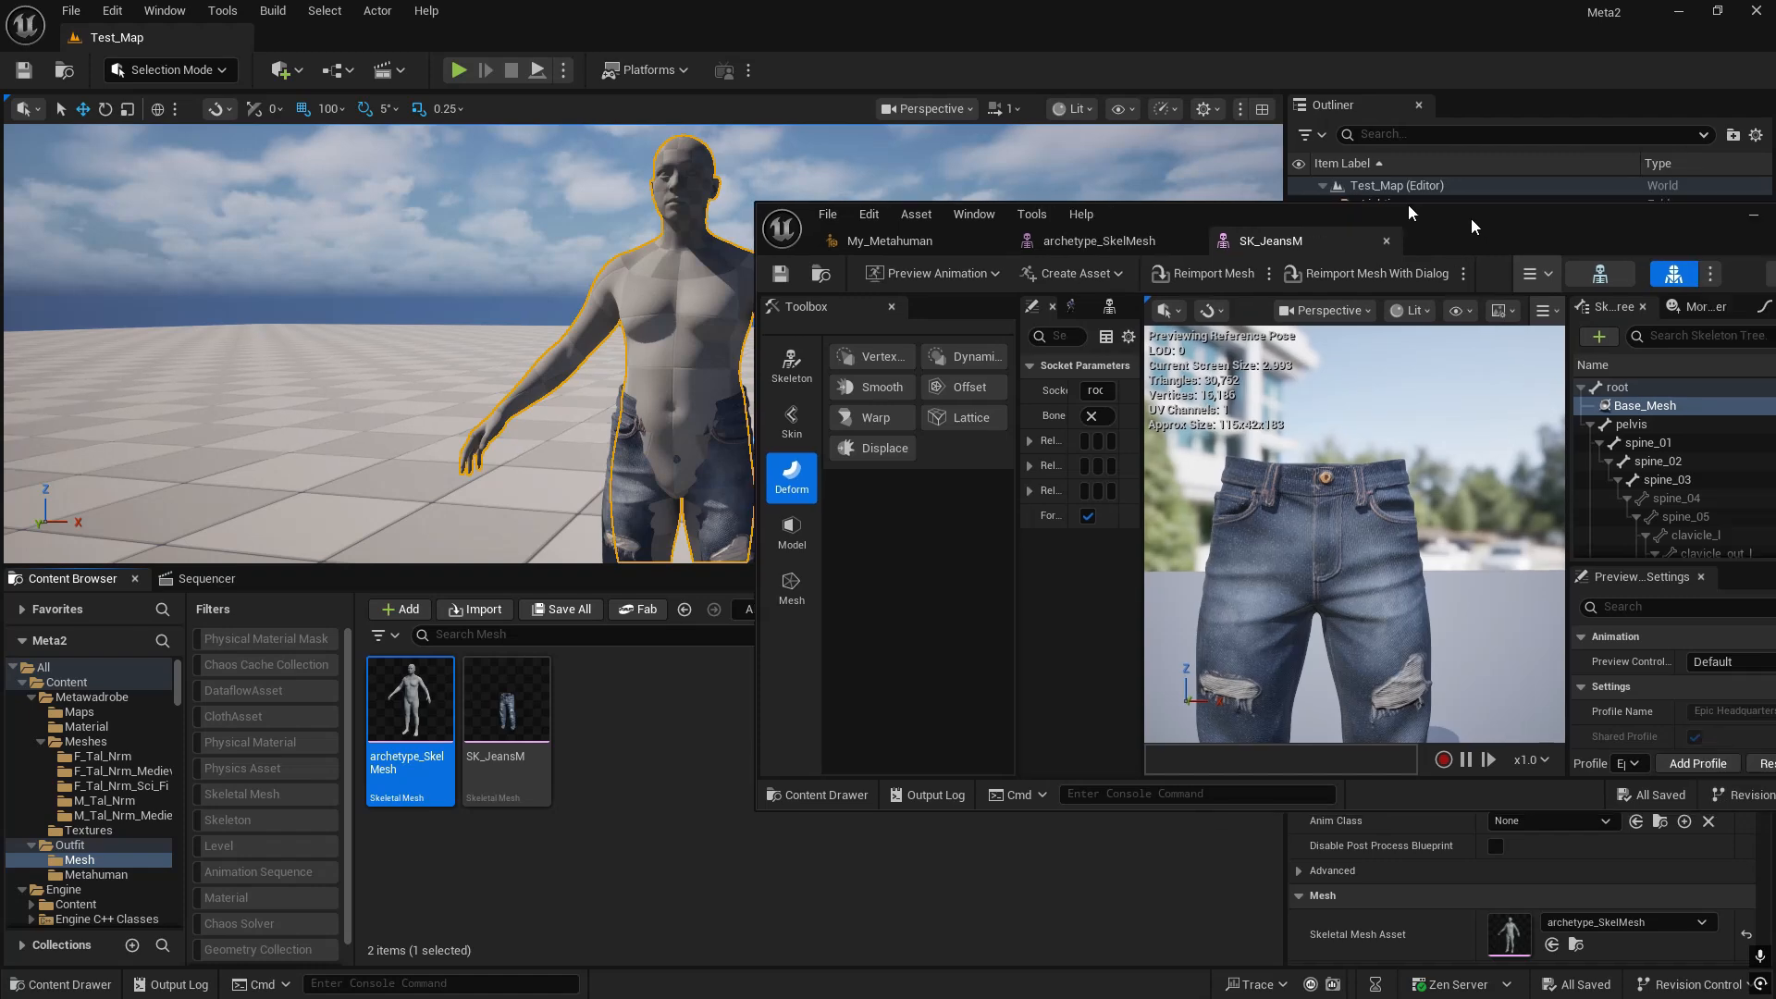
double_click(1474, 227)
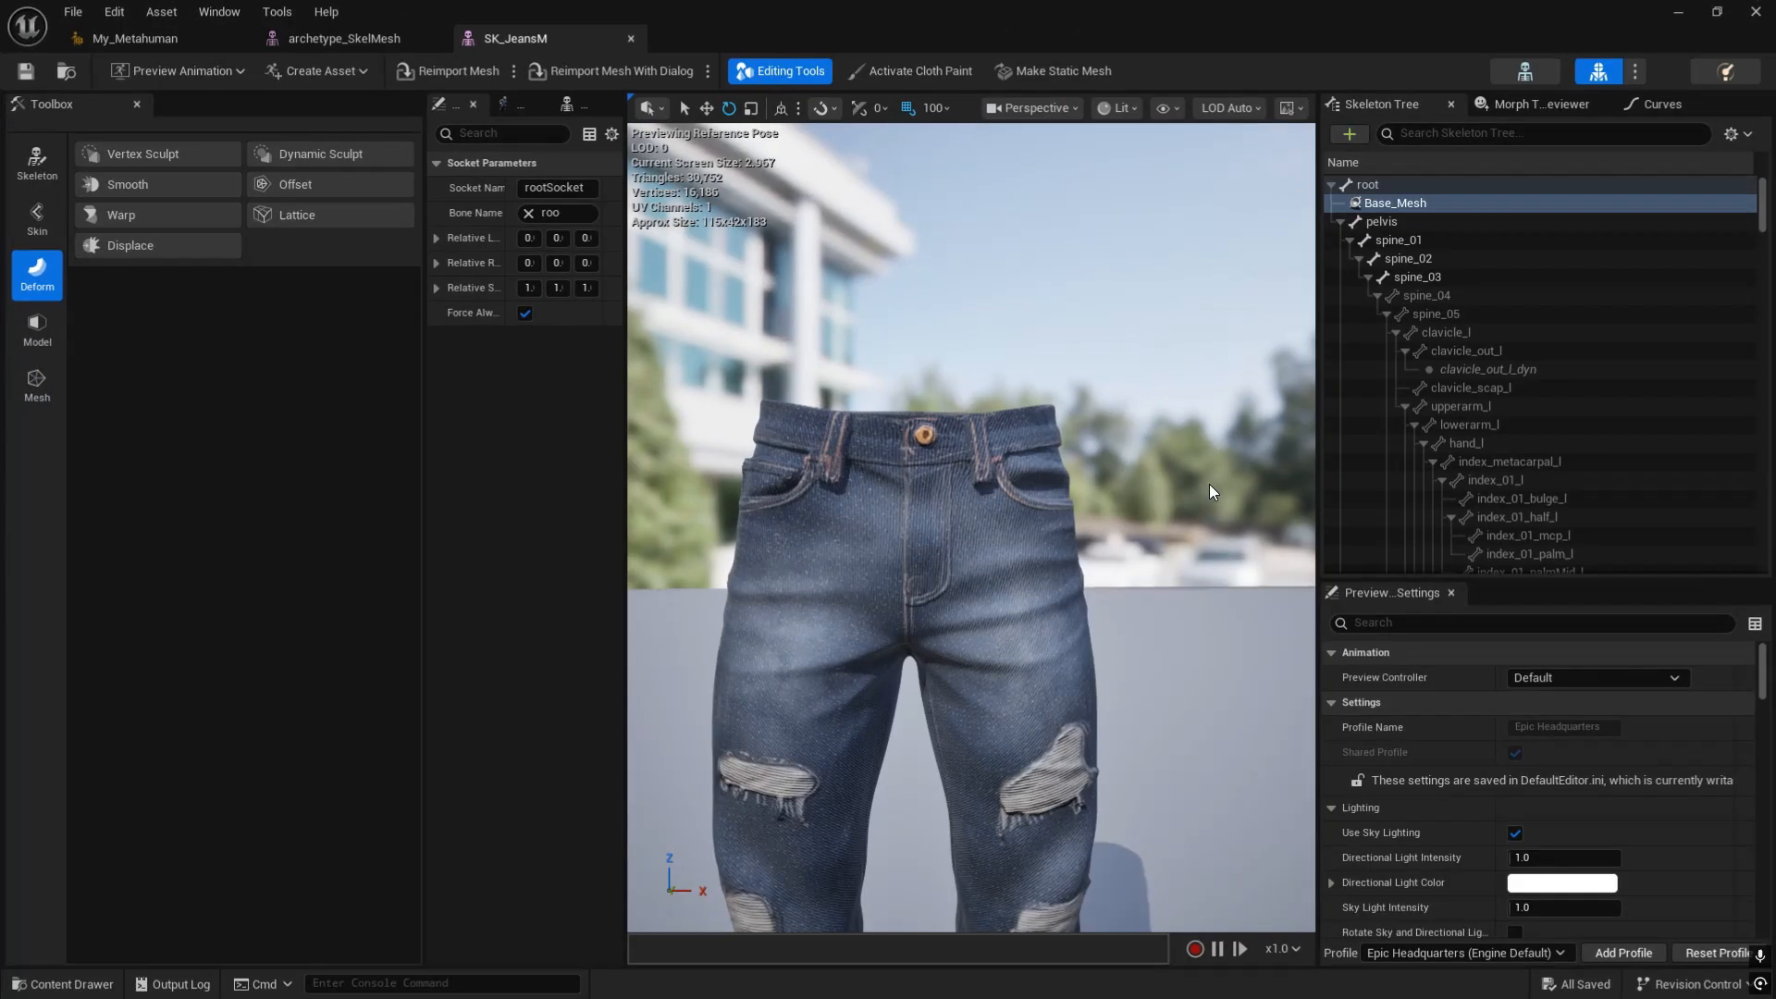
left_click(1384, 187)
right_click(1378, 204)
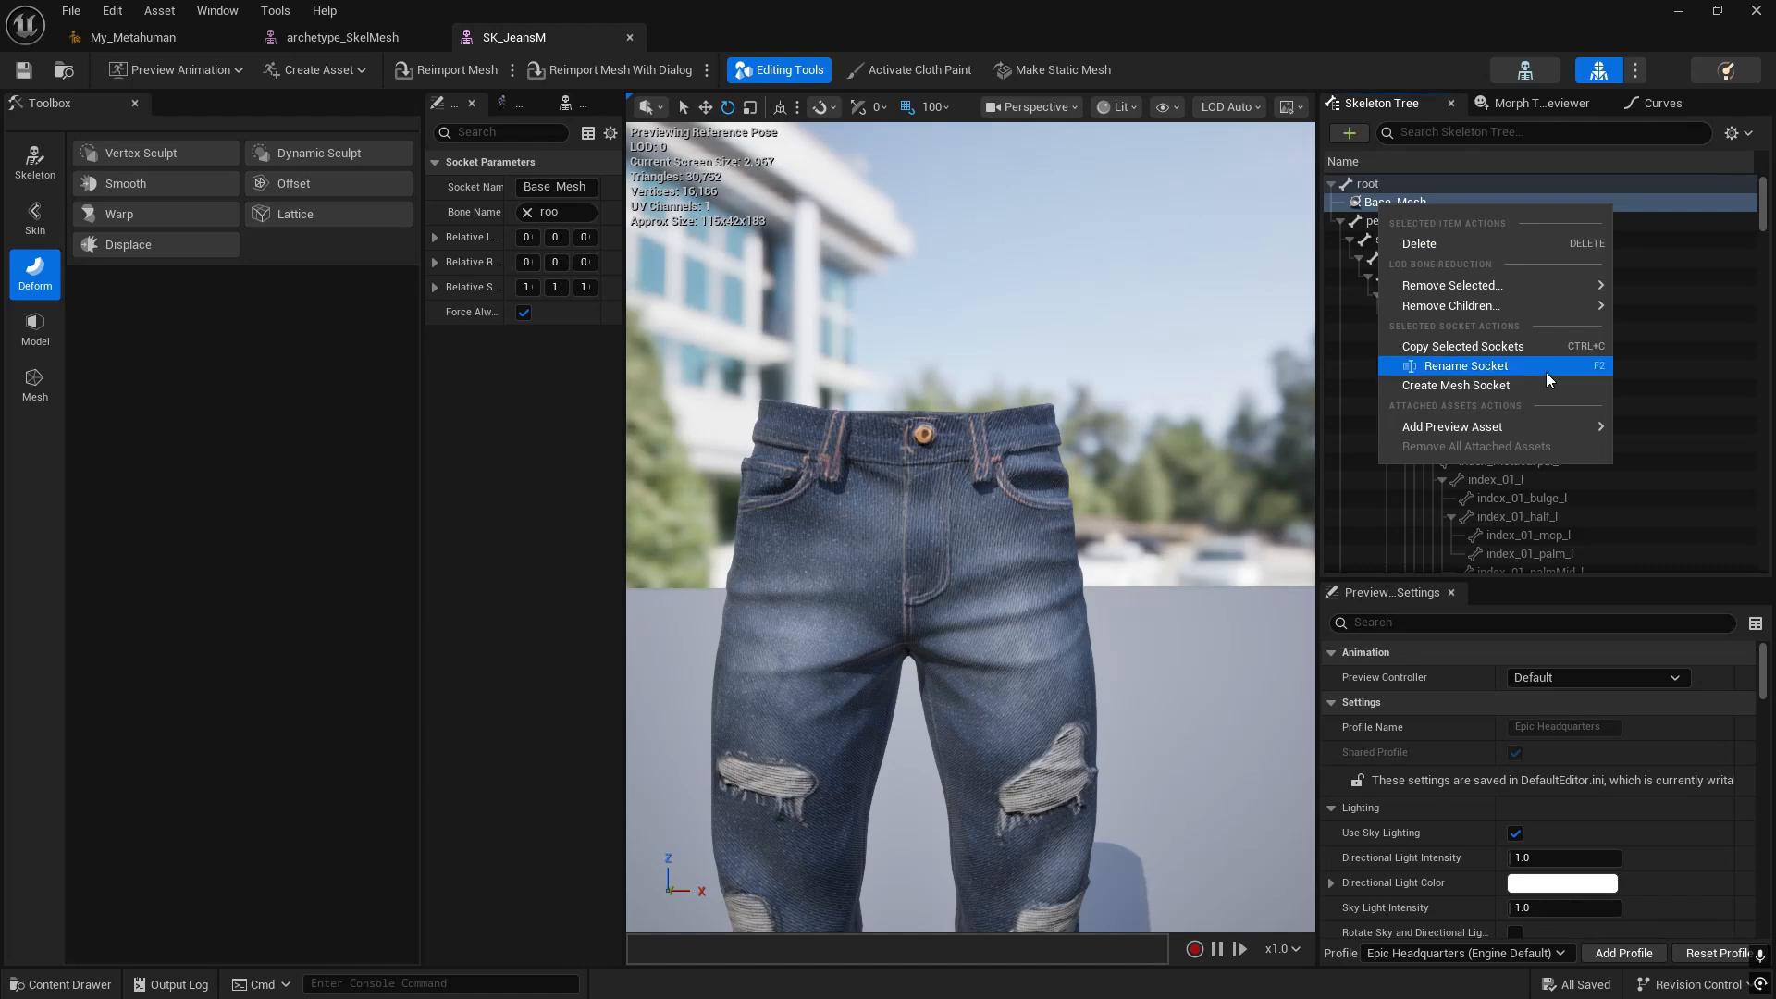
mouse_move(1521, 425)
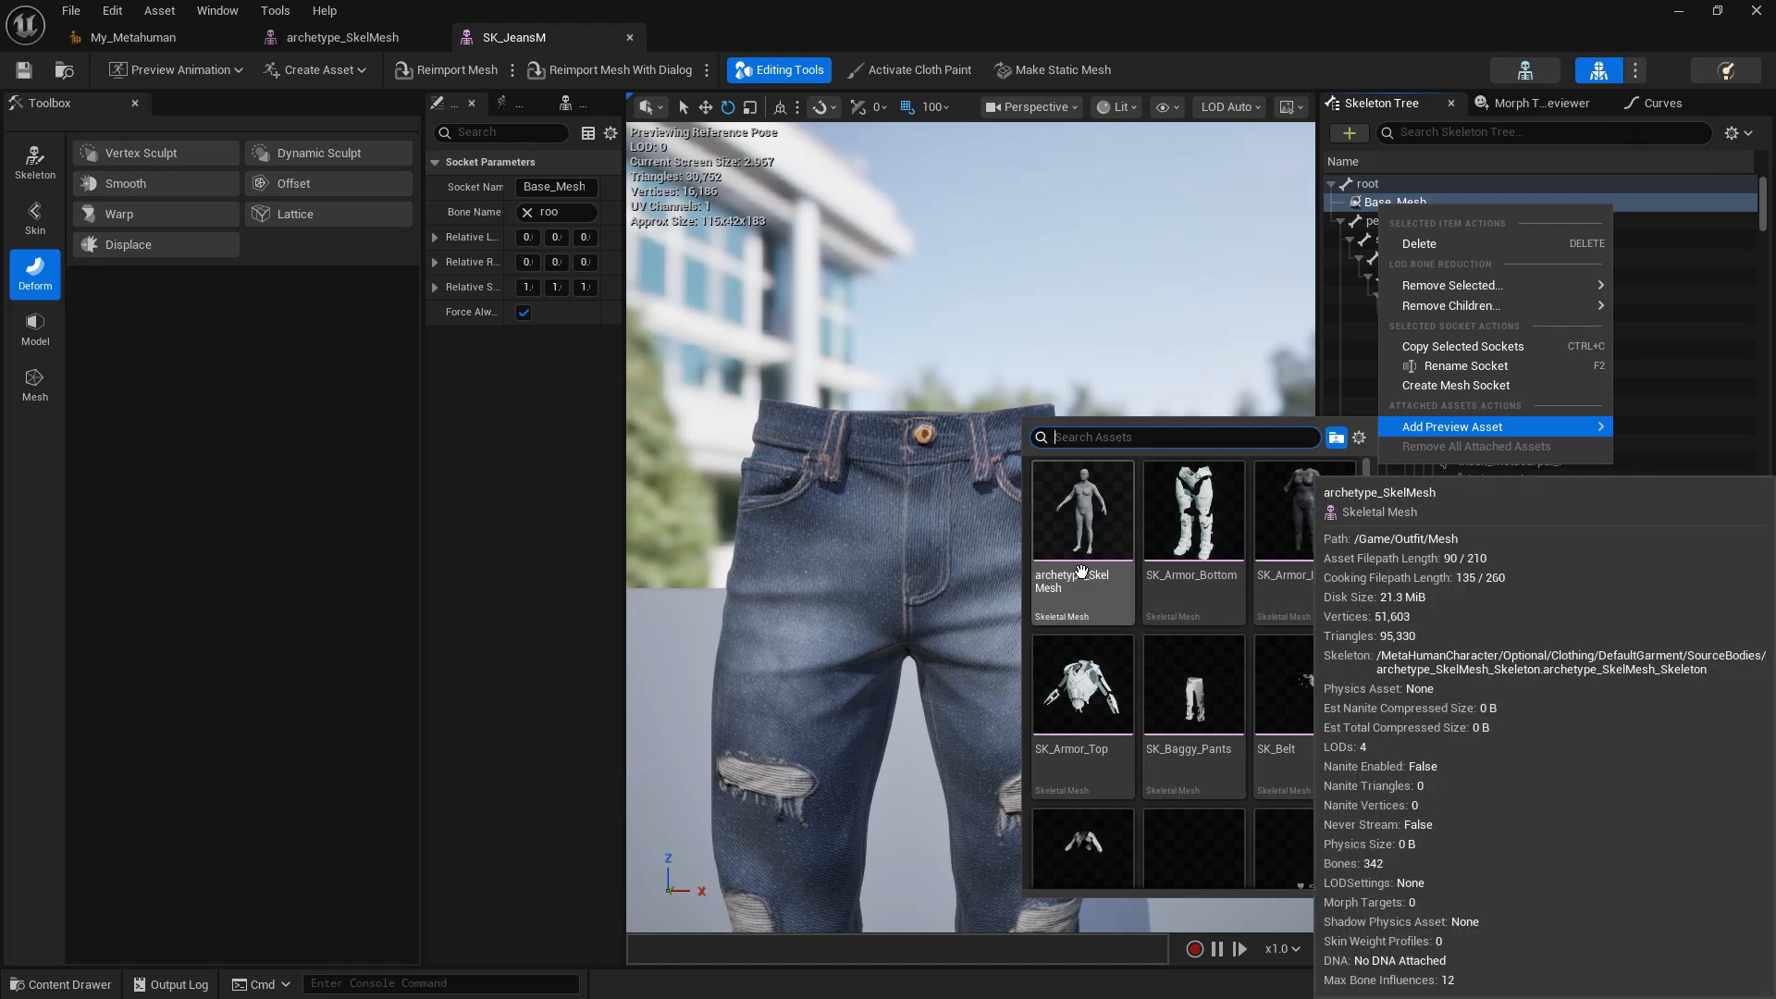
left_click(1080, 564)
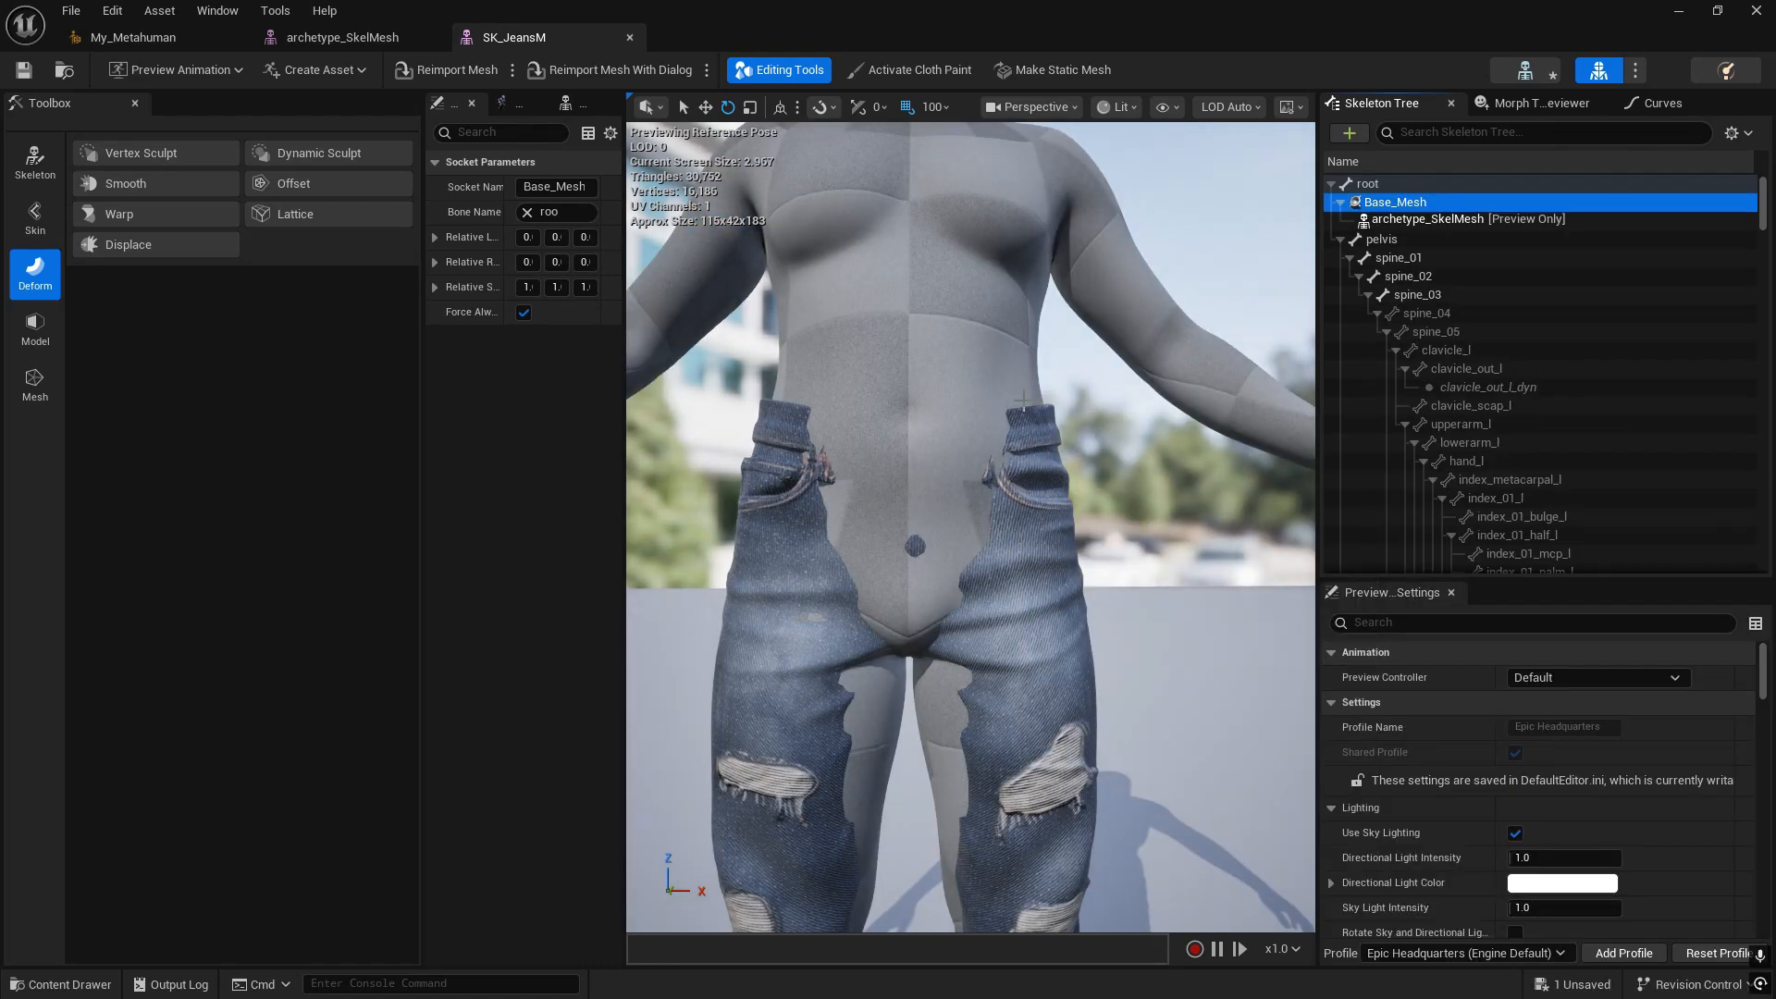
- Examine from several sides how the jeans fit on the attached archetype body
scroll(1073, 448, "down", 8)
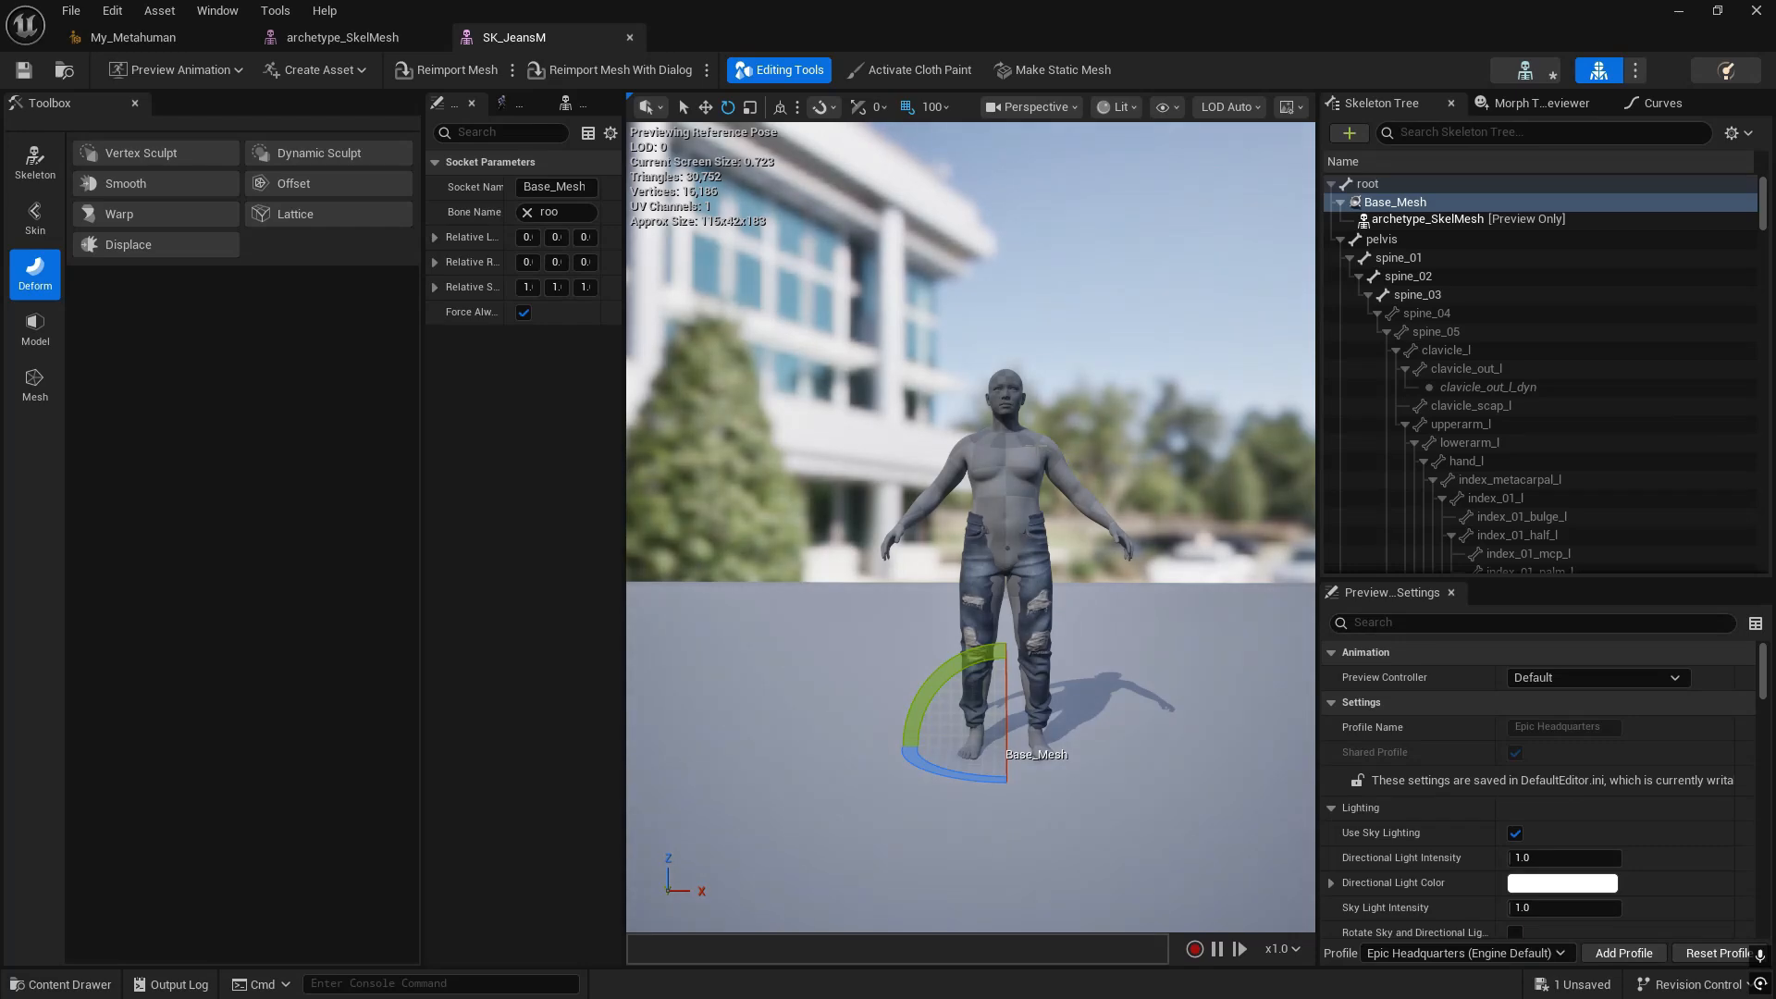
right_click_drag(1118, 622, 162, 629)
key("w")
key("w")
key("w")
right_click_drag(971, 555, 1295, 555)
key("s")
key("w")
key("w")
mouse_move(1141, 577)
right_mouse_down()
mouse_move(1111, 578)
mouse_move(1142, 577)
mouse_move(1142, 610)
mouse_move(1147, 579)
right_mouse_up()
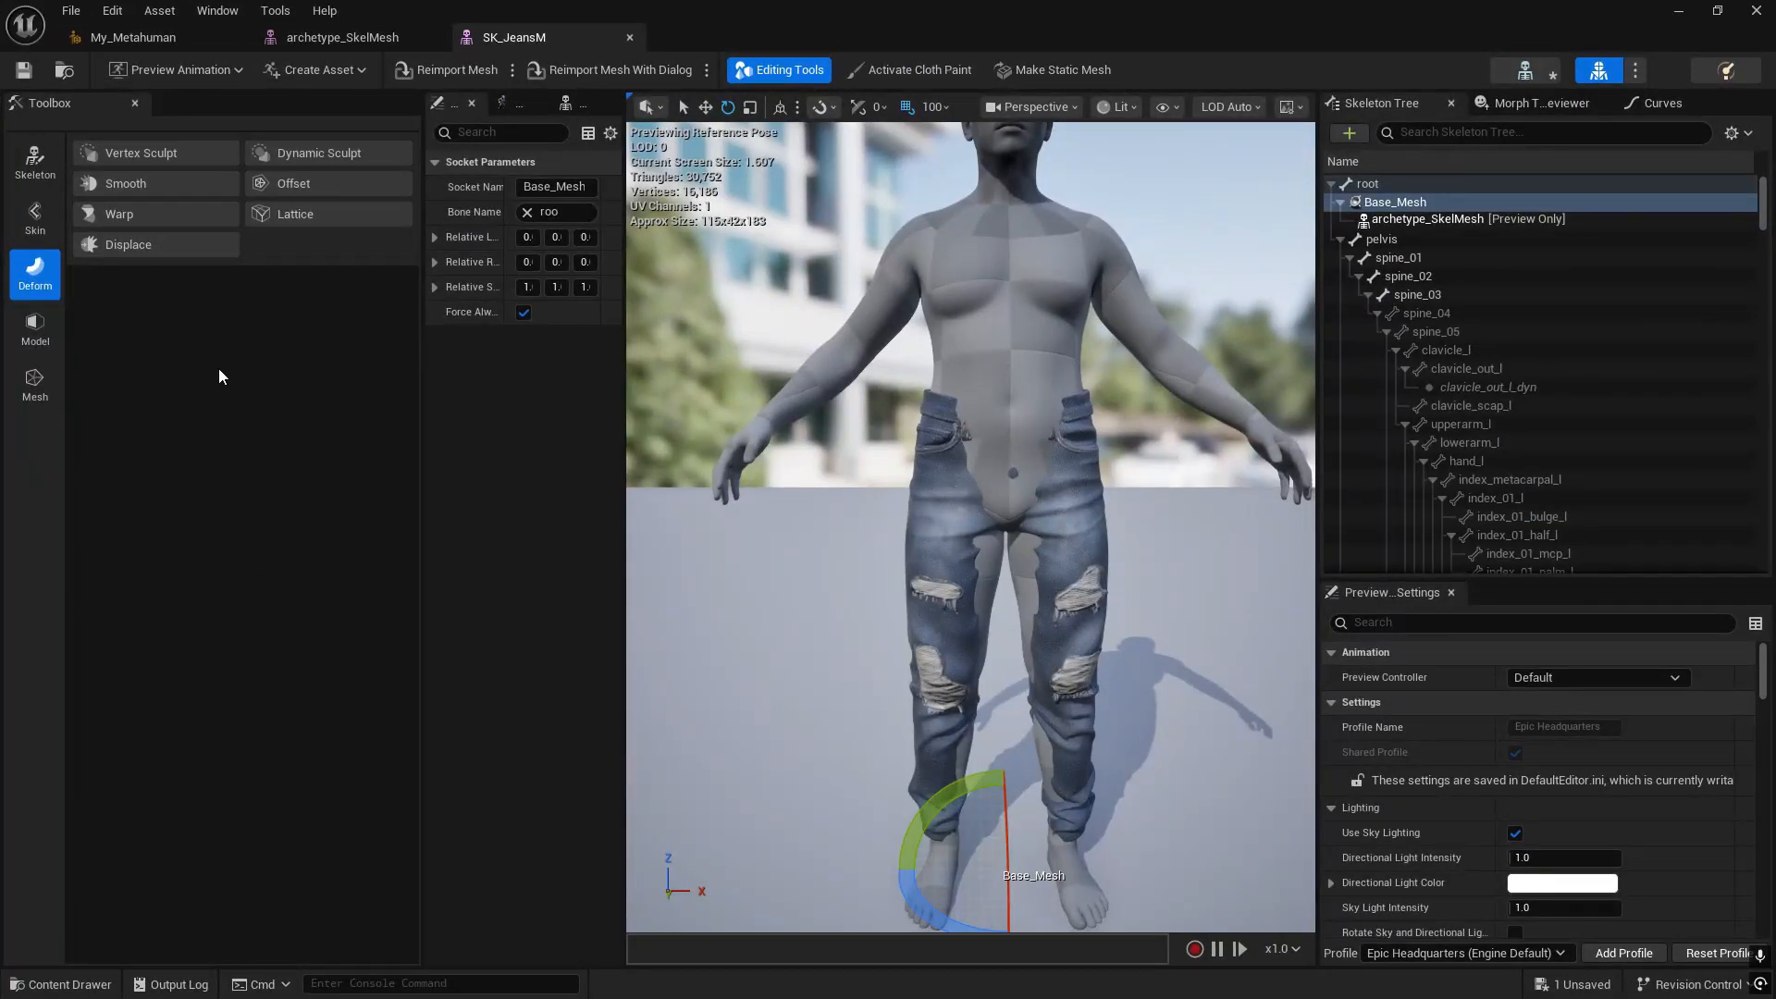
- Start the Vertex Sculpt tool on the jeans with a Move brush falloff of 1.0 and a brush size of 0.5
left_click(144, 150)
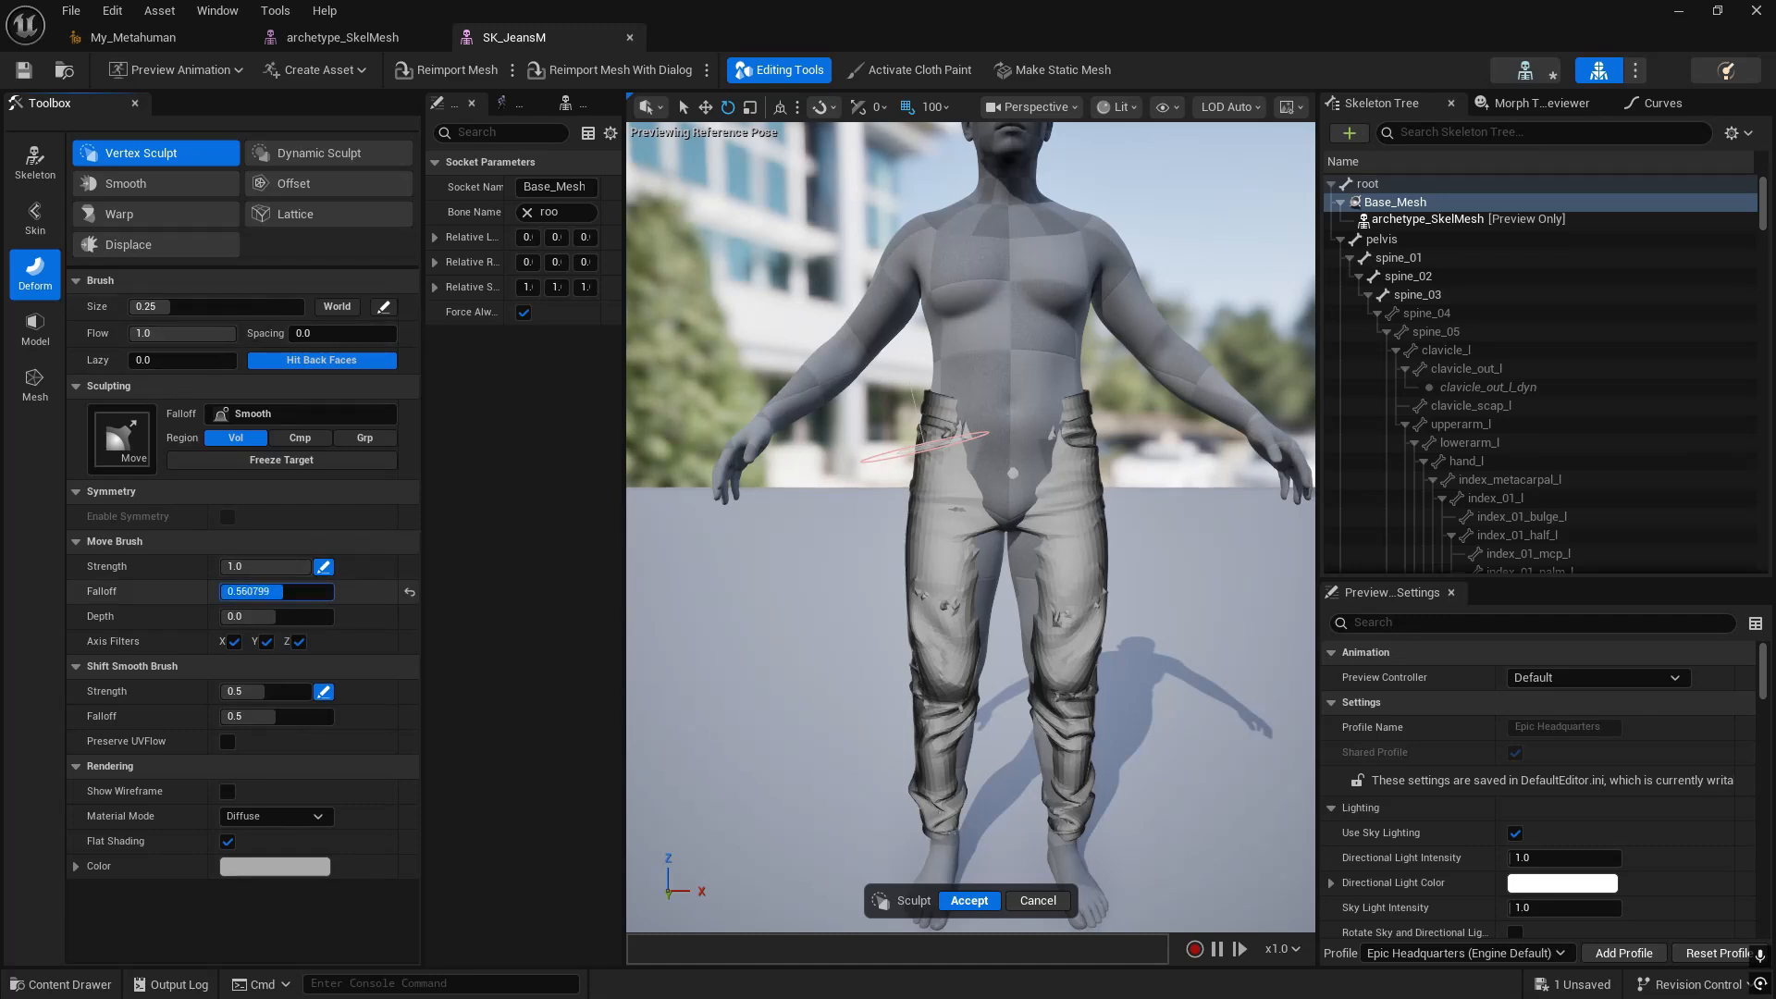
left_click_drag(282, 591, 312, 591)
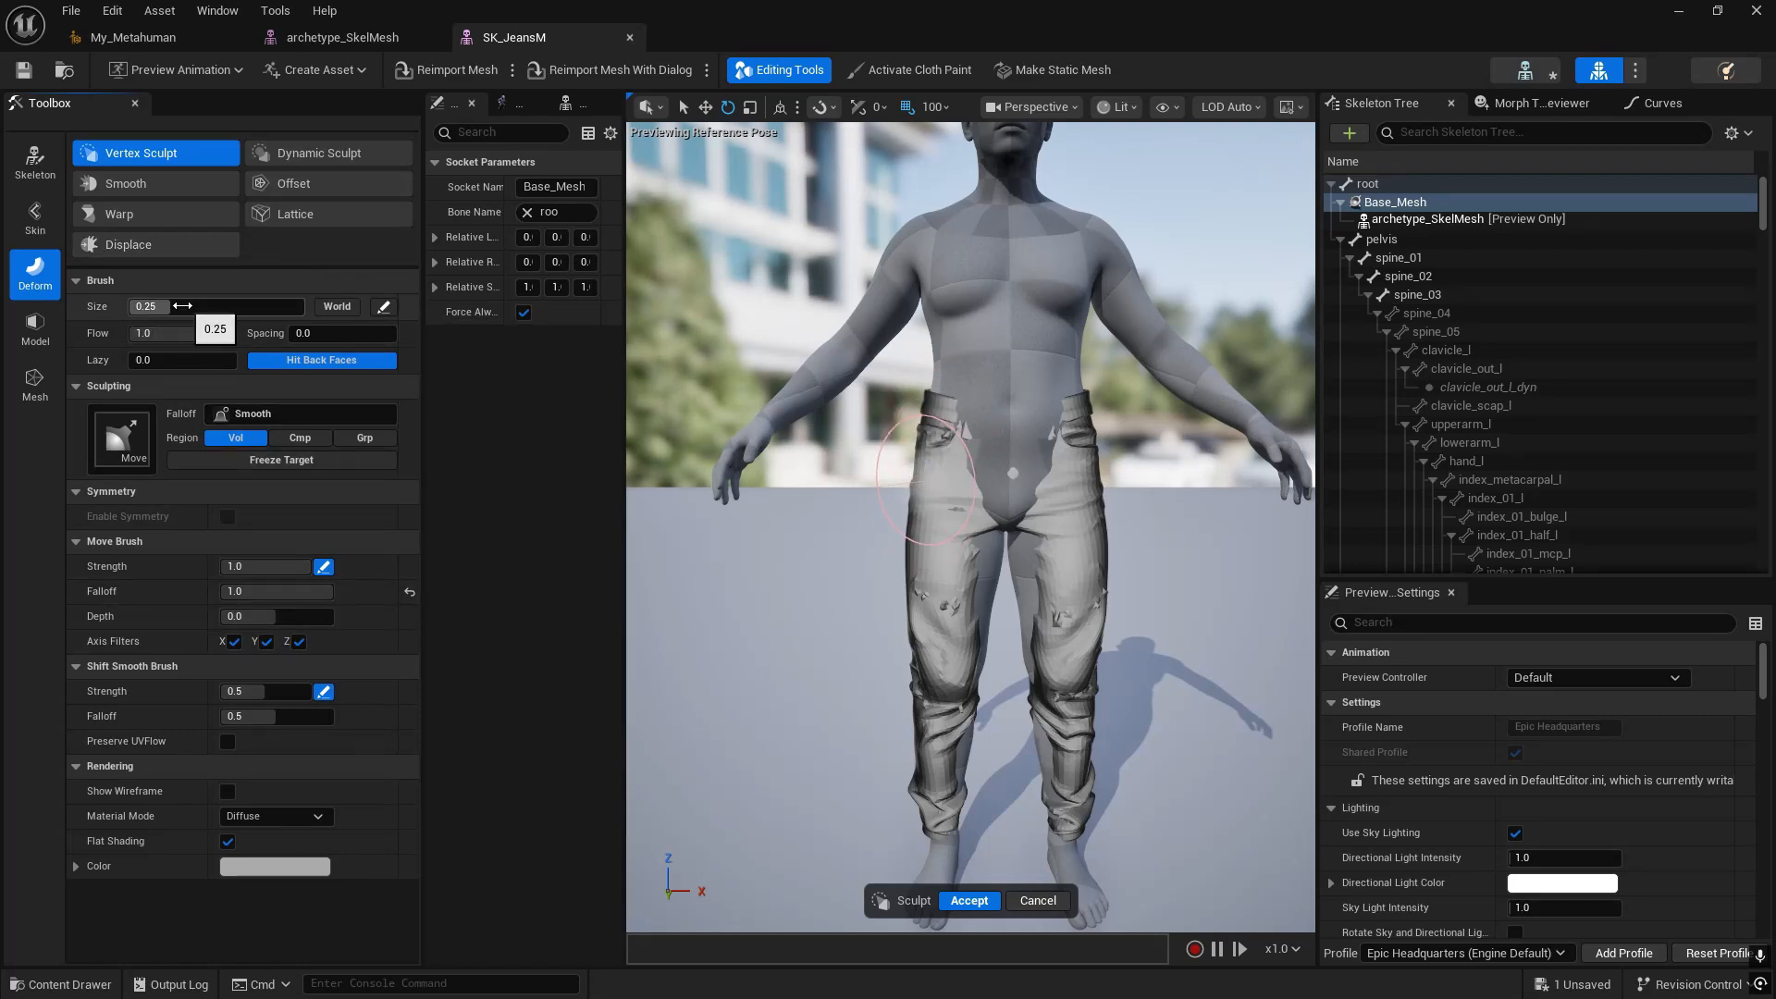
key("bracketright")
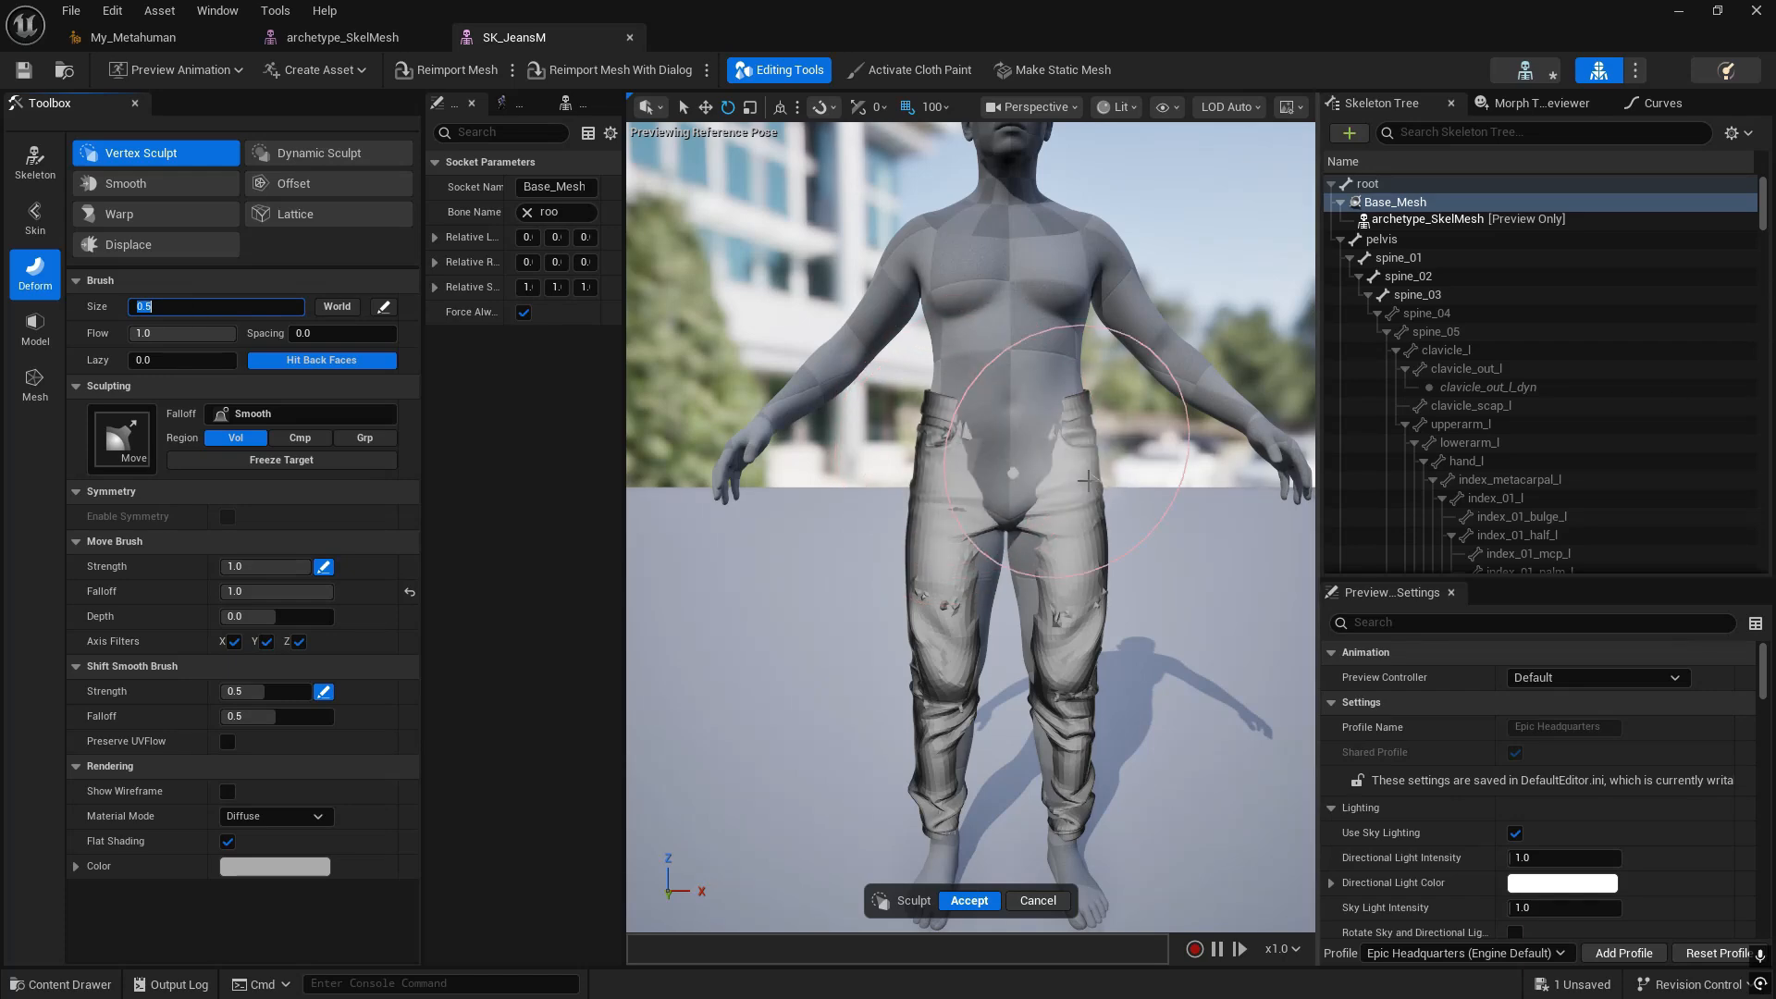
- Pull the front of the jeans' waist and hips forward over the body's belly with the Move brush
mouse_move(1240, 689)
right_mouse_down()
mouse_move(935, 674)
mouse_move(1041, 679)
mouse_move(1025, 681)
right_mouse_up()
key("d")
key("w")
key("a")
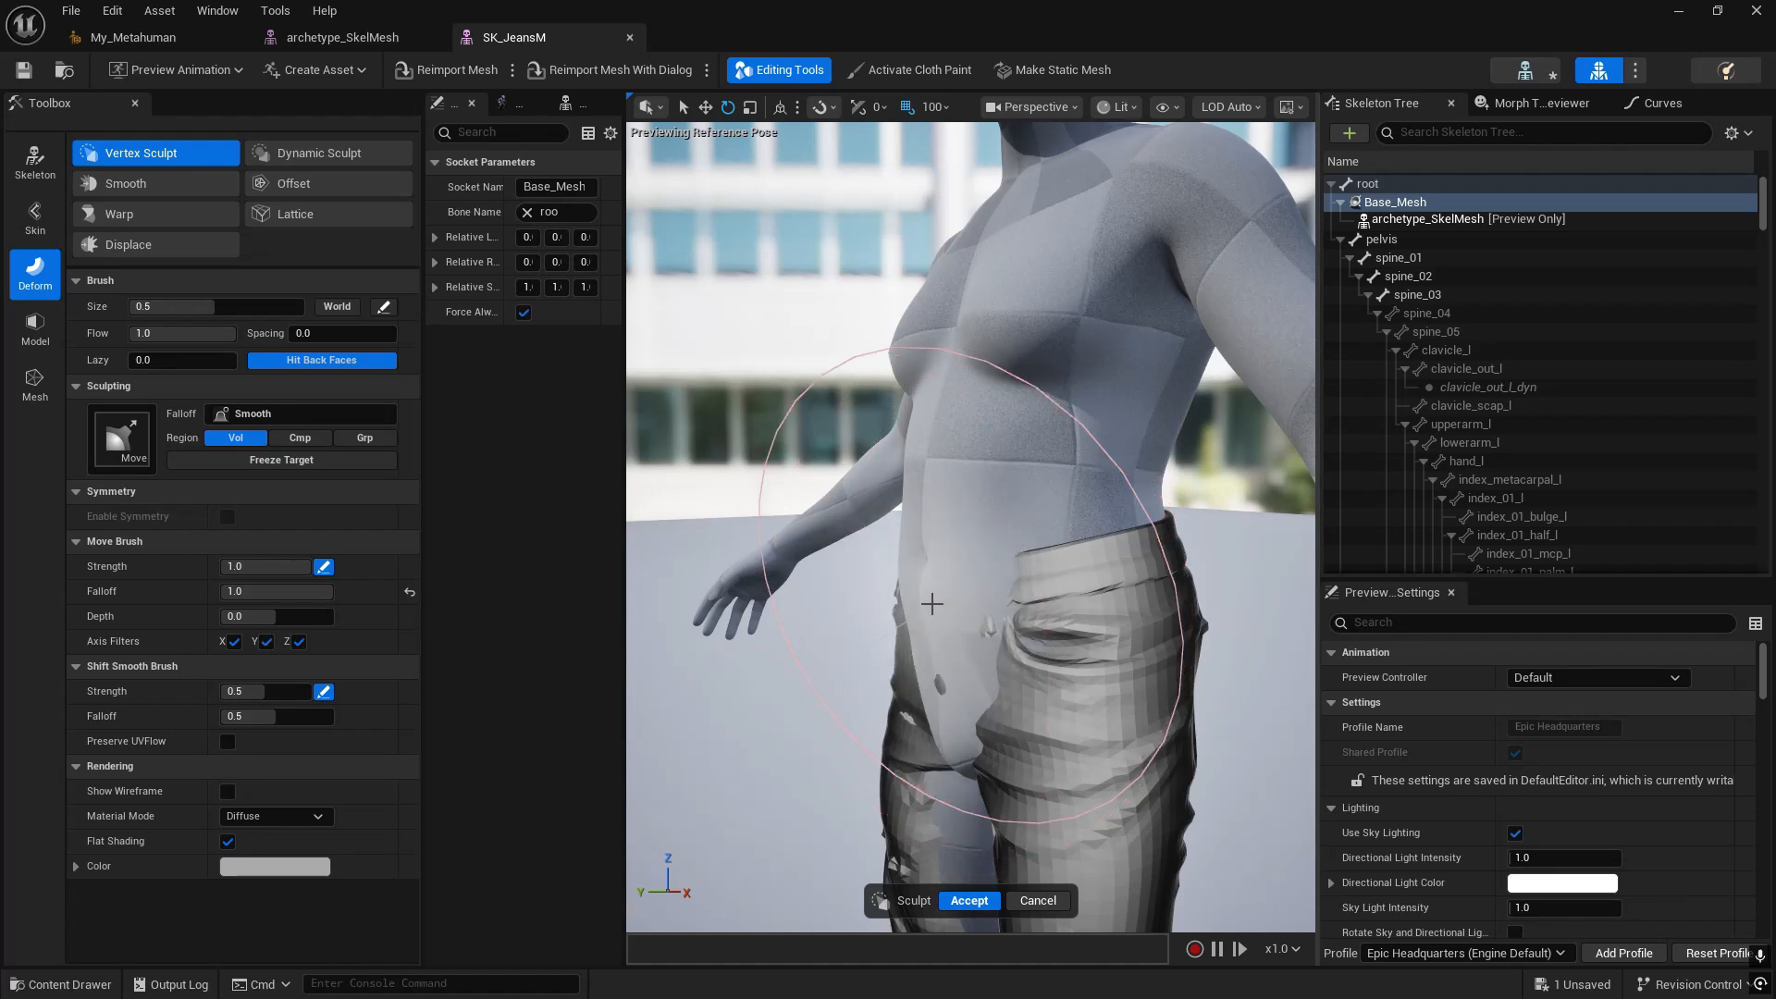
mouse_move(929, 605)
left_mouse_down()
mouse_move(869, 599)
mouse_move(1082, 601)
mouse_move(1040, 592)
left_mouse_up()
mouse_move(1040, 592)
right_mouse_down()
mouse_move(1147, 585)
mouse_move(1101, 583)
right_mouse_up()
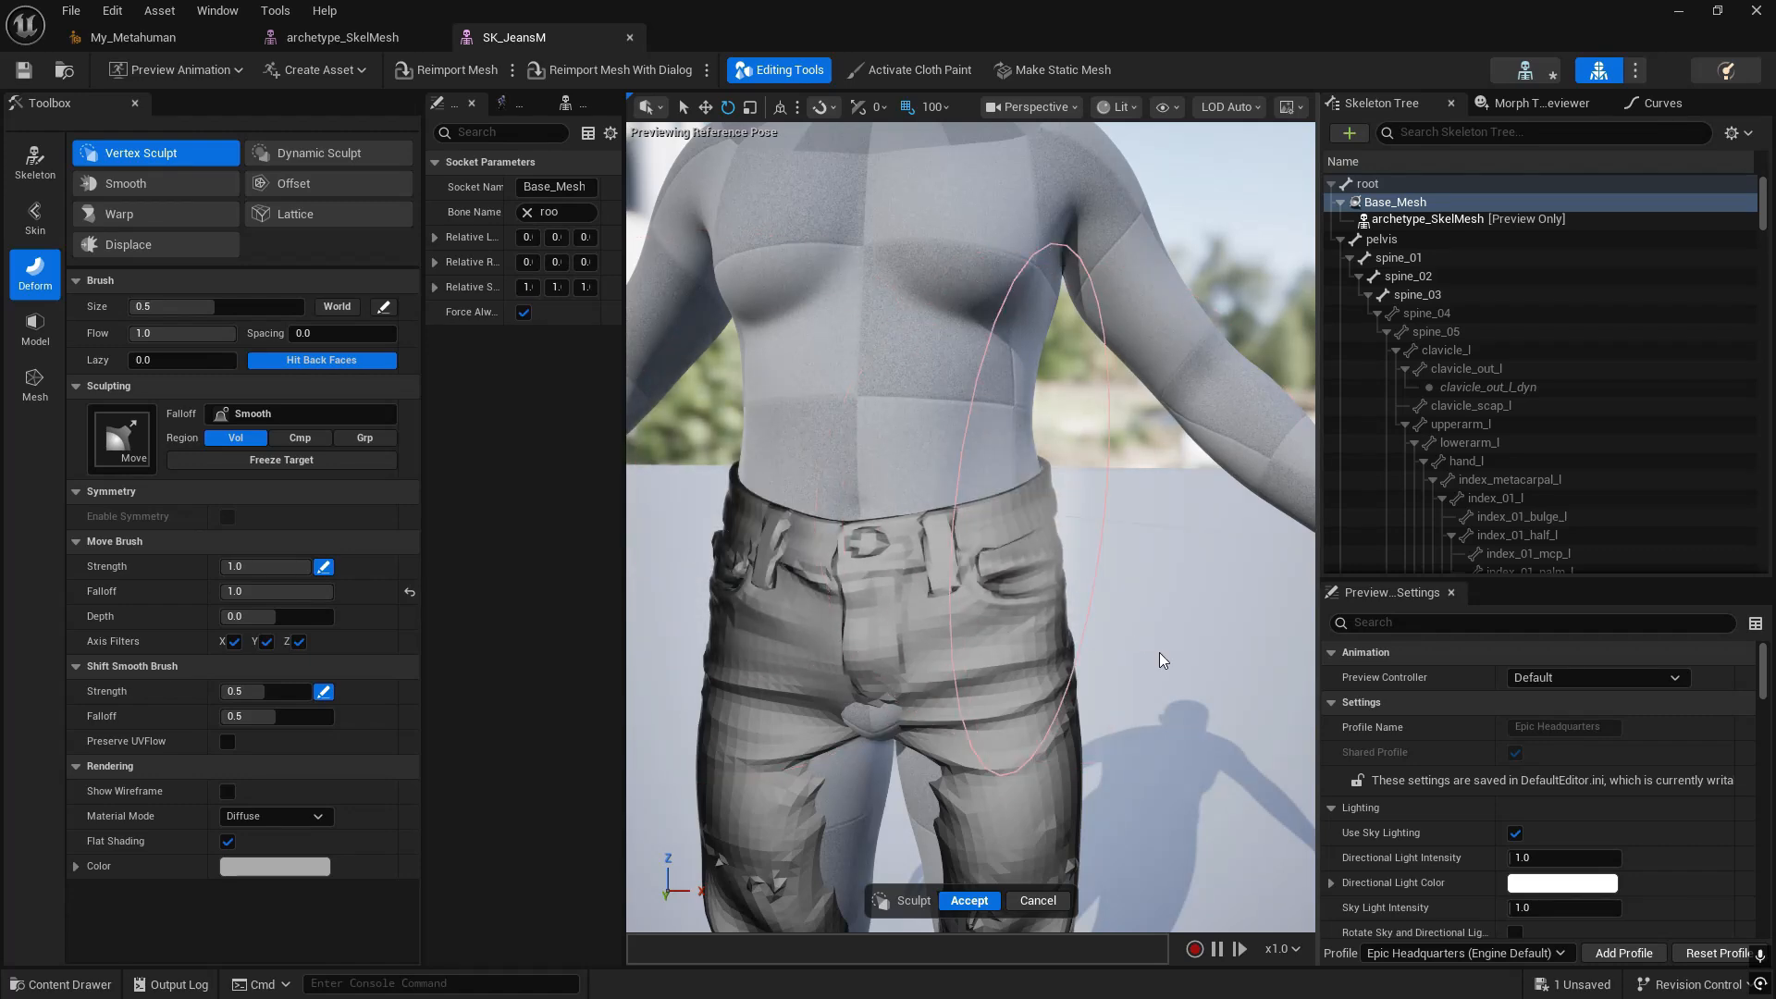
- Pull the seat of the jeans backward with the Move brush to cover the body's buttocks
right_click_drag(1163, 661, 777, 669)
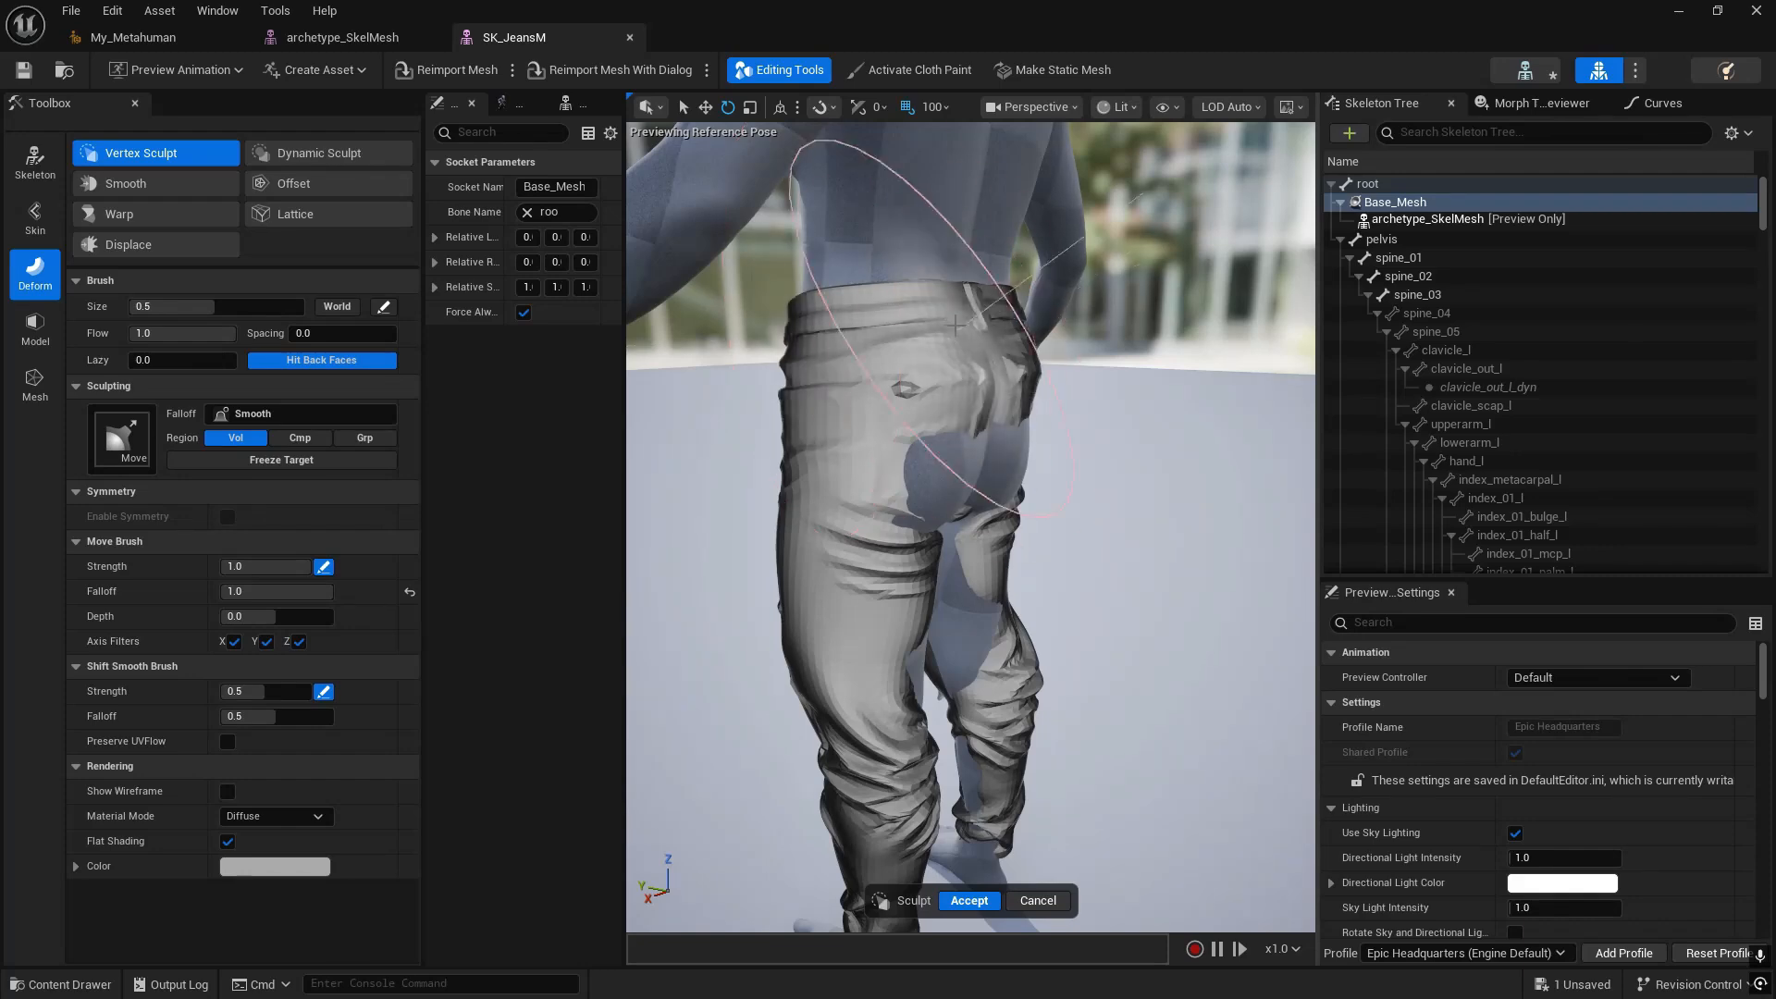
mouse_move(944, 407)
left_mouse_down()
mouse_move(957, 511)
mouse_move(1051, 496)
left_mouse_up()
right_click_drag(1191, 626, 1045, 632)
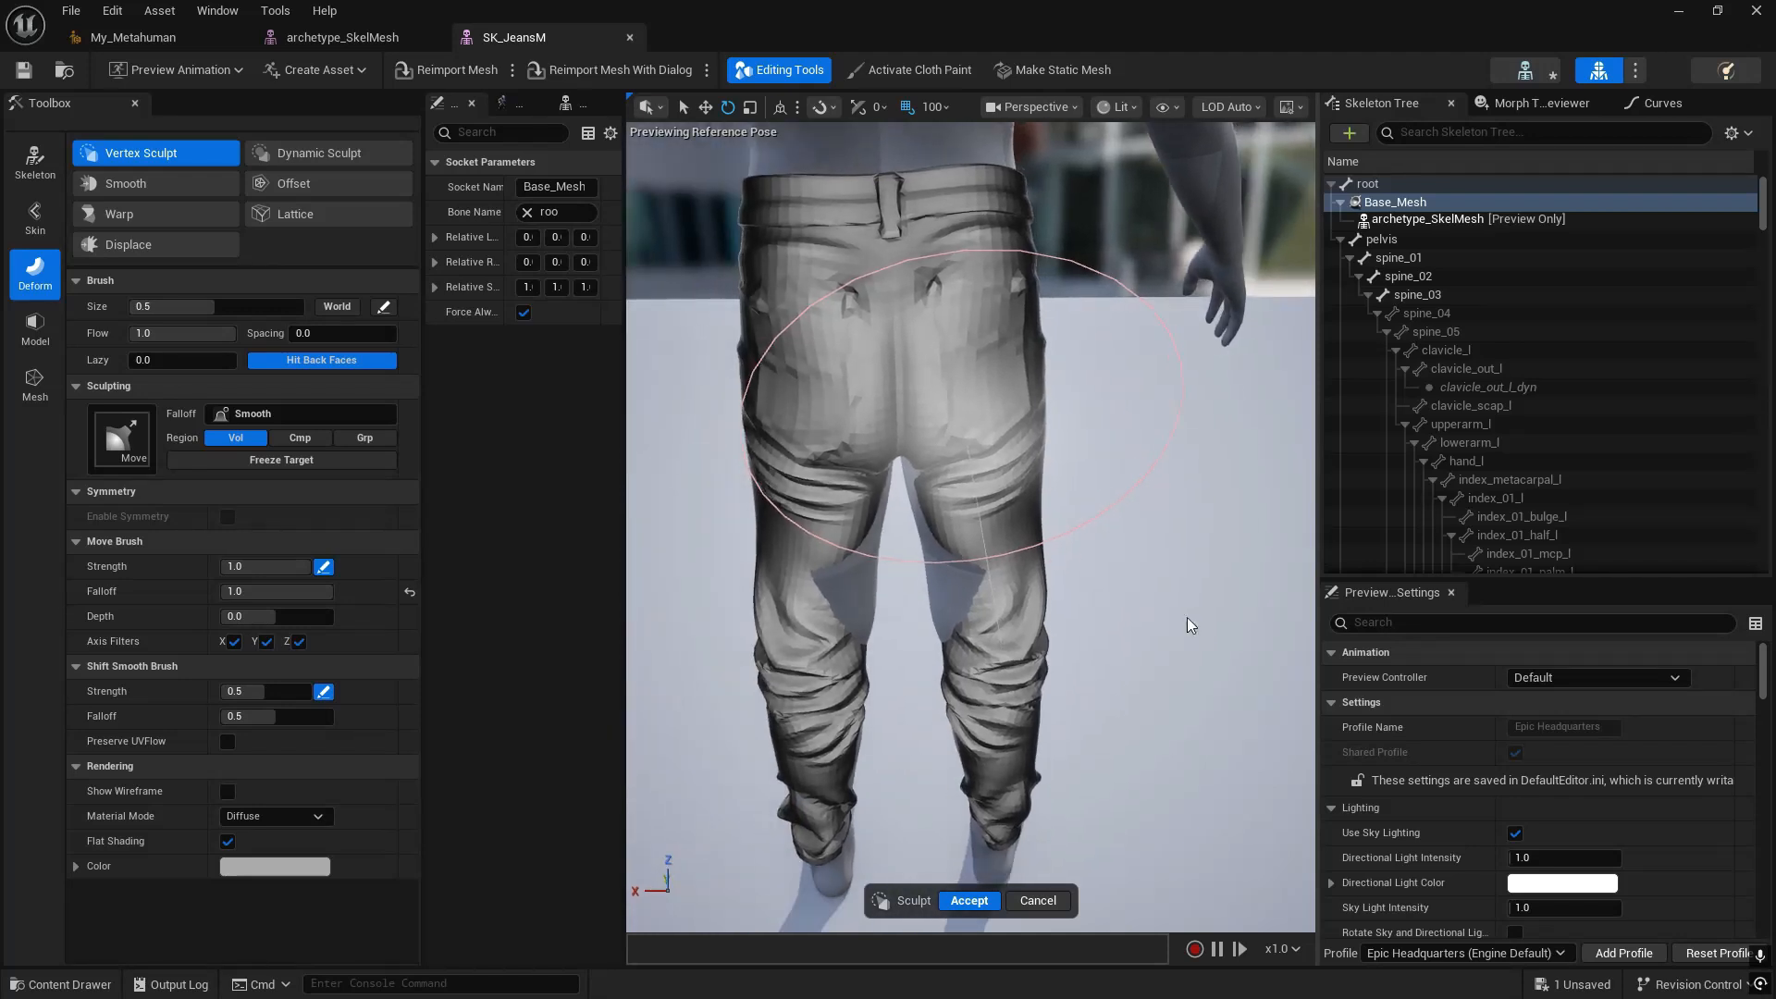
- Pull the inner thighs and knees of both jeans legs inward from behind with the Move brush to follow the body's legs
right_click_drag(1045, 518, 1034, 561)
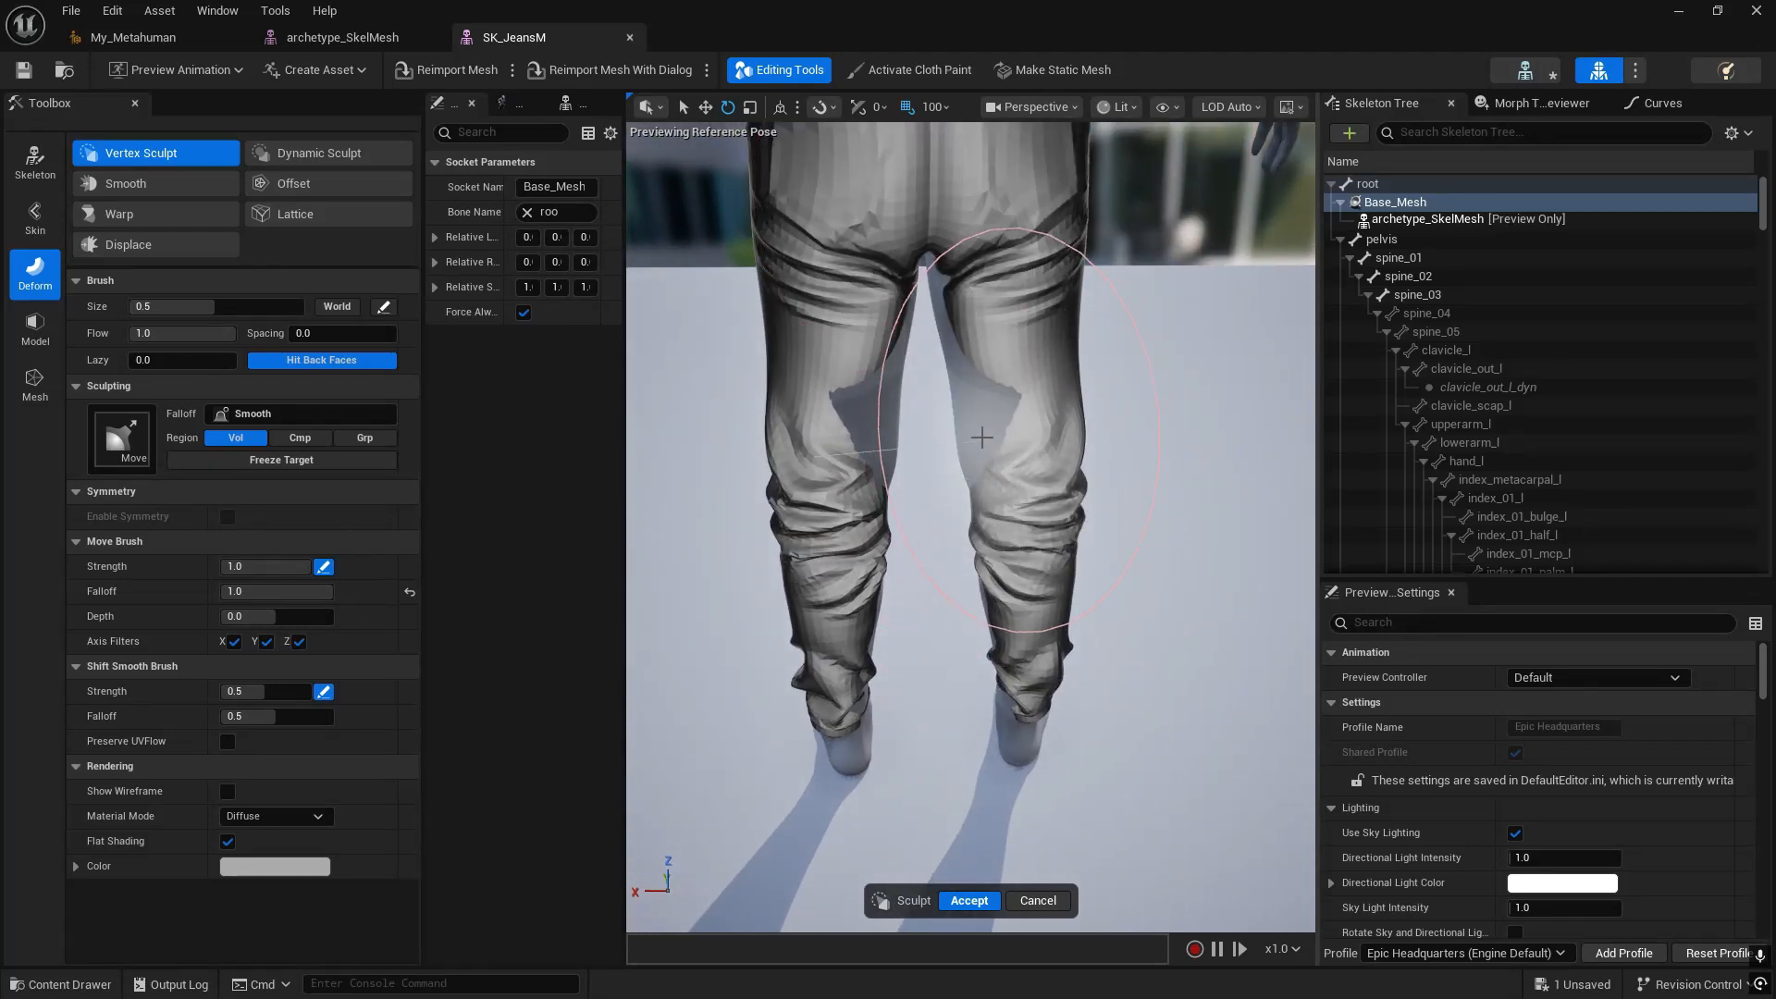
left_click_drag(963, 435, 904, 445)
left_click_drag(1008, 427, 879, 419)
left_click_drag(999, 412, 903, 405)
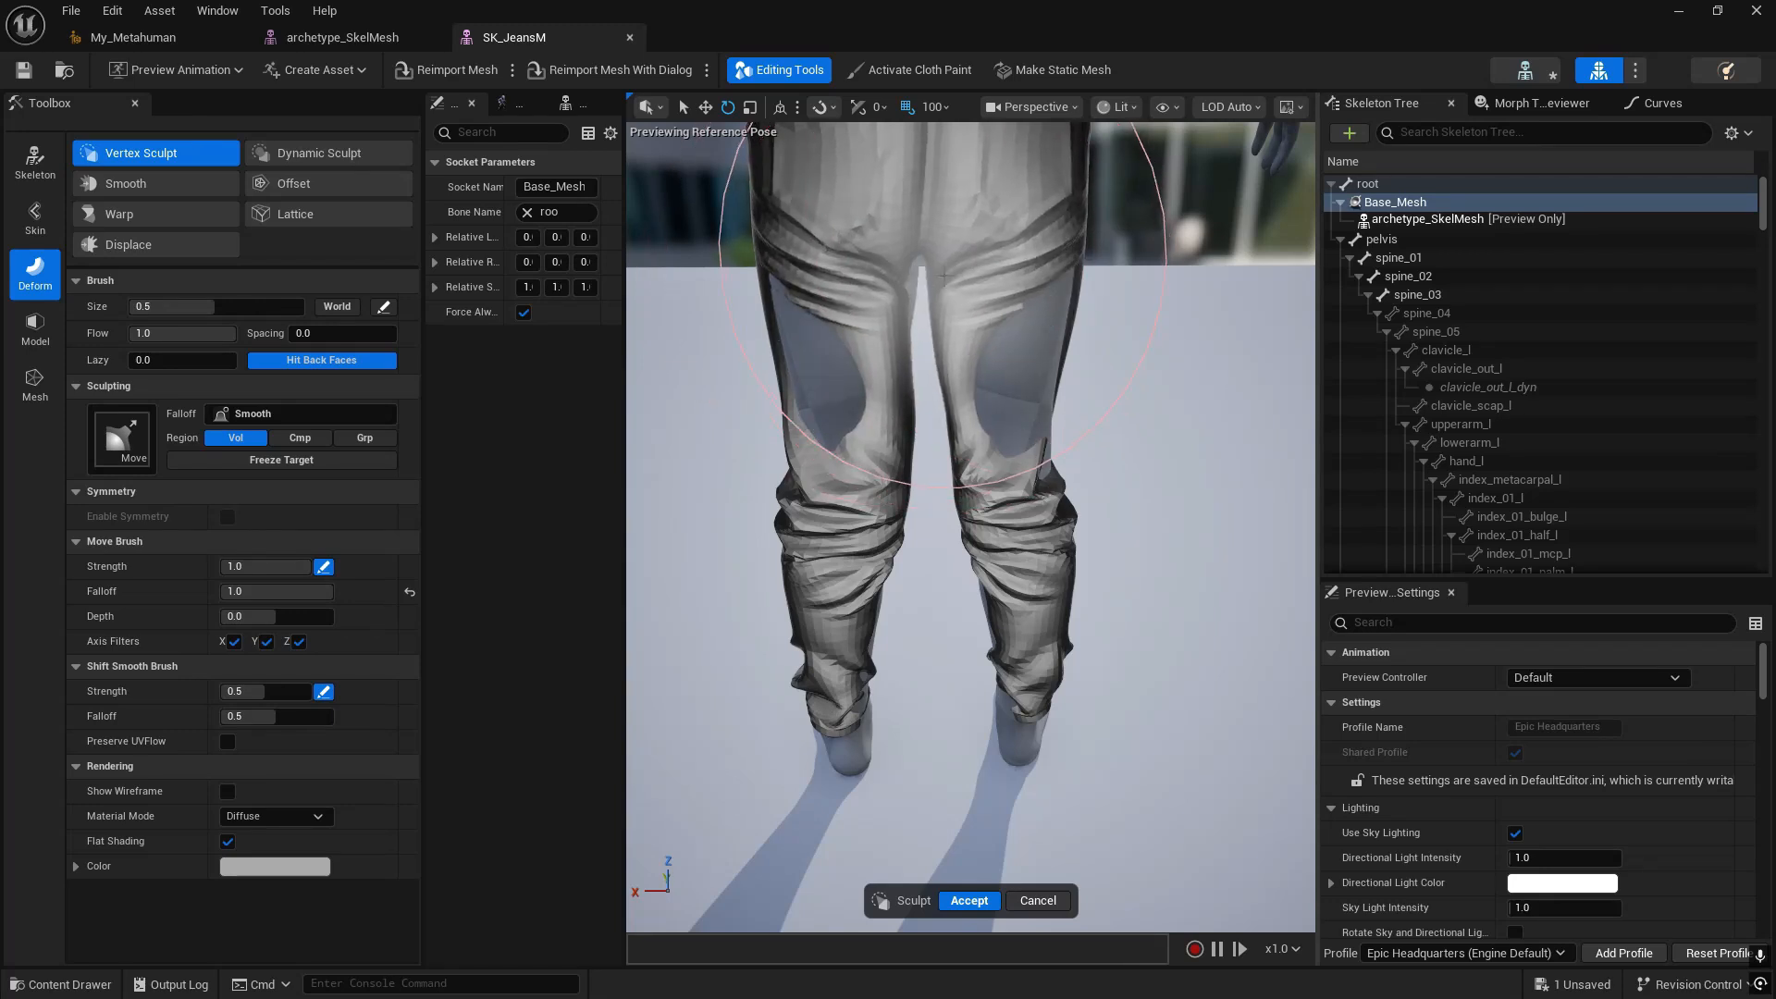
scroll(924, 265, "down", 2)
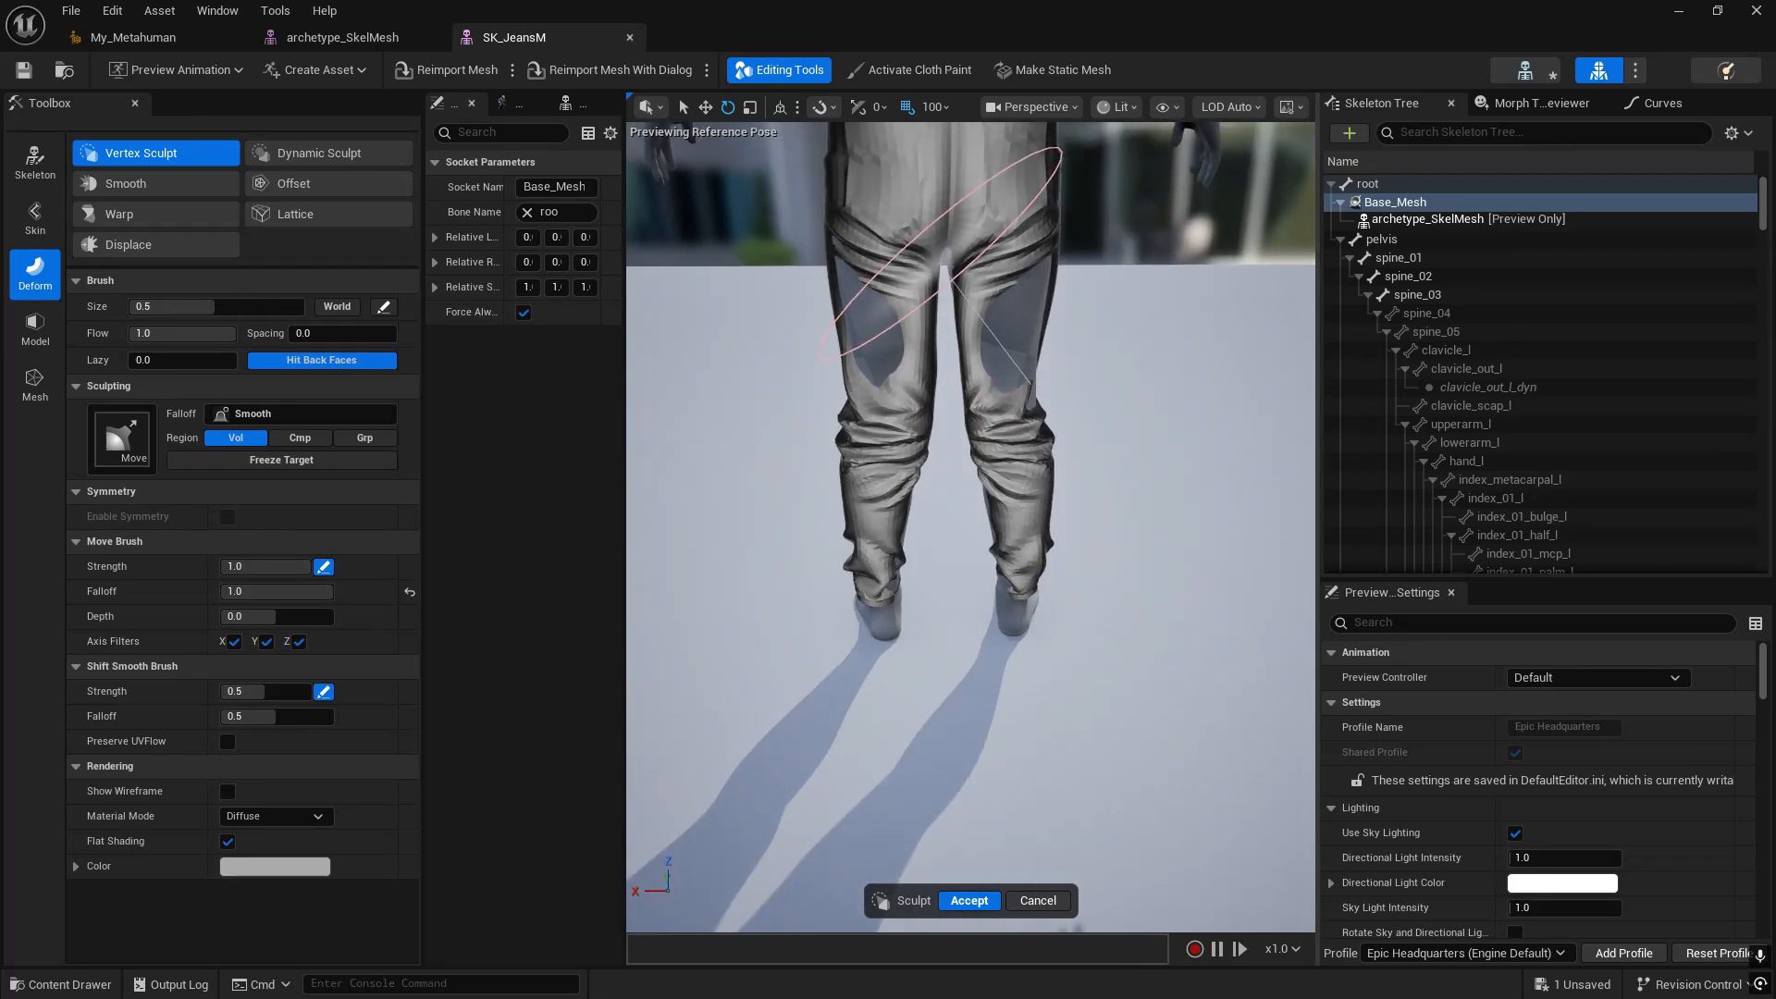
right_click_drag(1117, 527, 1115, 463)
key("w")
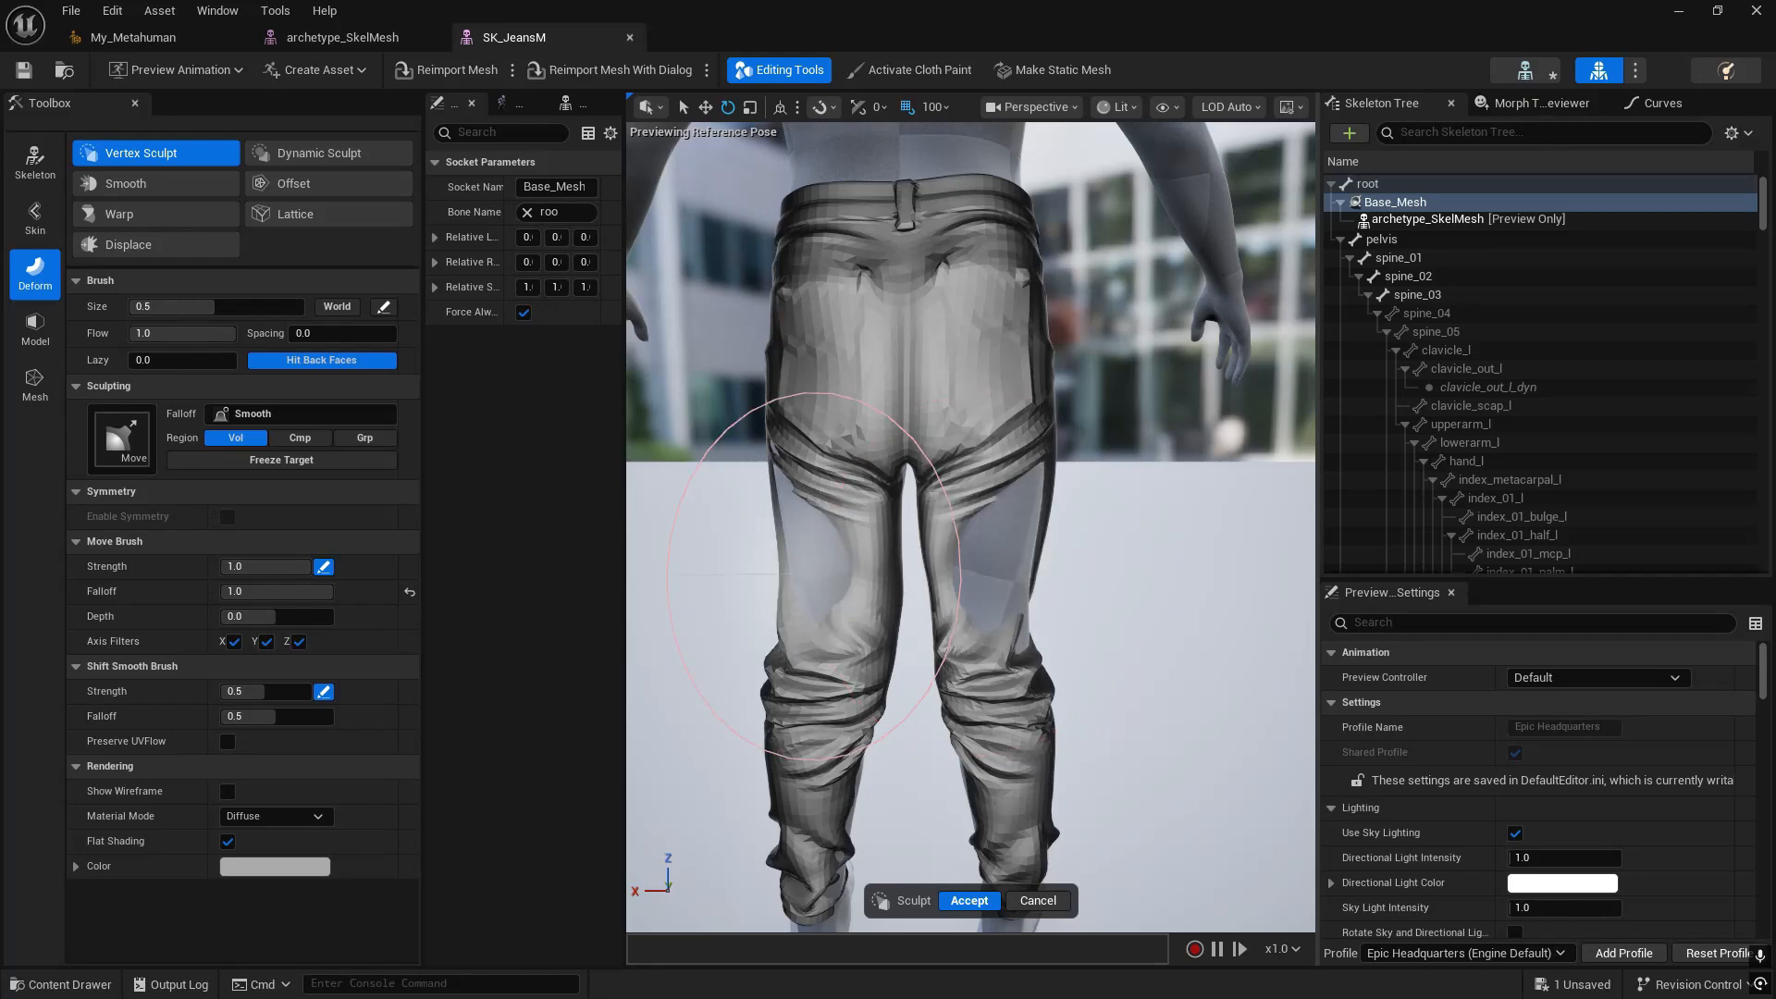
- Shift the front of the jeans' thighs inward and pull the outer thigh outward with the Move brush to align them with the body
mouse_move(838, 546)
right_mouse_down()
mouse_move(1096, 578)
mouse_move(1226, 565)
right_mouse_up()
key("s")
right_click_drag(962, 518, 957, 527)
key("w")
key("e")
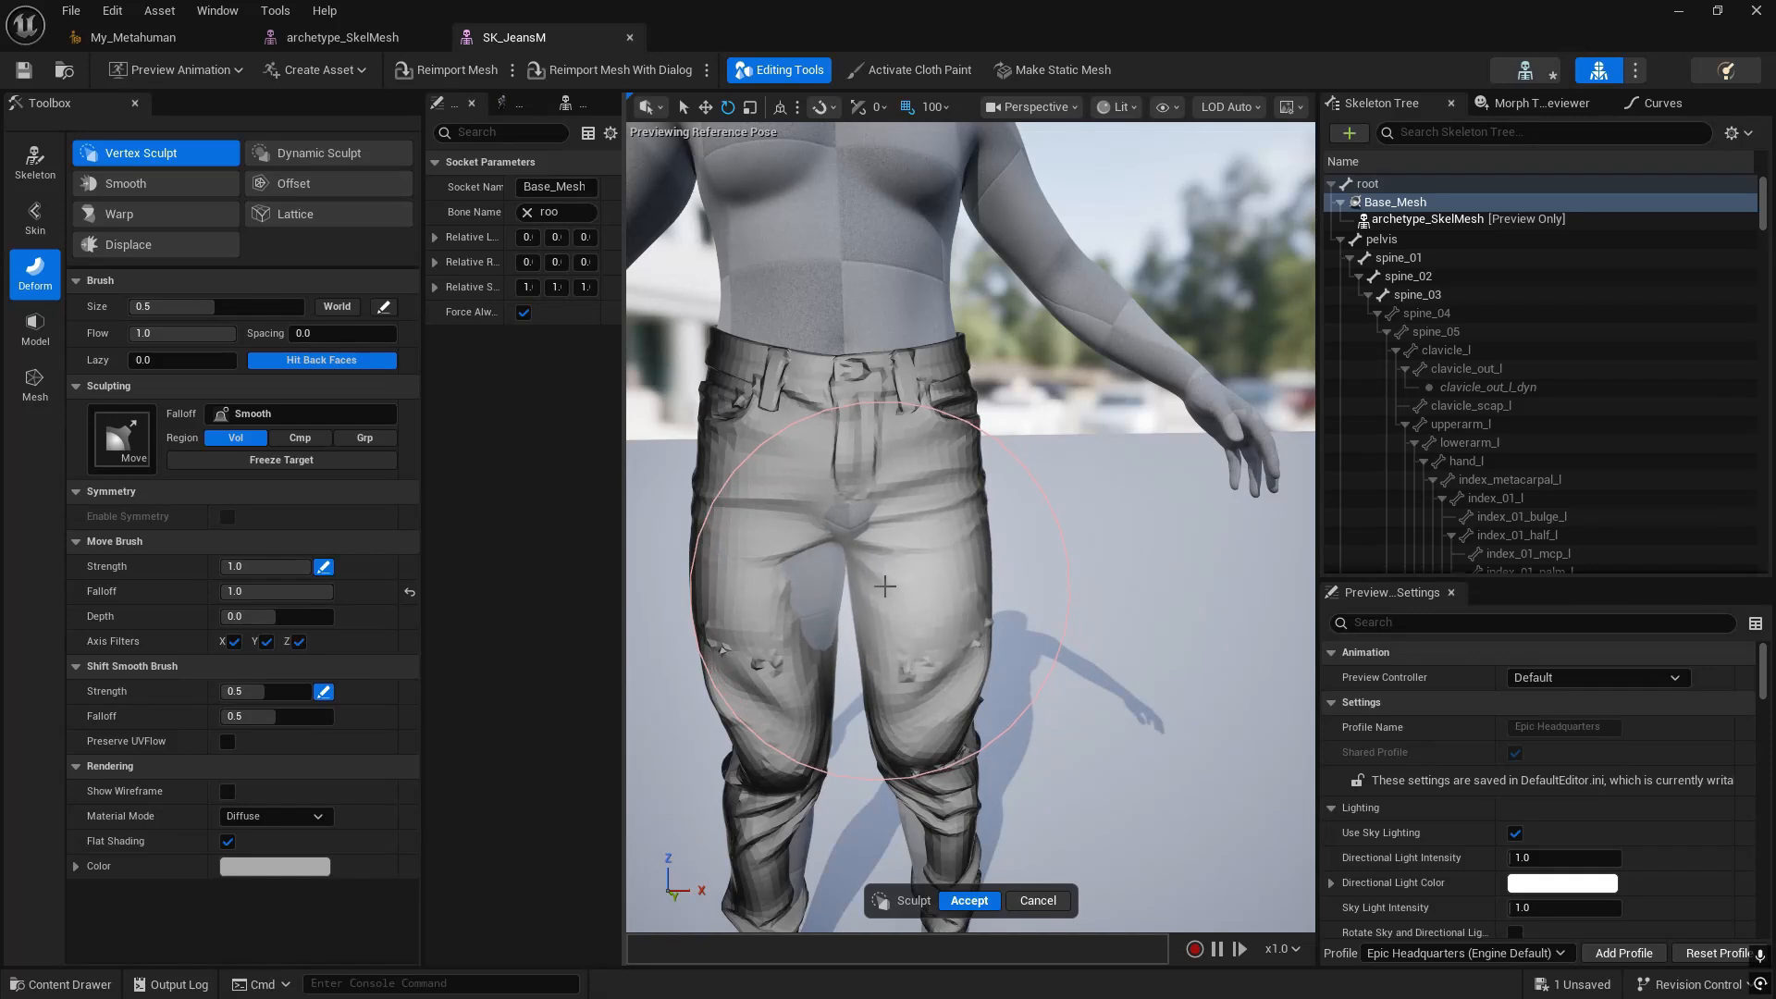
left_click_drag(749, 619, 784, 622)
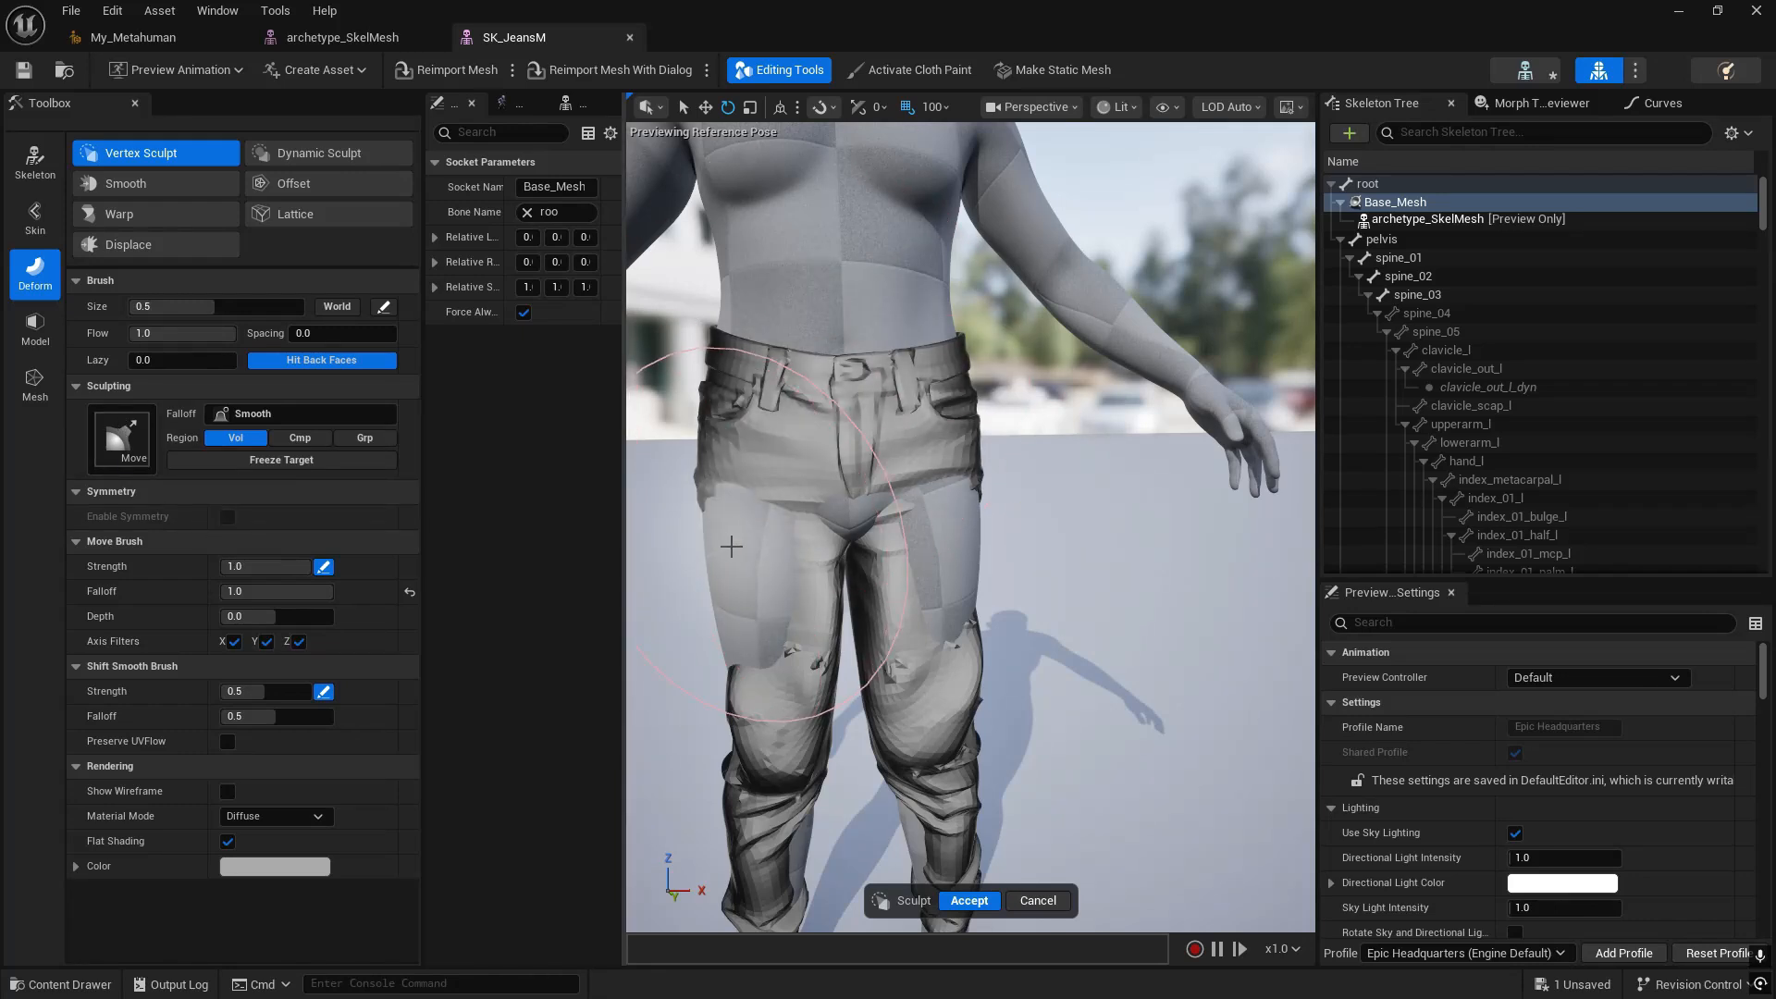
left_click_drag(729, 543, 694, 481, "alt")
middle_click_drag(693, 481, 703, 481)
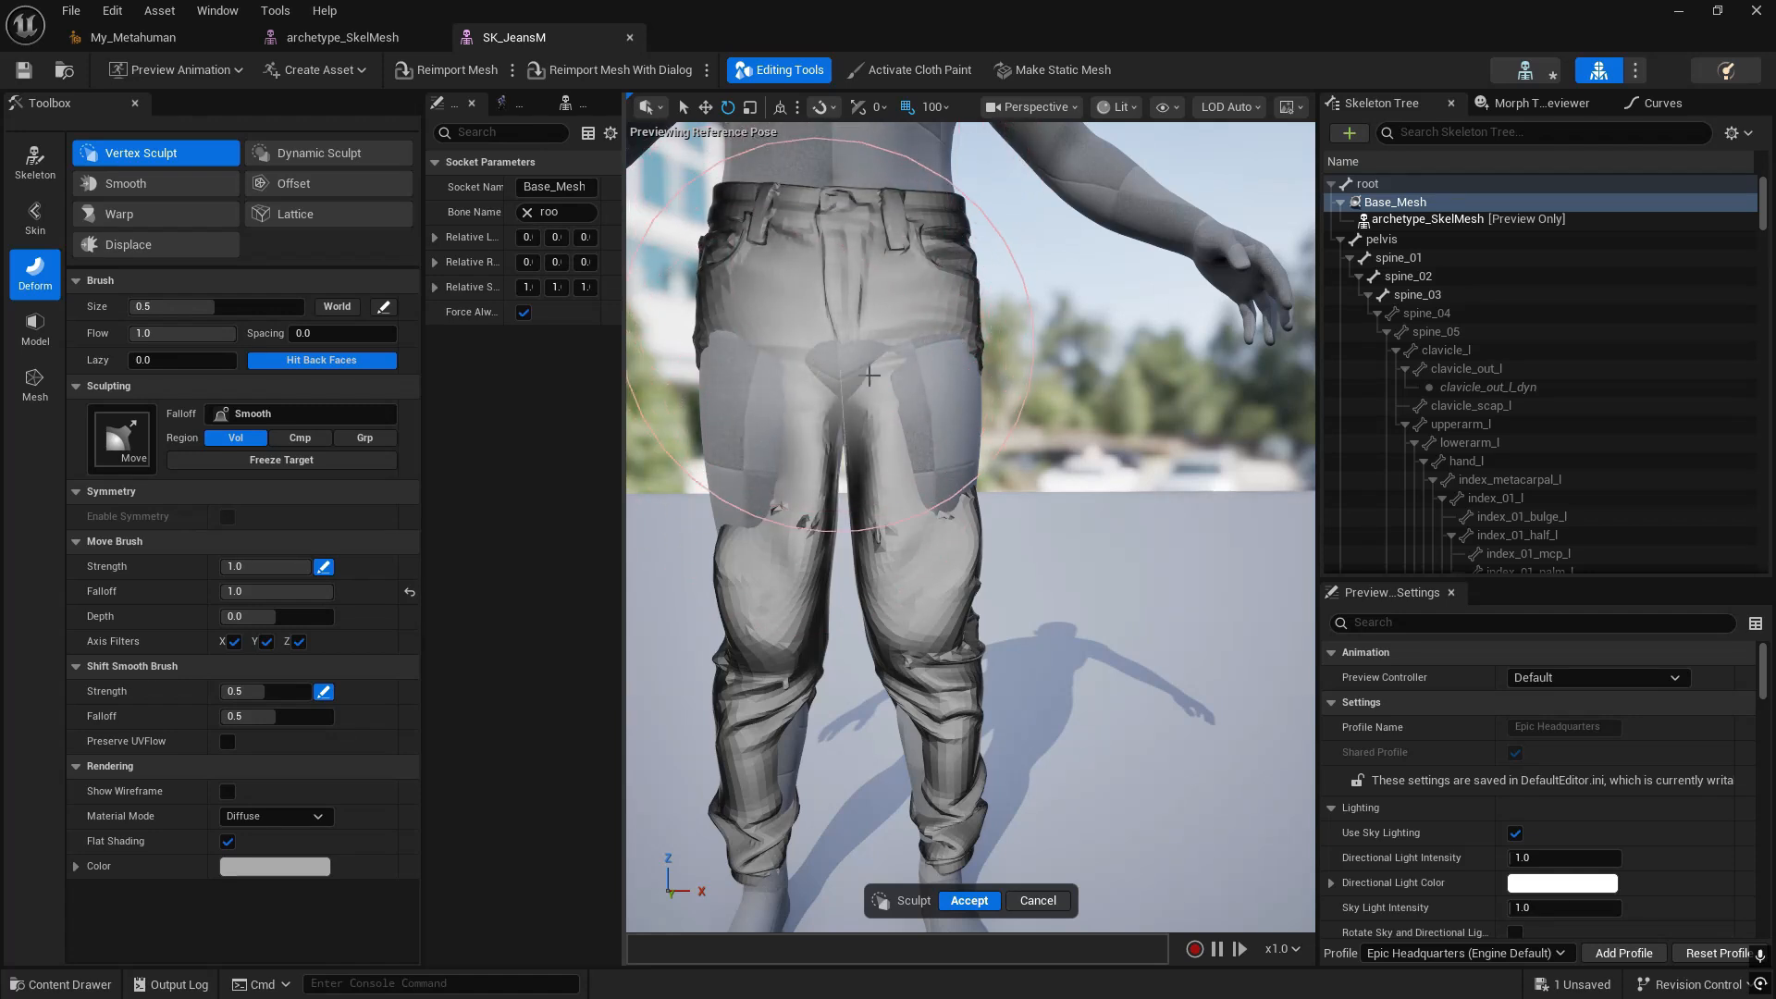
right_click_drag(933, 432, 685, 432)
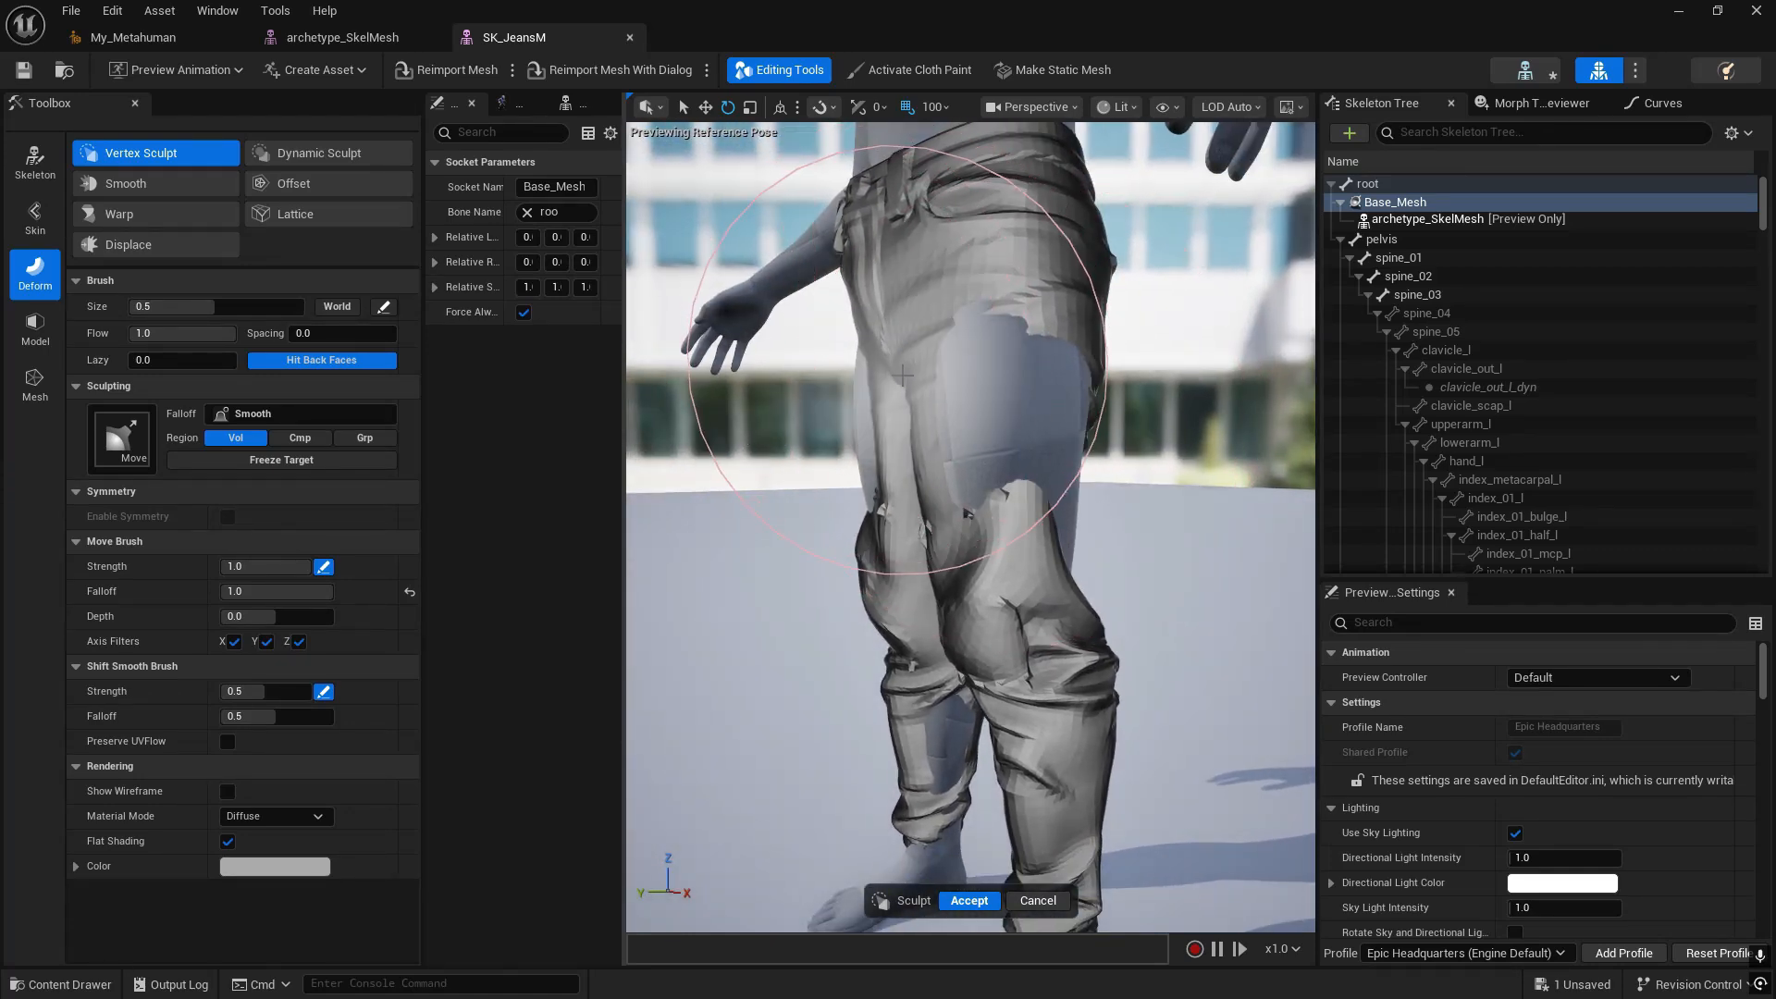
left_click_drag(1038, 412, 1090, 412)
mouse_move(1090, 412)
right_mouse_down()
mouse_move(1115, 439)
mouse_move(1221, 441)
mouse_move(1110, 427)
right_mouse_up()
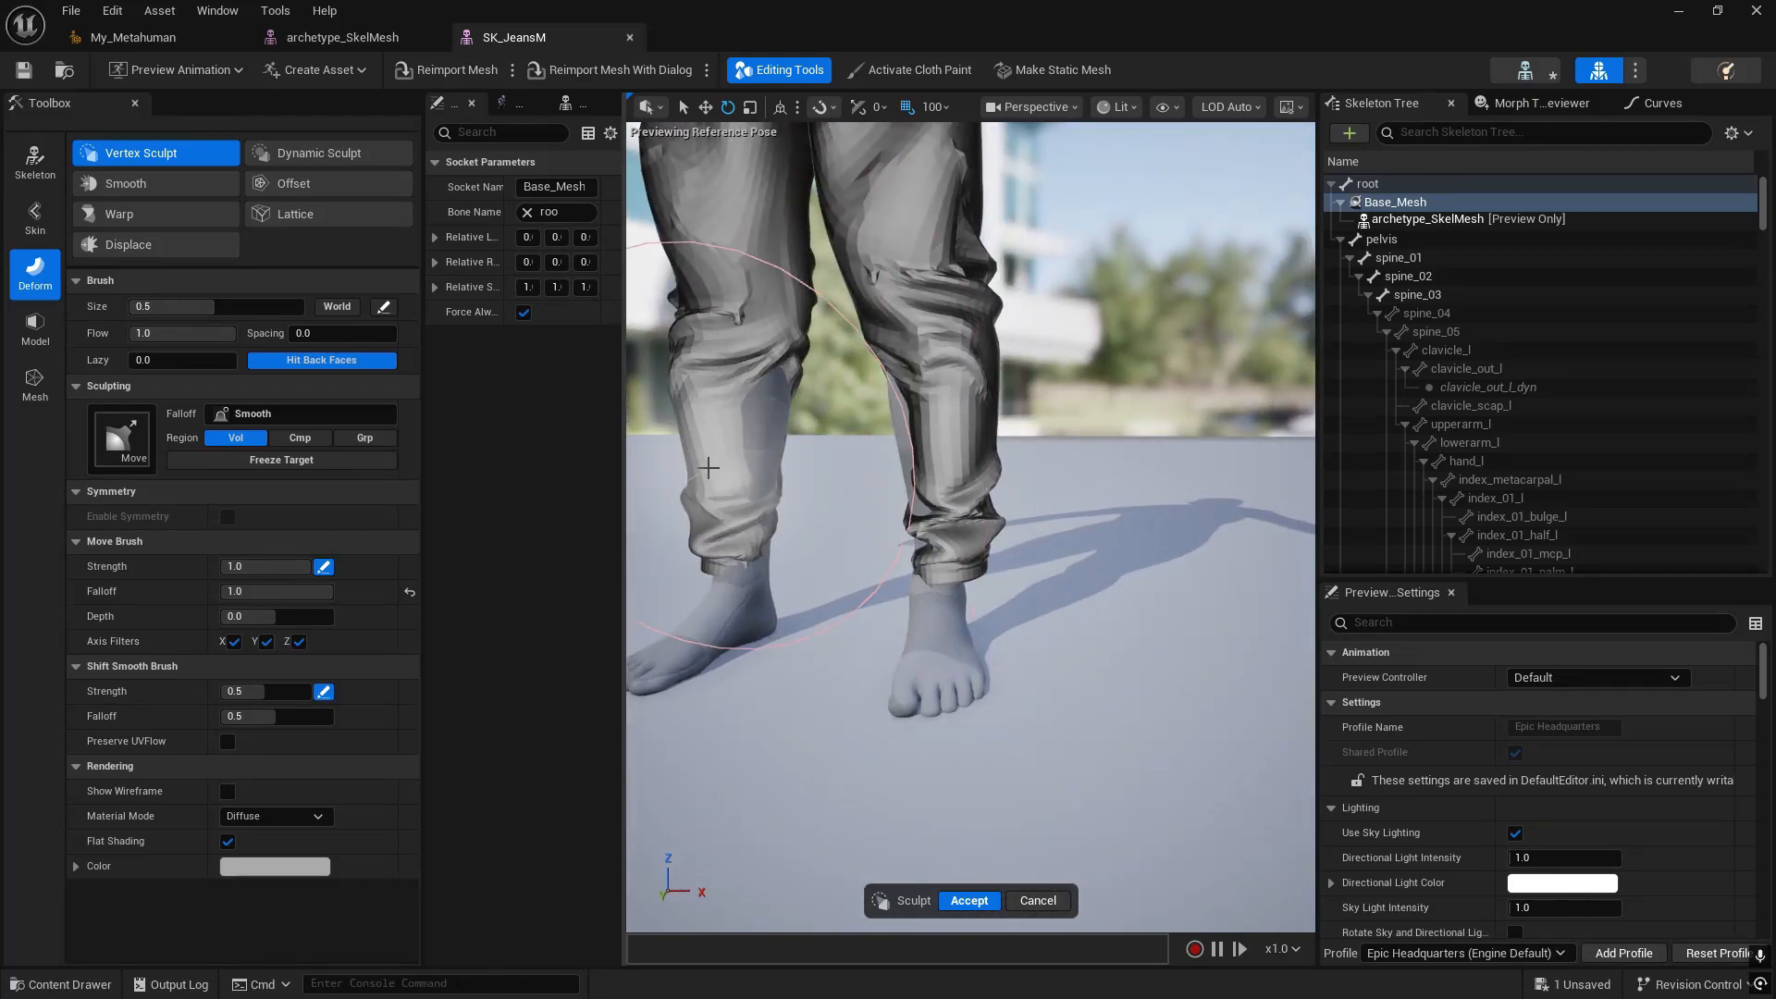
- Move the lower legs of the jeans over the body's shins and calves with the Move brush
left_click_drag(710, 465, 764, 435)
right_click_drag(764, 435, 875, 418)
mouse_move(937, 424)
left_mouse_down()
mouse_move(1022, 443)
mouse_move(1035, 613)
left_mouse_up()
right_click_drag(1035, 613, 911, 591)
left_click_drag(792, 538, 812, 542)
mouse_move(812, 459)
left_mouse_down()
mouse_move(805, 357)
mouse_move(820, 361)
left_mouse_up()
- Pull the front outer thighs of both jeans legs outward with the Move brush toward the exposed skin
right_click_drag(1106, 421, 816, 410)
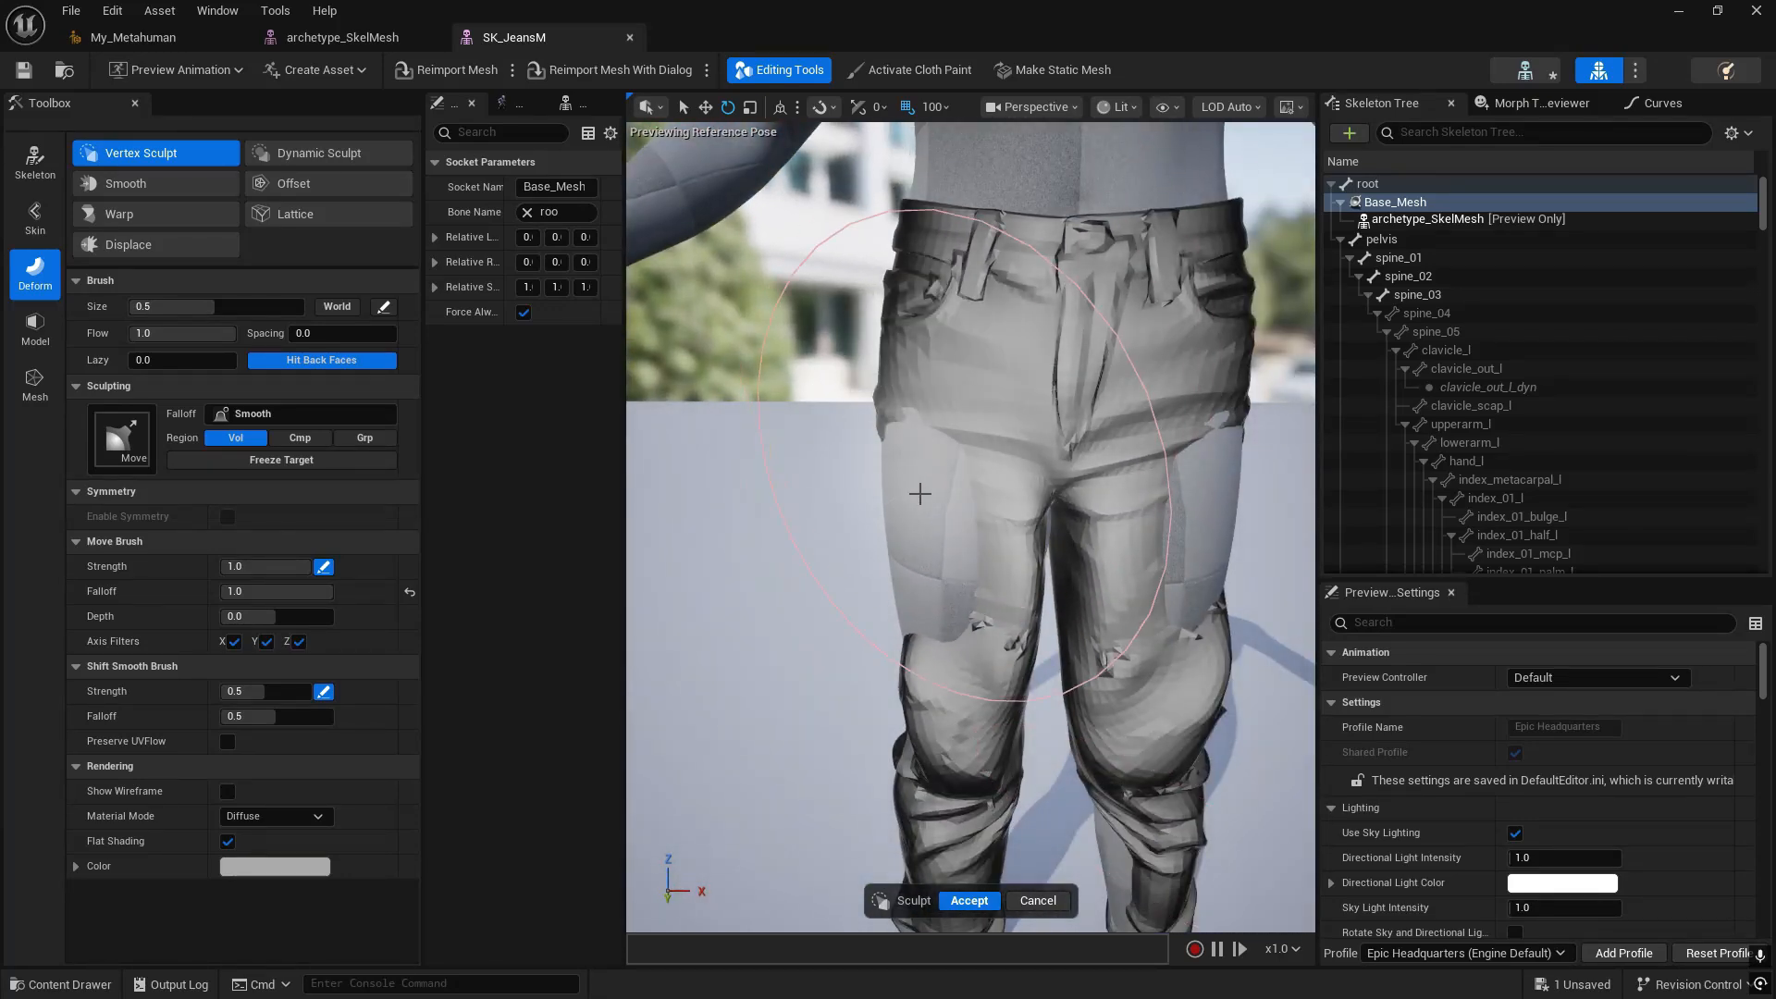
mouse_move(916, 518)
left_mouse_down()
mouse_move(871, 517)
mouse_move(900, 508)
left_mouse_up()
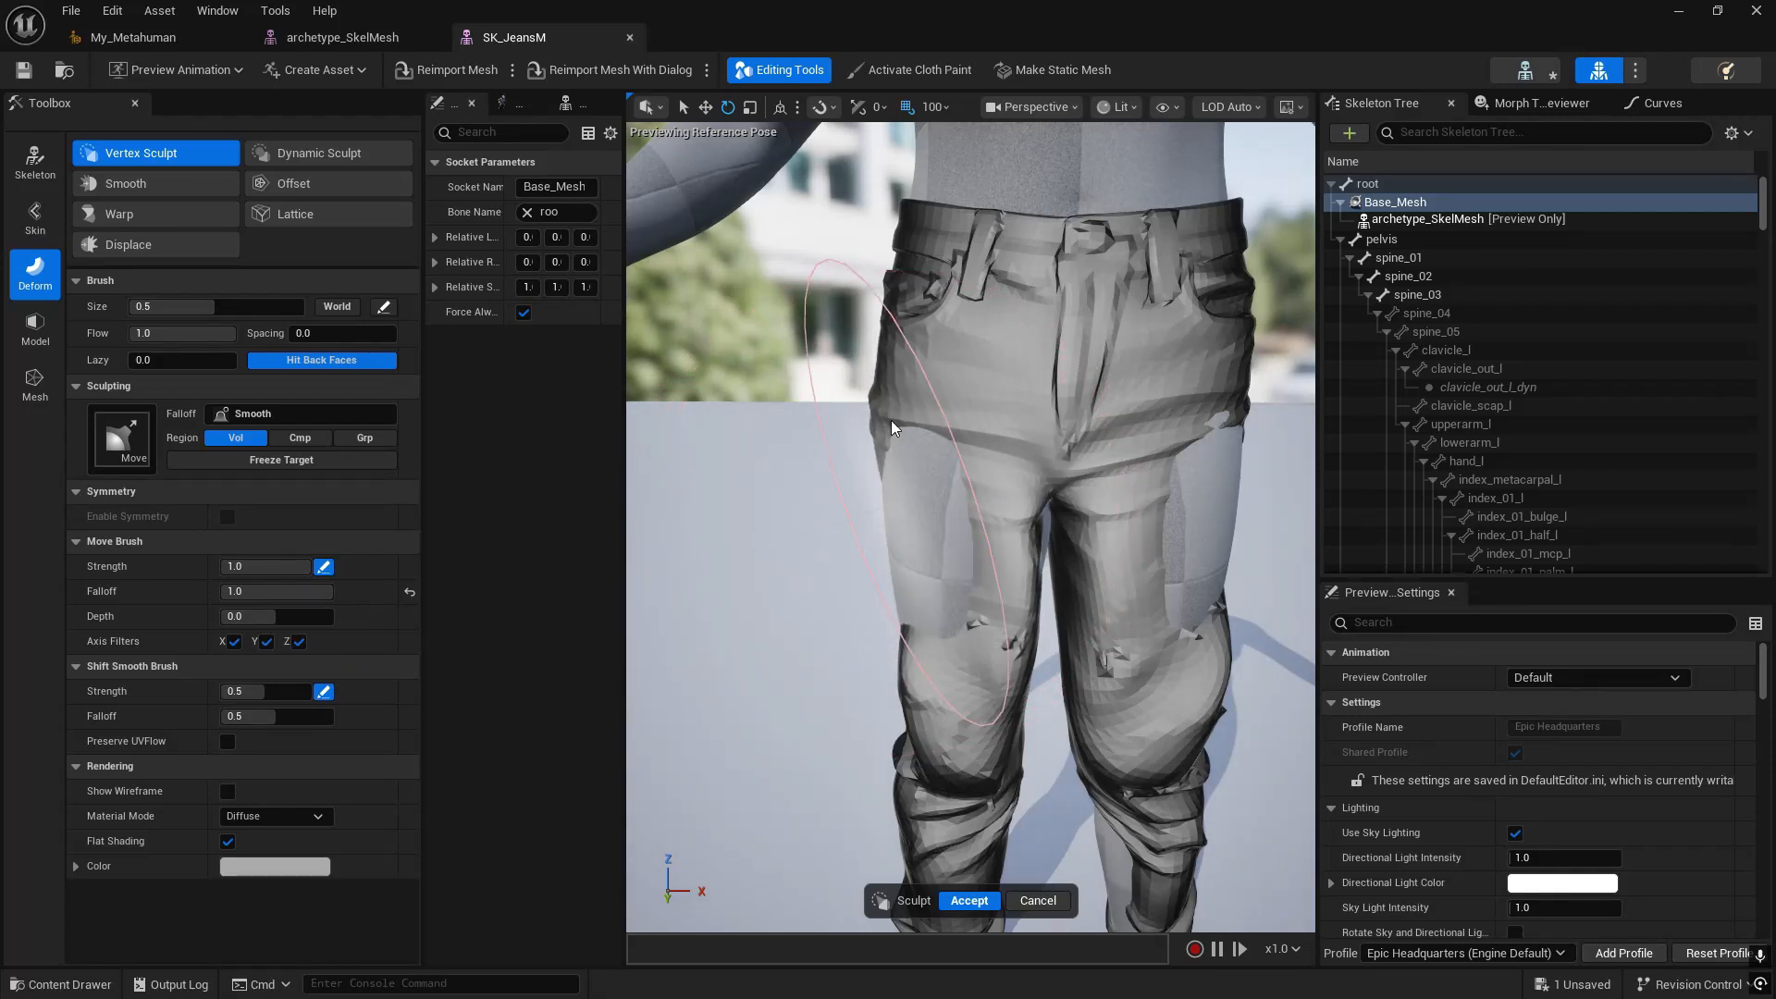
left_click_drag(1209, 505, 1228, 505)
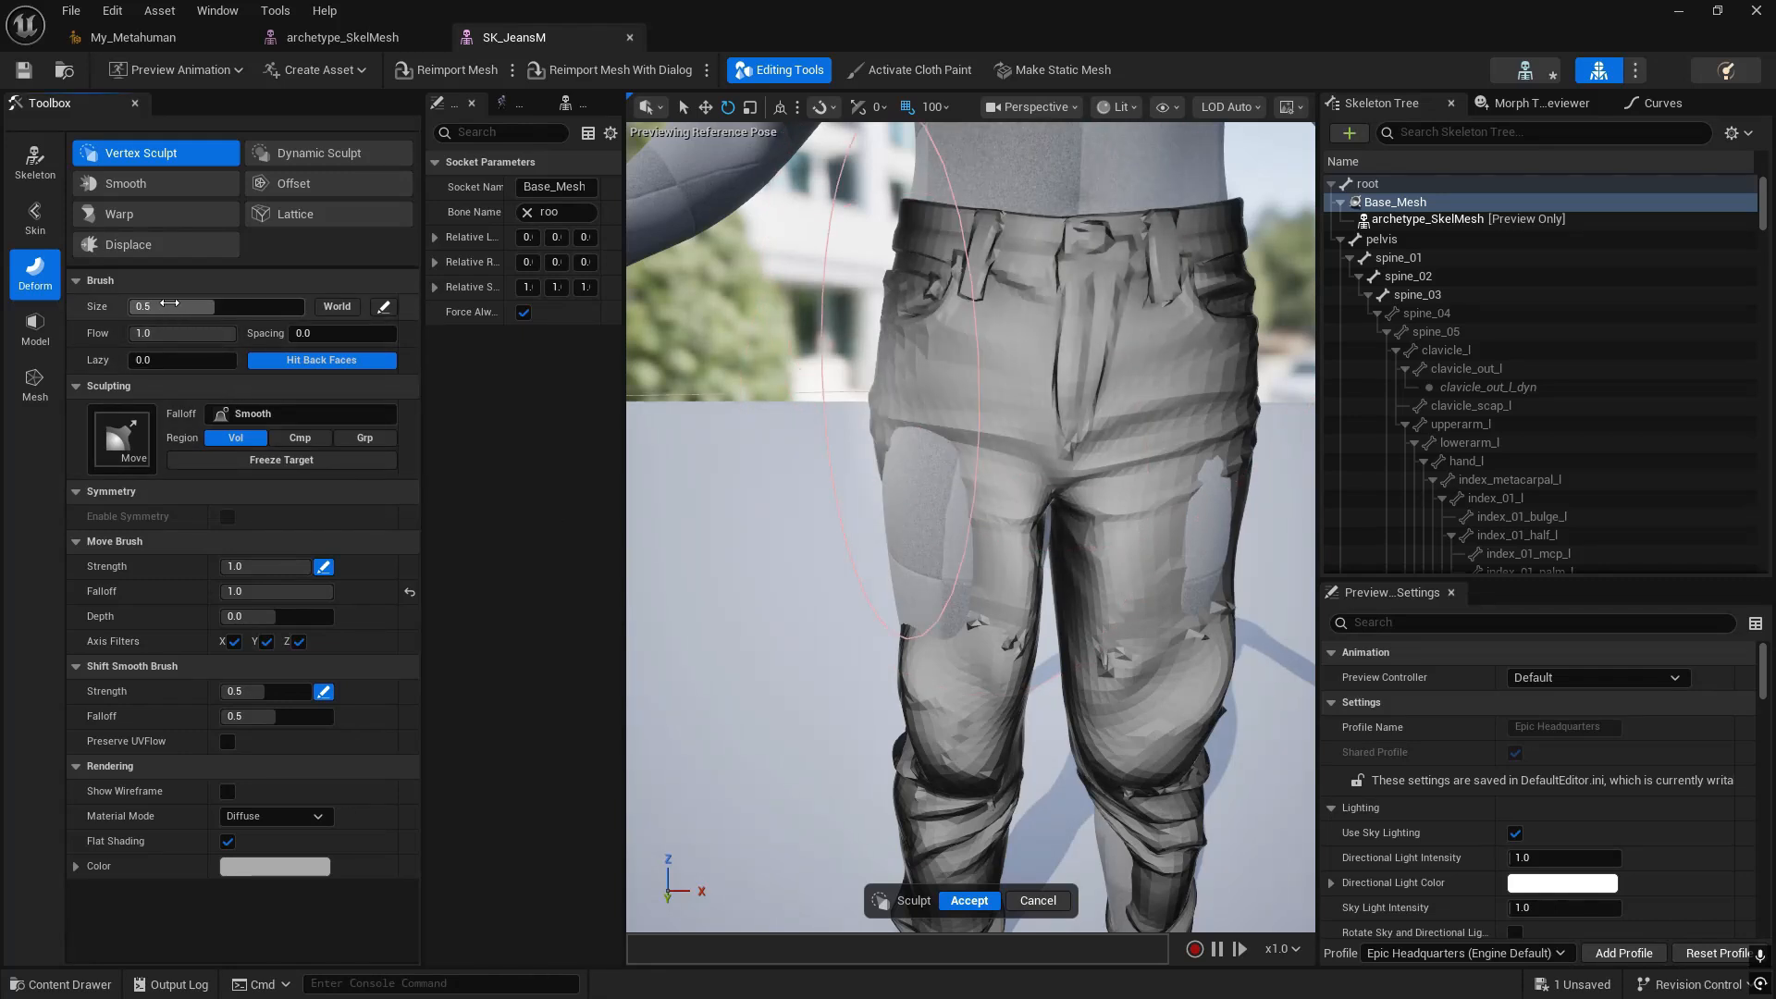
- Reduce the brush size to 0.27 and pull the fabric over the exposed front of both thighs
left_click_drag(211, 306, 194, 306)
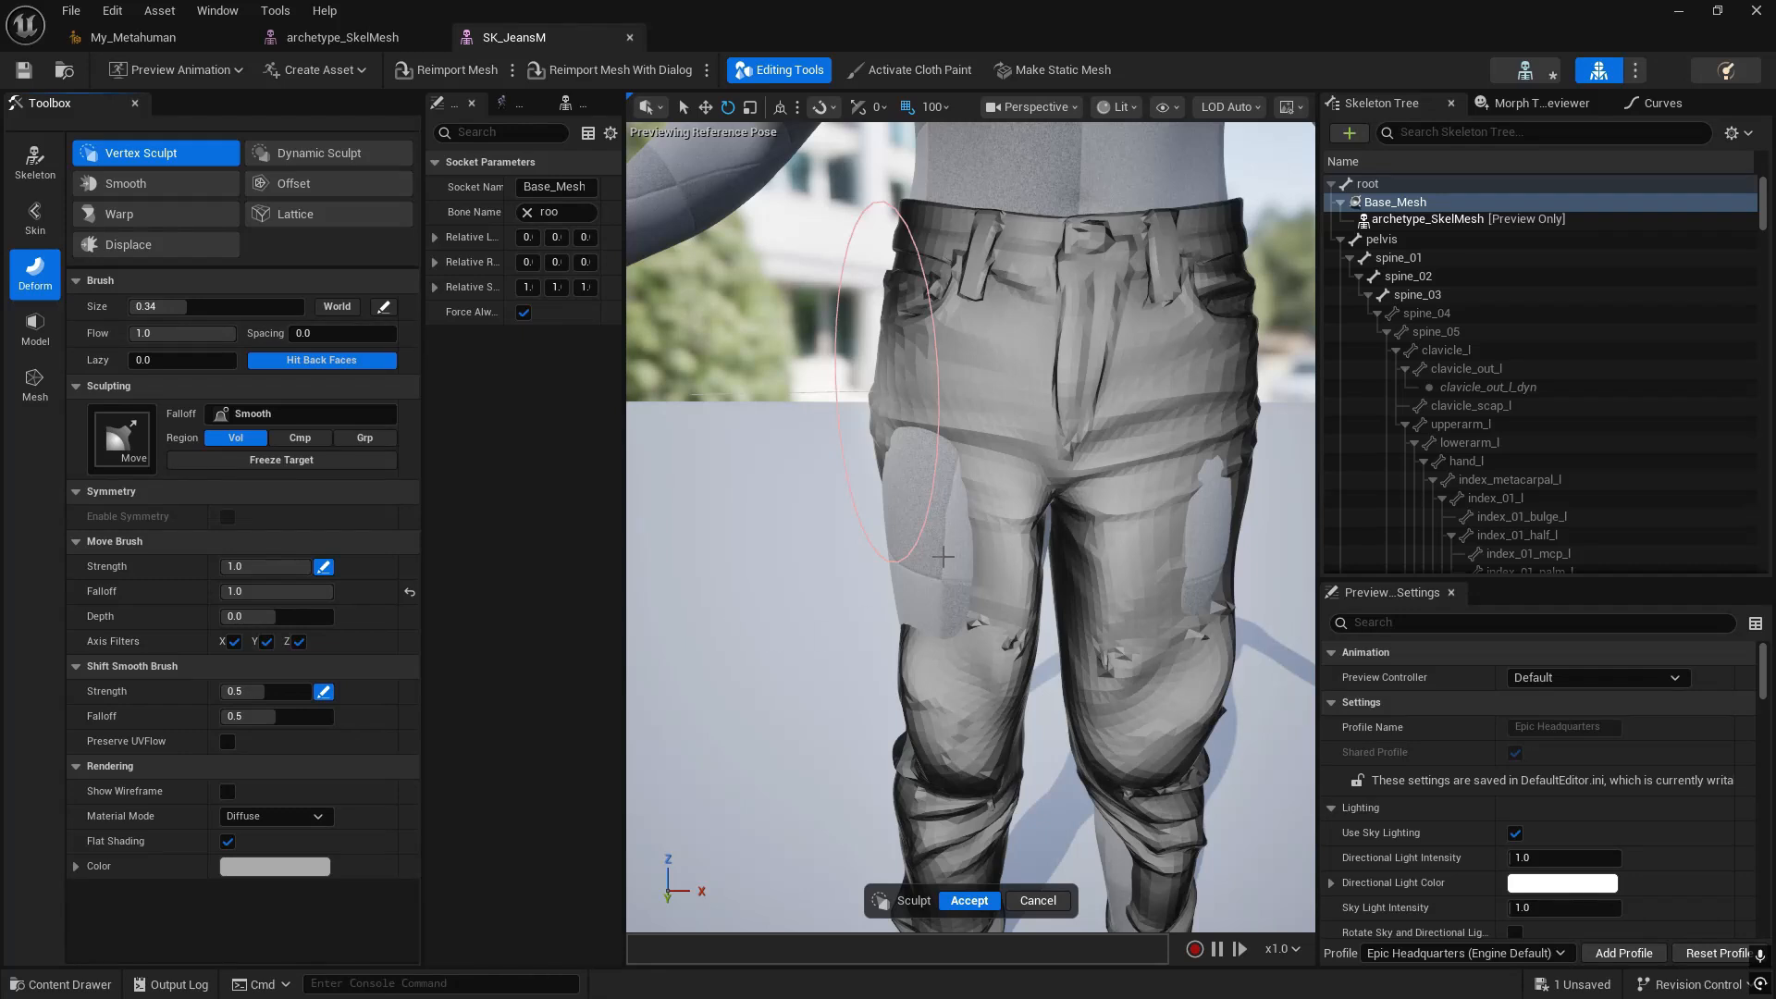
mouse_move(945, 557)
left_mouse_down()
mouse_move(897, 543)
mouse_move(932, 502)
left_mouse_up()
mouse_move(938, 504)
left_mouse_down()
mouse_move(893, 516)
mouse_move(909, 529)
left_mouse_up()
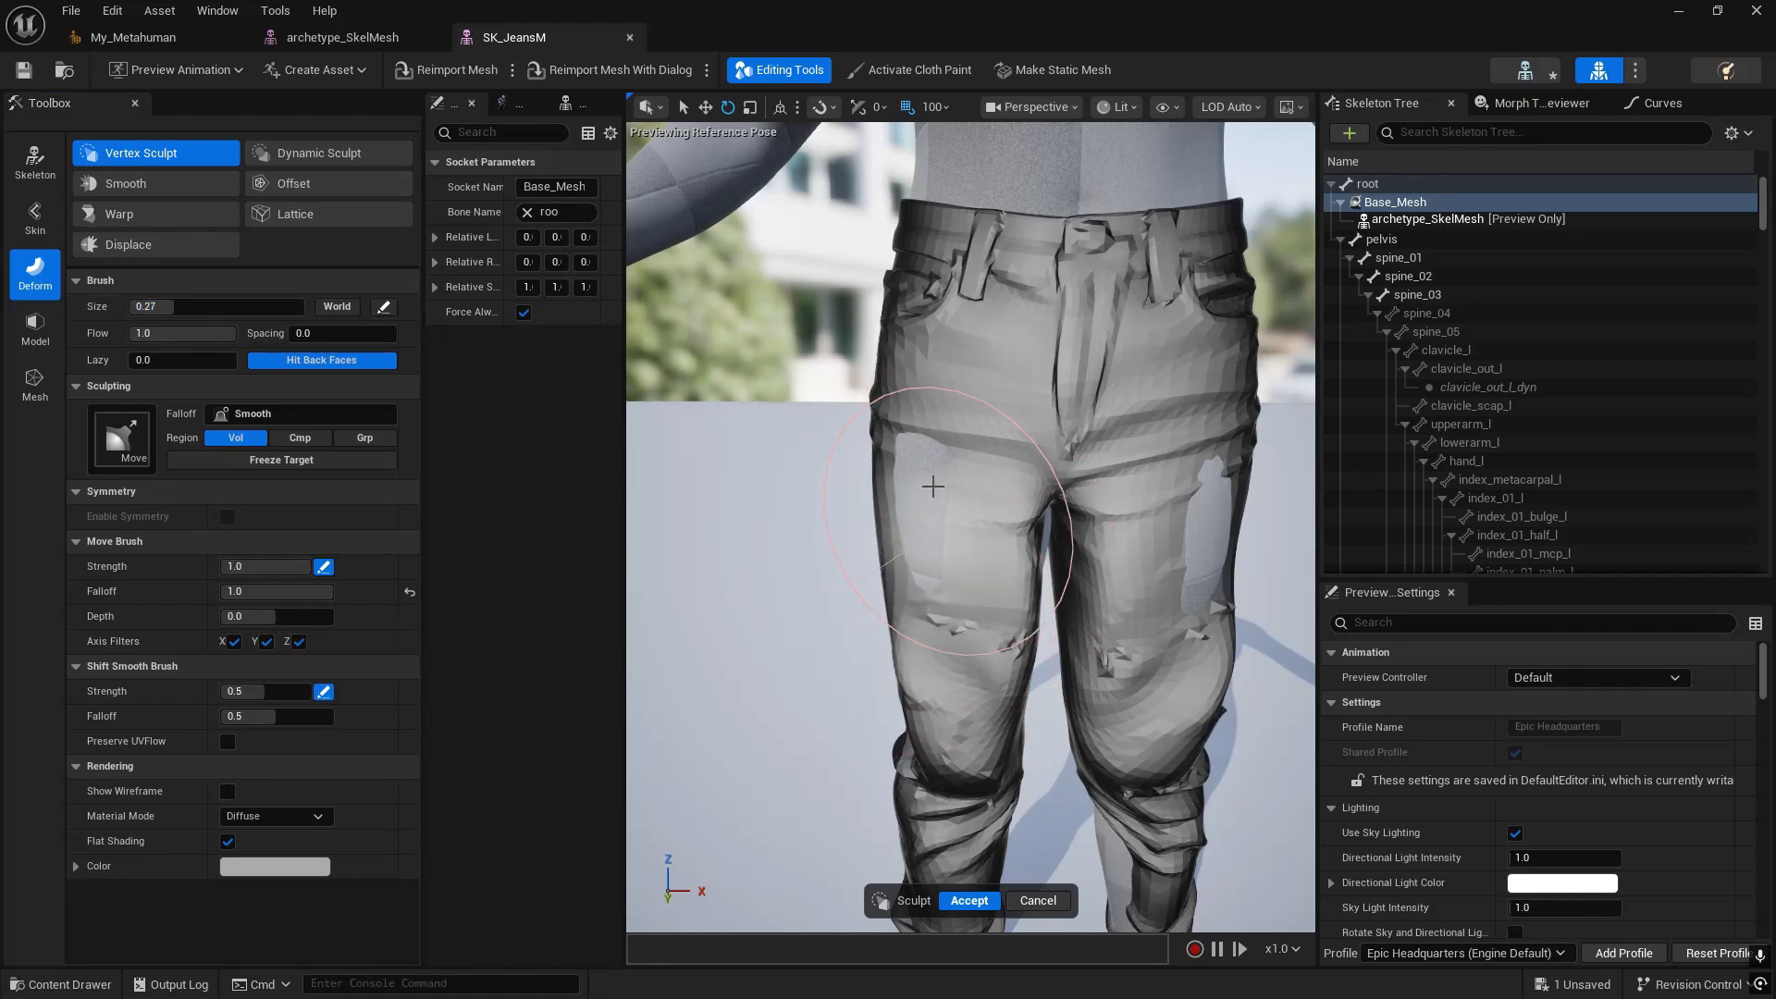
right_click_drag(902, 482, 814, 520)
right_click_drag(1186, 398, 950, 512)
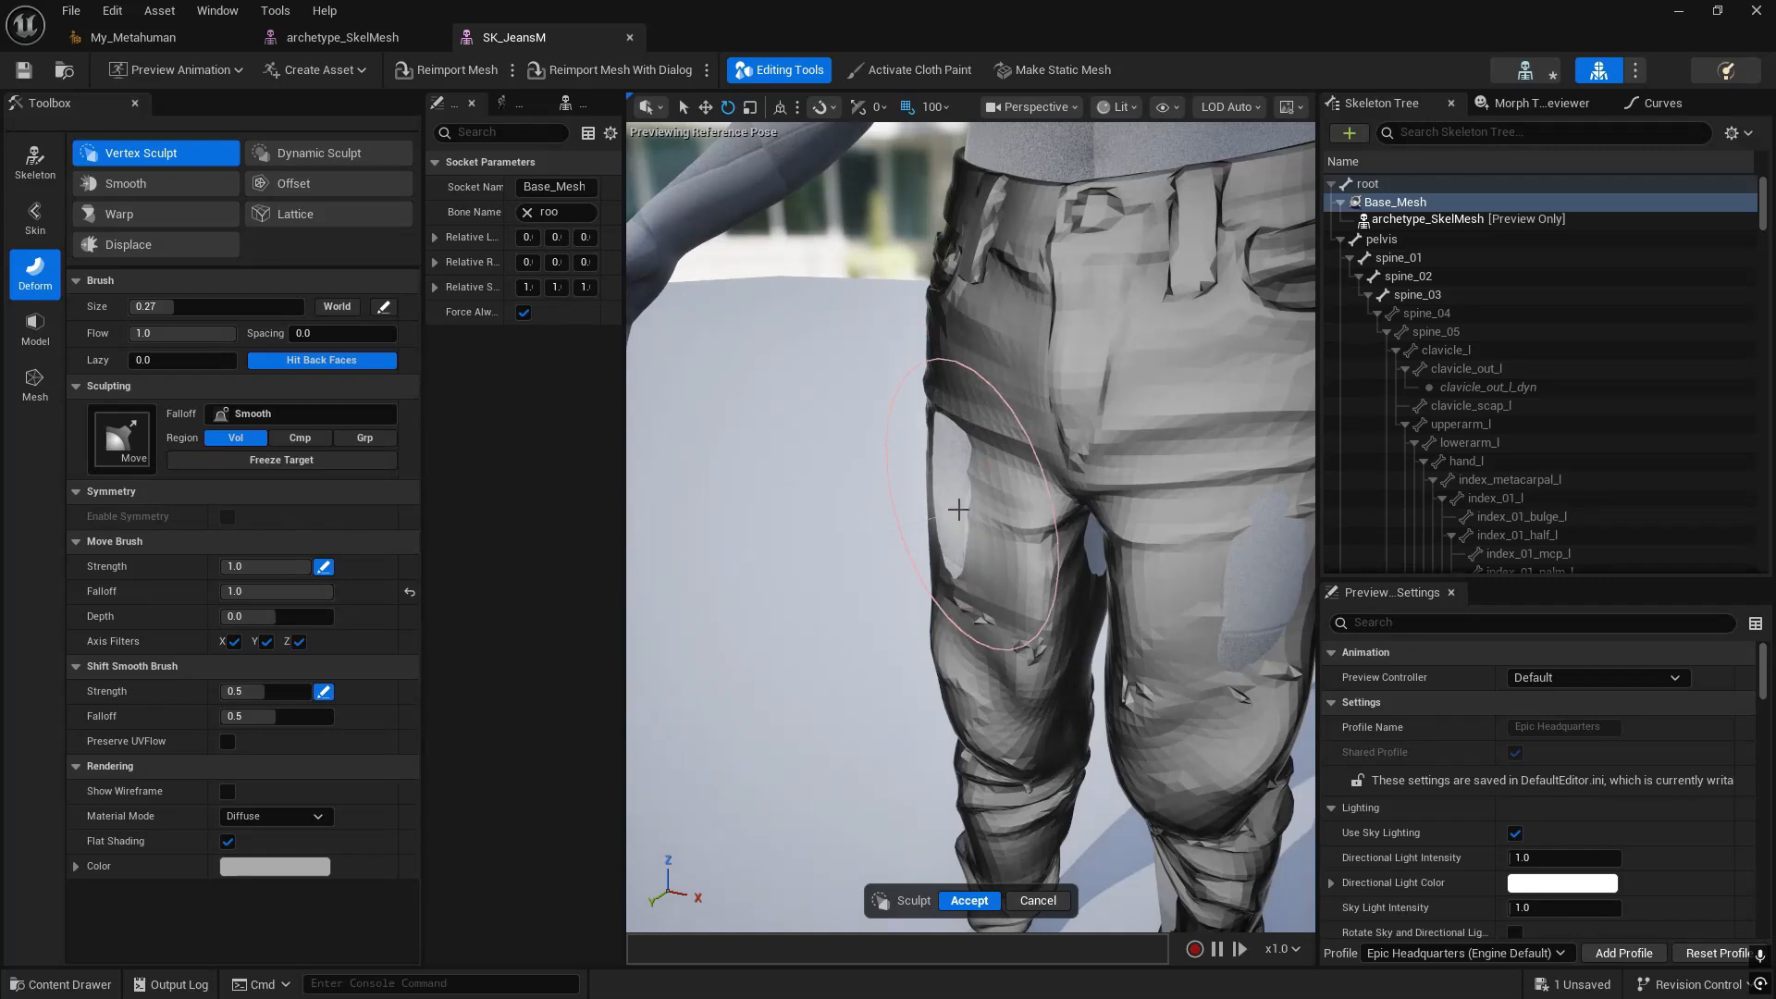
left_click_drag(950, 512, 952, 504)
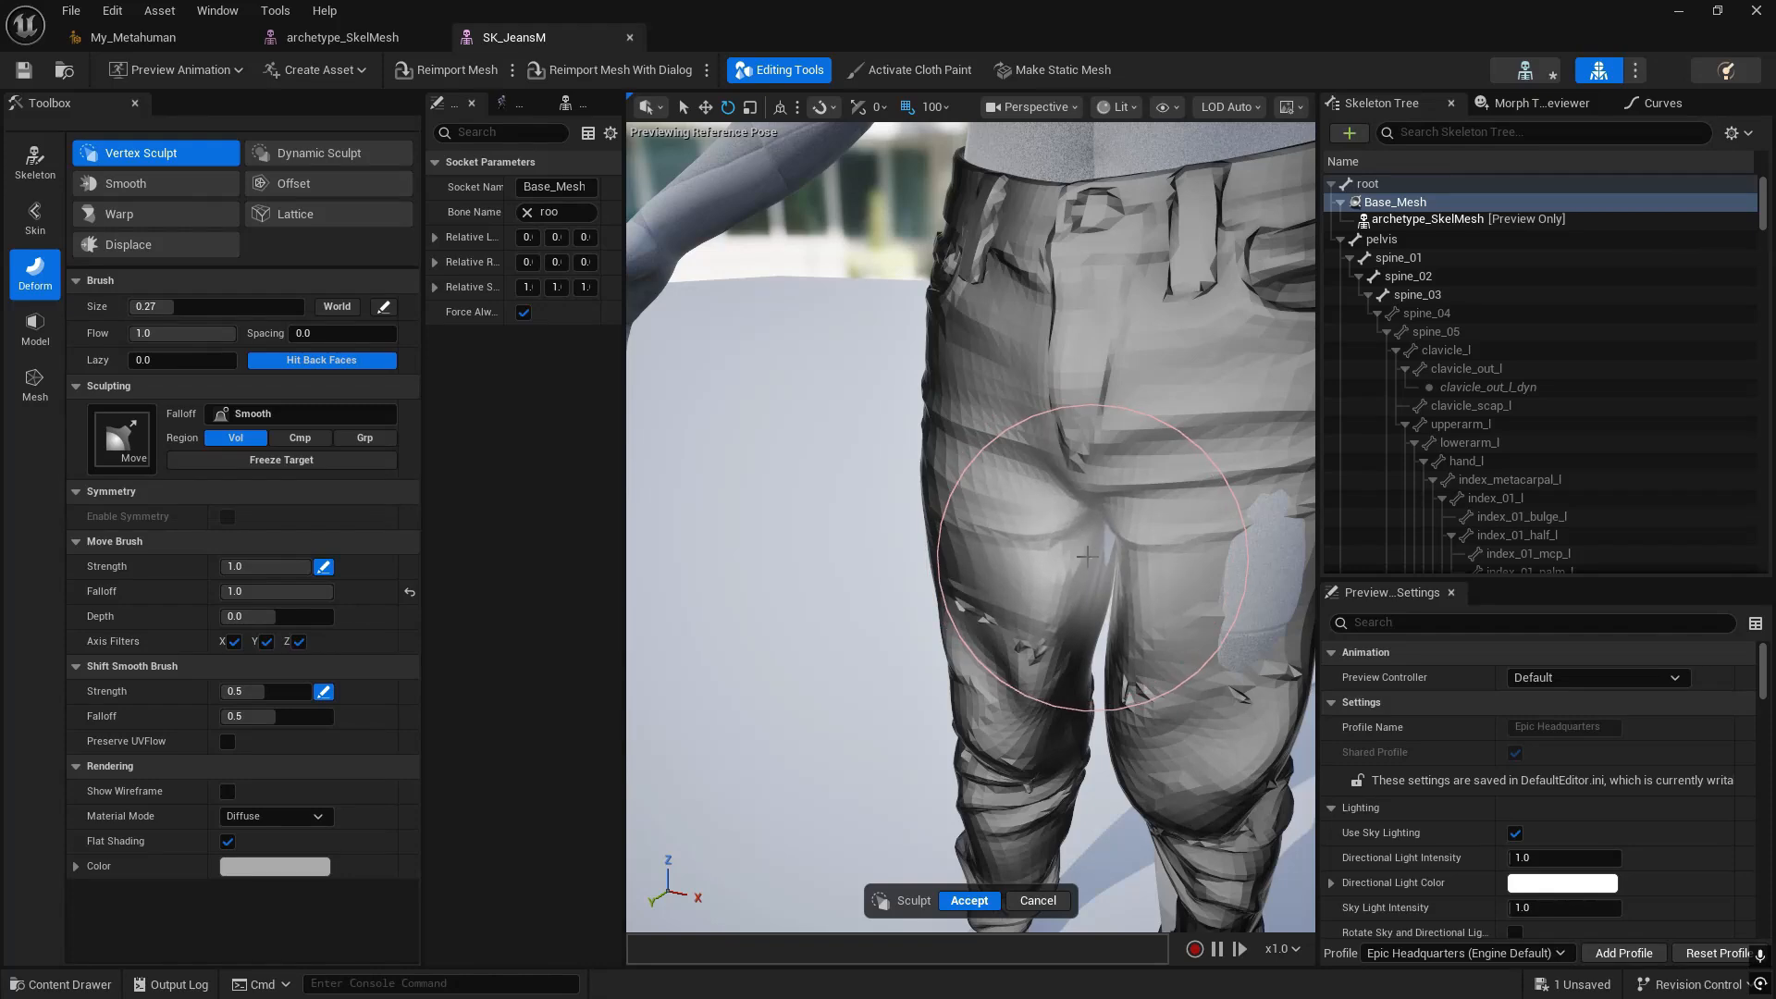
mouse_move(1008, 558)
right_mouse_down()
mouse_move(967, 587)
mouse_move(971, 464)
right_mouse_up()
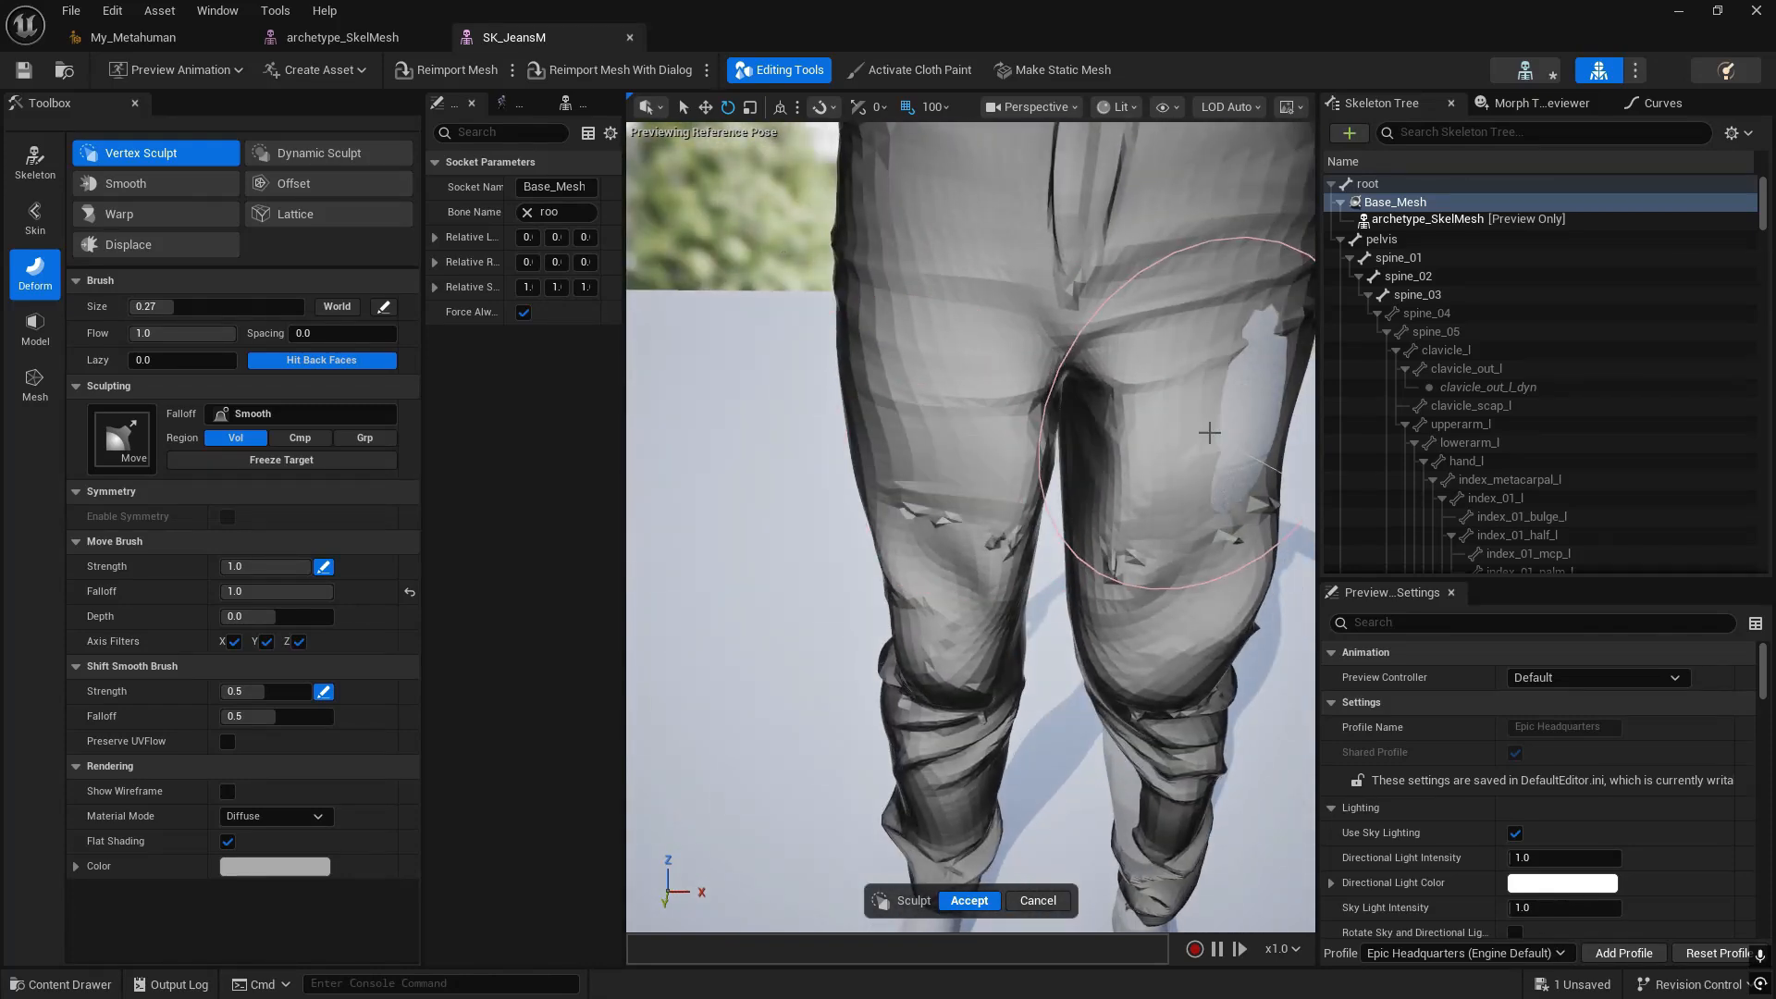
mouse_move(1209, 432)
left_mouse_down()
mouse_move(1237, 413)
mouse_move(1255, 438)
left_mouse_up()
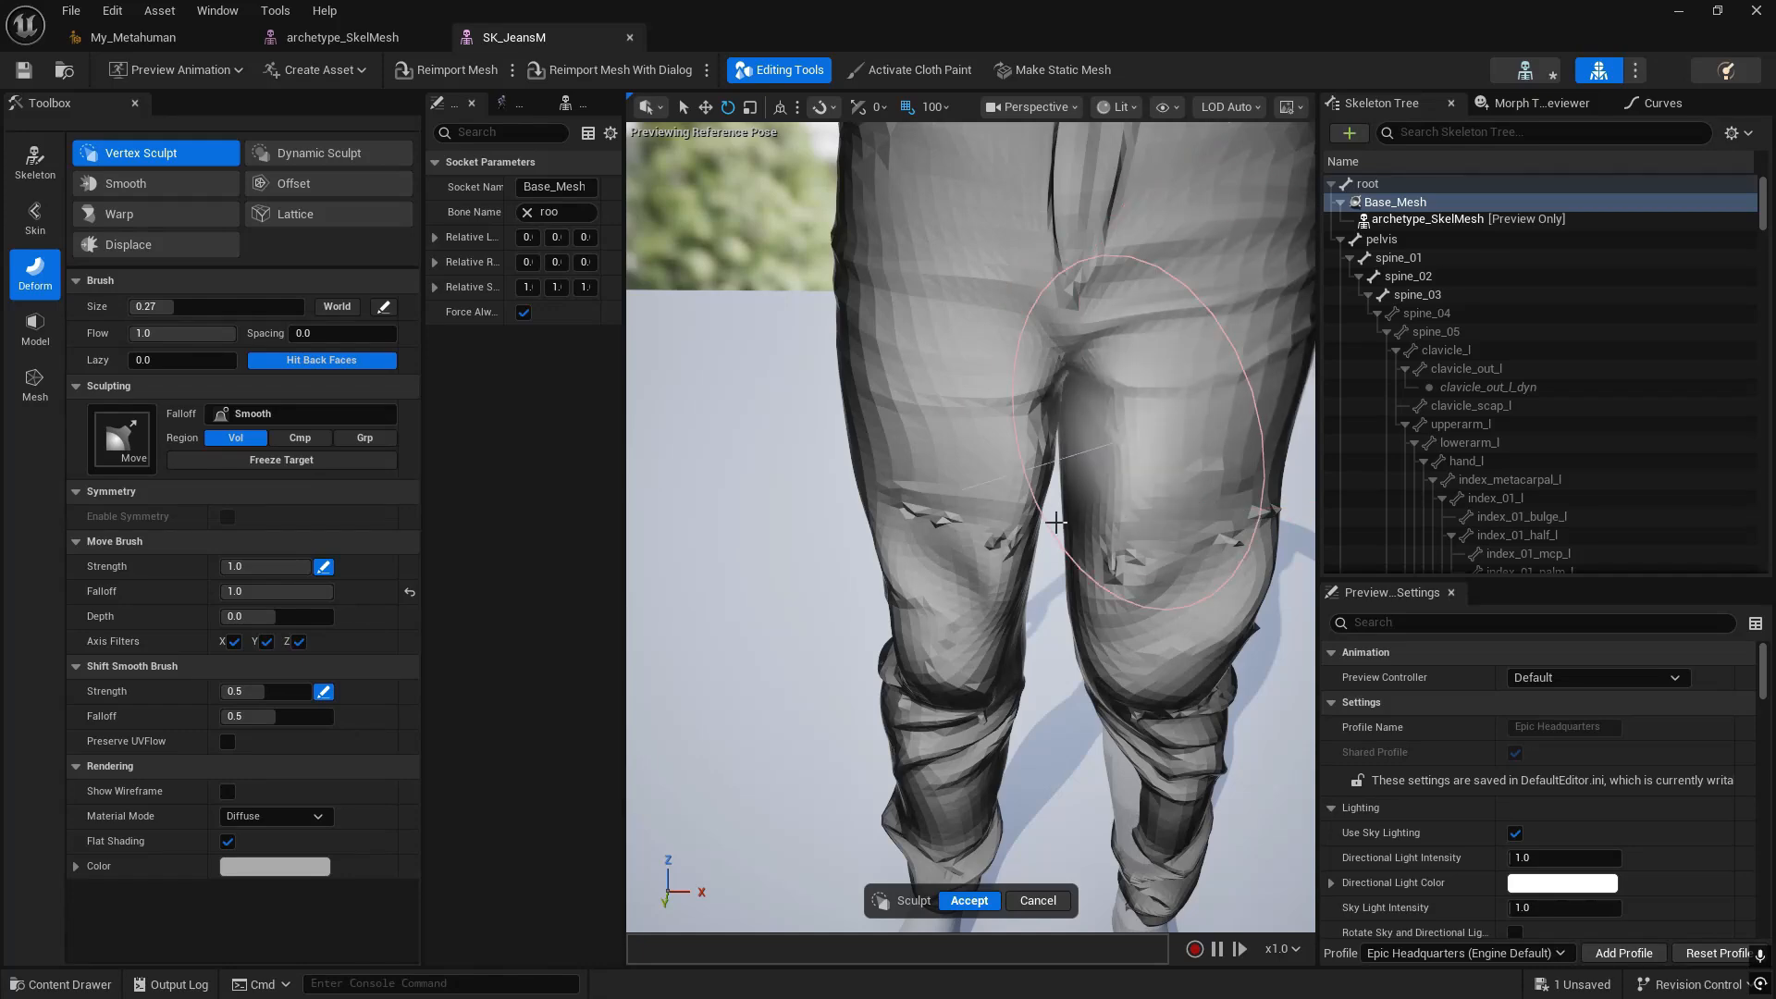
- Pull the crotch fabric of the jeans downward between the inner thighs with the Move brush
right_click_drag(1028, 705, 1028, 618)
right_click_drag(883, 812, 832, 797)
right_click_drag(1268, 630, 1164, 592)
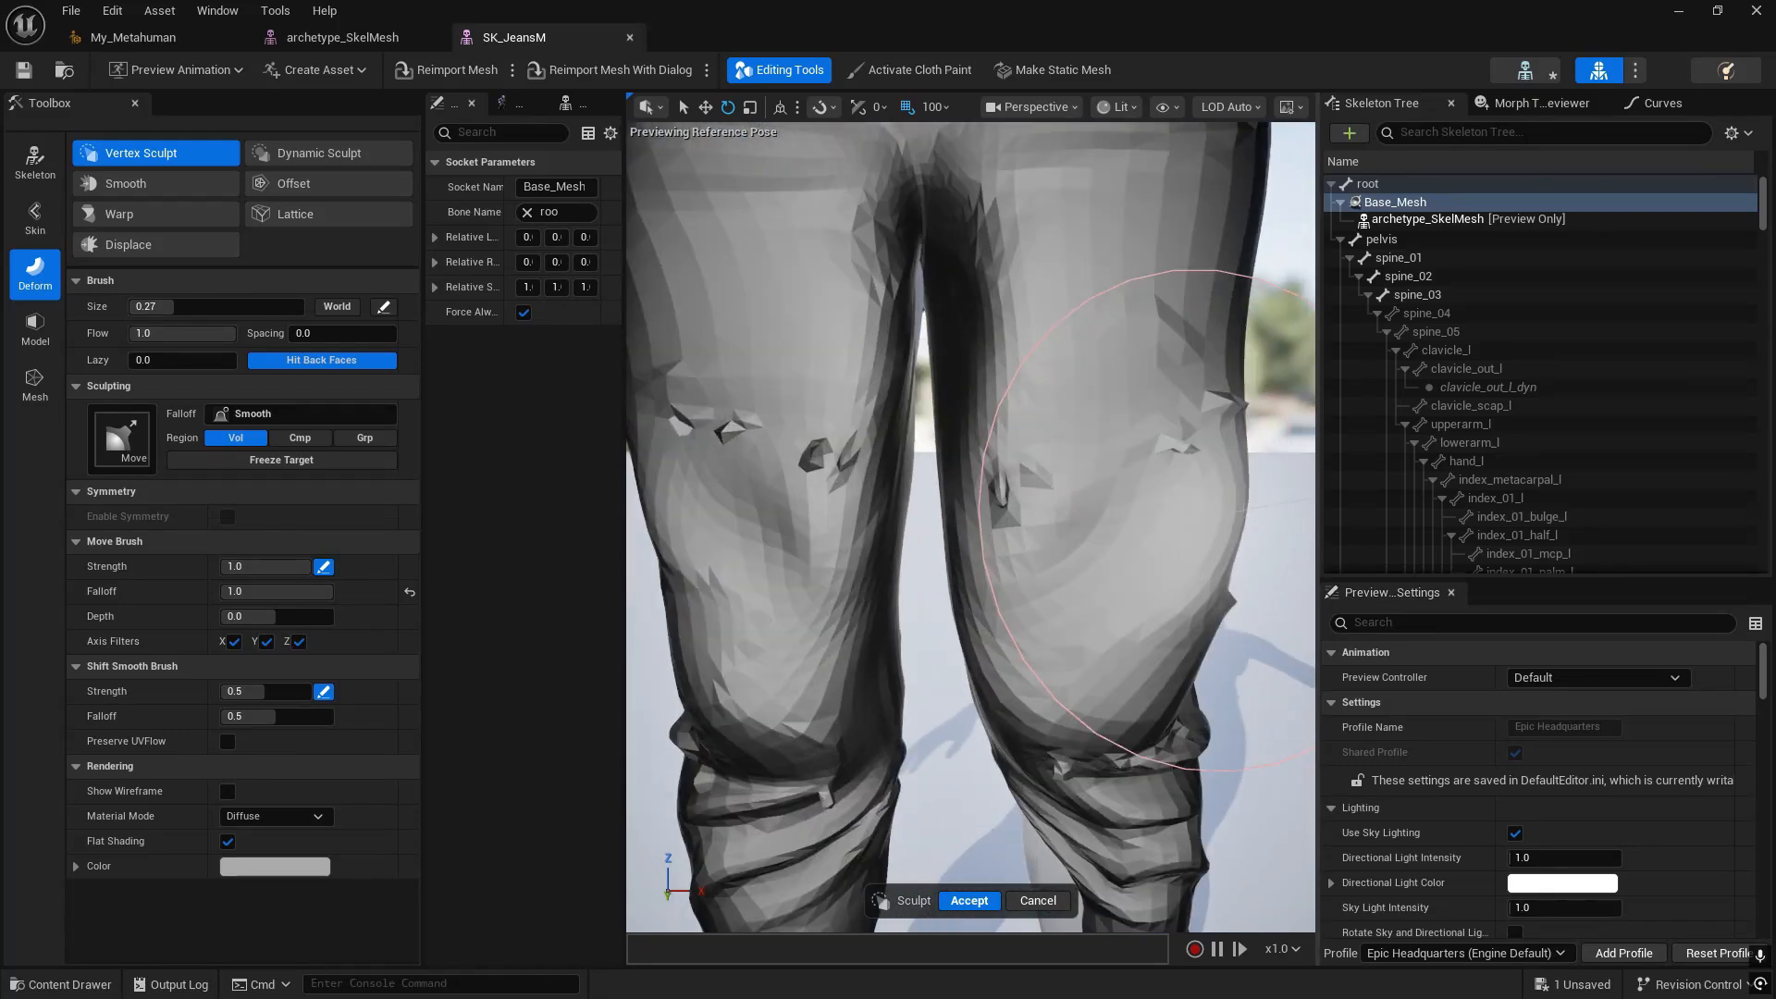
mouse_move(899, 239)
left_mouse_down()
mouse_move(924, 293)
mouse_move(980, 299)
left_mouse_up()
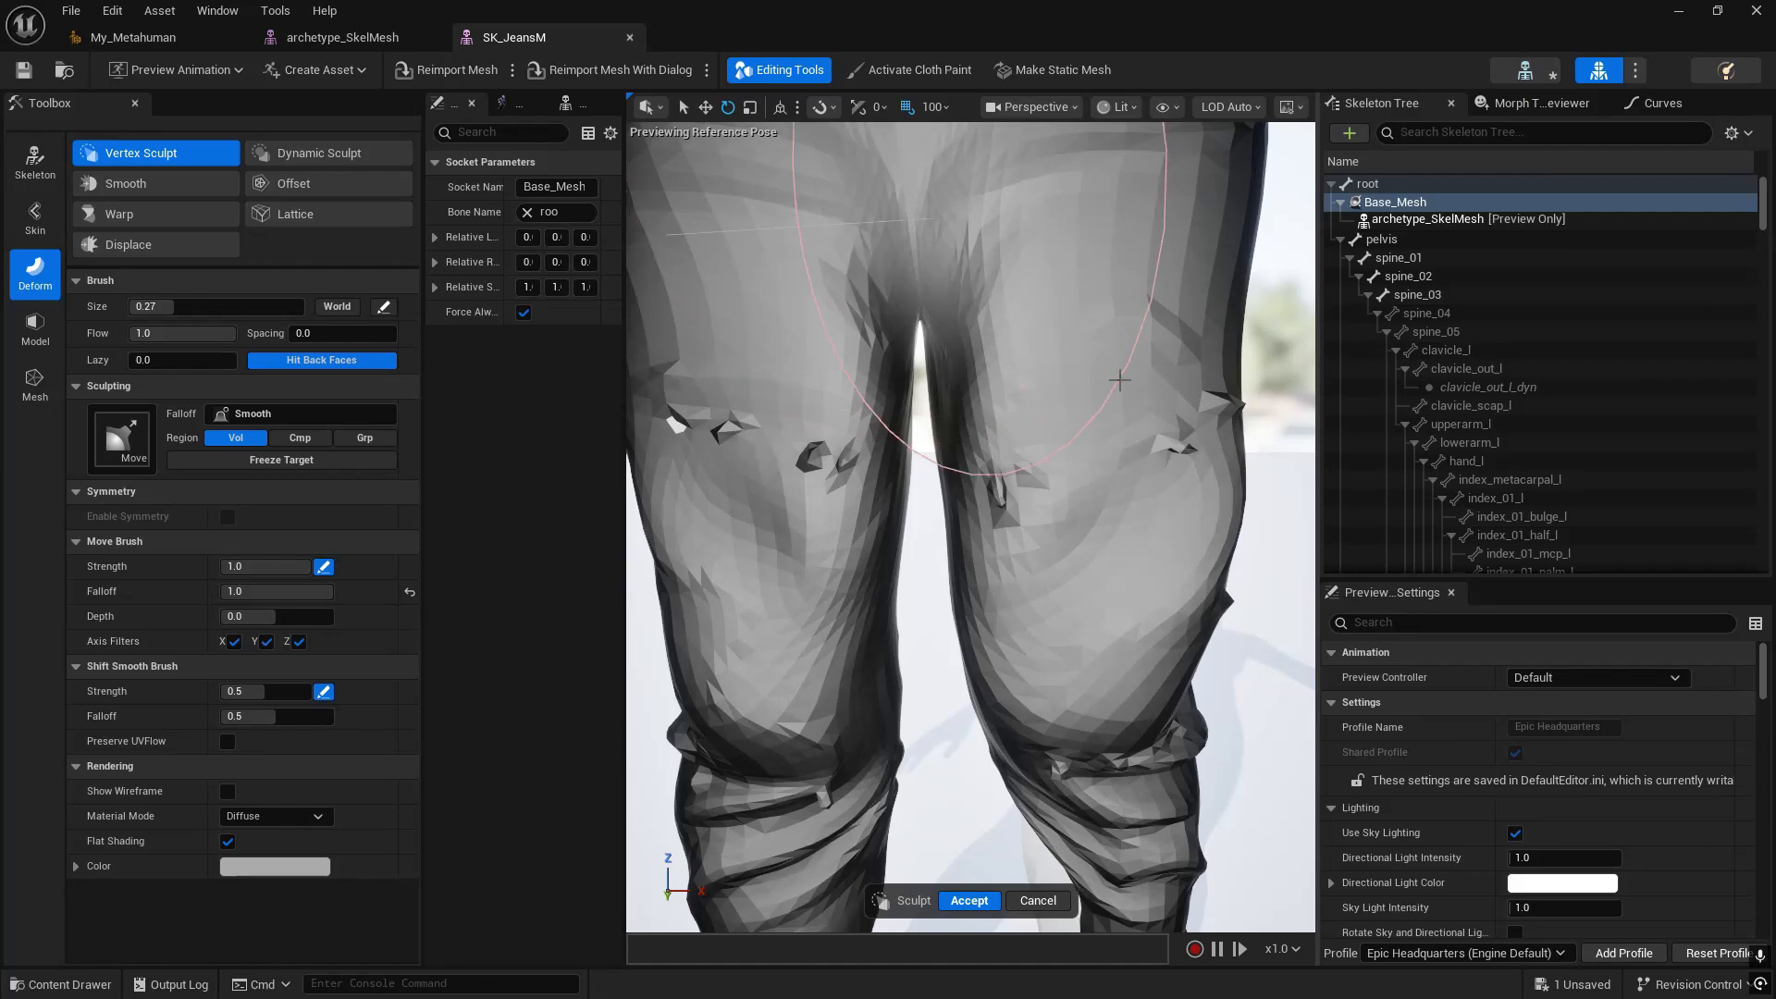
right_click_drag(1157, 758, 1239, 545)
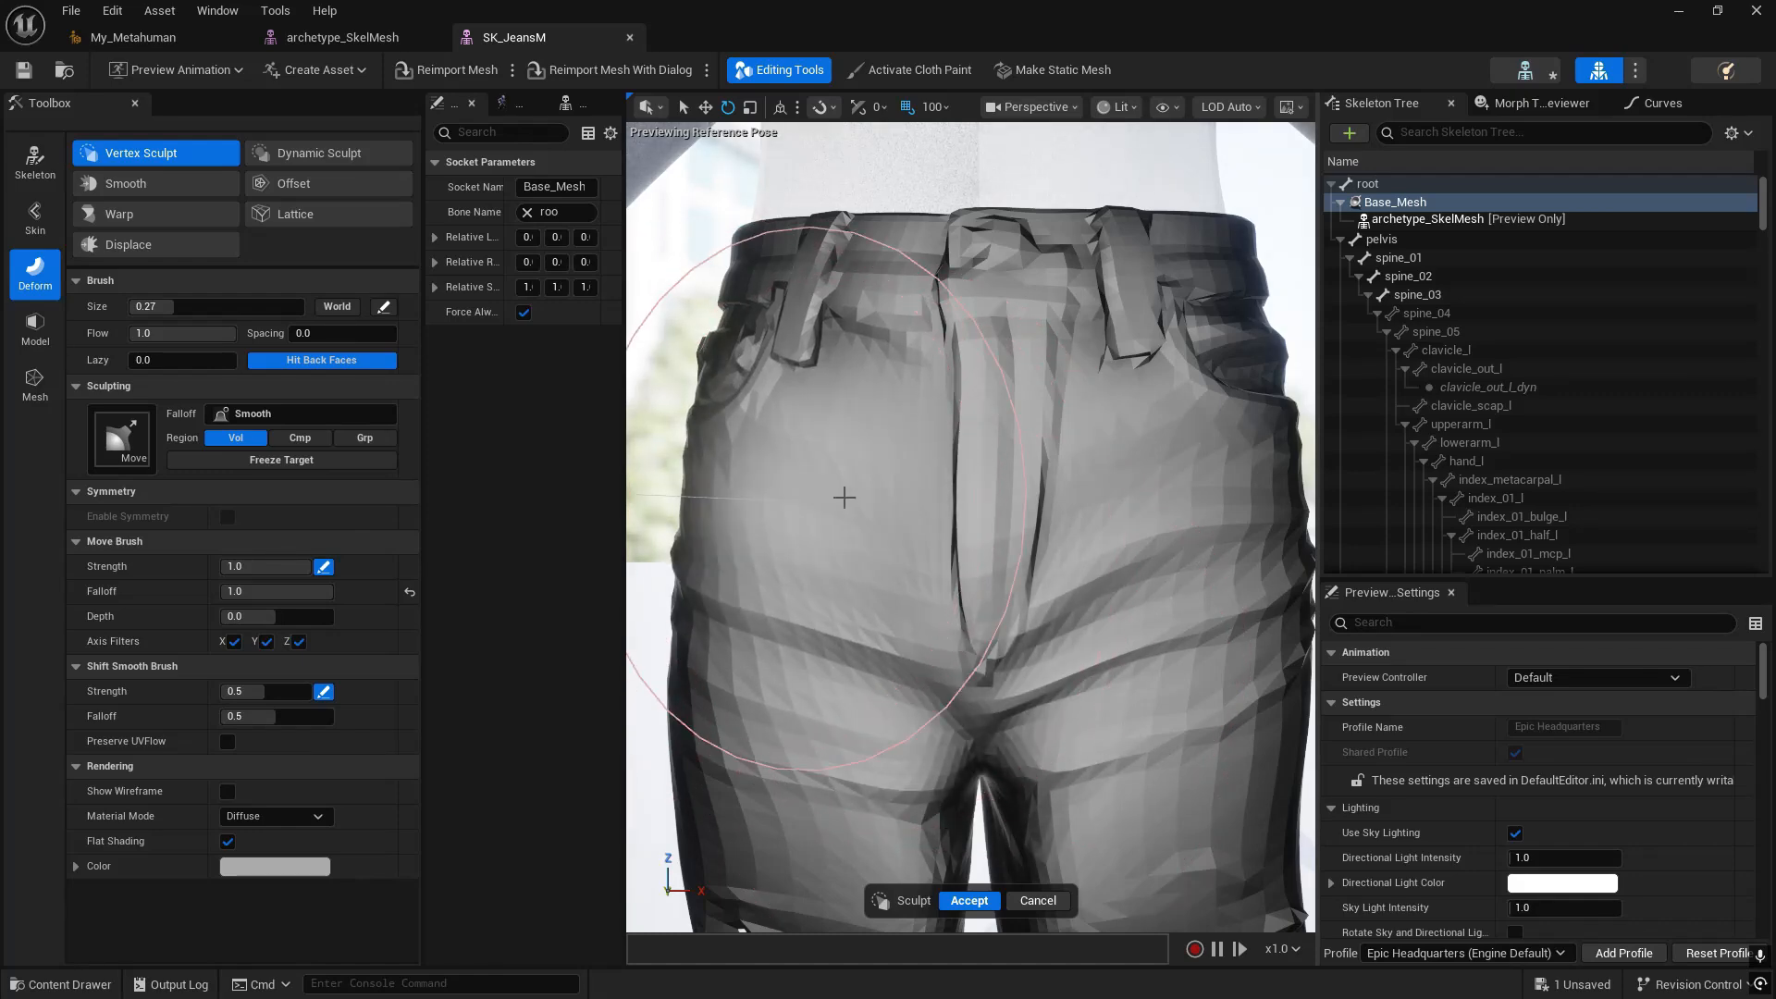
- Pull the back of both jeans thighs outward with the Move brush over the body's exposed hamstrings
scroll(874, 467, "down", 8)
right_click_drag(1031, 524, 684, 518)
key("d")
key("w")
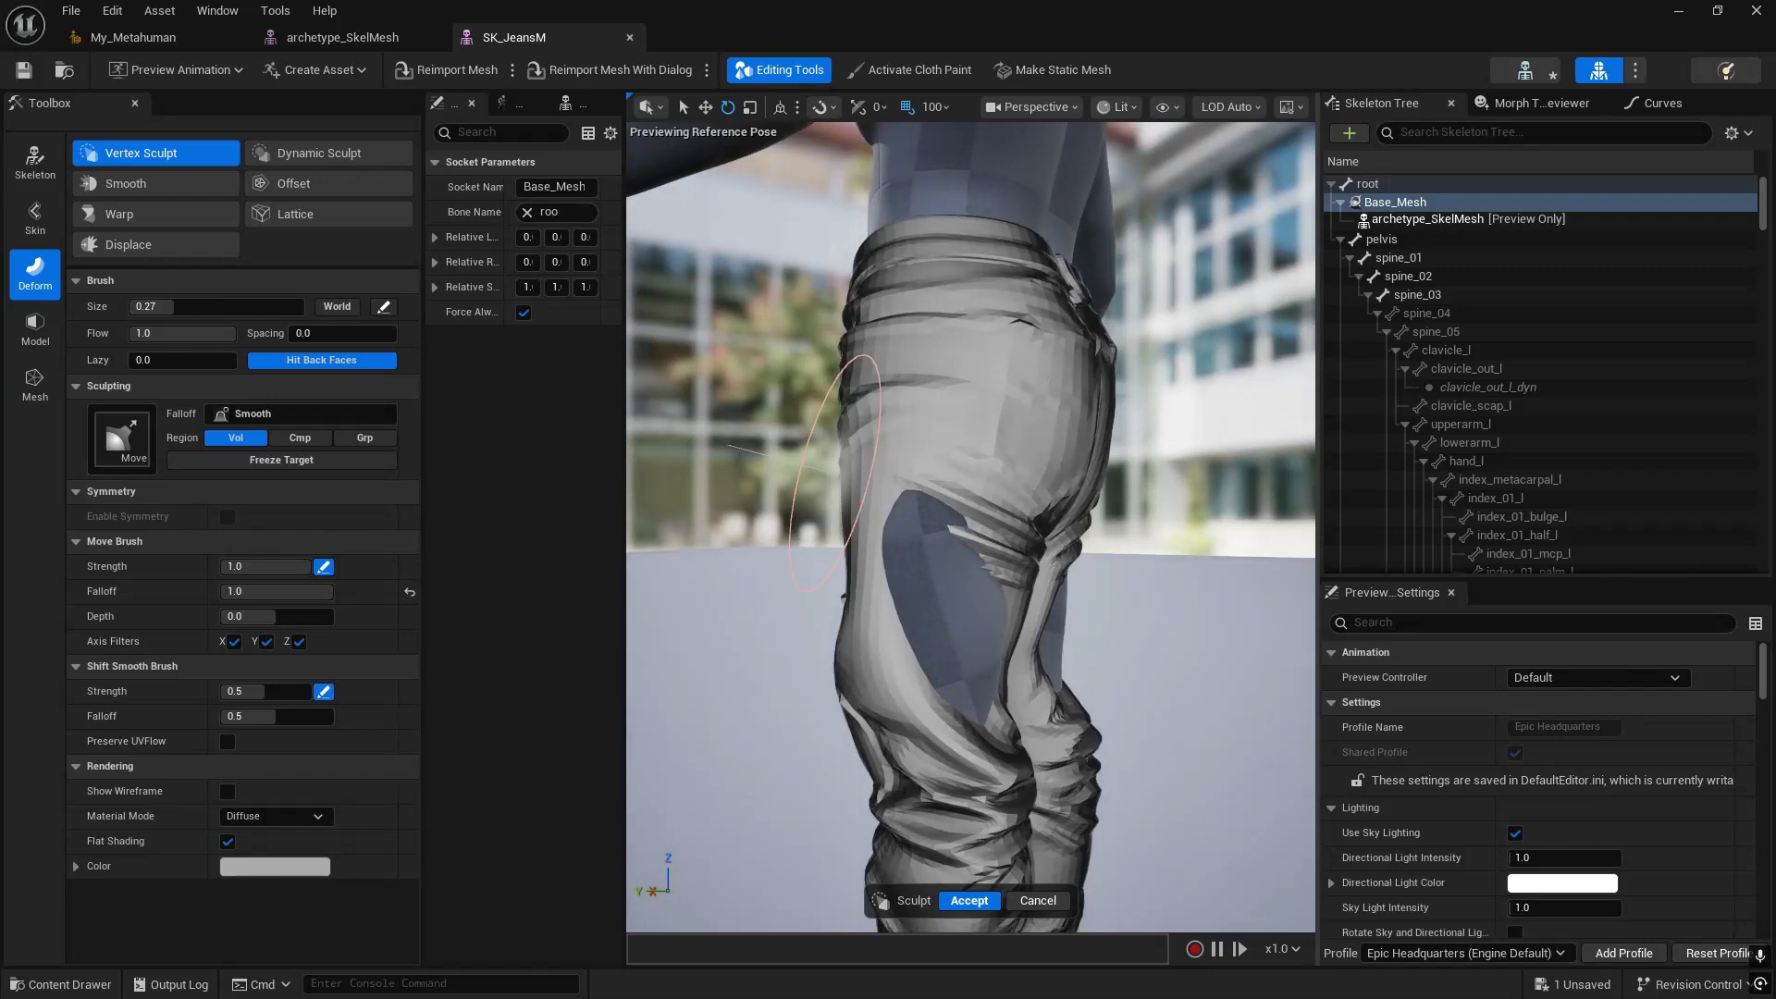
key("d")
right_click_drag(835, 474, 661, 520)
key("w")
key("d")
key("w")
key("s")
key("w")
key("q")
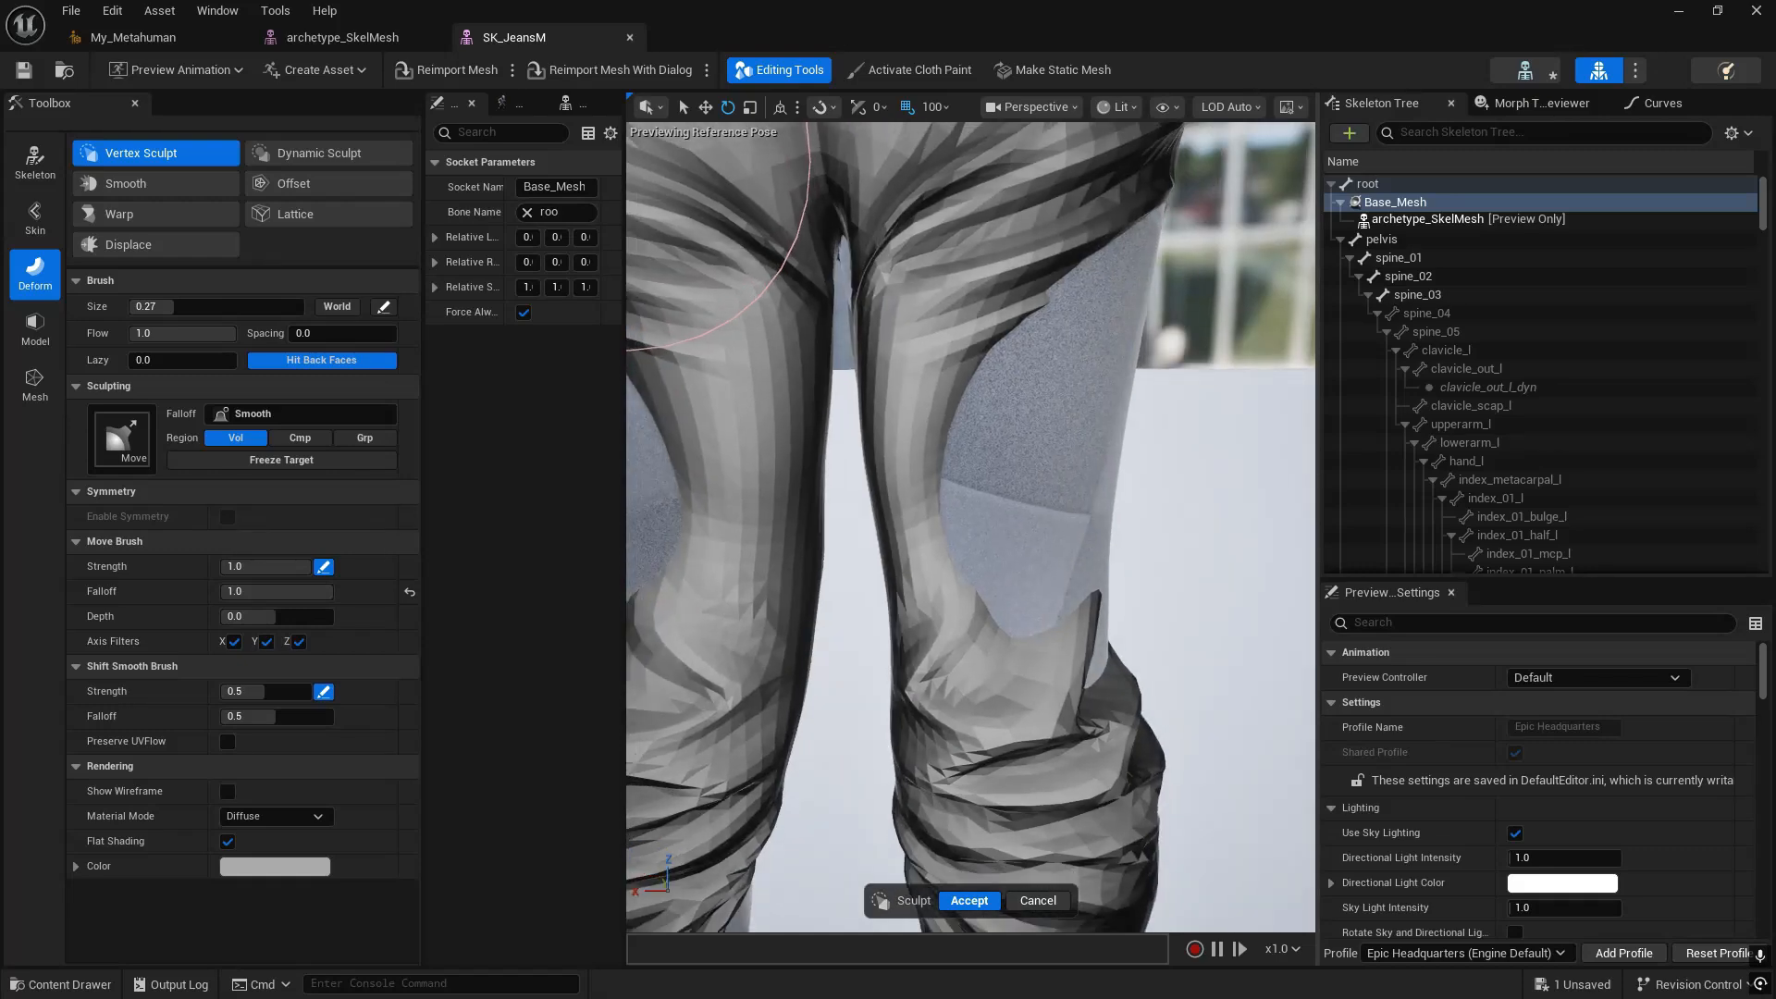
right_click_drag(1170, 499, 1137, 499)
key("s")
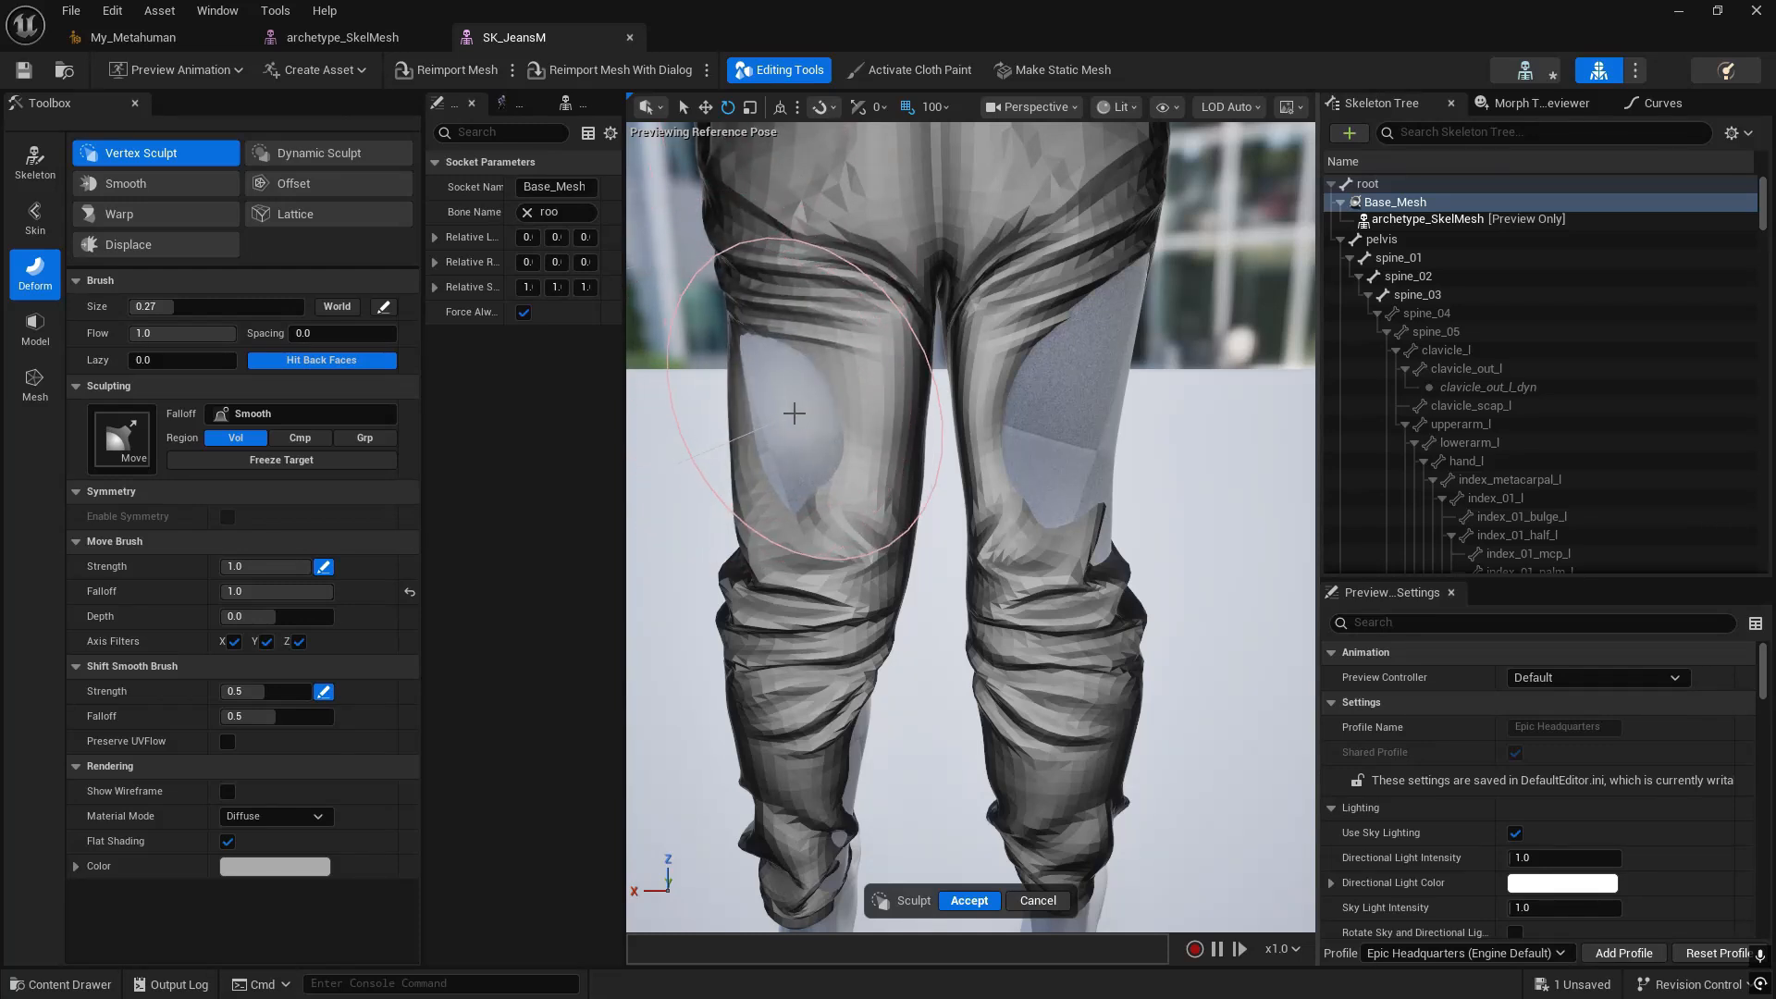
left_click_drag(793, 413, 783, 414)
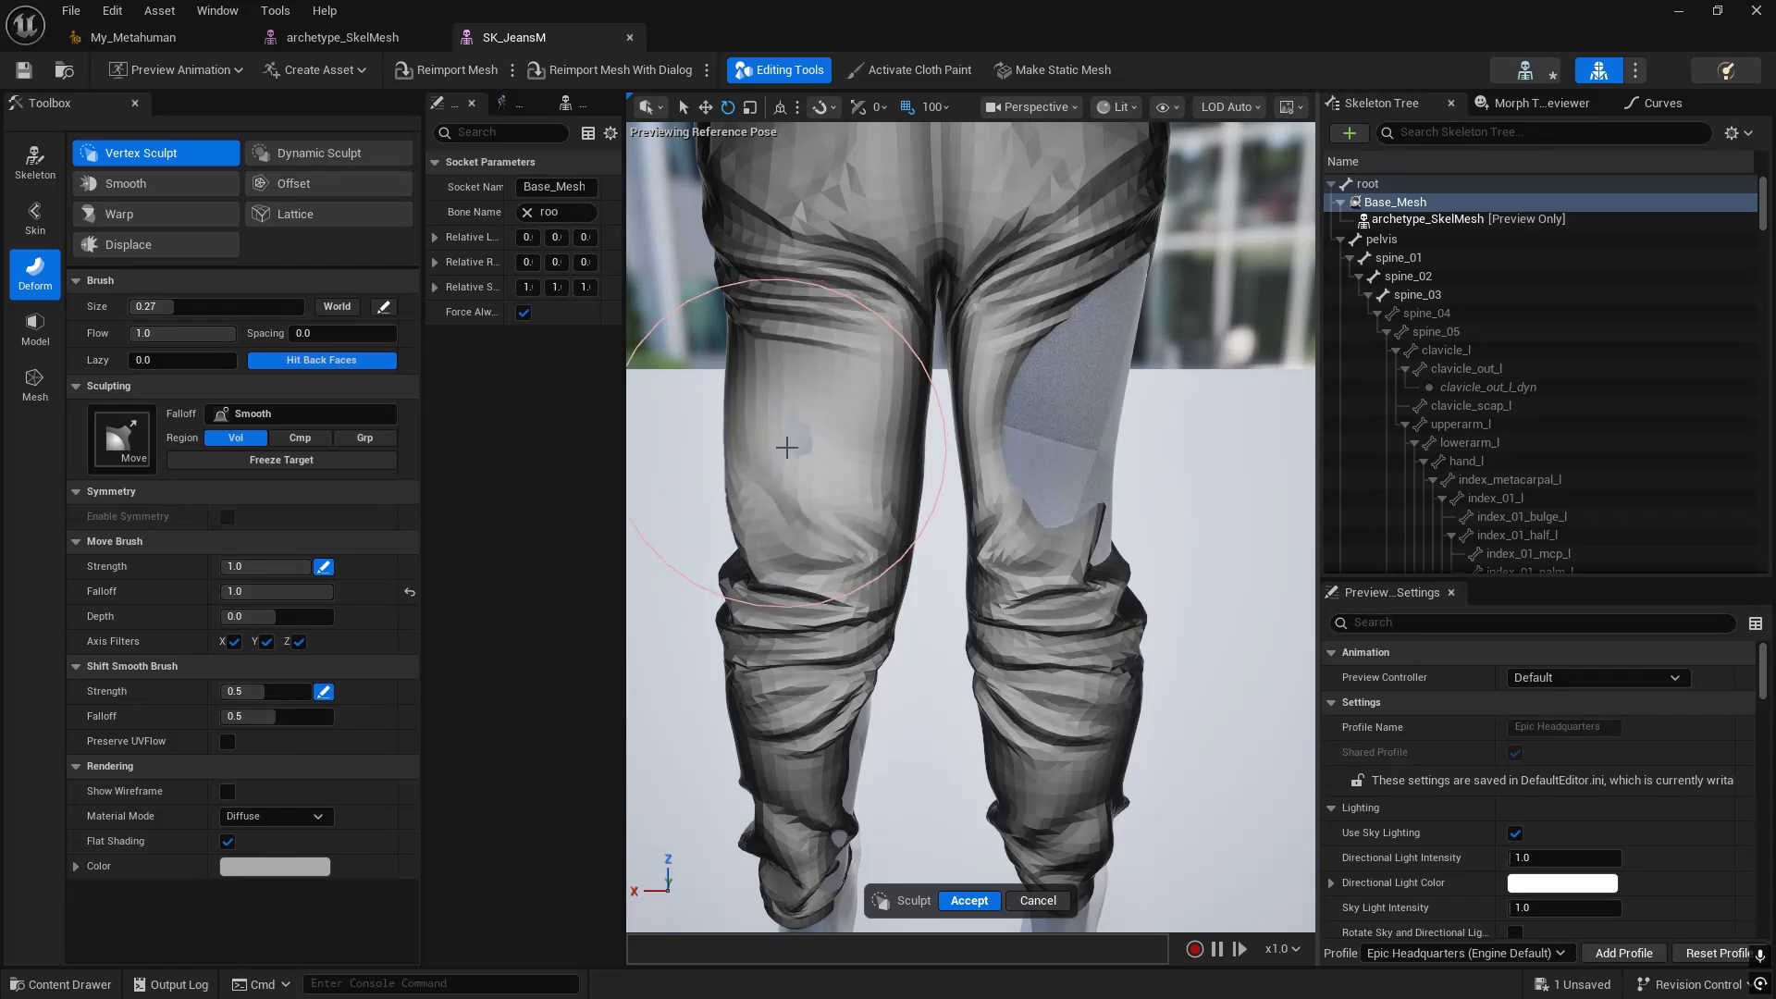
mouse_move(1093, 455)
left_mouse_down()
mouse_move(1099, 388)
mouse_move(1073, 347)
mouse_move(1098, 385)
mouse_move(1078, 452)
mouse_move(1061, 445)
left_mouse_up()
right_click_drag(1058, 458, 1072, 458)
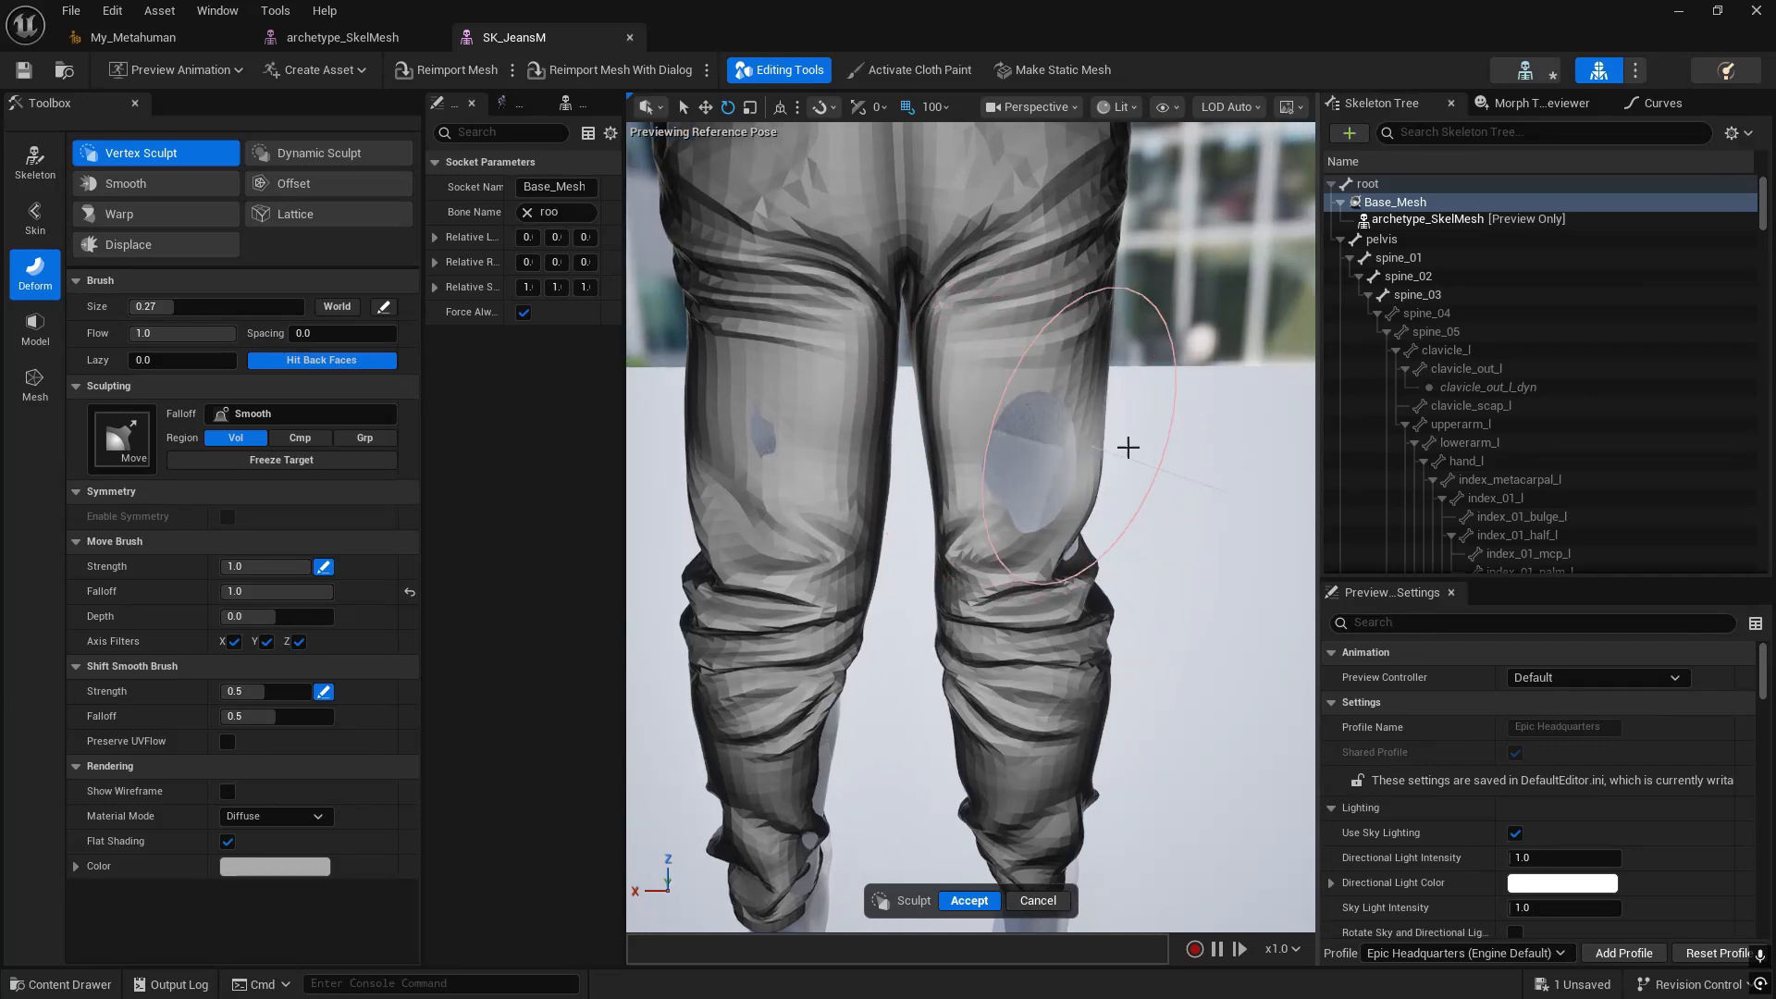
- Pull the back of the right thigh farther backward with the Move brush to cover the remaining exposed patch
right_click_drag(1158, 508, 1300, 507)
mouse_move(832, 445)
left_mouse_down()
mouse_move(814, 452)
mouse_move(967, 452)
left_mouse_up()
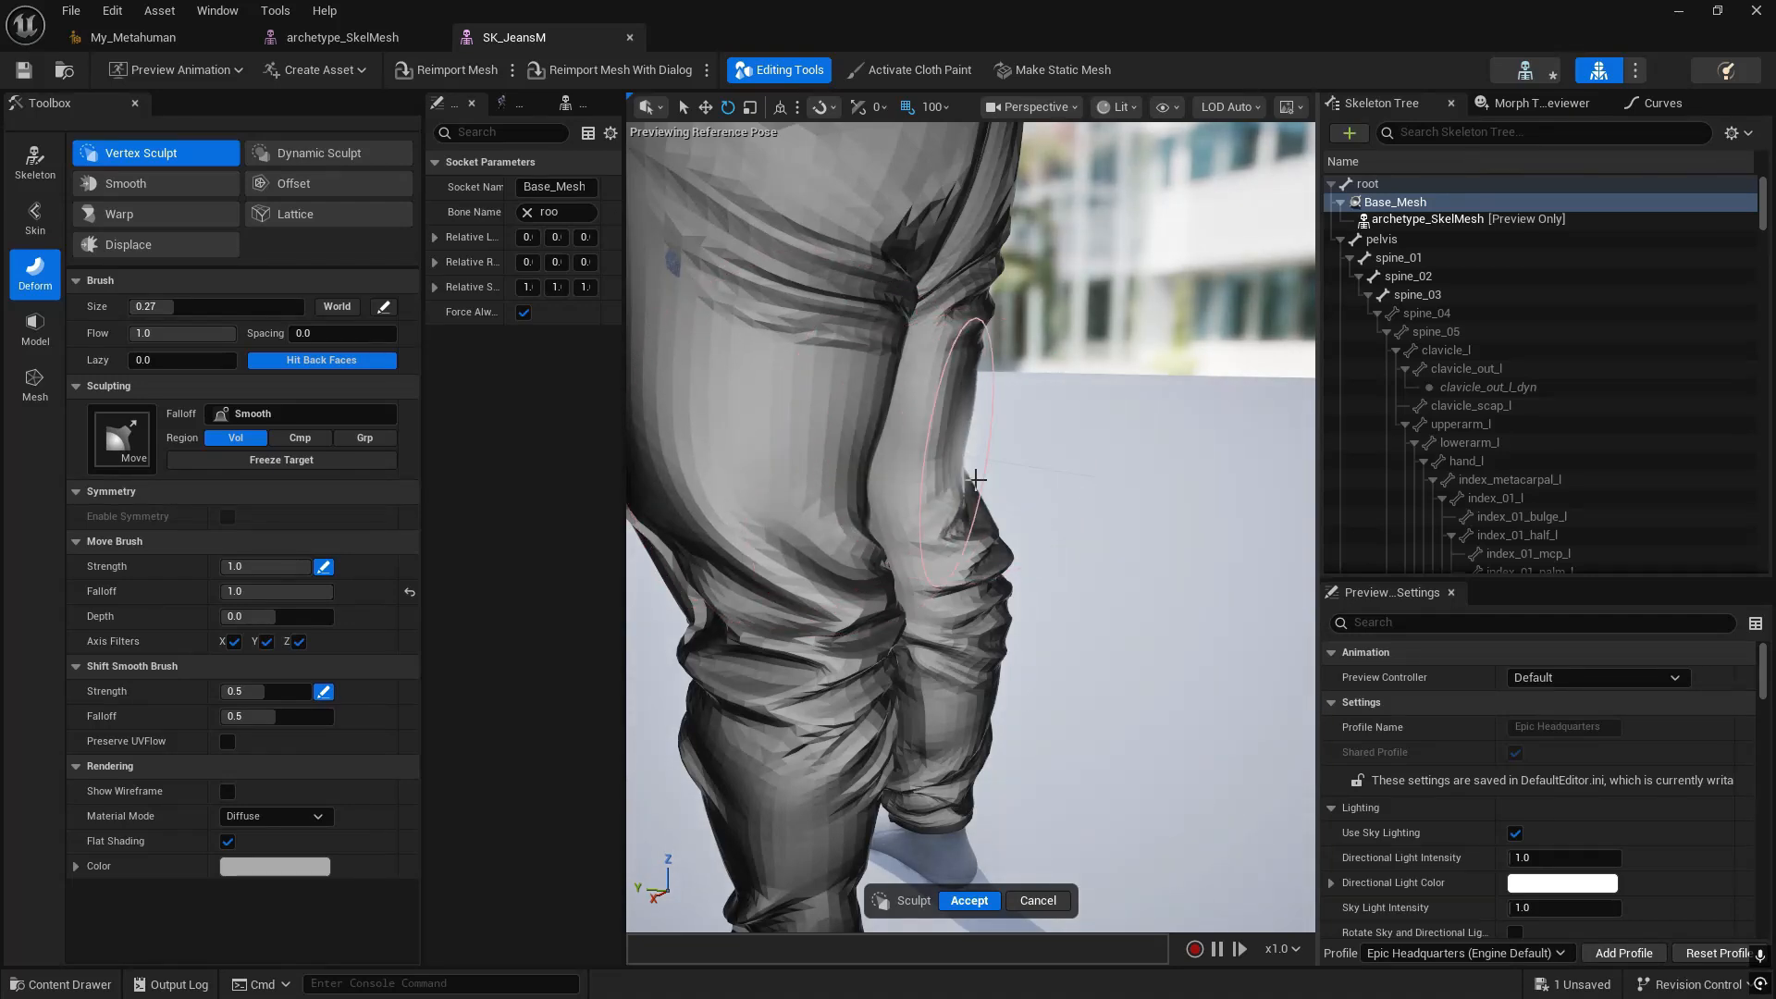
mouse_move(980, 487)
right_mouse_down()
mouse_move(1212, 523)
mouse_move(1013, 532)
mouse_move(971, 592)
mouse_move(1059, 588)
mouse_move(1013, 722)
mouse_move(971, 689)
mouse_move(1120, 707)
mouse_move(1009, 860)
mouse_move(1027, 777)
mouse_move(1013, 754)
mouse_move(633, 573)
mouse_move(1156, 527)
mouse_move(851, 463)
mouse_move(1213, 487)
mouse_move(1038, 471)
right_mouse_up()
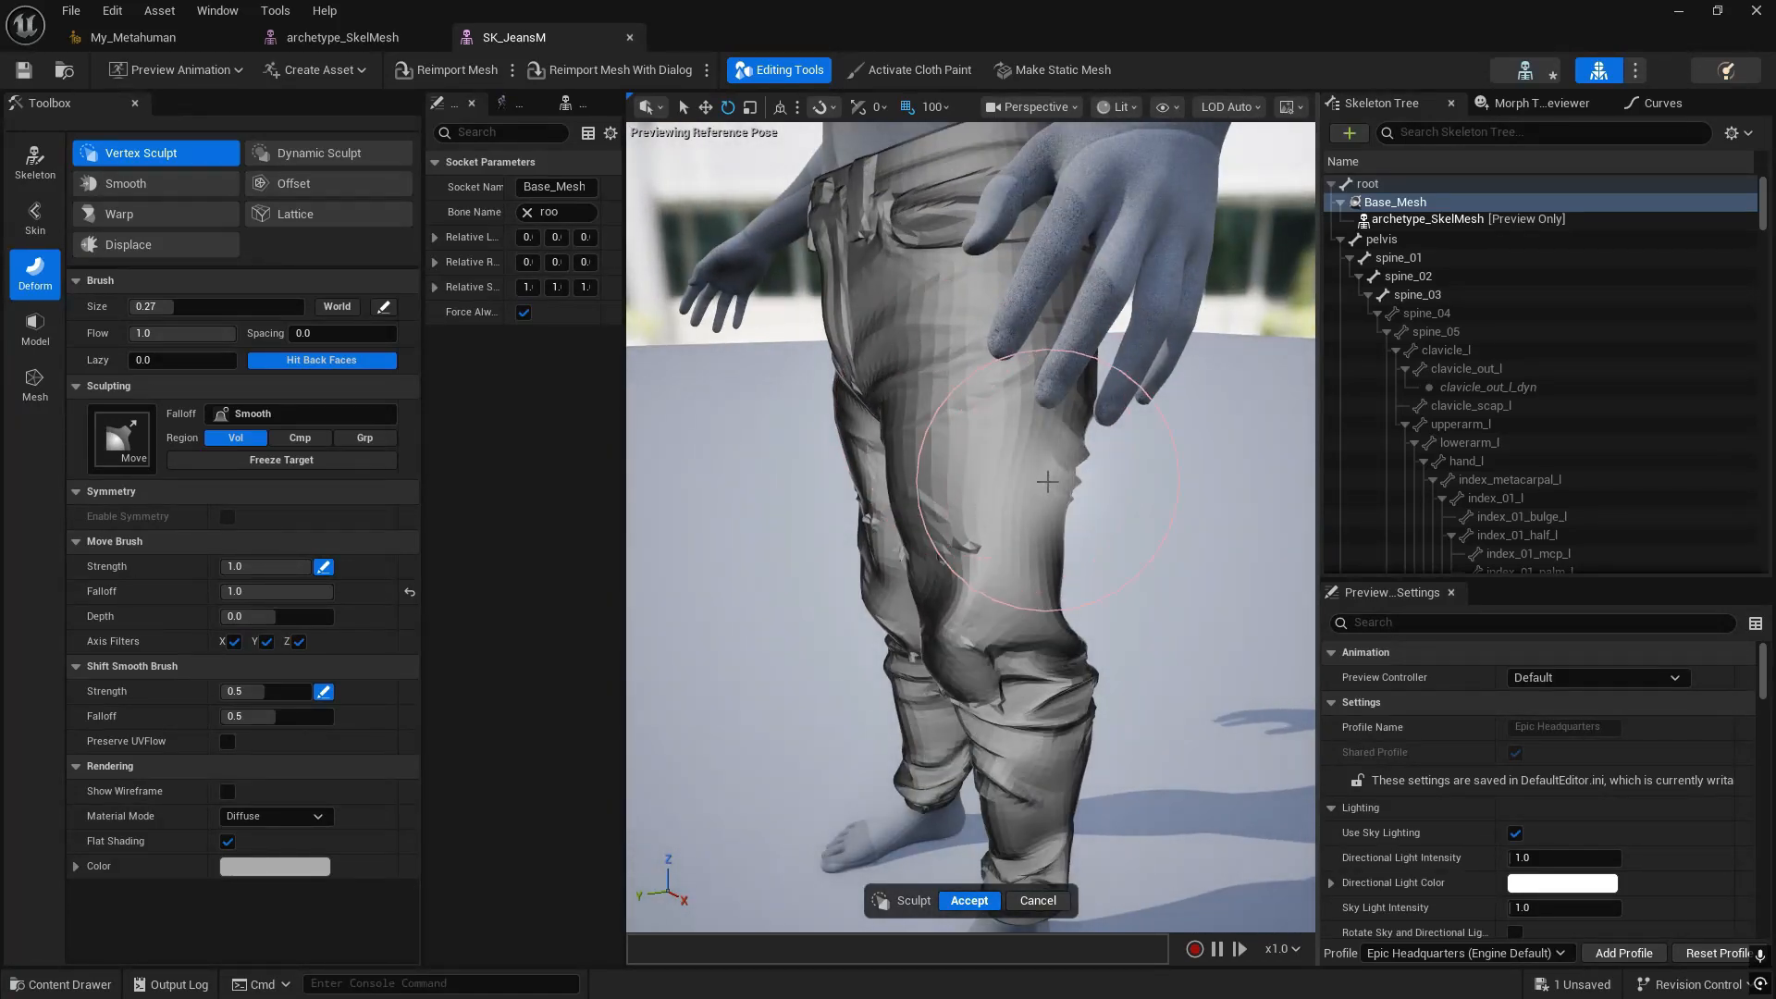
right_click_drag(1132, 581, 1351, 587)
right_click_drag(1101, 429, 1092, 428)
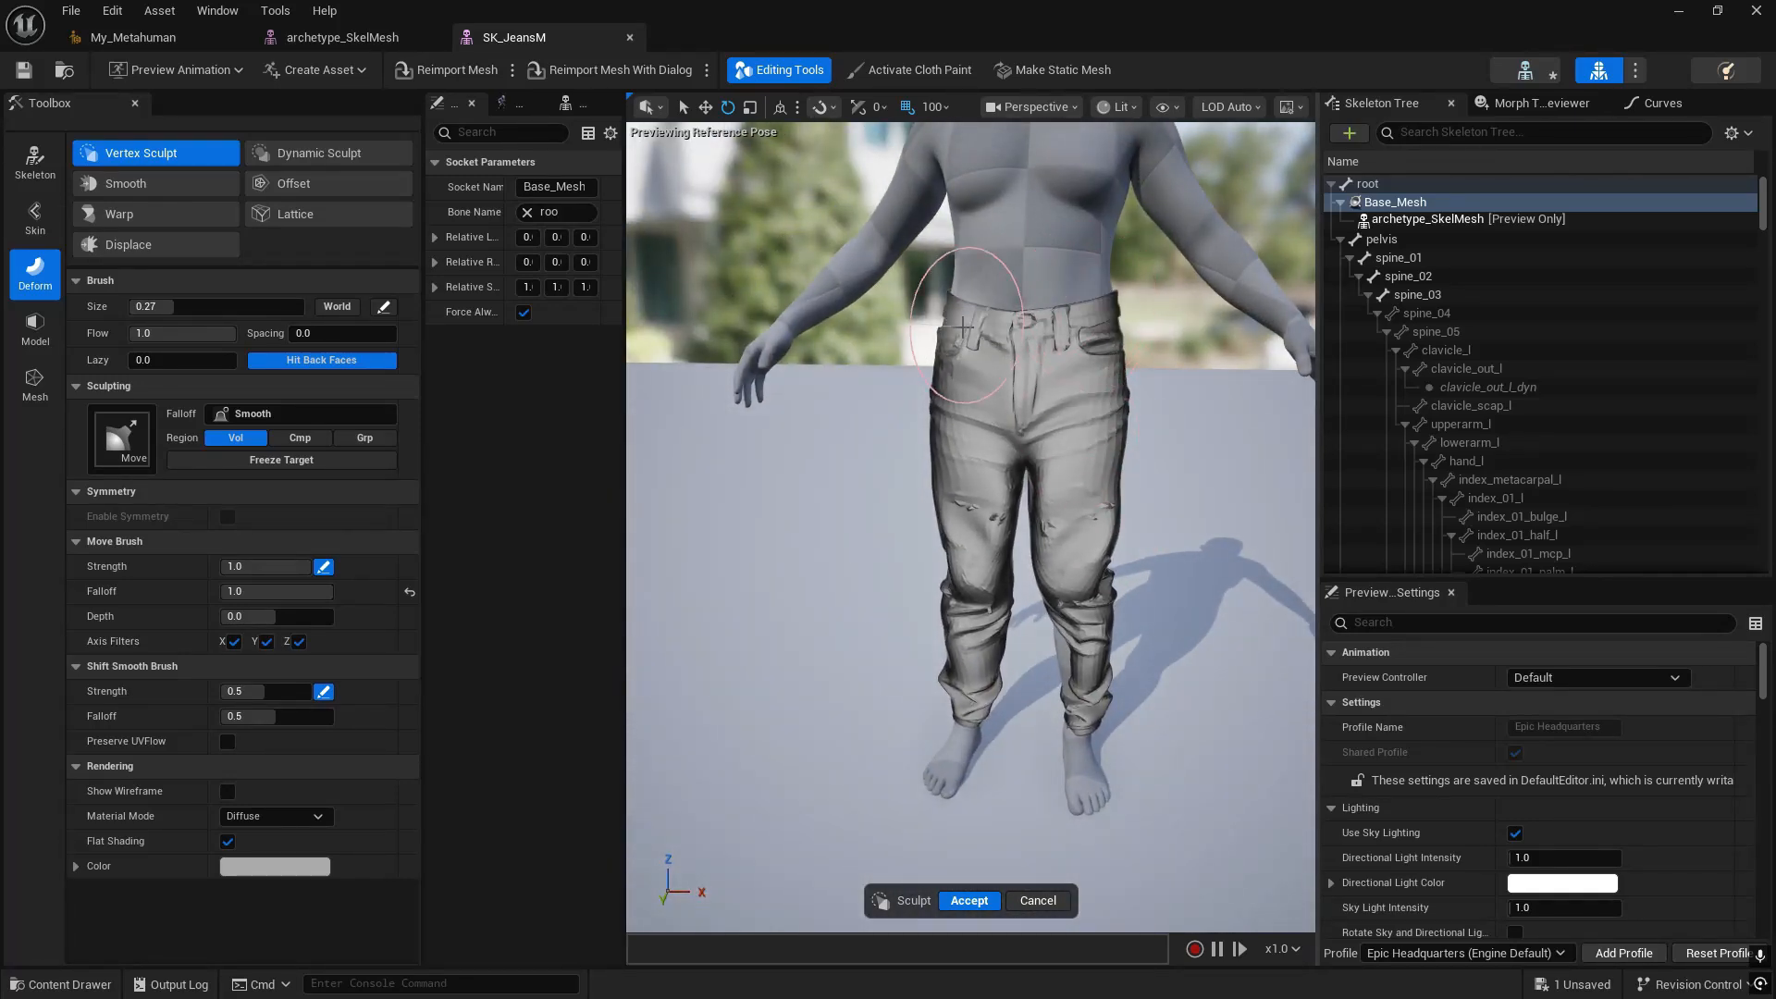
right_click_drag(929, 349, 921, 372)
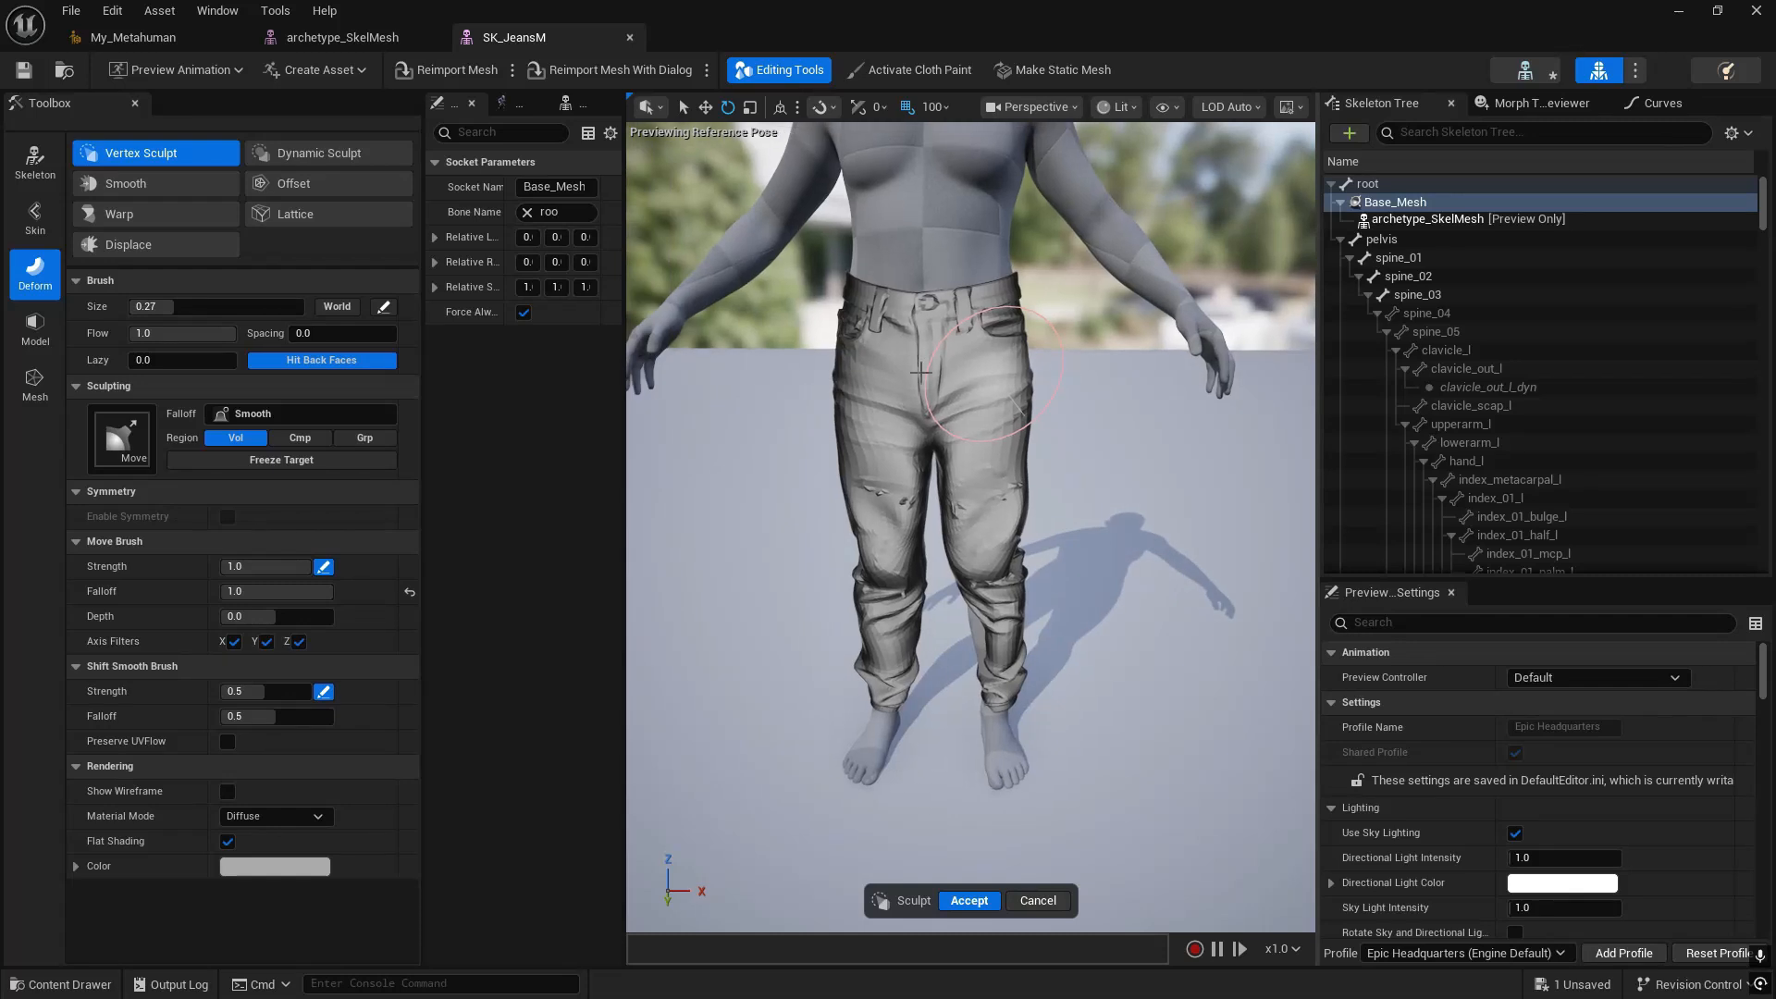
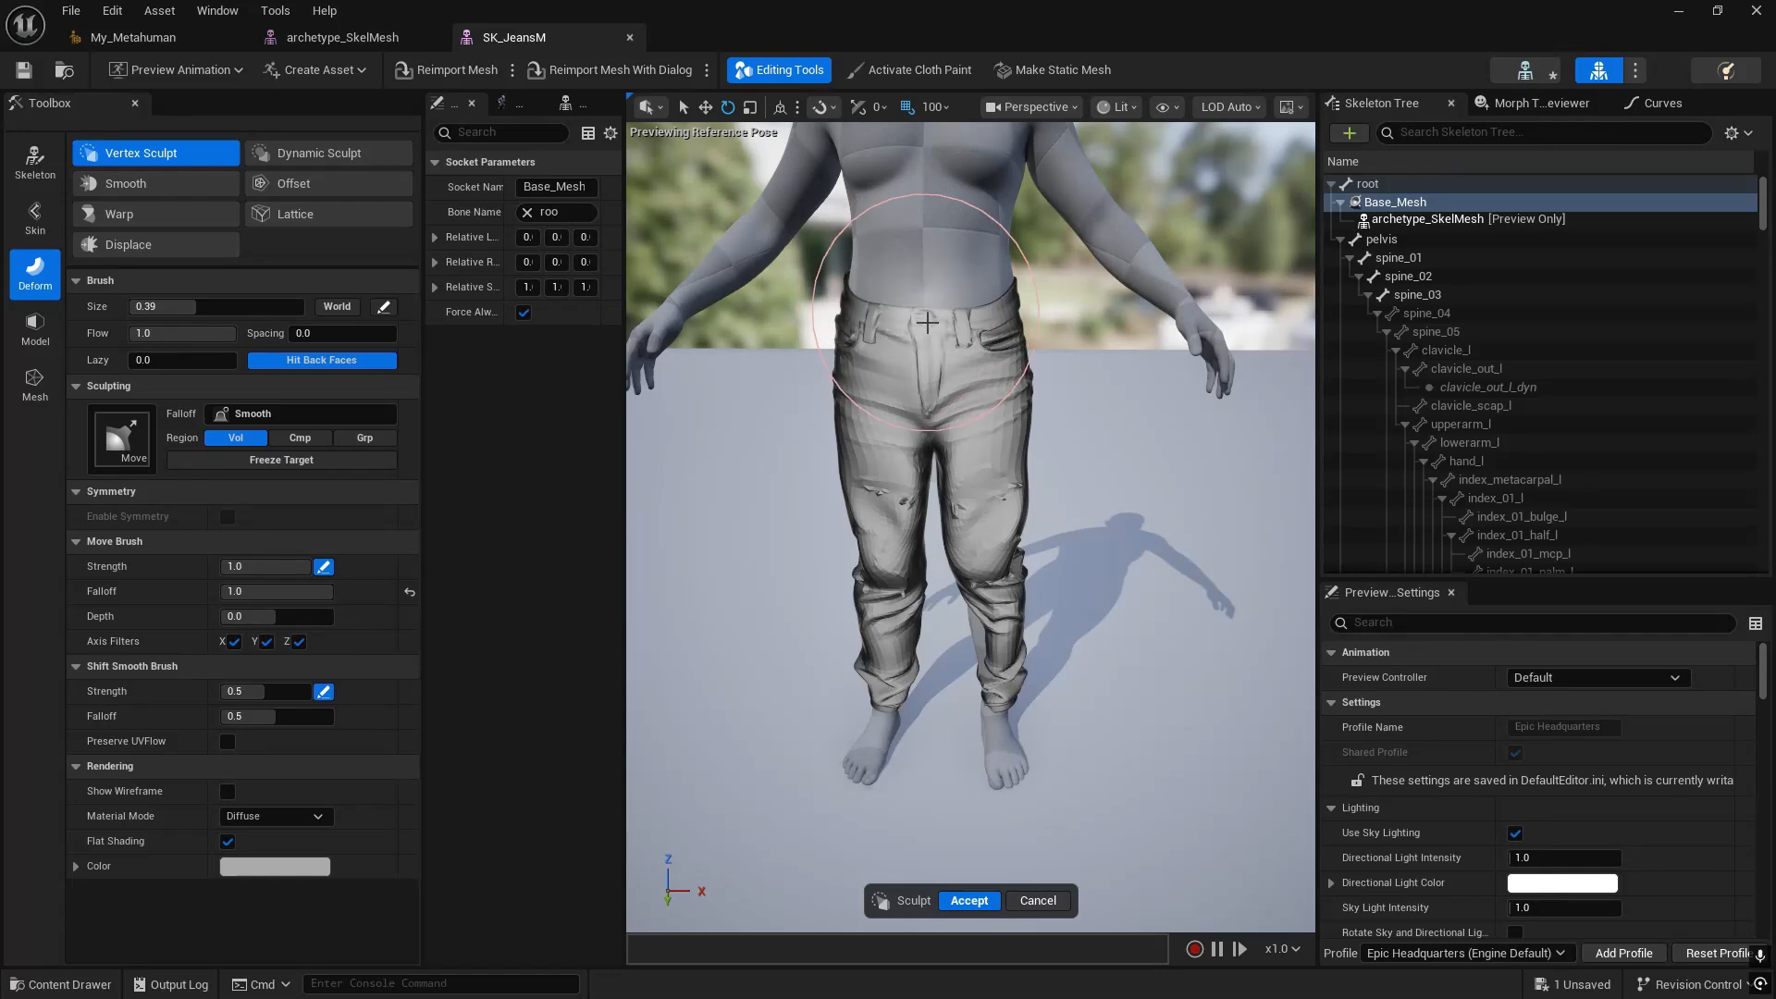
- Pull the jeans' waistband down along its sides and back using a Move brush size of 0.39
right_click_drag(1089, 399, 749, 407)
key("w")
key("d")
key("d")
key("s")
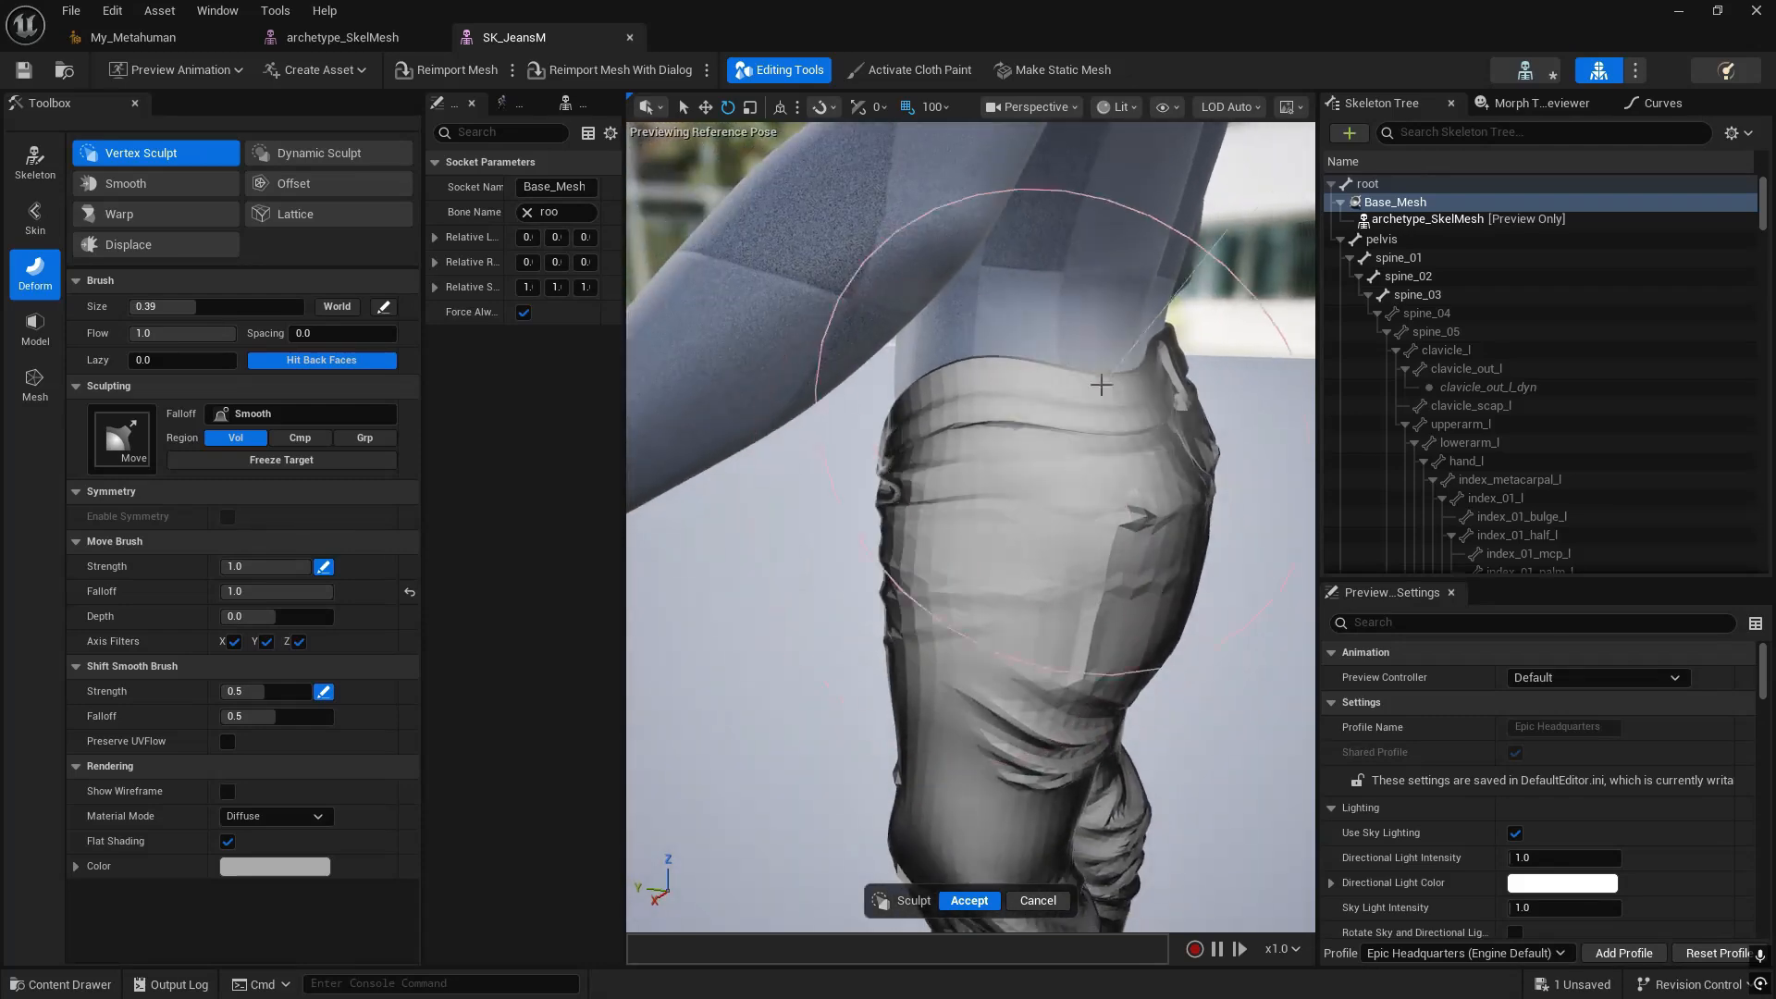
mouse_move(1028, 366)
left_mouse_down()
mouse_move(1031, 413)
mouse_move(971, 411)
left_mouse_up()
key("d")
right_click_drag(1161, 370, 999, 372)
mouse_move(1090, 325)
left_mouse_down()
mouse_move(1092, 355)
mouse_move(1172, 353)
mouse_move(1093, 368)
left_mouse_up()
key("d")
right_click_drag(1245, 339, 934, 351)
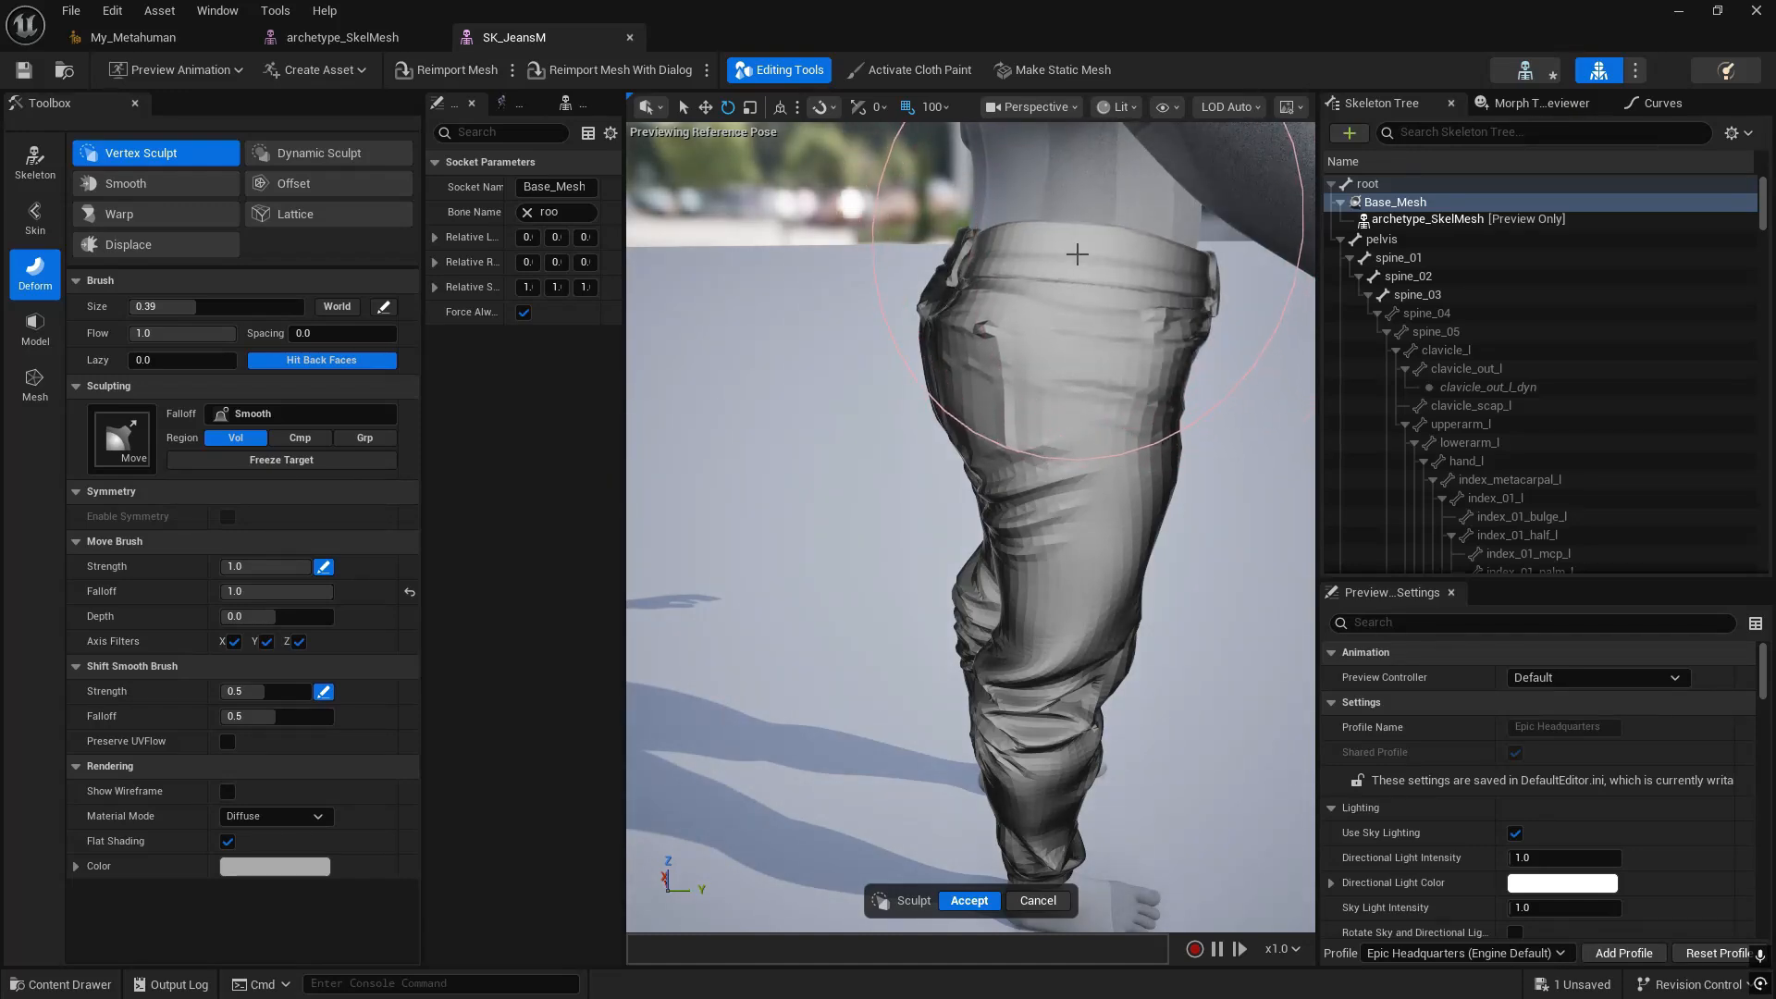
- Pull the jeans' back waistband sideways with the Move brush to cover the exposed patches of the lower back
key("a")
right_click_drag(1256, 454, 1656, 481)
key("w")
key("s")
key("a")
key("w")
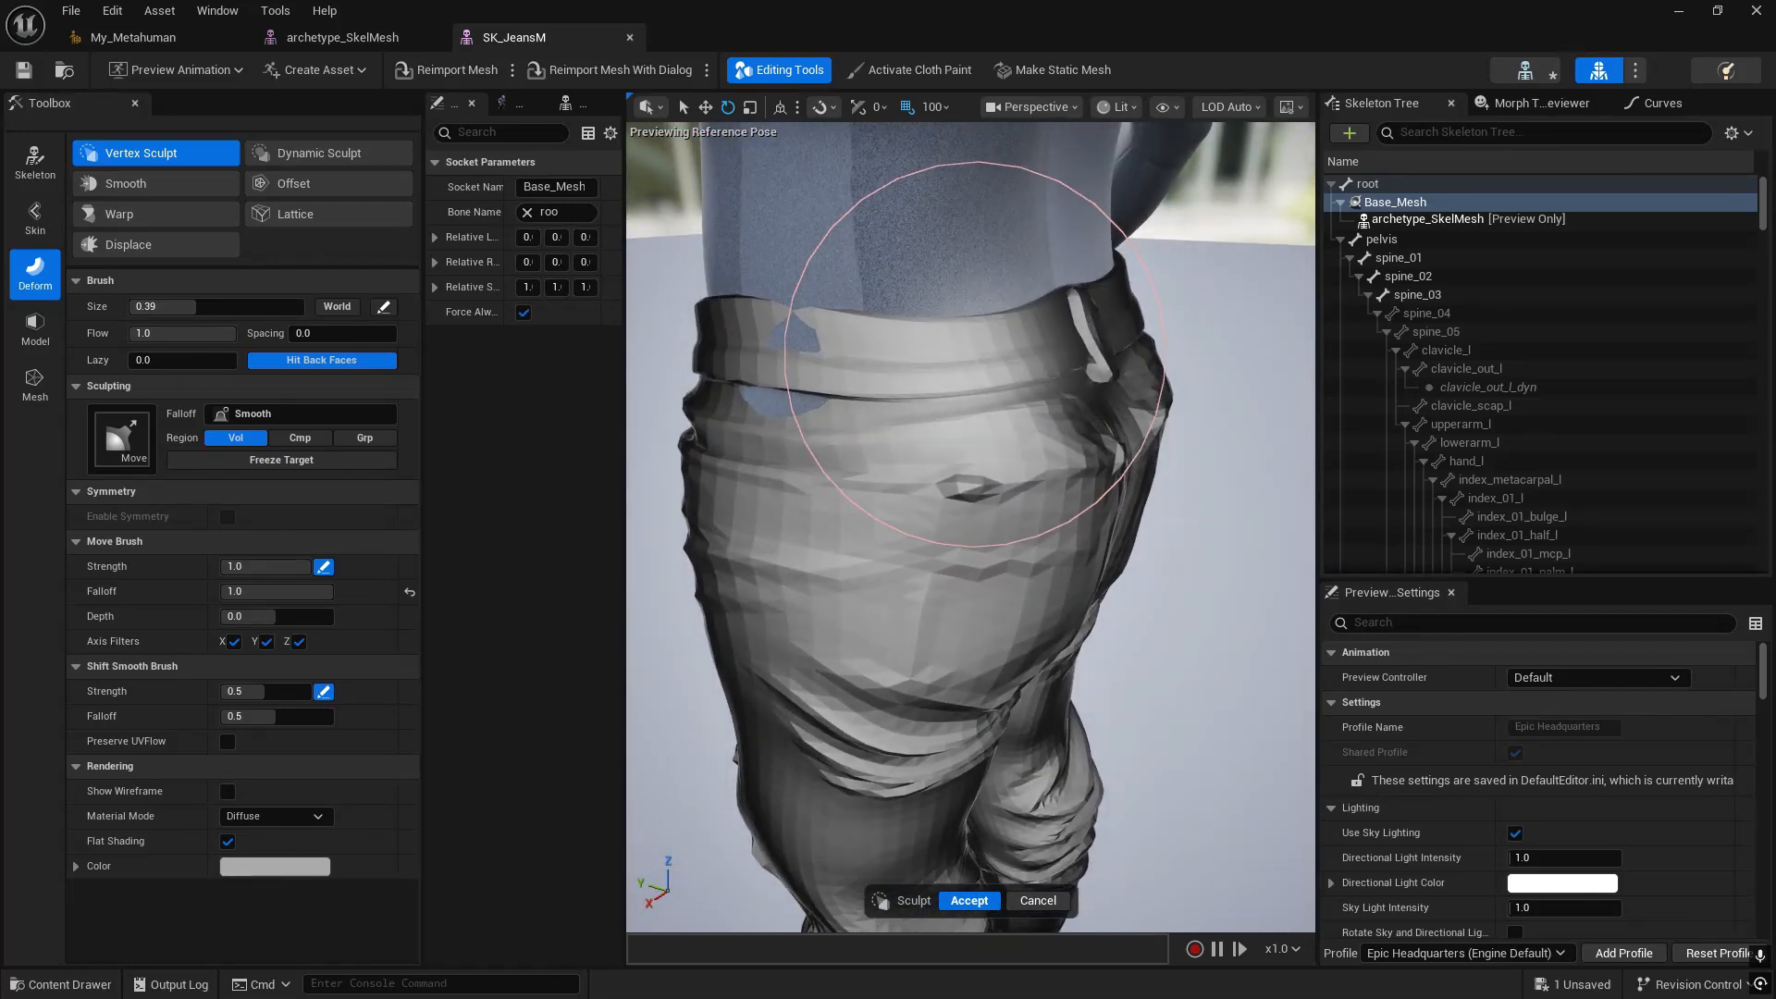
right_click_drag(976, 354, 852, 595)
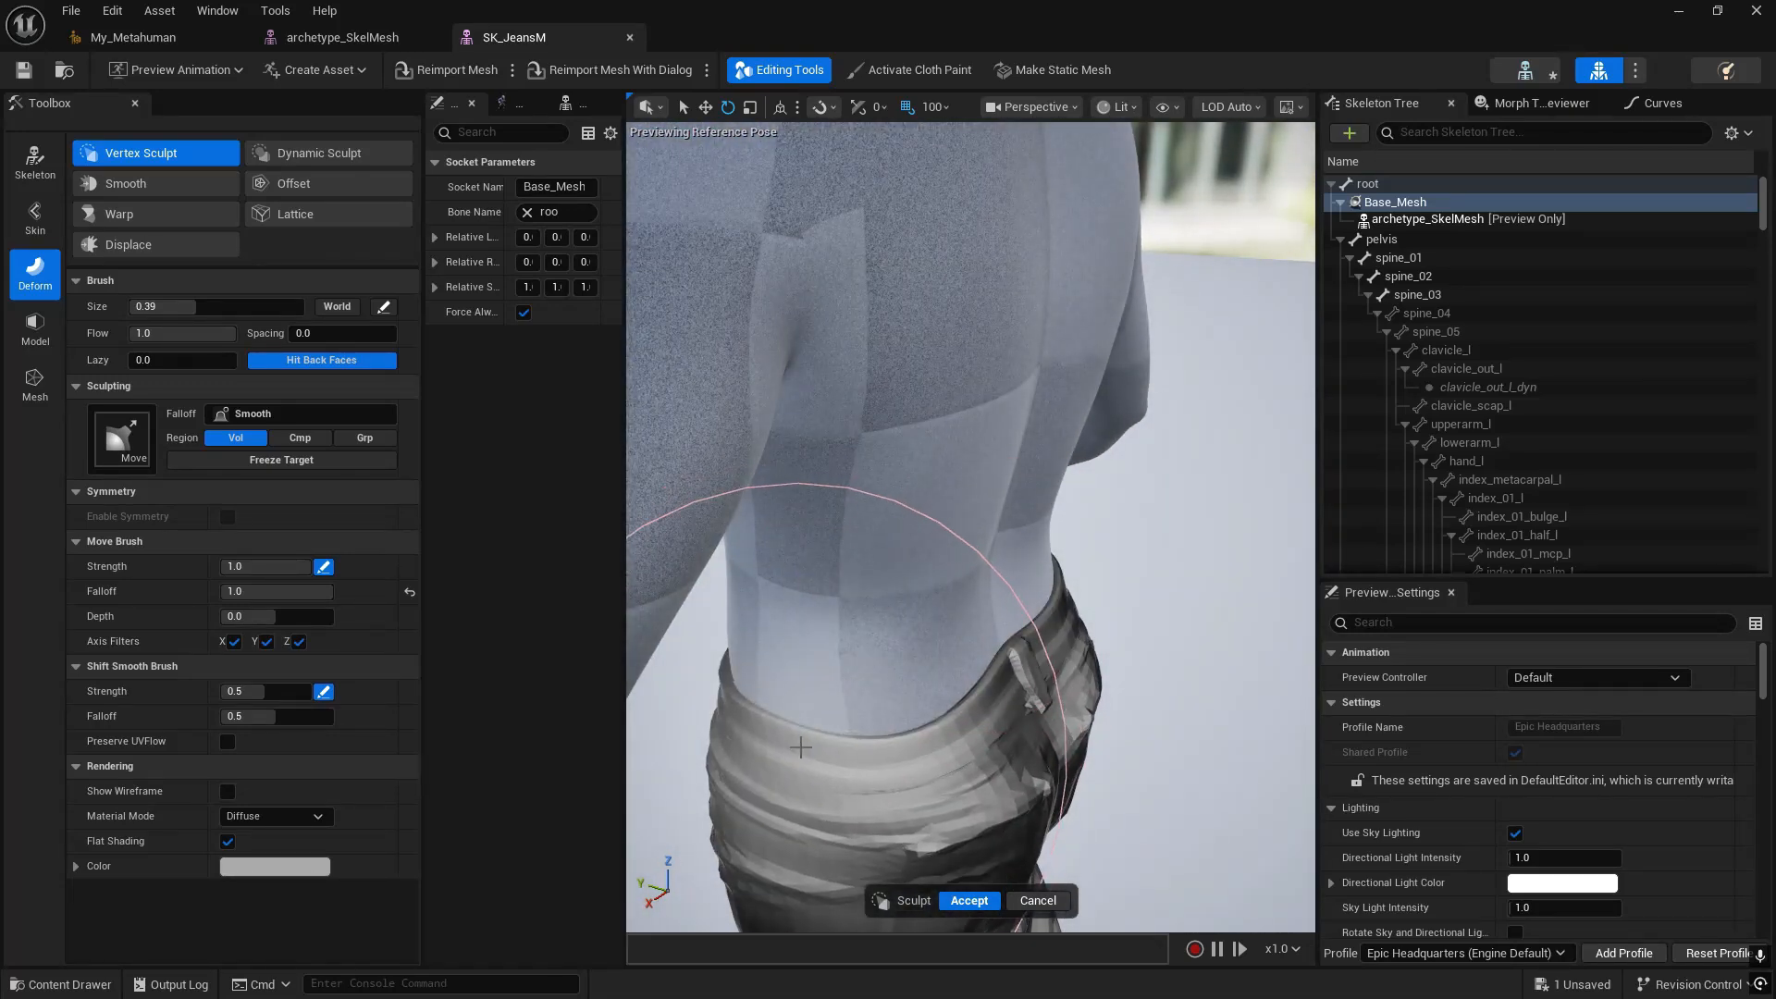
mouse_move(801, 747)
left_mouse_down()
mouse_move(886, 610)
mouse_move(990, 668)
left_mouse_up()
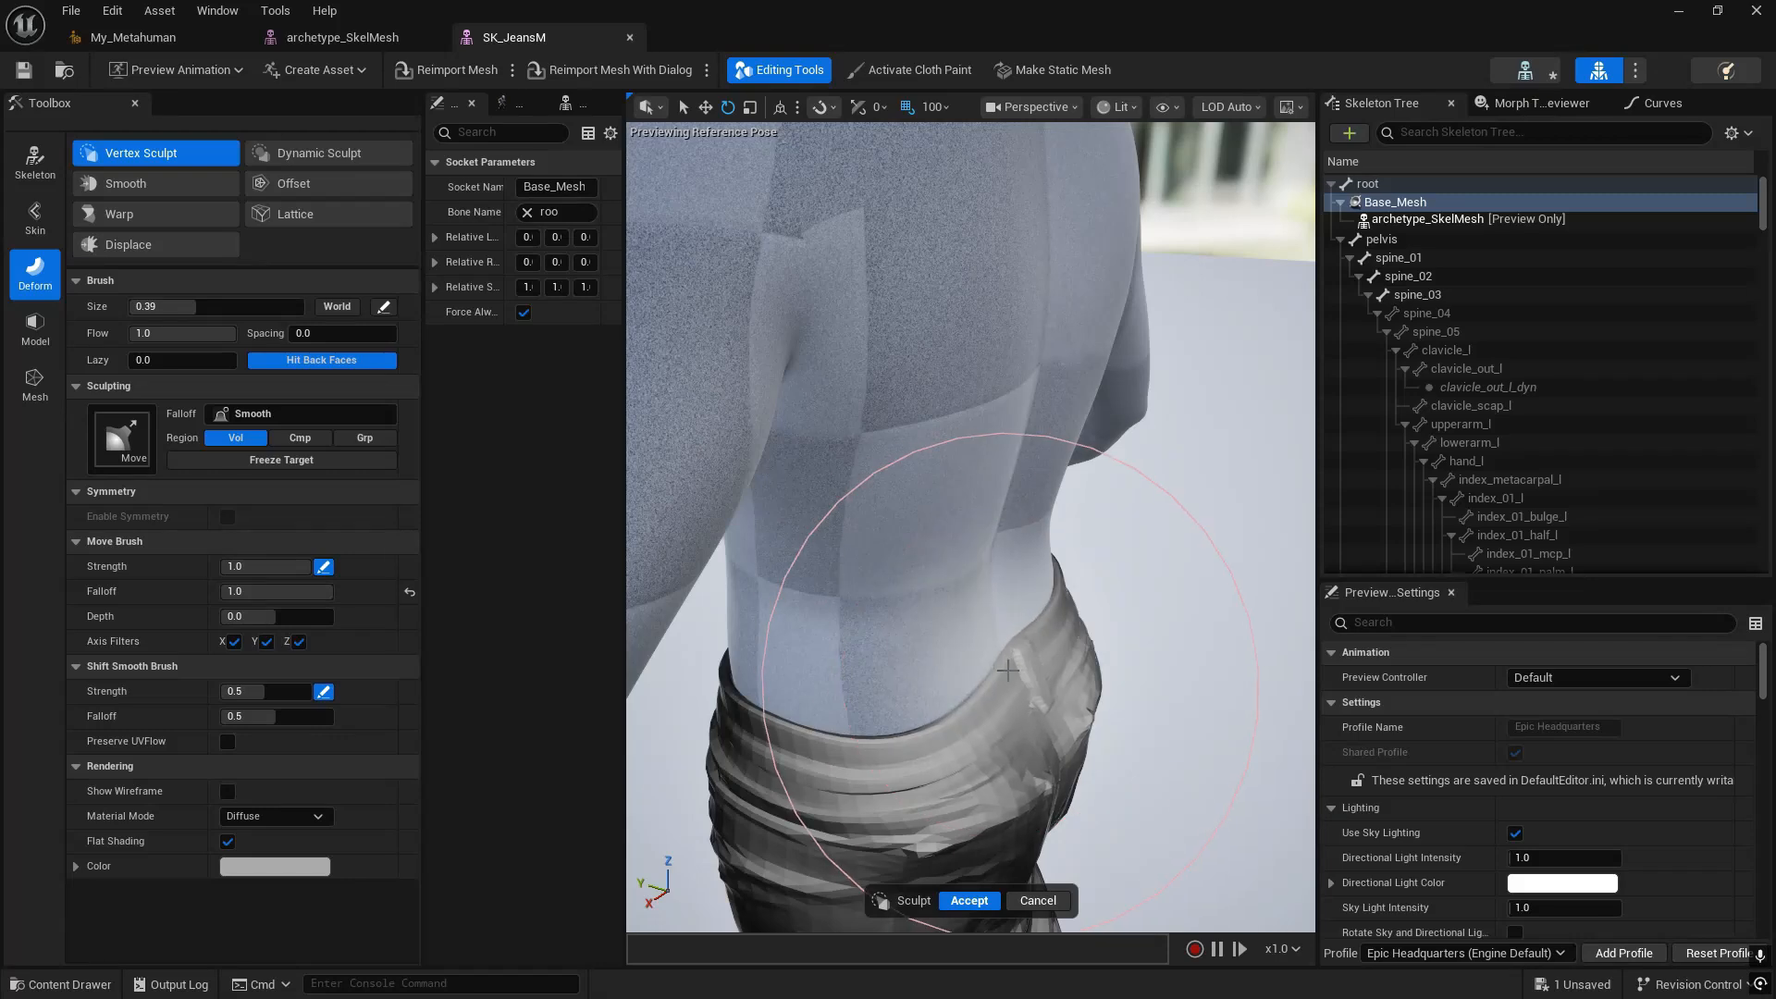
- Pull the raised side of the rear waistband down and inward with the Move brush to level it across the back
right_click_drag(1008, 674, 1064, 560)
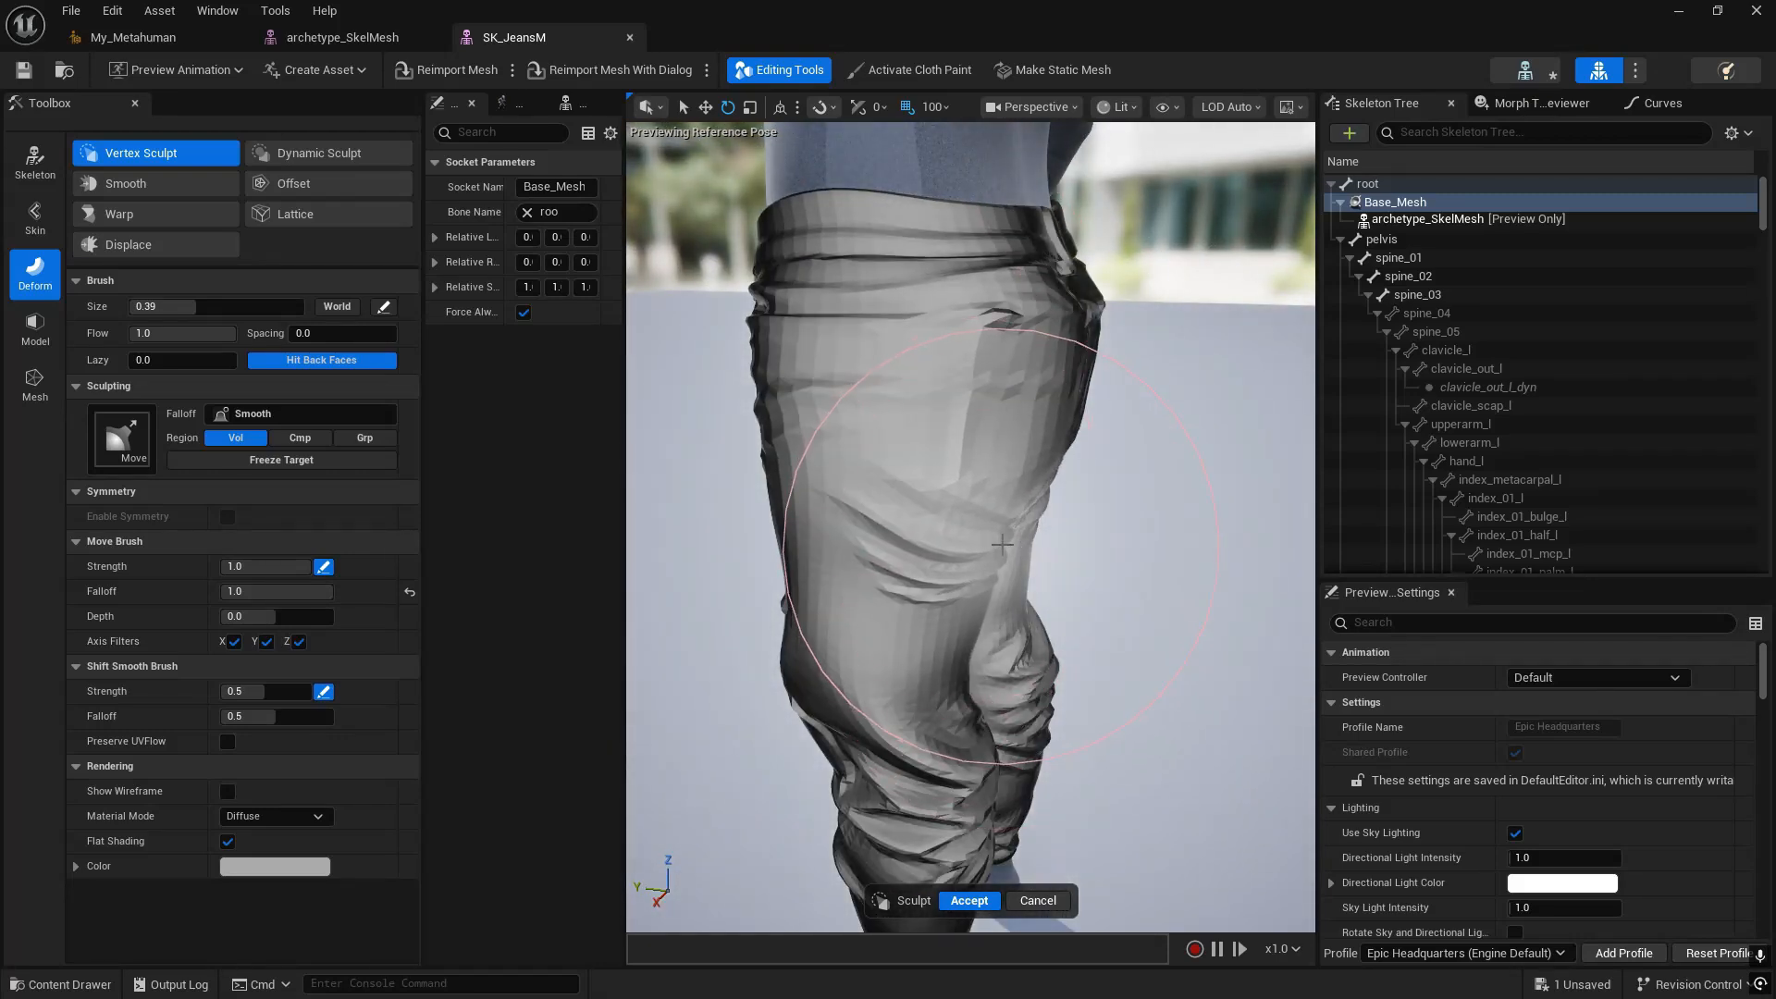
mouse_move(1033, 466)
right_mouse_down()
mouse_move(1077, 509)
mouse_move(1033, 467)
mouse_move(1037, 439)
mouse_move(949, 439)
mouse_move(944, 407)
mouse_move(944, 458)
right_mouse_up()
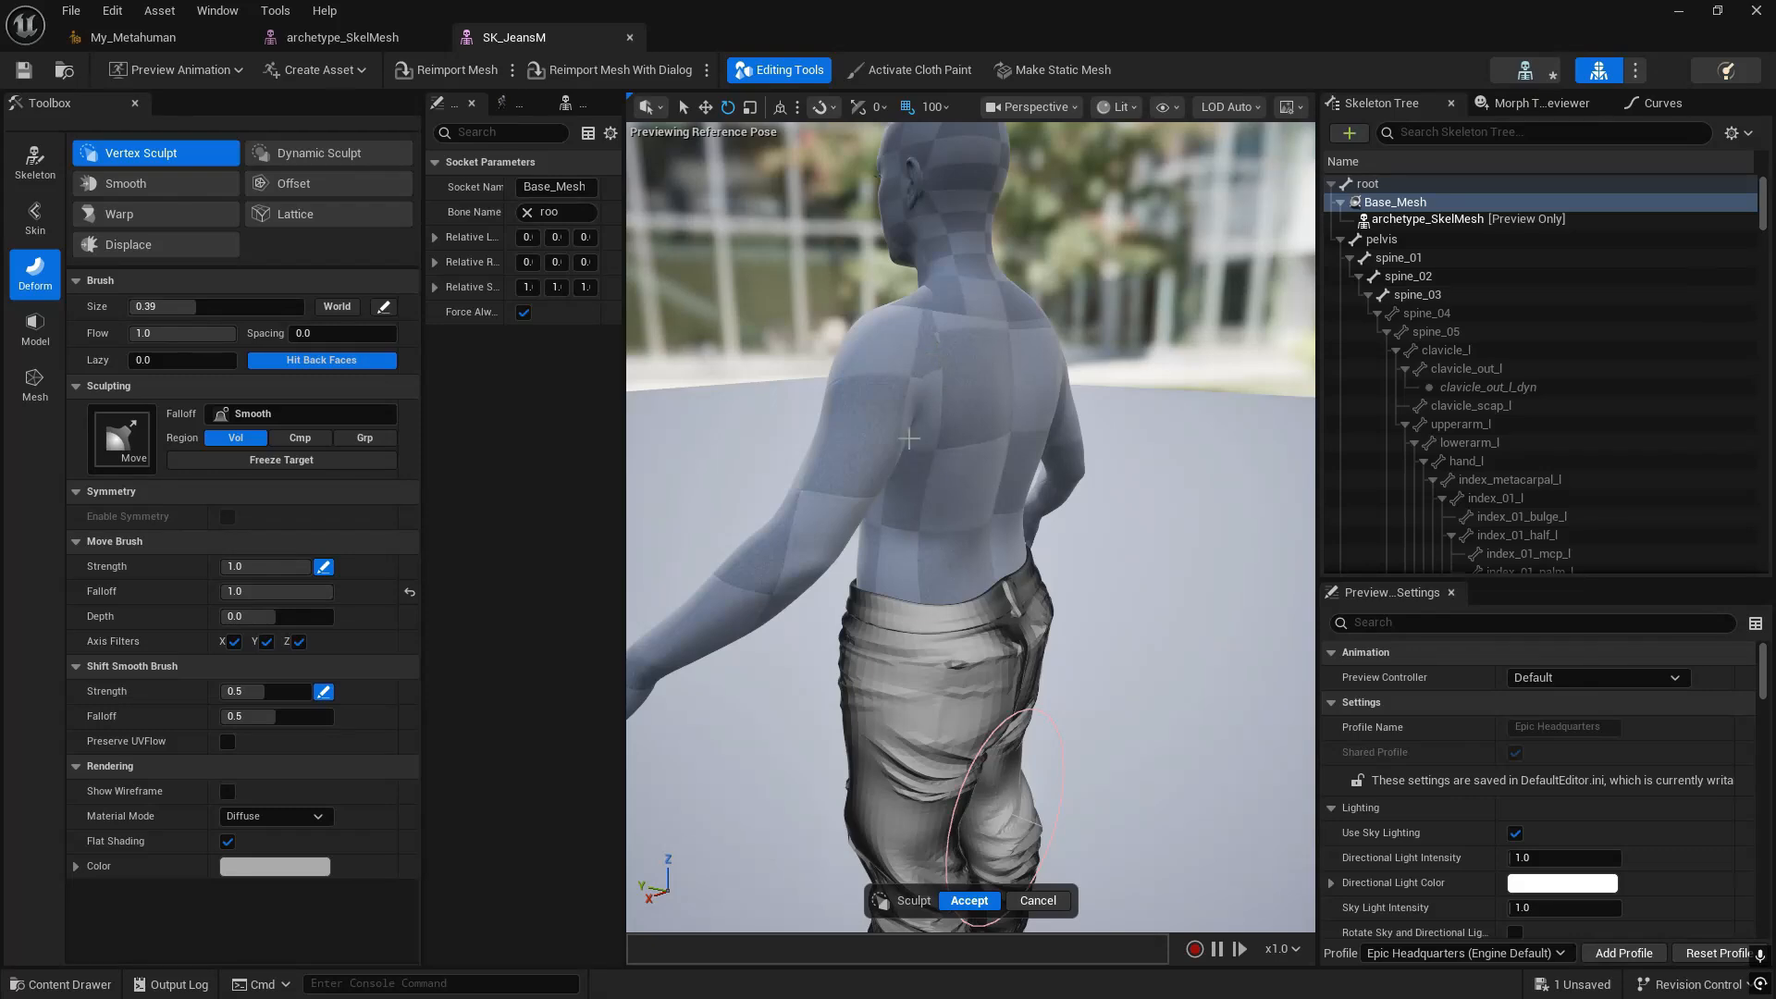
right_click_drag(912, 432, 1155, 439)
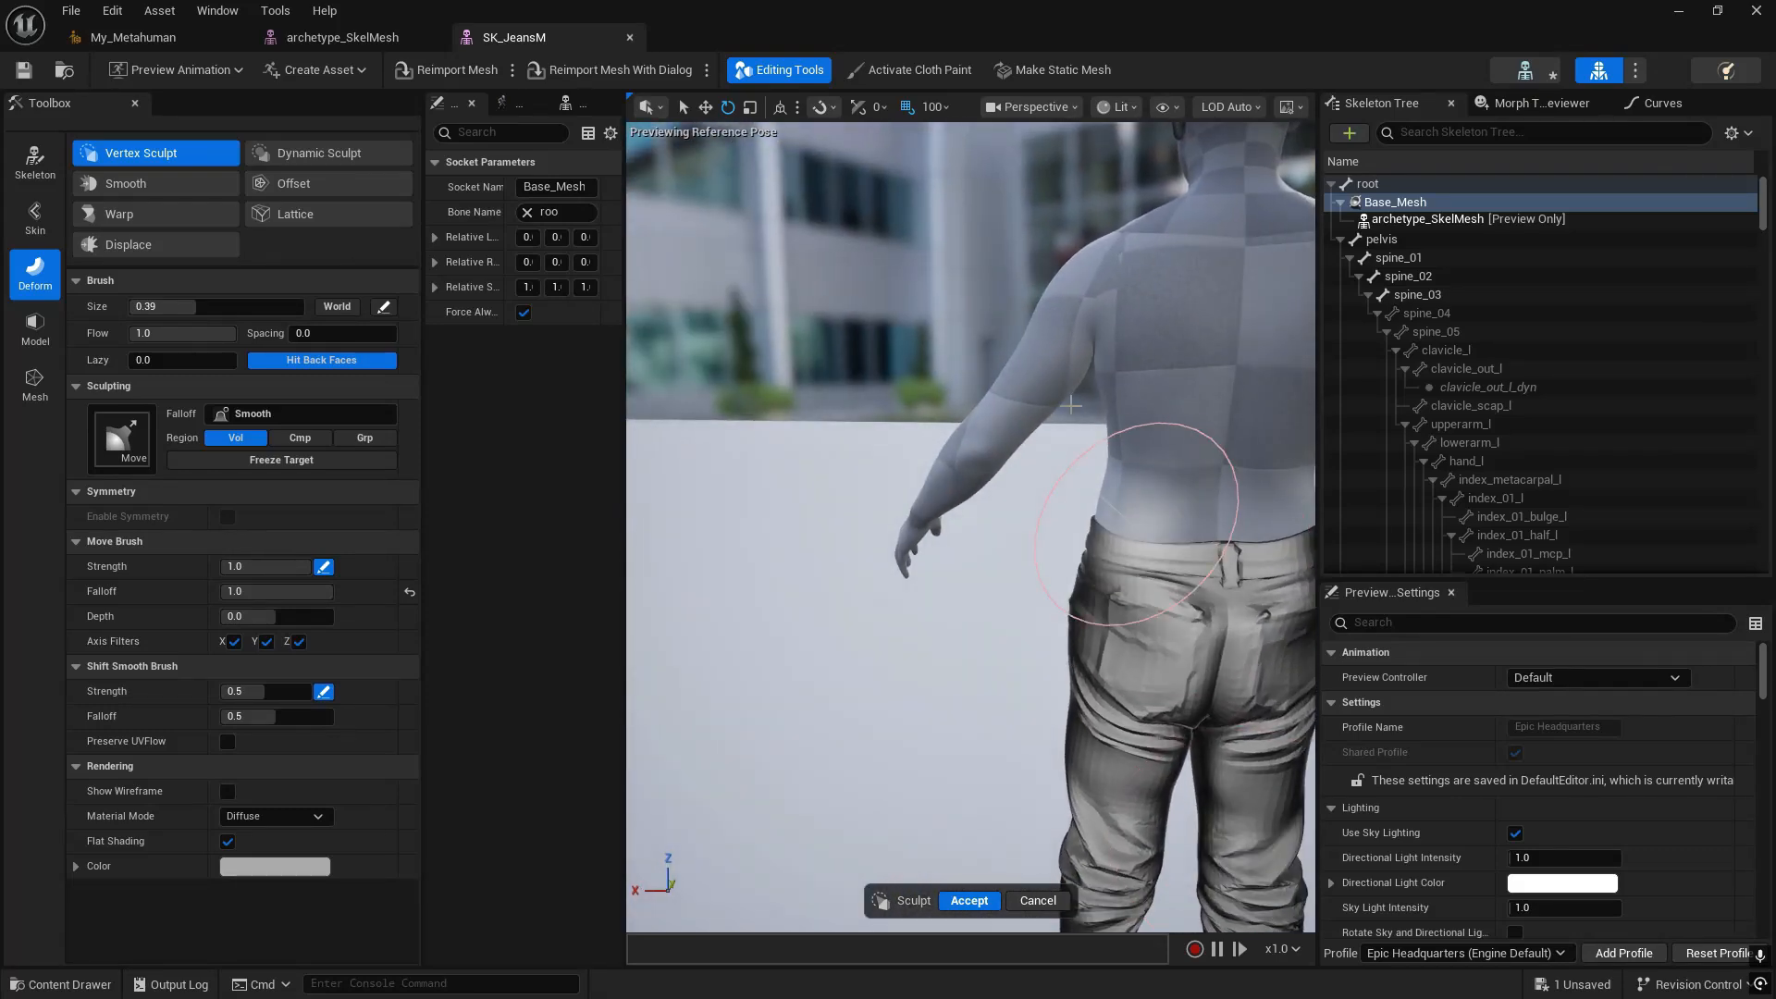
right_click_drag(954, 564, 1110, 560)
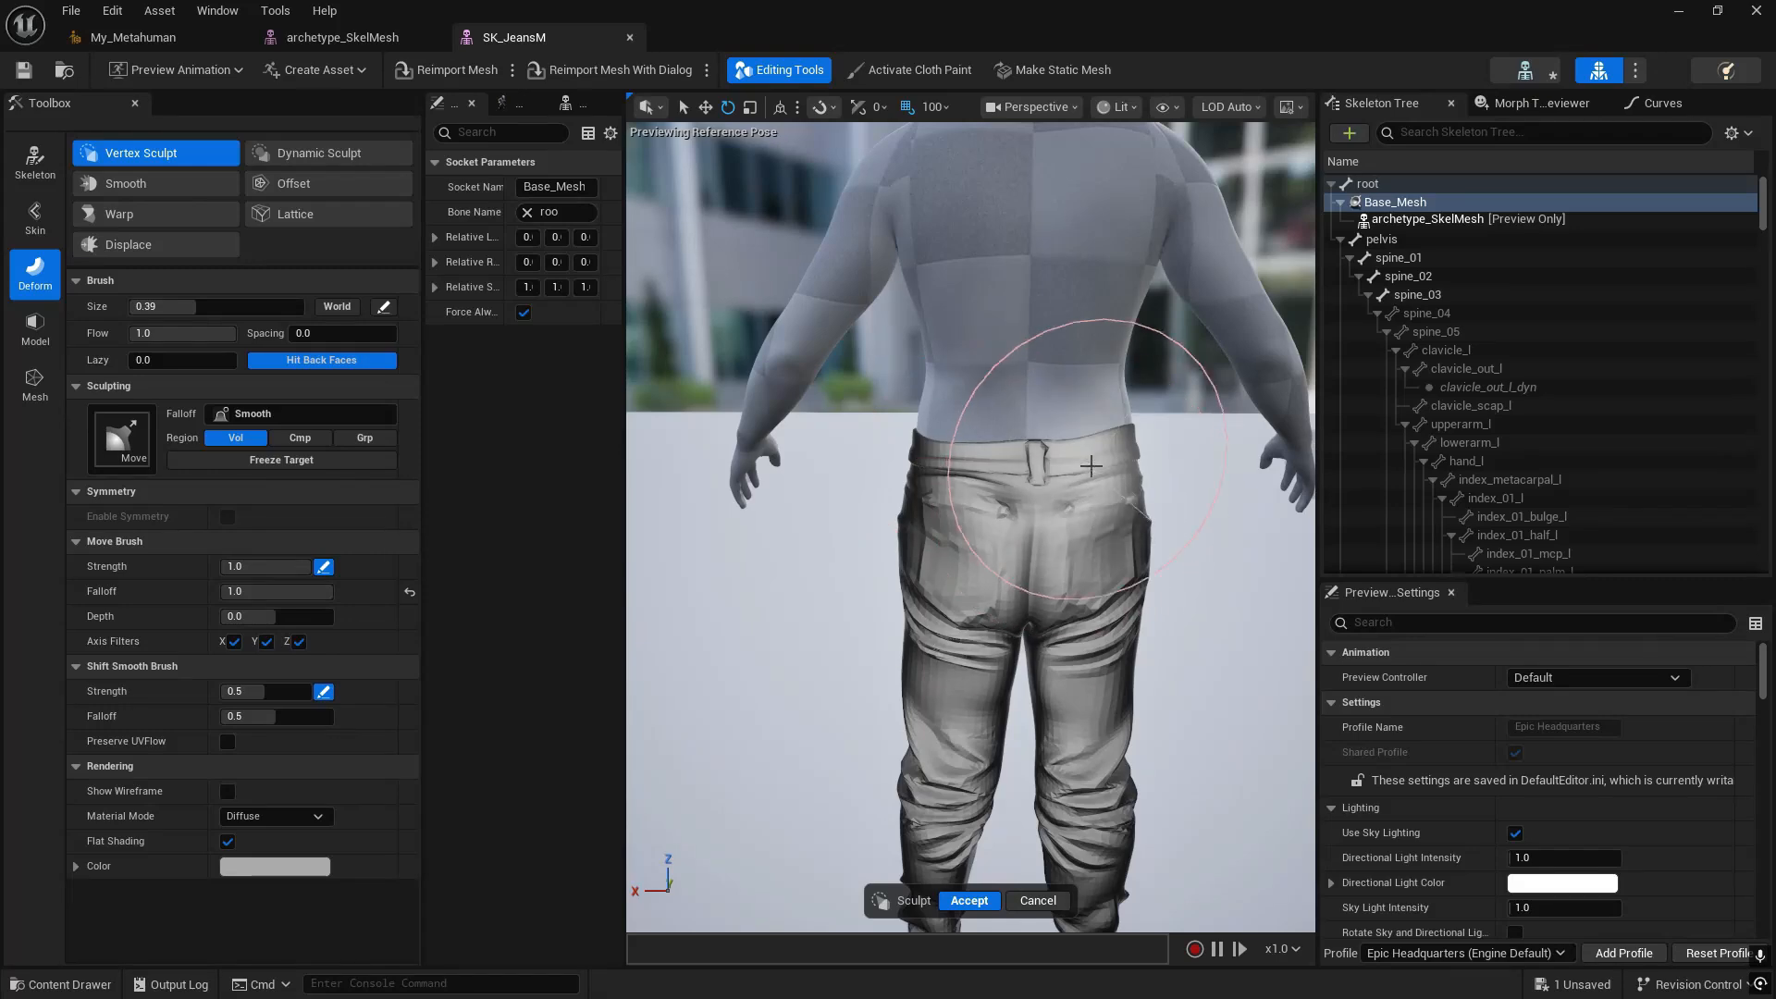
left_click_drag(1129, 433, 1036, 462)
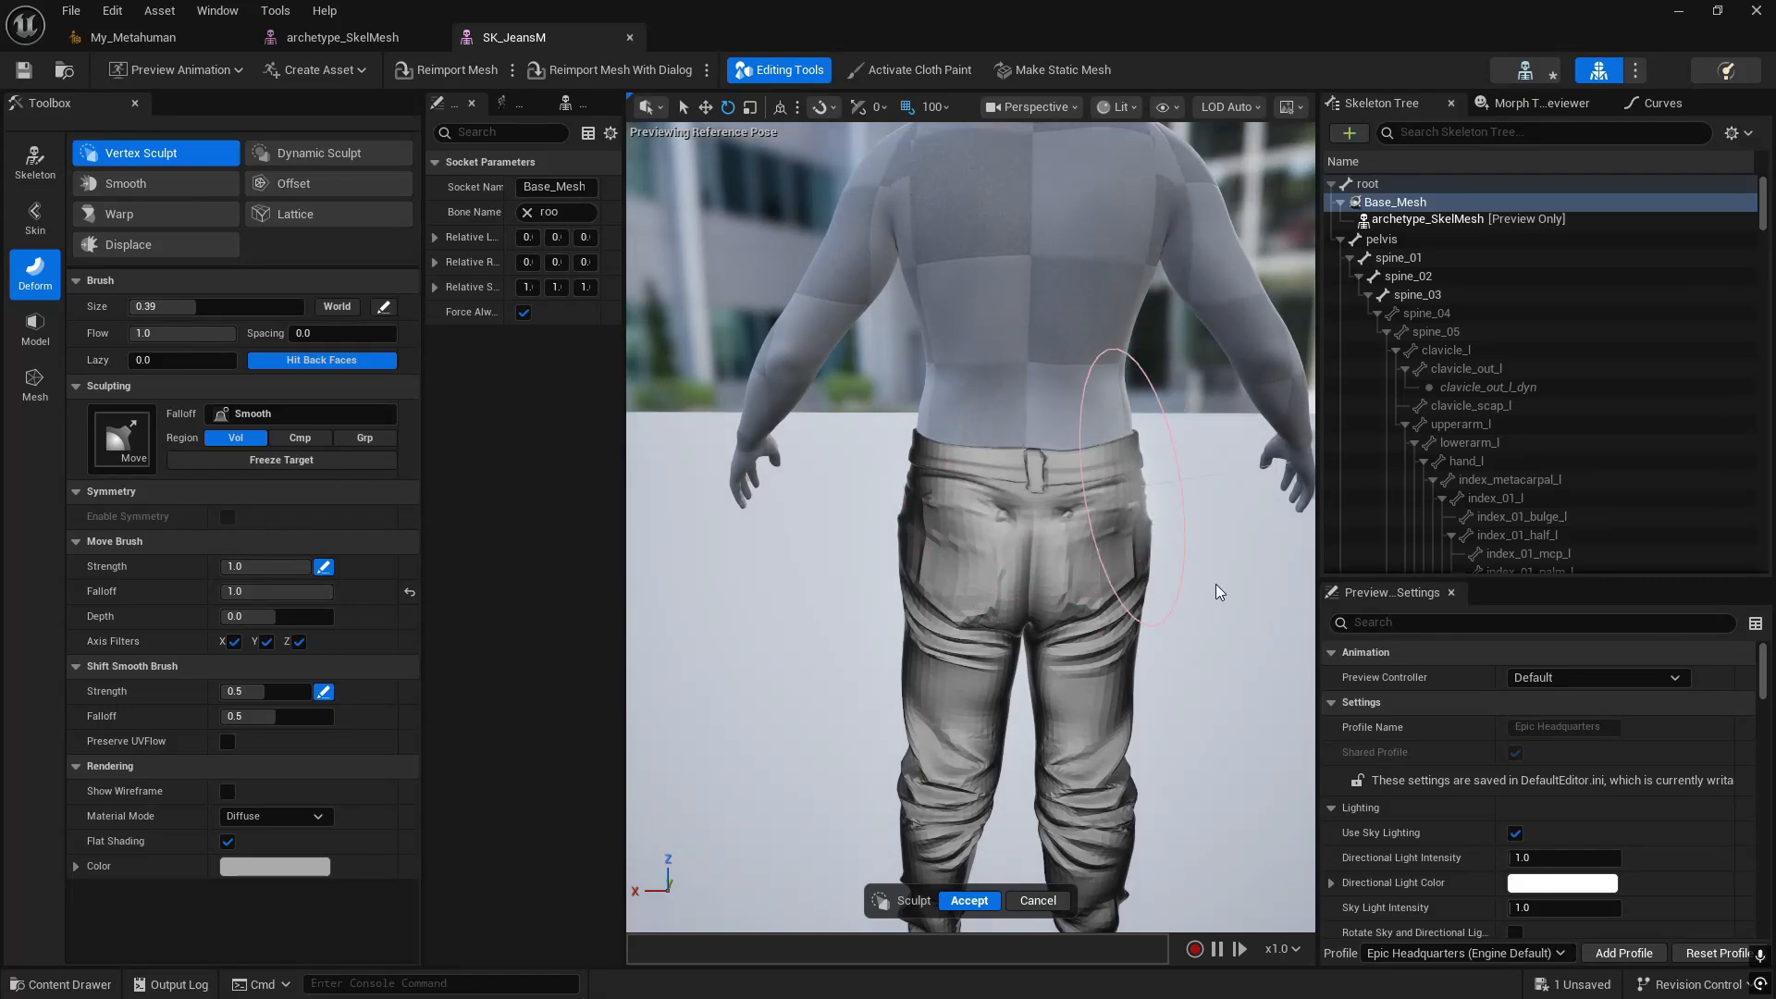
- Set the Move brush size to 0.23 and pull the jeans fabric over the exposed patch at the side of the right knee
right_click_drag(1216, 584, 1480, 610)
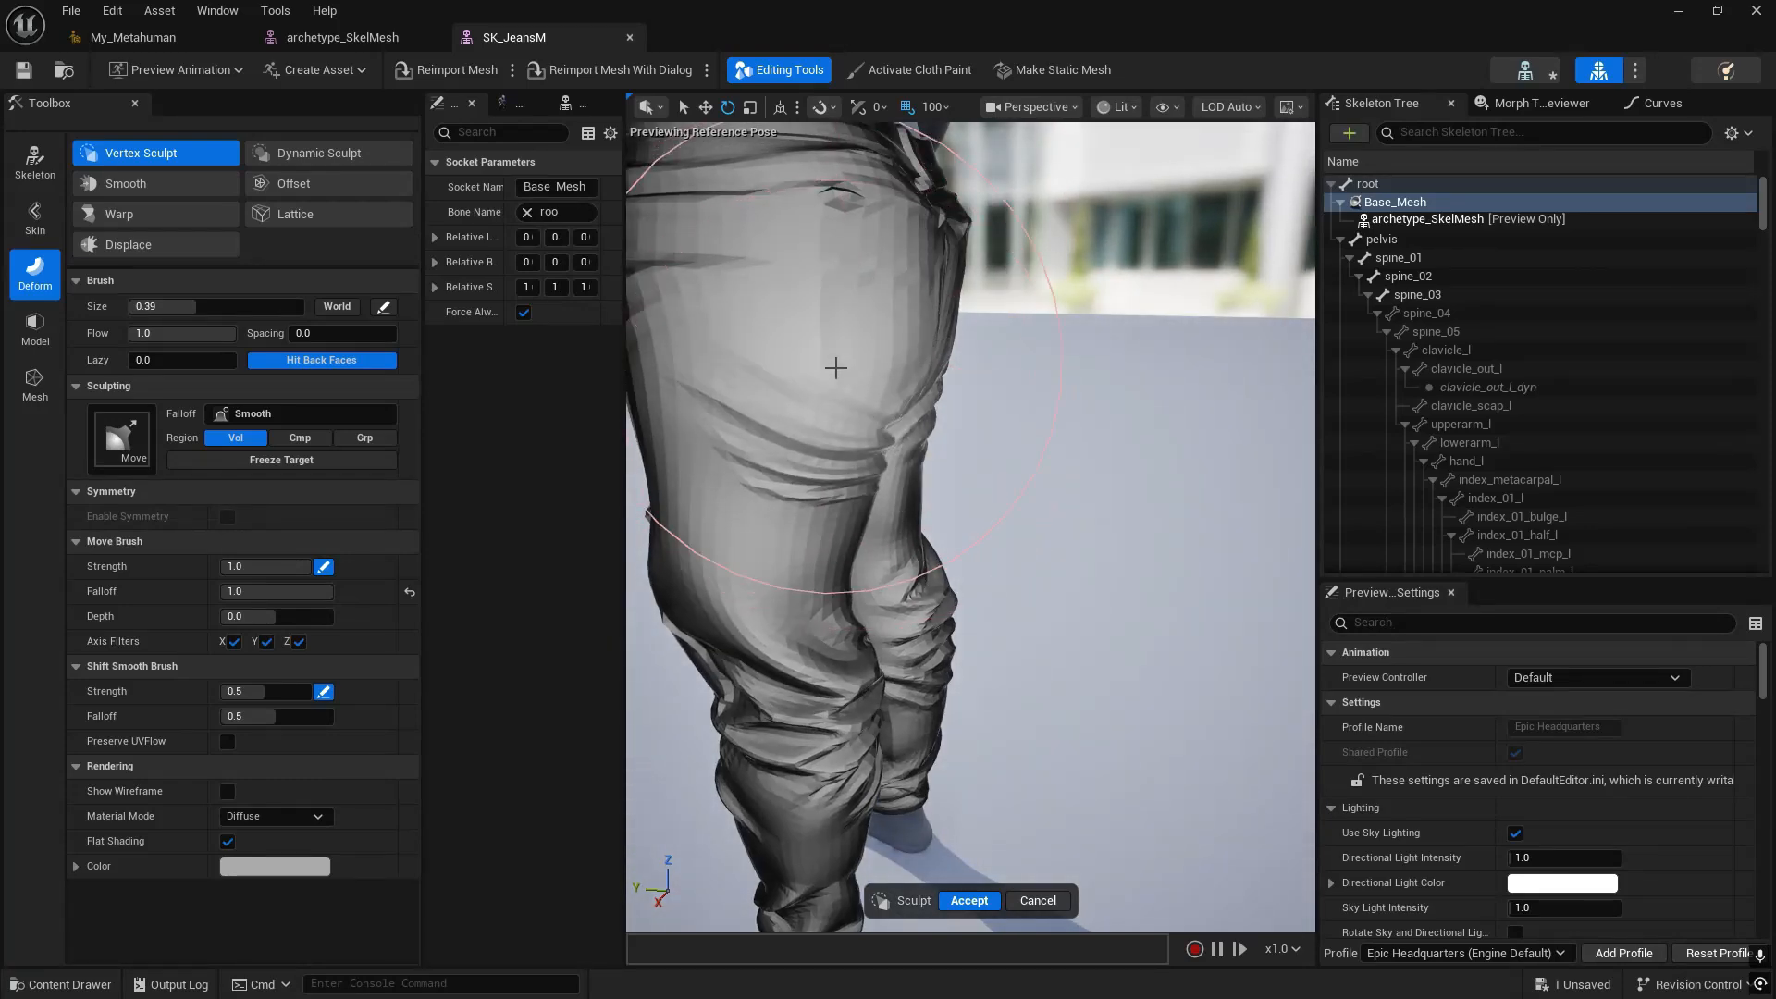
right_click_drag(838, 367, 1295, 372)
mouse_move(1078, 533)
right_mouse_down()
mouse_move(1295, 532)
mouse_move(1079, 533)
right_mouse_up()
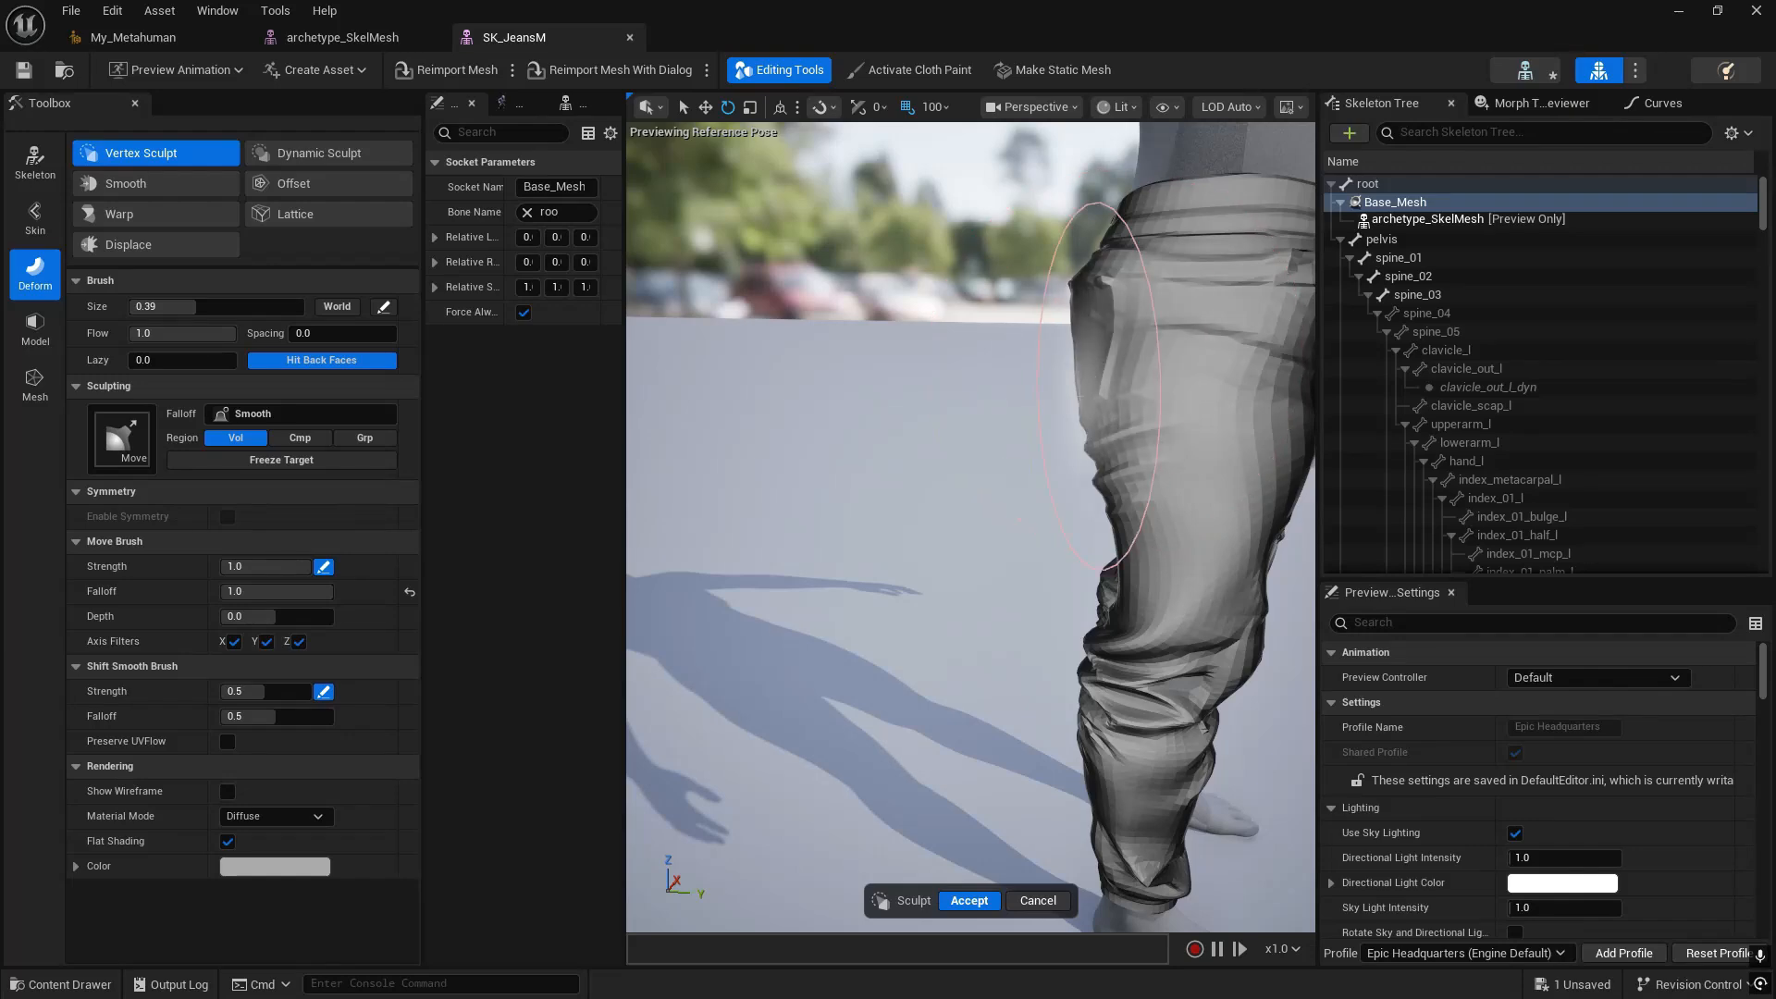
mouse_move(1105, 372)
right_mouse_down()
mouse_move(888, 372)
mouse_move(1017, 407)
mouse_move(1045, 388)
mouse_move(925, 372)
mouse_move(1008, 397)
right_mouse_up()
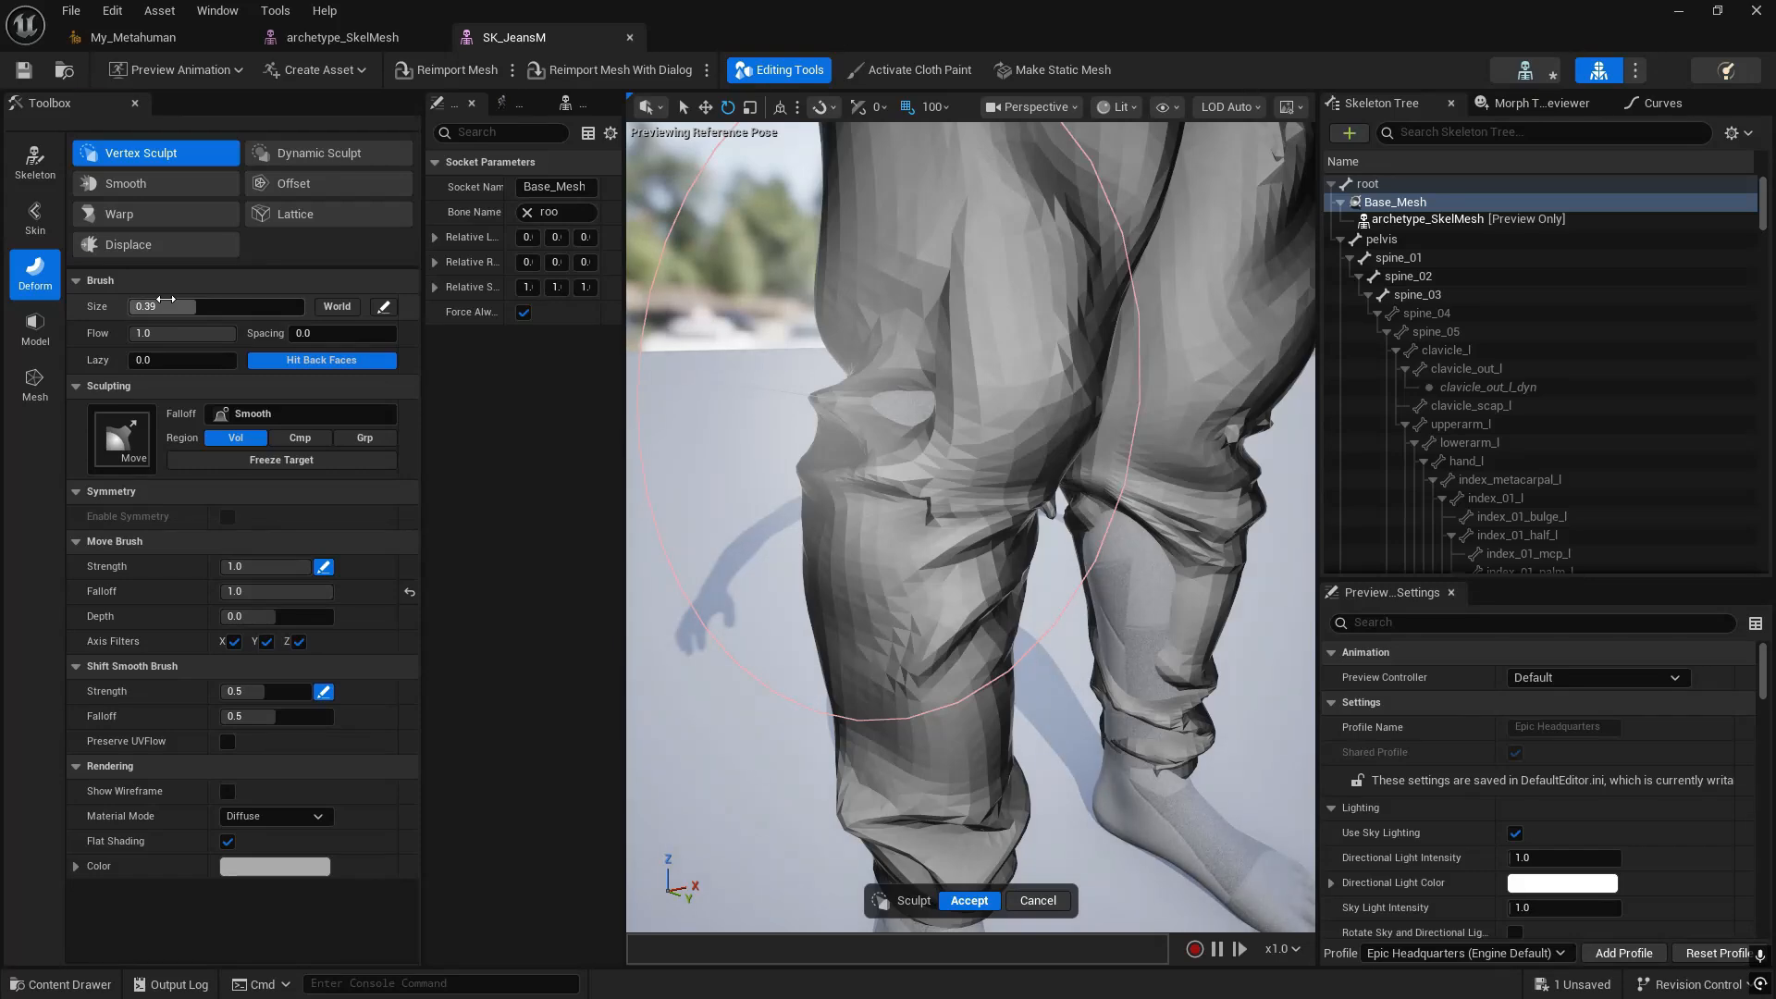
left_click_drag(193, 306, 182, 306)
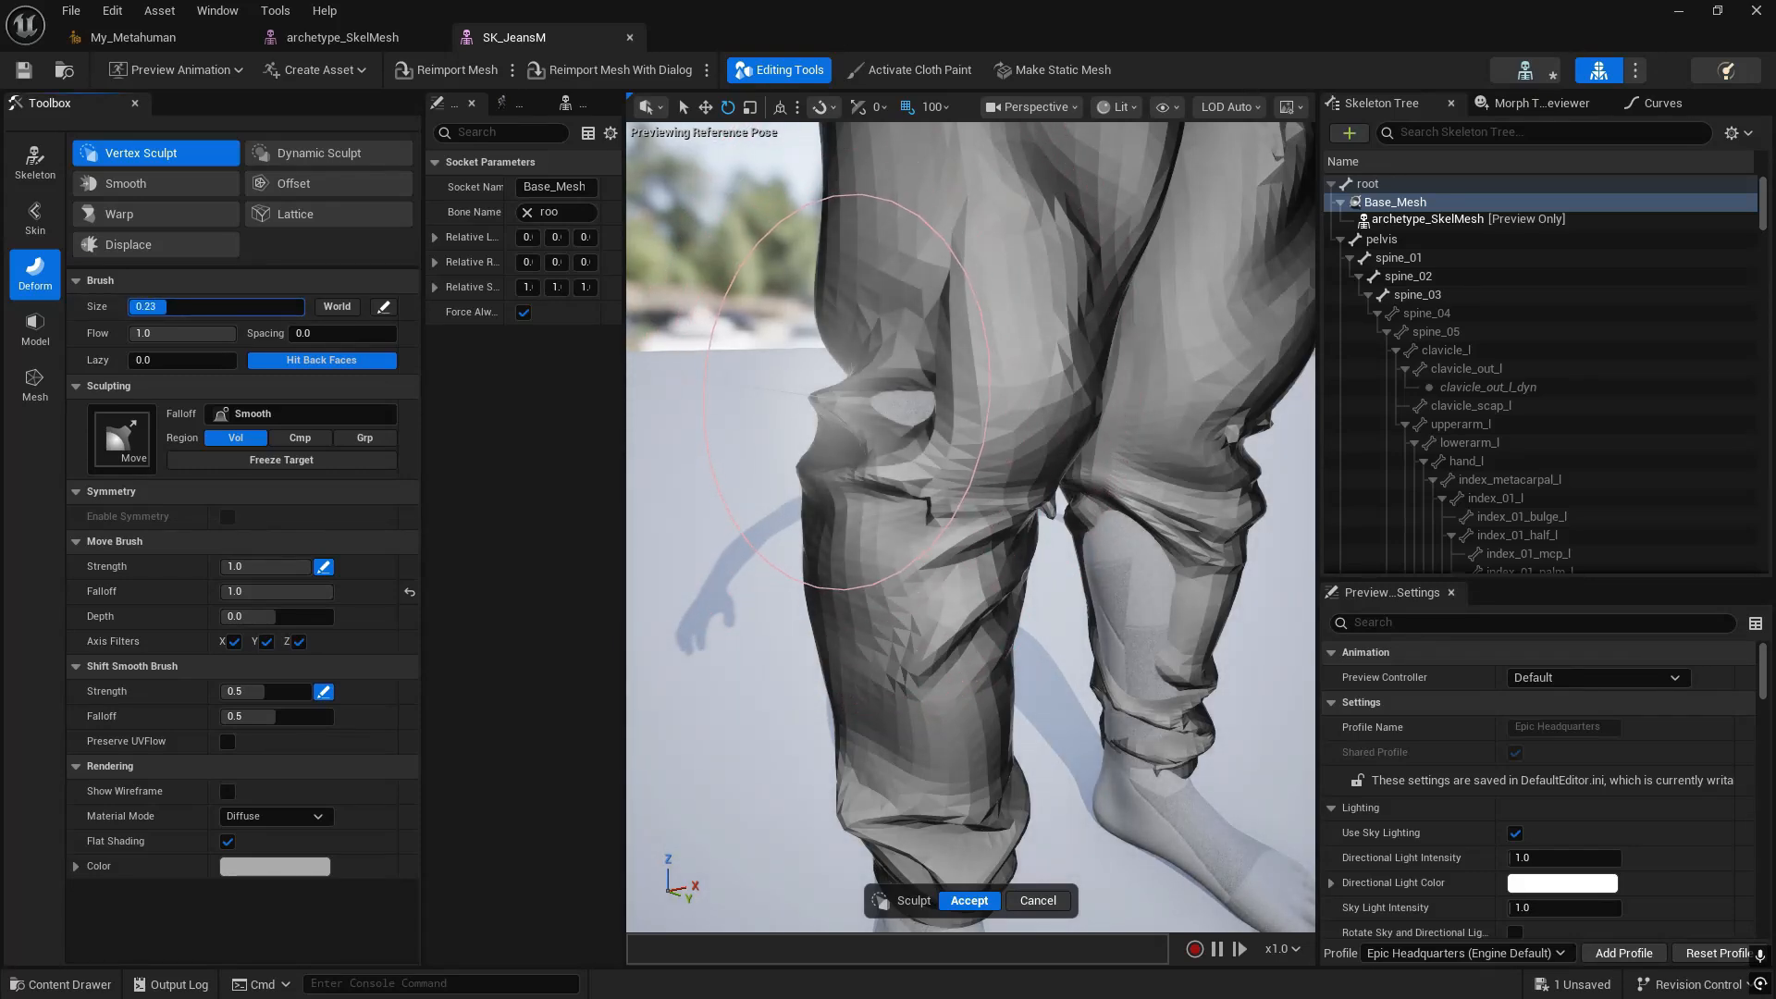
left_click_drag(827, 453, 877, 408)
- Pull the jeans' ankle cuff upward and its front slightly outward around the left ankle with the Move brush
mouse_move(877, 409)
right_mouse_down()
mouse_move(1117, 457)
mouse_move(793, 420)
right_mouse_up()
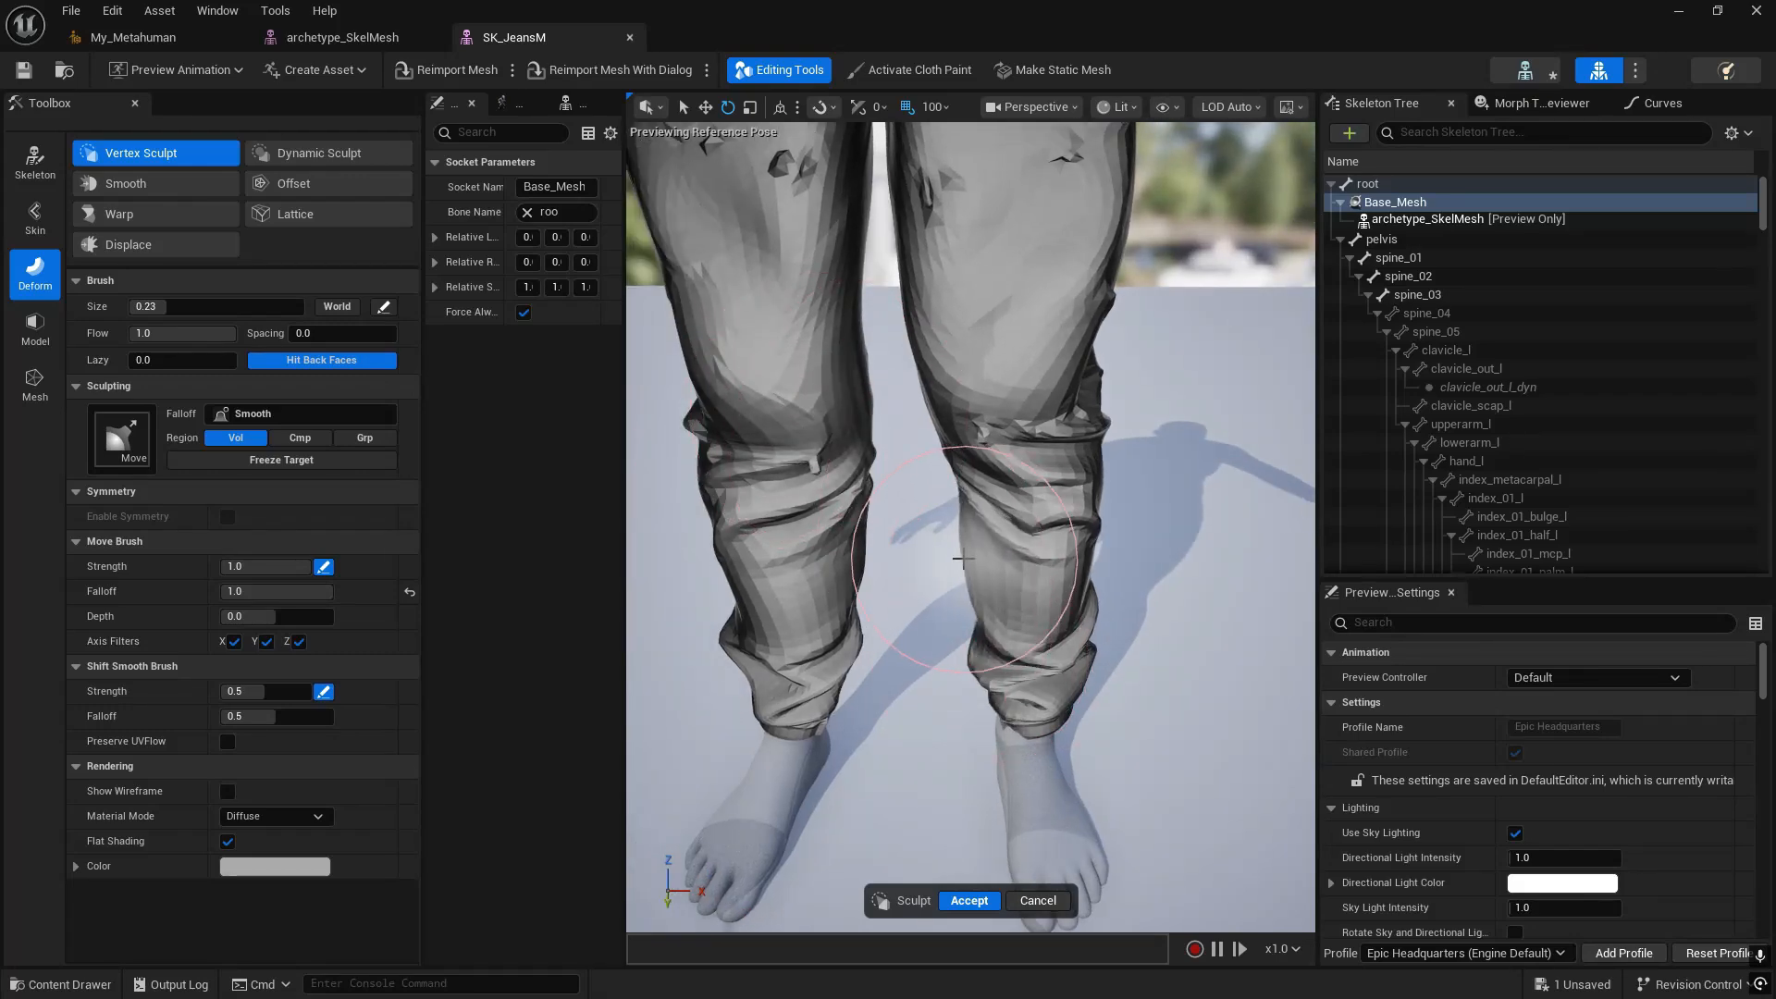
right_click_drag(1081, 569, 1121, 509)
middle_click_drag(1147, 407, 1240, 361)
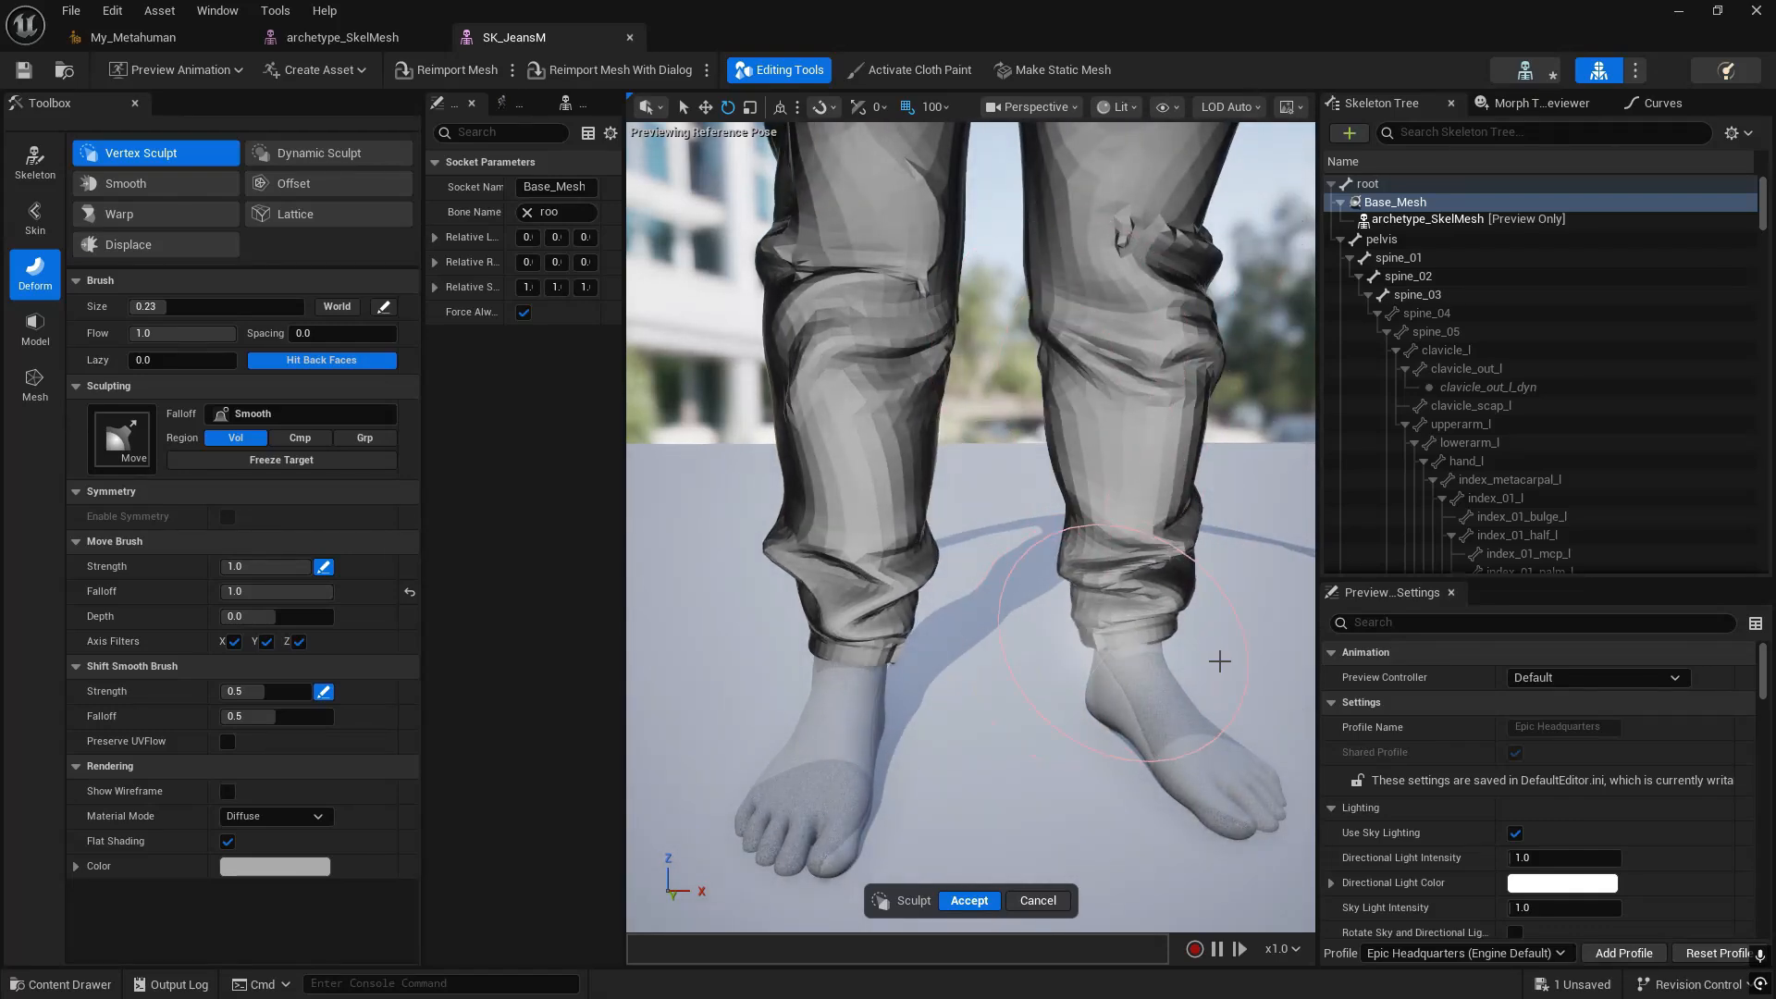
right_click_drag(1217, 662, 1572, 649)
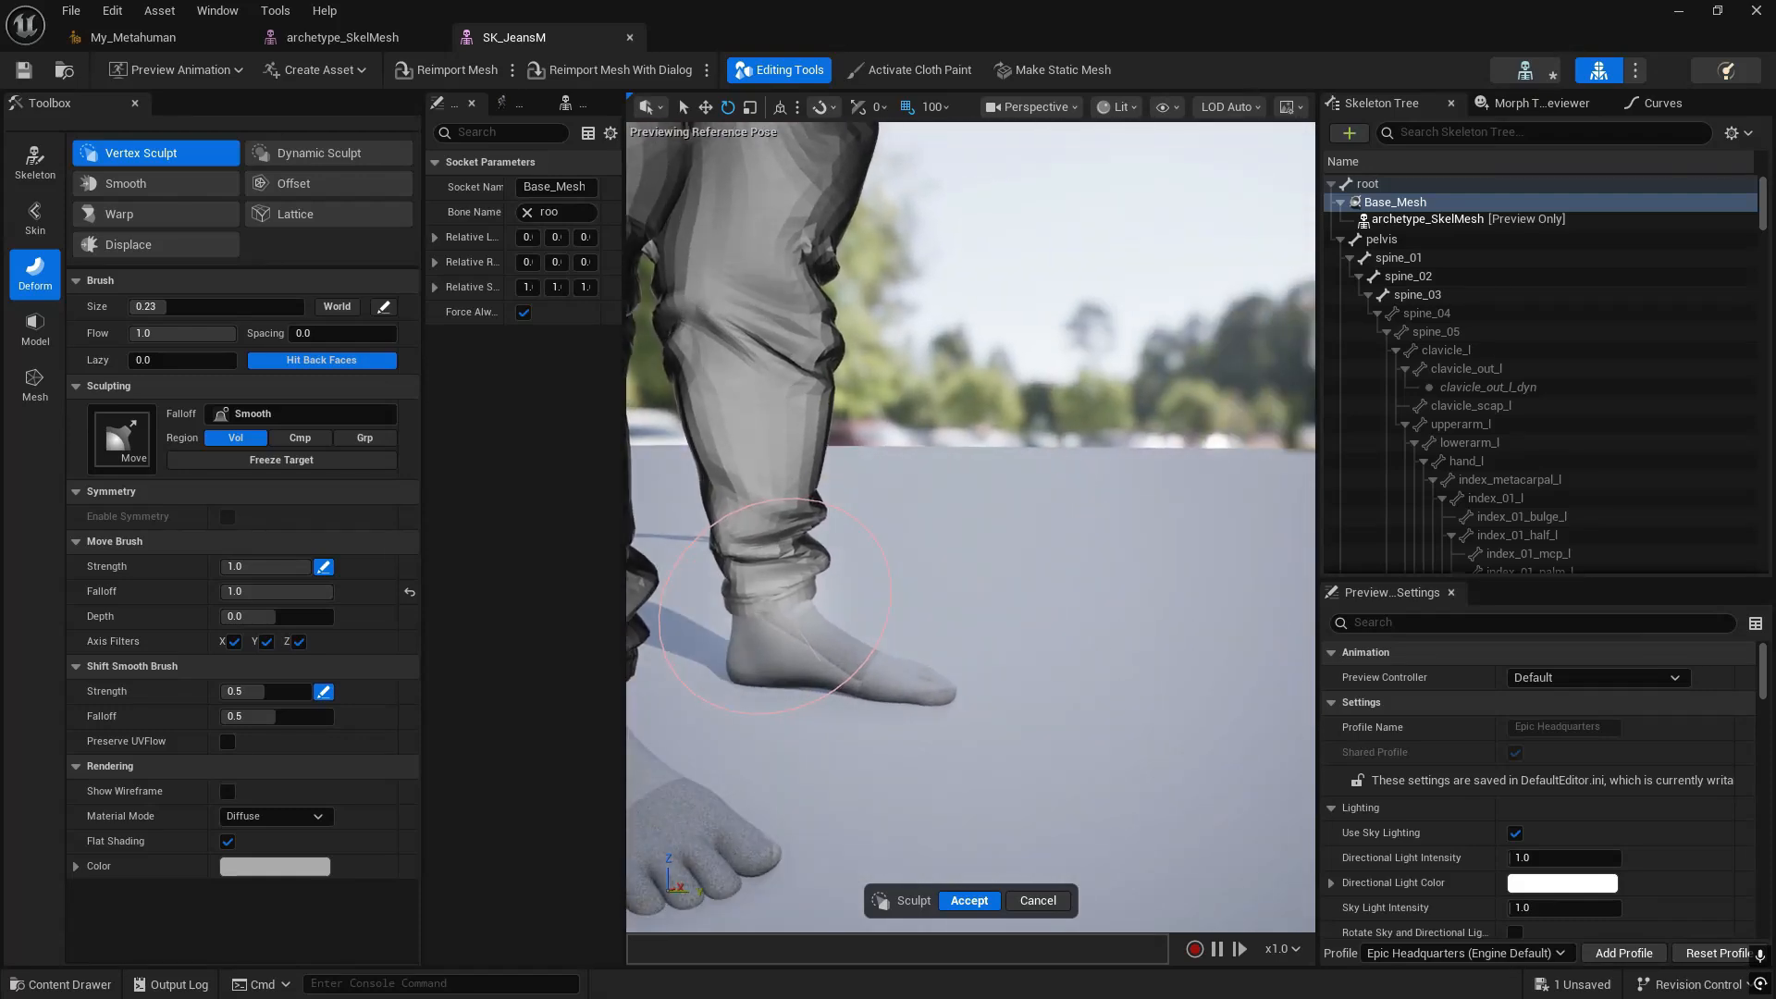
right_click_drag(790, 611, 810, 610)
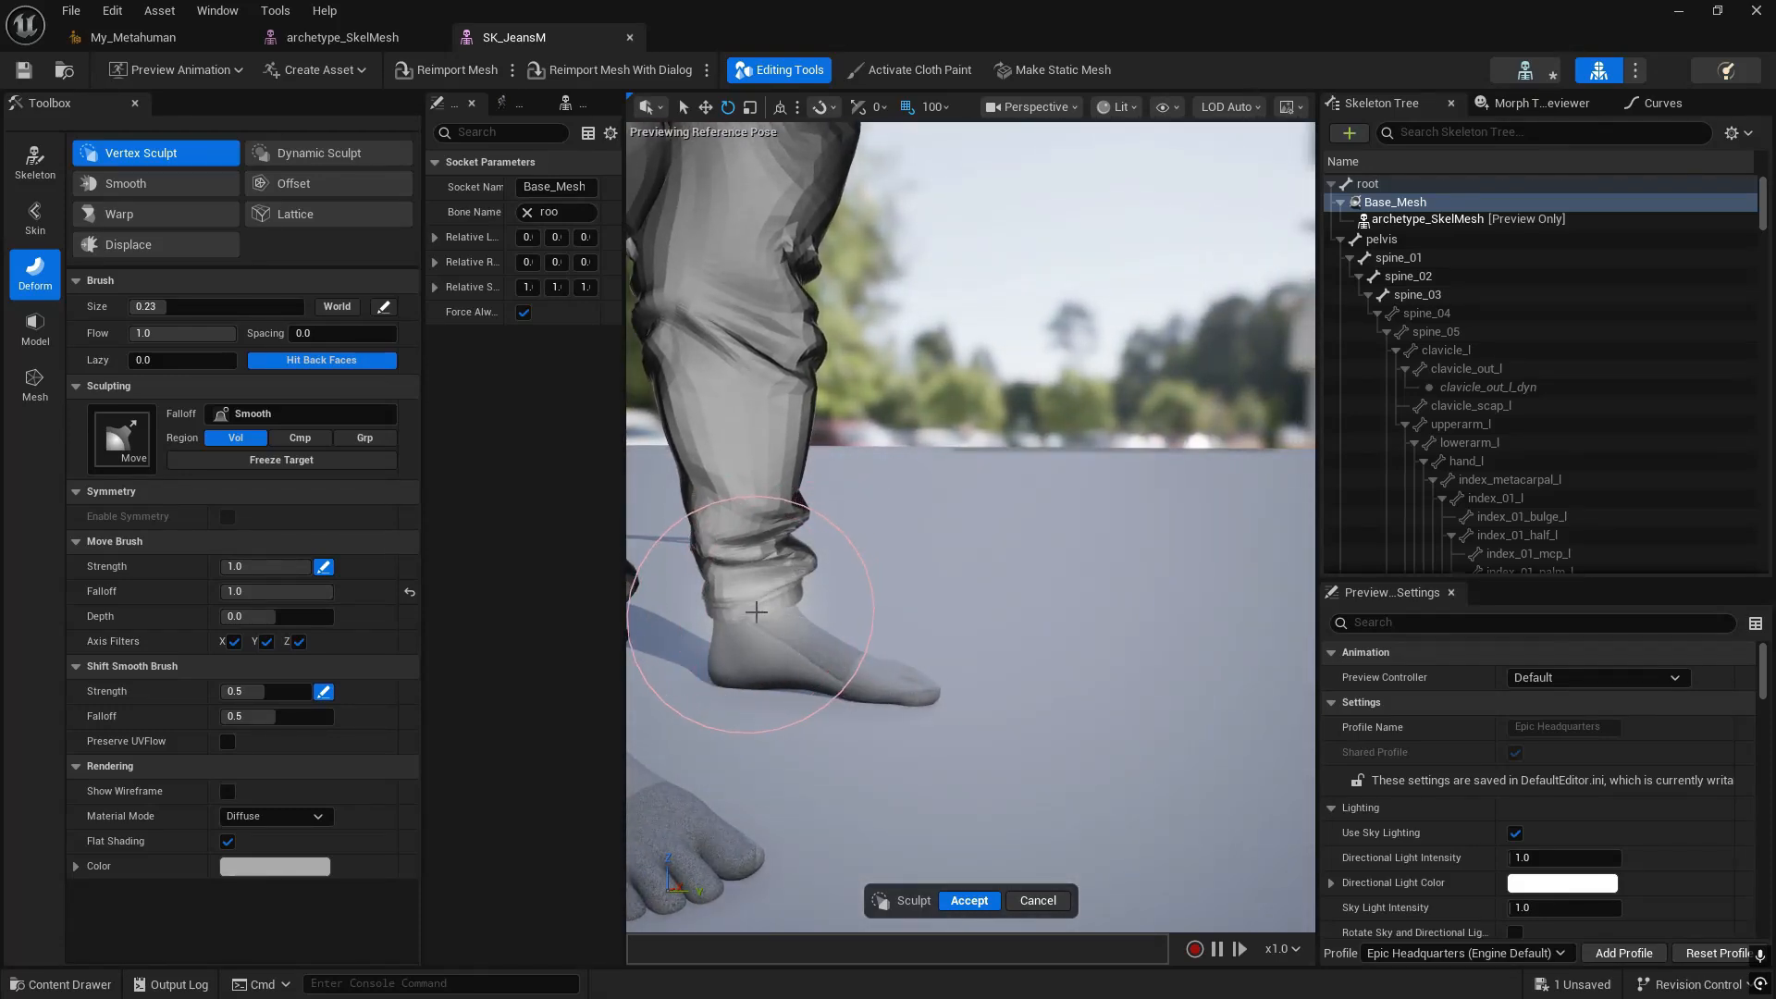
right_click_drag(919, 574, 897, 566)
right_click_drag(1031, 547, 968, 559)
left_click_drag(988, 601, 995, 523)
right_click_drag(995, 523, 879, 526)
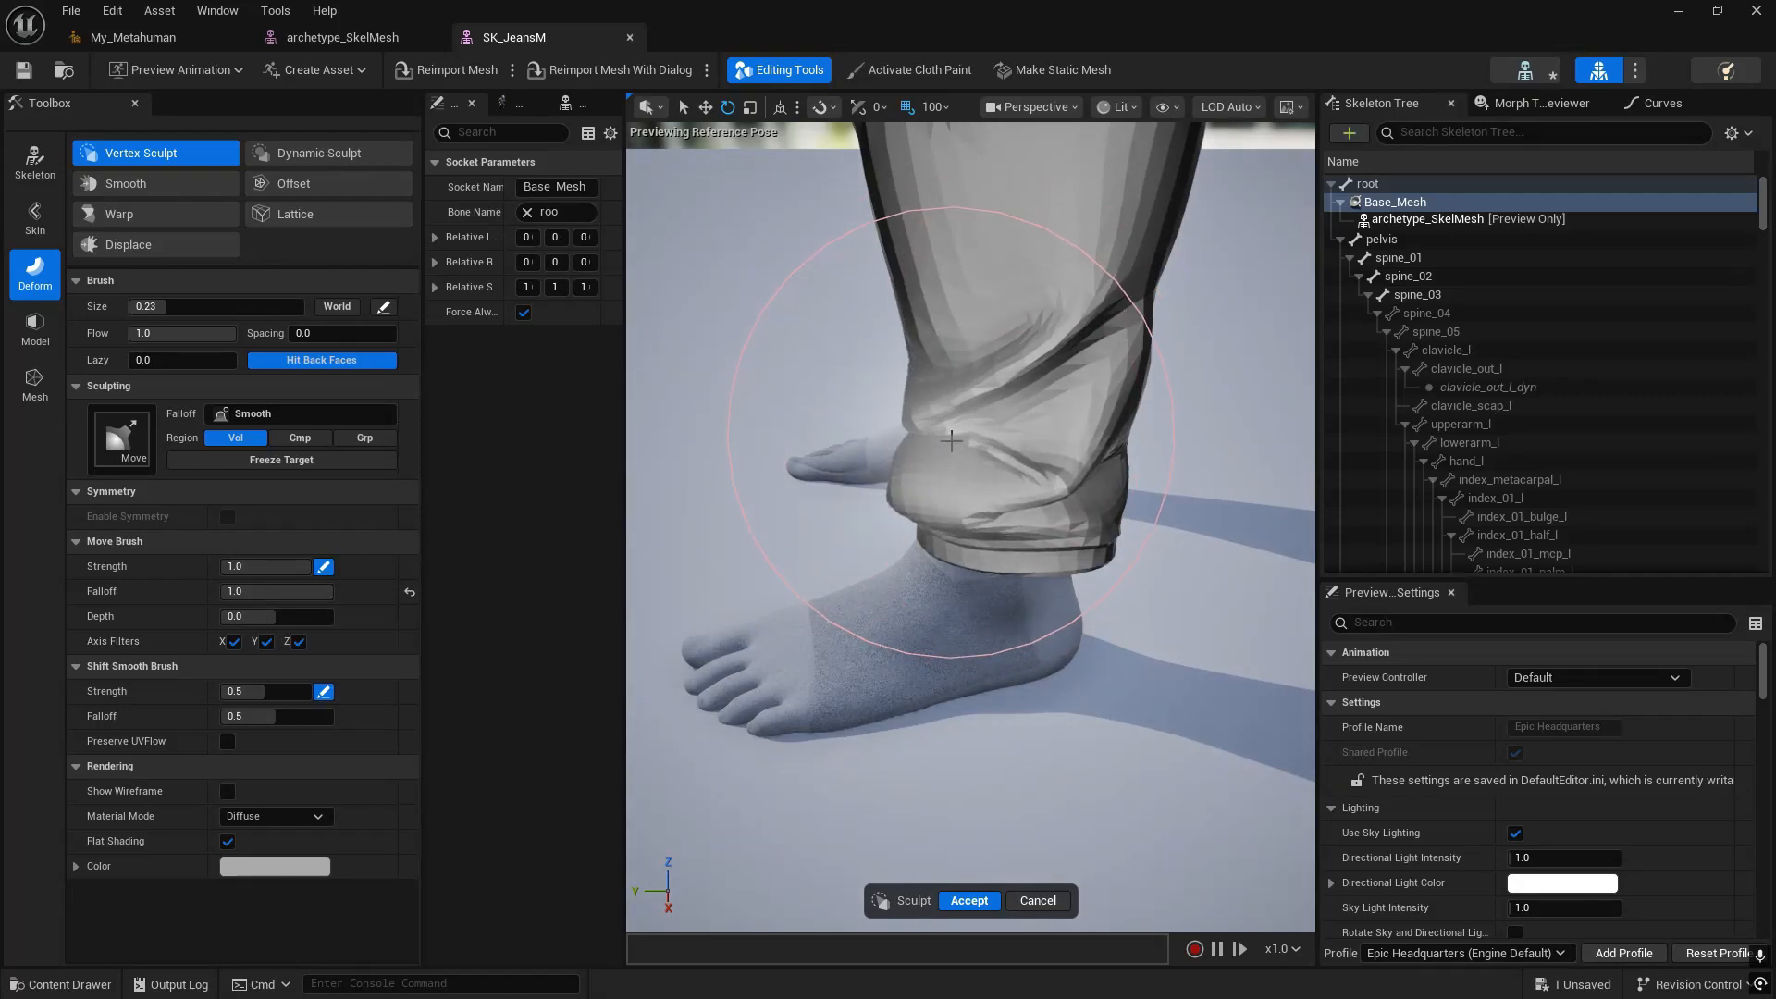
left_click_drag(948, 508, 936, 508)
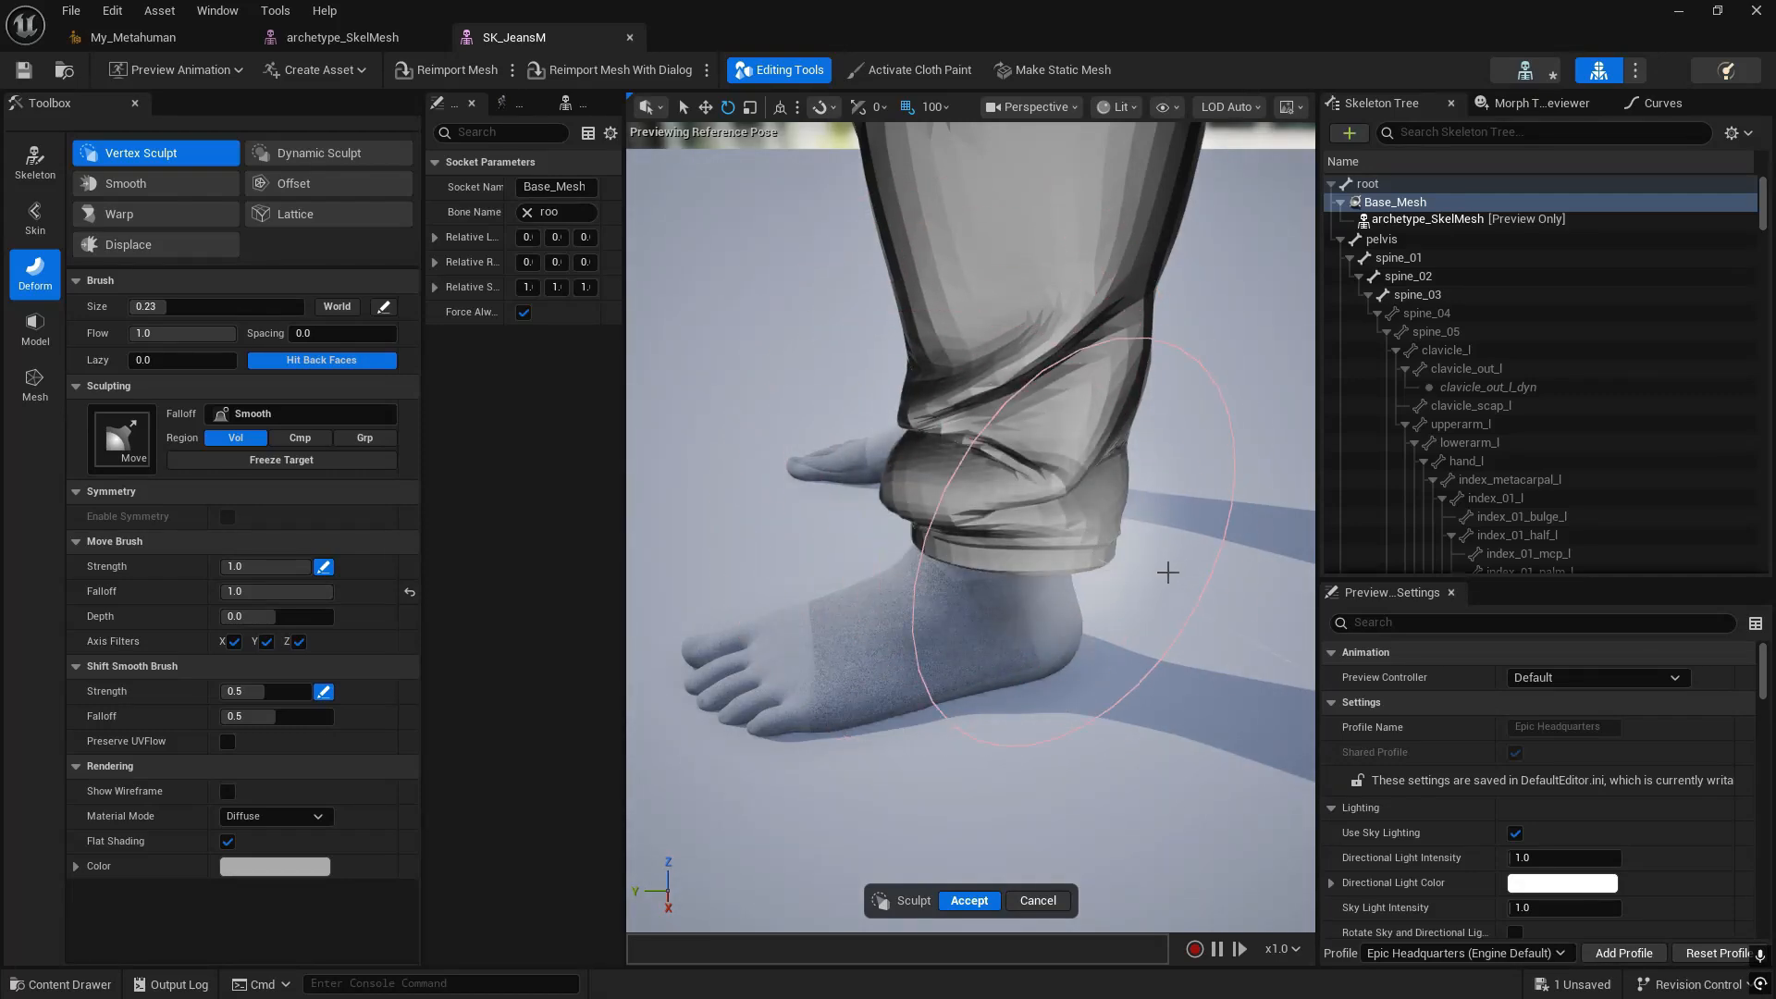
- Inspect the sculpted jeans from the back, side and front for any body skin poking through
key("e")
mouse_move(1165, 571)
right_mouse_down()
mouse_move(1163, 541)
mouse_move(971, 576)
mouse_move(1152, 548)
right_mouse_up()
key("s")
key("e")
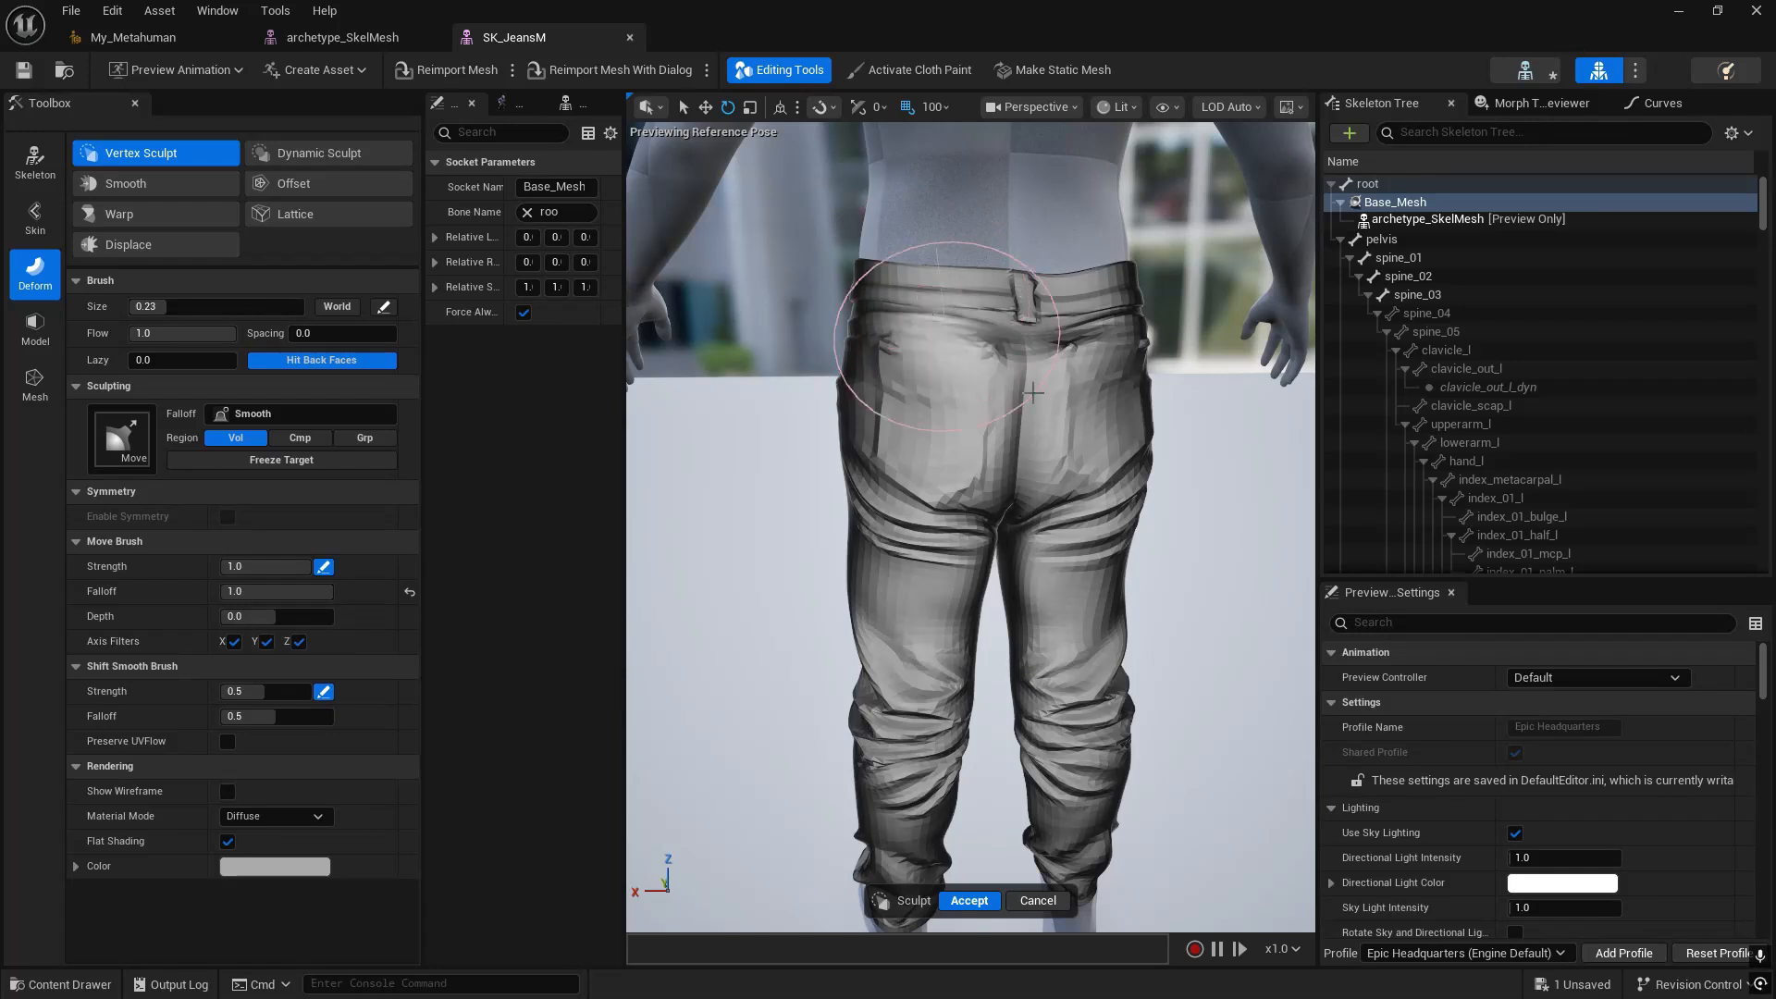
key("d")
right_click_drag(1138, 408, 1101, 389)
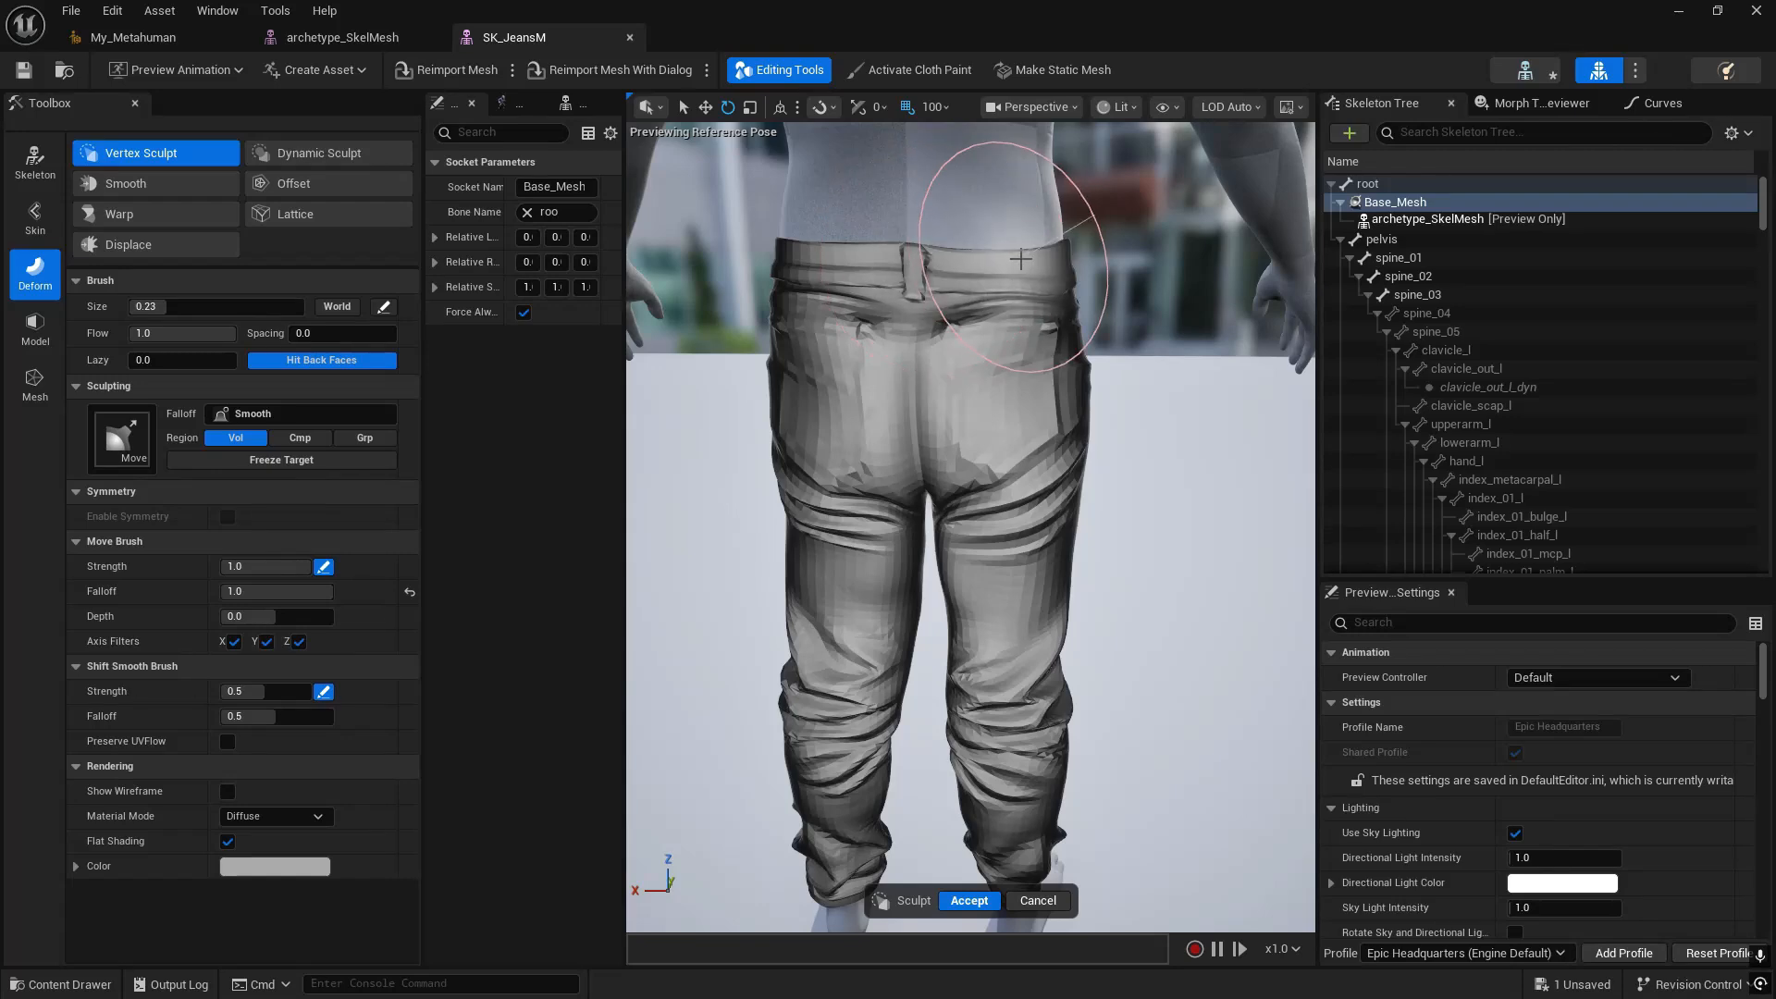
key("a")
right_click_drag(1017, 255, 1146, 357)
key("w")
key("s")
mouse_move(1234, 305)
right_mouse_down()
mouse_move(1194, 315)
mouse_move(901, 120)
mouse_move(902, 199)
mouse_move(872, 225)
right_mouse_up()
key("w")
key("s")
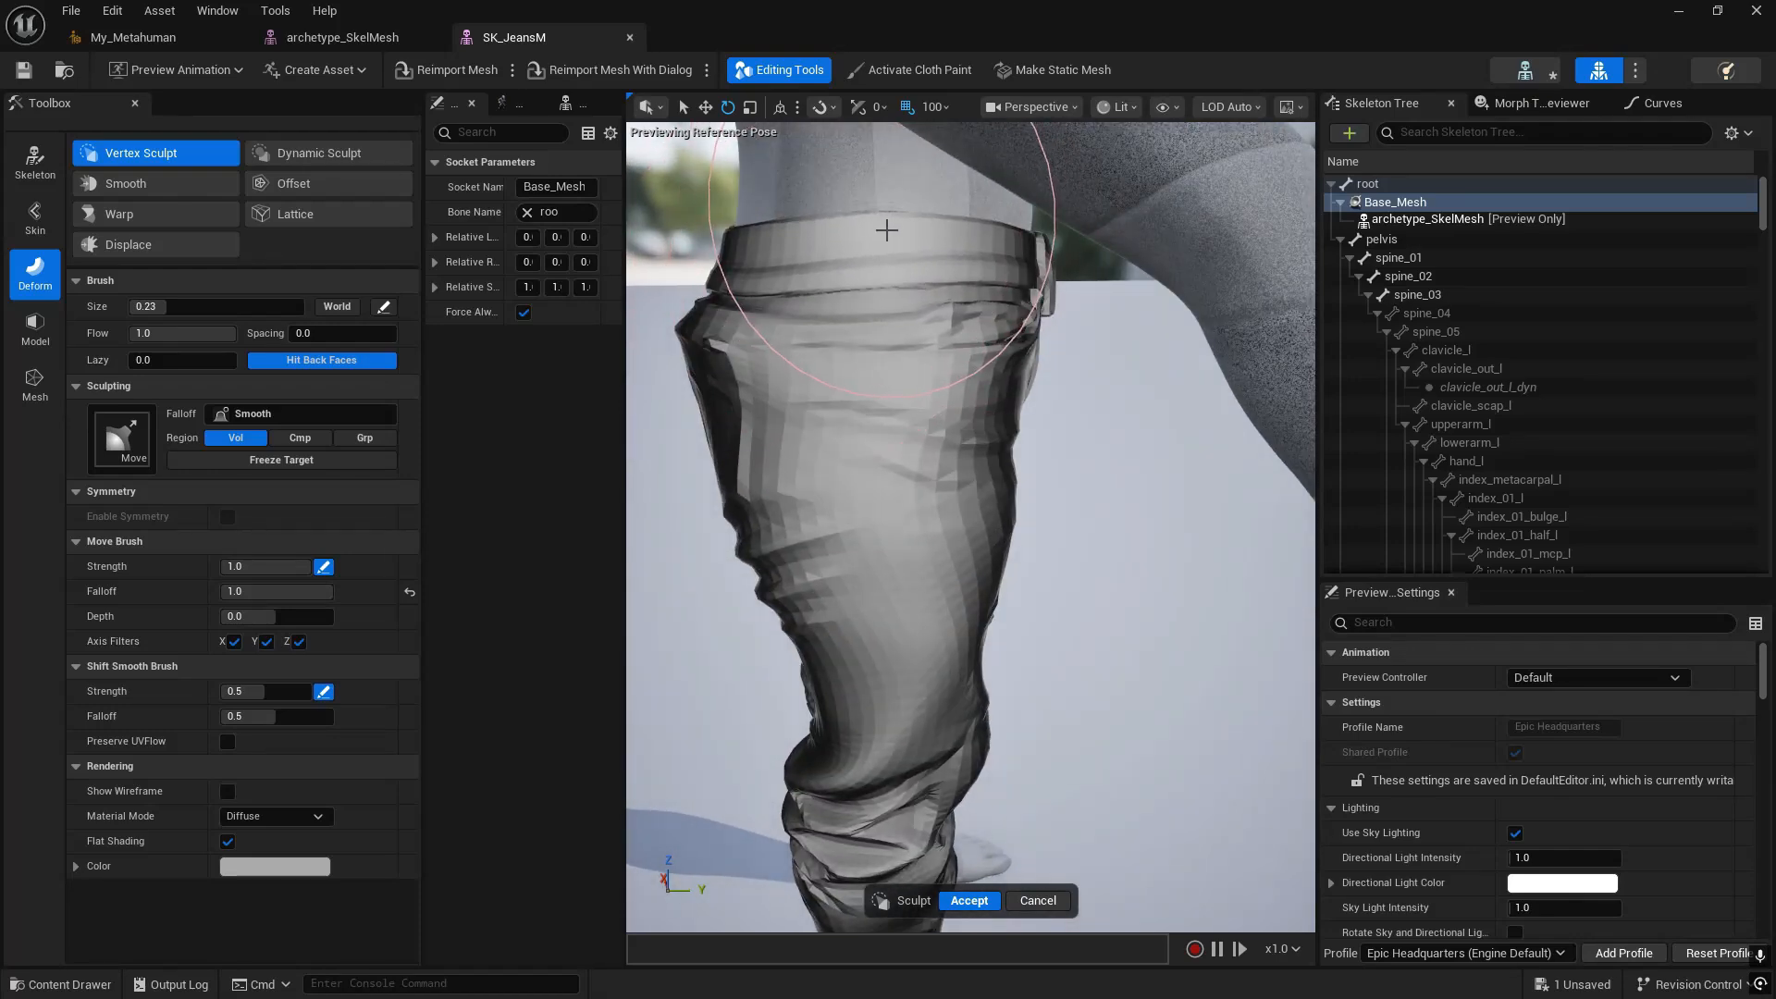
mouse_move(1137, 448)
right_mouse_down()
mouse_move(869, 434)
mouse_move(823, 398)
mouse_move(943, 365)
right_mouse_up()
key("d")
key("s")
key("a")
middle_click_drag(1169, 448, 1232, 294)
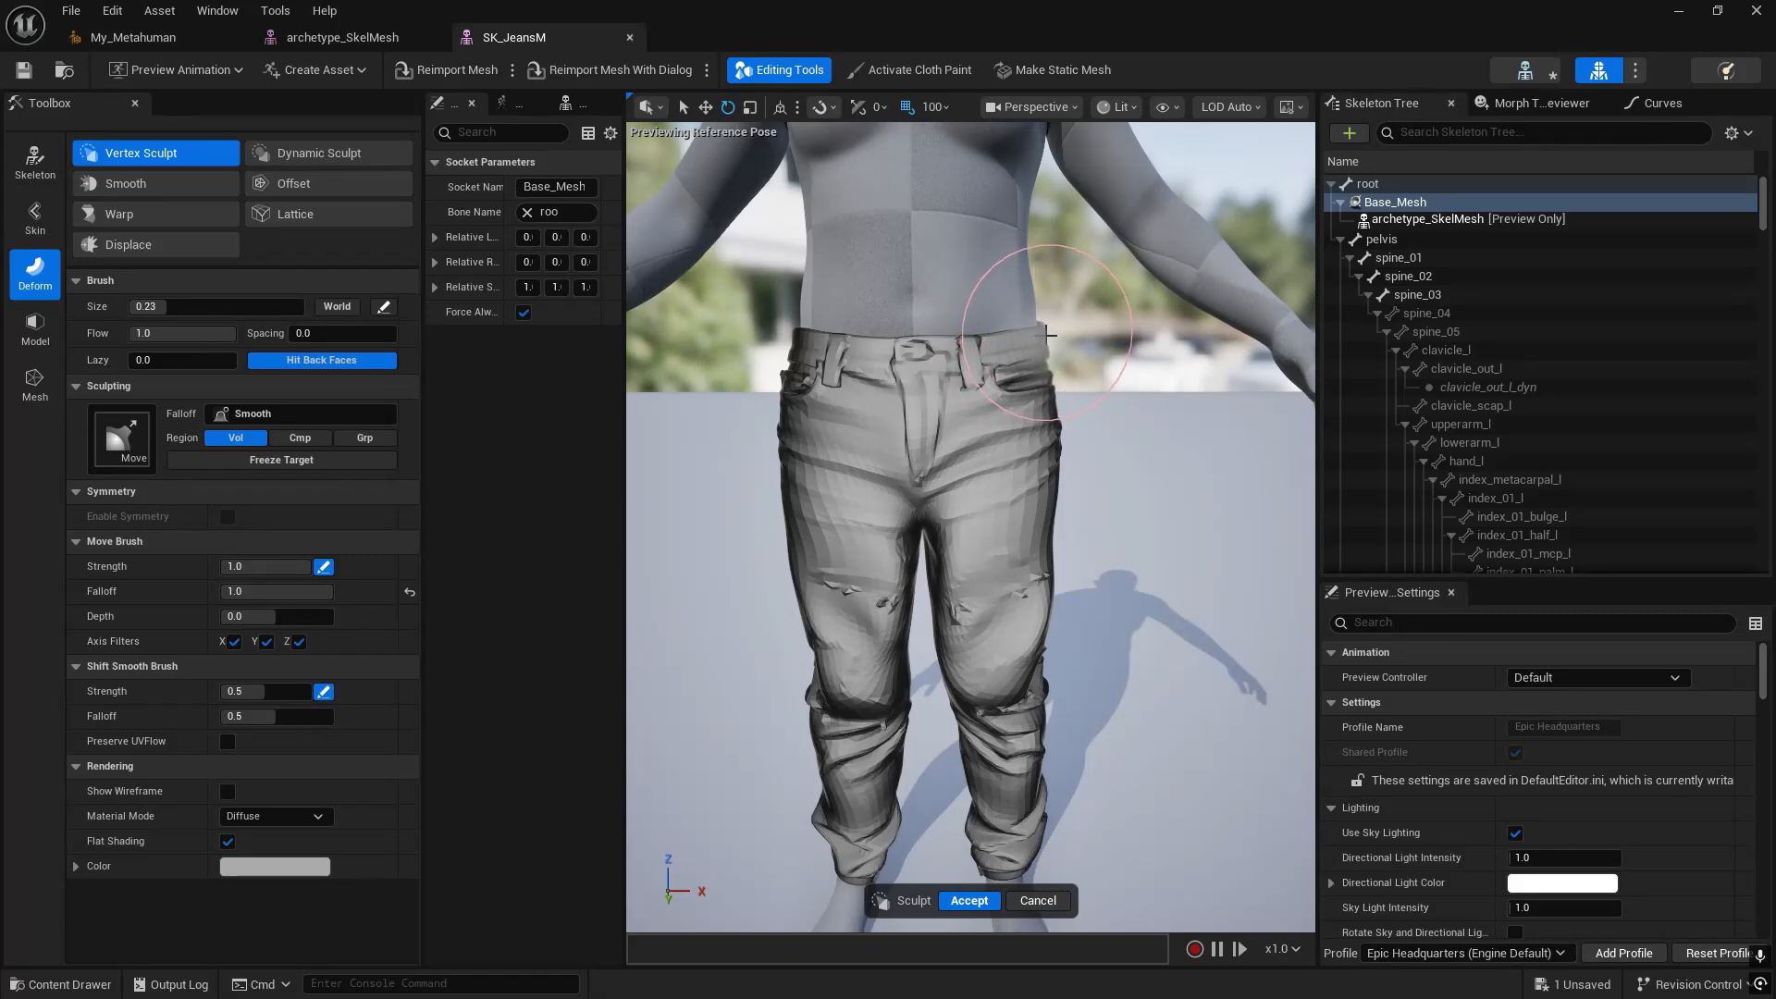
right_click_drag(1263, 497, 1022, 491)
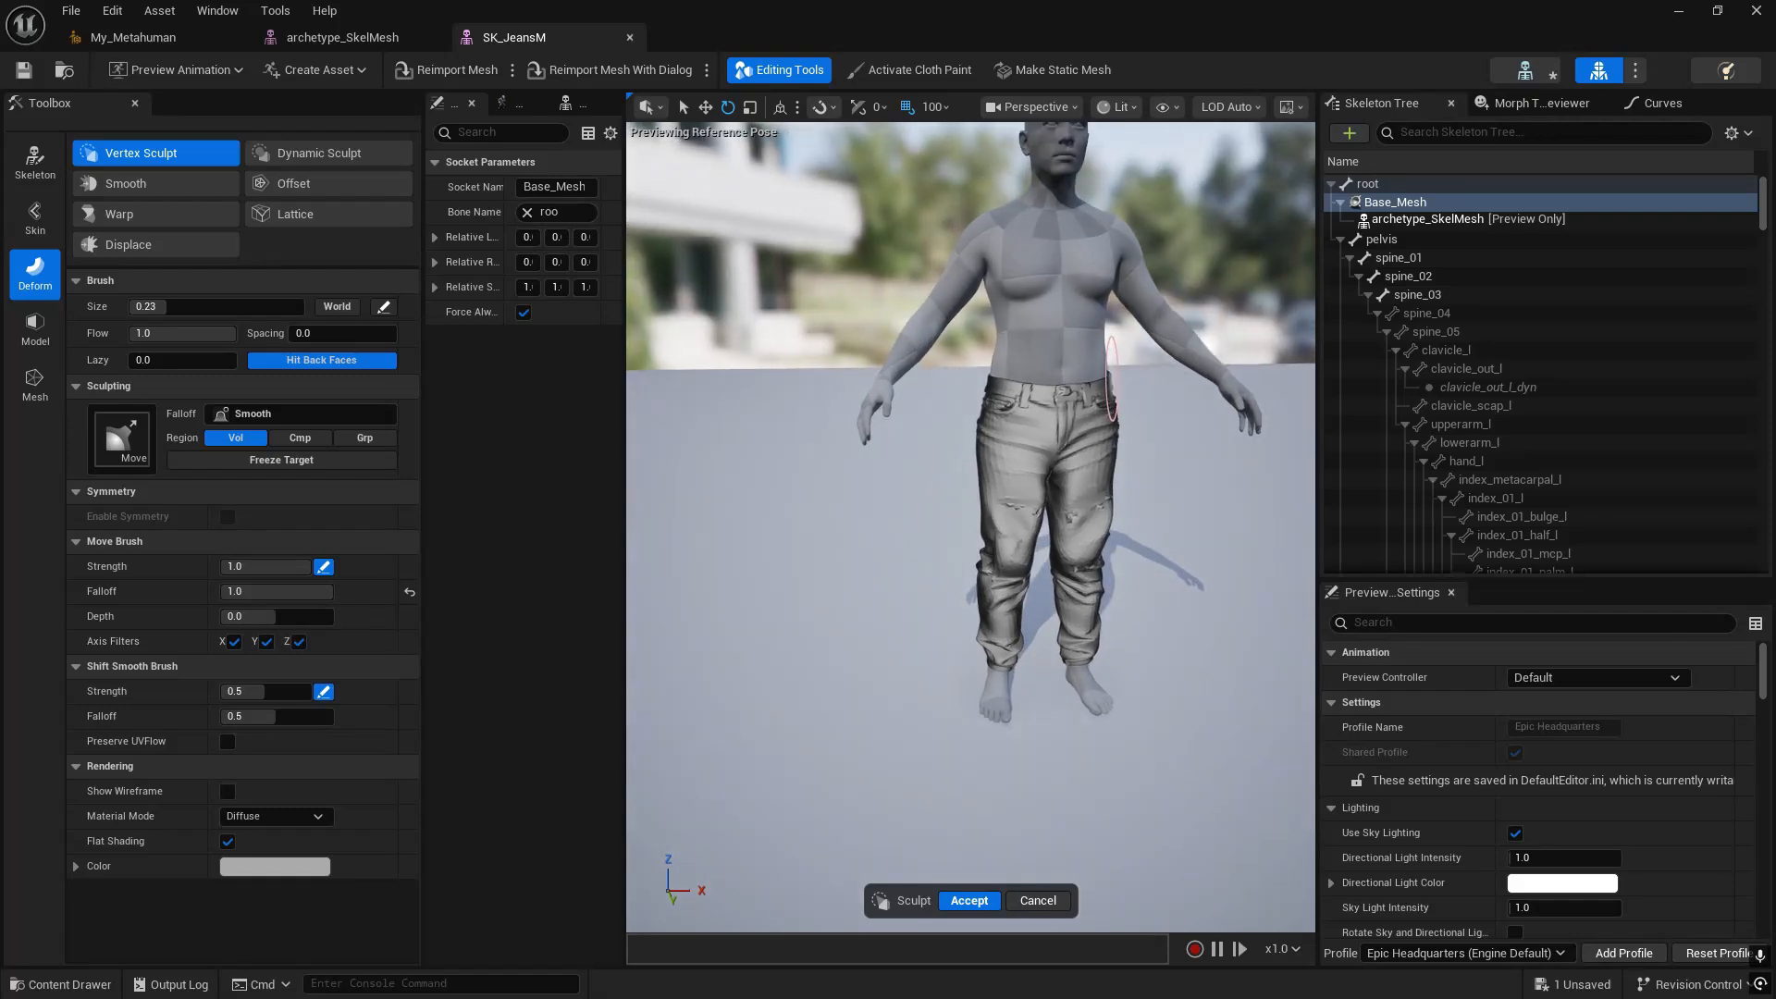
- Accept the sculpt and move the mesh editor window aside to view the reshaped jeans on the level's character
left_click(962, 907)
left_click_drag(1117, 7, 1406, 240)
right_click_drag(638, 361, 699, 381)
key("q")
middle_click_drag(698, 381, 731, 268)
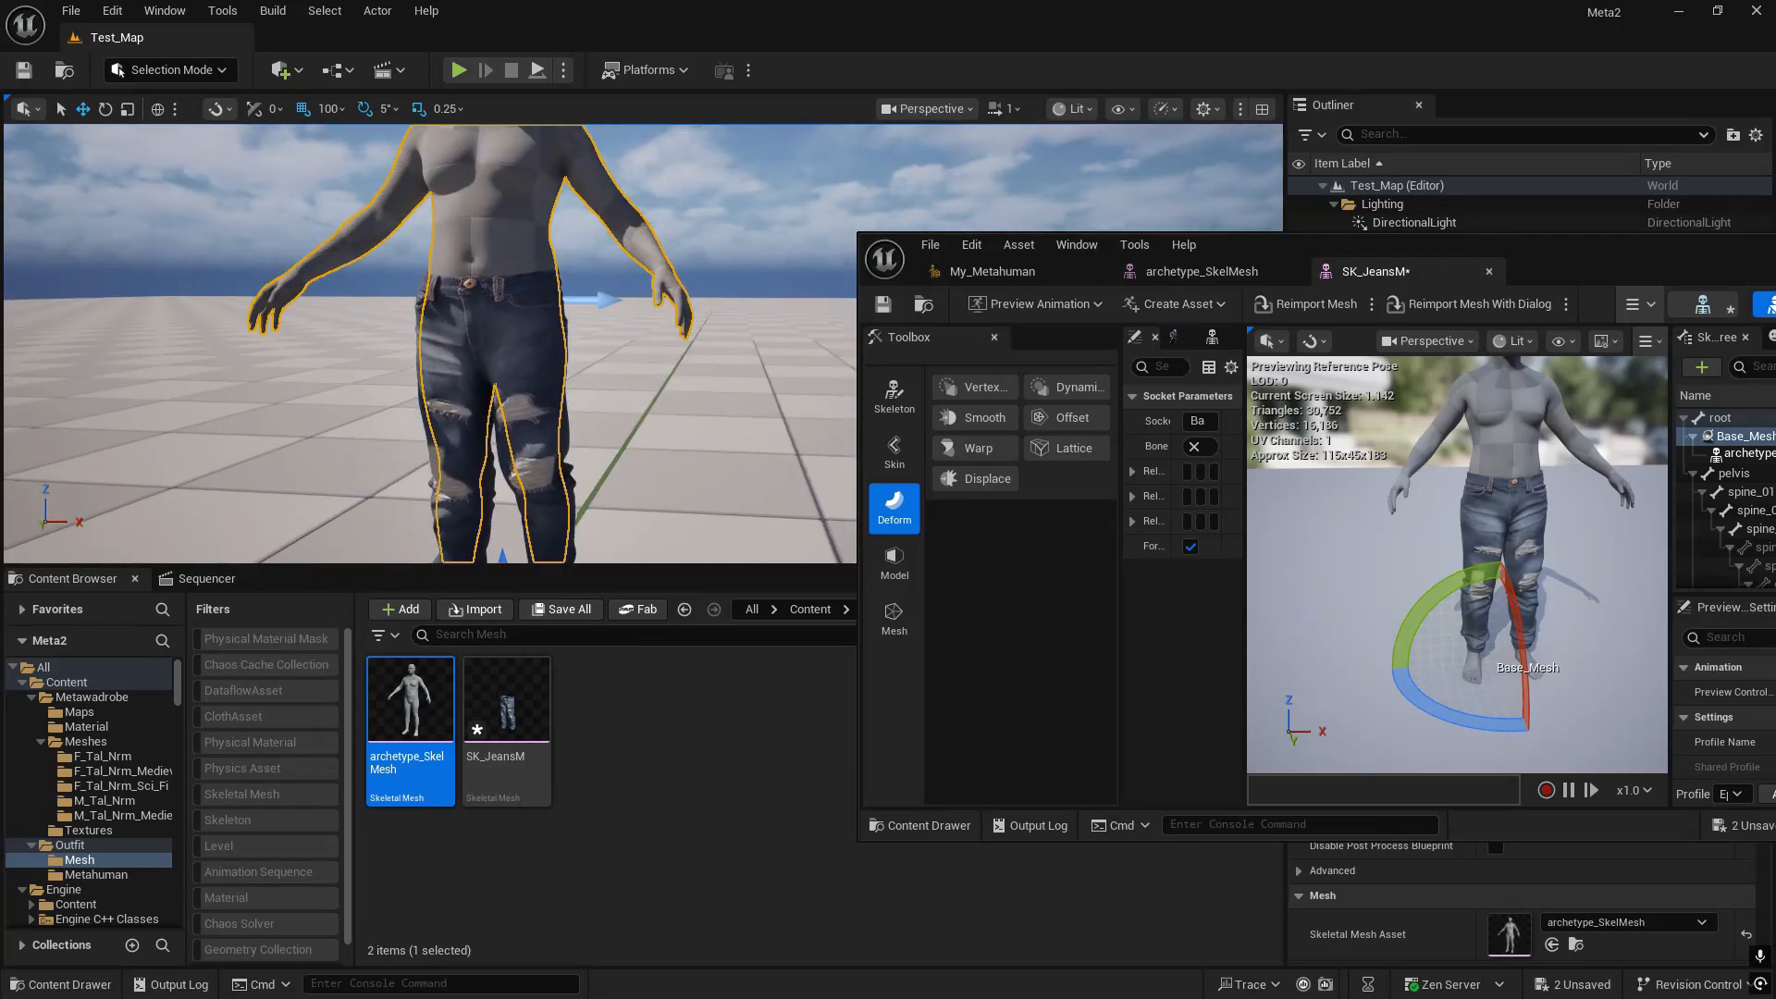
key("Escape")
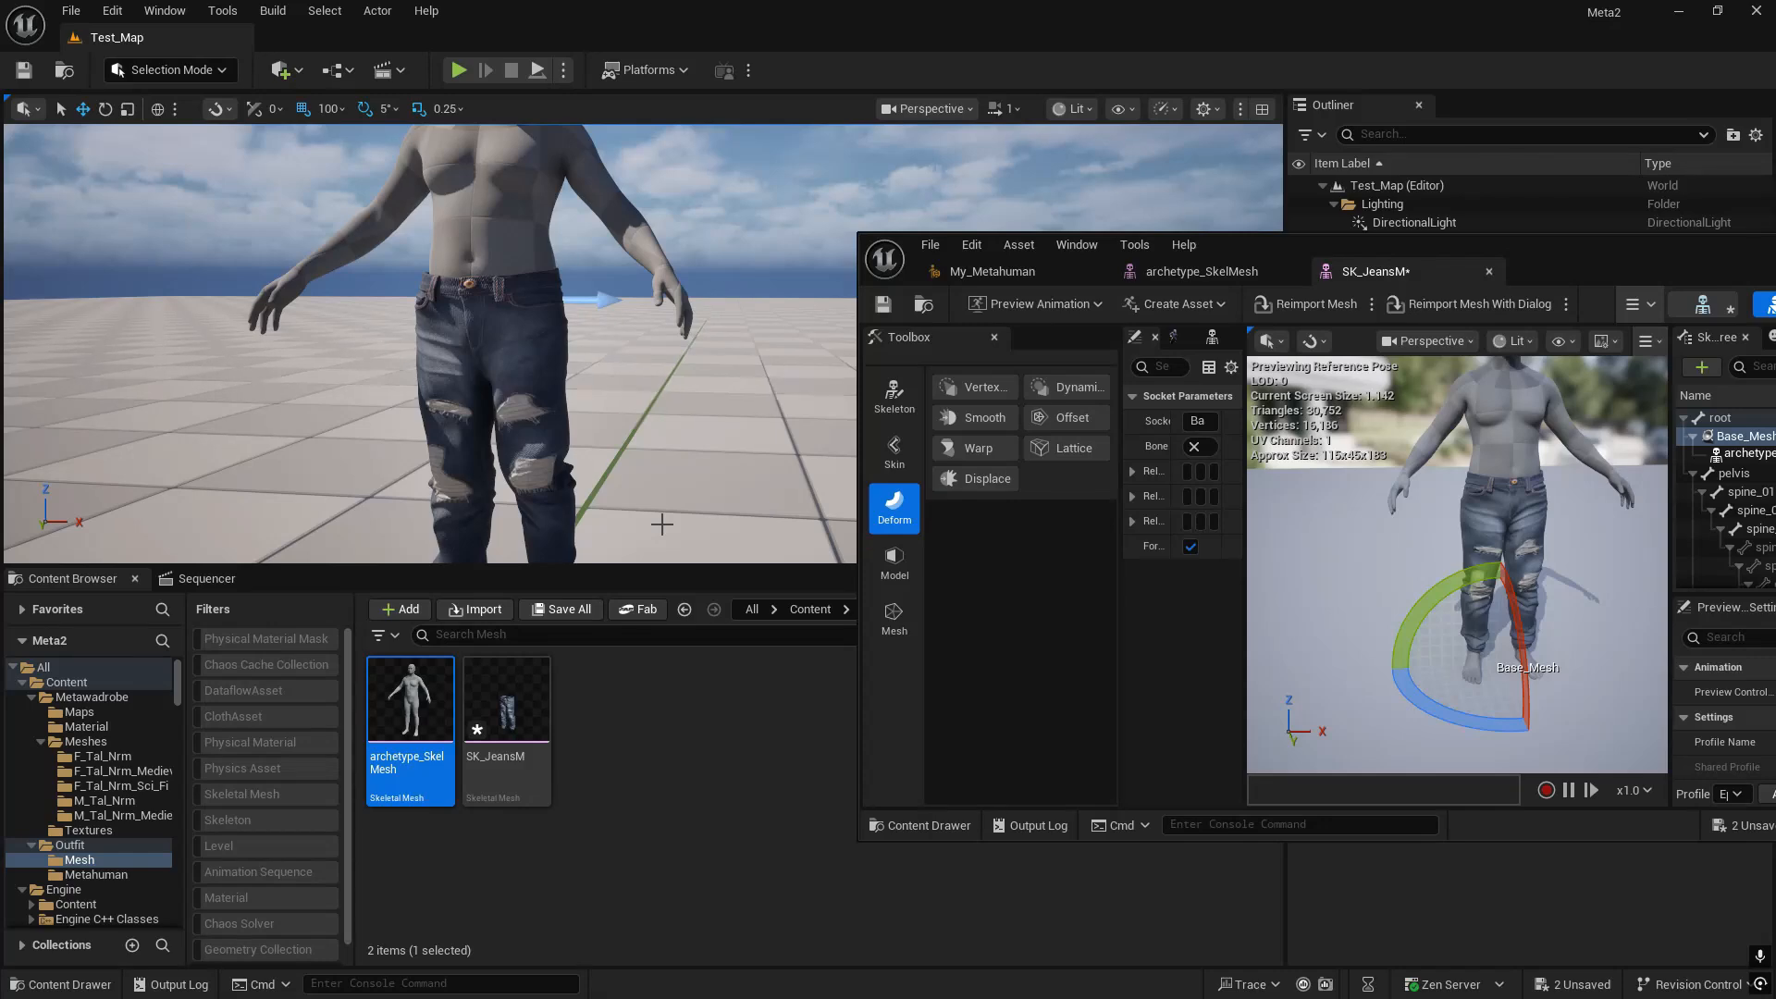
- Save the SK_JeansM skeletal mesh asset
left_click(541, 731)
key("ctrl+s")
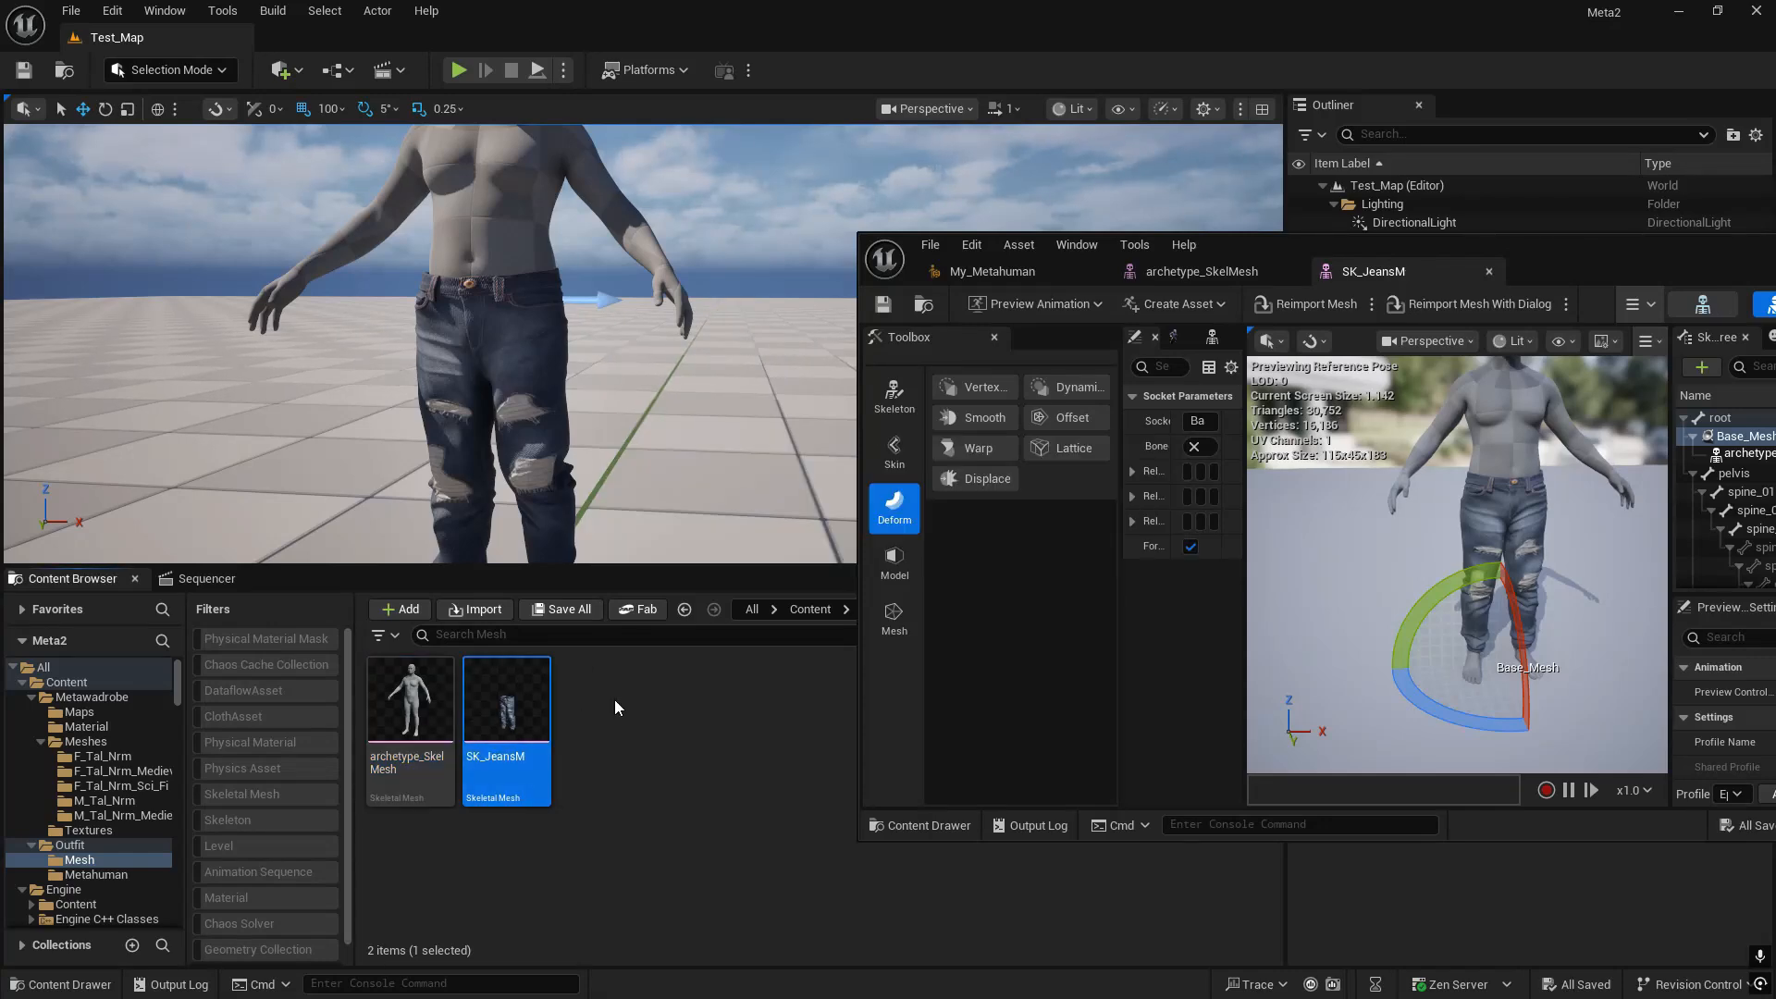
right_click(614, 700)
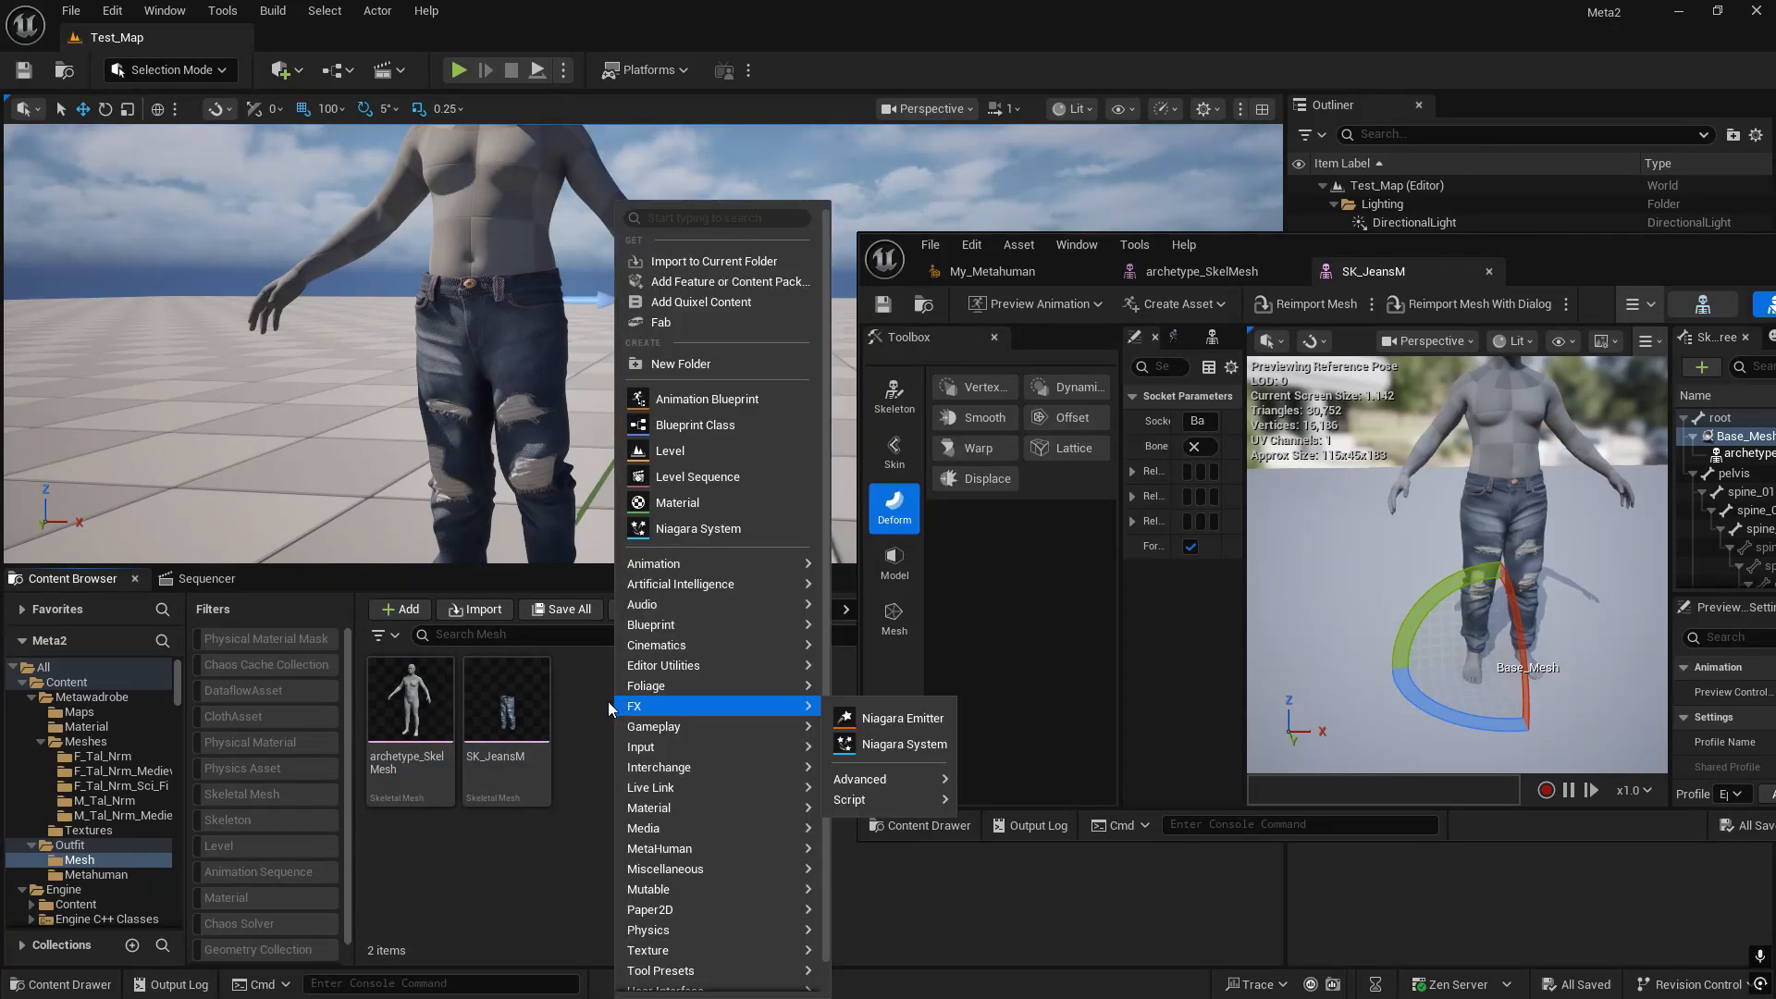
- Assign the Skel_Metahuman skeleton to archetype_SkelMesh, matching the skeleton used by the jeans, and save the asset
left_click(387, 722)
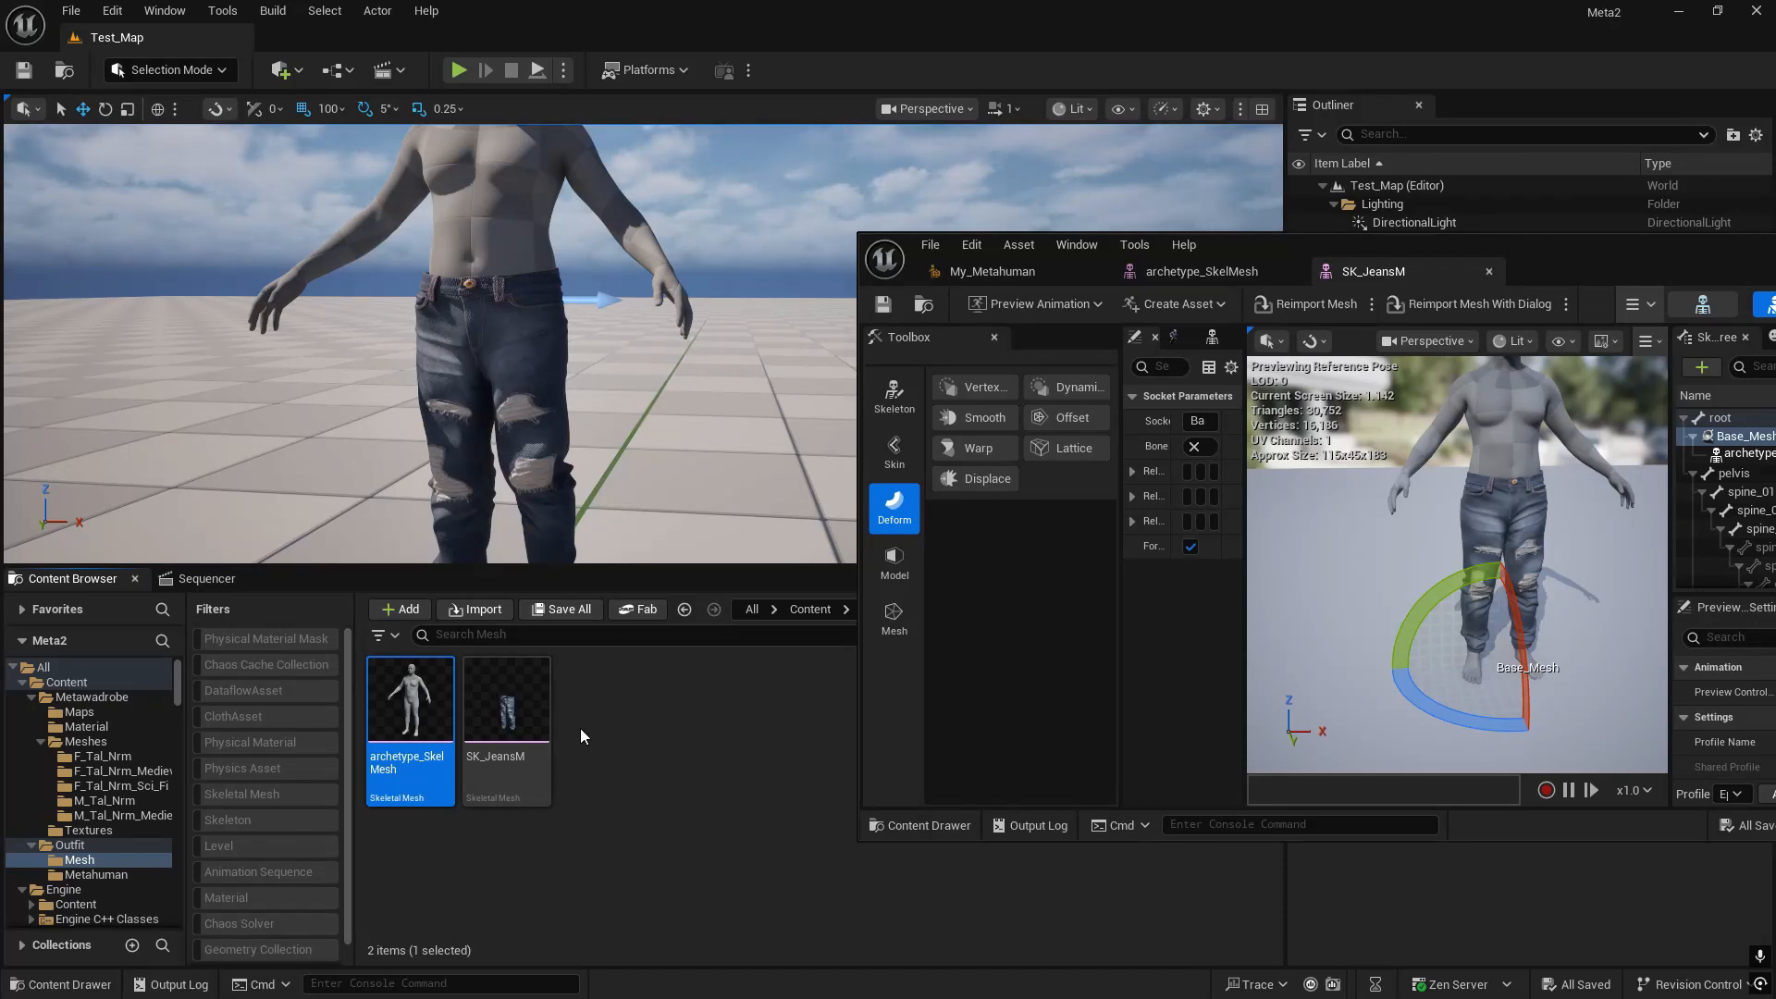
mouse_move(401, 752)
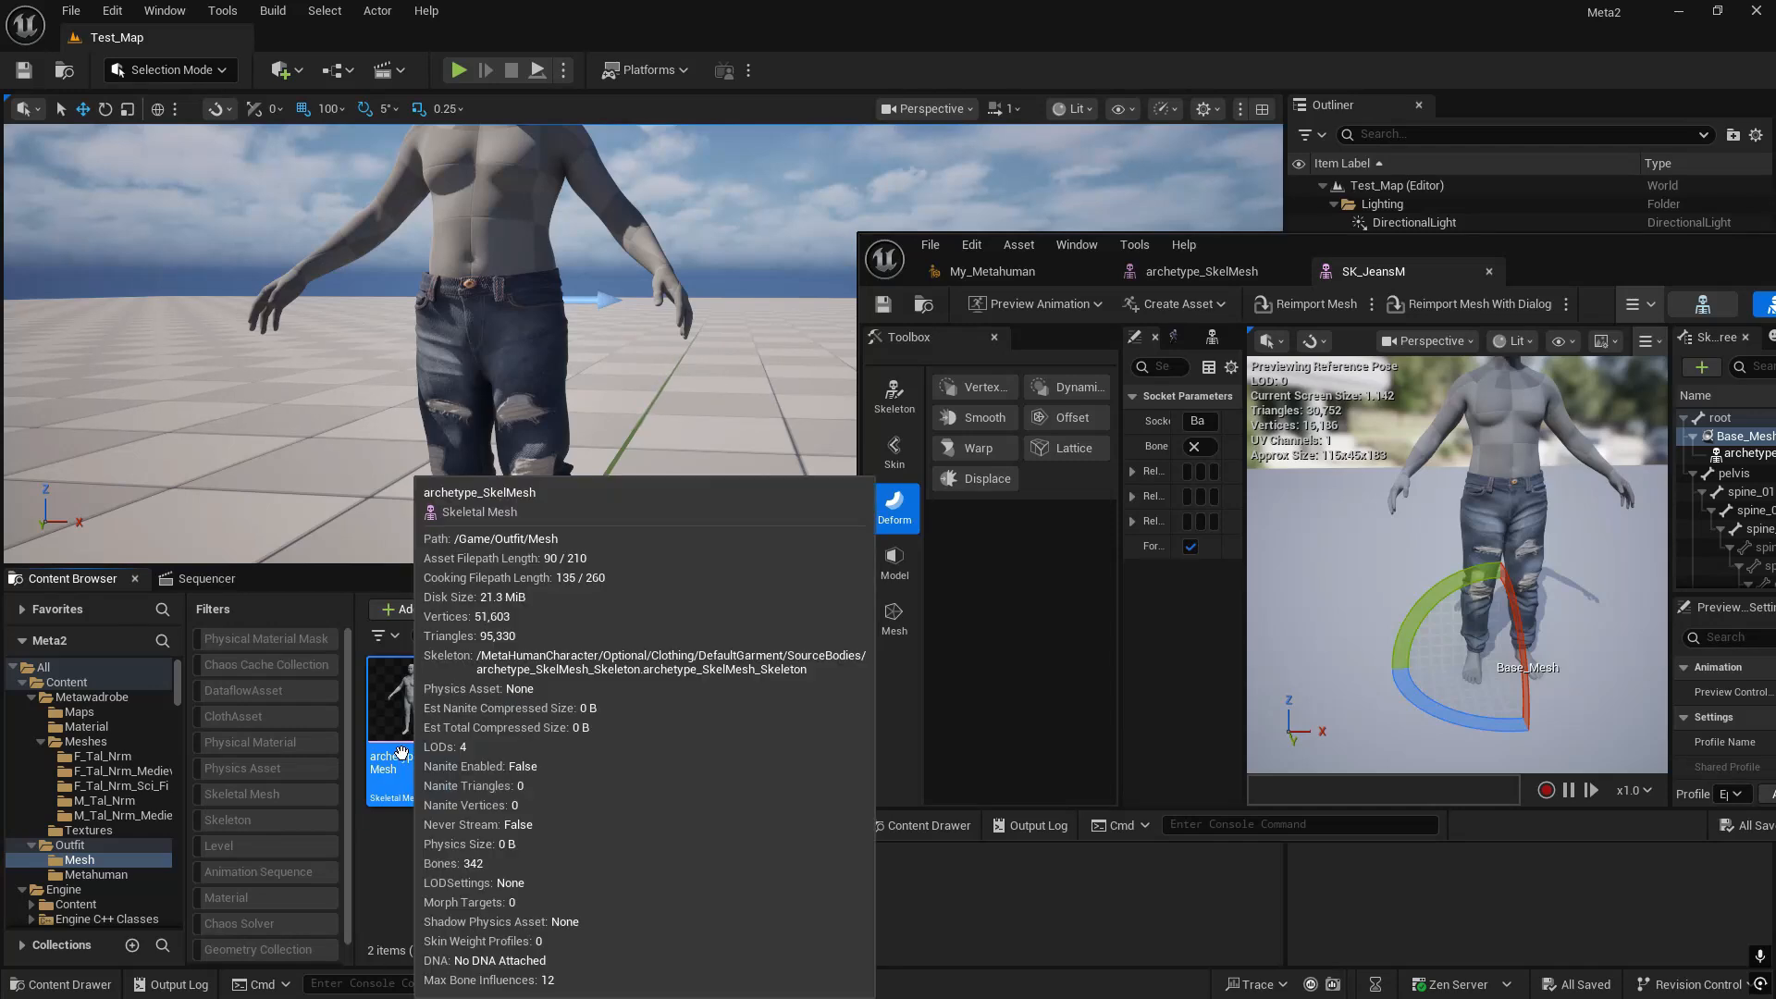
mouse_move(544, 692)
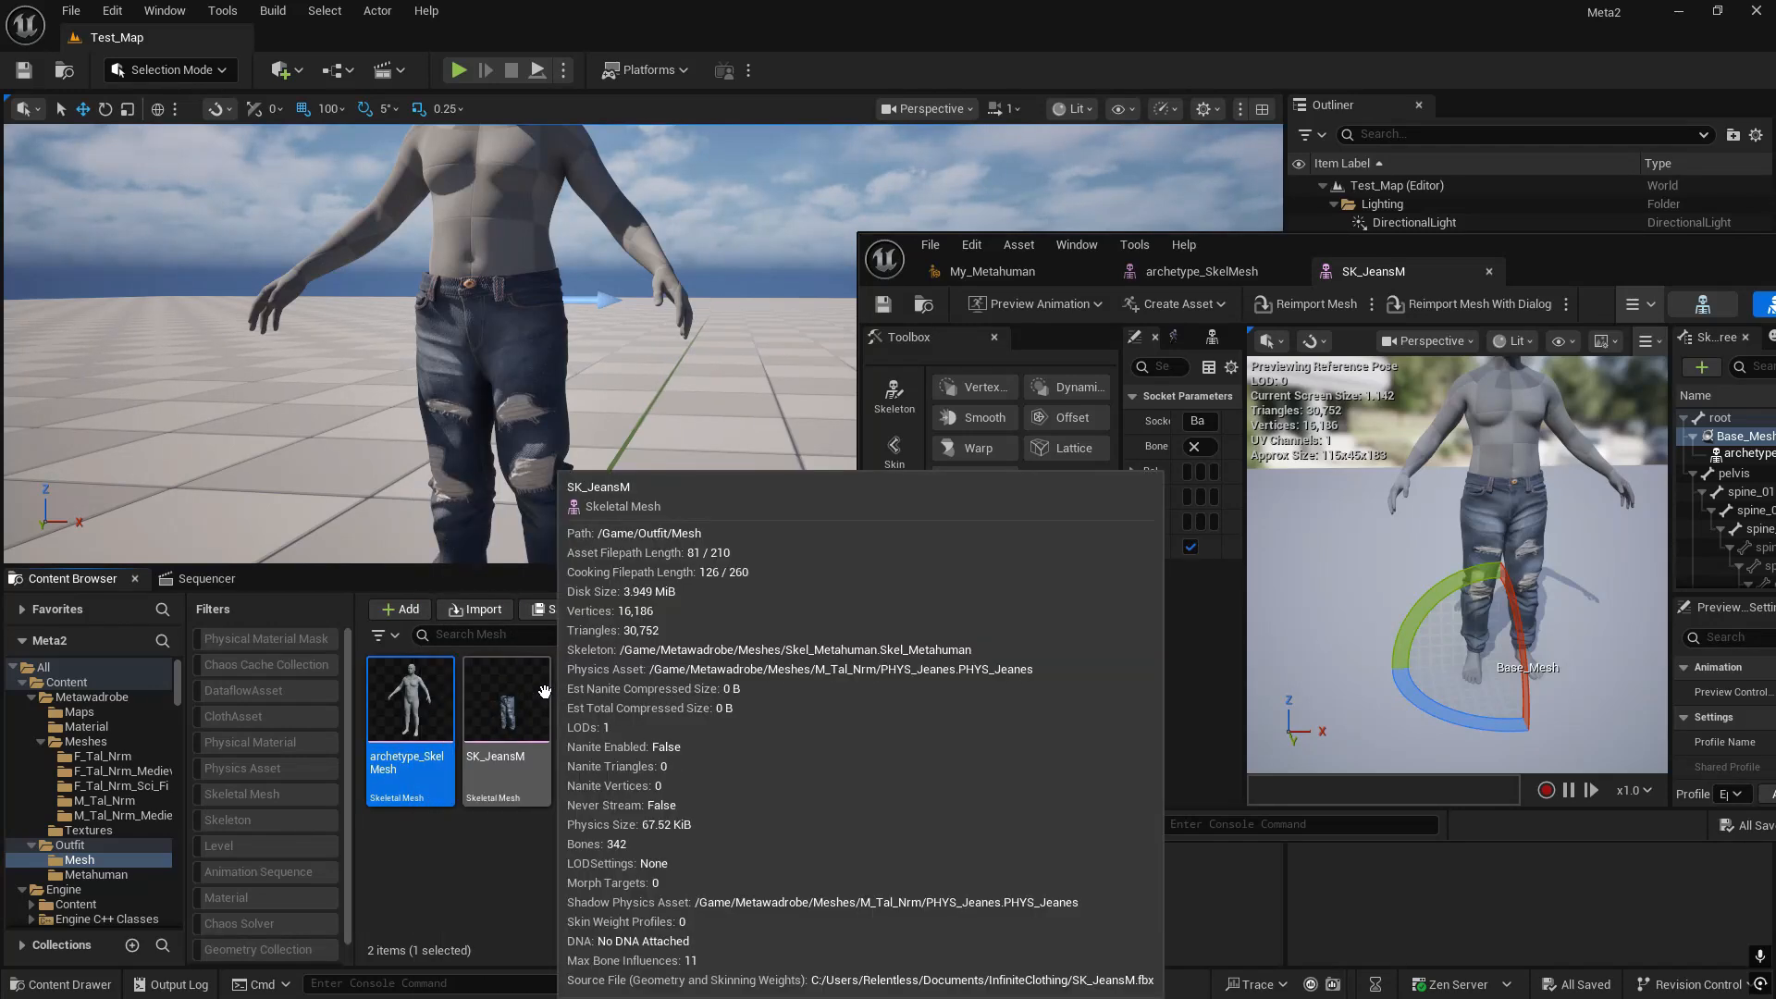
right_click(412, 730)
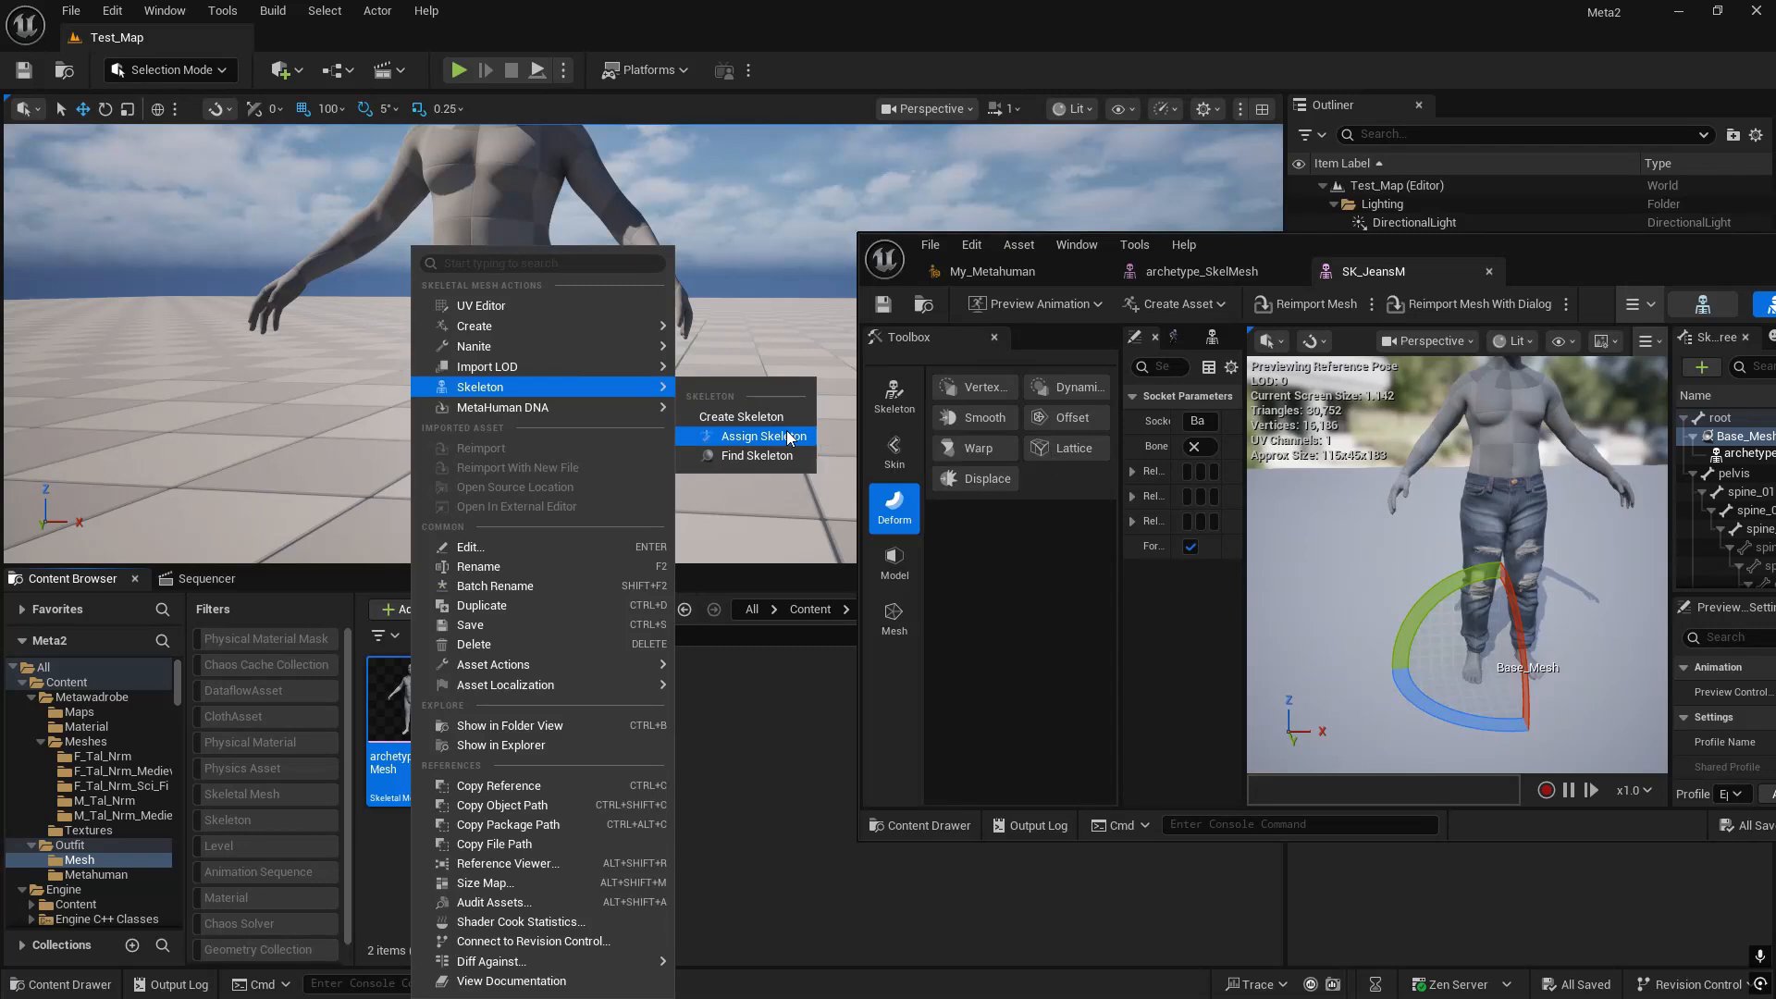
left_click(786, 430)
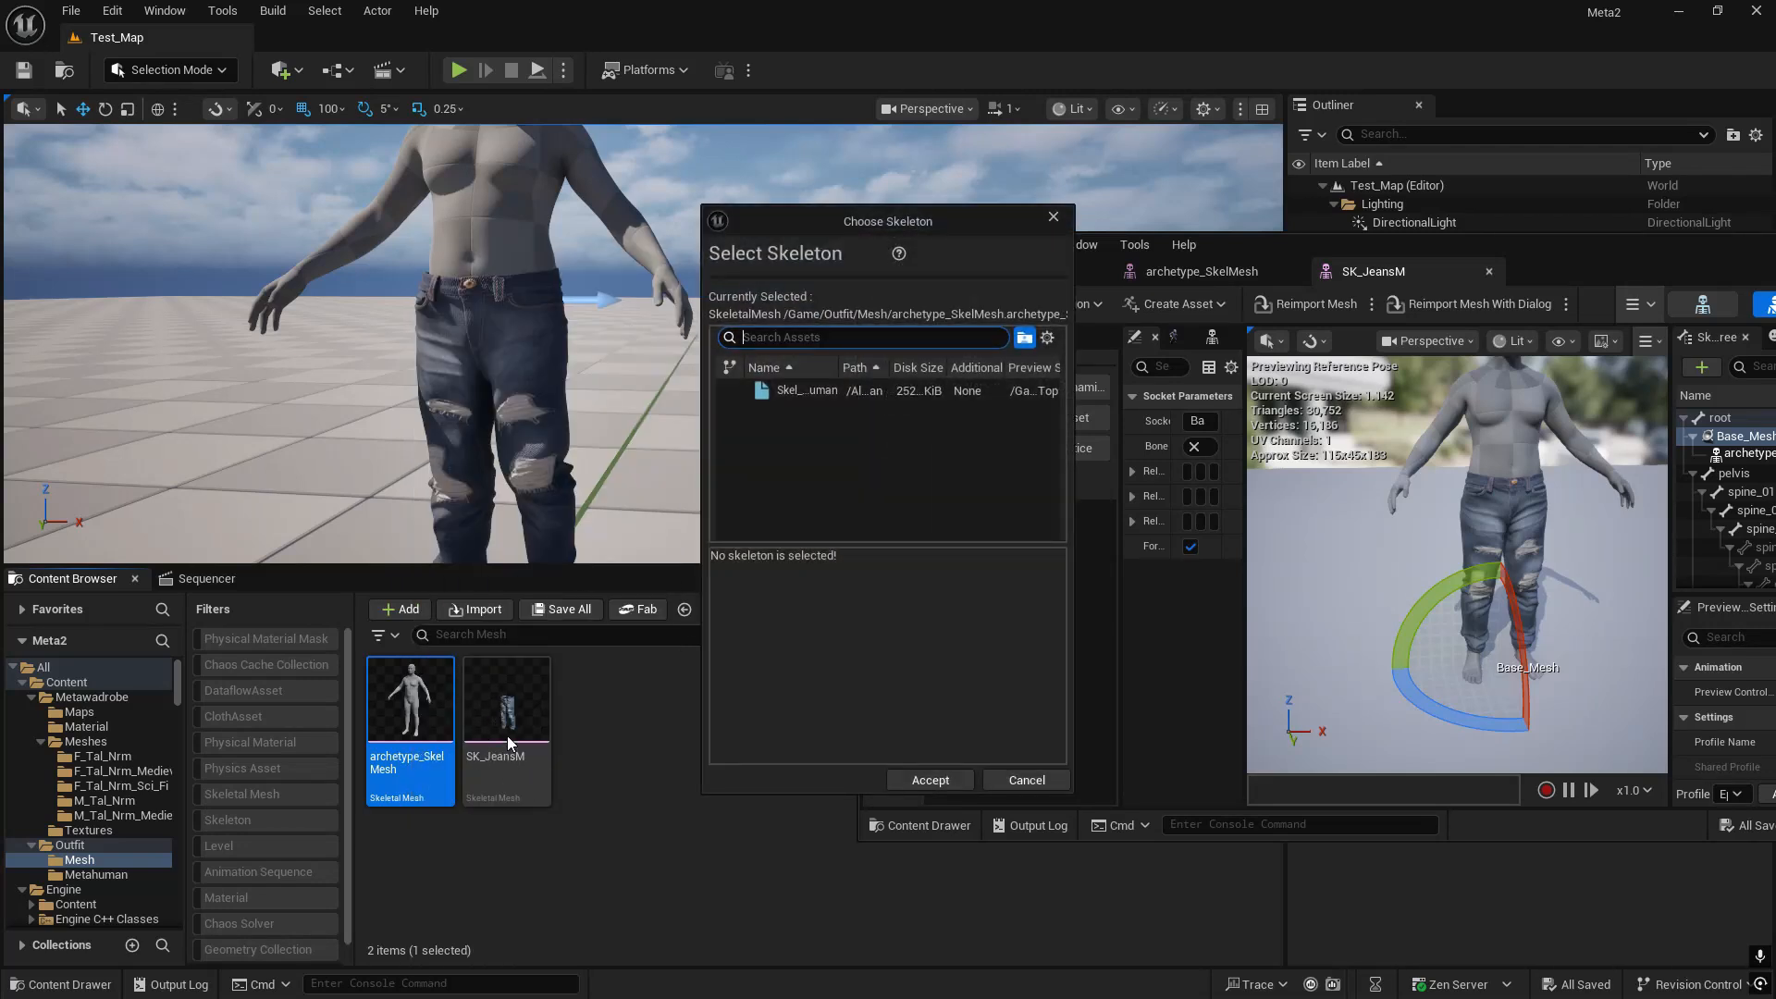
left_click(793, 391)
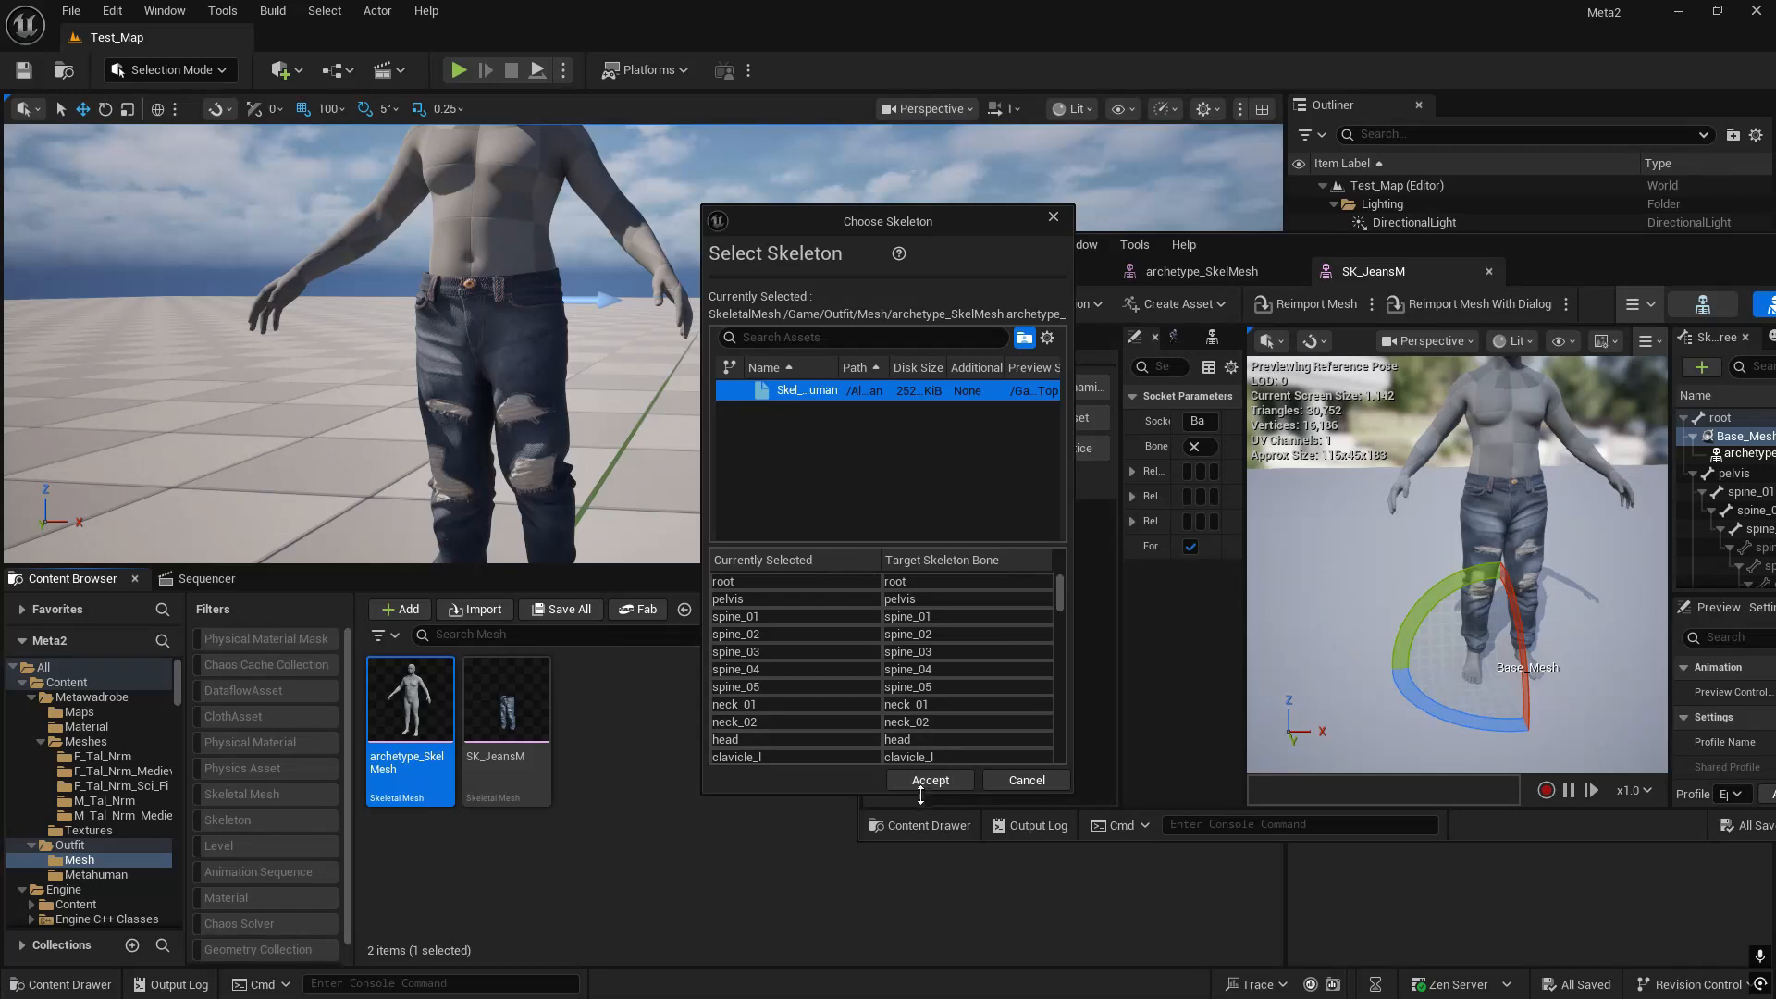
left_click(930, 780)
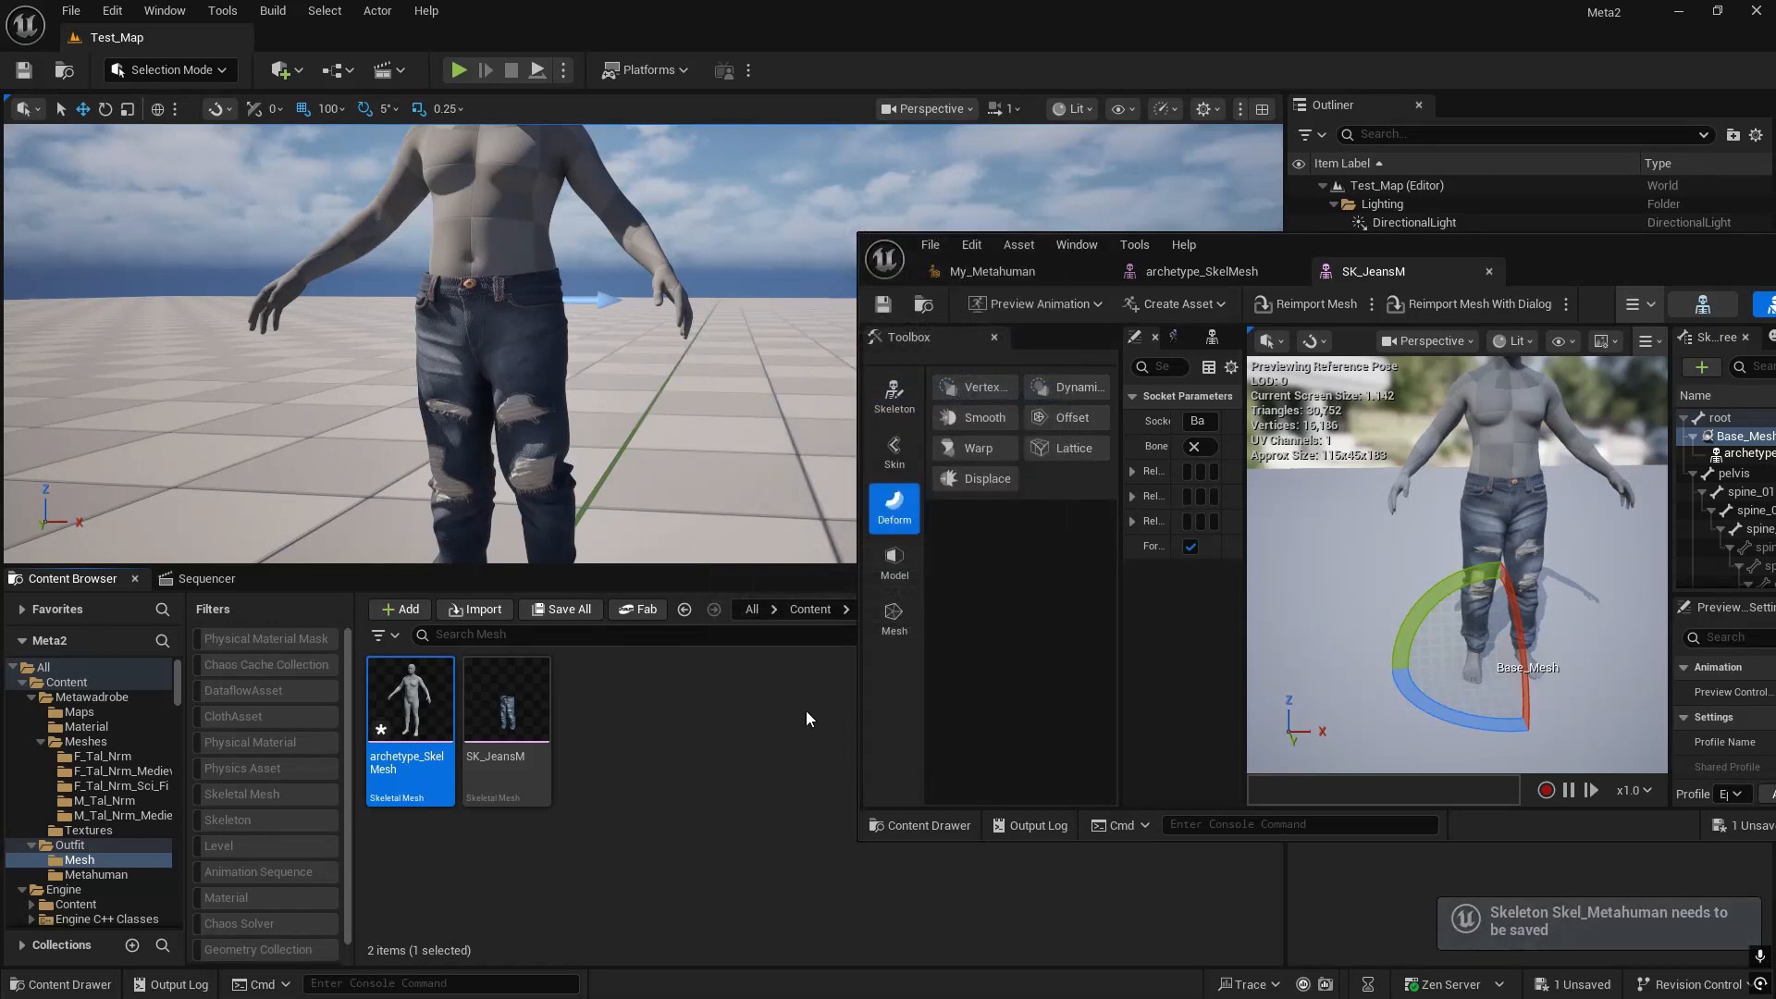
key("ctrl+s")
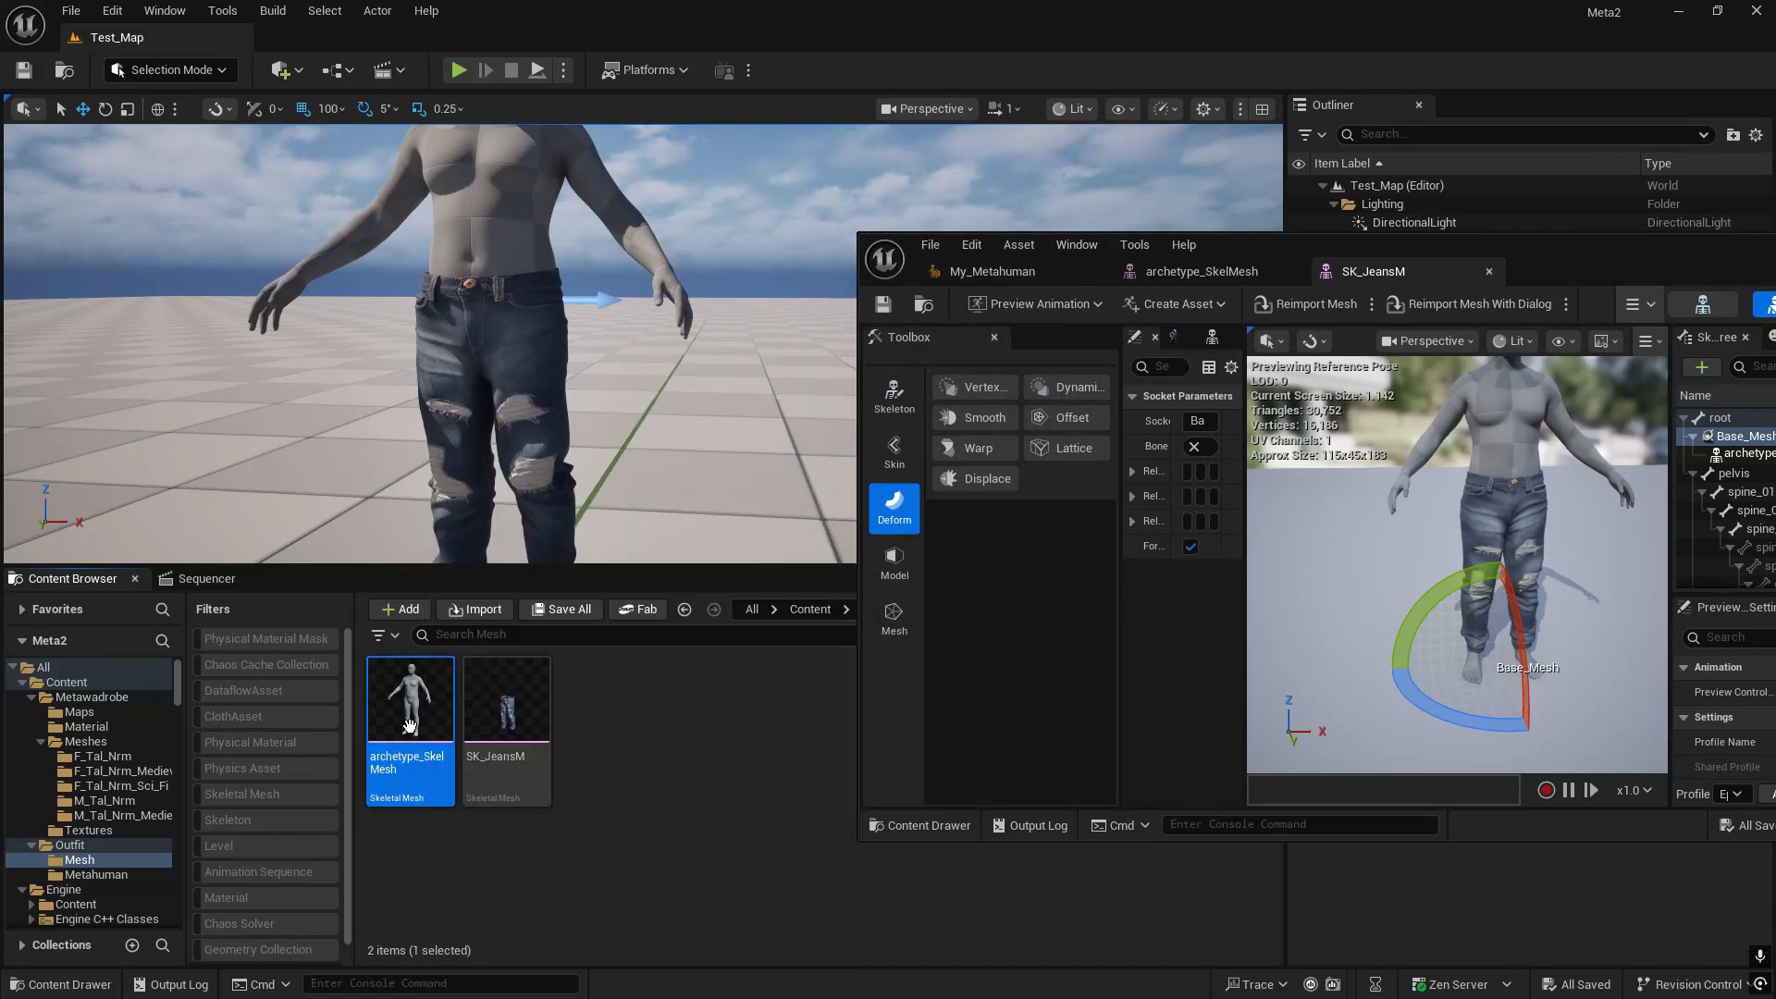
- Choose Anim_MF_Walk_Fwd.FBX from the Documents folder as the file to import into the Outfit Mesh folder
double_click(409, 725)
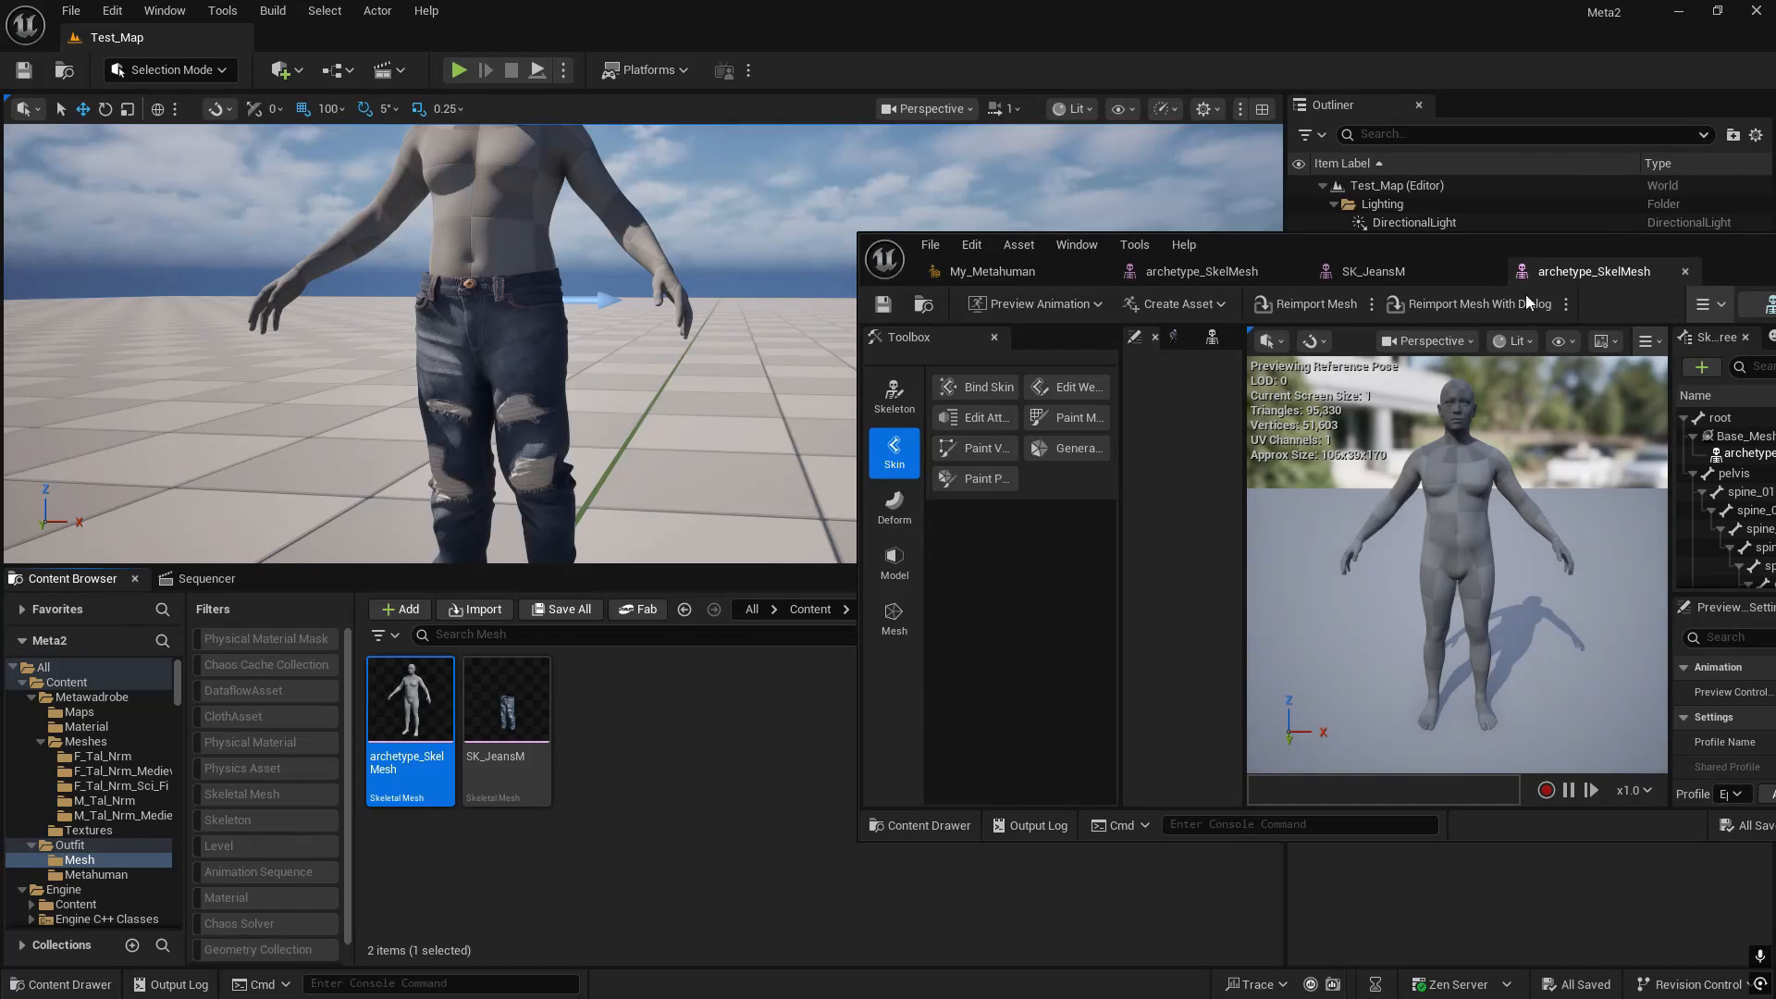
right_click(766, 777)
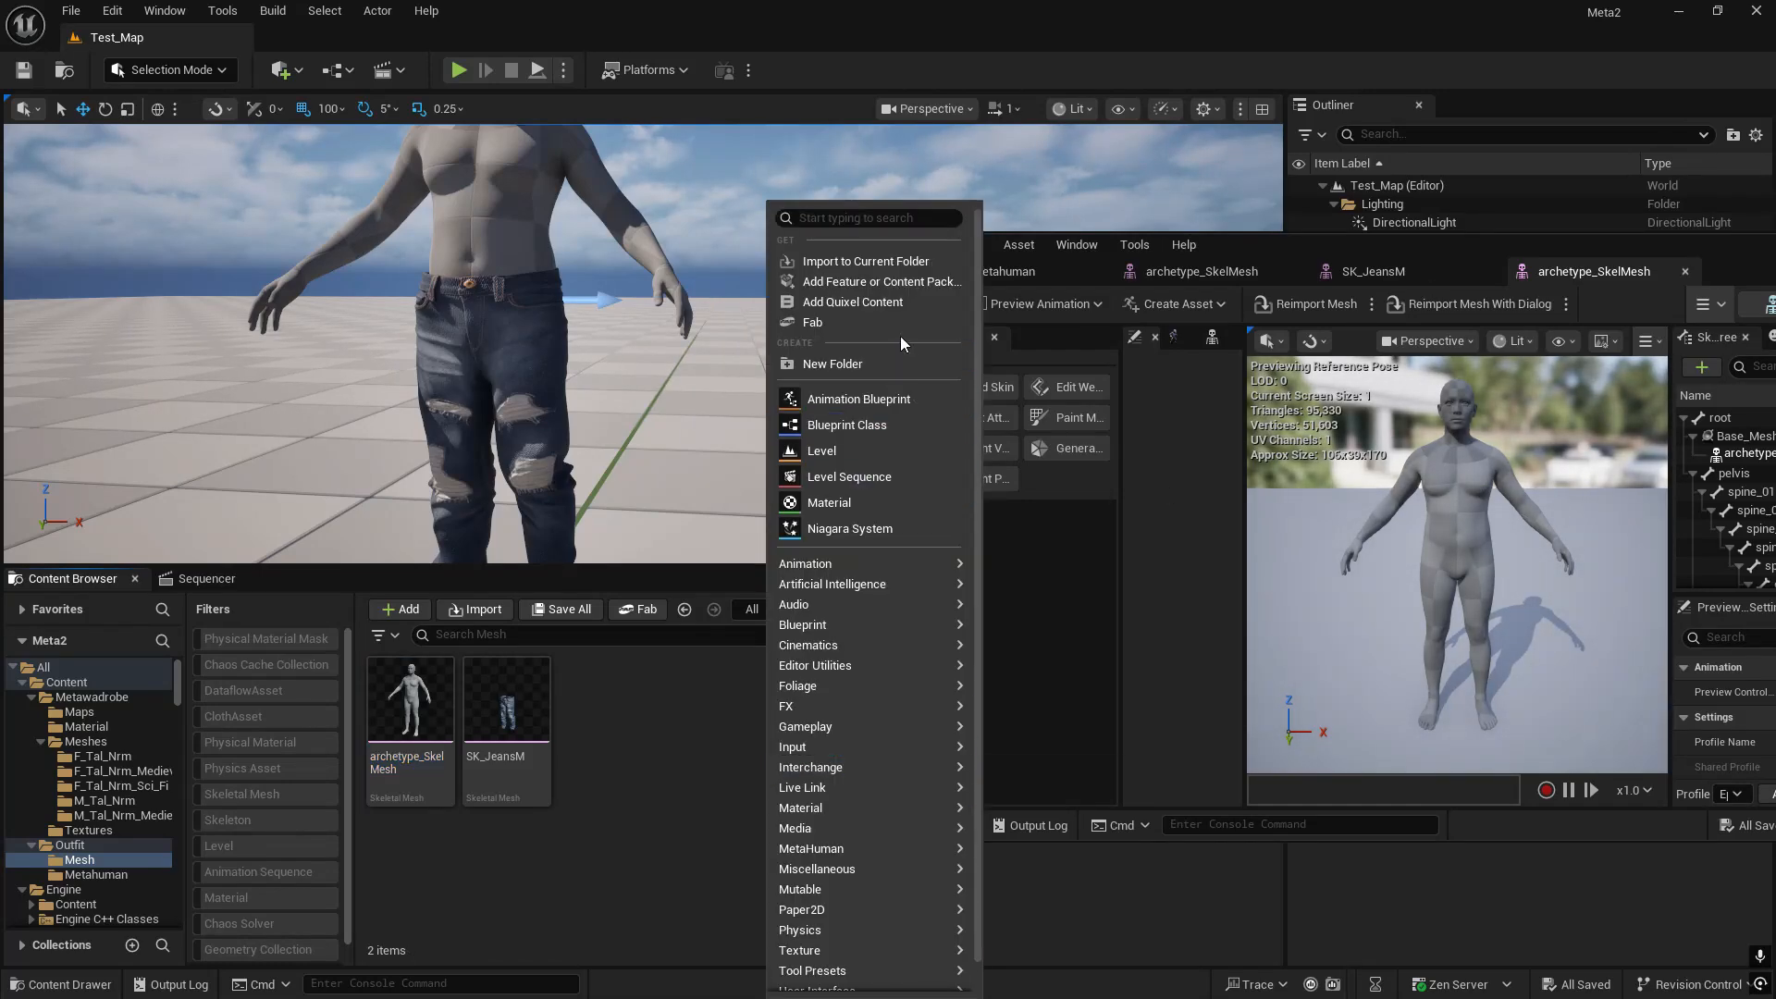
left_click(875, 263)
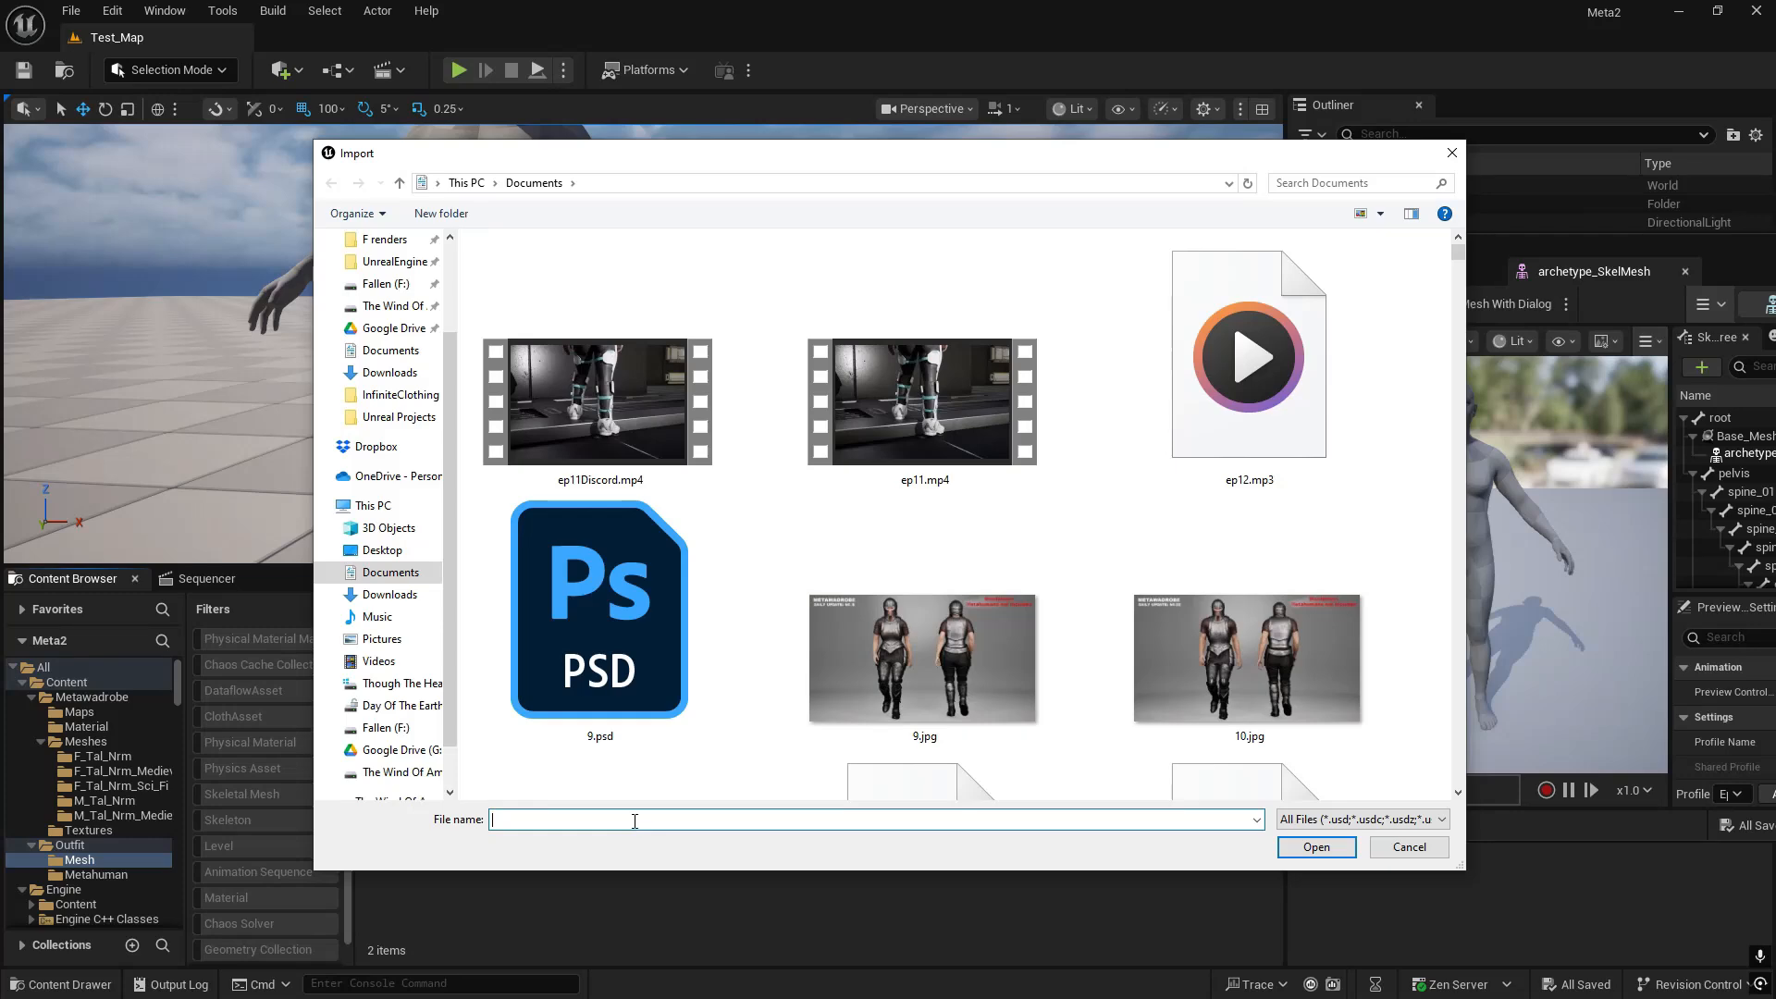
type("anim_")
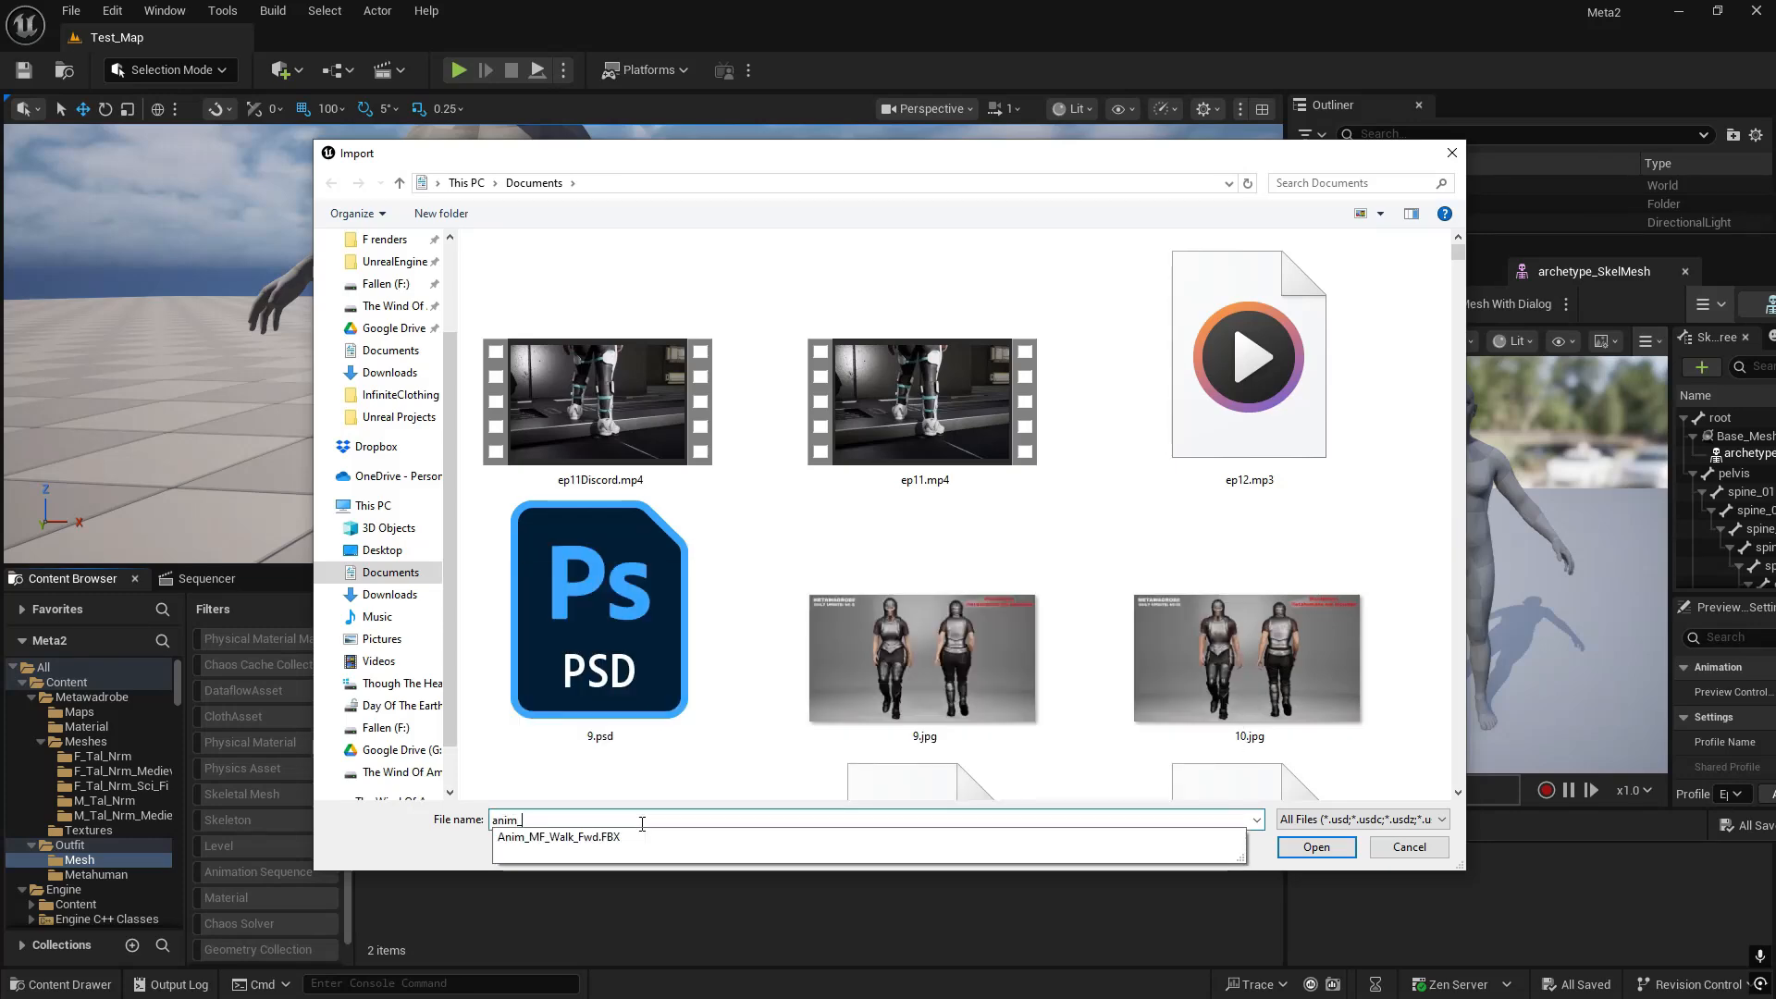
left_click(1193, 837)
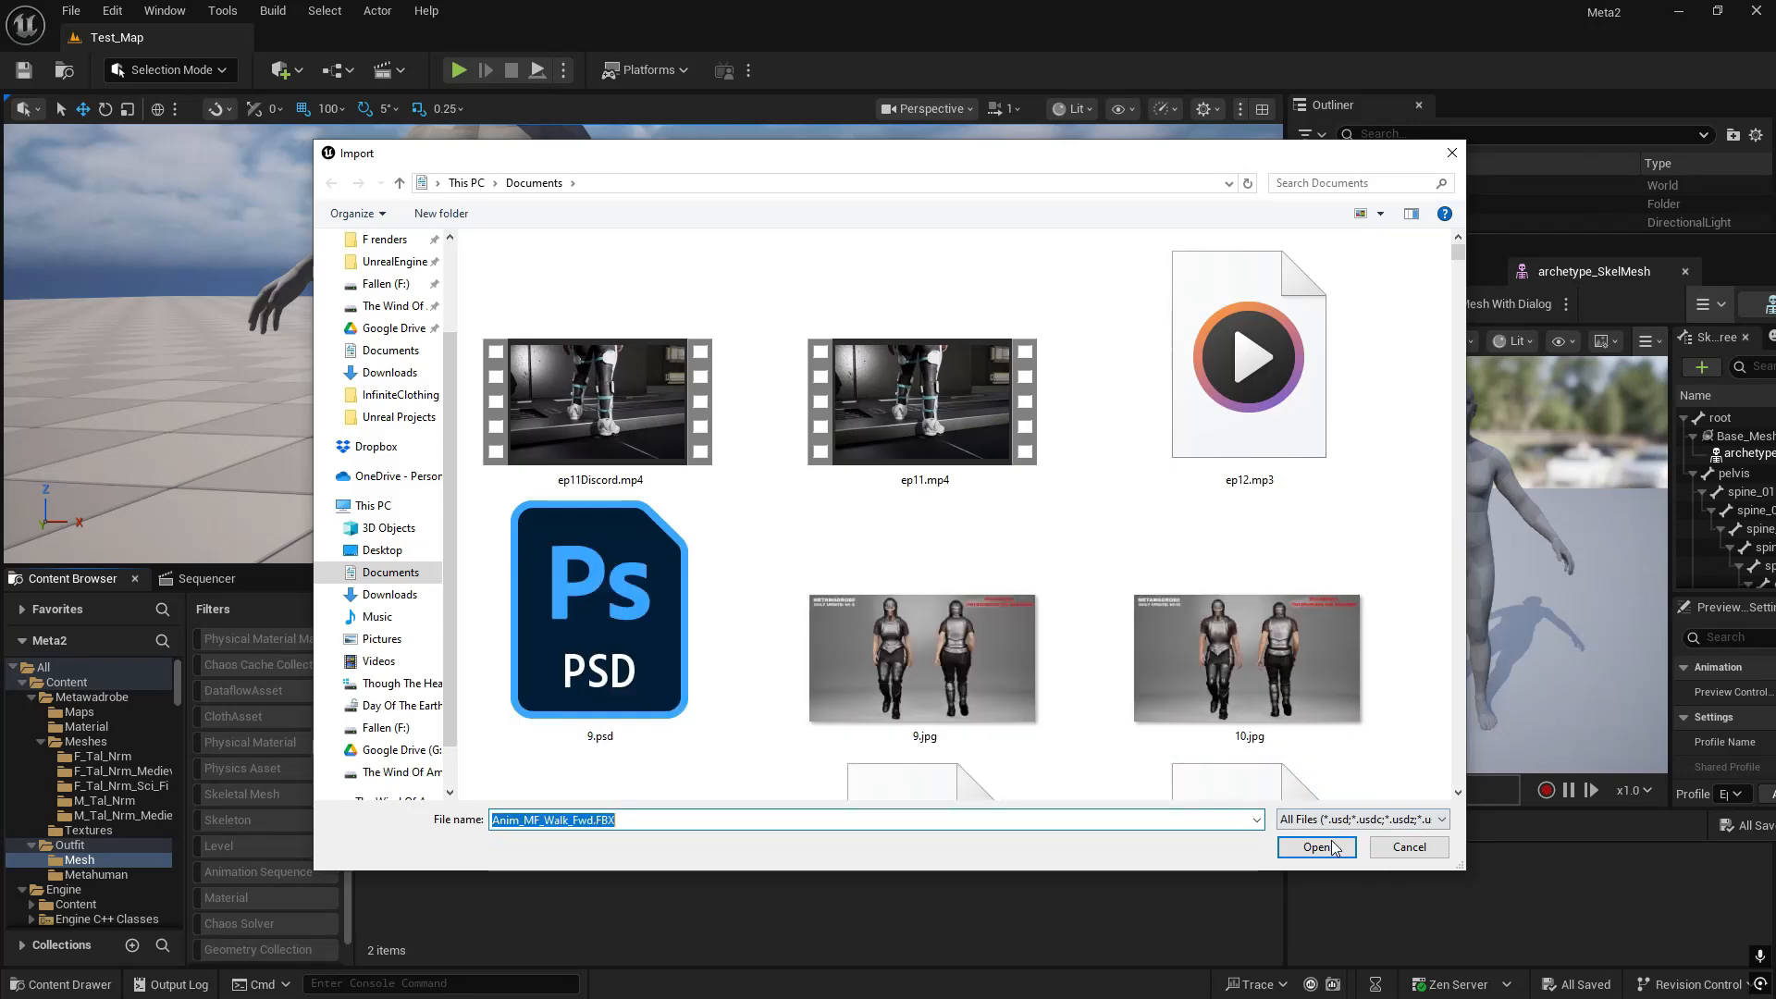
left_click(1316, 847)
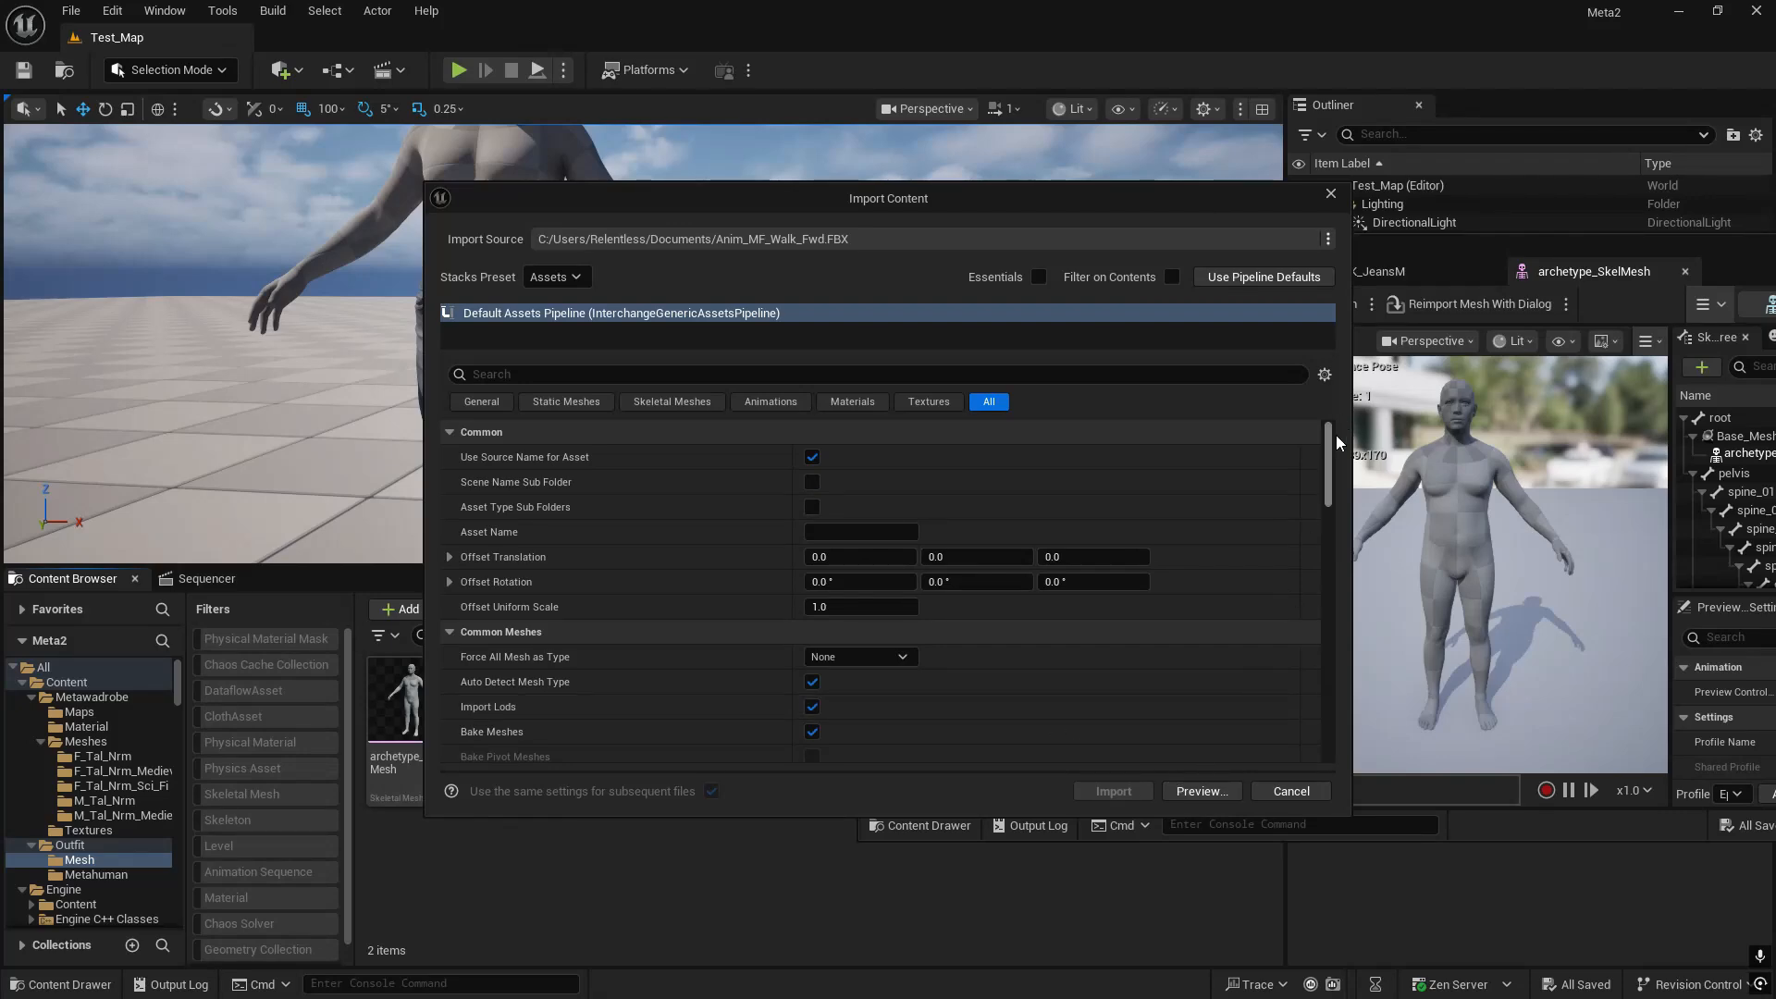
- Set the import to bring in only animations, with Skel_Metahuman as the target skeleton
left_click_drag(1330, 435, 1370, 426)
left_click(741, 398)
left_click(917, 481)
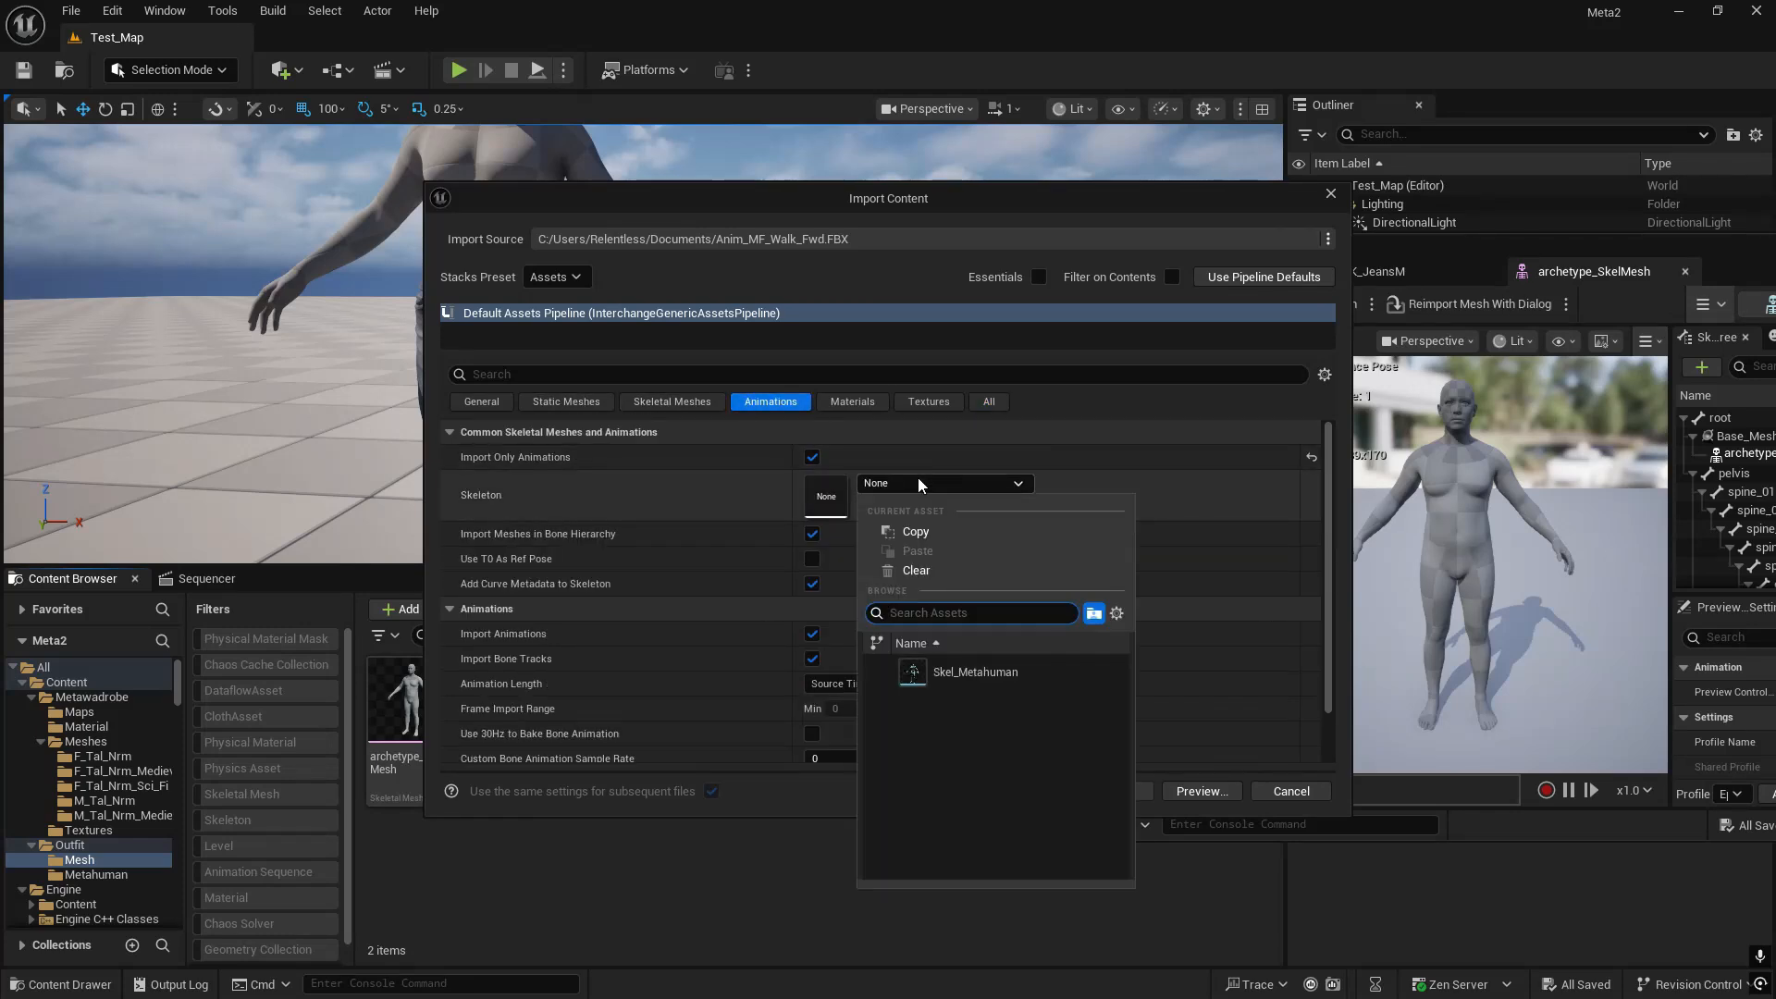
left_click(999, 668)
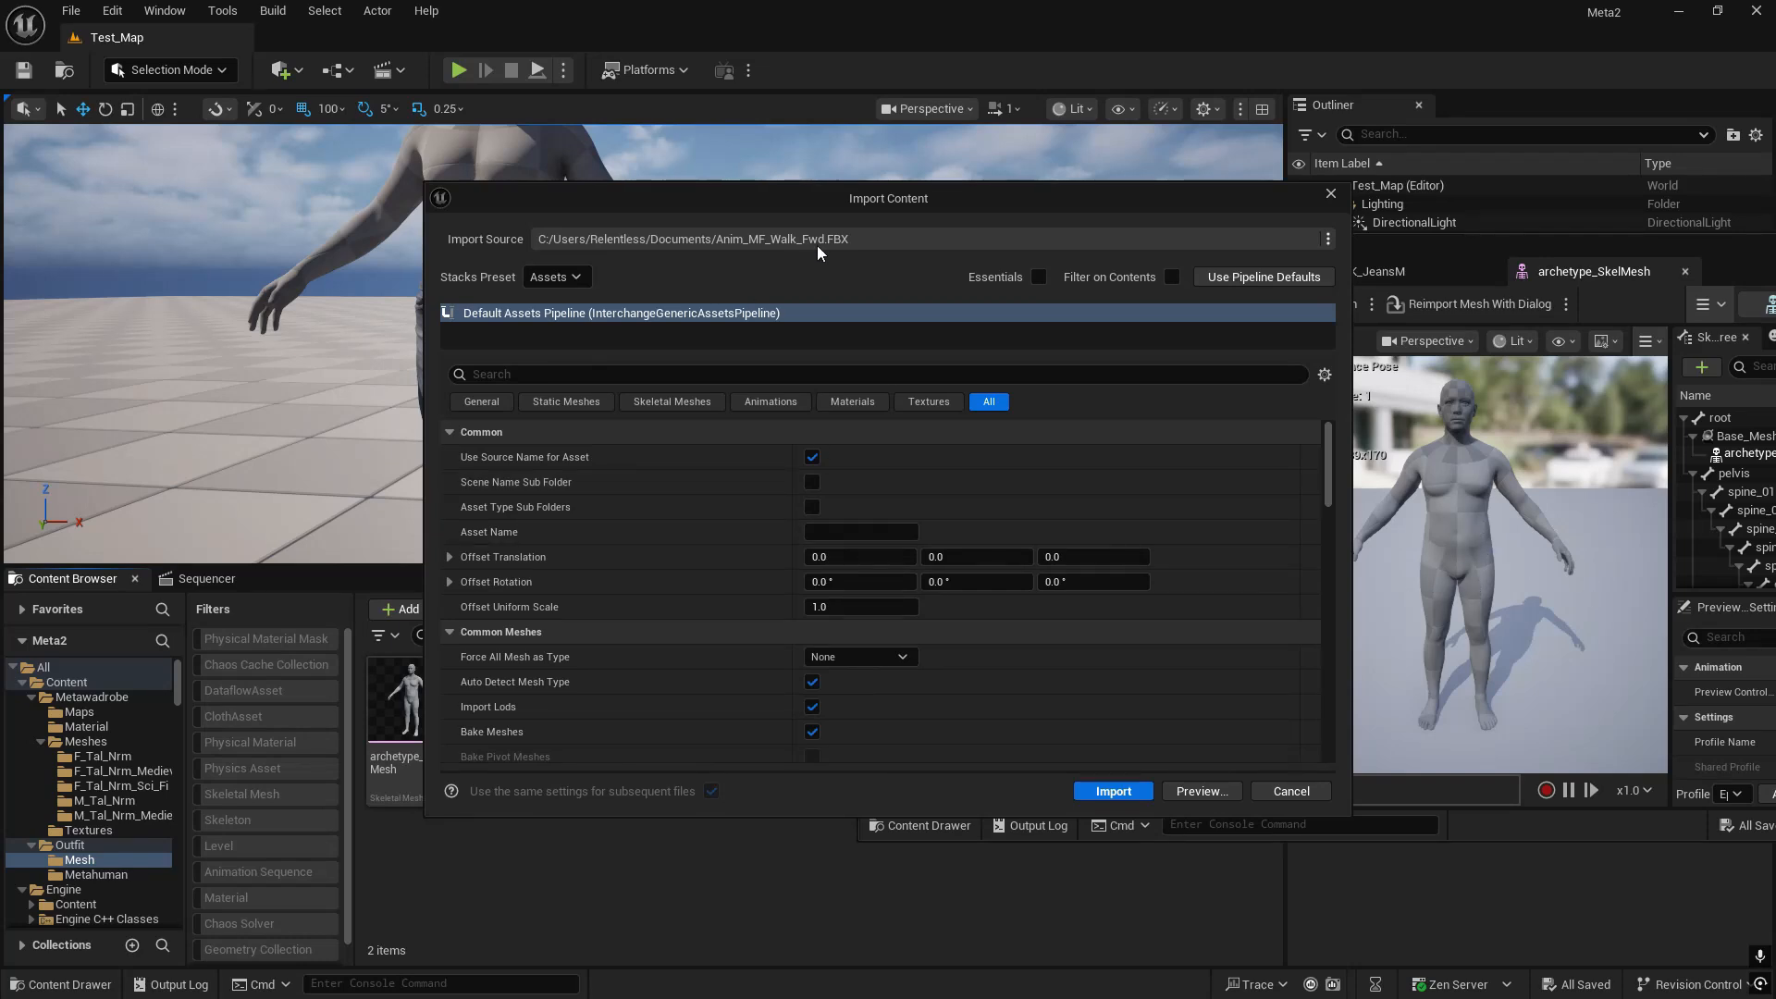
- Check the animation import's skeleton setting, import the walk animation and save all assets
left_click_drag(862, 209, 1008, 163)
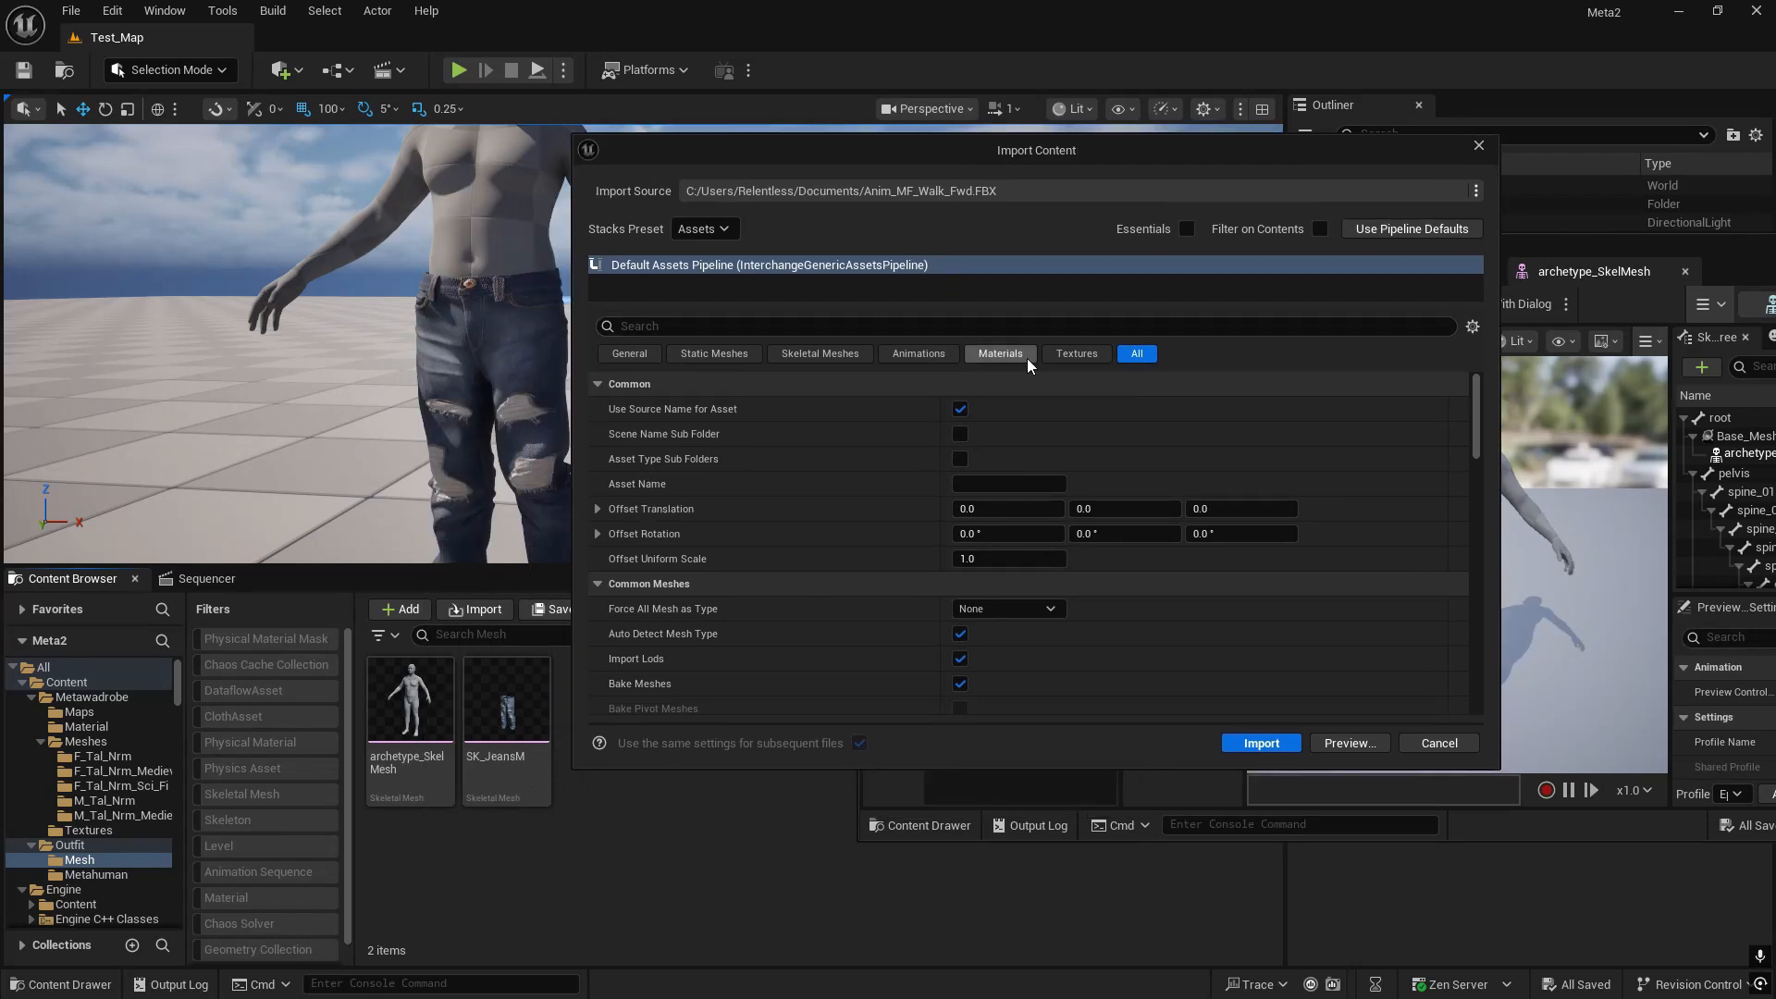
left_click(918, 362)
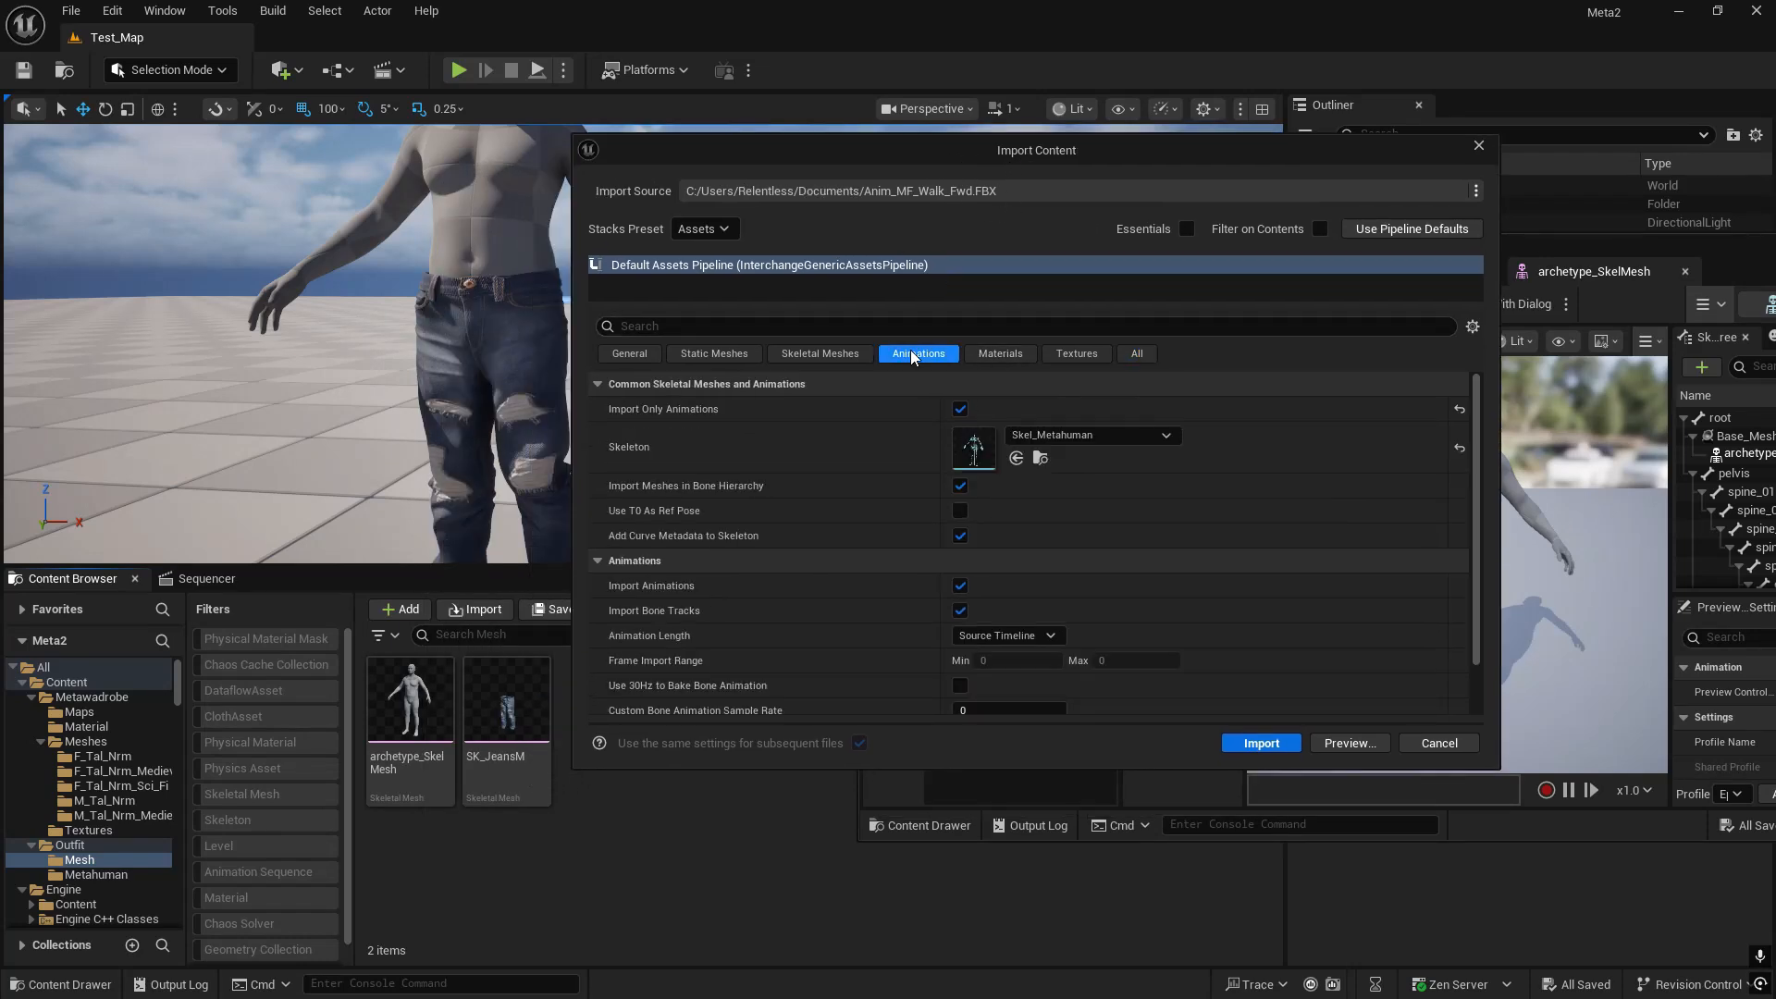
left_click(1029, 440)
left_click(1029, 440)
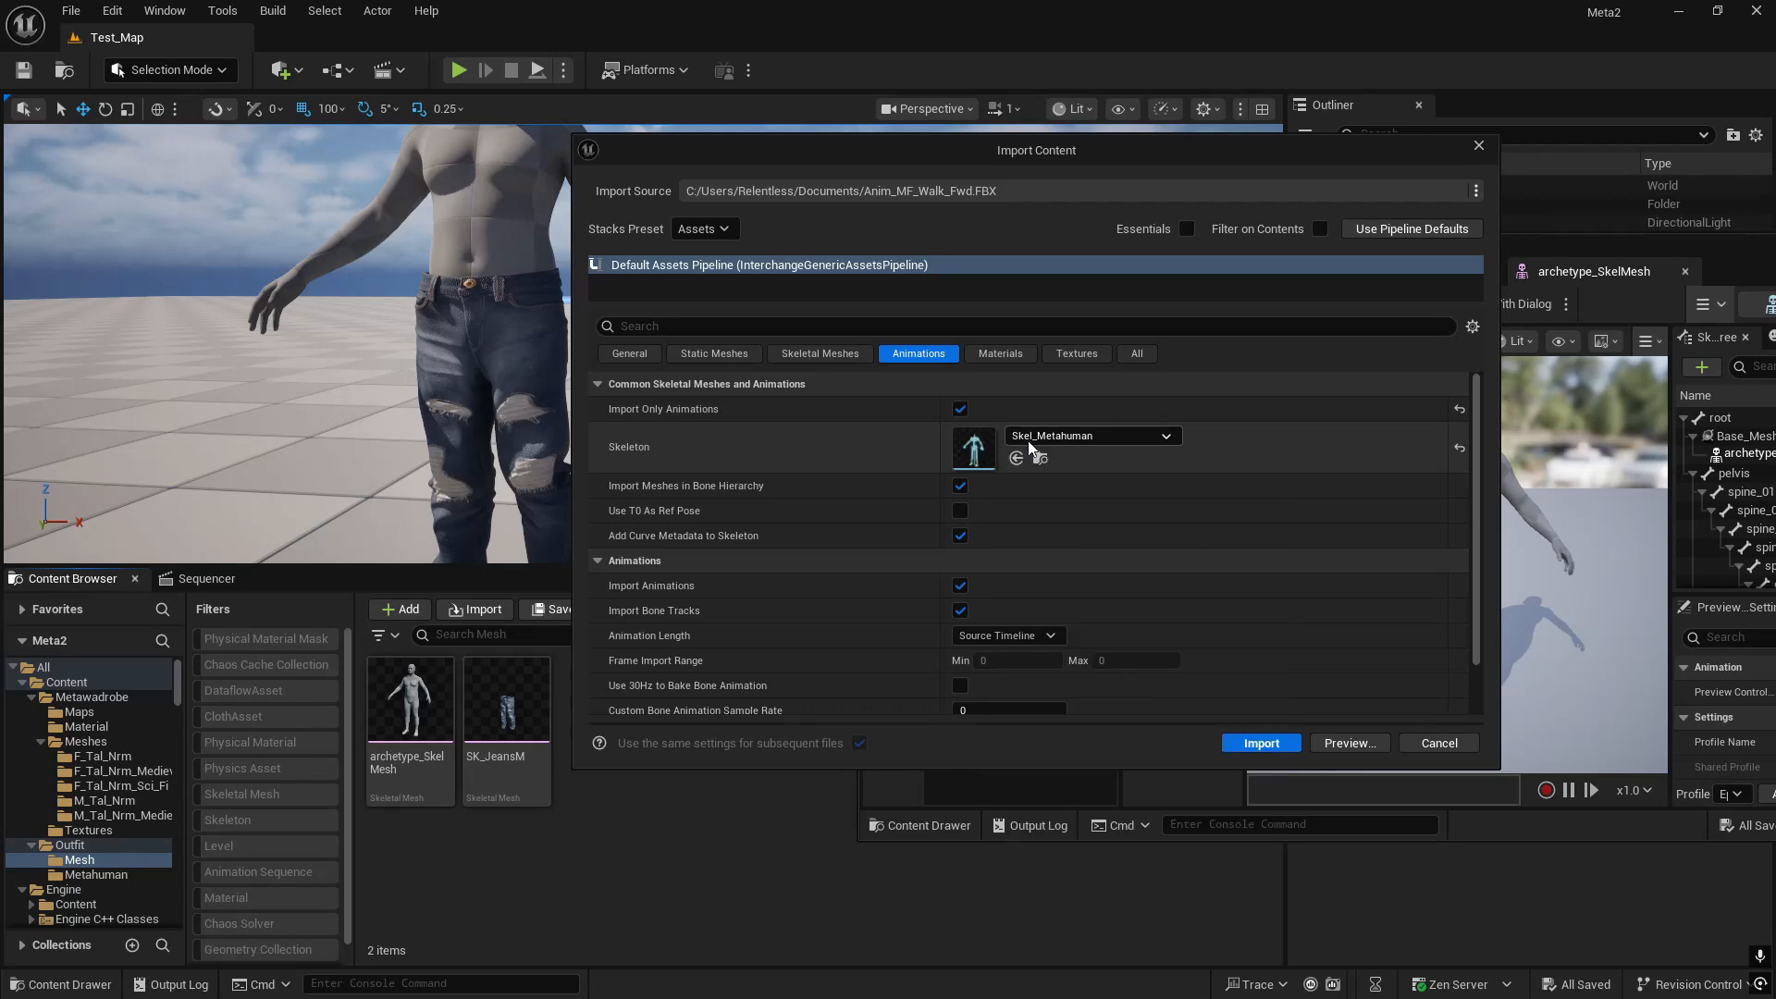
left_click(1285, 746)
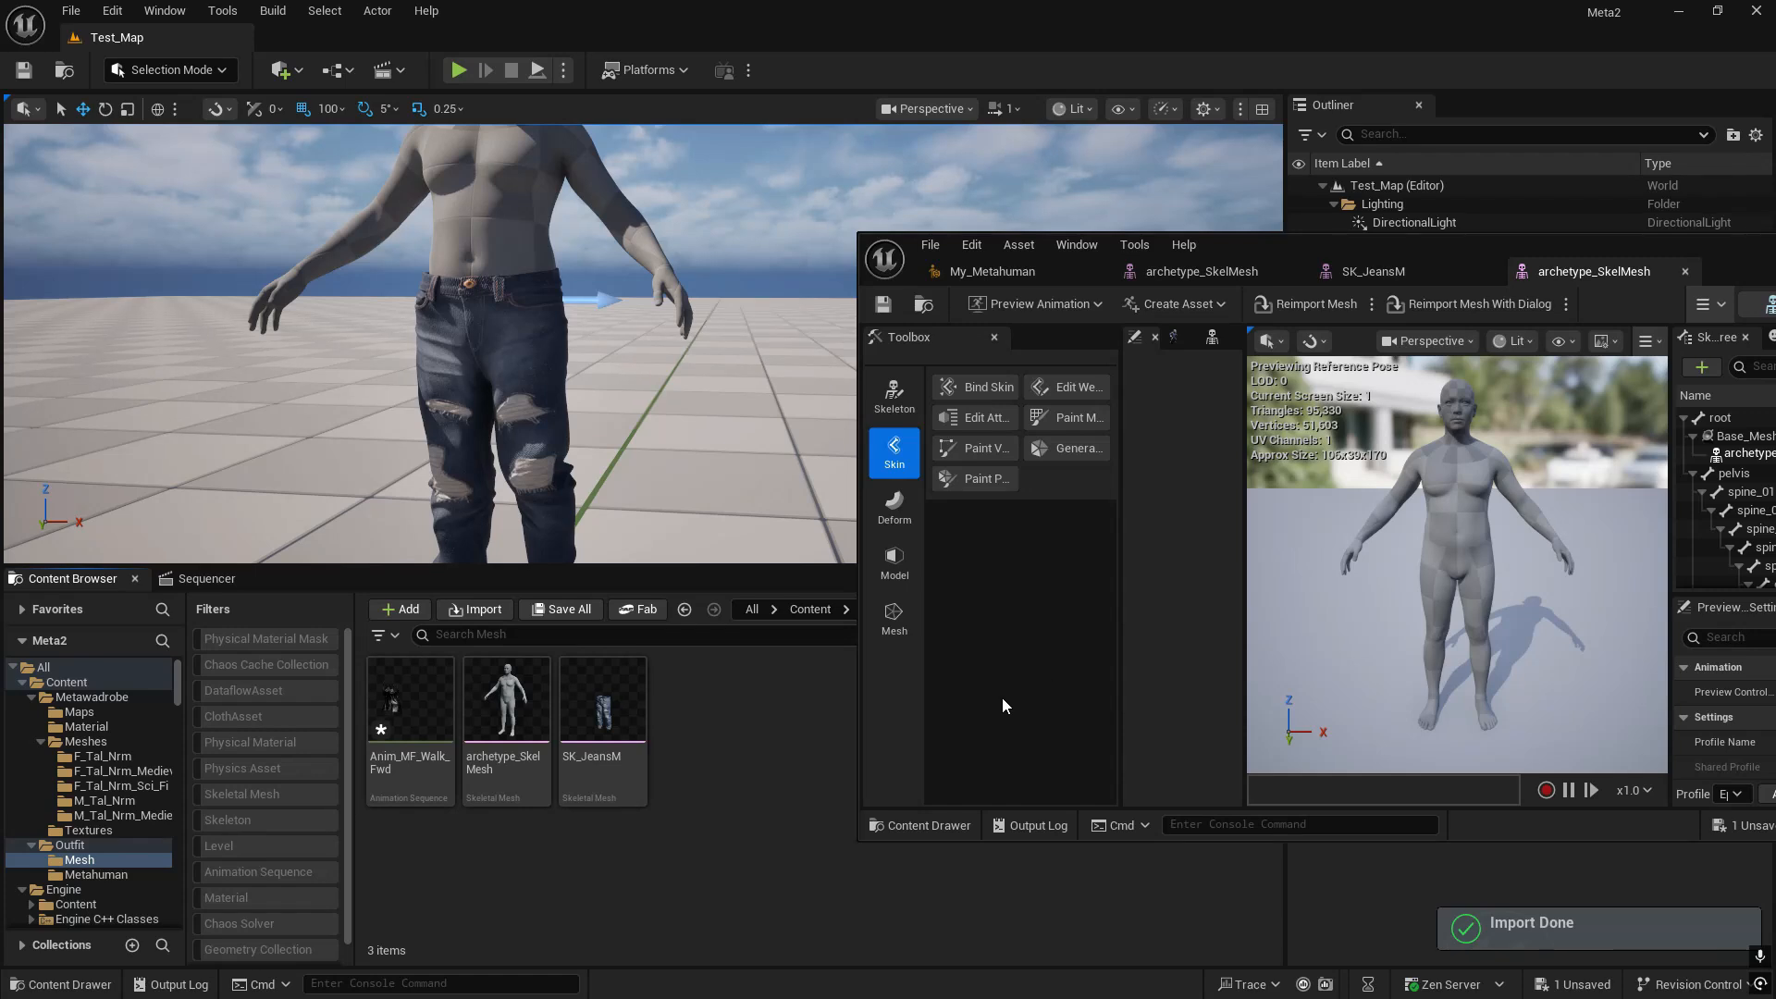
key("ctrl+shift+s")
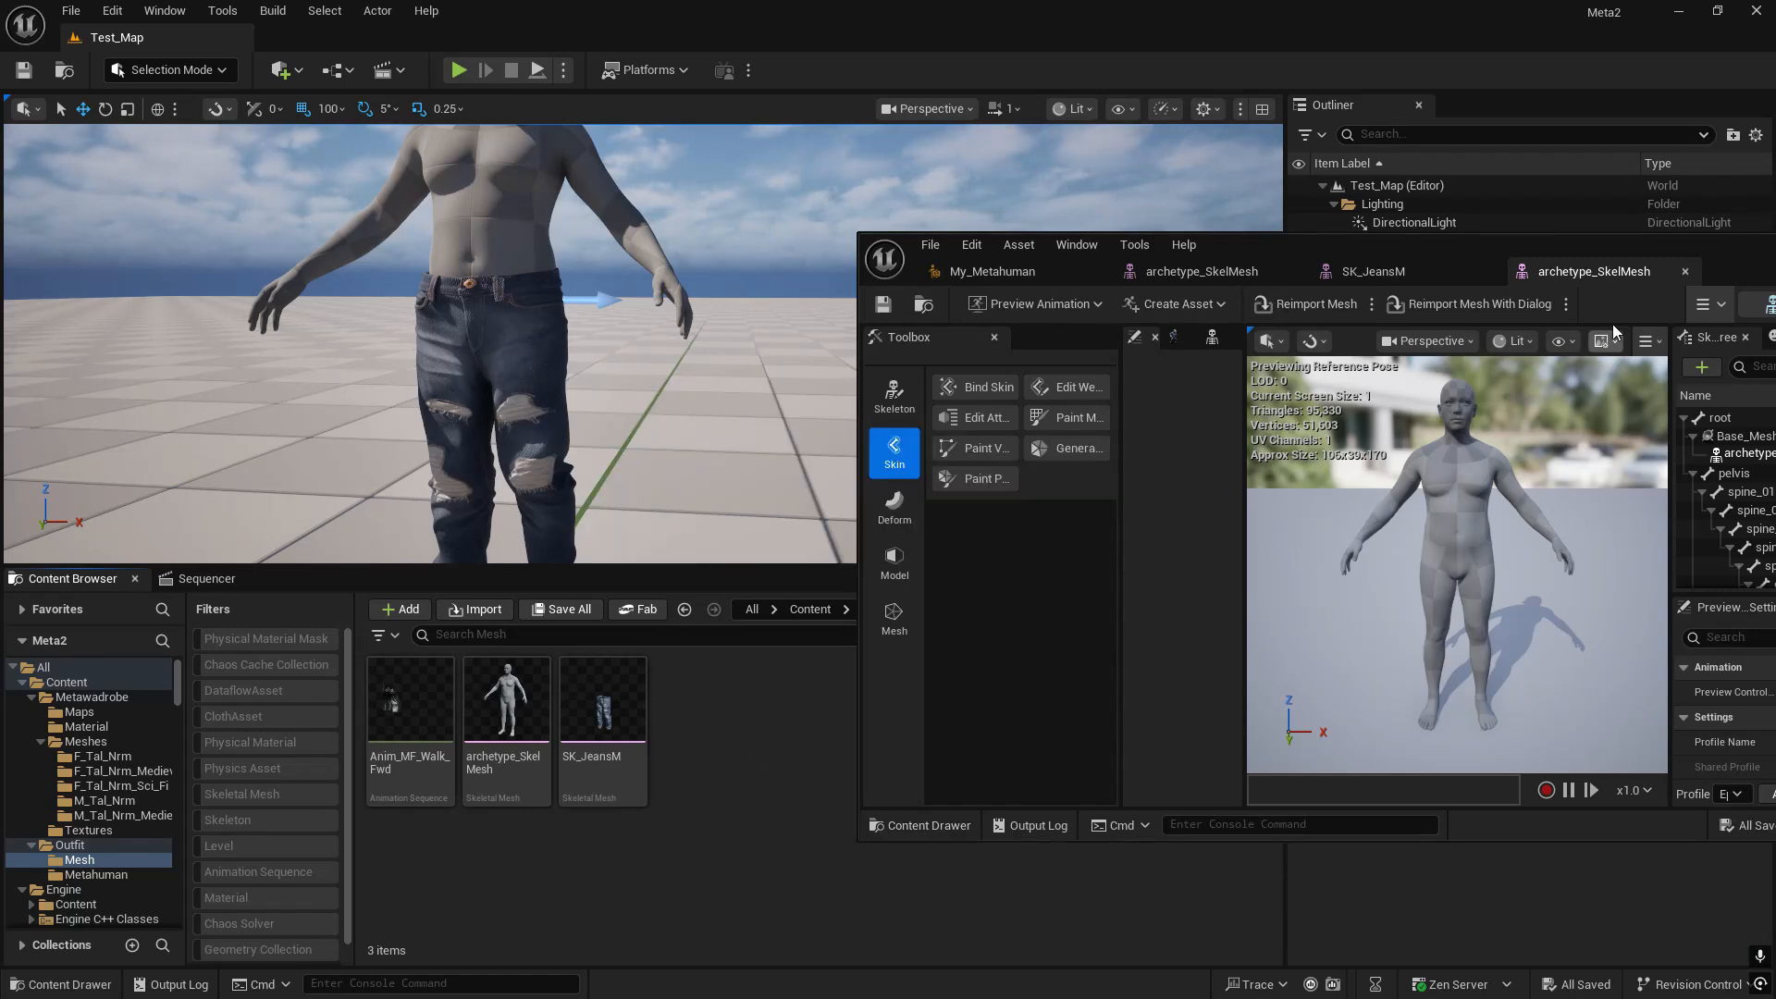
- Preview SK_JeansM with the Use Specific Animation controller and Anim_MF_Walk_Fwd, watch the jeans move with the body, and move the mesh editor window aside
left_click(1373, 271)
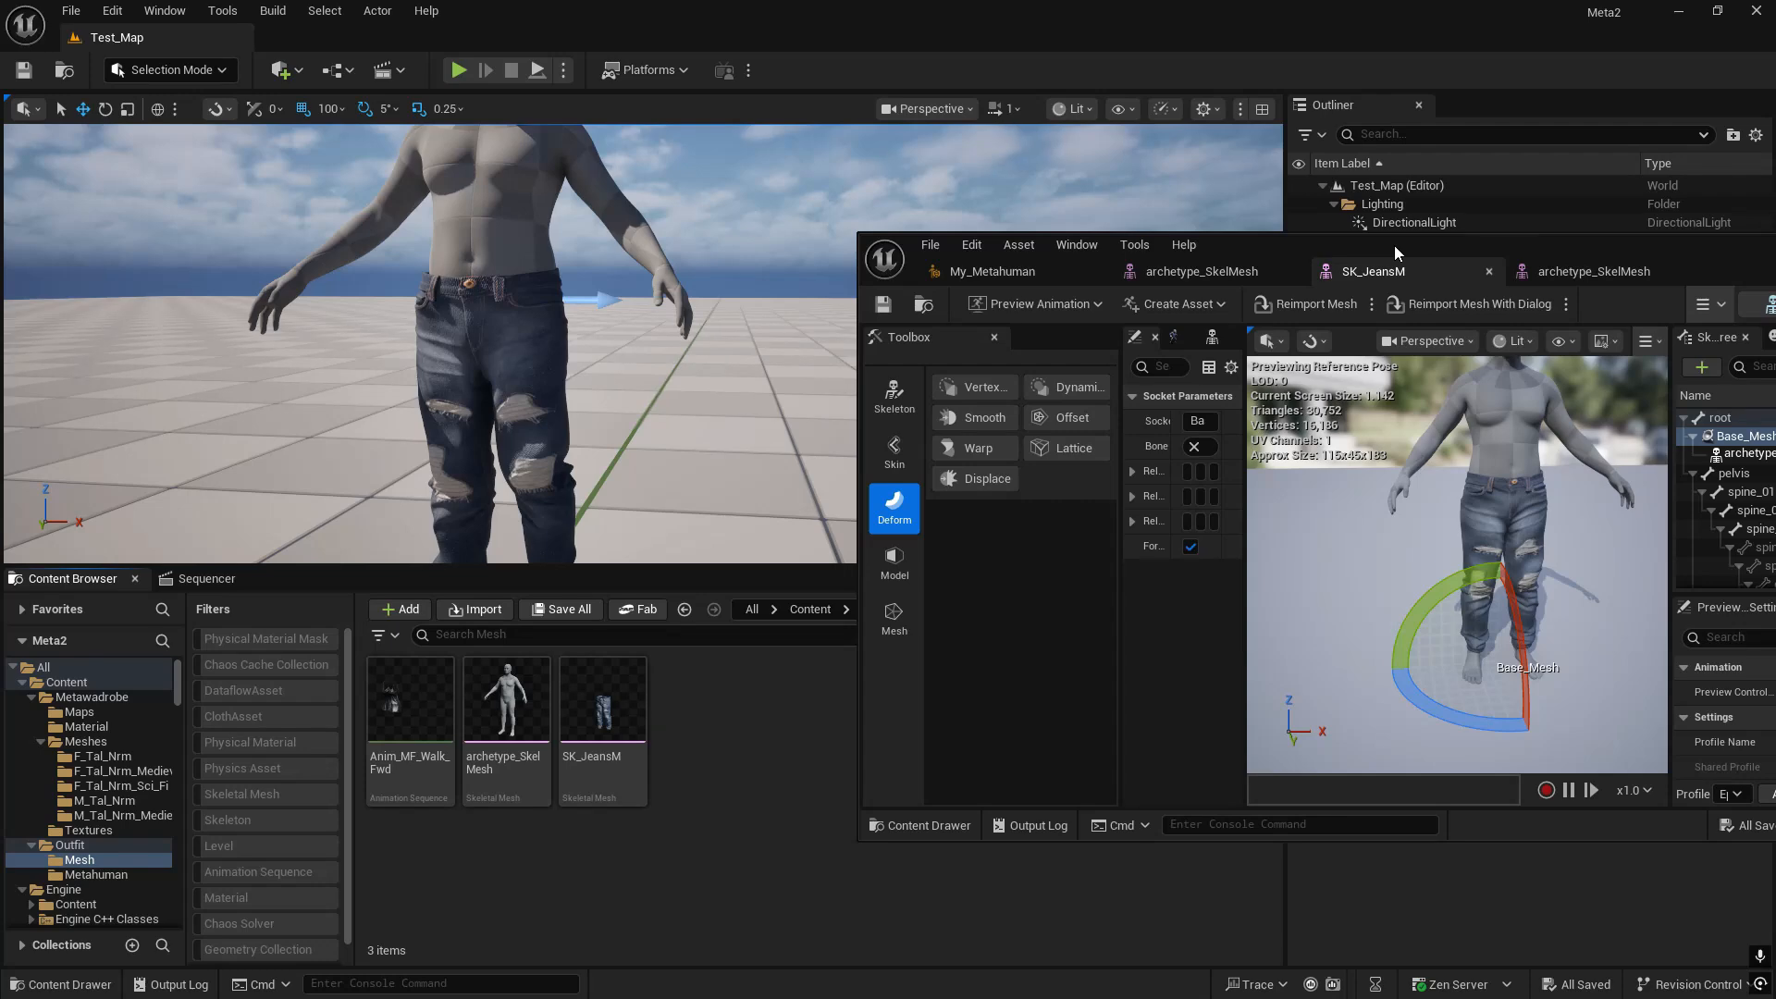
left_click_drag(1395, 246, 842, 7)
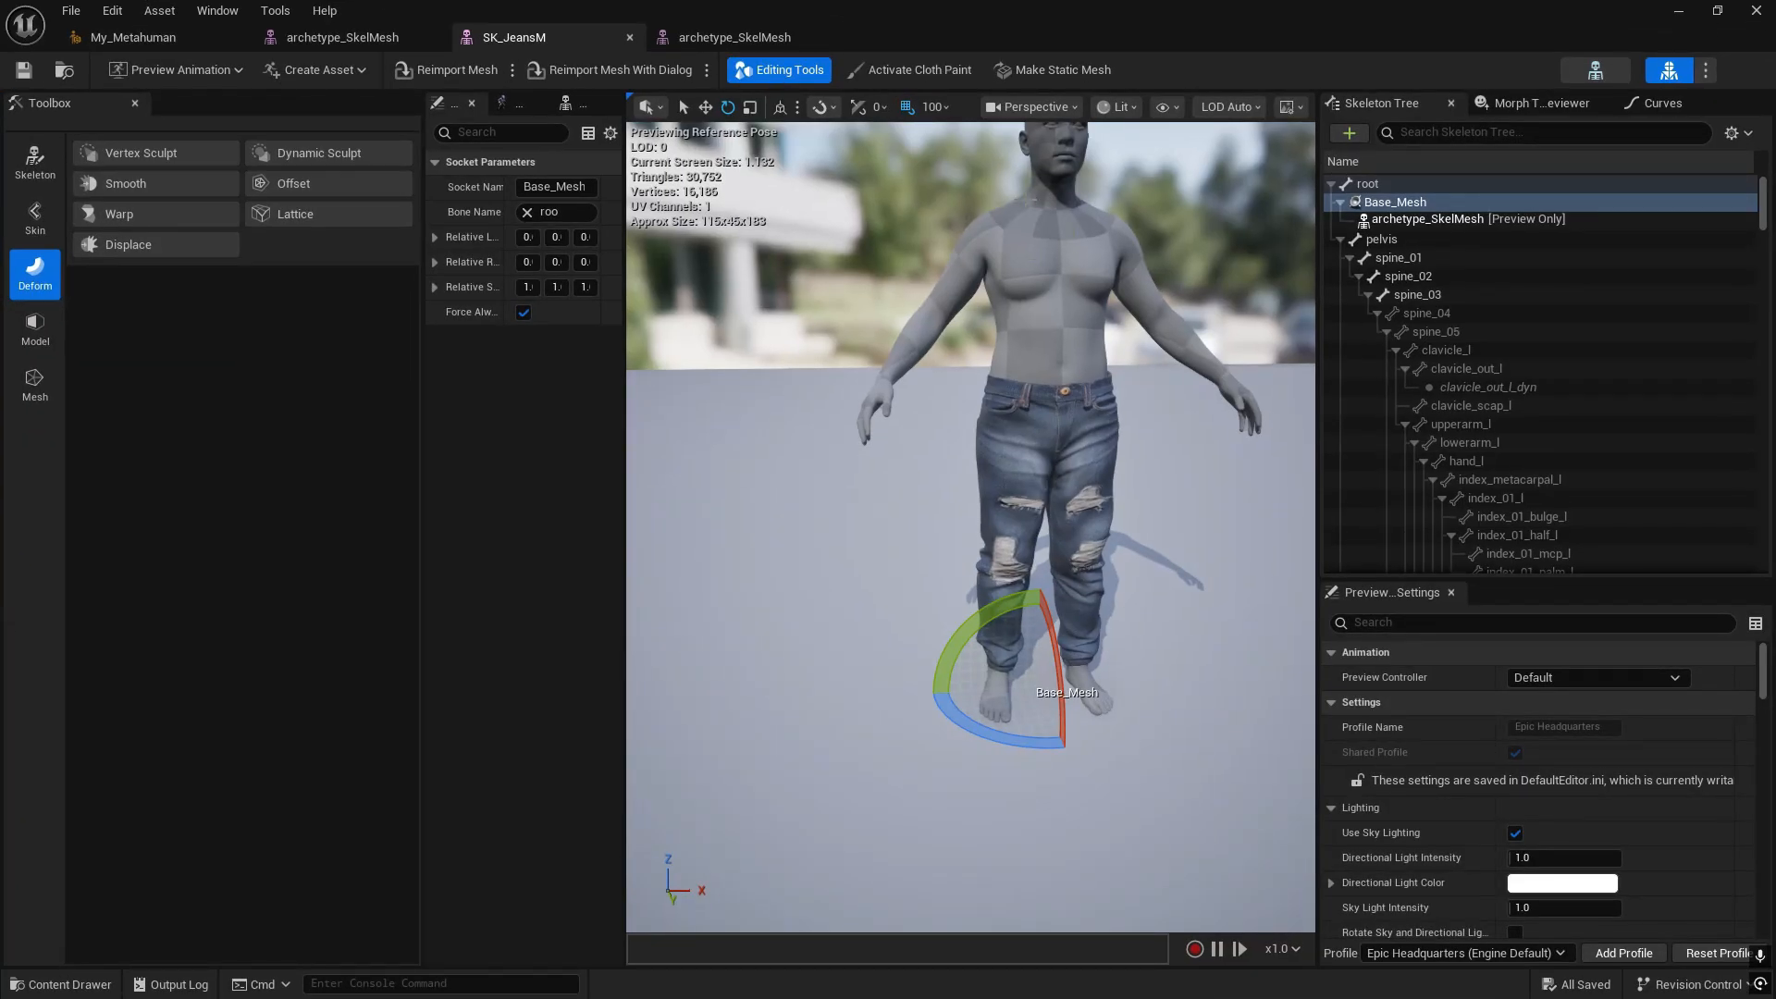
left_click(1038, 284)
right_click_drag(1038, 285, 1051, 251)
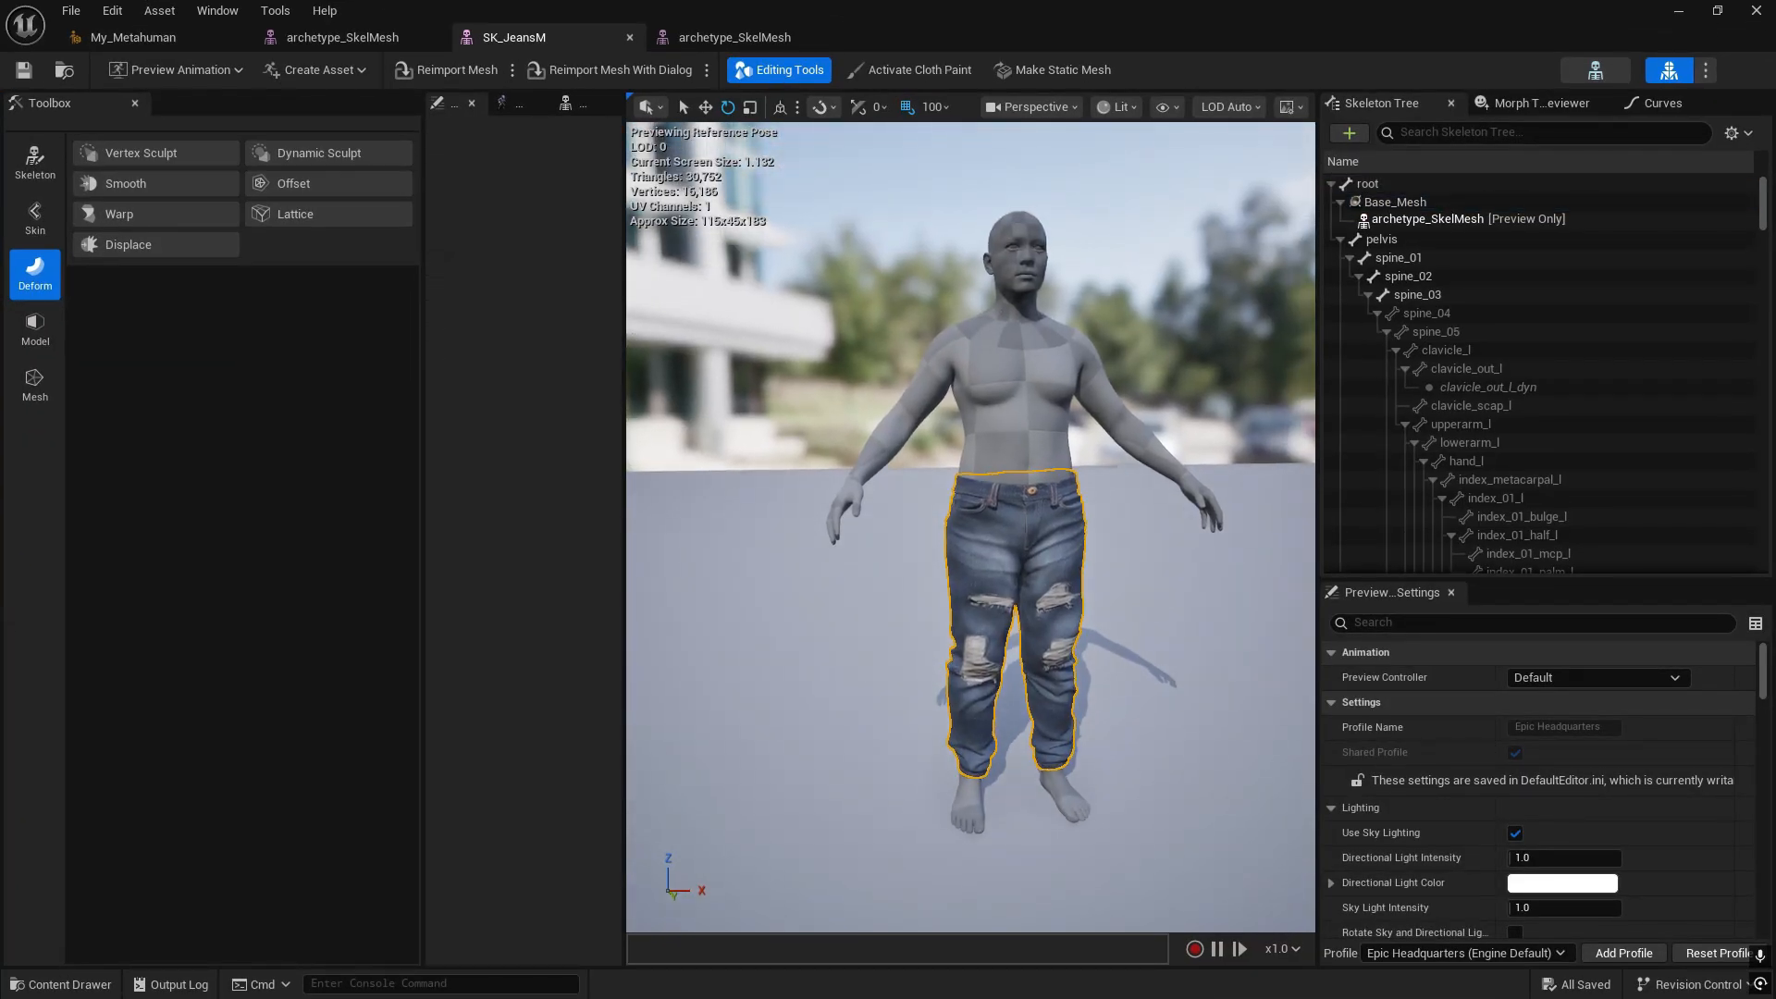
left_click(1540, 677)
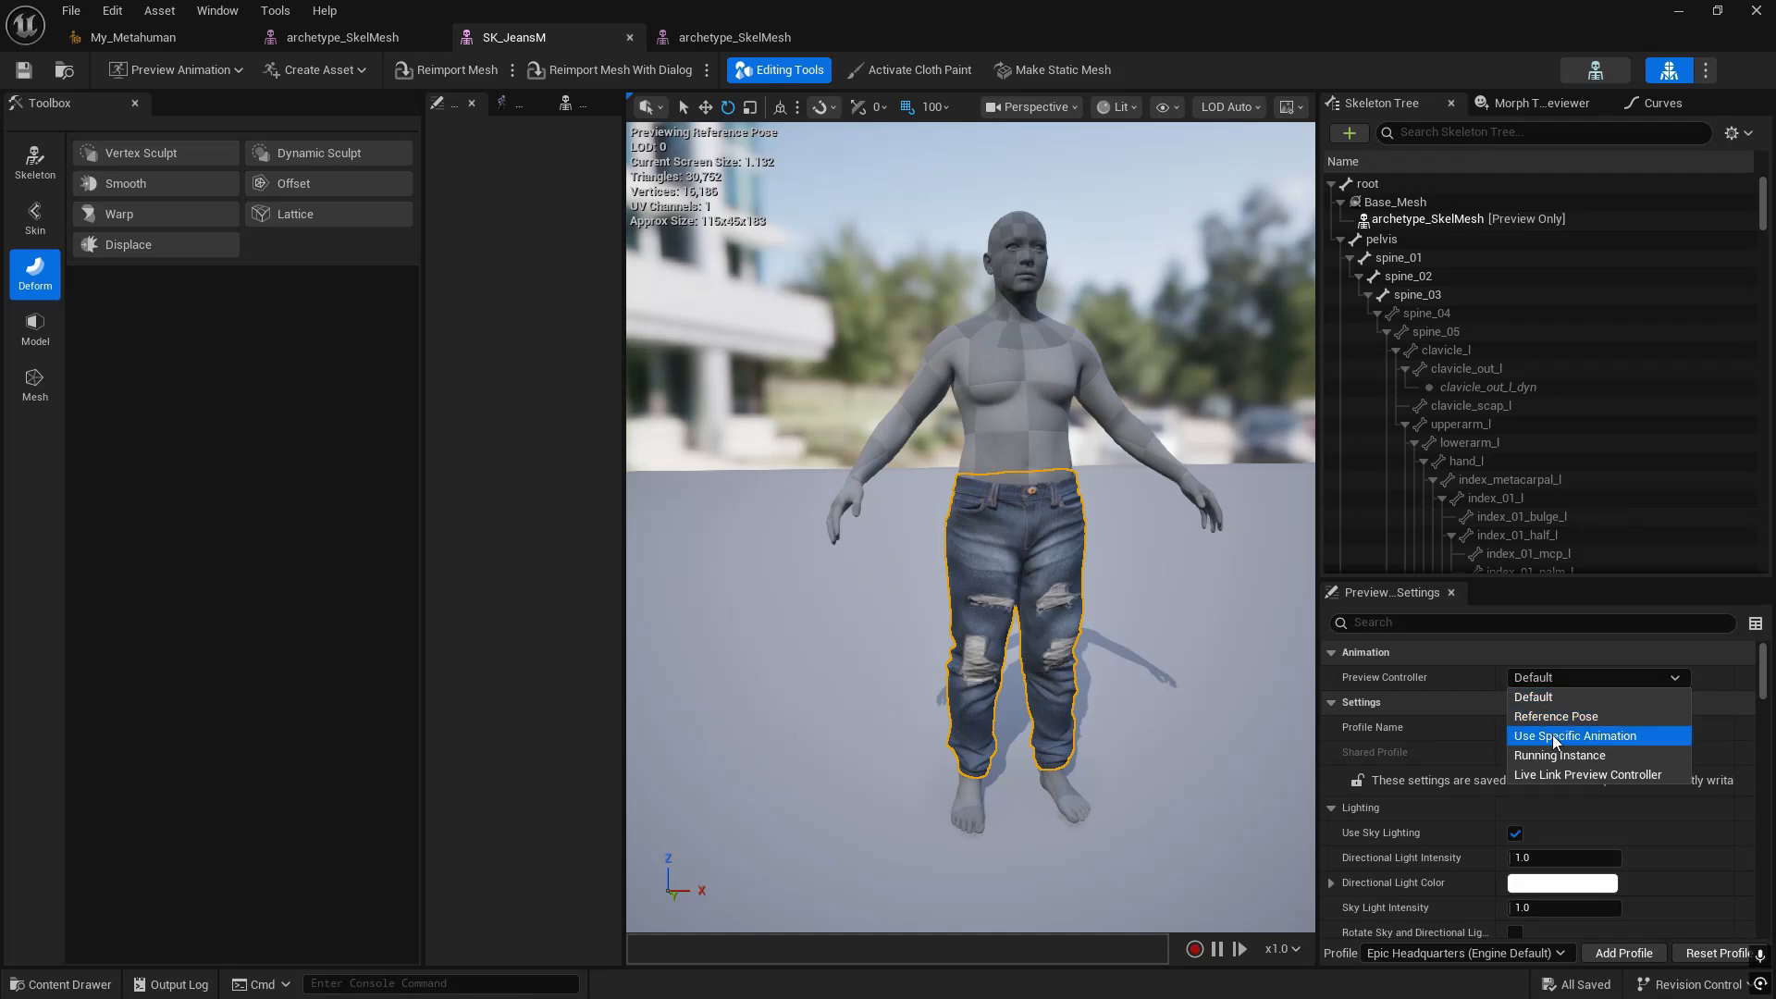
left_click(1552, 734)
left_click(1580, 706)
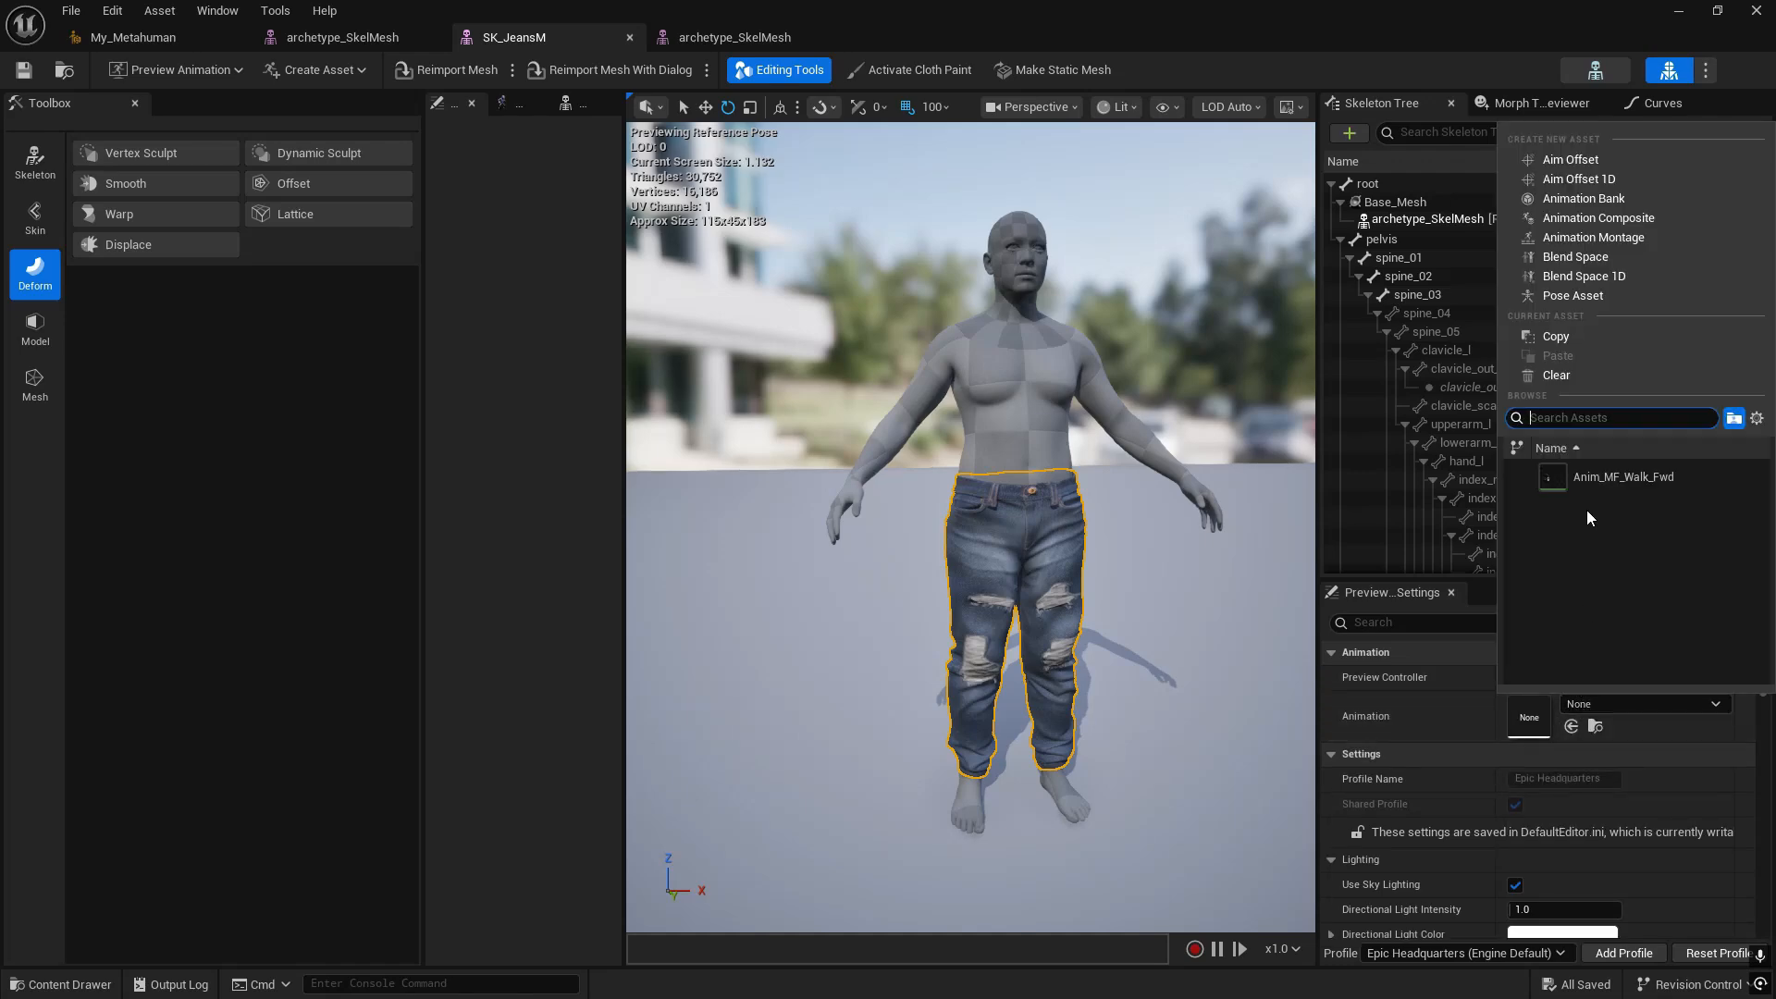
left_click(1597, 479)
left_click_drag(852, 607, 907, 814)
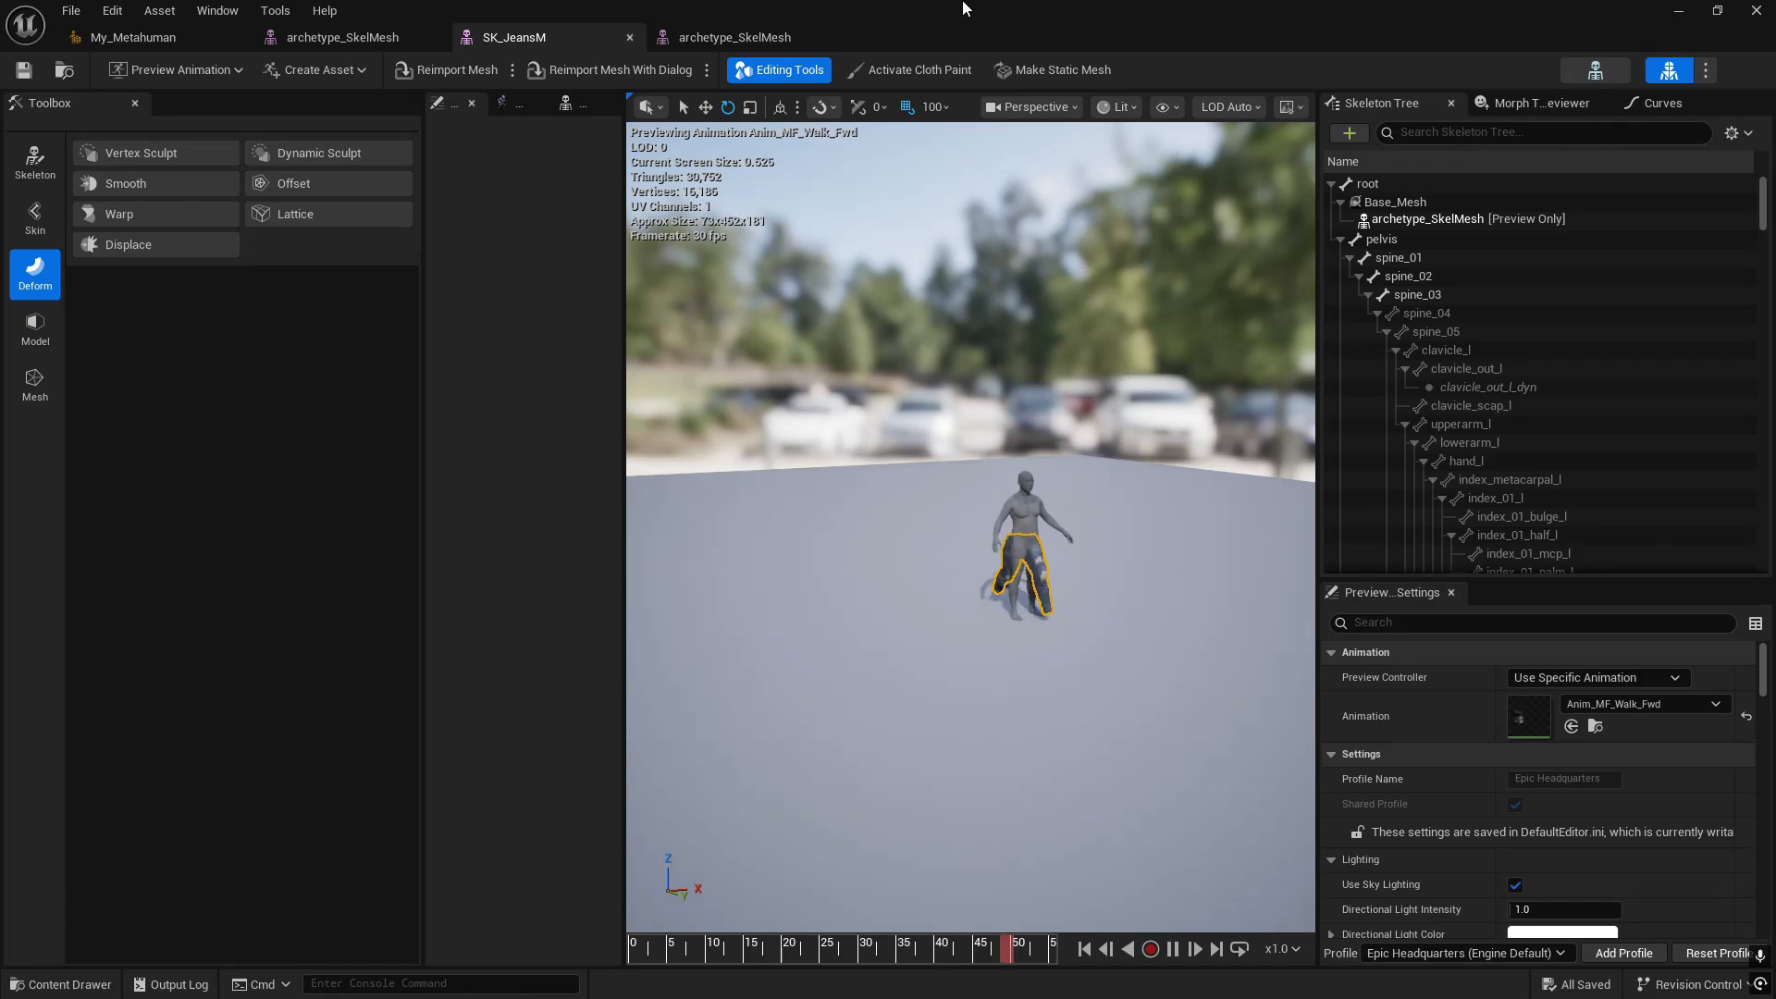
left_click_drag(964, 9, 1255, 483)
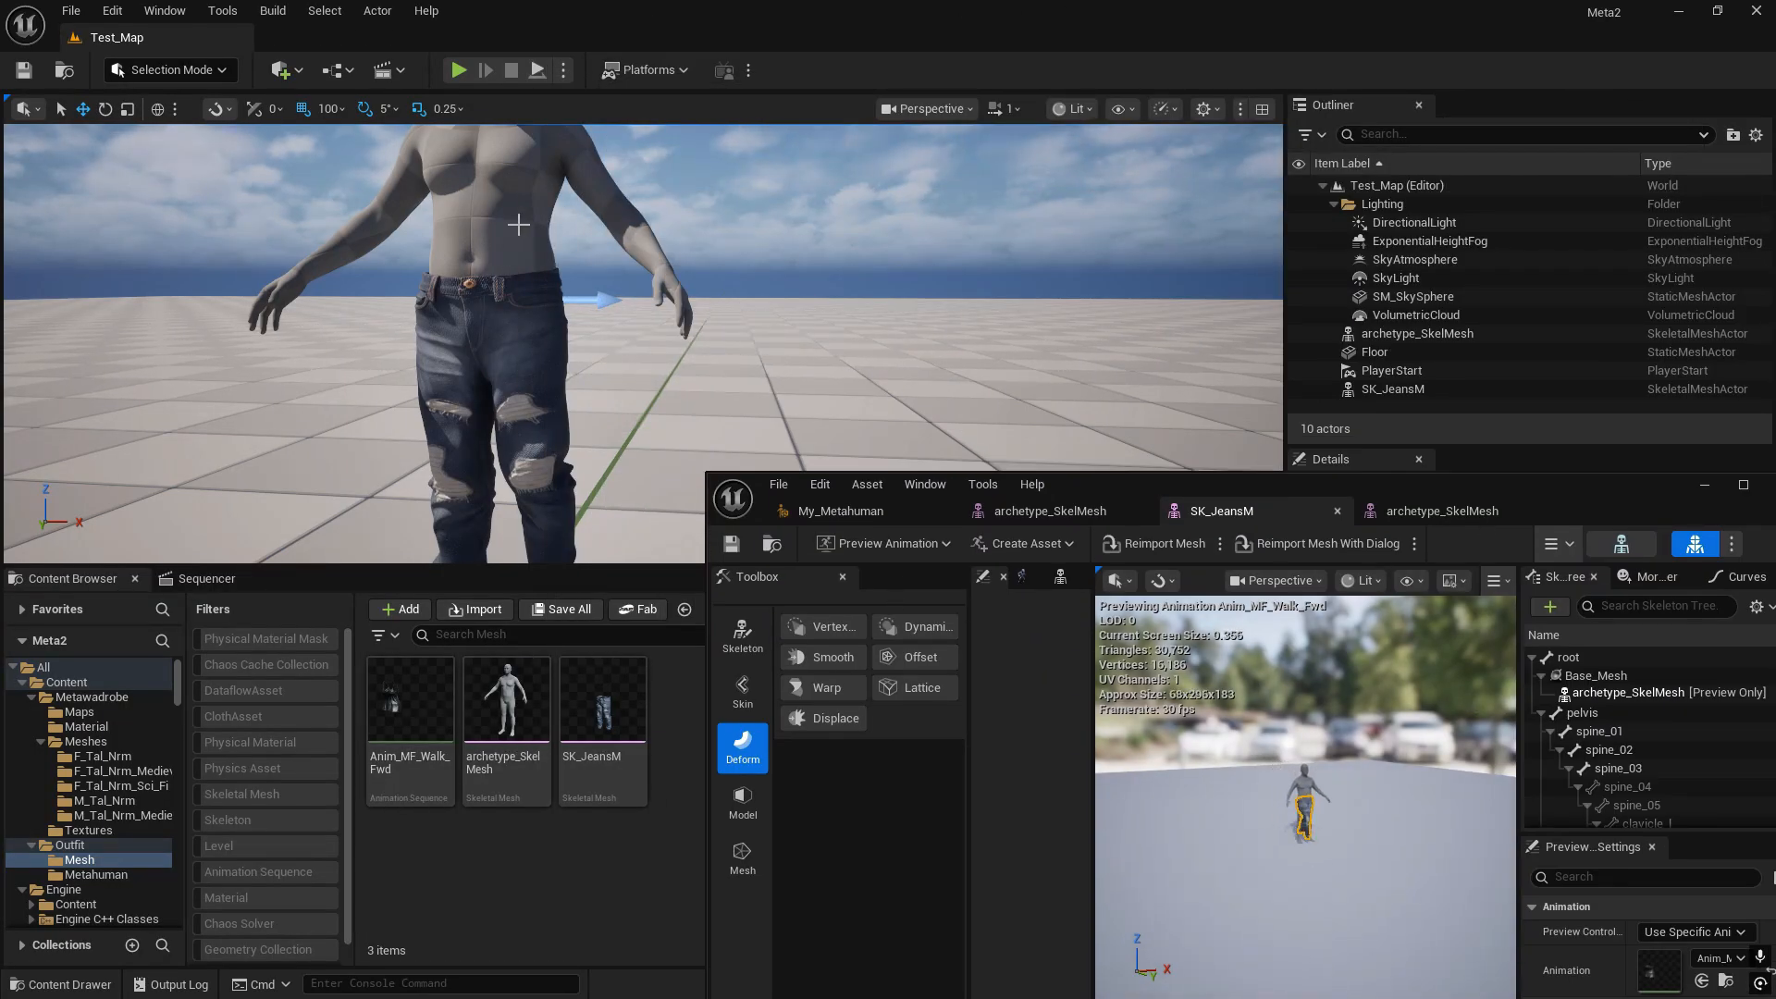
- Clear the preview animation in the SK_JeansM editor and minimize that editor window
left_click(515, 226)
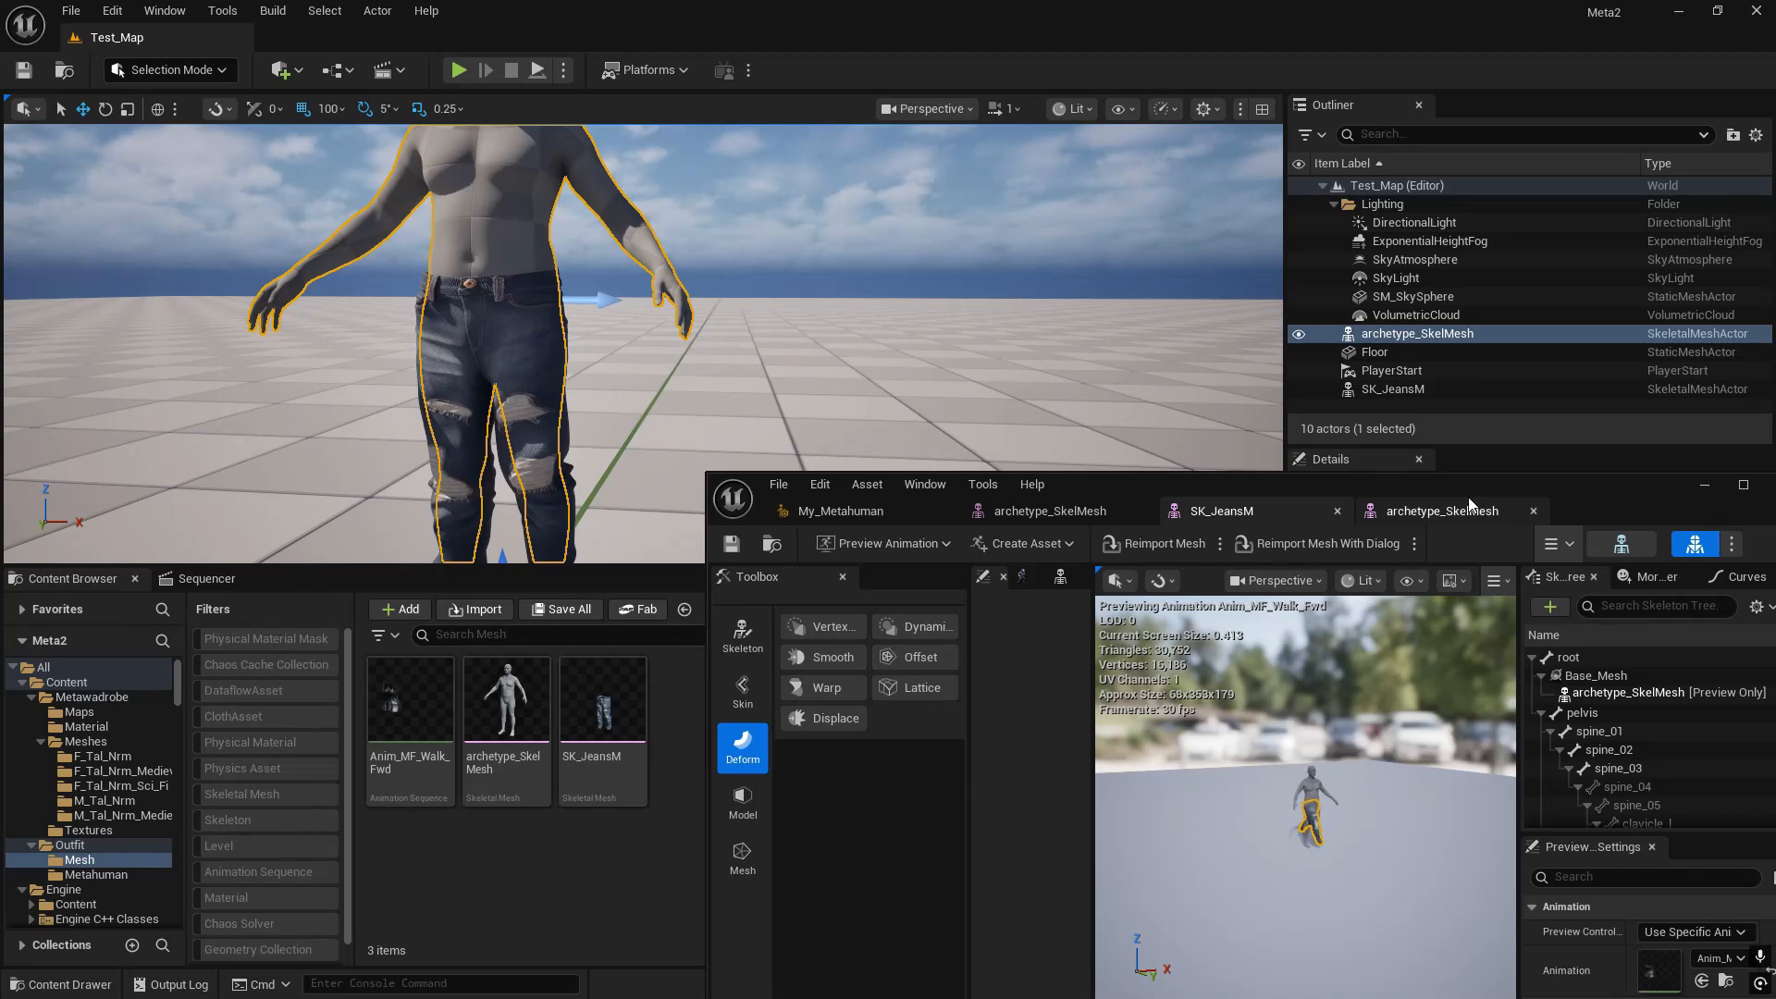
left_click_drag(1476, 486, 1282, 211)
left_click(1527, 681)
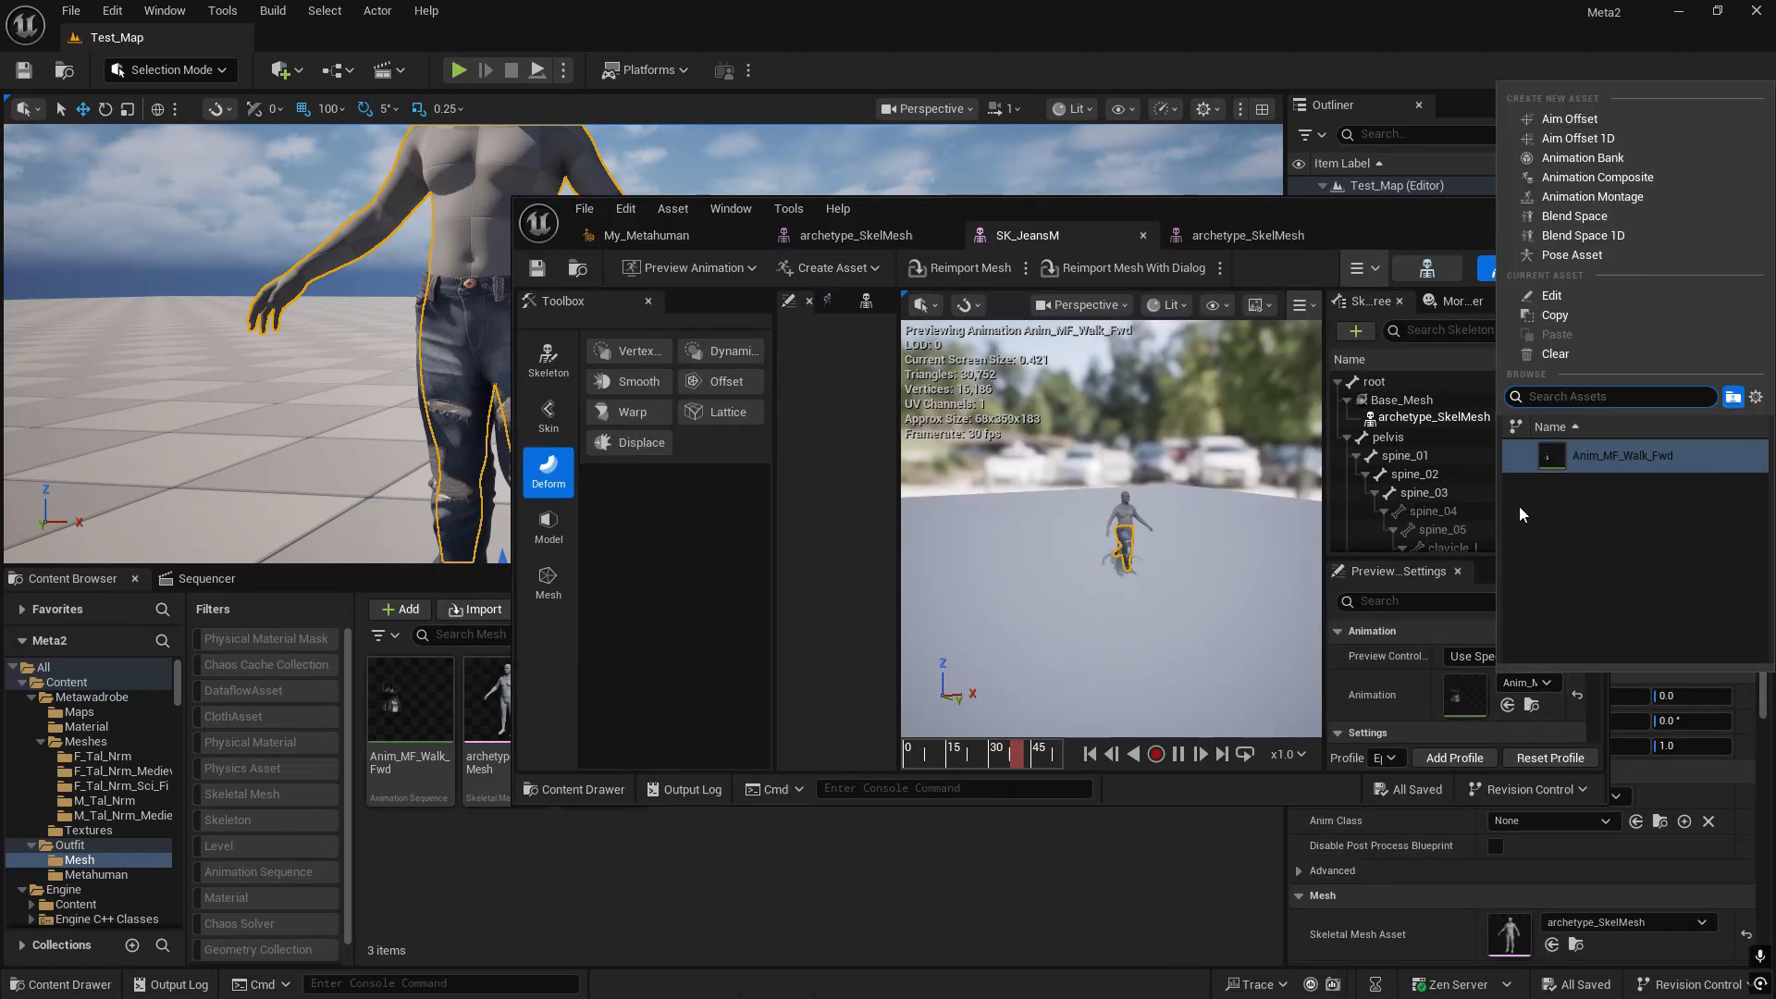
left_click(1555, 355)
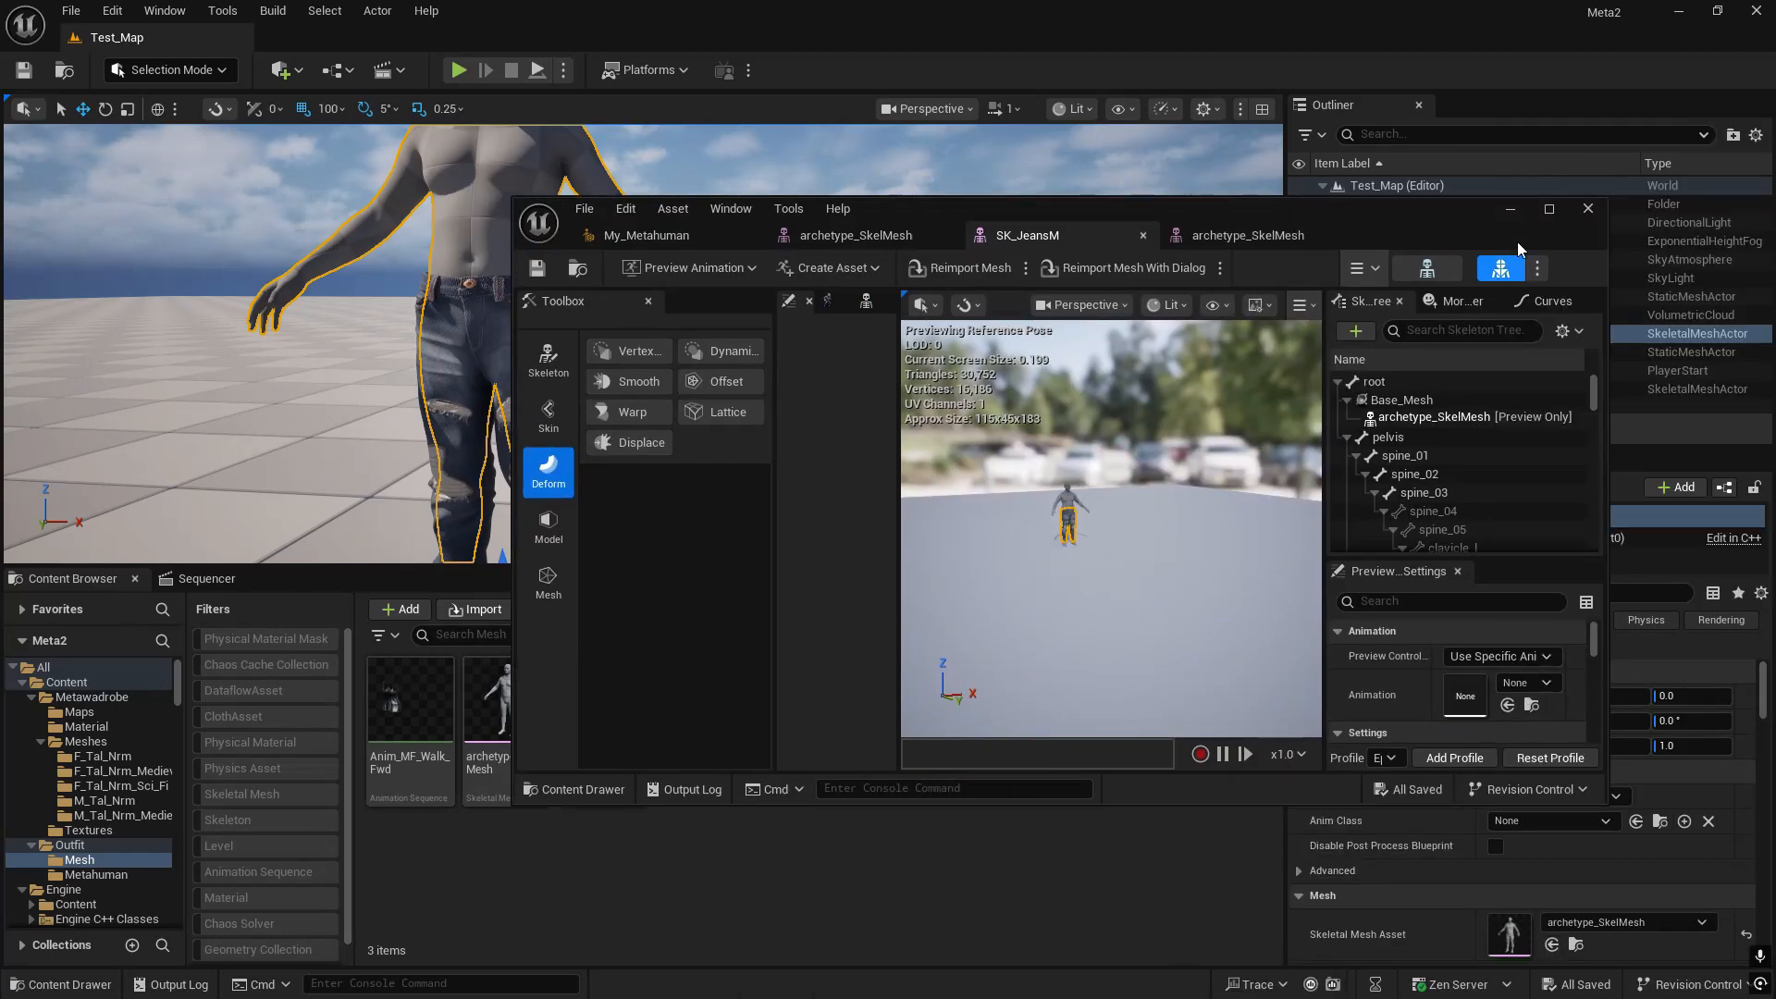
left_click(1512, 211)
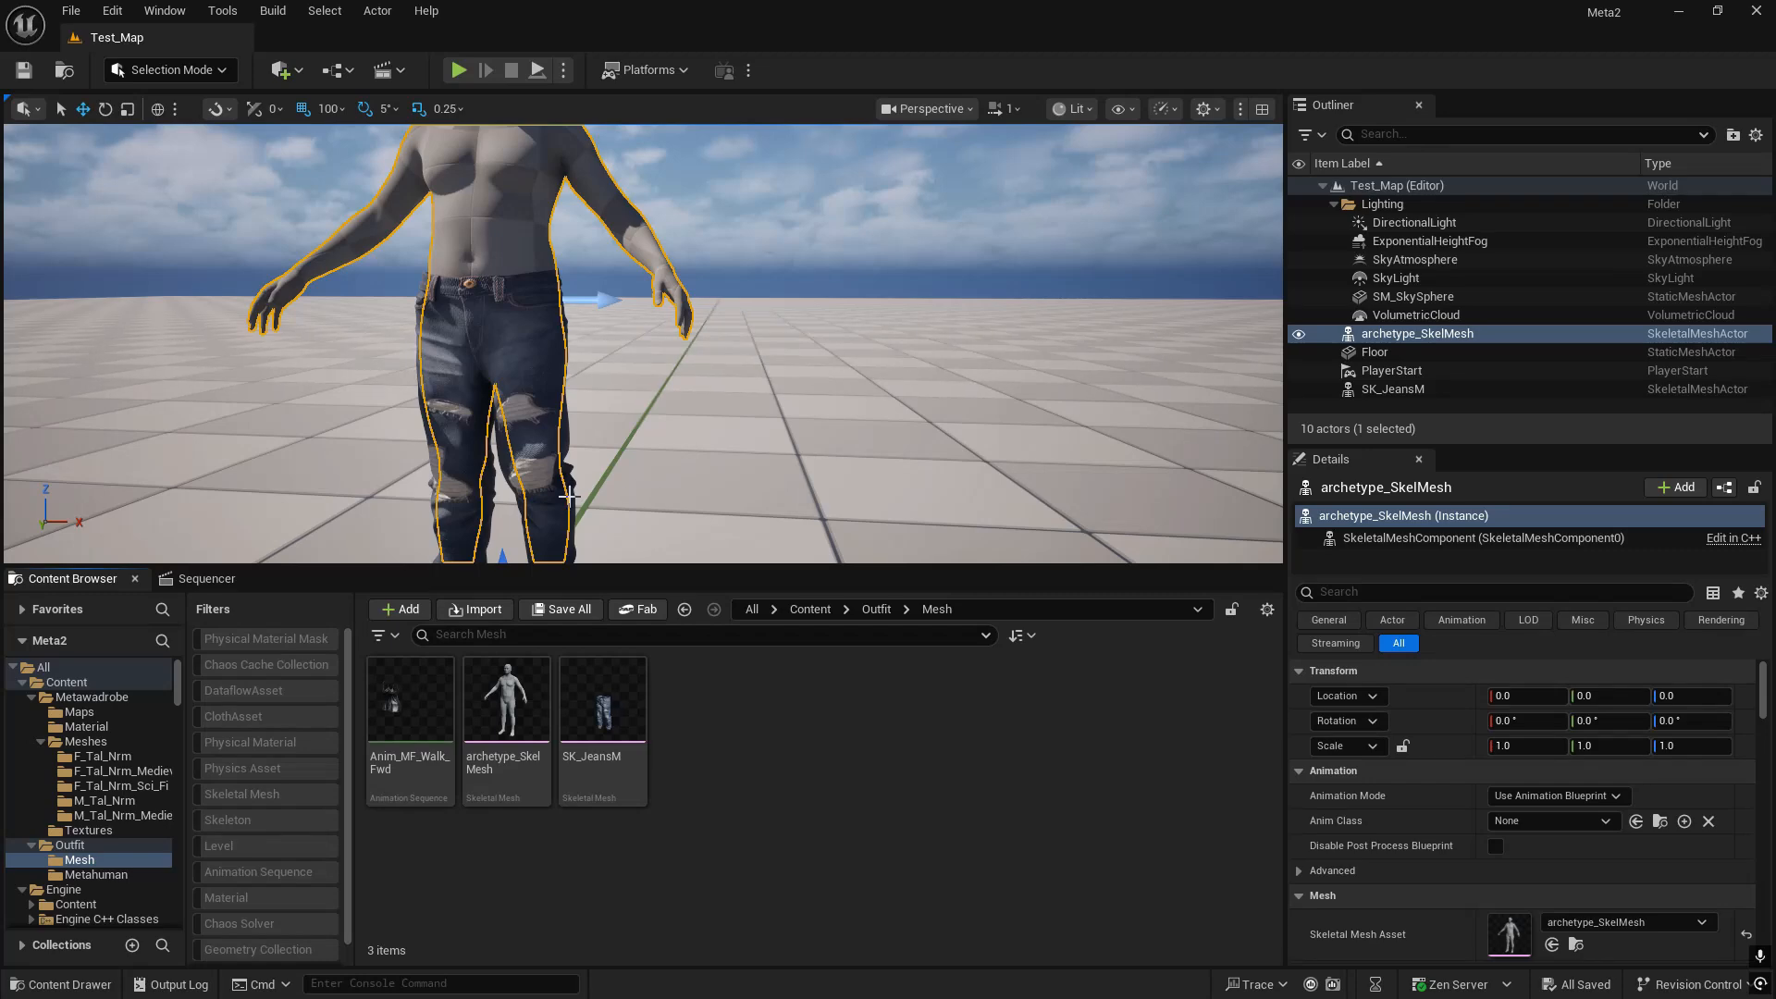
- Set the Animation Mode of the body and jeans actors to Use Animation Asset and check the animations available to play
right_click_drag(544, 411, 499, 392)
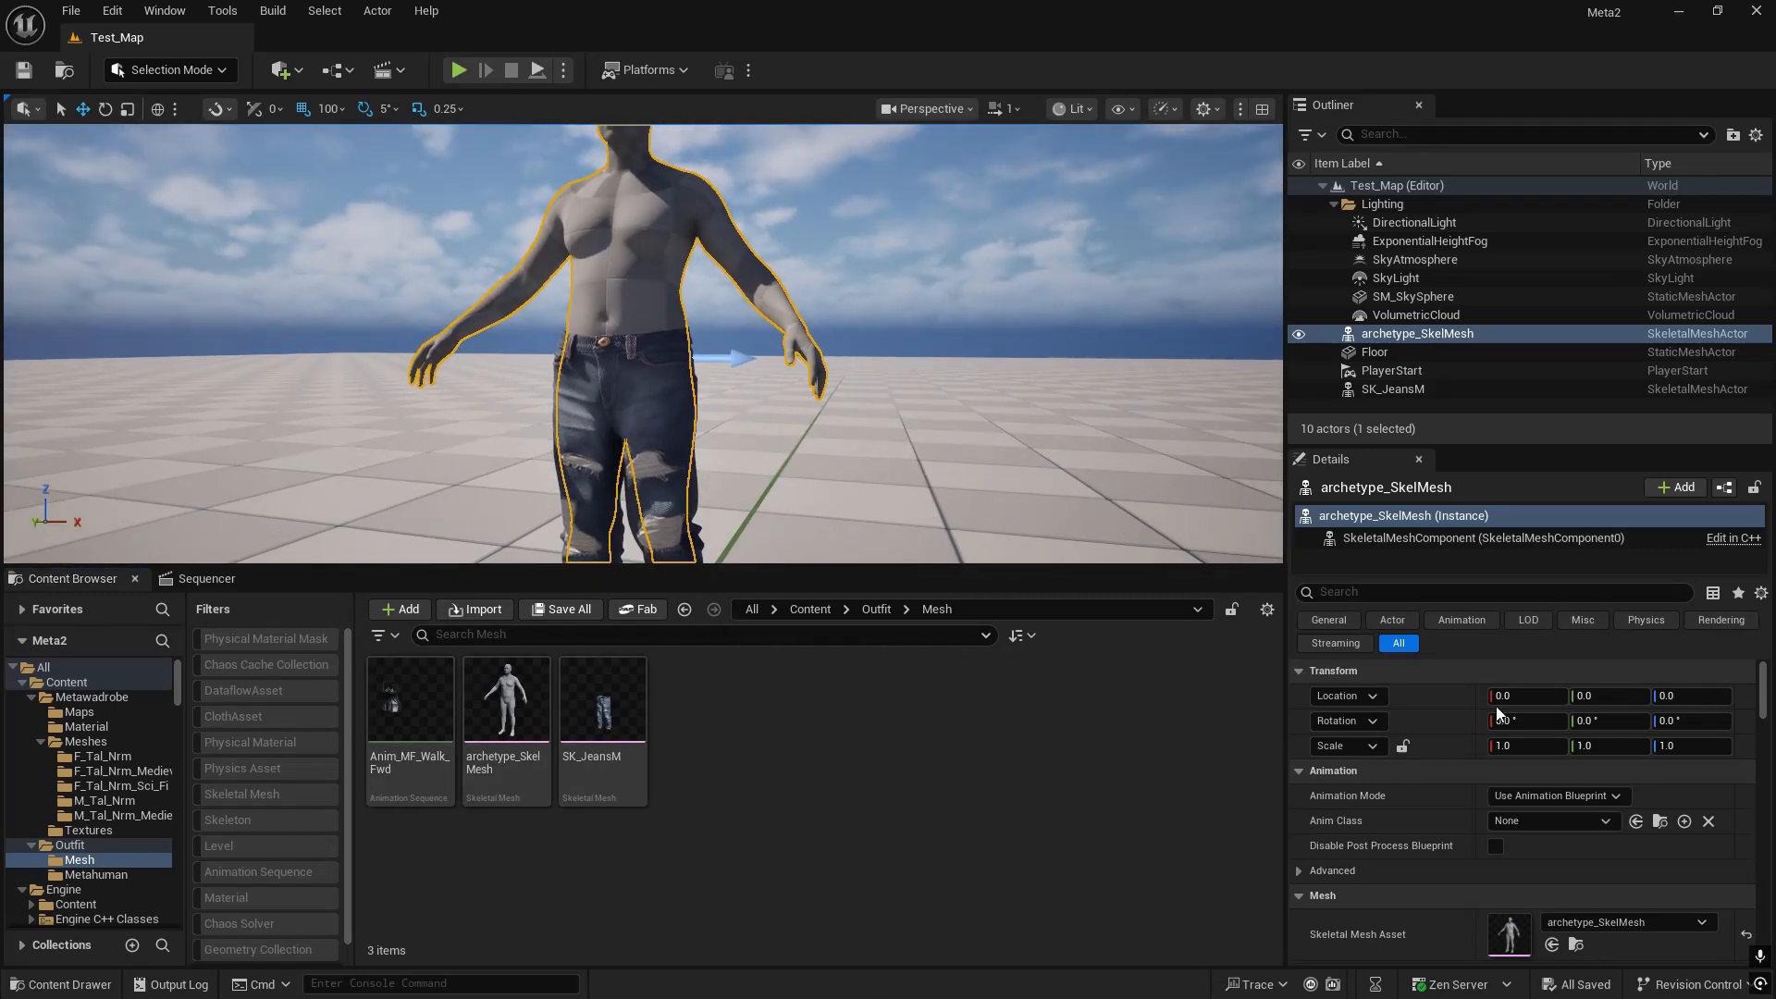
left_click(610, 355, "ctrl")
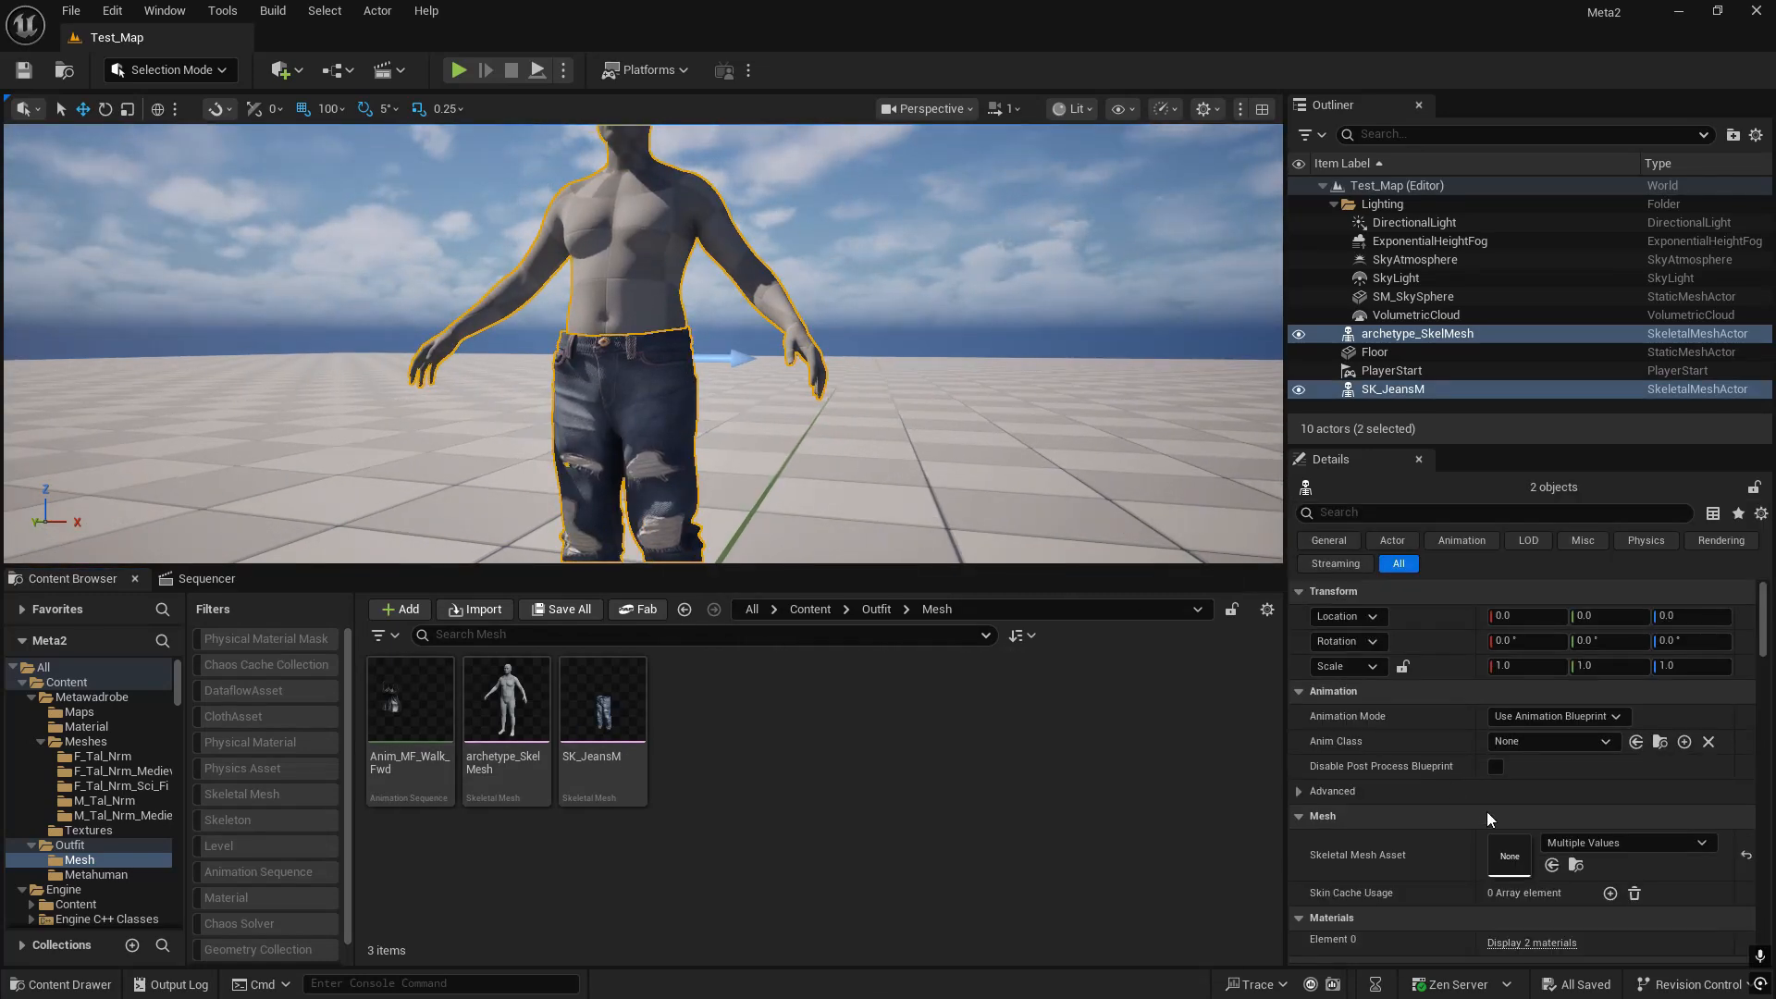
left_click(1578, 741)
left_click(1498, 762)
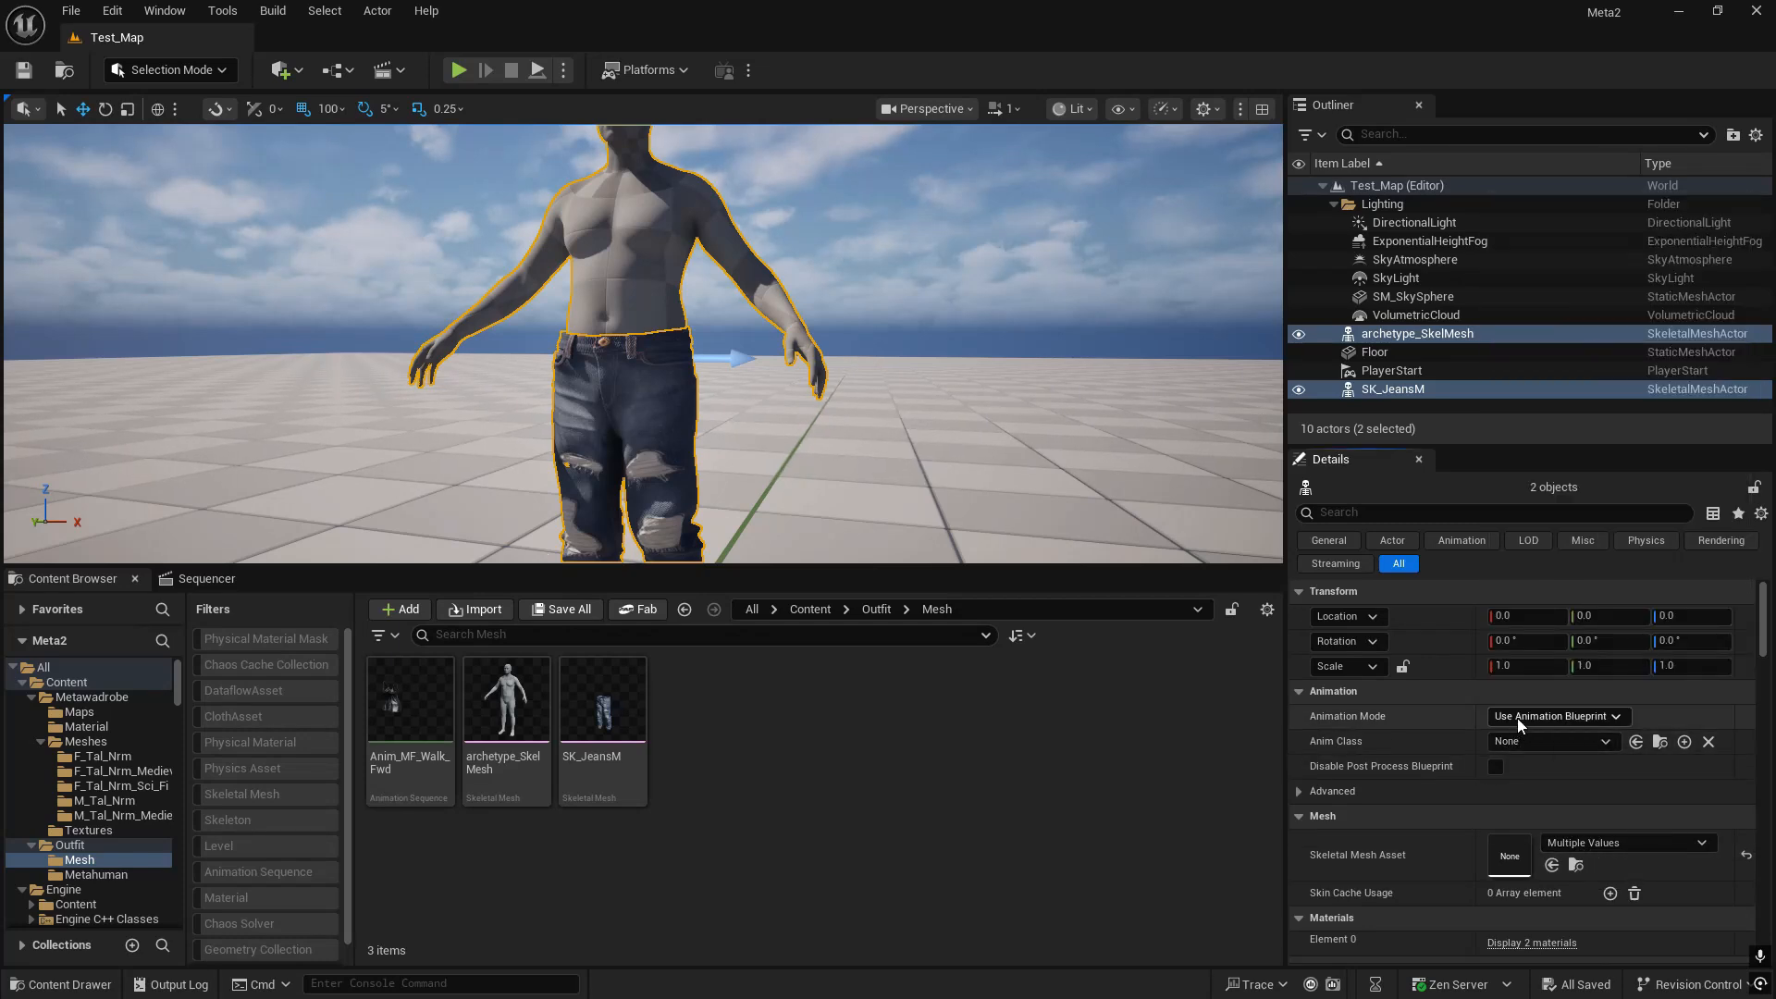
left_click(1517, 718)
left_click(1525, 748)
left_click(1561, 748)
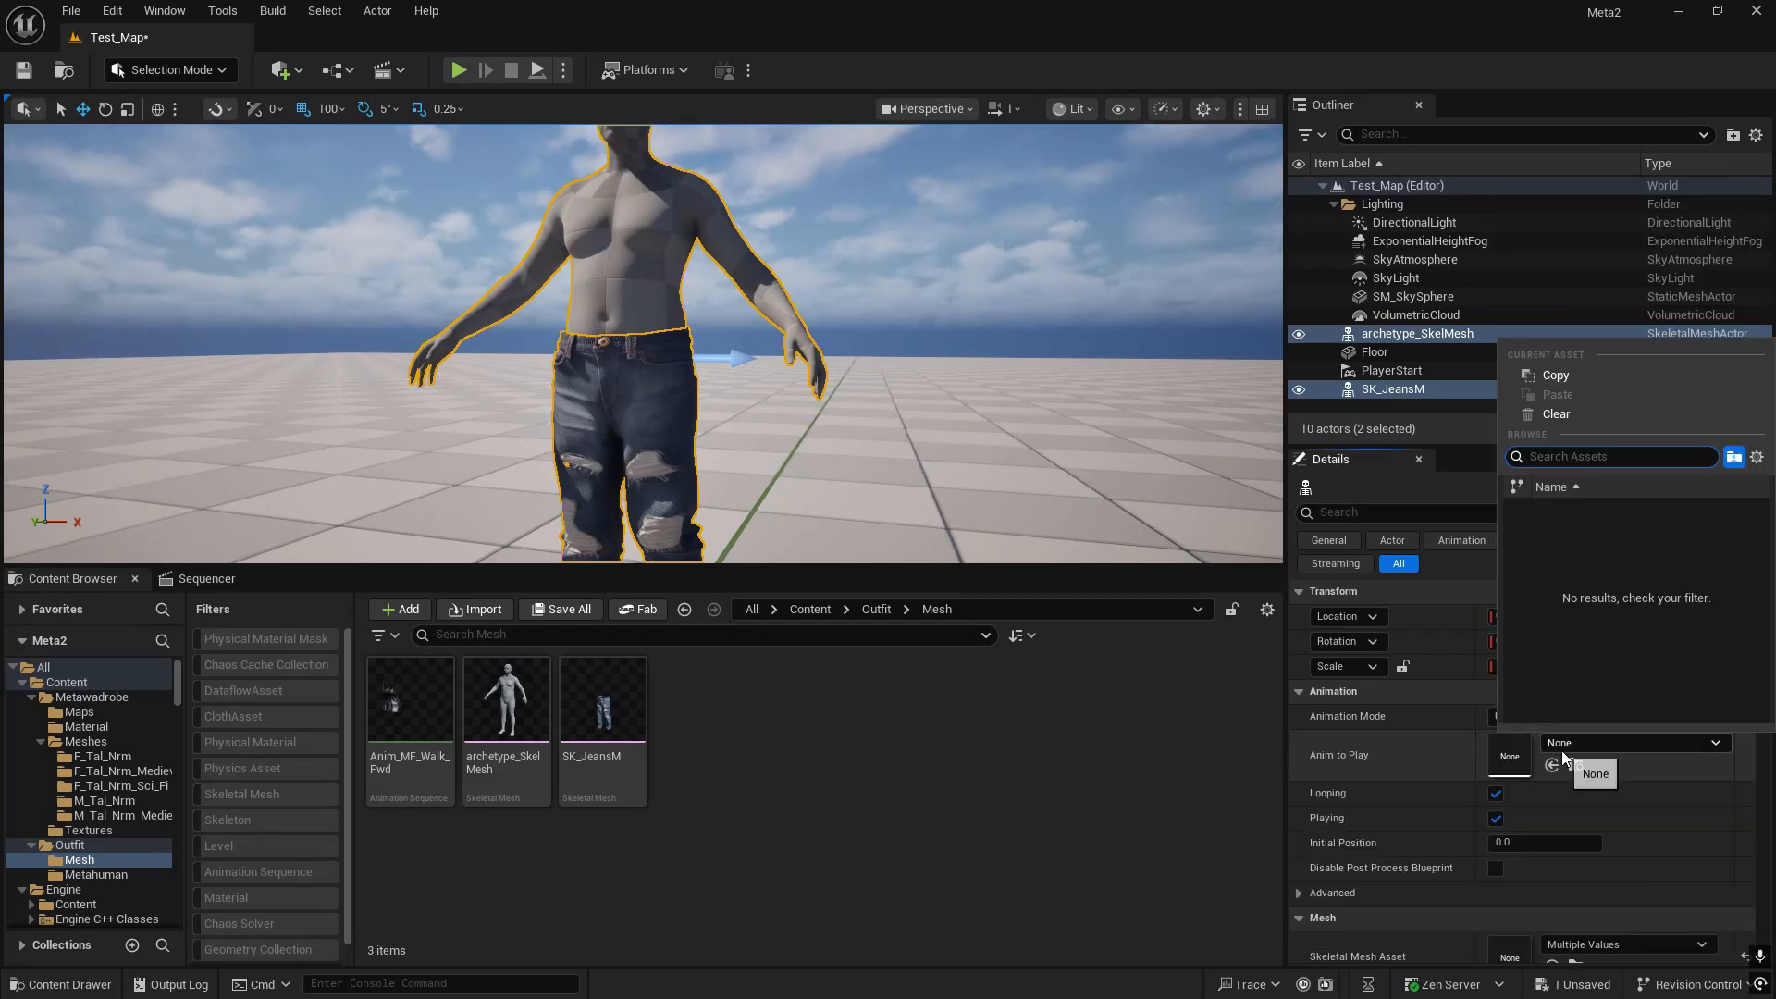
left_click(1562, 750)
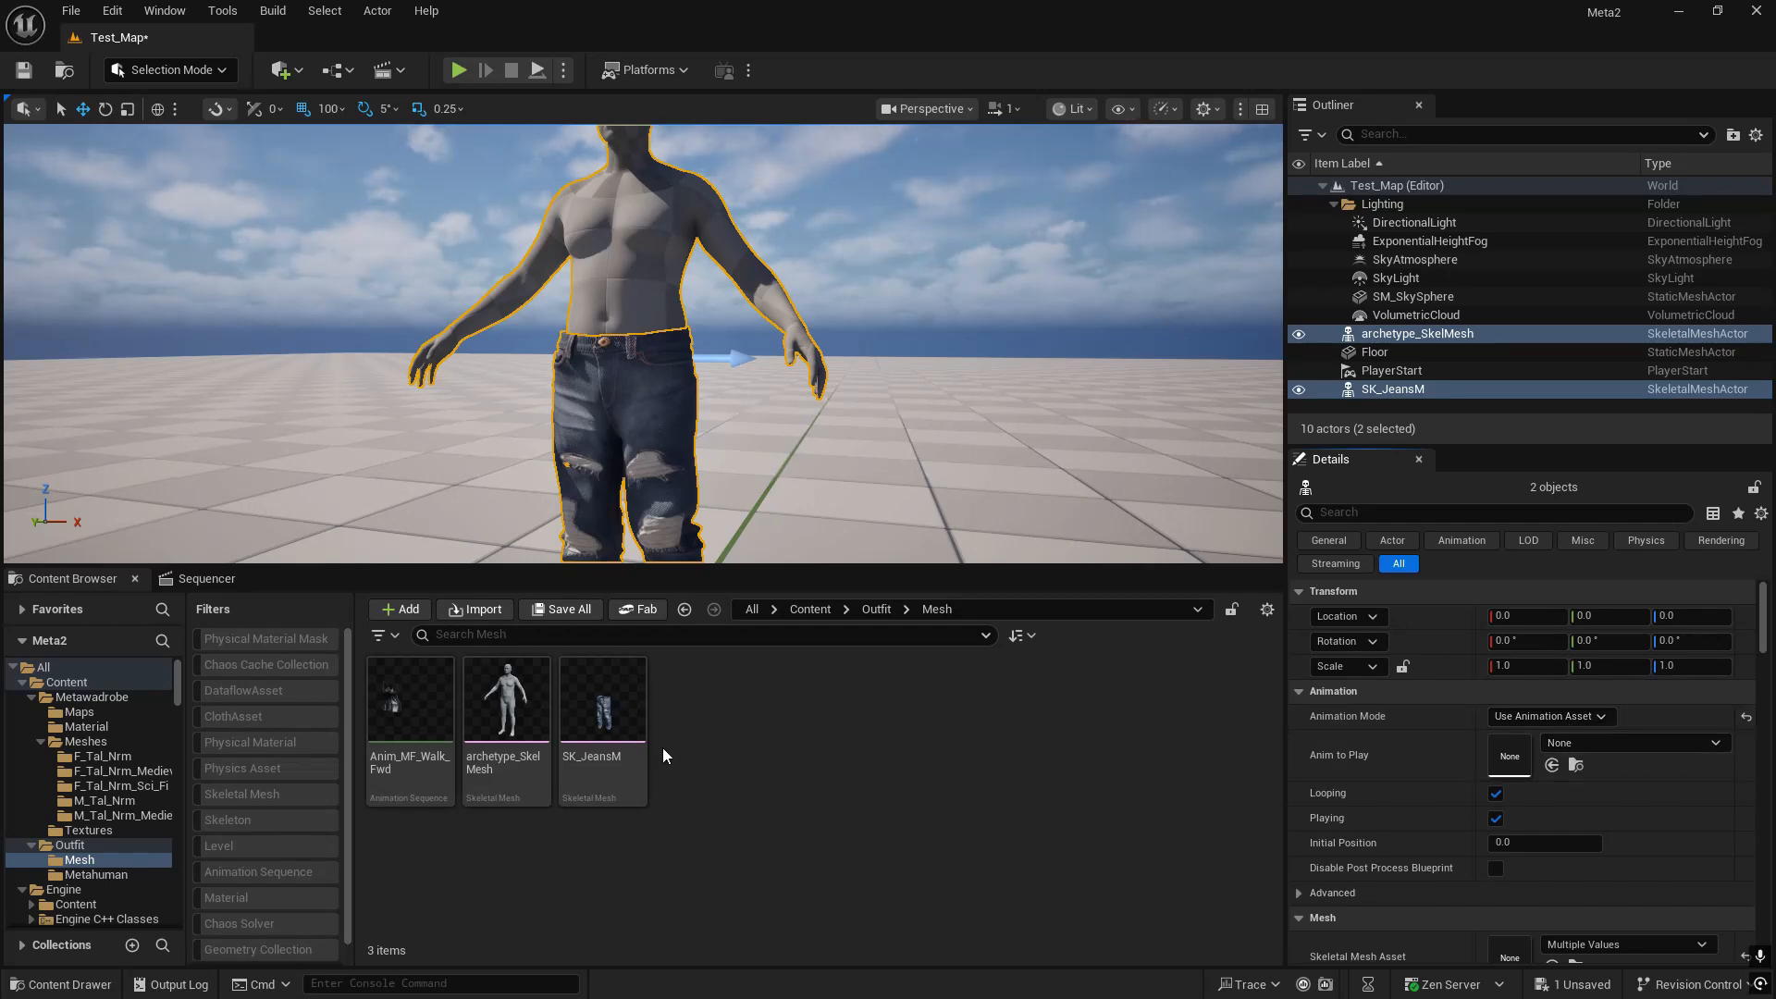
- Browse to the source assets of the body actor and the jeans actor to compare their folders
left_click(603, 731)
left_click(410, 730)
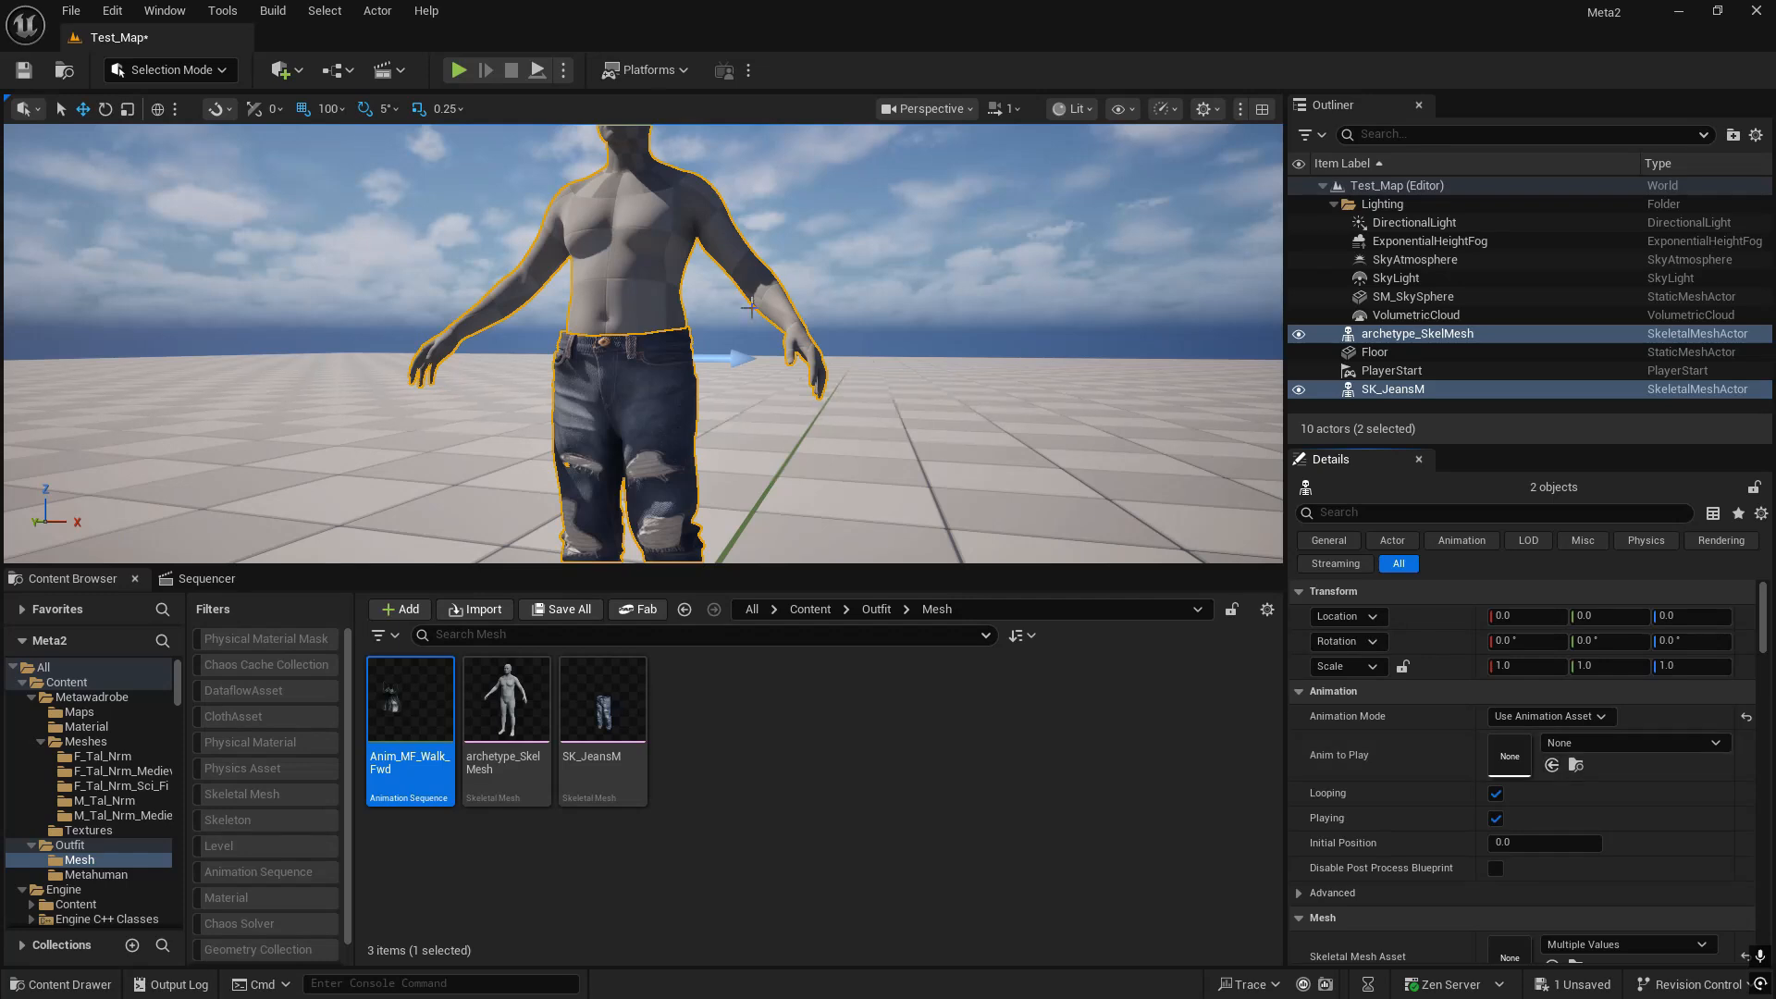
left_click(578, 275)
right_click(590, 270)
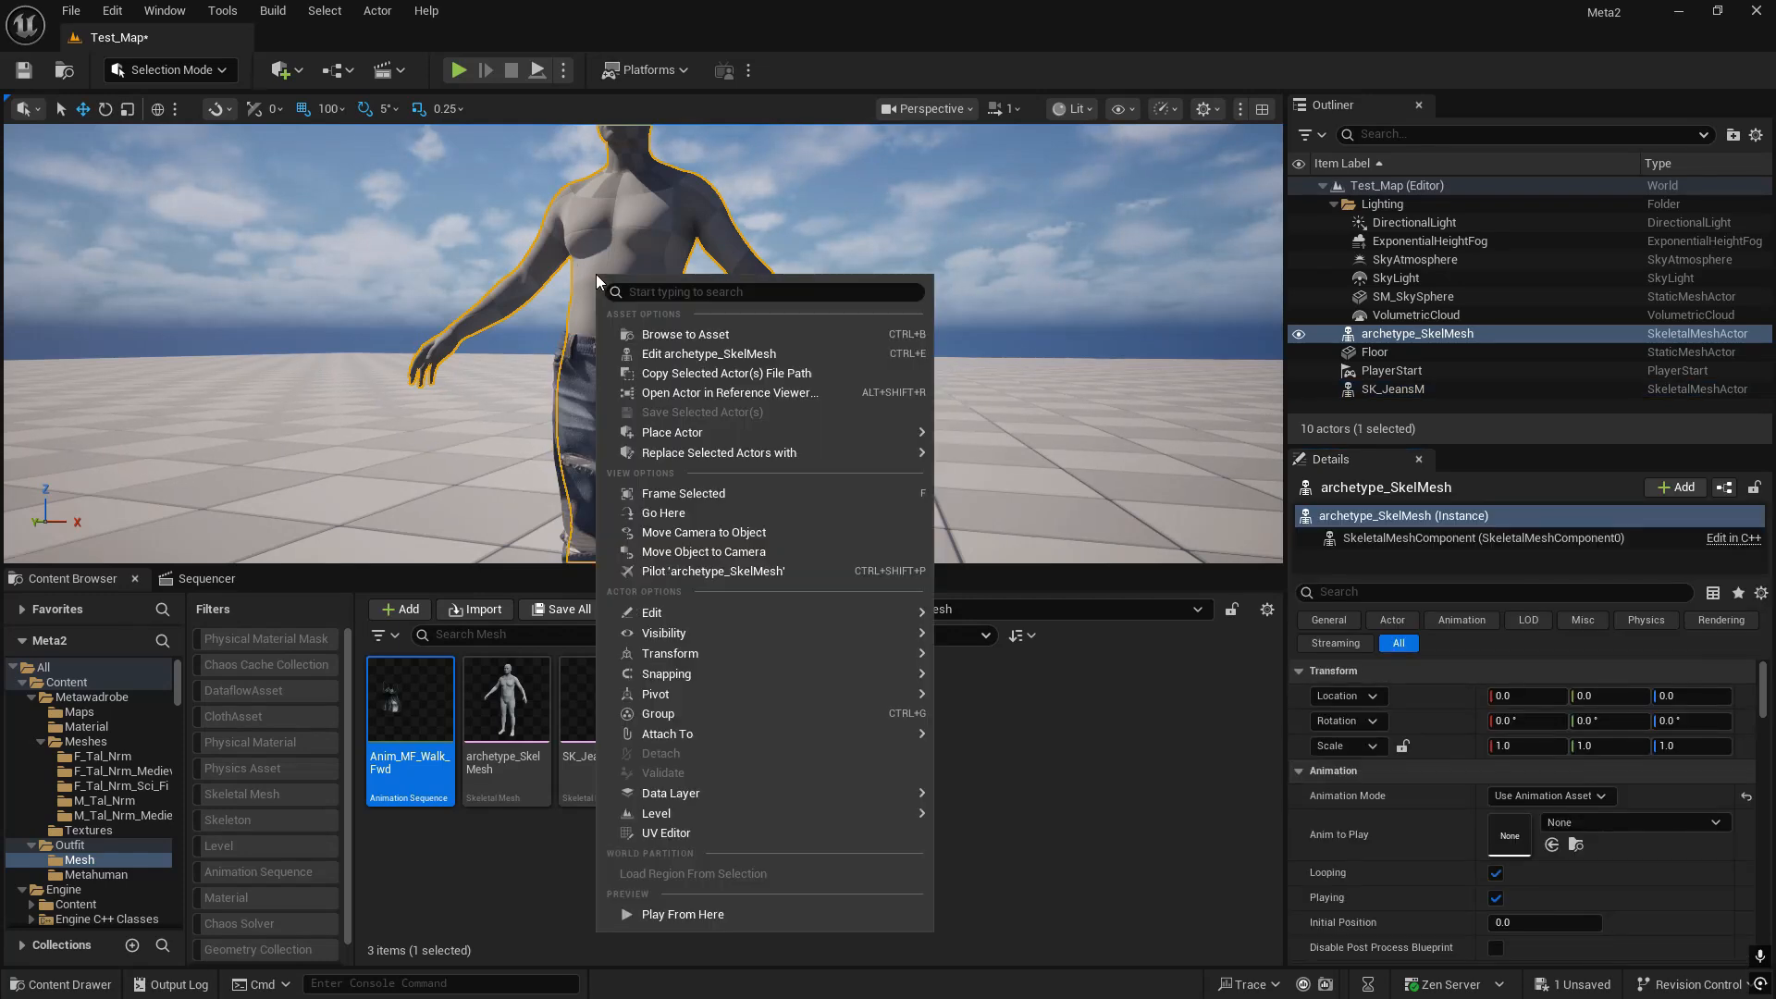
left_click(666, 331)
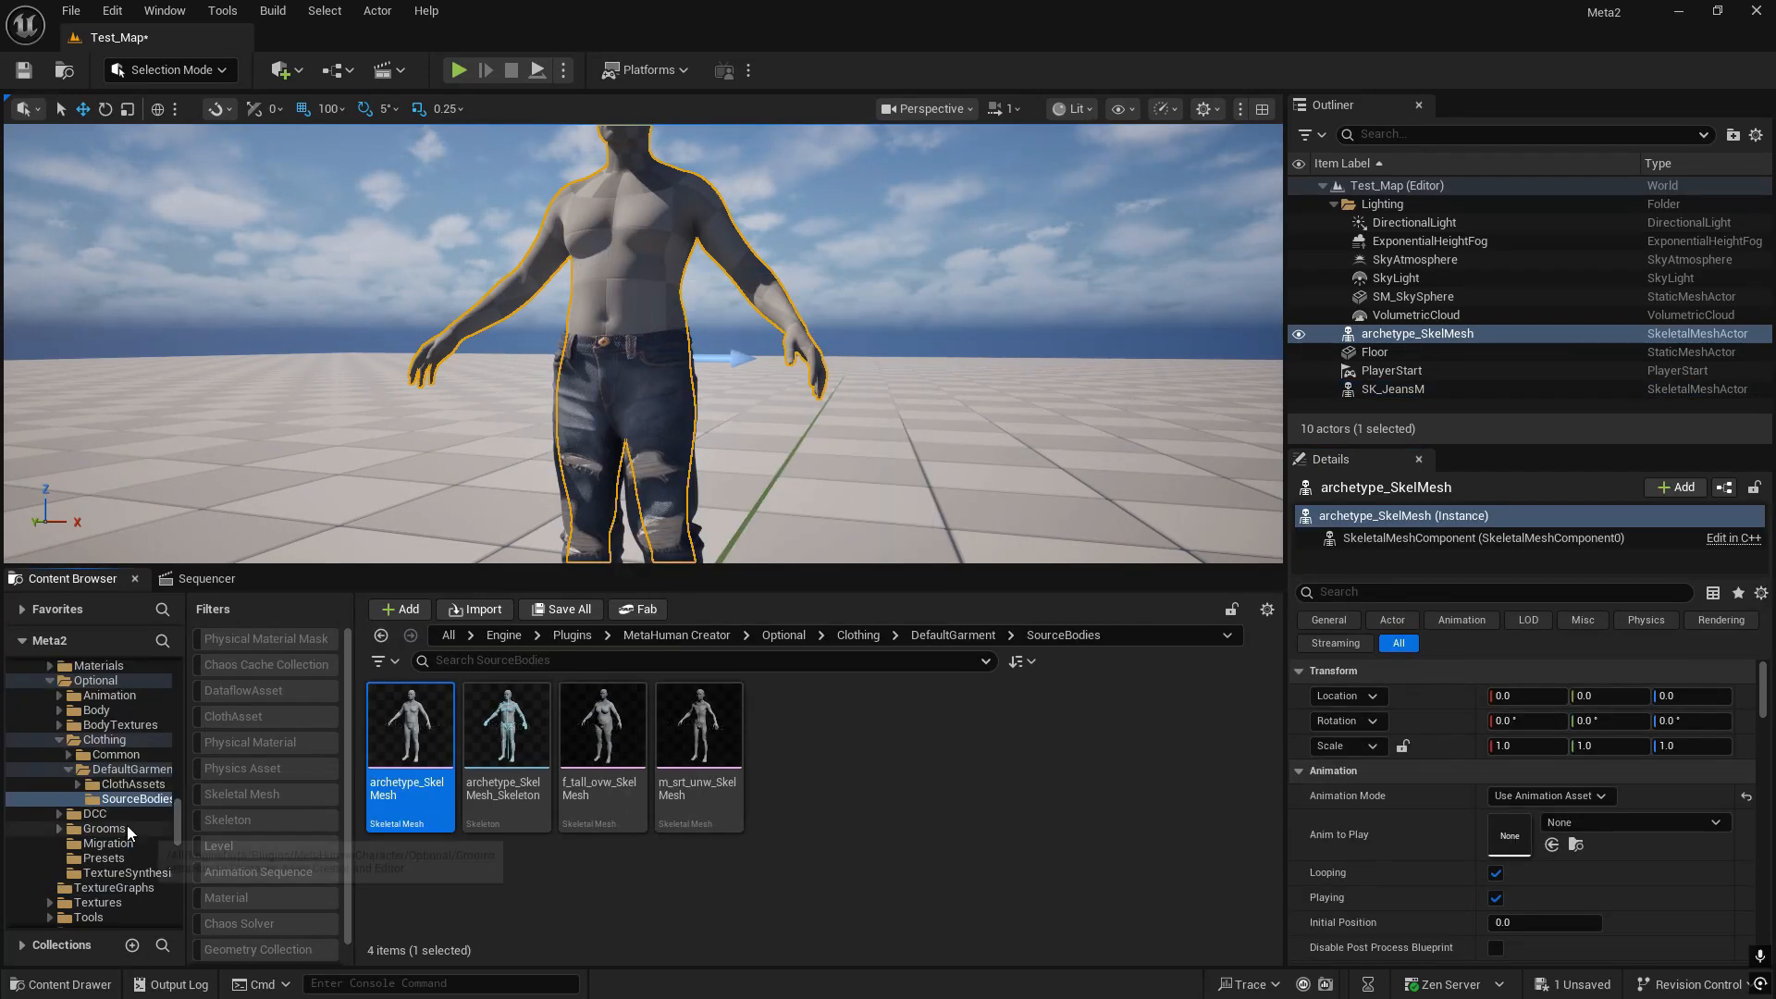
scroll(125, 825, "up", 10)
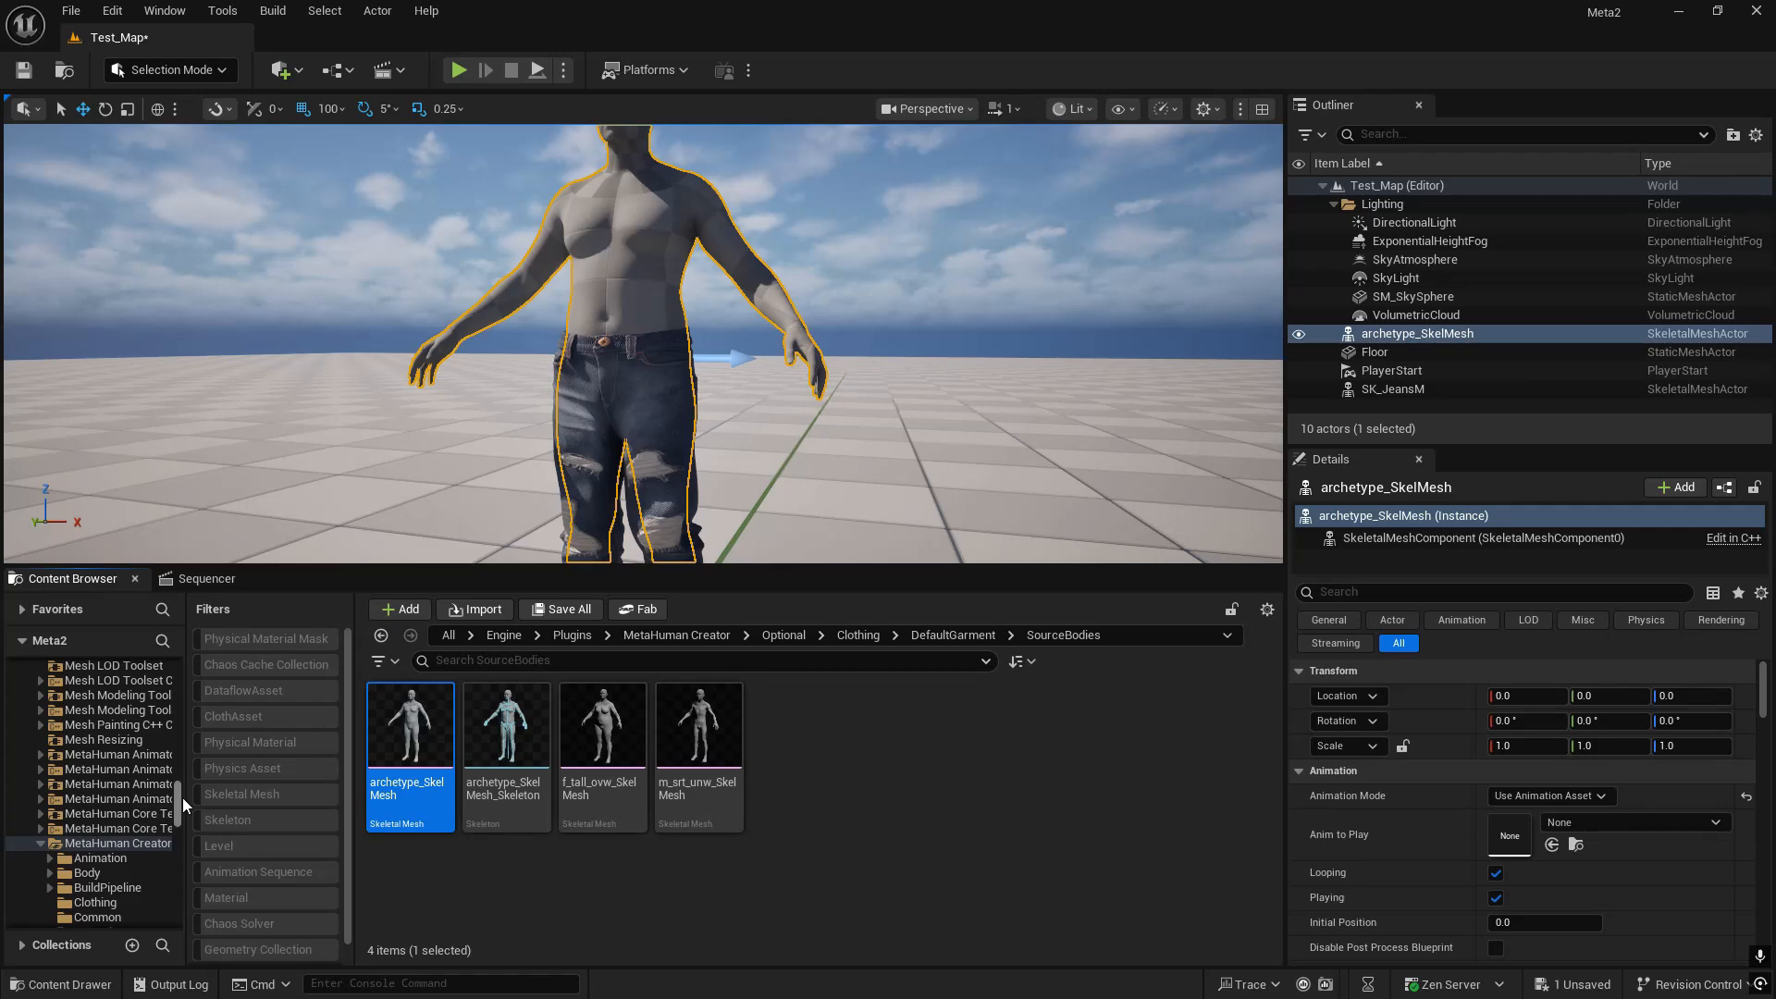
left_click_drag(176, 795, 200, 670)
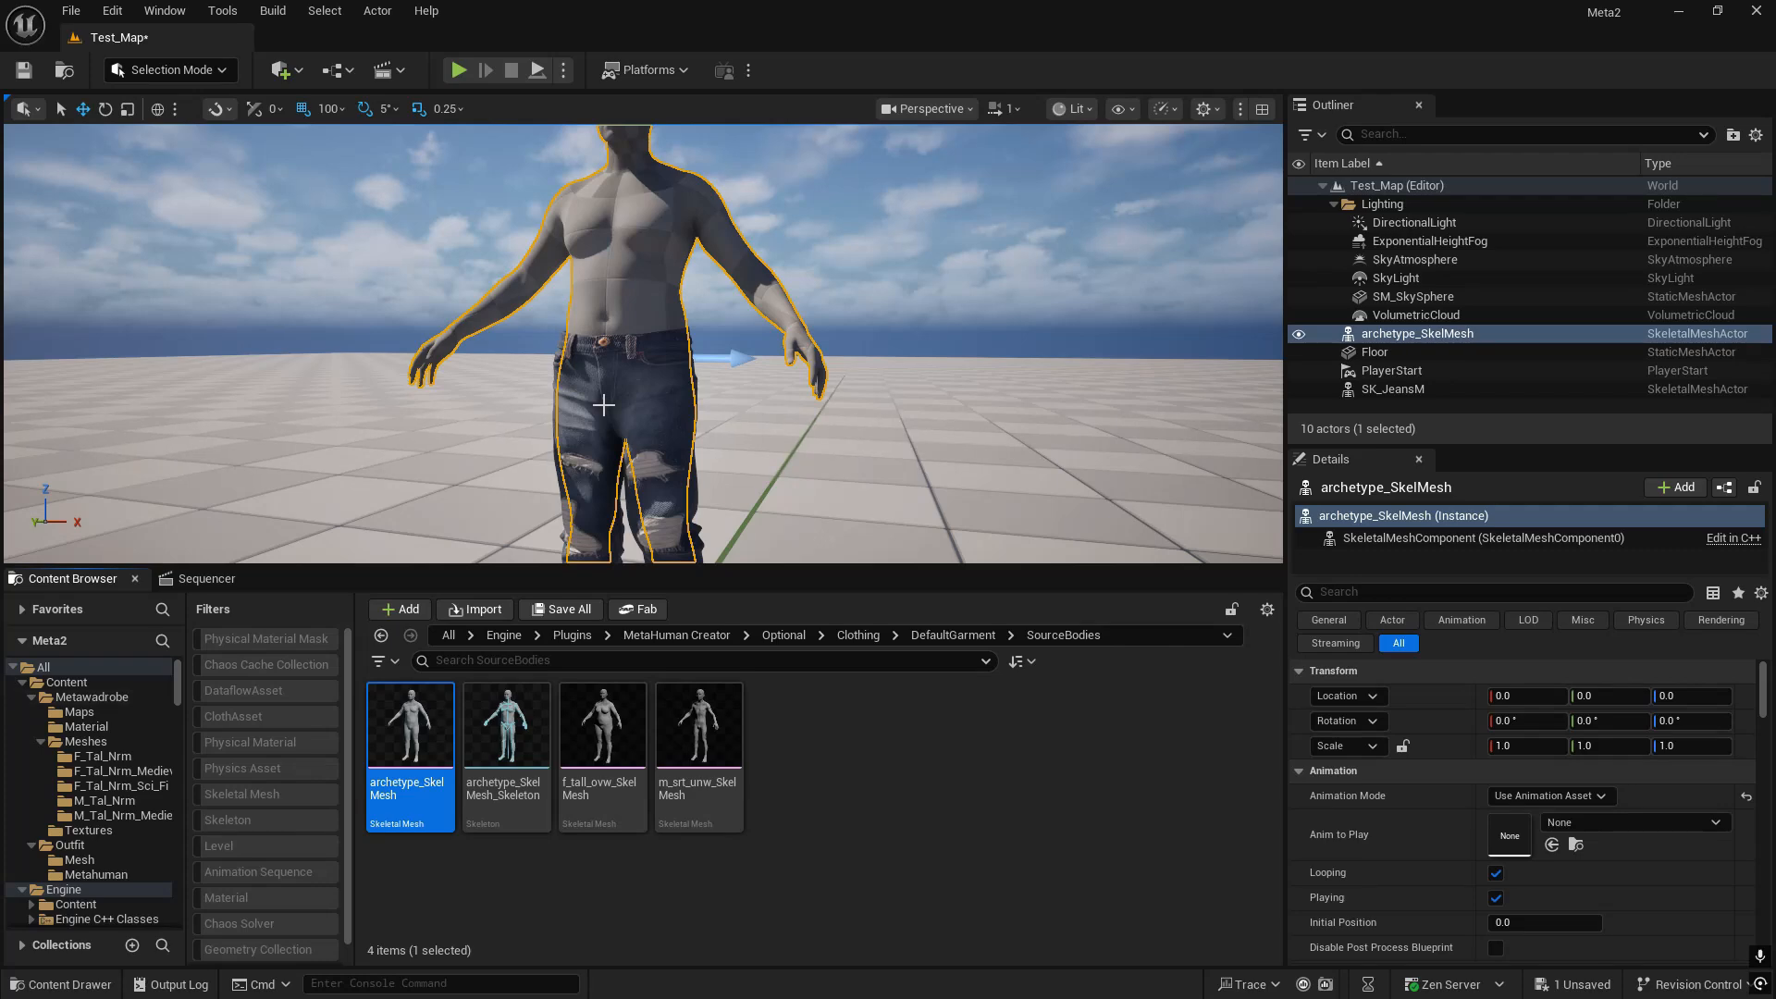
right_click(606, 340)
left_click(695, 401)
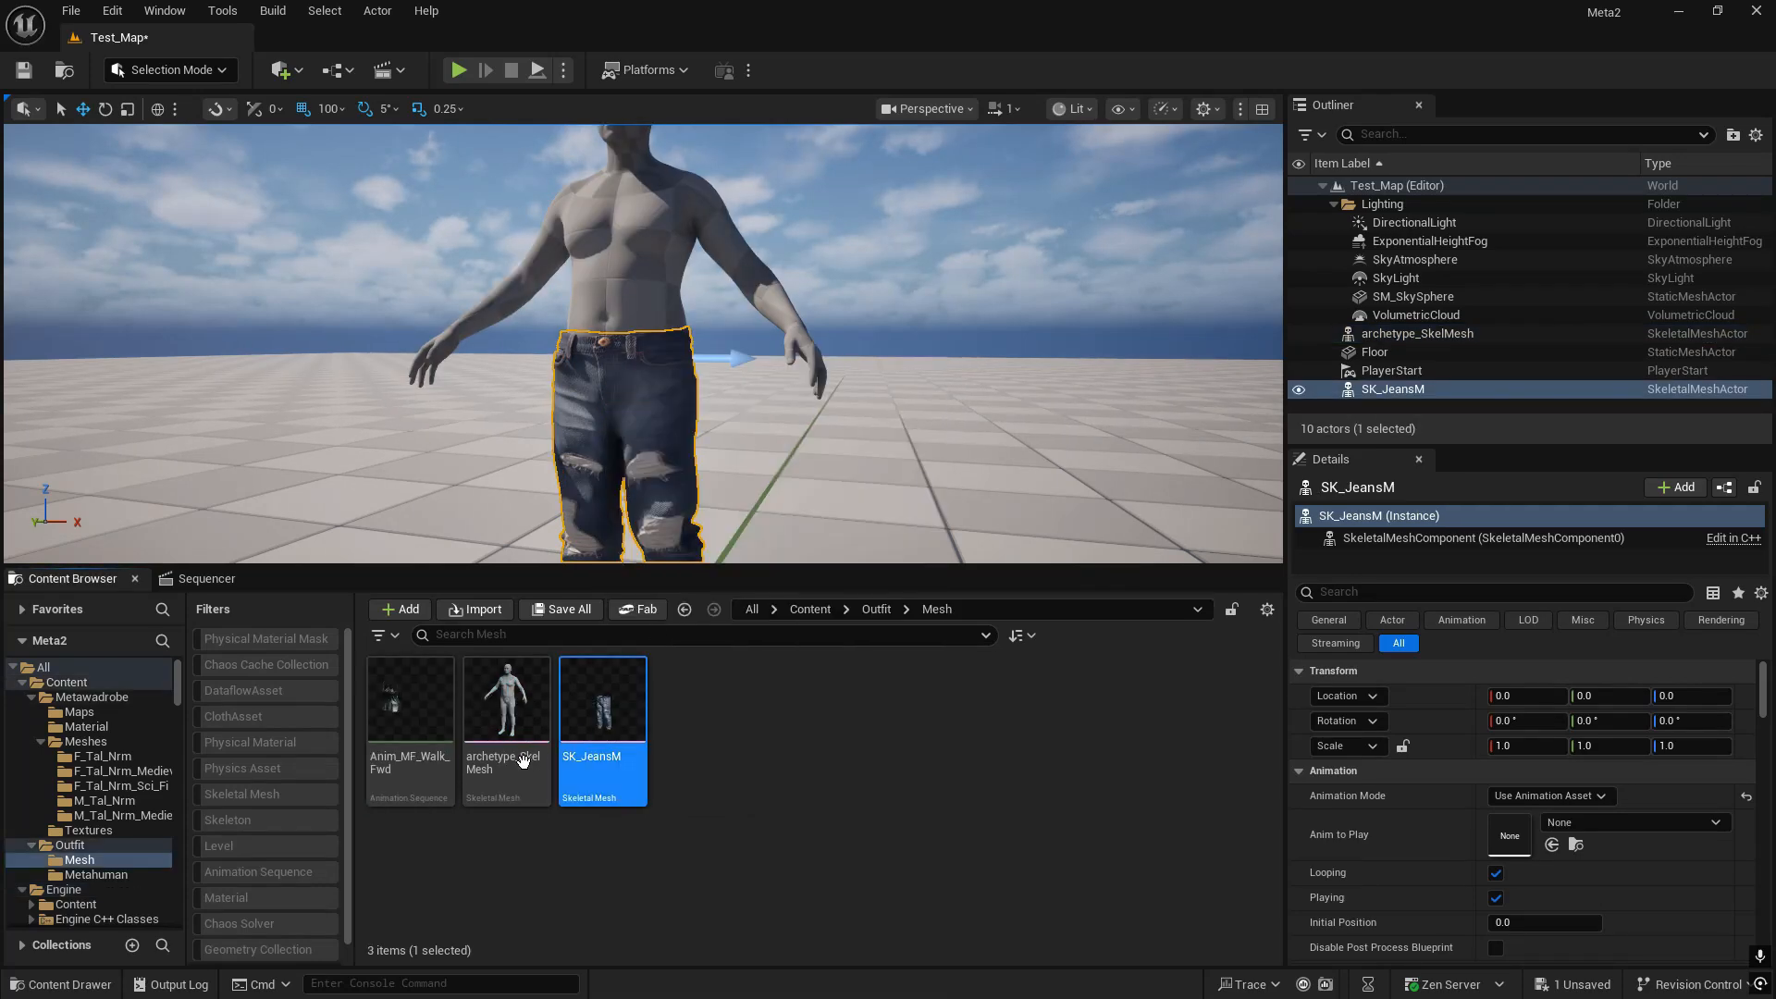
- Replace the body actor in the level with archetype_SkelMesh from the Outfit/Mesh folder, placed at location 0, 0, 0
left_click(500, 722)
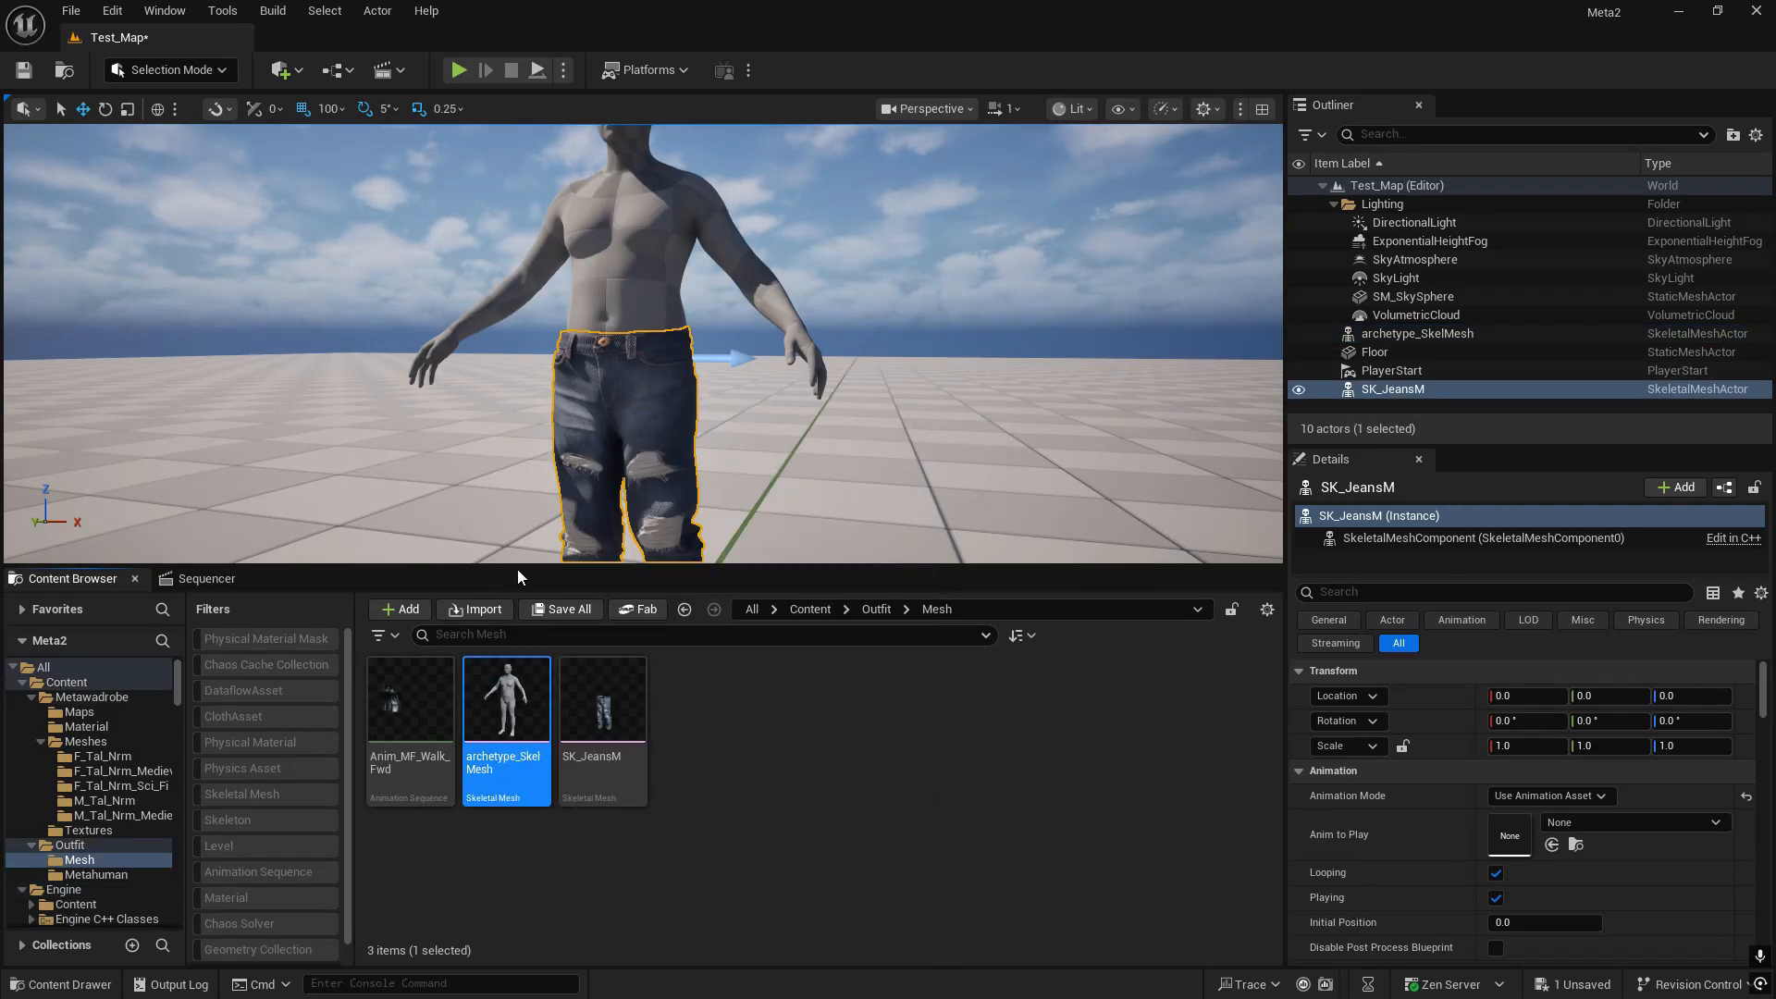
left_click(620, 298)
key("Delete")
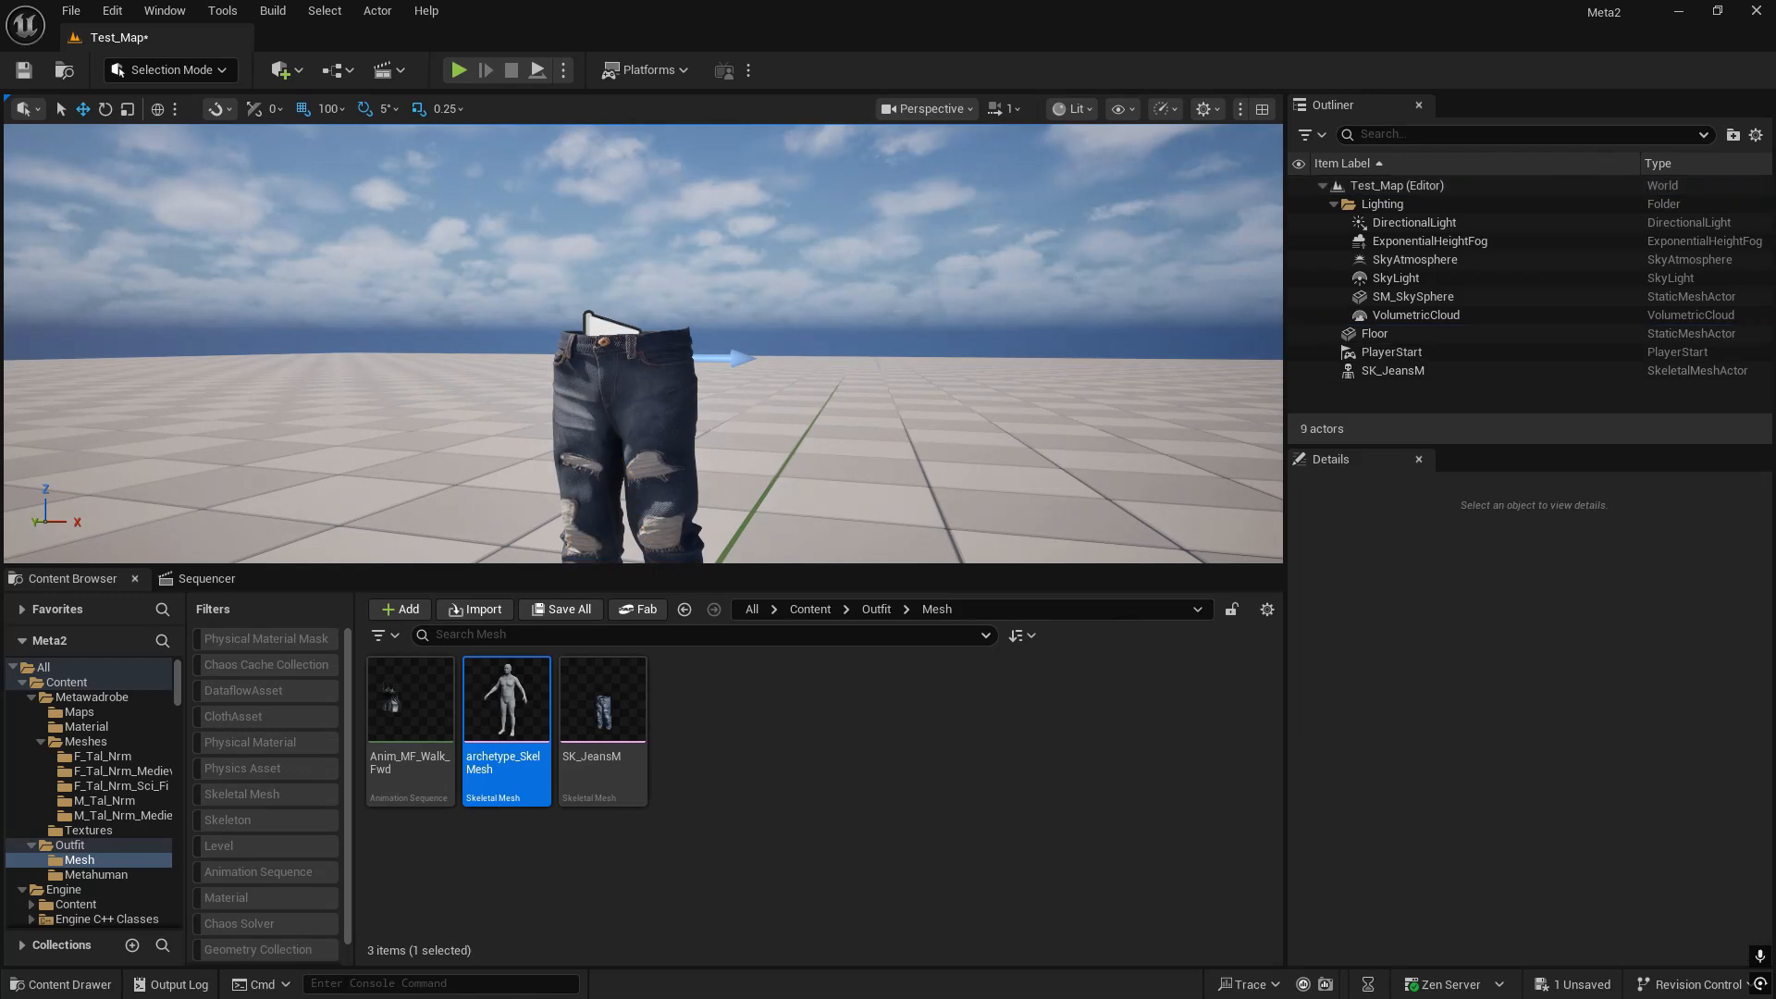
right_click_drag(689, 287, 698, 363)
left_click_drag(507, 703, 646, 465)
right_click_drag(969, 373, 984, 319)
key("g")
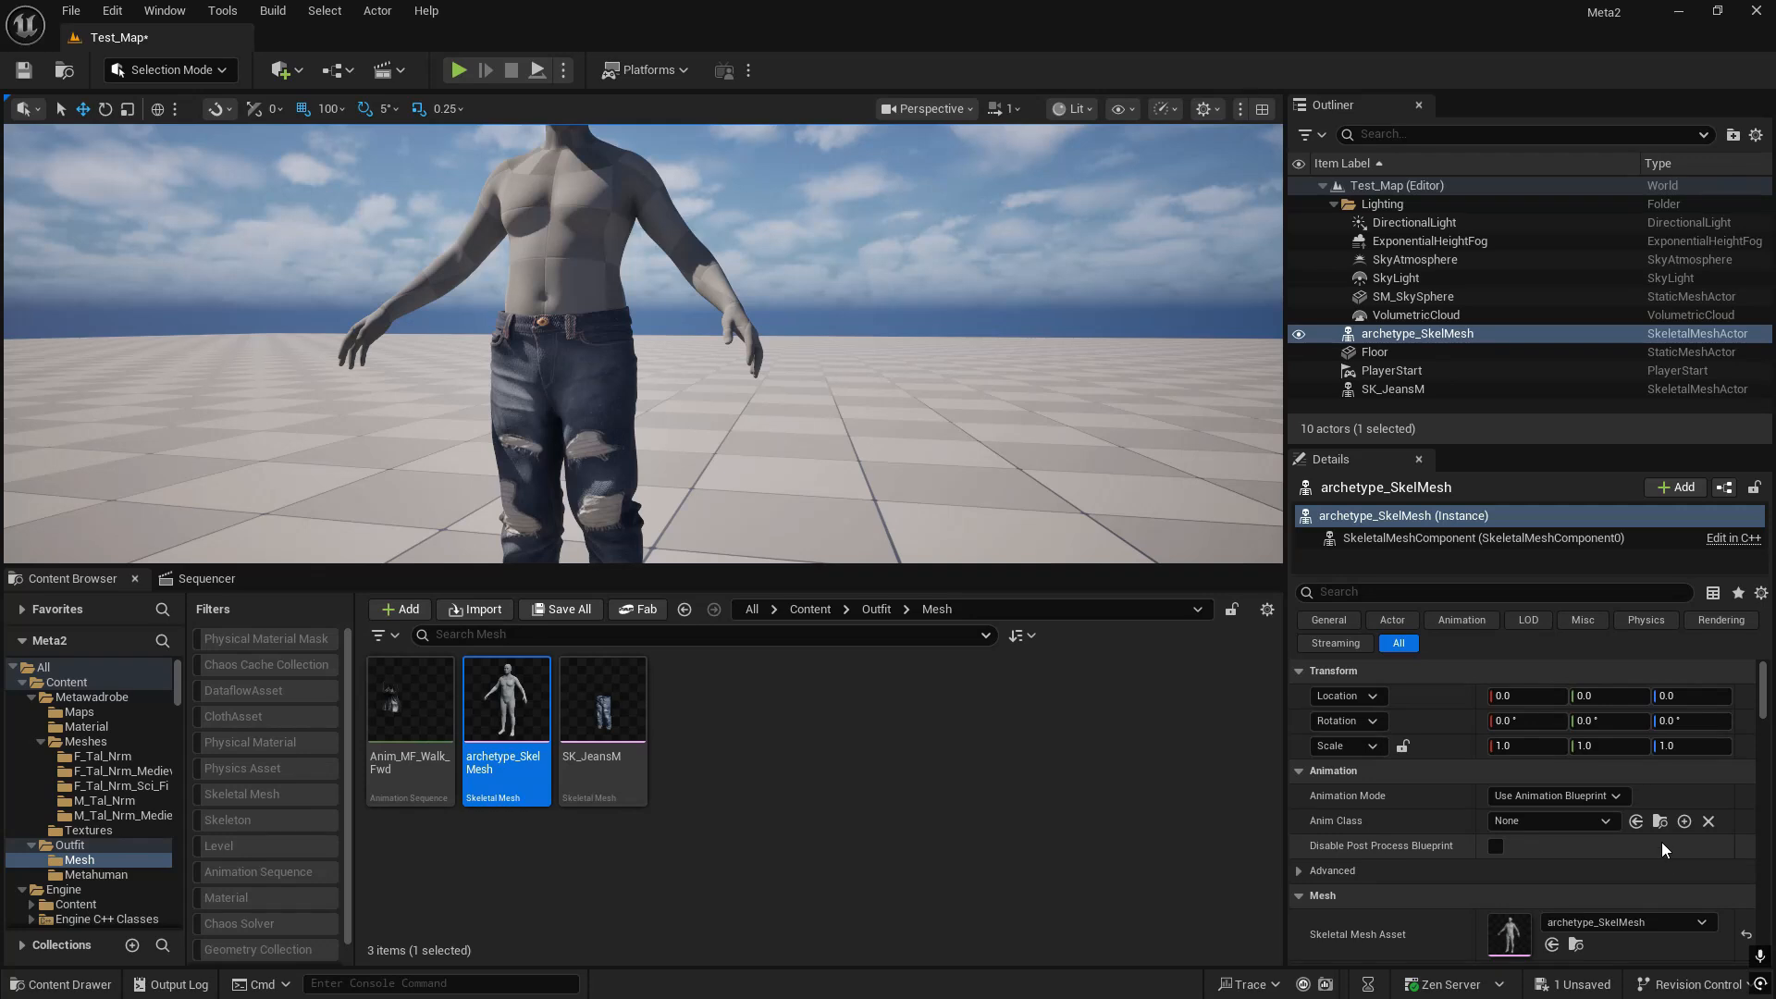
- Set both the body and jeans actors to Use Animation Asset with Anim_MF_Walk_Fwd as the animation to play
left_click(601, 376, "ctrl")
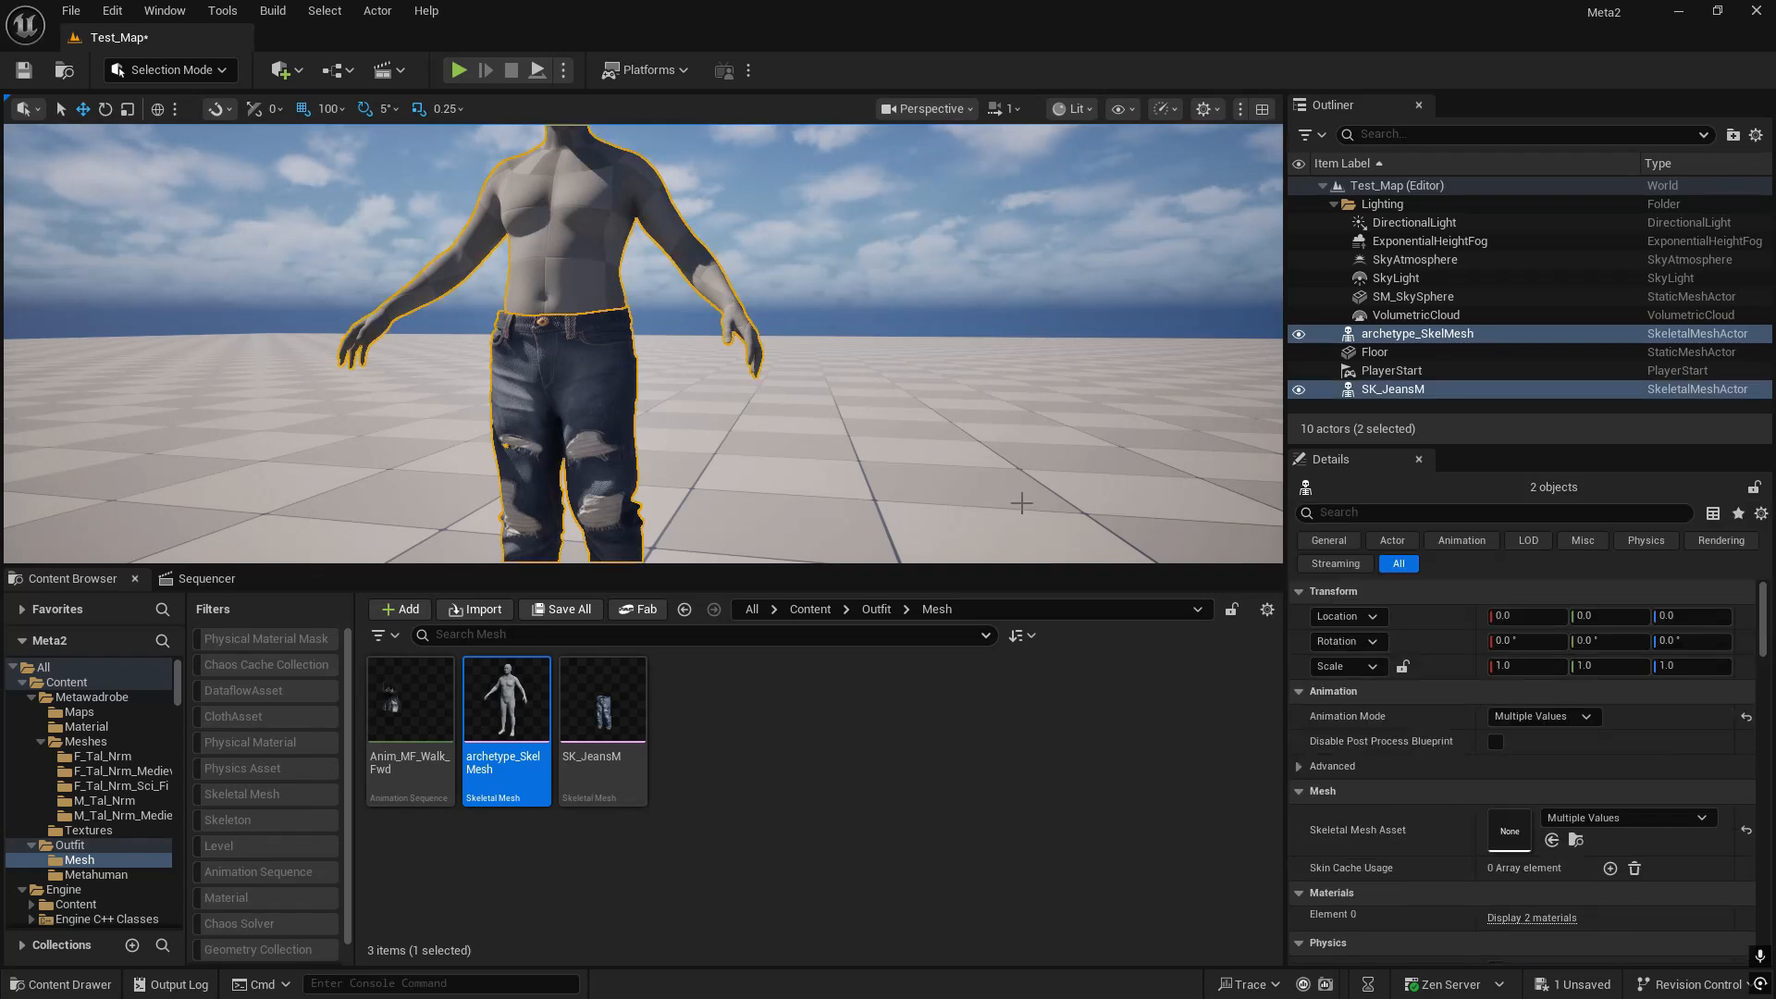
left_click(1501, 714)
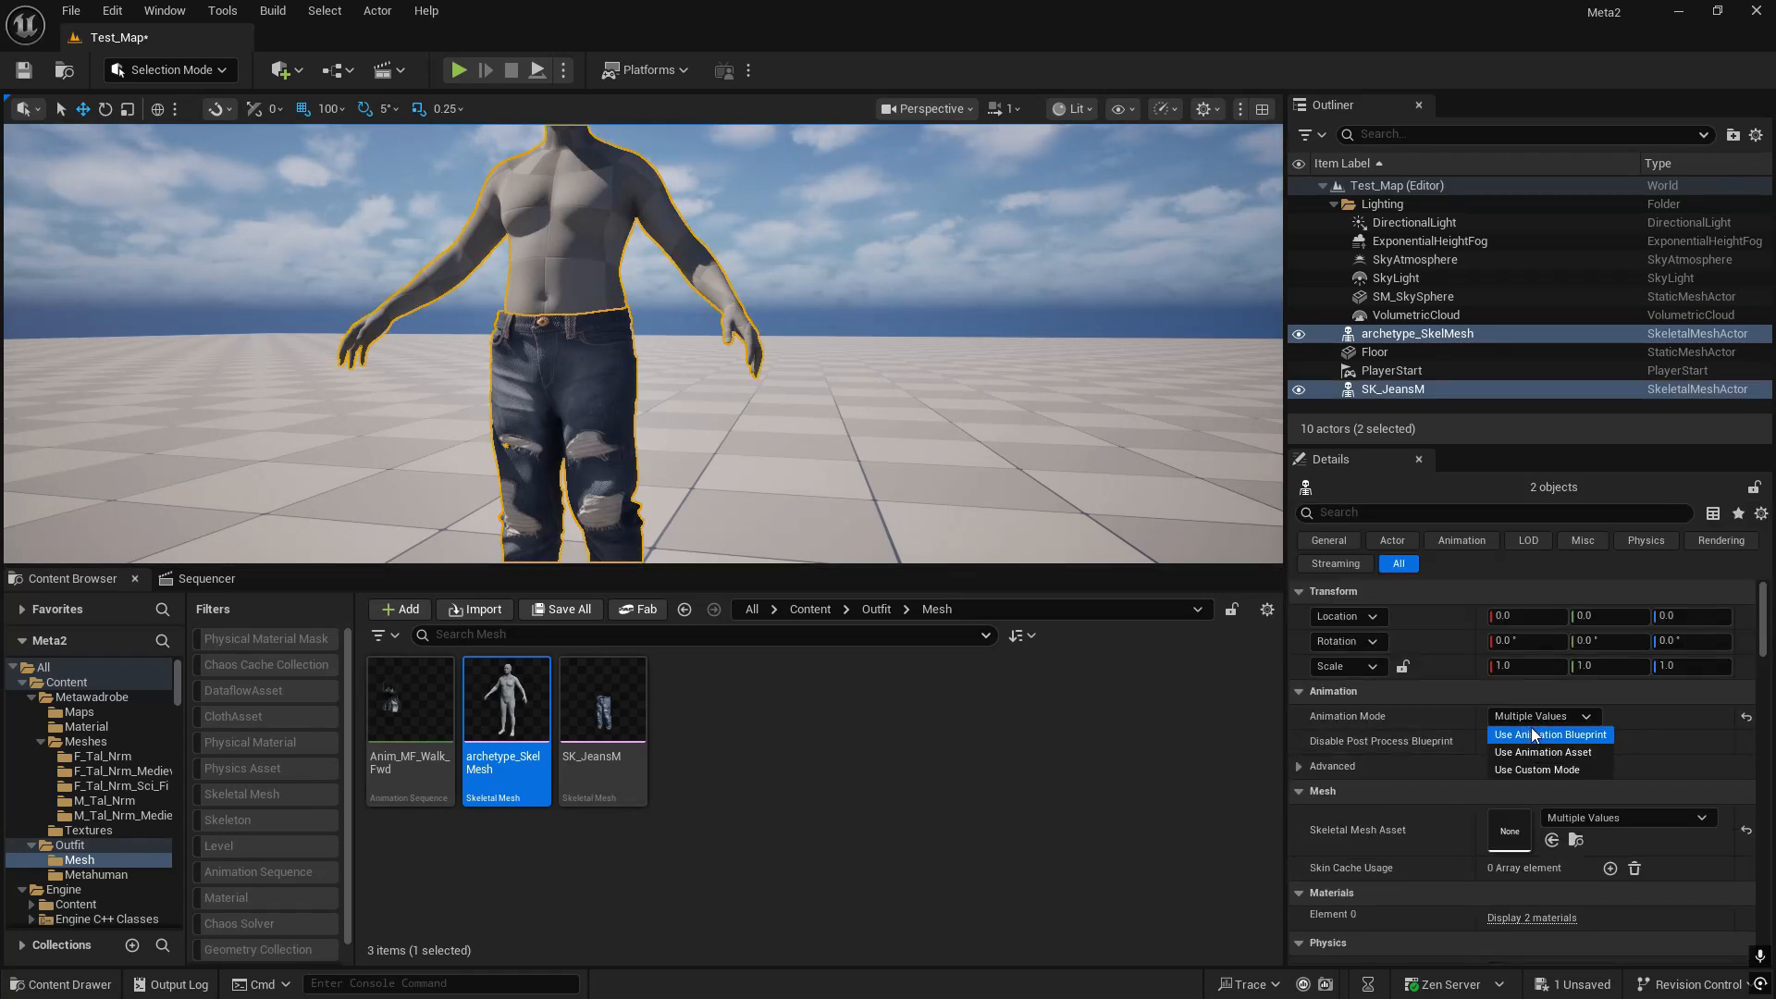
left_click(1526, 762)
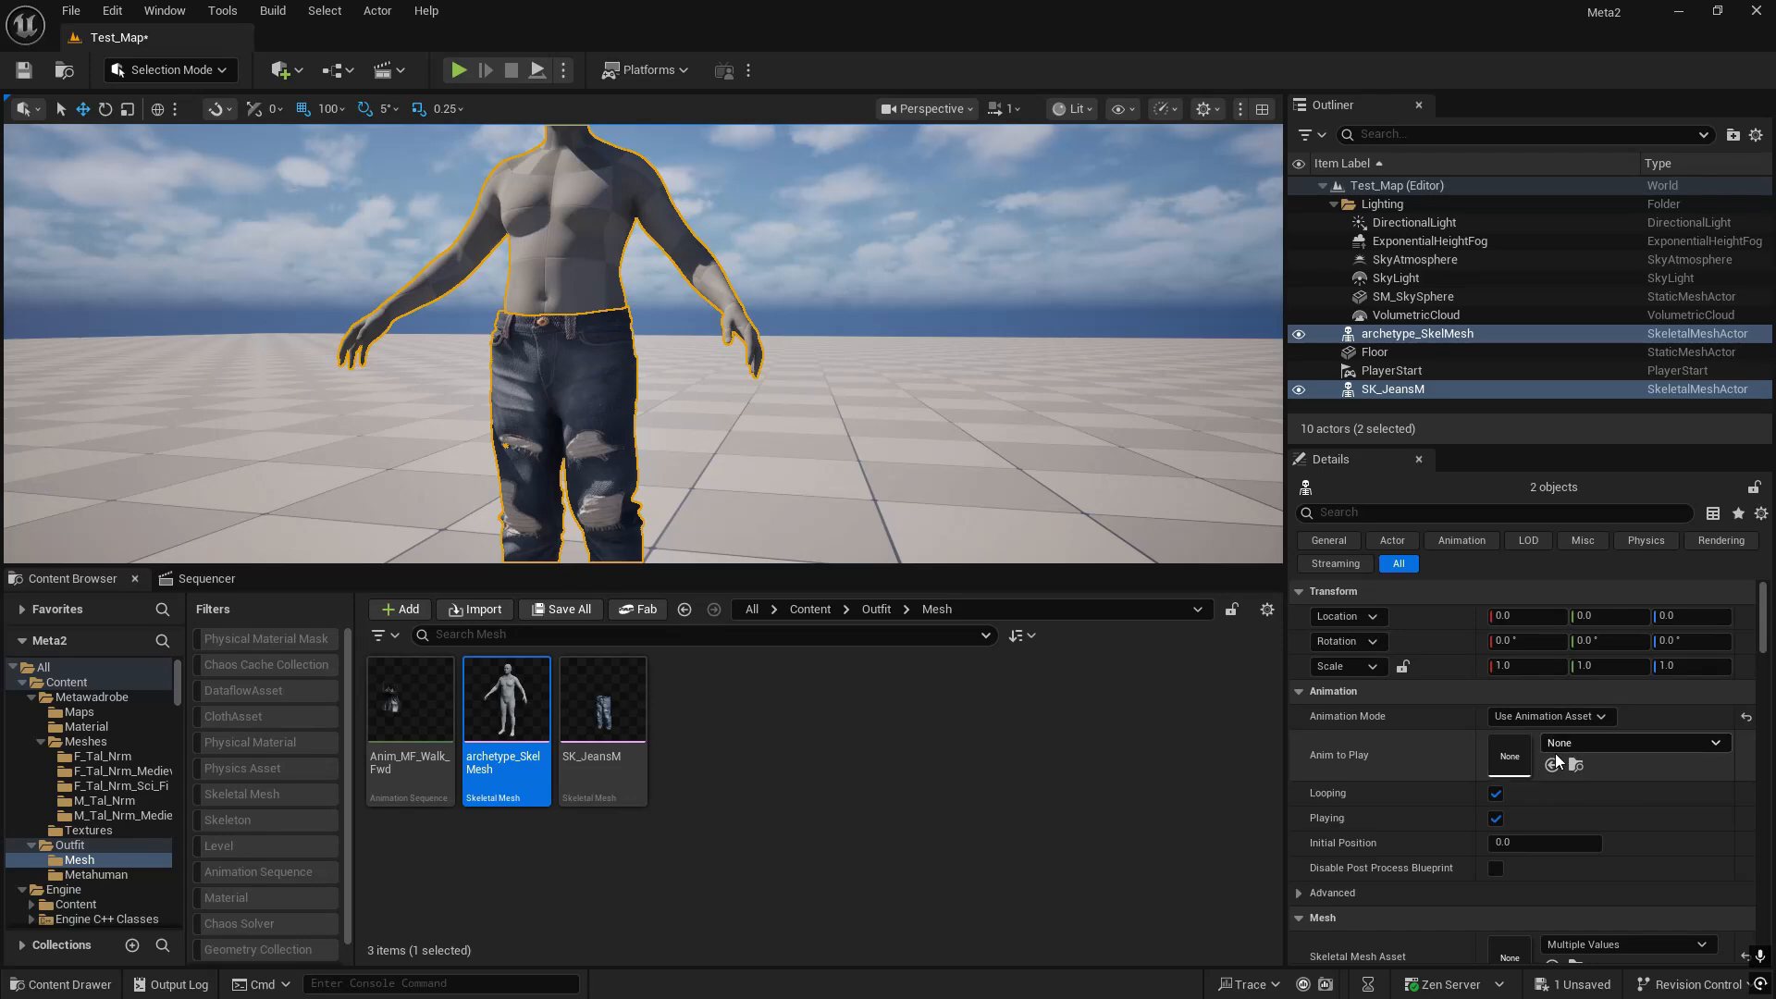
left_click(1556, 751)
left_click(1596, 524)
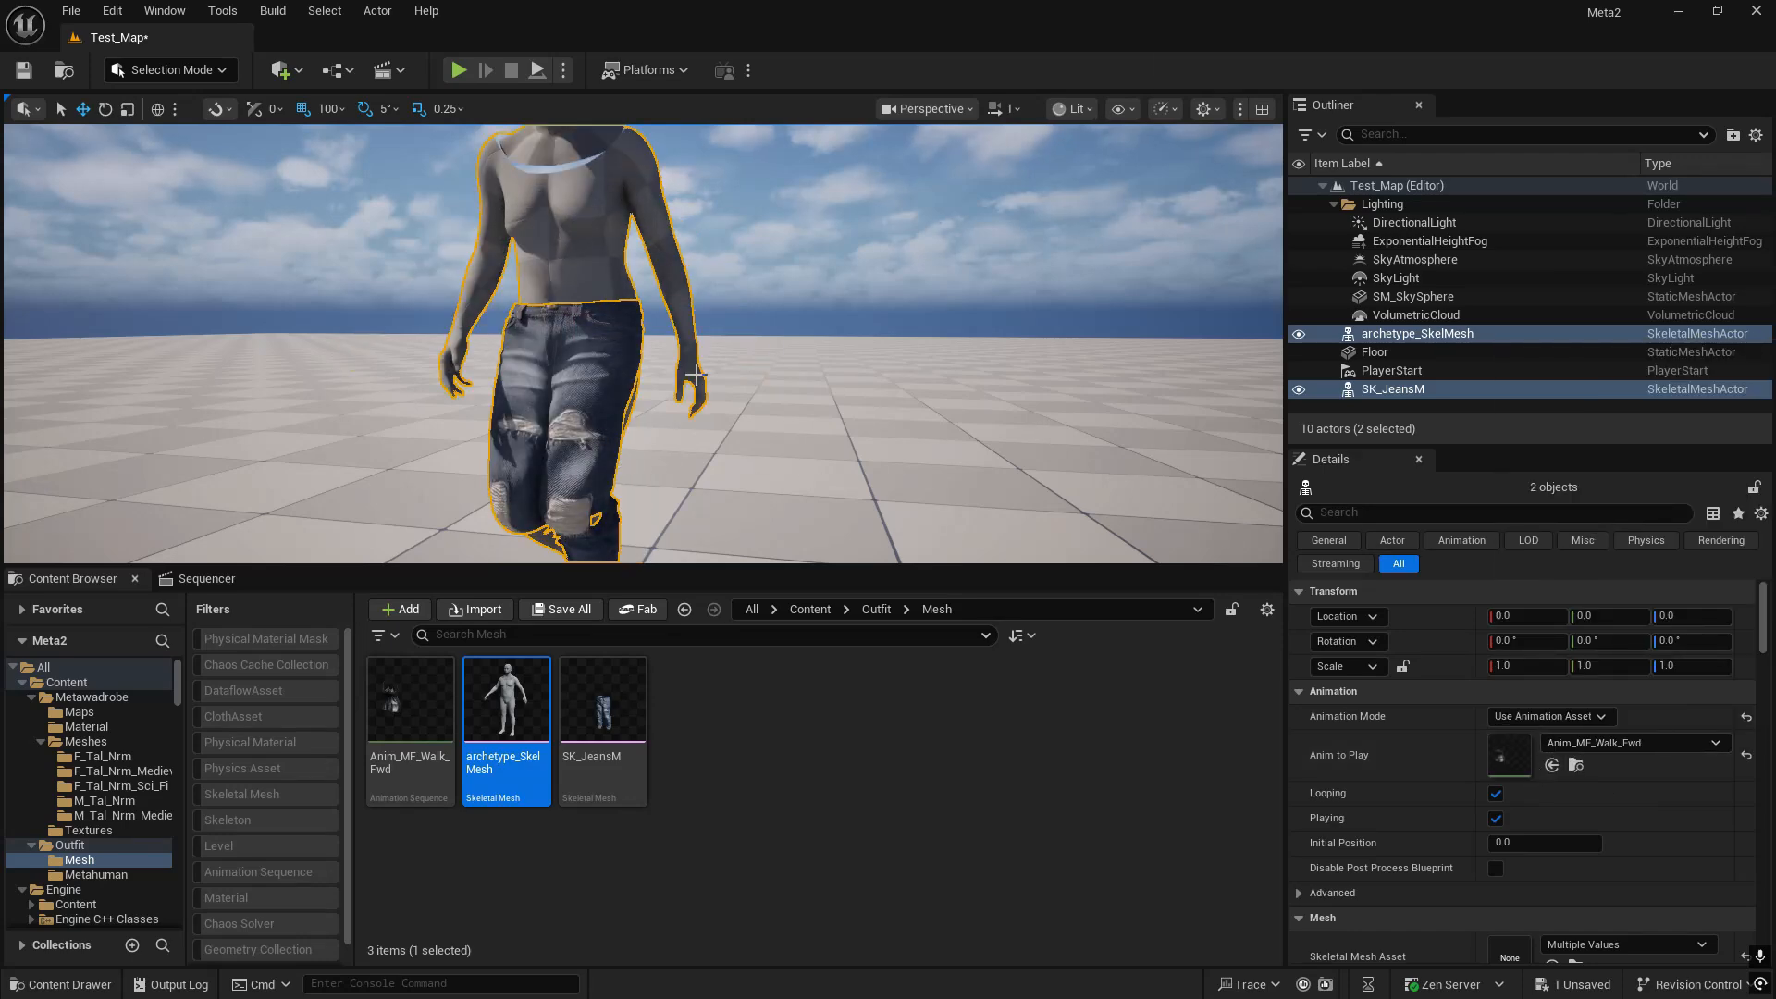
- Maximize the viewport and examine how the jeans follow the walking body from the front, side and back
right_click_drag(750, 362, 739, 320)
key("F11")
right_click_drag(1049, 536, 972, 575)
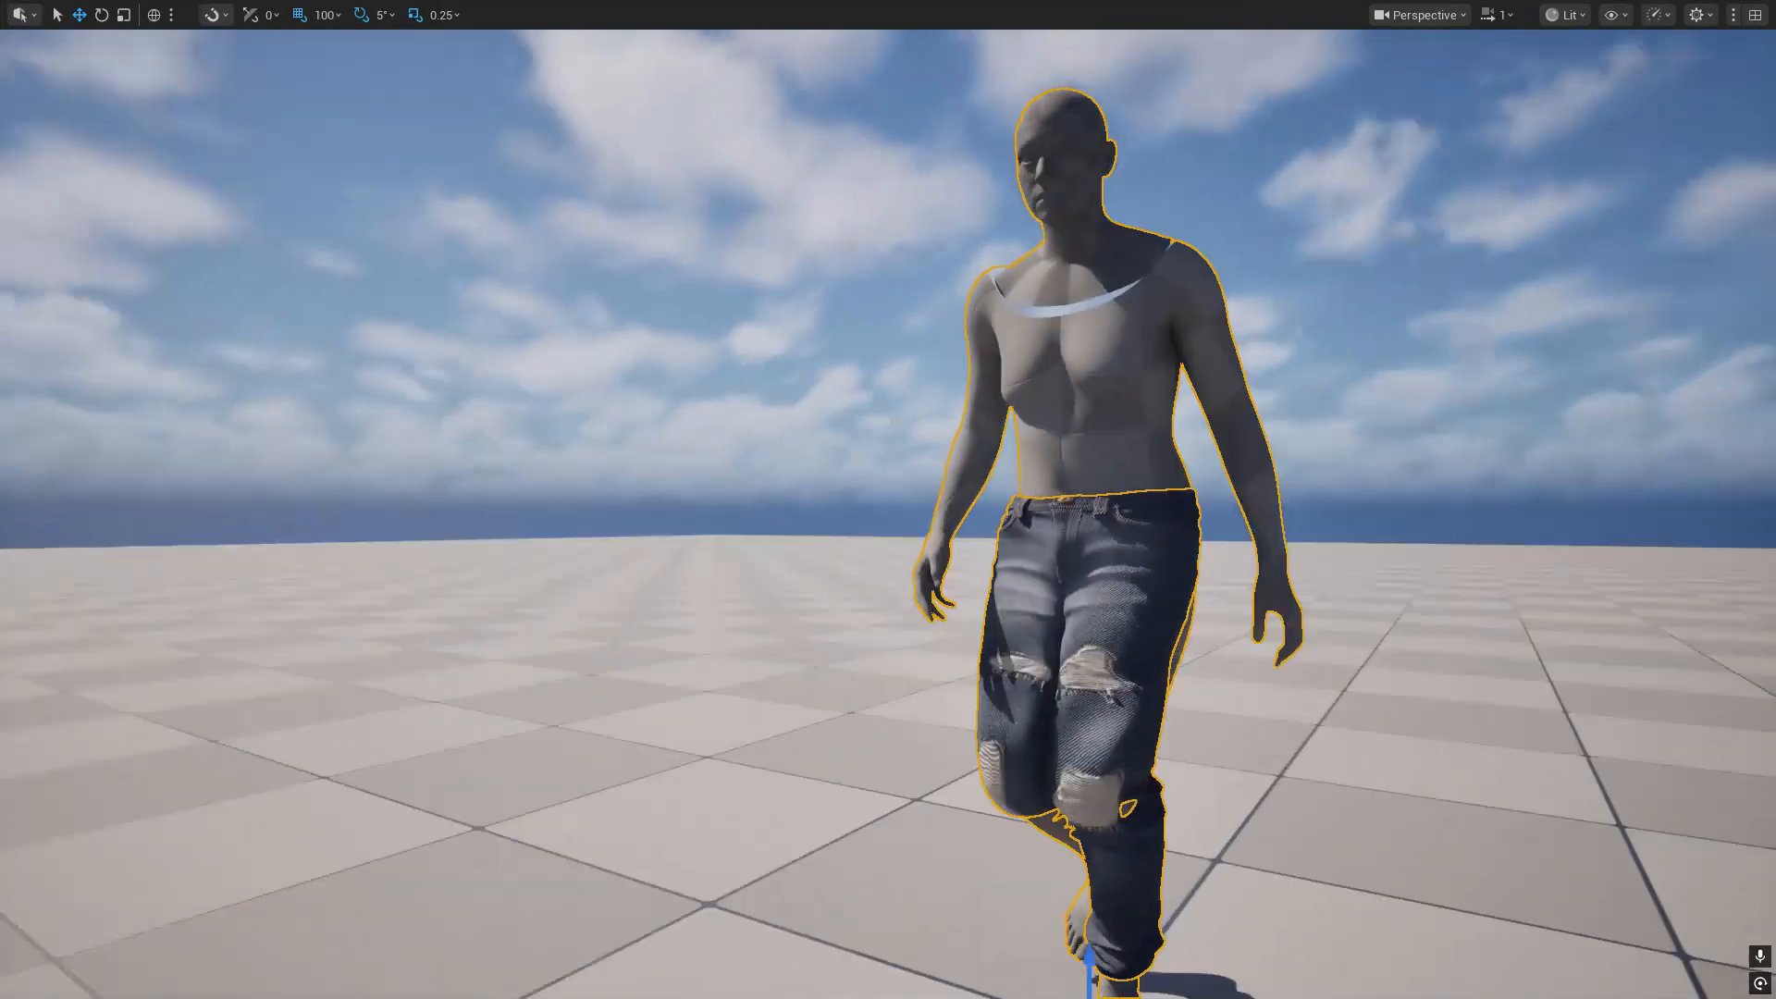
key("g")
key("g")
right_click_drag(1338, 851, 1214, 861)
key("s")
key("d")
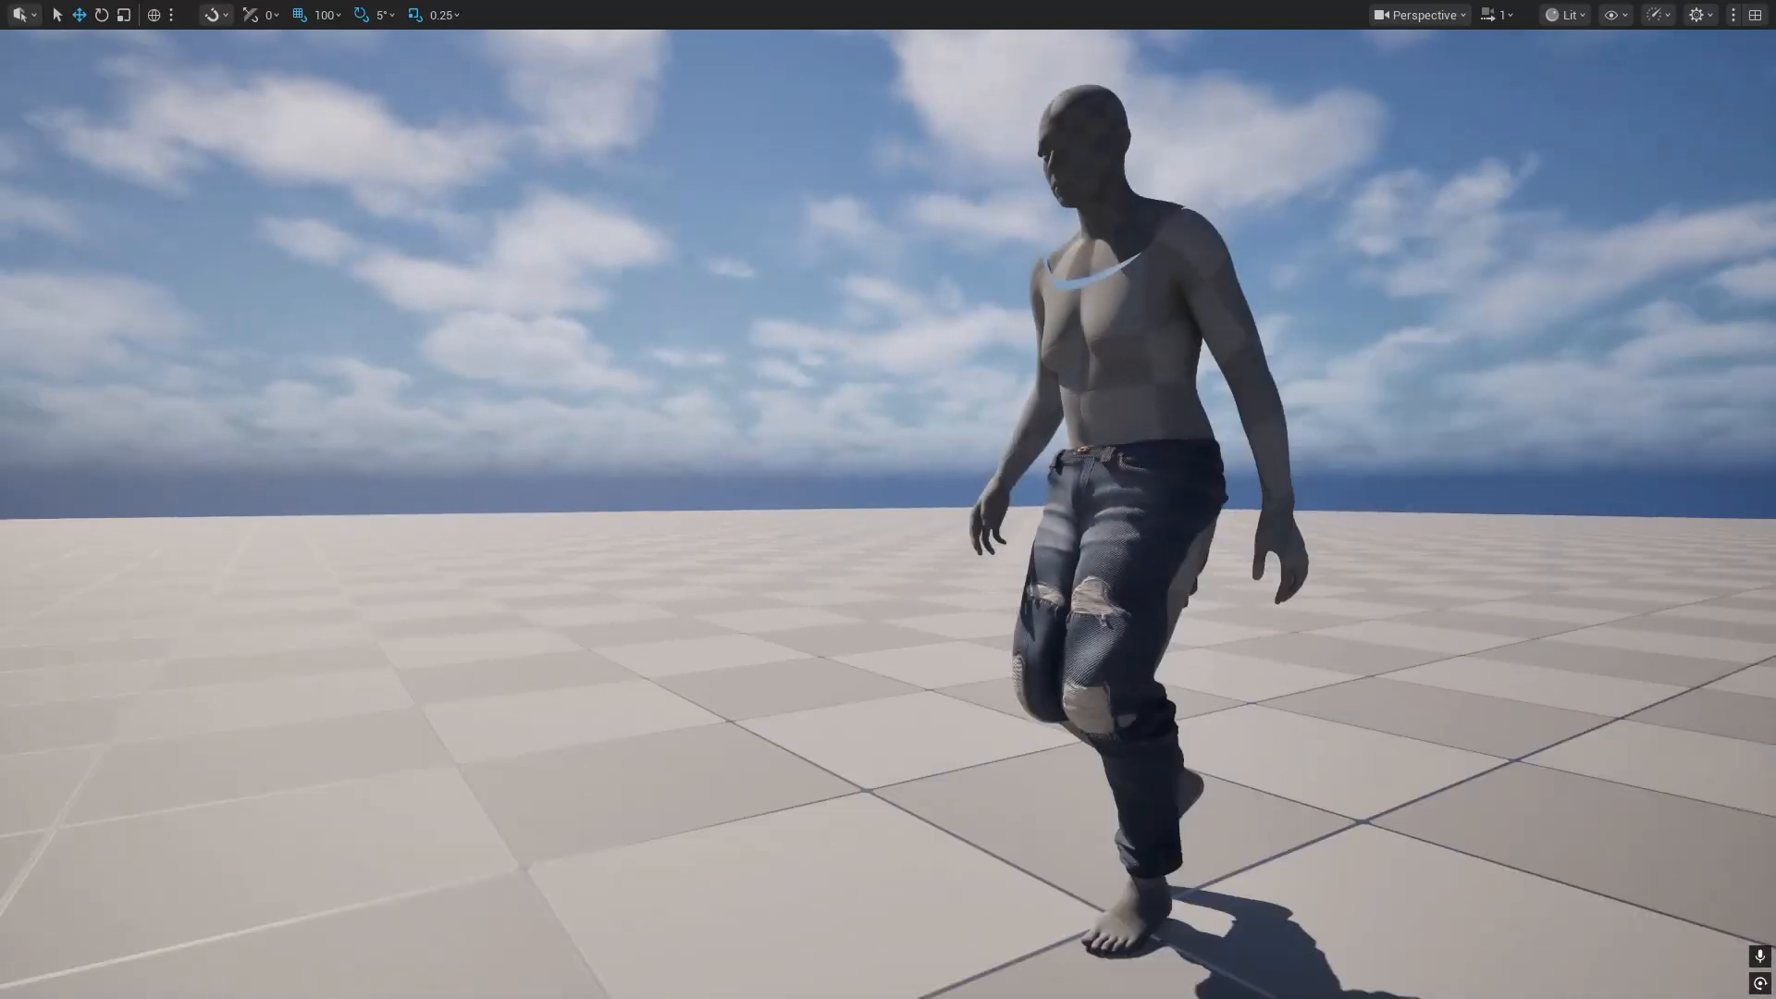
key("alt+s")
right_click_drag(1241, 780, 916, 801)
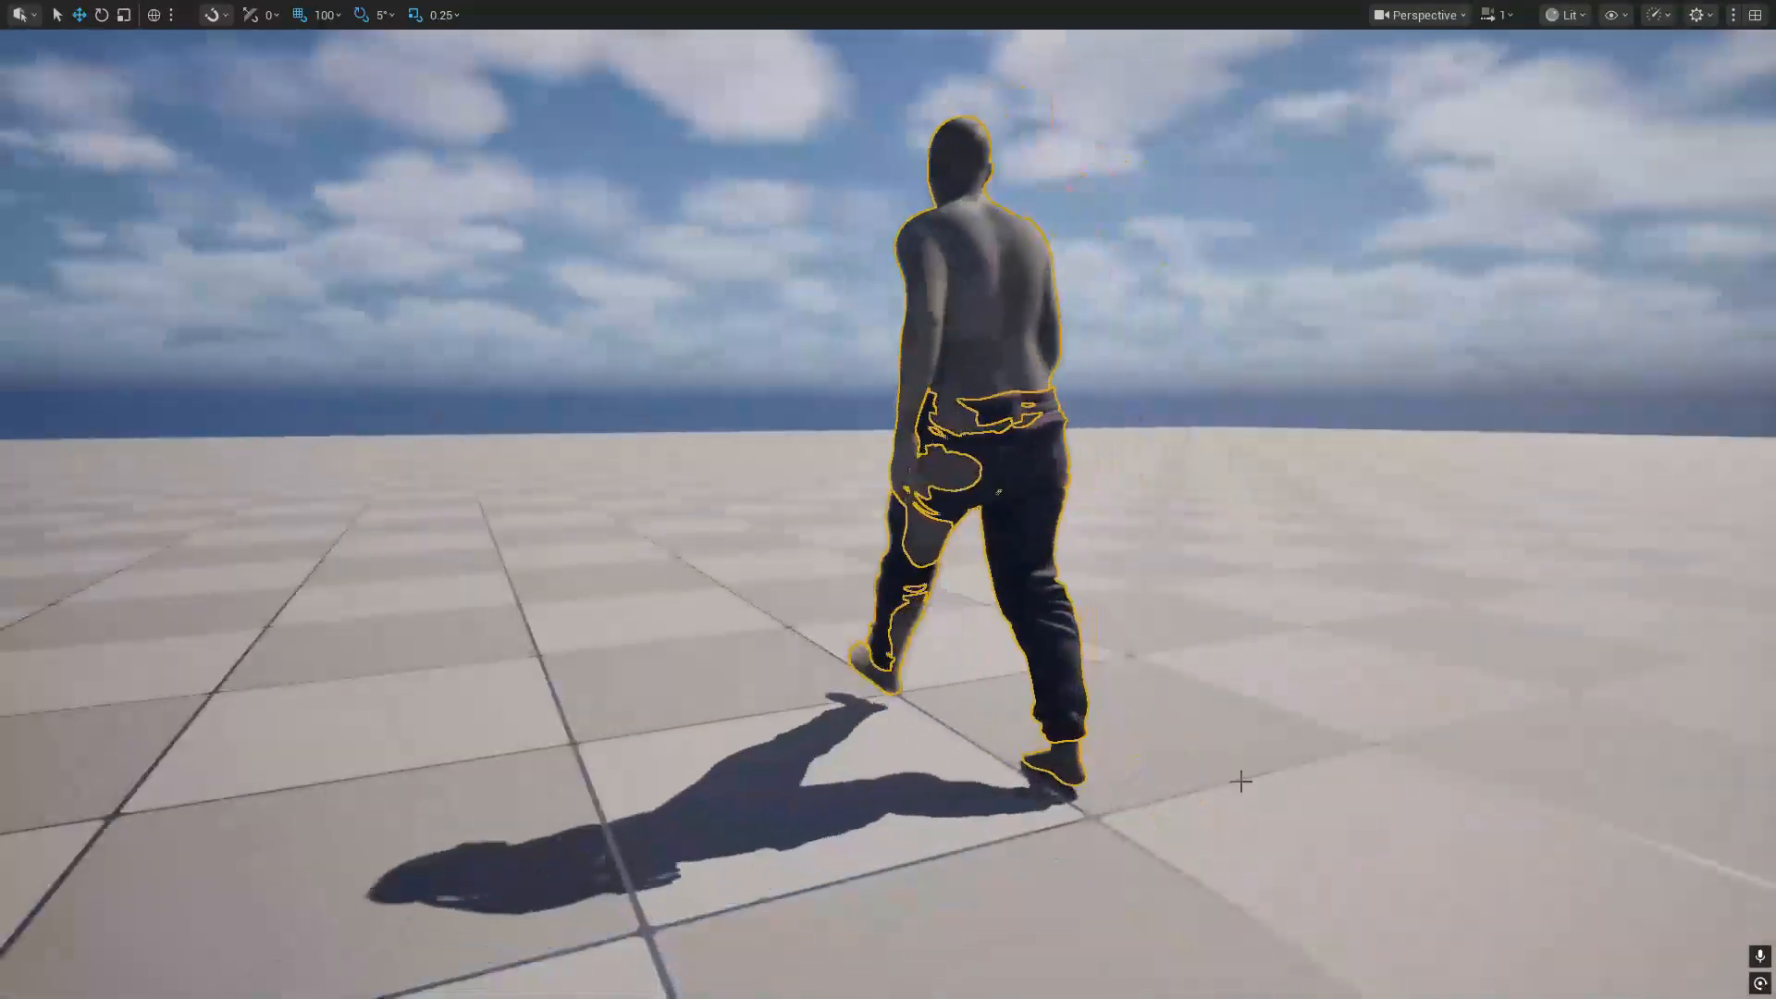
key("Escape")
key("alt+s")
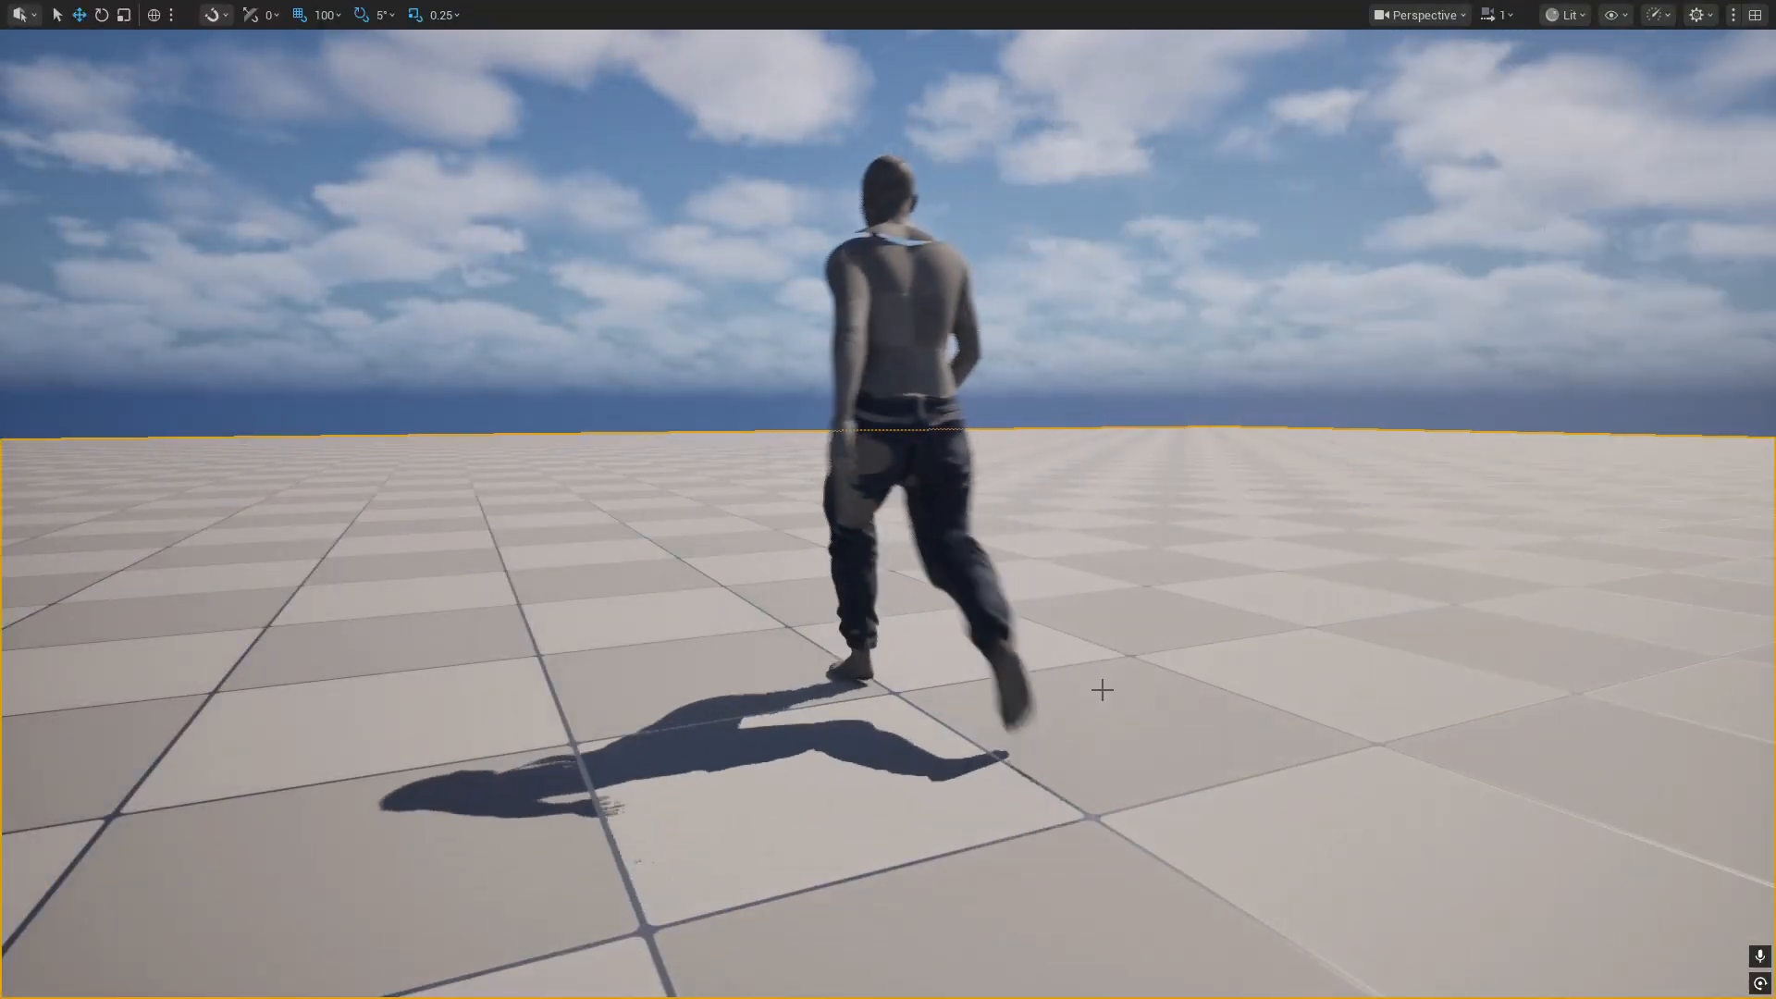
right_click_drag(1103, 690, 747, 418)
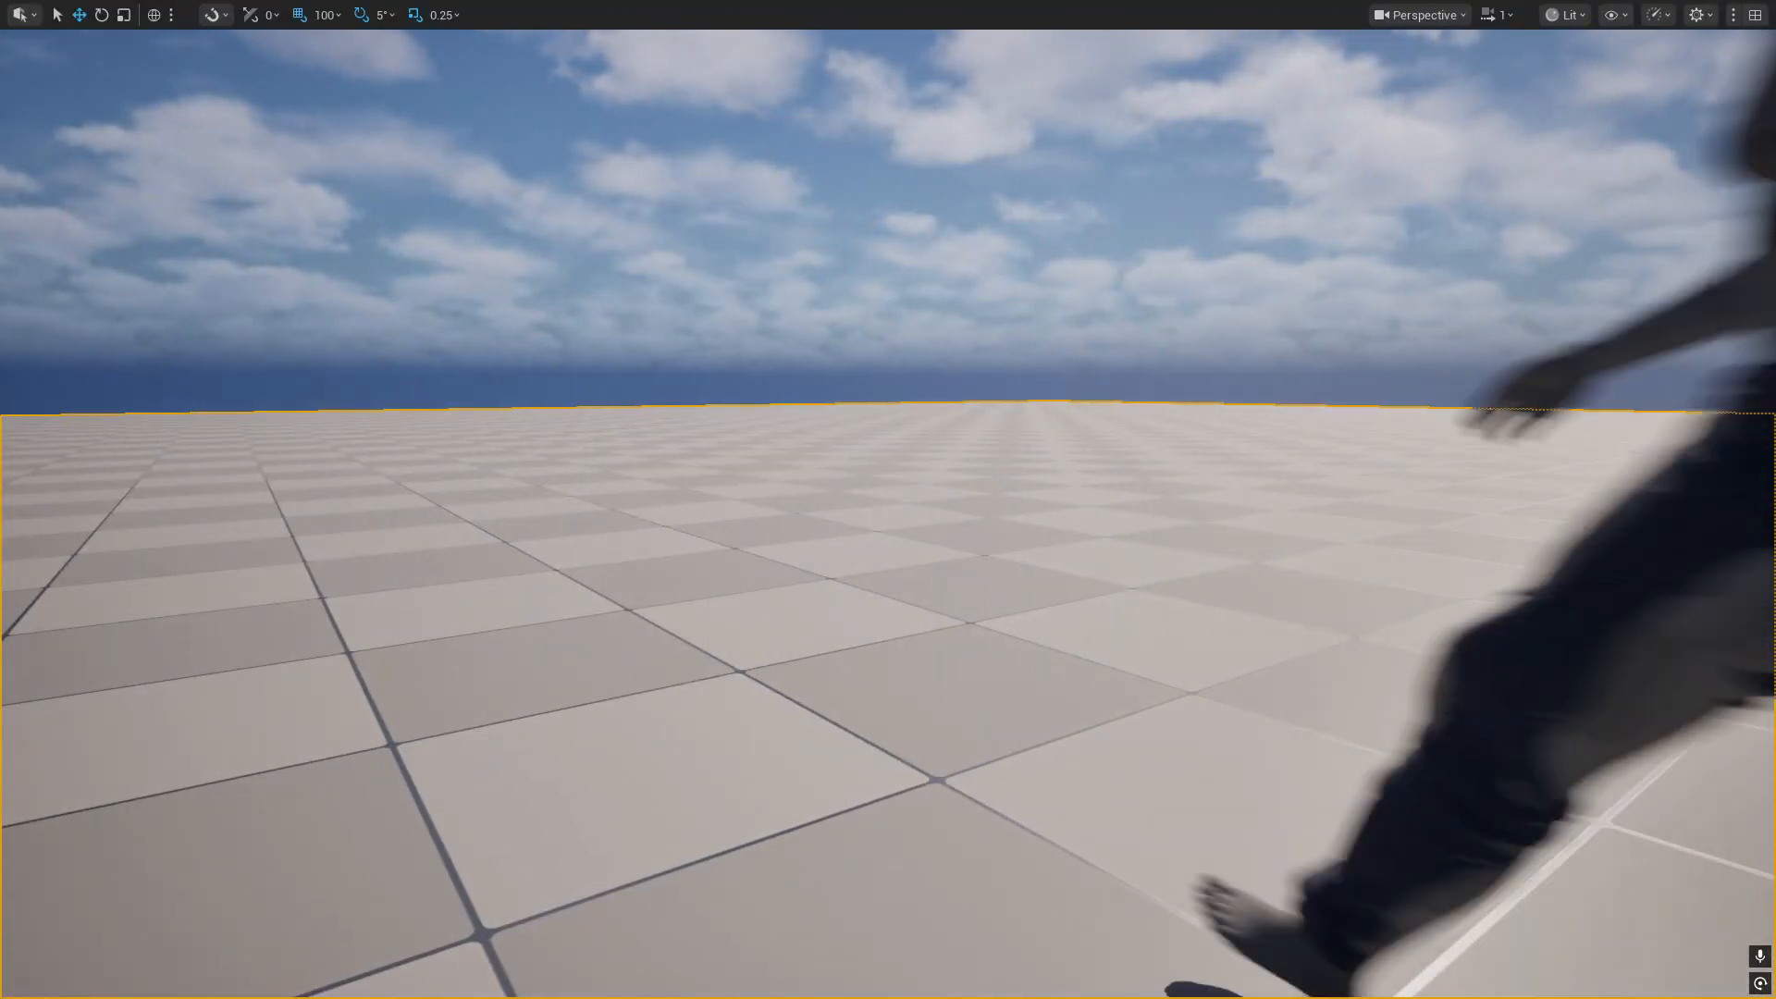
right_click_drag(747, 418, 1147, 421)
key("s")
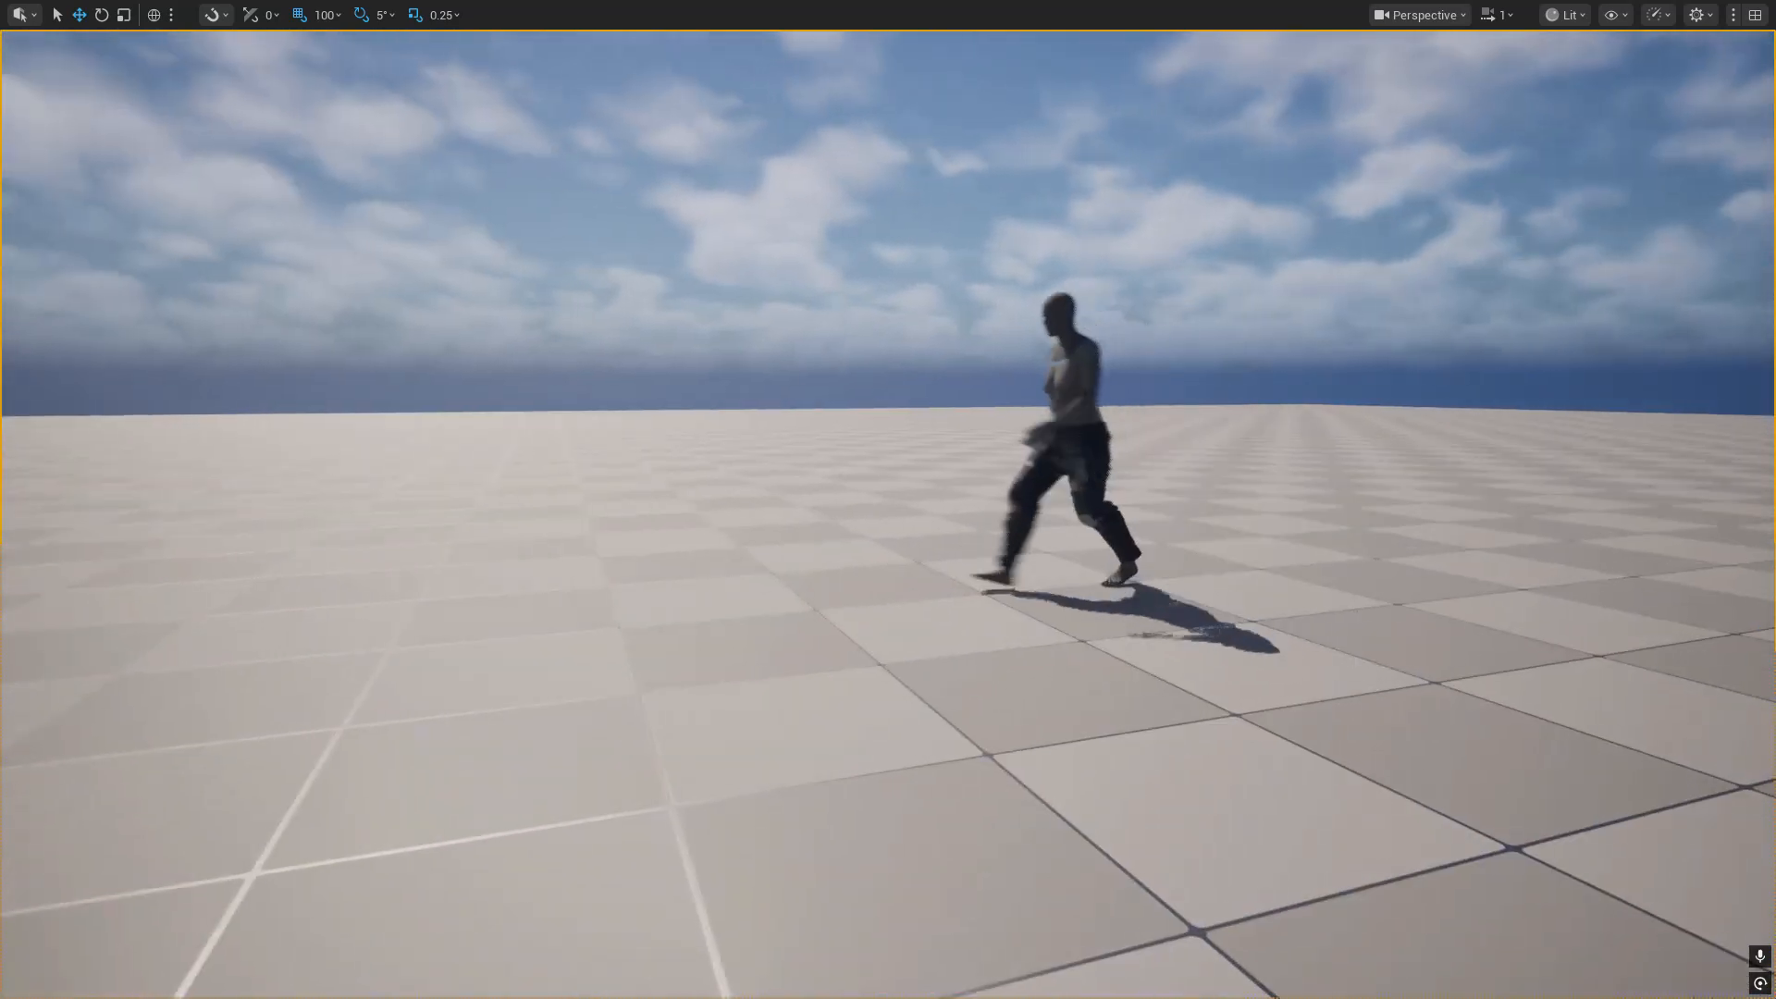
- Examine the jeans close up around the thighs and knees for body clipping during the walk
right_click_drag(1147, 421, 1193, 416)
key("w")
key("s")
key("w")
key("s")
right_click_drag(947, 689, 655, 662)
key("w")
key("Escape")
key("w")
key("d")
key("s")
key("d")
key("w")
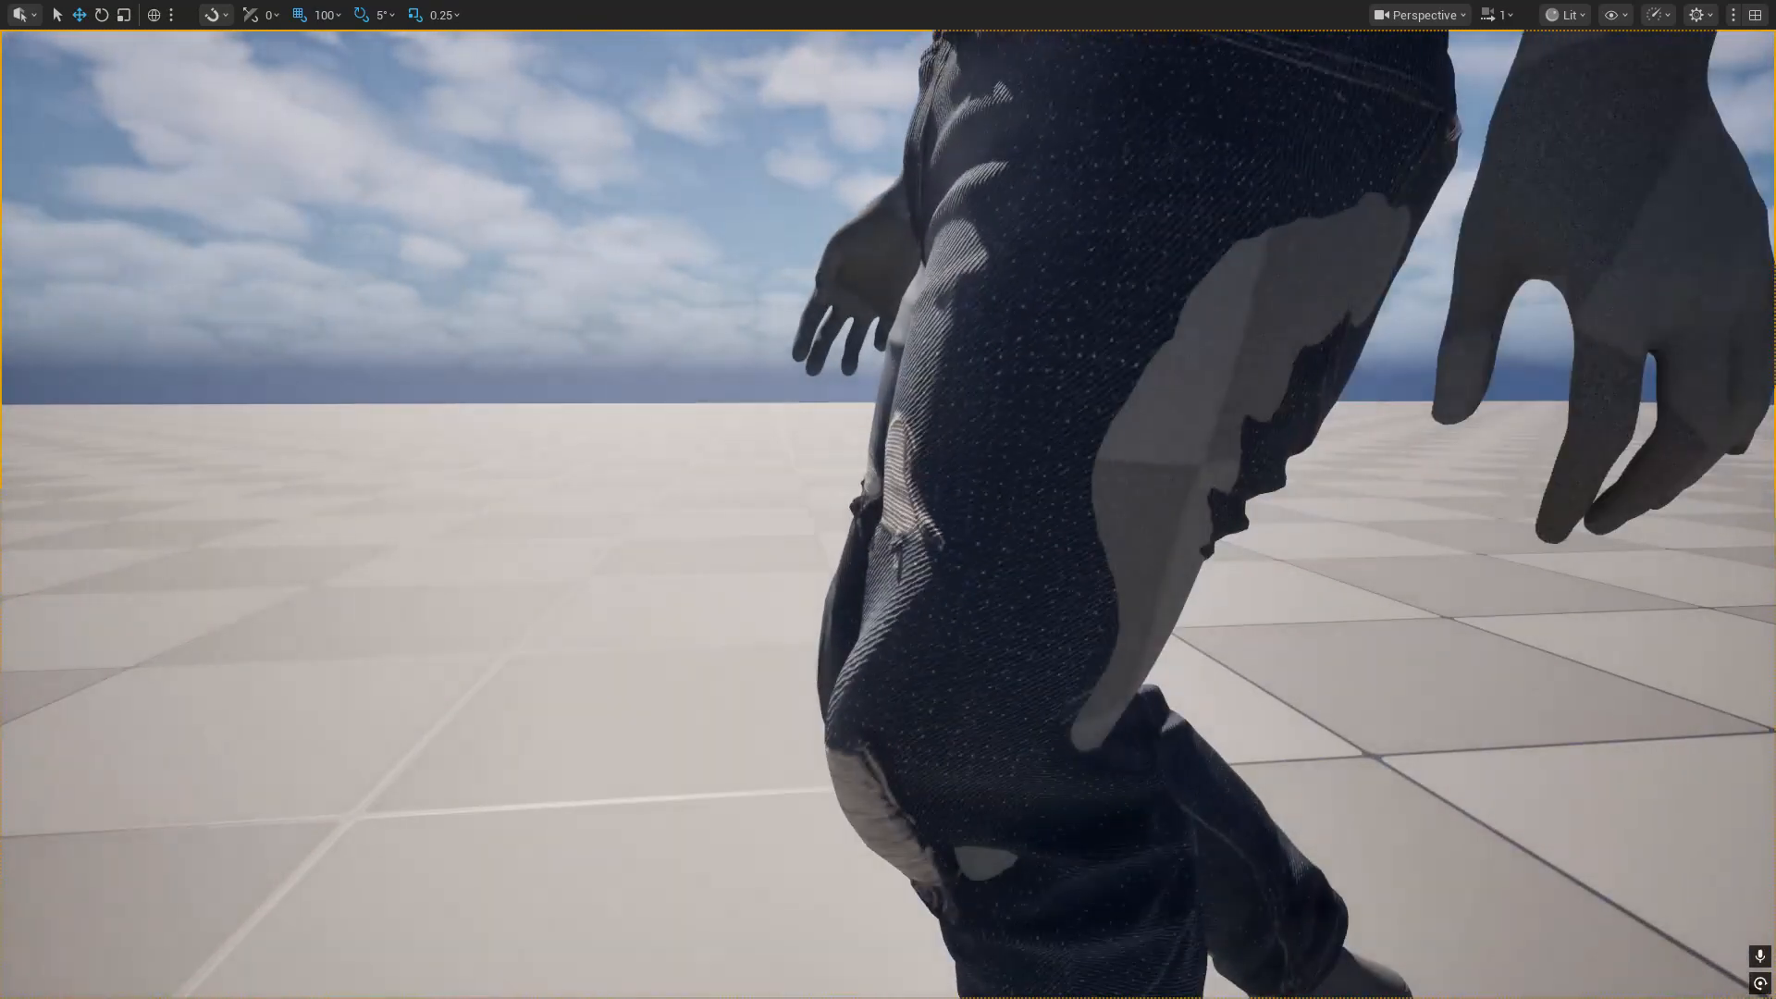
key("e")
key("d")
- Examine the walking body's waist, torso and neck from the front, and restore the viewport to its normal size
left_click(983, 413)
key("a")
right_click_drag(983, 413, 1240, 396)
key("s")
key("w")
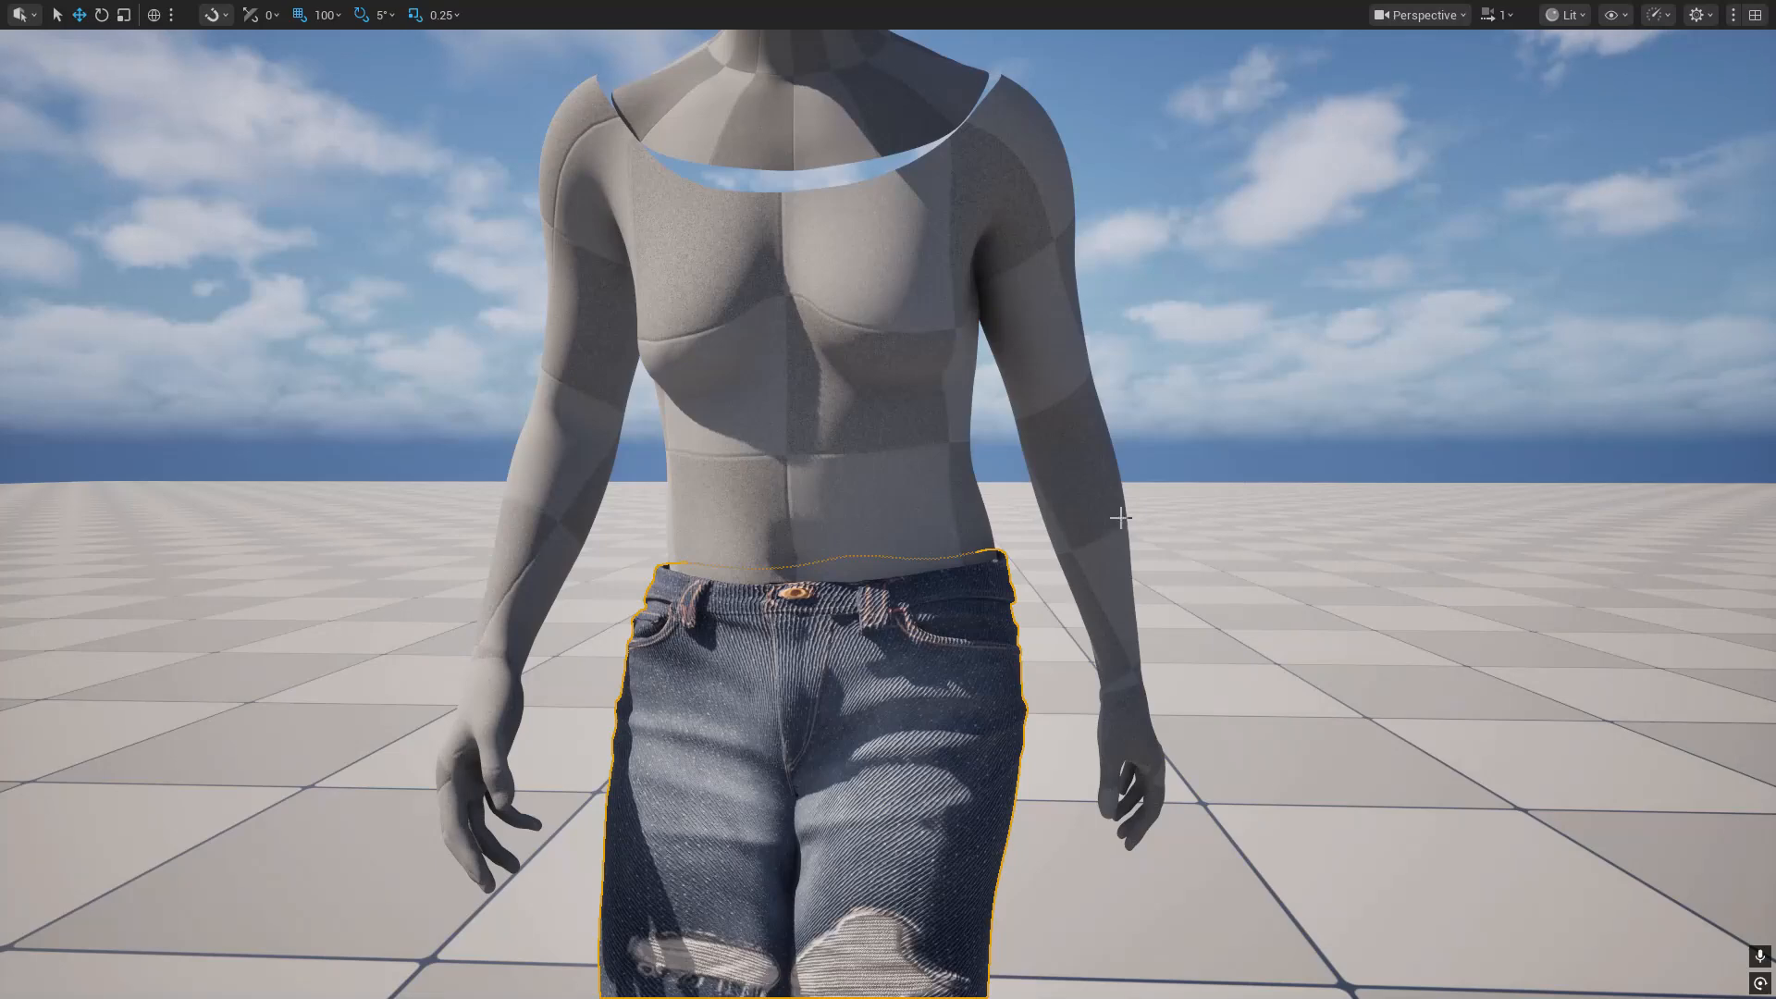
middle_click_drag(1121, 518, 1034, 401)
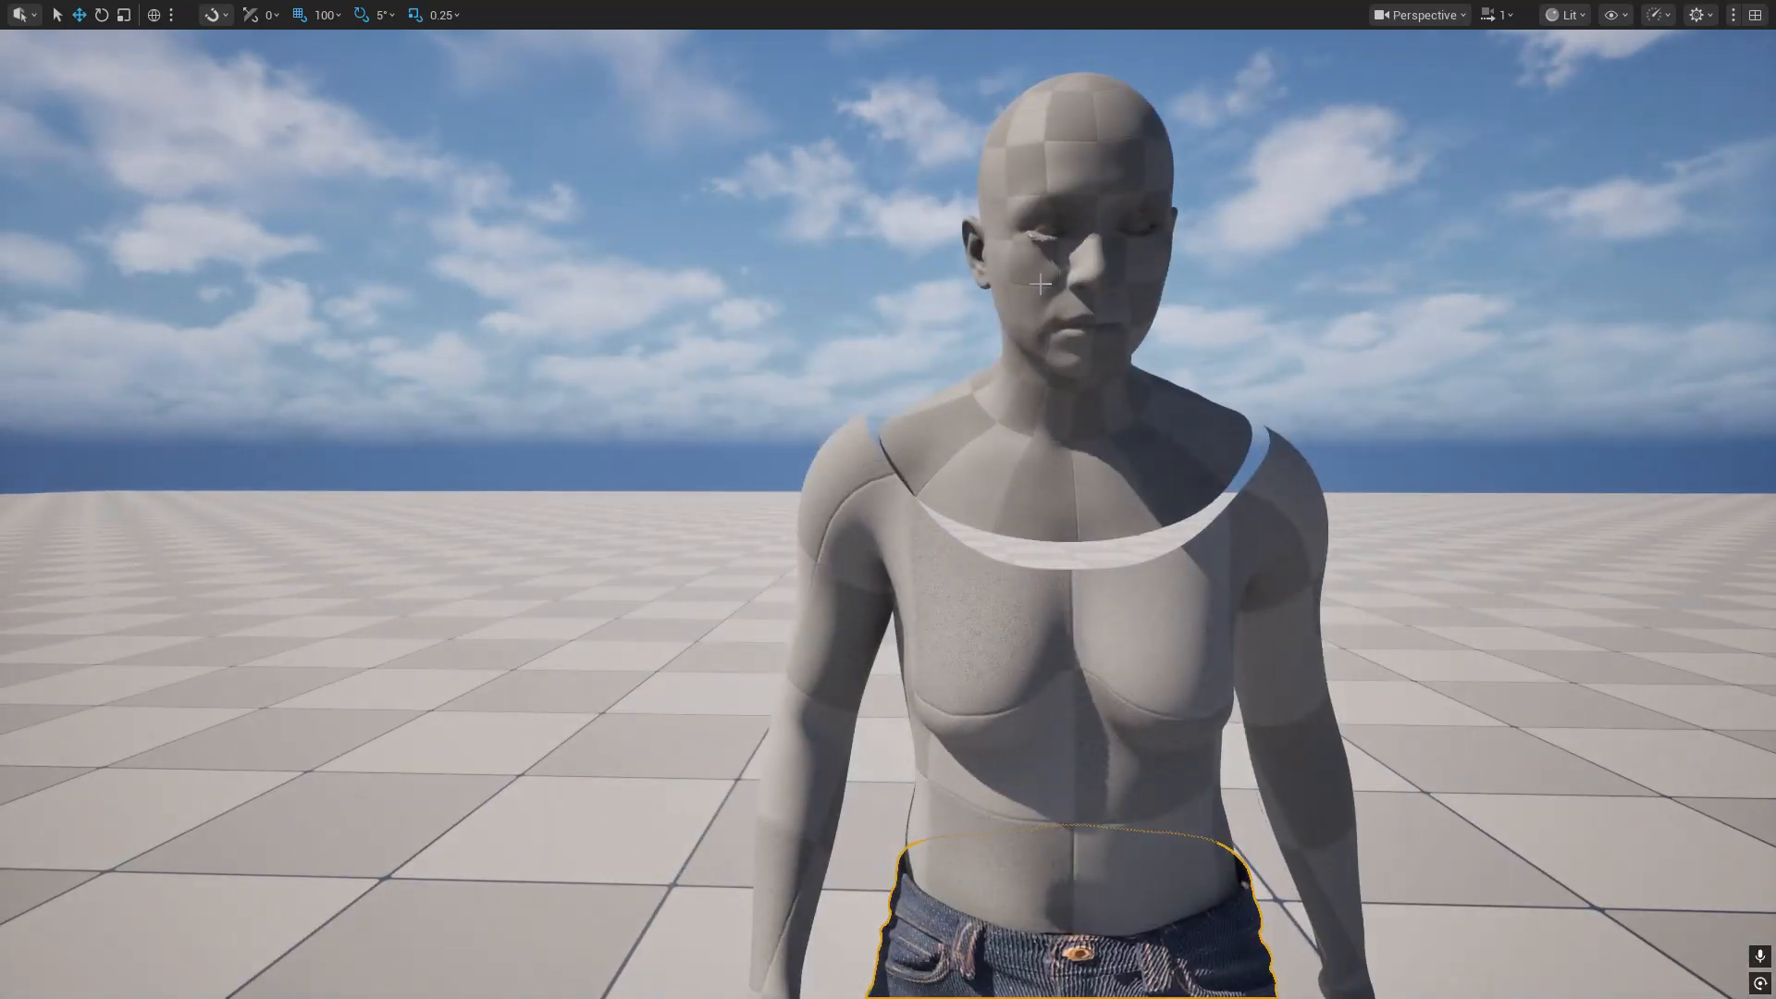
mouse_move(895, 561)
middle_mouse_down()
mouse_move(923, 611)
mouse_move(920, 570)
middle_mouse_up()
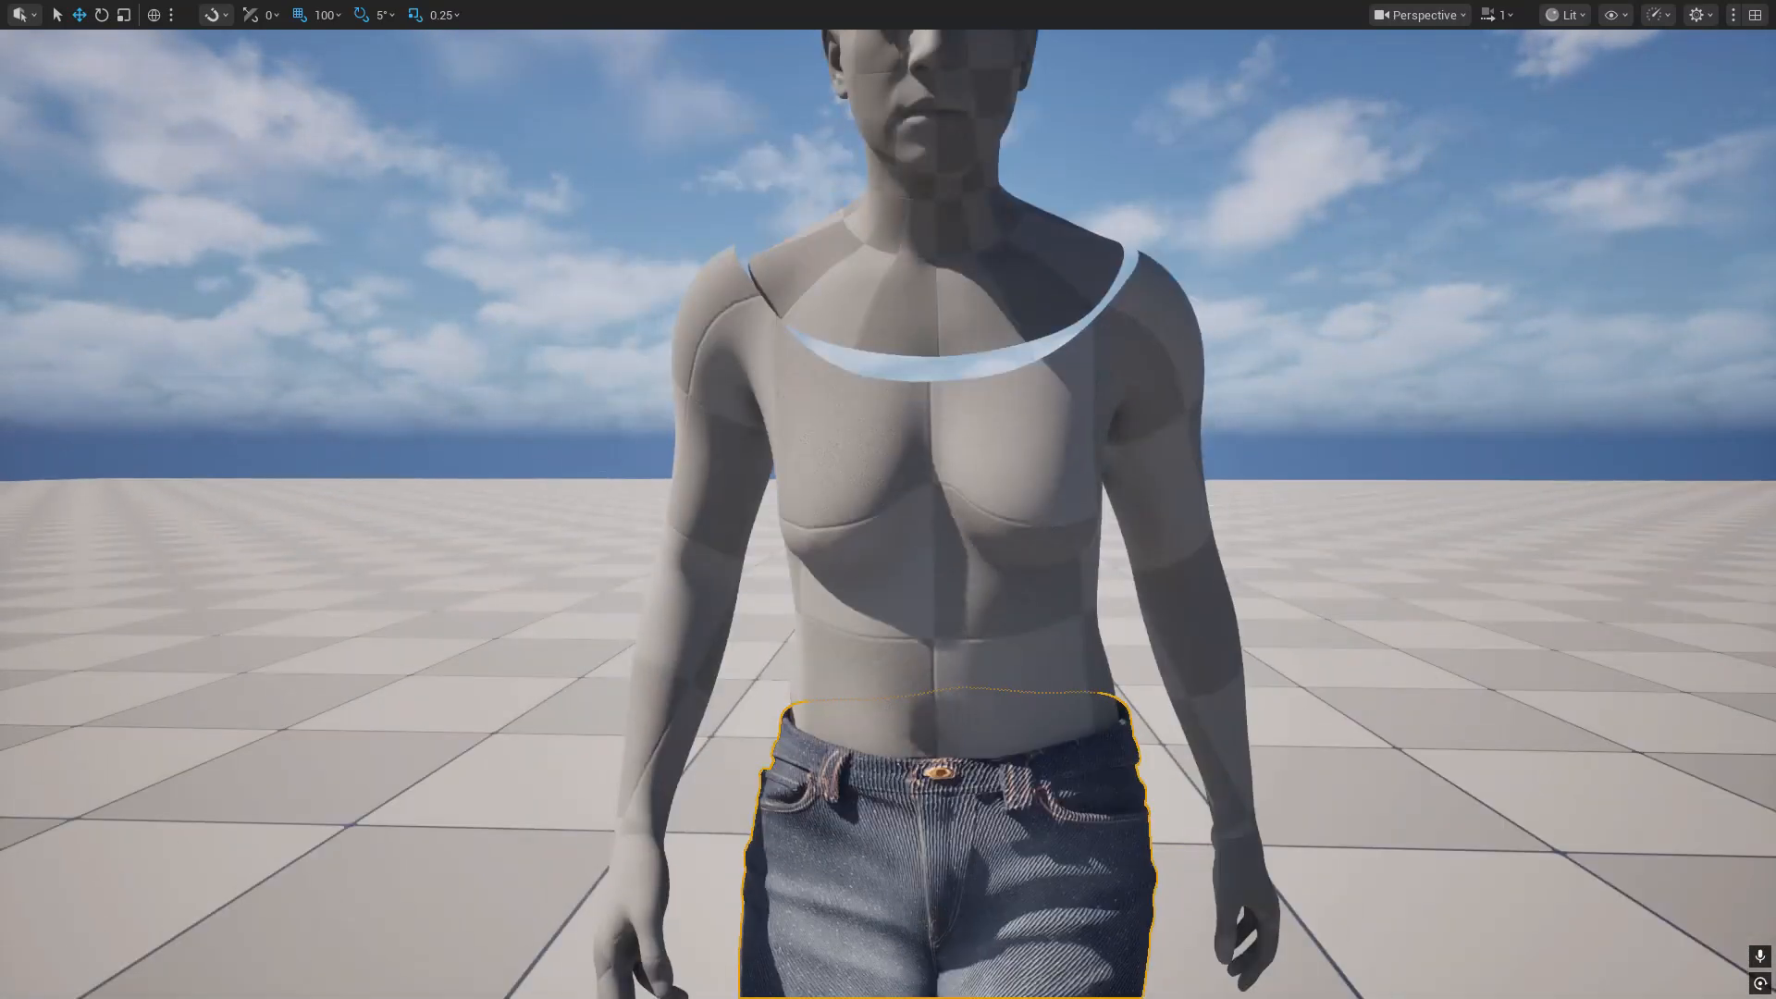
right_click_drag(919, 570, 929, 573)
key("s")
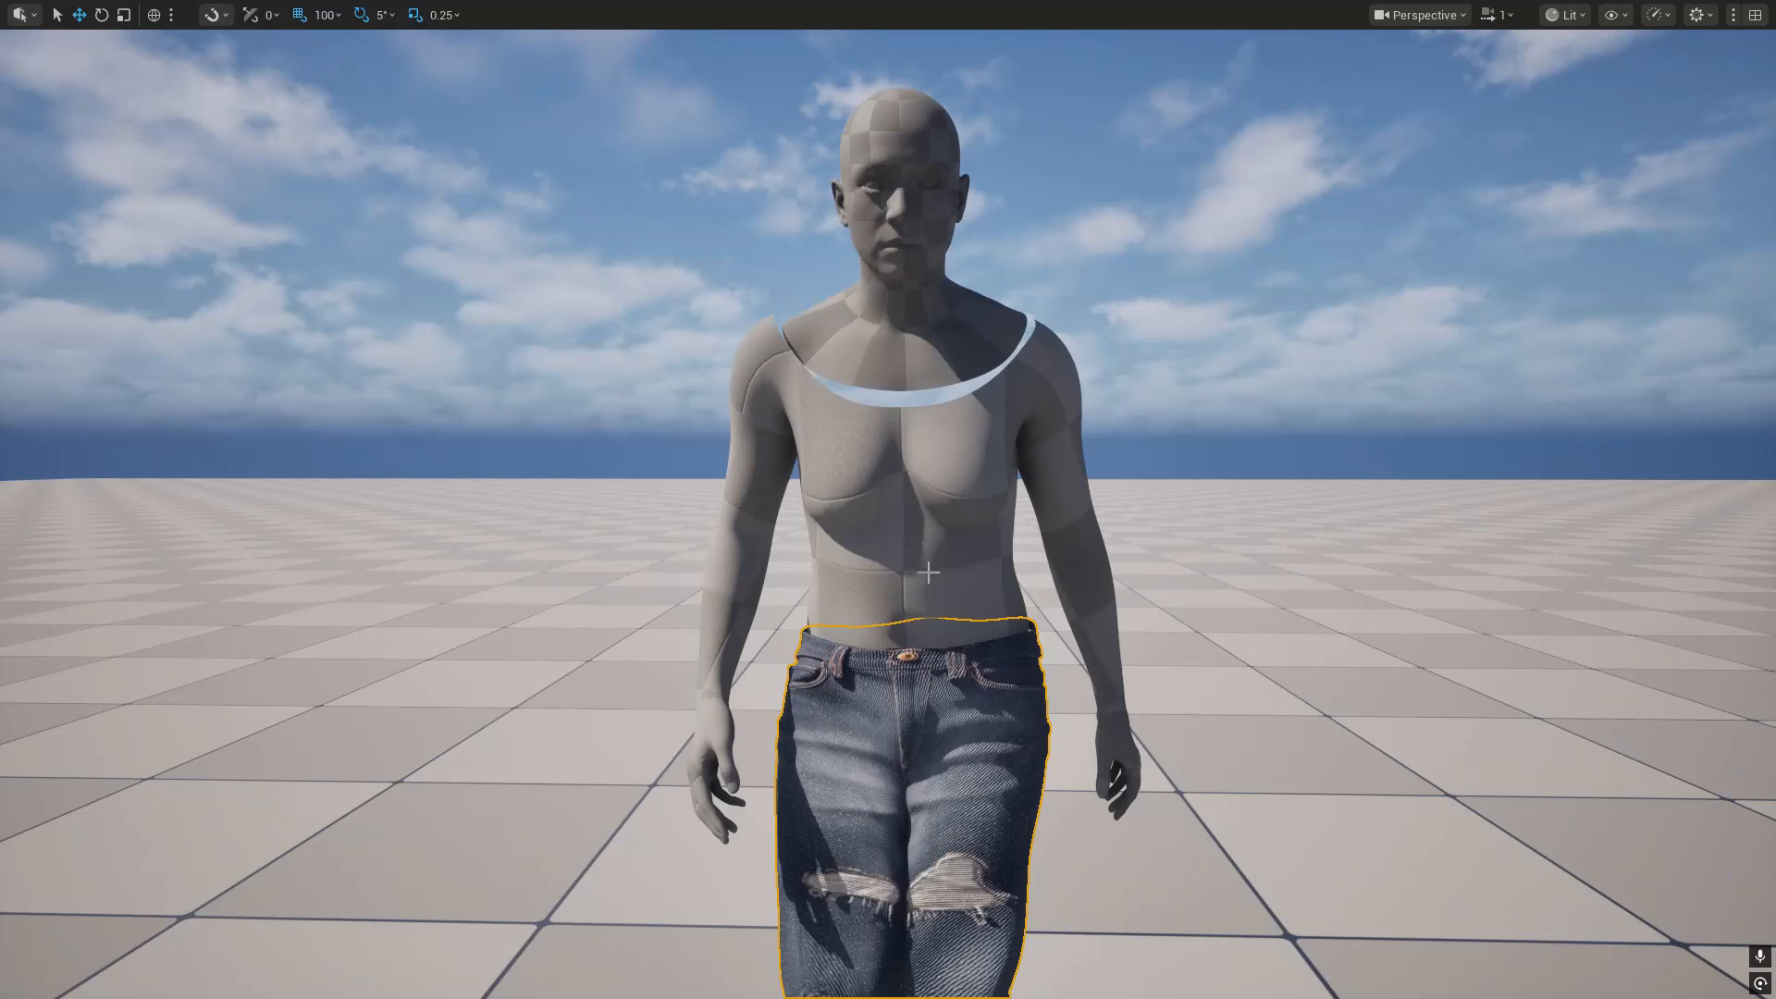
key("d")
mouse_move(929, 572)
right_mouse_down()
mouse_move(870, 566)
mouse_move(931, 577)
right_mouse_up()
key("s")
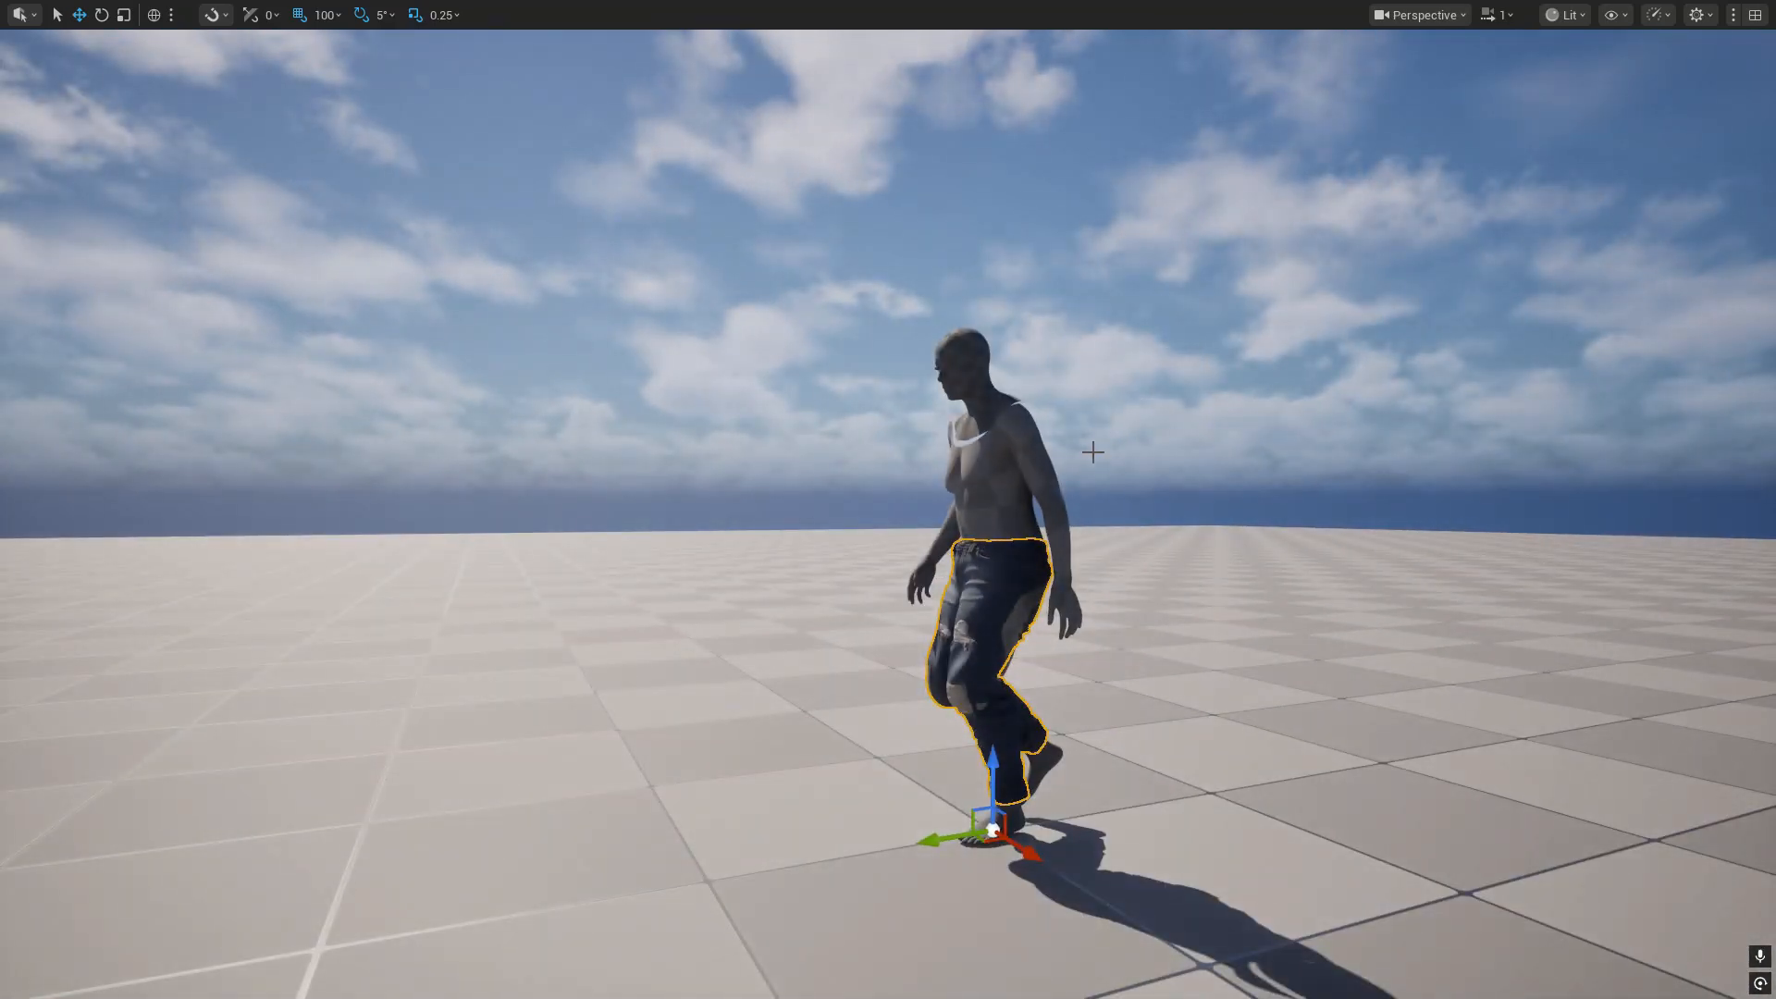
key("F11")
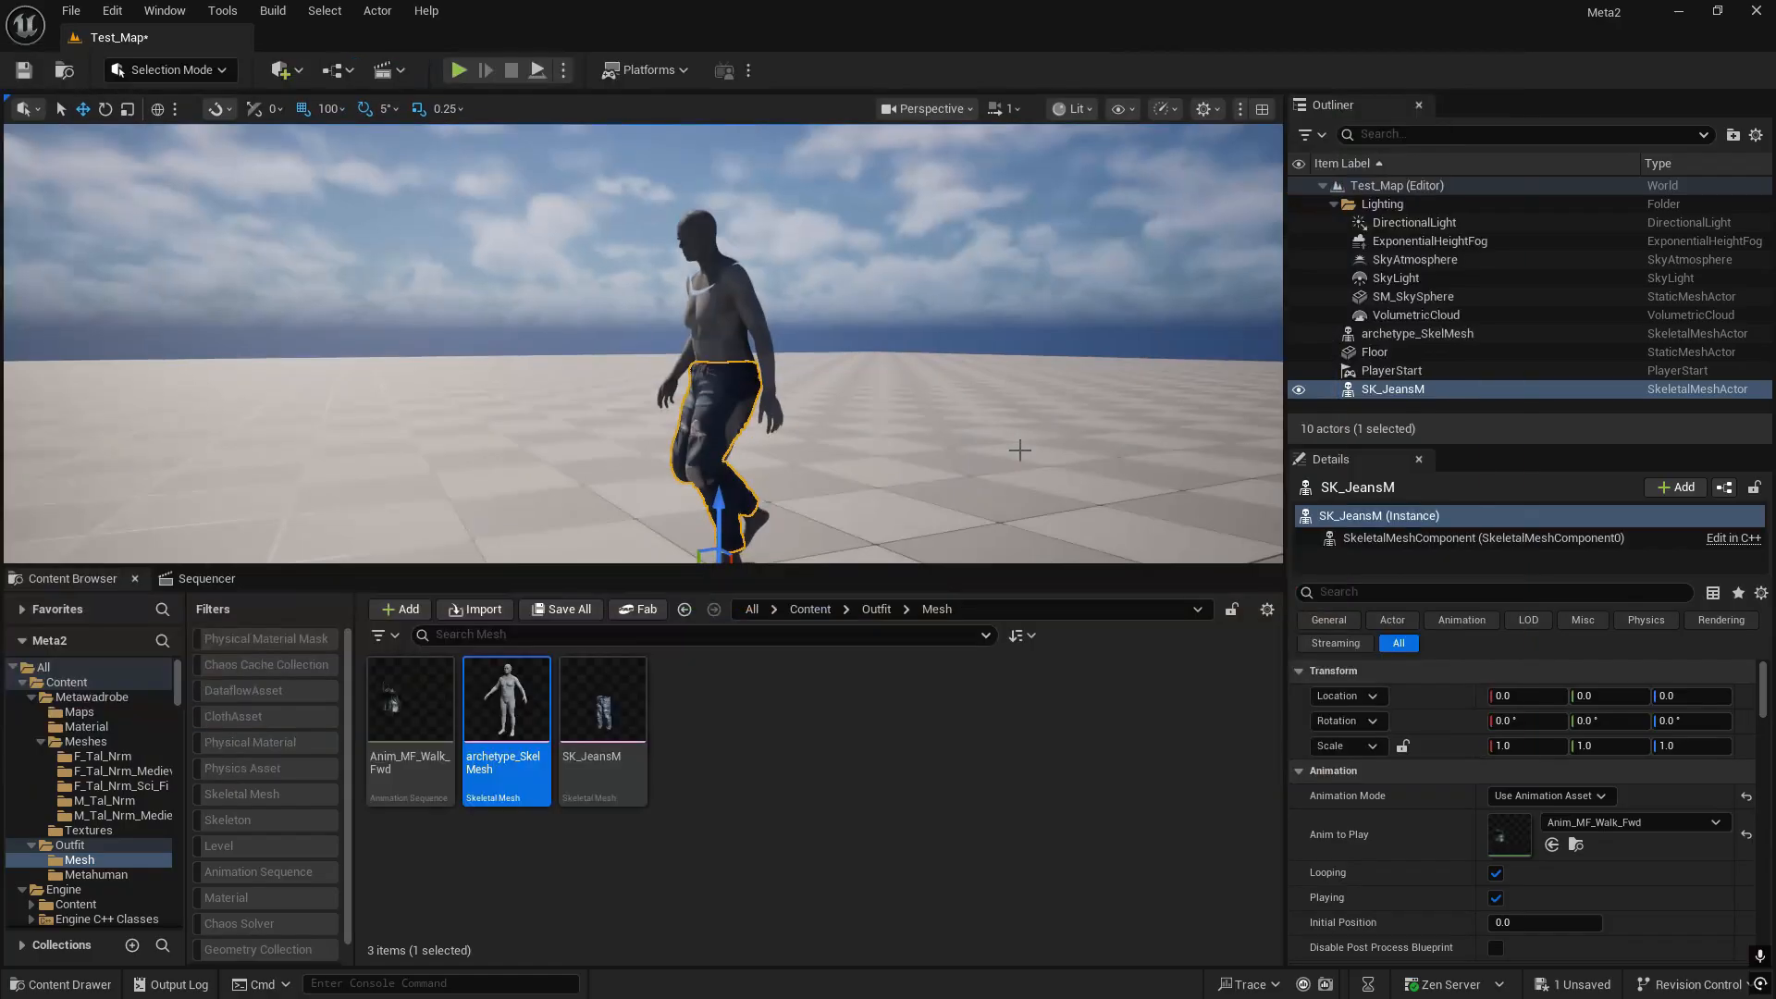
- Focus on the walking jeans actor in the level and save Test_Map
left_click(1040, 870)
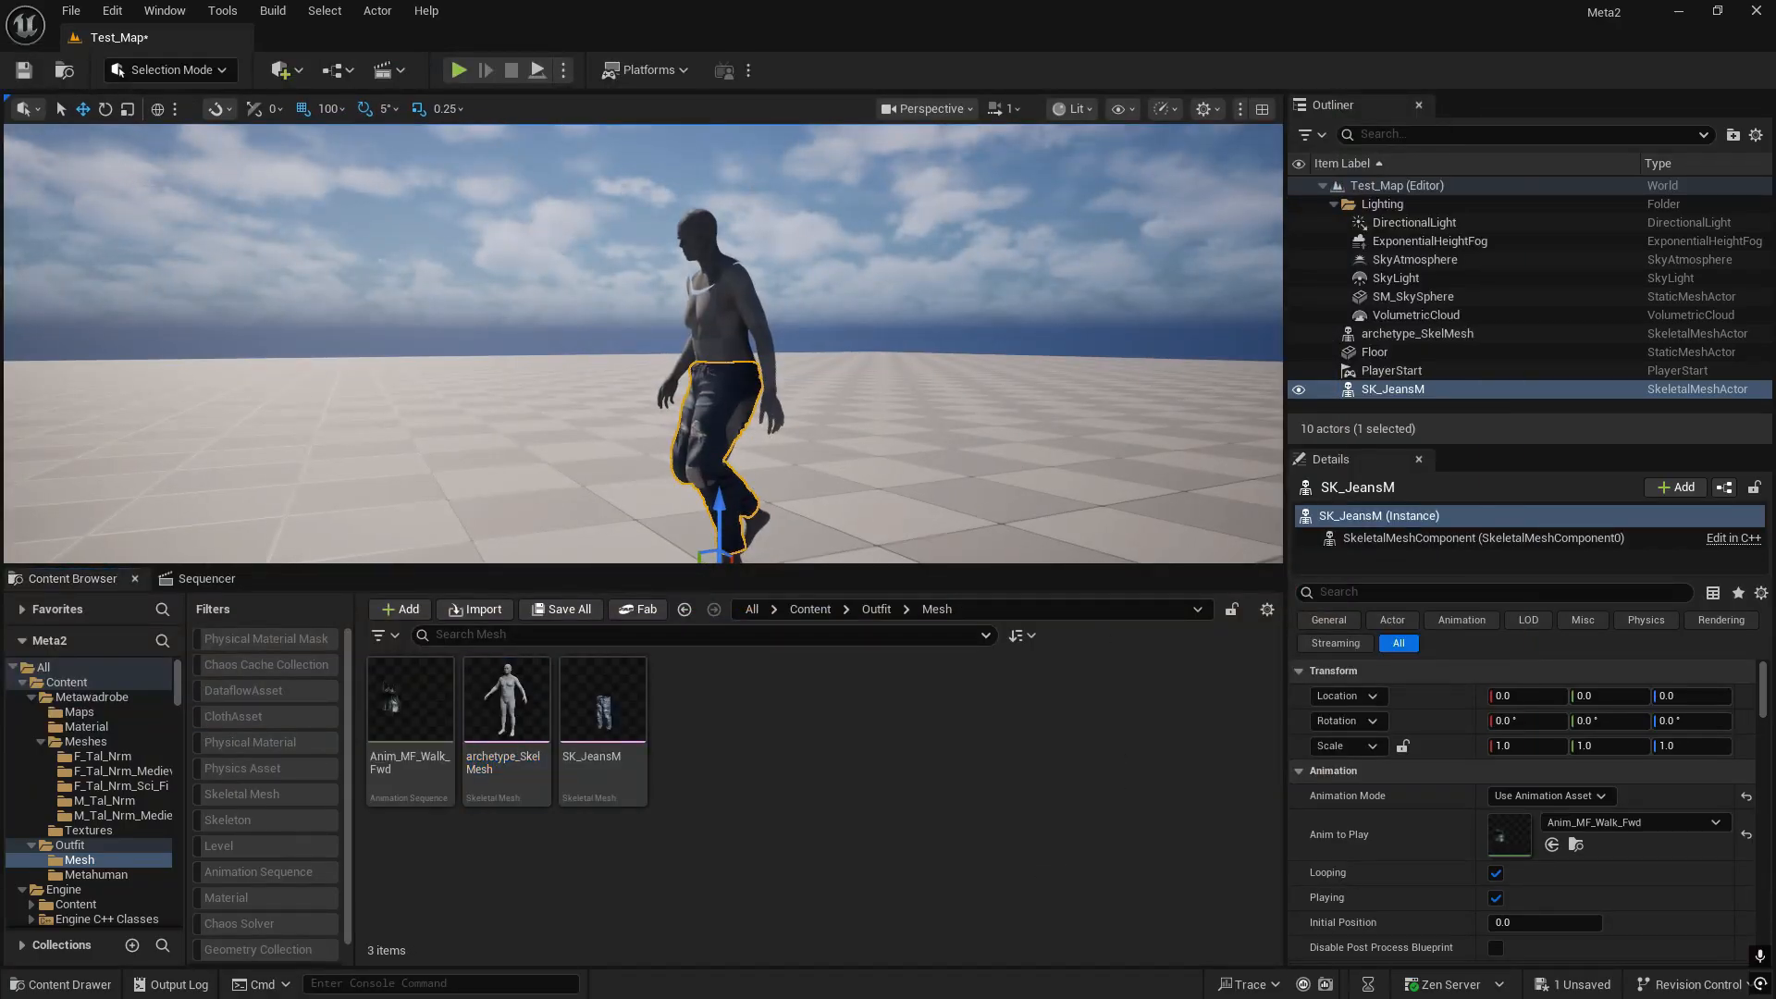
key("f")
key("w")
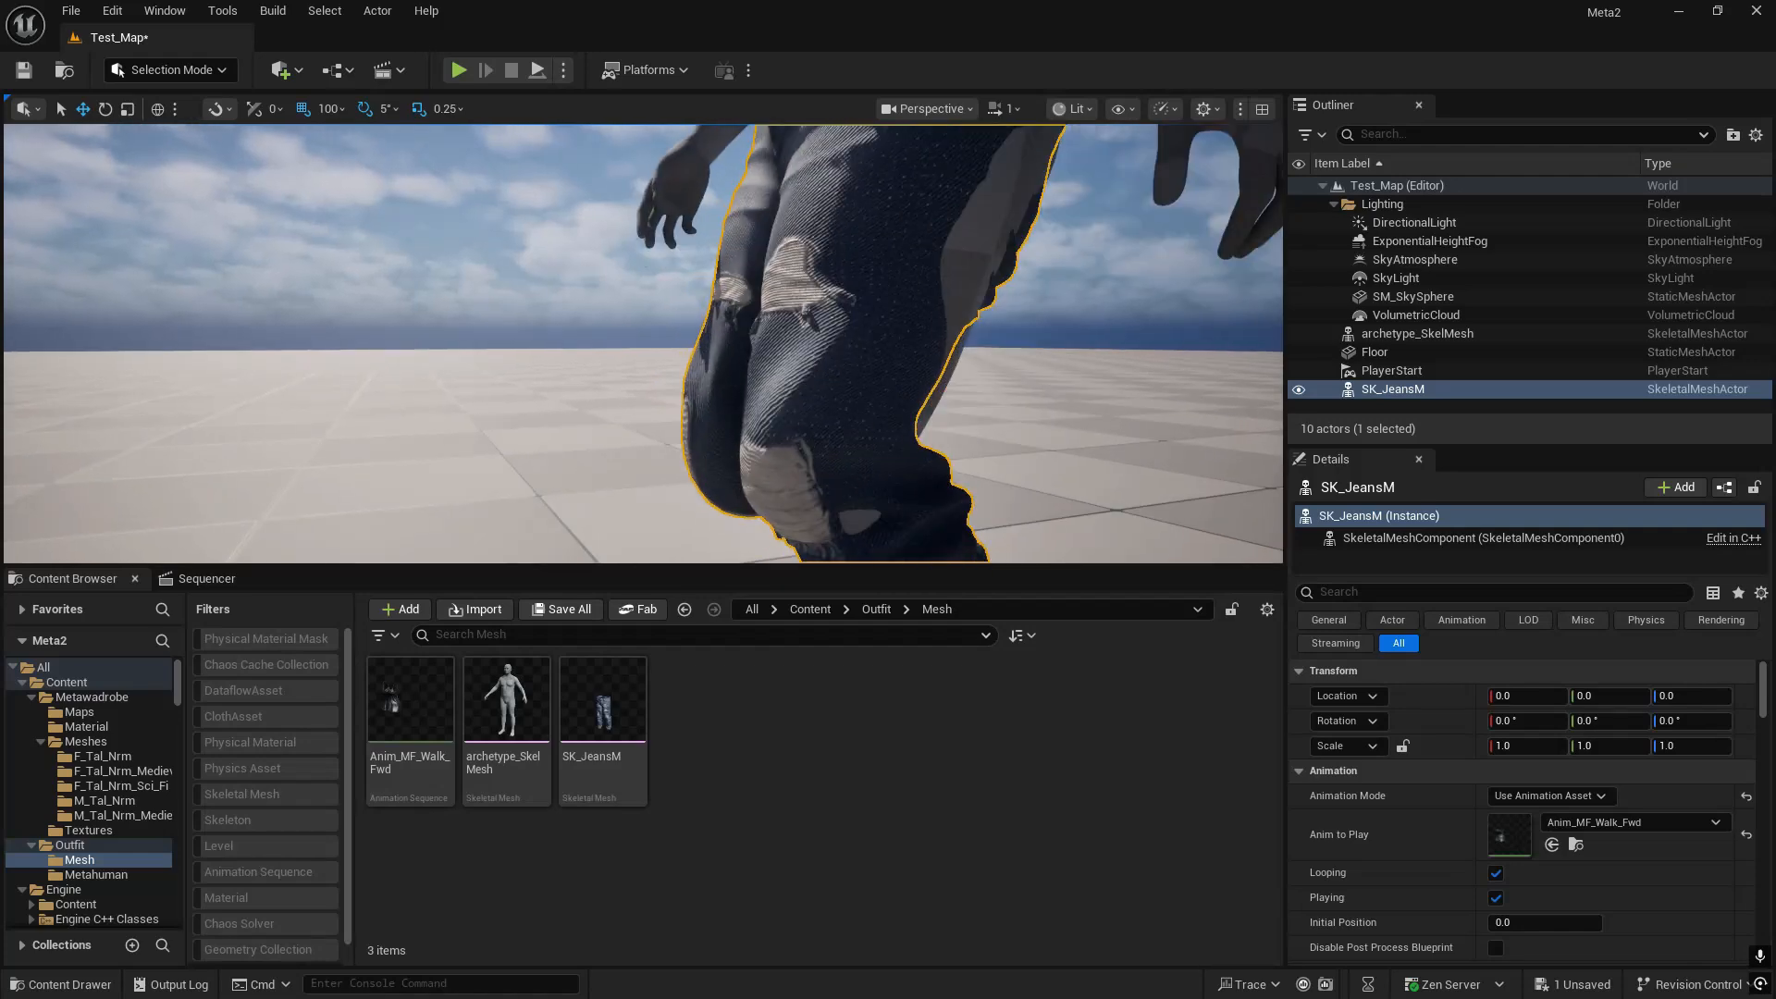
key("d")
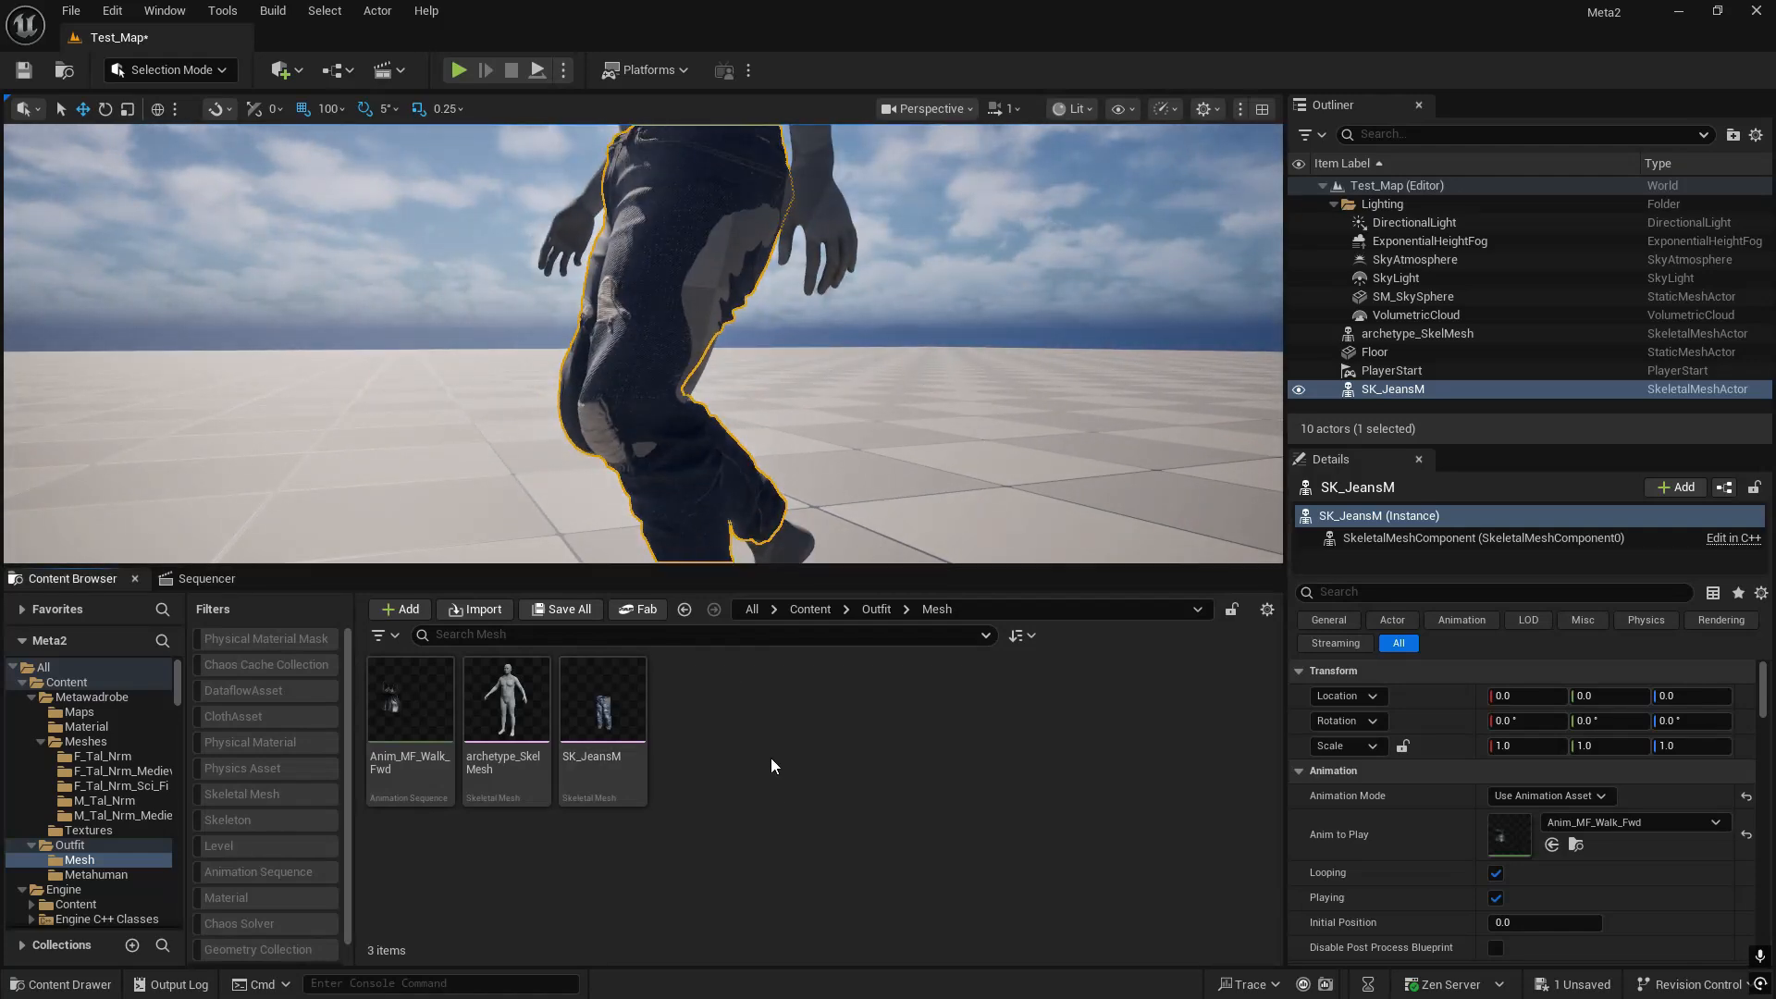
right_click(764, 727)
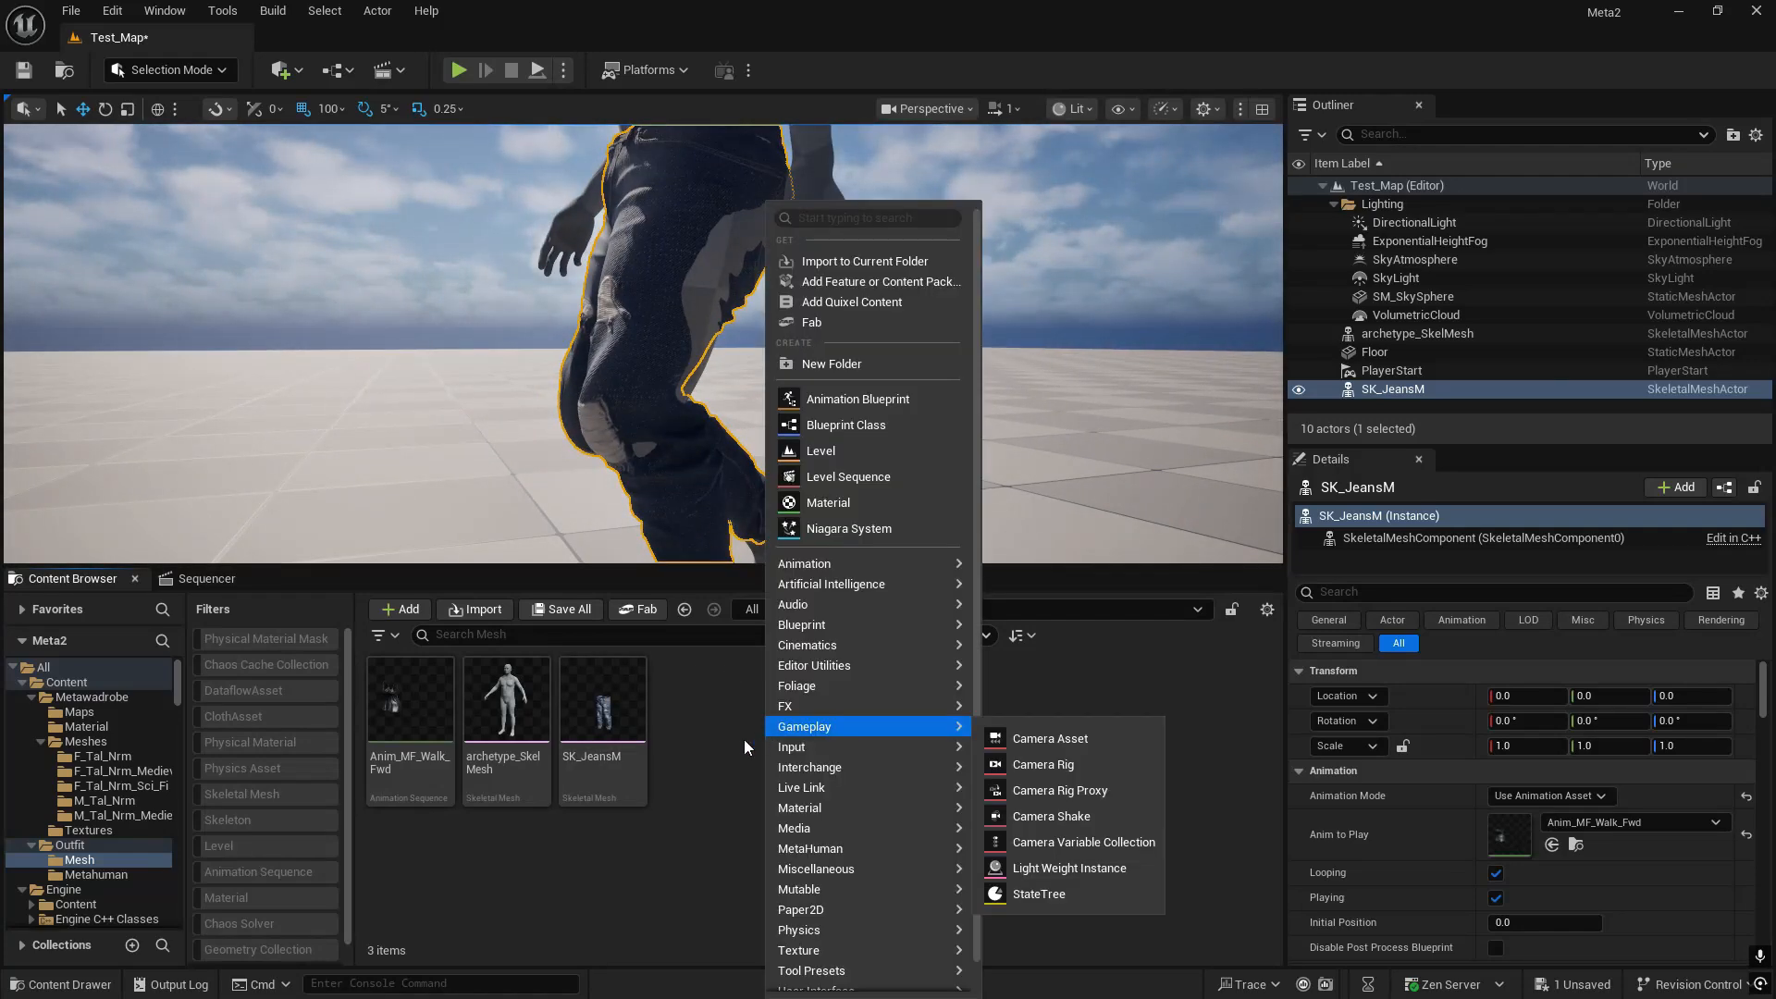
left_click(611, 726)
key("ctrl+s")
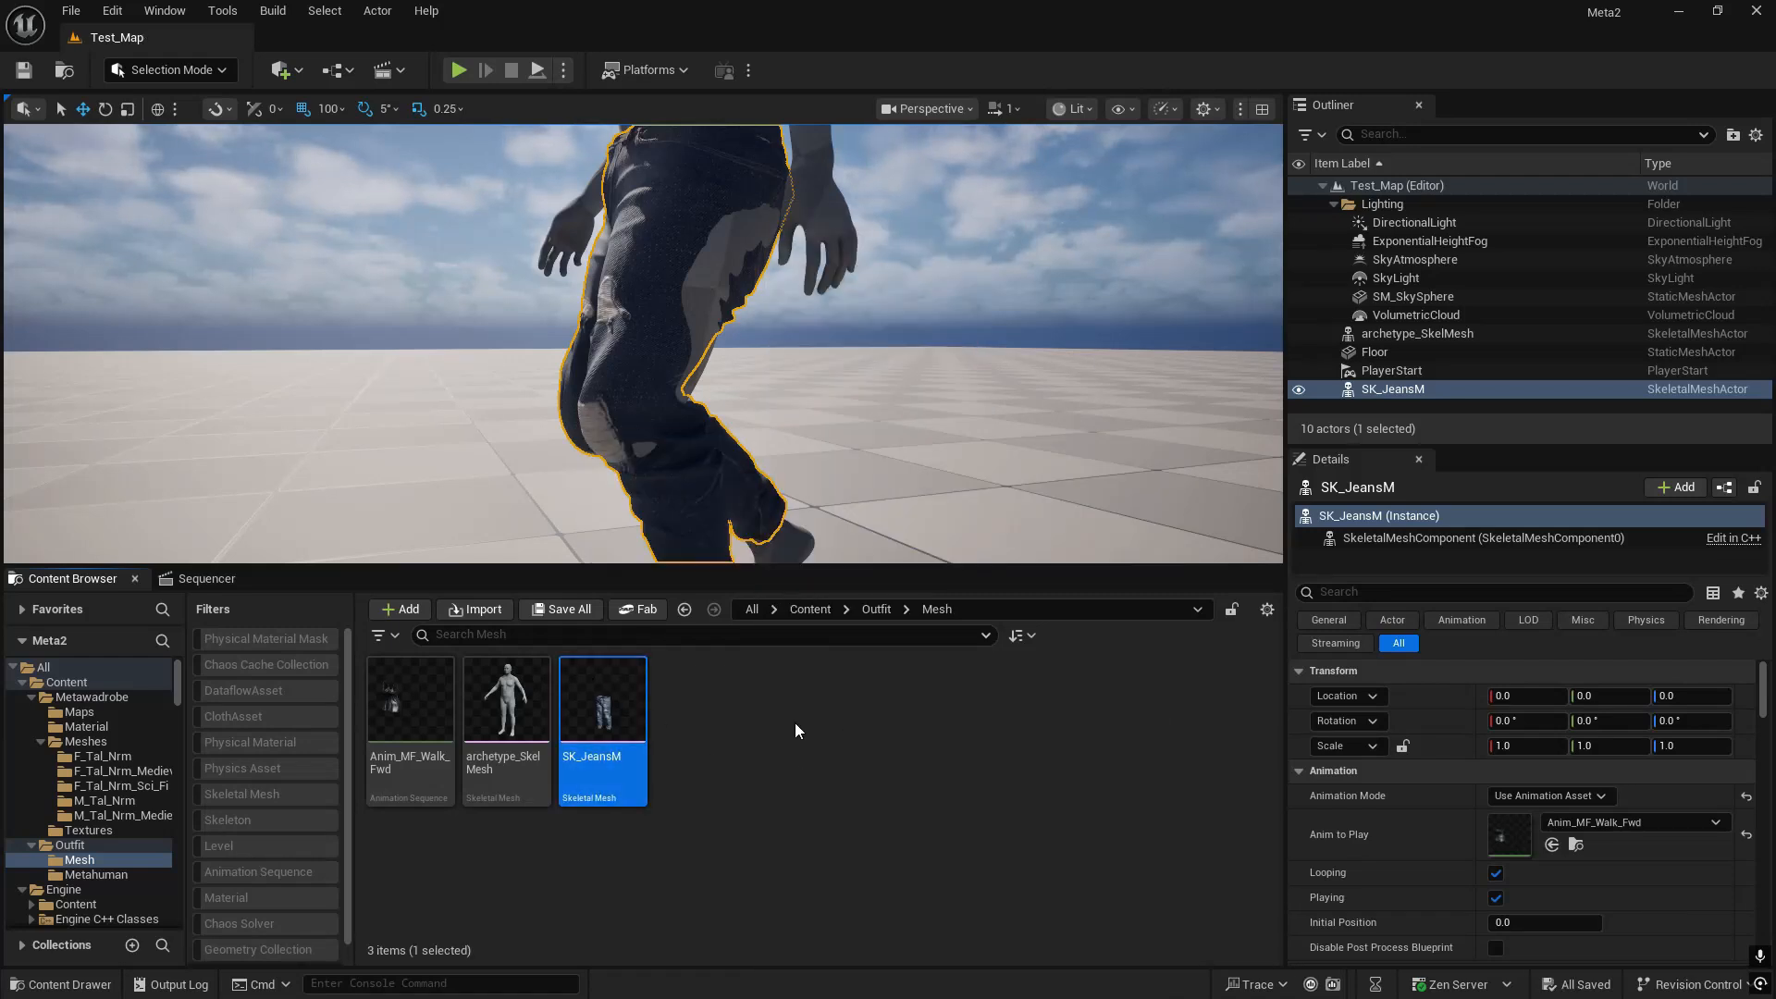
- Create a new folder inside the Outfit content folder, keeping its default name
right_click(83, 846)
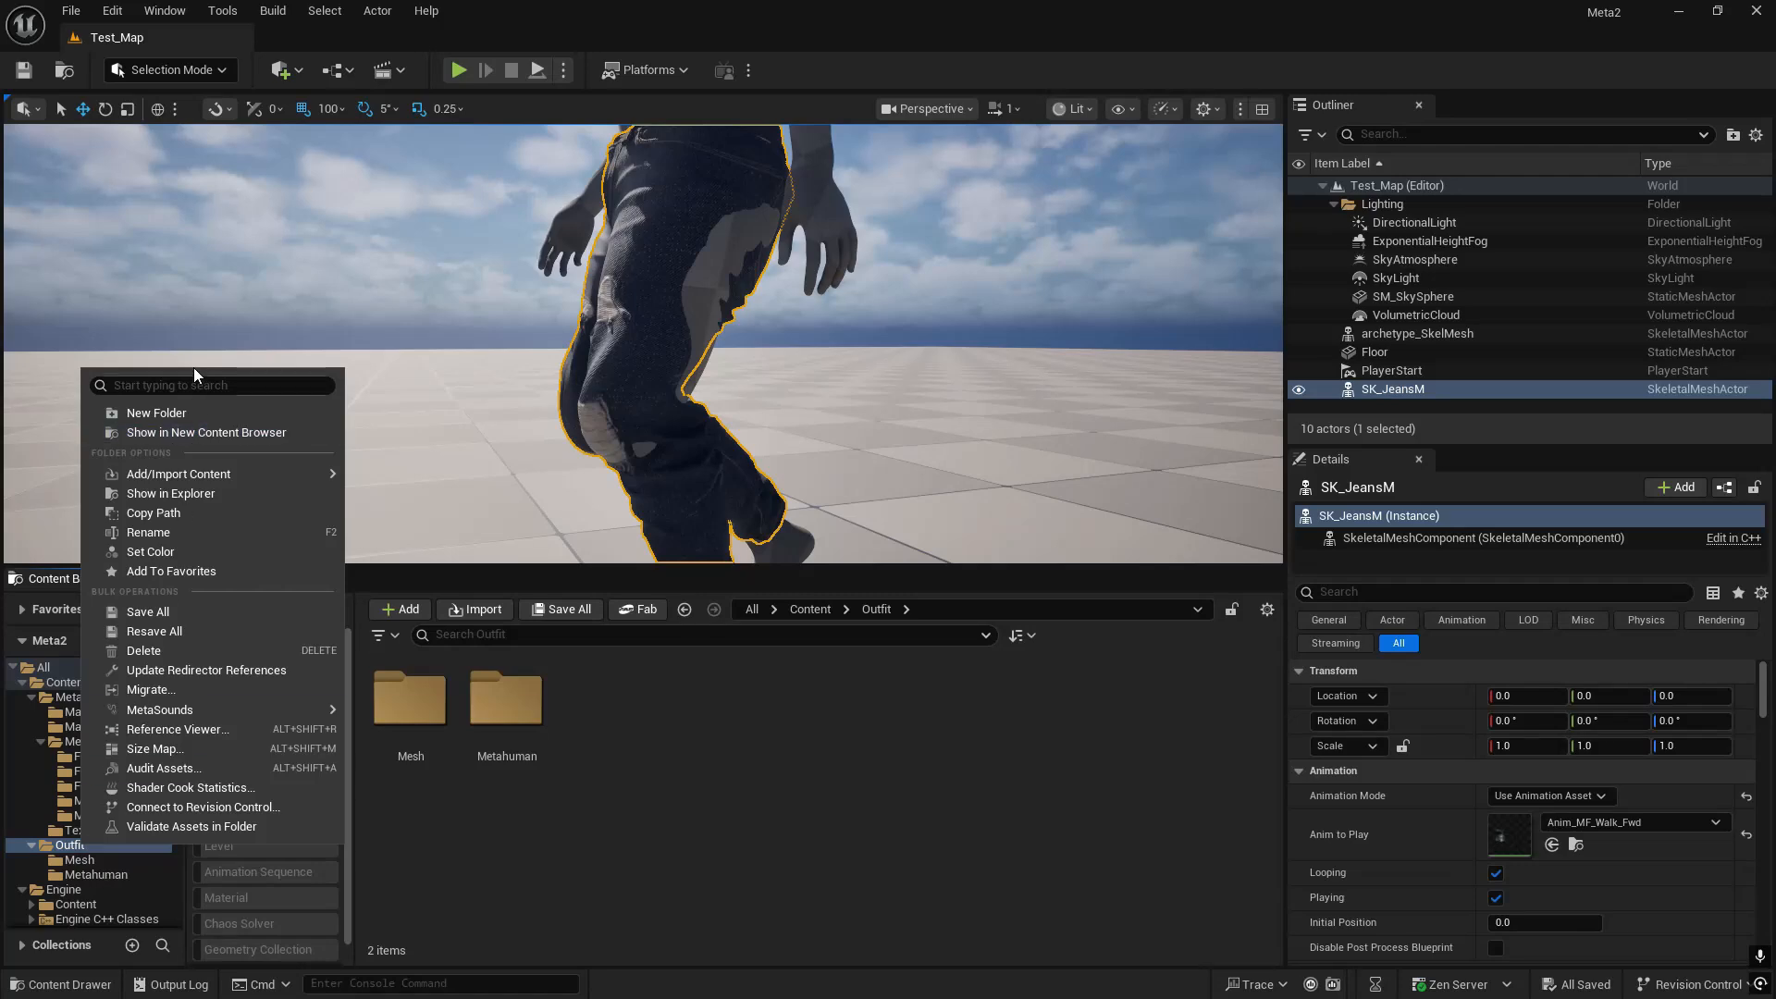
left_click(179, 409)
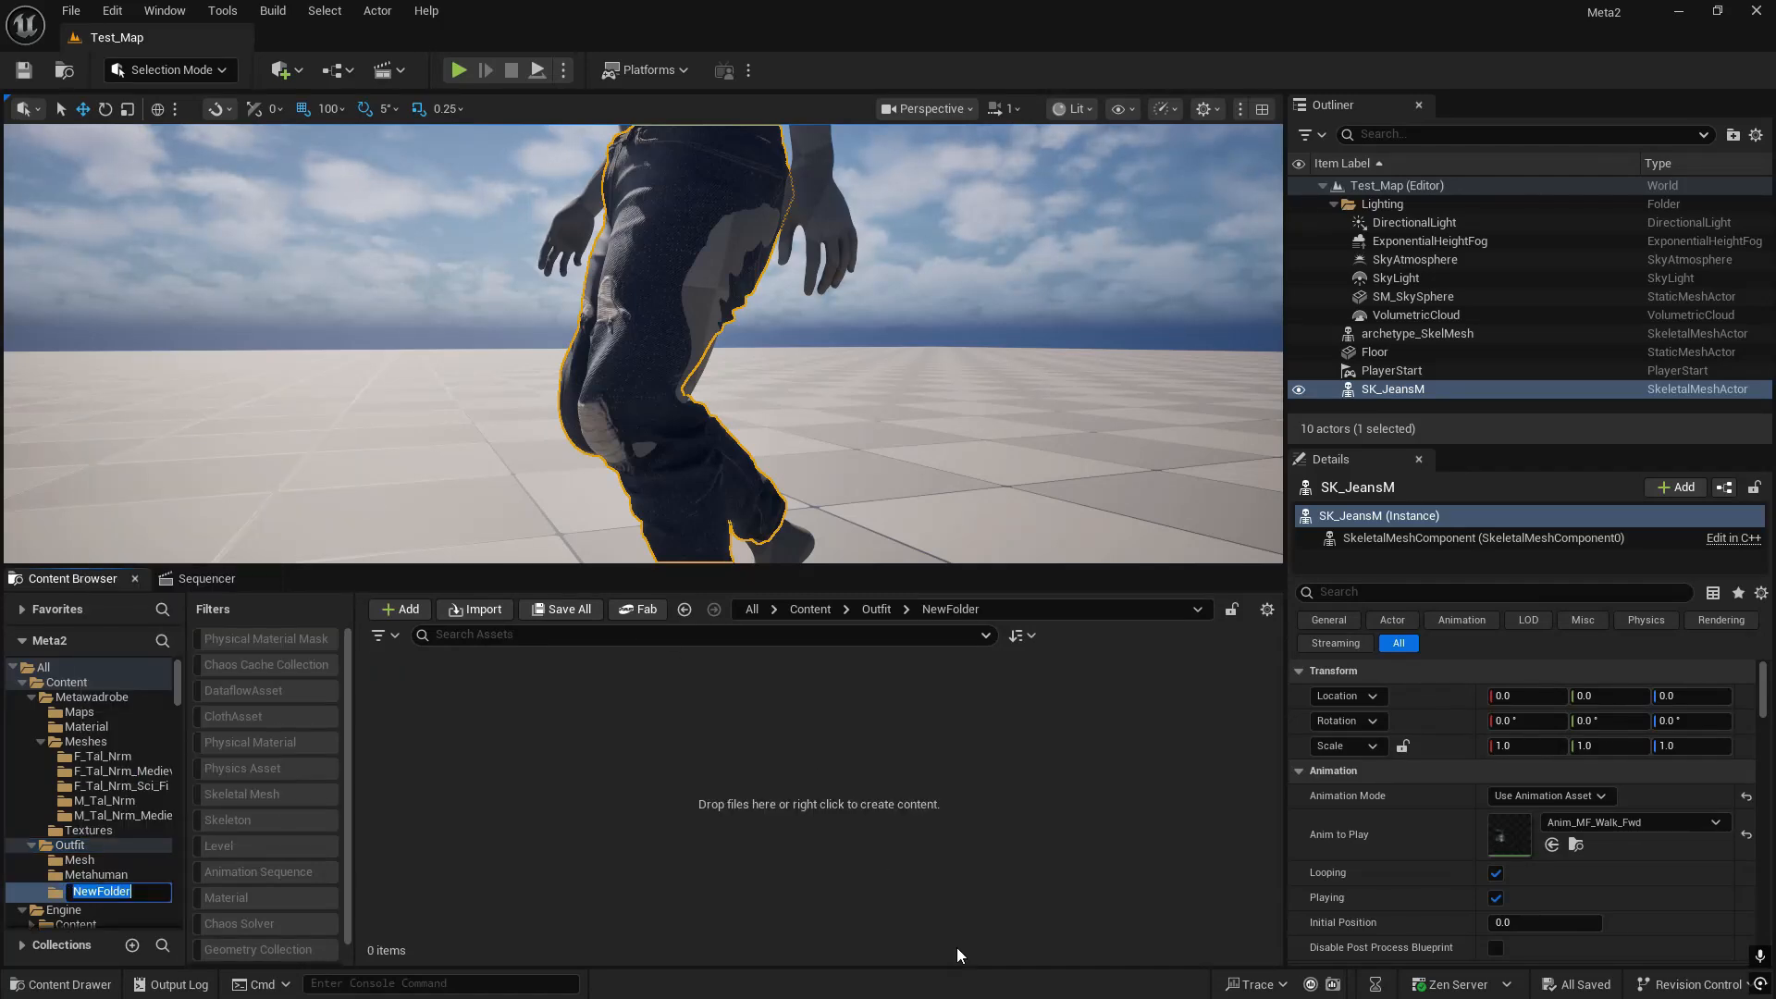
key("super")
key("super")
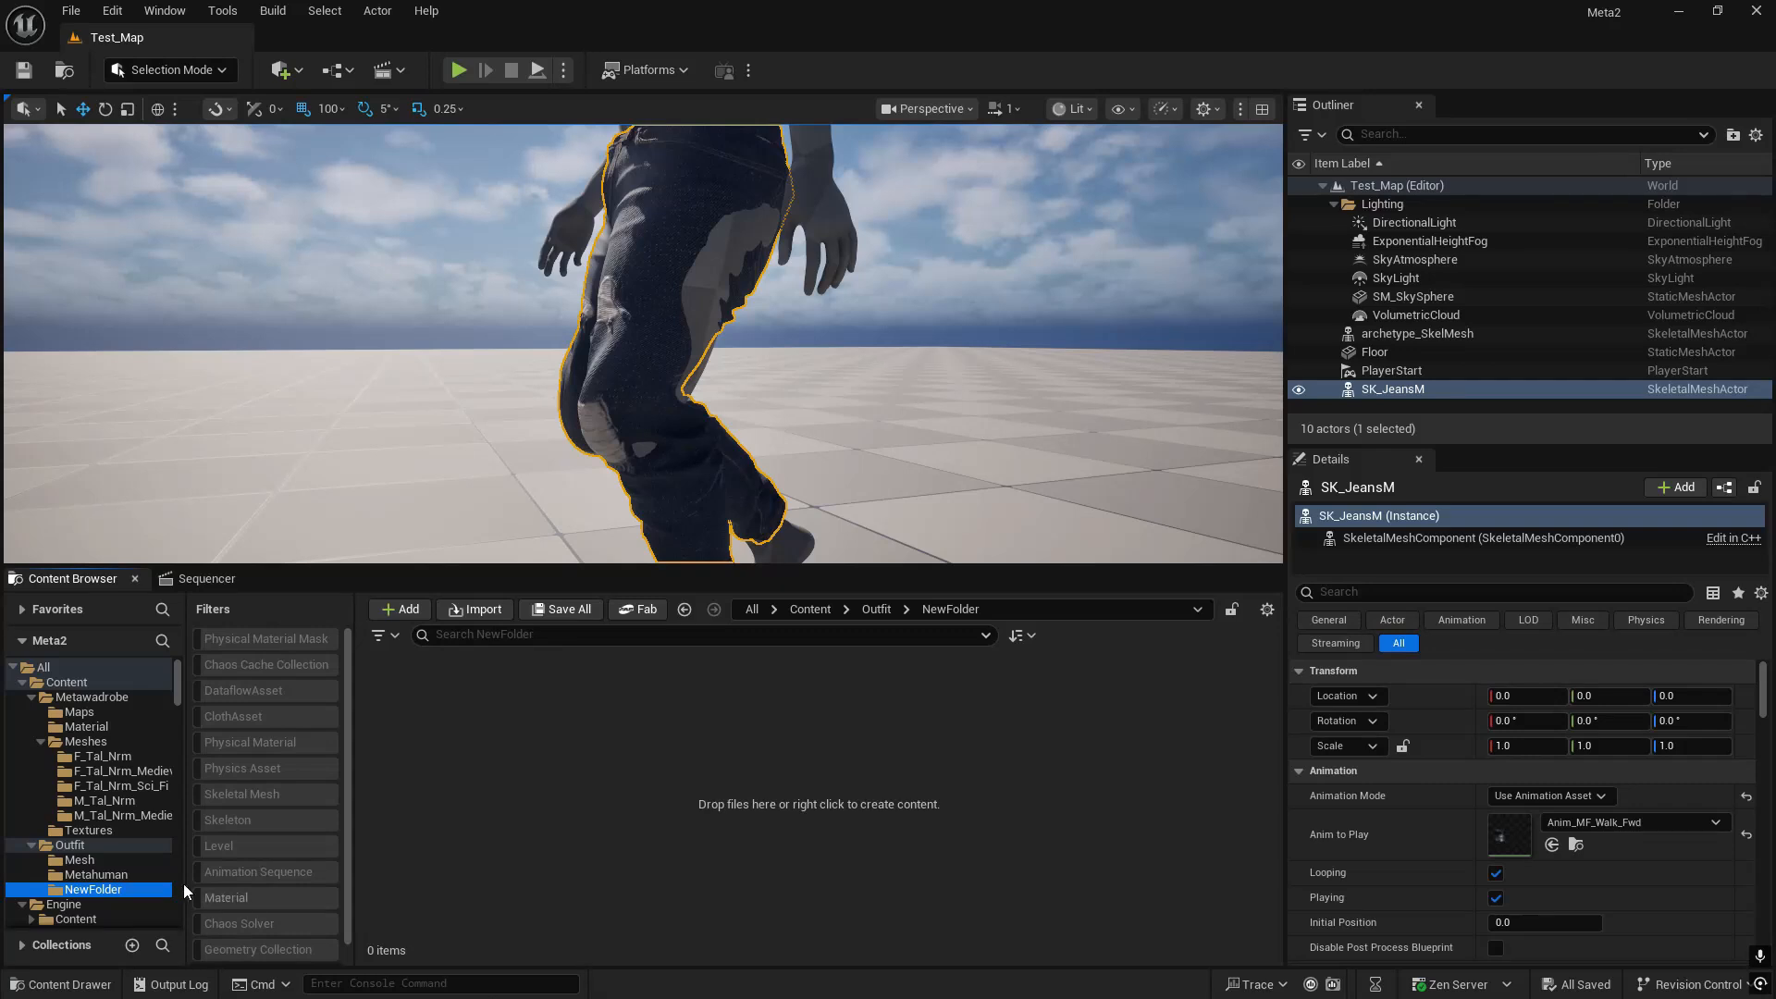
key("F2")
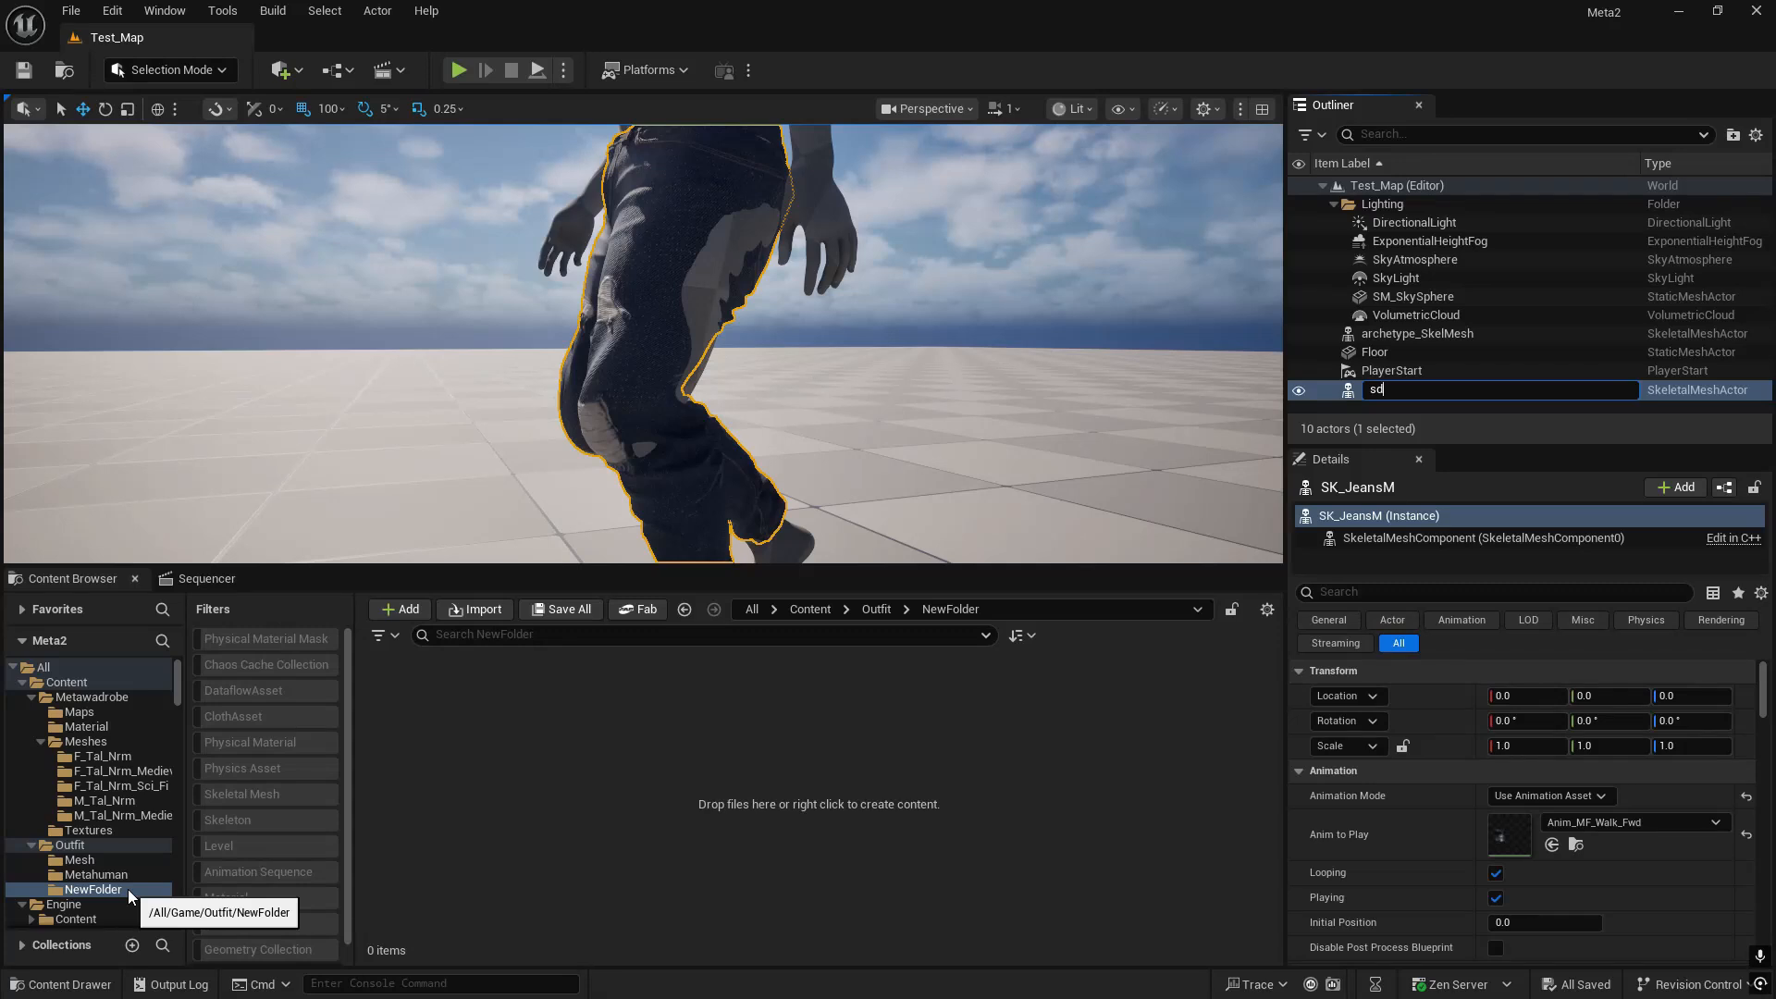
key("Escape")
left_click(1444, 335)
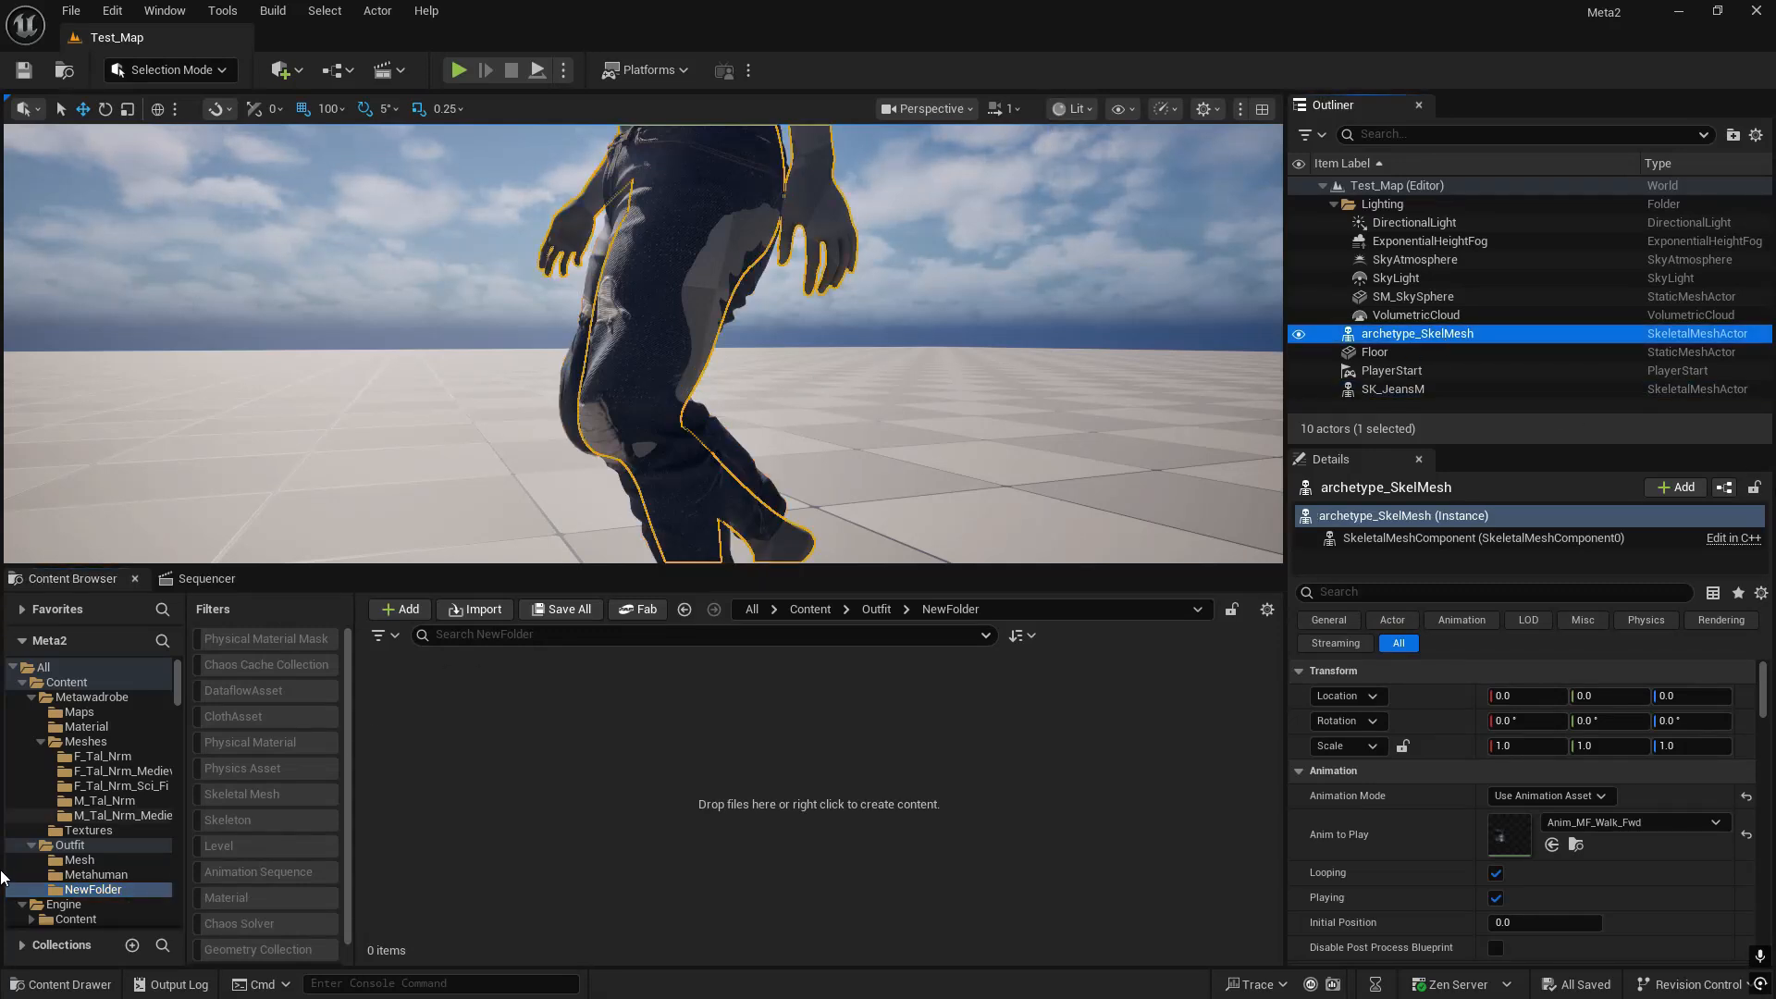
key("F2")
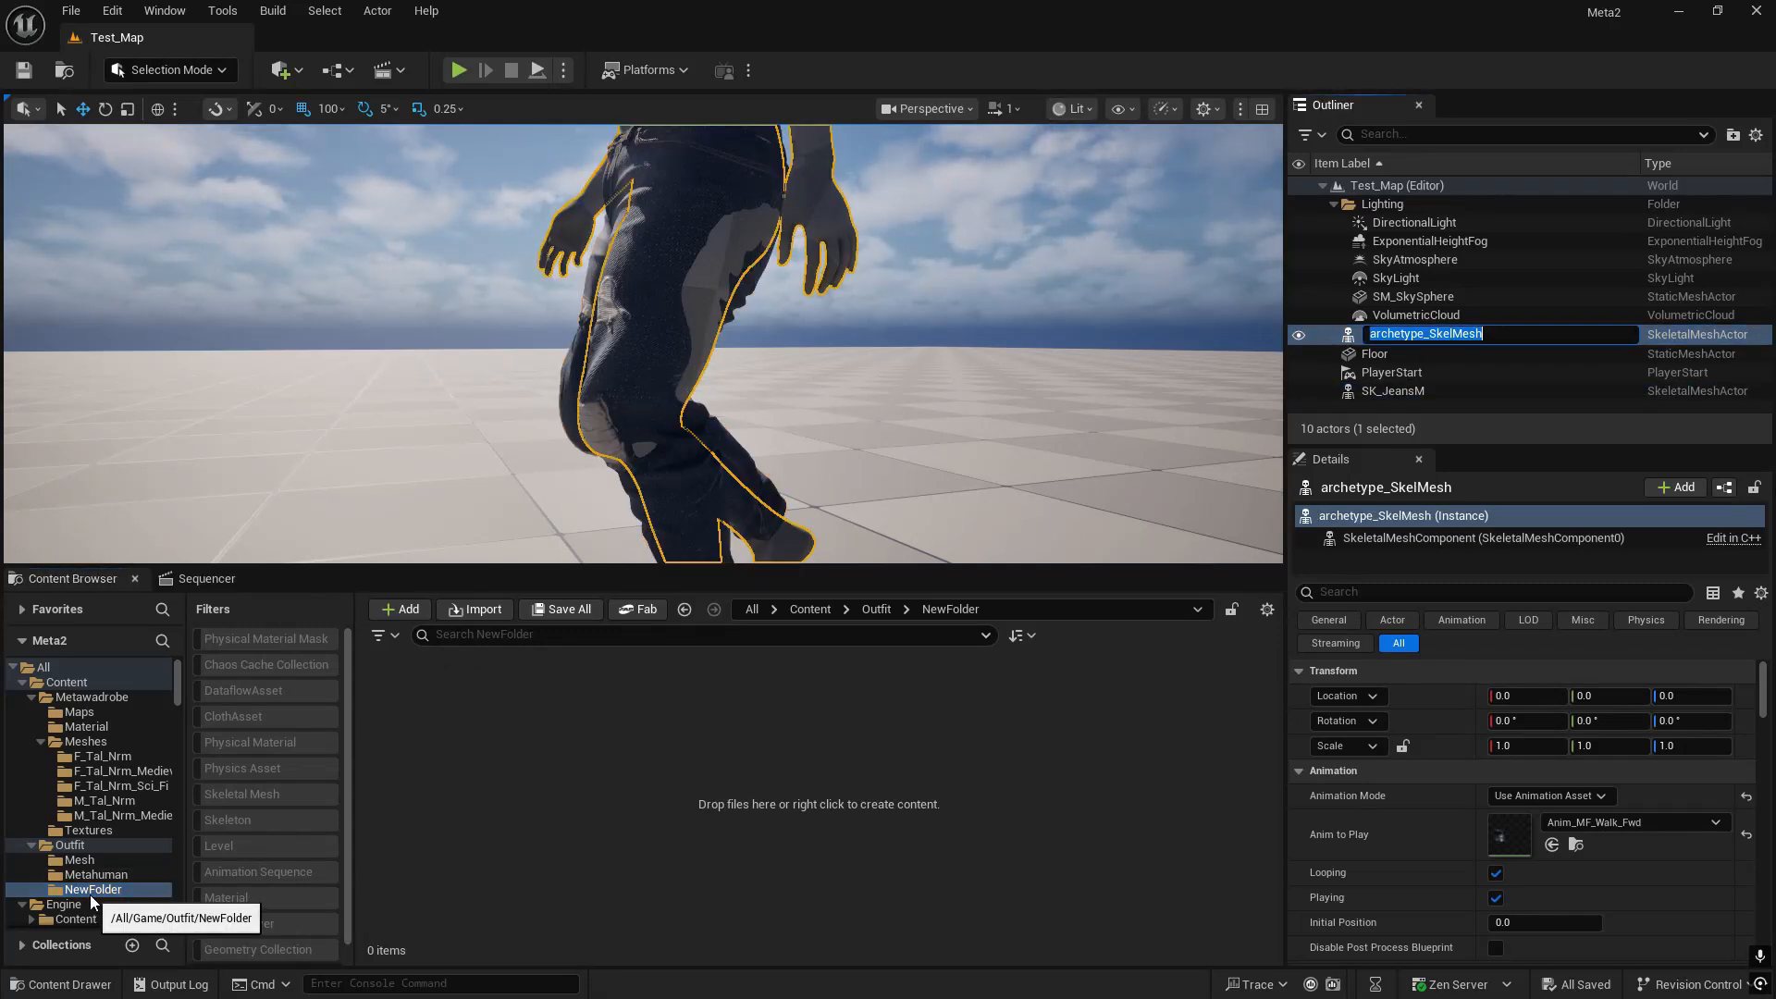
left_click(1462, 315)
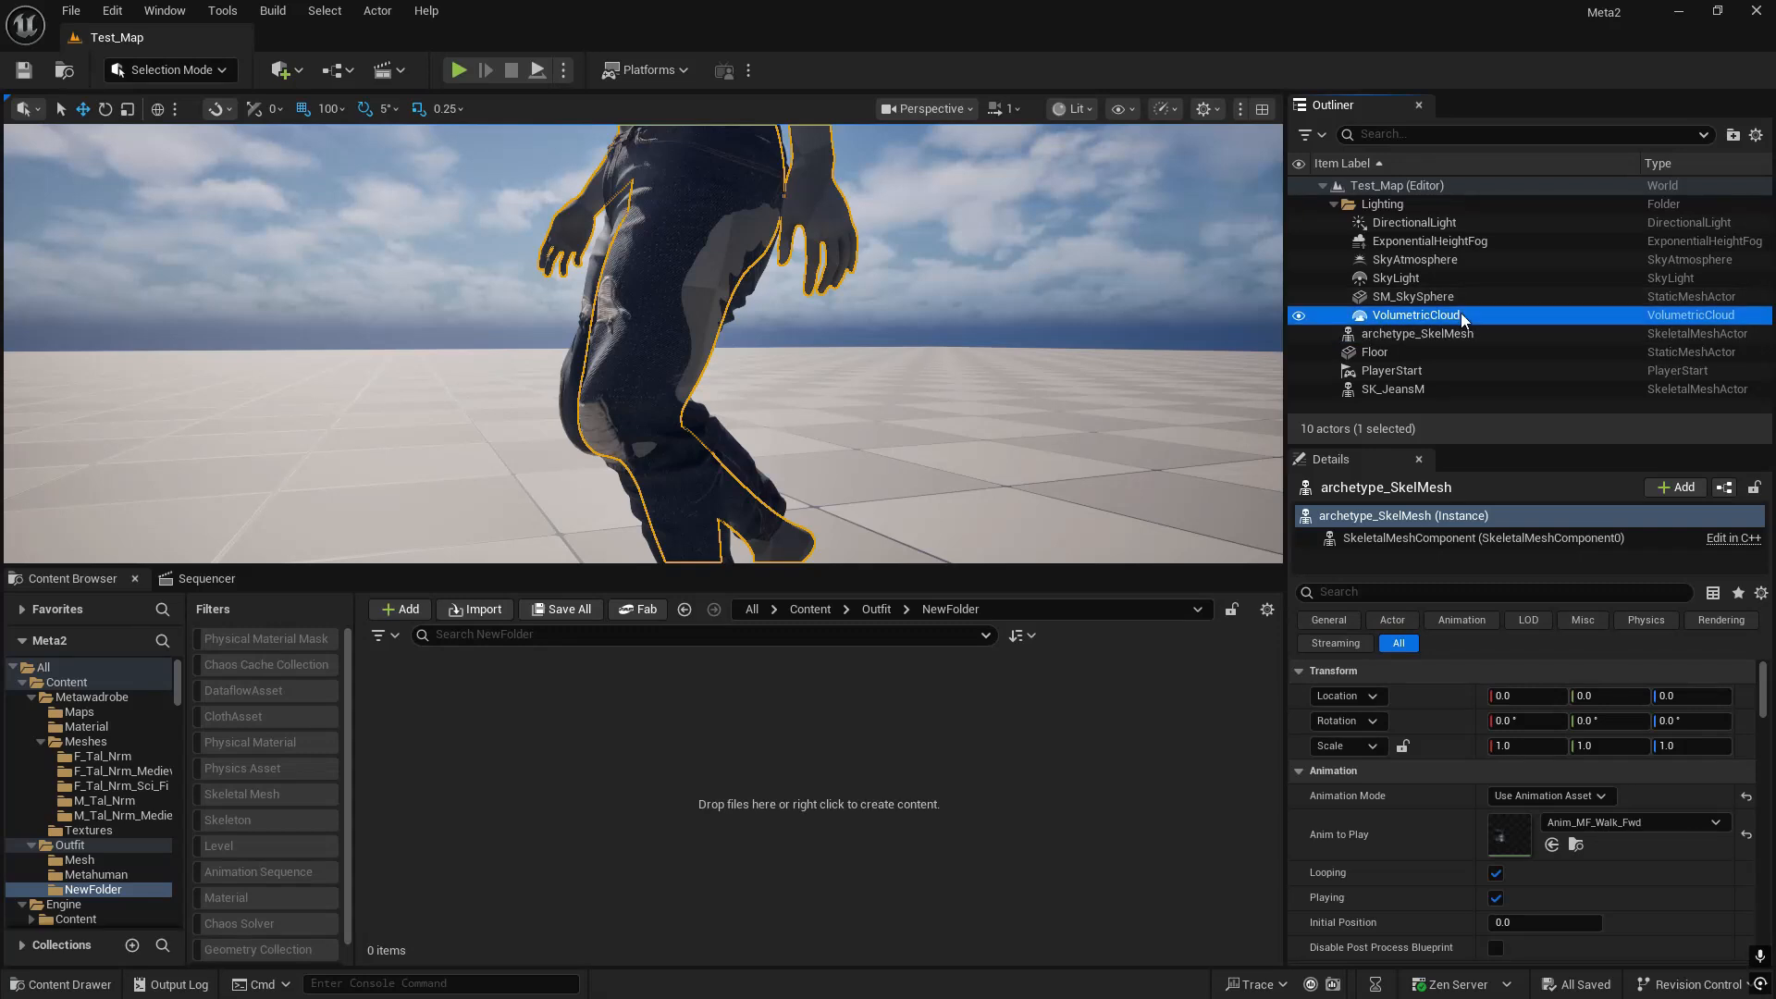
- Rename the new folder inside Outfit as Clothing
right_click(70, 893)
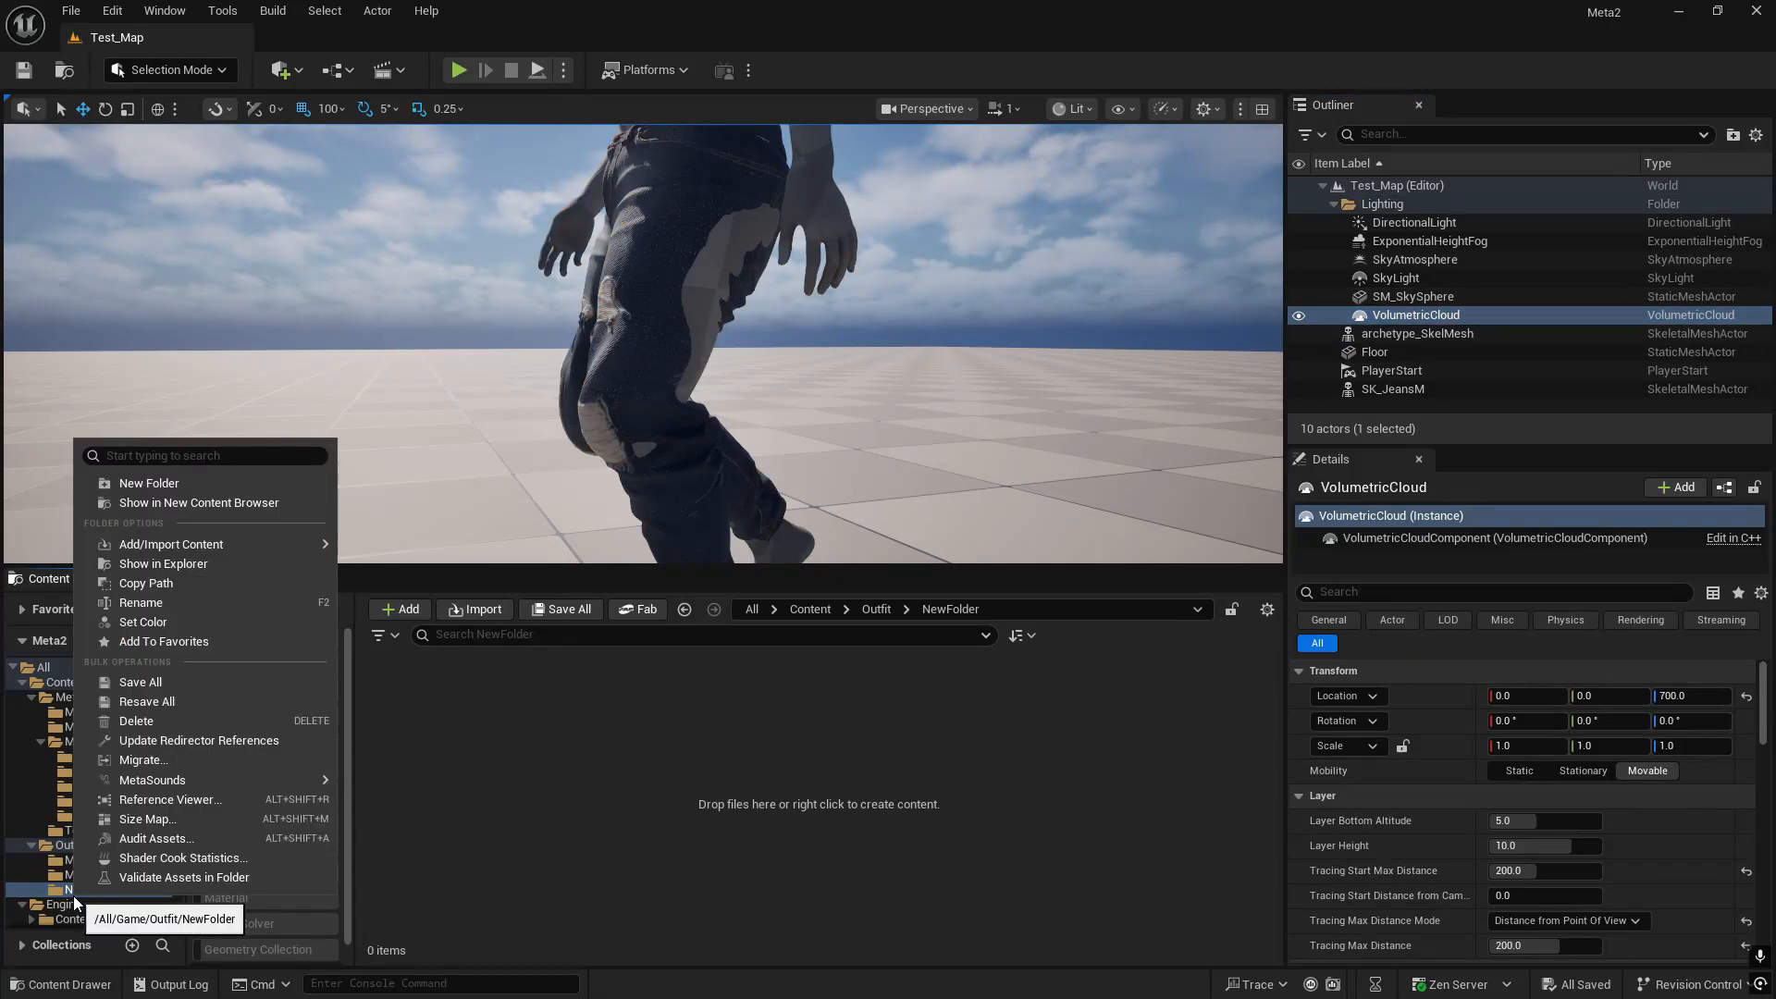
left_click(133, 603)
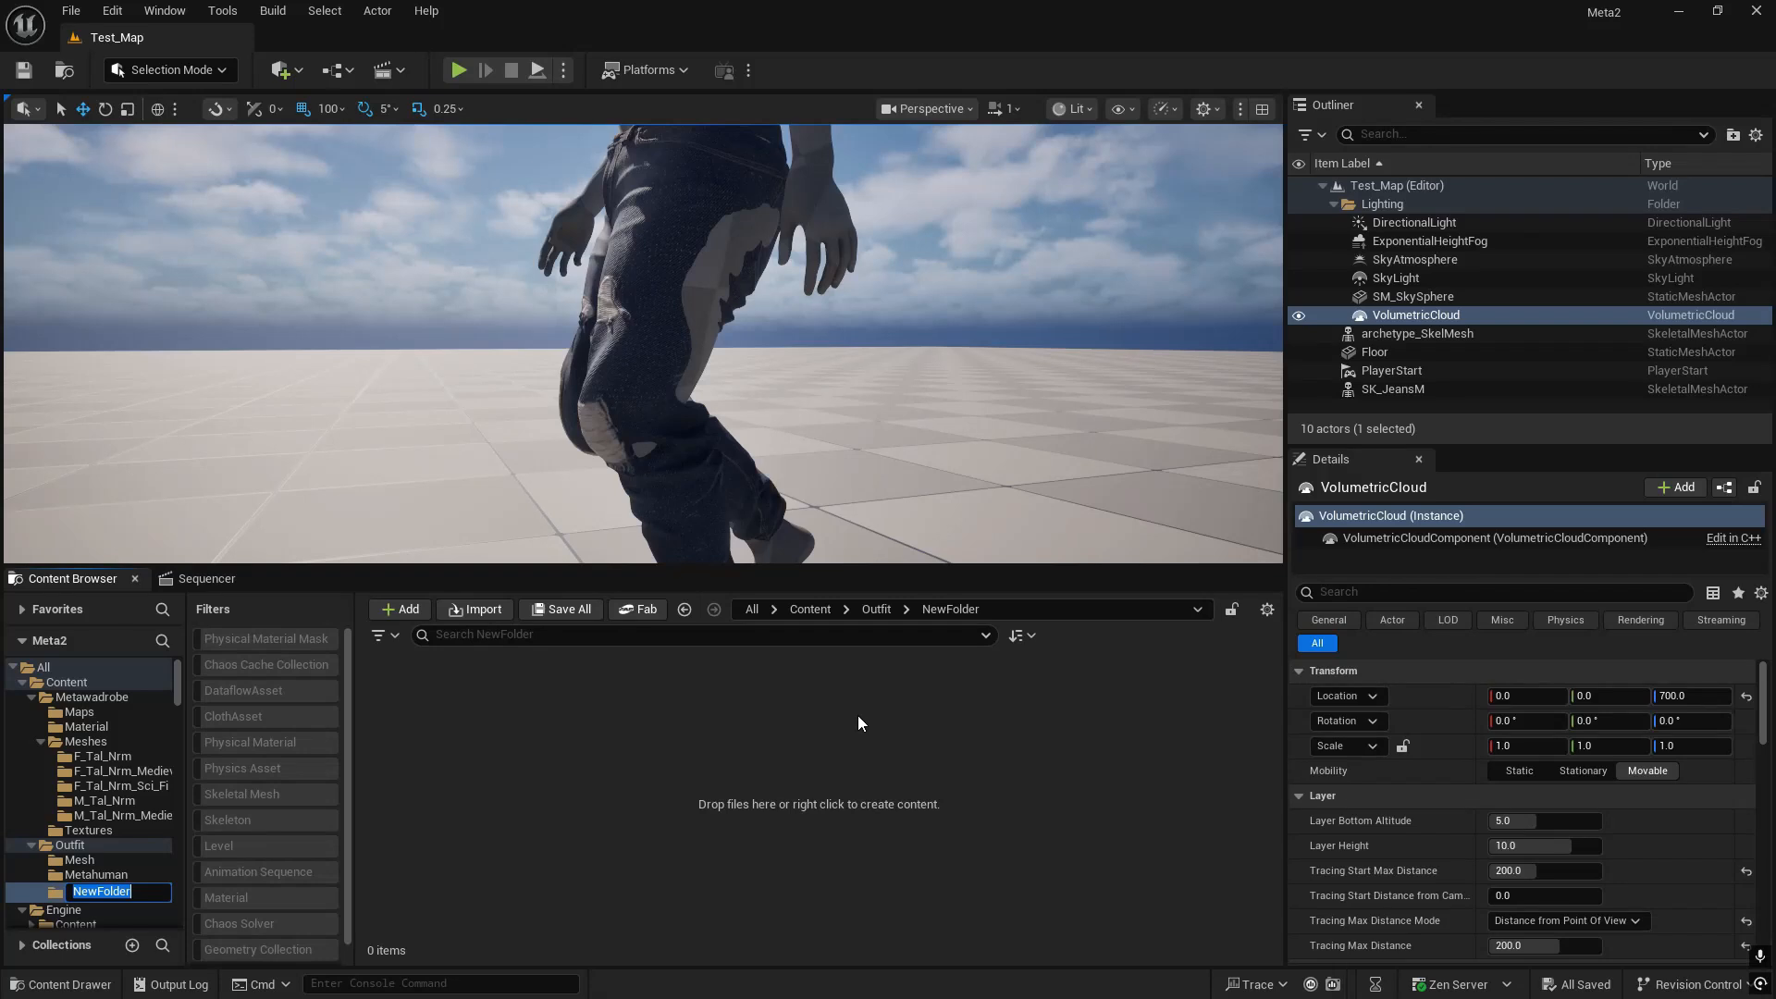
type("Clothing")
key("Return")
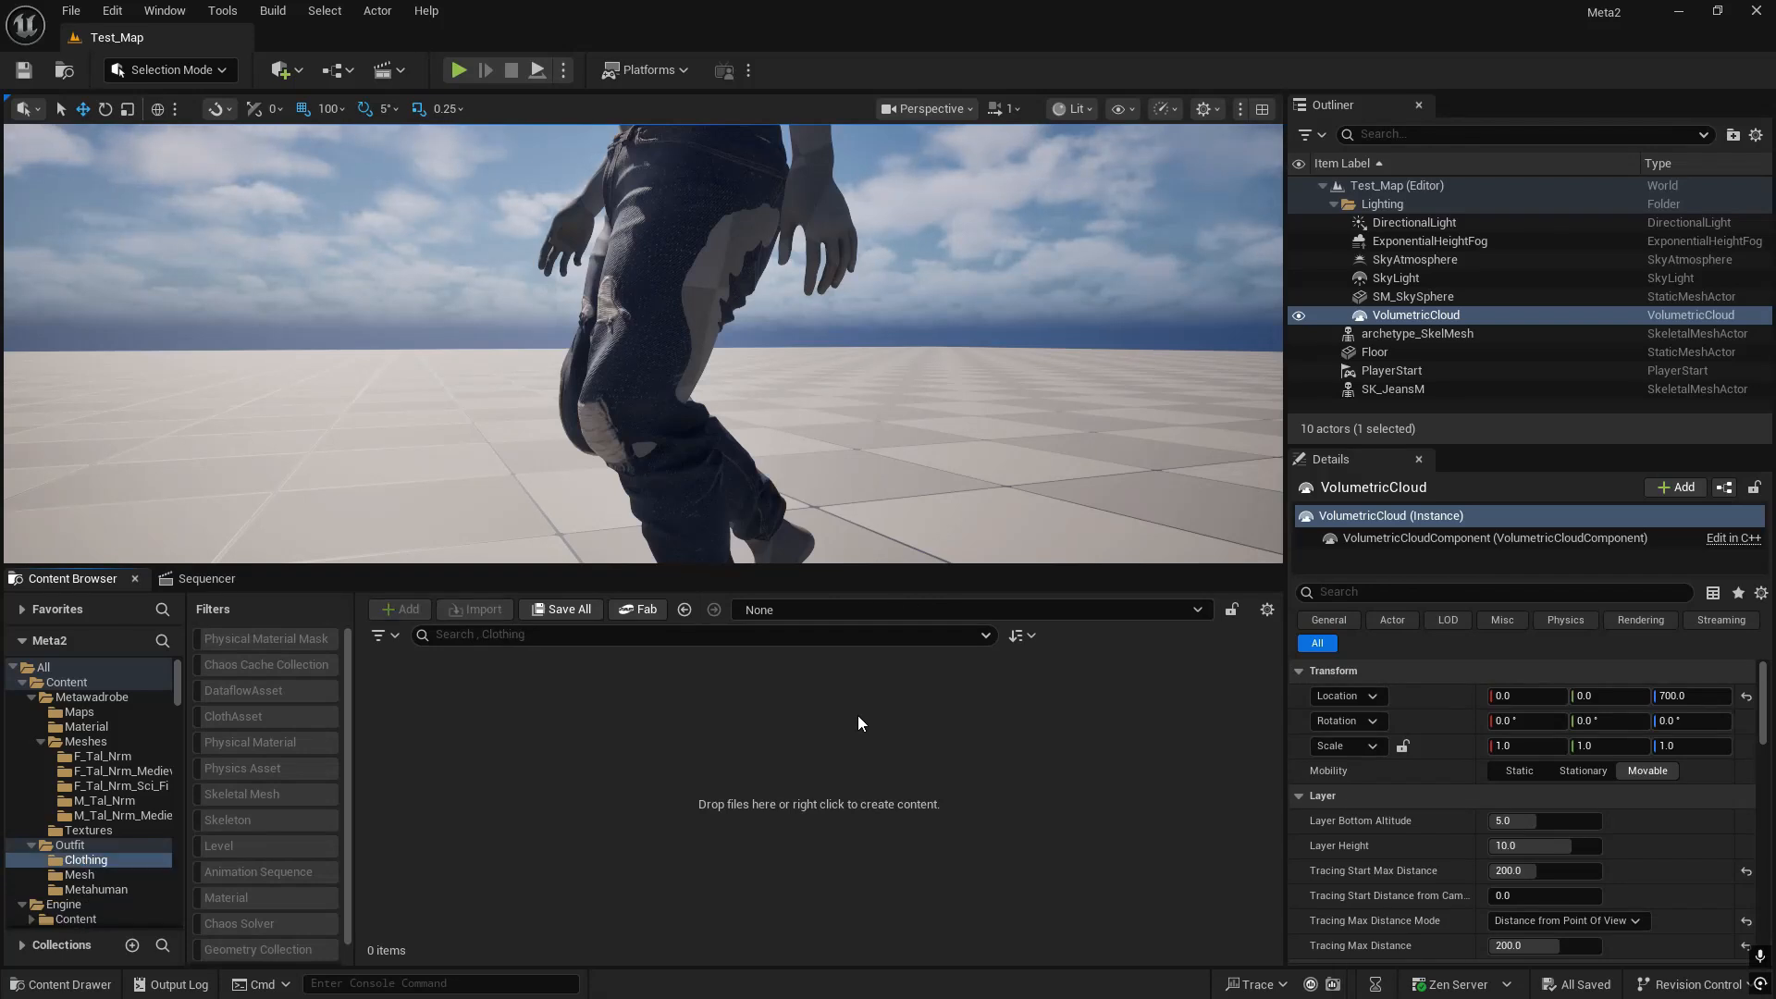
- Create a Cloth Asset named CA_Jeans in the Clothing folder and open it for editing
right_click(857, 715)
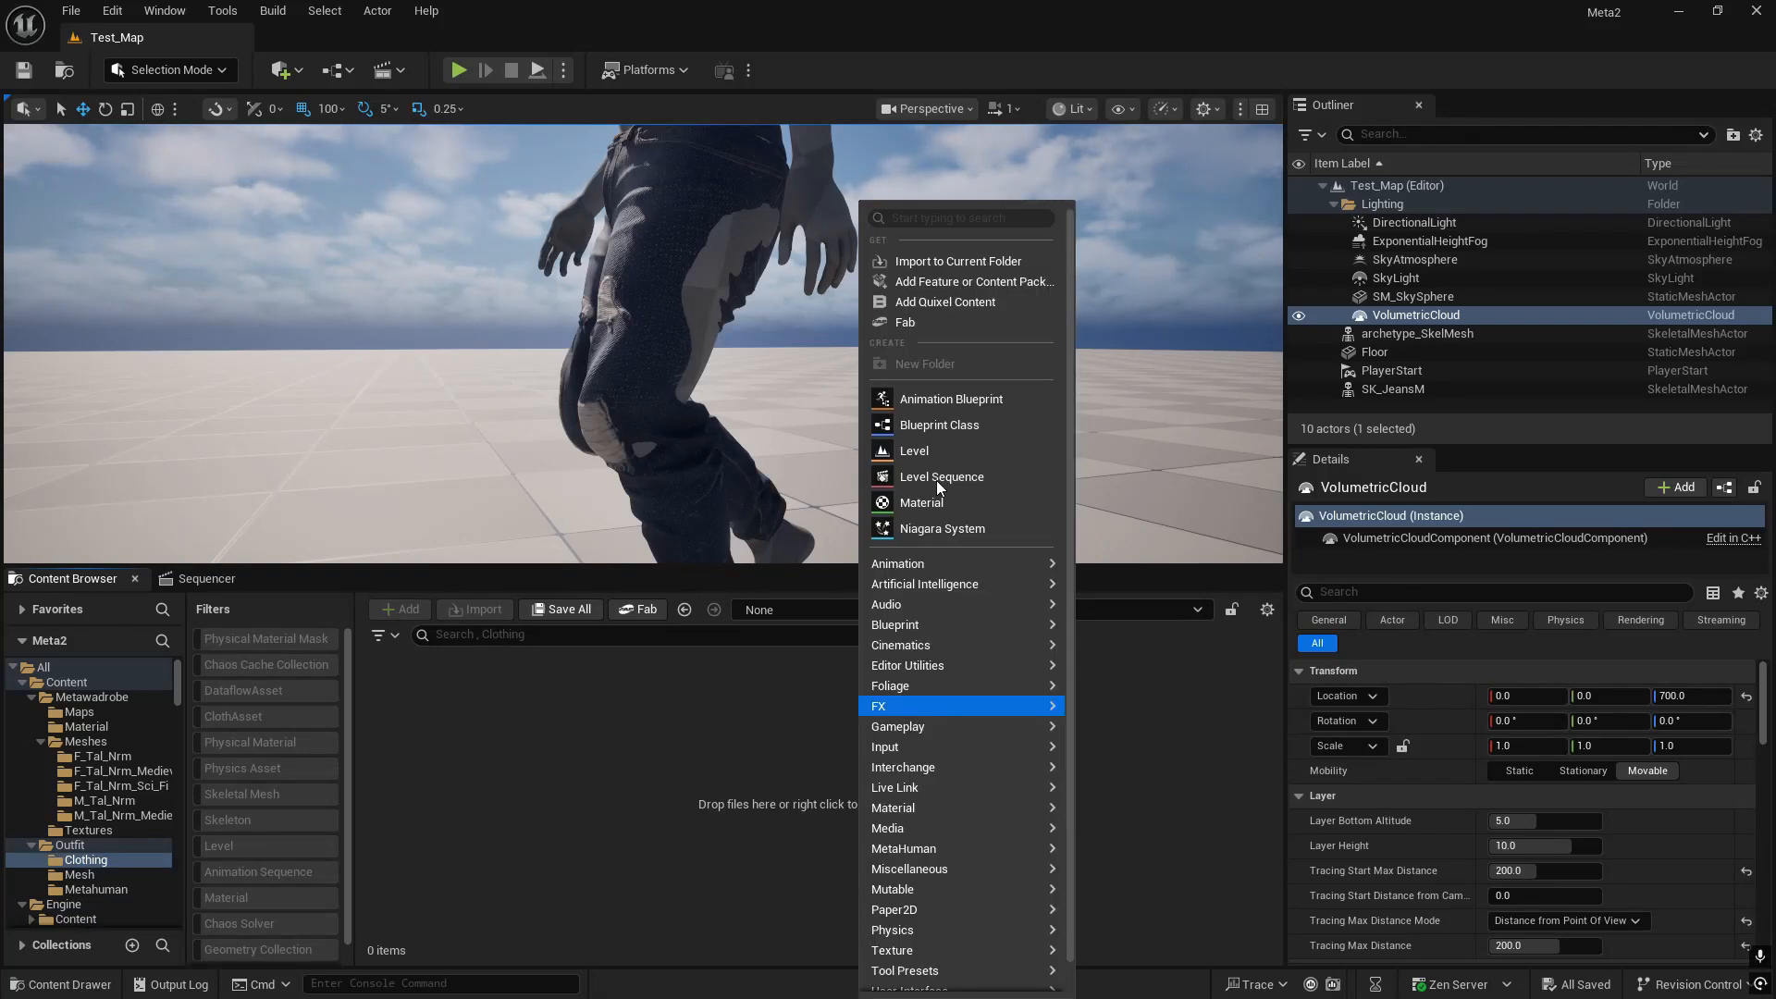
left_click(1008, 217)
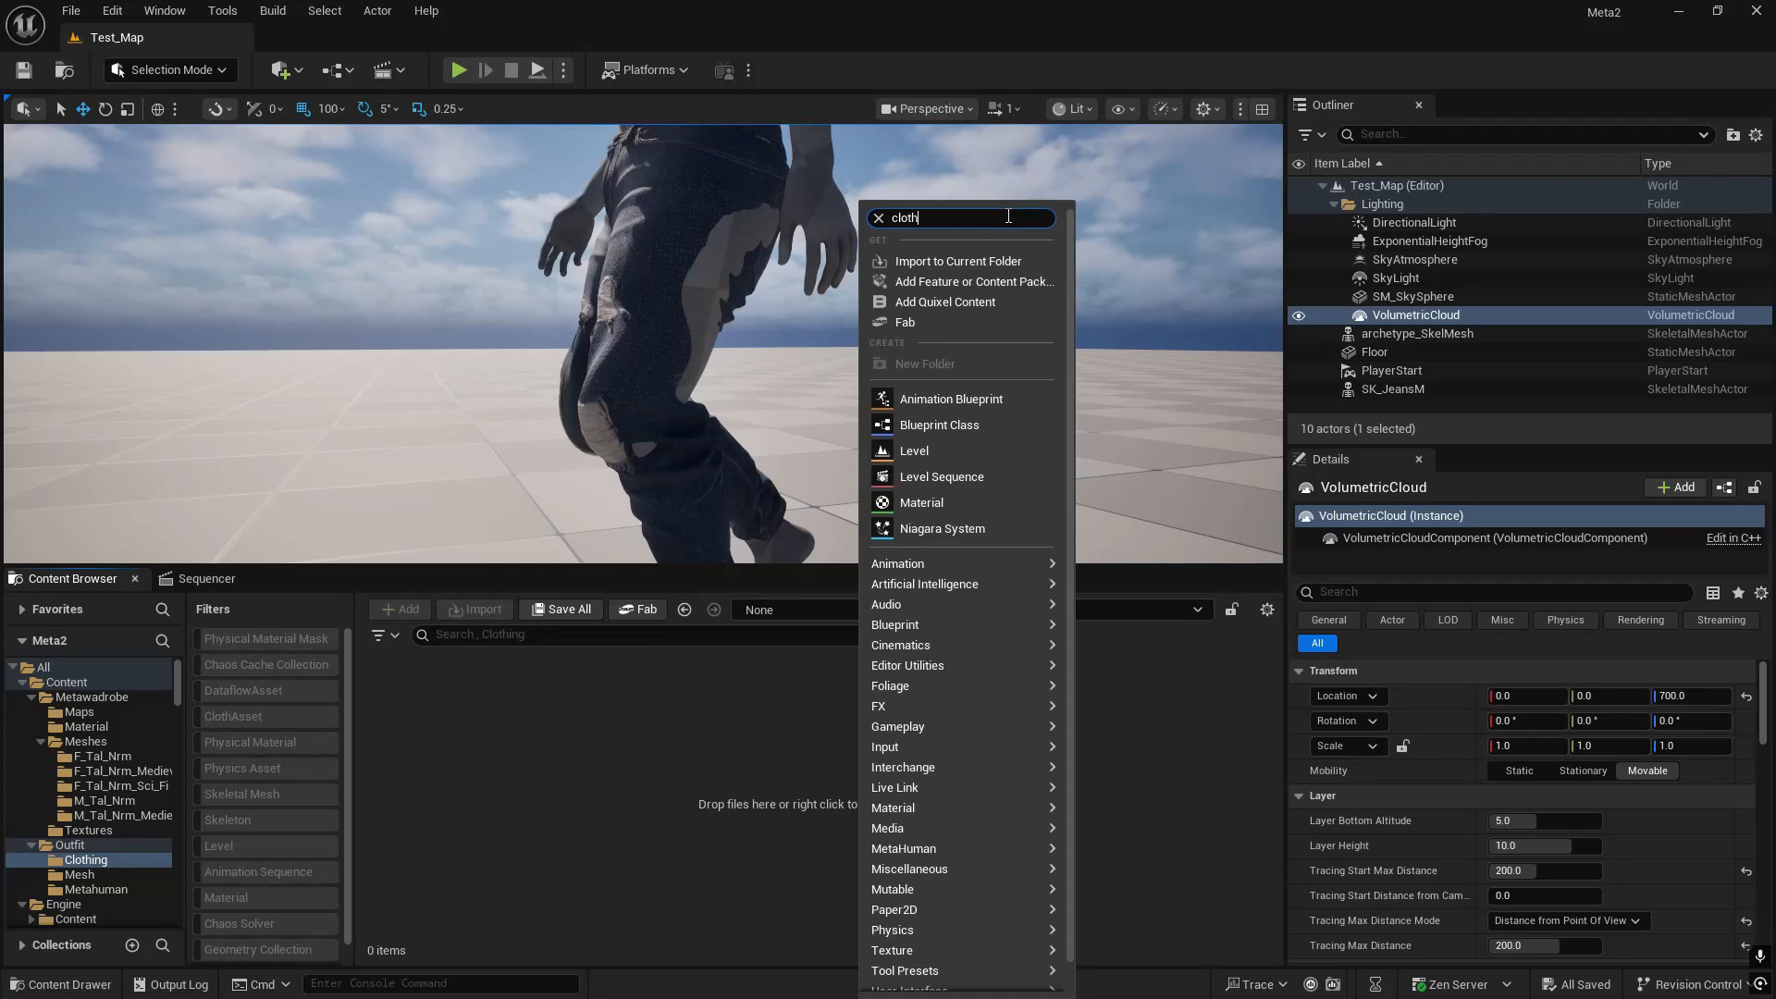
left_click(957, 255)
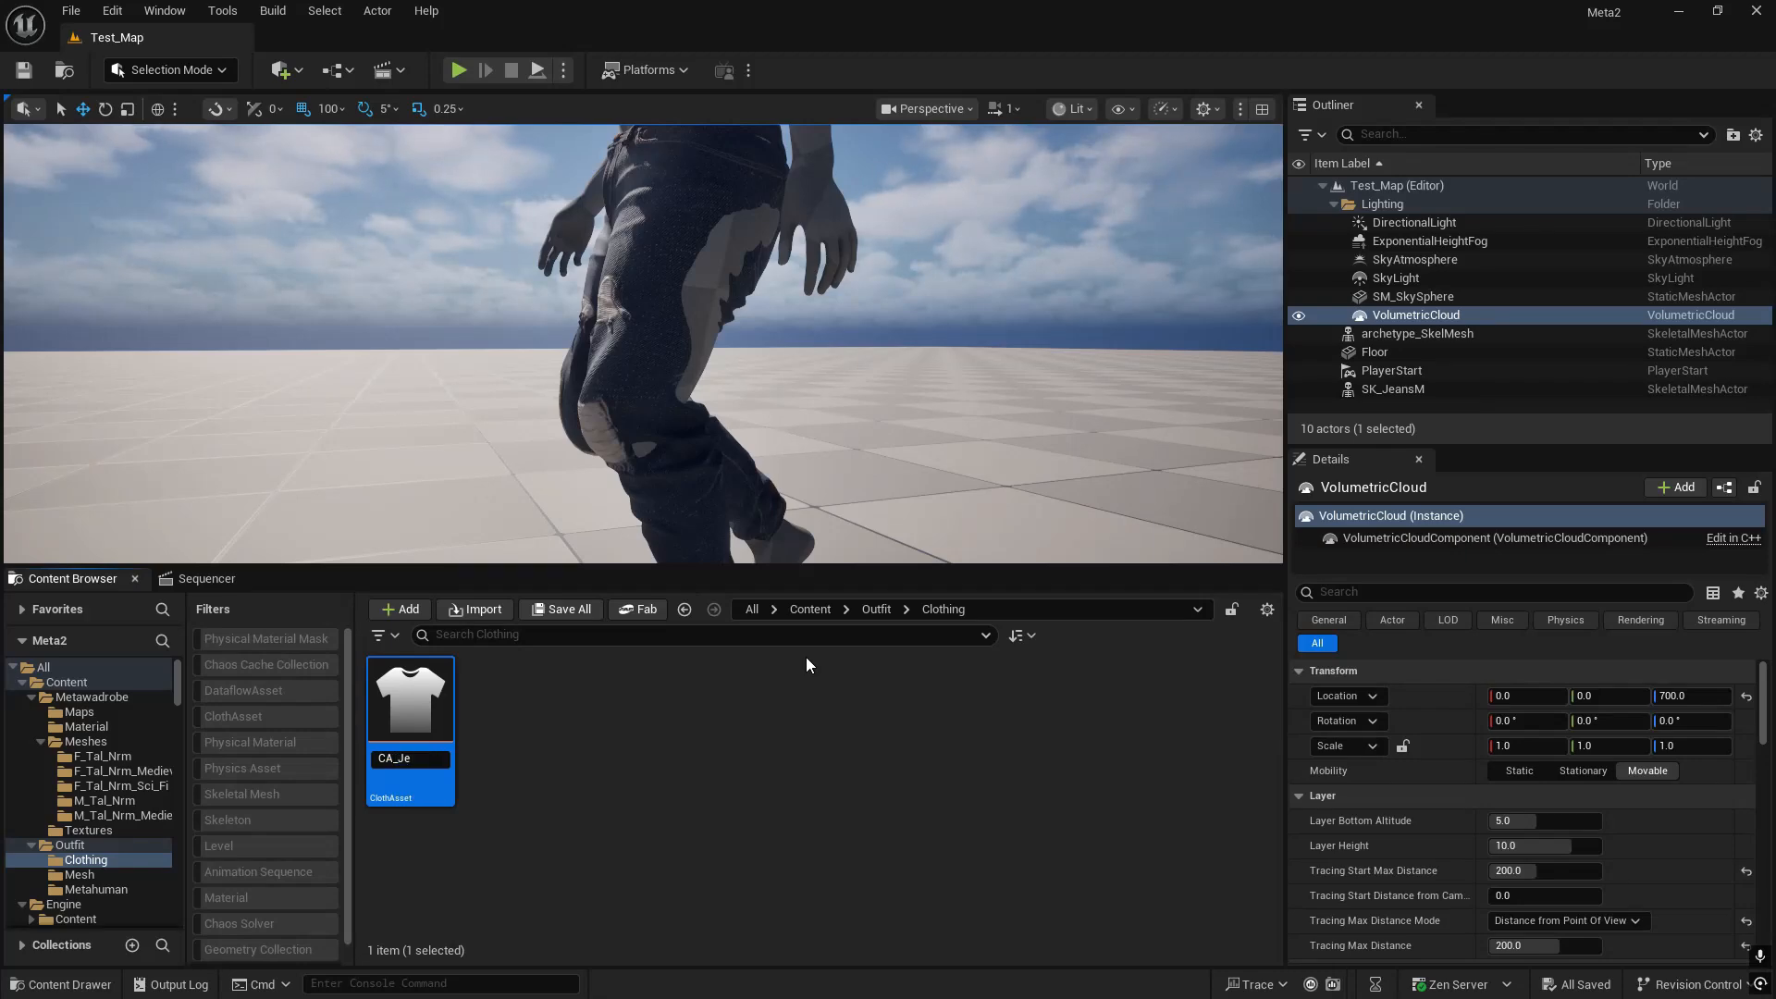
key("Return")
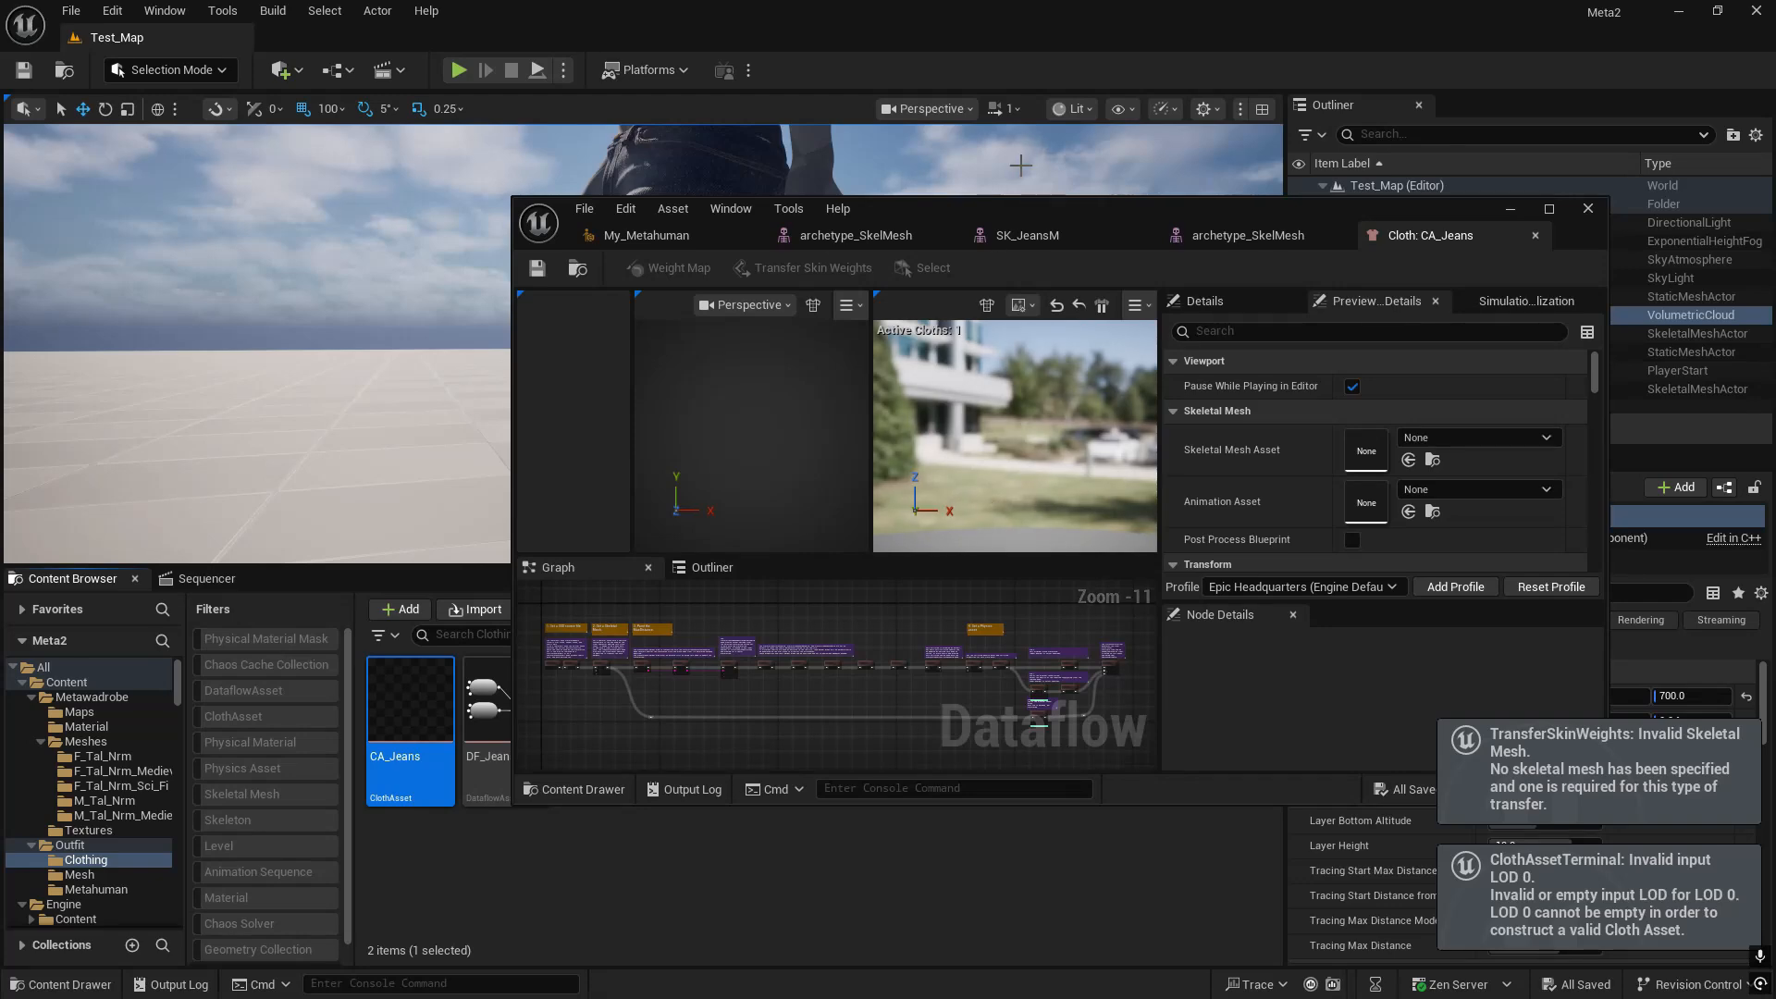
- Maximize the cloth editor and examine the USDImport, TransformPositions and TransferSkinWeights nodes at the start of the Dataflow graph
double_click(1030, 209)
scroll(608, 756, "up", 8)
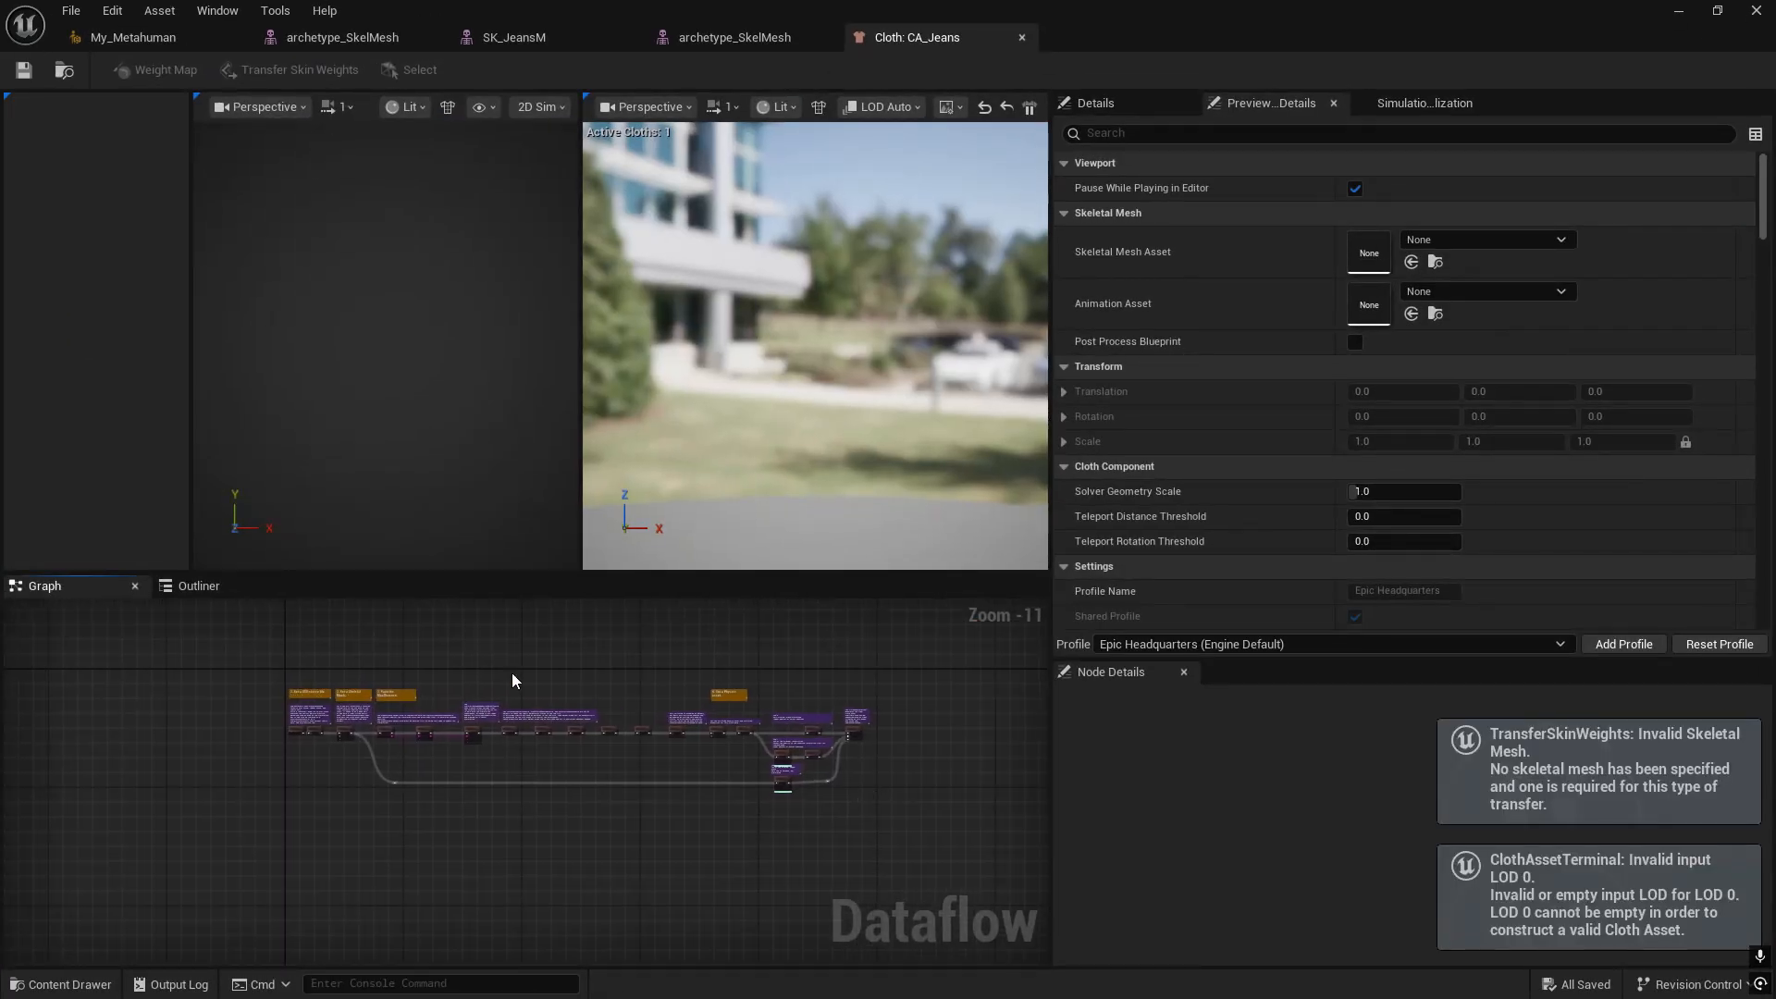
right_click_drag(277, 796, 532, 837)
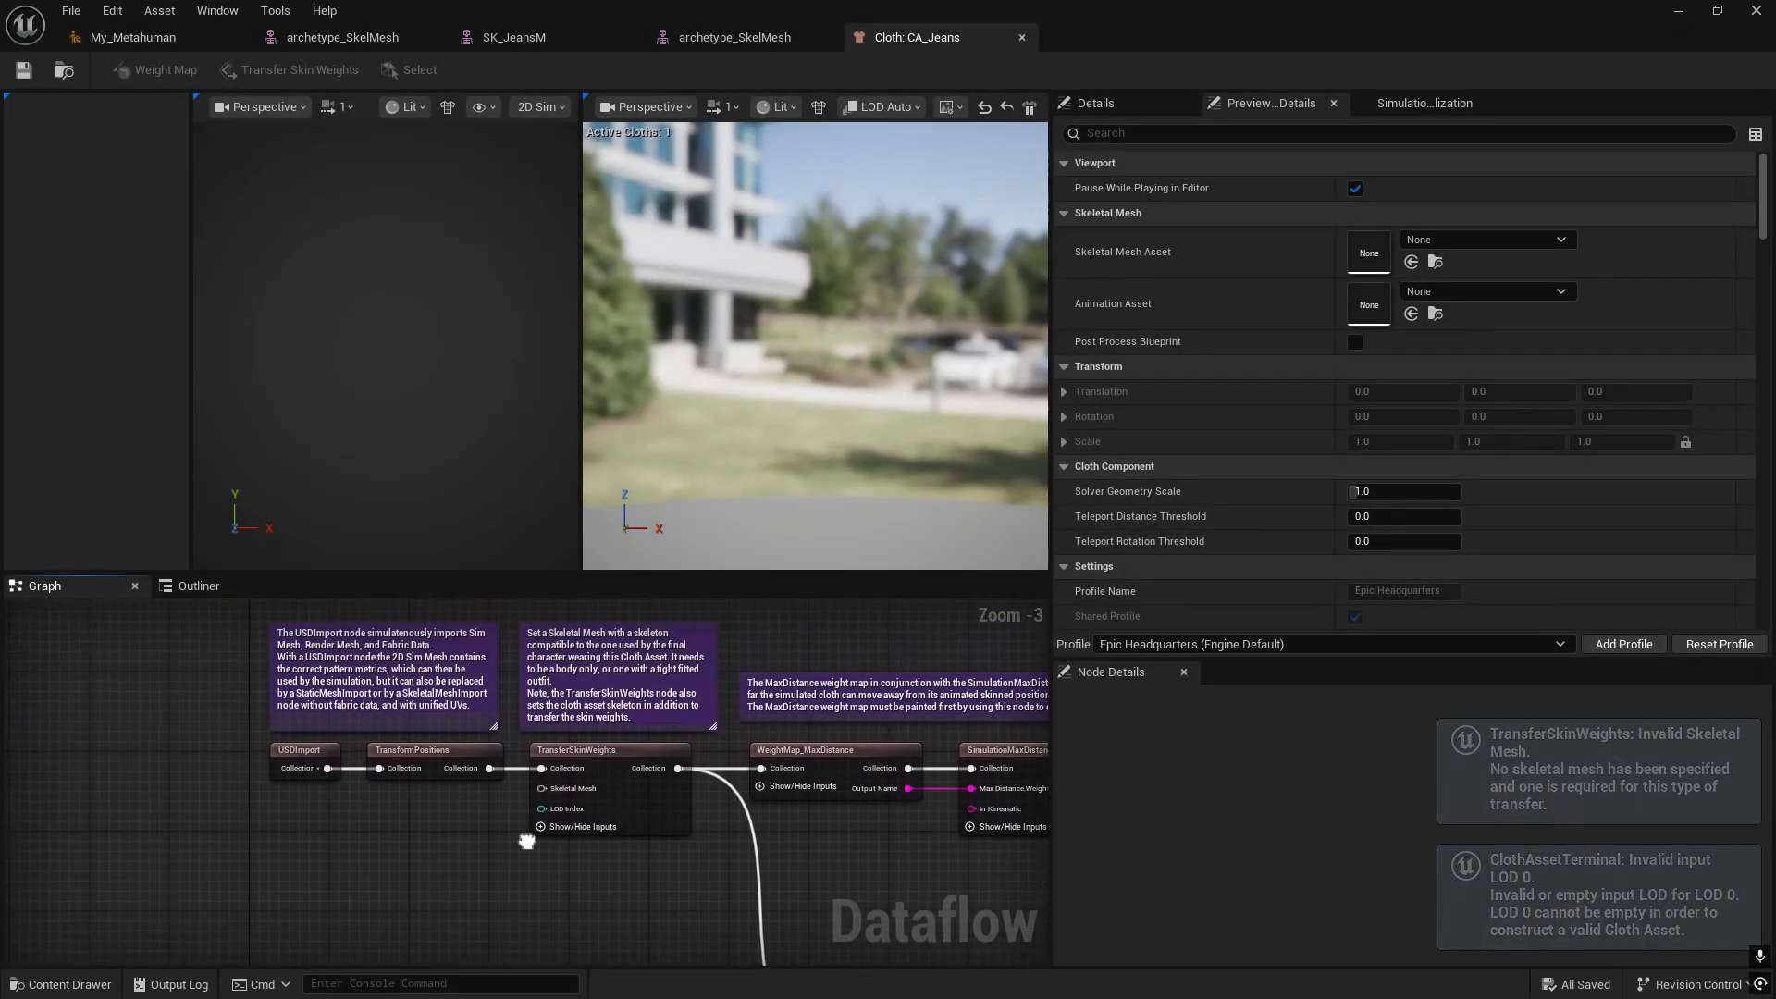
- Locate the jeans actor's assets in the Content Browser from the level, and return to the maximized CA_Jeans editor
left_click_drag(901, 11, 1075, 487)
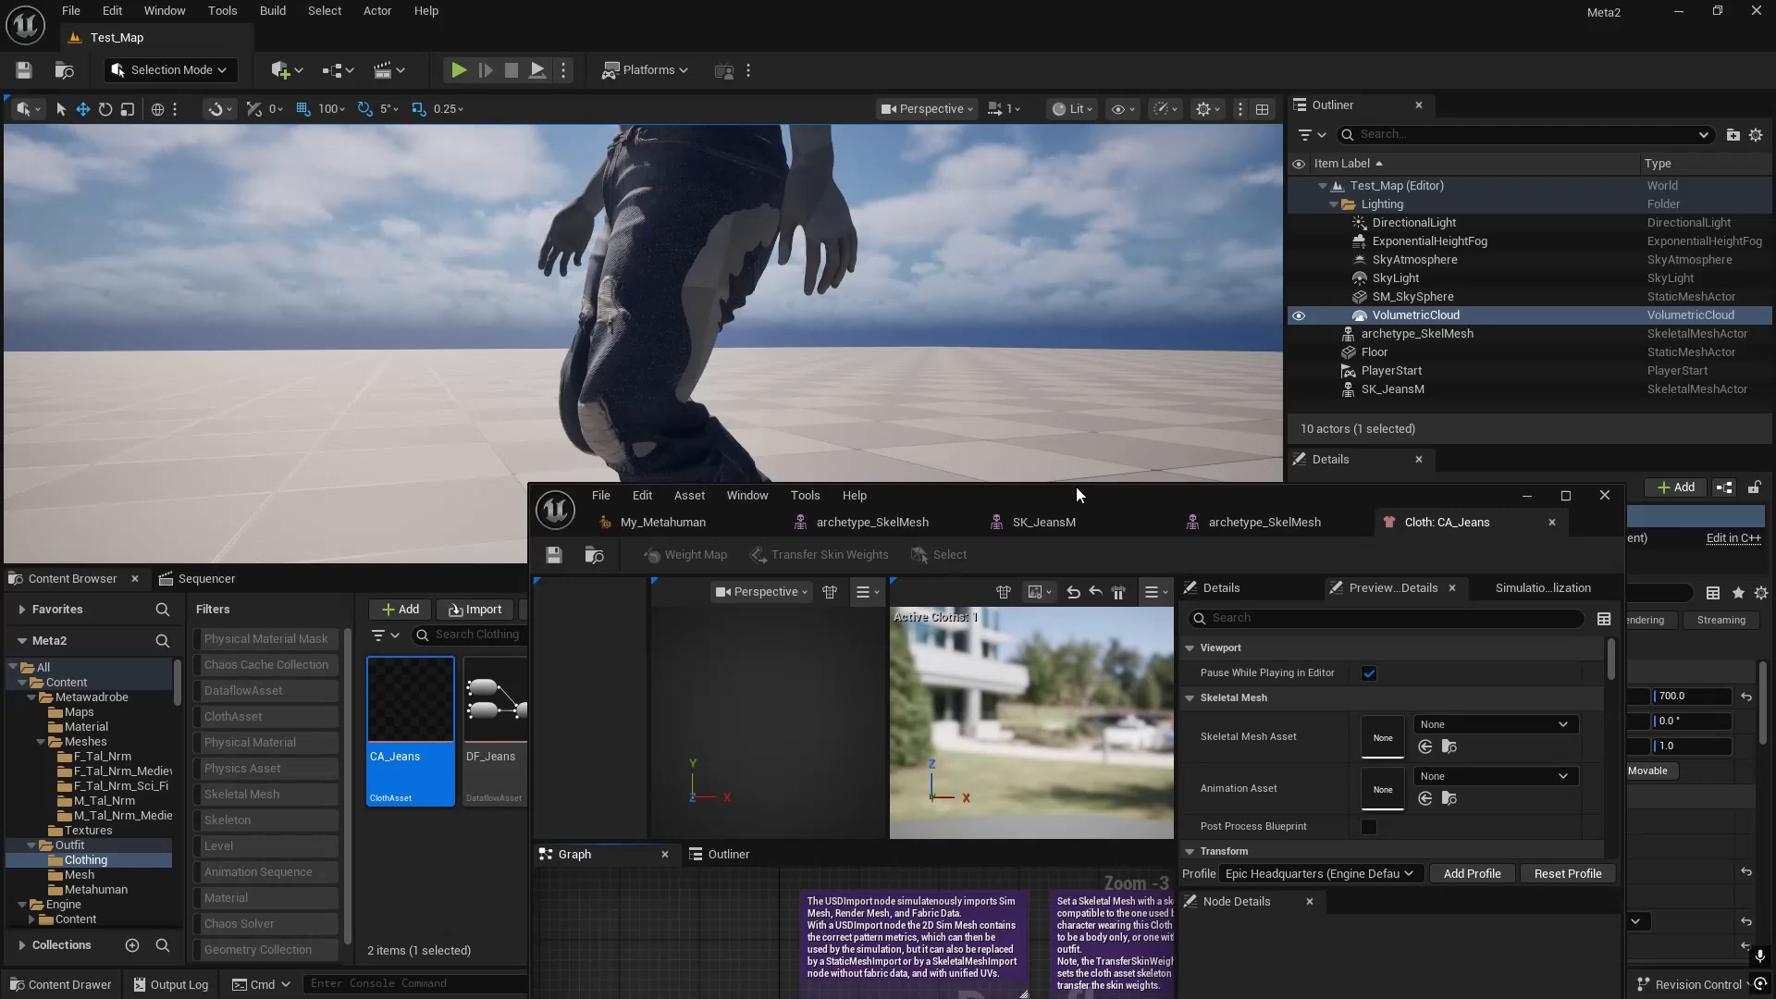
left_click(710, 199)
key("f")
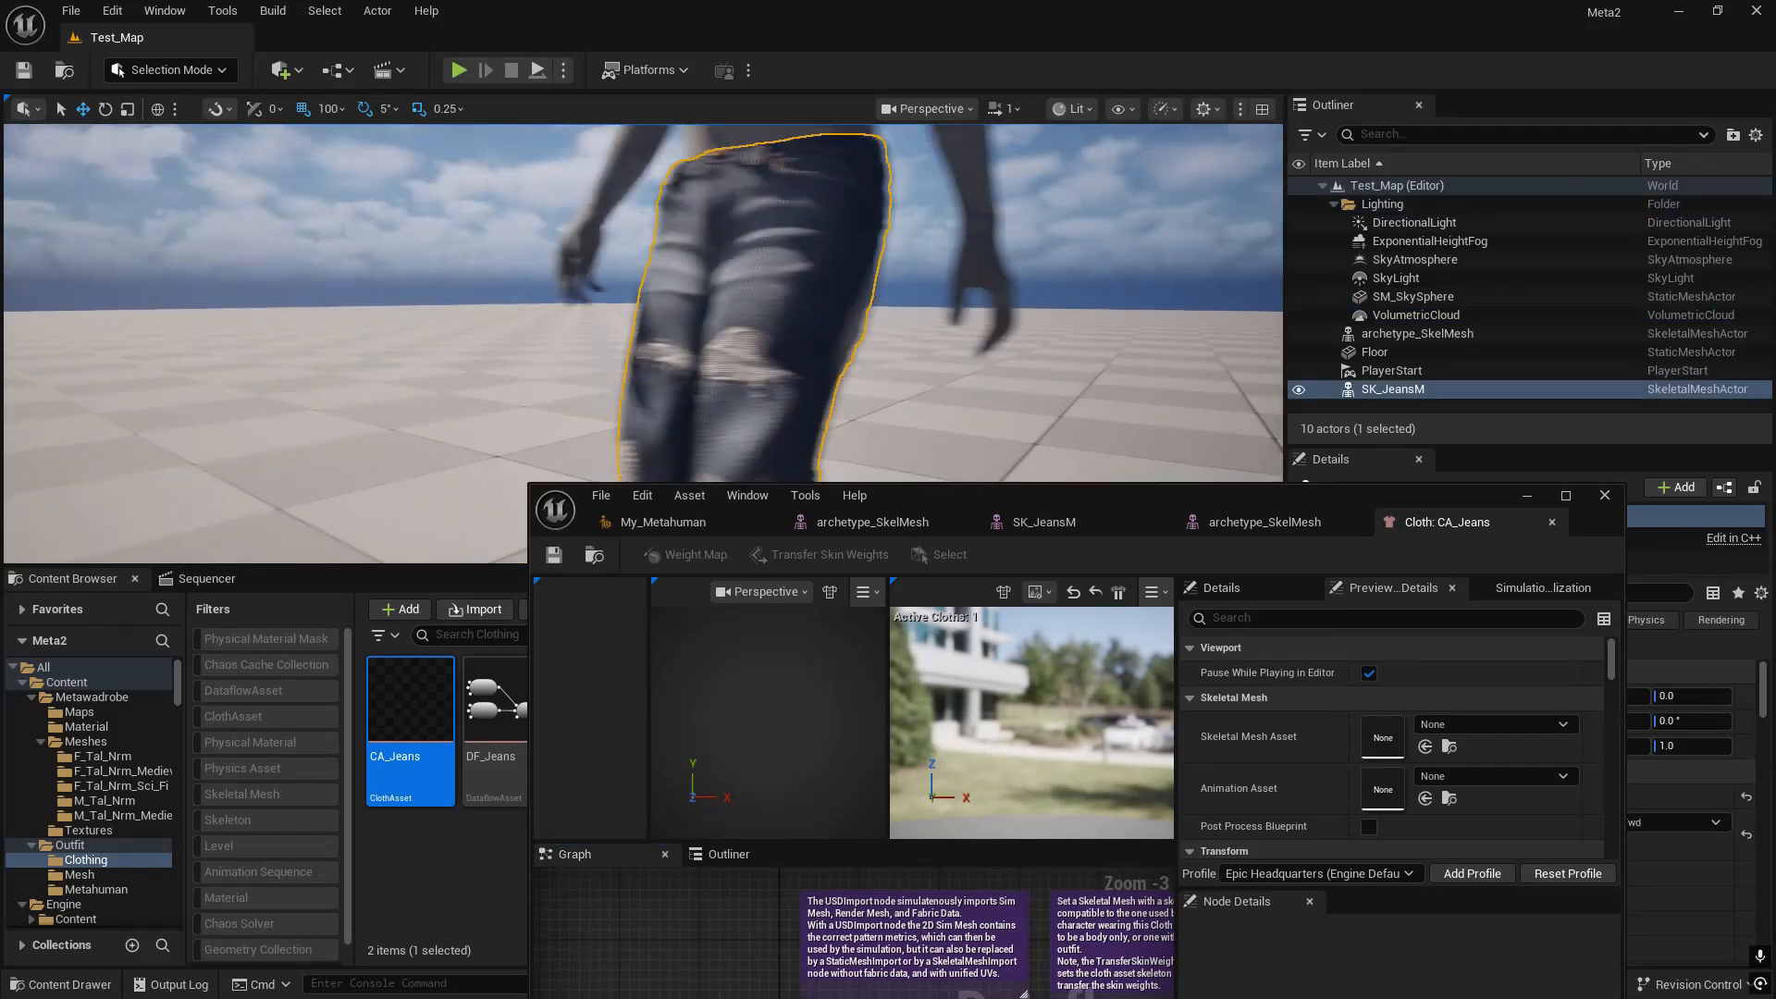
right_click(790, 236)
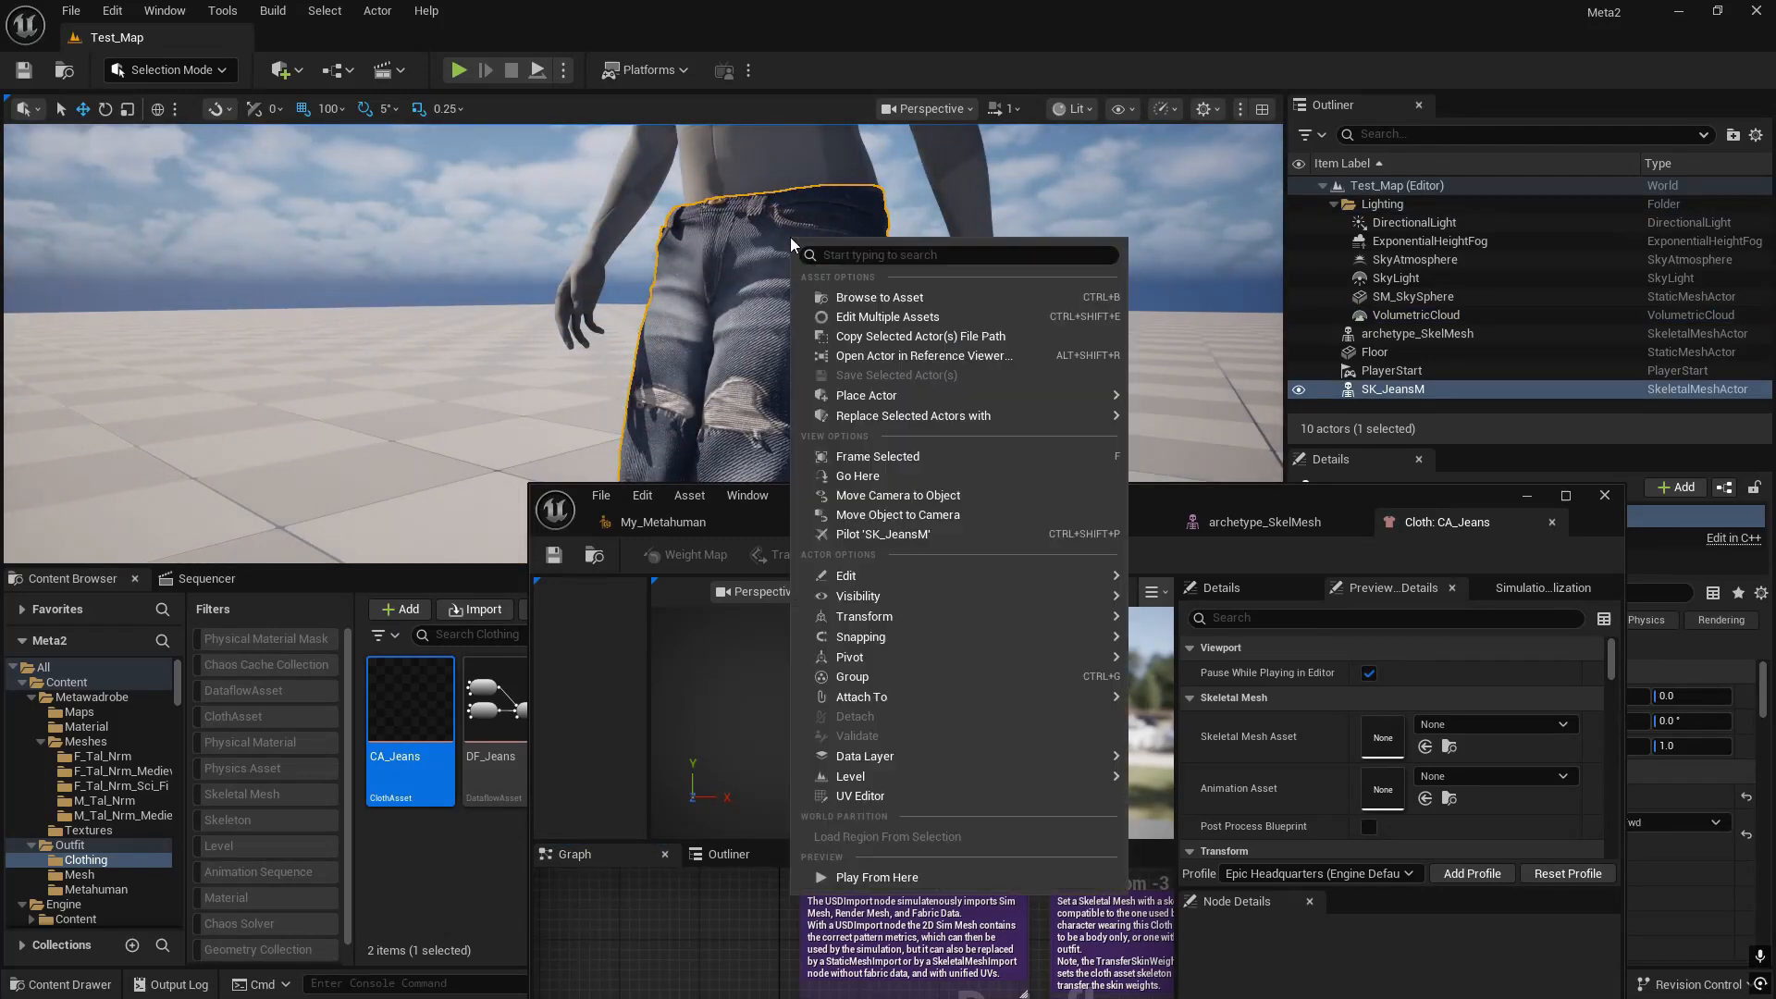
left_click(894, 300)
left_click_drag(1130, 496, 1101, 222)
double_click(1101, 226)
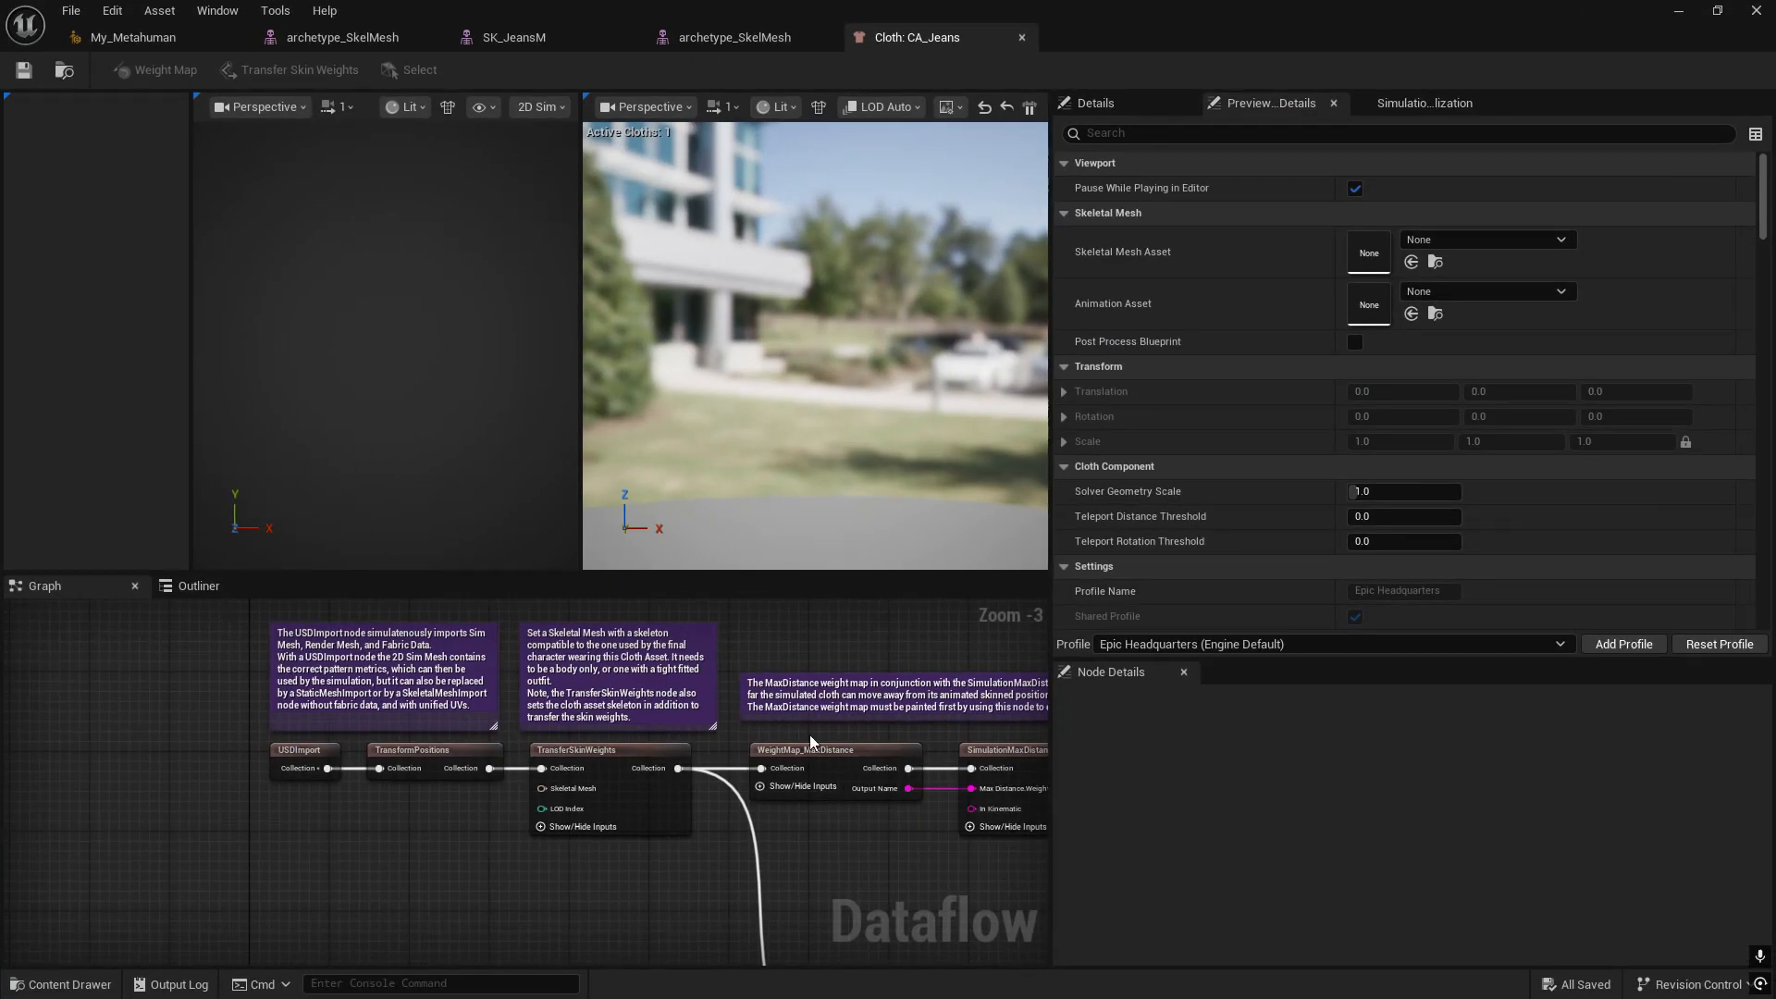
- Add a SkeletalMeshImport node below USDImport and connect its Collection output to TransformPositions in place of USDImport
right_click_drag(797, 856, 860, 813)
scroll(520, 744, "up", 3)
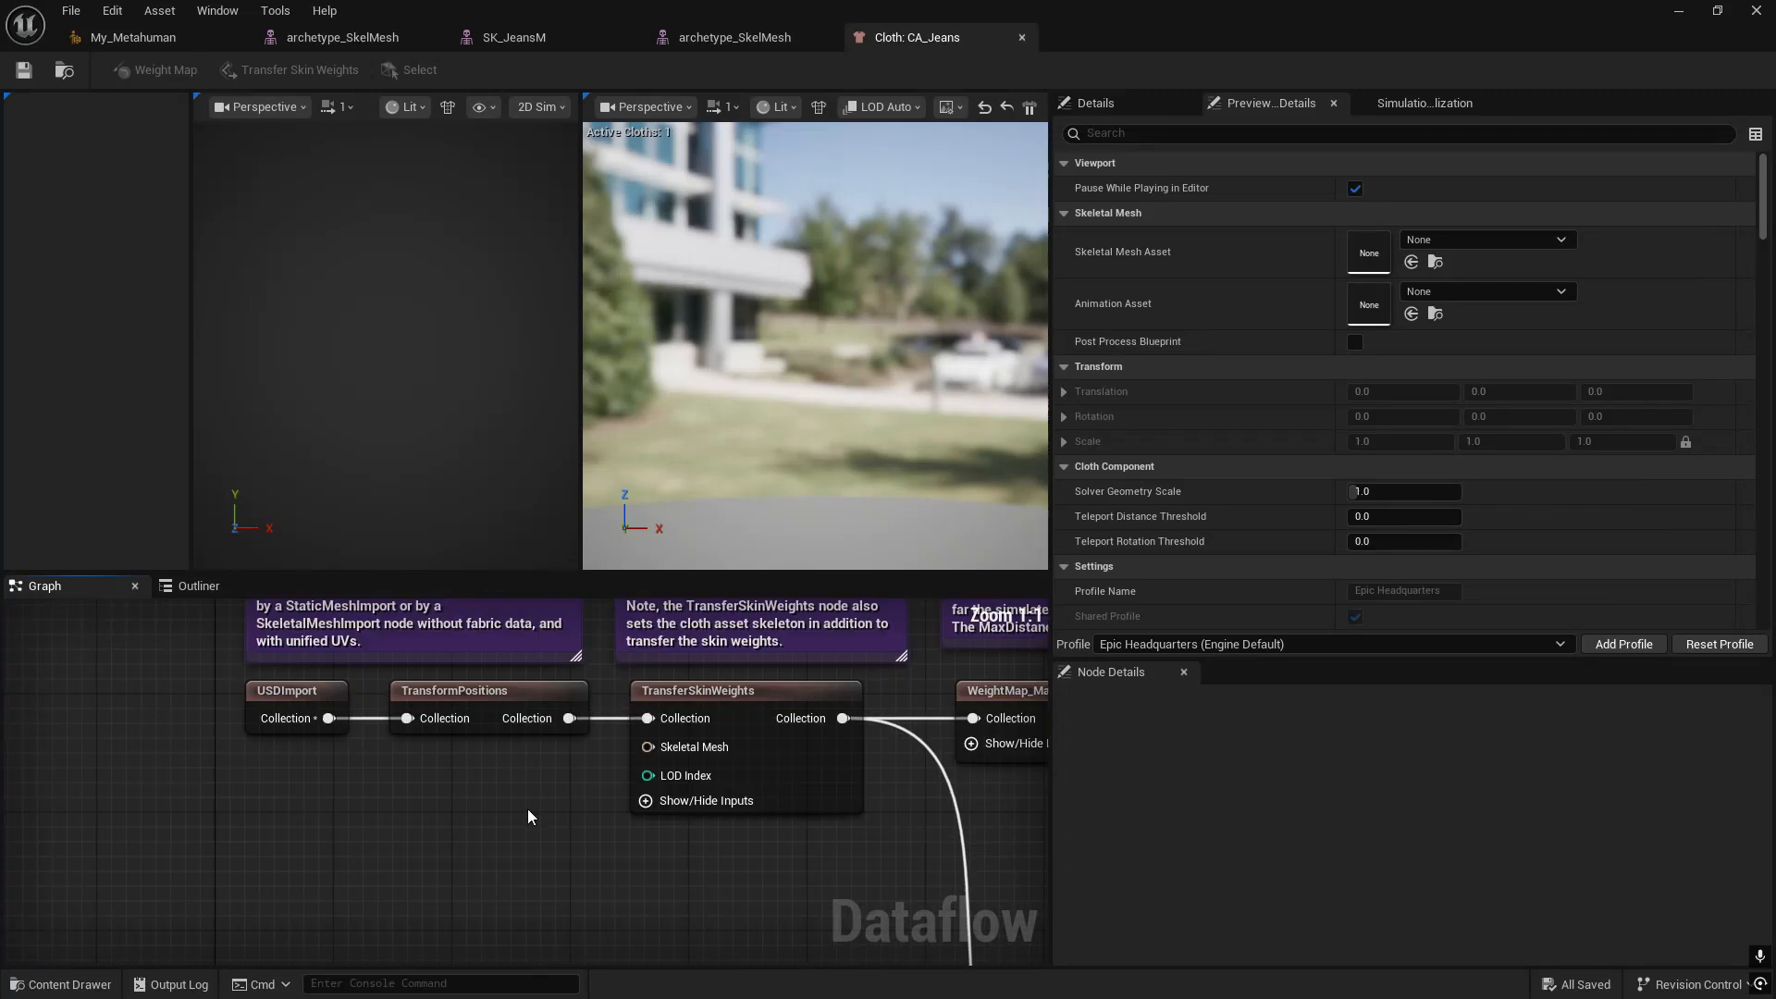
left_click_drag(837, 9, 1172, 864)
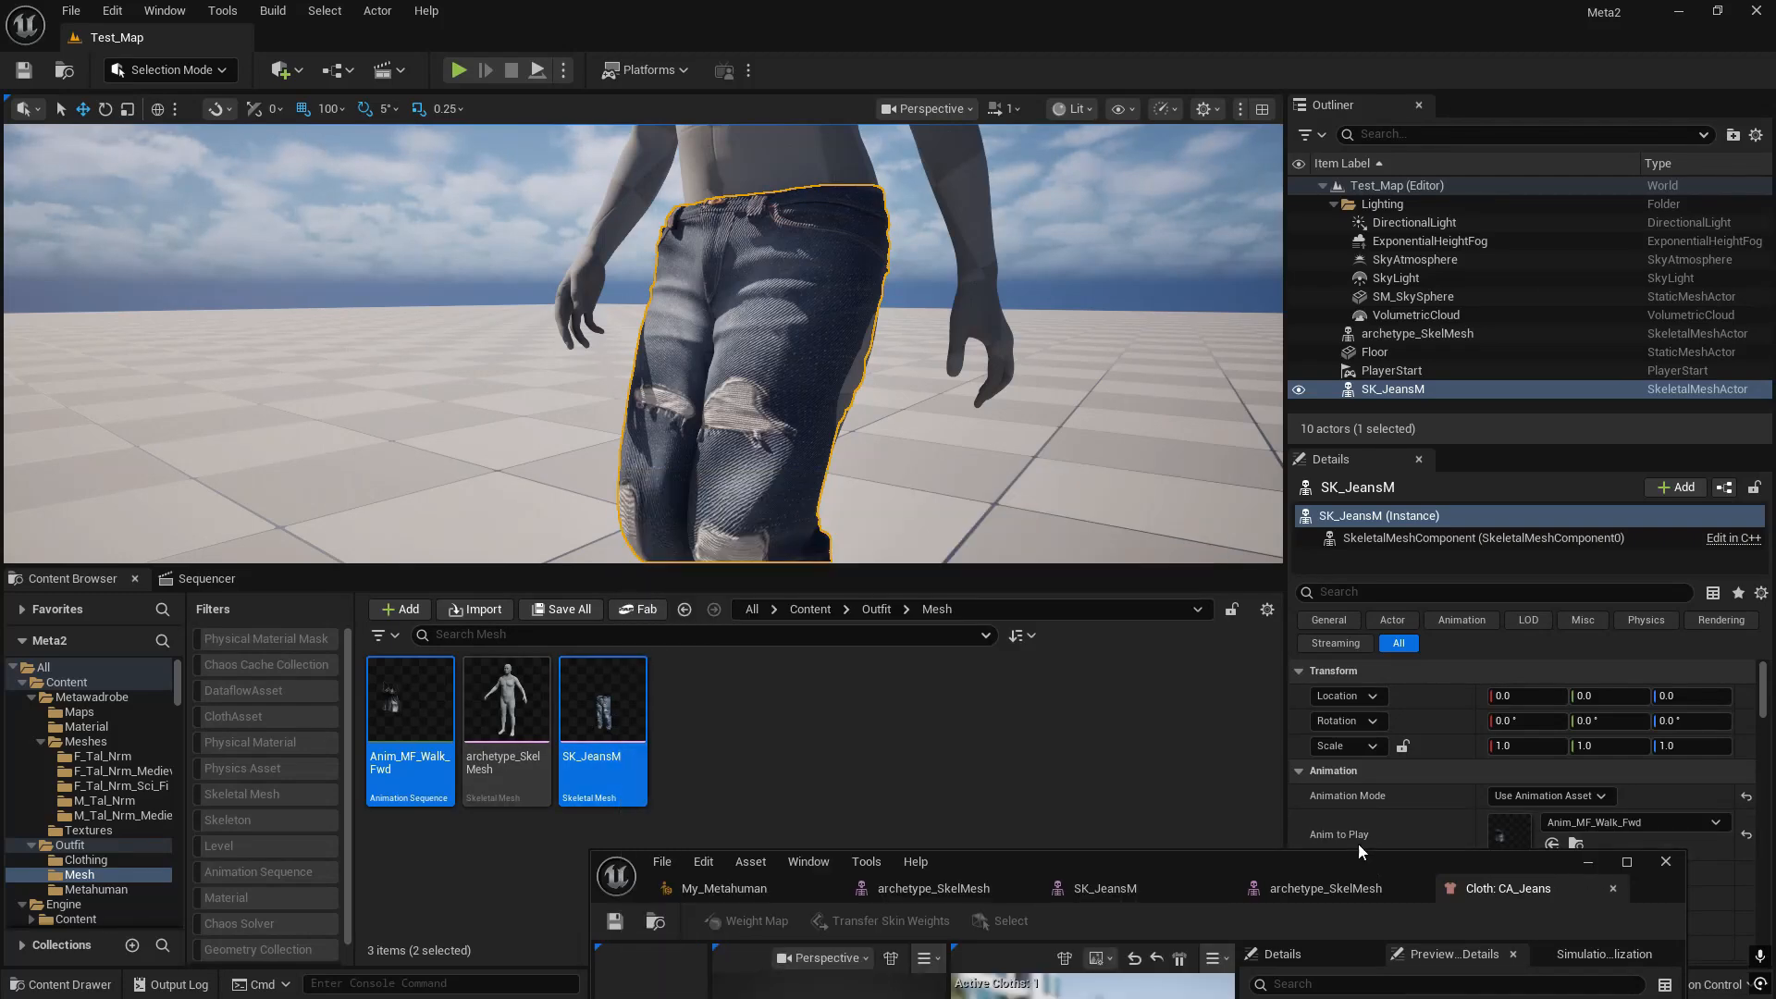
left_click_drag(1358, 844, 1175, 14)
right_click(391, 830)
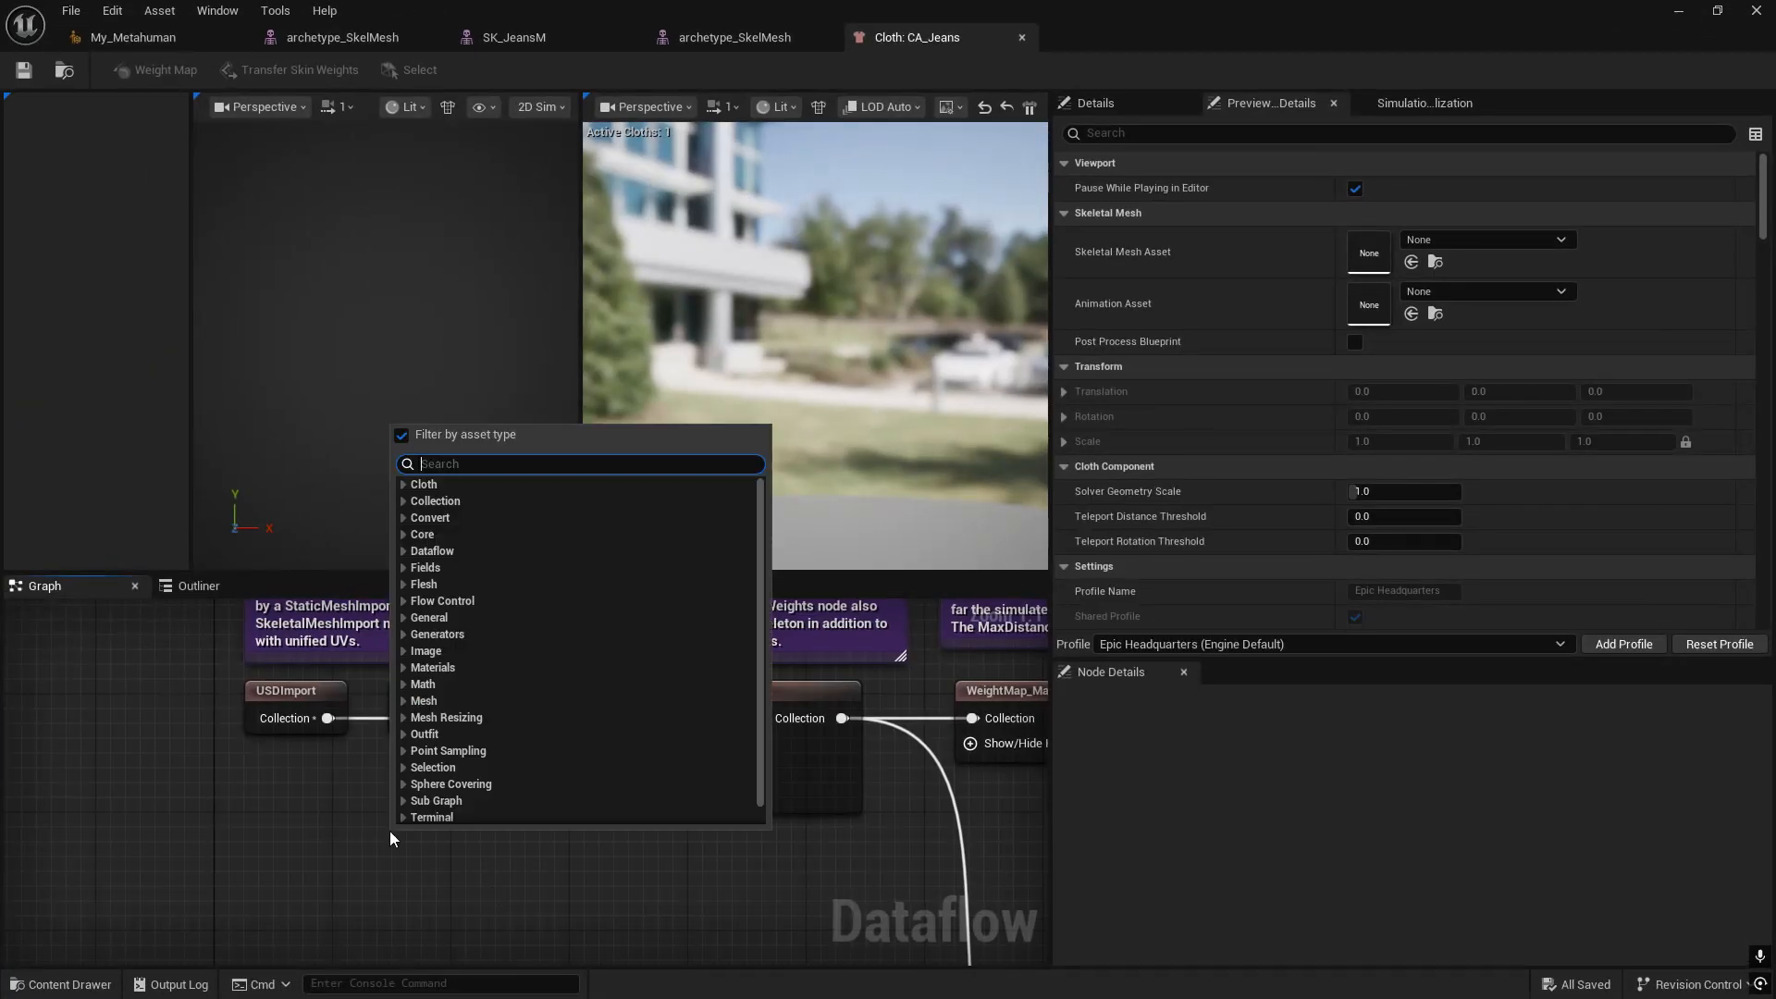
type("impor")
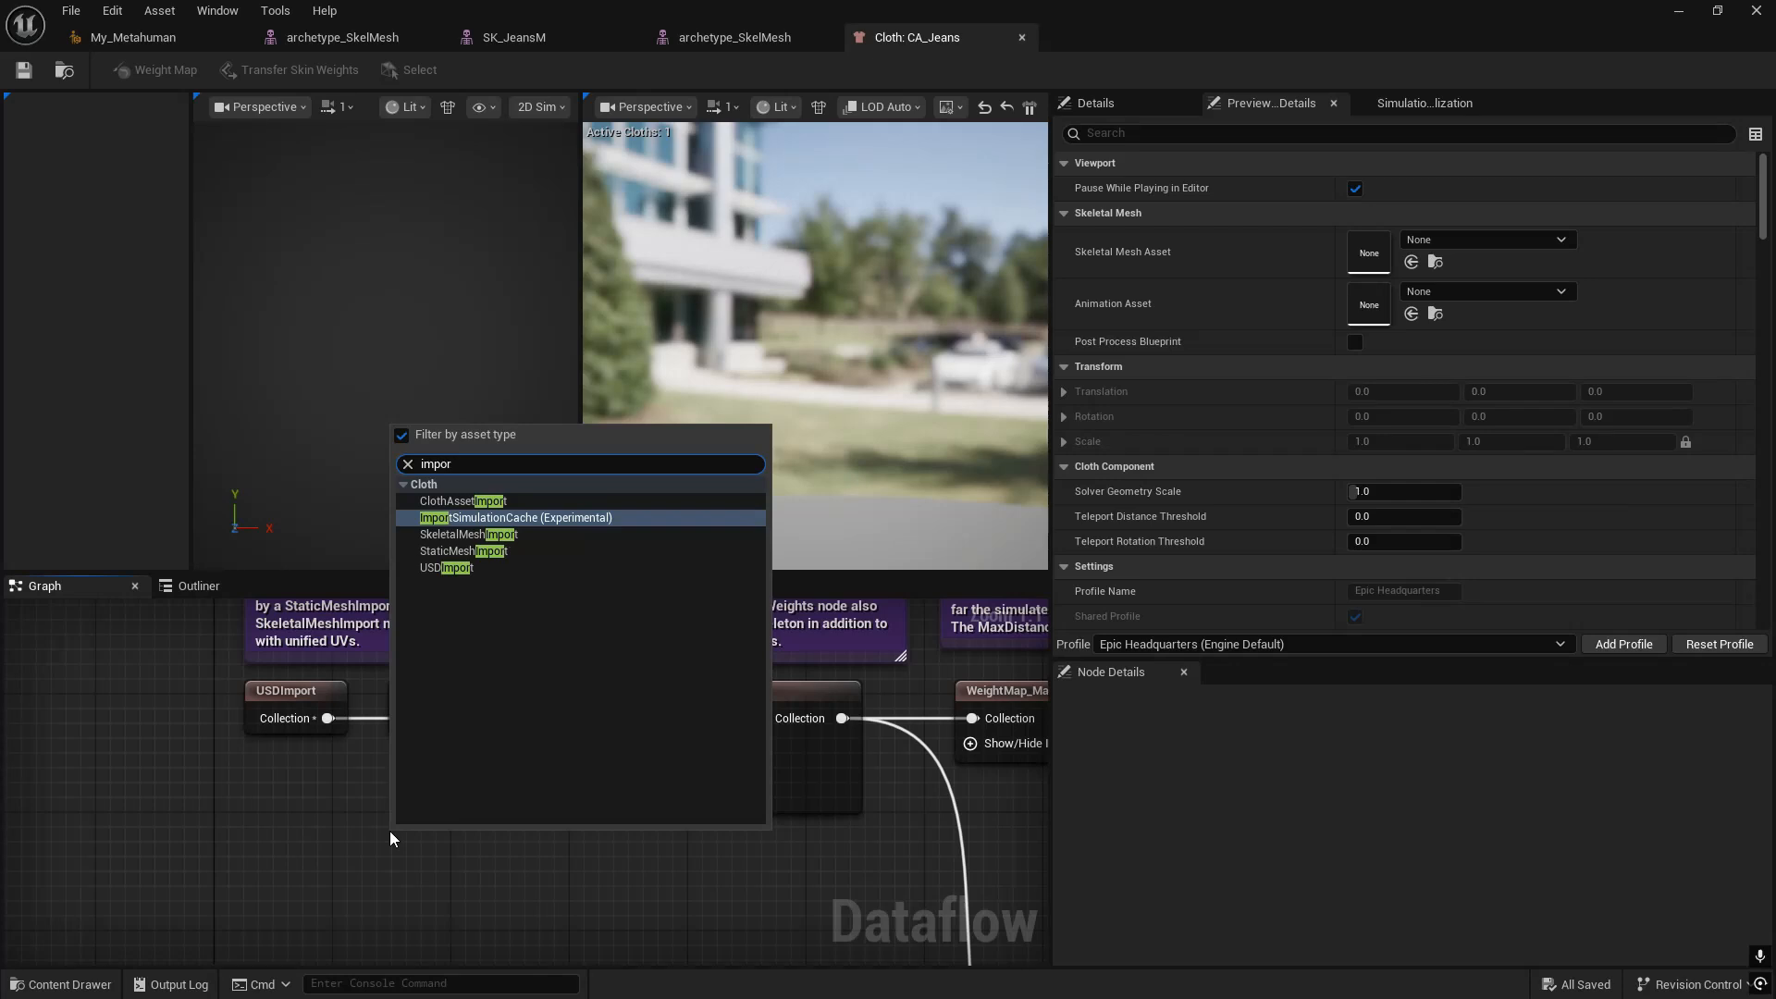
left_click(457, 535)
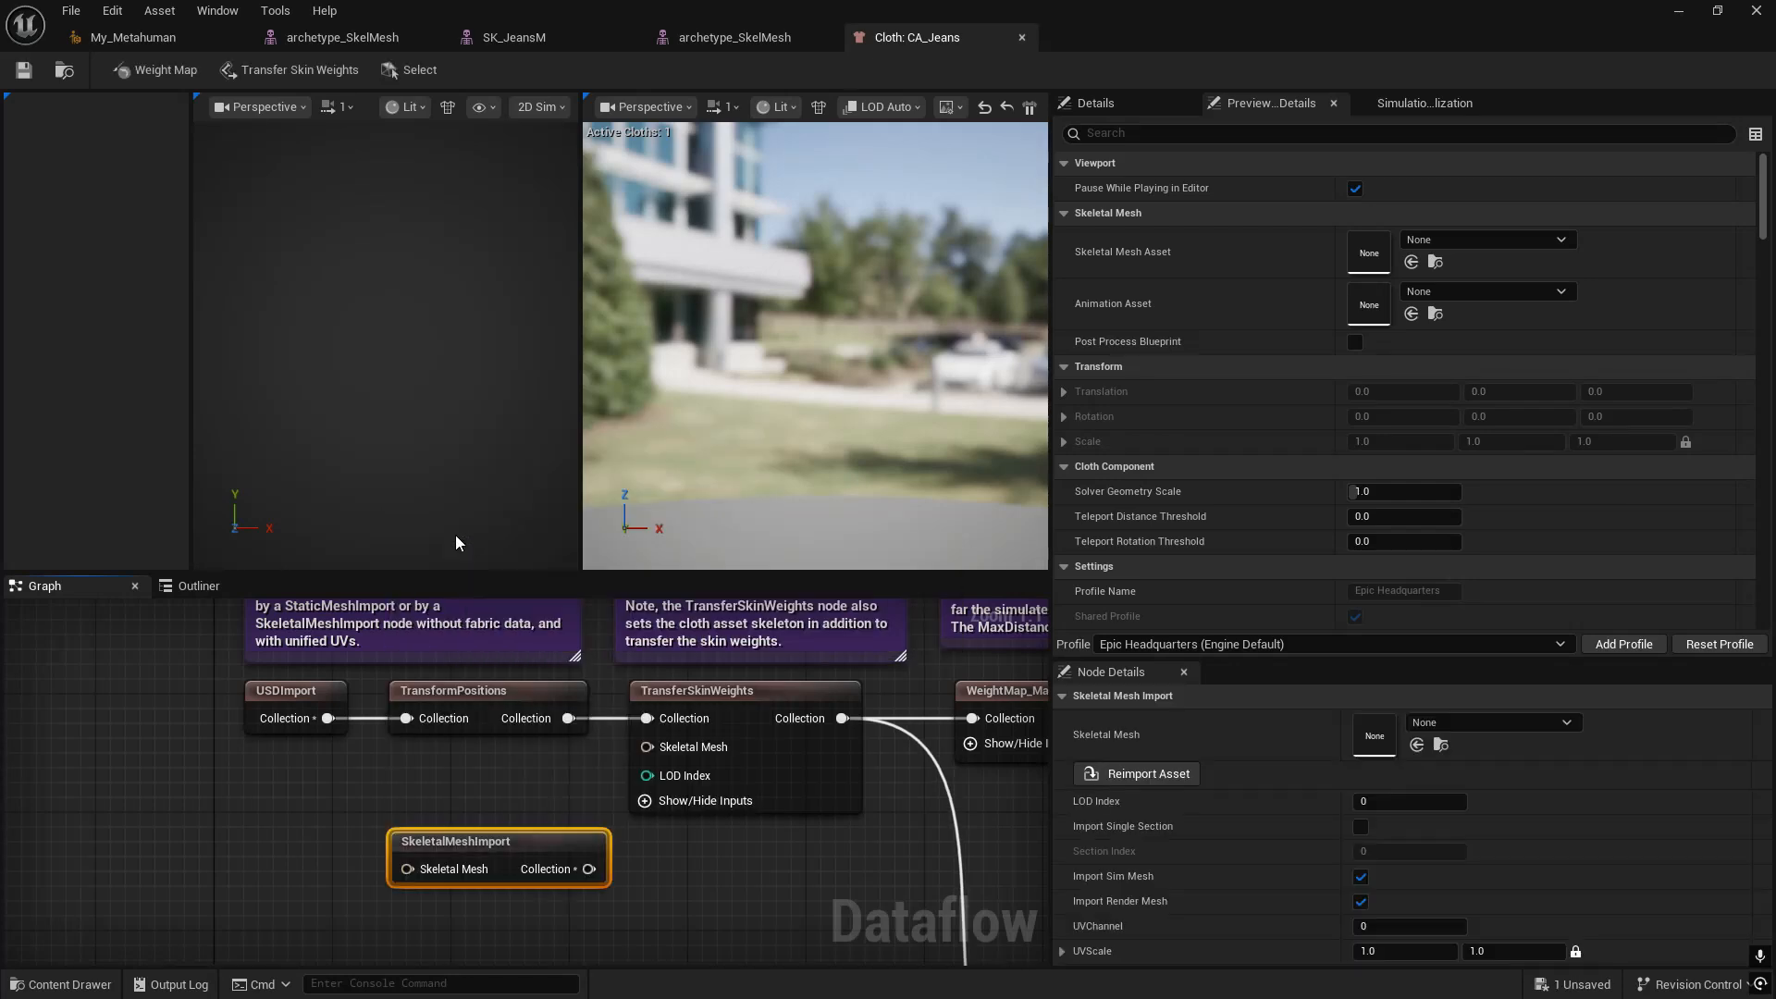
left_click_drag(486, 852, 337, 805)
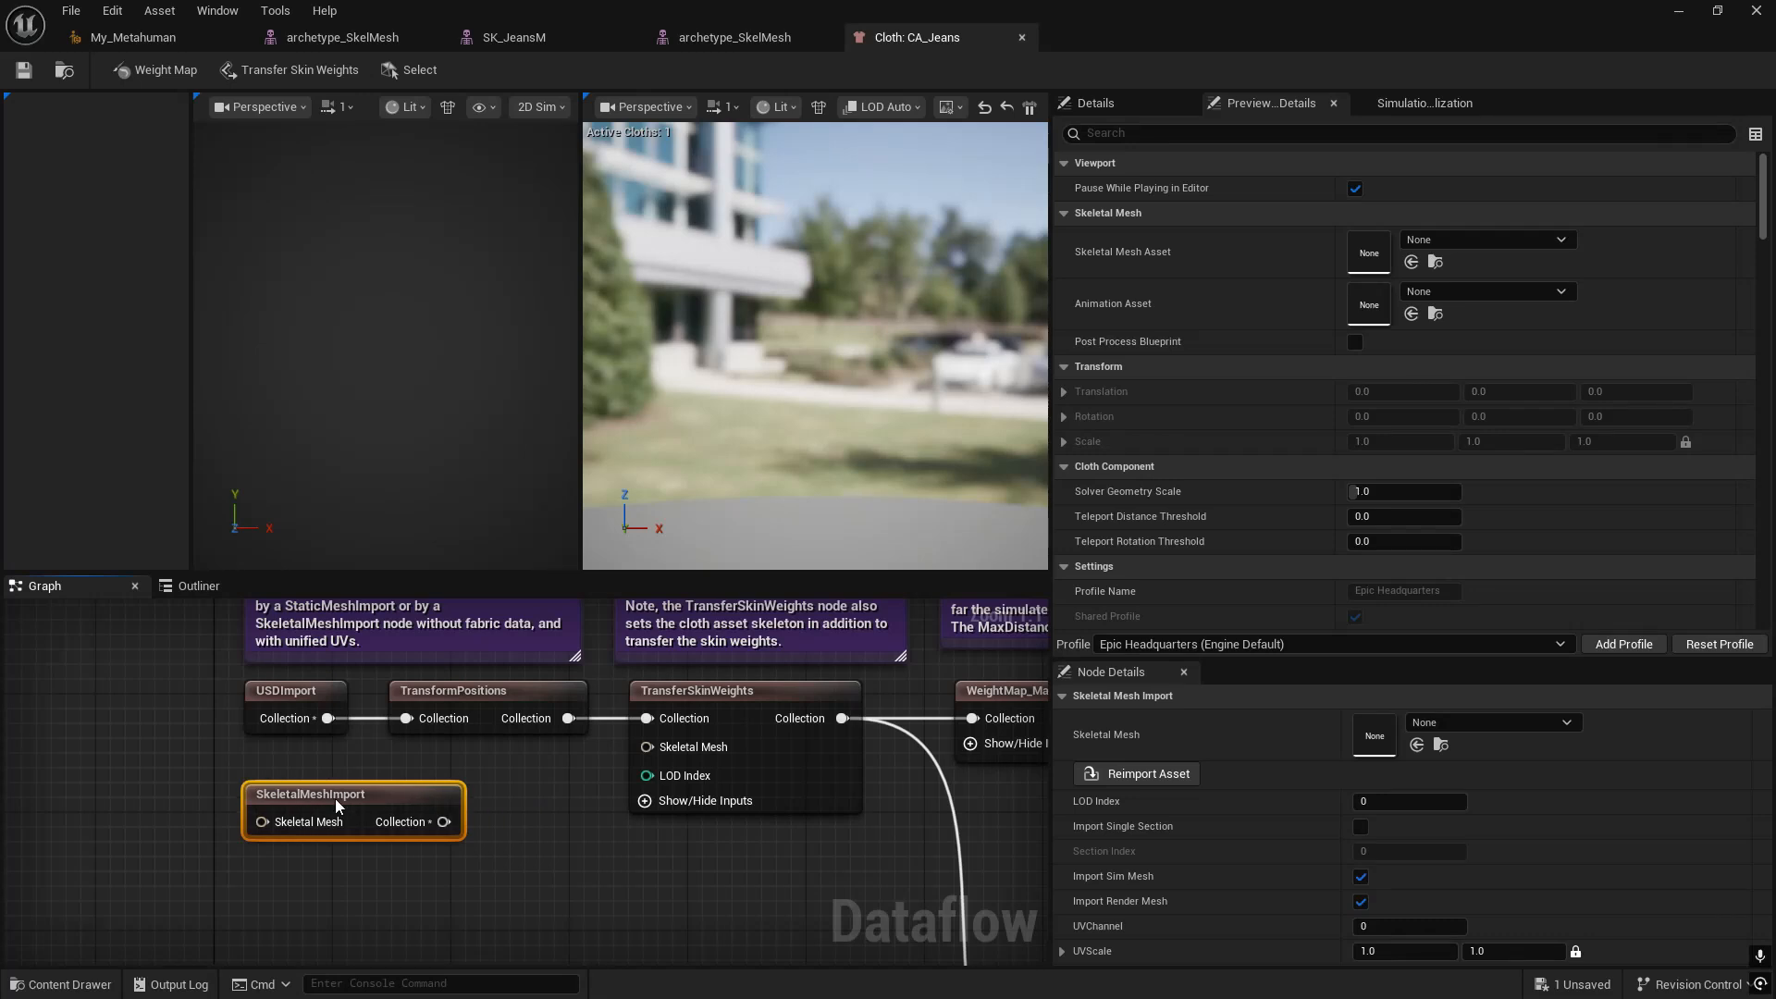
left_click_drag(444, 822, 405, 718)
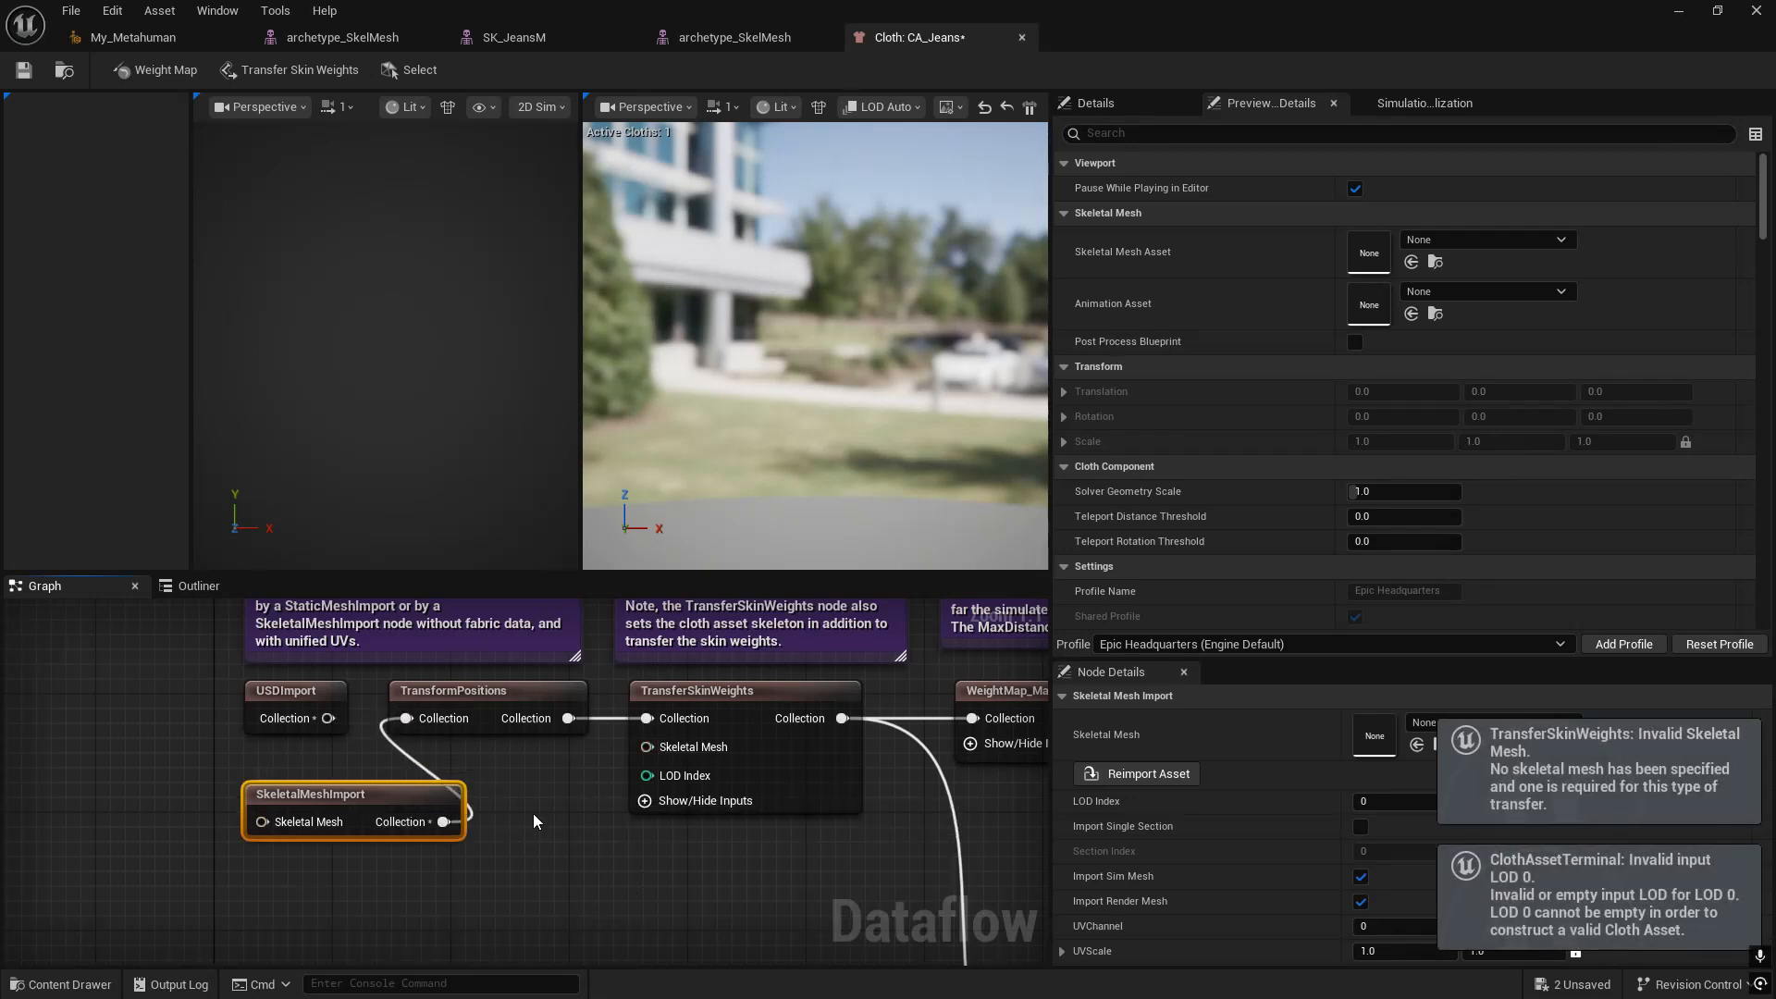
- Save CA_Jeans, then search the Engine content for "archety" and select the archetype_SkelMesh skeletal mesh
left_click(740, 690)
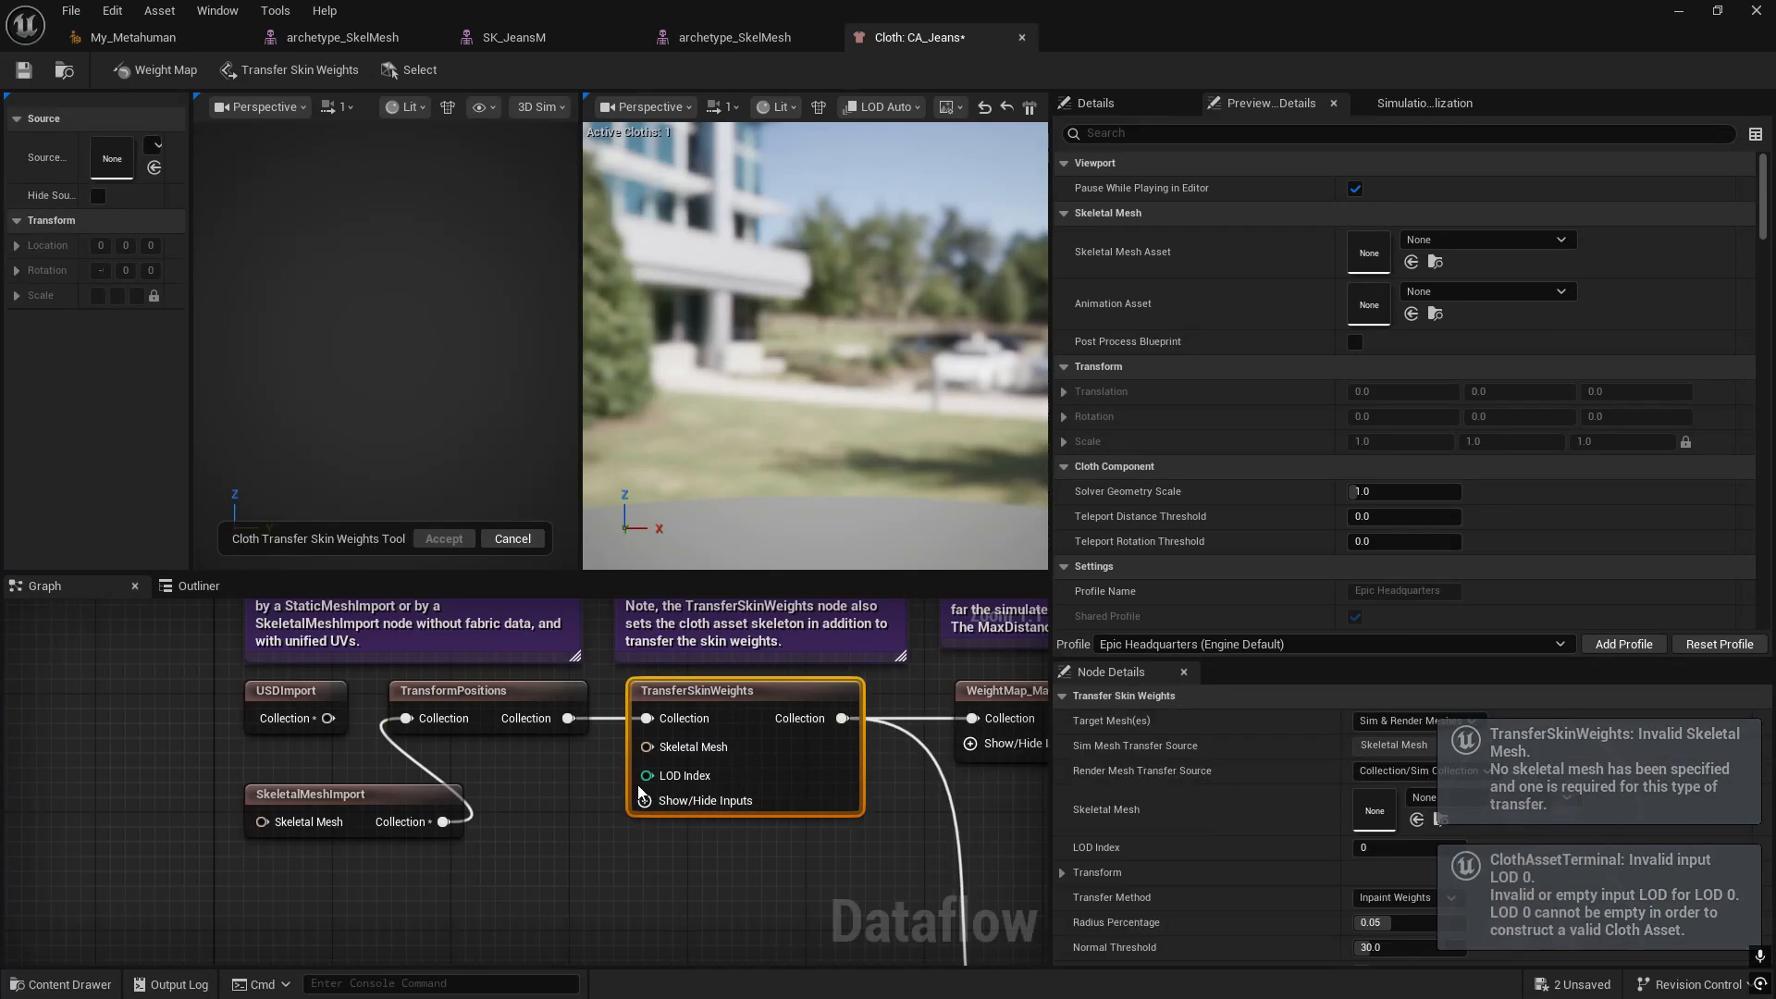
key("ctrl+s")
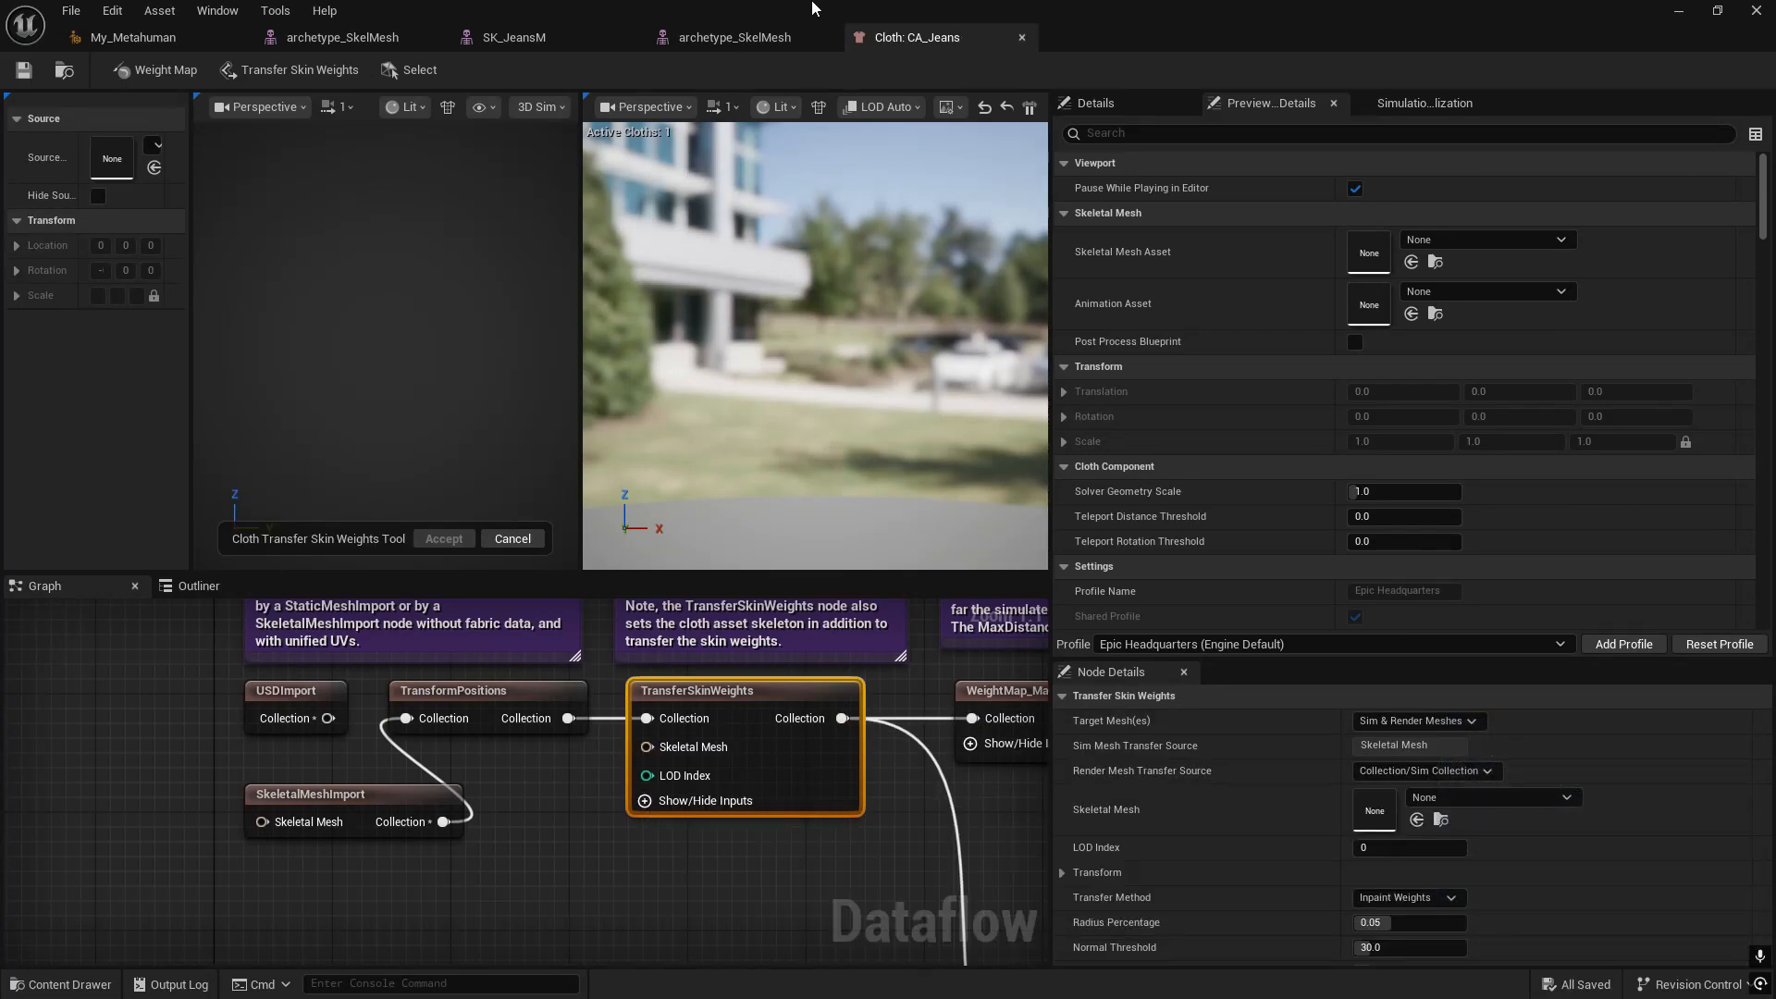
left_click_drag(812, 9, 1290, 313)
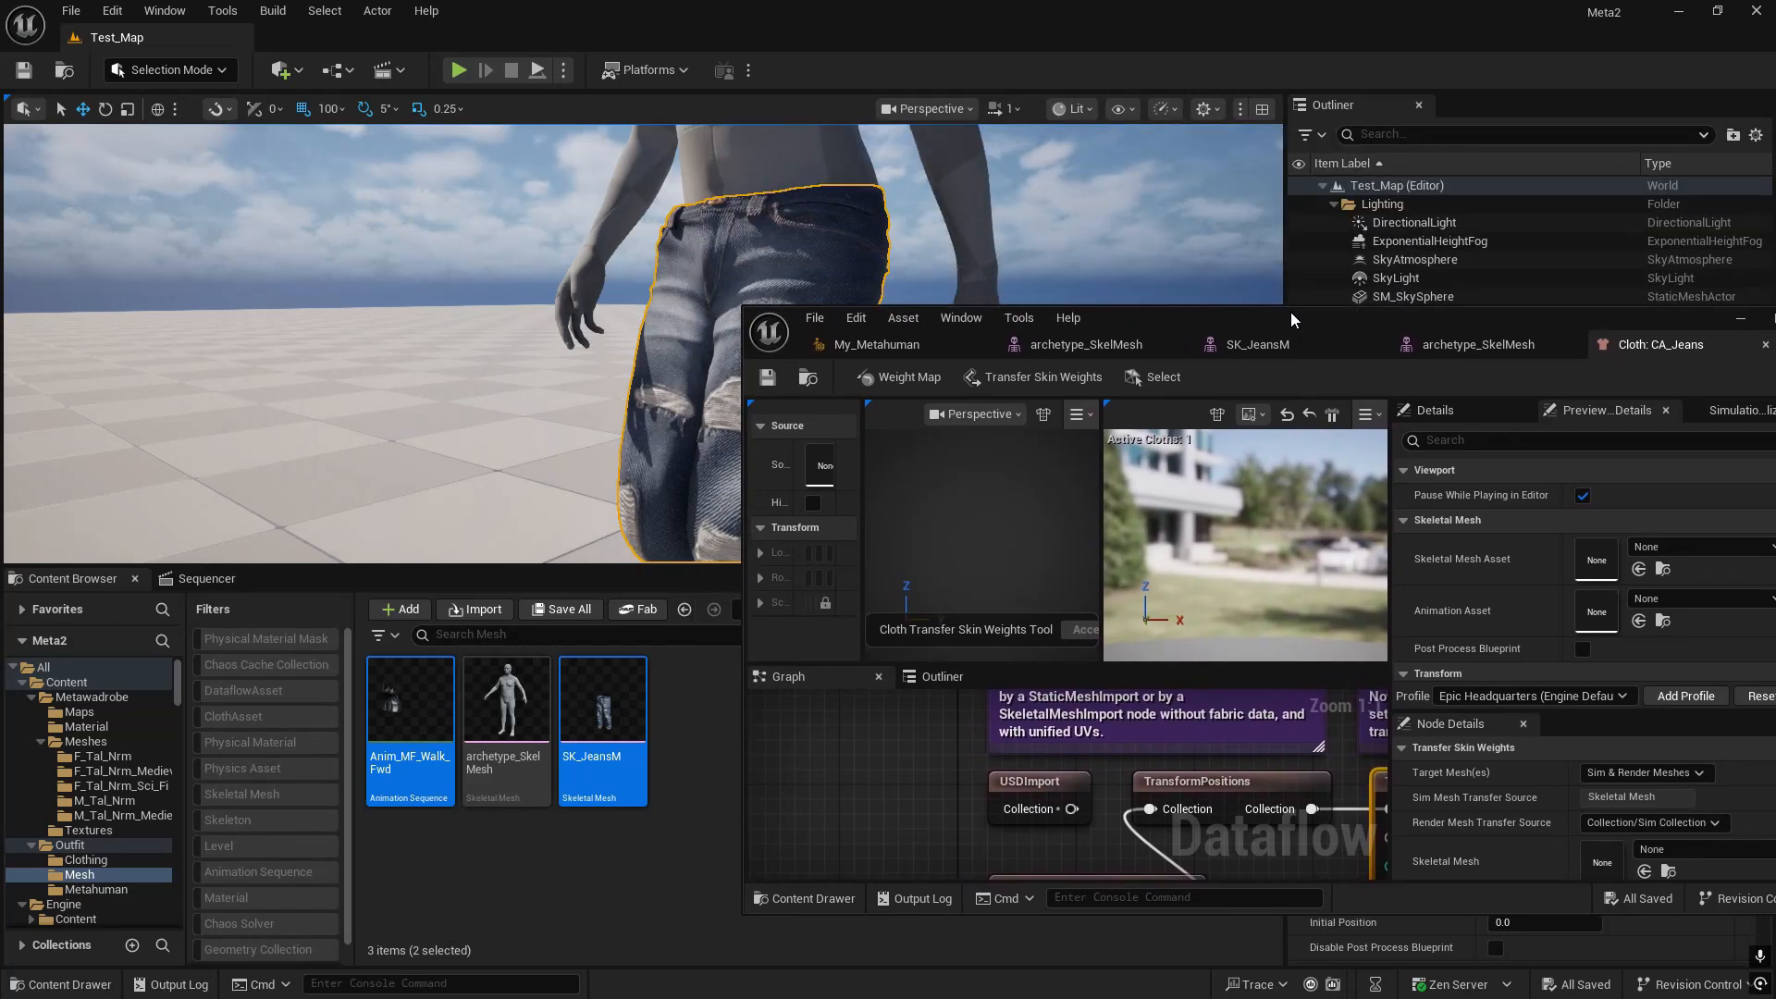
mouse_move(505, 723)
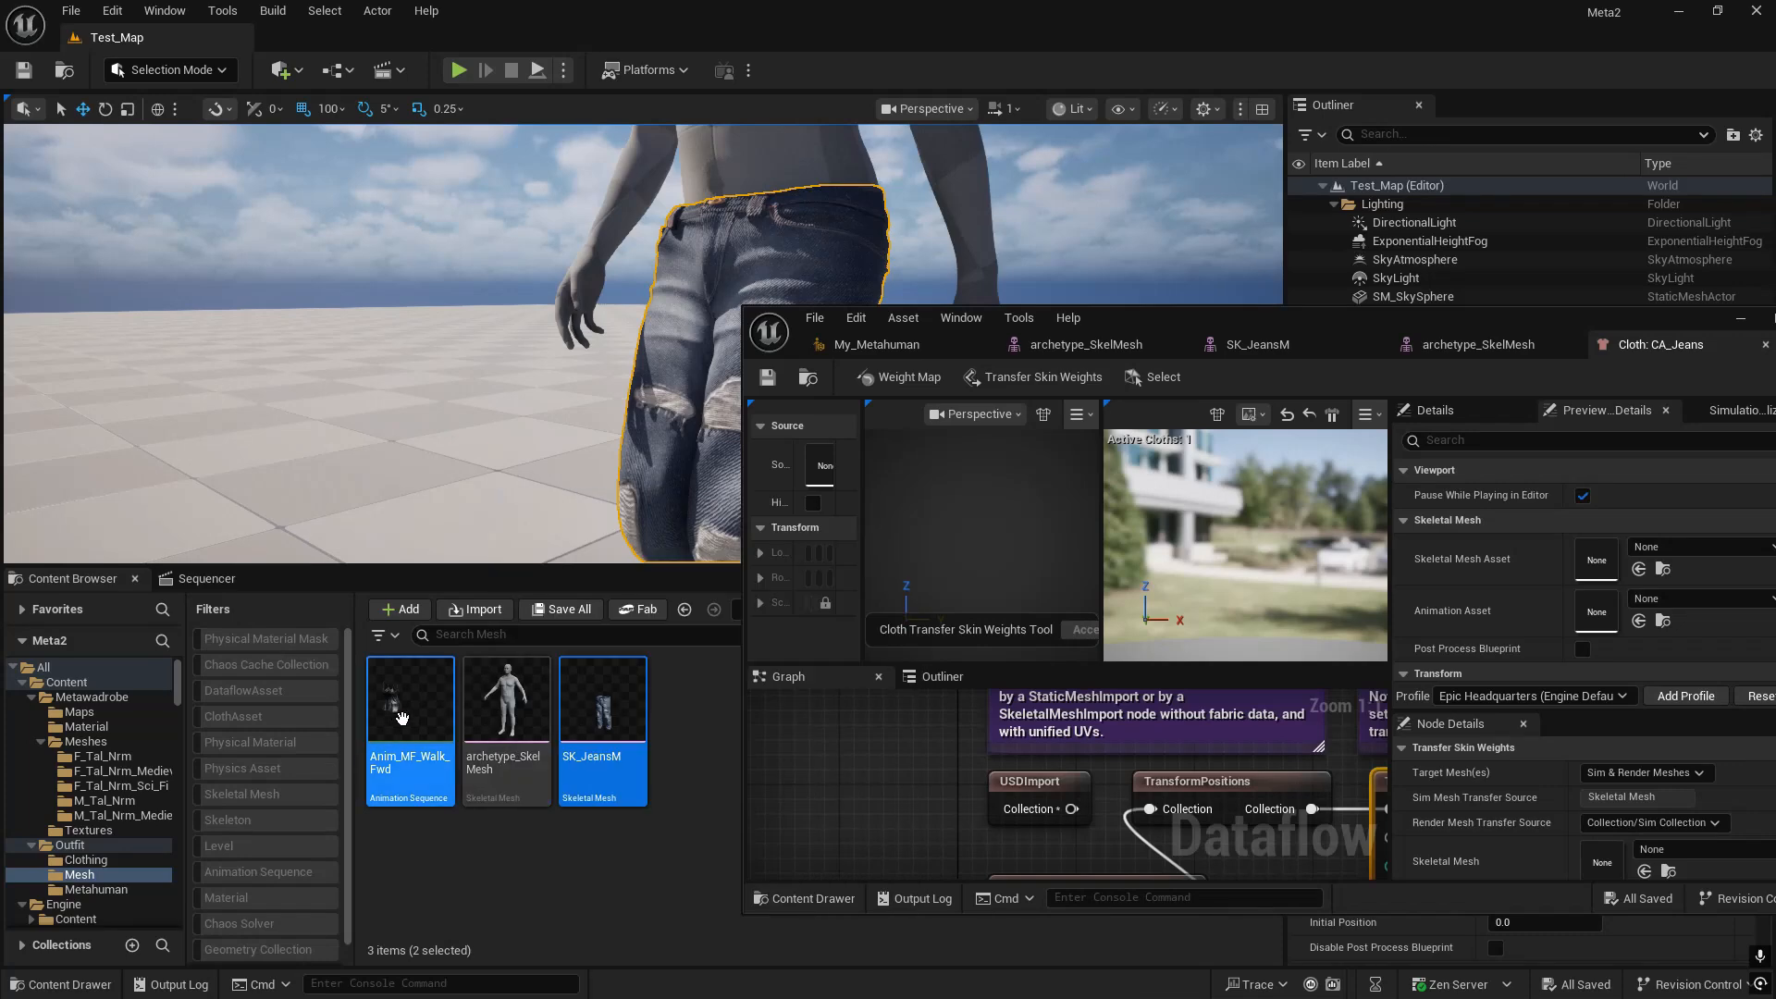
scroll(85, 879, "down", 6)
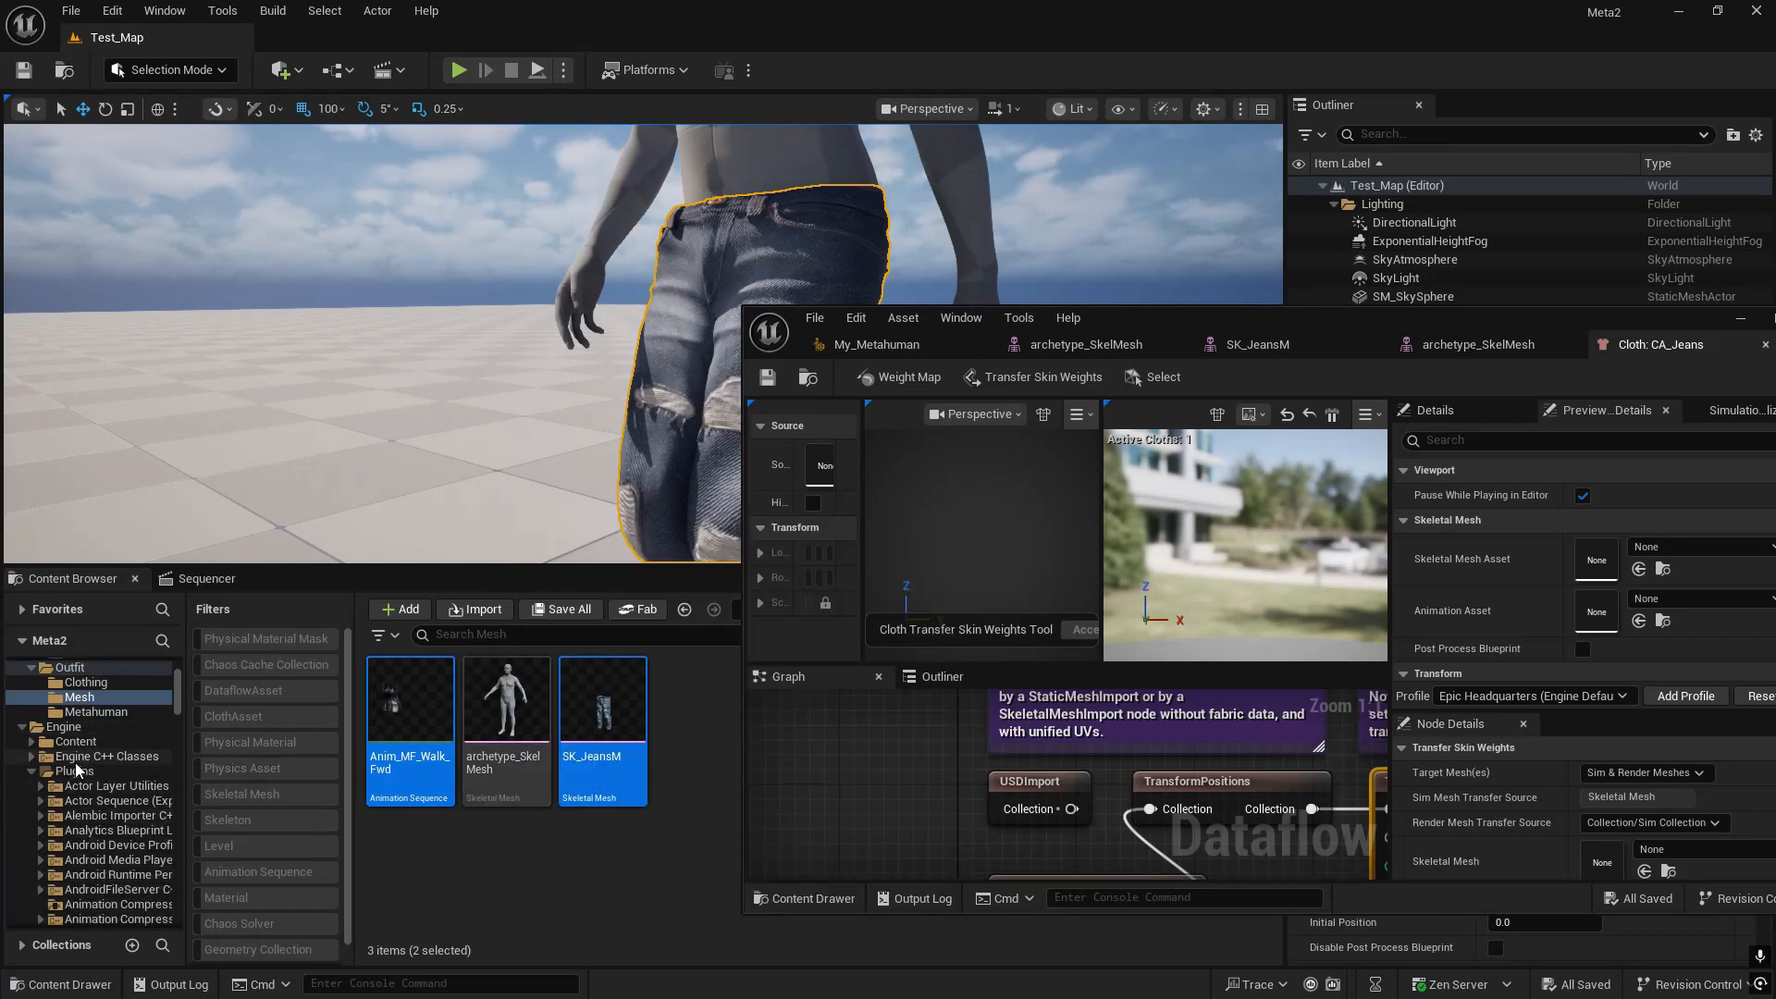
left_click(78, 774)
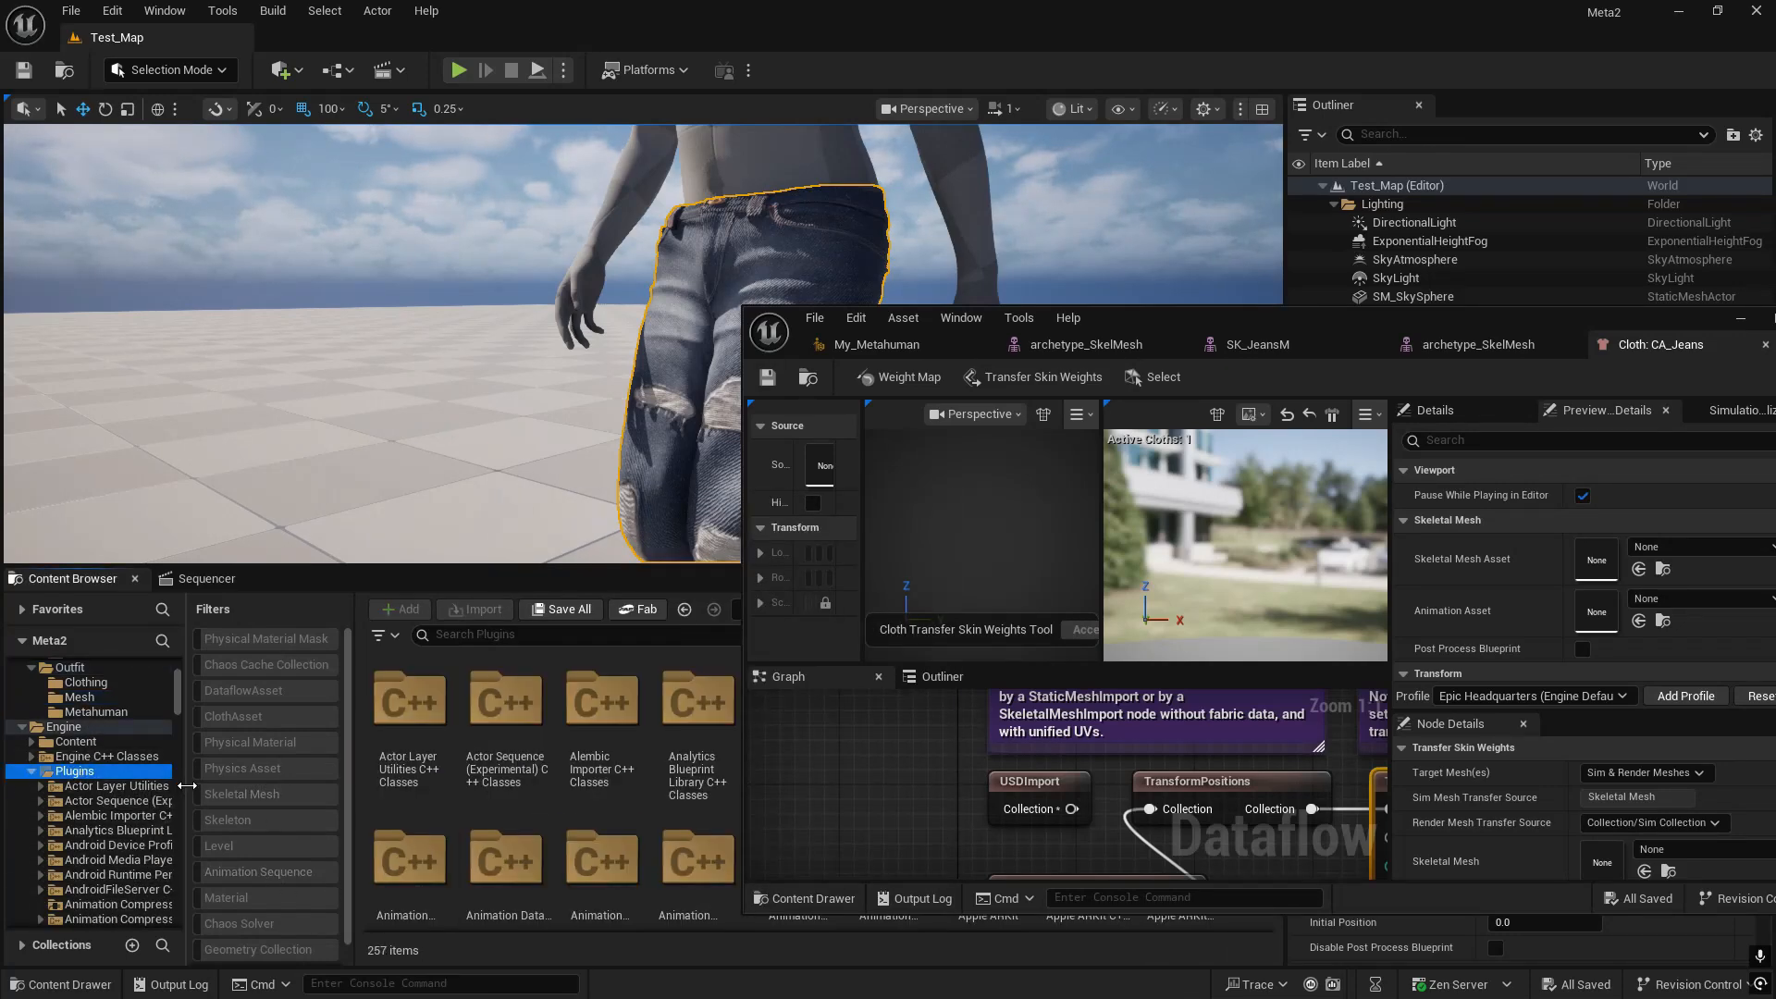
left_click(59, 728)
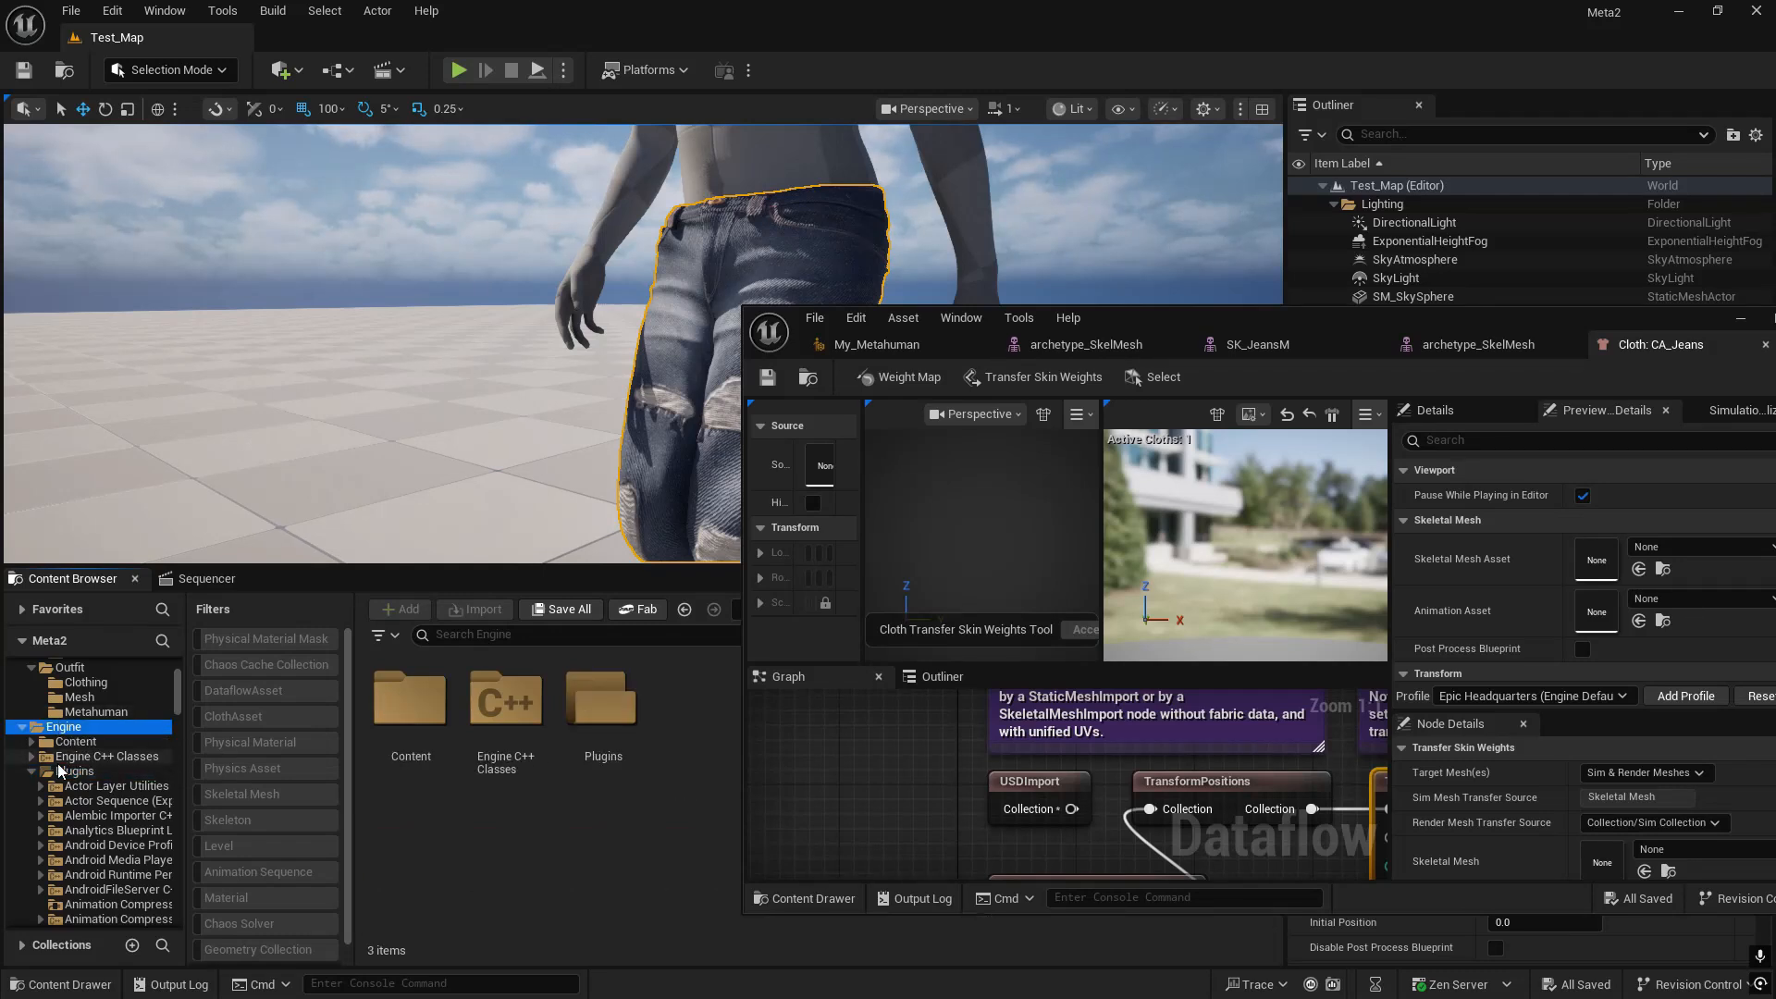
left_click(449, 638)
type("a")
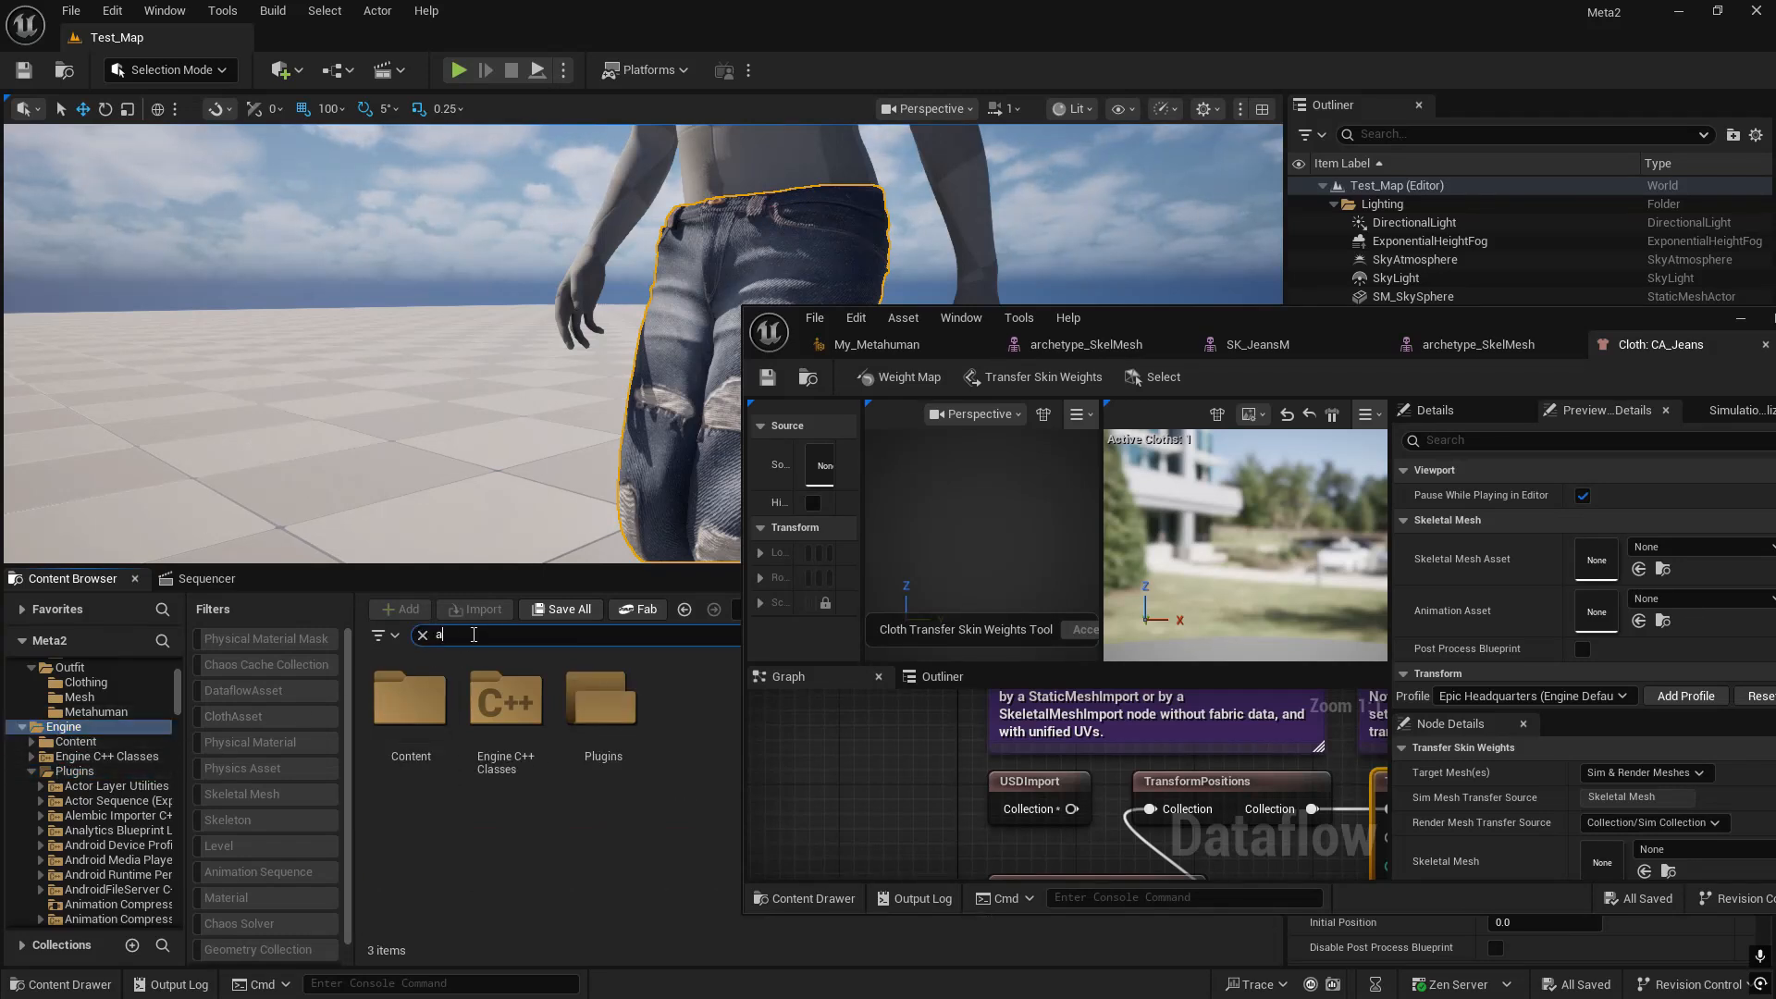
type("rchet")
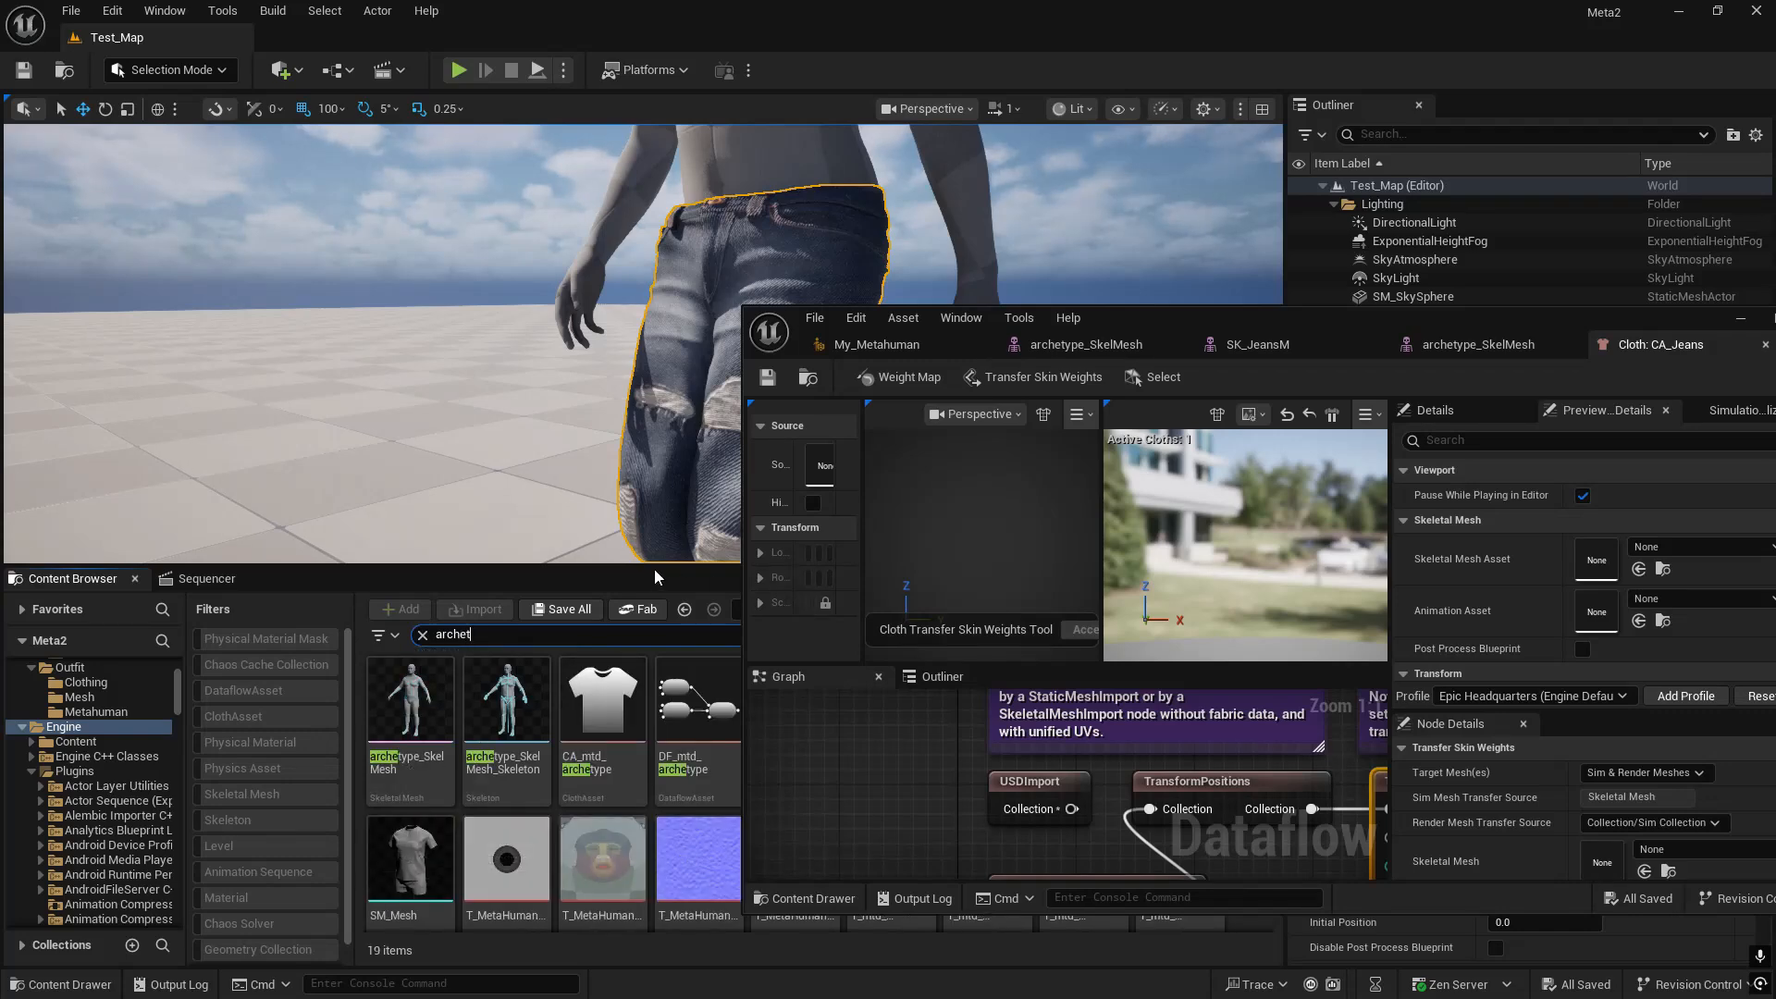
type("y")
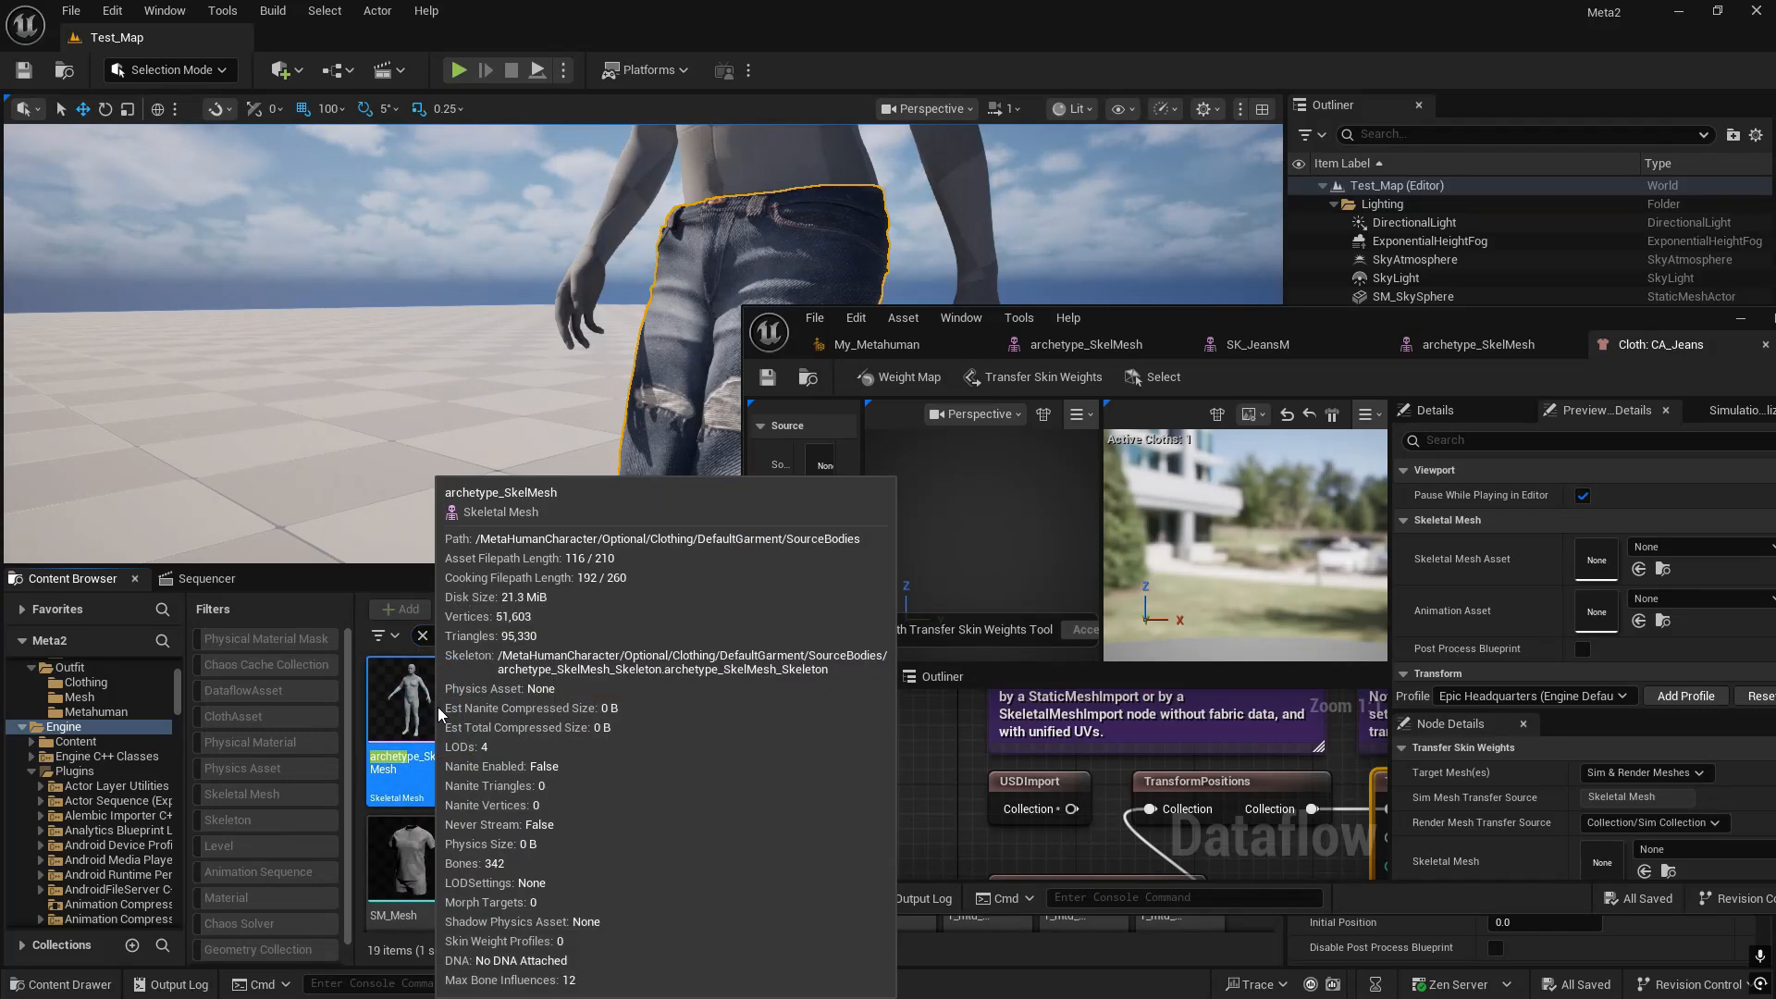
left_click(435, 706)
- Assign archetype_SkelMesh as the Skeletal Mesh of the TransferSkinWeights node and save the cloth asset
left_click_drag(1378, 312, 912, 2)
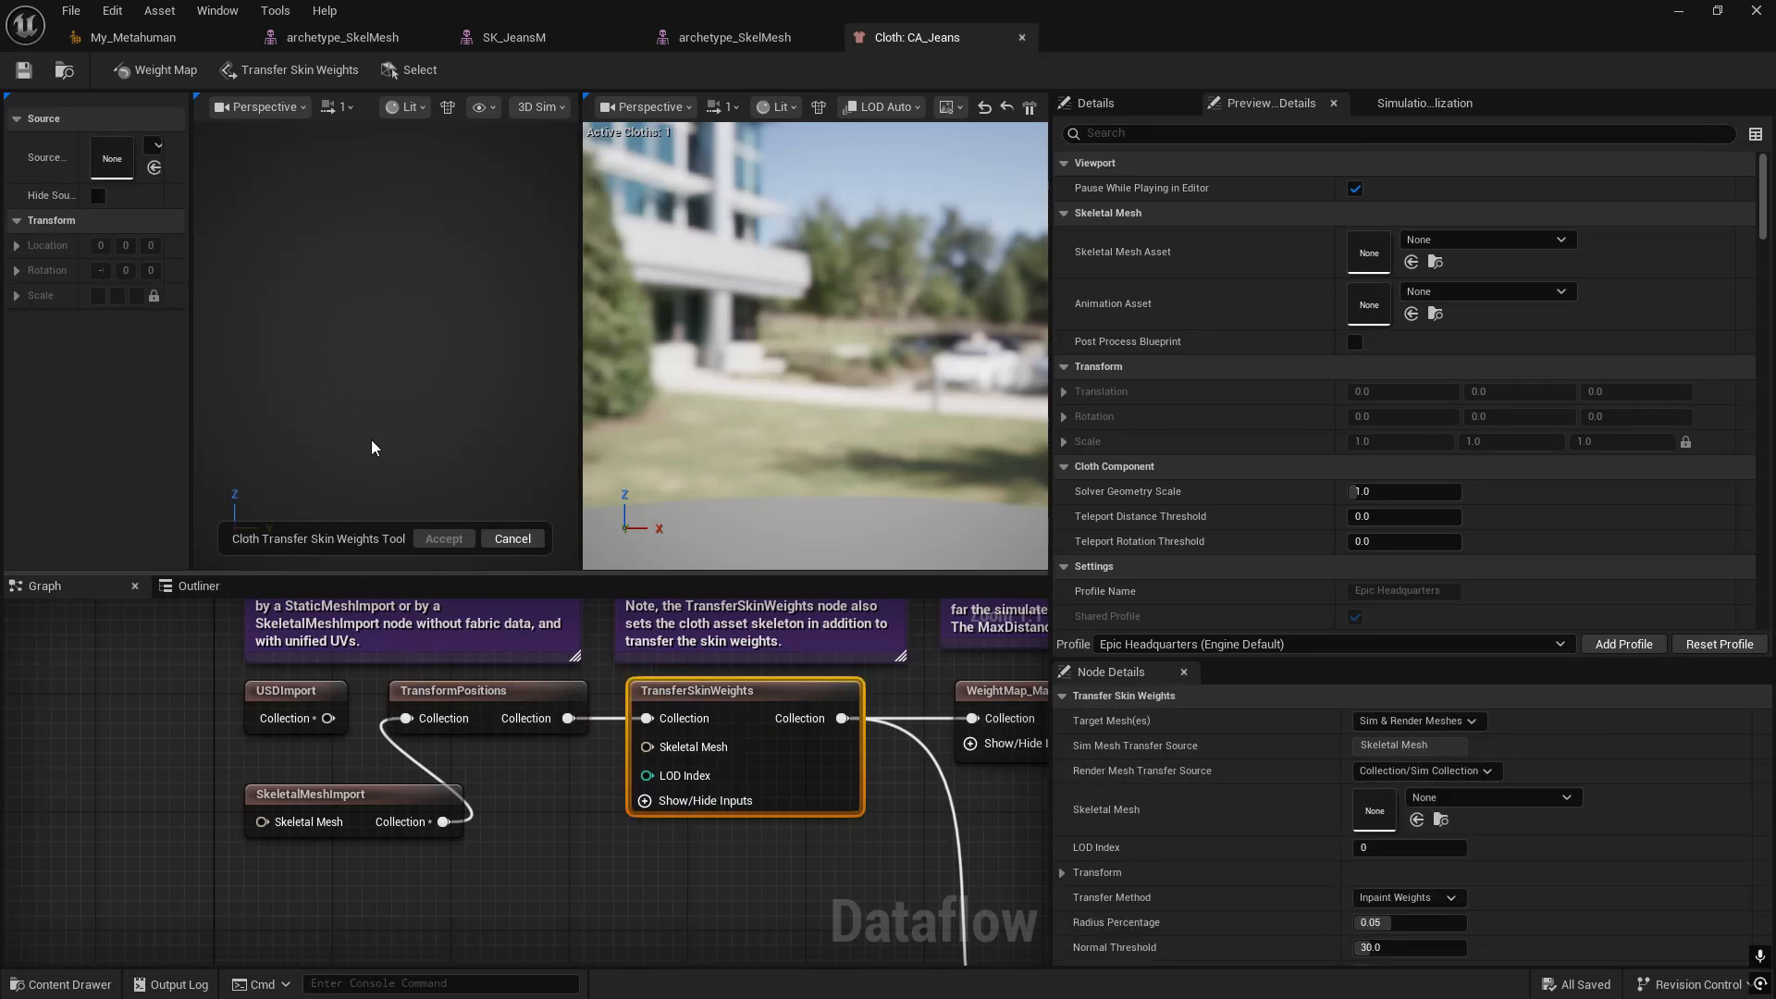
left_click(353, 792)
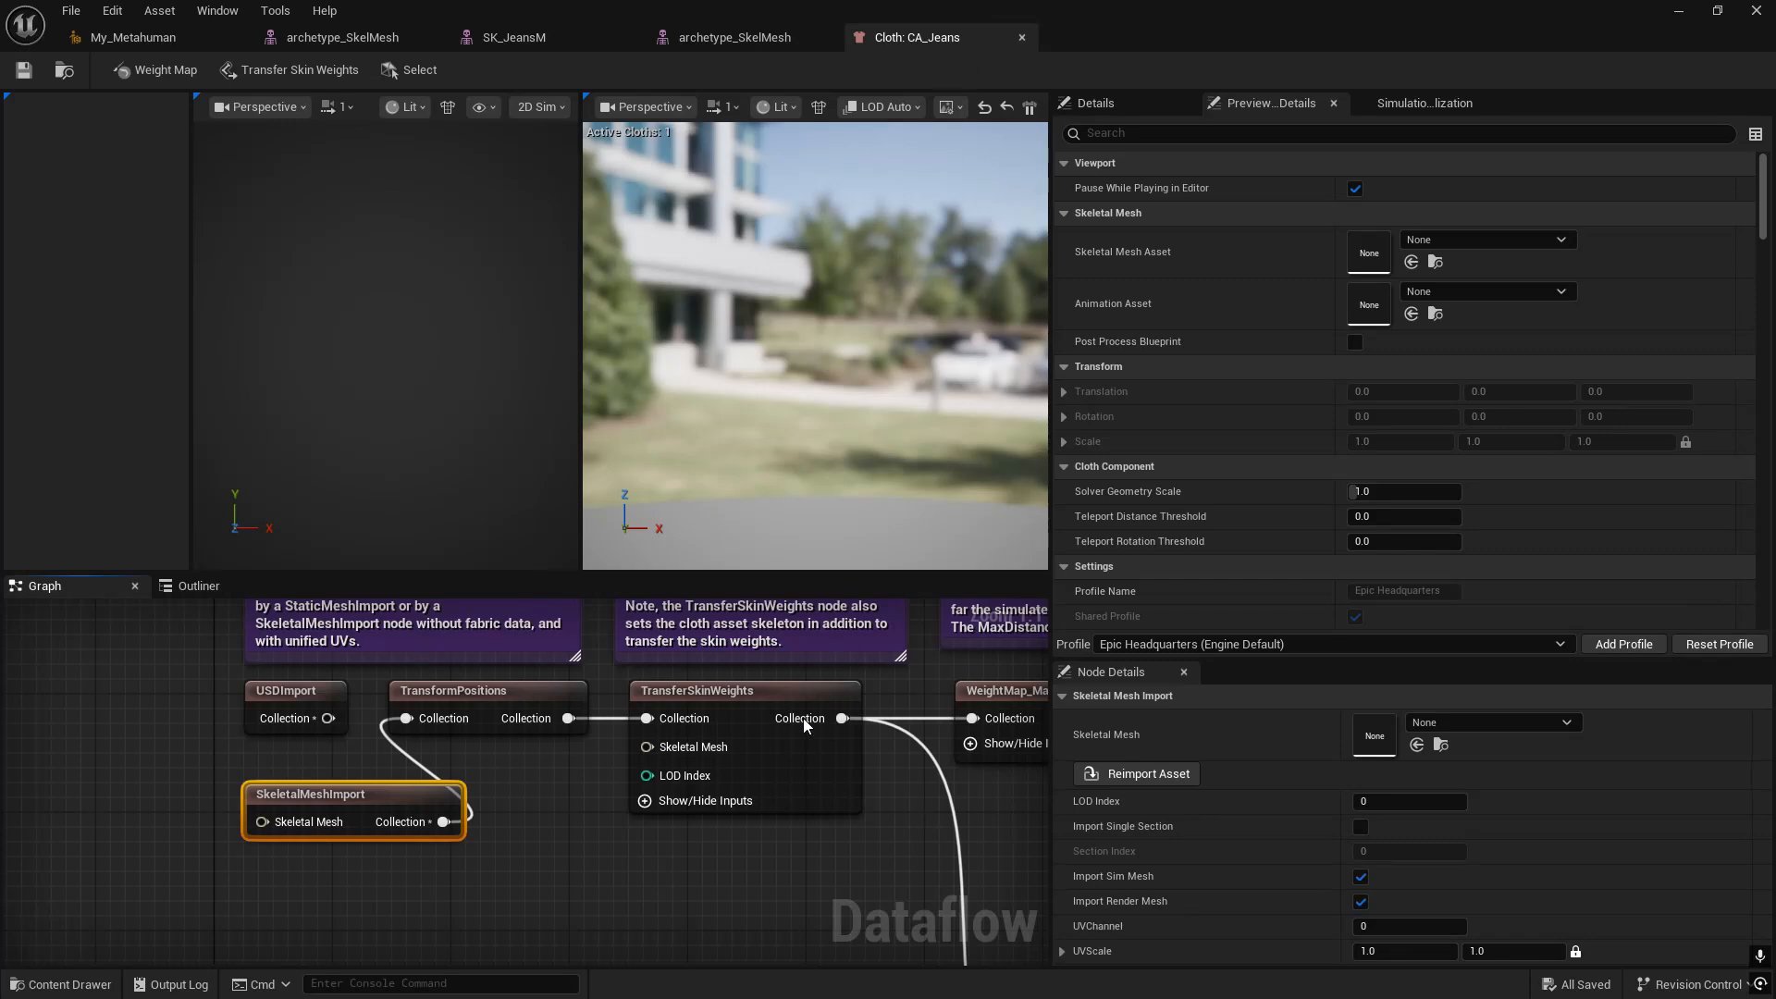
left_click(748, 698)
left_click_drag(1099, 8, 1086, 52)
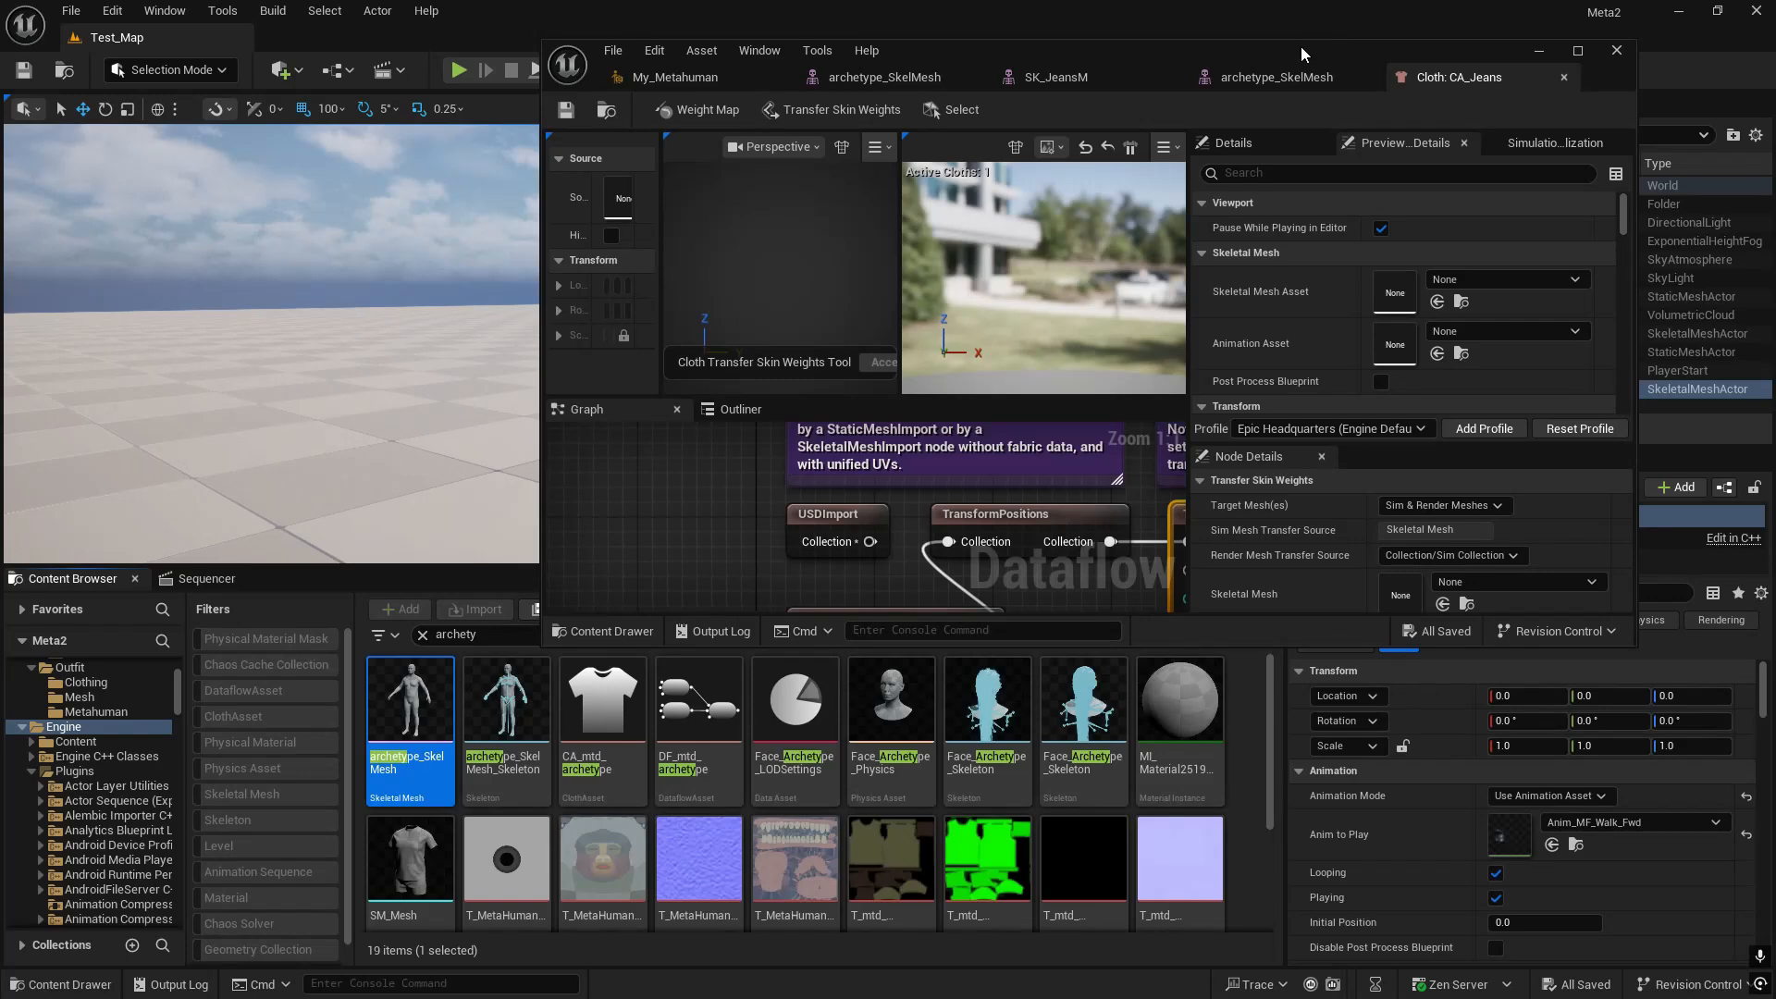
left_click_drag(1301, 53, 1276, 2)
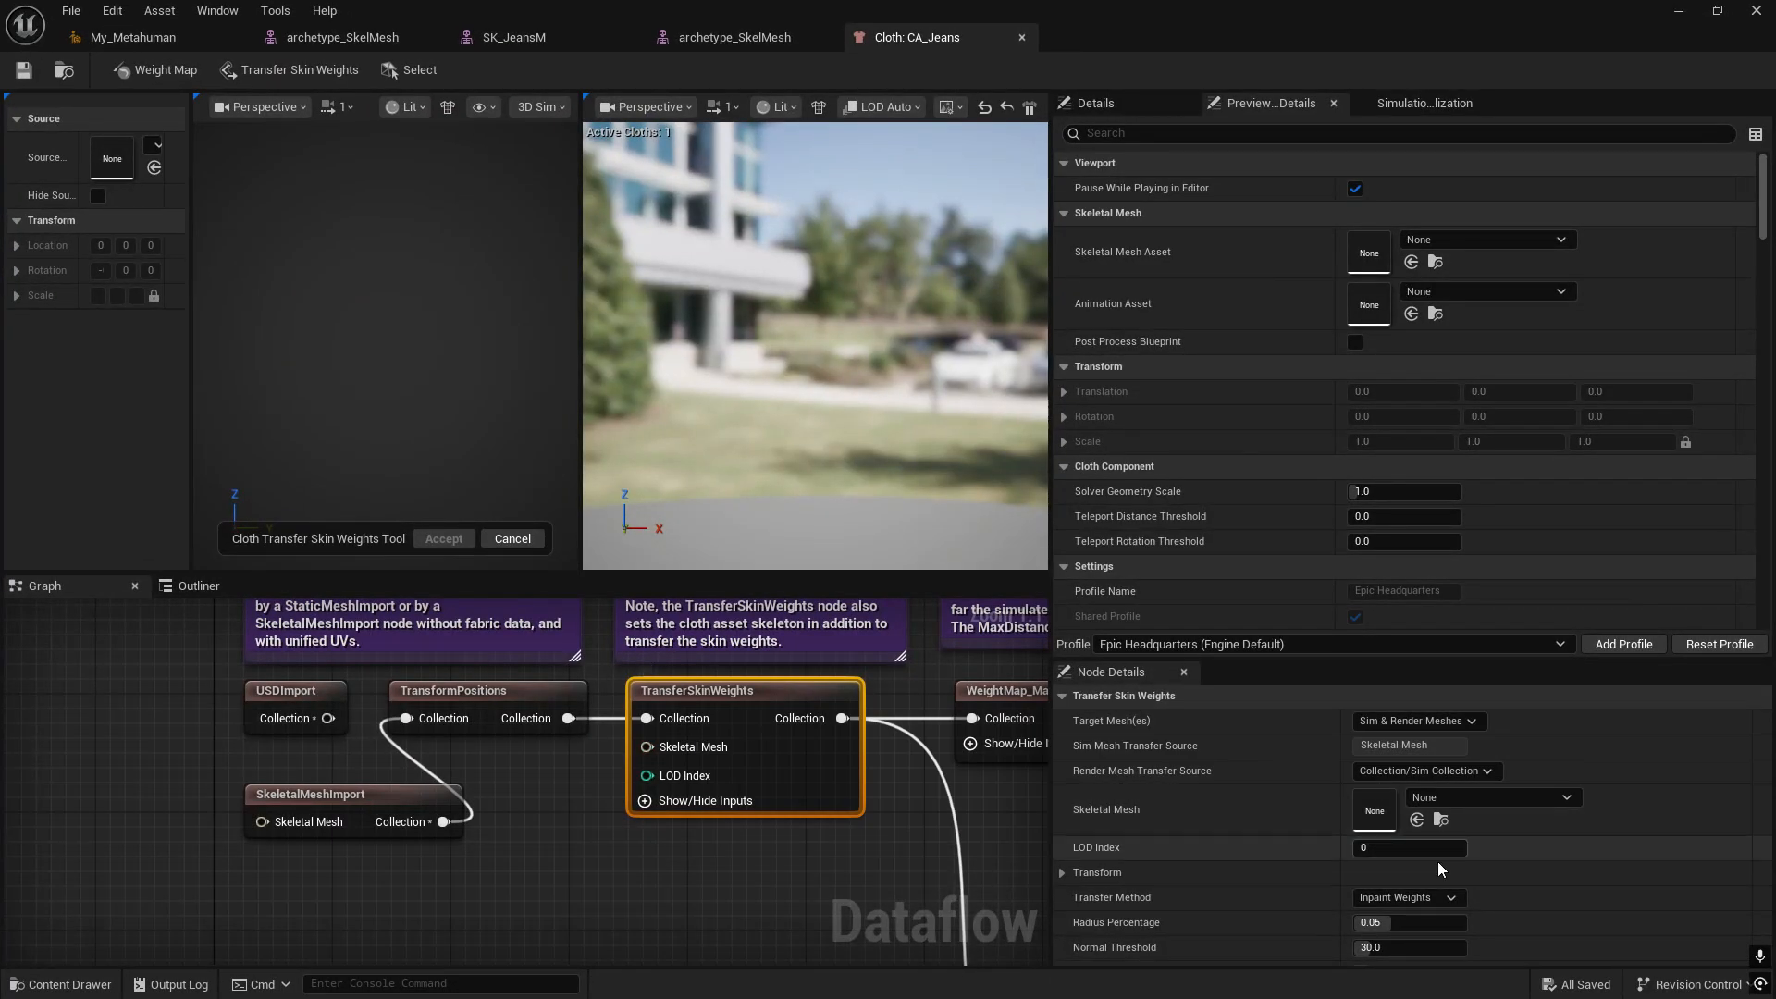
left_click(1416, 820)
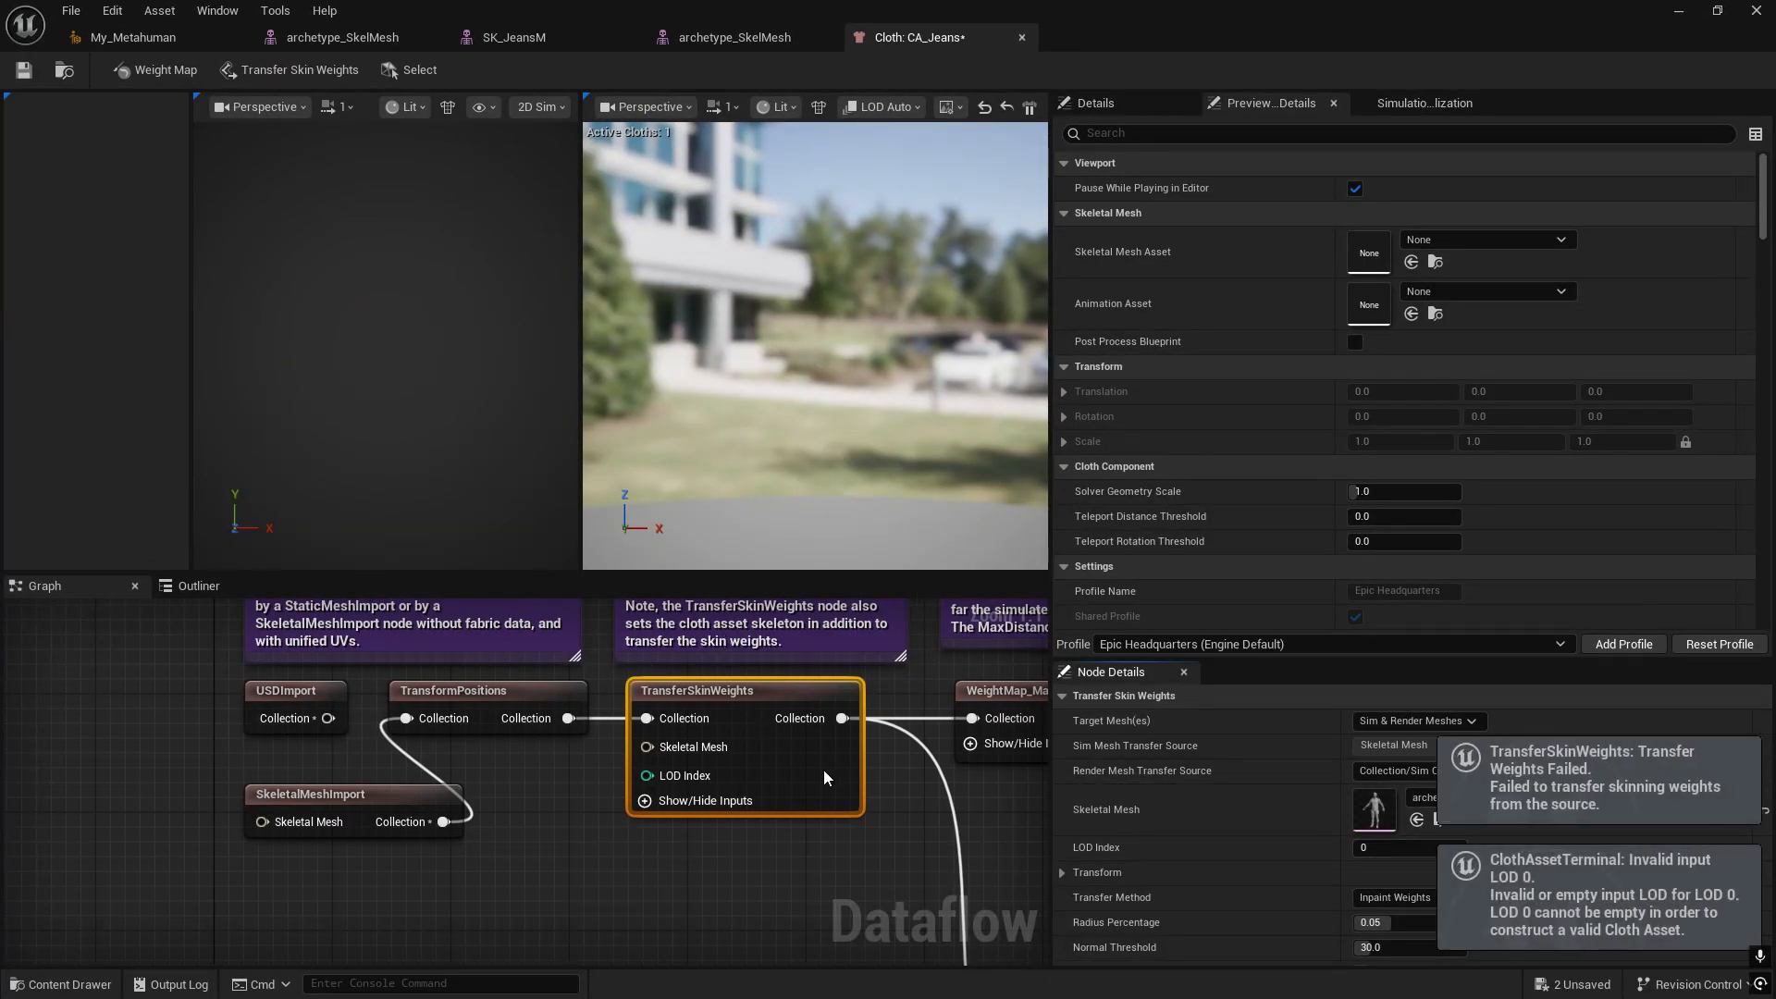
key("ctrl+s")
- Locate SK_JeansM from the jeans actor in the level, assign it to the SkeletalMeshImport node, and inspect the jeans in the preview
left_click(321, 800)
left_click_drag(1040, 7, 1215, 600)
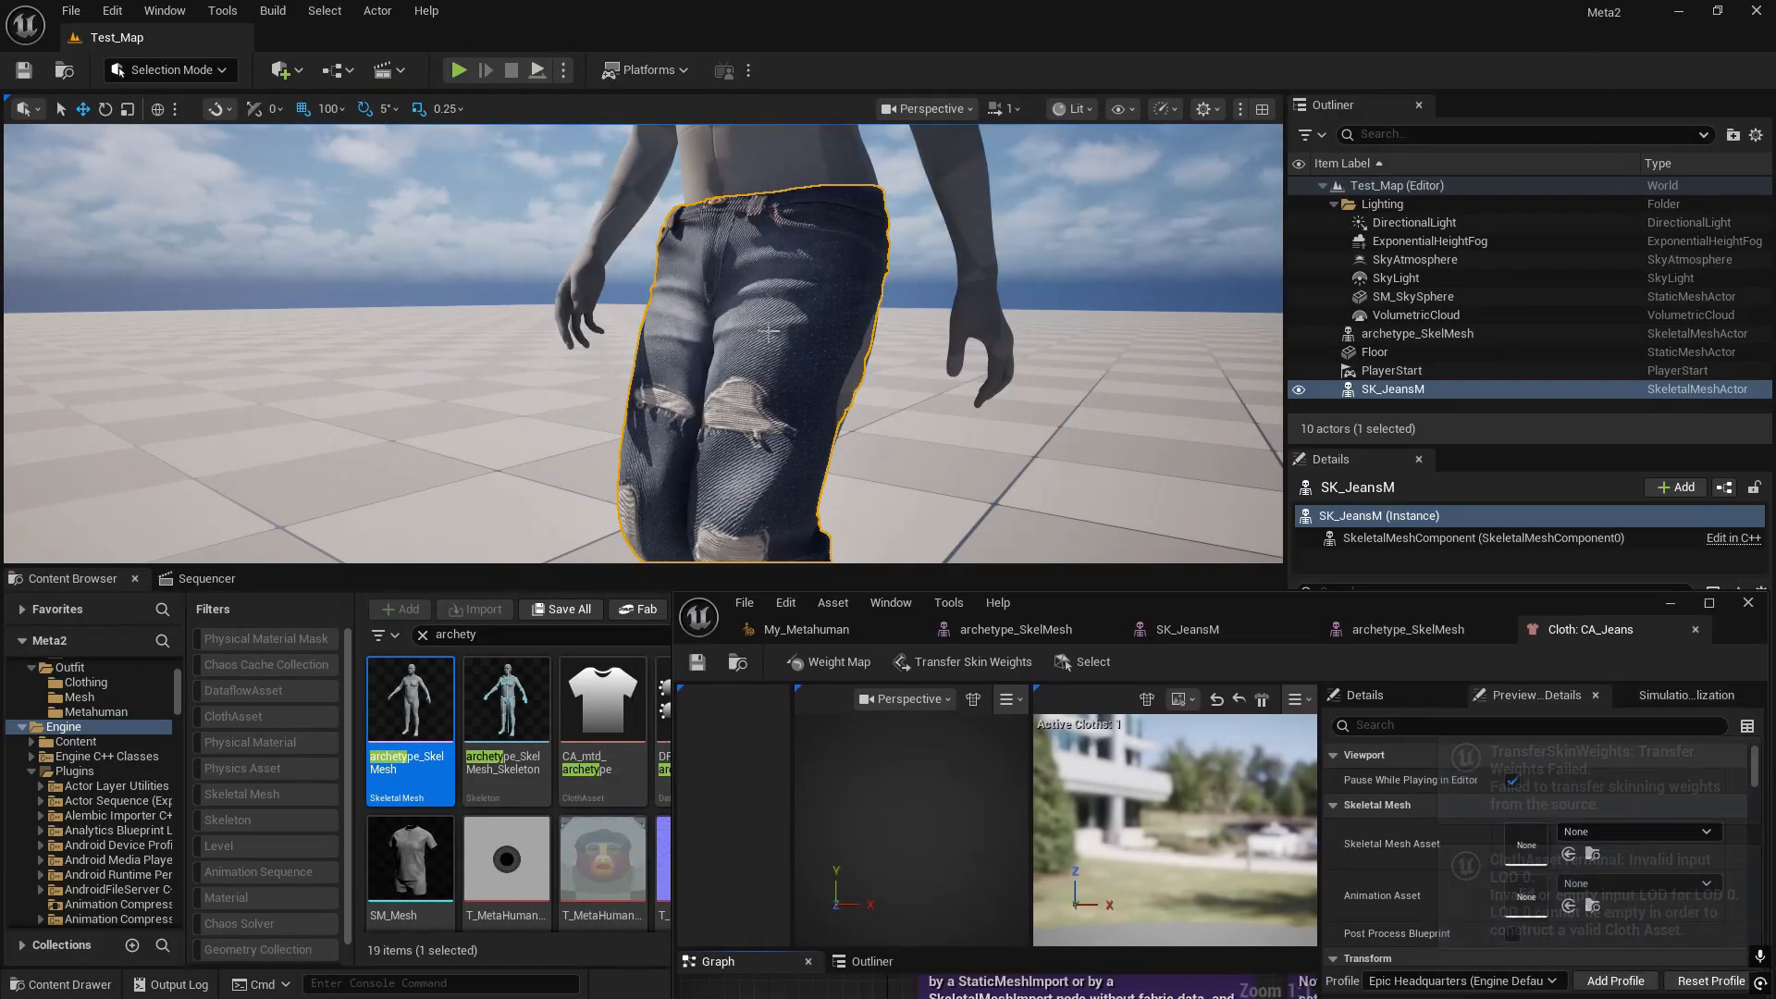
right_click(745, 290)
left_click(778, 372)
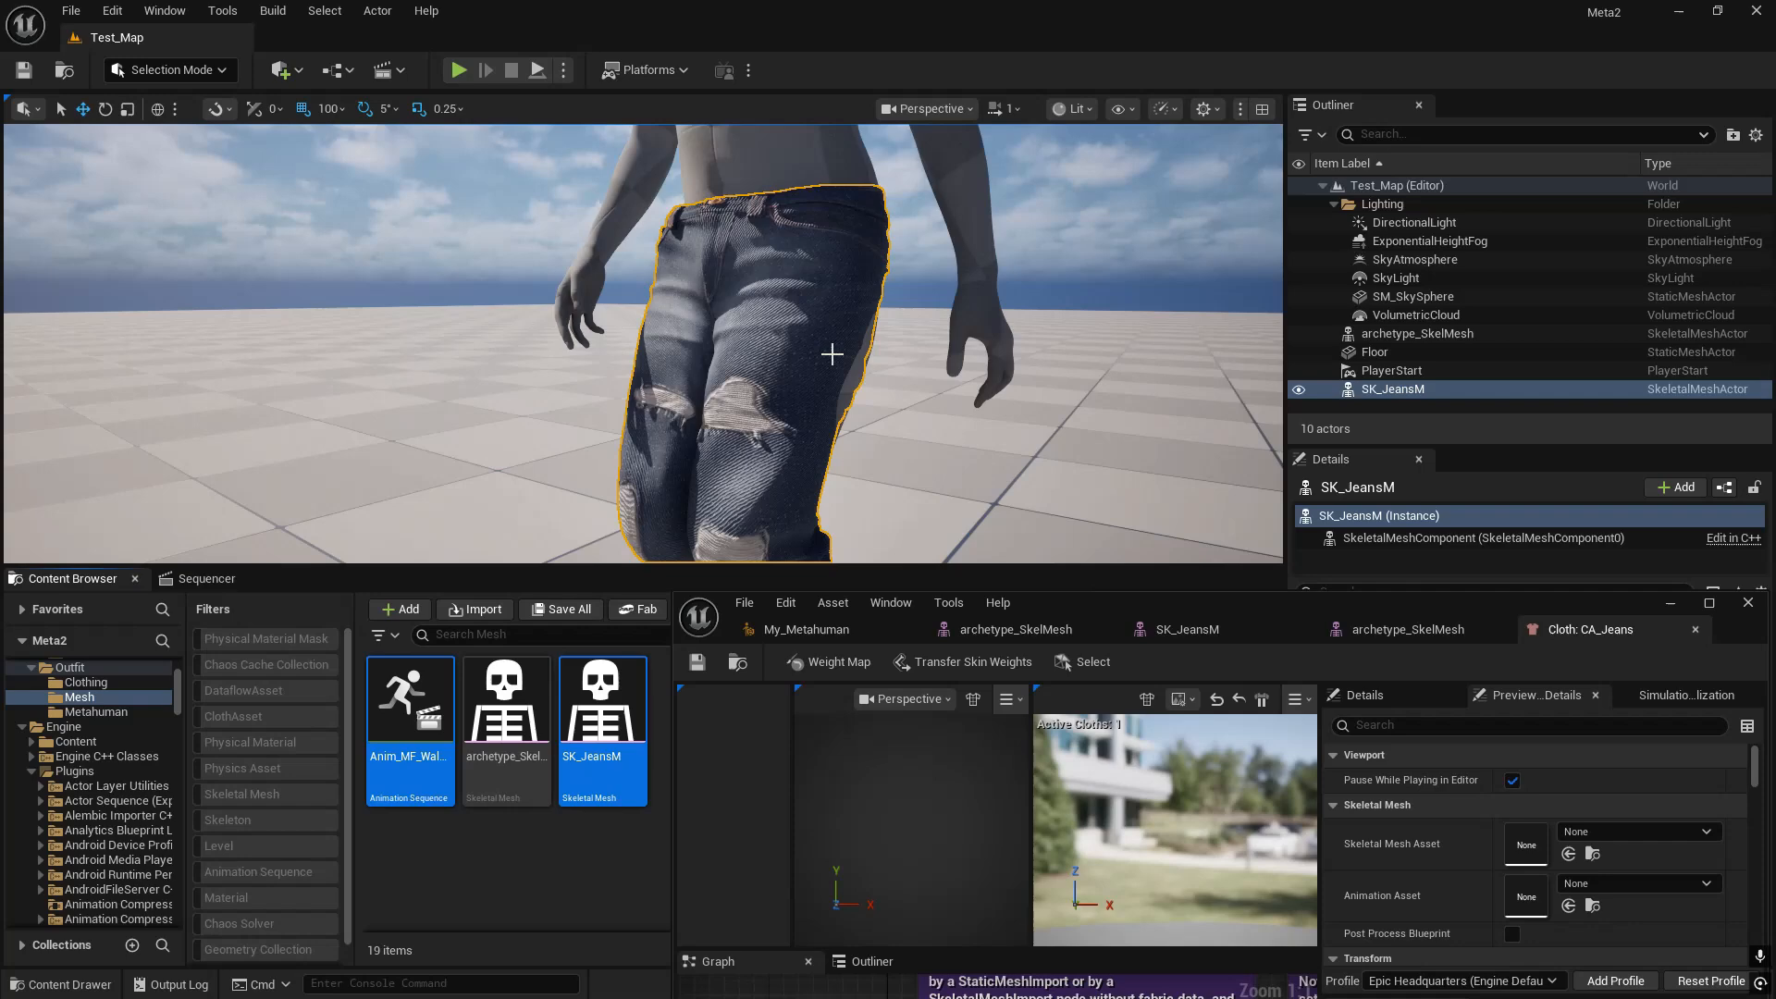
double_click(1385, 597)
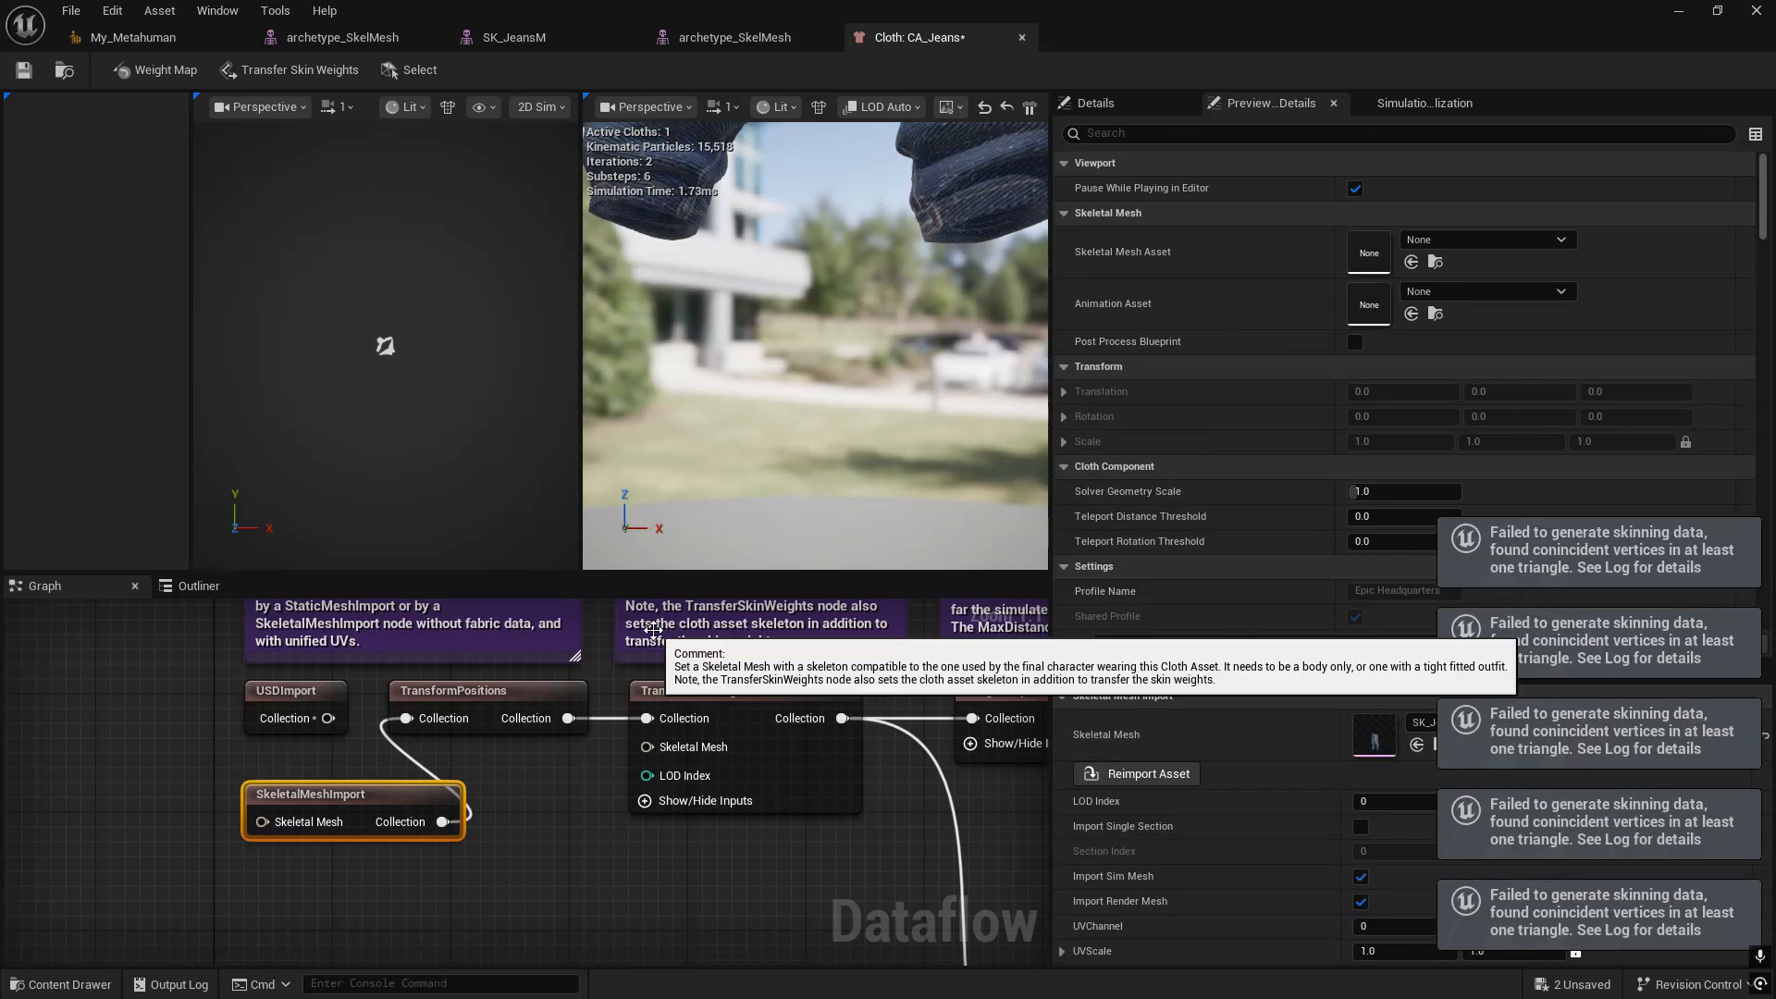
right_click_drag(785, 448, 837, 435)
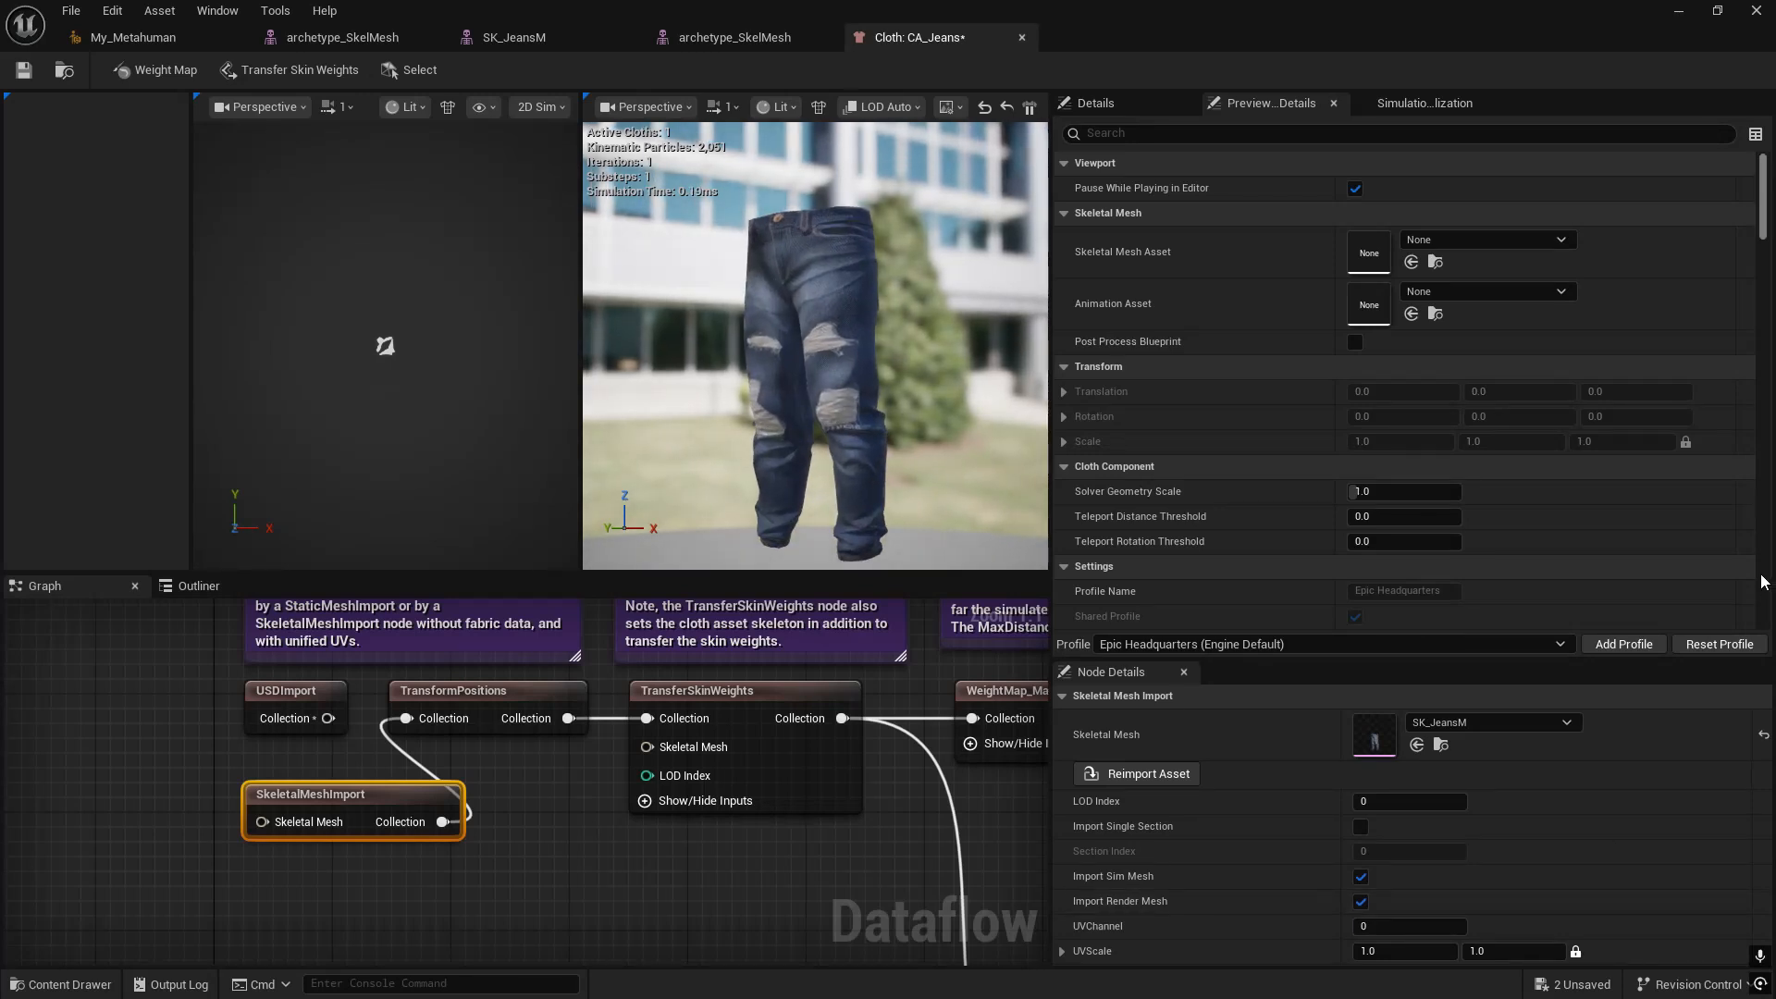
mouse_move(991, 477)
right_mouse_down()
mouse_move(851, 477)
mouse_move(860, 462)
mouse_move(831, 453)
mouse_move(991, 474)
right_mouse_up()
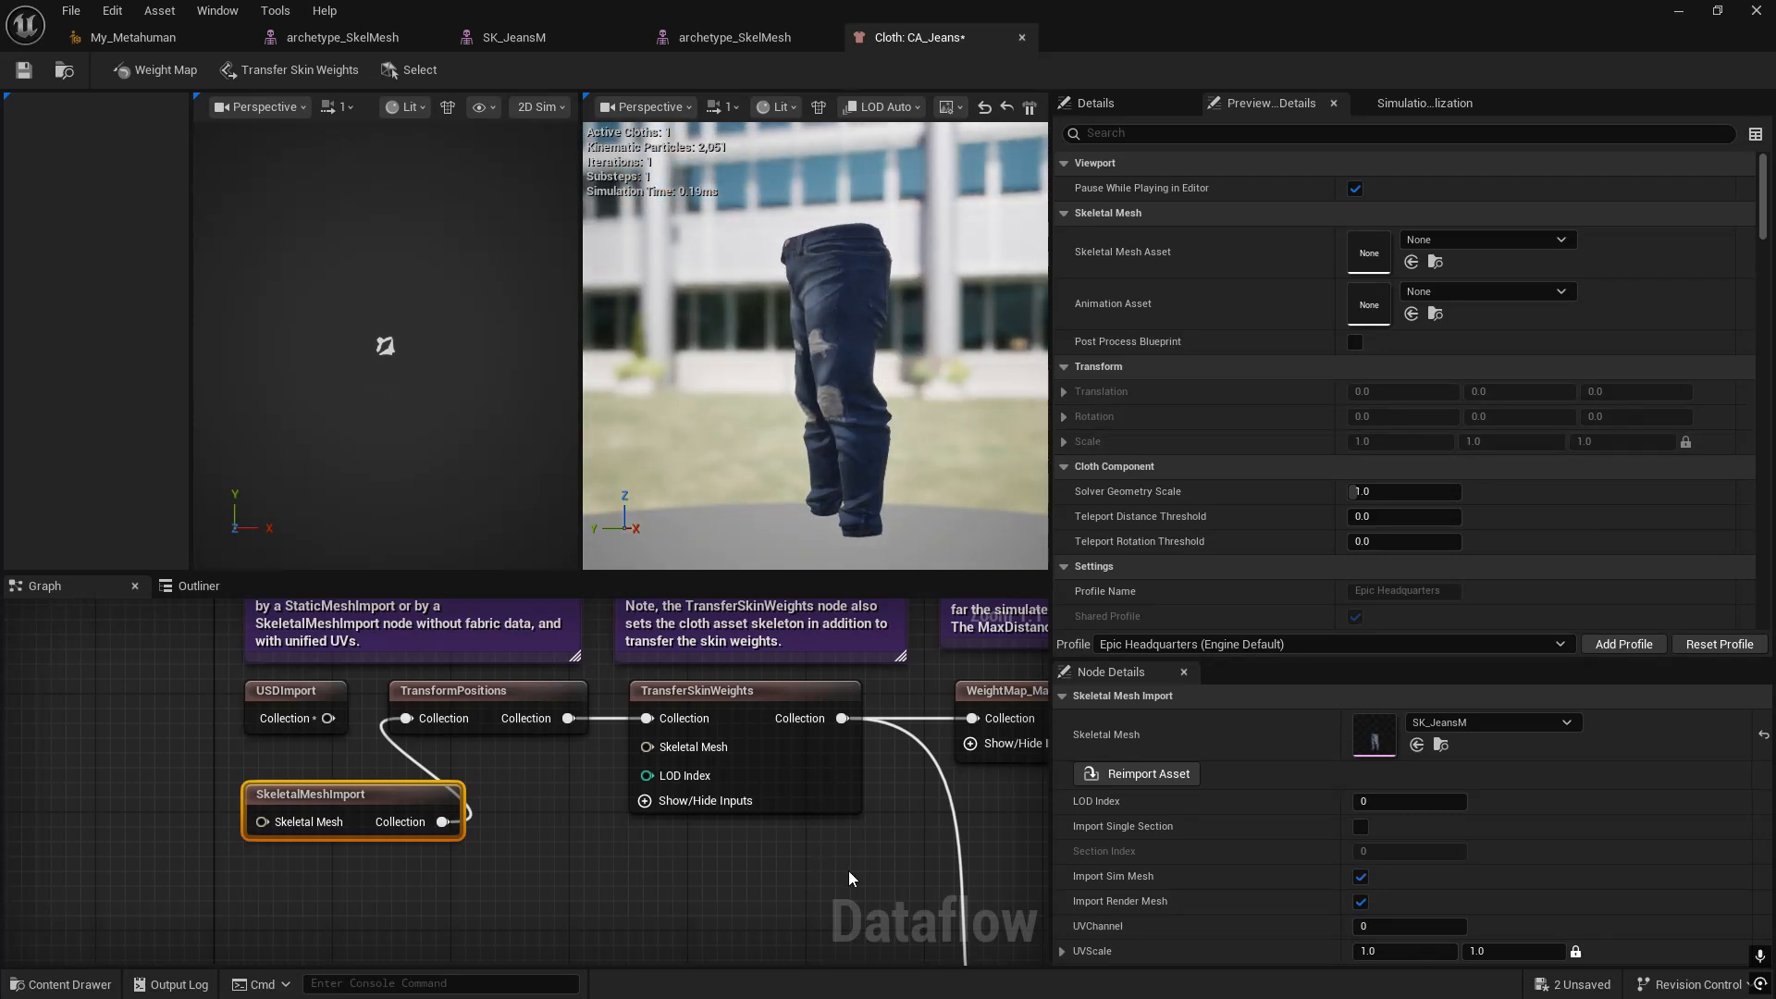
- Examine the rest of the Dataflow graph up to its LOD branches, and check the body actor under the jeans in the level
scroll(767, 842, "down", 7)
right_click_drag(777, 844, 113, 780)
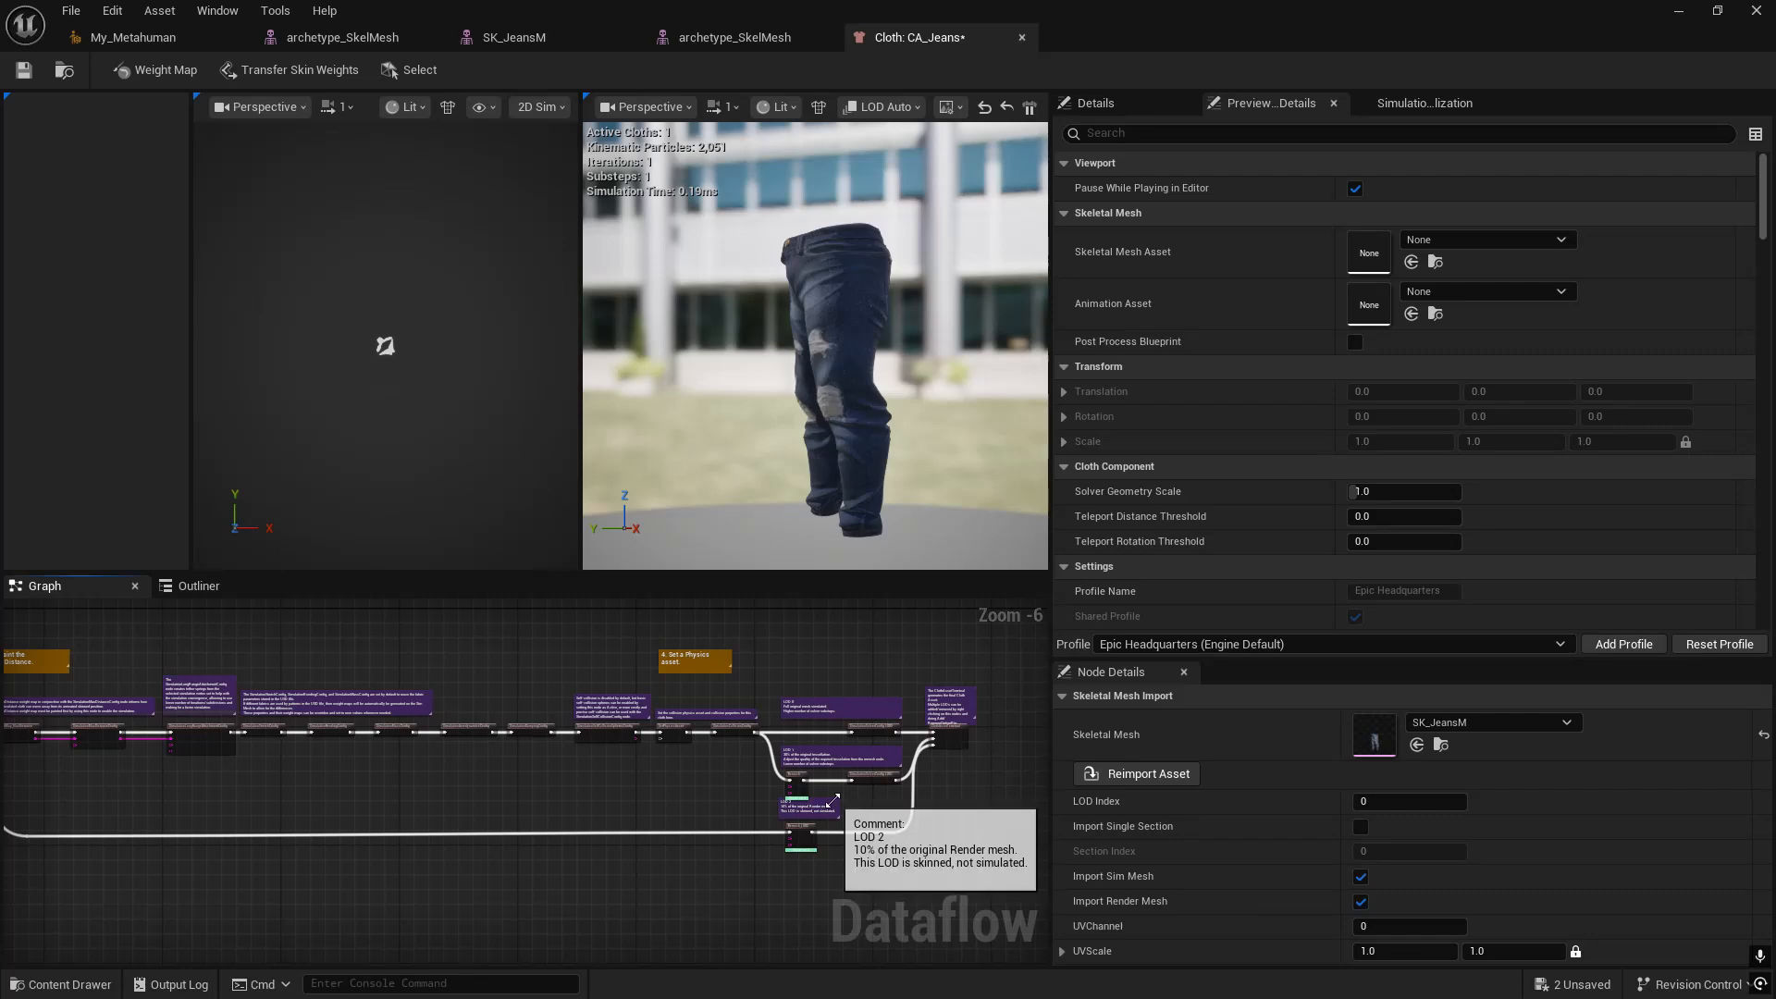
right_click_drag(983, 822, 760, 819)
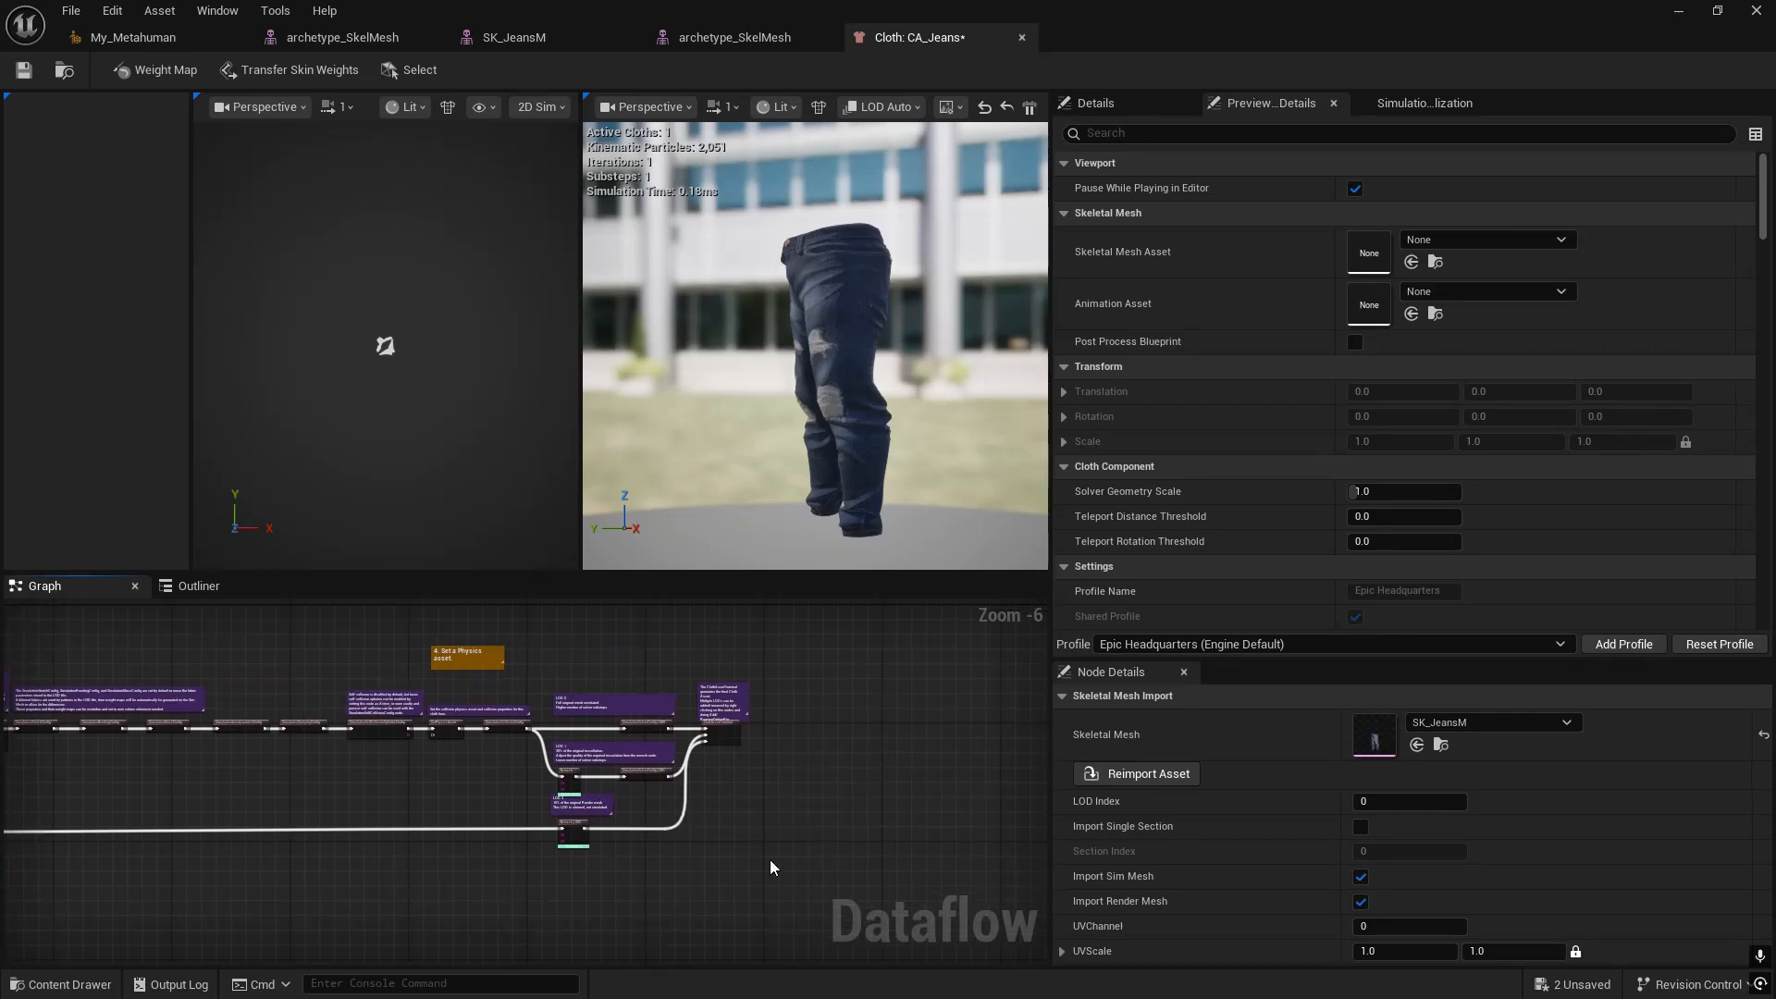
left_click_drag(1282, 10, 1137, 502)
left_click(763, 310)
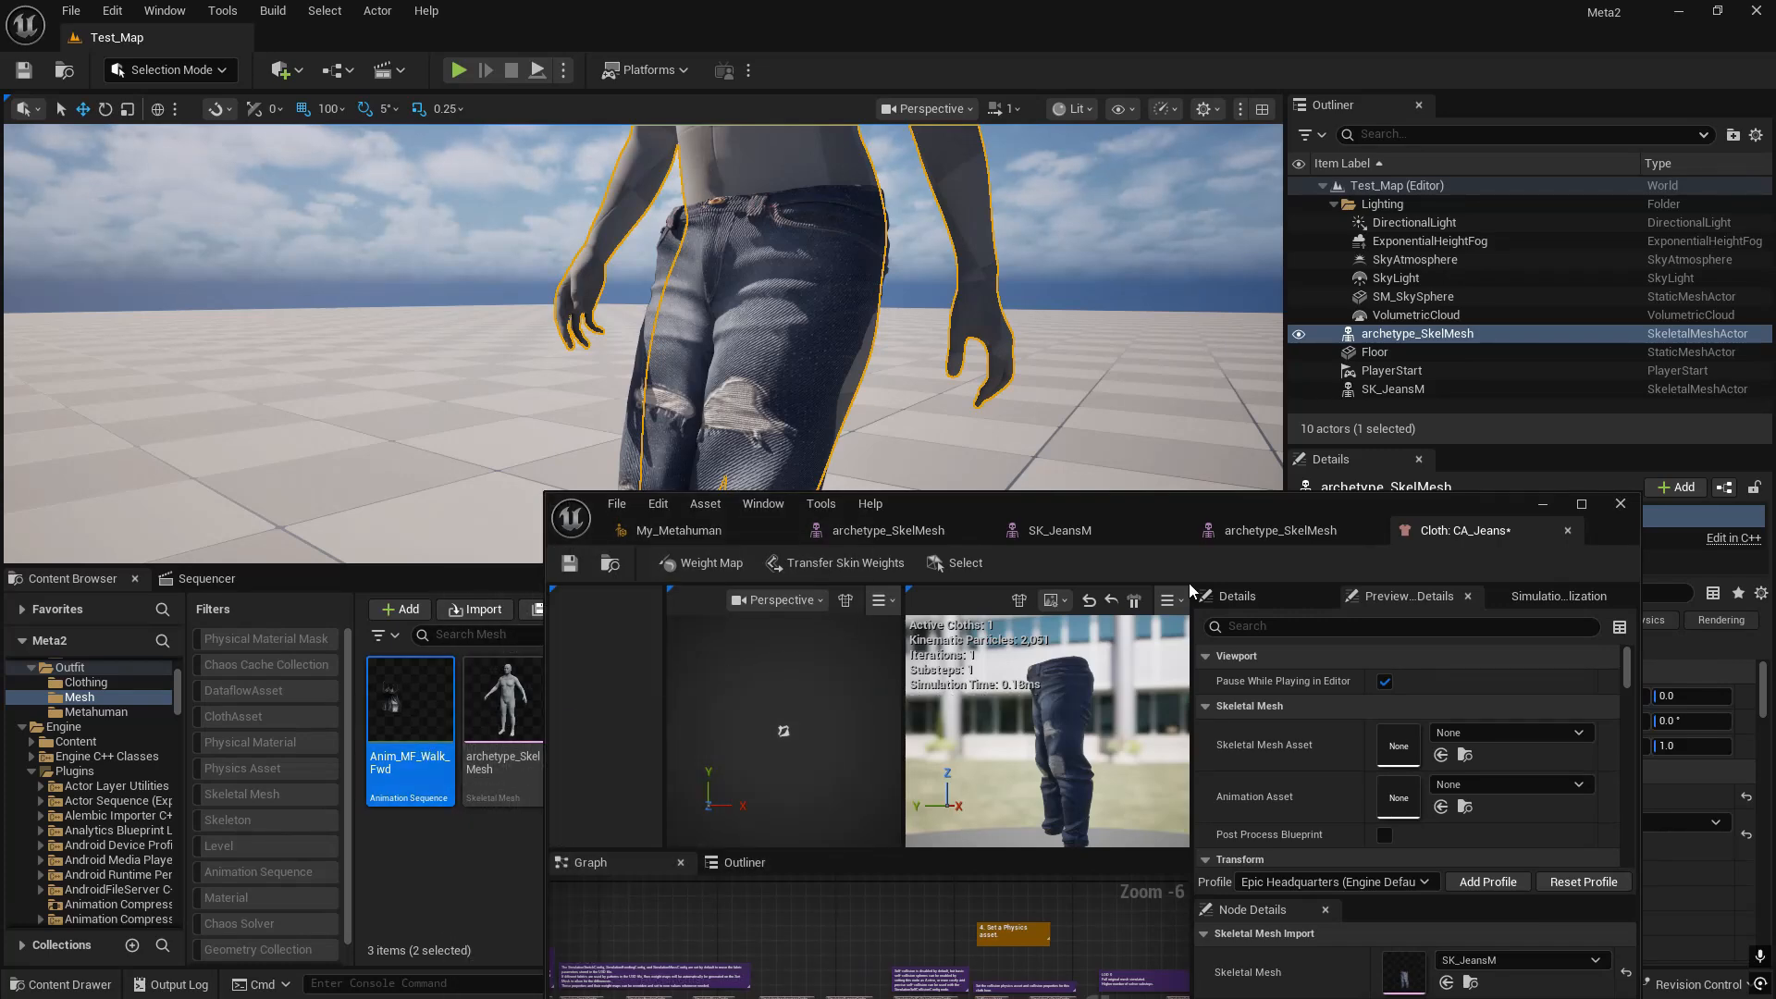
double_click(1352, 506)
right_click_drag(453, 887, 920, 806)
scroll(226, 737, "up", 3)
right_click_drag(226, 738, 470, 945)
scroll(518, 749, "up", 1)
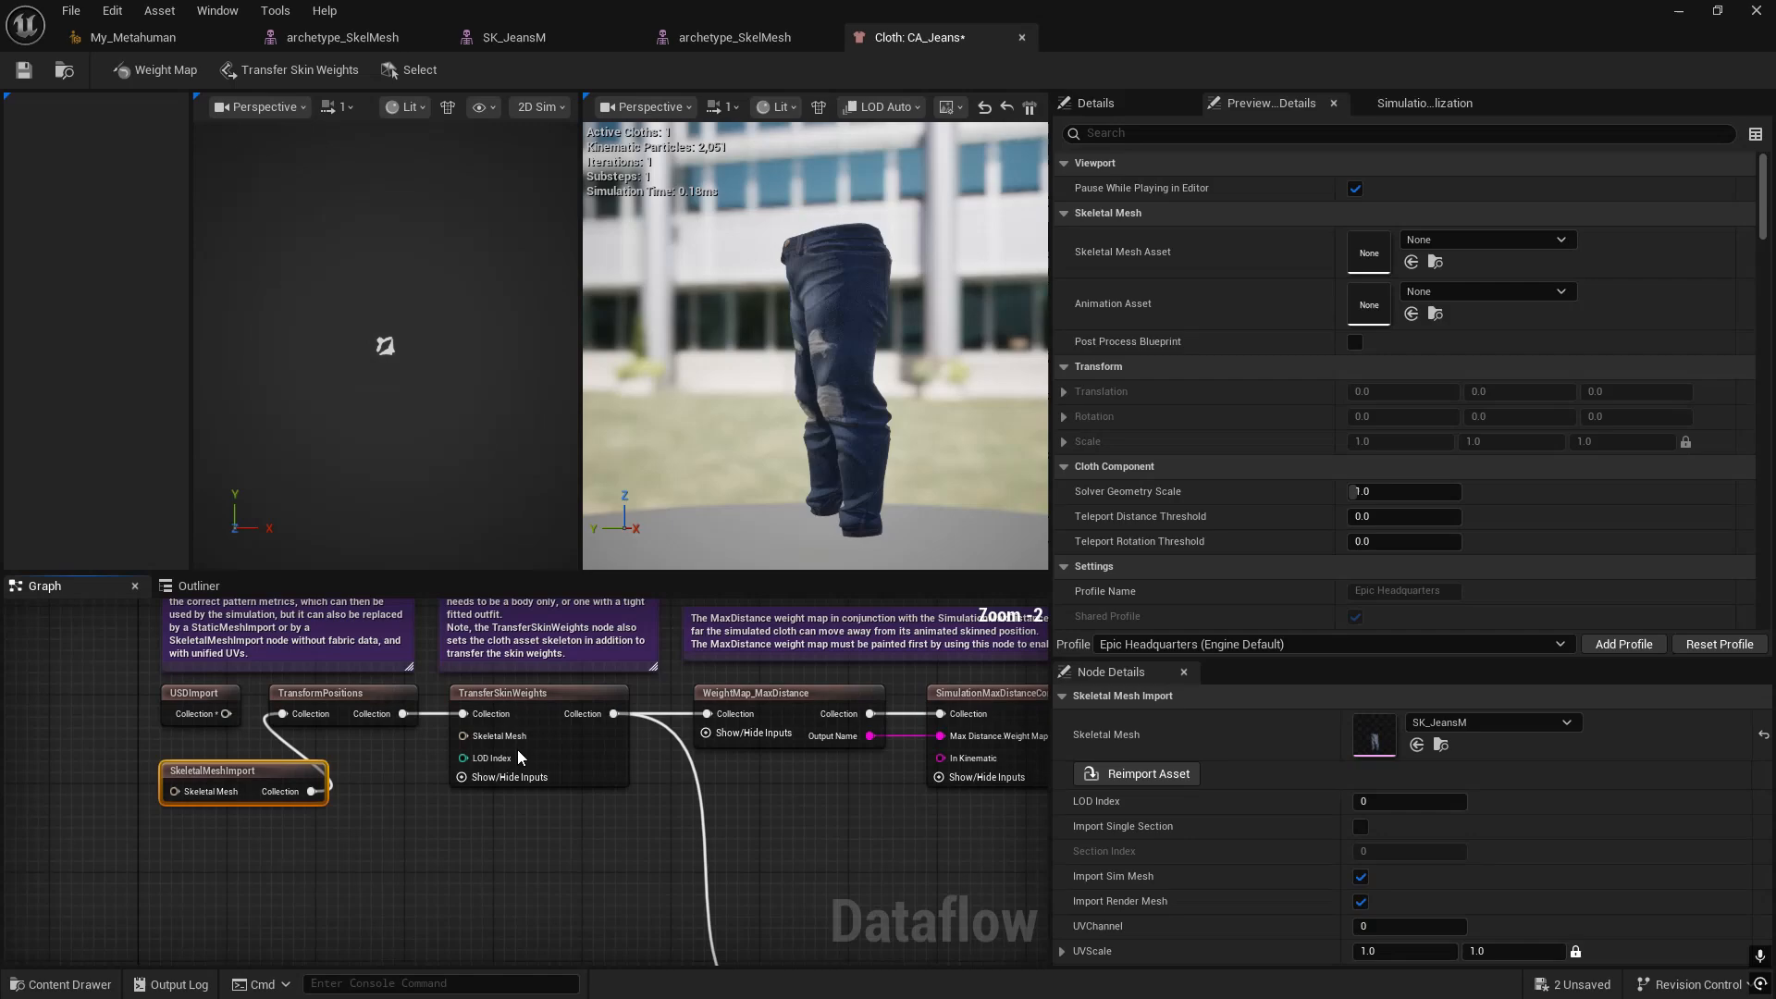
- Locate the body mesh used by TransferSkinWeights, and set the preview scene to archetype_SkelMesh with the Anim_MF_Walk_Fwd animation
left_click(579, 758)
left_click(1440, 819)
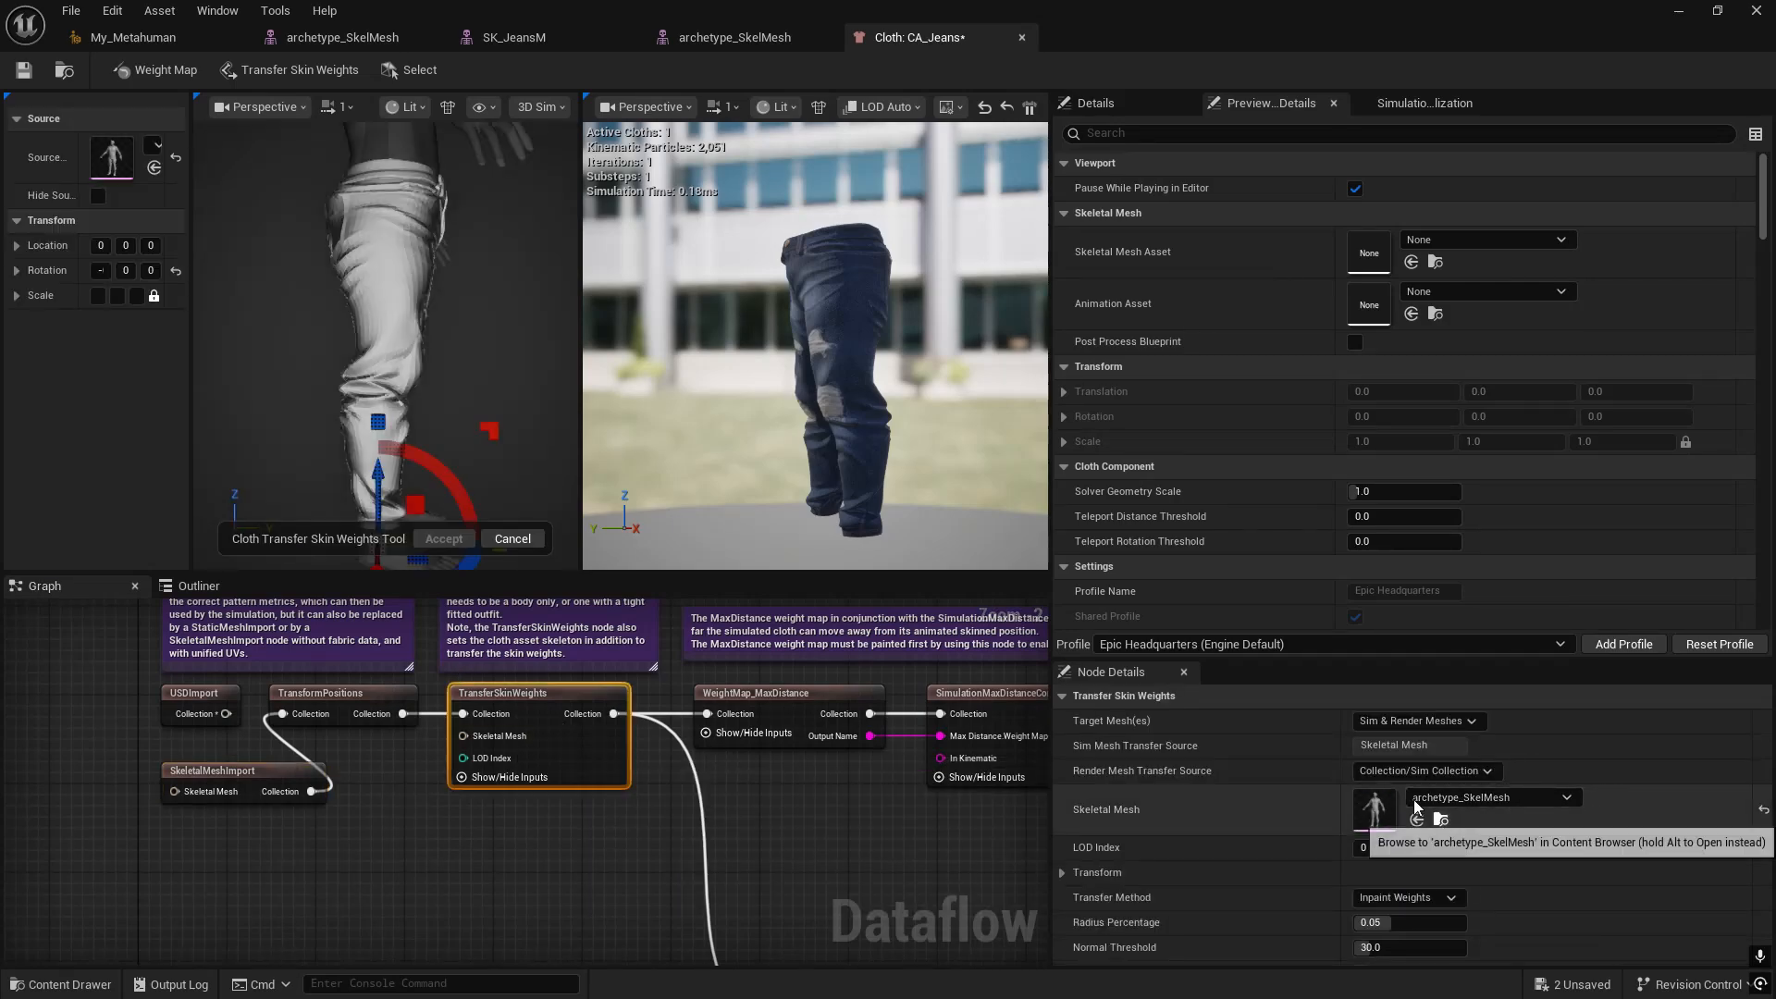
left_click_drag(1197, 6, 982, 2)
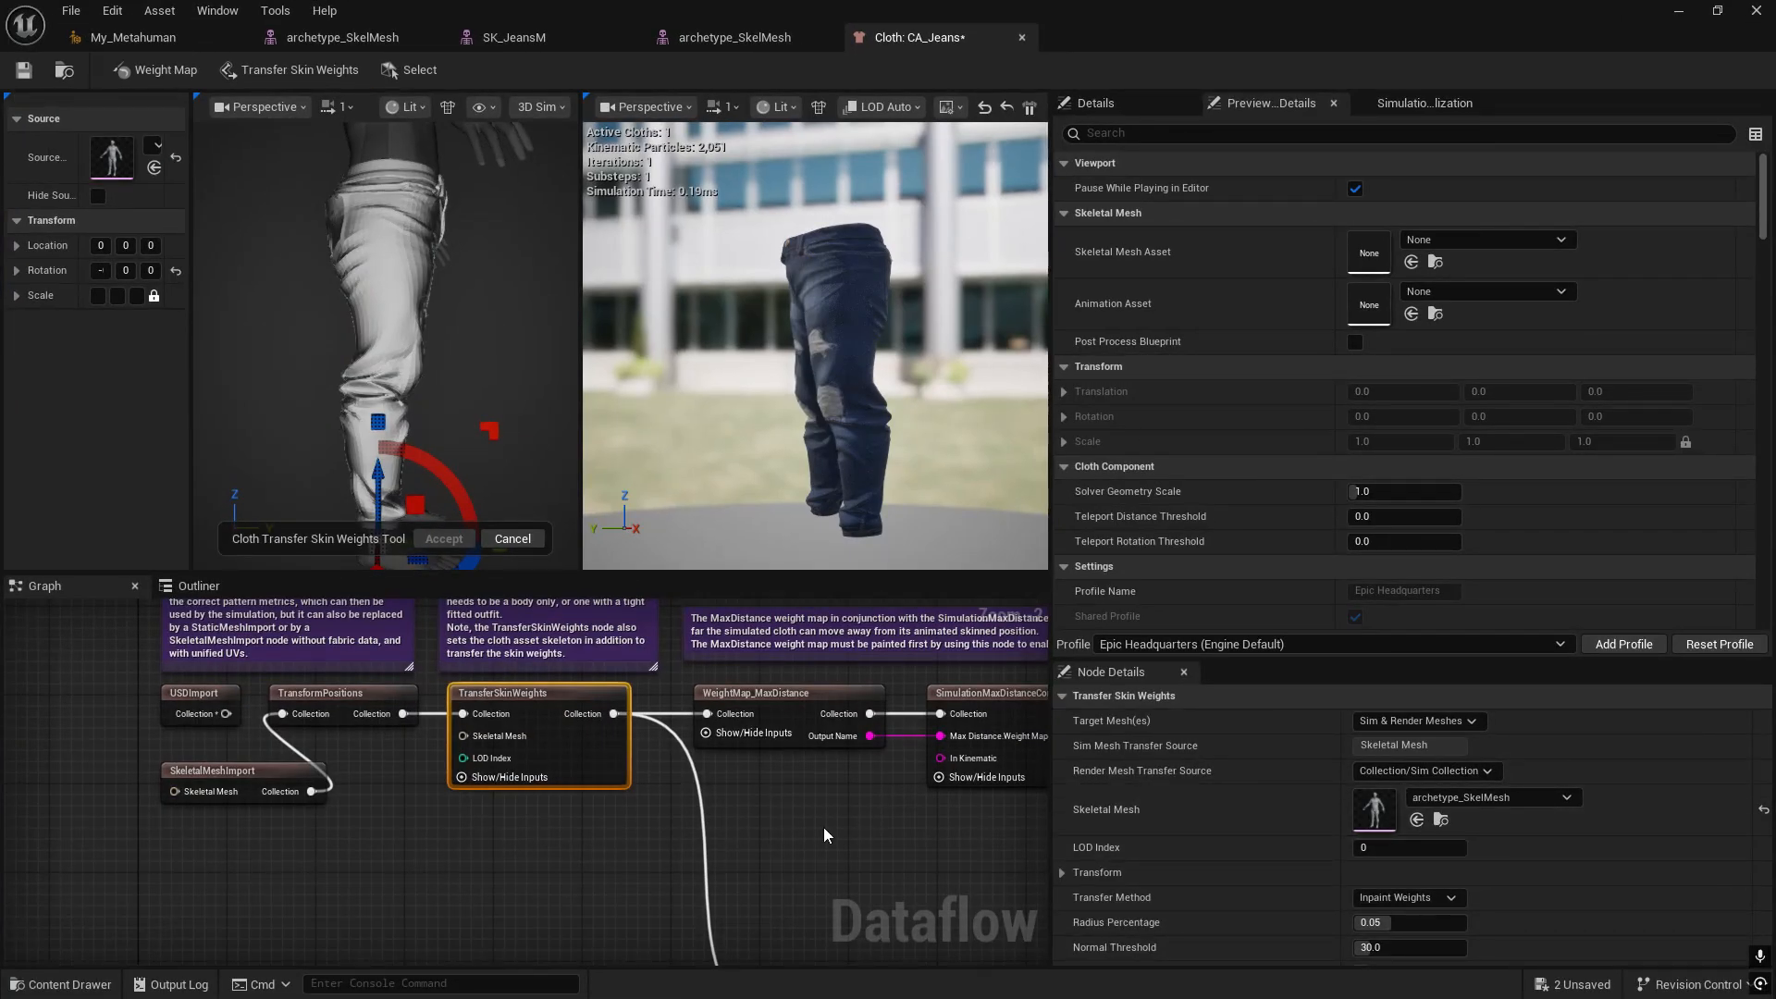
right_click_drag(823, 827, 844, 797)
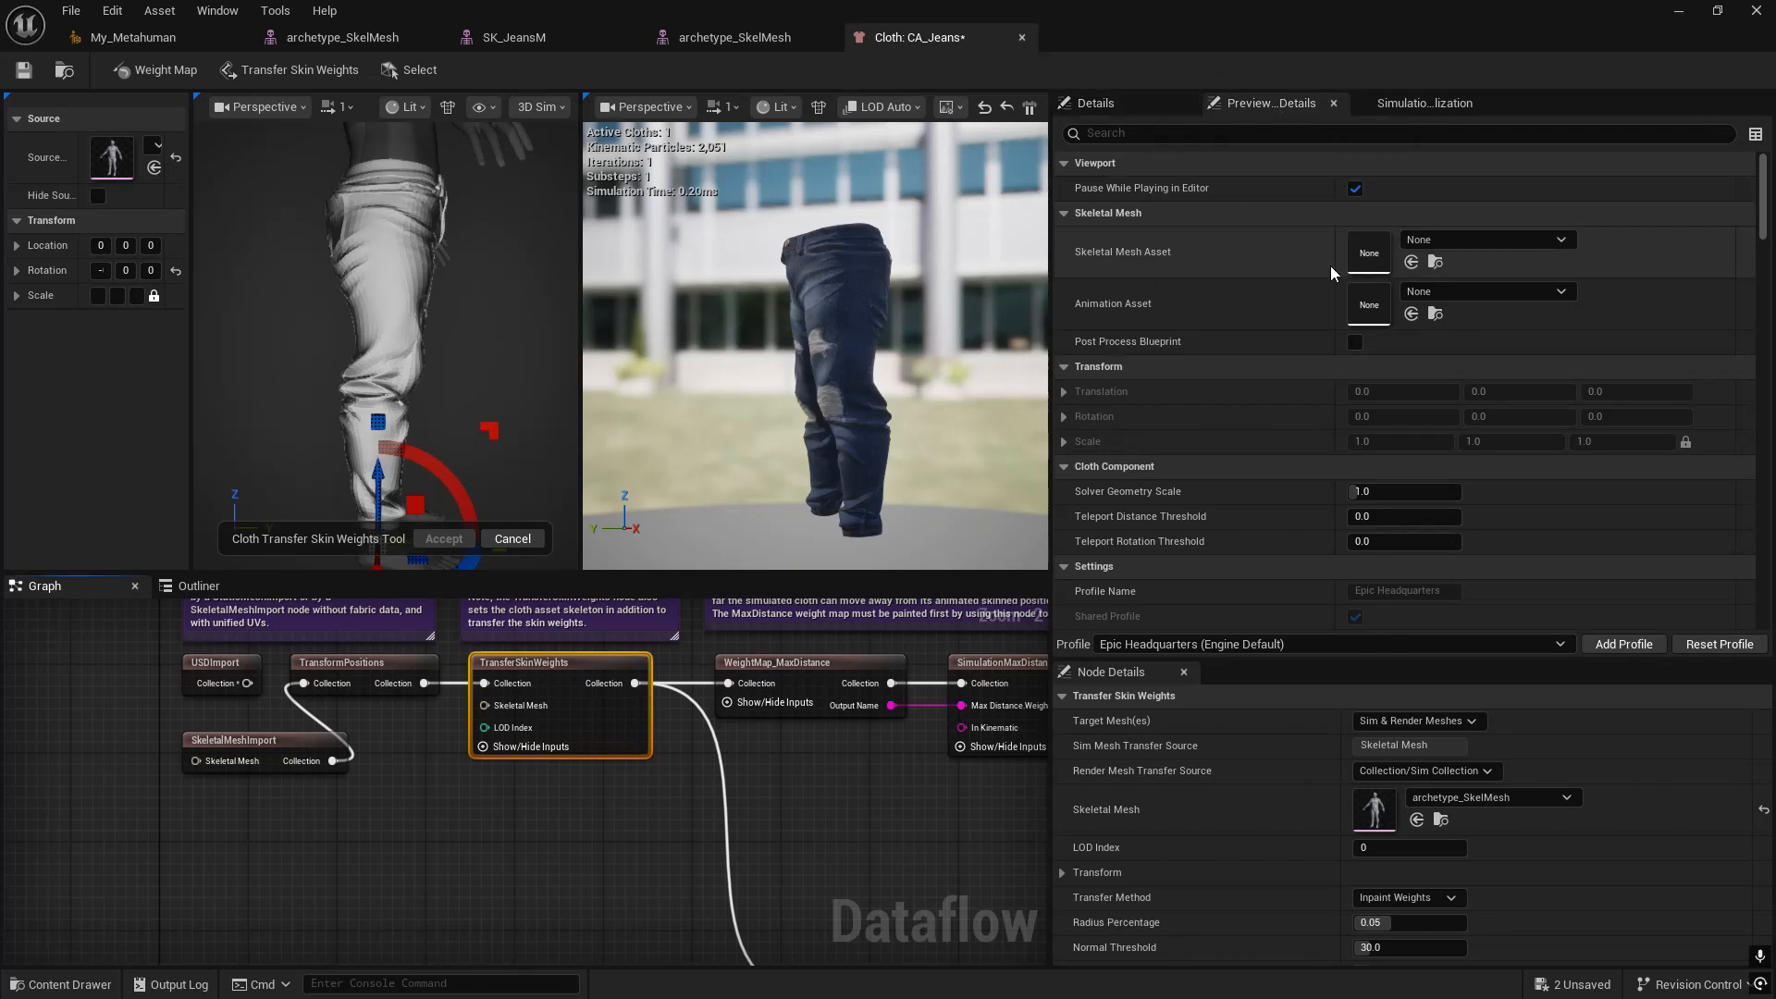
left_click(1412, 262)
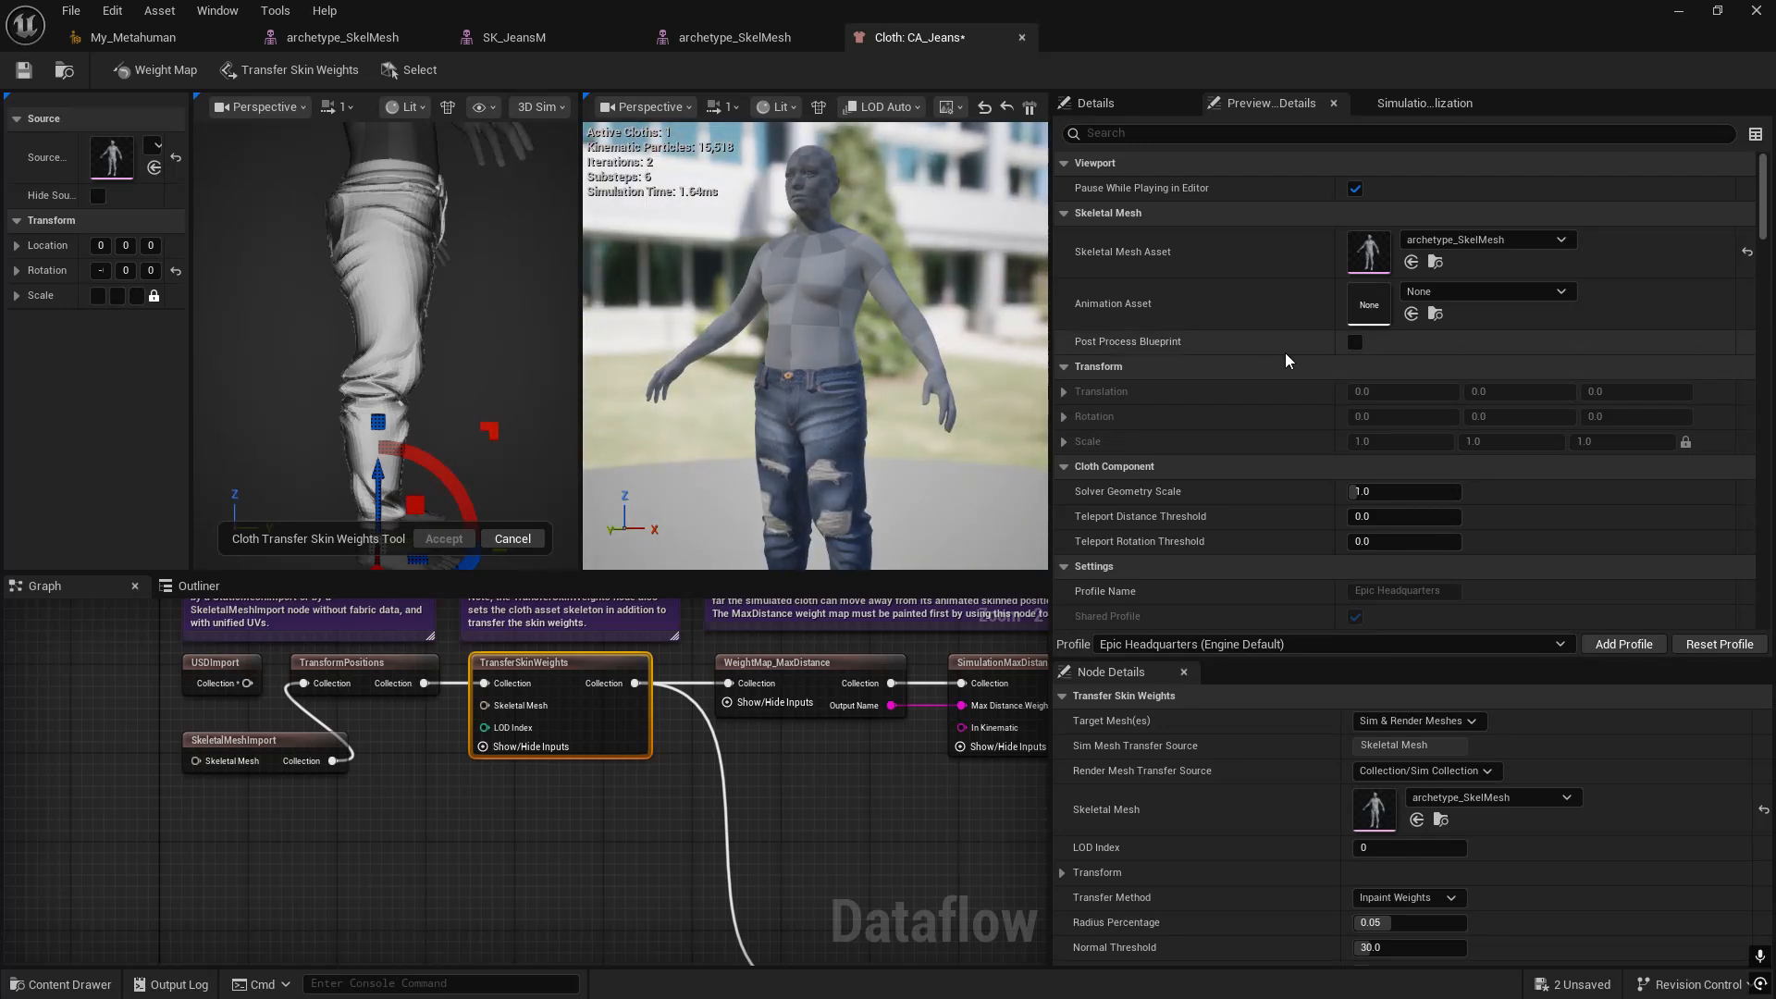
left_click(1456, 294)
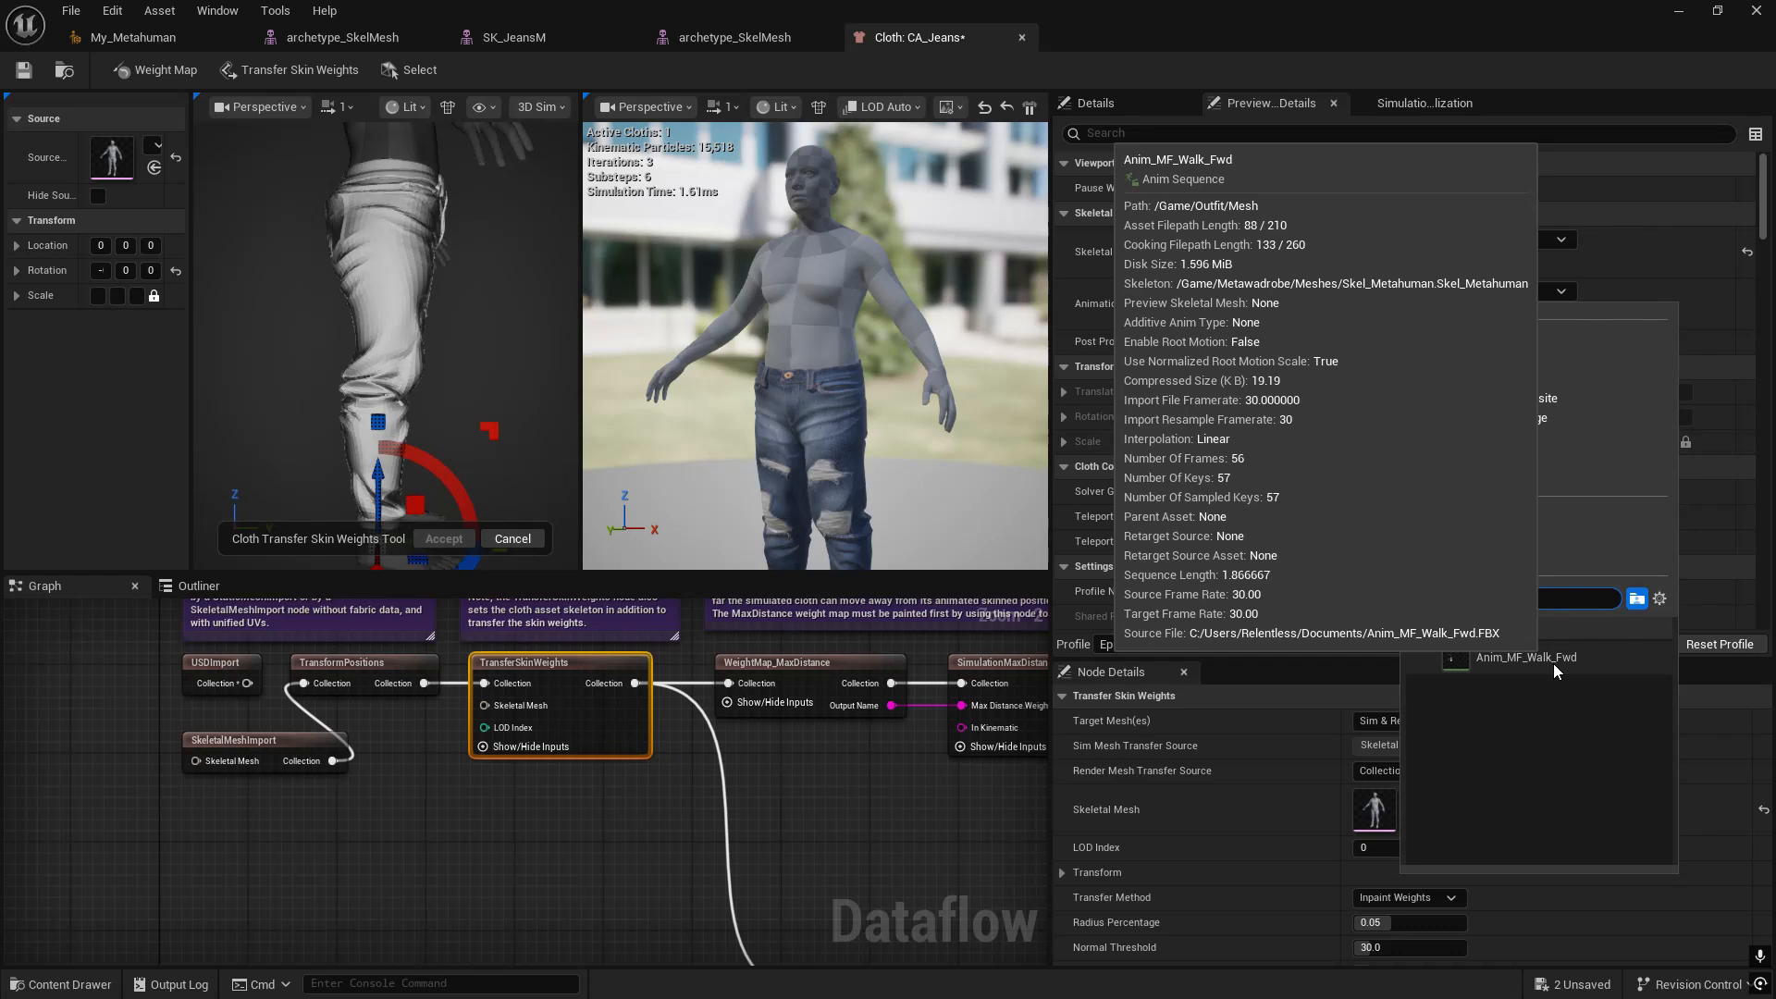
left_click(1552, 662)
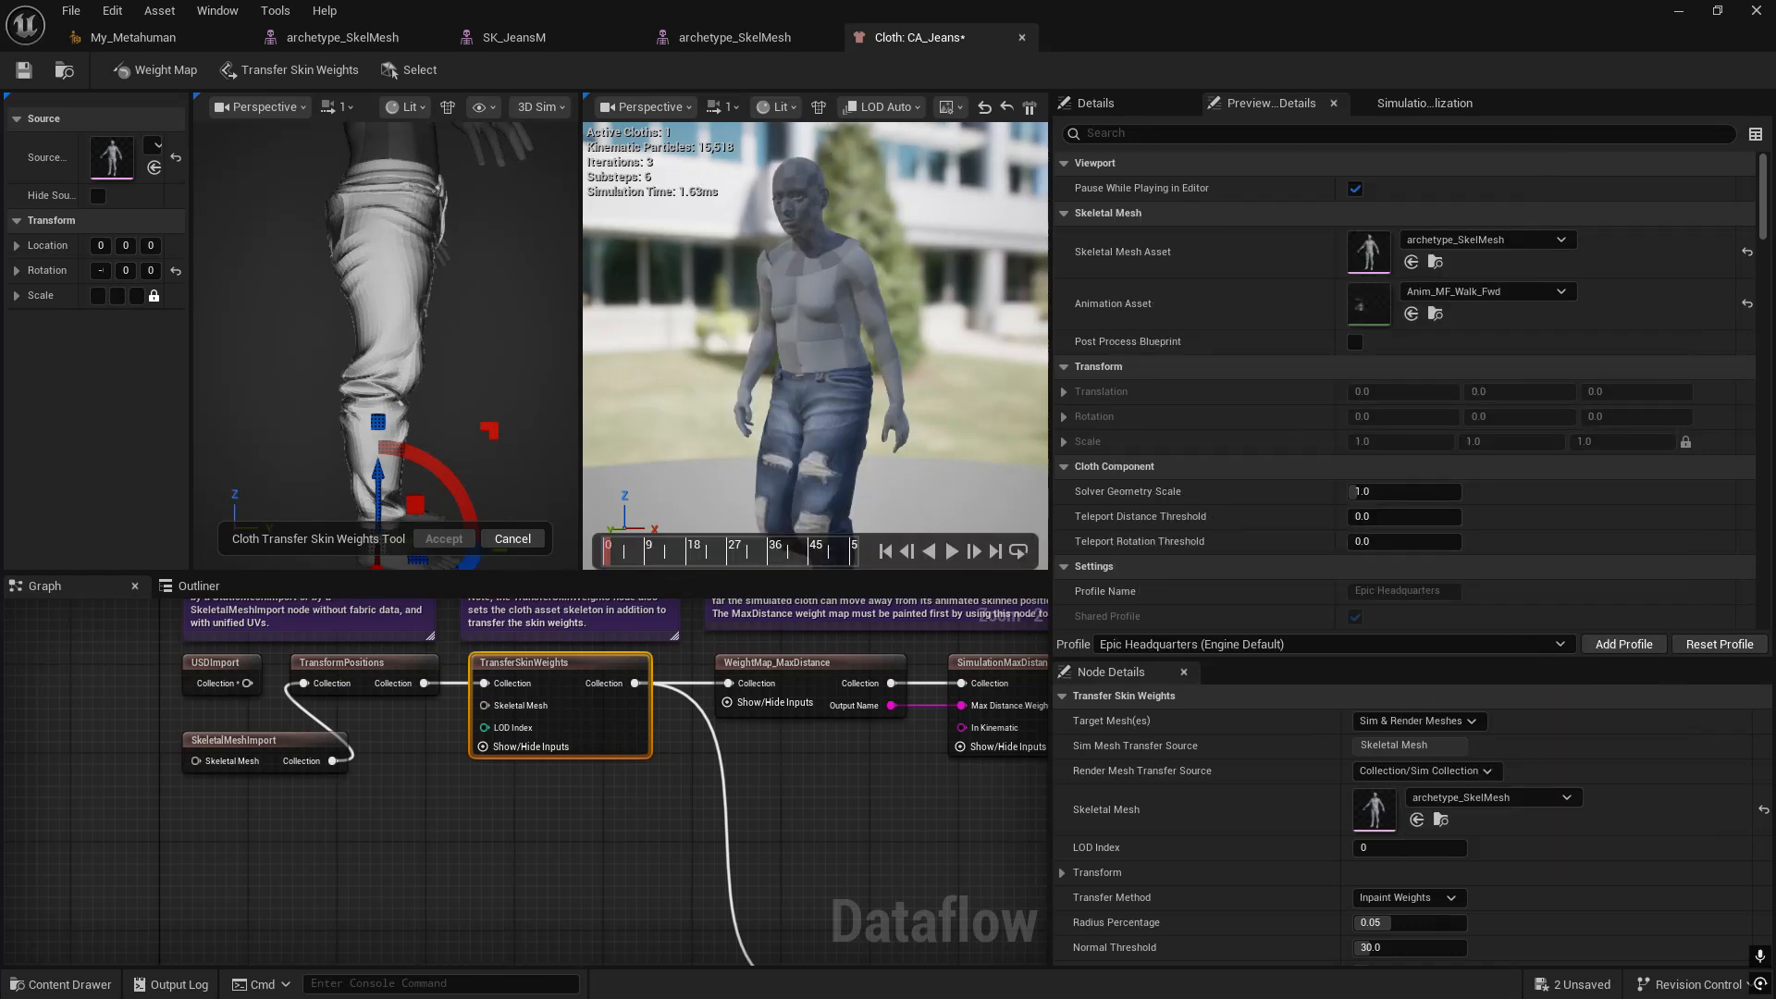
- Play the walk animation in the preview, pause it and return to frame 0, inspecting how the jeans fit the body
left_click(951, 551)
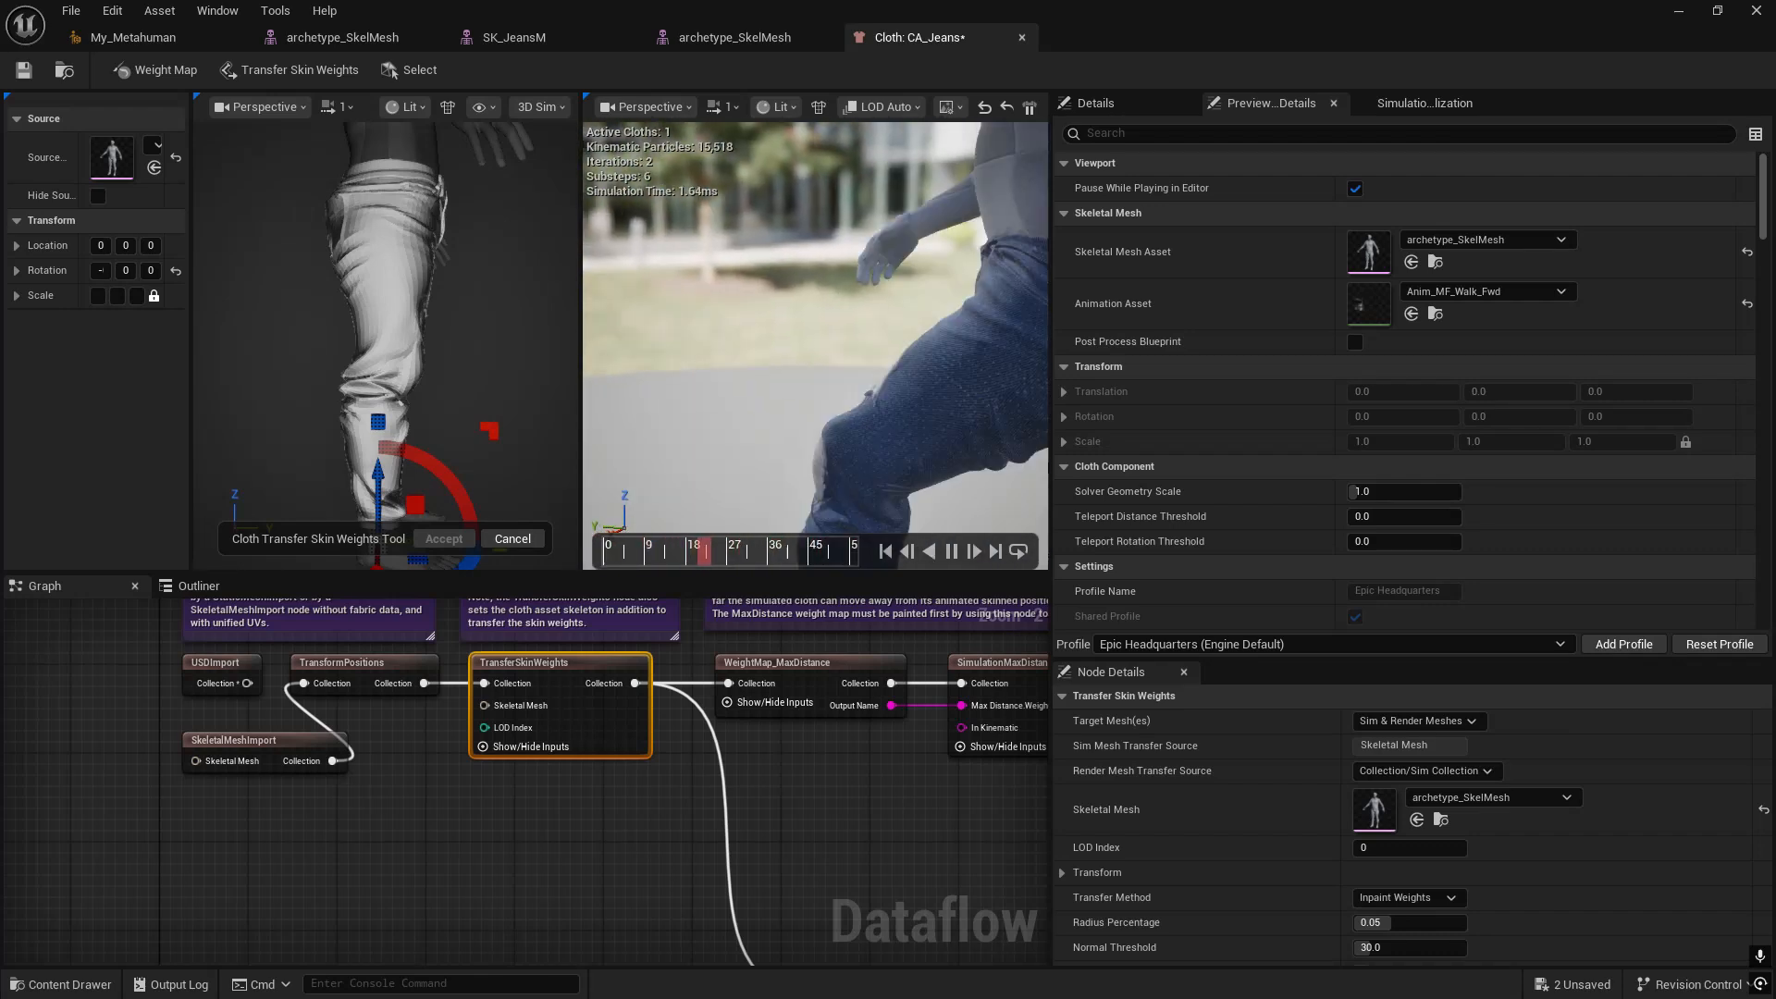
right_click_drag(858, 338, 990, 338)
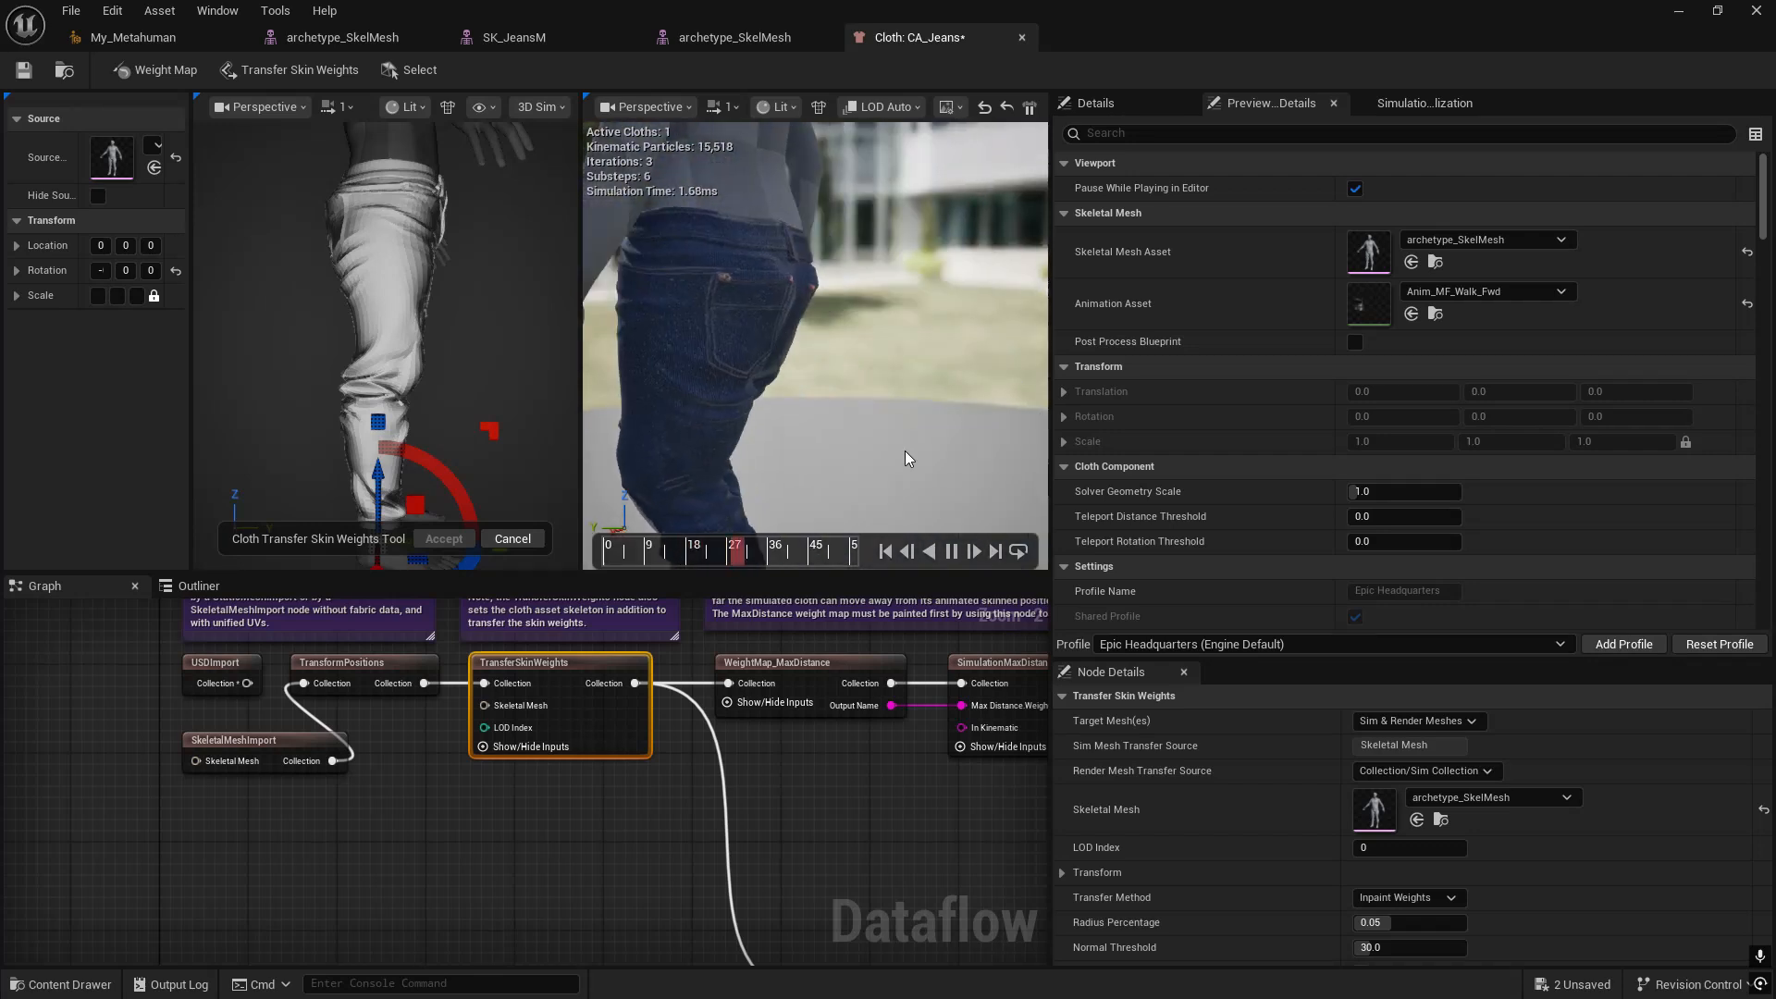
left_click(952, 552)
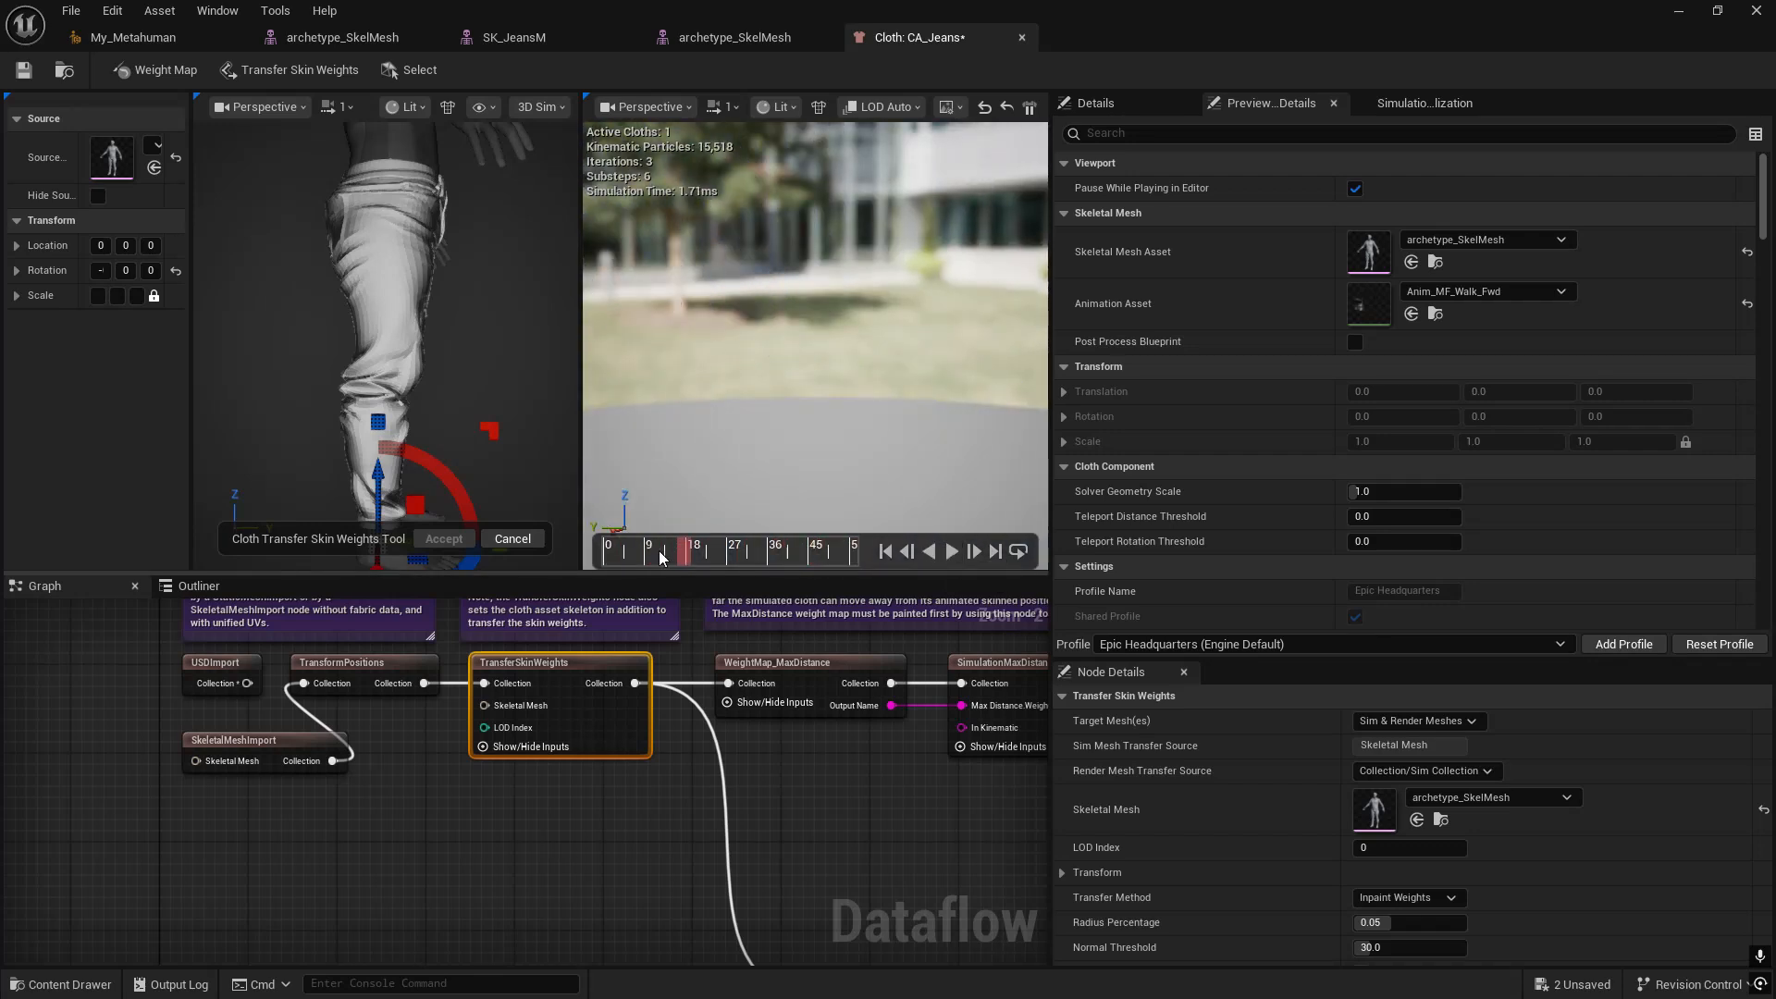
right_click_drag(722, 407, 971, 412)
mouse_move(814, 411)
right_mouse_down()
mouse_move(934, 412)
mouse_move(801, 398)
right_mouse_up()
key("w")
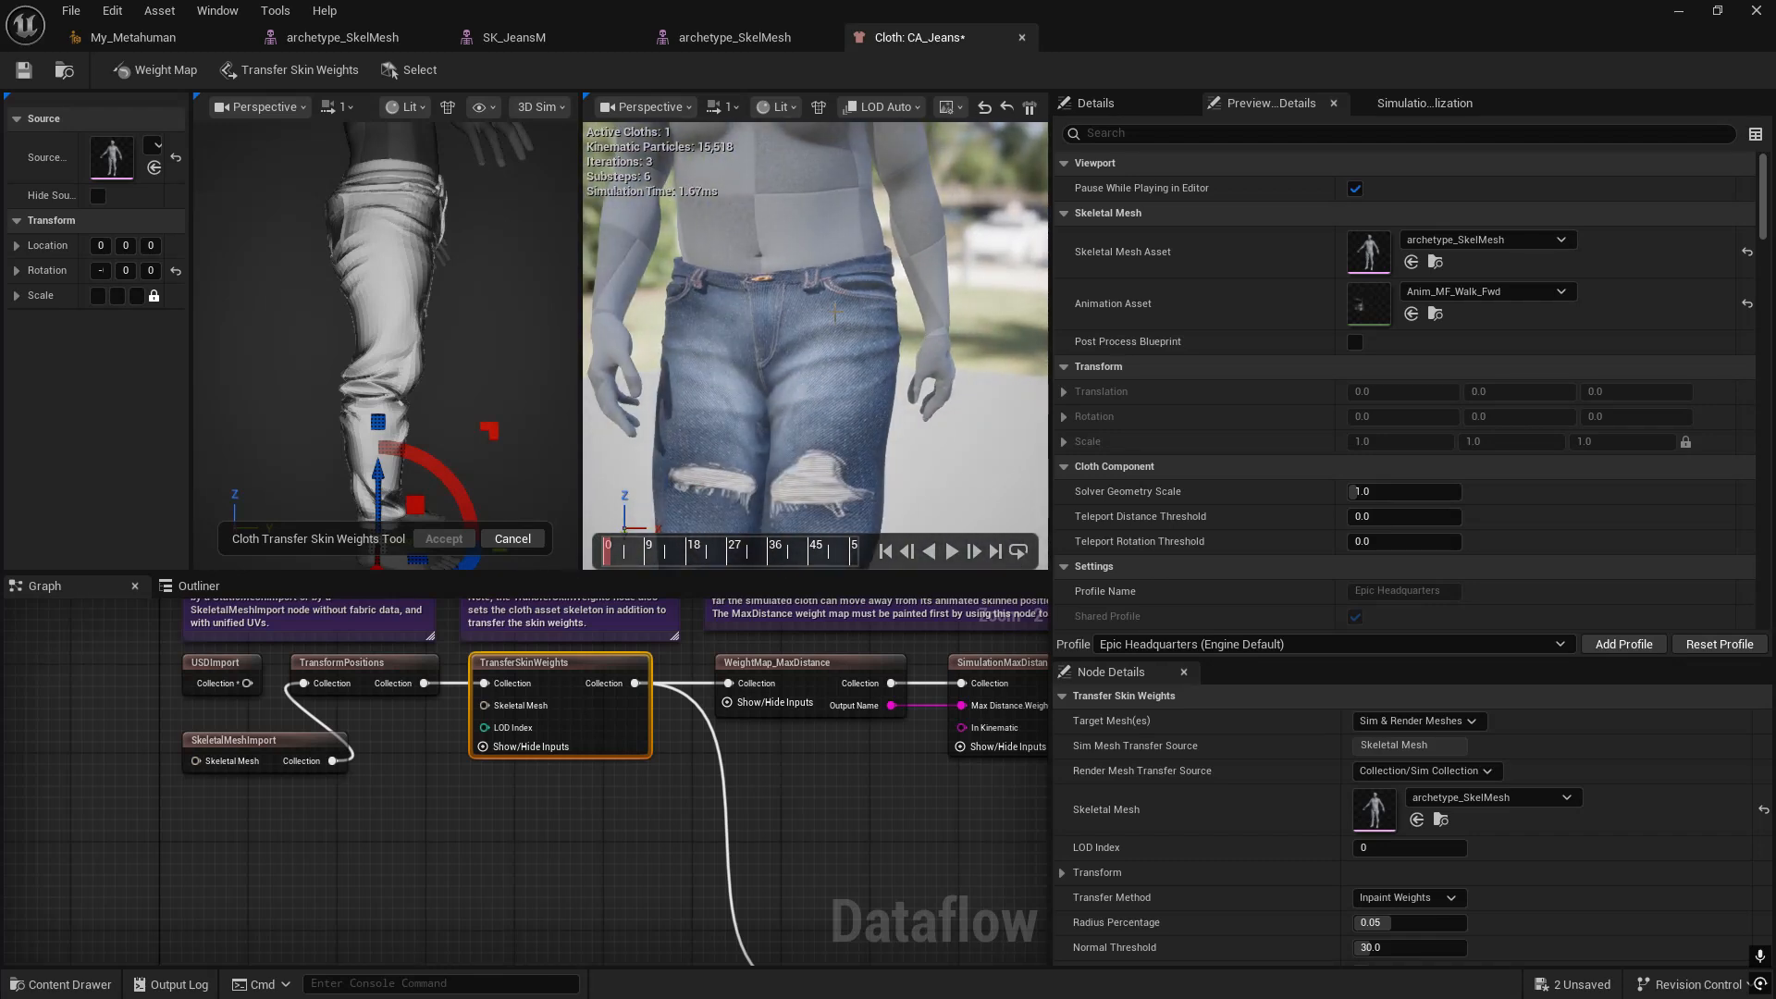
right_click_drag(785, 317, 749, 287)
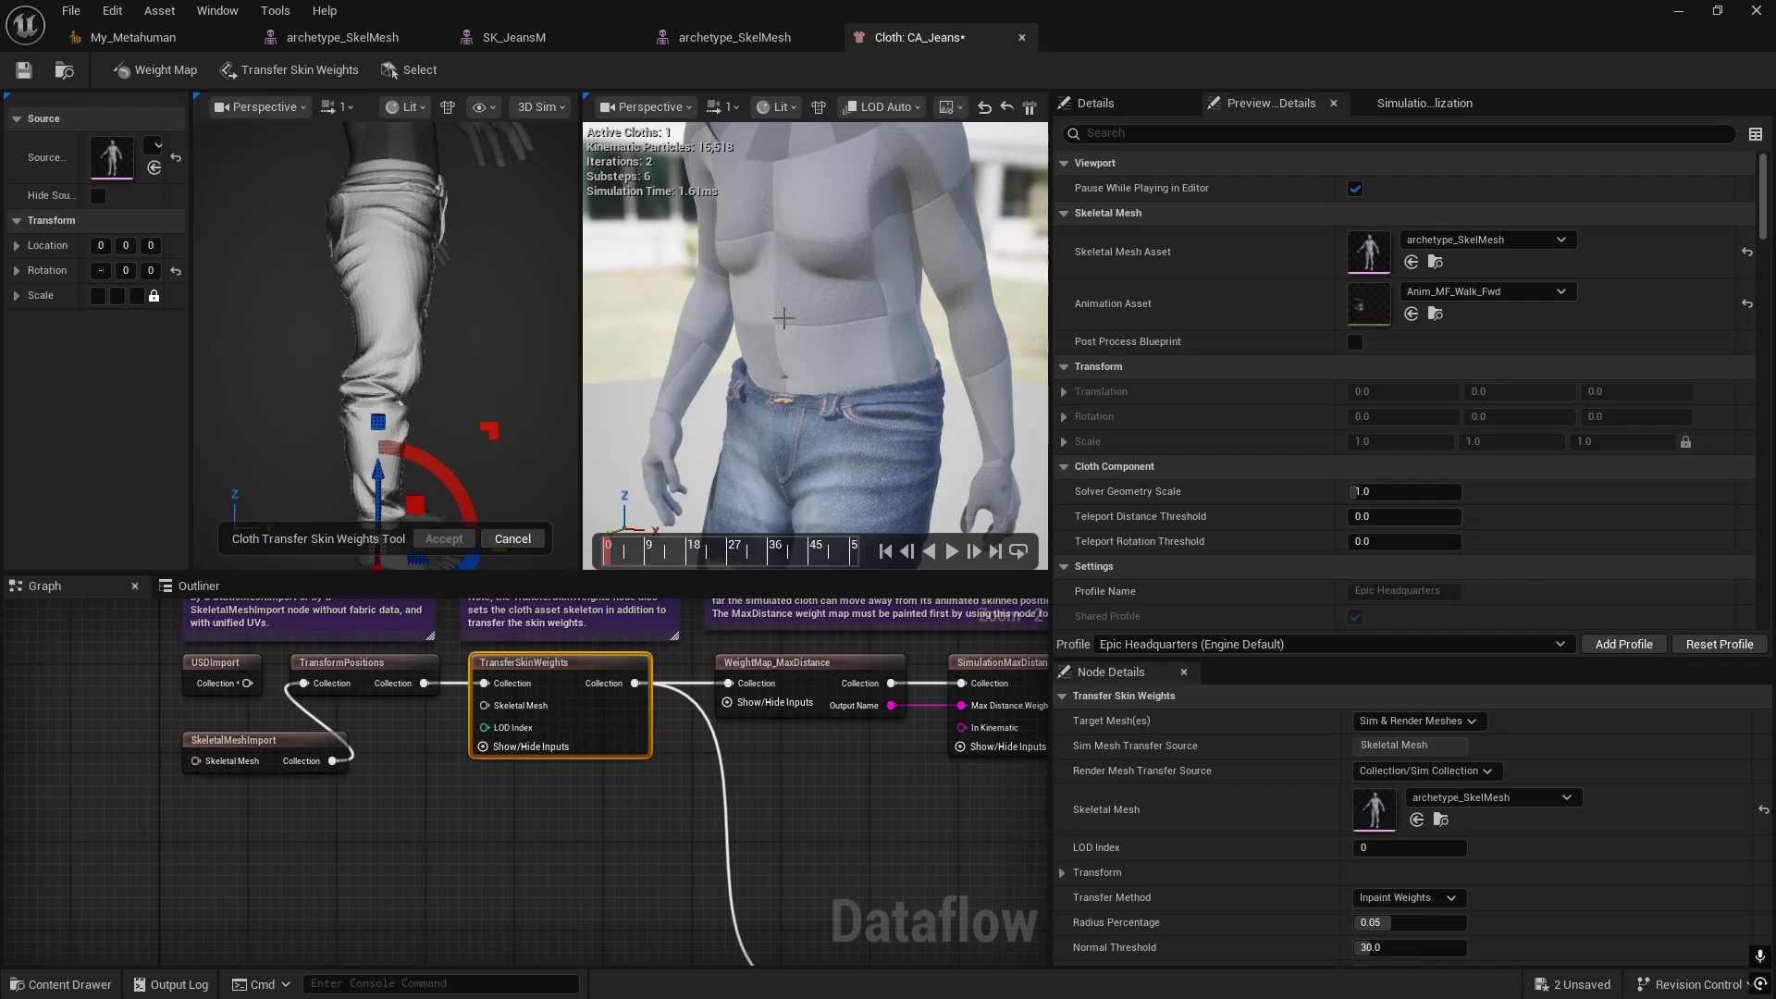
- Inspect the jeans on the body in the preview and save the CA_Jeans cloth asset
right_click_drag(814, 346, 851, 346)
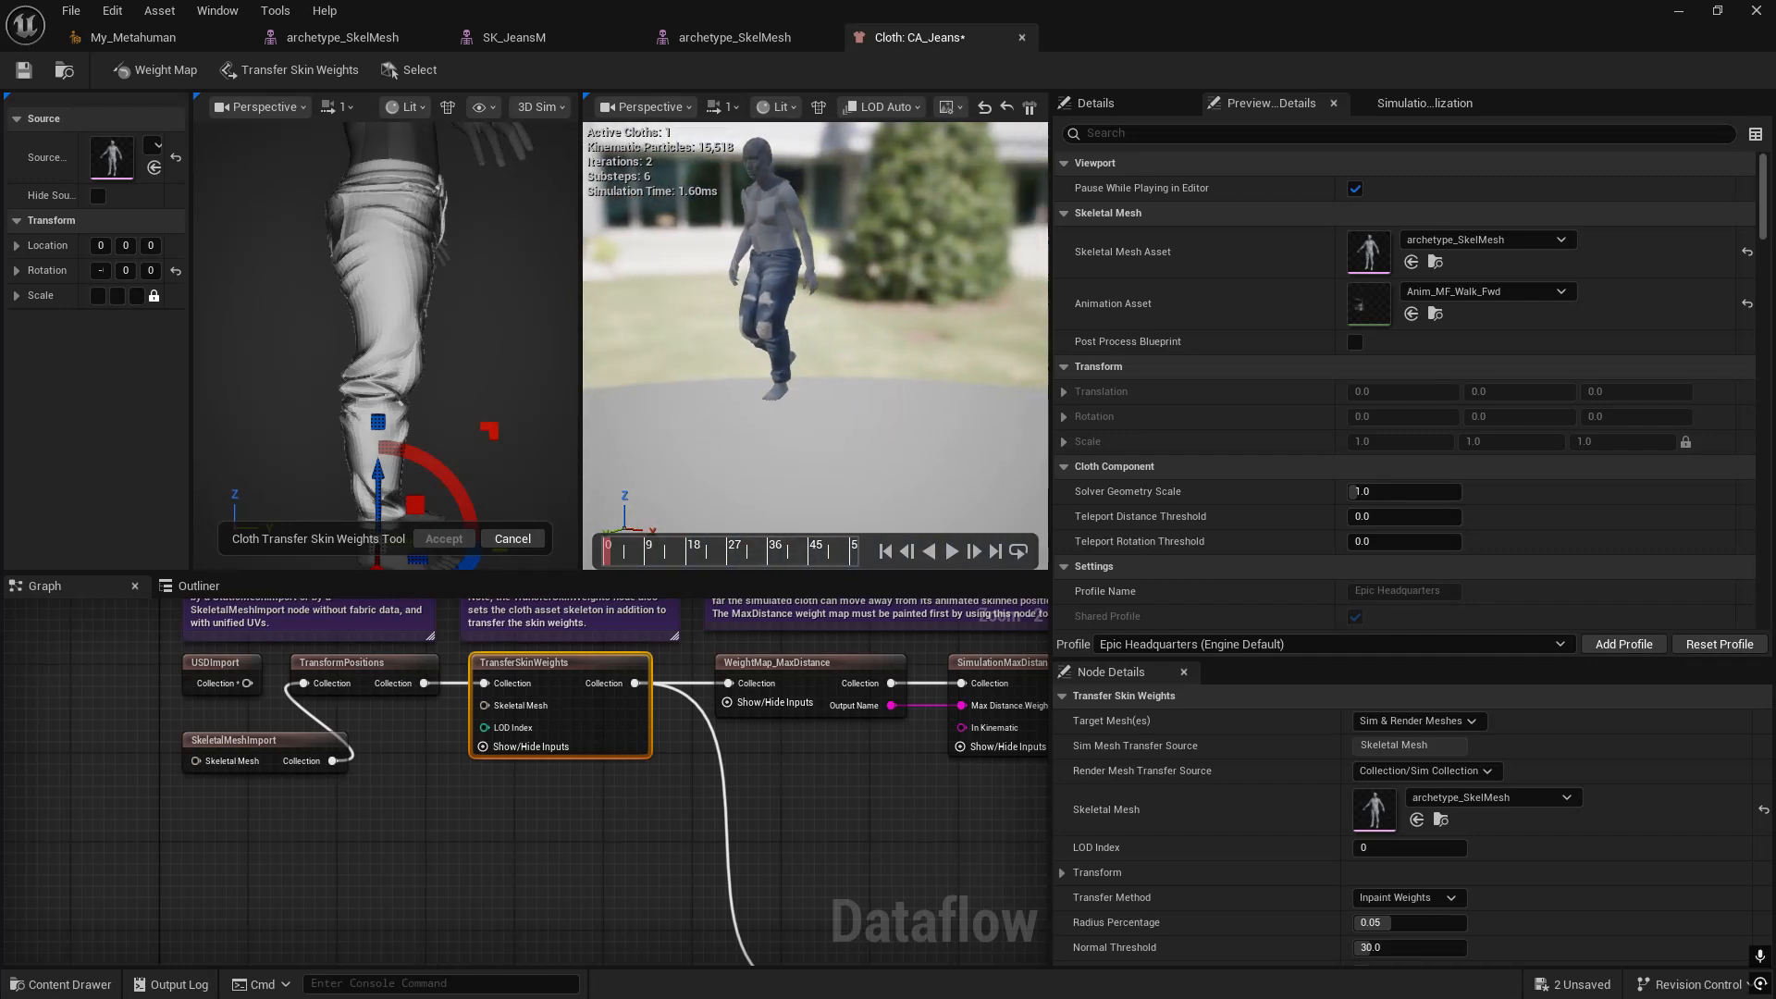
right_click_drag(860, 256, 818, 260)
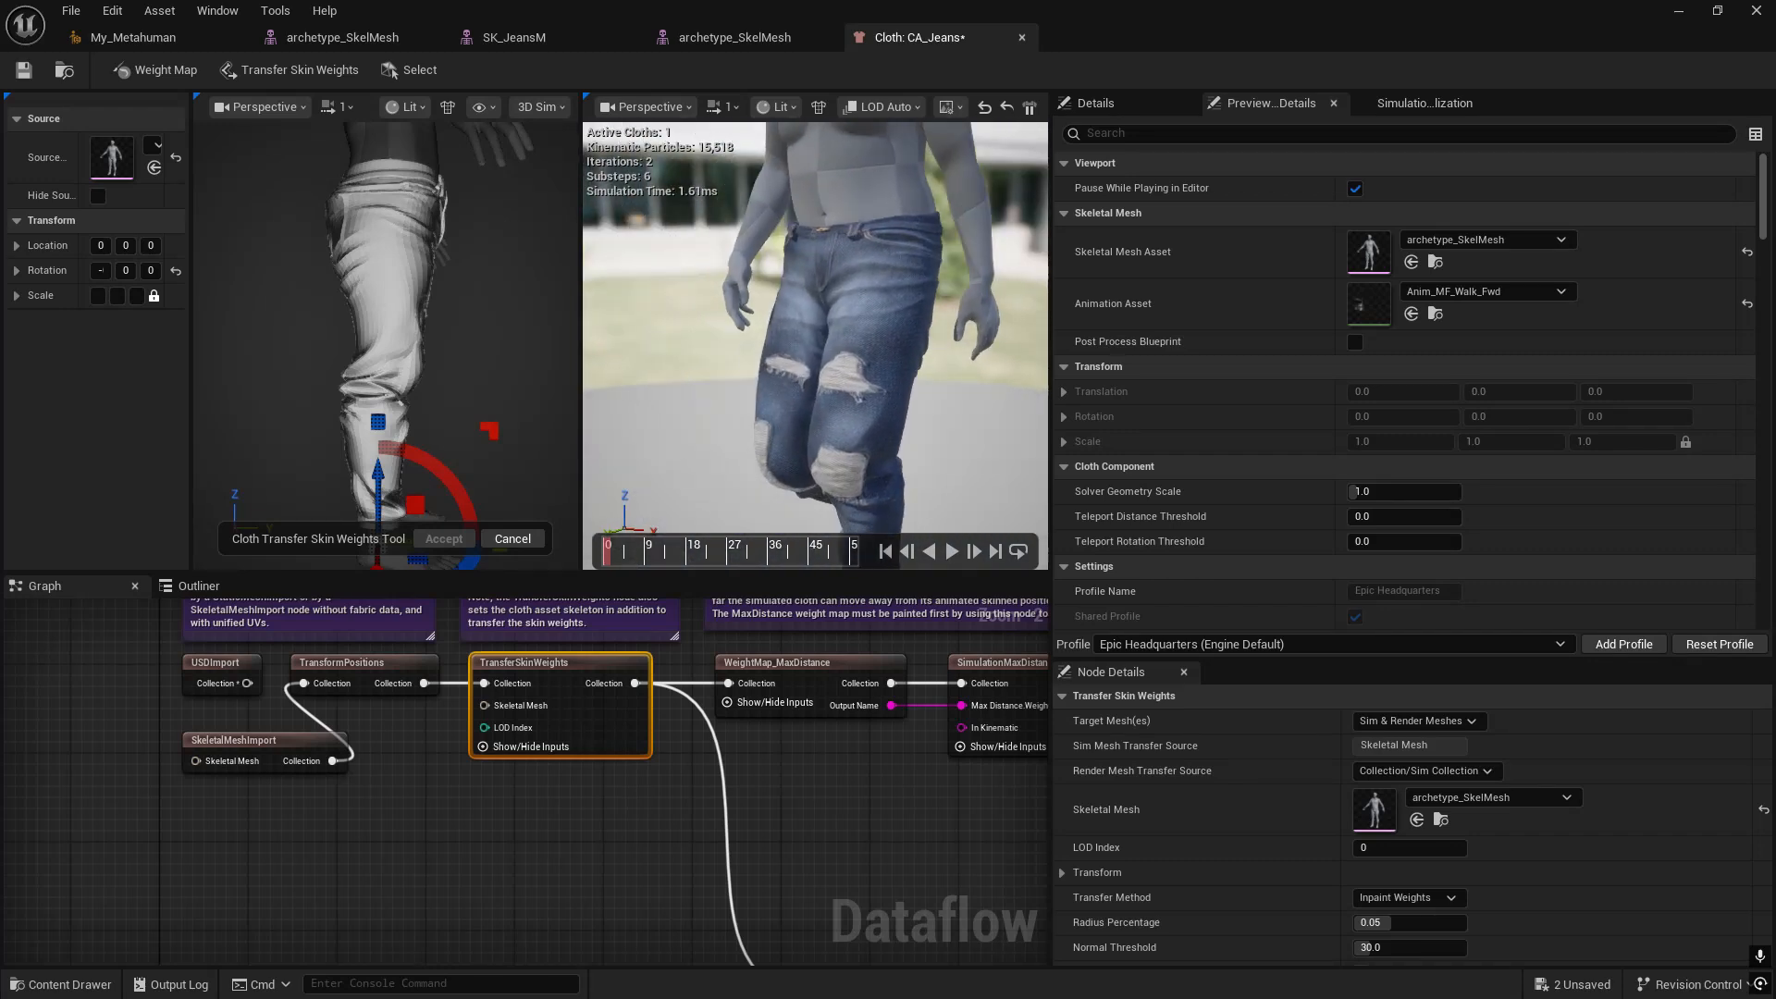
key("ctrl+s")
left_click(871, 331)
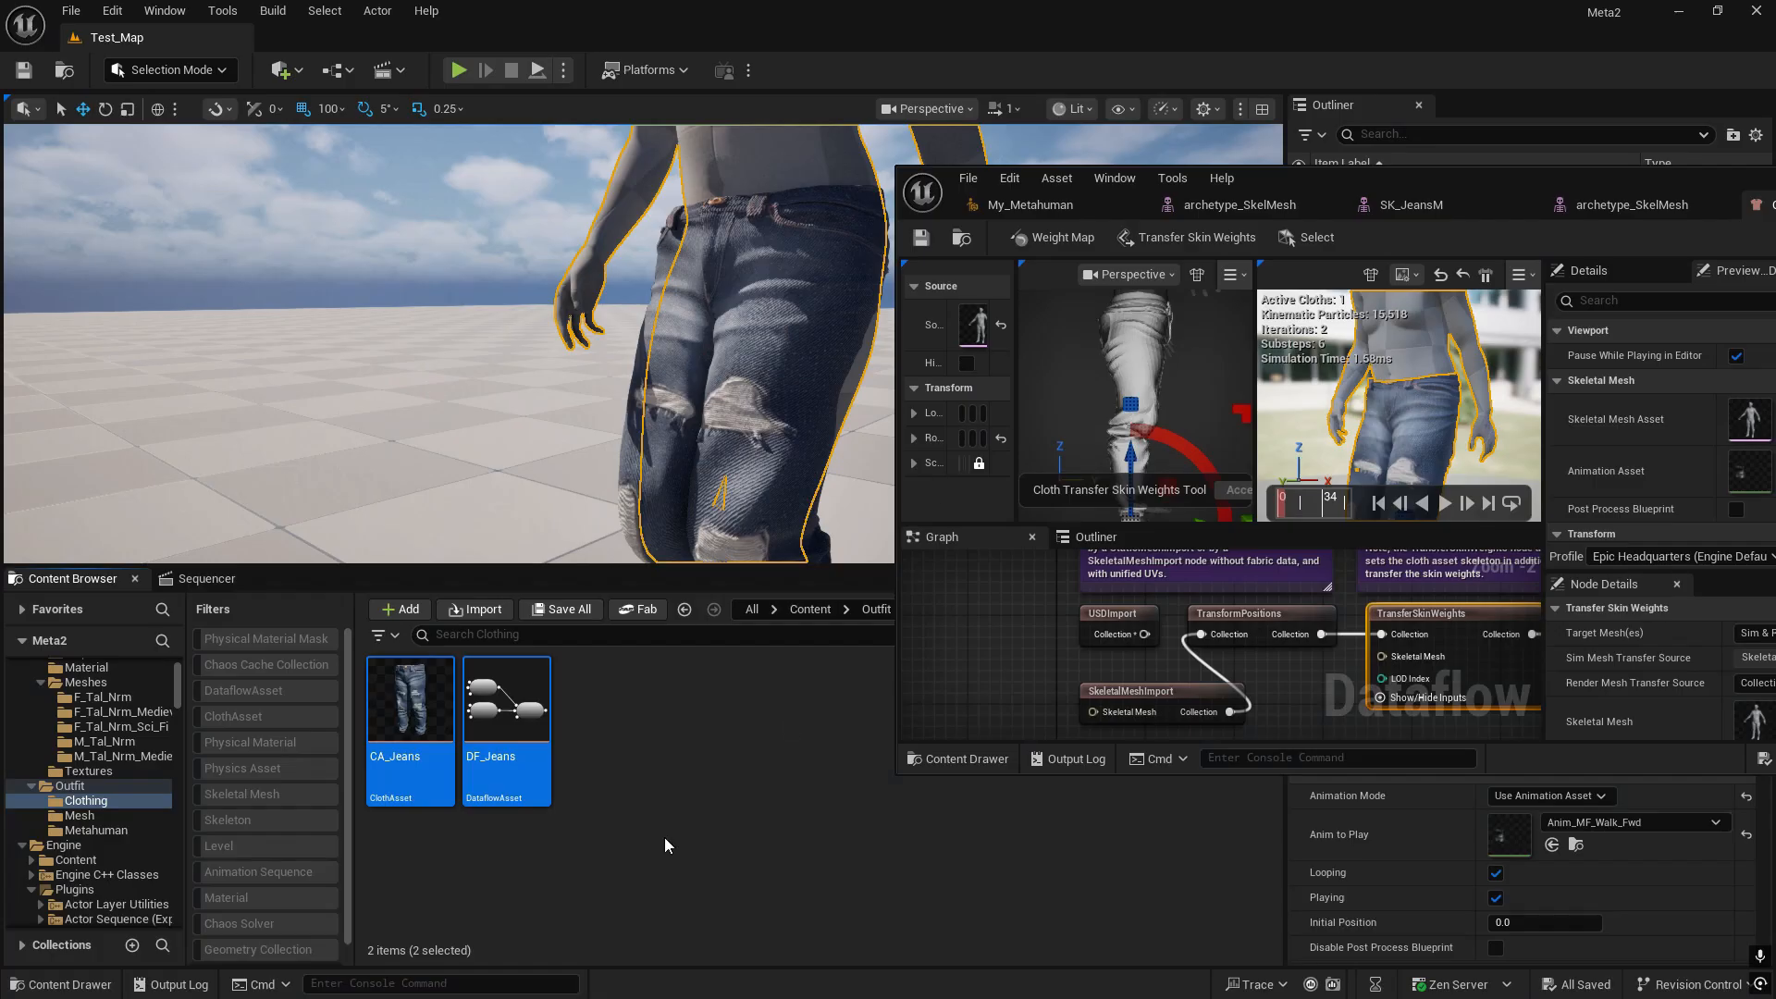
- Search the Engine Plugins folder for "oa_" and select the OA_ResizeTemplate outfit asset
scroll(1159, 568, "down", 5)
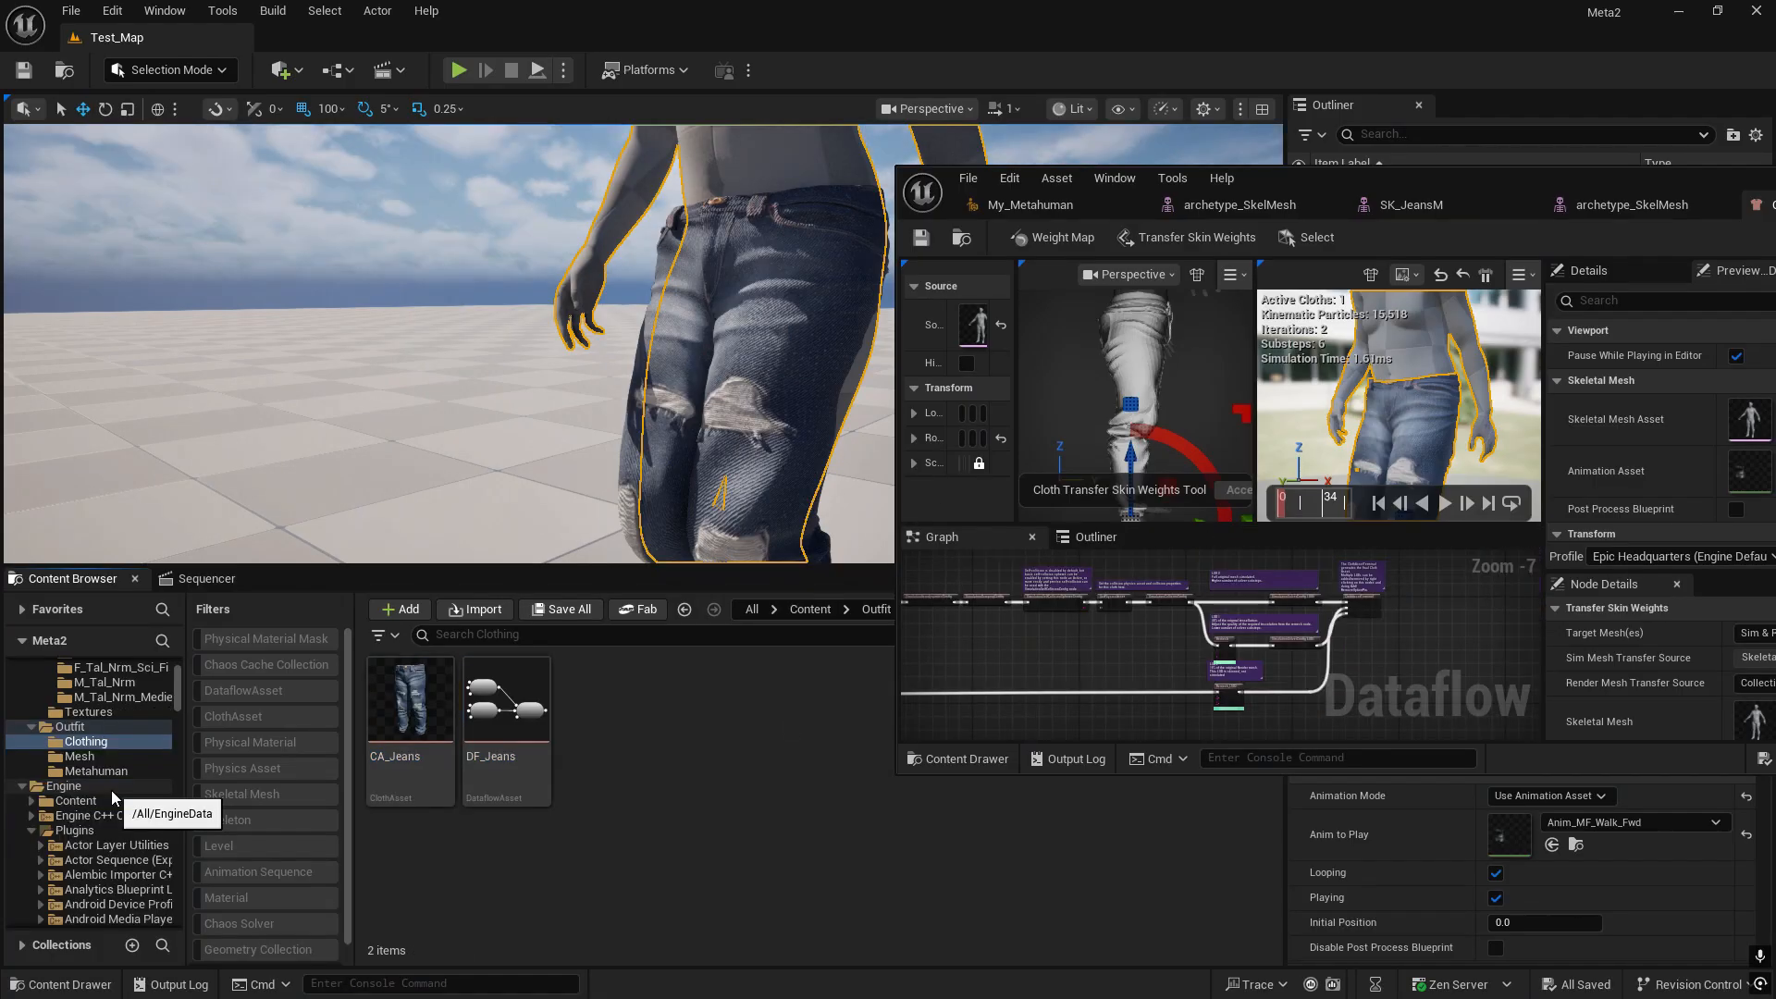
scroll(83, 814, "down", 2)
left_click(65, 785)
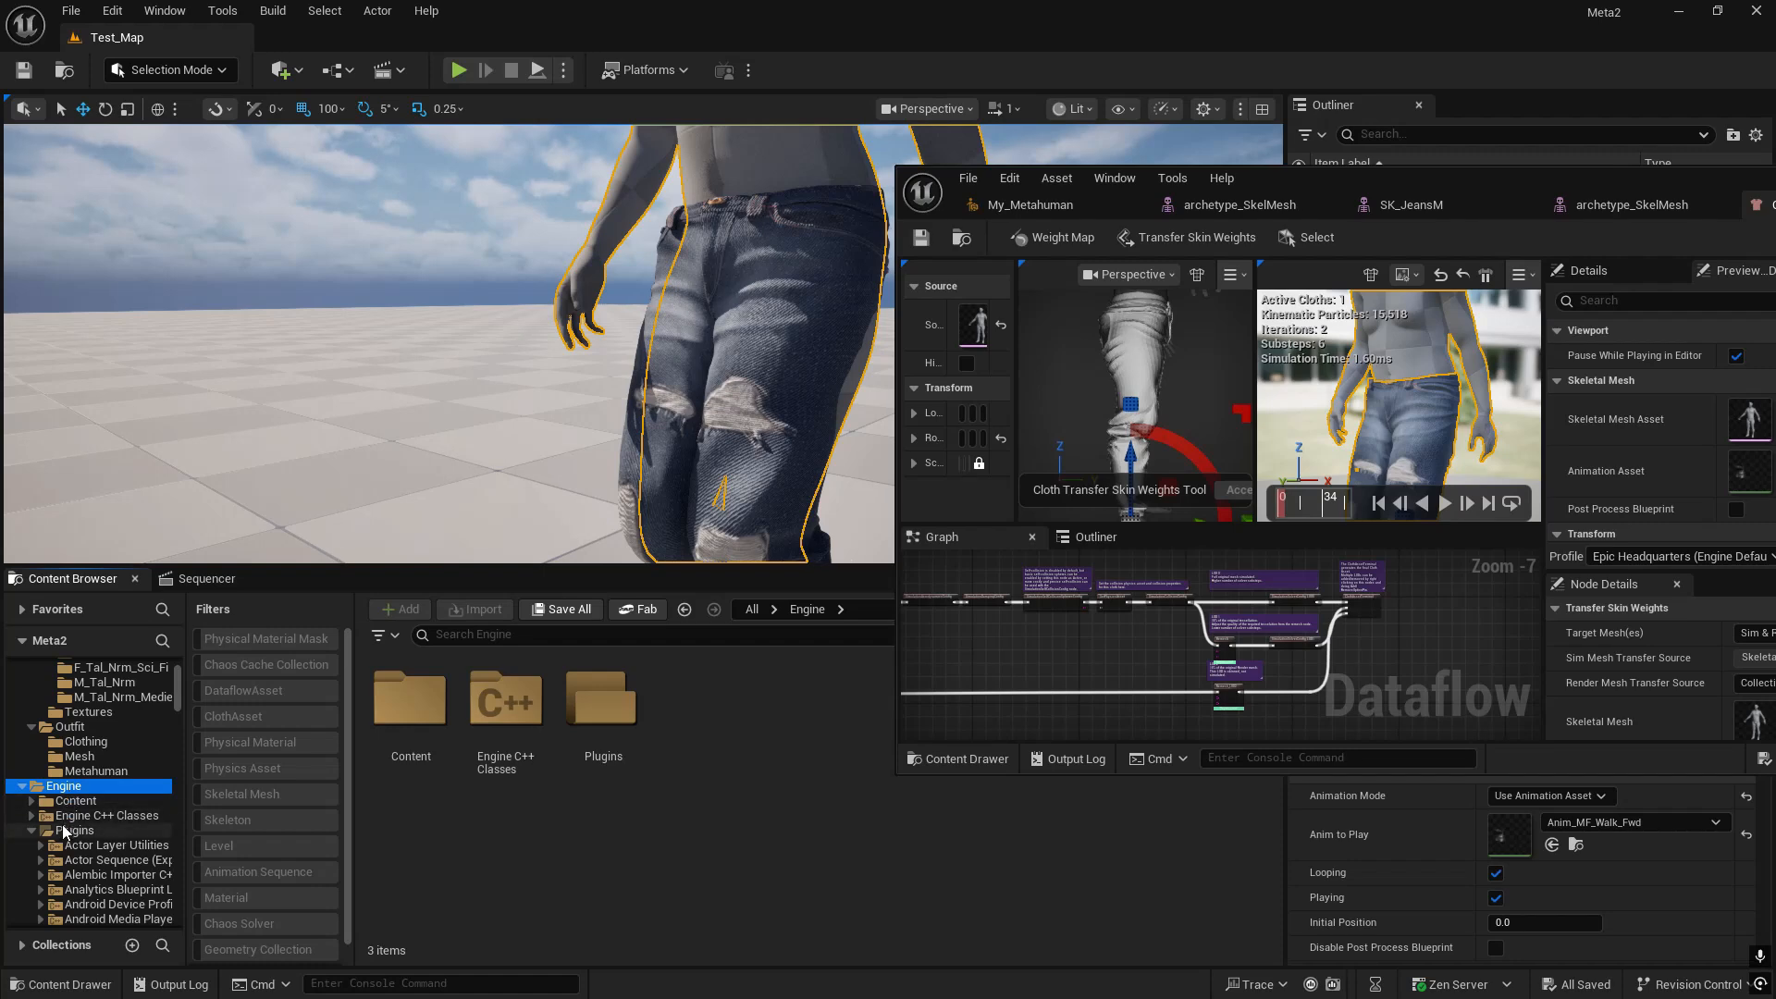
left_click(74, 830)
left_click(593, 635)
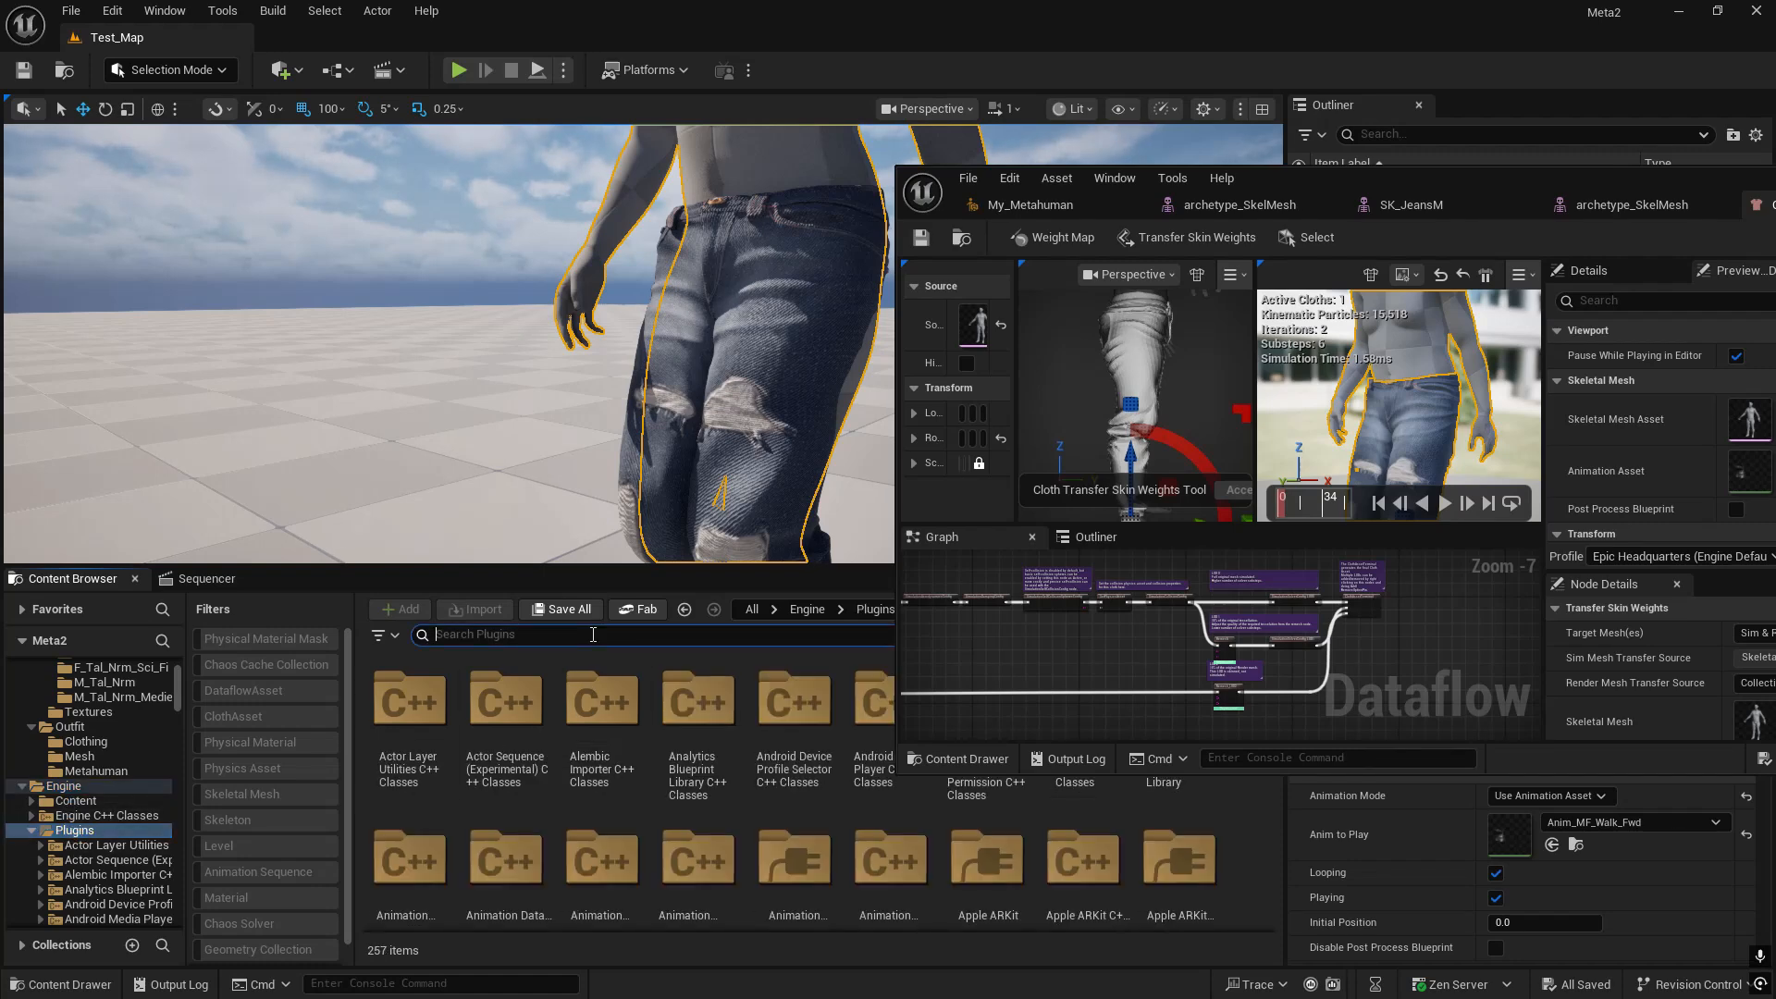
type("o")
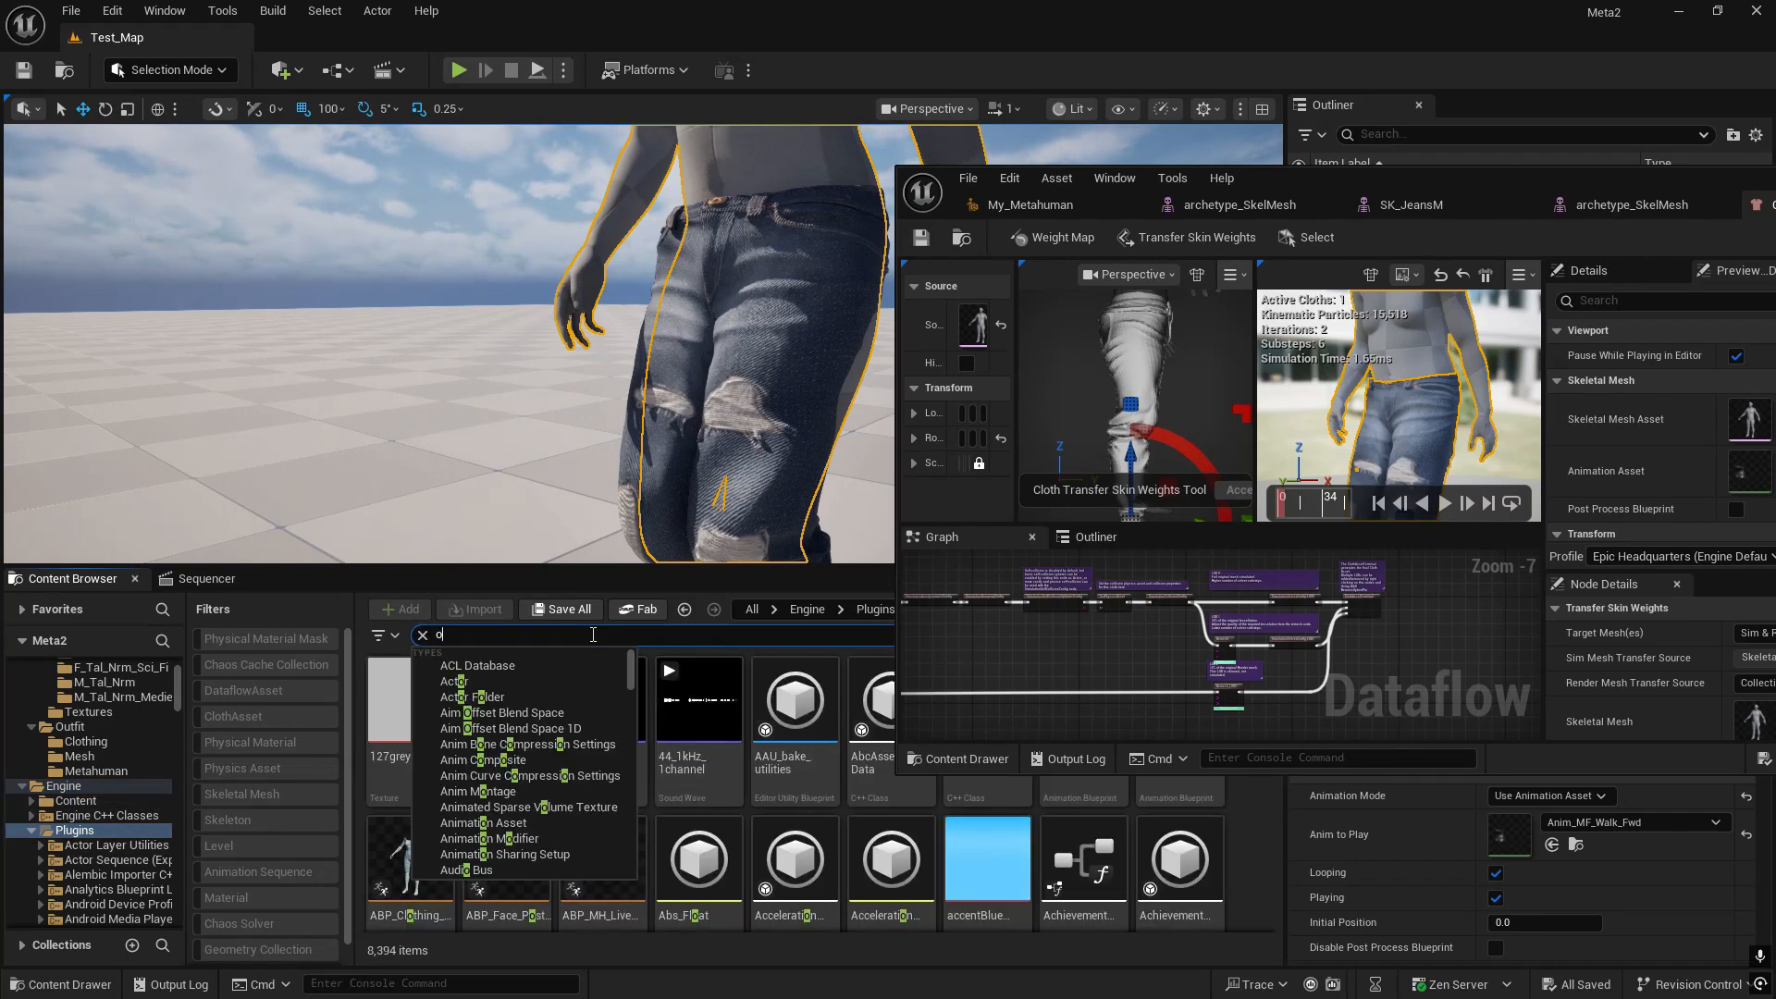
type("a_")
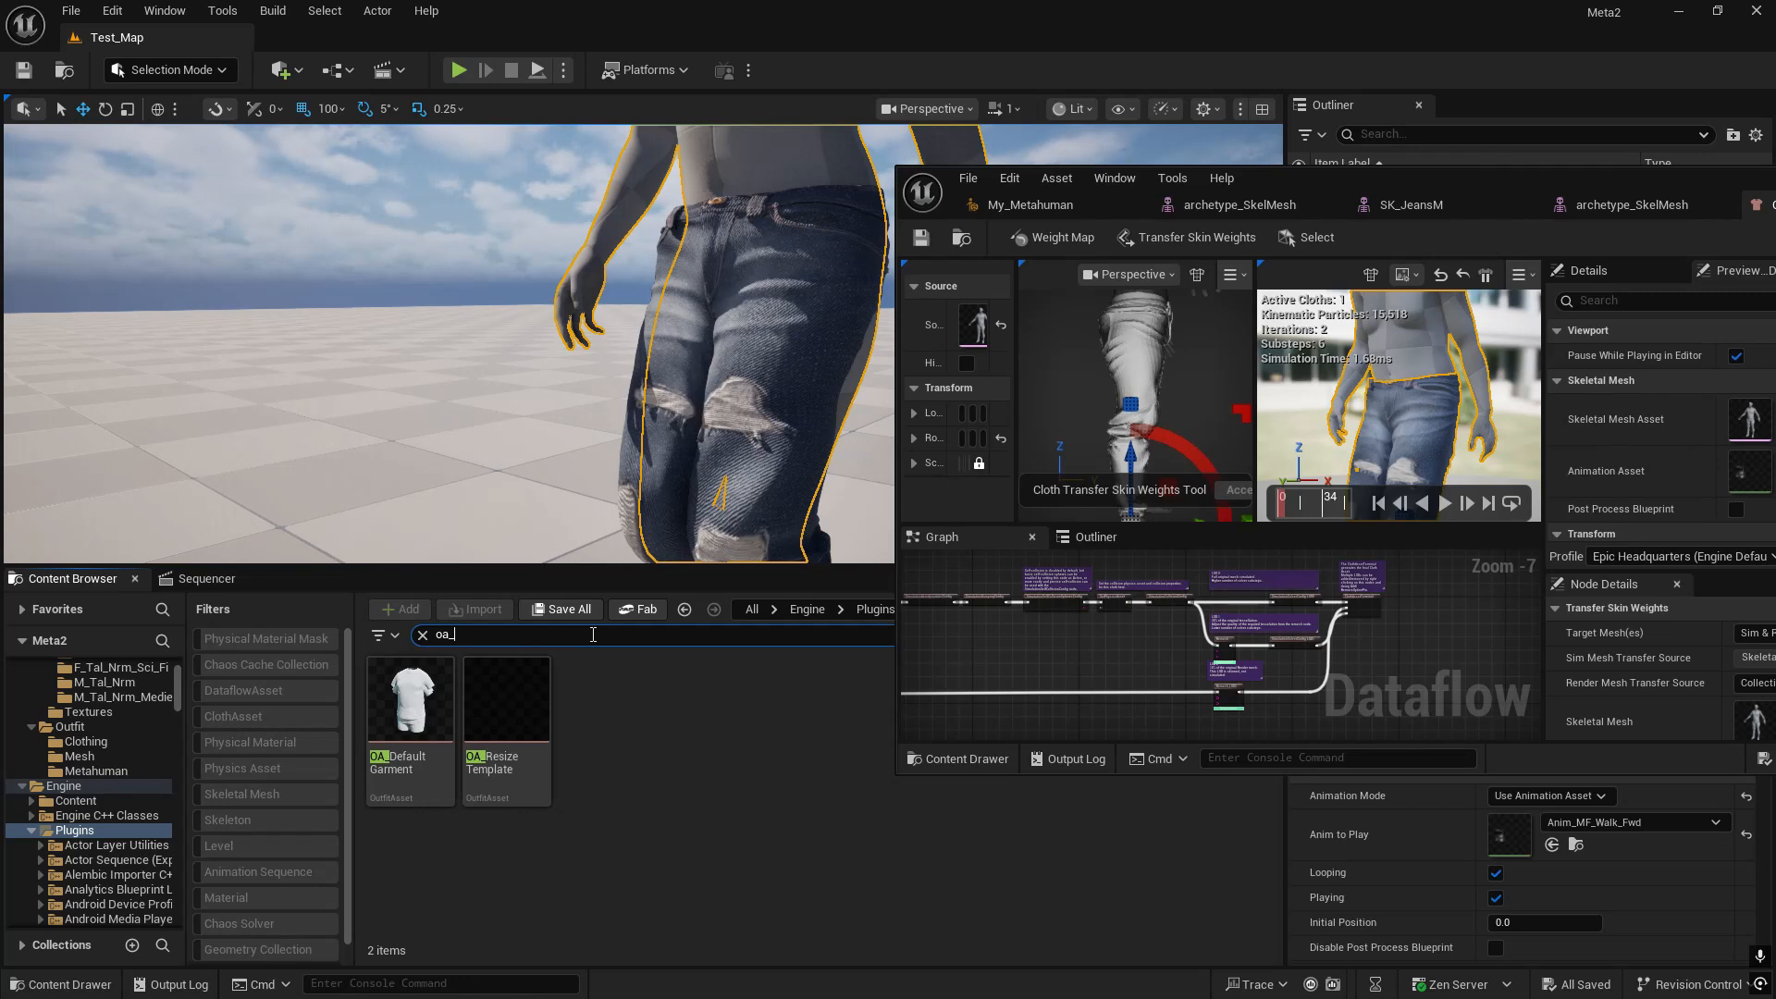
left_click(504, 777)
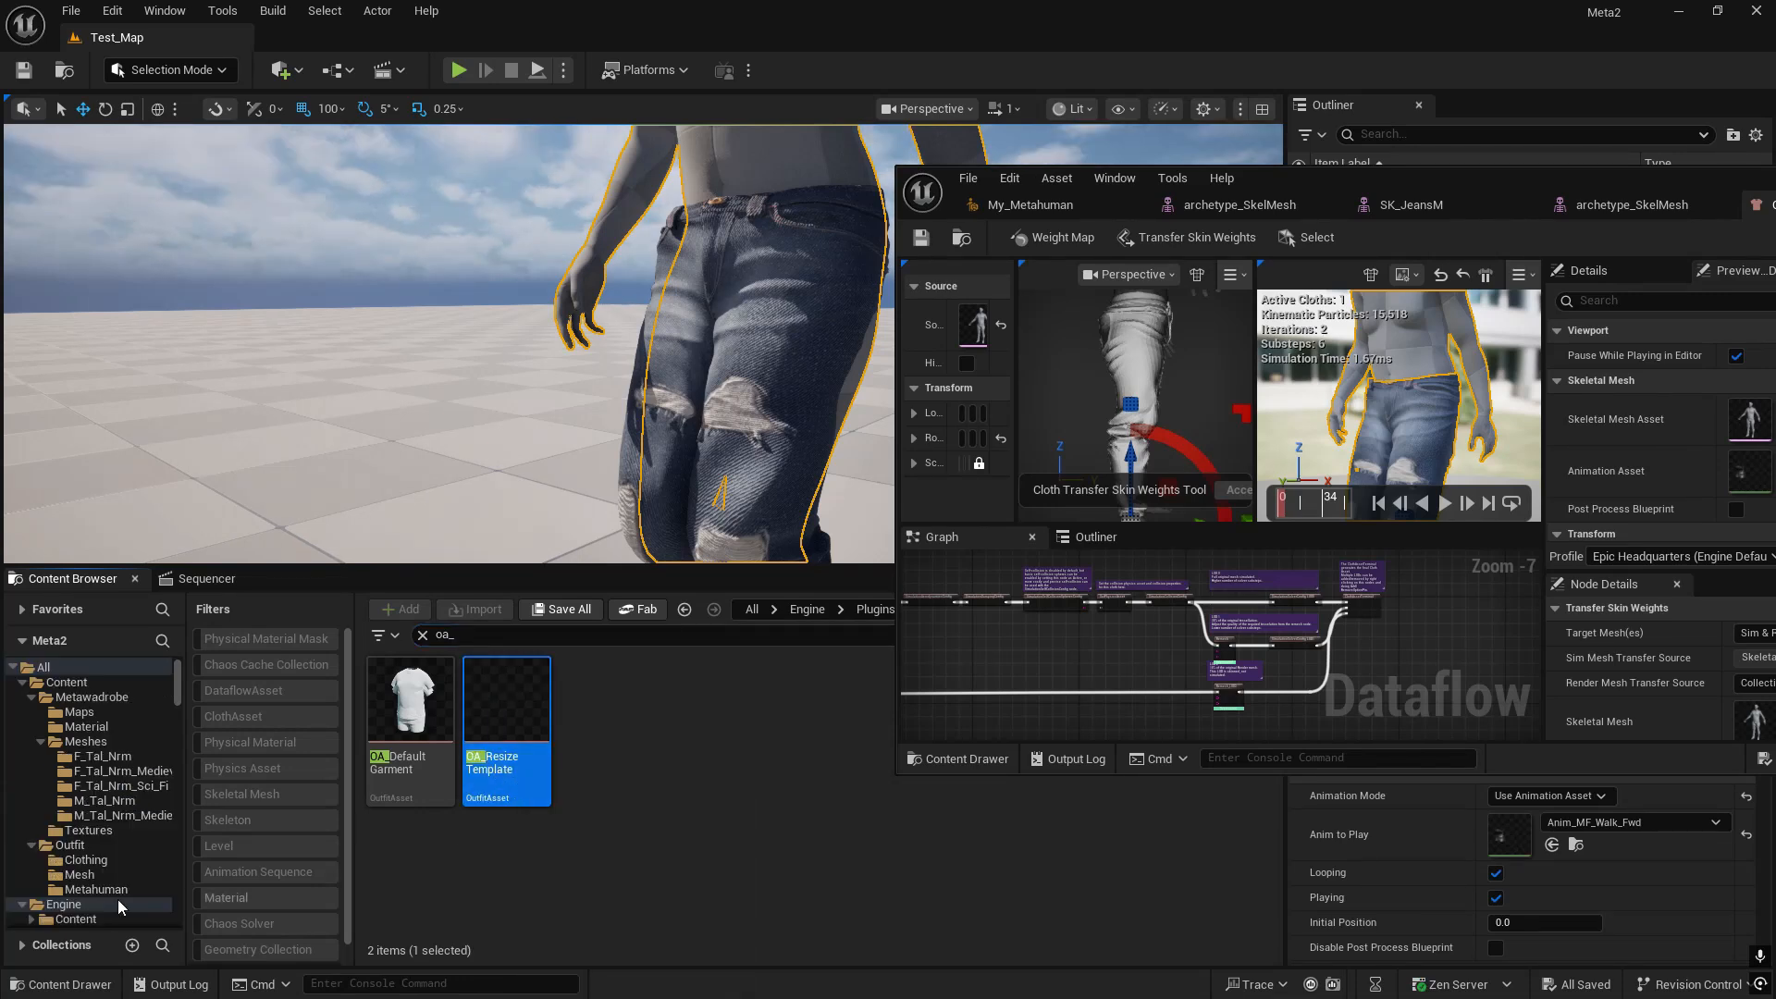
- Copy OA_ResizeTemplate into the project's Outfit/Clothing folder
scroll(97, 886, "up", 3)
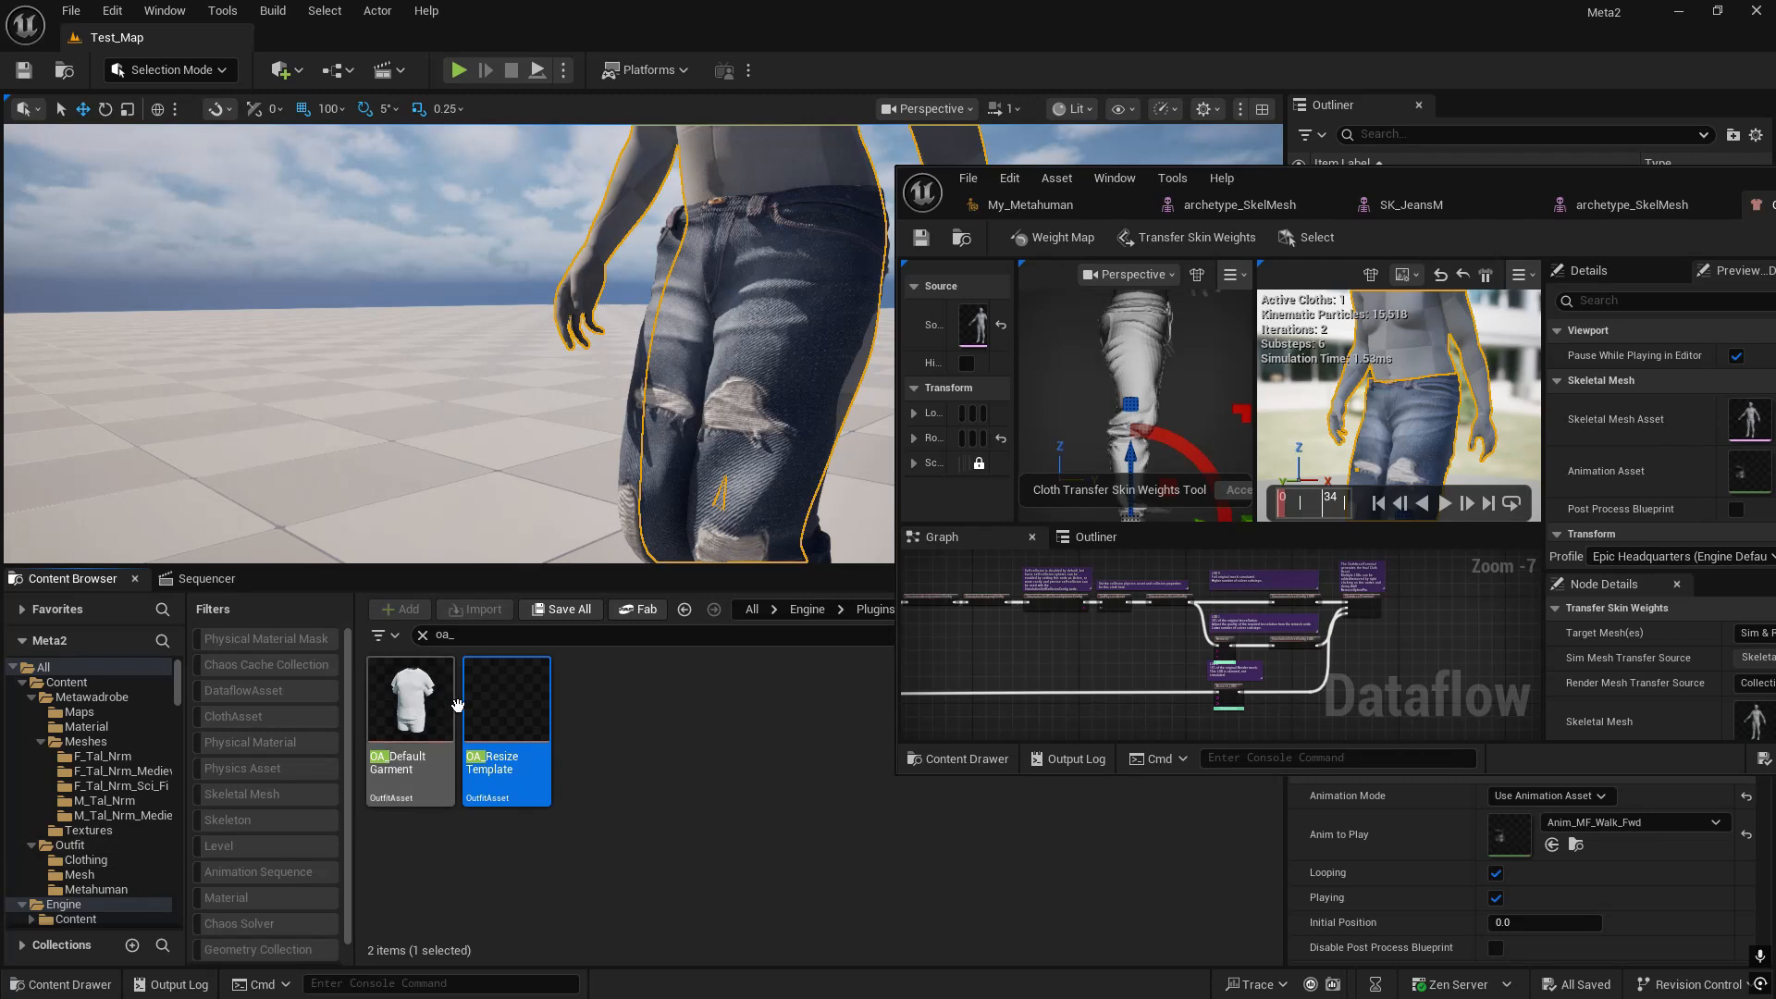
left_click_drag(505, 710, 97, 805)
left_click(165, 864)
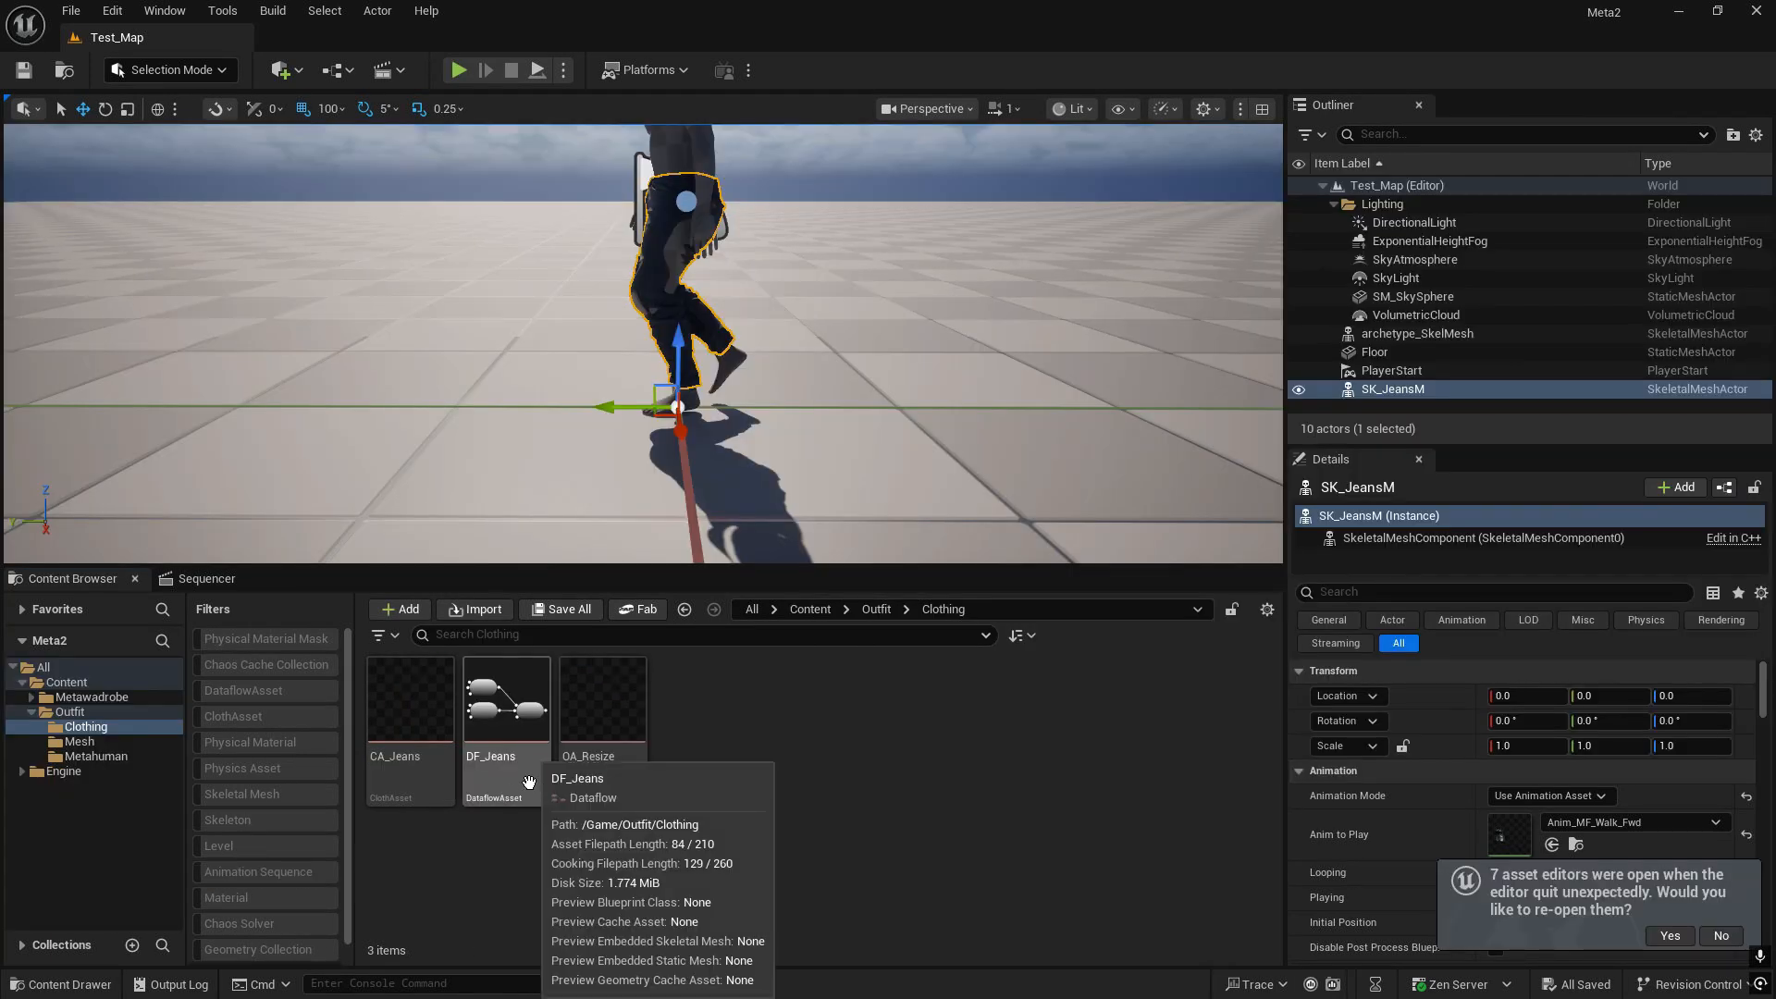
- Open the OA_ResizeTemplate outfit asset from the Clothing folder and glance back at the level behind its editor
double_click(606, 760)
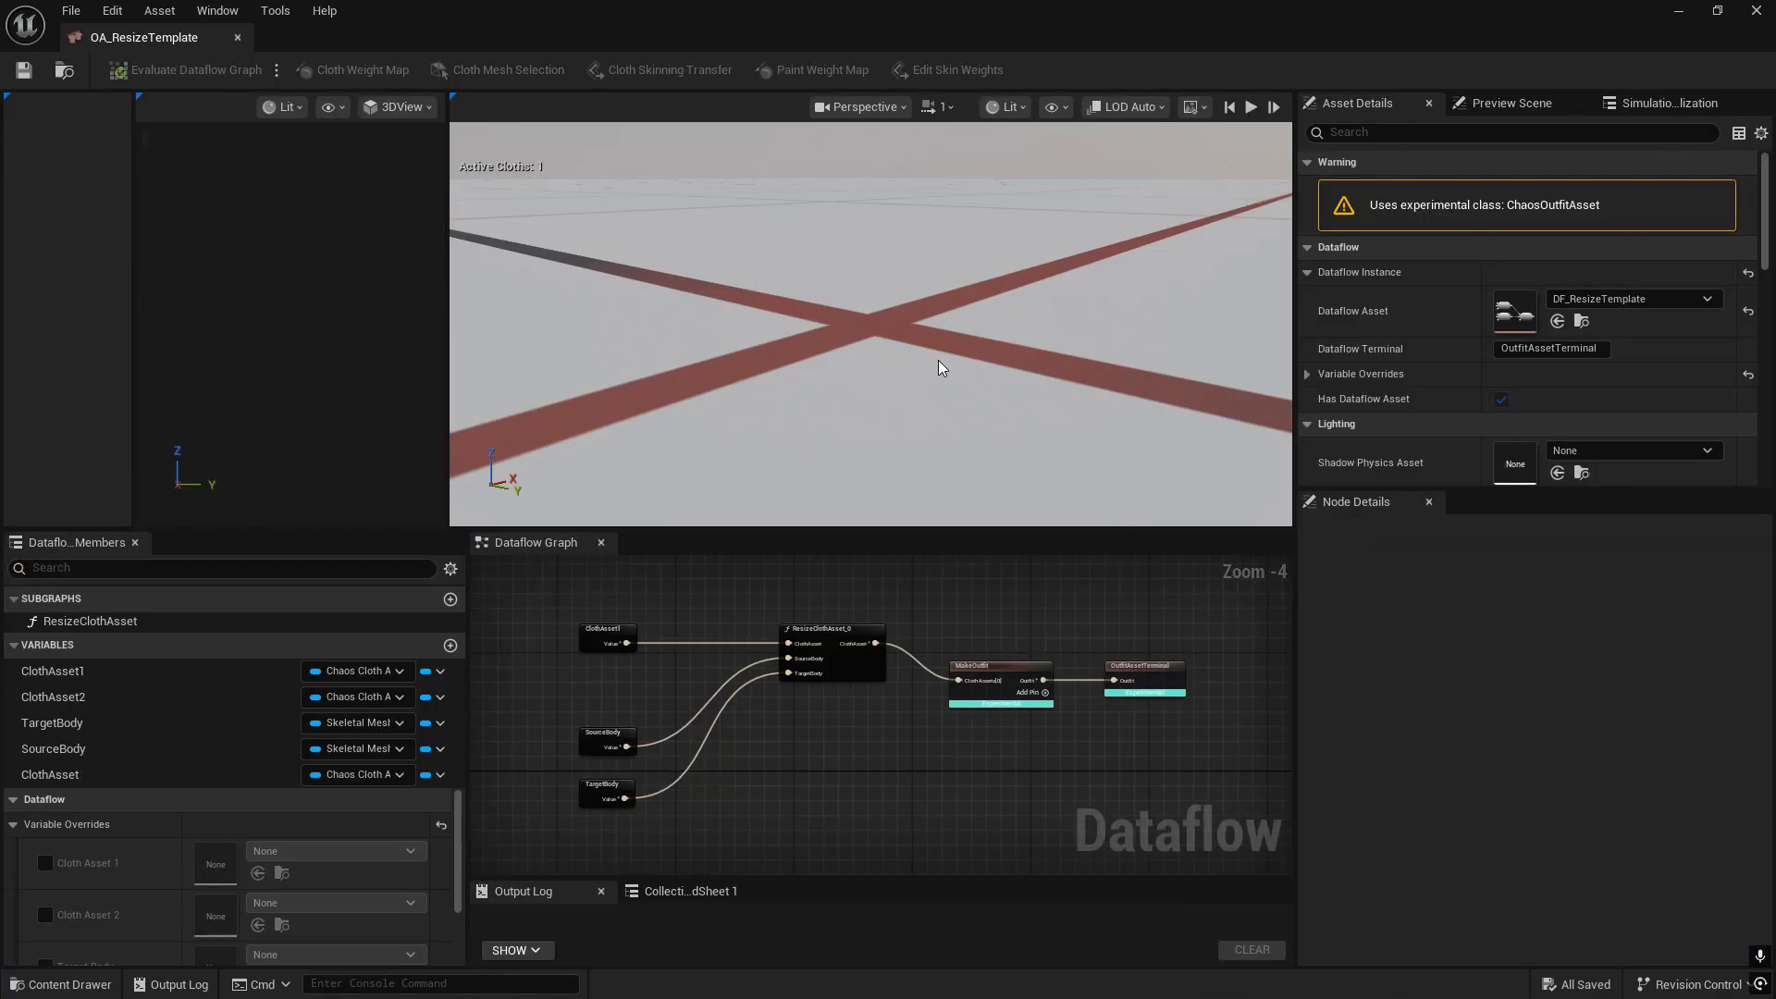
right_click_drag(940, 367, 814, 425)
key("s")
left_click_drag(1052, 7, 1349, 493)
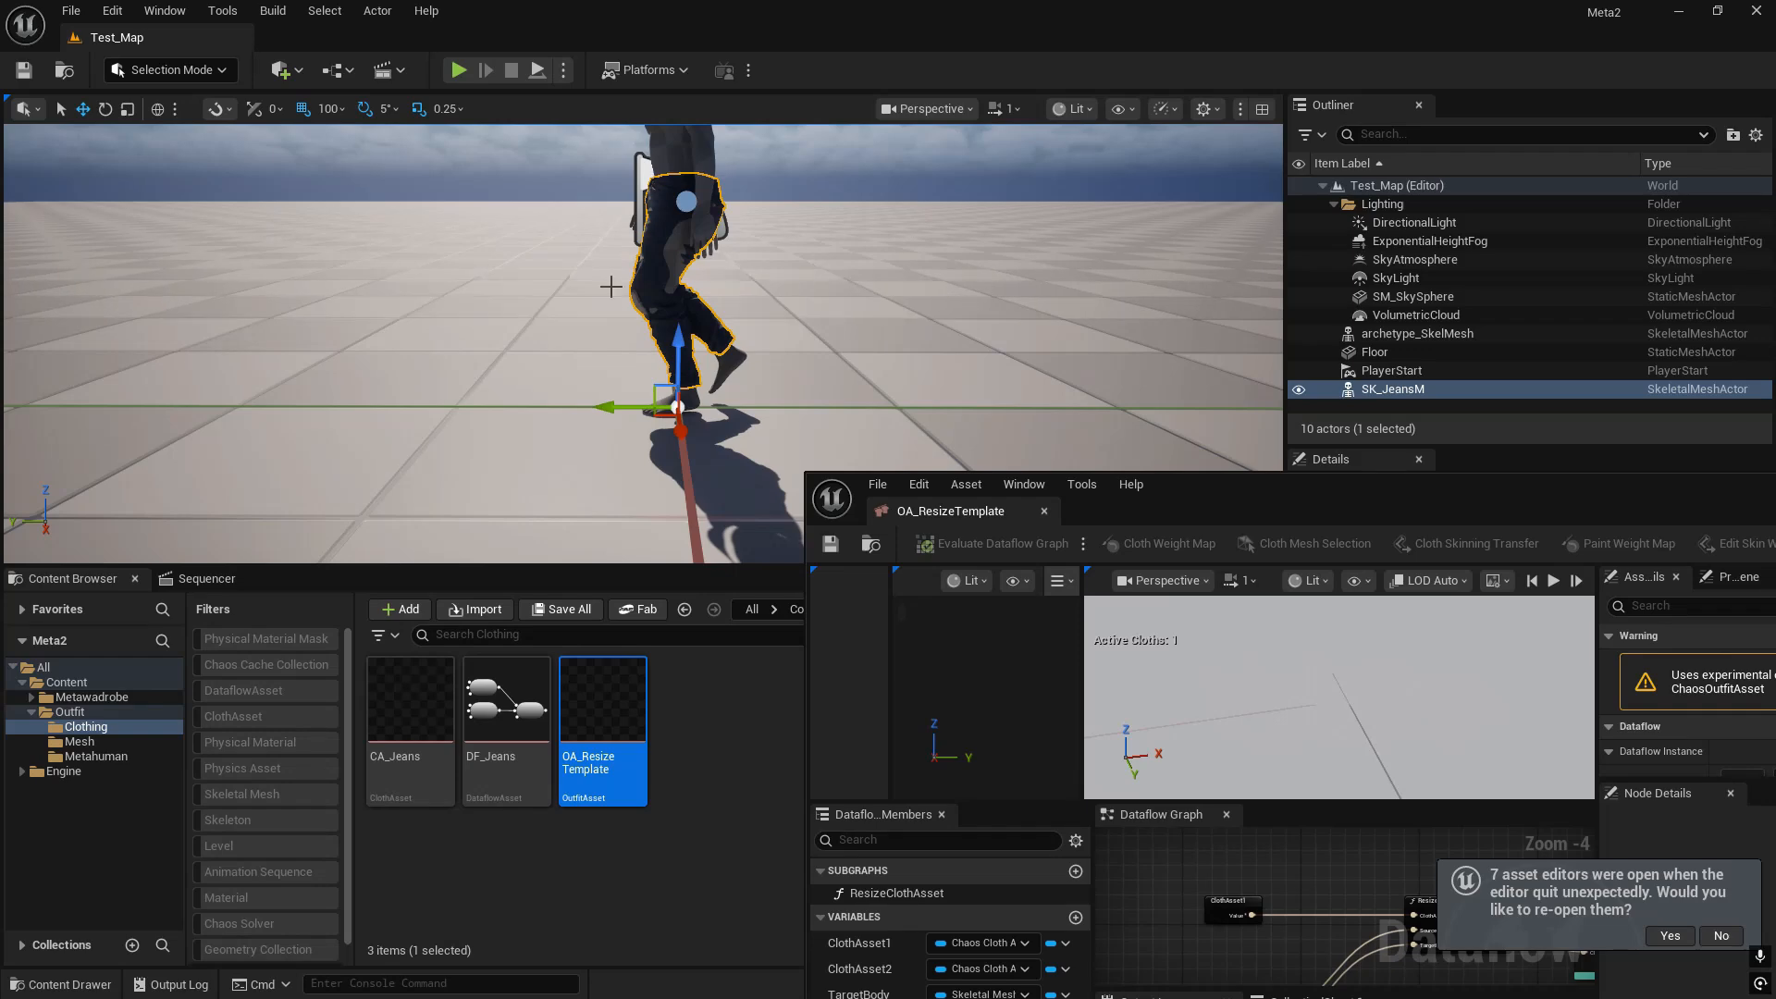
left_click_drag(1292, 511, 837, 3)
- Examine the ClothAsset1, SourceBody and TargetBody variable nodes feeding ResizeClothAsset_0 and the assets assigned to them
scroll(645, 651, "up", 3)
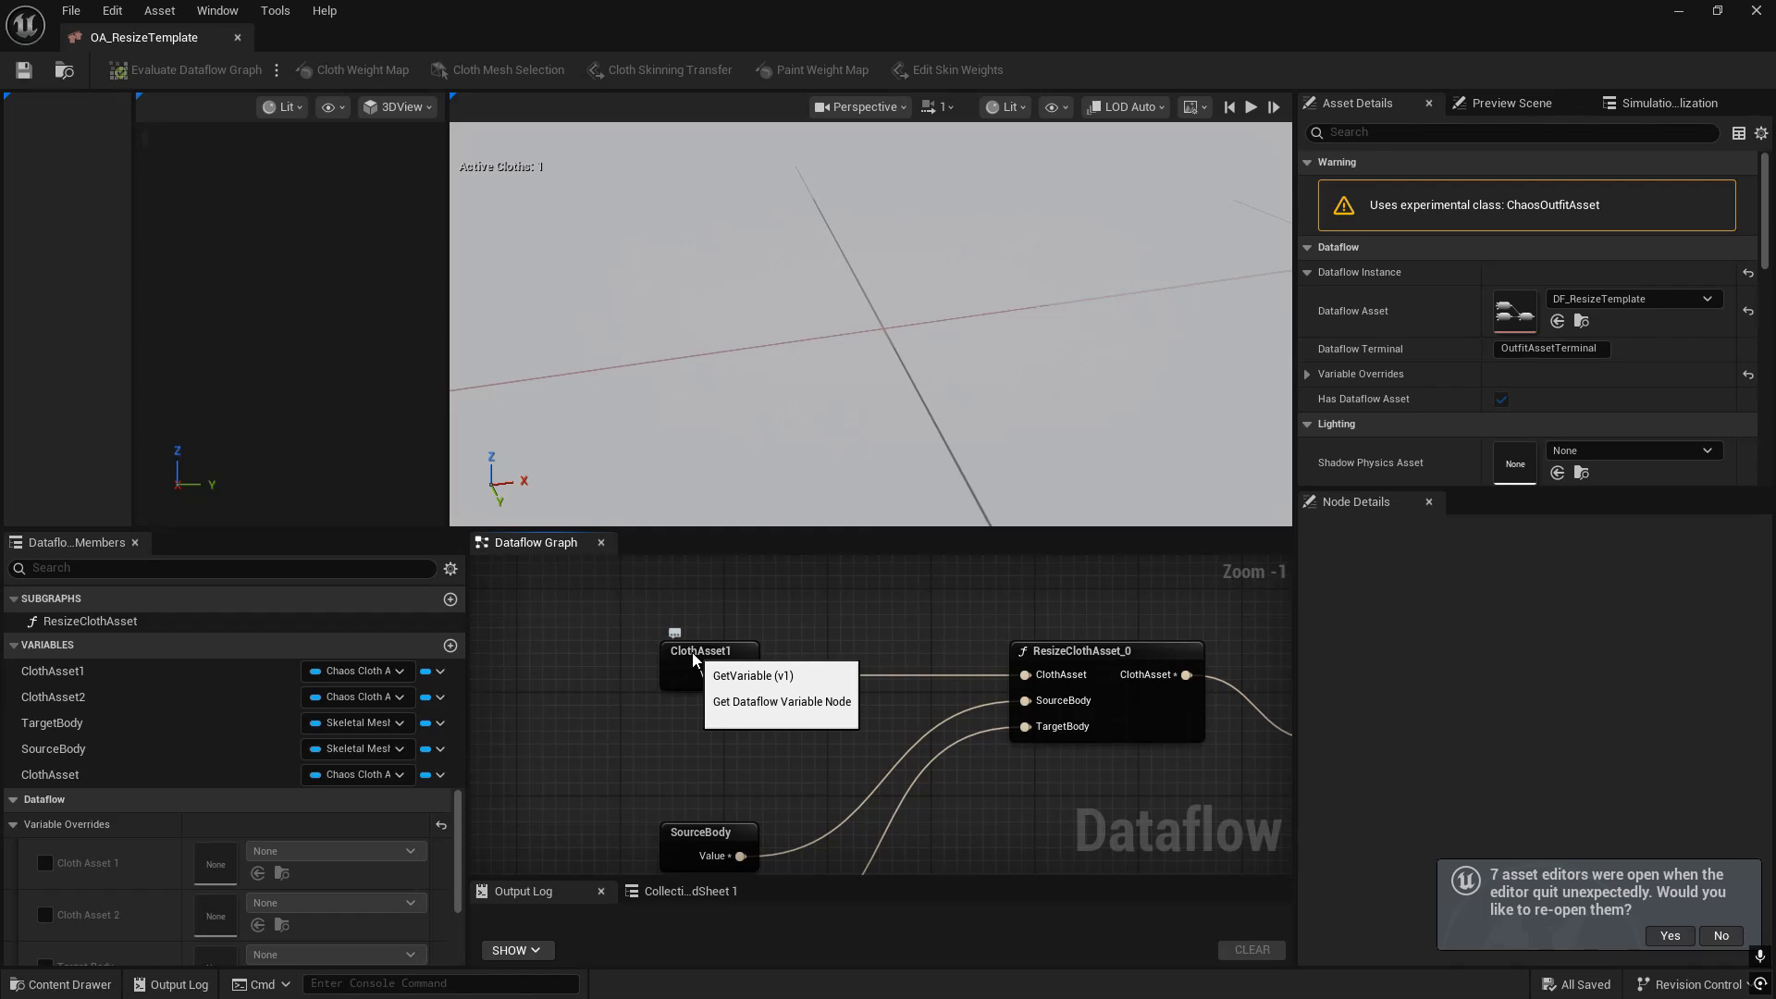
right_click_drag(762, 778, 710, 719)
right_click_drag(622, 852, 572, 830)
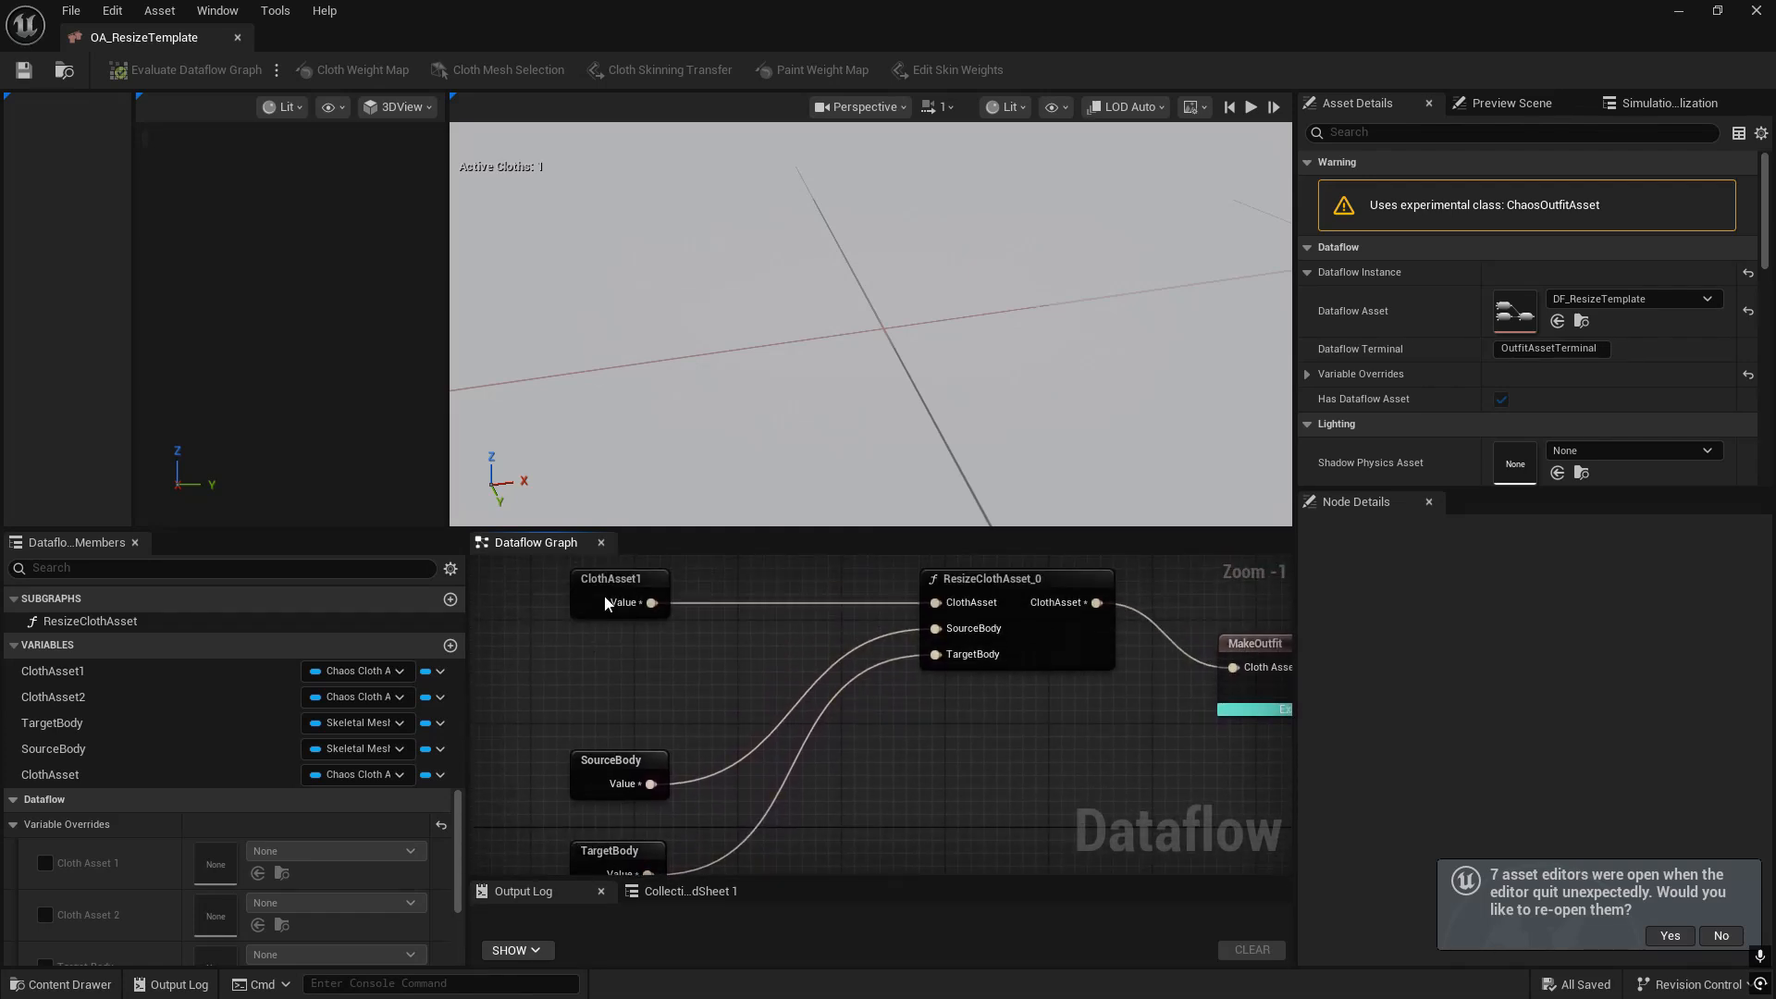
right_click_drag(607, 716, 613, 659)
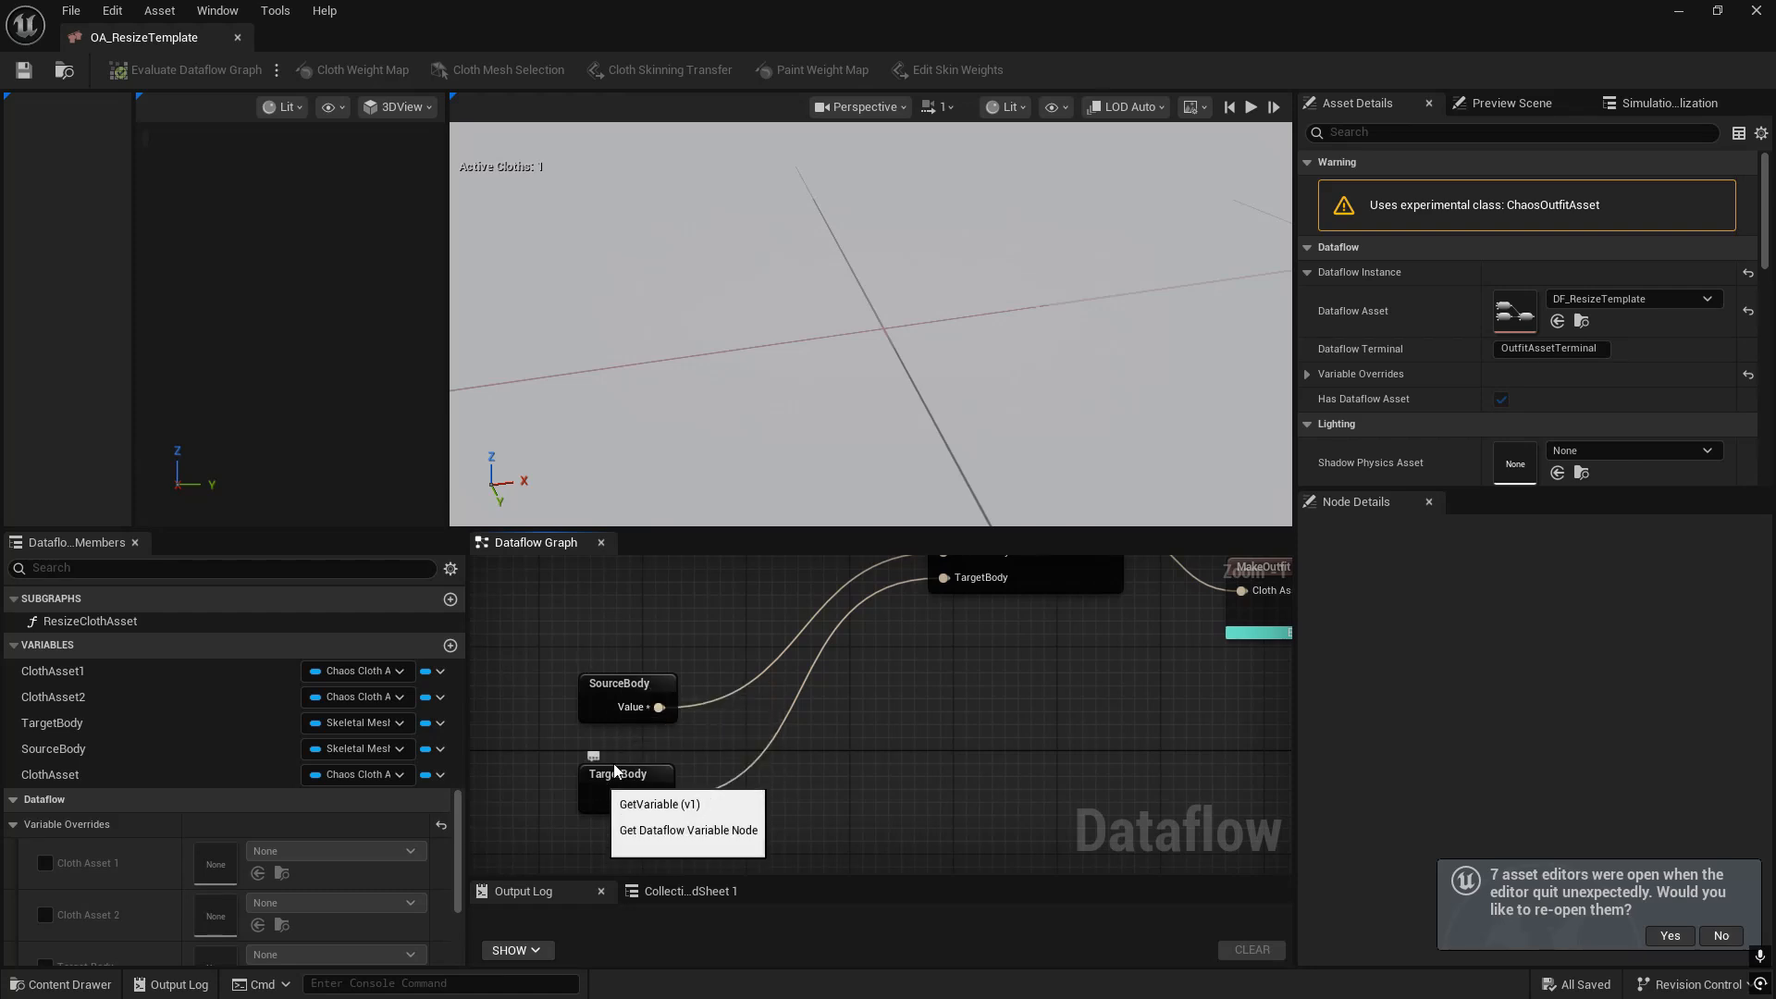
right_click_drag(615, 771, 877, 823)
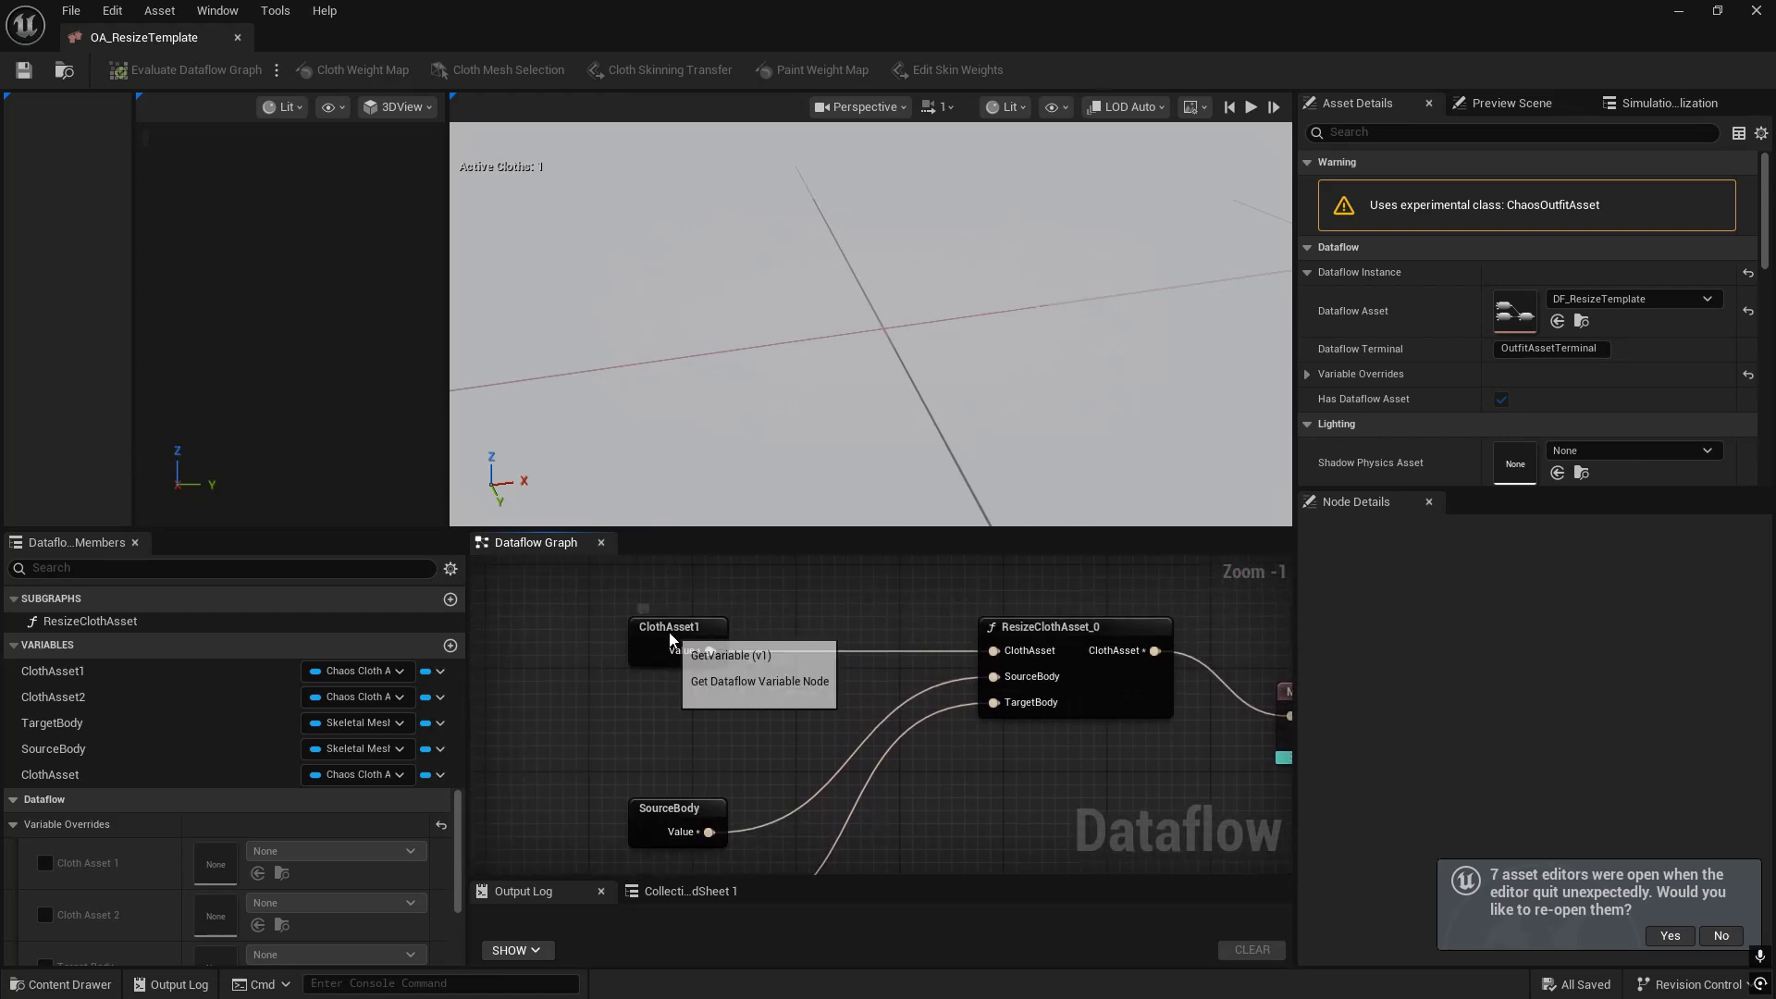
left_click(668, 657)
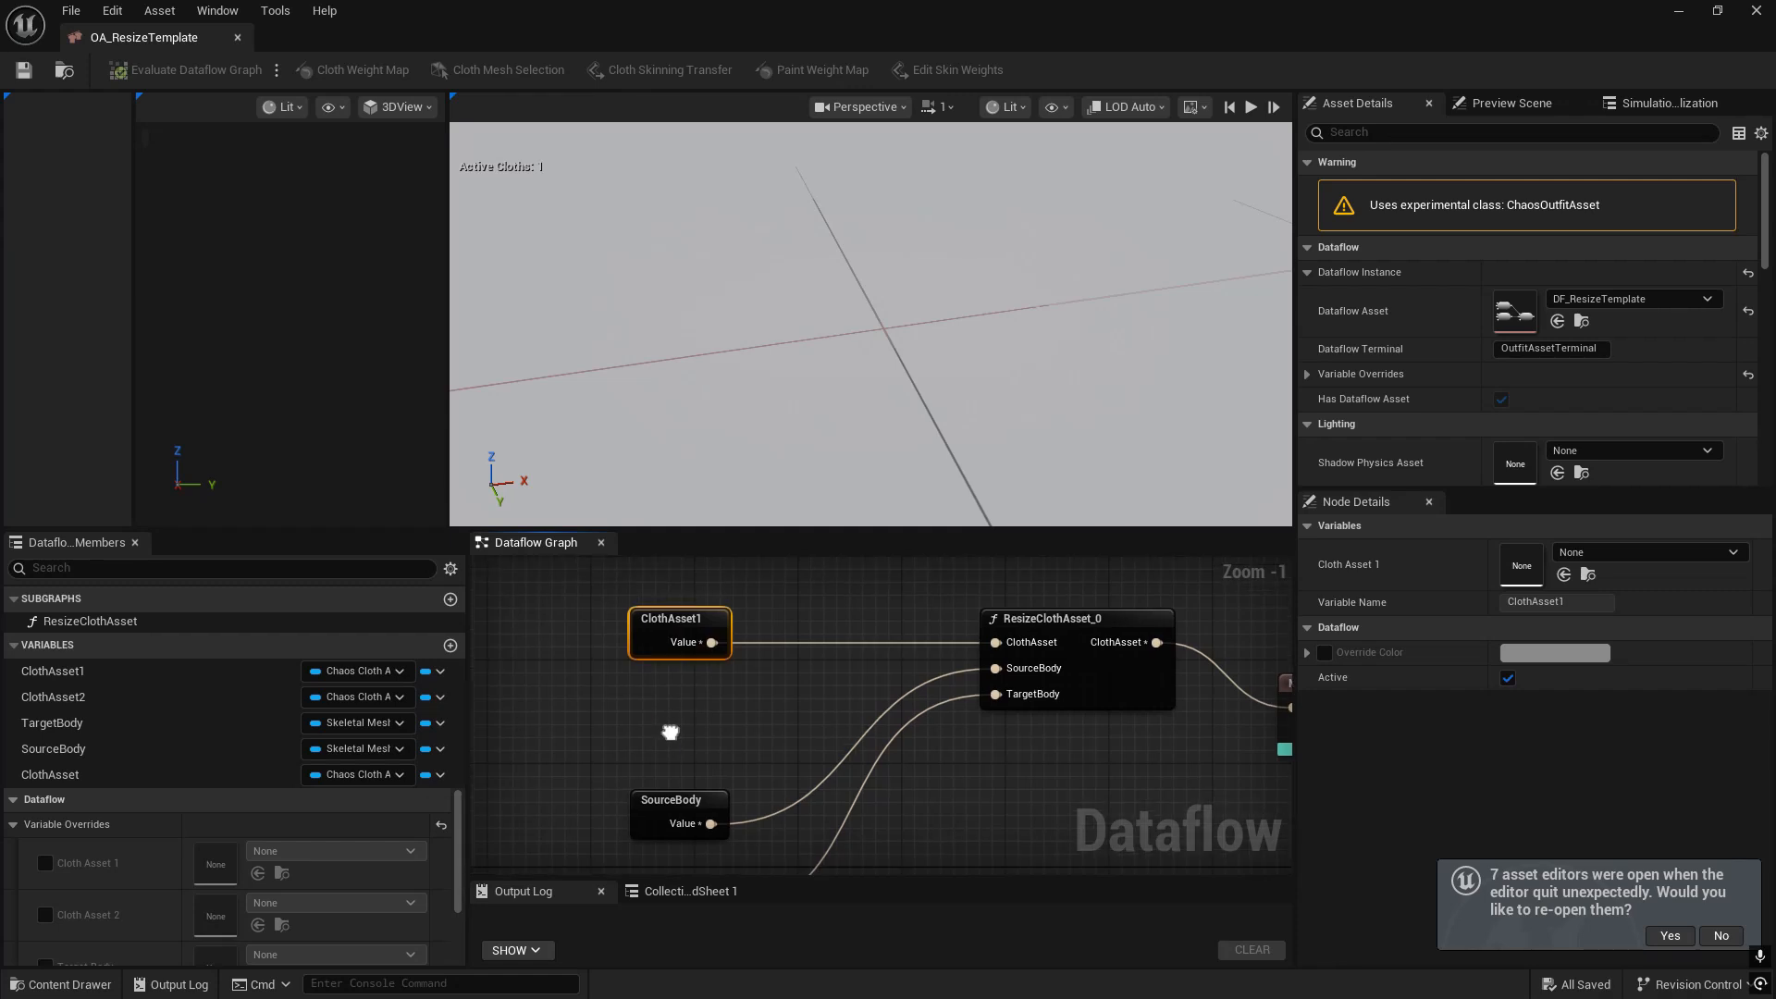
right_click_drag(670, 730, 690, 599)
left_click(681, 684)
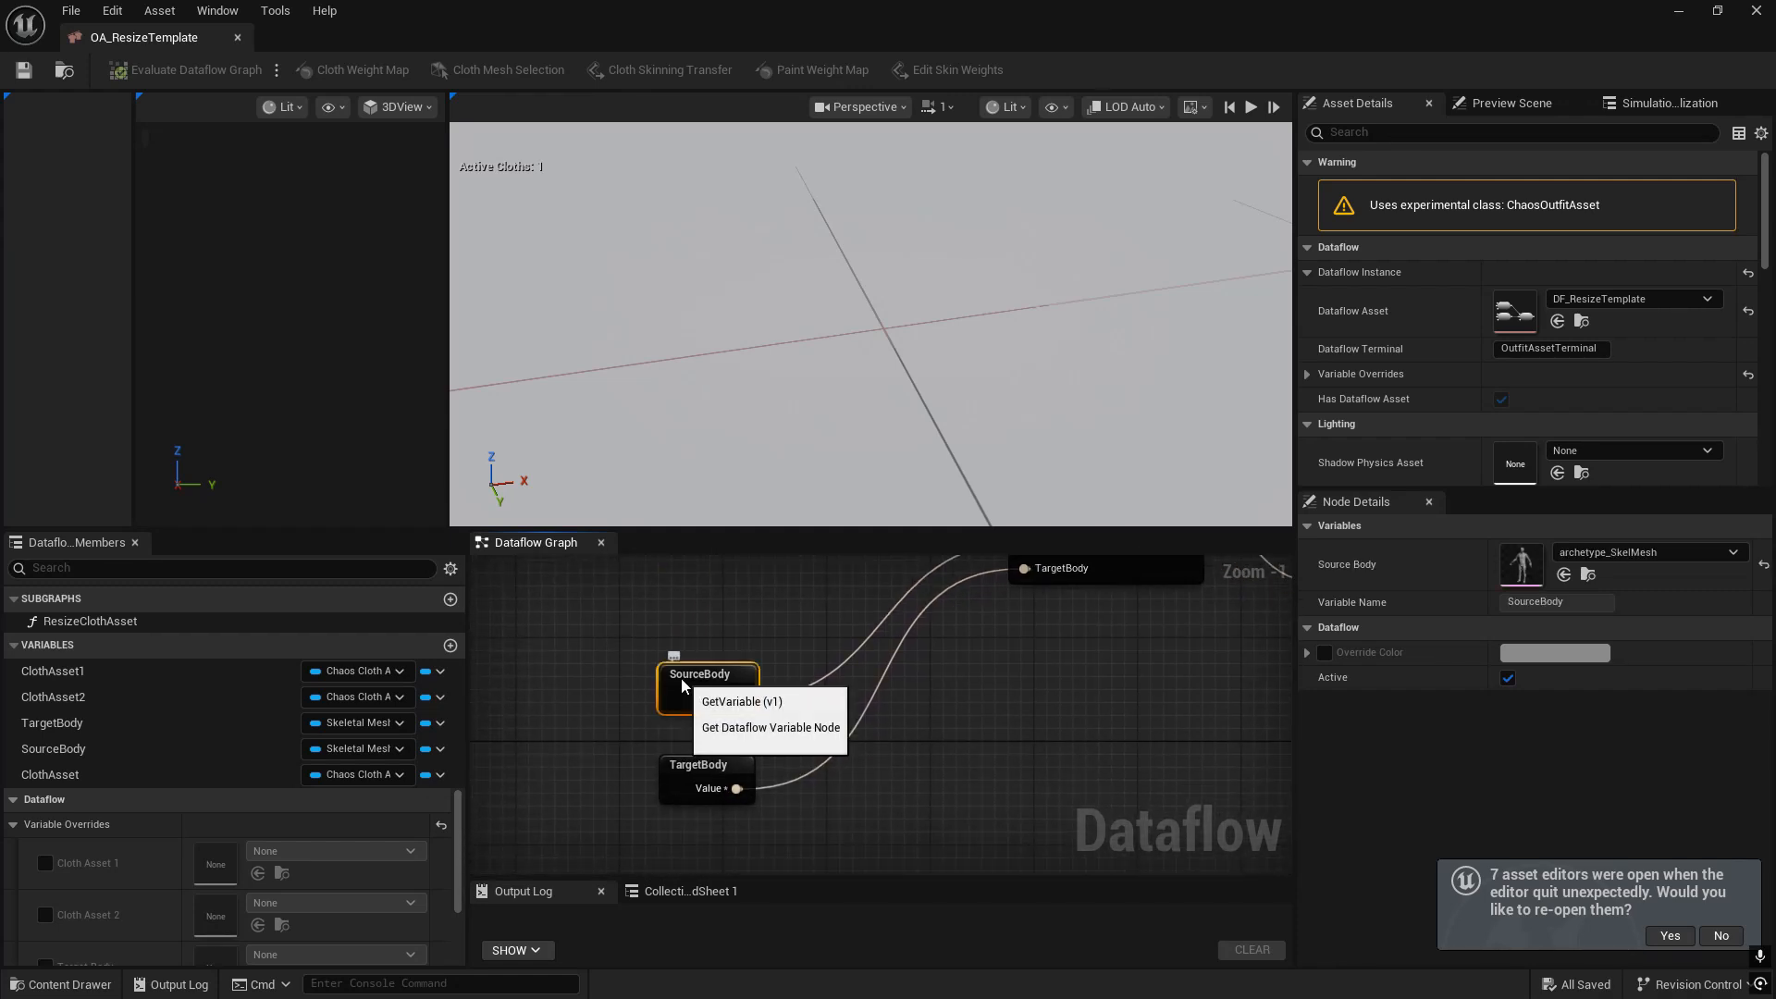
left_click(706, 782)
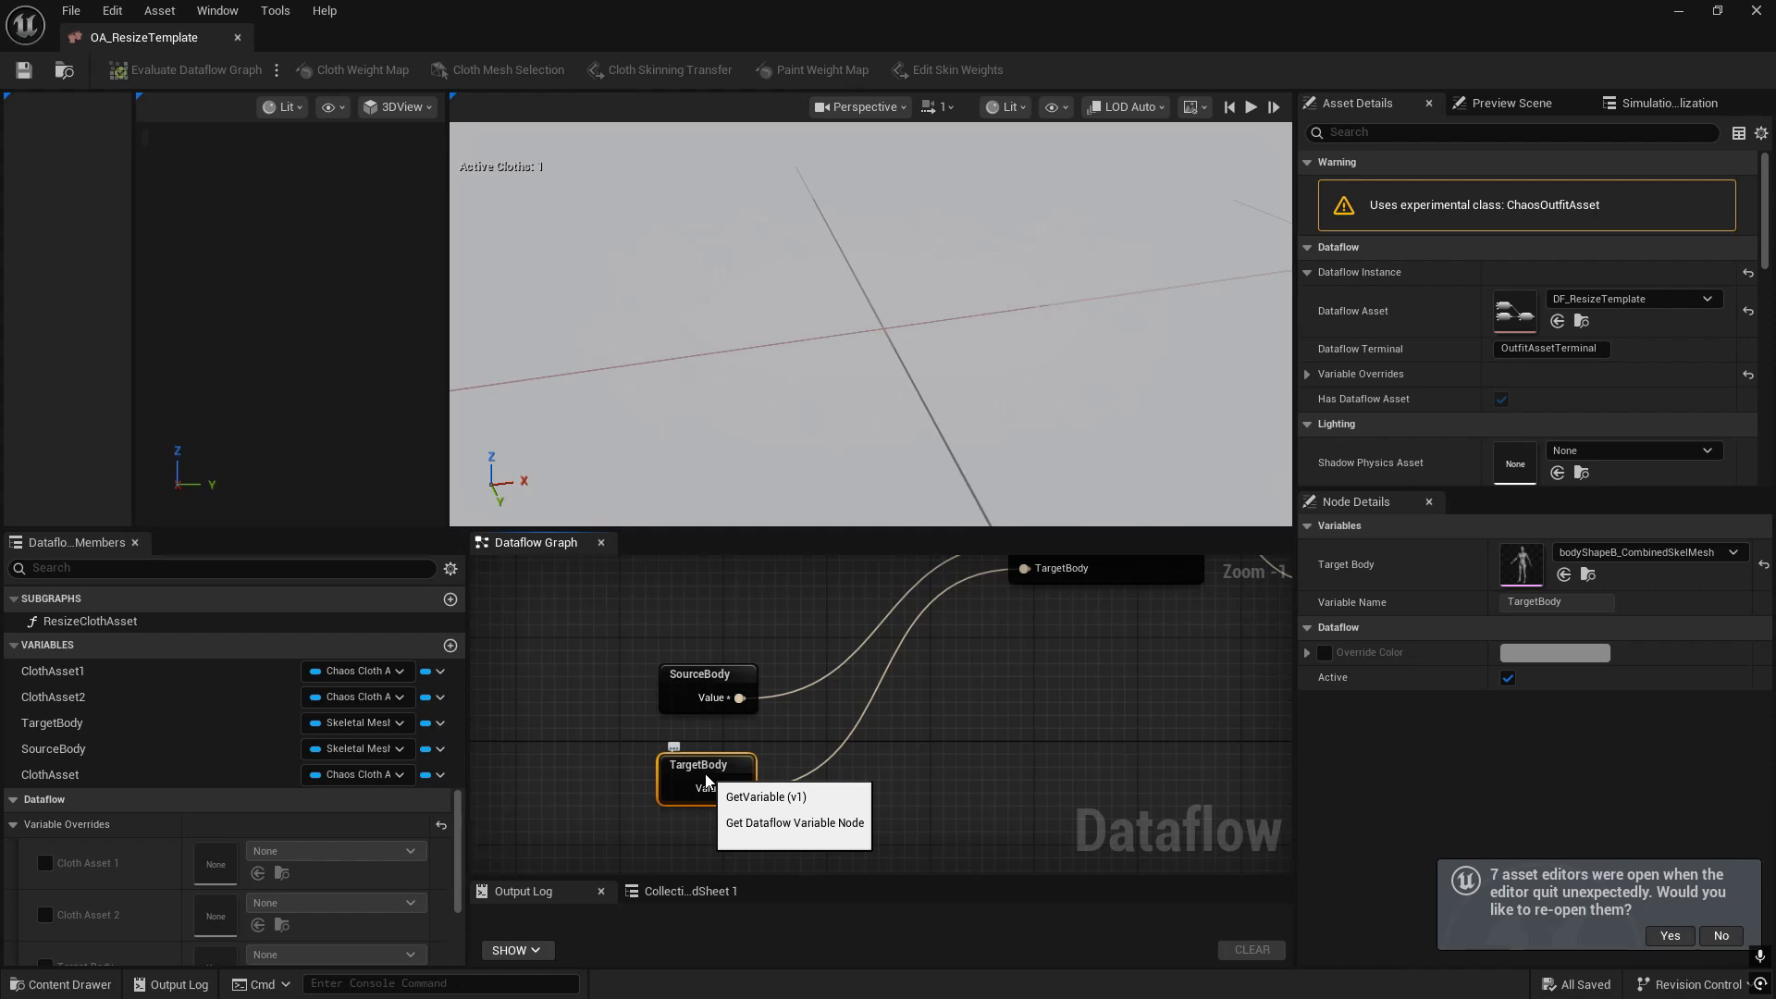
right_click_drag(928, 725, 841, 807)
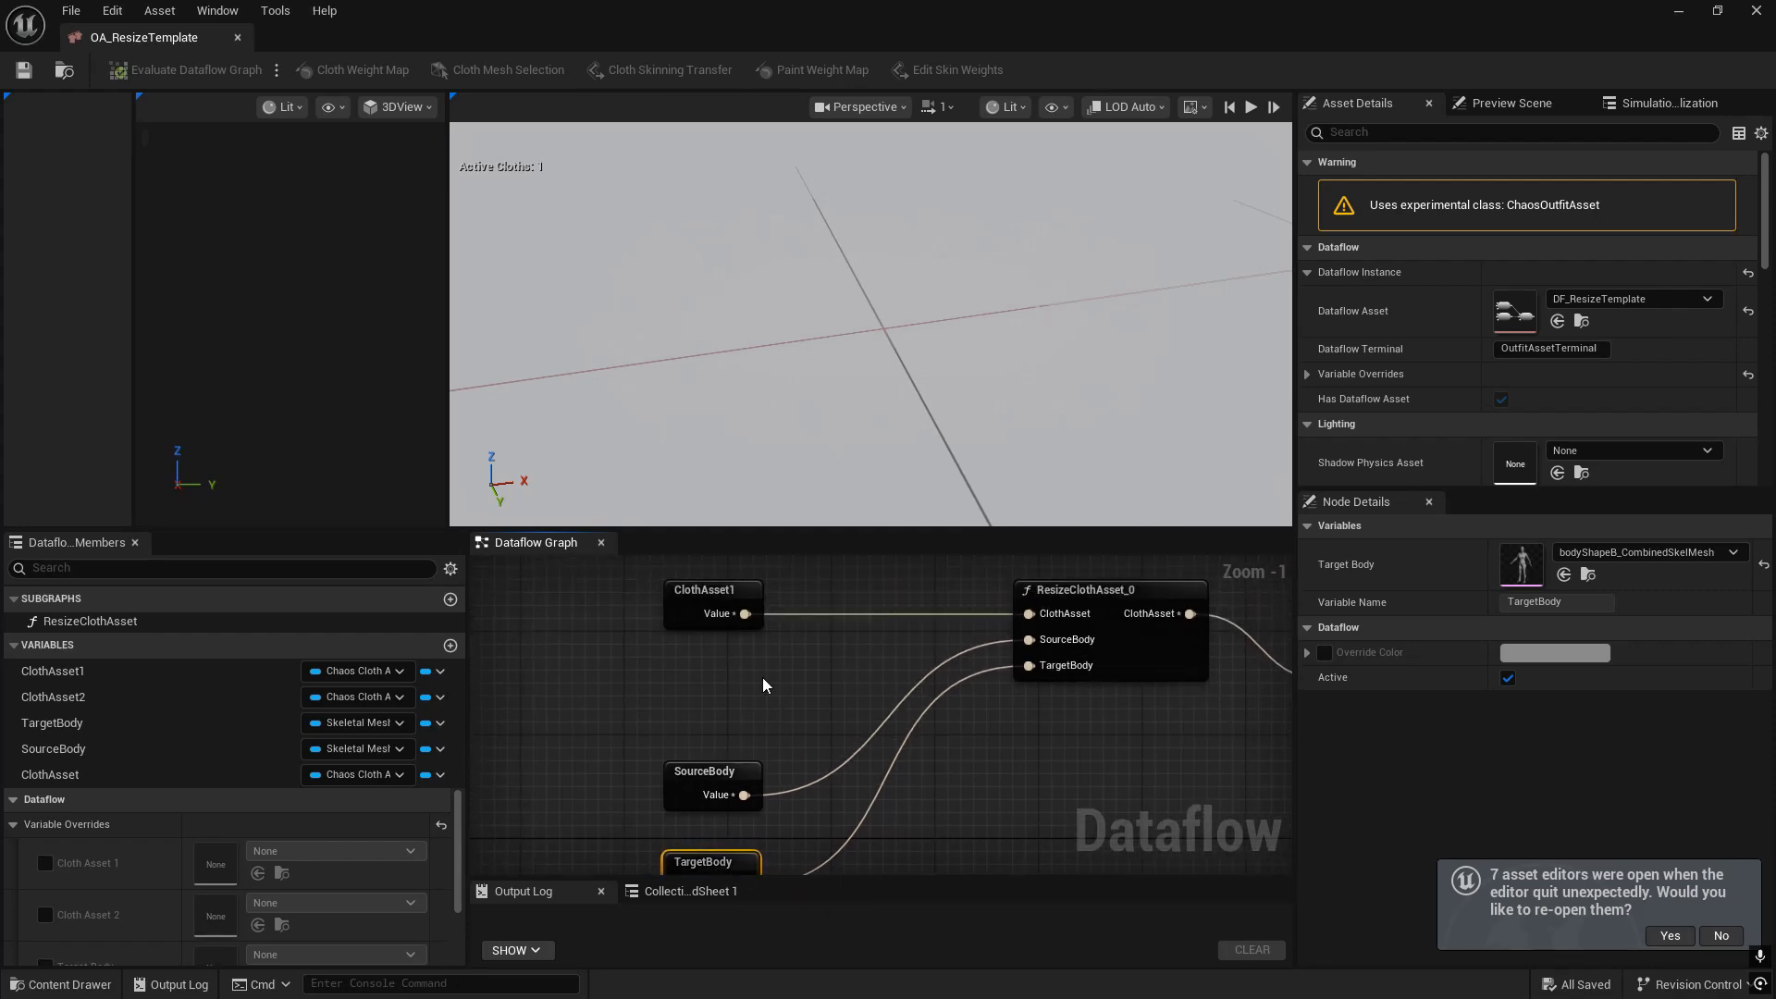
left_click(715, 604)
- Select the archetype_SkelMesh body in the level and inspect it, then return to the outfit asset editor
mouse_move(970, 6)
left_mouse_down()
mouse_move(1149, 53)
mouse_move(980, 0)
left_mouse_up()
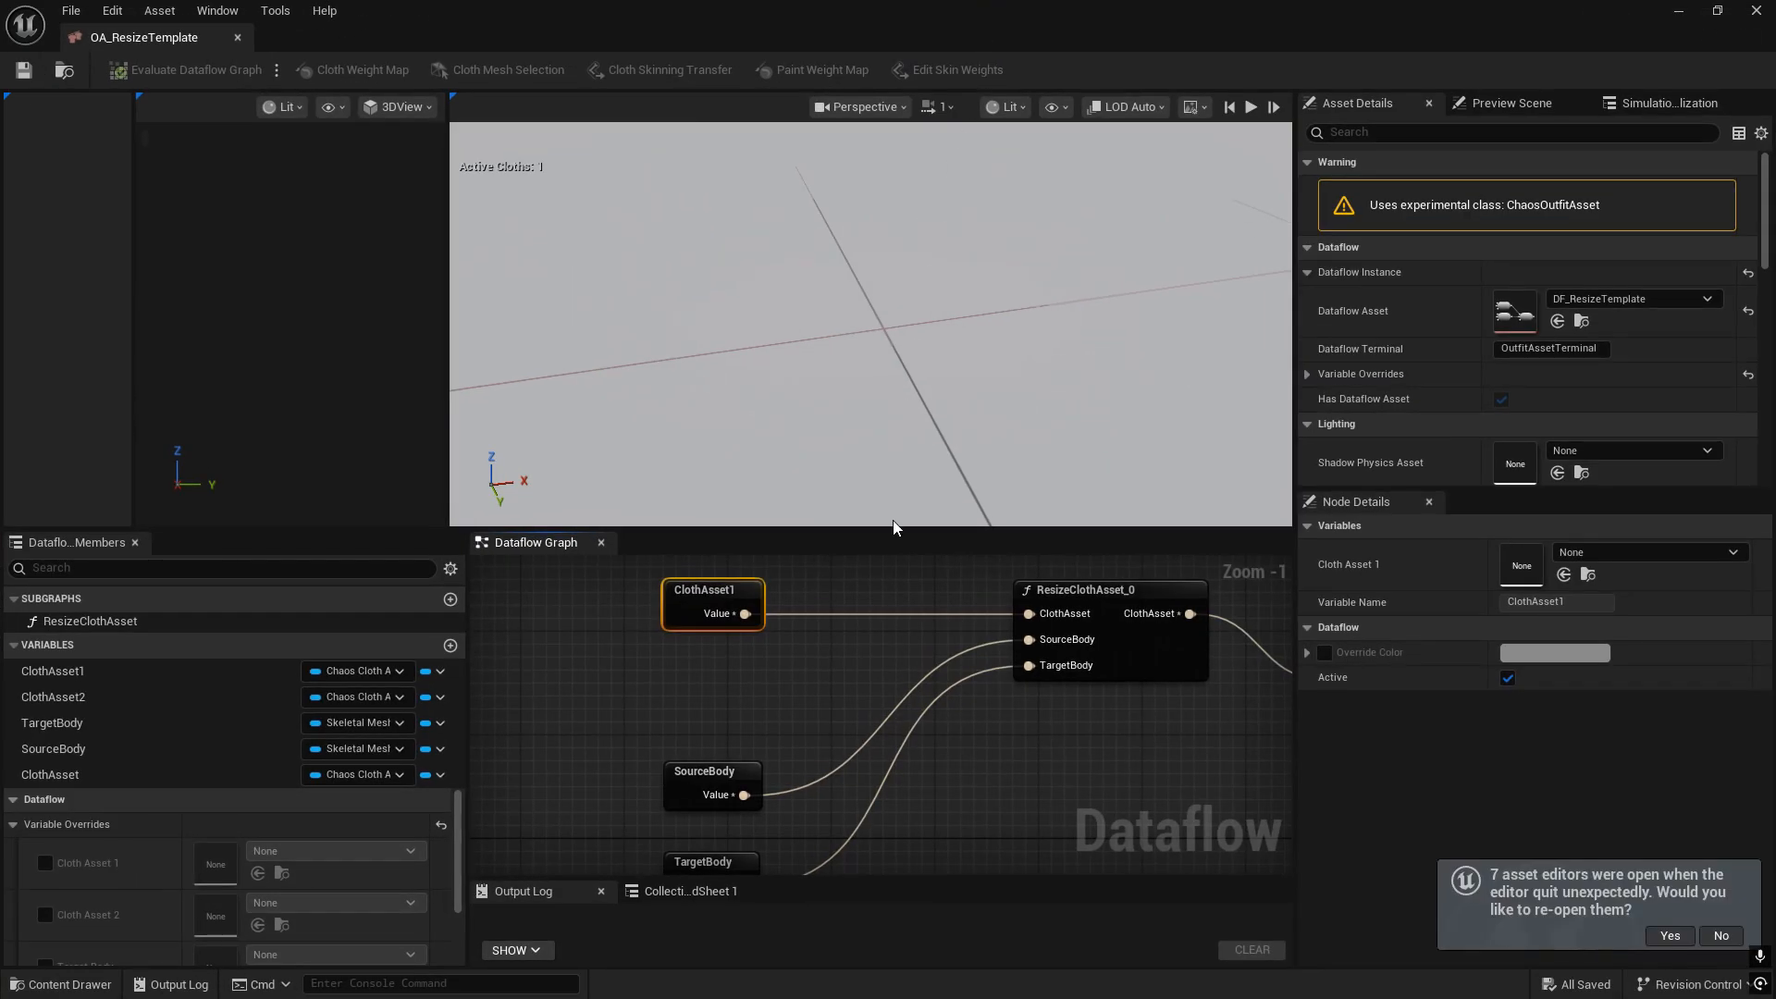
right_click(696, 590)
left_click_drag(919, 2, 997, 561)
right_click_drag(867, 392, 862, 340)
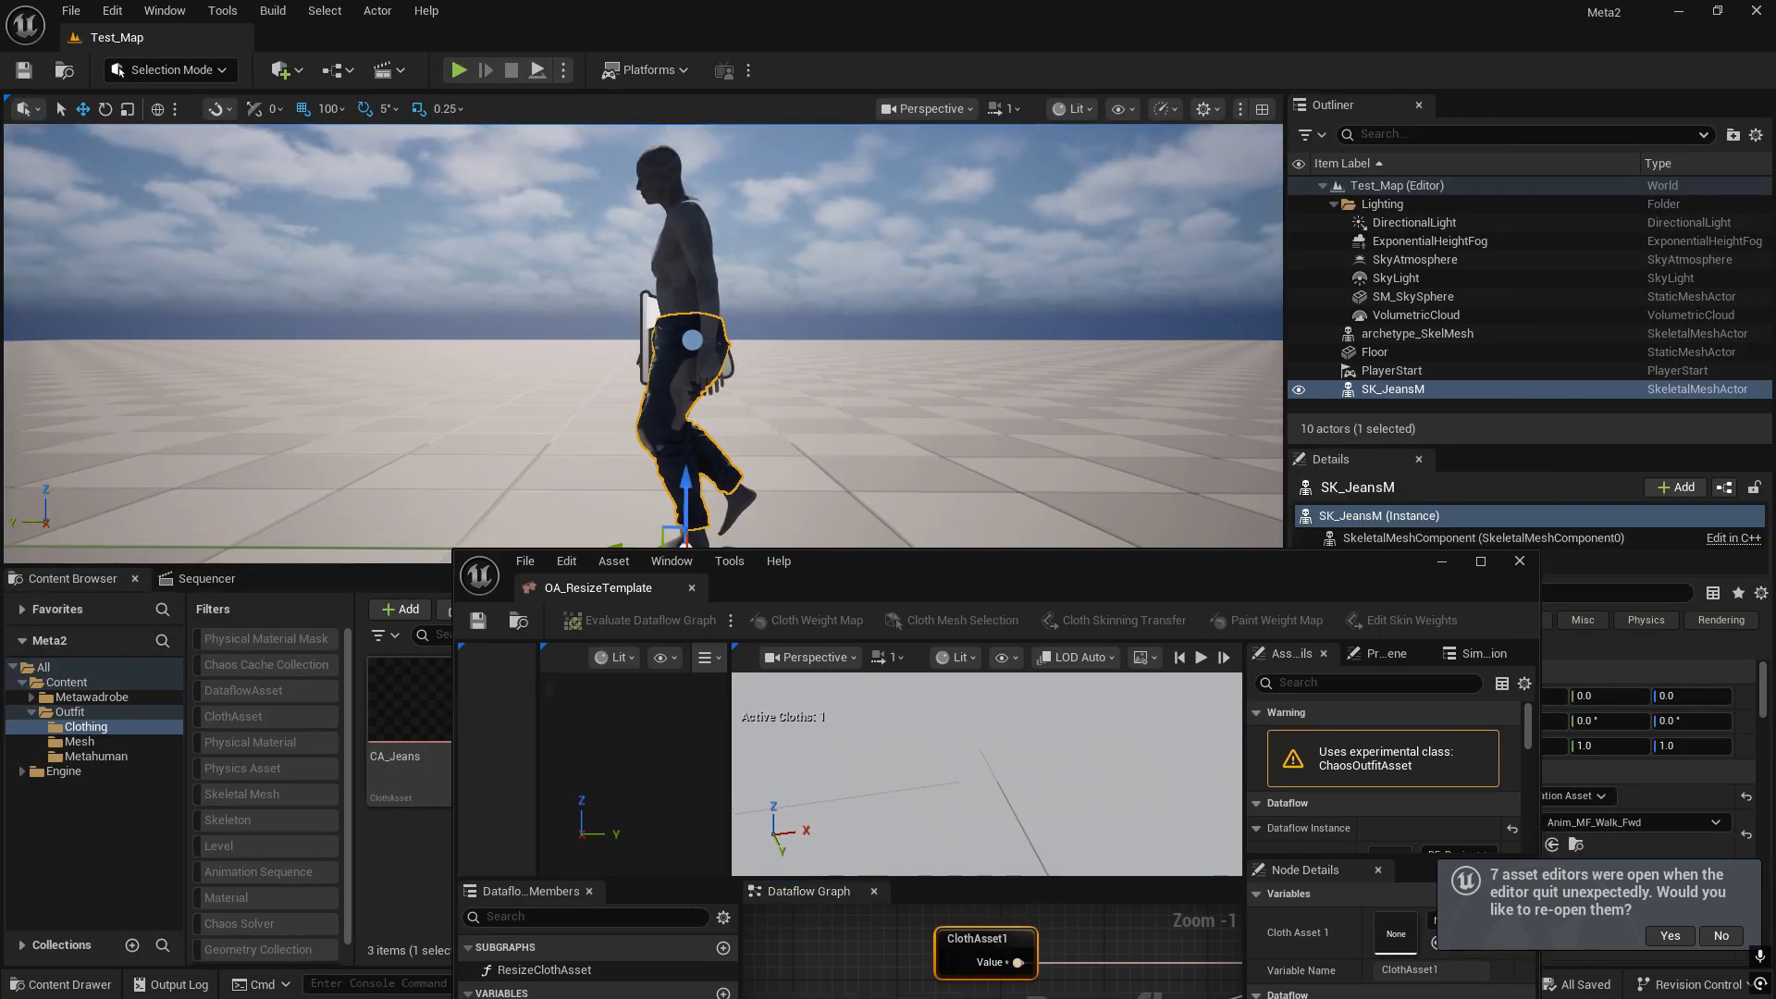
left_click(677, 233)
right_click_drag(677, 234, 693, 324)
key("a")
key("w")
key("s")
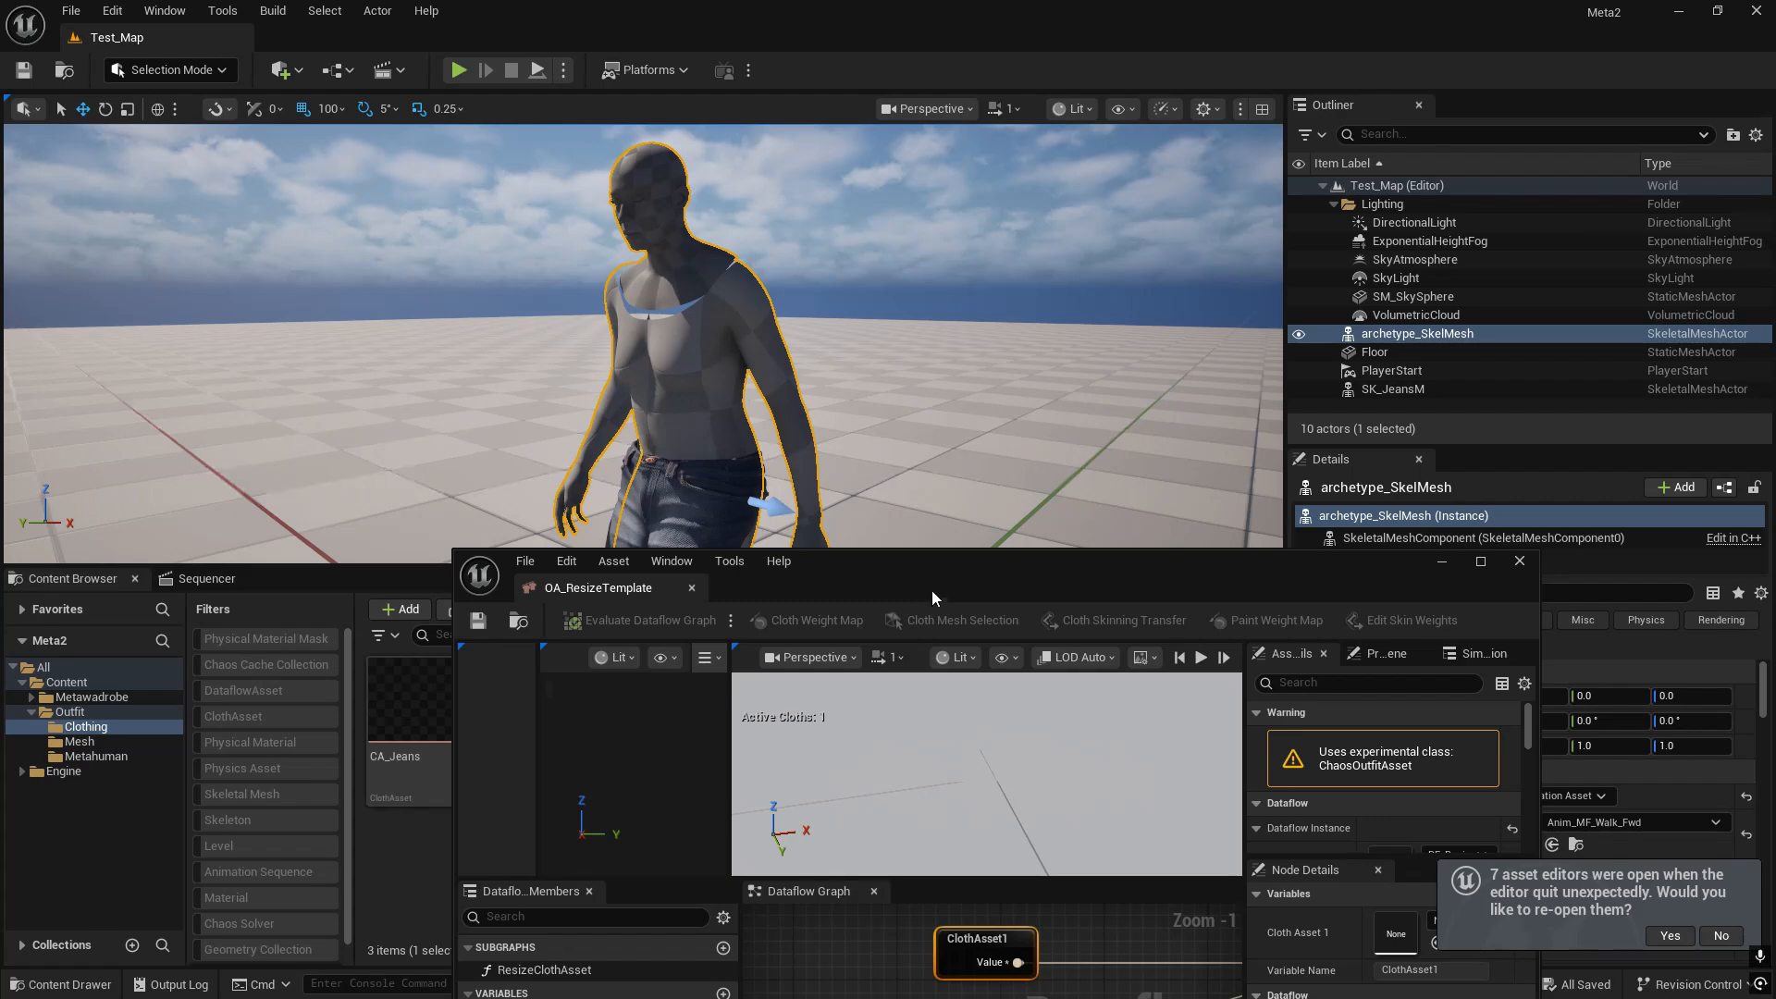
left_click_drag(933, 597, 786, 5)
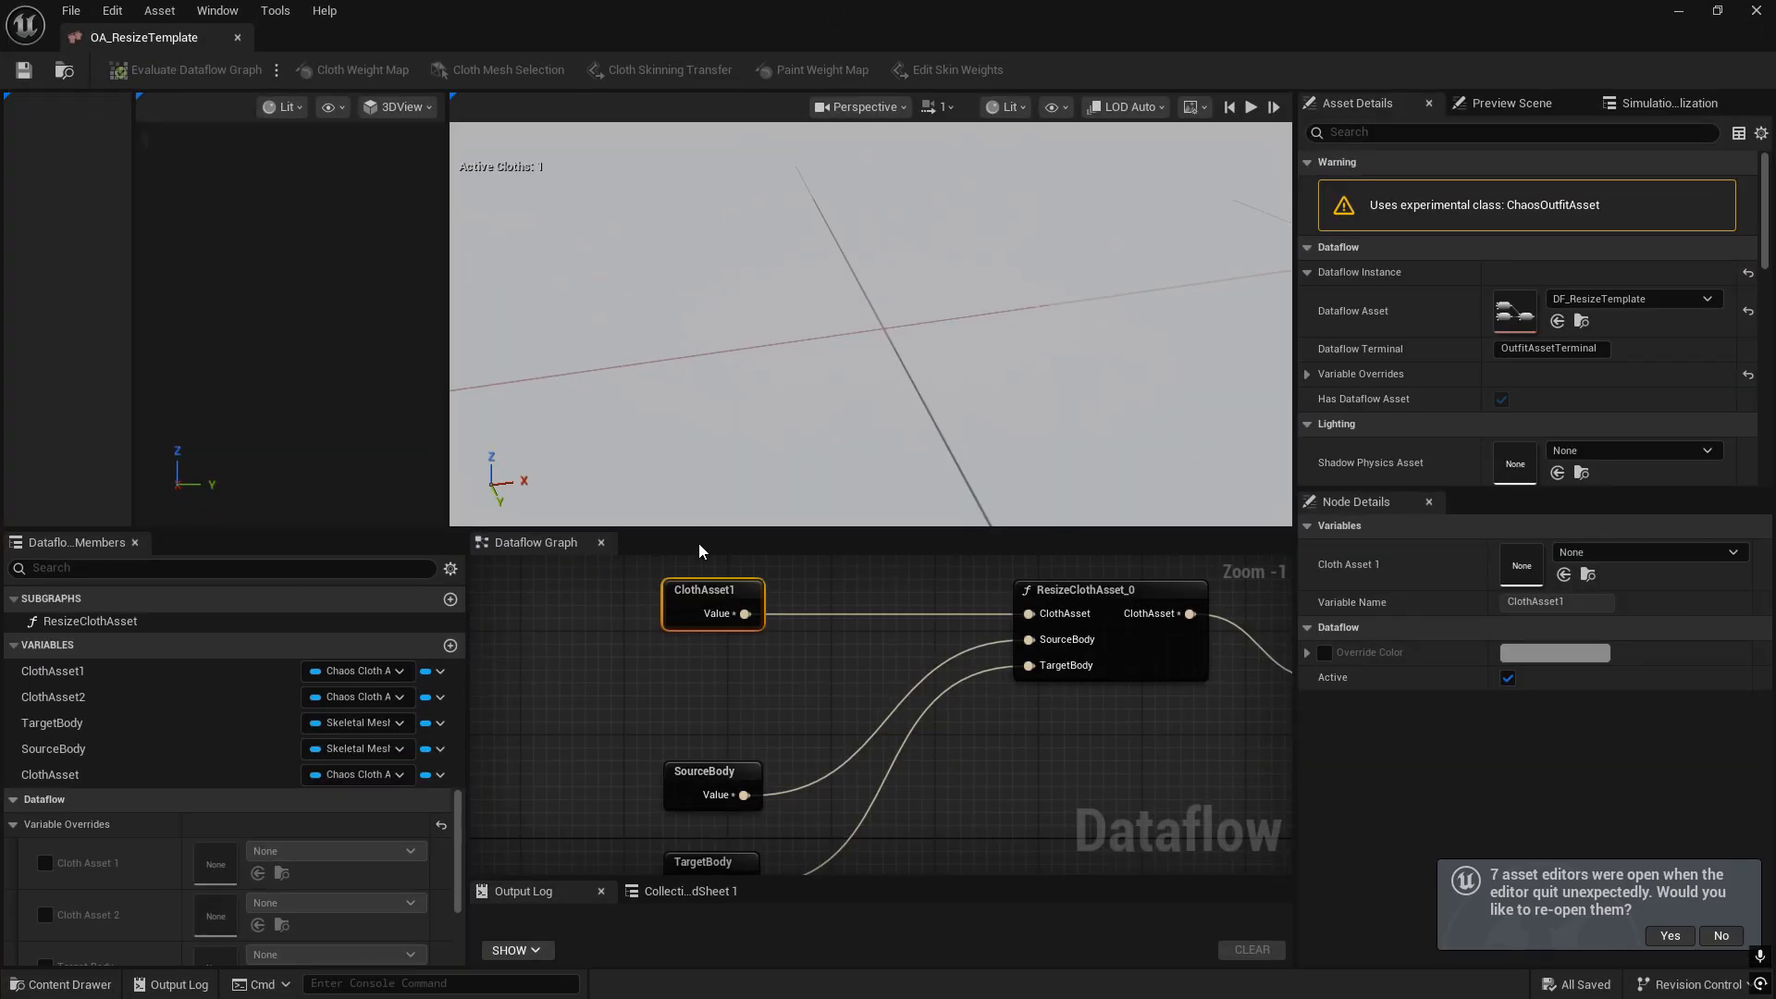
left_click_drag(1042, 4, 1039, 530)
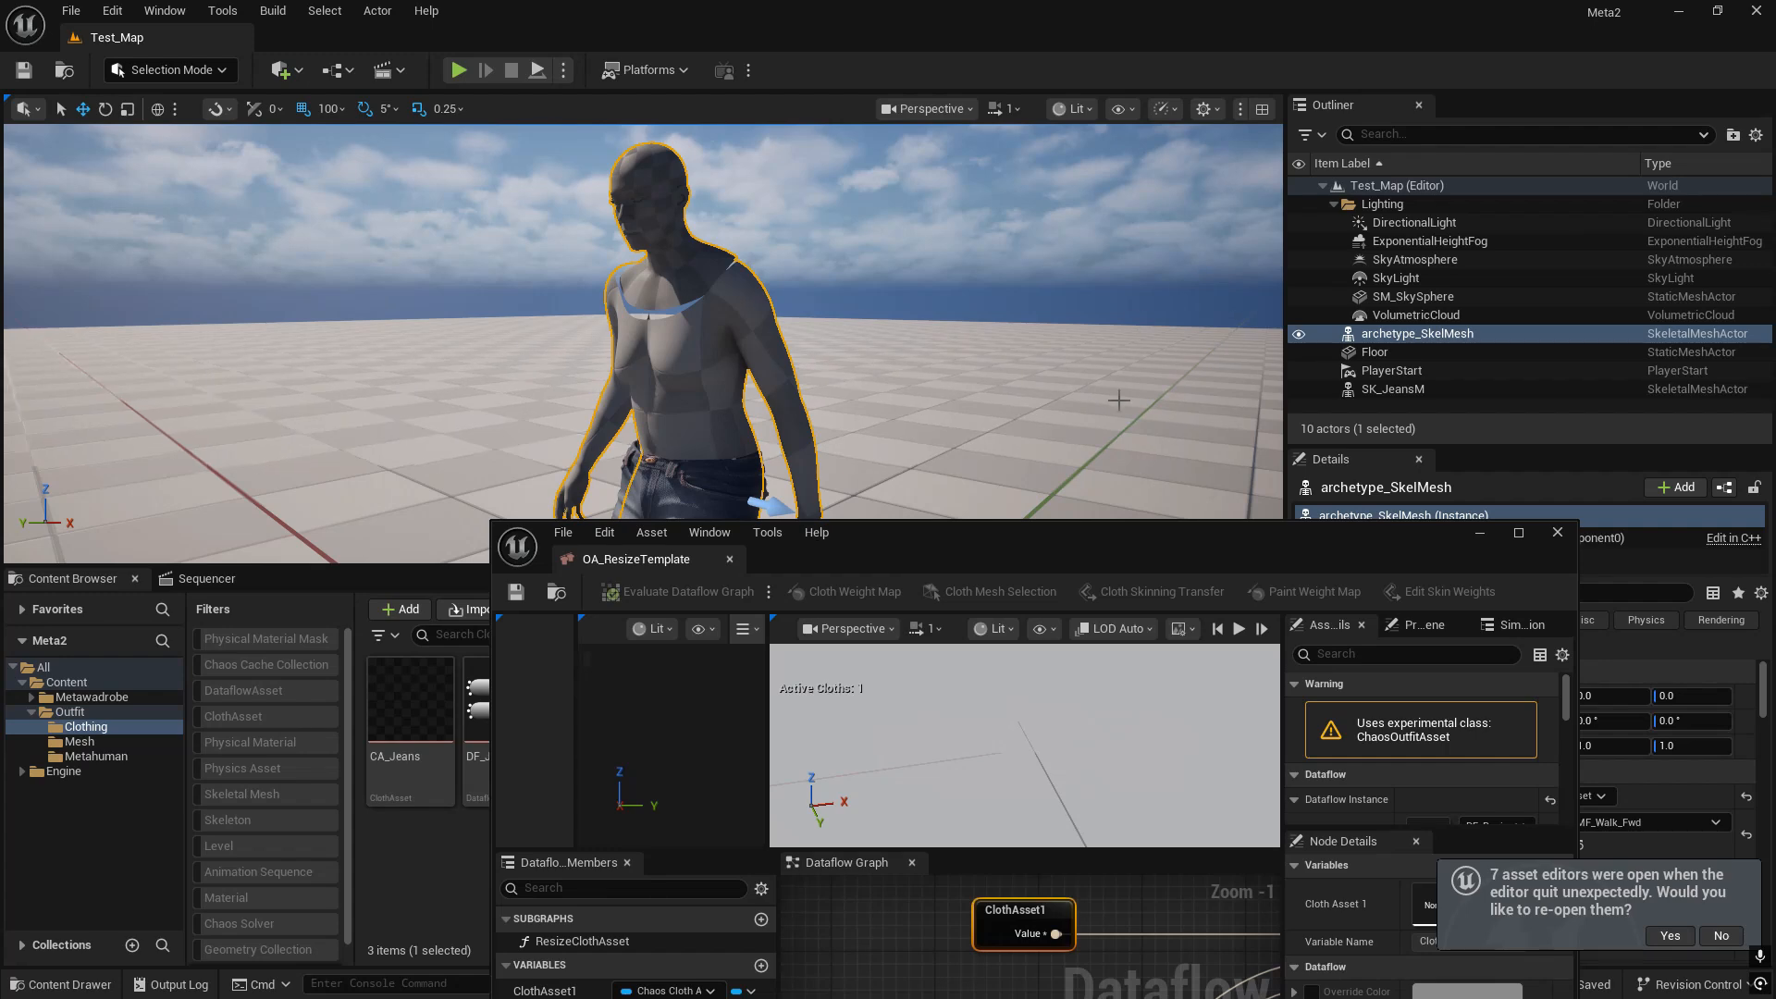
double_click(1113, 535)
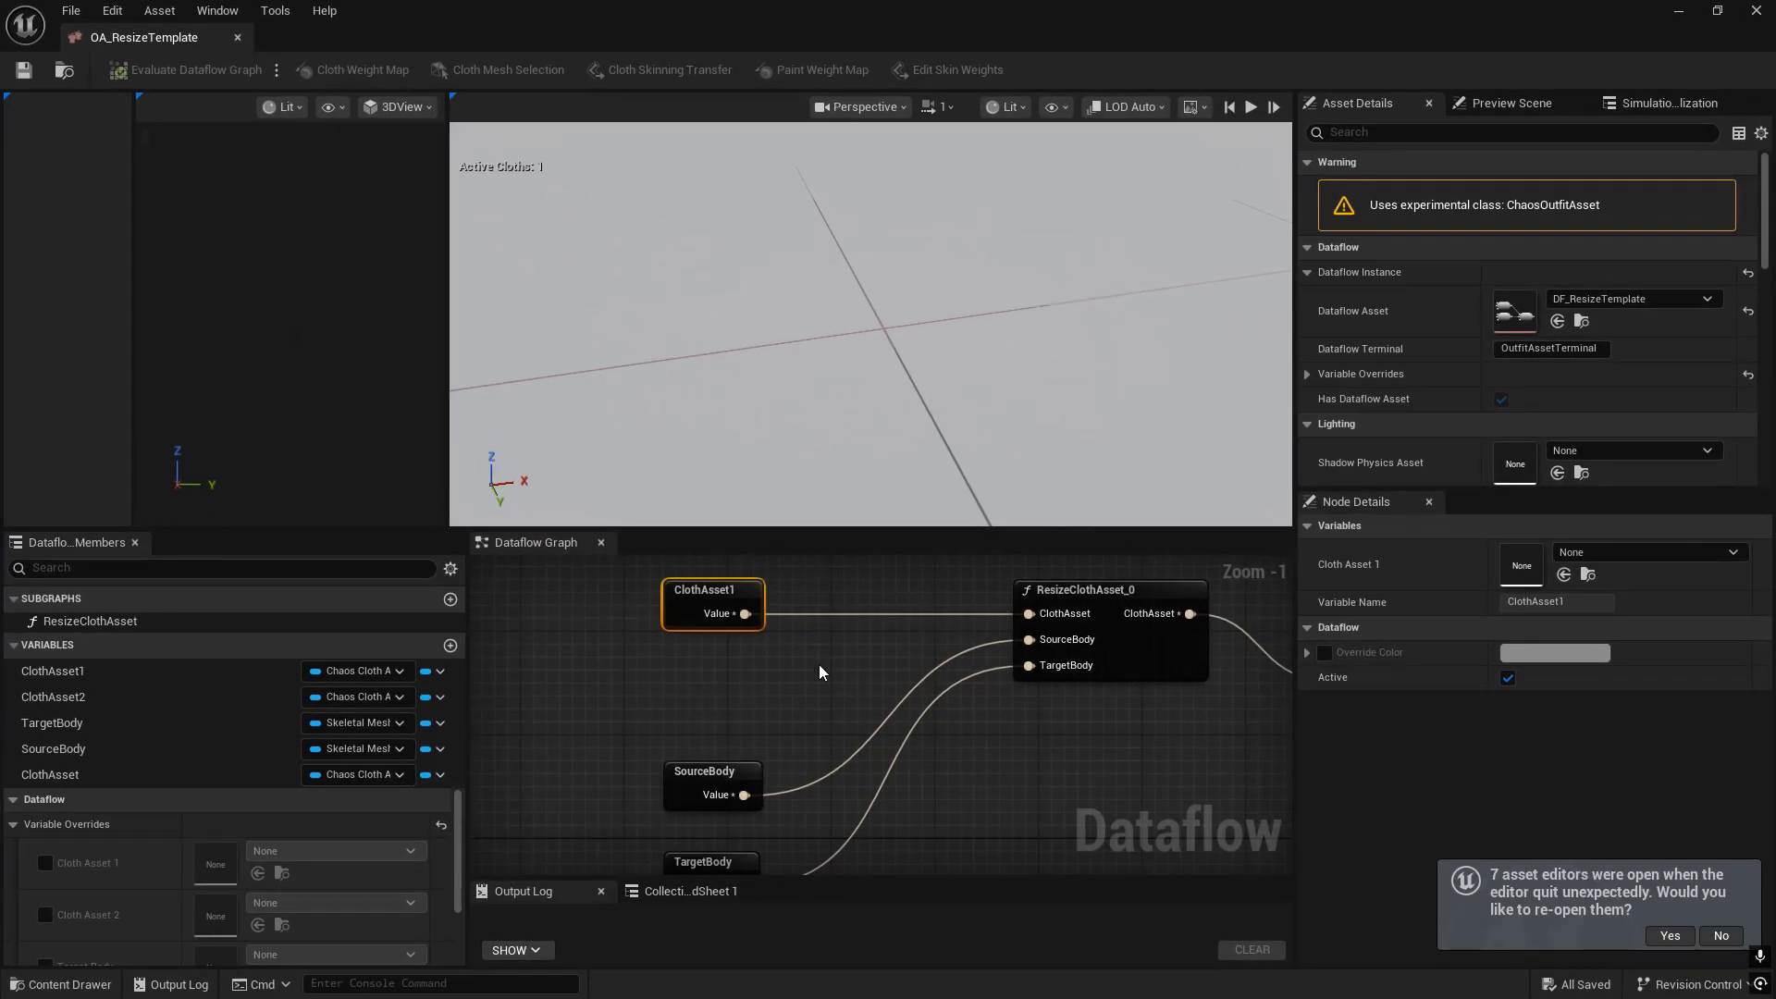
- Check which skeletal mesh the SourceBody node uses
right_click_drag(788, 693, 754, 649)
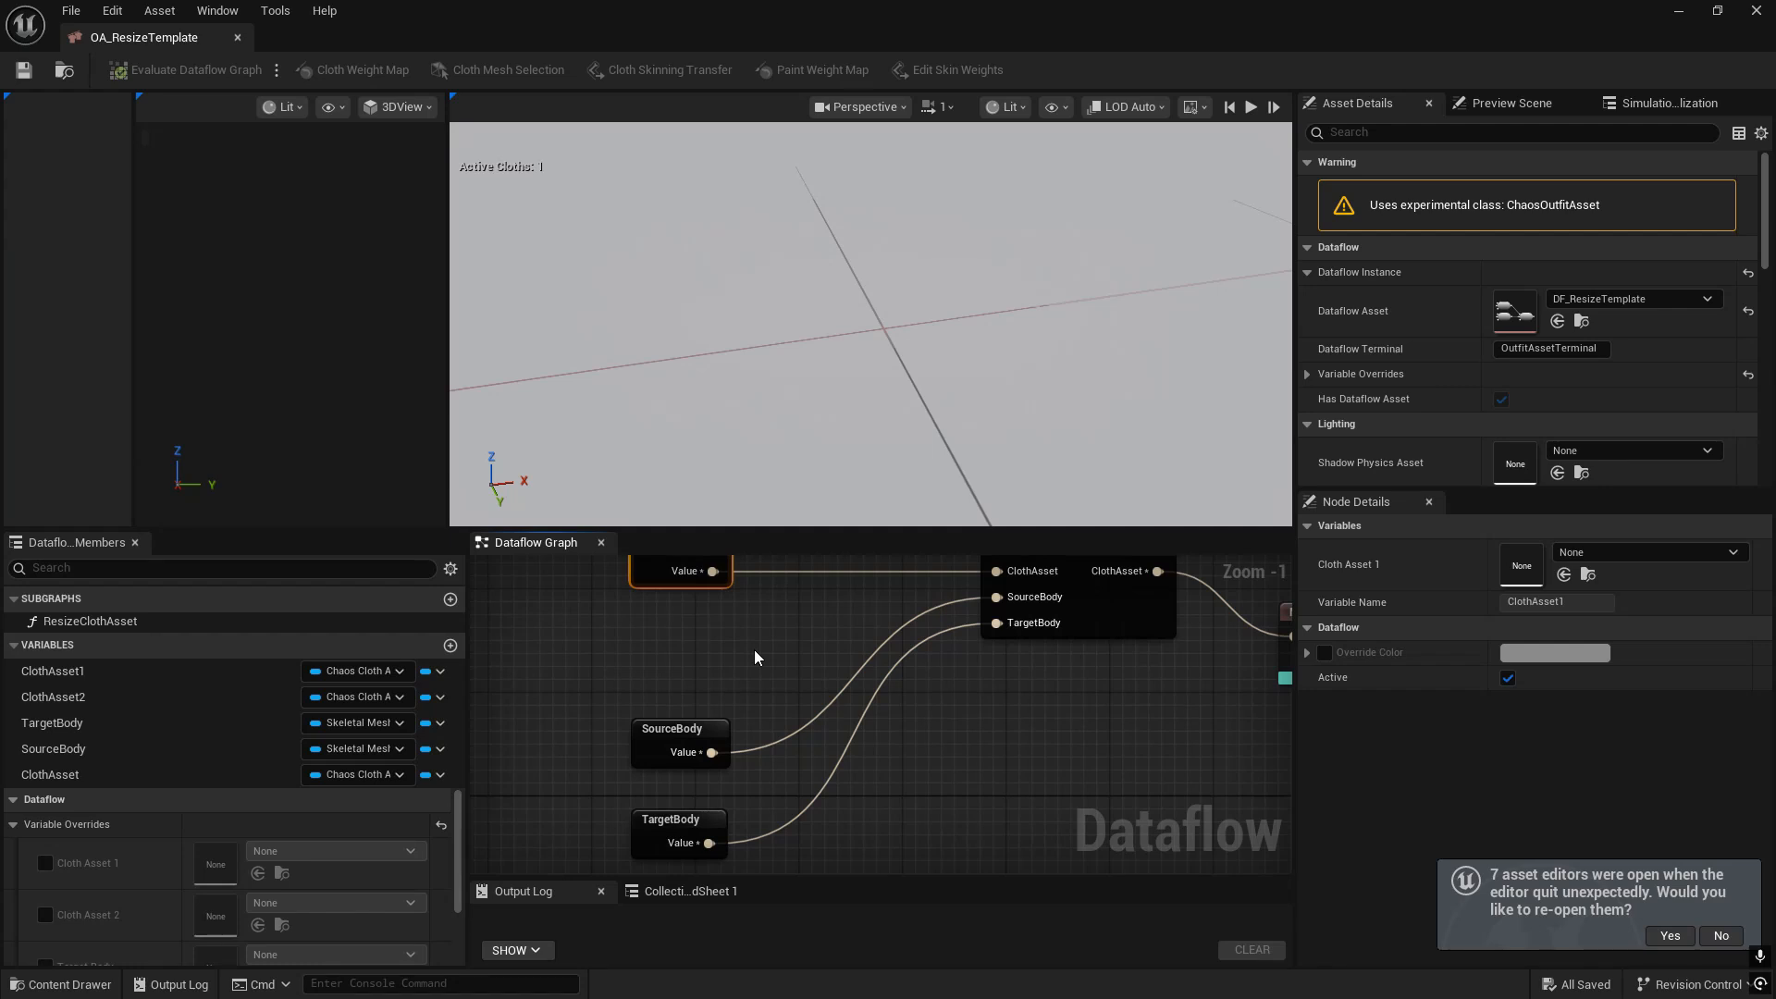
left_click(685, 726)
right_click_drag(795, 646, 791, 712)
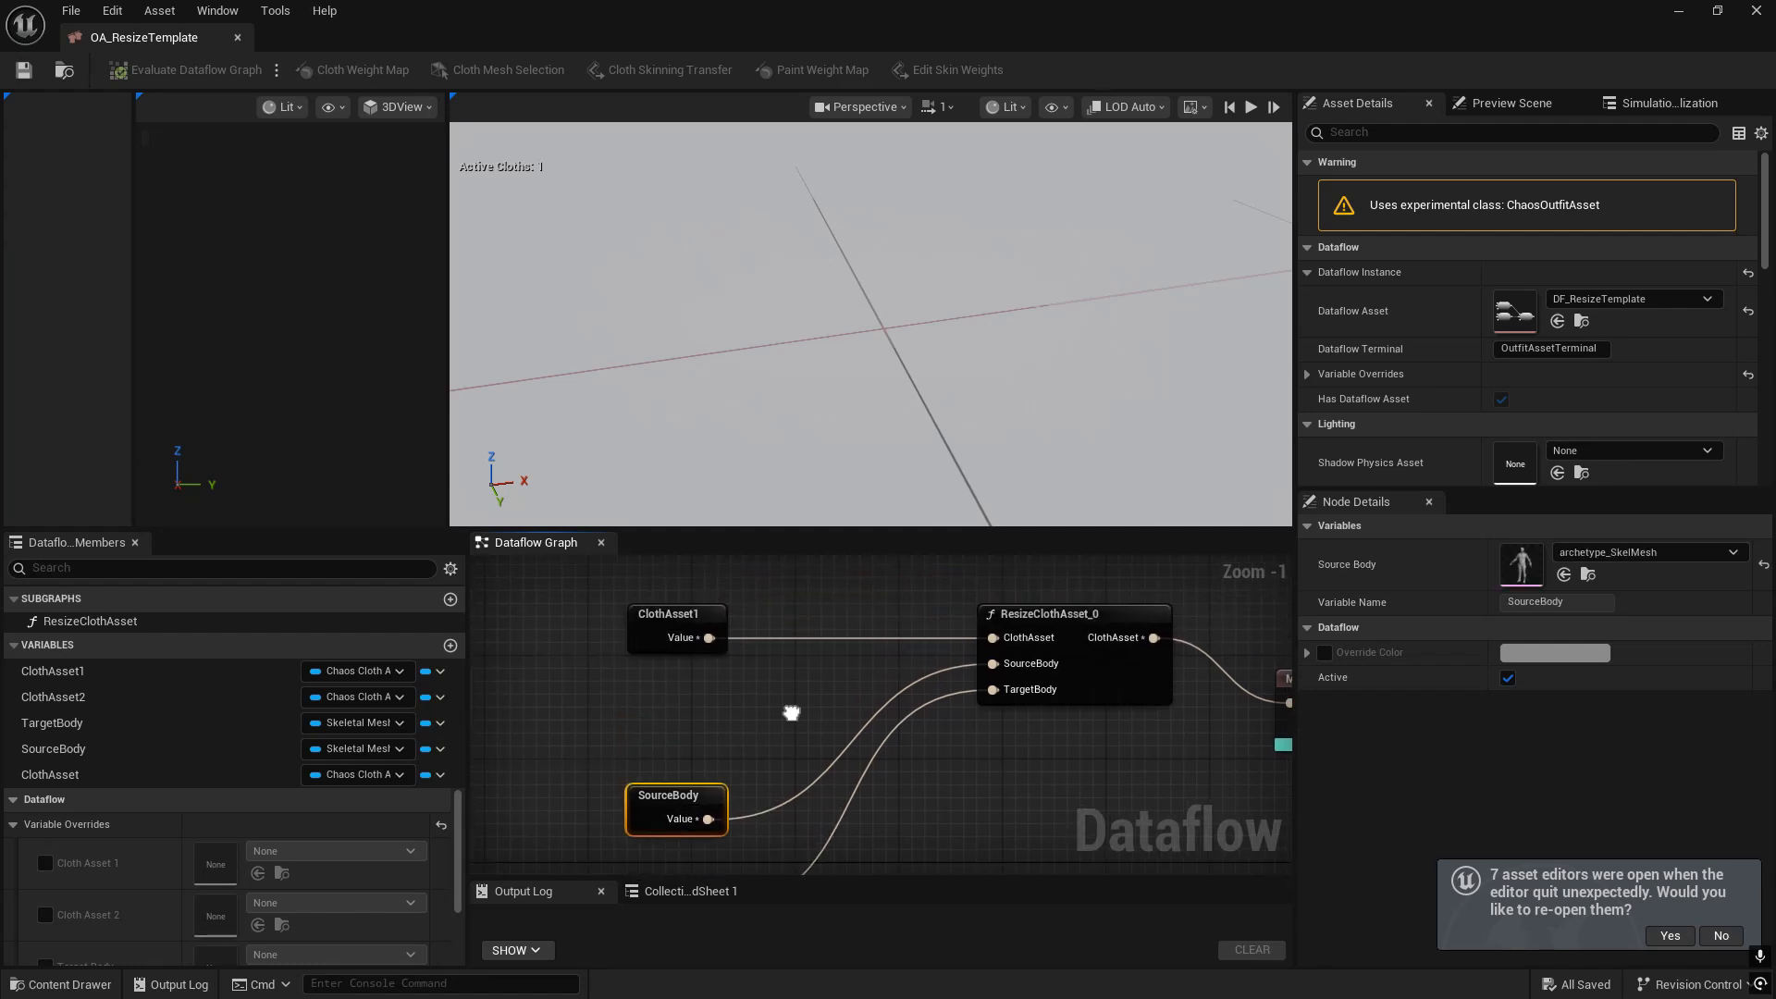
- Assign CA_Jeans to the ClothAsset1 variable node, inspect the jeans in the preview, and save OA_ResizeTemplate
left_click(658, 616)
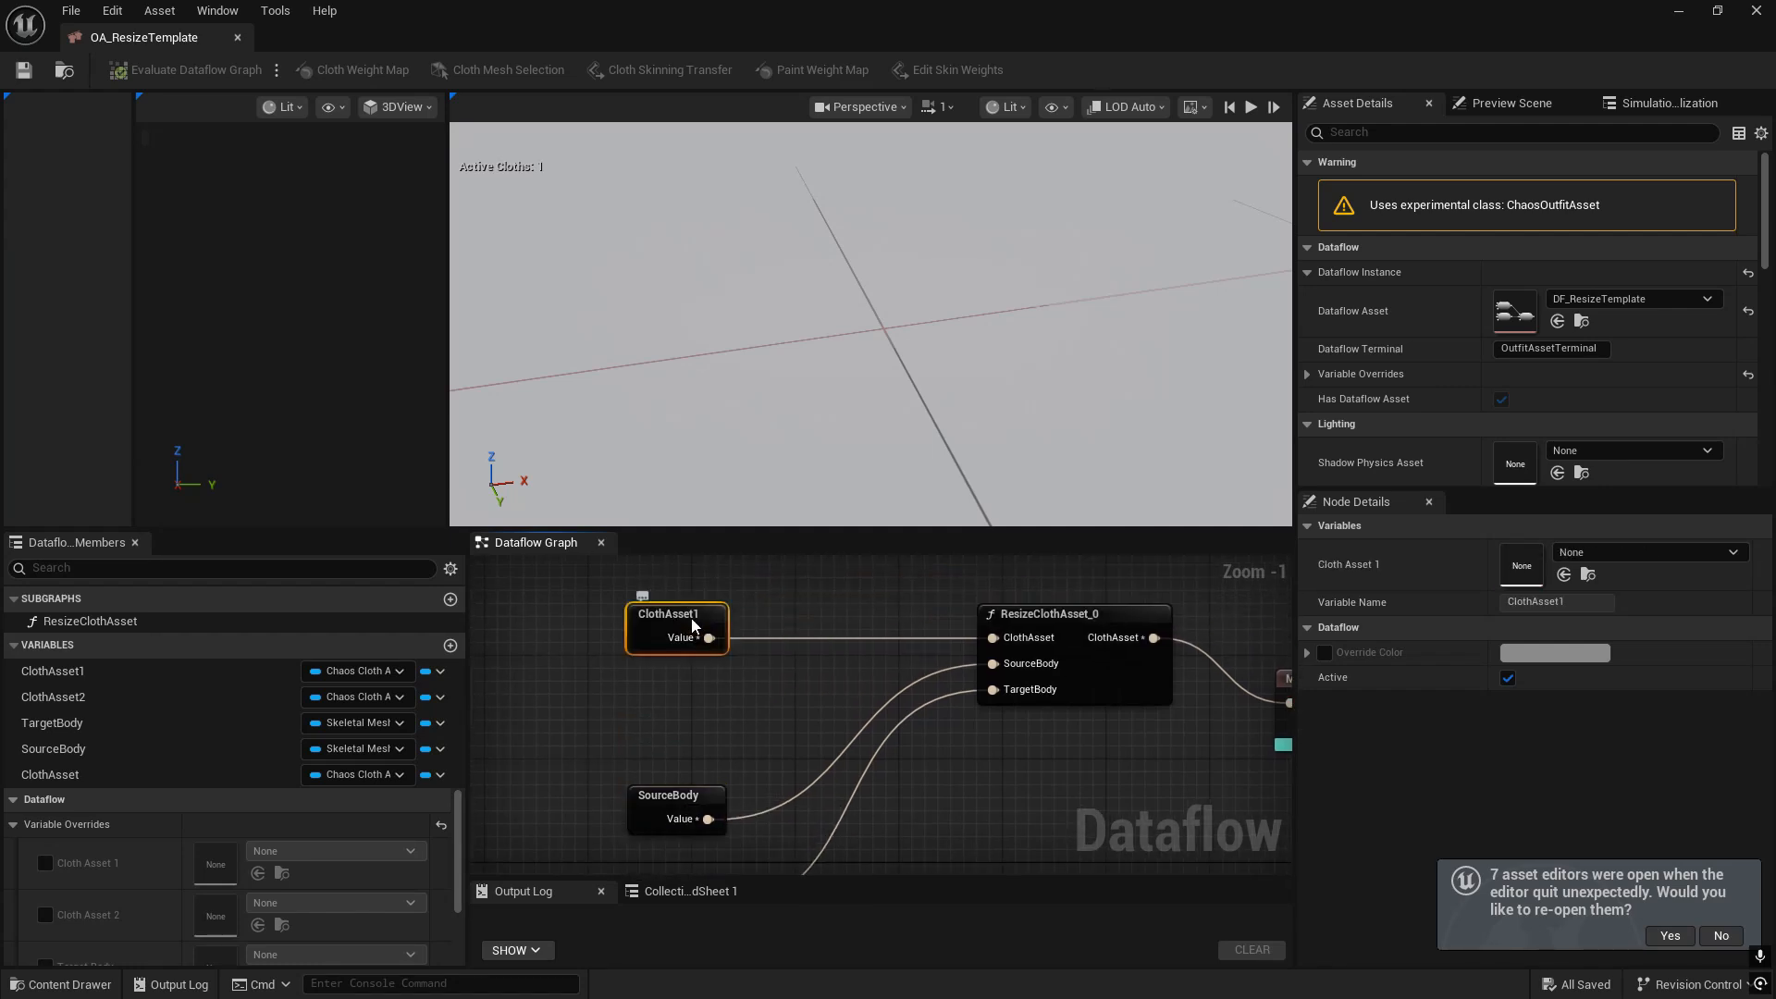
left_click(1593, 560)
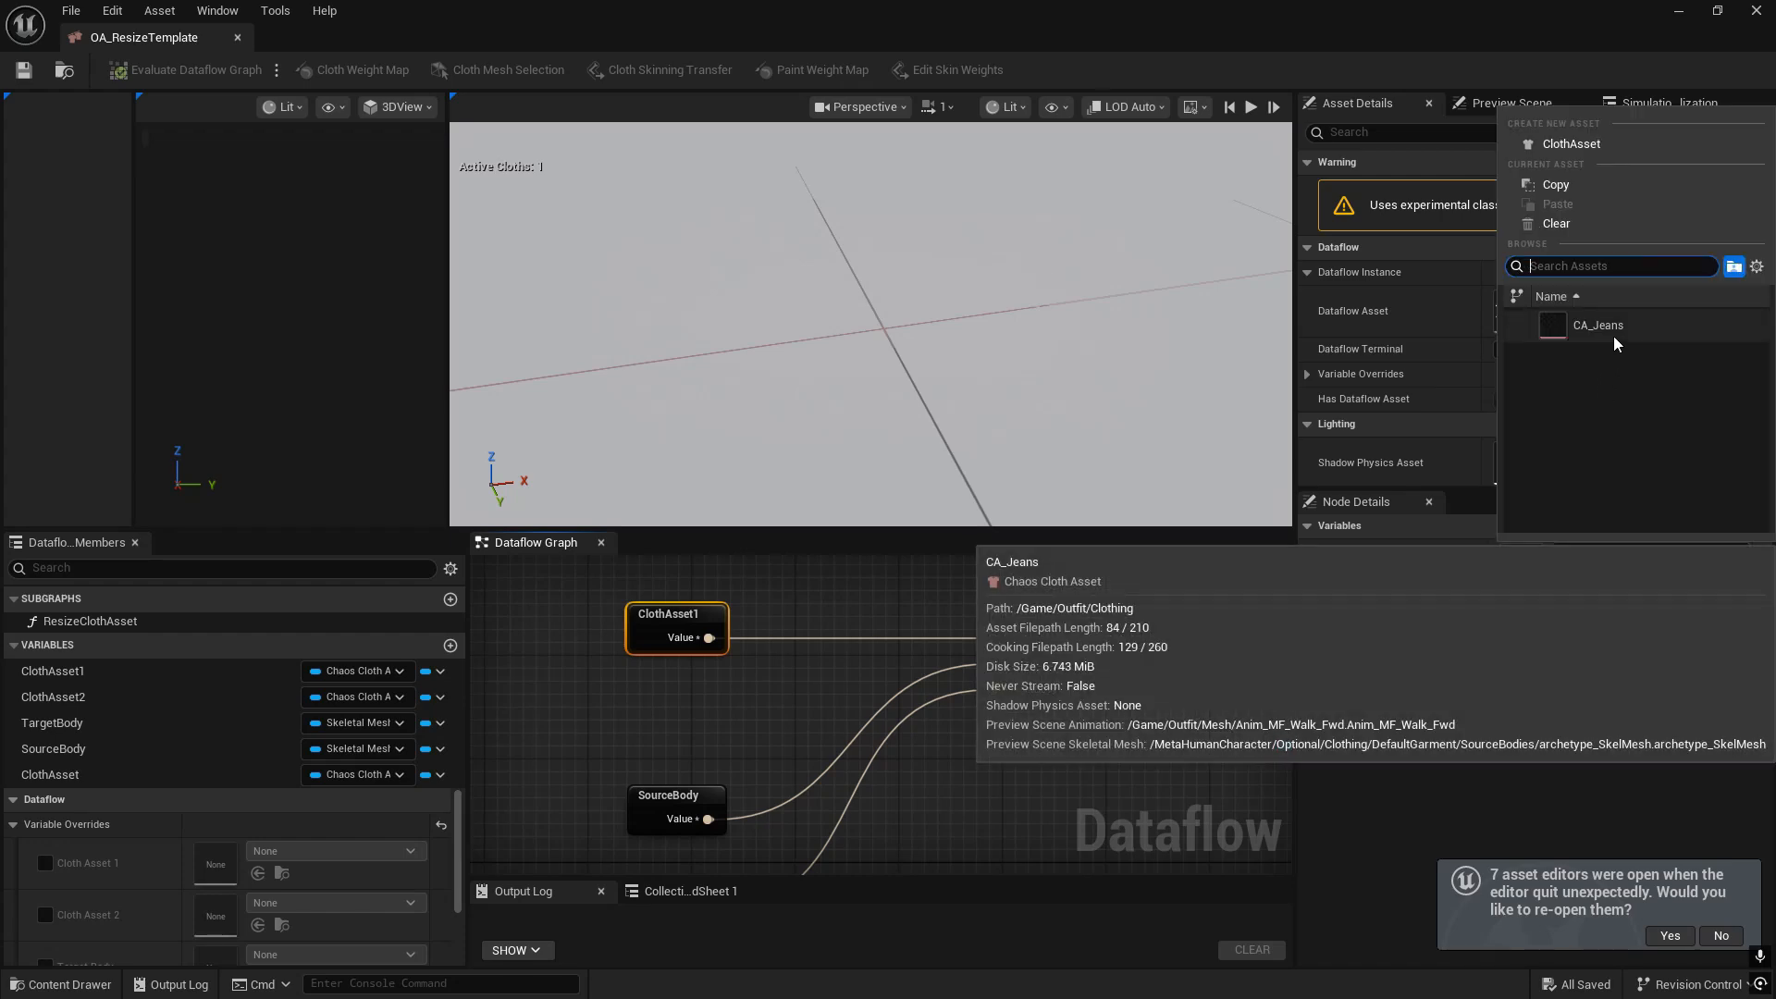
left_click_drag(1181, 8, 1143, 680)
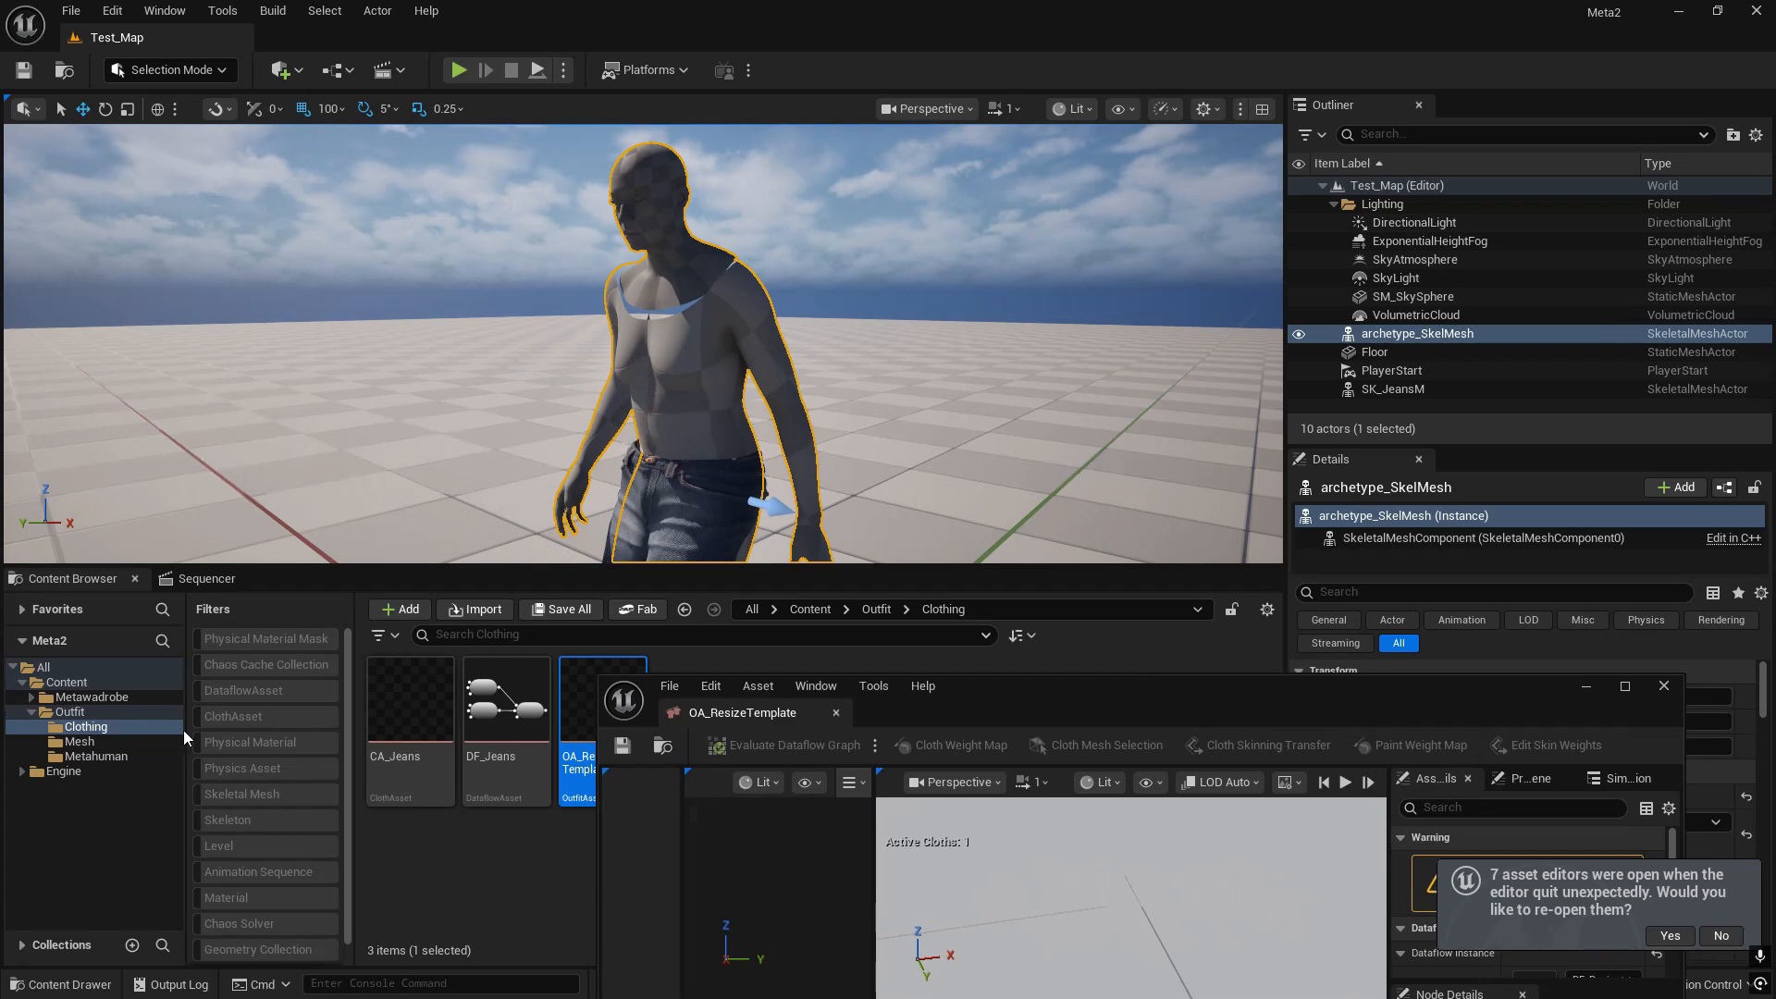
double_click(1403, 701)
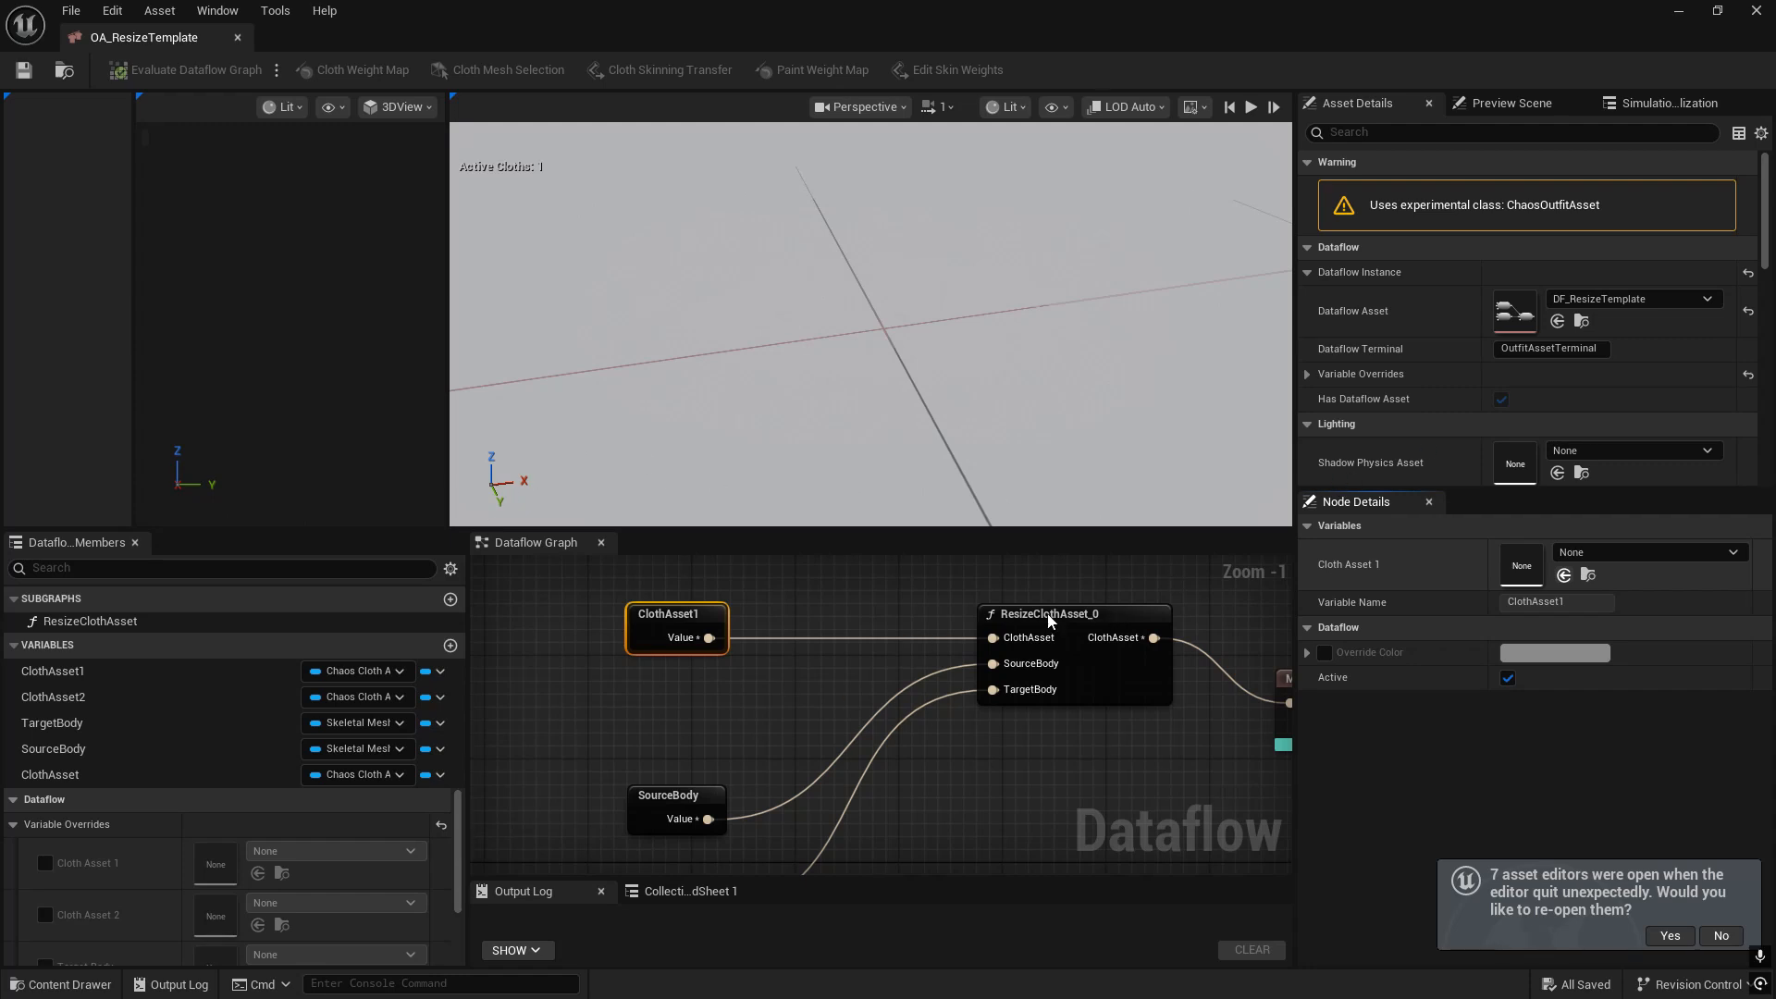
right_click_drag(911, 644, 749, 652)
right_click_drag(949, 340, 935, 291)
key("w")
key("s")
key("s")
right_click_drag(603, 819, 755, 769)
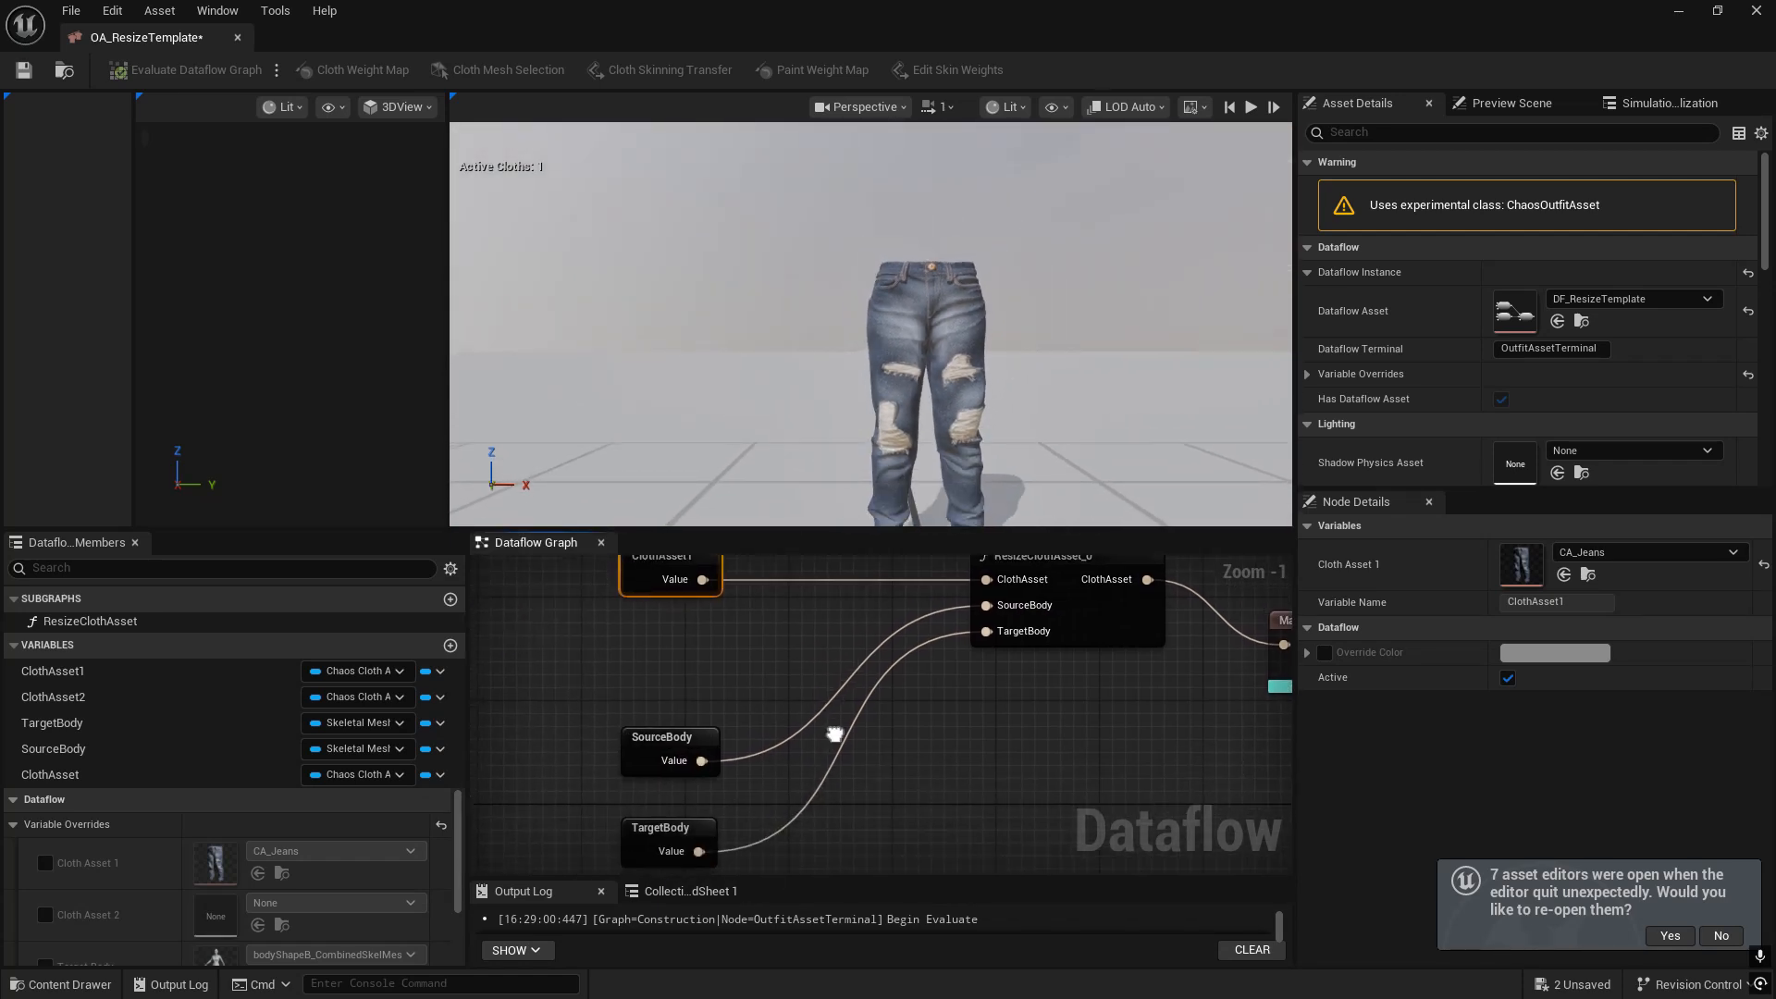
scroll(790, 718, "down", 1)
key("ctrl+s")
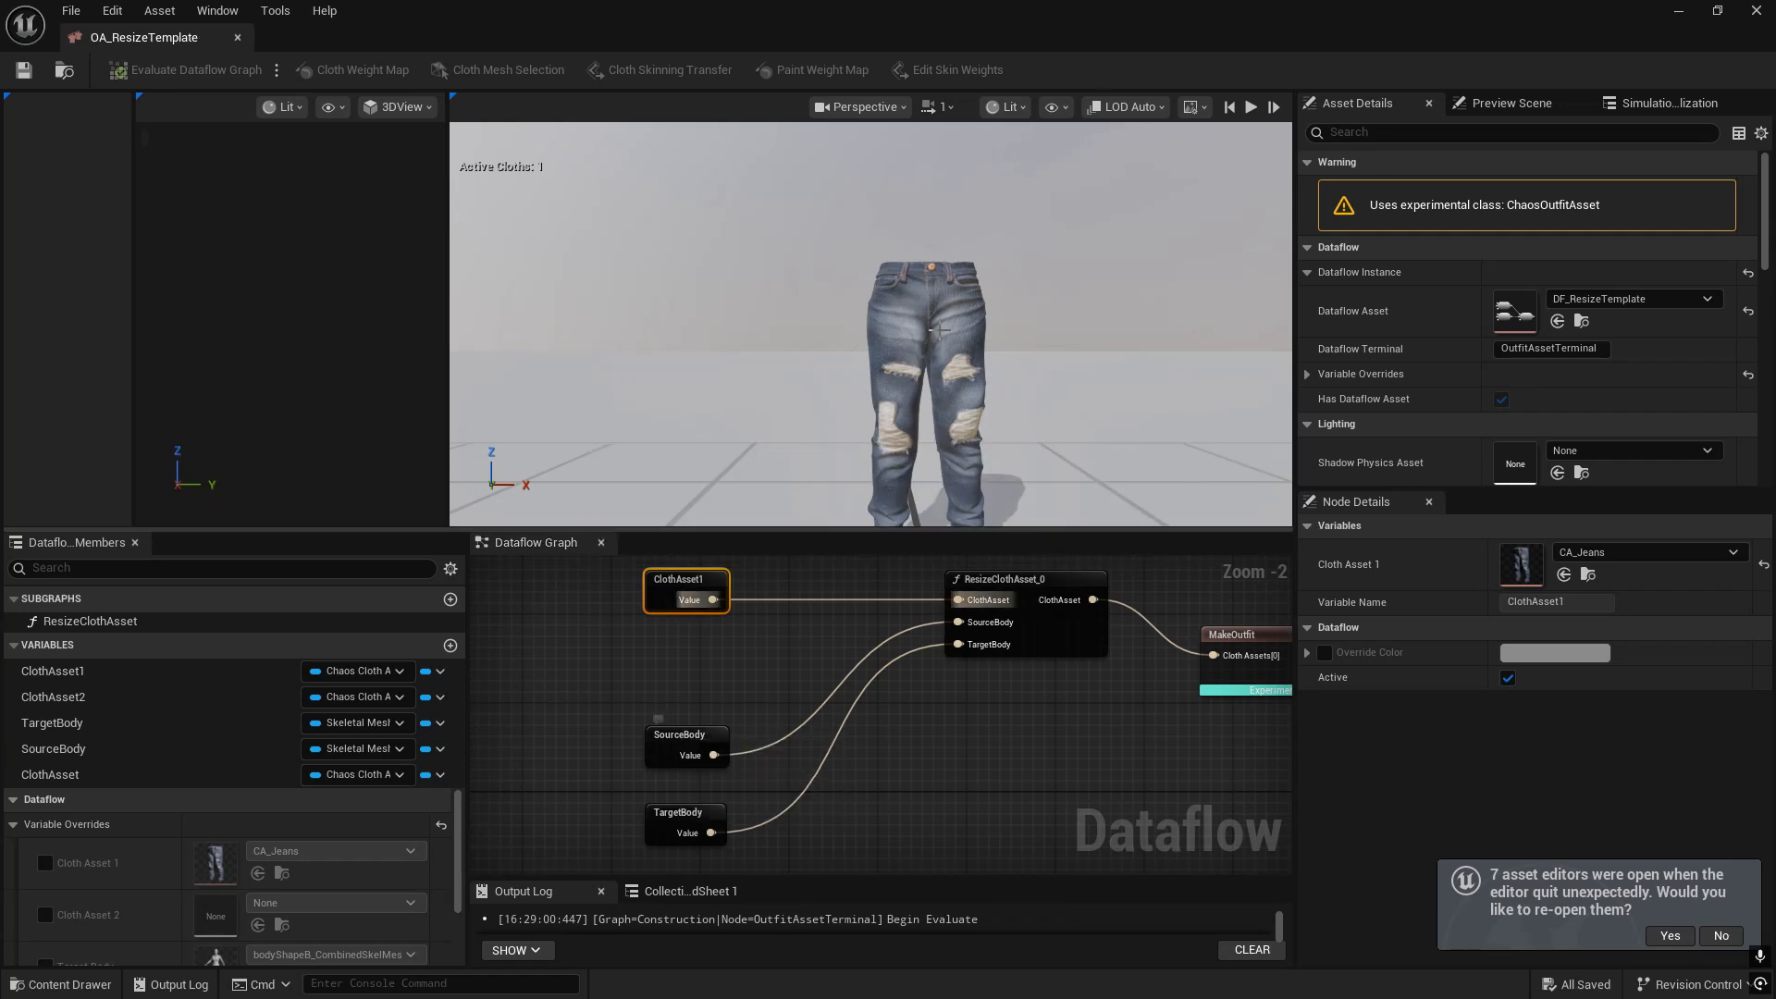
- Check the mesh assigned to the SourceBody node and locate the level's archetype_SkelMesh body among the project assets
right_click_drag(939, 324, 947, 355)
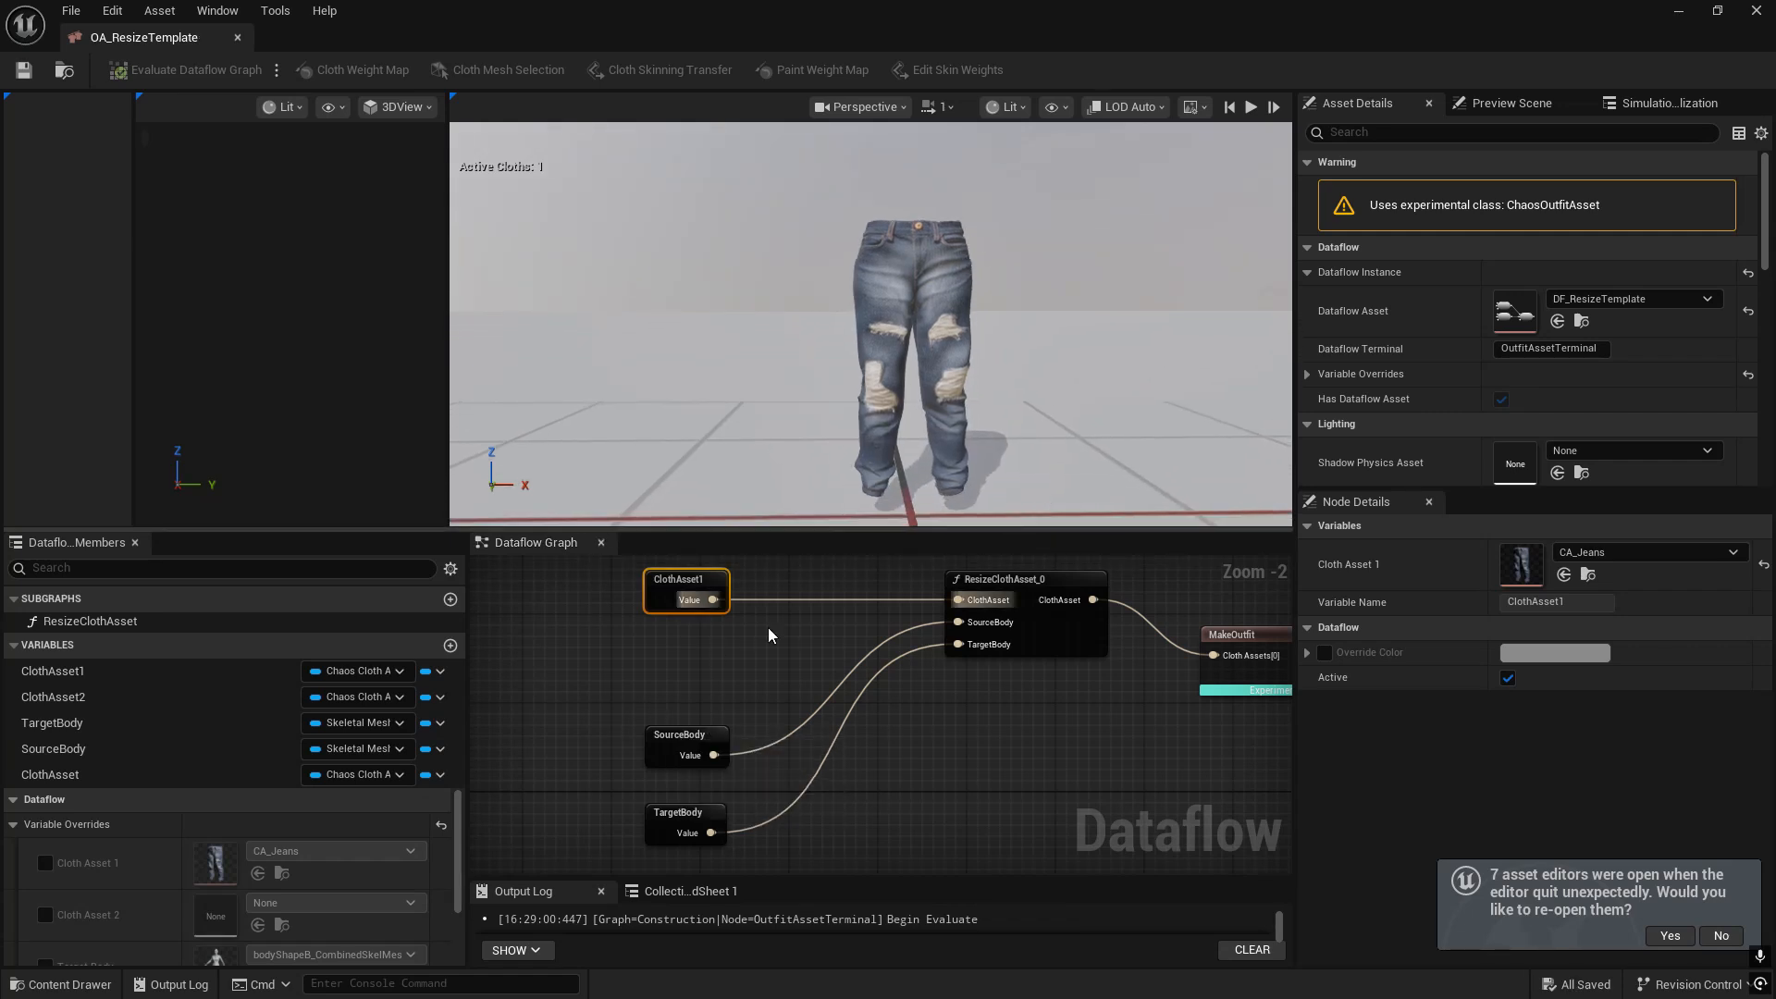
left_click(682, 753)
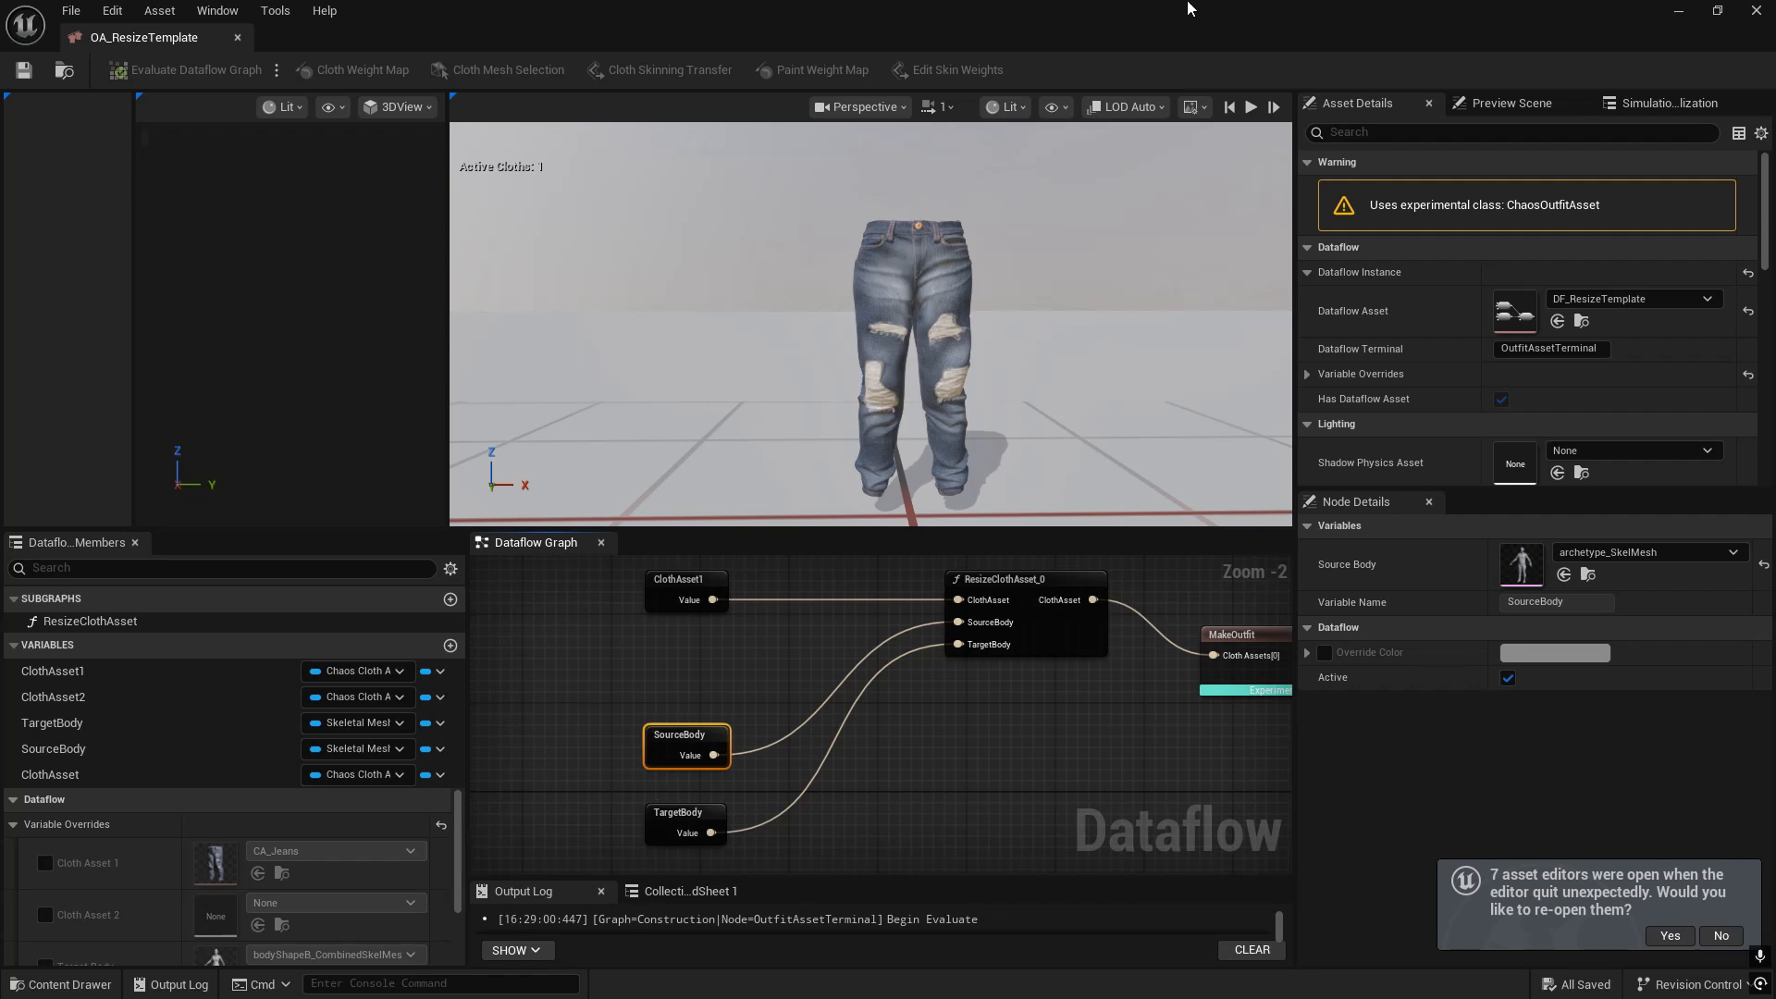
left_click_drag(1189, 8, 1202, 546)
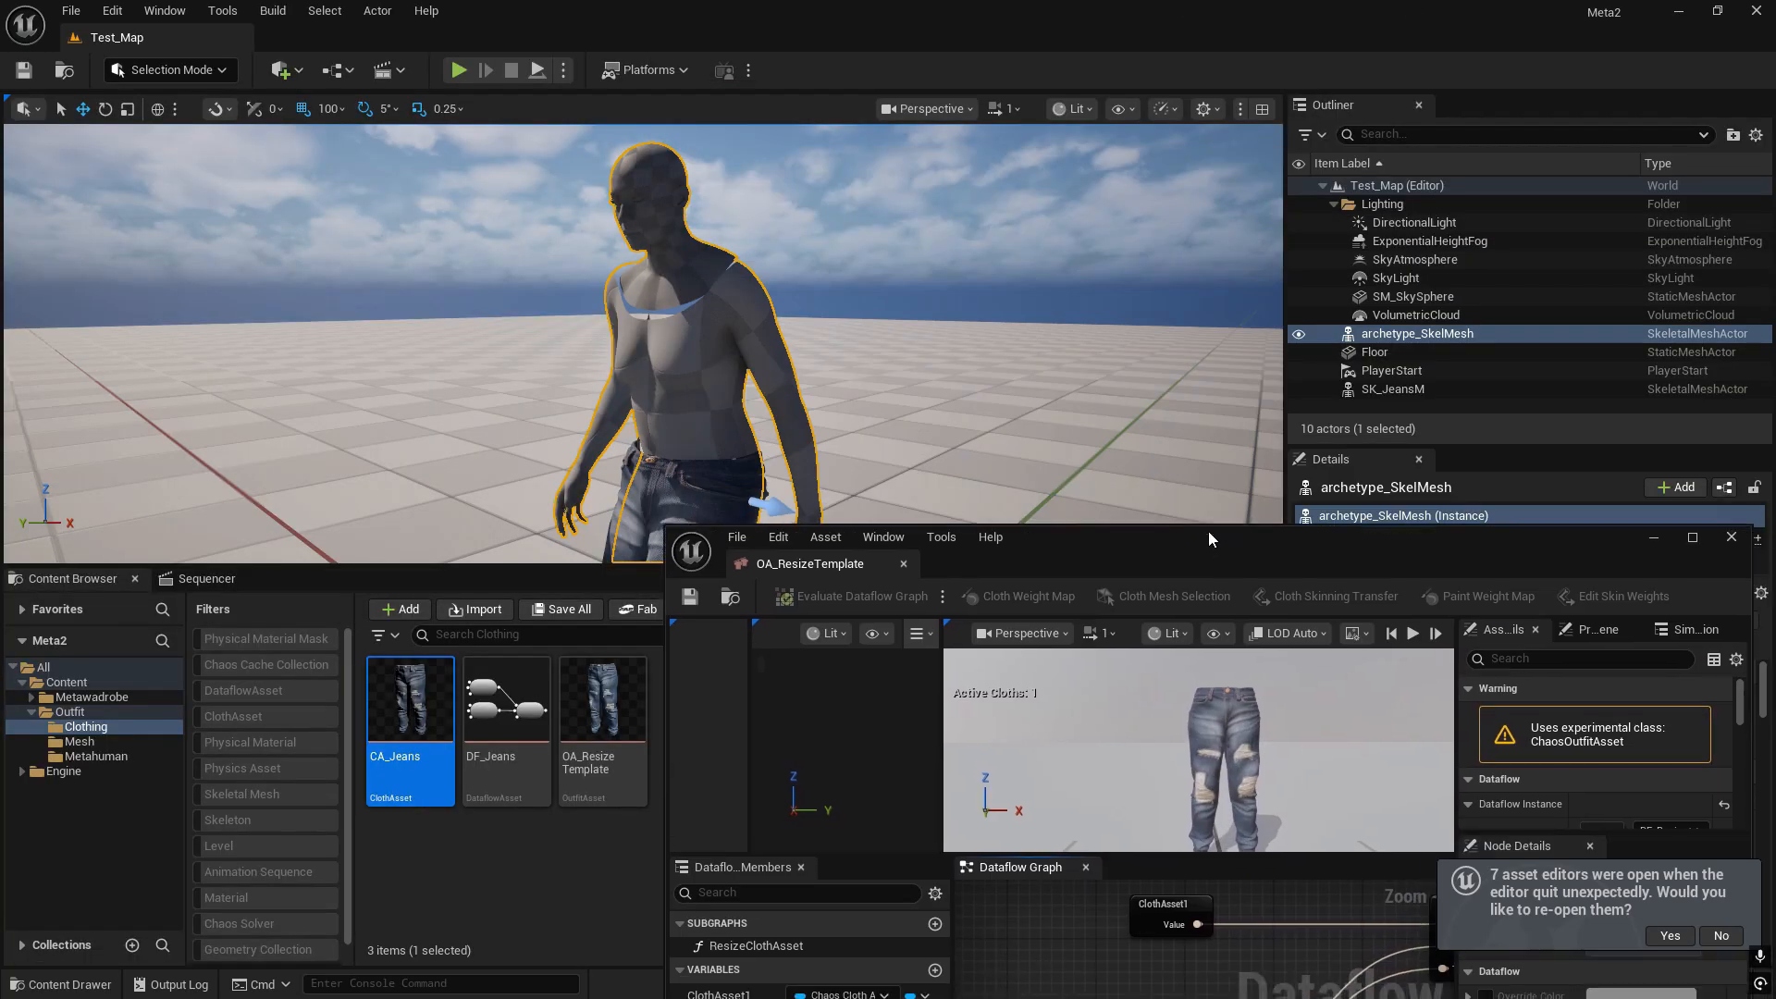
right_click(702, 383)
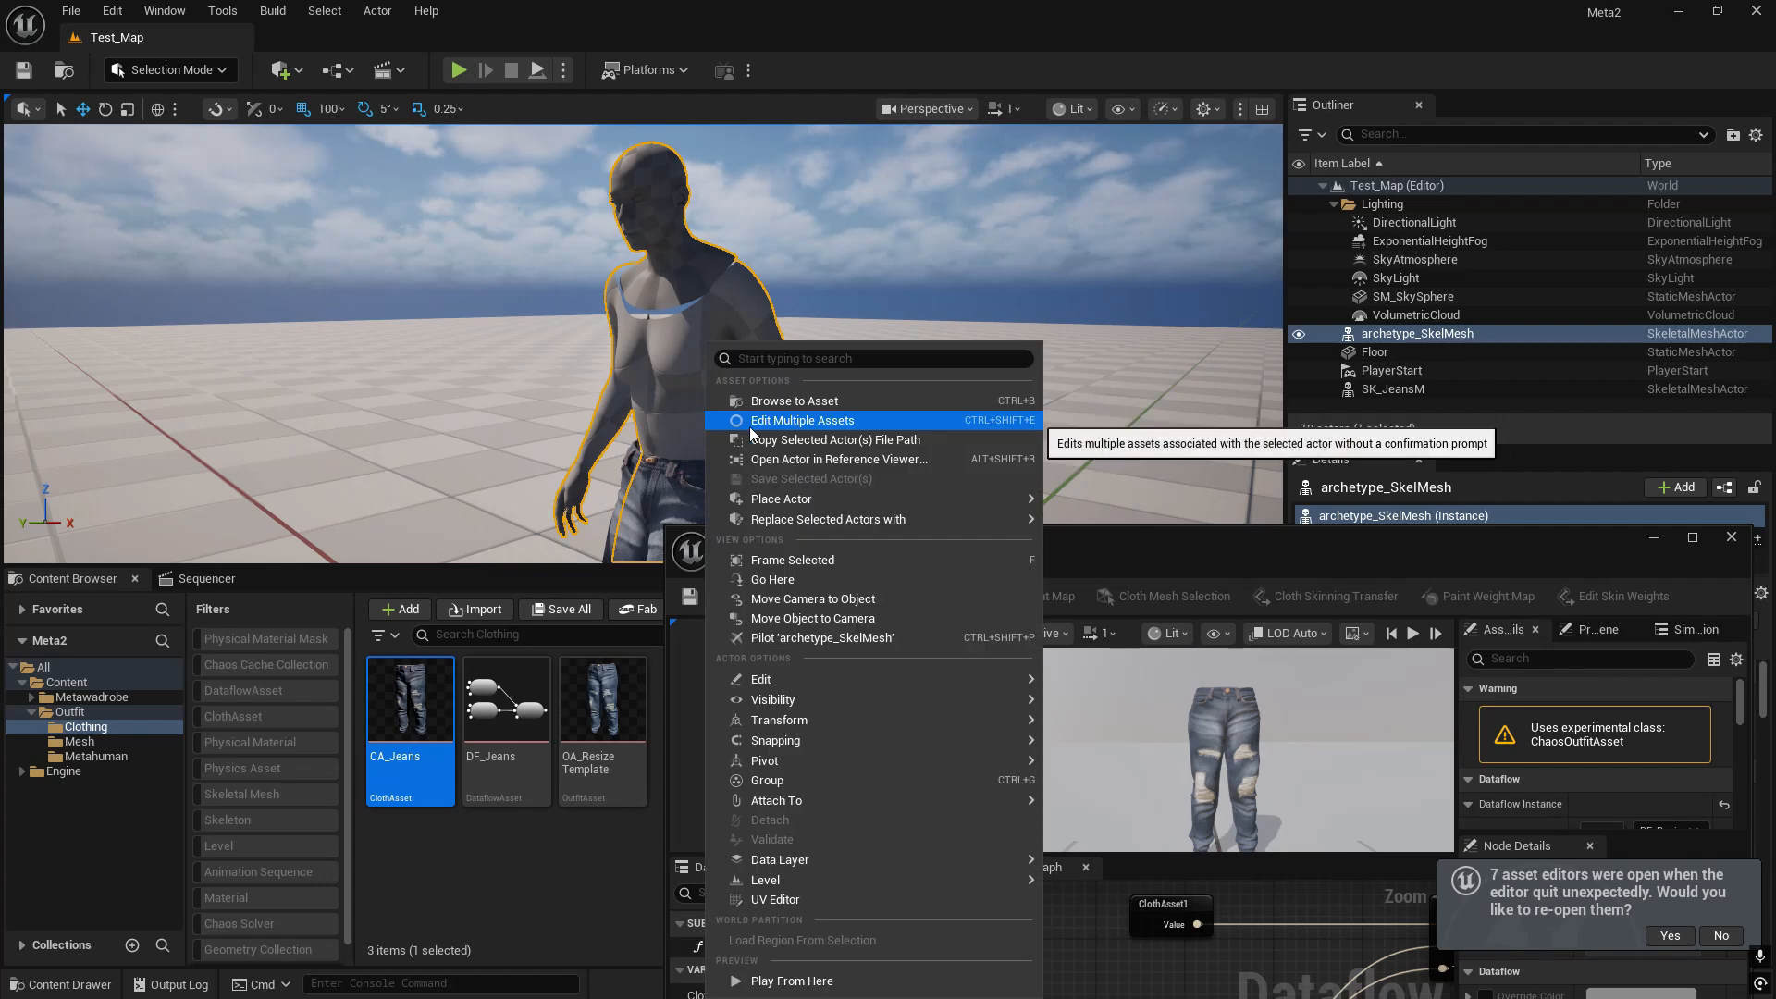
left_click(767, 401)
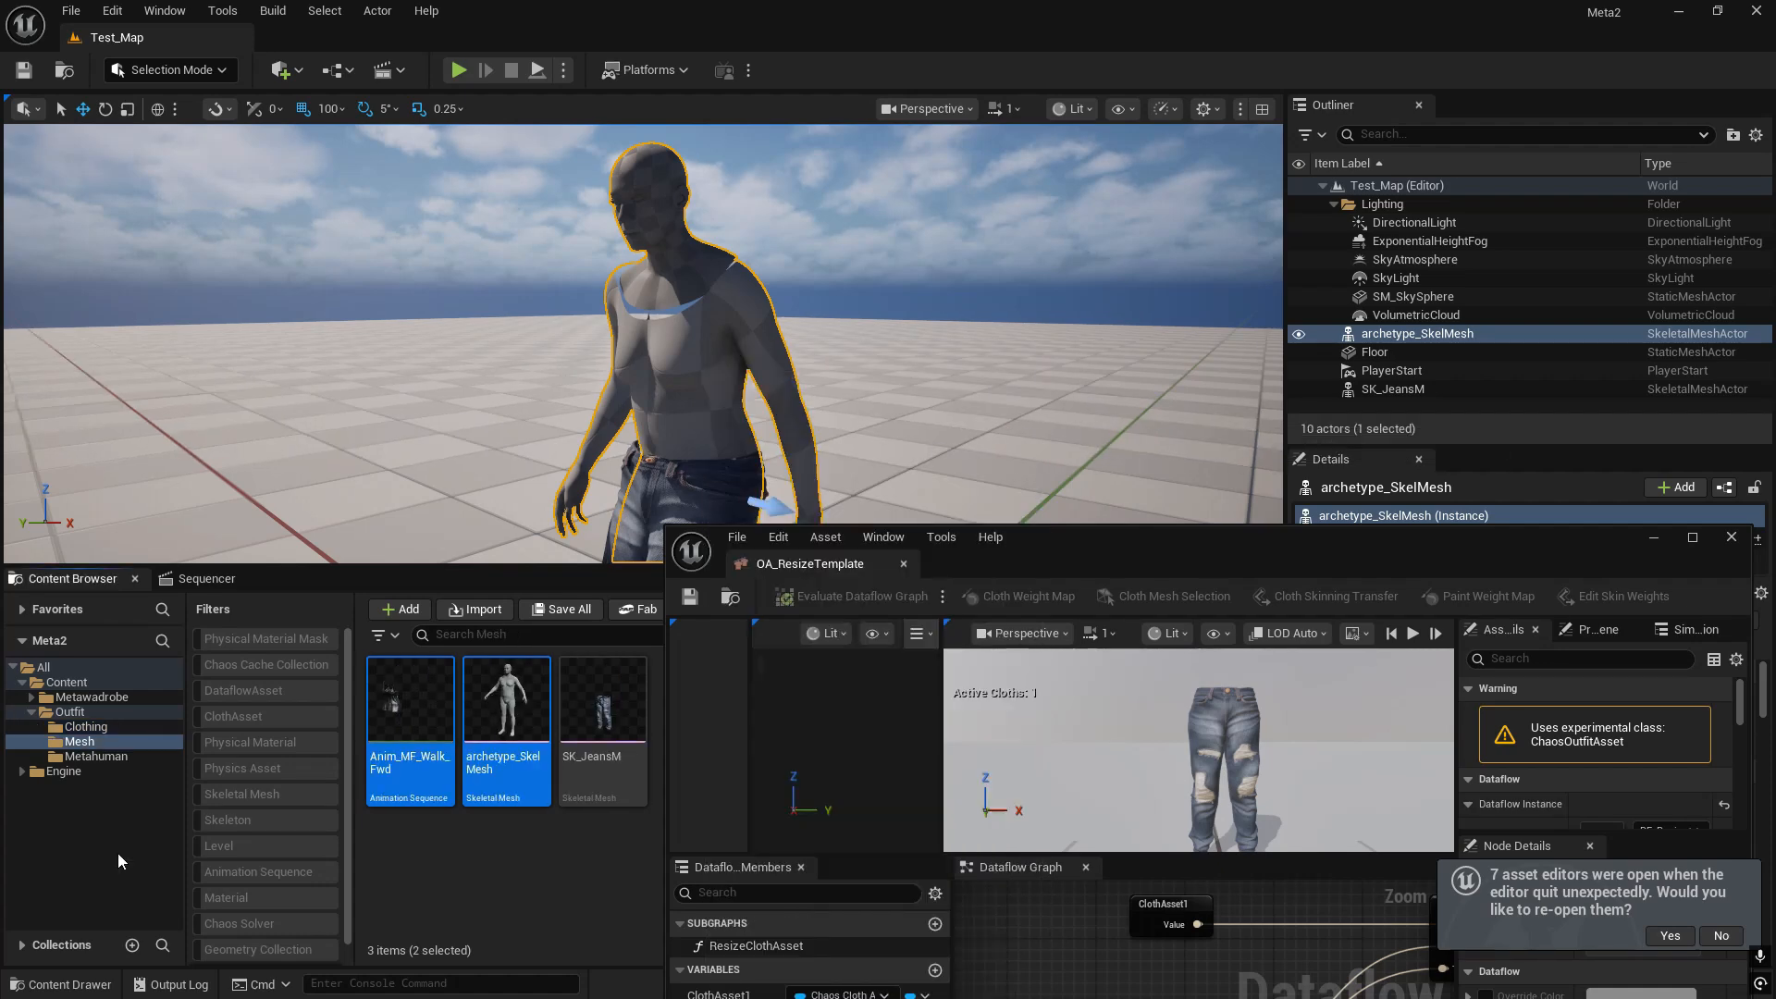
- Search the Engine content for "arch" and select the archetype_SkelMesh skeletal mesh, keeping the outfit asset editor beside it
left_click(80, 770)
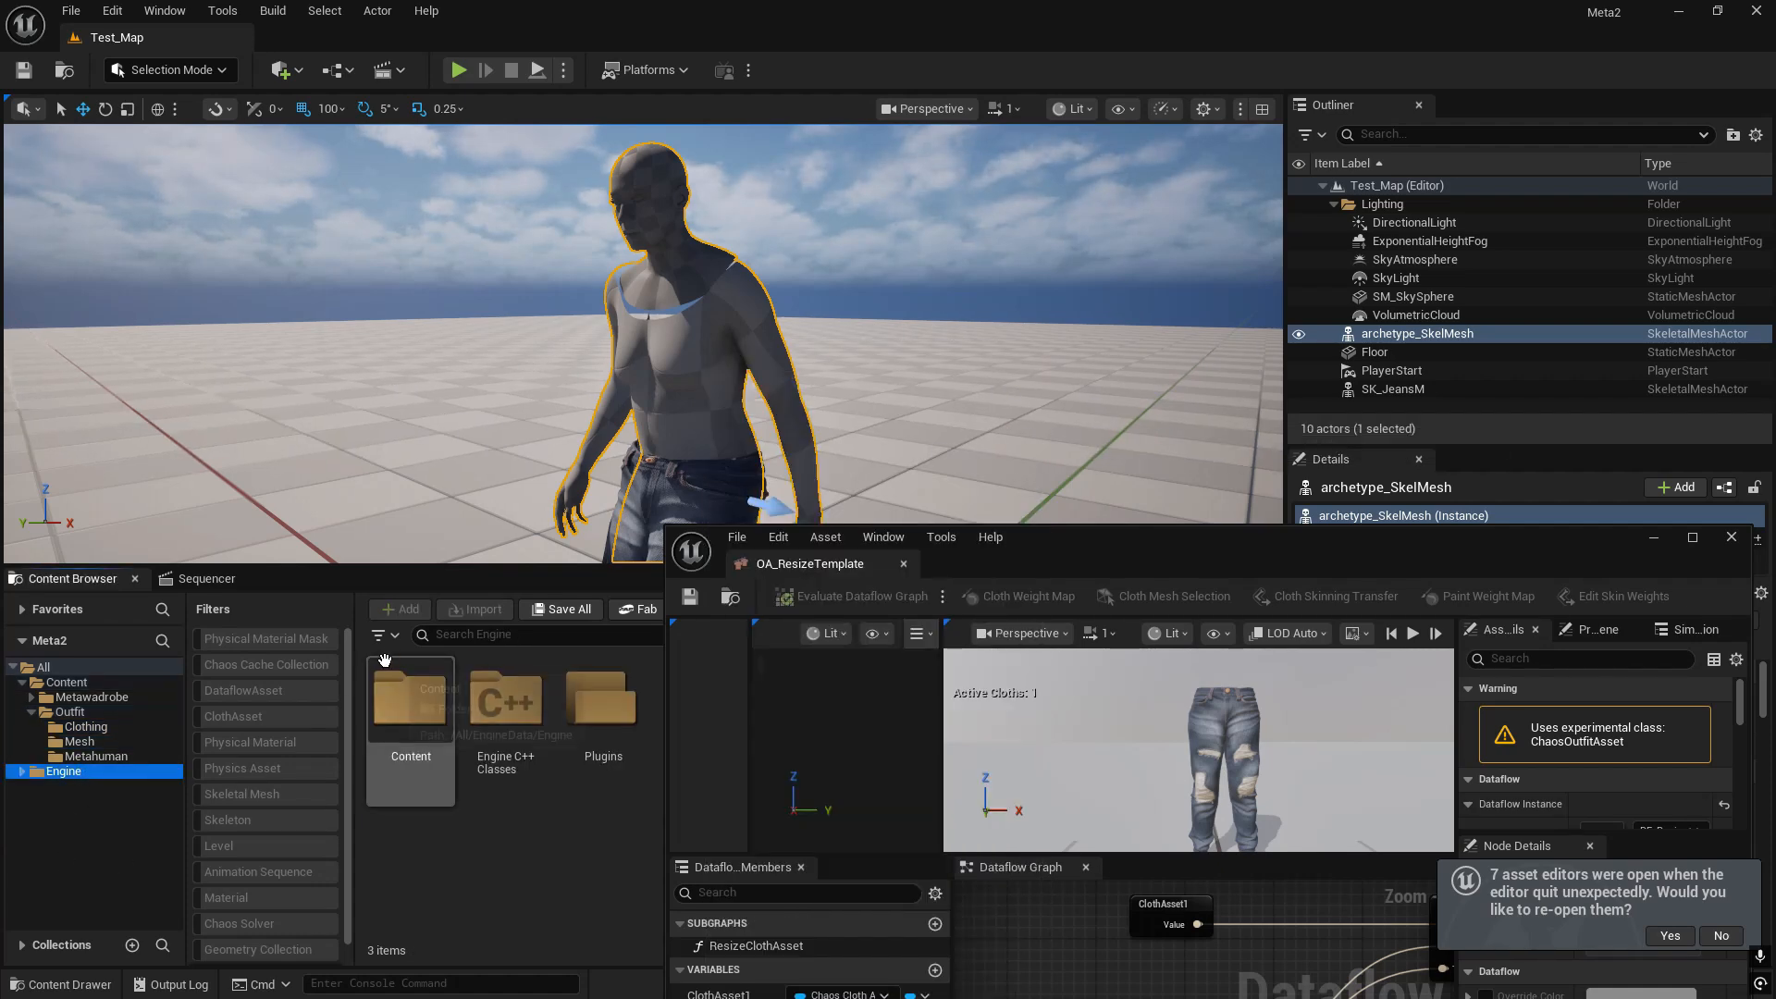
left_click(506, 636)
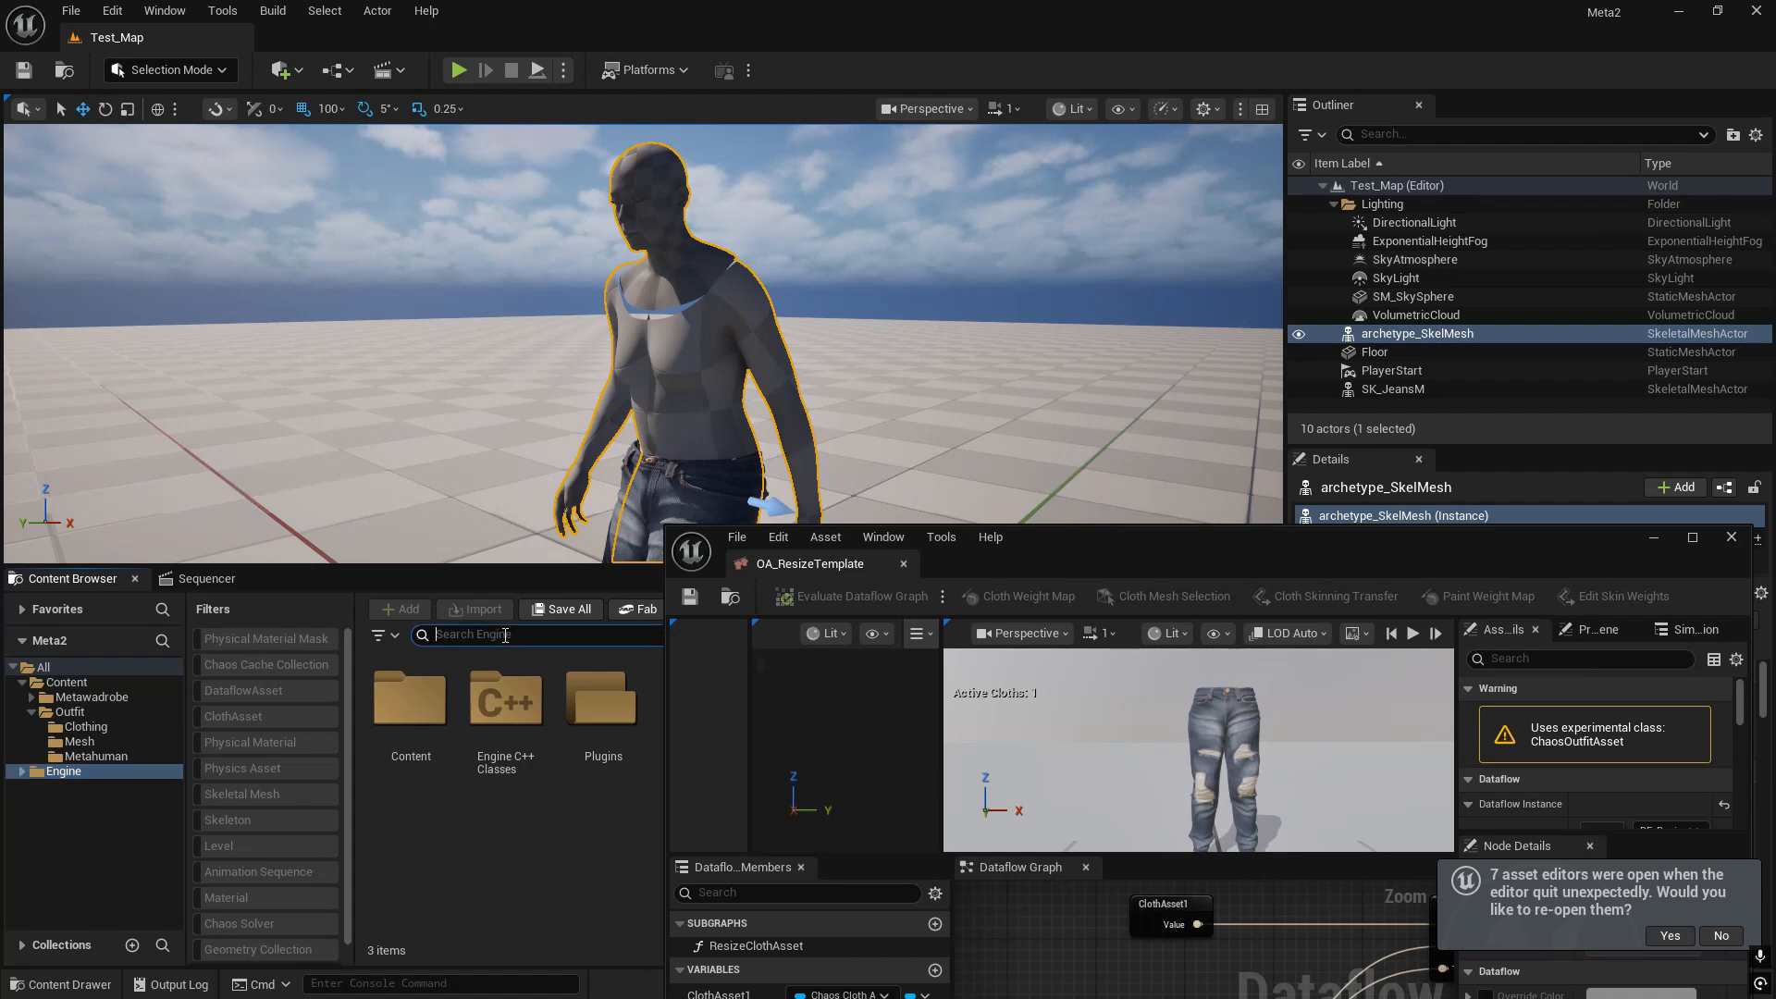
type("archty")
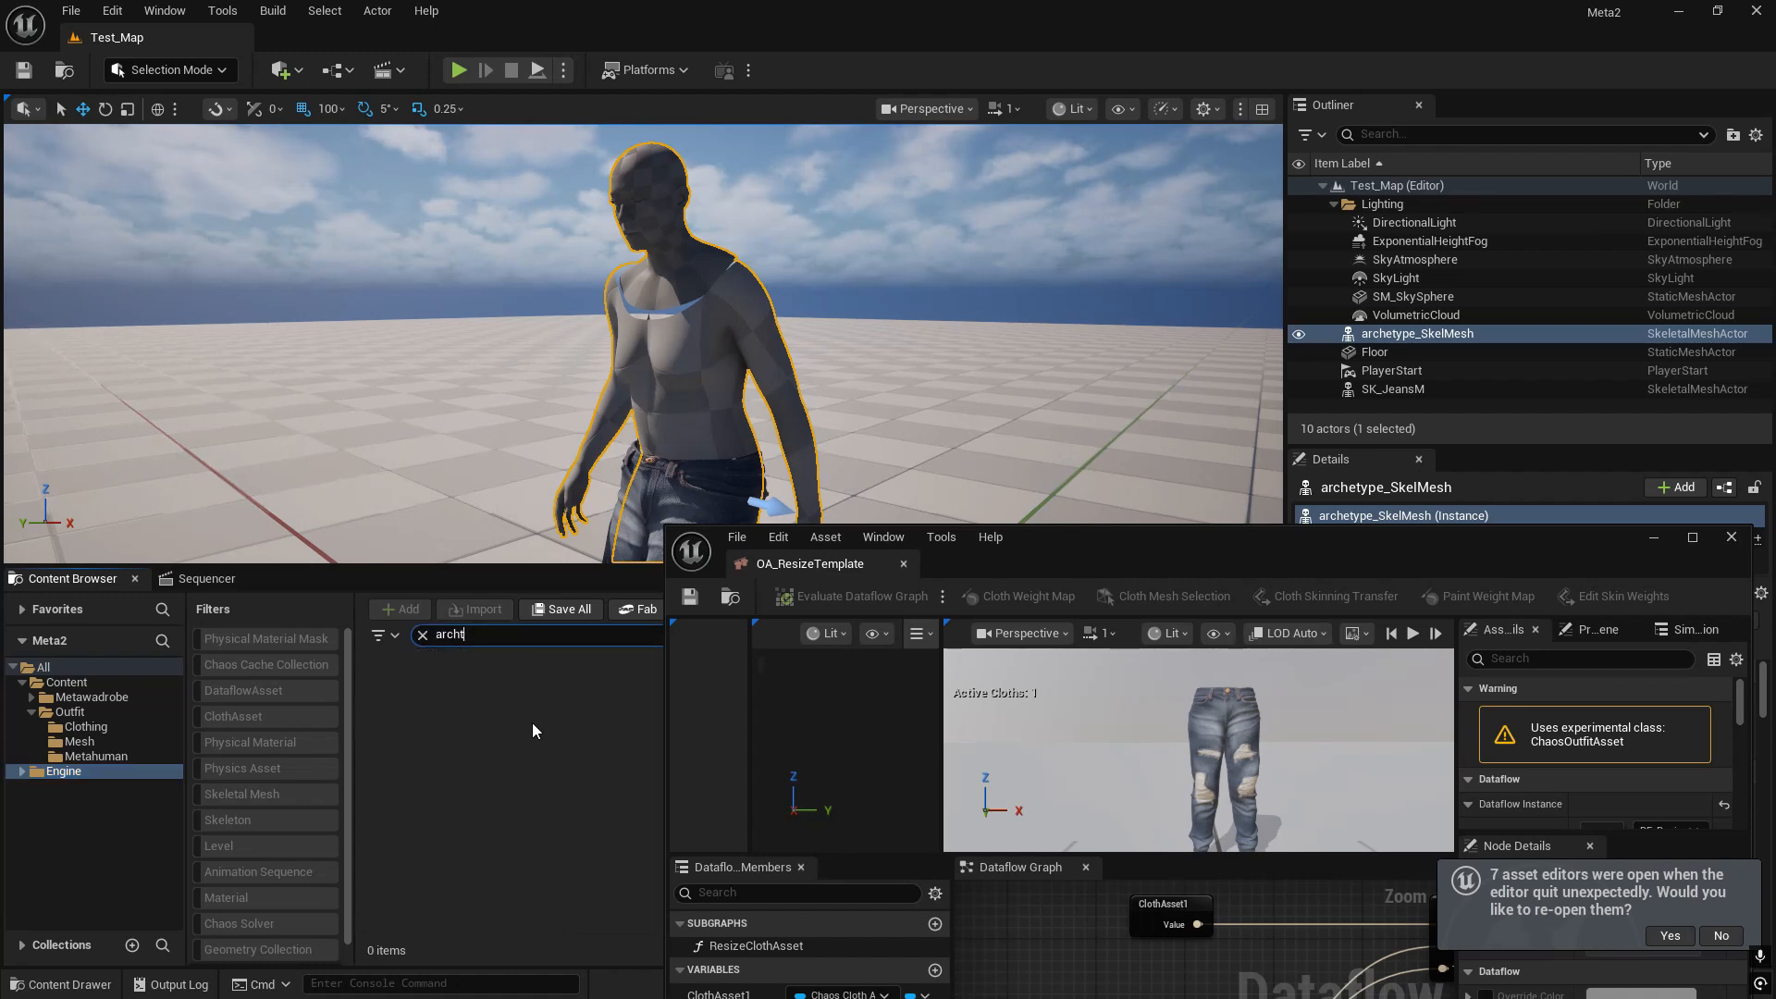
key("BackSpace")
key("BackSpace")
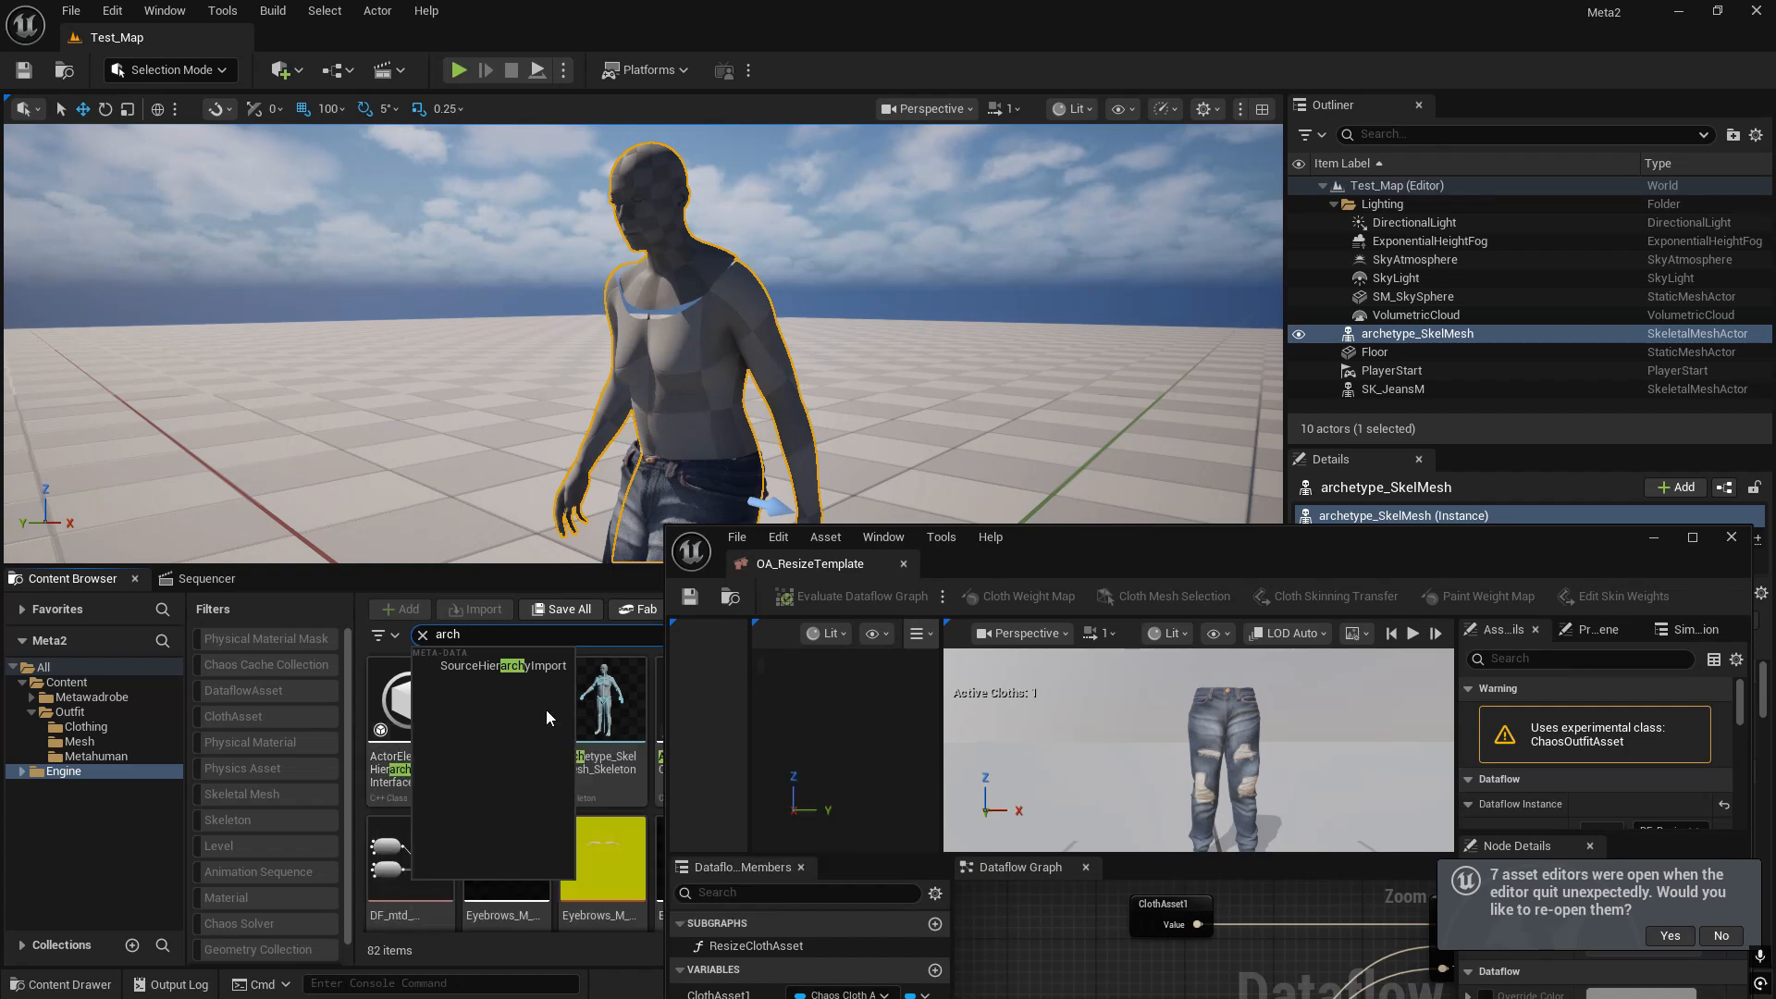
left_click(544, 708)
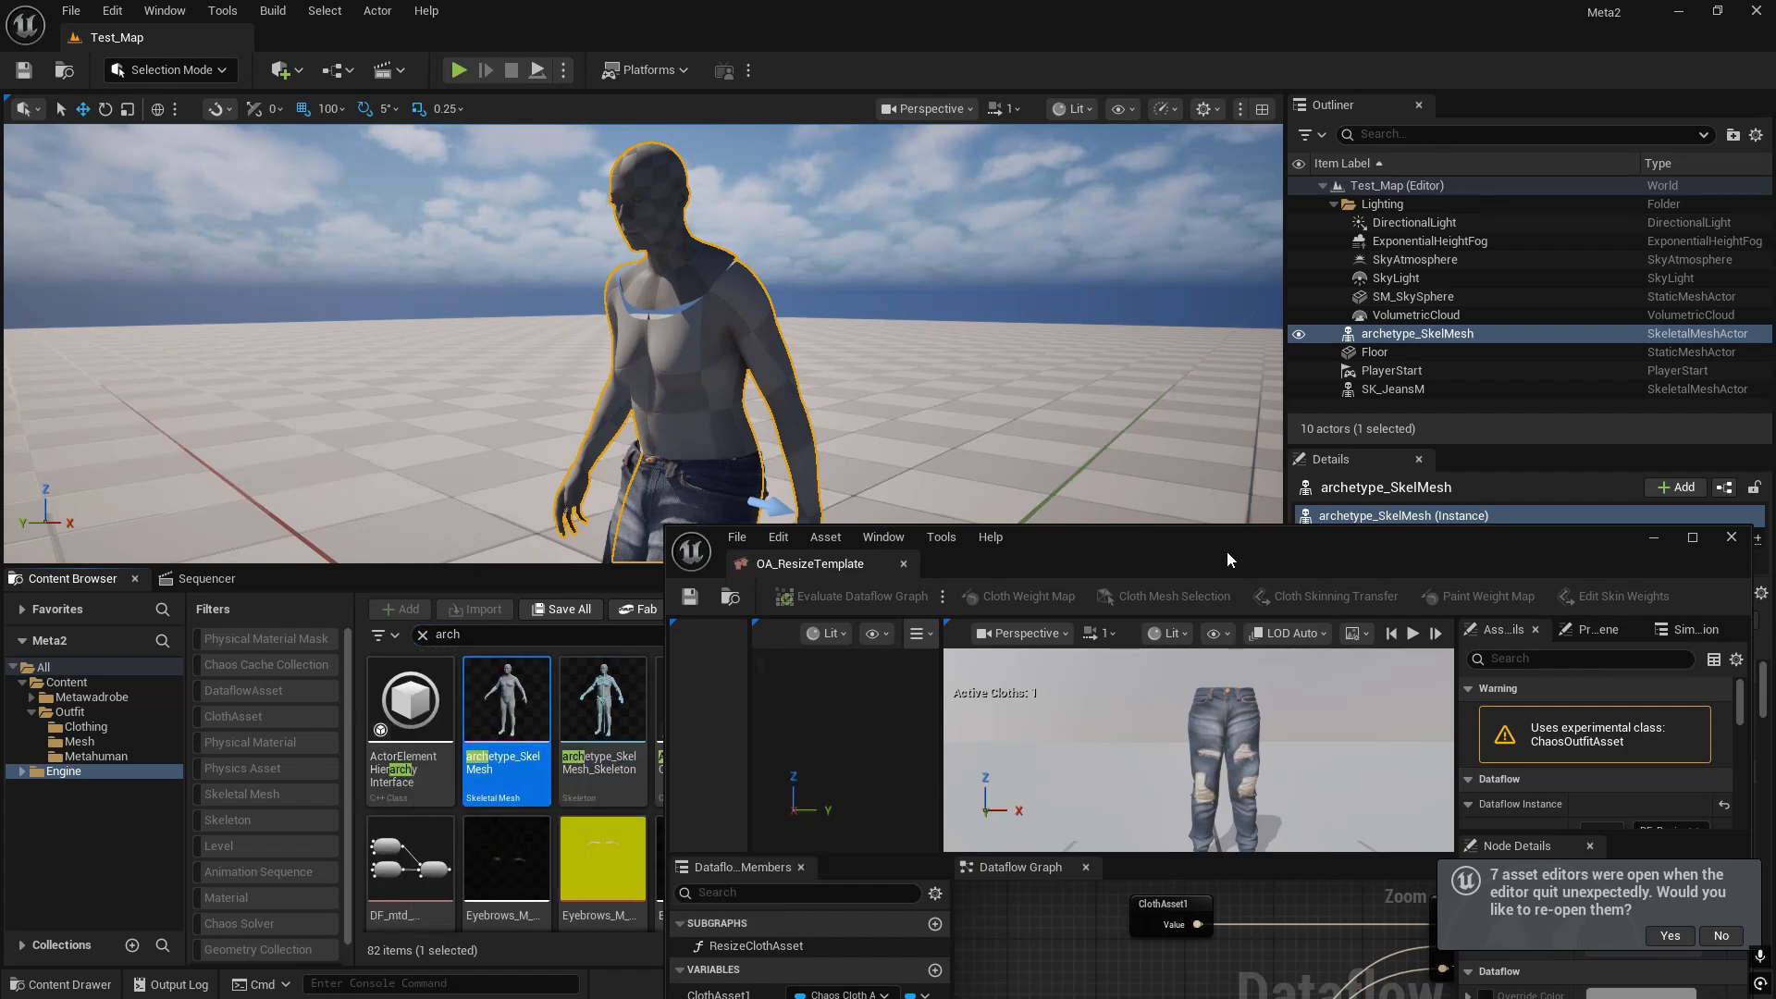
left_click_drag(1227, 552, 1113, 202)
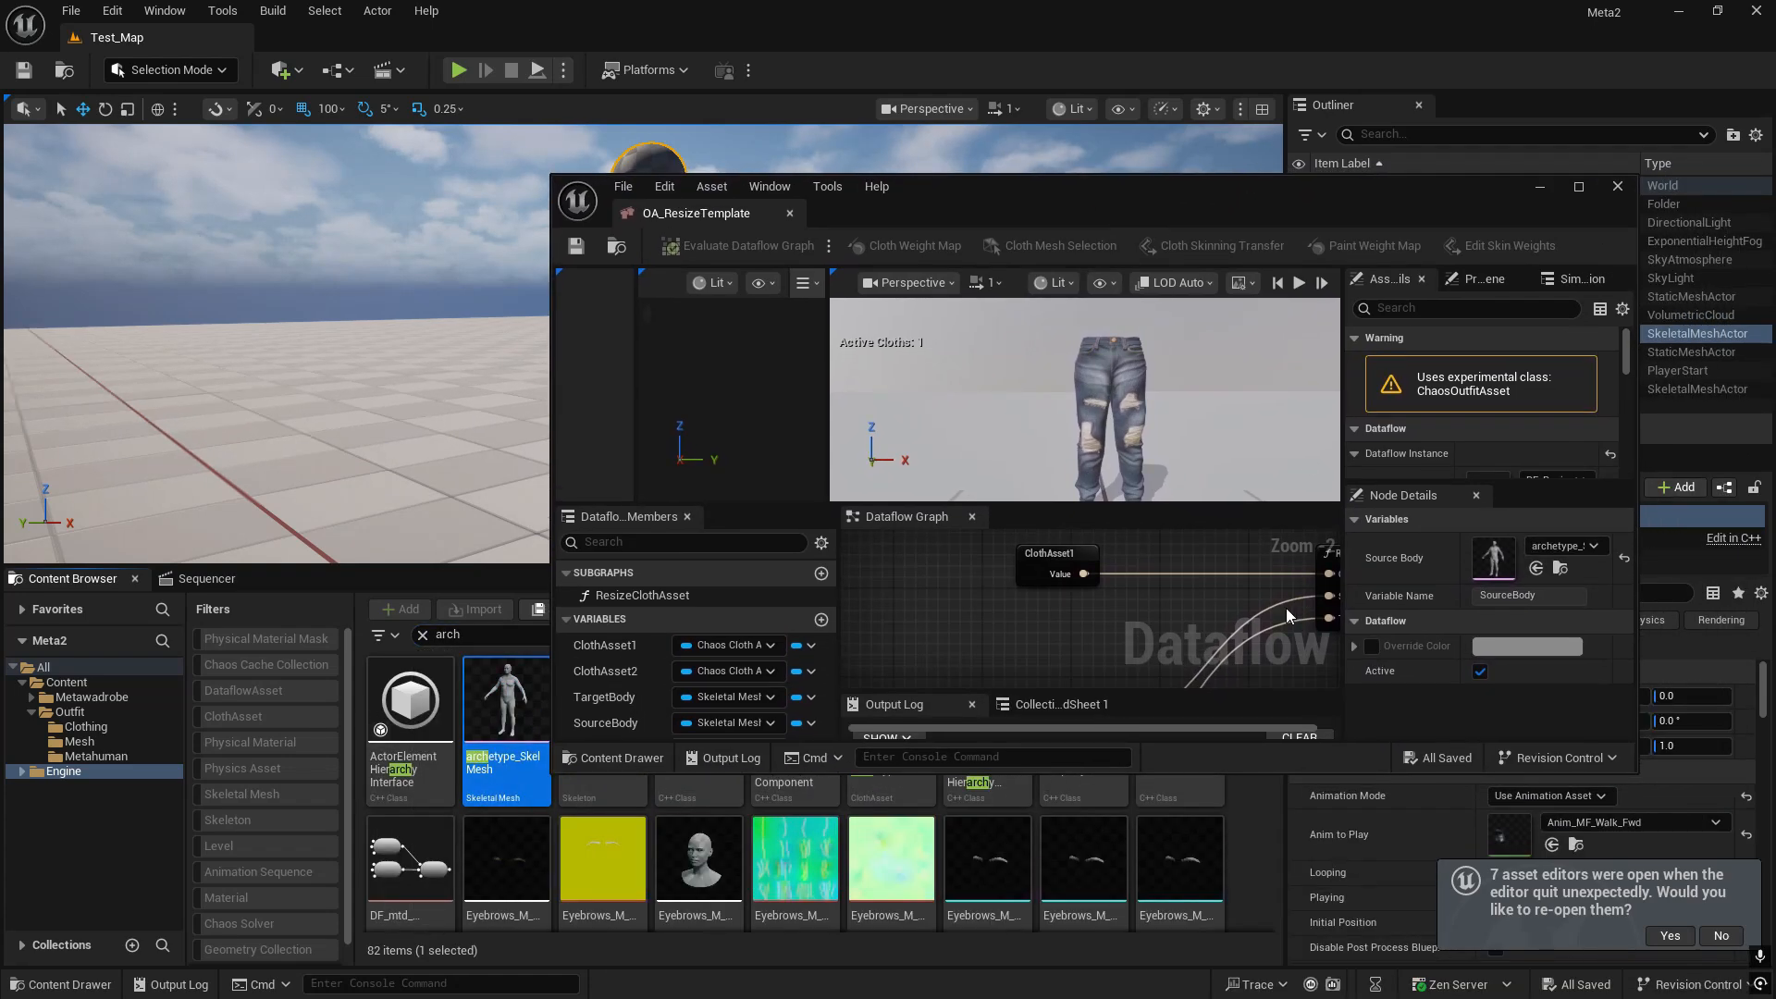
right_click_drag(1286, 615, 1110, 582)
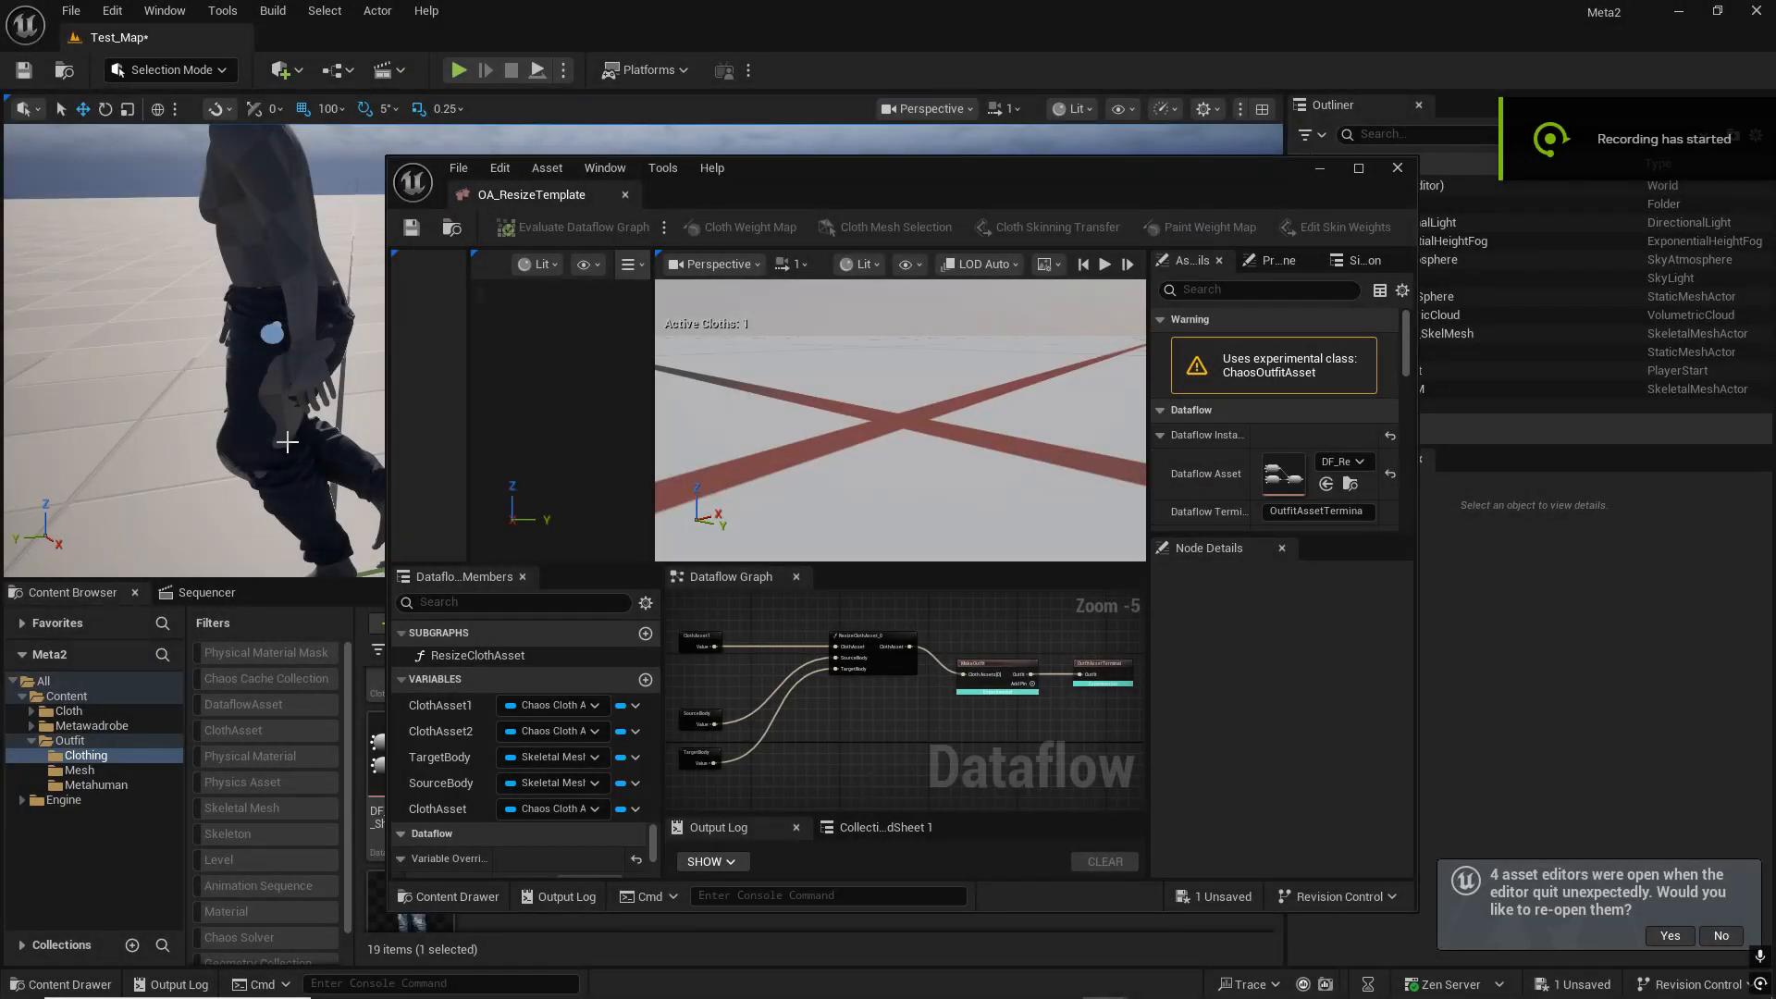
- Assign the archetype_SkelMesh body used in the level to the TargetBody variable node
mouse_move(286, 434)
right_mouse_down()
mouse_move(217, 434)
mouse_move(347, 434)
mouse_move(254, 439)
mouse_move(306, 441)
mouse_move(280, 441)
right_mouse_up()
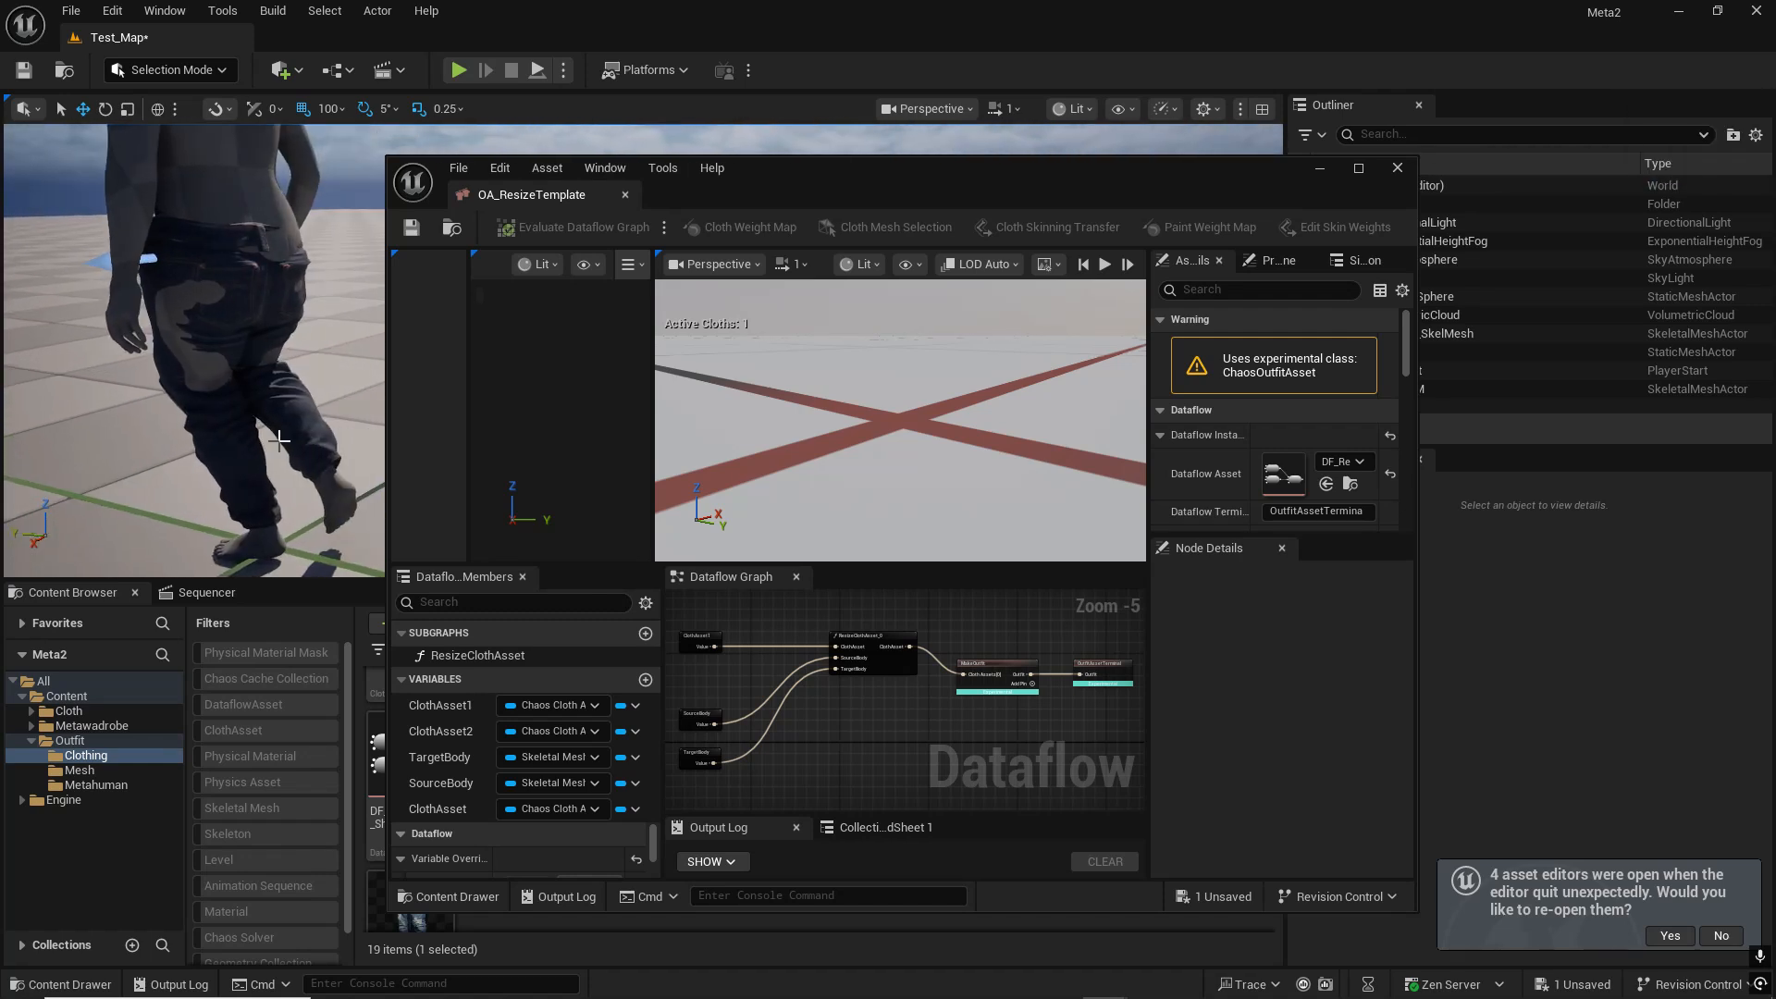
left_click(226, 168)
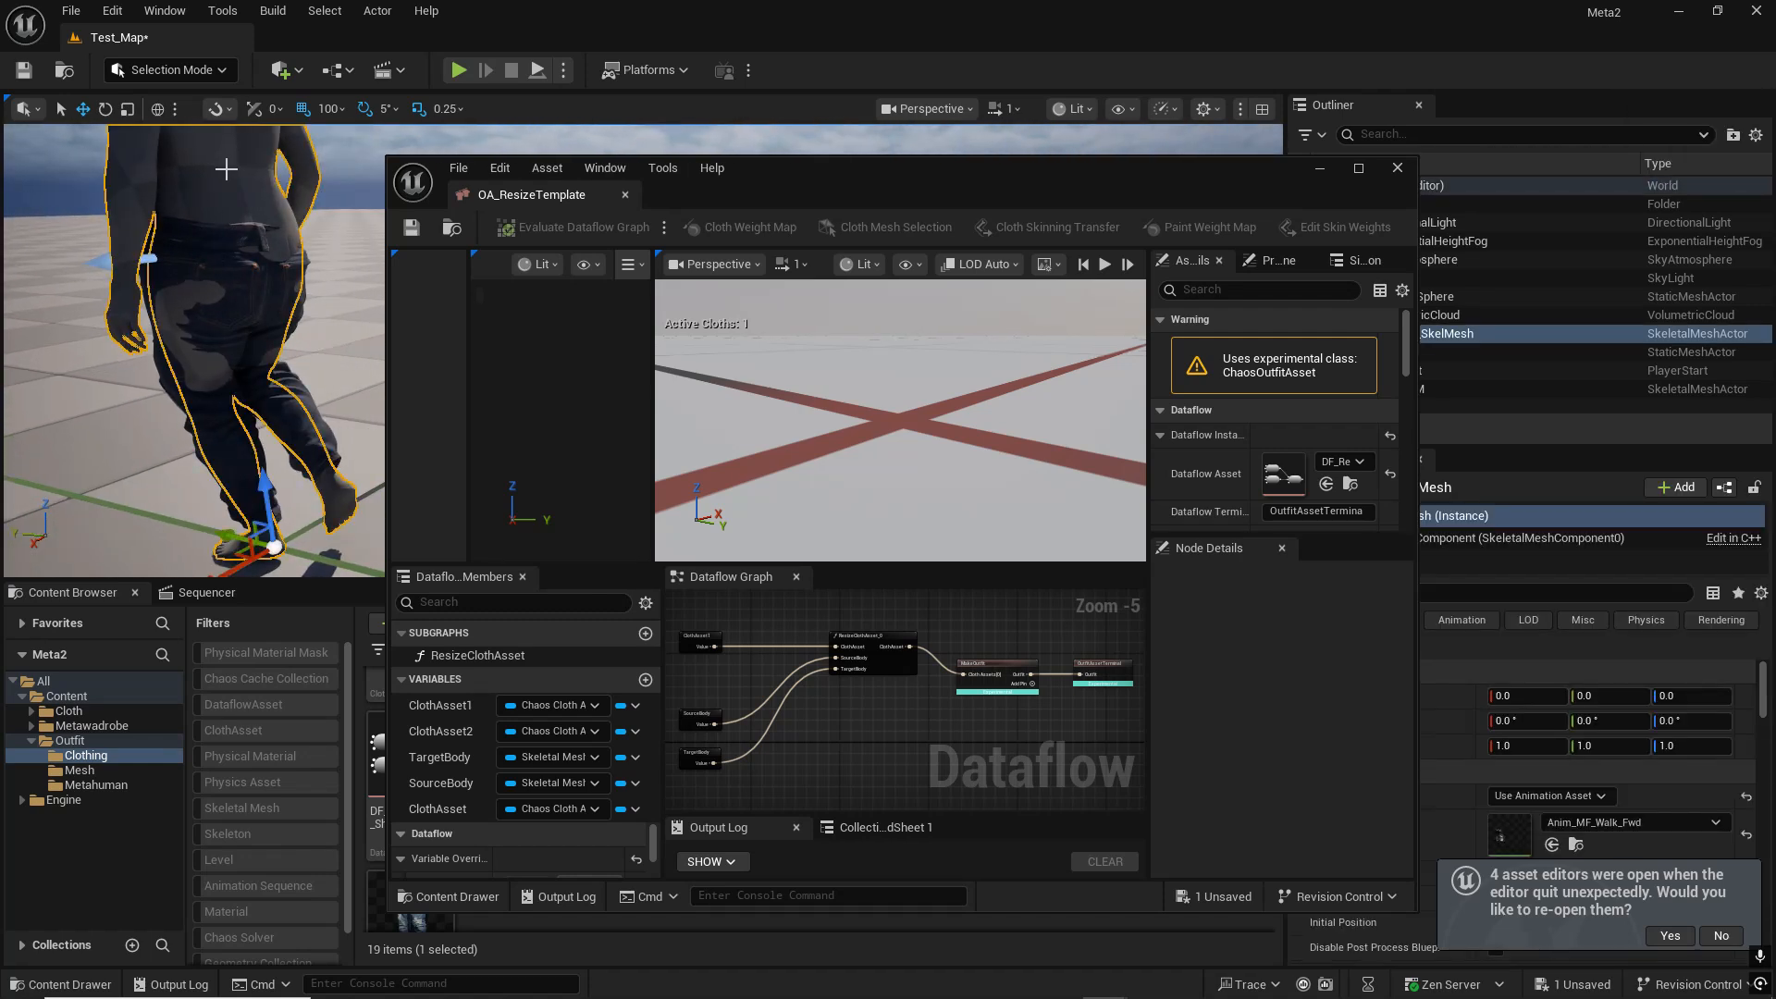
right_click_drag(182, 344, 286, 389)
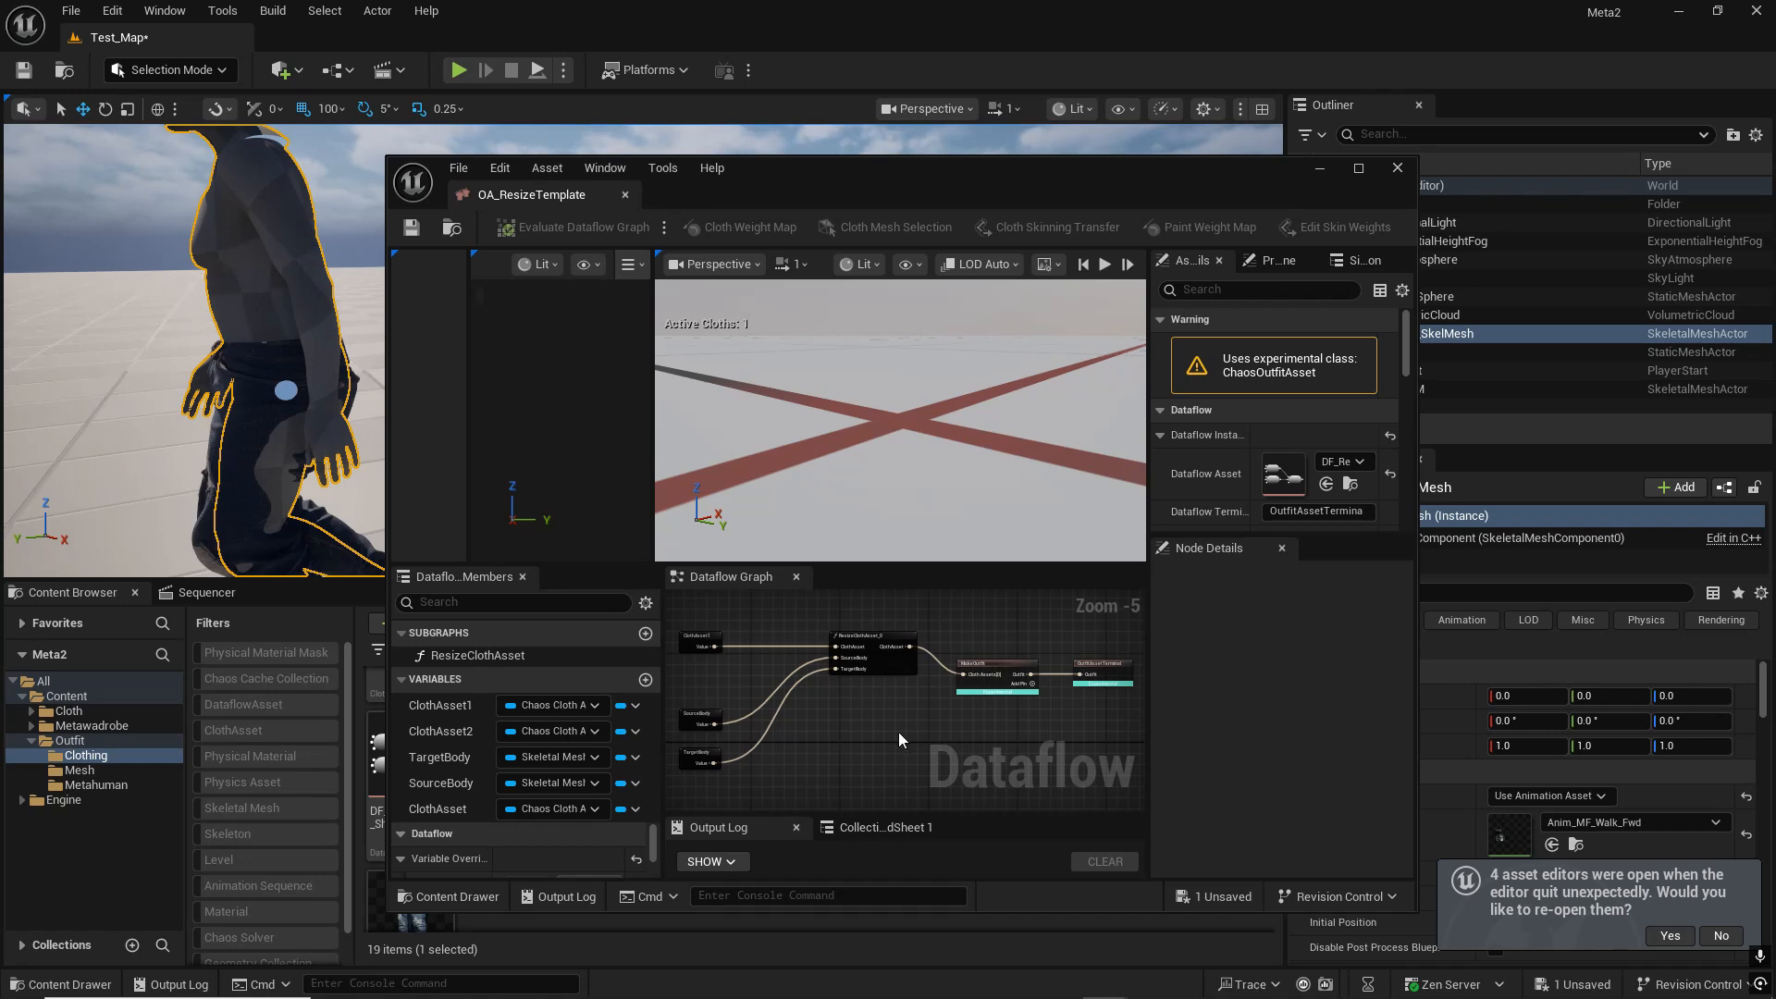
mouse_move(899, 737)
right_mouse_down()
mouse_move(939, 733)
mouse_move(888, 722)
right_mouse_up()
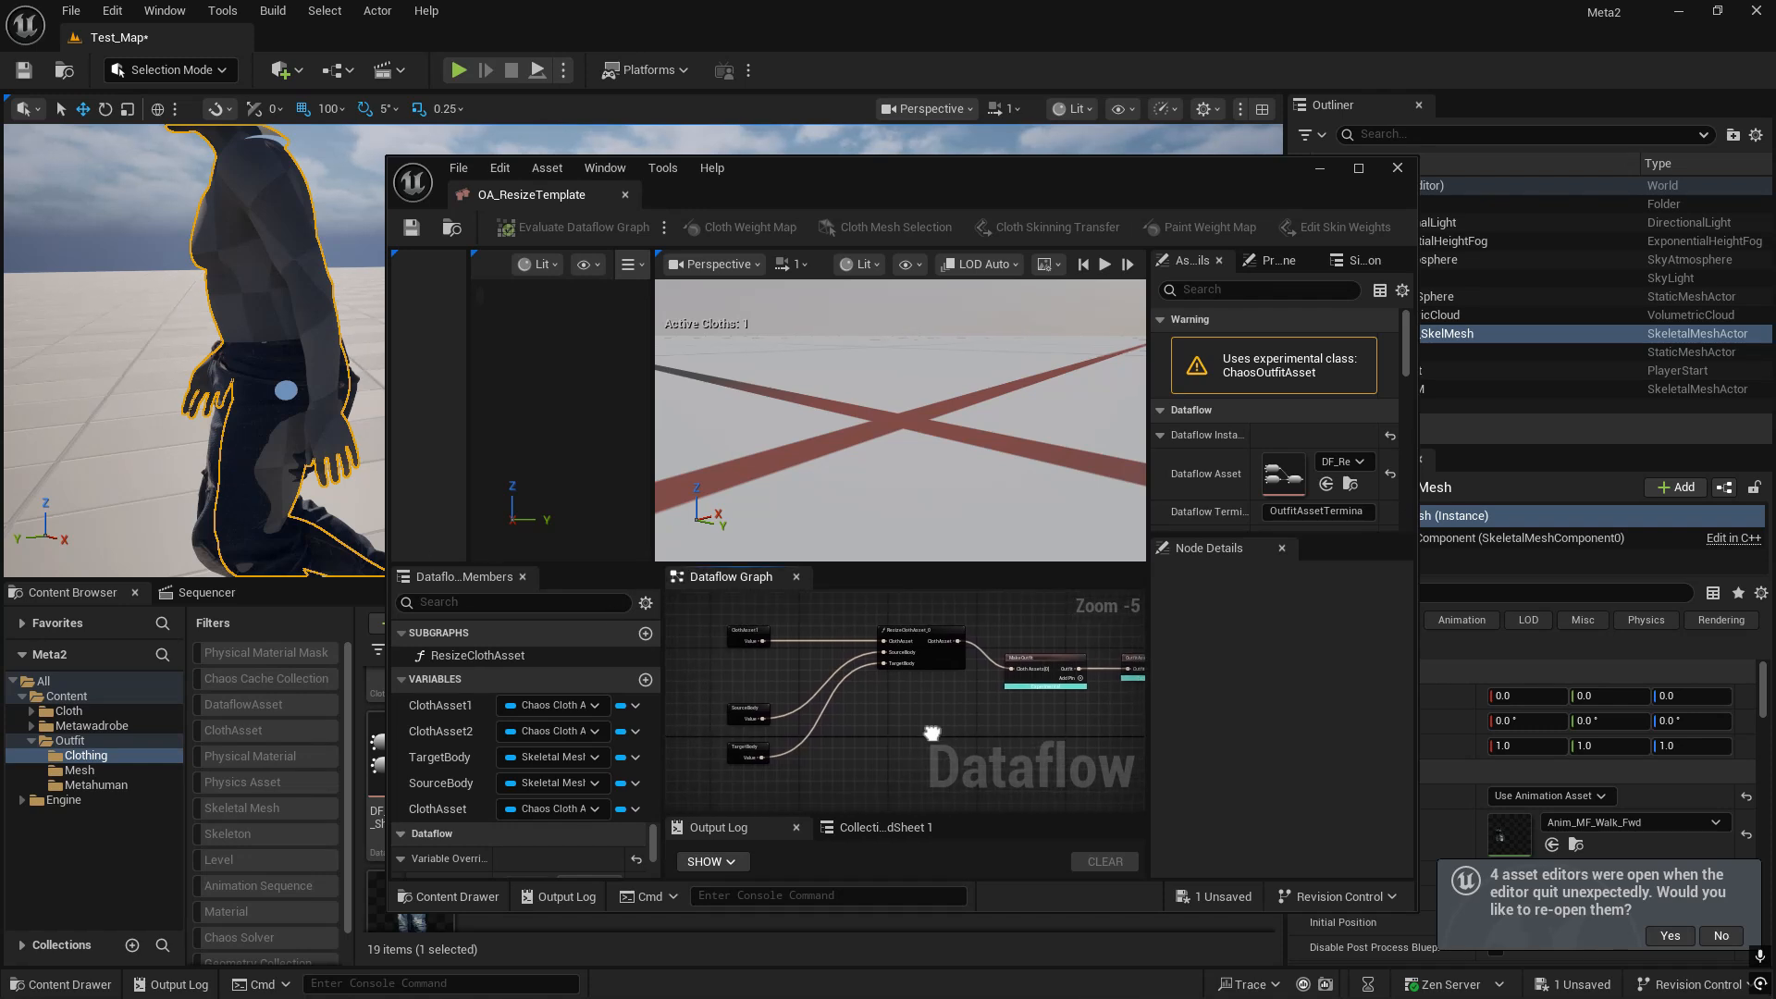
scroll(744, 734, "up", 5)
right_click_drag(744, 740, 818, 724)
left_click(814, 672)
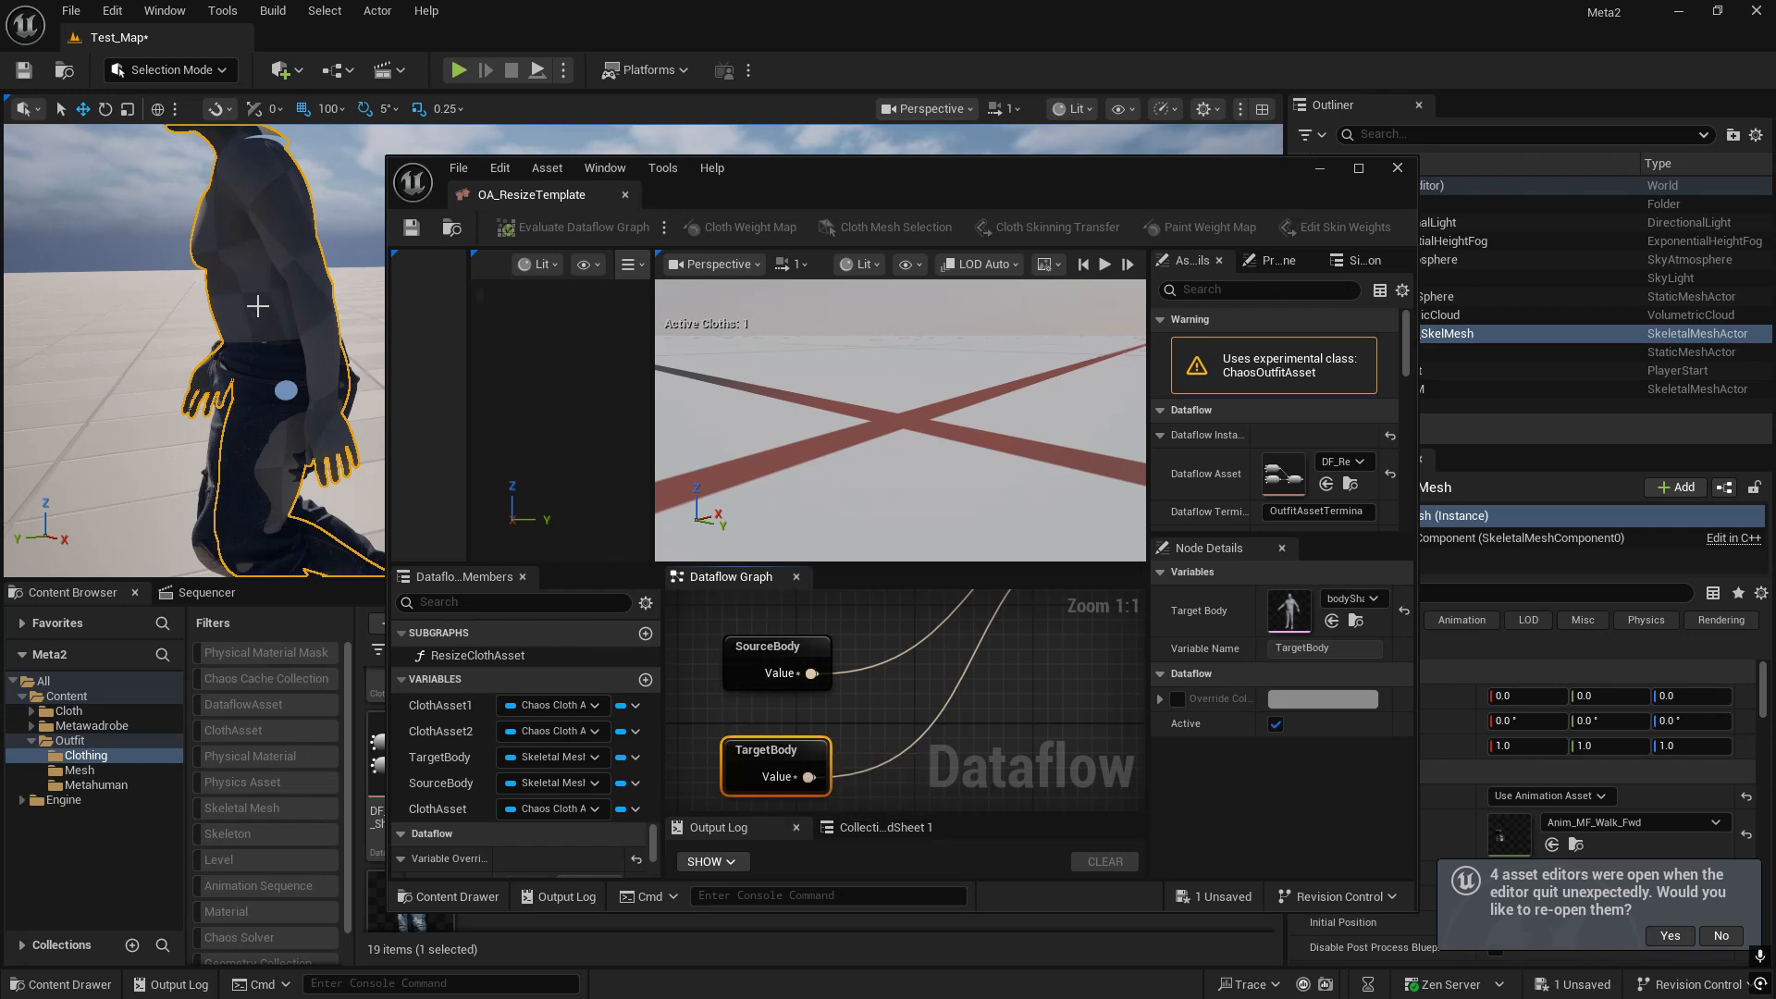
right_click(252, 248)
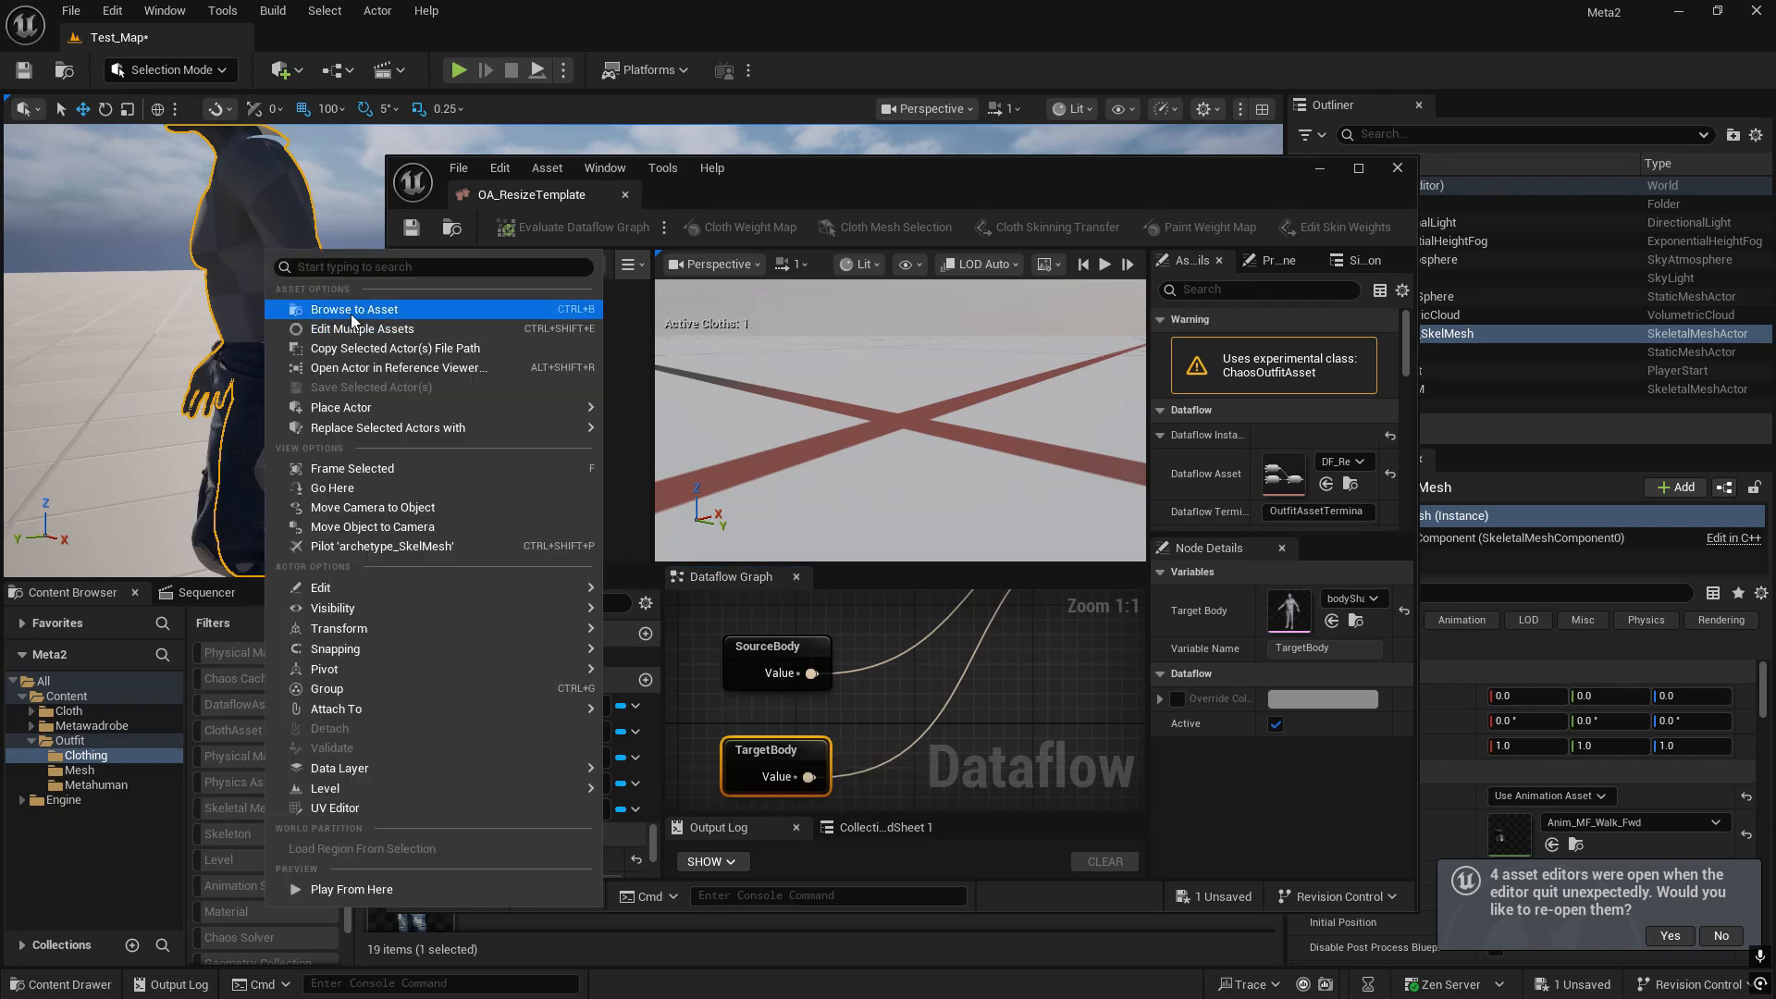
left_click(319, 314)
left_click_drag(885, 193, 1066, 169)
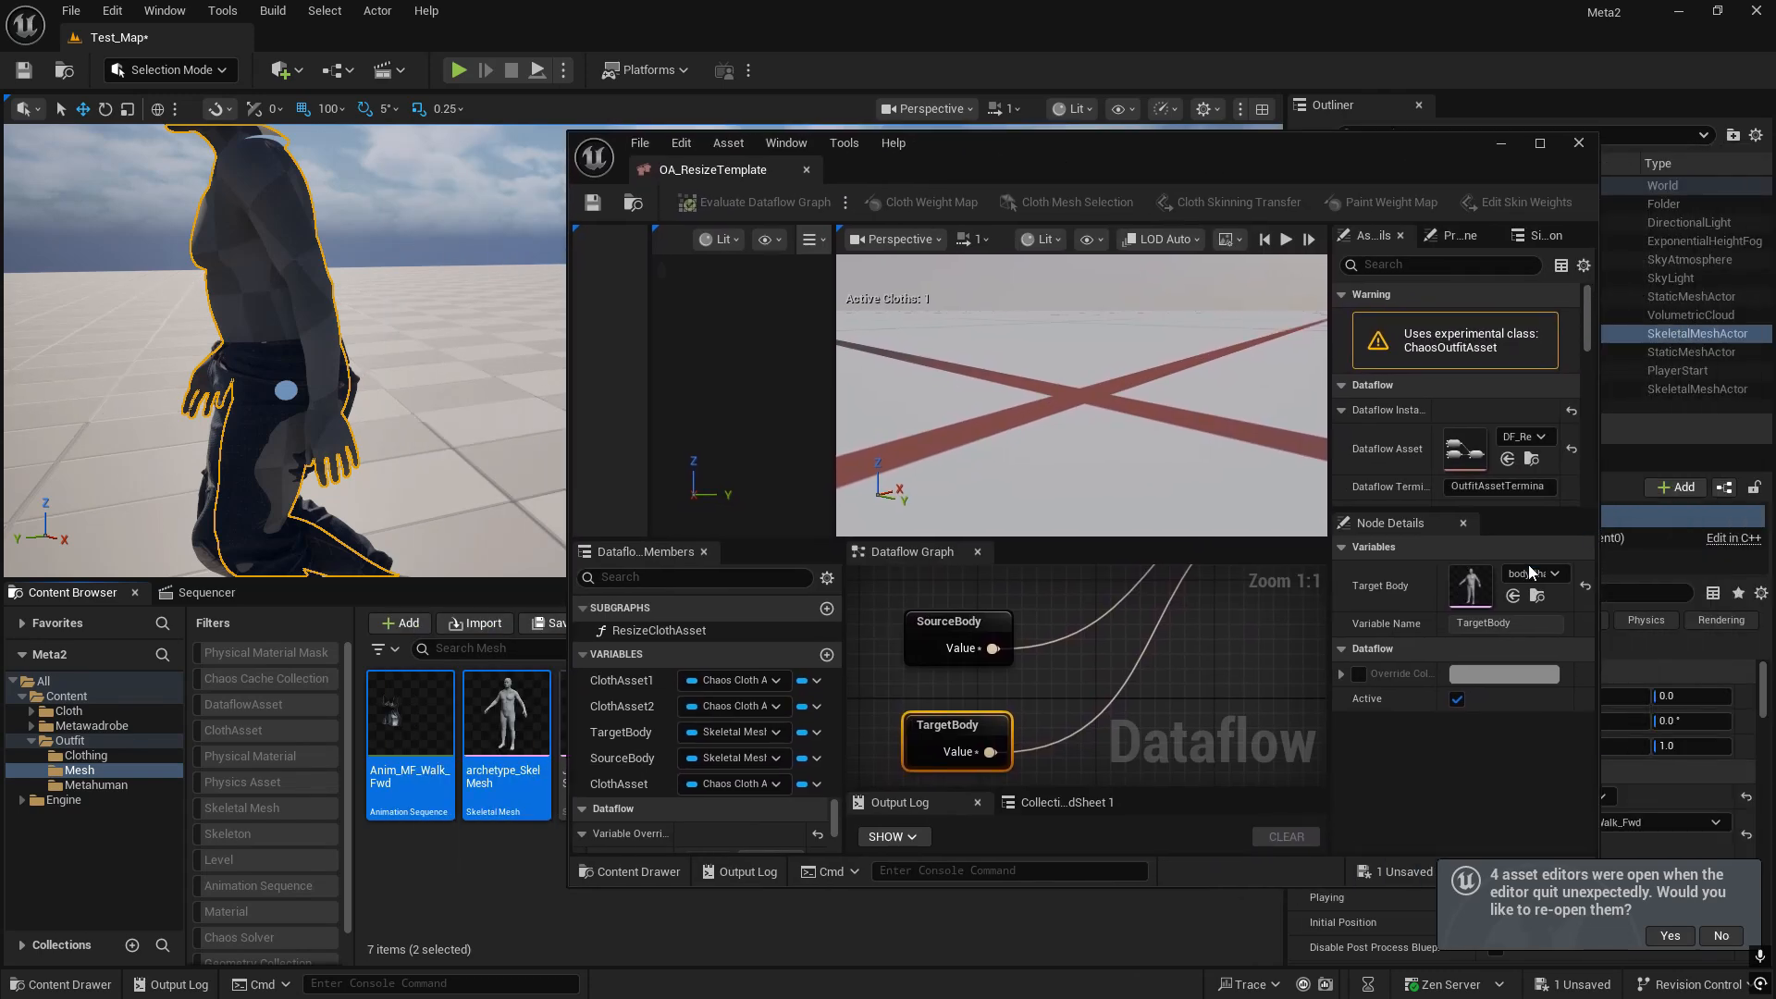
left_click(1511, 598)
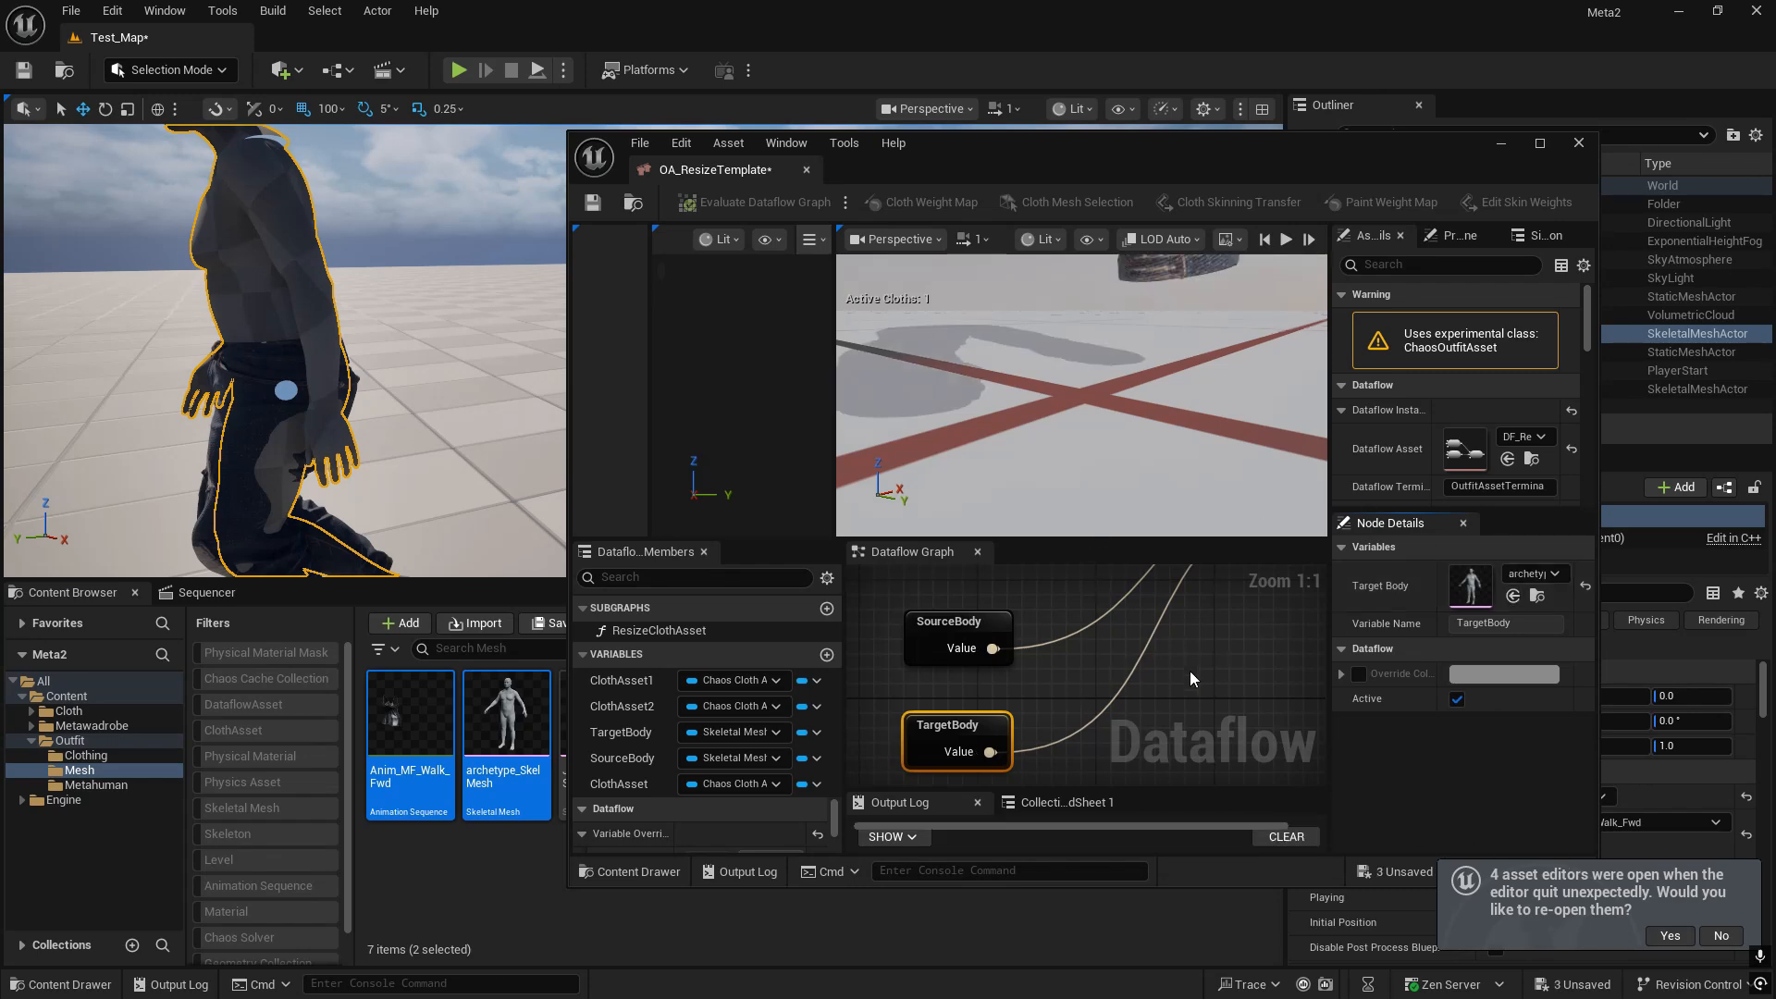
- Convert the outfit at the OutfitAssetTerminal node to a skeletal mesh saved as SK_jeans in the Outfit folder
right_click_drag(1219, 687, 973, 777)
scroll(968, 682, "down", 4)
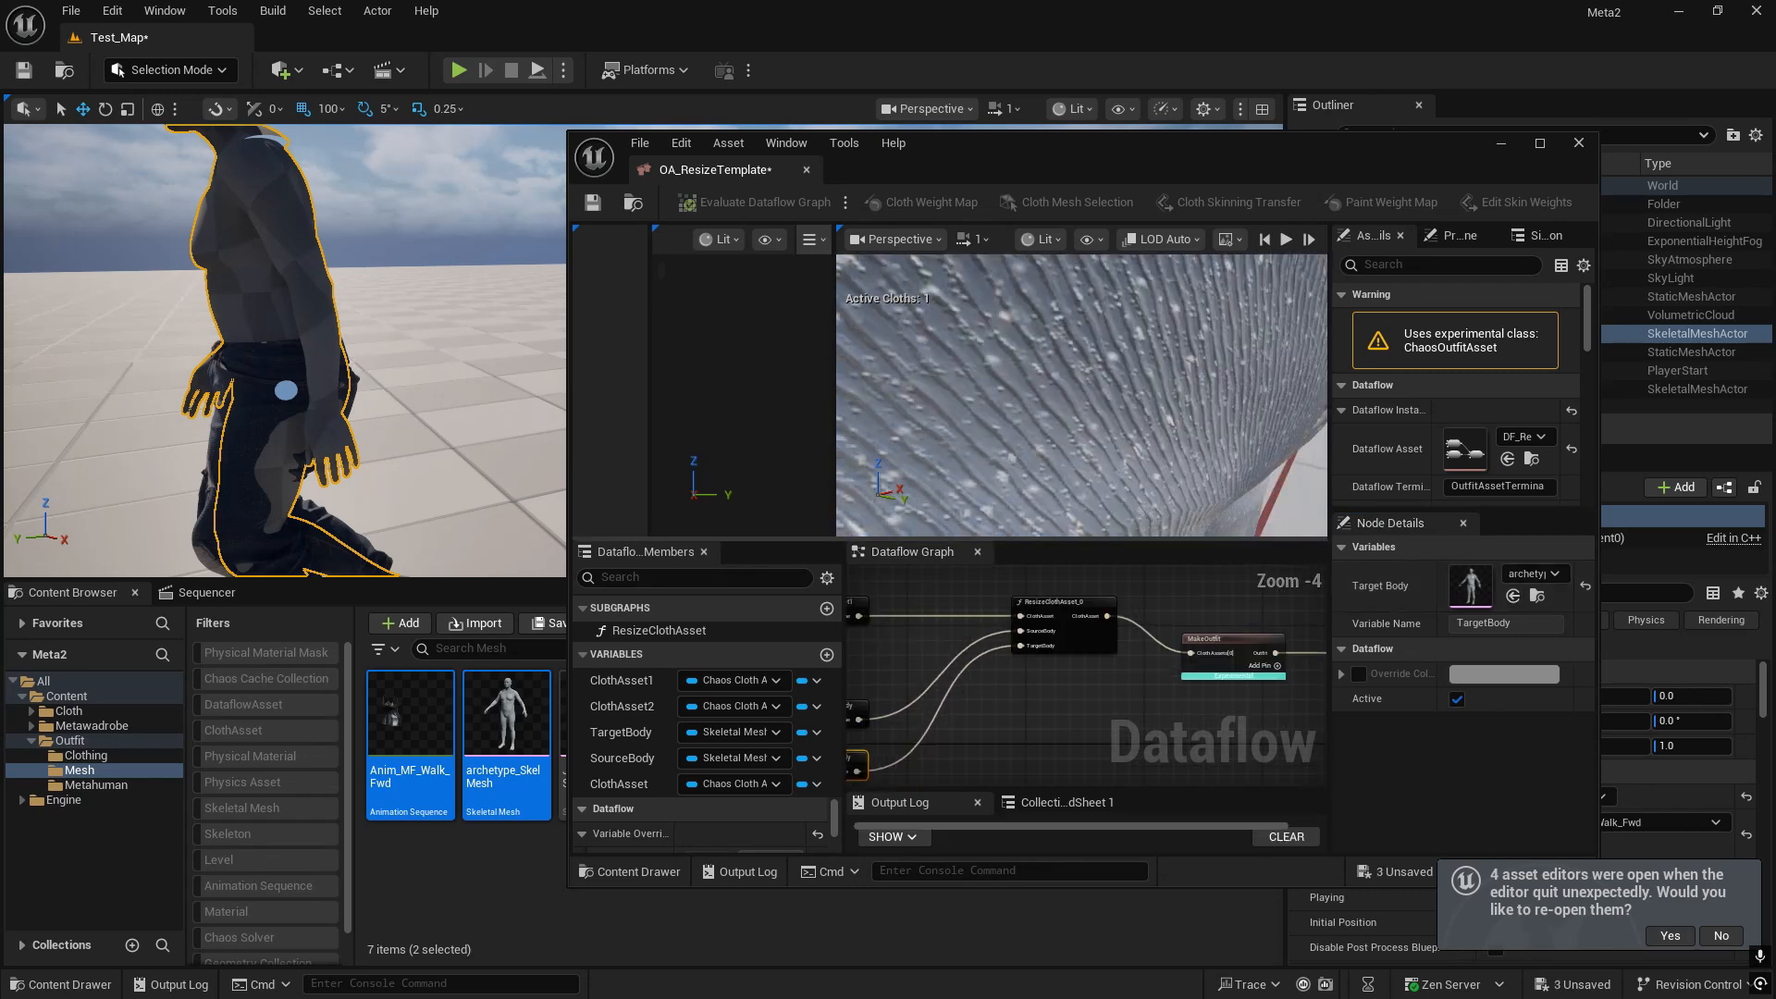
right_click_drag(1184, 750, 868, 793)
scroll(1002, 712, "up", 4)
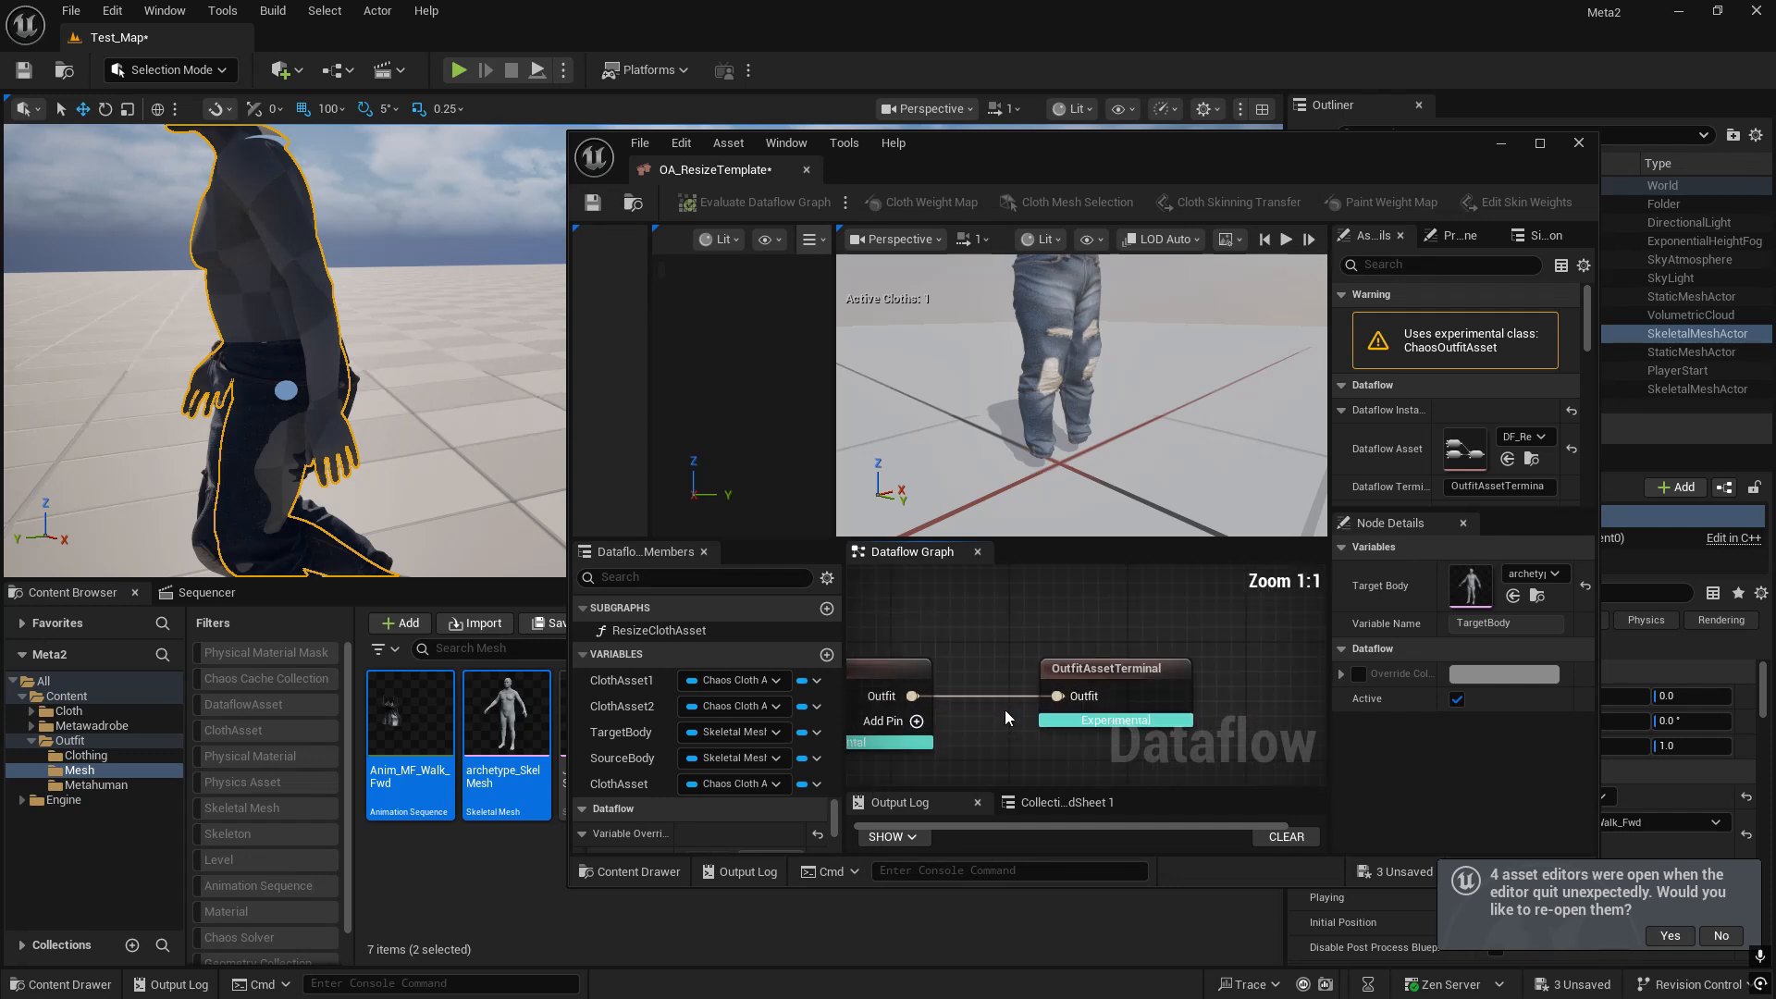
left_click(1141, 678)
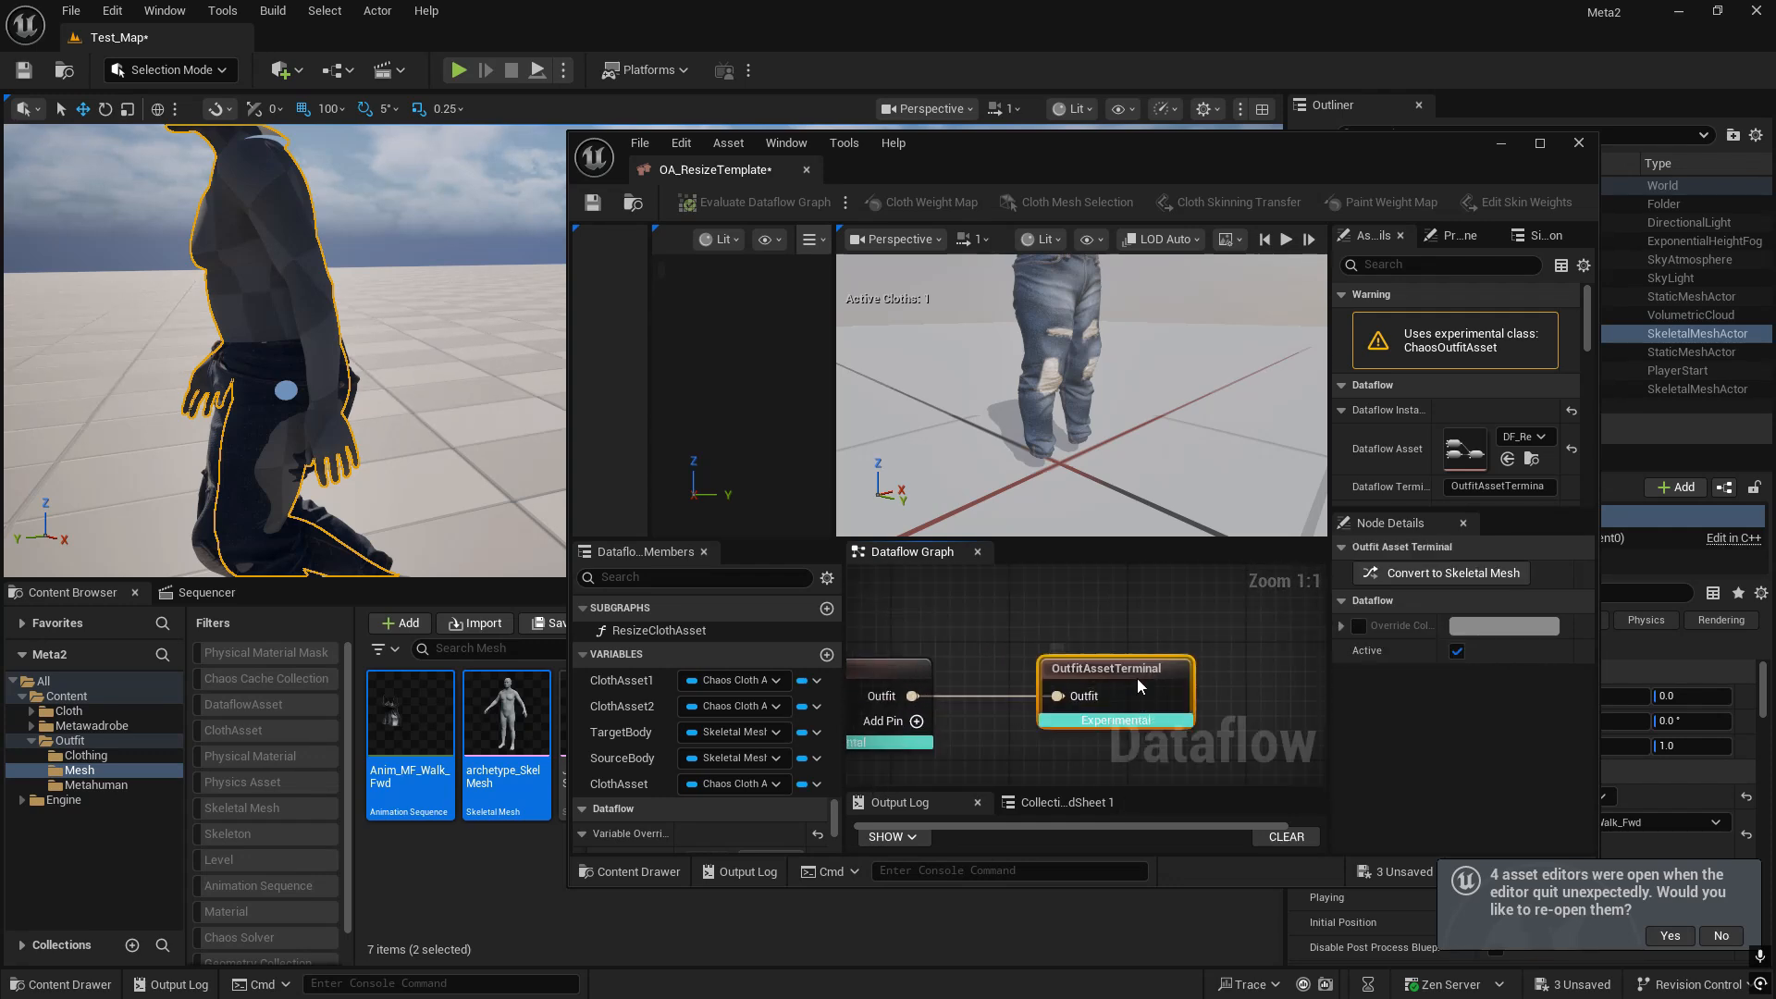
left_click(1441, 574)
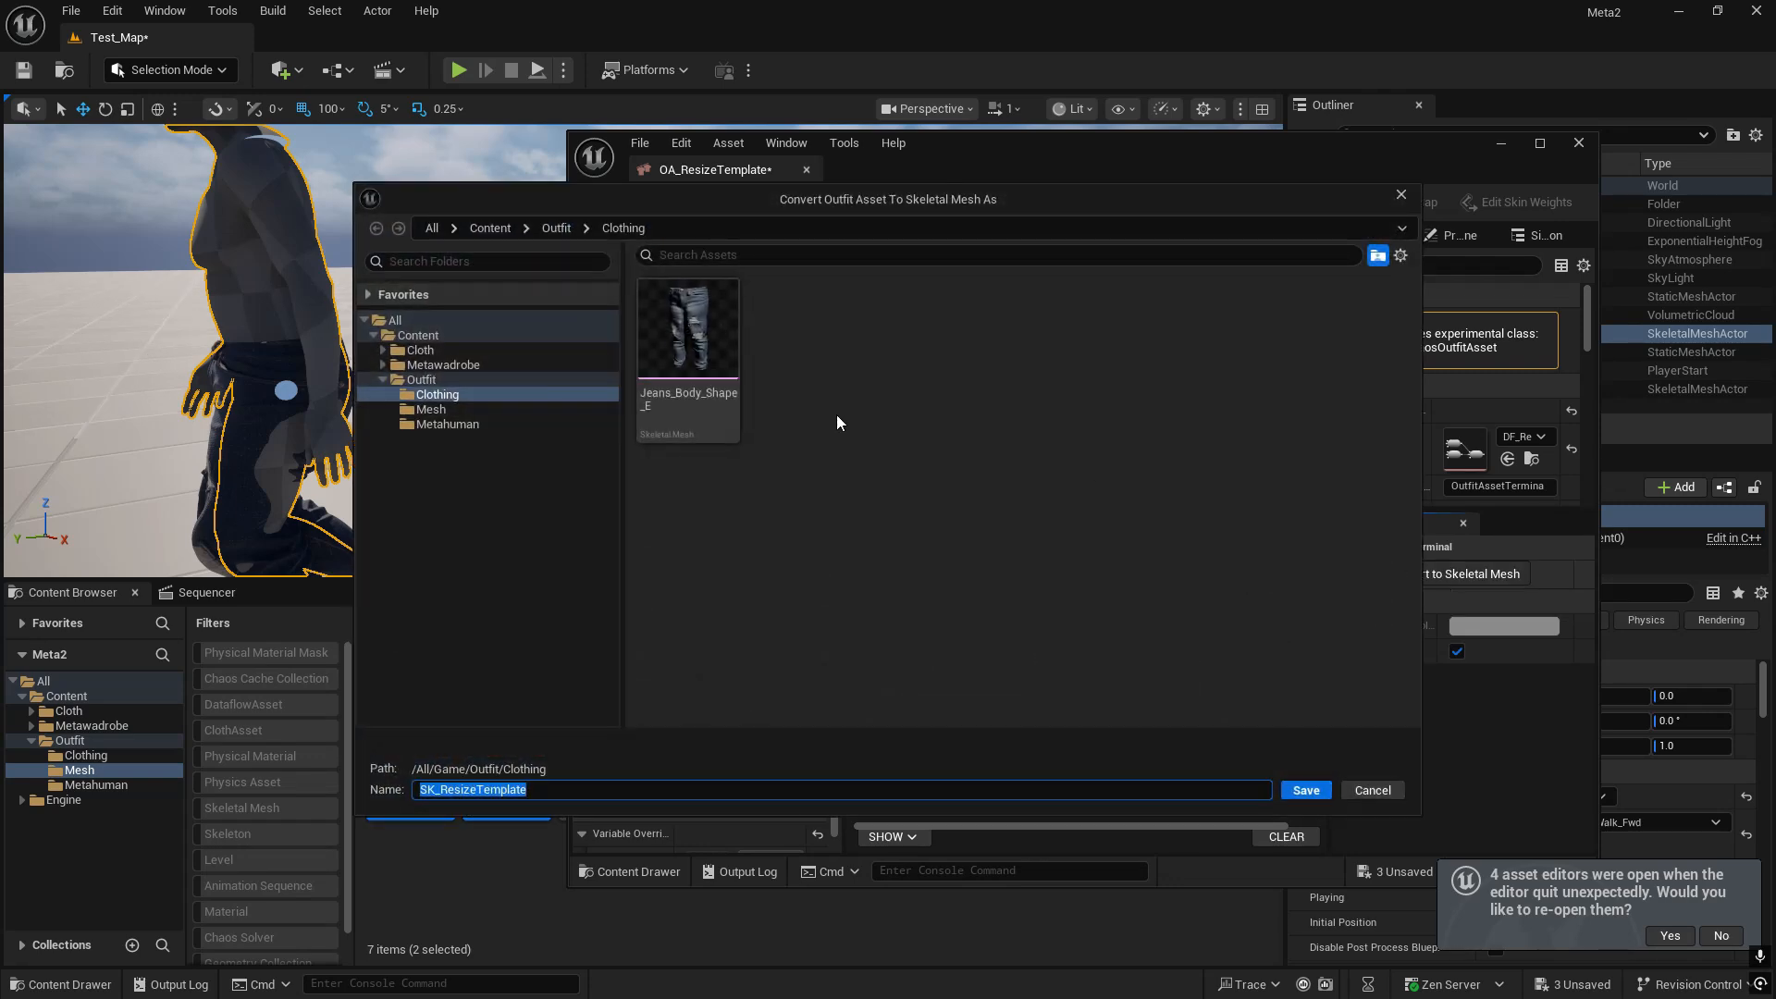
left_click(423, 381)
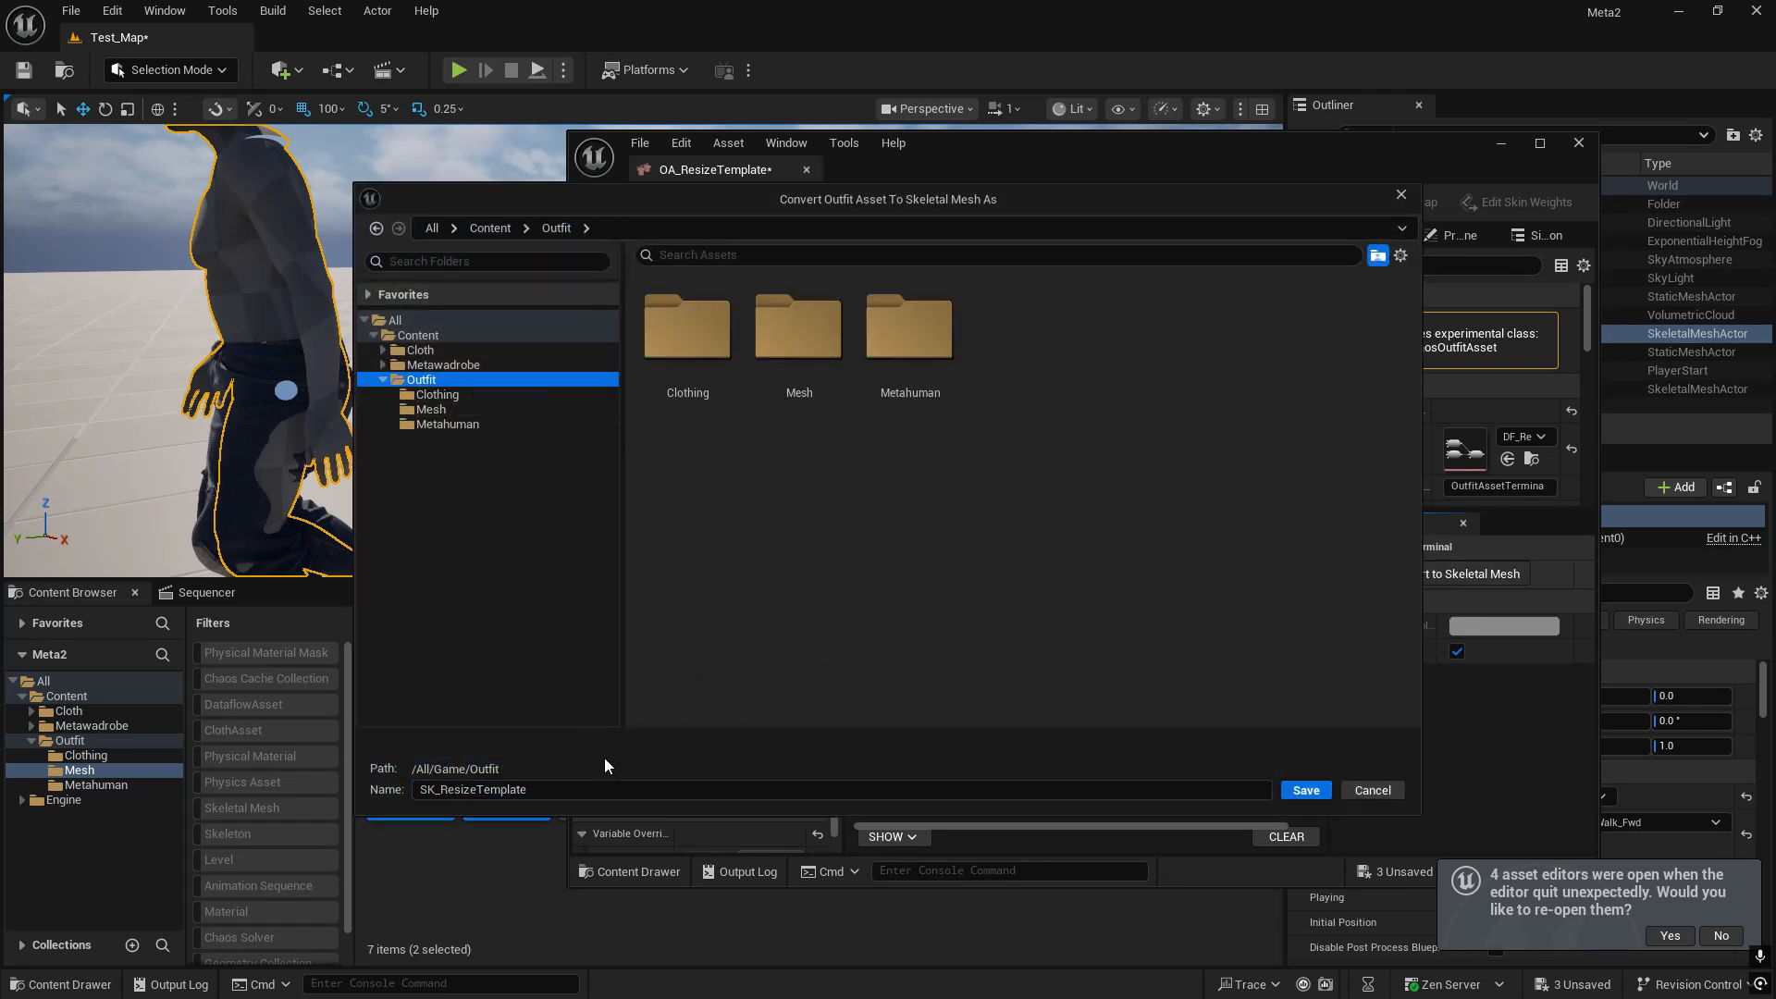
left_click(524, 789)
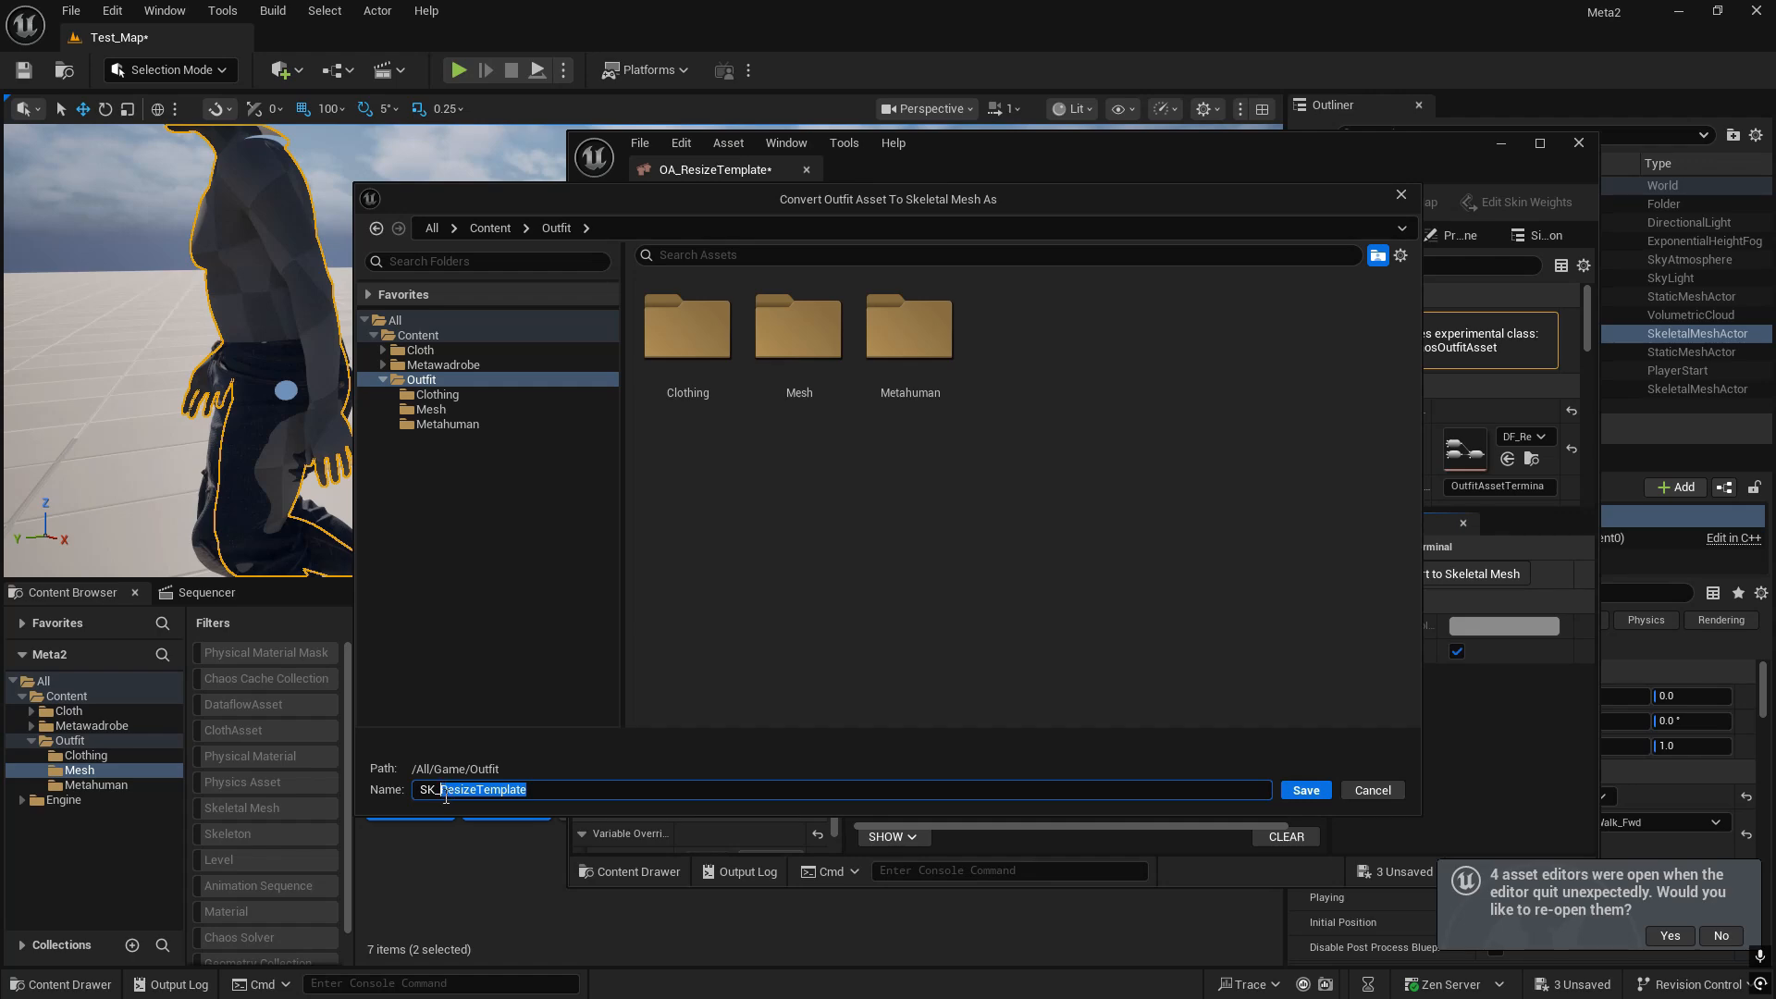
type("jeans")
left_click(1293, 796)
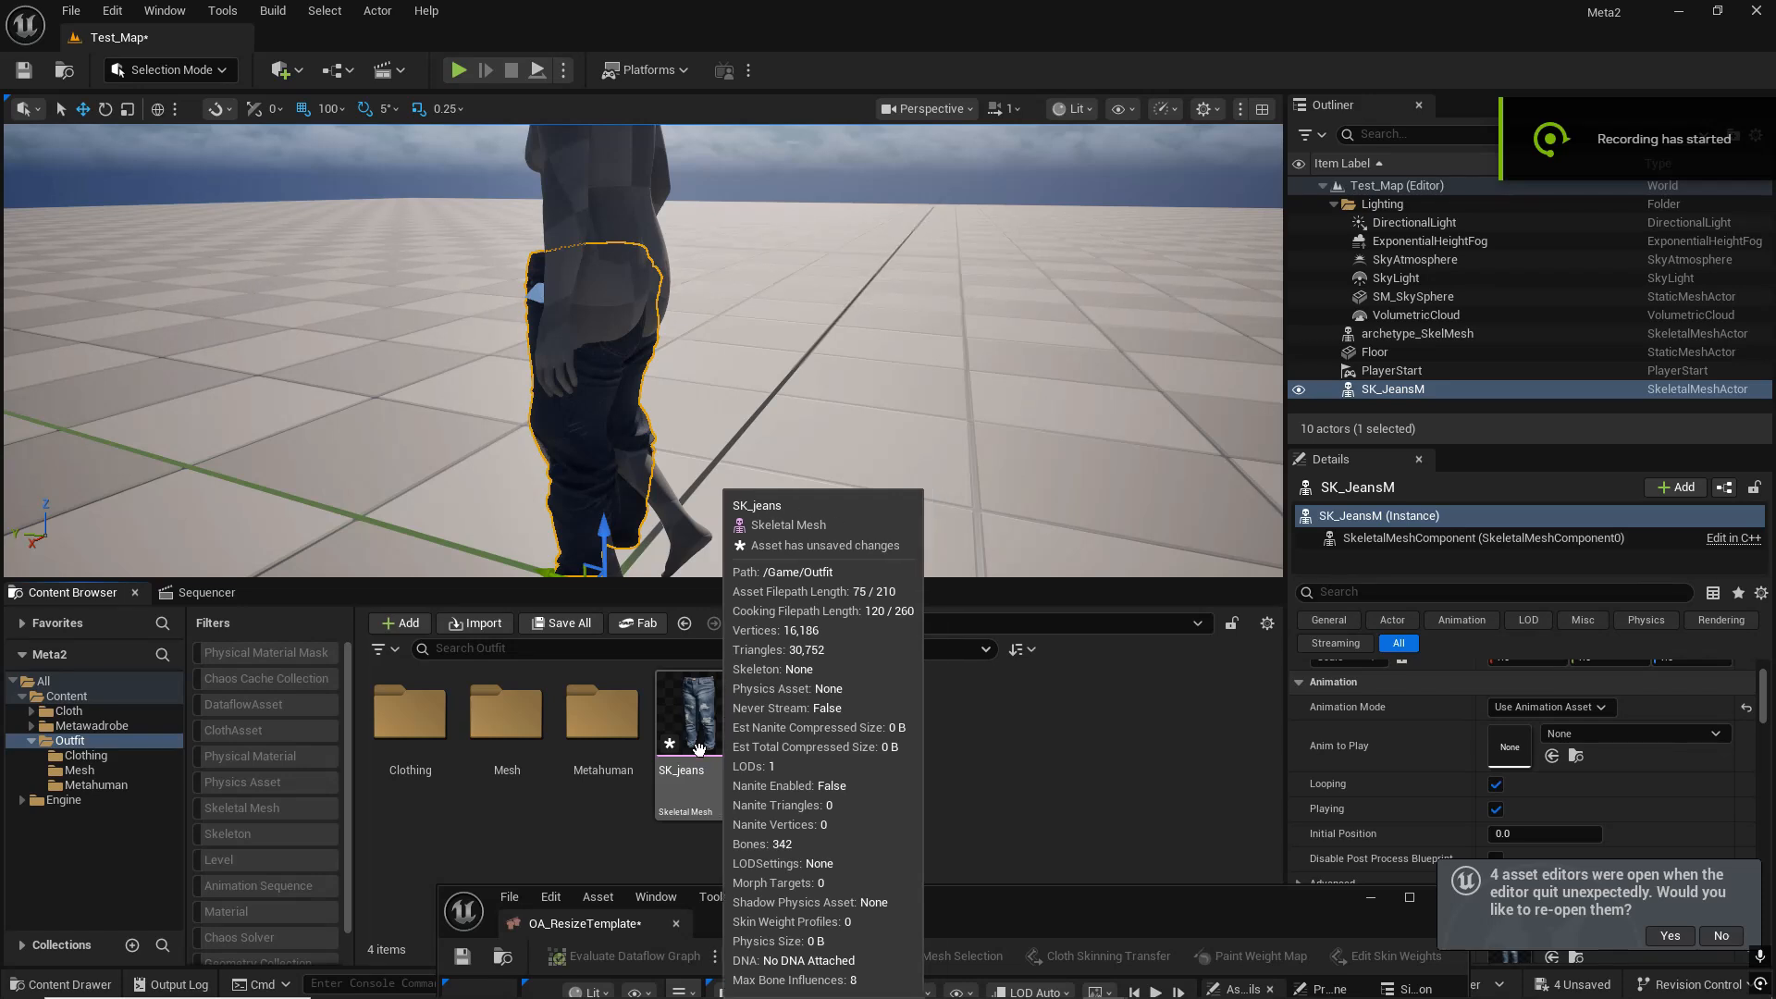
- Undo the last skeletal mesh asset change on the SK_JeansM actor in the level
right_click_drag(737, 356, 748, 319)
key("ctrl+z")
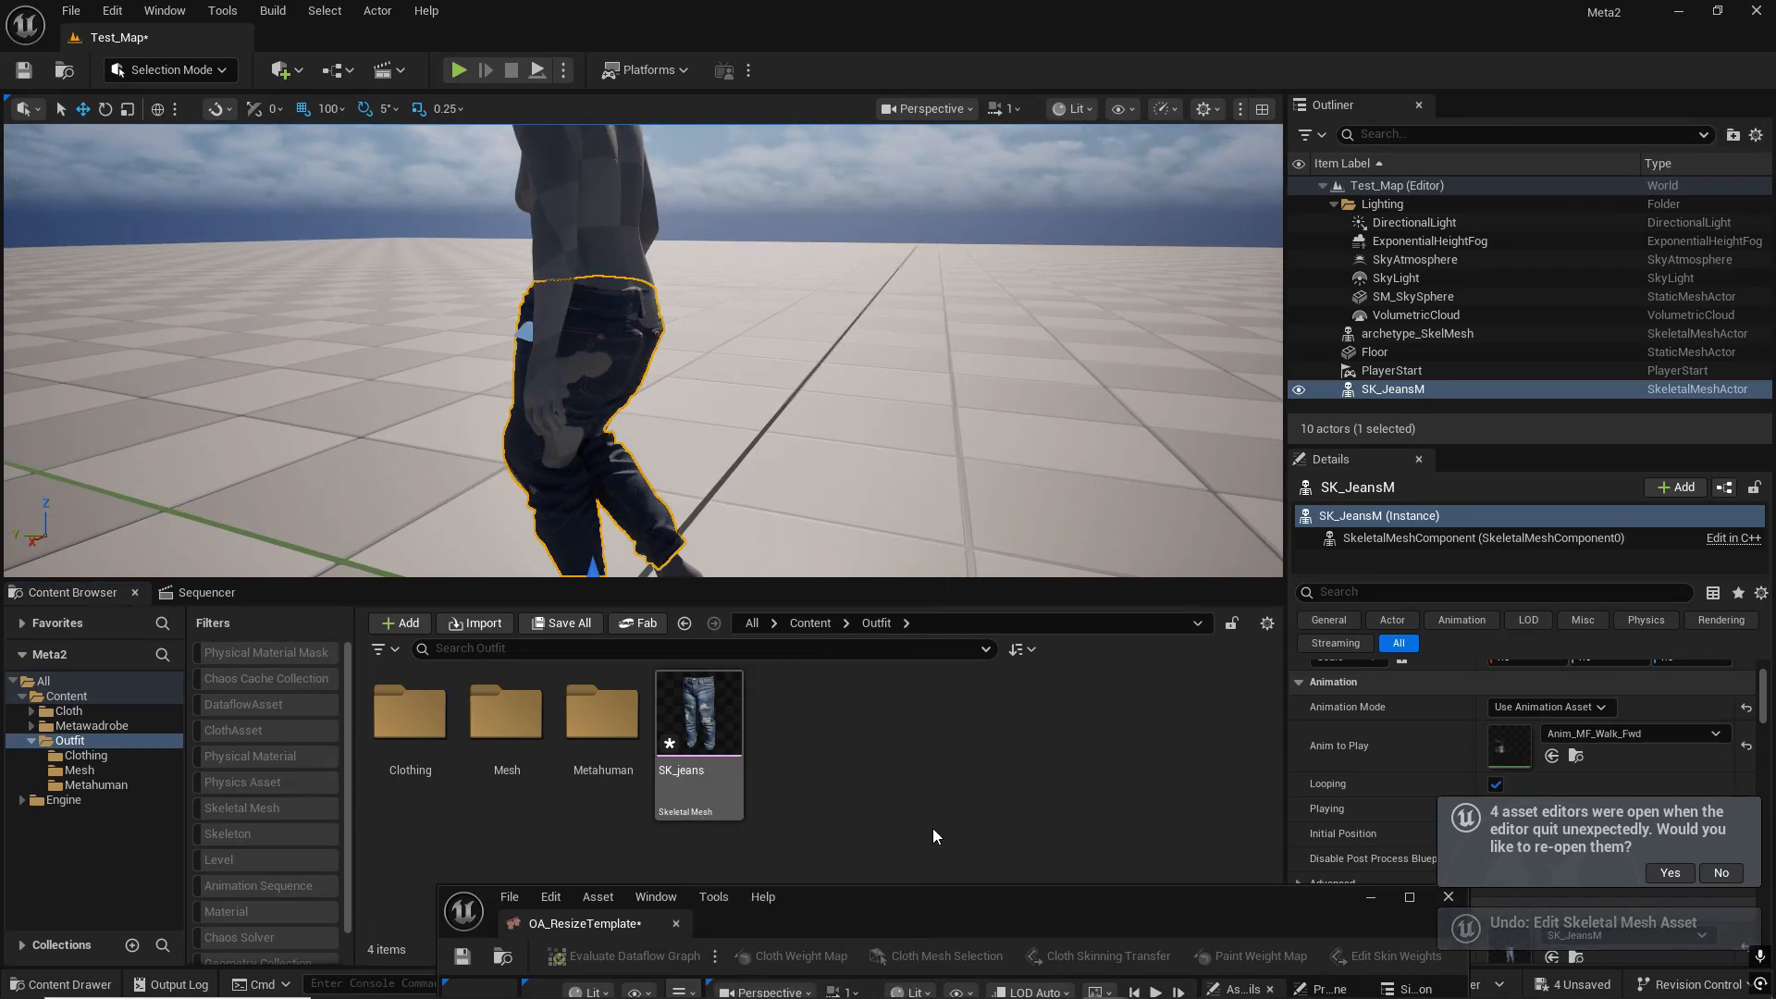
right_click(711, 705)
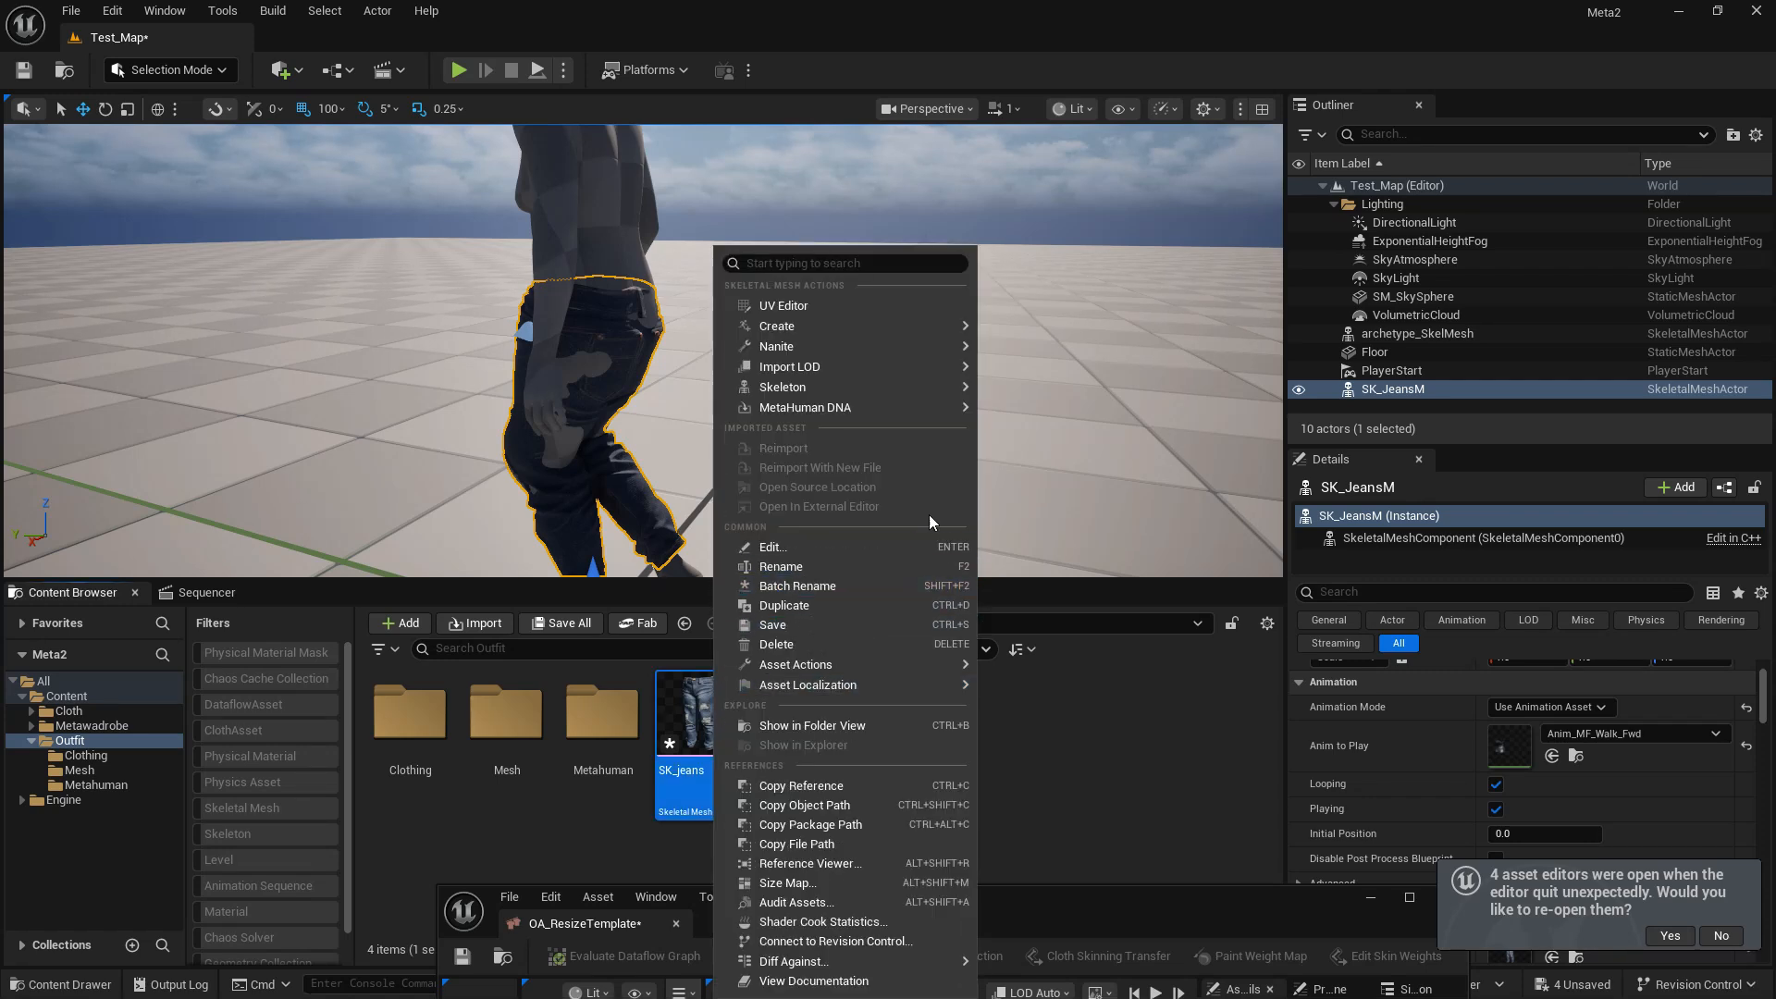
mouse_move(924, 390)
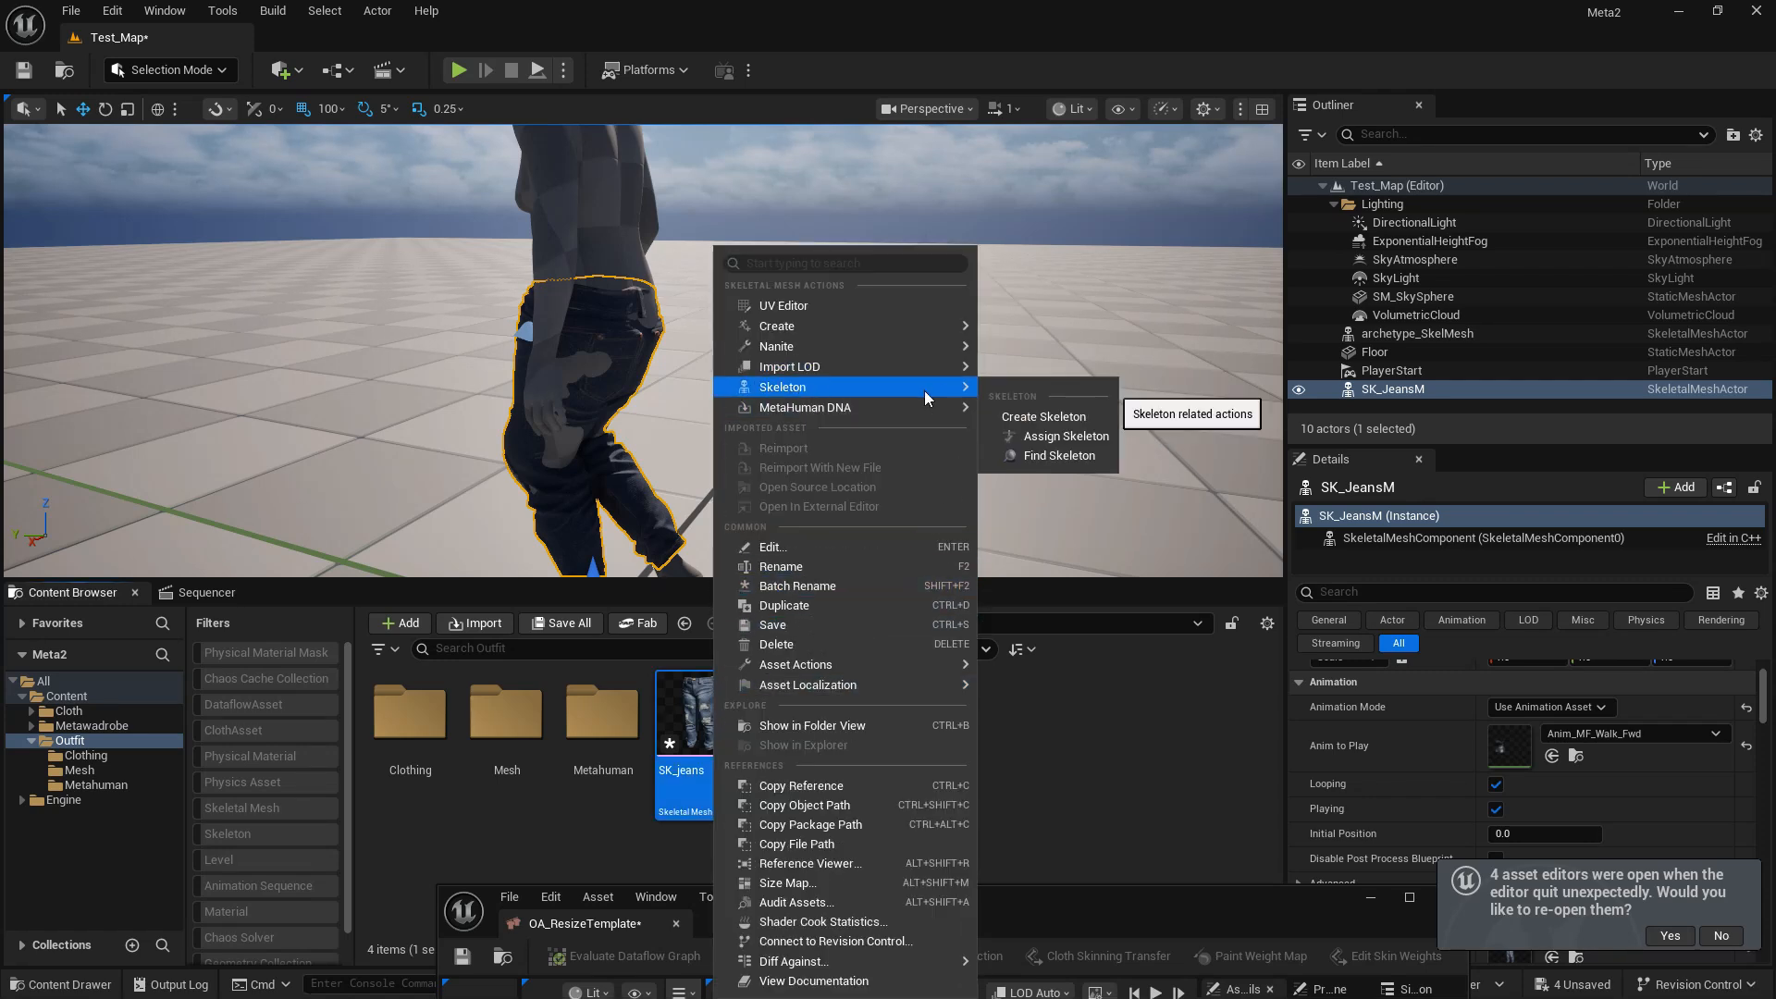
left_click(1068, 436)
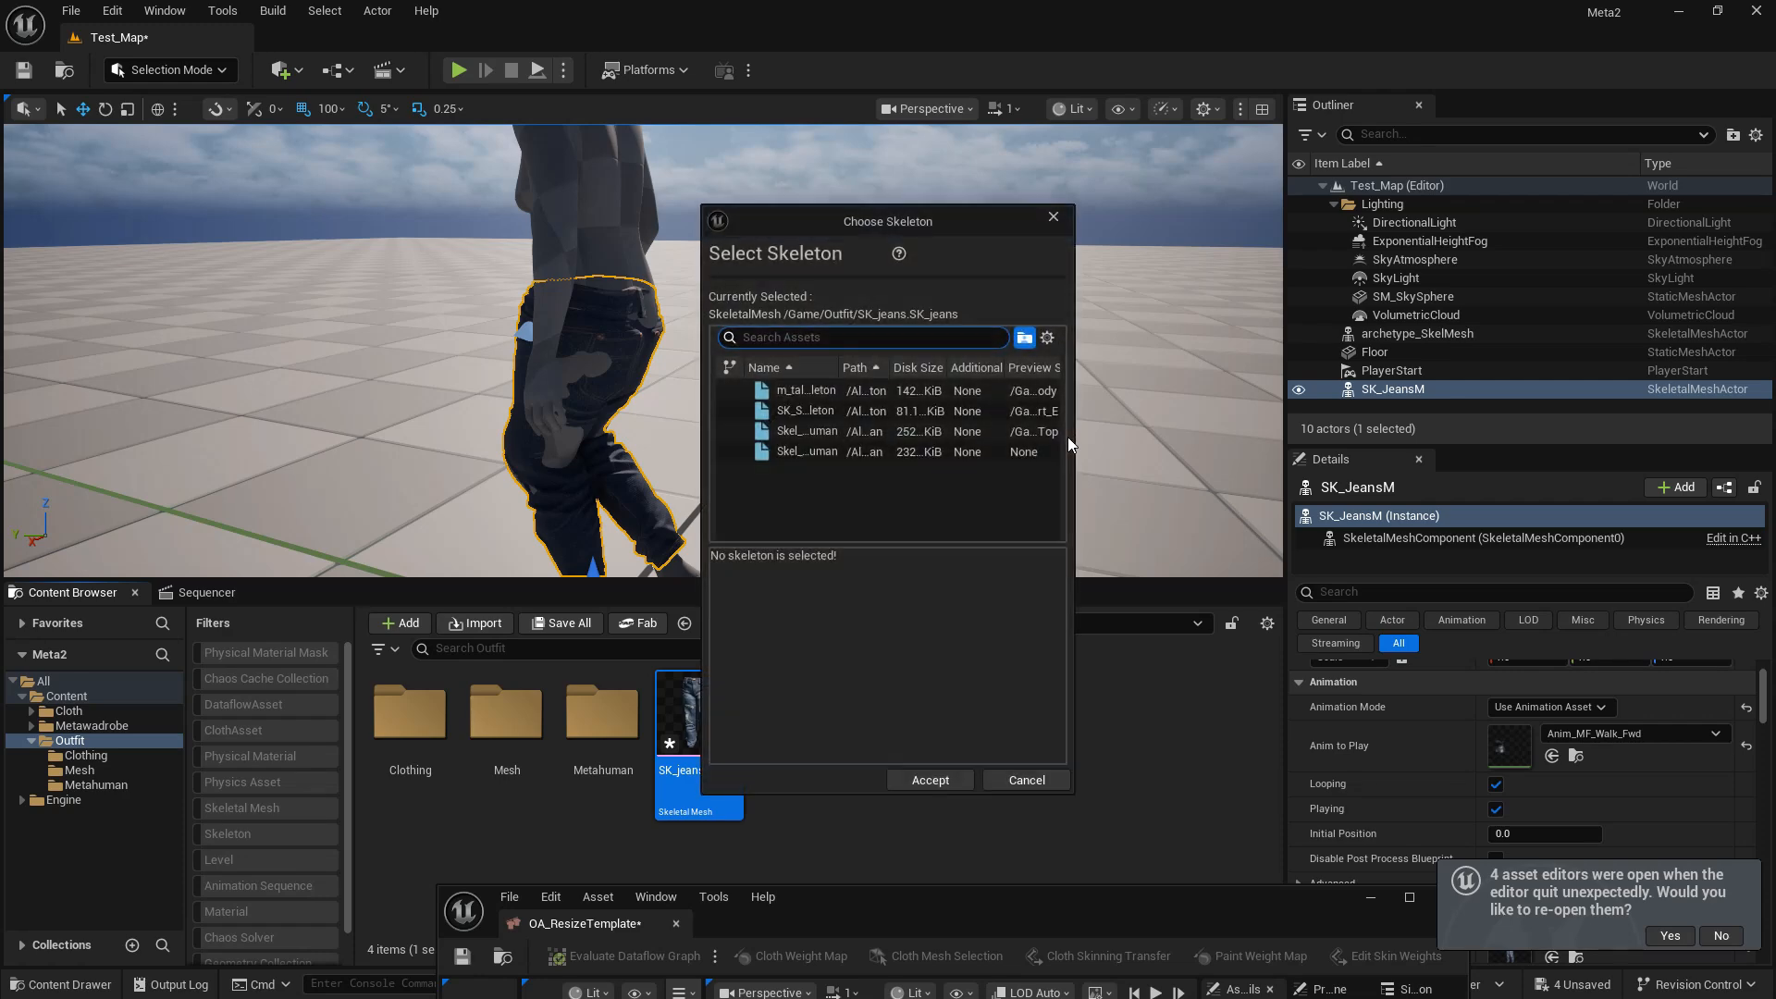
left_click(1025, 780)
- Assign the Skel_Metahuman skeleton from the Metawadrobe Meshes folder to the SK_jeans skeletal mesh
right_click(696, 707)
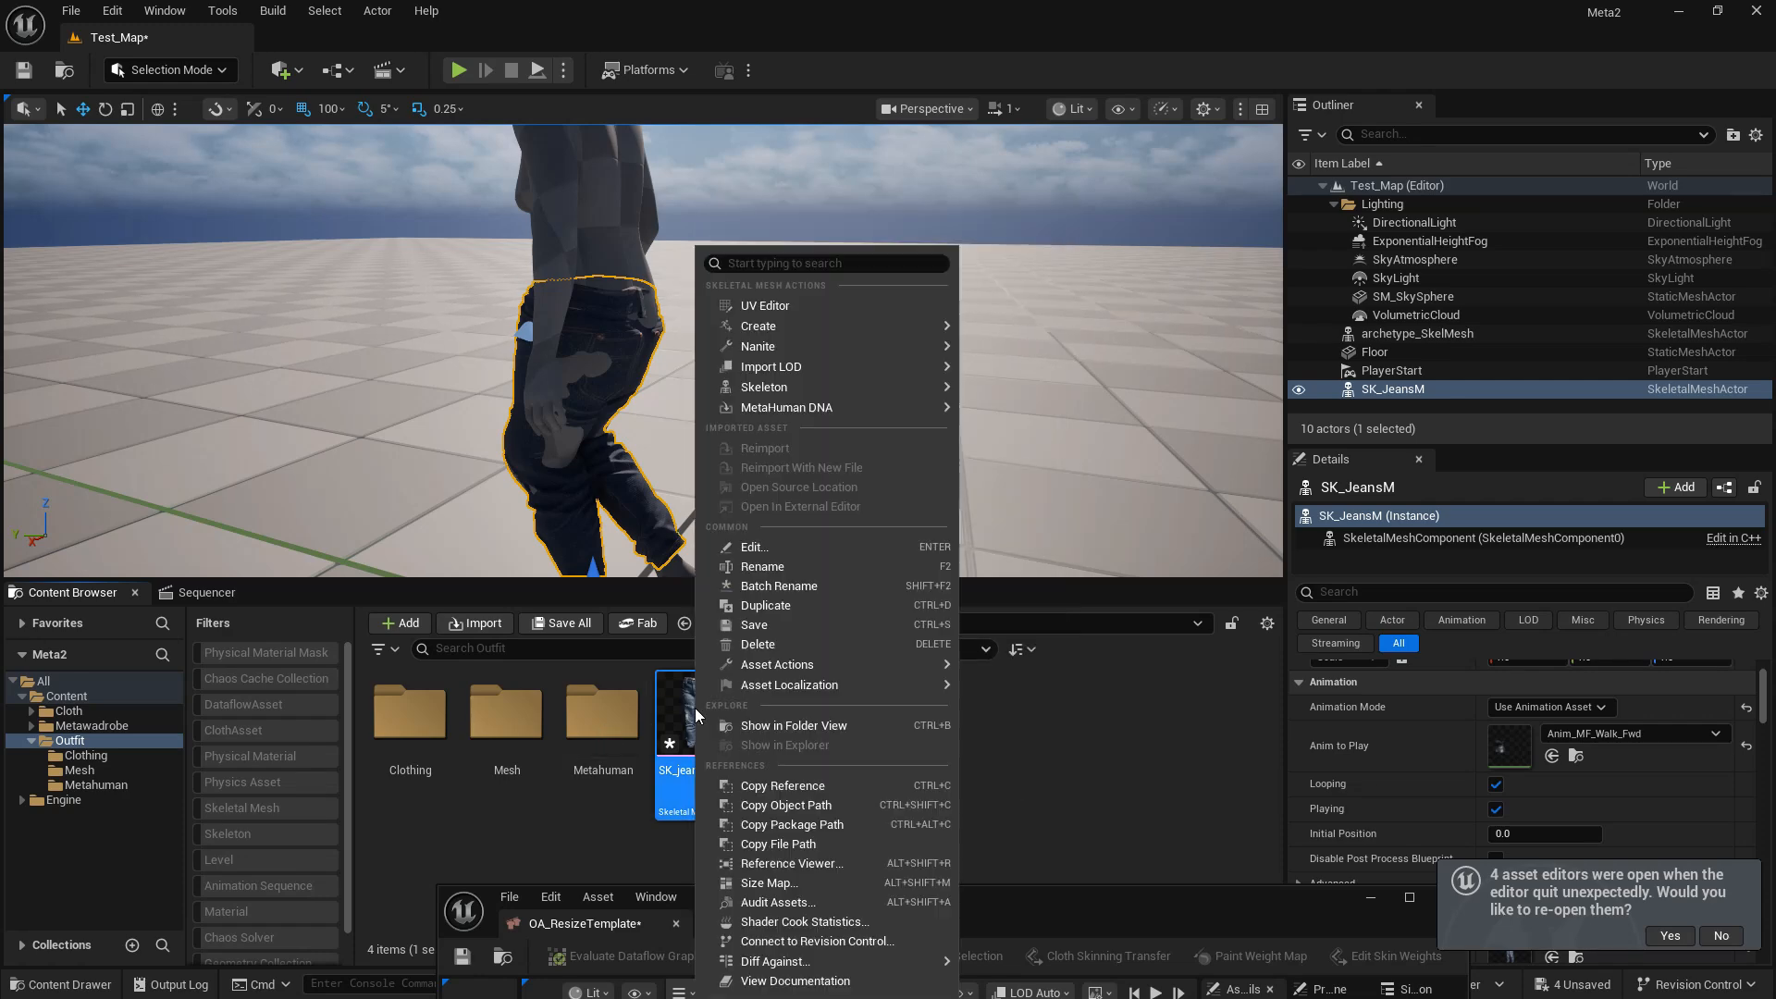
mouse_move(902, 376)
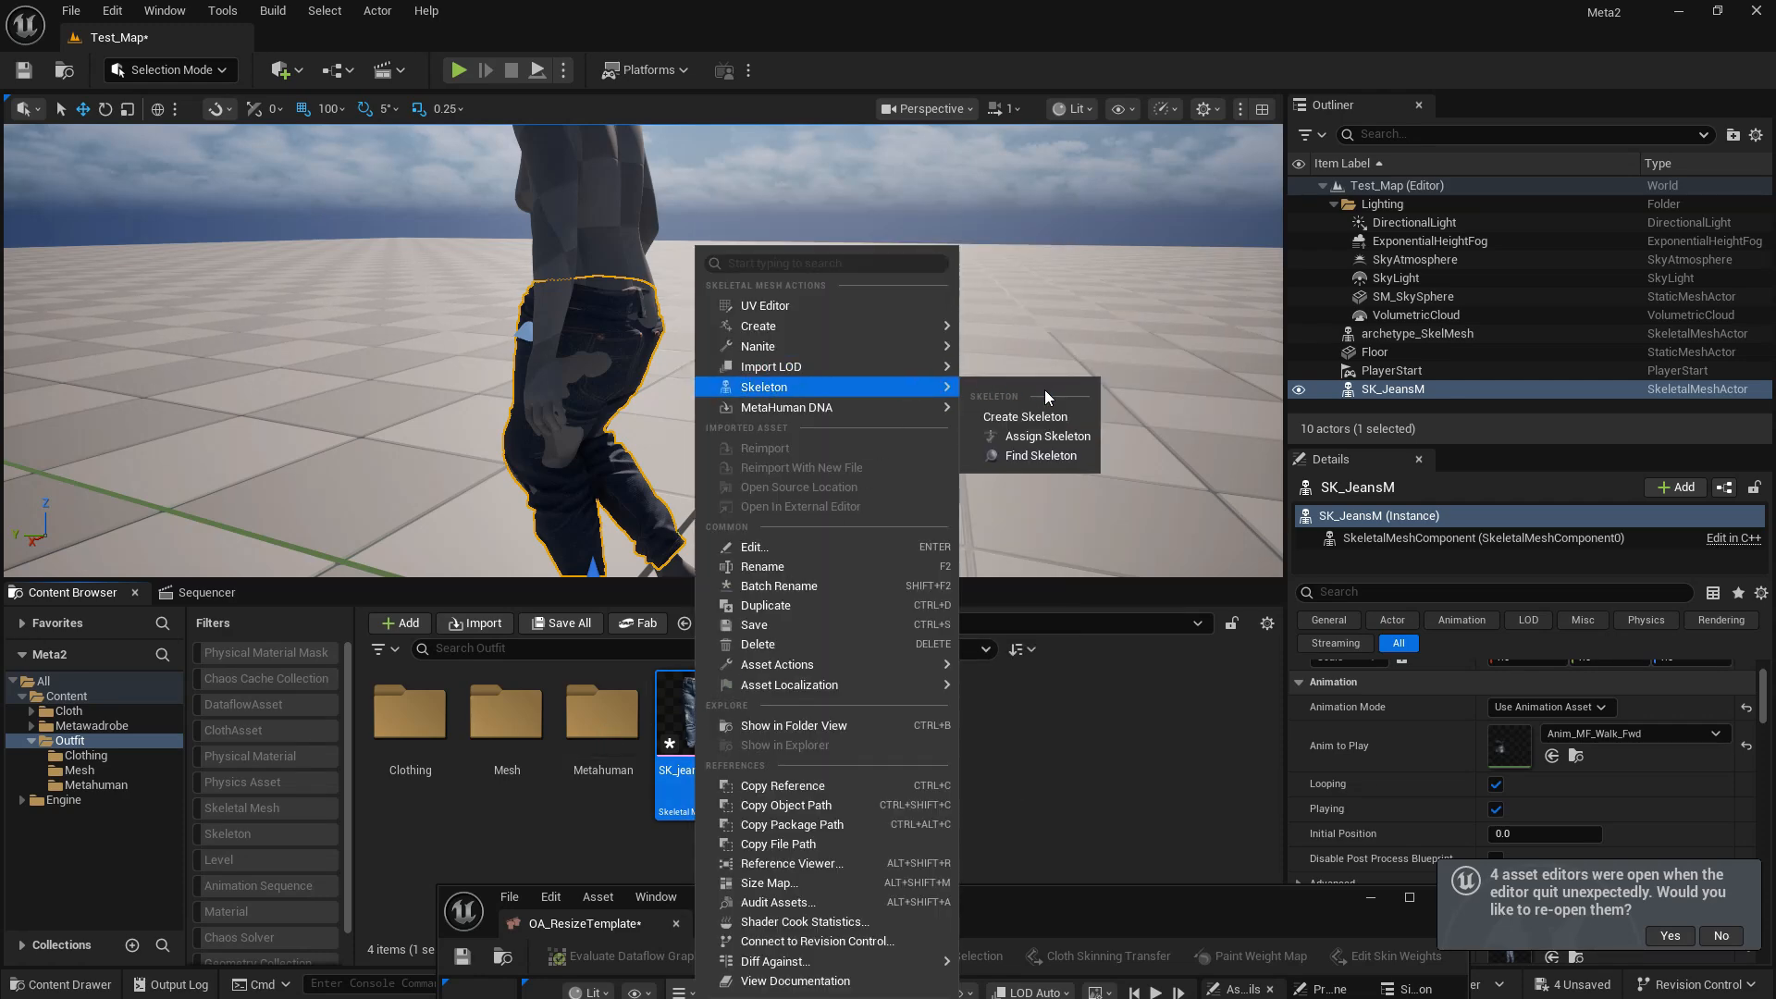
left_click(1060, 440)
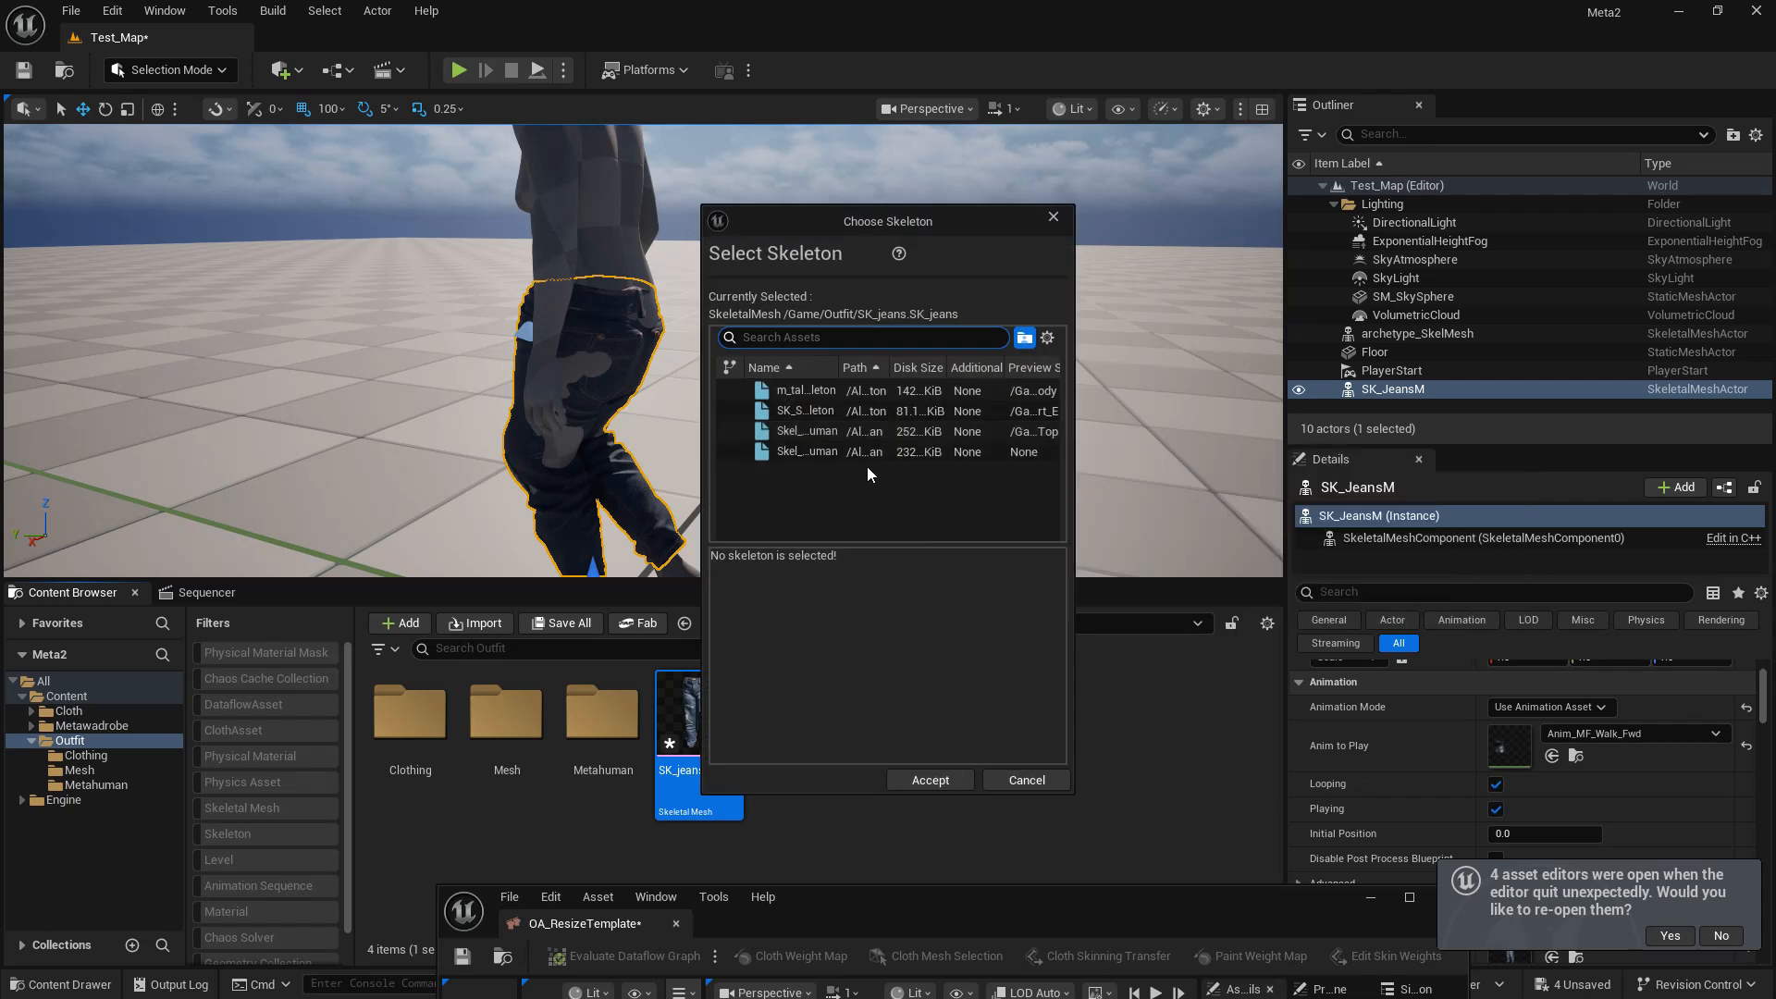
left_click(782, 430)
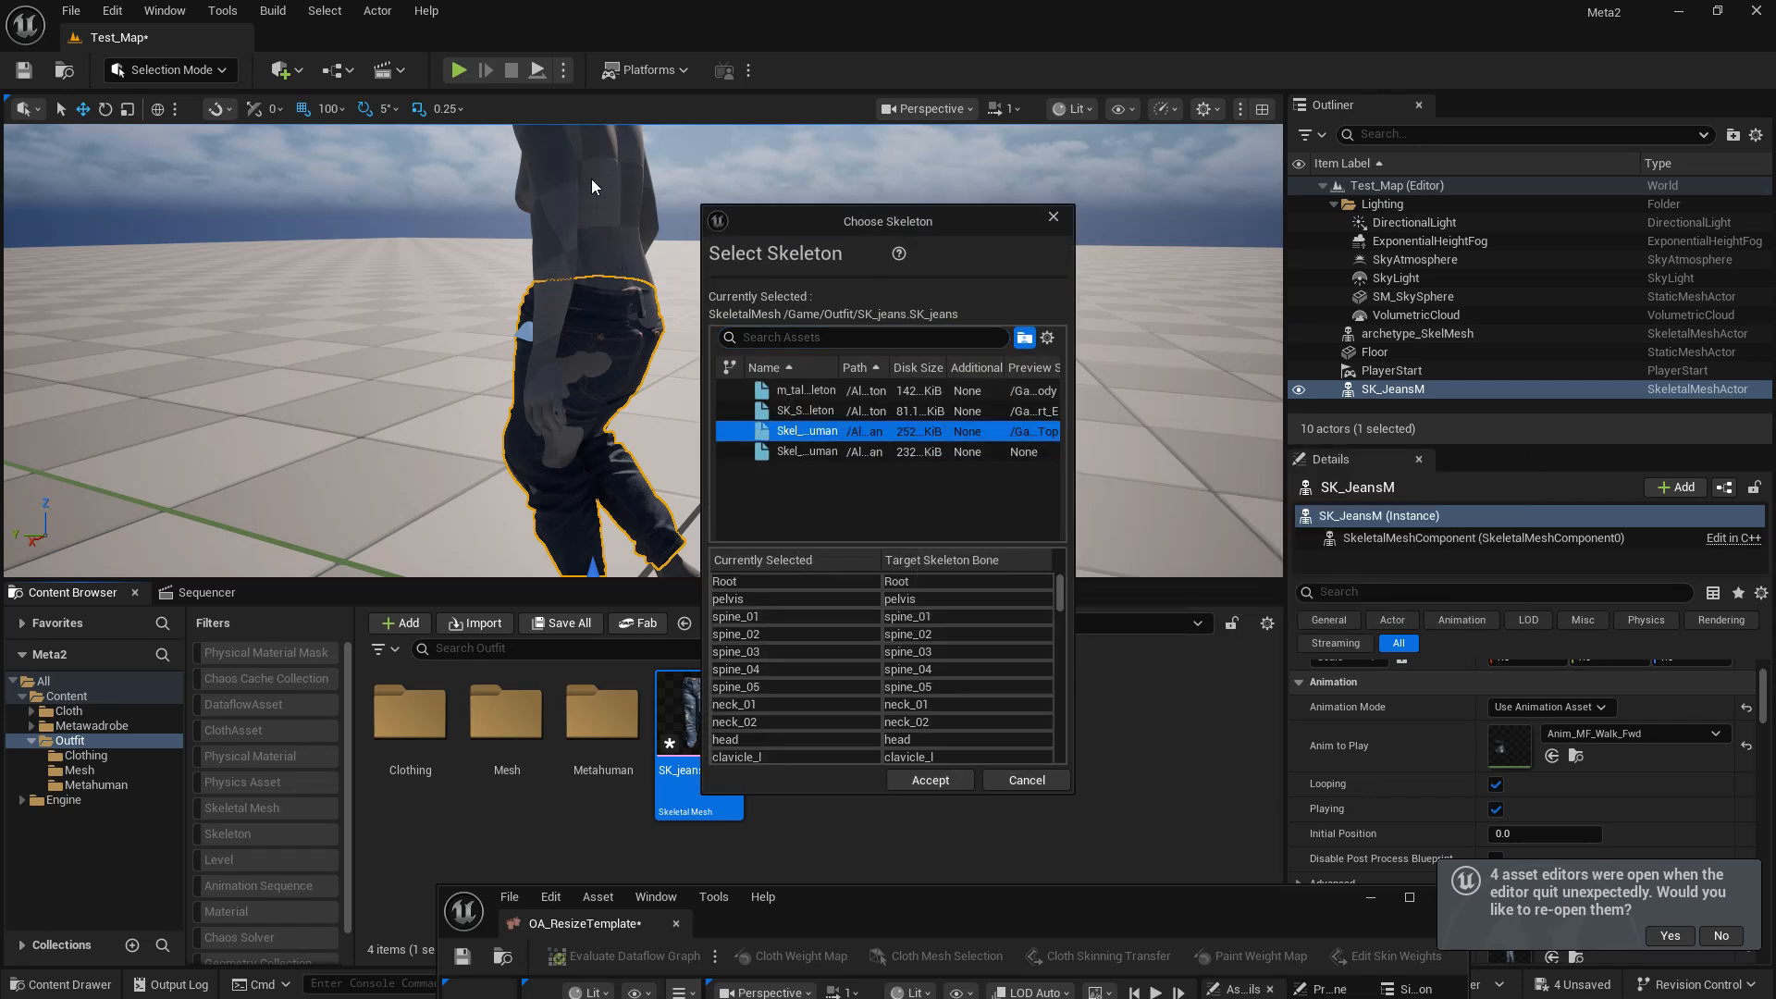
mouse_move(788, 429)
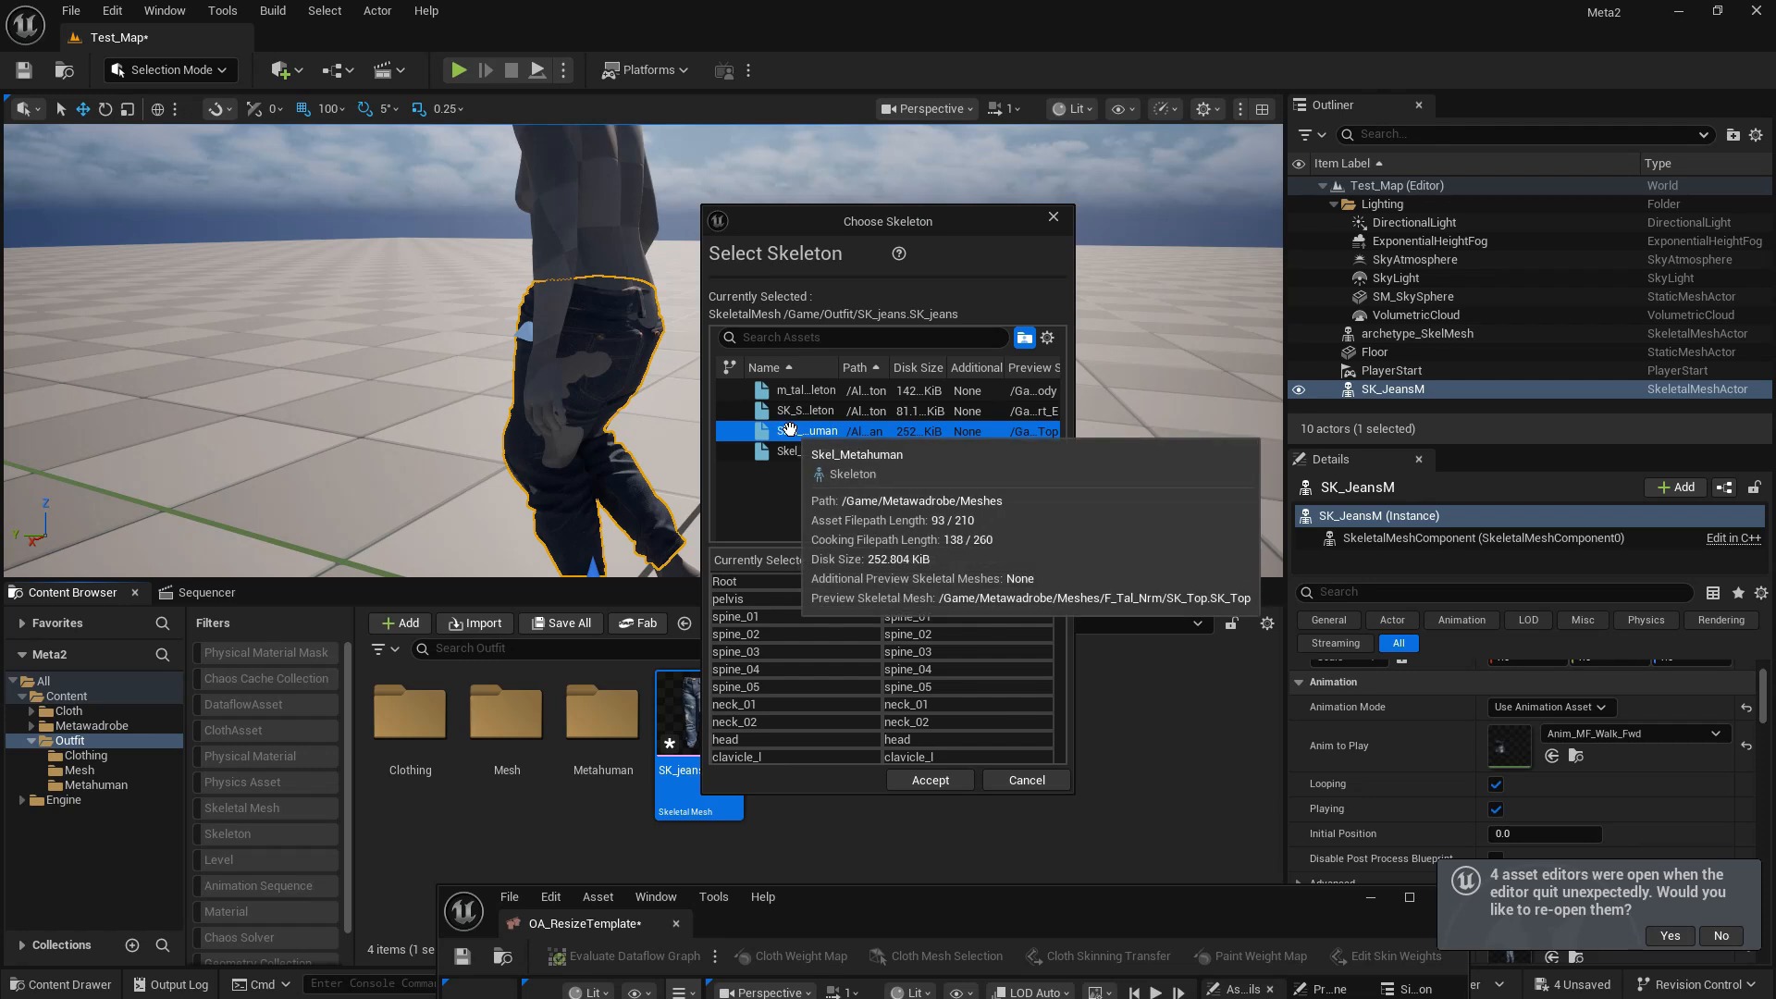
left_click(929, 780)
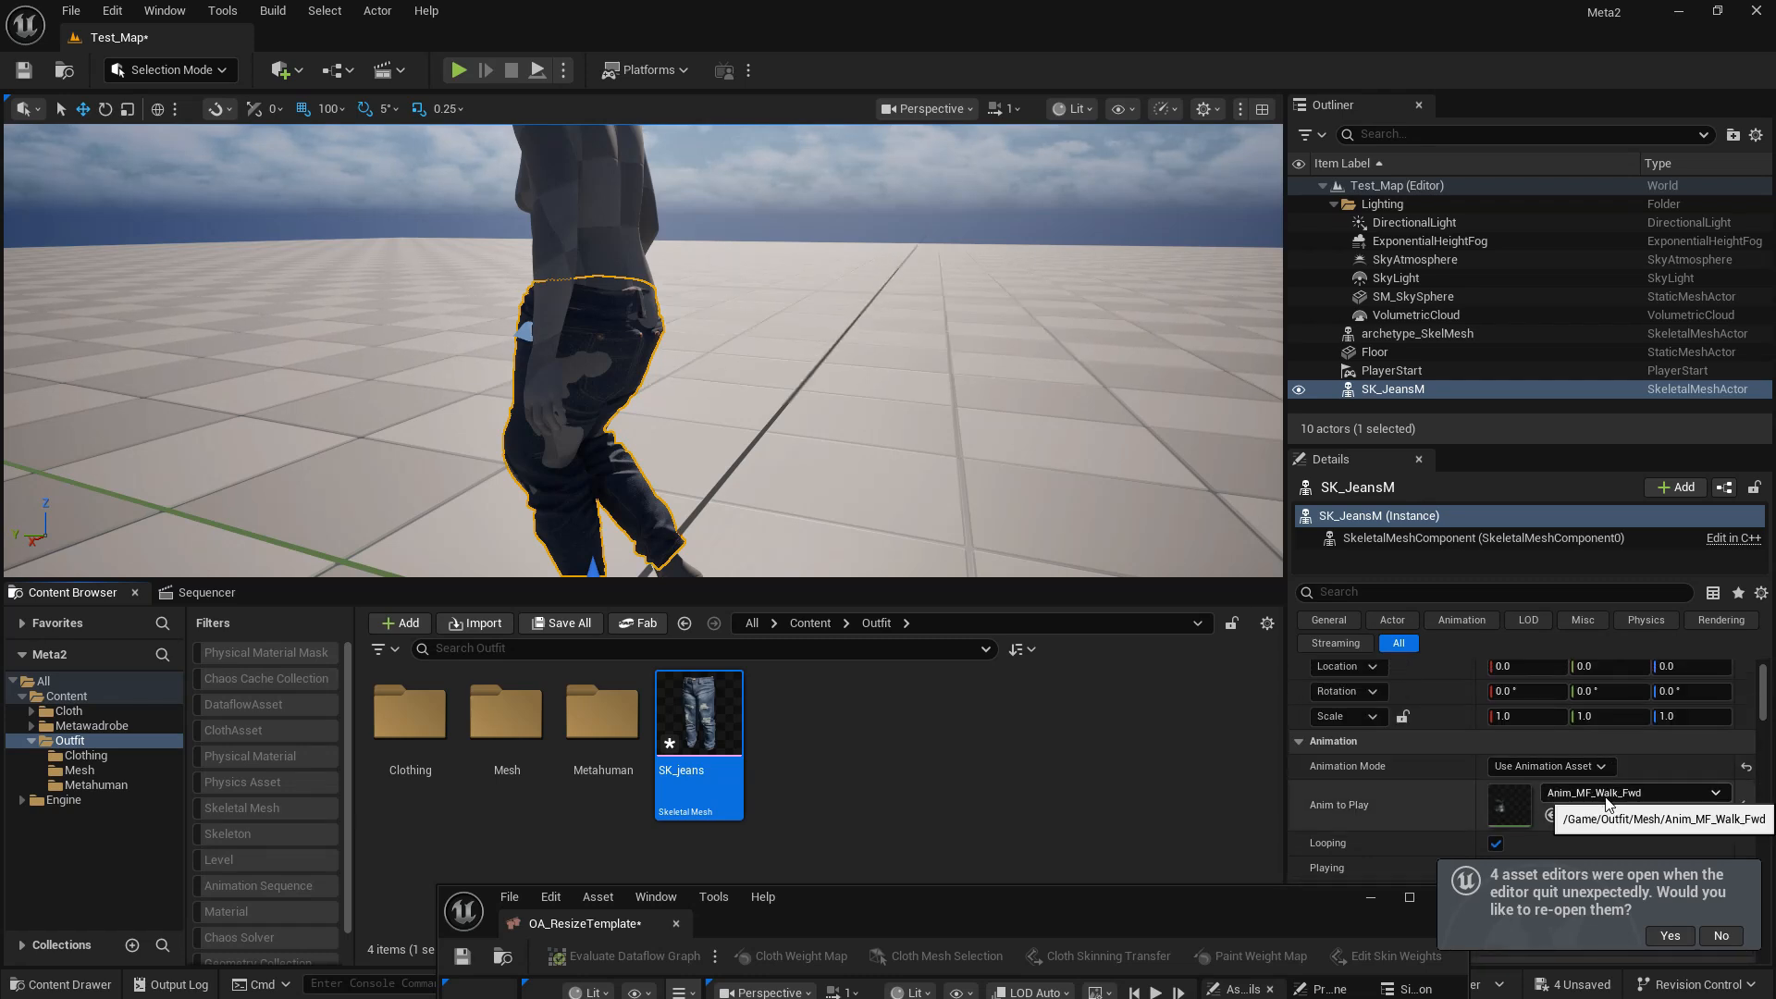
- Set the skeletal mesh asset of the SK_JeansM actor in the level to SK_jeans
scroll(1508, 798, "up", 1)
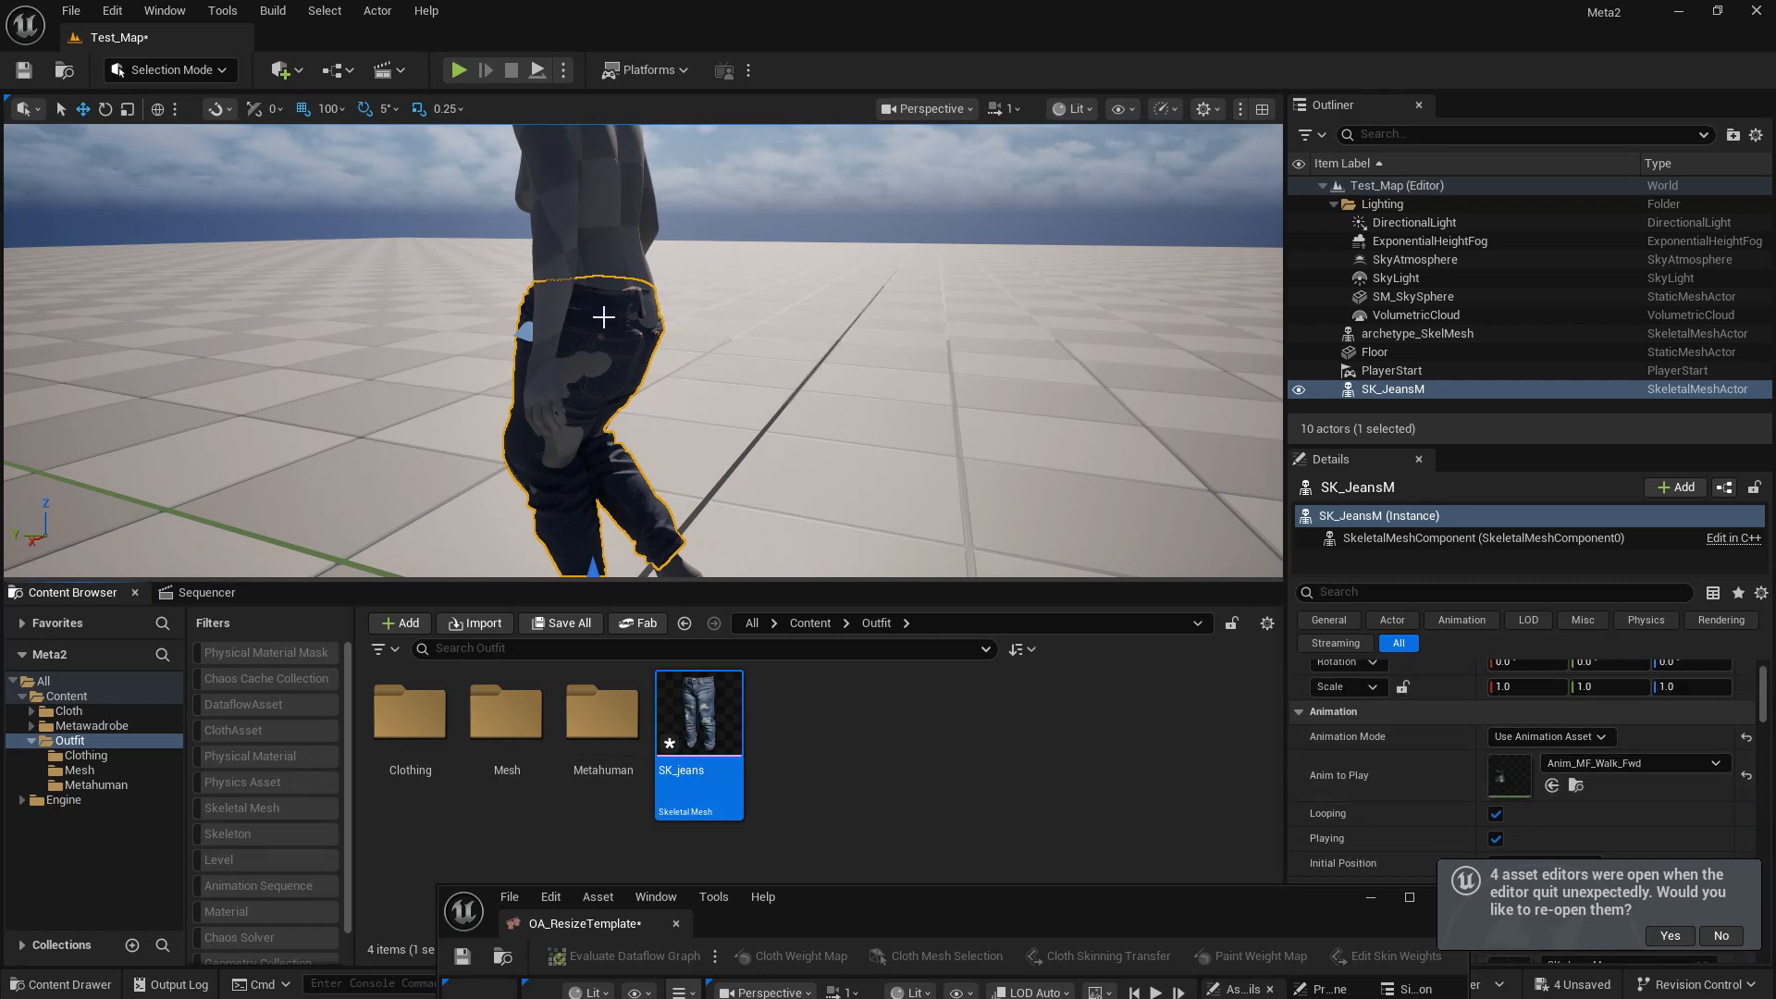
scroll(1602, 813, "down", 4)
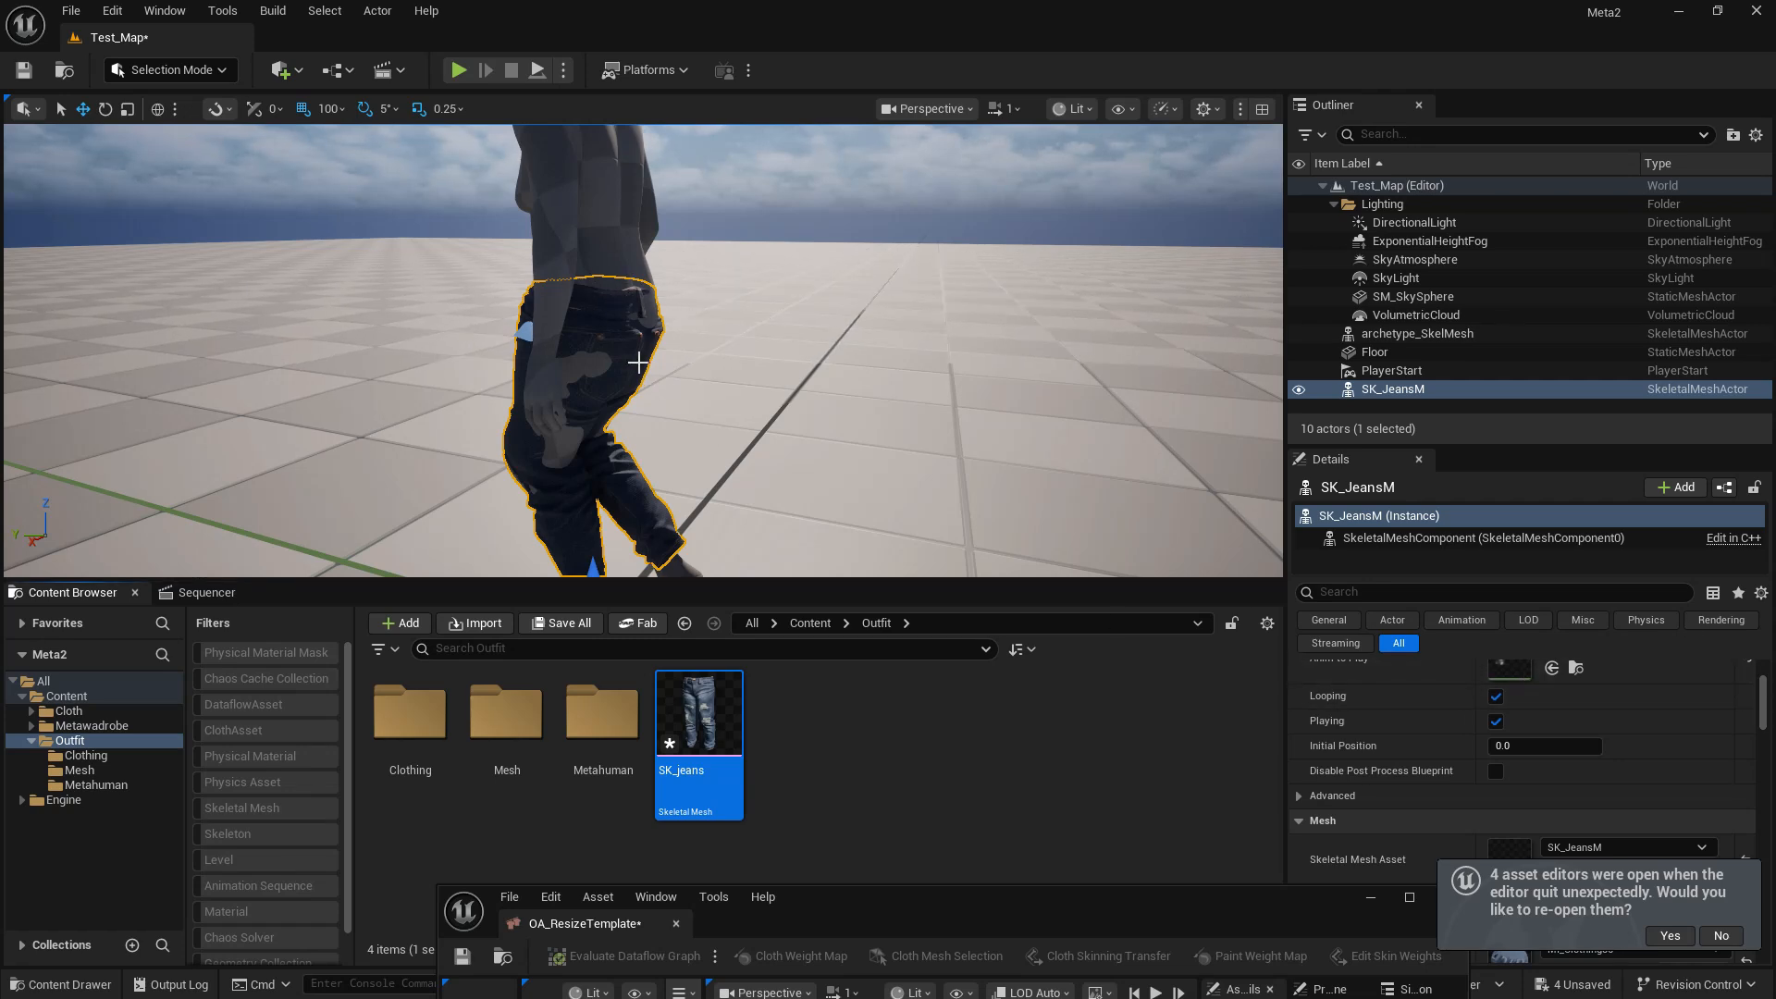
scroll(1560, 754, "down", 2)
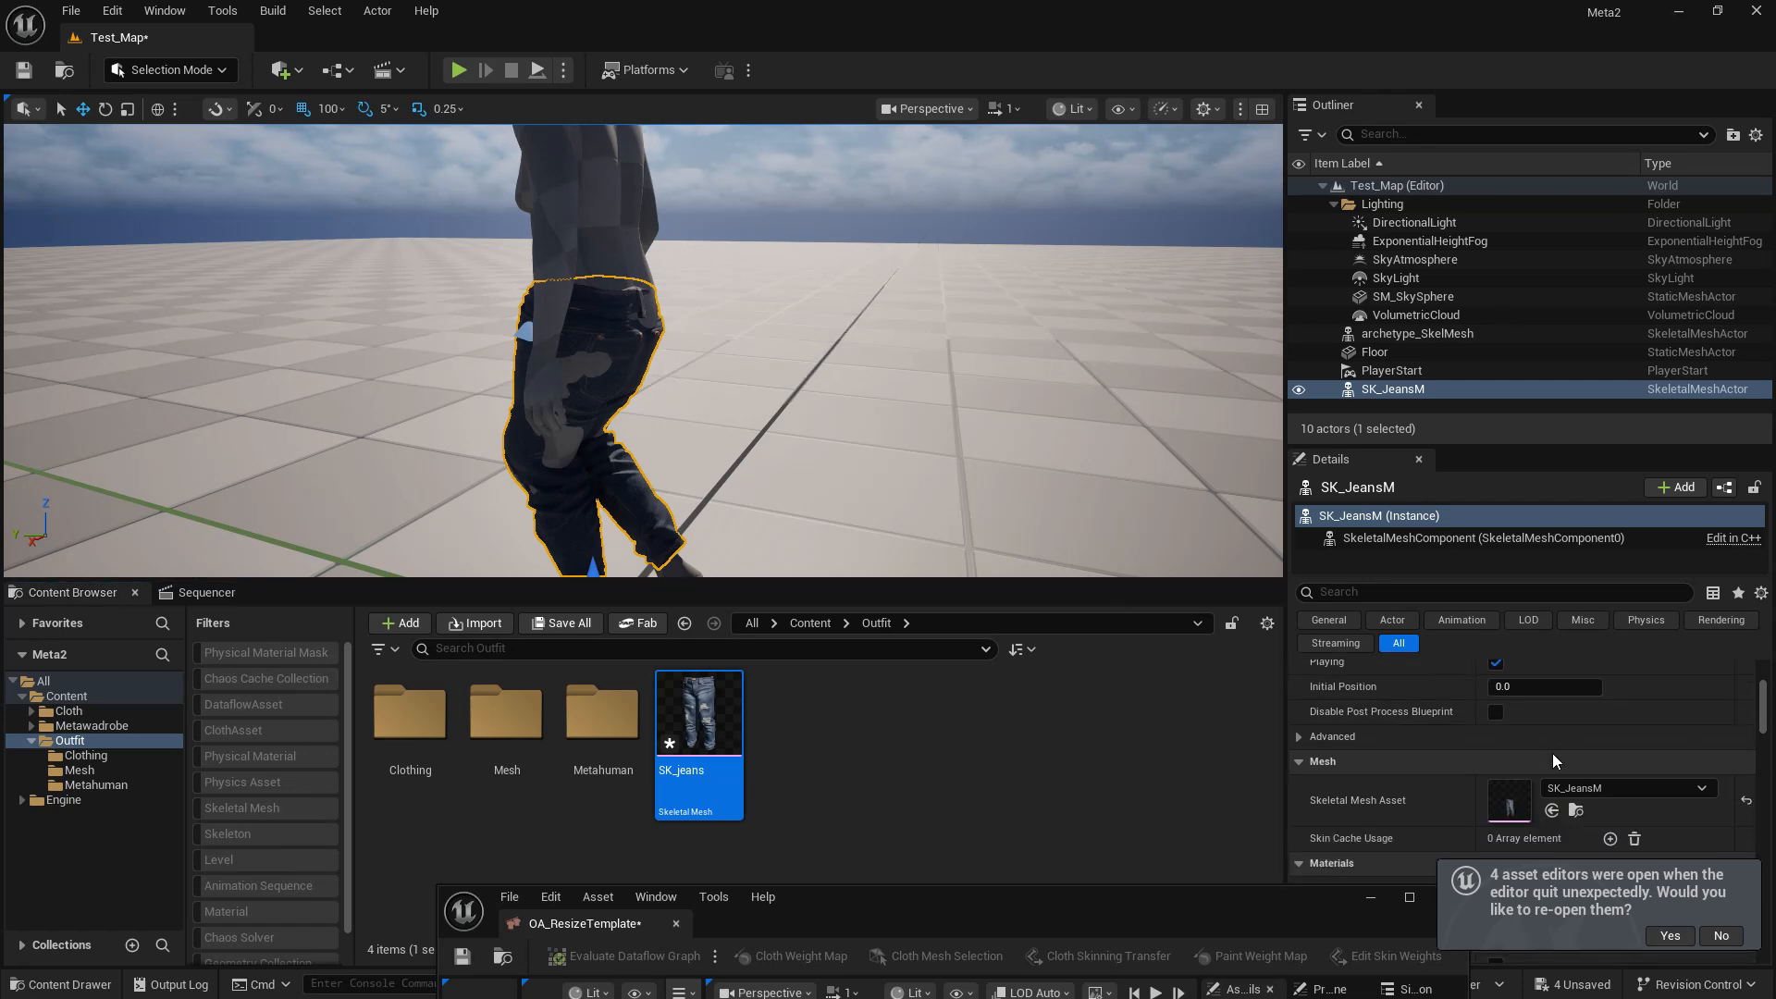
left_click(1553, 811)
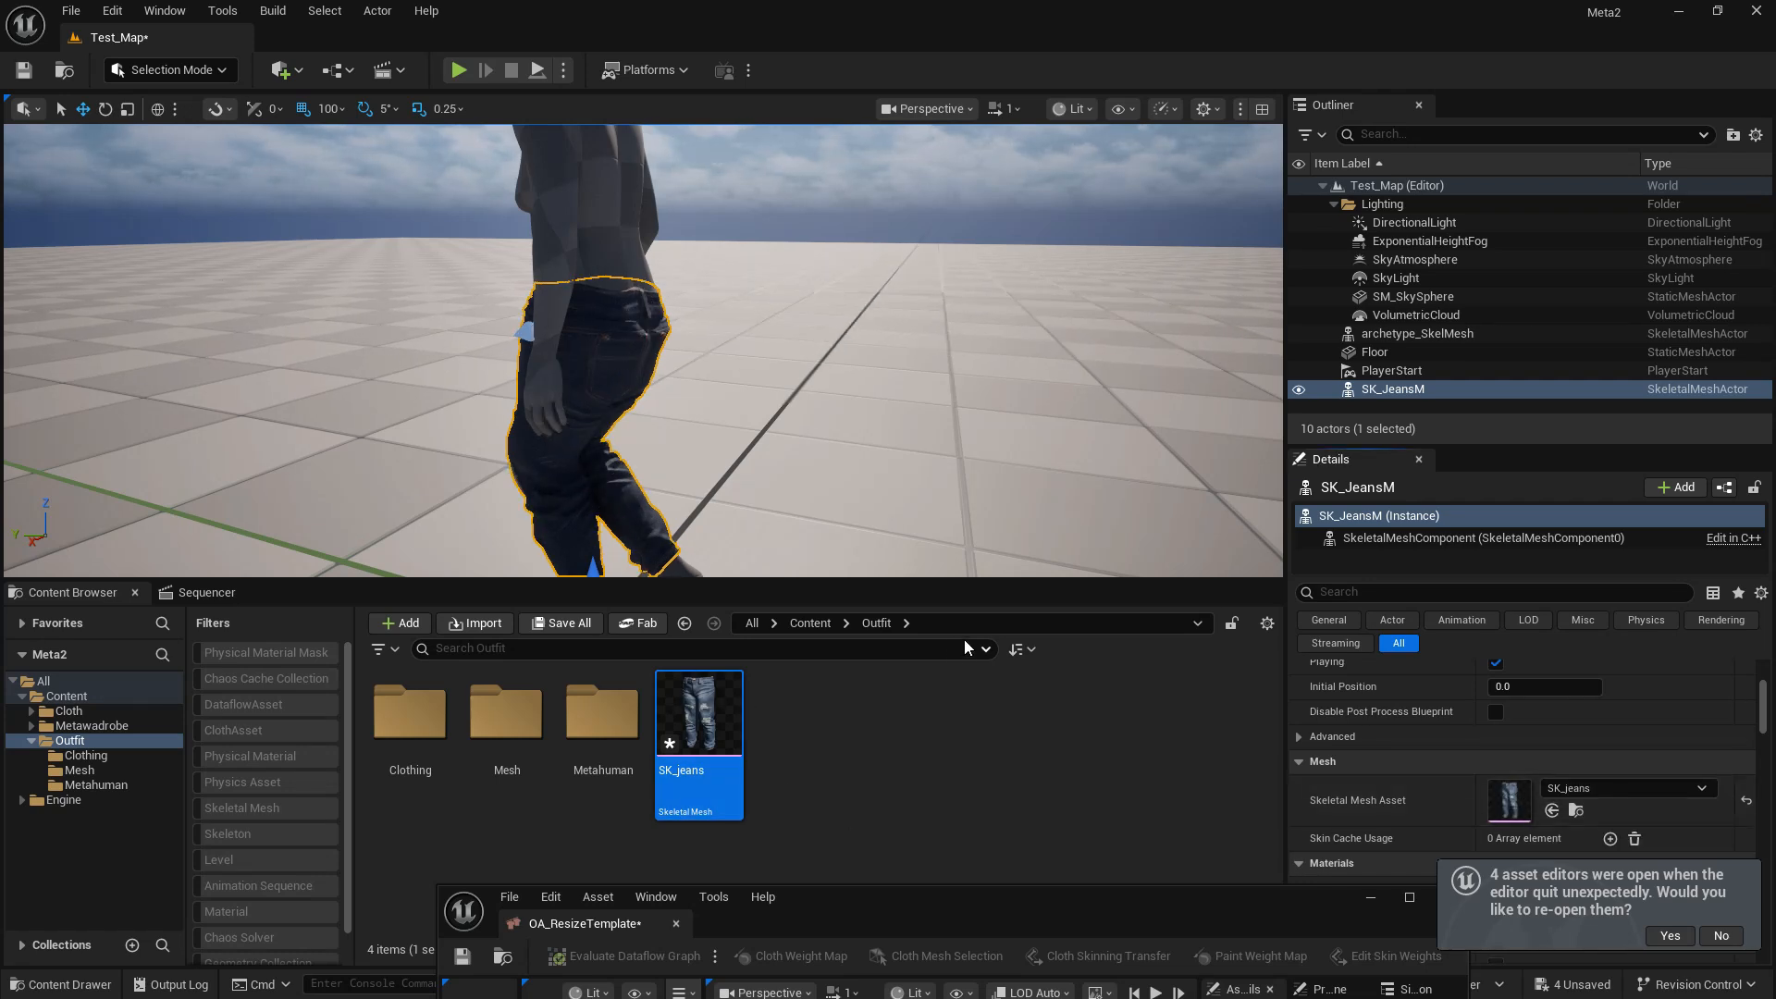
- Examine the fit of the resized jeans on the walking body from several angles in a full-screen viewport
right_click_drag(716, 445, 791, 462)
key("F11")
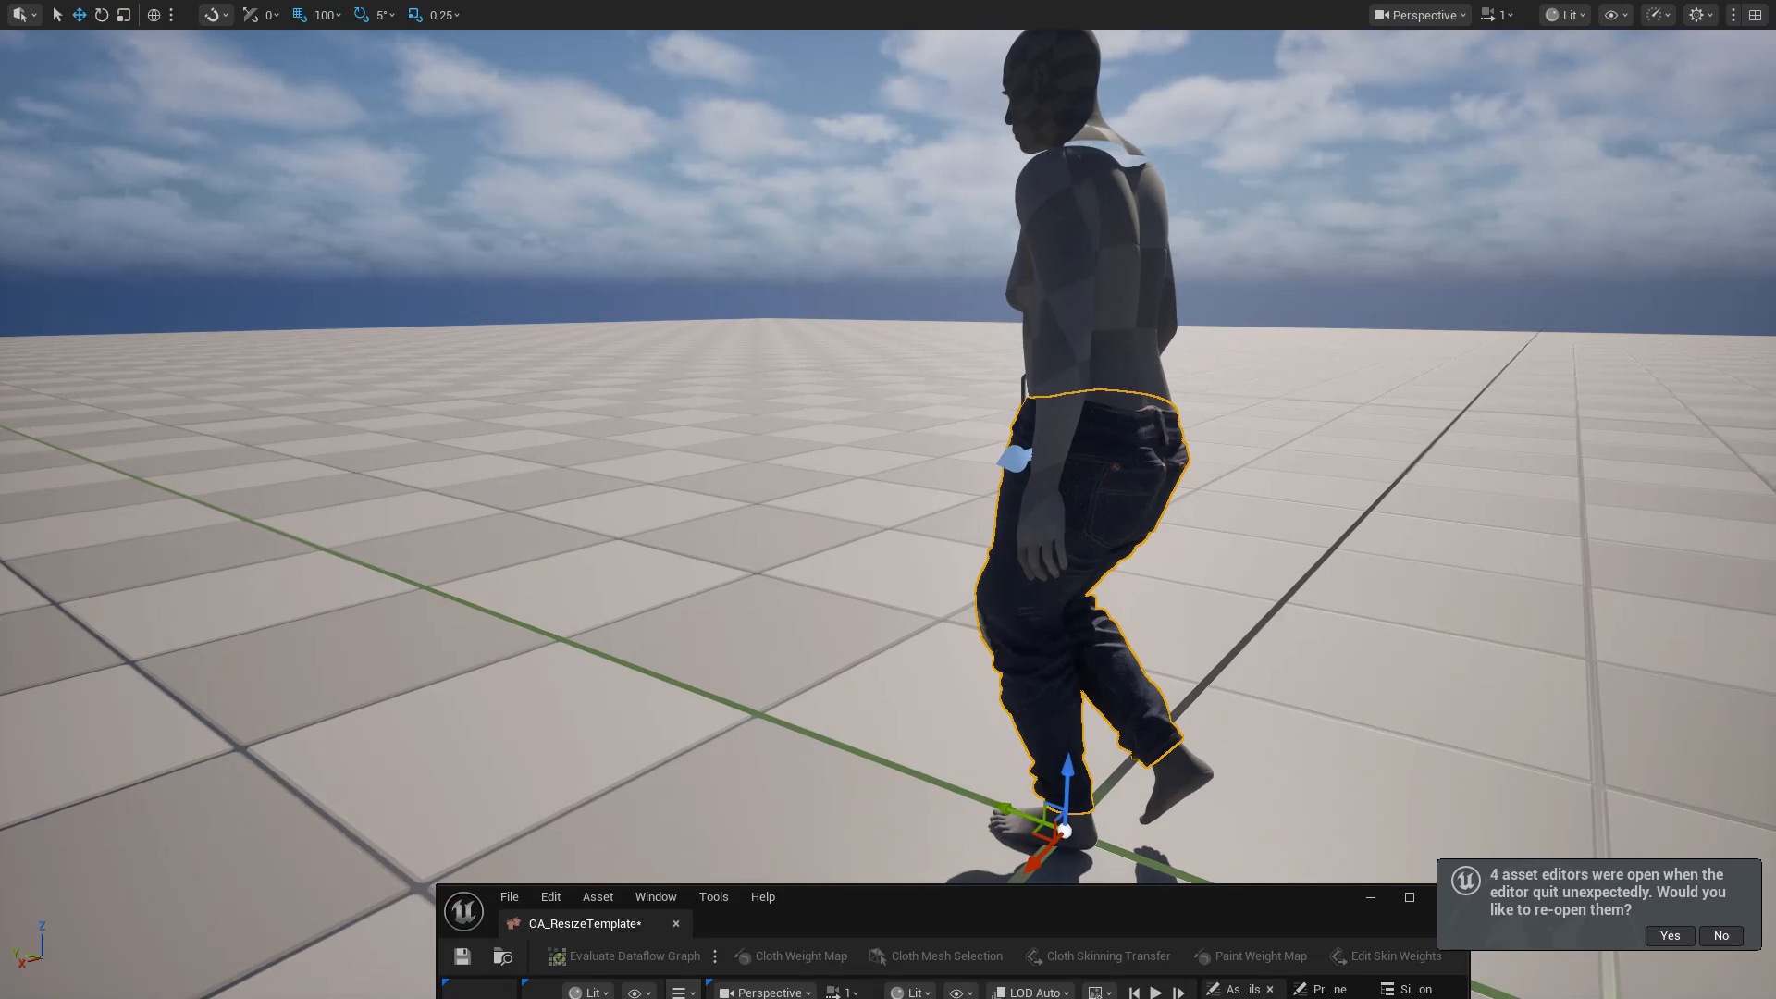
mouse_move(802, 570)
right_mouse_down()
mouse_move(1055, 575)
mouse_move(768, 573)
mouse_move(827, 572)
right_mouse_up()
key("s")
key("w")
key("s")
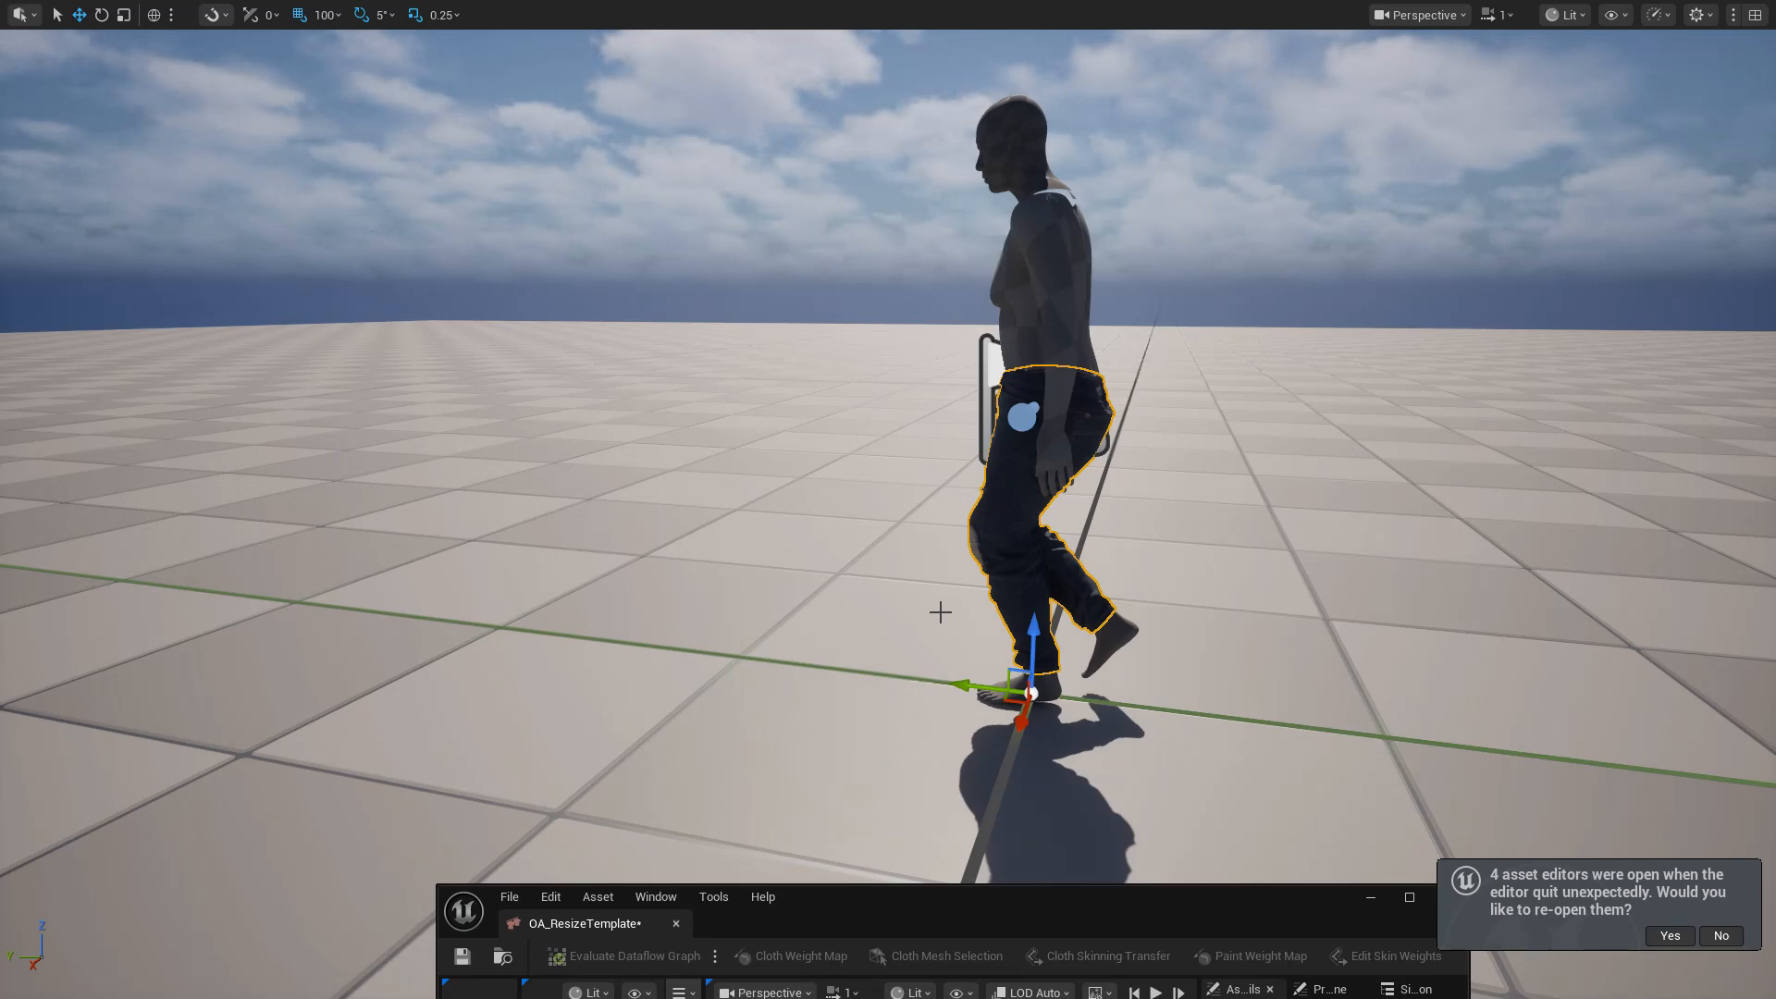
key("alt+s")
right_click_drag(895, 548, 791, 540)
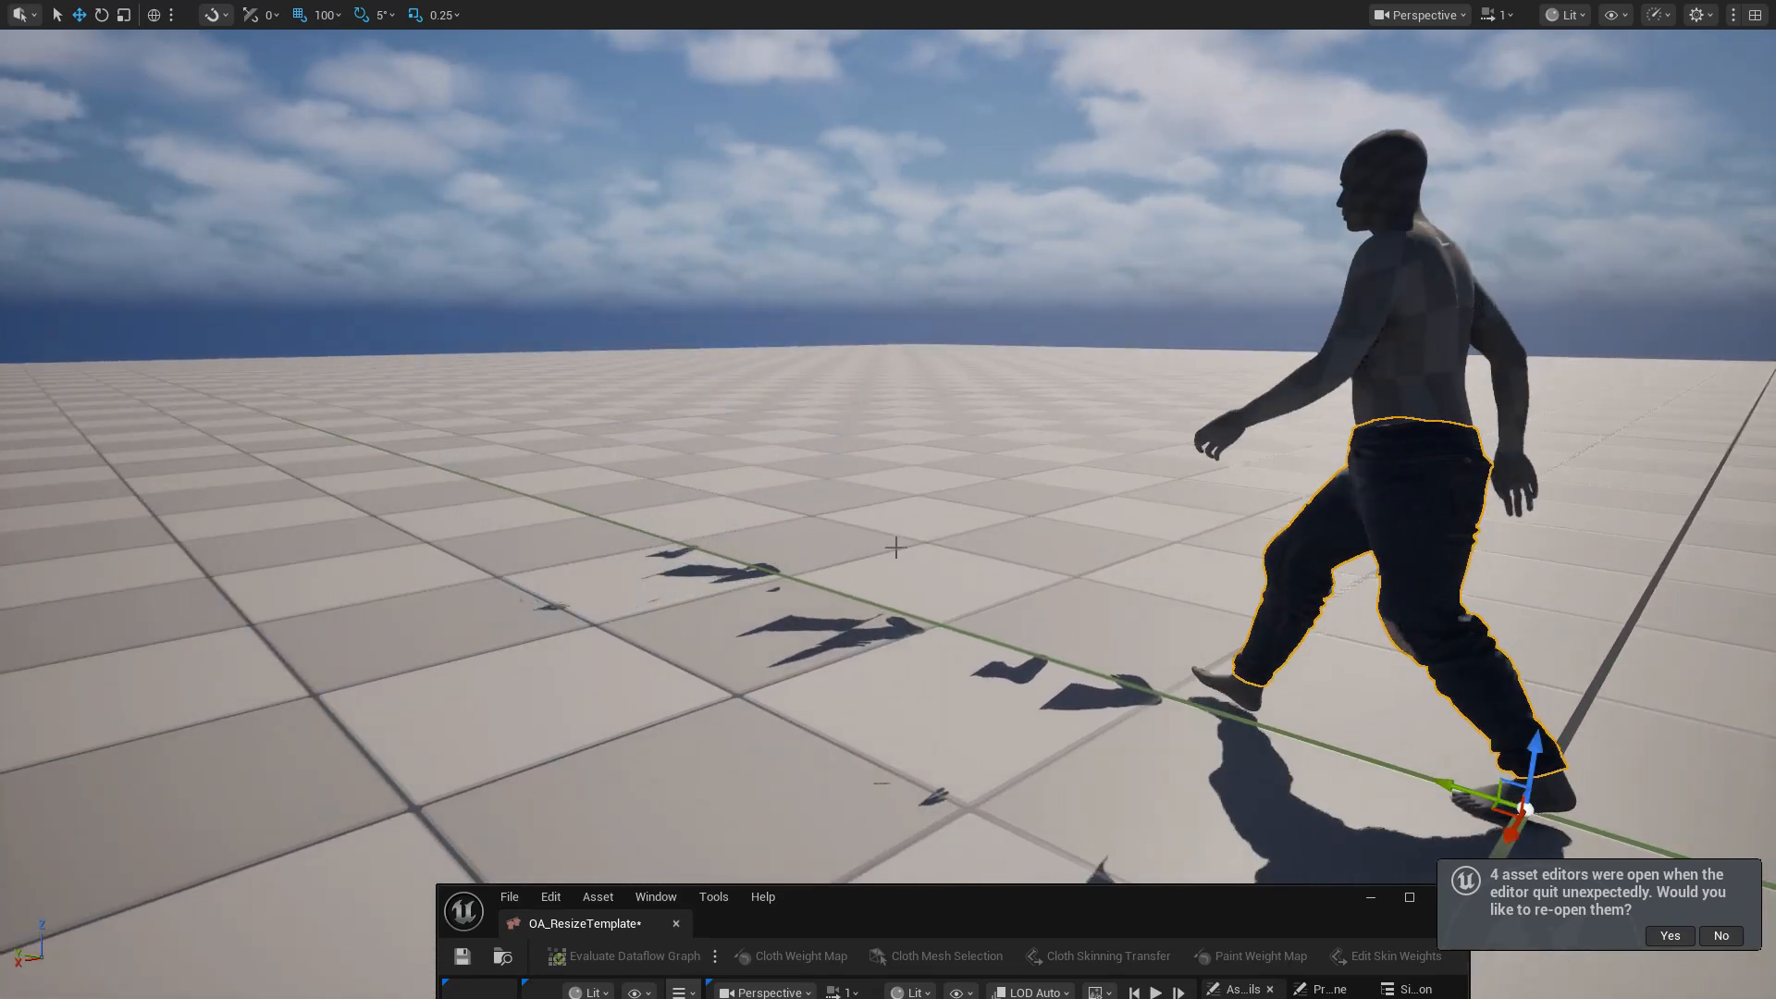
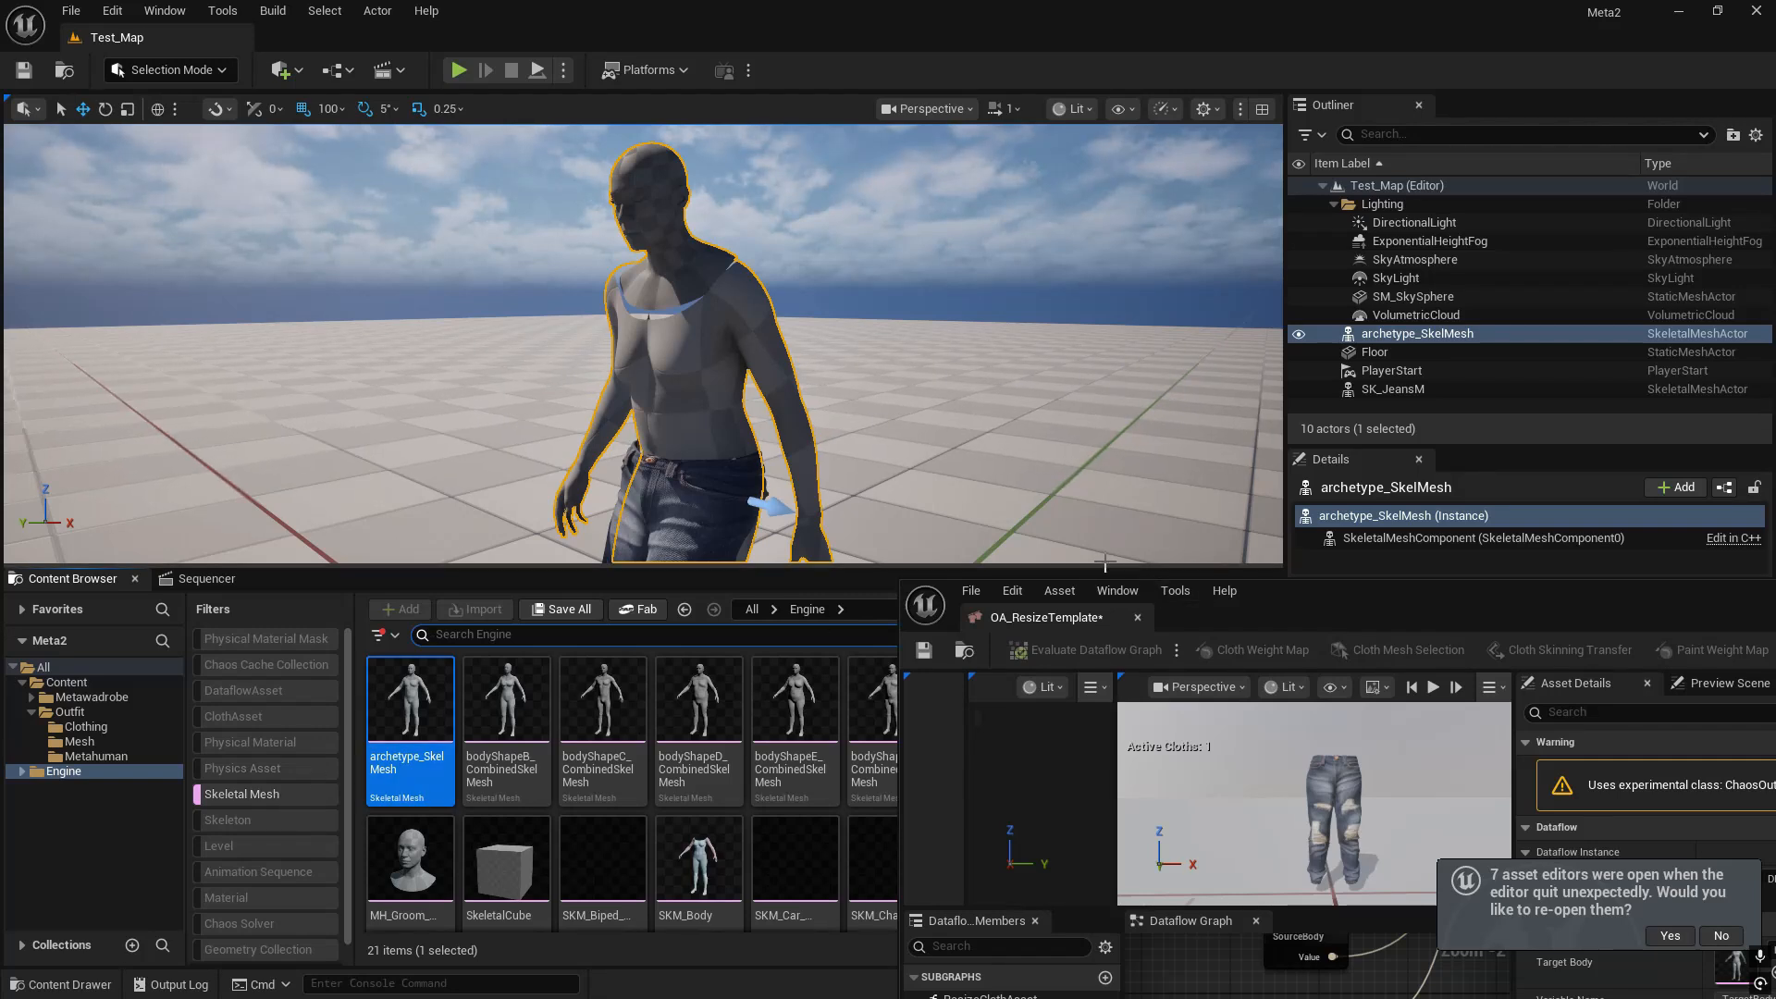
- Enlarge the Content Browser to show the Engine body meshes, and select the OutfitAssetTerminal node in the OA_ResizeTemplate graph
left_click_drag(1101, 566, 999, 338)
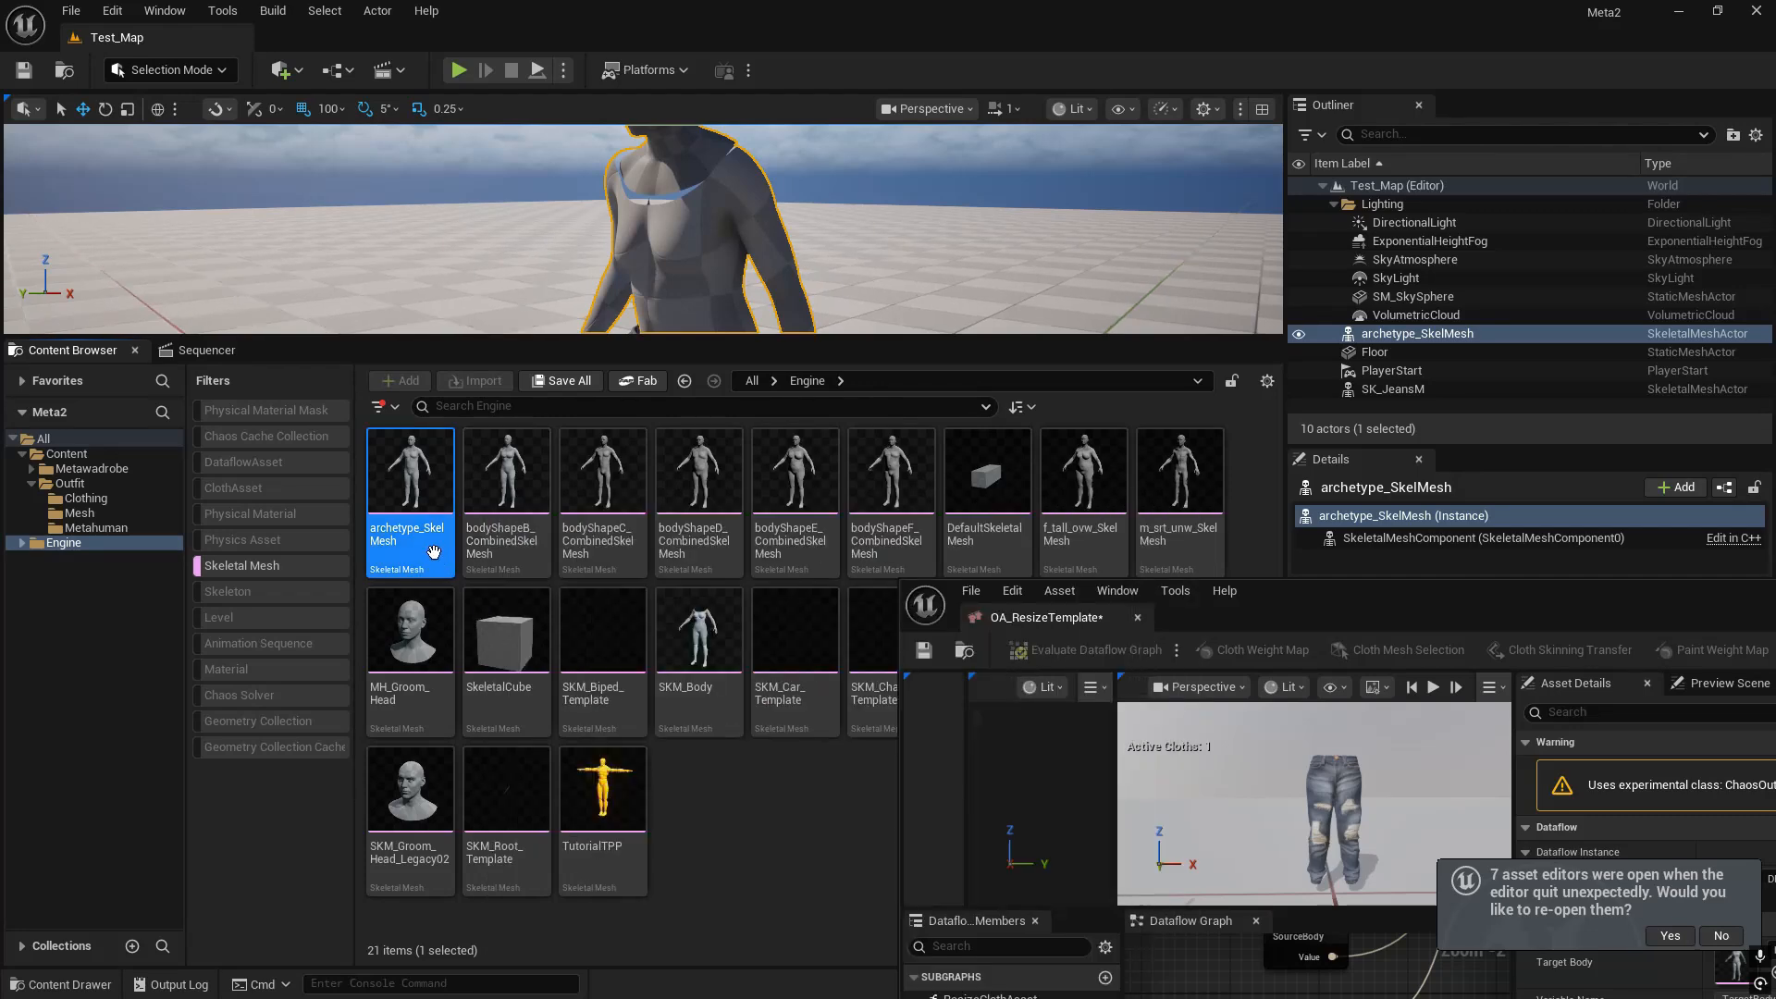
mouse_move(428, 545)
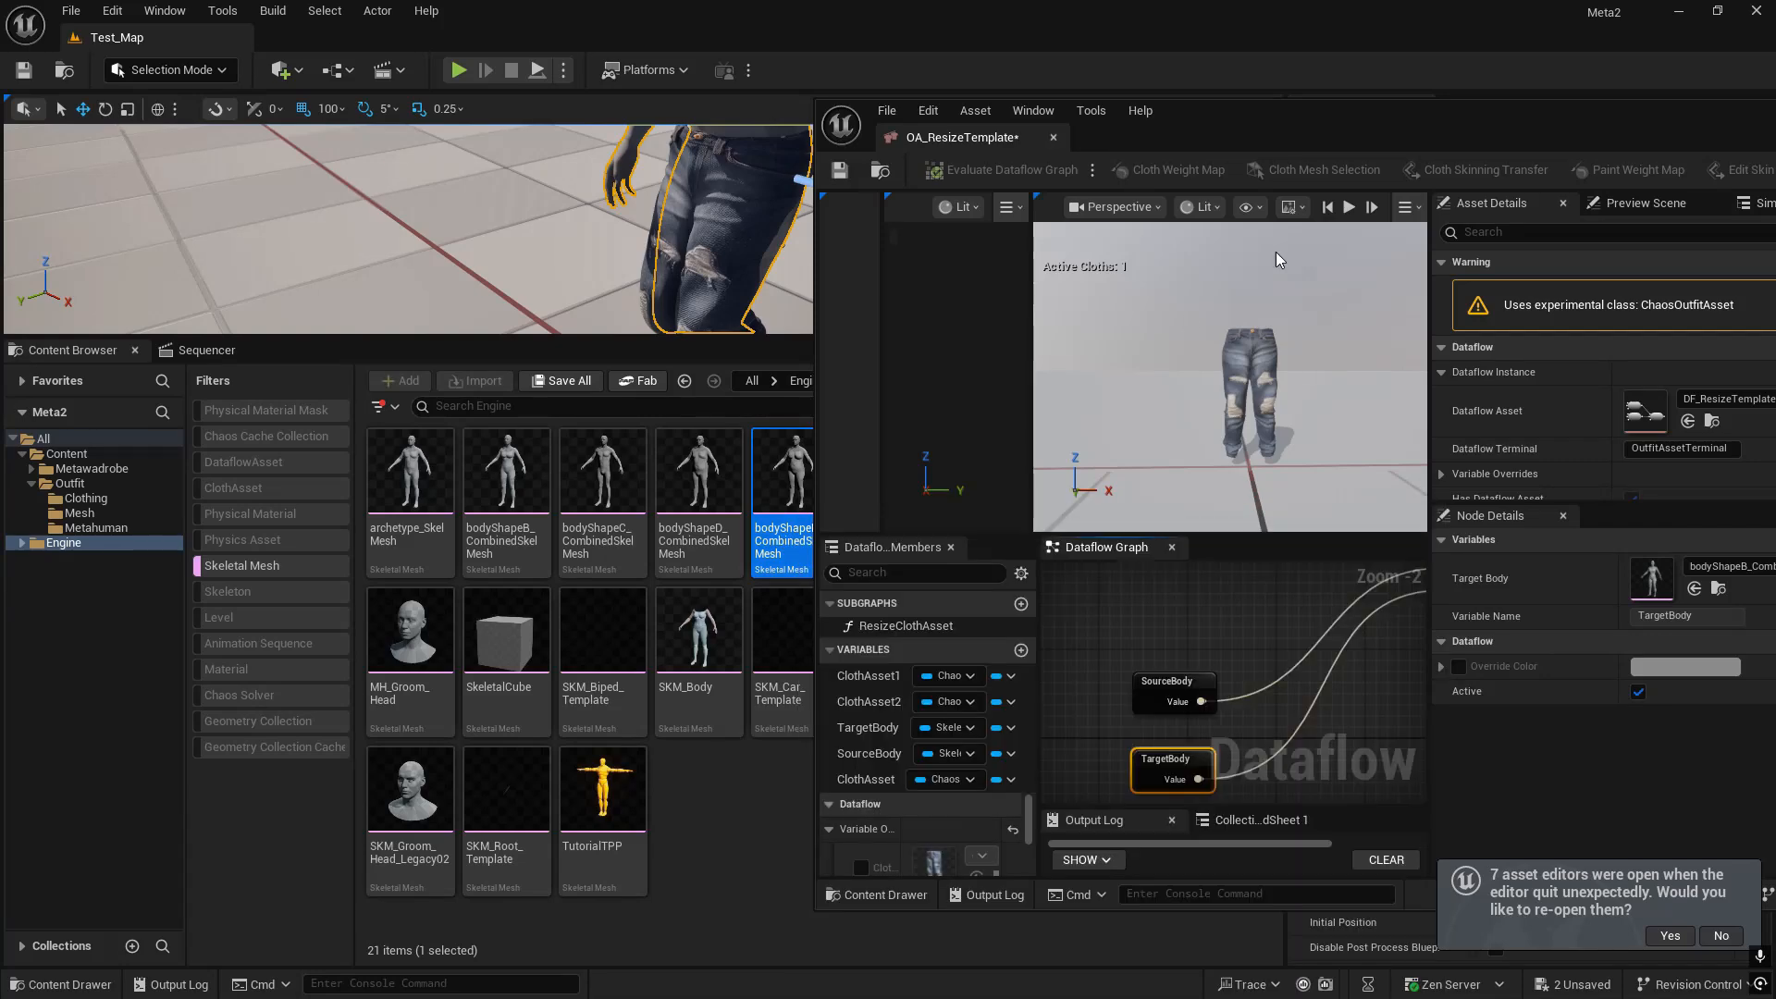
left_click_drag(1368, 106, 923, 191)
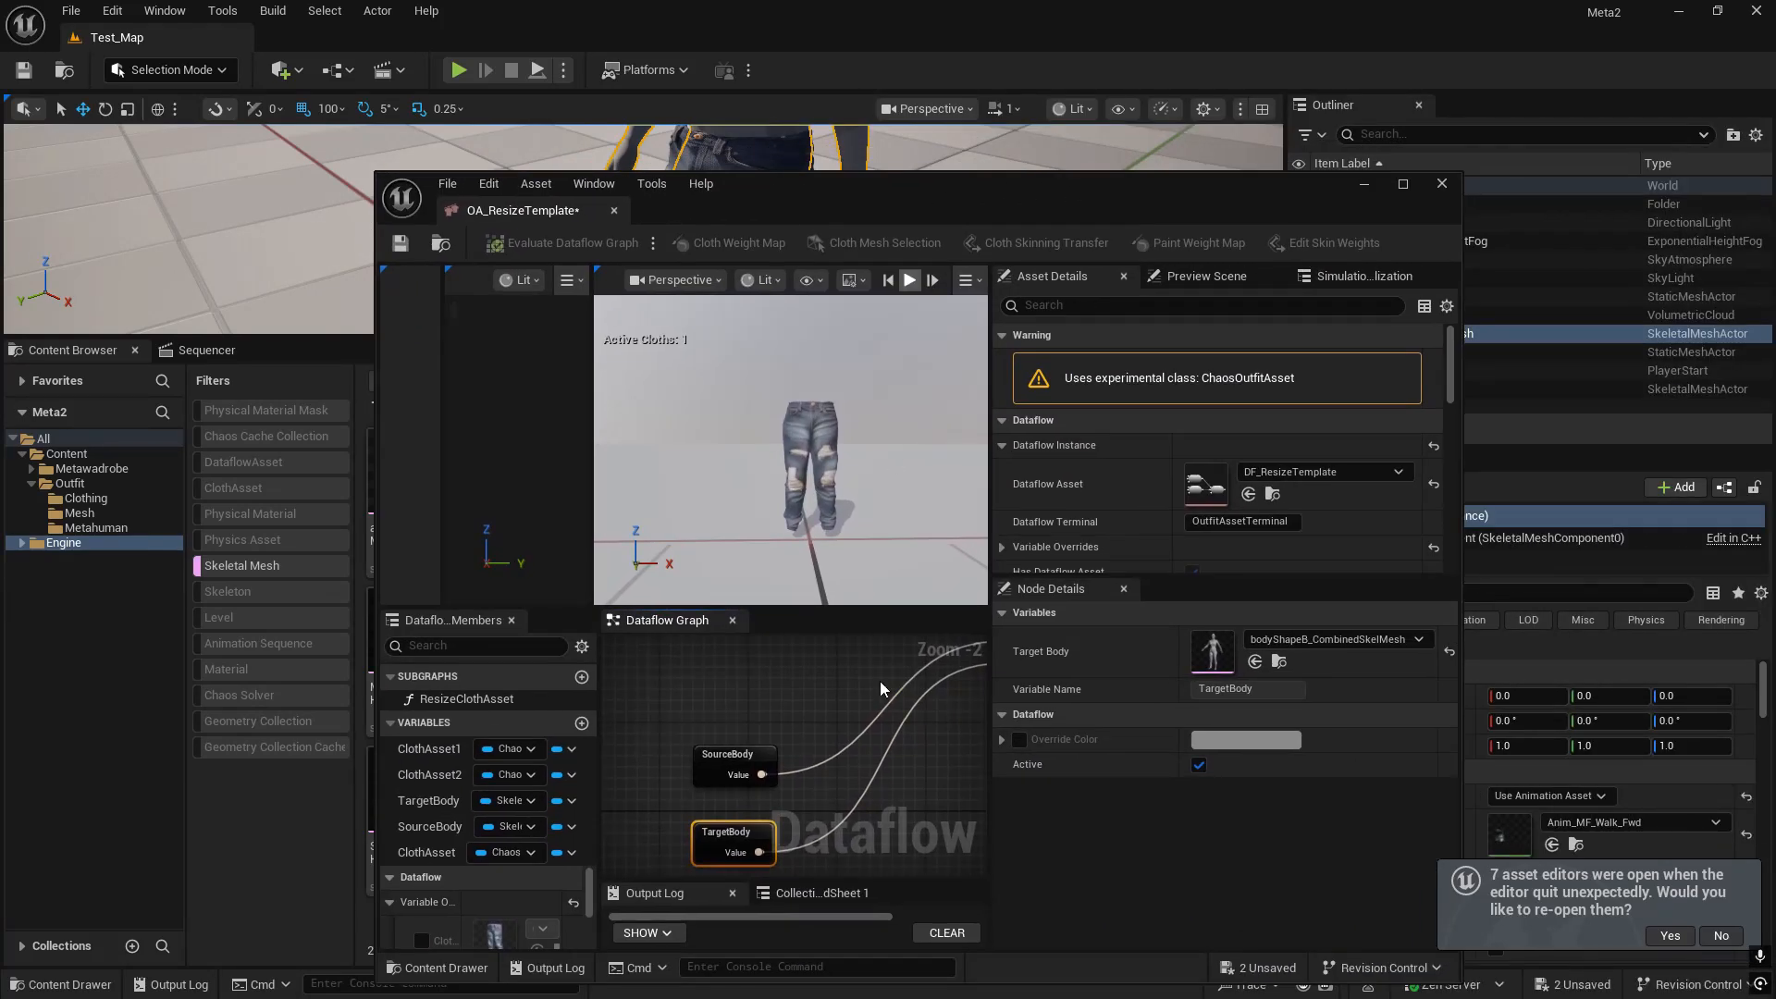
right_click_drag(885, 764, 231, 834)
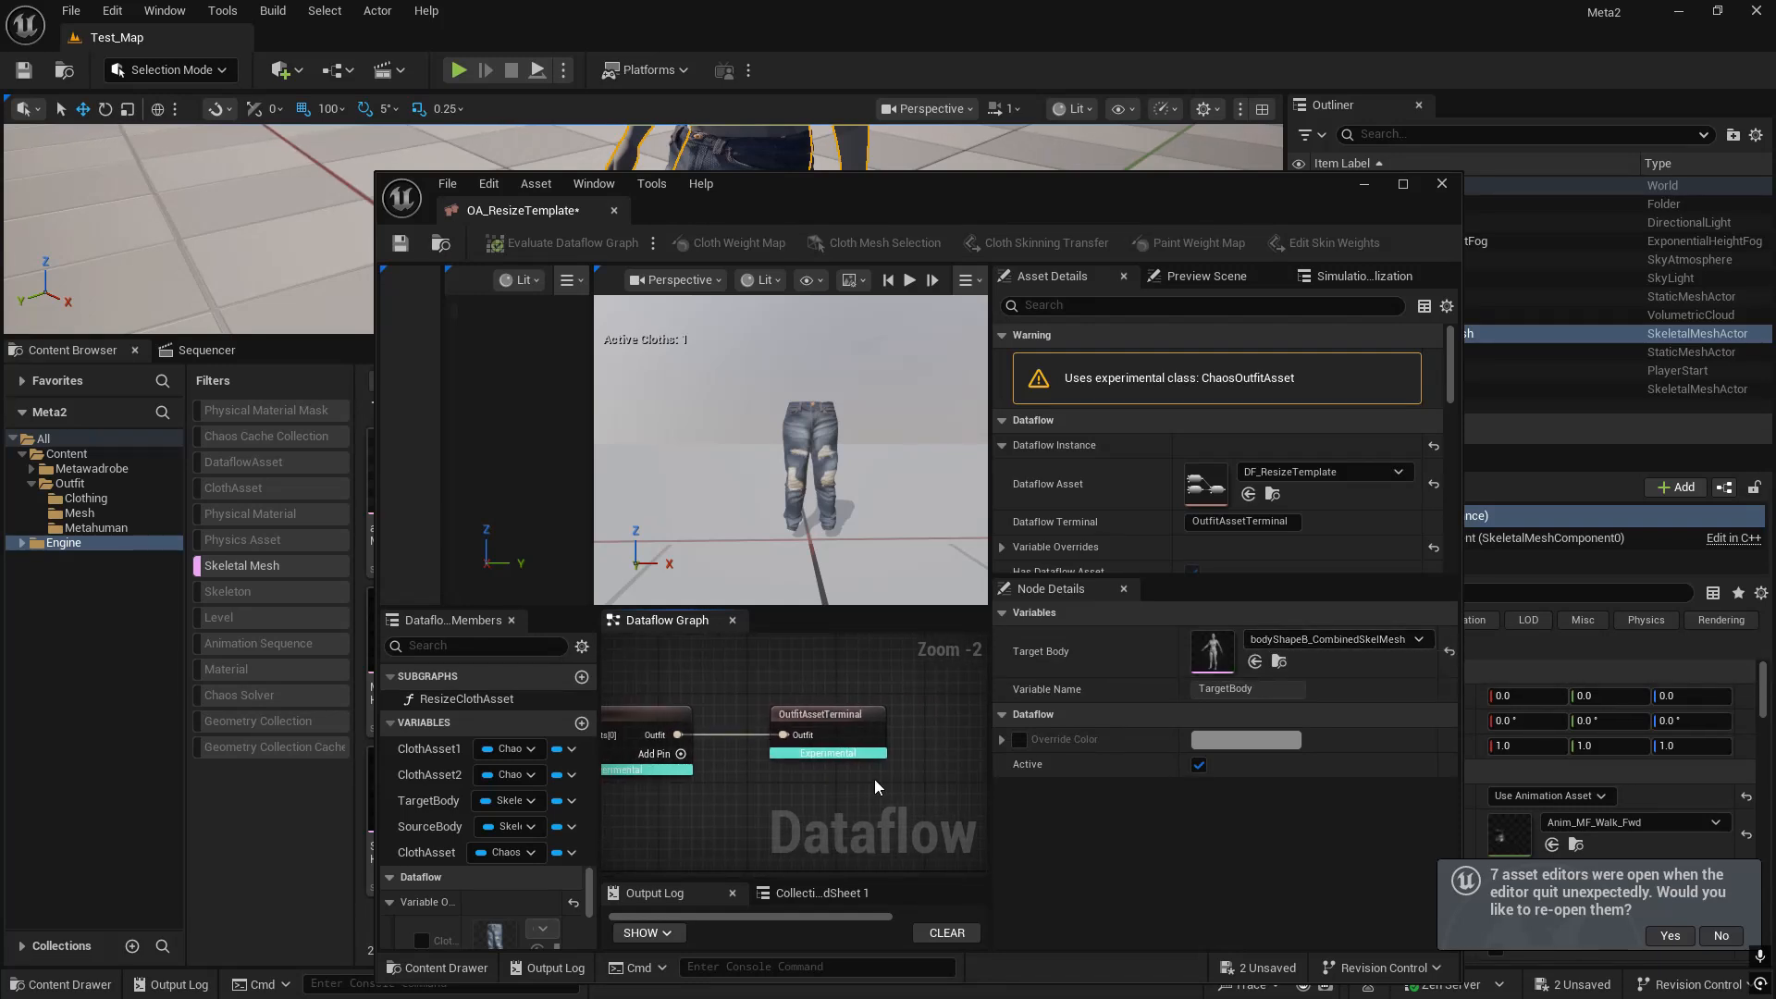
left_click(851, 726)
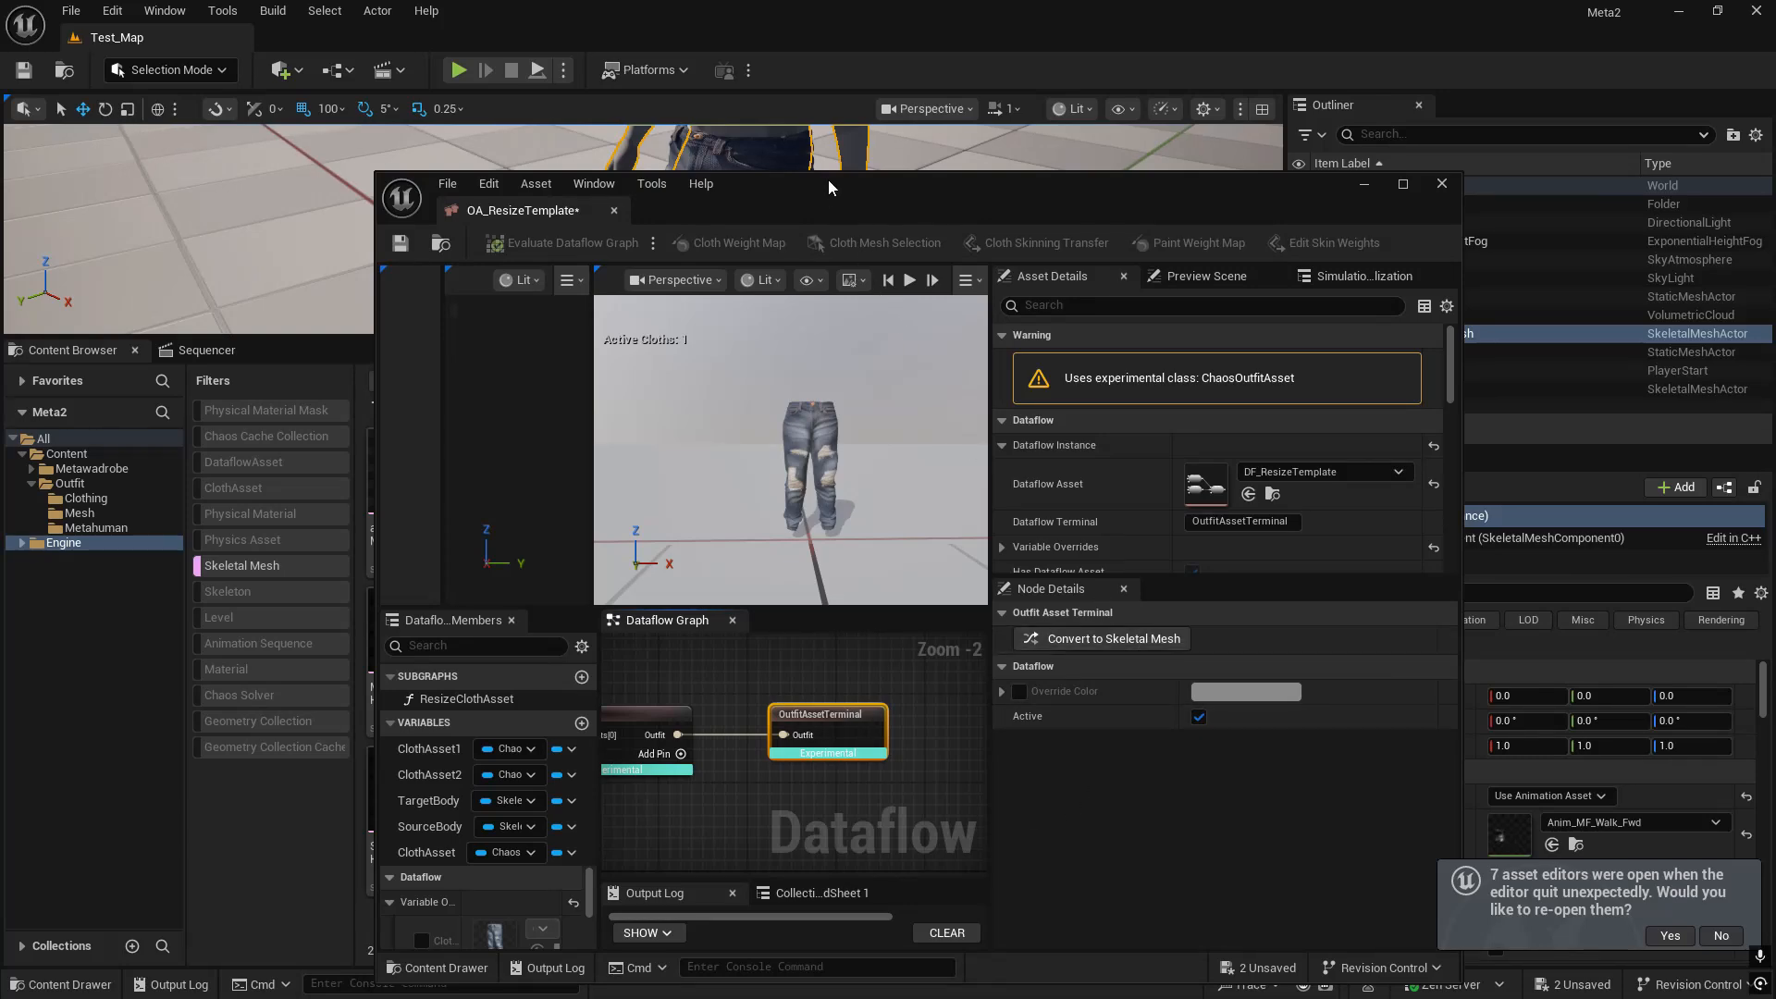
left_click_drag(829, 180, 1007, 659)
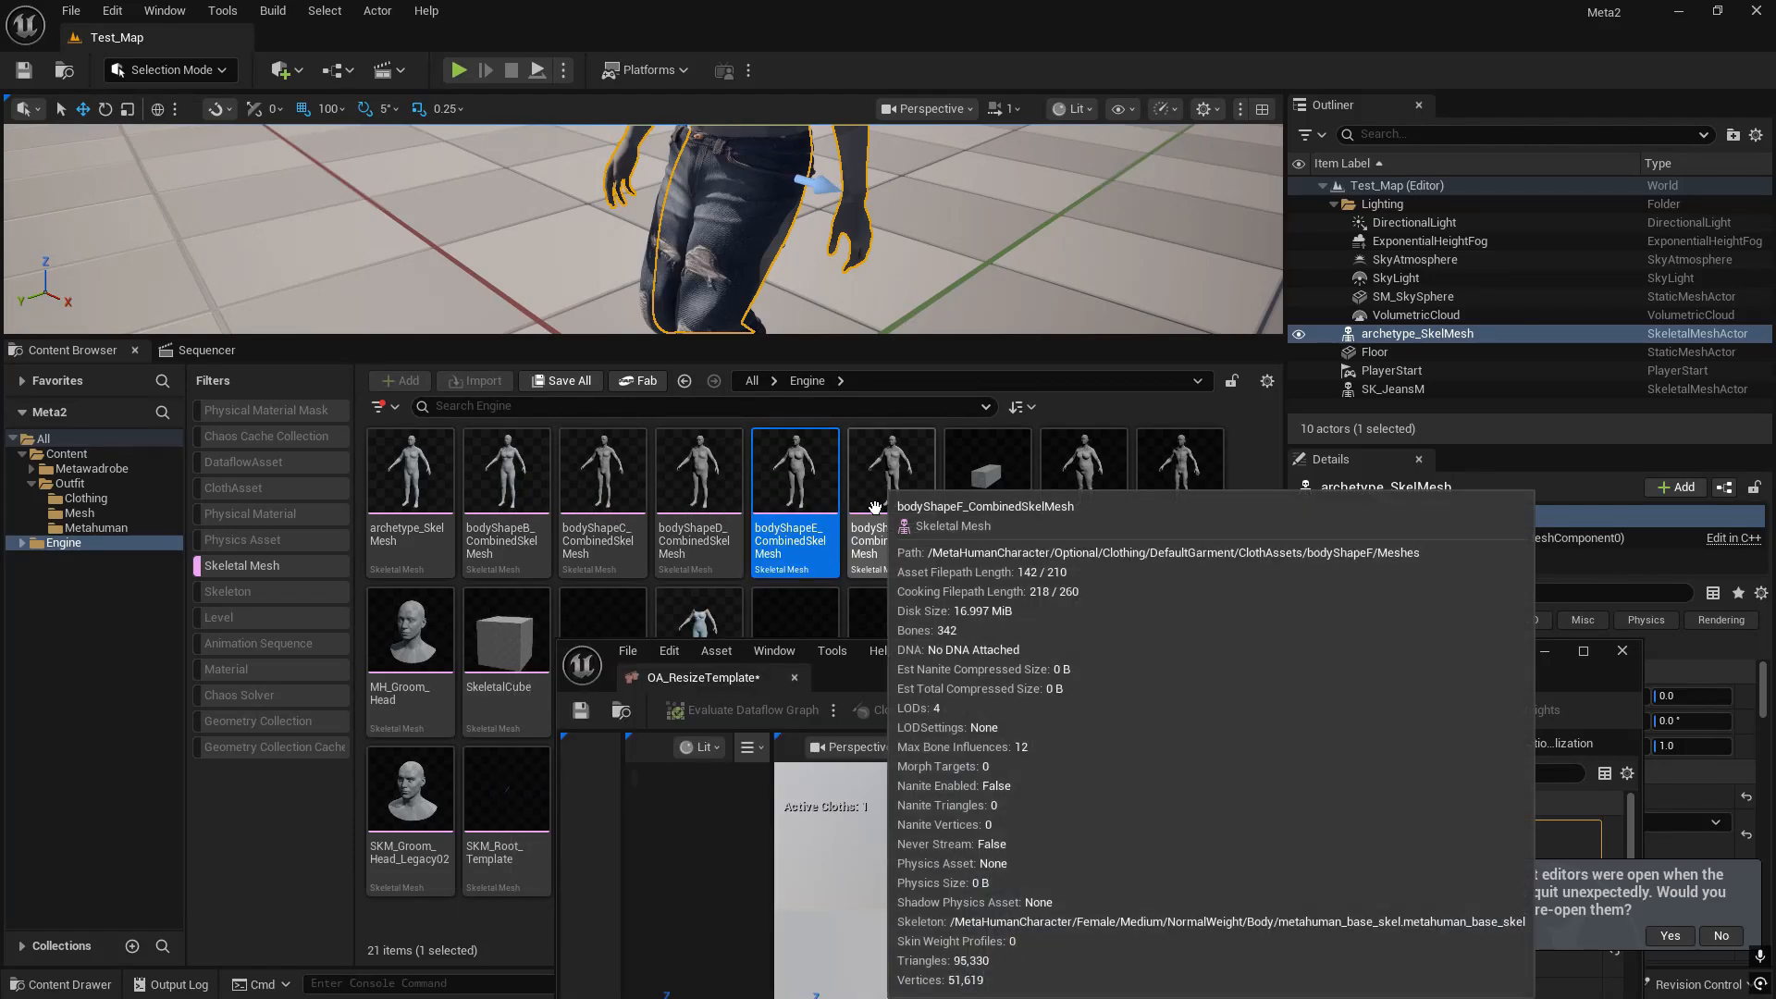
left_click_drag(959, 670, 891, 254)
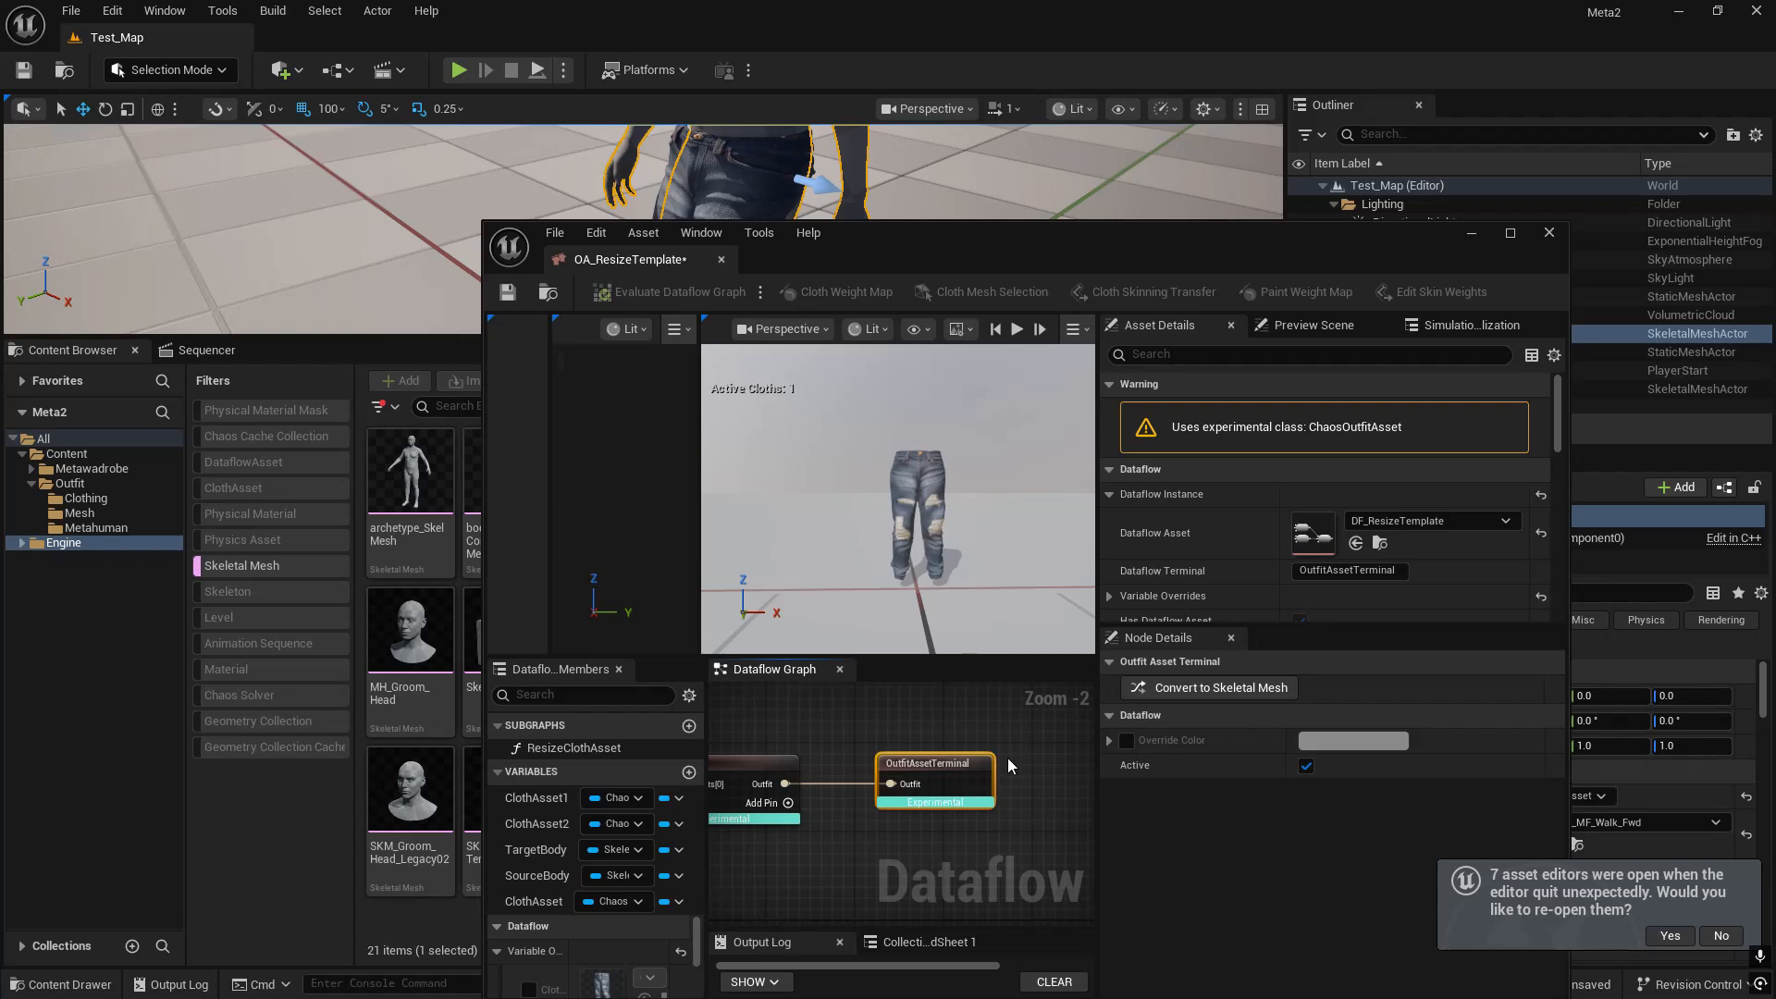
- Convert the outfit to a skeletal mesh saved as Jeans_Body_Shape_B in the Outfit/Mesh folder
left_click(1224, 689)
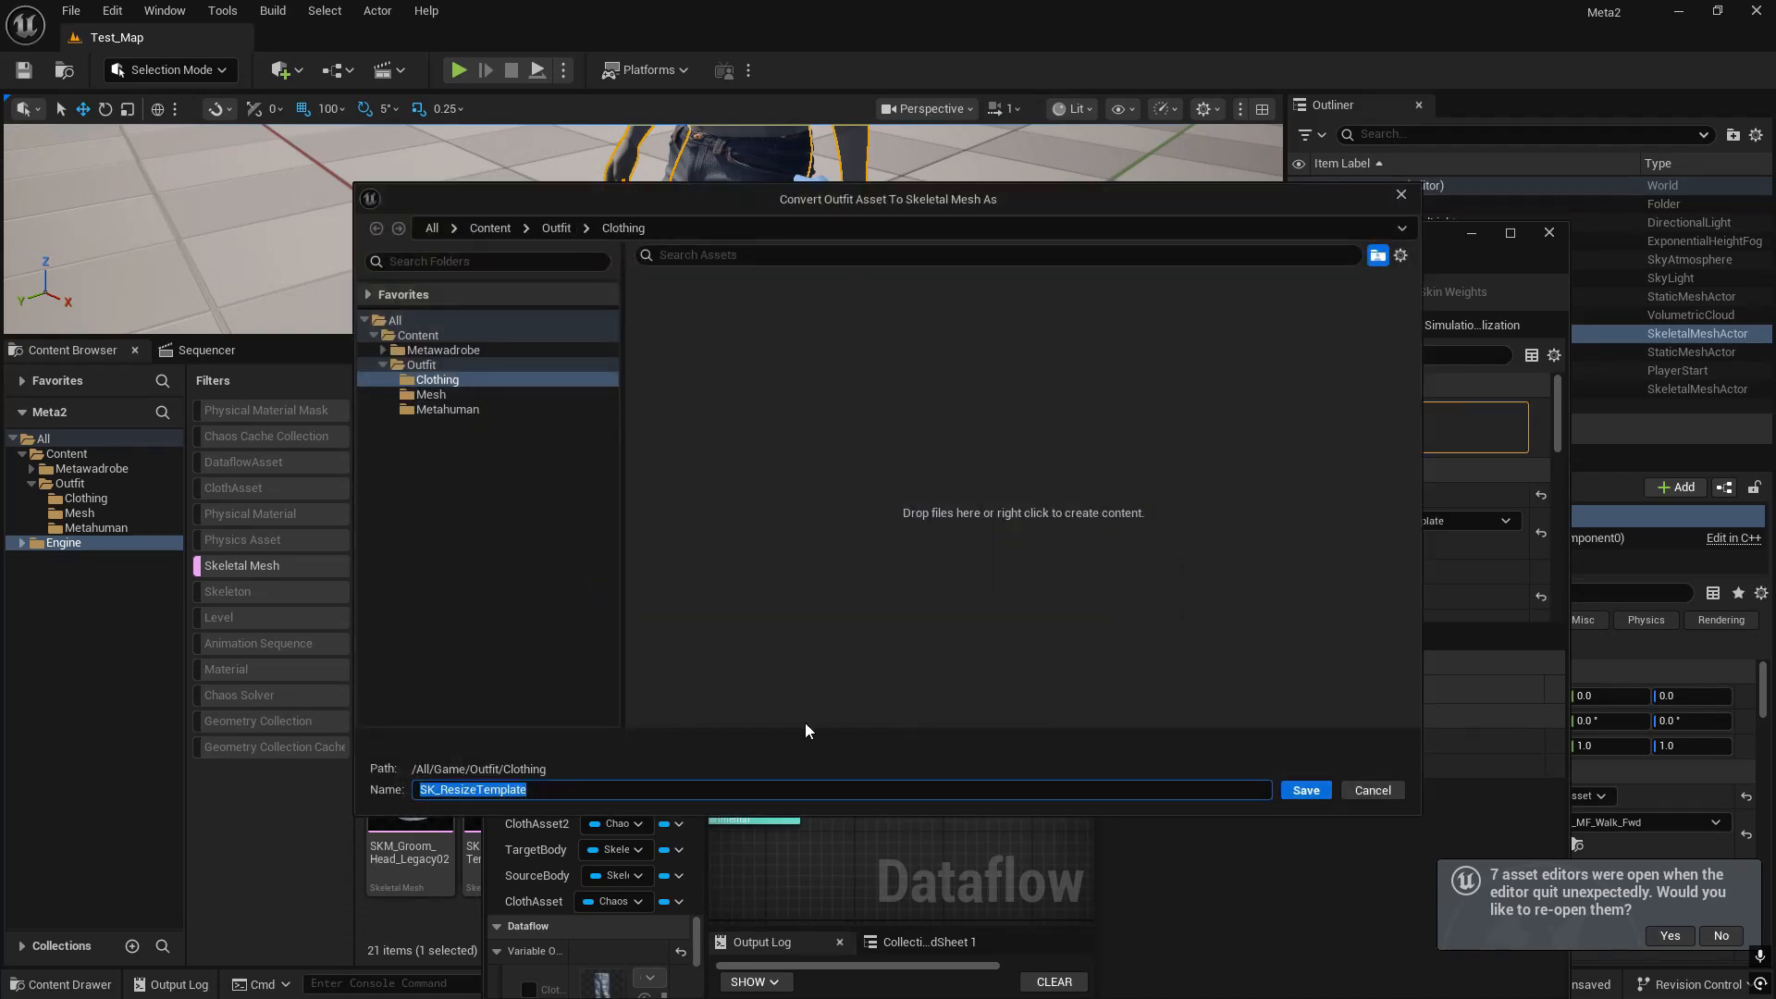
type("B")
type("ody_Shape")
type("Jeank")
key("BackSpace")
type("s_B")
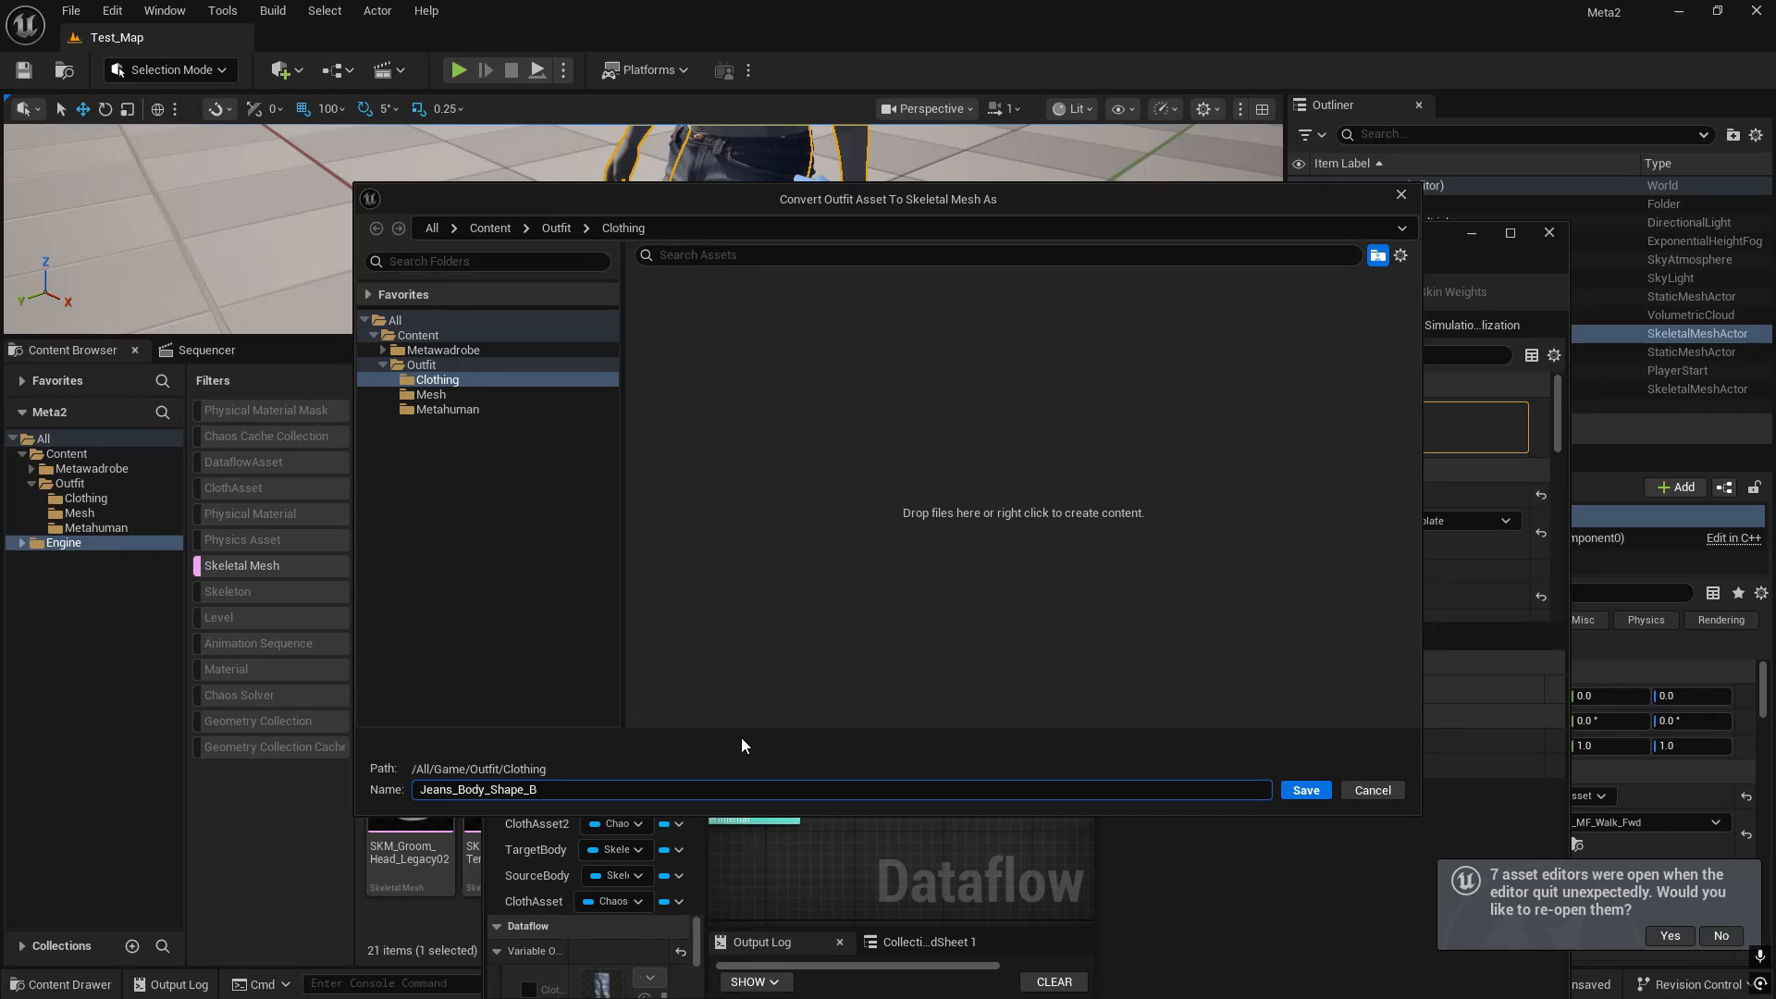
left_click(435, 394)
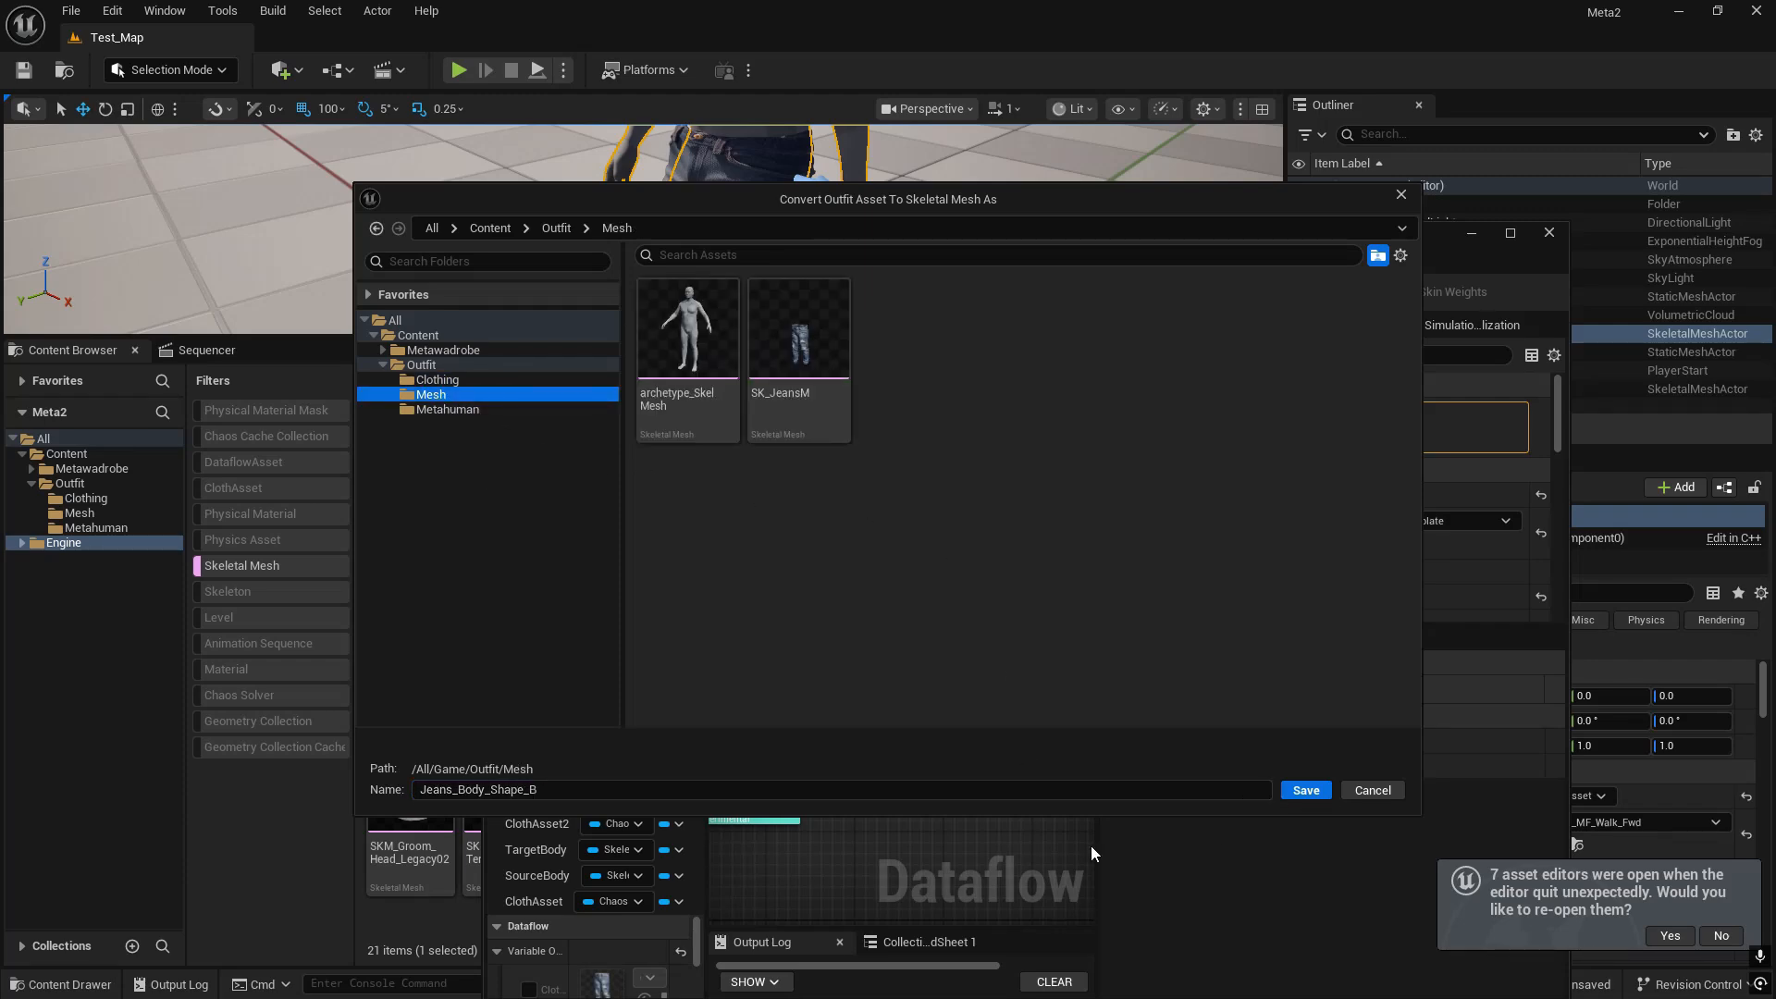
left_click(1306, 792)
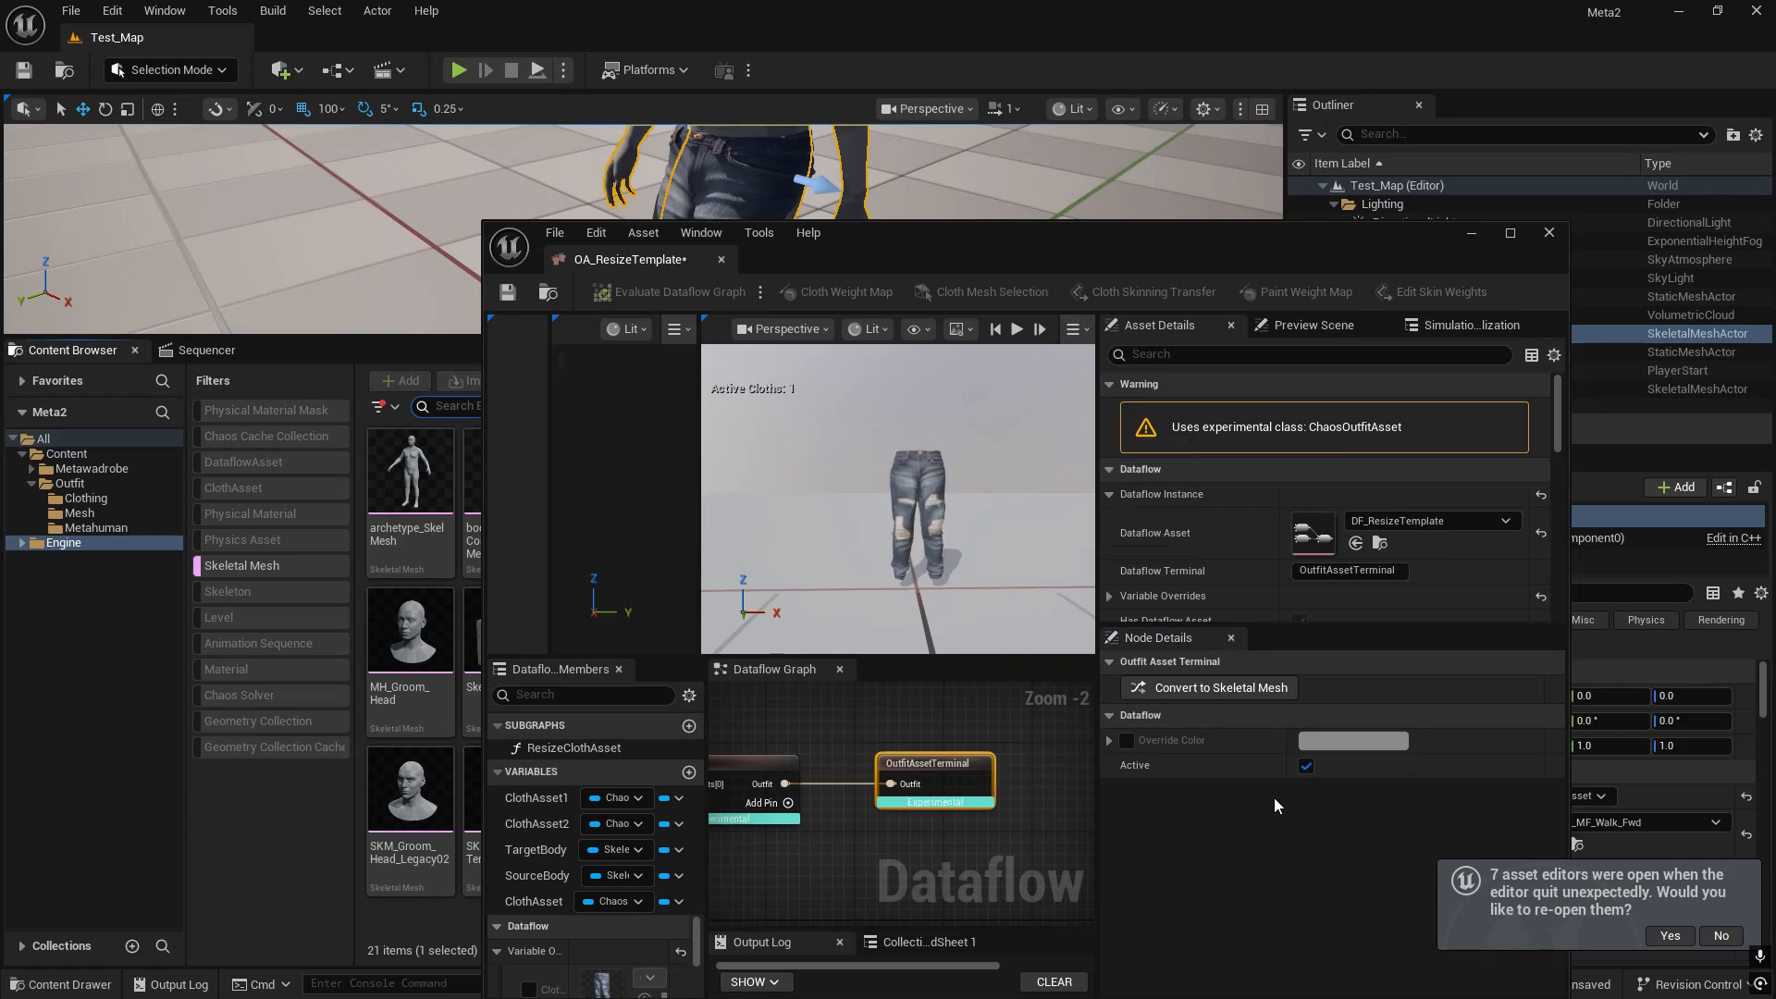
- Place the Engine's bodyShapeB_CombinedSkelMesh body in the level beside the archetype body
left_click_drag(973, 257, 1351, 675)
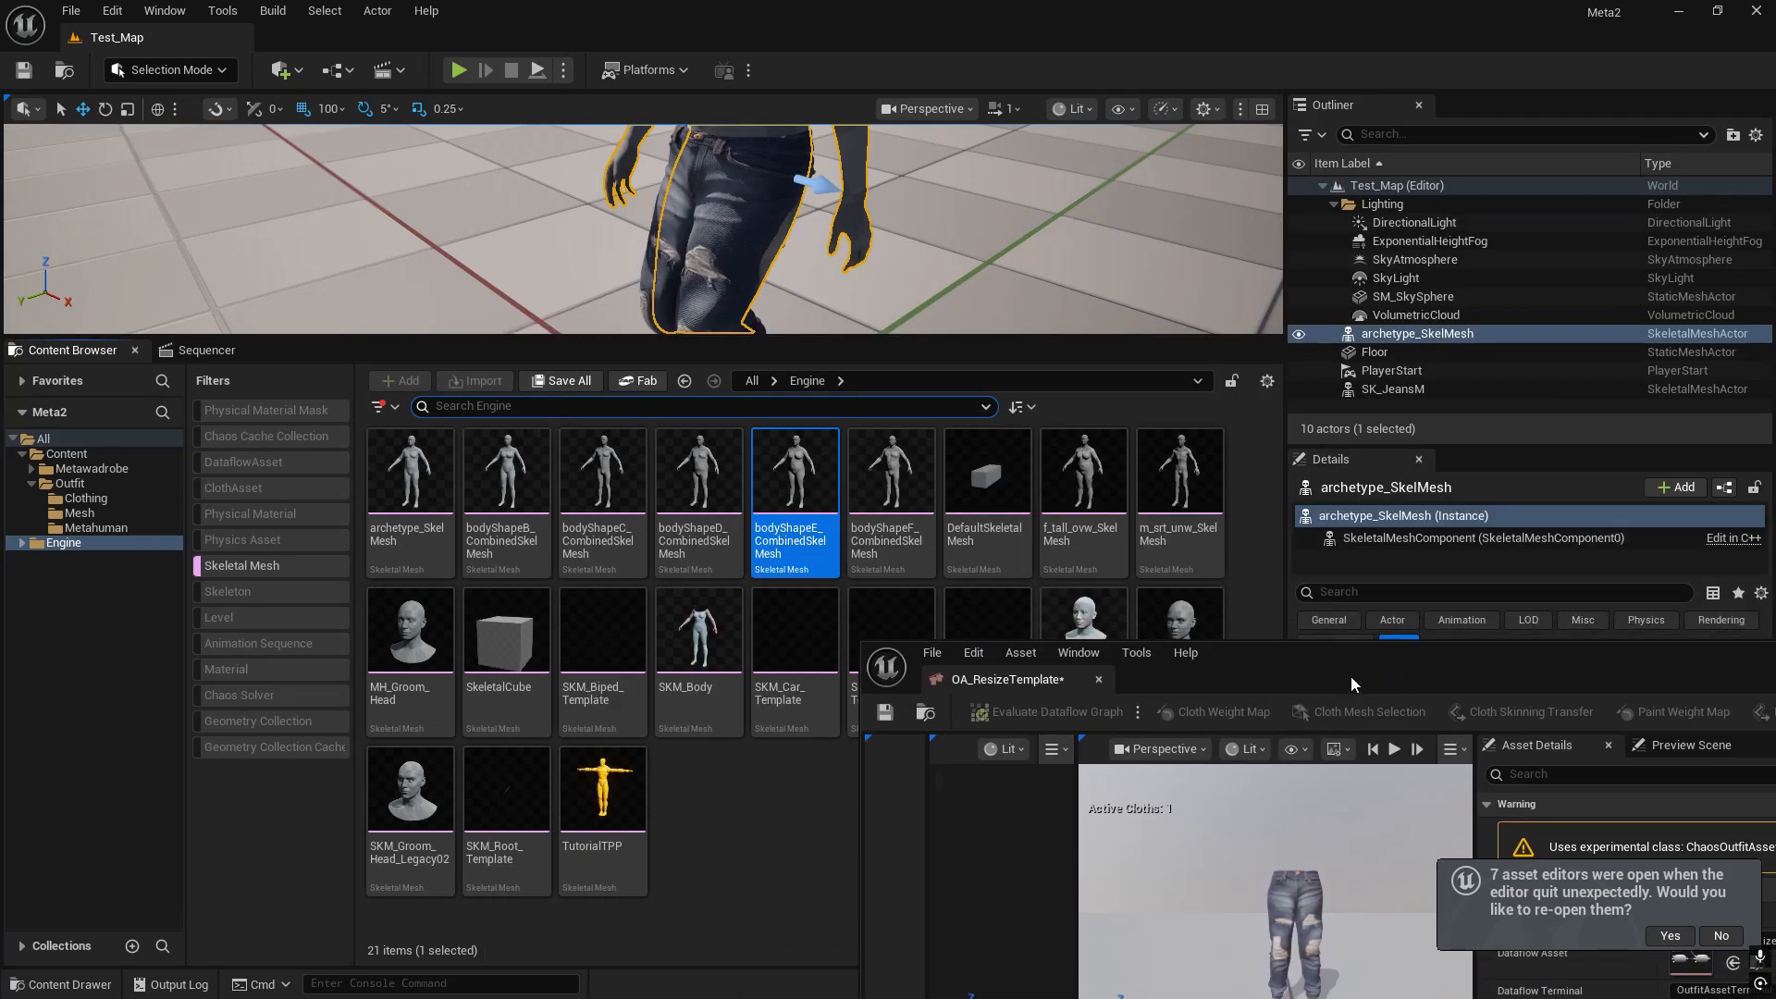
right_click_drag(638, 268, 698, 273)
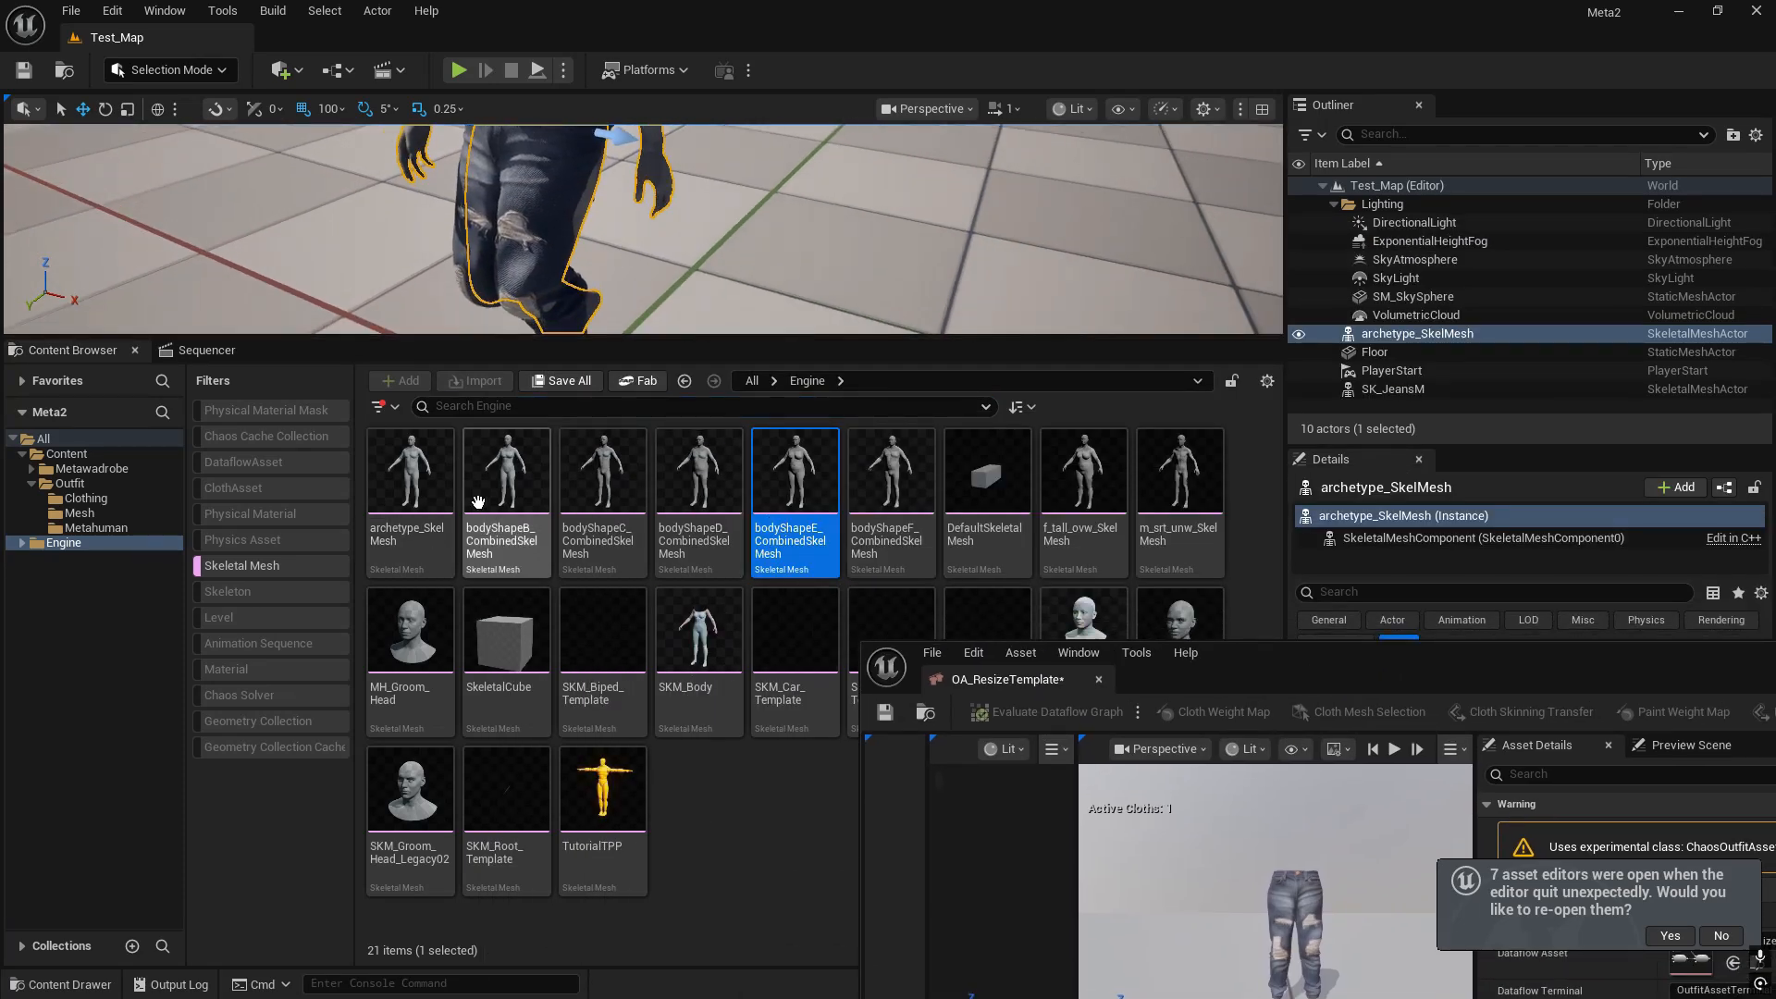
left_click_drag(507, 472, 962, 255)
right_click_drag(962, 256, 1024, 194)
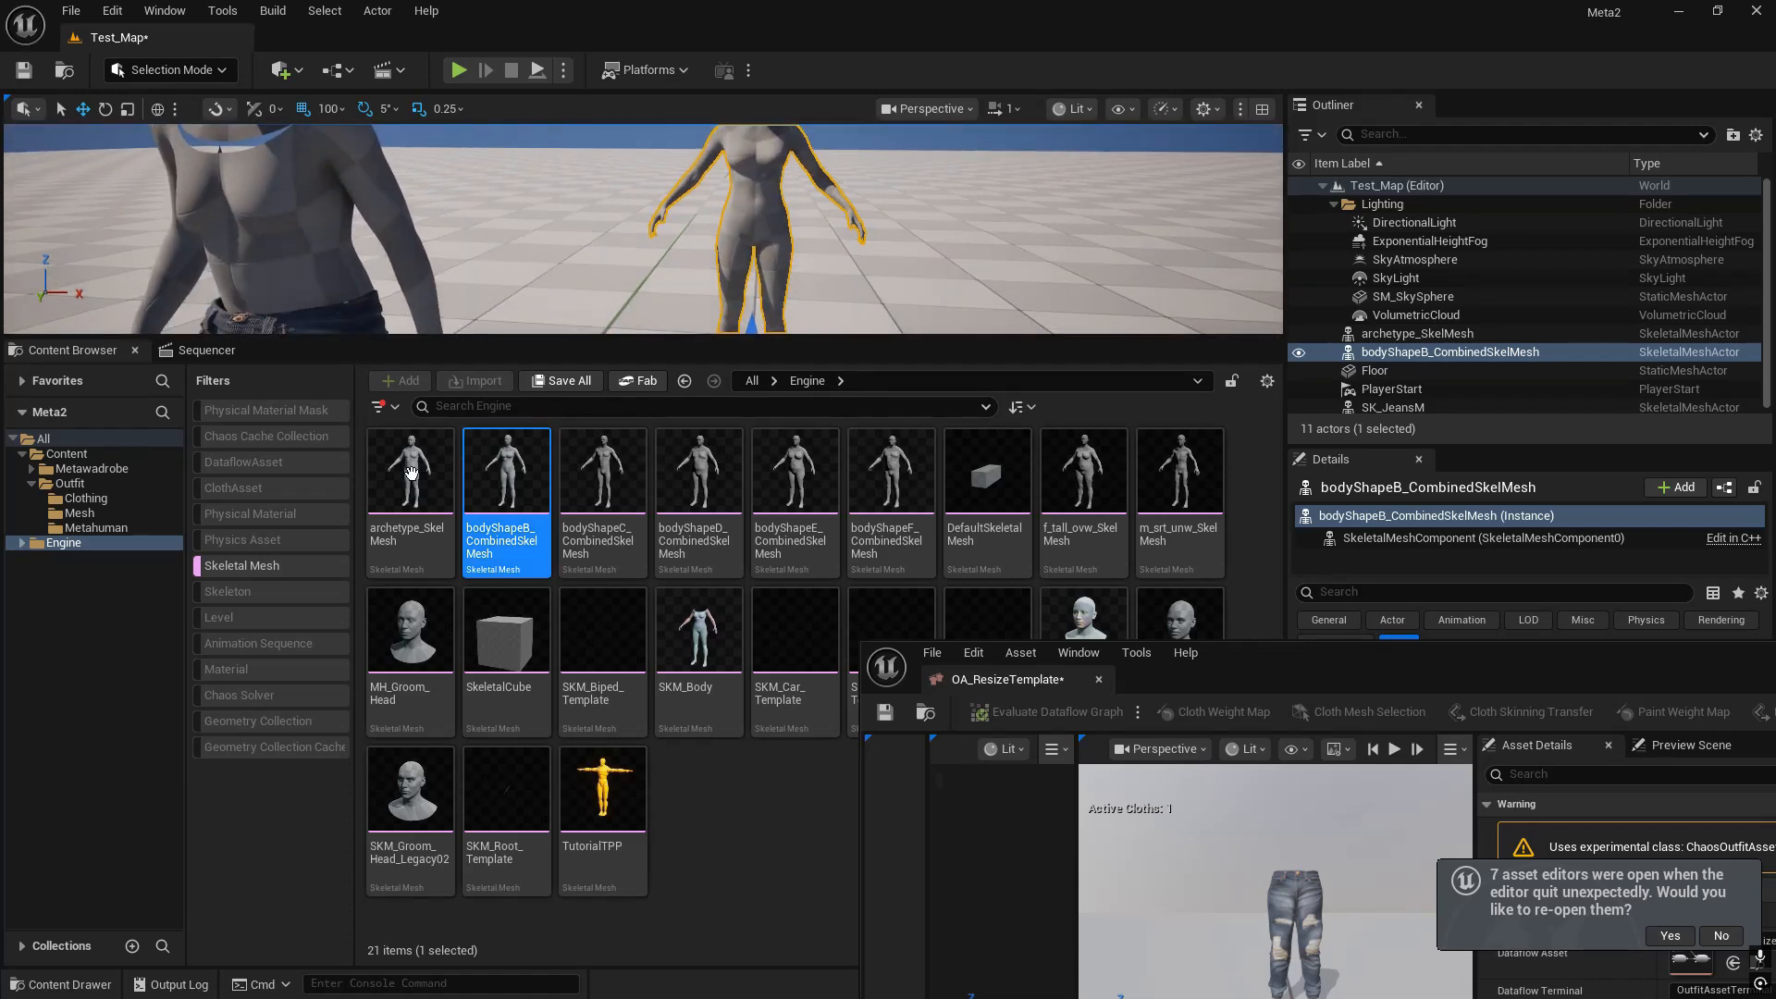
- Place the Jeans_Body_Shape_B mesh from the Outfit/Mesh folder onto the bodyShapeB body in the level
left_click(78, 513)
right_click_drag(900, 262, 886, 288)
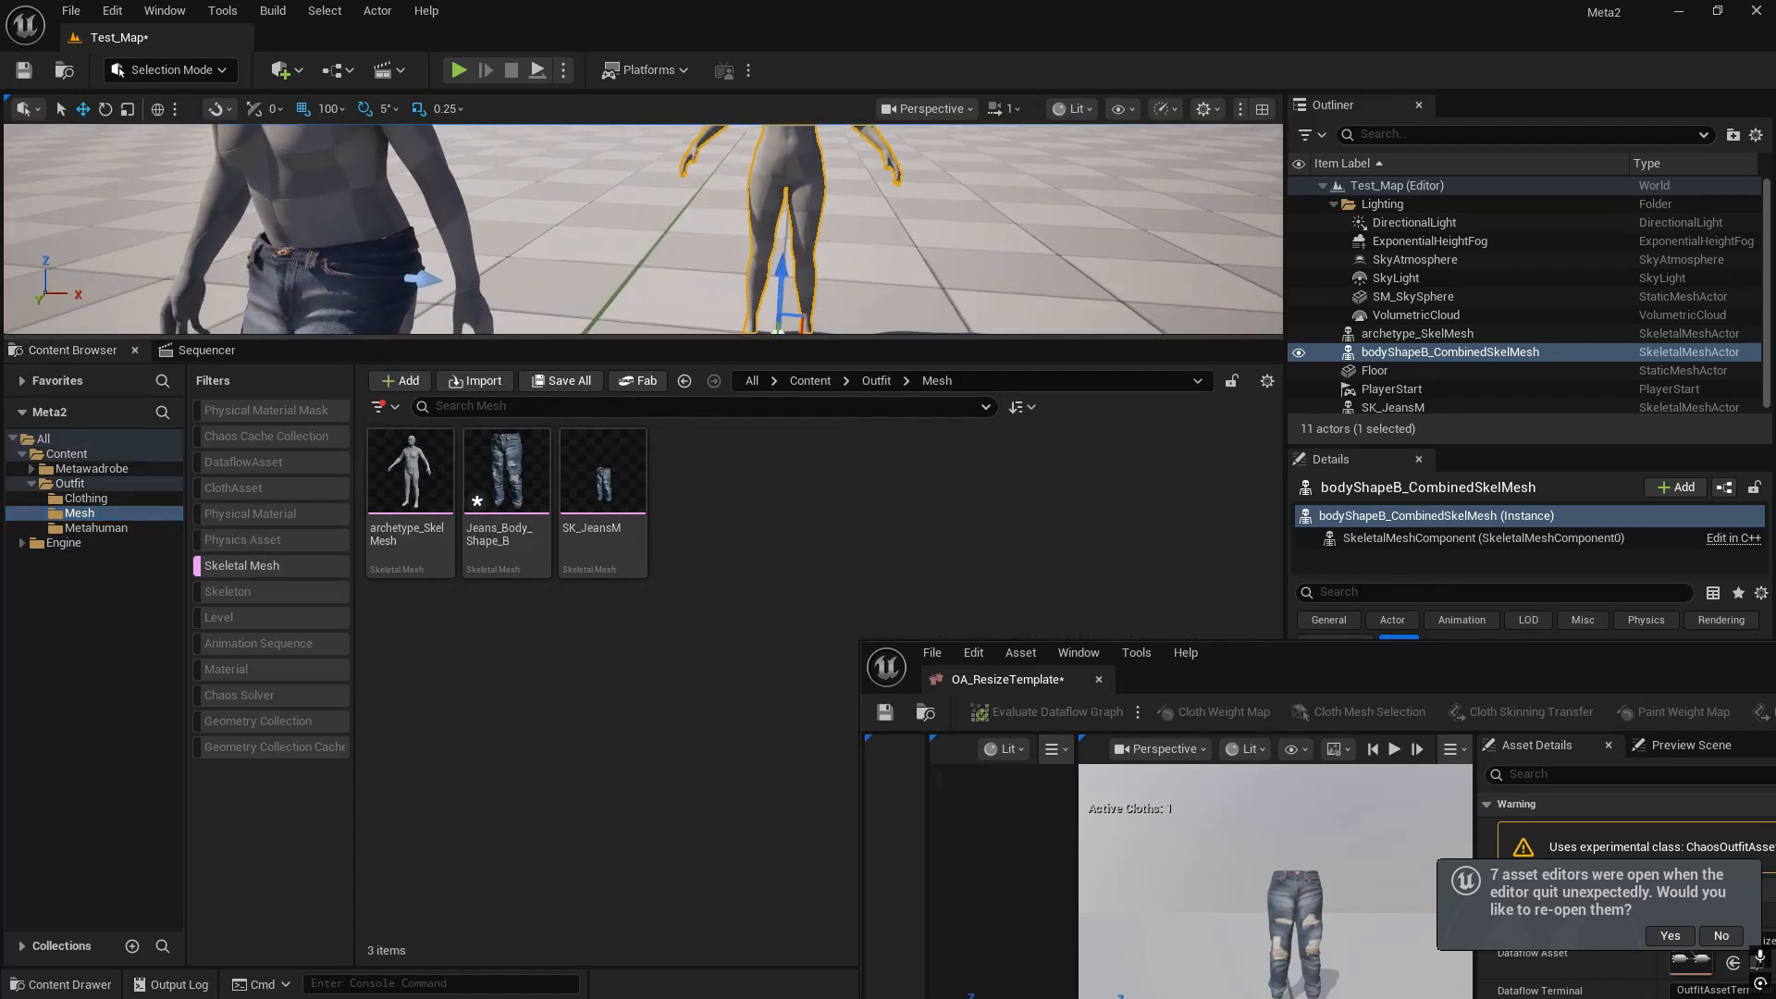
left_click_drag(497, 509, 781, 296)
right_click_drag(910, 222, 942, 176)
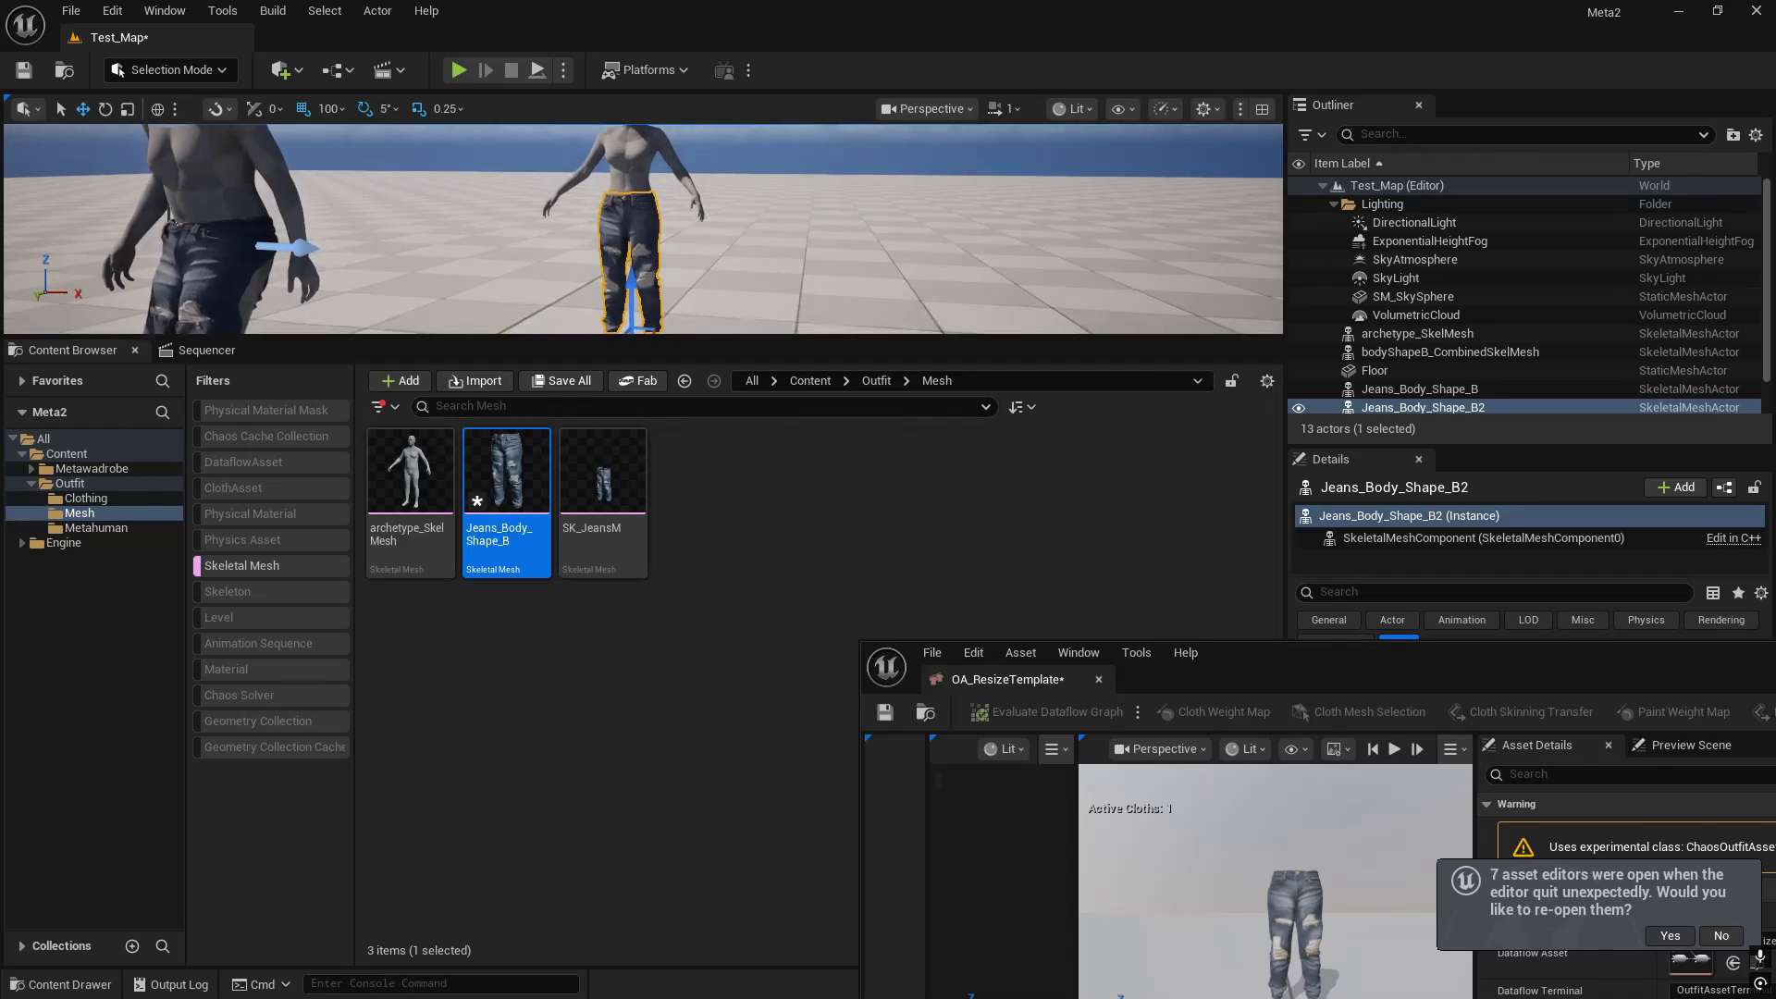
- Delete both Jeans_Body_Shape_B actors from the bodyShapeB body in the level
key("Delete")
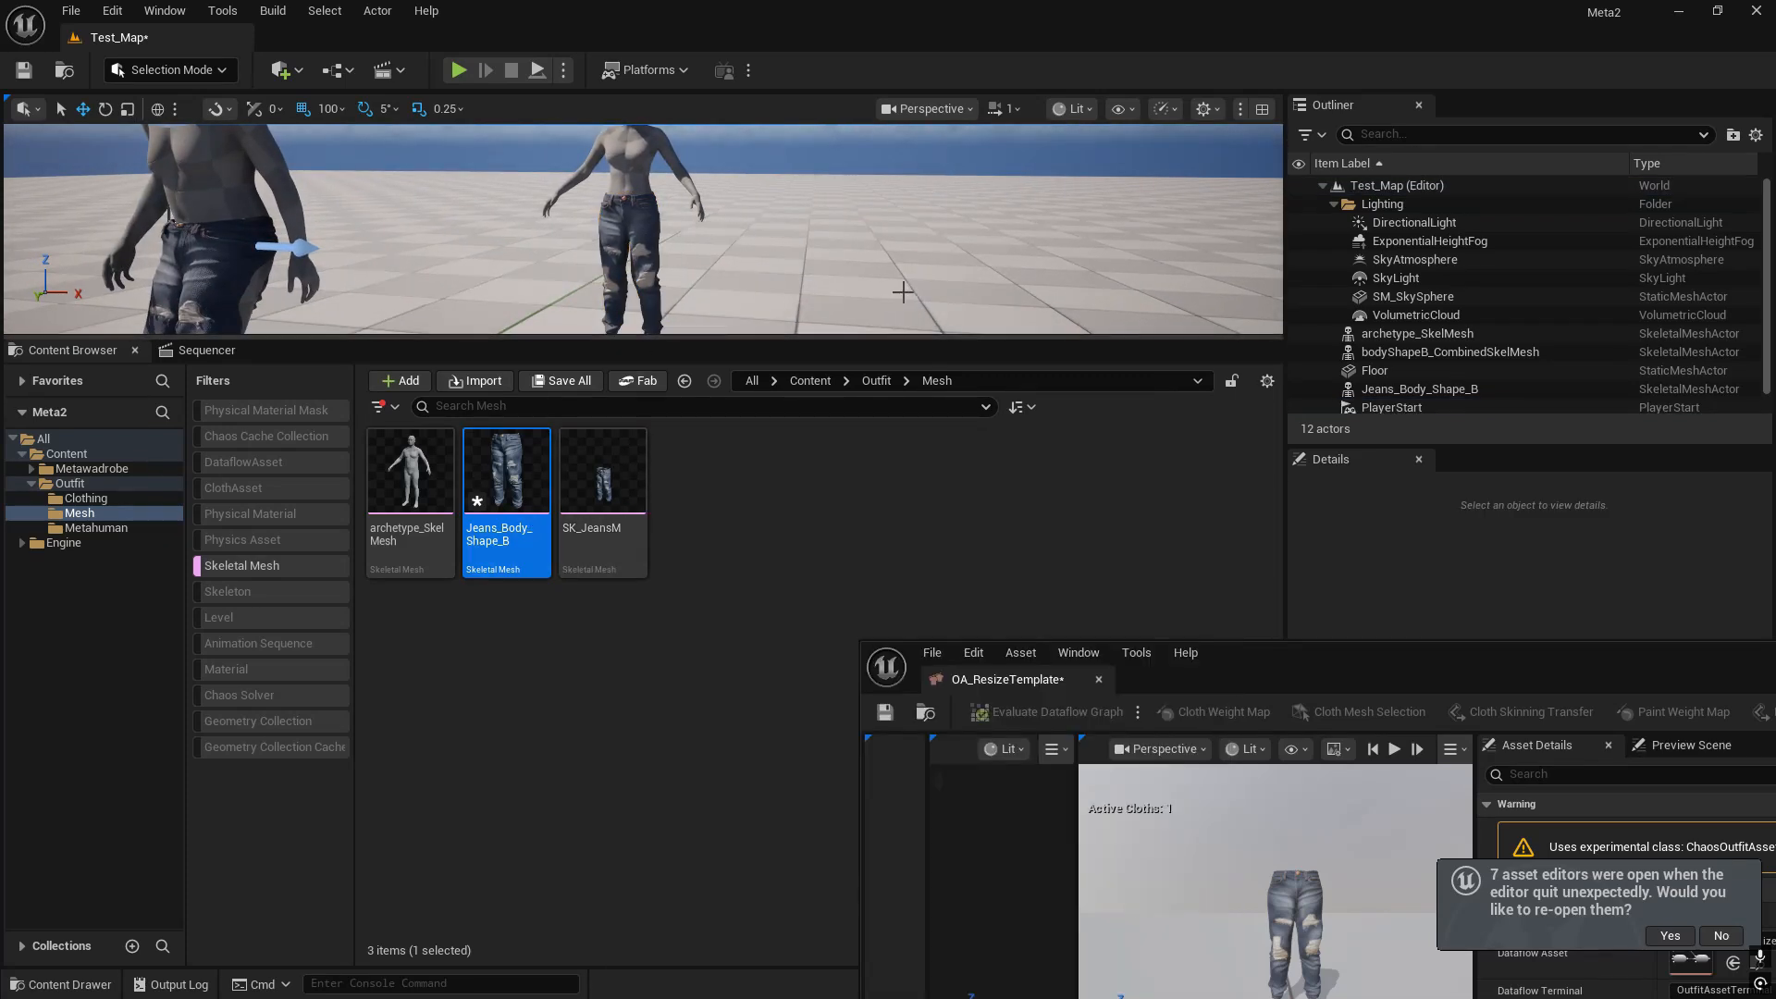
key("ctrl+z")
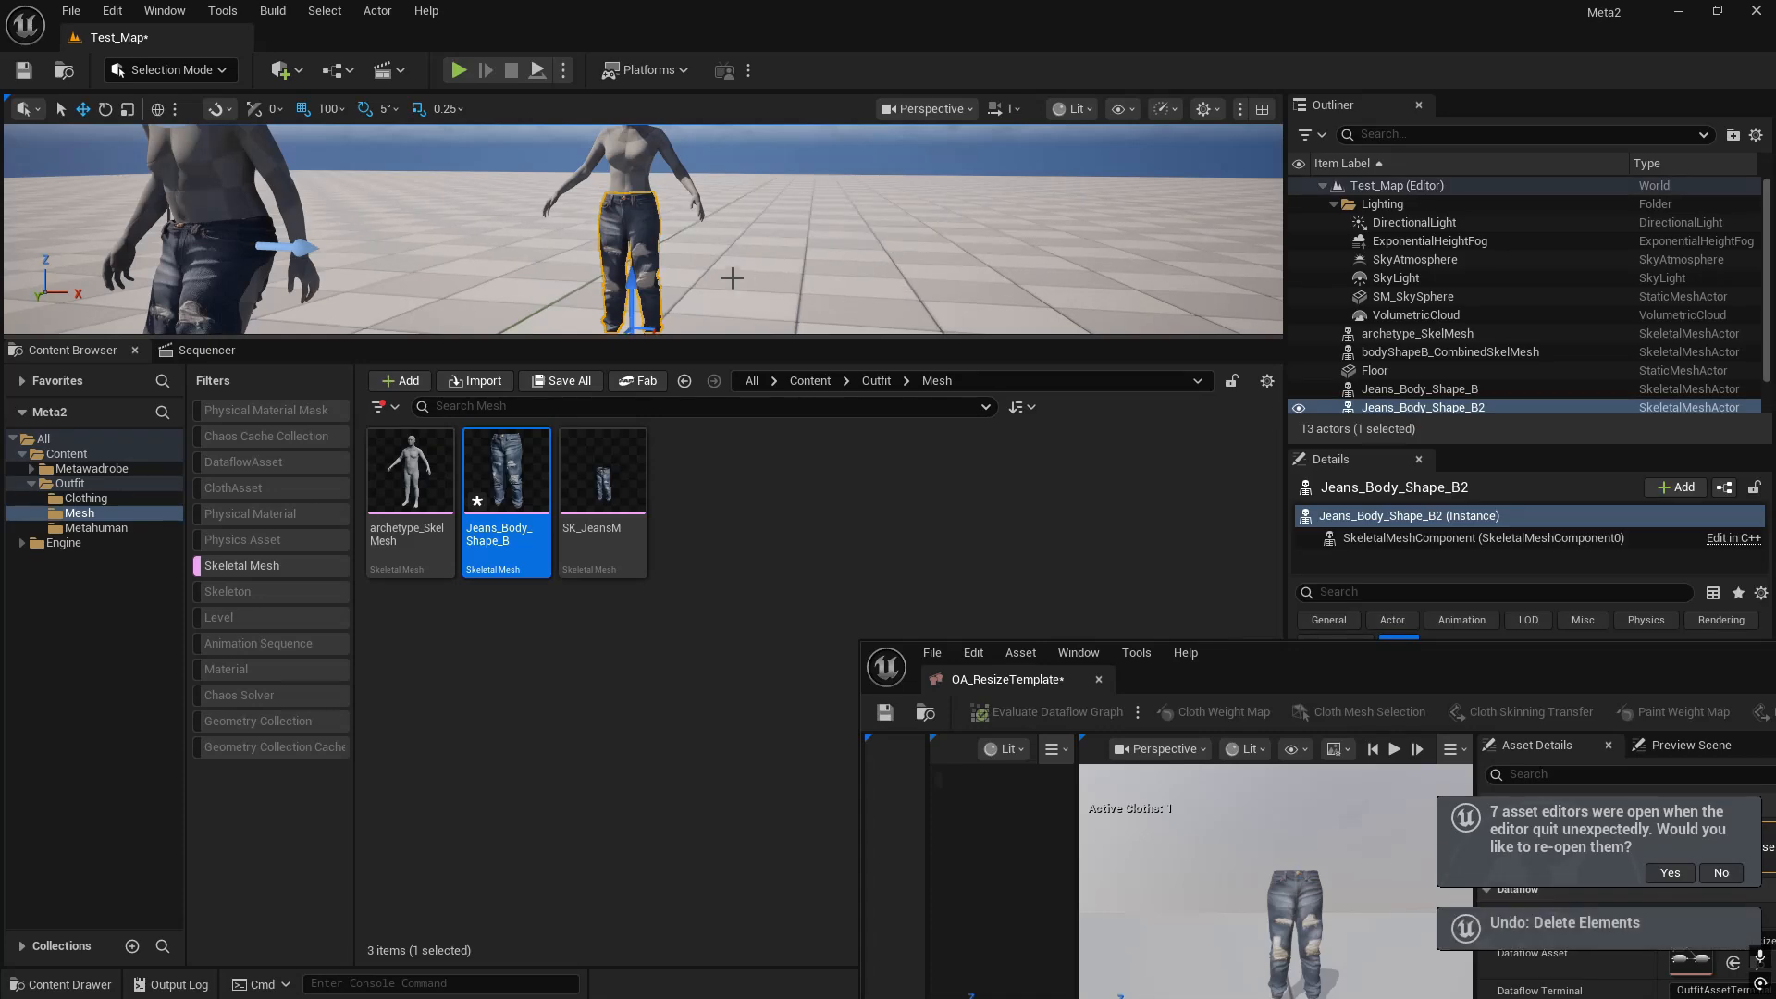
left_click(639, 243)
key("Delete")
left_click(638, 242)
key("Delete")
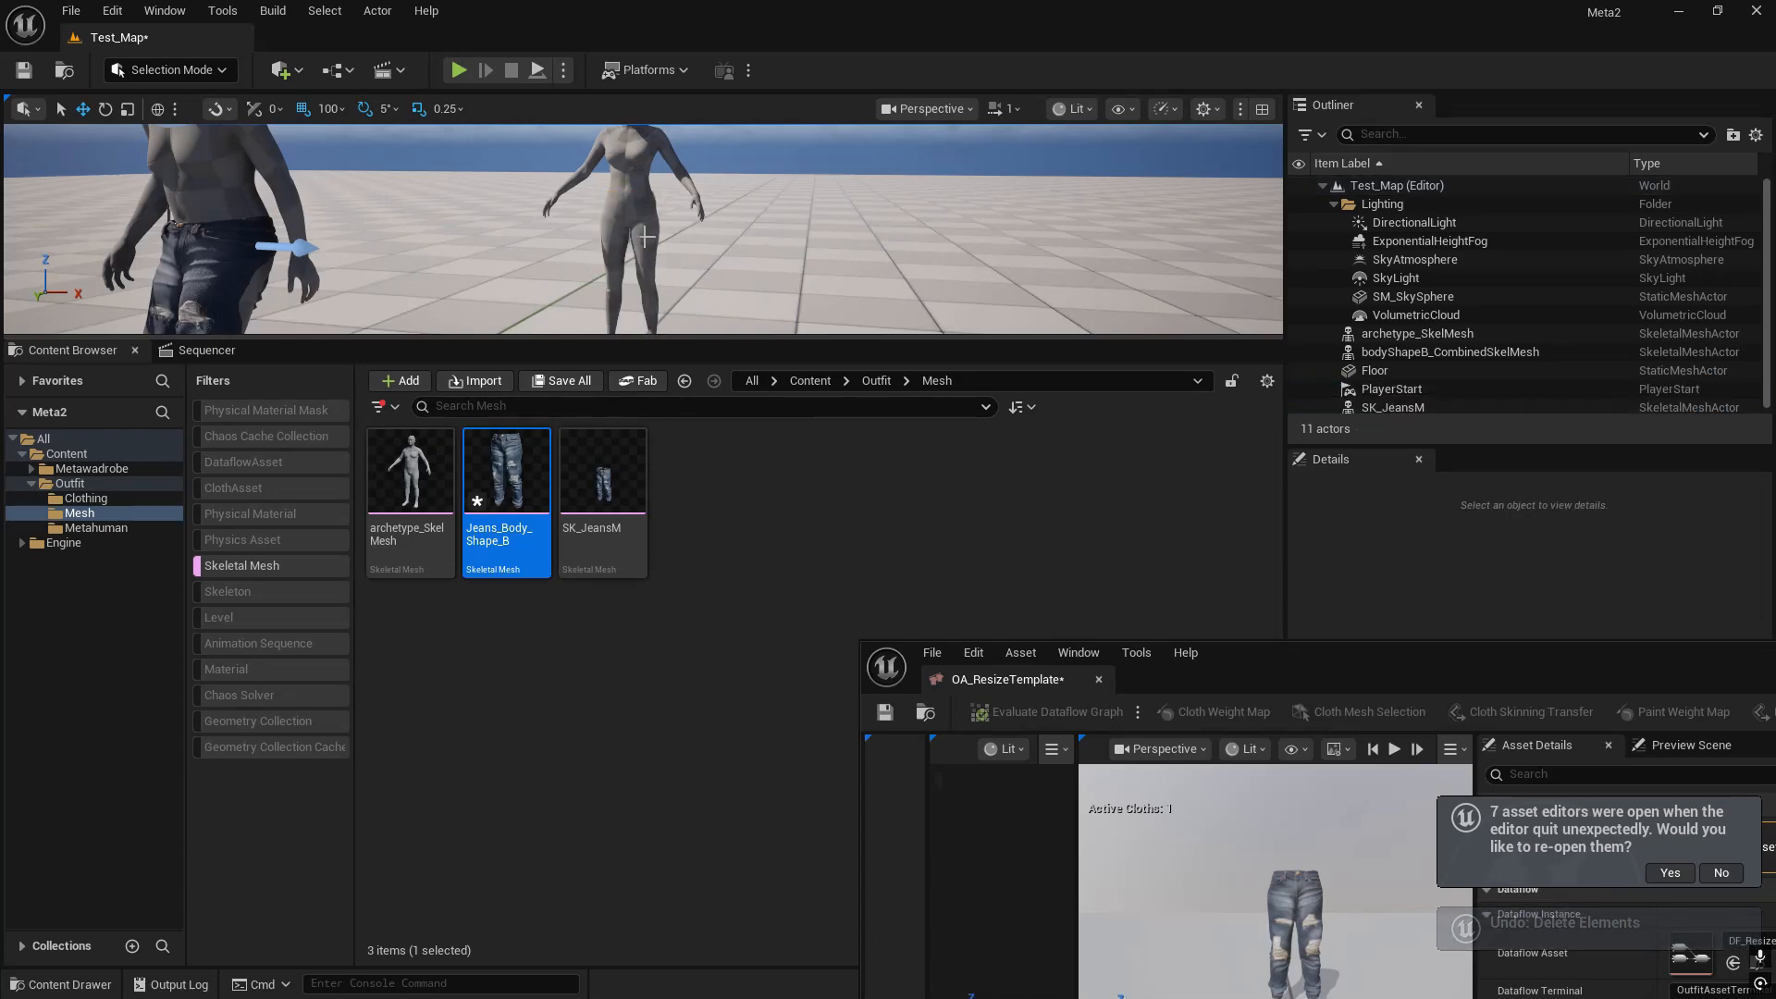
- Place the original SK_JeansM mesh on the bodyShapeB body in the level and frame it for a fit comparison
left_click_drag(602, 481, 633, 307)
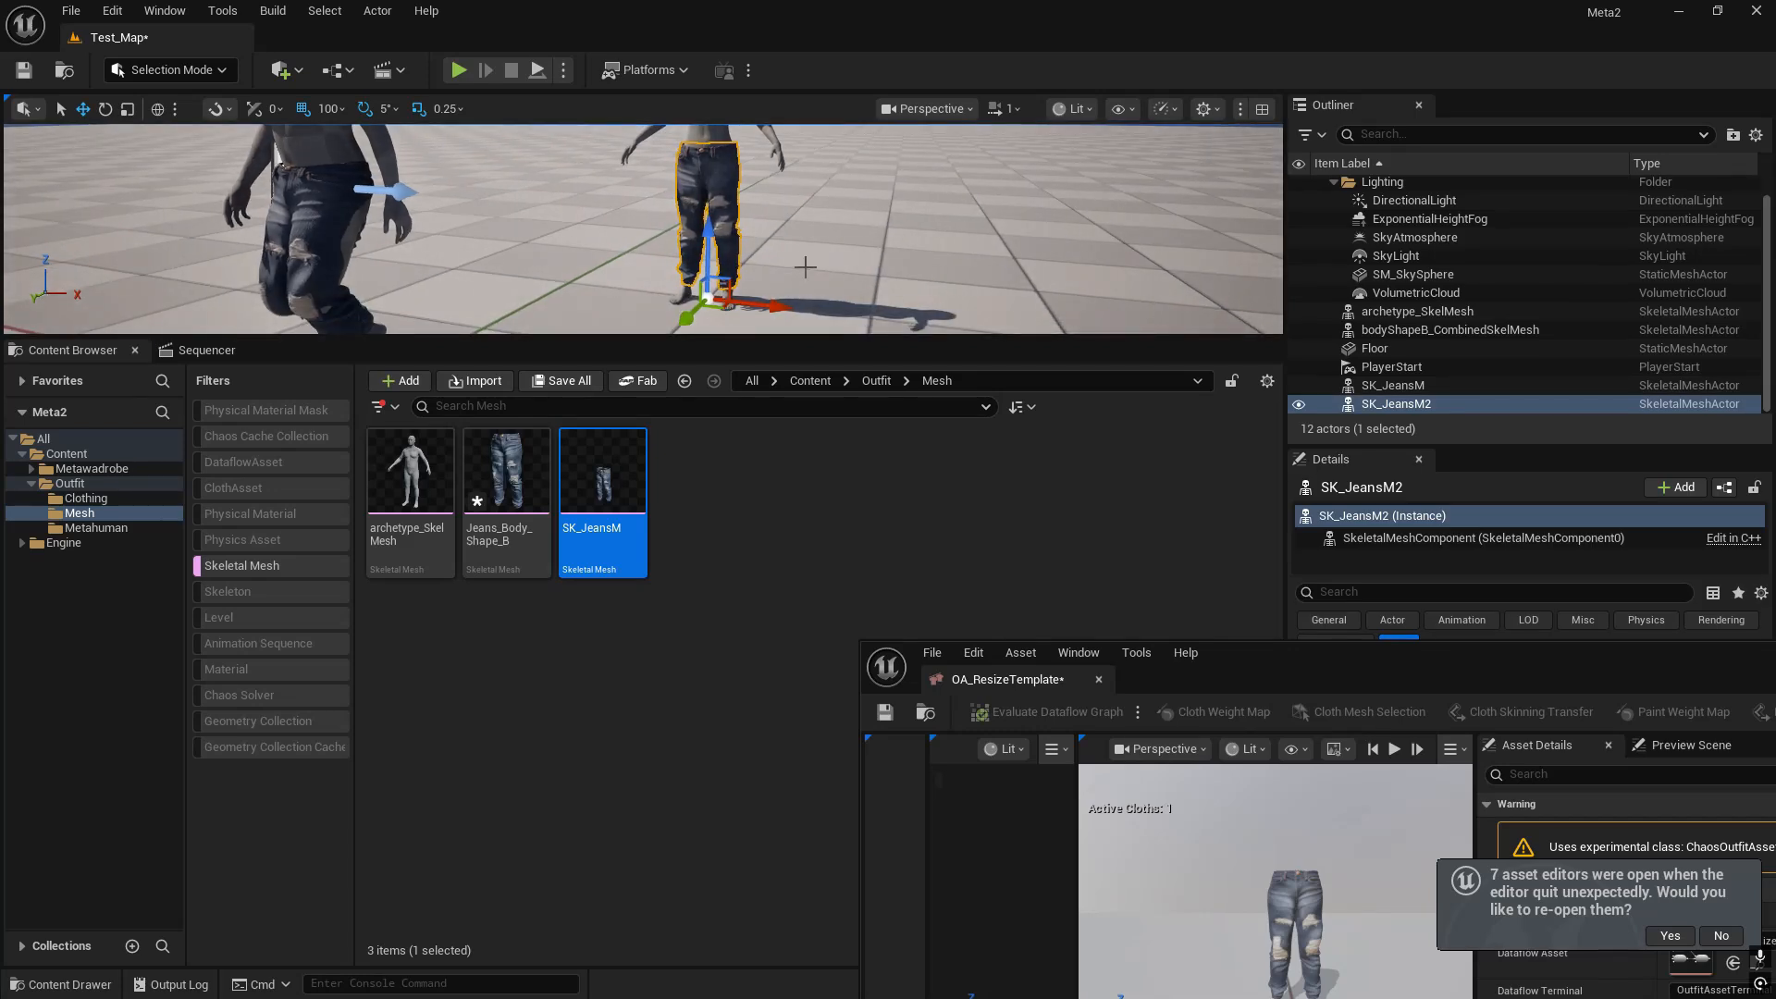
key("f")
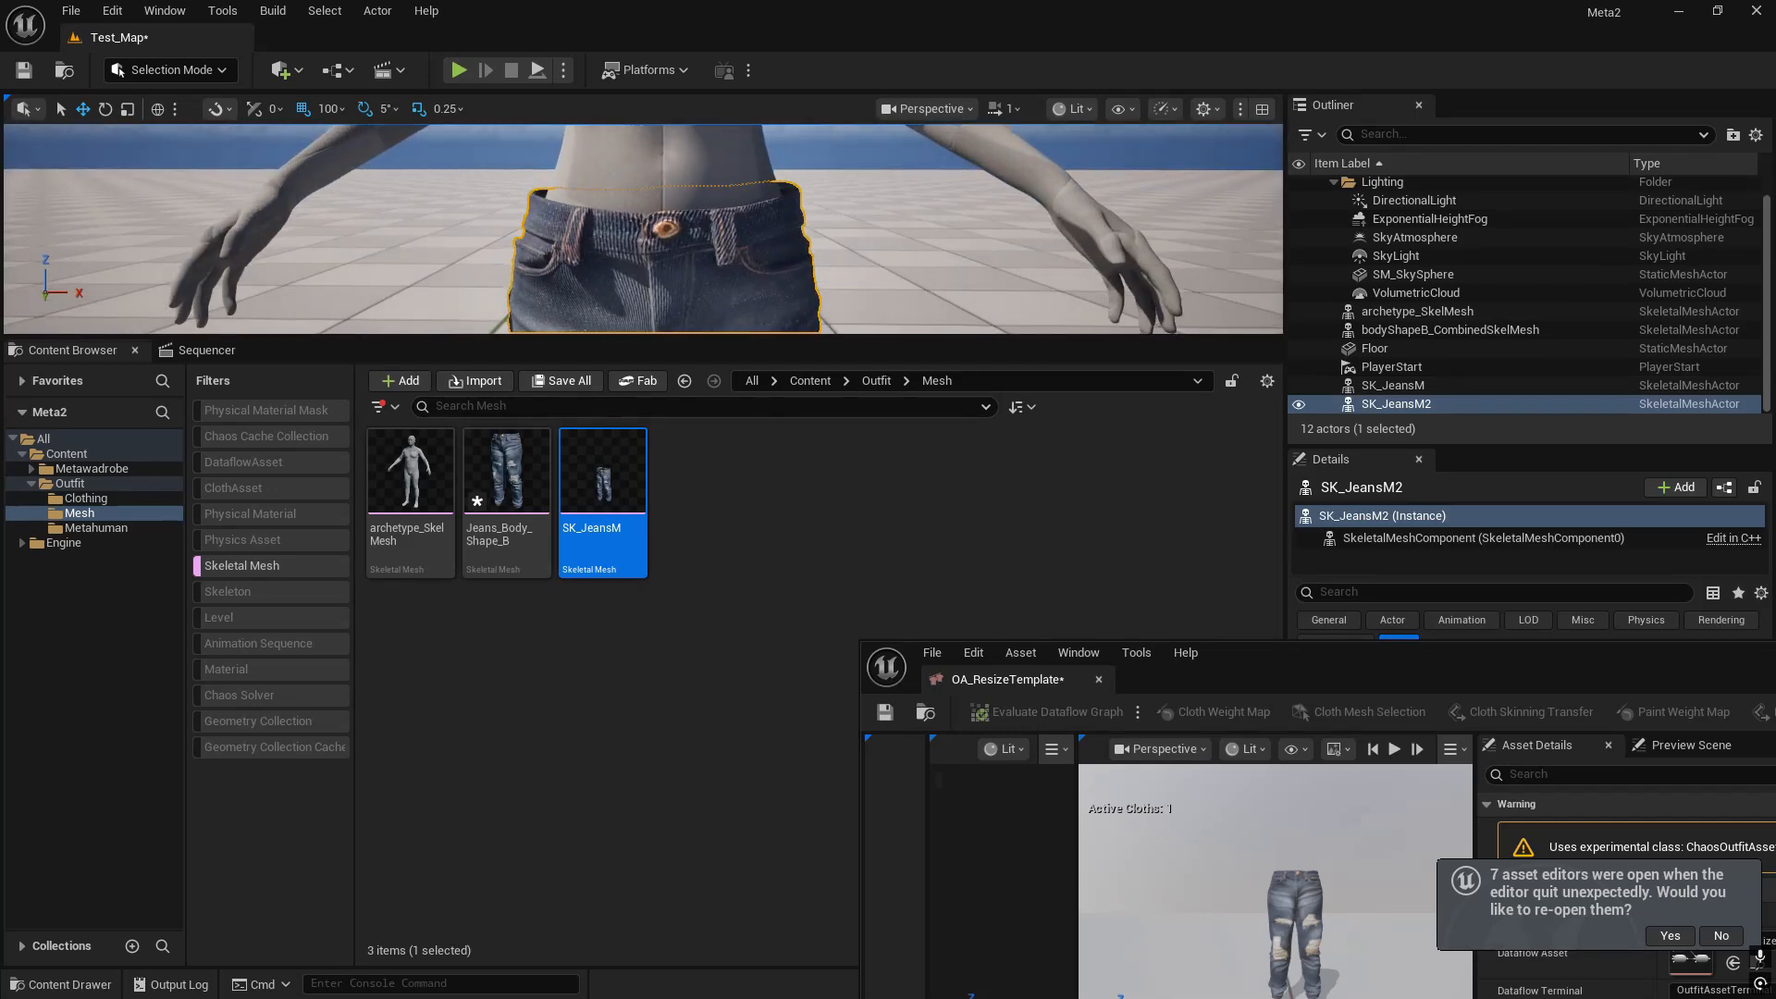
- Replace the SK_JeansM mesh on the bodyShapeB body in the level with the Jeans_Body_Shape_B mesh from Outfit/Mesh
left_click_drag(633, 277, 624, 322)
right_click_drag(624, 222, 766, 305)
key("Delete")
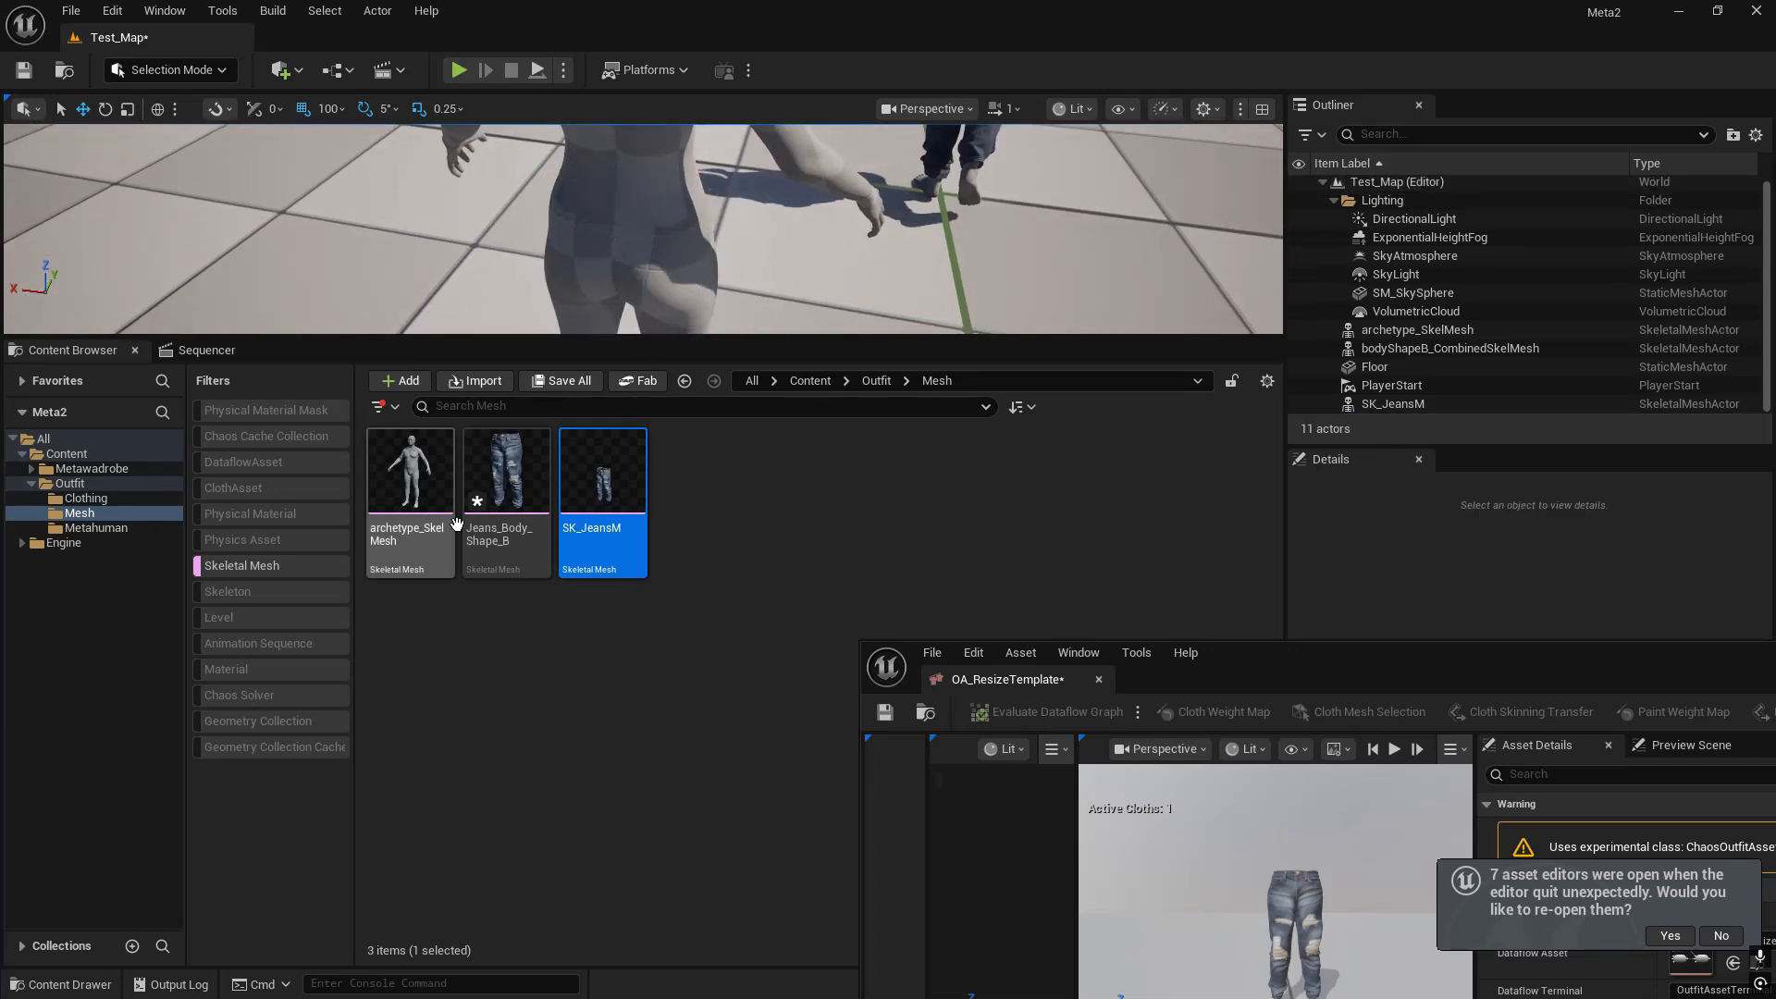
left_click_drag(497, 486, 690, 310)
key("g")
mouse_move(747, 244)
right_mouse_down()
mouse_move(740, 219)
mouse_move(731, 274)
mouse_move(729, 209)
mouse_move(721, 234)
right_mouse_up()
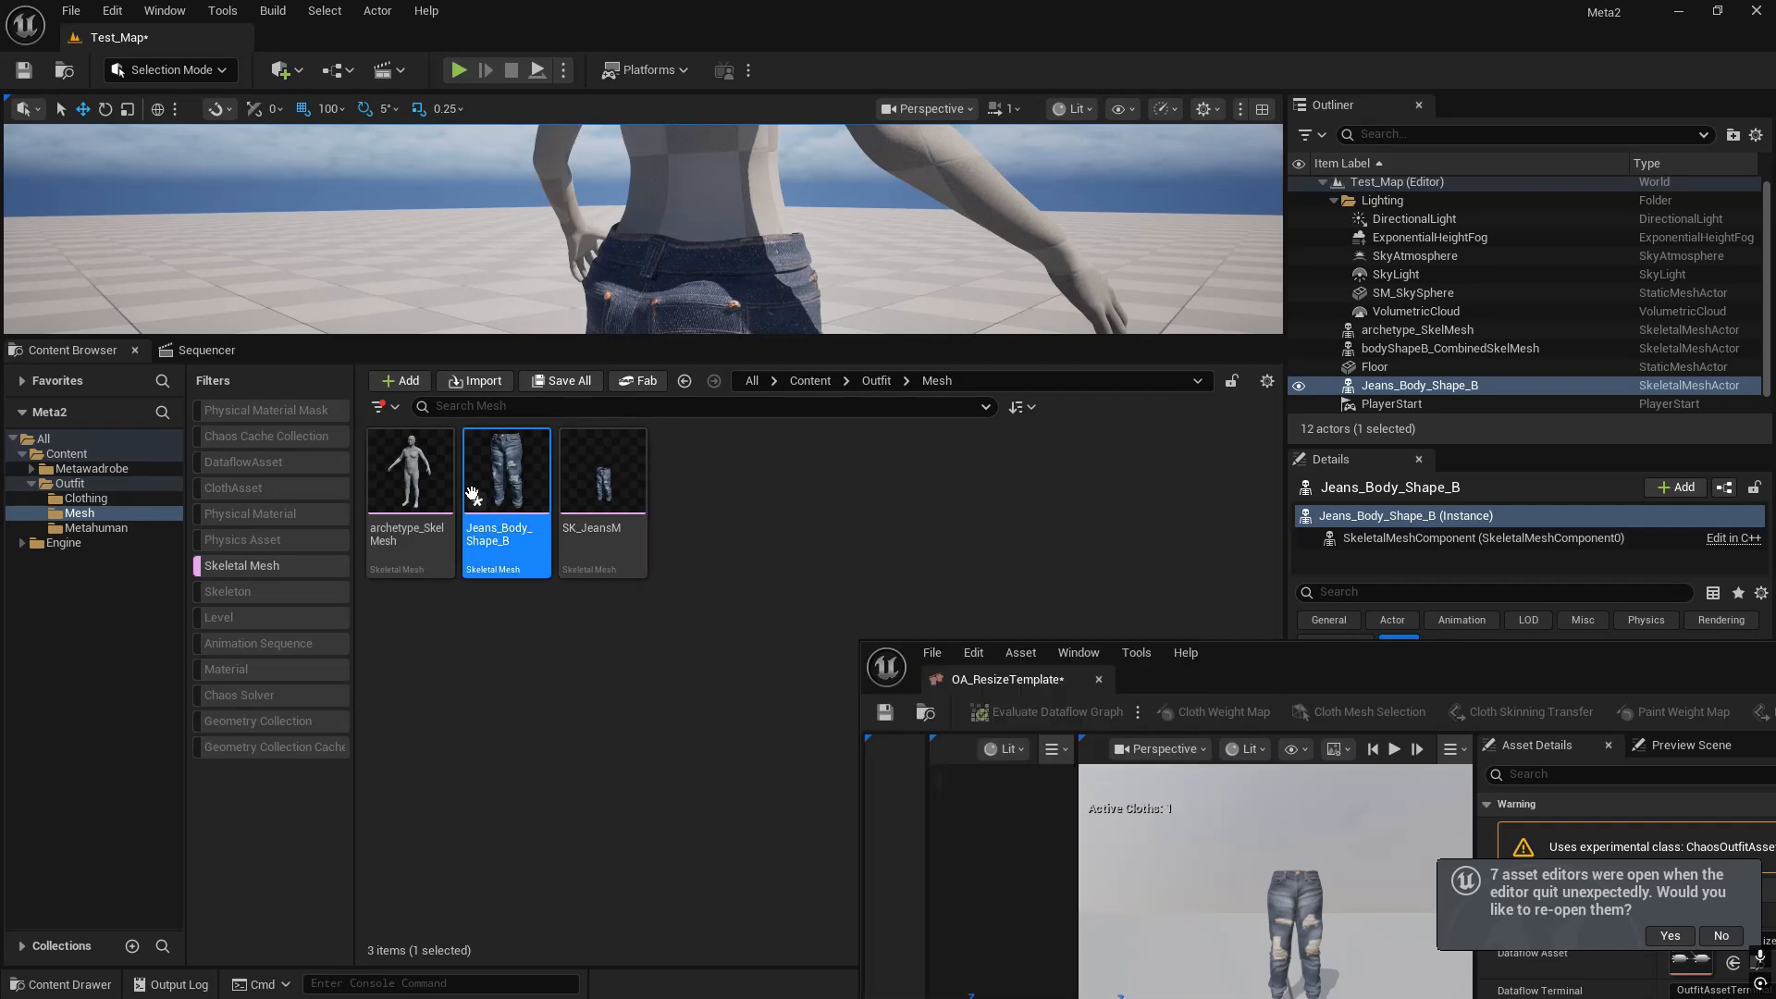
mouse_move(517, 451)
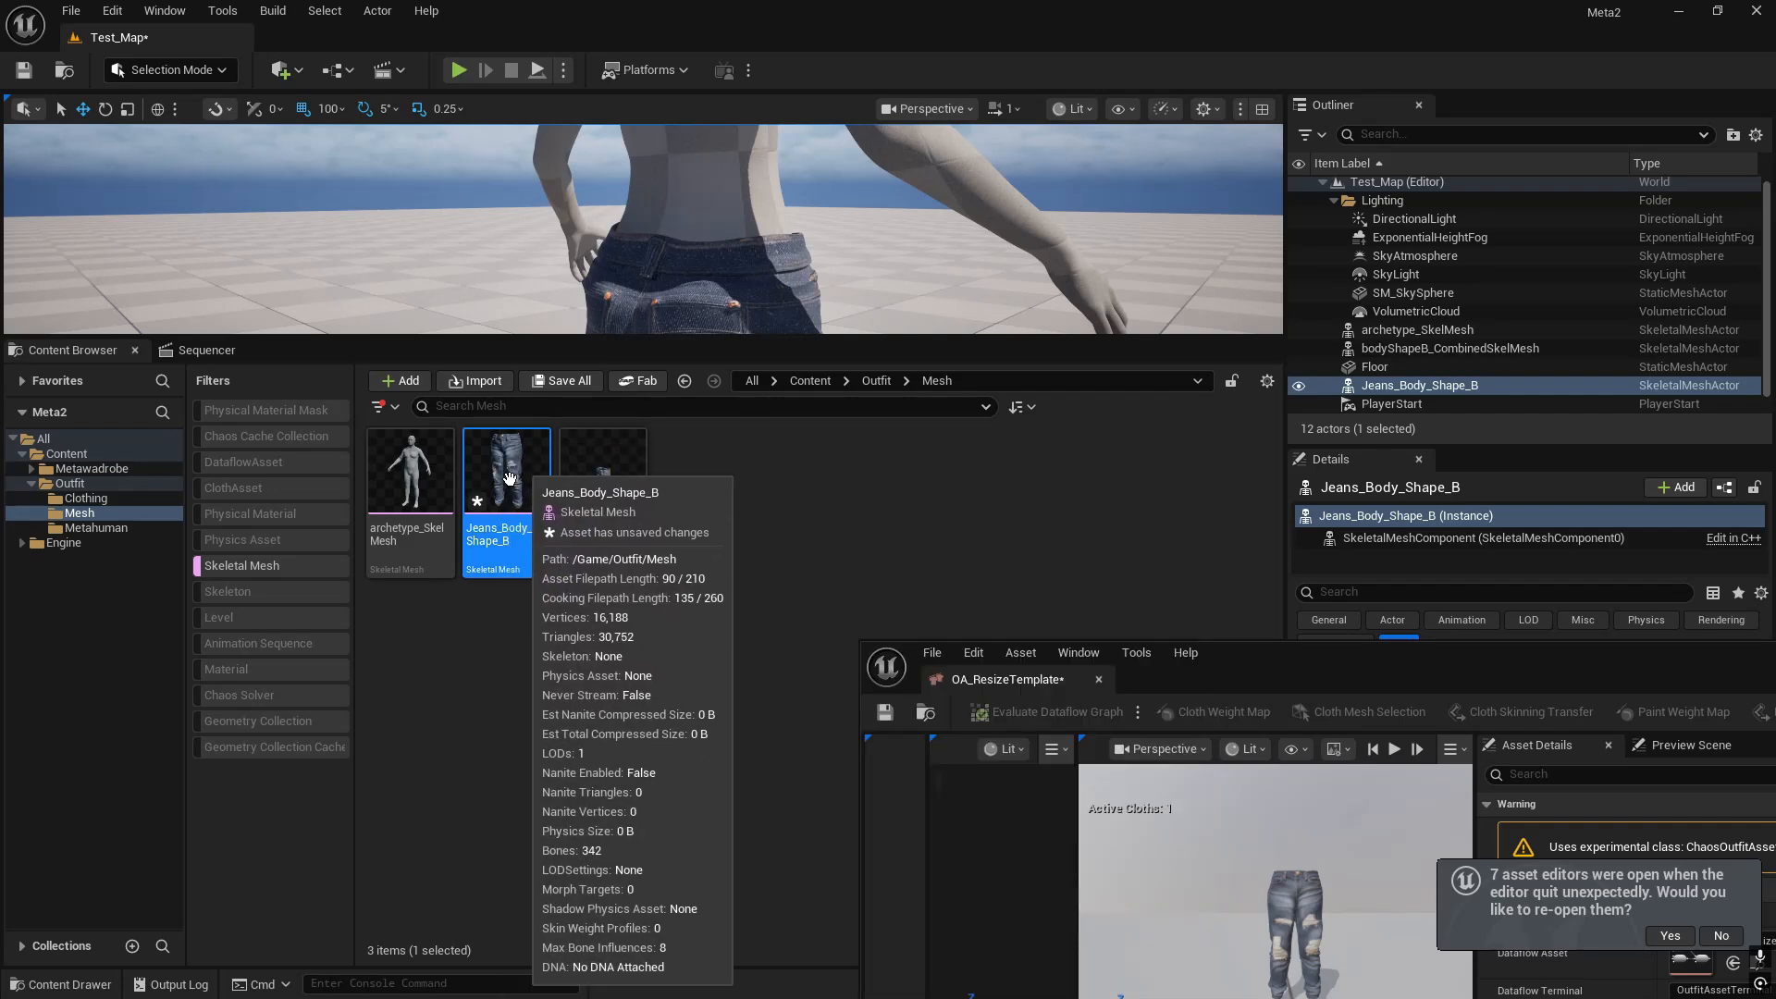
- Select the bodyShapeB_CombinedSkelMesh body, save all modified assets and enlarge the level viewport to view the fitted jeans
right_click_drag(634, 248, 634, 249)
left_click(634, 249)
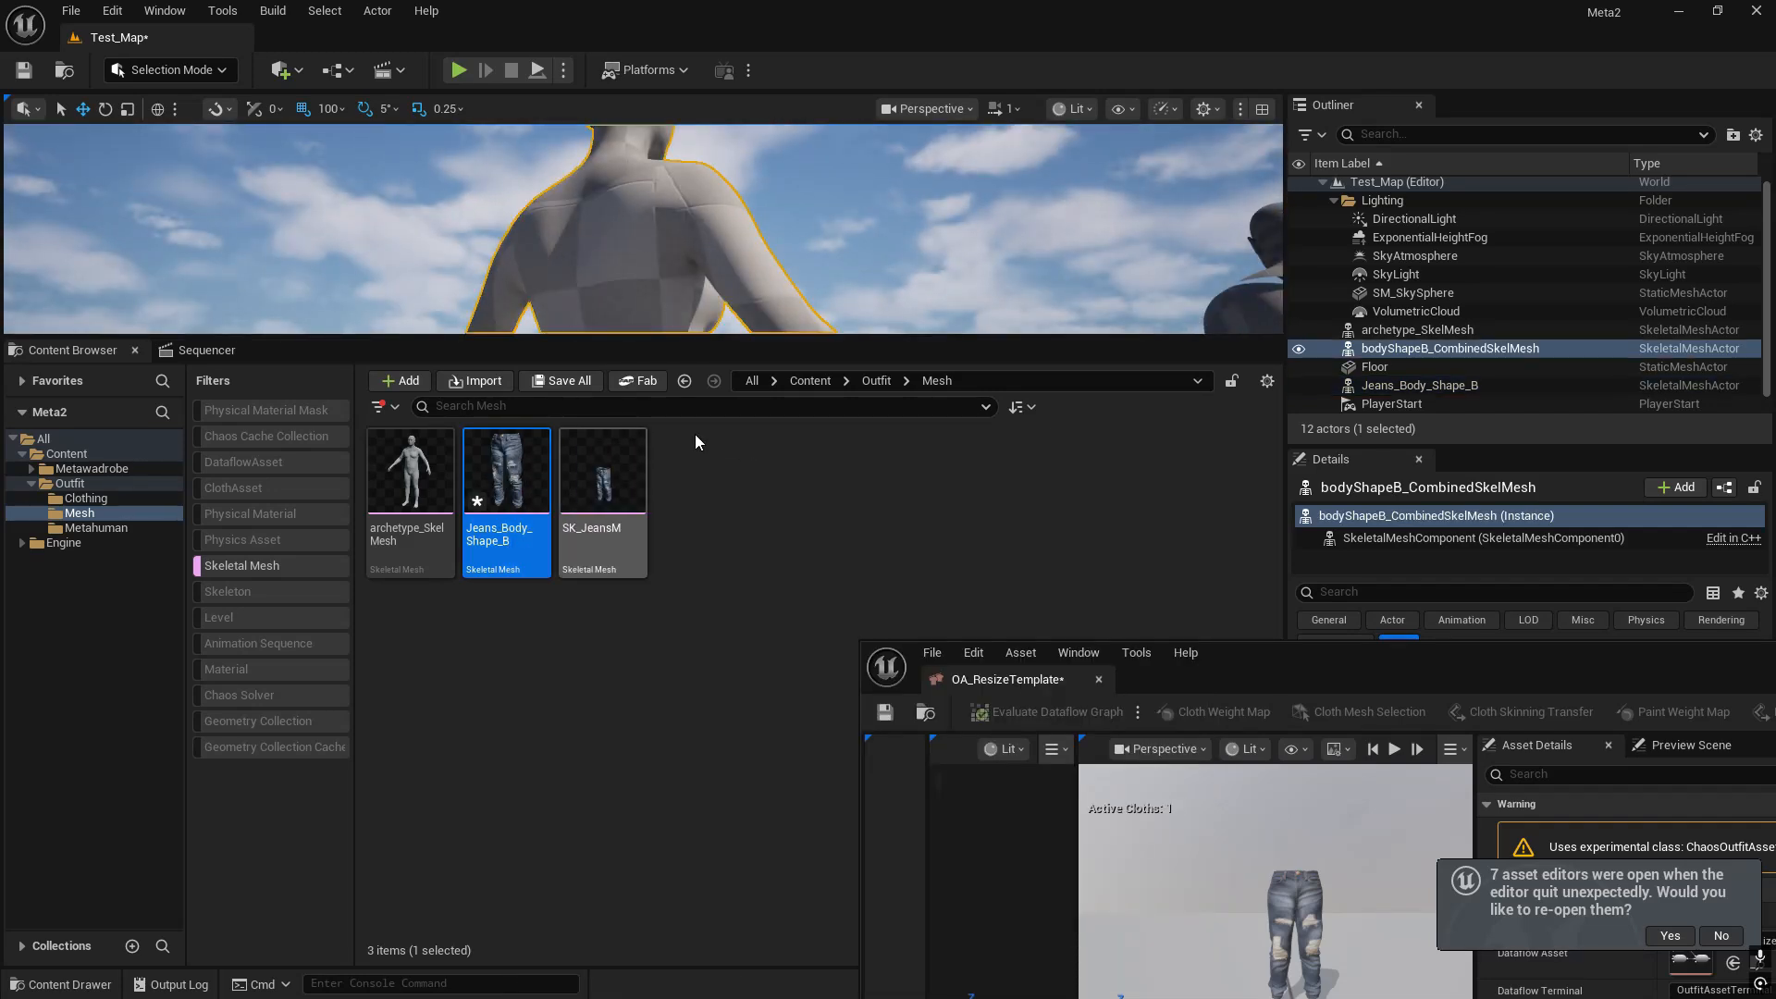
mouse_move(852, 244)
right_mouse_down()
mouse_move(829, 333)
mouse_move(786, 268)
mouse_move(860, 259)
mouse_move(786, 263)
mouse_move(853, 244)
right_mouse_up()
key("ctrl+shift+s")
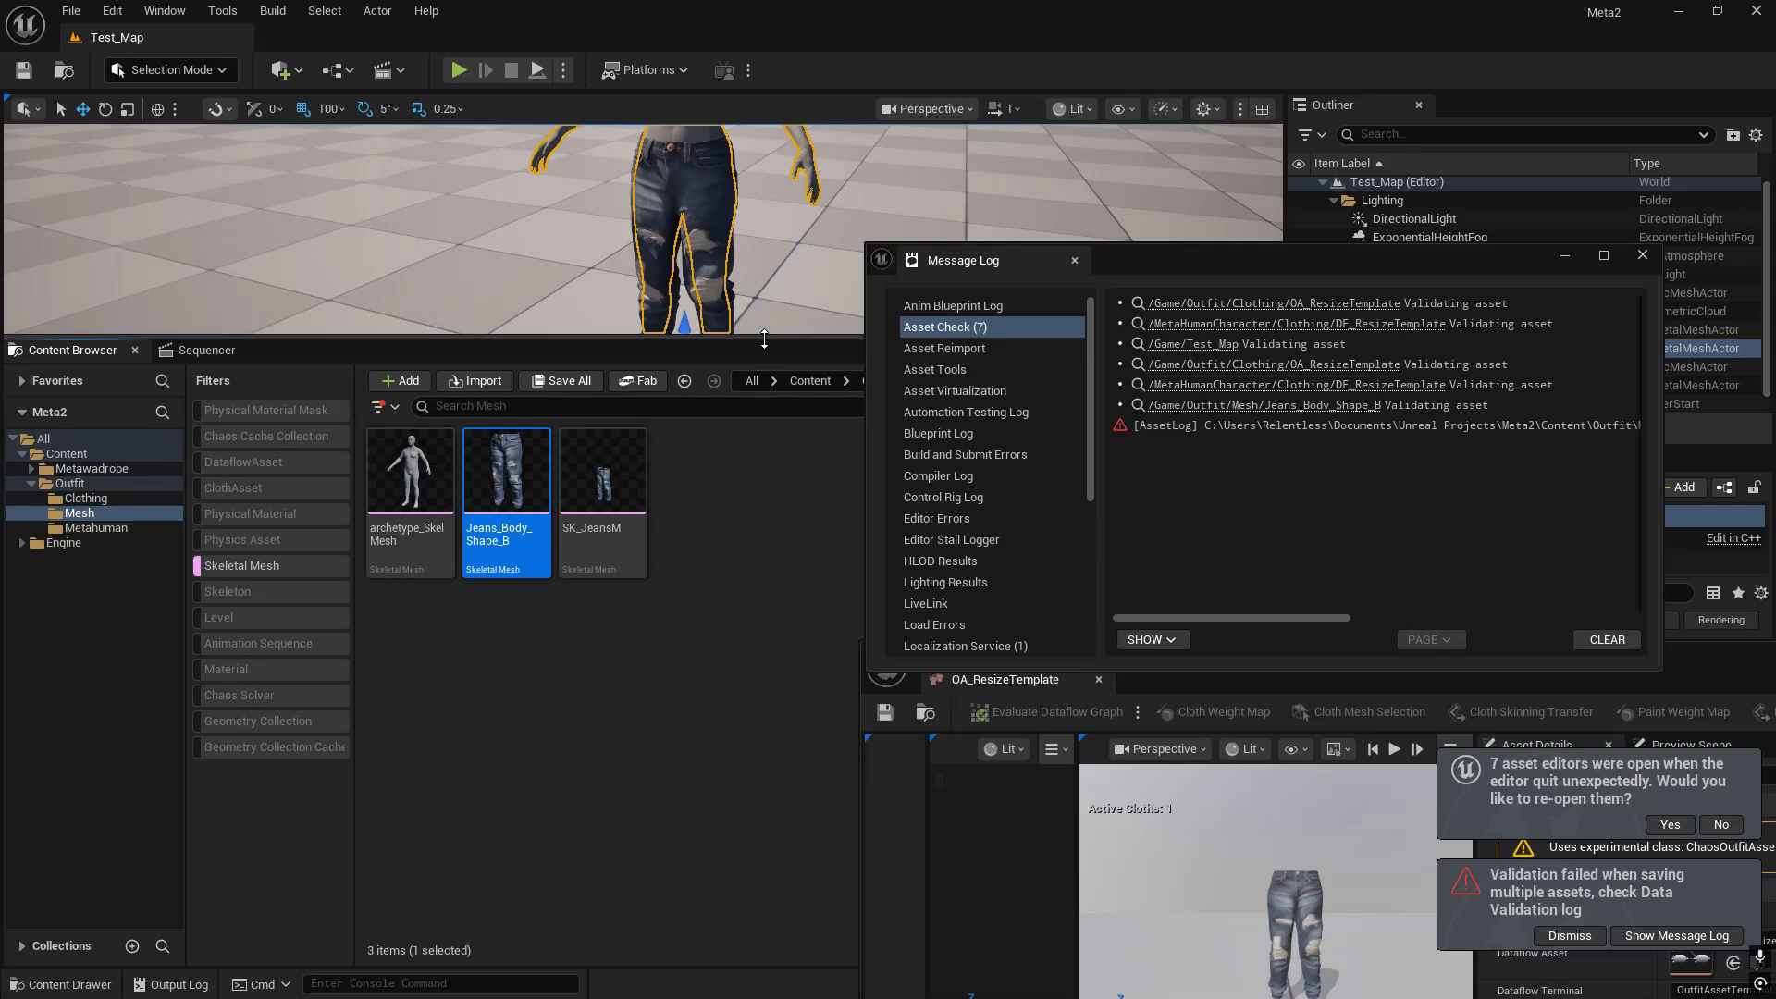
left_click_drag(762, 339, 765, 585)
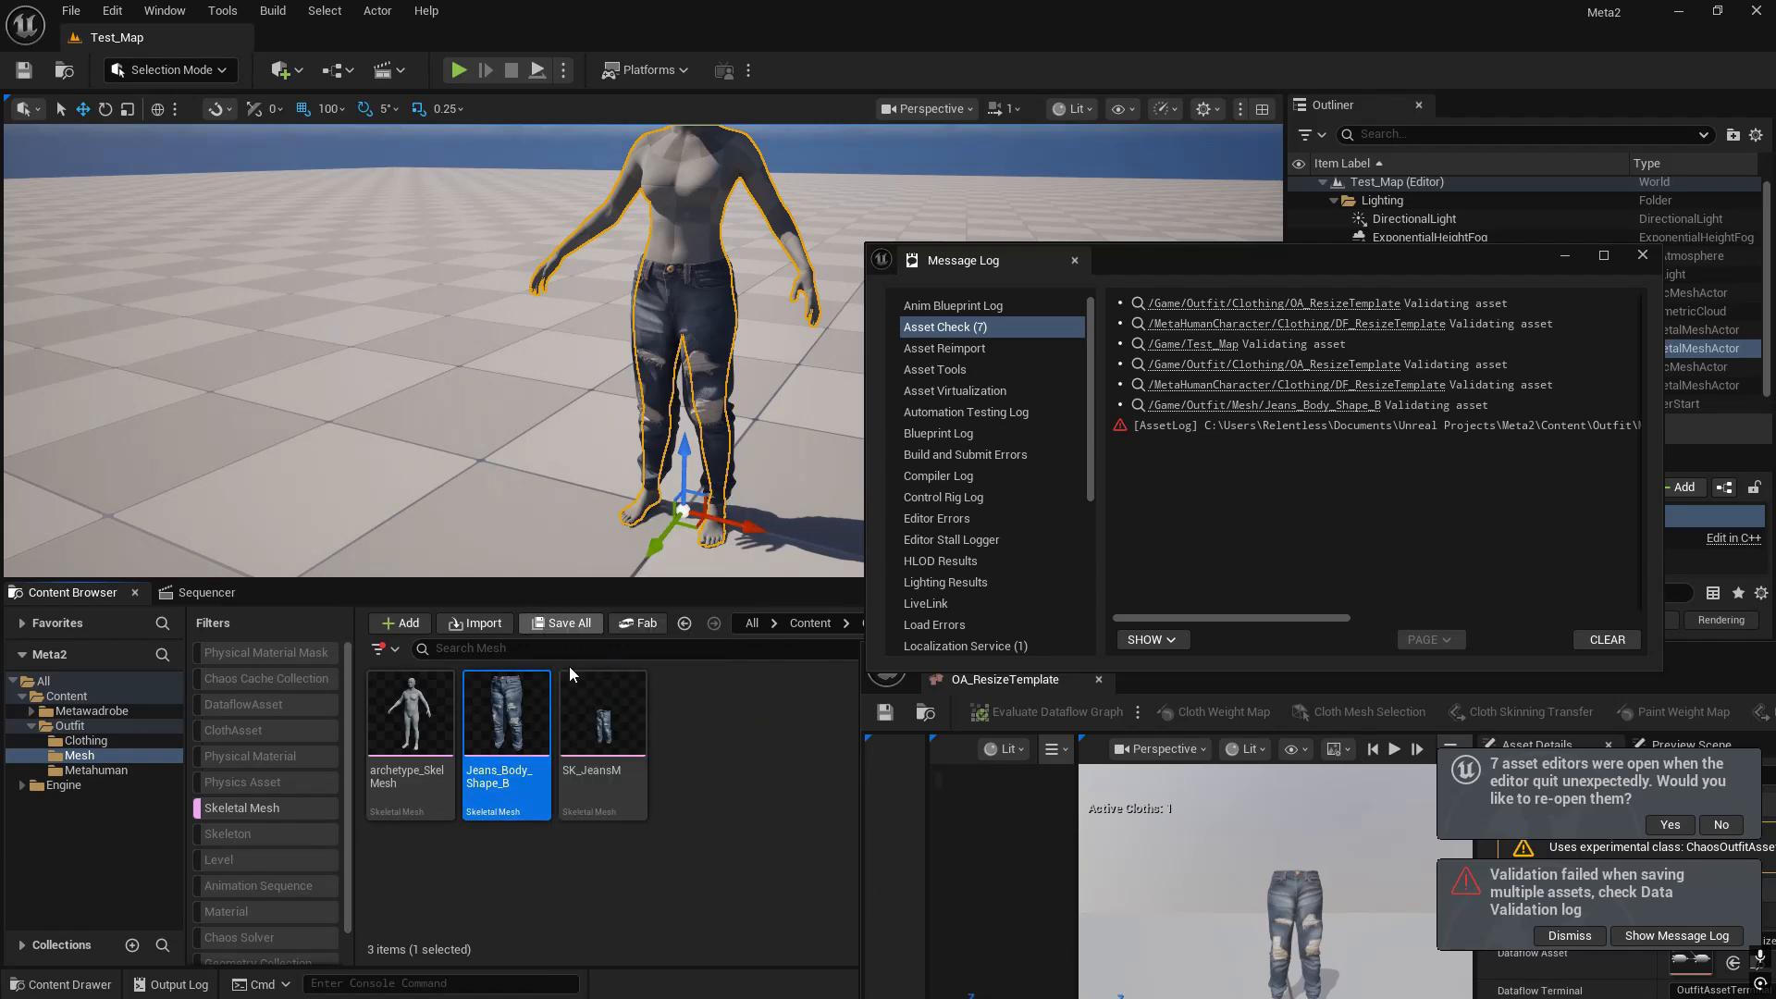
mouse_move(518, 756)
left_click(1642, 256)
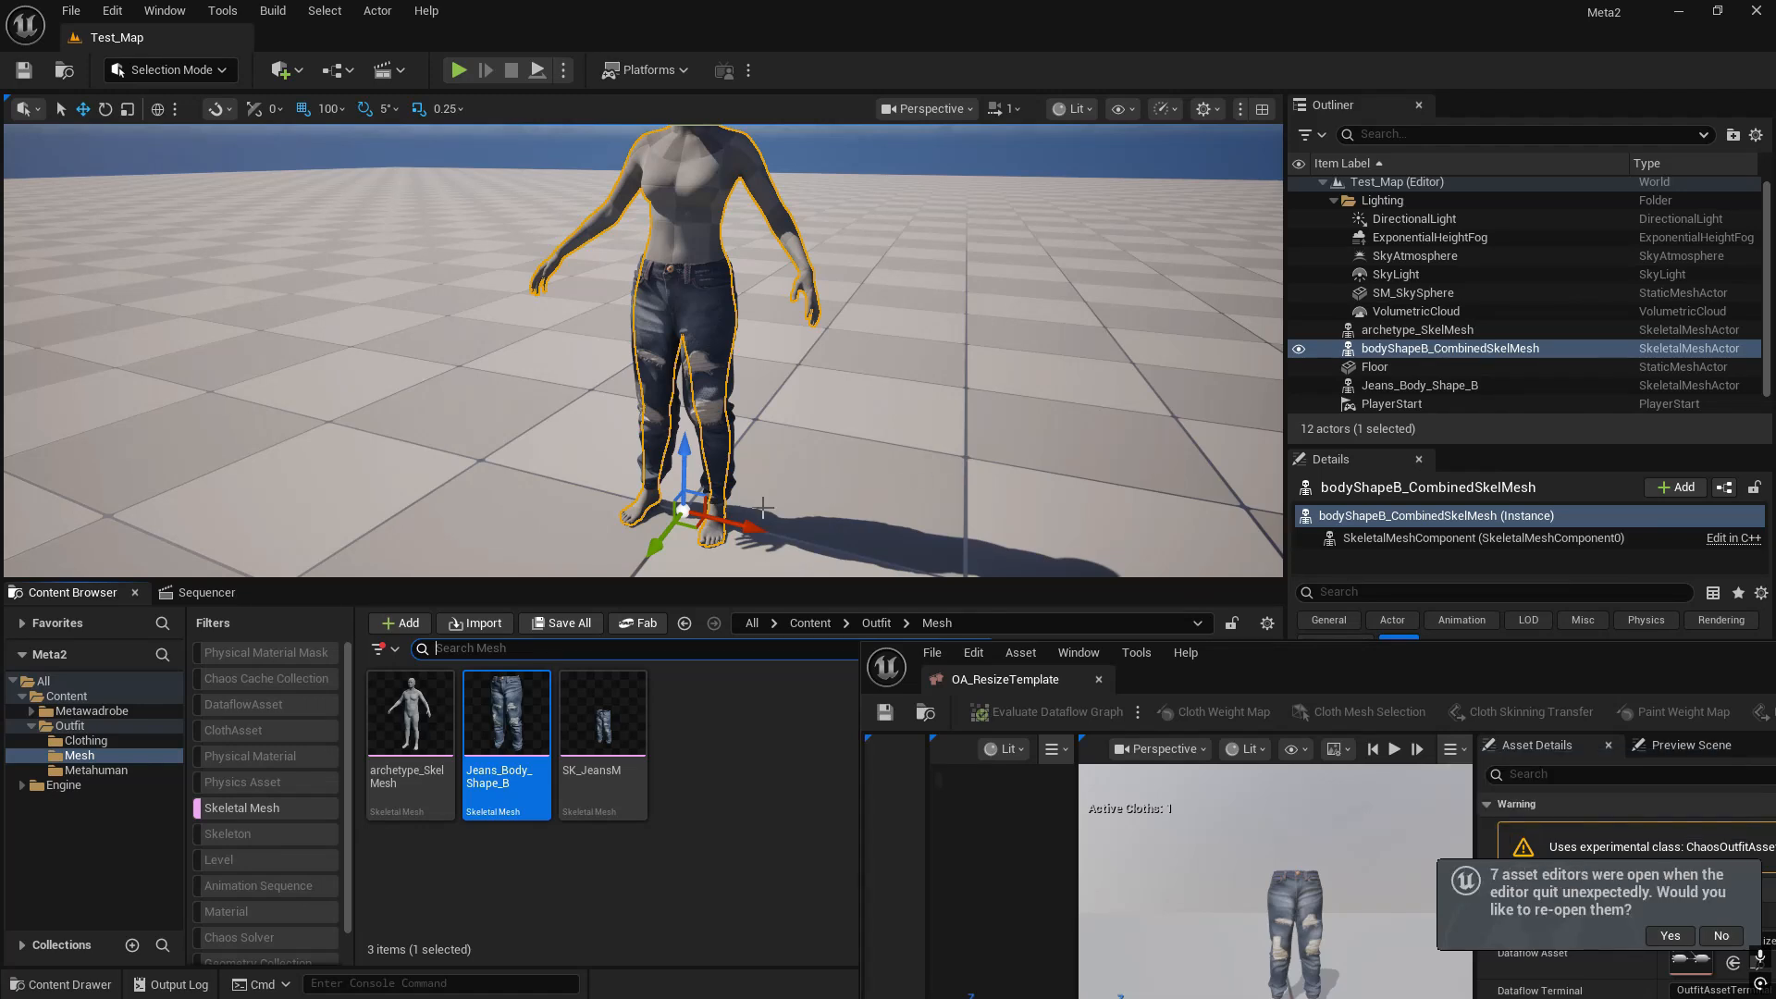
- Examine the CA_Jeans cloth asset in Outfit/Clothing and the actions available for the Jeans_Body_Shape_B mesh in Outfit/Mesh
mouse_move(505, 740)
left_click(83, 740)
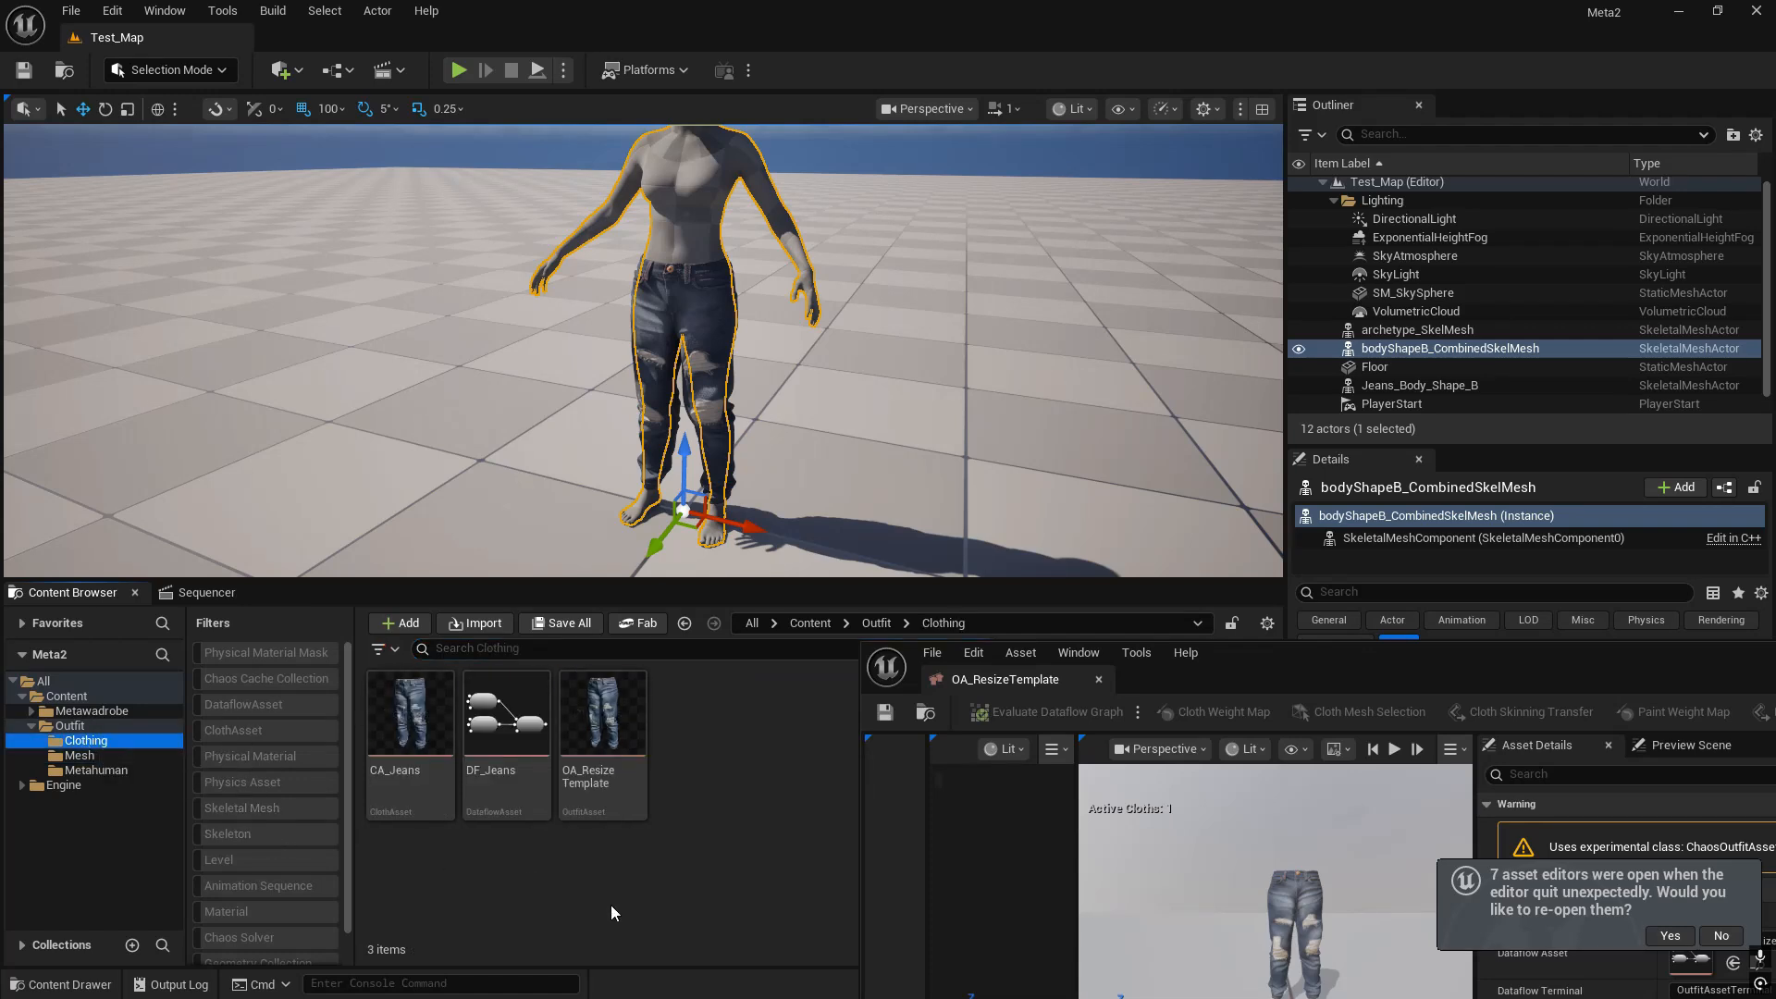
left_click(415, 738)
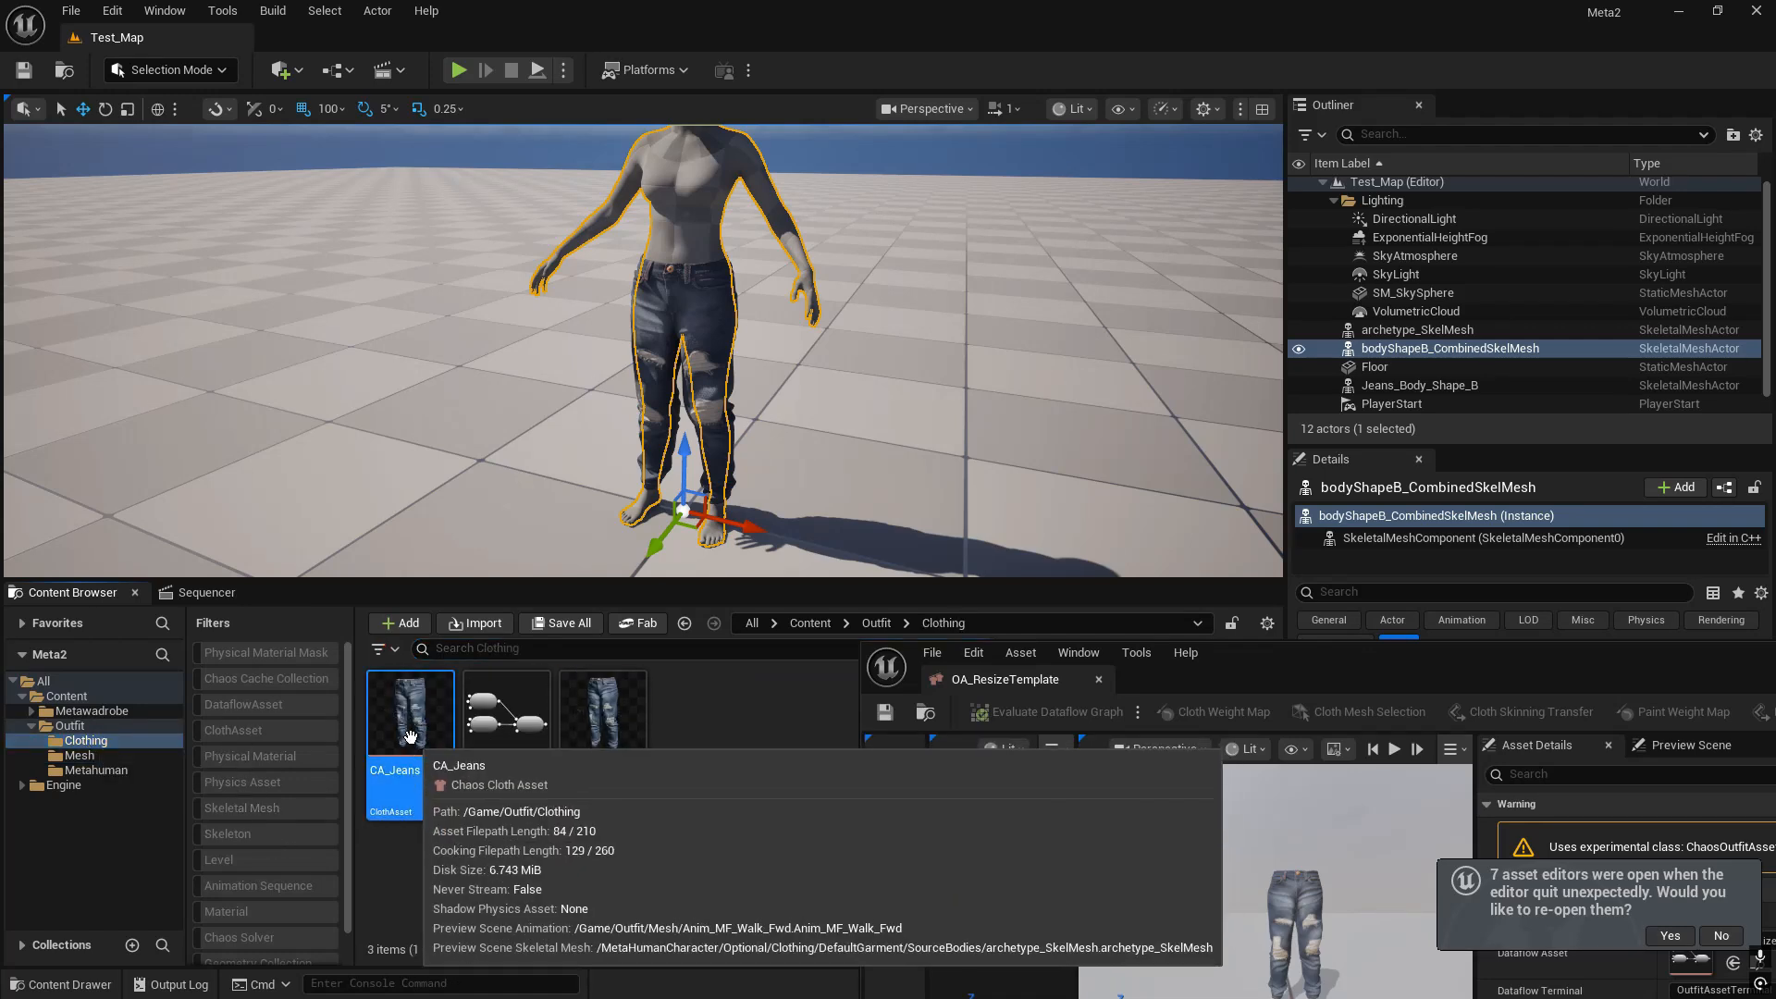
left_click(109, 754)
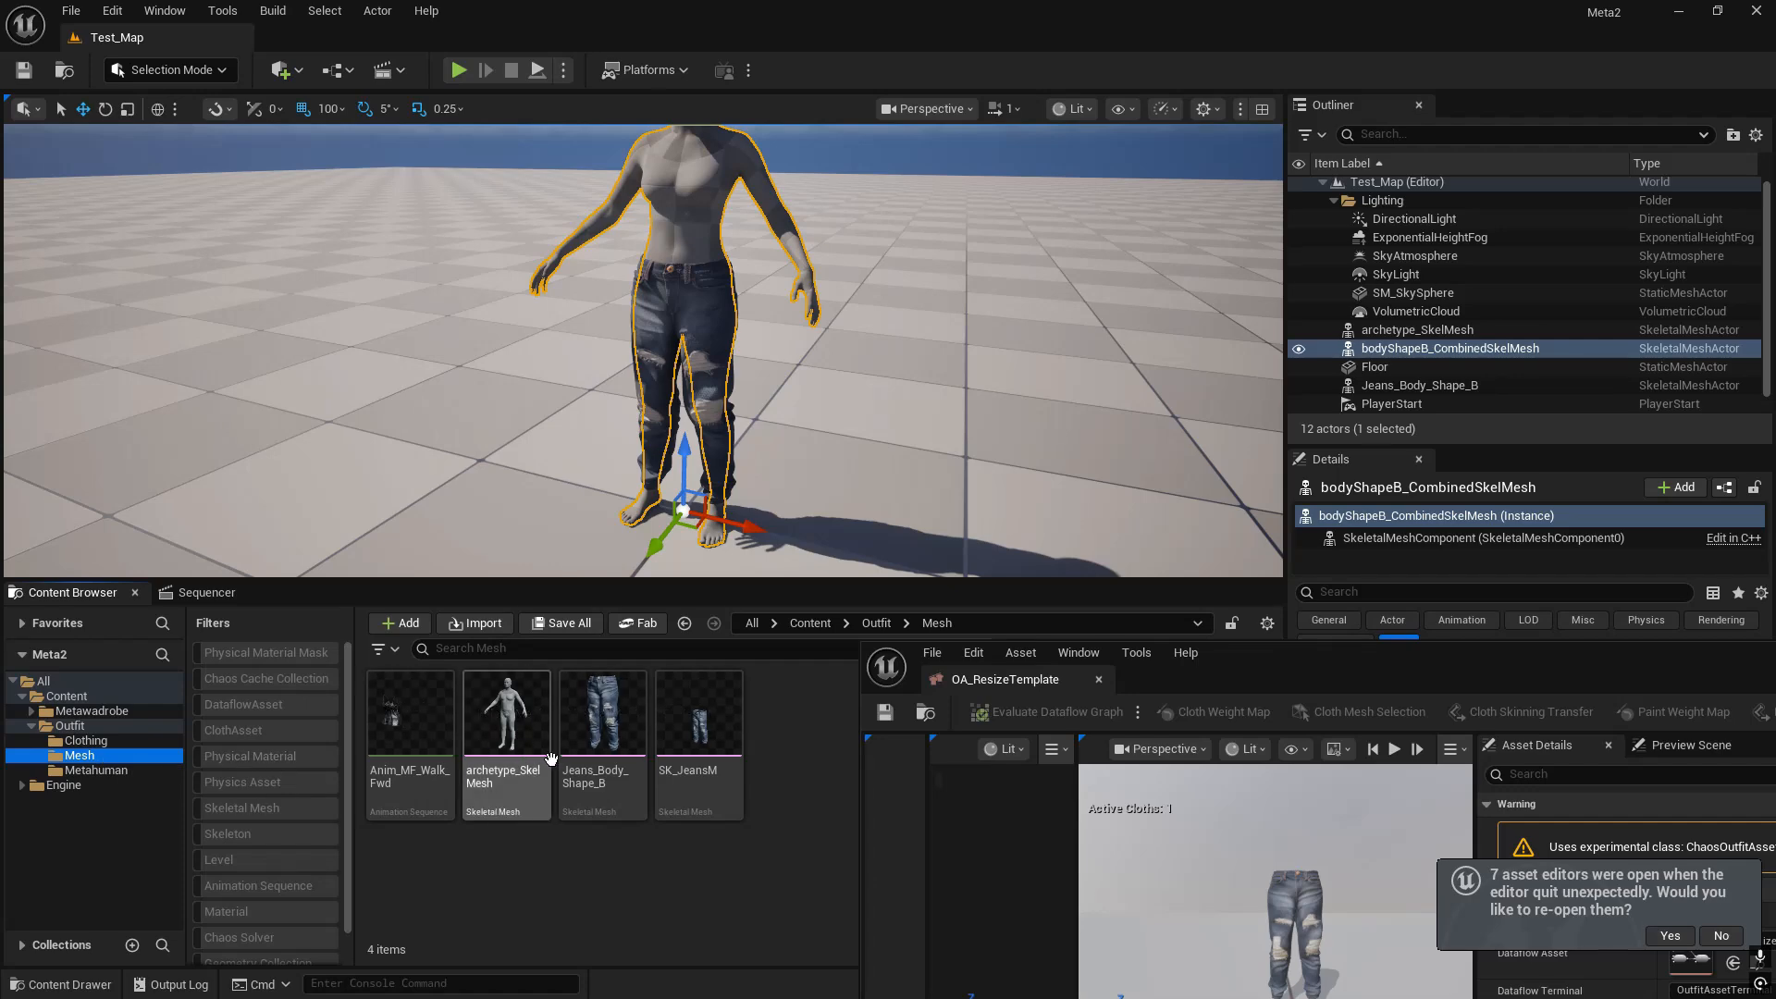
left_click(605, 740)
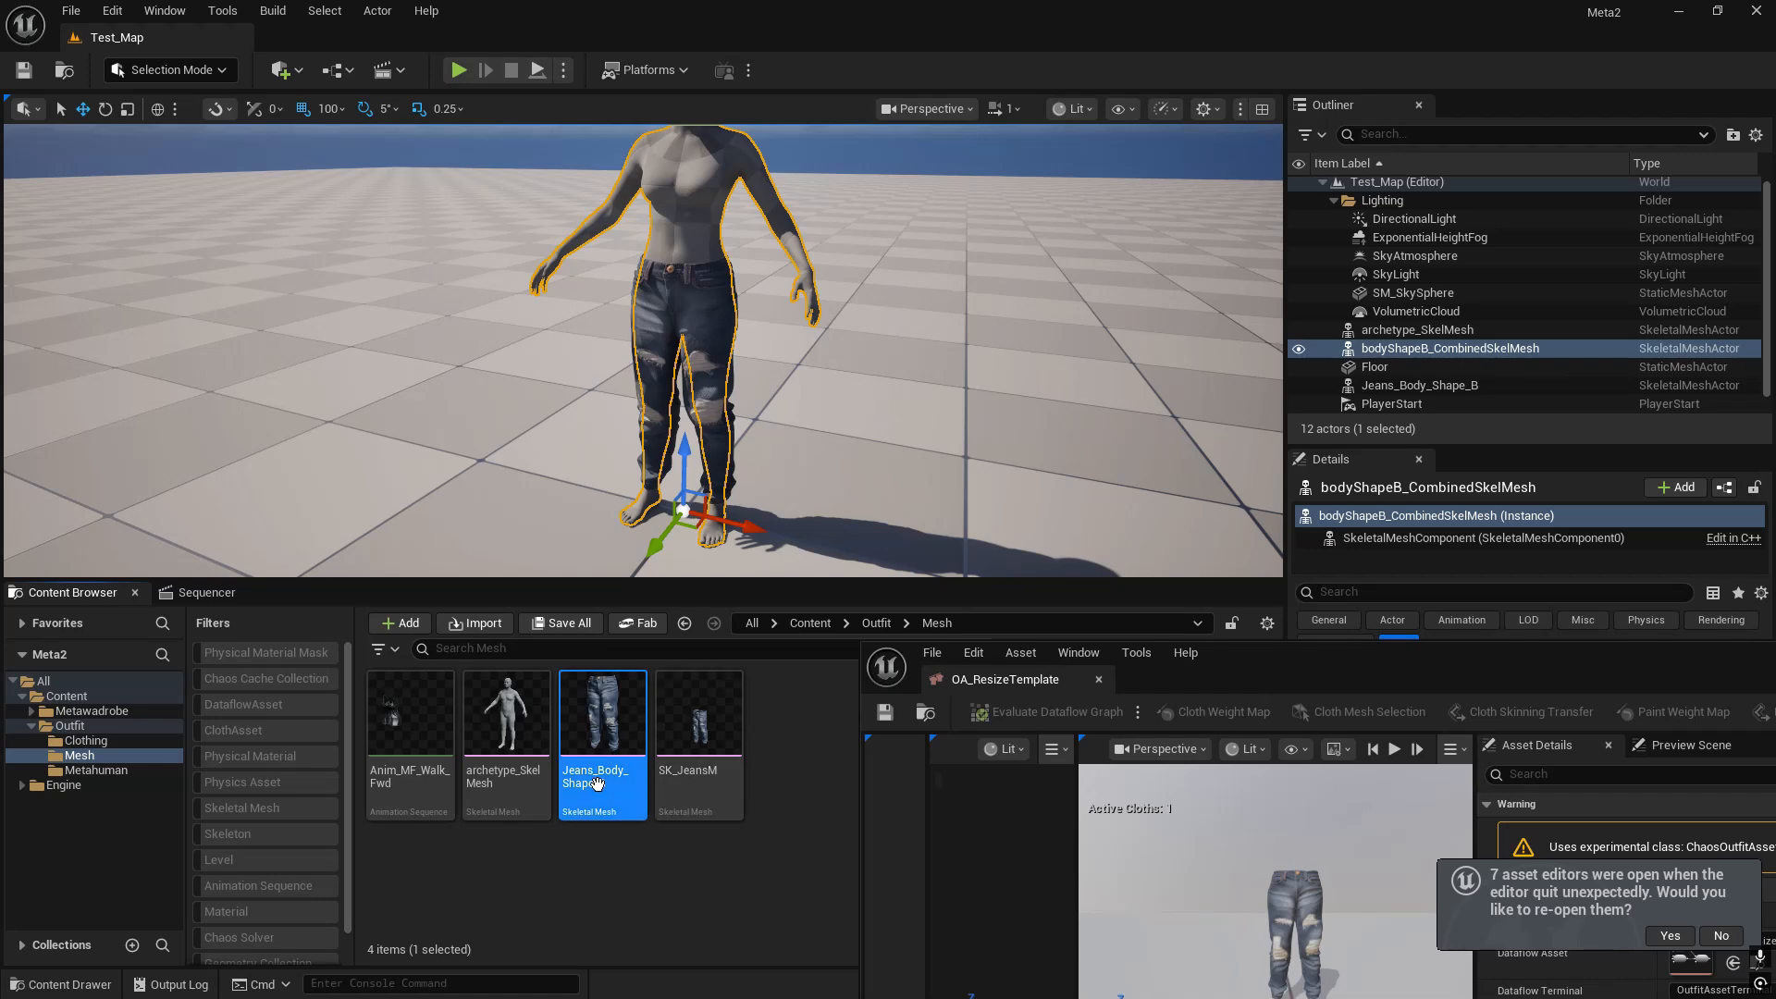
right_click(602, 708)
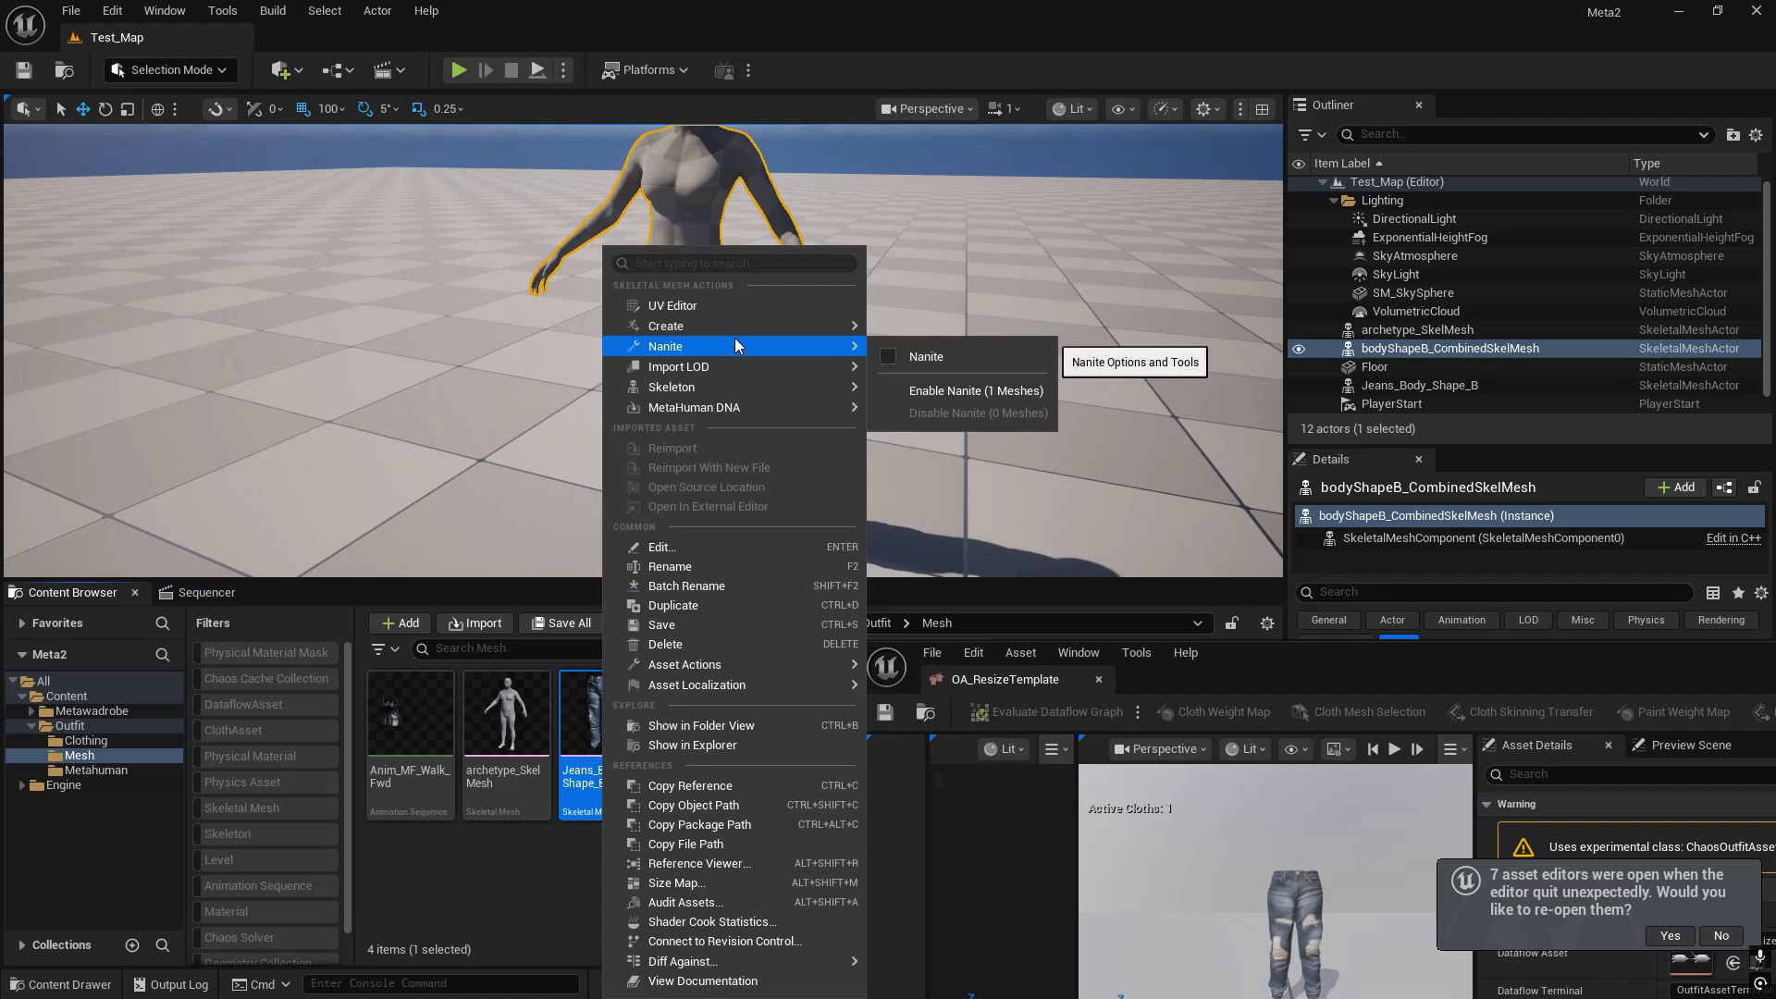
left_click(496, 865)
- Create a cloth asset named CA_Jeans_Body_Shape_B in the Outfit/Mesh folder
right_click(497, 866)
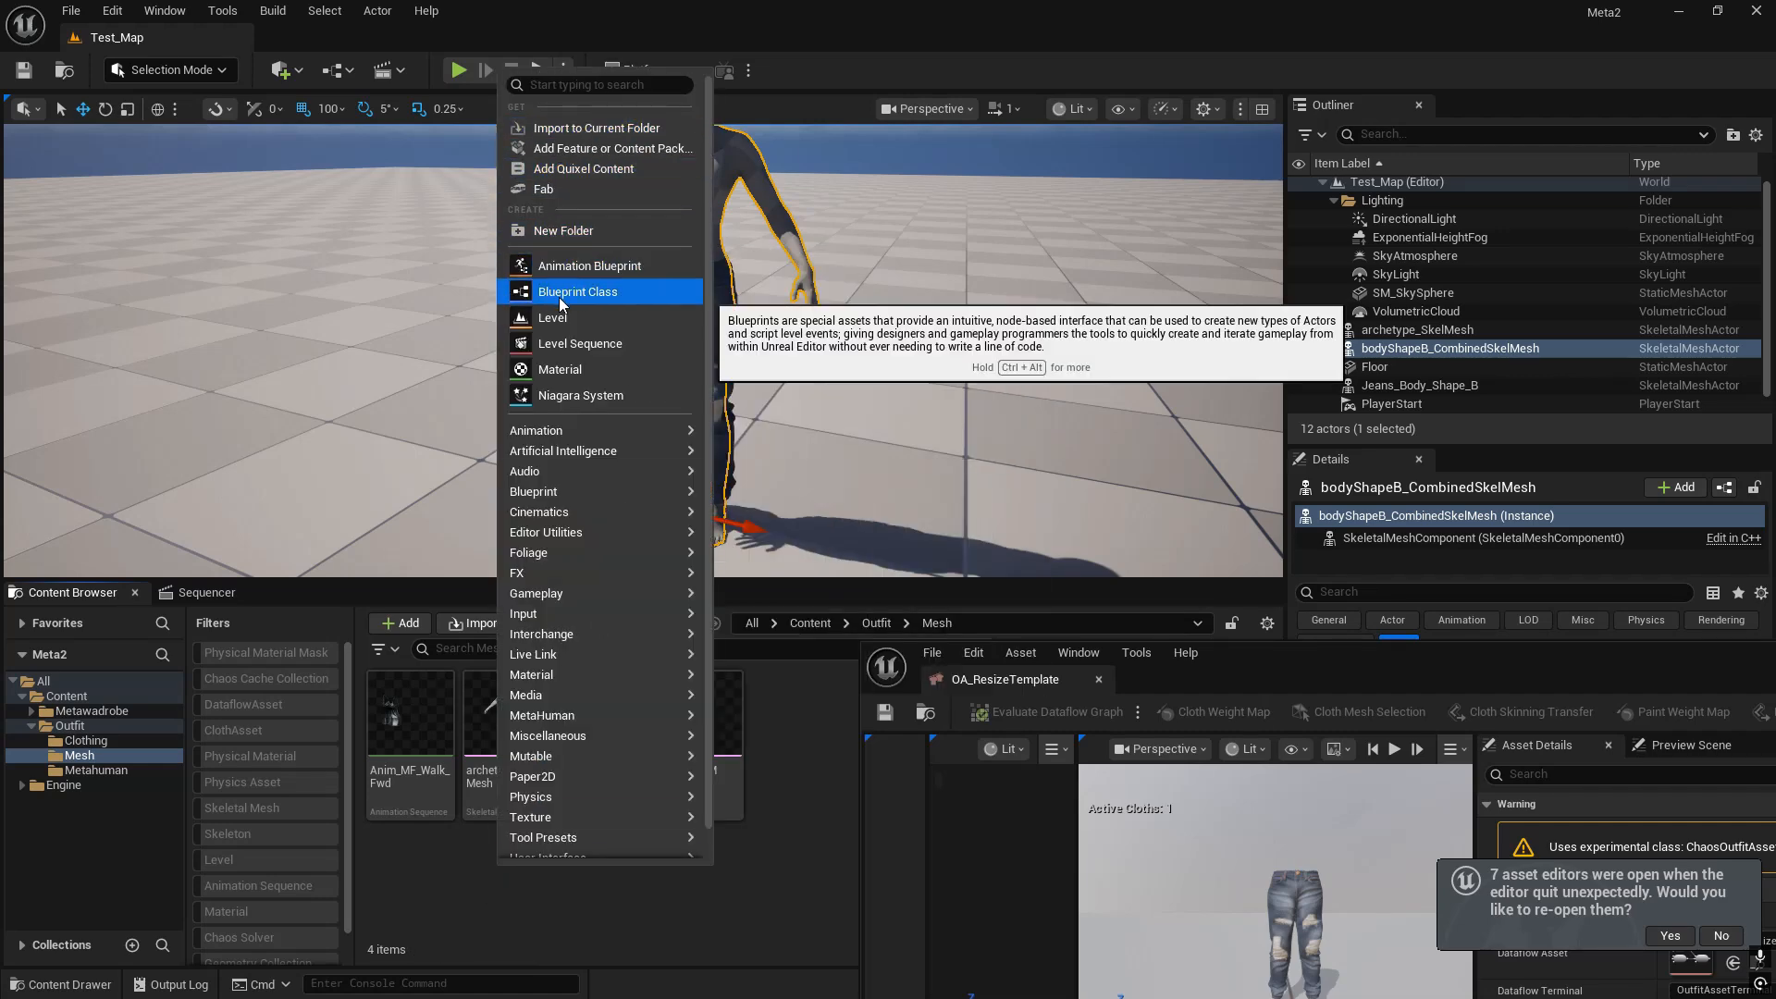
type("cloth")
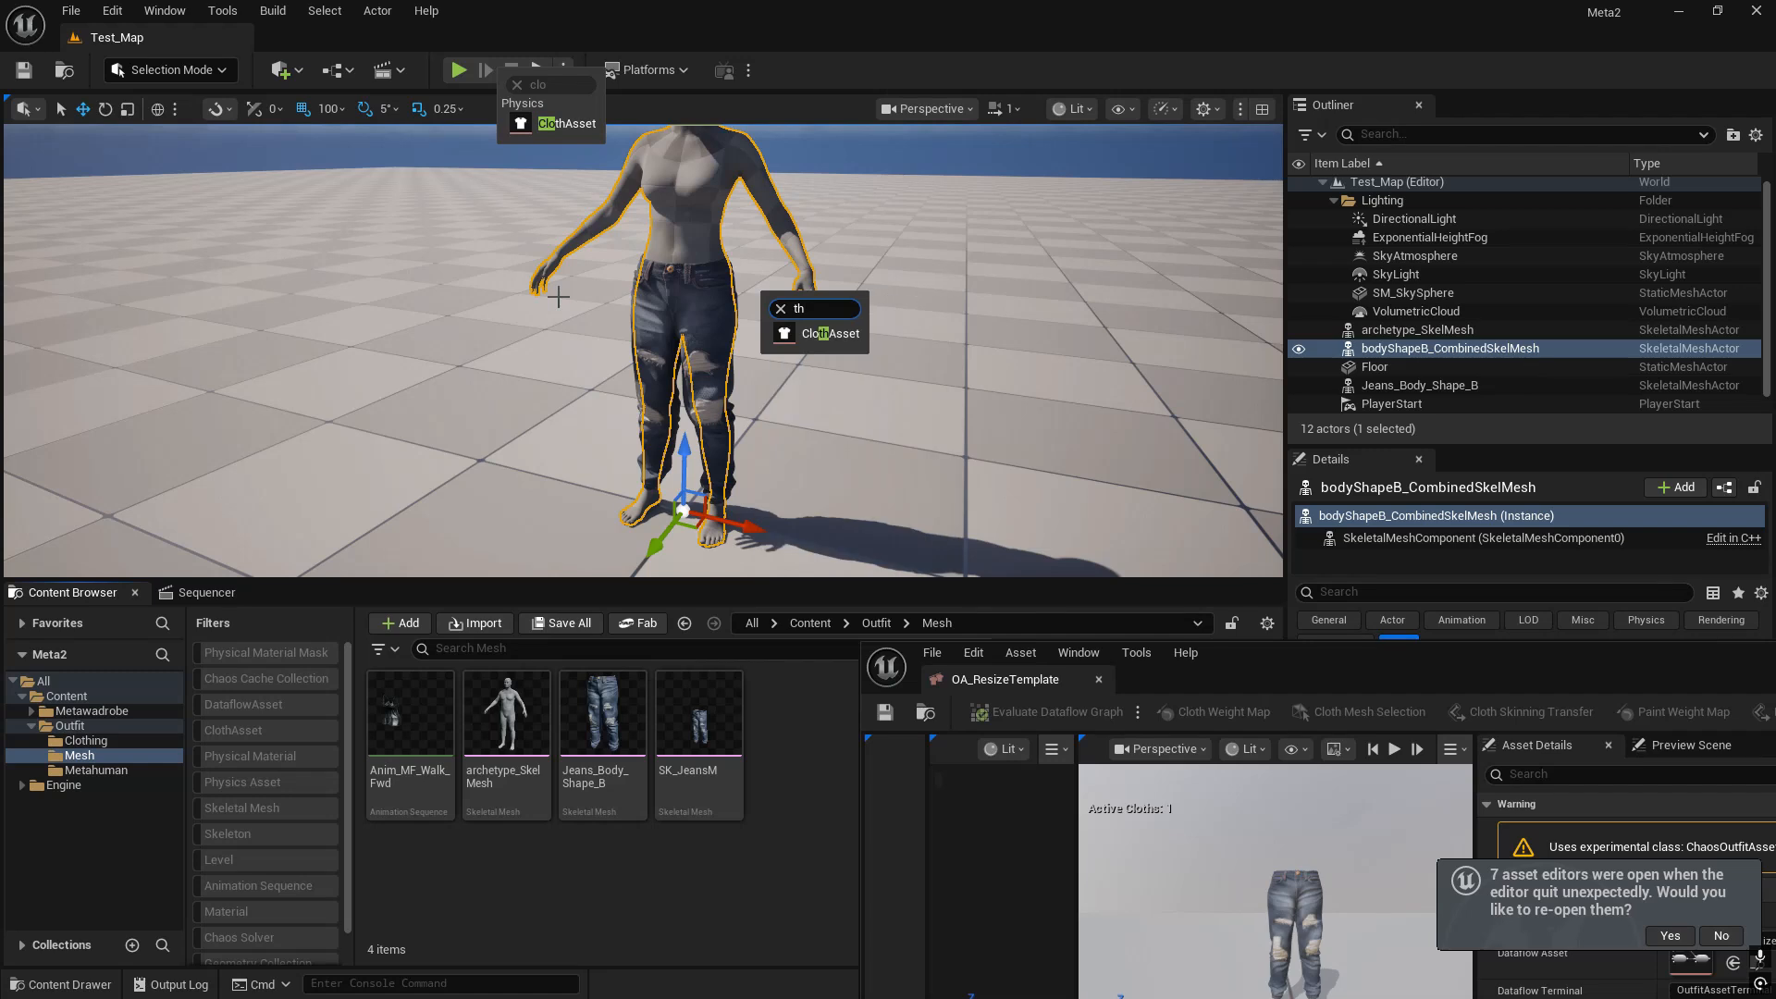
left_click(549, 121)
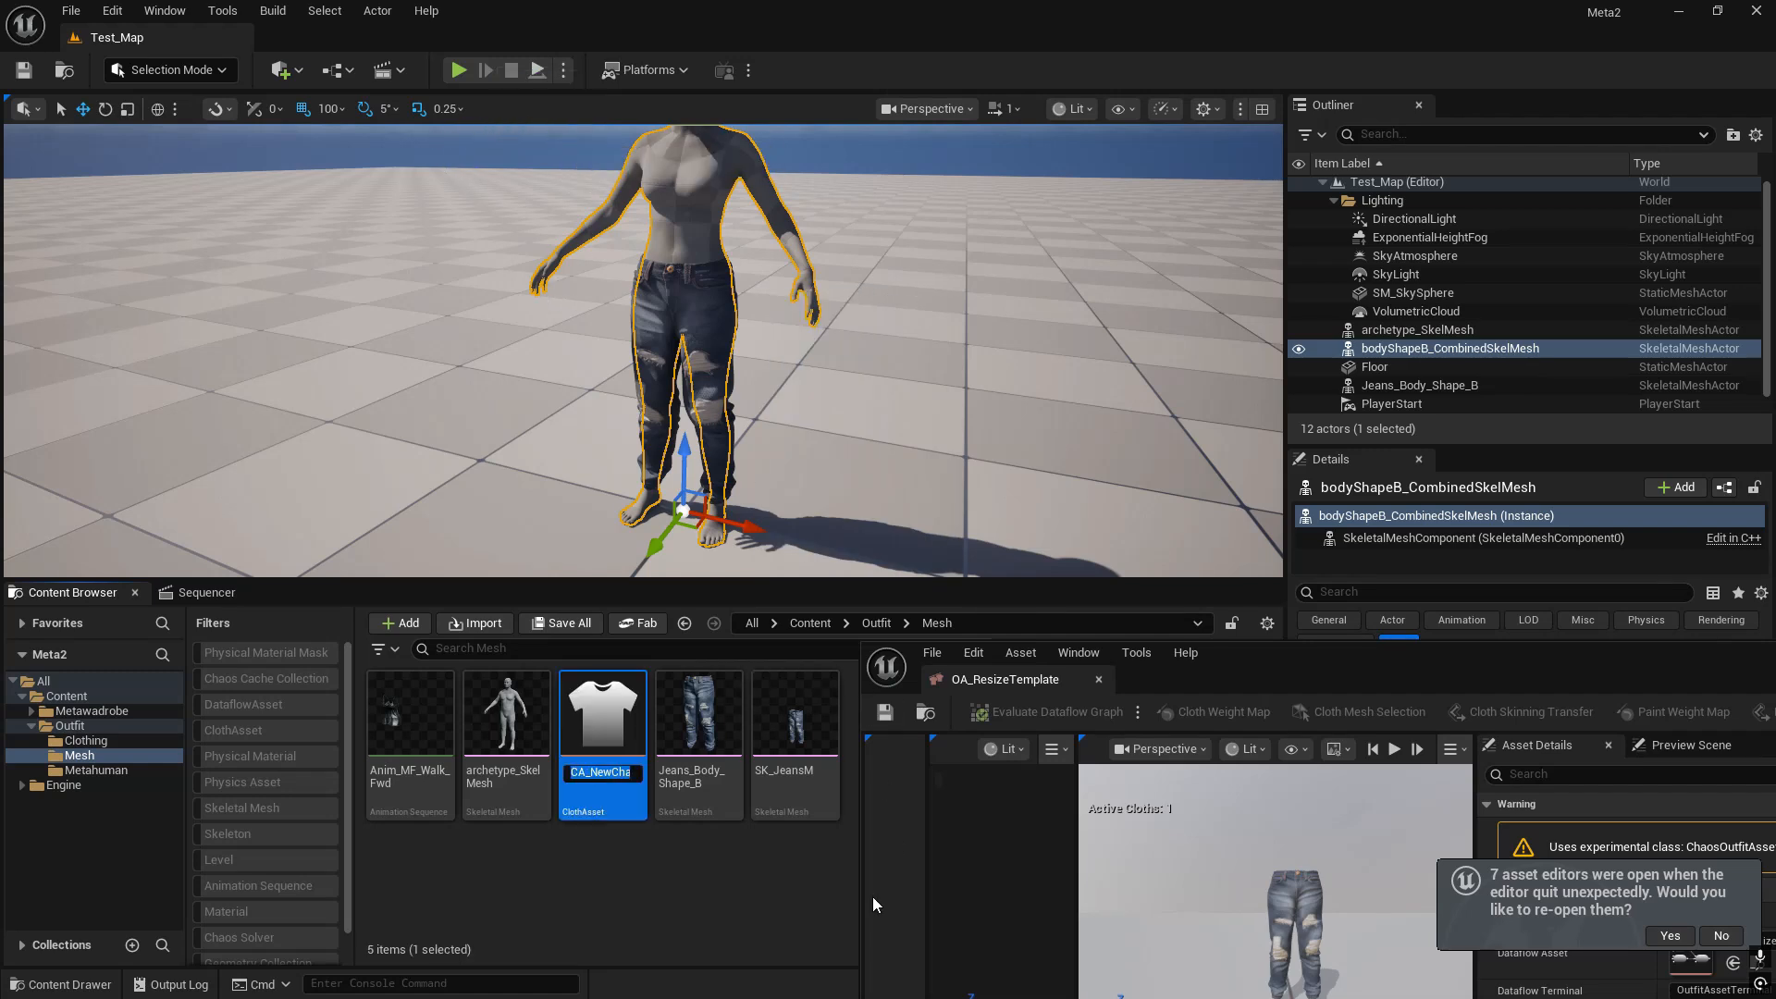
key("End")
key("shift+Left")
key("shift+Left")
key("shift+Left")
key("shift+Left")
key("shift+Left")
key("shift+Left")
key("shift+Left")
key("shift+Left")
key("shift+Left")
key("shift+Left")
key("shift+Left")
key("shift+Left")
key("shift+Left")
key("shift+Left")
key("shift+Left")
key("shift+Left")
key("shift+Left")
key("shift+Left")
key("shift+Left")
key("shift+Left")
key("BackSpace")
type("Jeans_Body_Shape_B")
key("Return")
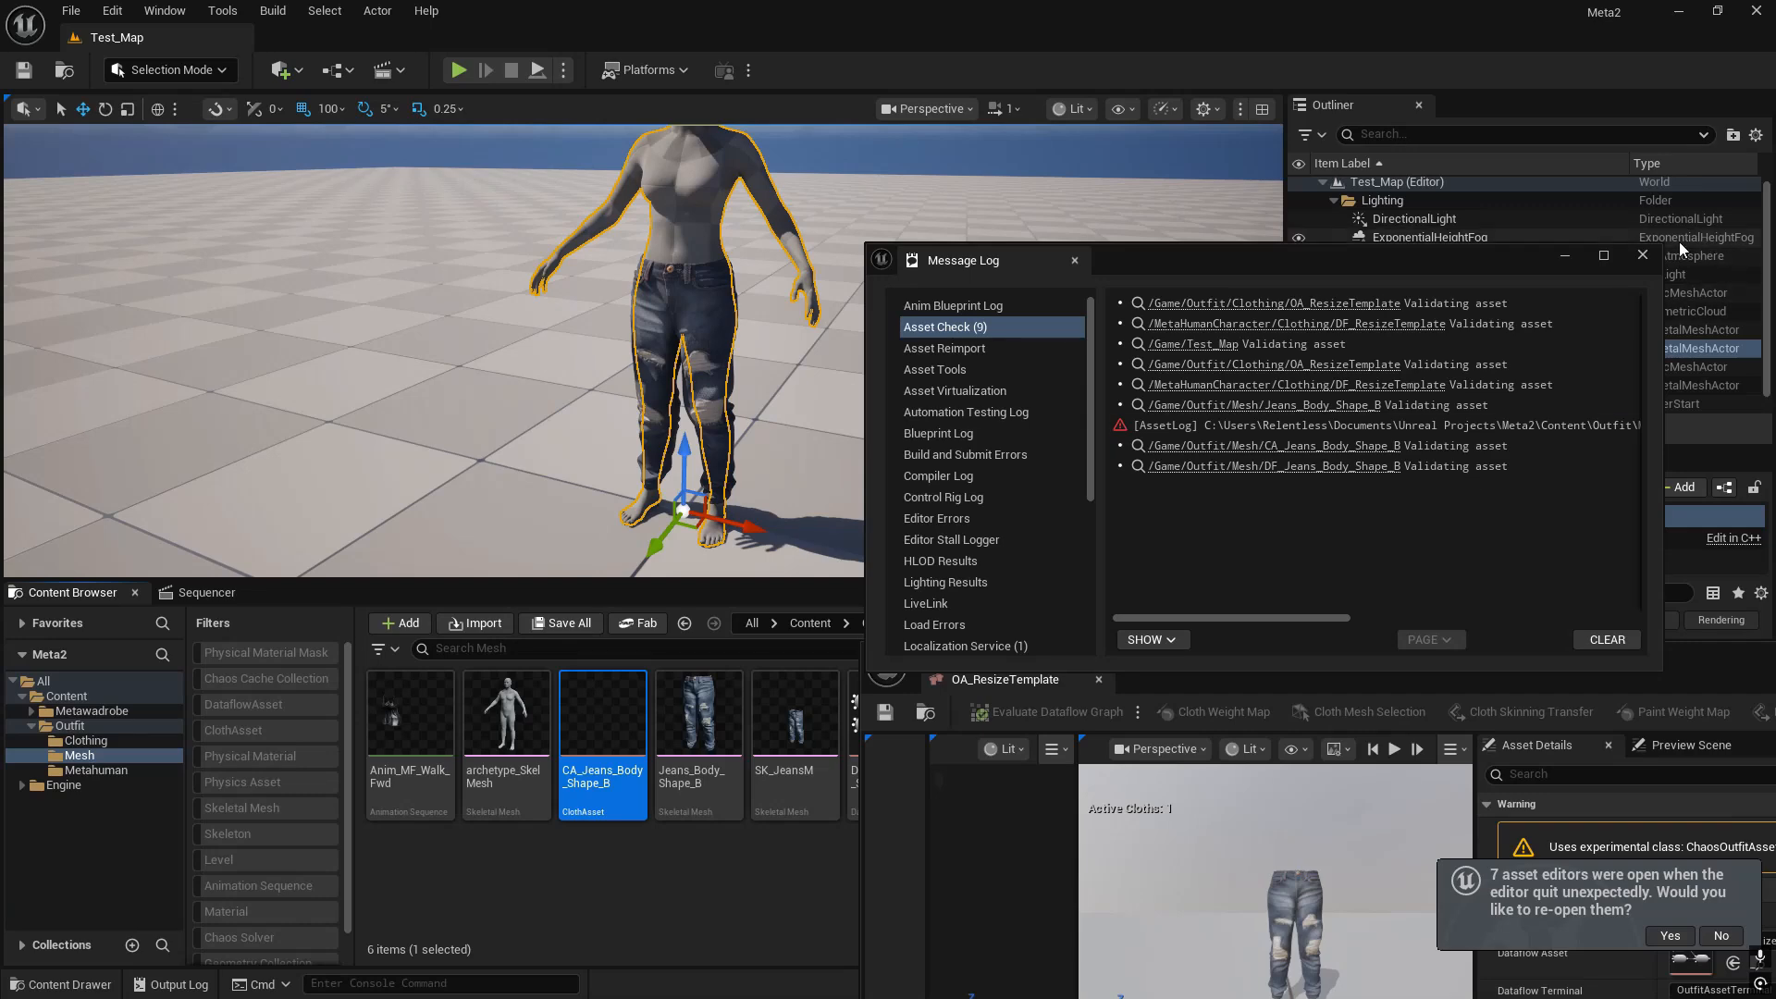
left_click(1643, 255)
- Open the CA_Jeans_Body_Shape_B cloth asset for editing, bring its editor window into view and save the asset
left_click_drag(1347, 664, 1027, 874)
double_click(897, 731)
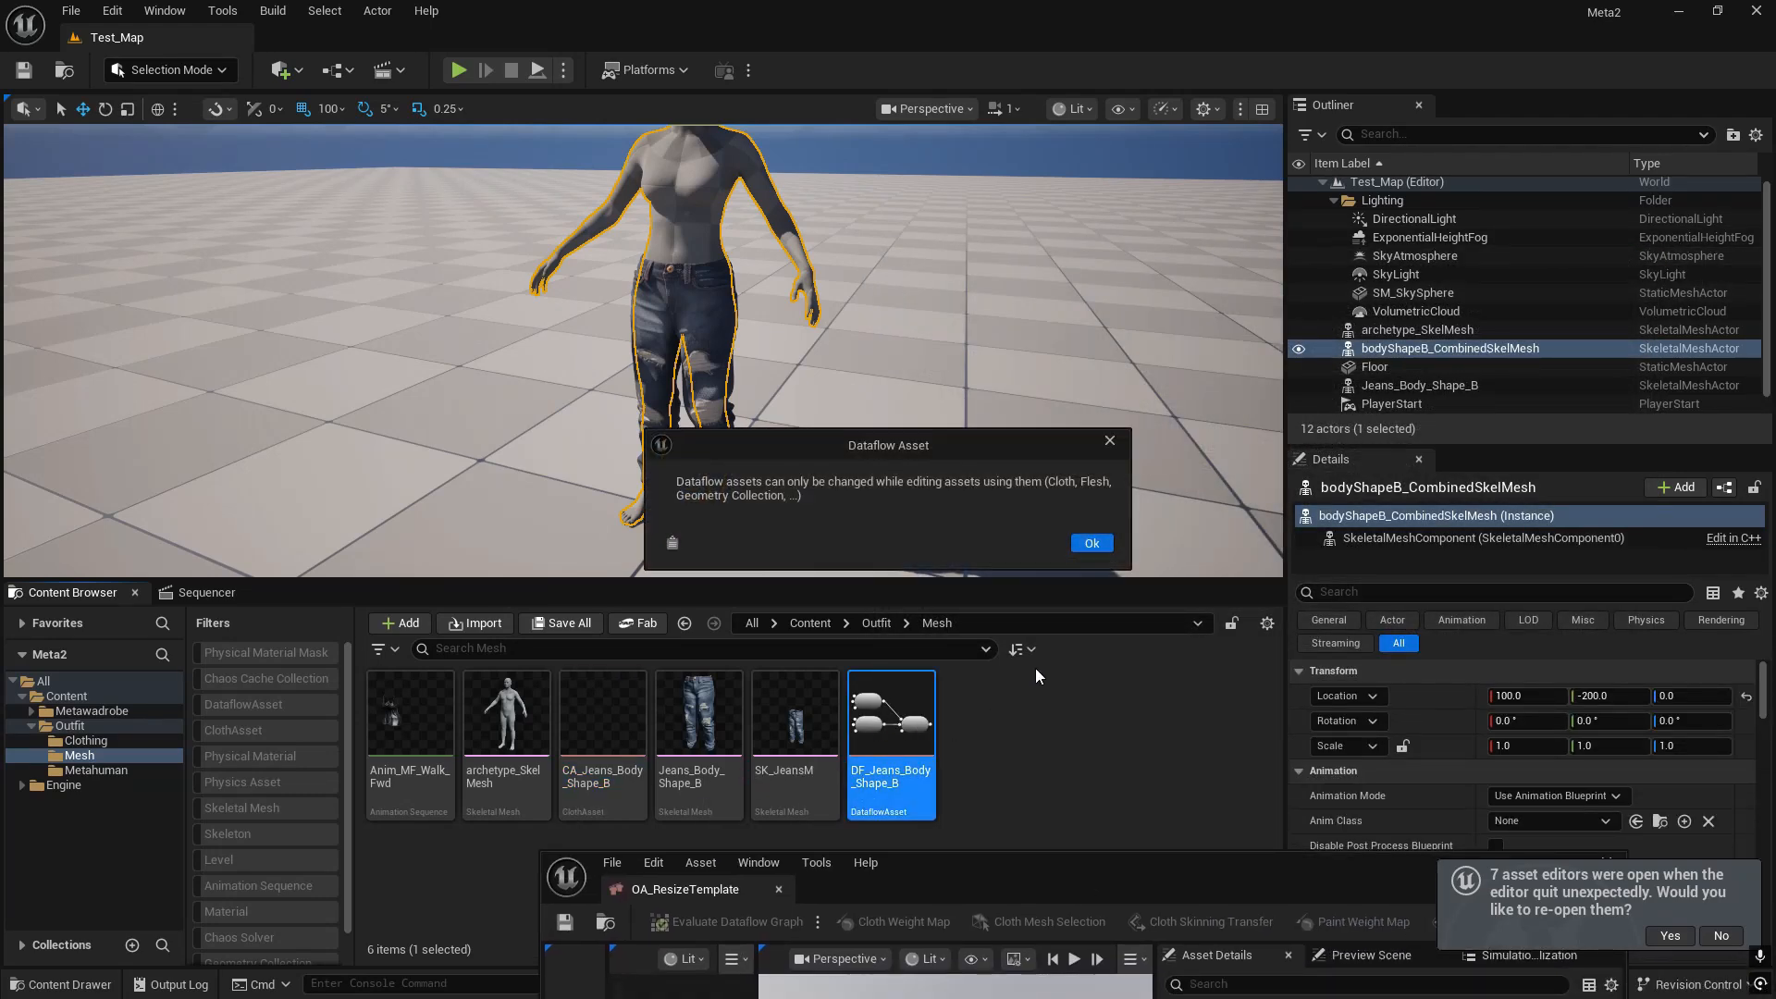
left_click(1092, 543)
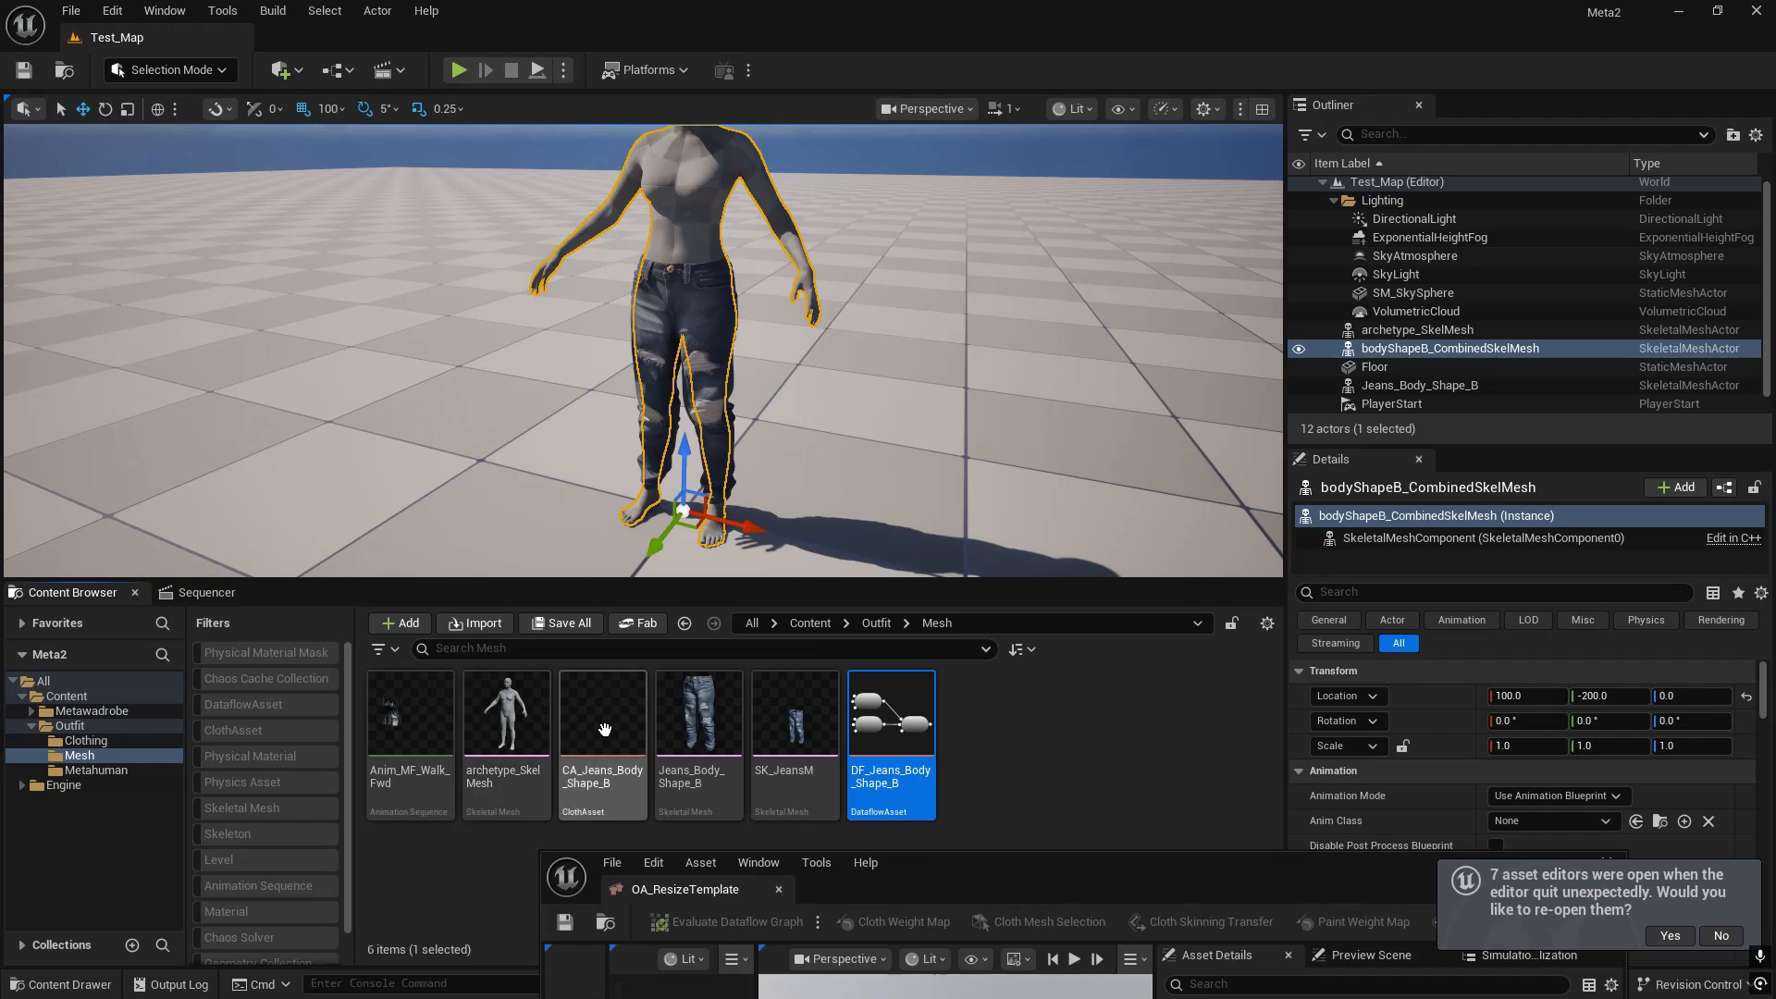
left_click(643, 735)
double_click(643, 736)
left_click_drag(1143, 876, 1424, 150)
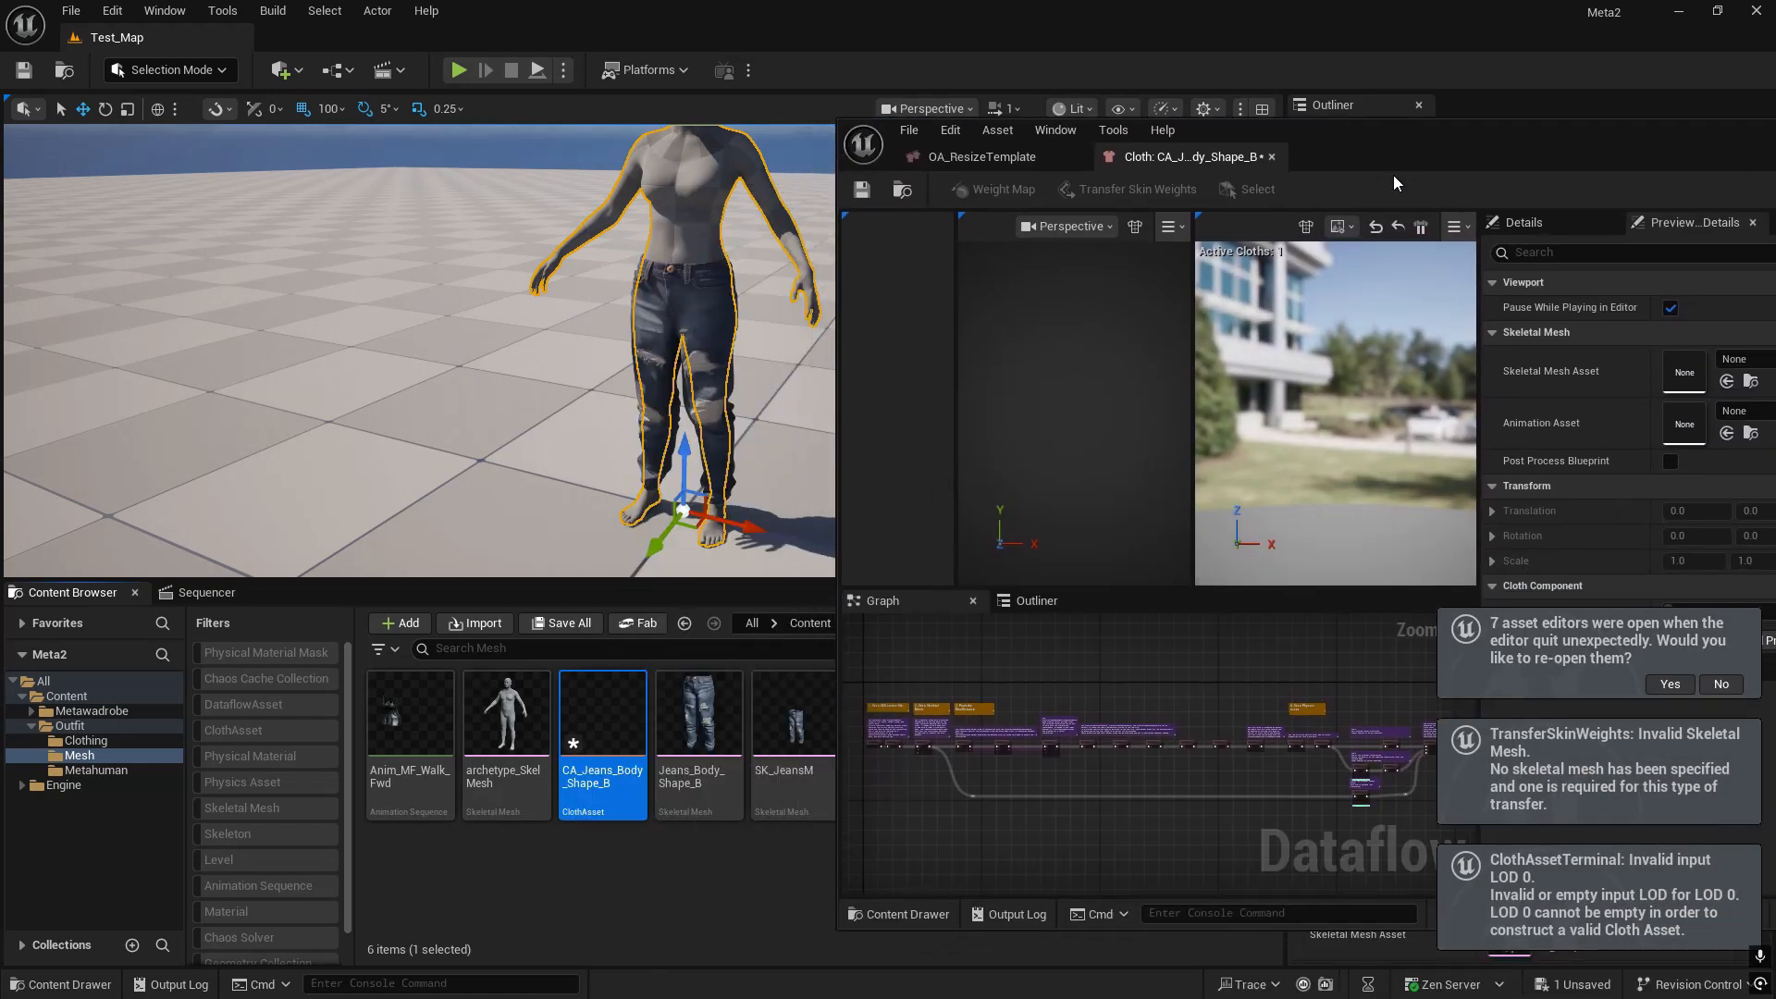
key("ctrl+s")
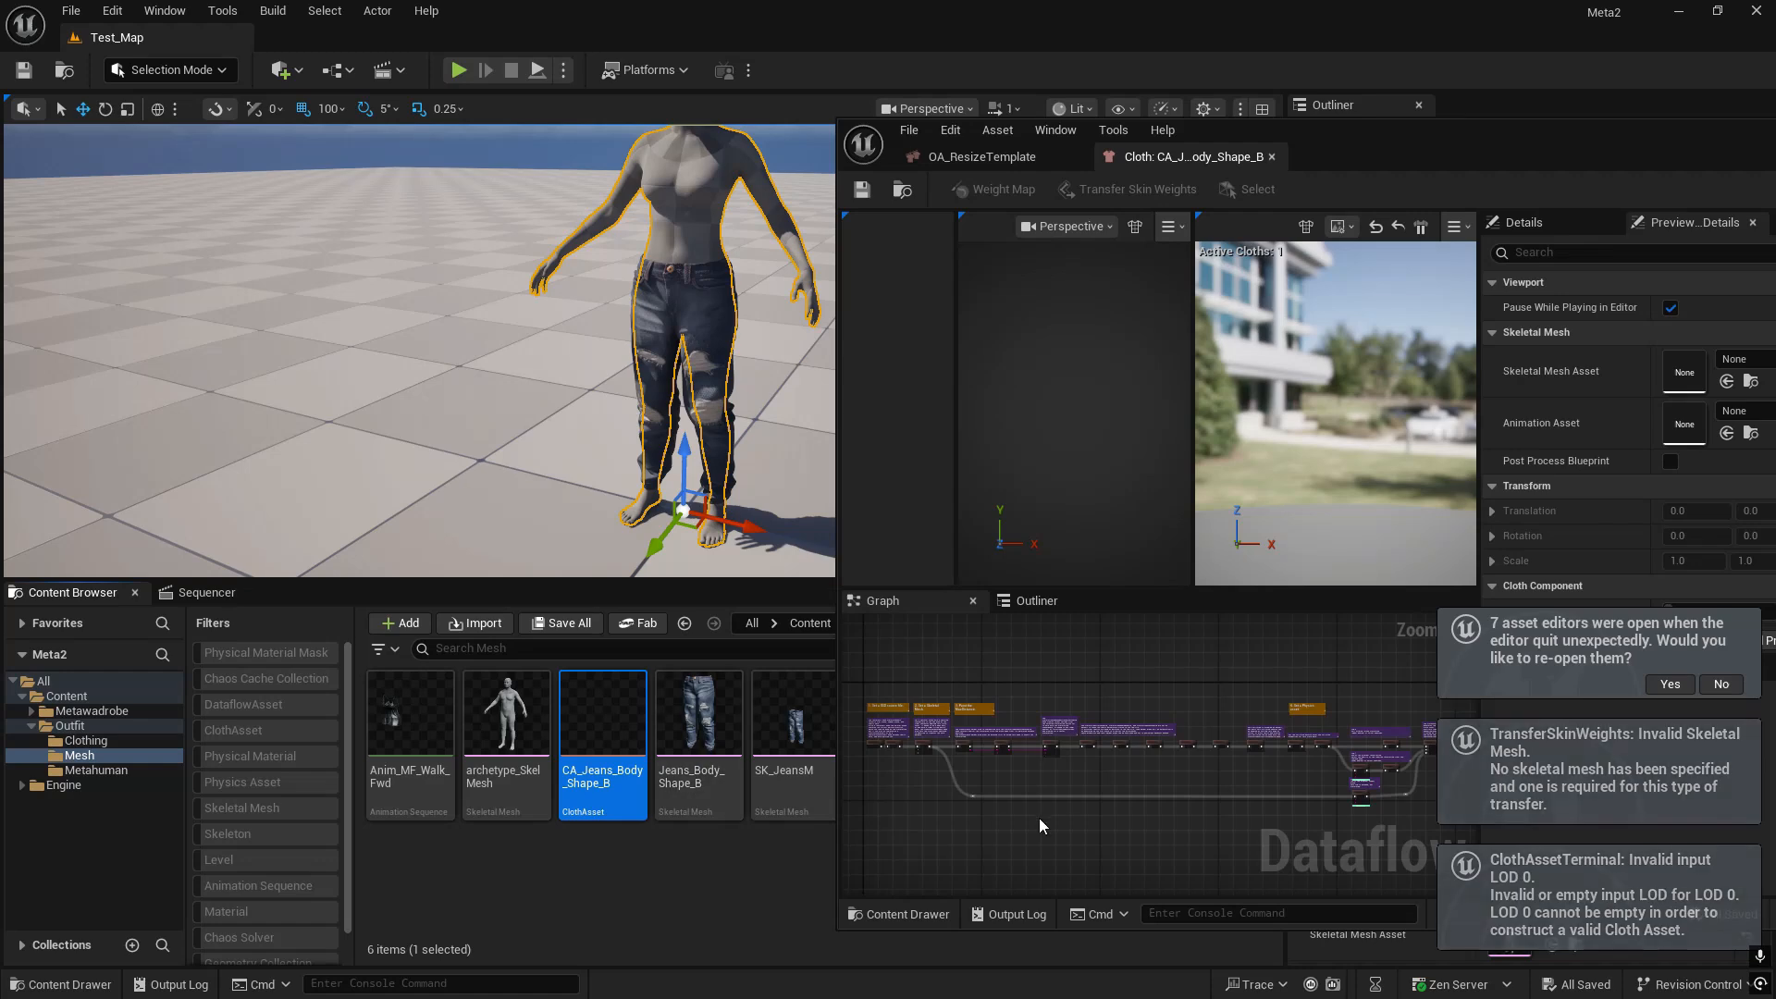
- Add a SkeletalMeshImport node below the USDImport node in the cloth asset's Dataflow graph
right_click_drag(975, 803, 1158, 790)
scroll(1069, 742, "up", 7)
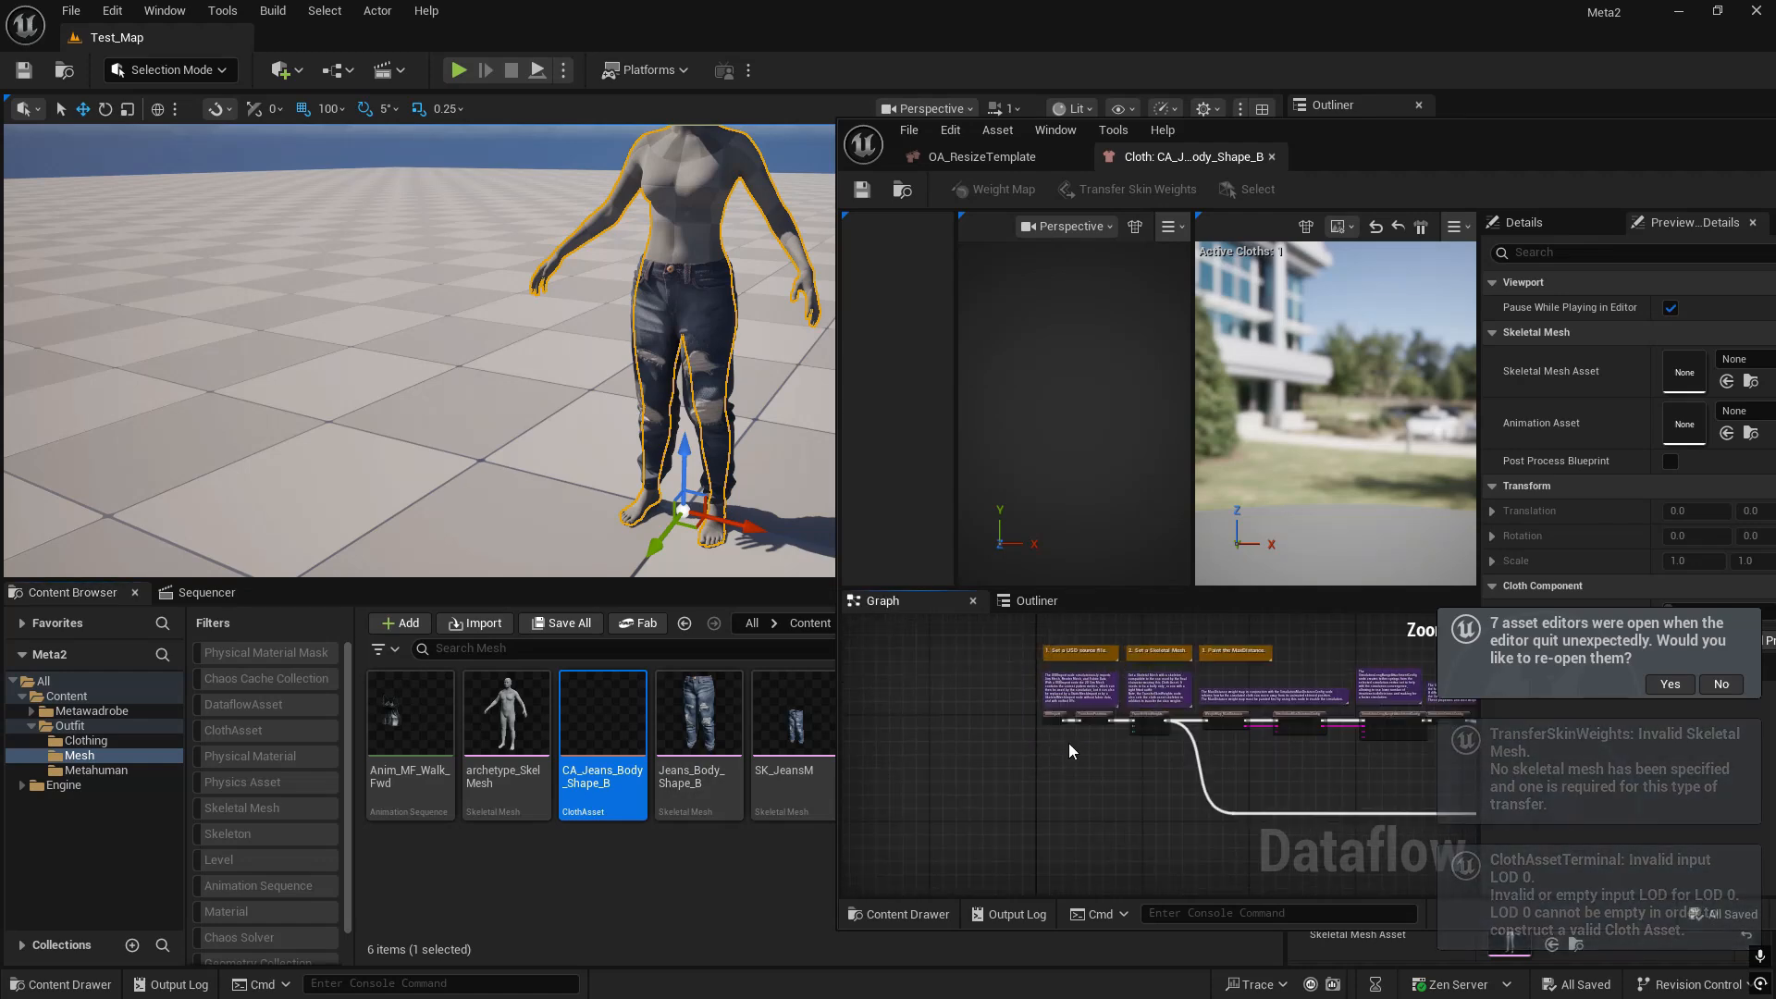
right_click(1006, 792)
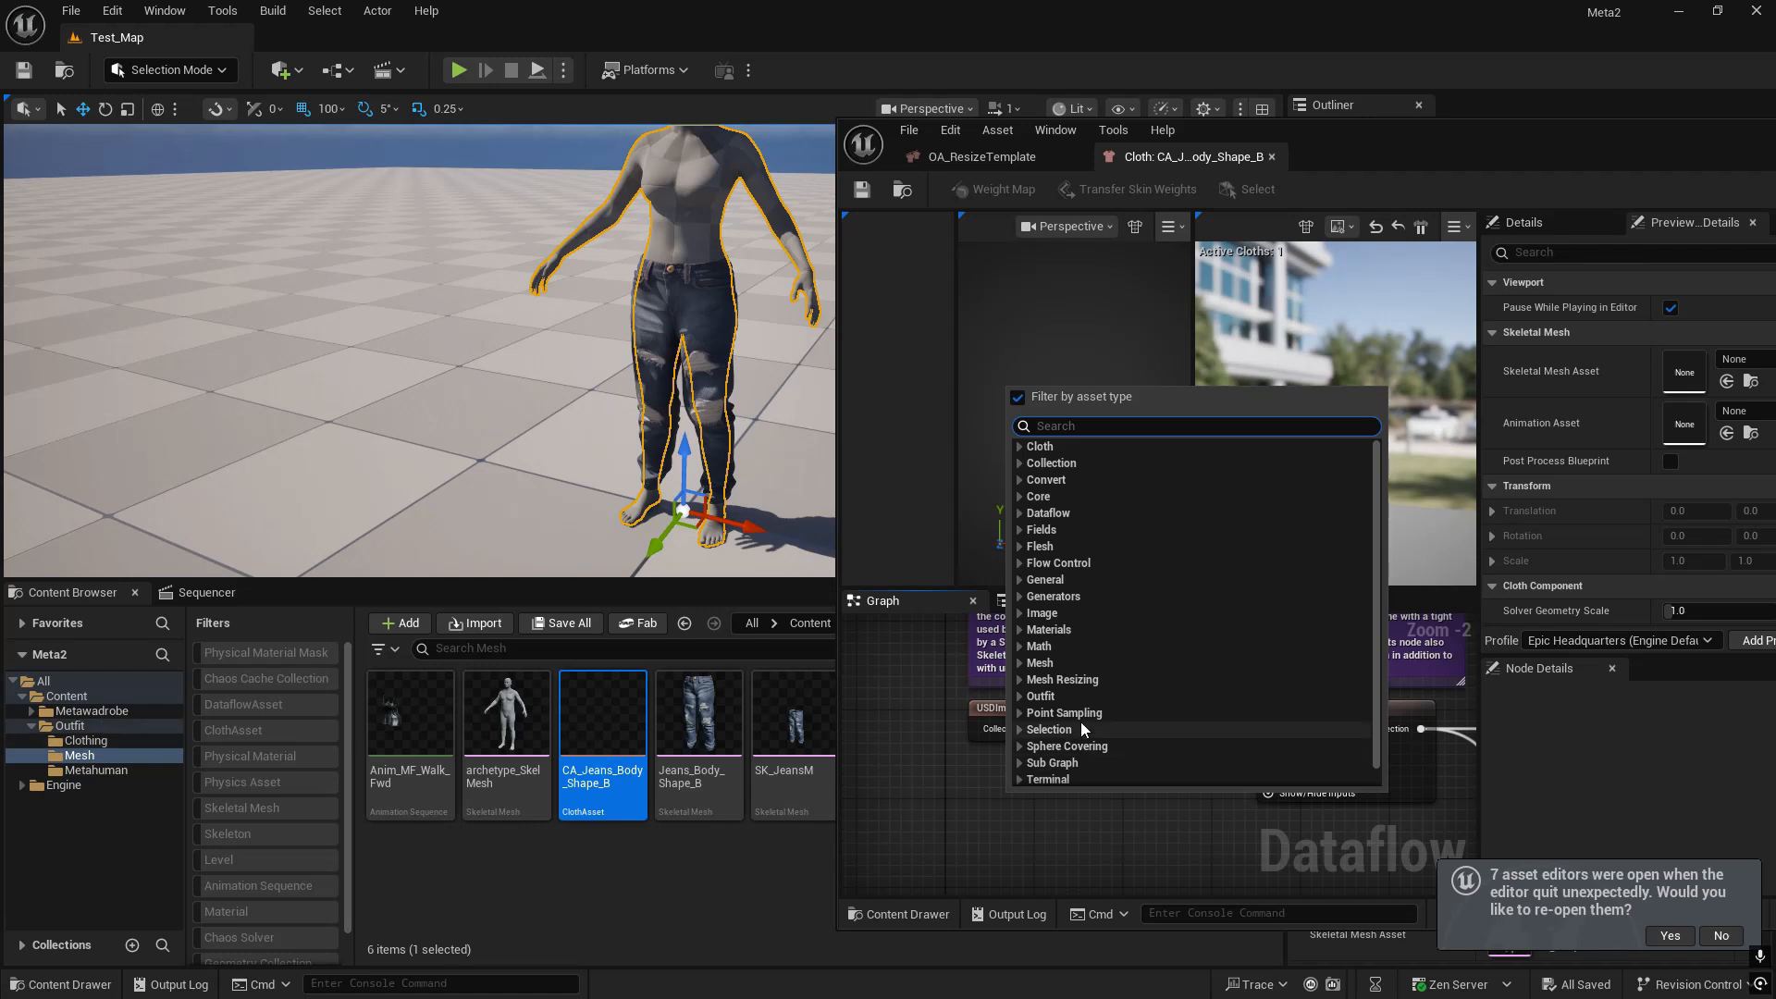
type("sta")
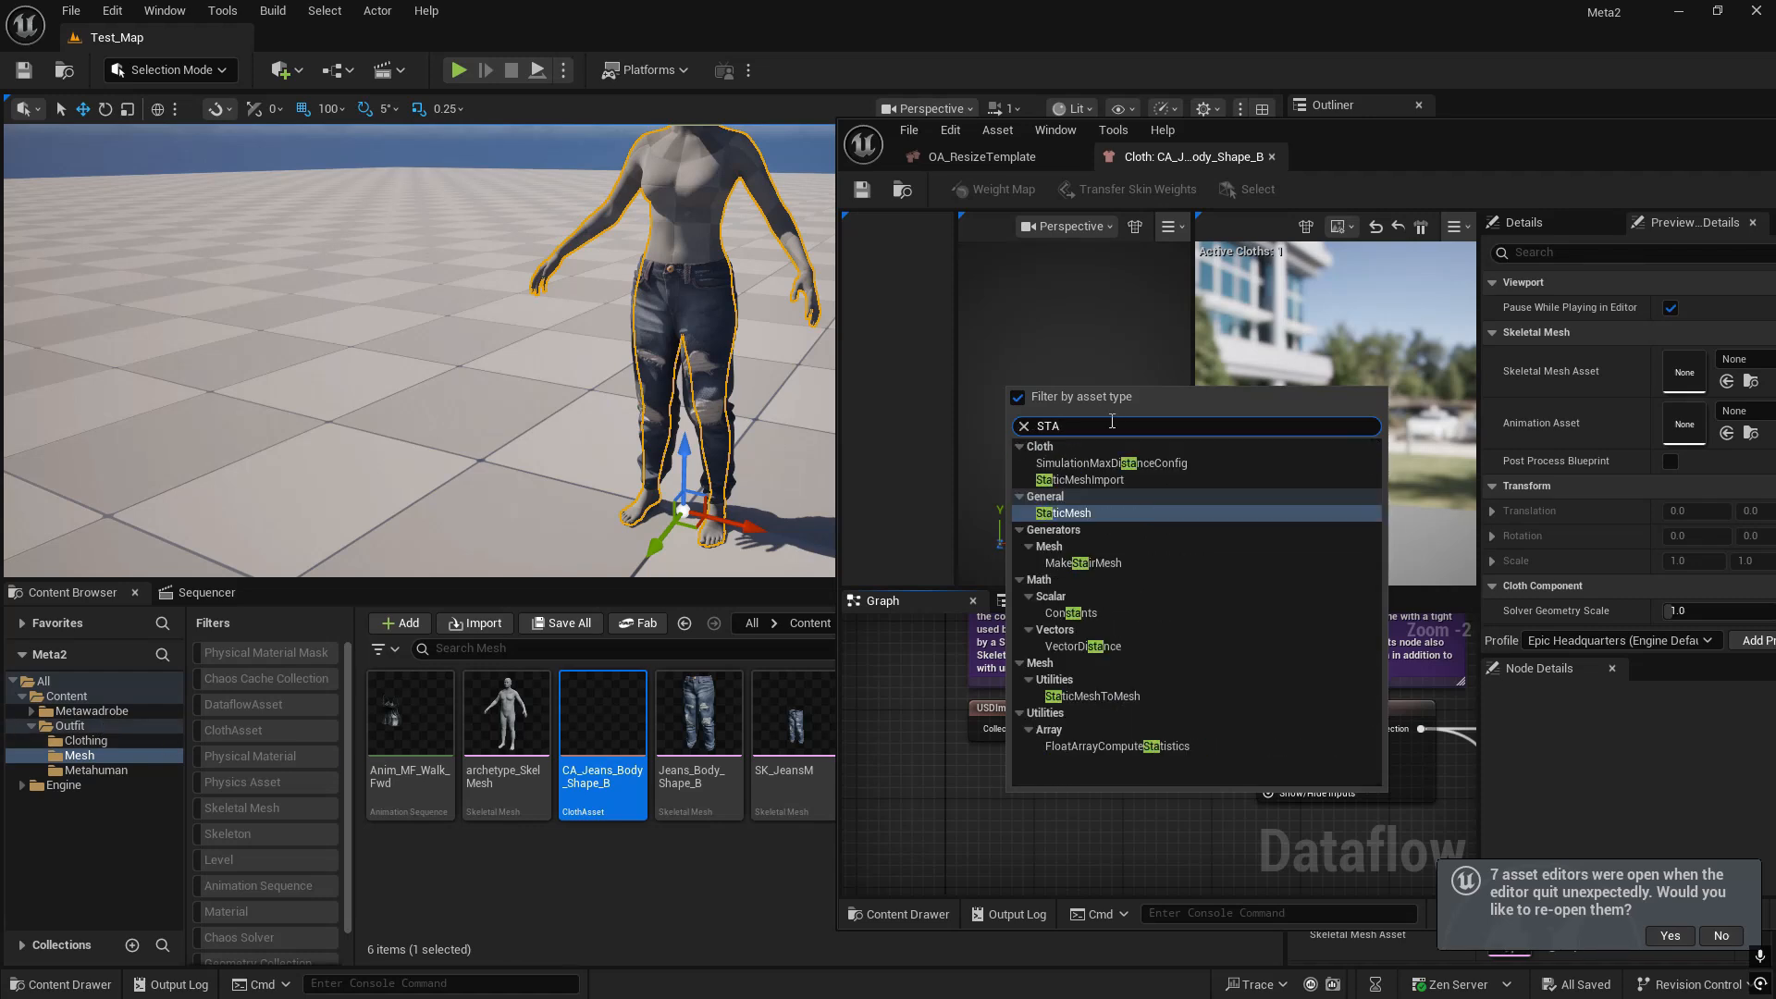
key("BackSpace")
key("BackSpace")
key("BackSpace")
type("SKELE")
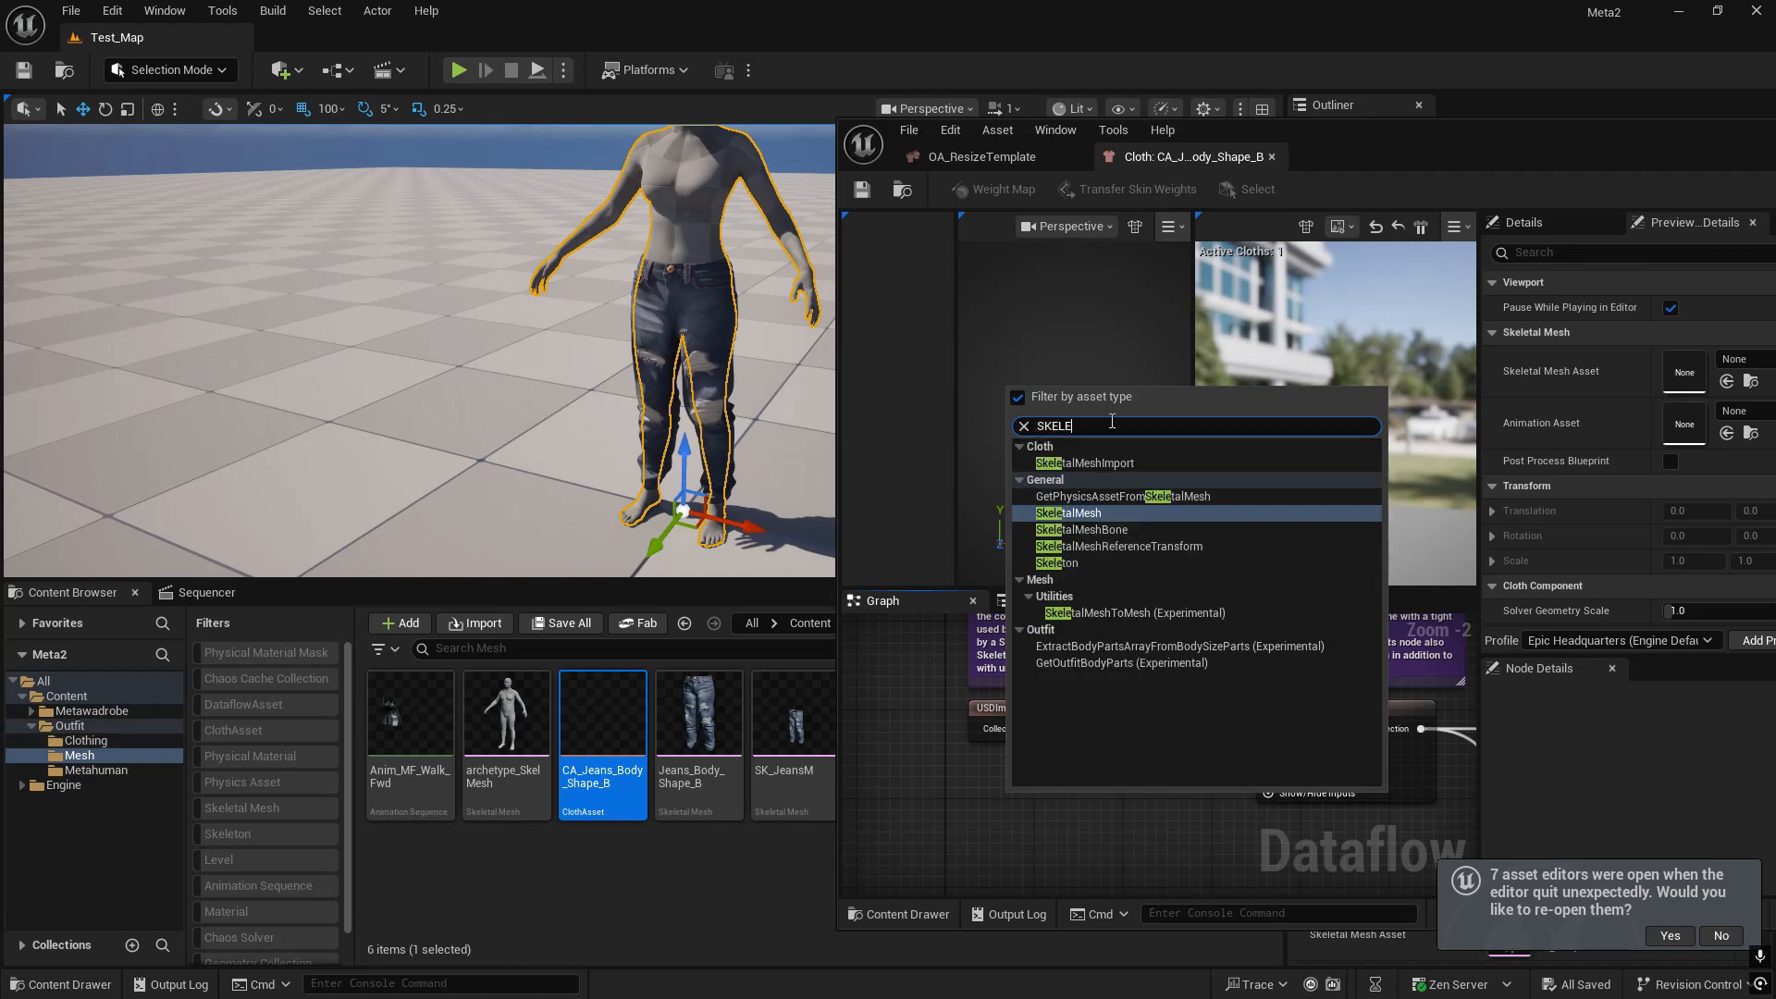
type("T")
left_click(1095, 465)
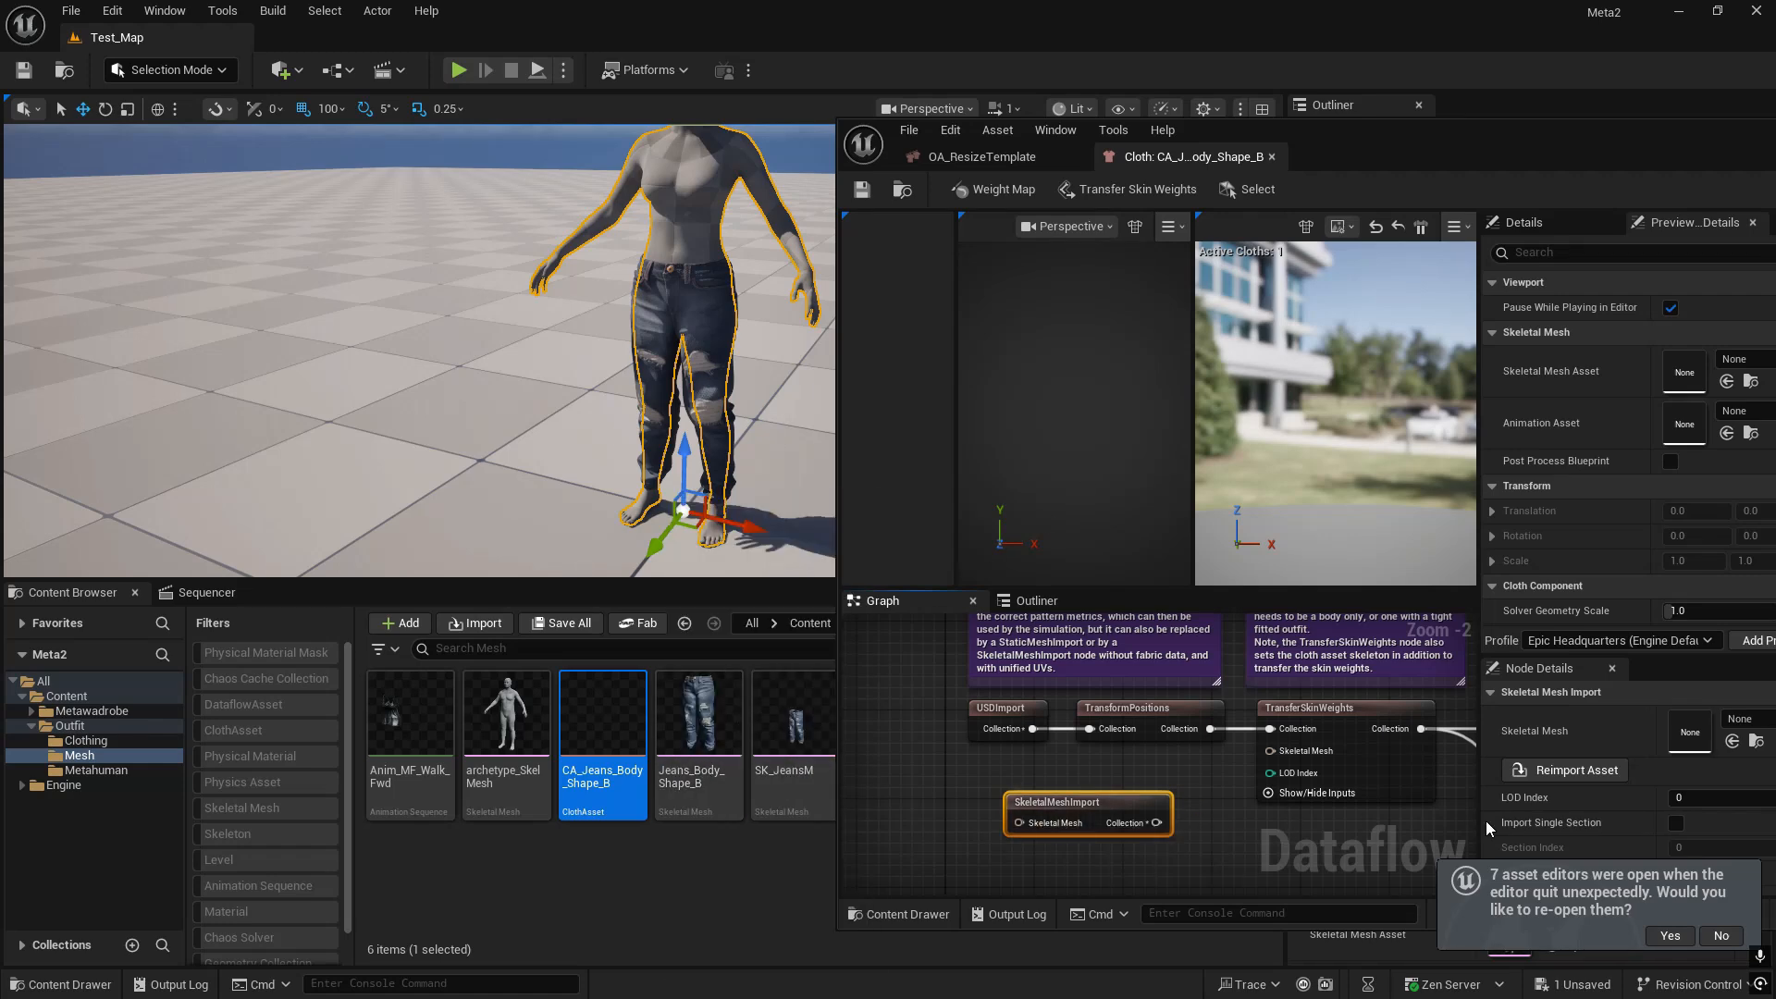
- Assign Jeans_Body_Shape_B to the SkeletalMeshImport node and connect its Collection output to the TransformPositions node's Collection input
left_click(709, 721)
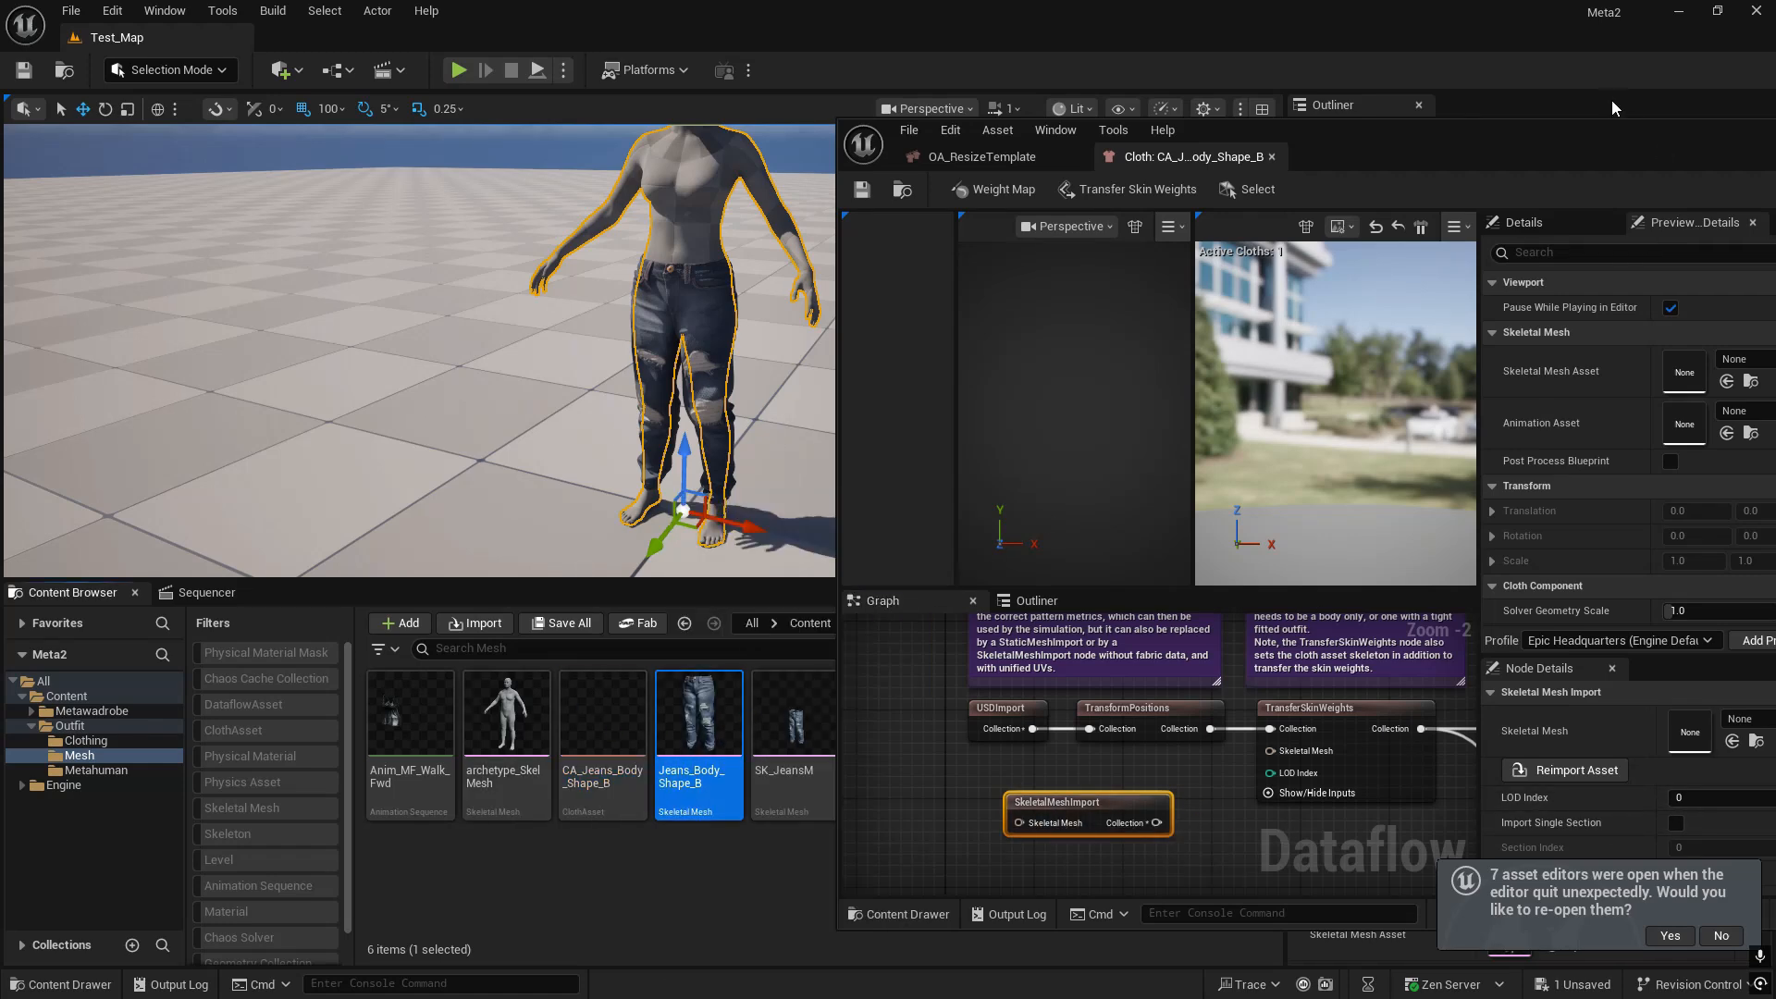
left_click_drag(1557, 136, 1358, 146)
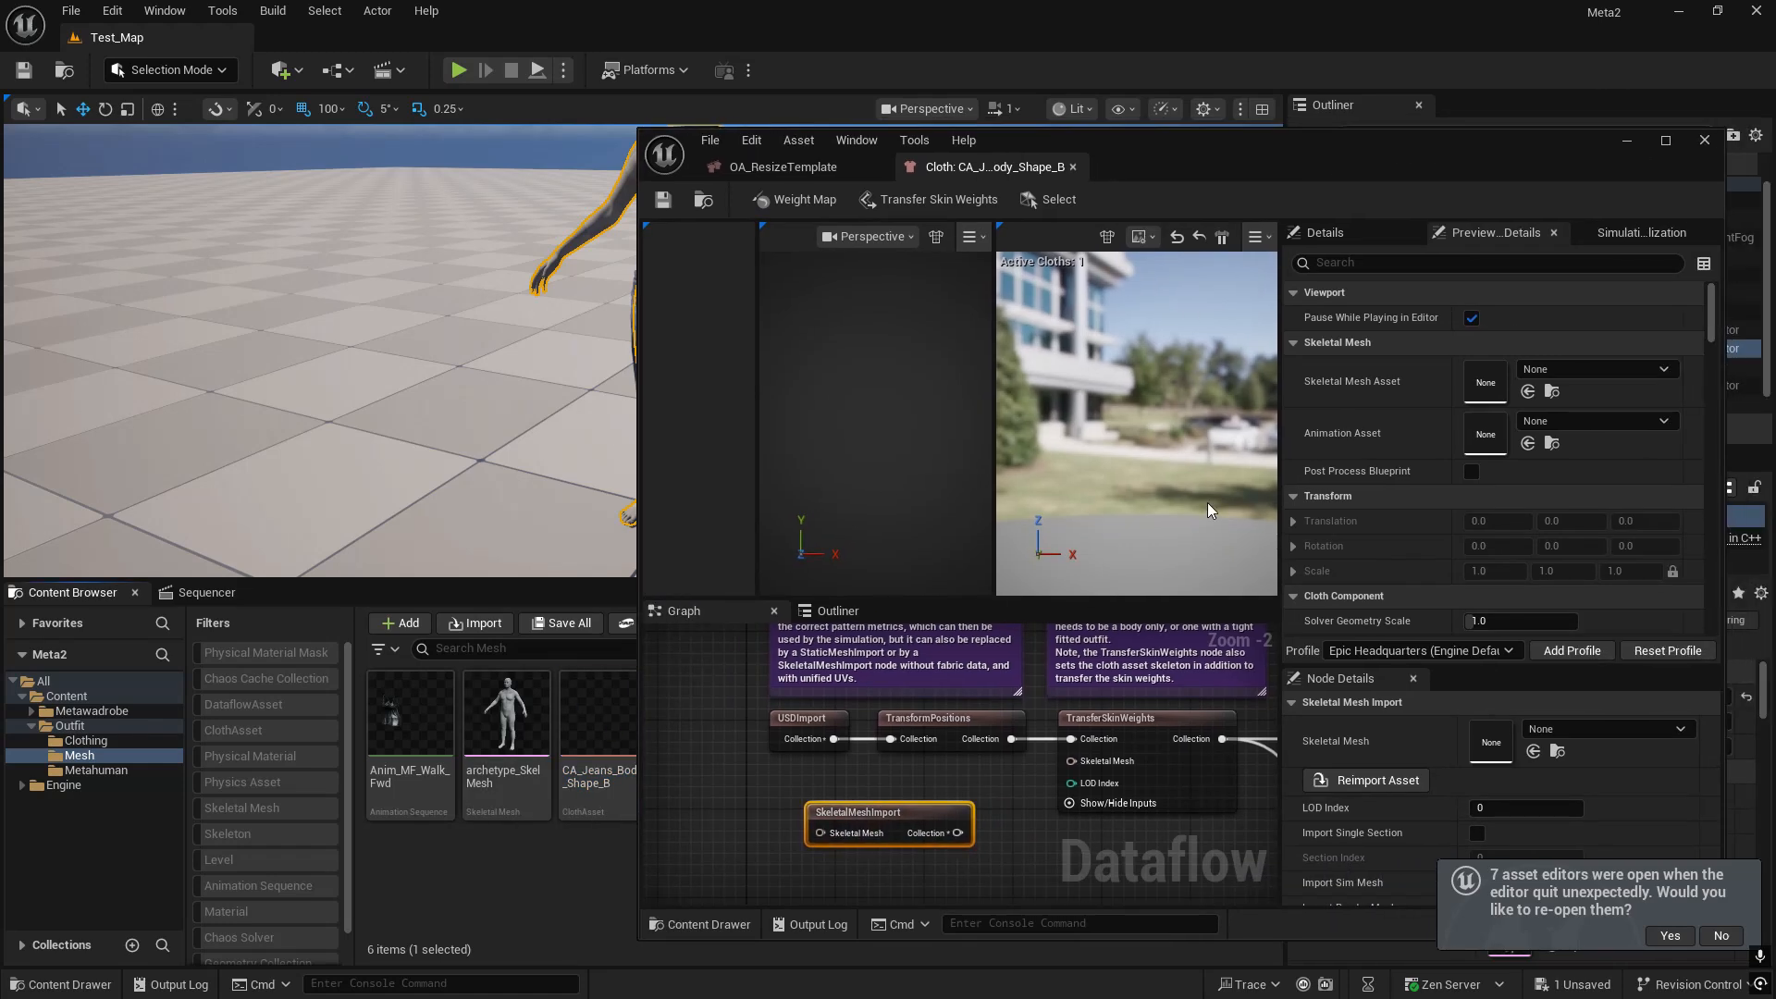
left_click(1532, 753)
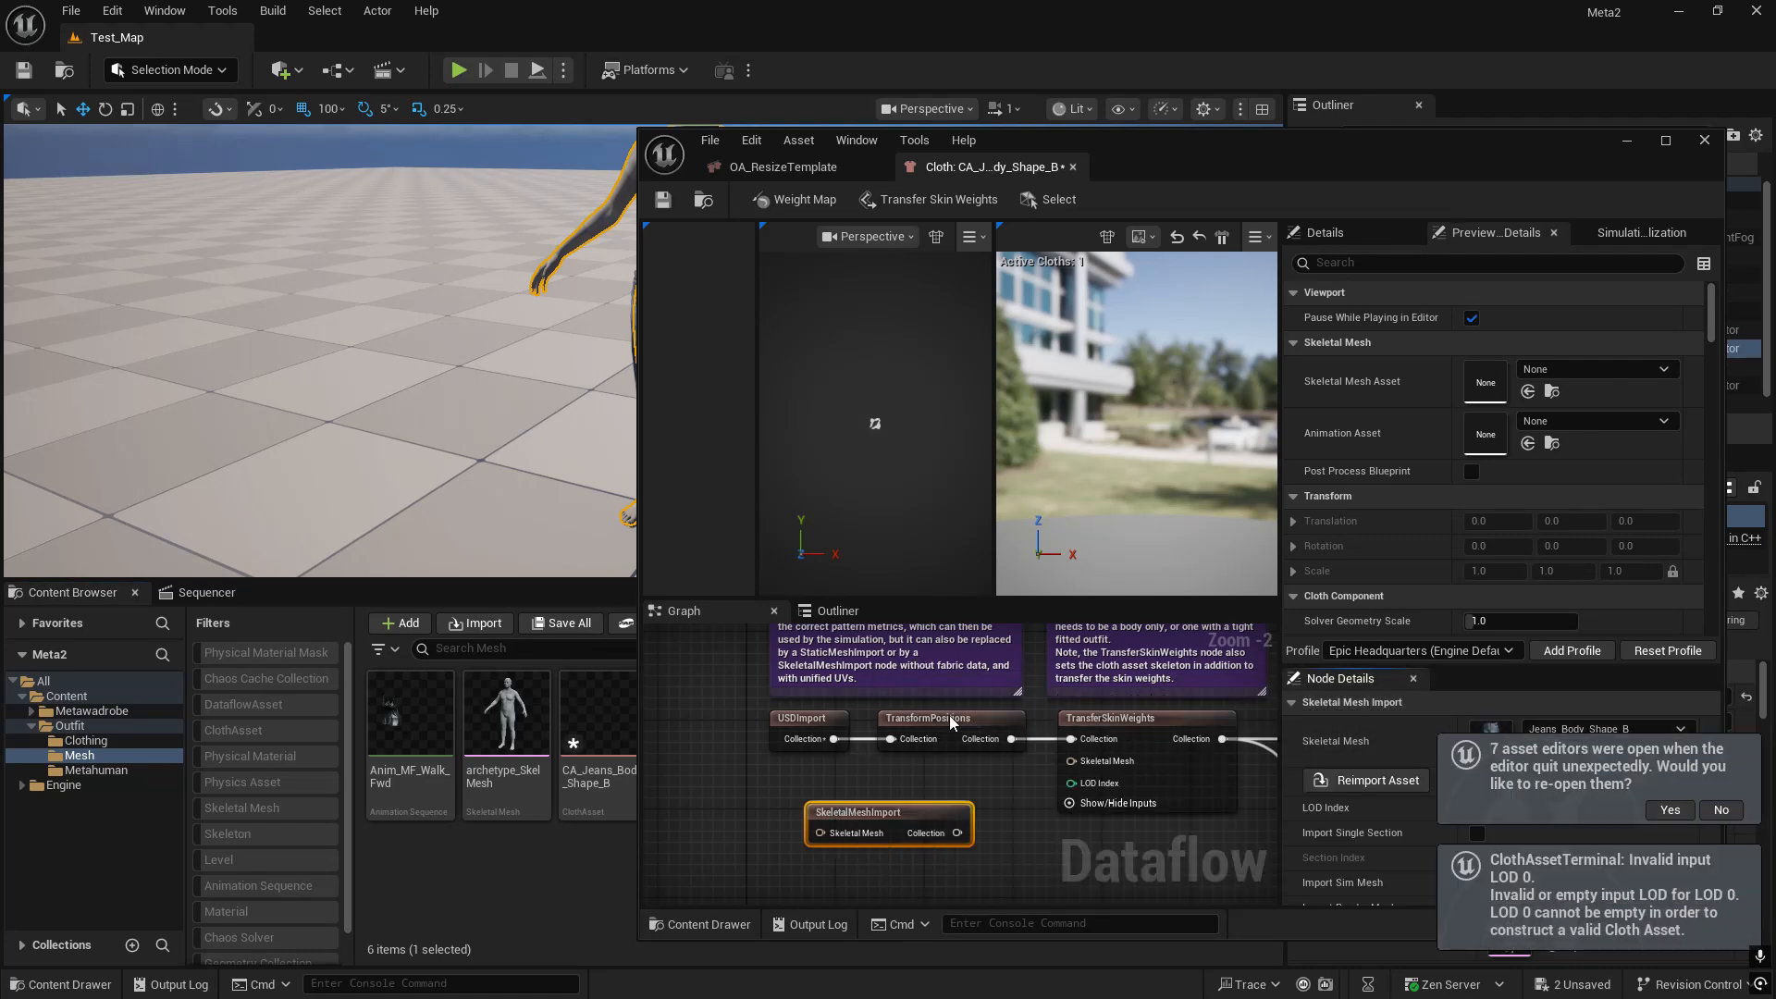
left_click_drag(958, 832, 893, 743)
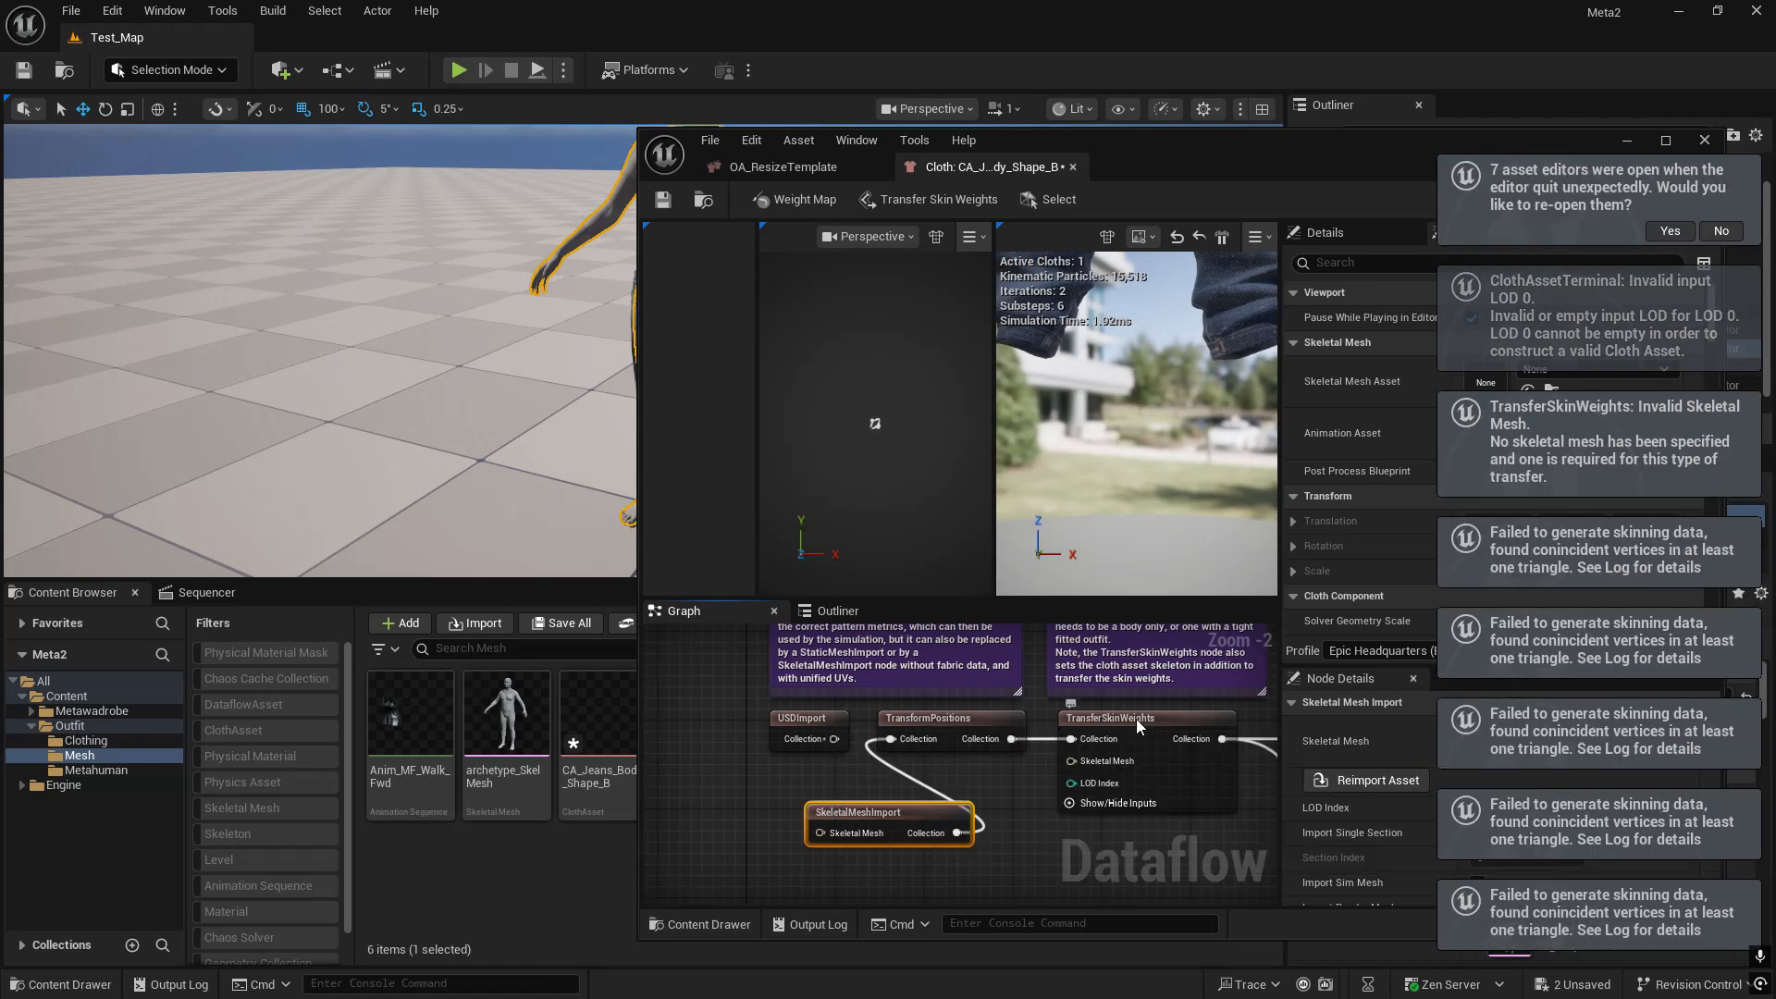
- Locate the level body's bodyShapeB_CombinedSkelMesh asset, assign it as the TransferSkinWeights node's skeletal mesh and save the cloth asset
left_click(1136, 719)
key("ctrl+s")
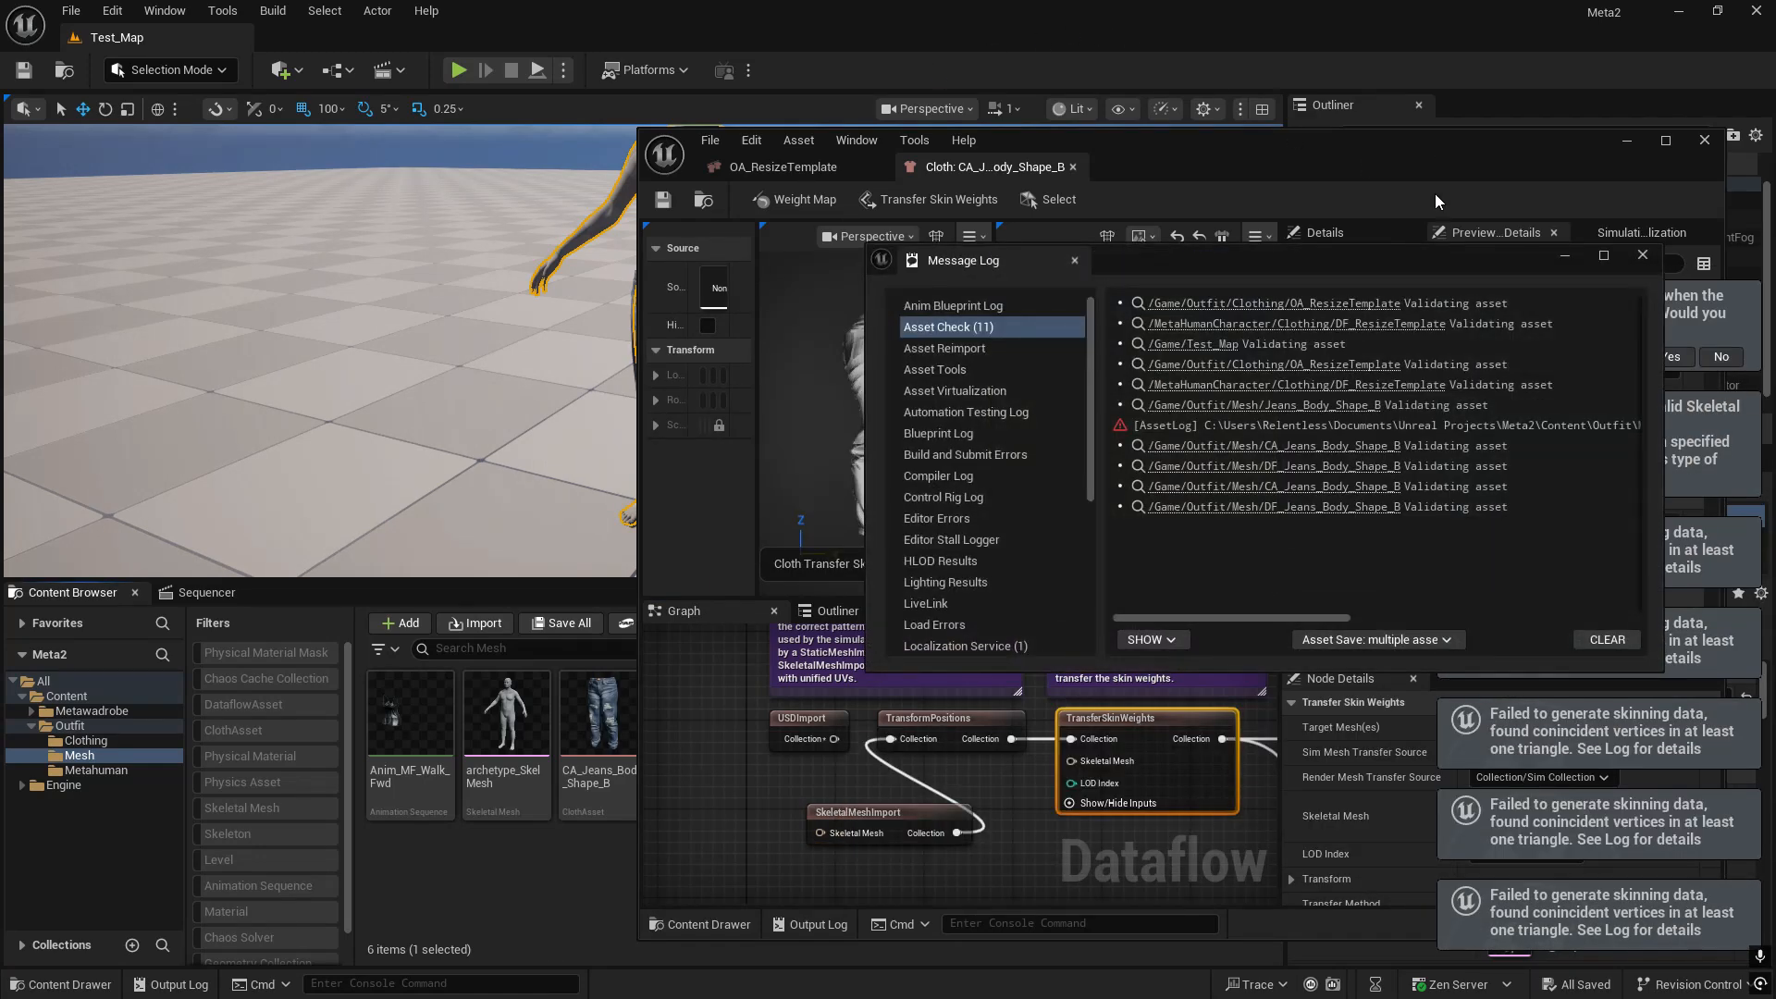
left_click(1641, 257)
left_click_drag(1189, 132, 1289, 185)
right_click(688, 193)
left_click(749, 256)
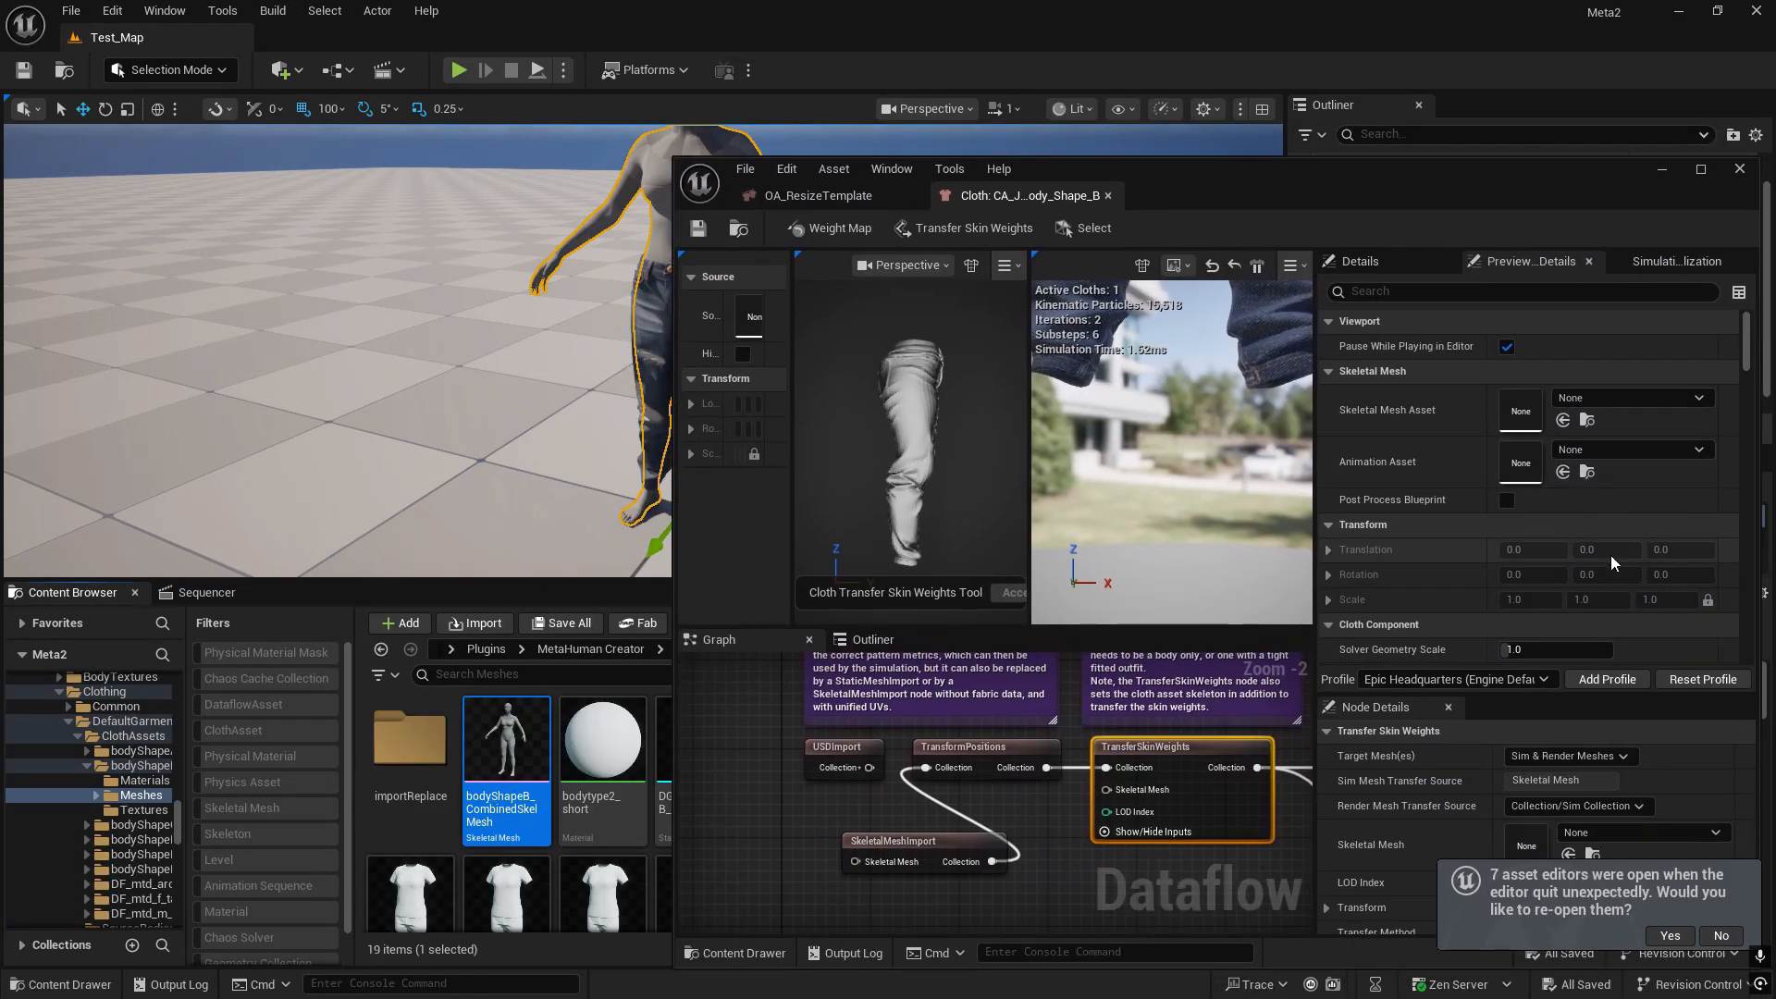
scroll(1605, 582, "down", 2)
scroll(1592, 623, "down", 2)
scroll(1595, 810, "down", 2)
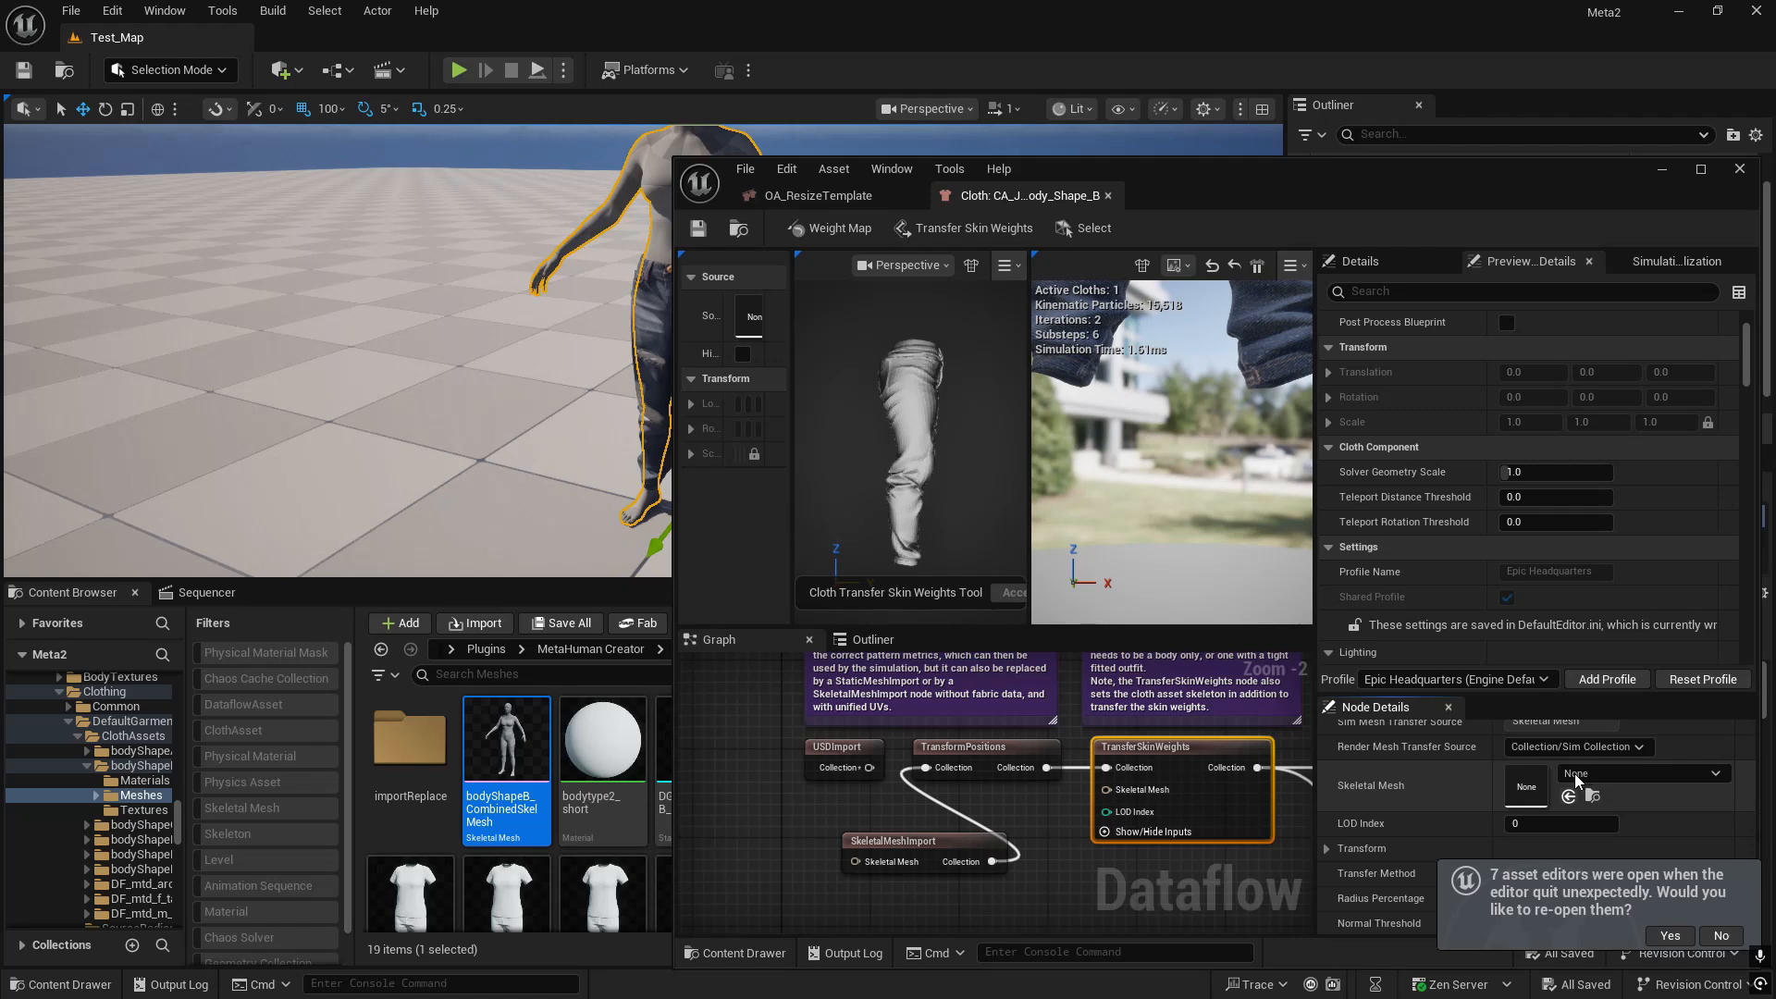
left_click(1565, 795)
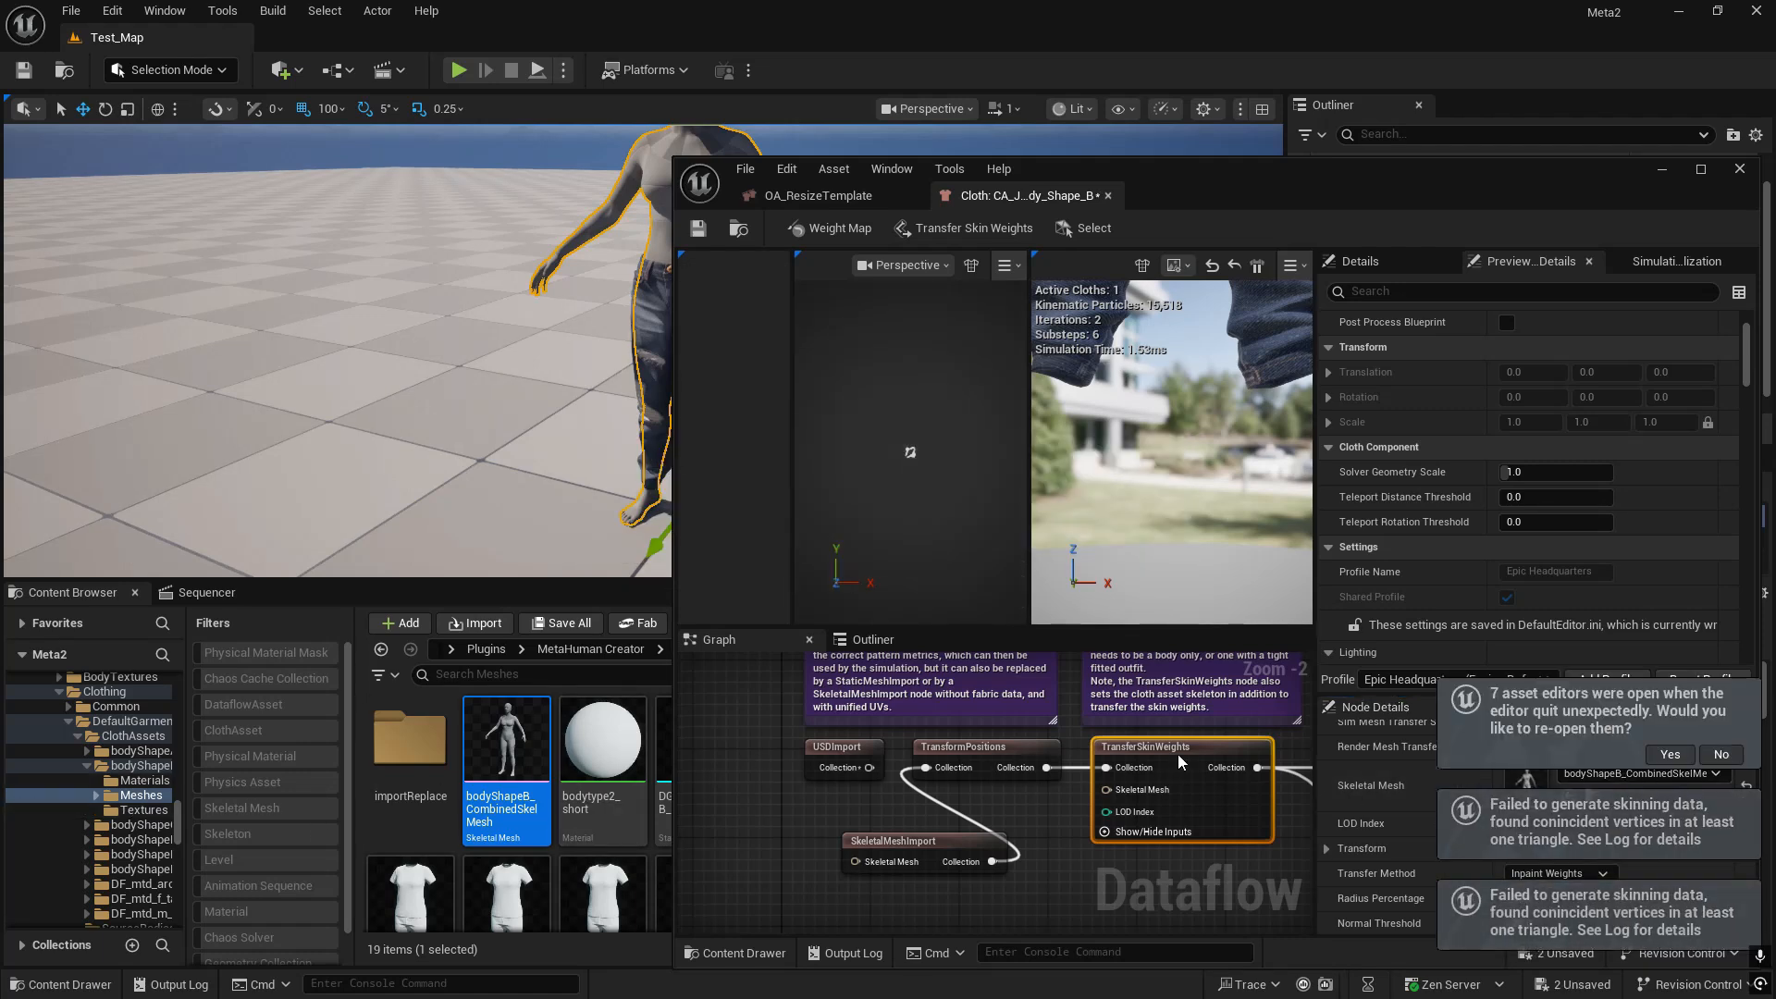
key("ctrl+s")
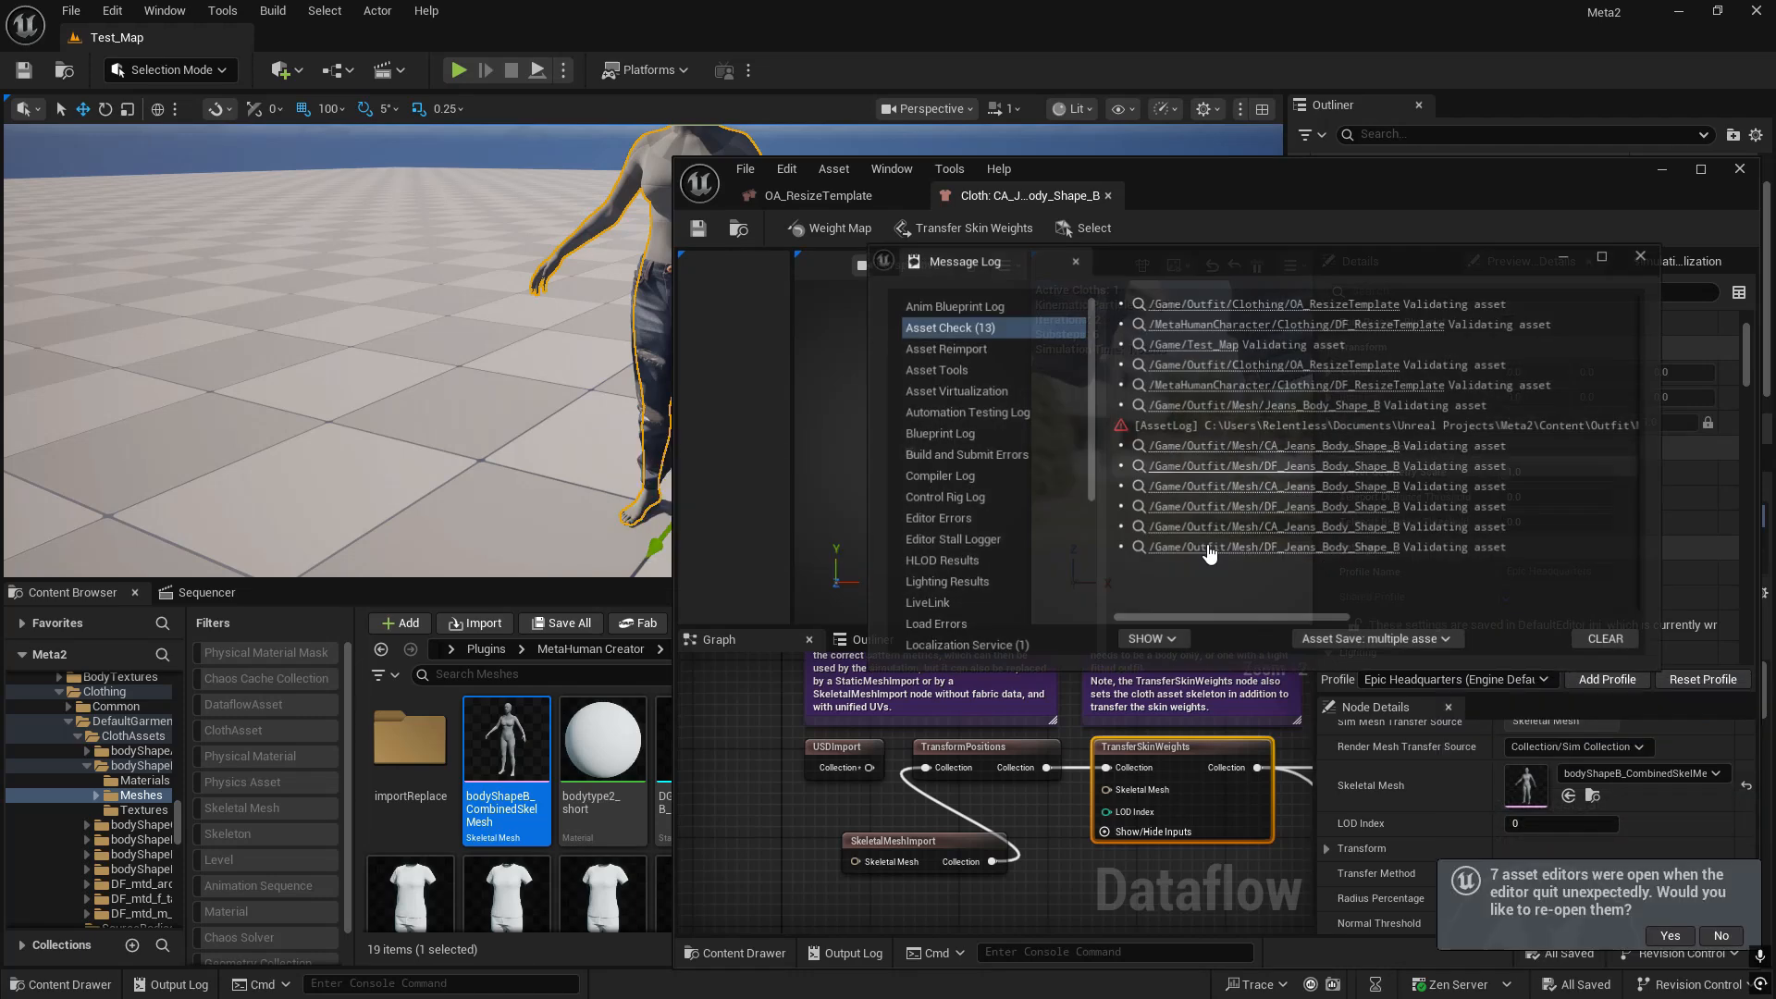
left_click(1643, 254)
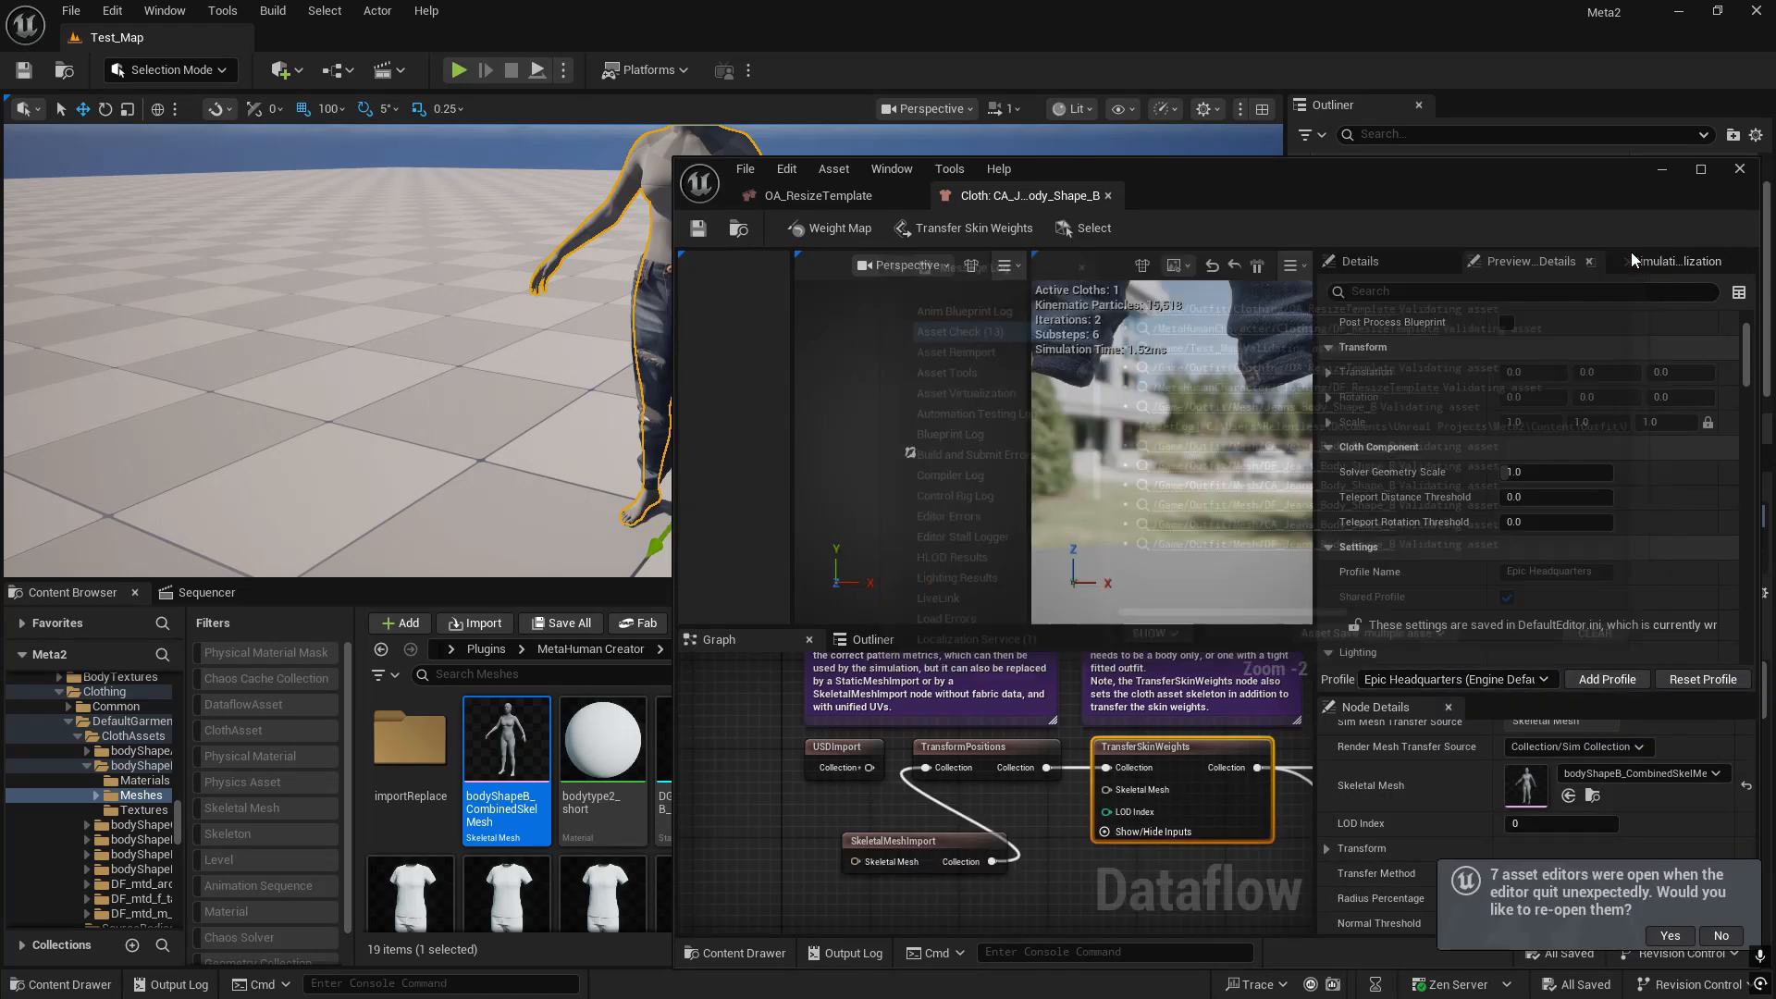
- Assign bodyShapeB_CombinedSkelMesh as the preview scene's skeletal mesh asset for the CA_Jeans_Body_Shape_B cloth
mouse_move(1171, 452)
right_mouse_down()
mouse_move(1110, 452)
mouse_move(1138, 407)
mouse_move(1161, 481)
mouse_move(1189, 444)
mouse_move(1175, 435)
mouse_move(1173, 481)
mouse_move(1175, 439)
right_mouse_up()
scroll(1171, 453, "down", 3)
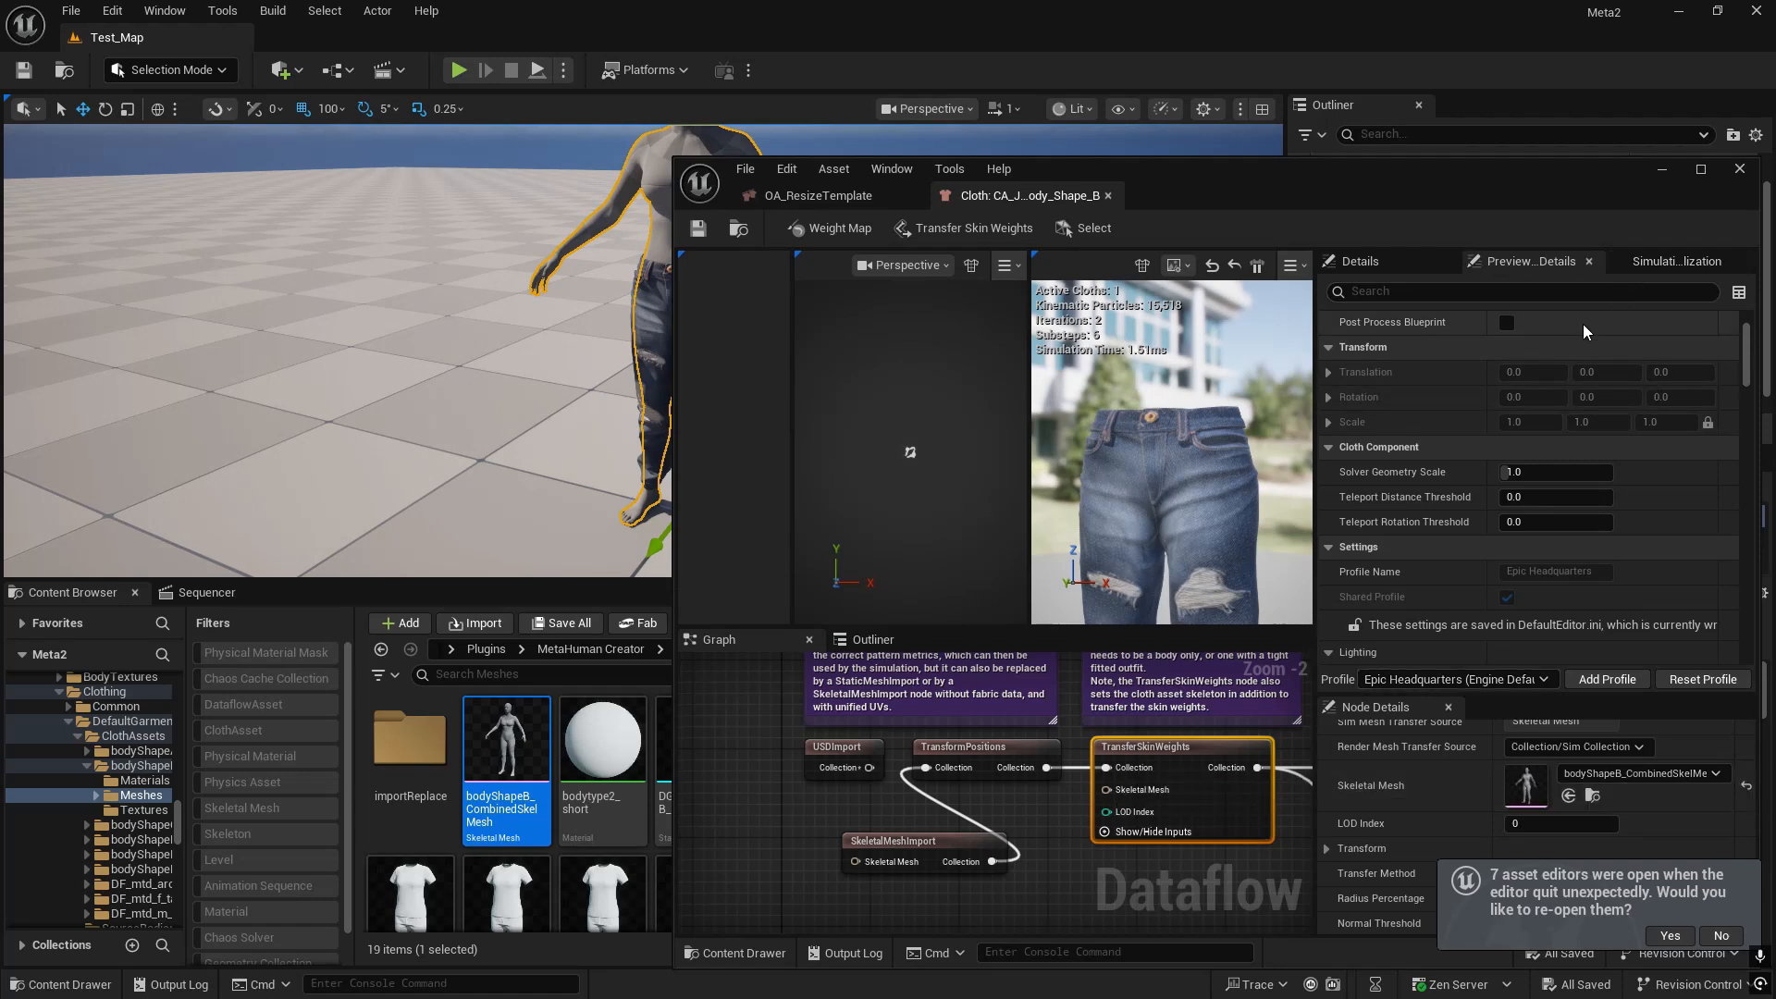
scroll(1583, 370, "up", 4)
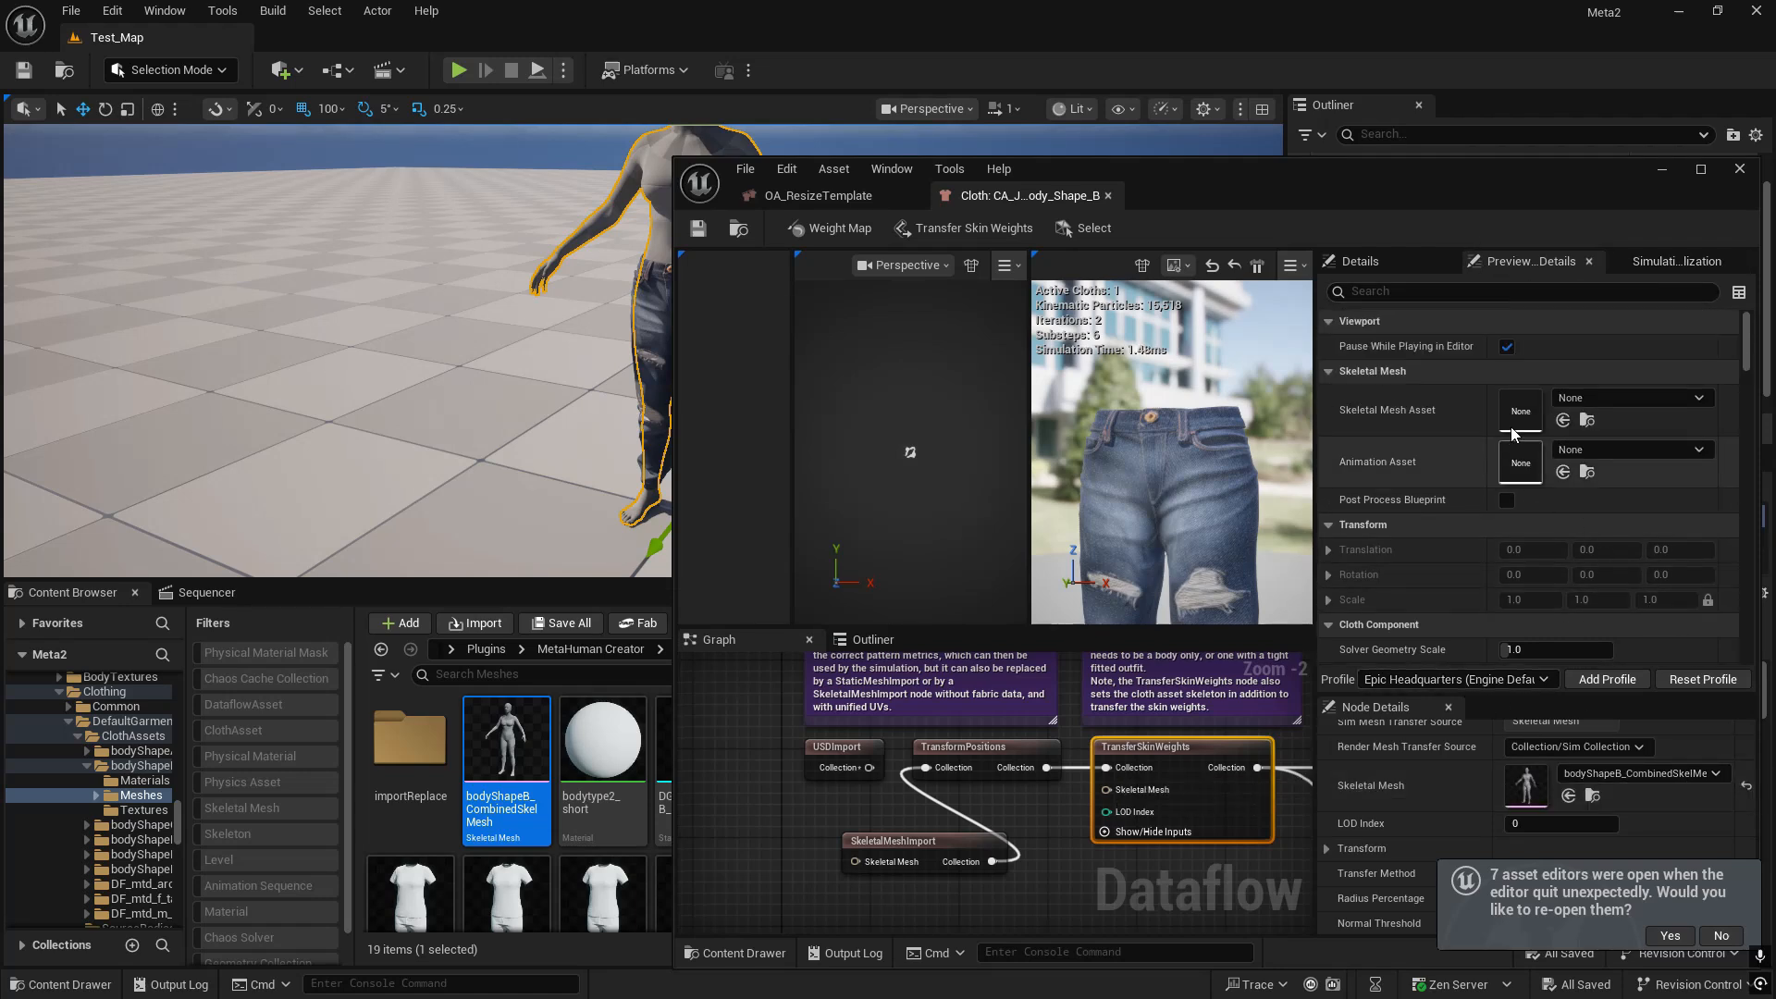
left_click(1571, 398)
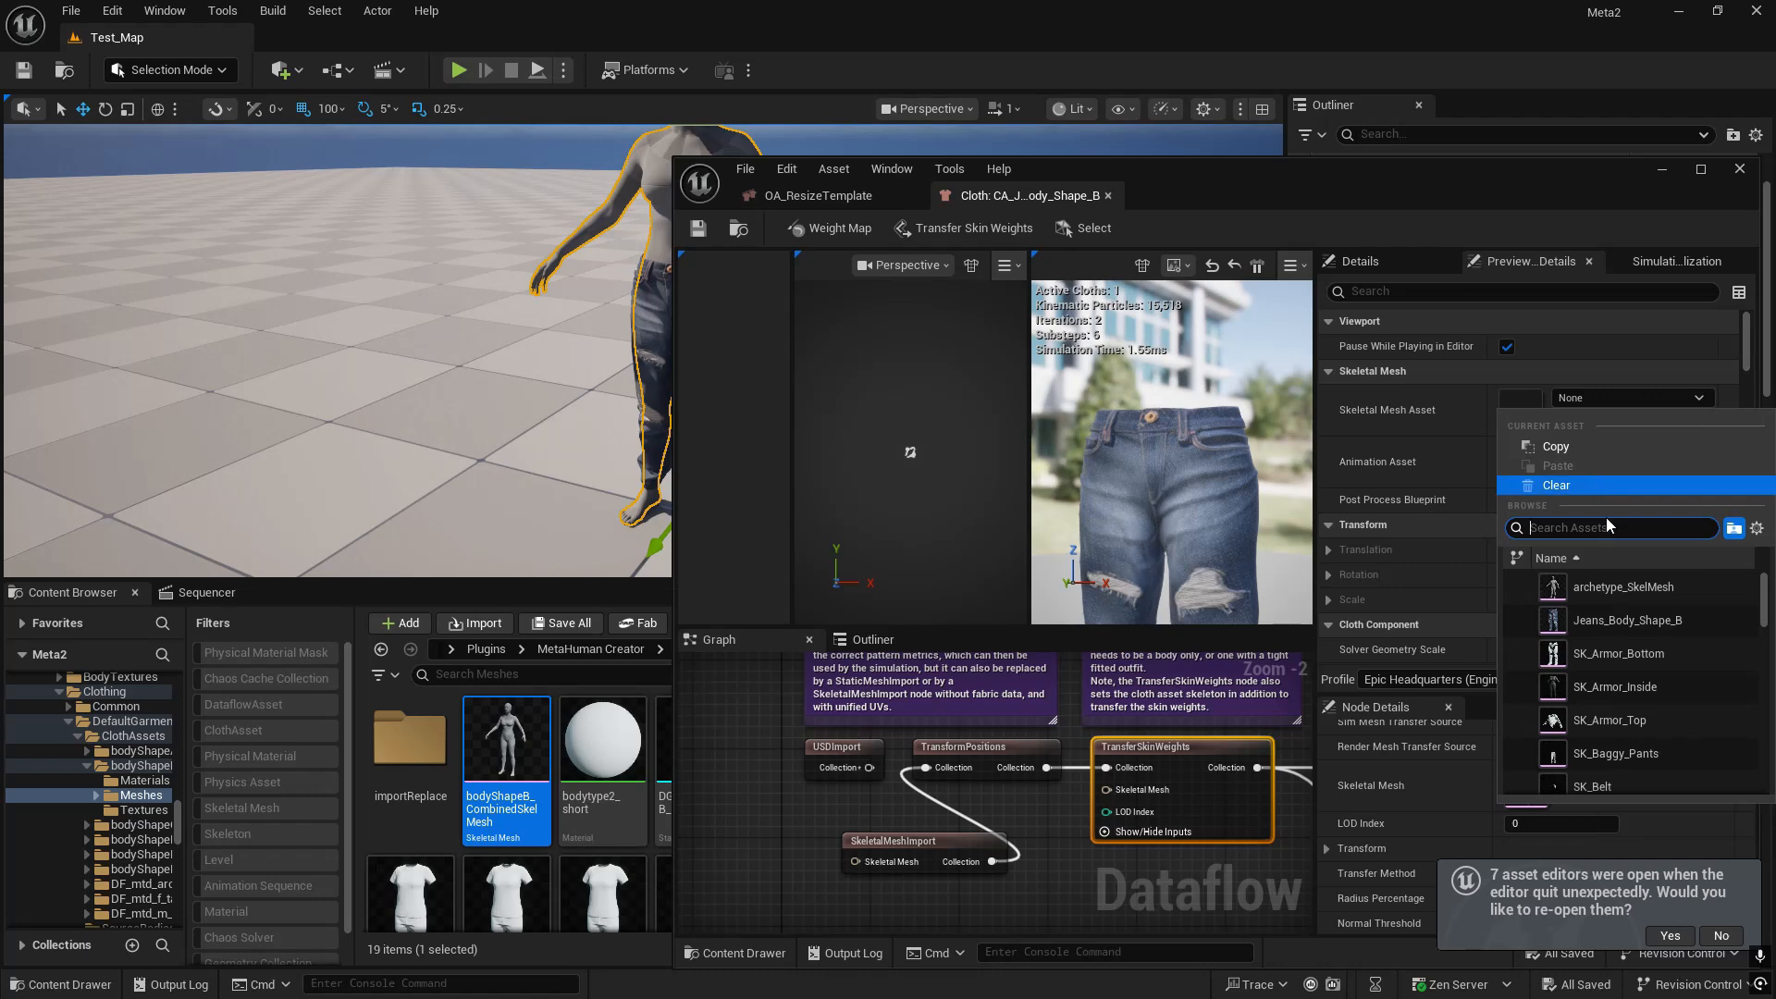
left_click(1403, 231)
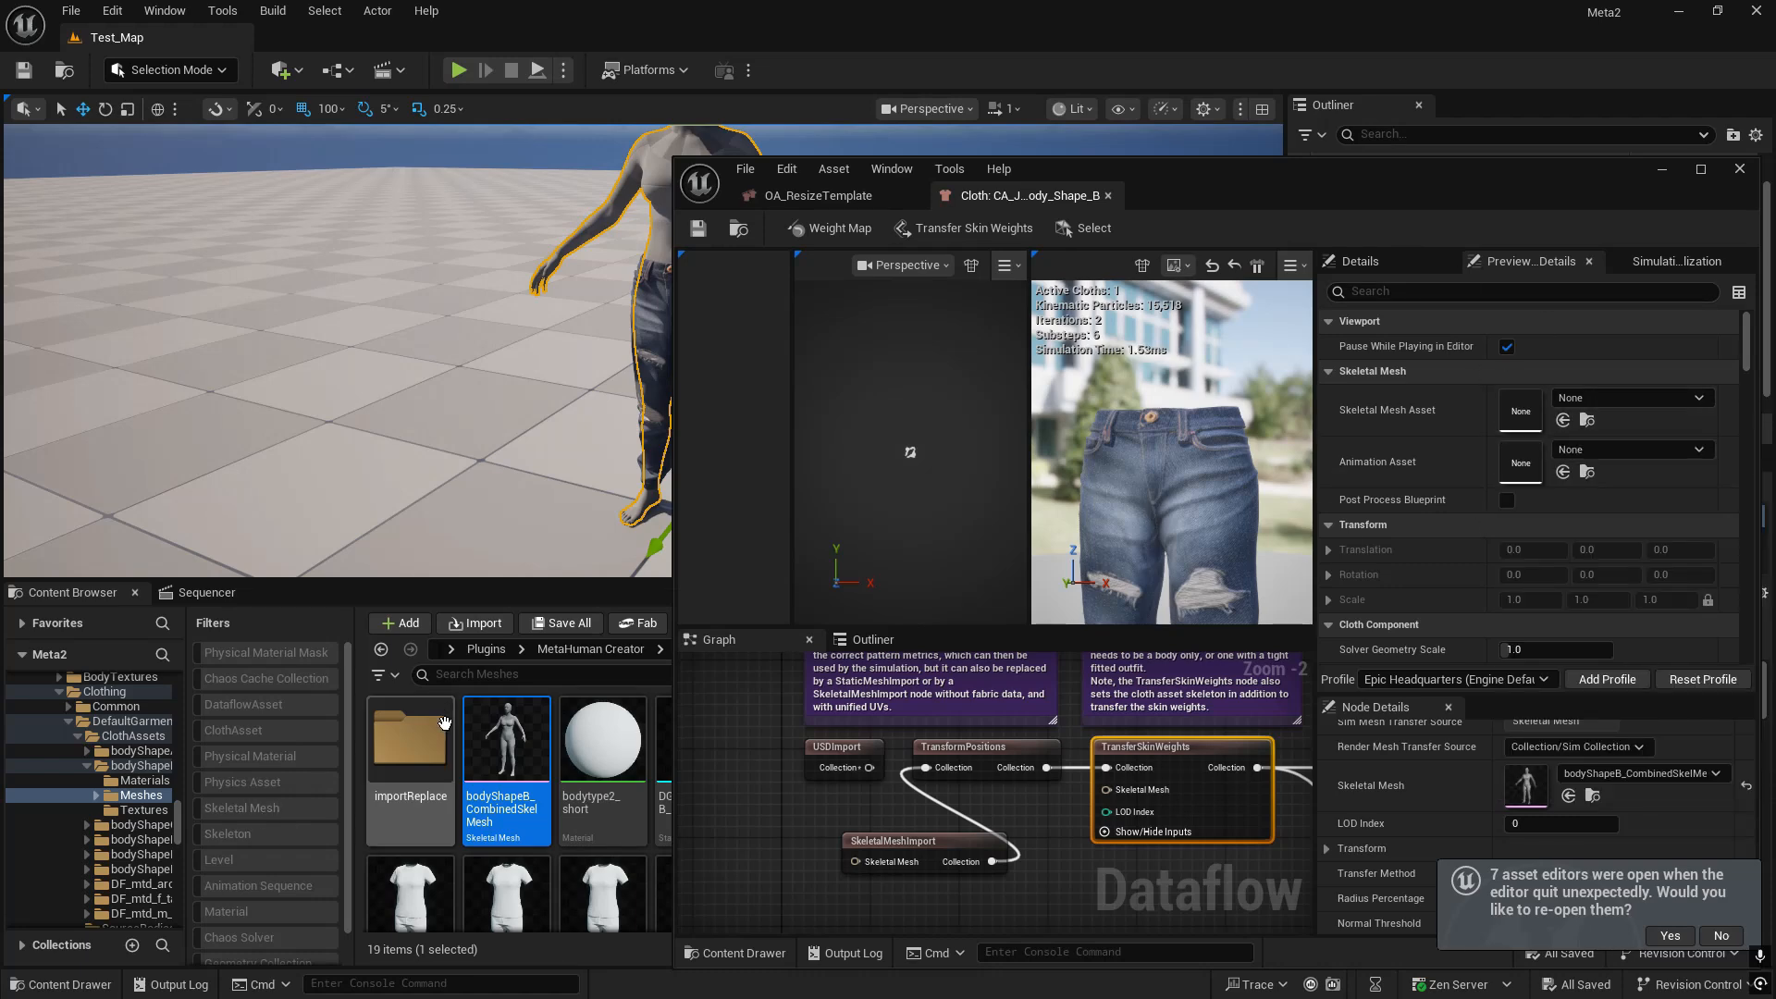
left_click(1564, 420)
- Set the preview scene's animation asset to Anim_MF_Walk_Fwd and examine the jeans on the walking body
left_click(1599, 449)
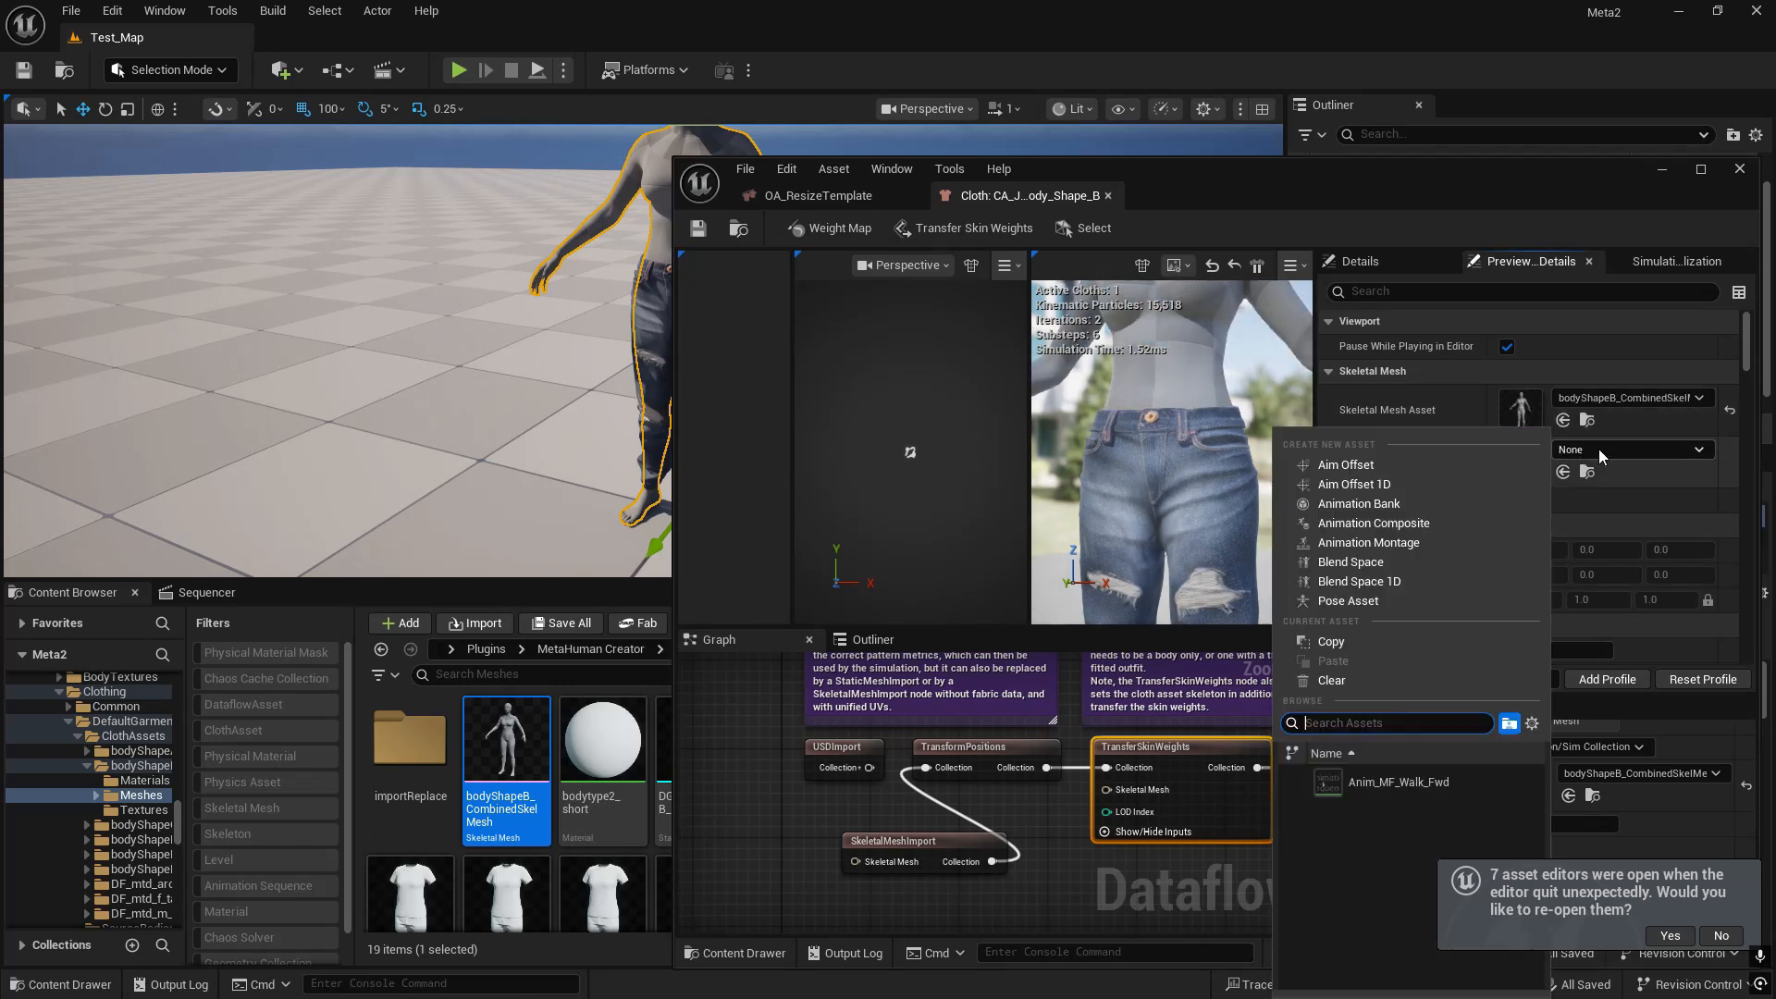
left_click(1359, 777)
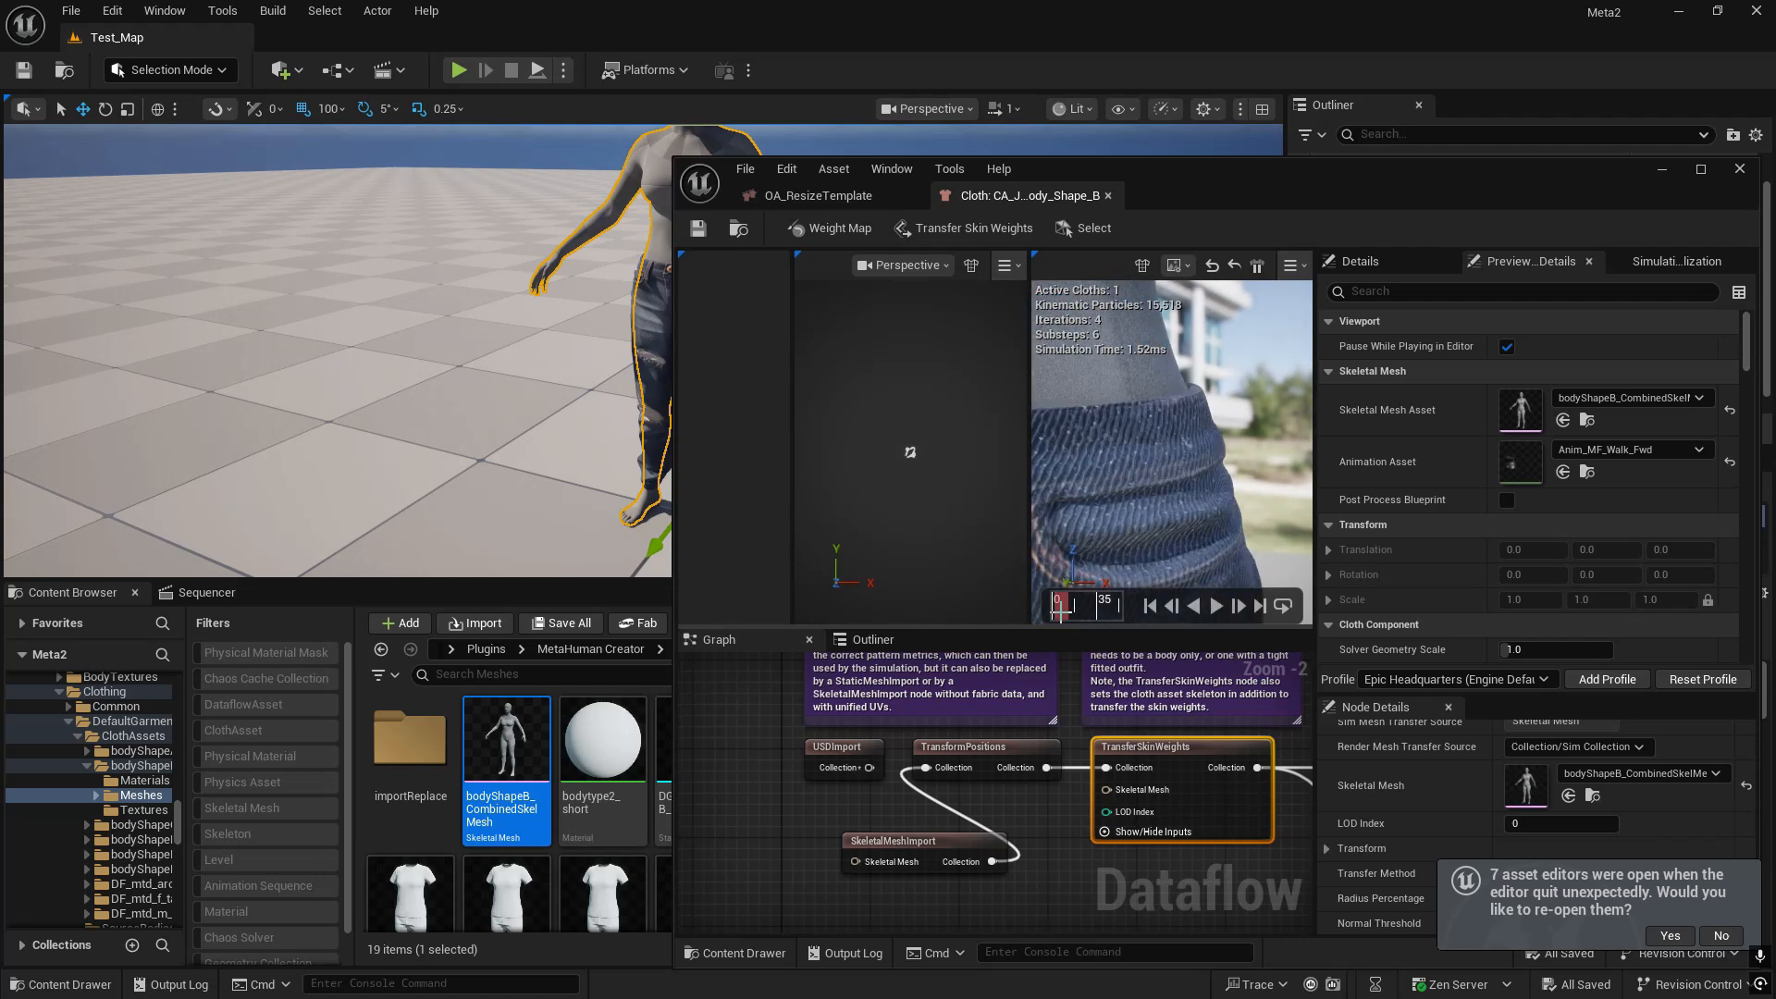
right_click_drag(1173, 463, 1150, 539)
scroll(1150, 539, "down", 8)
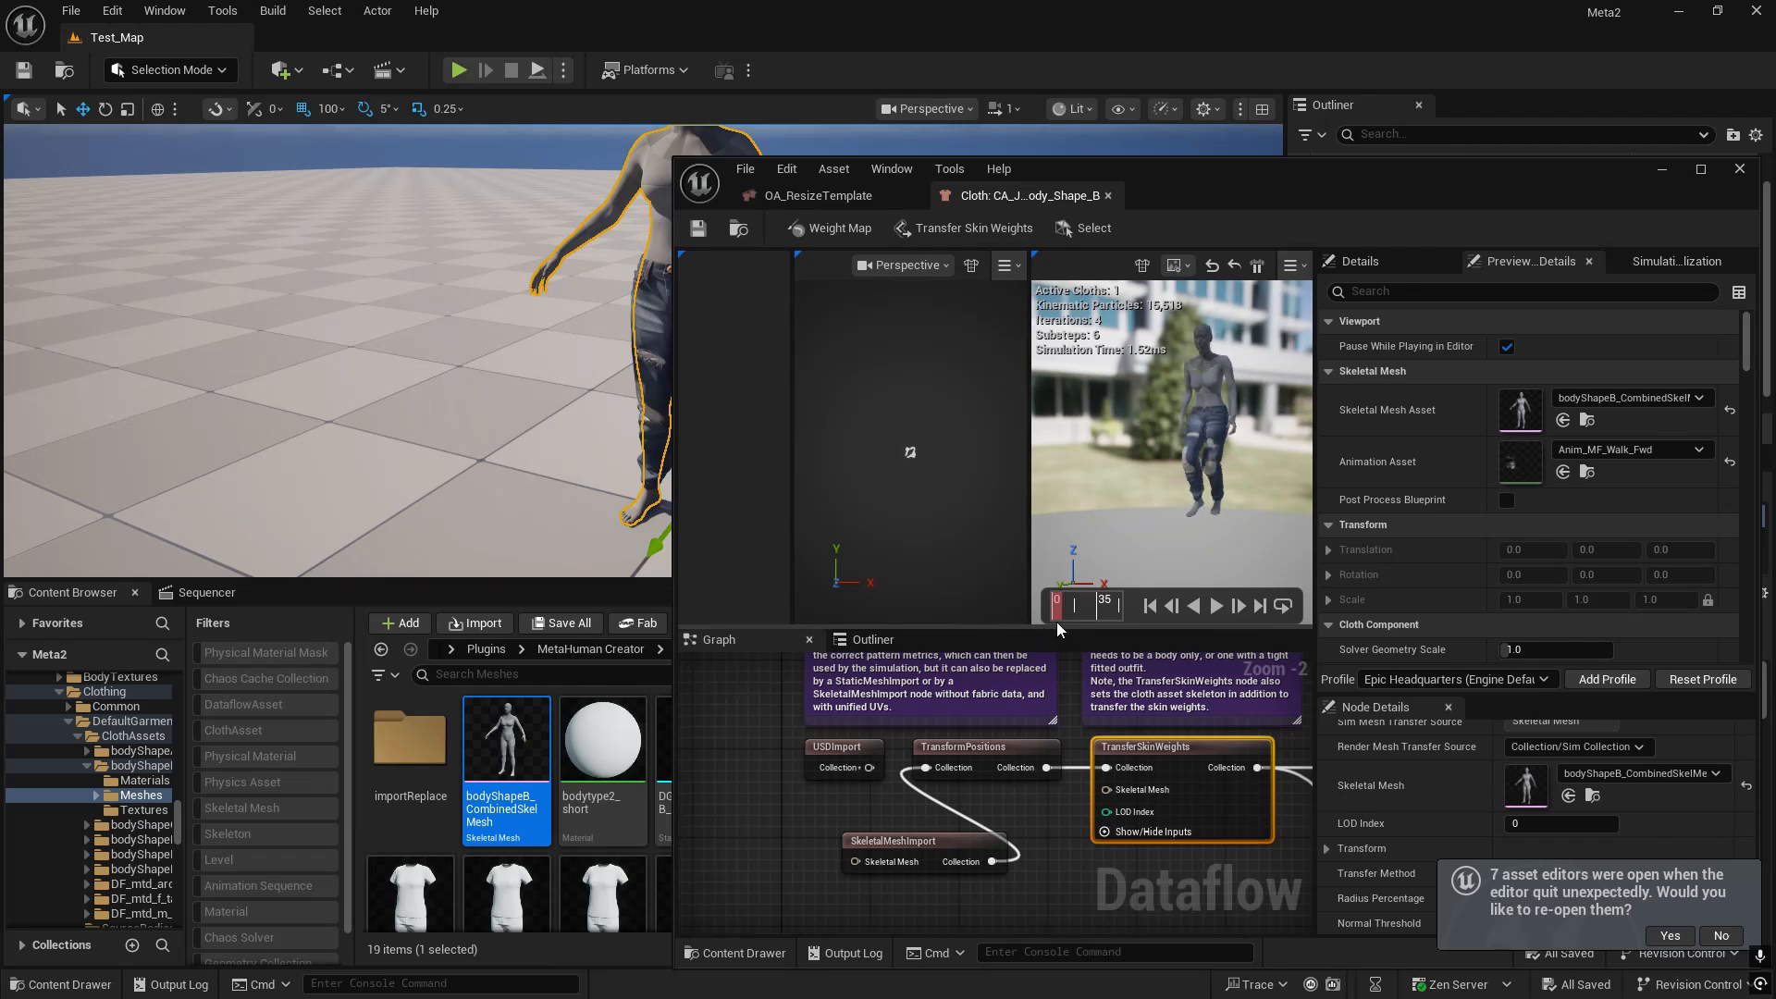
double_click(1272, 191)
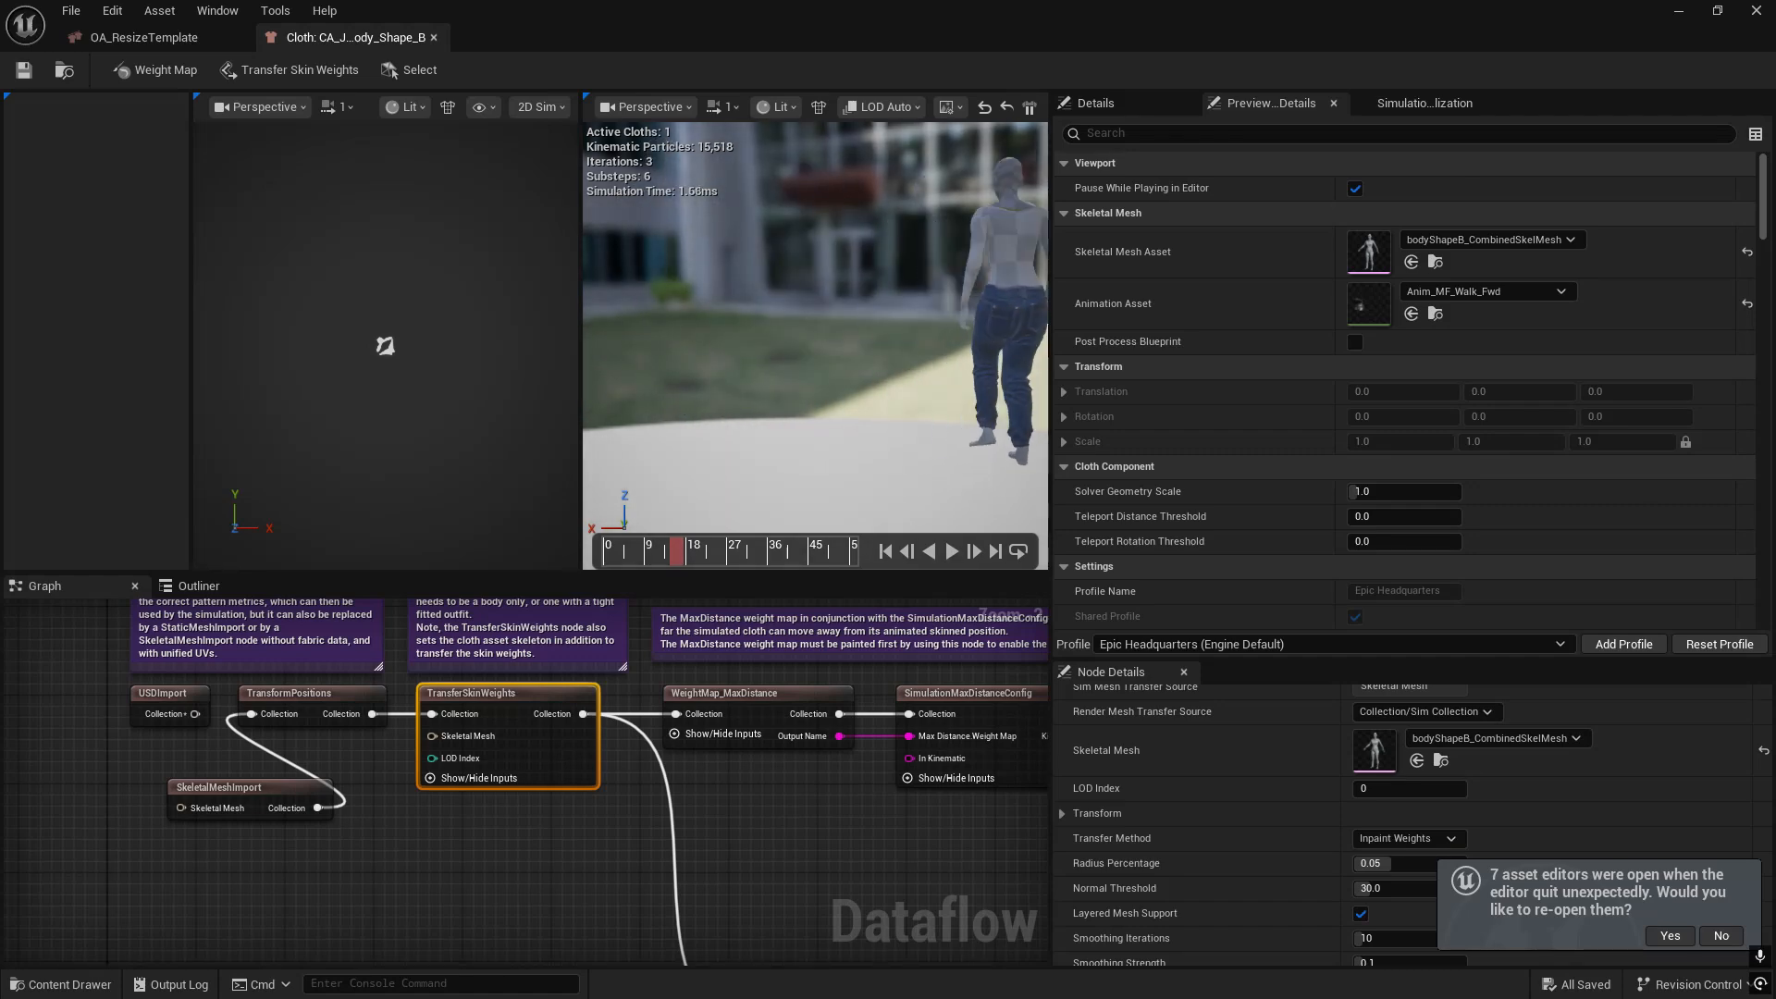
left_click_drag(1163, 4, 1275, 101)
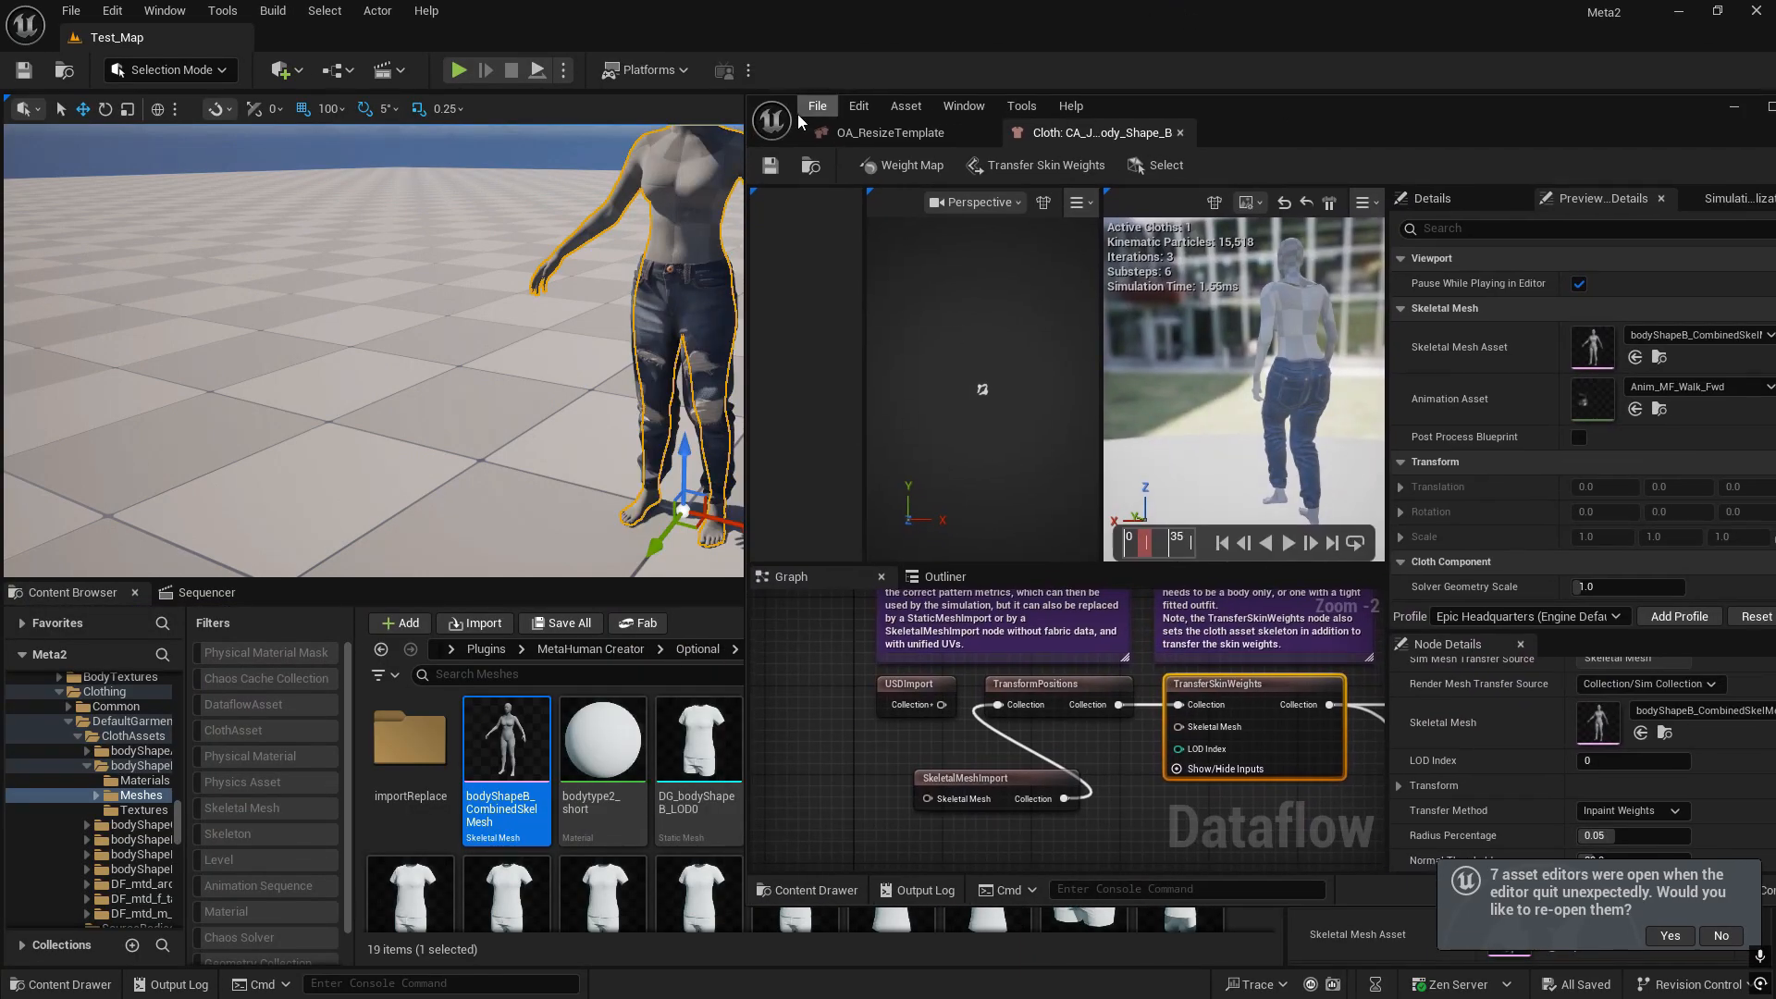
- Locate the CA_Jeans_Body_Shape_B cloth asset in the project's Mesh folder
left_click(811, 166)
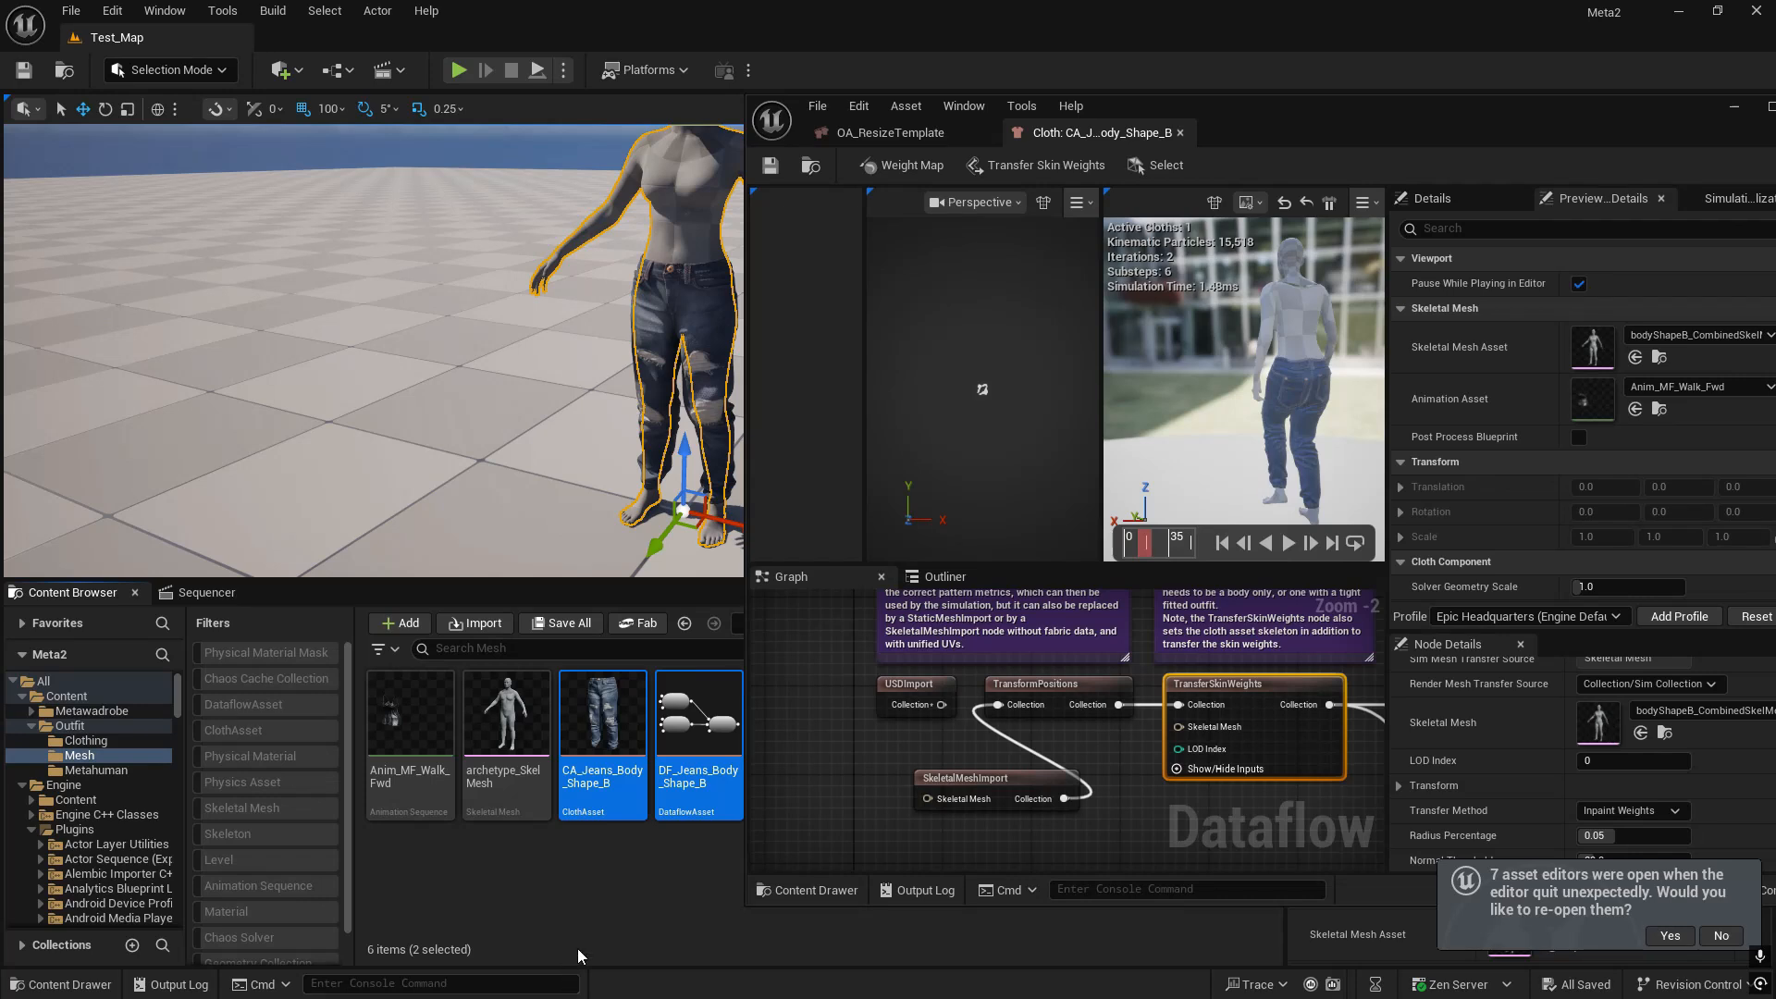
right_click(579, 853)
left_click(429, 840)
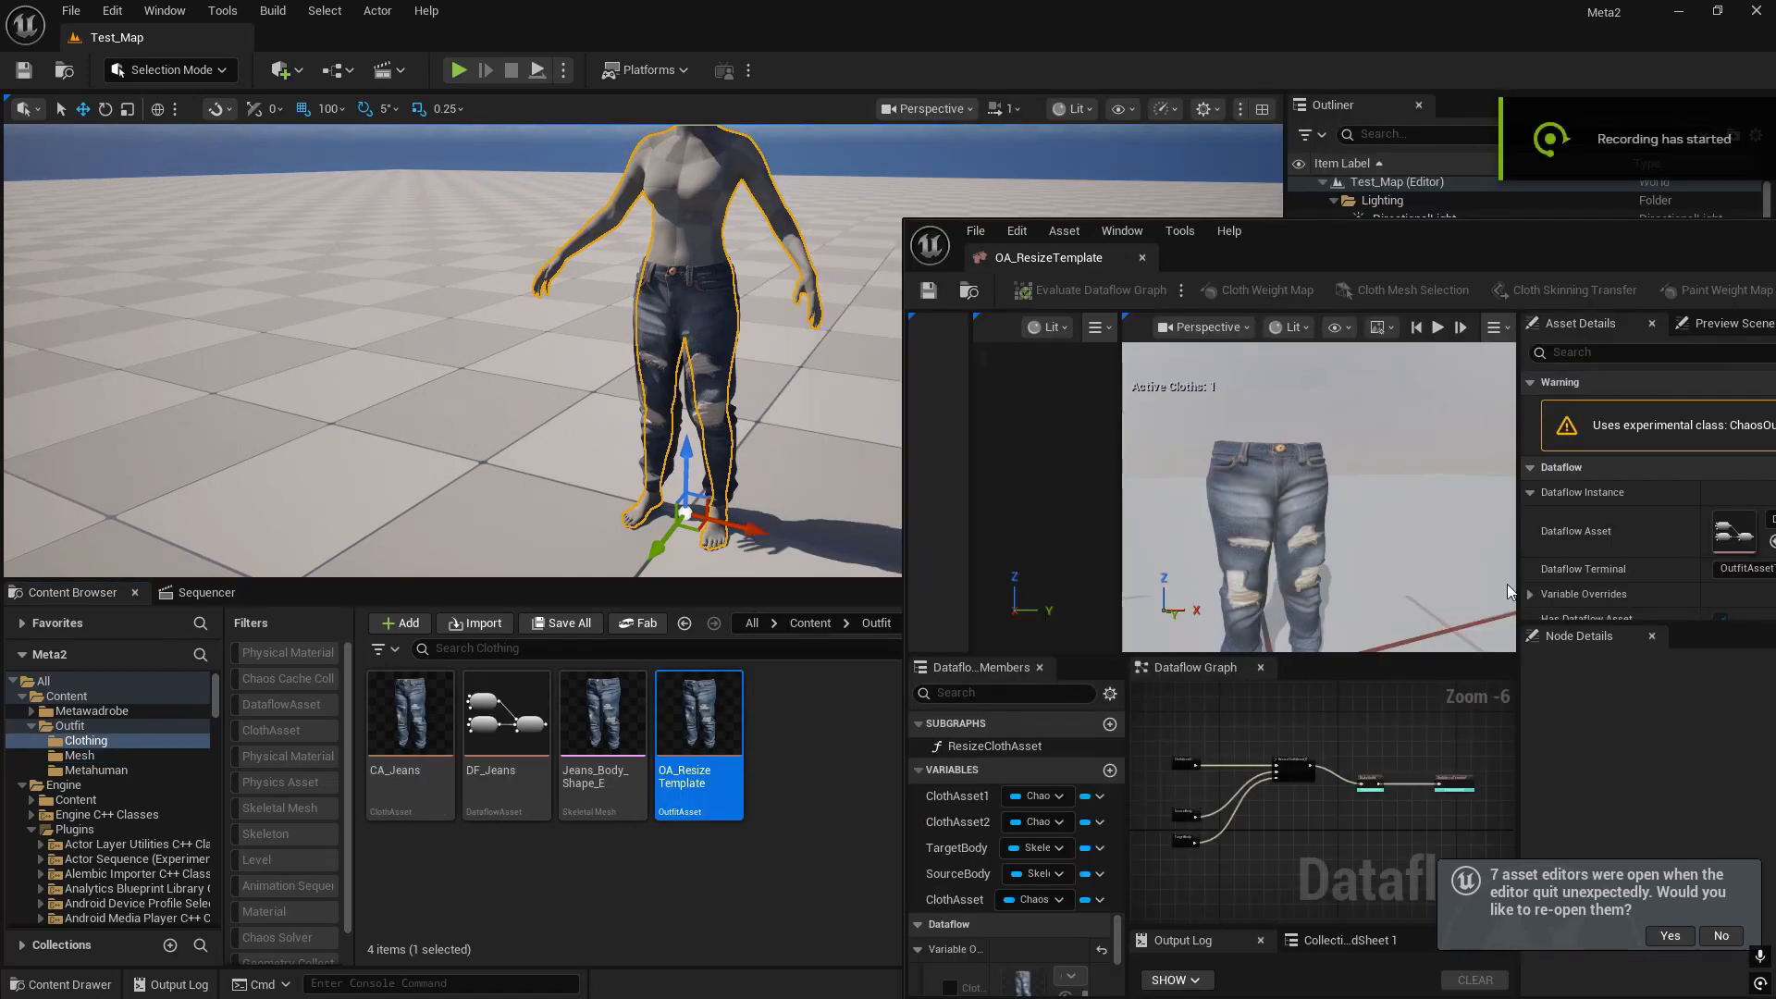
- Decline re-opening the earlier asset editors and open the Engine's Plugins folder in the content browser
left_click(1720, 933)
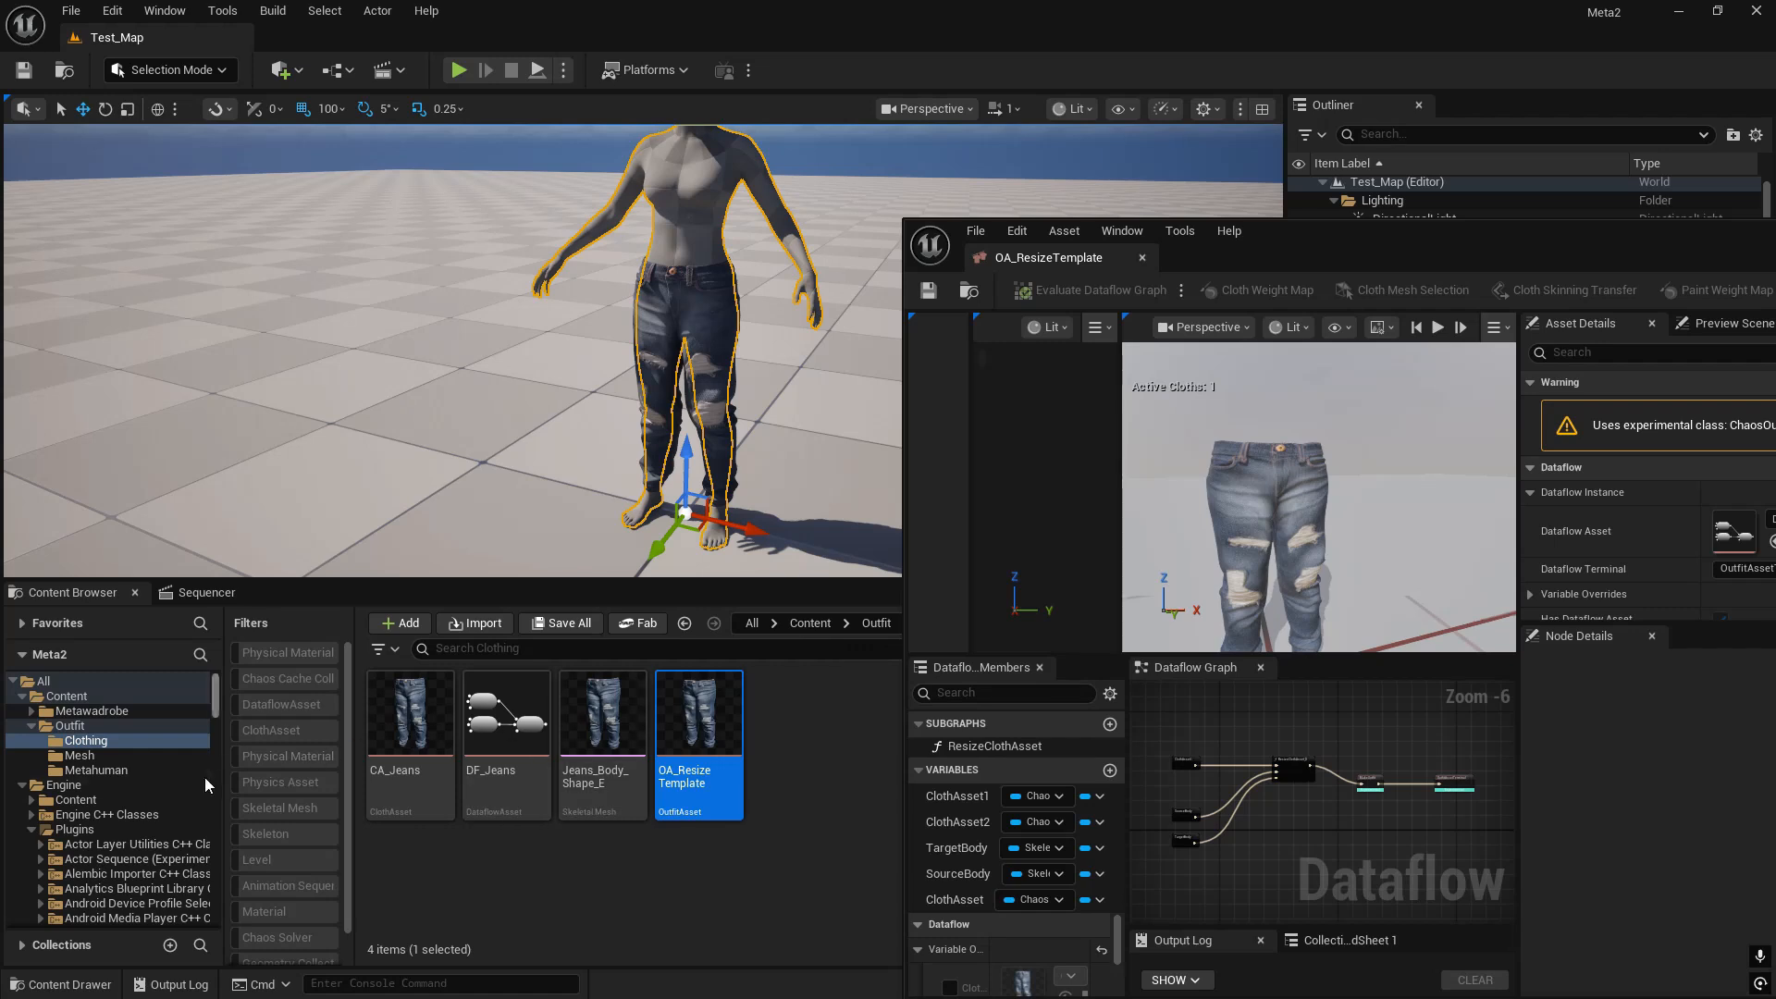
scroll(204, 777, "down", 8)
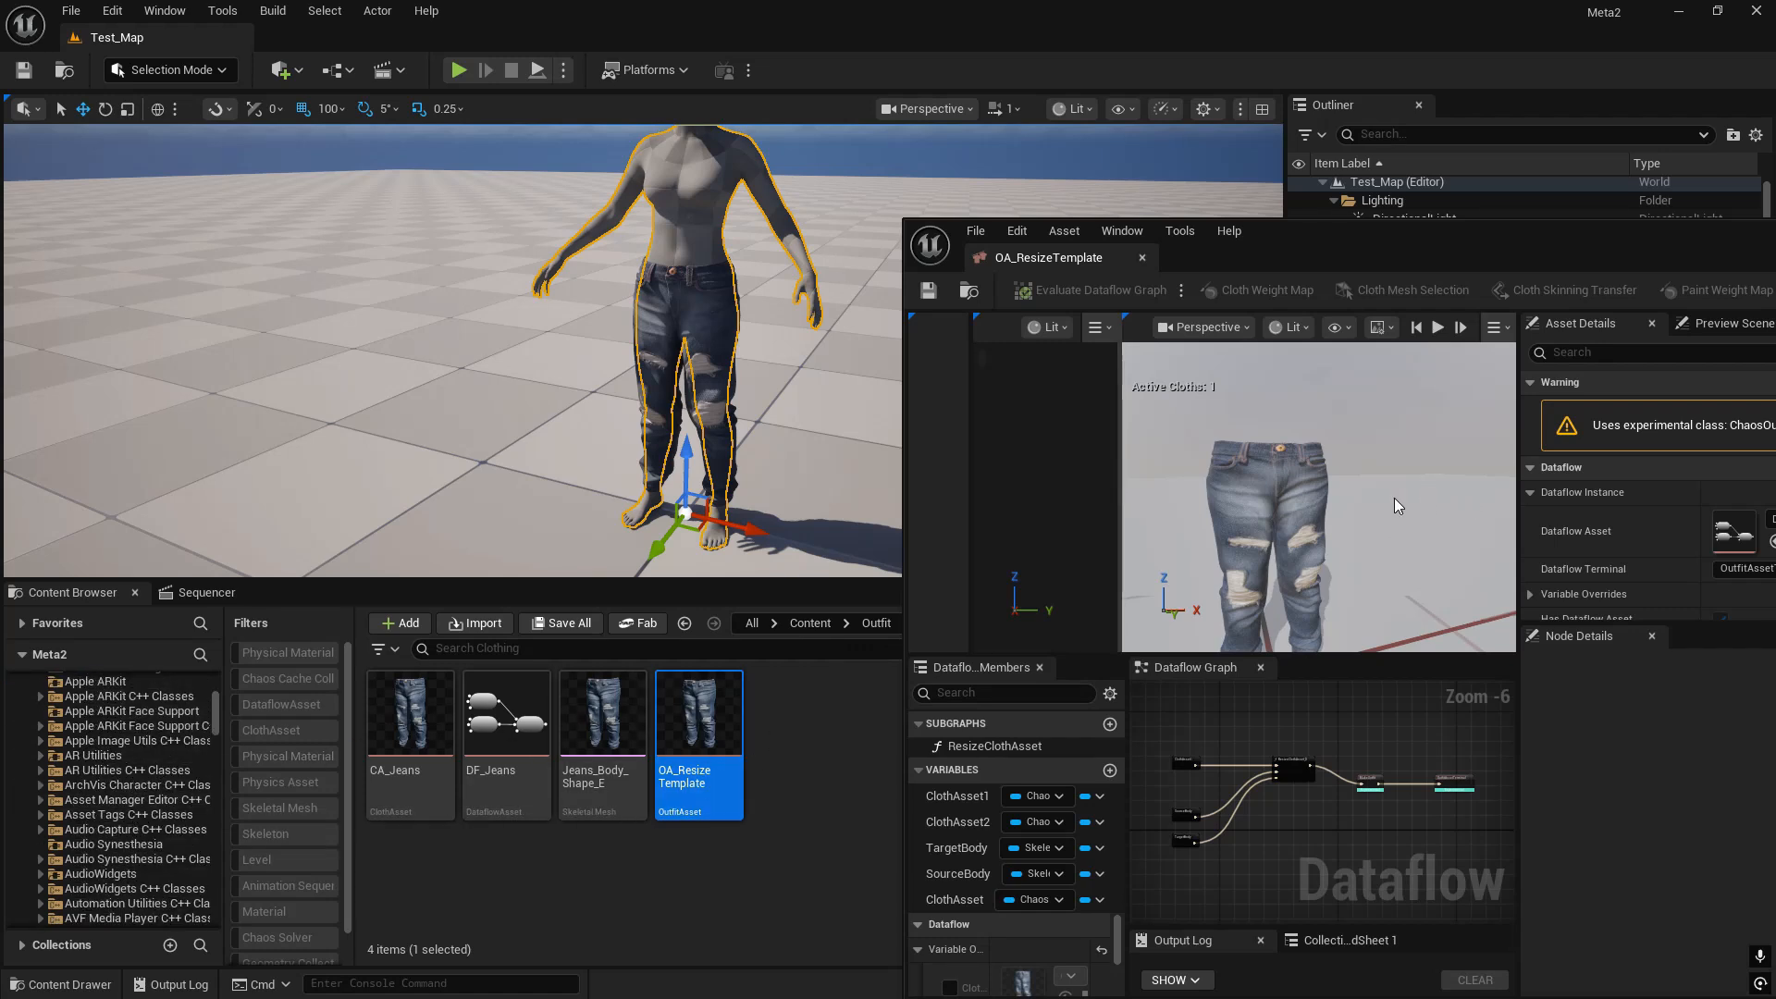
right_click_drag(1395, 499, 1295, 504)
scroll(96, 823, "down", 4)
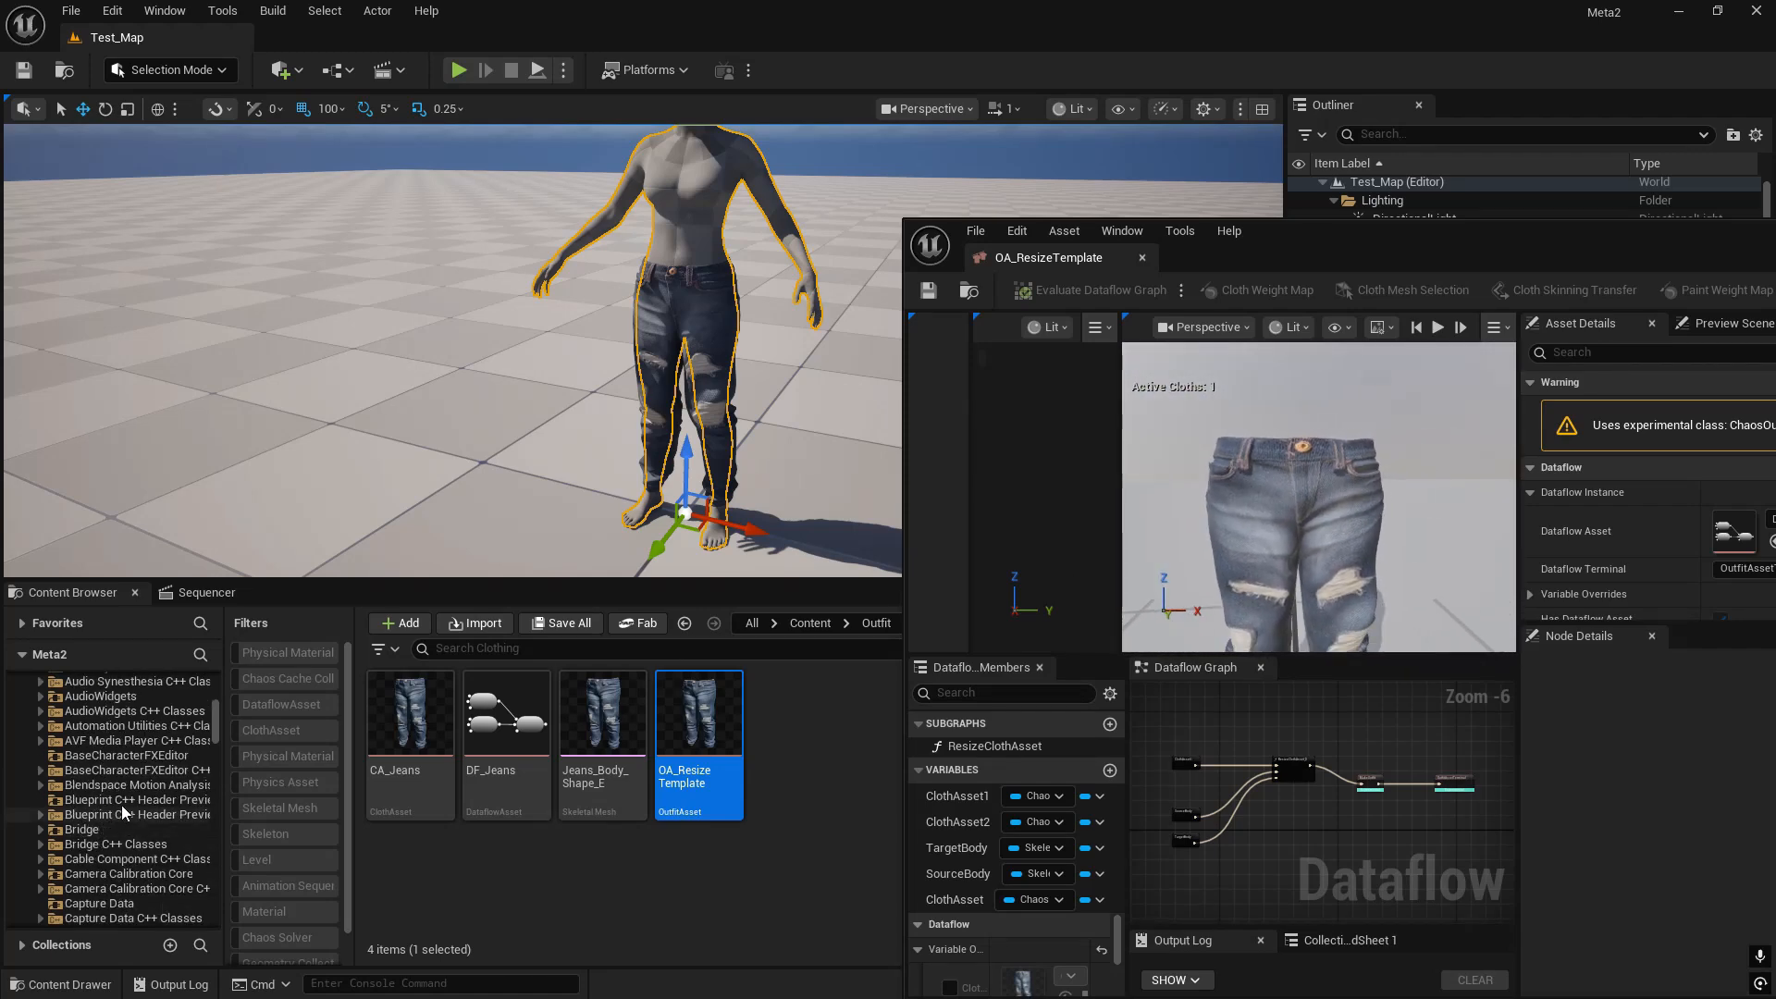
scroll(116, 796, "up", 10)
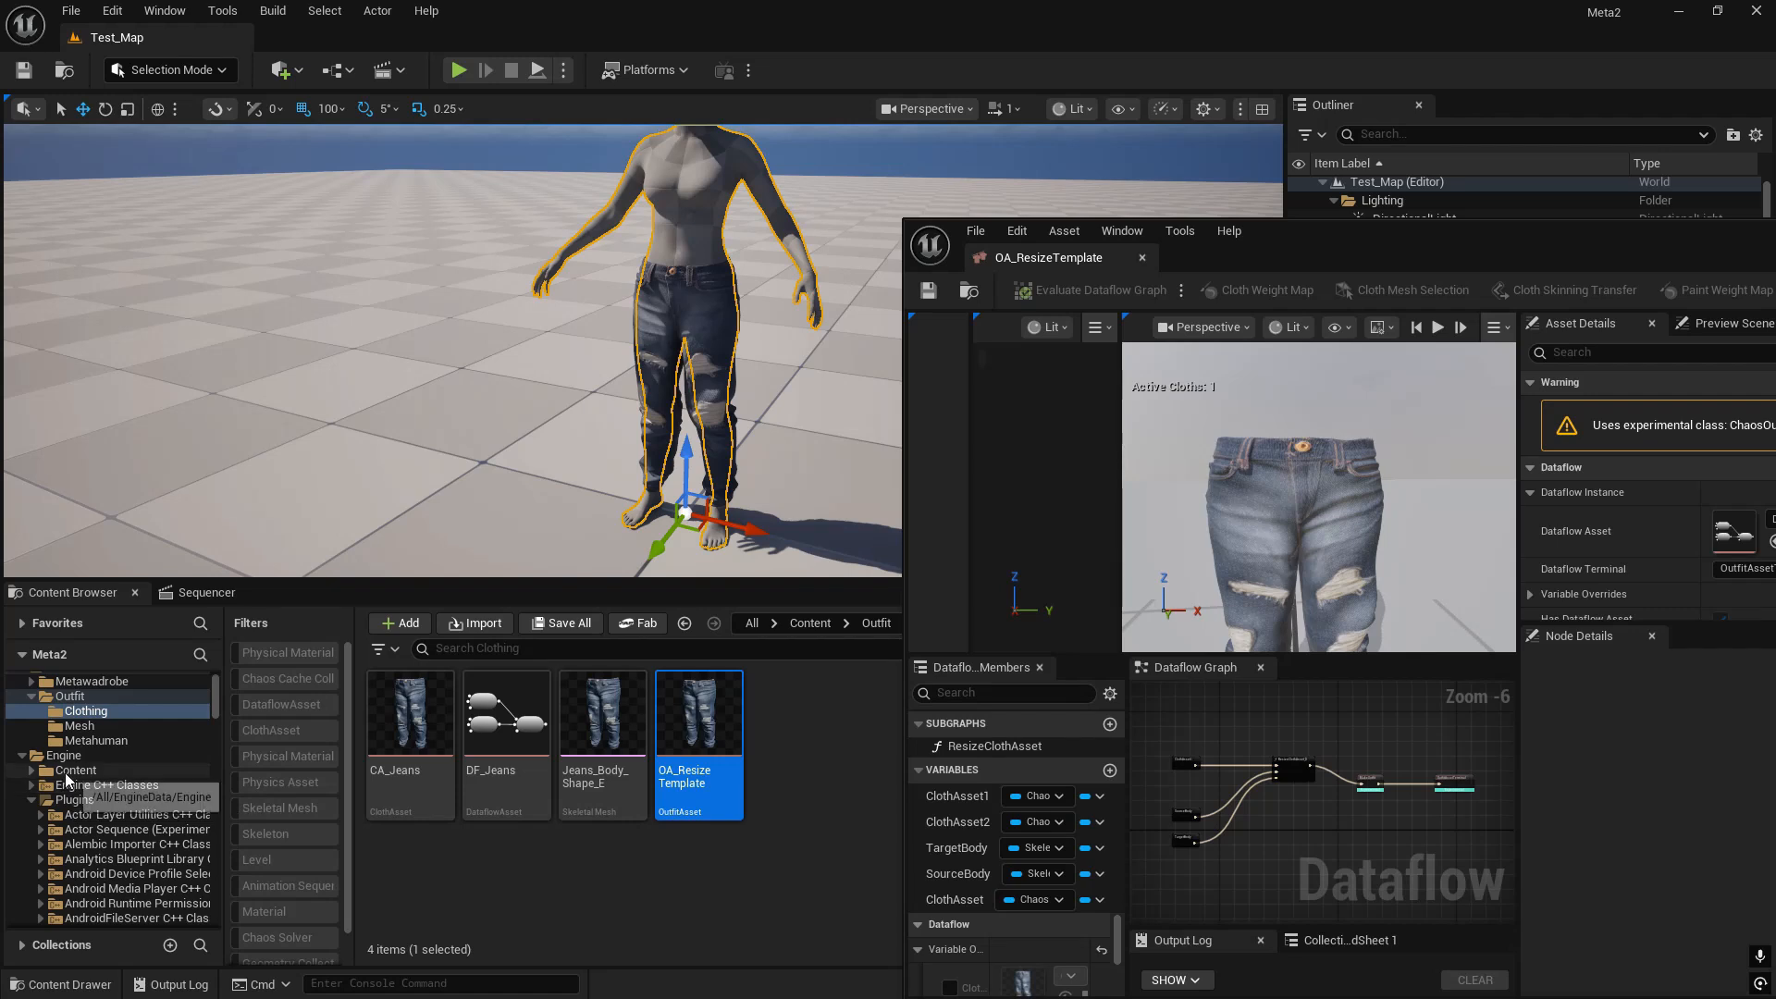
left_click(69, 771)
left_click(32, 800)
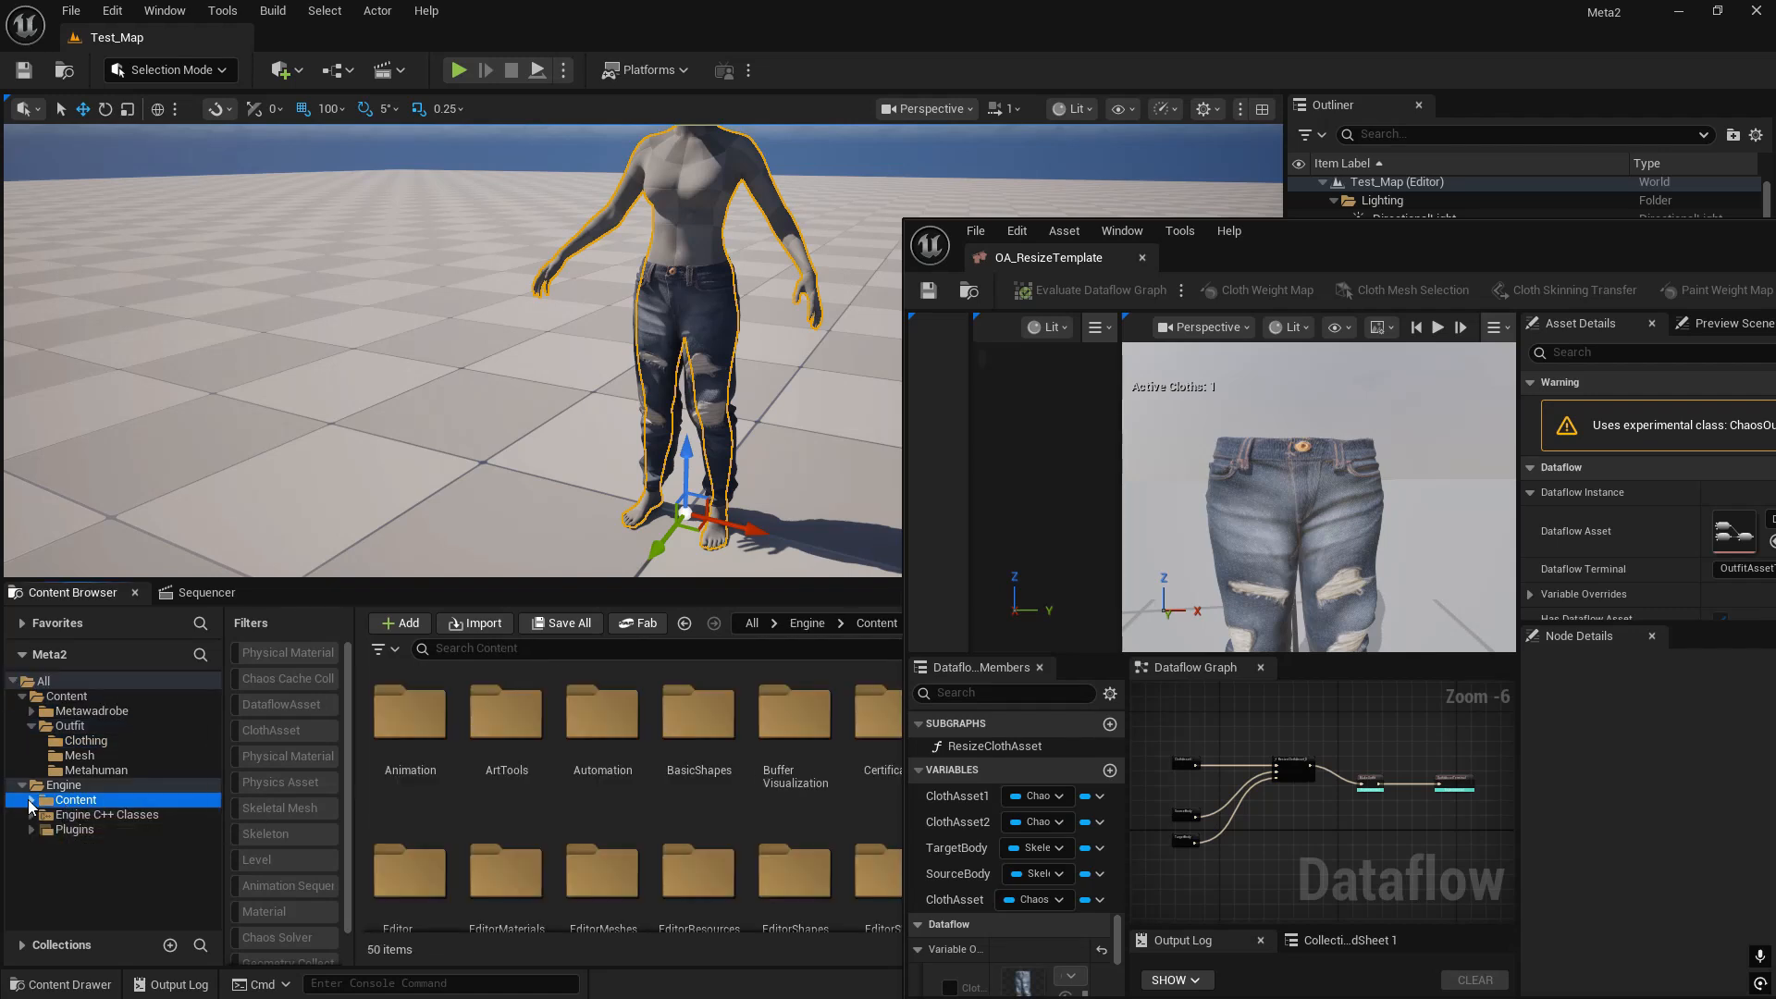
left_click(79, 830)
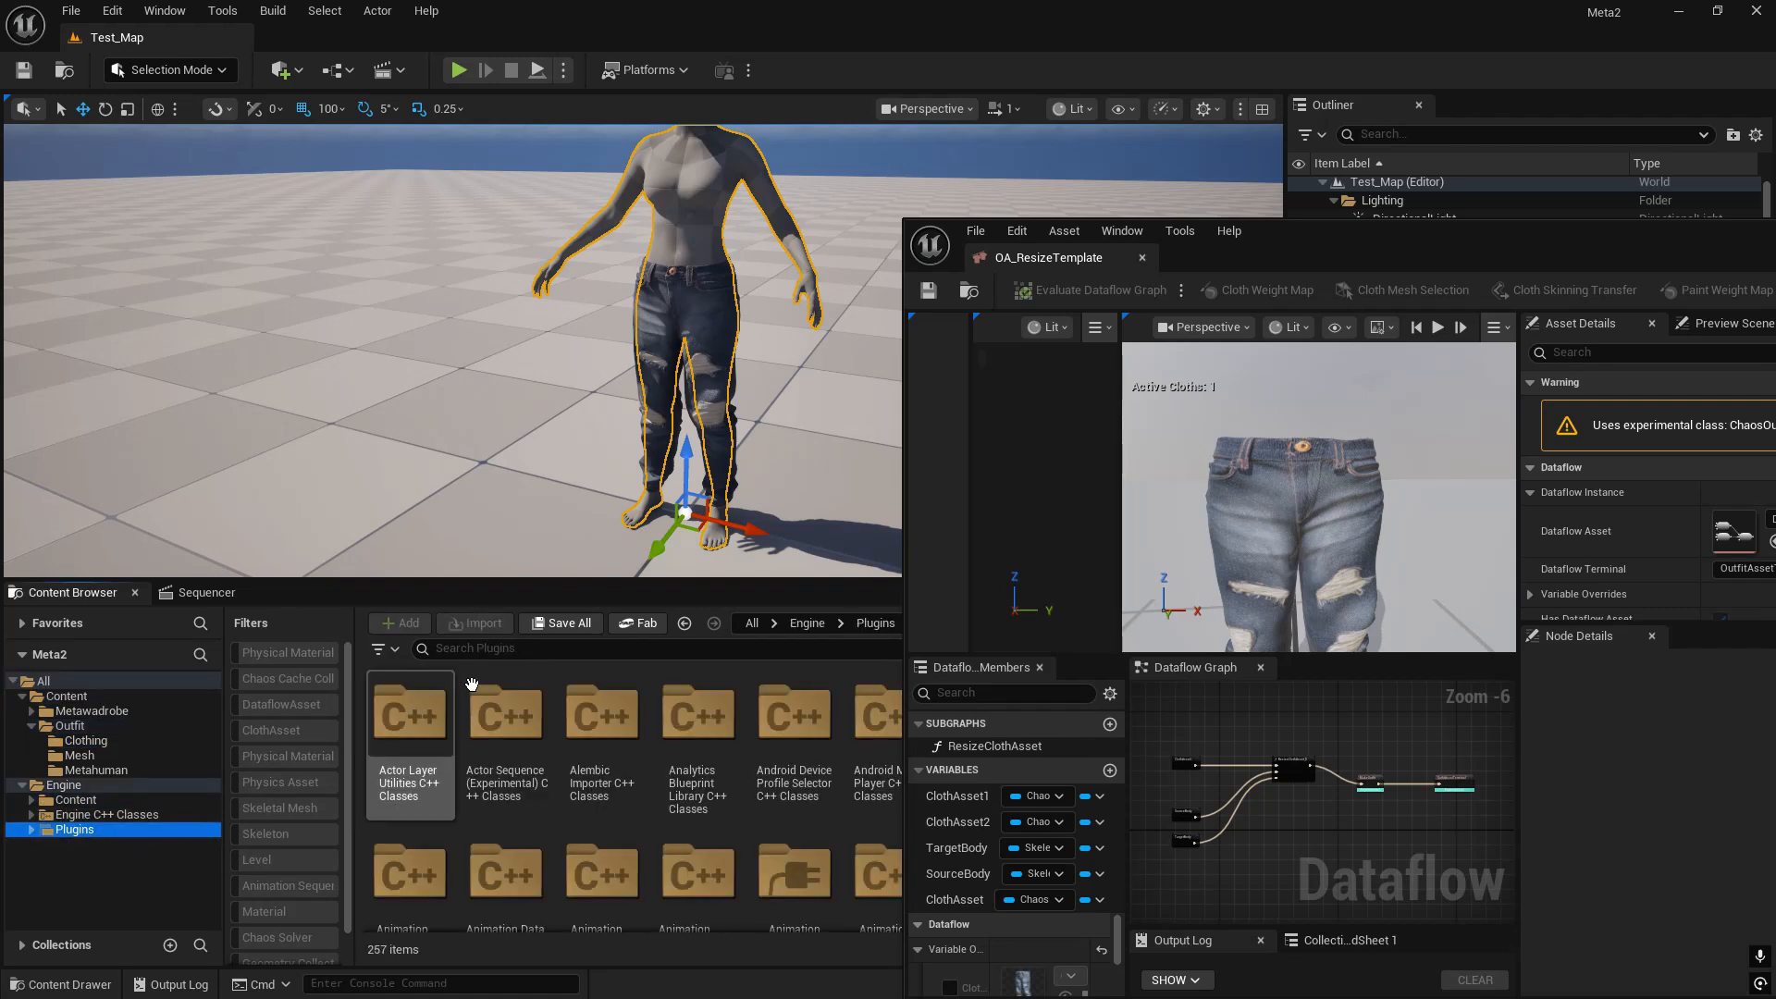
- Search the Plugins folder for "bodyshapef" and select the bodyShapeF_CombinedSkelMesh skeletal mesh
left_click(574, 650)
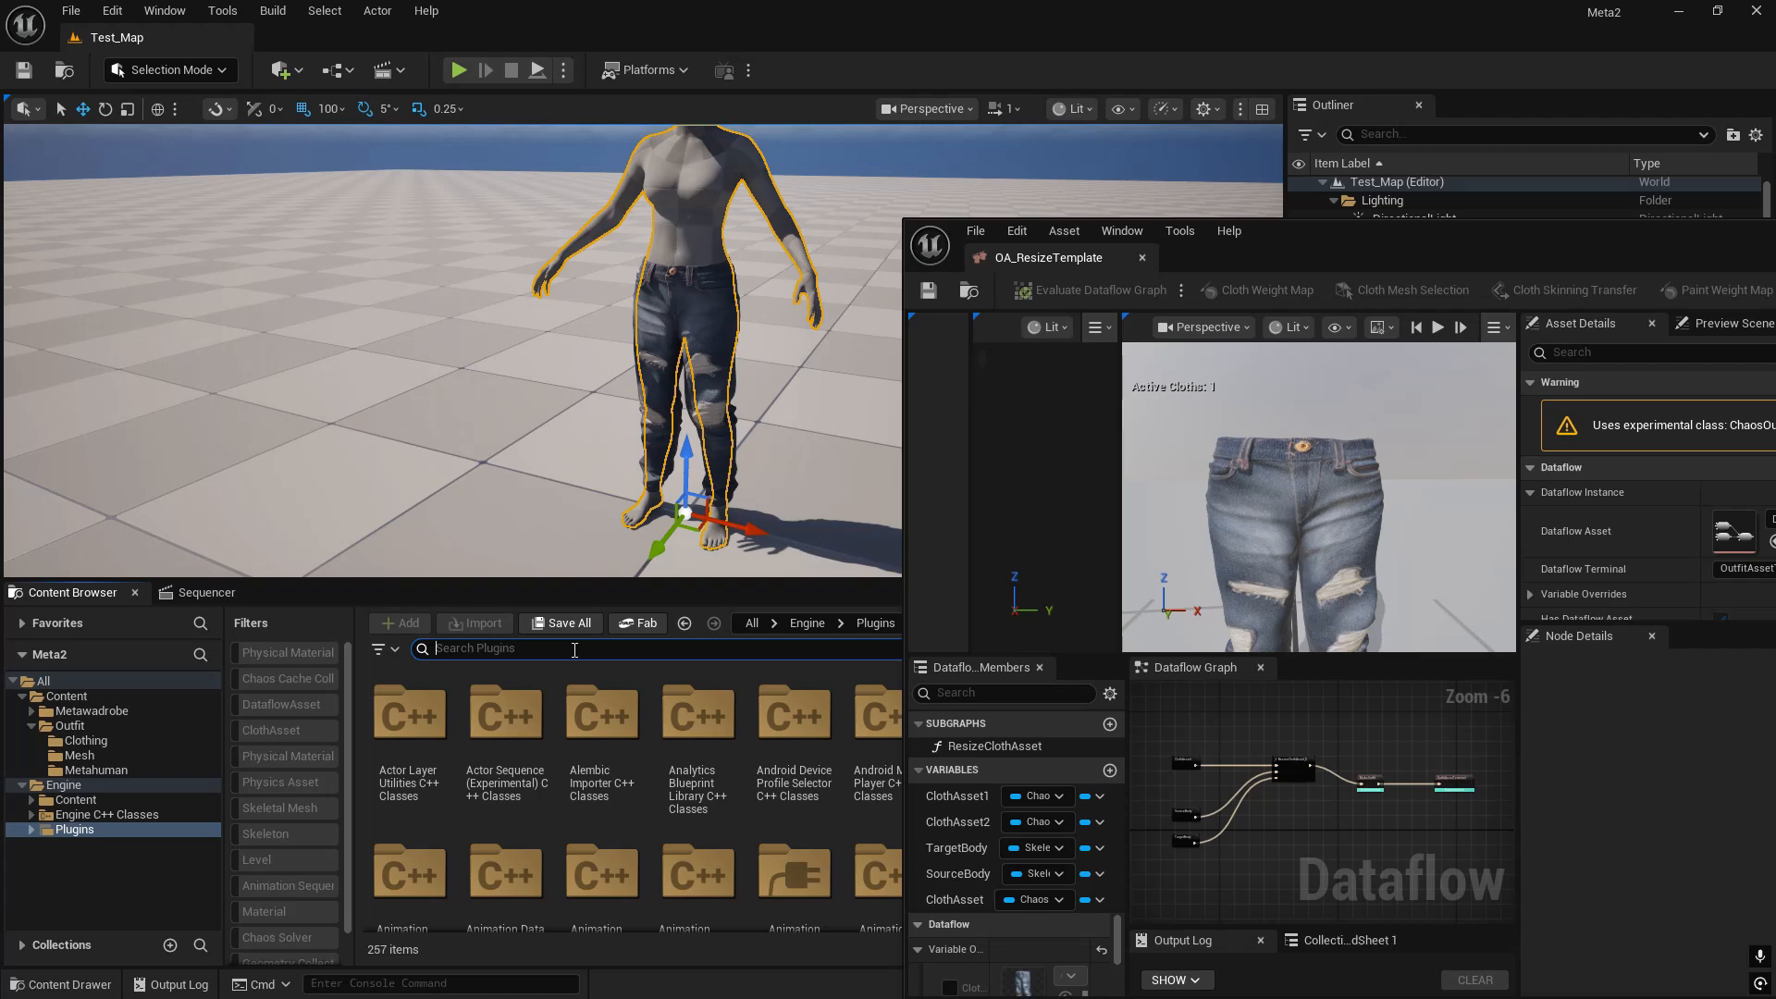
type("body")
type("_")
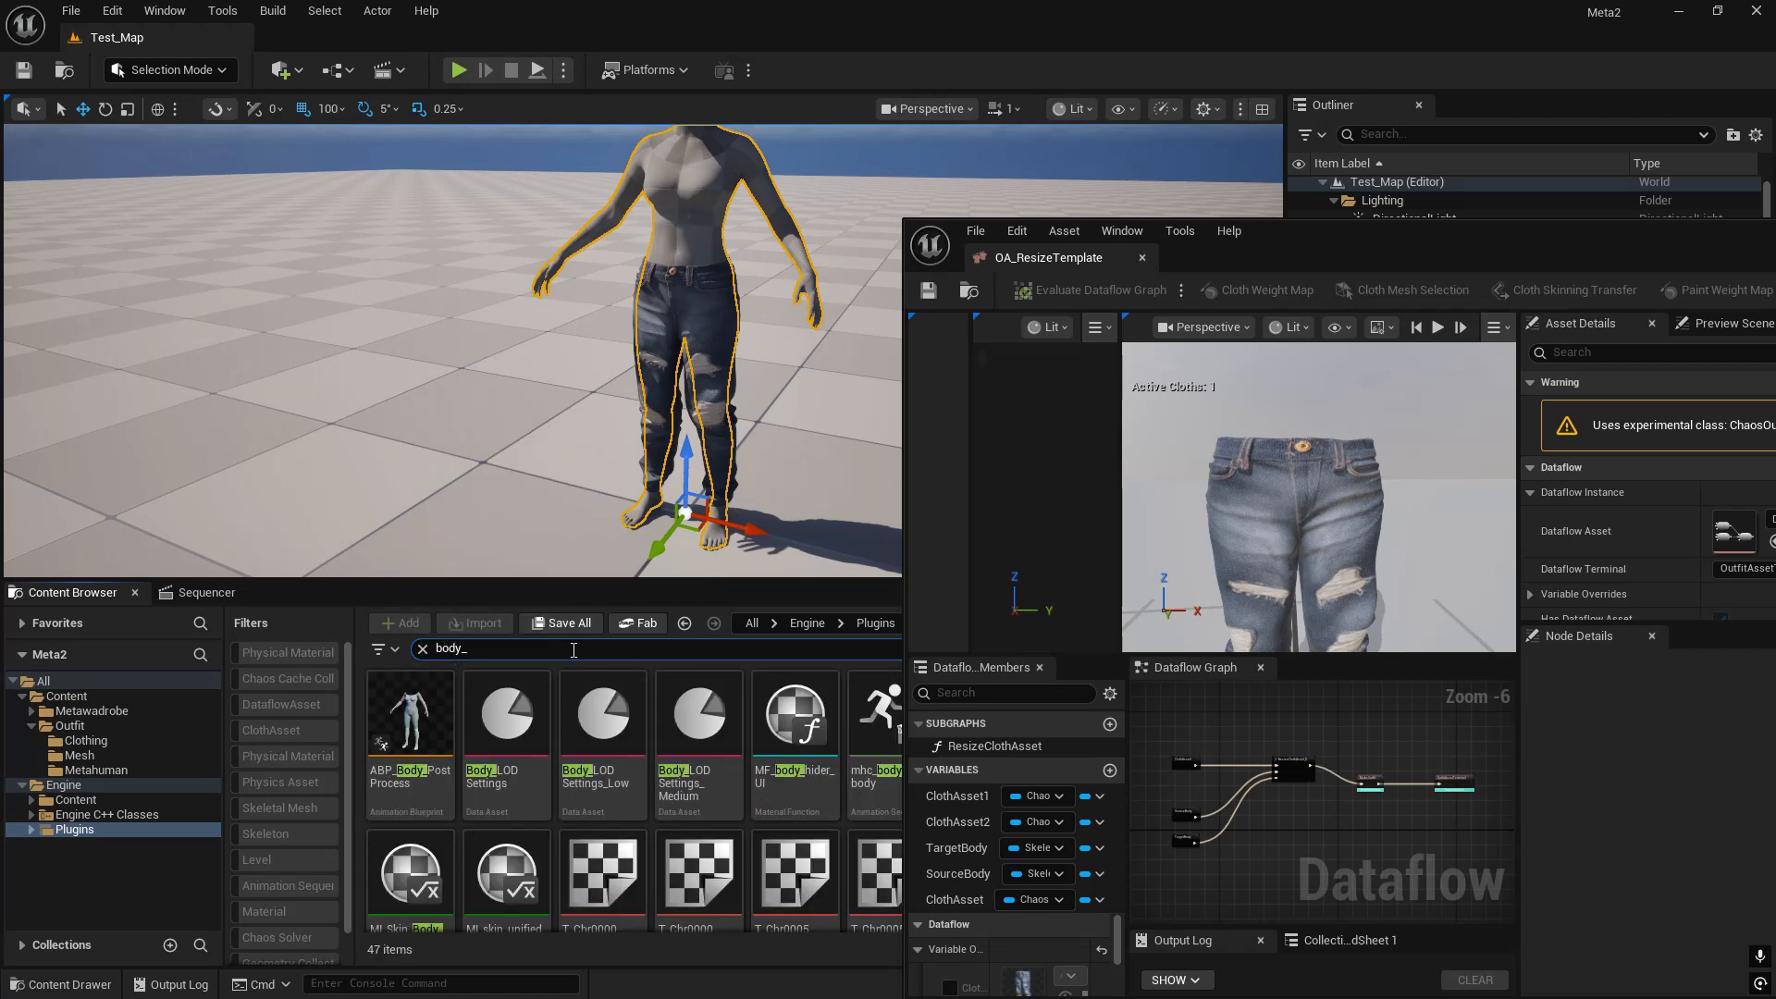
type("shape")
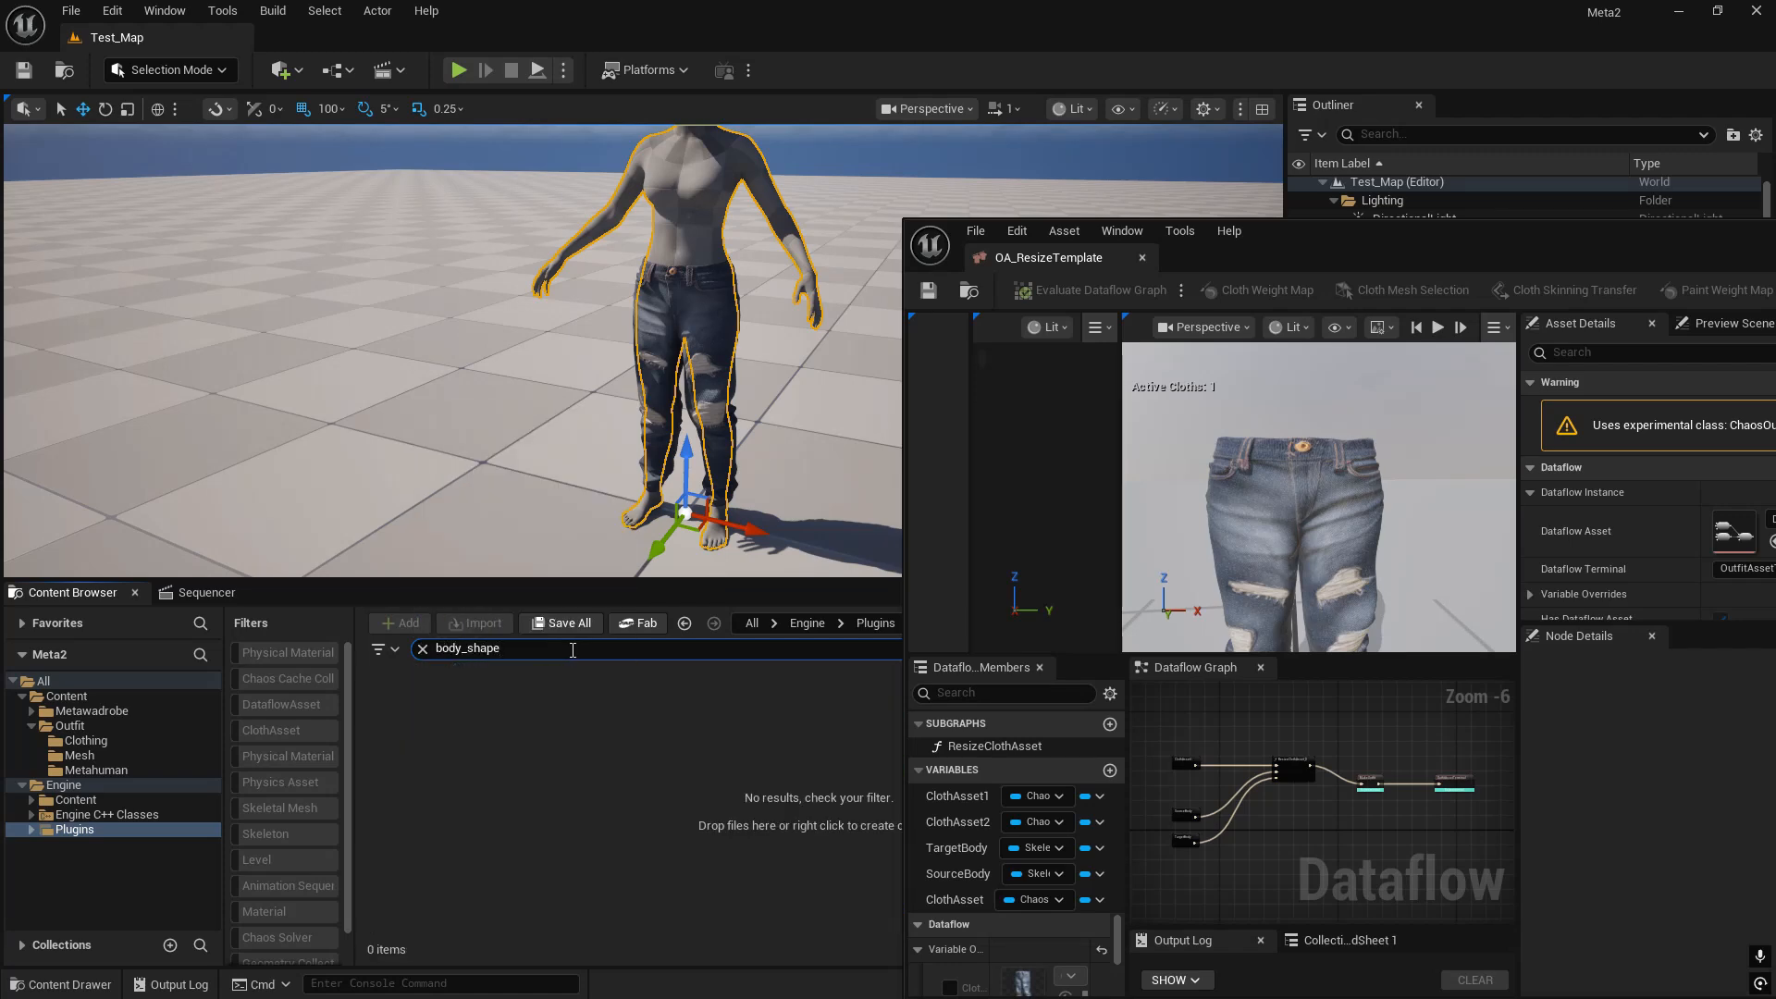
key("BackSpace")
key("BackSpace")
type("s")
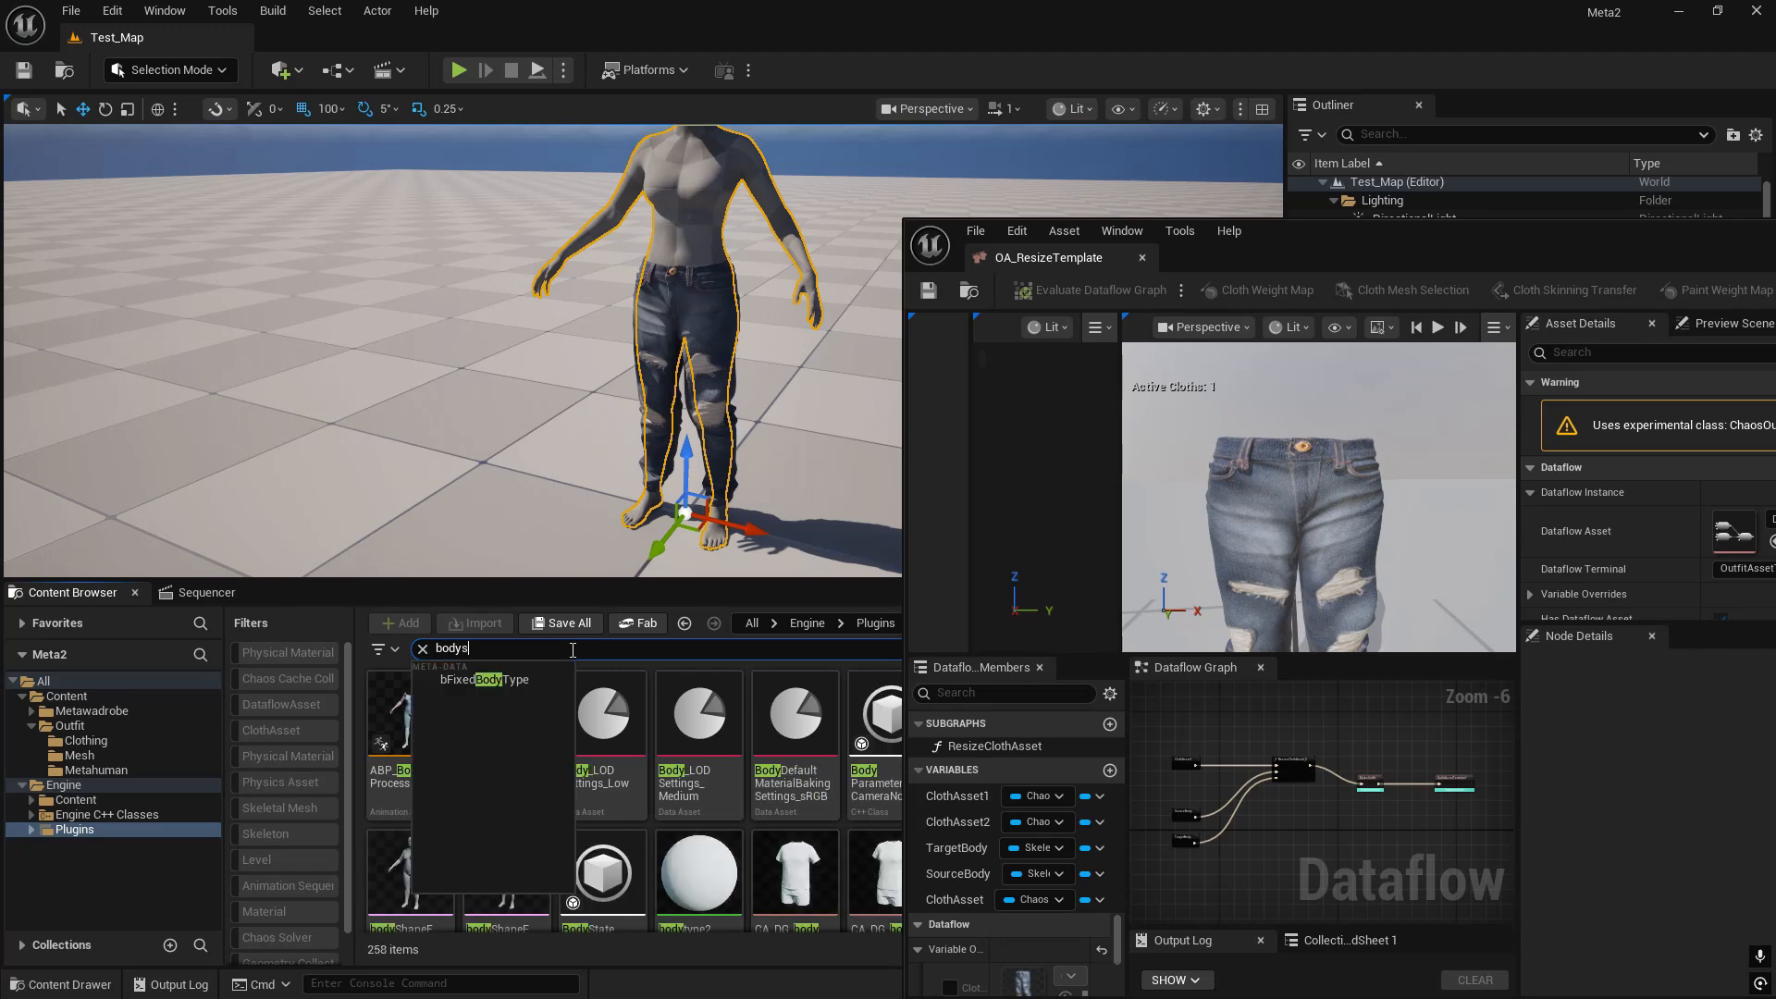
type("hapef")
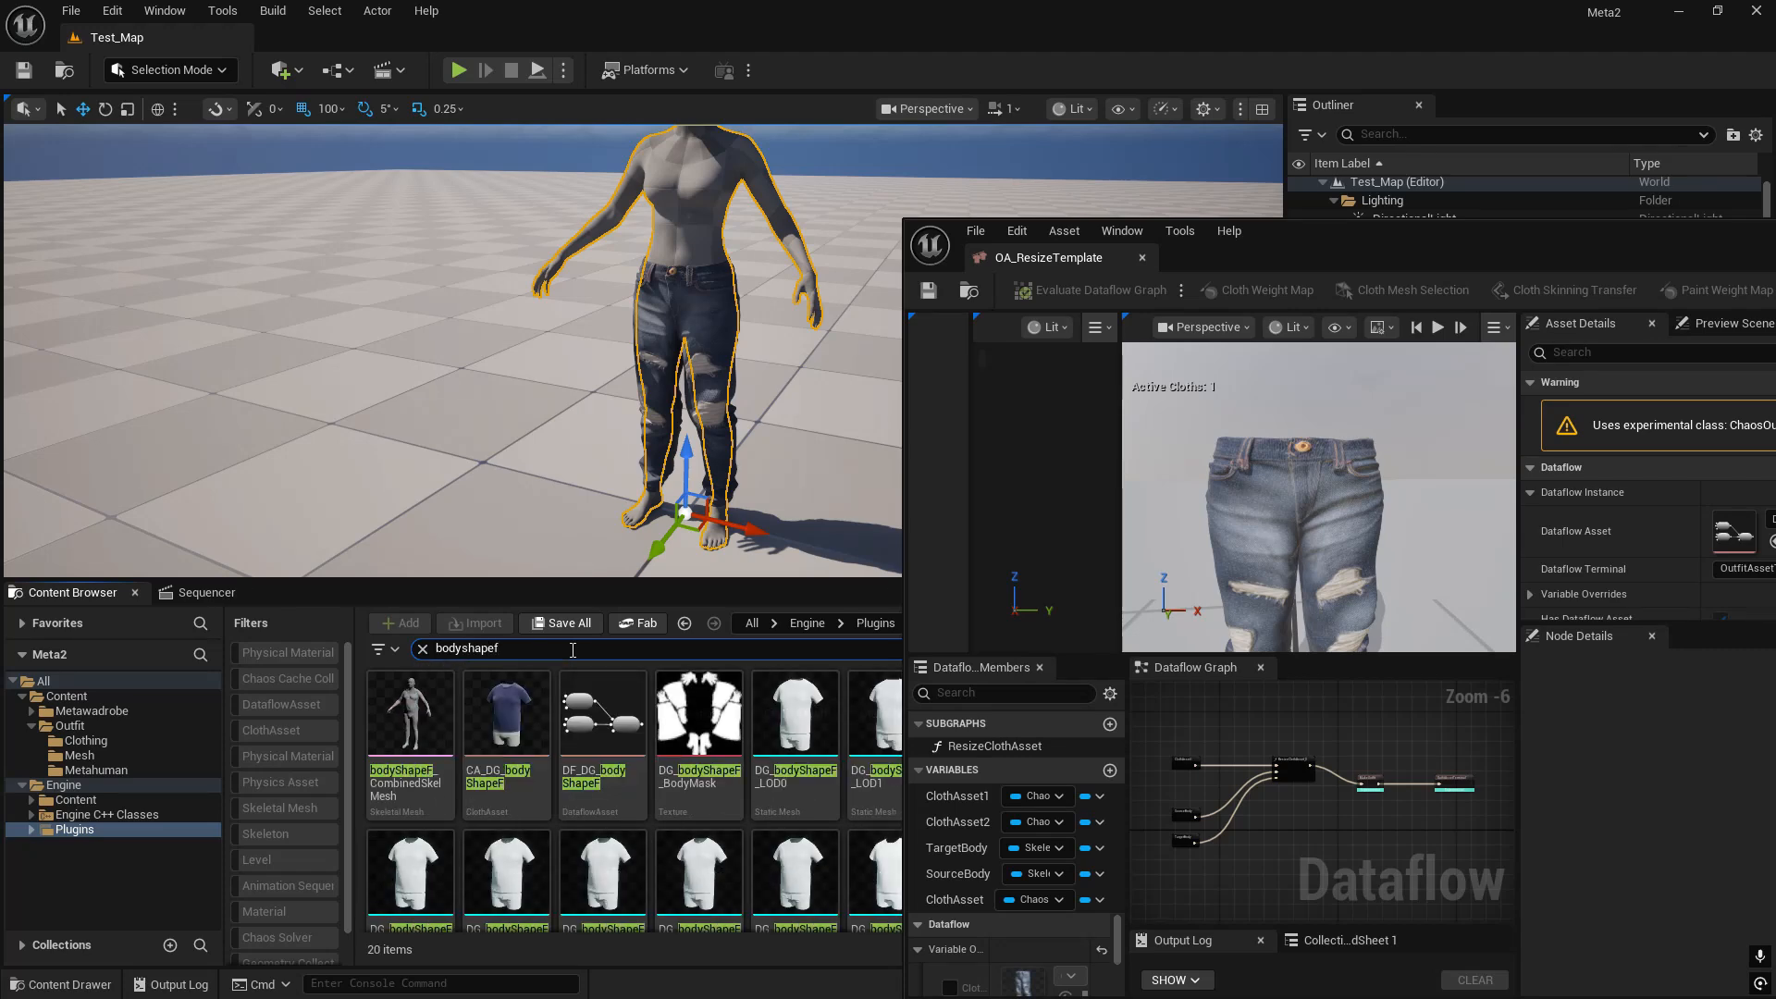
left_click(413, 799)
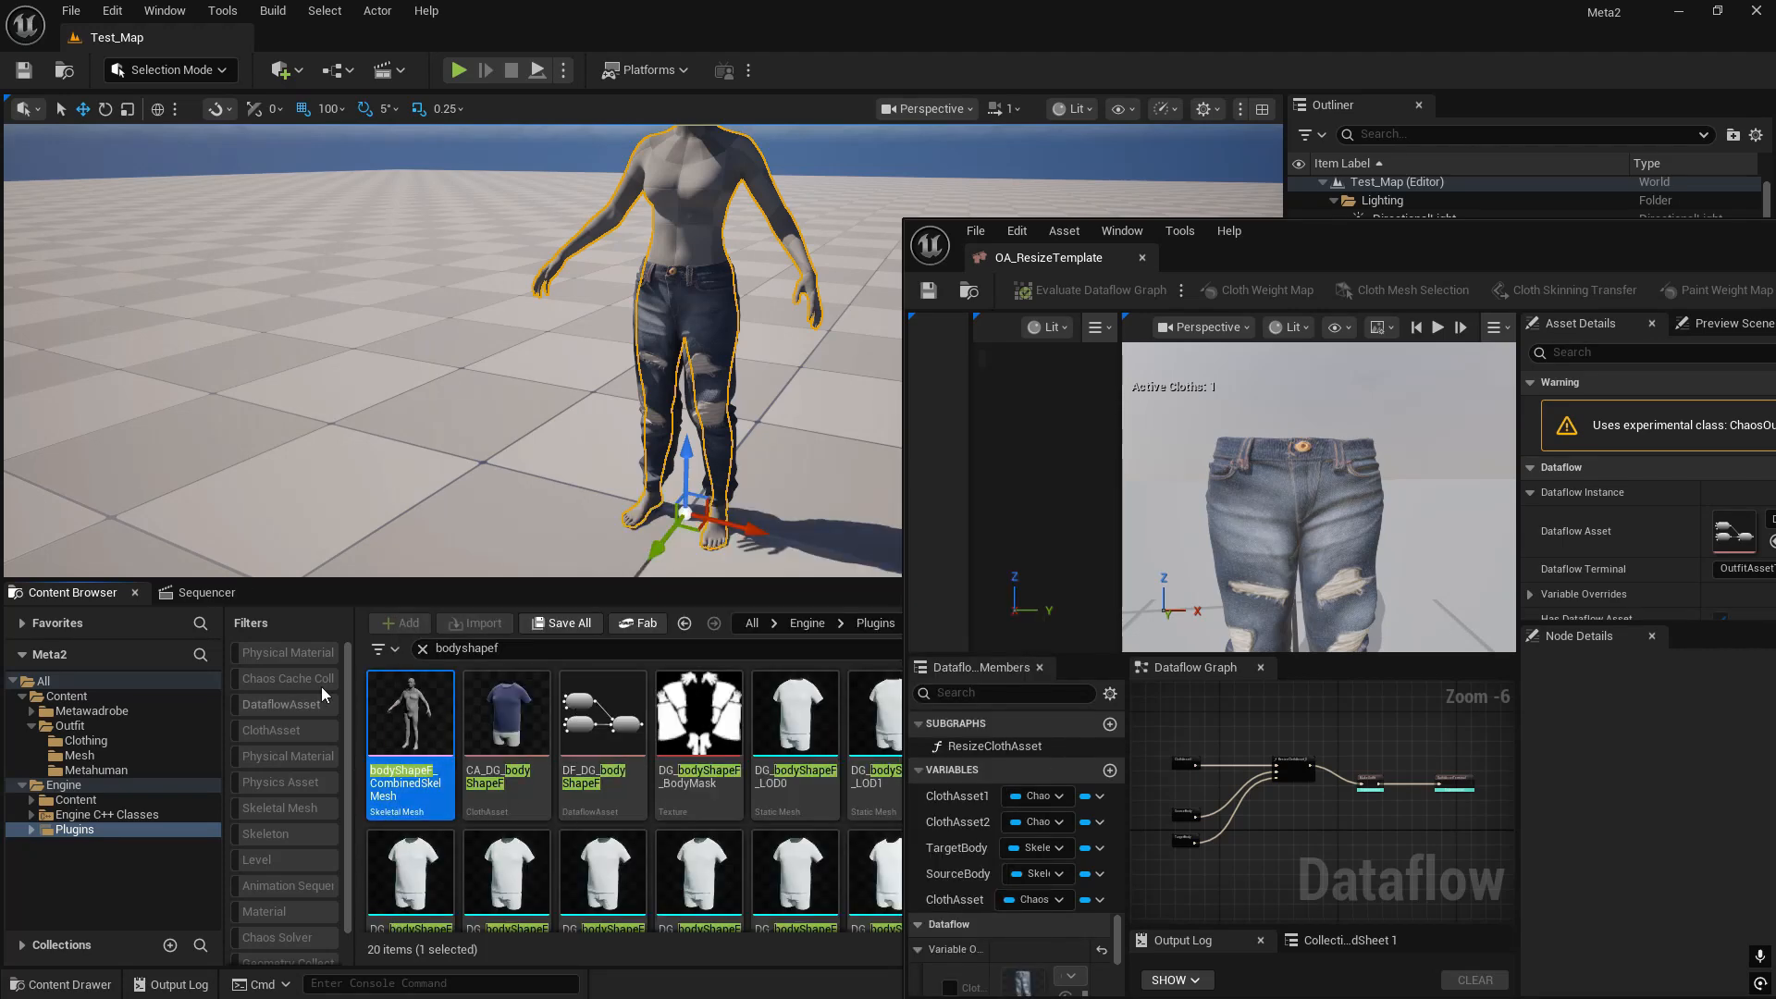
- Assign bodyShapeF_CombinedSkelMesh to the TargetBody node in OA_ResizeTemplate and inspect the resized jeans
left_click_drag(1393, 241, 879, 3)
mouse_move(618, 693)
right_mouse_down()
mouse_move(794, 740)
mouse_move(629, 725)
right_mouse_up()
scroll(483, 736, "up", 6)
left_click(676, 730)
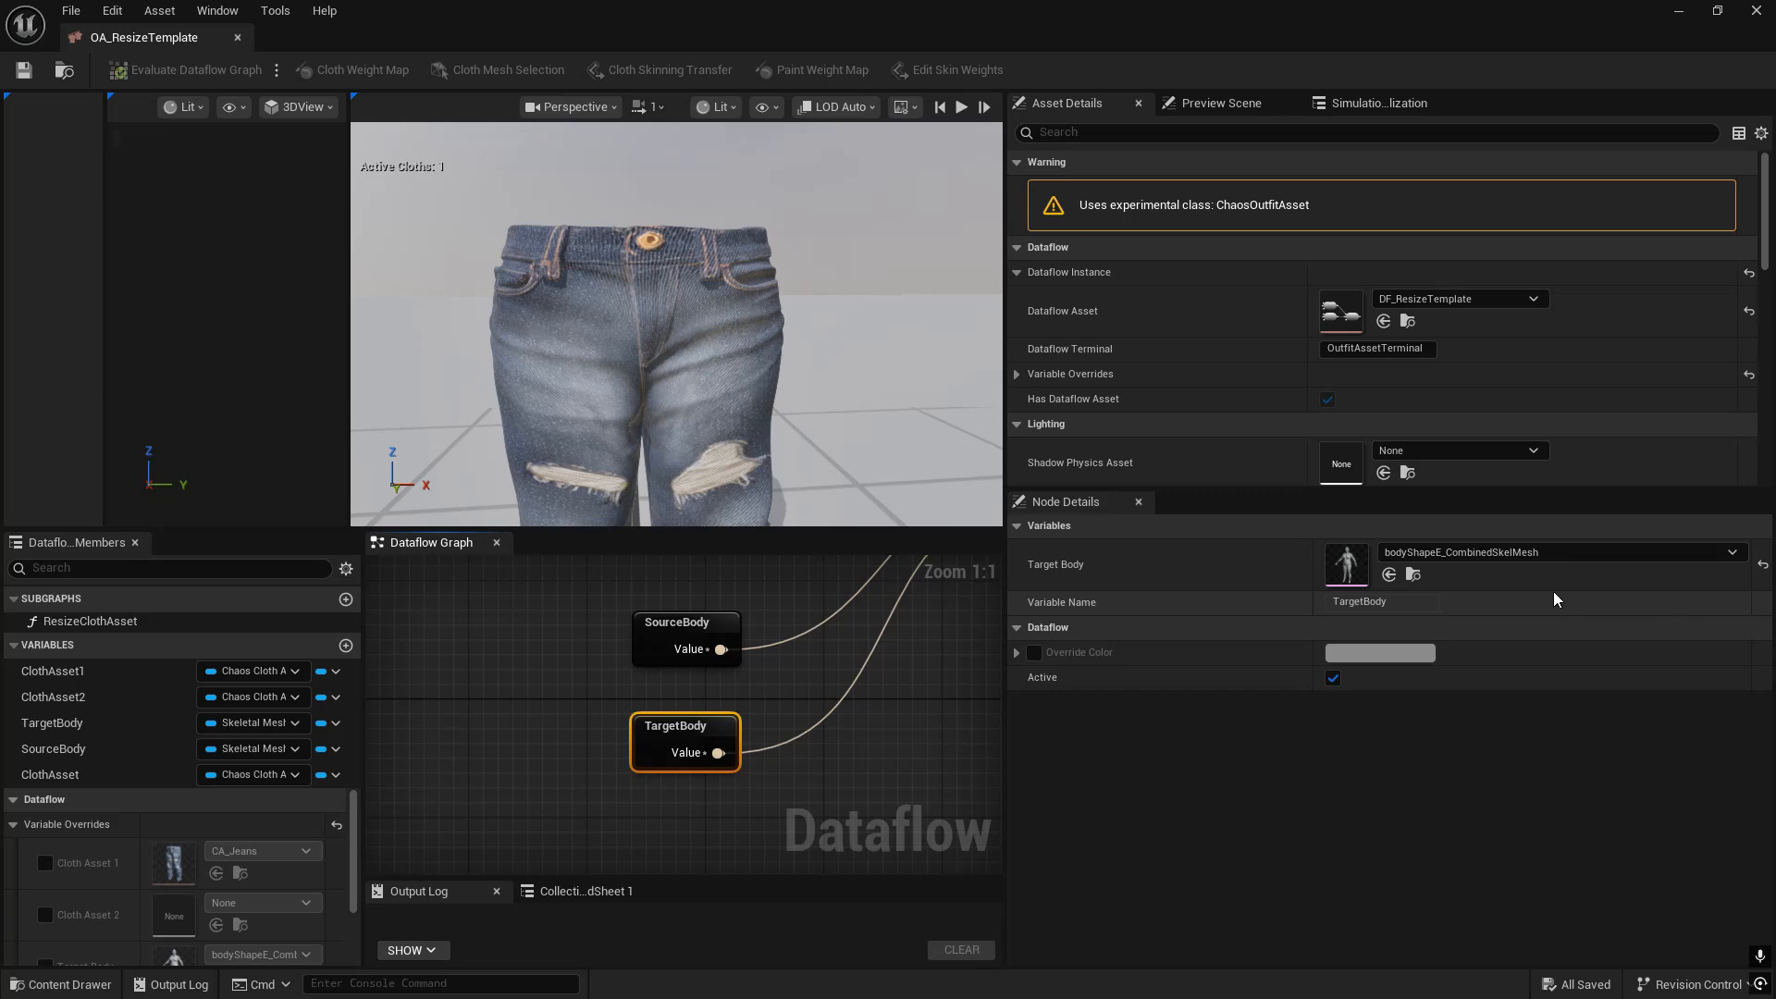
left_click(1387, 576)
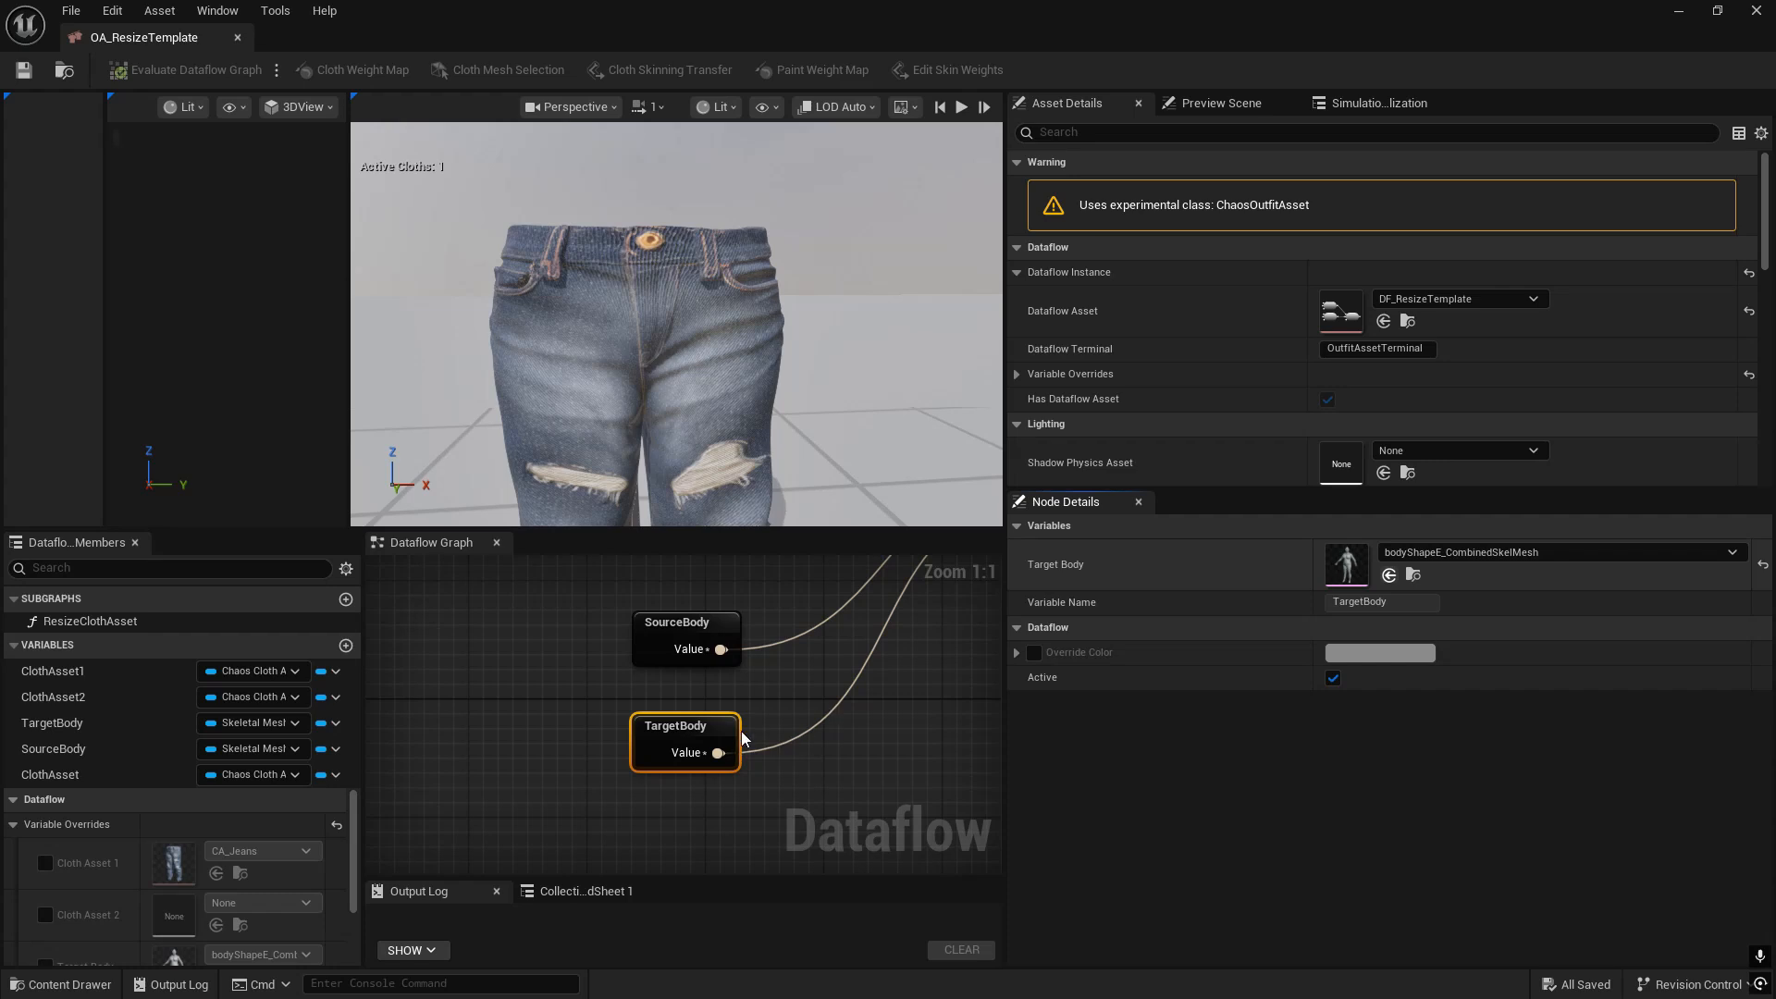
right_click(819, 716)
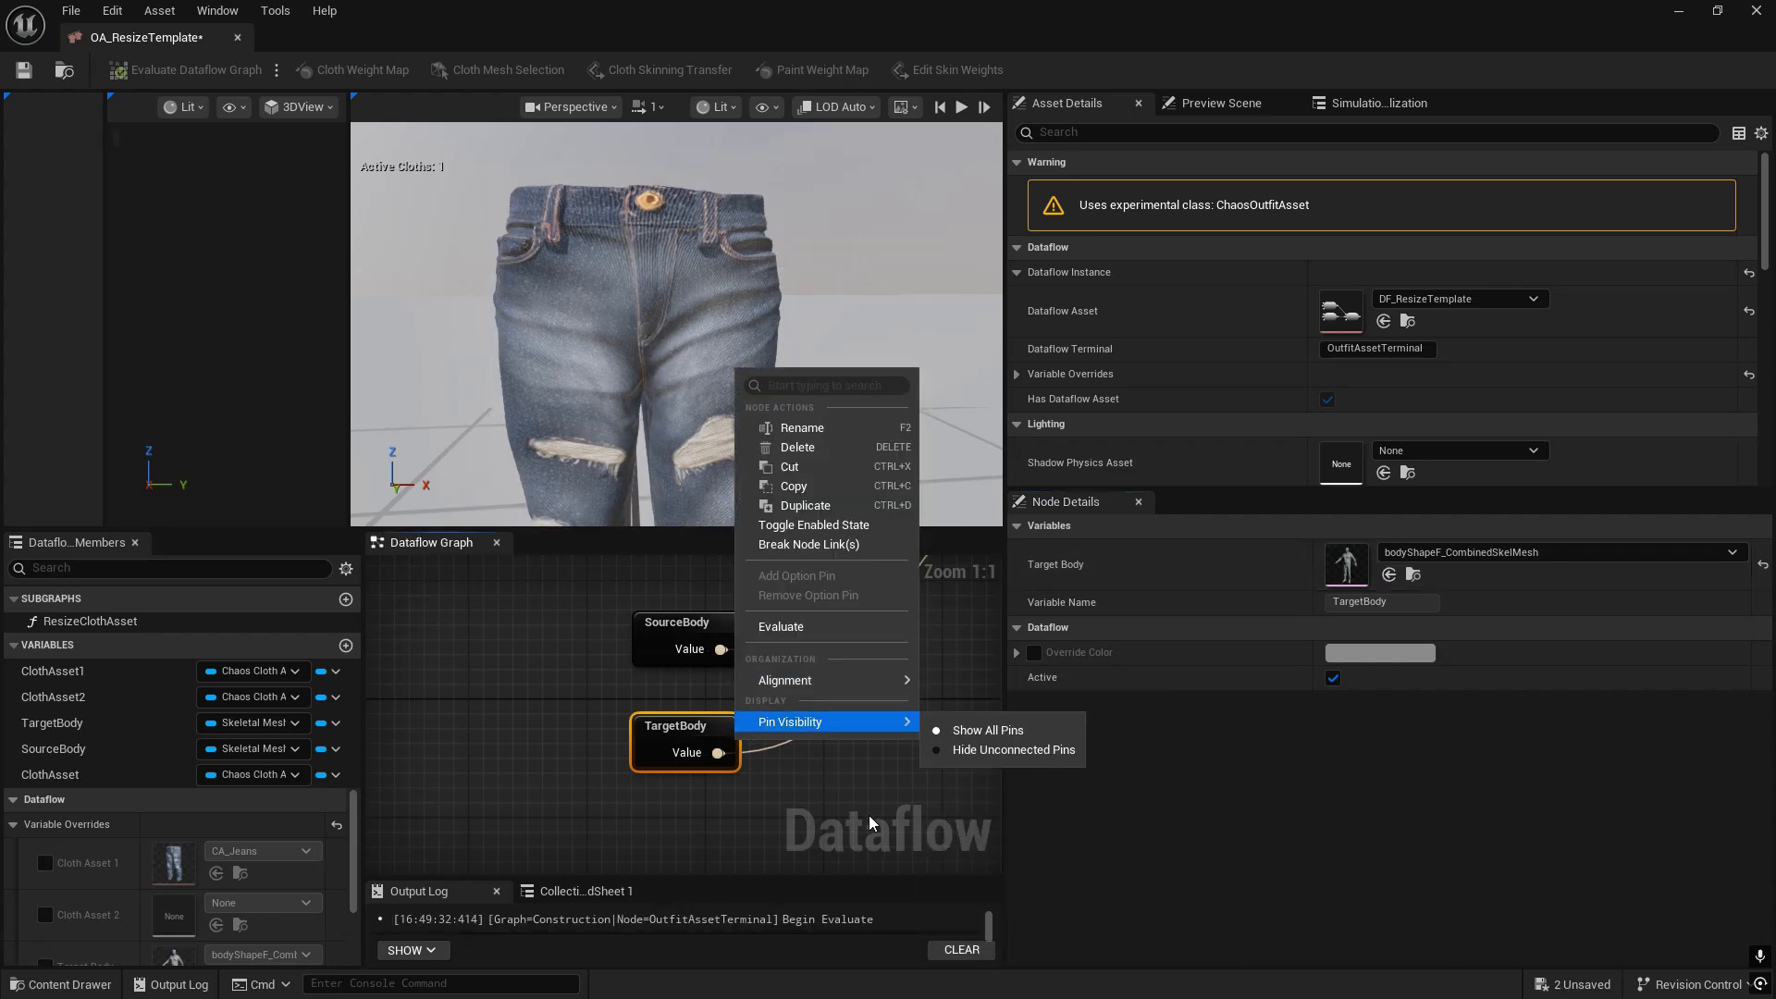
right_click_drag(868, 814, 844, 841)
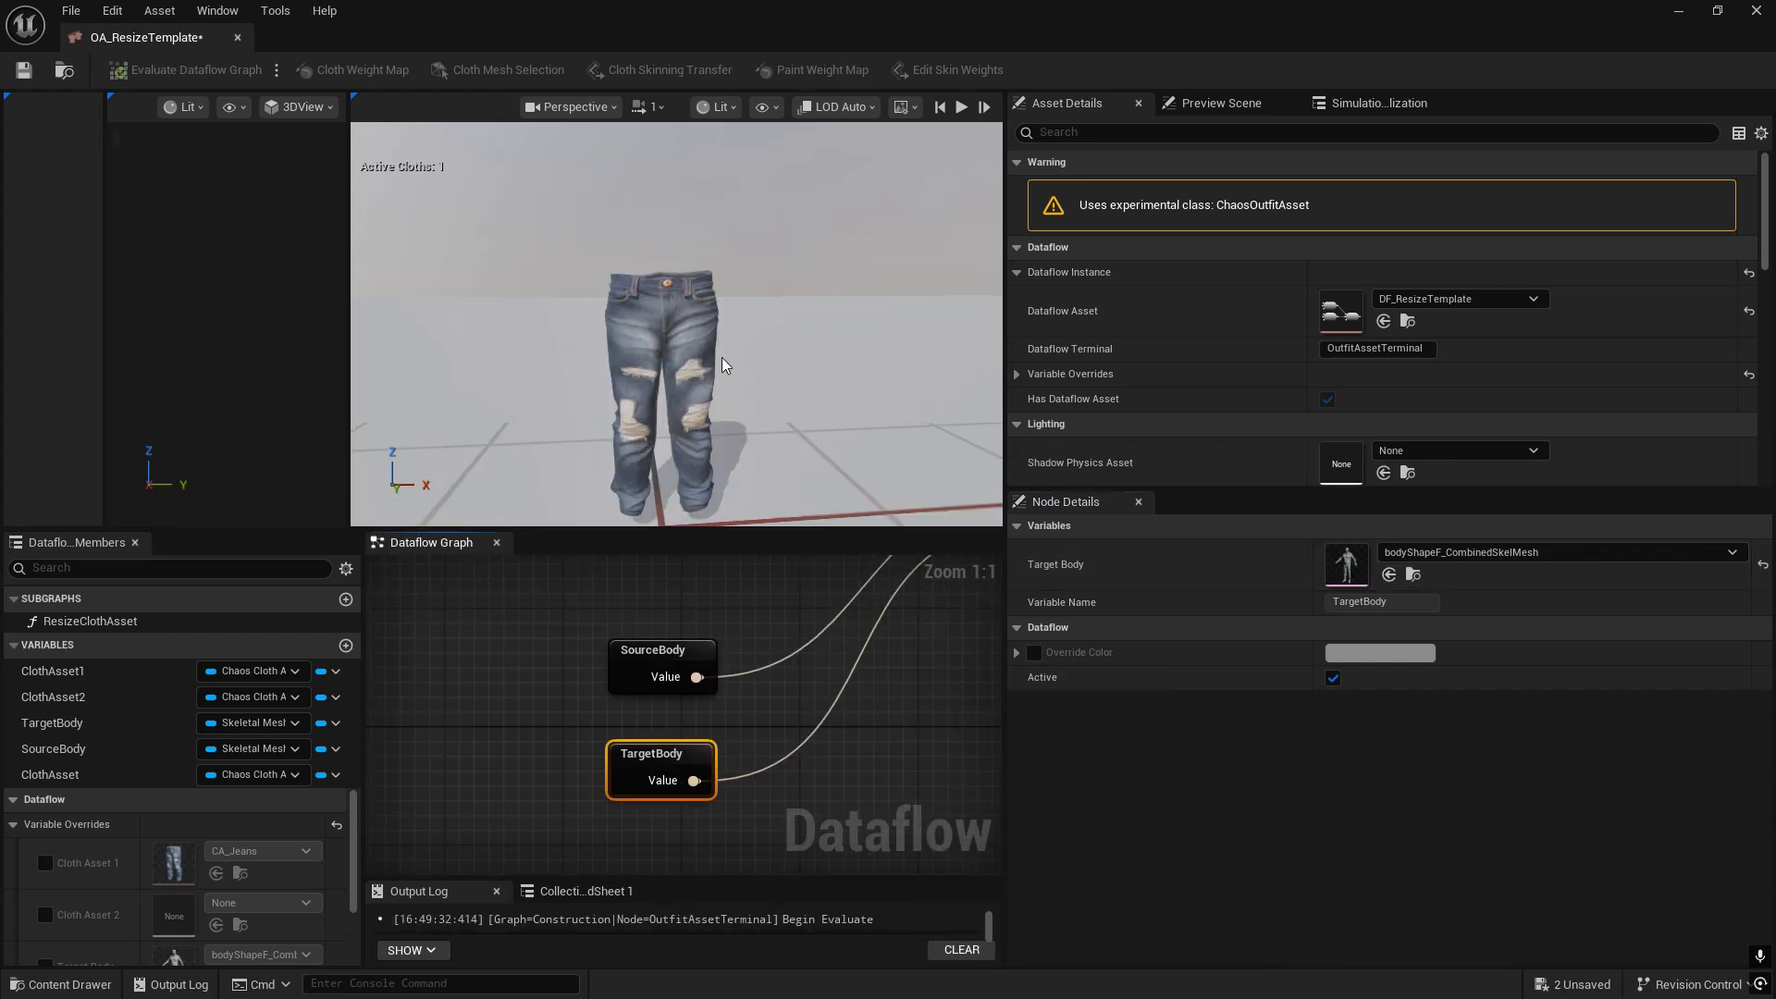
key("w")
right_click_drag(767, 376, 779, 363)
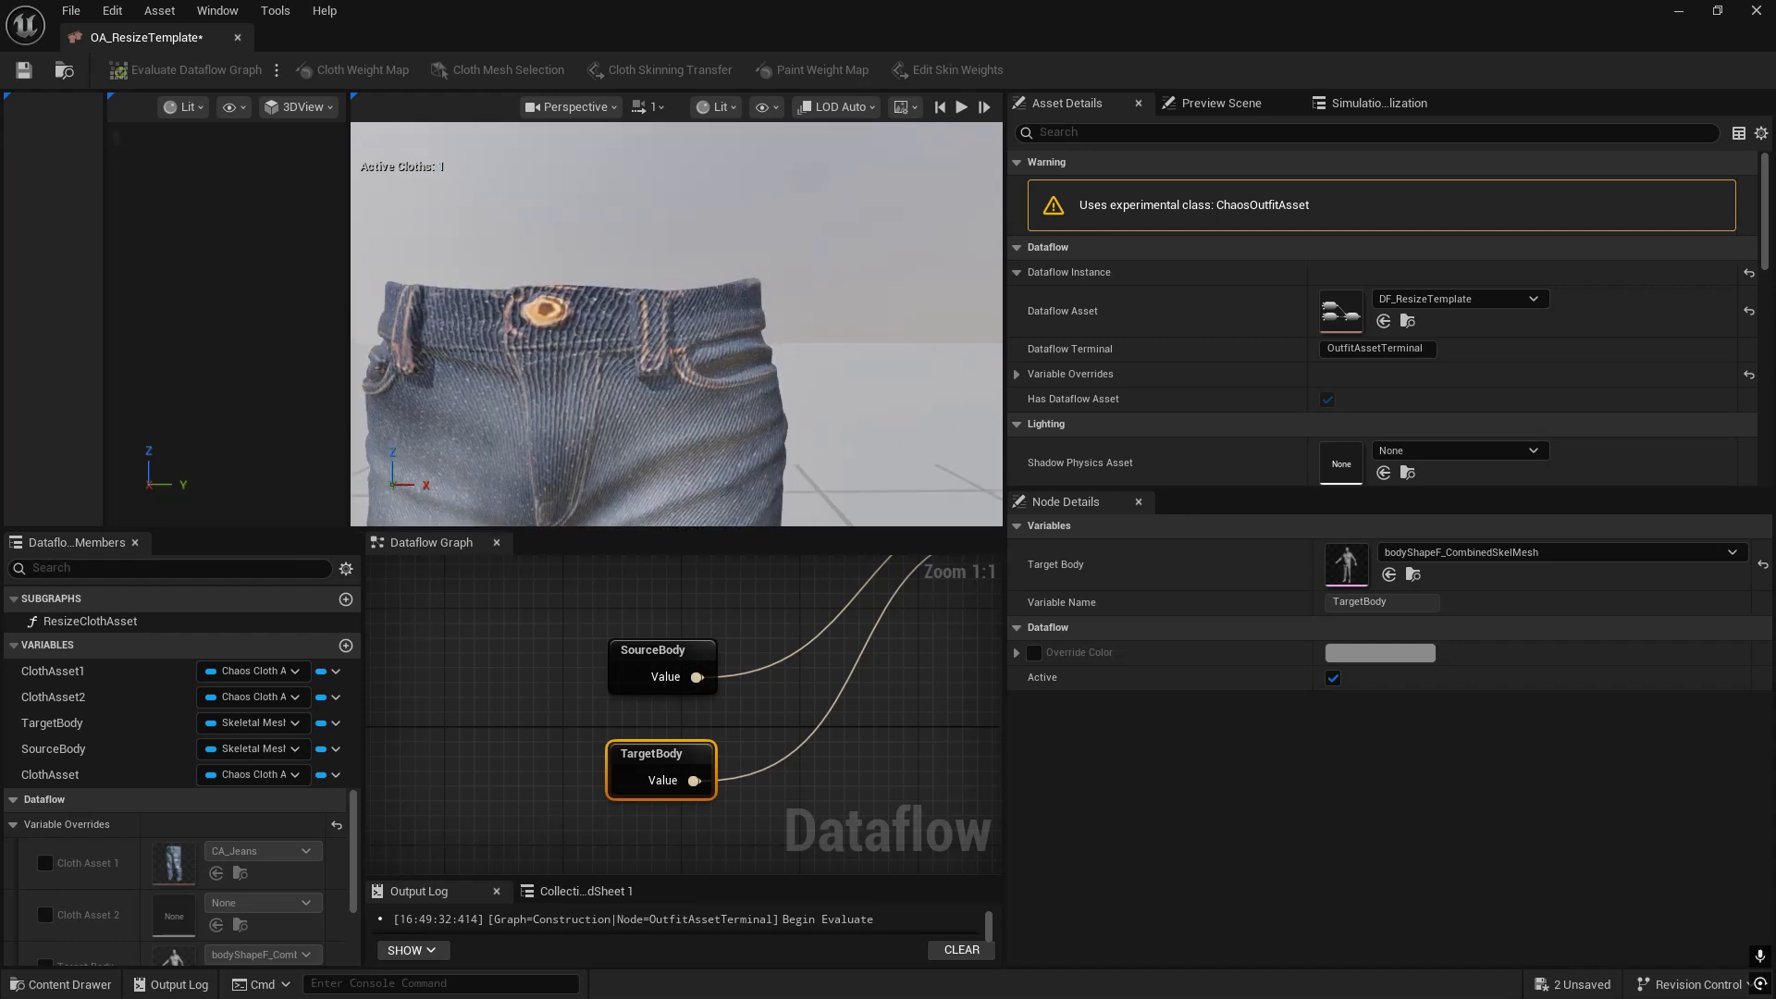
key("s")
- Start converting the outfit to a skeletal mesh from the OutfitAssetTerminal node in the Dataflow graph
right_click_drag(850, 679, 256, 914)
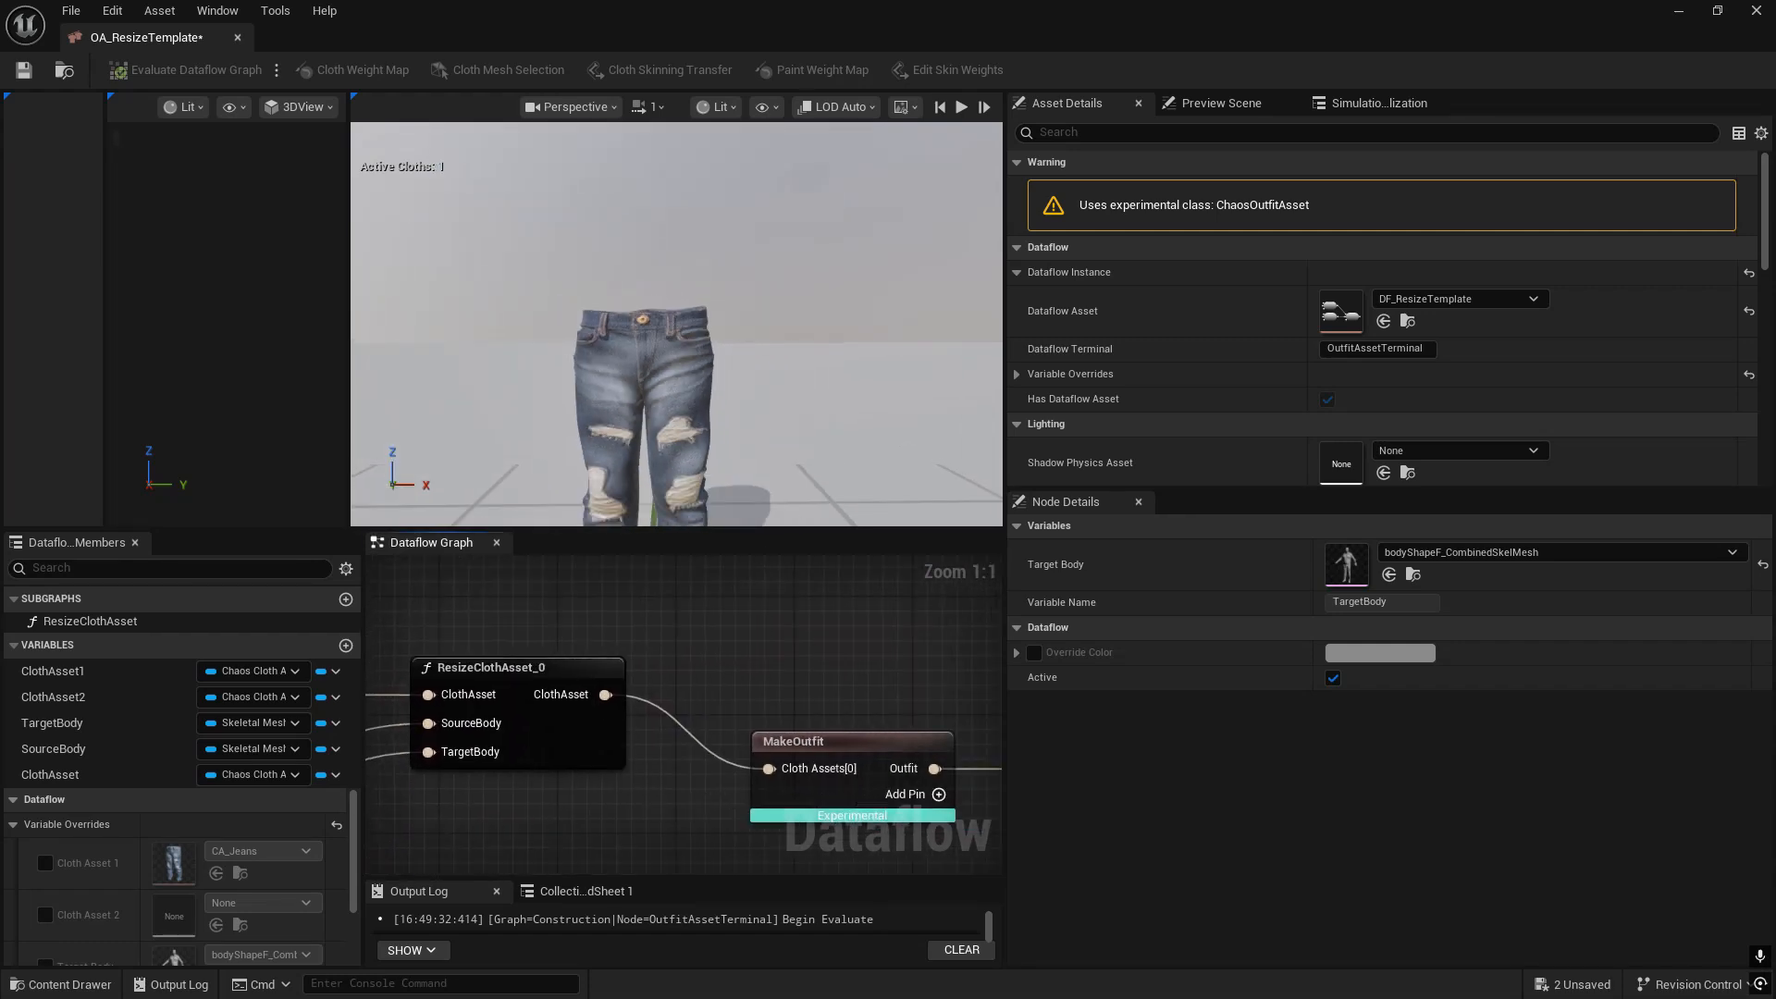
right_click_drag(1092, 886, 543, 817)
left_click(614, 701)
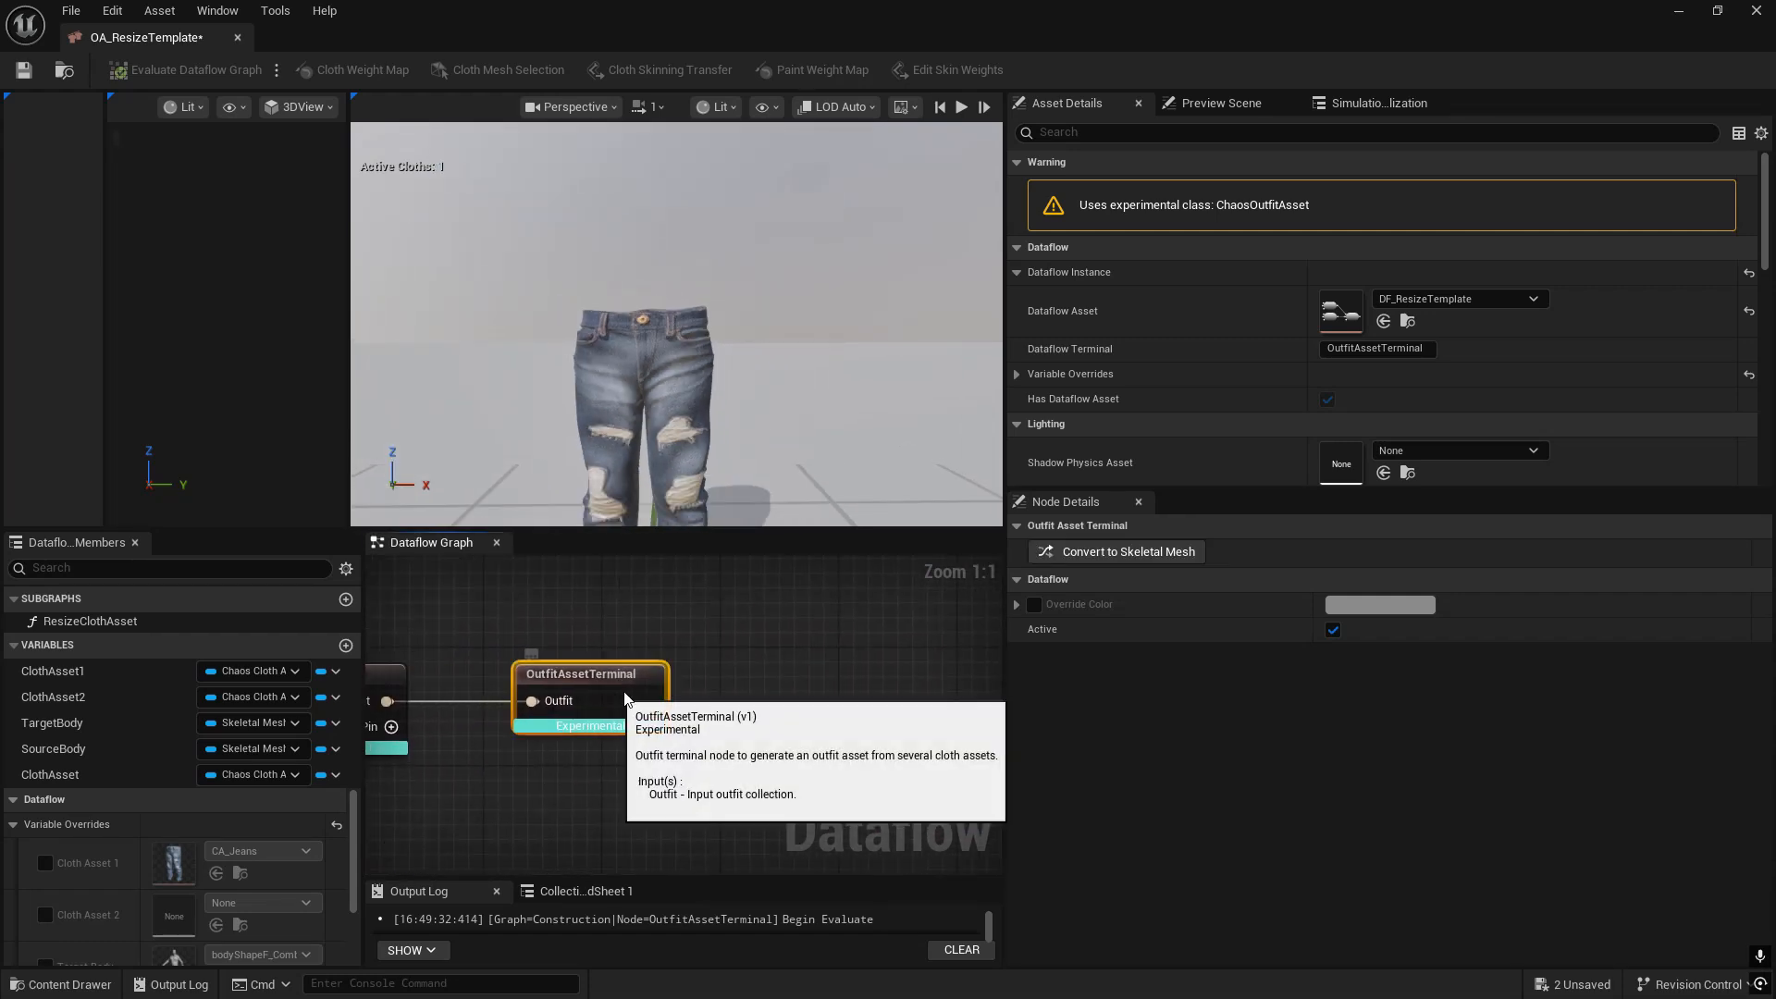
left_click(1165, 552)
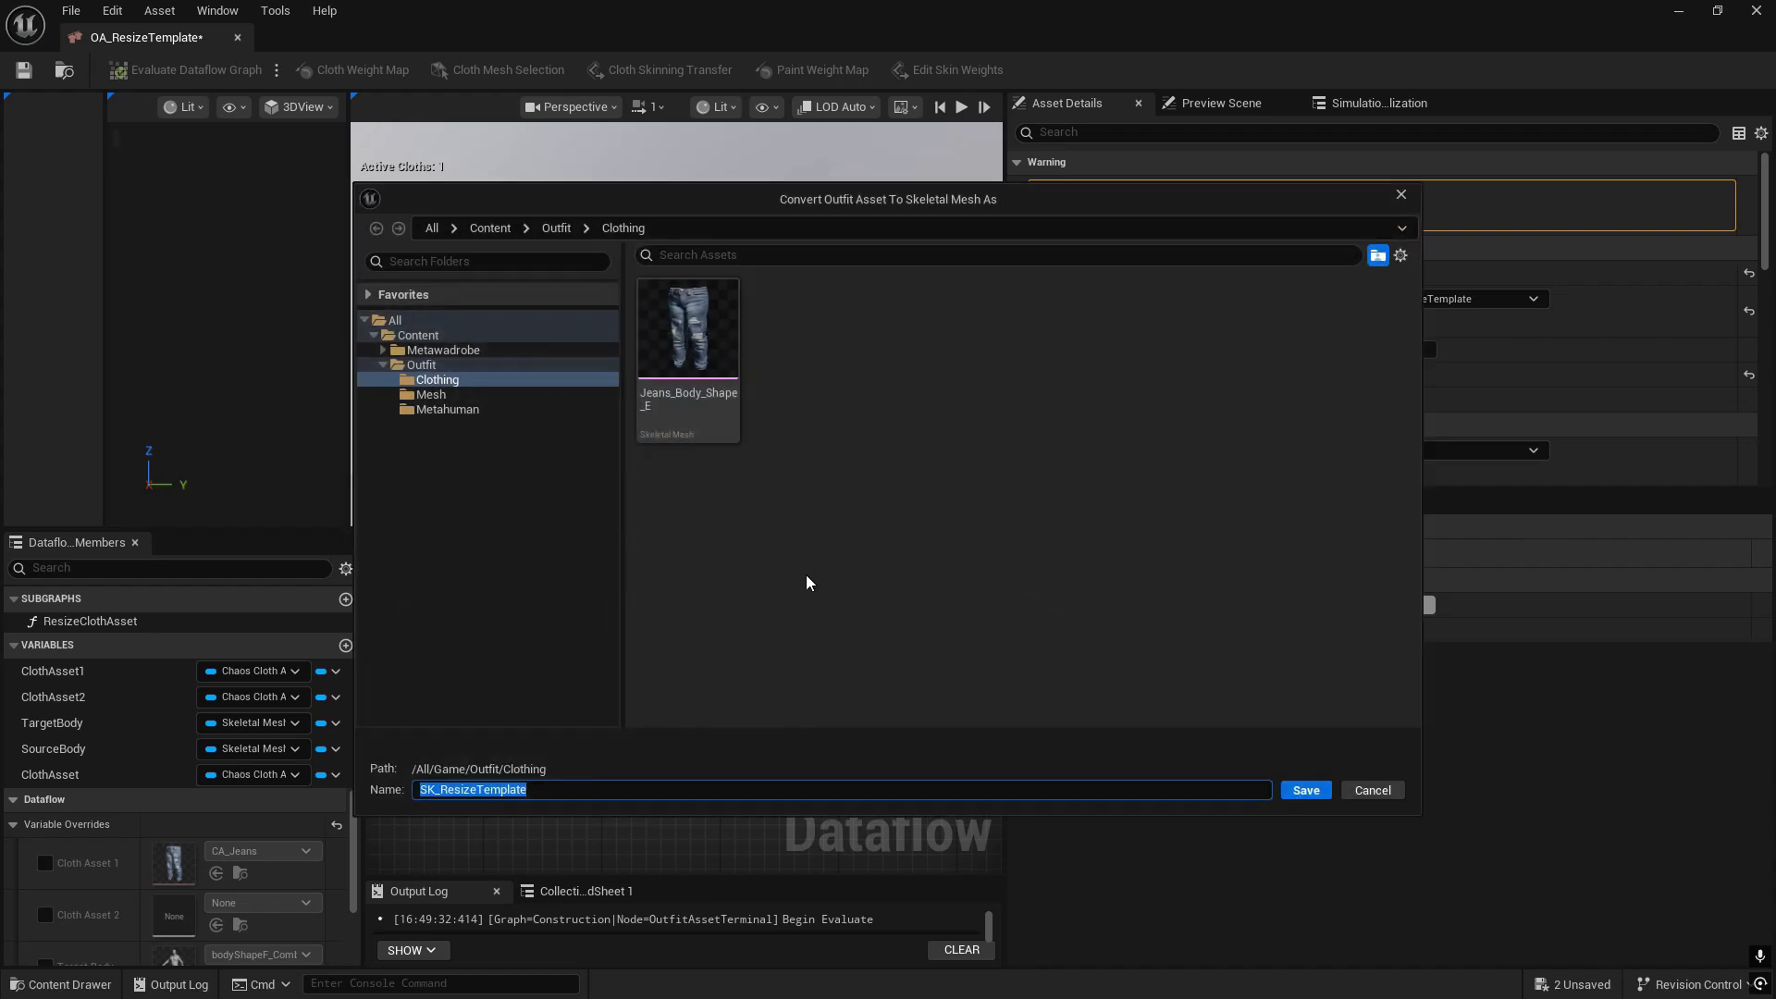
- Compare the Clothing and Mesh folders and choose Outfit/Mesh as the destination for the converted skeletal mesh
left_click(431, 394)
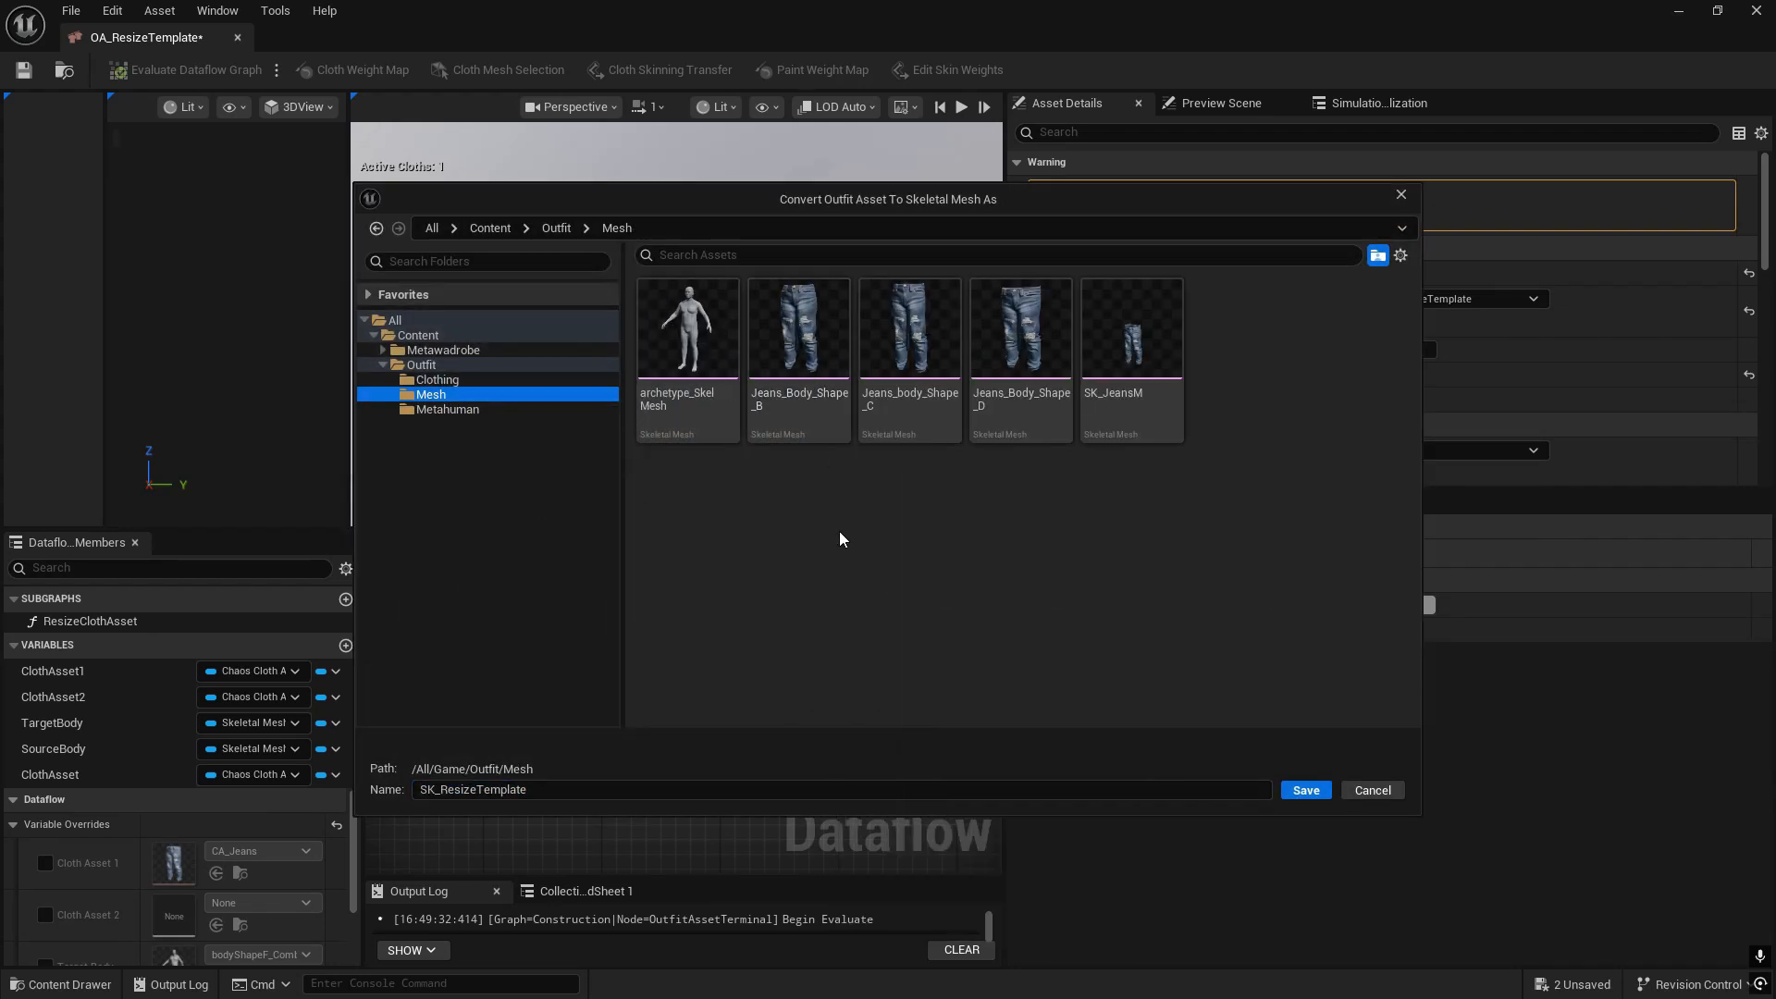
mouse_move(771, 407)
mouse_move(1001, 422)
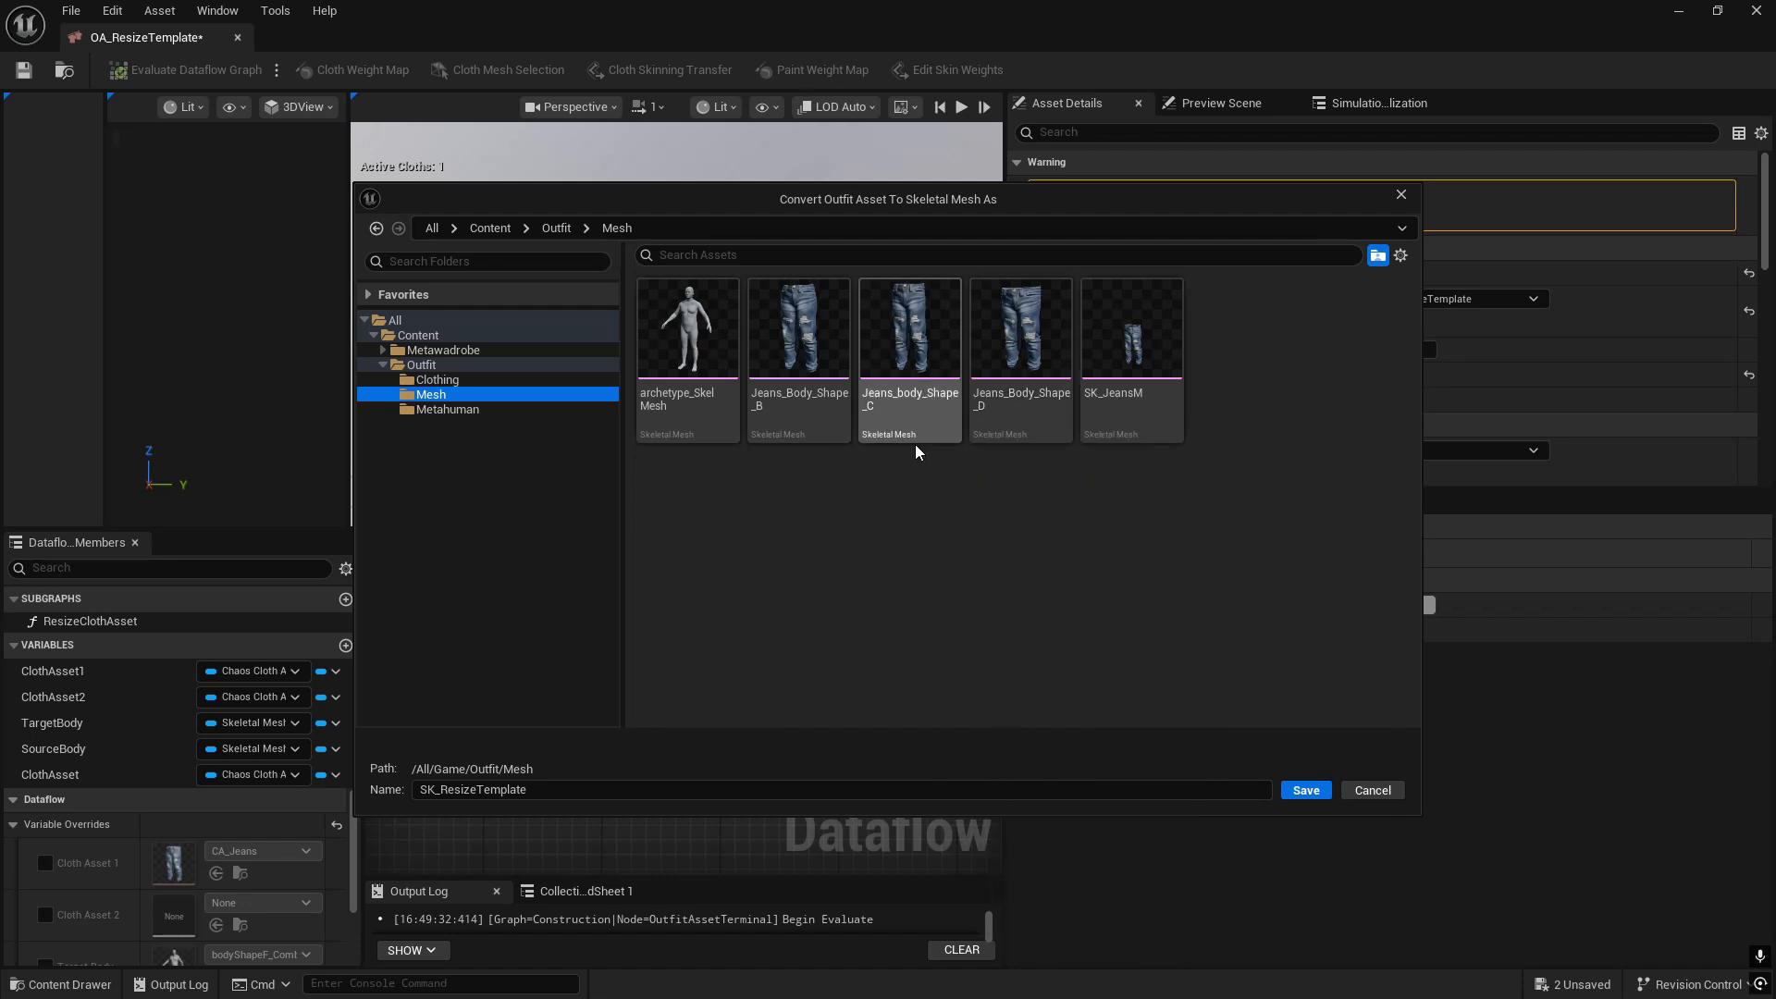
left_click(435, 381)
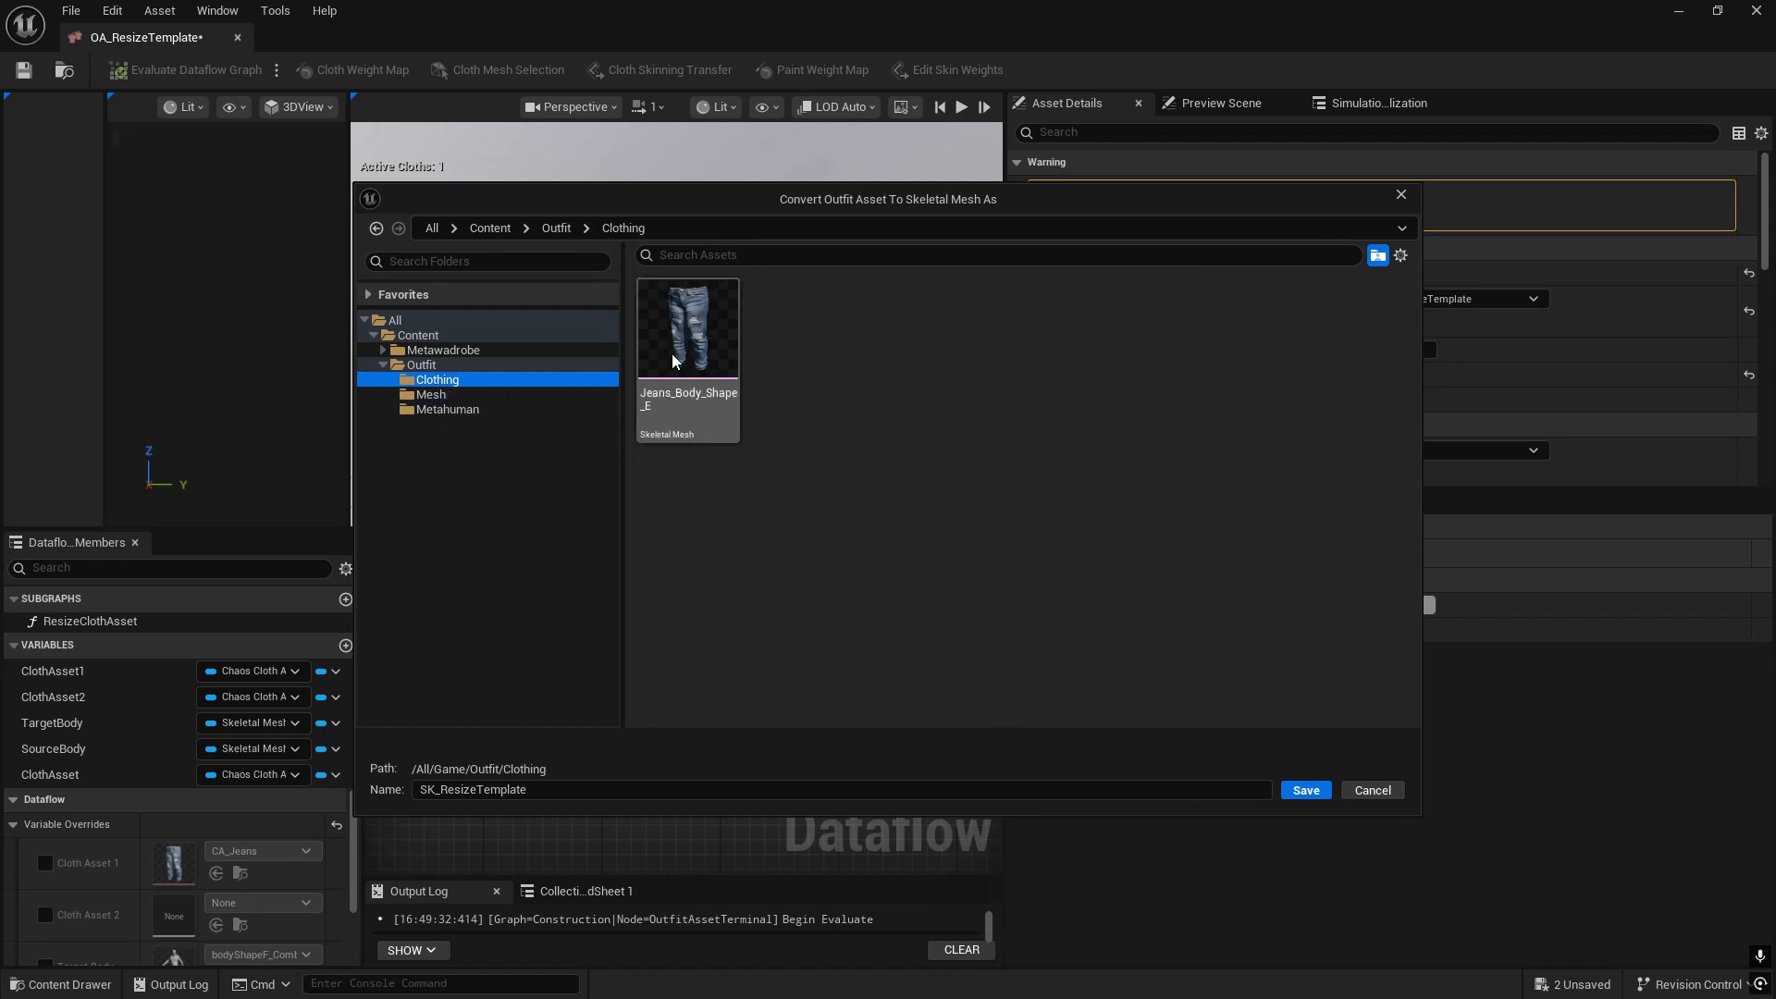
mouse_move(703, 356)
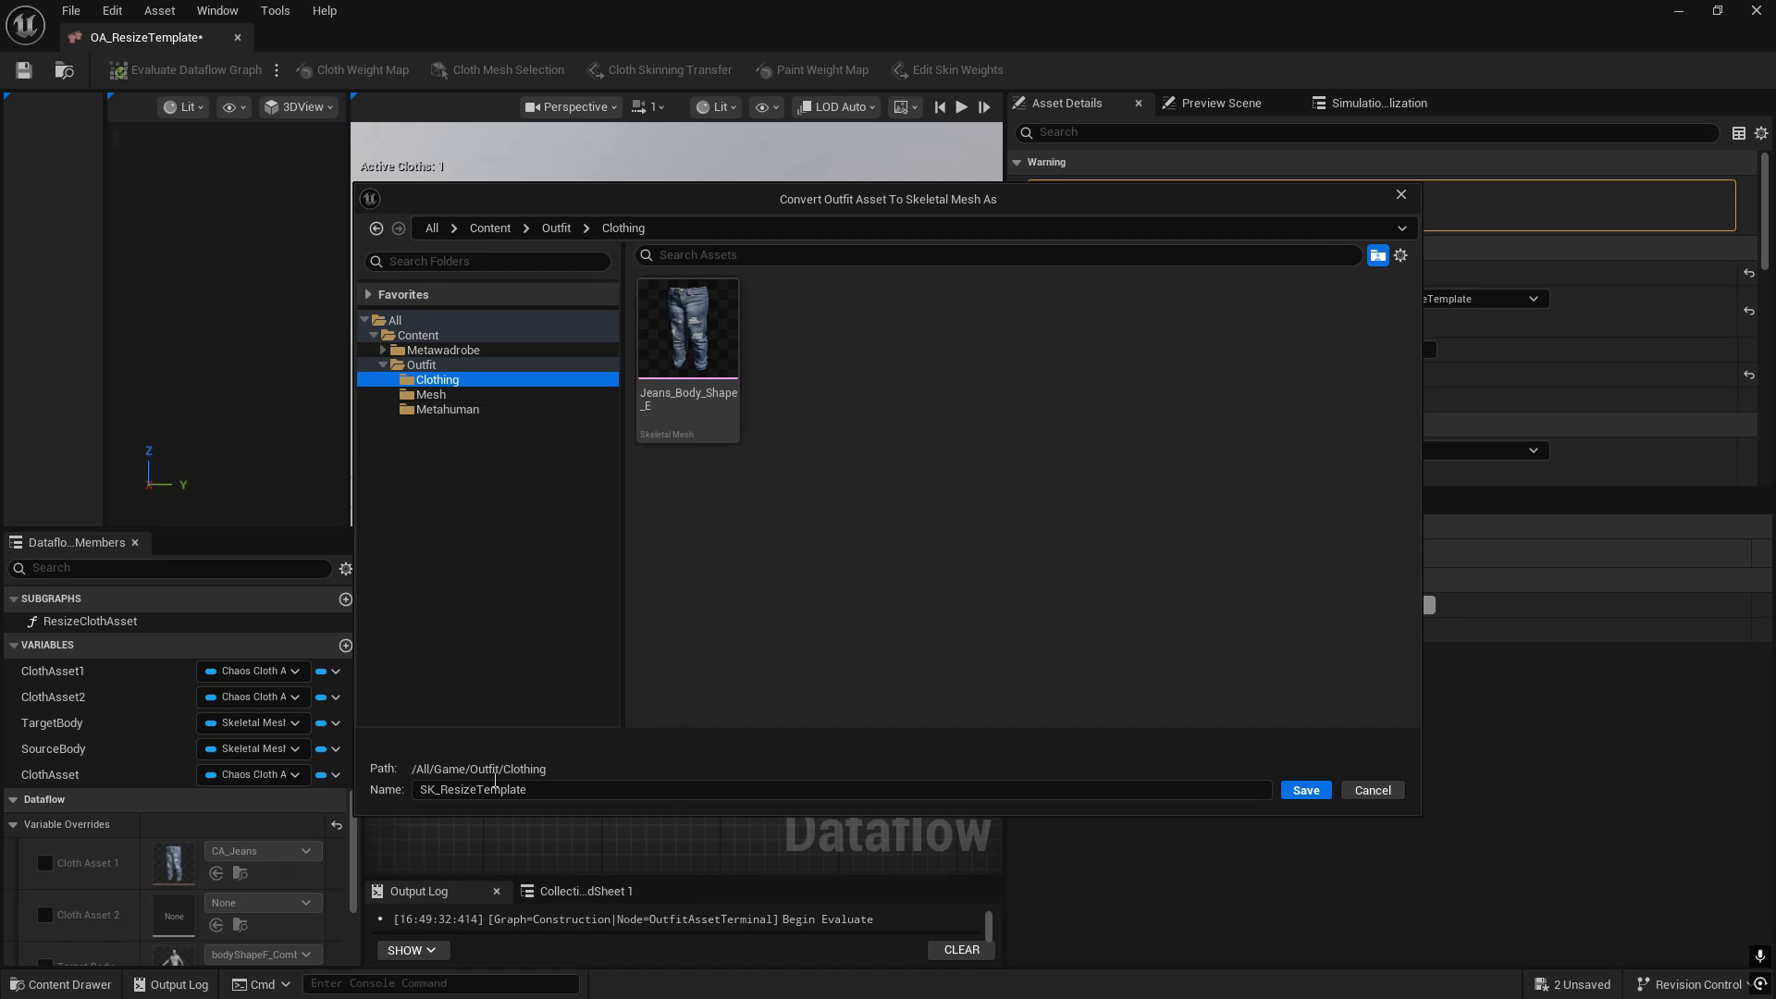
left_click(436, 409)
left_click(430, 396)
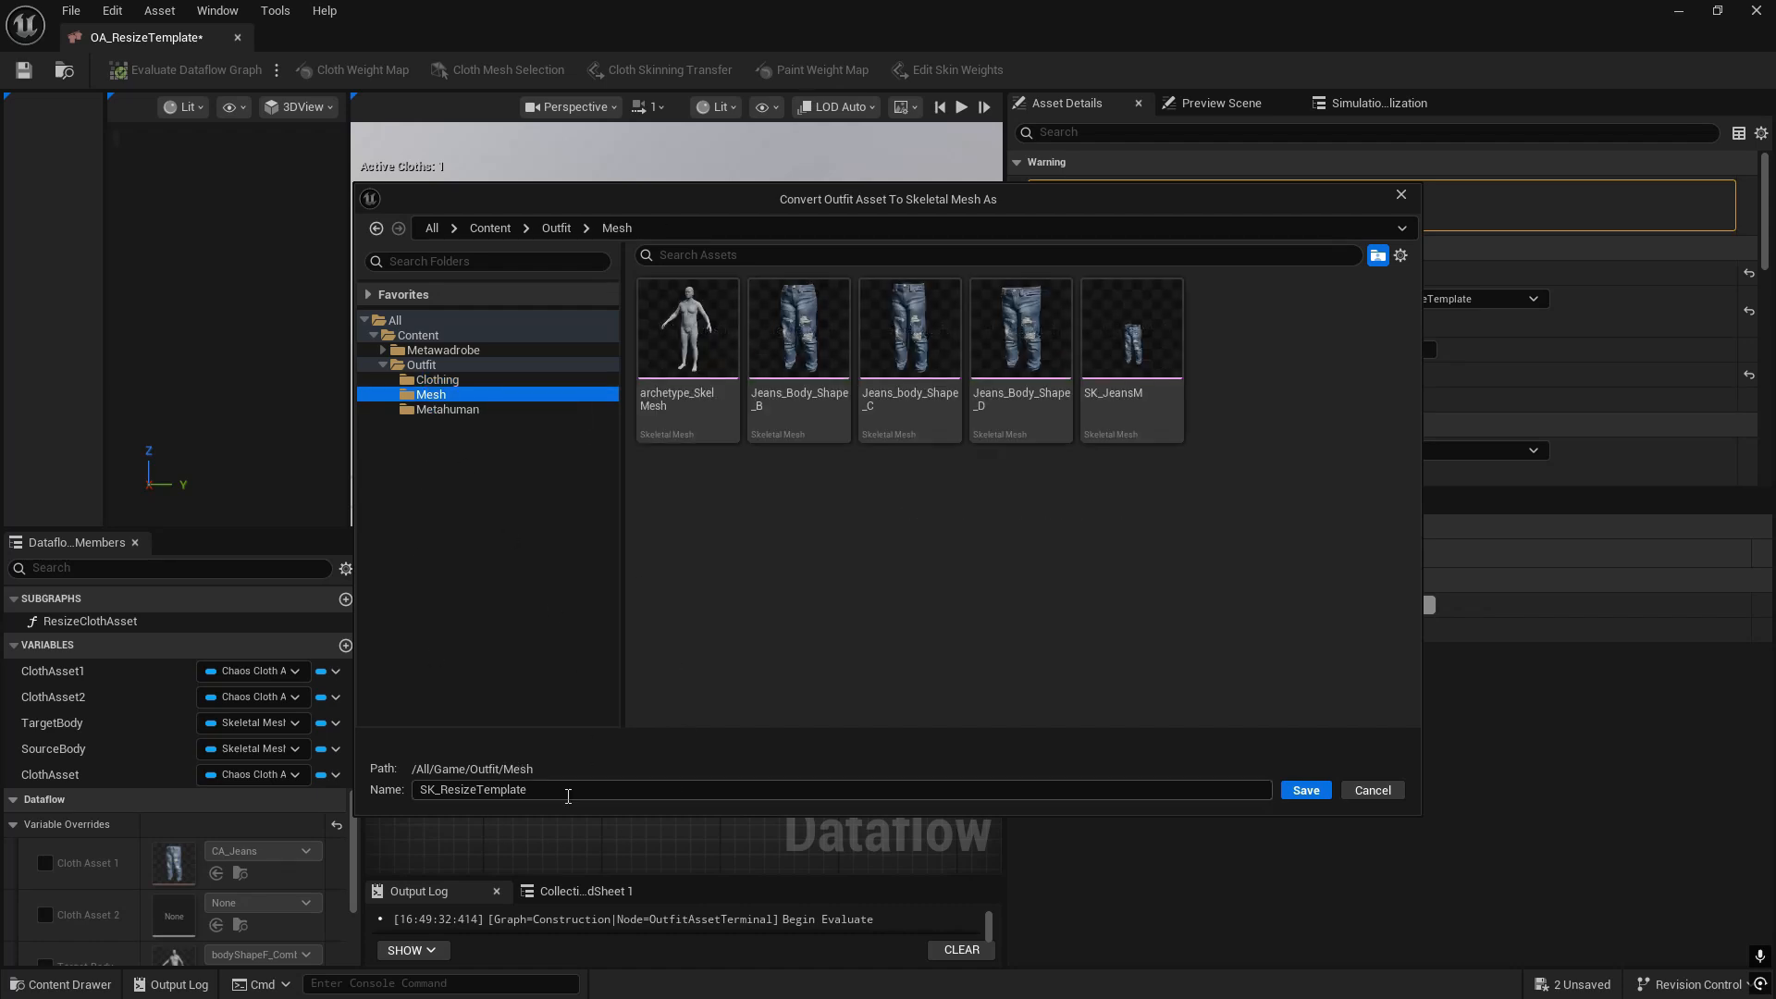
- Base the name on the existing Jeans_Body_Shape_B mesh and save the converted skeletal mesh as Jeans_Body_Shape_F
left_click(568, 792)
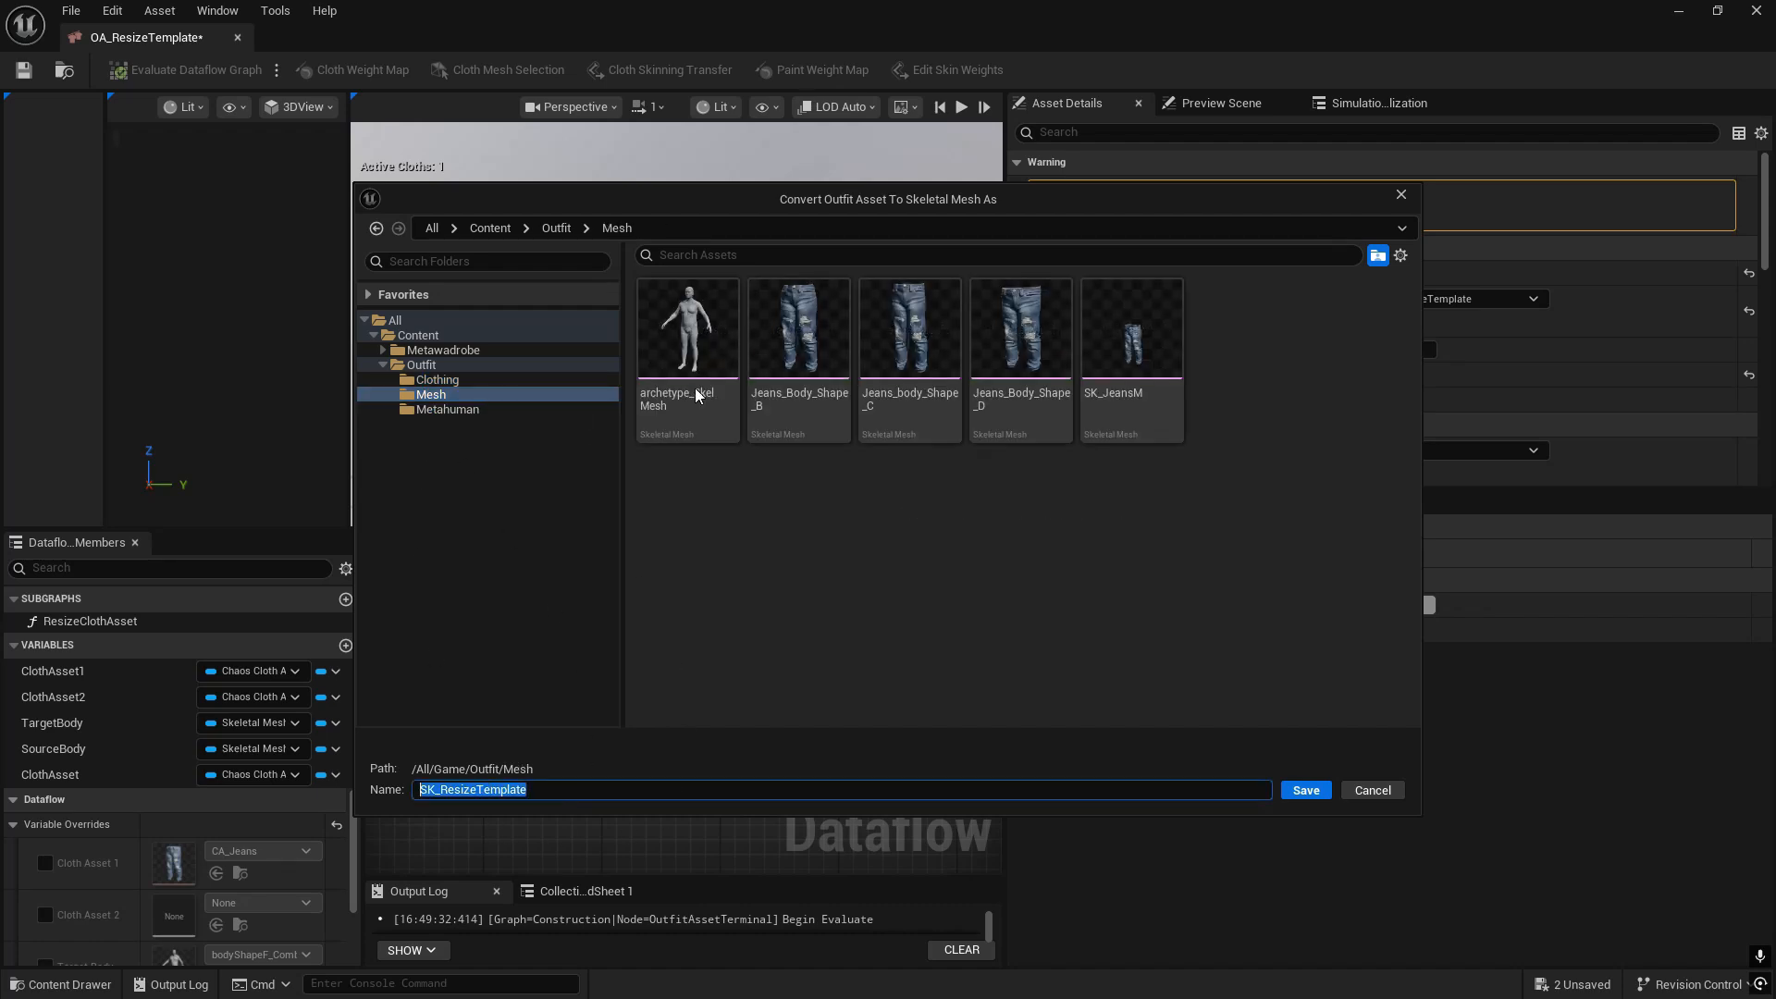
left_click(798, 342)
left_click(800, 680)
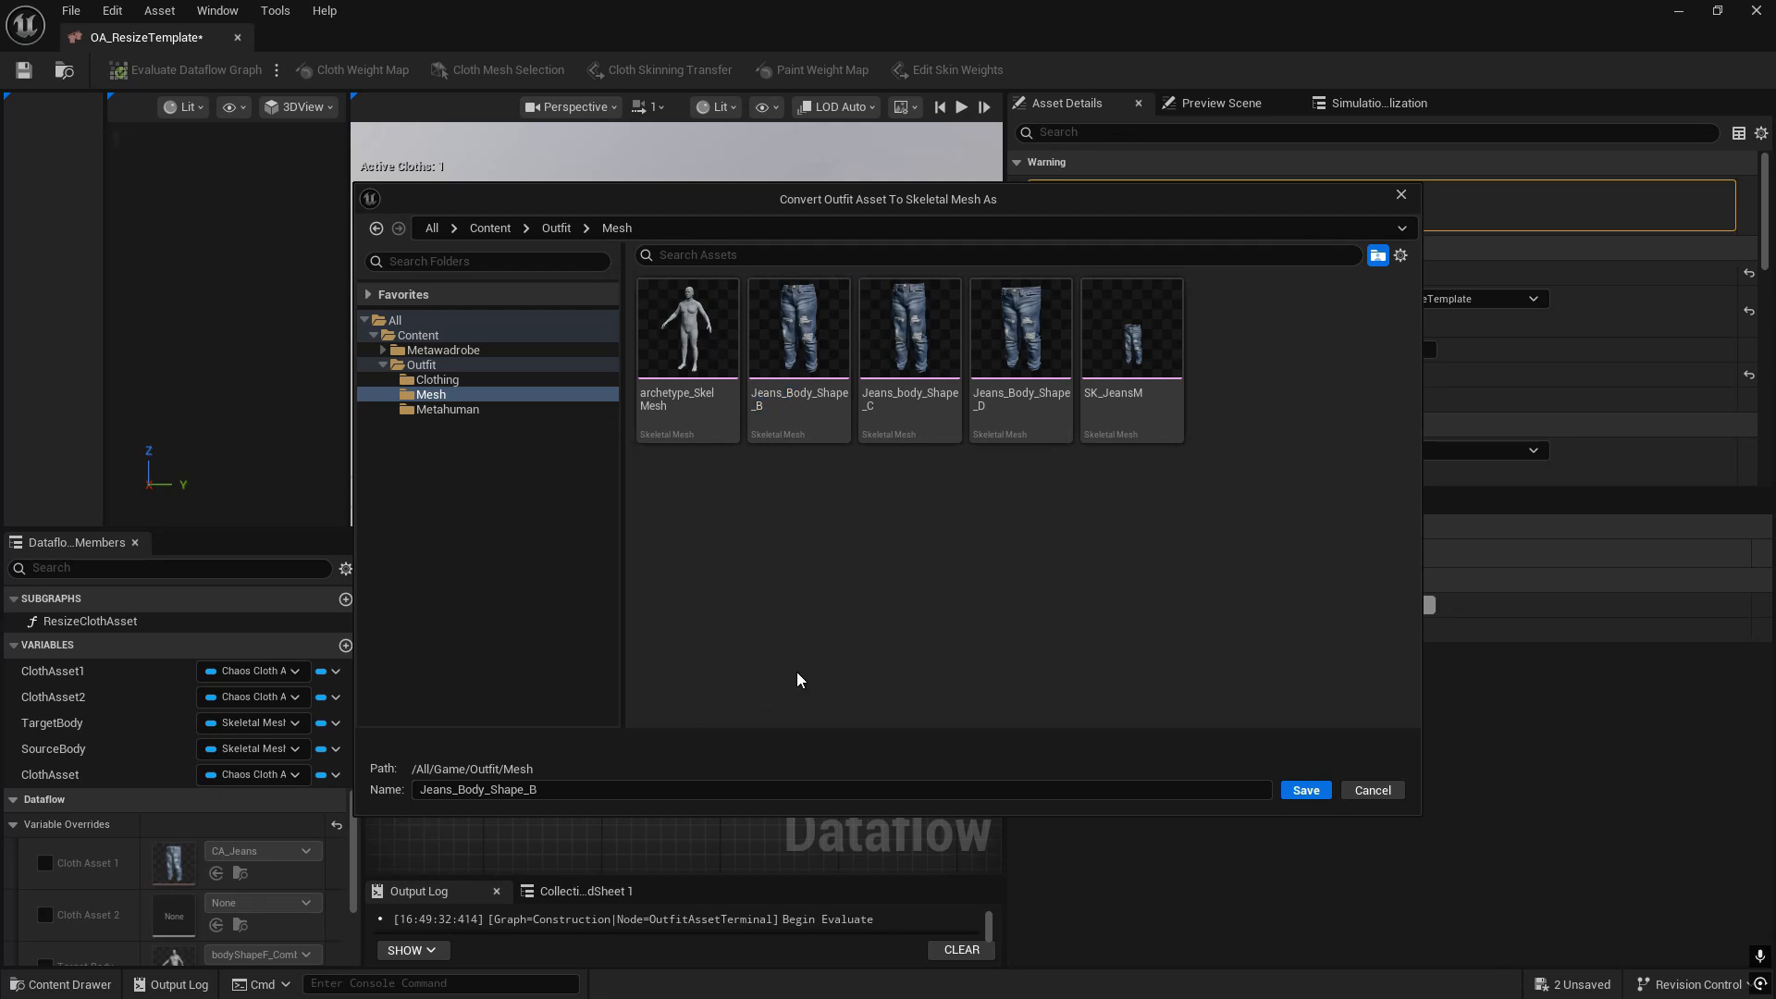
left_click(565, 792)
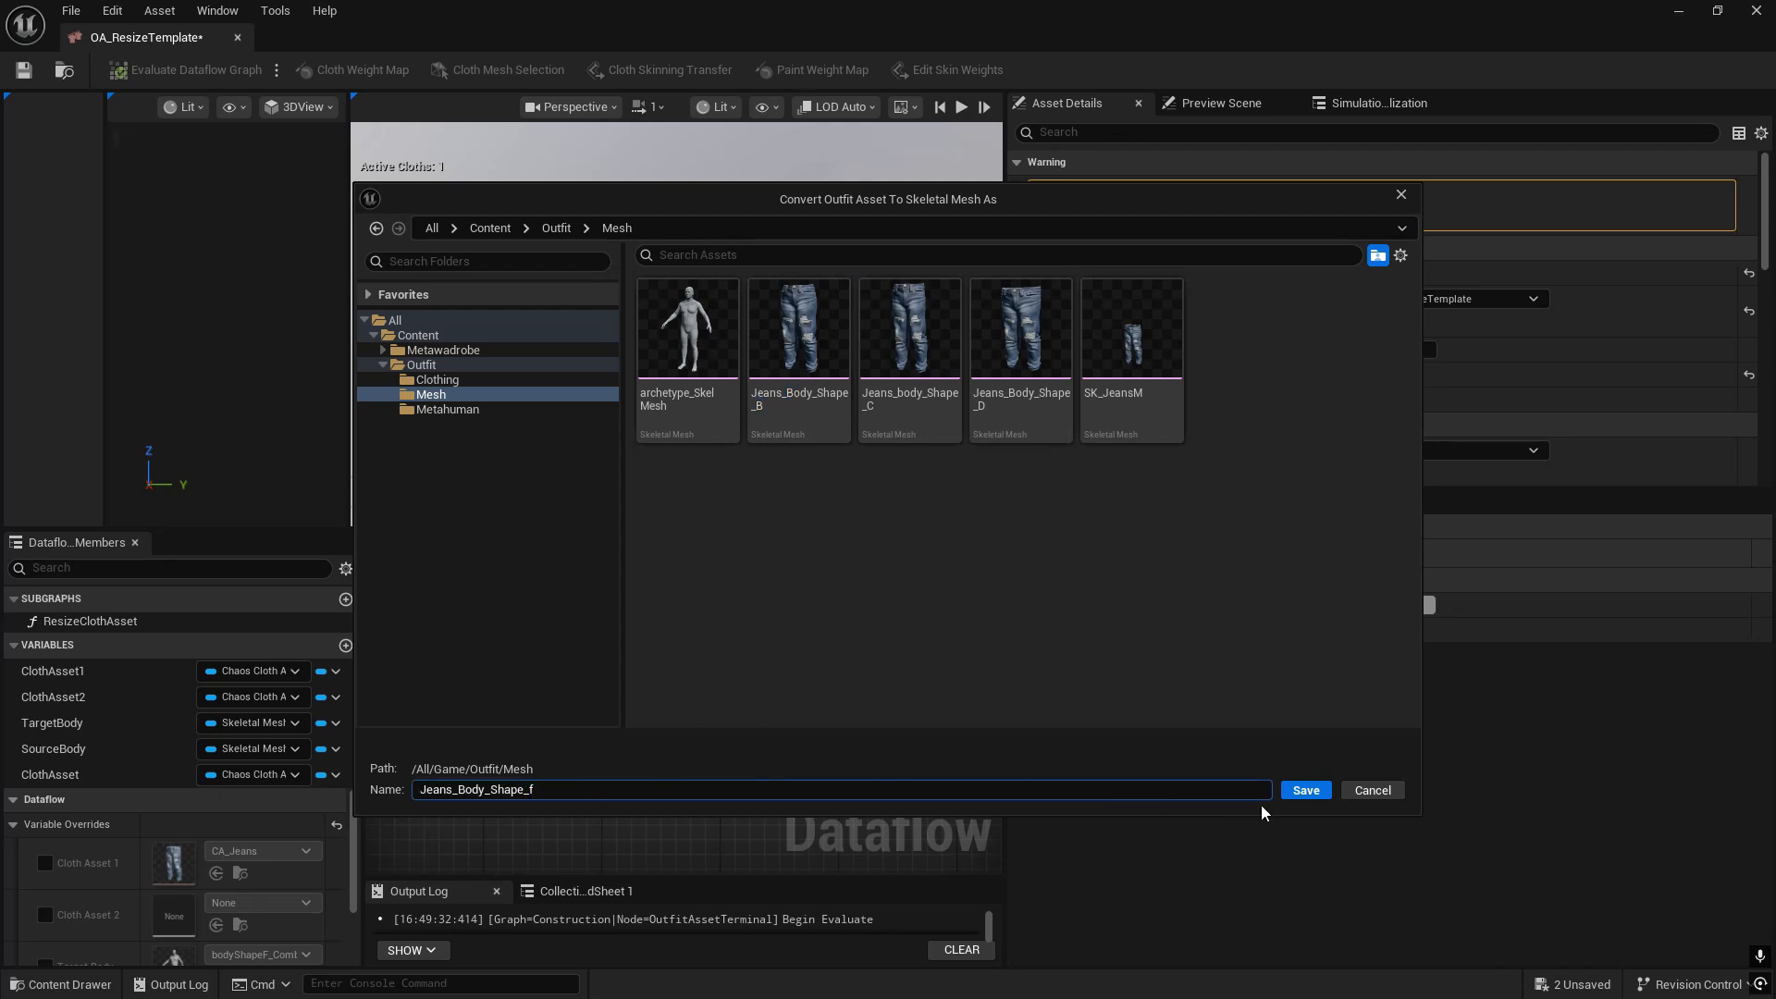
key("Return")
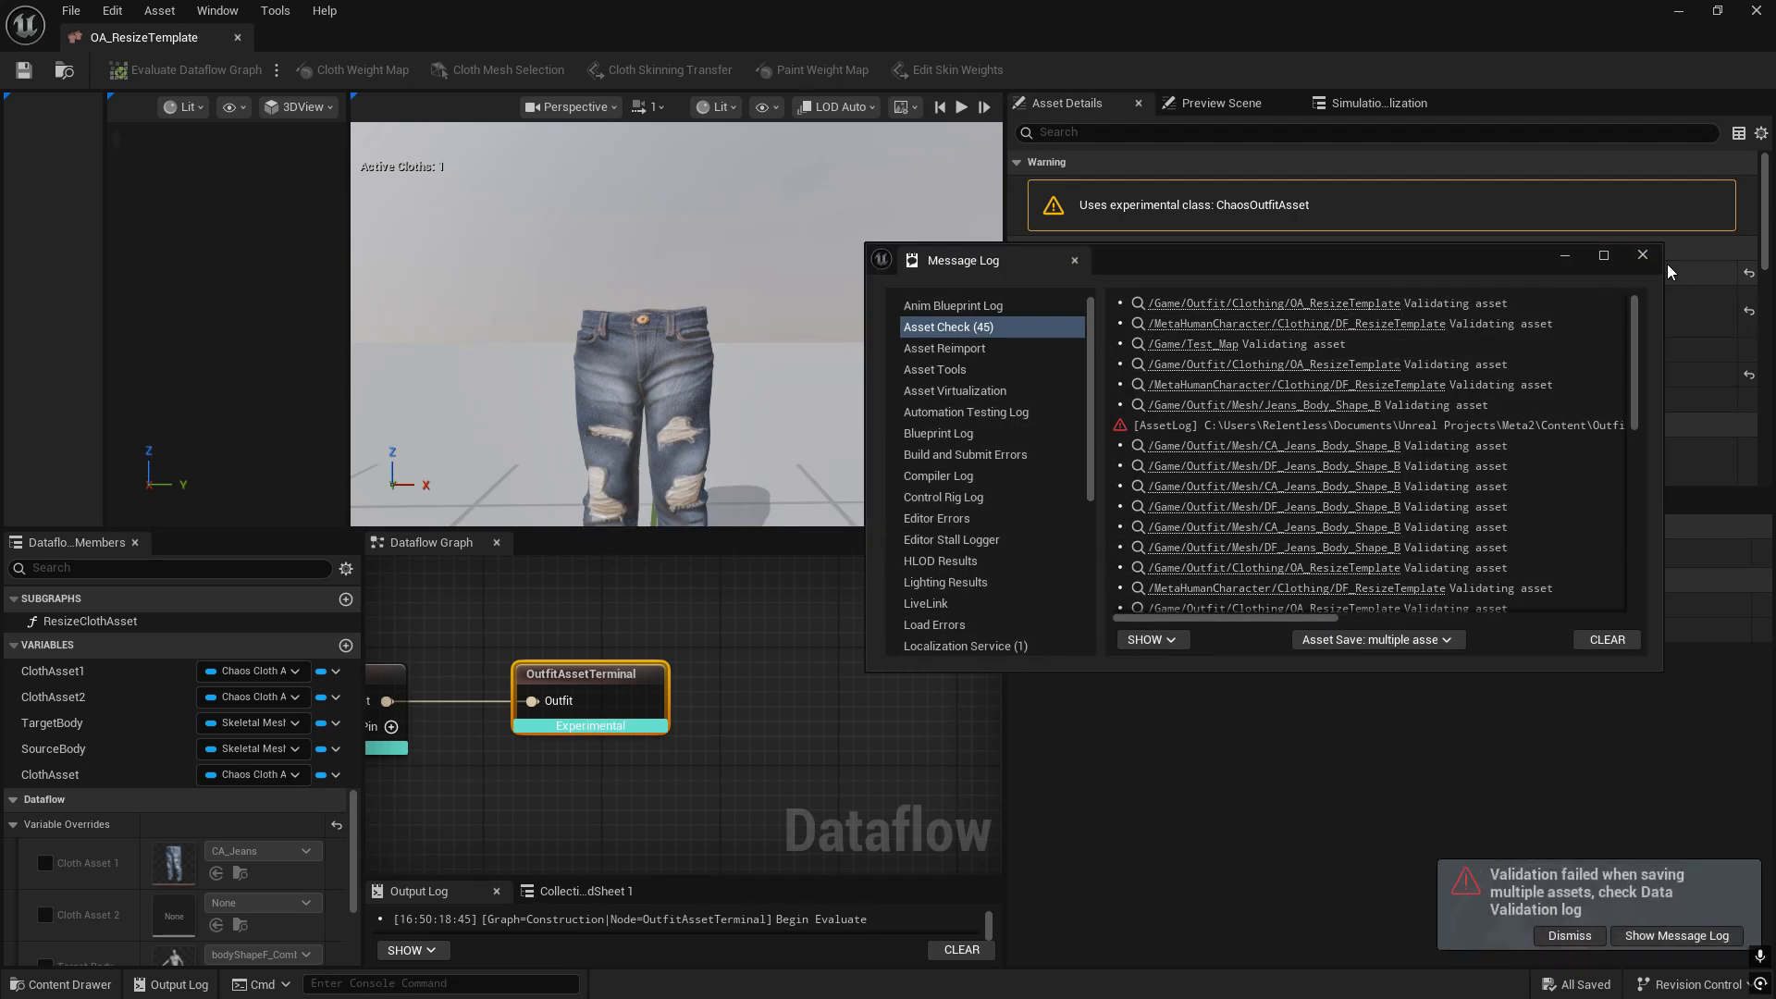
- Close the message log and the OA_ResizeTemplate editor to return to the Outfit/Mesh folder in the content browser
left_click(1648, 247)
left_click_drag(905, 3, 1145, 170)
left_click(668, 254)
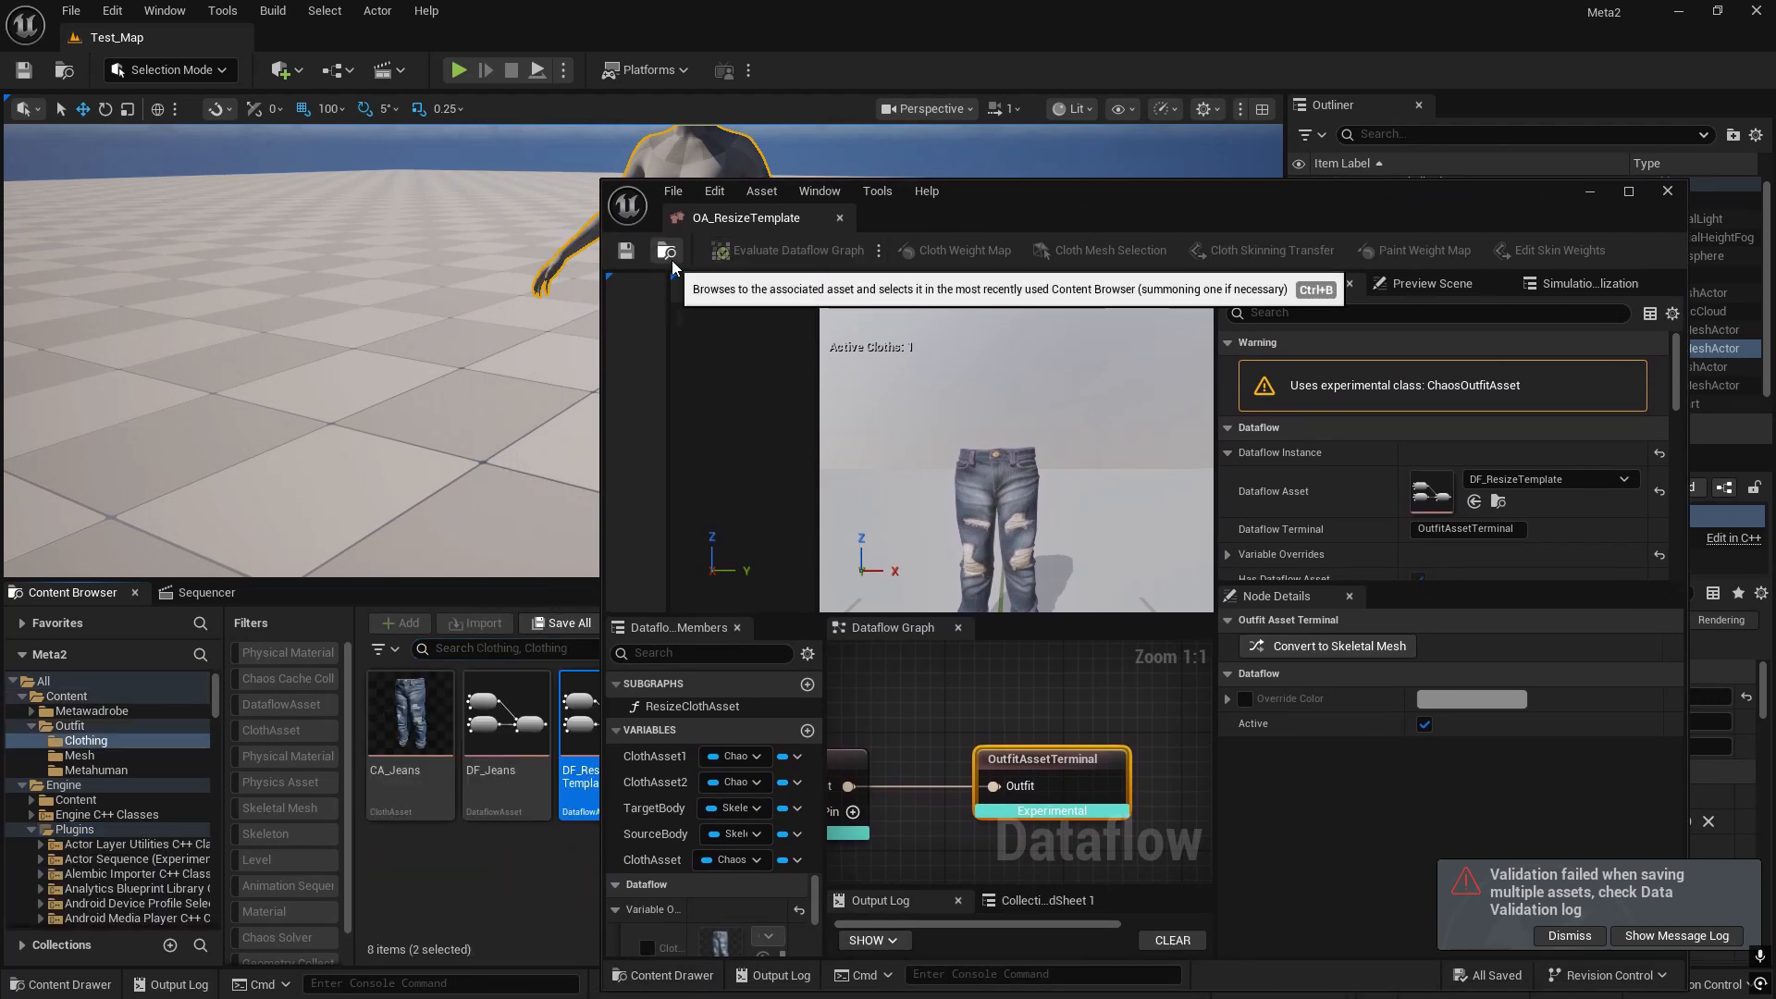
left_click(111, 754)
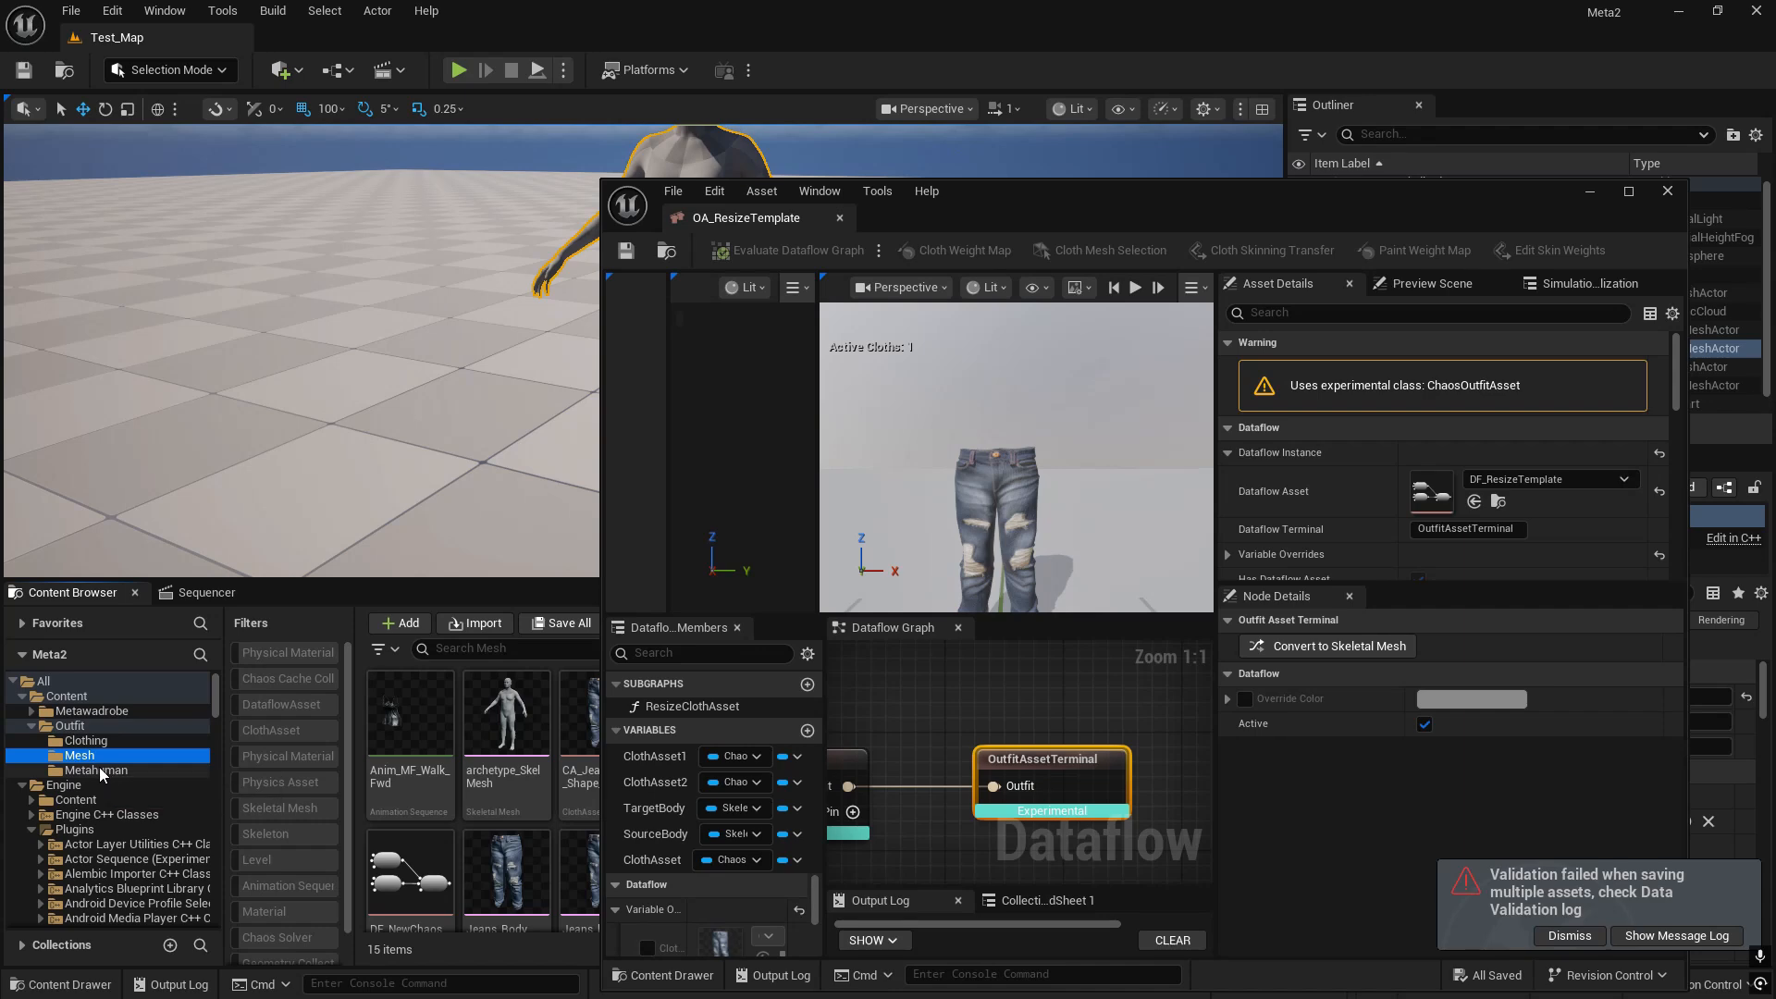
left_click(98, 769)
left_click(113, 751)
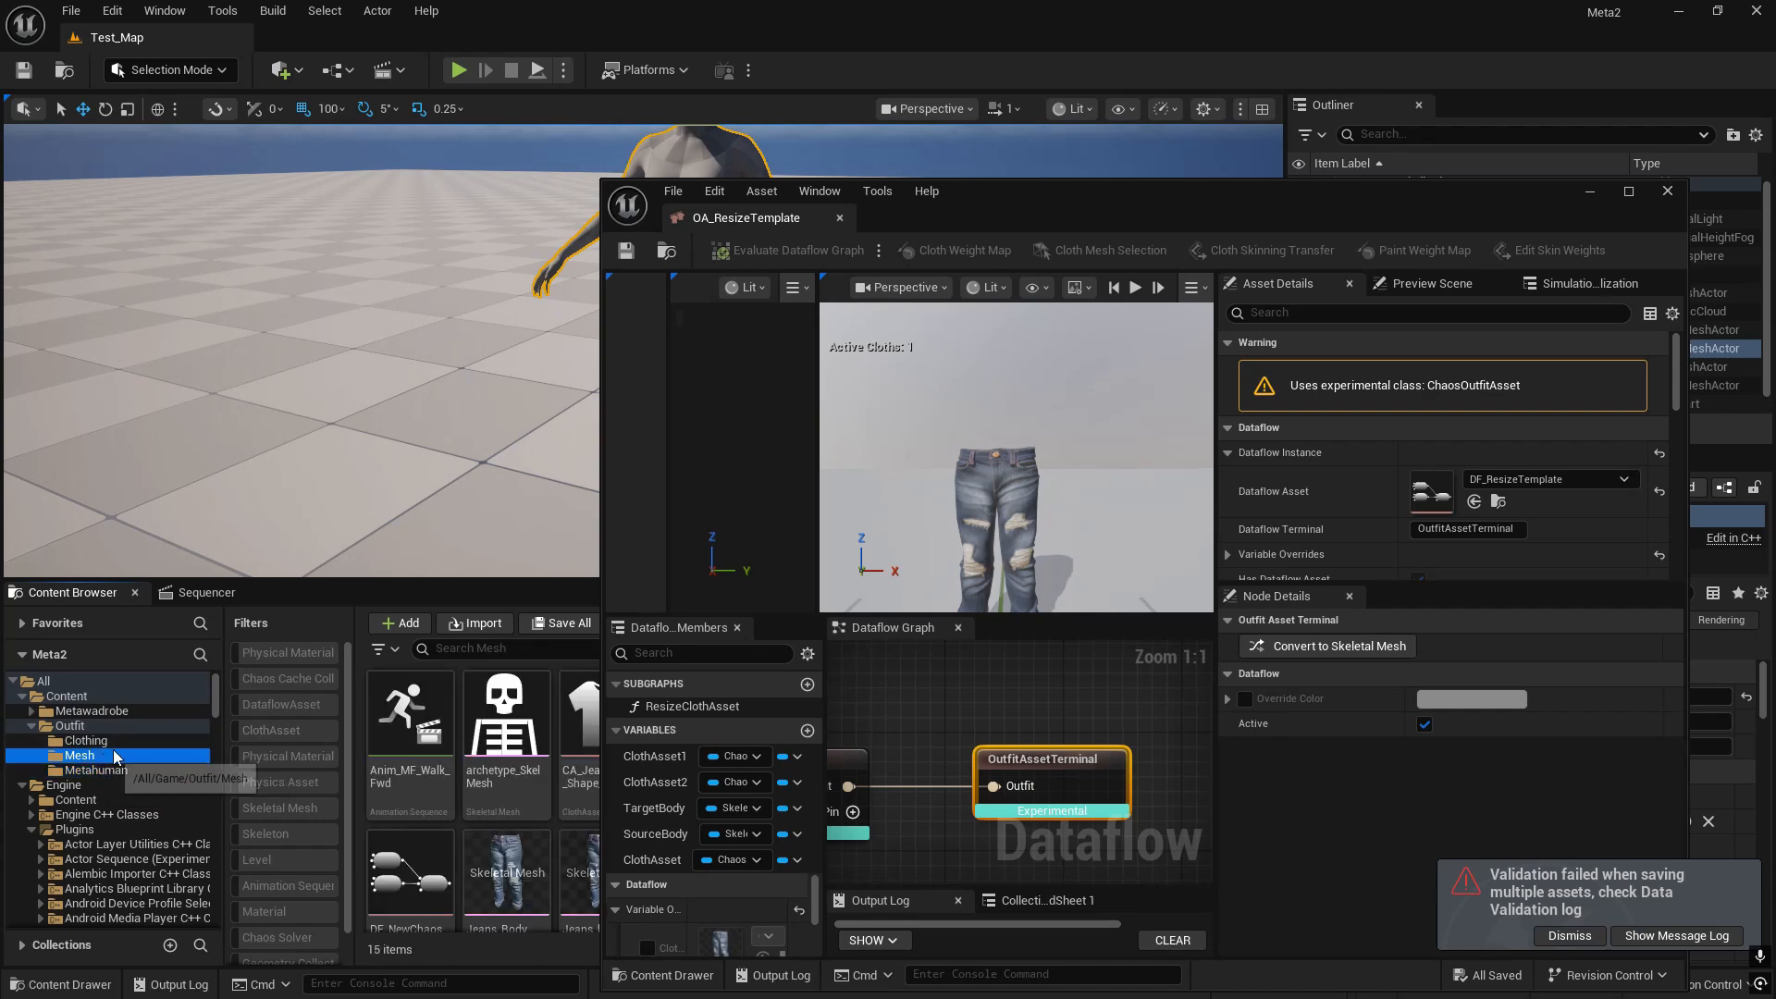
left_click_drag(1545, 214, 1225, 439)
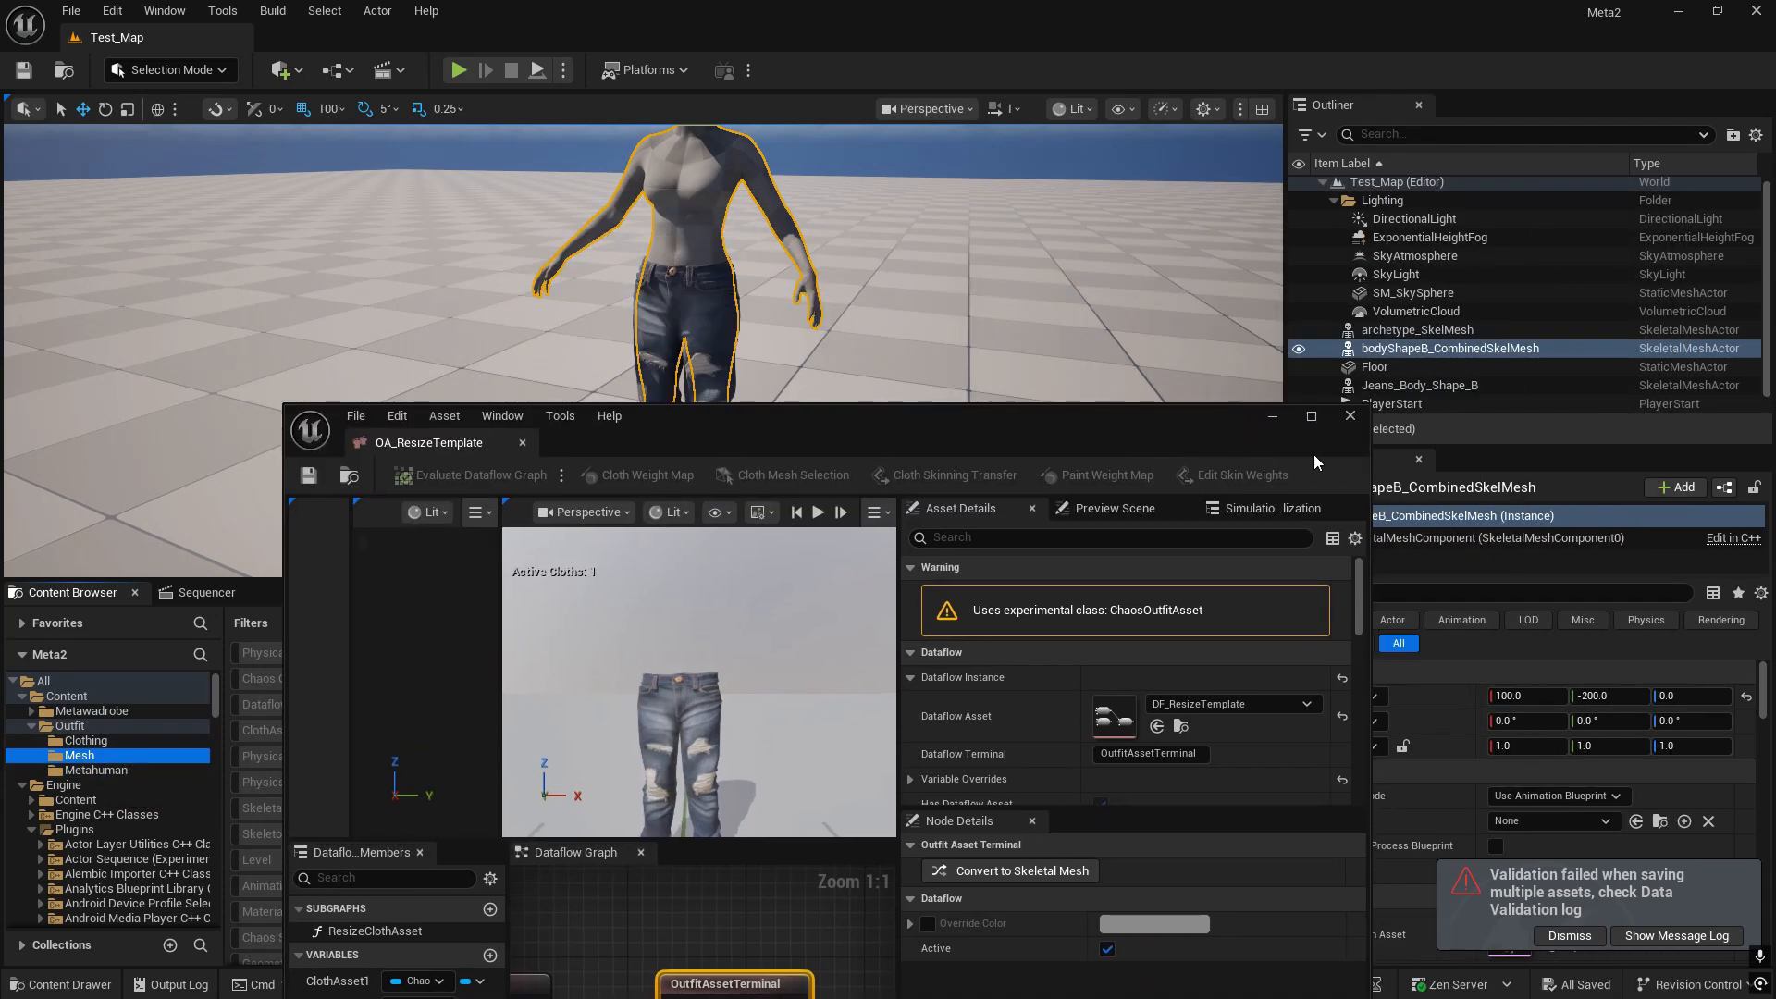
left_click(1348, 416)
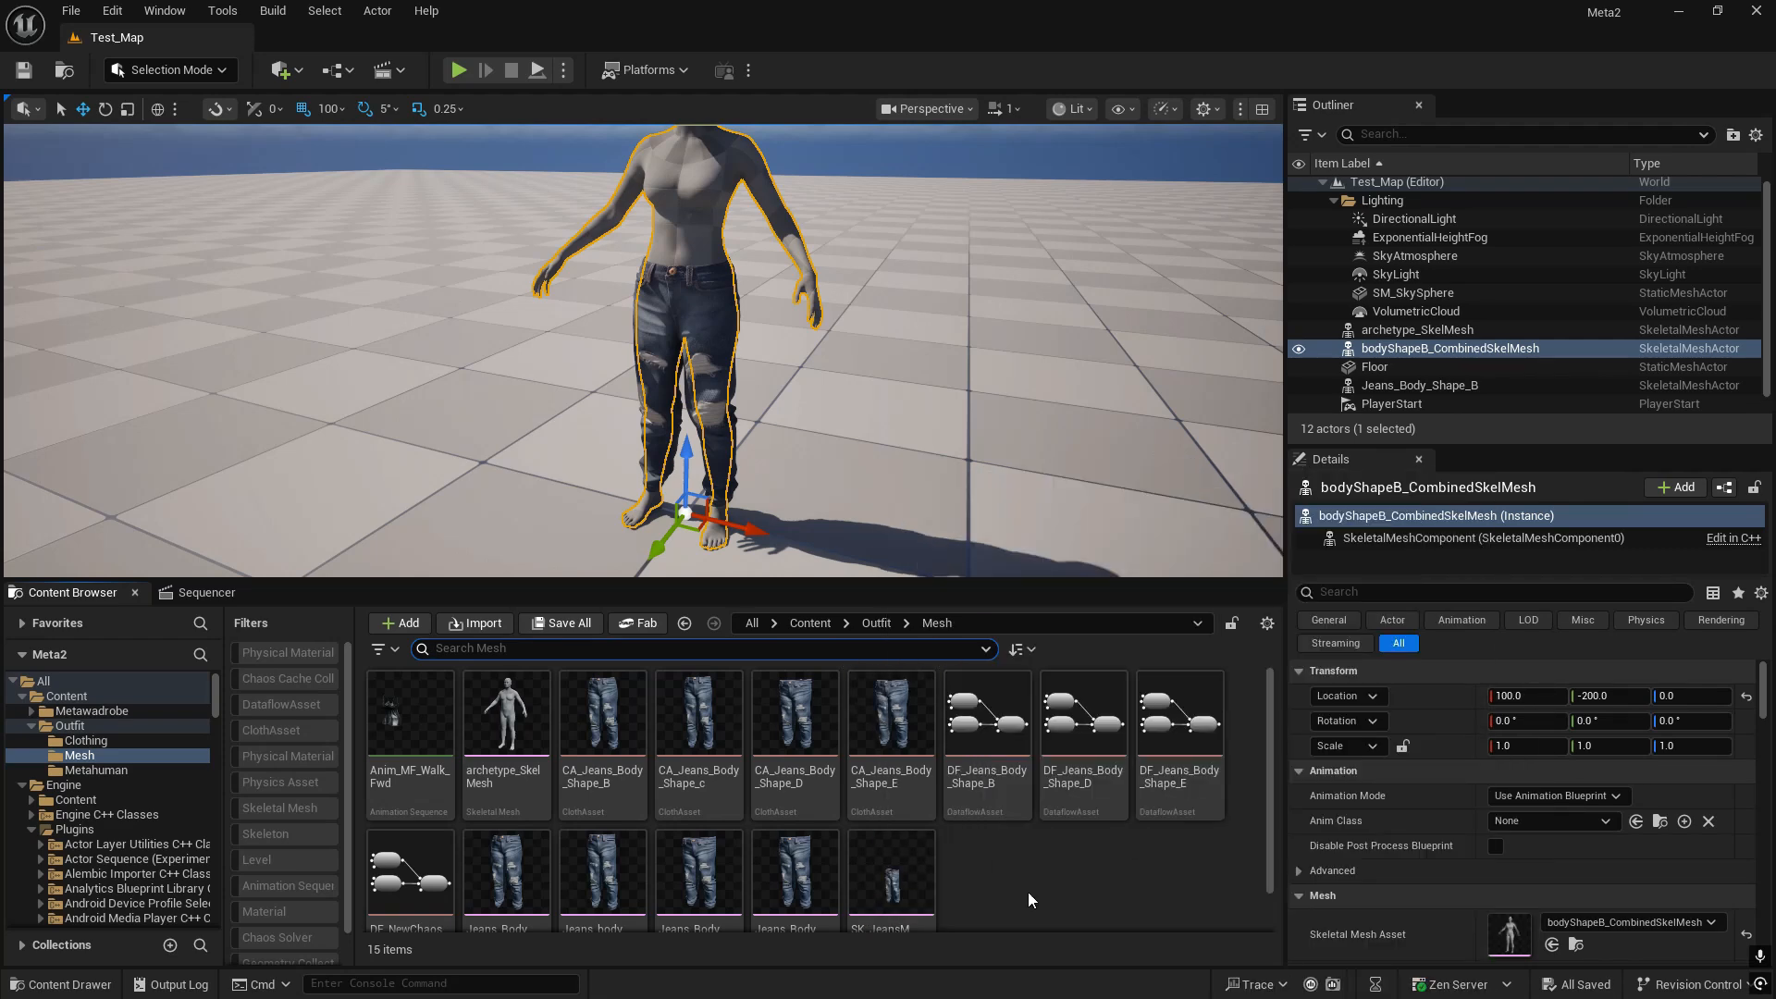
- Collapse the Engine folder tree and locate the Jeans_Body_Shape_F skeletal mesh in the Outfit/Mesh folder
left_click(887, 731)
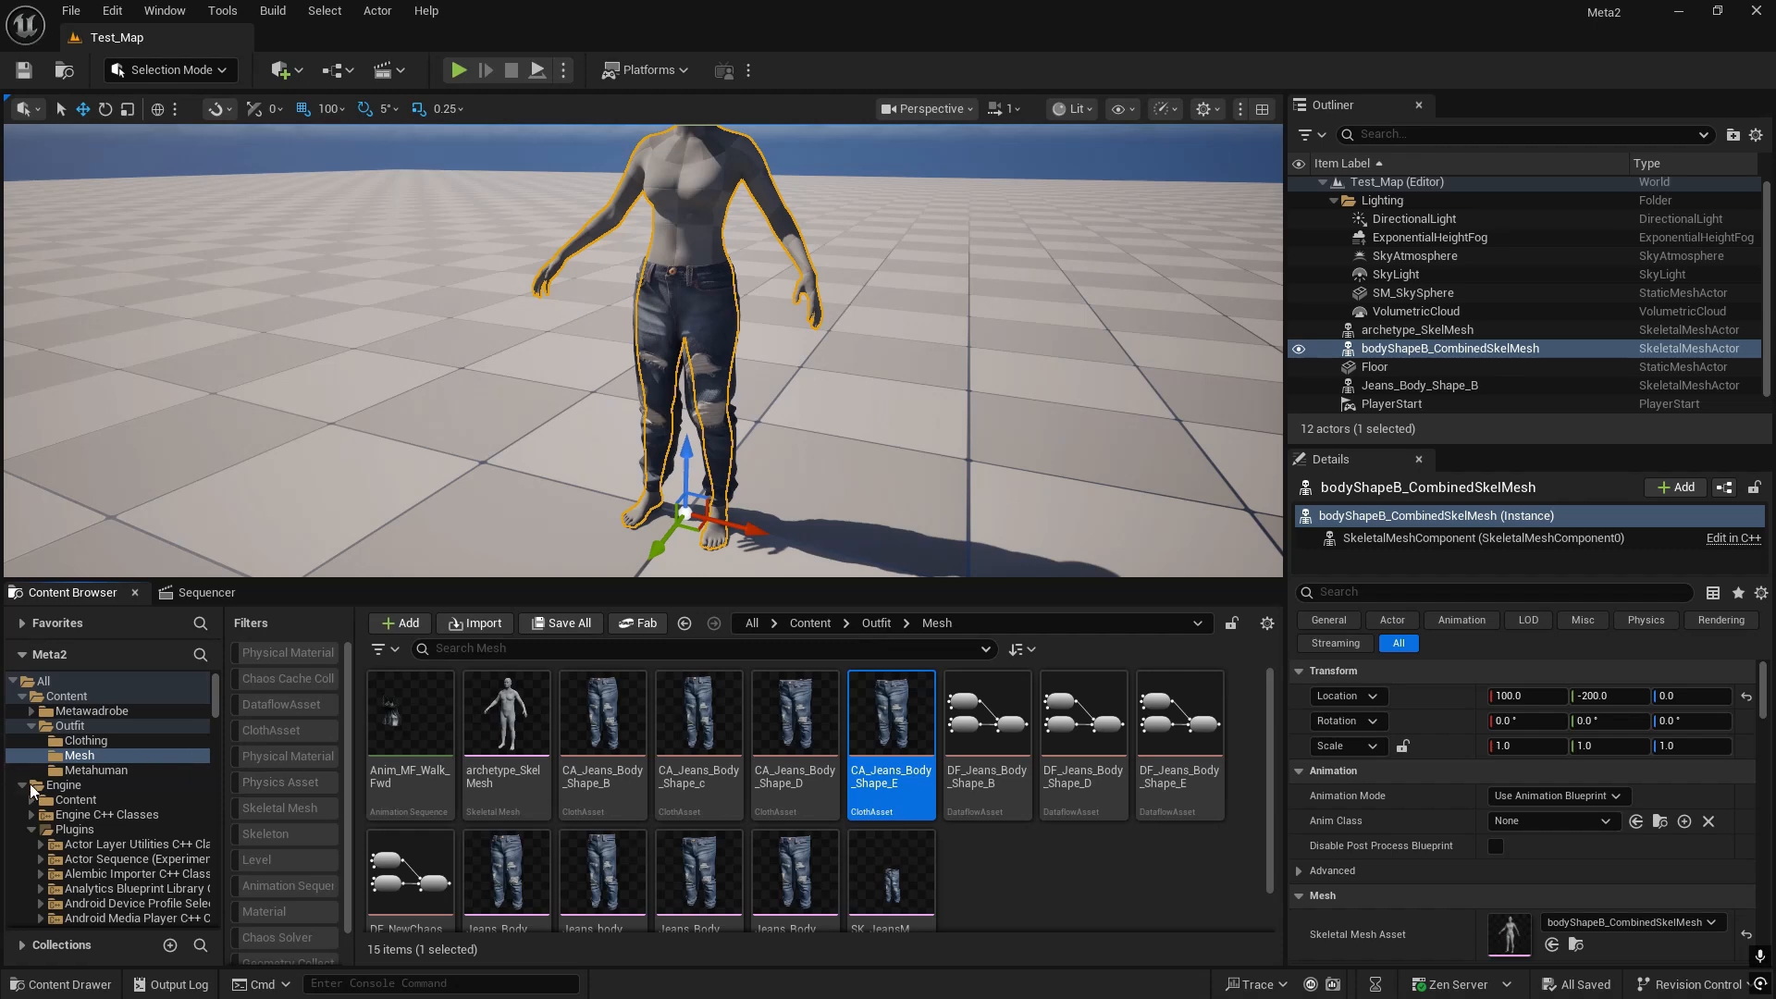
left_click(22, 785)
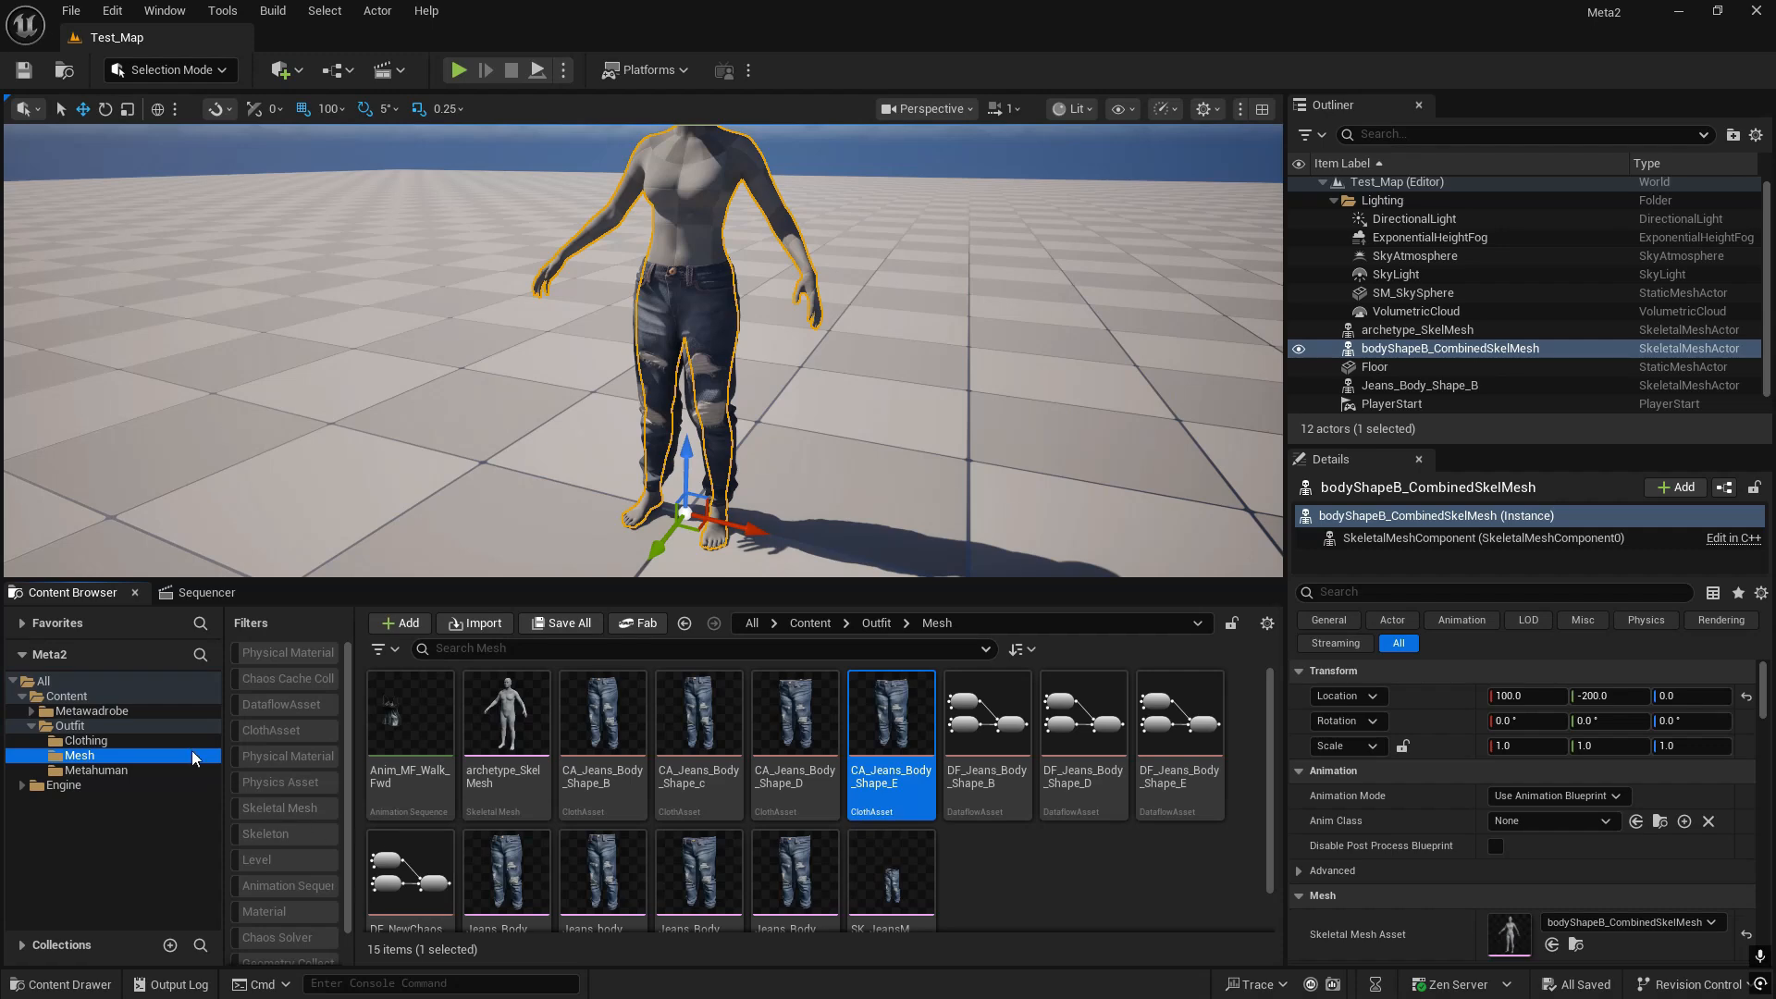
left_click(129, 740)
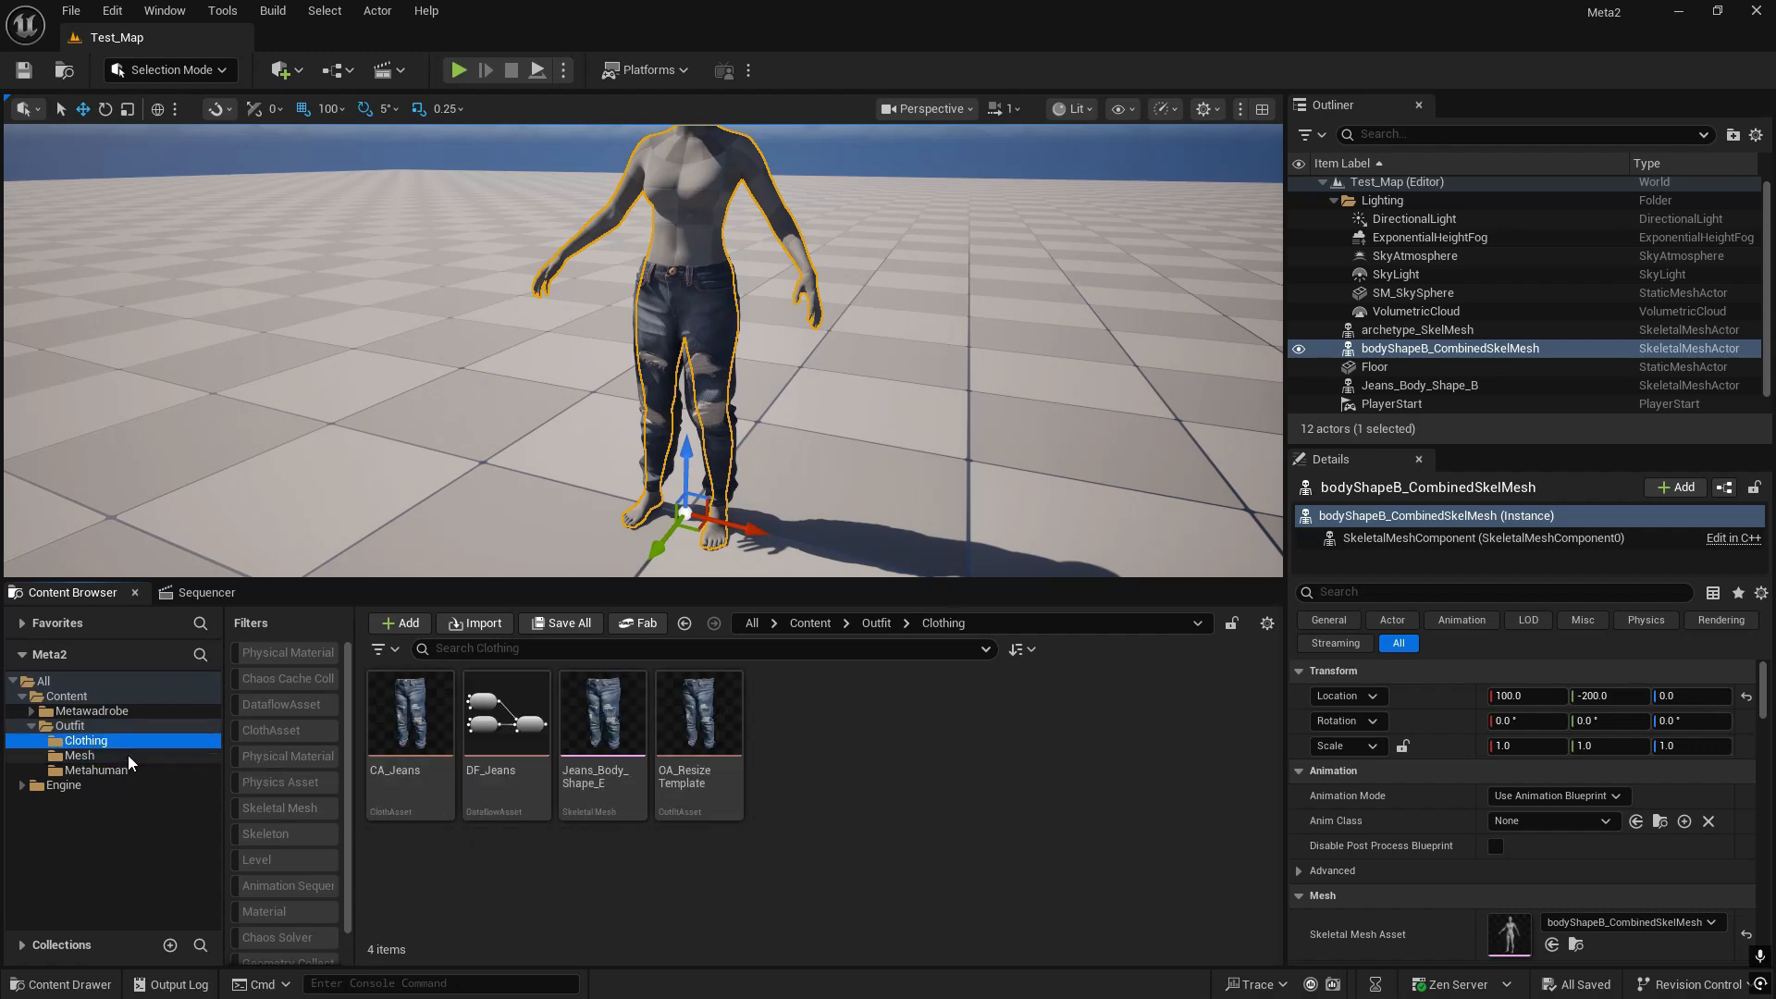
left_click(69, 725)
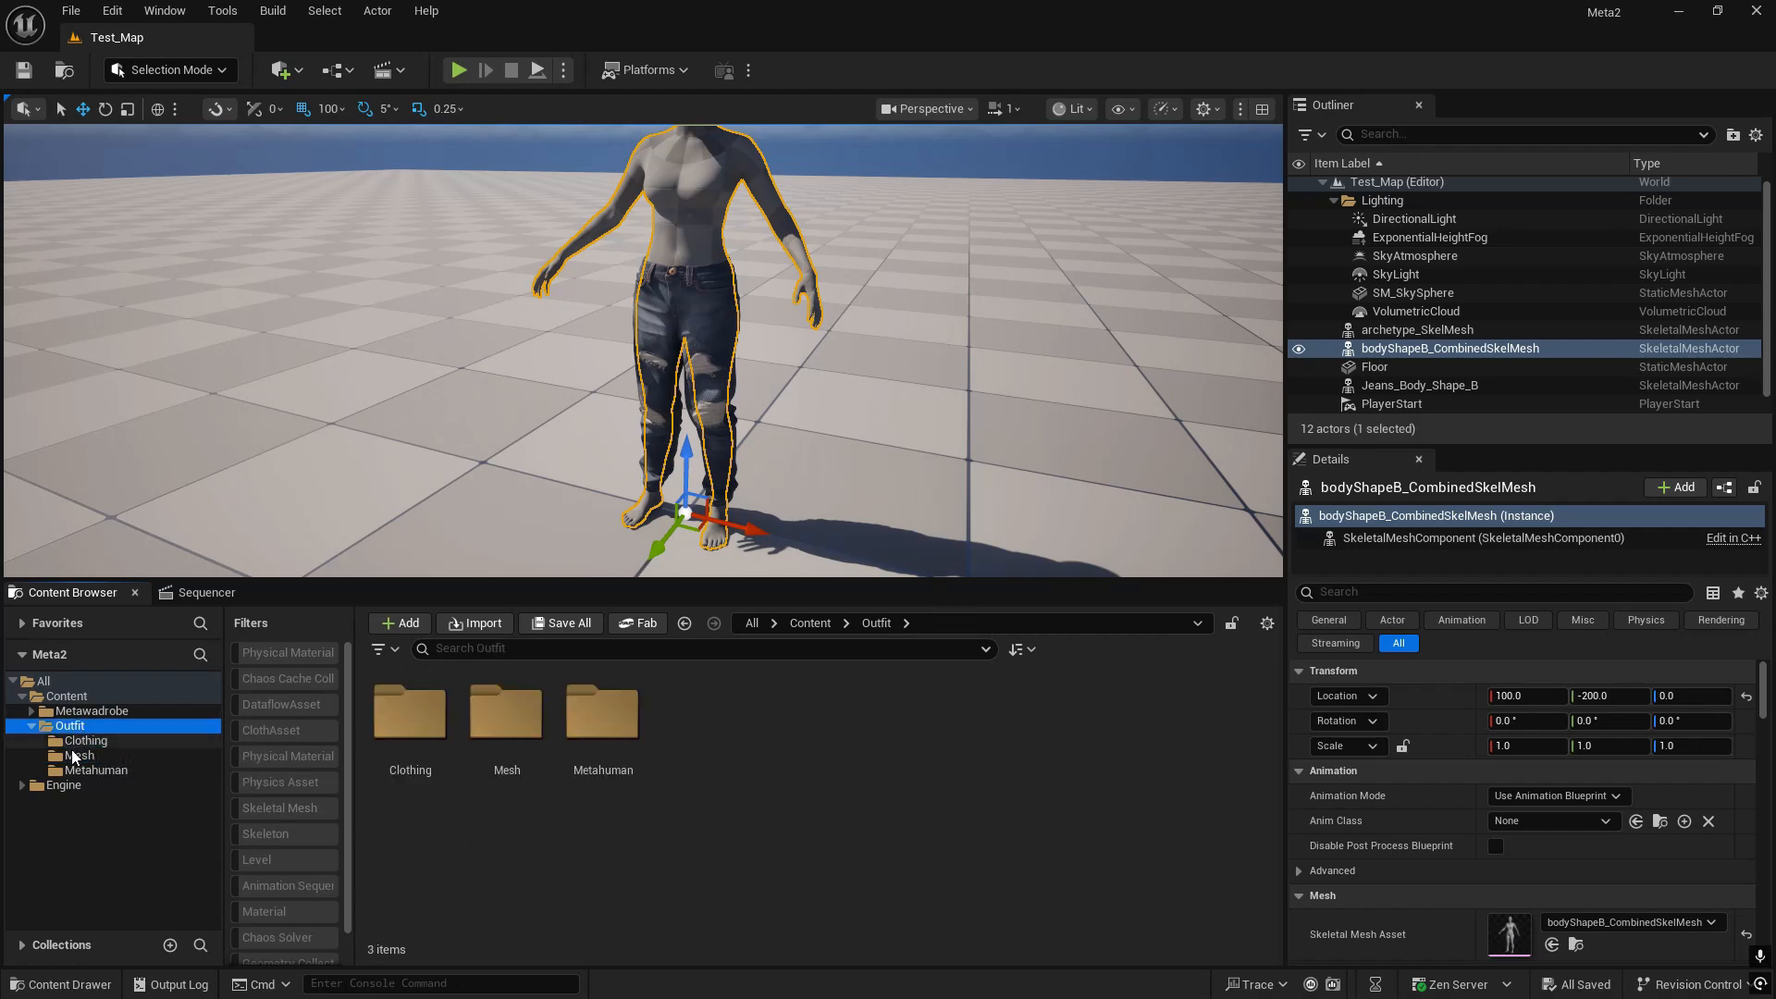
left_click(74, 755)
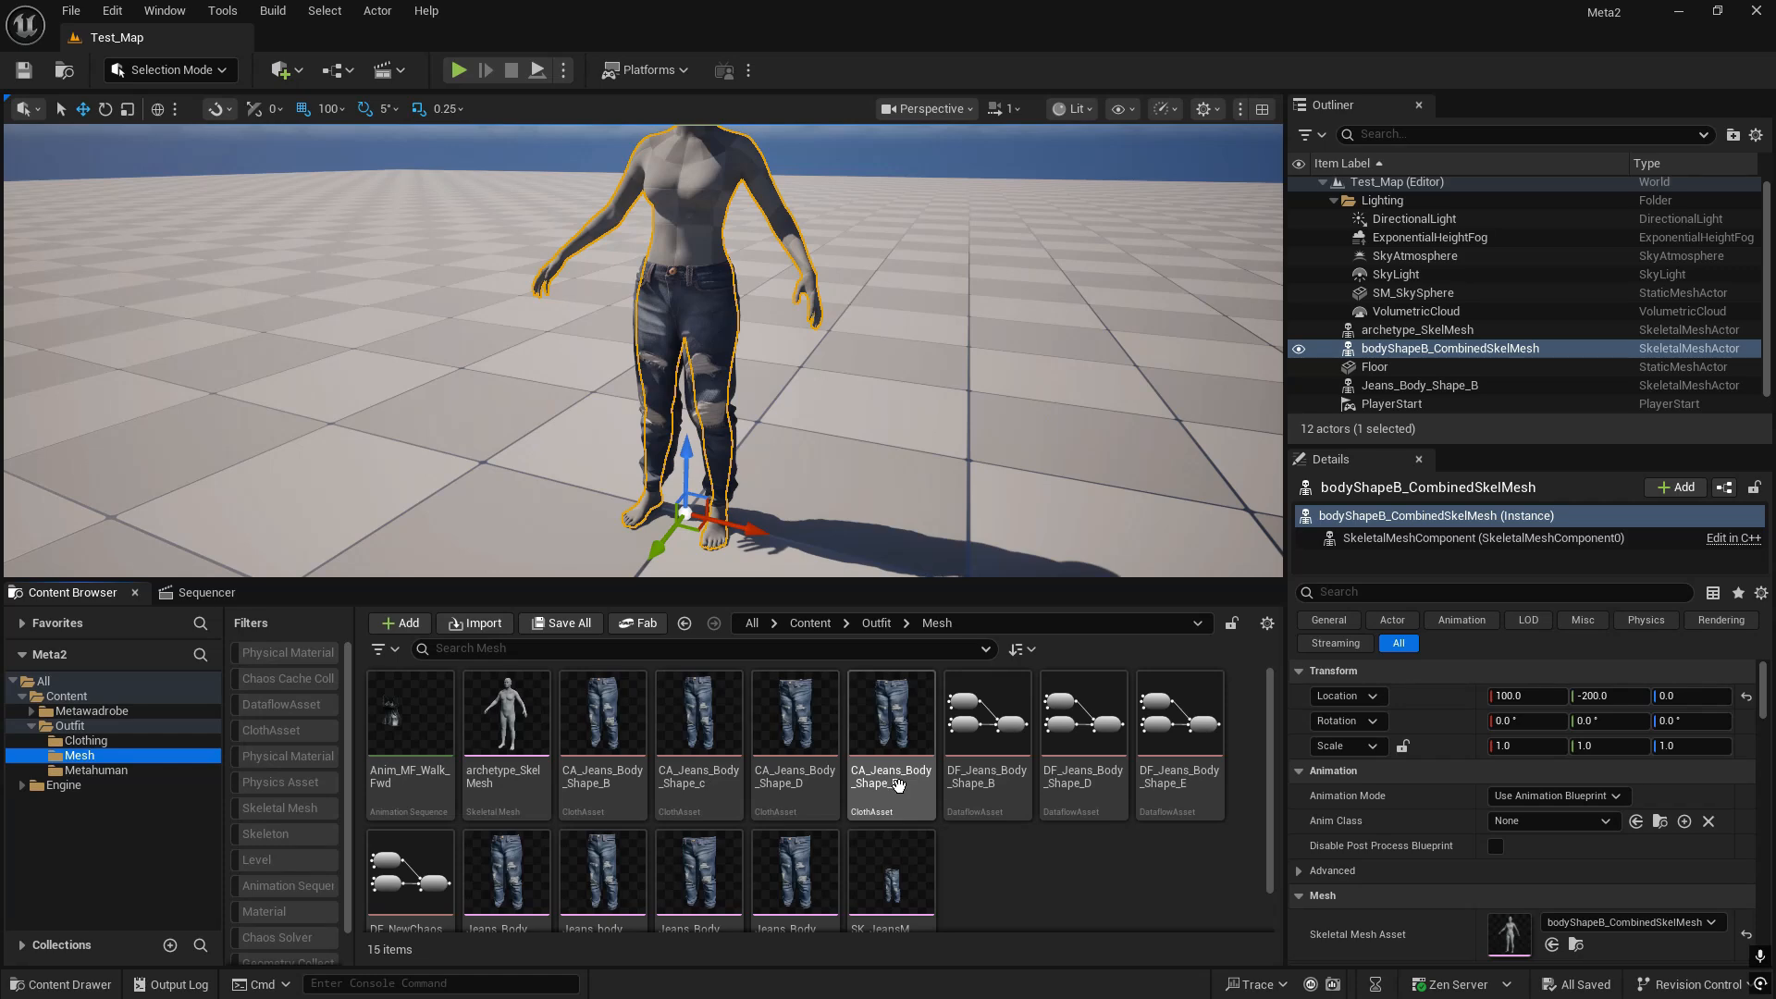
scroll(897, 786, "down", 1)
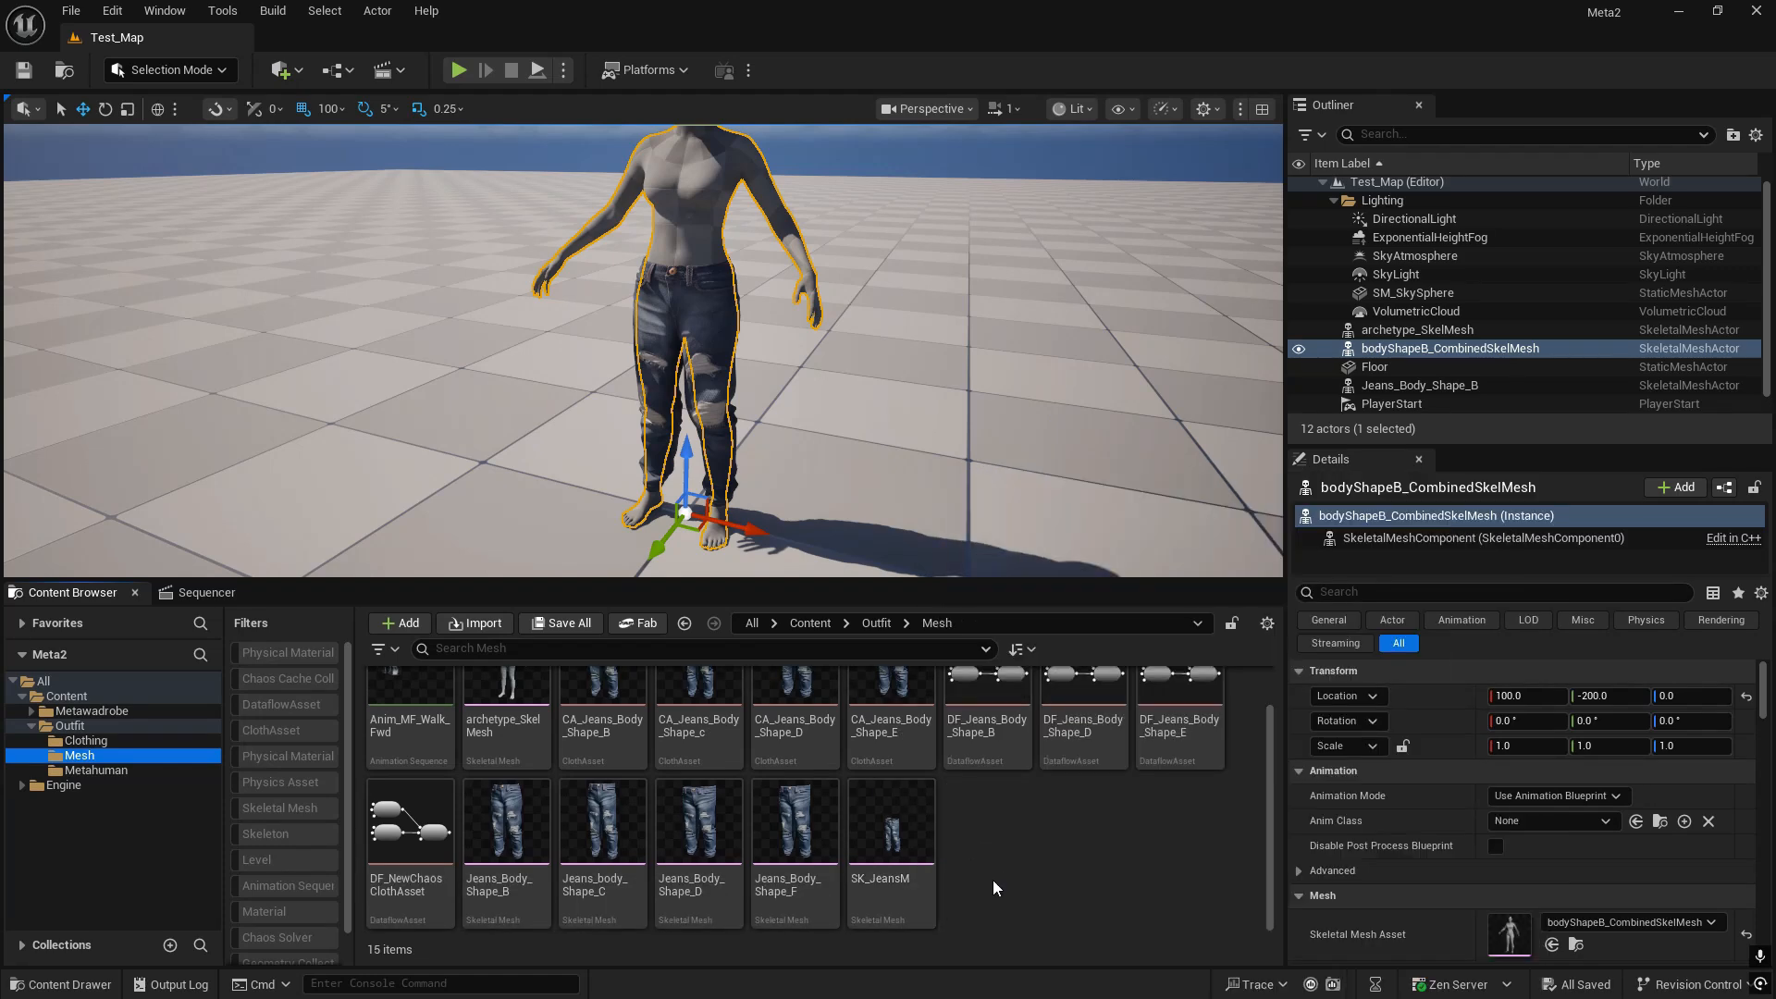
left_click(788, 888)
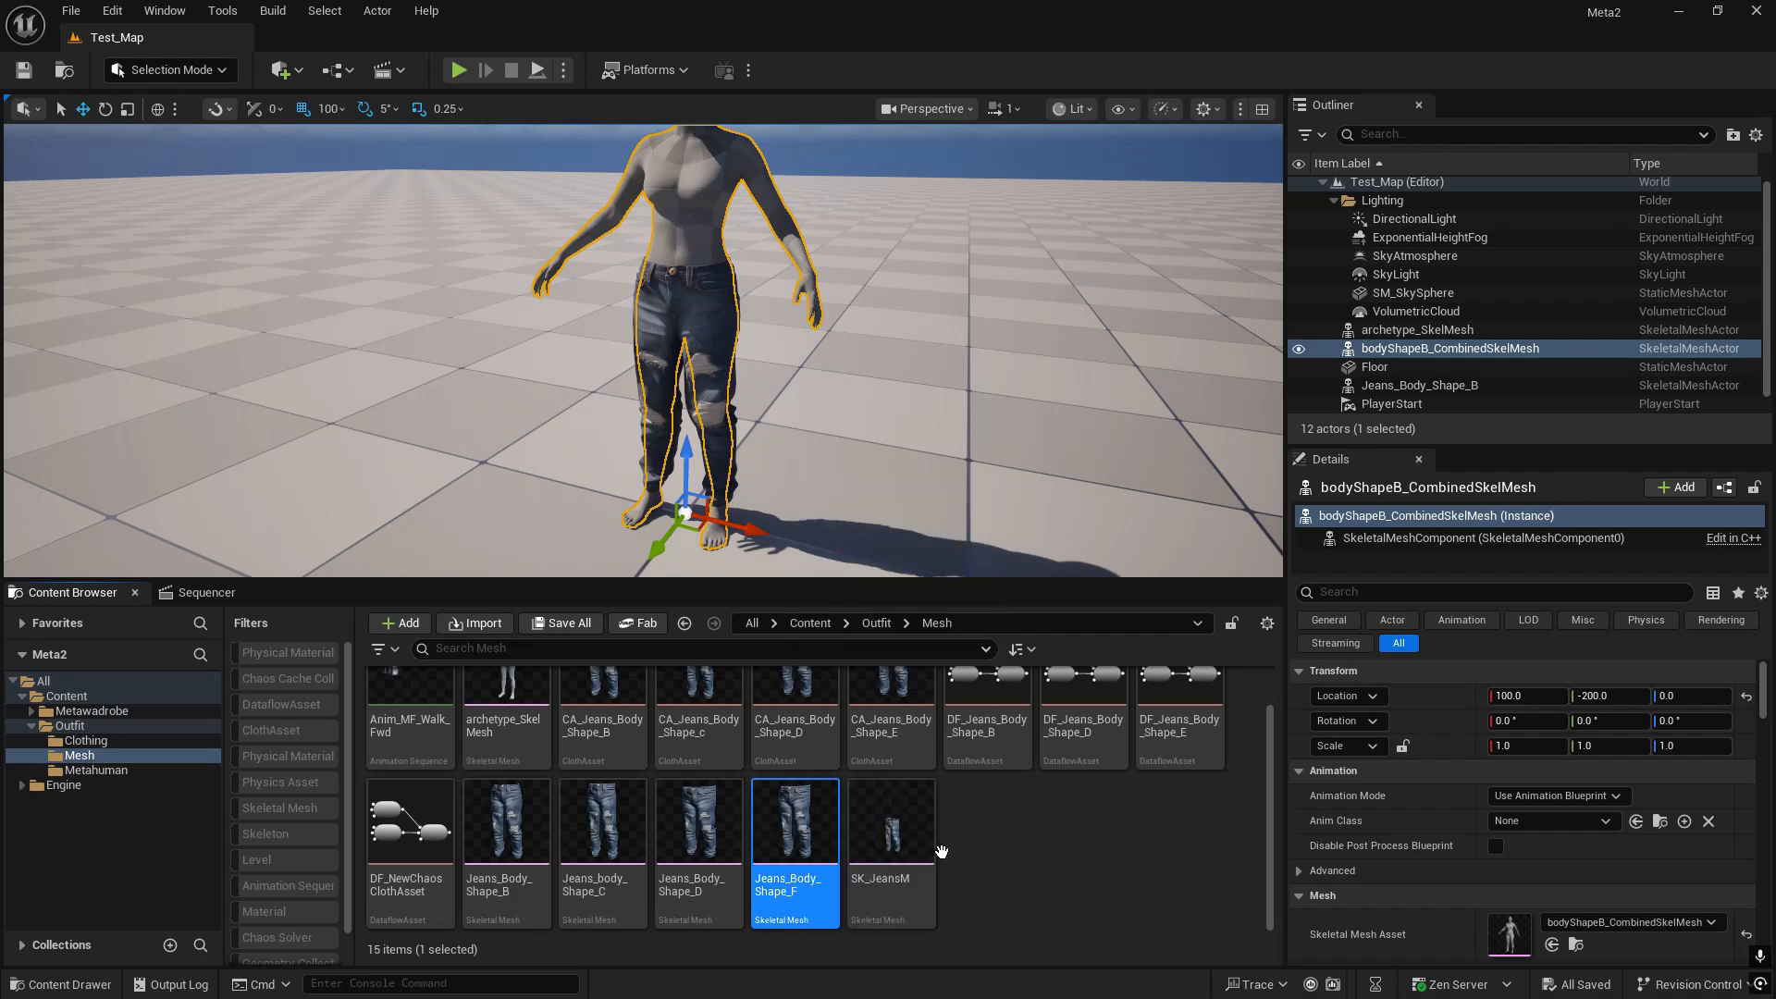
- Create a new ClothAsset in the Outfit/Mesh folder and begin editing its name
right_click(1088, 850)
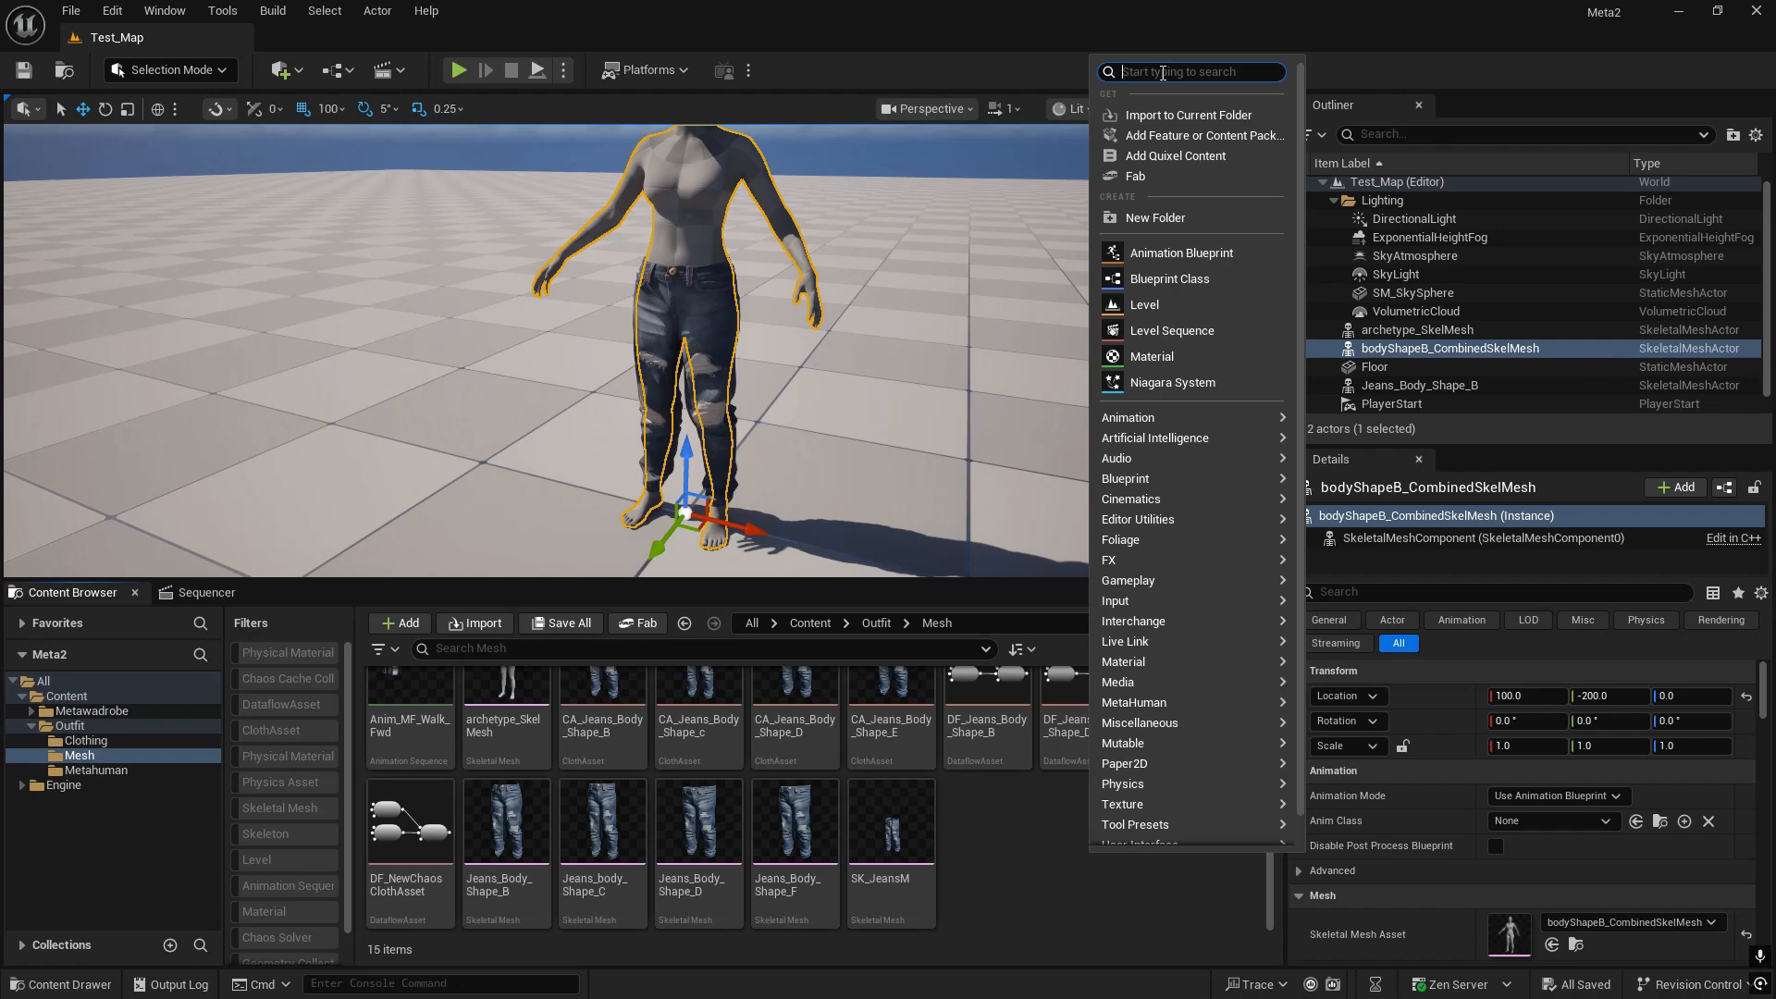
type("cLO")
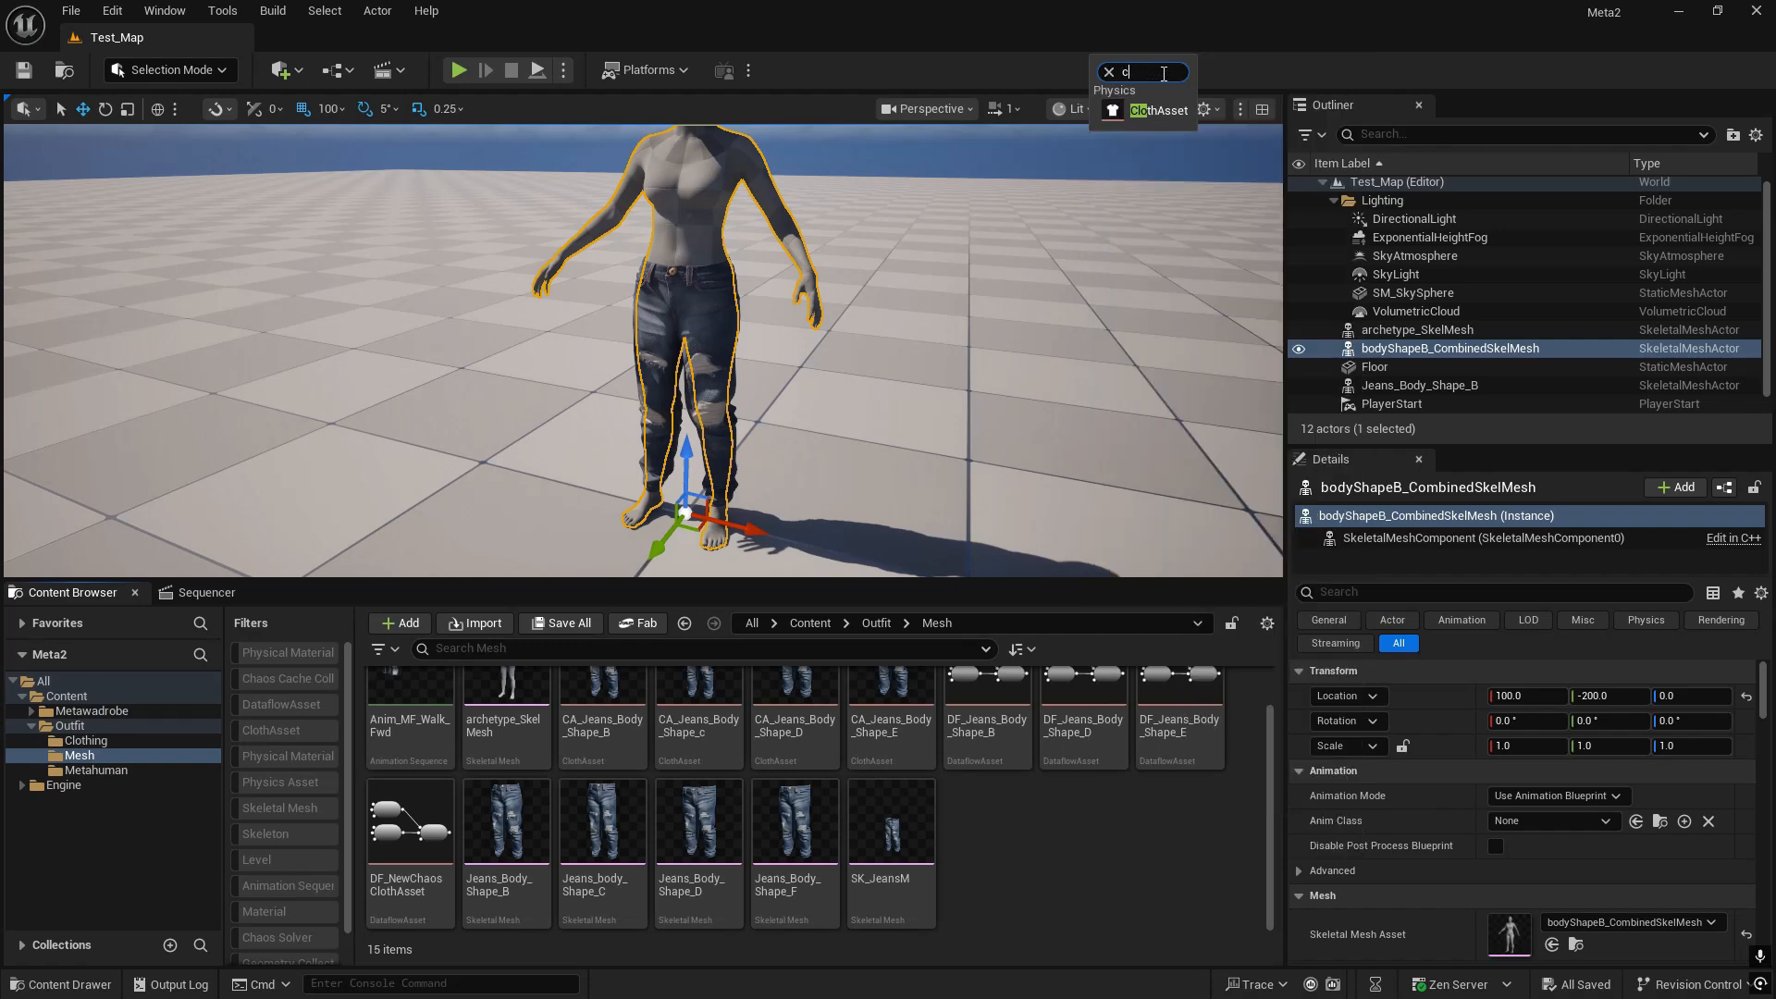
key("BackSpace")
key("BackSpace")
key("BackSpace")
type("Clothing")
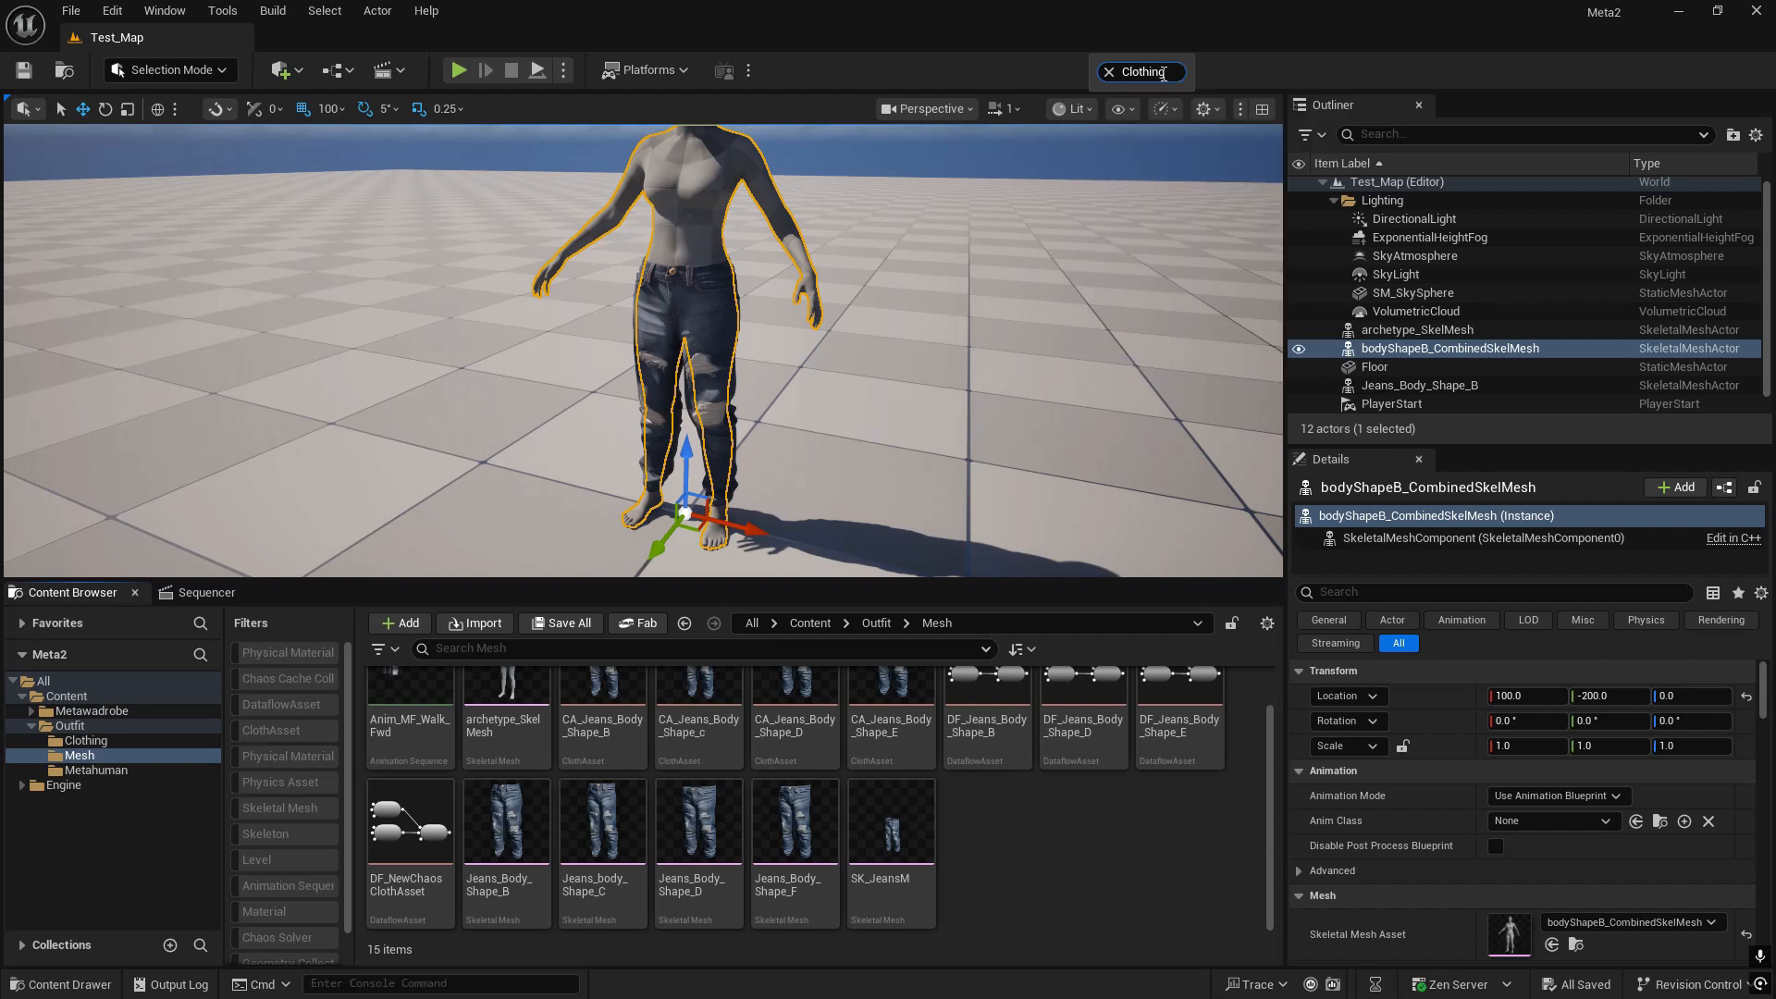
key("BackSpace")
key("BackSpace")
left_click(1154, 110)
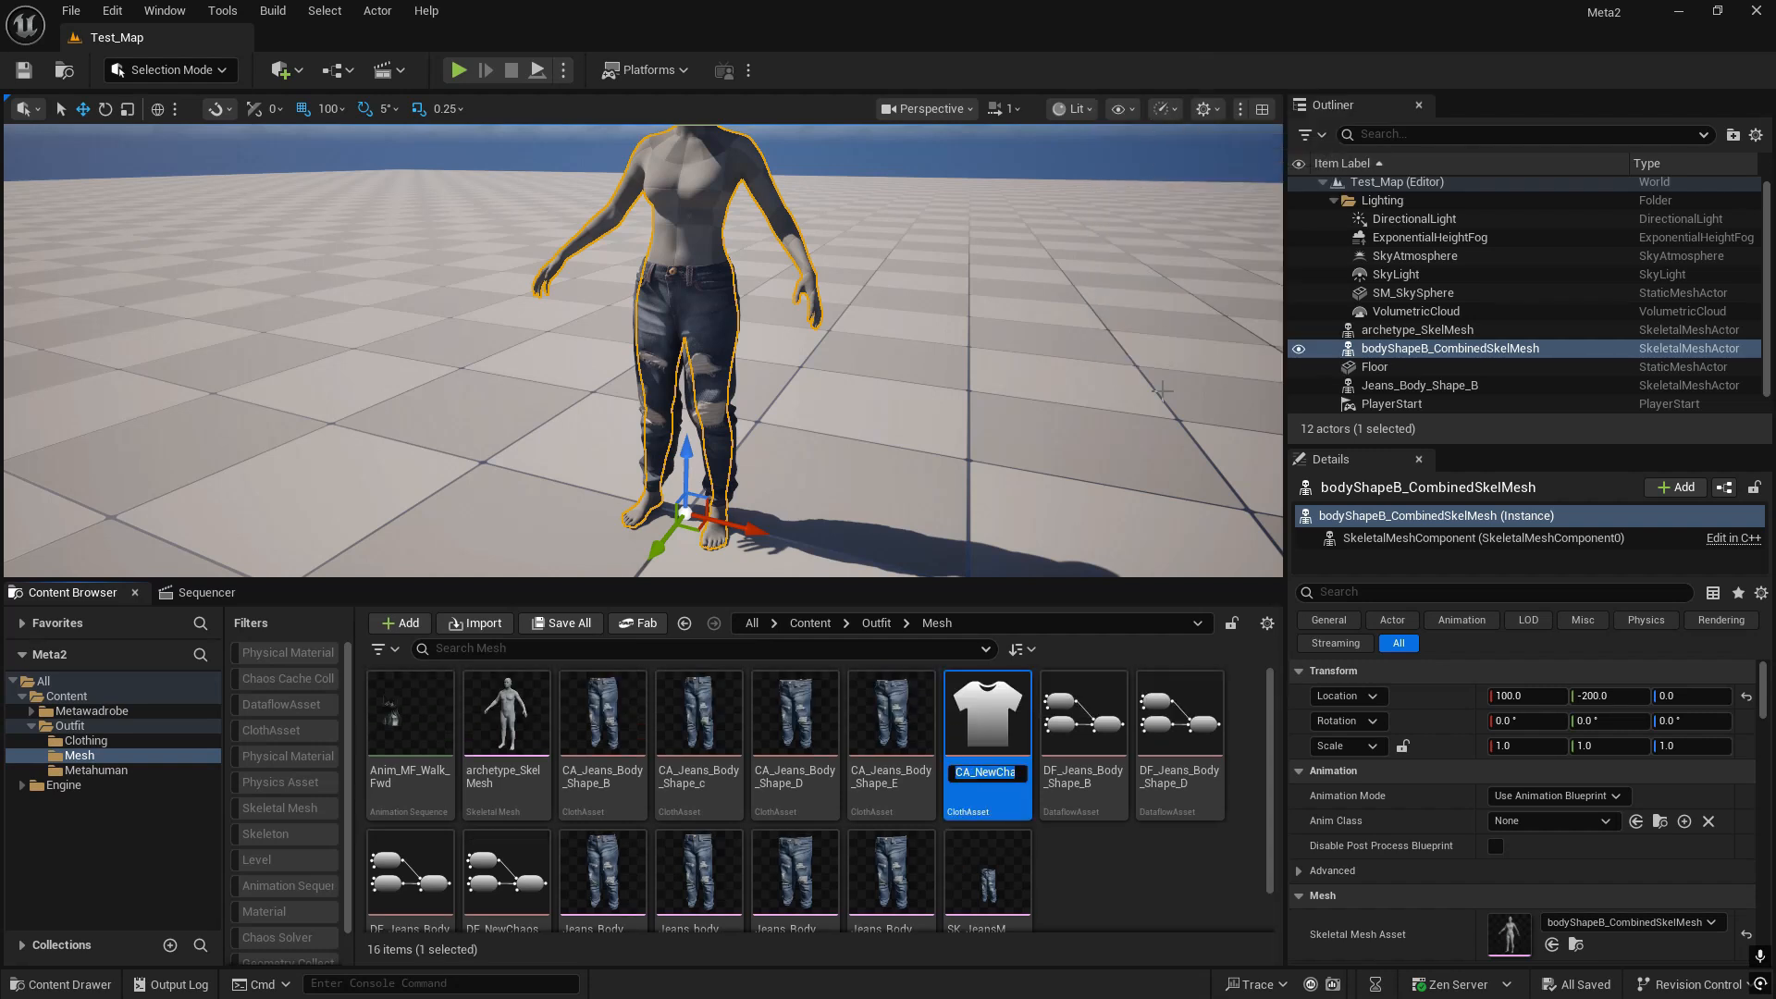
key("End")
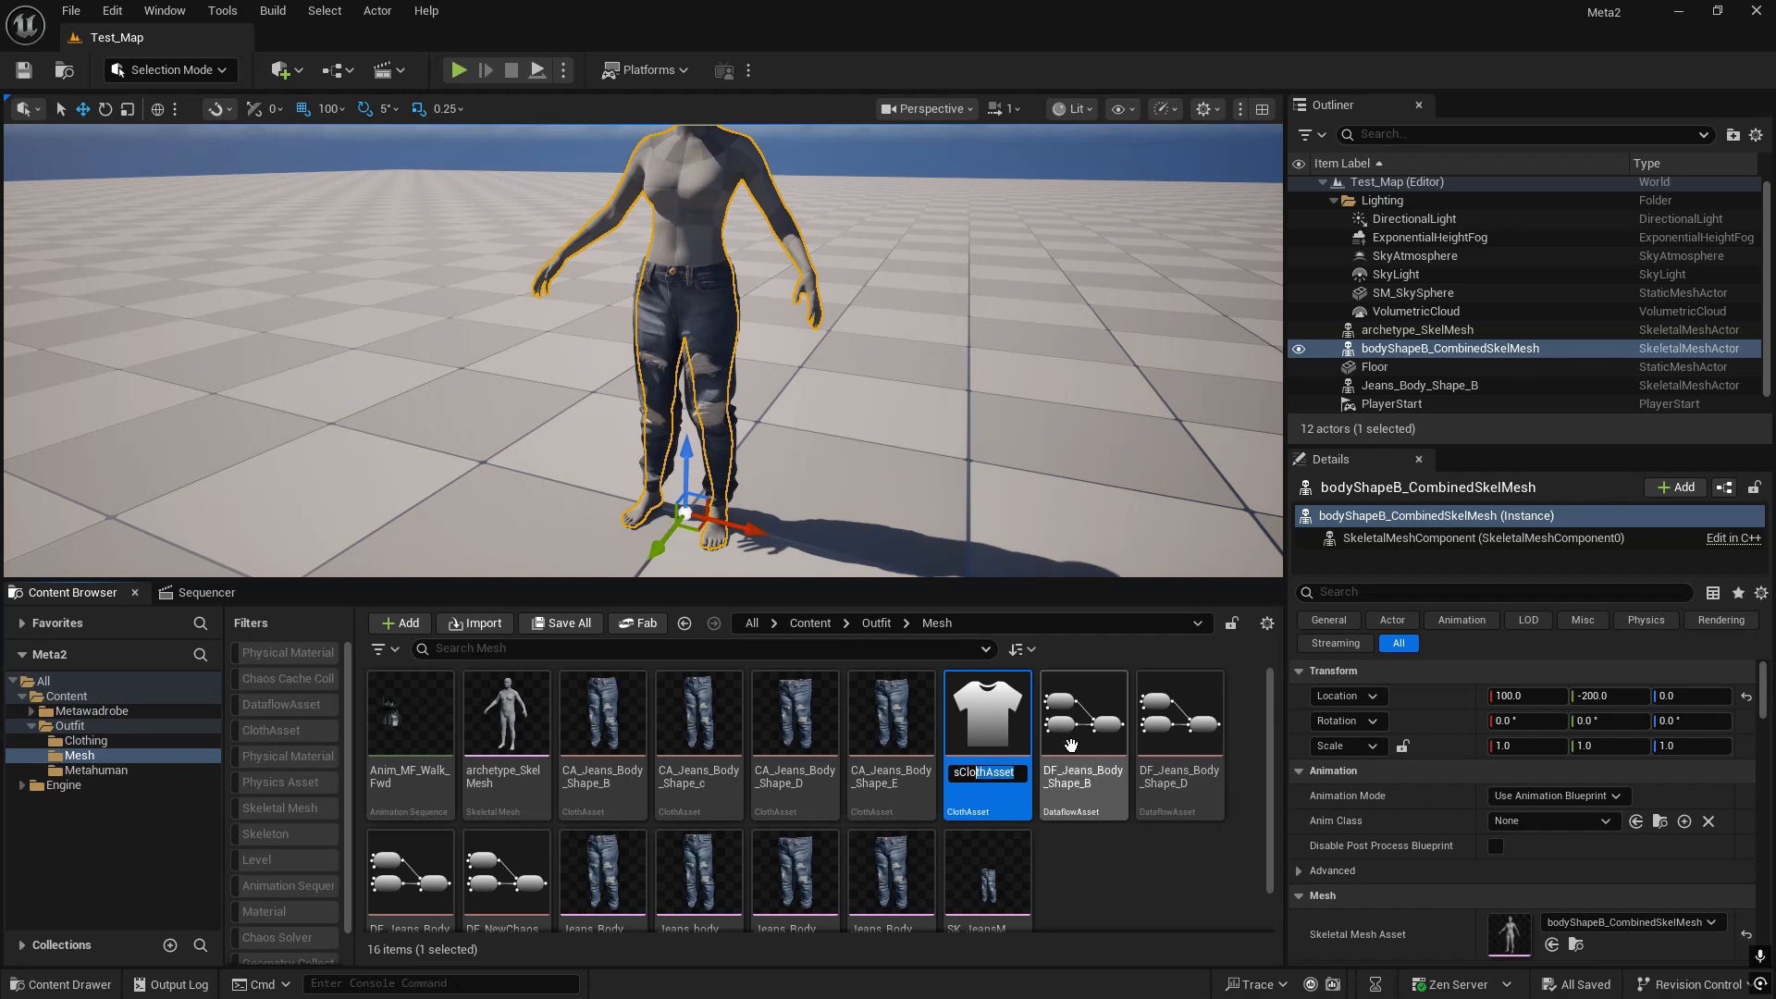
- Name the new cloth asset CA_Jeans_Body_Shape_F and save all assets
key("shift+Home")
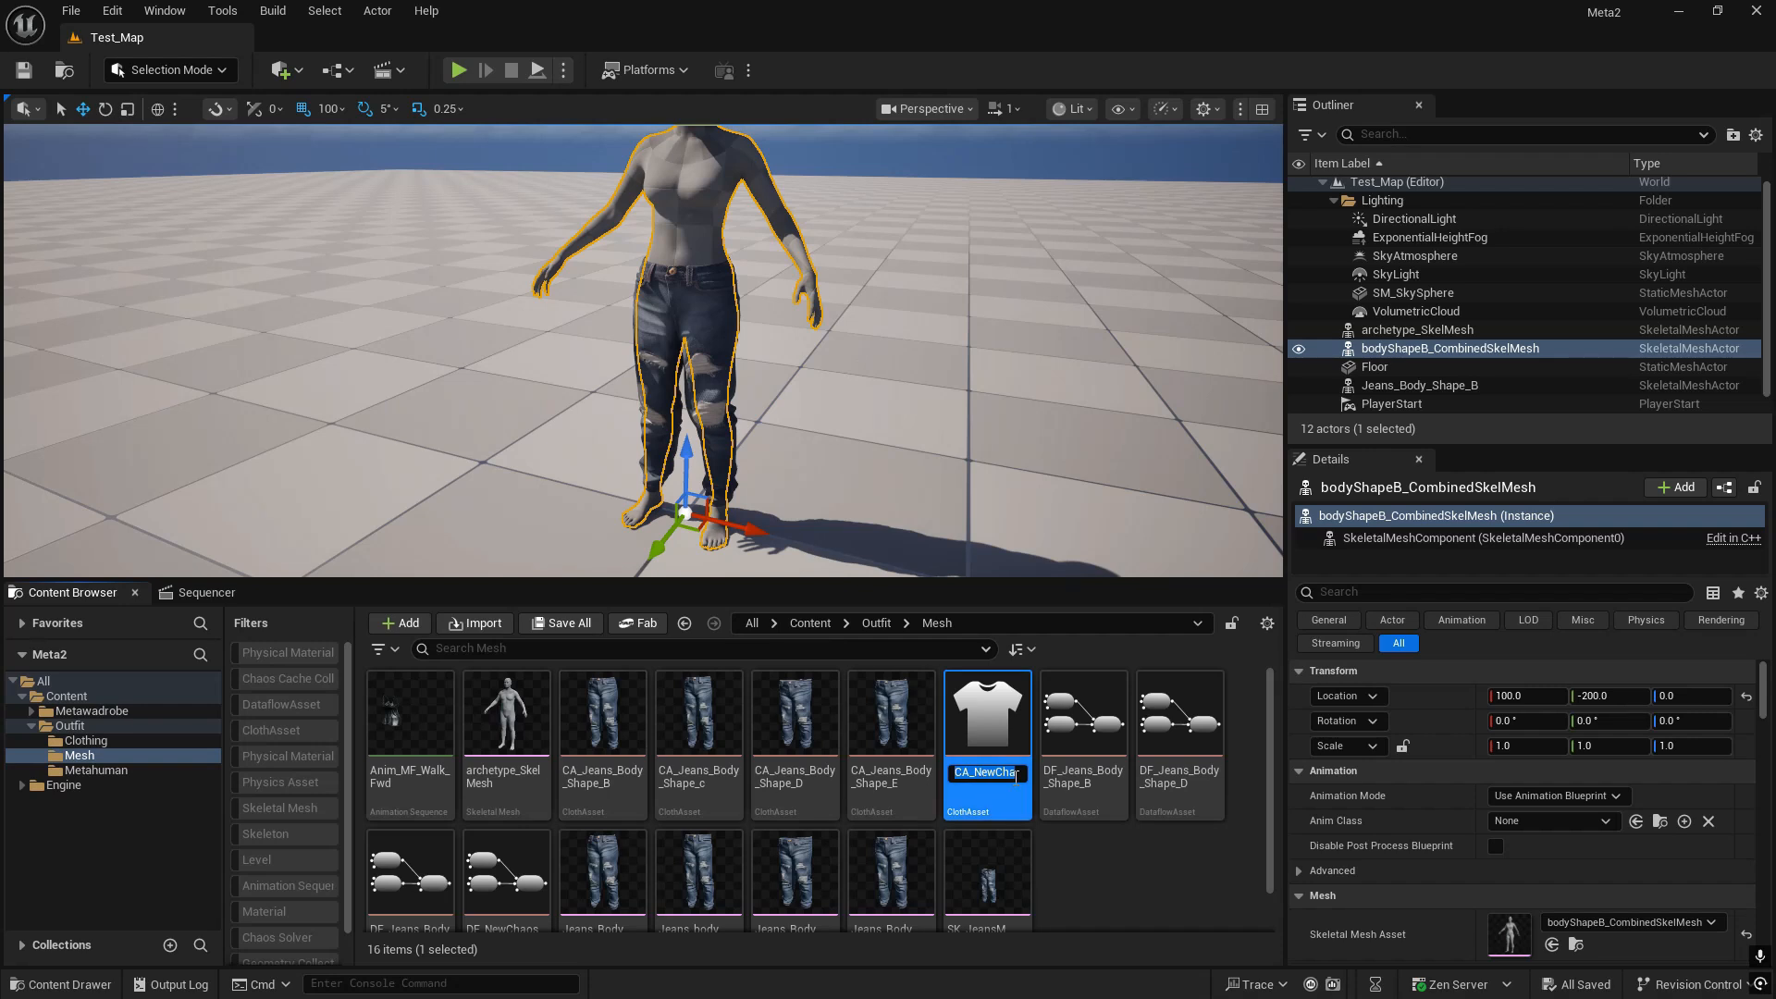
type("CA_Jeans_Body_Shape_B")
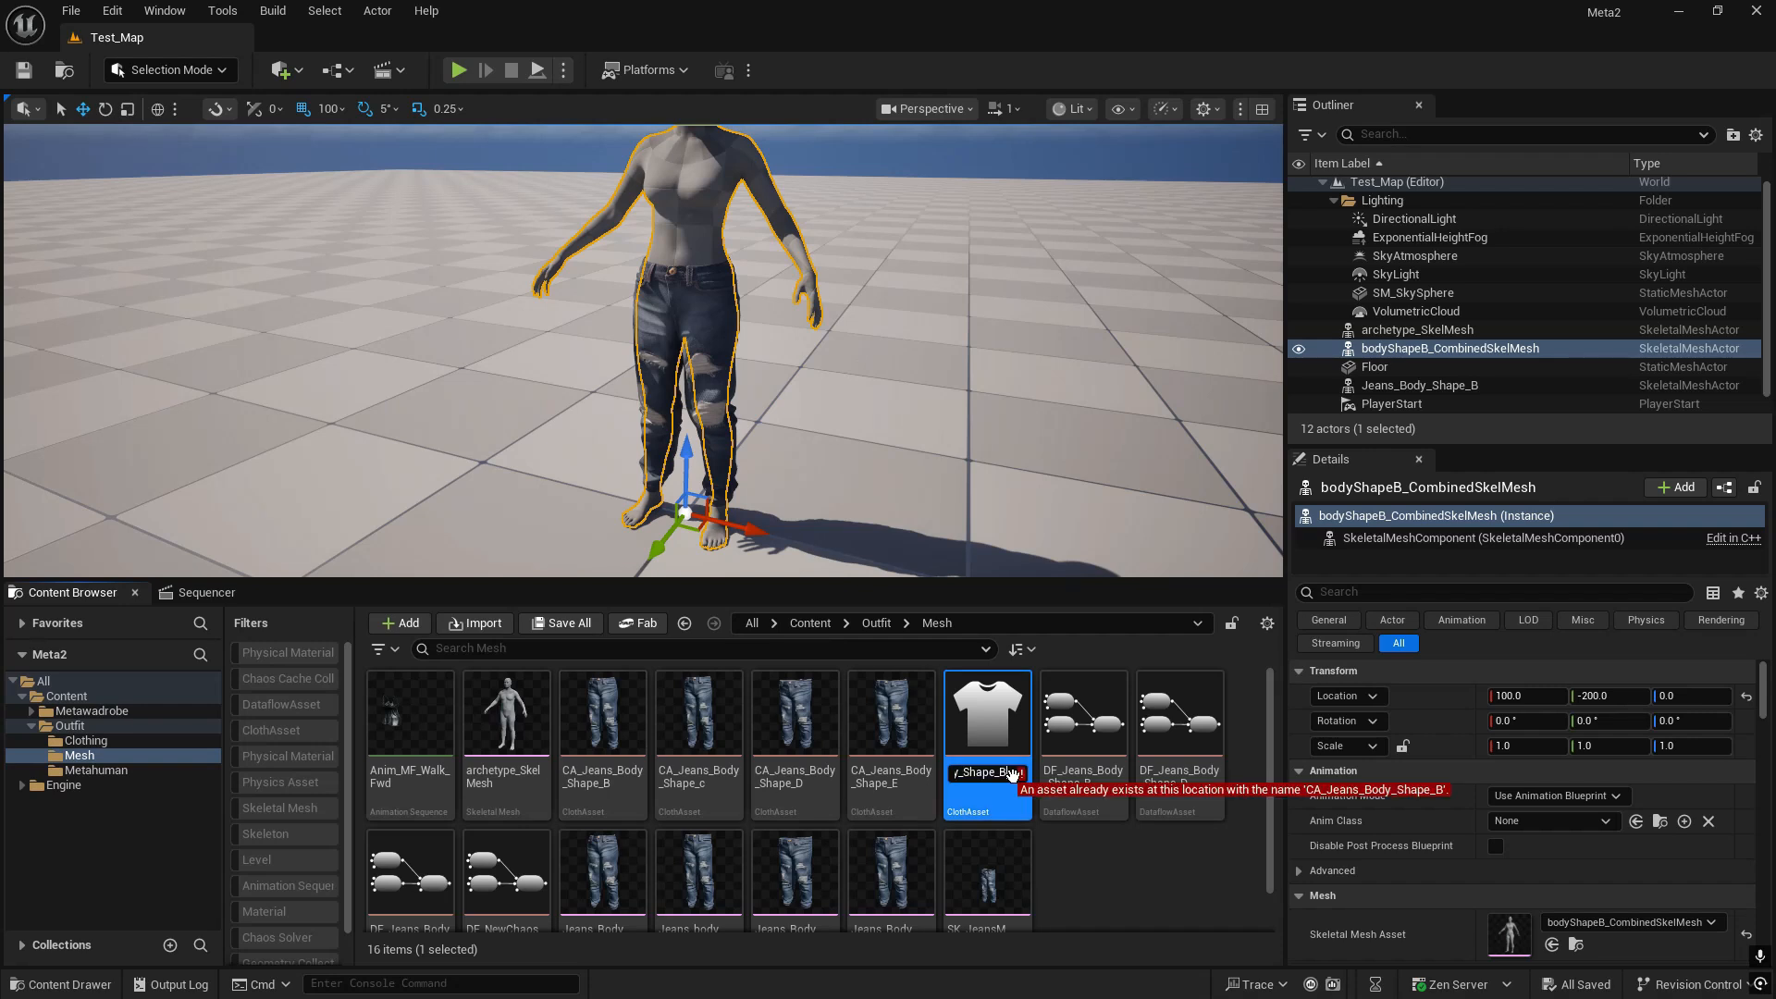
key("BackSpace")
type("Fr")
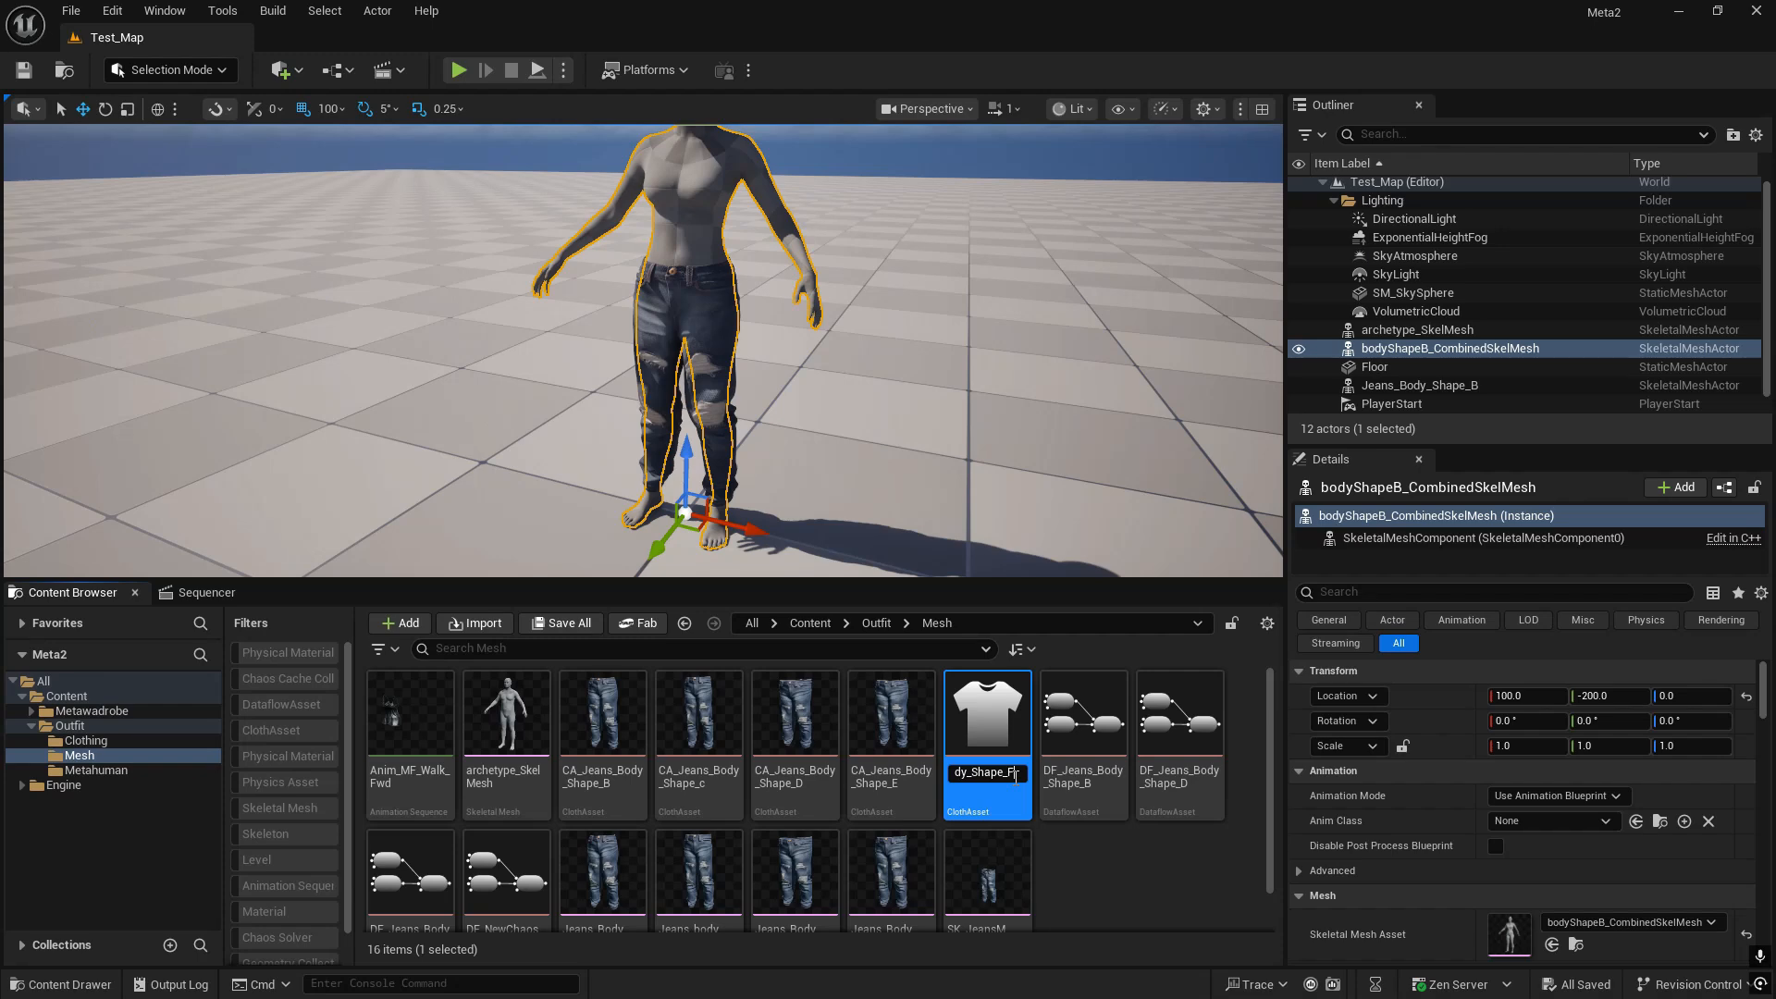
key("Home")
key("Return")
key("ctrl+shift+s")
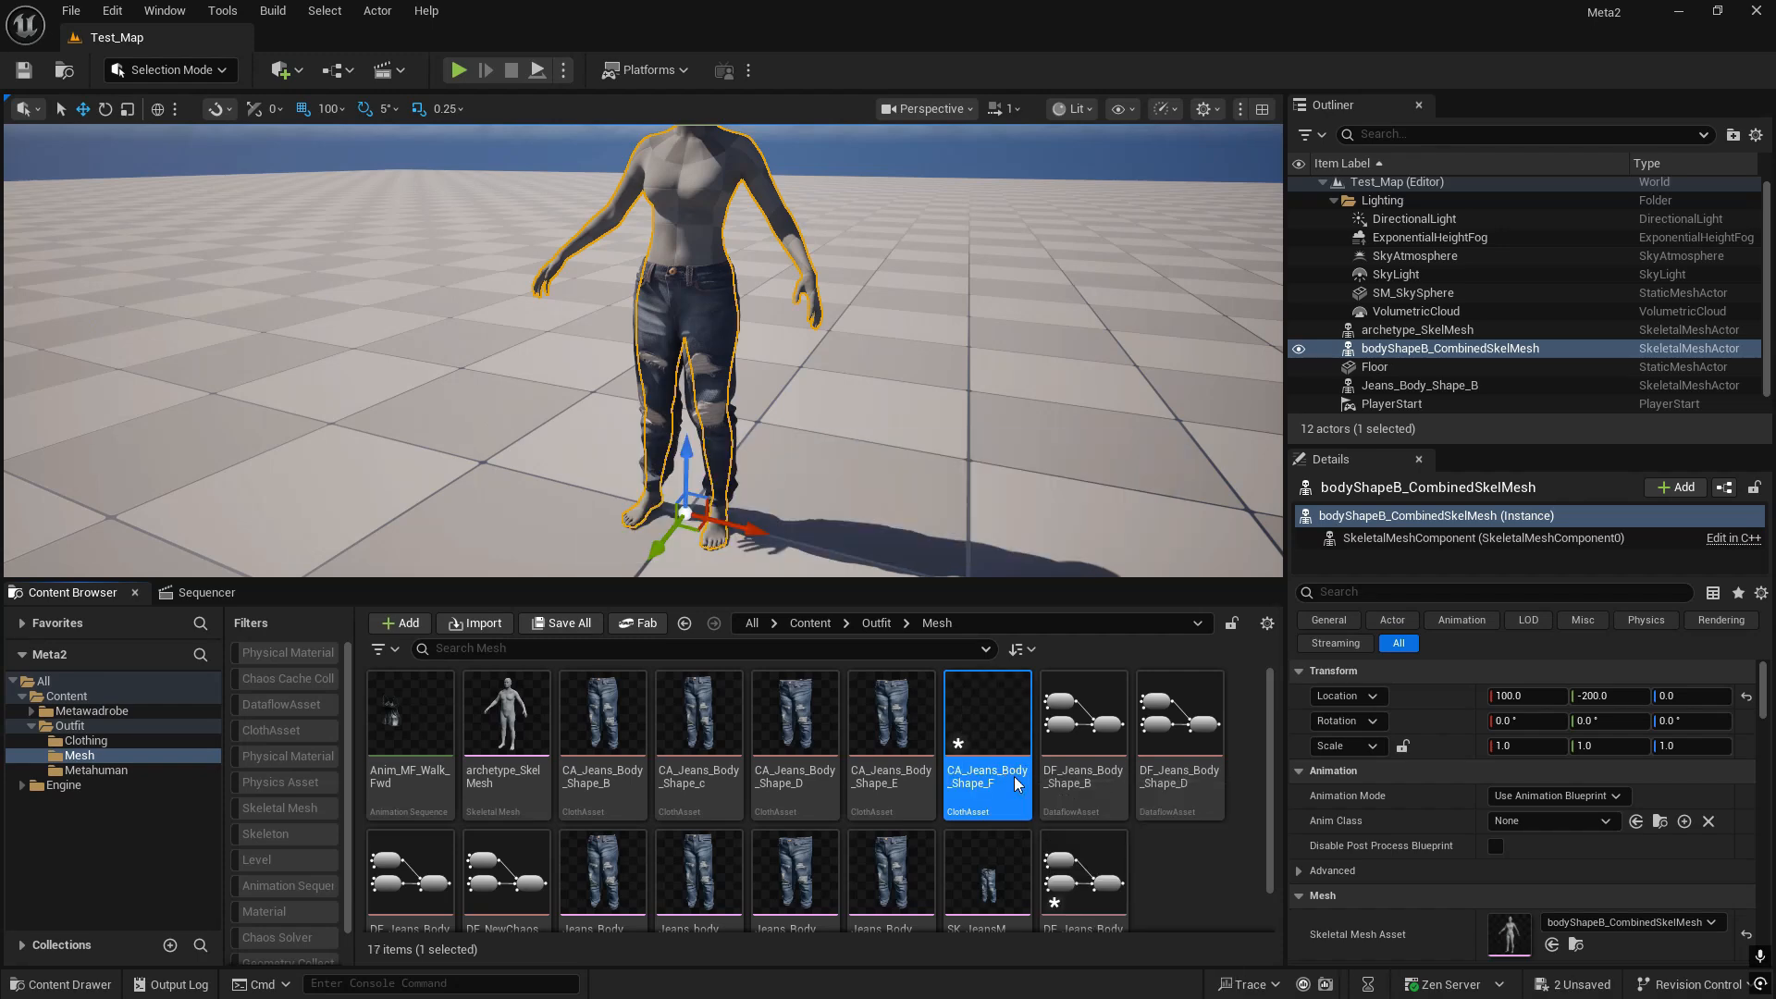
- Open the CA_Jeans_Body_Shape_F cloth asset and add a SkeletalMeshImport node below USDImport in its Dataflow graph
double_click(993, 742)
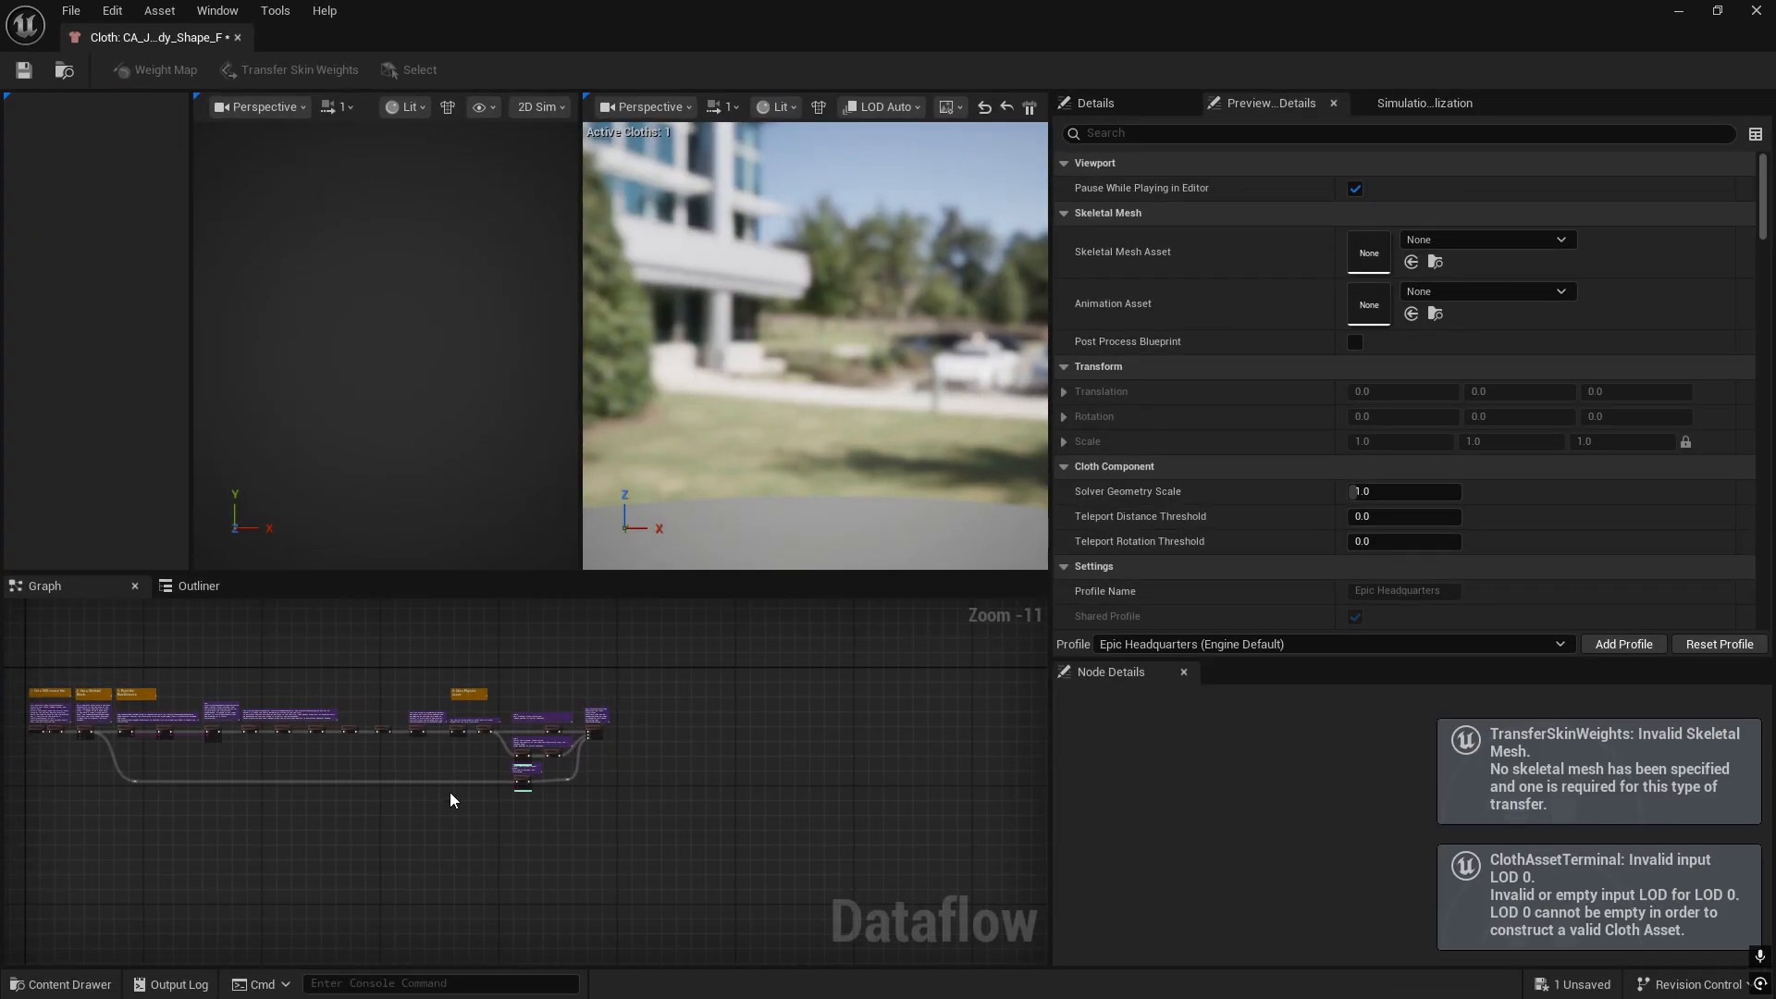
right_click_drag(508, 793, 904, 809)
scroll(562, 766, "up", 10)
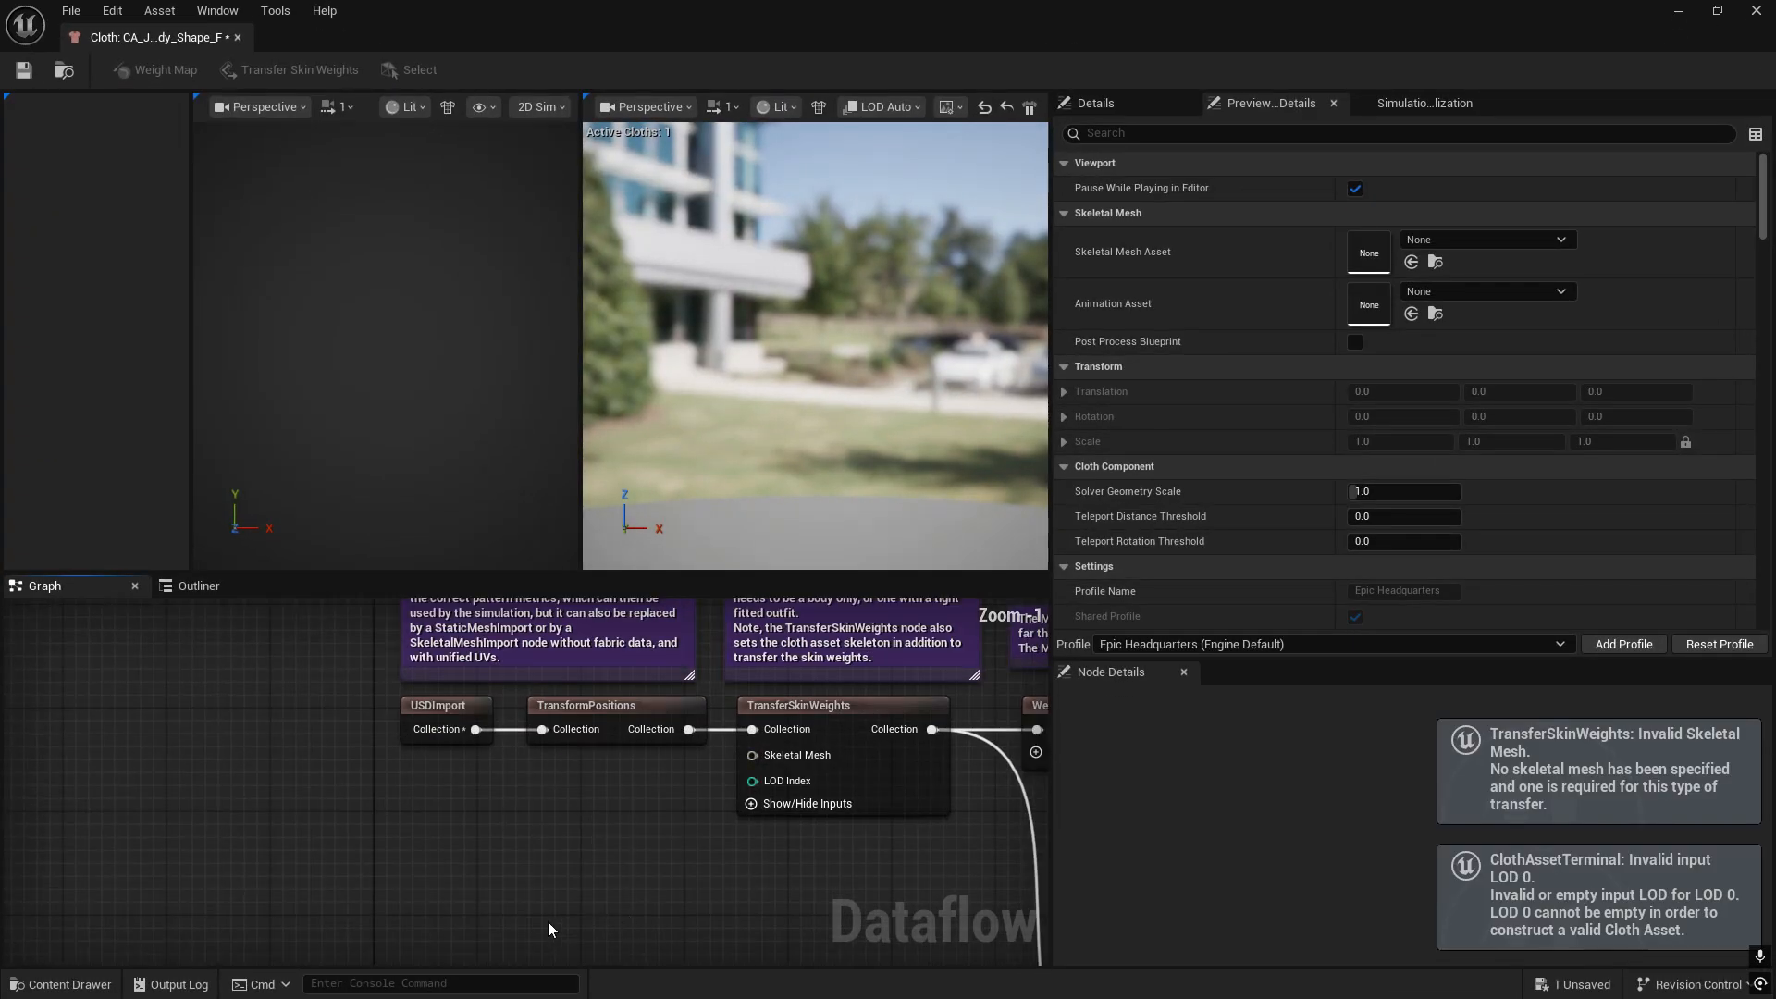
right_click_drag(508, 918, 407, 829)
right_click(350, 809)
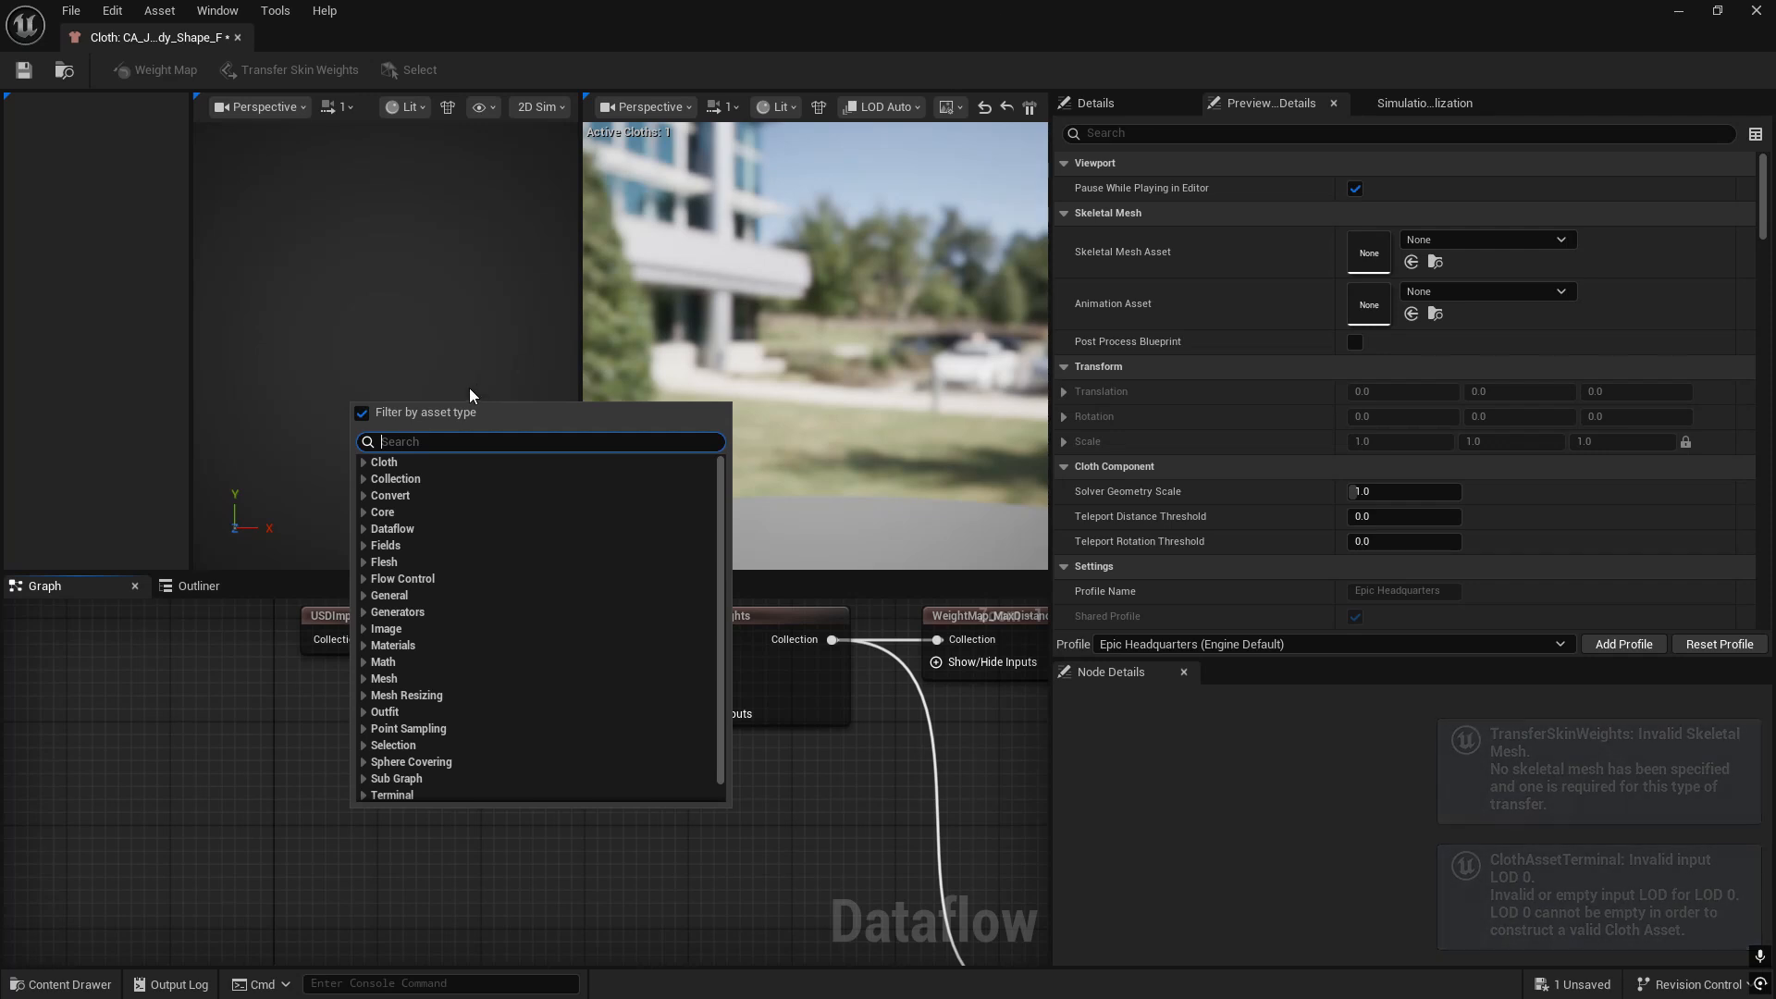
type("SKEL")
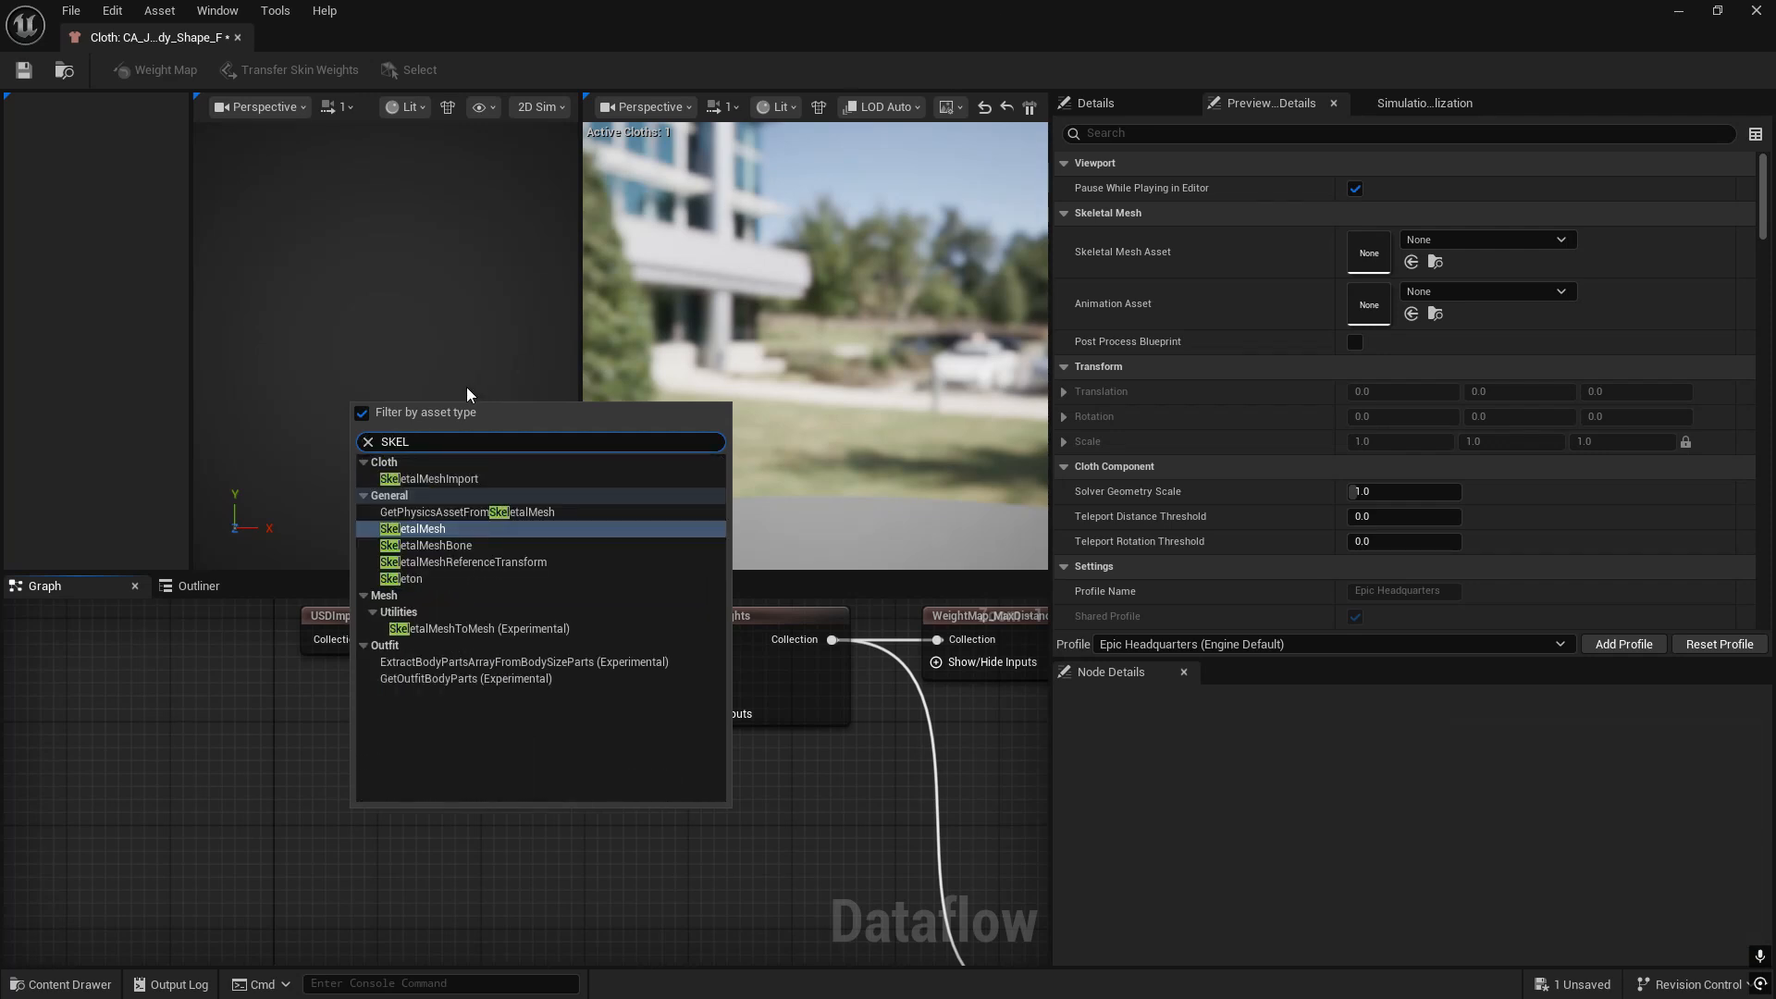
left_click(427, 479)
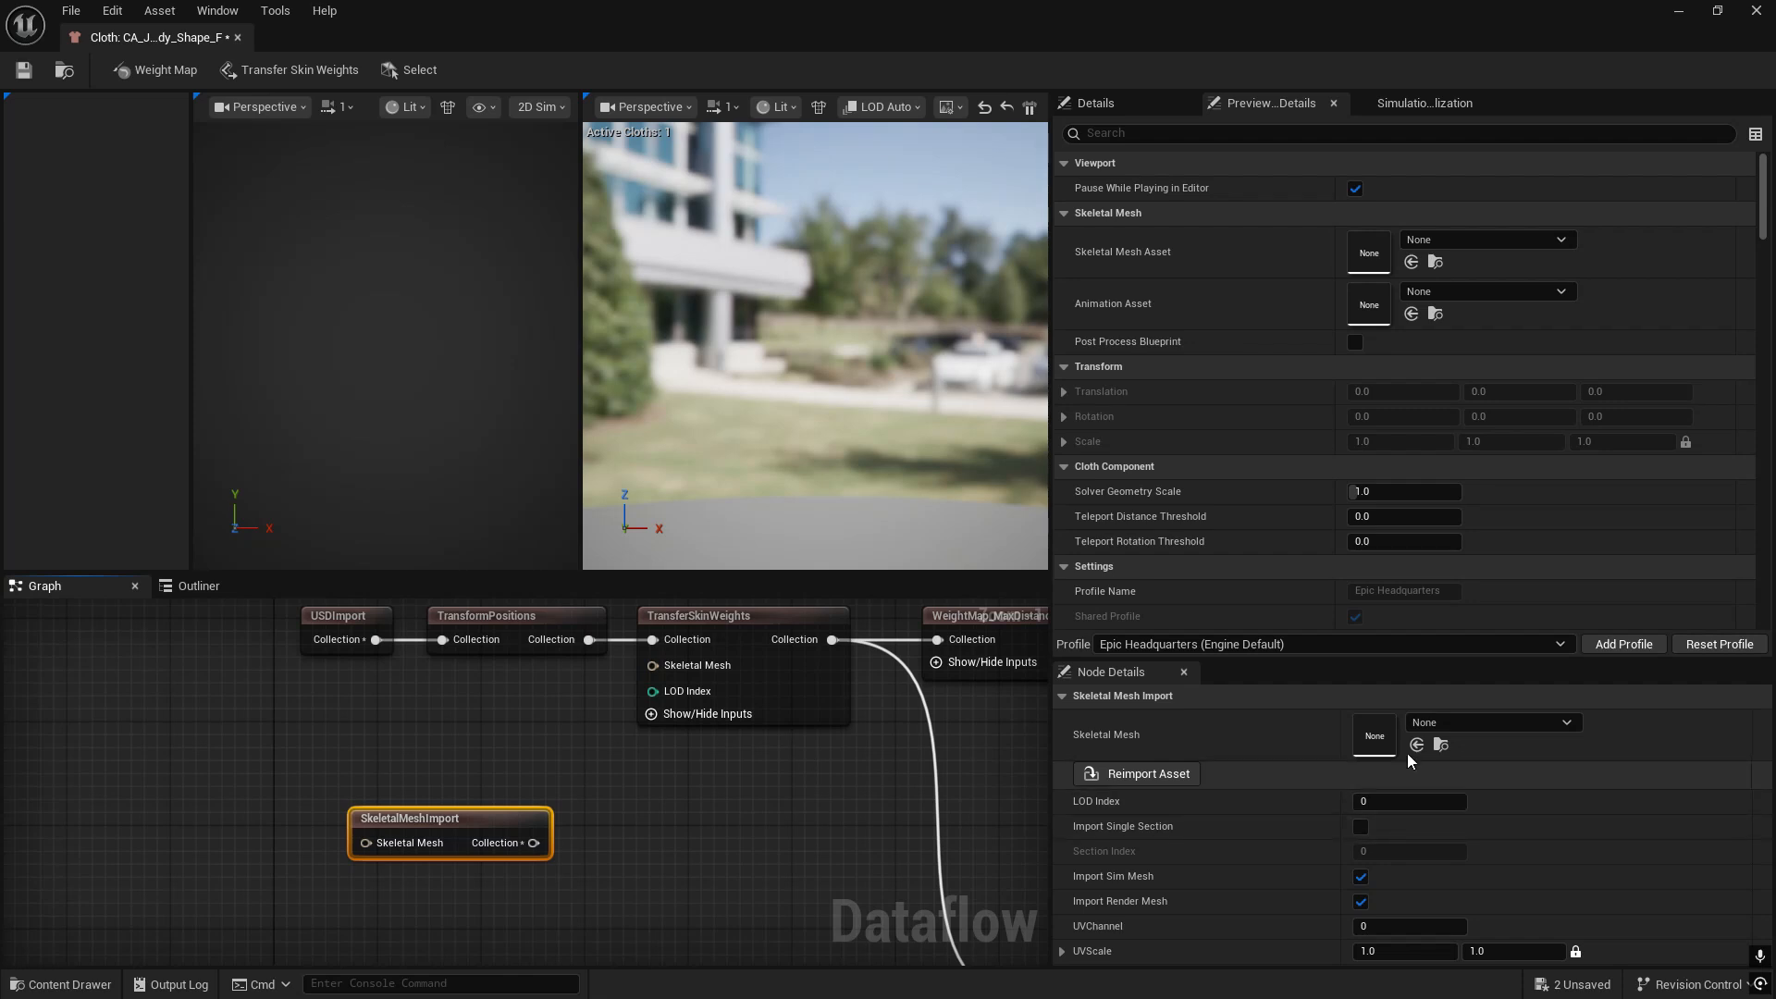
- Set the SkeletalMeshImport node's skeletal mesh to Jeans_Body_Shape_F and connect its Collection output to TransformPositions in place of USDImport
left_click(1416, 726)
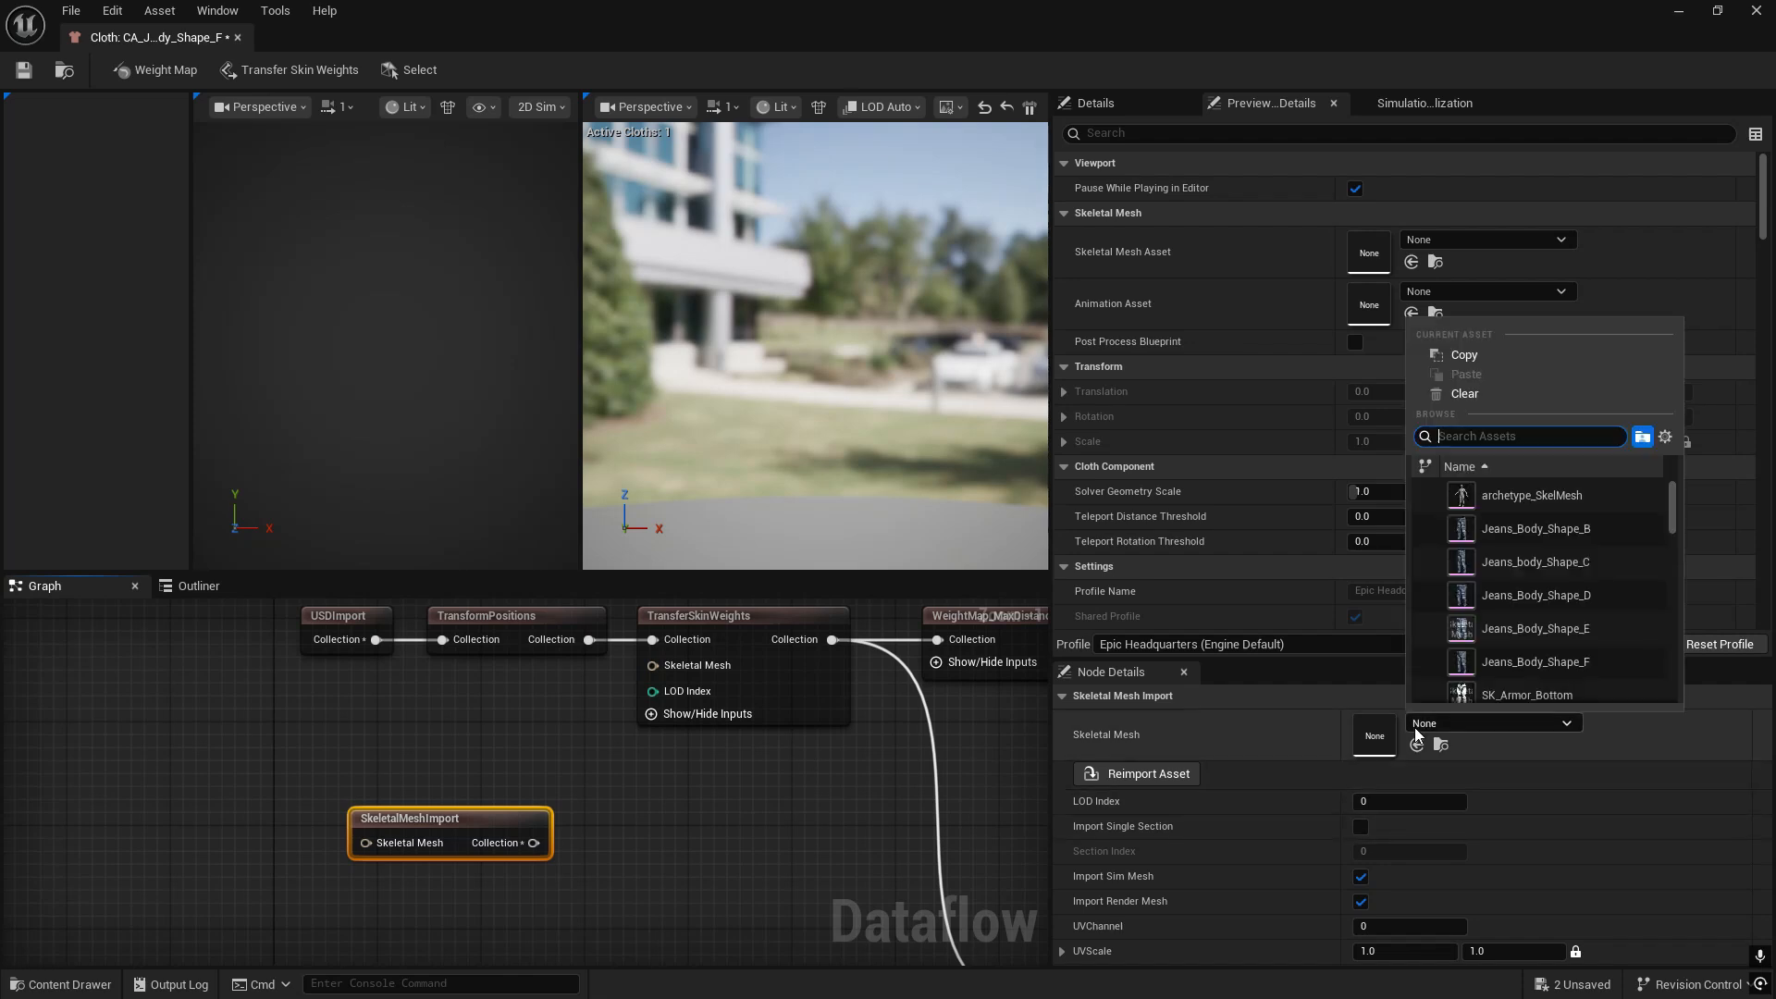
left_click(1551, 663)
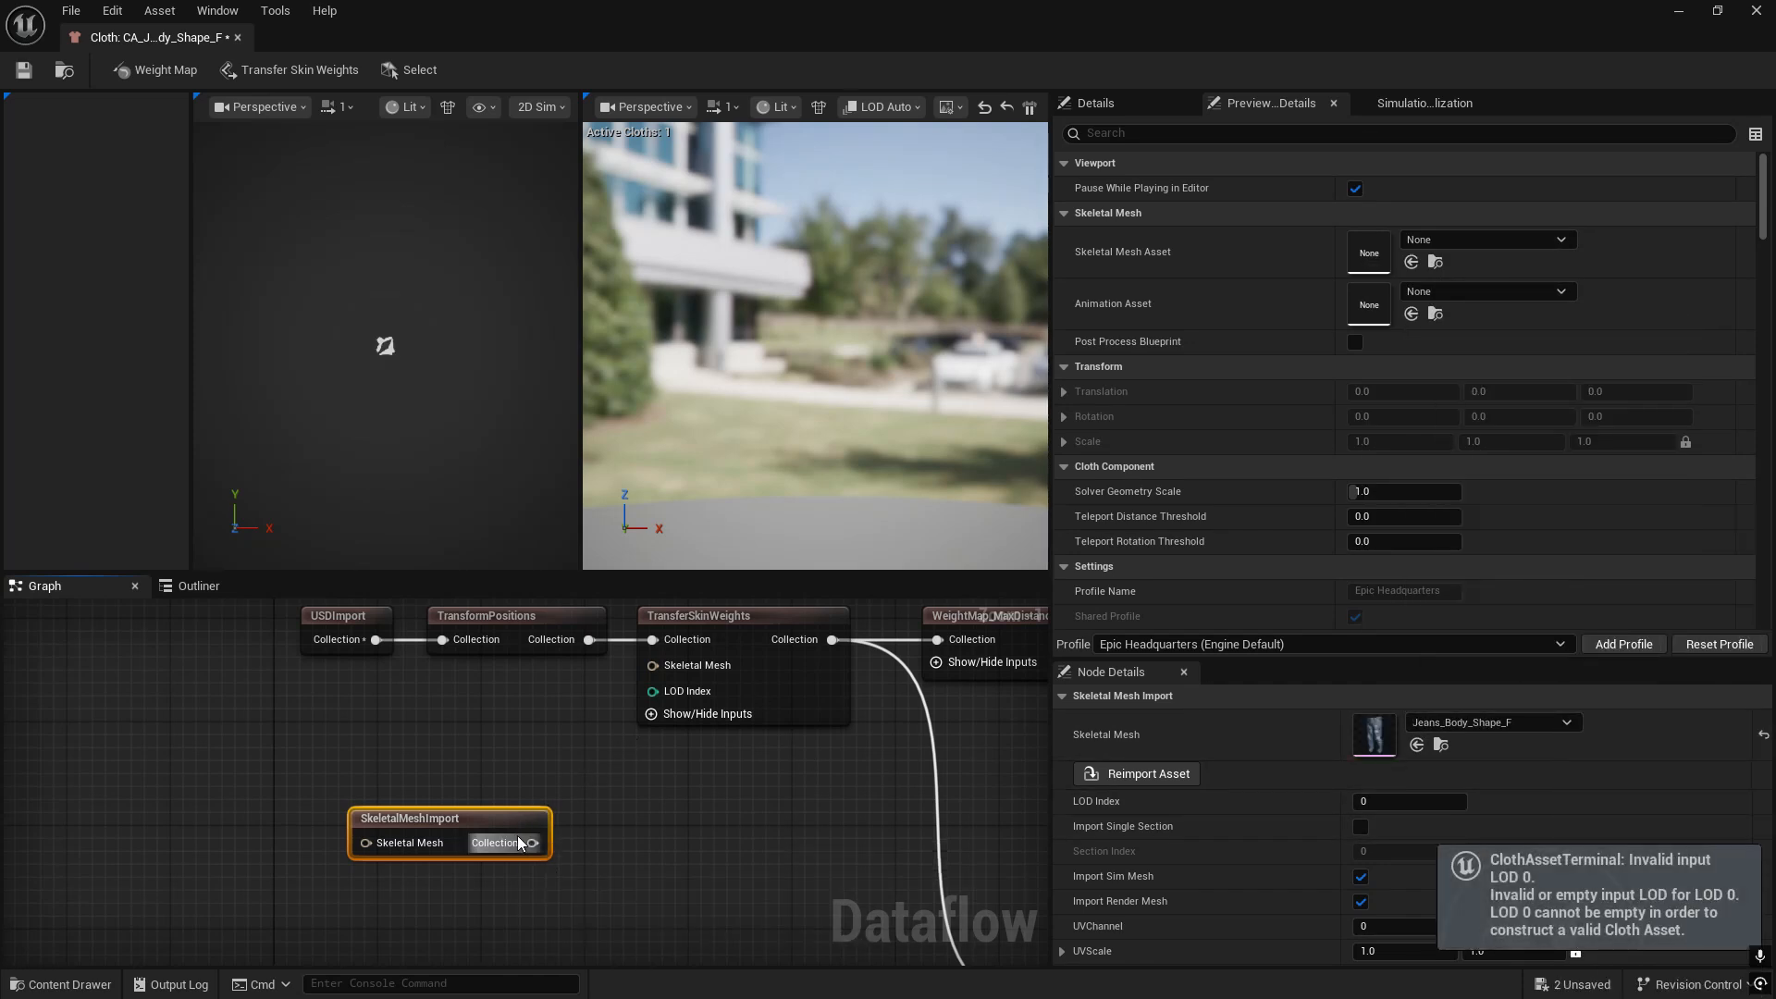
left_click_drag(508, 819, 435, 639)
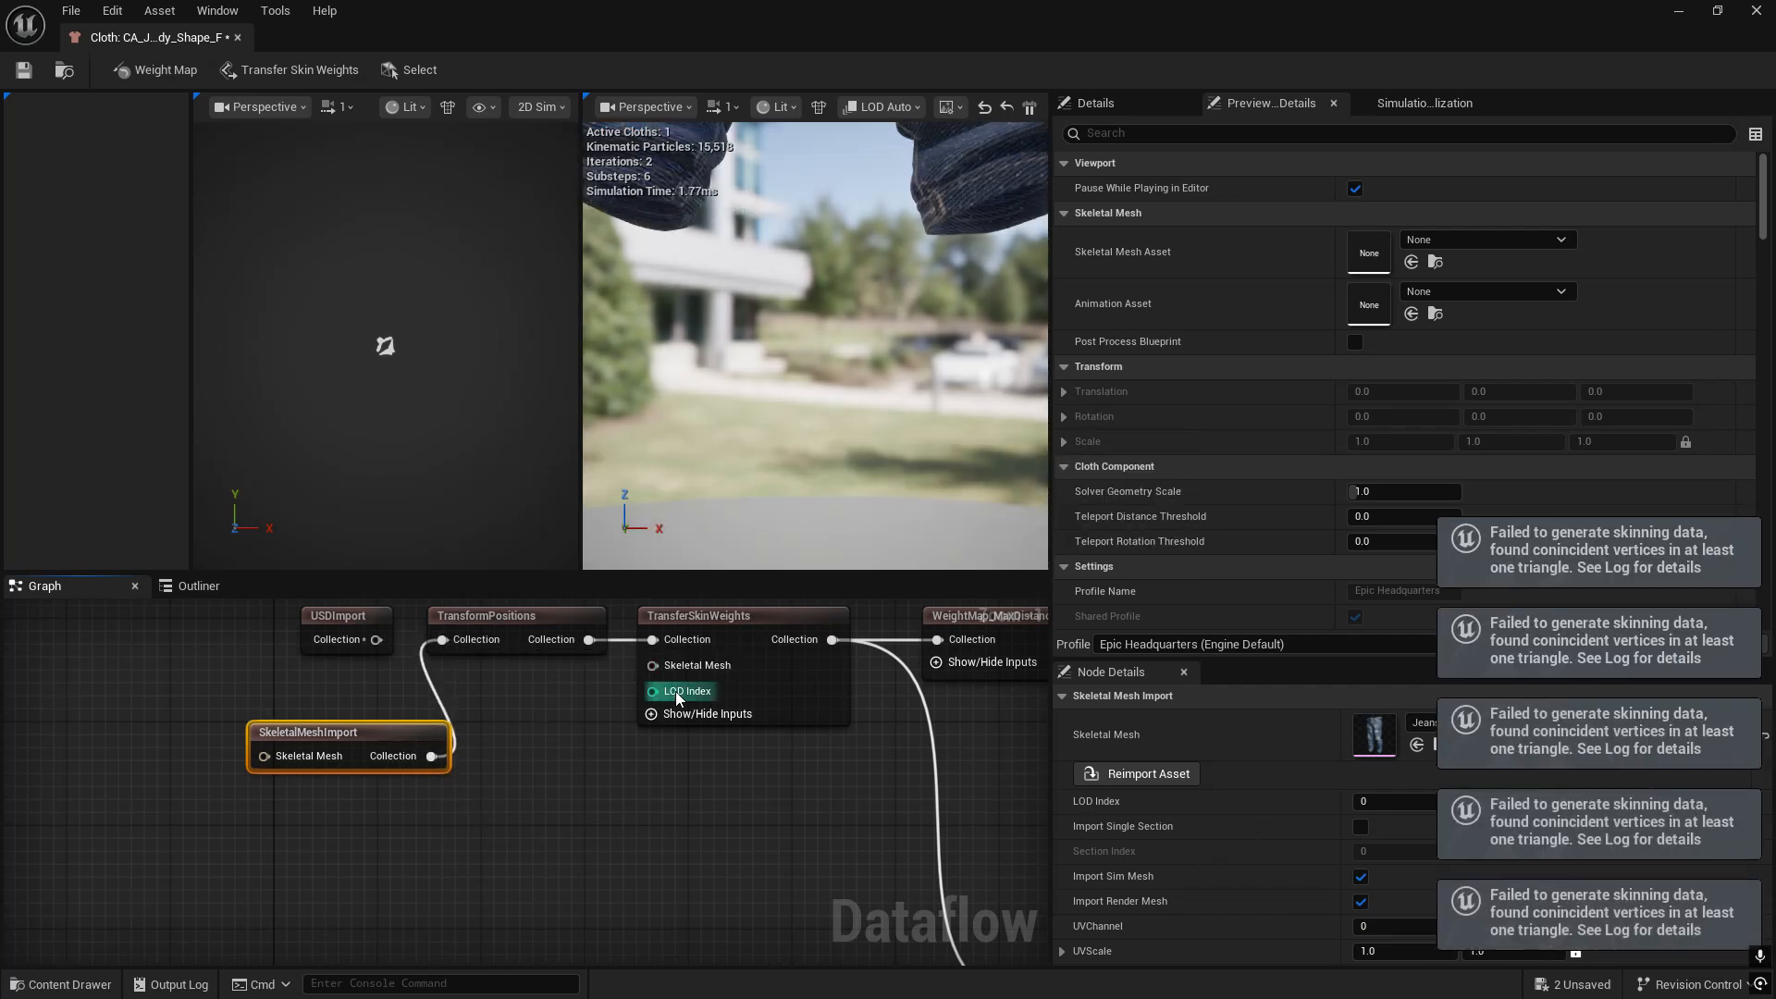
- Search the Engine content for BODYSHAPEF and assign bodyShapeF_CombinedSkelMesh as the TransferSkinWeights node's skeletal mesh
left_click(719, 613)
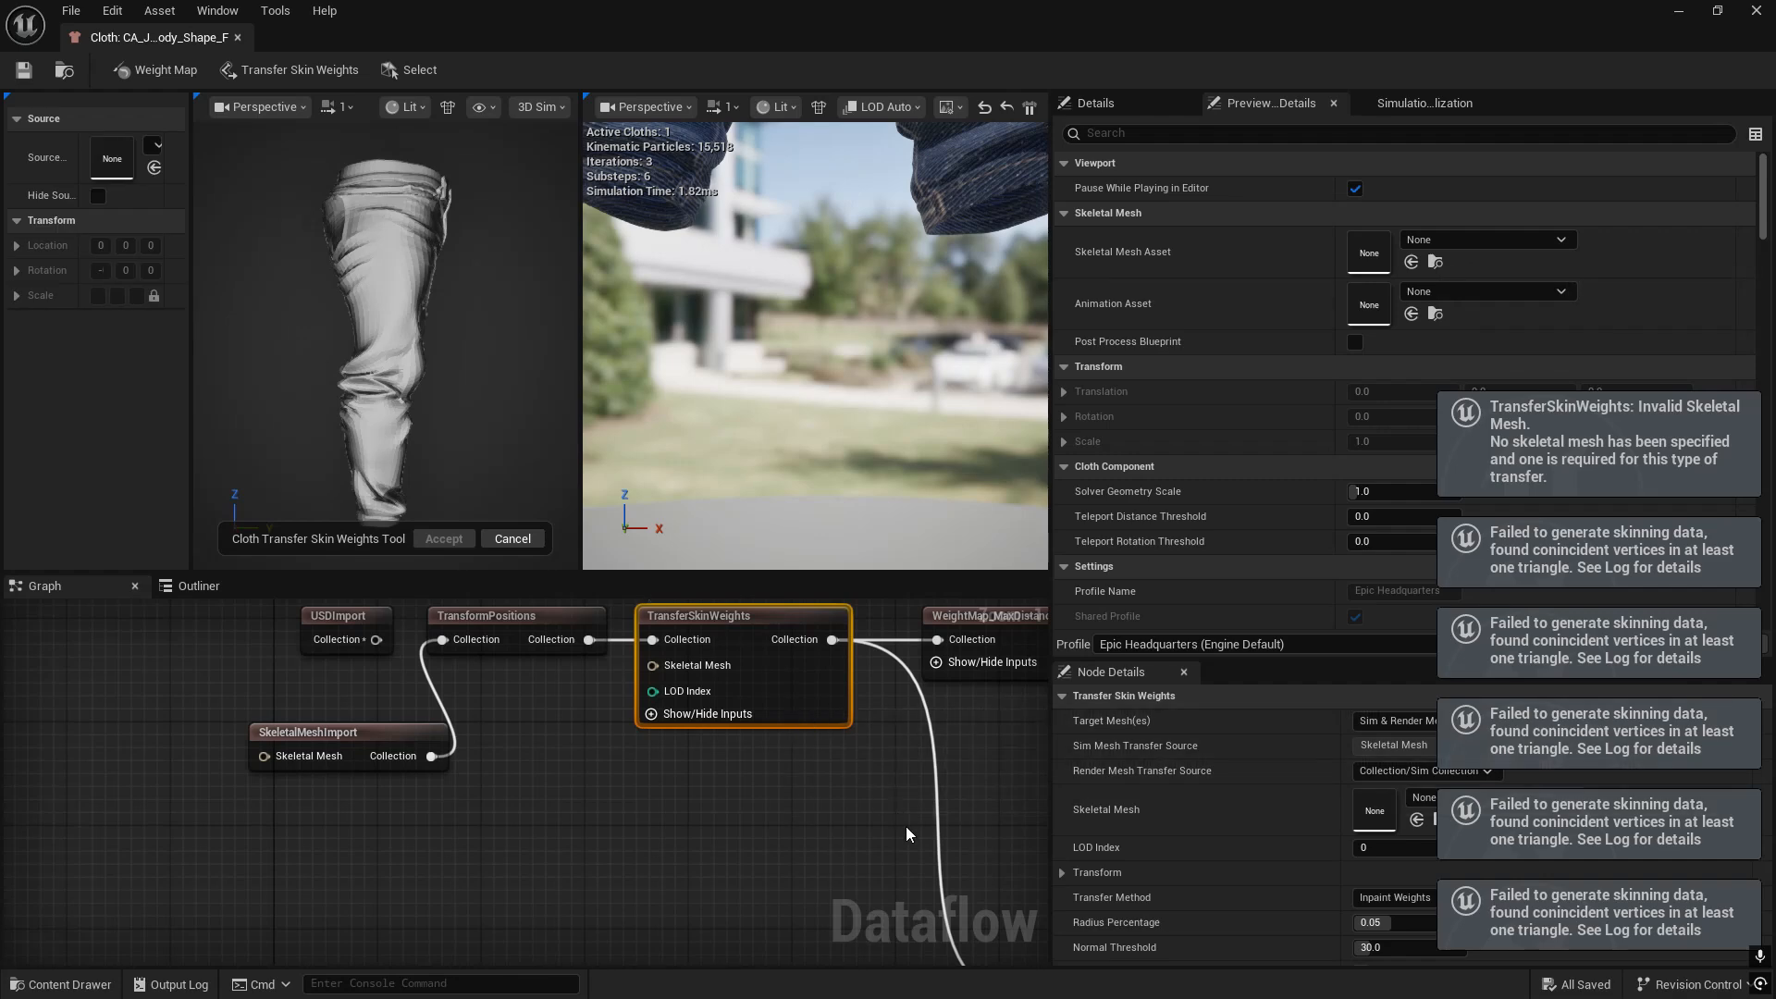
double_click(1045, 9)
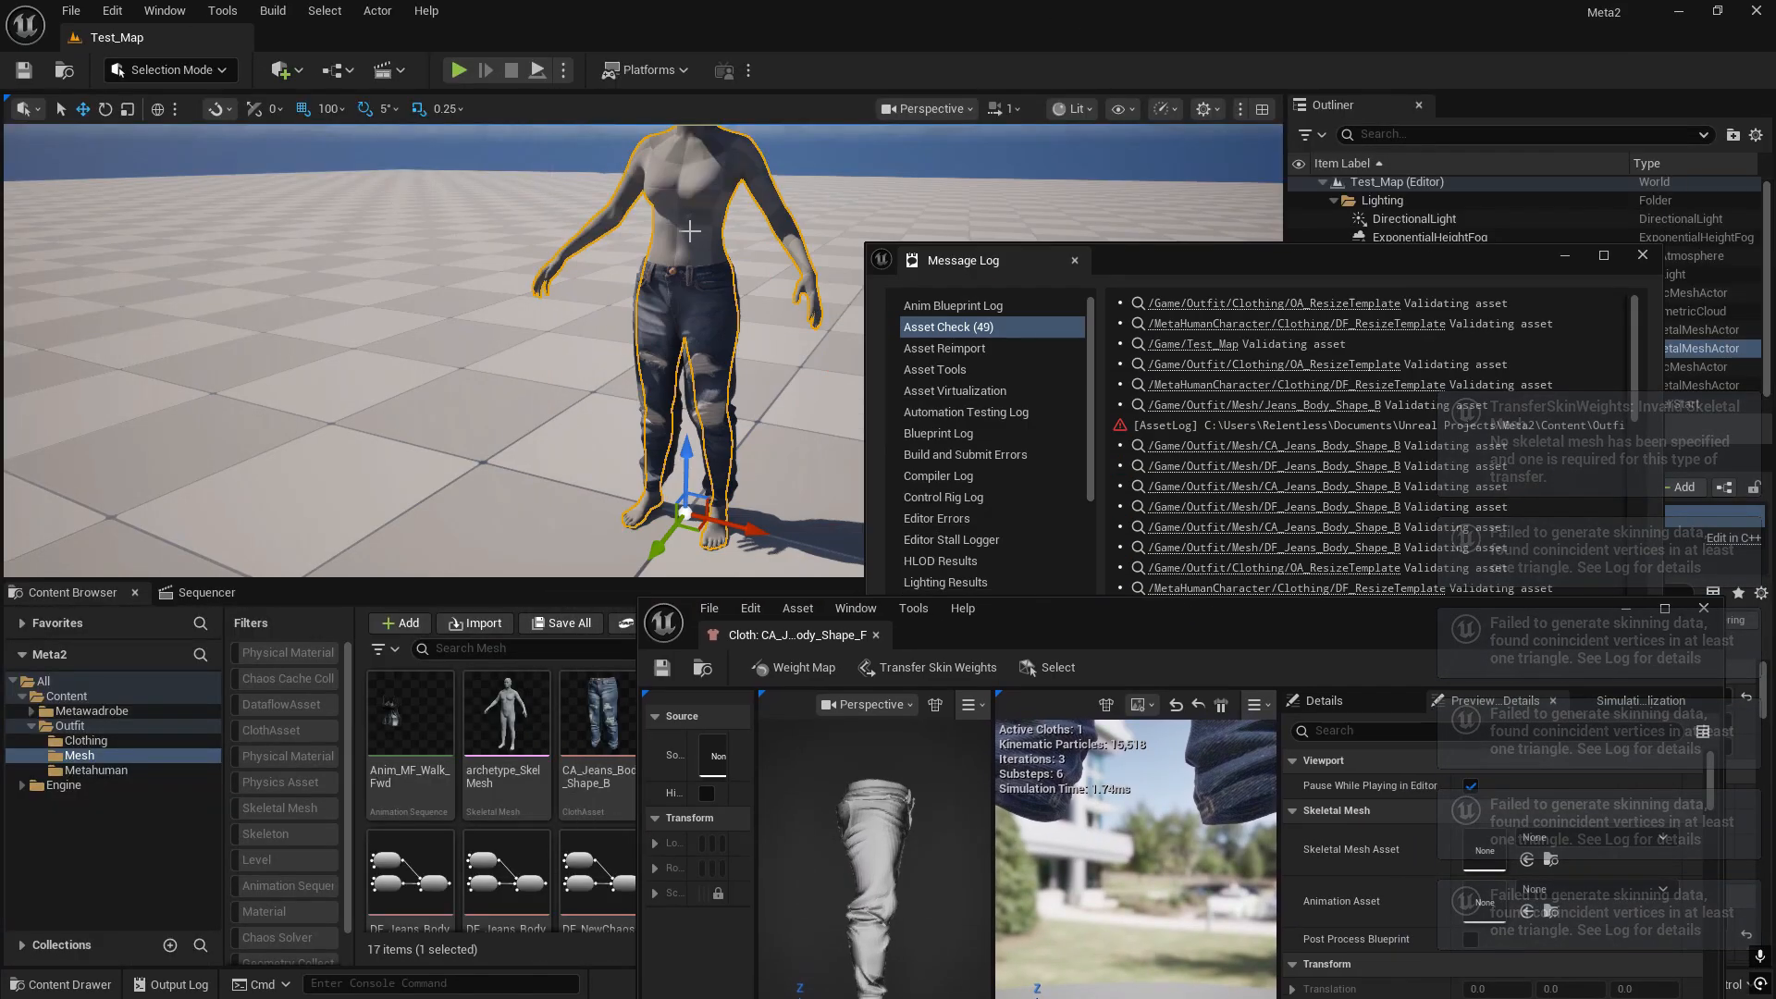
left_click(121, 784)
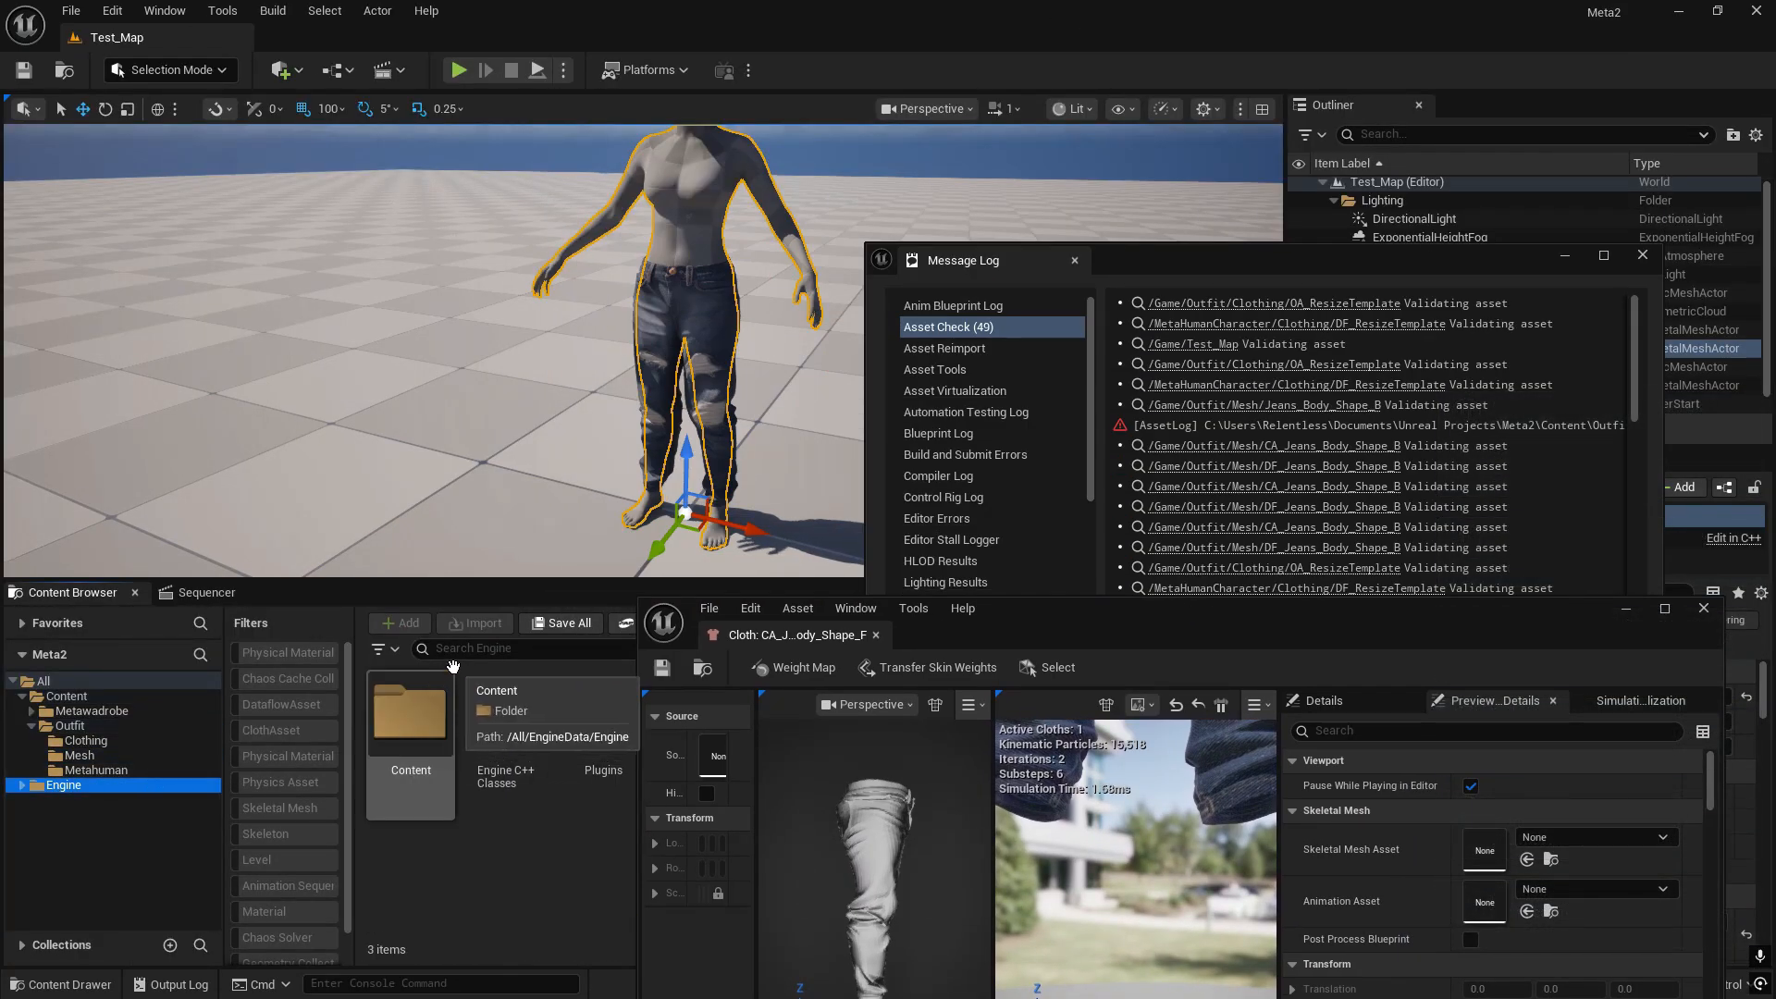
left_click(471, 651)
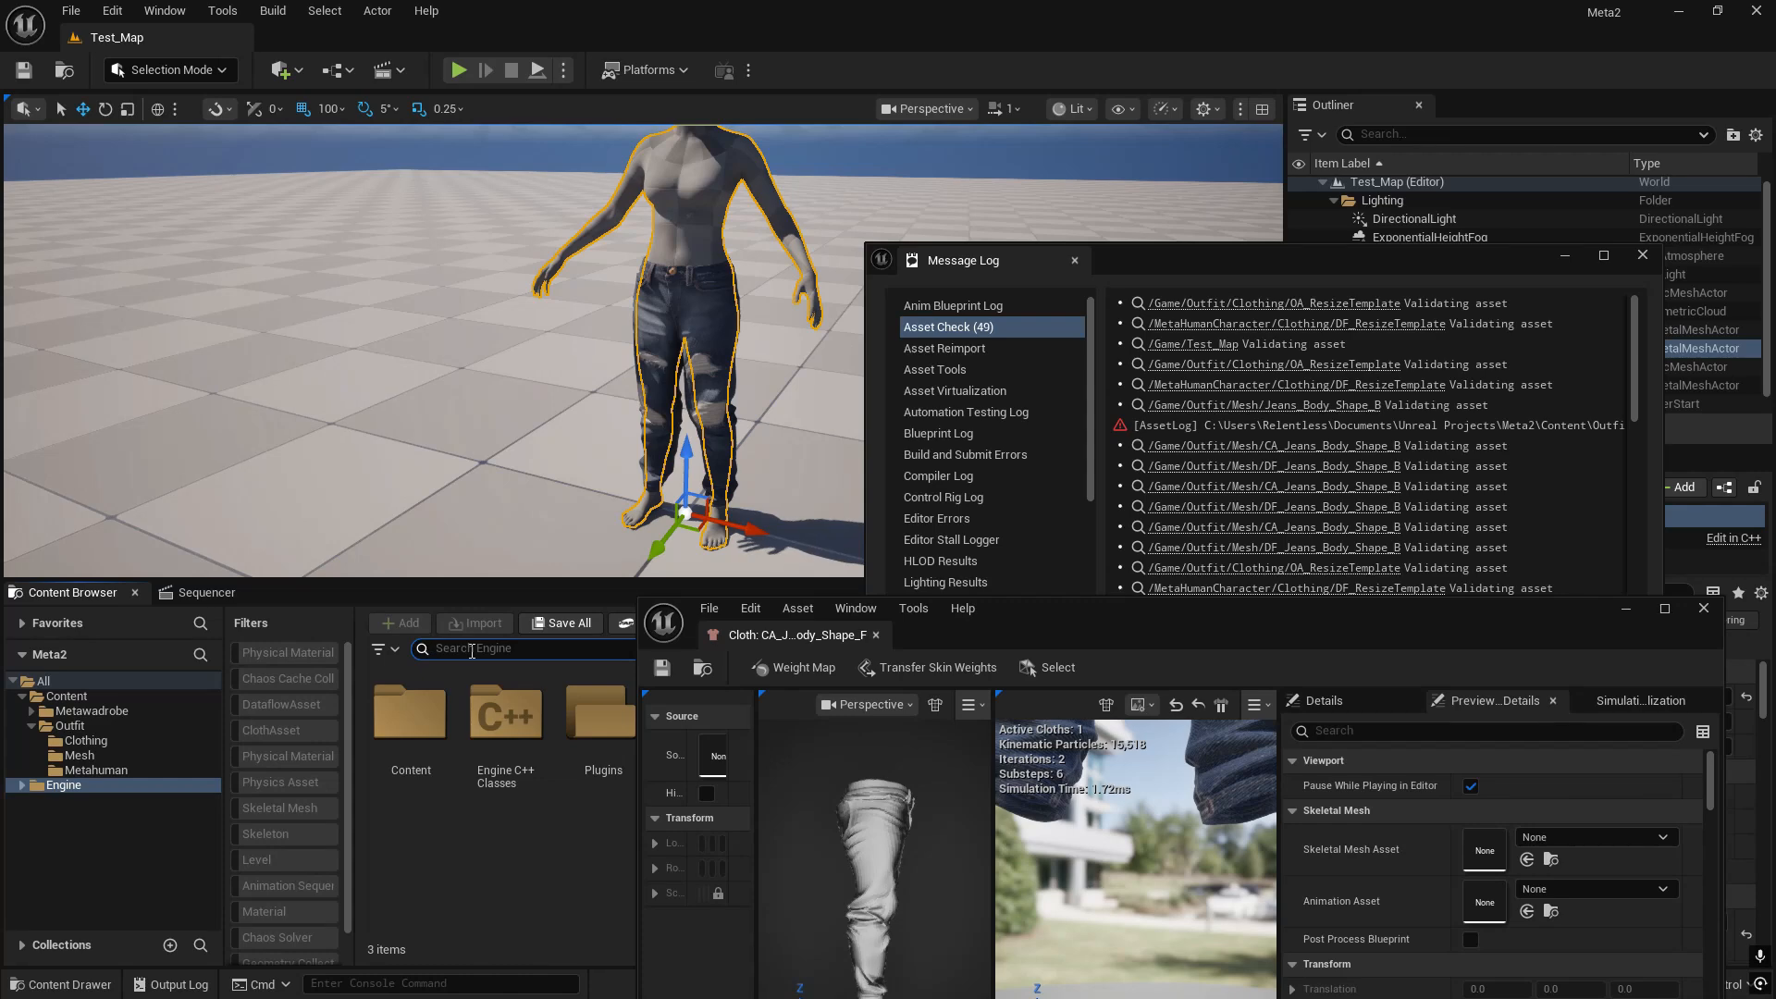
type("BODY")
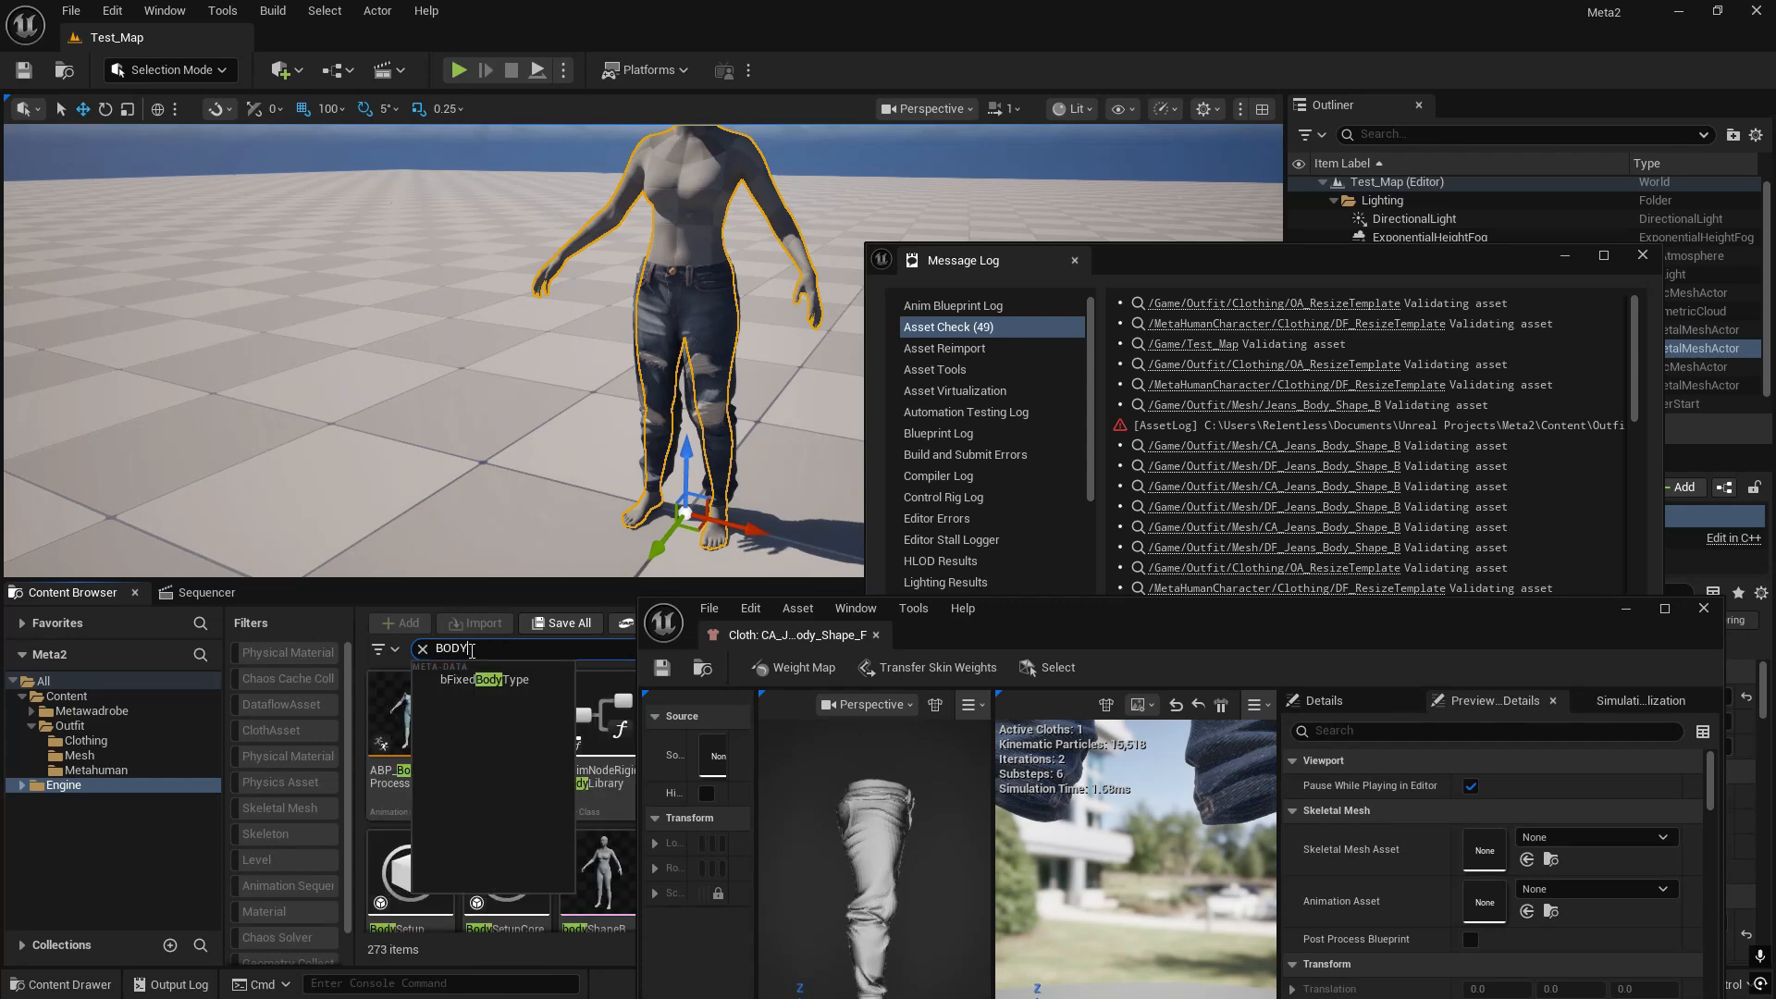
type("SHAPEF")
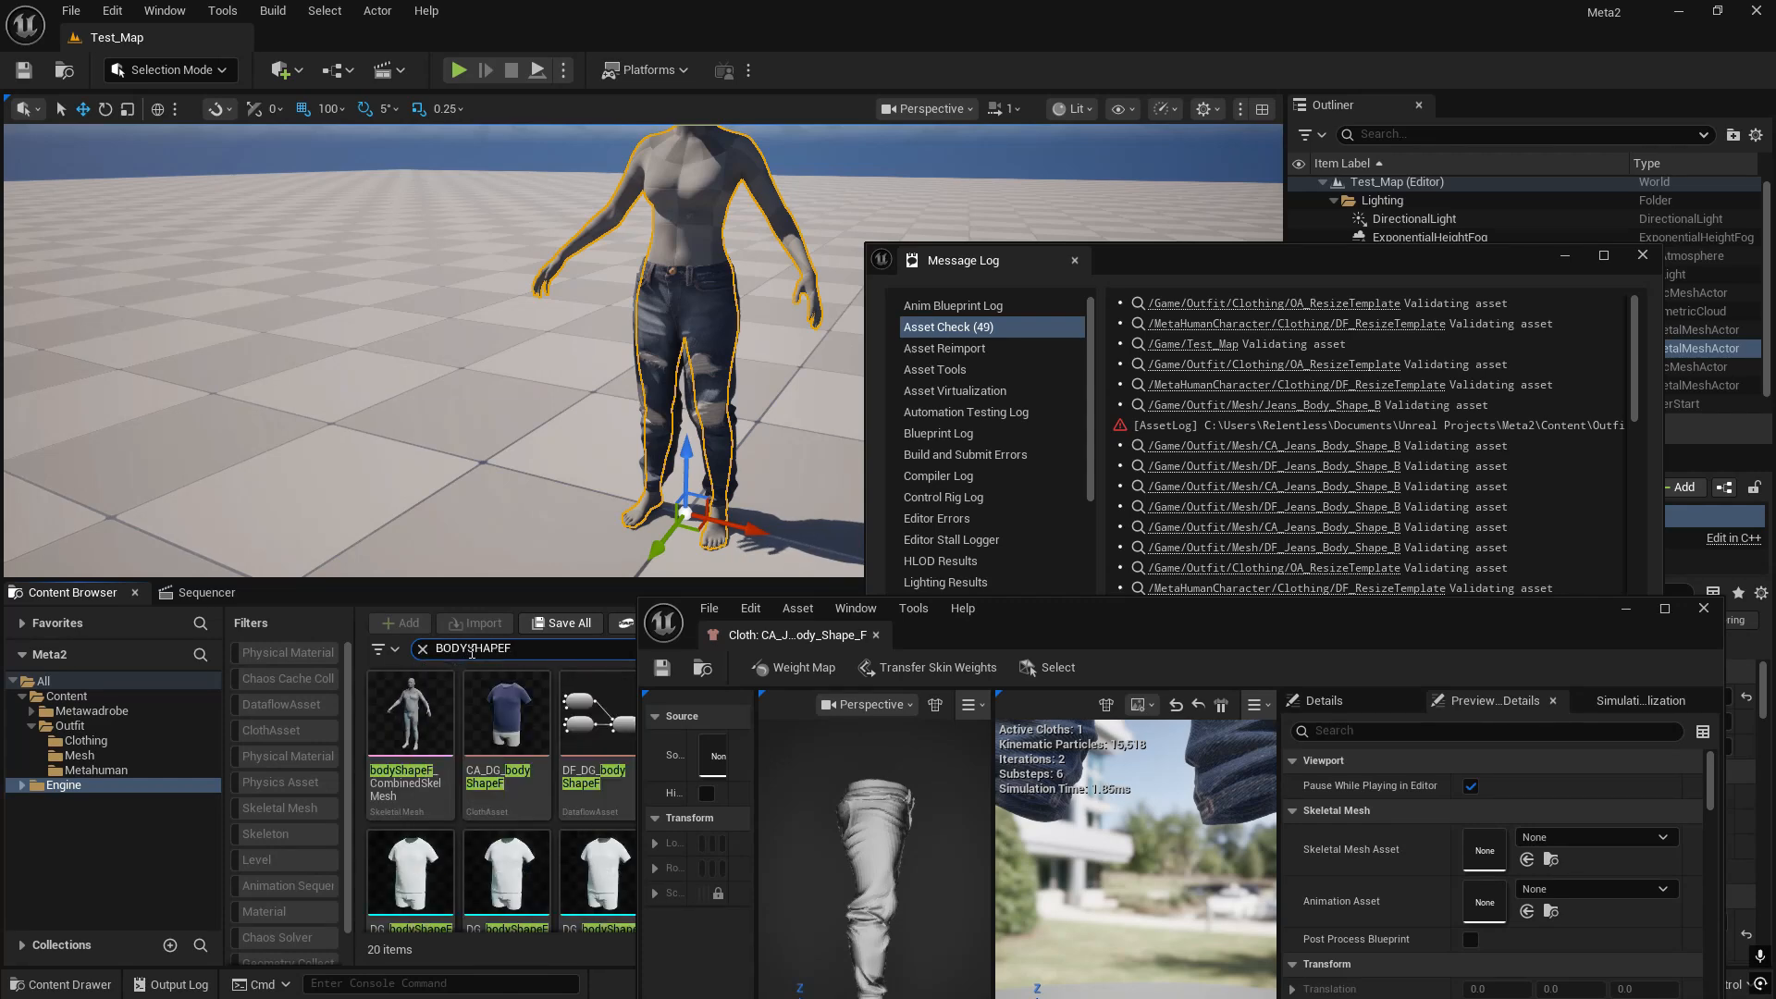
left_click(417, 731)
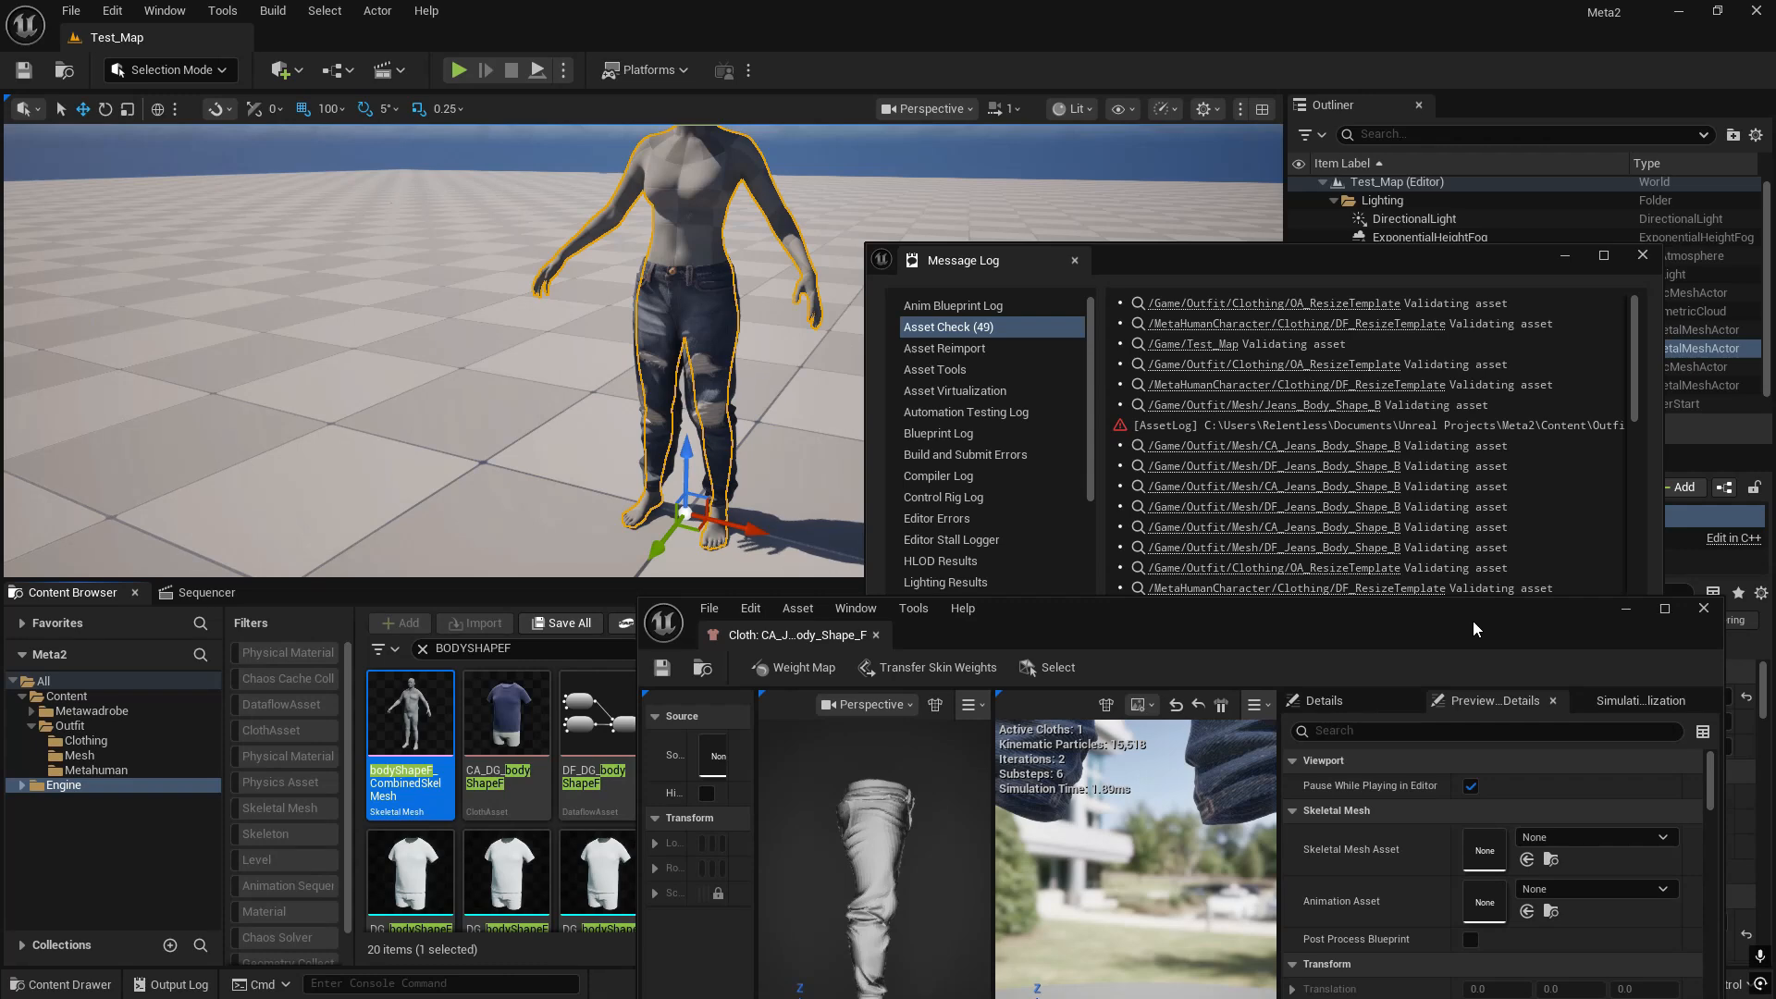
double_click(1473, 619)
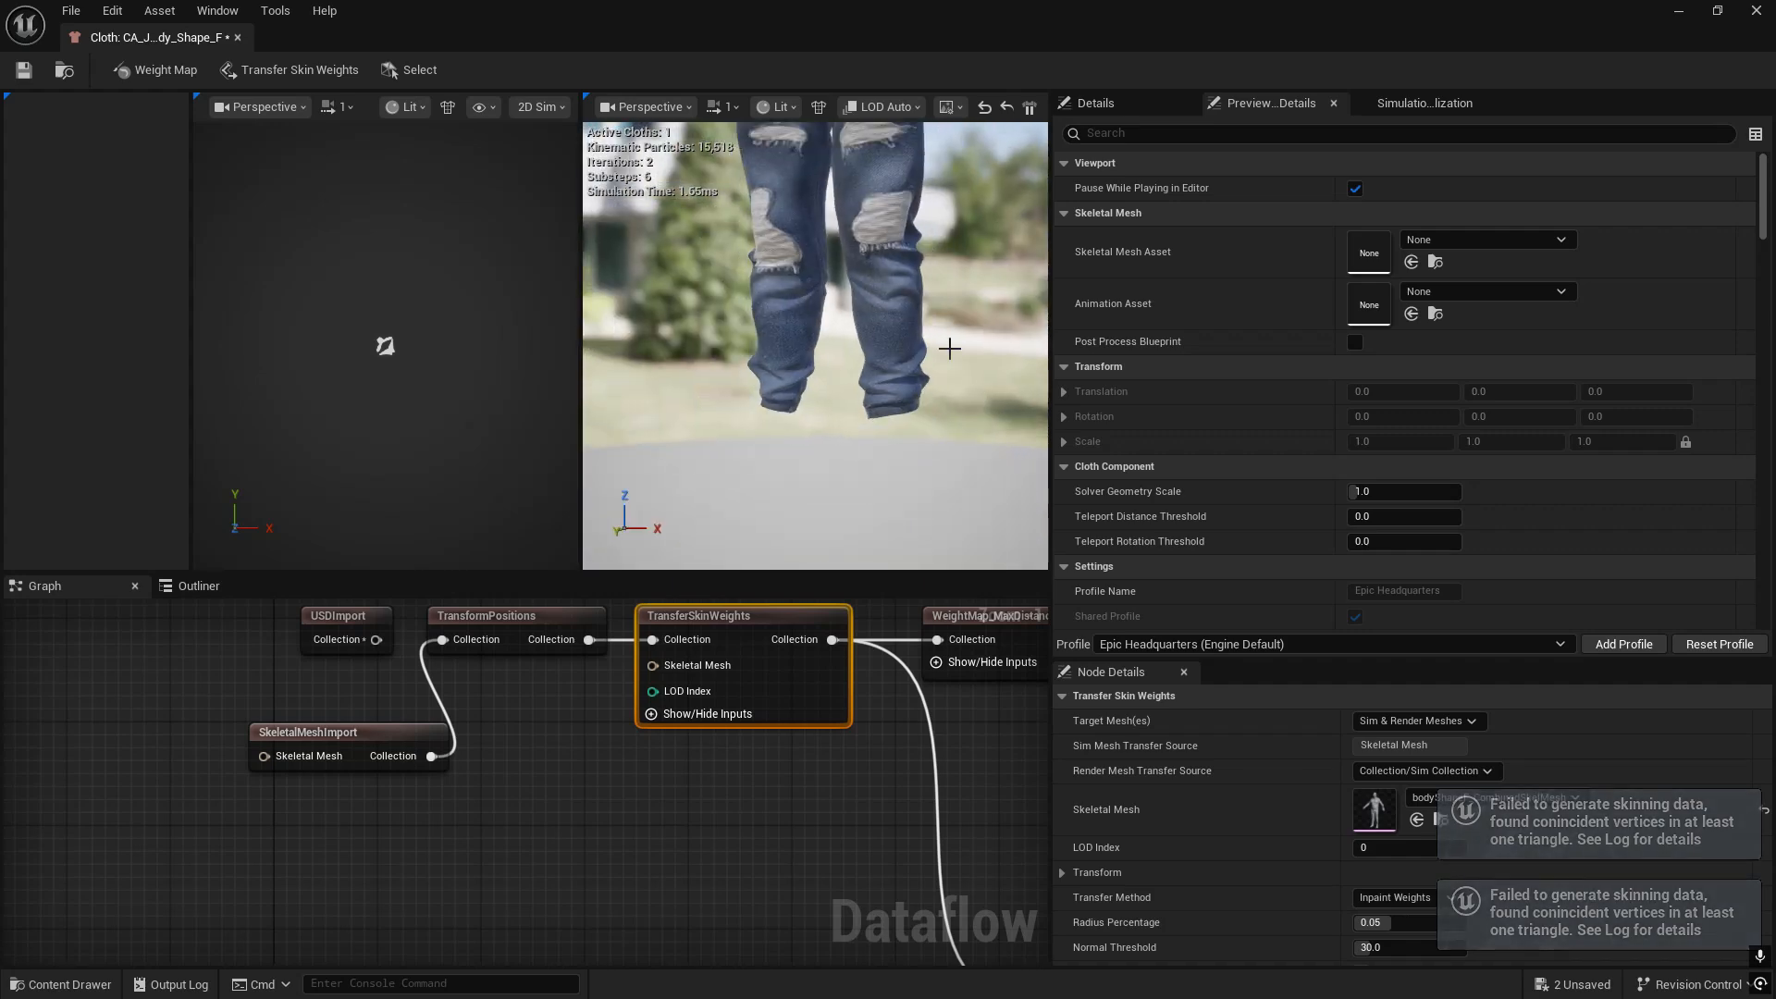
- Set the preview scene's skeletal mesh asset to bodyShapeF_CombinedSkelMesh and view the body wearing the jeans
left_click(1457, 243)
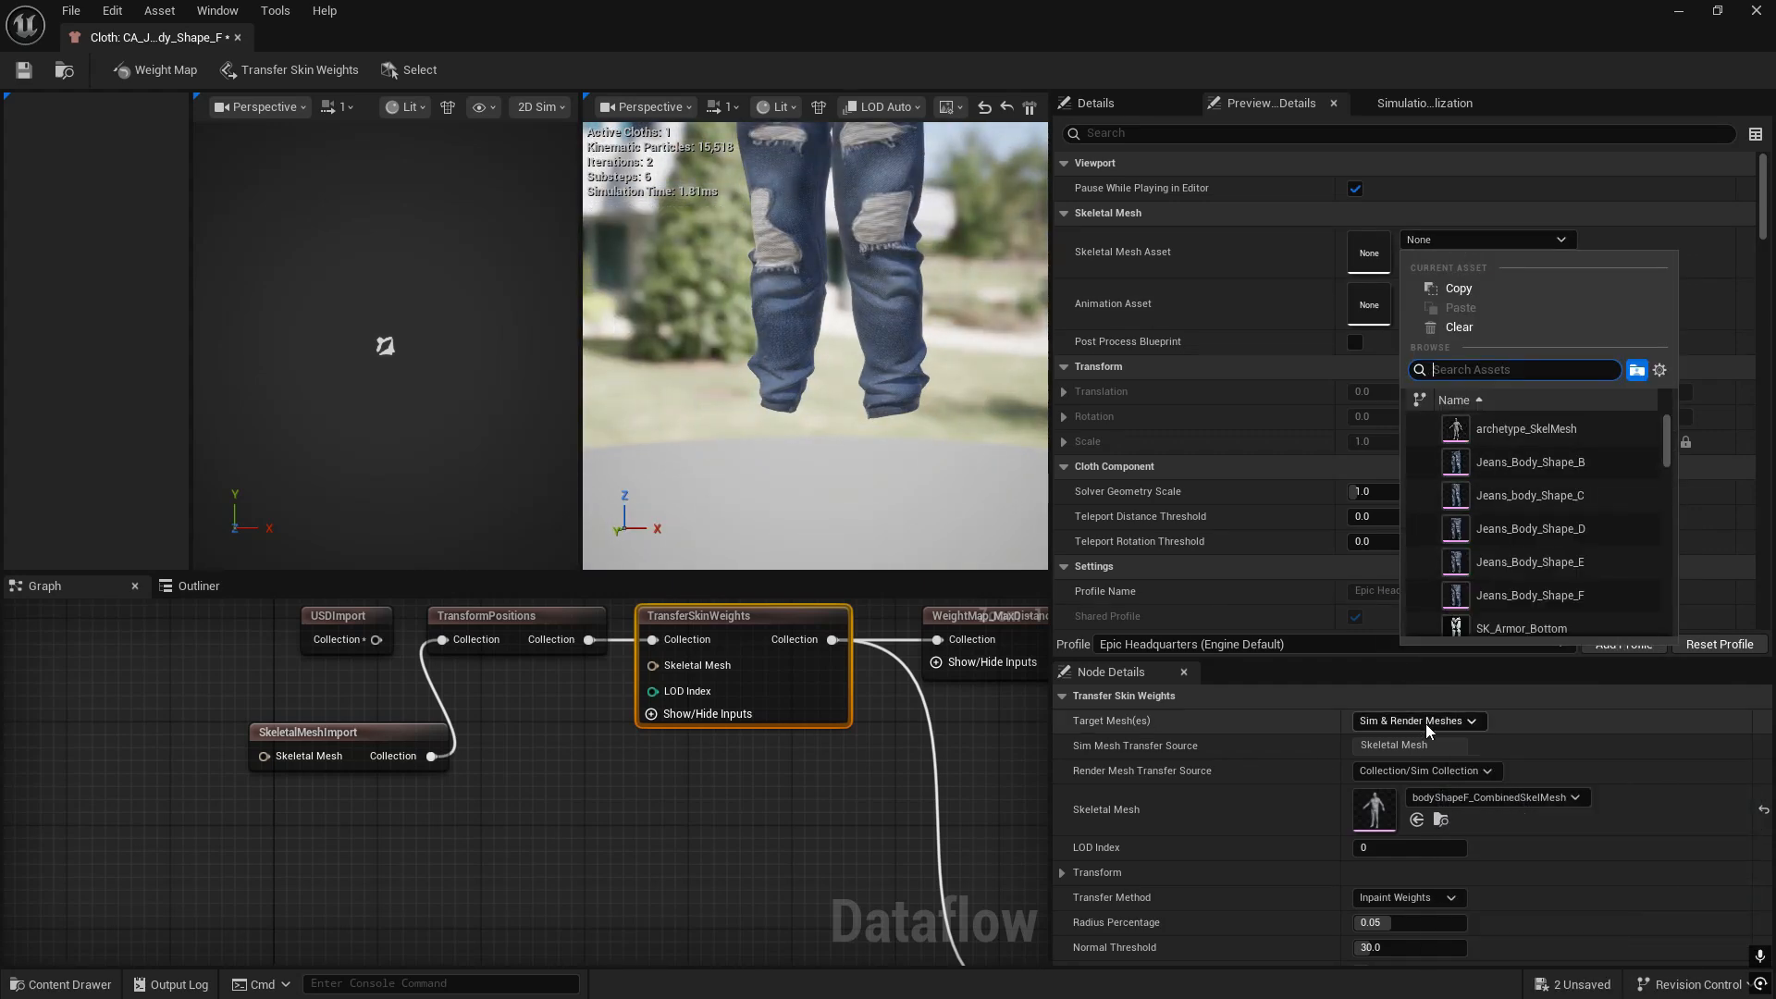
left_click(1491, 189)
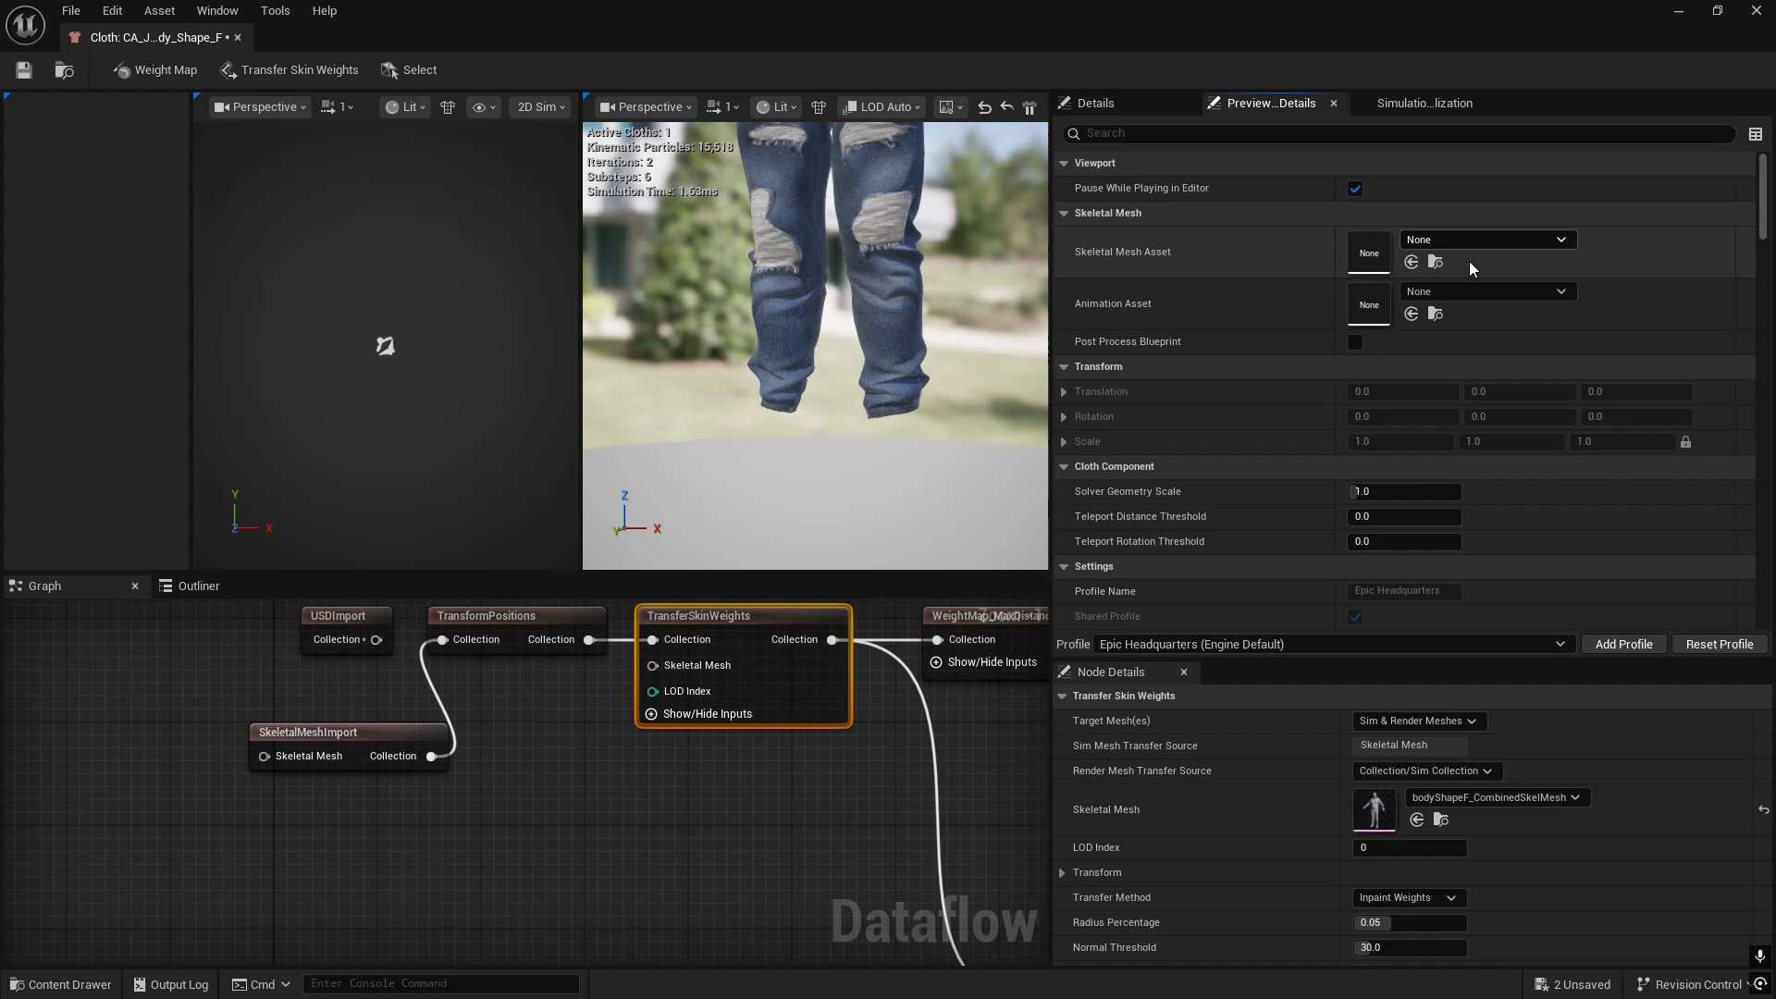
left_click(1410, 263)
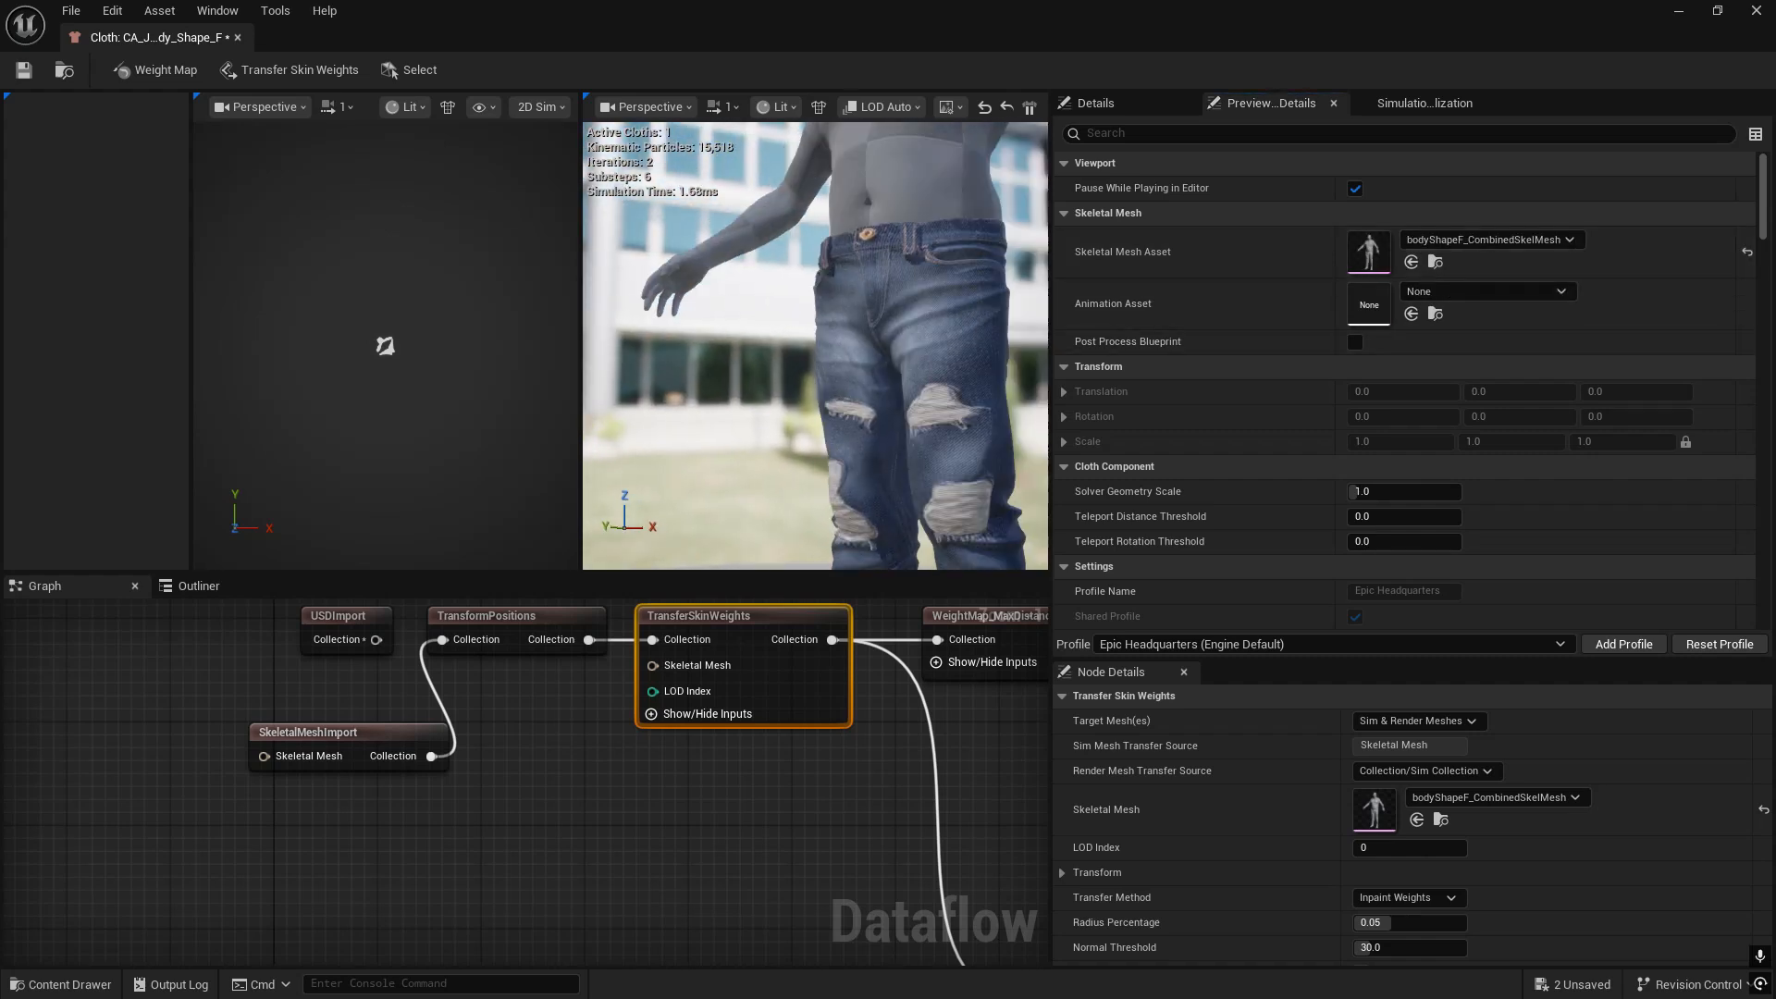
mouse_move(816, 346)
right_mouse_down()
mouse_move(861, 351)
mouse_move(823, 333)
mouse_move(786, 357)
mouse_move(703, 347)
mouse_move(814, 346)
mouse_move(823, 365)
mouse_move(814, 347)
right_mouse_up()
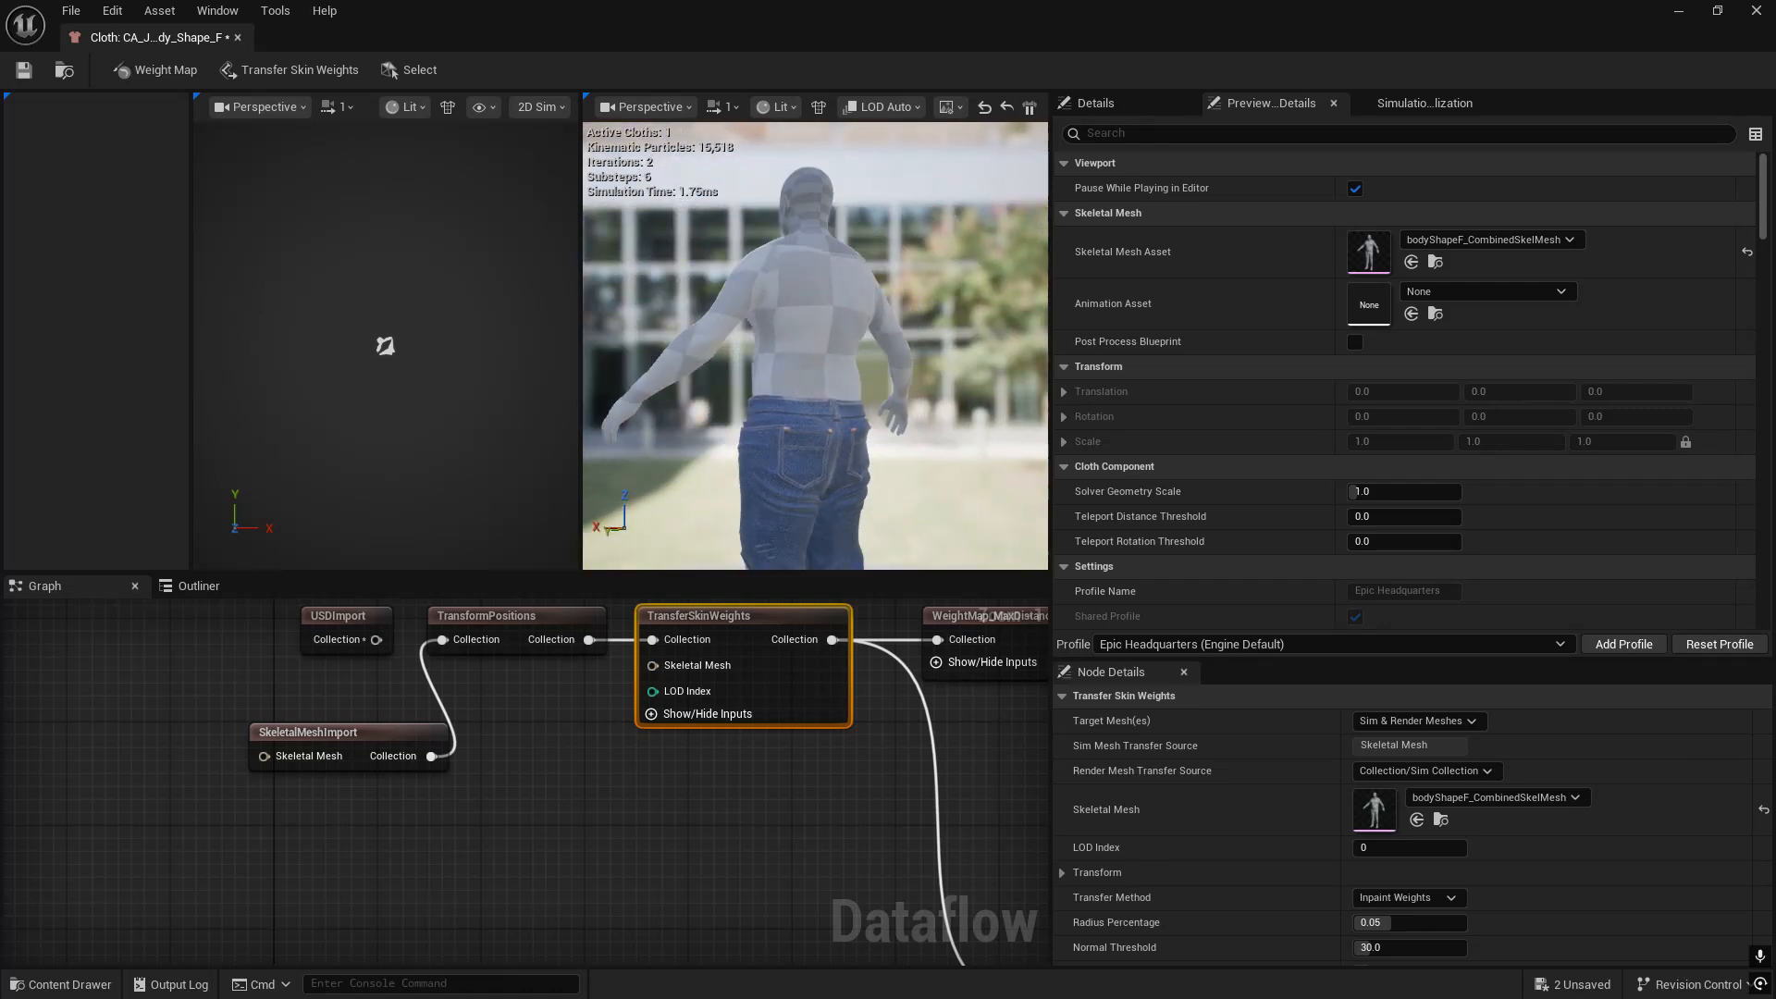
- Set the preview animation to Anim_MF_Walk_Fwd, scrub it back to its start and save the cloth asset
left_click(1517, 293)
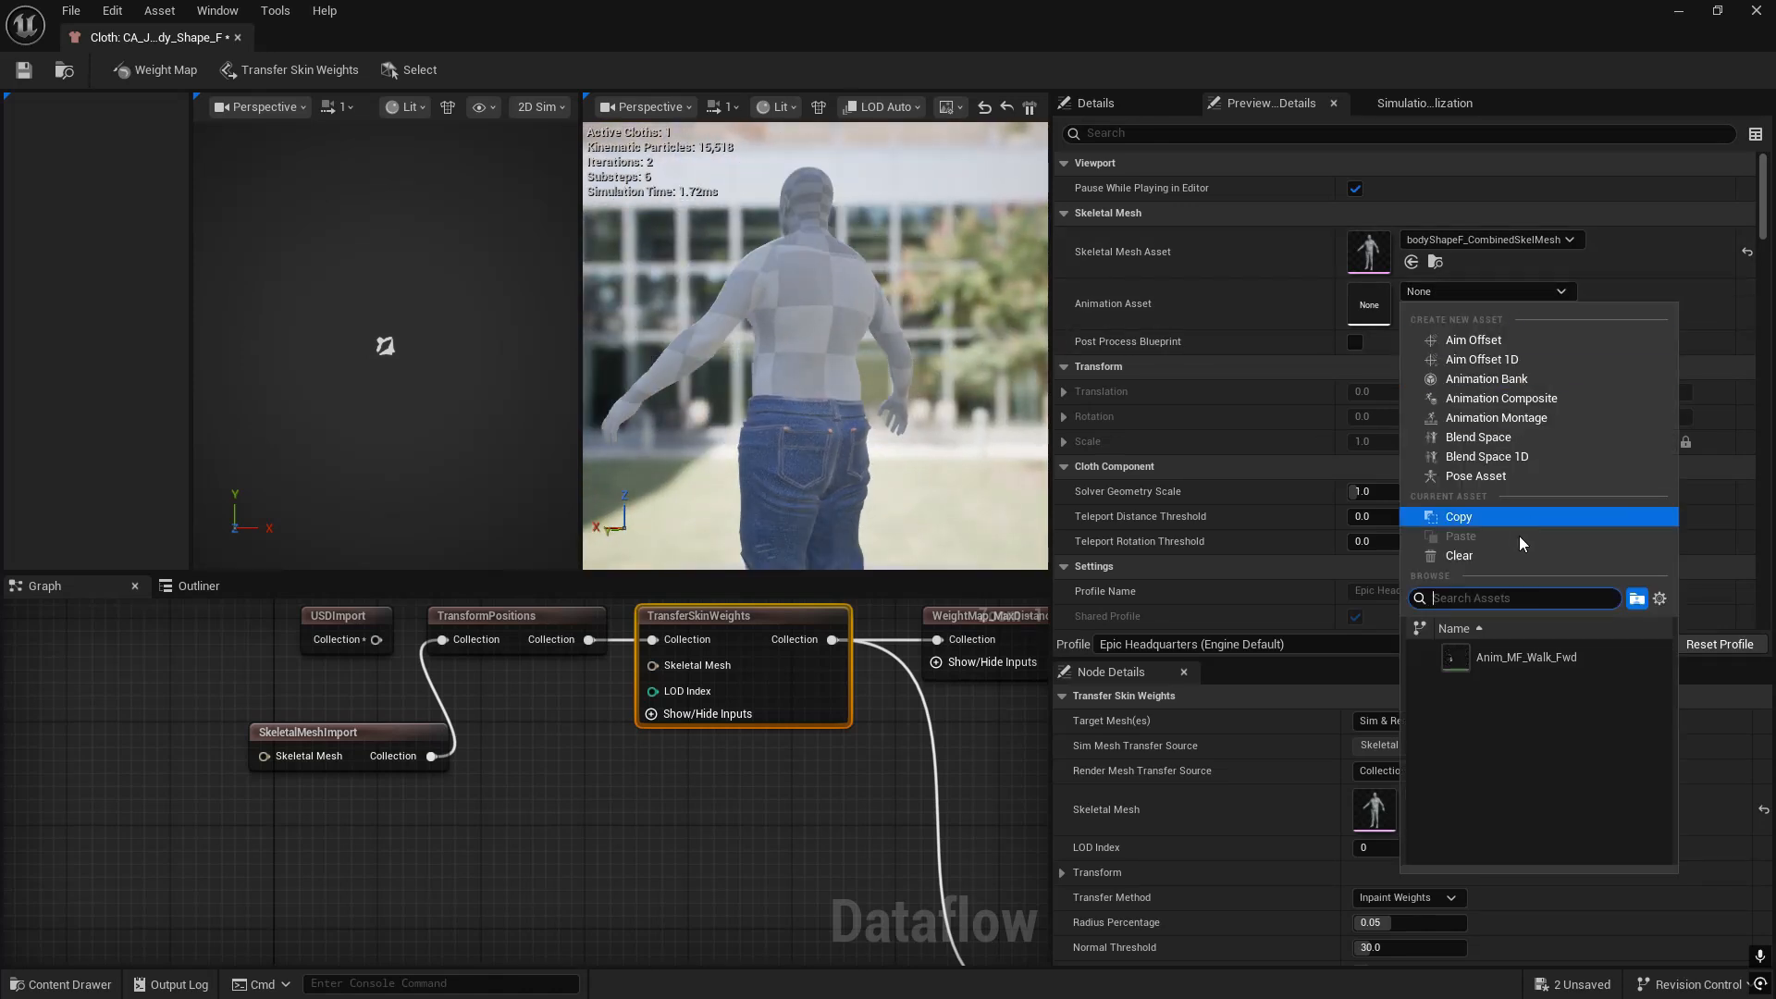
left_click(1598, 662)
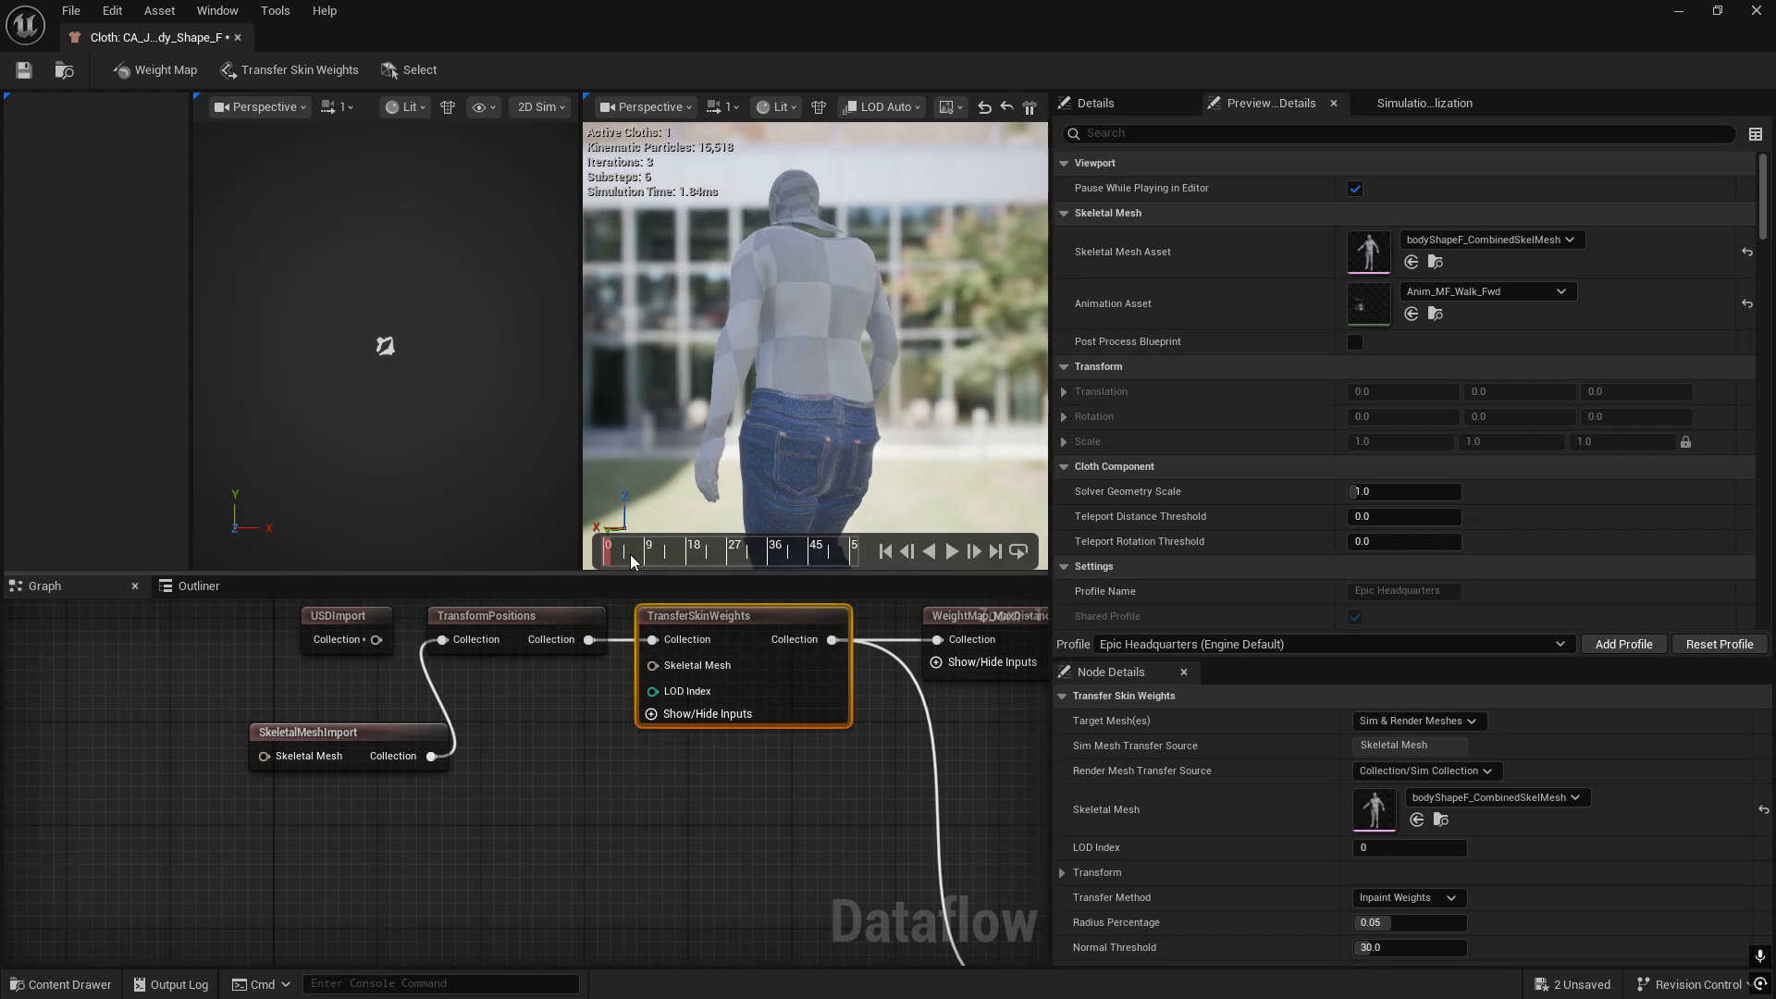
right_click_drag(785, 416, 666, 463)
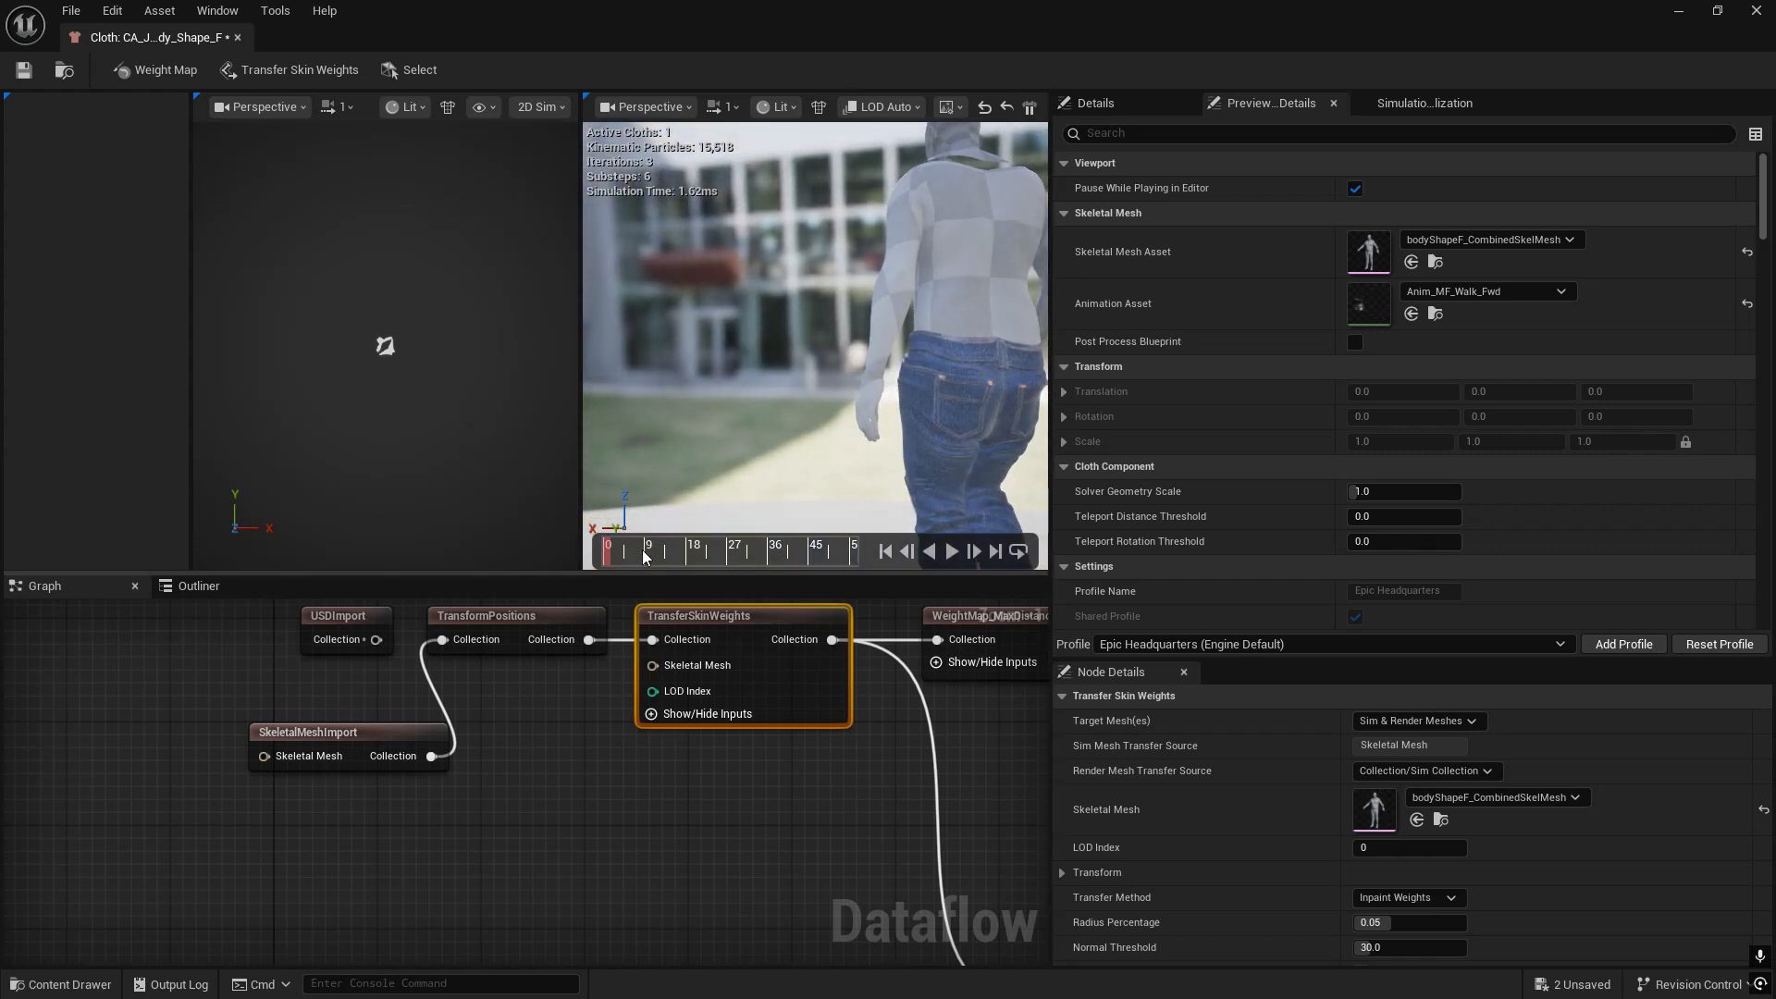
left_click_drag(614, 552, 556, 561)
key("ctrl+s")
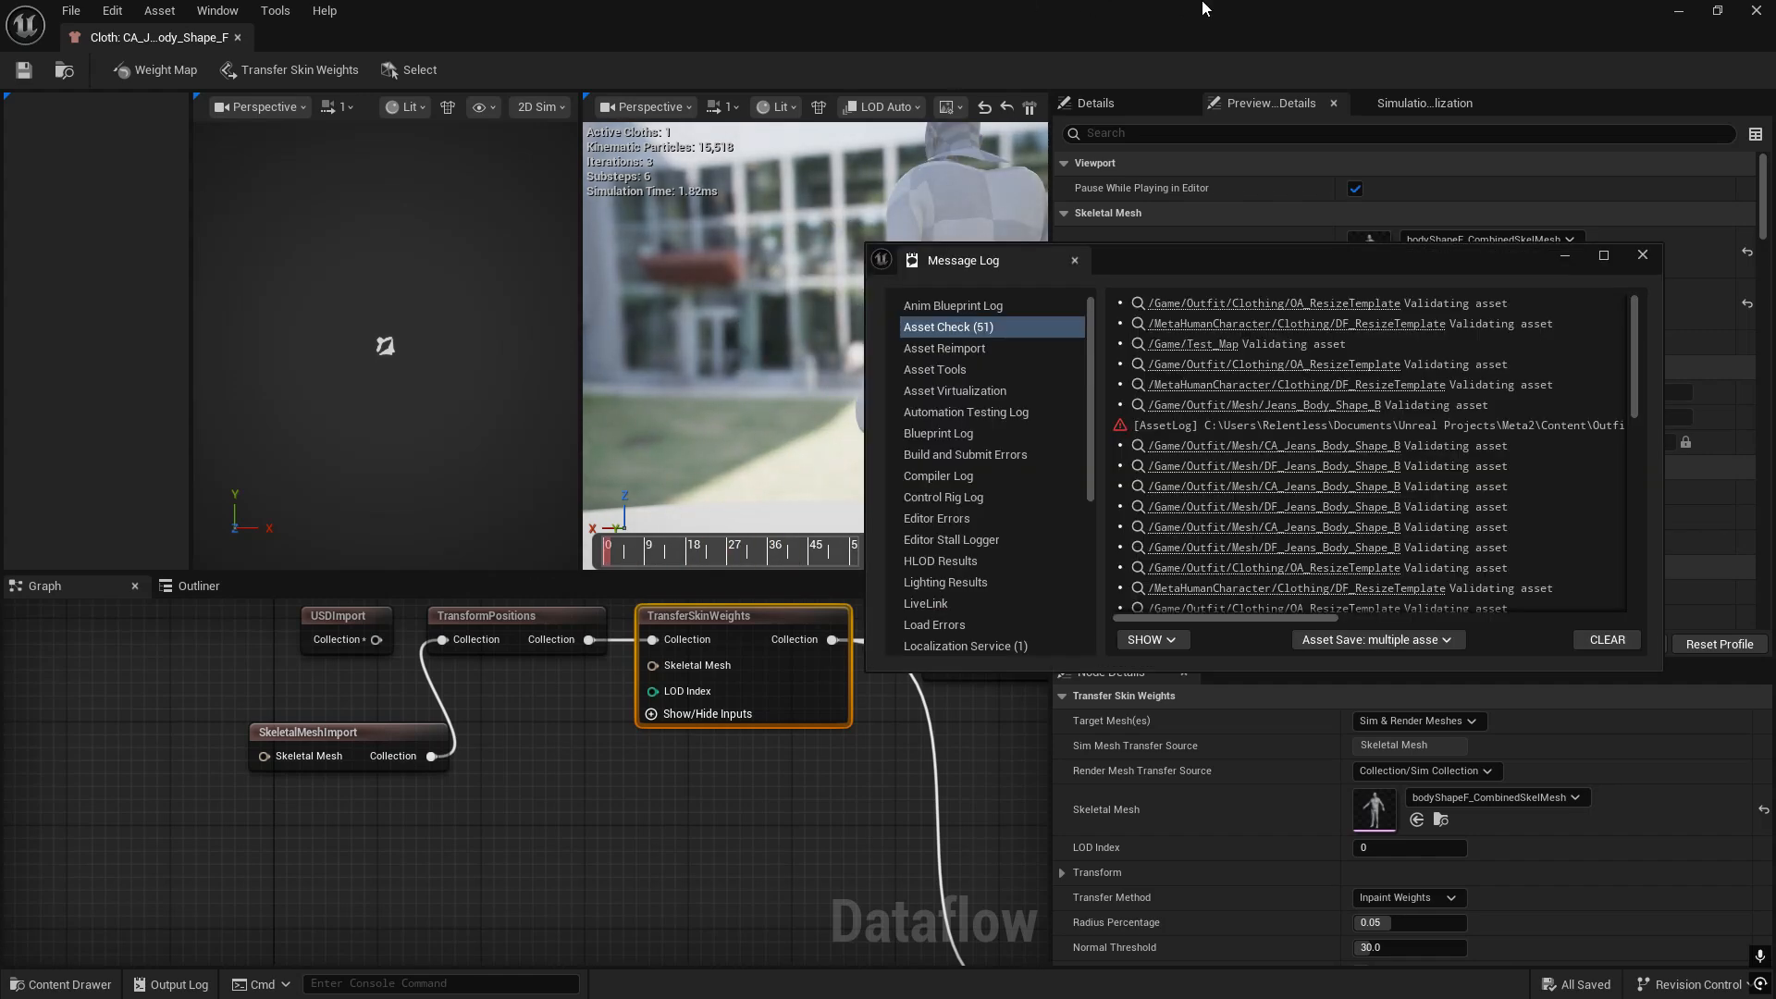
- Move the cloth editor window clear of the level and asset list, and close the Message Log
left_click_drag(1207, 12, 1216, 371)
left_click(737, 431)
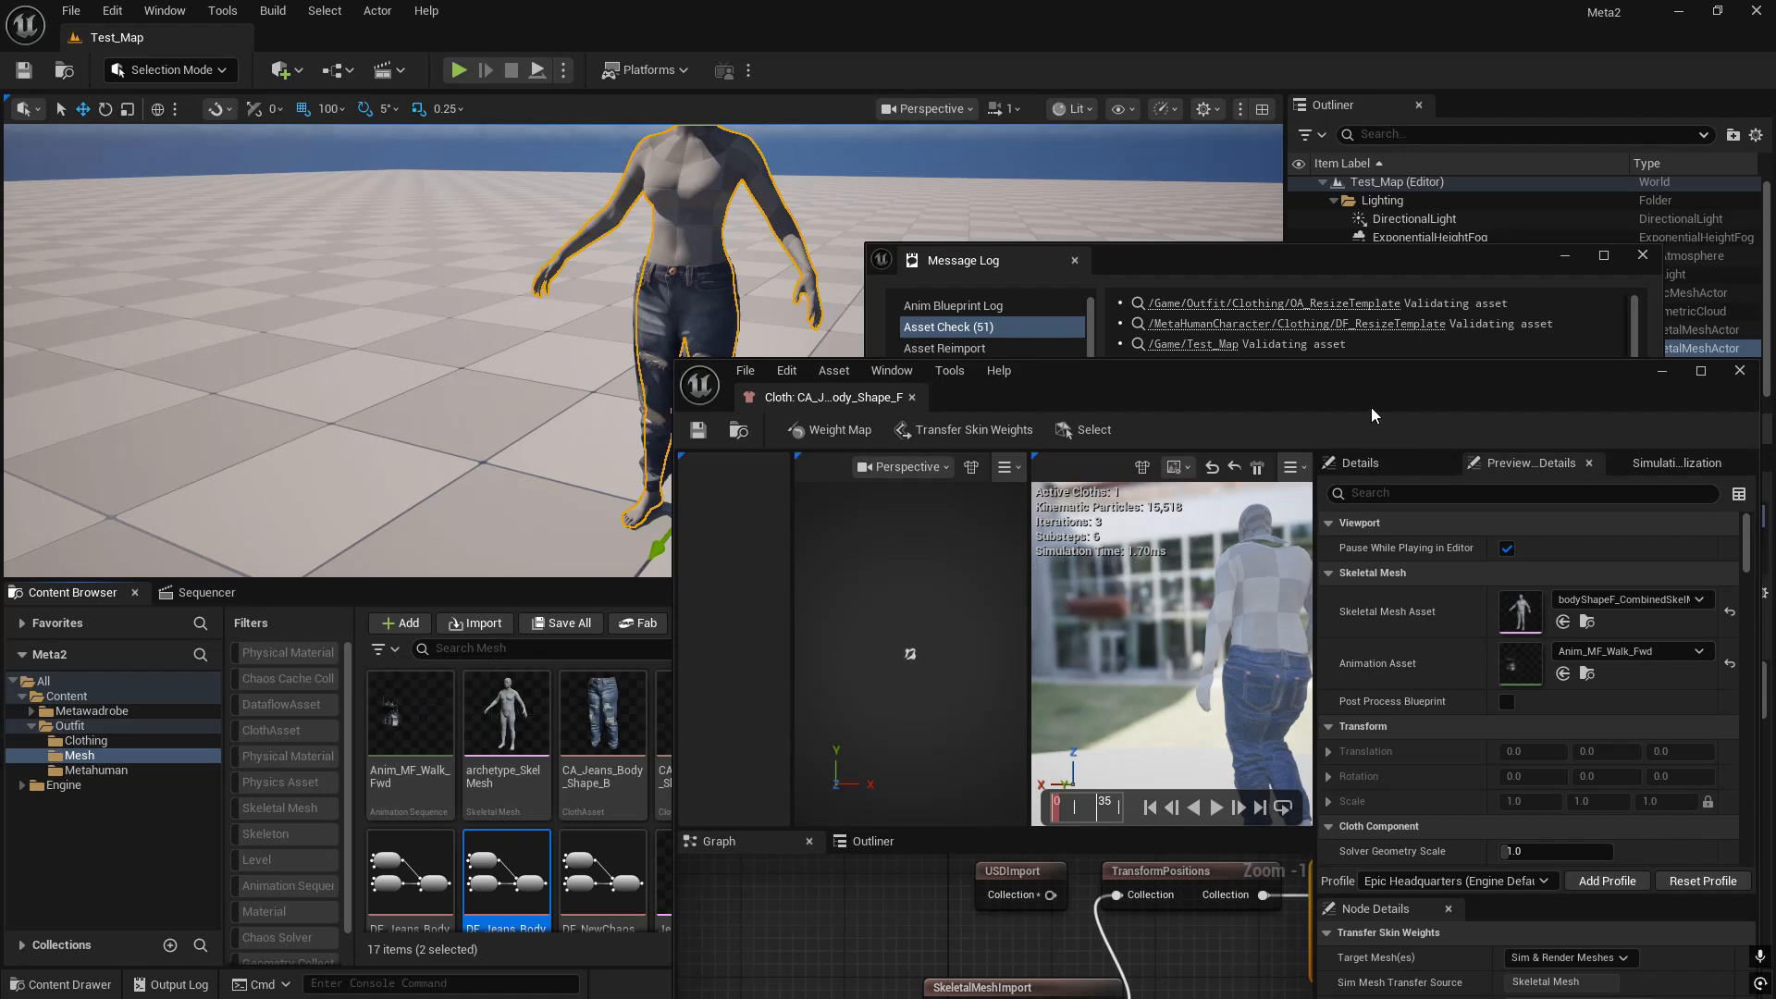
left_click_drag(1388, 403, 1258, 785)
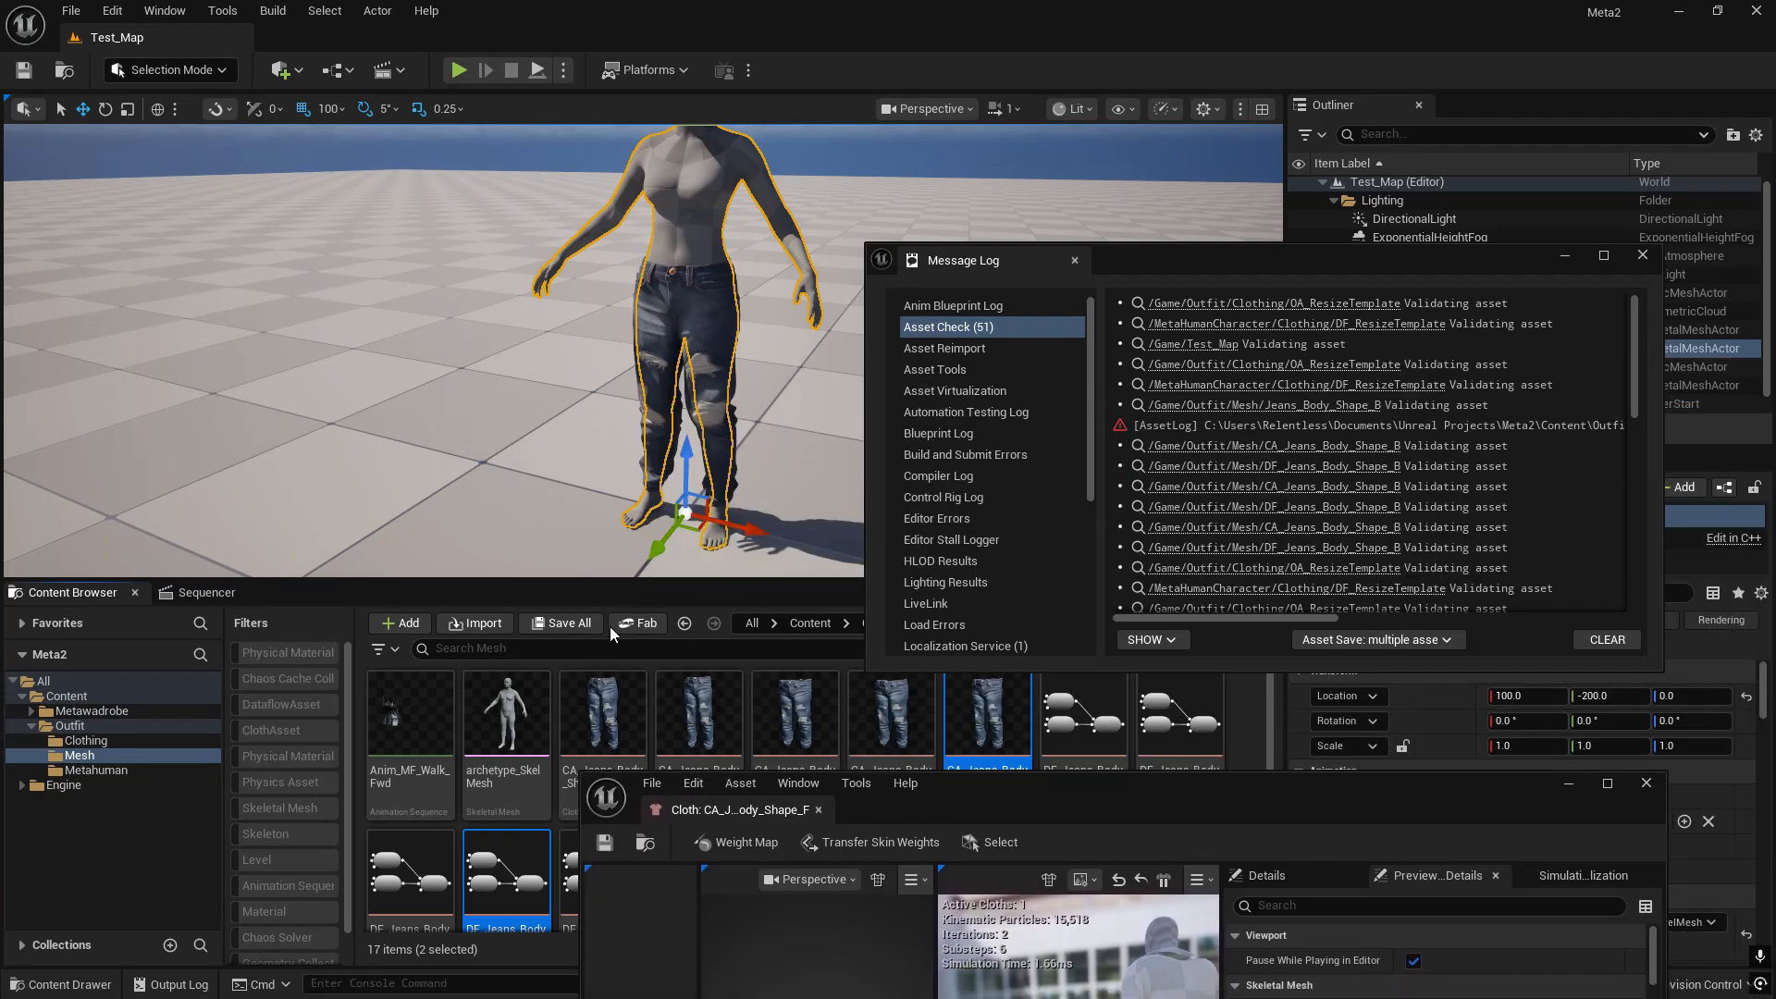
left_click(1653, 258)
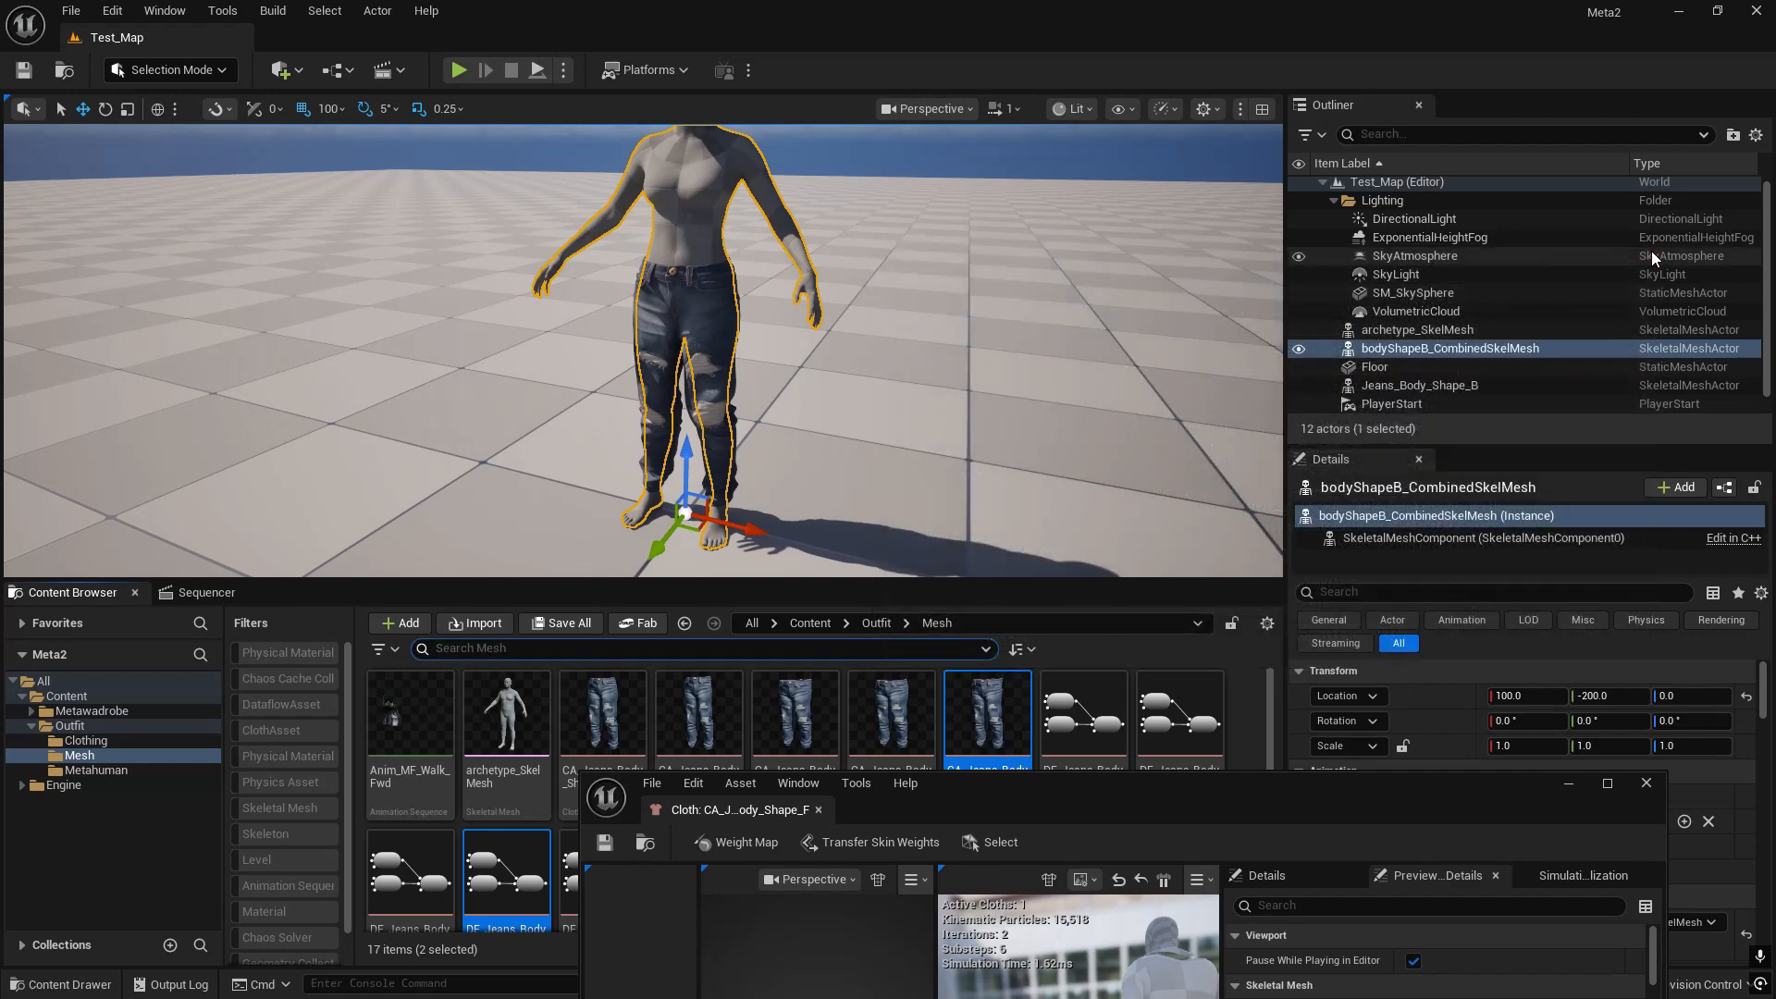
- View the body and jeans in the level and open the Engine content folder
mouse_move(853, 288)
right_mouse_down()
mouse_move(888, 259)
mouse_move(856, 264)
mouse_move(865, 287)
right_mouse_up()
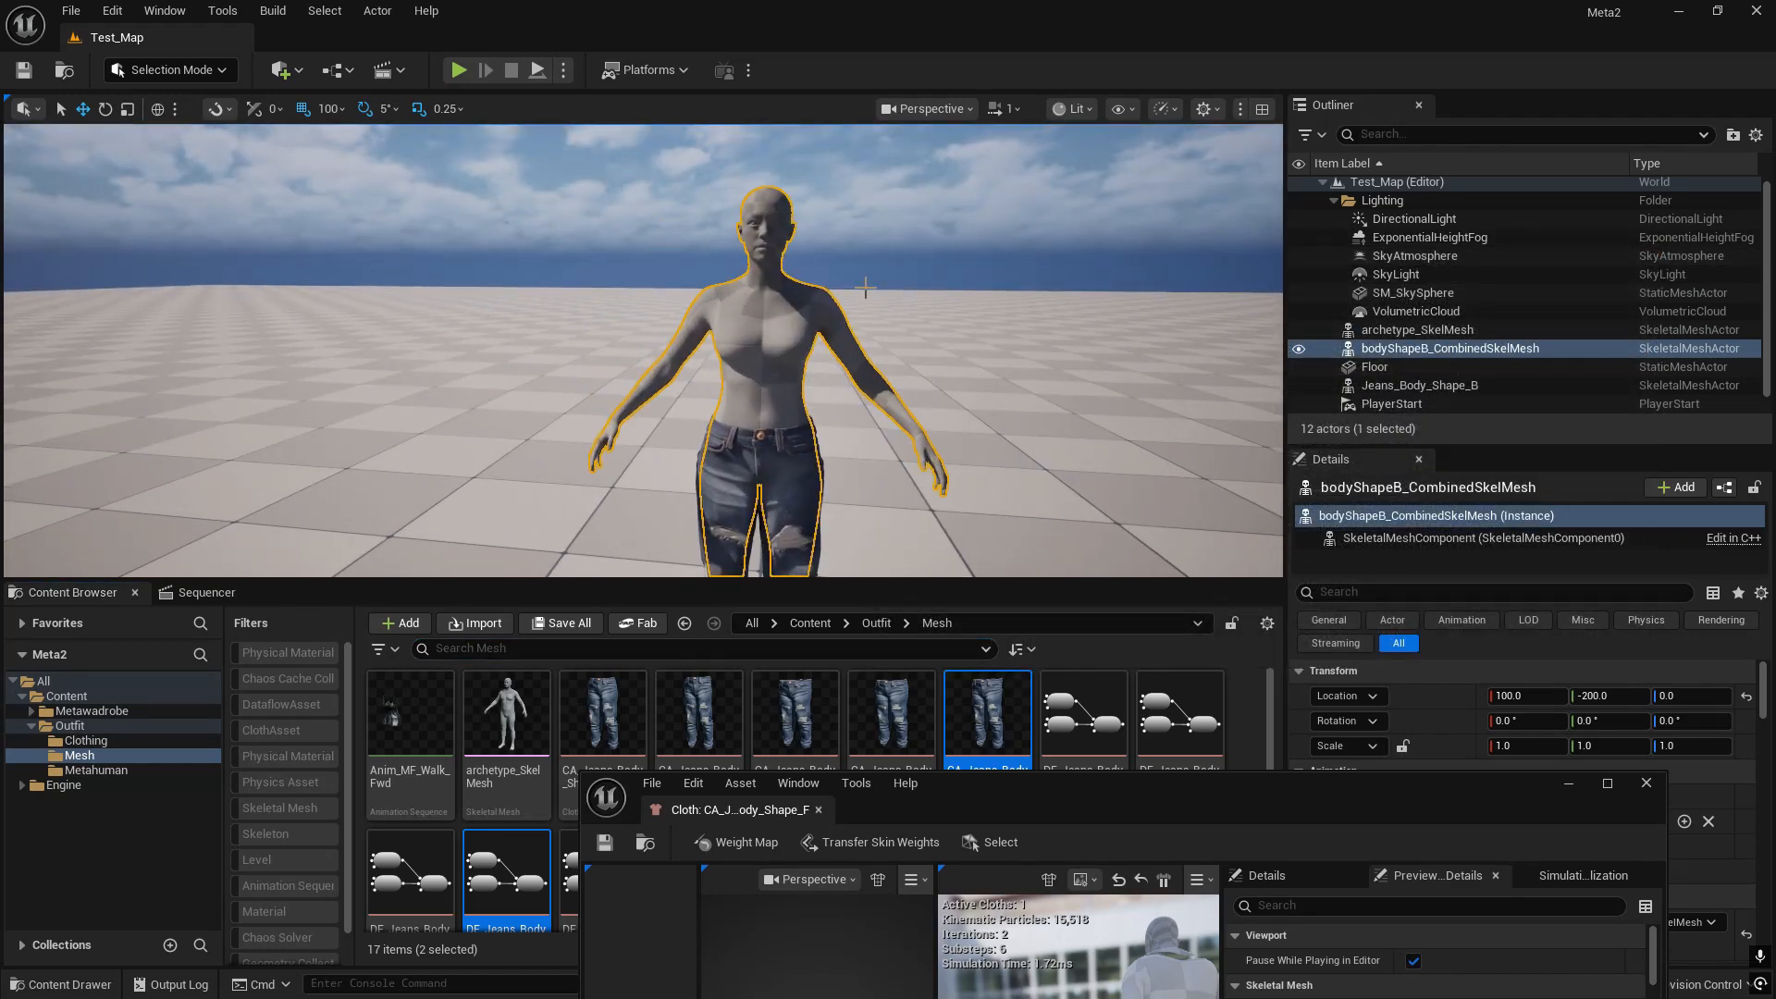
left_click(163, 784)
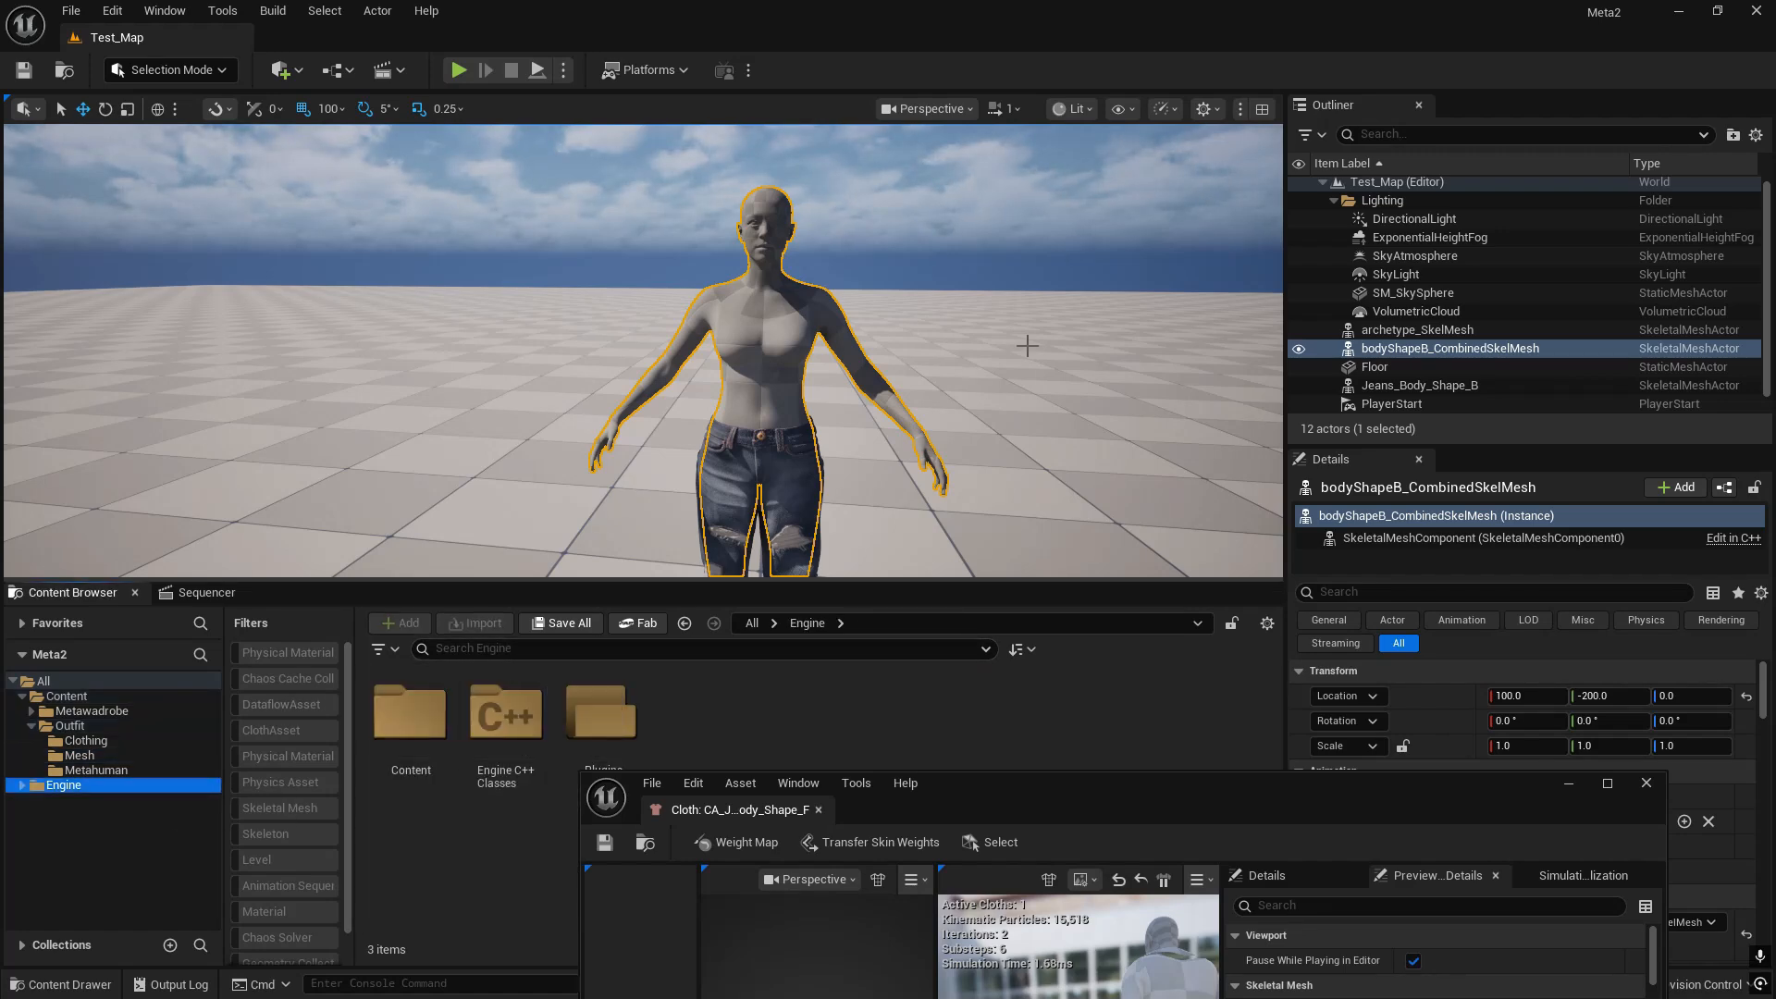
right_click_drag(1027, 346, 1025, 326)
key("q")
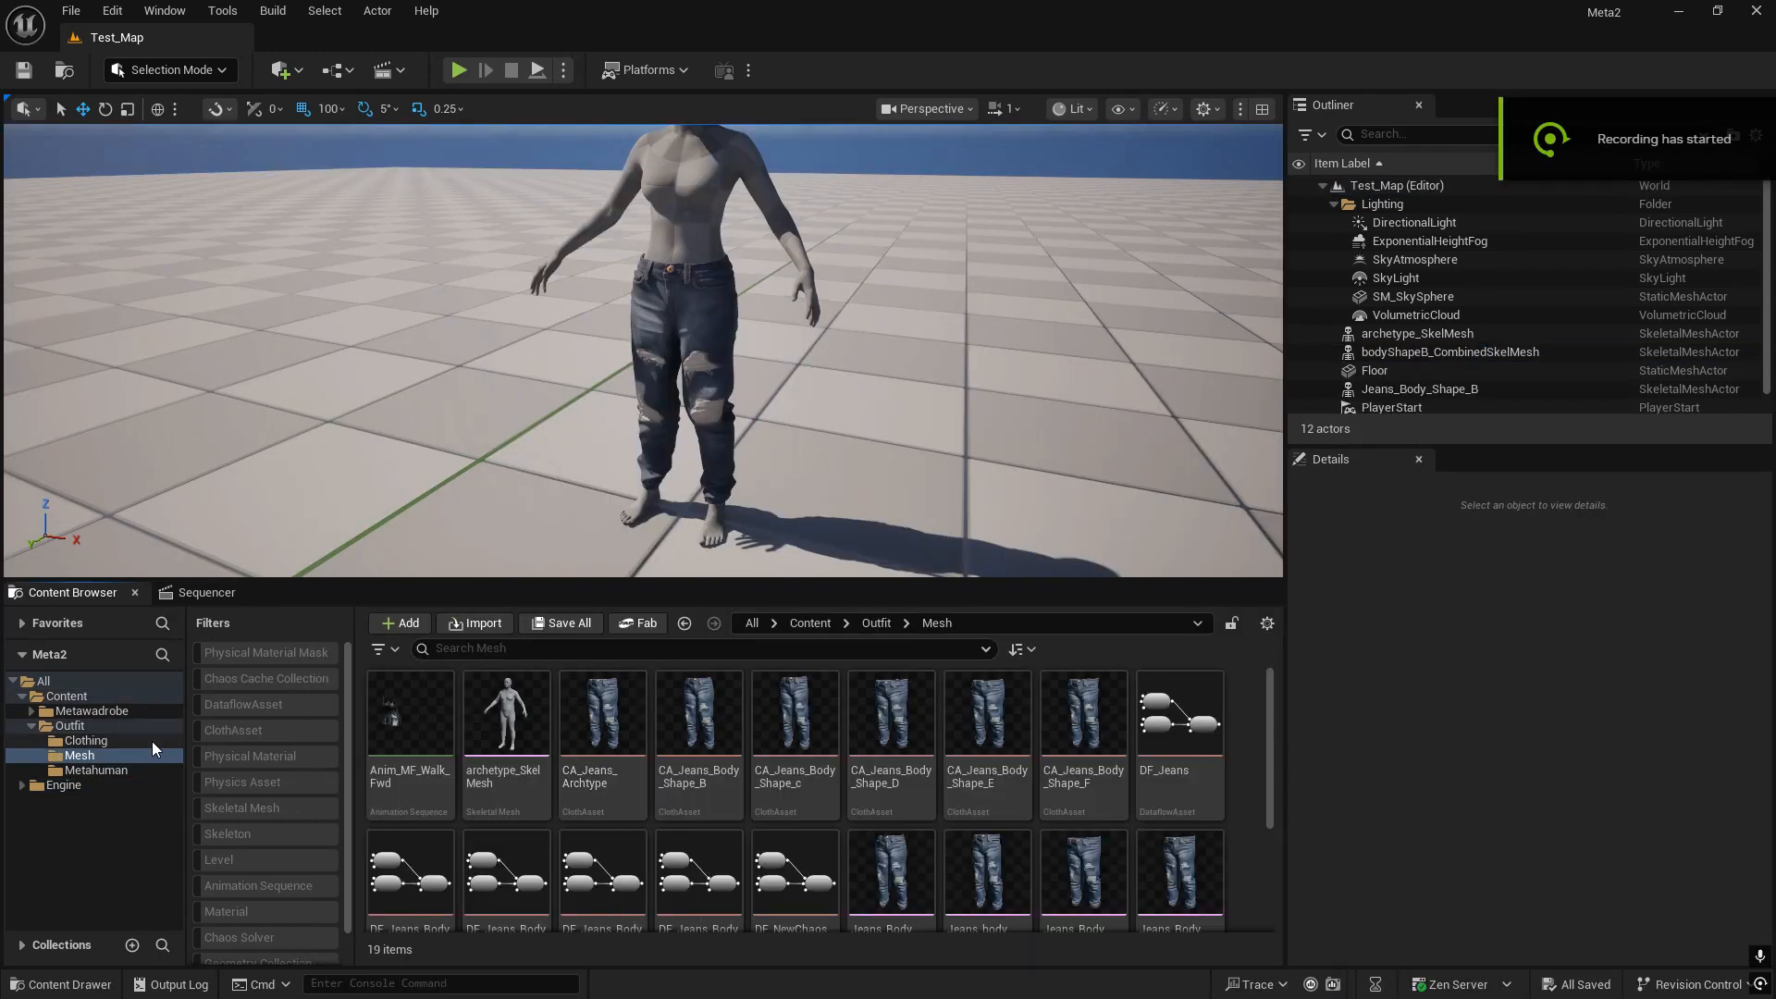
- Move the CA_Jeans cloth assets and DF dataflow assets from the Mesh folder into Outfit/Clothing and open that folder
left_click(592, 740)
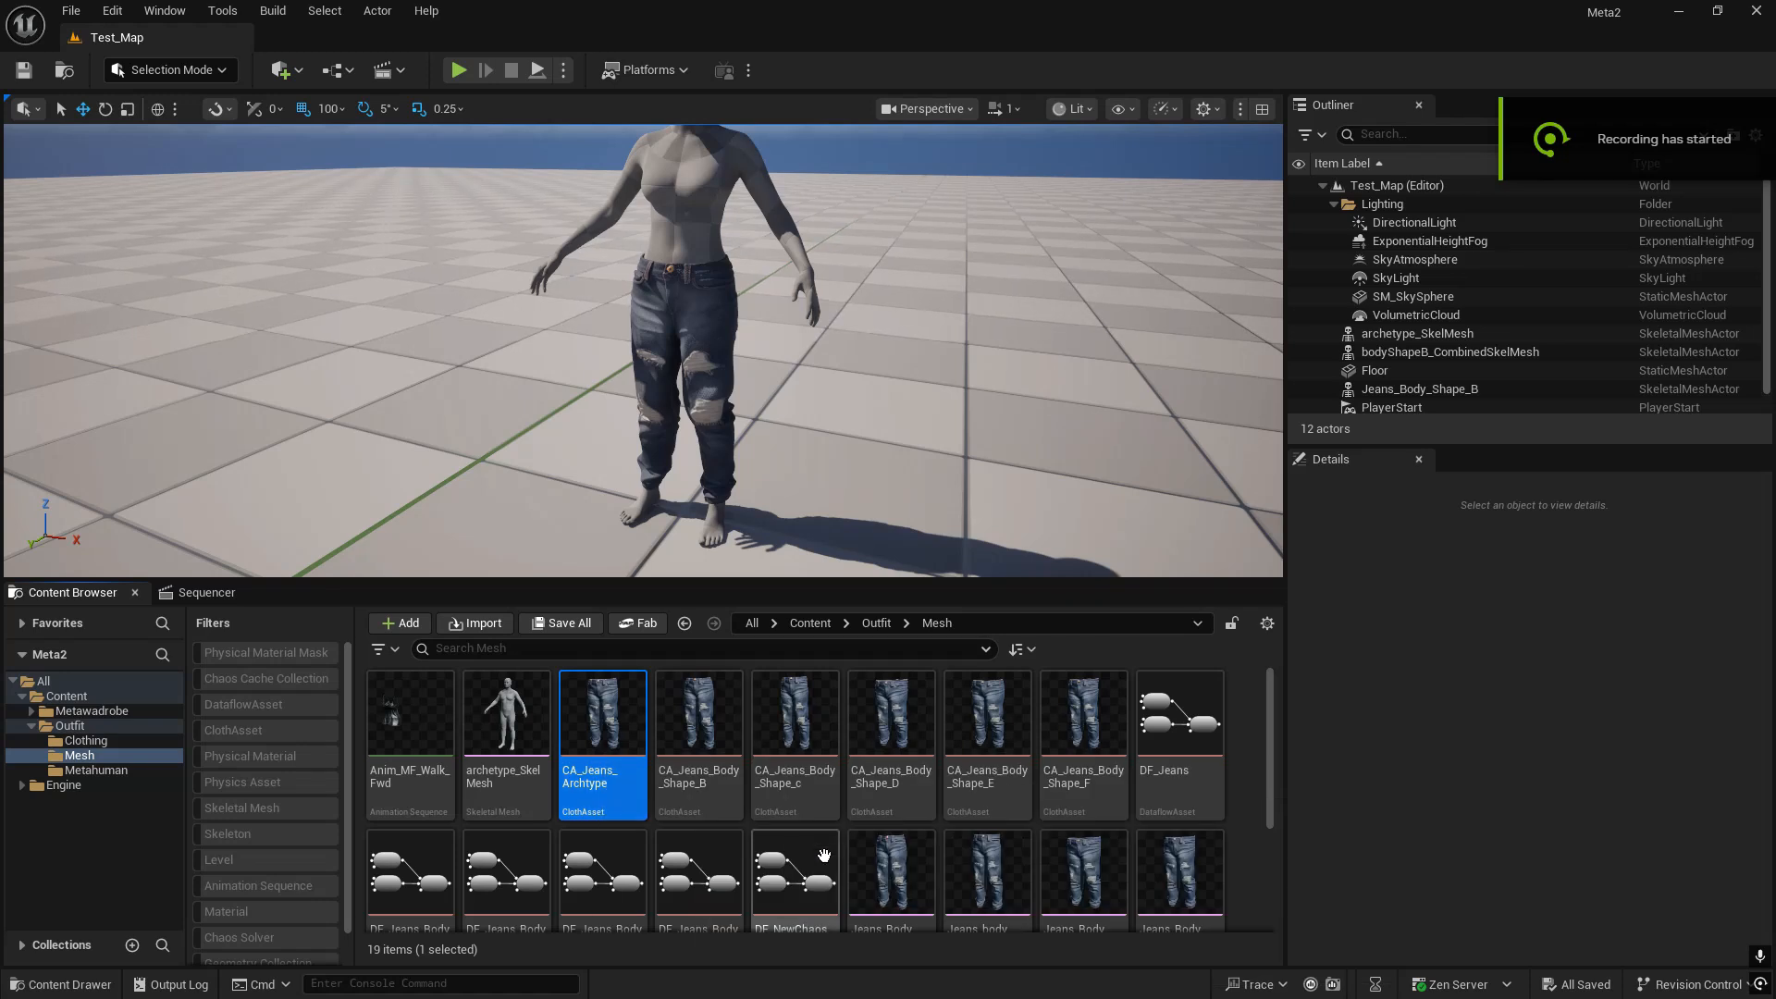
left_click(823, 856, "shift")
left_click_drag(602, 731, 87, 747)
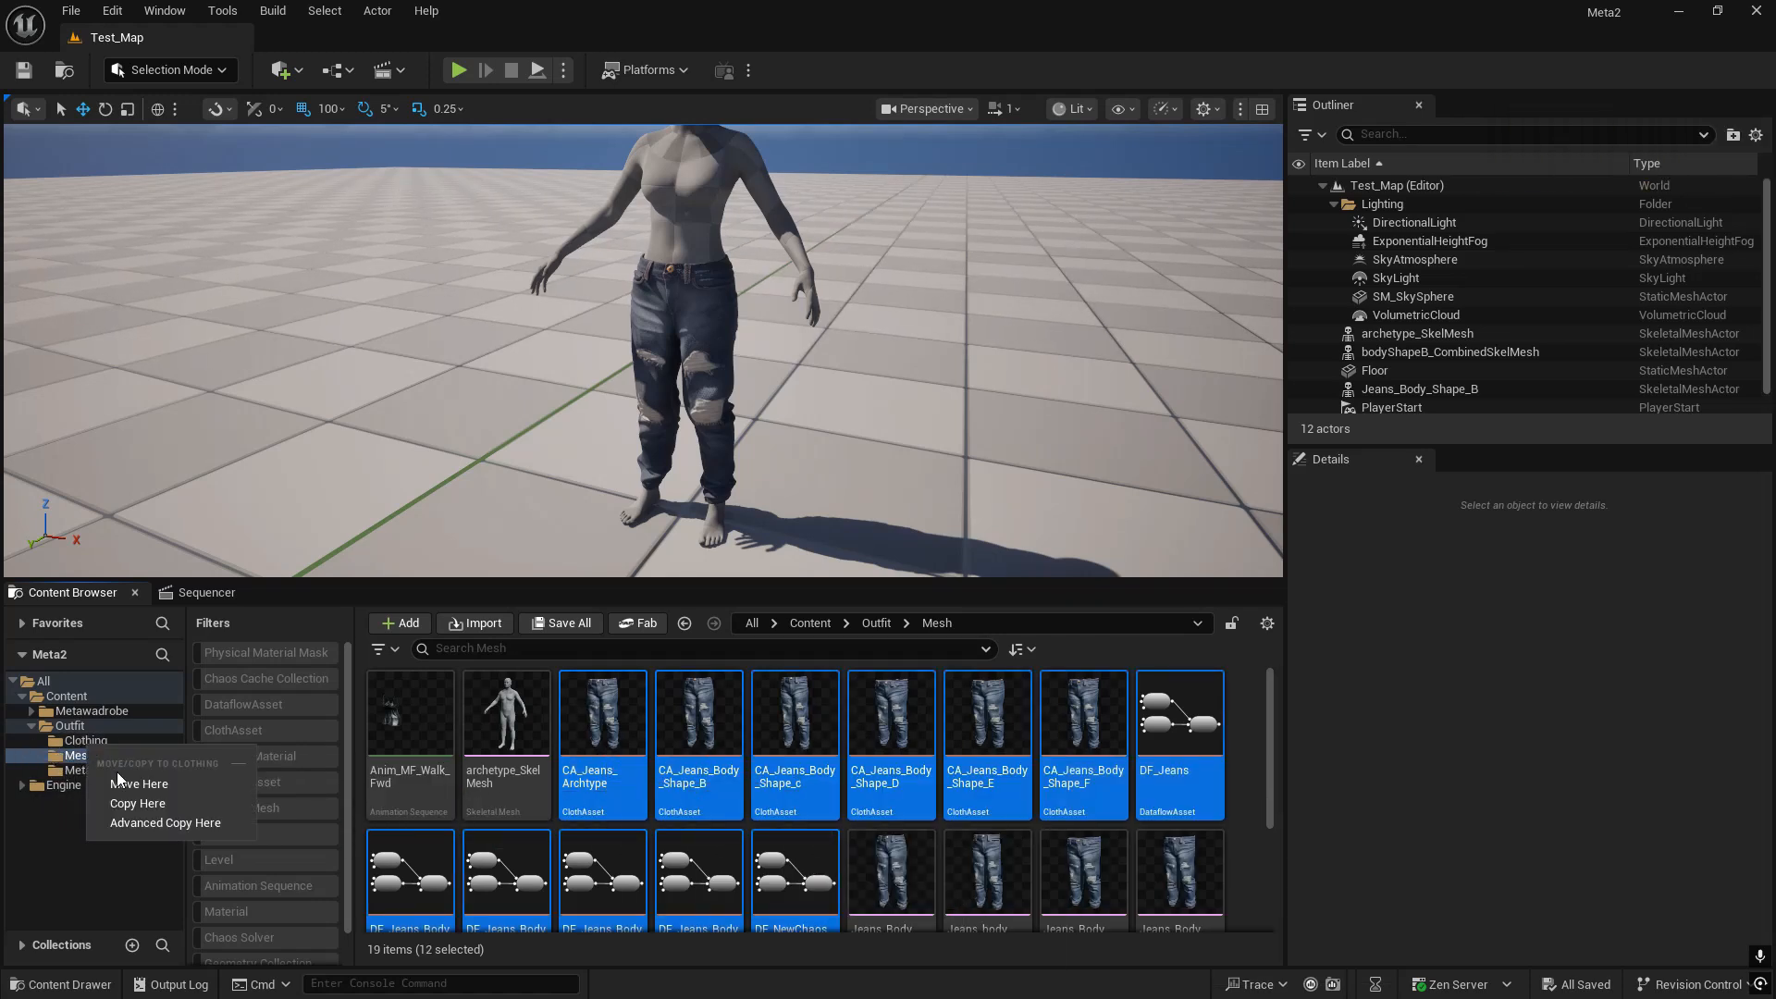
left_click(132, 785)
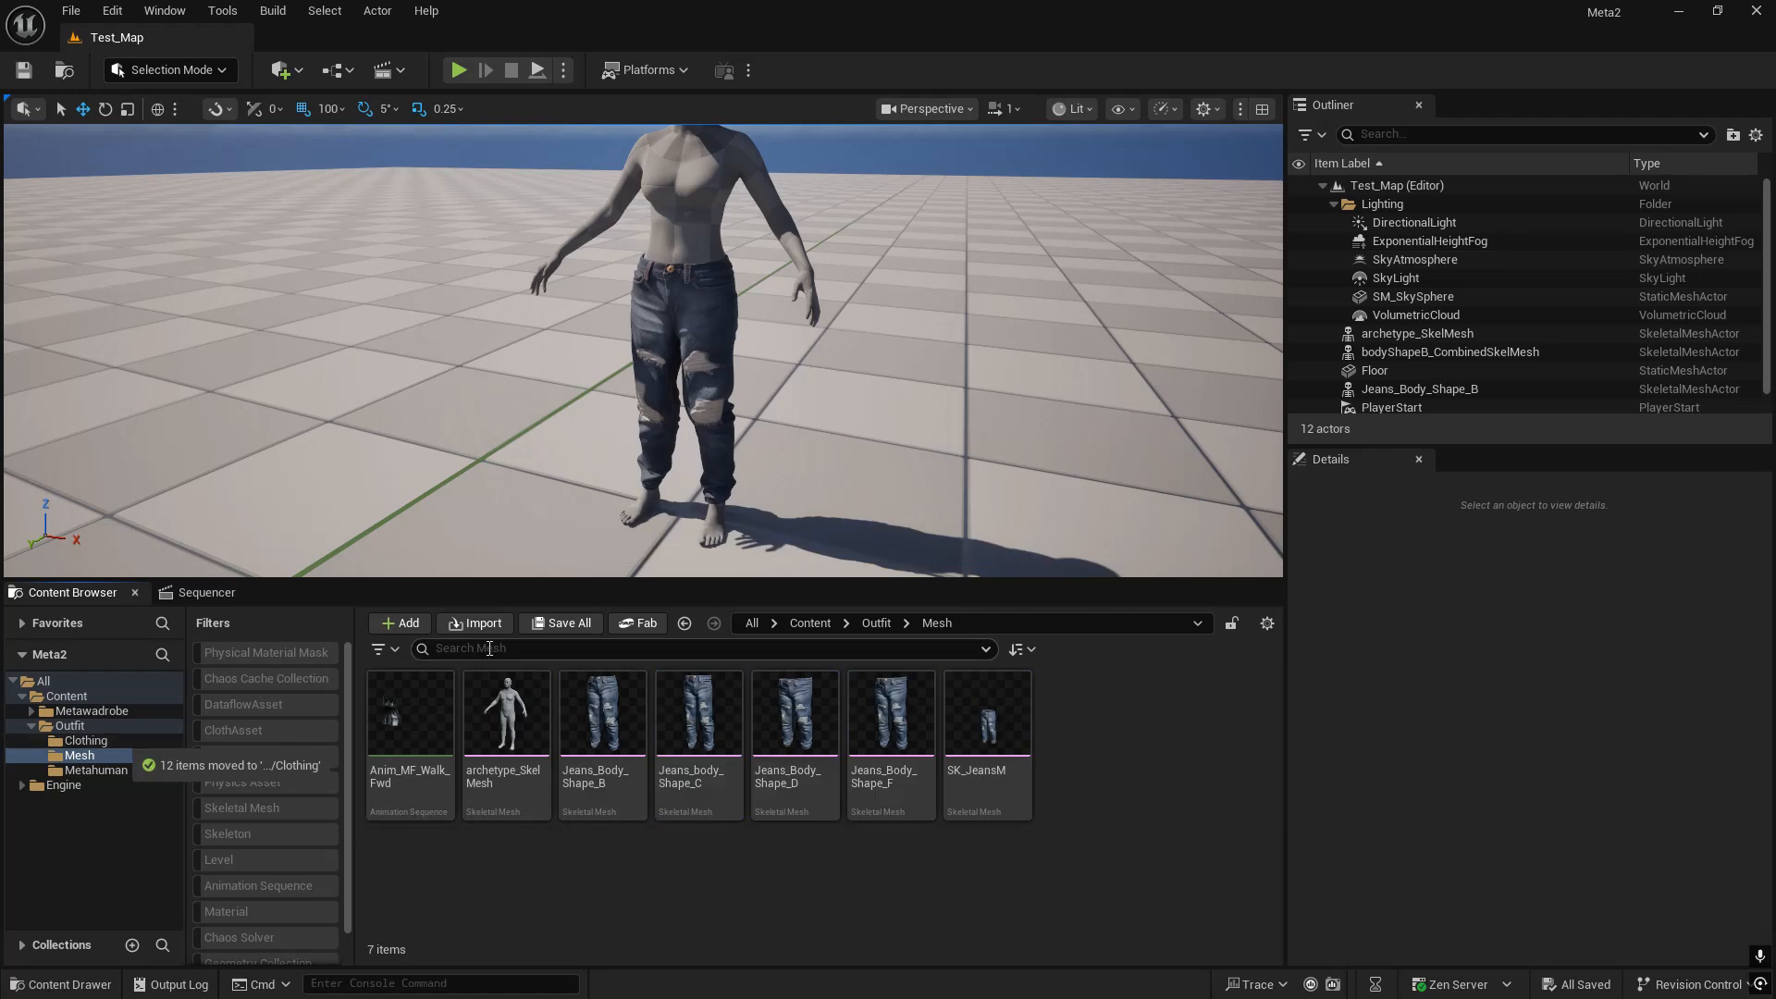
left_click(78, 742)
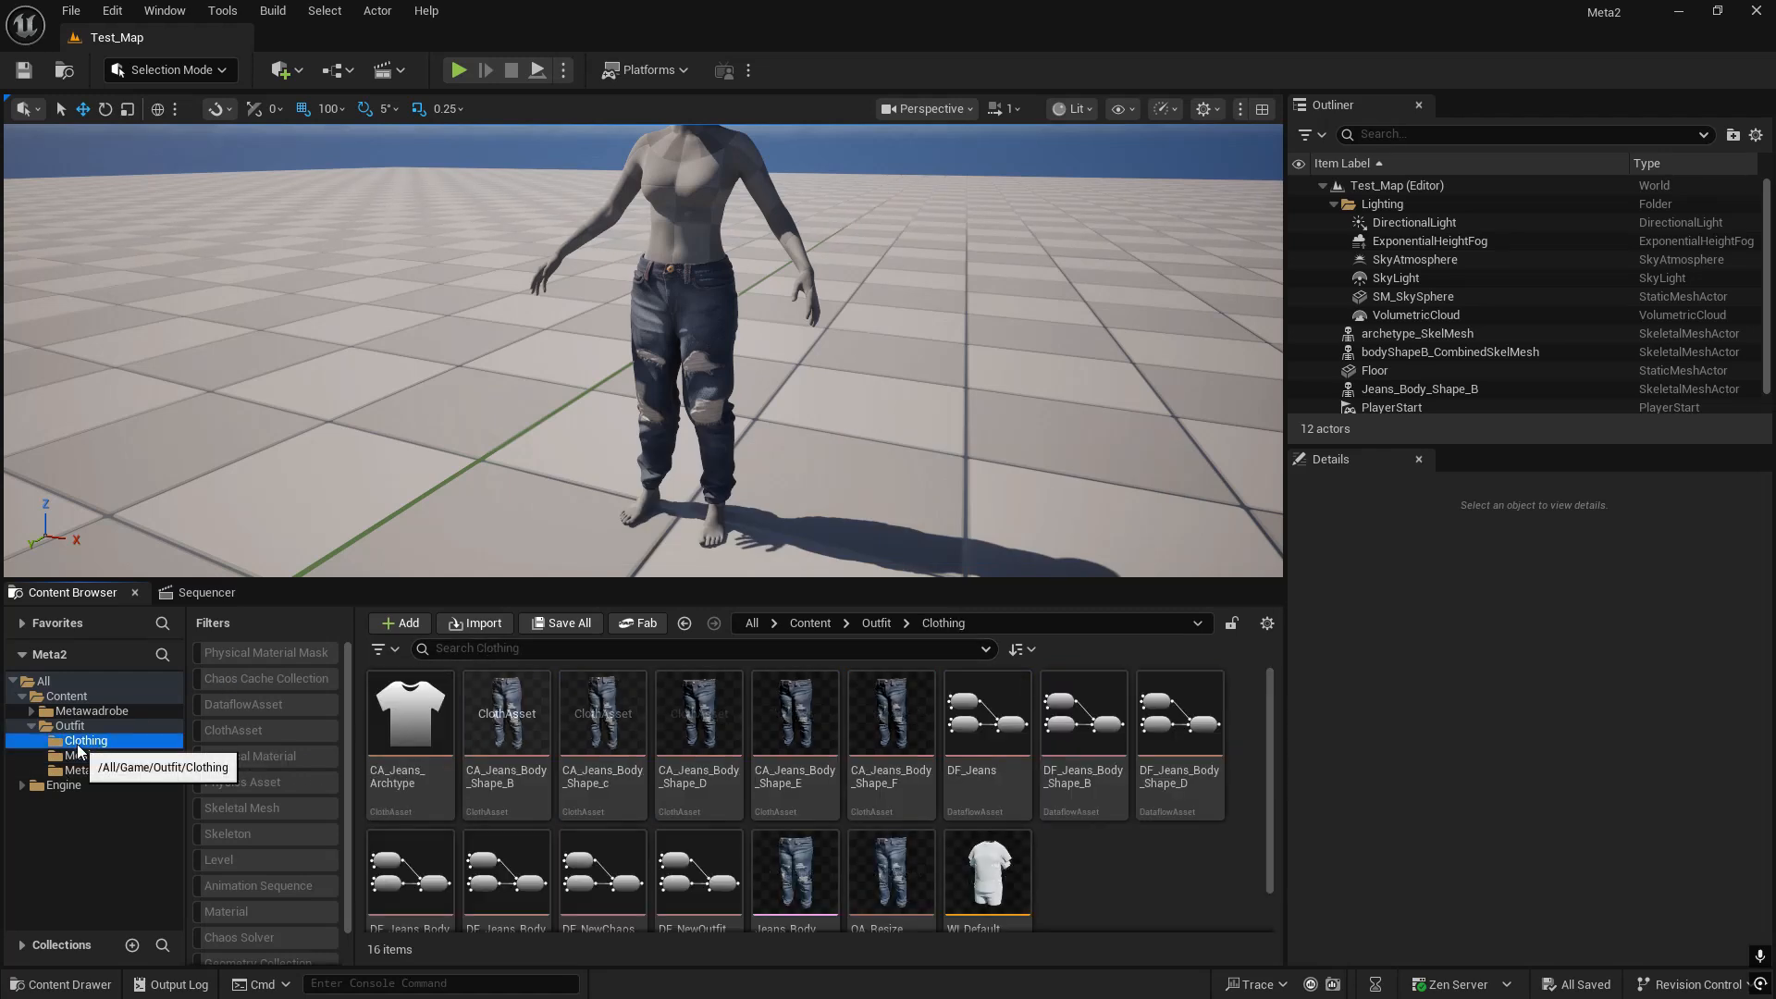
left_click(1109, 873)
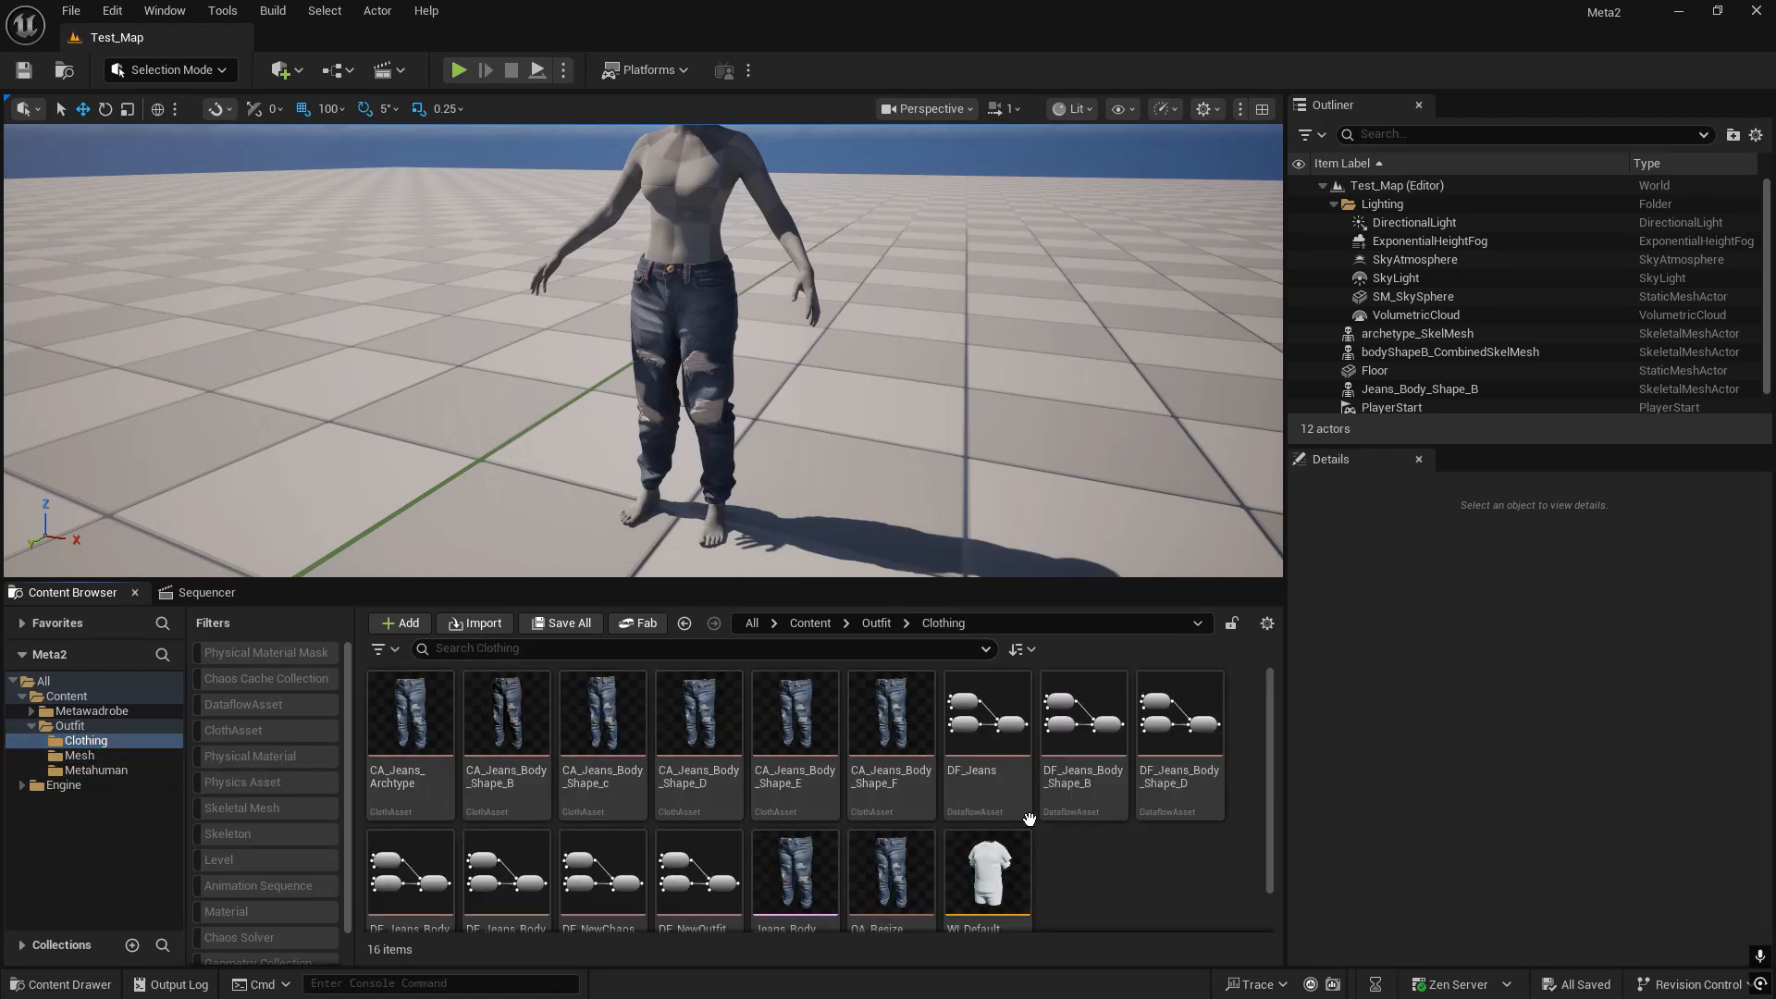
- Rename the CA_Jeans_Archtype cloth asset as CA_Jeans_Body_Shape_A
left_click(407, 717)
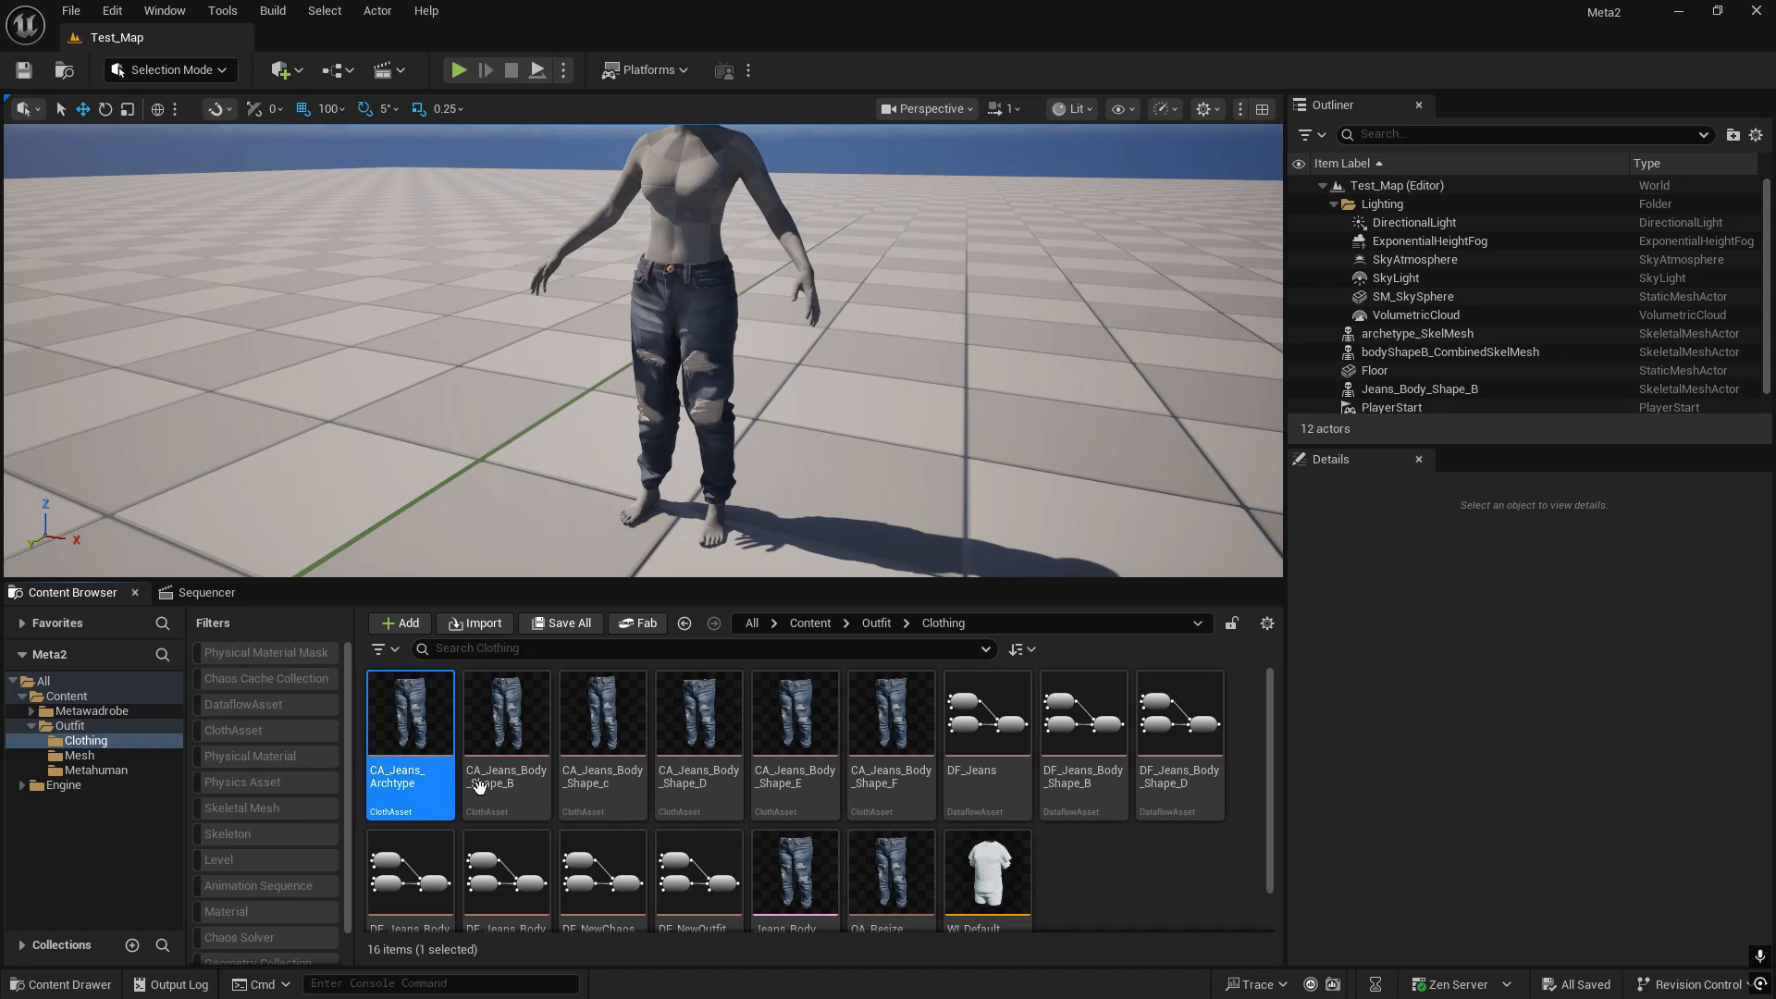
key("F2")
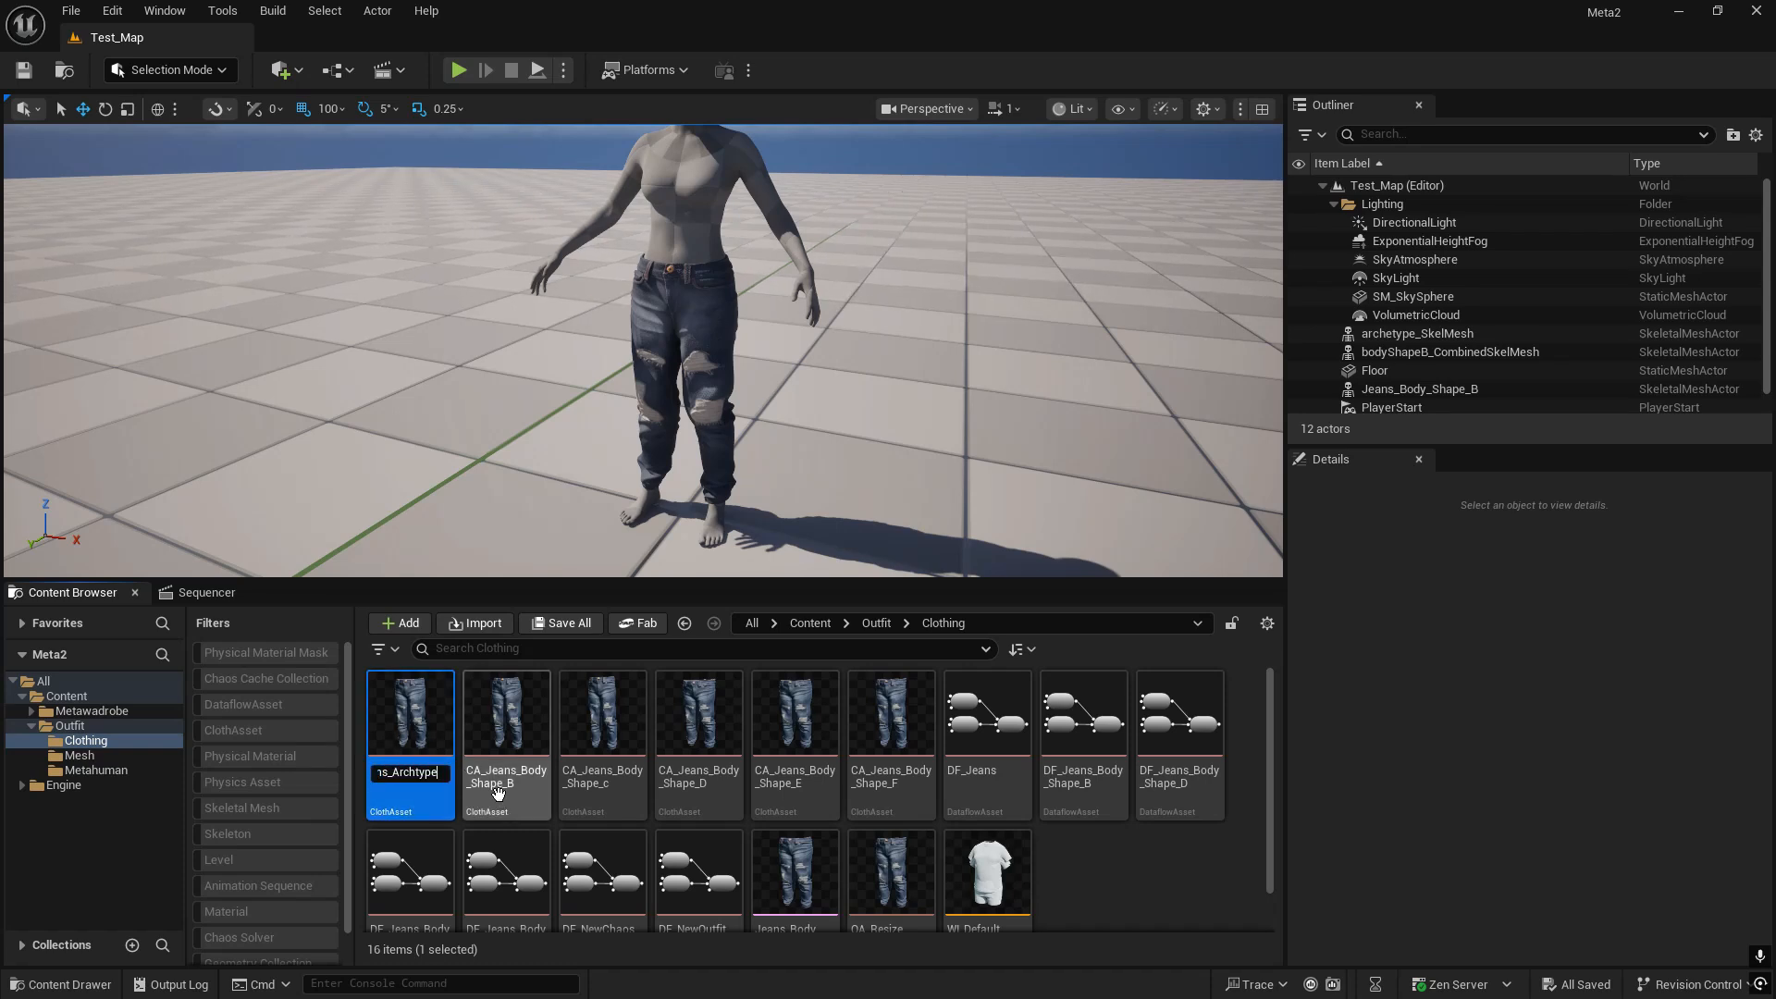
key("BackSpace")
key("BackSpace")
key("BackSpace")
key("BackSpace")
key("BackSpace")
key("BackSpace")
key("BackSpace")
type("B")
type("_Shape_A")
key("Return")
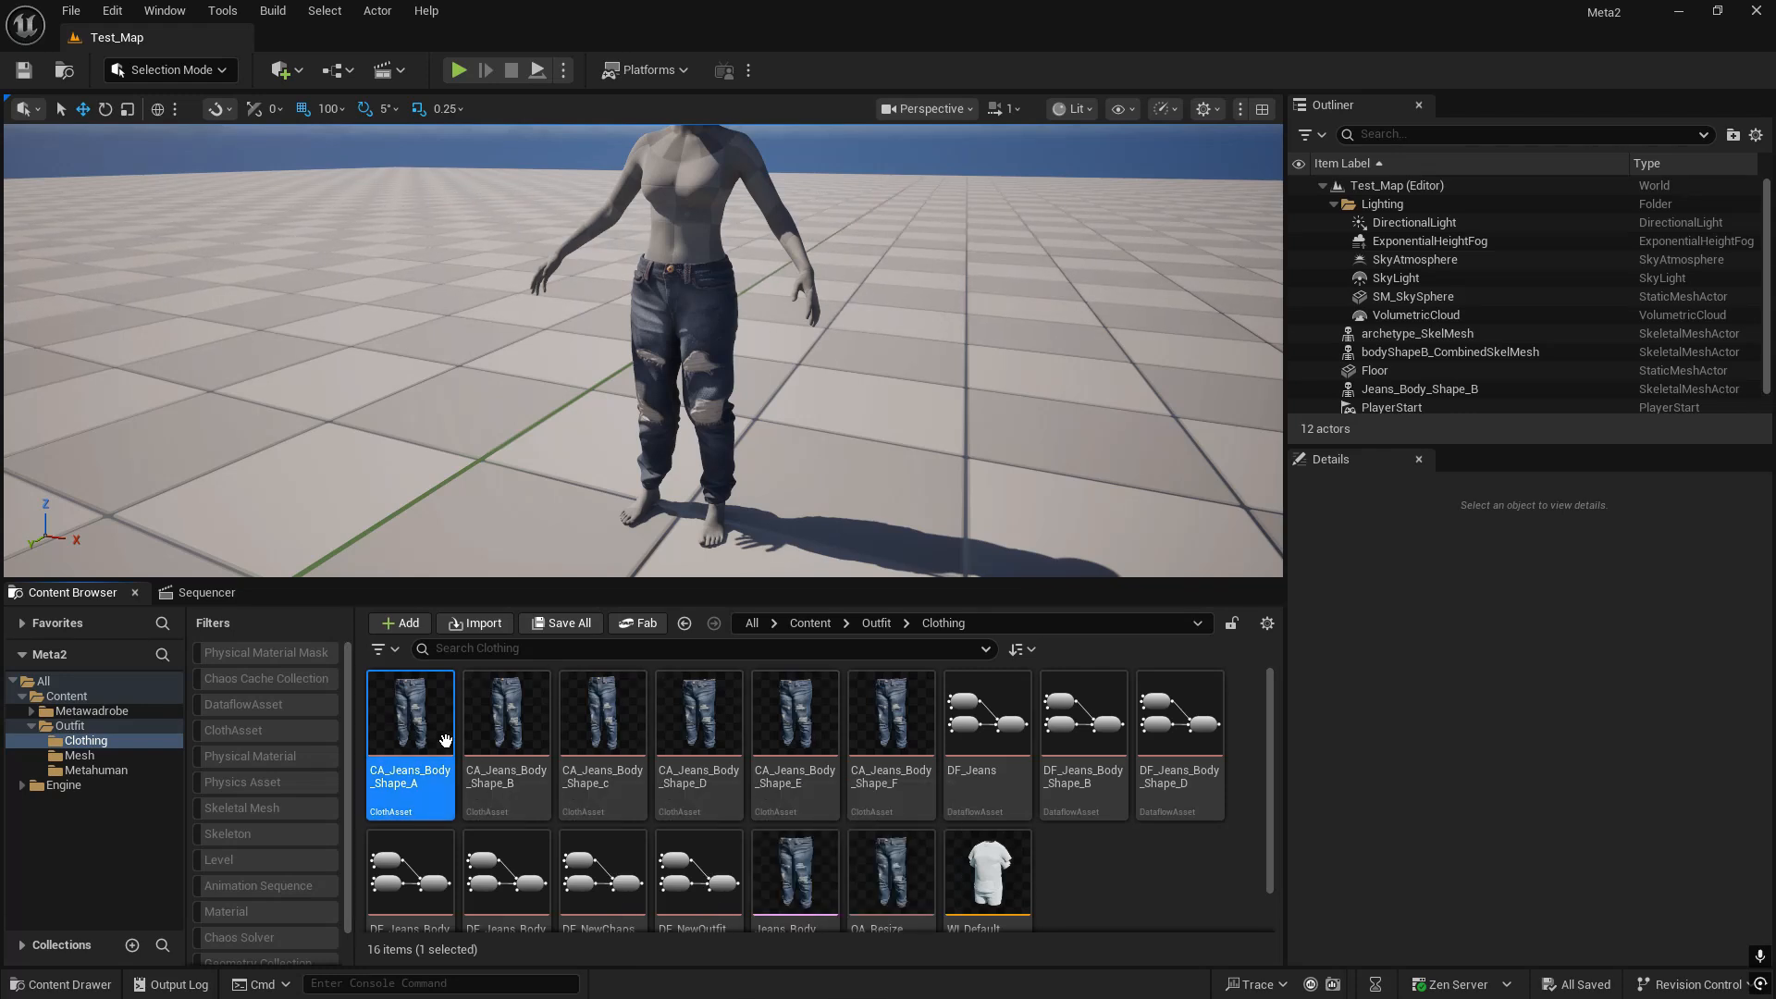
mouse_move(442, 740)
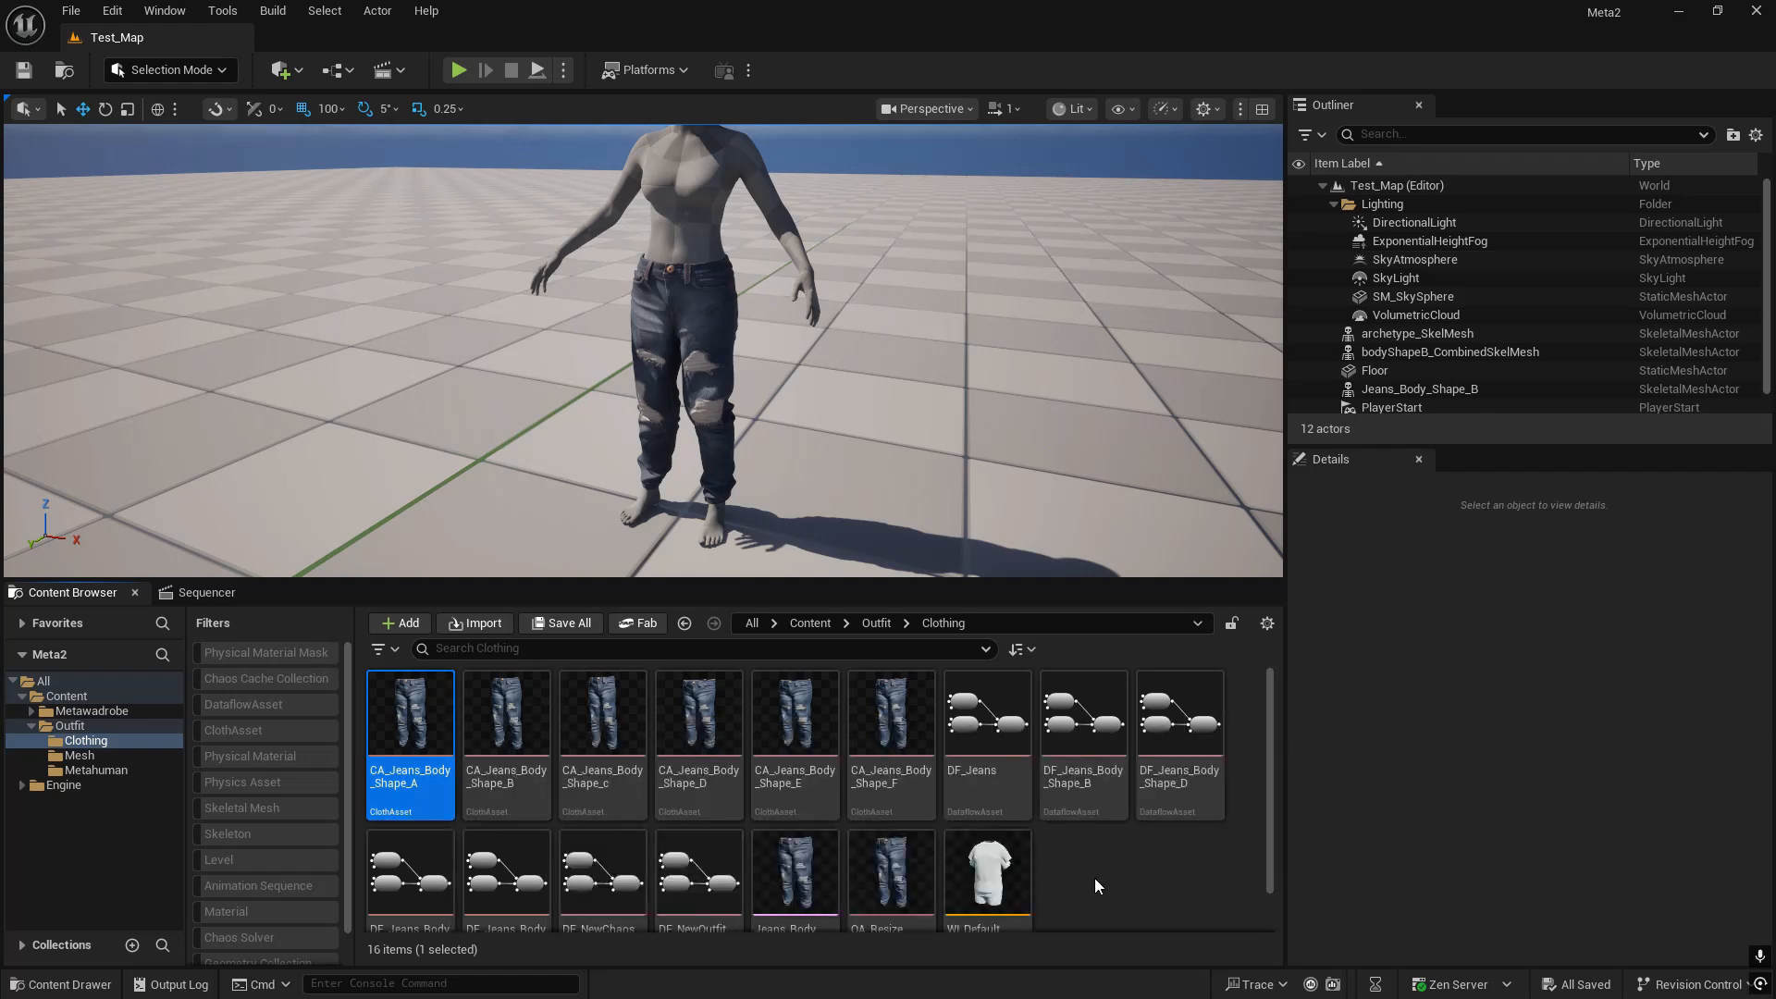
right_click(1129, 855)
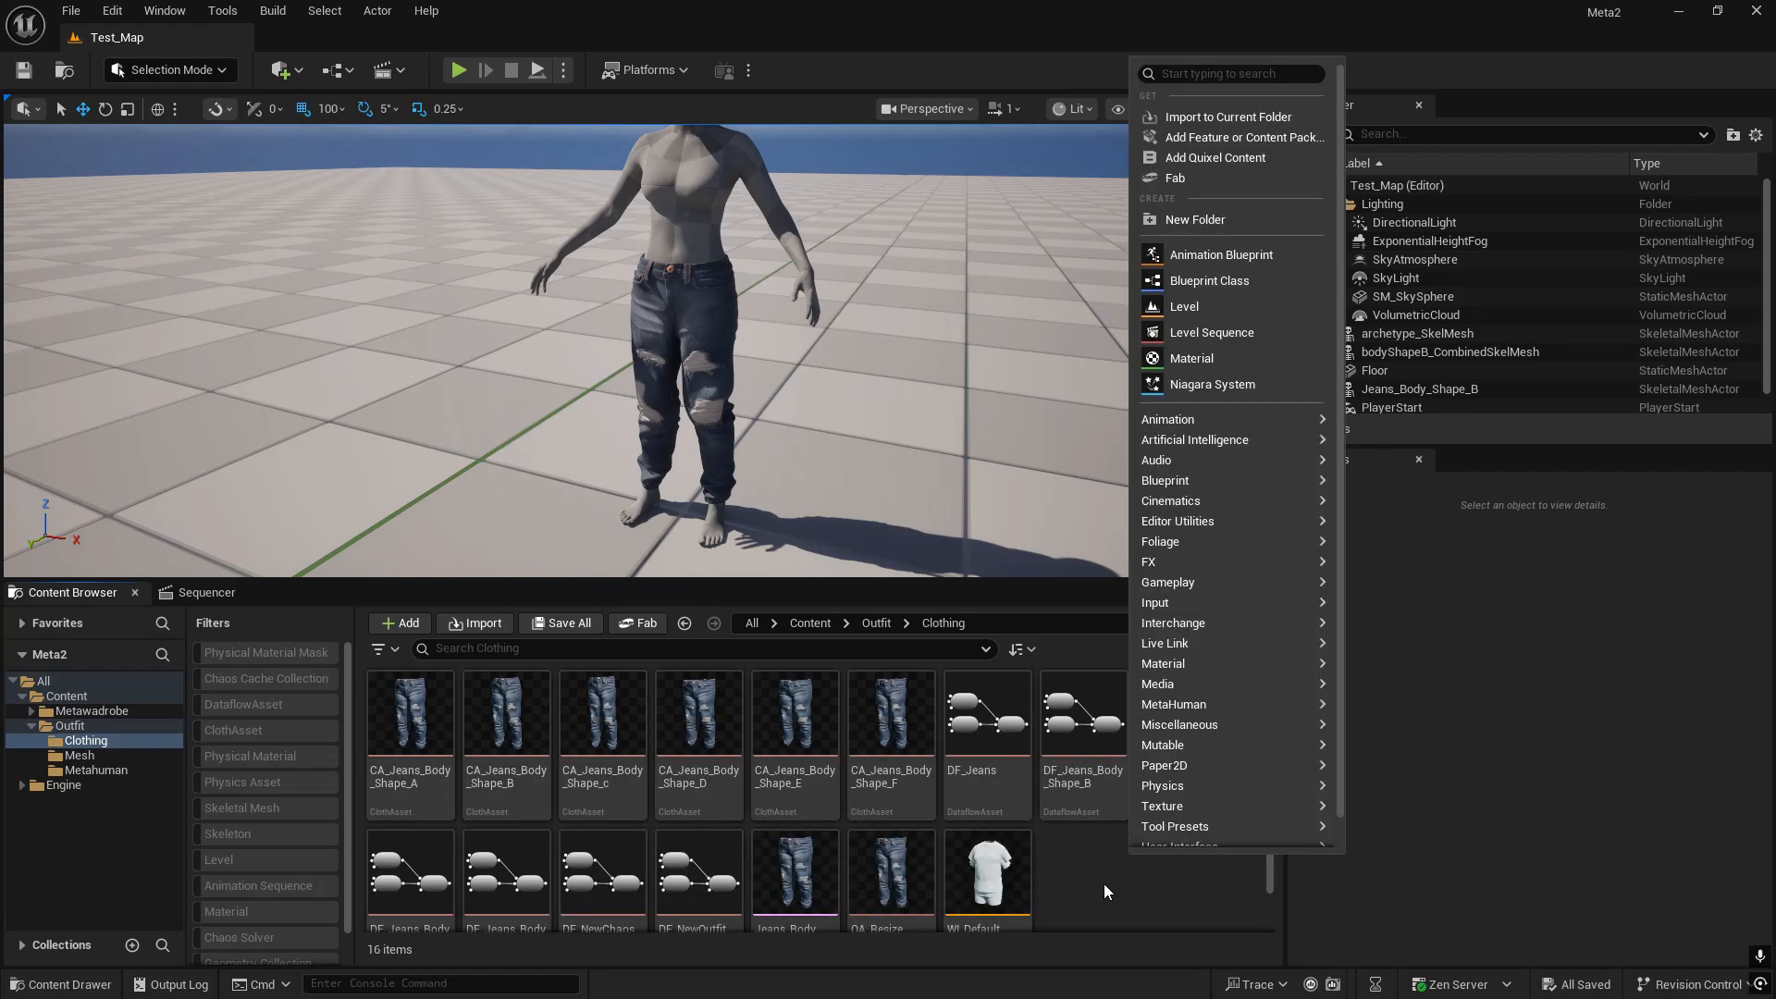
left_click(1103, 884)
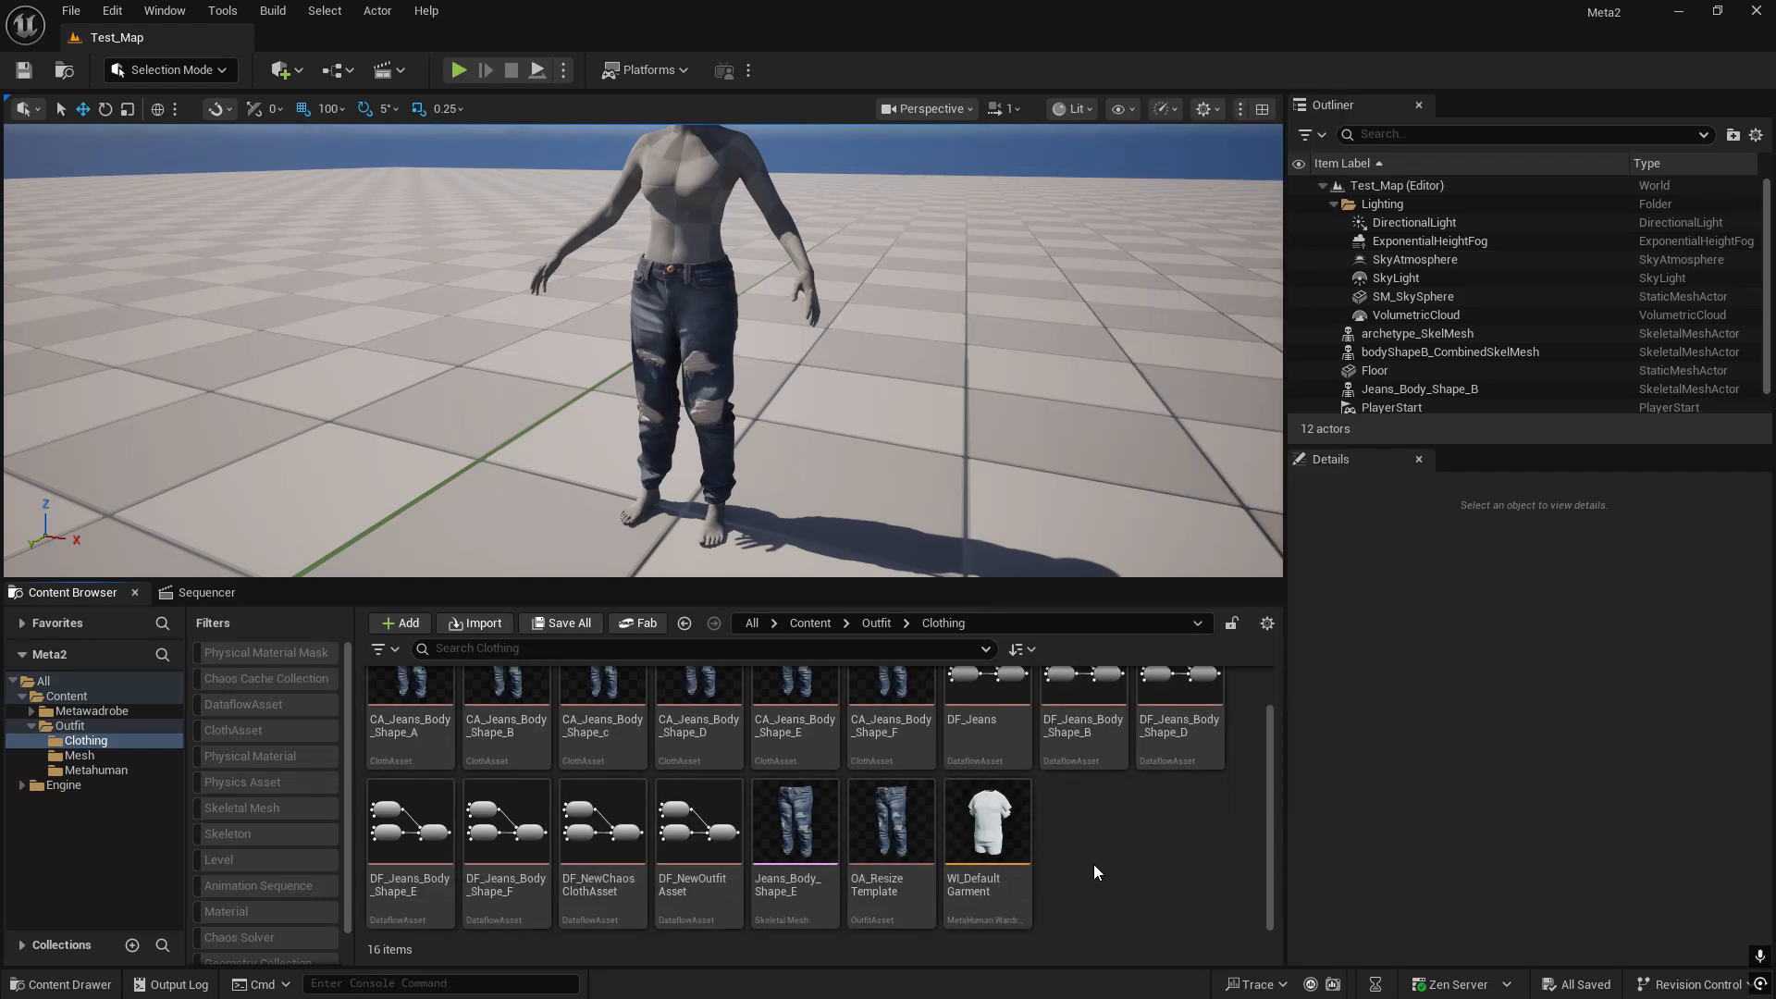
right_click(1112, 891)
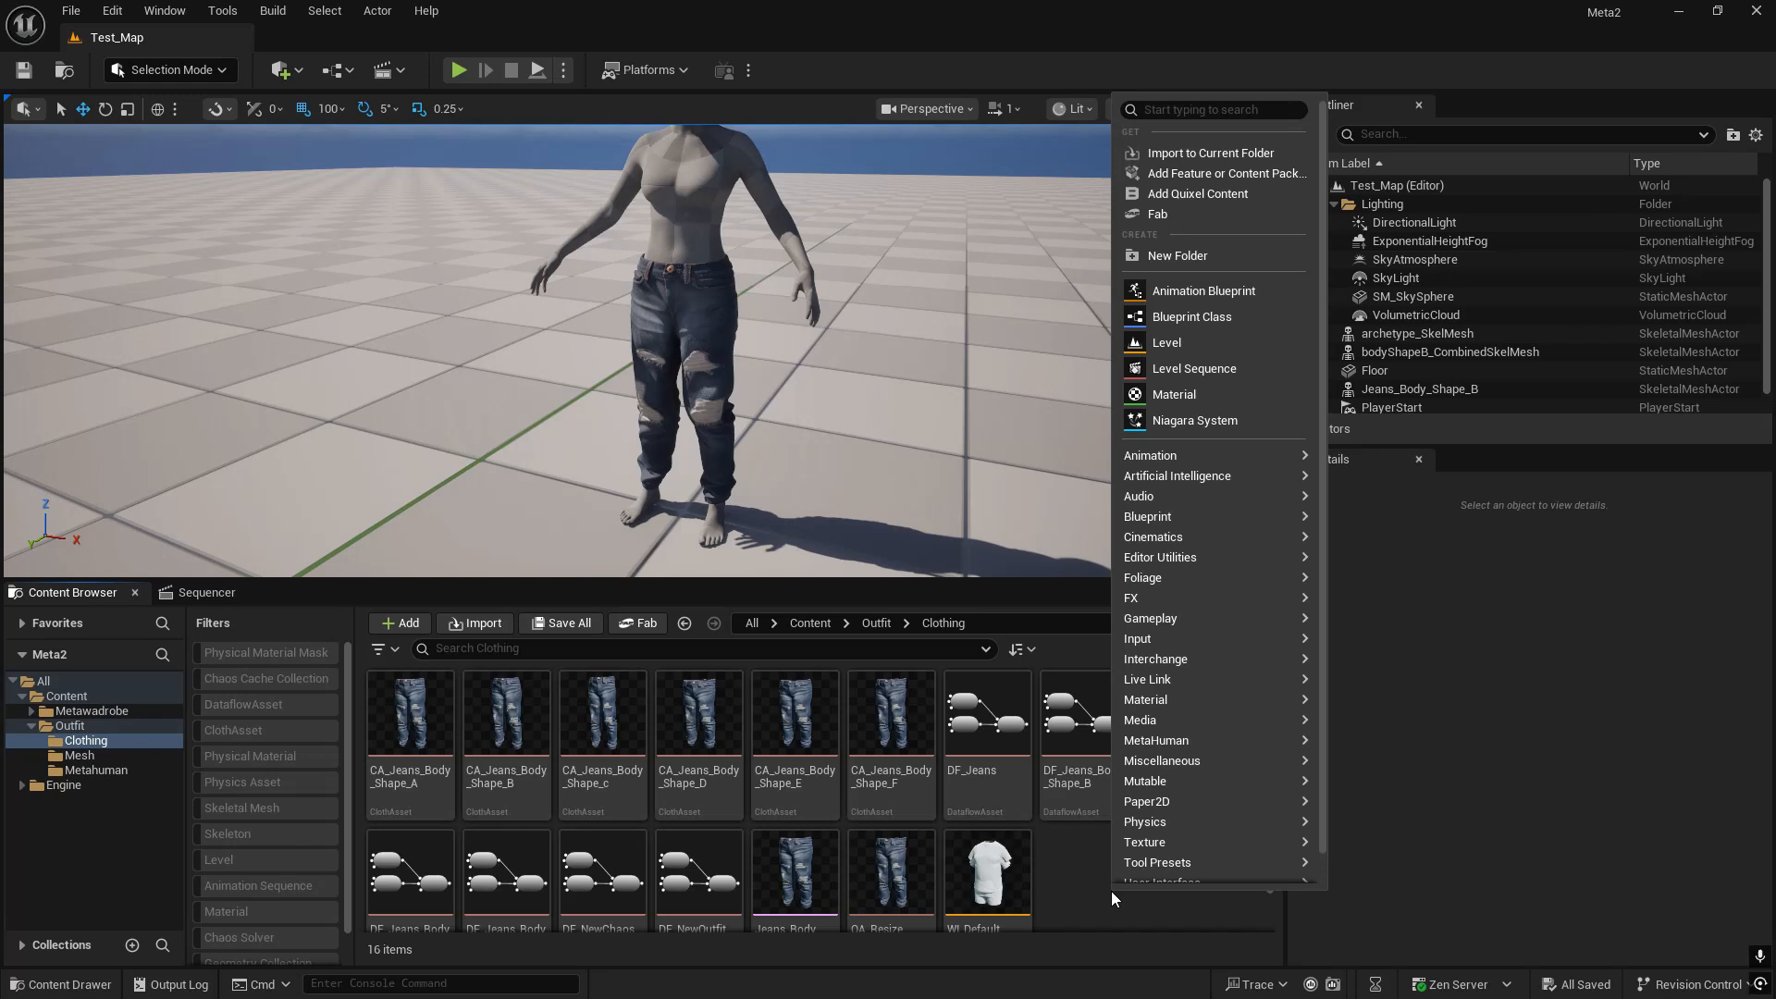
left_click(1104, 909)
- Open the WI_DefaultGarment wardrobe item and, from it, its principal asset OA_DefaultGarment
scroll(1108, 873, "down", 1)
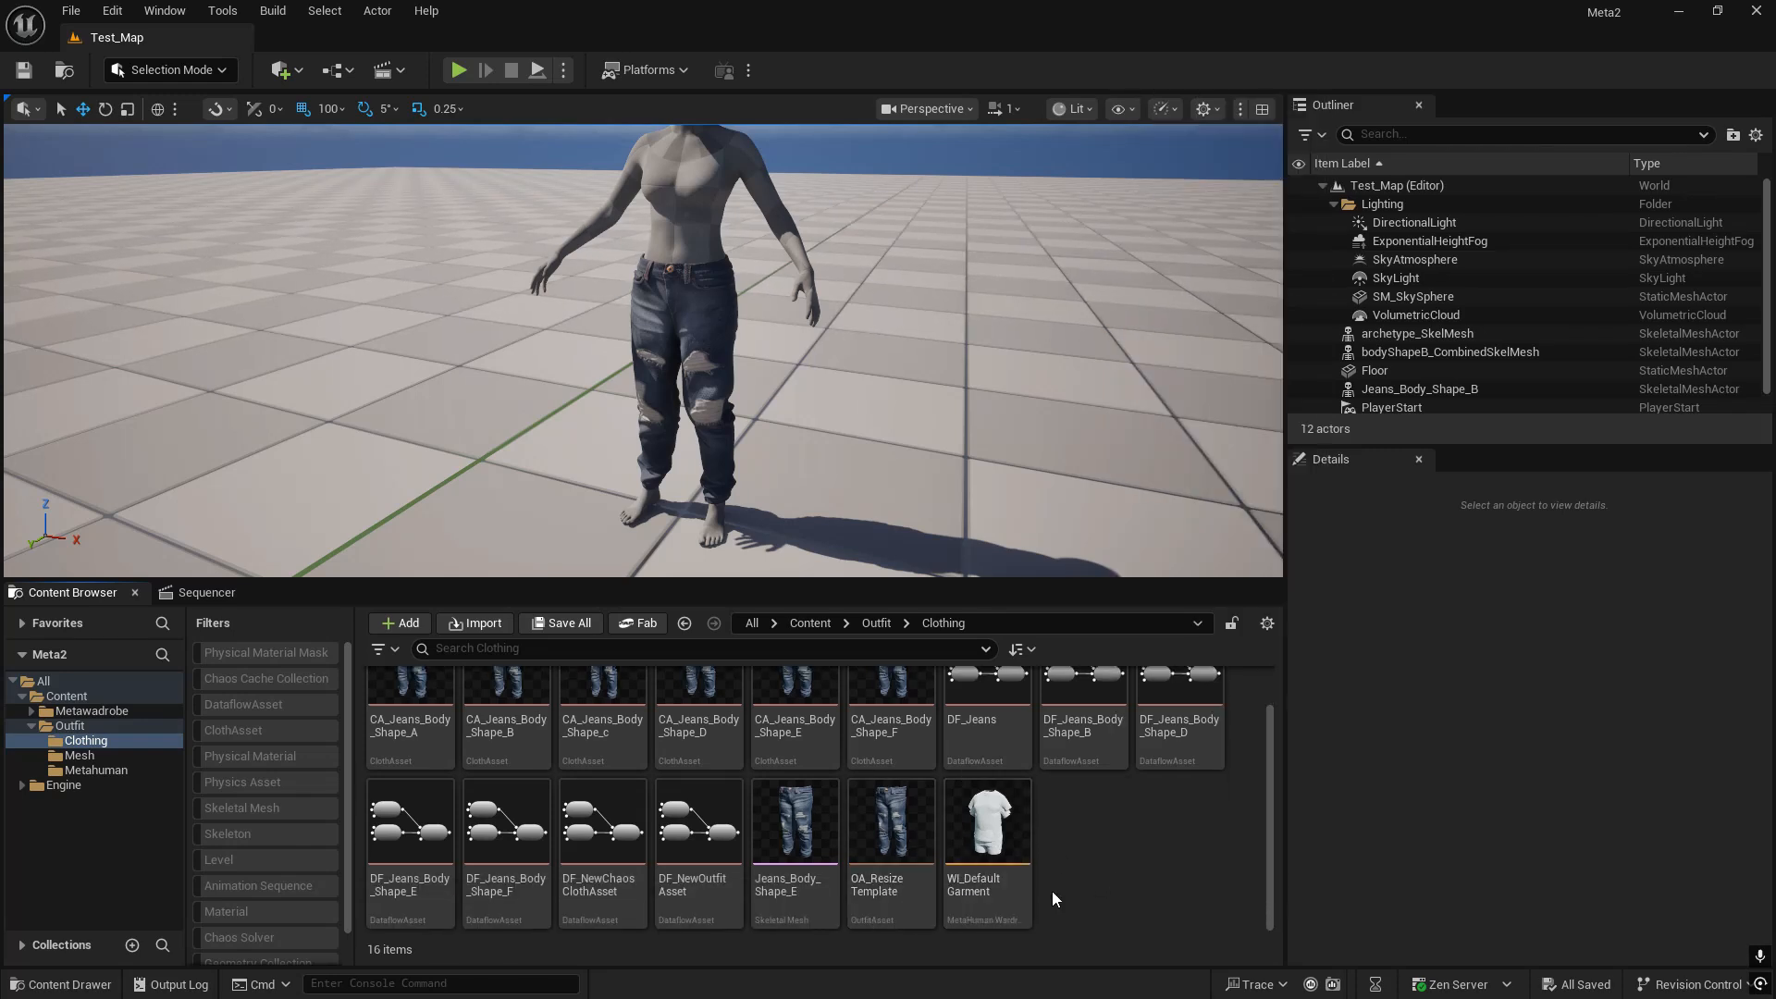
scroll(1067, 834, "up", 1)
scroll(1066, 838, "down", 1)
double_click(960, 823)
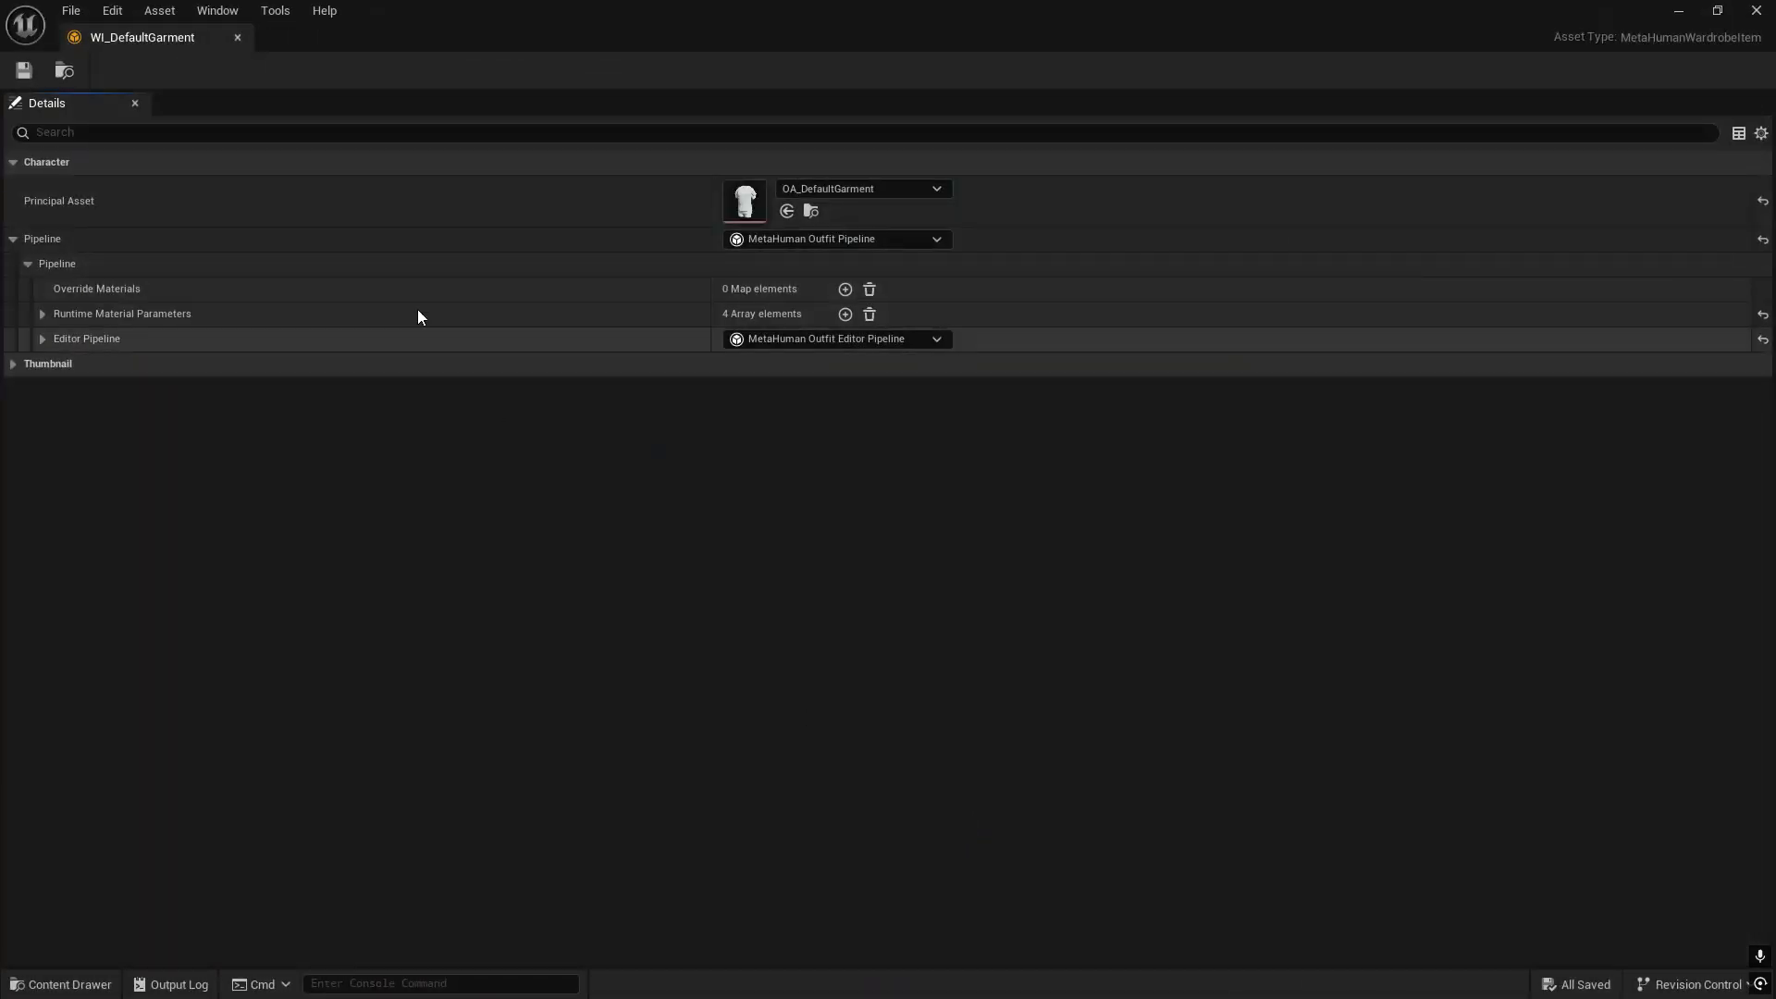
left_click_drag(756, 12, 1091, 309)
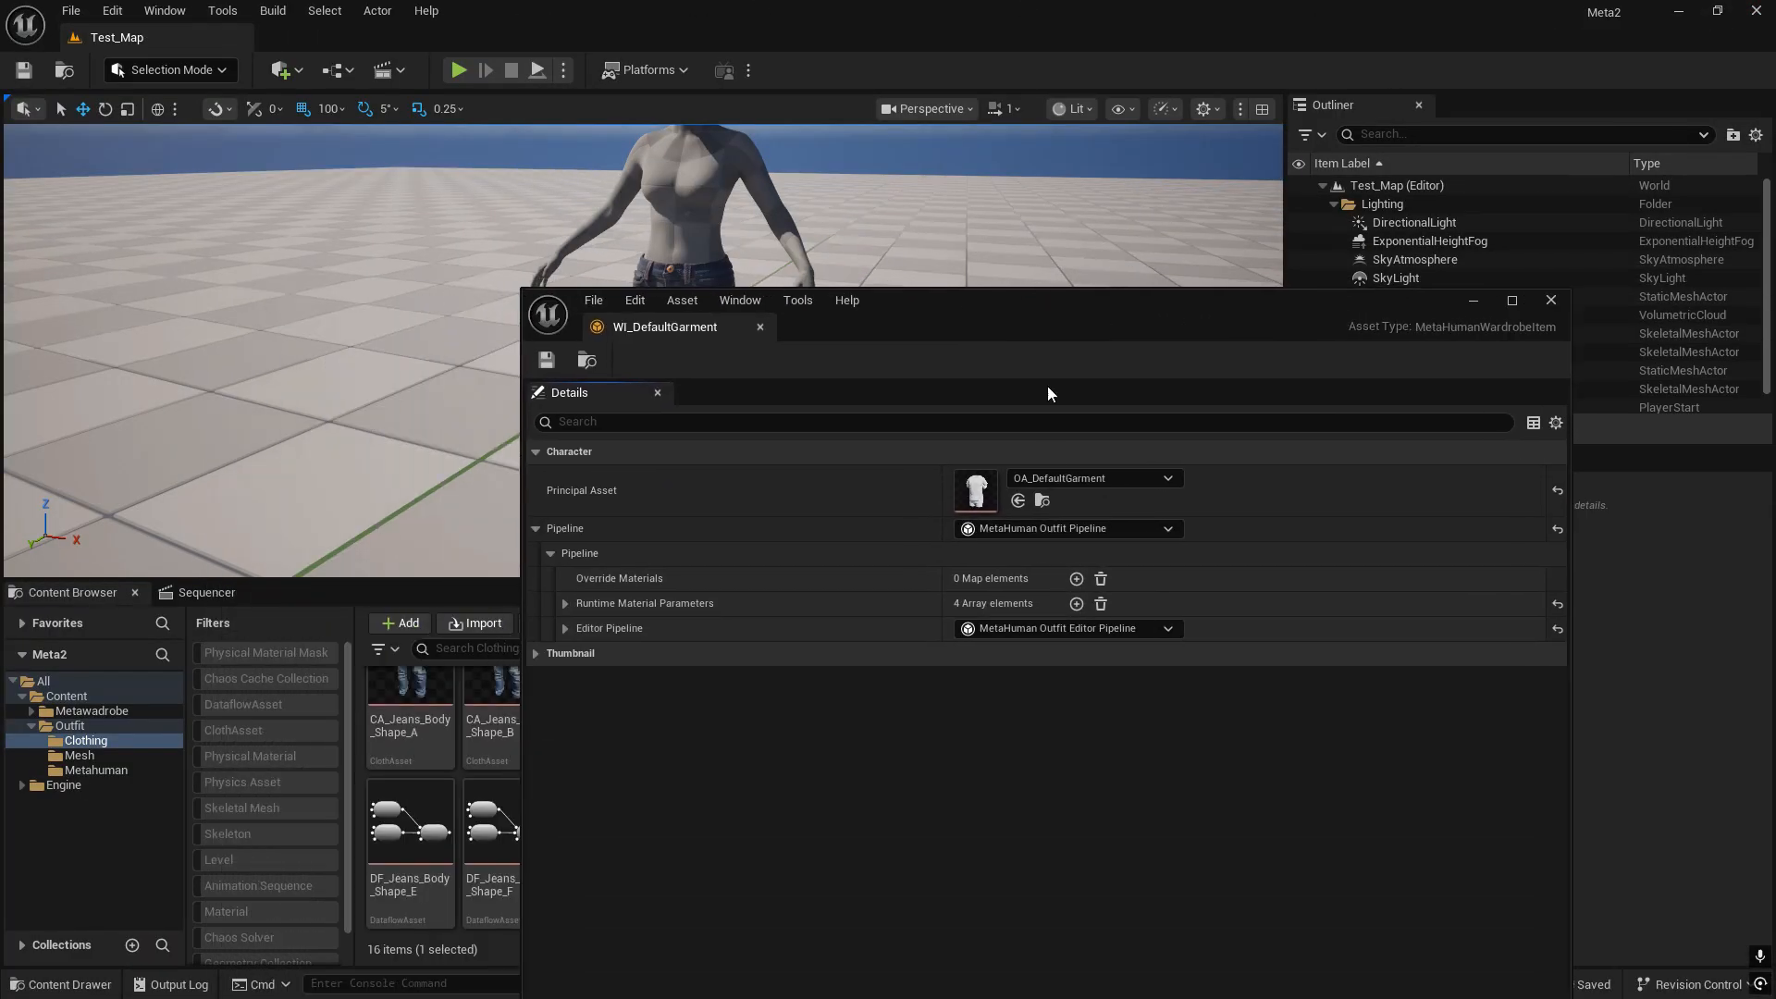
left_click(1040, 506)
left_click(1039, 508, "alt")
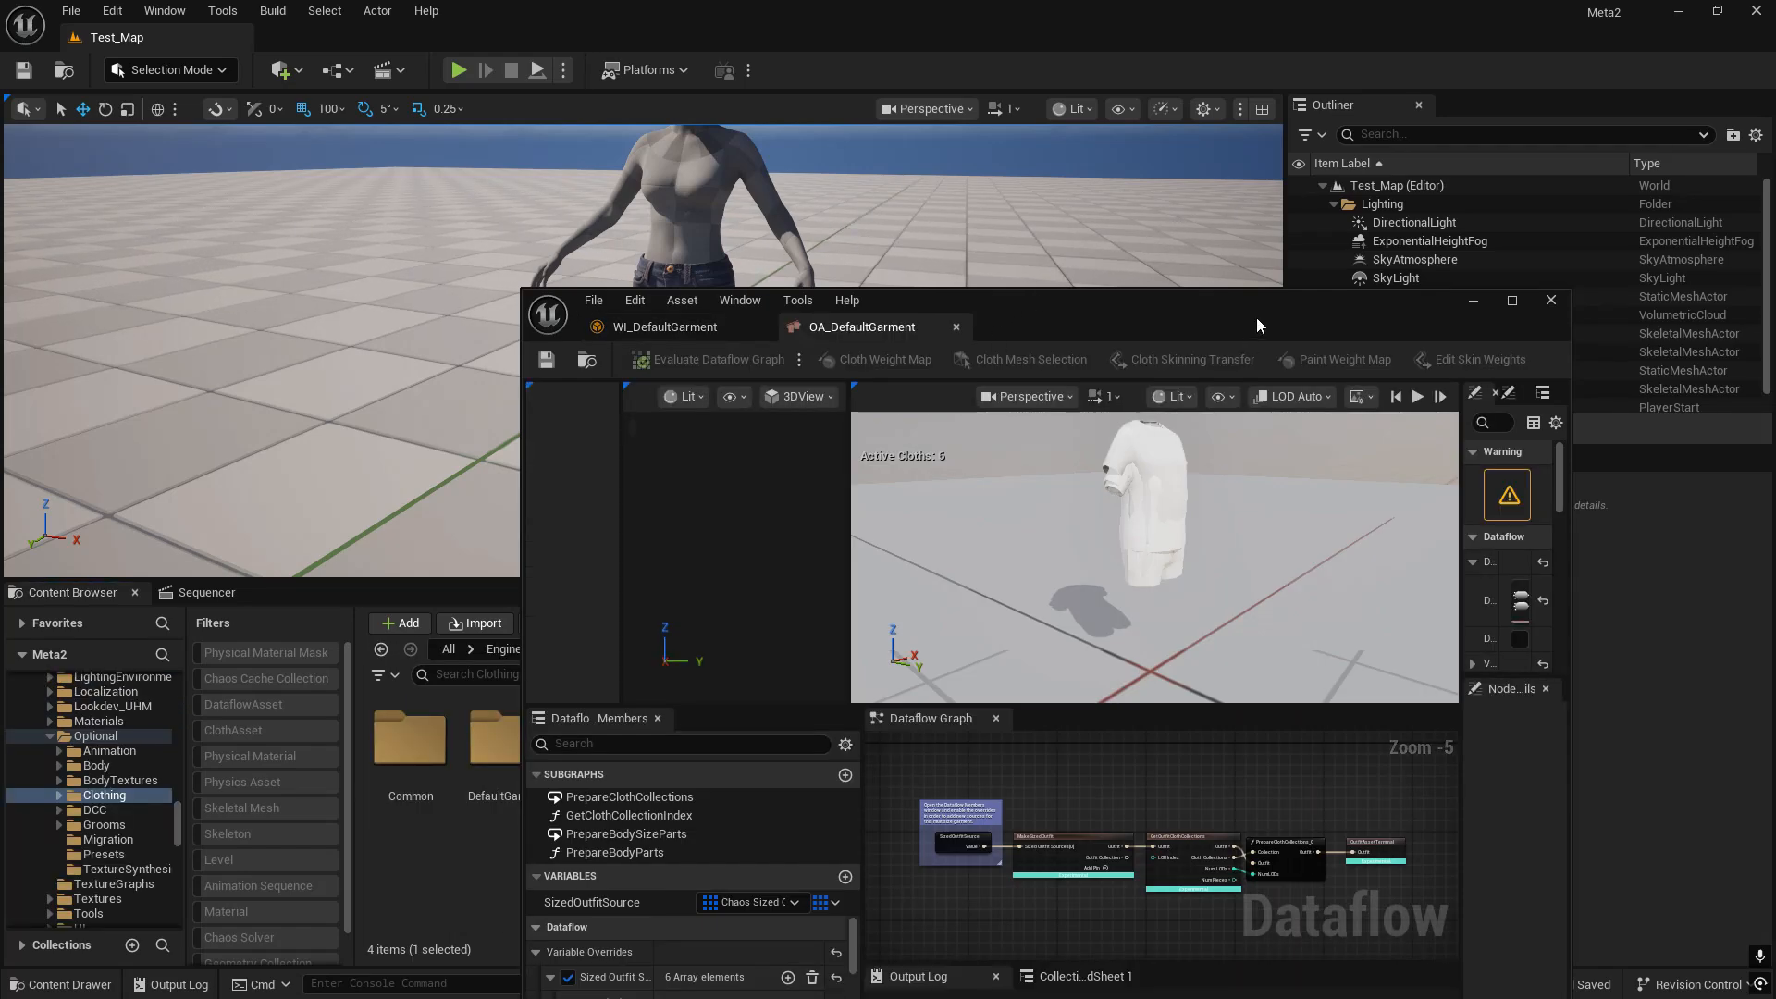
- Examine OA_DefaultGarment's dataflow graph and its Sized Outfit Source entries with their source assets, size names and body parts
double_click(1256, 318)
scroll(250, 860, "down", 3)
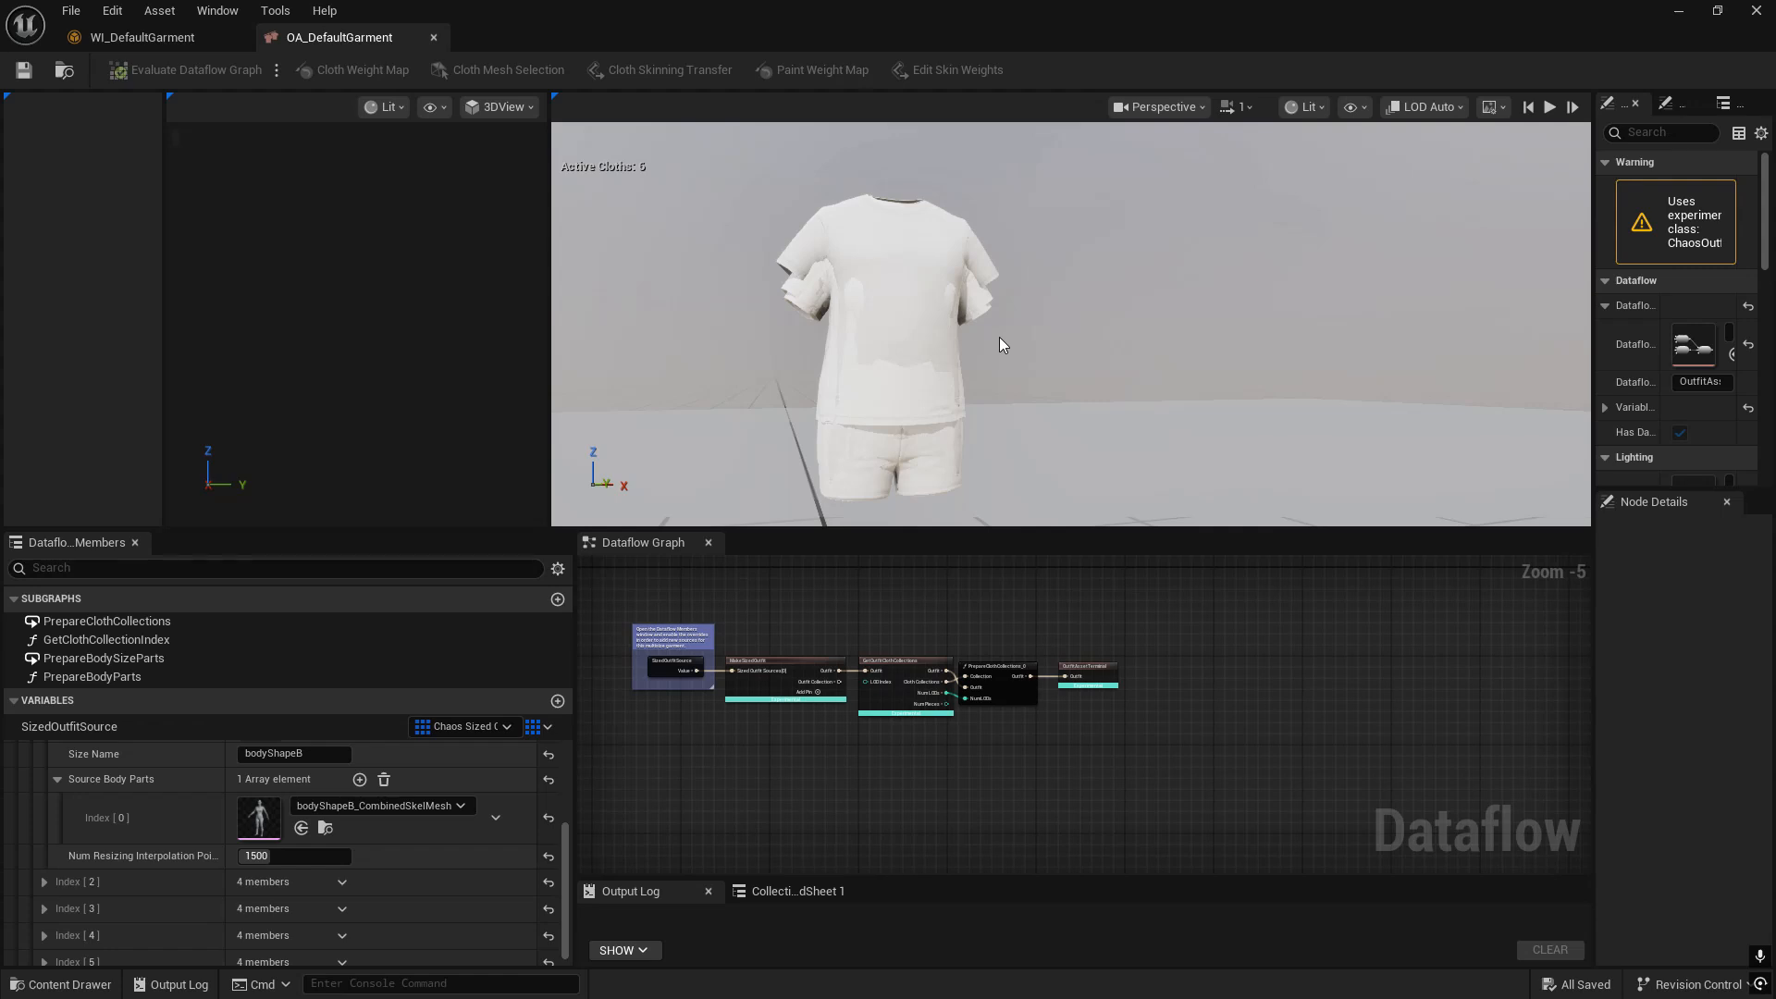
scroll(724, 663, "up", 5)
right_click_drag(1206, 609, 1110, 630)
scroll(1069, 606, "down", 3)
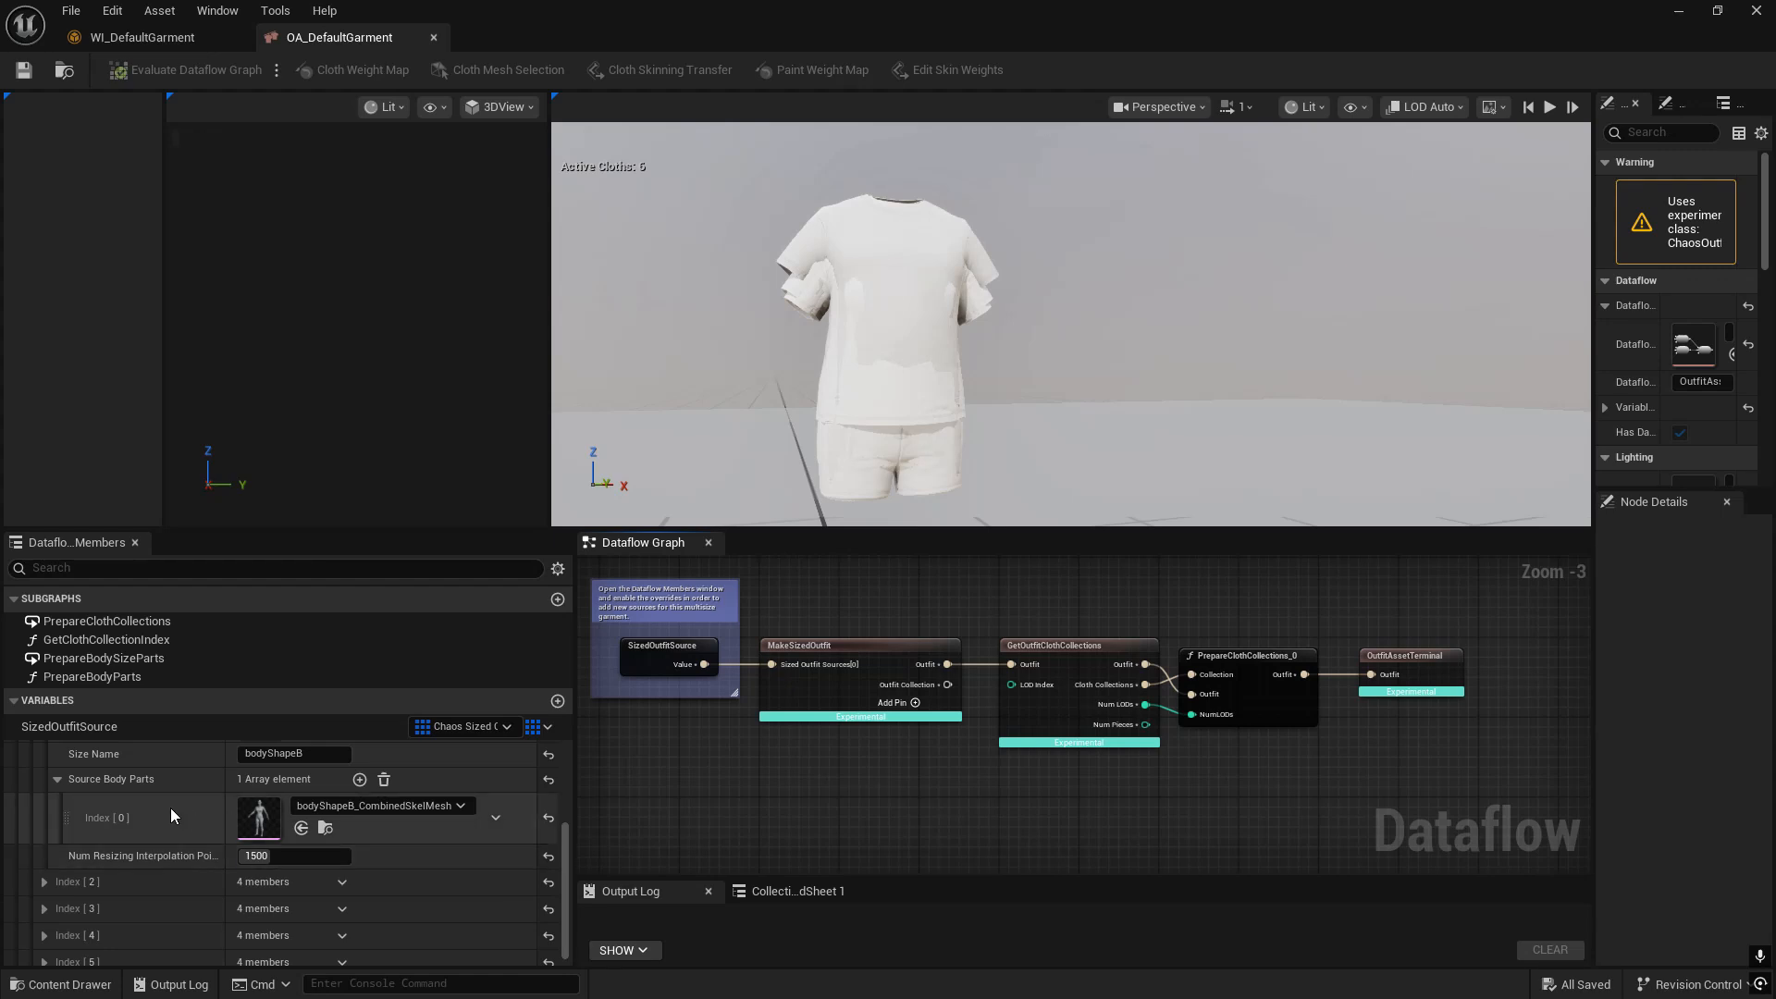
scroll(181, 808, "up", 3)
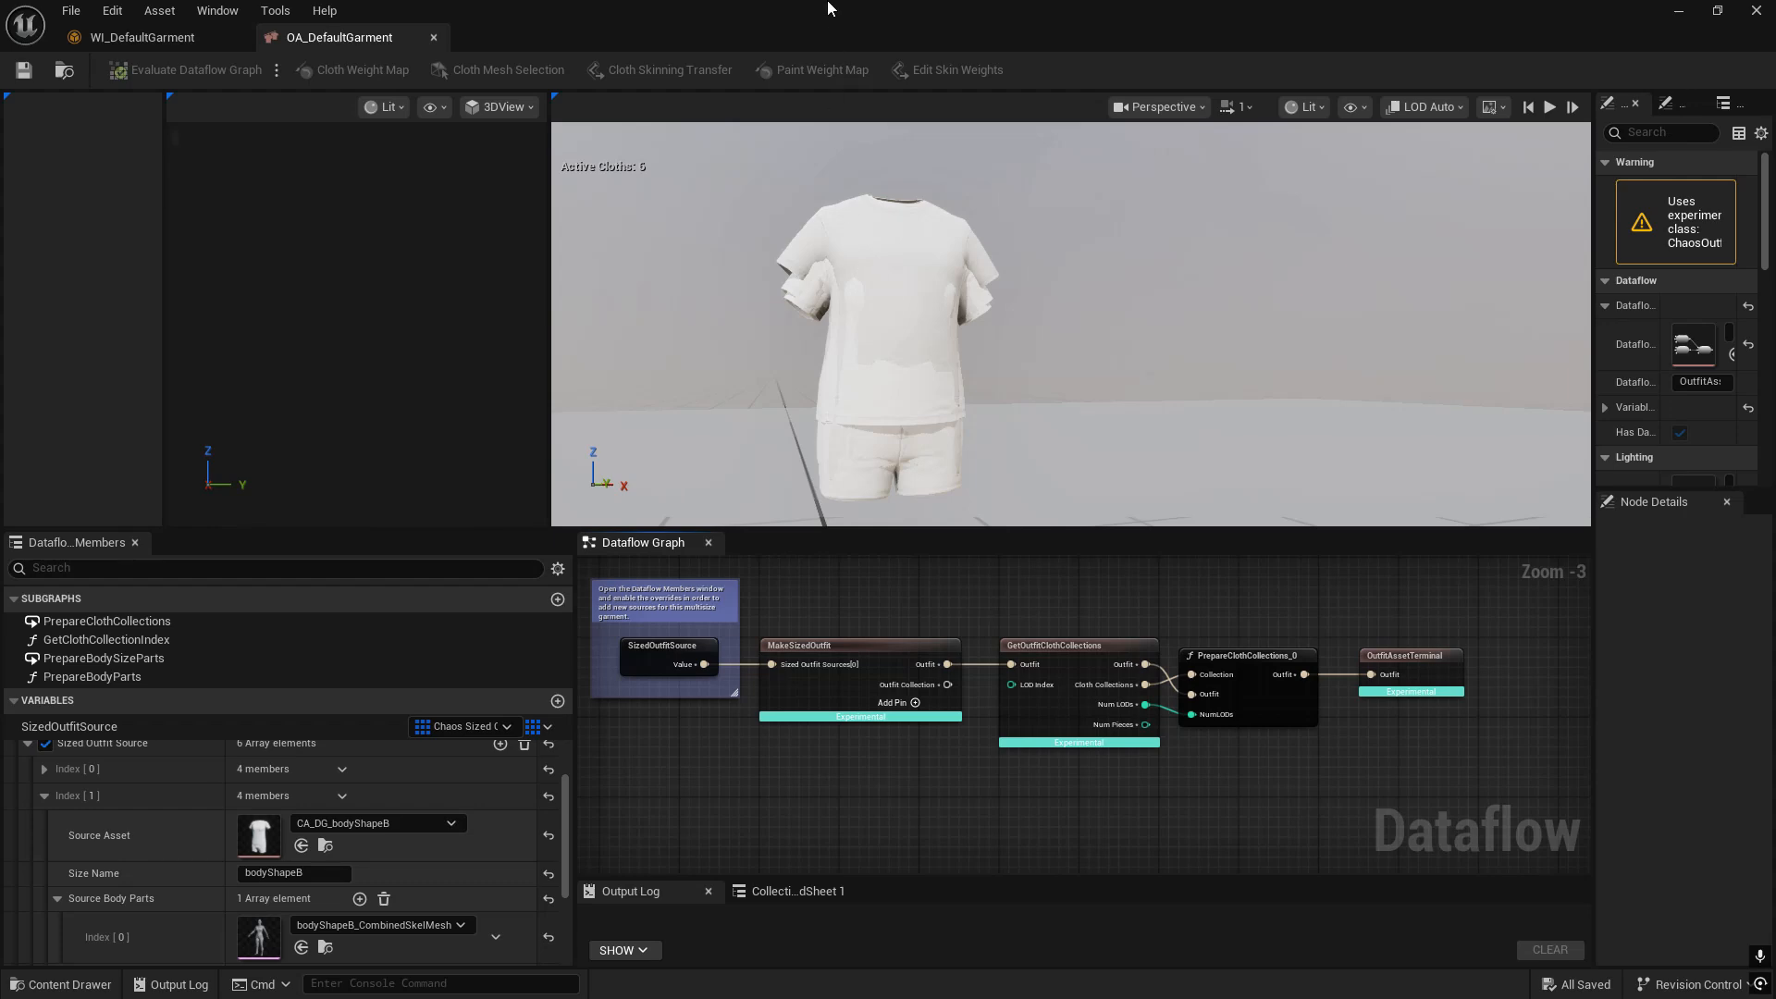
- Close the default garment editors and return to the project's Outfit/Clothing folder
left_click_drag(828, 8, 497, 415)
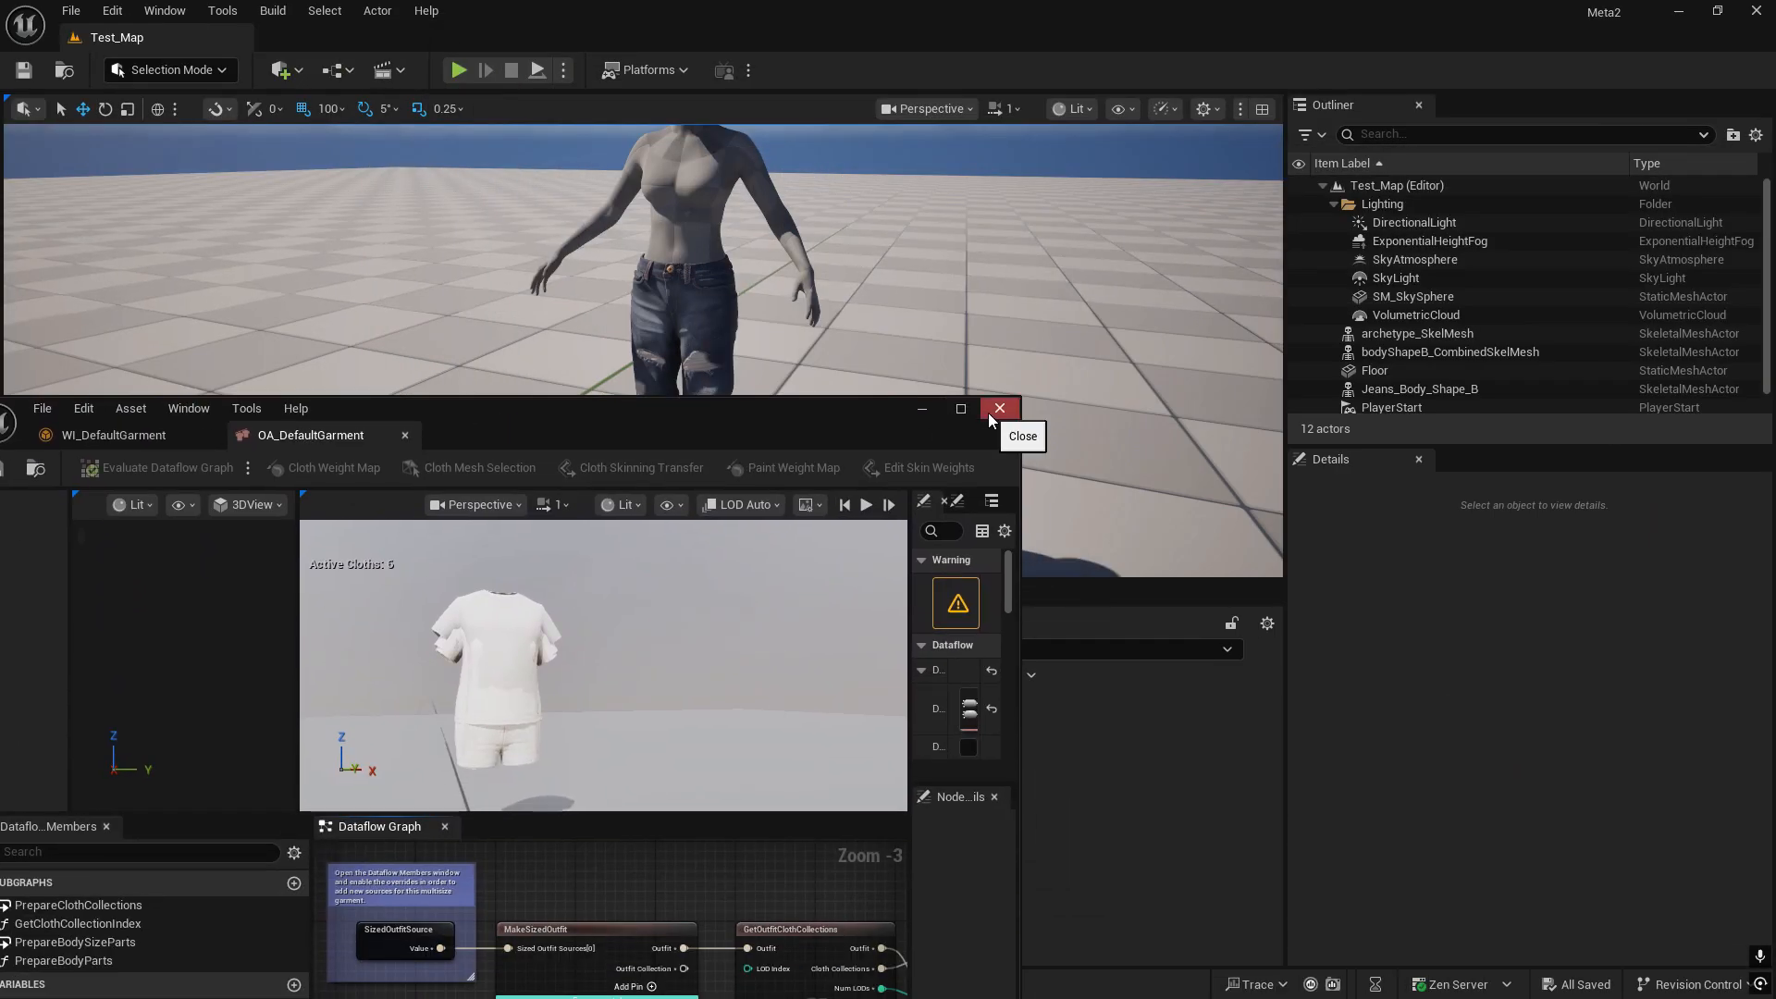
left_click_drag(800, 414, 741, 470)
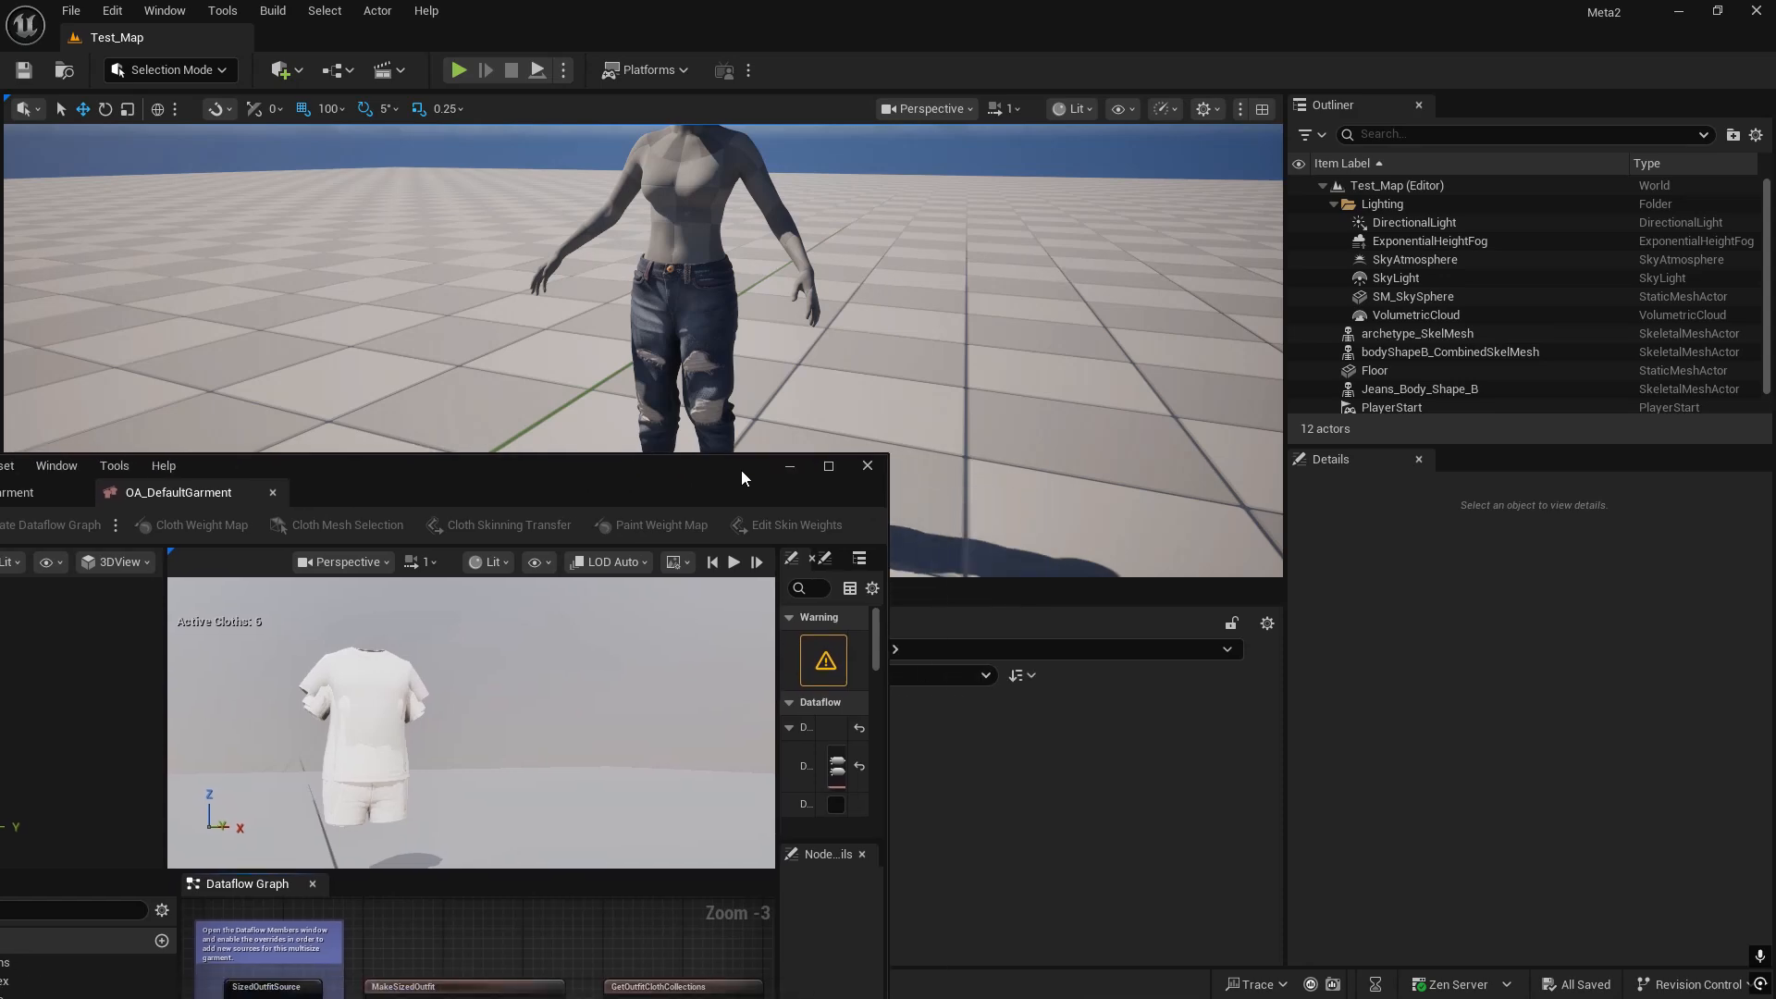
left_click(867, 466)
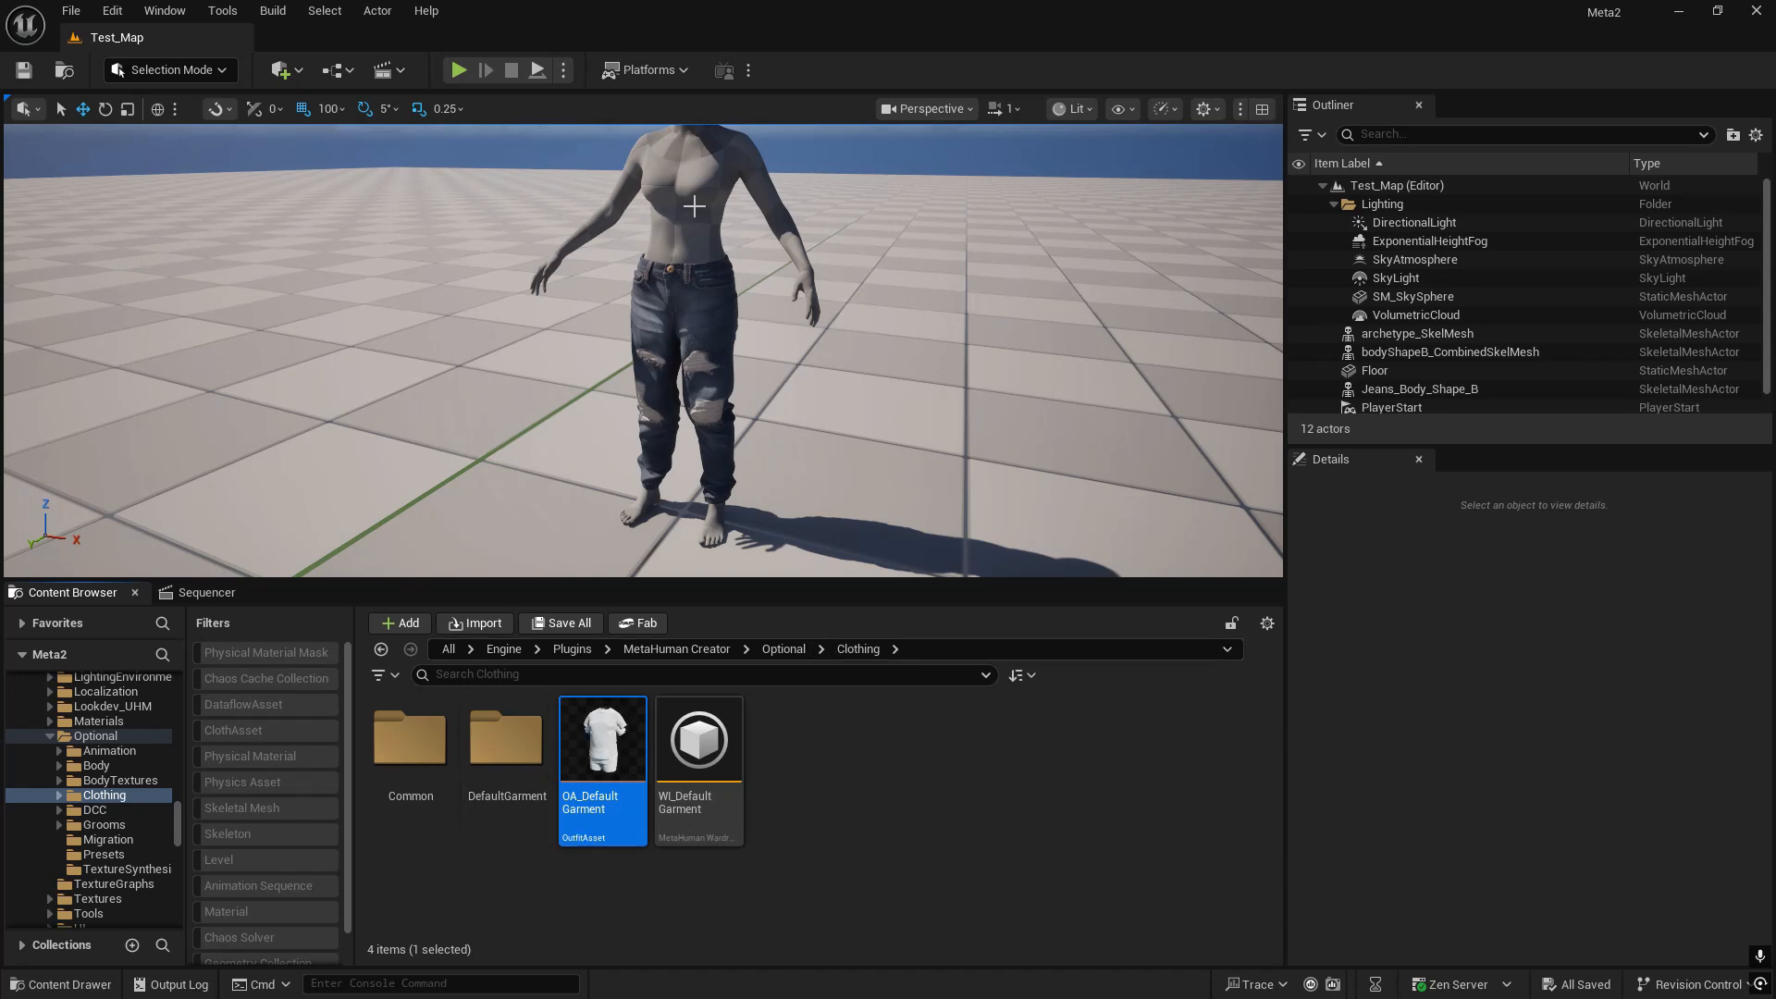
right_click(666, 270)
left_click(712, 351)
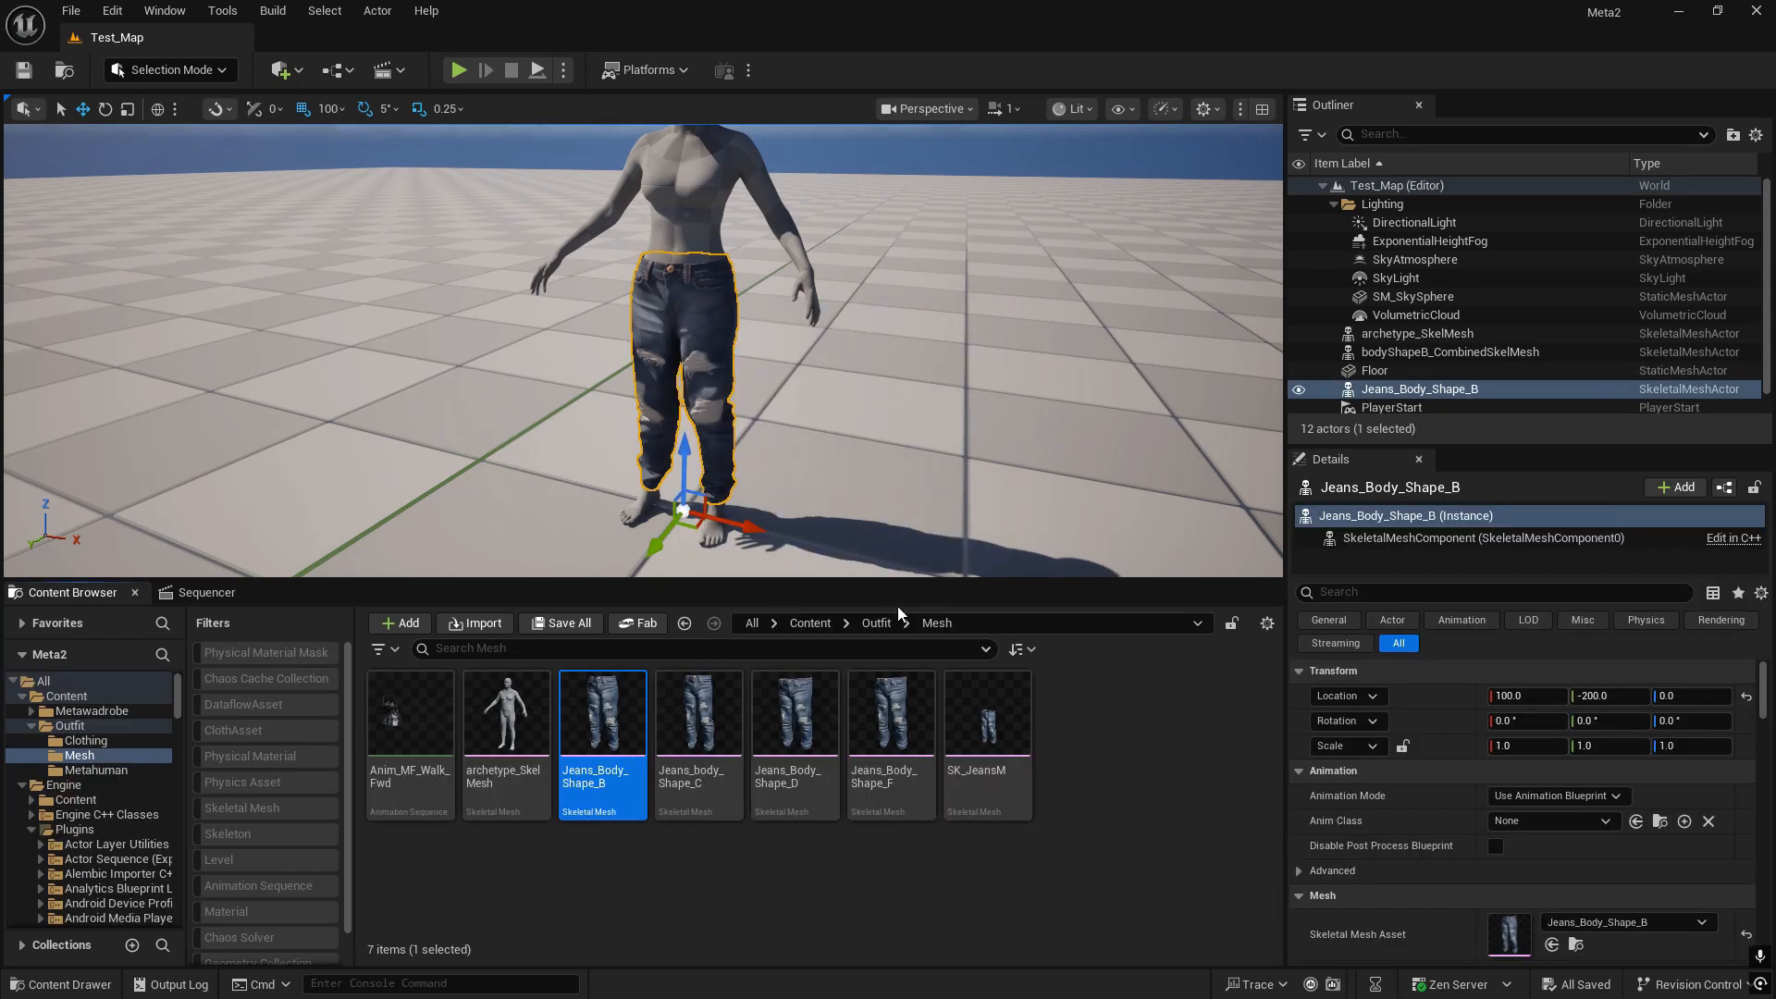
left_click(104, 742)
scroll(1269, 857, "down", 2)
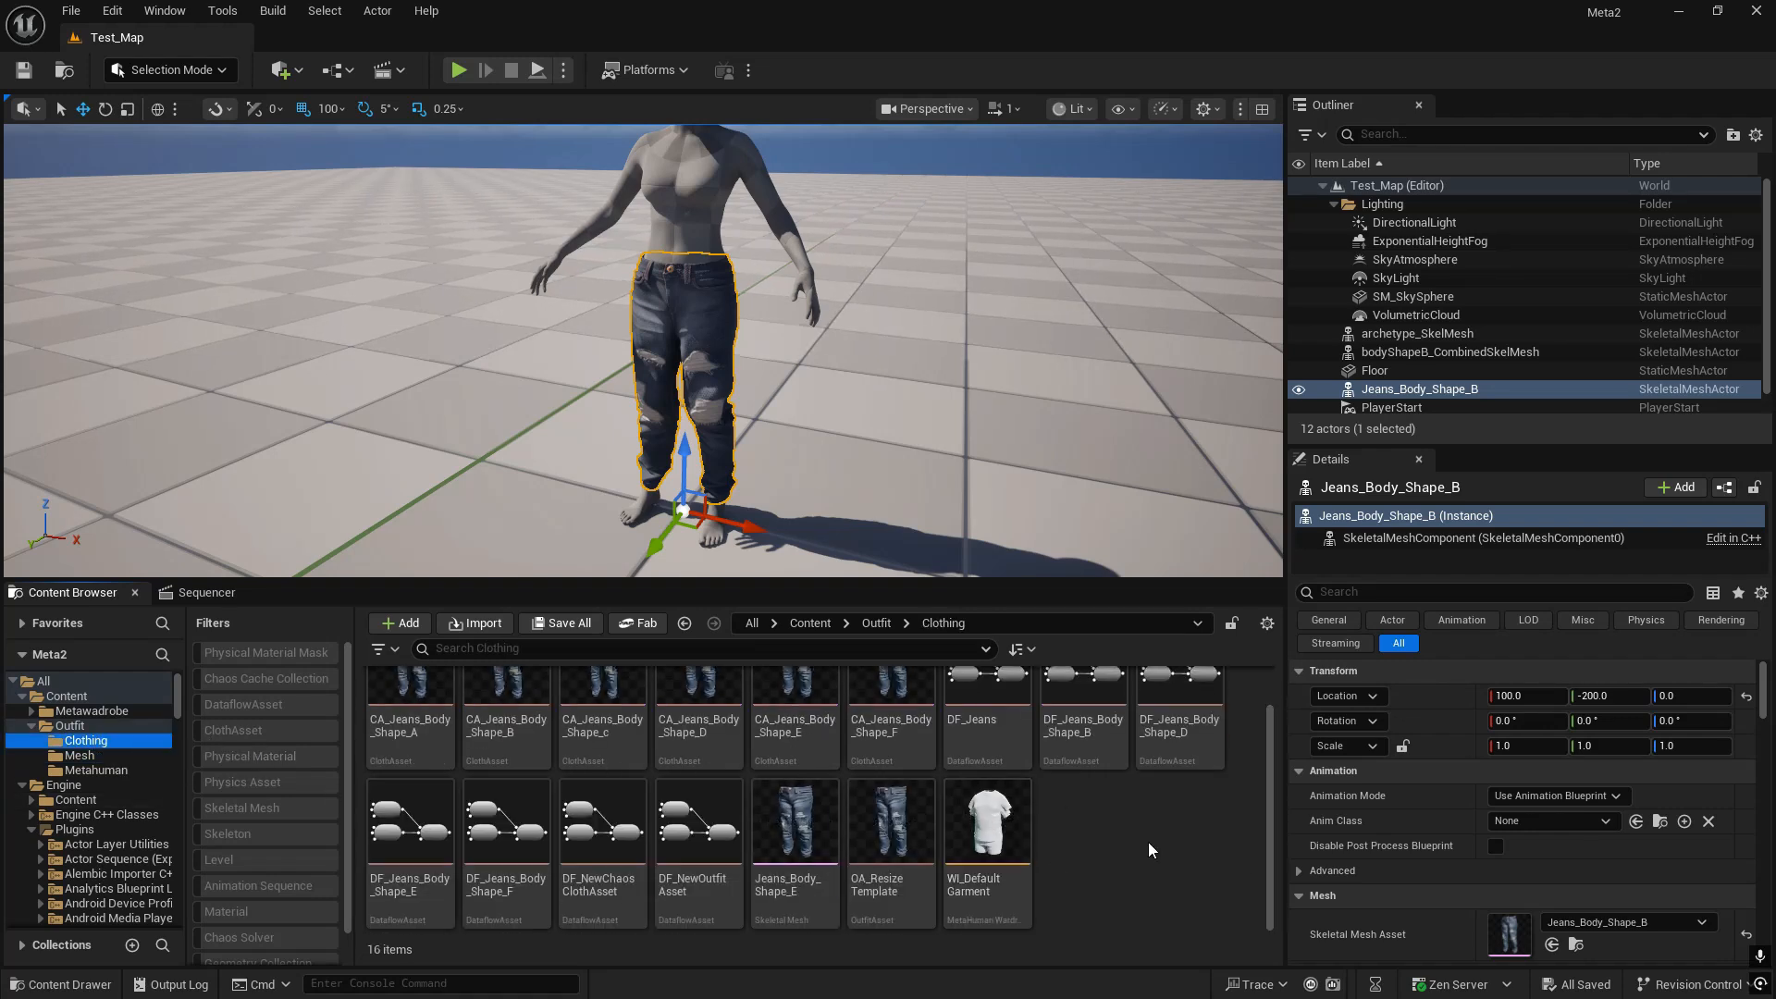
- Create a new OutfitAsset in the Clothing folder
right_click(1182, 834)
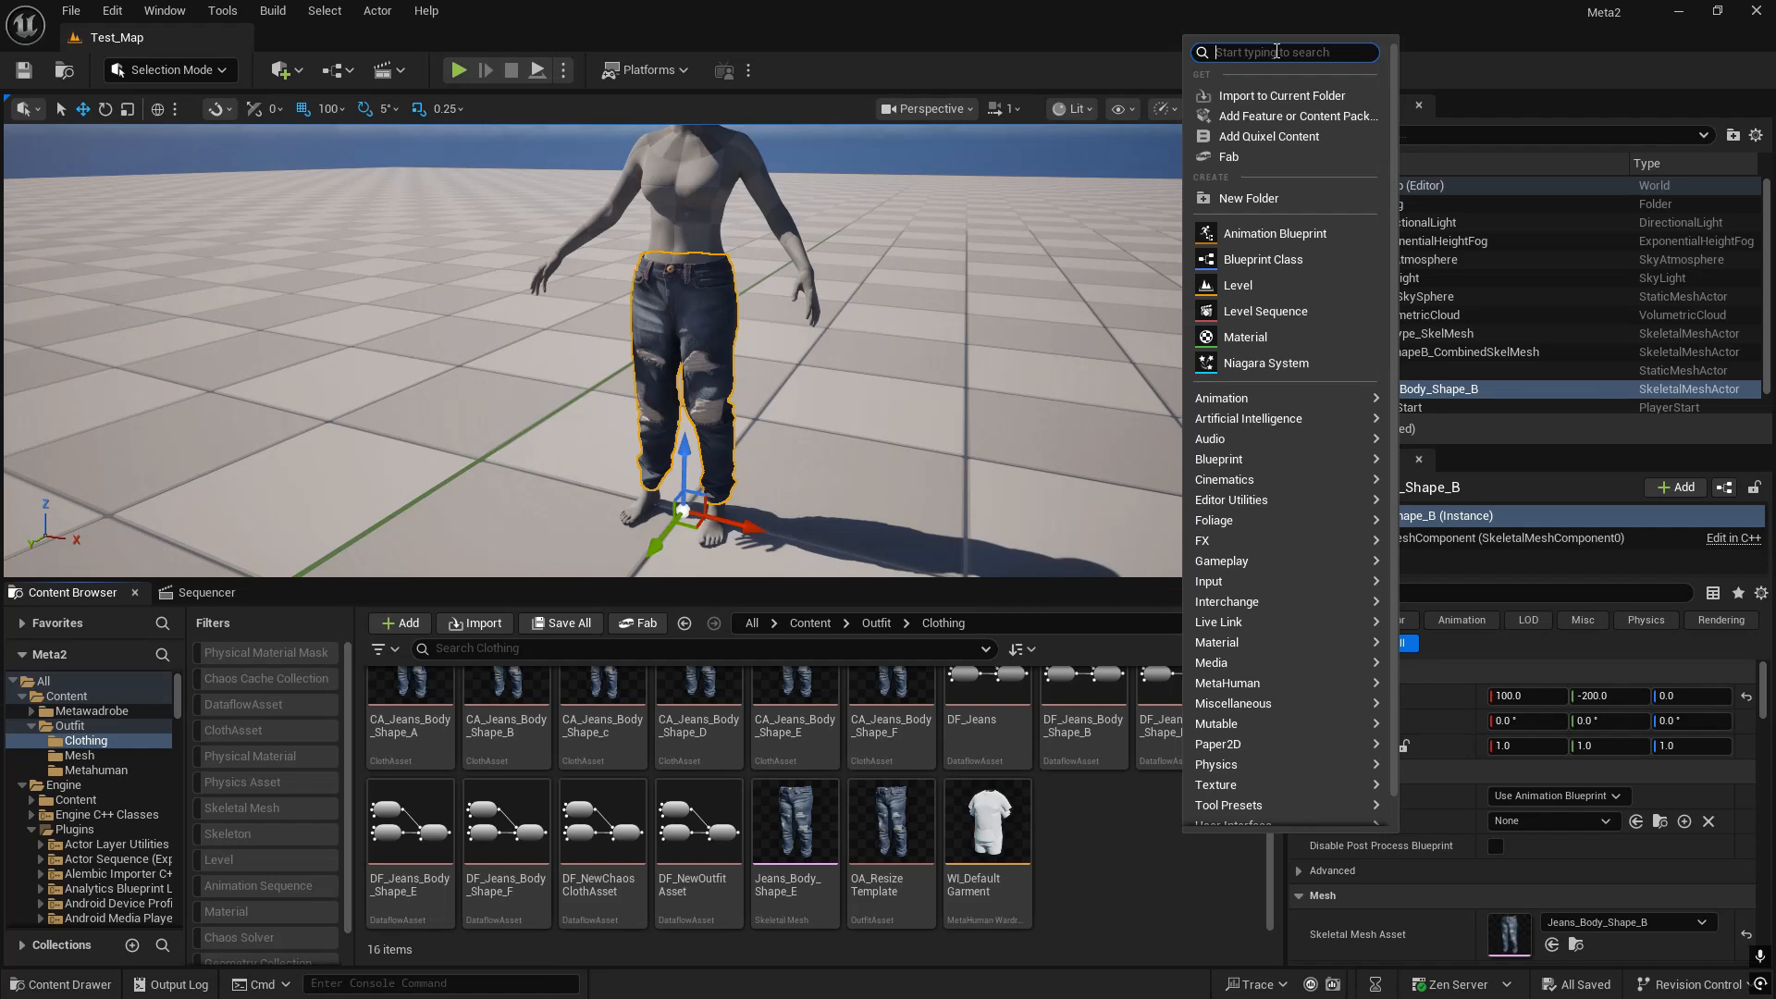
type("oa_")
key("BackSpace")
key("BackSpace")
key("BackSpace")
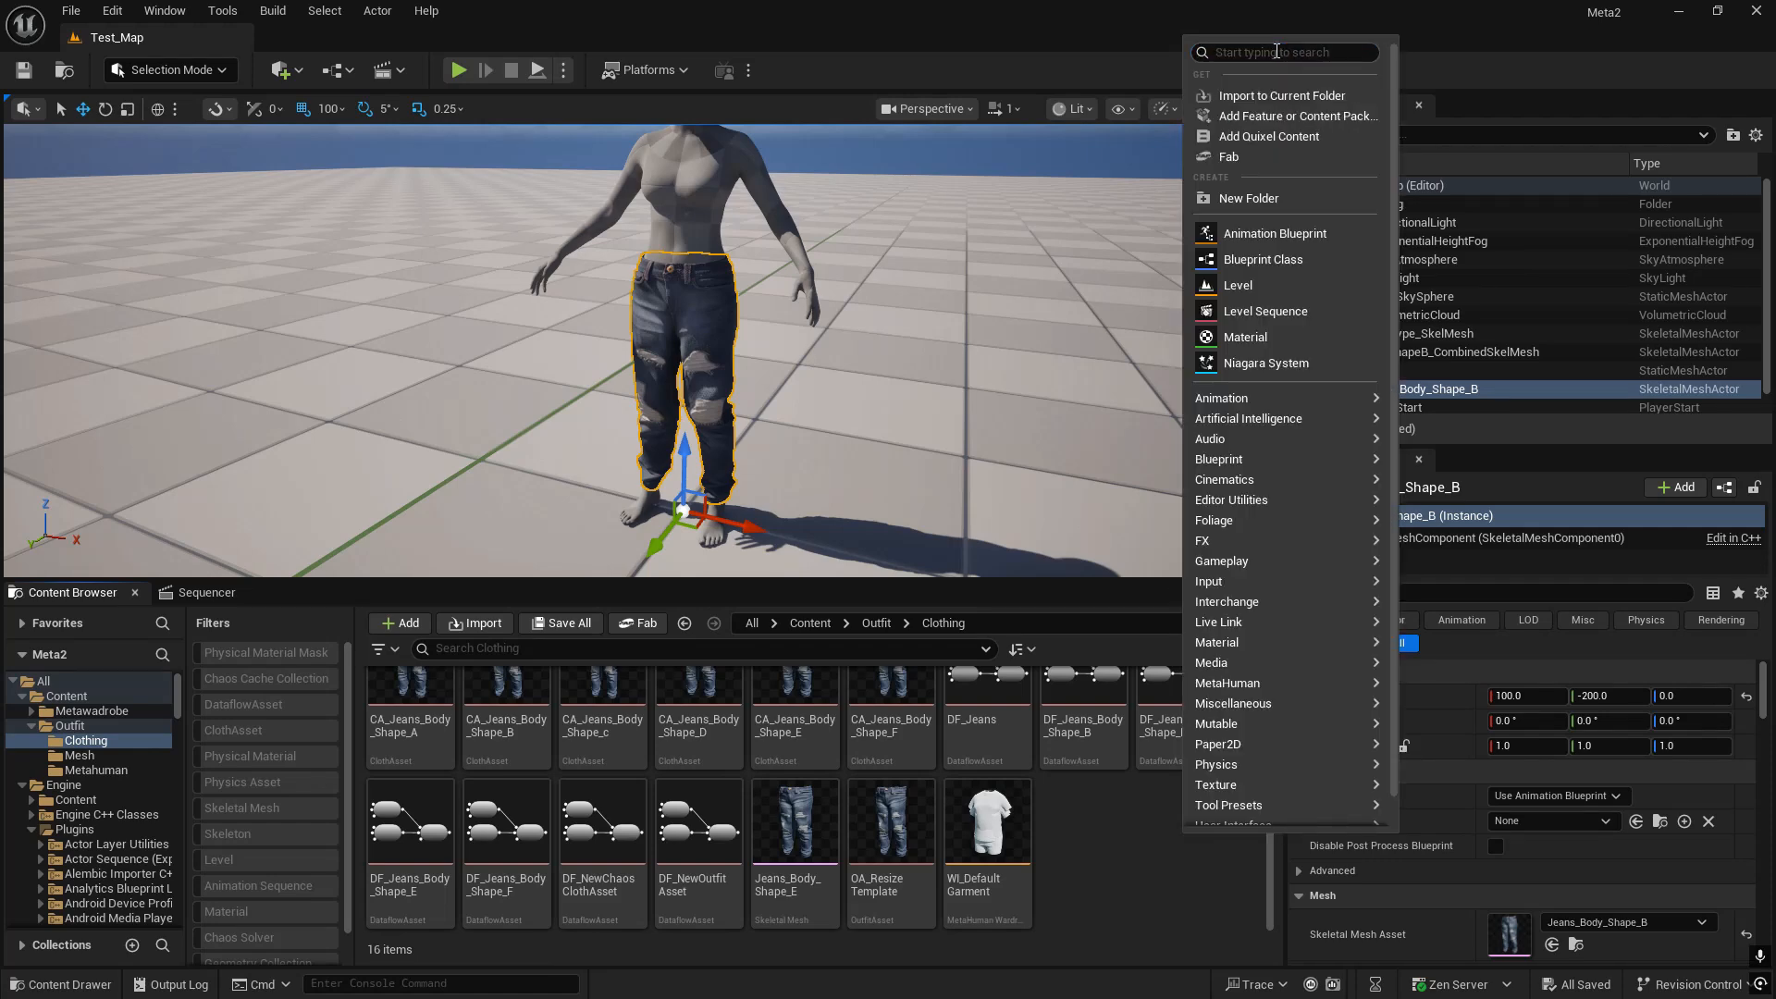
type("out")
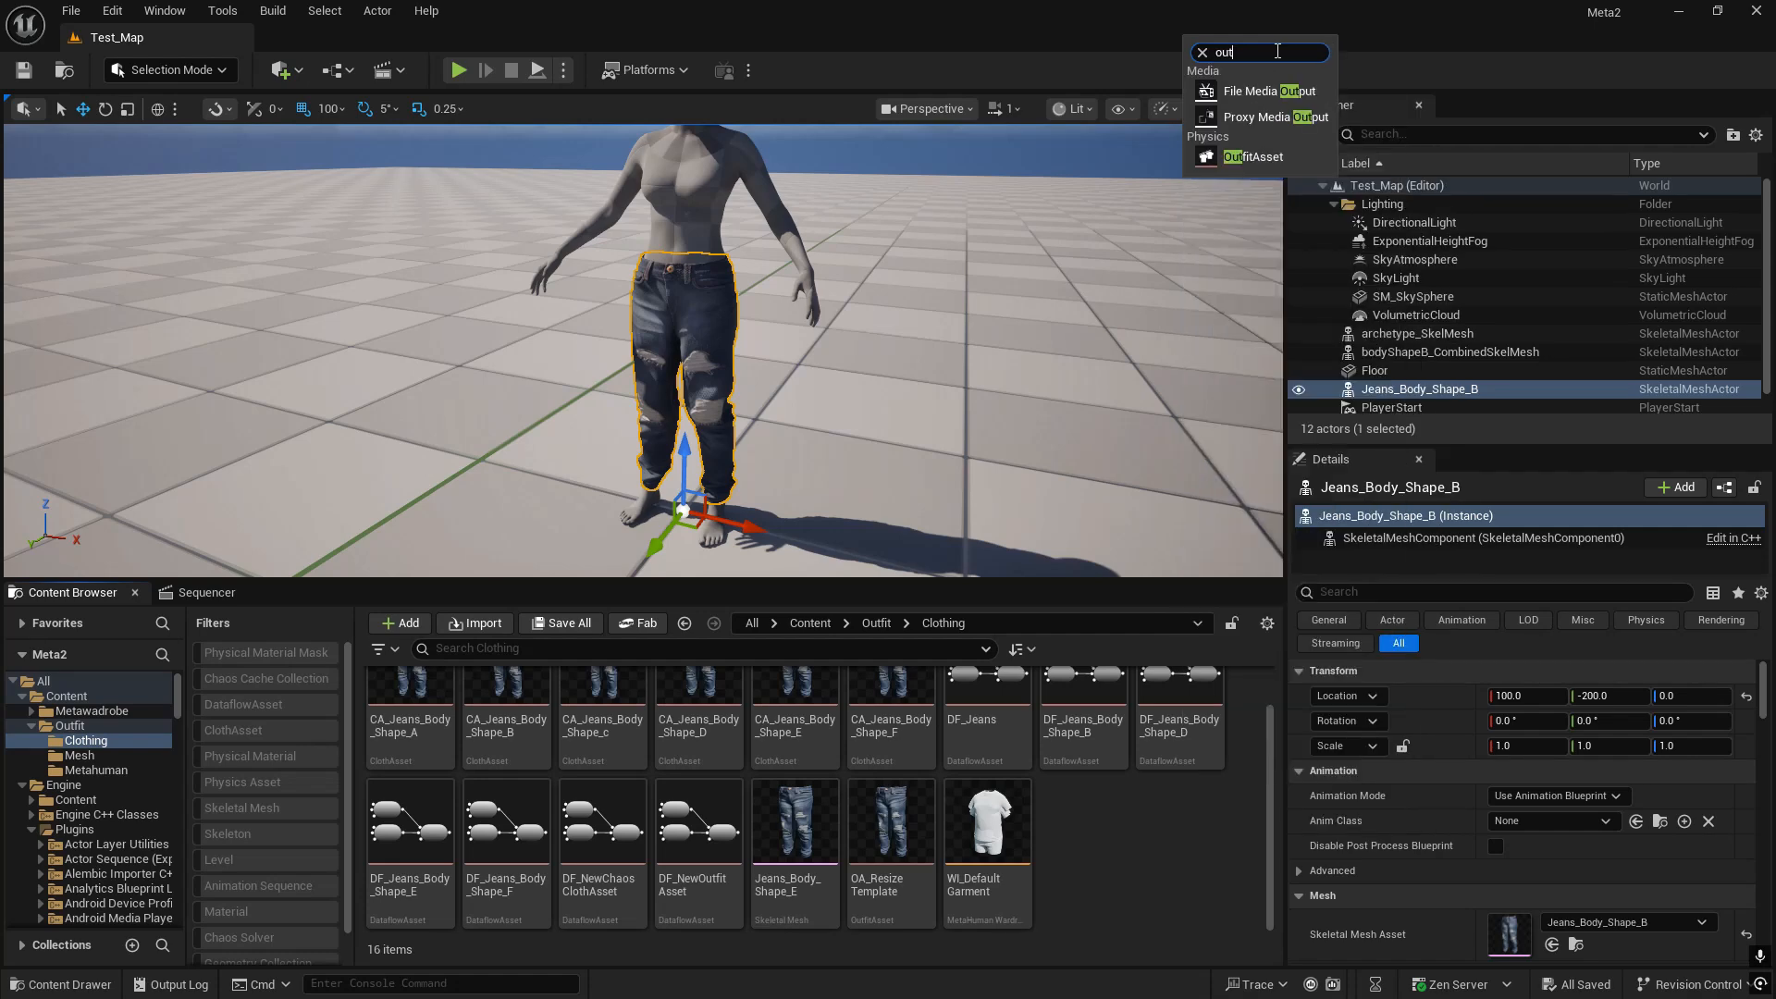
left_click(1253, 157)
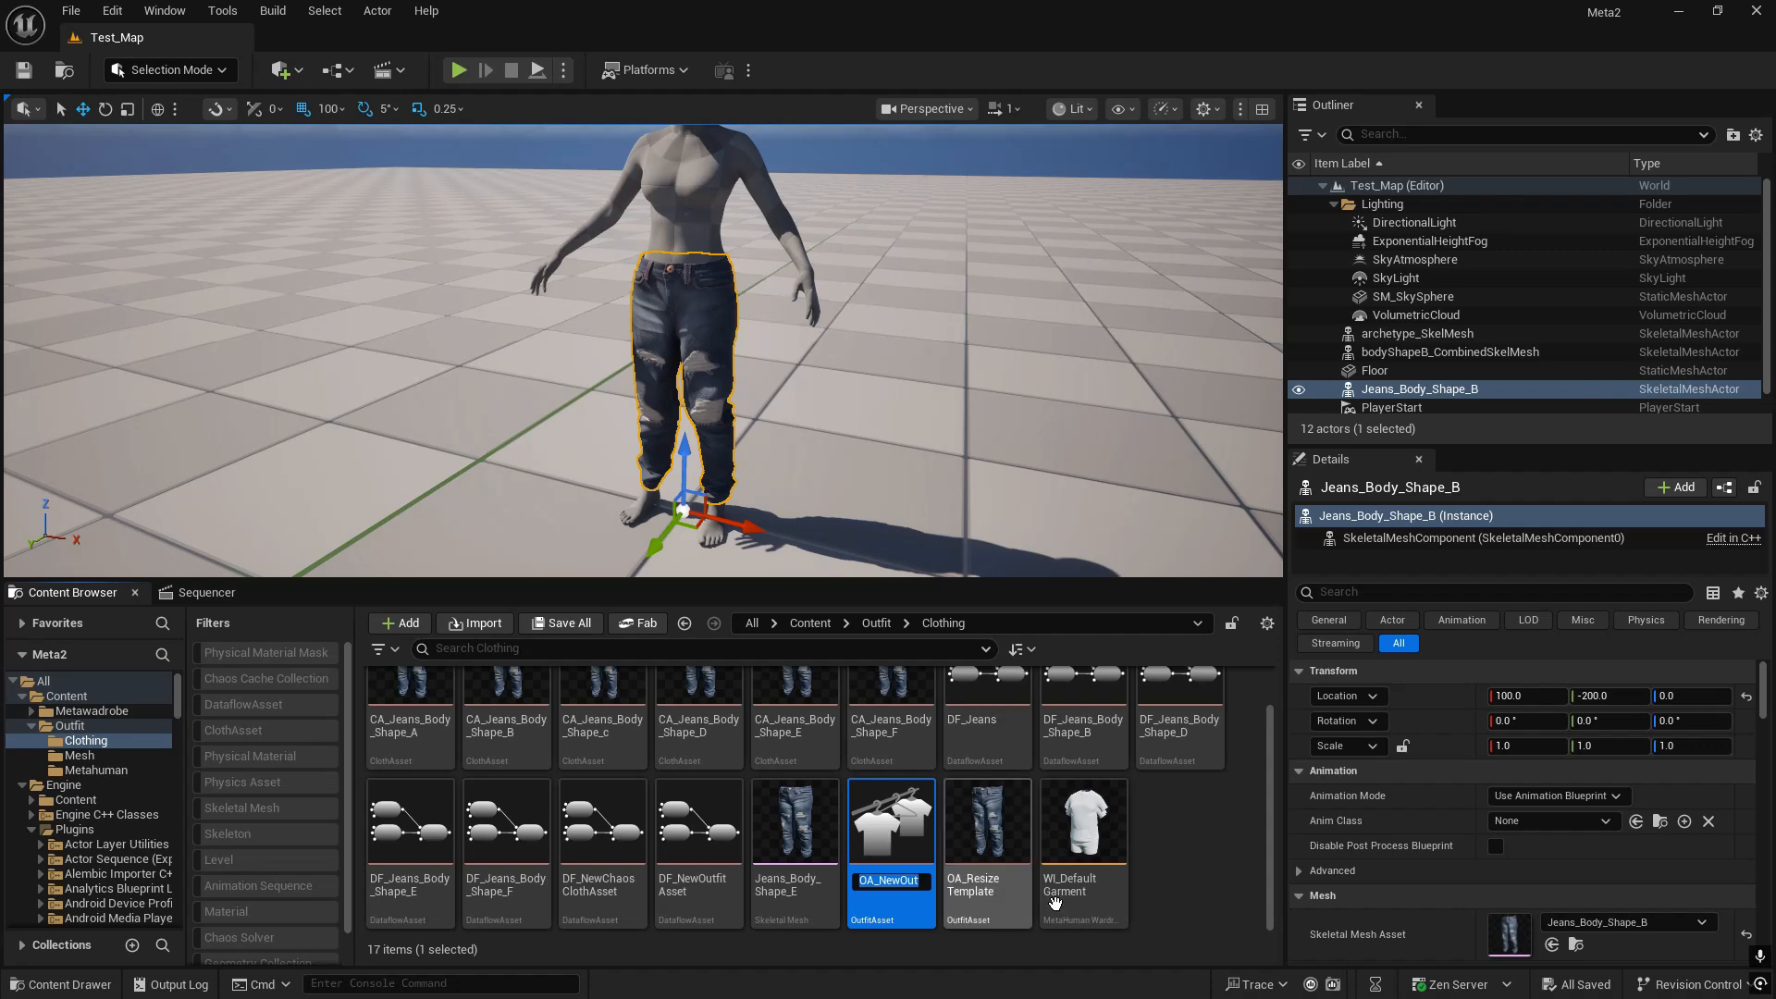
- Name the new outfit asset OA_Jeans, apply the Resizable Outfit template and save all assets
key("Right")
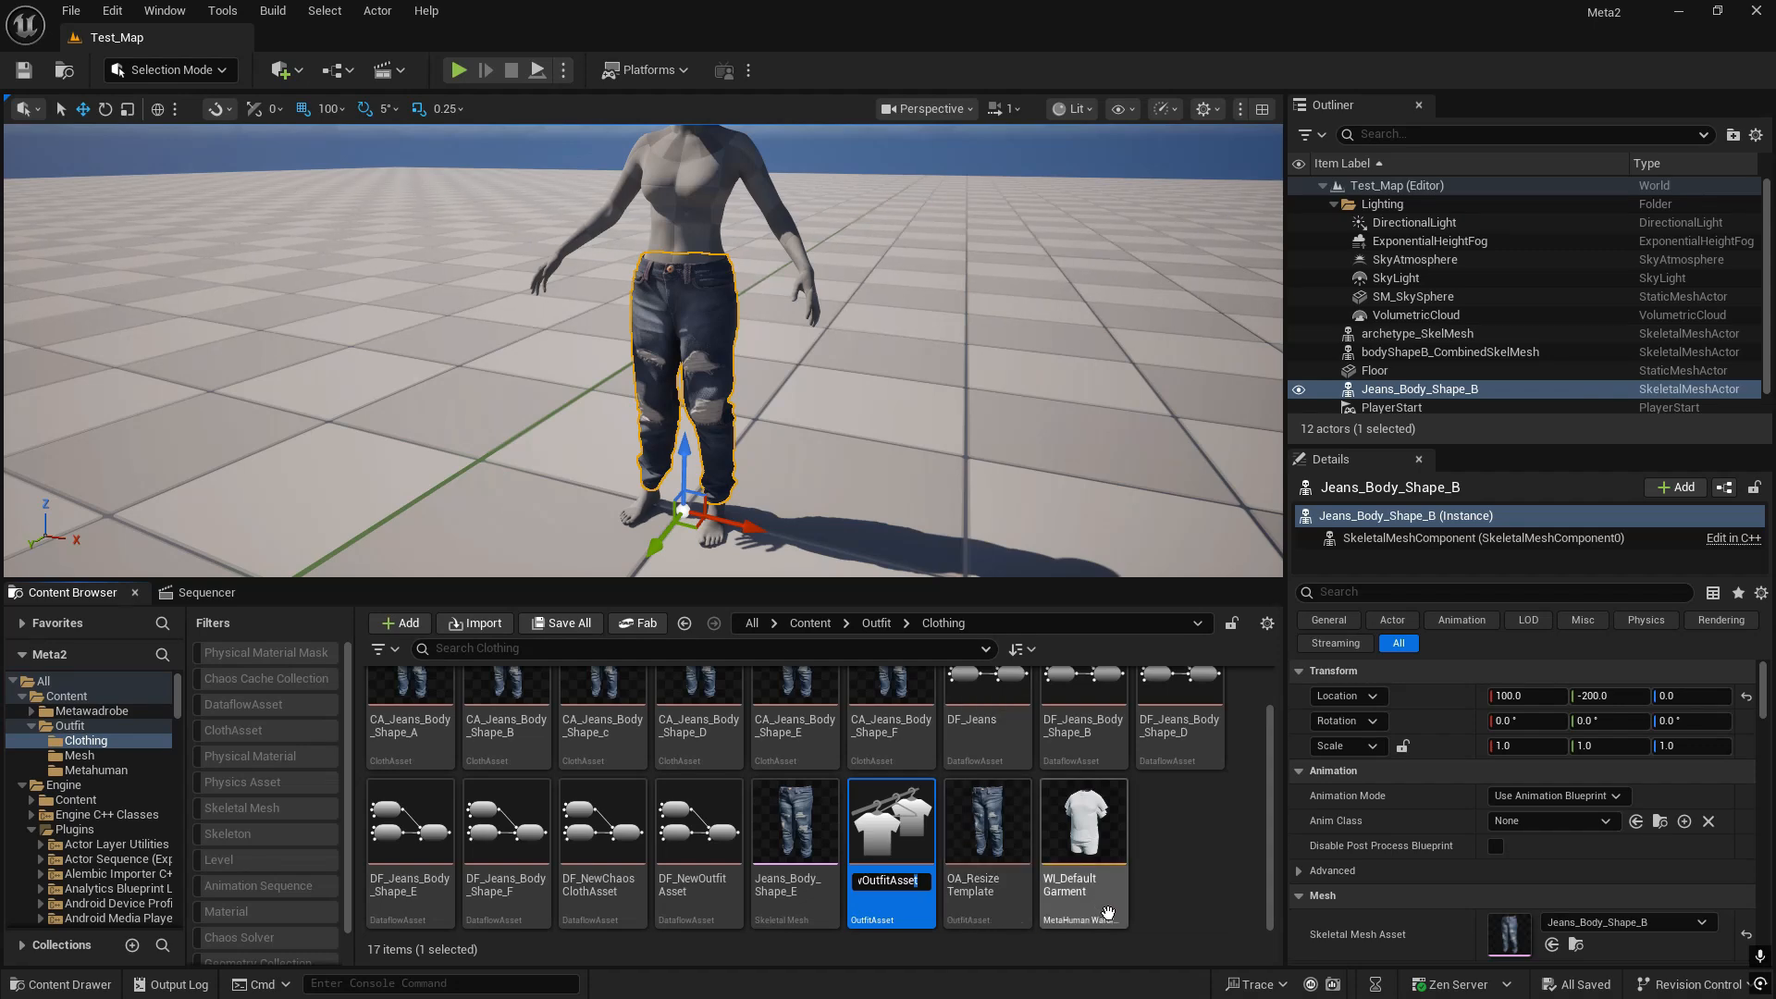
key("ctrl+a")
type("OA_Jeans")
key("Return")
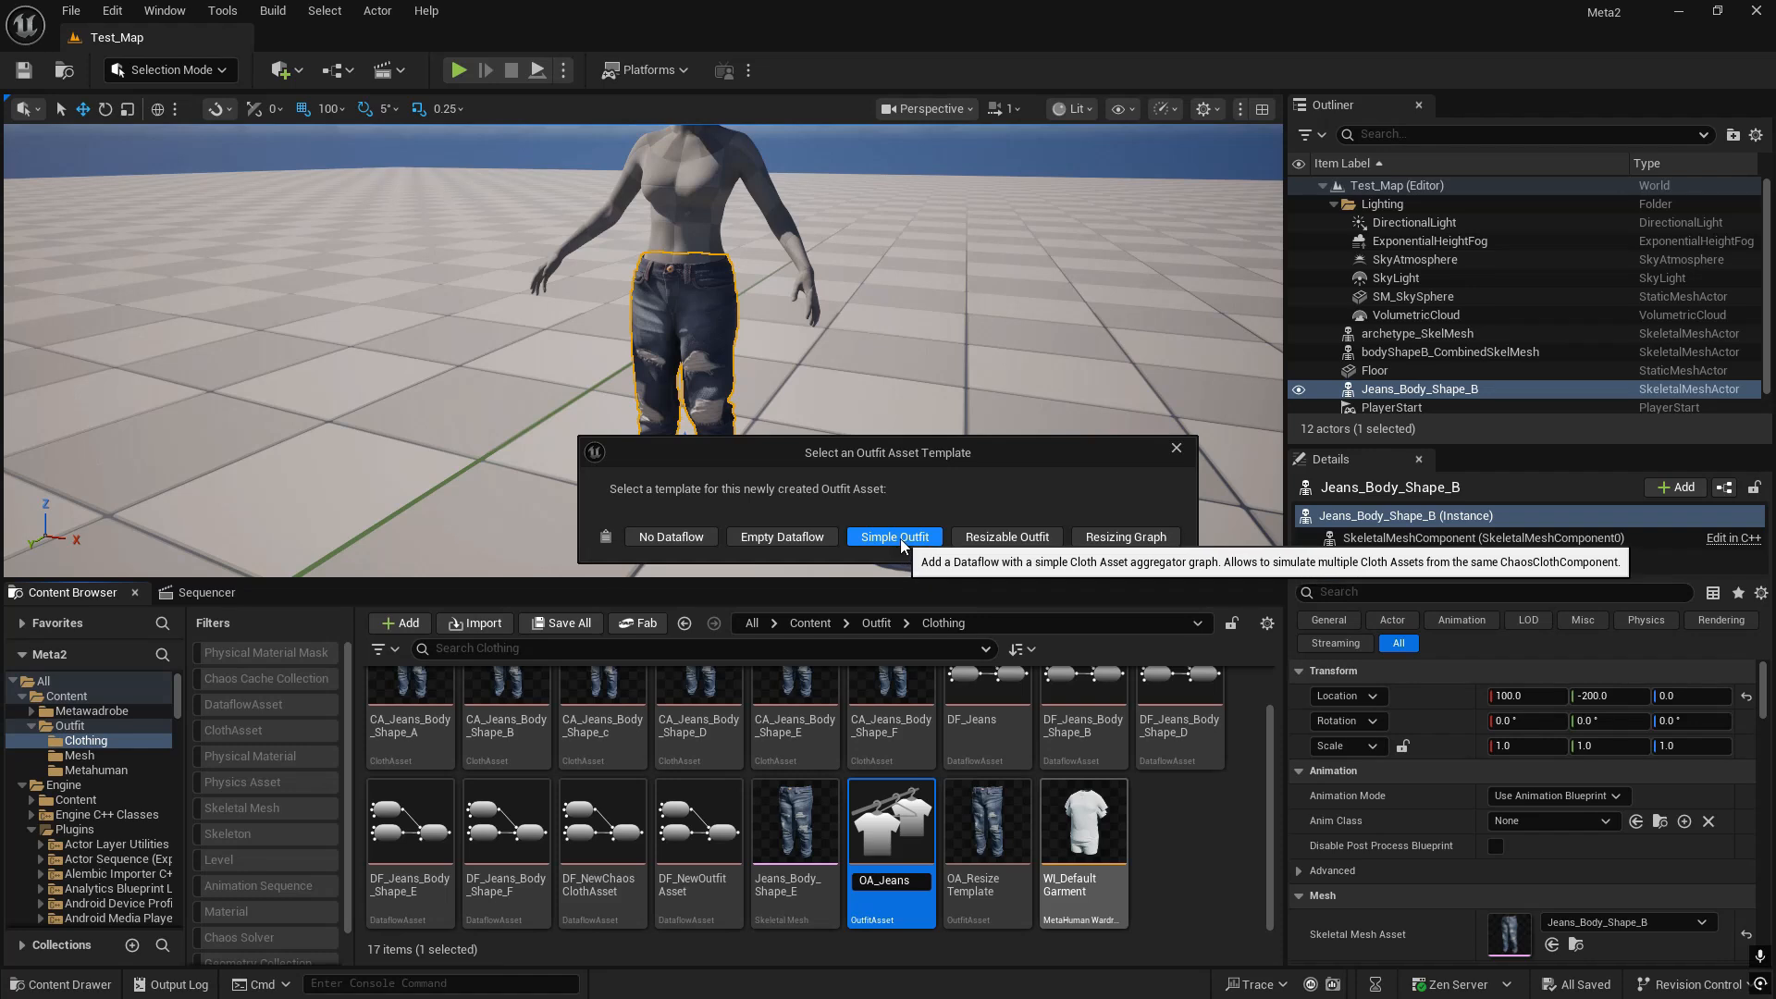
left_click(984, 536)
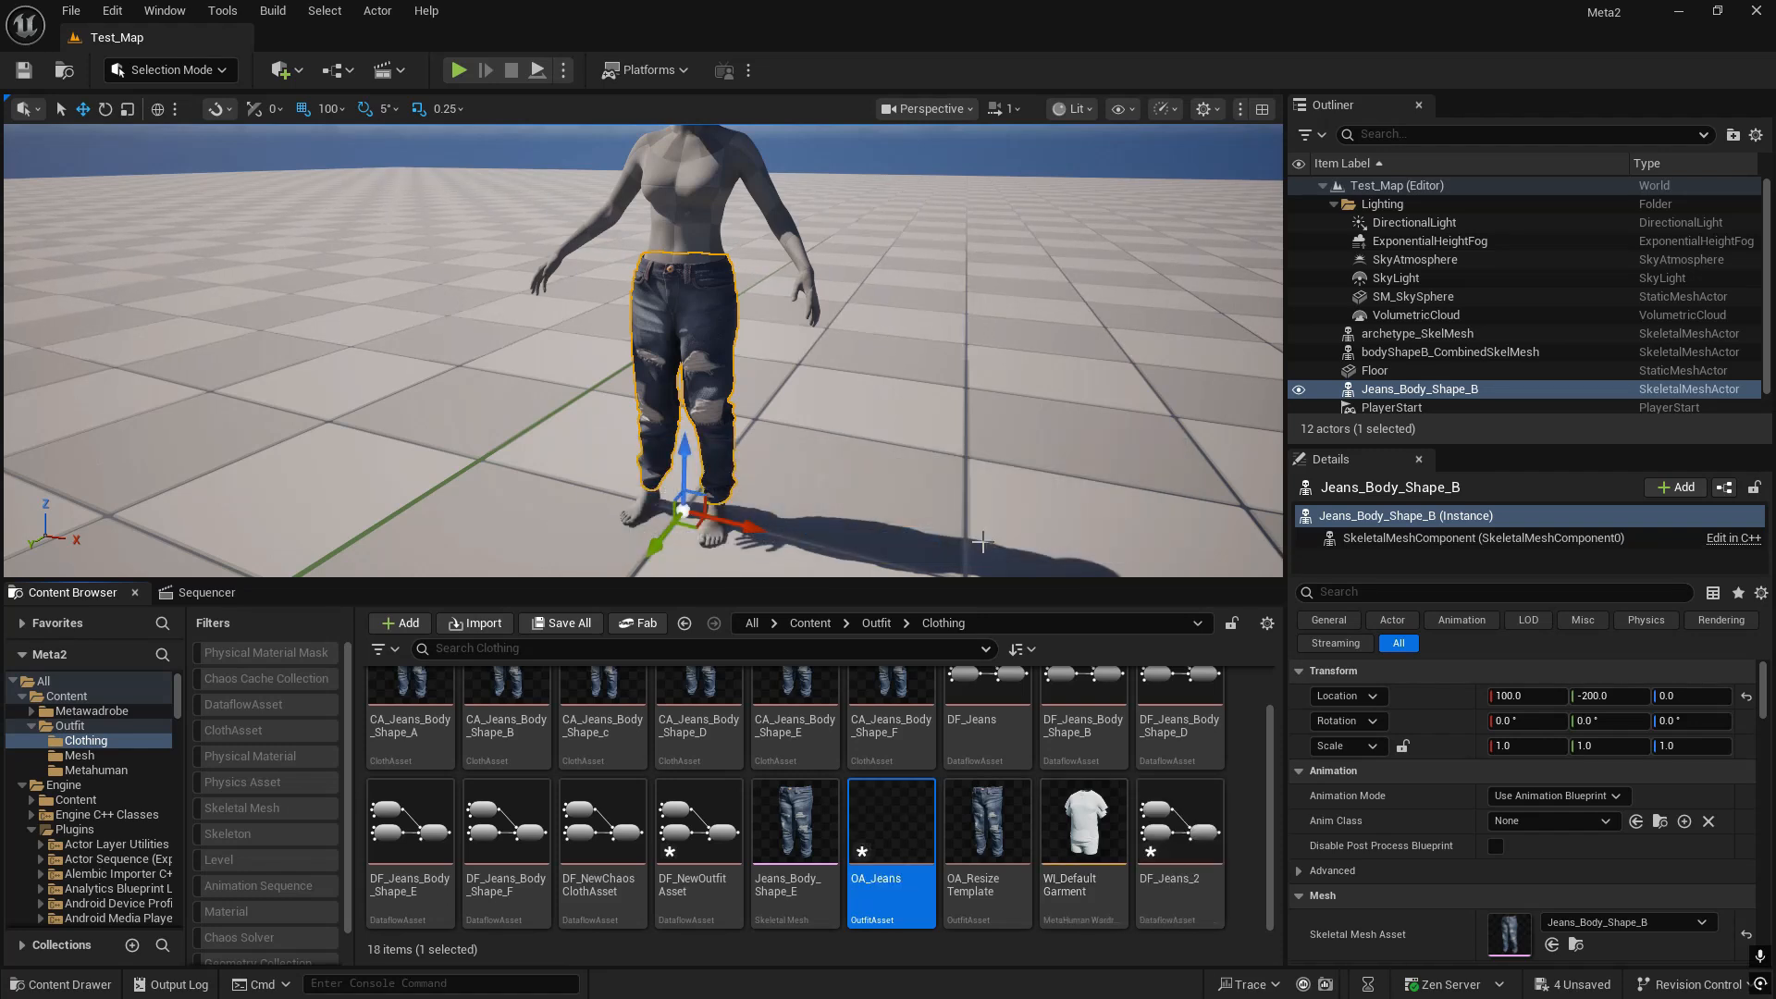
key("ctrl+shift+s")
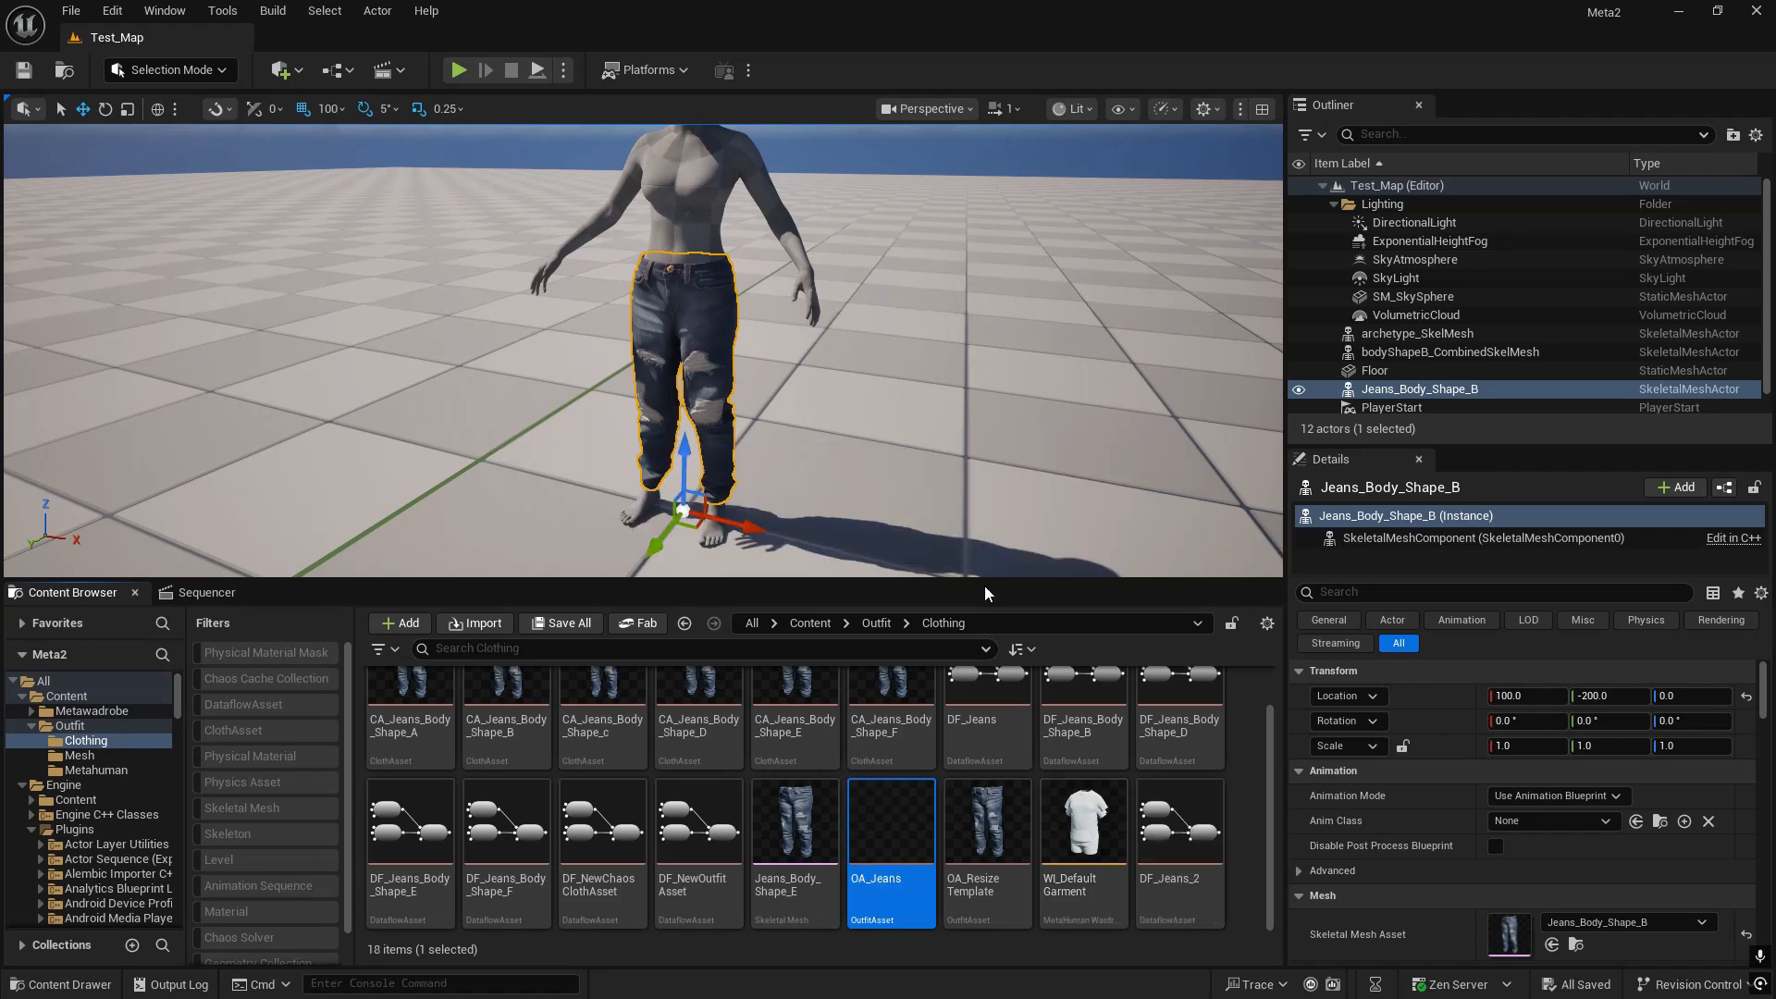
- Open OA_Jeans in a maximized editor and enable its Sized Outfit Source variable override
double_click(871, 866)
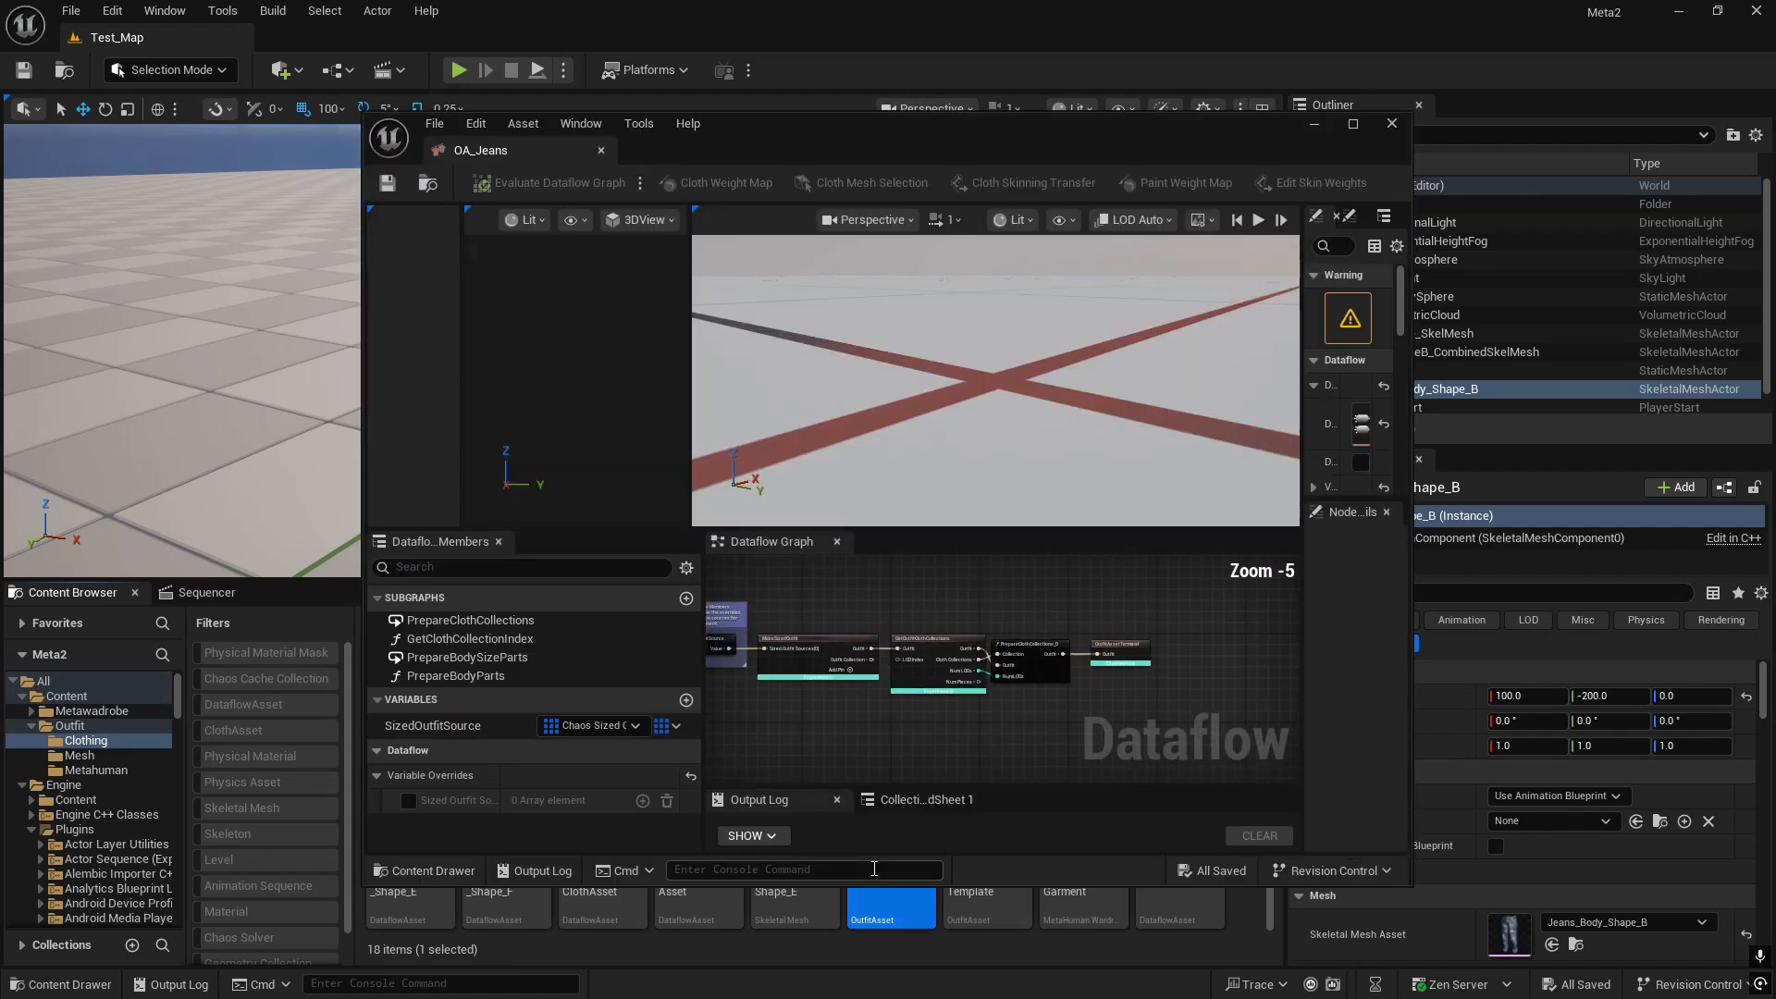
left_click_drag(1140, 135, 725, 940)
double_click(724, 940)
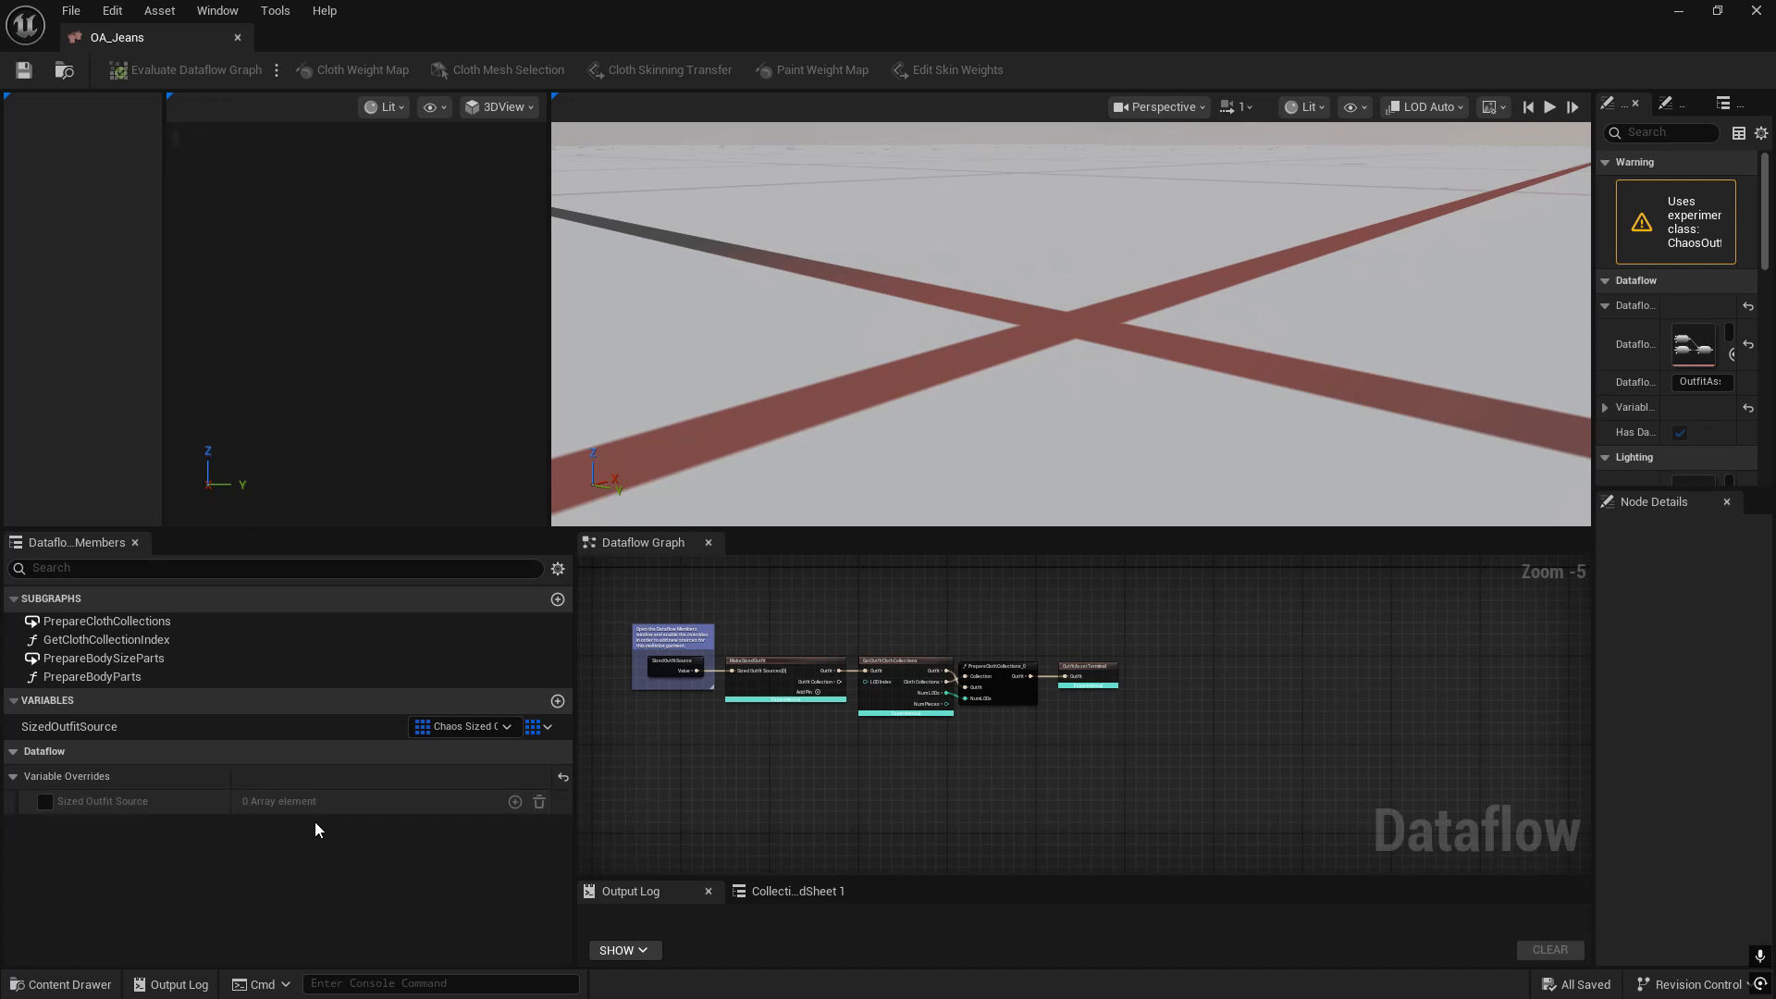
left_click(45, 802)
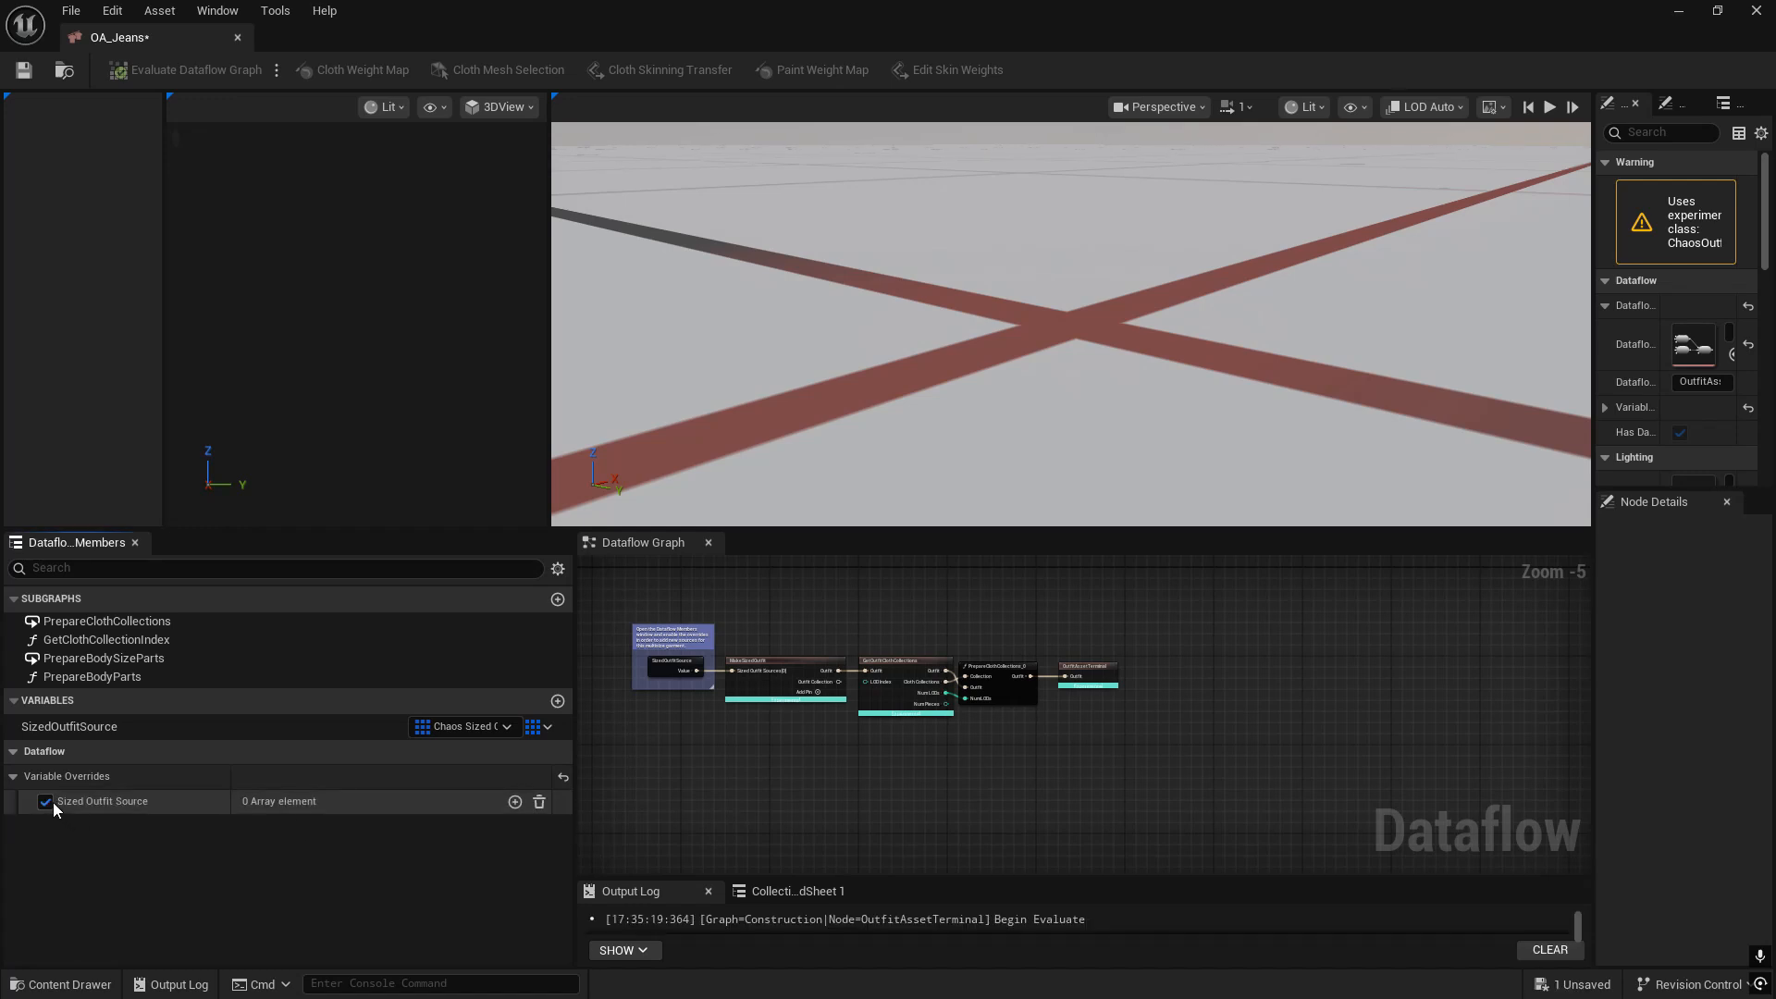
- Add six elements to the Sized Outfit Source array of OA_Jeans and save the asset
left_click(514, 801)
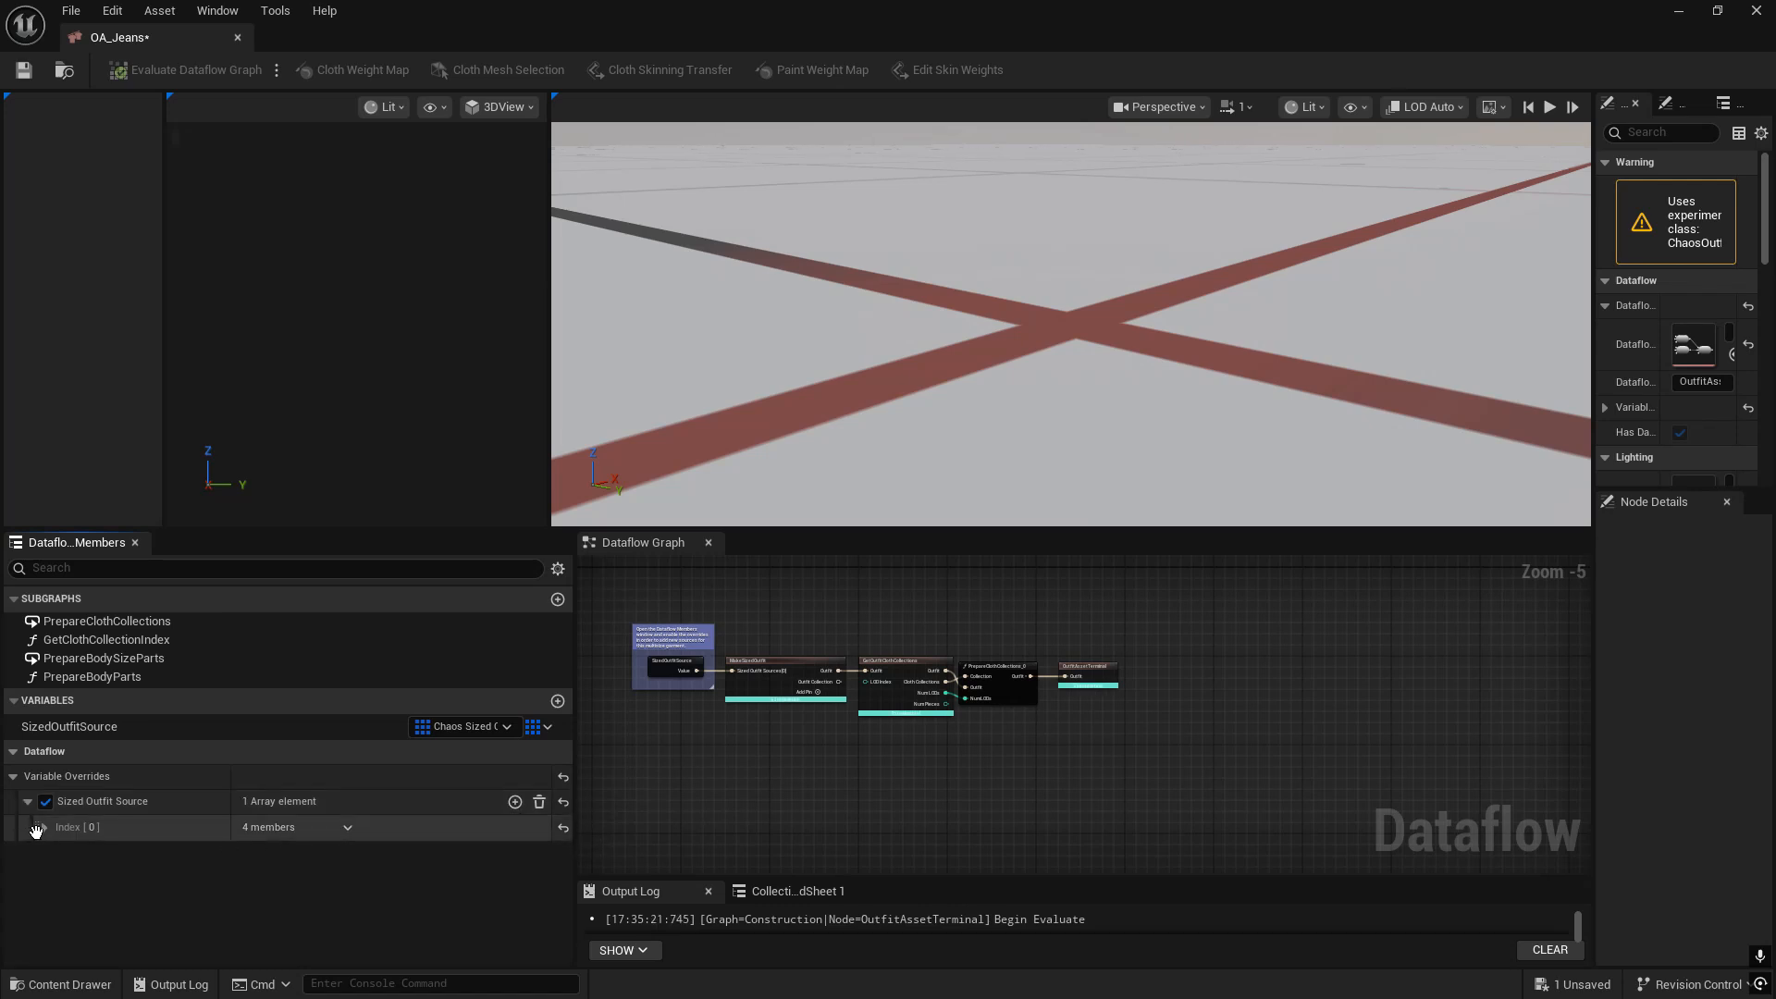
left_click(38, 828)
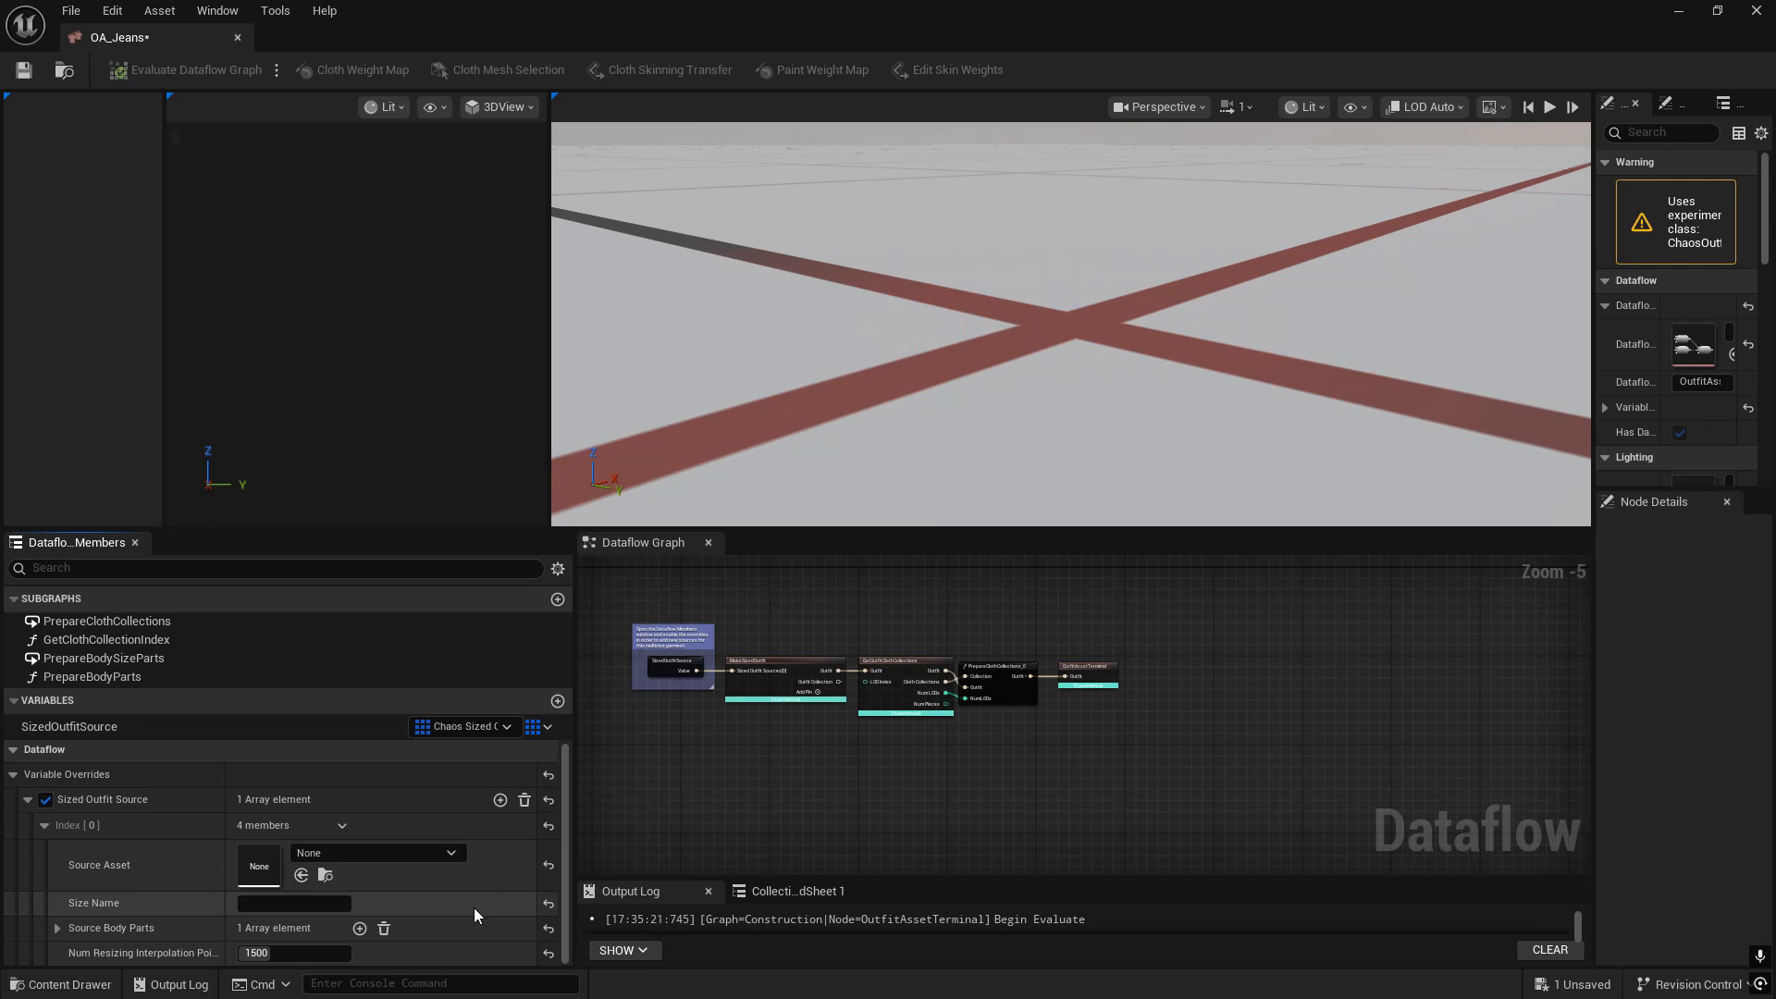
left_click(44, 825)
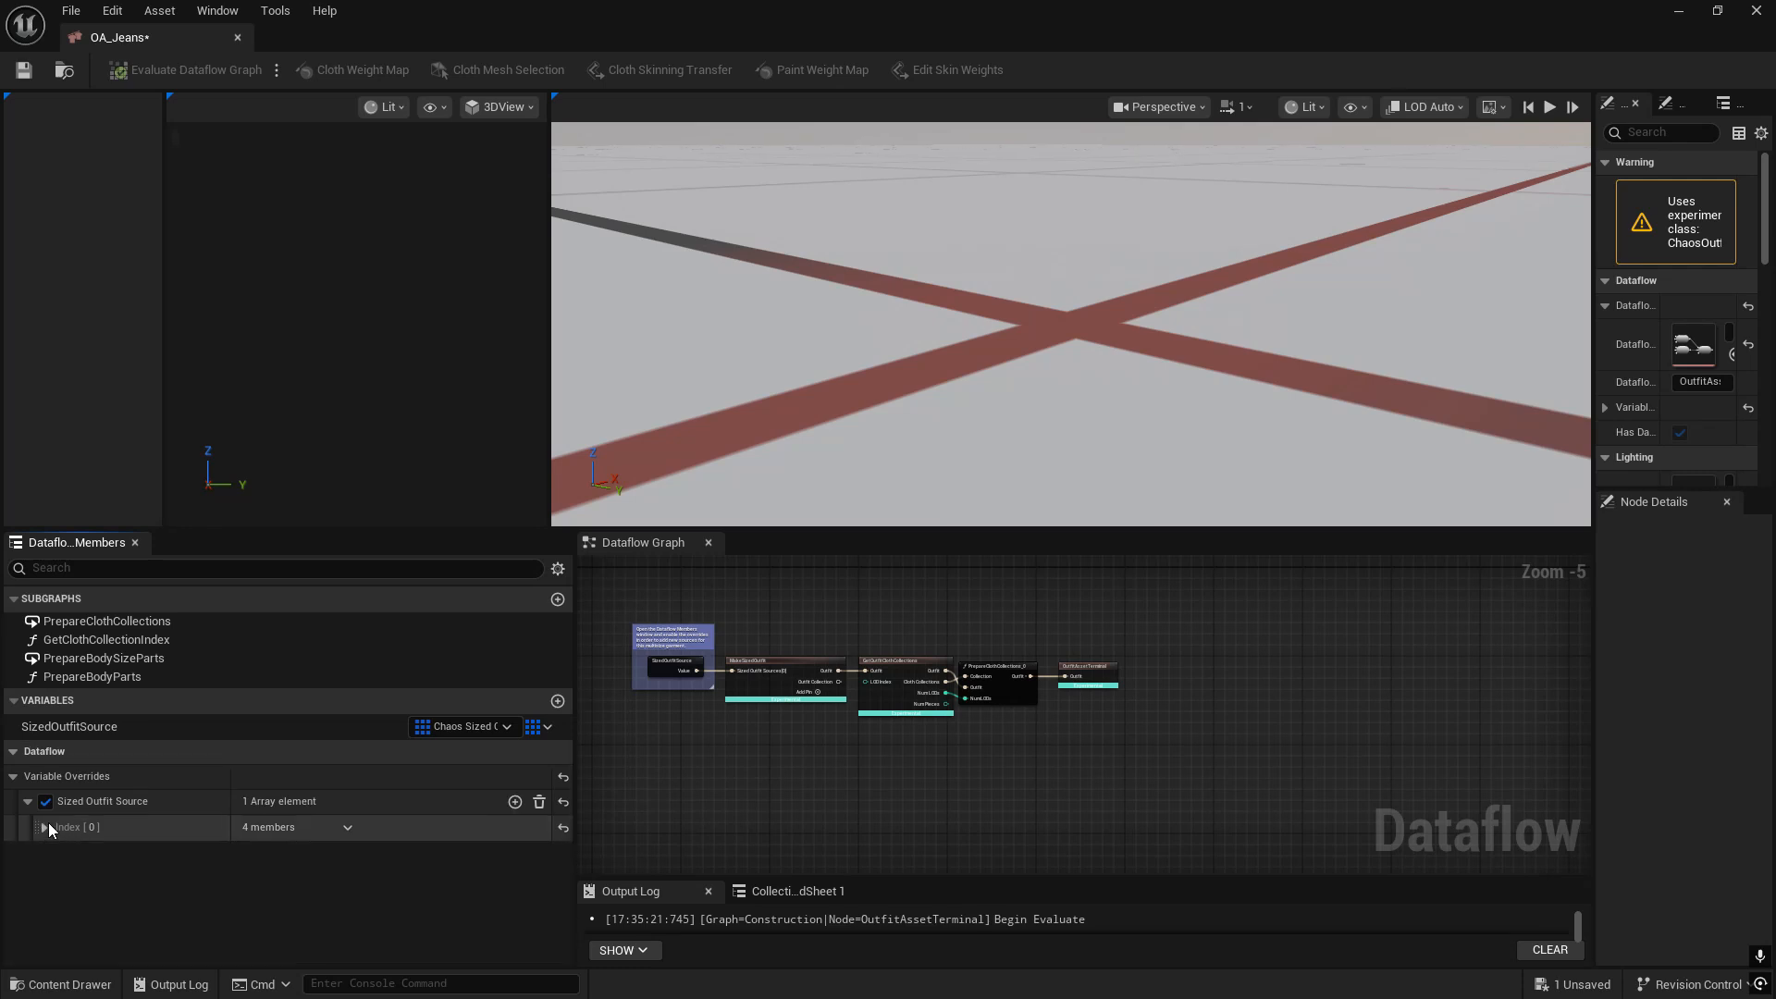
left_click(48, 823)
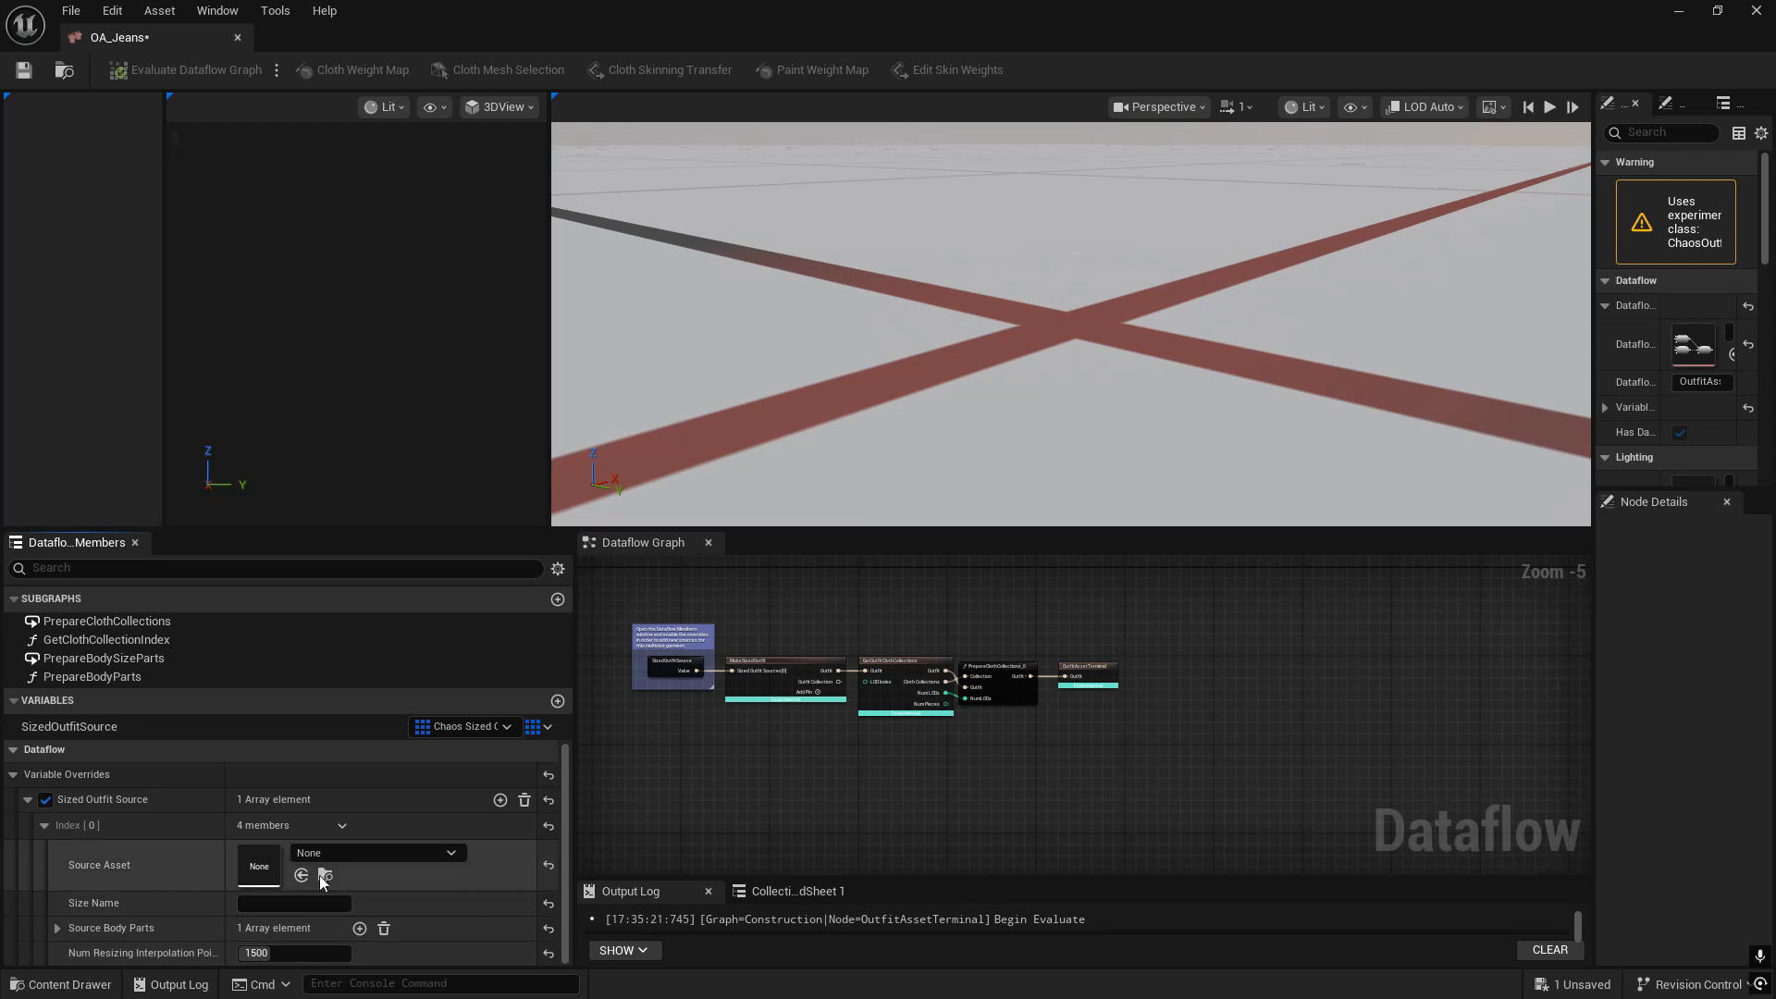
left_click(45, 825)
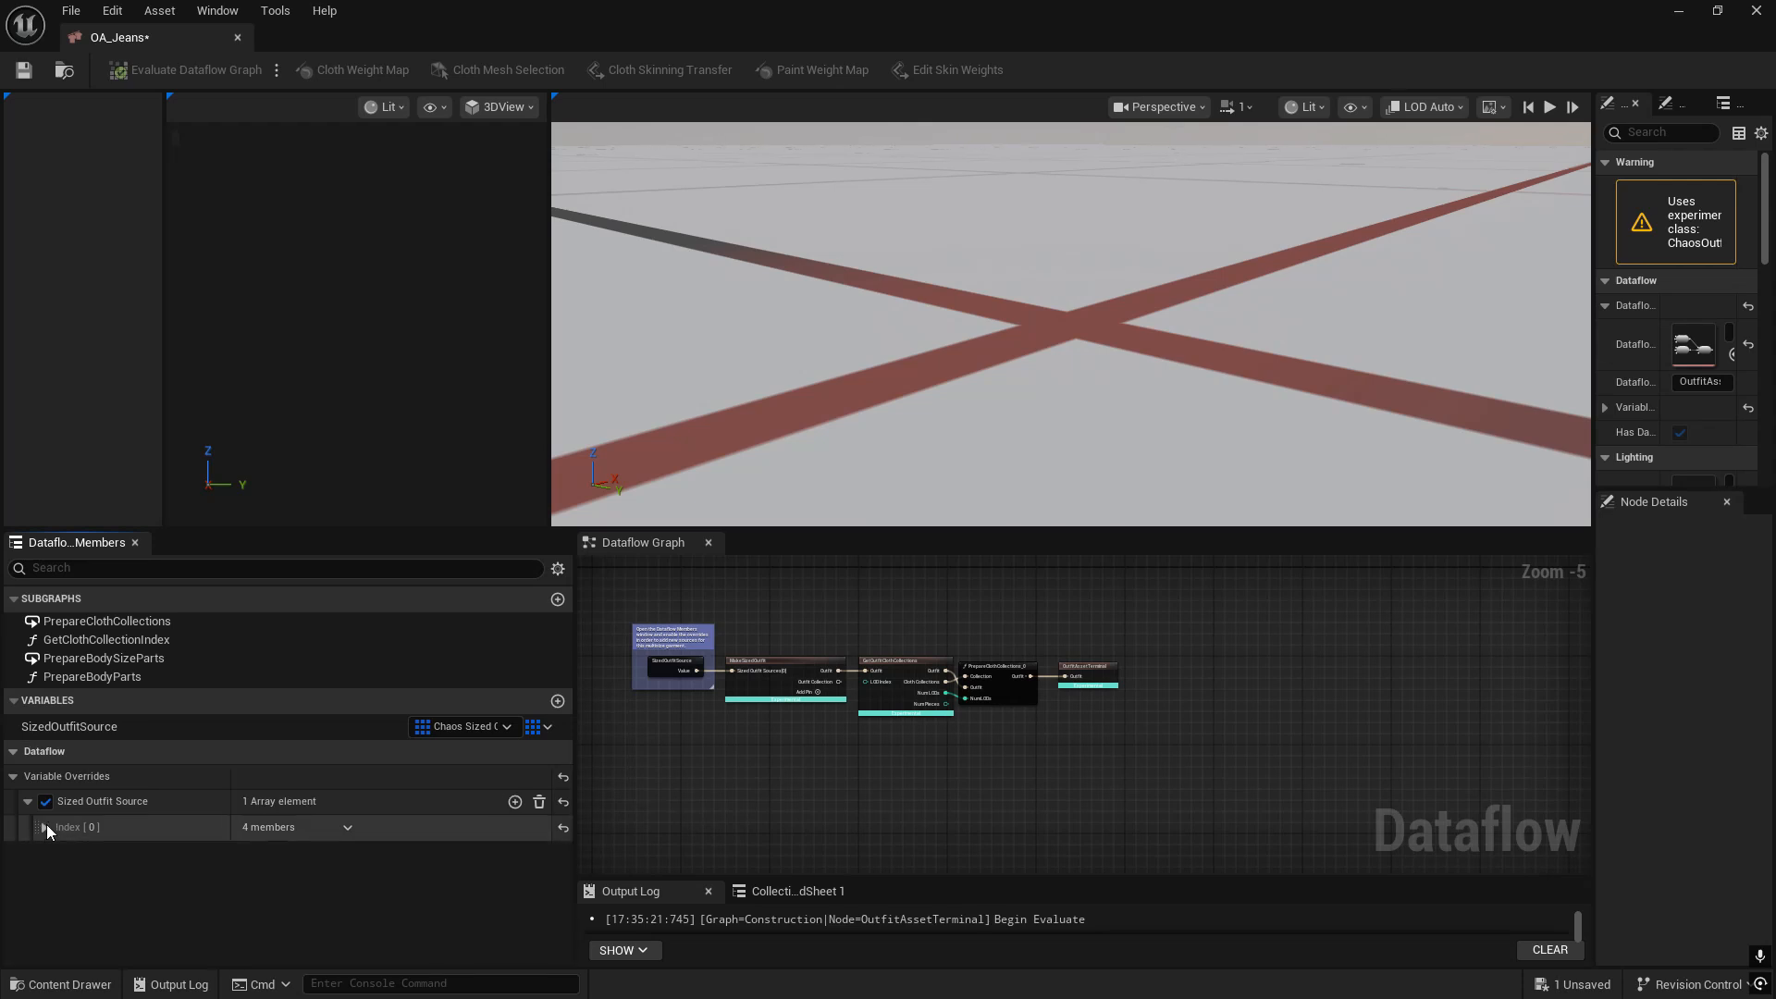
left_click(515, 801)
left_click(516, 801)
left_click(515, 801)
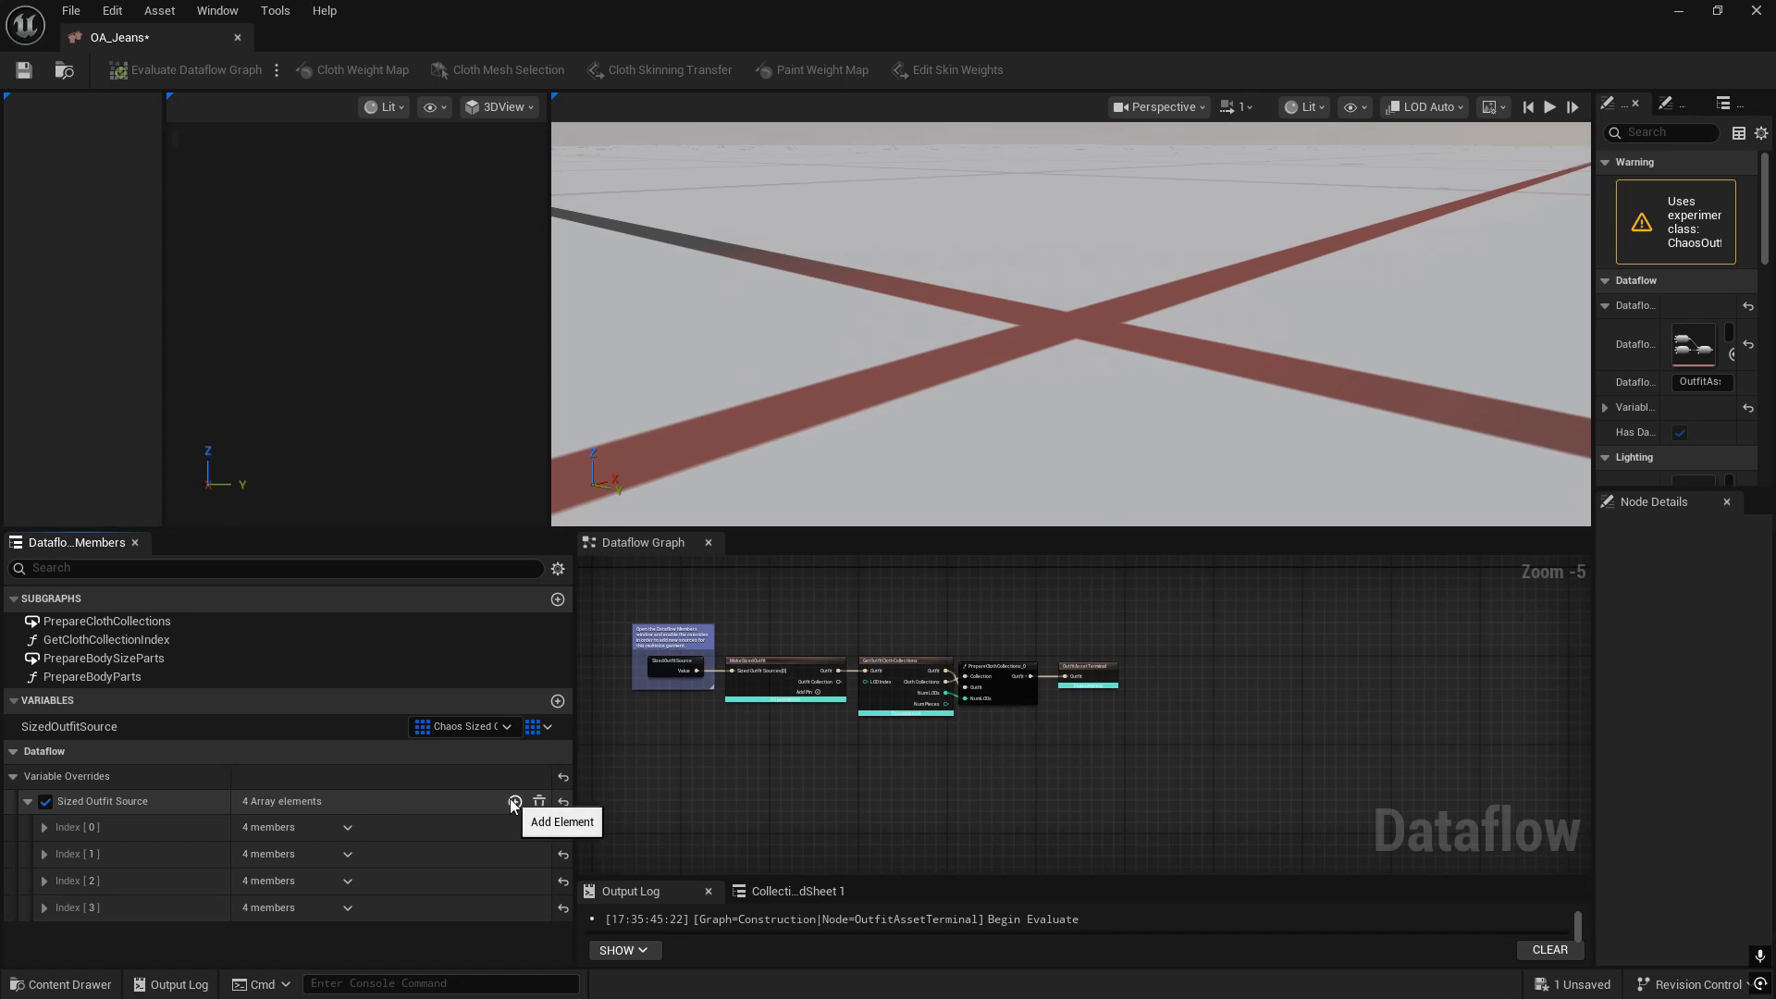
left_click(516, 801)
left_click(515, 801)
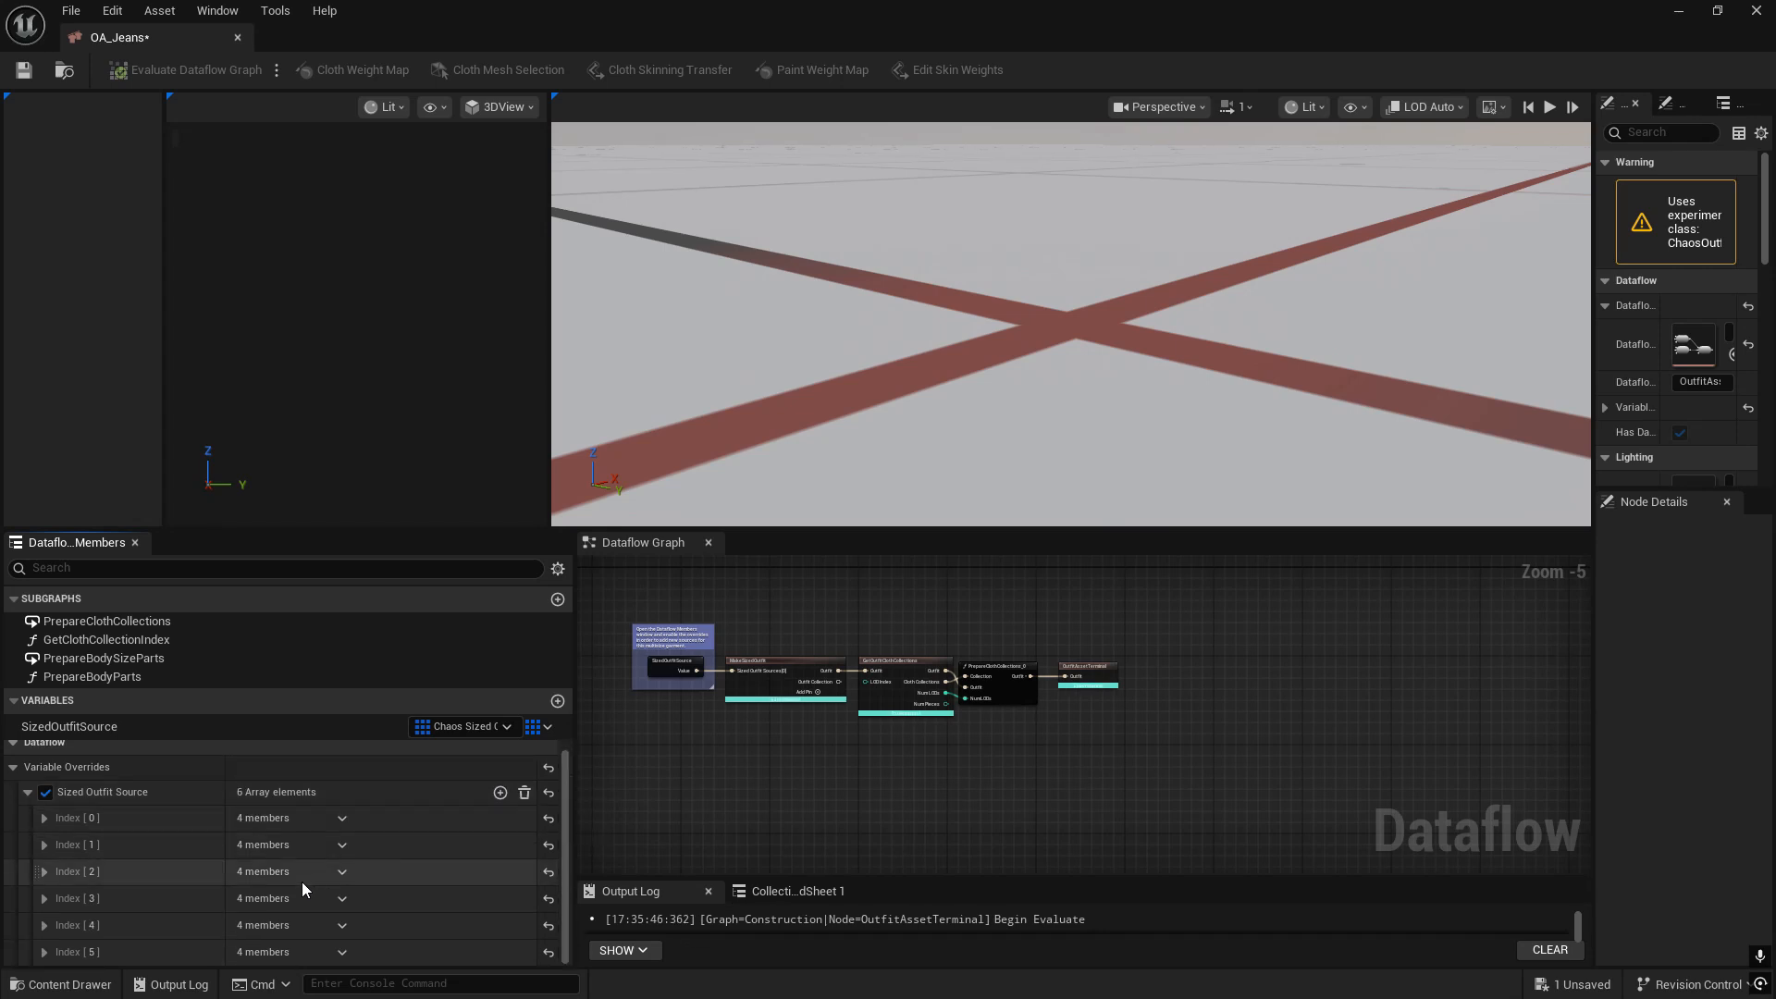
key("ctrl+s")
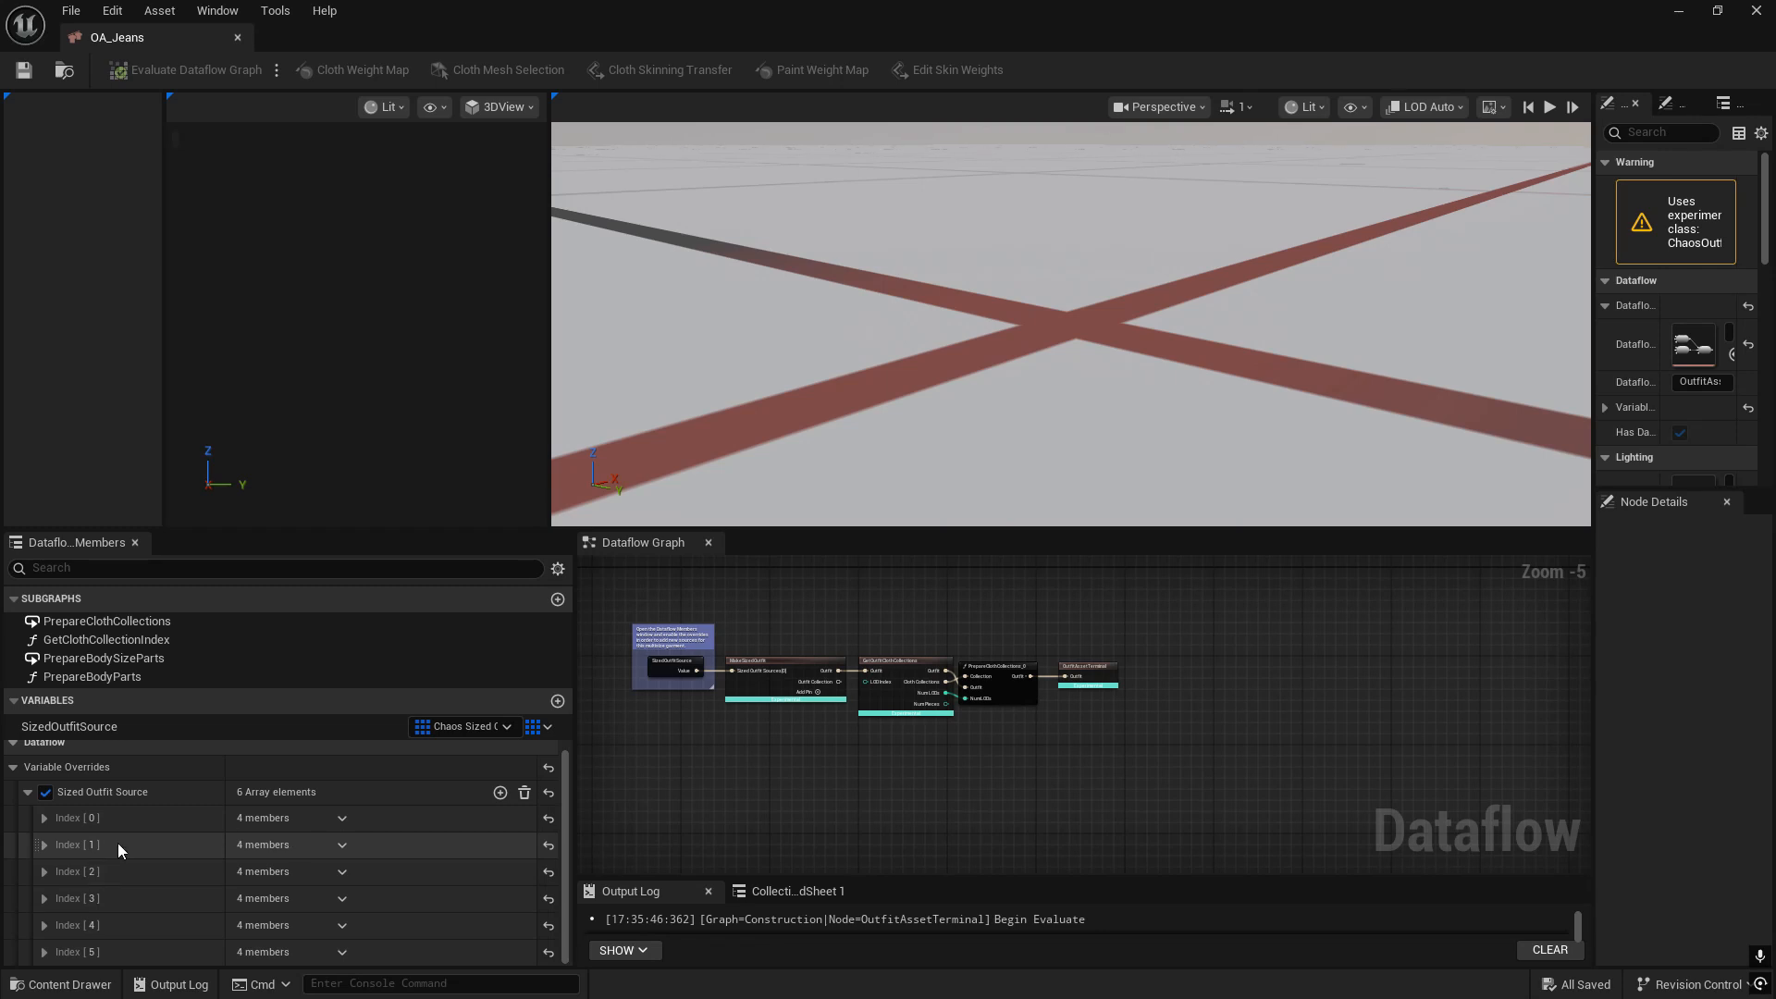
- Set the size name of Index [0] in Sized Outfit Source to BodyShapeA
left_click(44, 818)
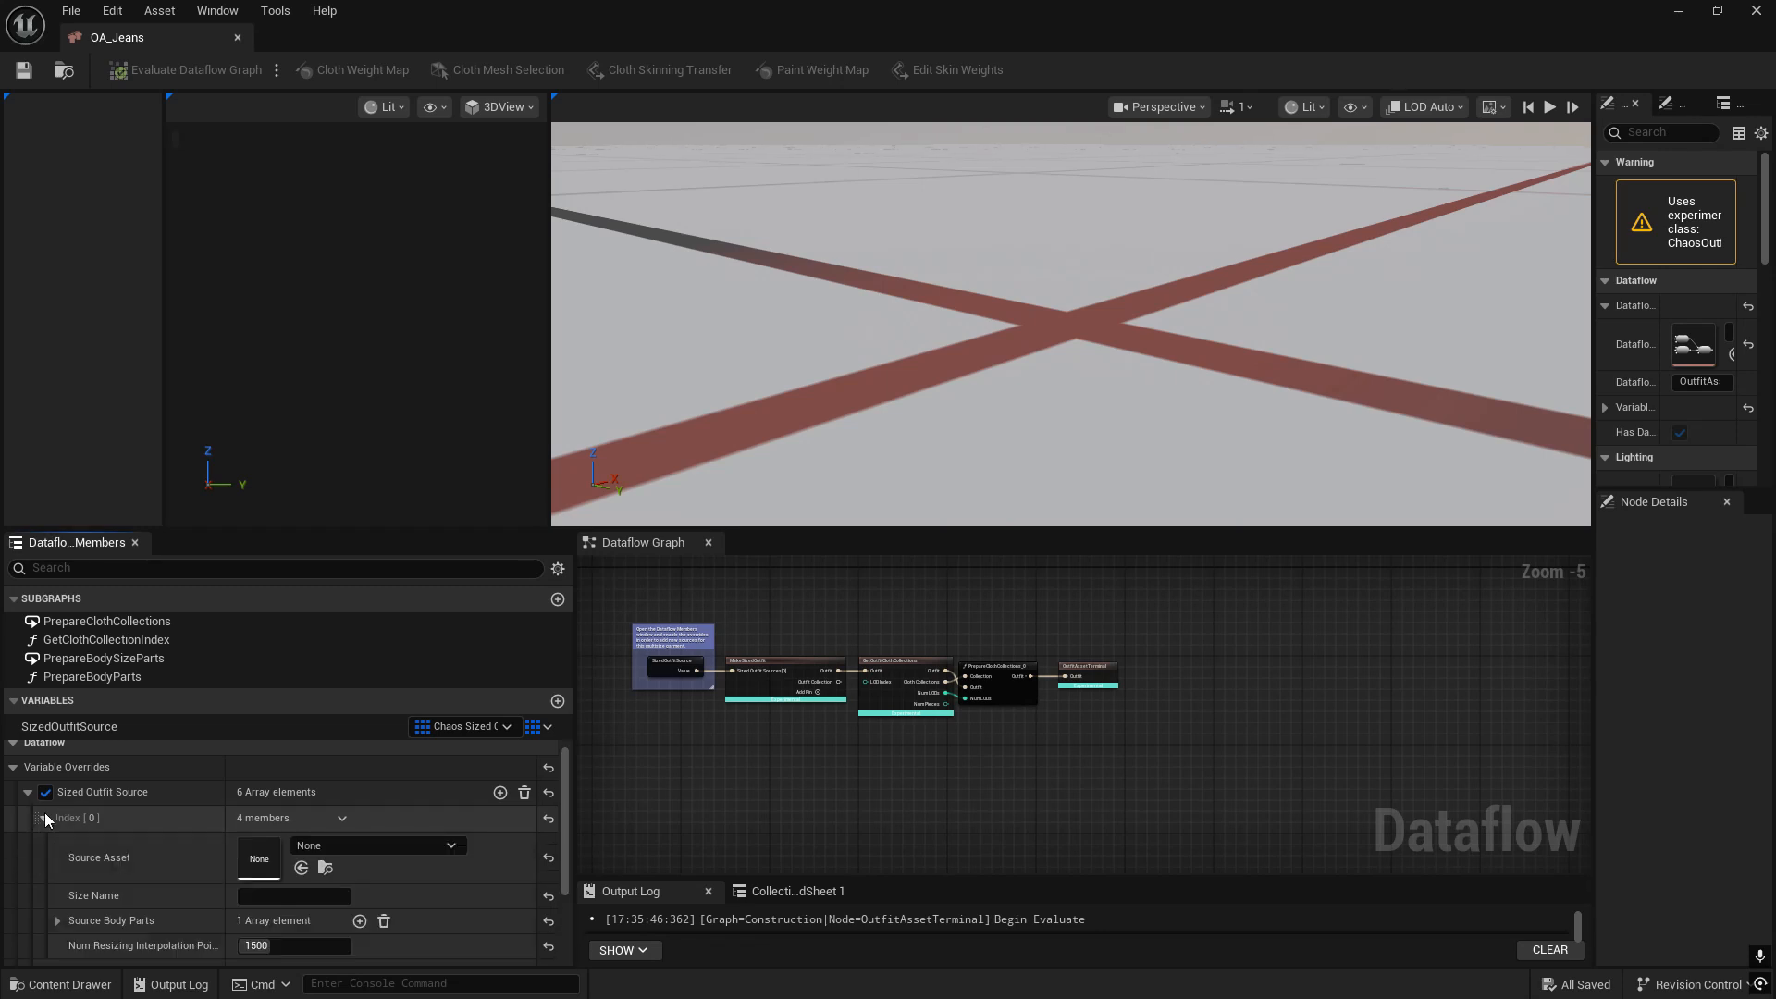
scroll(280, 846, "down", 2)
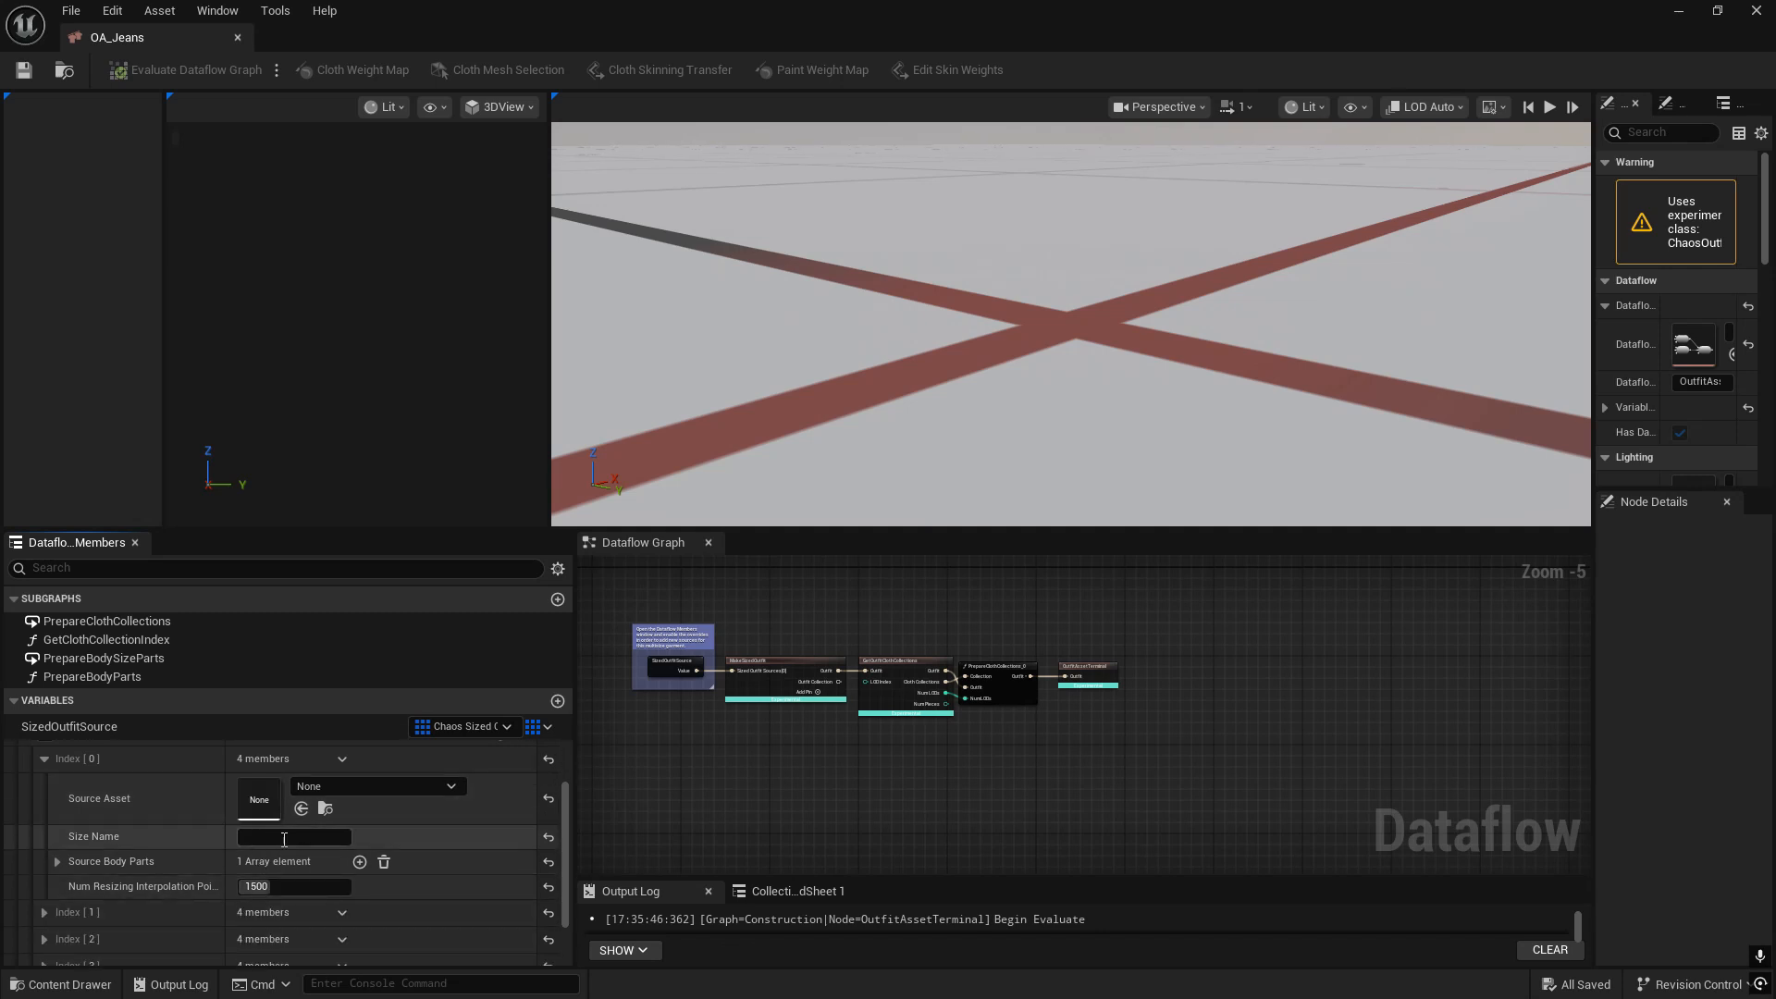
scroll(283, 844, "down", 3)
scroll(293, 897, "up", 2)
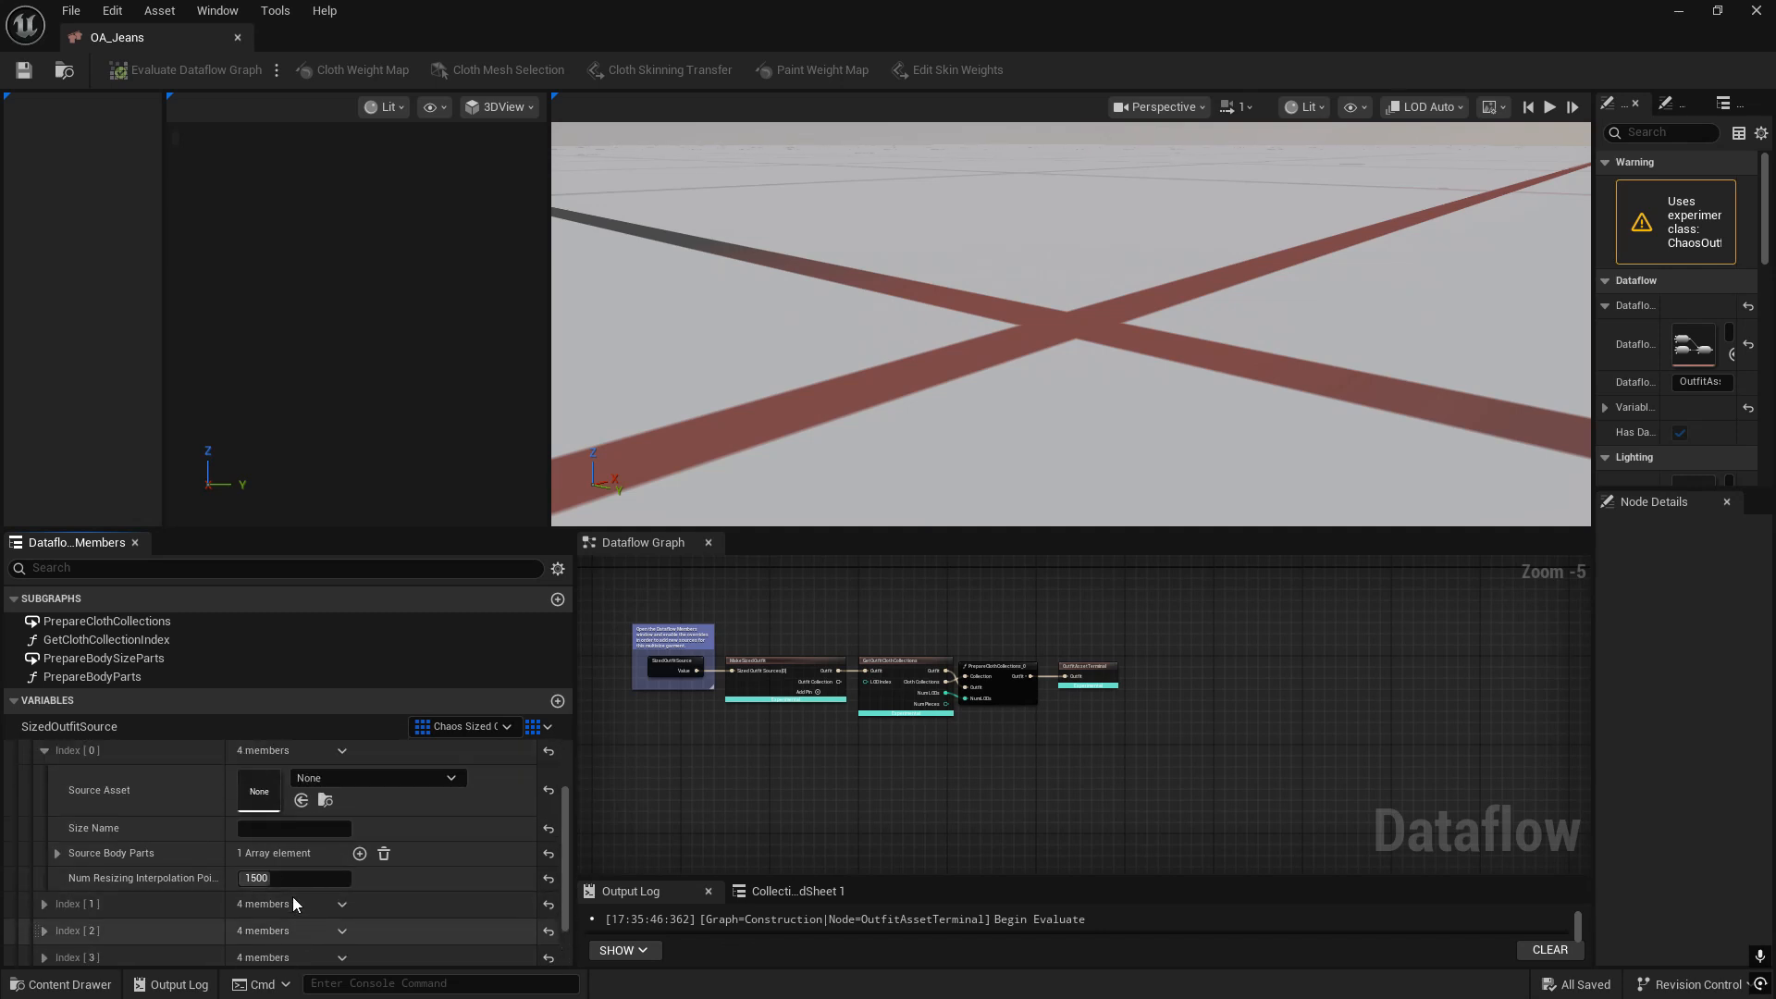
scroll(292, 897, "up", 3)
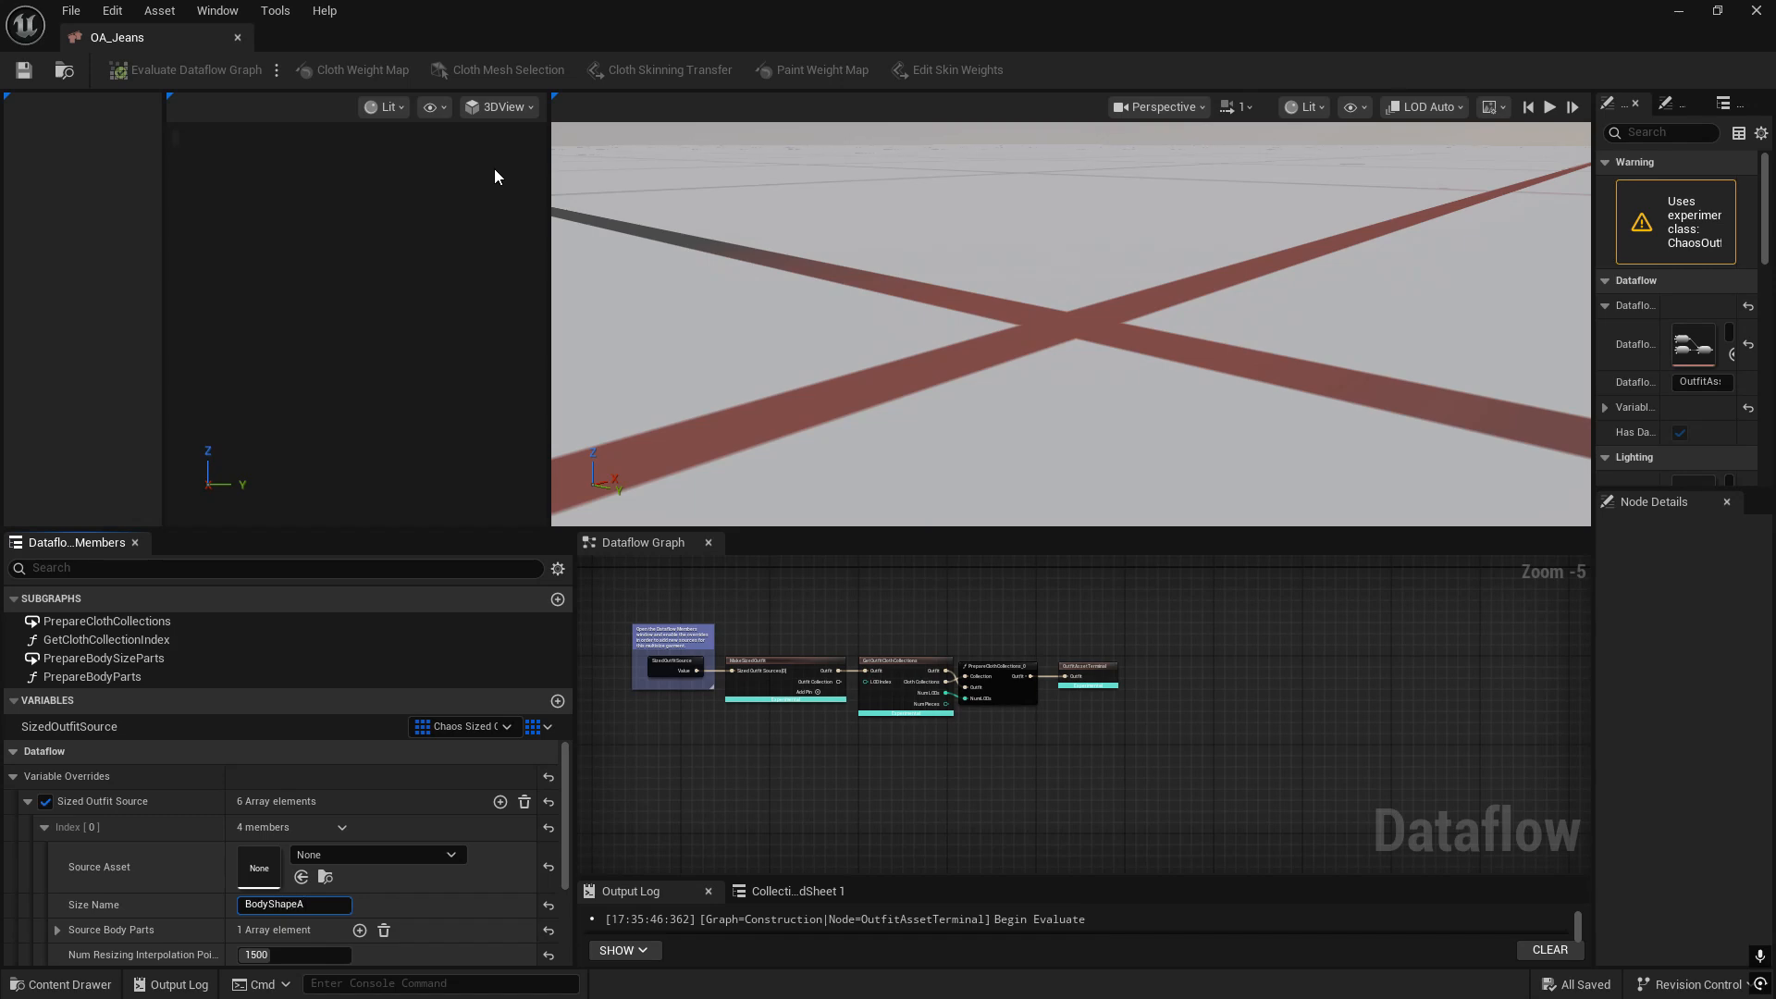
key("Return")
- Save OA_Jeans, then open WI_DefaultGarment and its OA_DefaultGarment outfit asset as a reference
left_click_drag(895, 8, 802, 32)
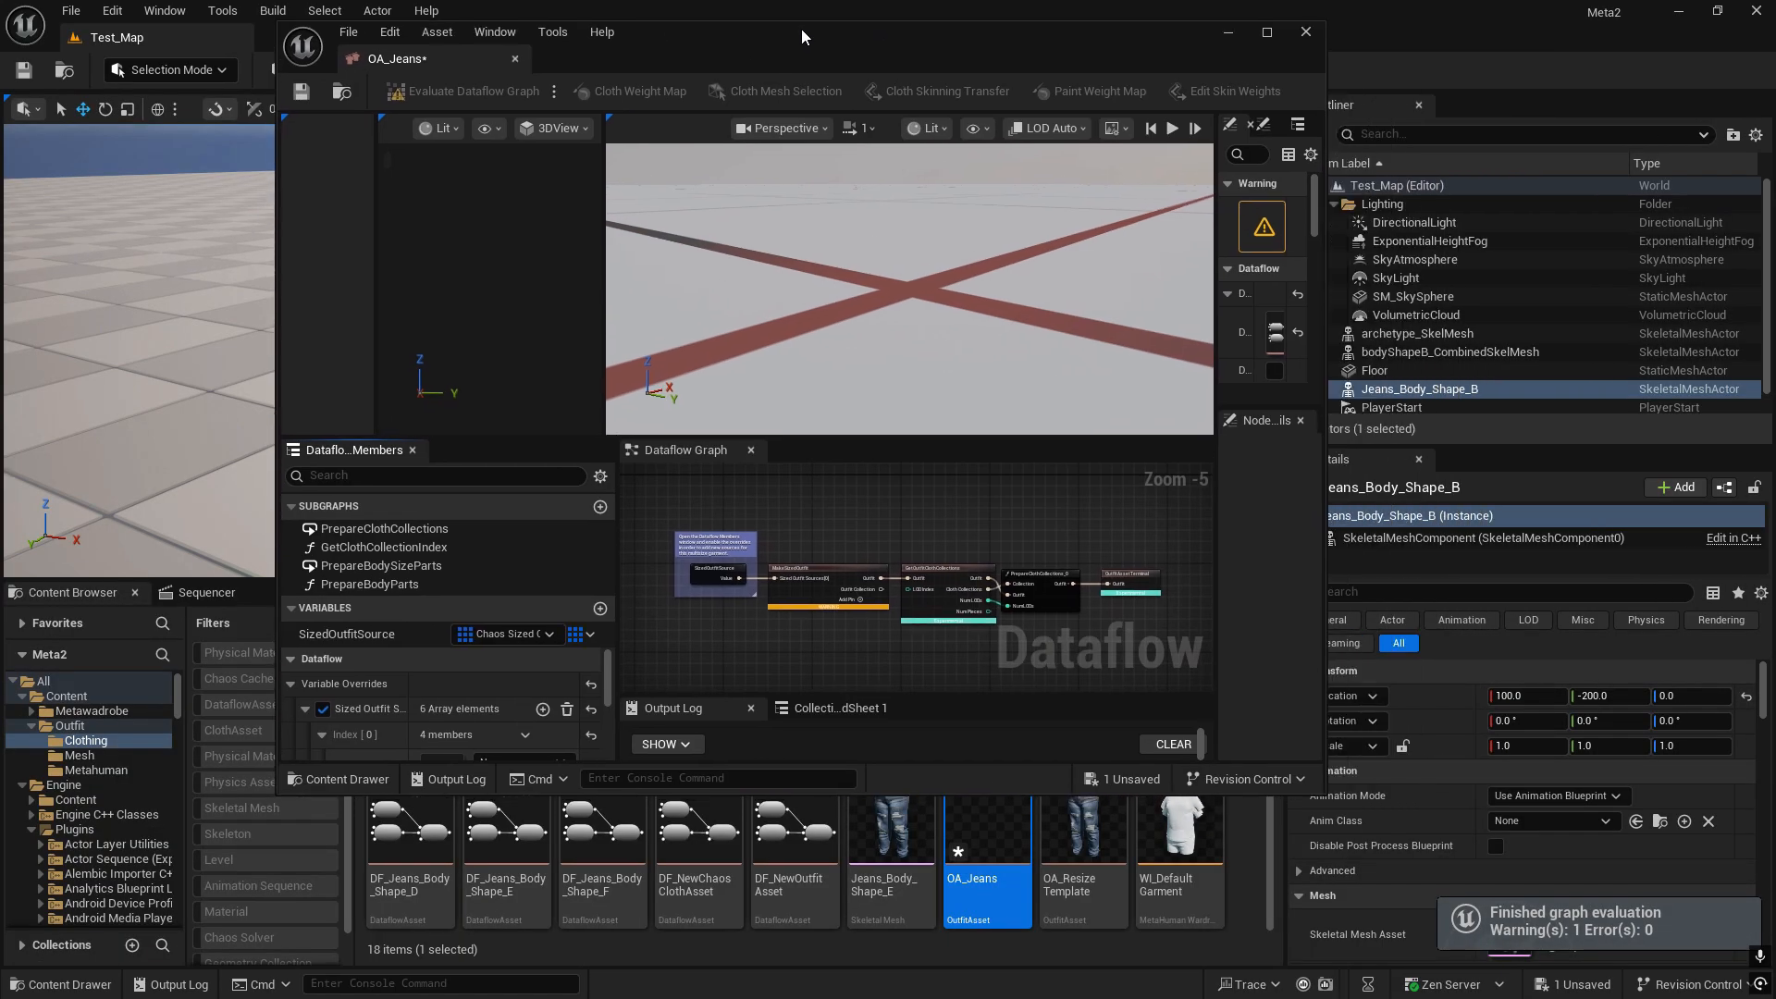
key("ctrl+s")
left_click(1087, 880)
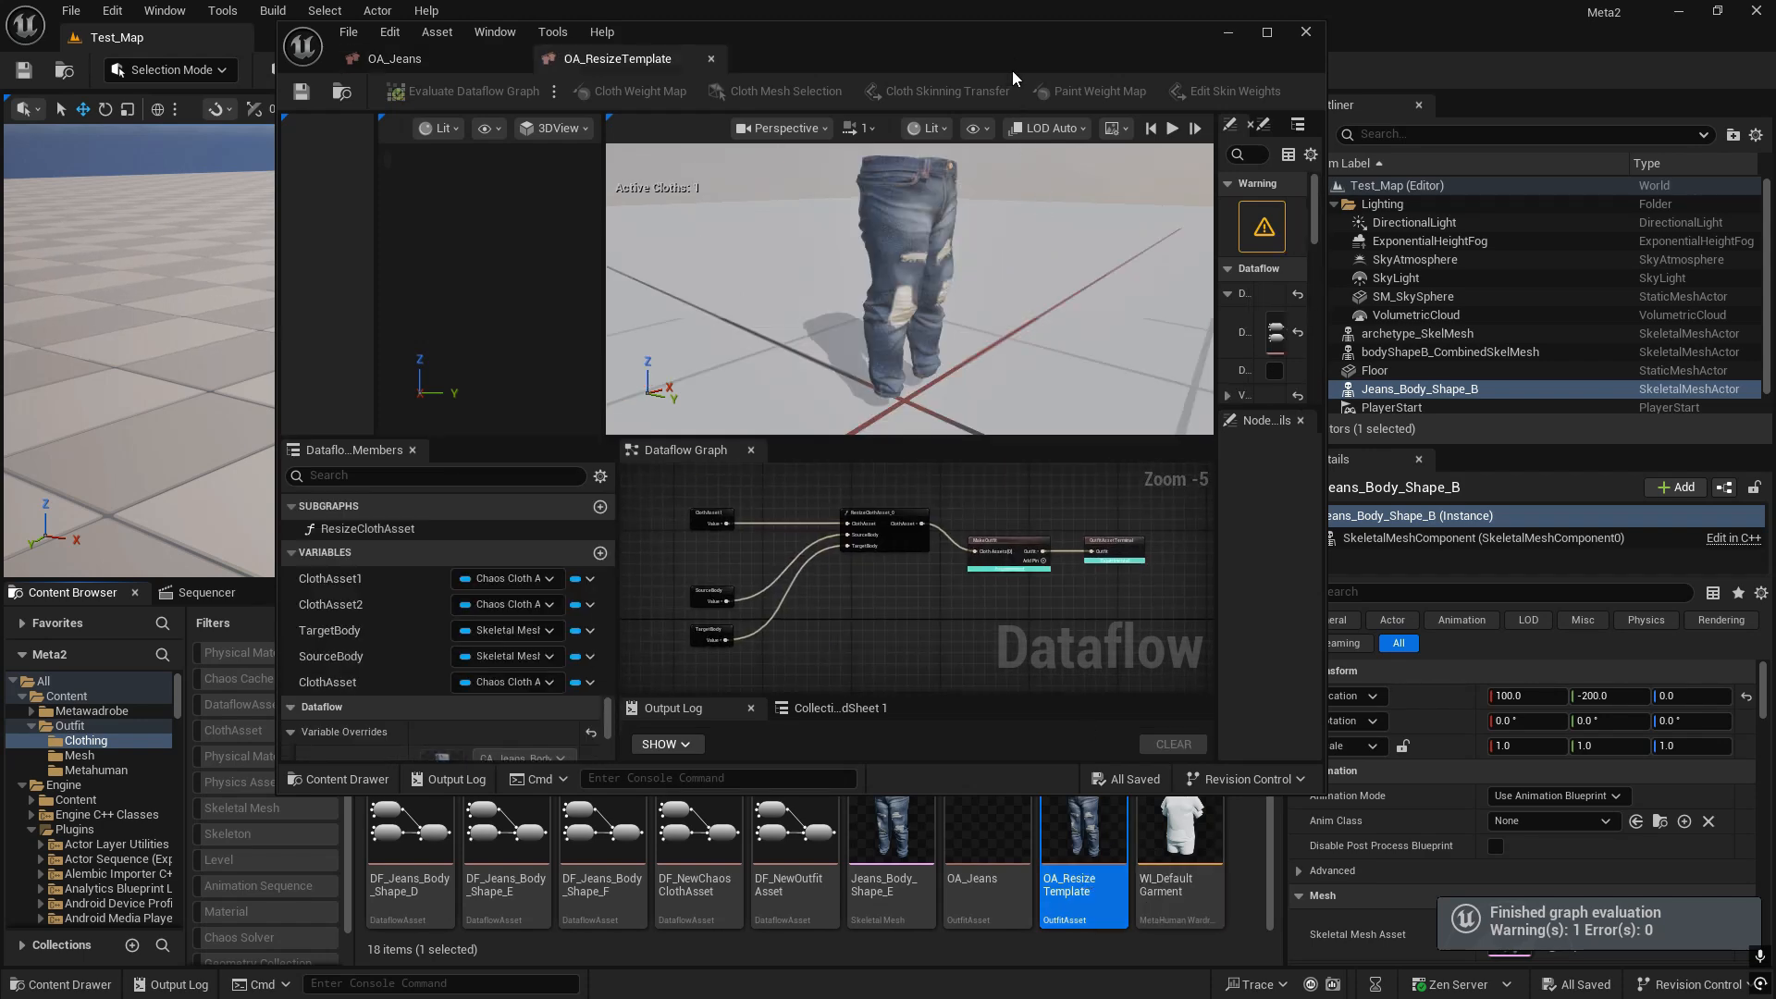
left_click(1146, 850)
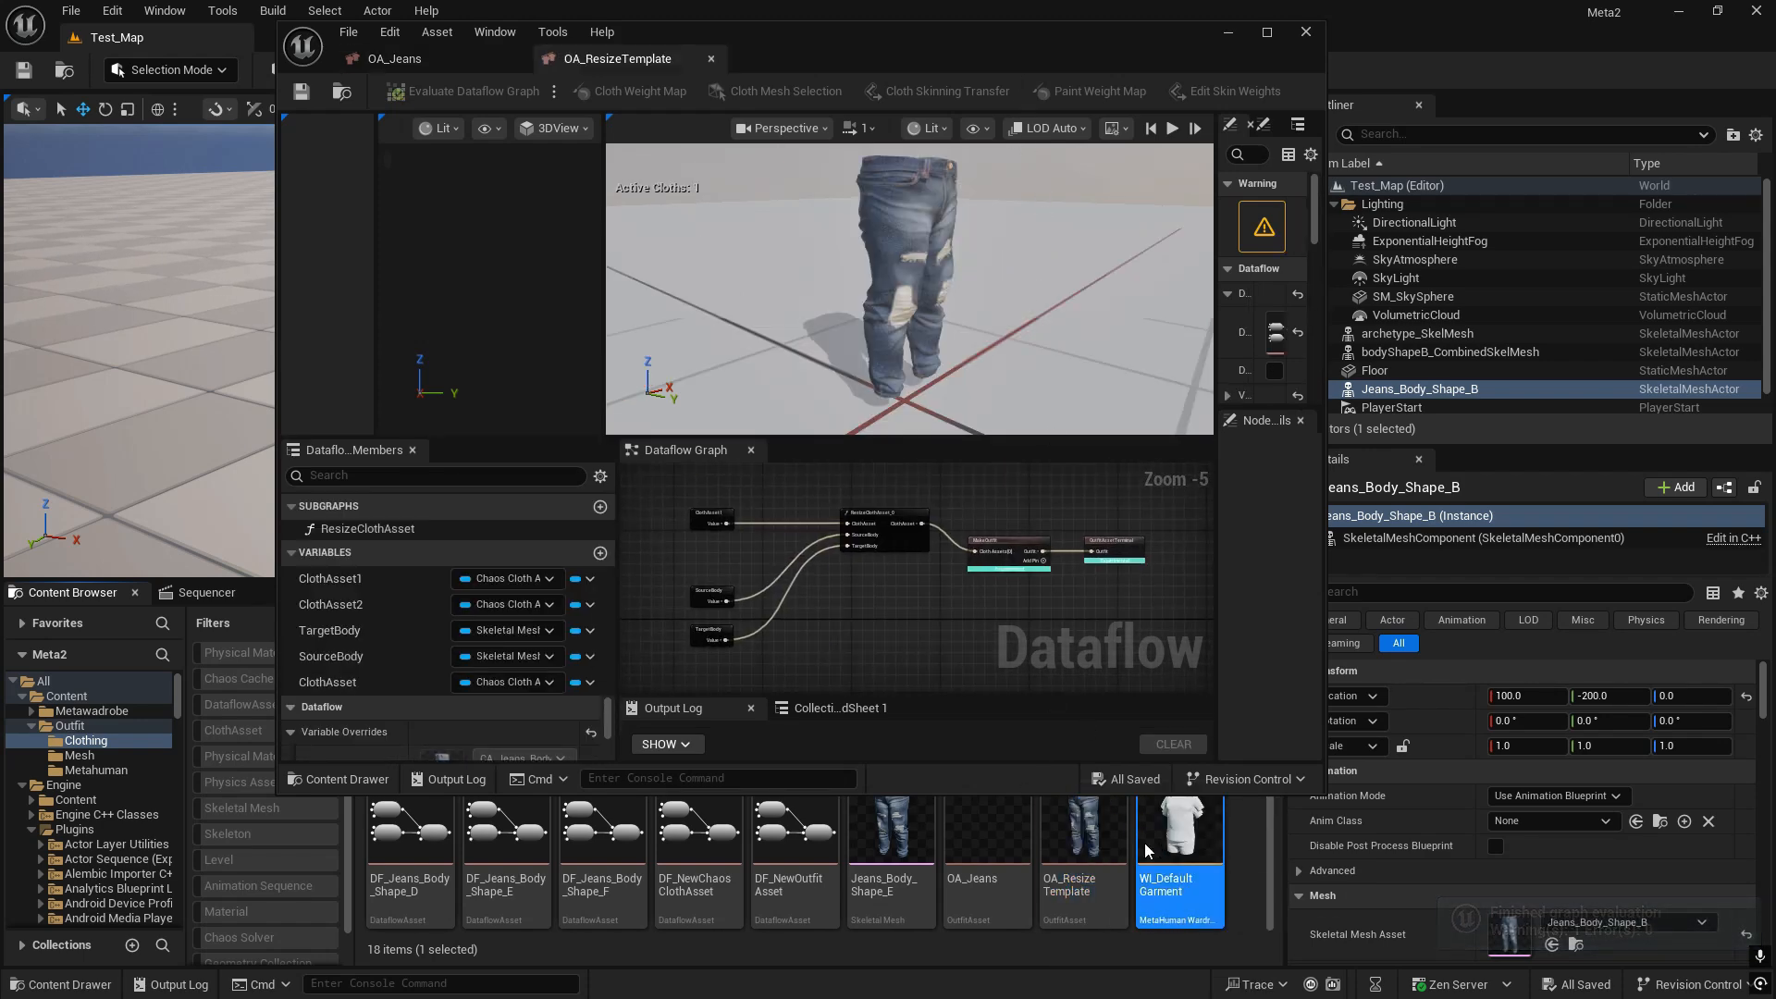
double_click(1146, 850)
left_click(801, 233)
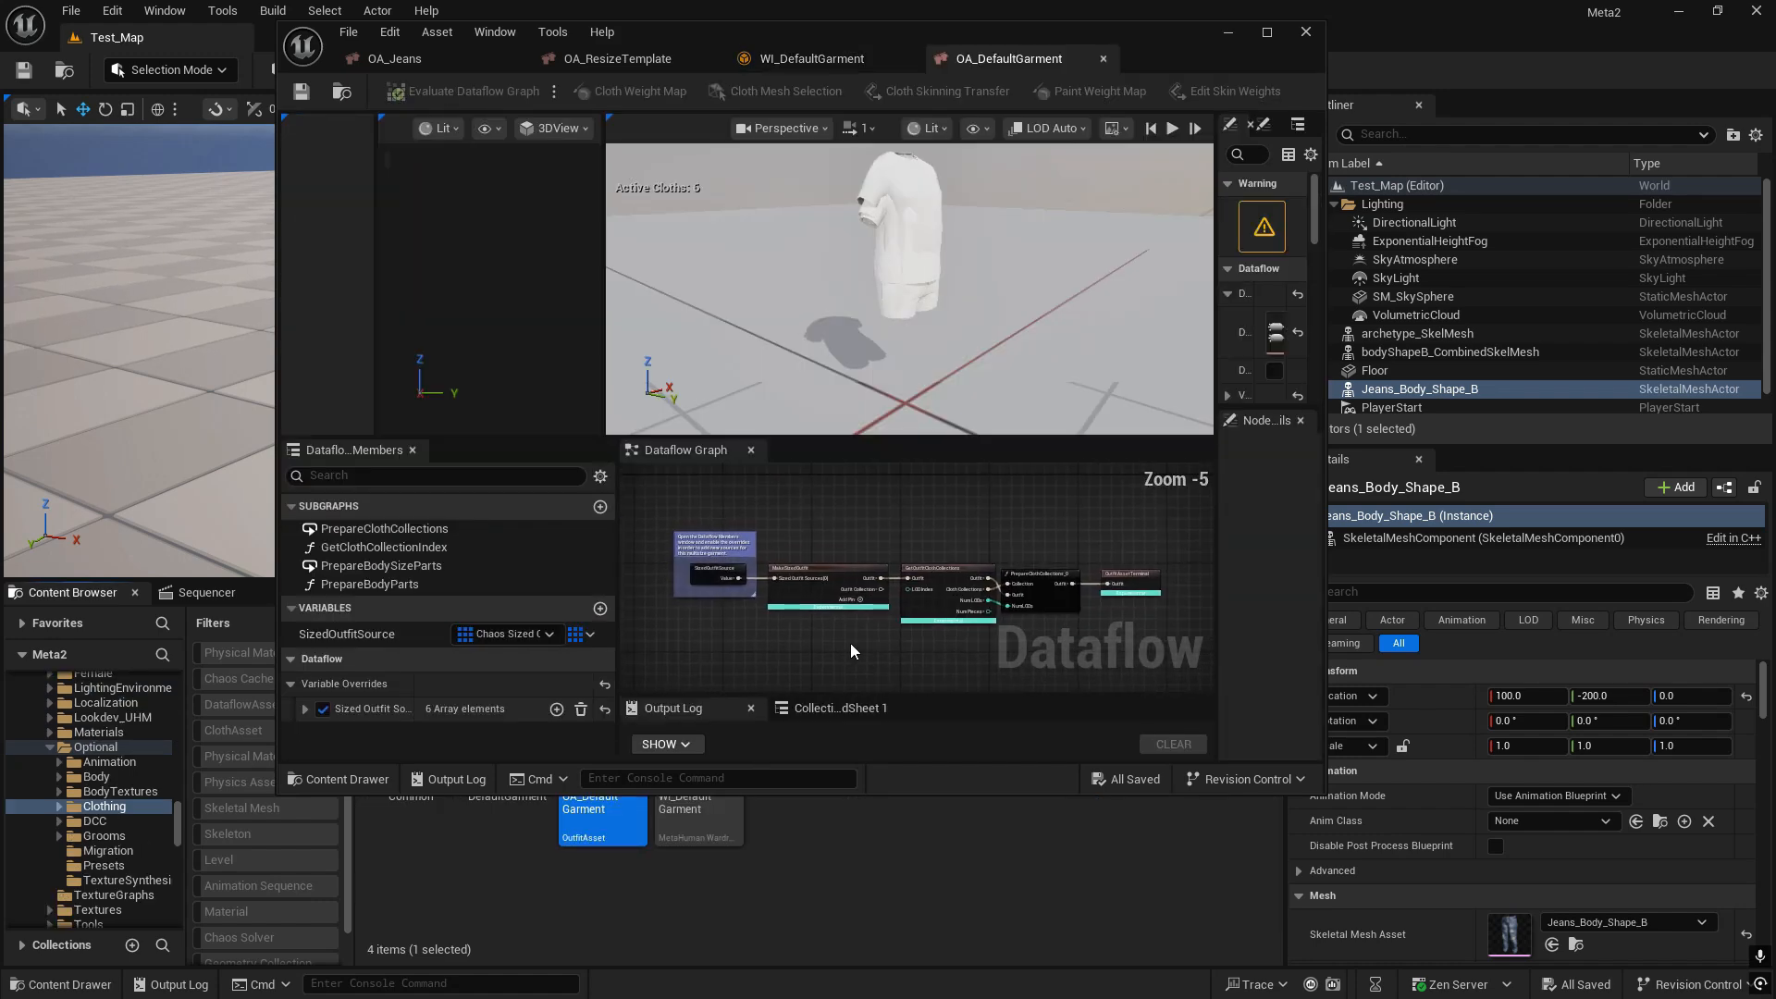
- Expand the first Sized Outfit Source element of OA_DefaultGarment and copy its size name, bodyShapeA
left_click(1267, 32)
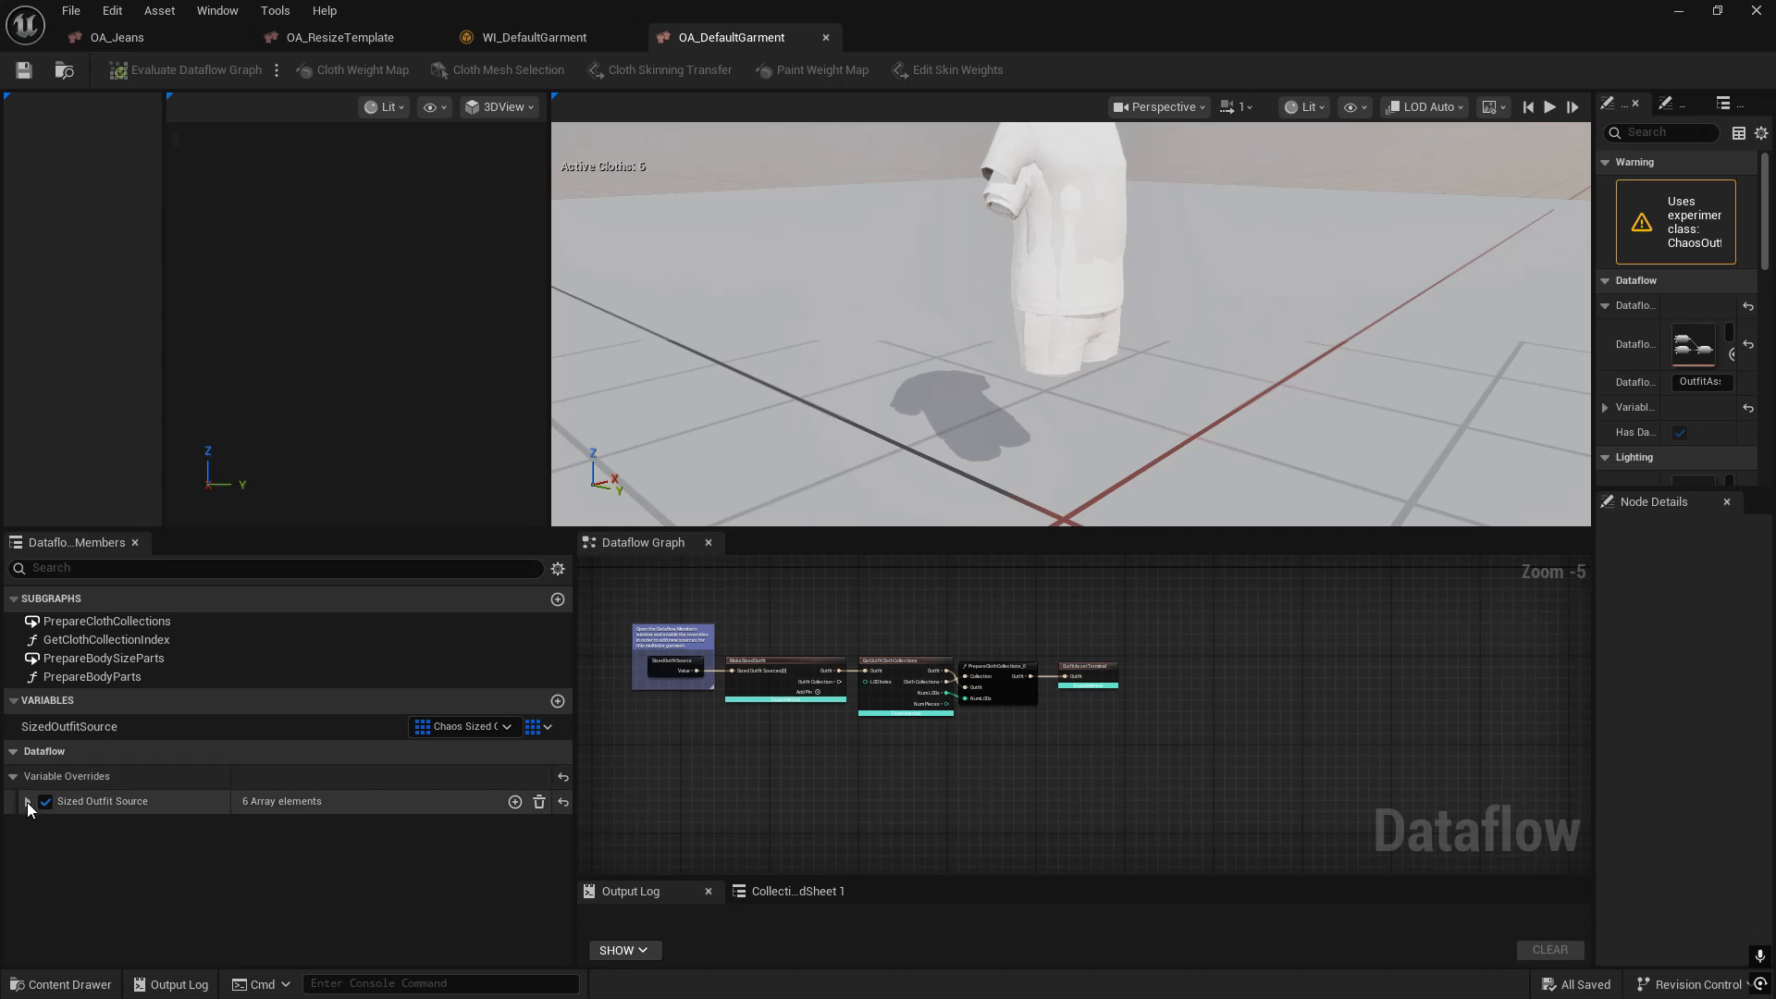
left_click(26, 801)
left_click(42, 828)
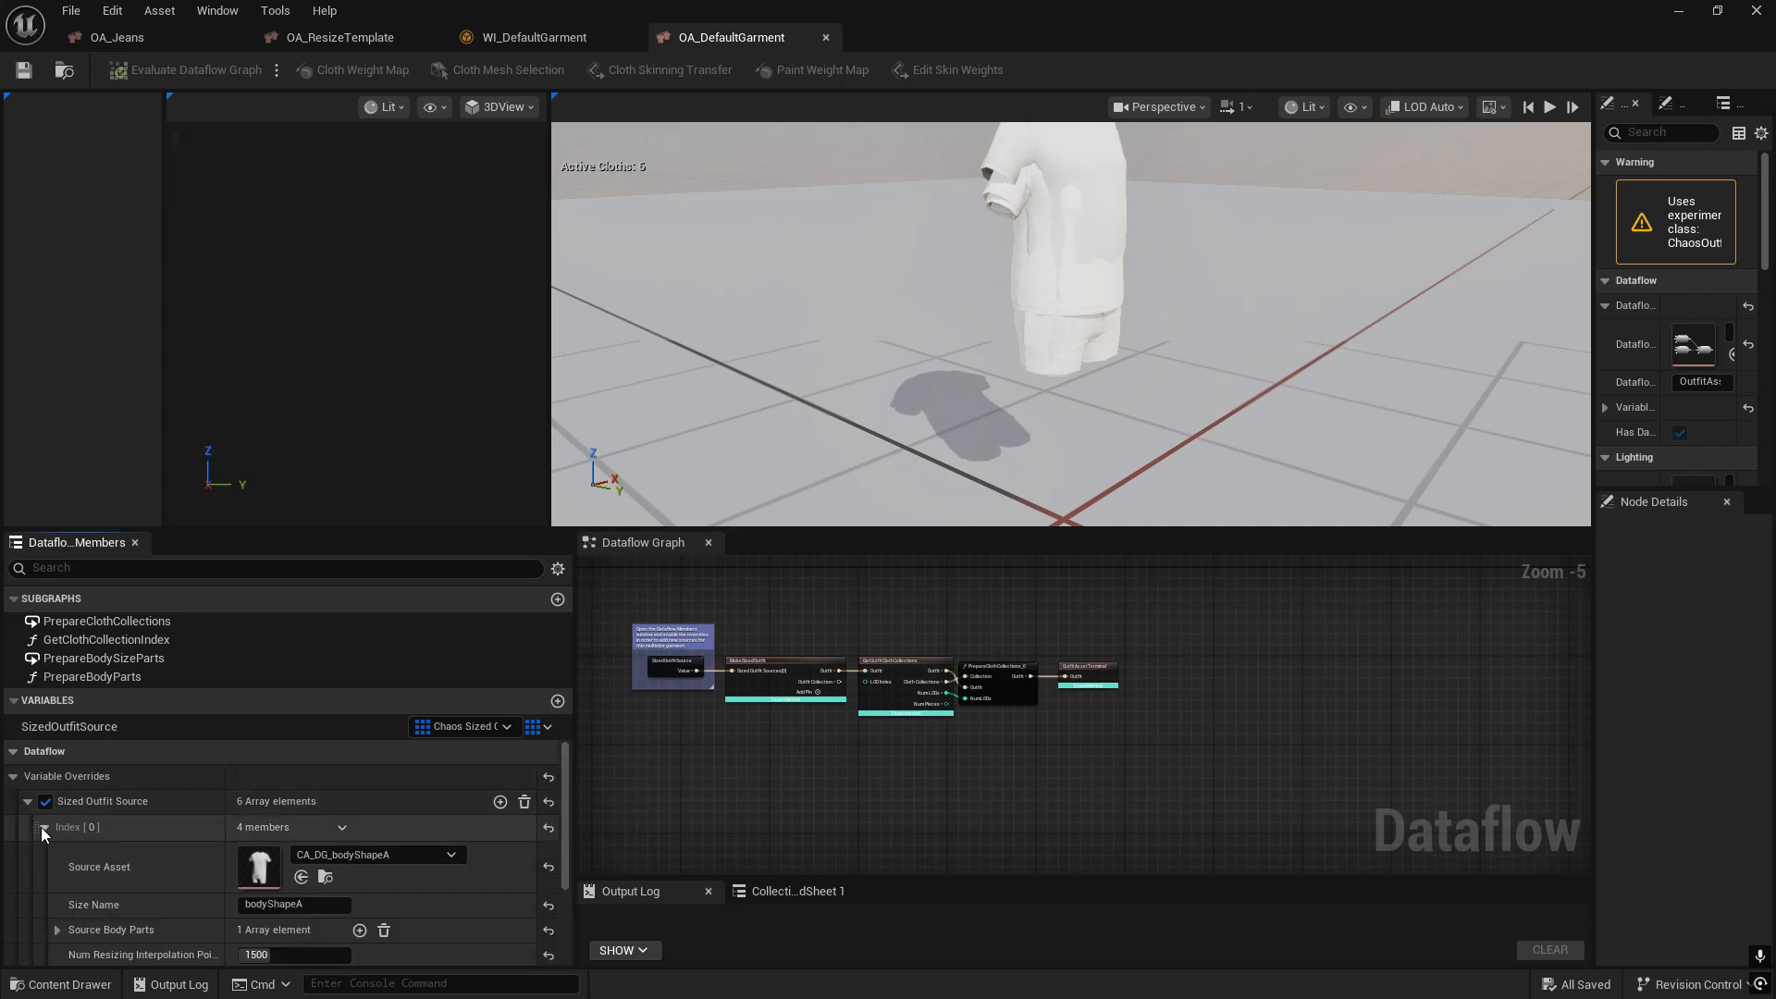
left_click(239, 905)
key("ctrl+c")
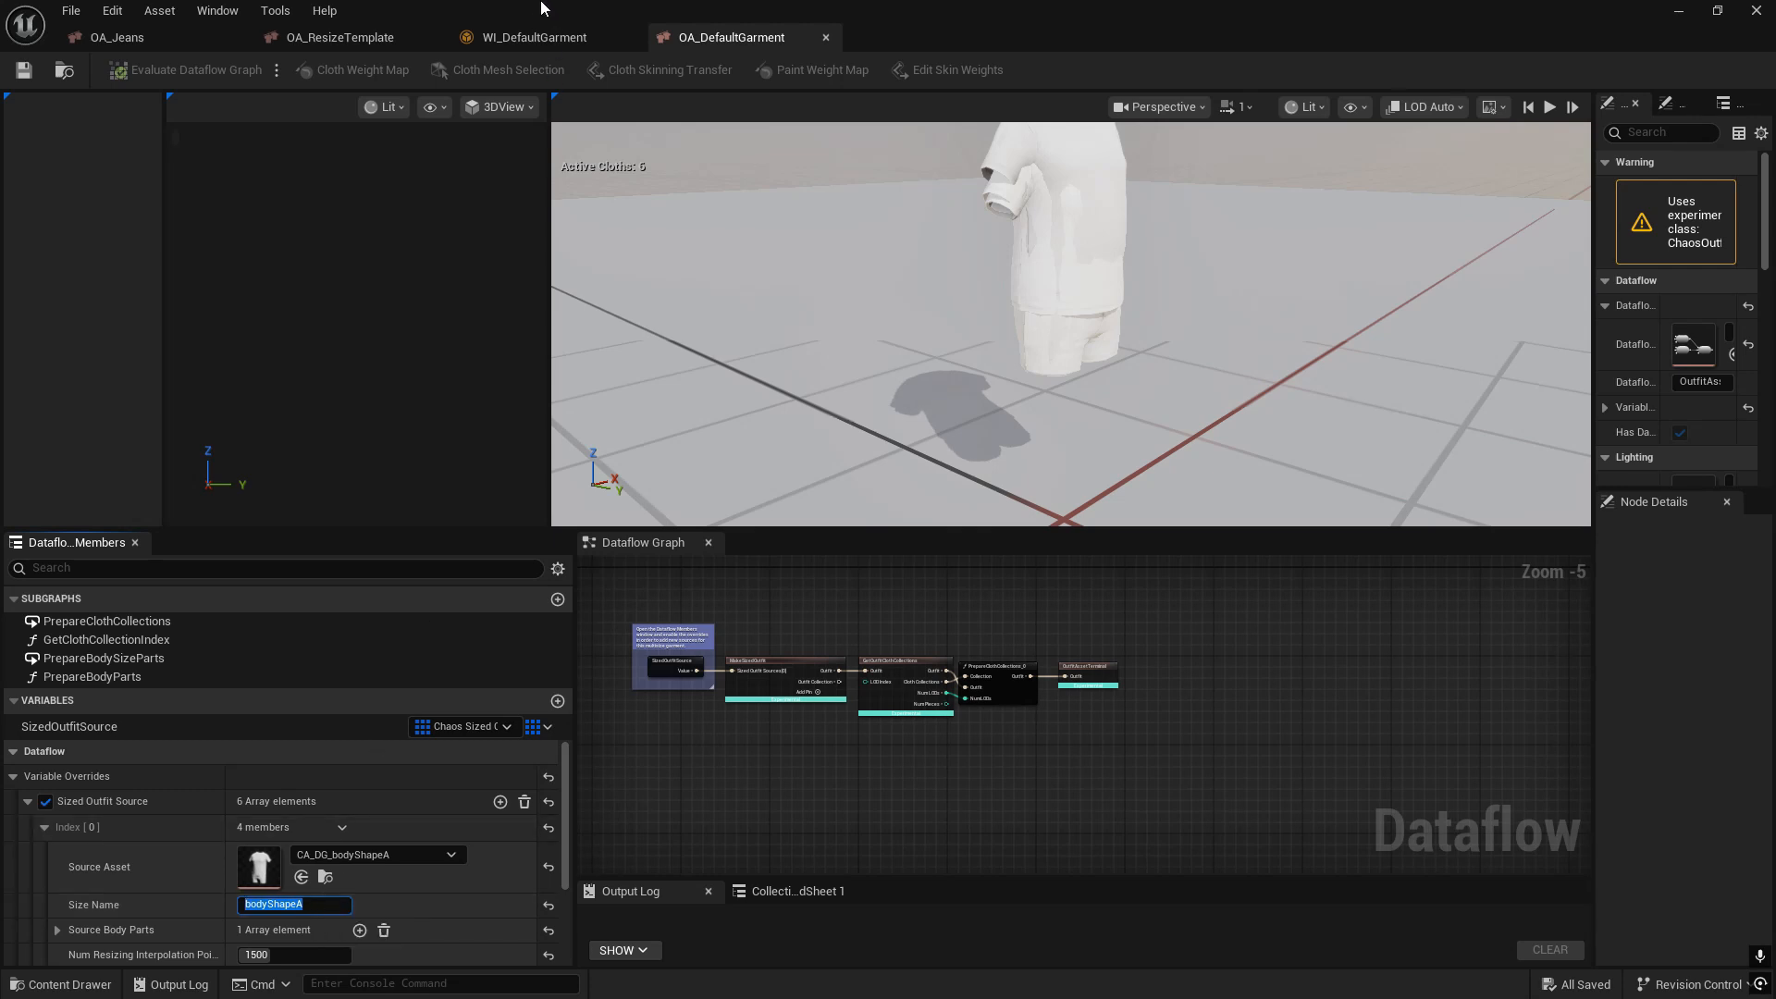
- Close the OA_ResizeTemplate, WI_DefaultGarment and OA_DefaultGarment editors and return to OA_Jeans
left_click(525, 30)
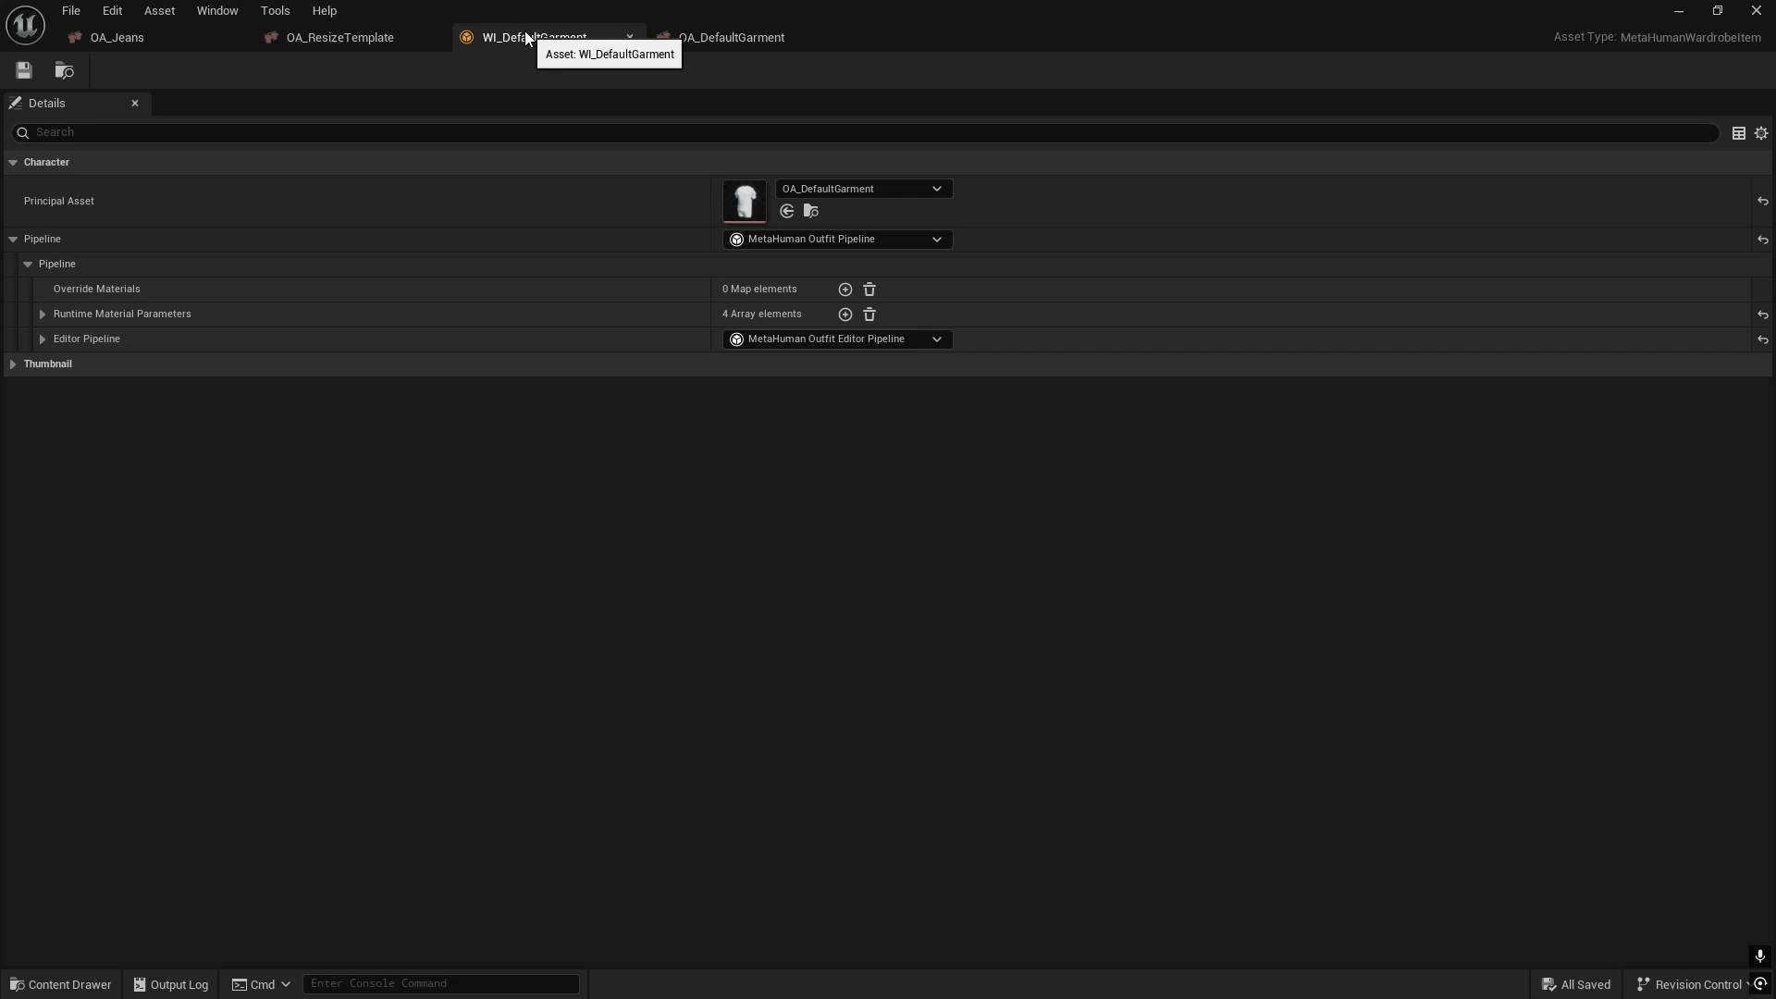
left_click(348, 37)
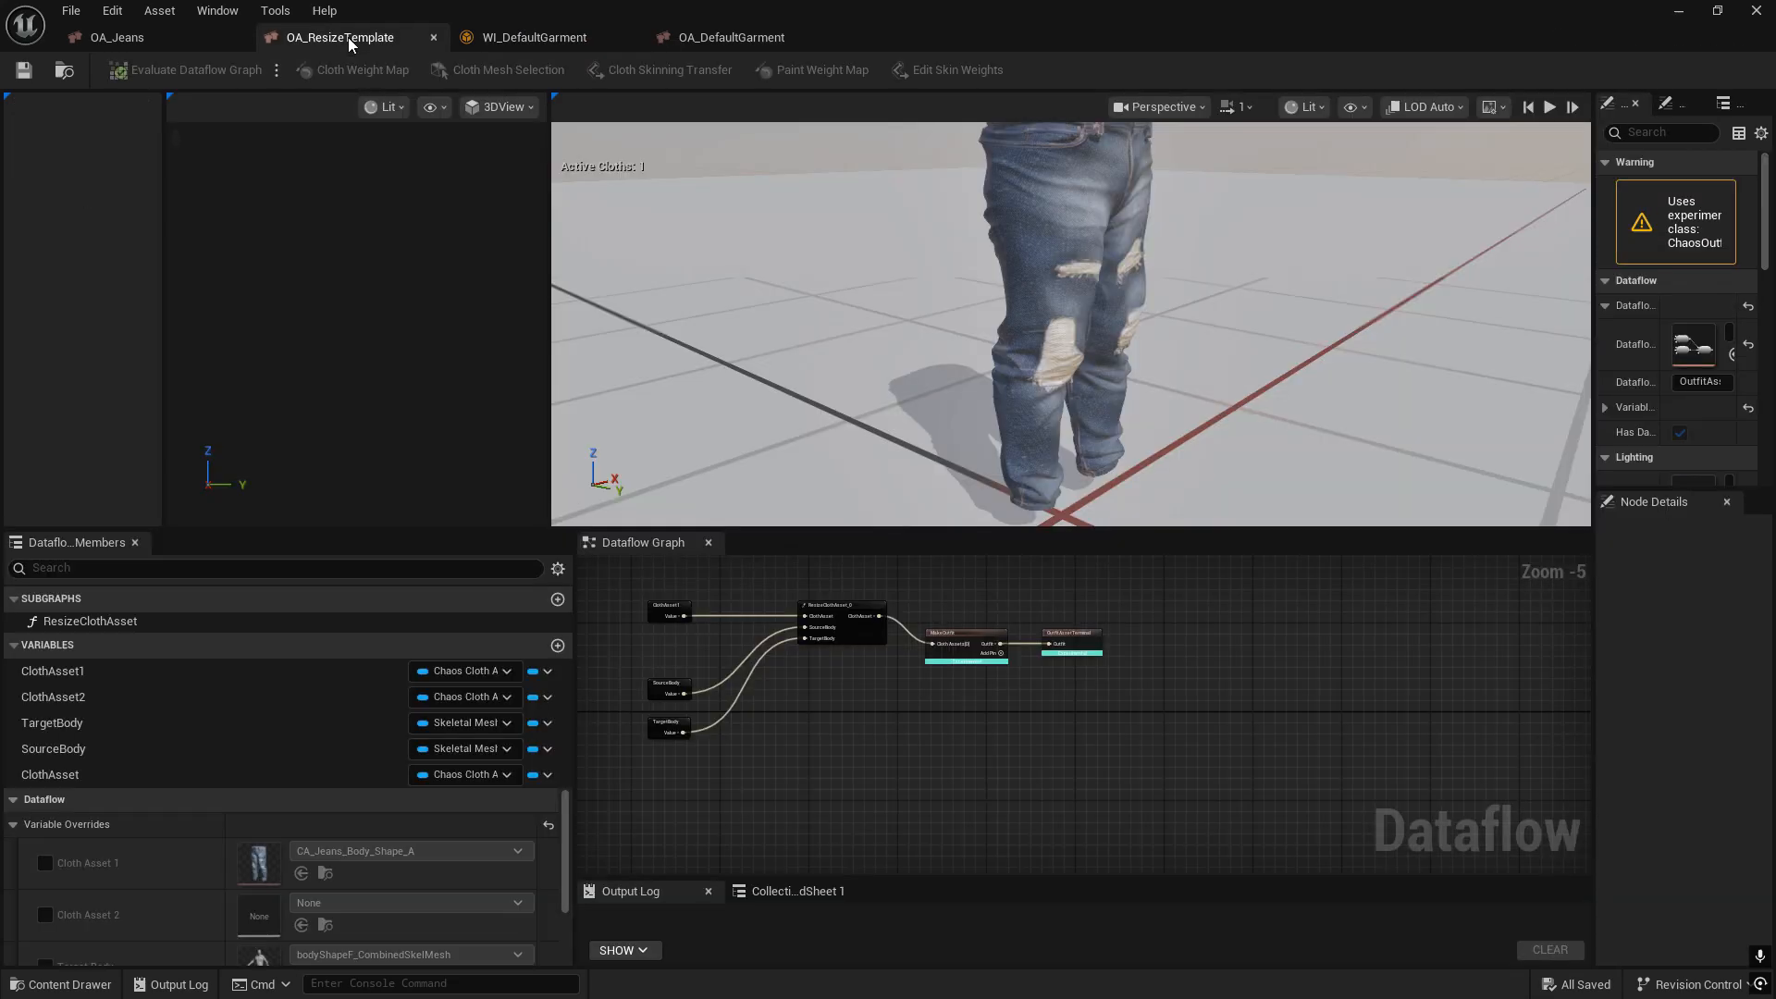
left_click(431, 35)
left_click(431, 35)
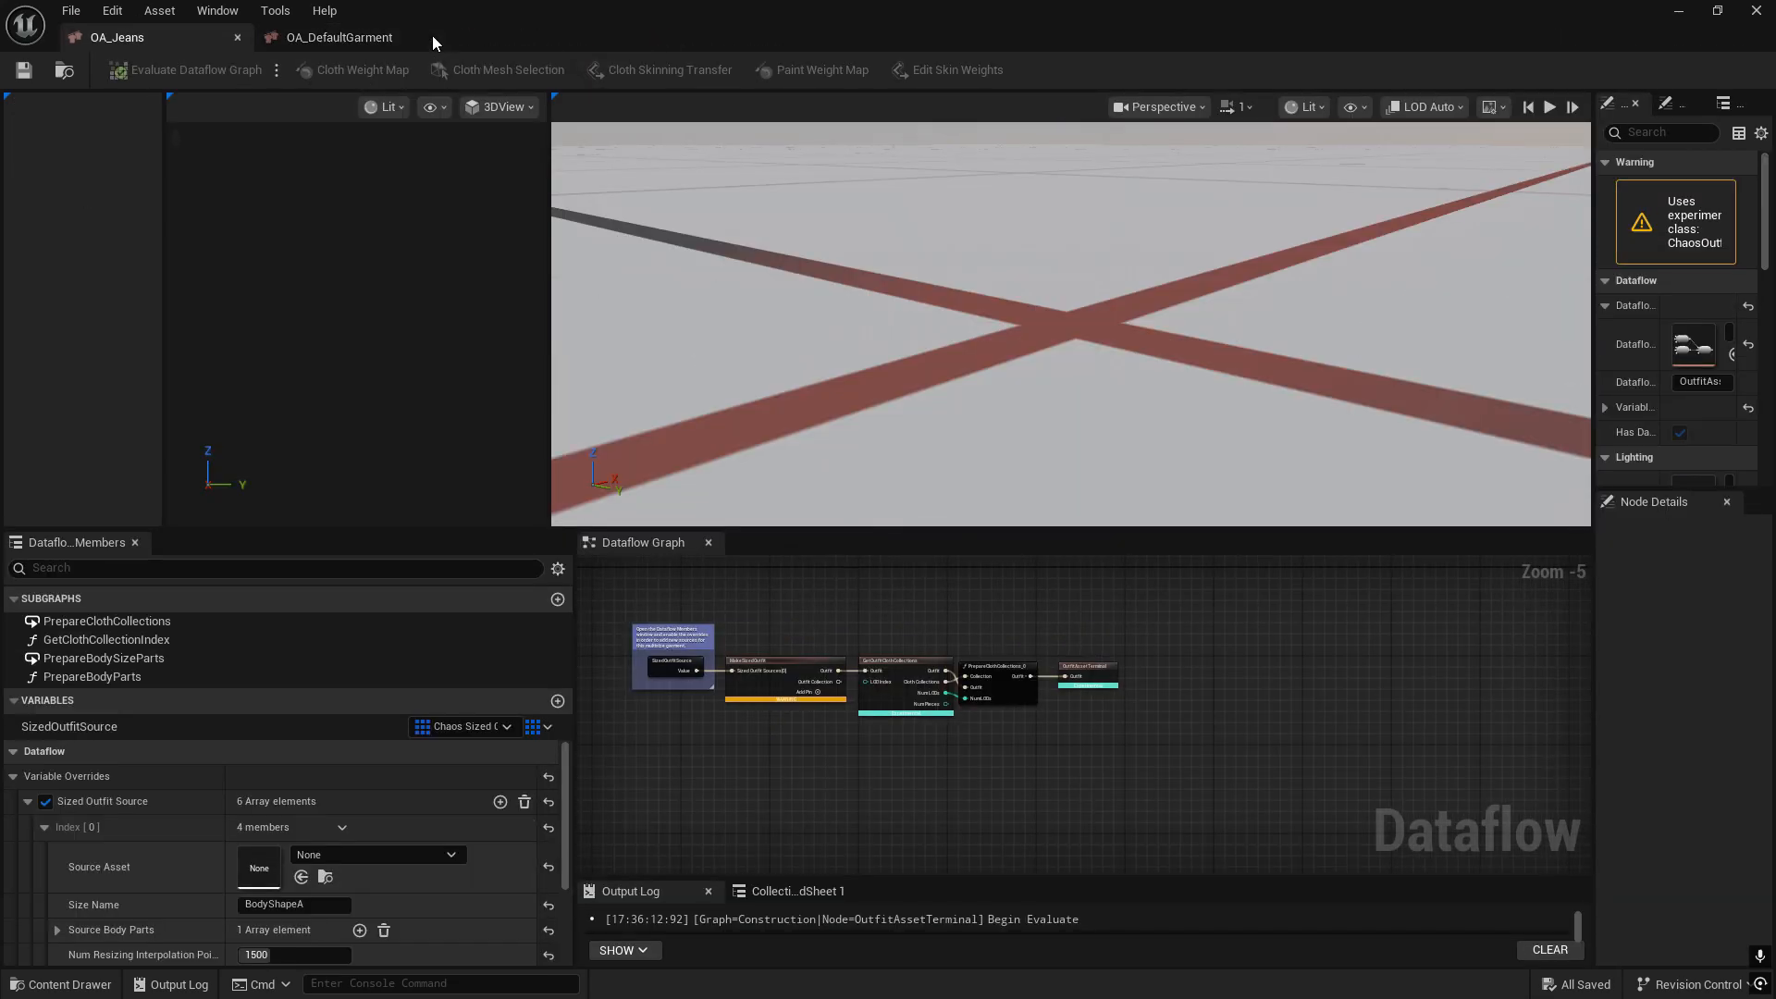
left_click(432, 37)
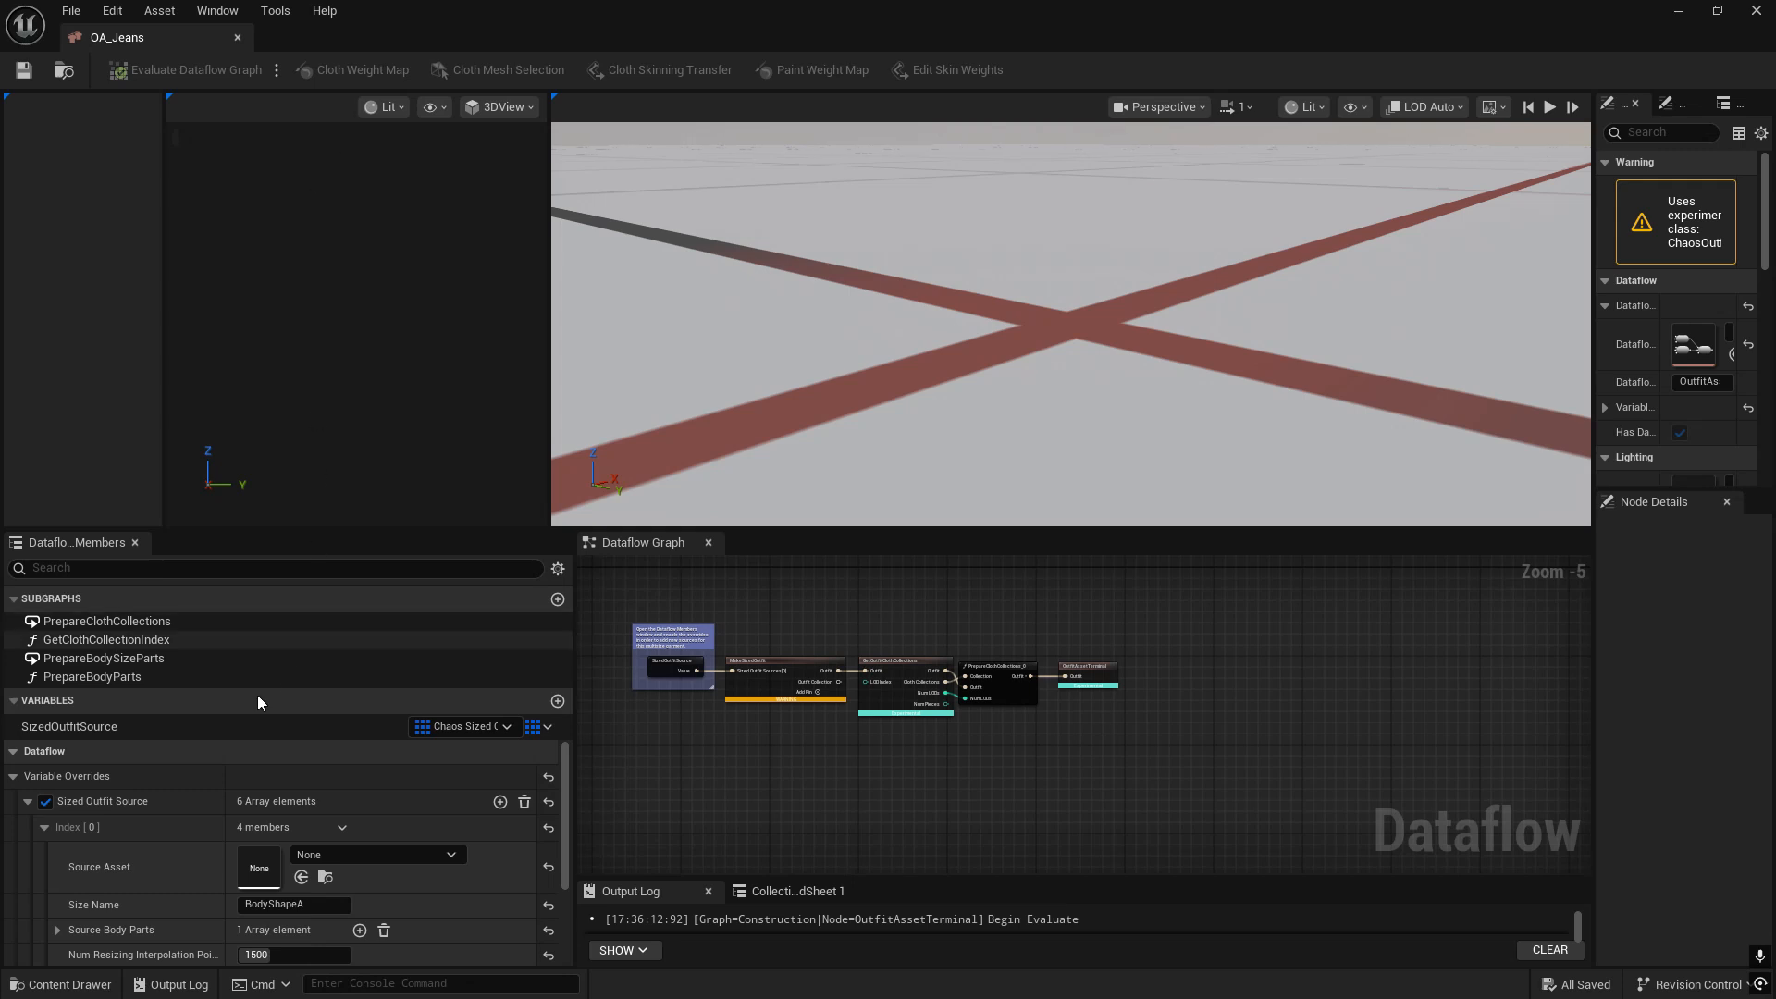
- Replace the size name of Index [0] in OA_Jeans with the copied bodyShapeA
left_click_drag(313, 906, 180, 907)
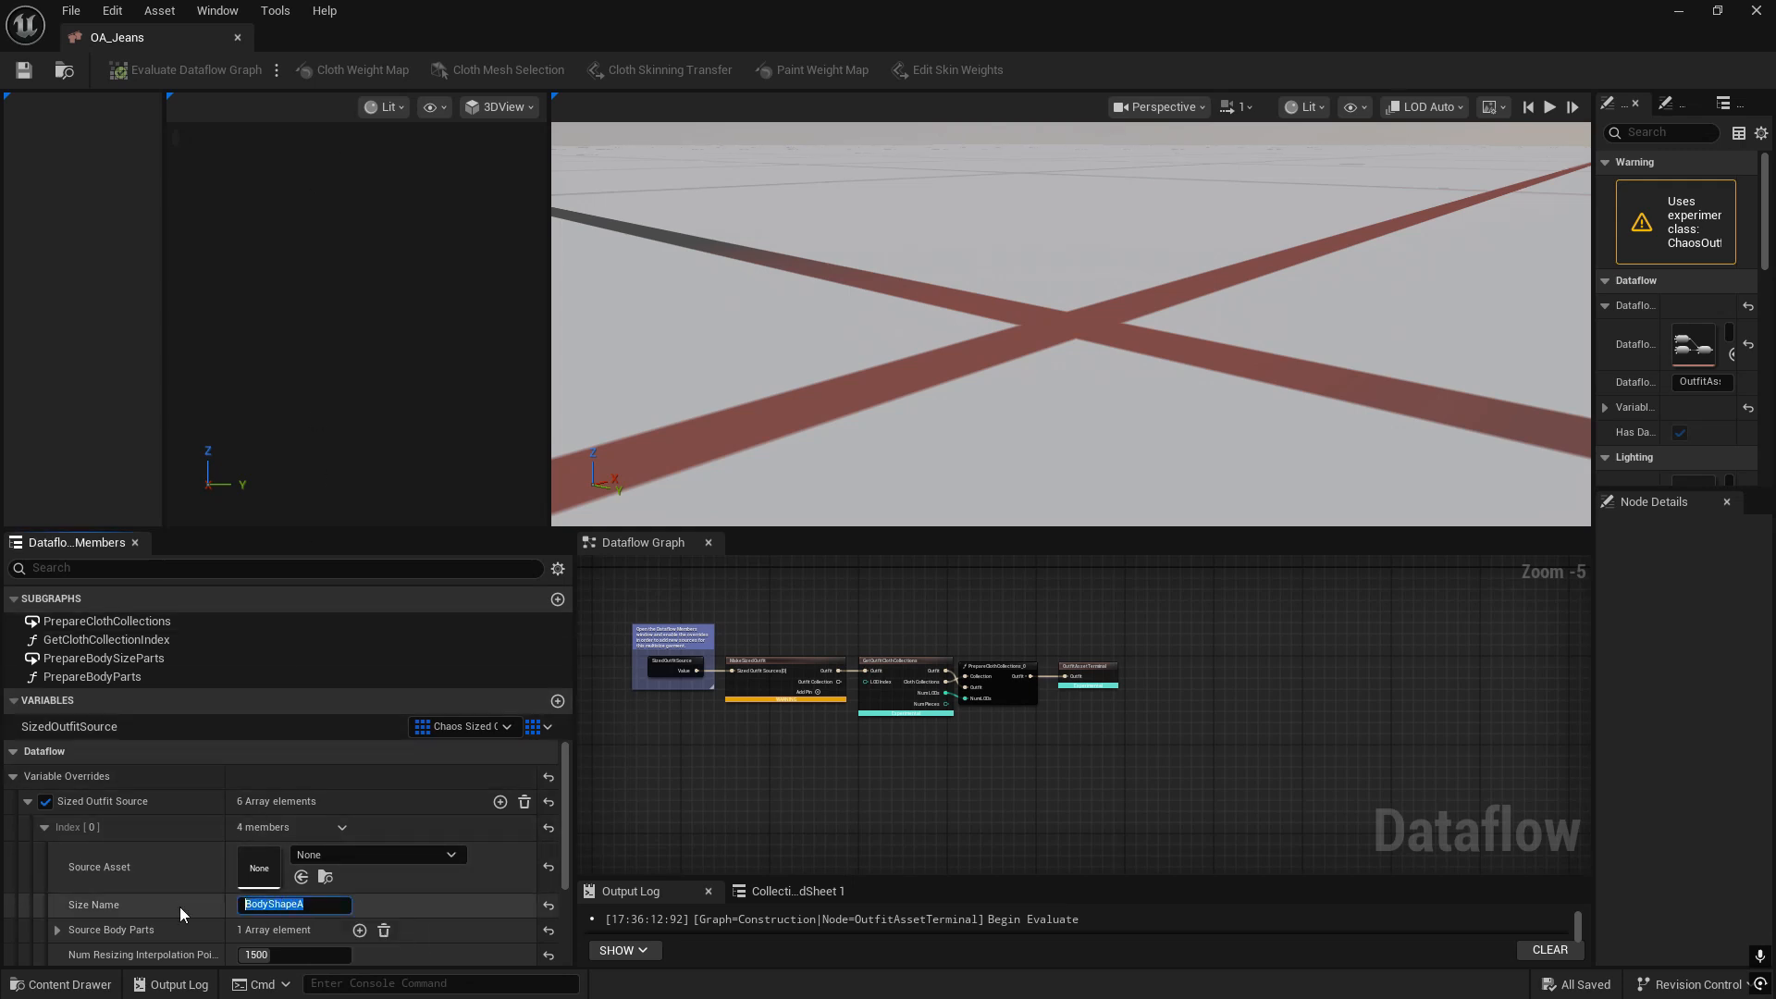
key("ctrl+v")
key("Return")
- Expand Index [1] of Sized Outfit Source and set its size name to bodyShapeb
scroll(277, 891, "down", 3)
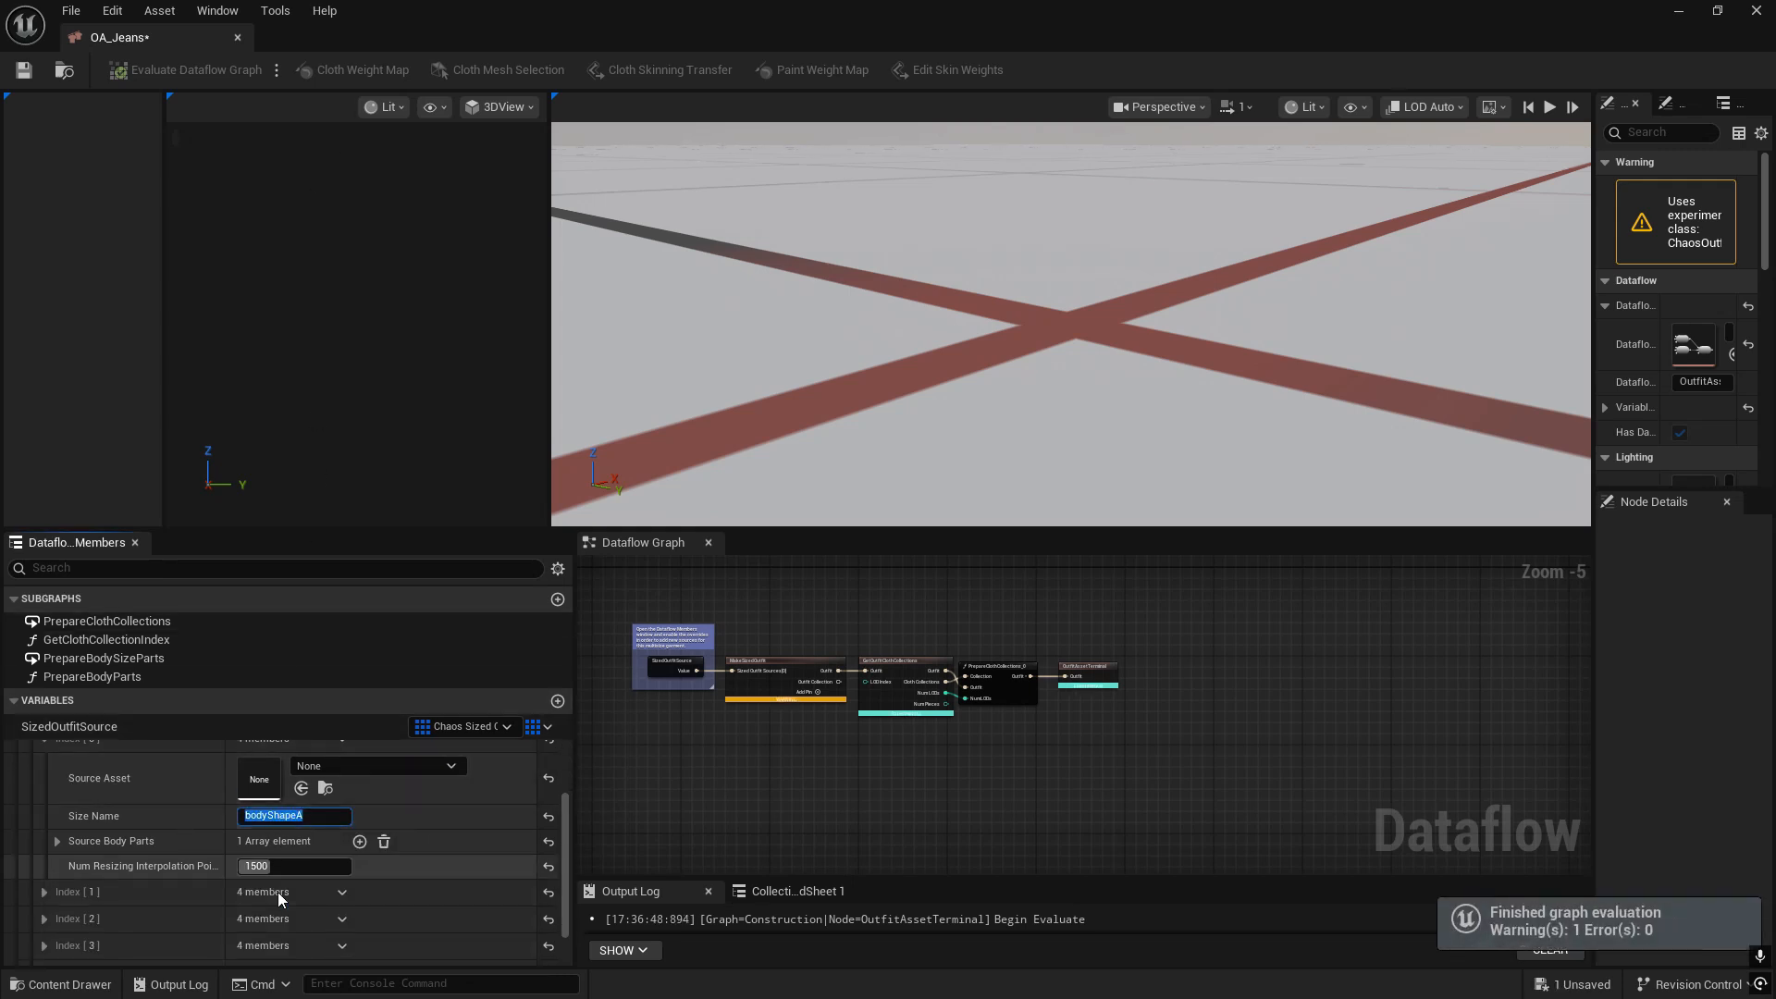
left_click(48, 845)
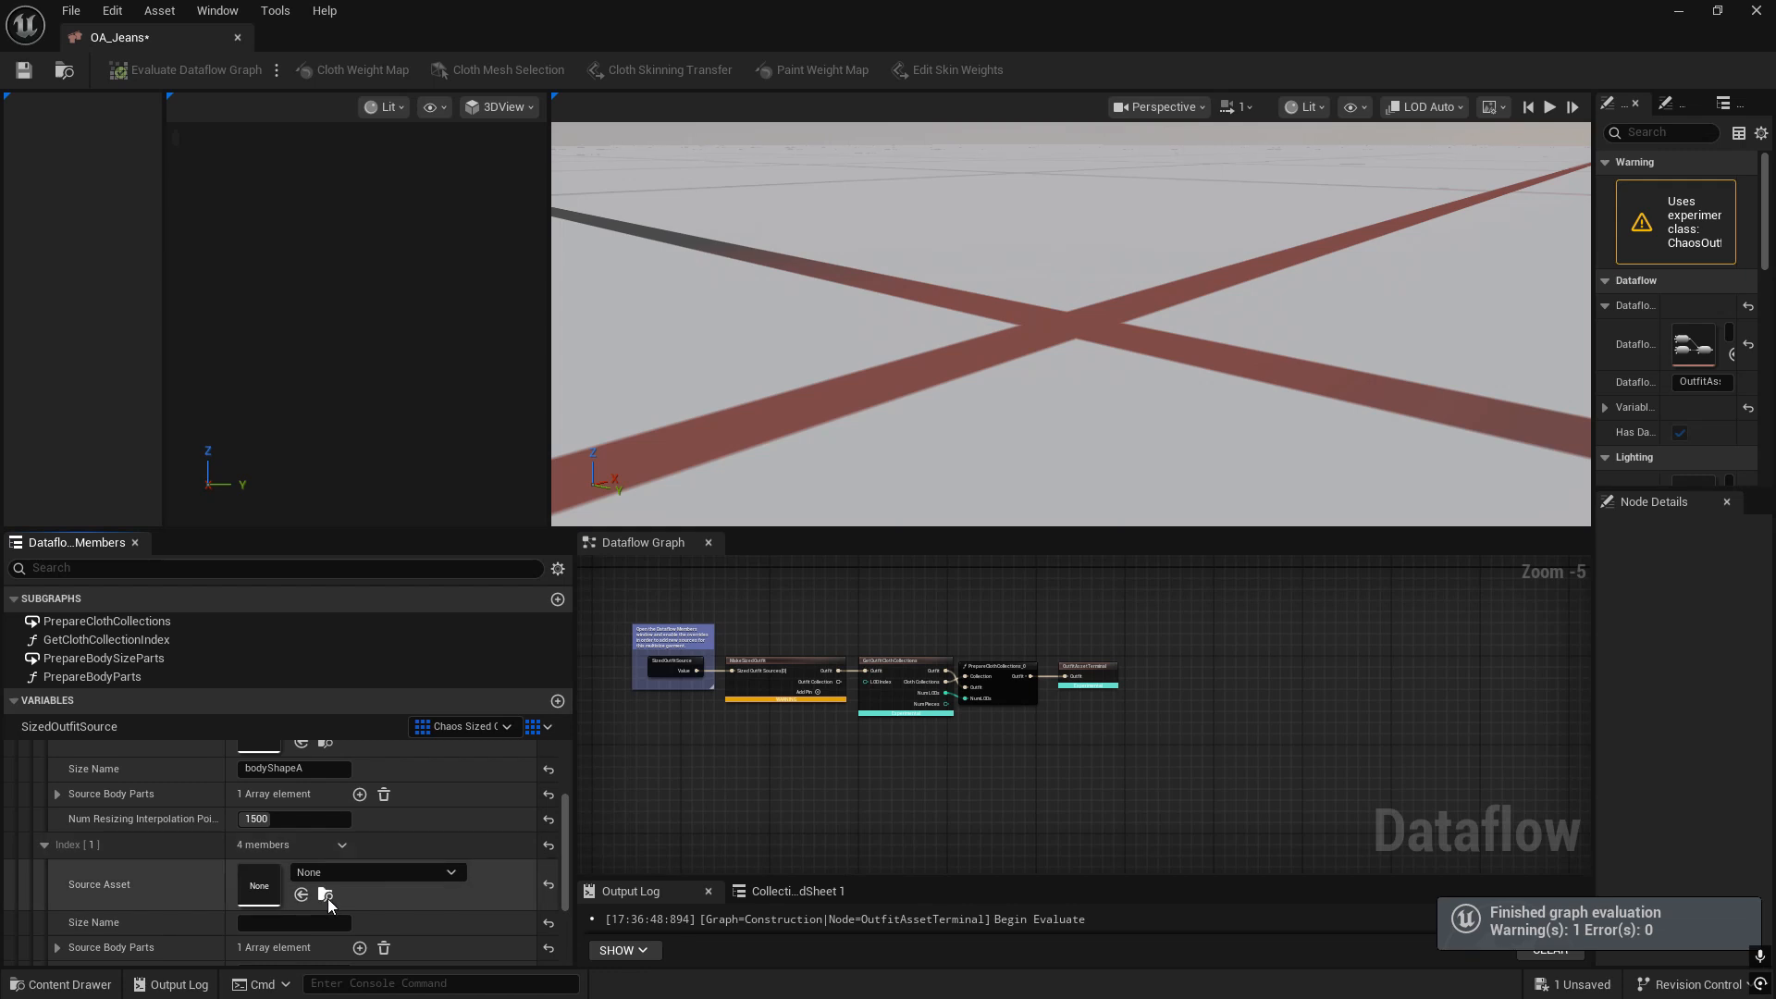
scroll(338, 879, "down", 1)
type("bodyShapeB")
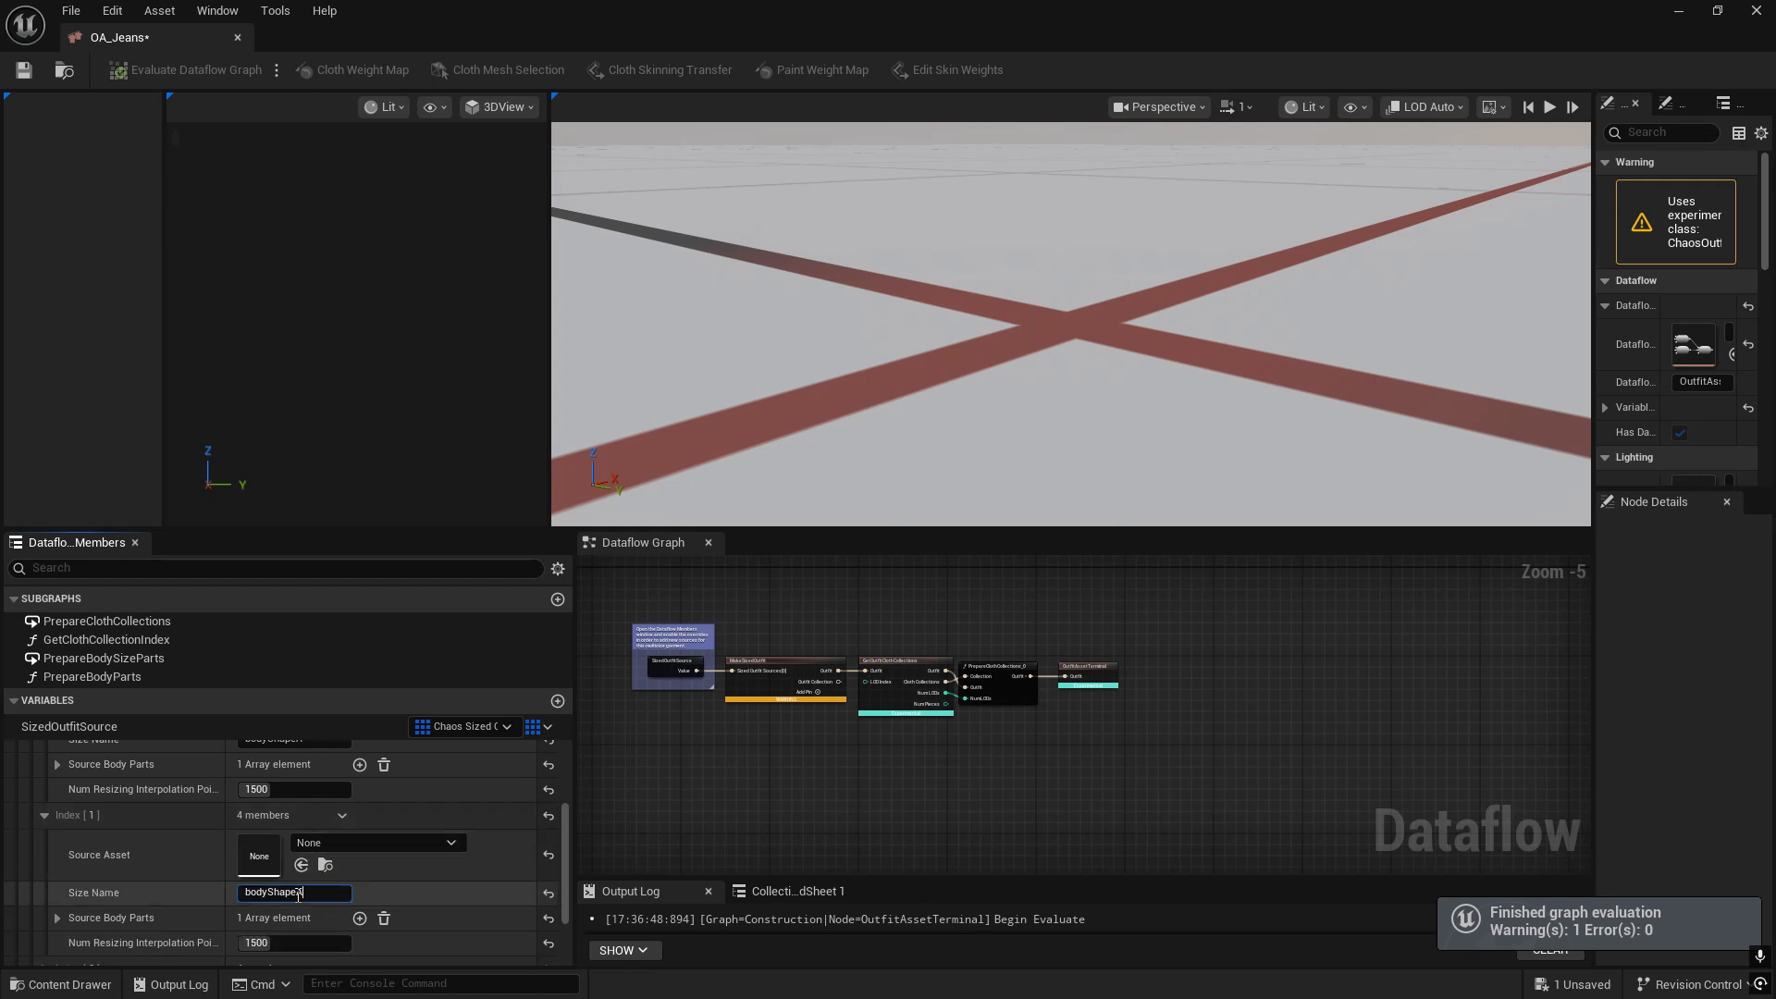
key("Return")
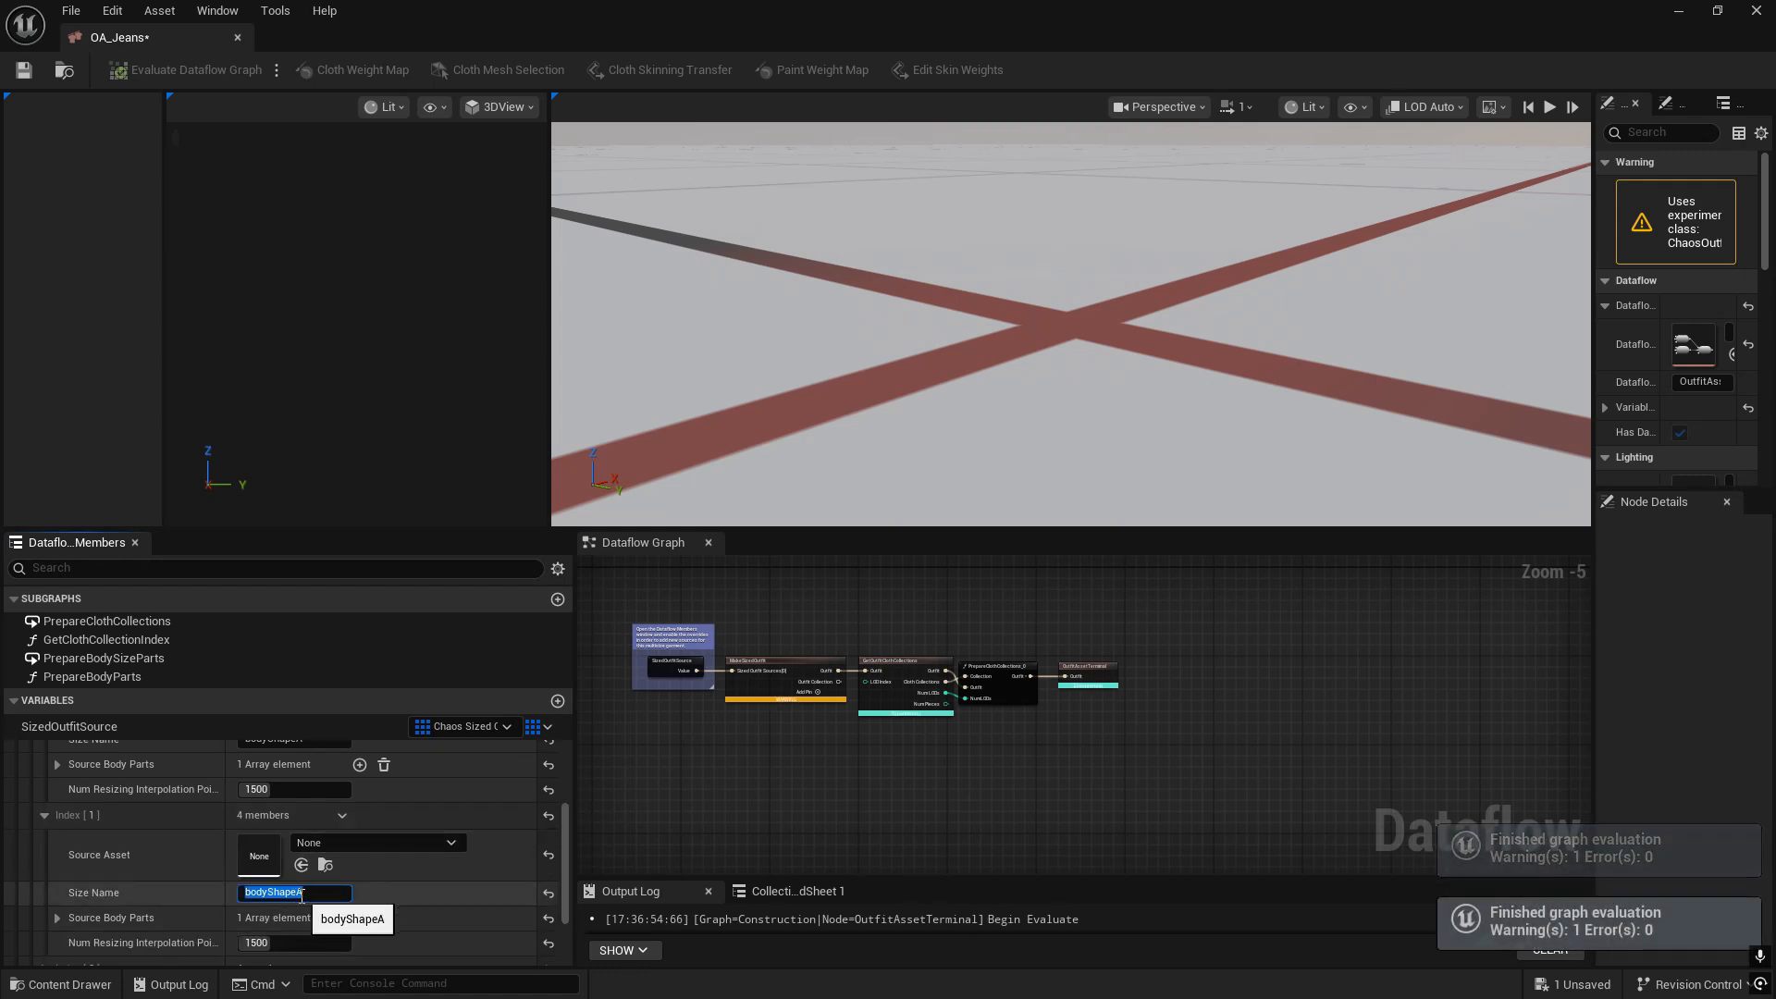
left_click_drag(296, 896, 322, 895)
type("b")
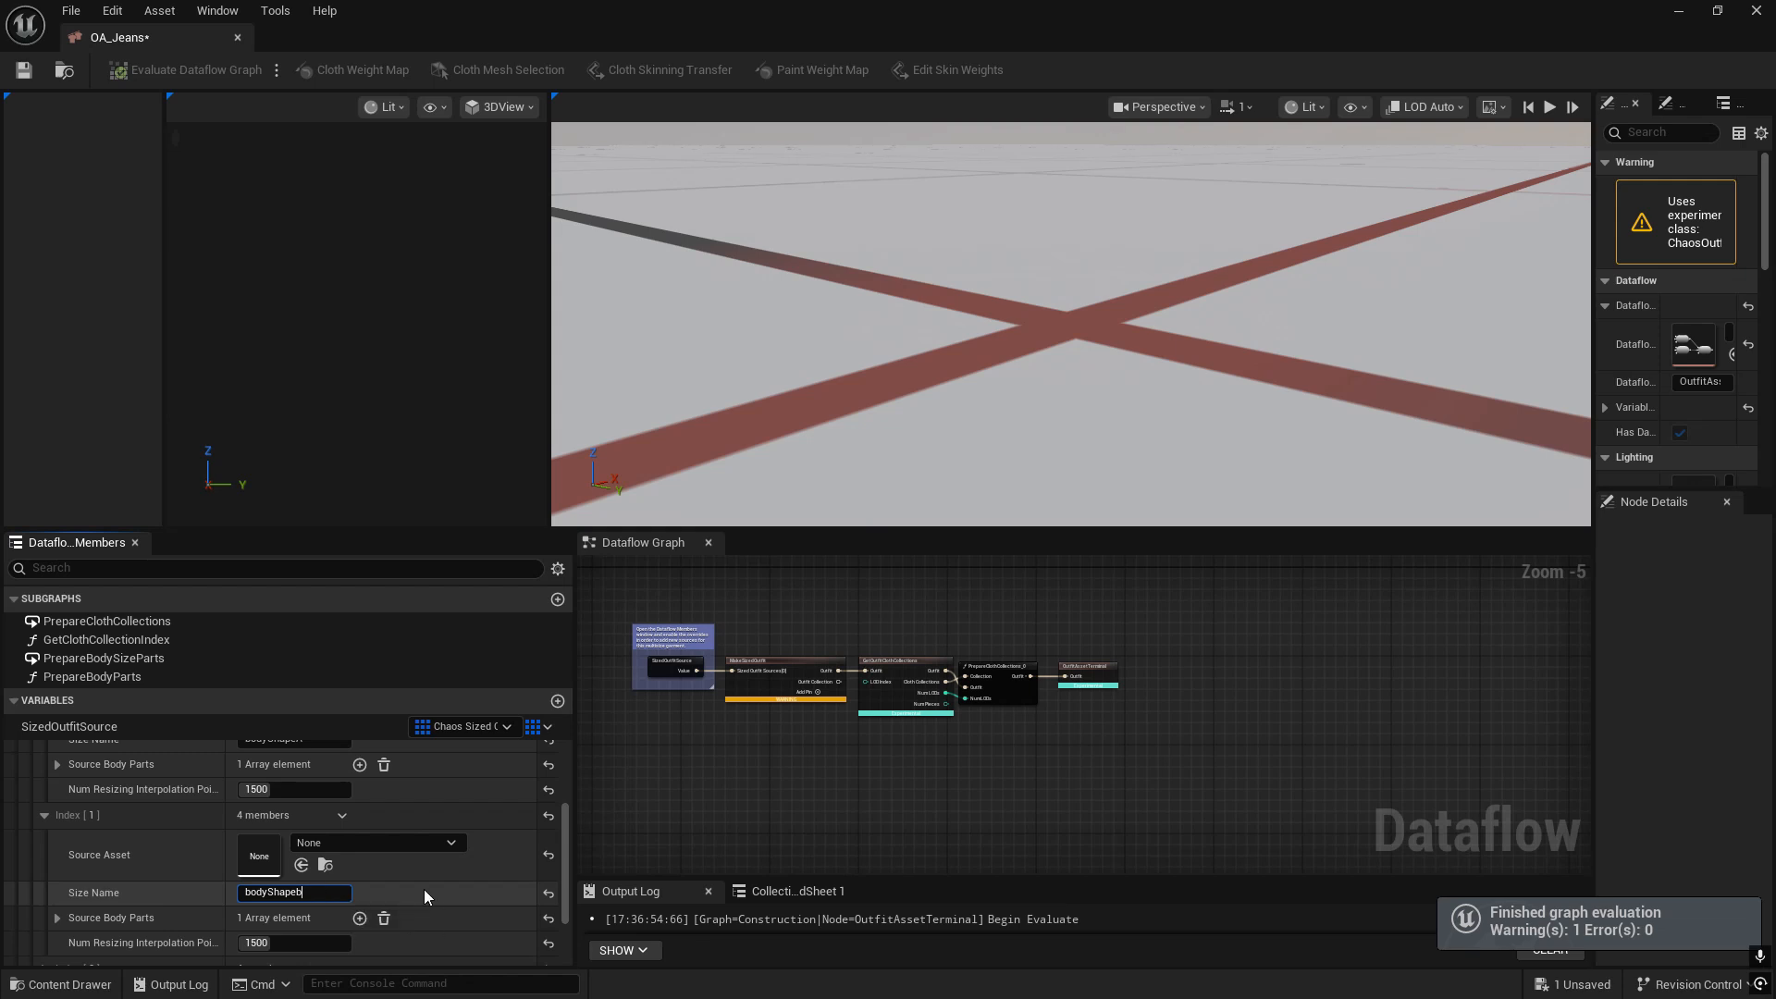
key("Return")
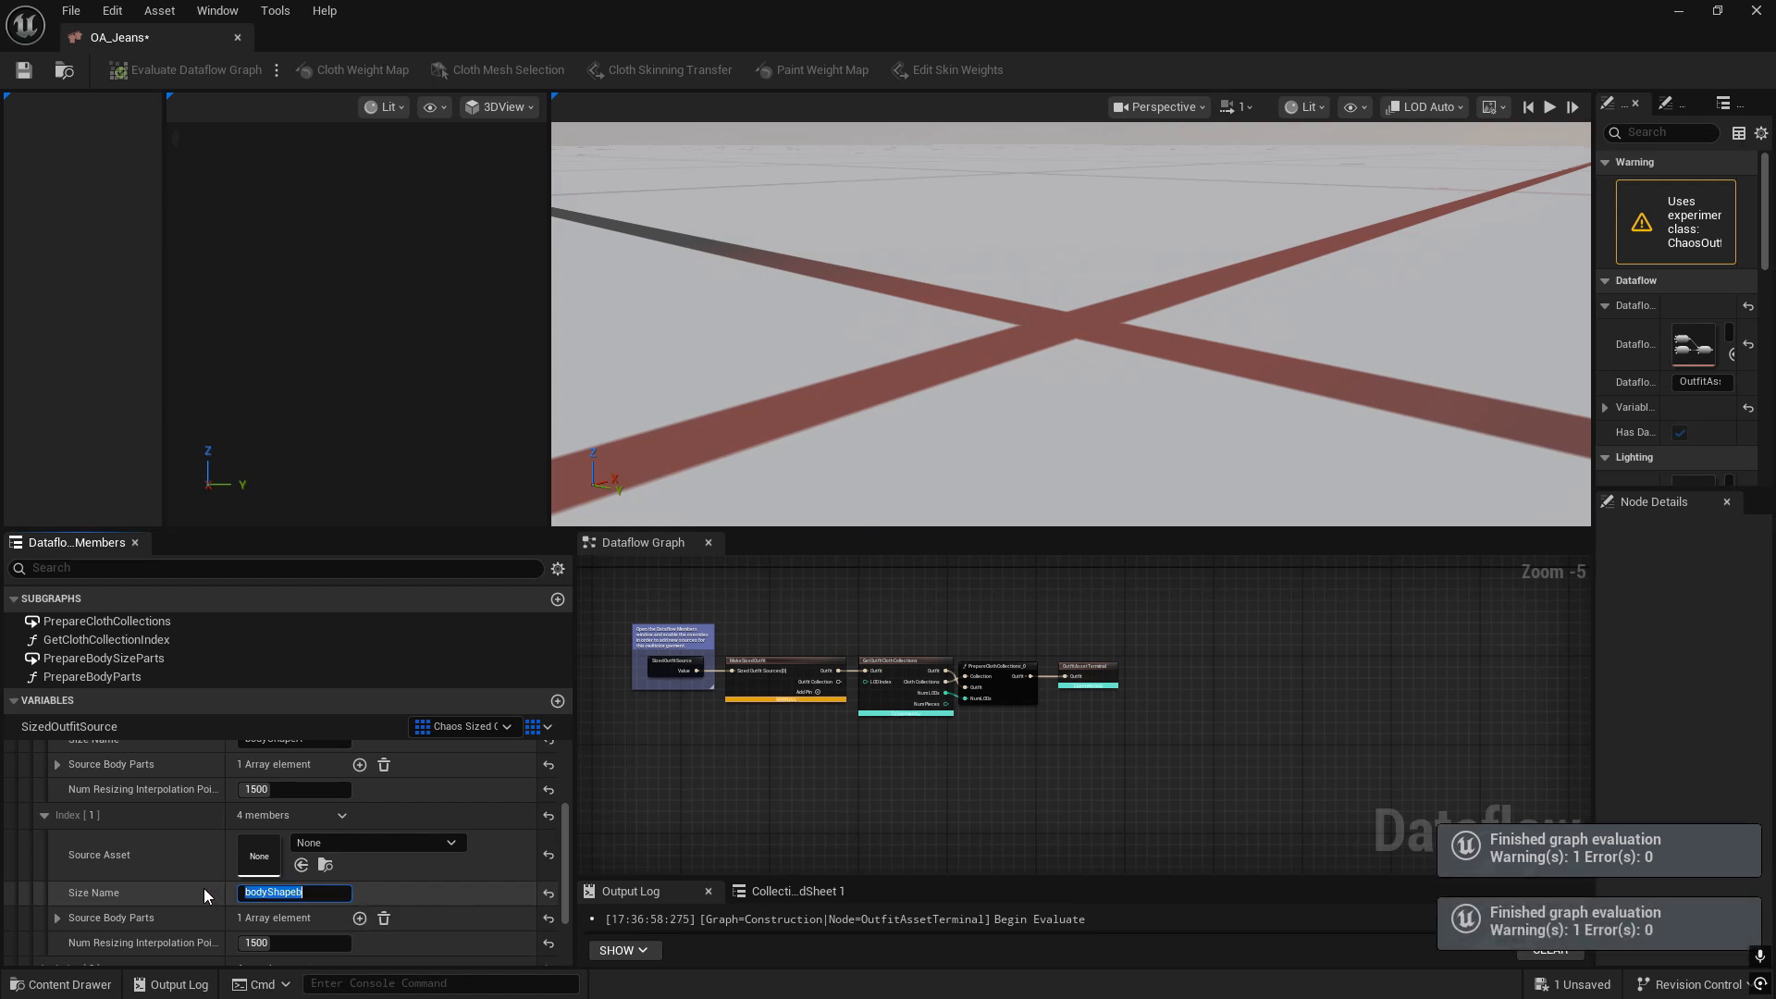
- Expand Index [2] of Sized Outfit Source and set its size name to bodyShapeB
scroll(198, 886, "down", 2)
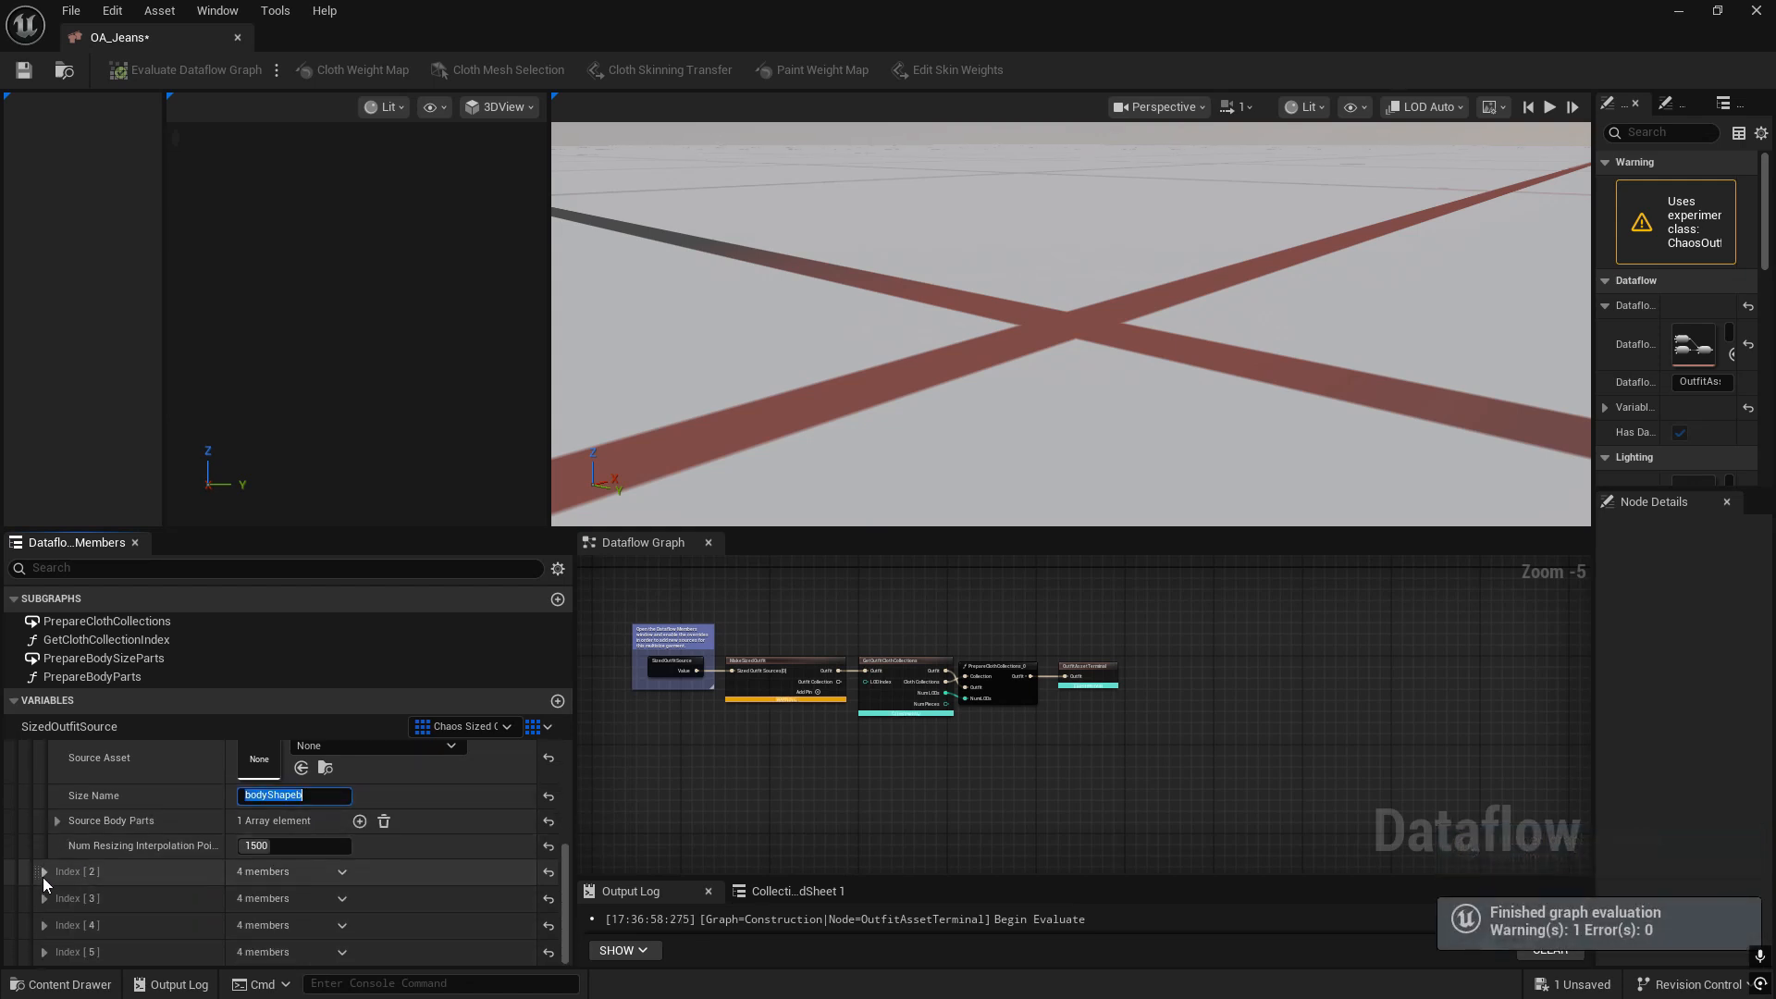
left_click(42, 872)
scroll(268, 915, "down", 2)
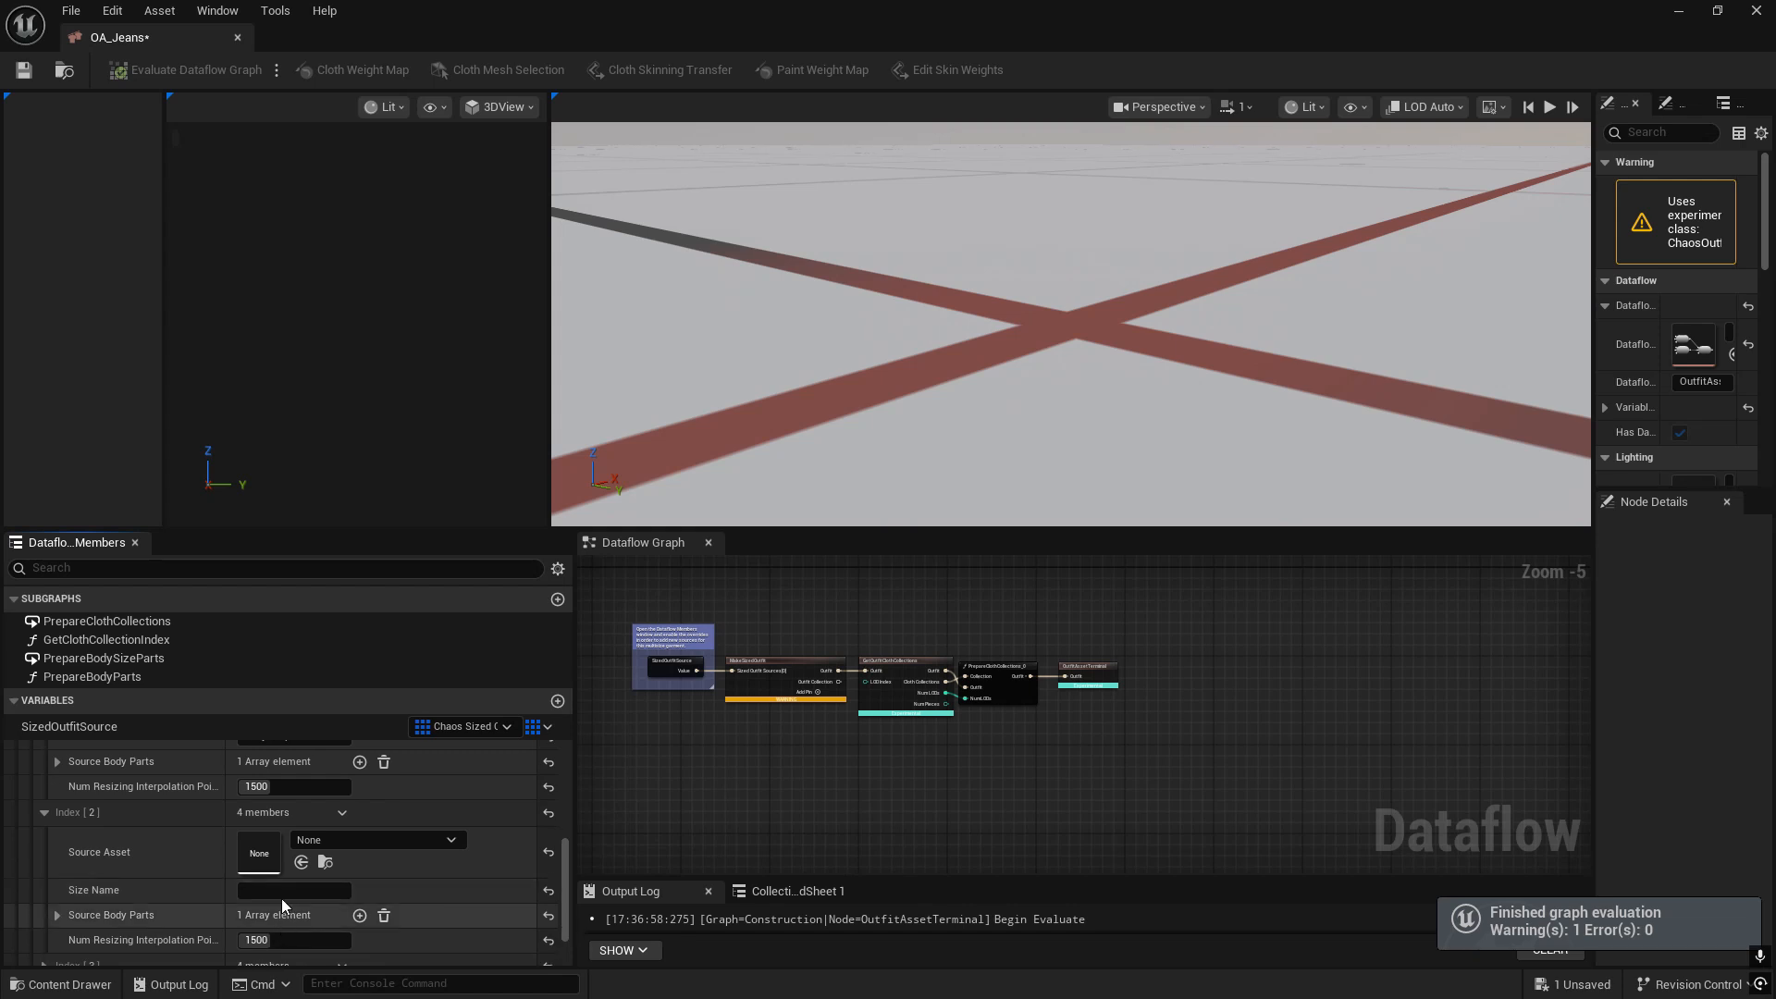
left_click(283, 893)
type("bodyShapeA")
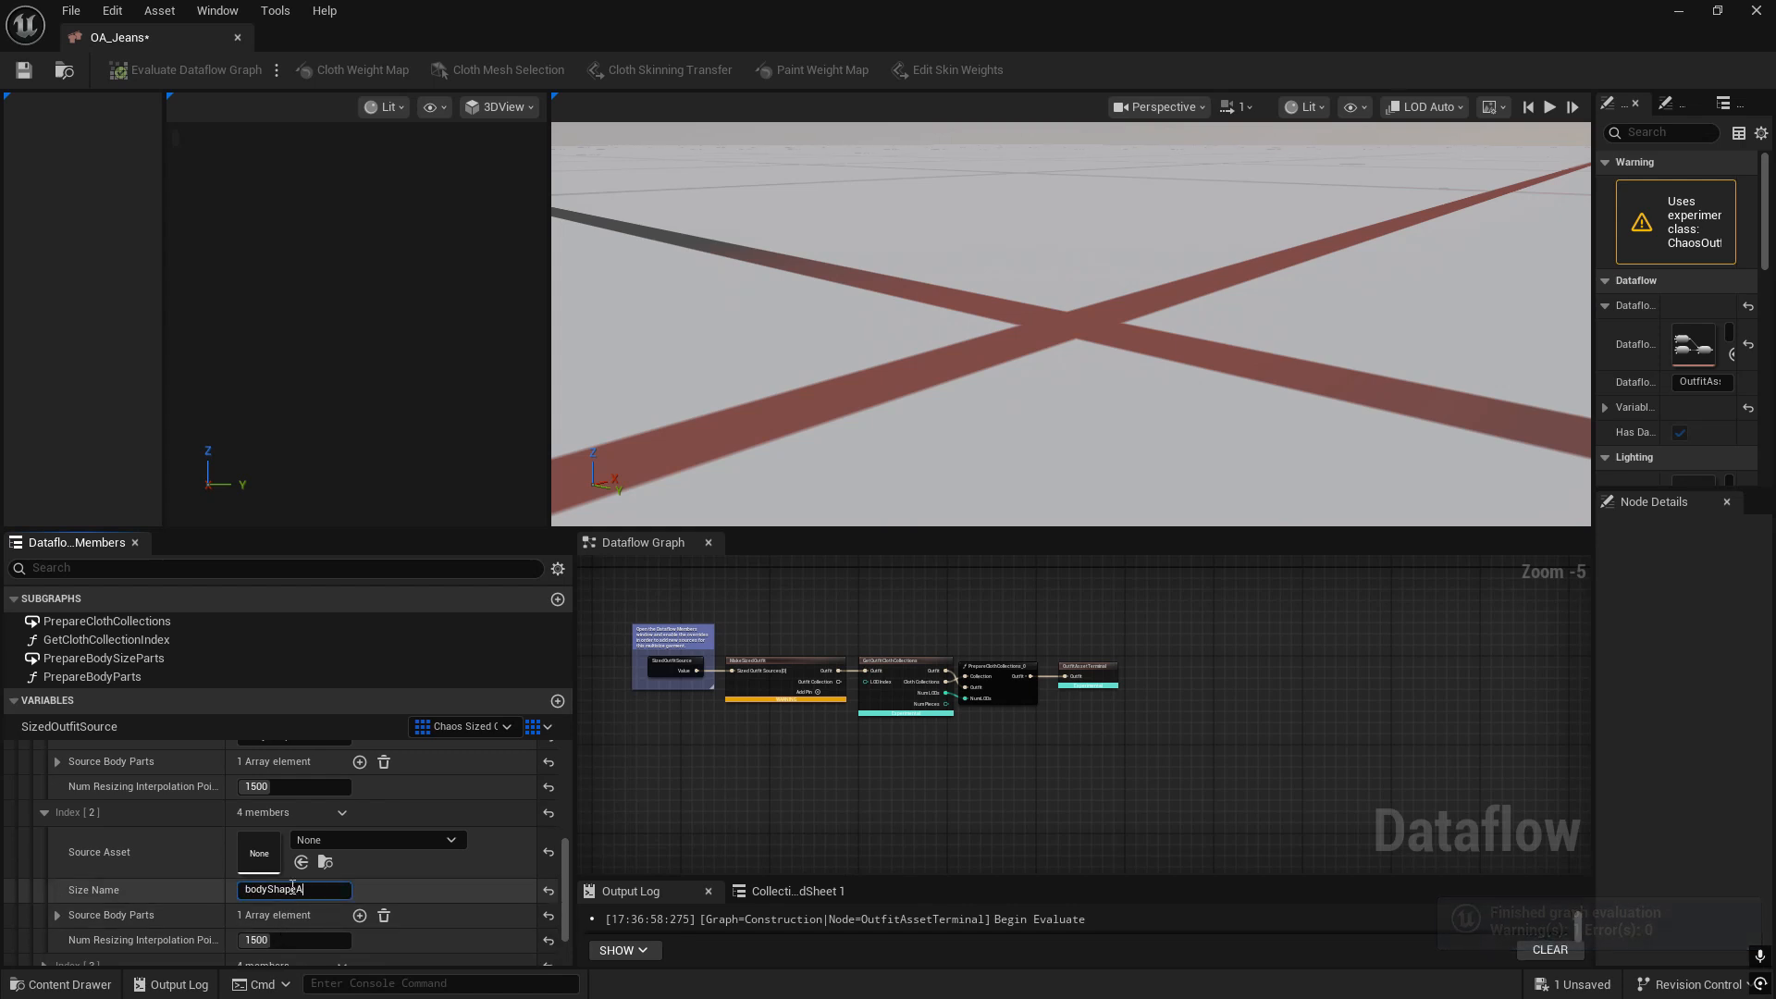
key("Return")
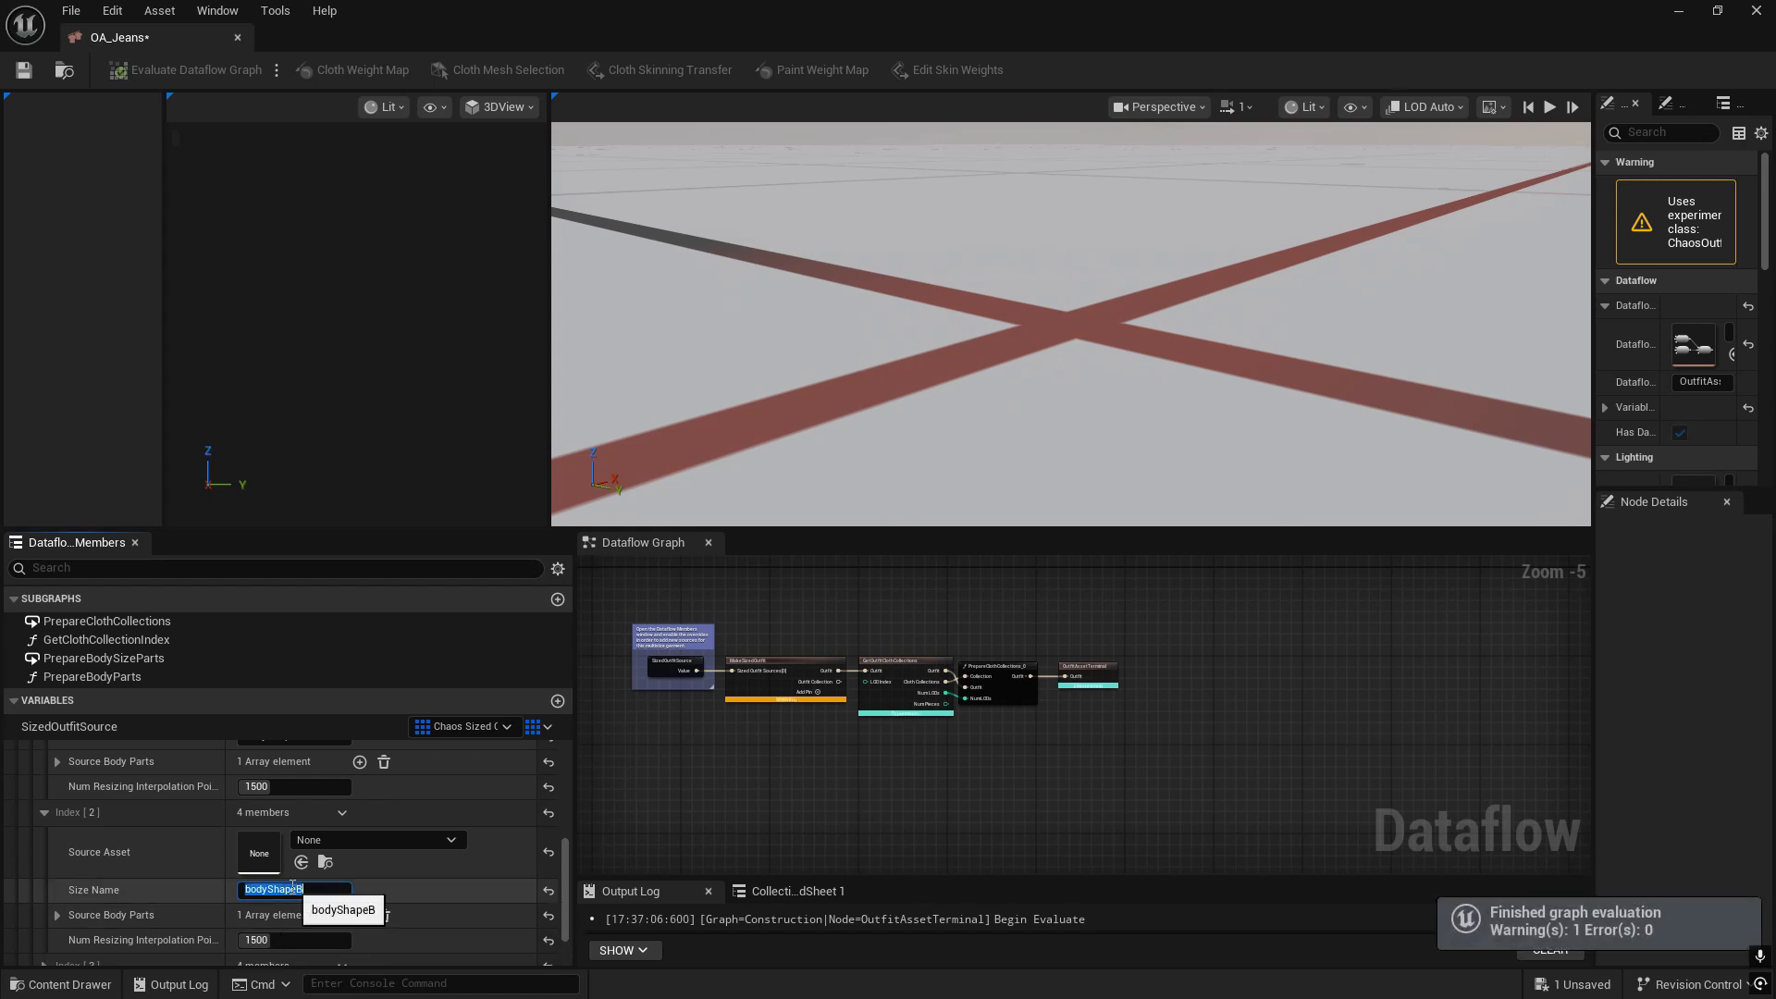
scroll(125, 873, "down", 2)
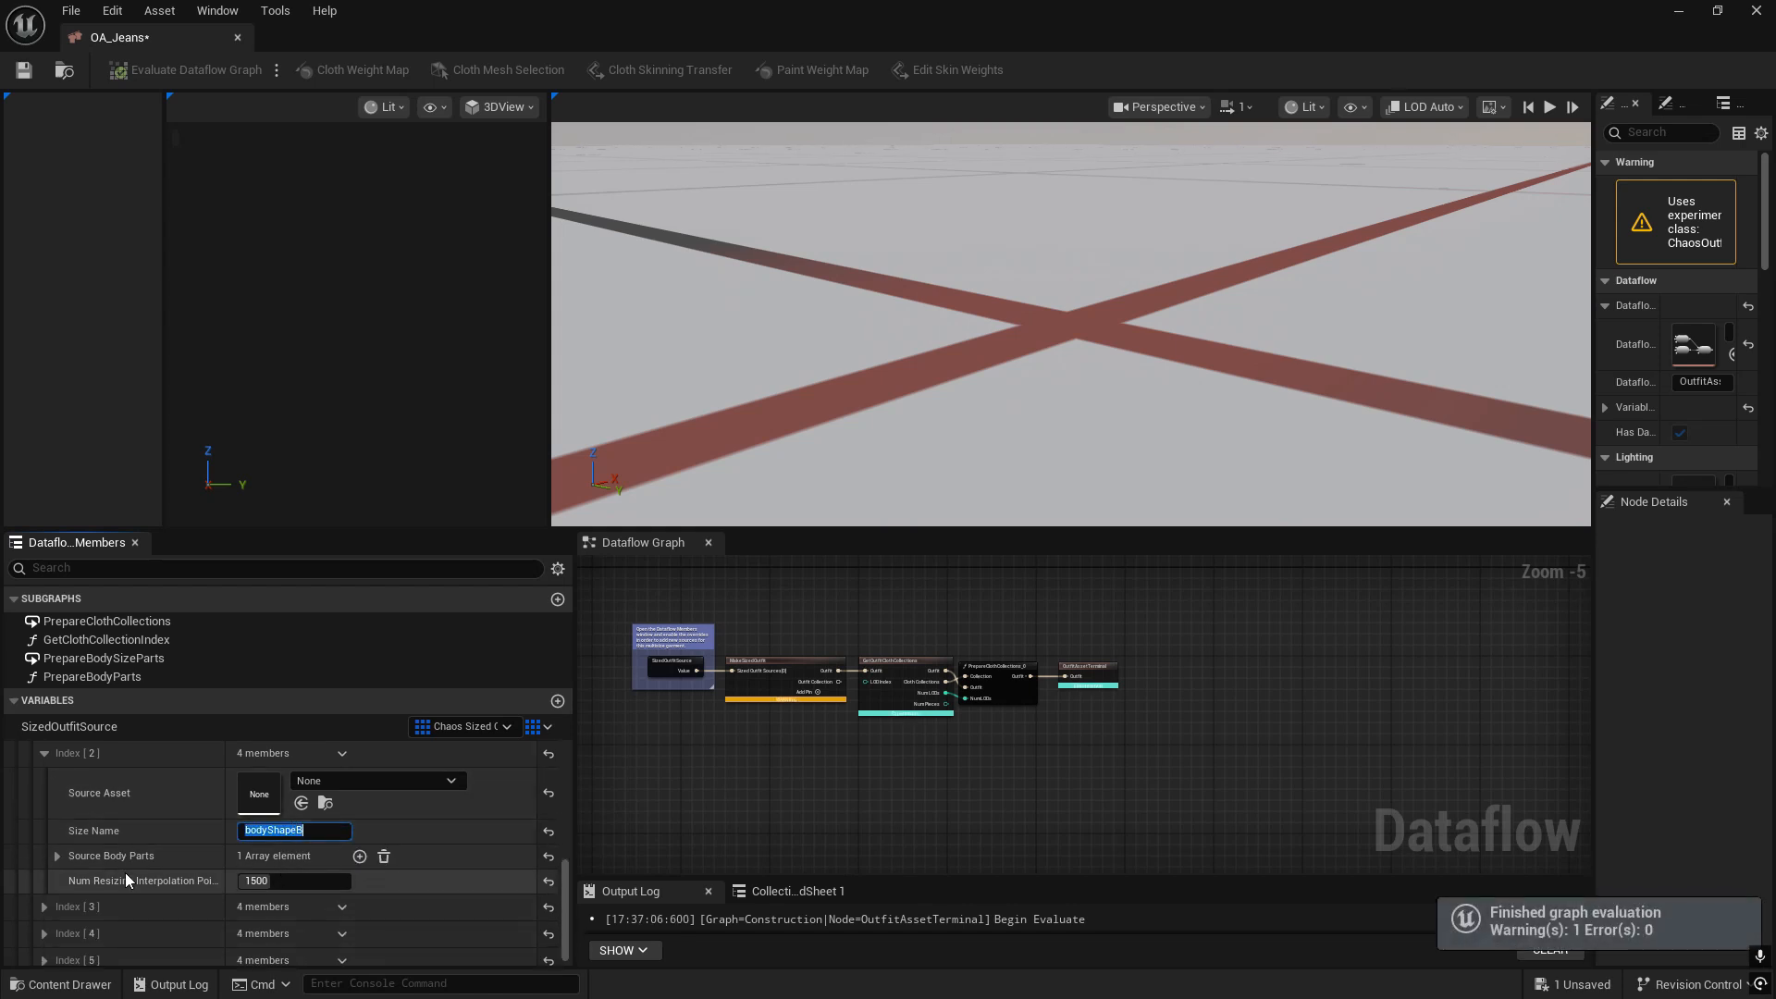
- Expand Index [3] of Sized Outfit Source and set its size name to bodyShapeB
left_click(42, 900)
scroll(309, 907, "down", 3)
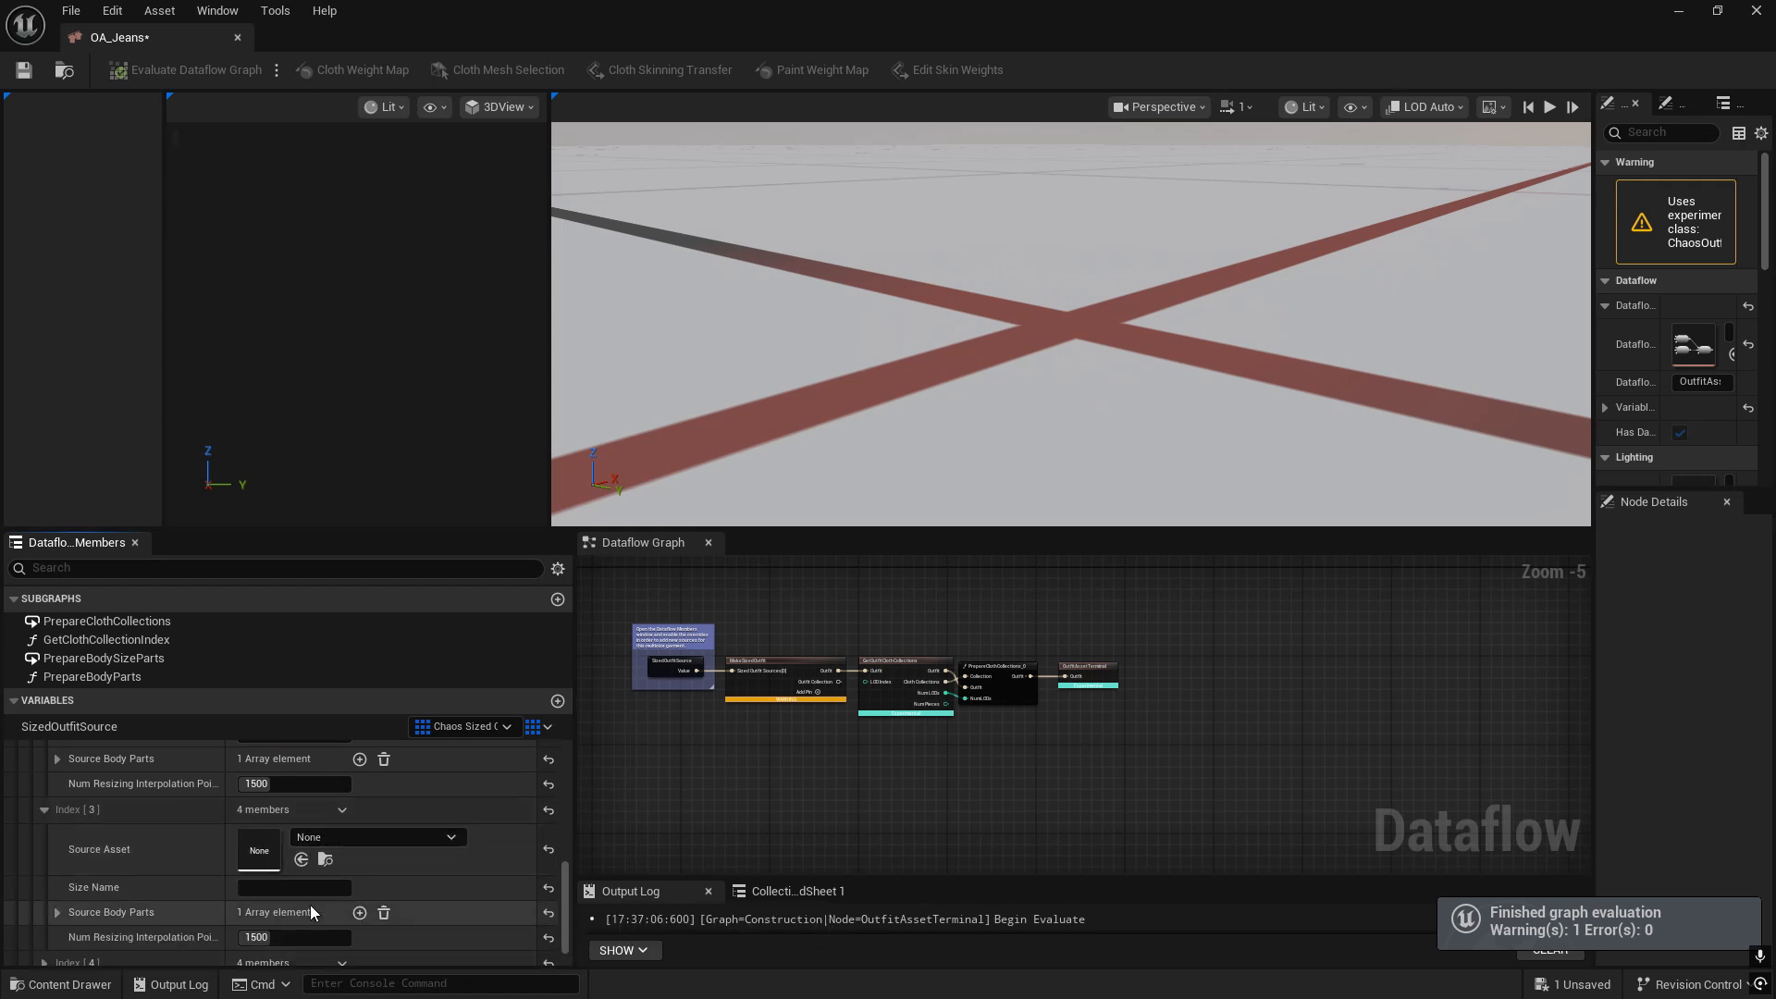
left_click(314, 888)
type("bodyShapeA")
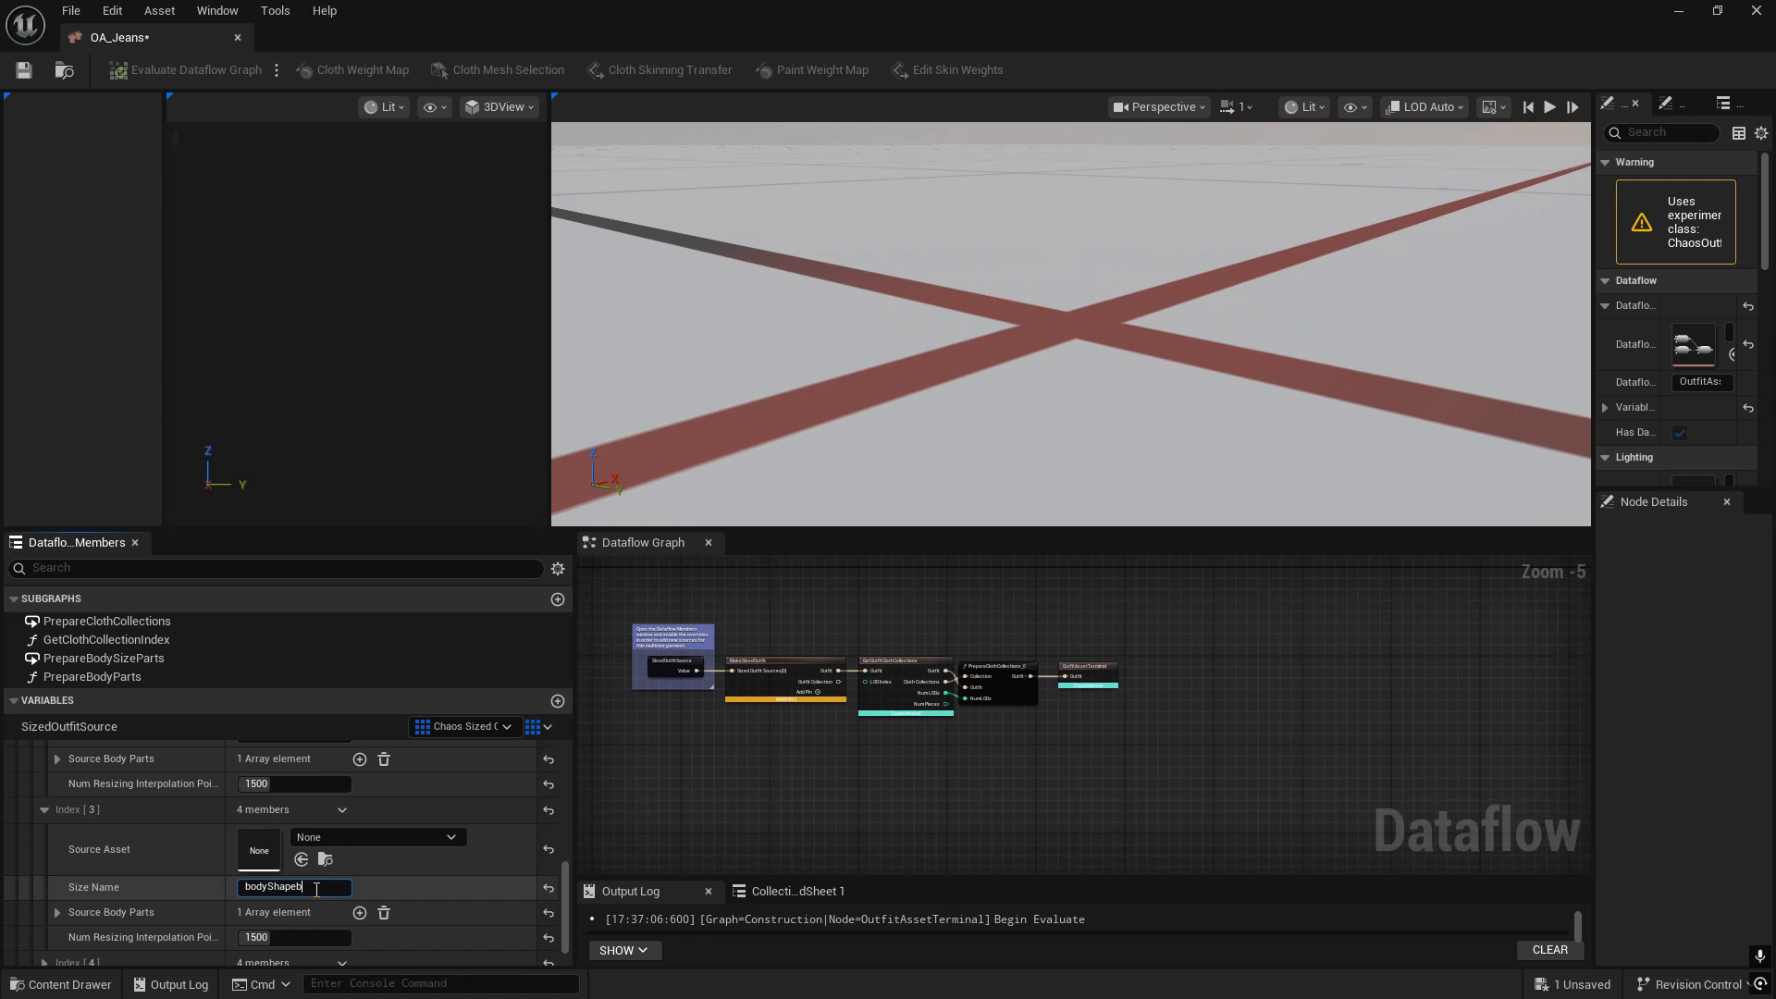
key("Return")
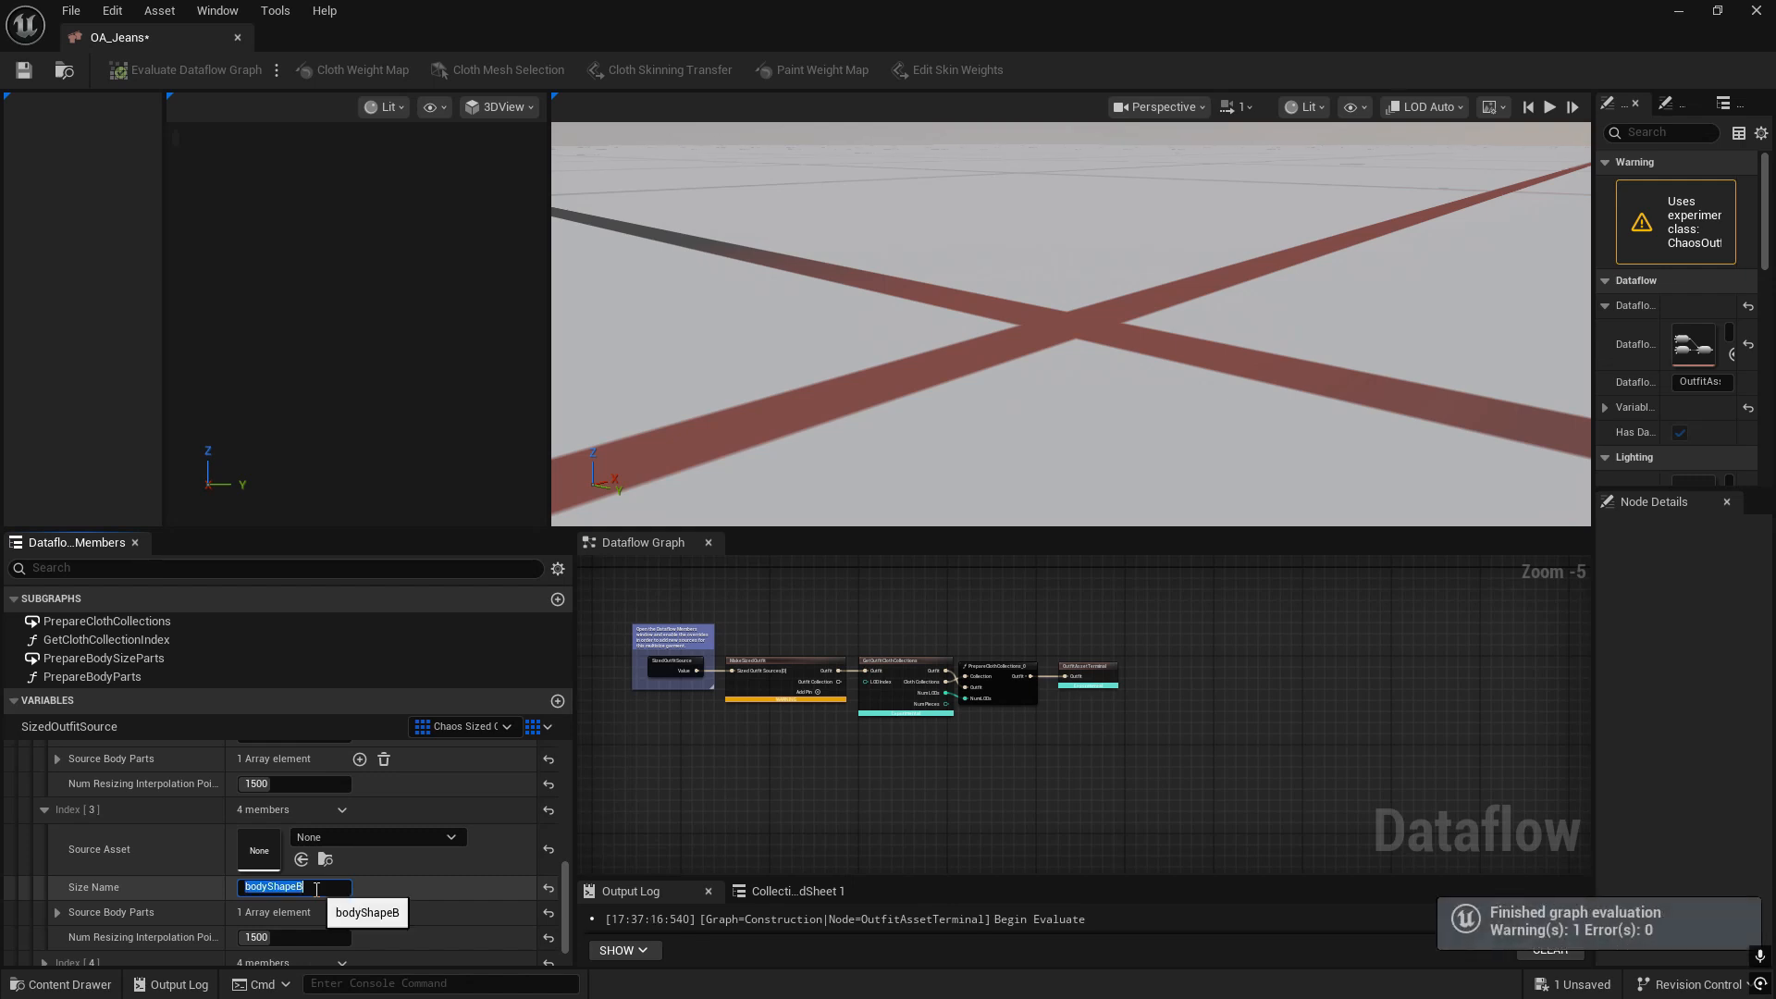
scroll(316, 889, "down", 1)
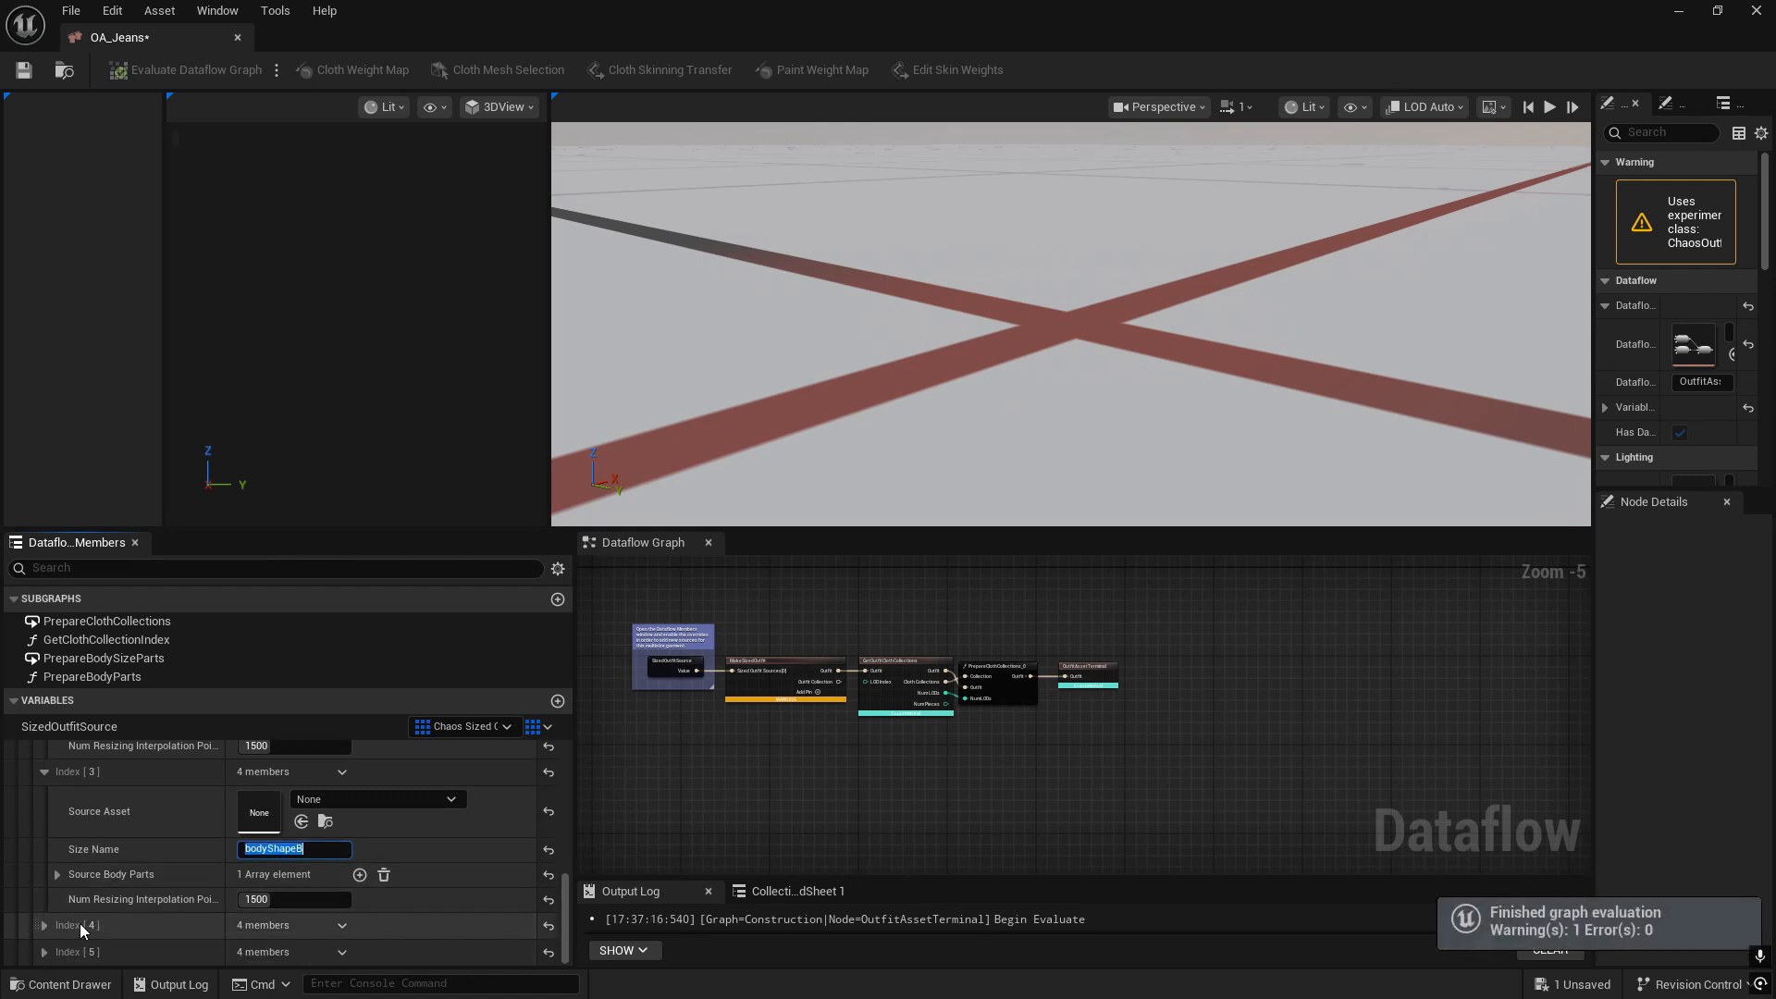
- Expand Index [4] of Sized Outfit Source and open its size name for editing
left_click(44, 925)
scroll(316, 912, "down", 2)
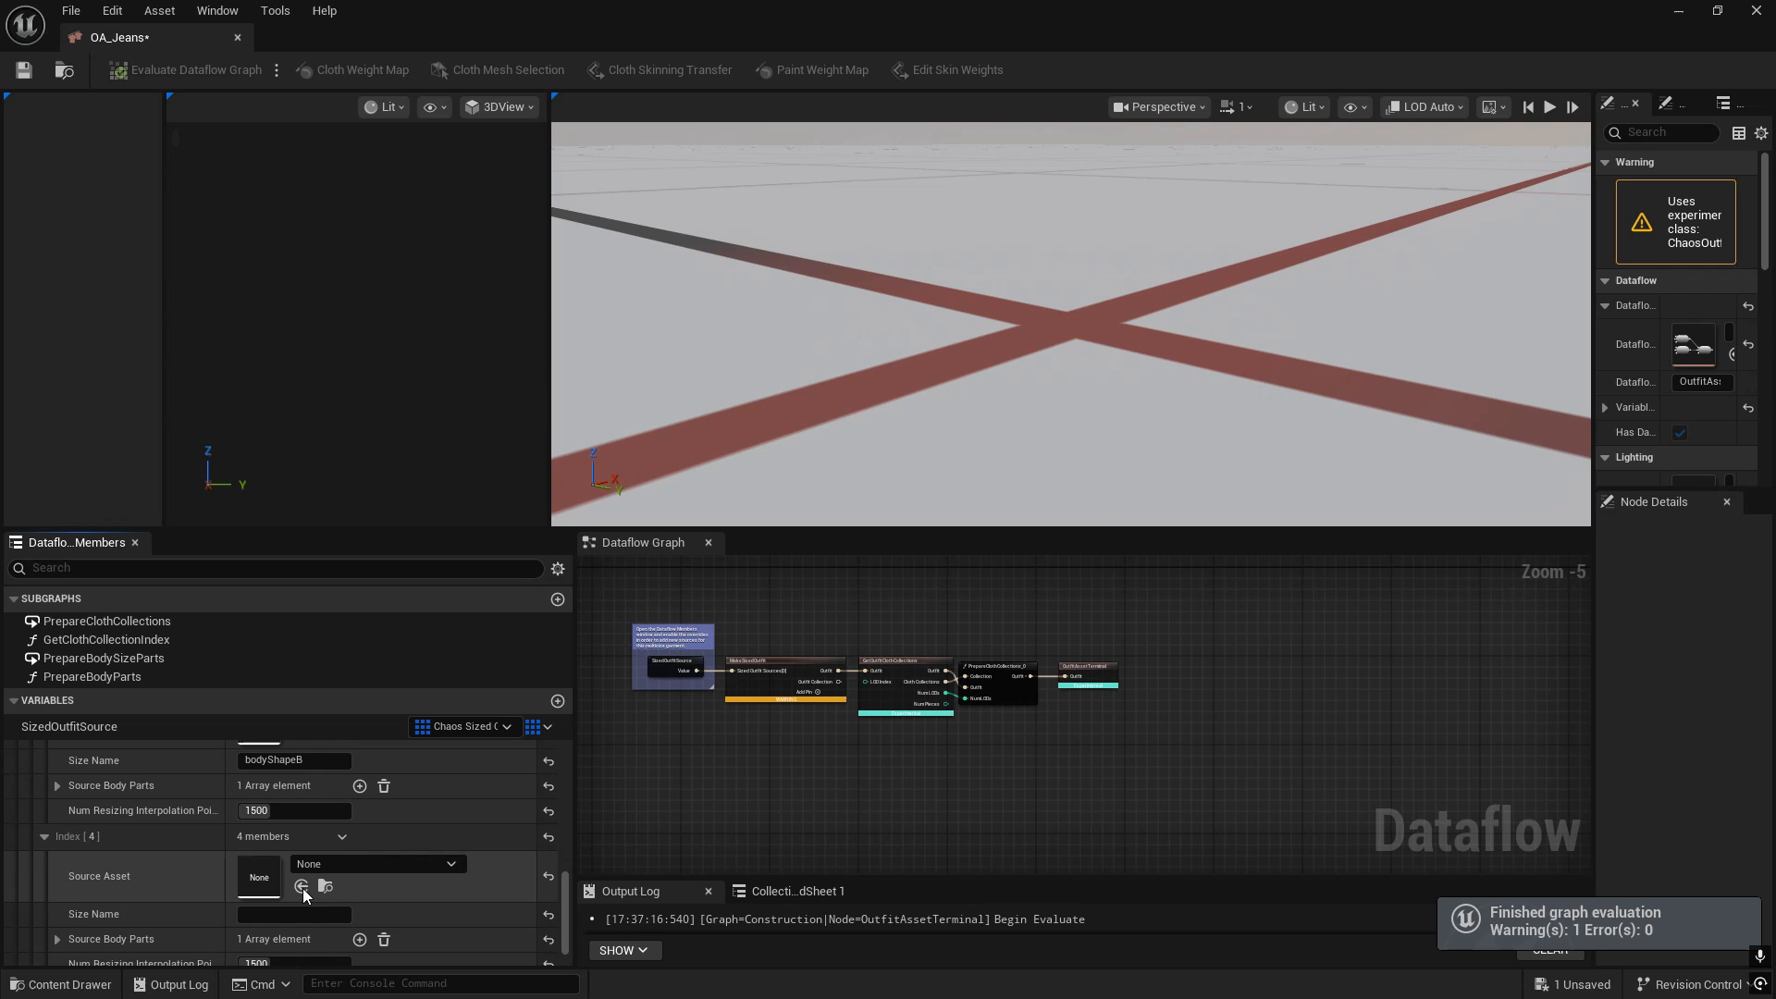
left_click(258, 916)
- Try to change the size name of Index [2] to bodyShapeC by replacing its last letter
scroll(308, 825, "up", 6)
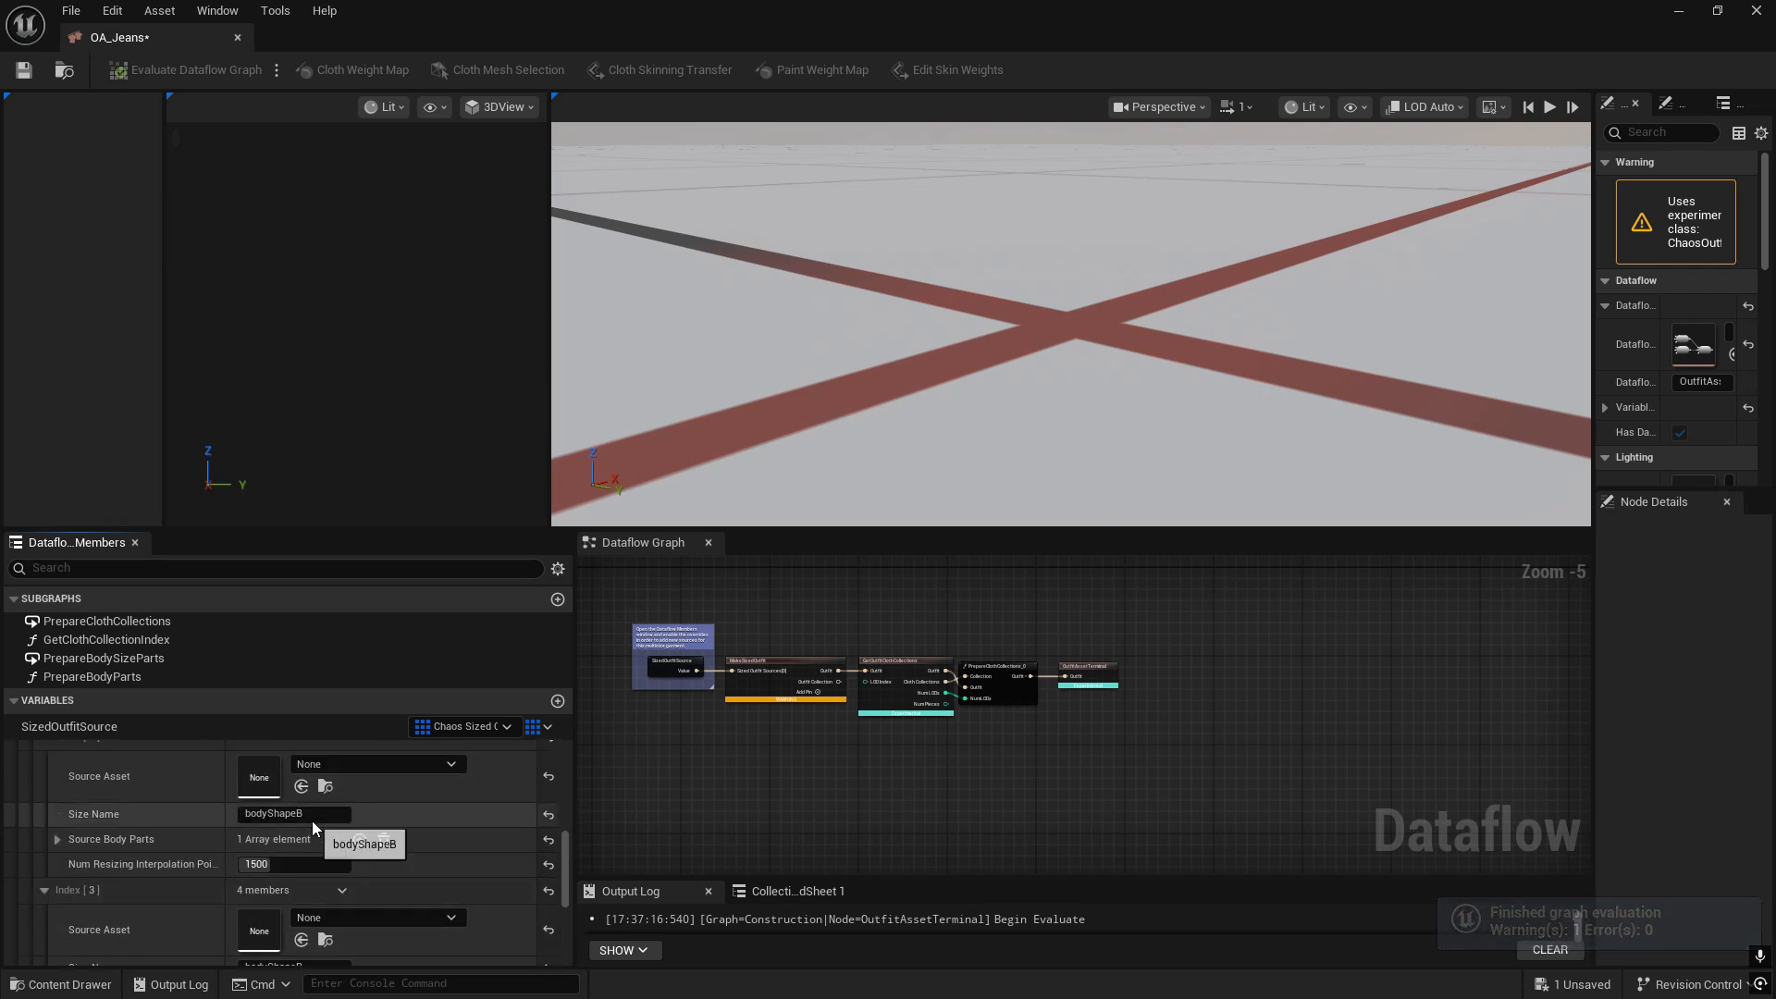
scroll(312, 820, "up", 2)
scroll(309, 860, "down", 1)
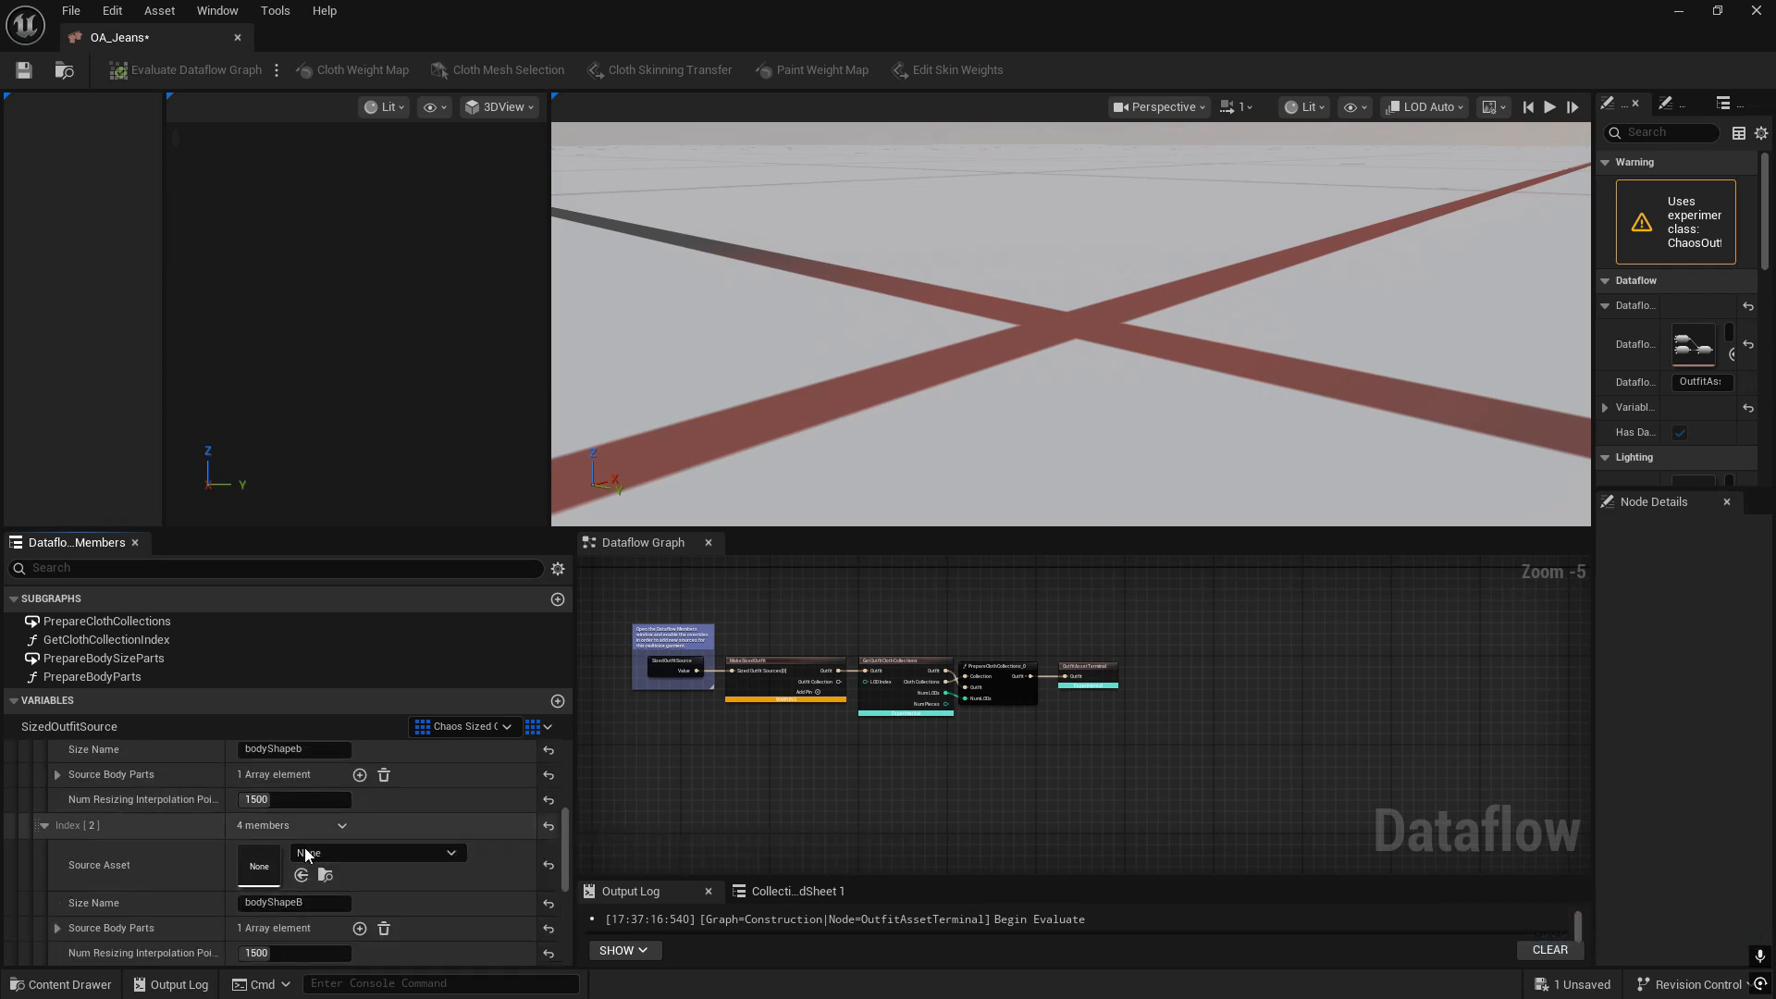
left_click(301, 903)
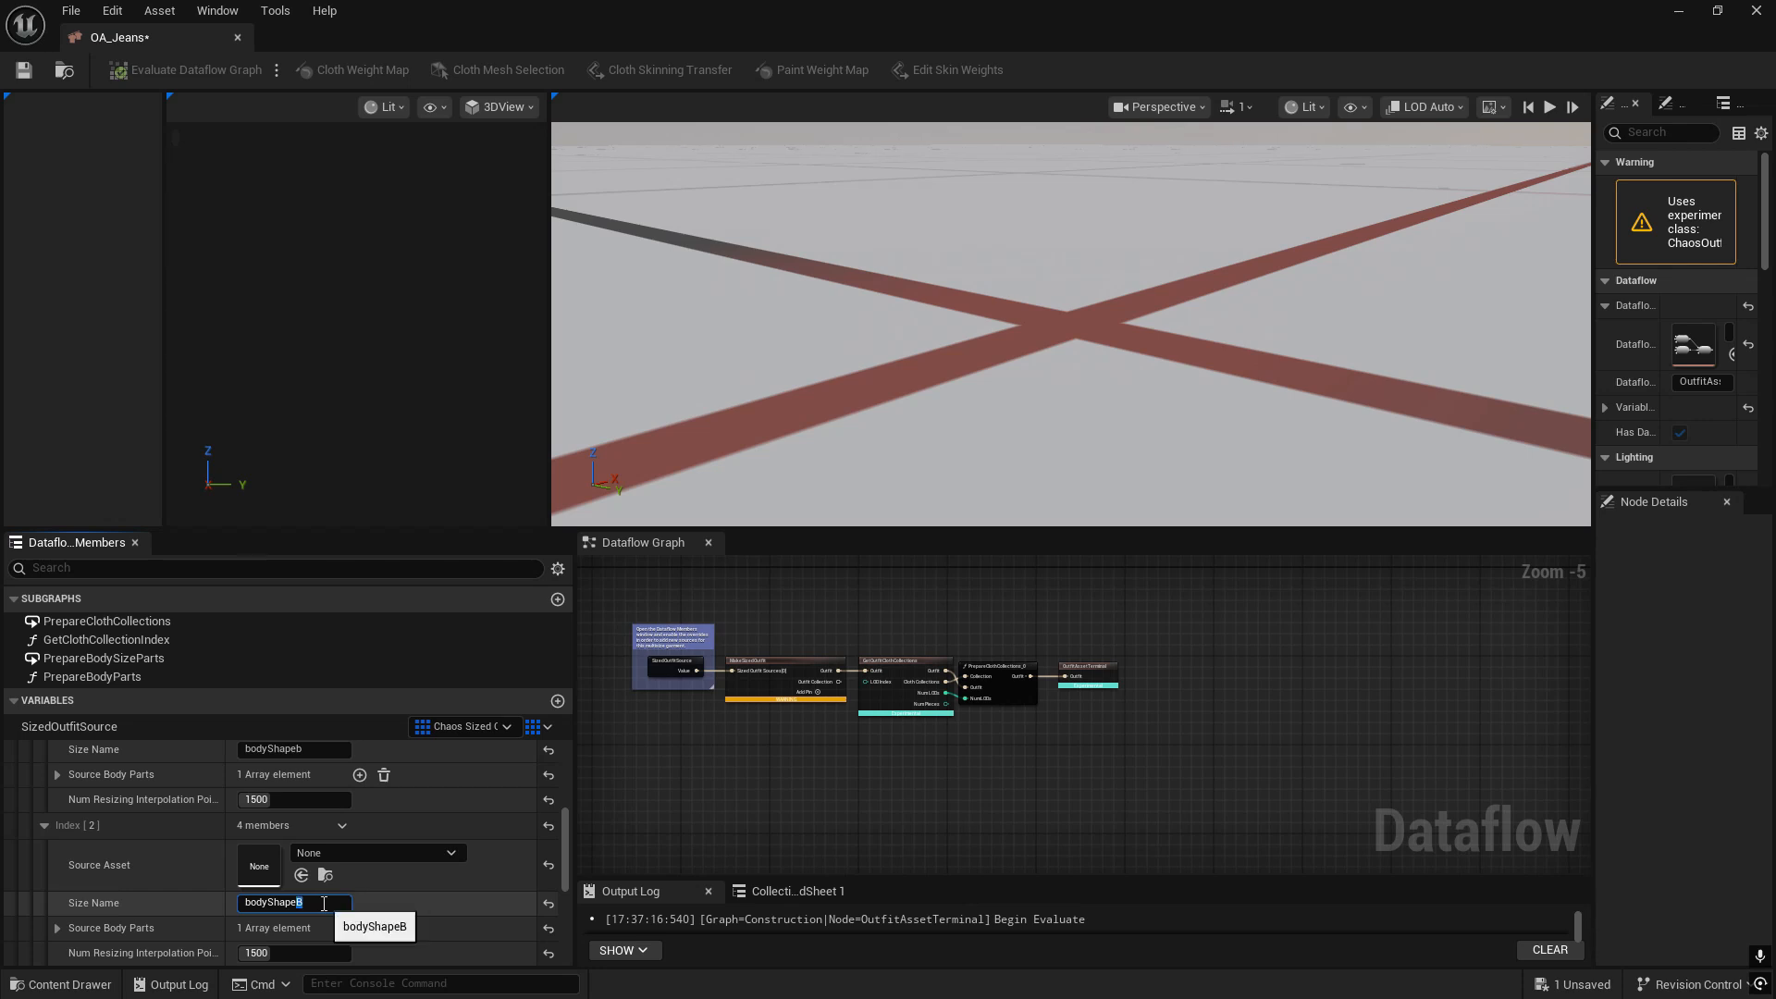
key("BackSpace")
type("c")
scroll(309, 794, "up", 4)
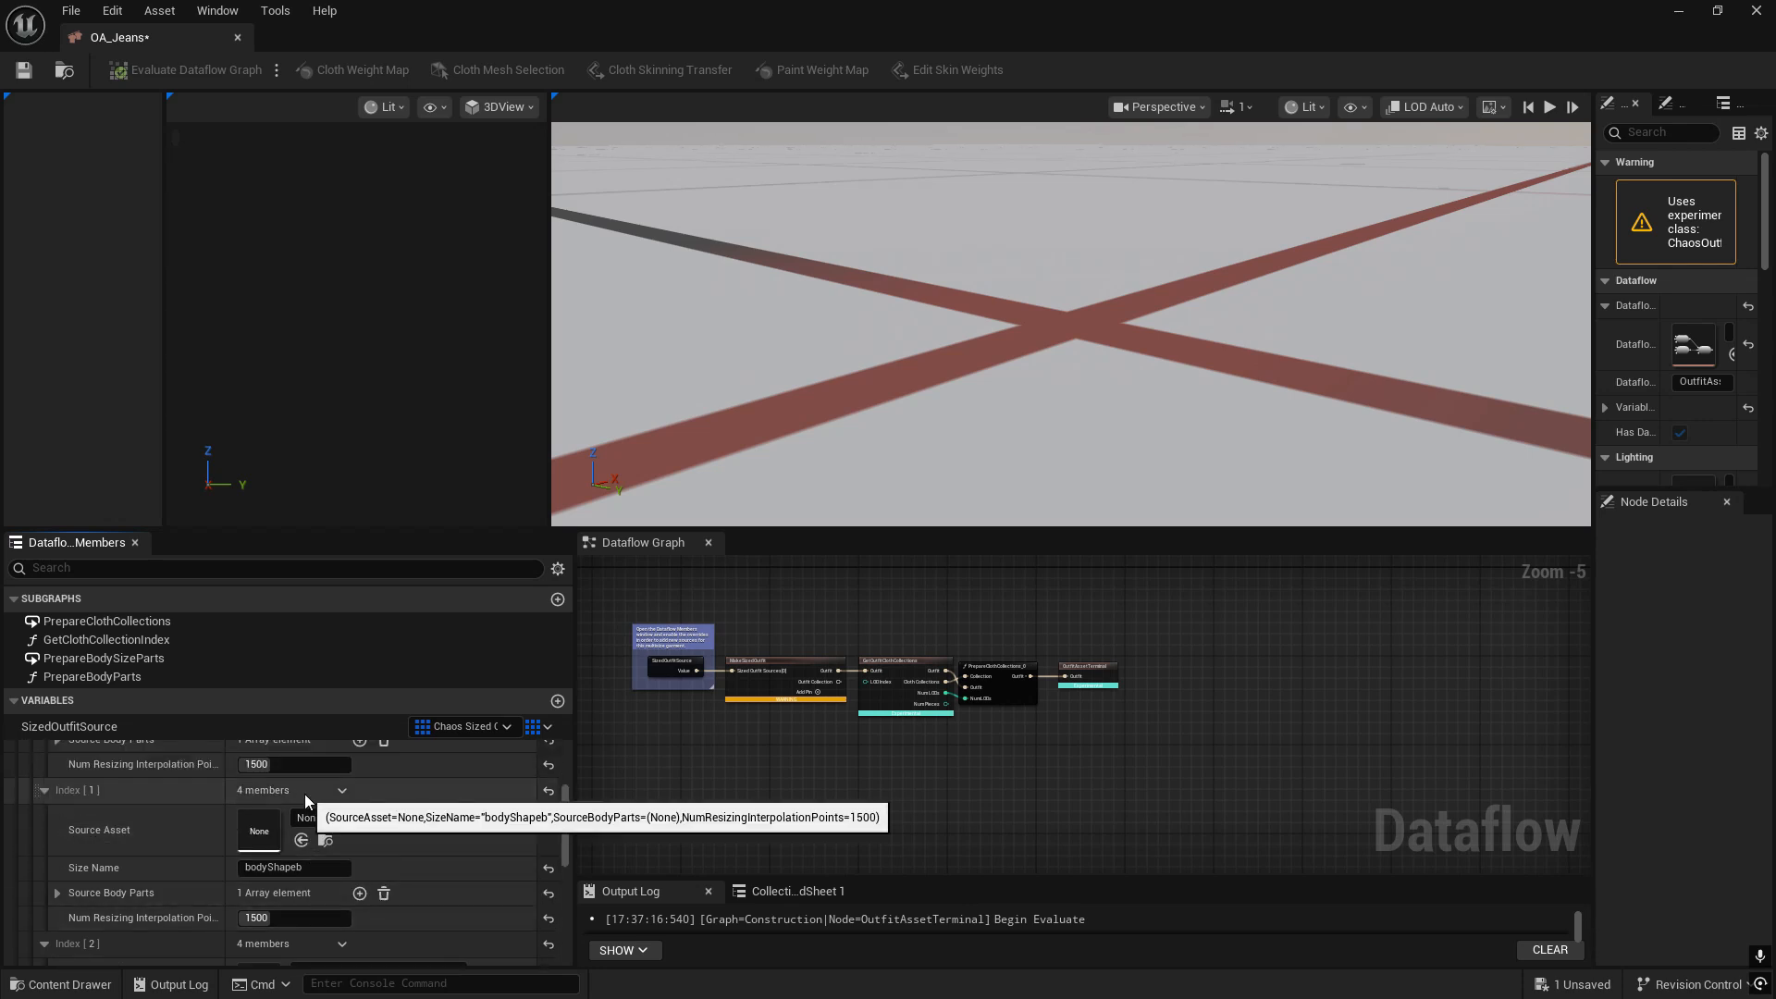
scroll(309, 814, "down", 5)
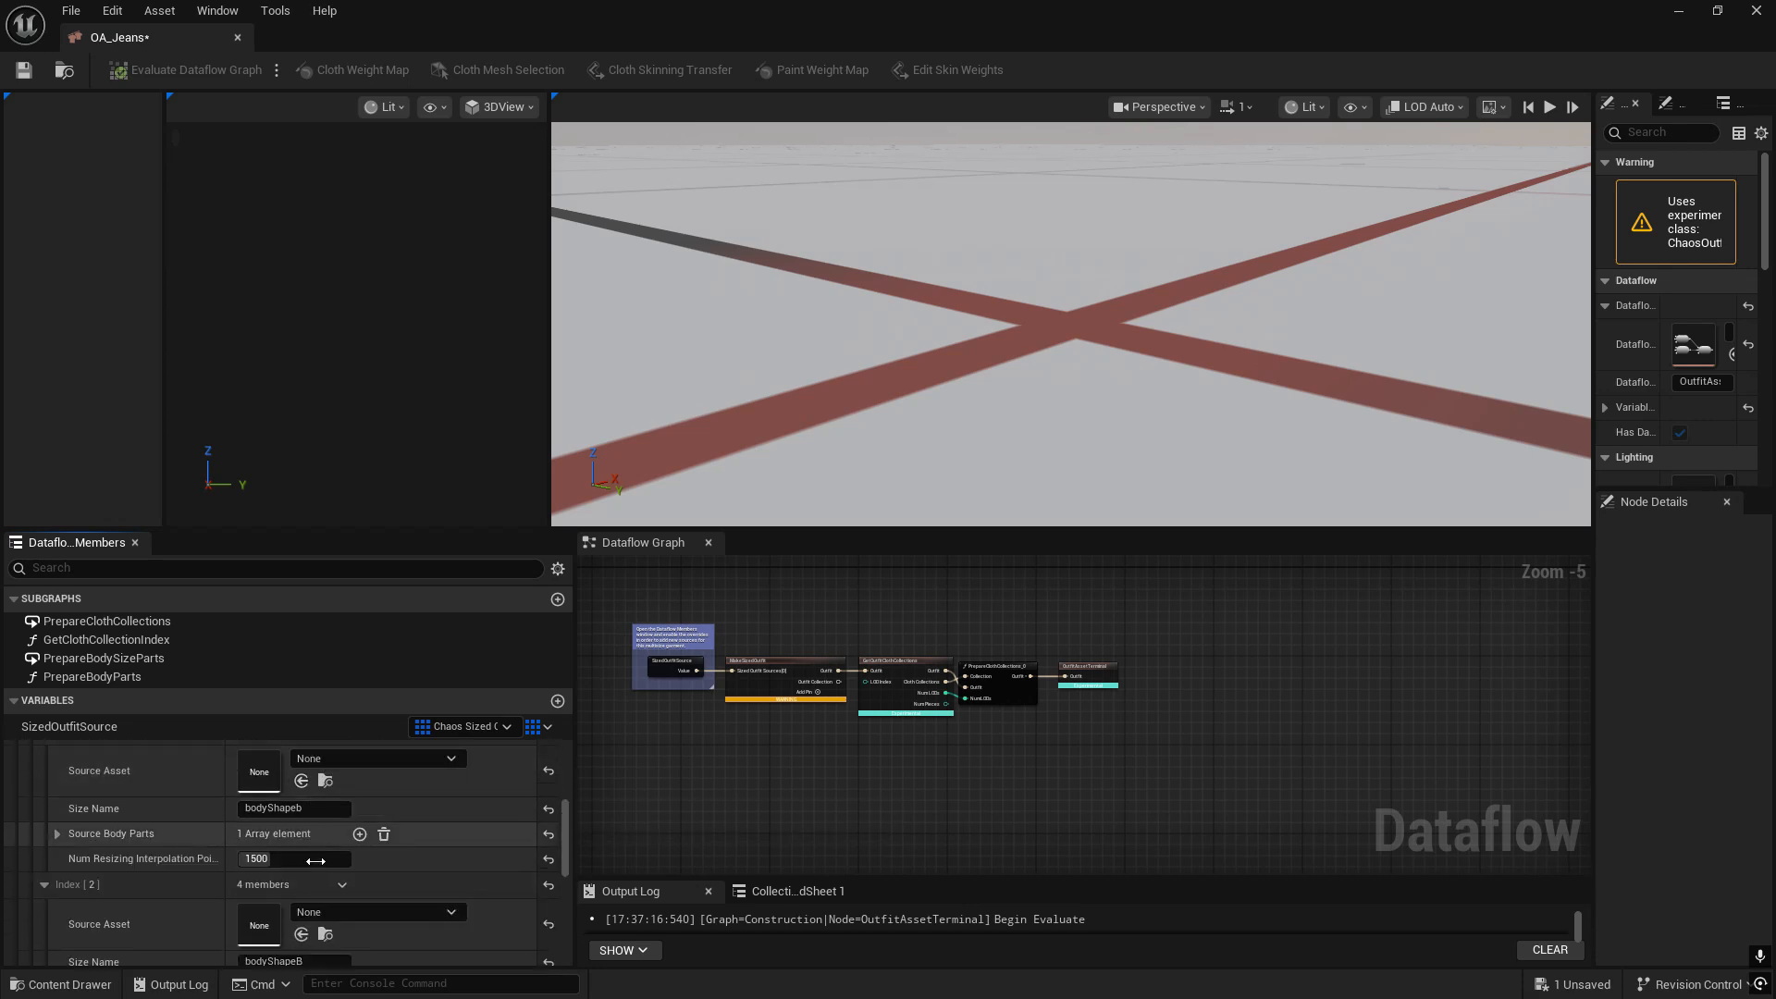
scroll(315, 864, "down", 2)
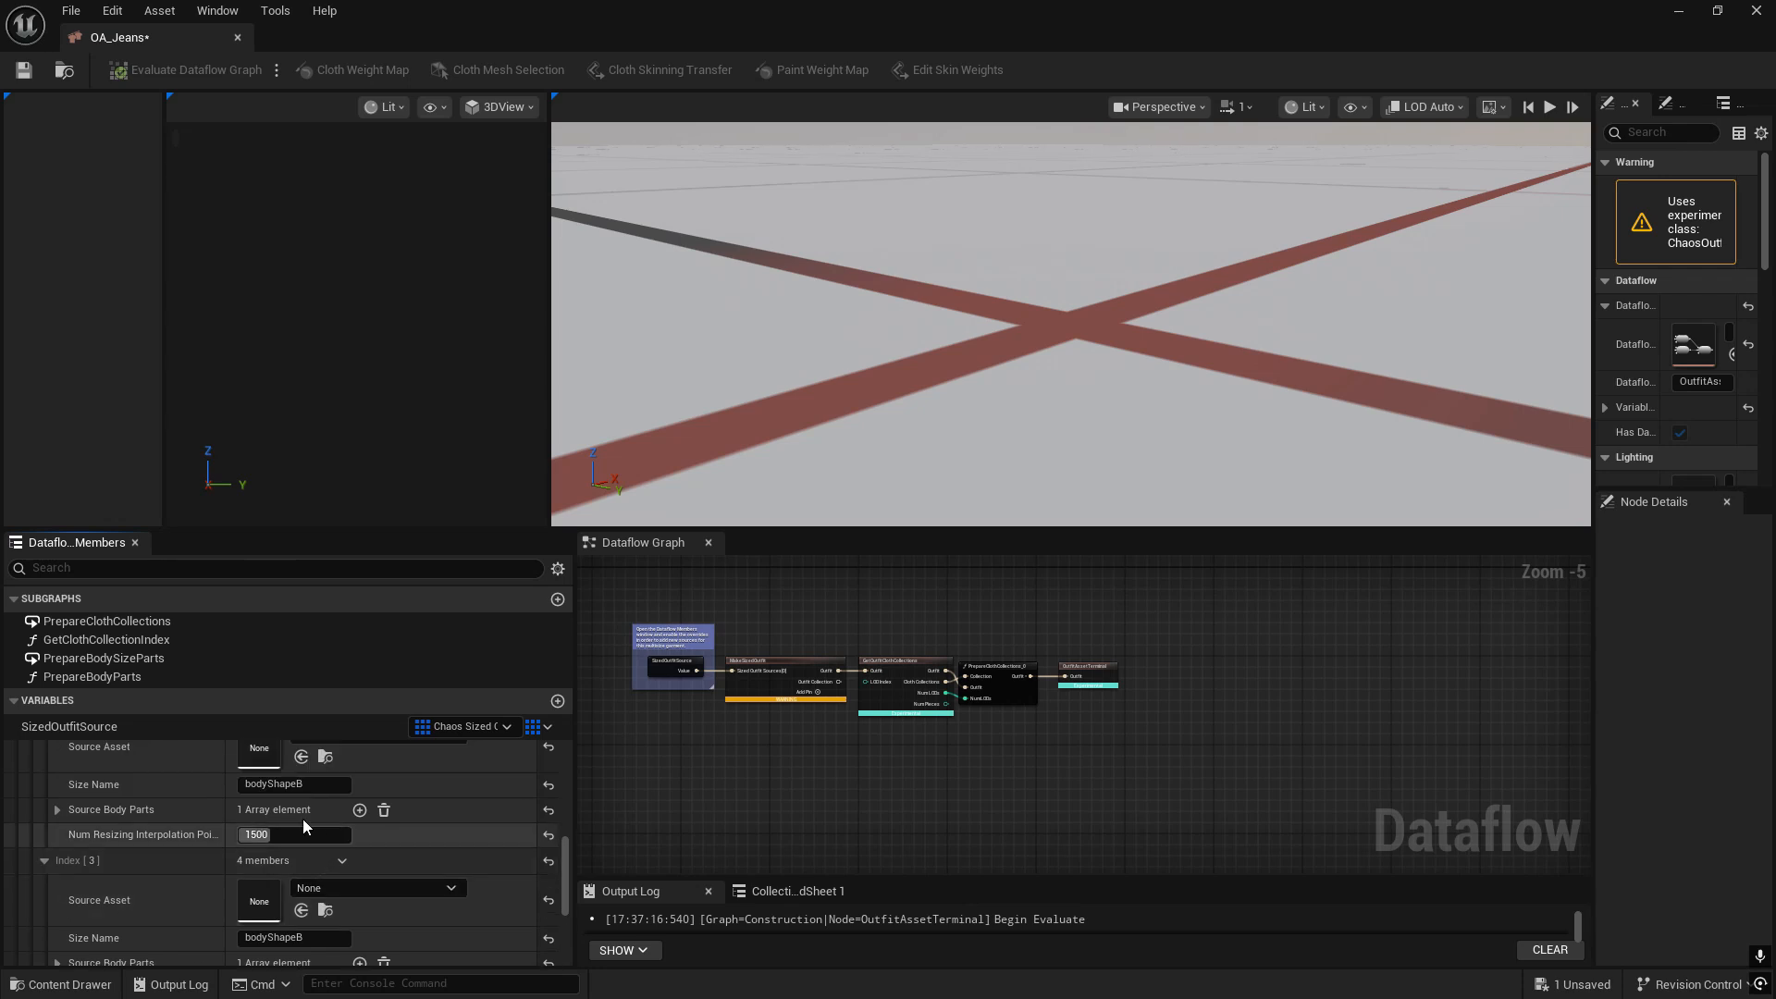
- Set the size name of Index [2] in Sized Outfit Source to bodyShapeC
left_click(305, 785)
key("BackSpace")
type("D")
scroll(351, 862, "up", 3)
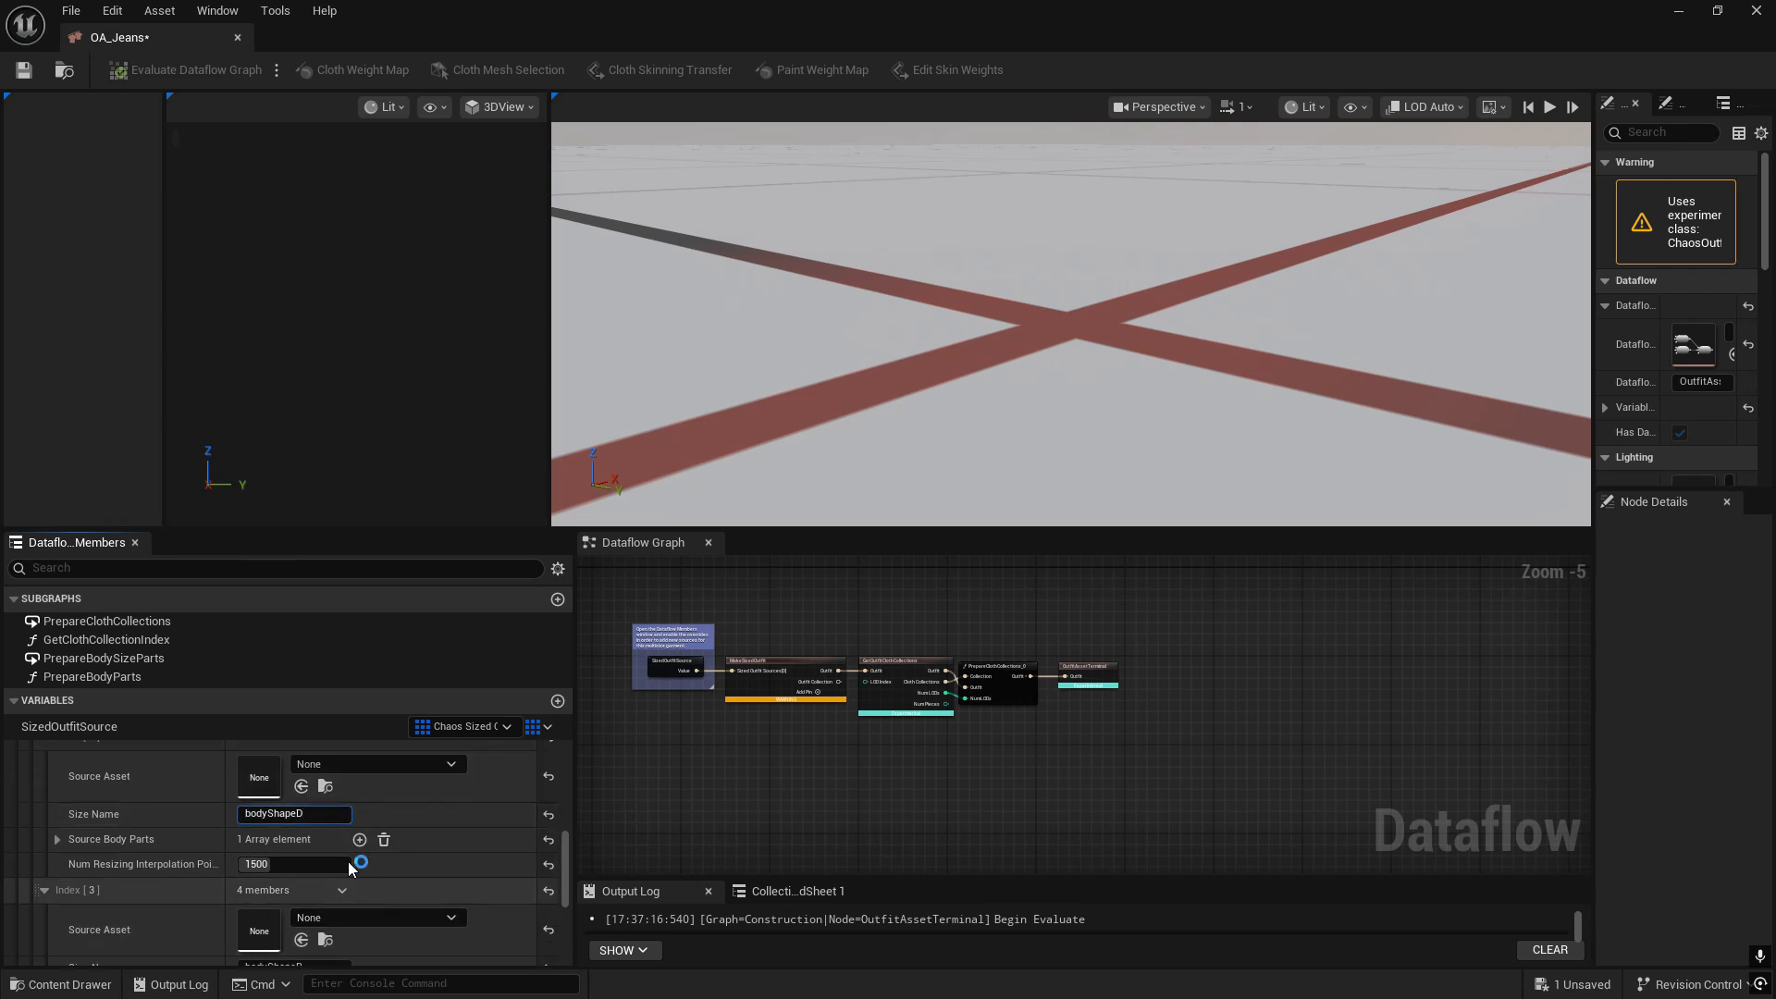
scroll(348, 863, "up", 3)
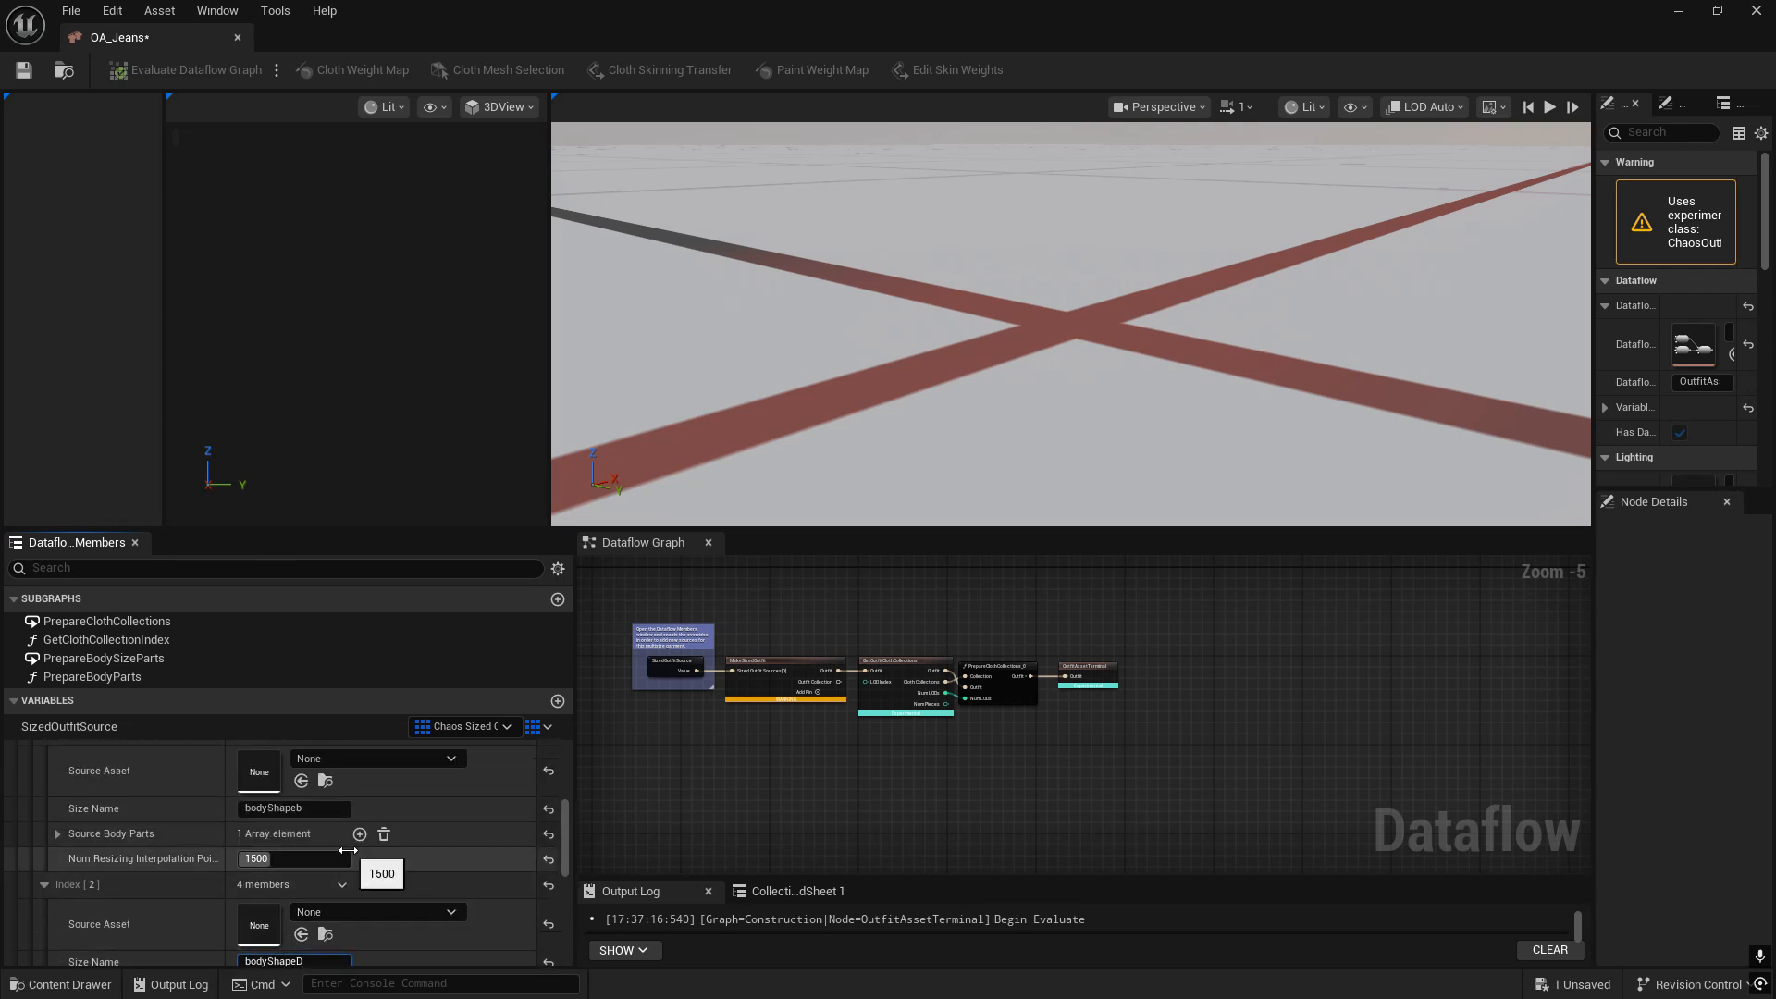
scroll(342, 842, "down", 1)
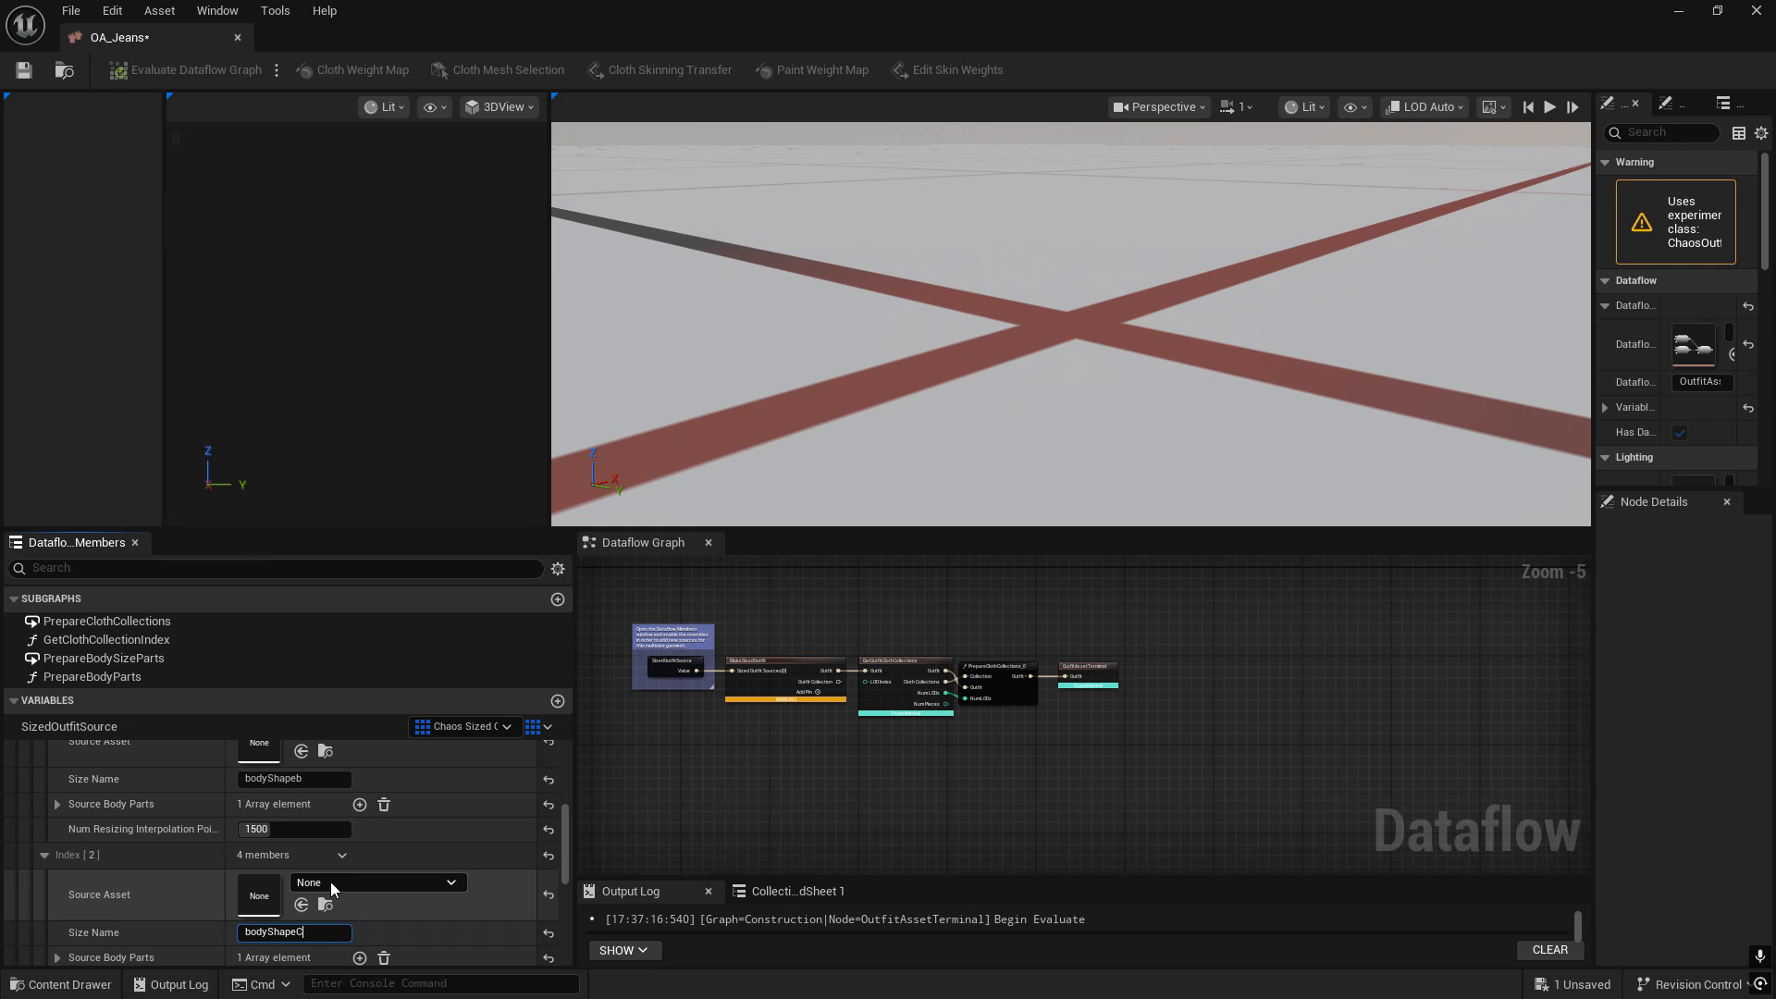
left_click(299, 779)
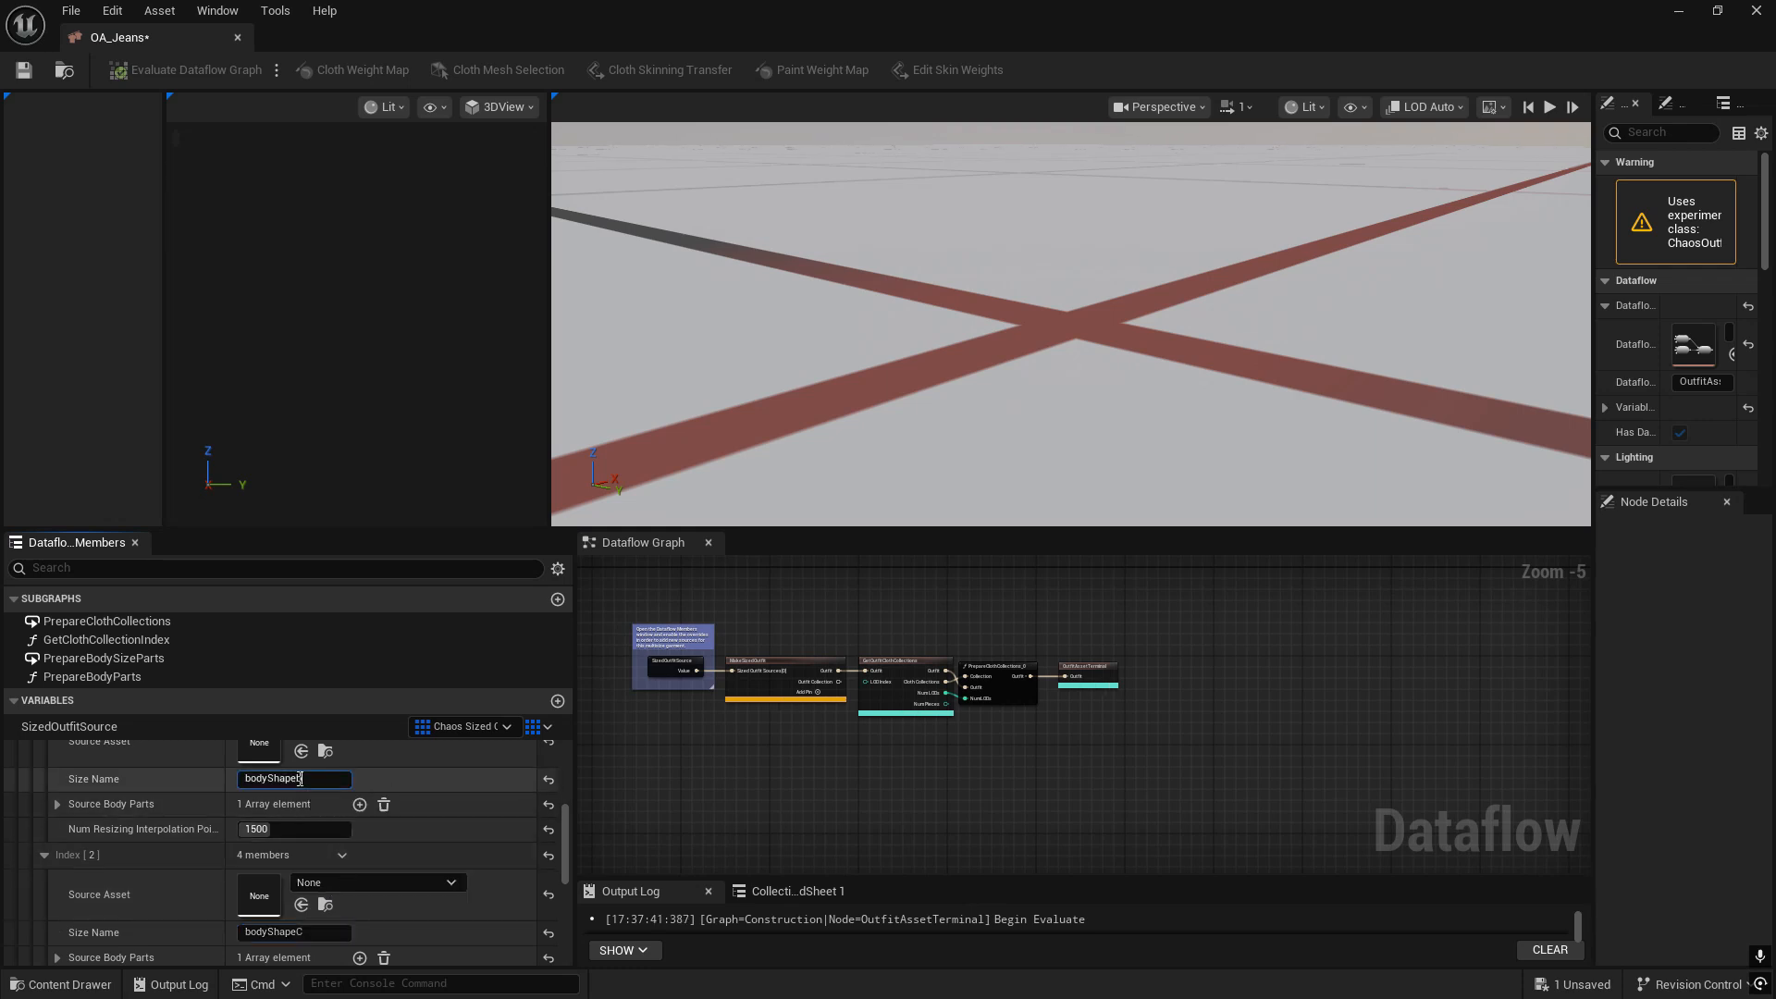
- Try to change the size name of Index [3] to bodyShapeD
scroll(385, 918, "down", 5)
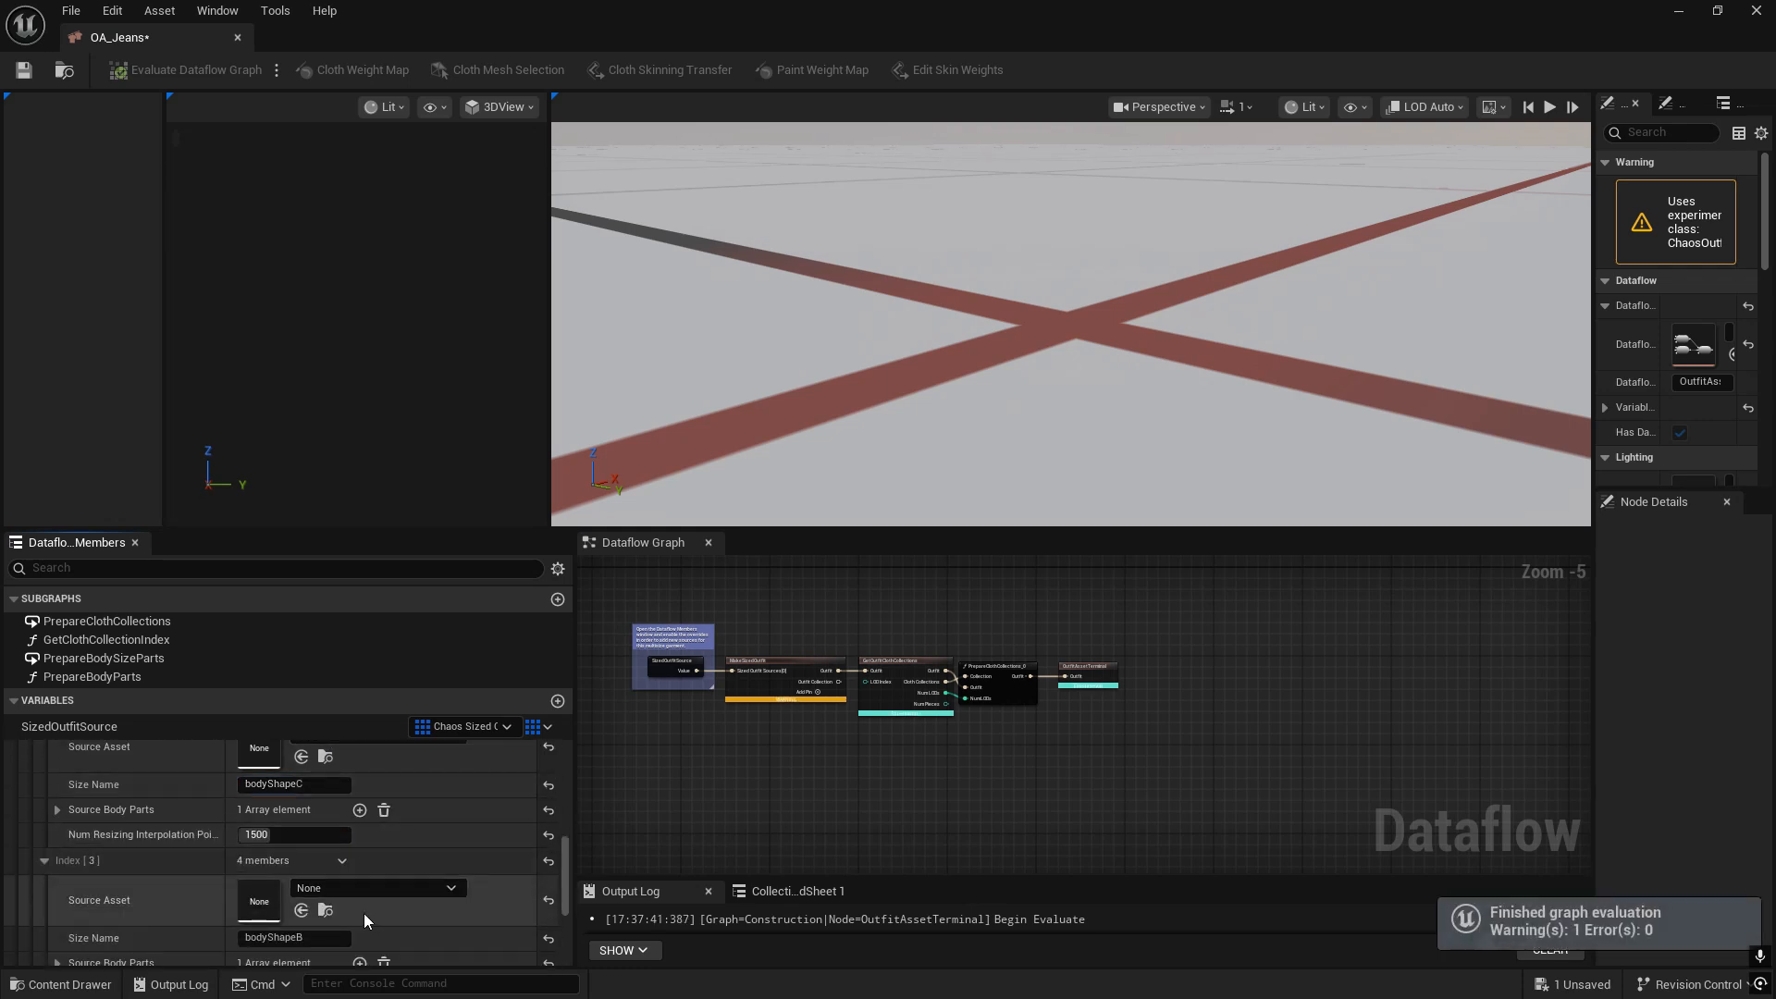
scroll(364, 913, "down", 3)
left_click(313, 849)
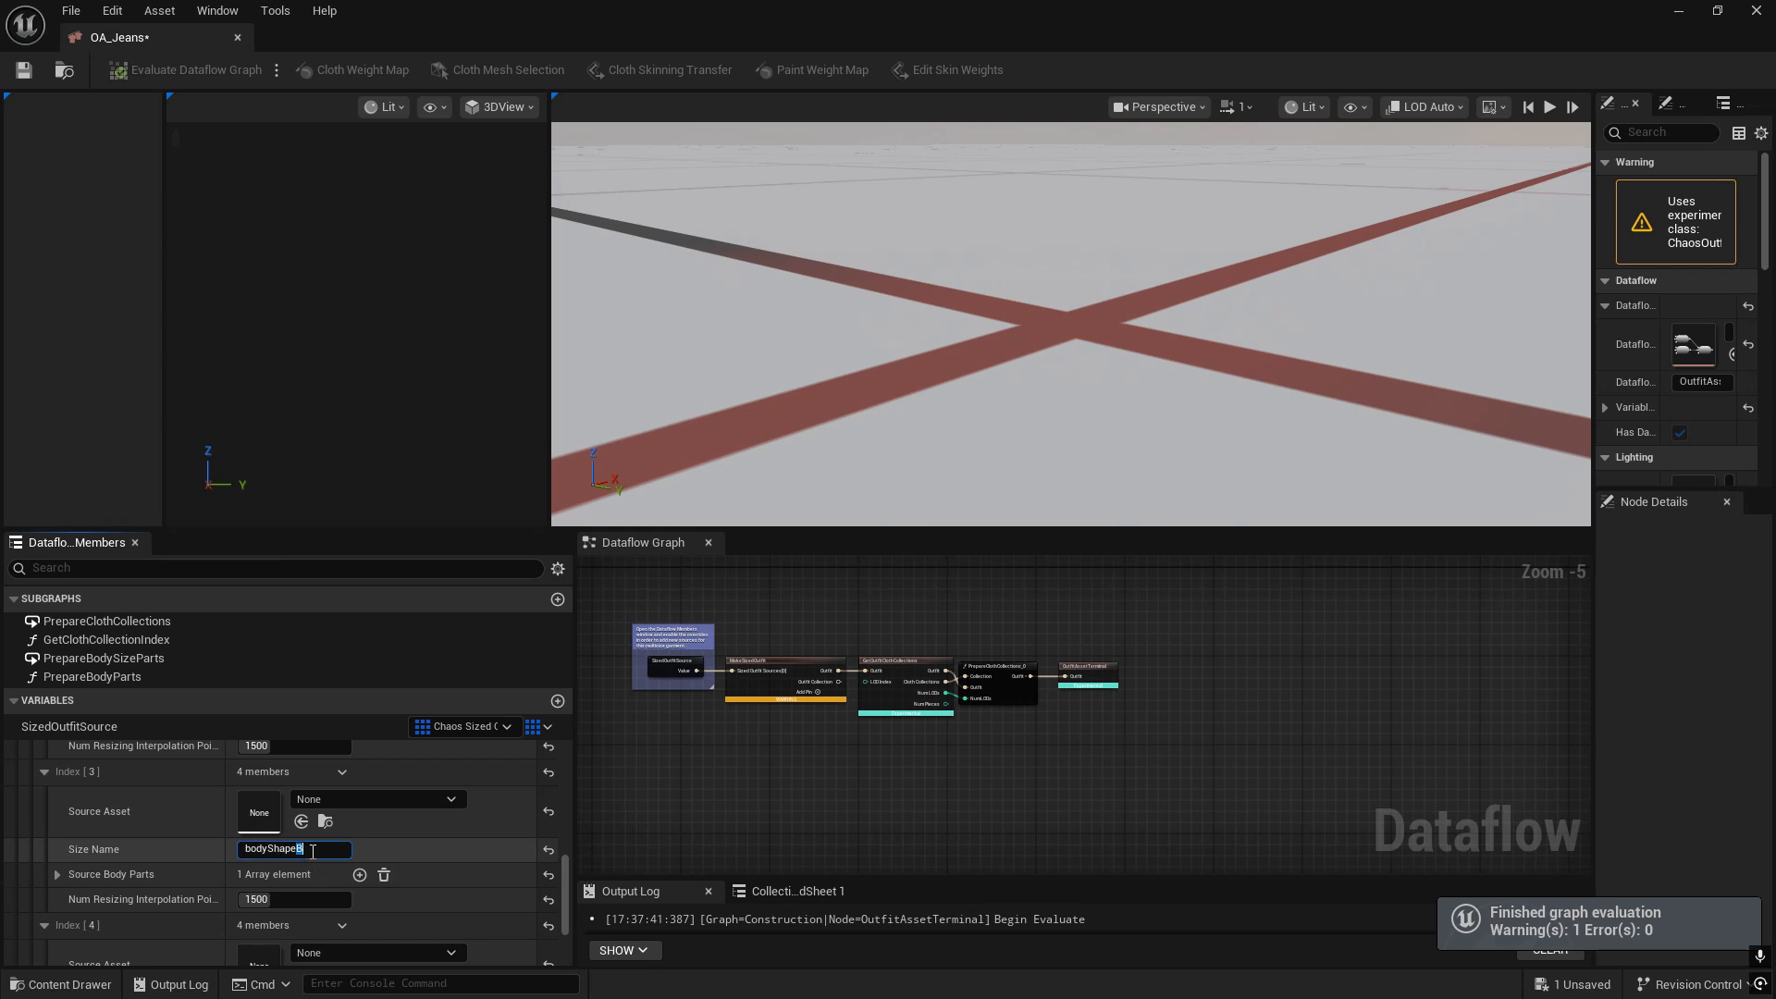
type("D")
scroll(340, 829, "down", 5)
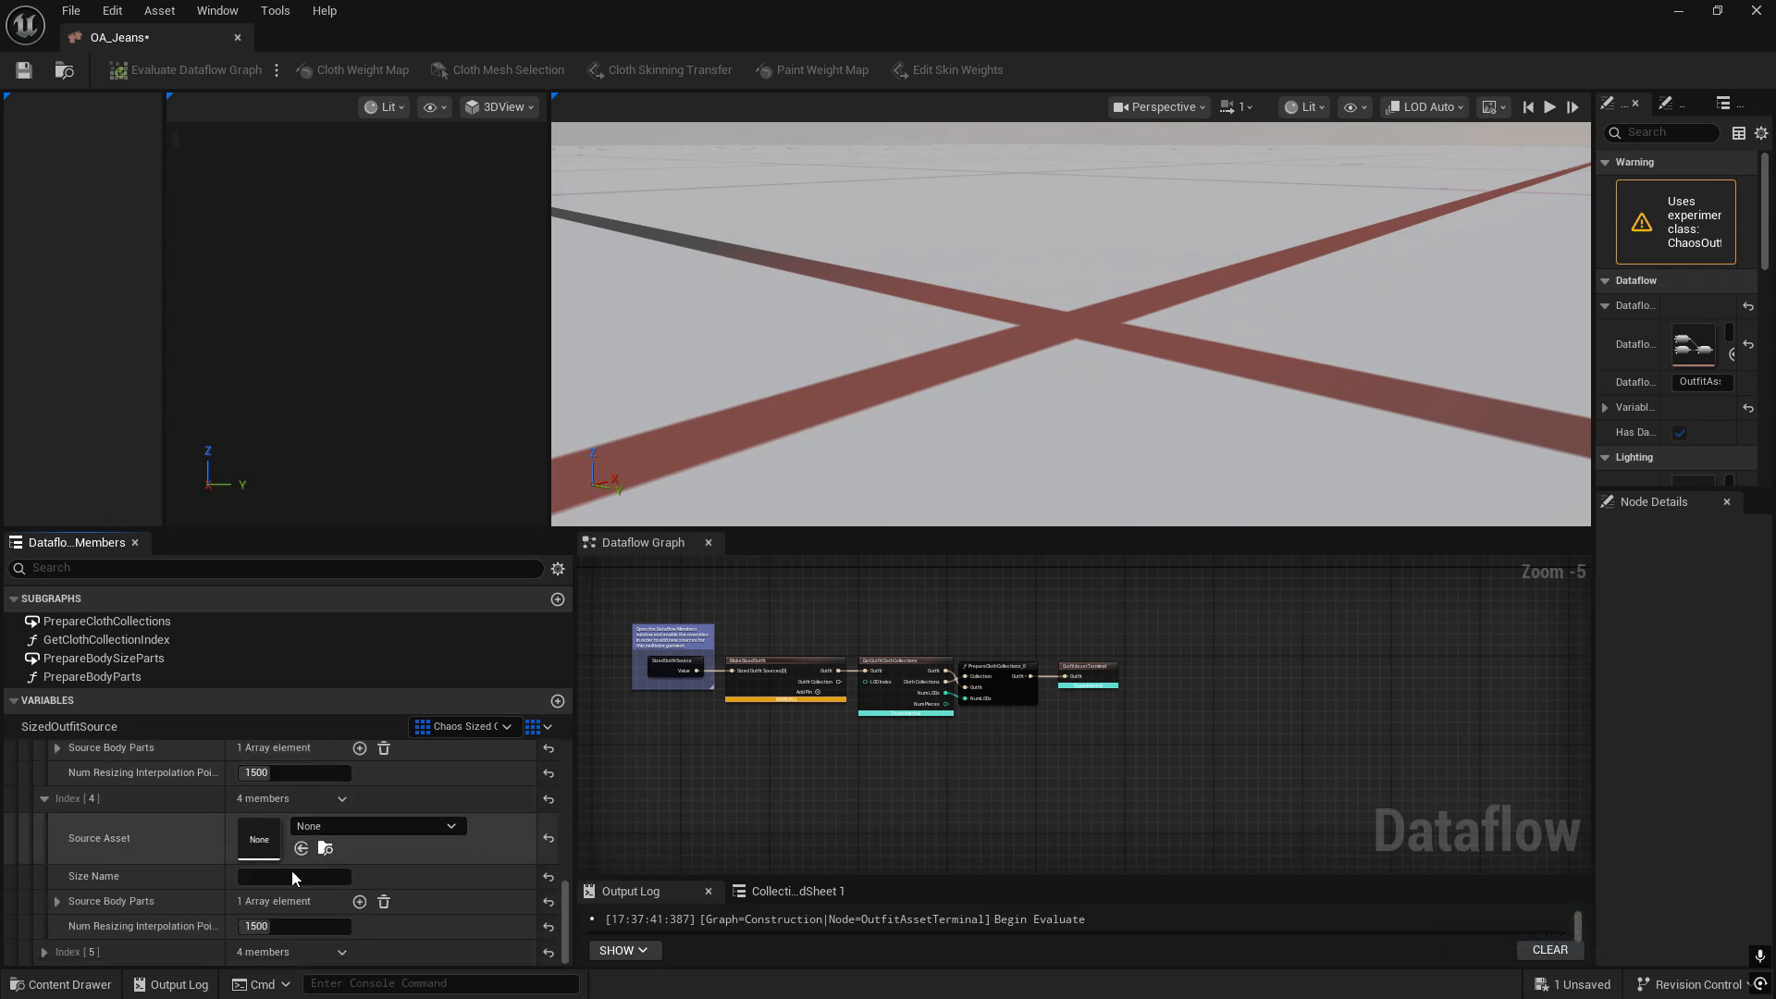
- Set the size name of Index [4] in Sized Outfit Source to bodyShapeE
left_click(256, 876)
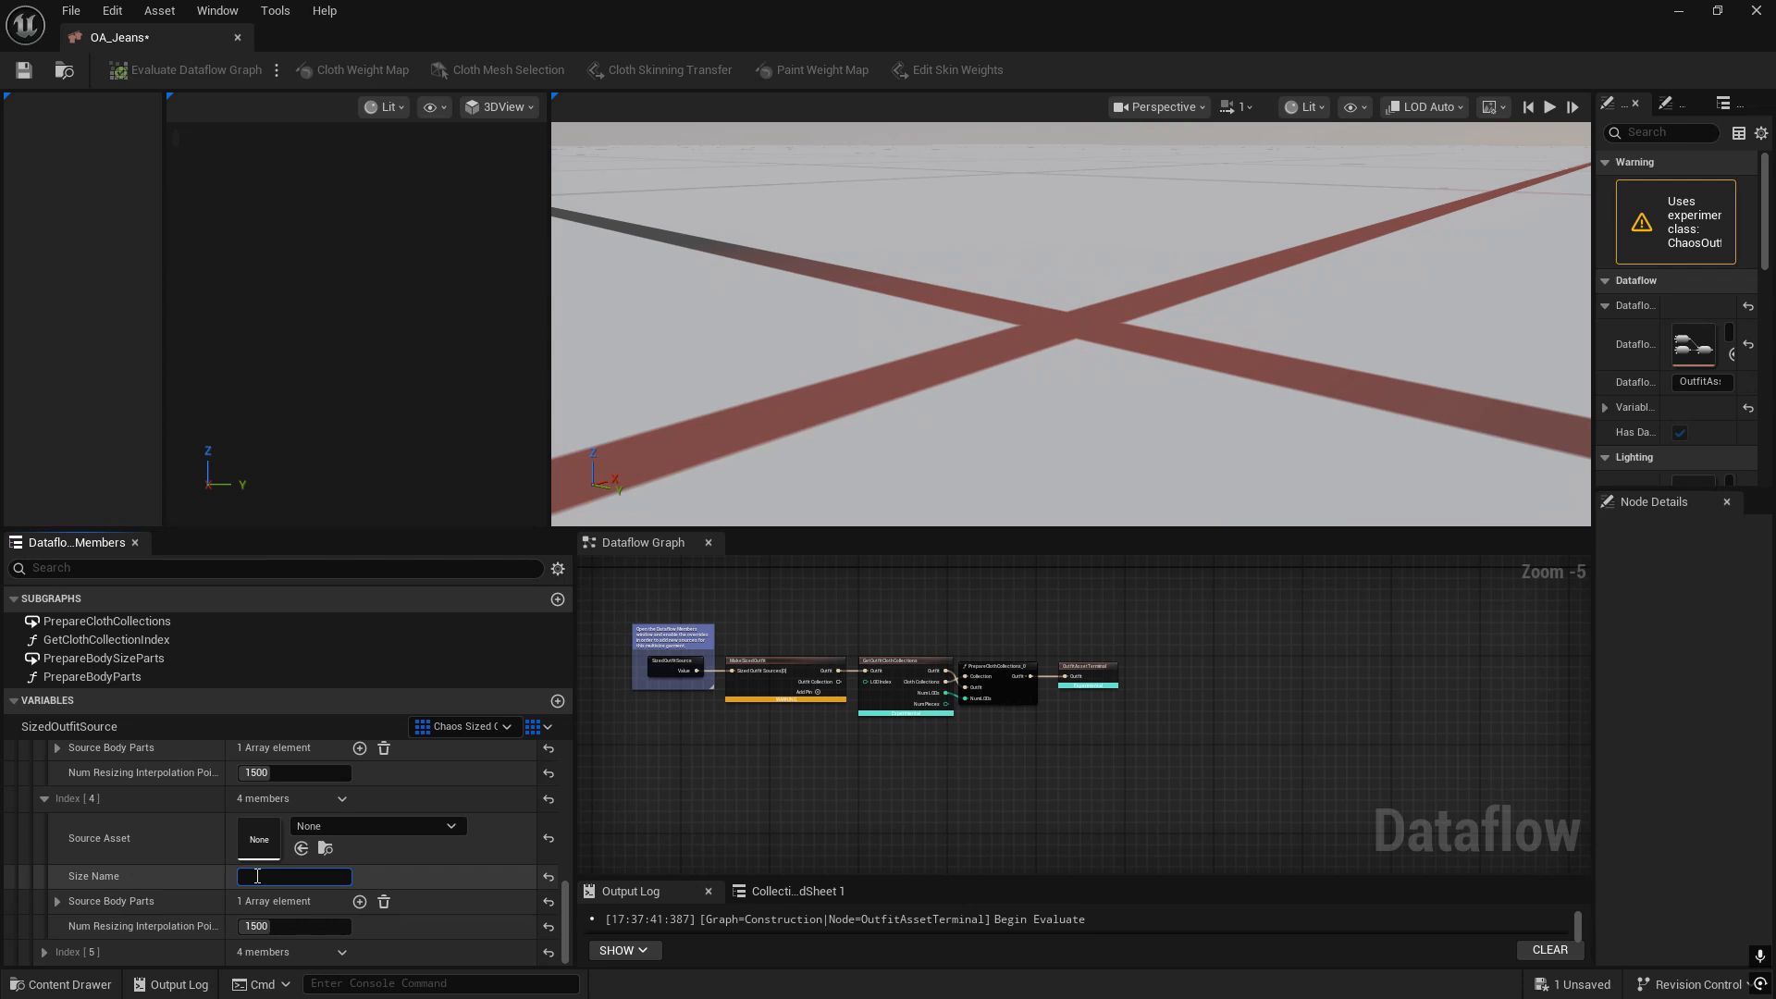
type("bodyShapeA")
key("BackSpace")
- Expand Index [5] of Sized Outfit Source and set its size name to bodyShapeF
left_click(51, 952)
scroll(117, 930, "down", 3)
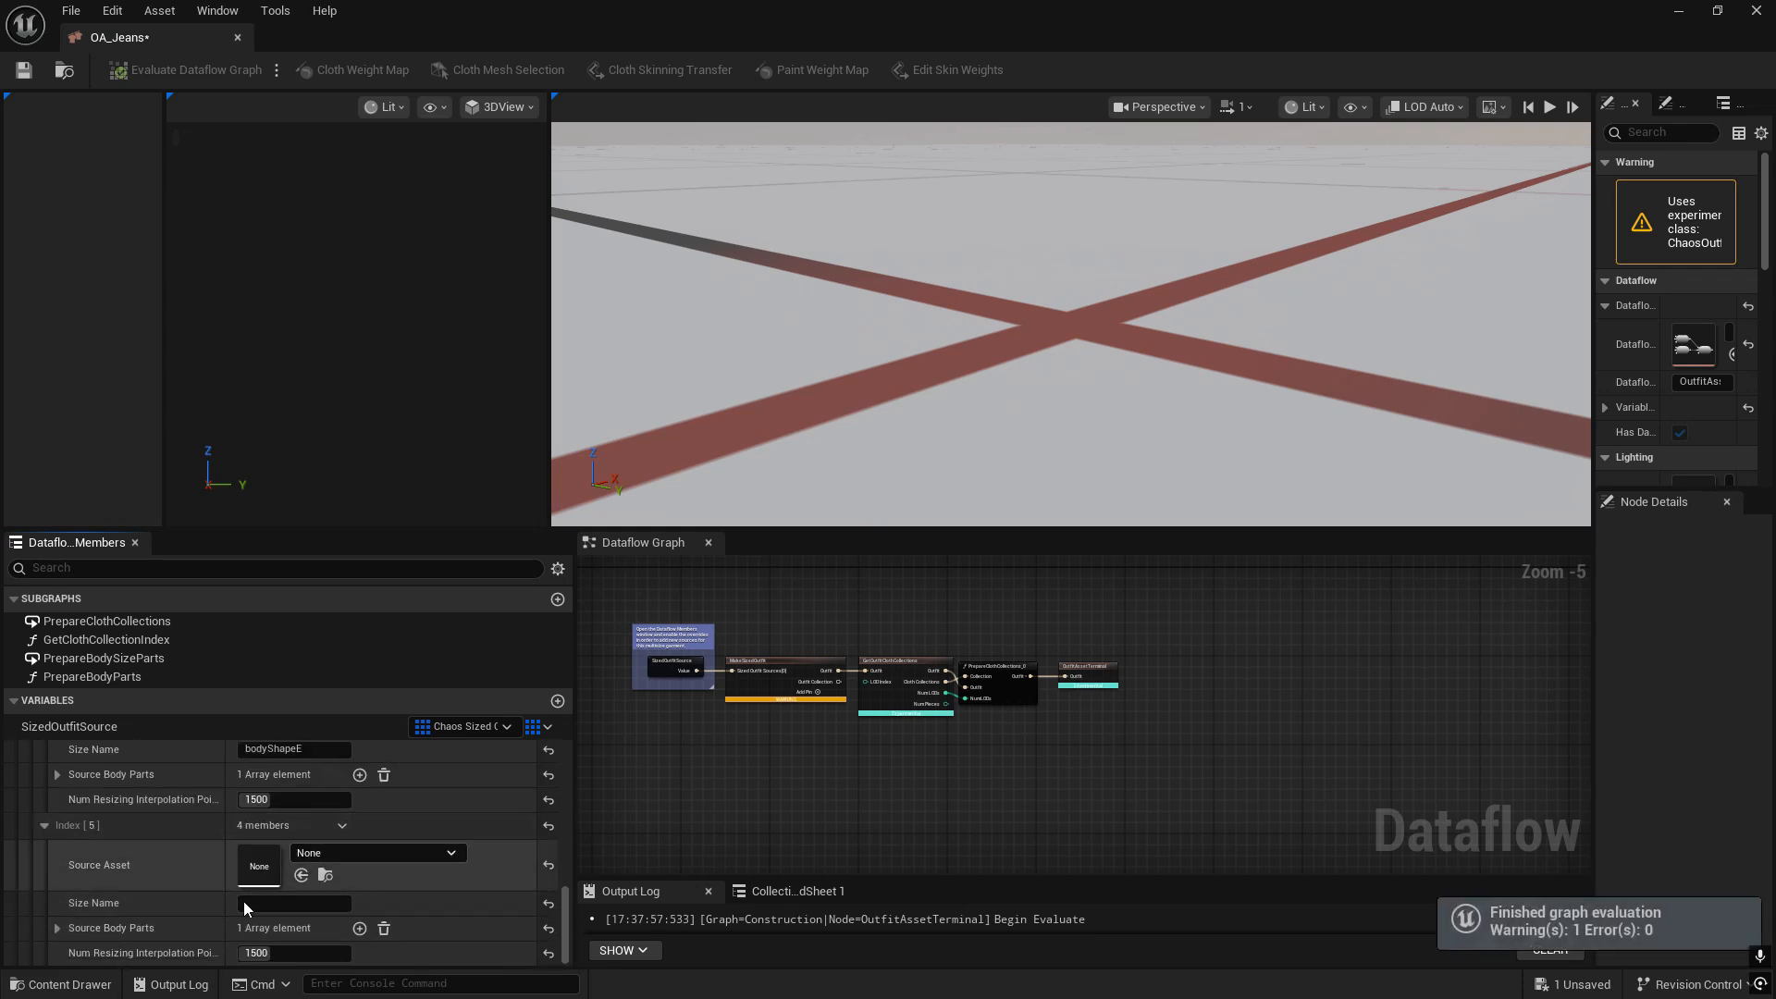
type("bodyShapeF")
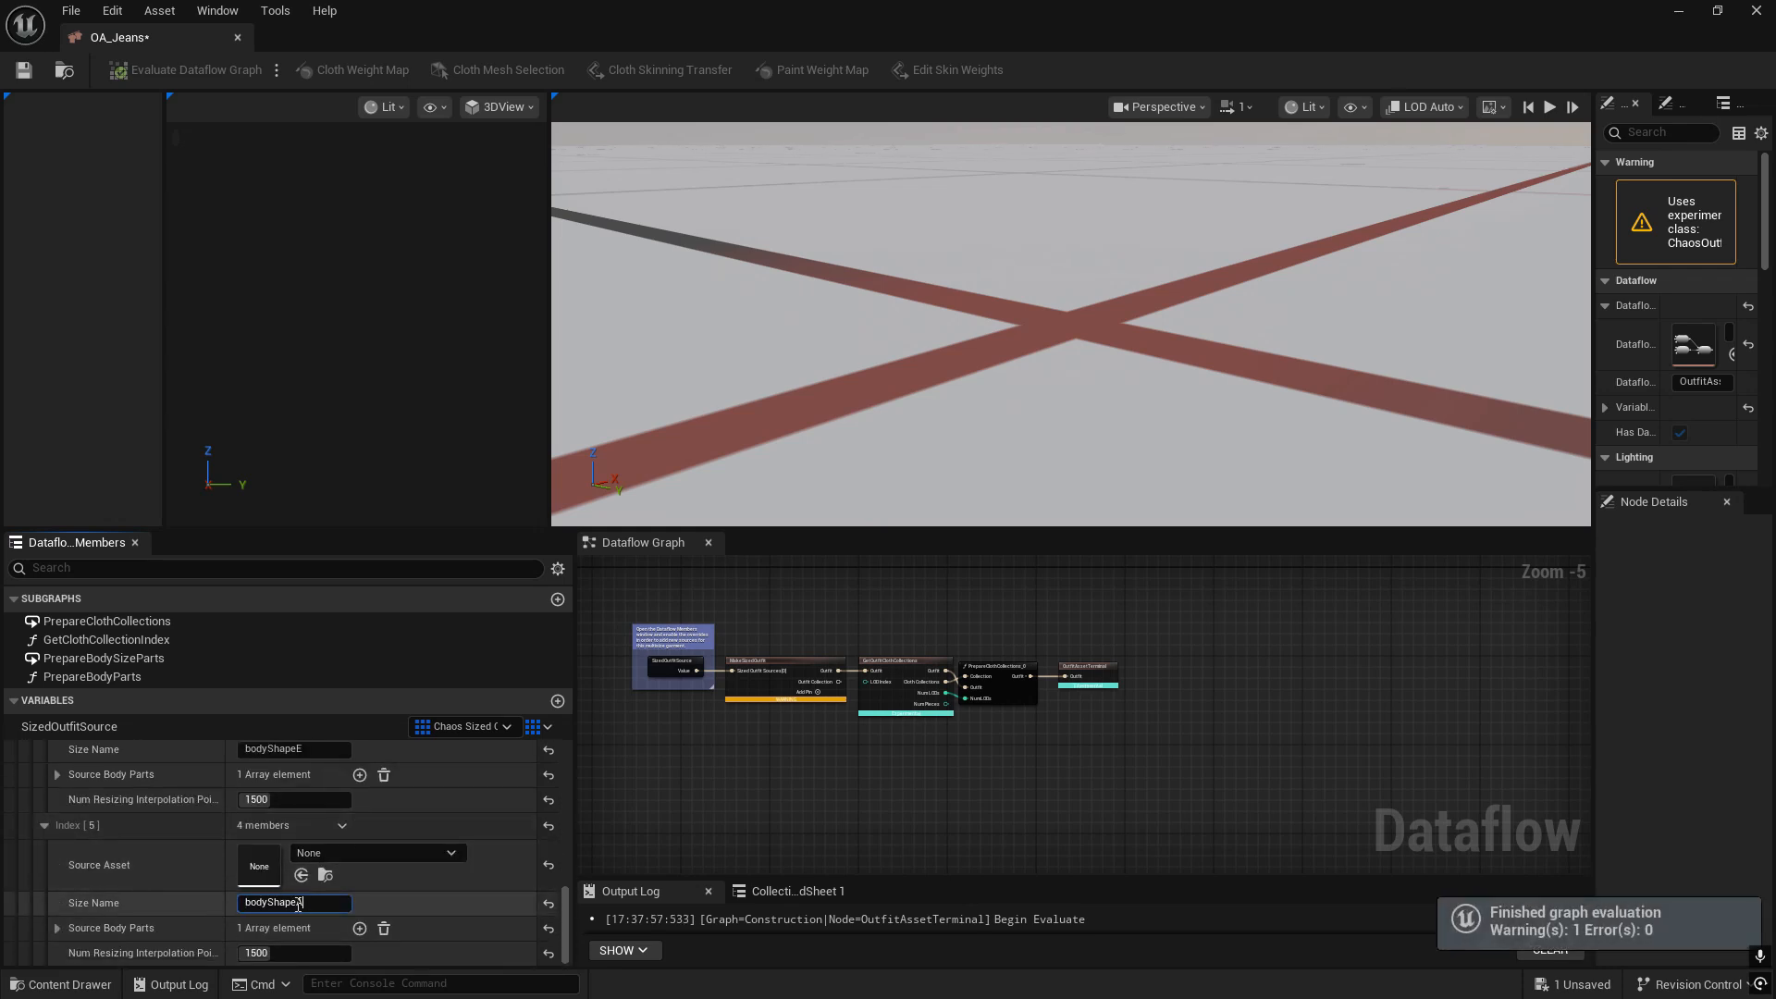
scroll(266, 919, "down", 1)
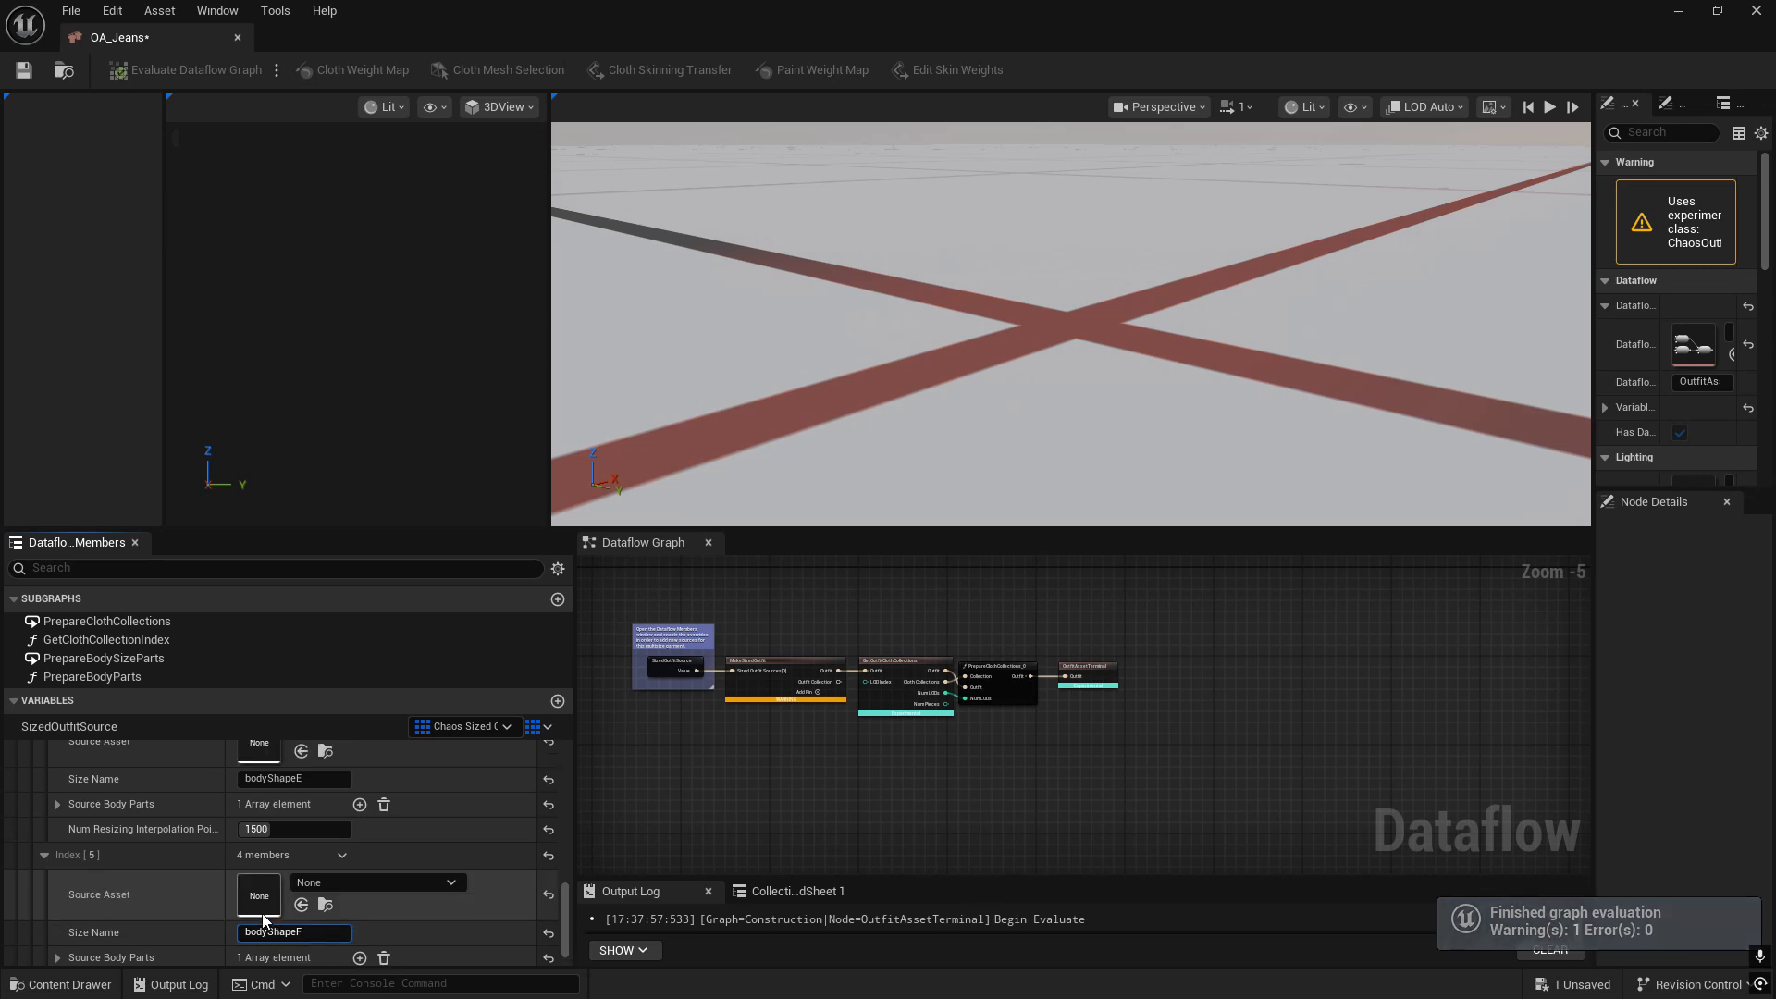
- Replace the final letter of the Index [3] size name so it reads bodyShapeD
scroll(264, 919, "up", 7)
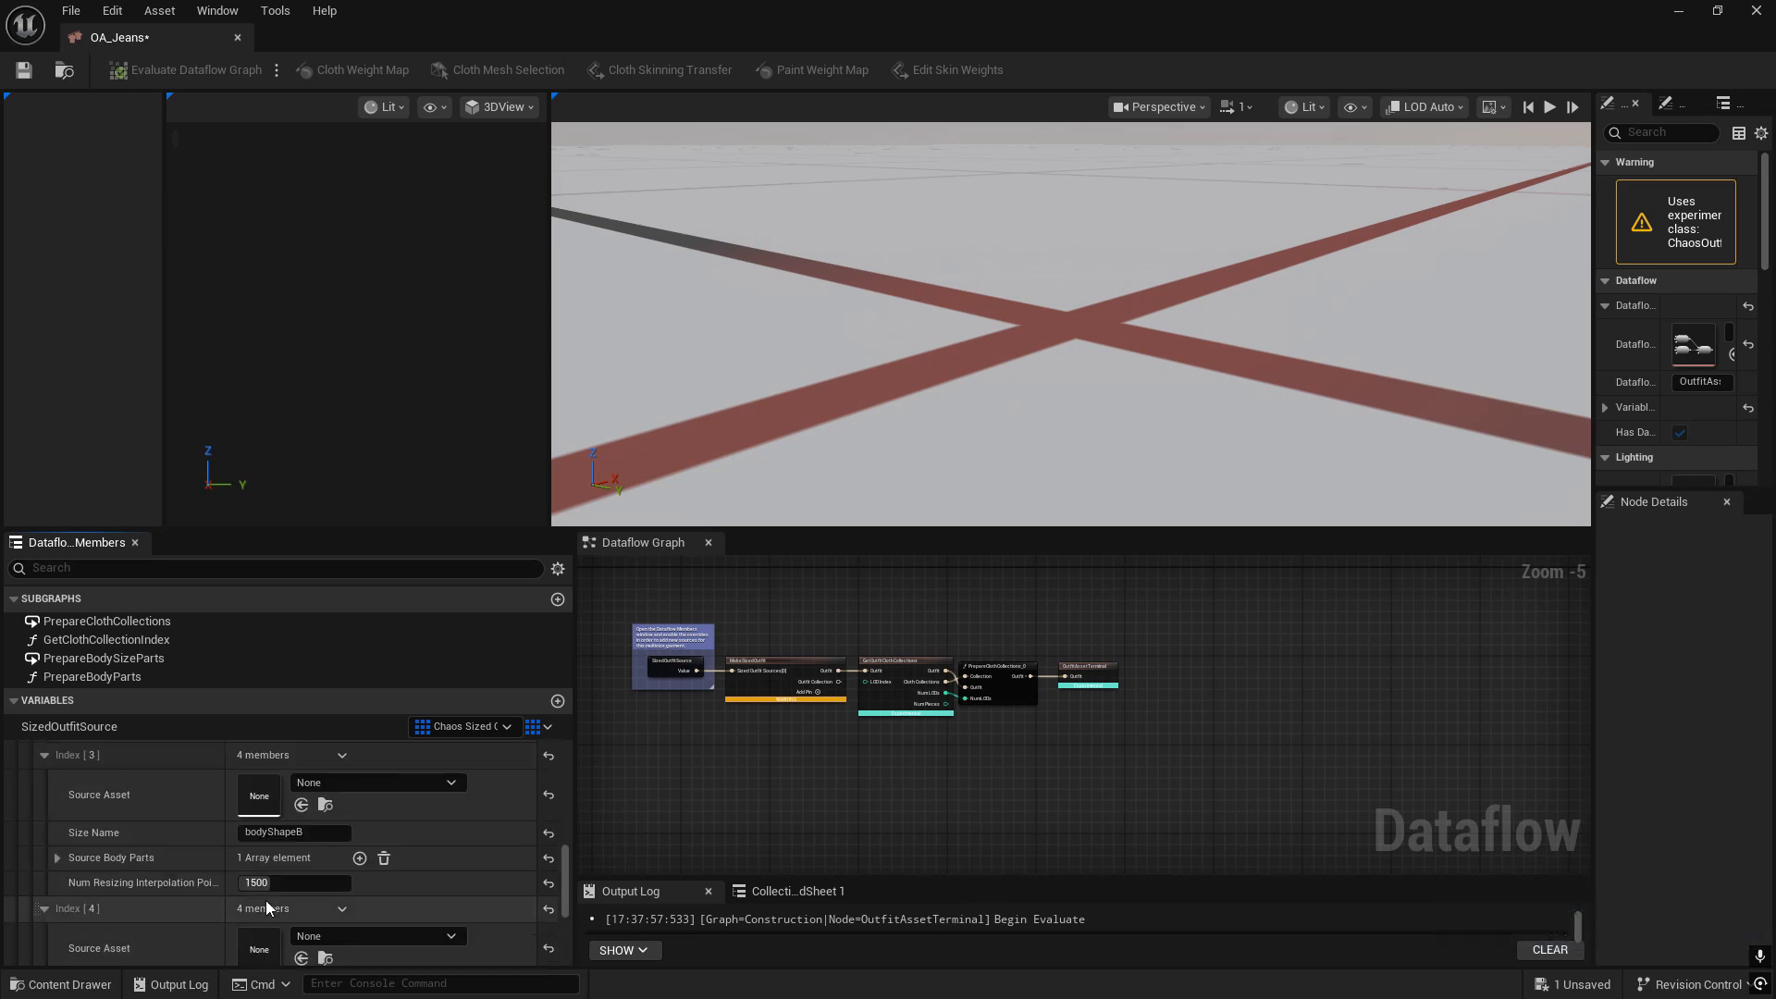
left_click_drag(298, 833, 307, 833)
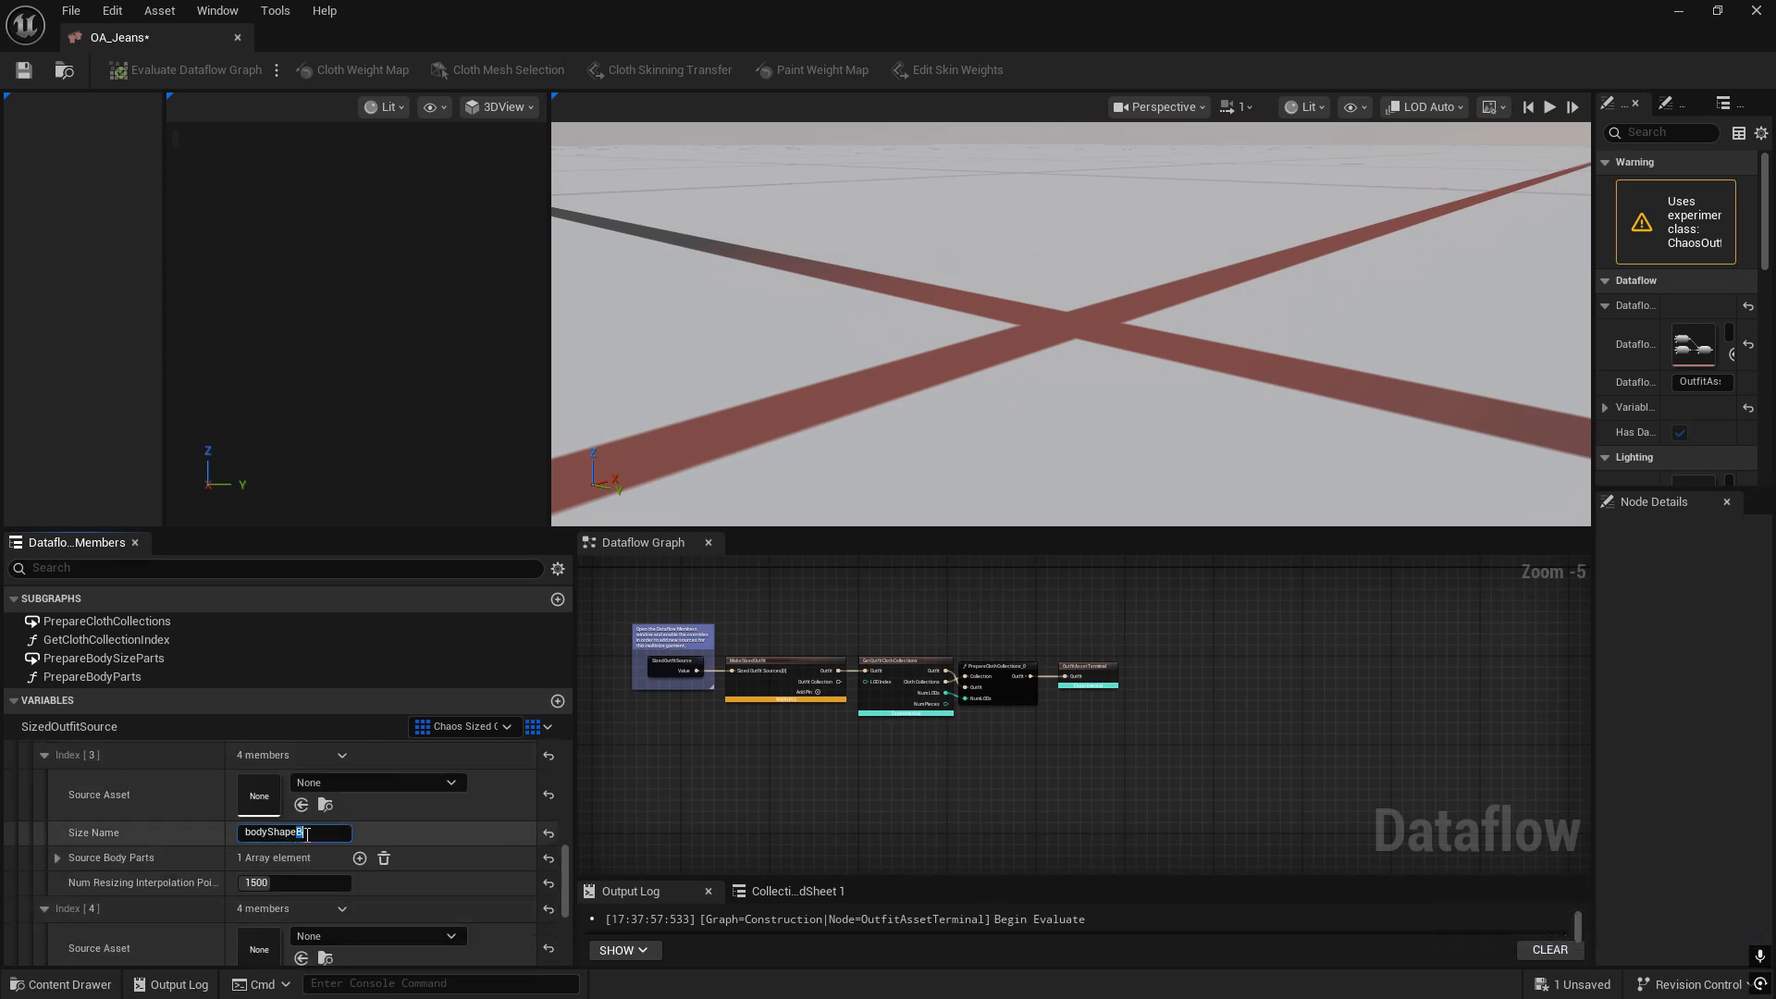
scroll(369, 919, "down", 5)
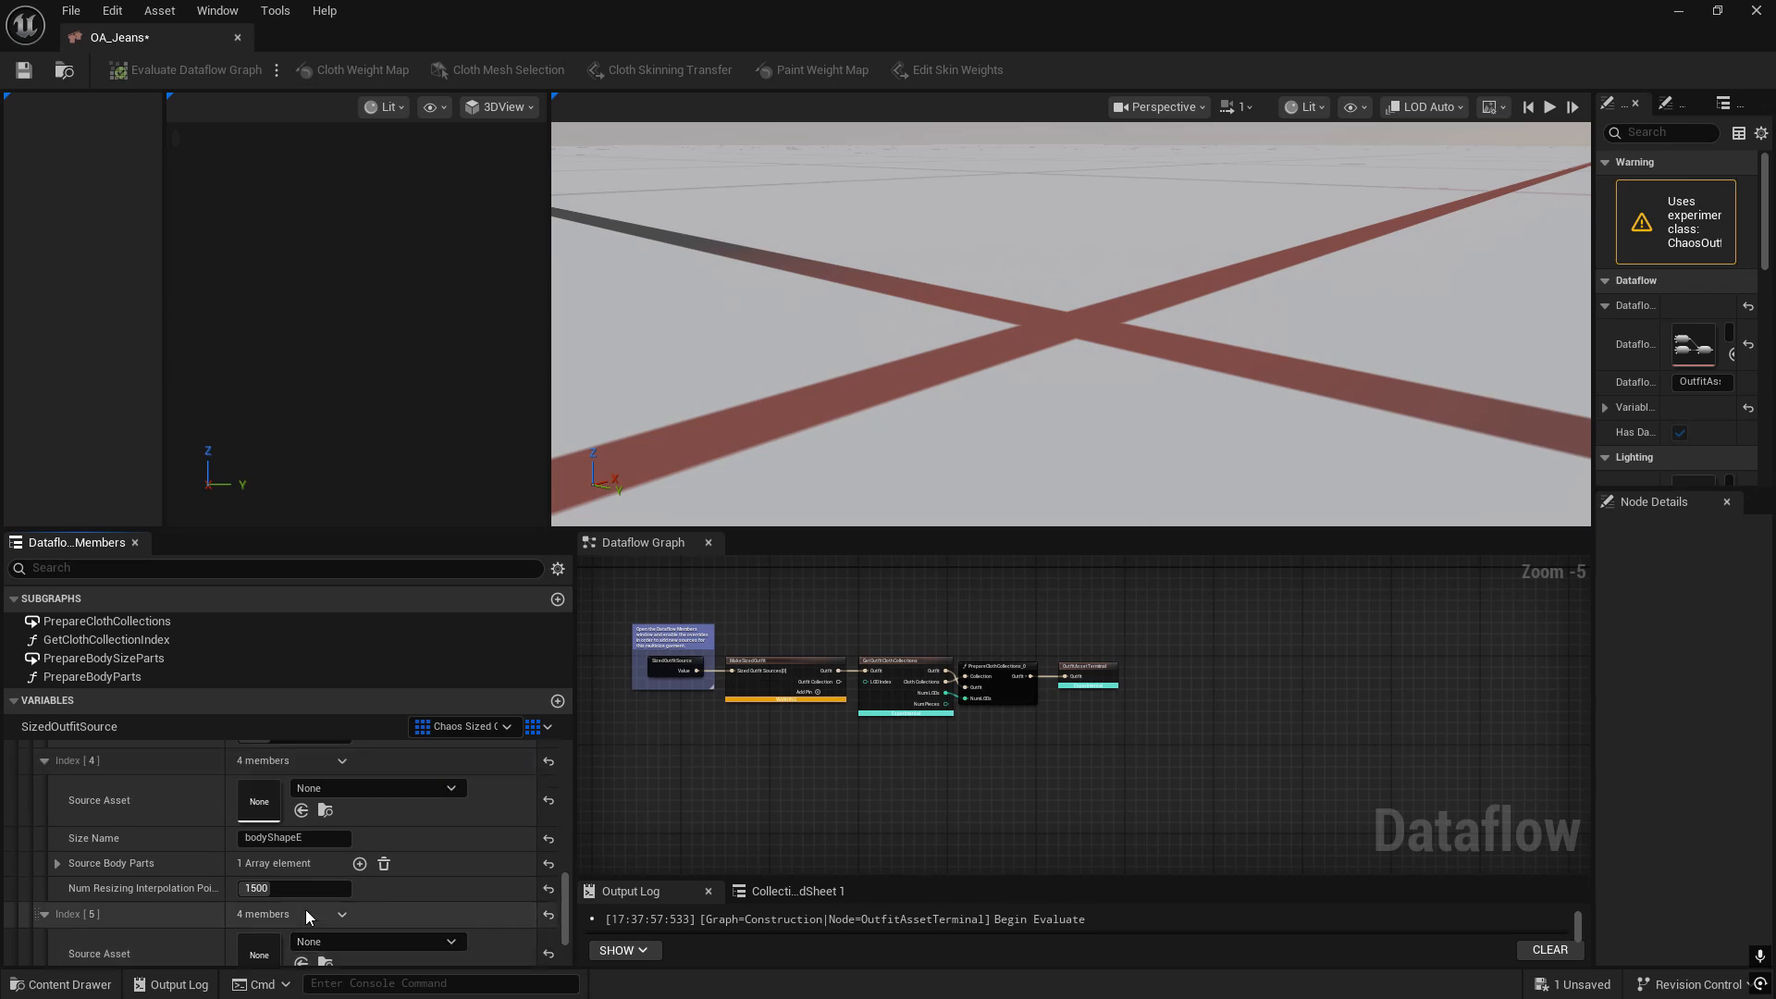
scroll(305, 908, "up", 5)
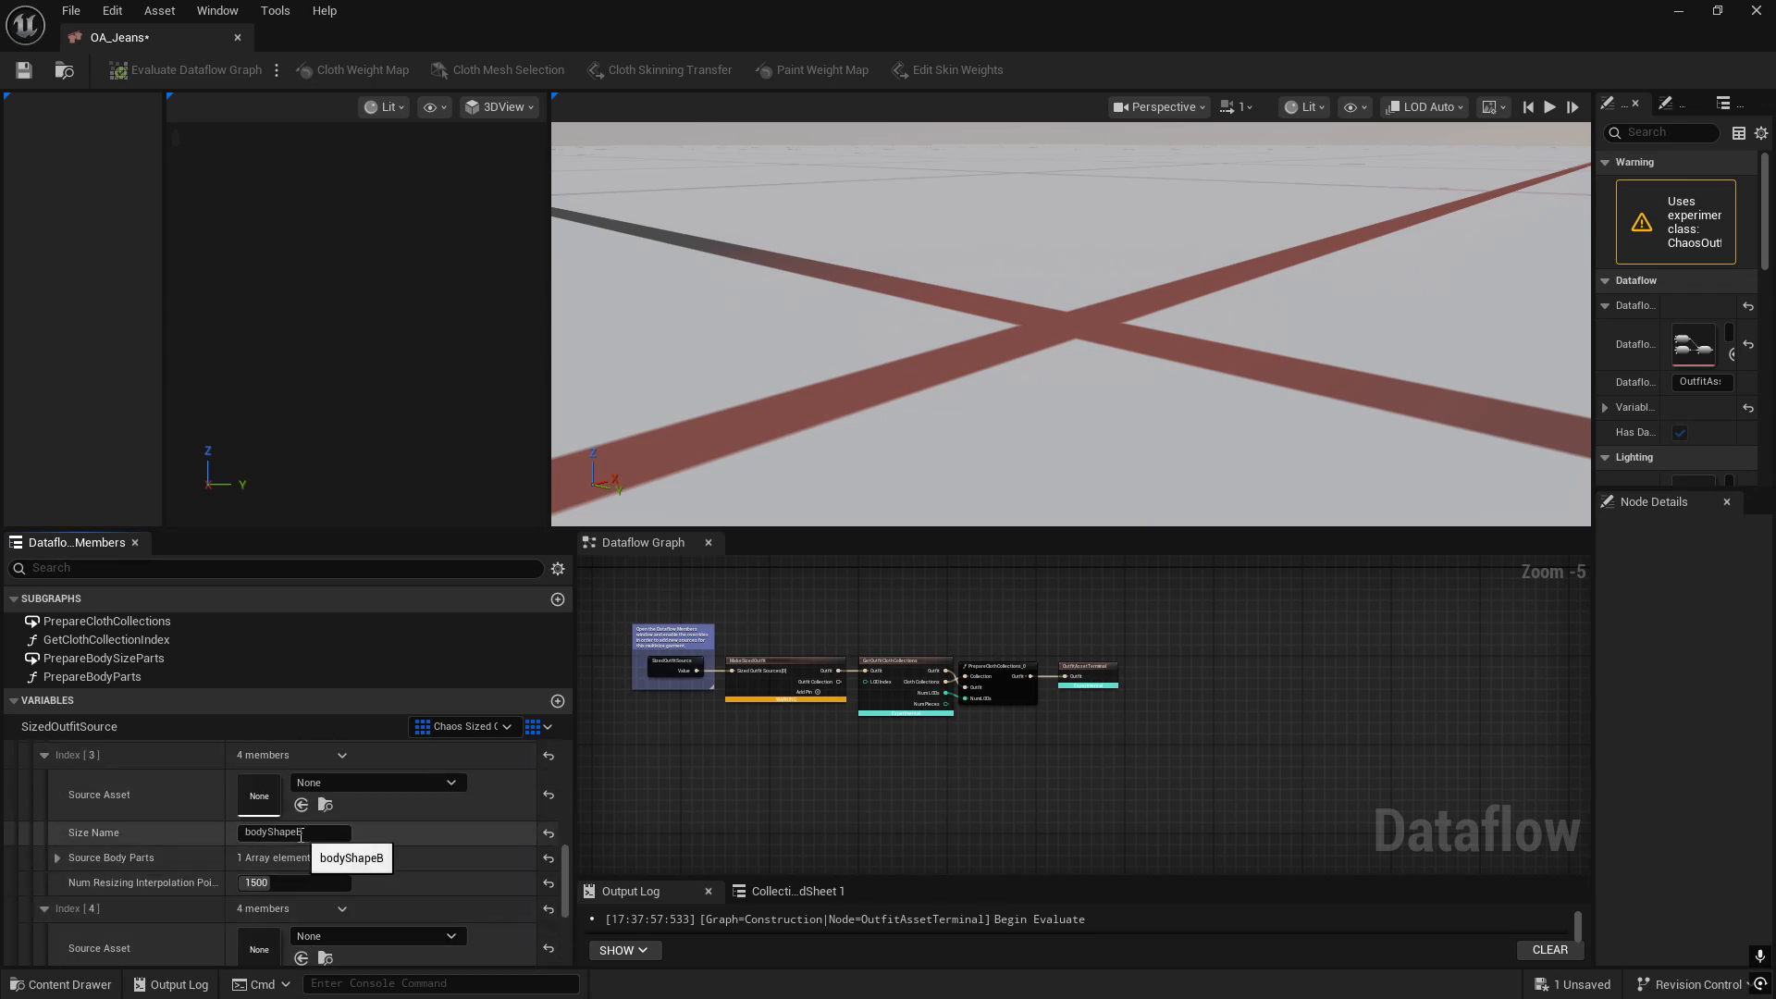
left_click_drag(298, 832, 307, 834)
type("d")
key("Return")
- Correct the size name of Index [1] to bodyShapeB with a capital B
scroll(366, 836, "up", 3)
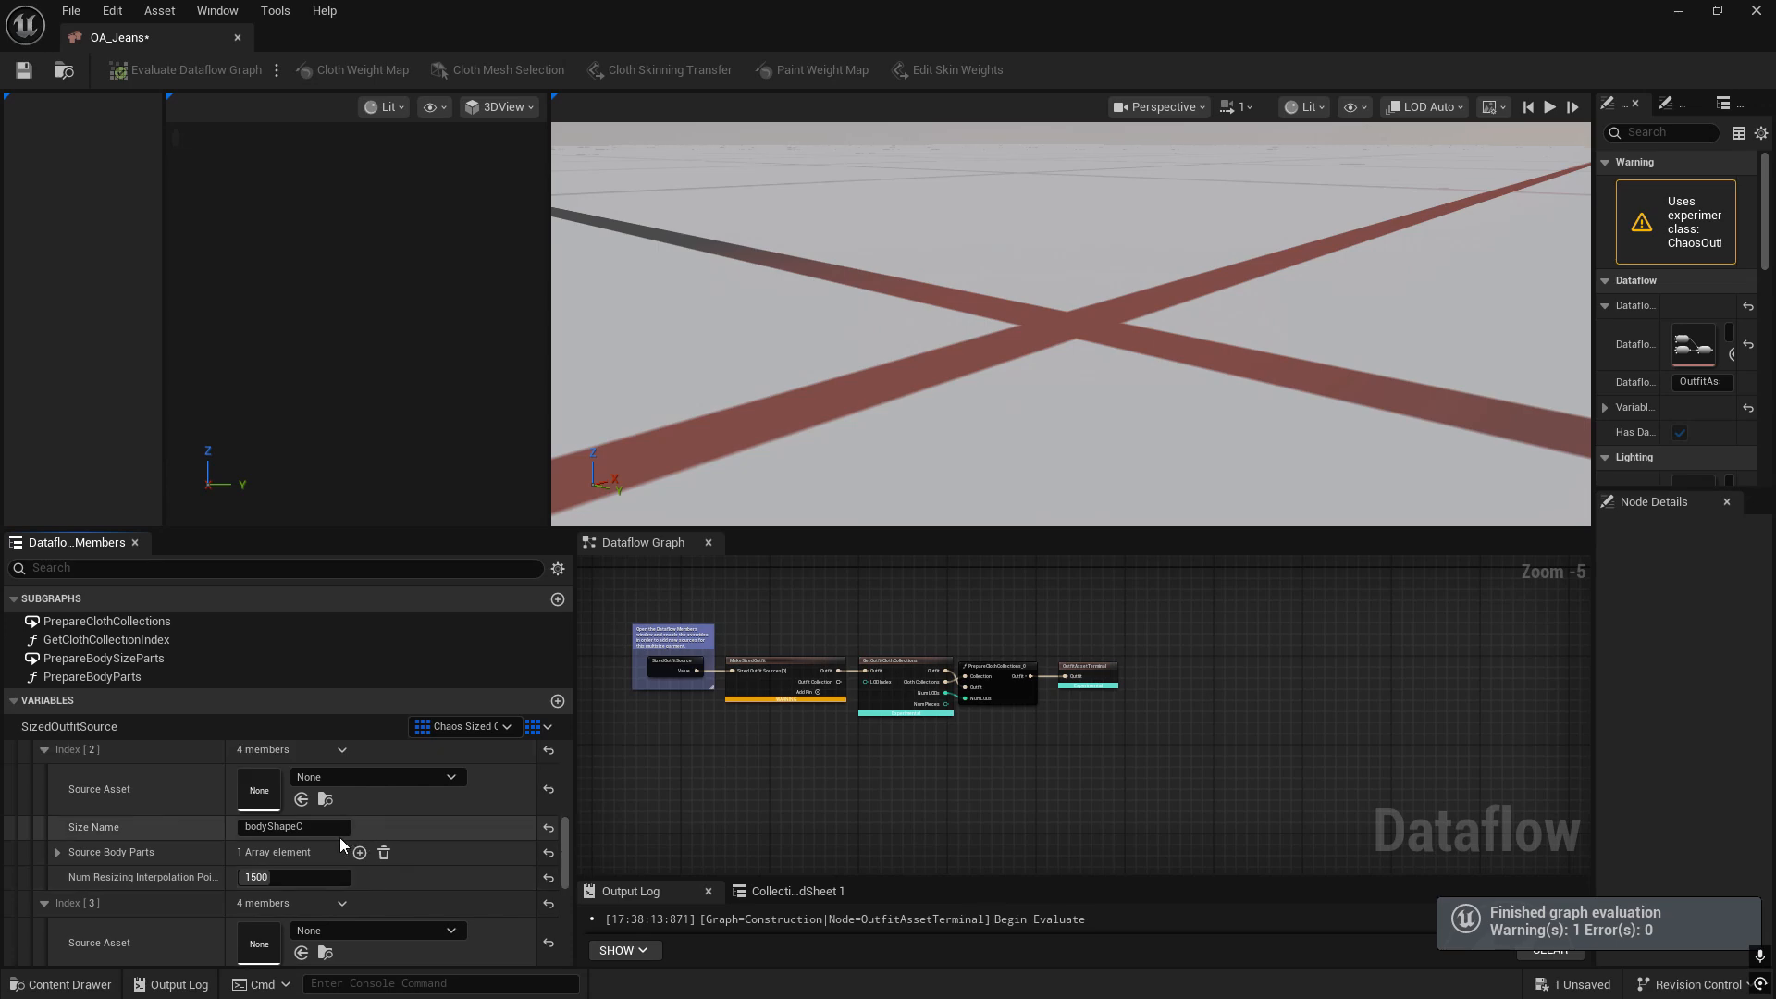
left_click(298, 829)
scroll(305, 840, "up", 3)
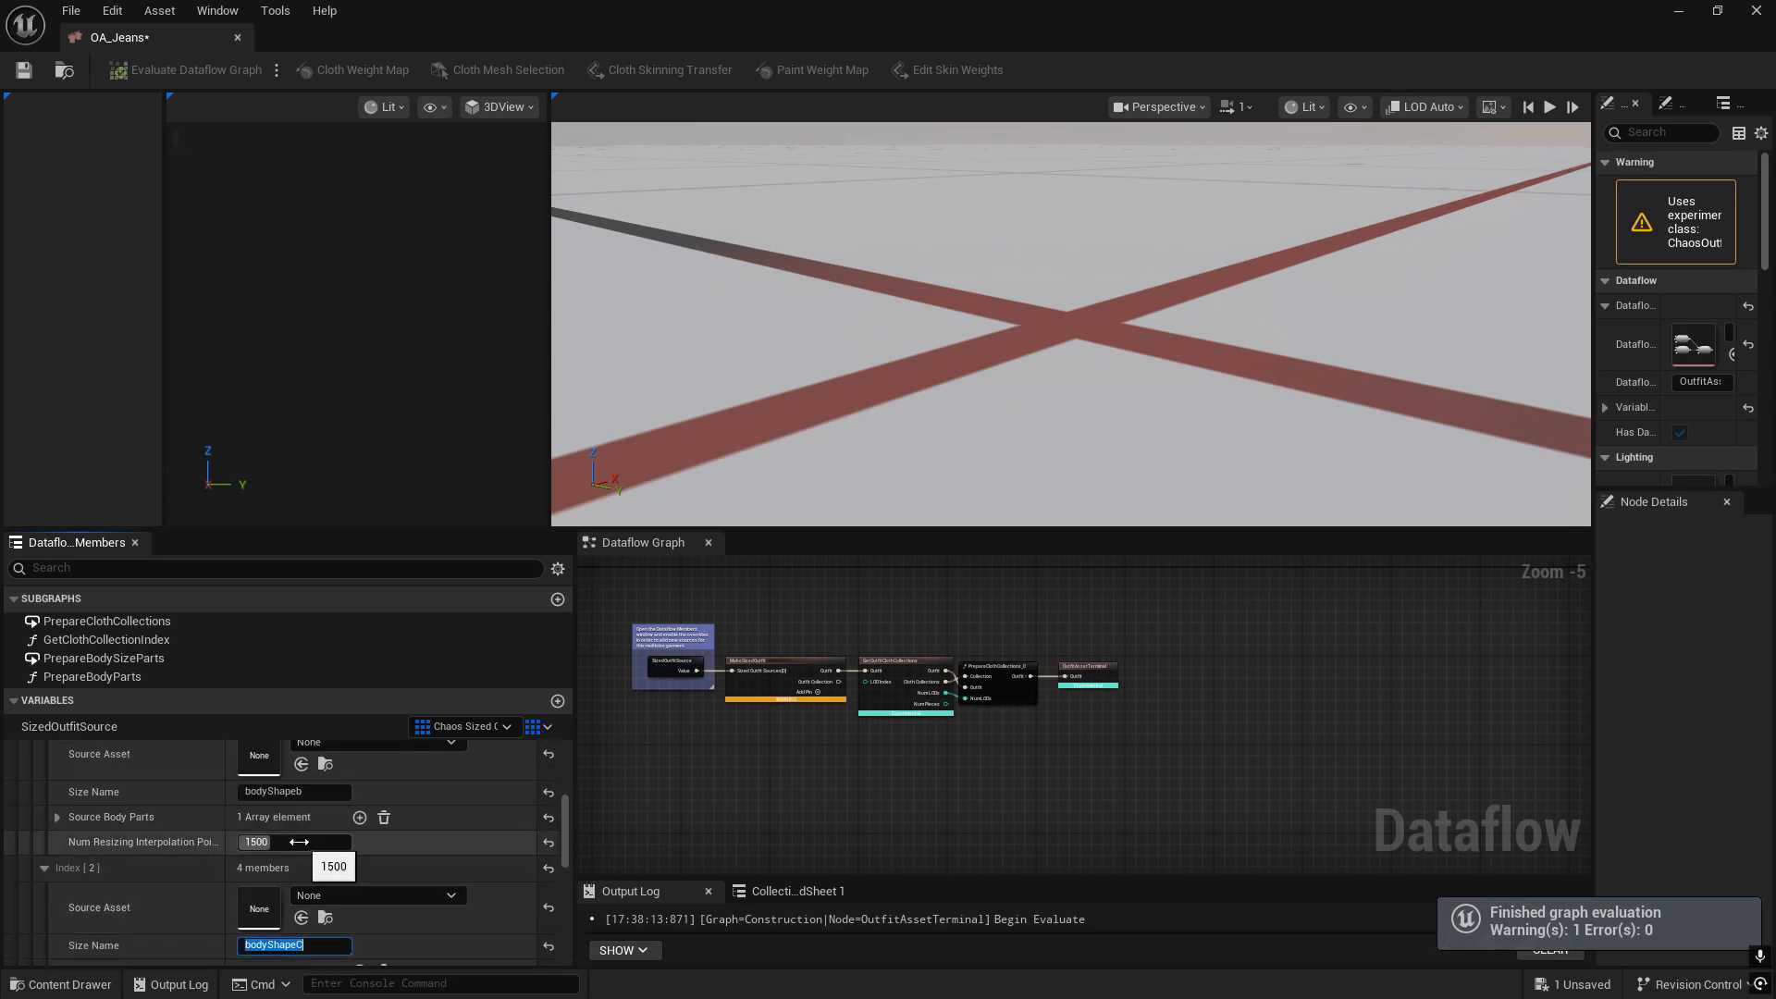
scroll(298, 842, "up", 2)
left_click_drag(298, 851, 320, 853)
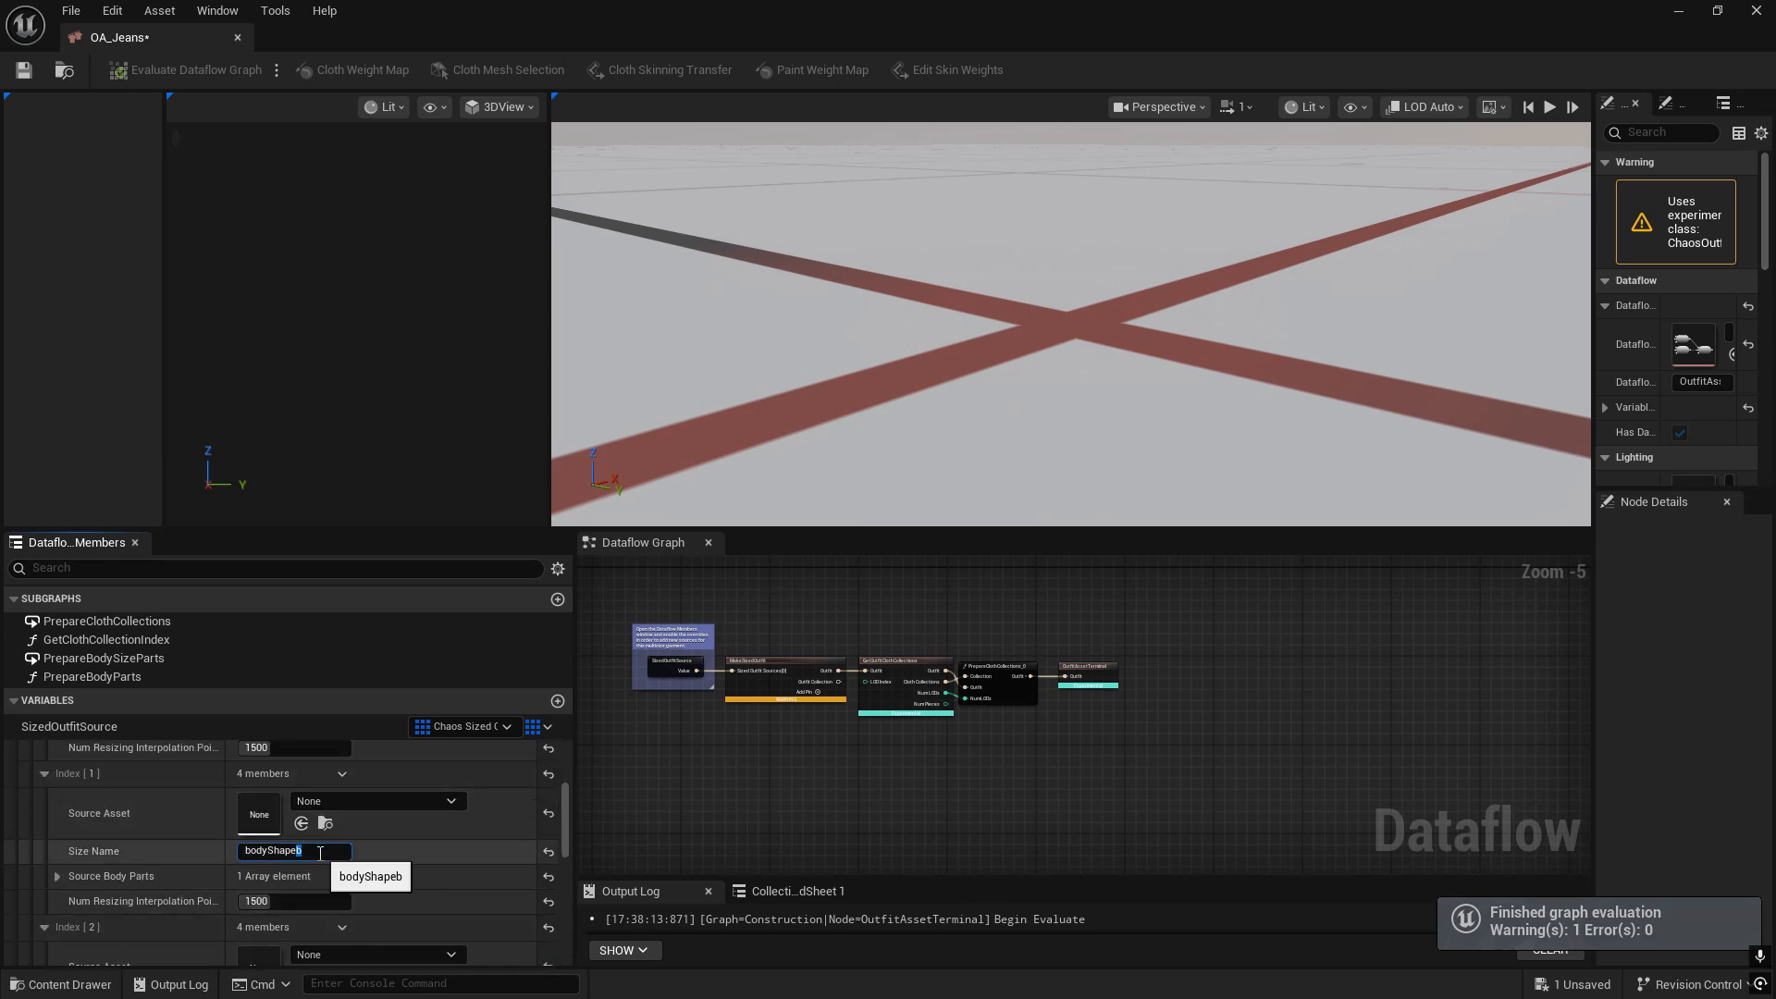
type("B")
key("Return")
- Save the OA_Jeans outfit asset with its updated size names
scroll(335, 853, "up", 4)
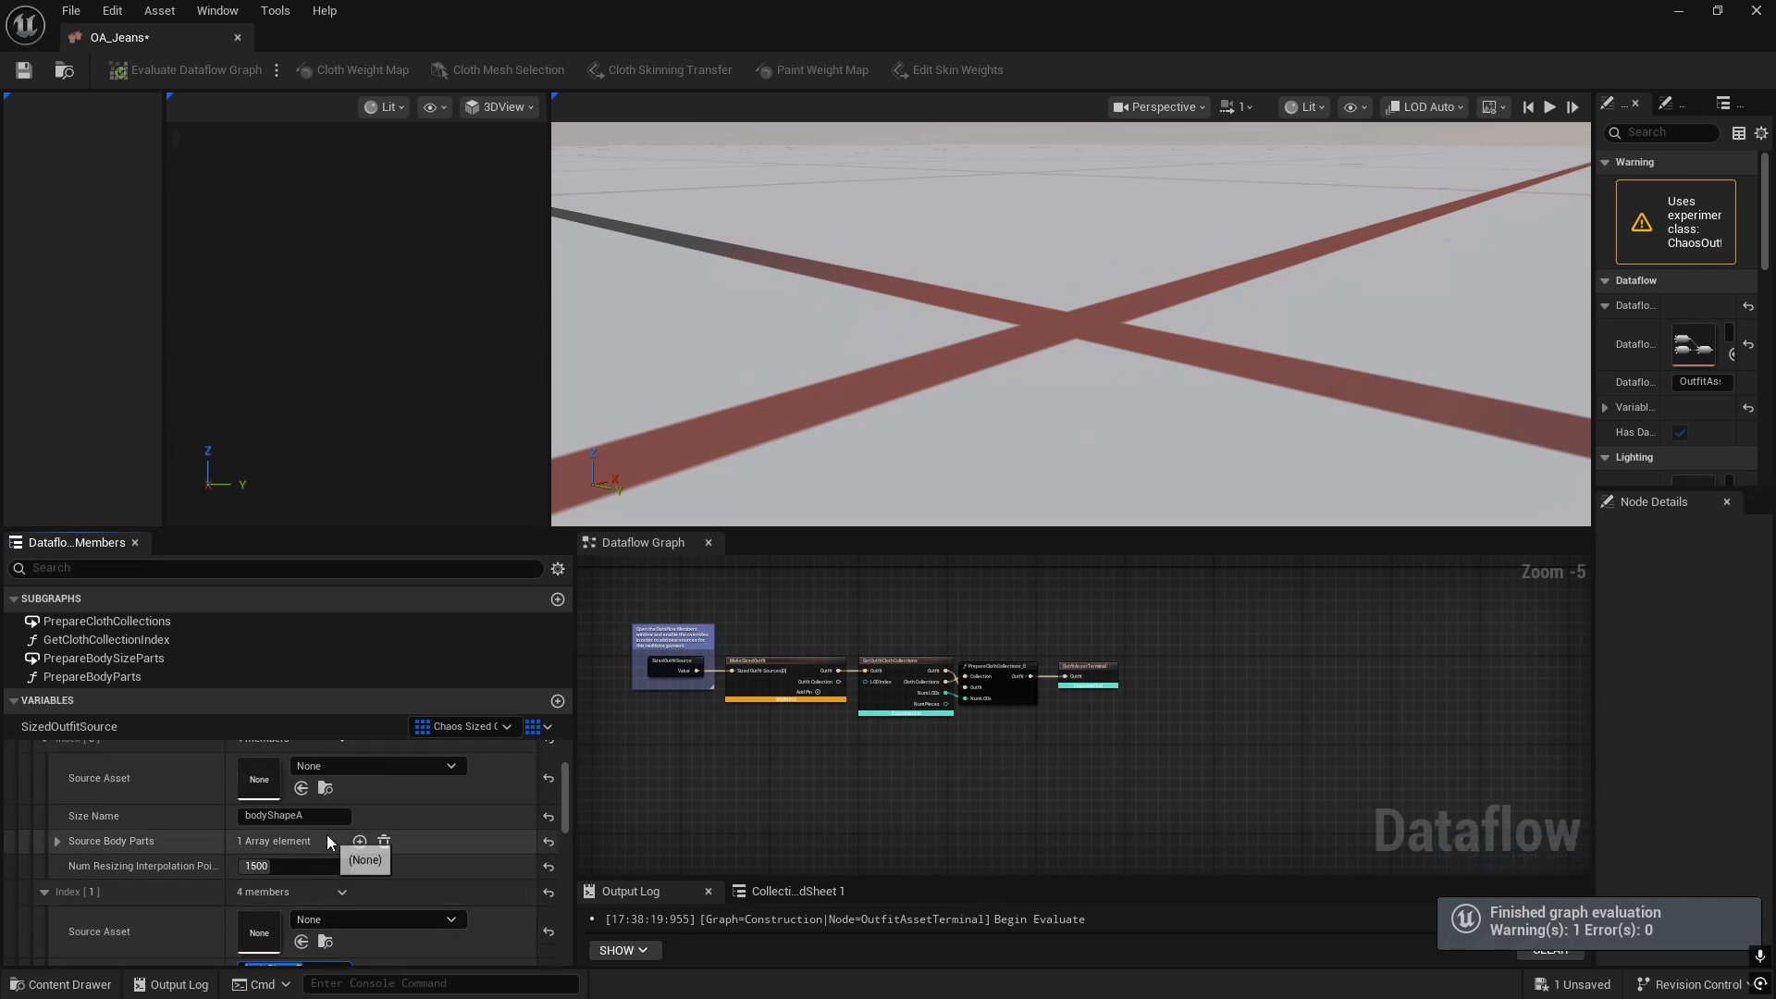
scroll(381, 808, "up", 2)
key("ctrl+s")
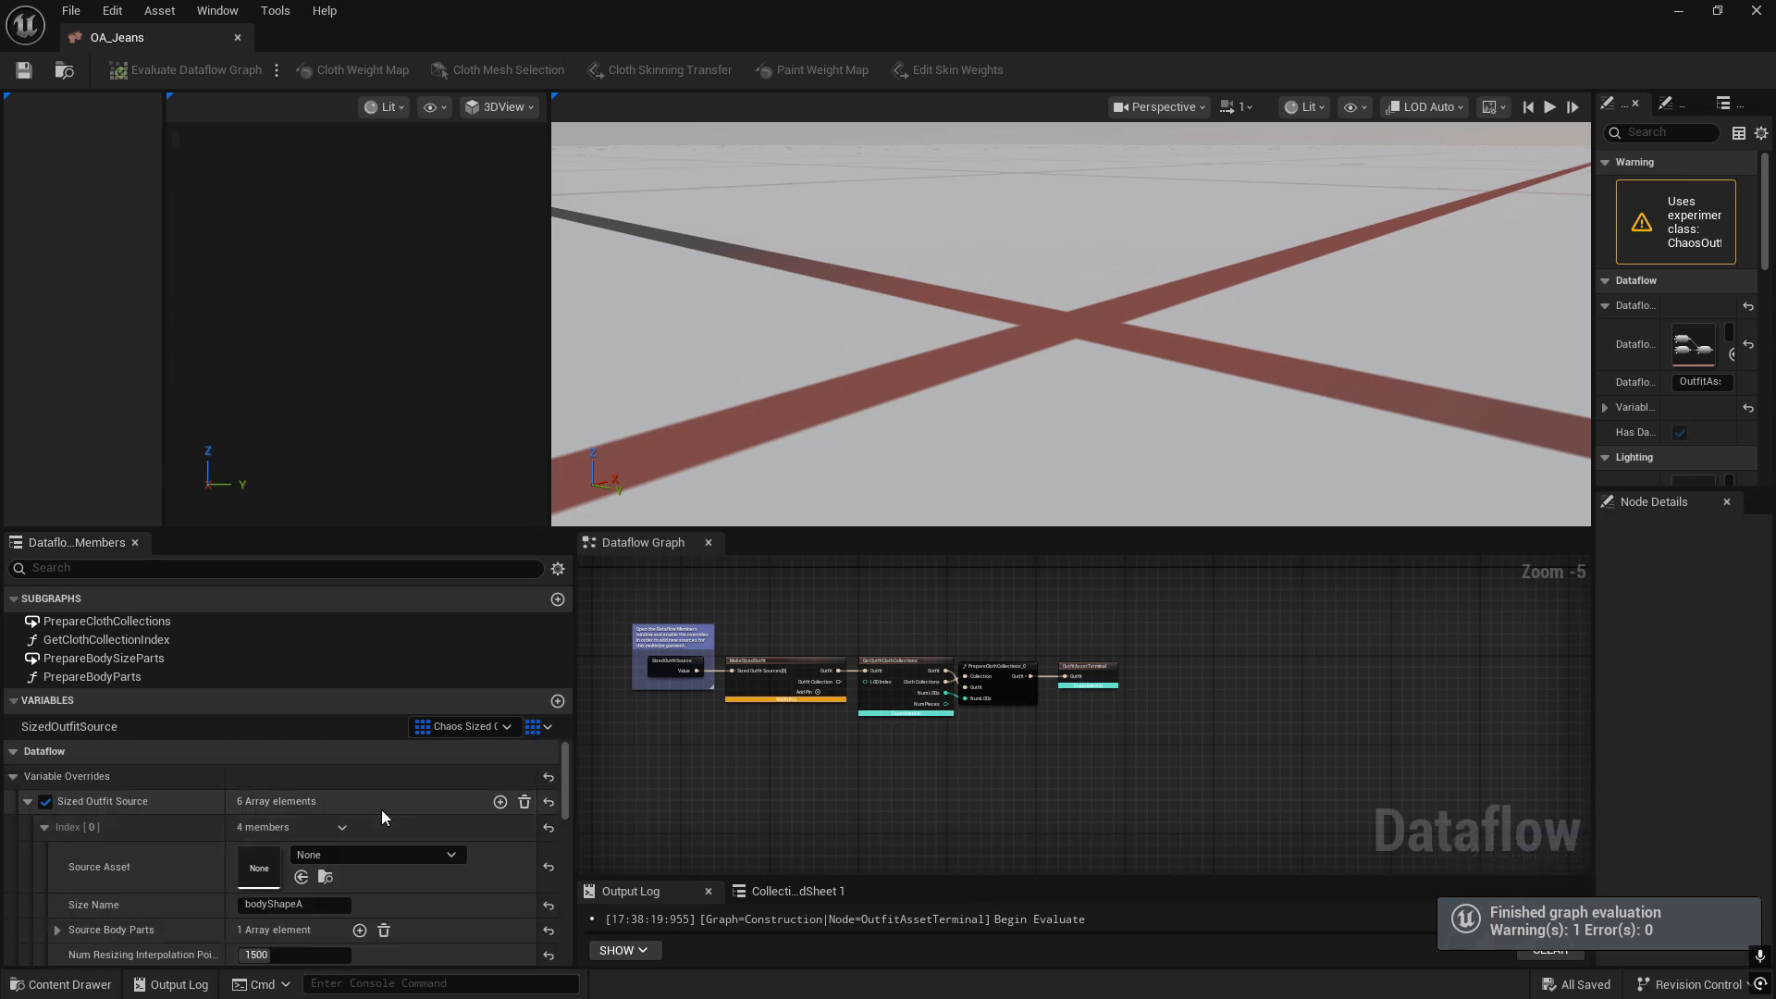
- Expand the Source Body Parts arrays of Index [0] and Index [1] in Sized Outfit Source
left_click(61, 927)
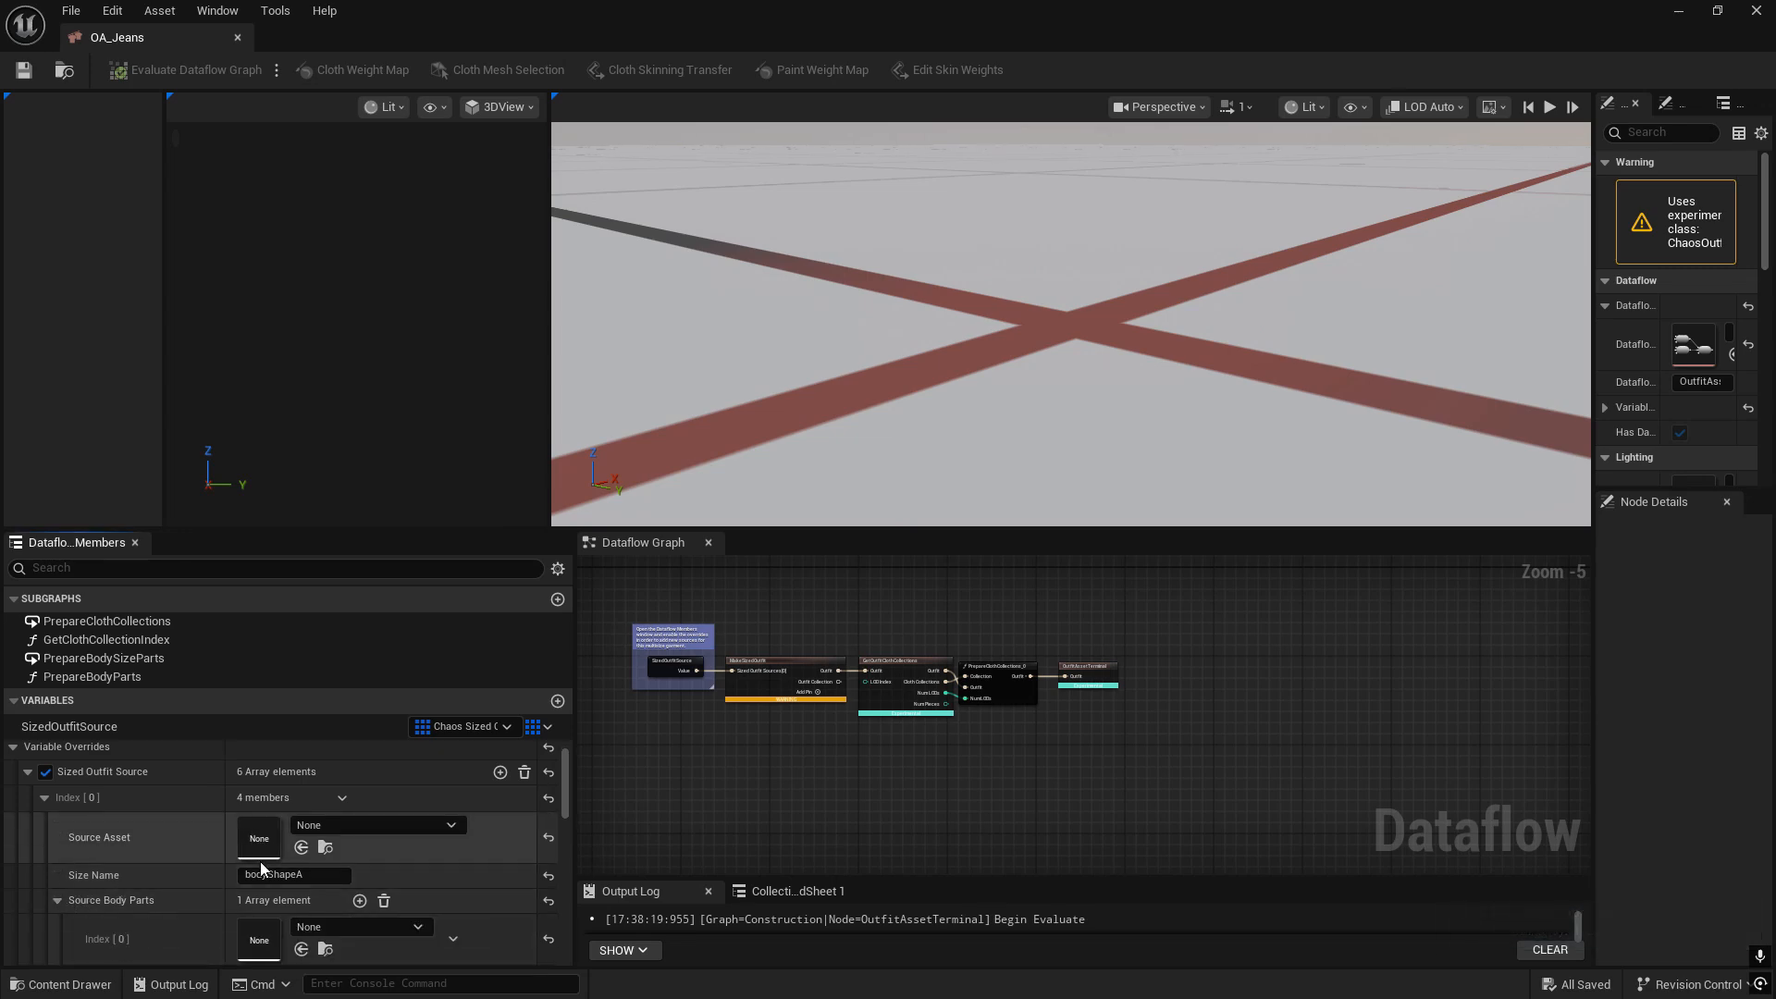
scroll(298, 934, "down", 4)
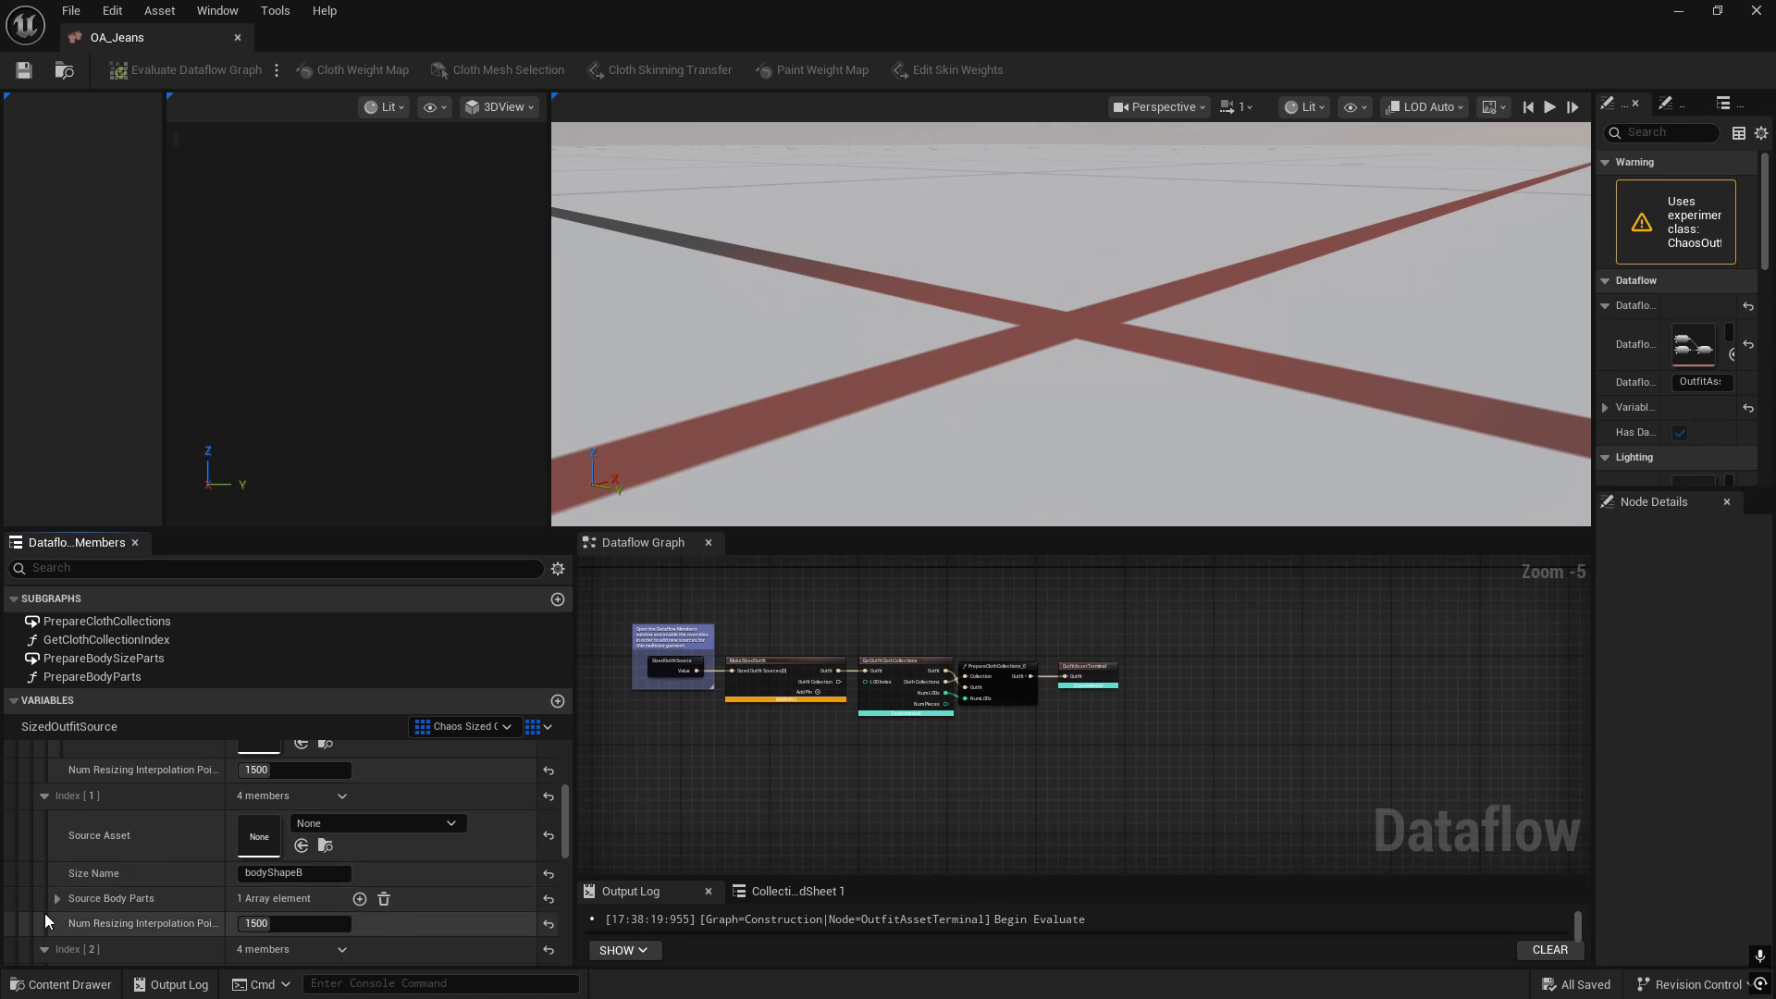
left_click(56, 899)
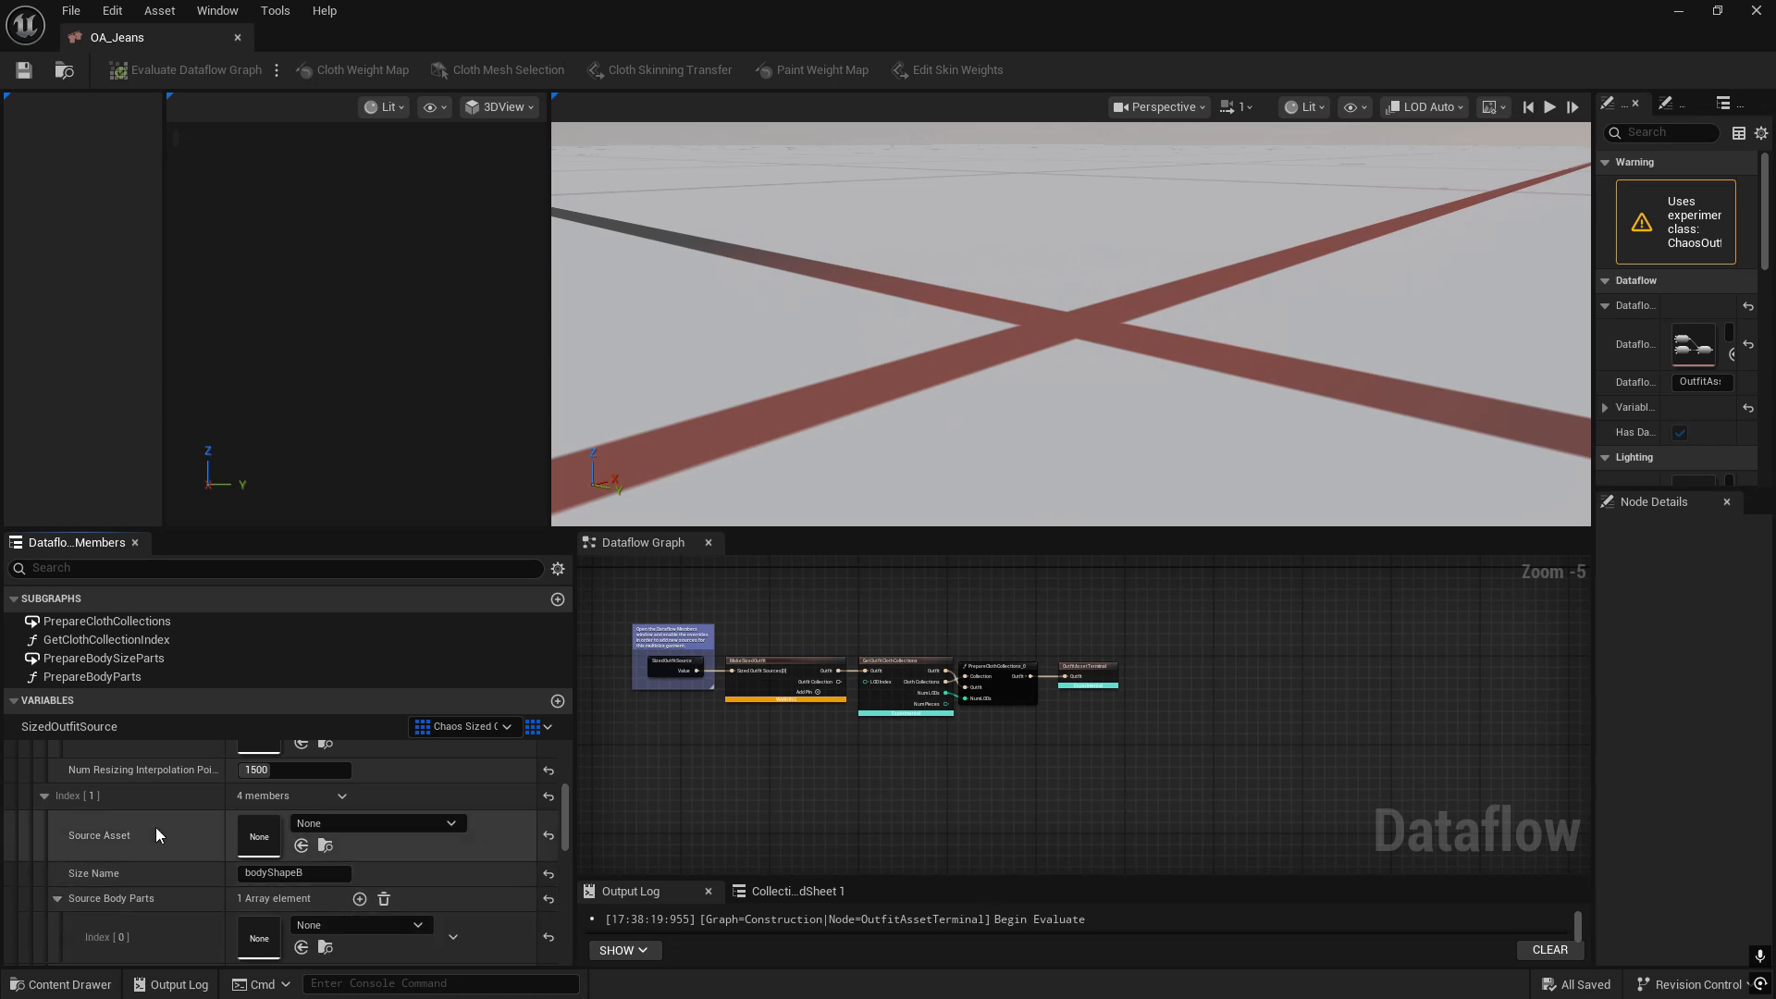
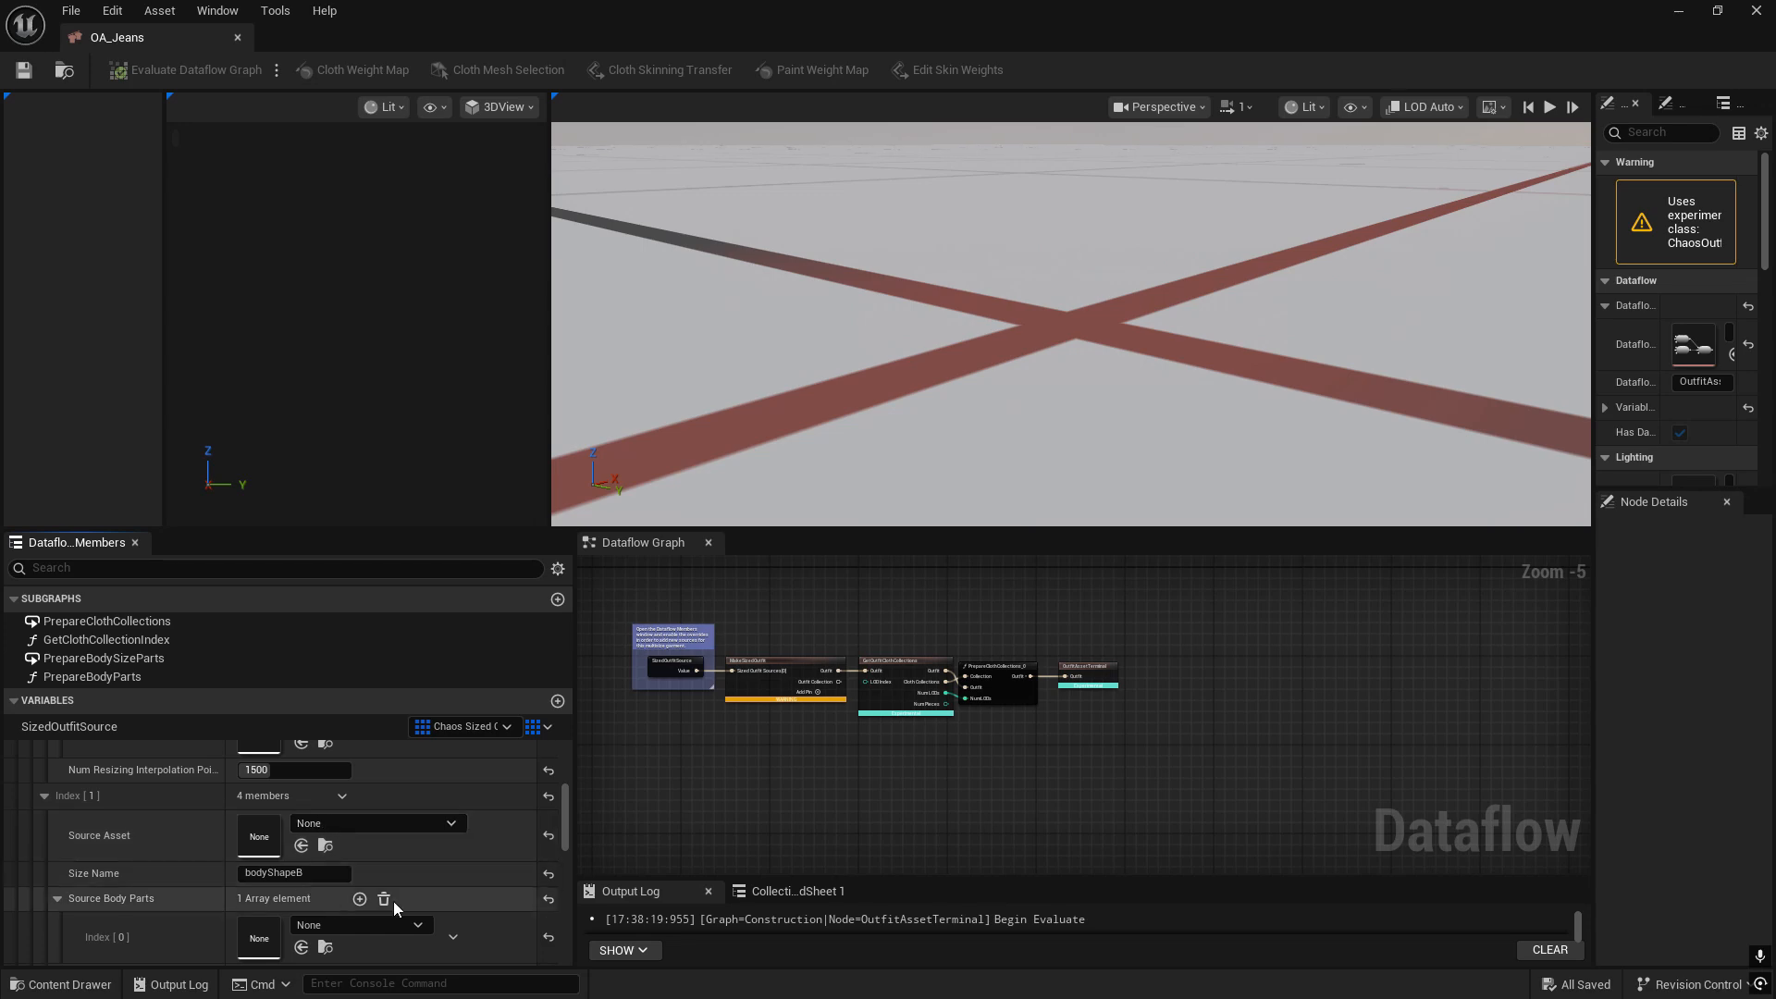
scroll(460, 894, "down", 5)
scroll(458, 895, "up", 4)
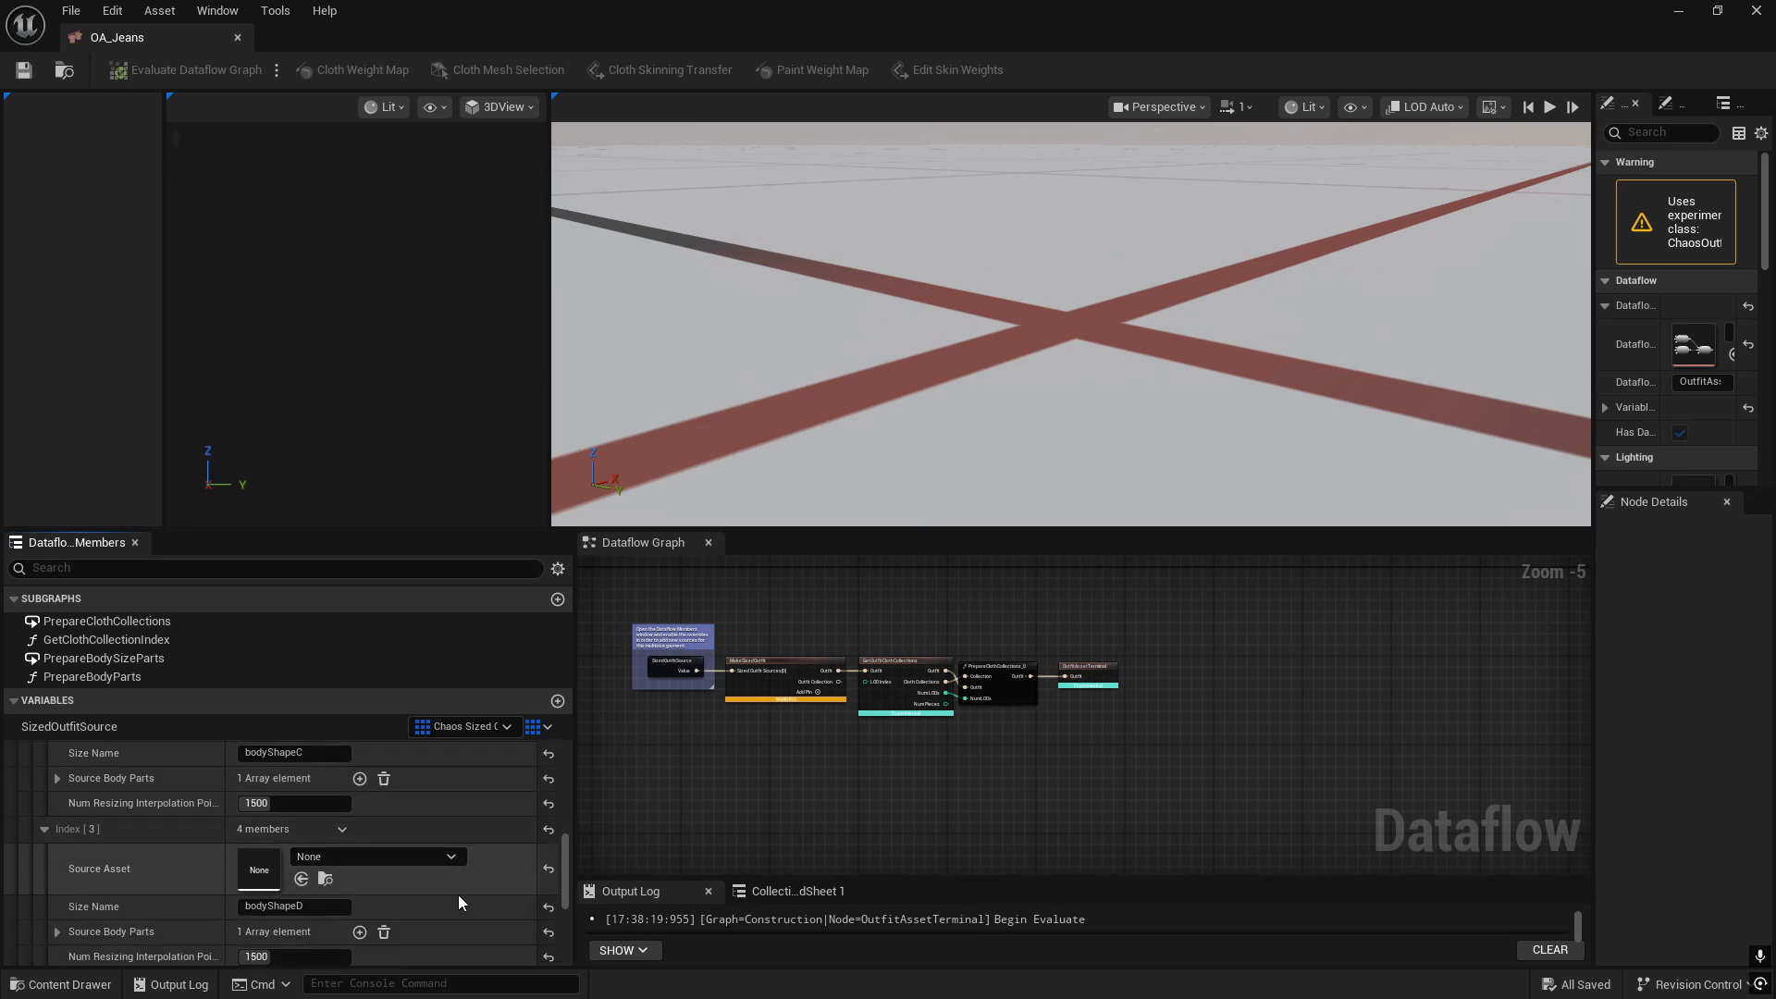
scroll(425, 879, "up", 6)
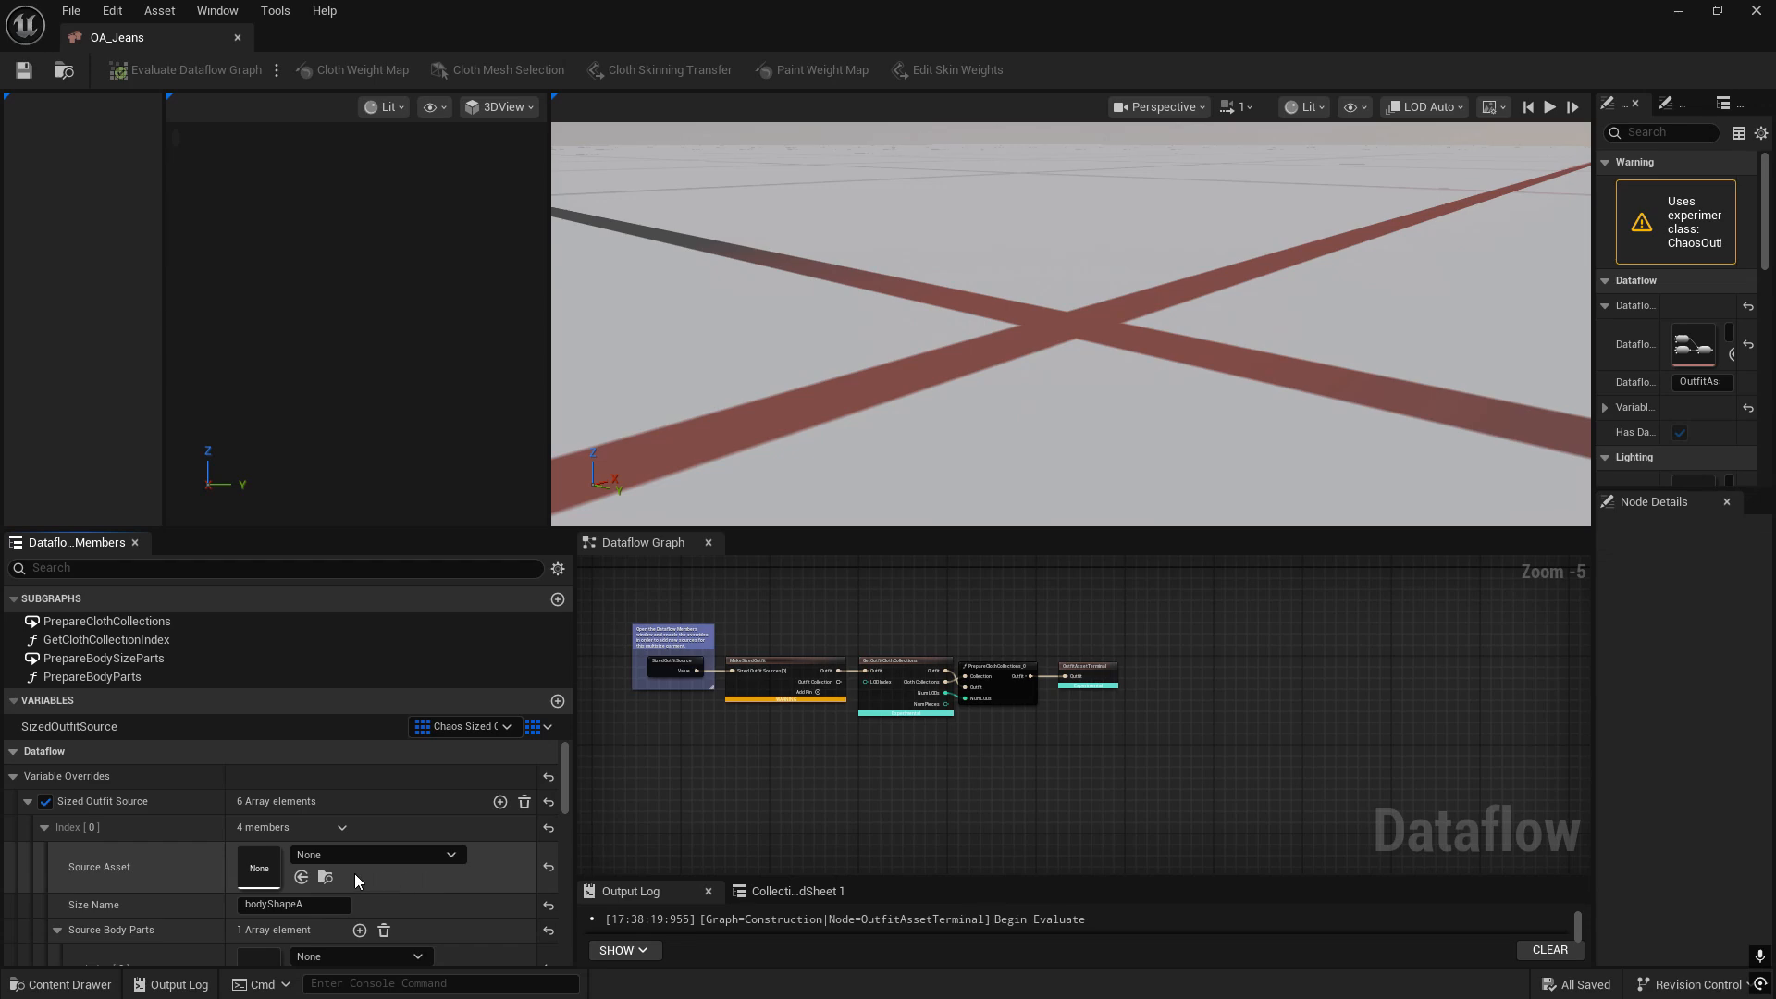
scroll(140, 878, "down", 3)
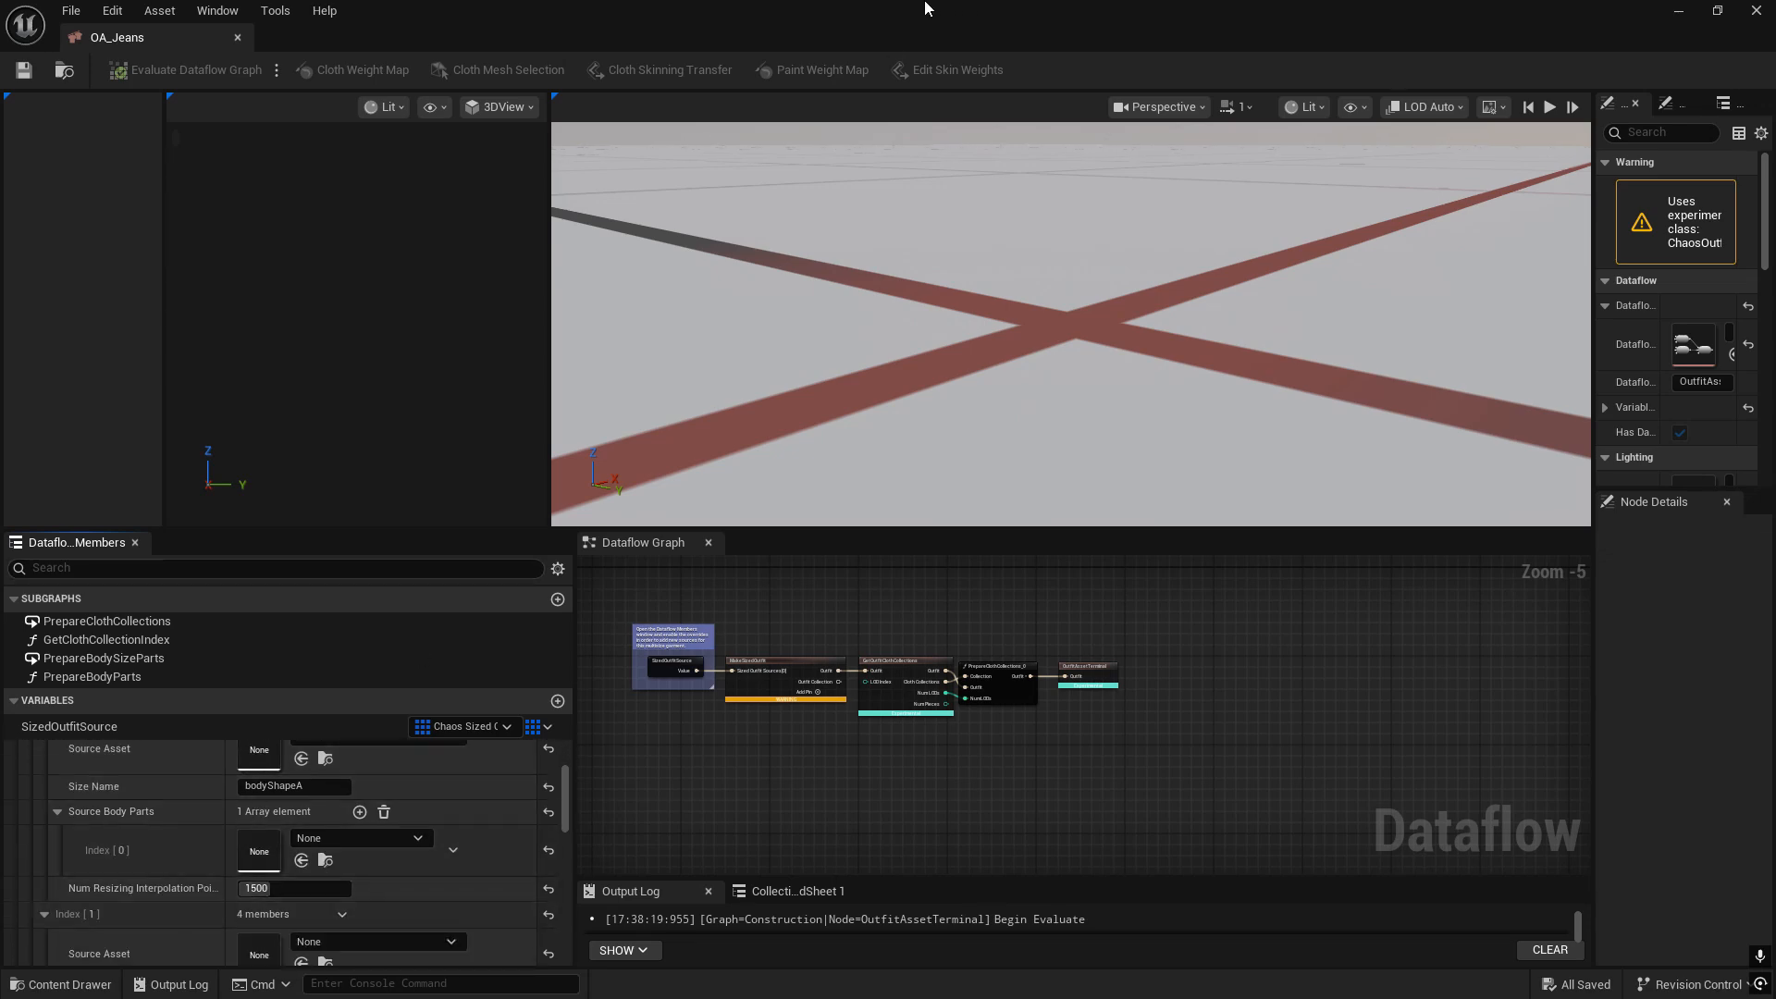
- Reveal the main editor's content browser, go to the Outfit/Clothing folder and select the cloth asset CA_Jeans_Body_Shape_A
left_click_drag(880, 8, 1335, 220)
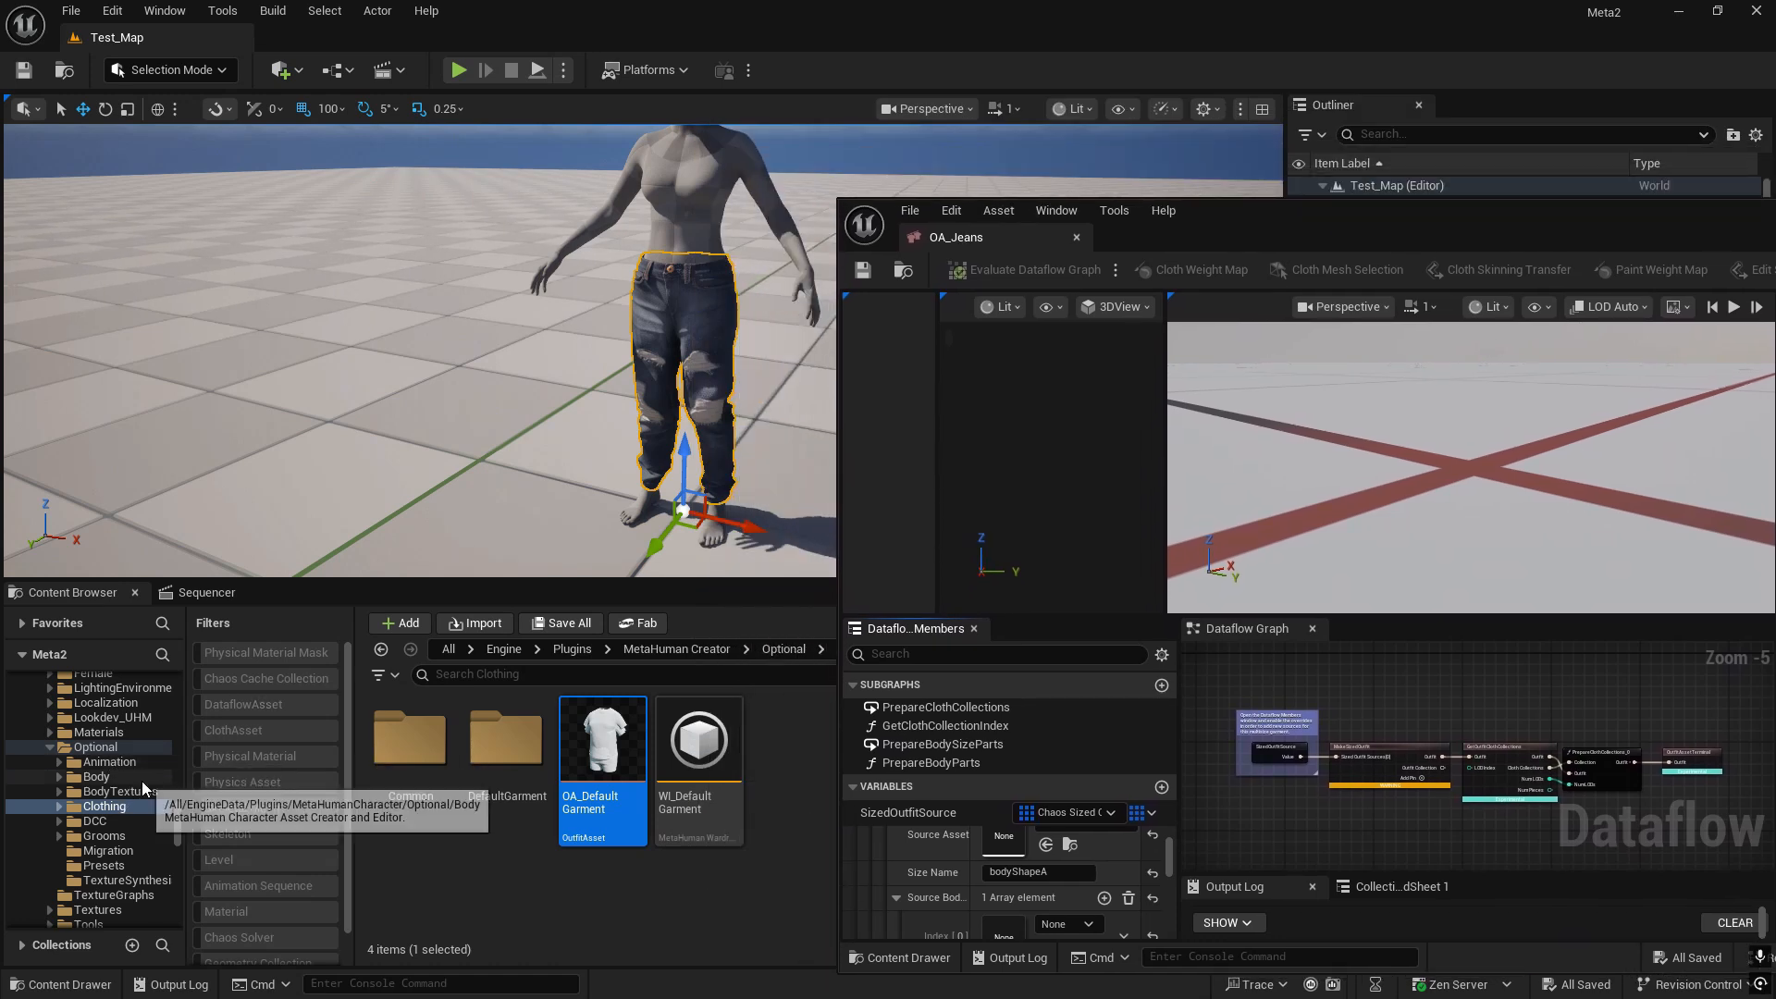
scroll(128, 787, "up", 3)
scroll(127, 786, "up", 10)
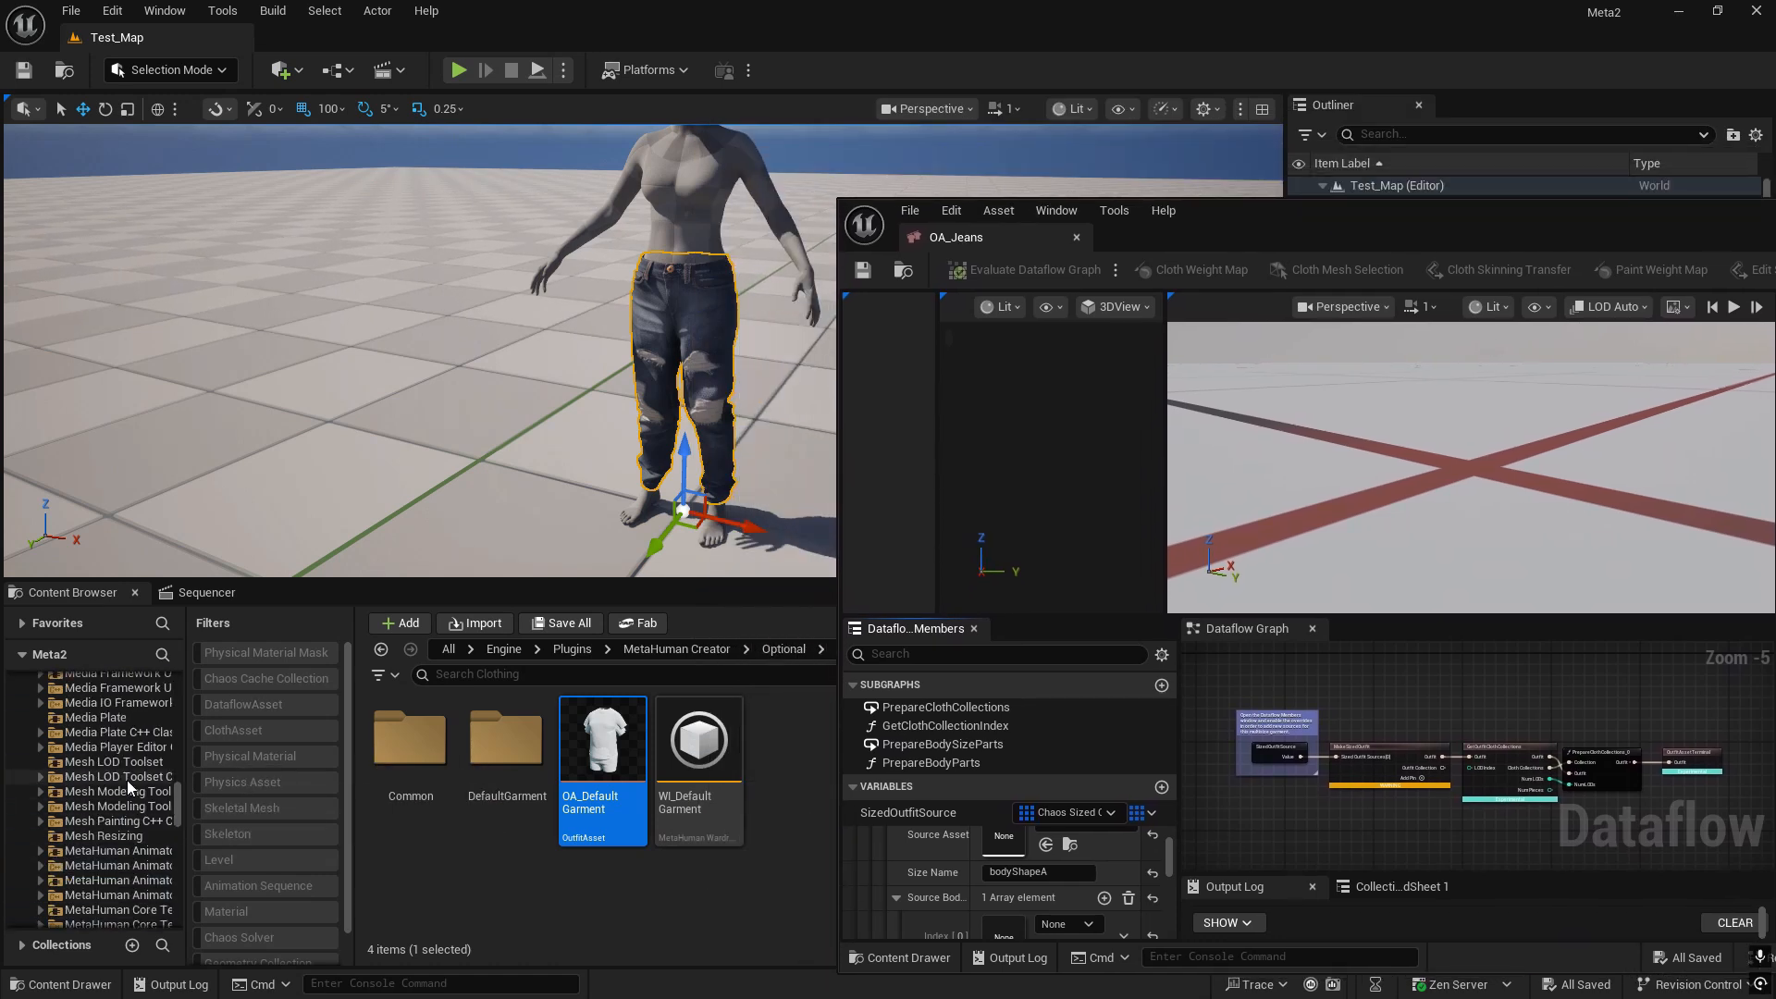
scroll(137, 768, "up", 15)
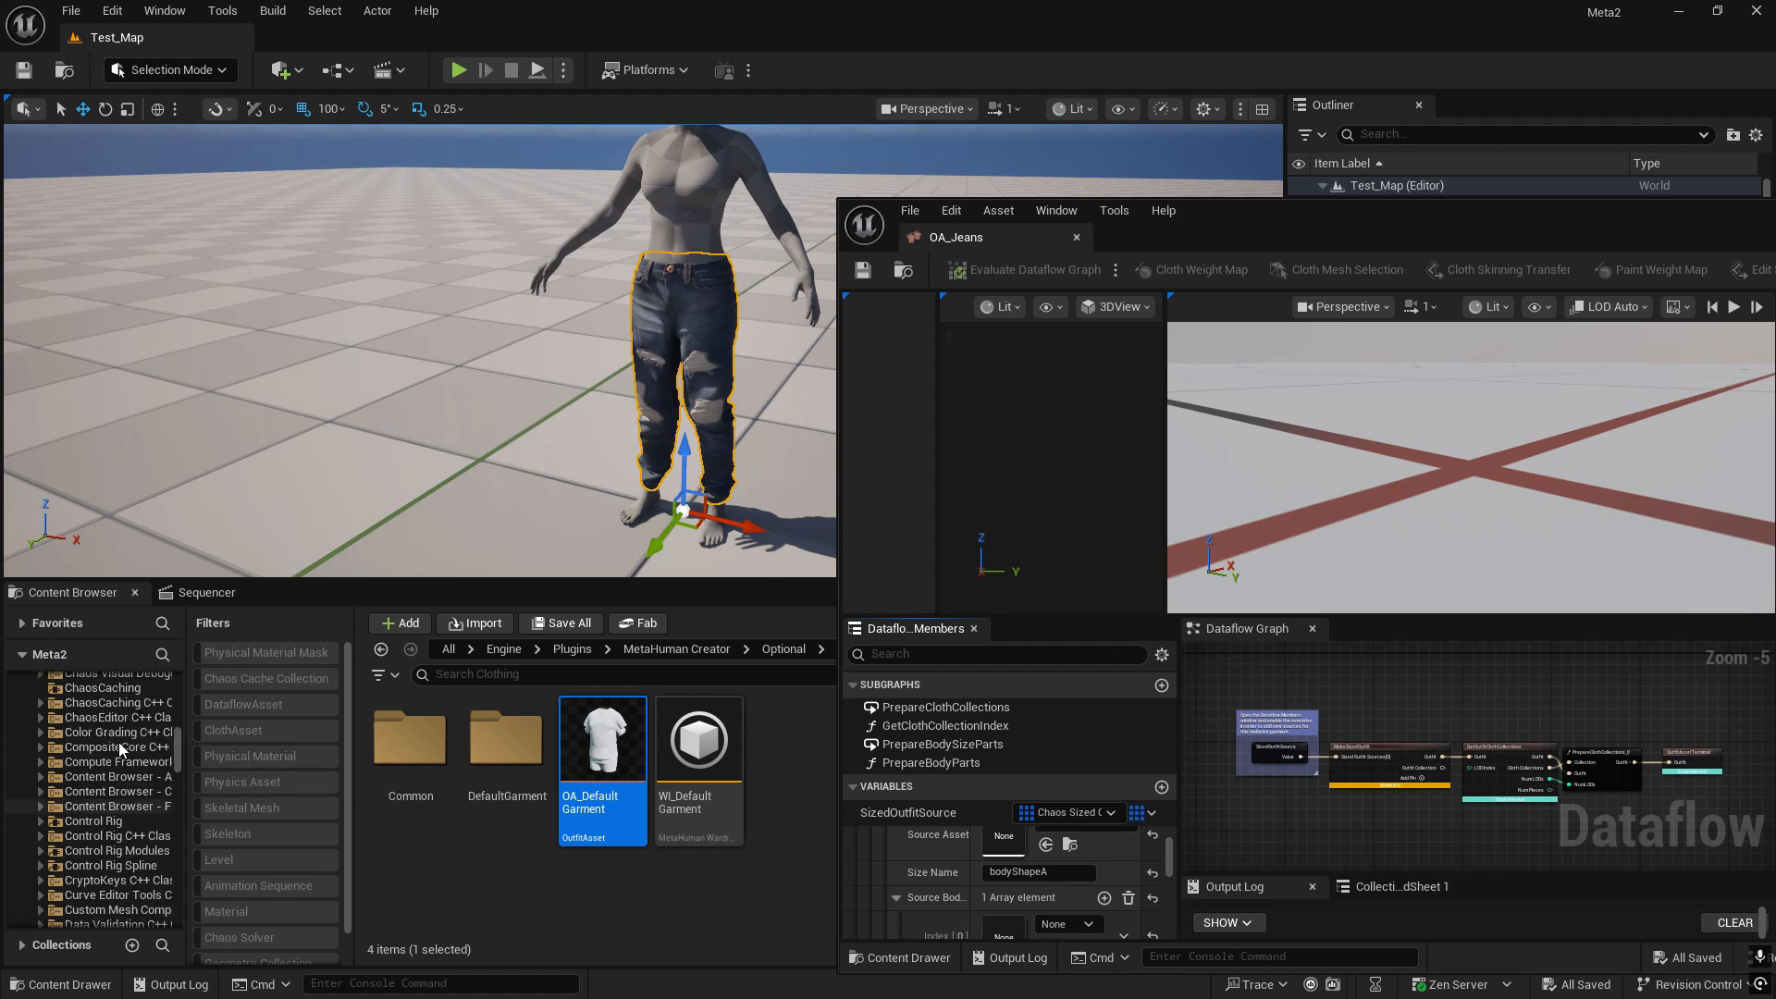
scroll(114, 729, "up", 5)
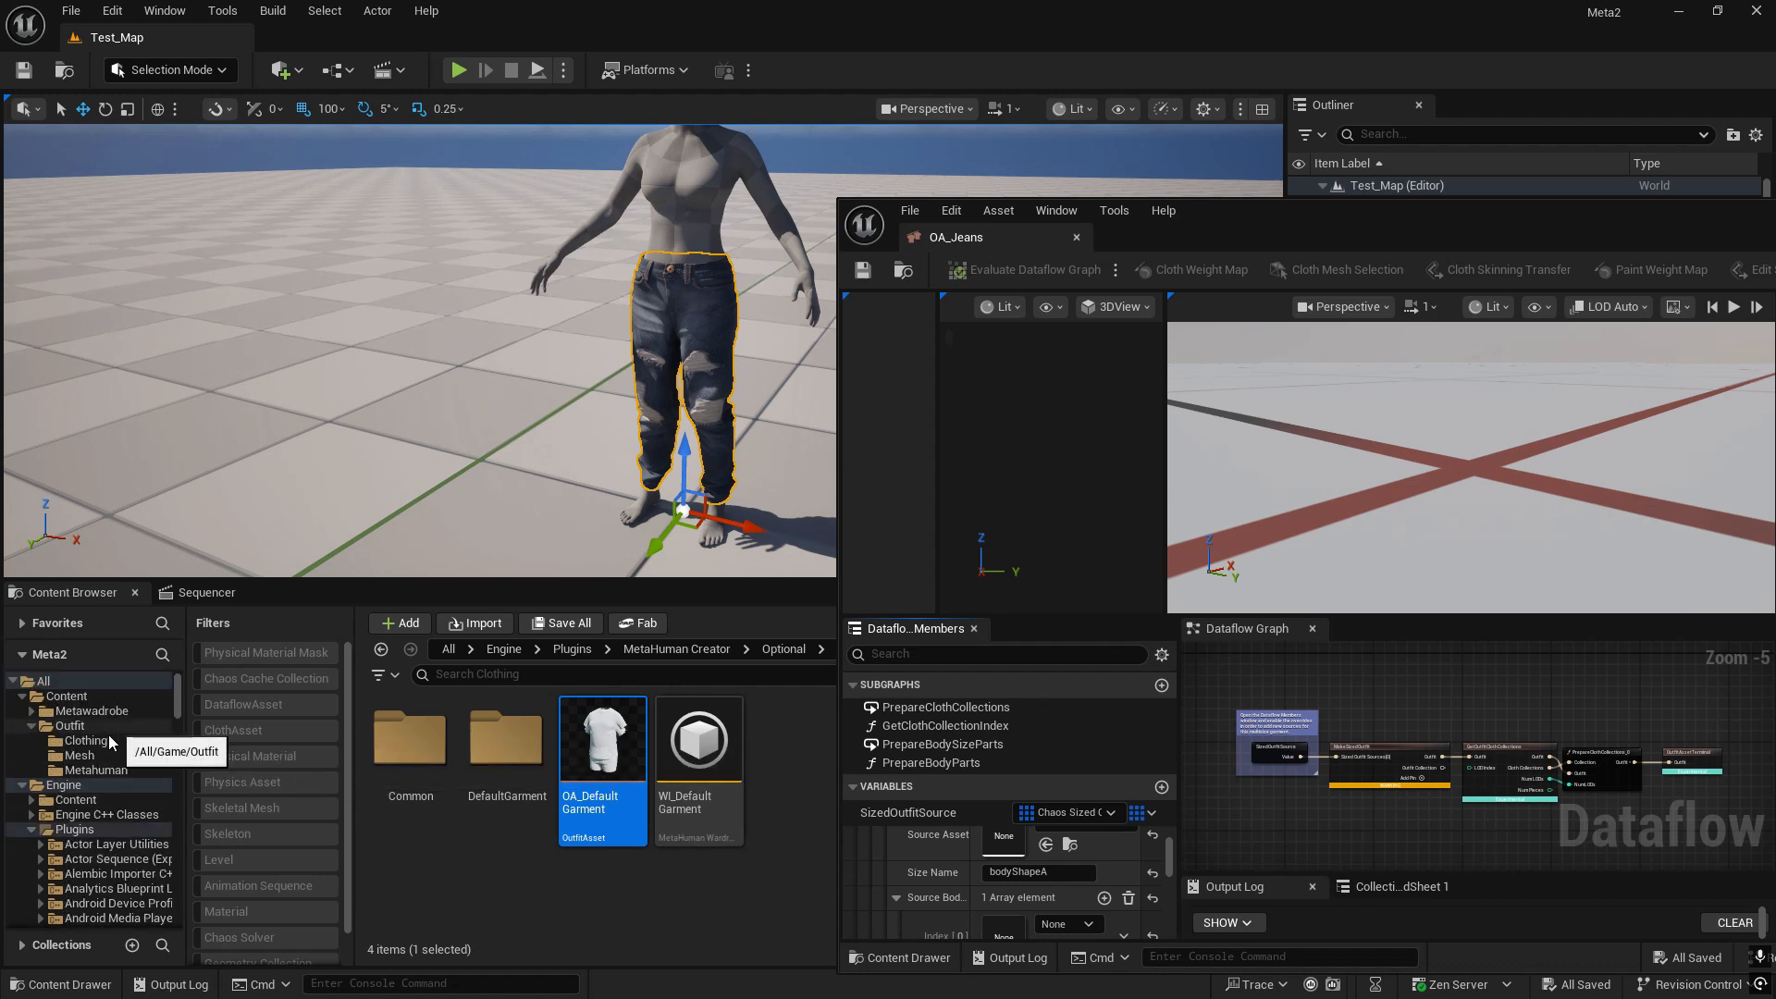
left_click(92, 742)
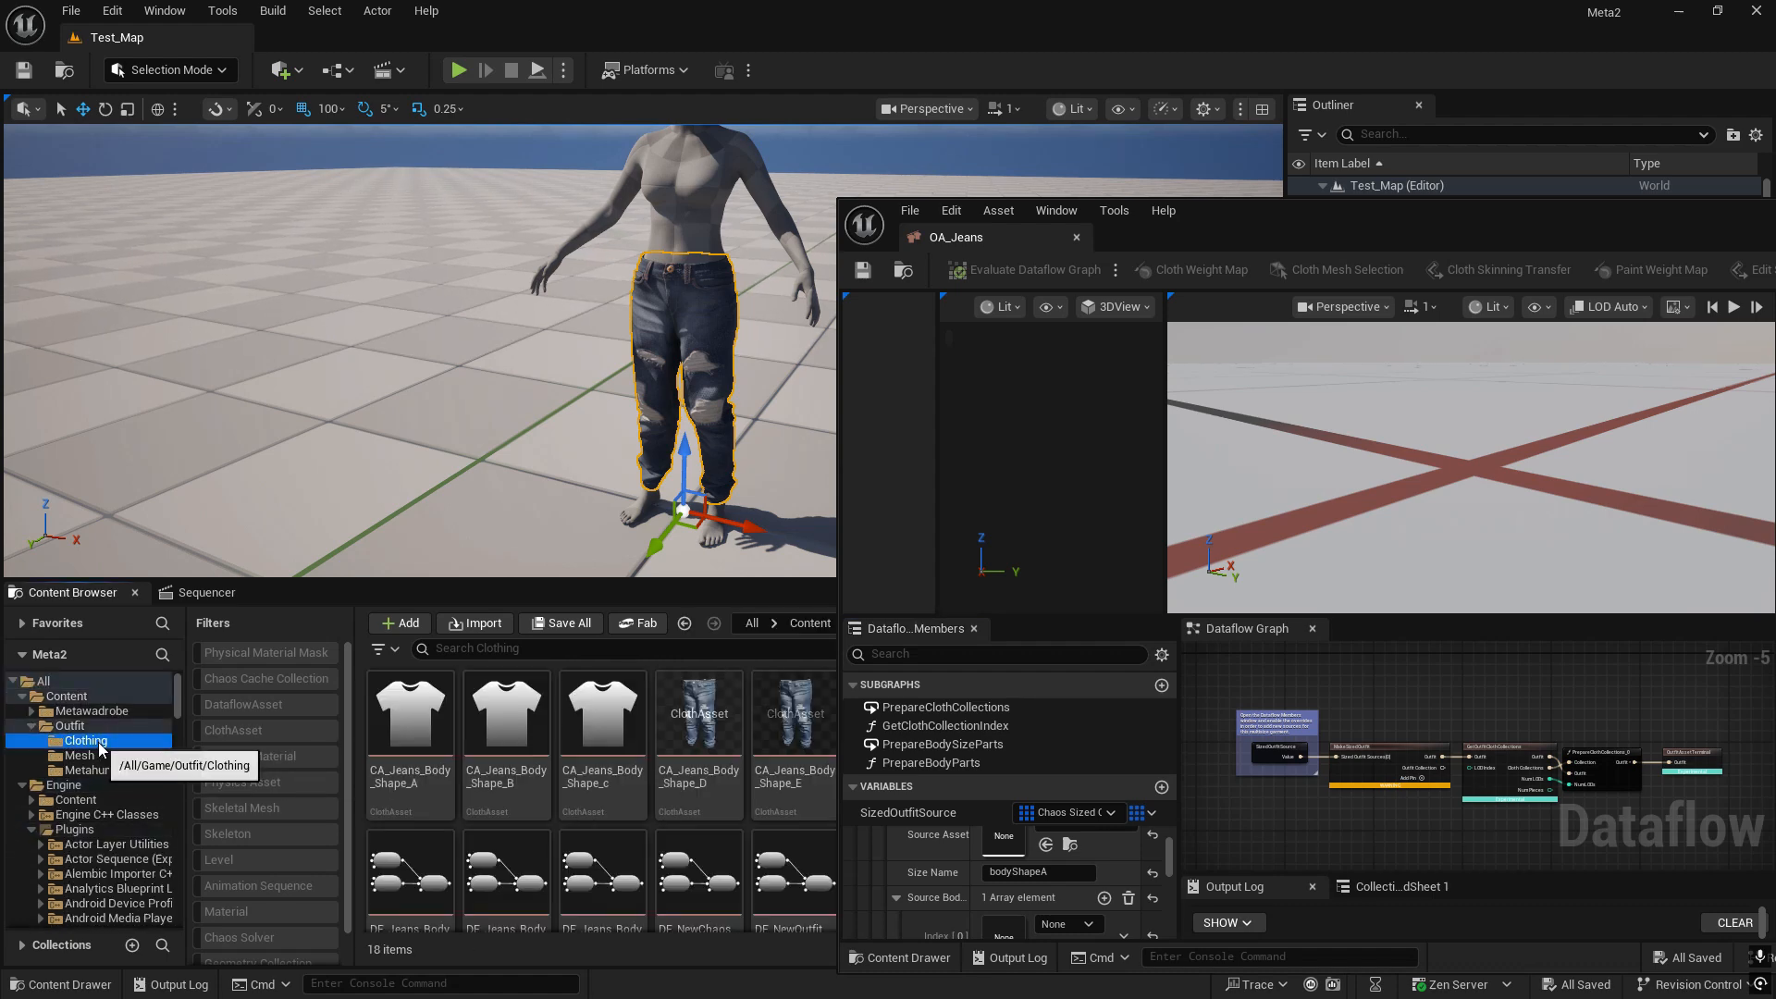
left_click(388, 719)
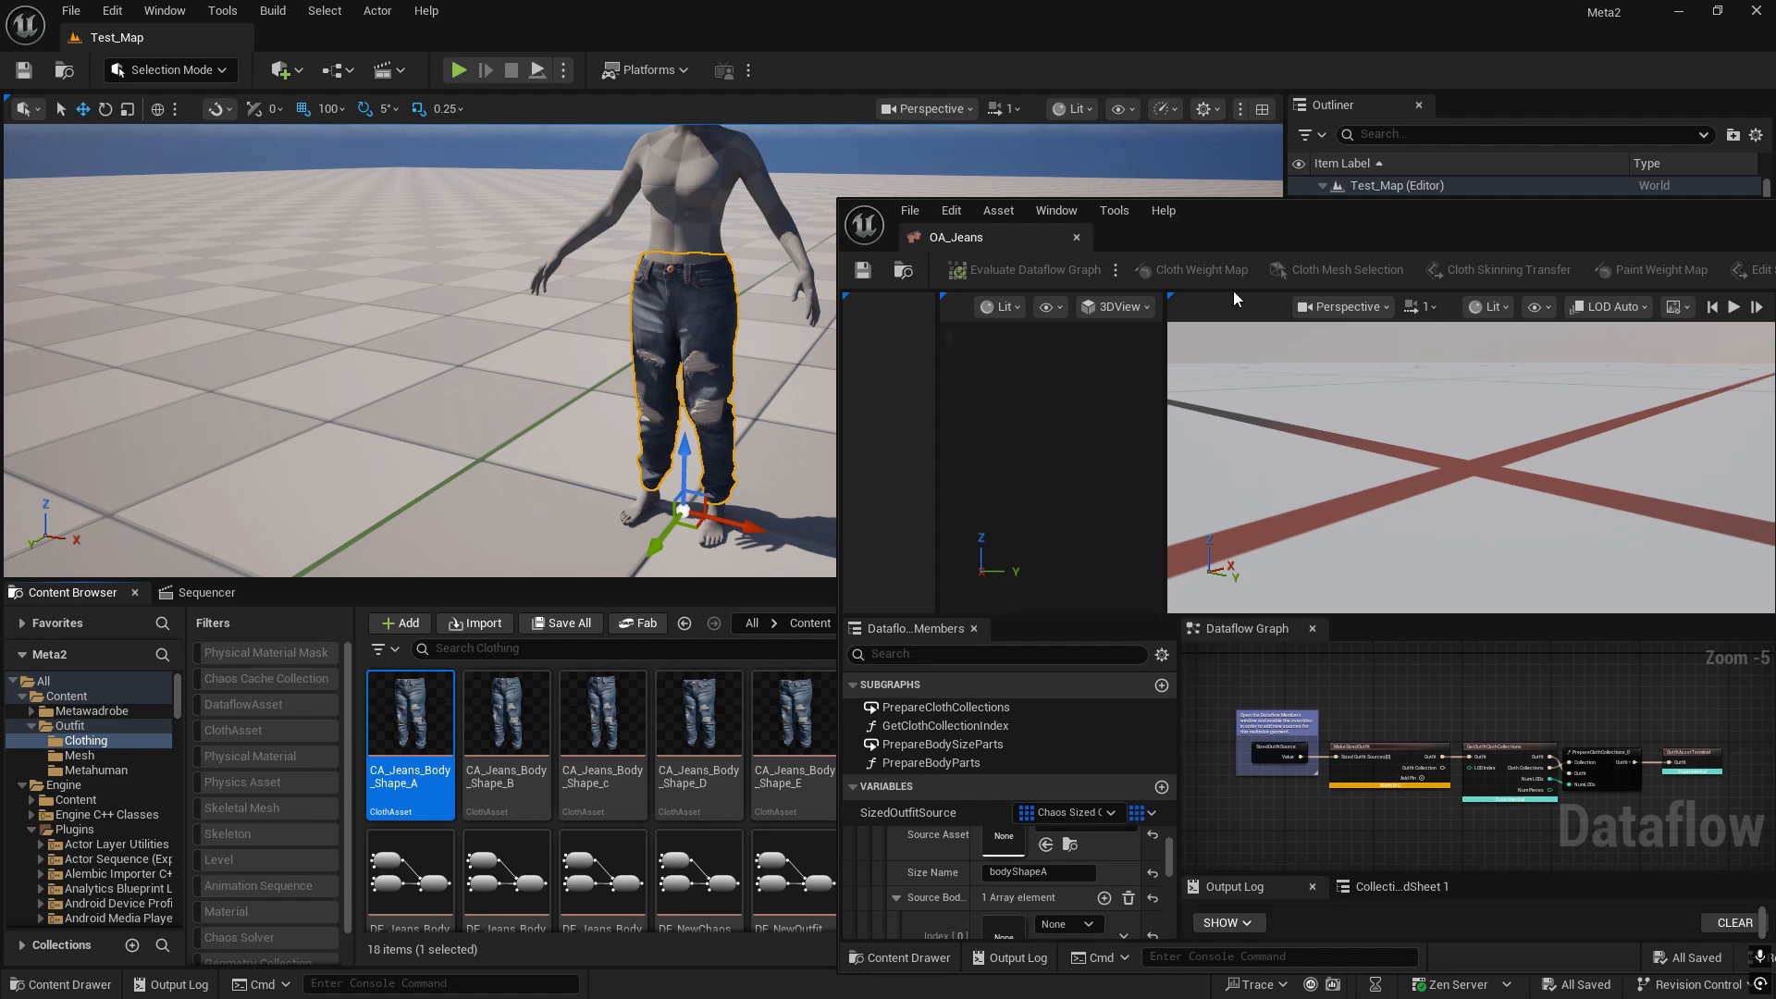
- Back in the OA_Jeans outfit editor, set the Source Asset of Index [0] to CA_Jeans_Body_Shape_A and inspect the jeans preview
left_click_drag(1367, 225, 1185, 229)
double_click(1185, 230)
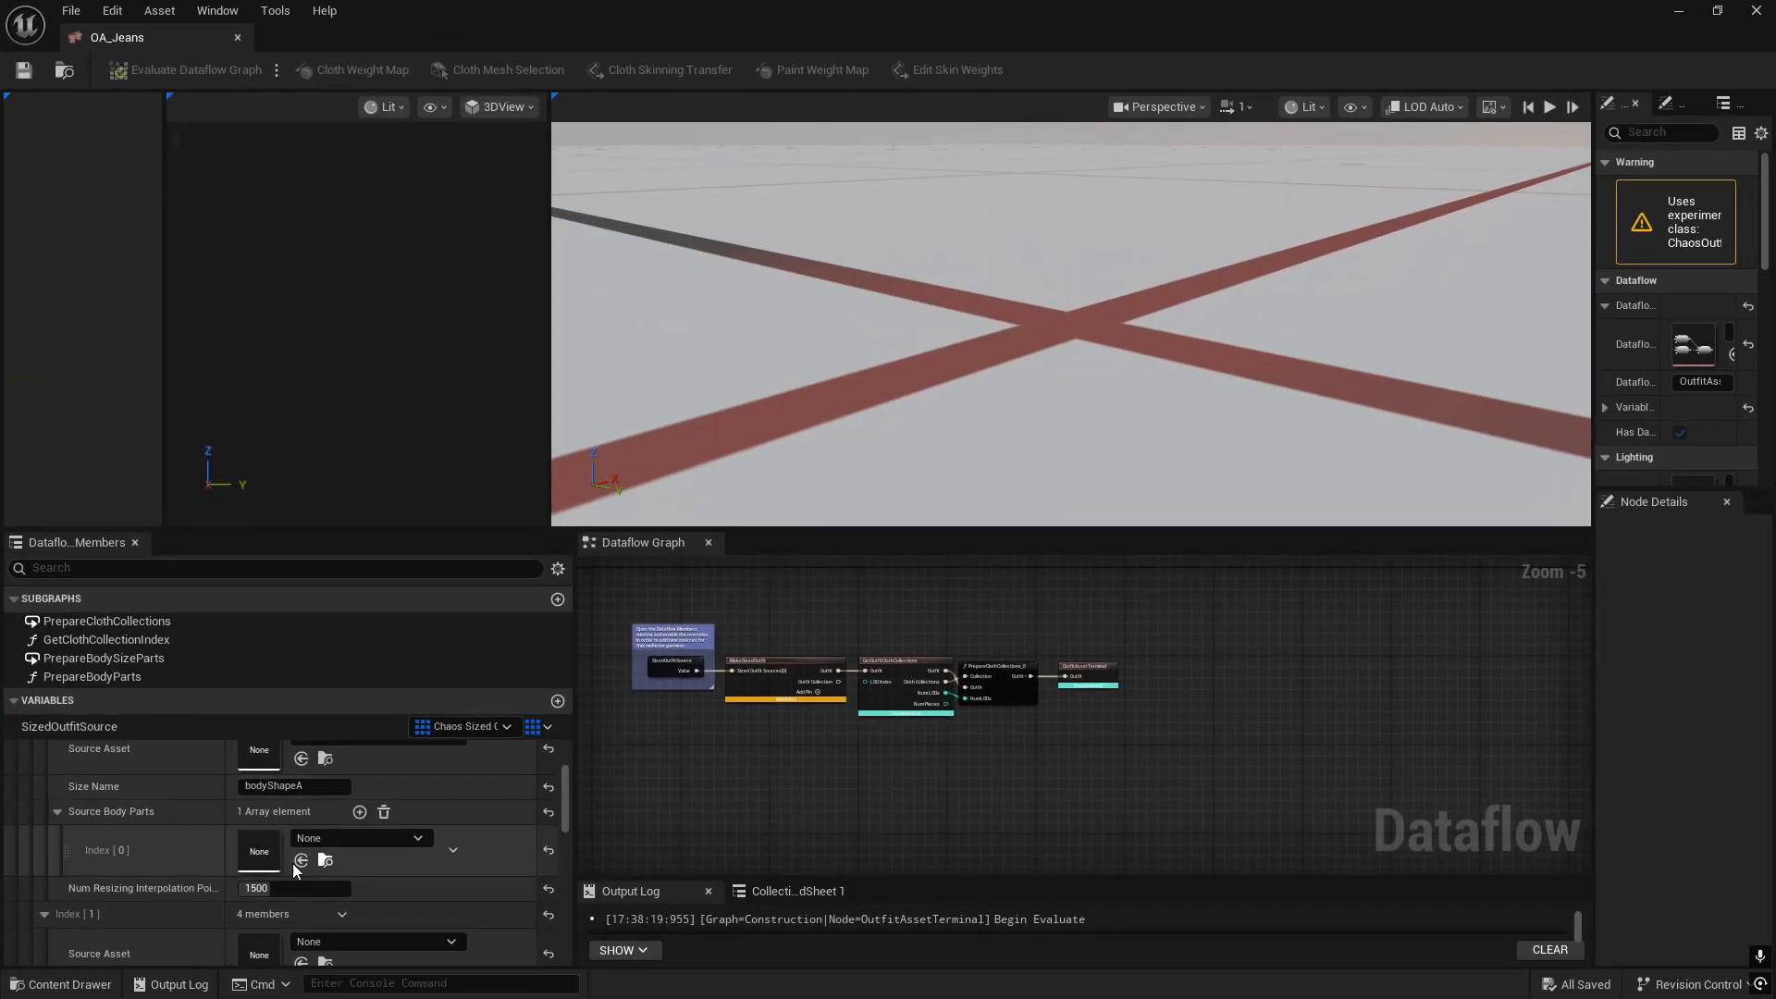
scroll(87, 819, "up", 3)
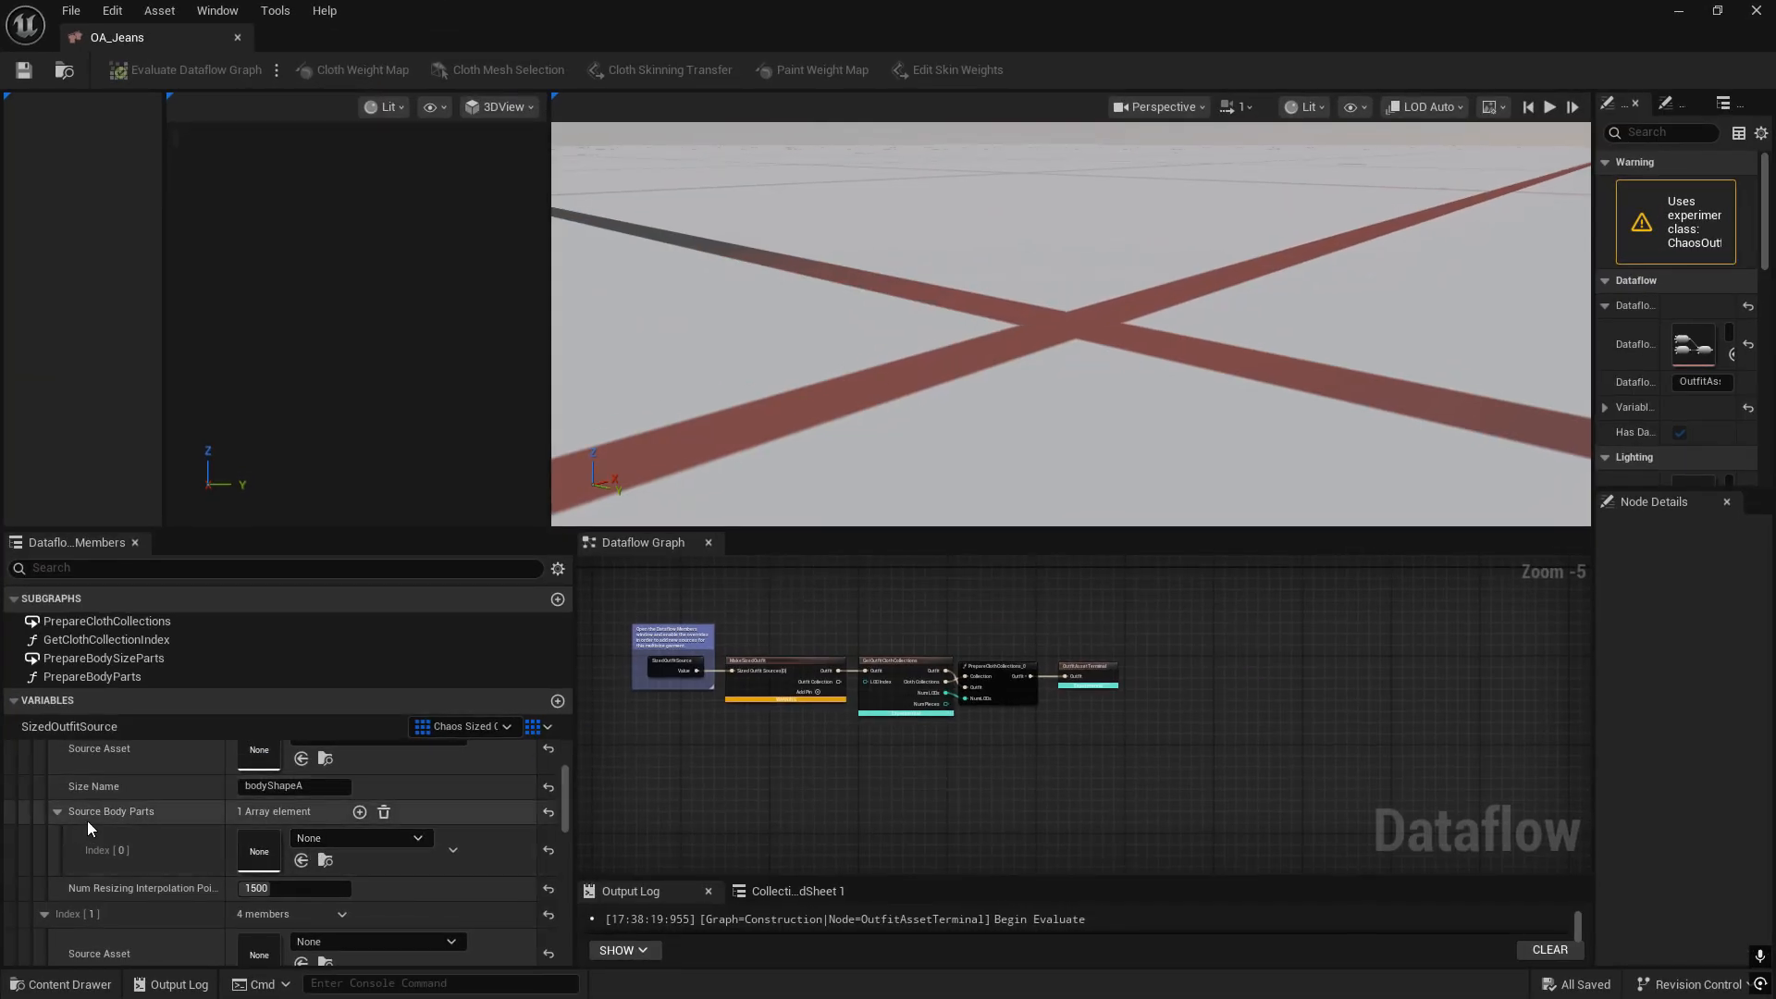
scroll(241, 865, "up", 3)
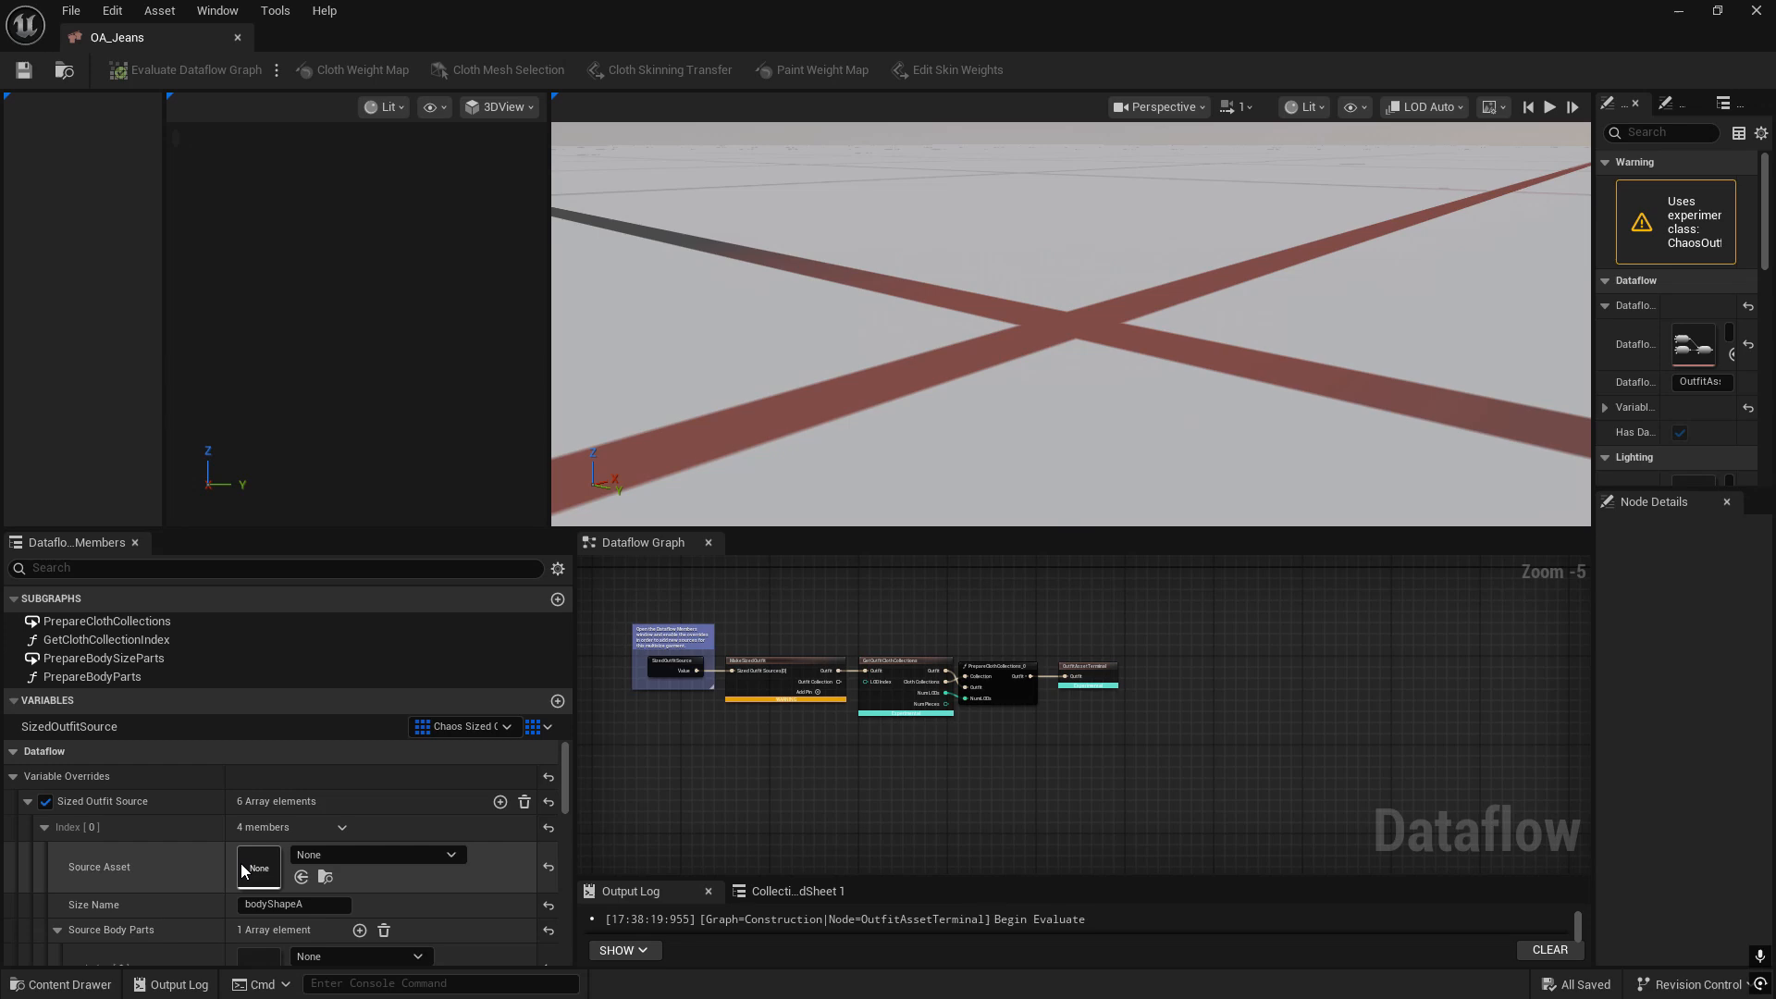
left_click(362, 856)
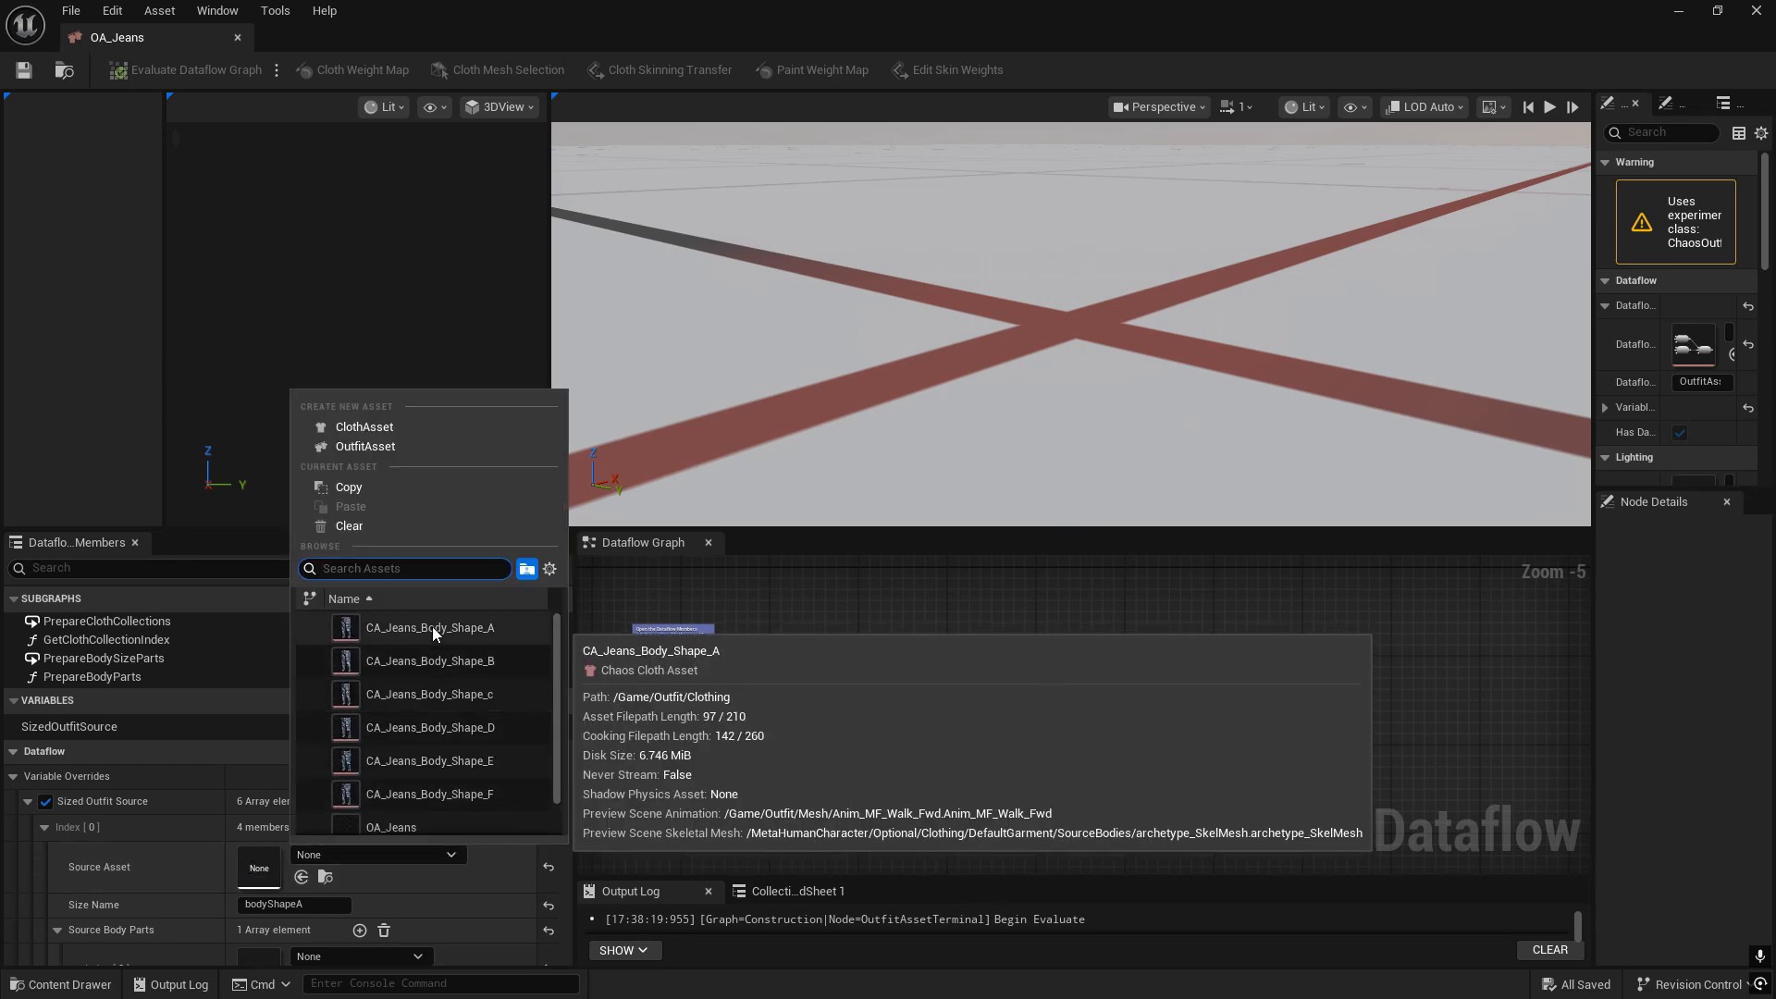
left_click(430, 627)
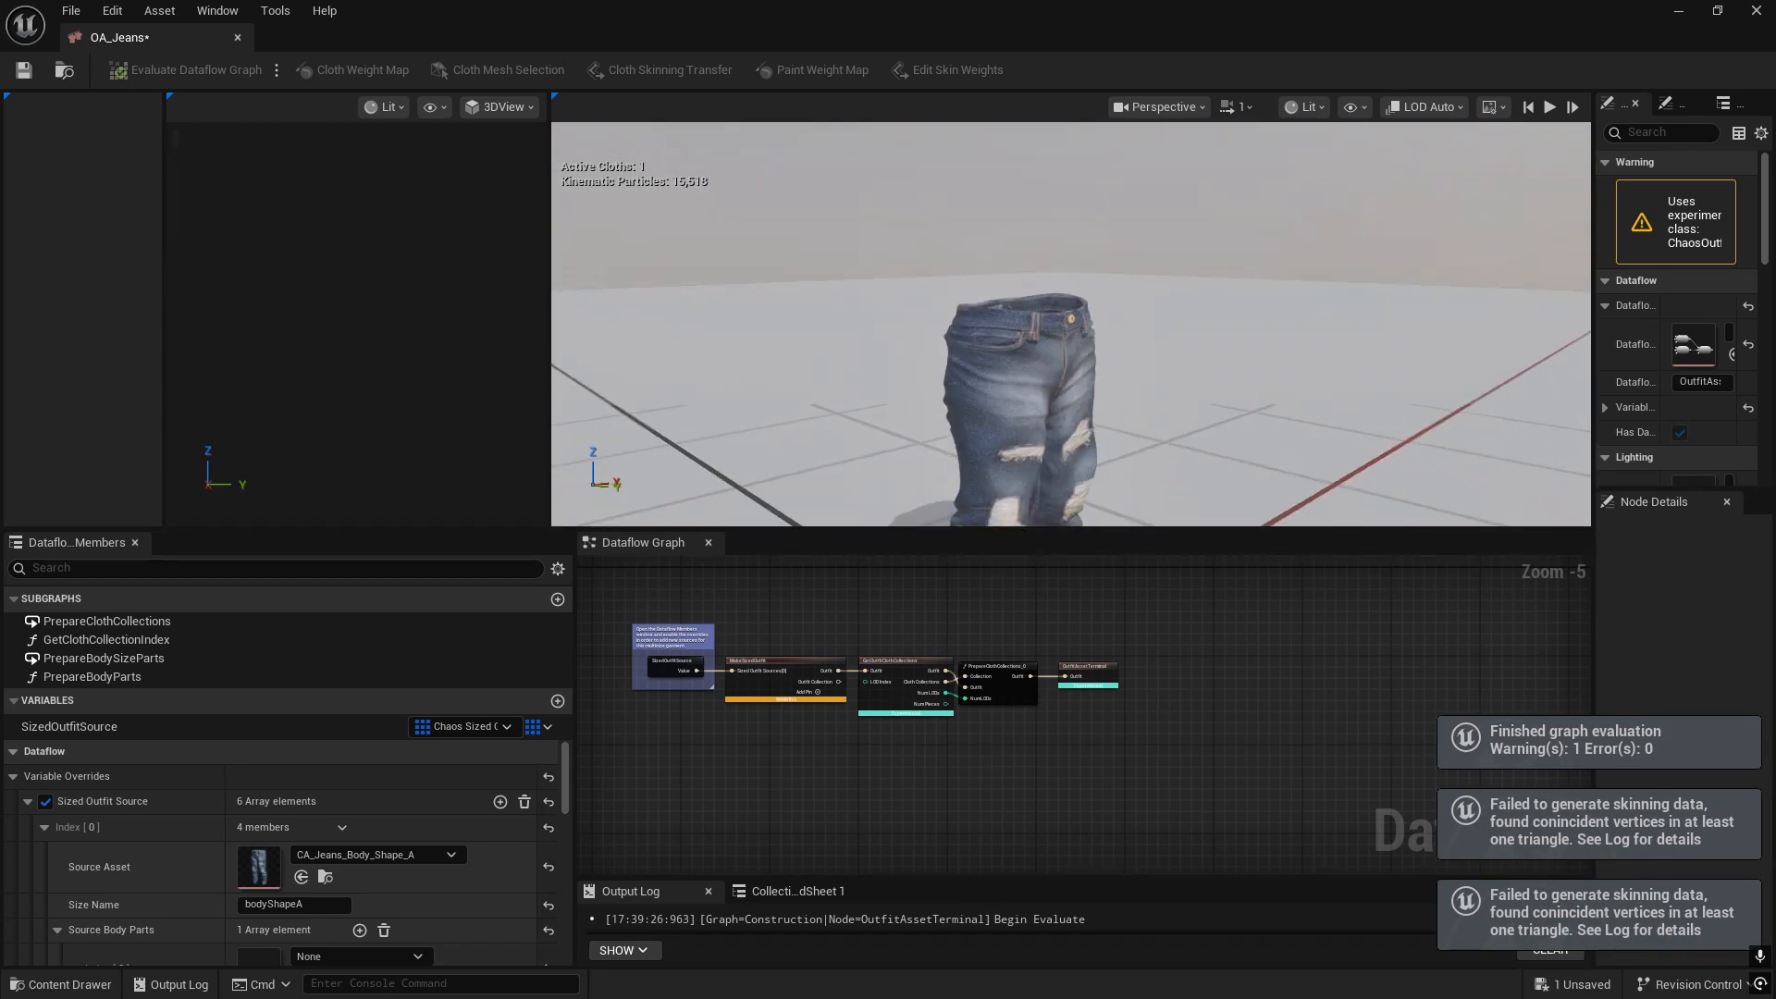
right_click_drag(1072, 323, 1161, 370)
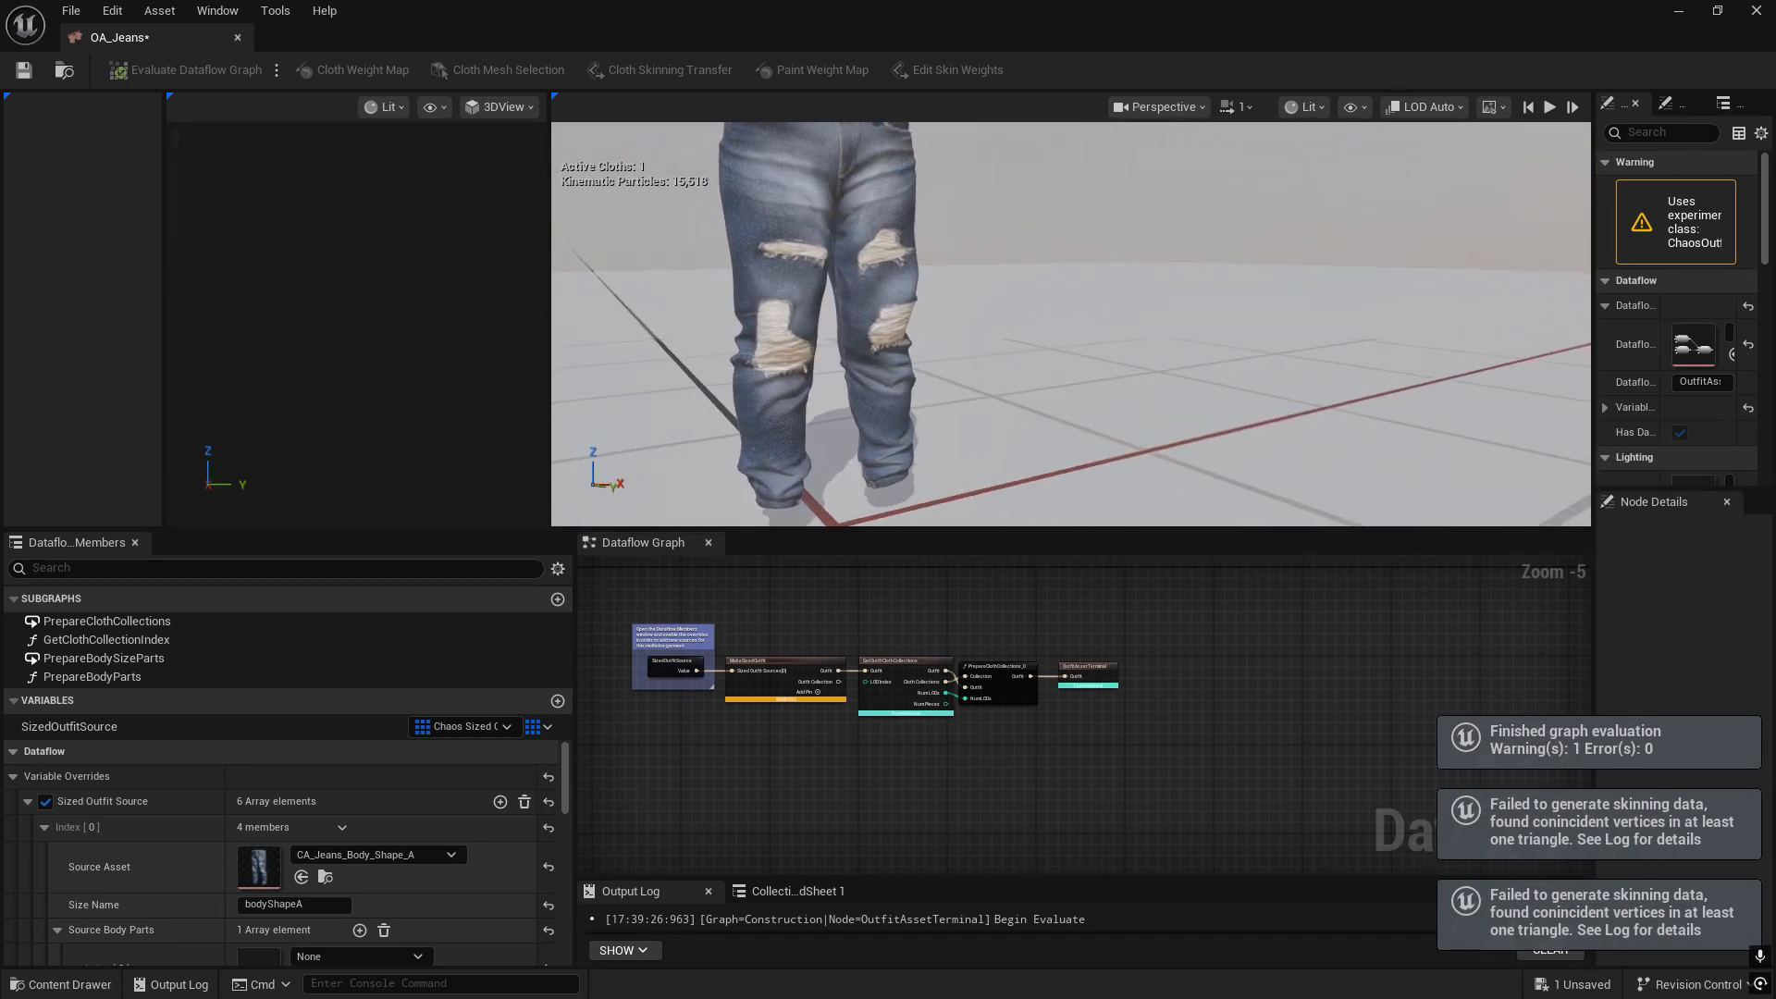
right_click_drag(1062, 412, 1013, 407)
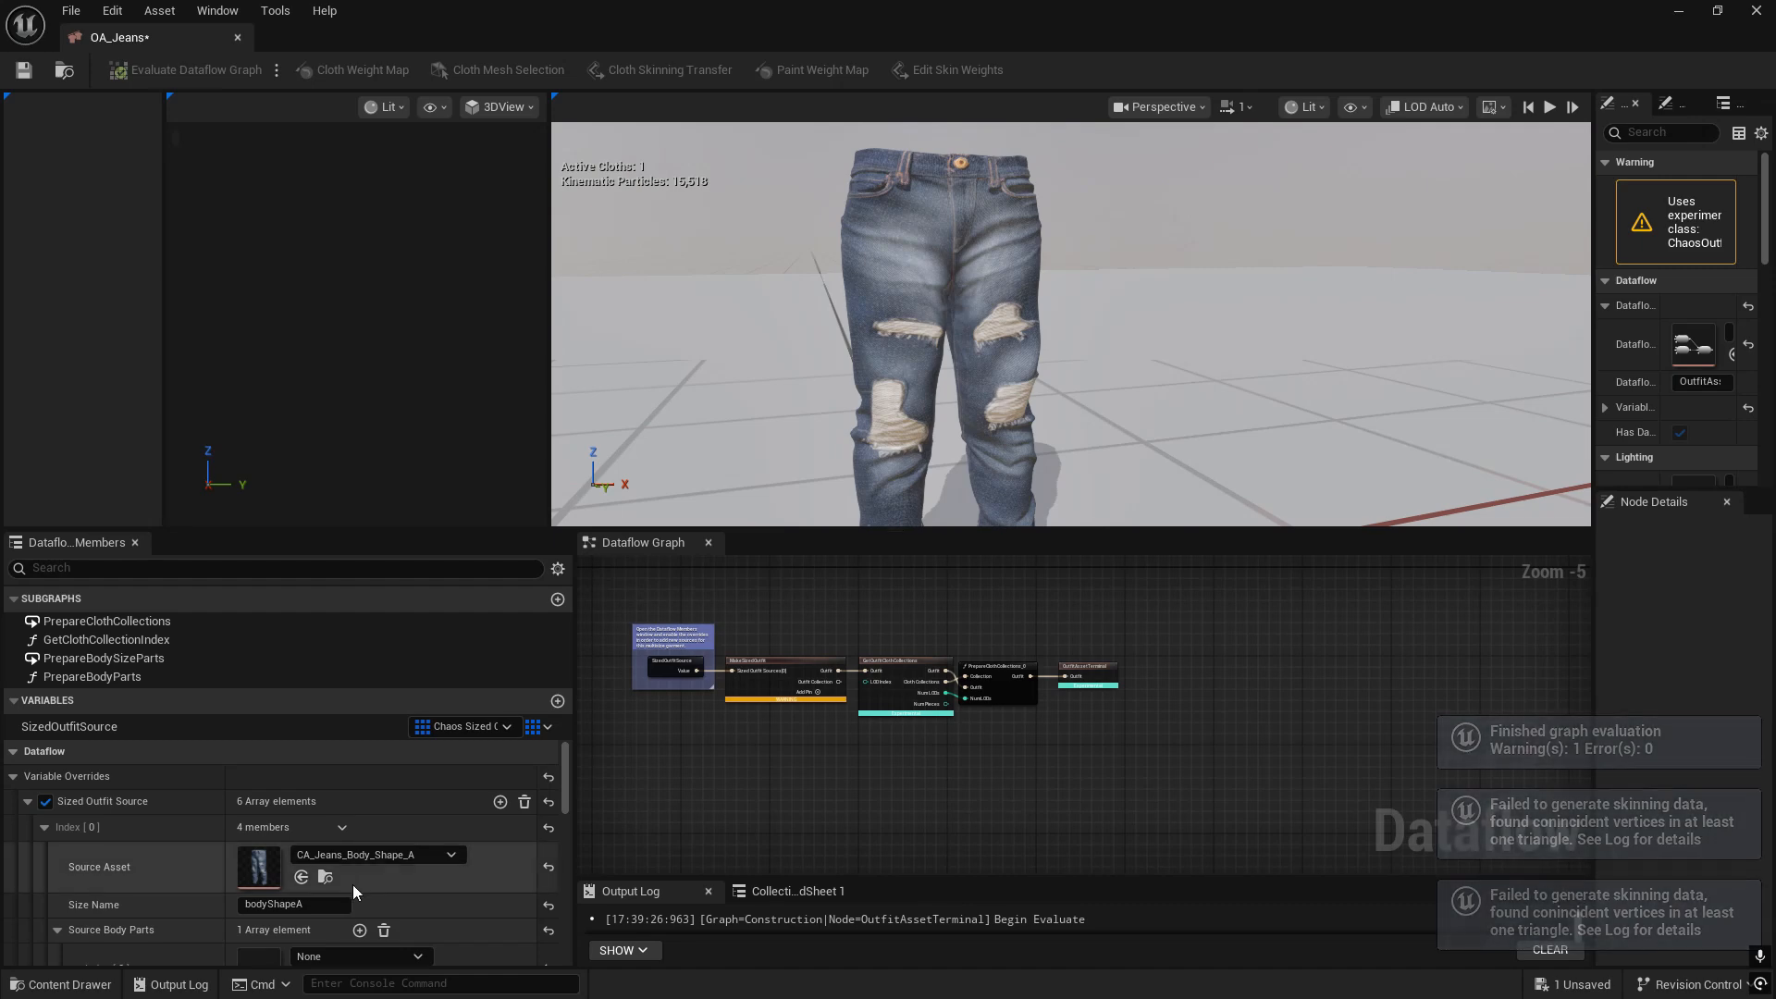
- Set the Source Asset of Index [1] to CA_Jeans_Body_Shape_B and save the OA_Jeans asset
scroll(165, 941, "down", 3)
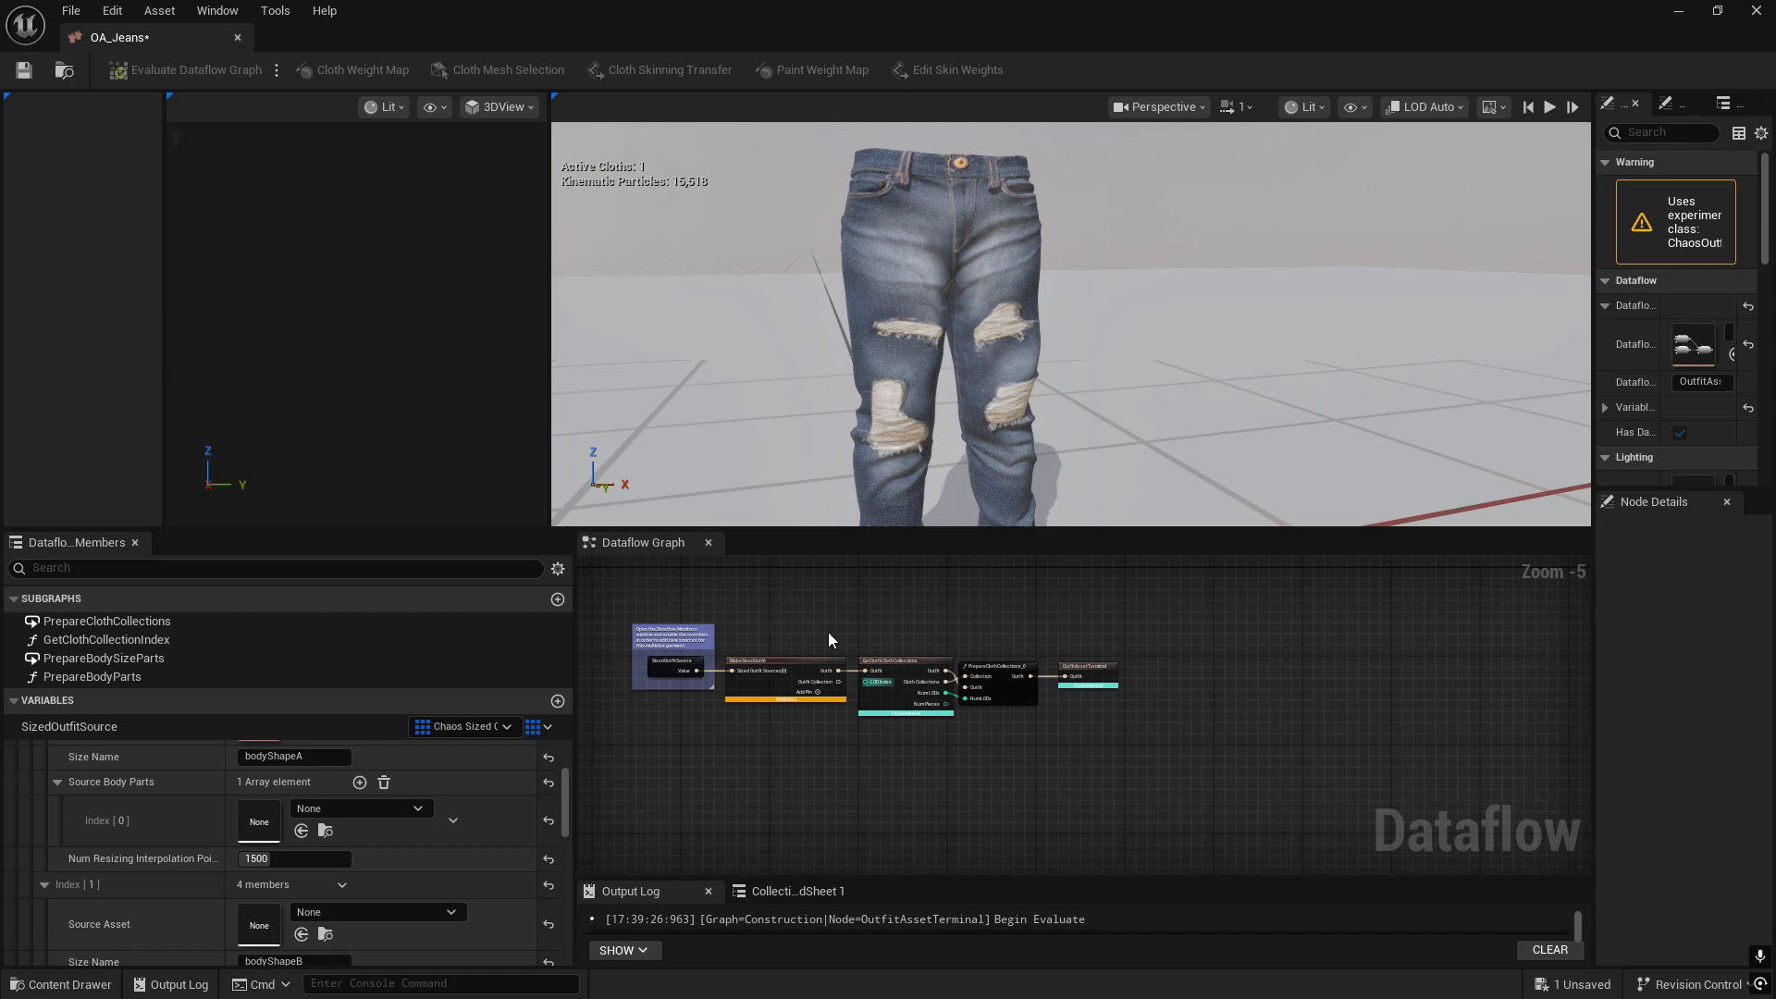
scroll(191, 851, "up", 1)
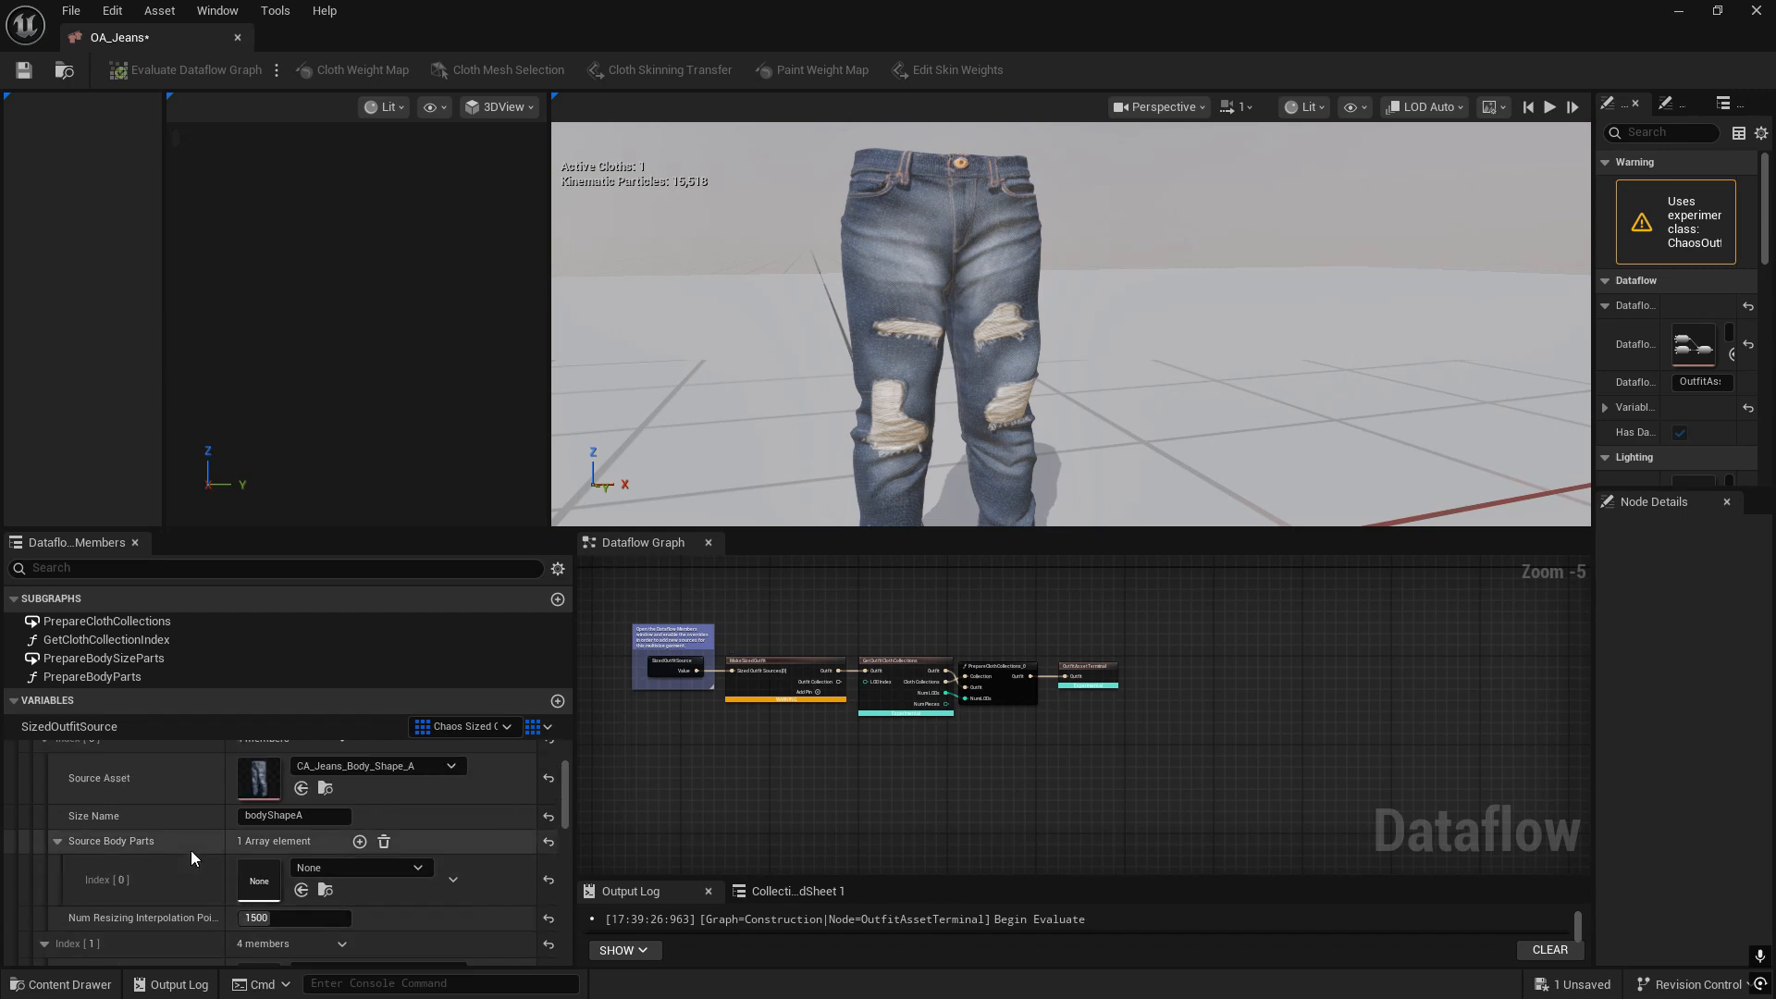
scroll(191, 851, "down", 1)
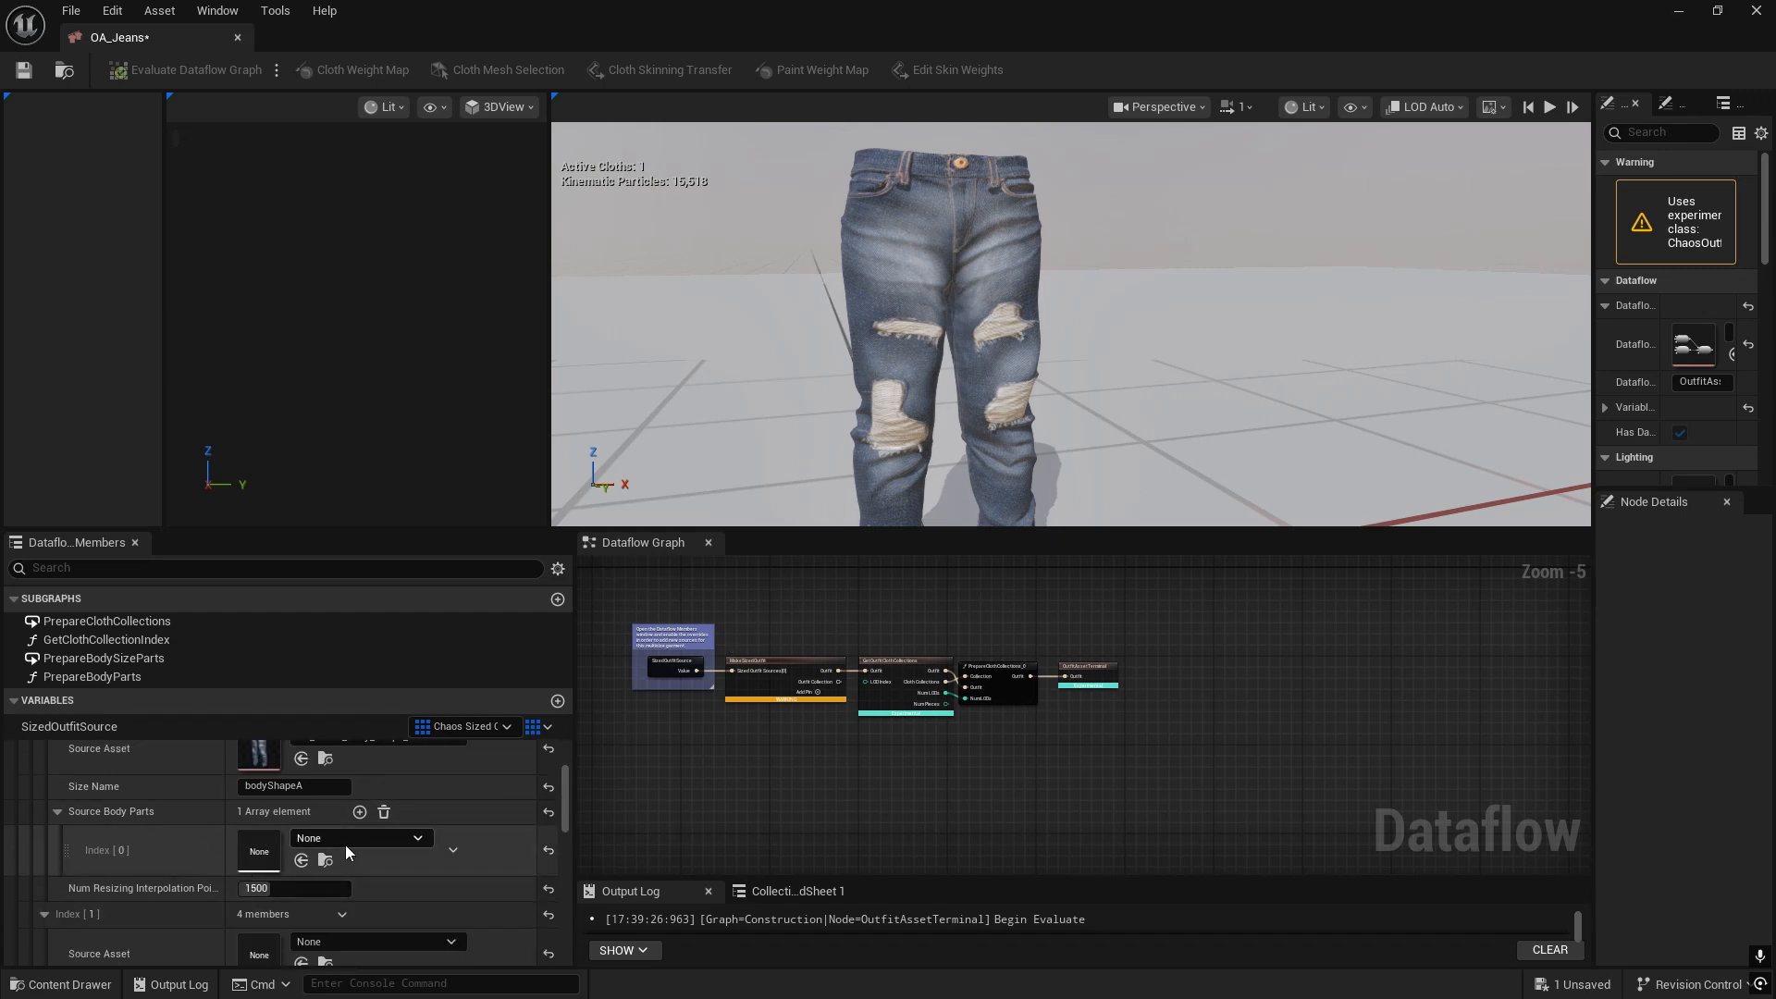
scroll(137, 840, "up", 1)
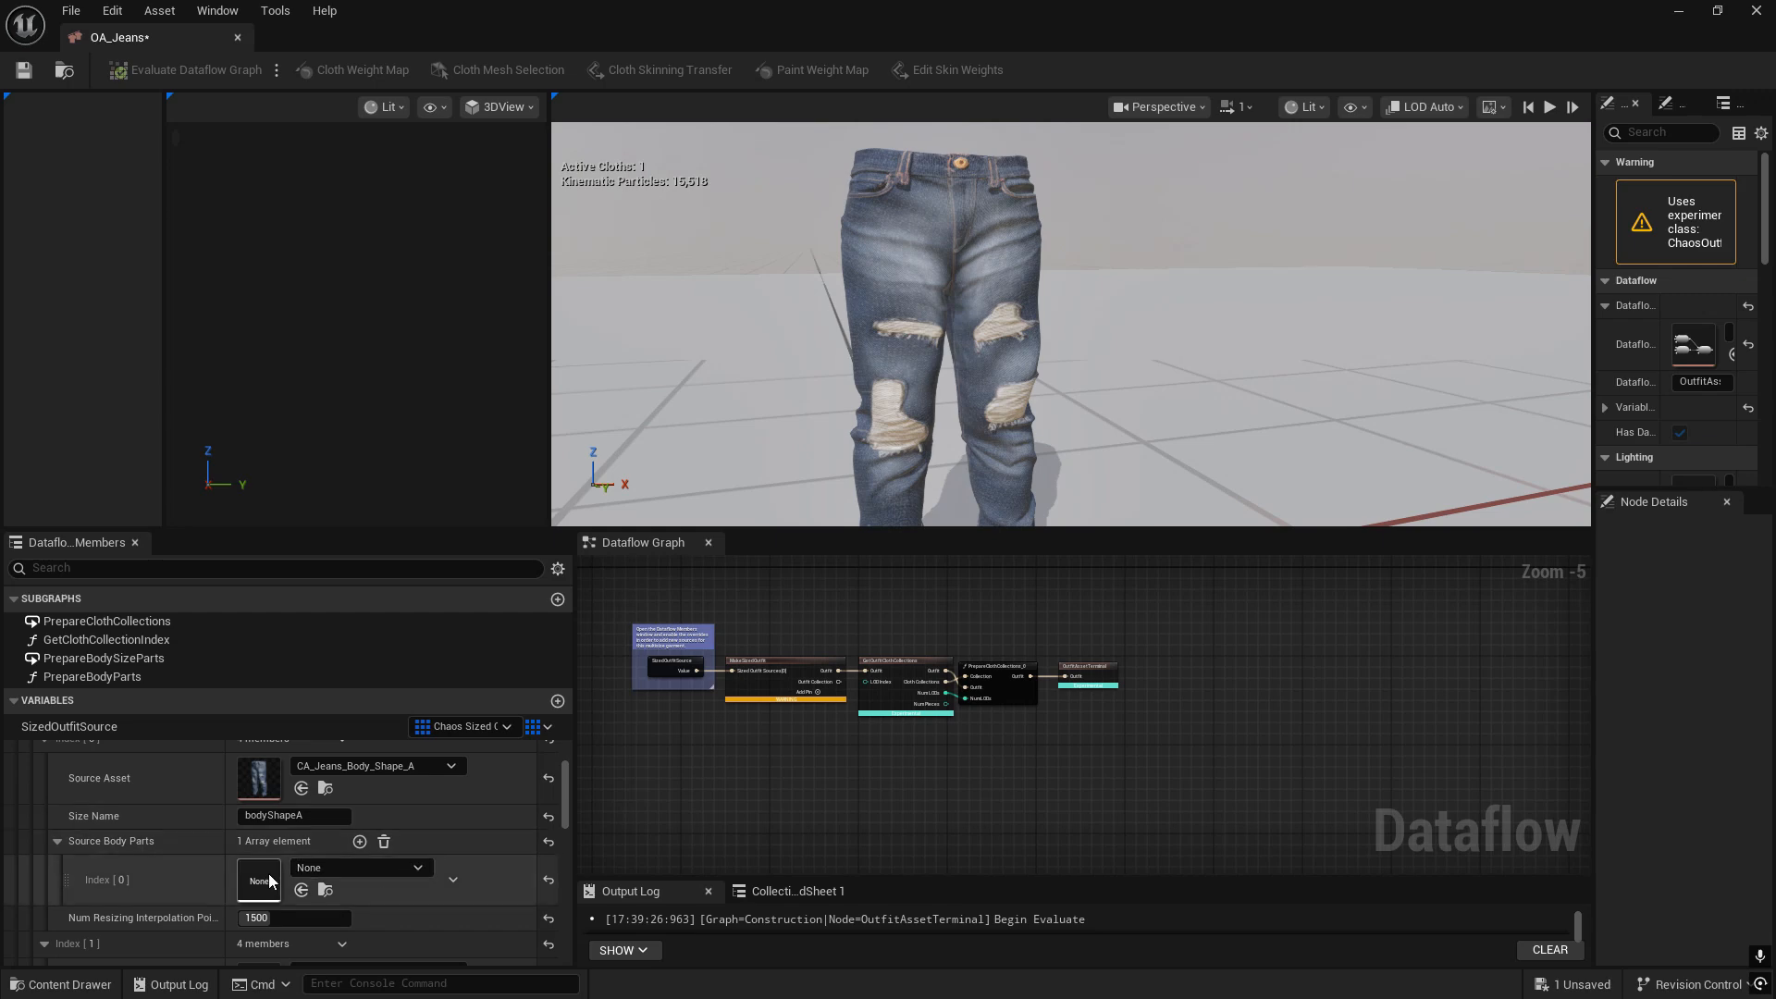
scroll(247, 879, "down", 3)
scroll(236, 848, "up", 1)
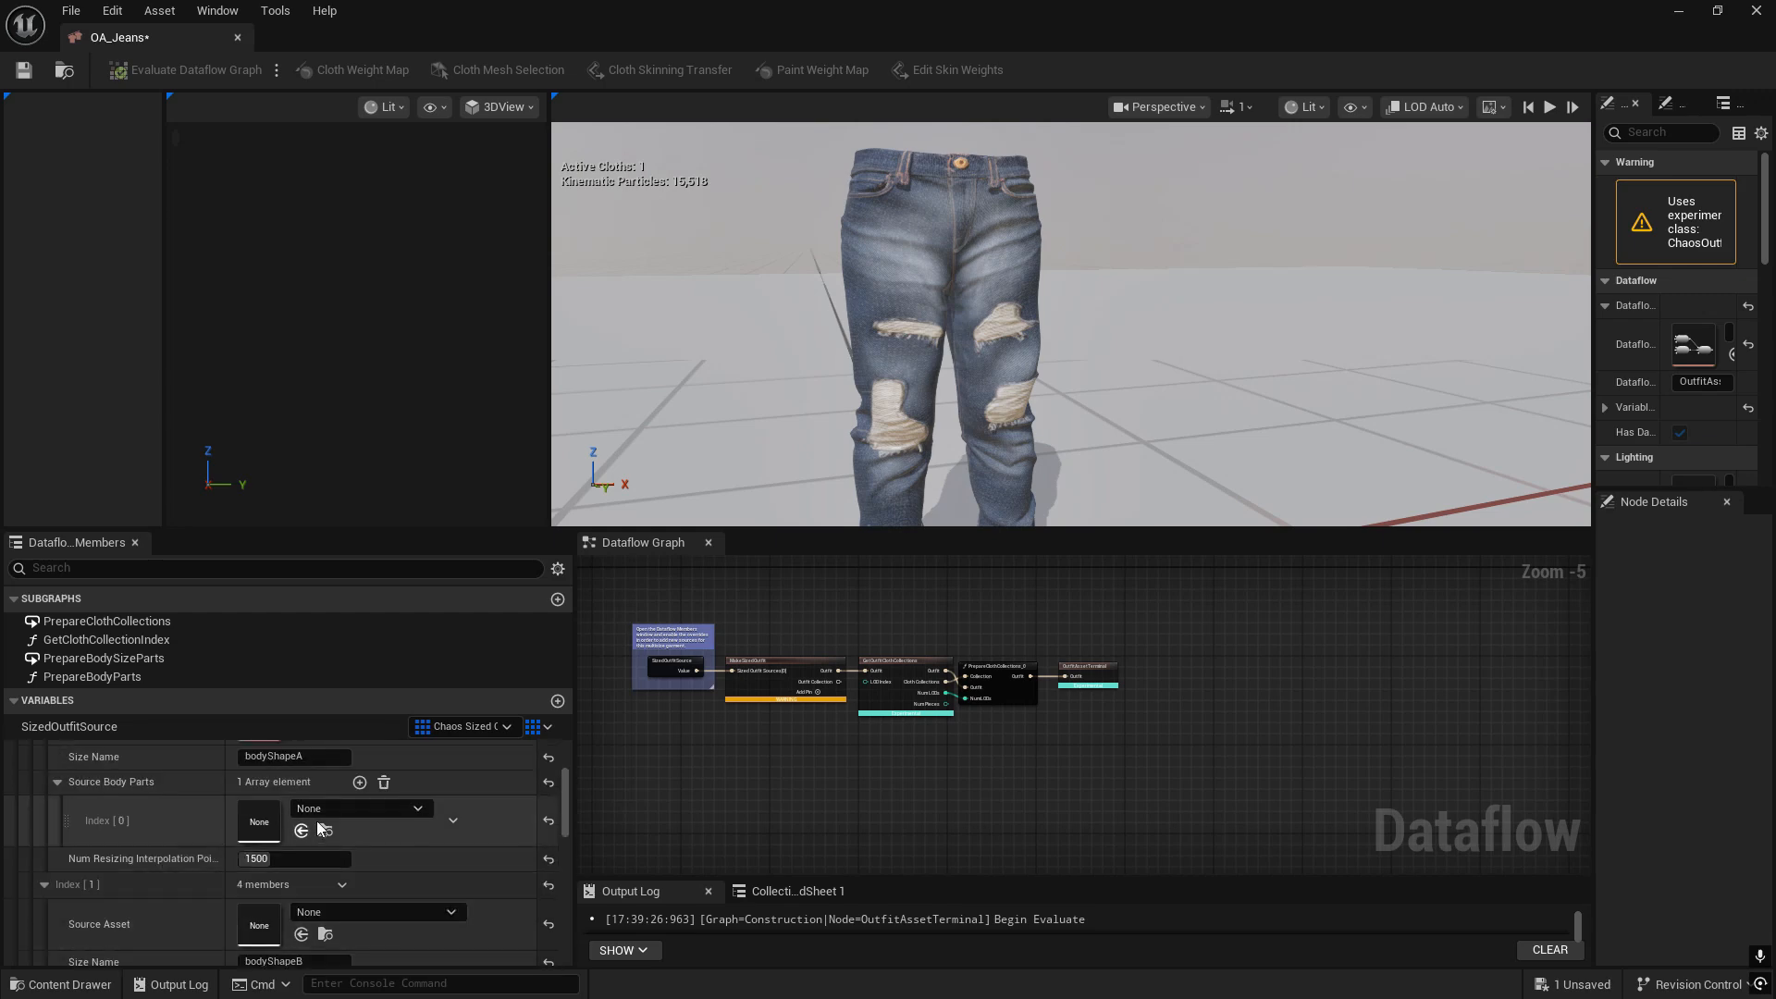
scroll(362, 861, "down", 2)
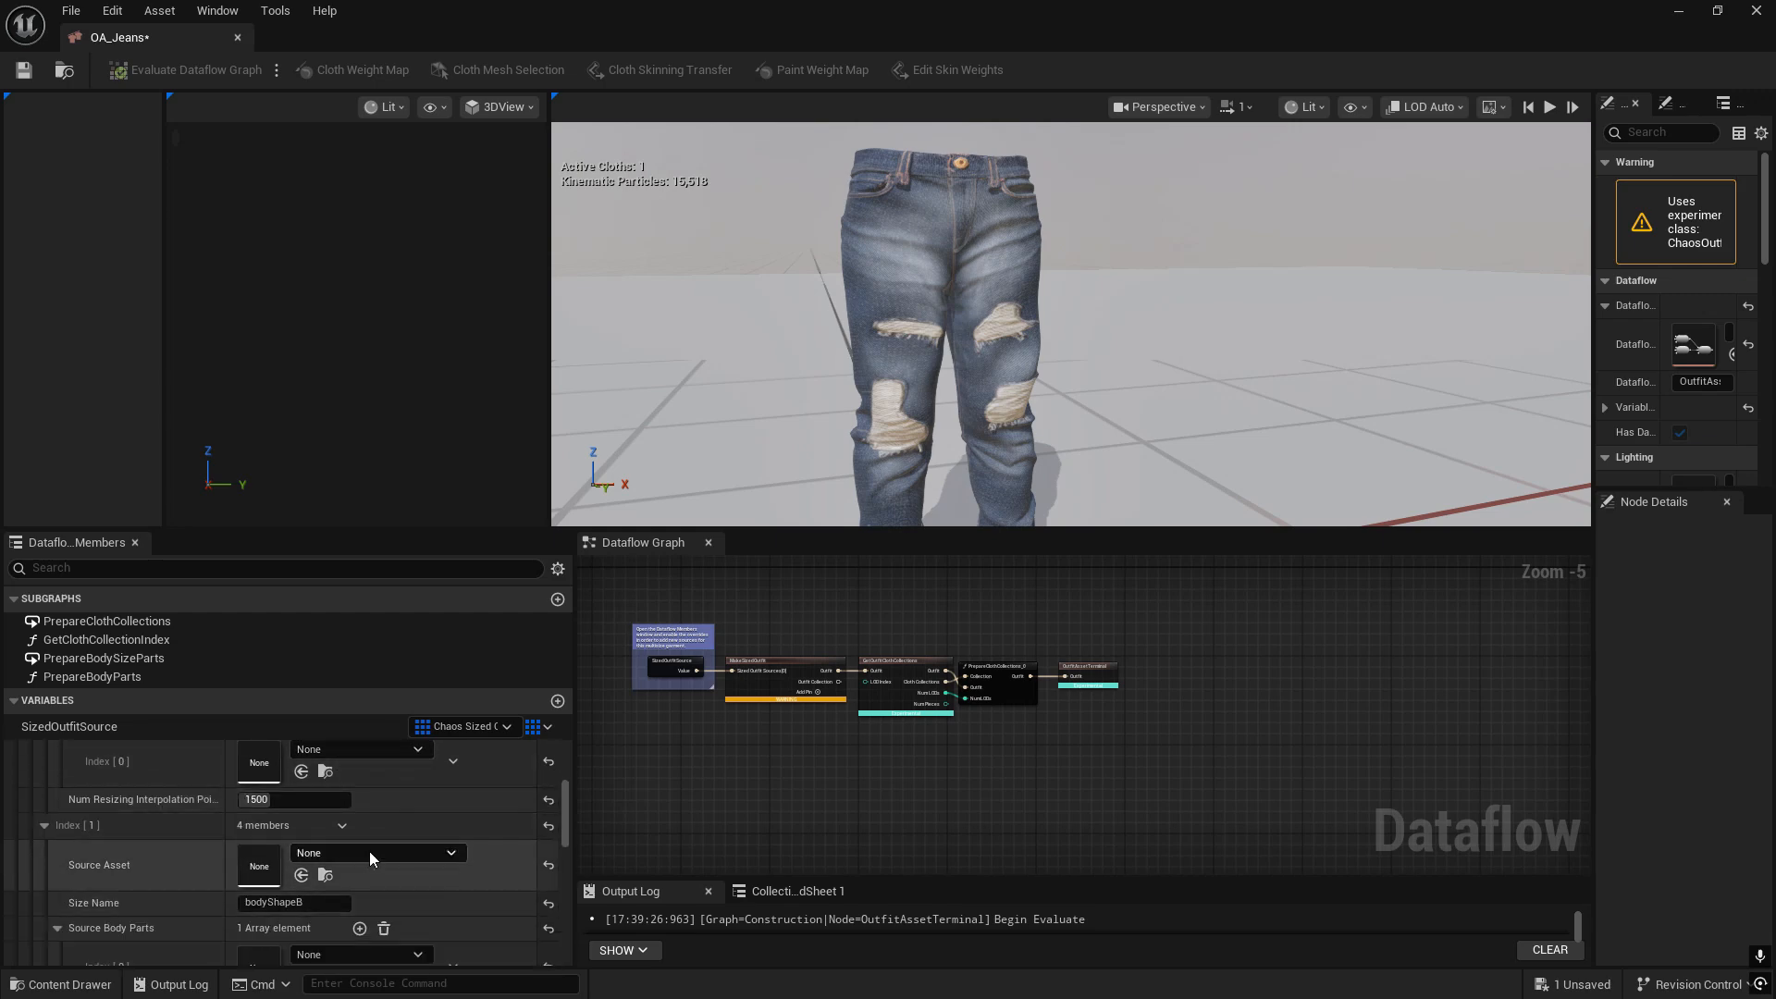
left_click(370, 852)
left_click(437, 670)
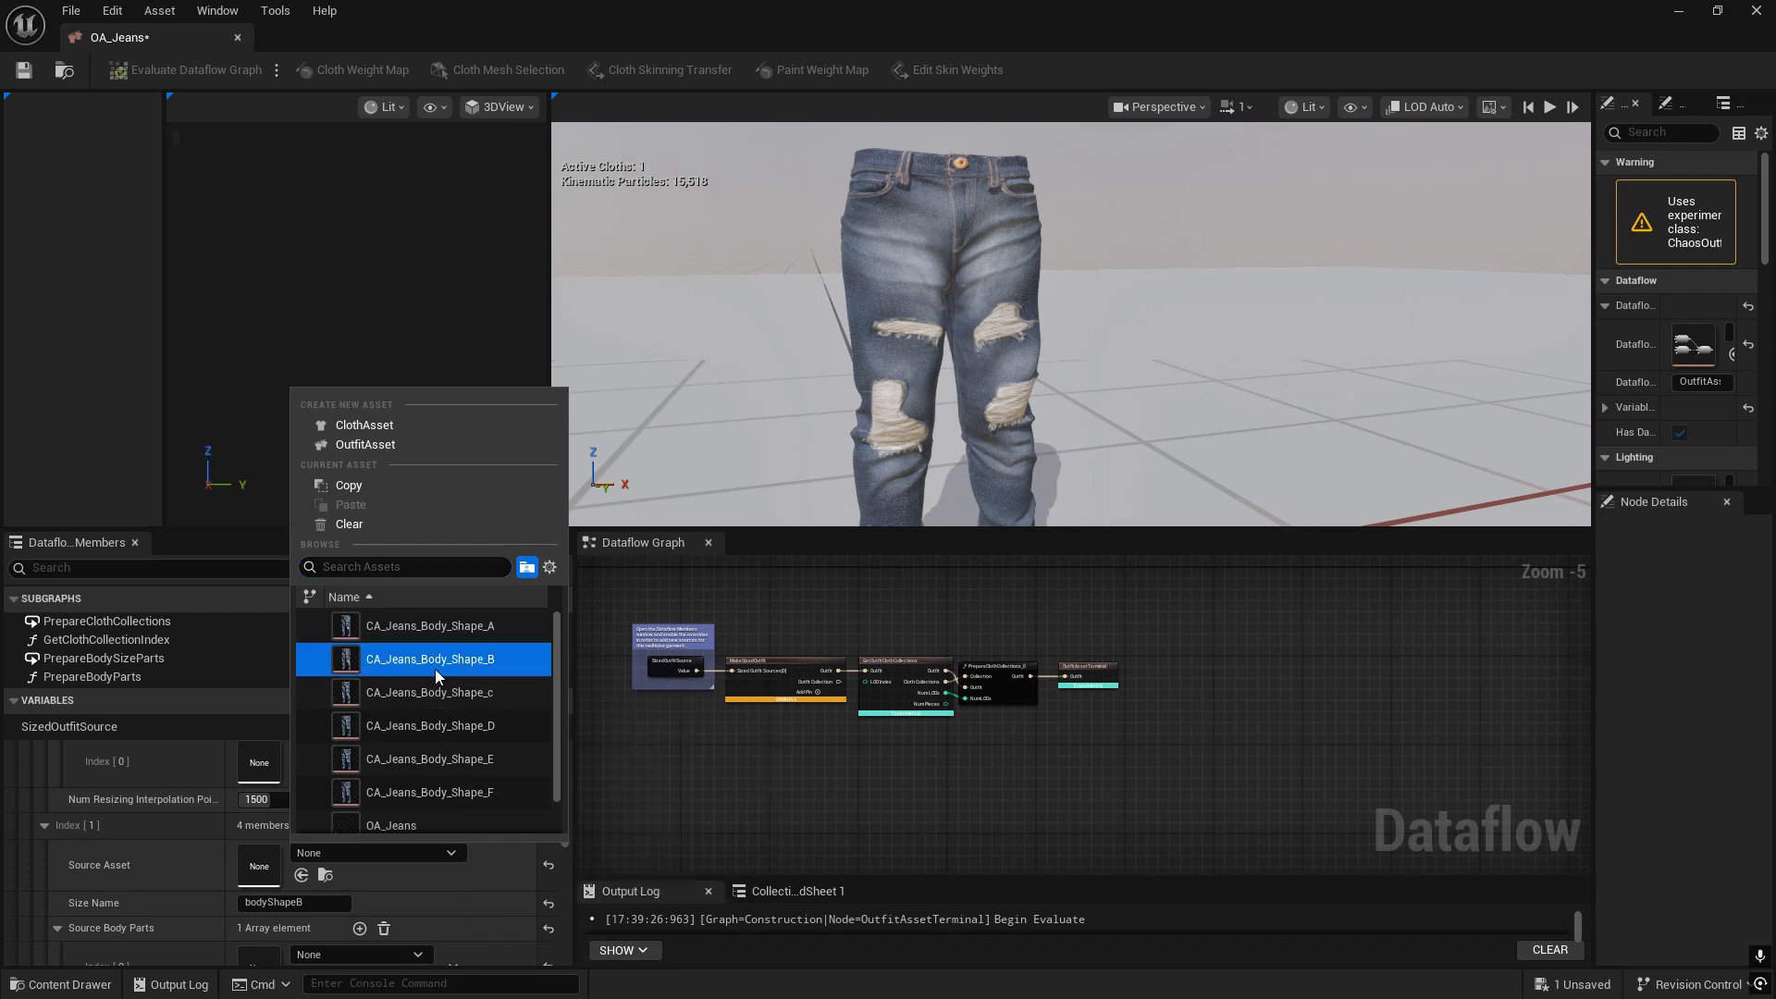
left_click(772, 614)
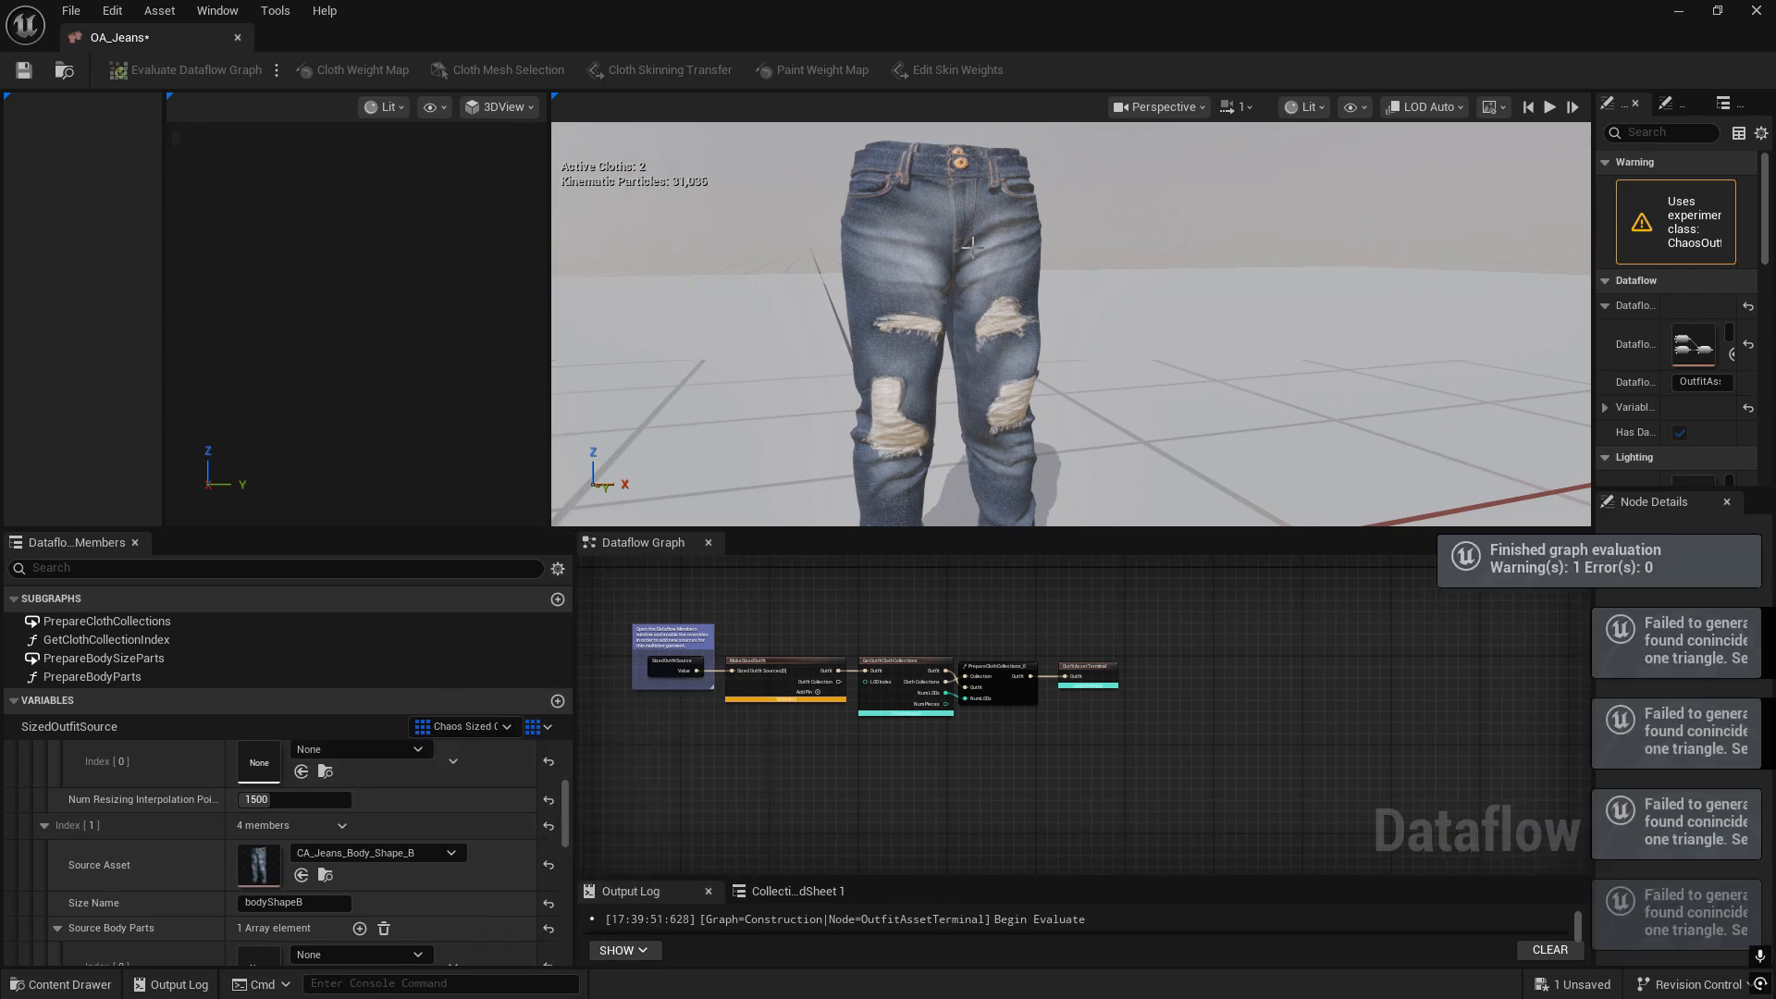
key("ctrl+s")
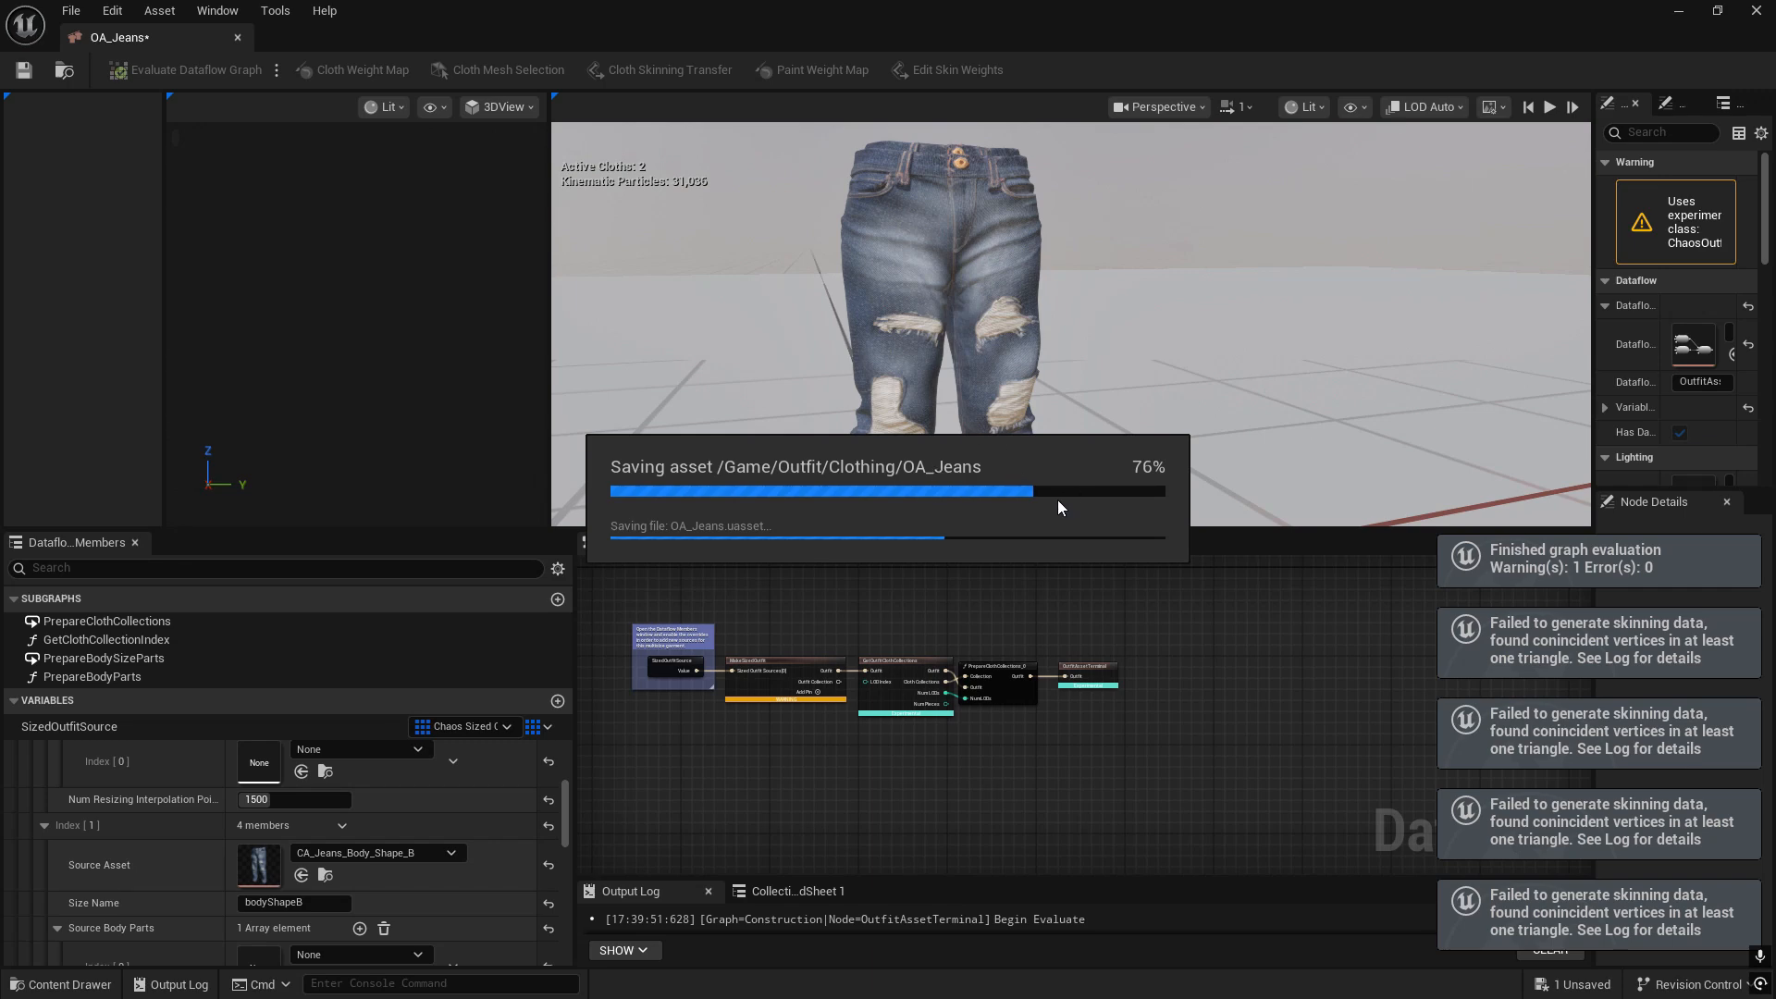
- Switch to Task Manager to check the editor's CPU and memory use, then return to the OA_Jeans outfit editor
key("super")
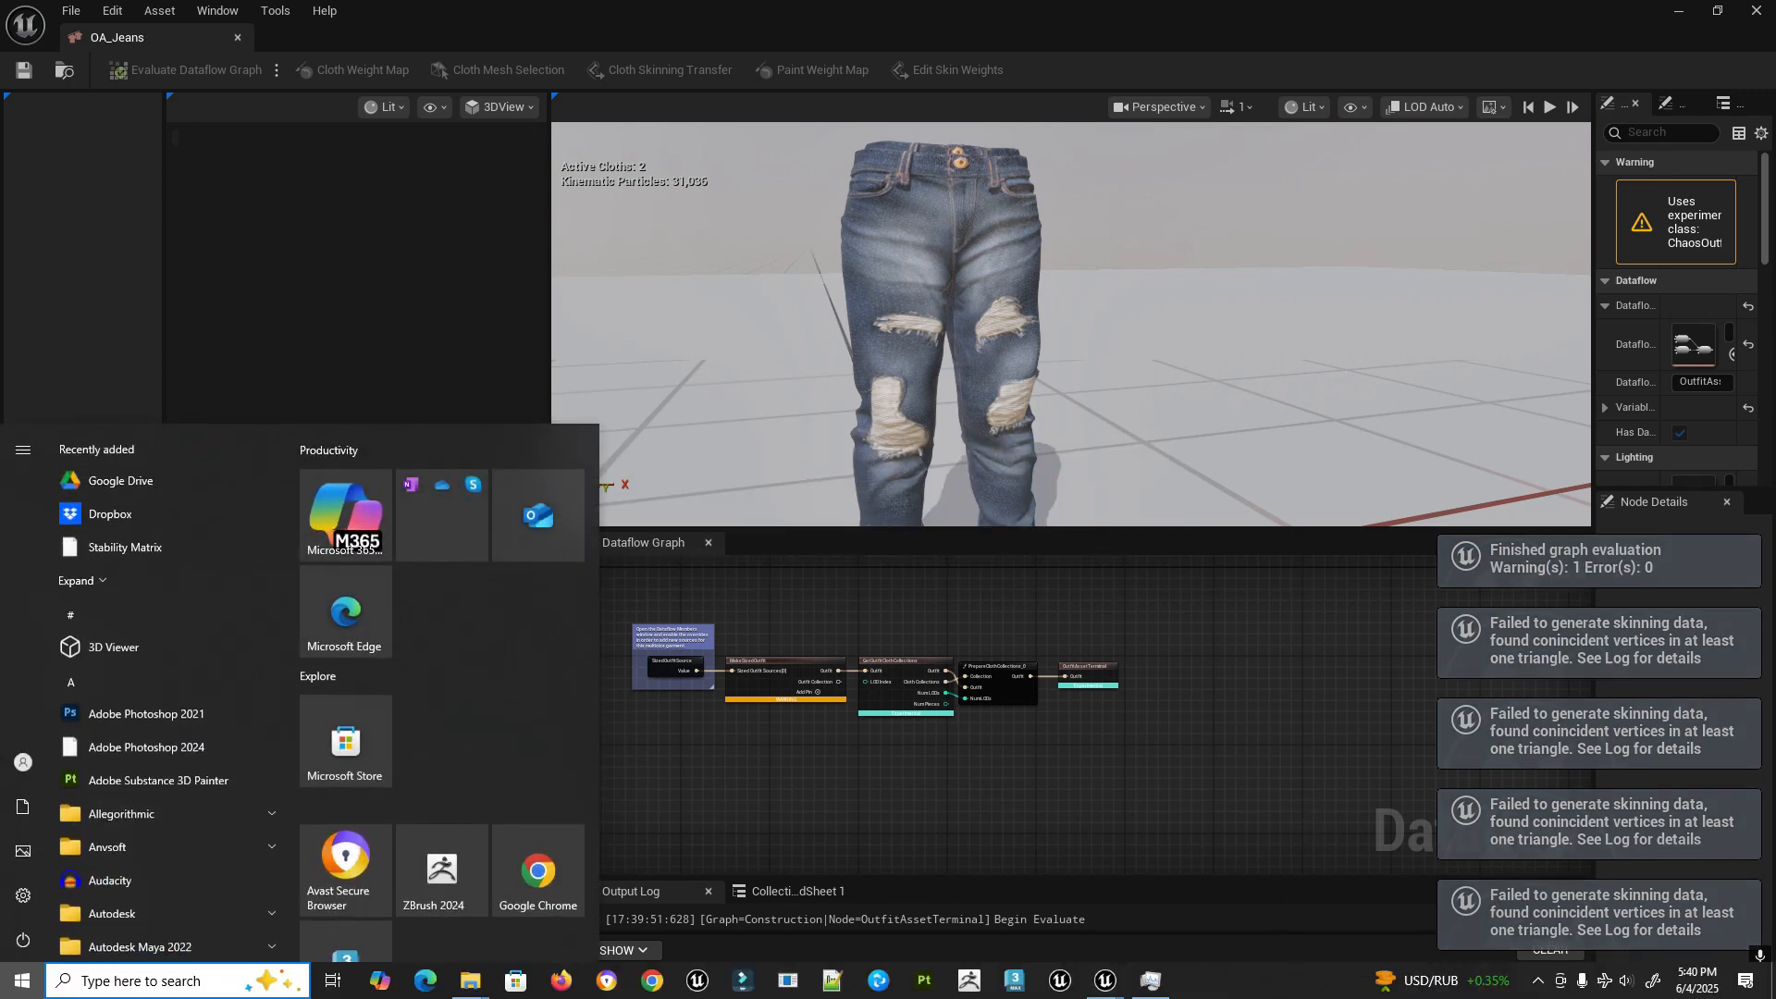
right_click(1256, 995)
left_click(1321, 908)
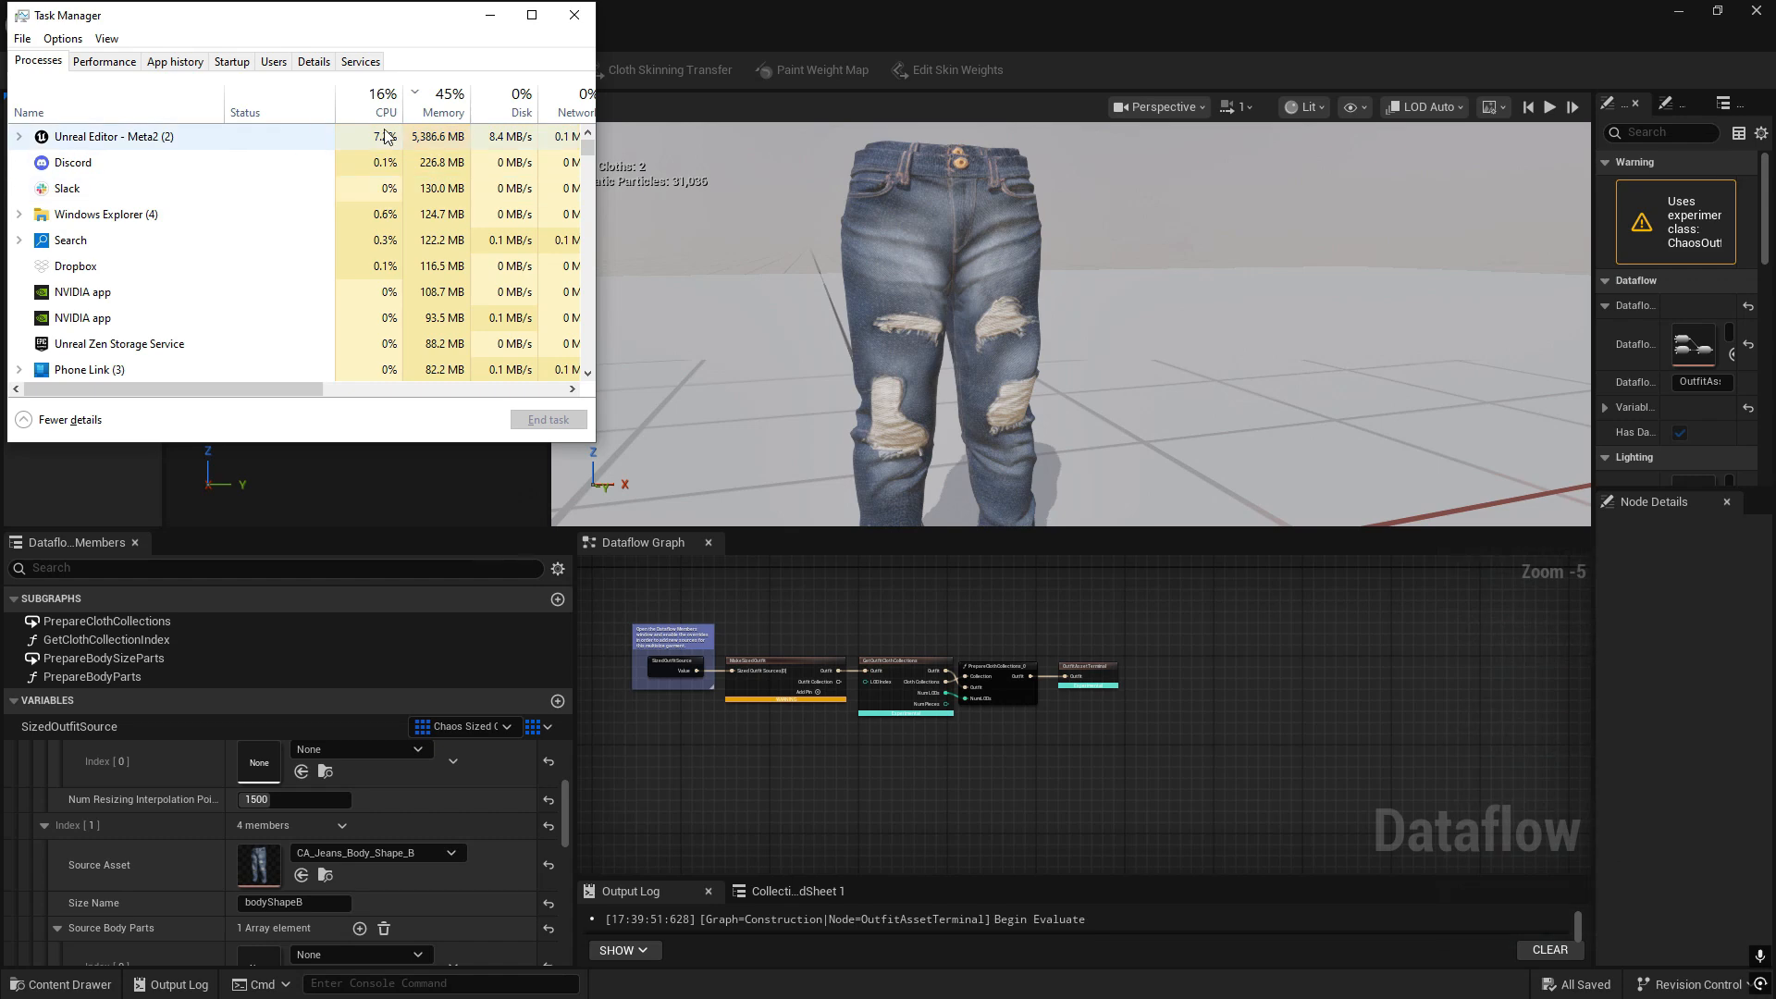
left_click(820, 5)
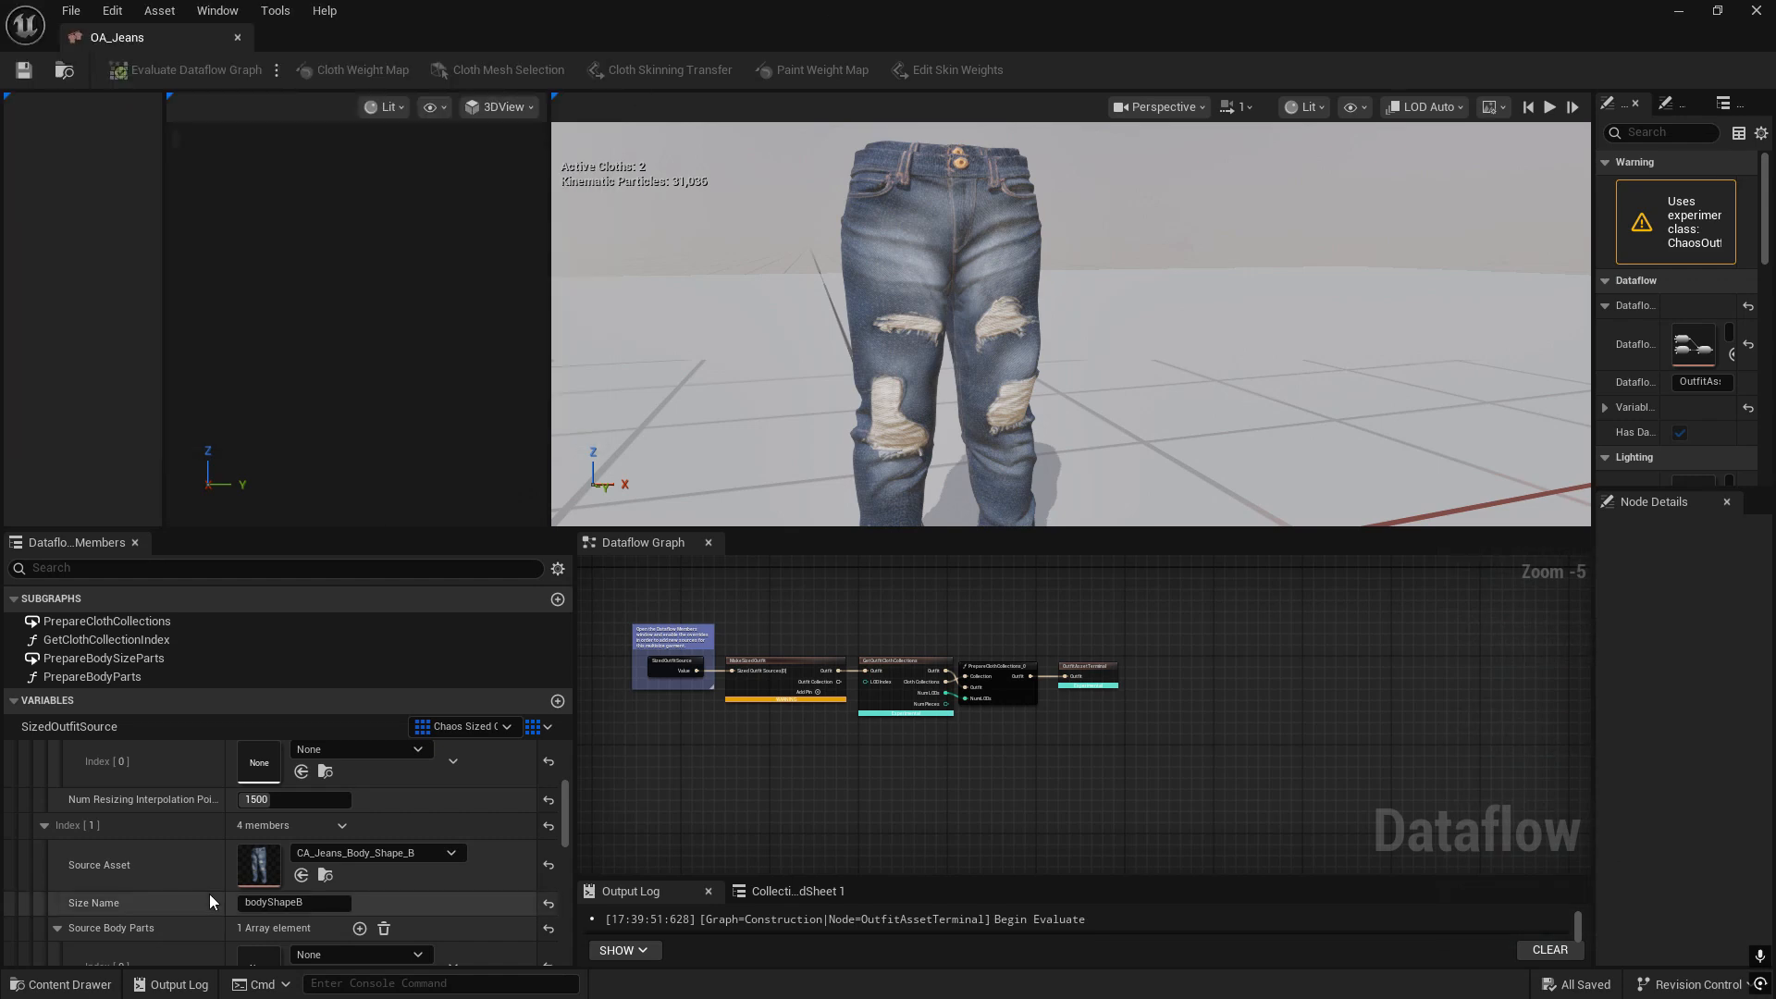
- Review the Source Asset and Size Name entries from Index [0] through Index [5] in Sized Outfit Source
scroll(210, 895, "down", 3)
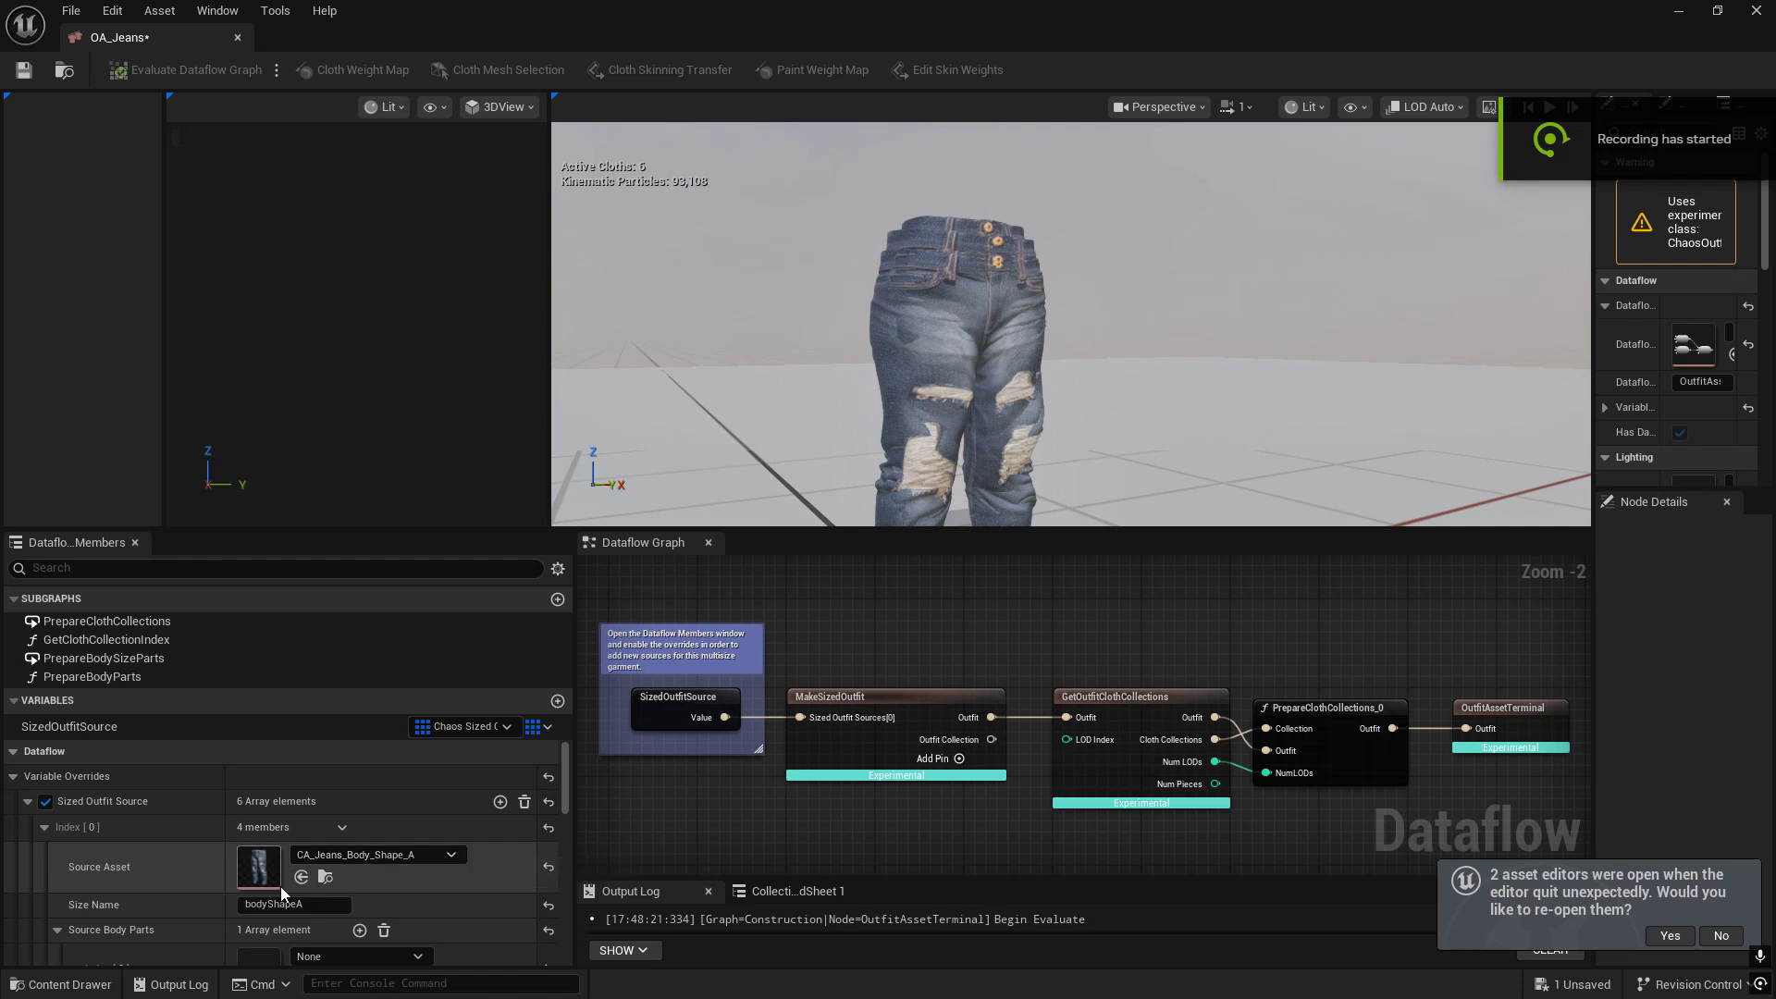
scroll(319, 829, "down", 1)
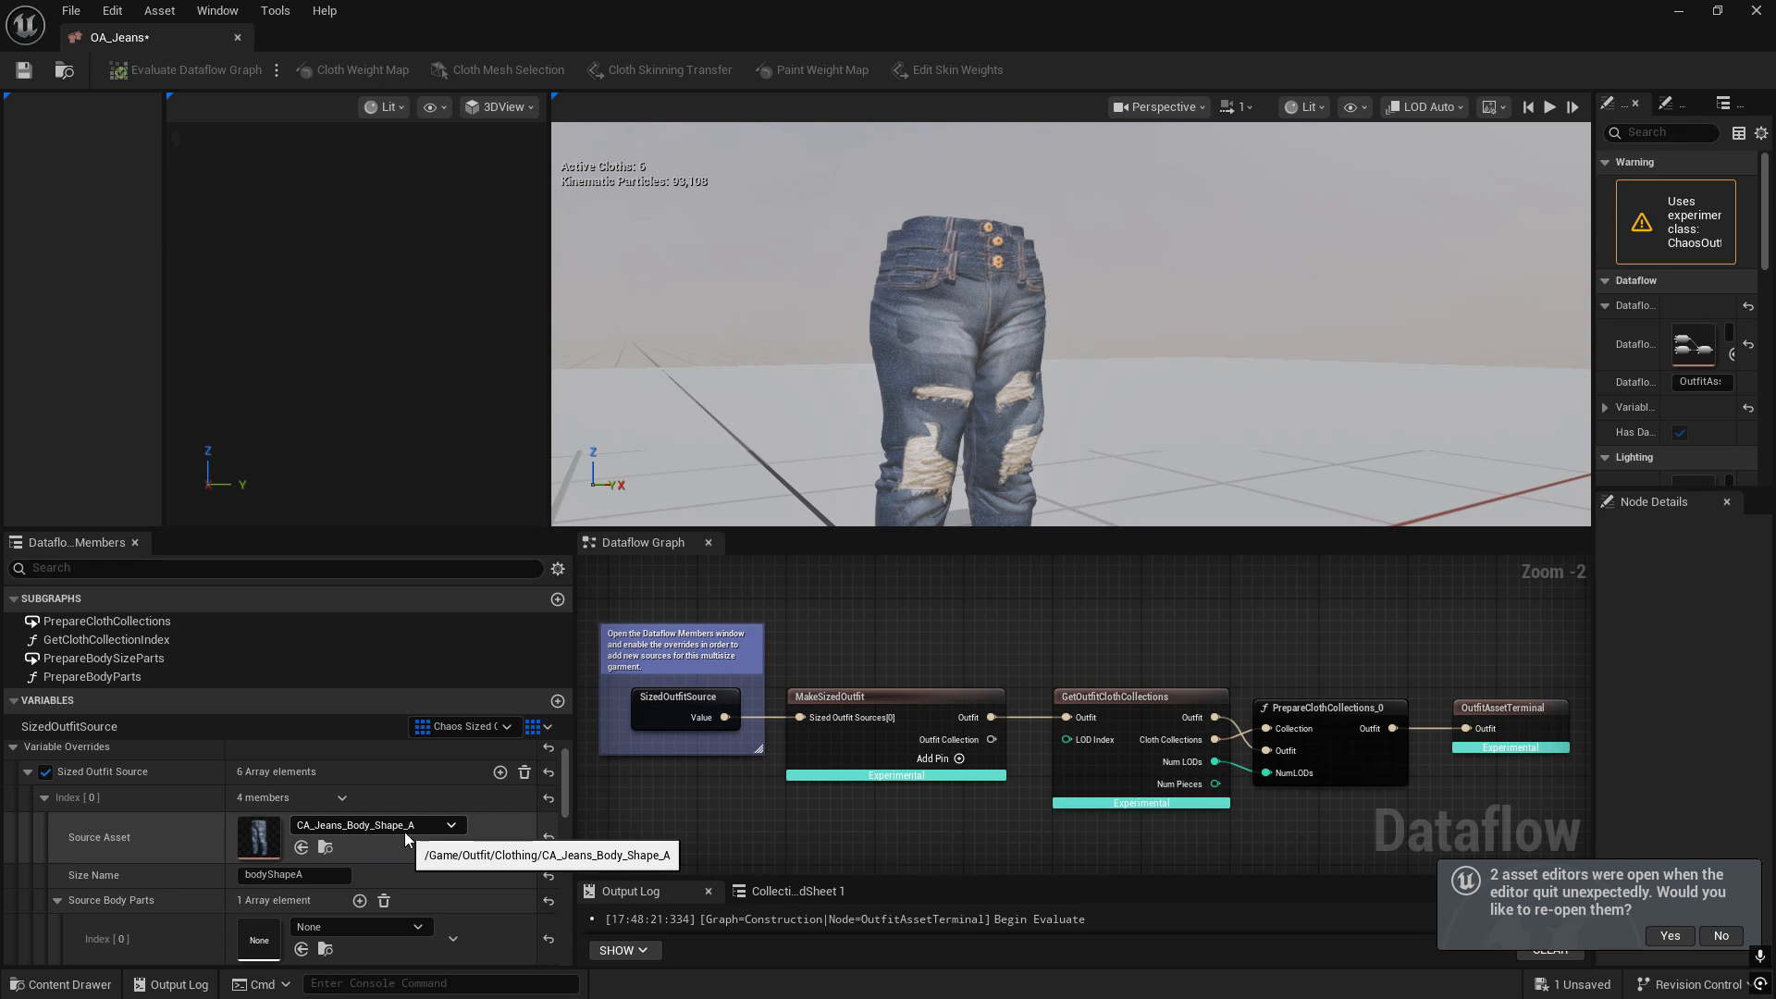
scroll(367, 877, "down", 6)
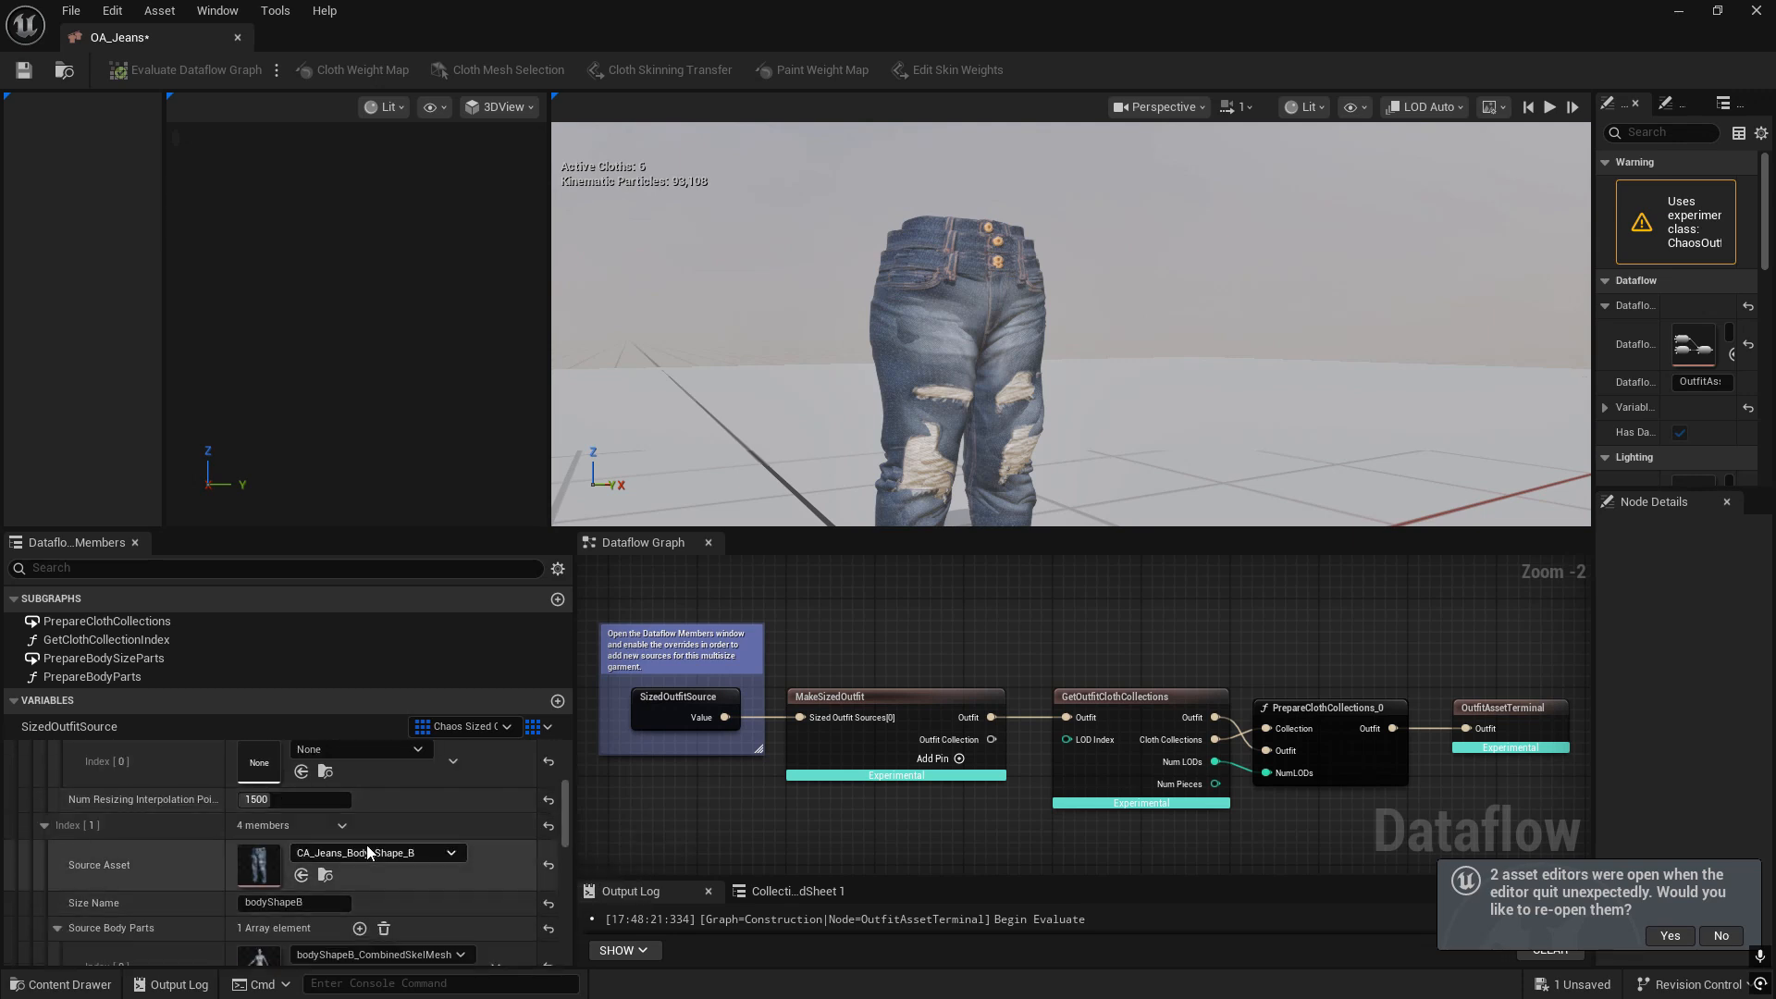
scroll(411, 856, "down", 10)
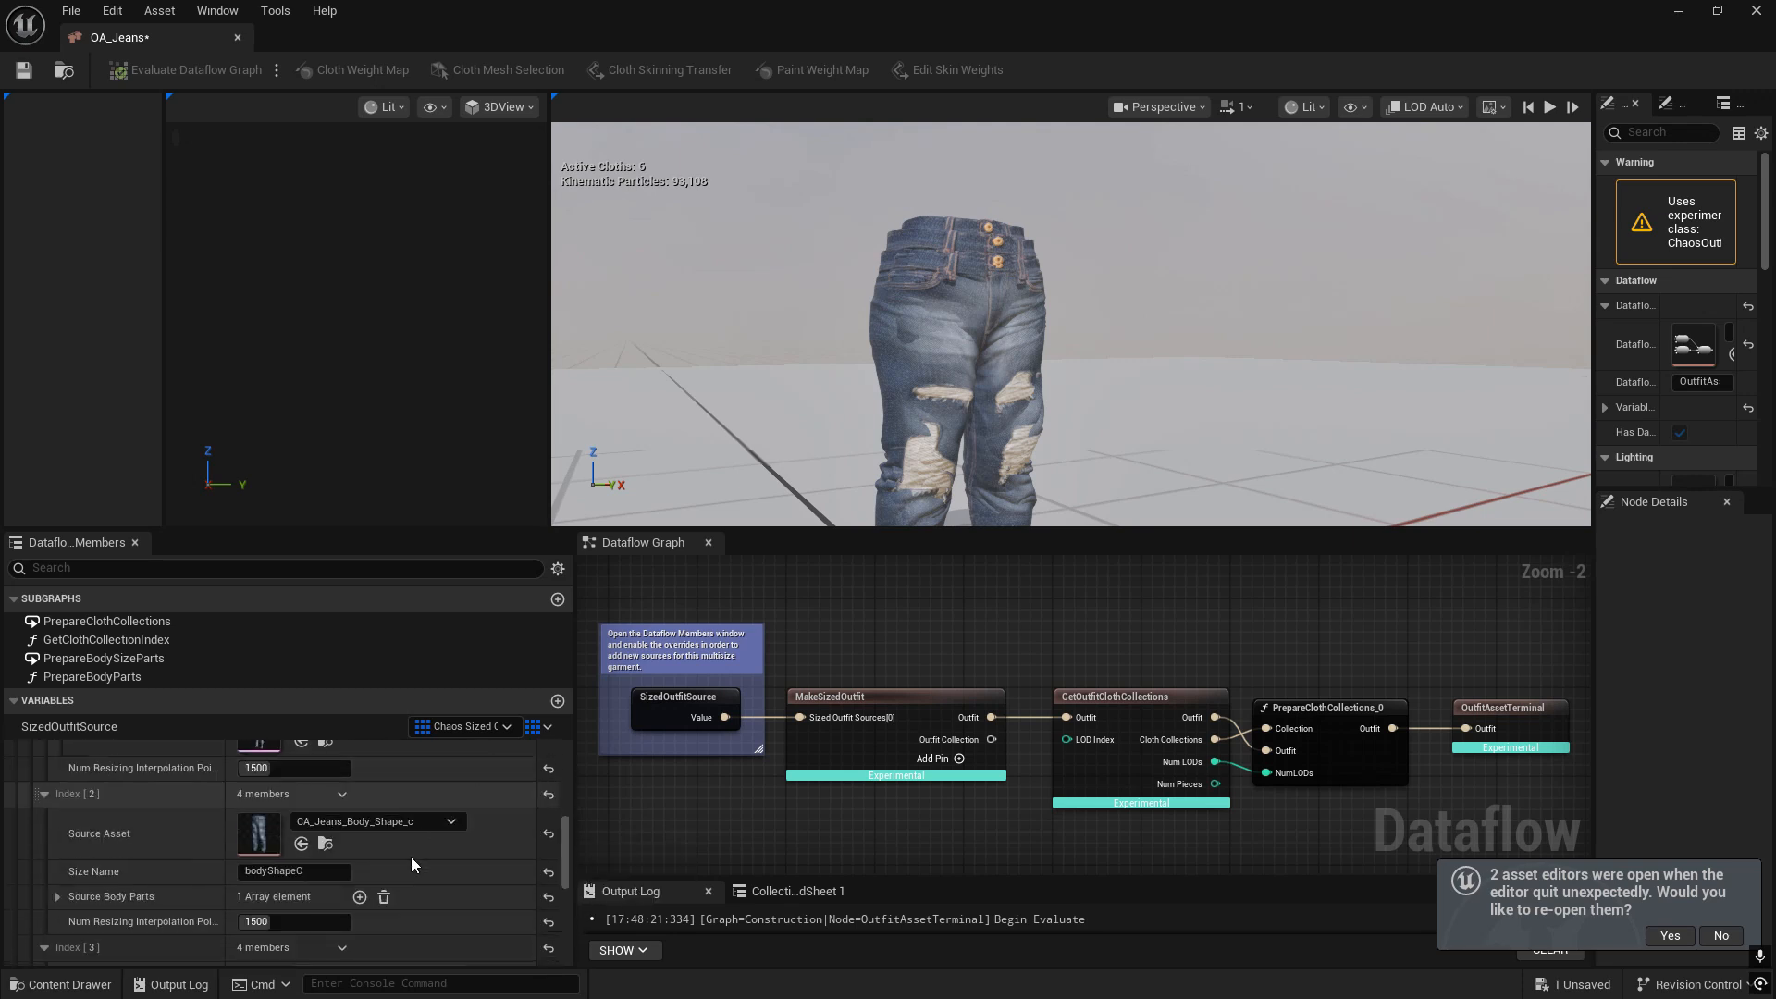
scroll(374, 792, "up", 2)
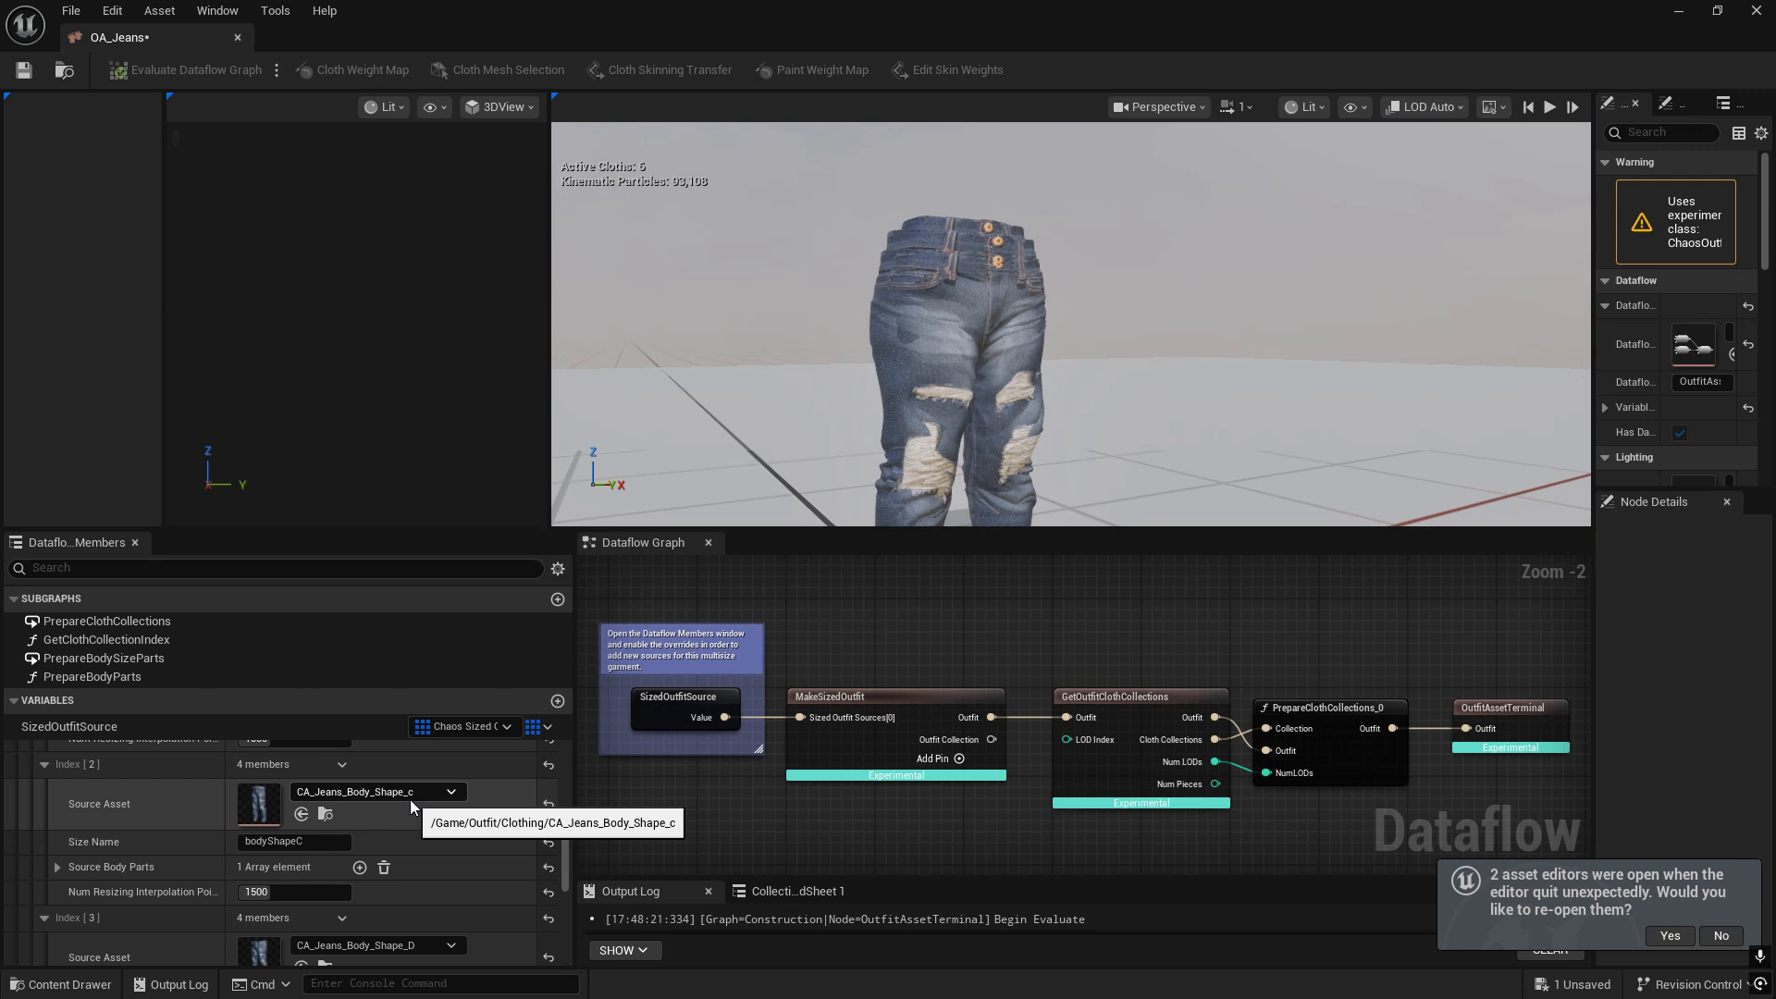
scroll(402, 813, "down", 7)
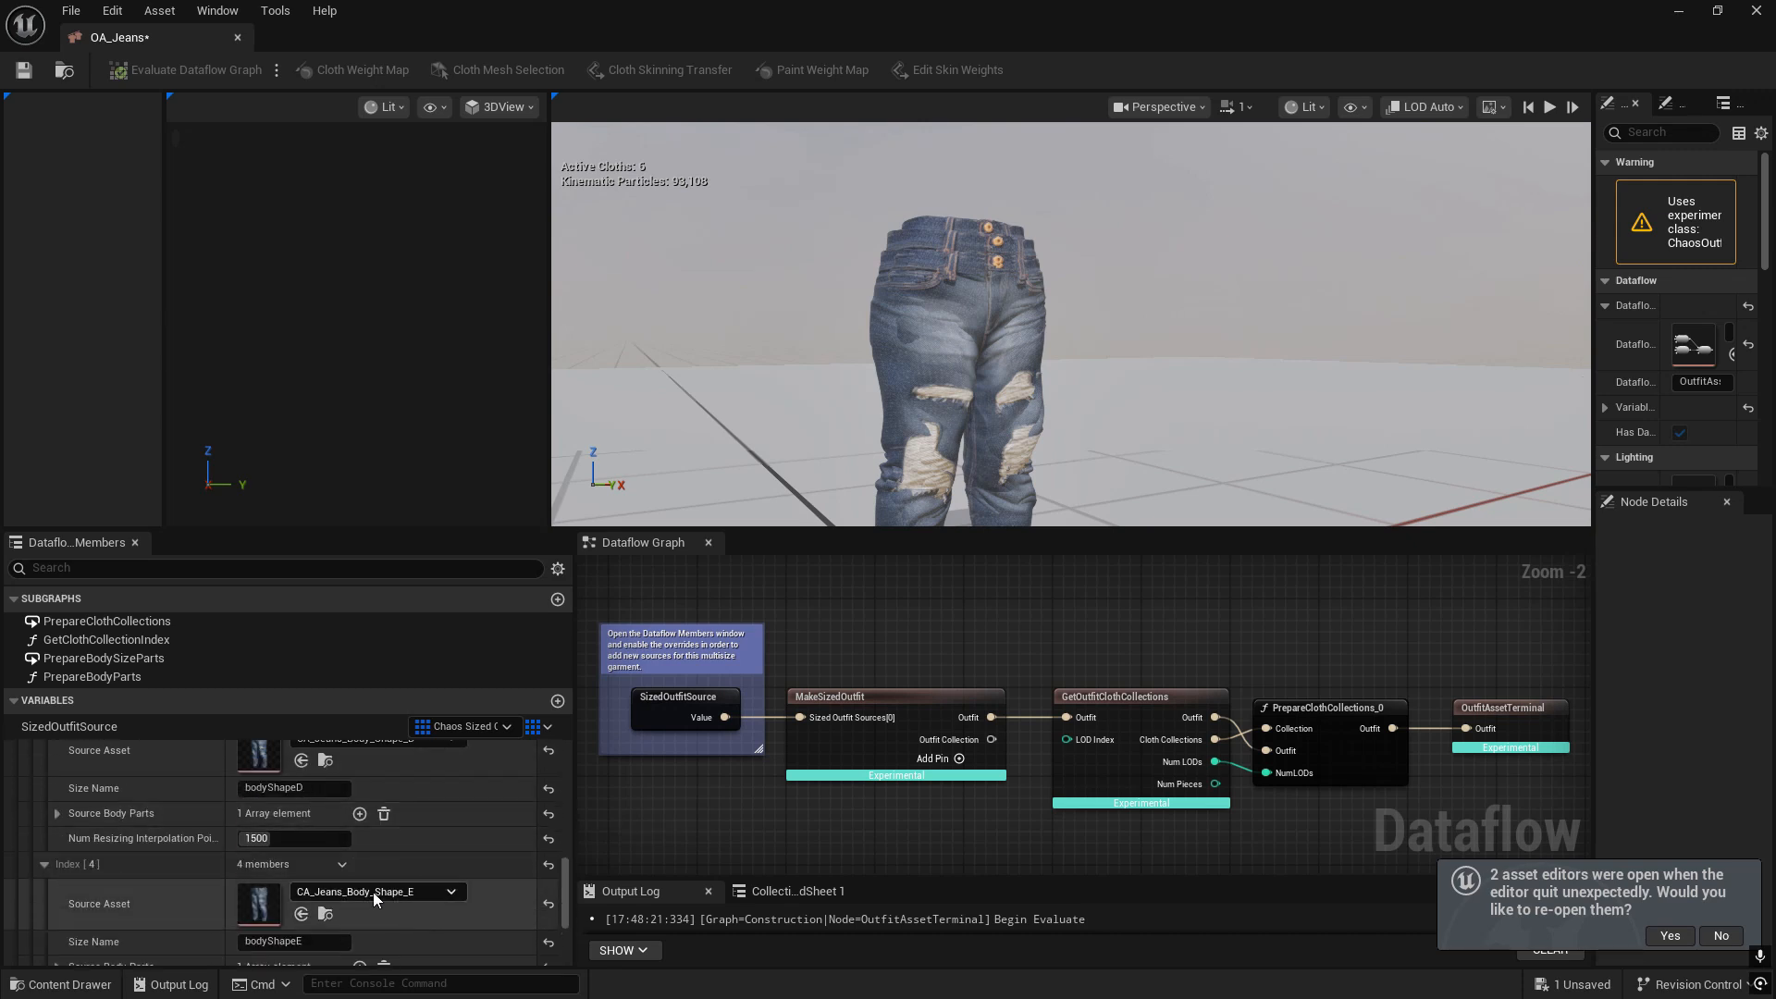
scroll(374, 891, "down", 6)
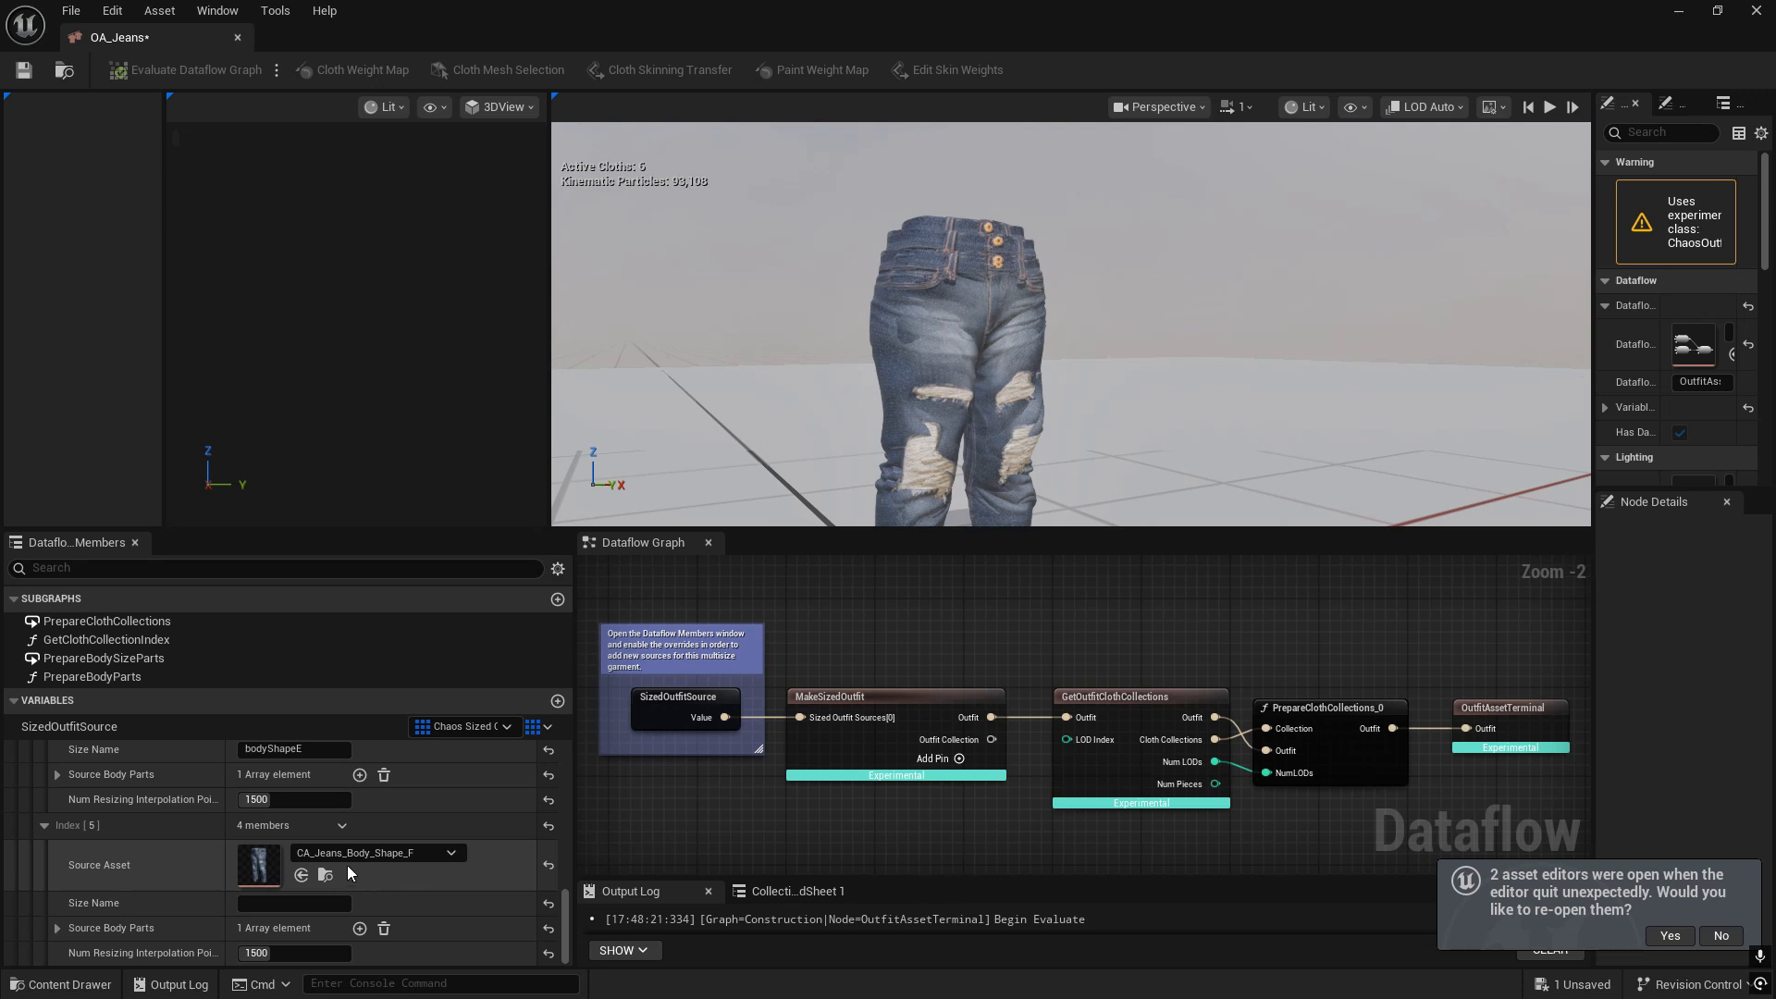
- Check the source body part set for Index [1] against the bodyShape skeletal meshes in the Content Browser, returning to the OA_Jeans editor
scroll(347, 869, "up", 20)
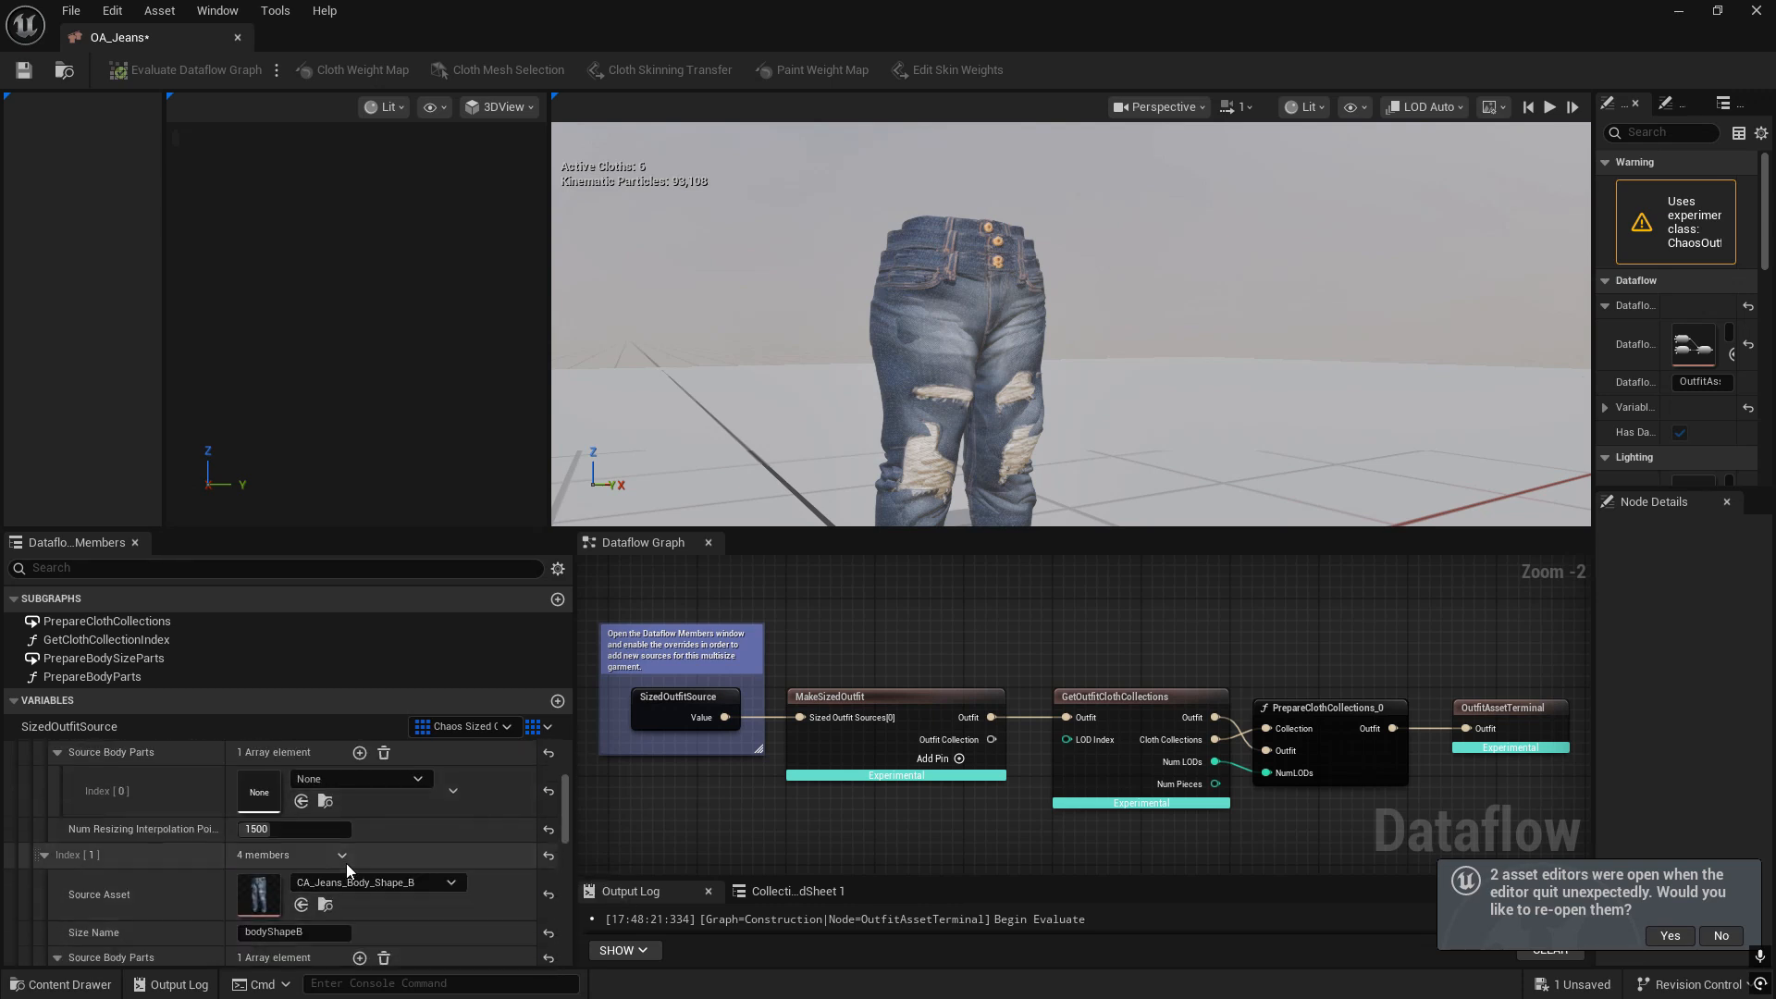
scroll(347, 860, "up", 6)
scroll(347, 858, "down", 6)
scroll(346, 858, "down", 4)
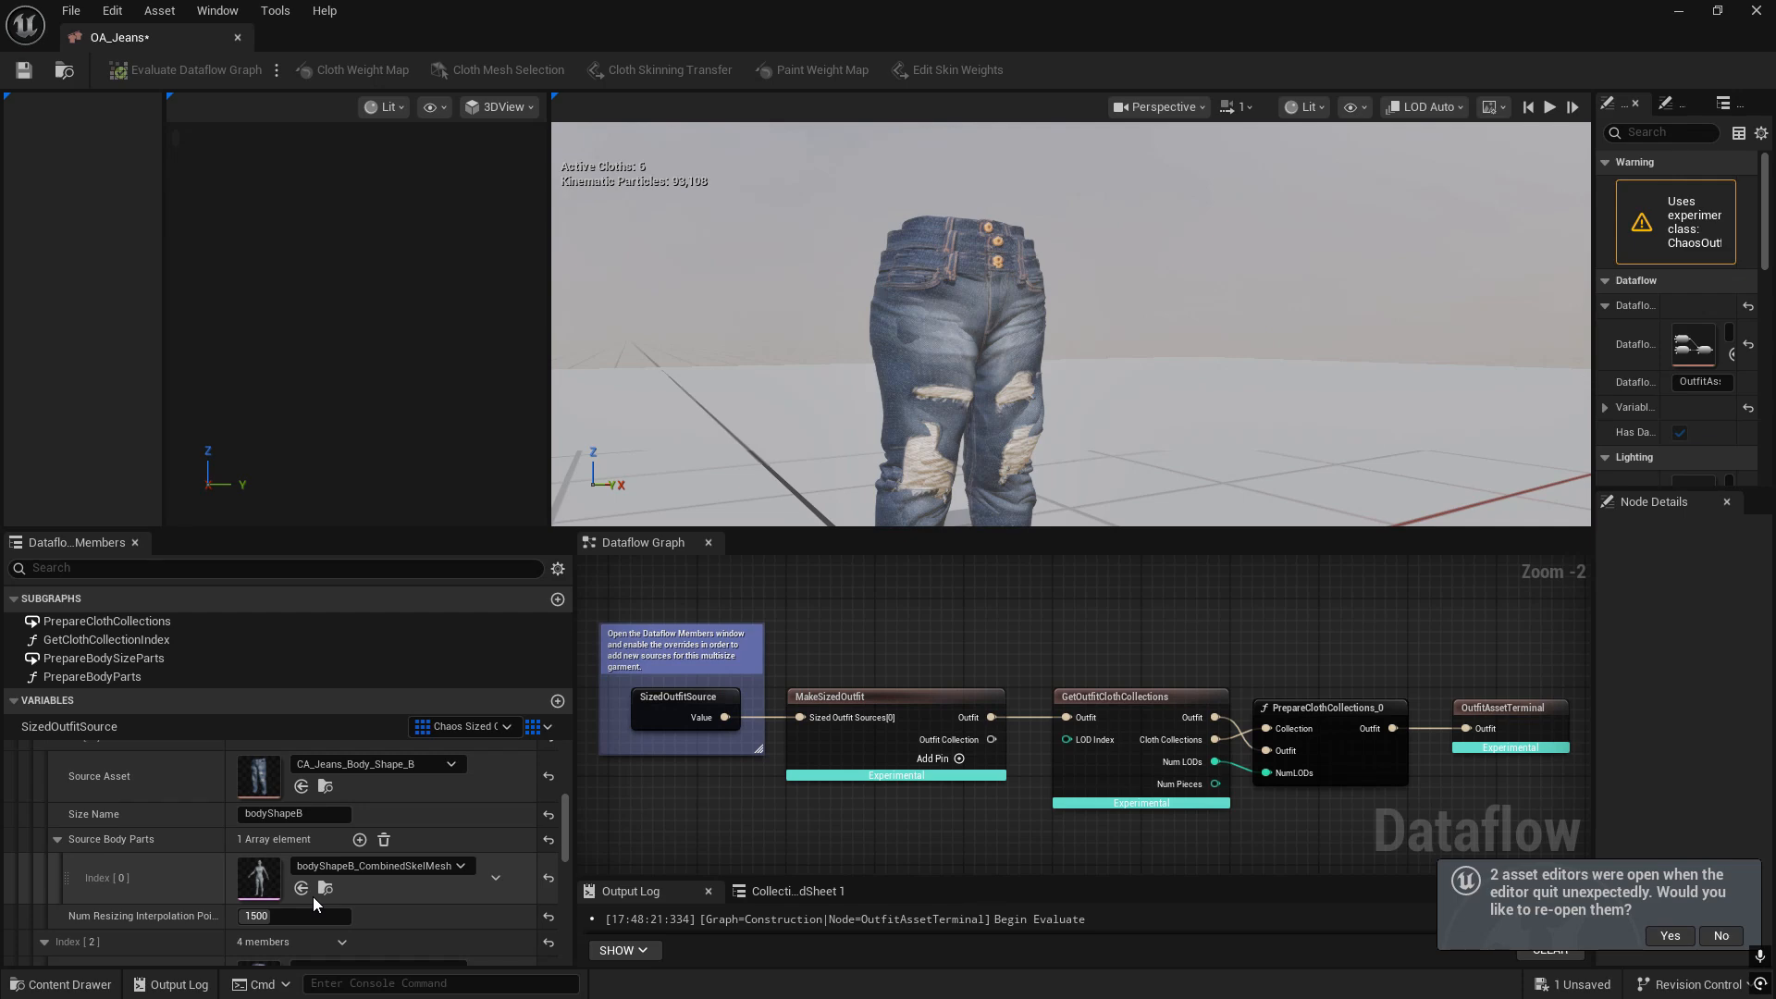
left_click(315, 893)
left_click_drag(934, 31, 1363, 105)
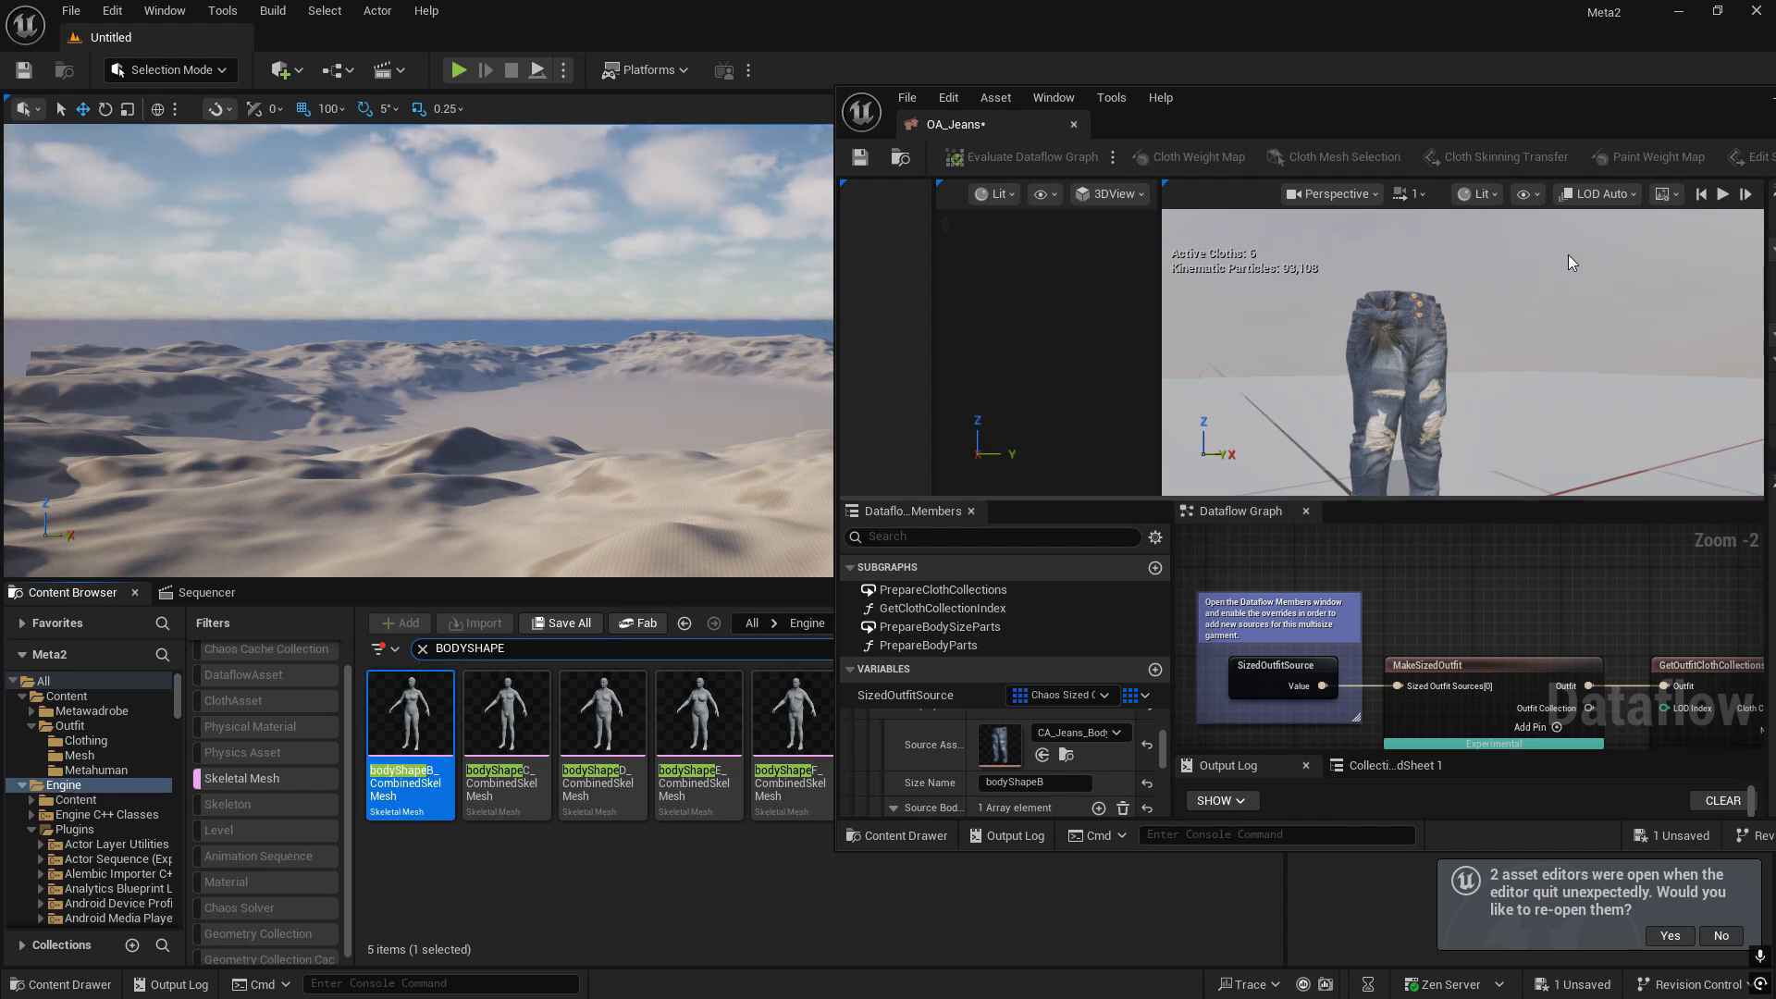
left_click_drag(1443, 117, 1282, 5)
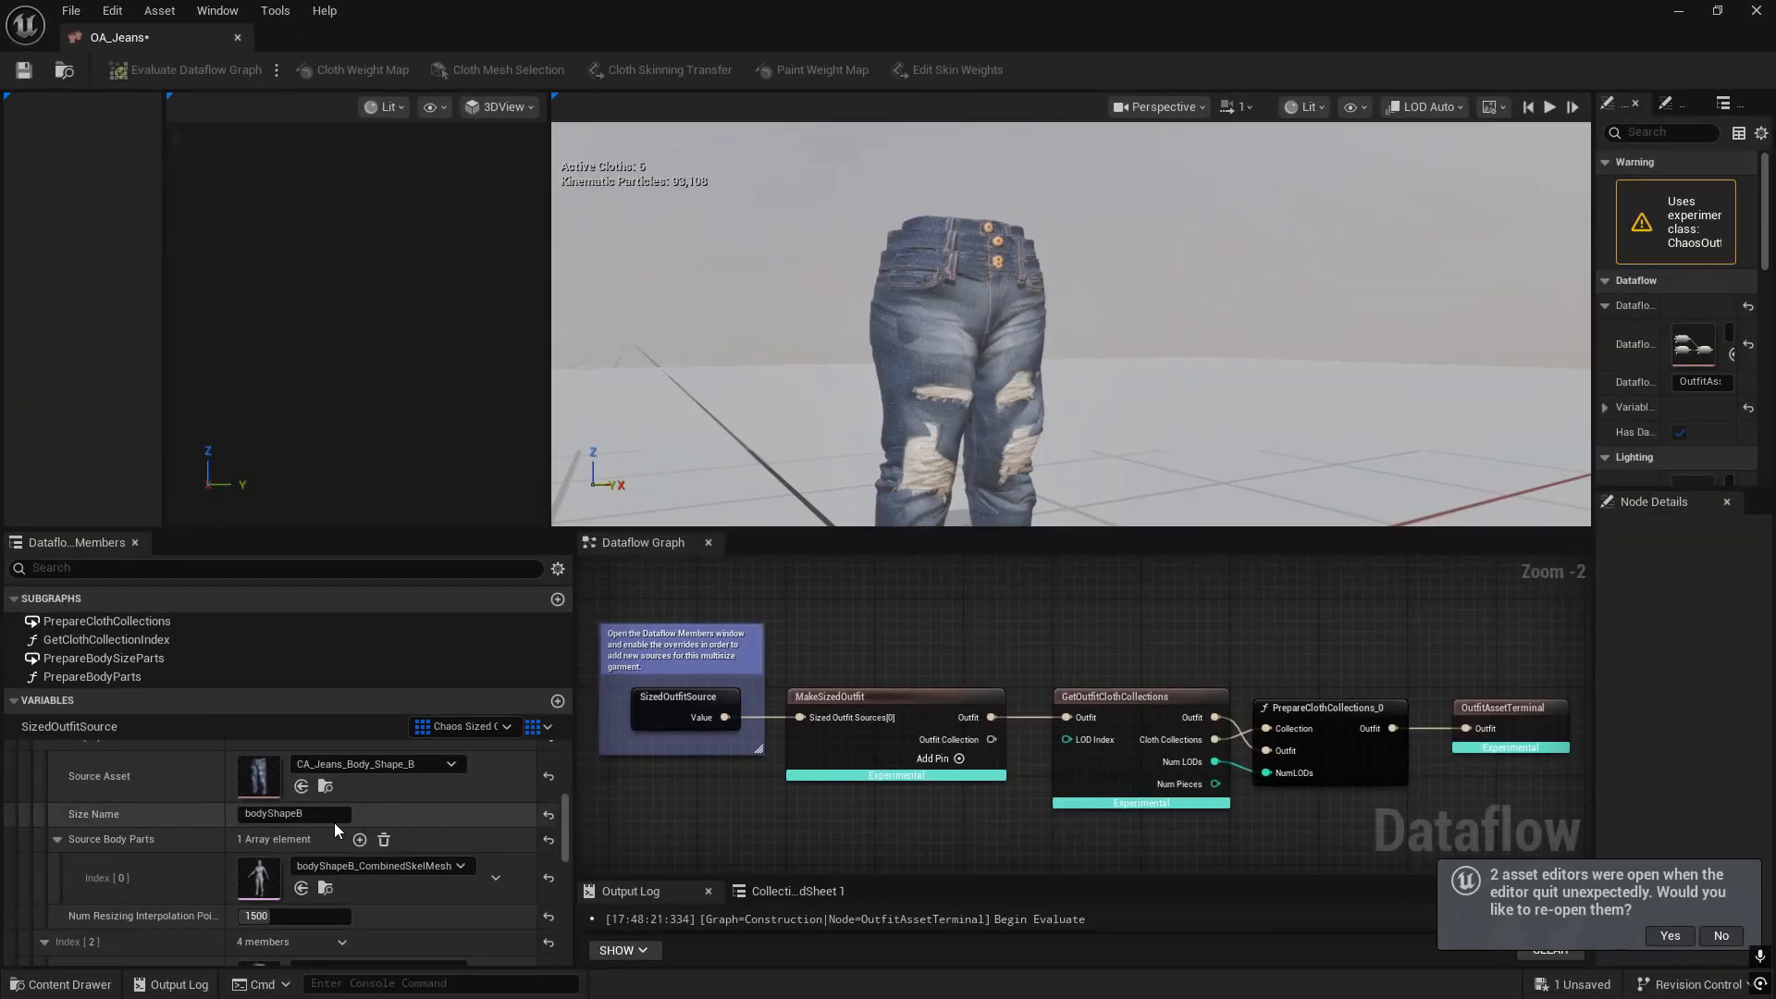
- Review the Source Asset, Size Name and Source Body Parts entries of Index [0] through Index [2] in Sized Outfit Source
scroll(71, 831, "up", 2)
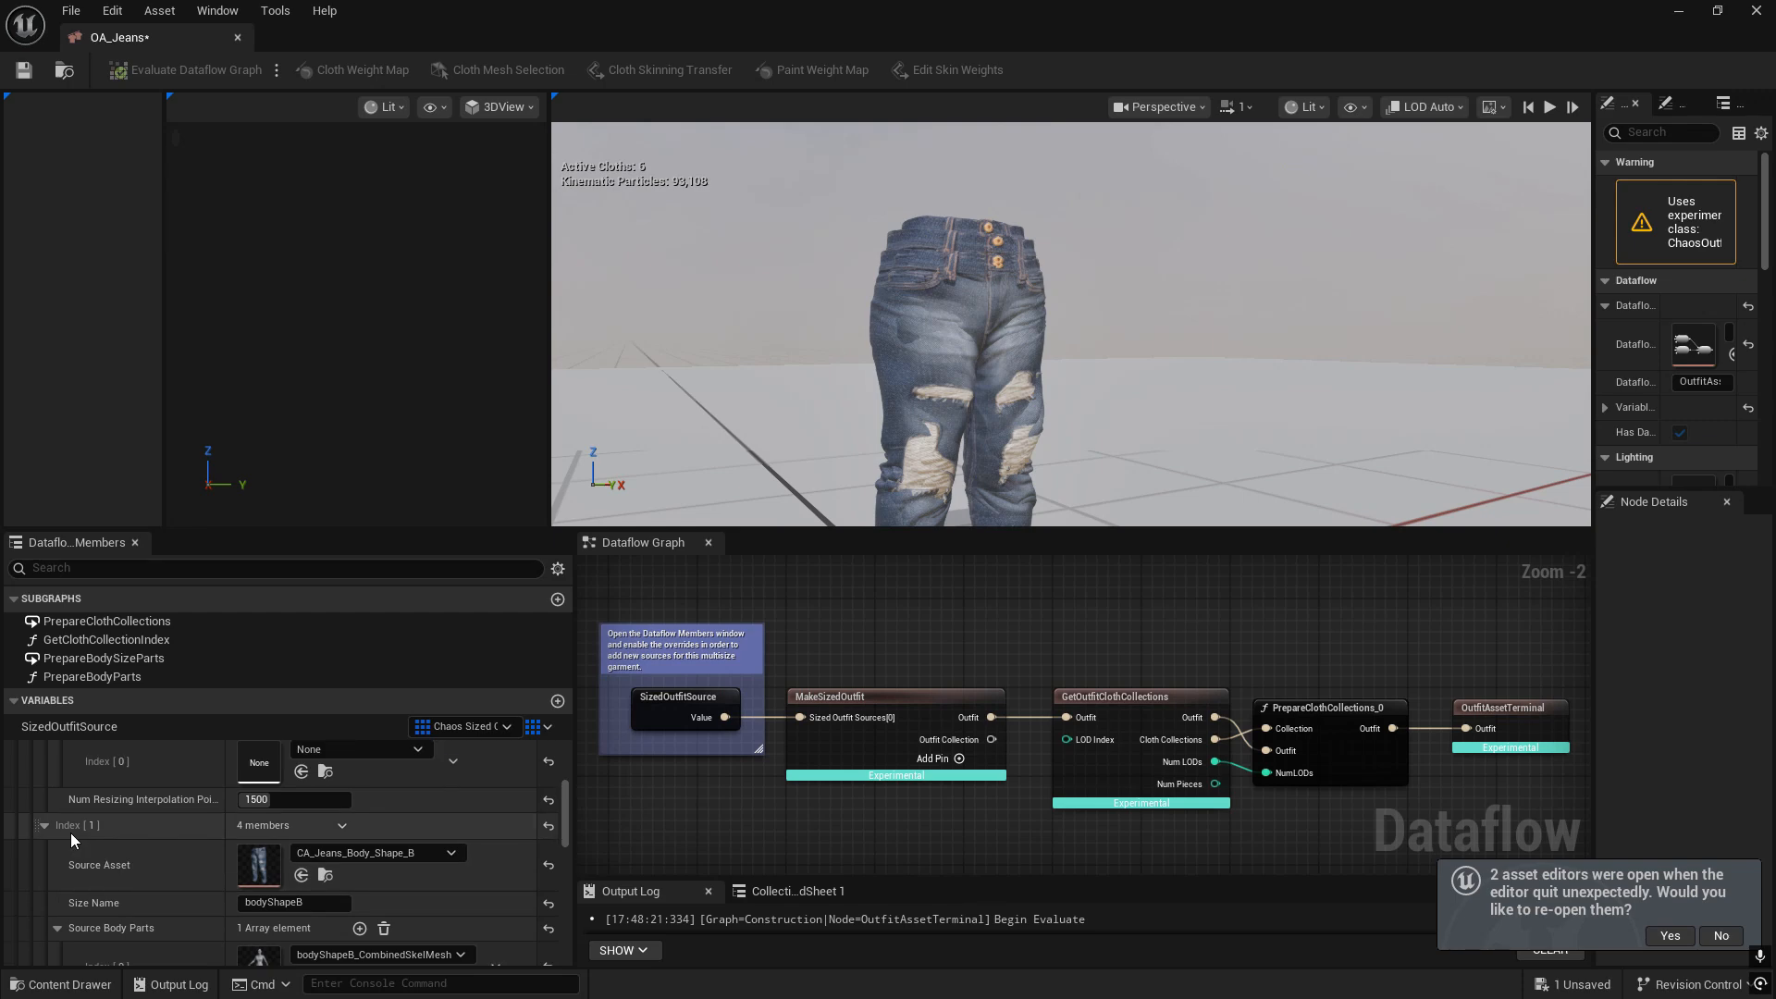
scroll(100, 831, "up", 4)
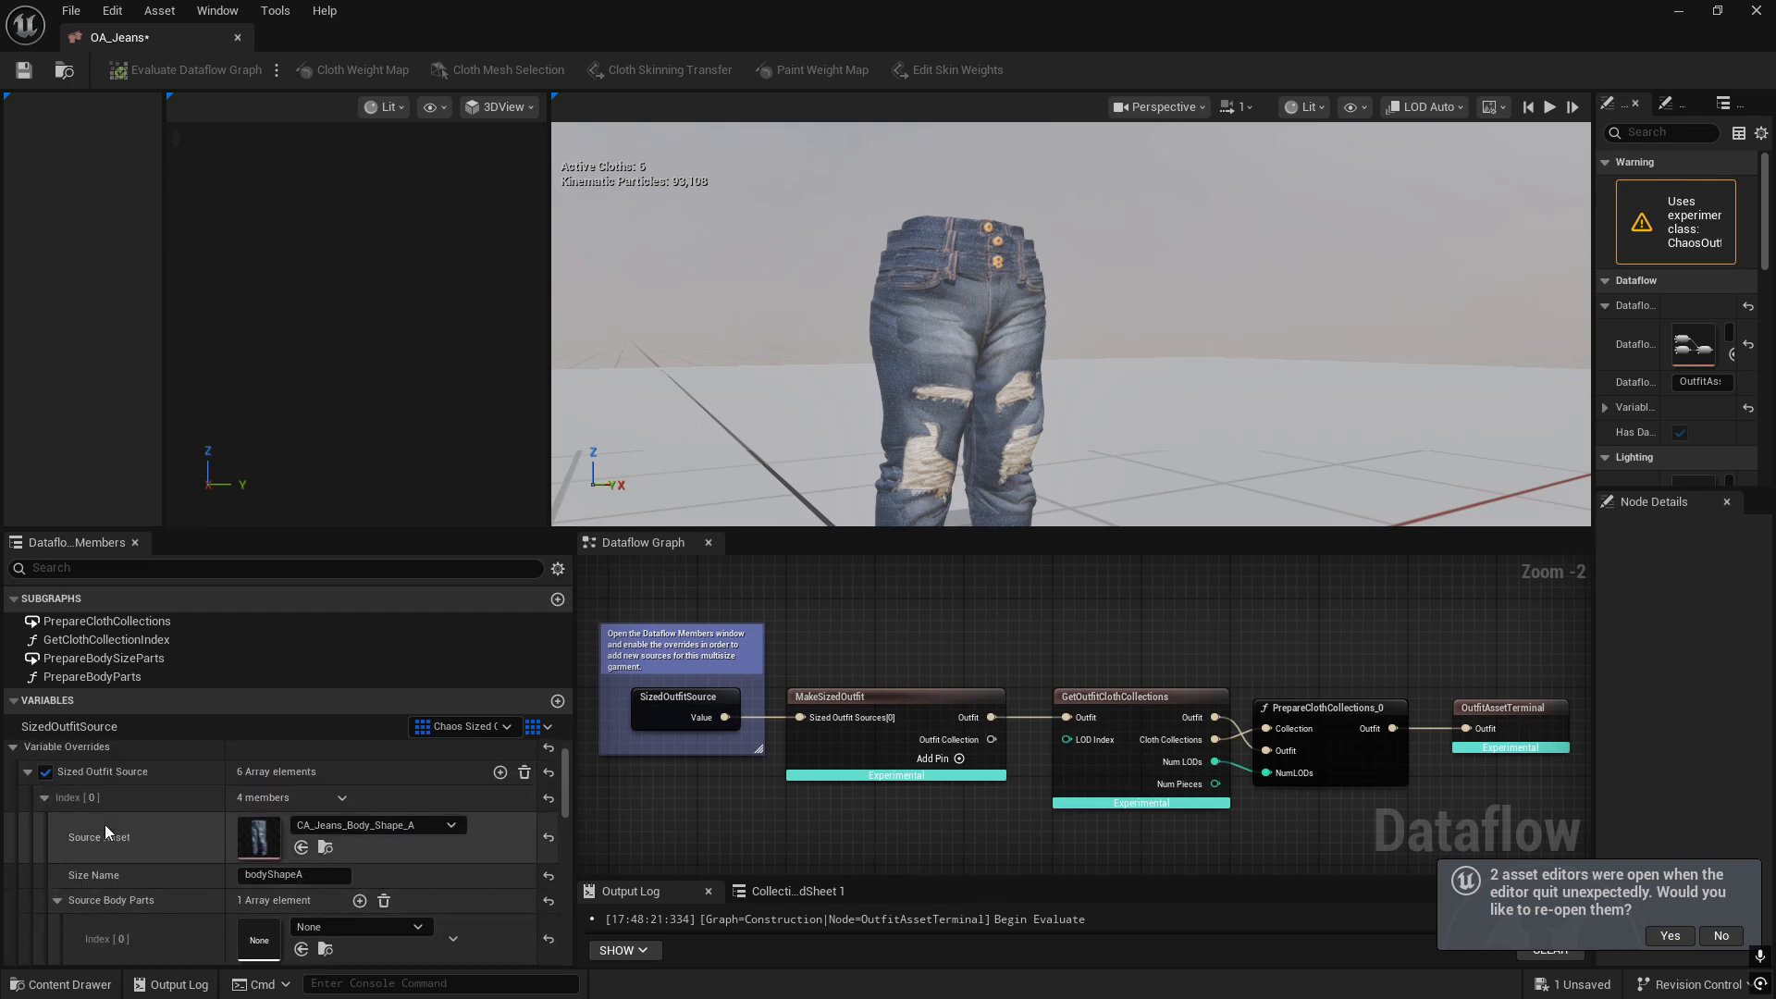
scroll(309, 864, "down", 3)
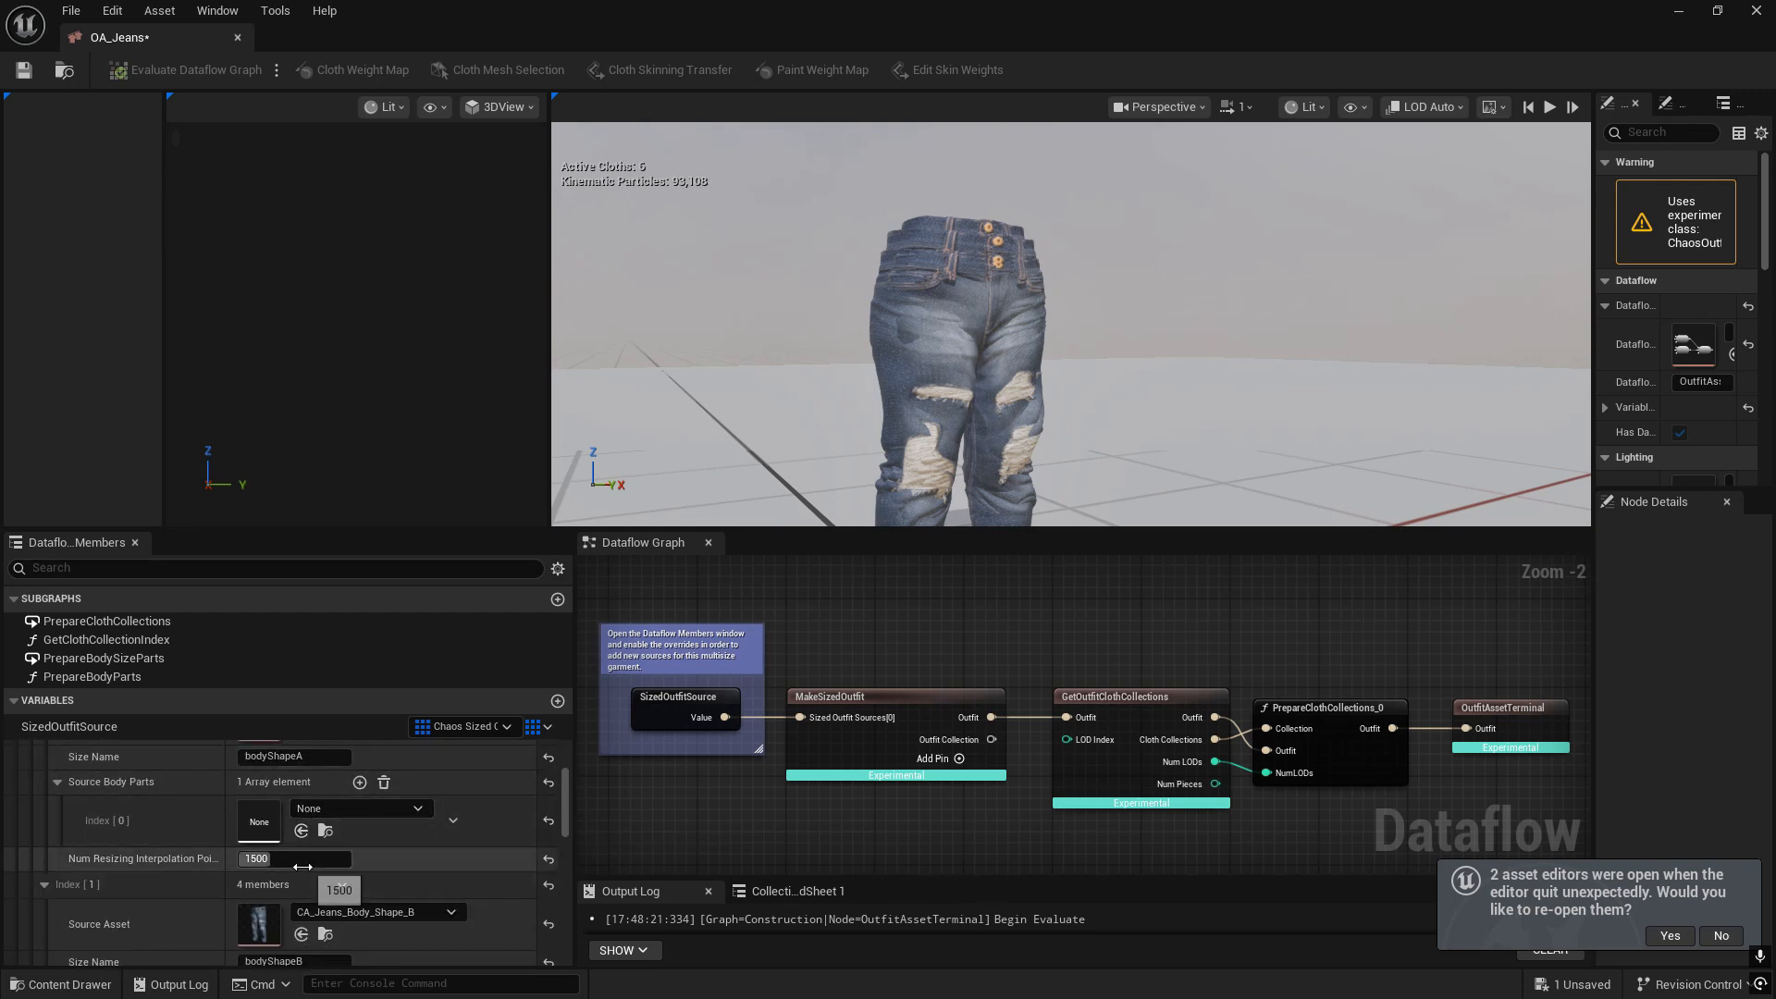
scroll(126, 863, "down", 2)
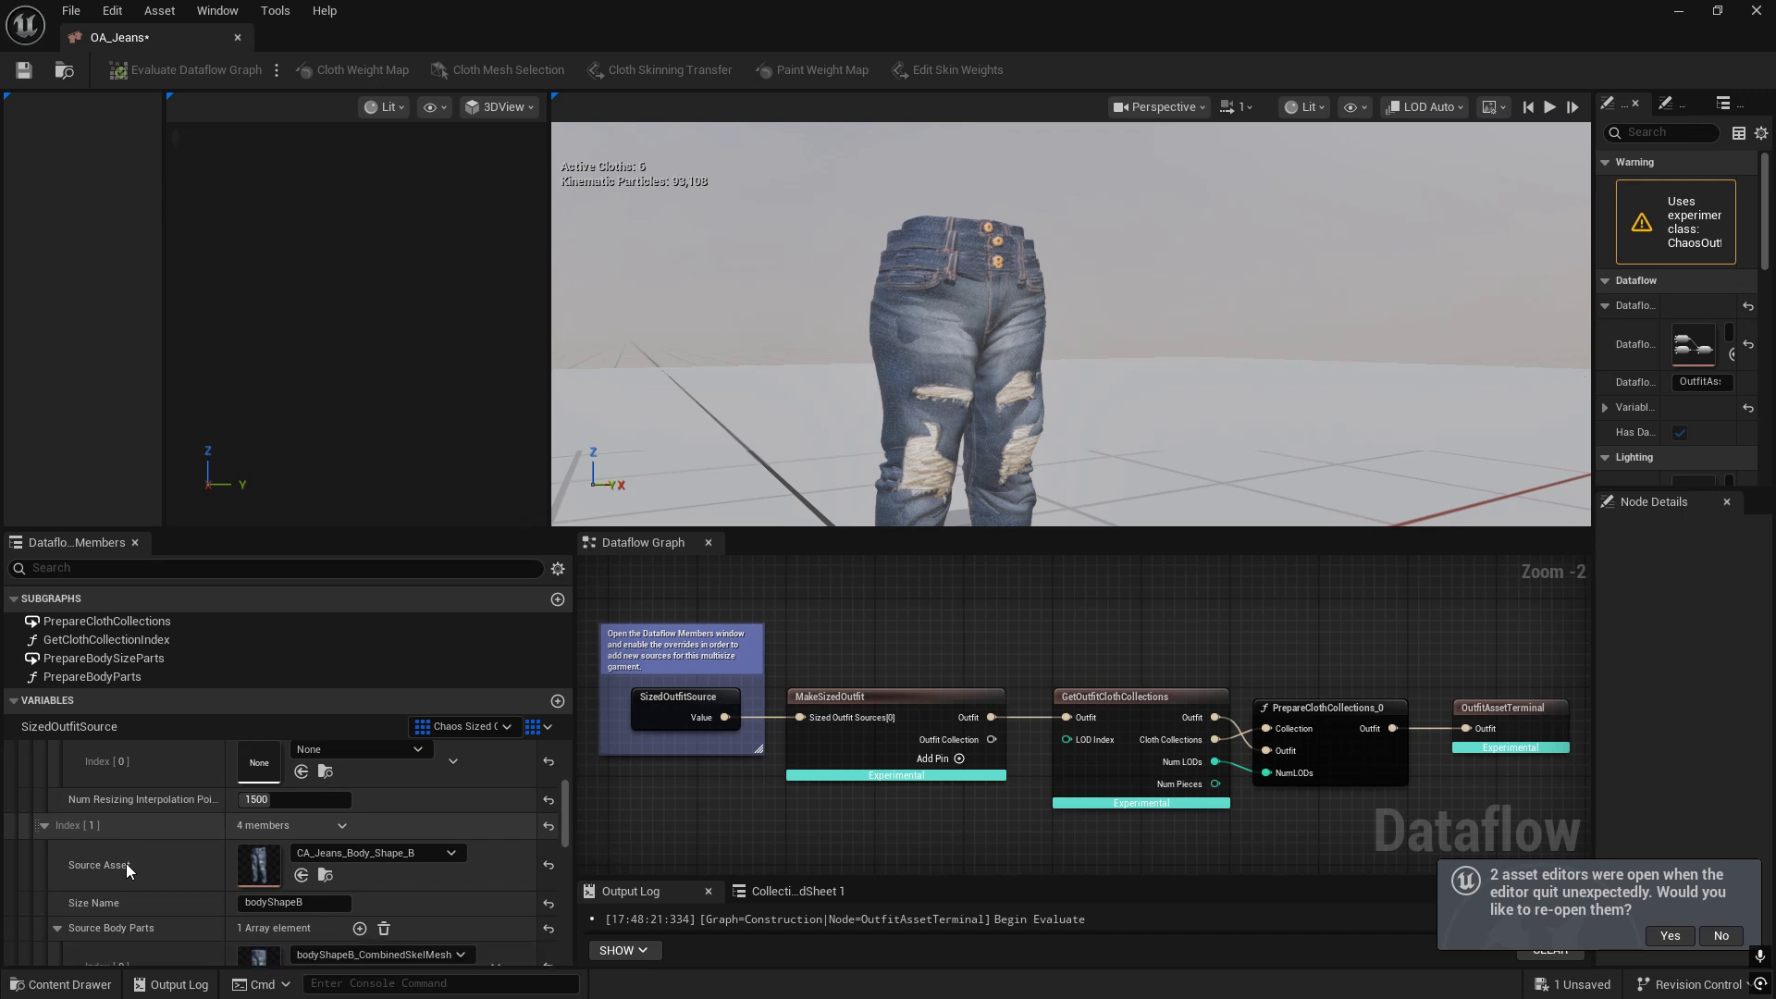
scroll(129, 863, "up", 3)
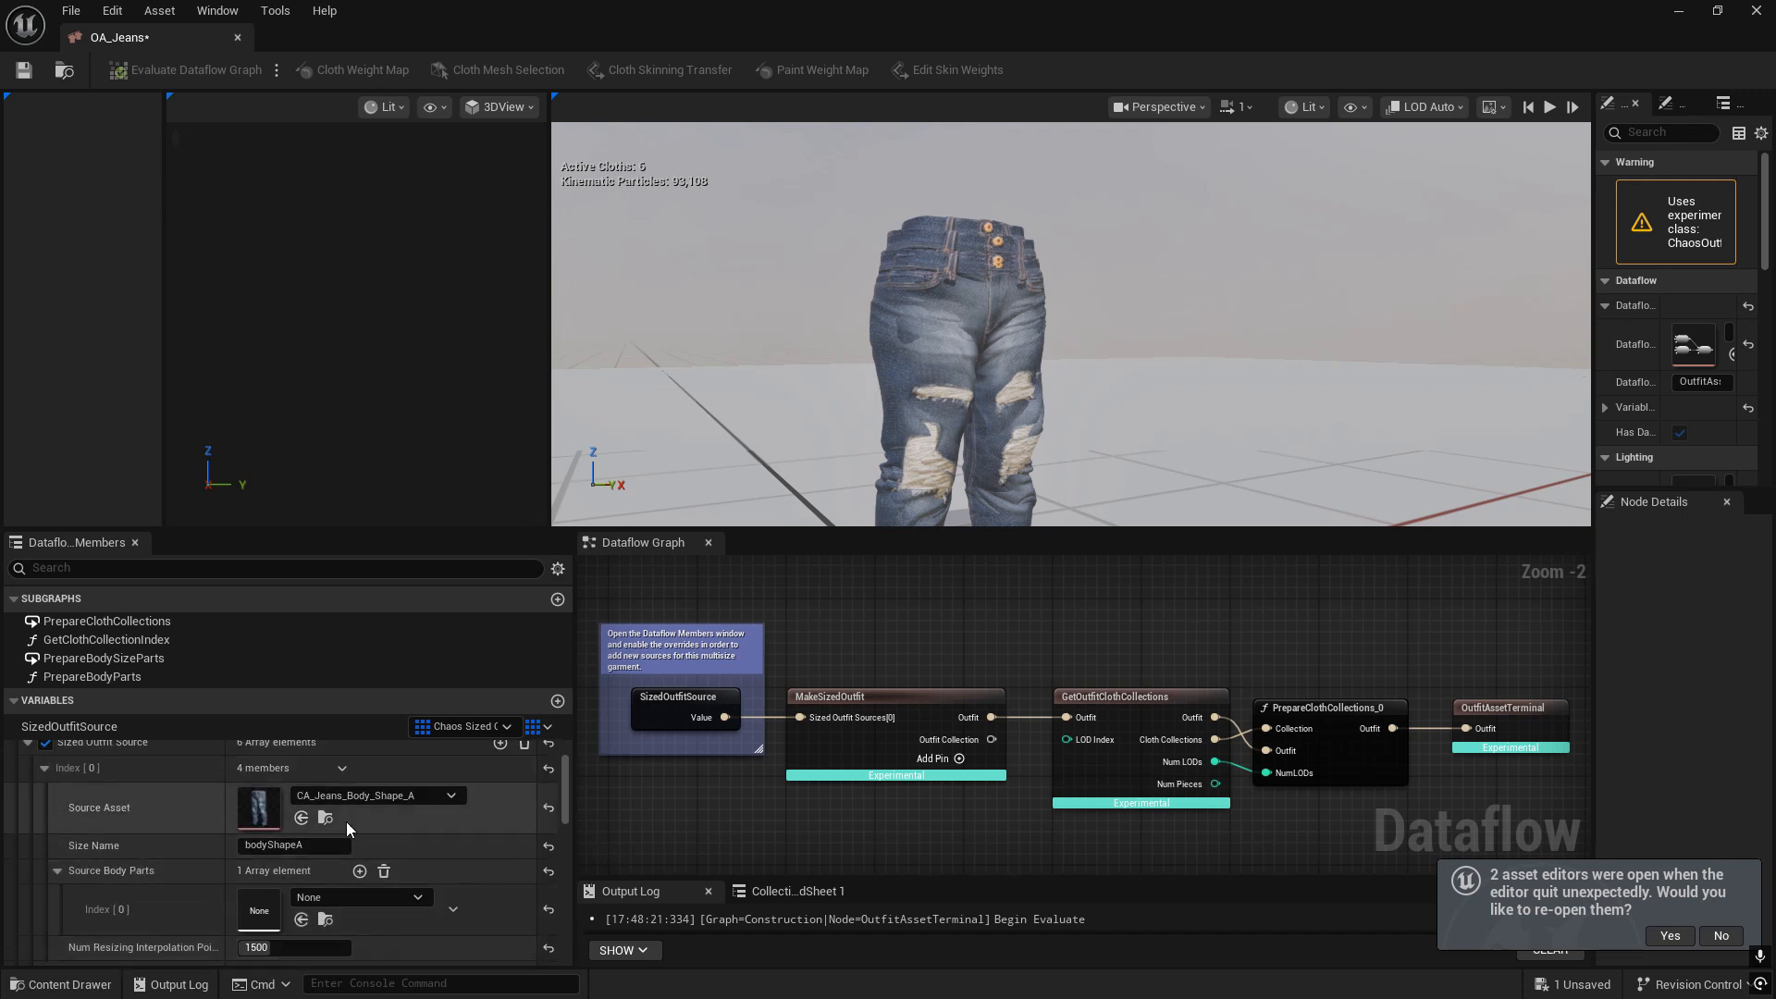
scroll(333, 879, "down", 1)
scroll(341, 868, "down", 2)
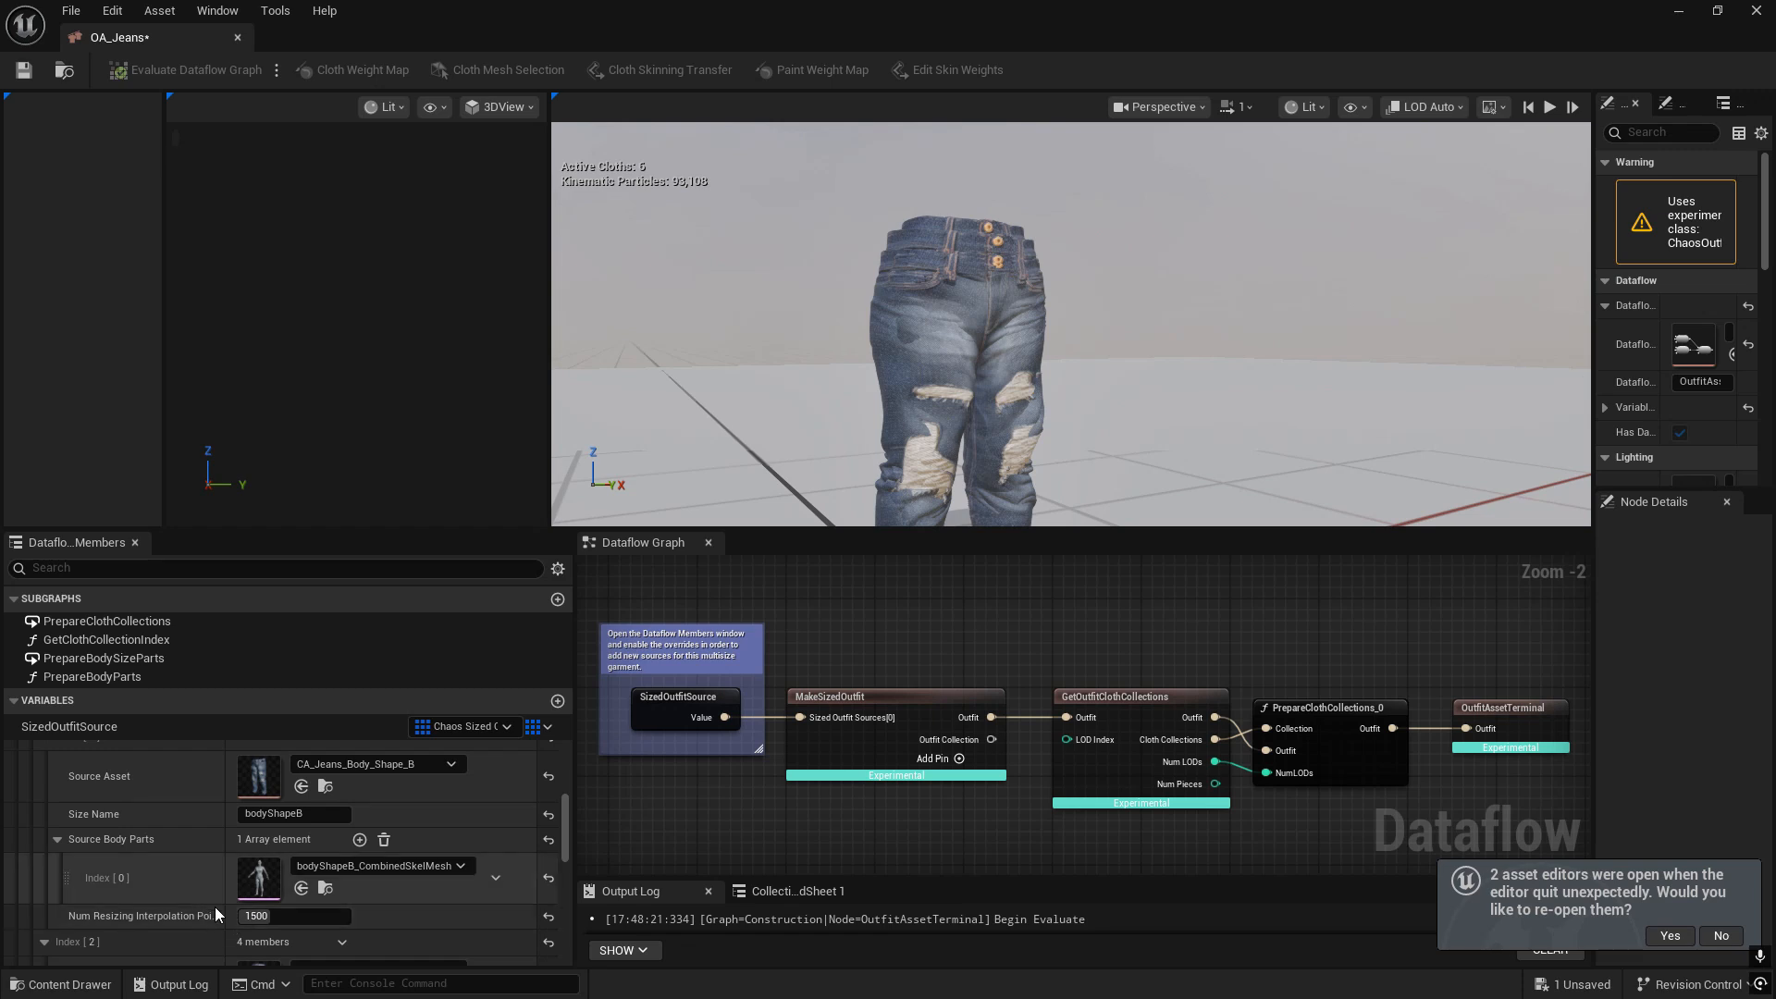
scroll(274, 928, "down", 2)
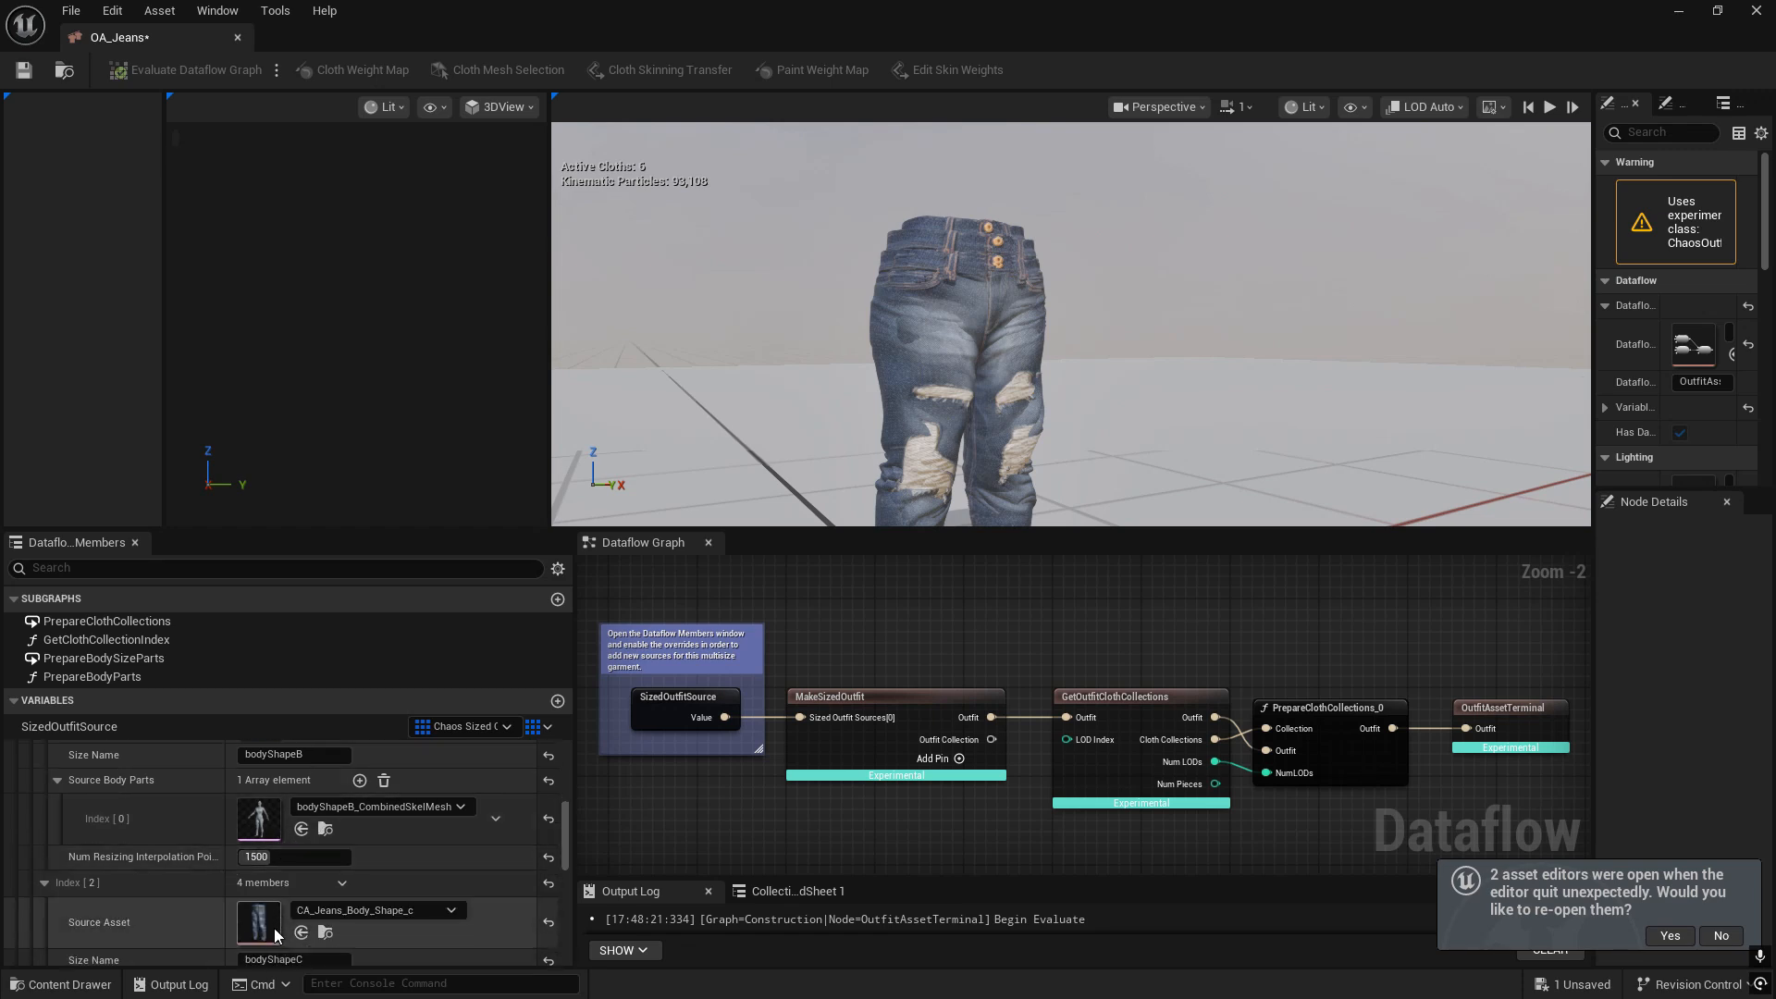
scroll(281, 918, "down", 2)
scroll(280, 918, "down", 1)
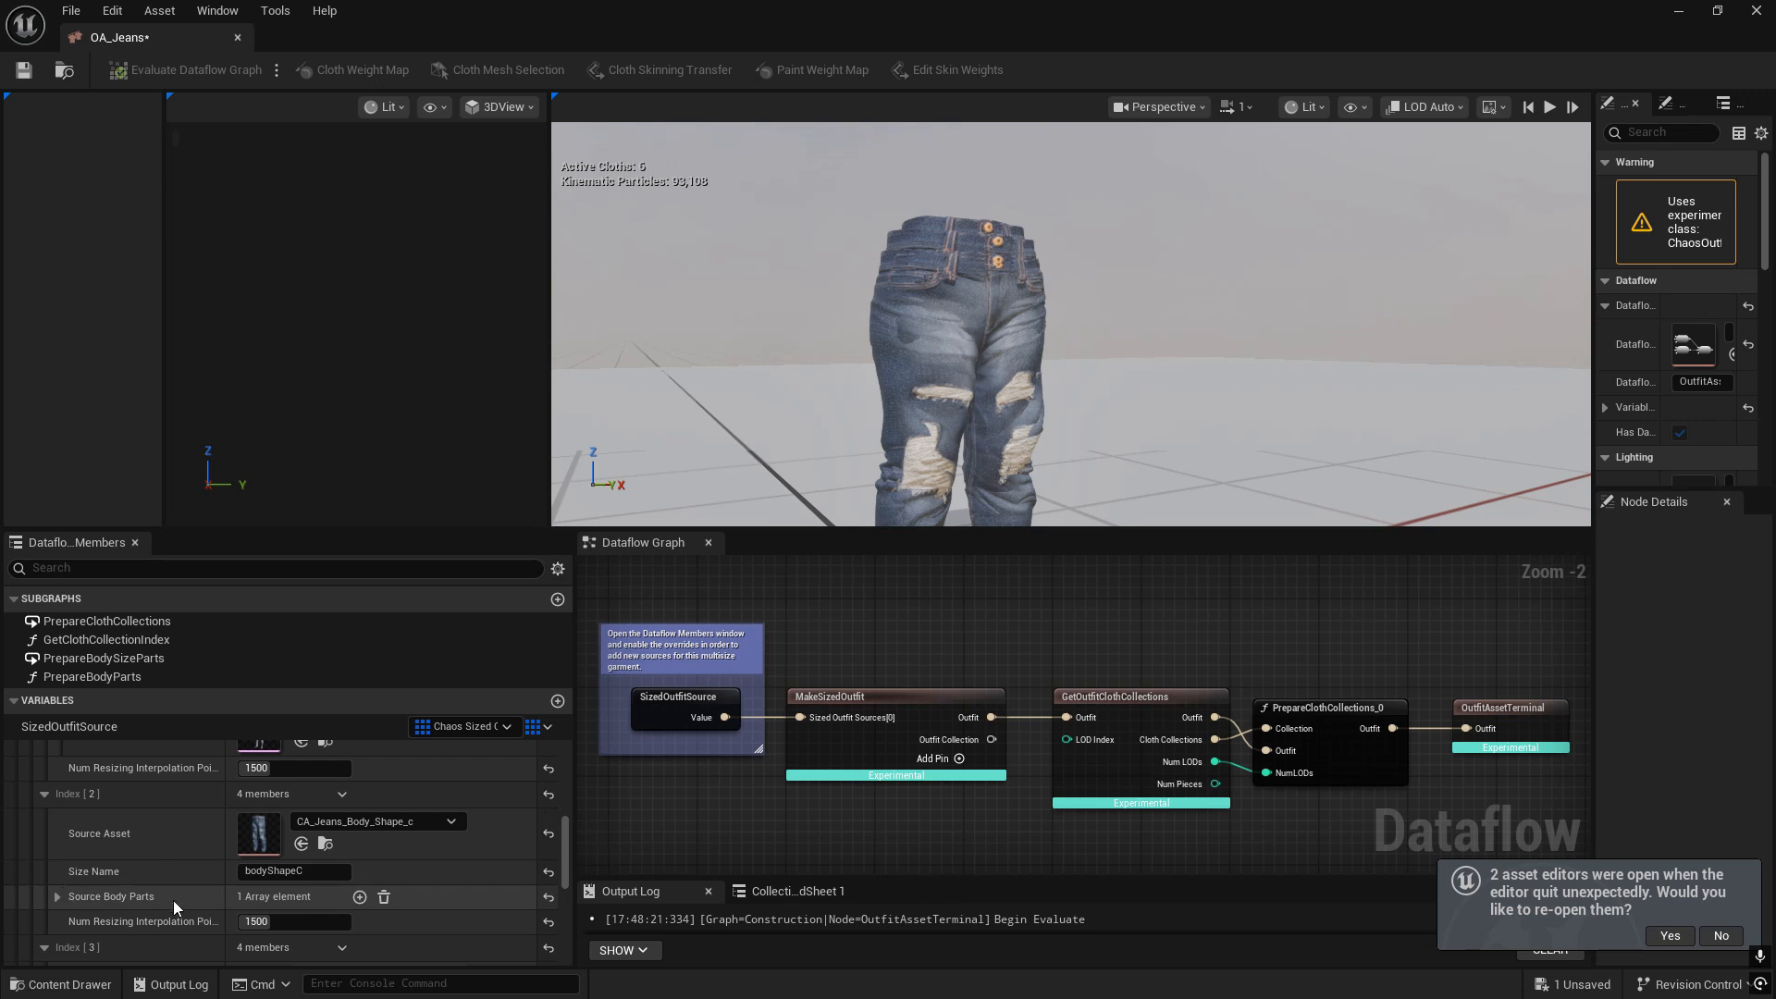
scroll(174, 901, "up", 4)
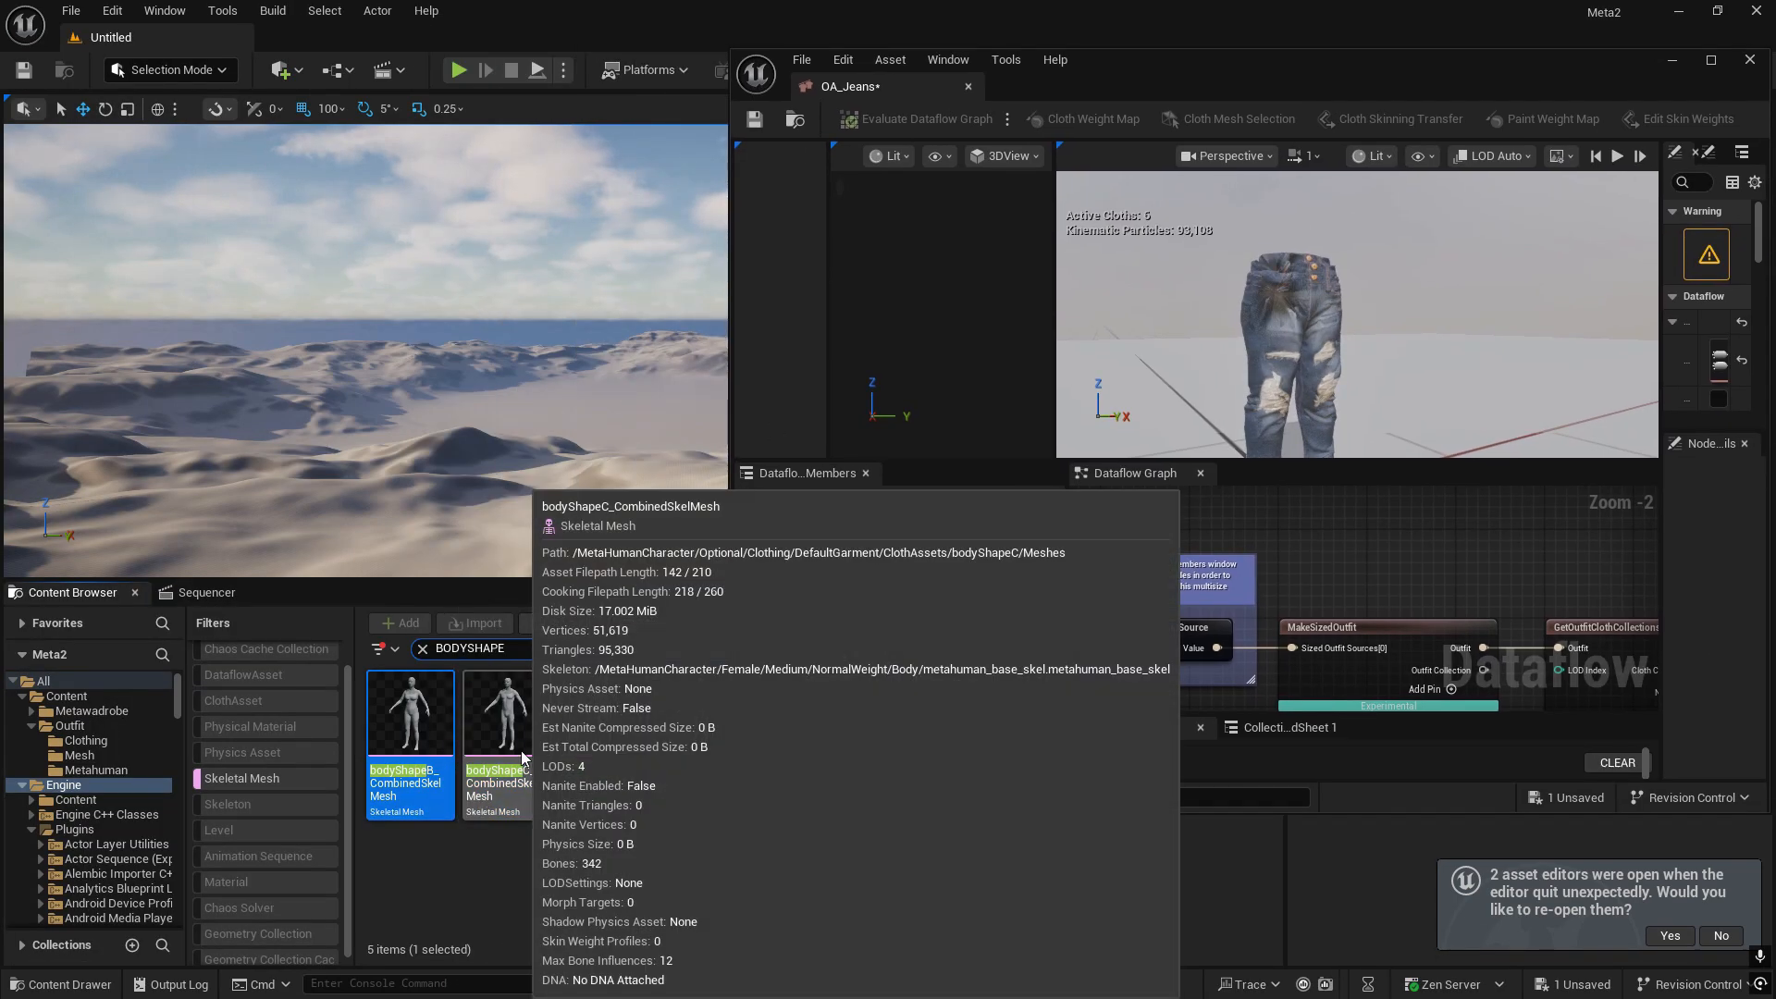
- Select bodyShapeC_CombinedSkelMesh in the Content Browser, return to the outfit editor and save the OA_Jeans asset
left_click(479, 801)
double_click(1265, 71)
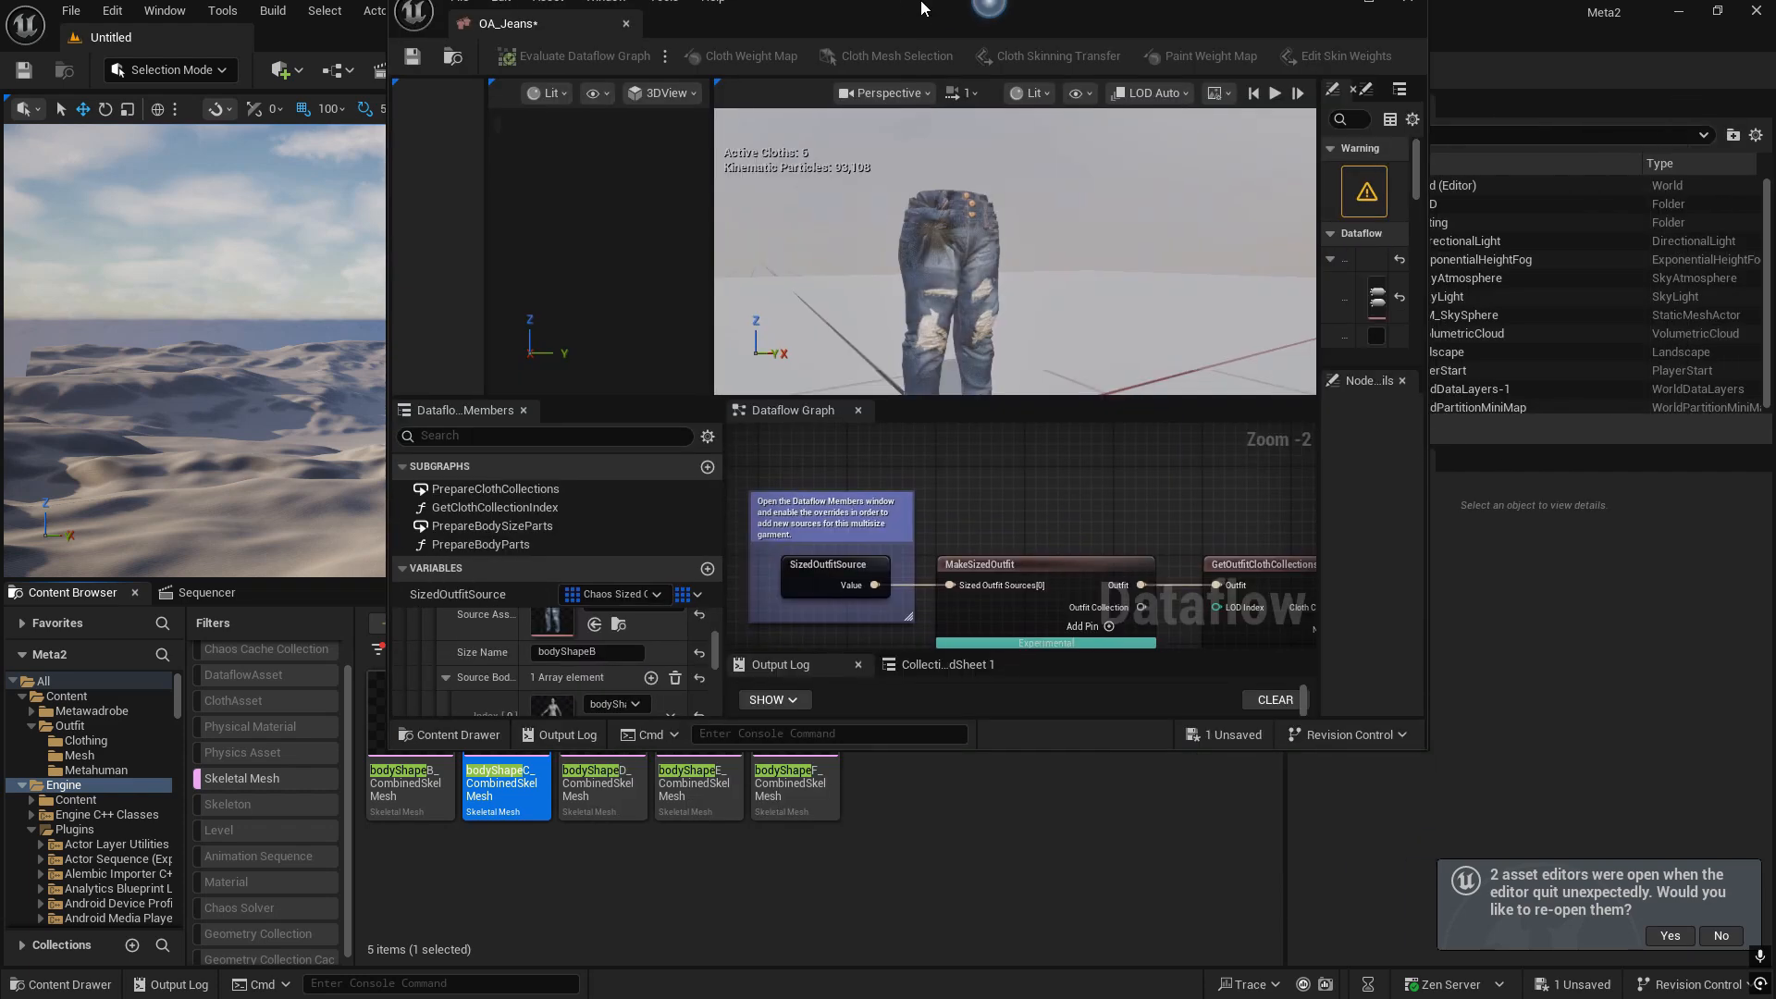
scroll(274, 885, "down", 3)
key("ctrl+s")
scroll(274, 884, "up", 3)
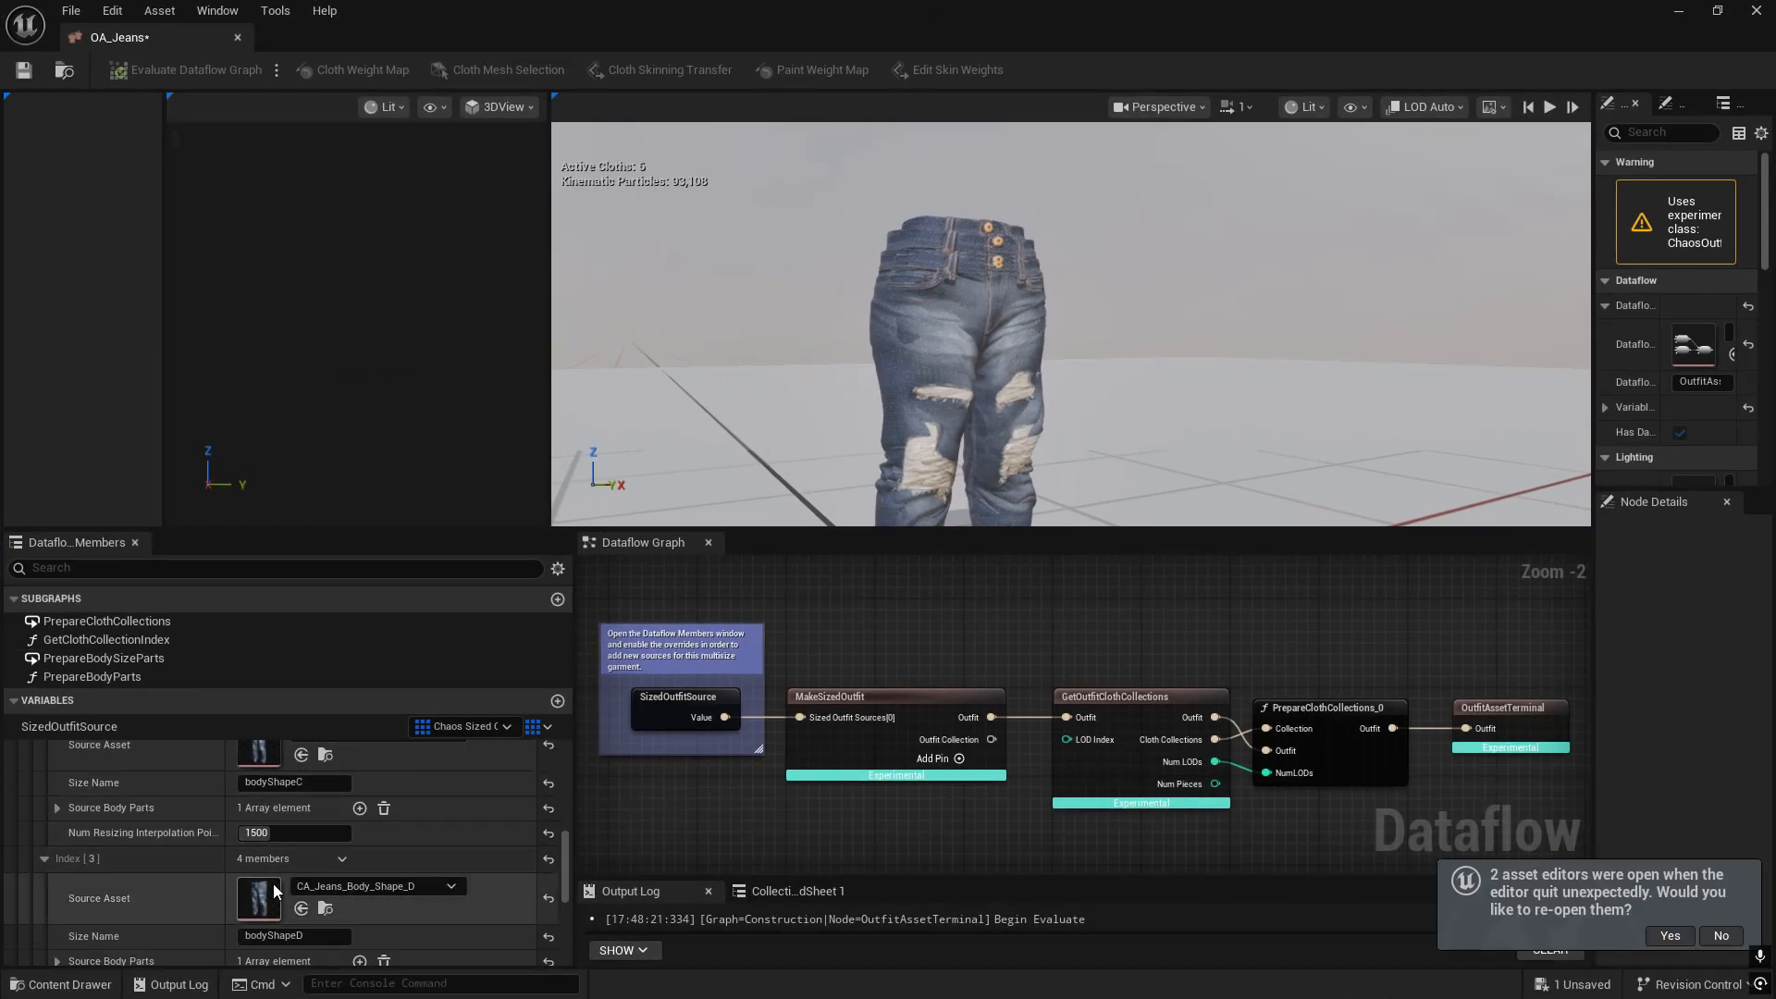
- Assign the selected bodyShapeC_CombinedSkelMesh as the source body part of Index [2], and switch to Task Manager to monitor the evaluation
scroll(351, 853, "down", 2)
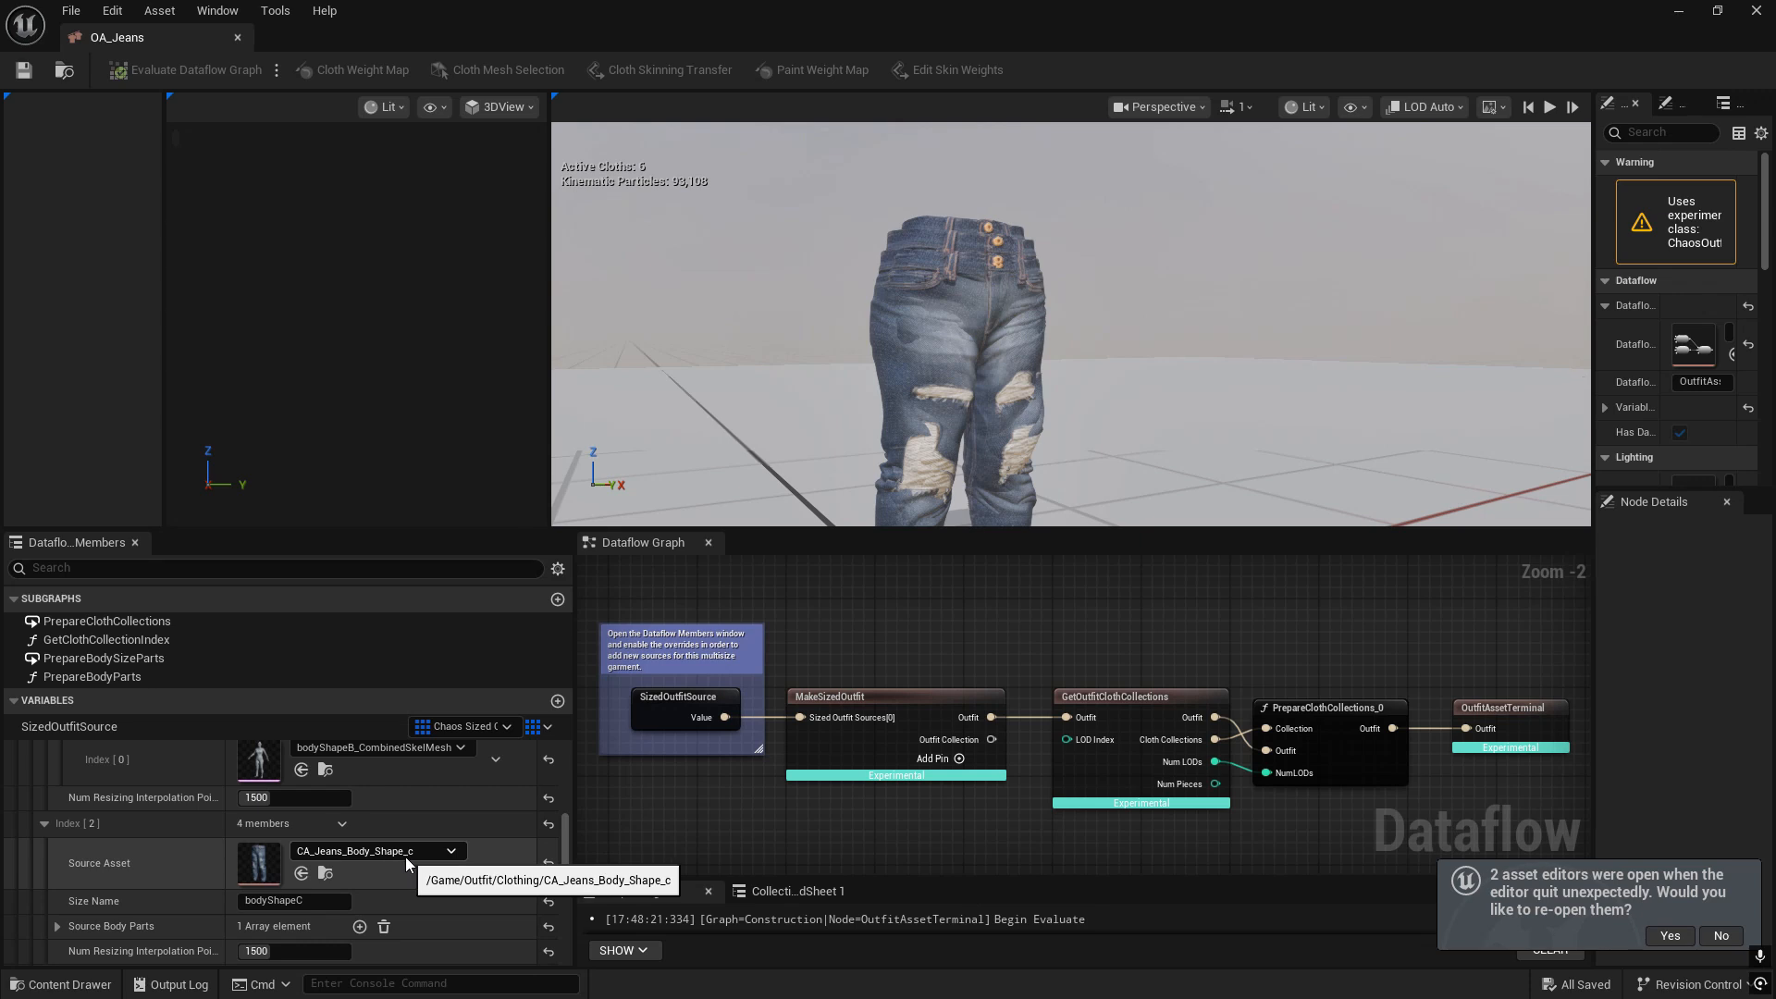
scroll(402, 869, "down", 2)
scroll(401, 865, "down", 2)
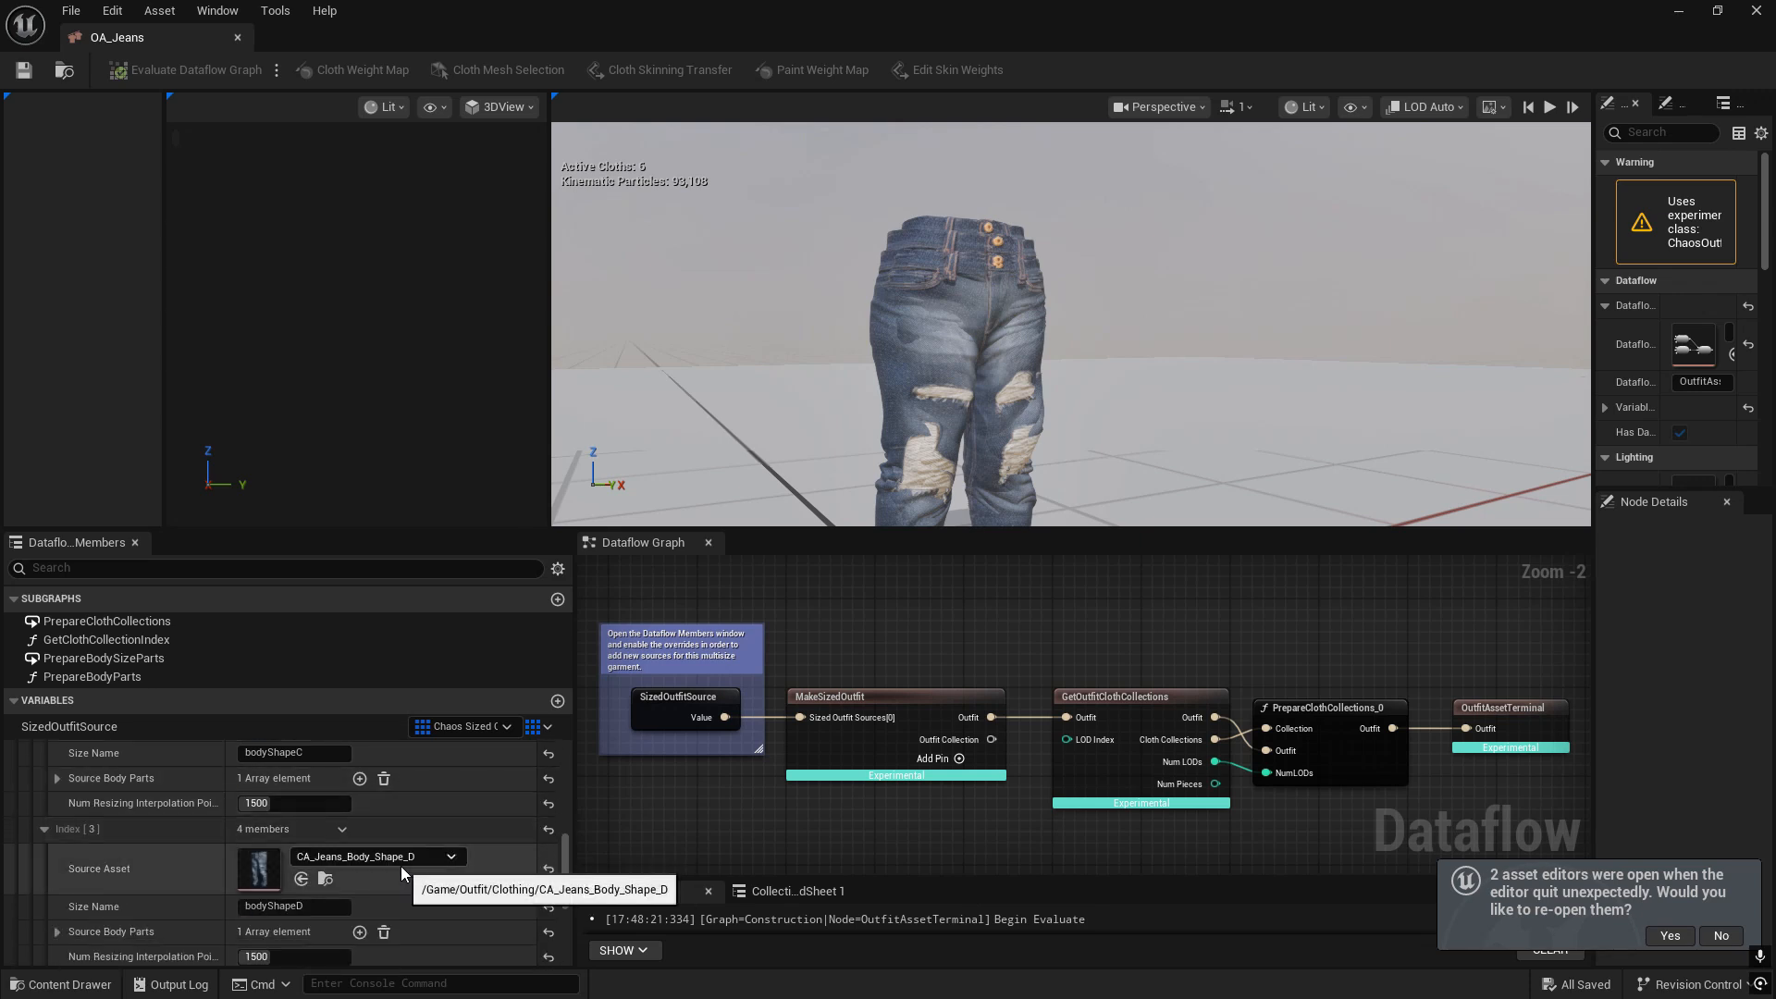
left_click(59, 808)
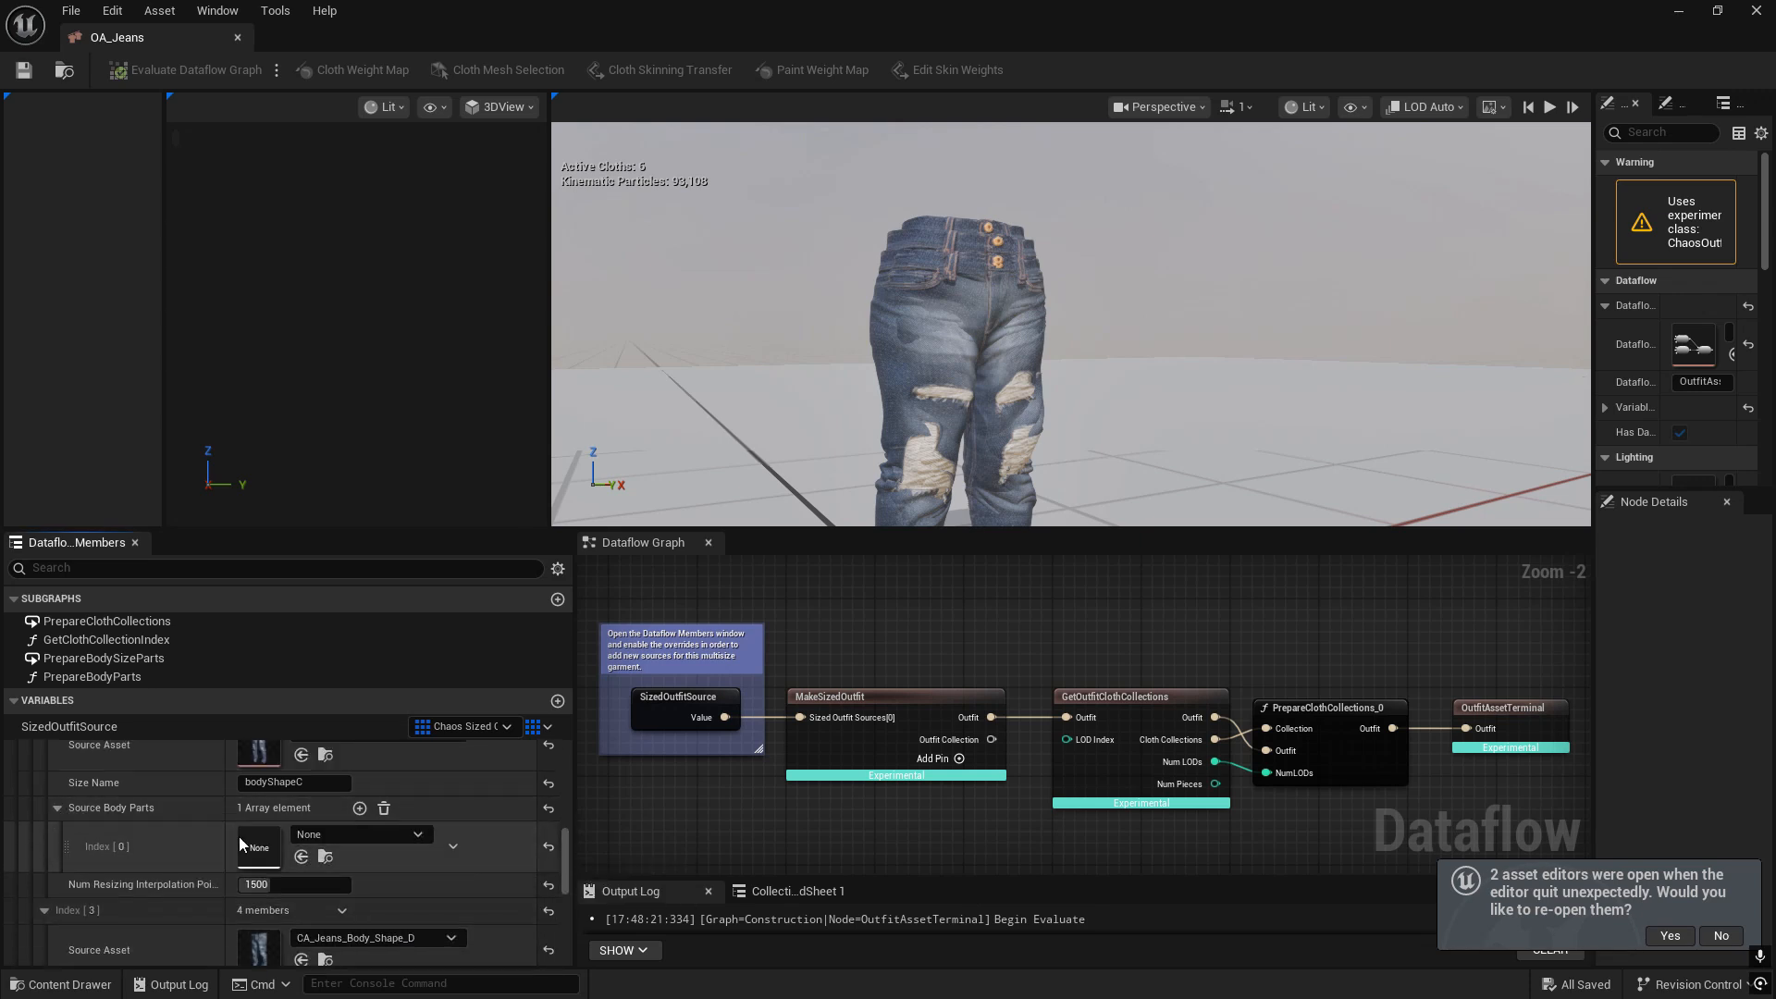
left_click(300, 860)
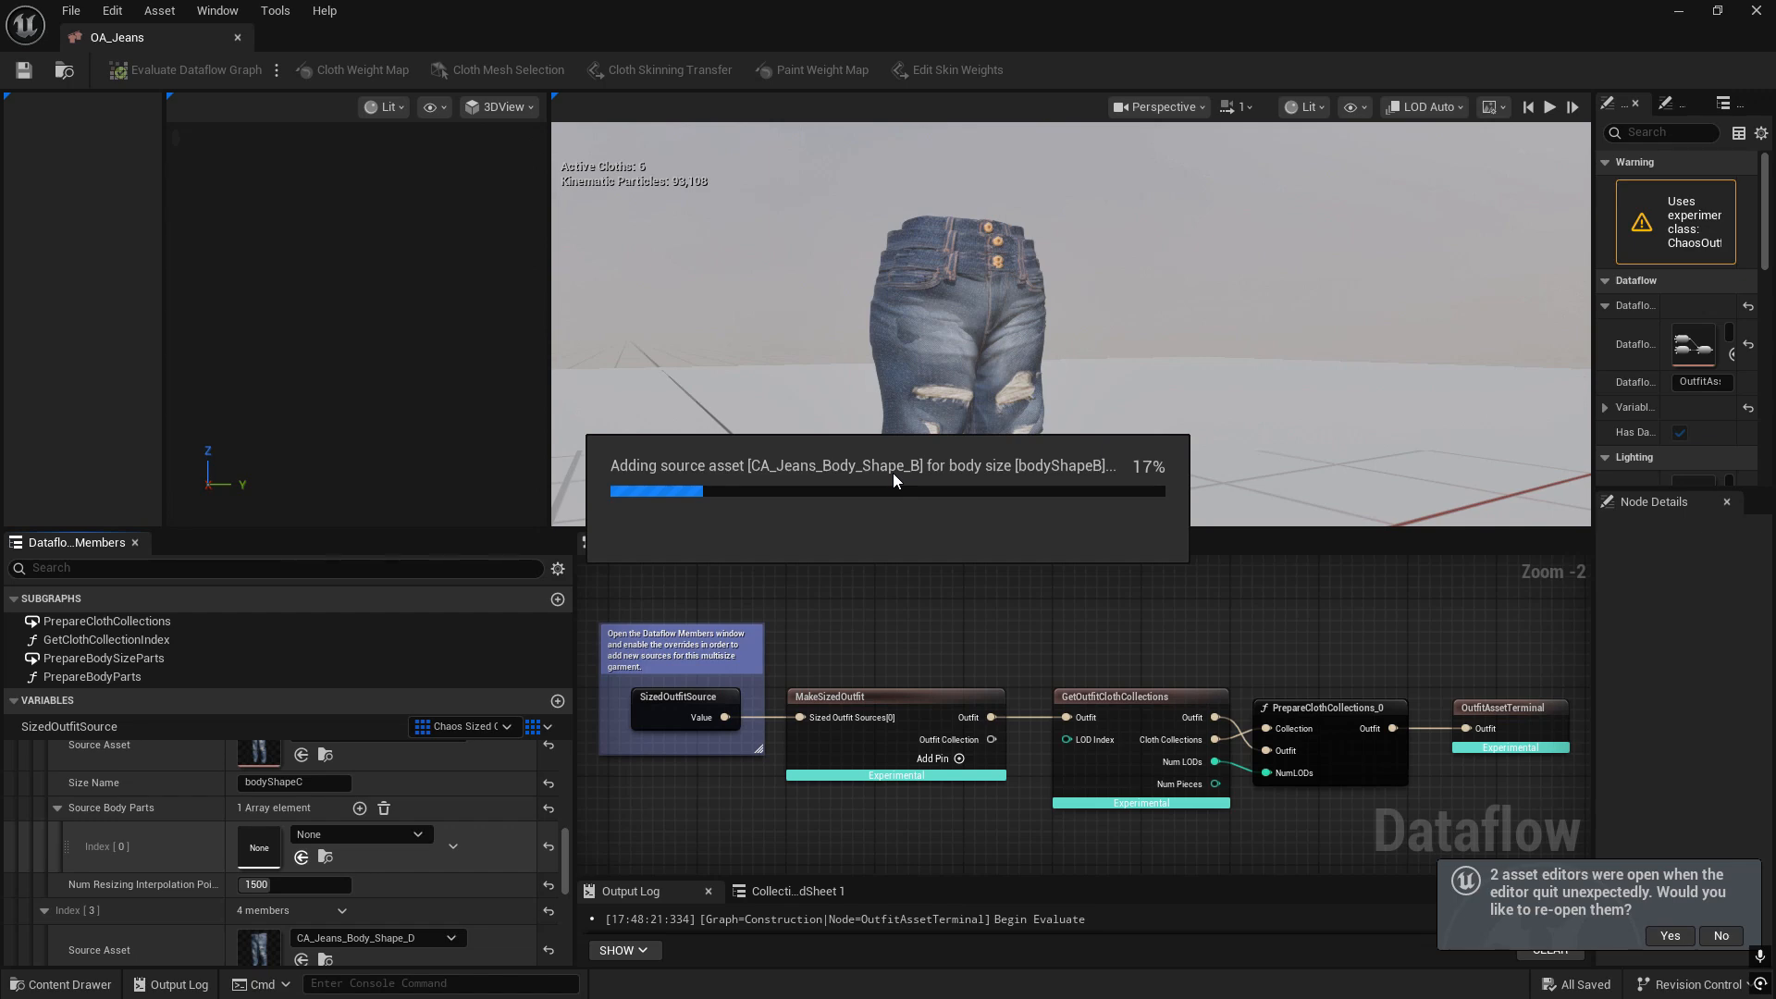
key("super")
key("ctrl+shift+Escape")
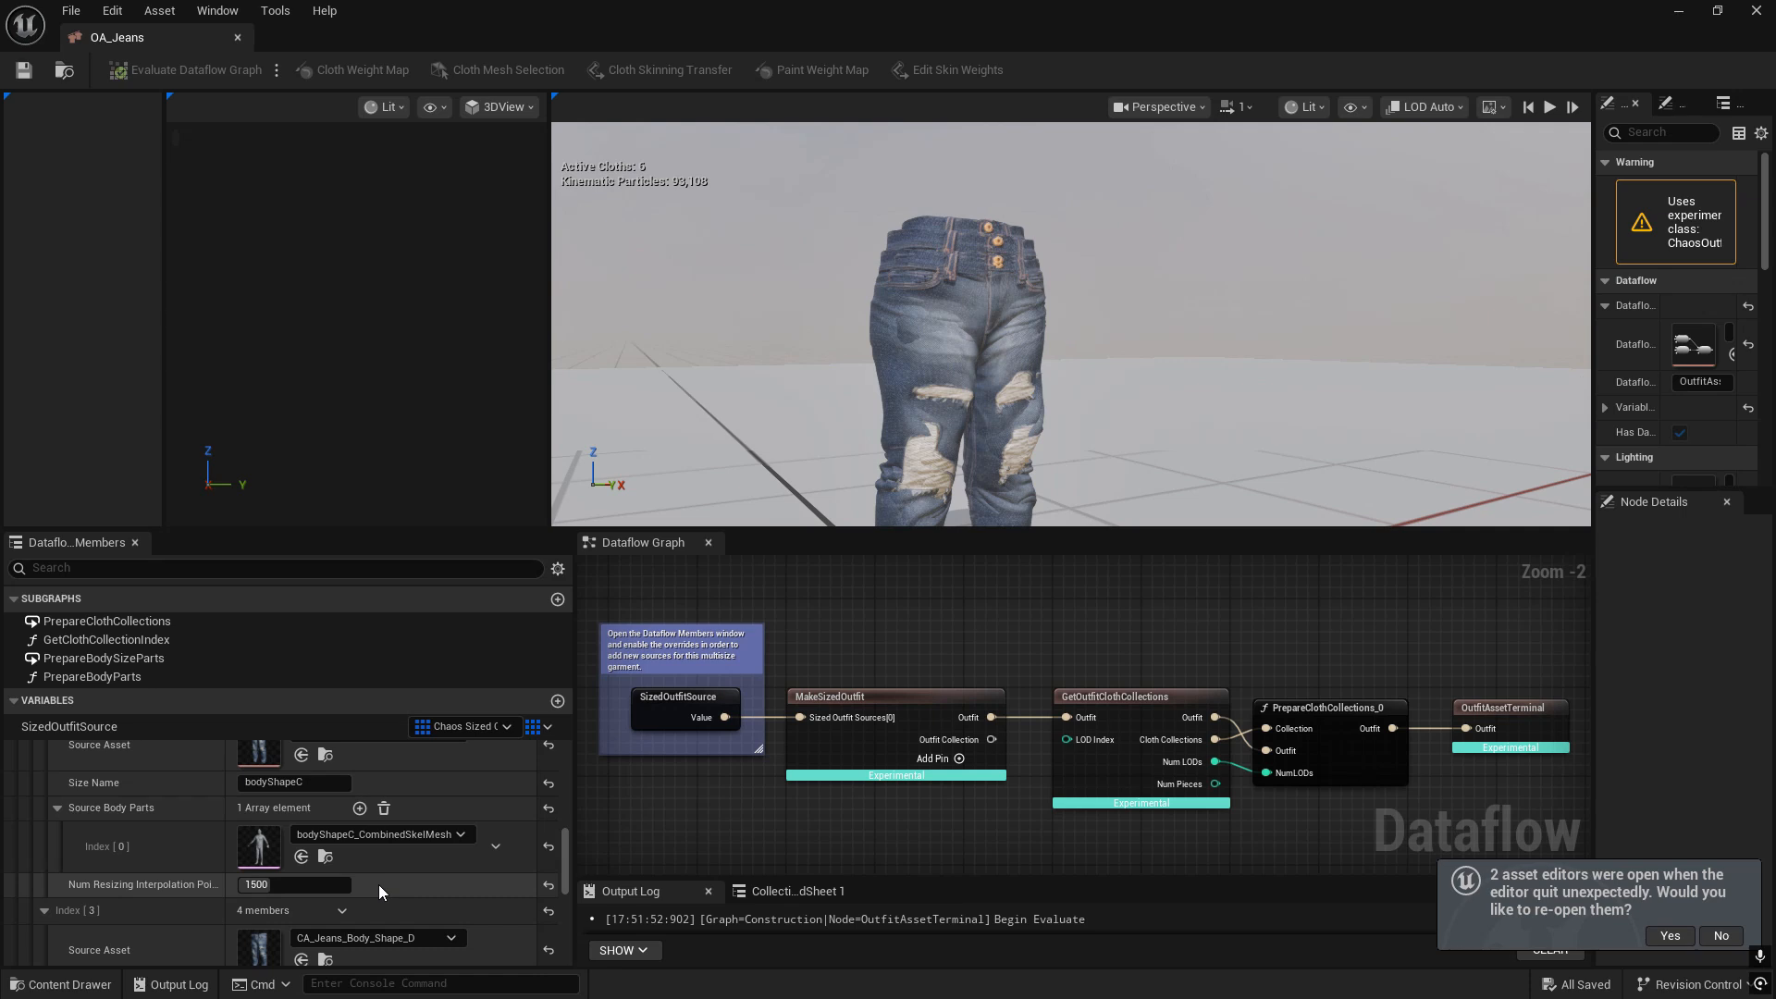
- Set the source body part of Index [3] to bodyShapeD_CombinedSkelMesh picked in the Content Browser, and return from Task Manager to the outfit editor
scroll(379, 884, "down", 5)
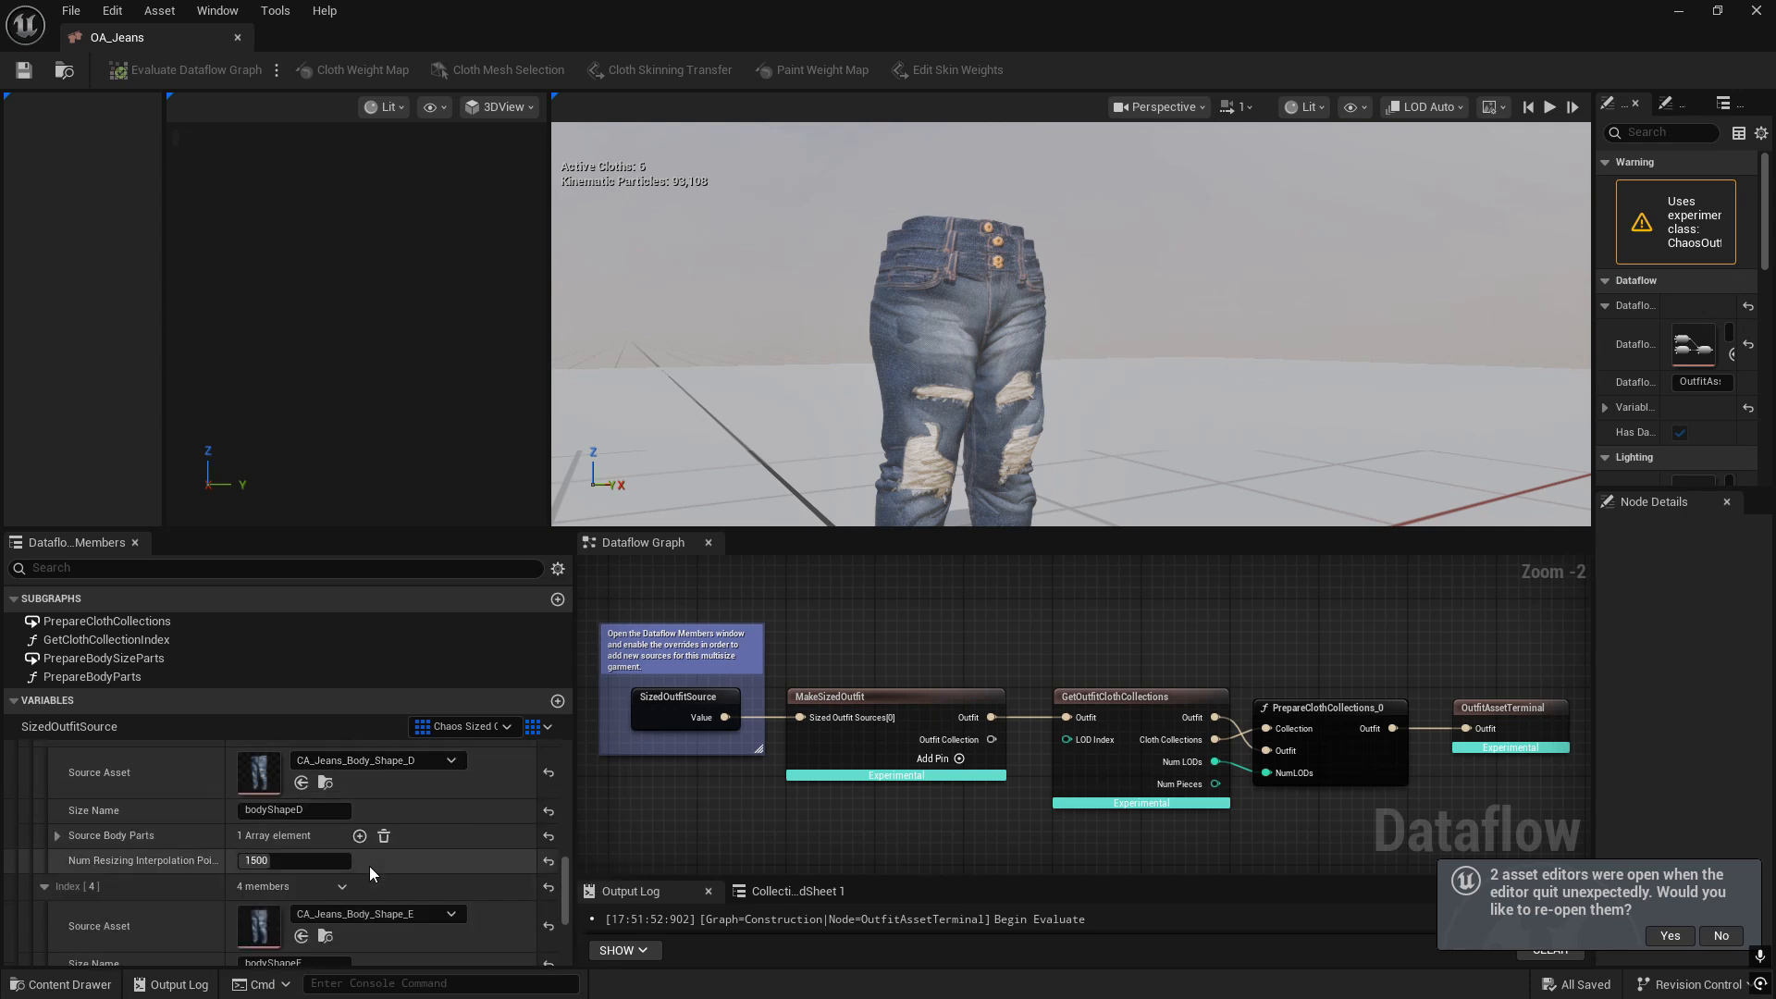
scroll(369, 866, "down", 3)
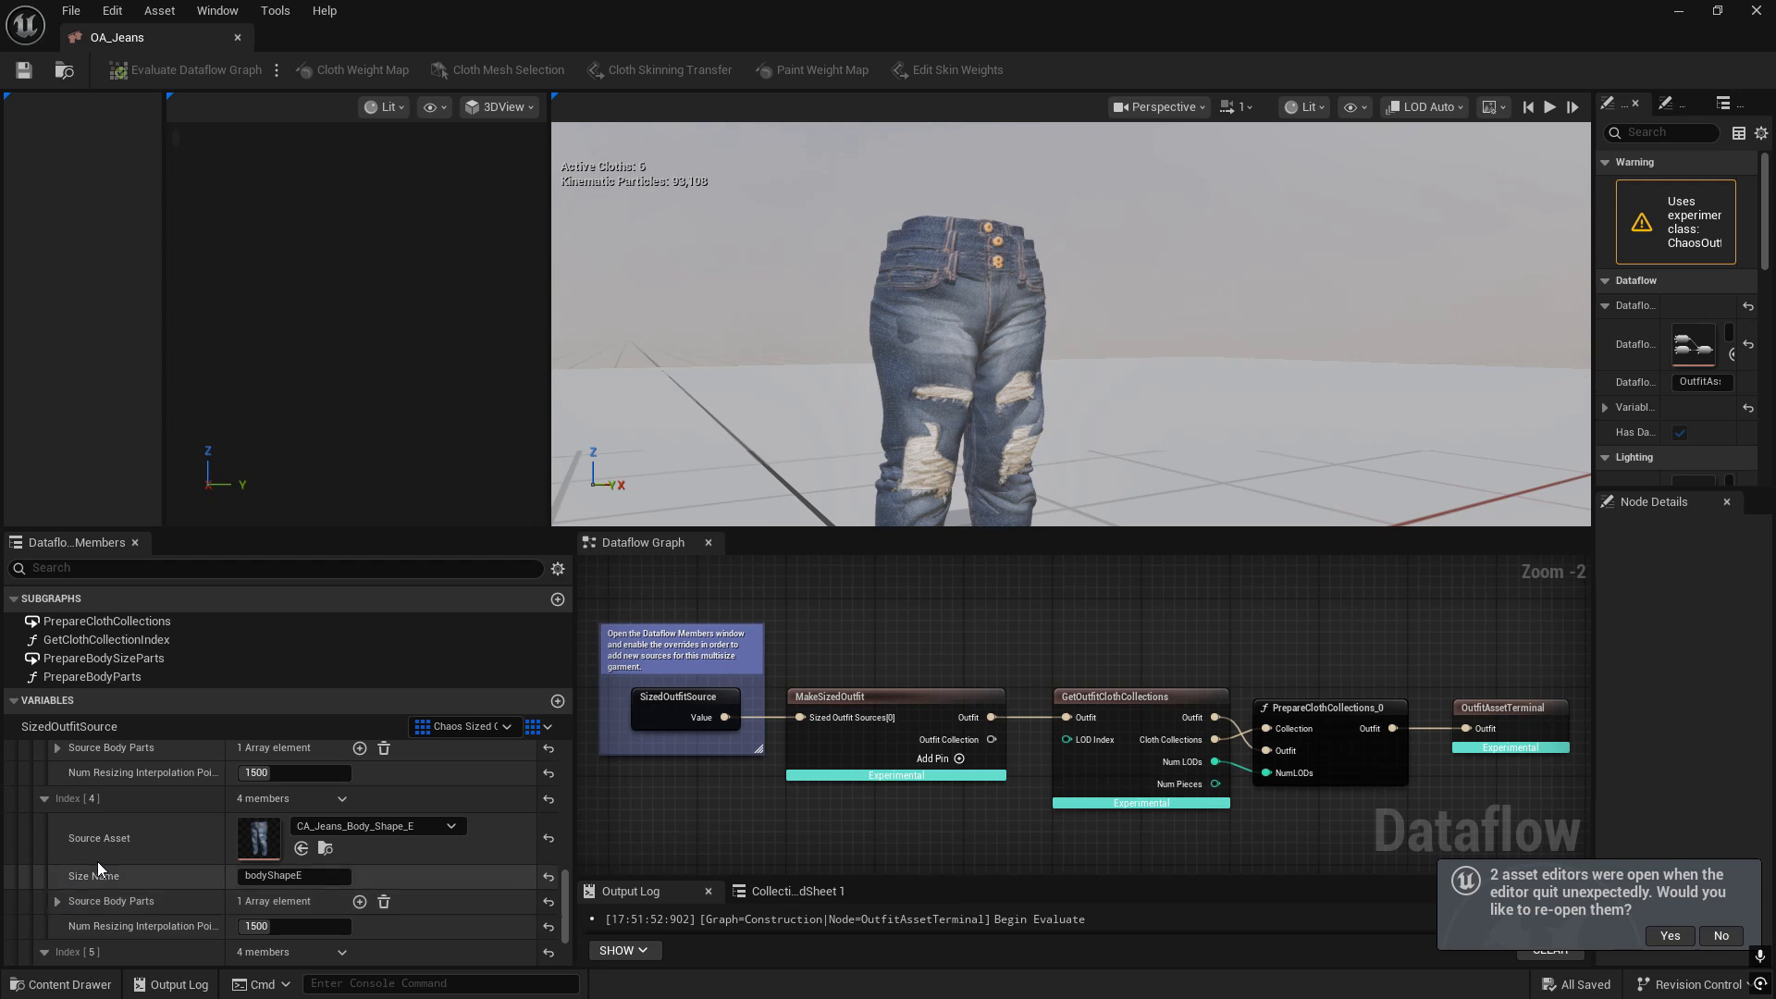
scroll(102, 858, "up", 3)
left_click(56, 831)
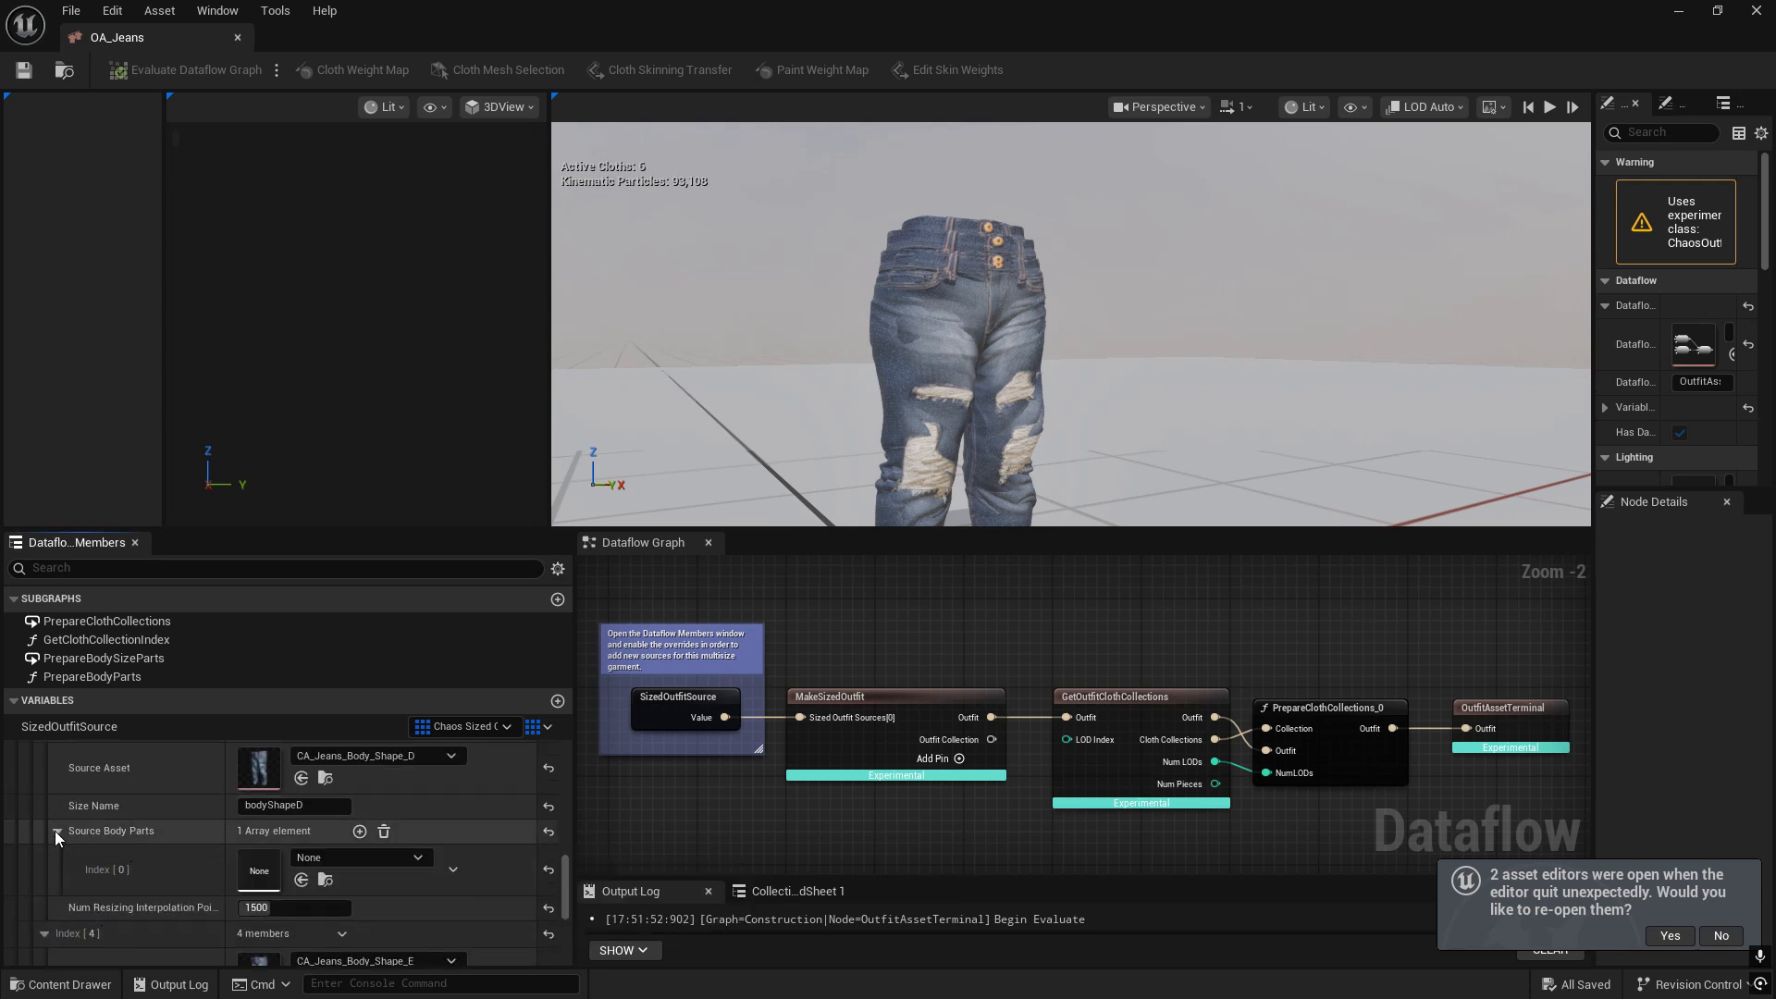
left_click(396, 859)
left_click(396, 860)
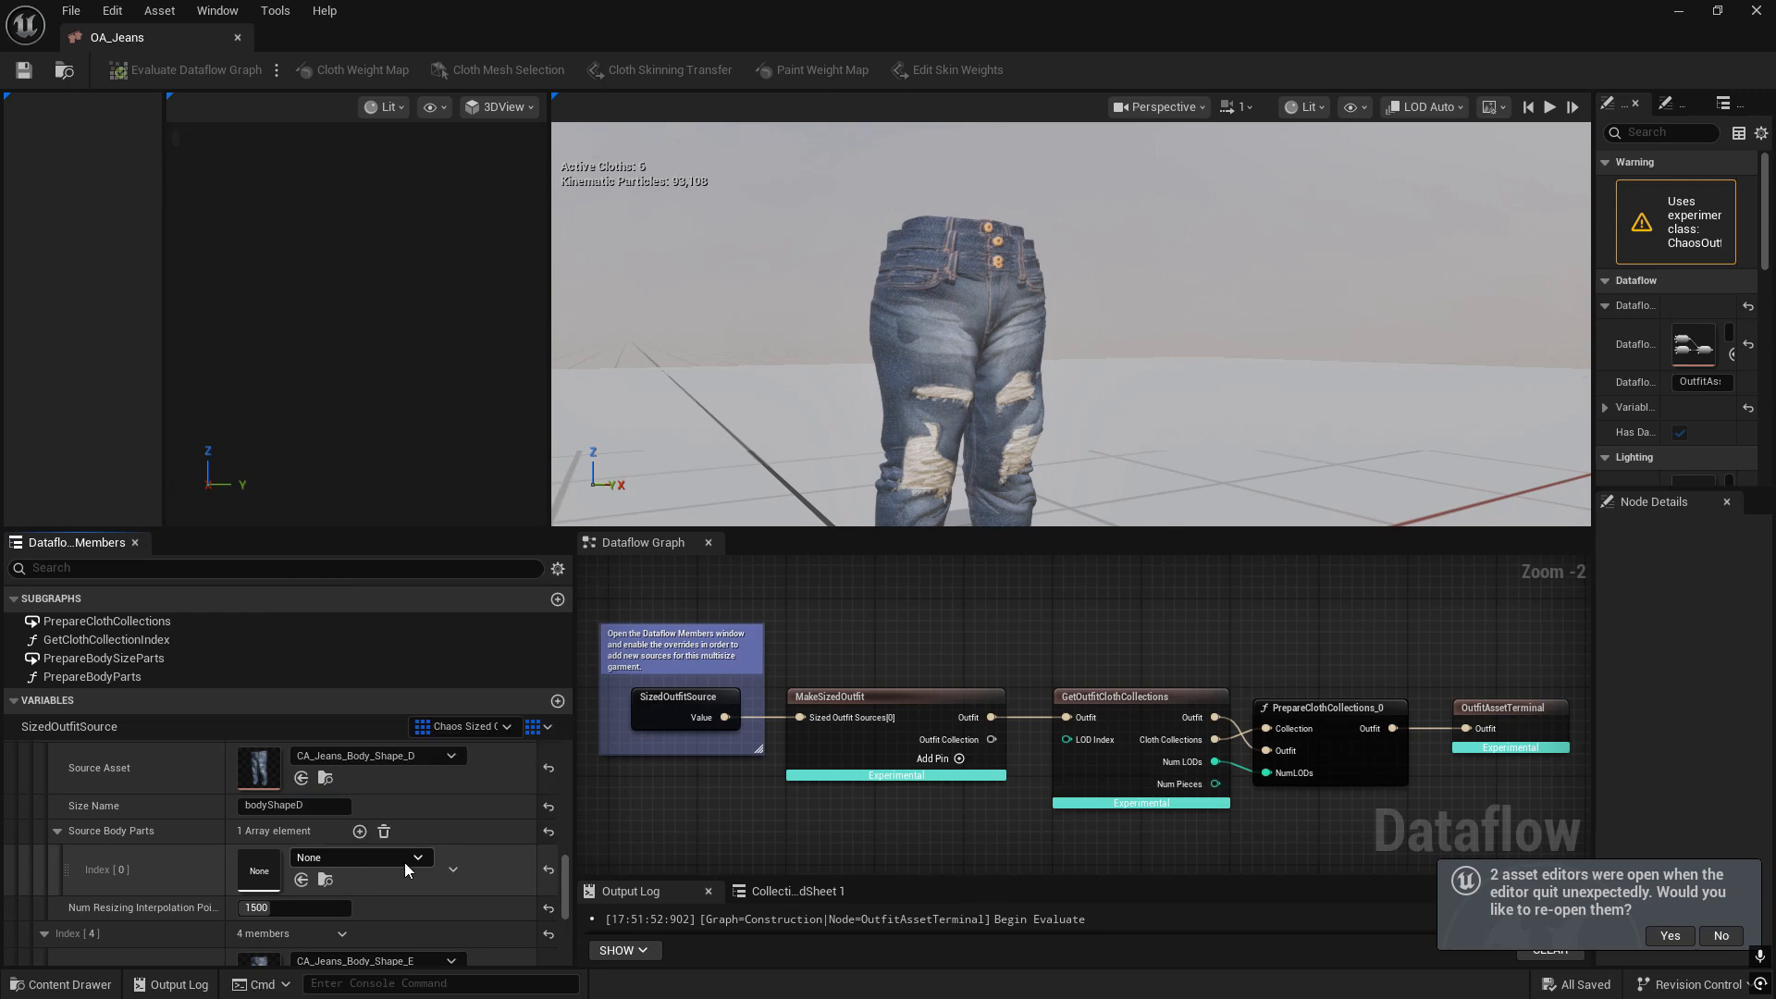
left_click_drag(911, 7, 1289, 100)
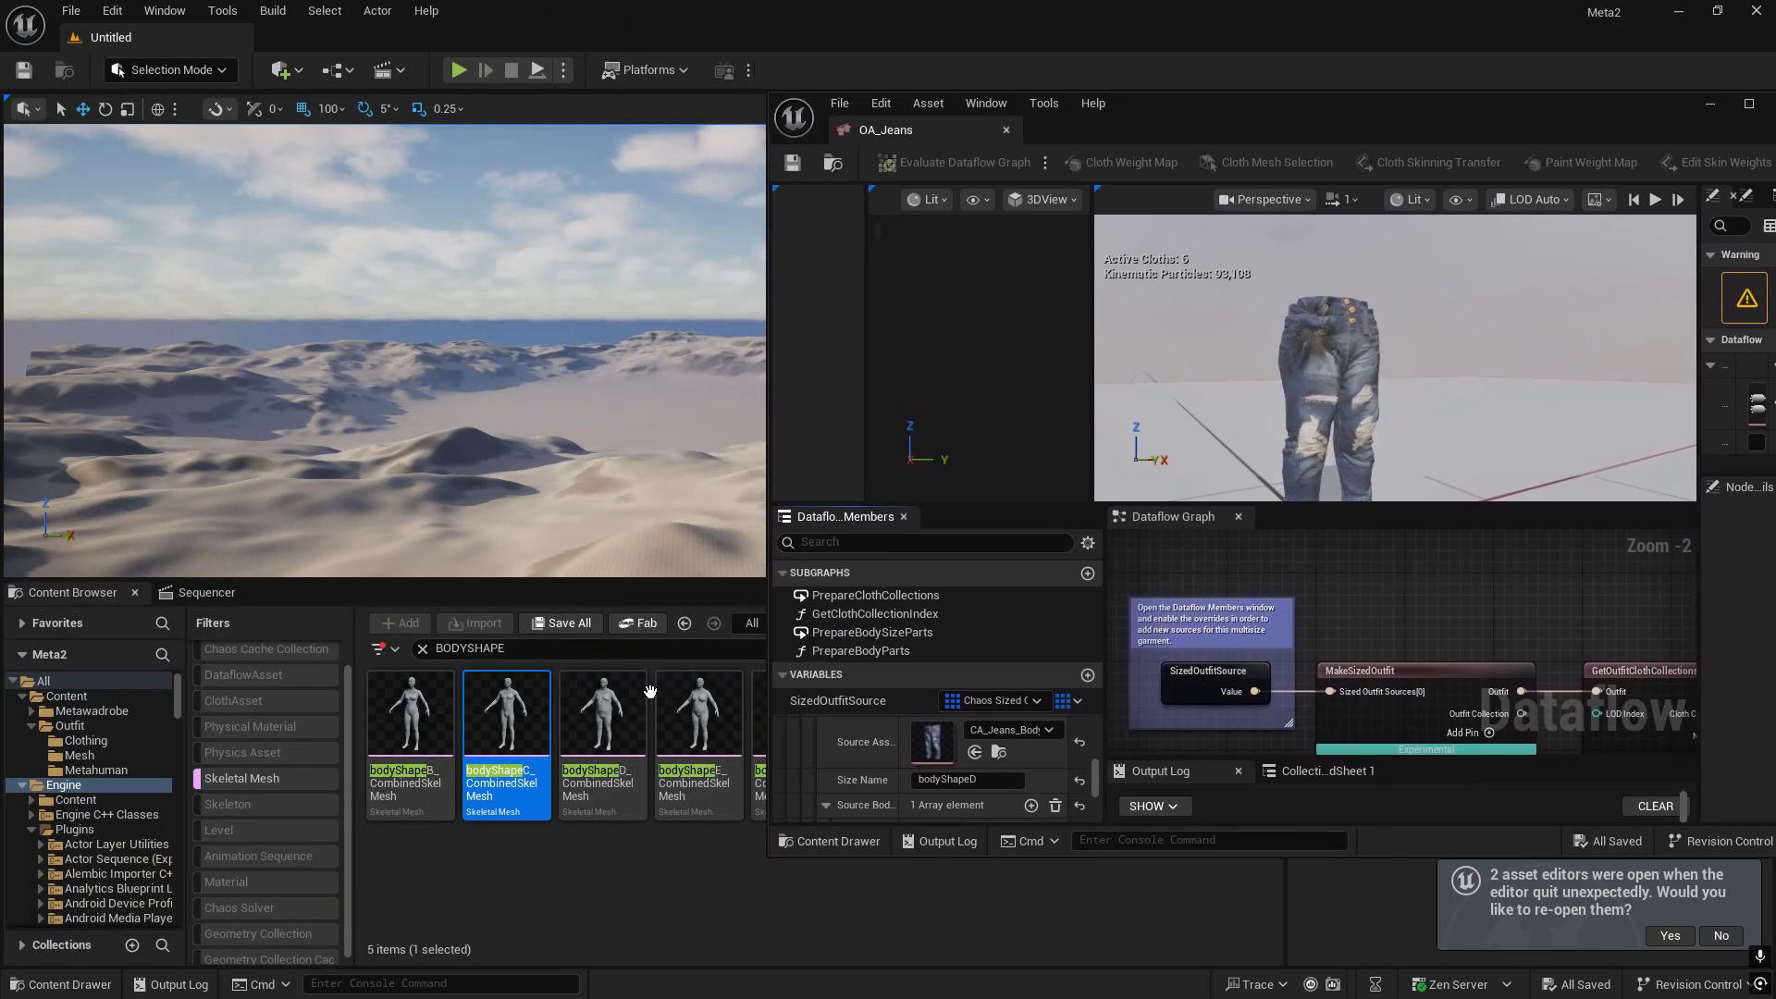
left_click(611, 755)
double_click(1395, 117)
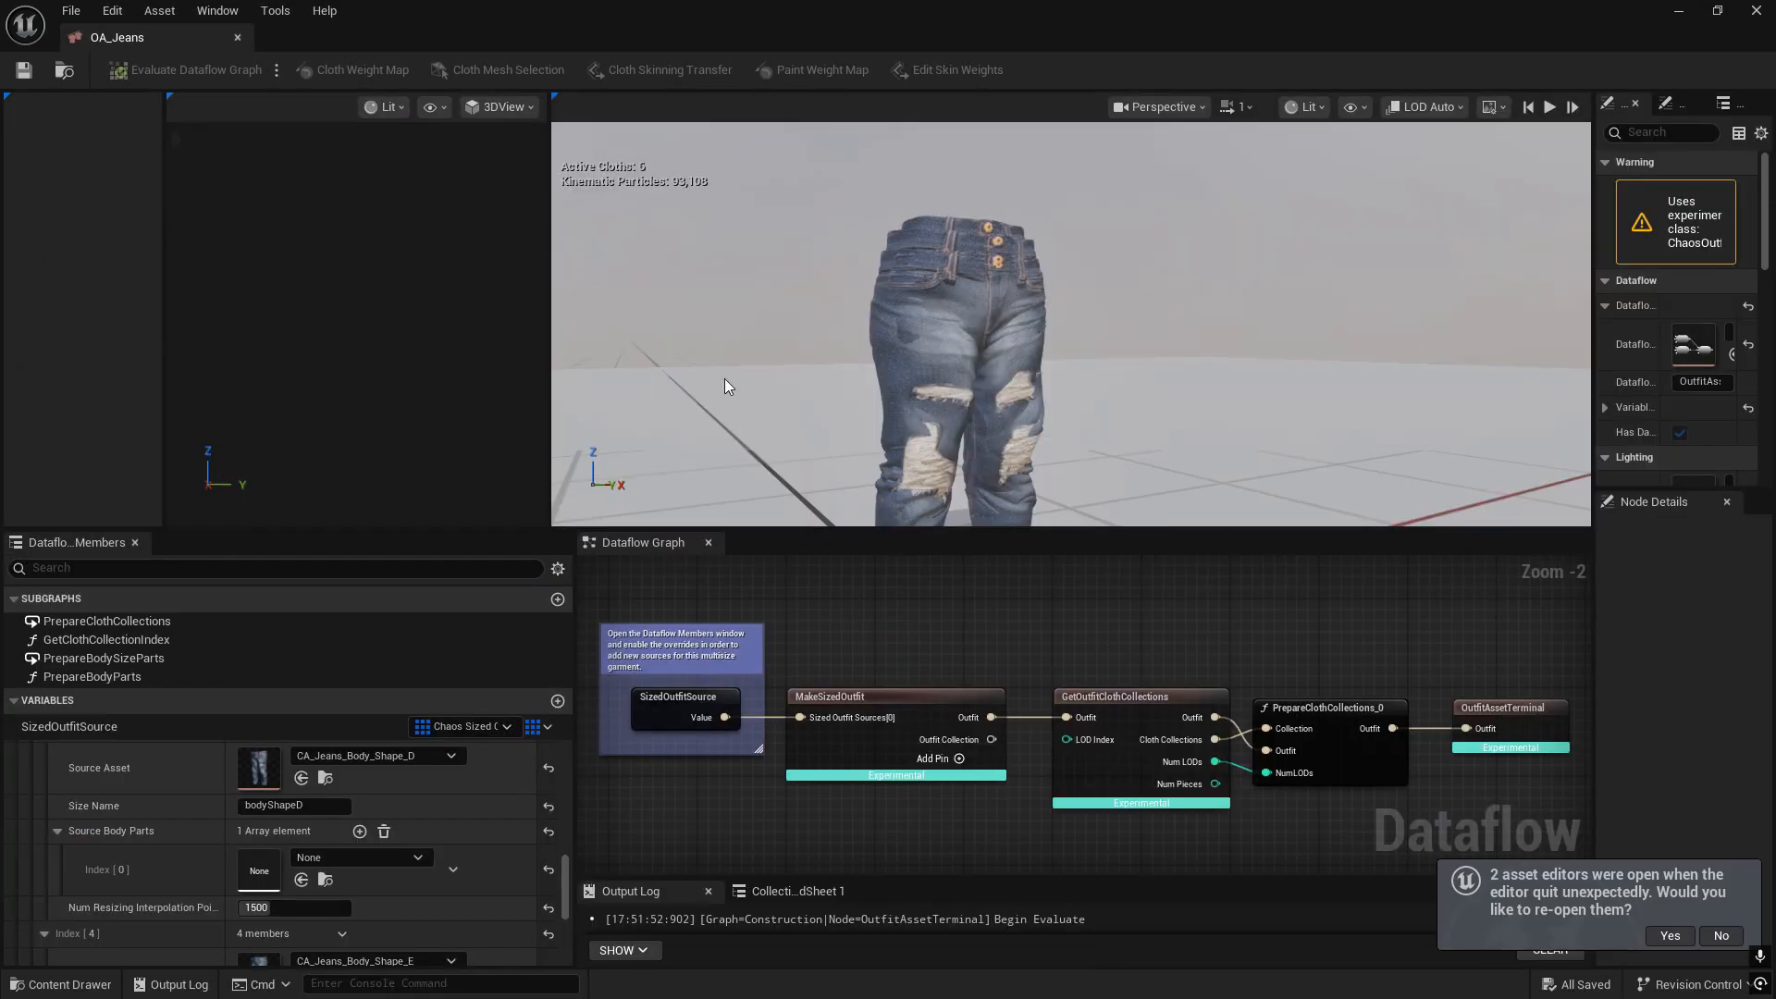
left_click(303, 879)
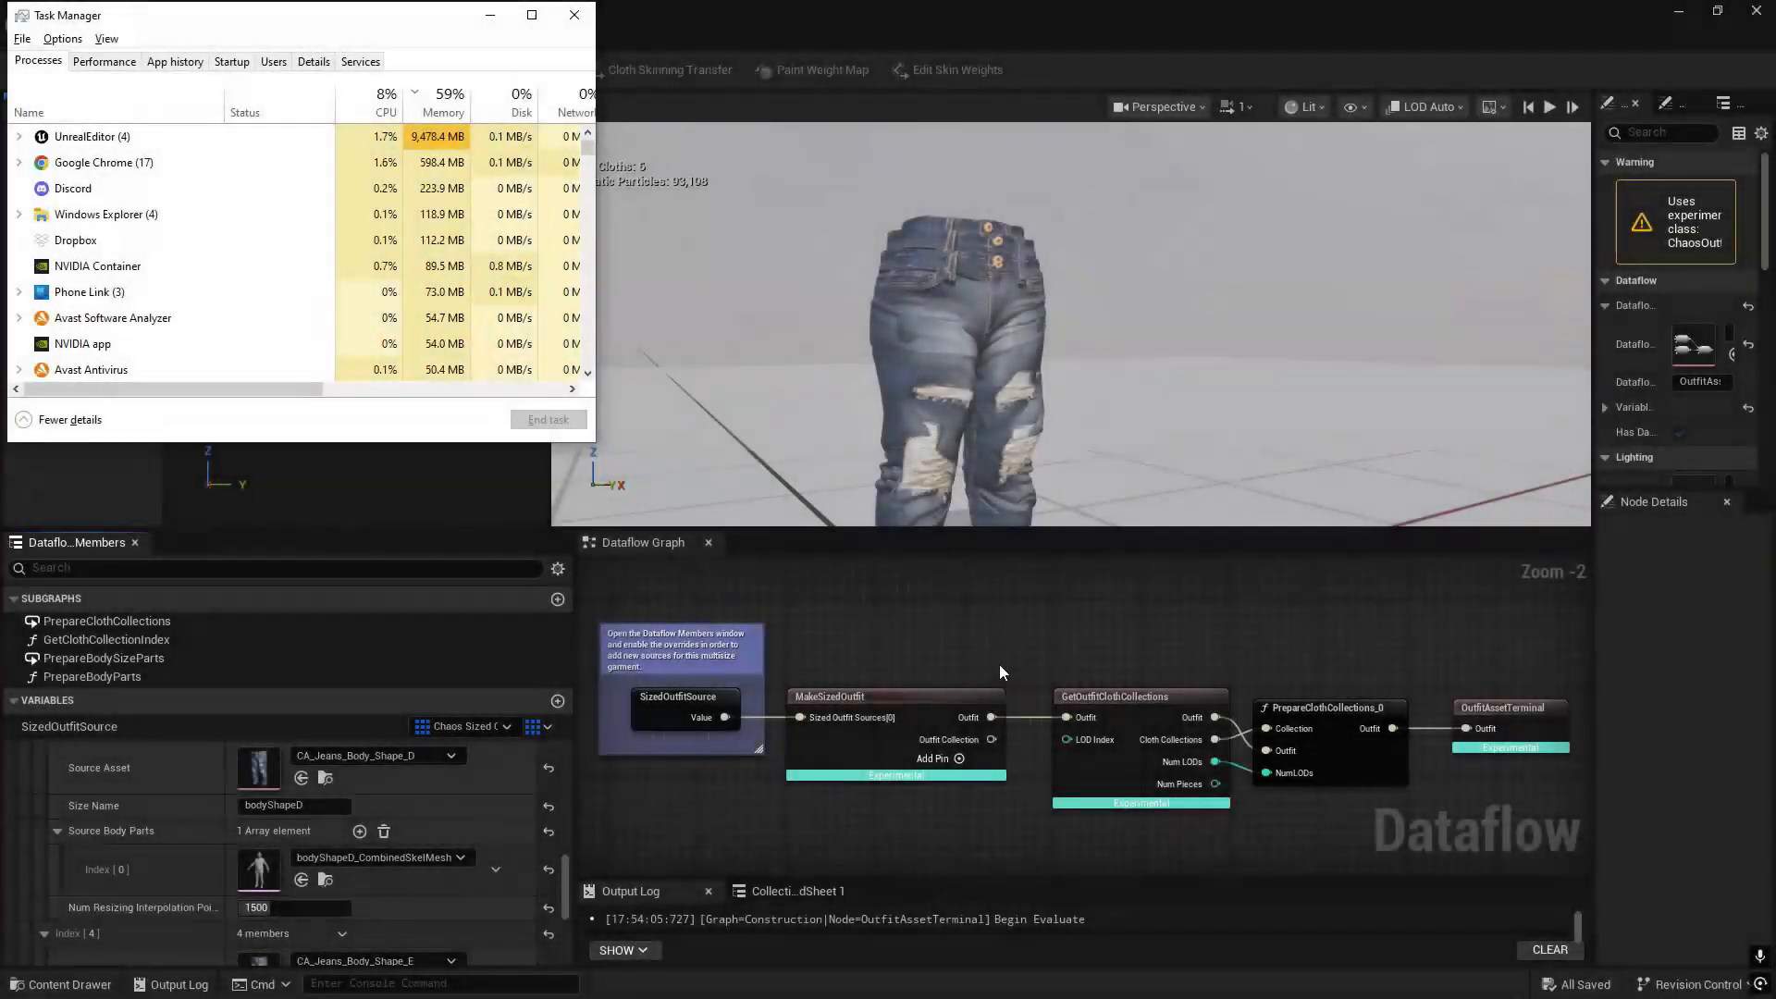
left_click(968, 8)
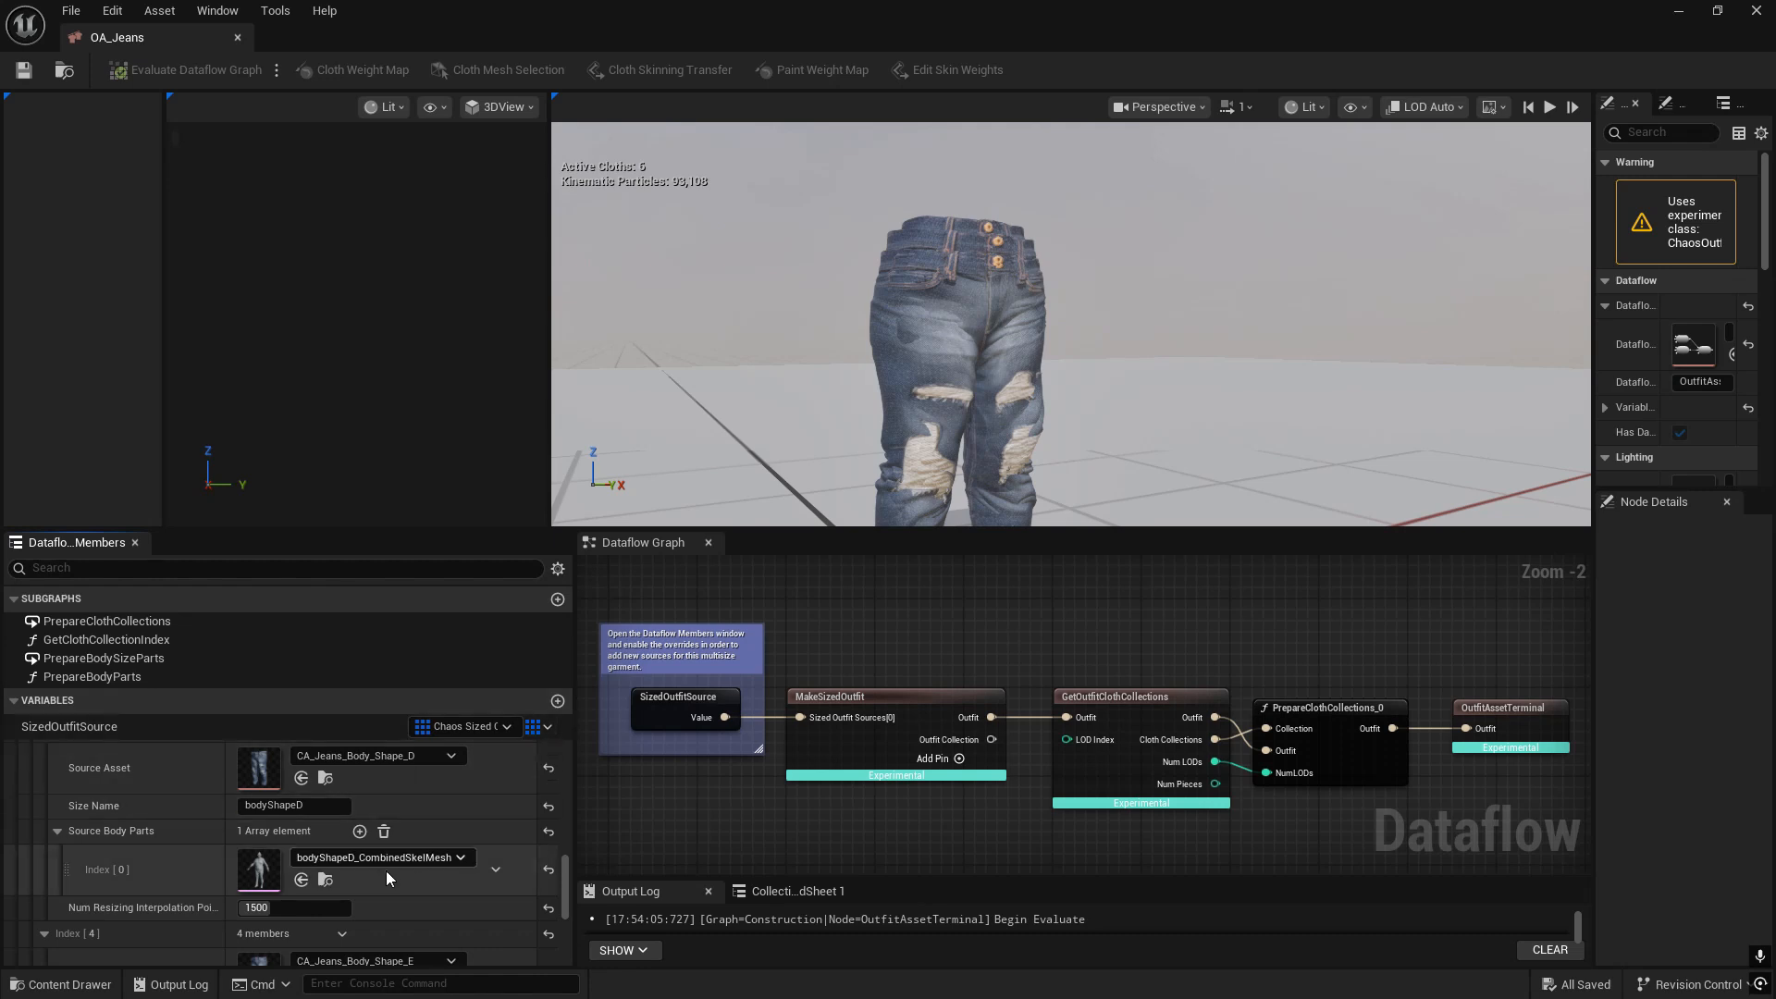
- Set the source body part of Index [4] to bodyShapeE_CombinedSkelMesh picked in the Content Browser
scroll(380, 902, "down", 3)
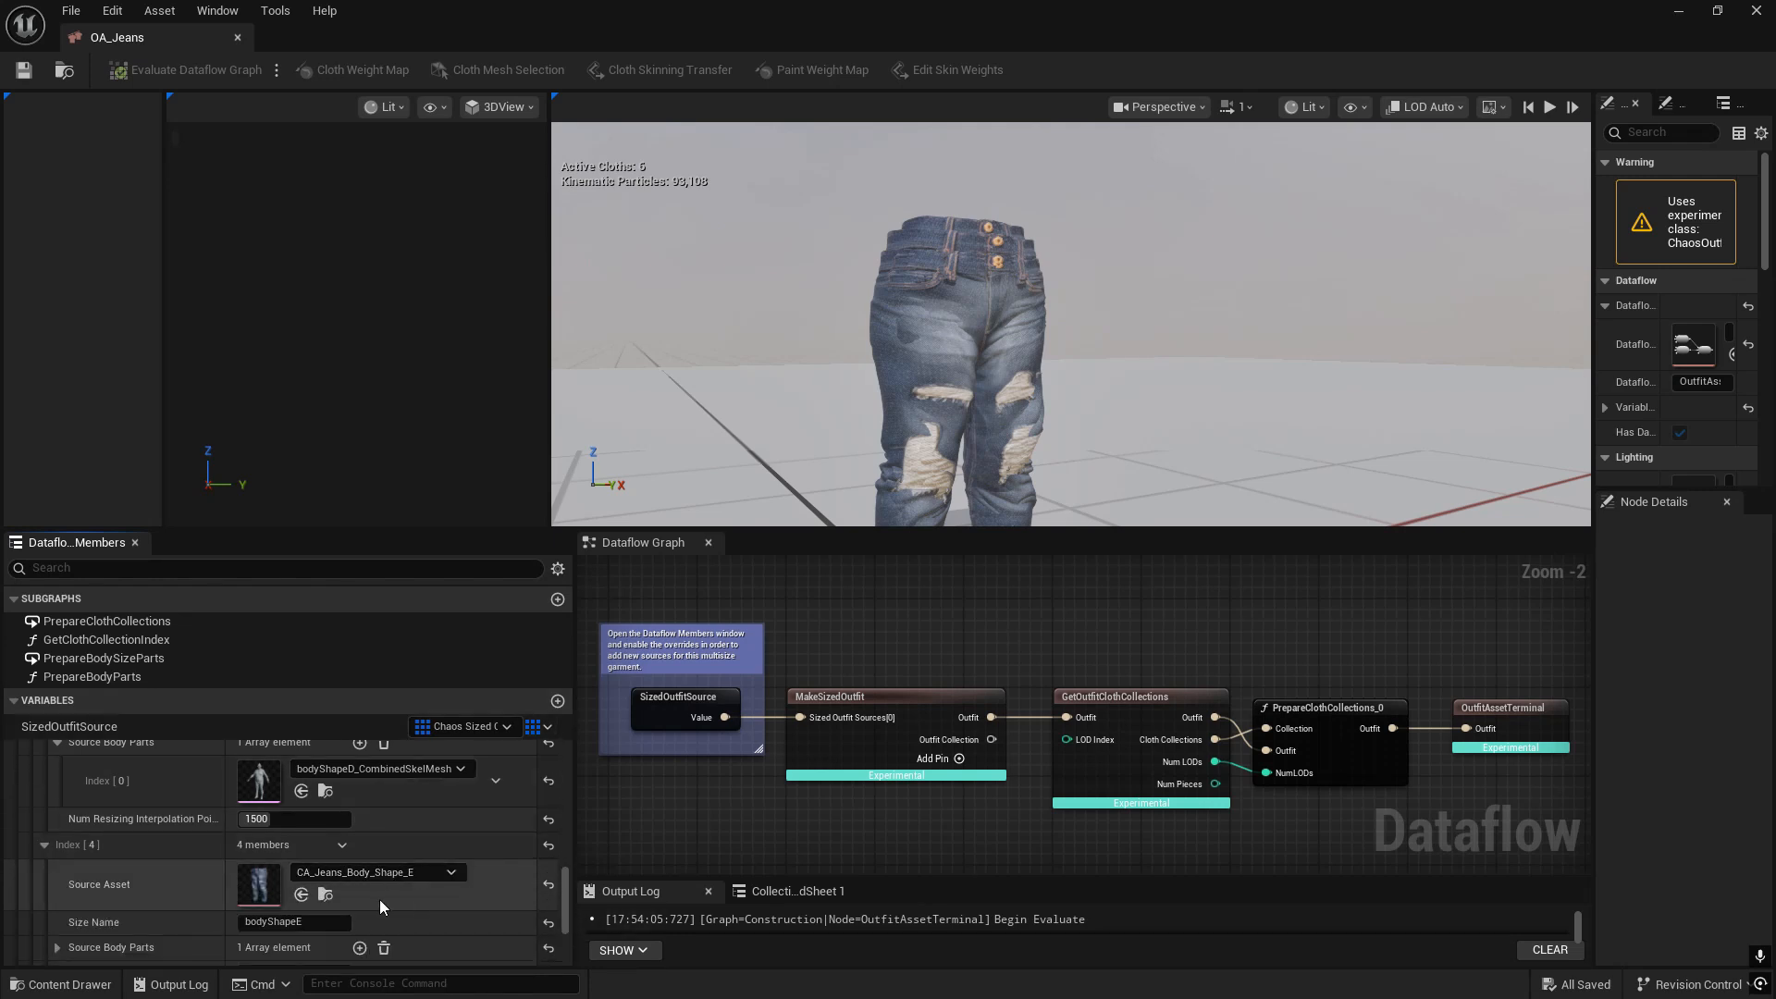
scroll(379, 905, "down", 4)
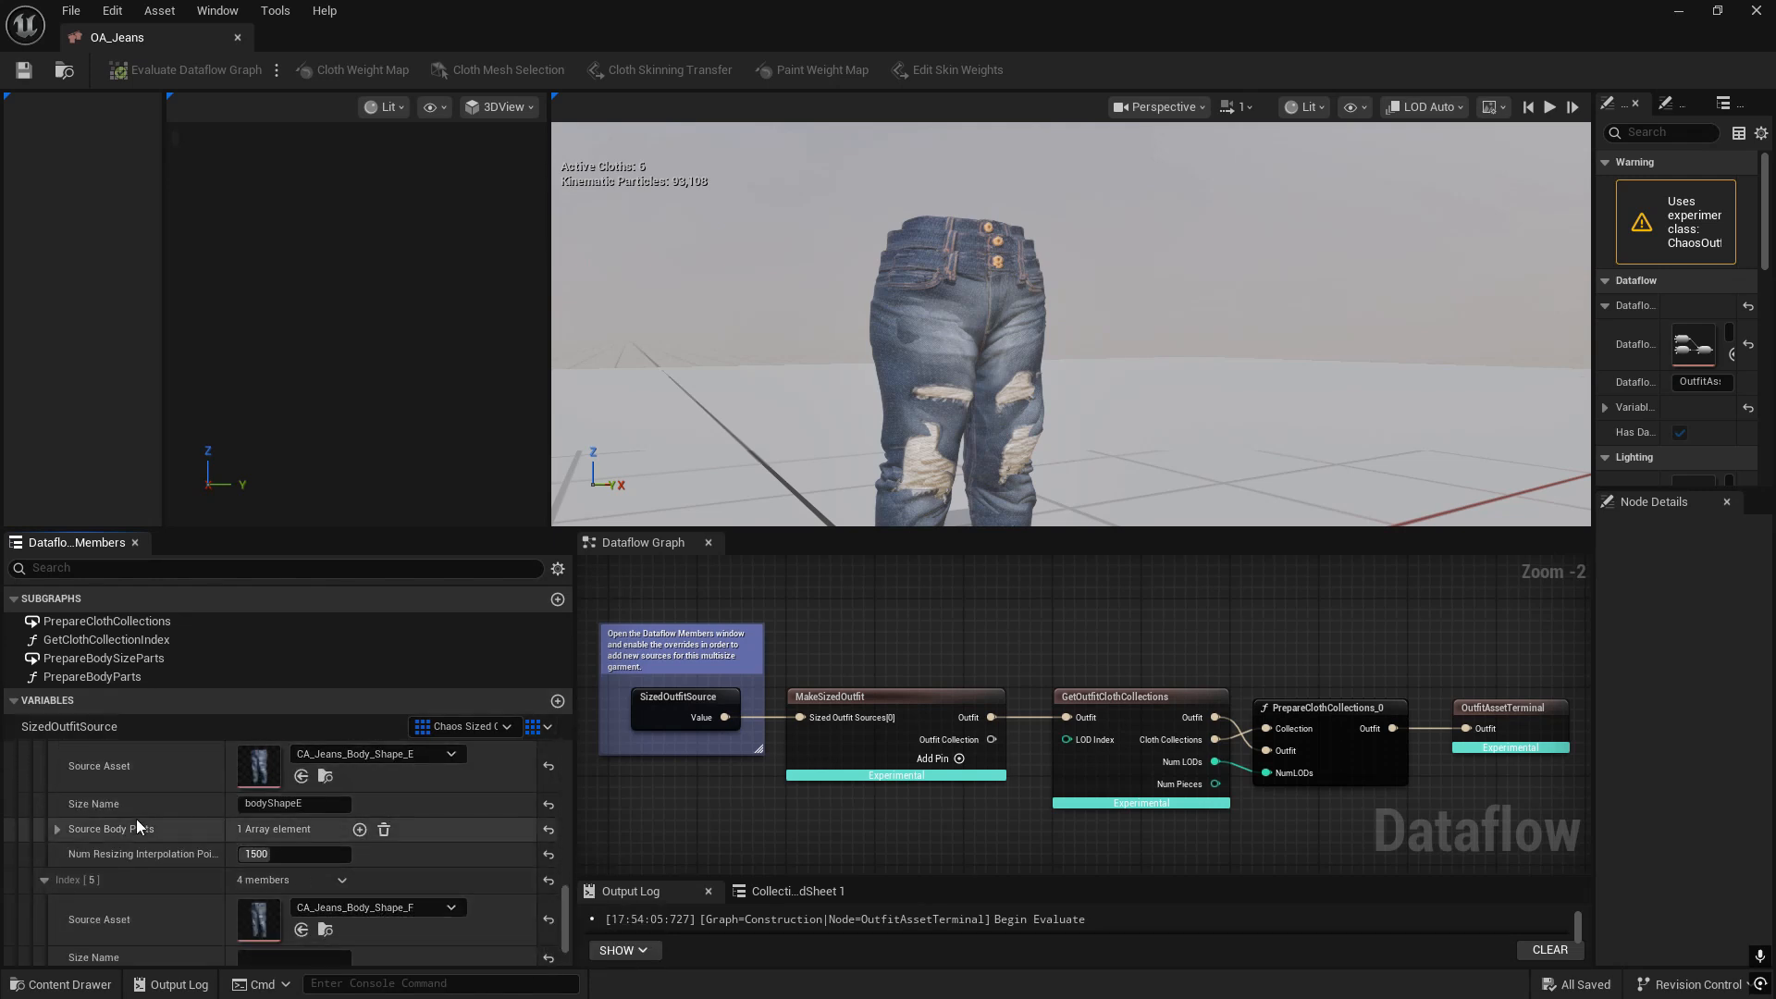
left_click(57, 829)
scroll(290, 857, "up", 2)
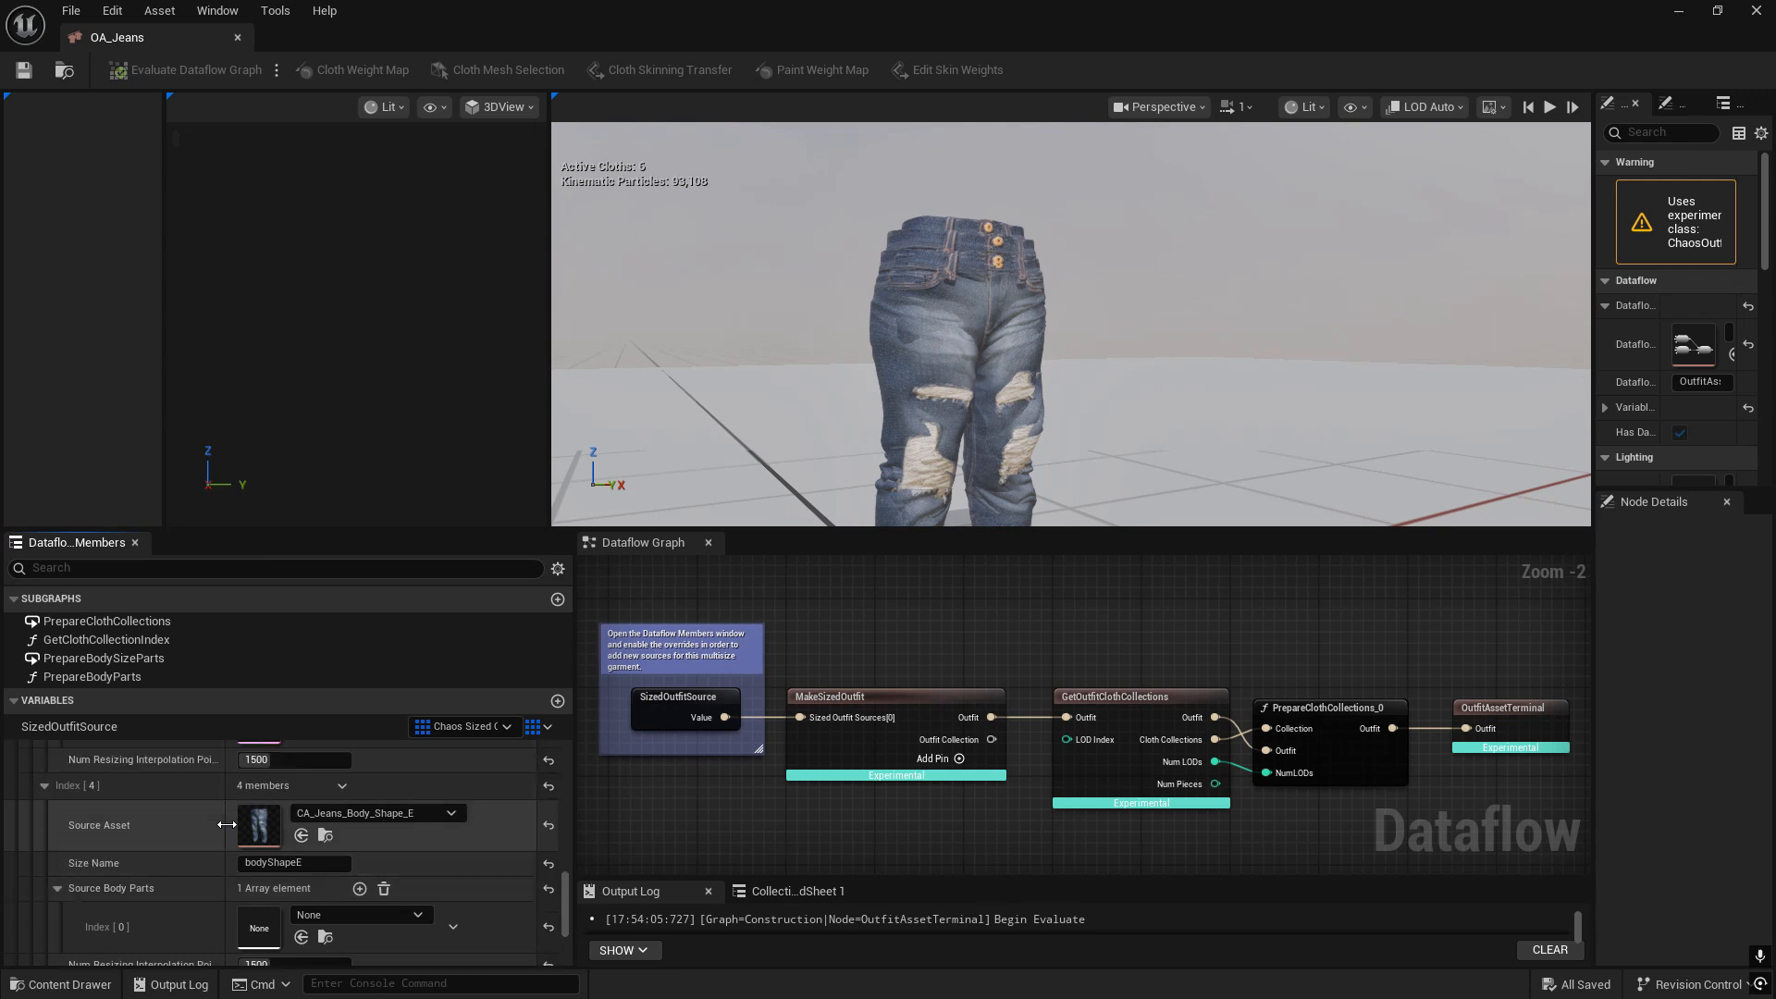
scroll(291, 857, "up", 3)
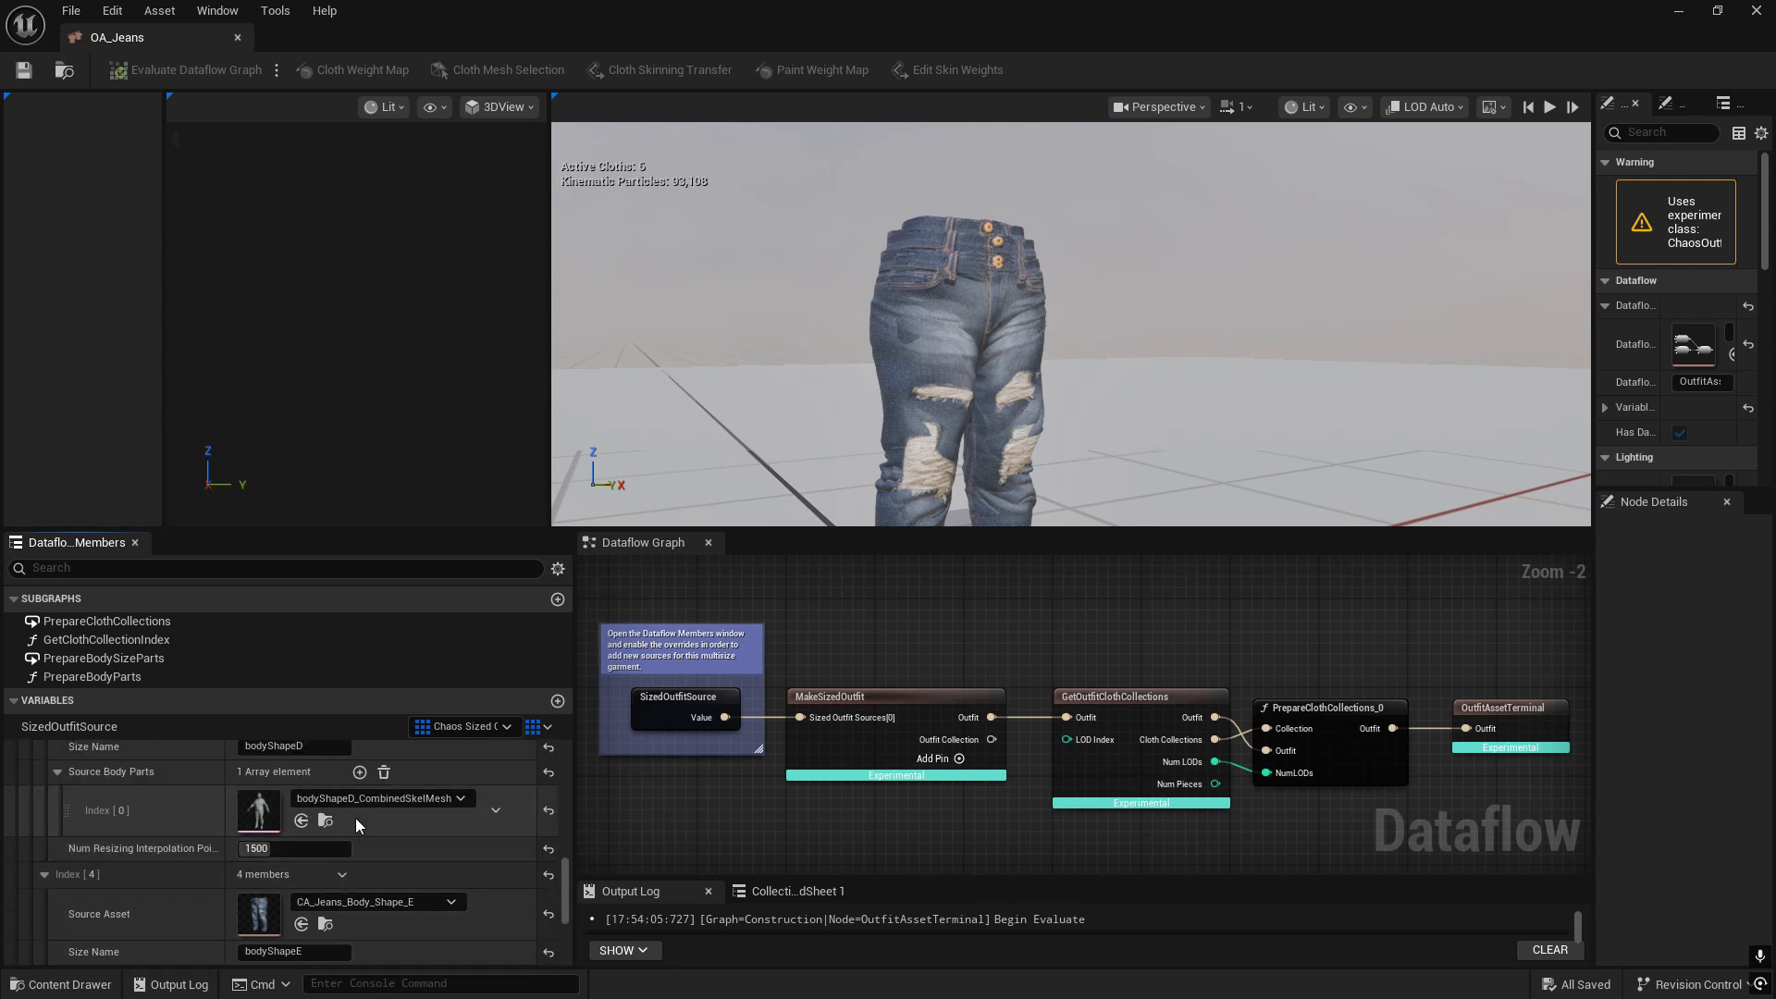
scroll(357, 820, "down", 6)
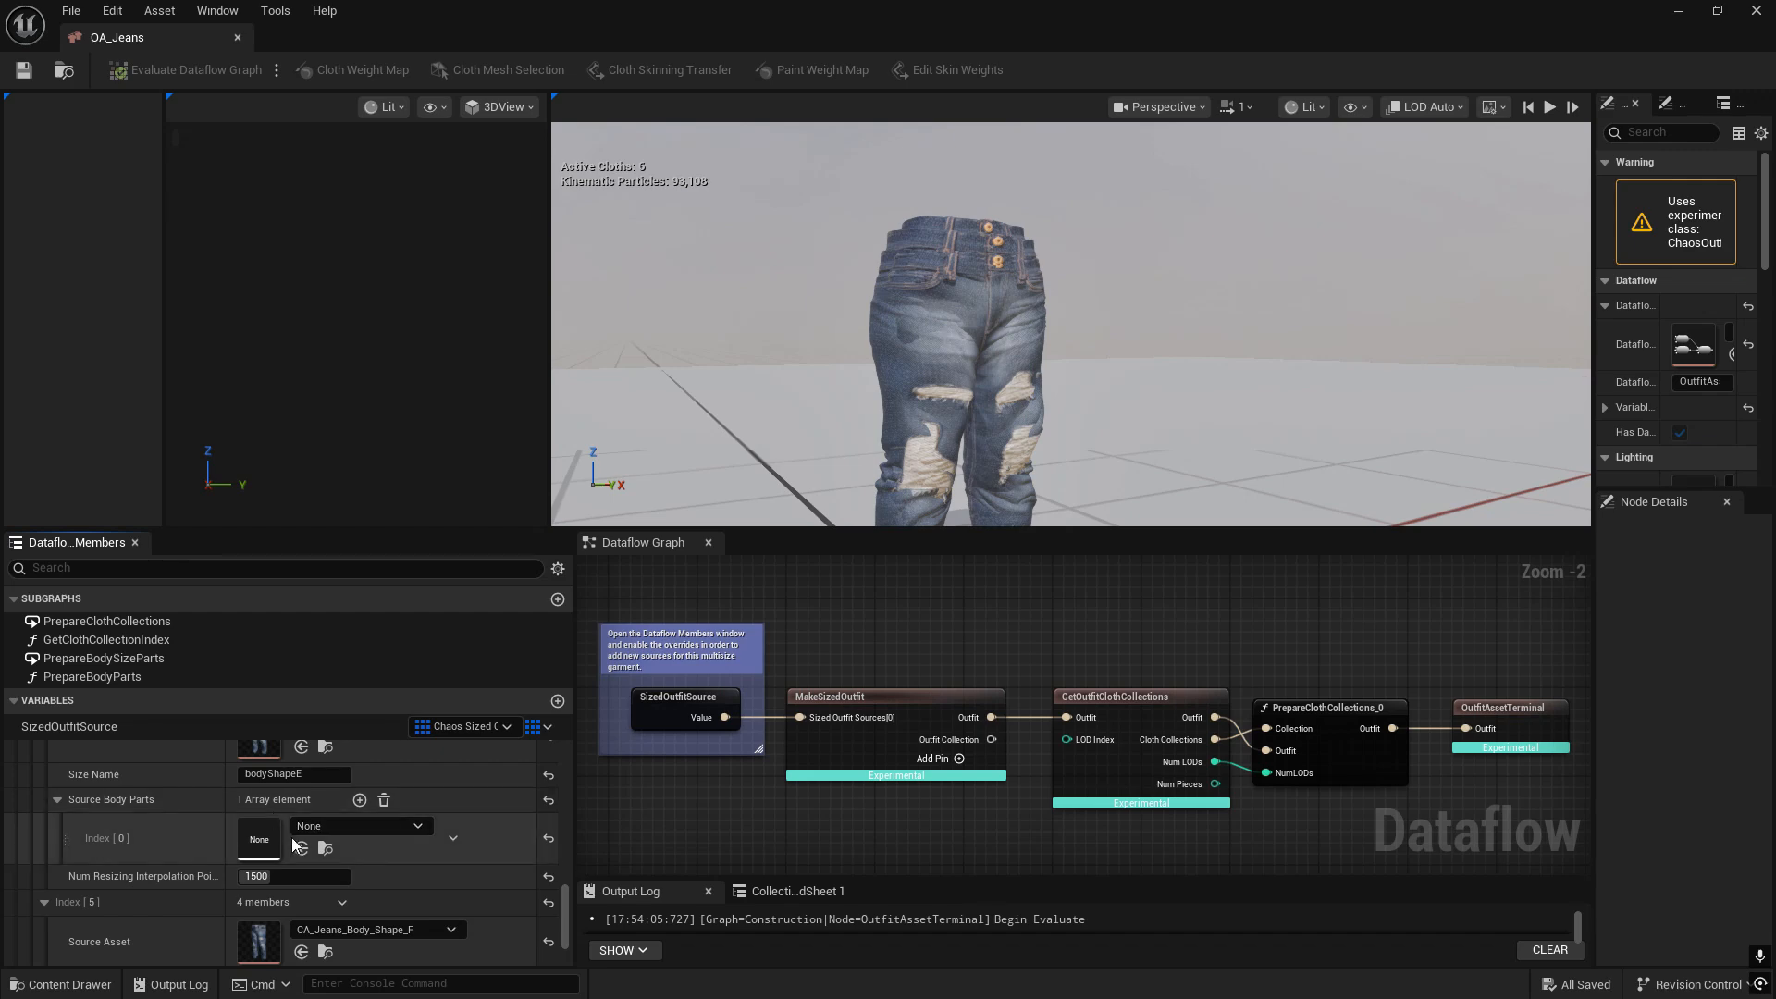
left_click(316, 823)
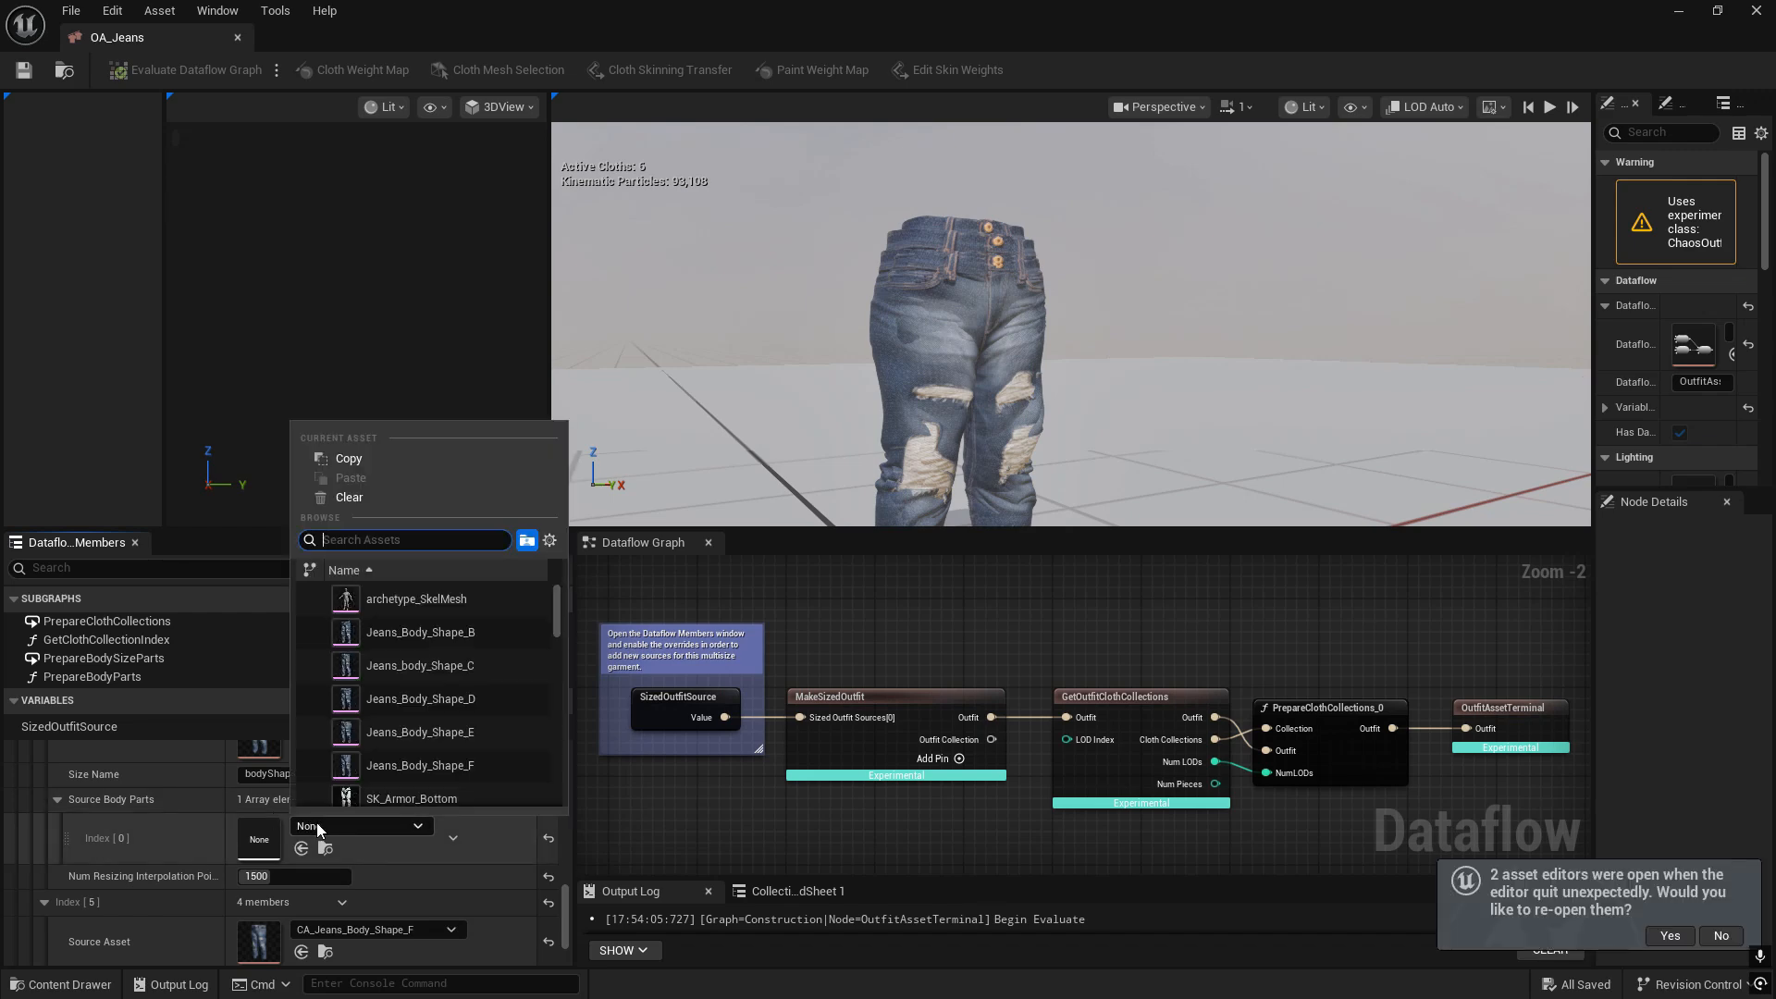
left_click(317, 823)
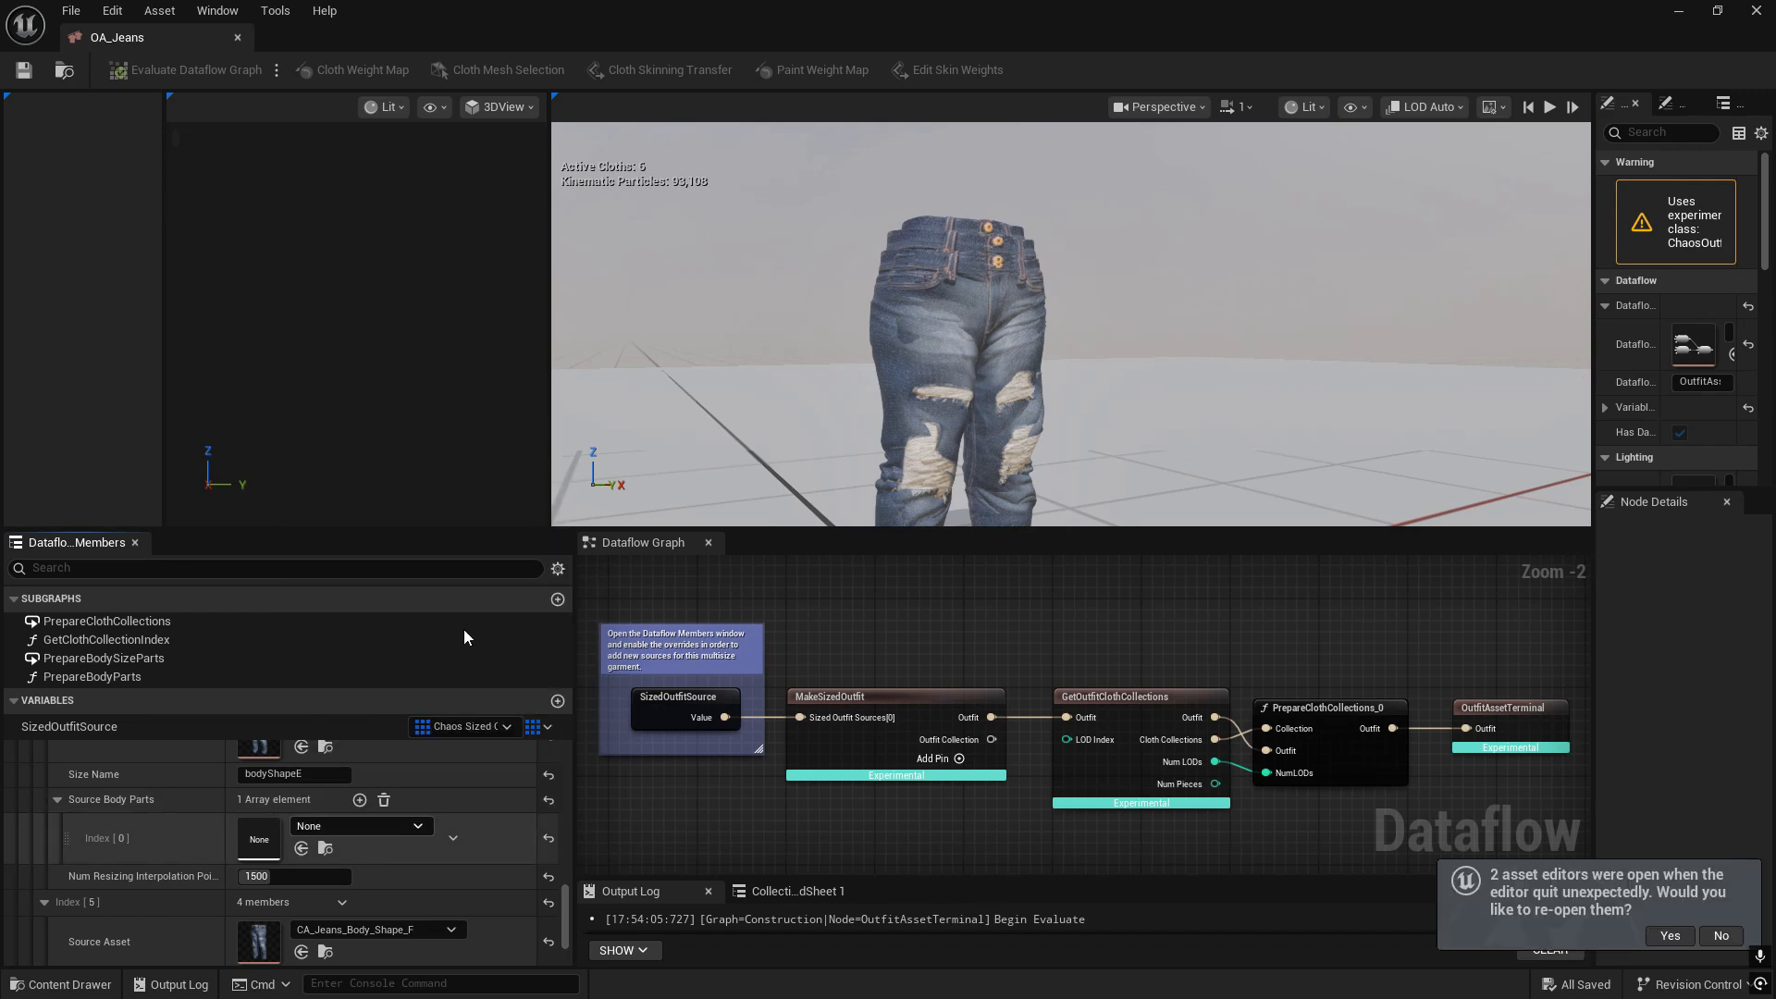
left_click_drag(902, 21, 1373, 173)
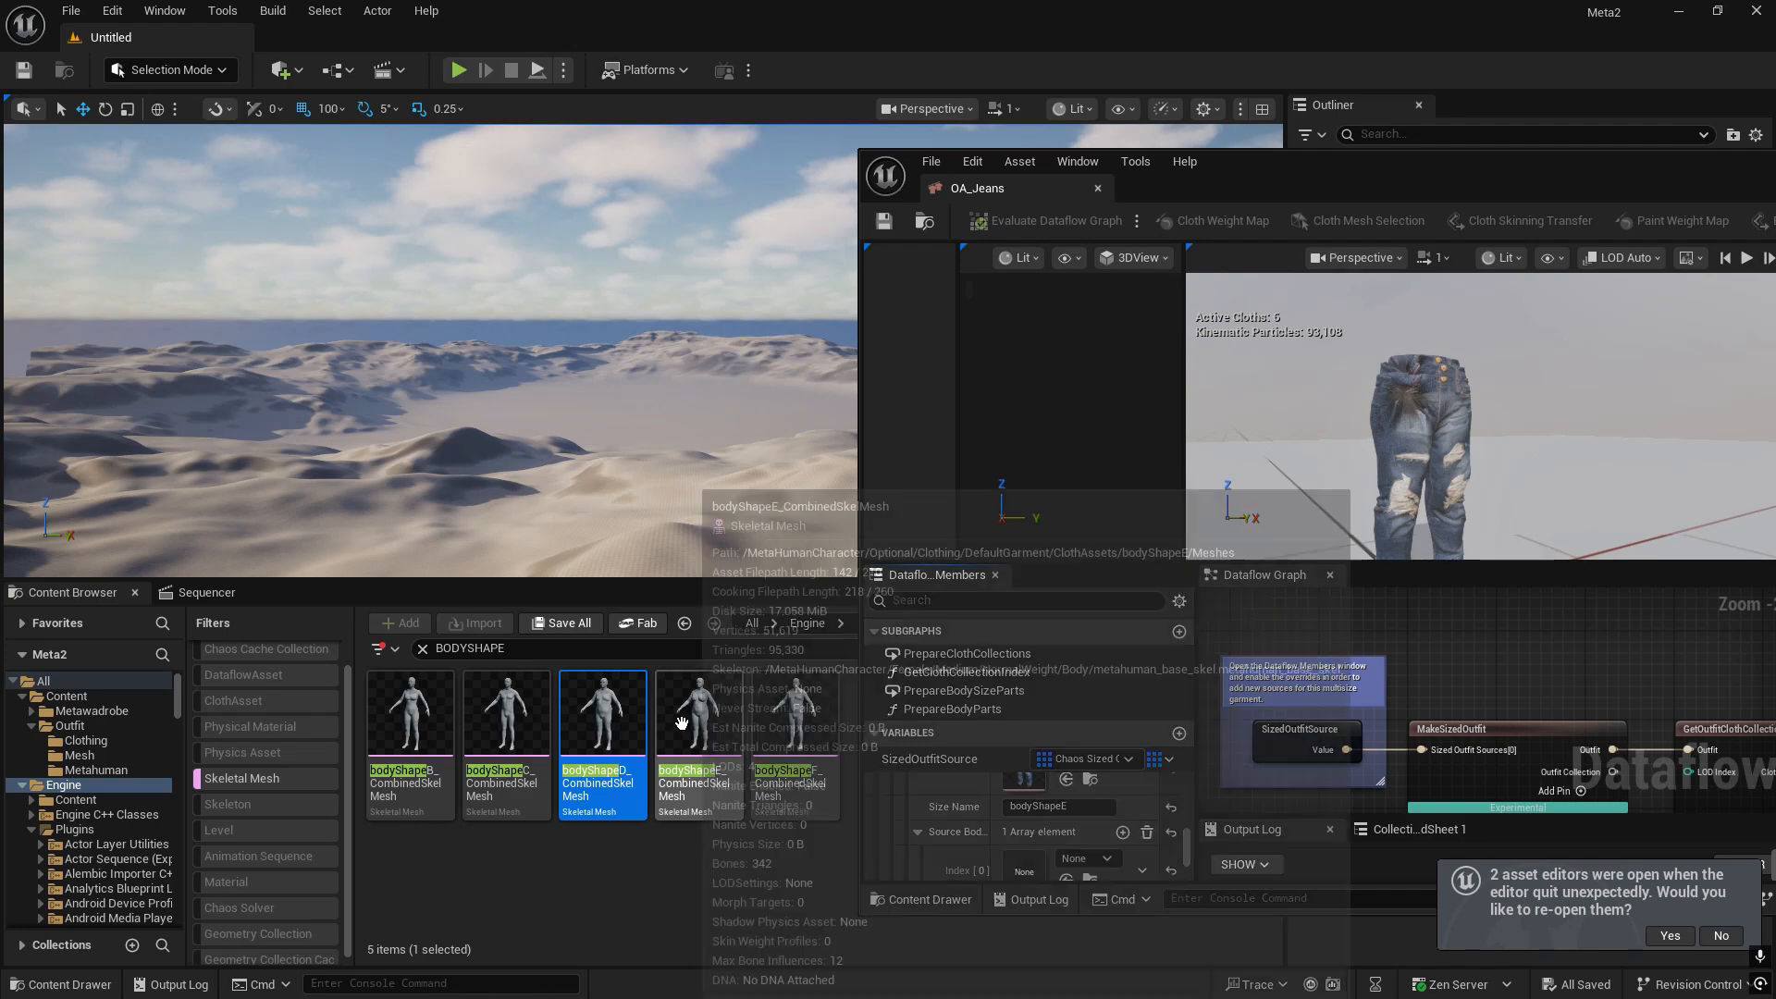
left_click(698, 726)
double_click(1404, 195)
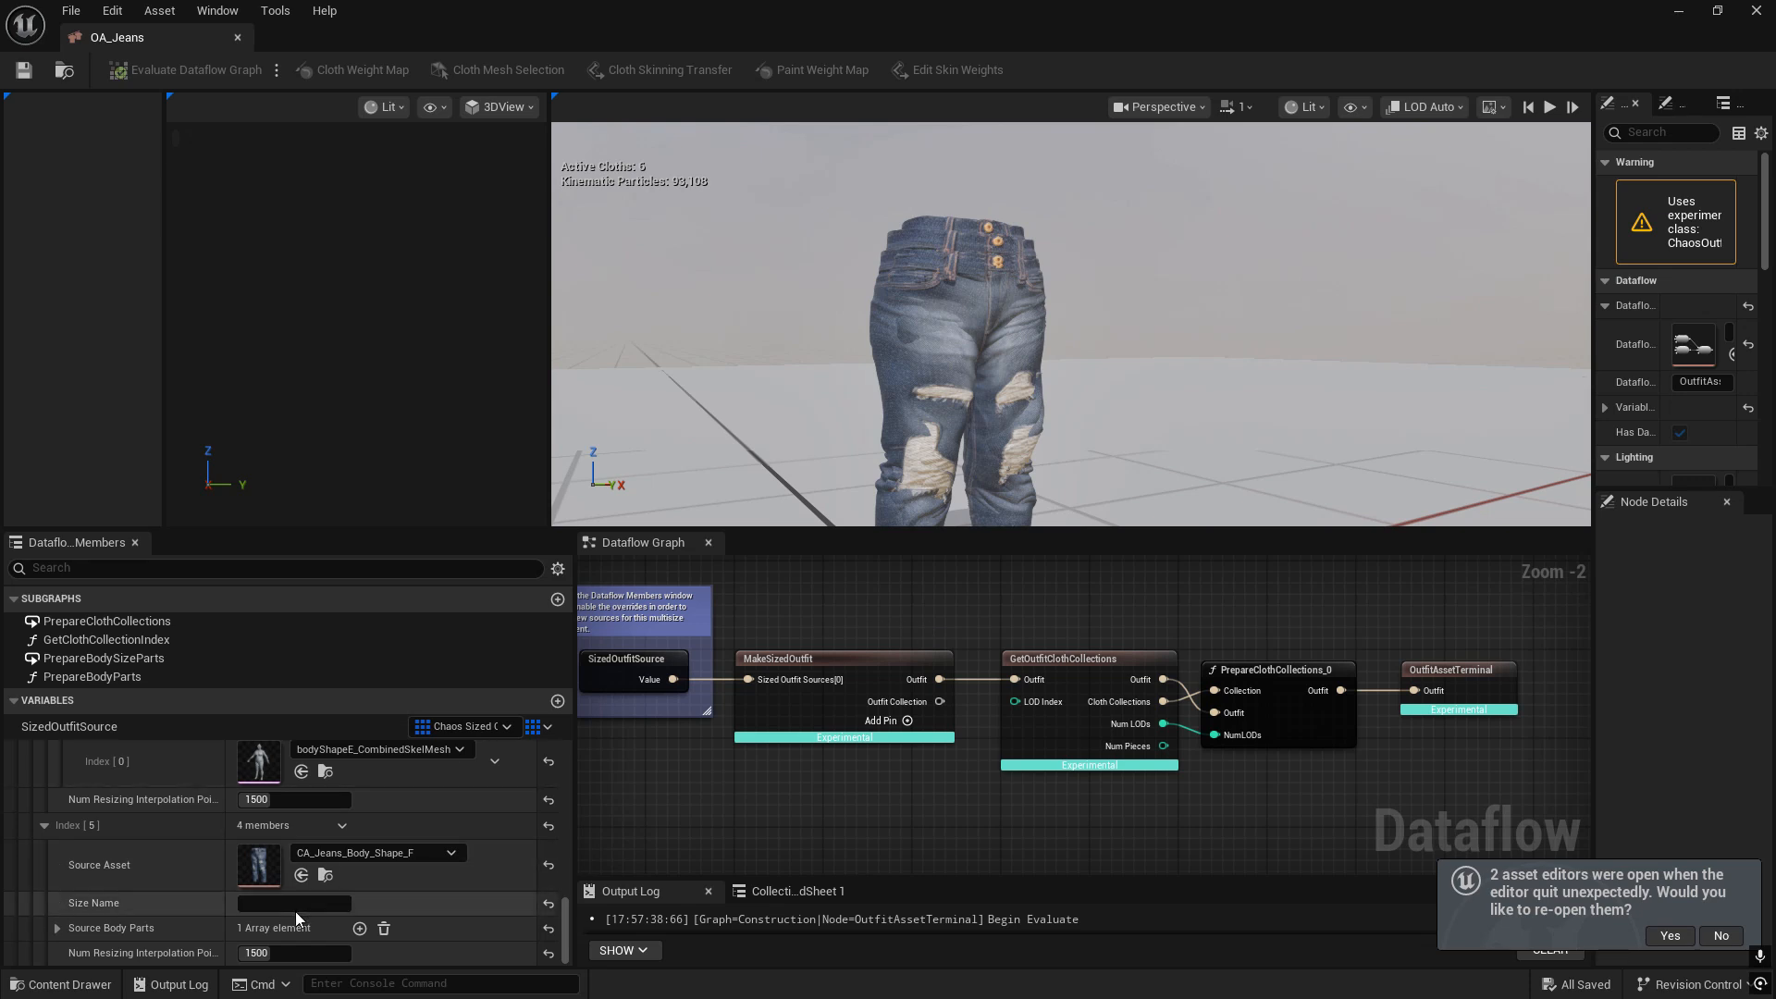
- Set the source body part of Index [5] to bodyShapeF_CombinedSkelMesh picked in the Content Browser
left_click(56, 927)
scroll(58, 927, "down", 1)
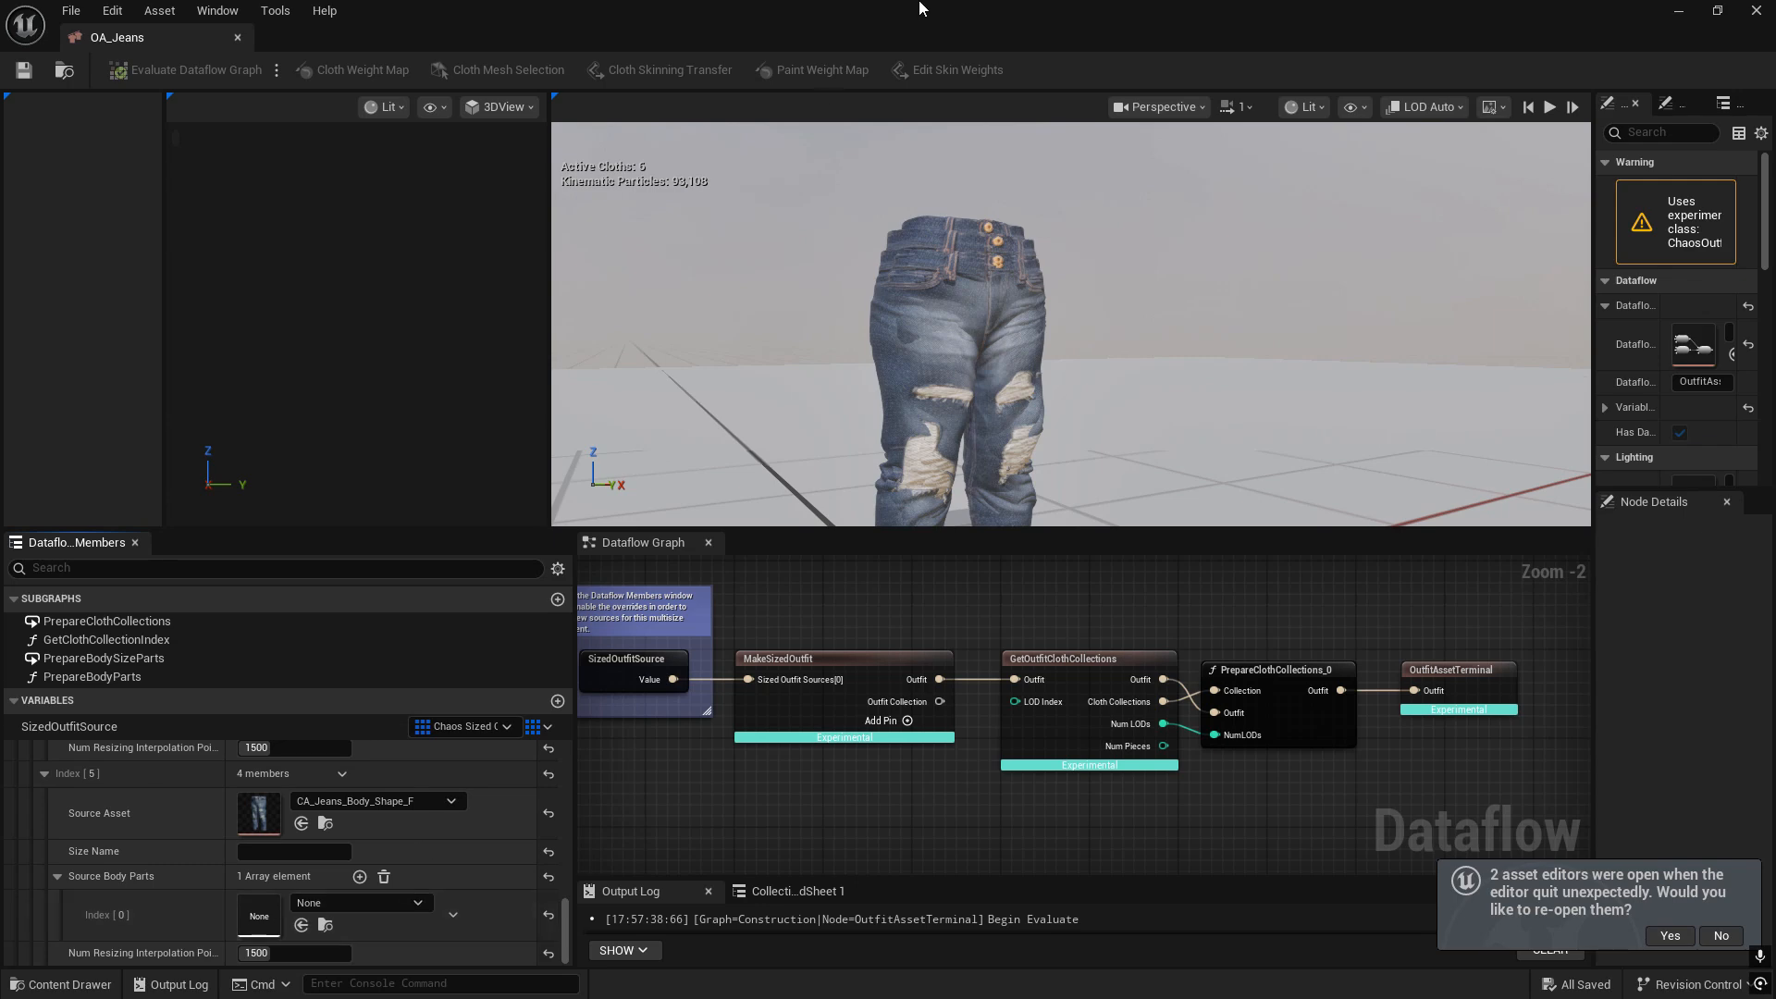
left_click_drag(1002, 9, 955, 7)
left_click(777, 804)
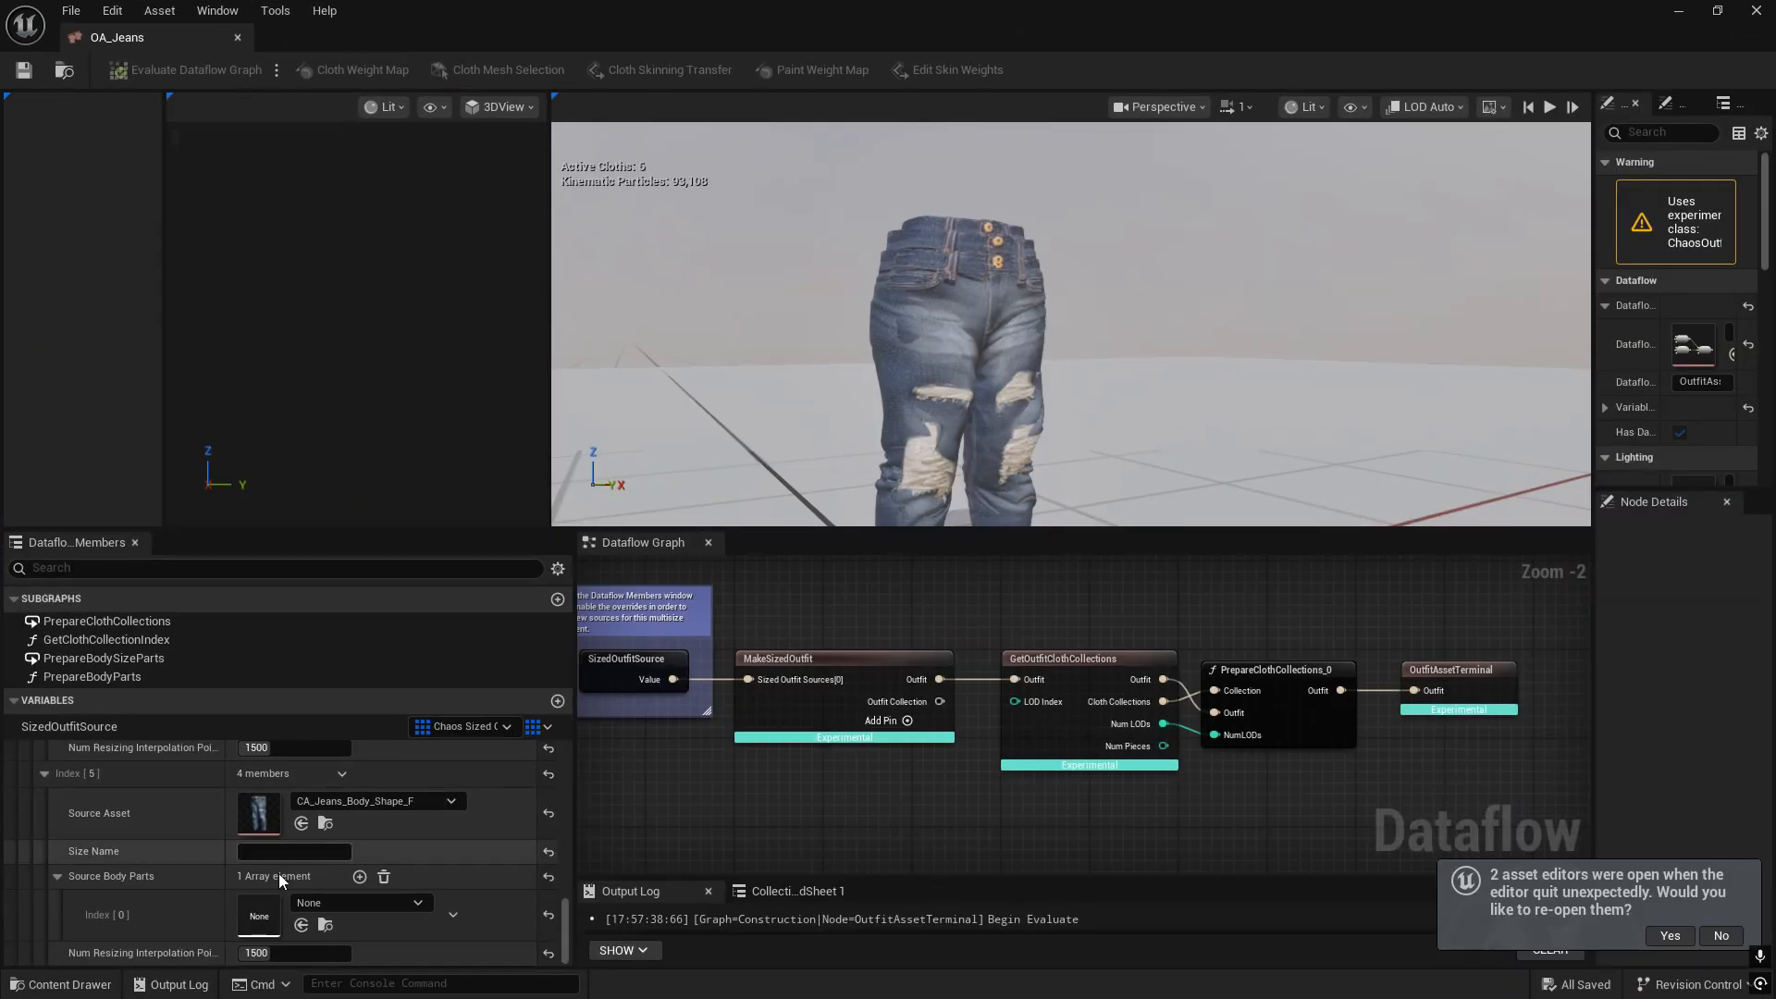
left_click(300, 927)
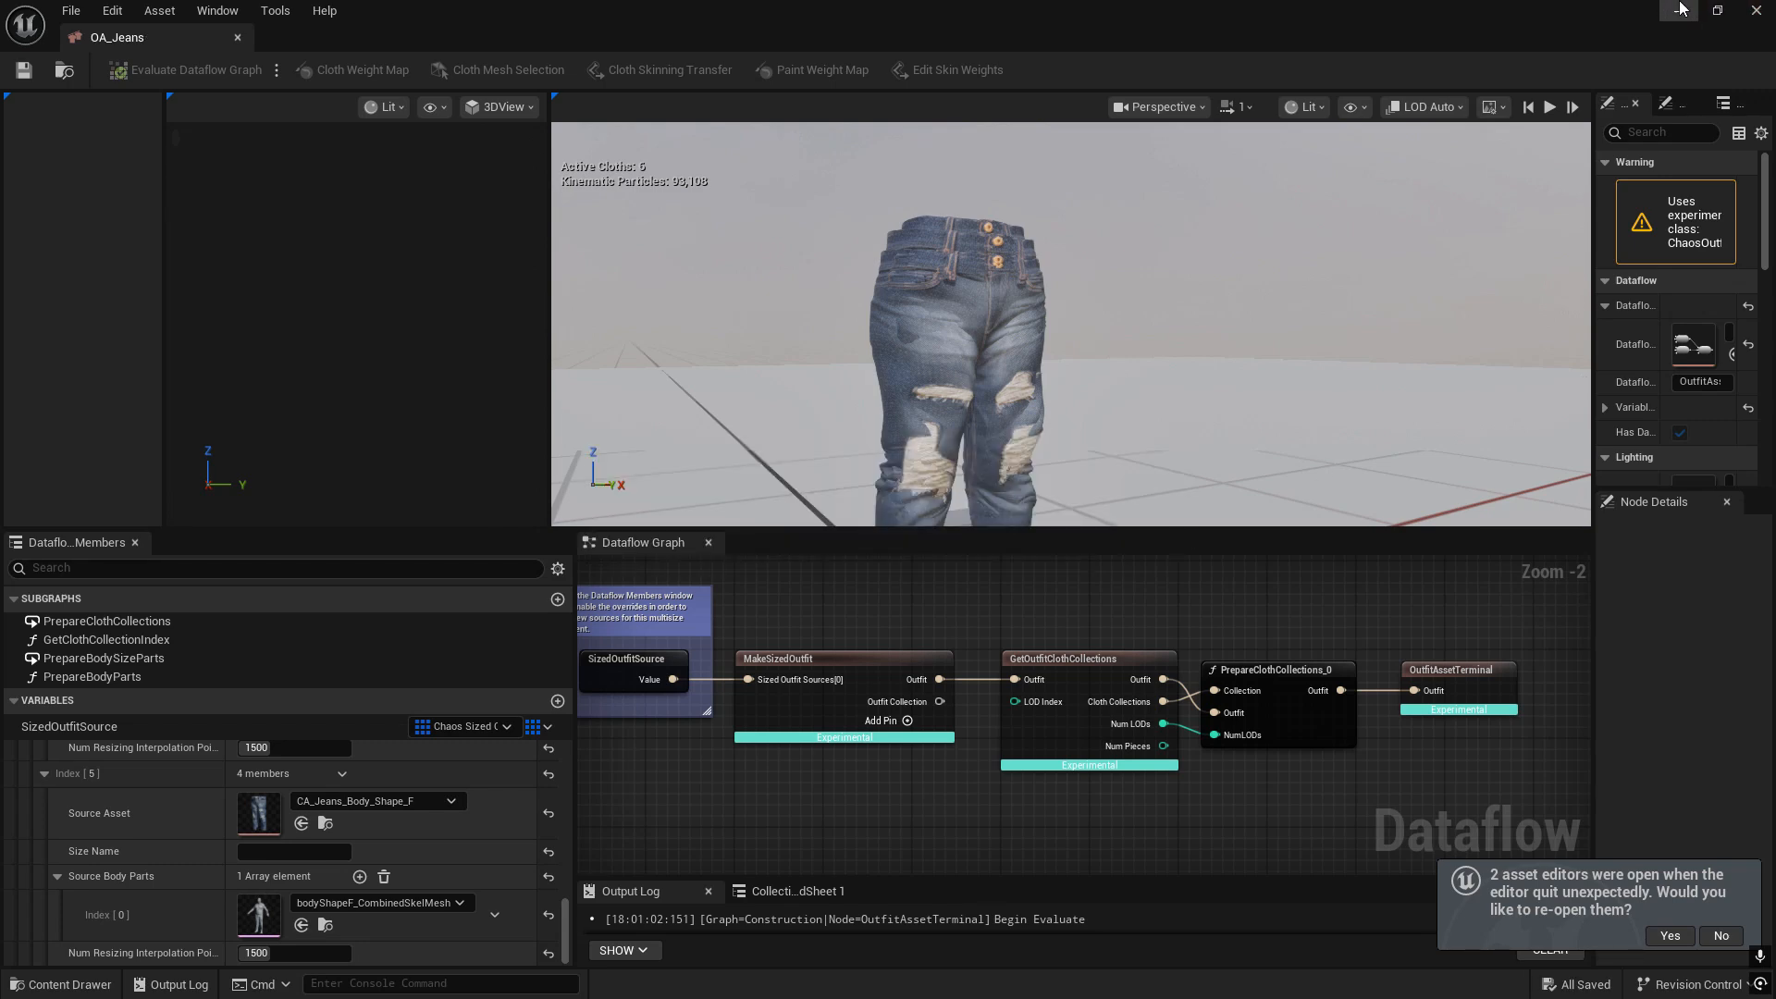
- Locate the OA_Jeans asset in the Content Browser's Clothing folder and close its outfit editor
left_click_drag(1282, 8, 721, 242)
left_click(255, 292)
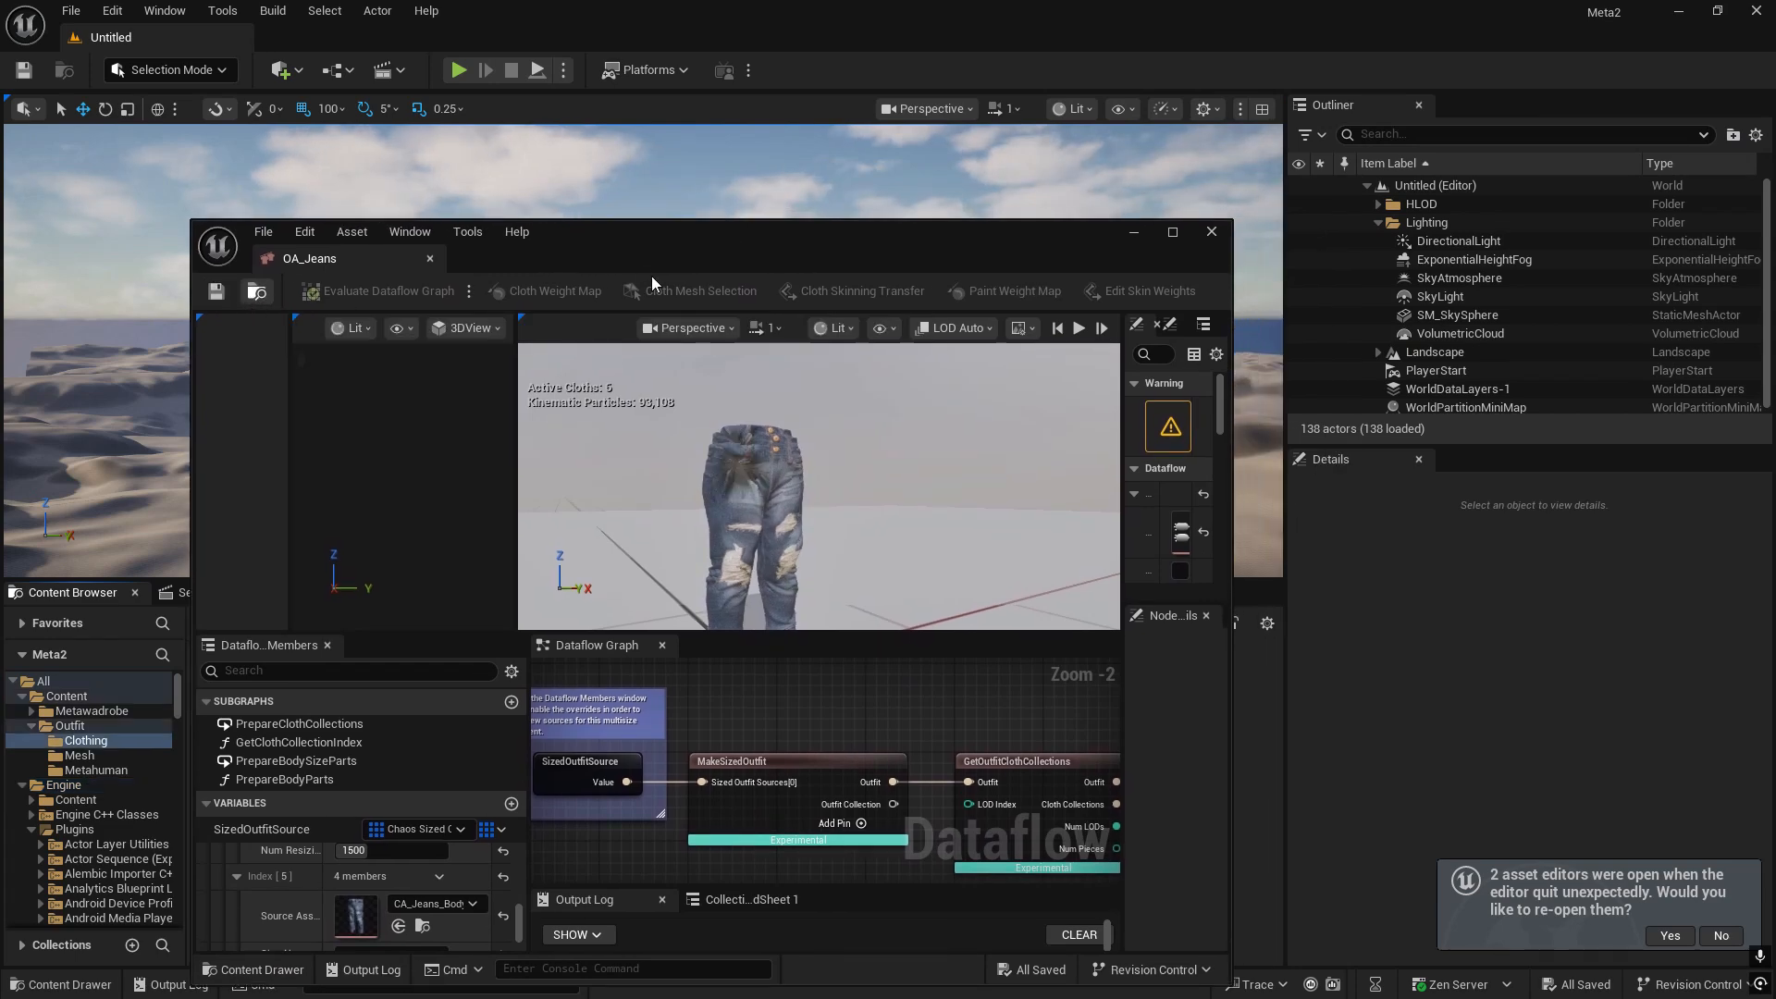
left_click(1207, 235)
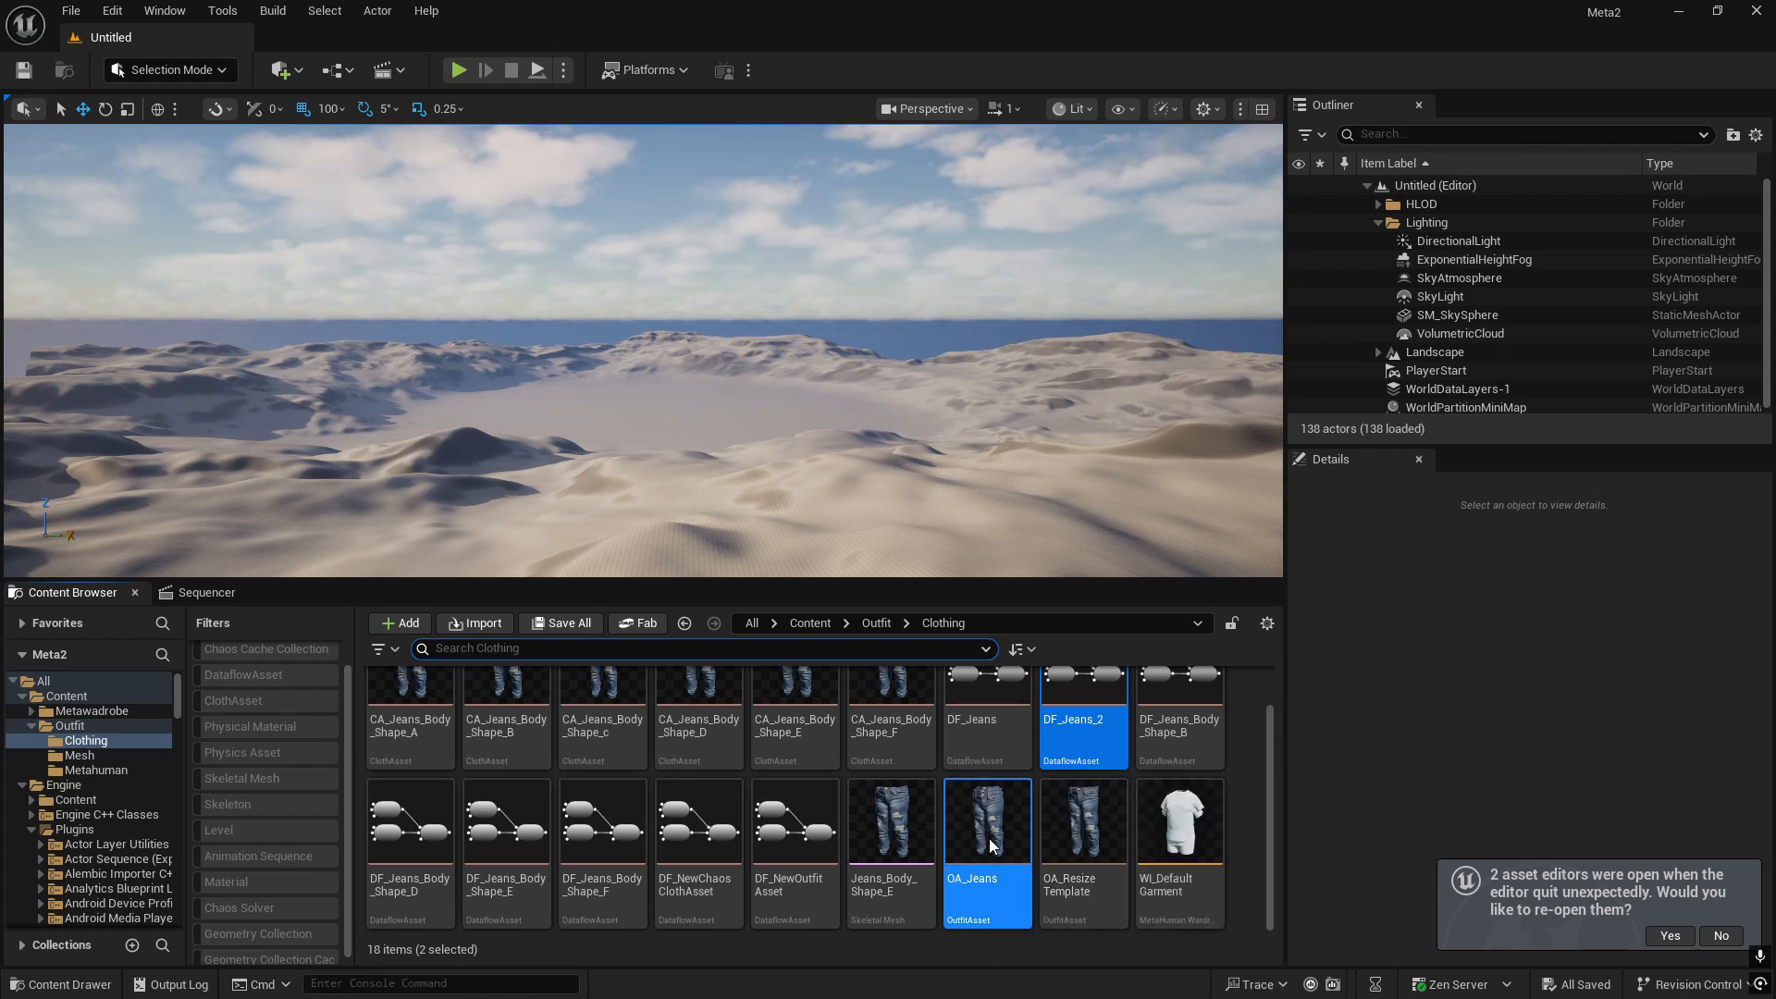
mouse_move(987, 838)
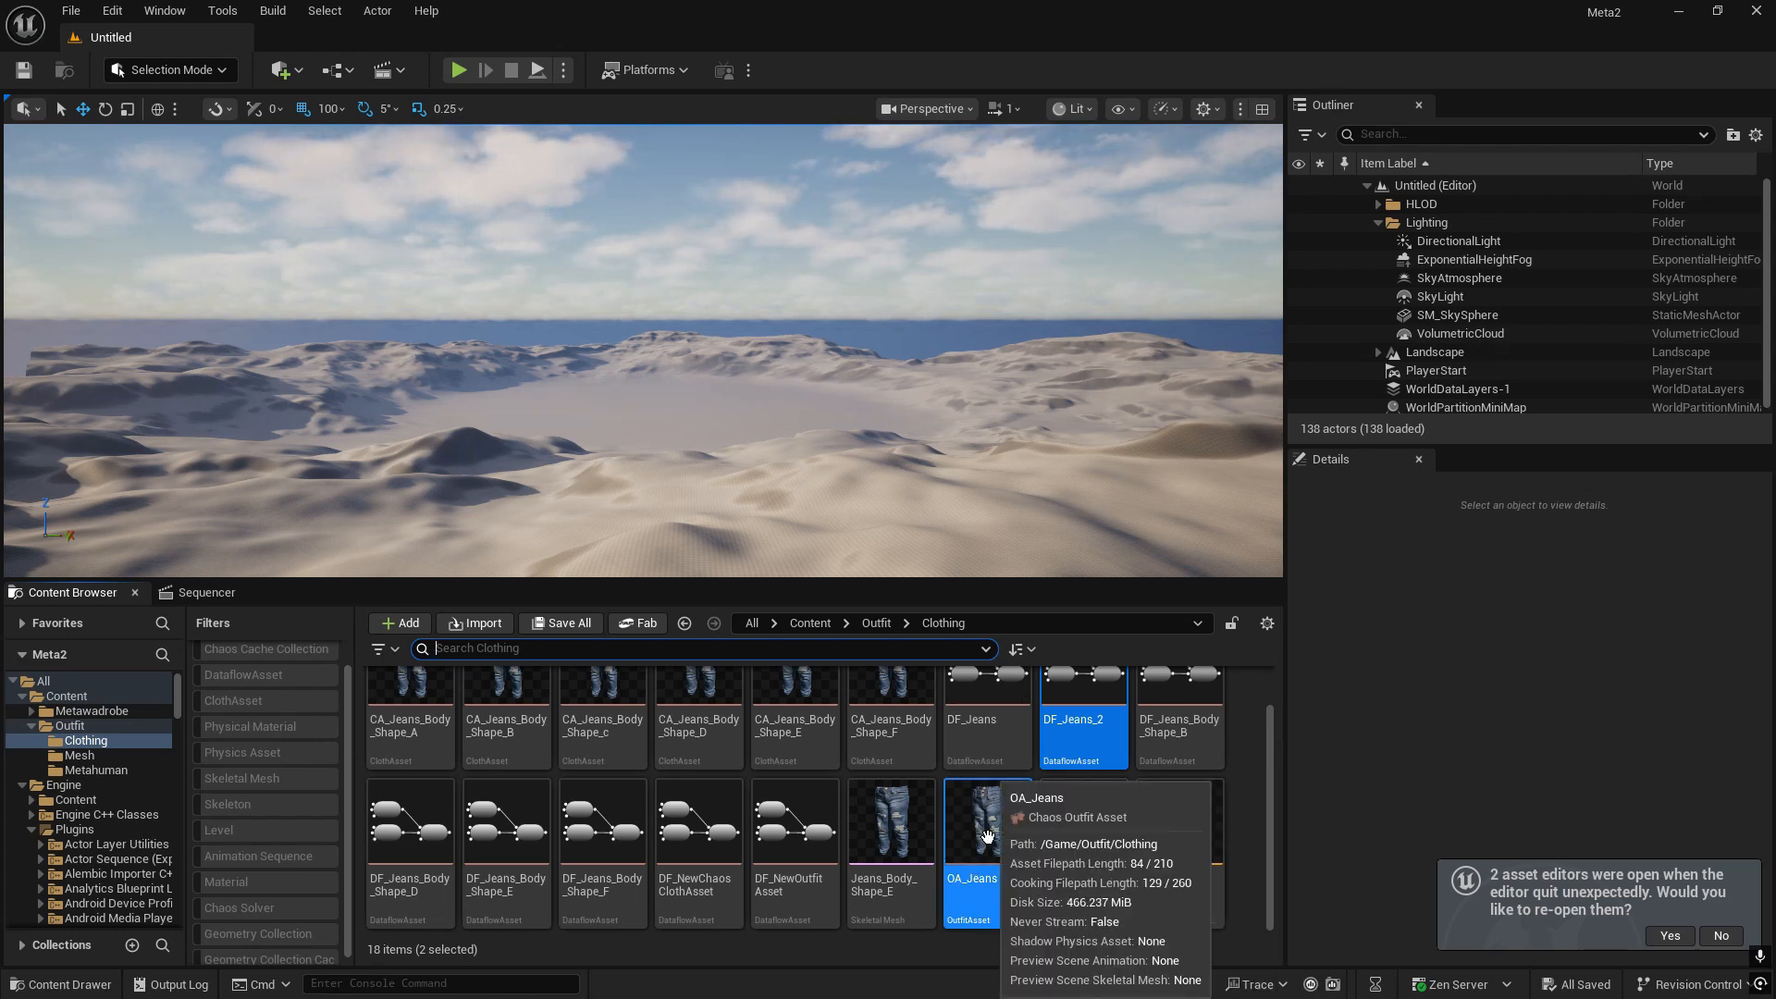
- Create a MetaHuman Wardrobe Item asset in the Outfit/Clothing folder
right_click(1245, 795)
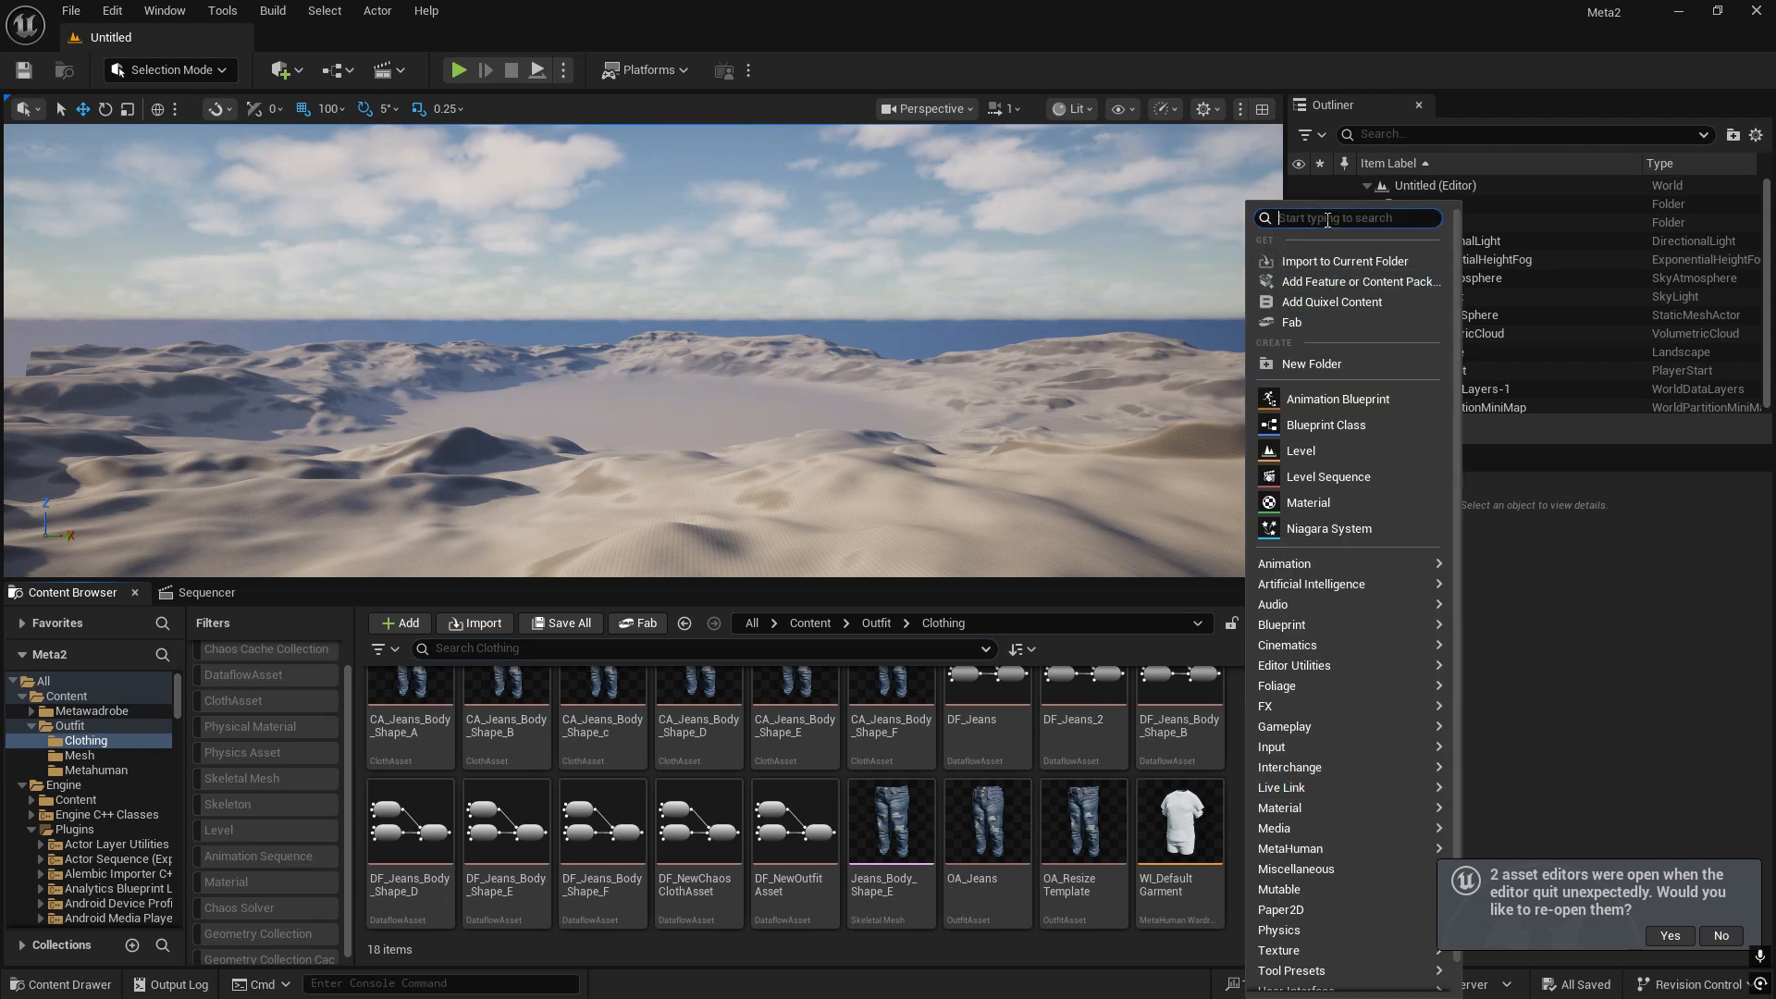
type("Wo")
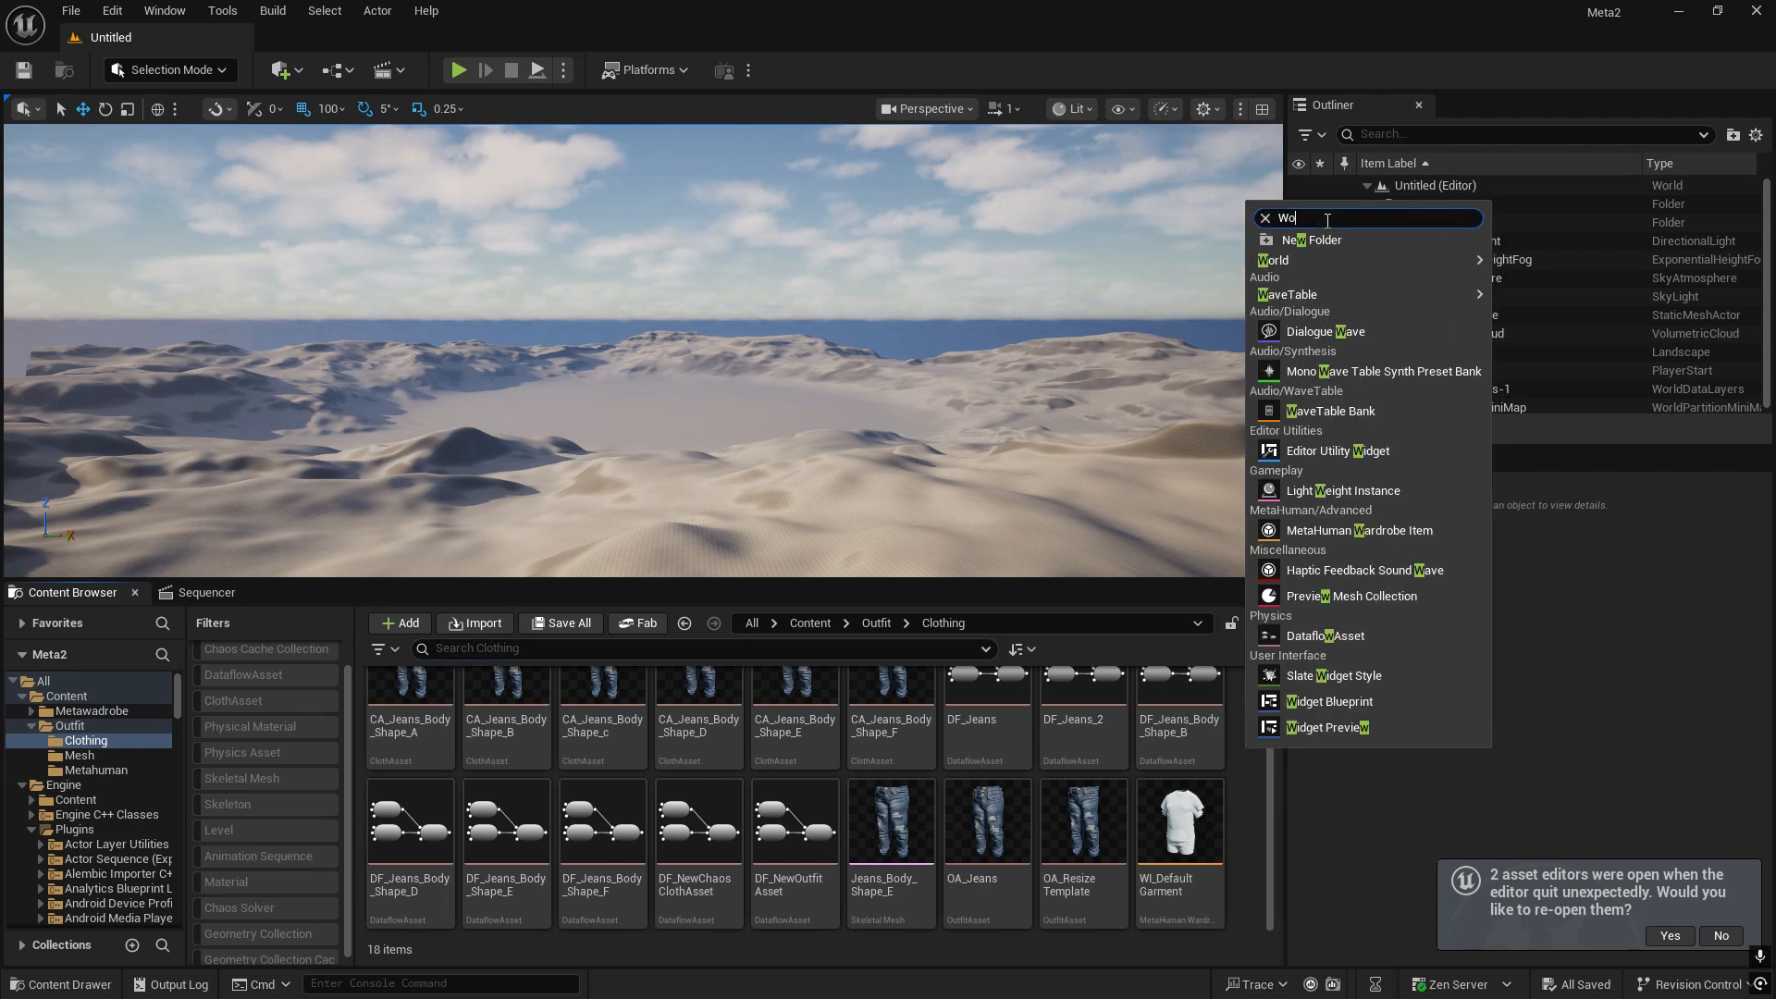
type("dr")
key("BackSpace")
key("BackSpace")
key("BackSpace")
type("ar")
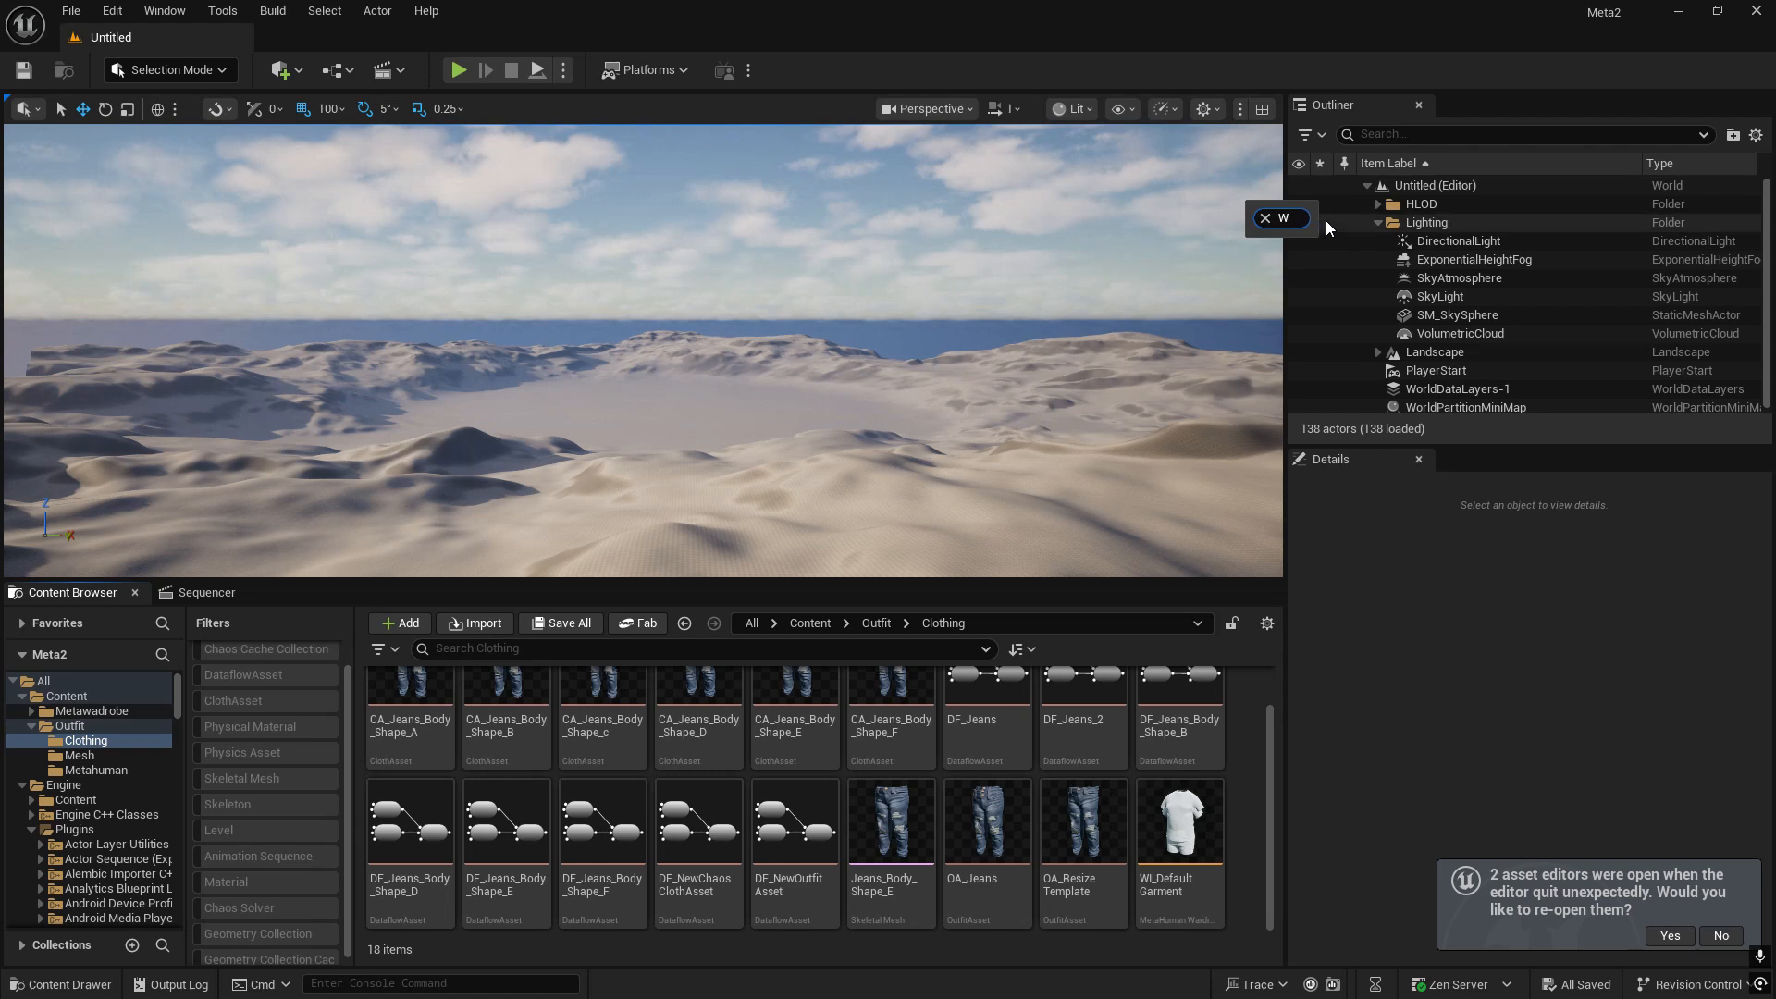
type("dro")
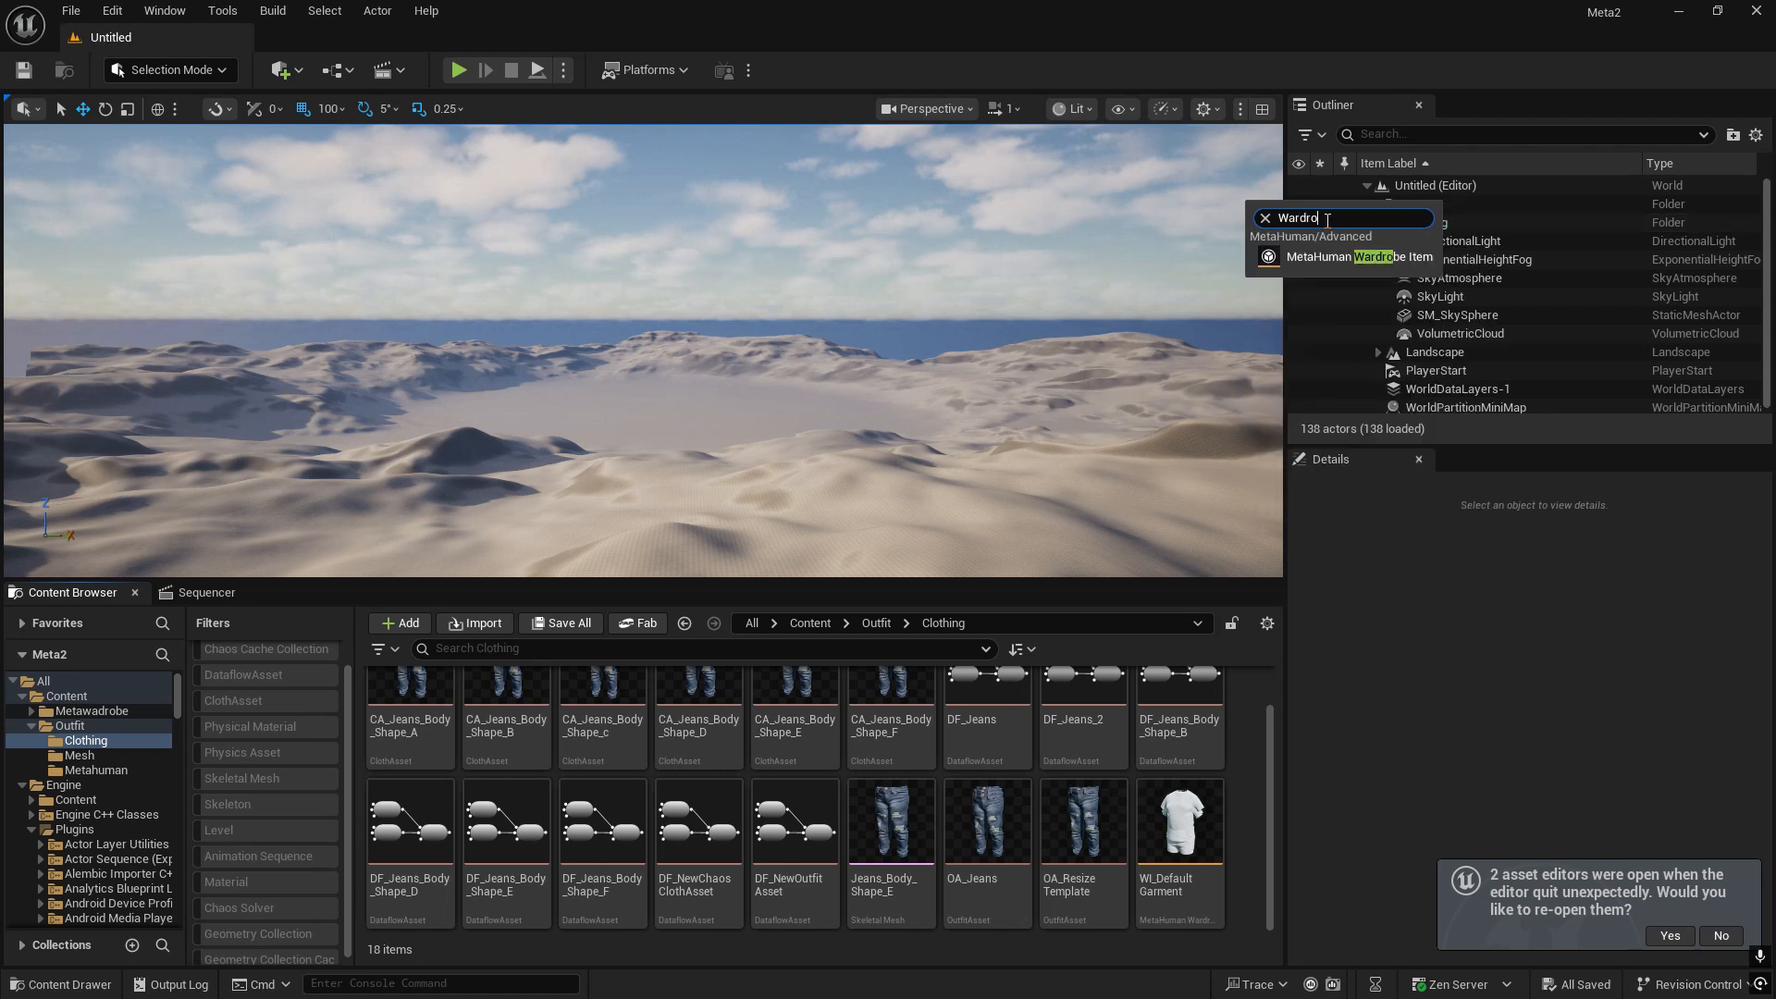
left_click(1340, 259)
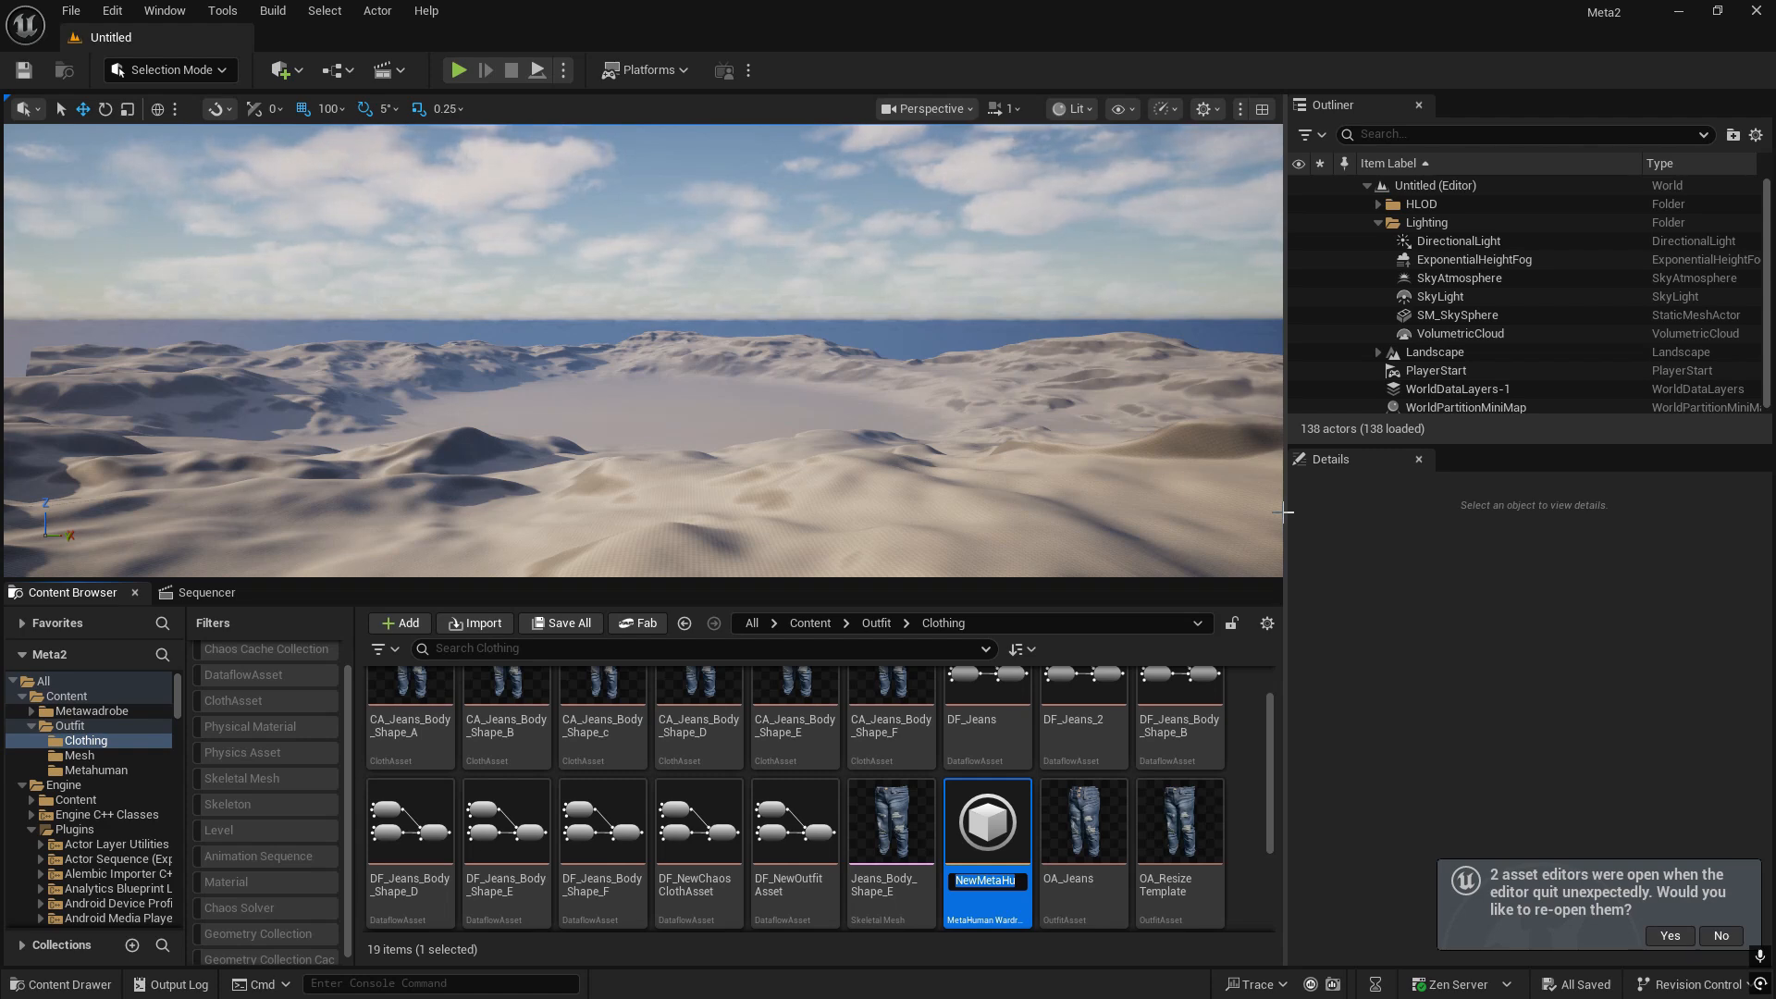
- Name the new wardrobe item WI_Jeans, open it for editing and save it
type("Wi")
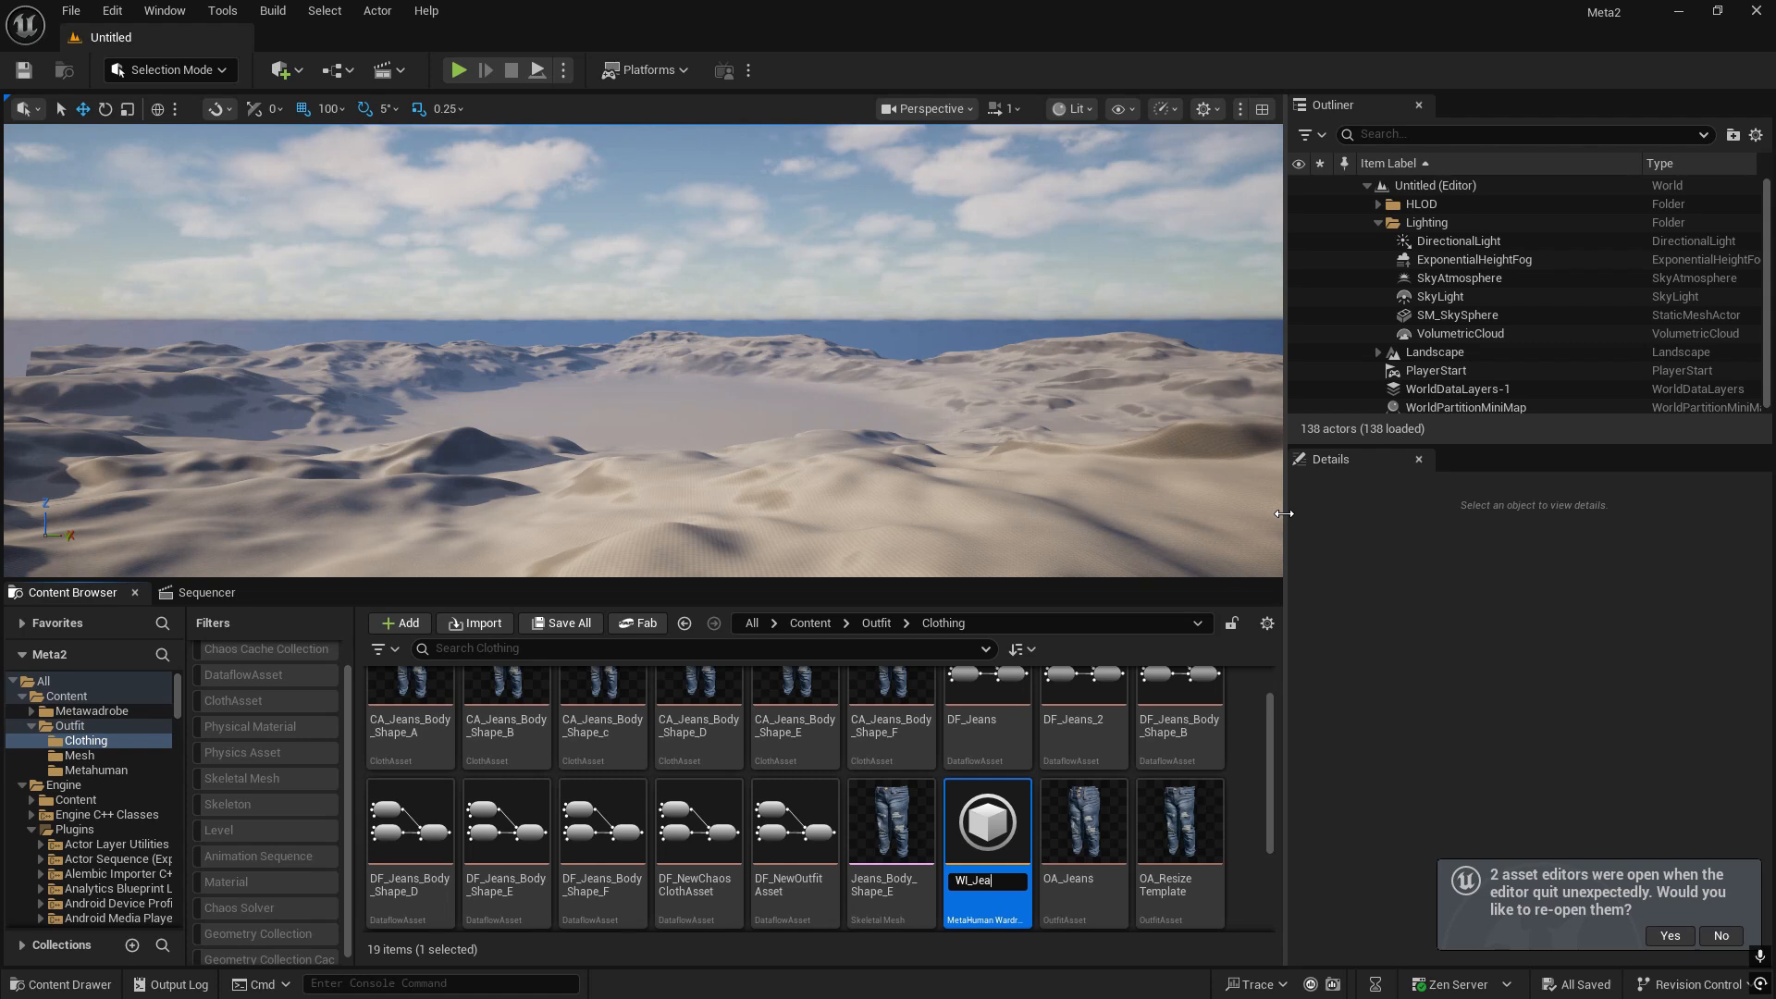
key("Return")
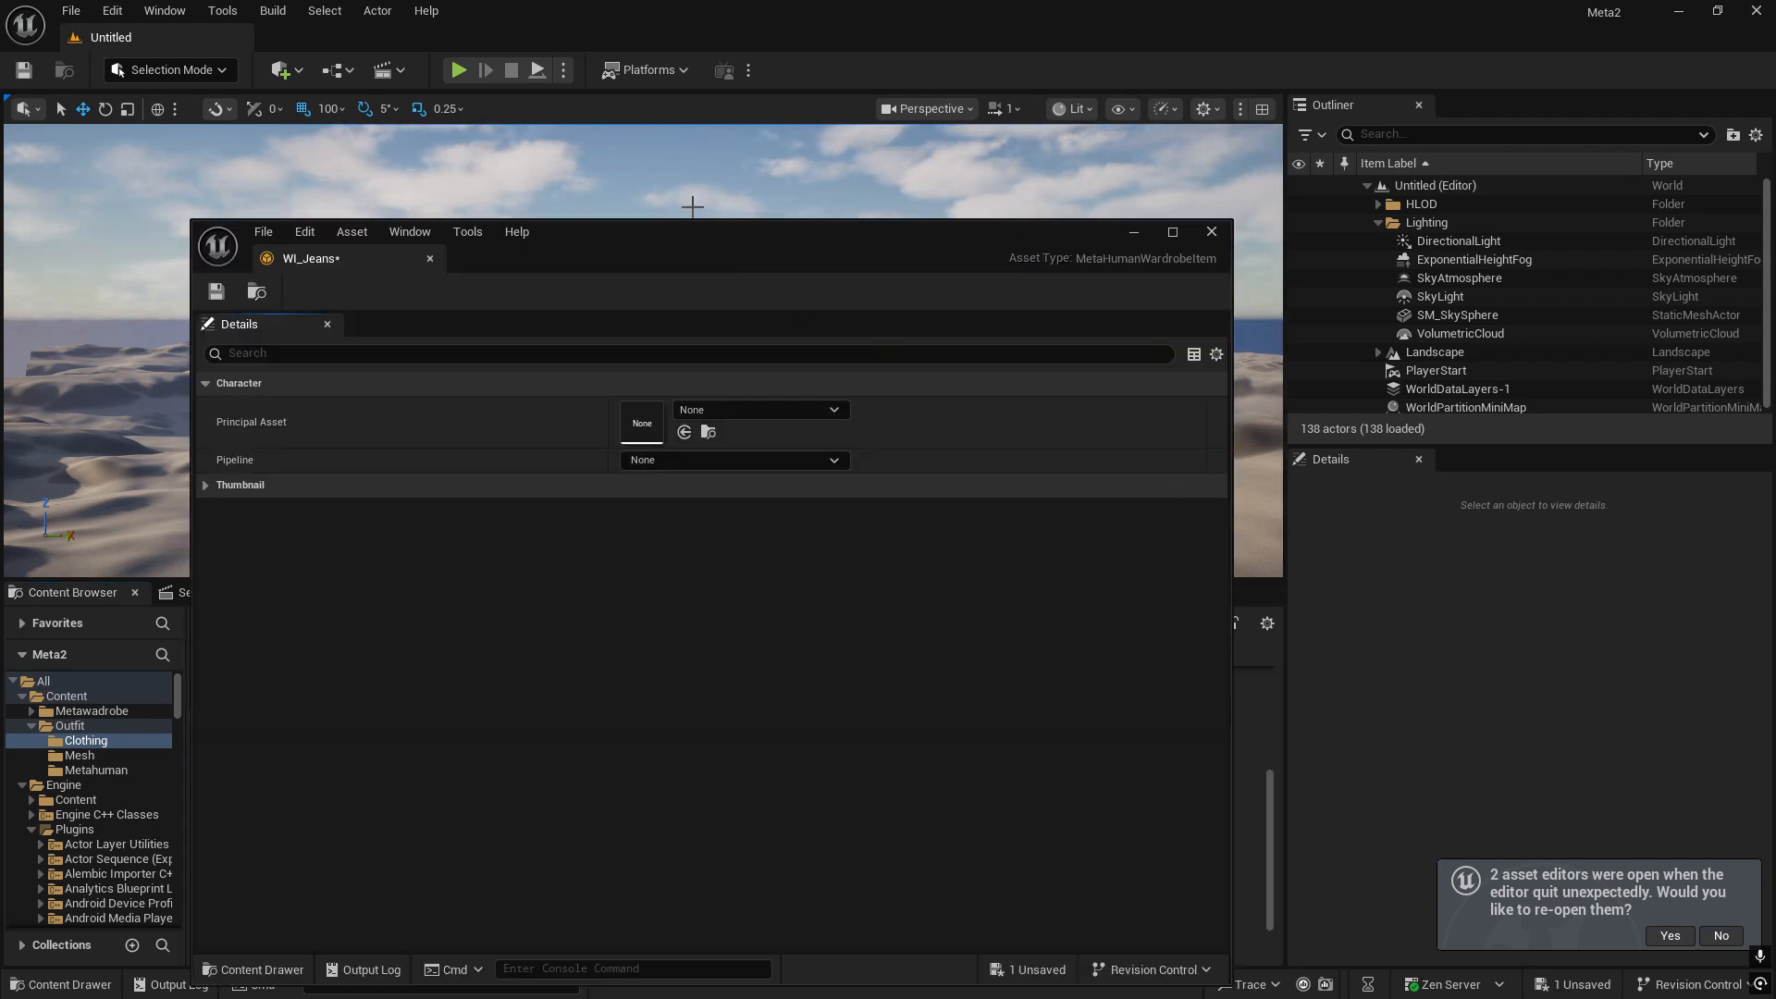
key("ctrl+s")
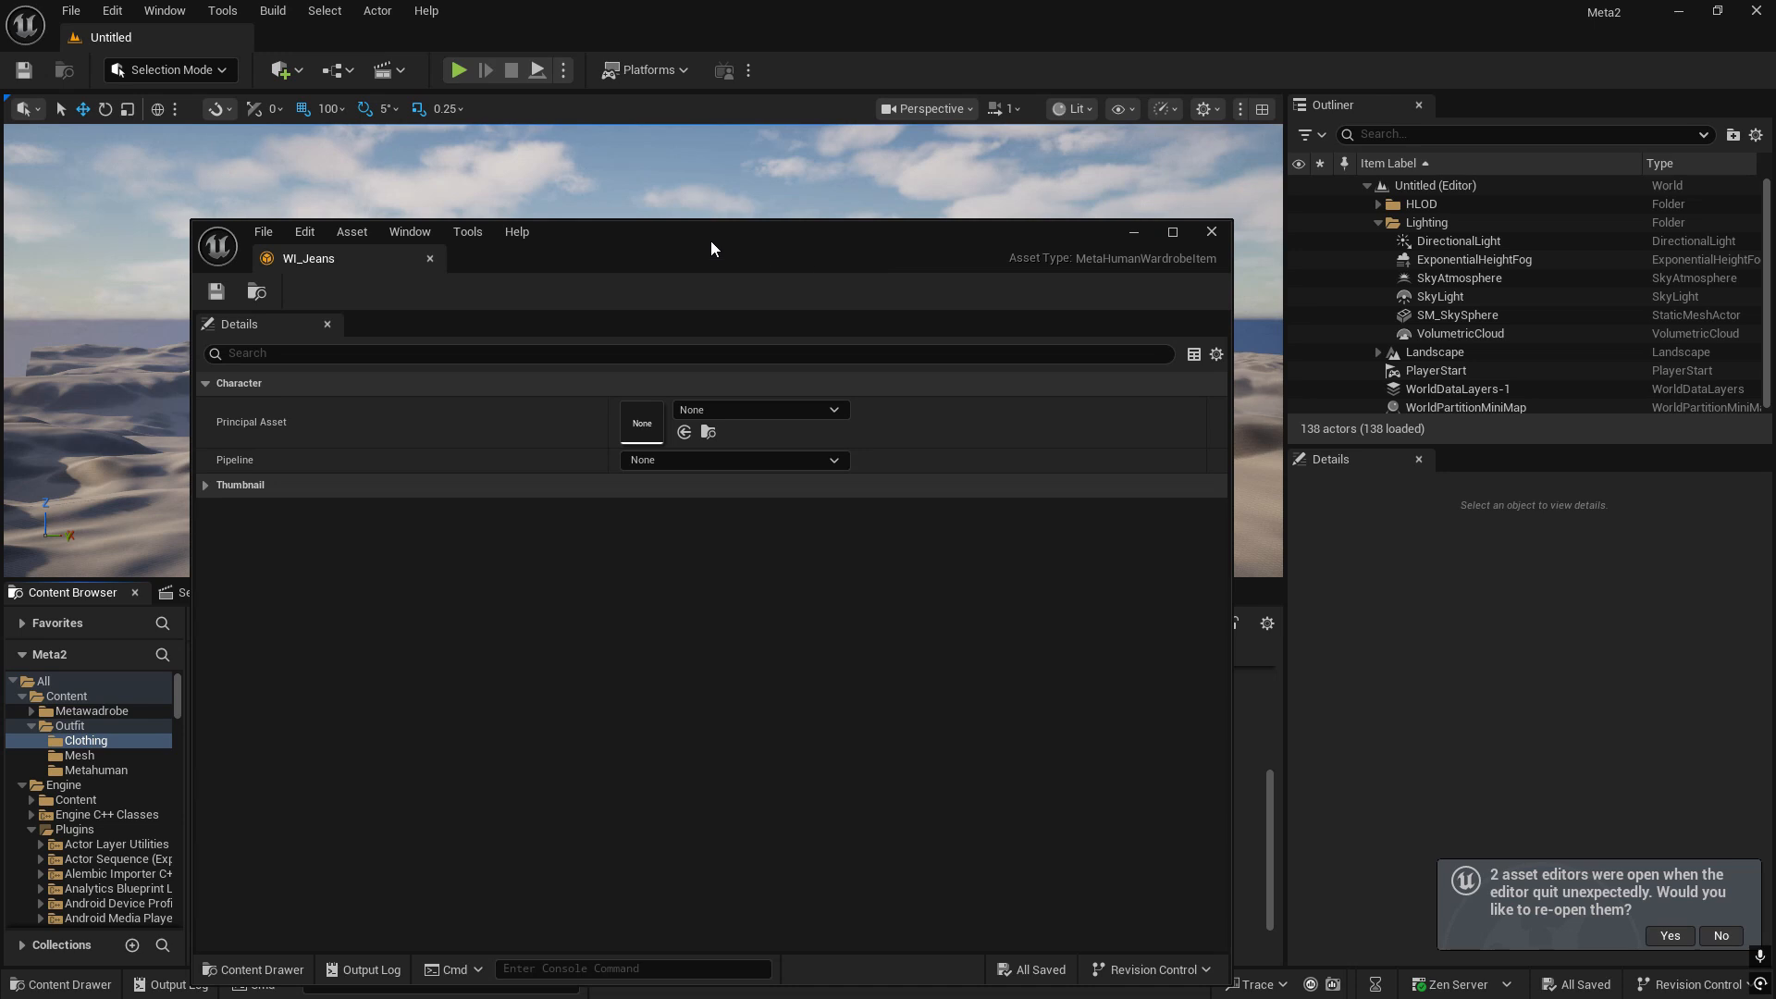
- Assign OA_Jeans, selected in the Content Browser, as the Principal Asset of WI_Jeans
left_click_drag(710, 240, 1599, 237)
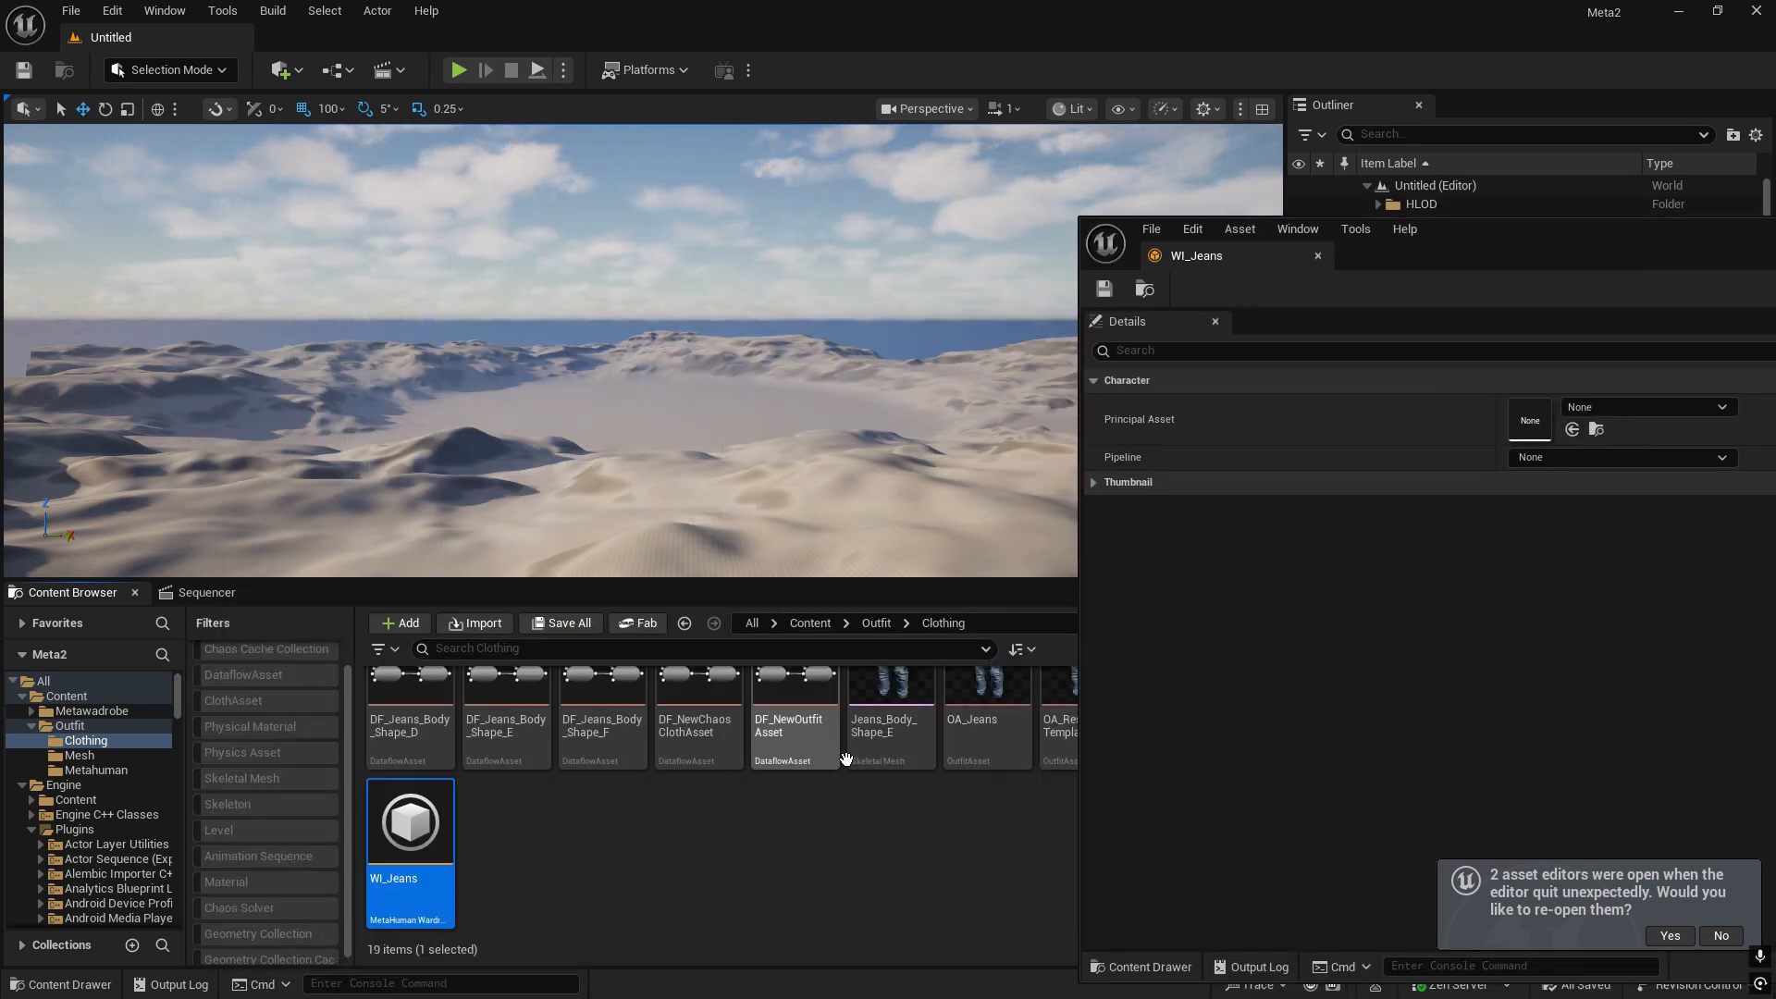
left_click(983, 699)
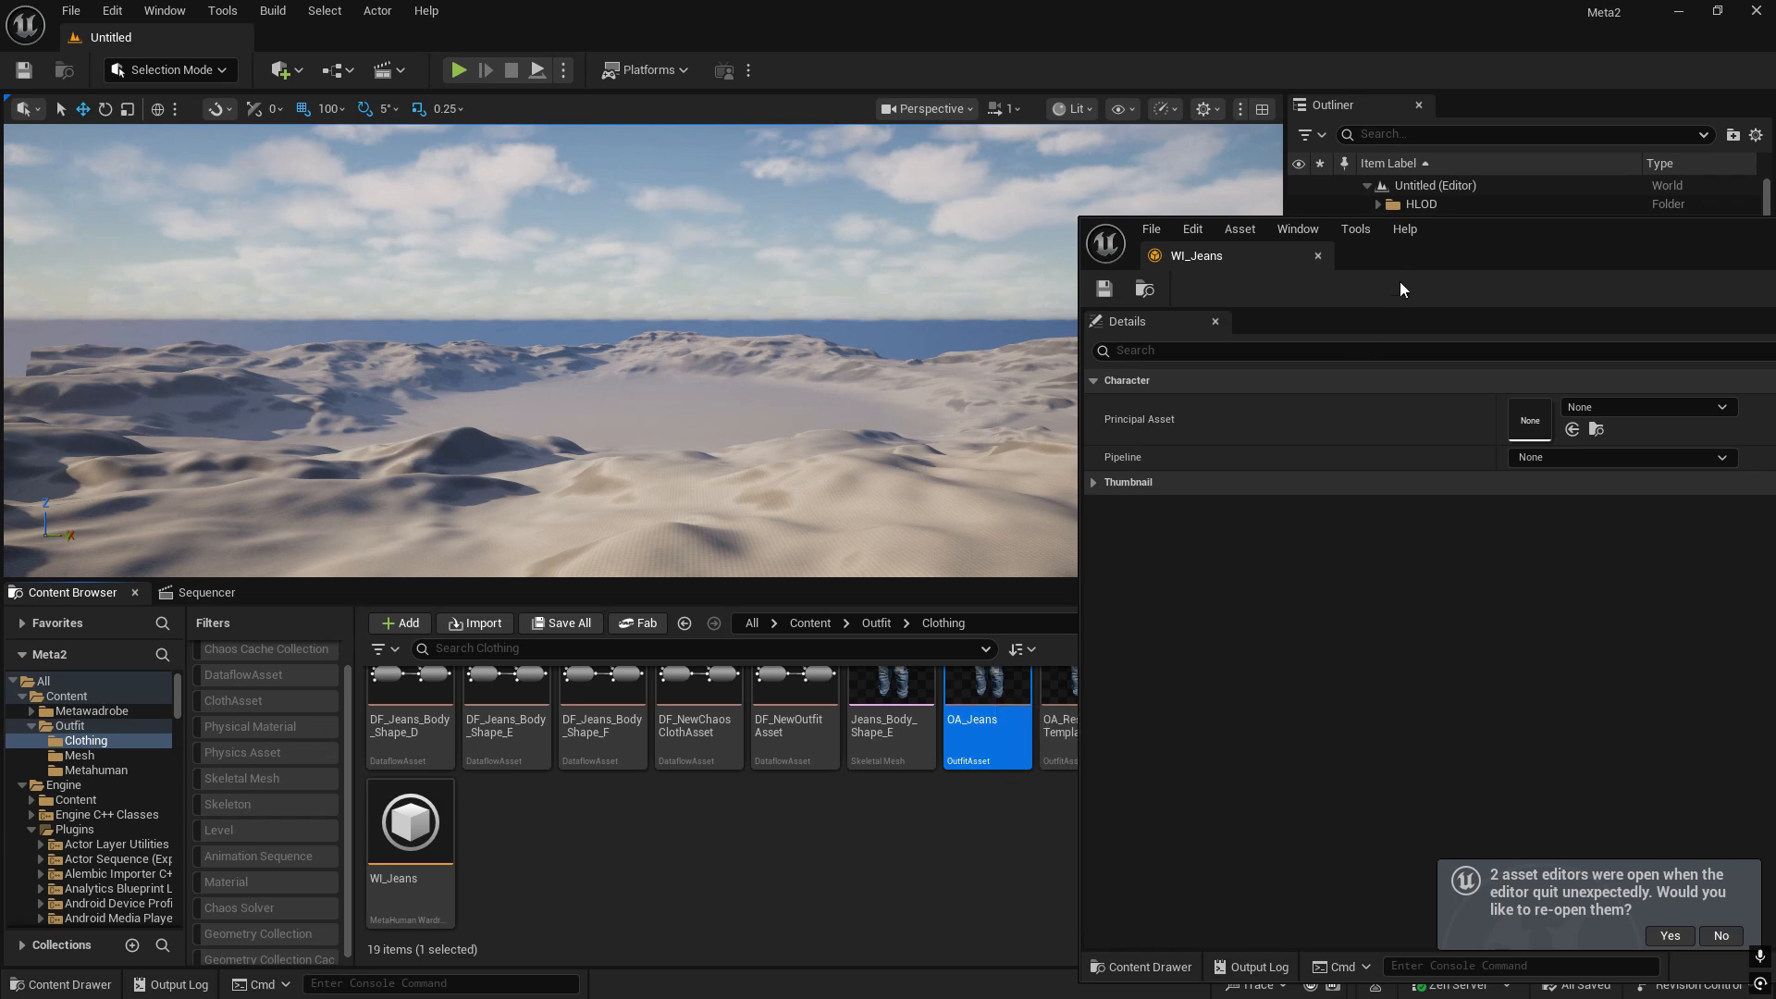
left_click_drag(1530, 239, 786, 165)
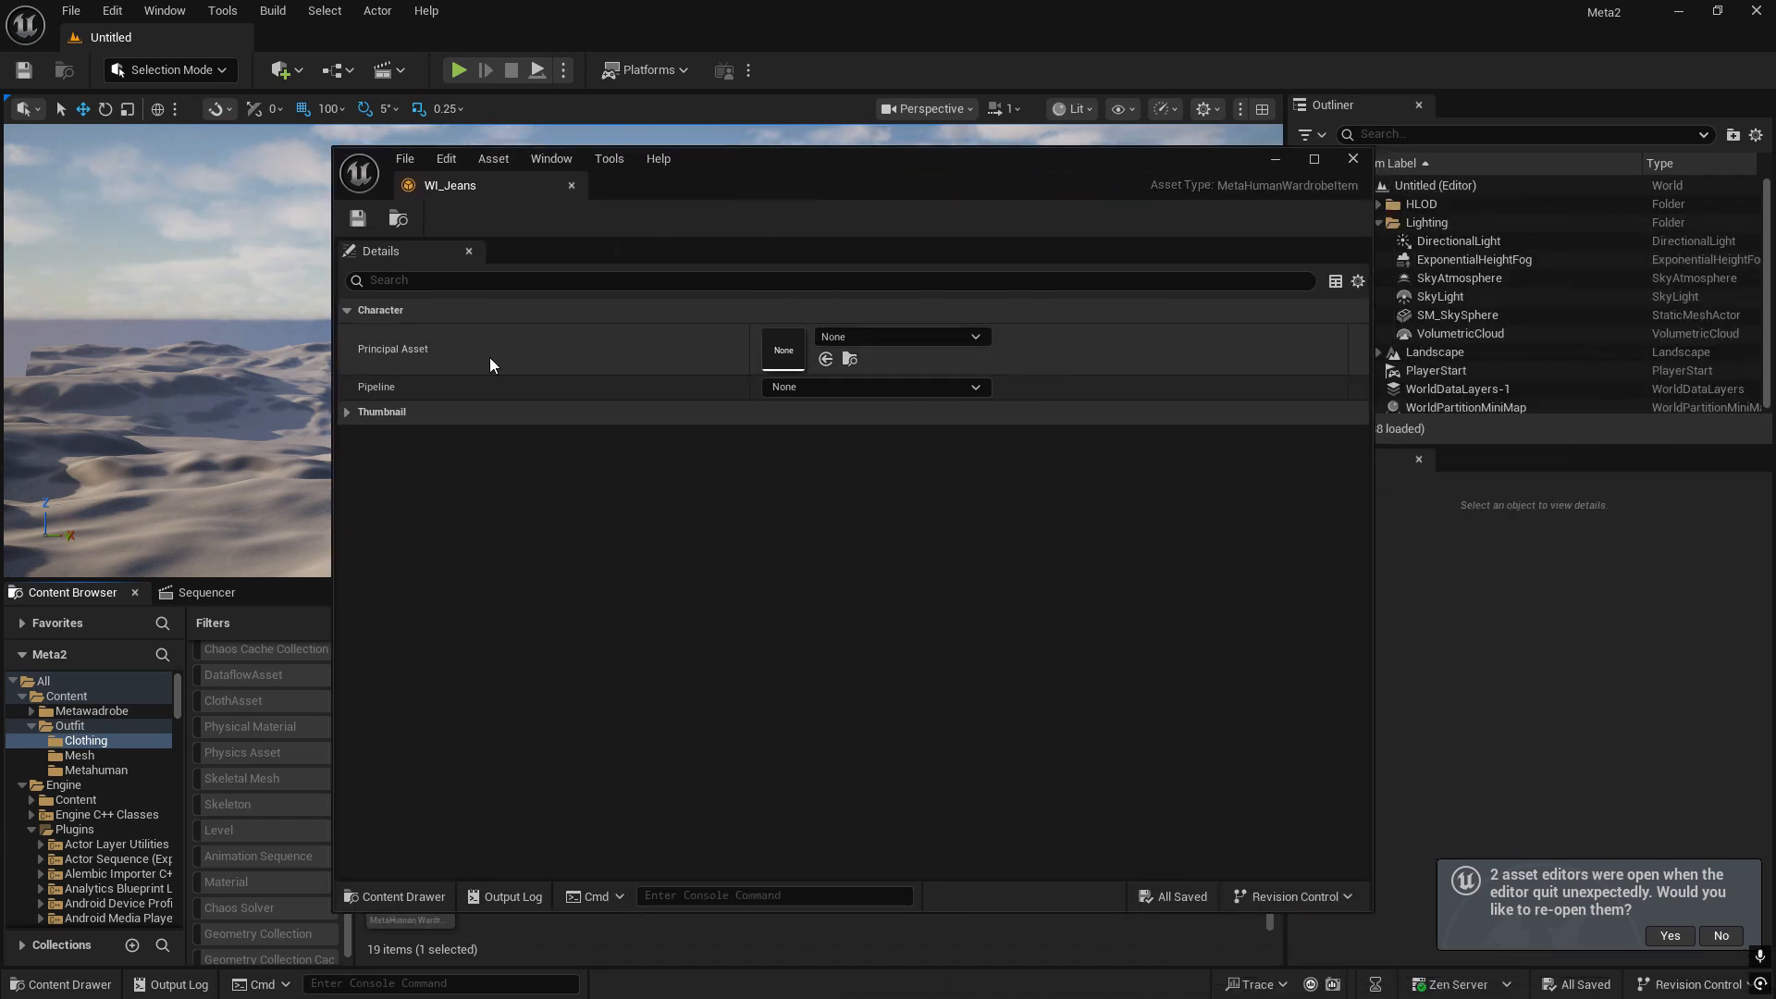
left_click(826, 359)
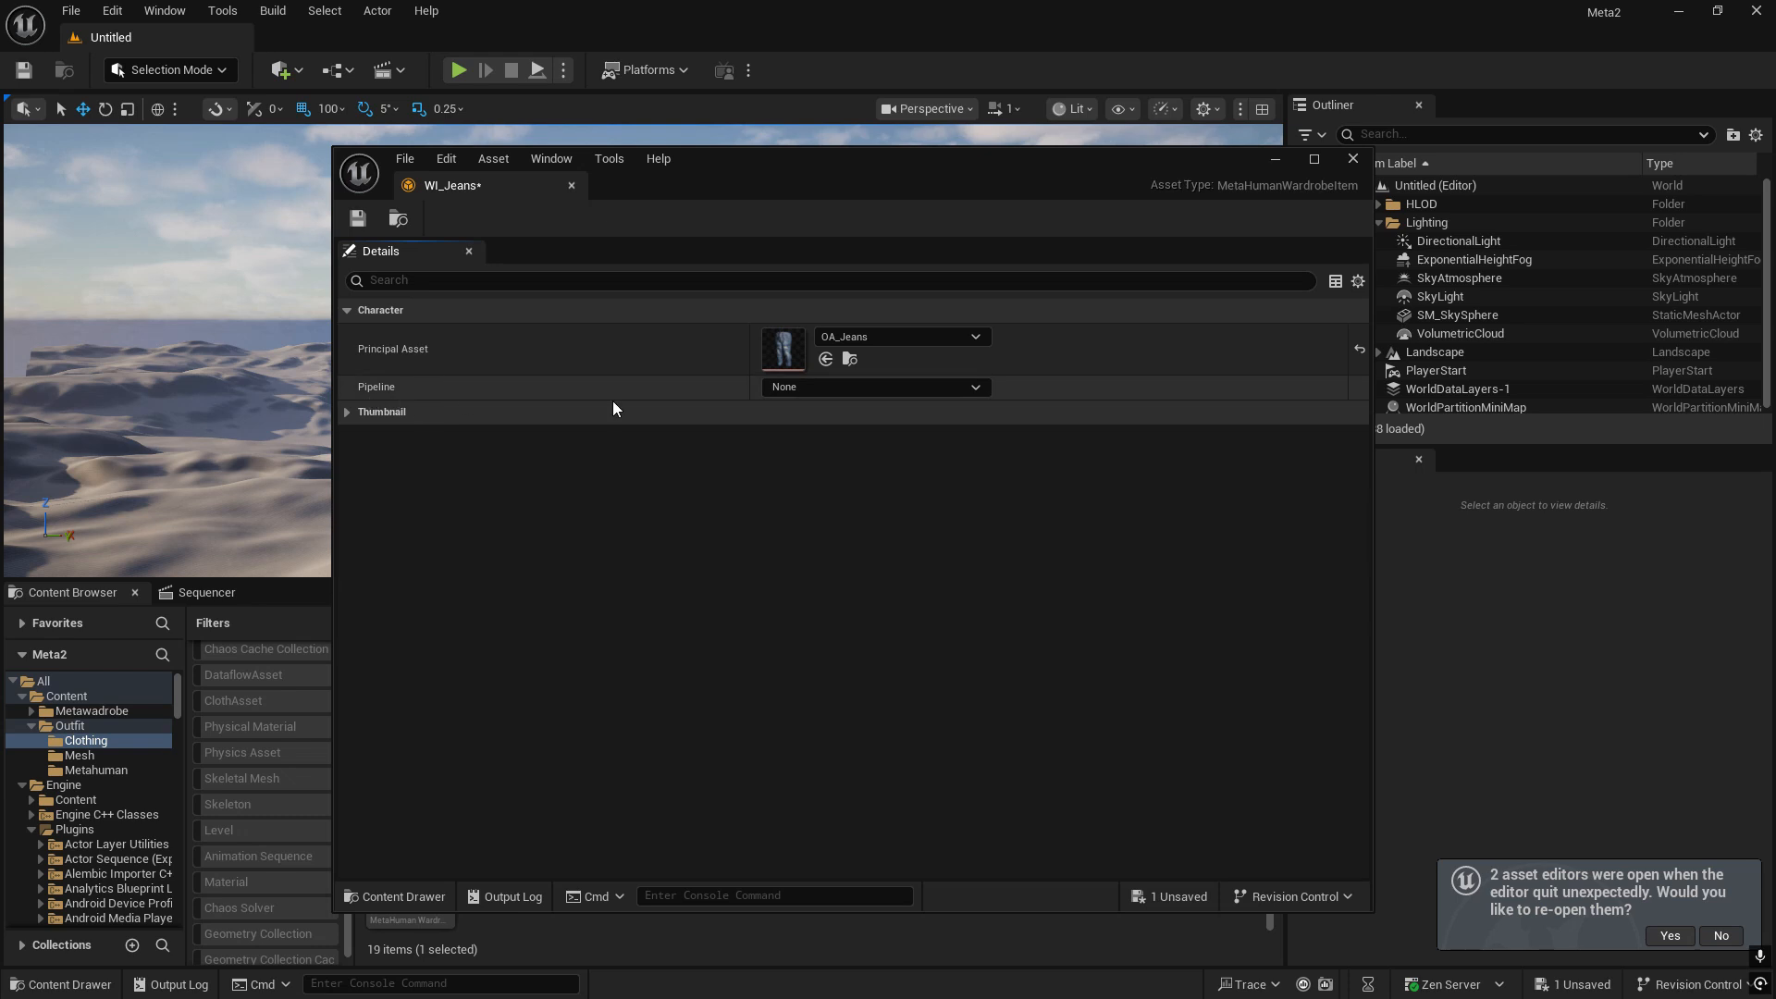
- Set the WI_Jeans Pipeline to MetaHuman Outfit Pipeline and its Editor Pipeline to MetaHuman Outfit Editor Pipeline
left_click(840, 388)
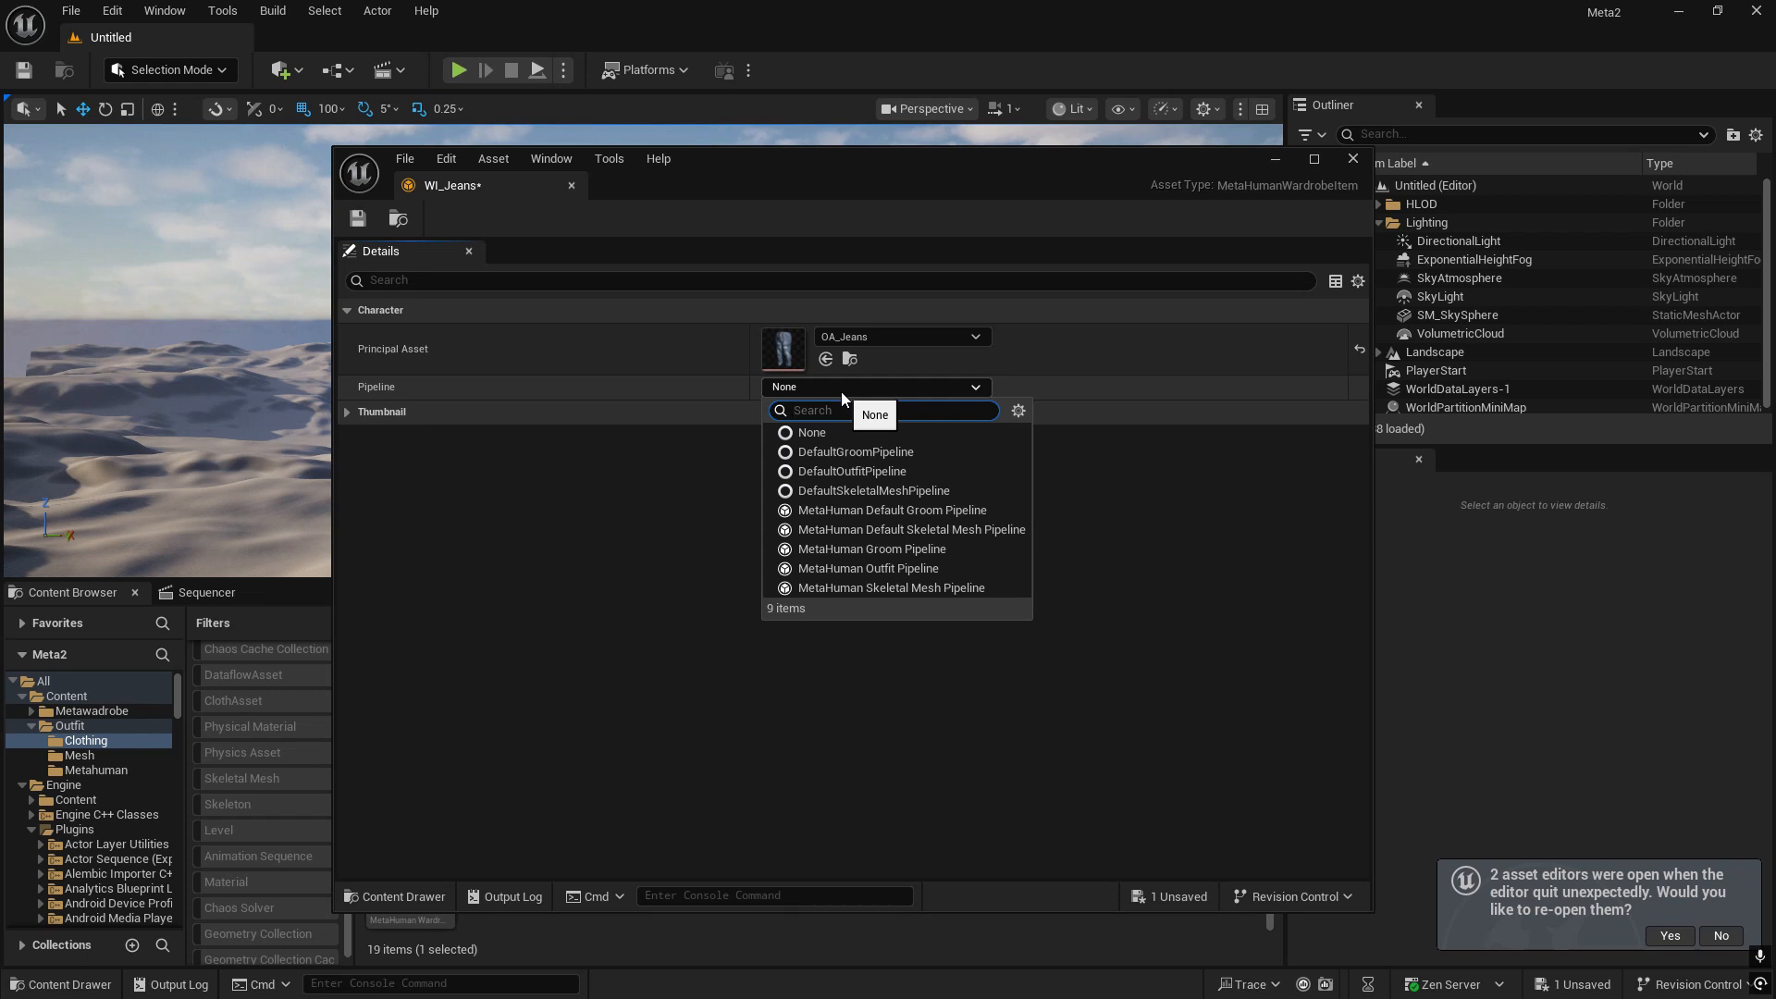
type("met")
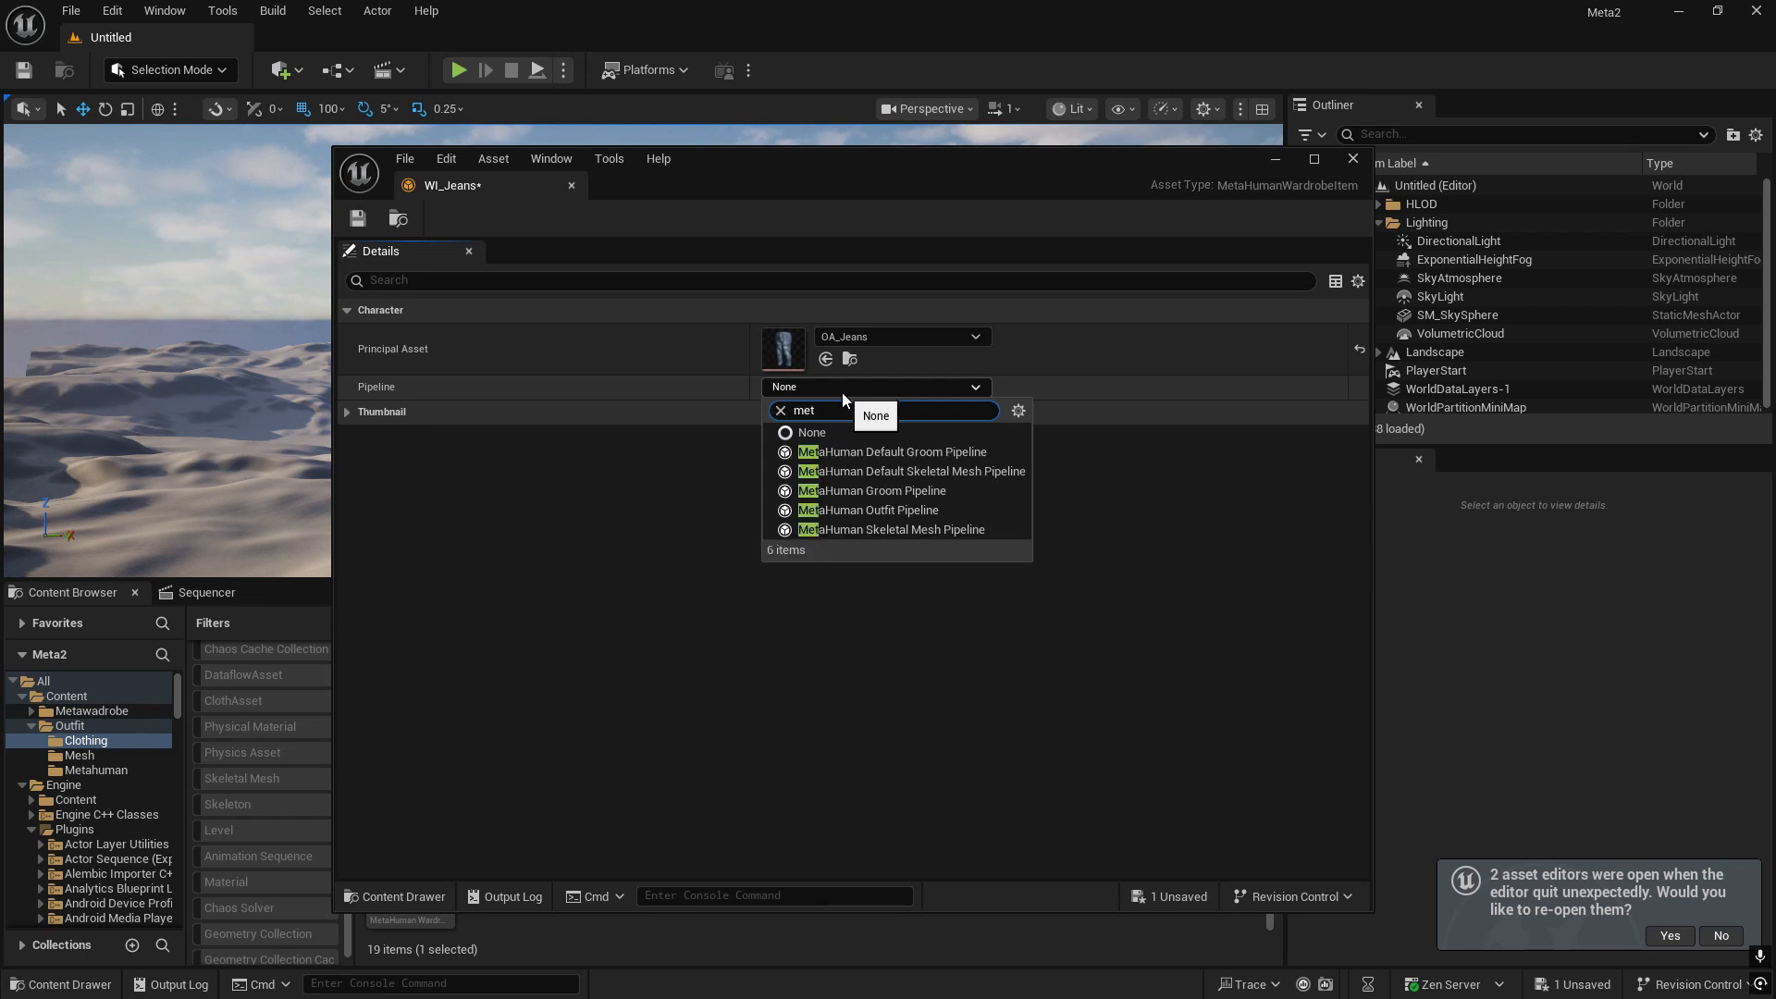
left_click(962, 510)
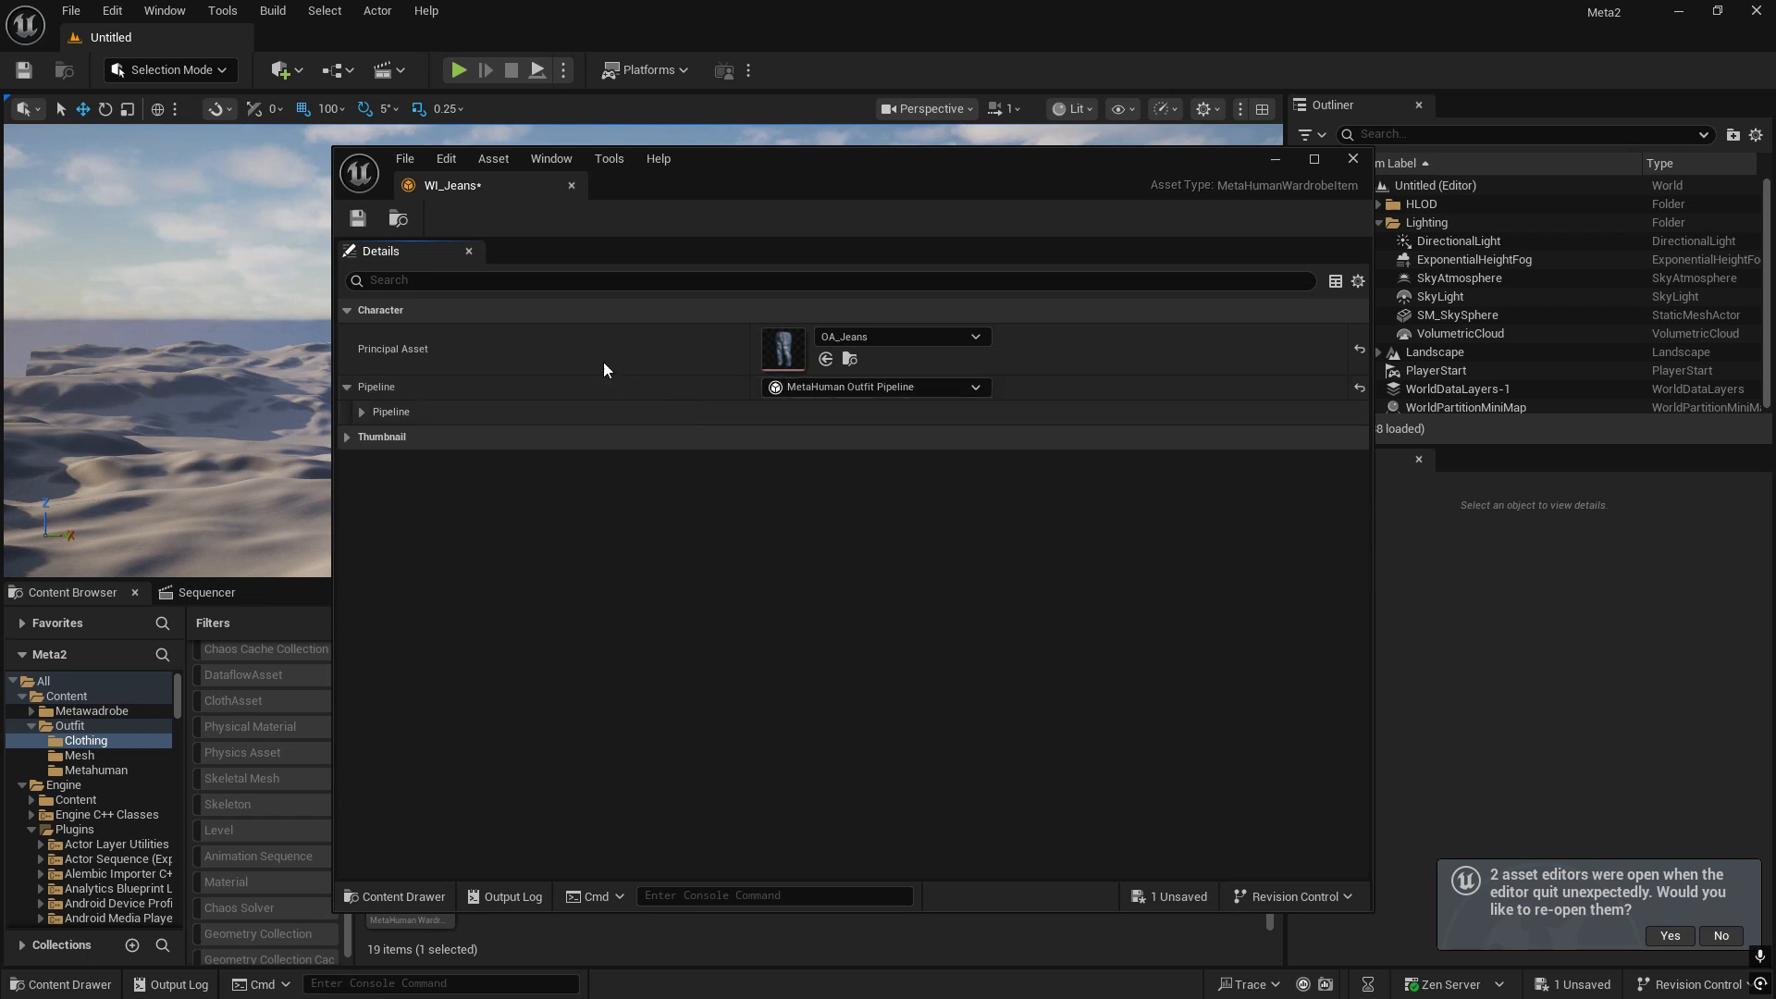
left_click(359, 413)
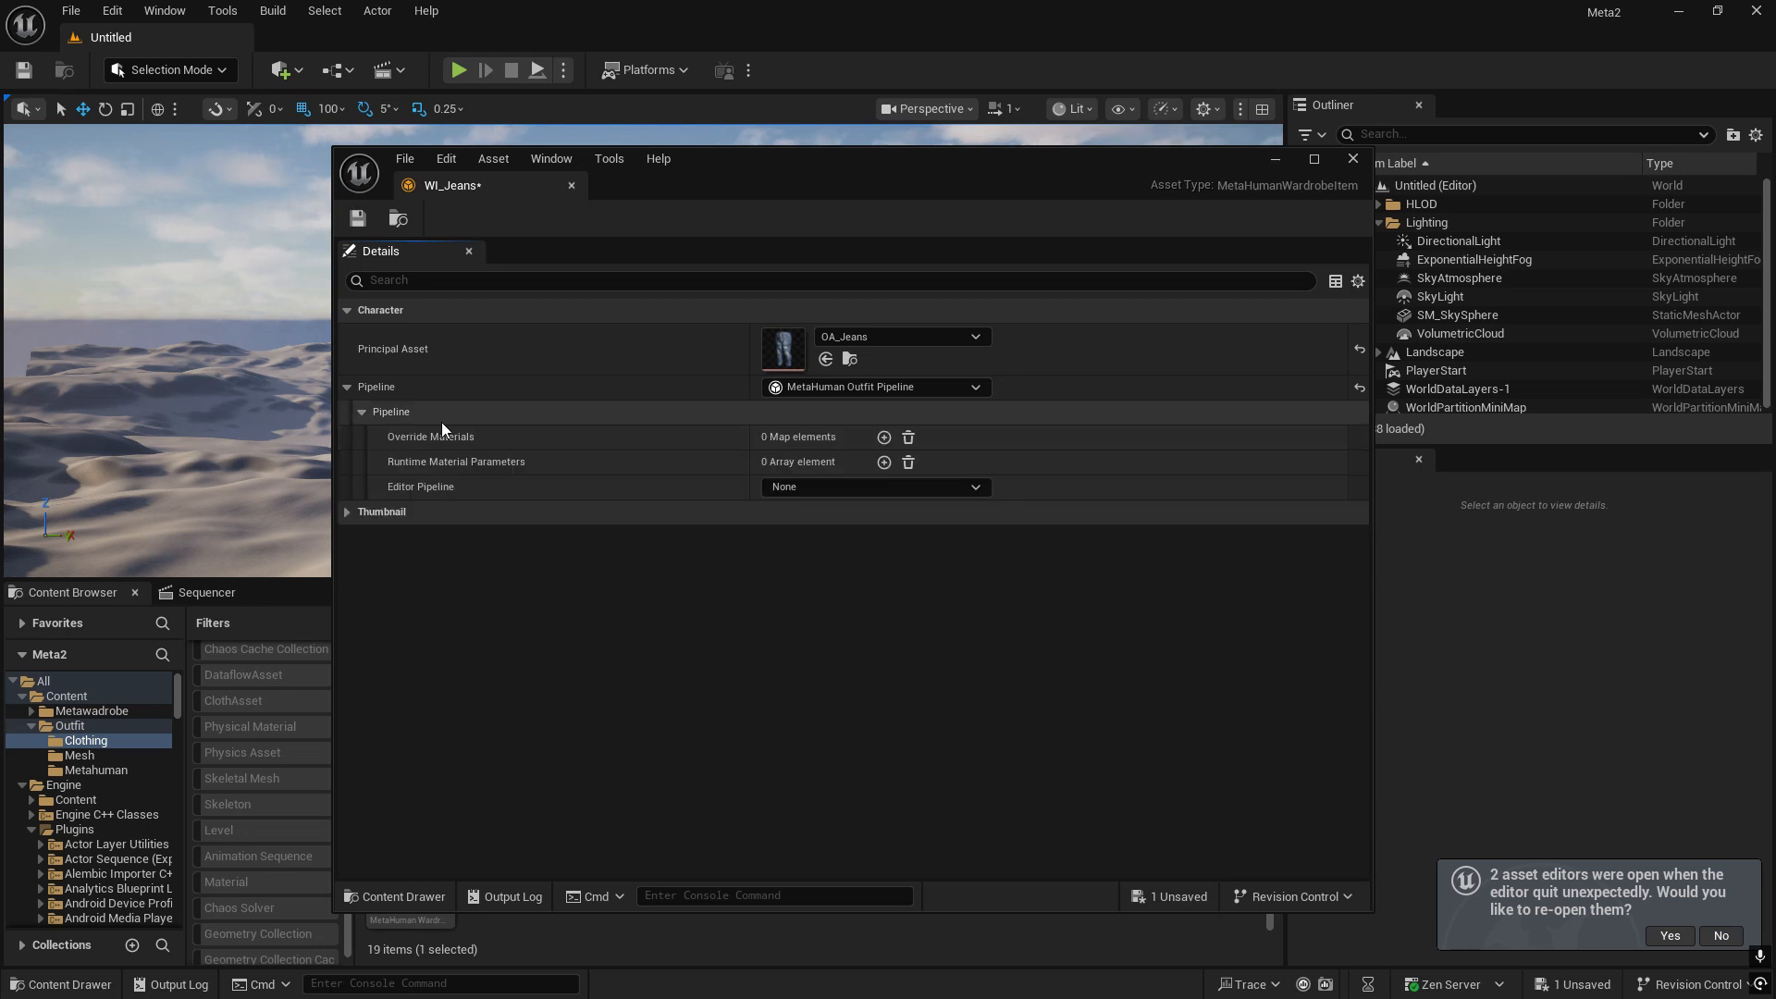
left_click(801, 485)
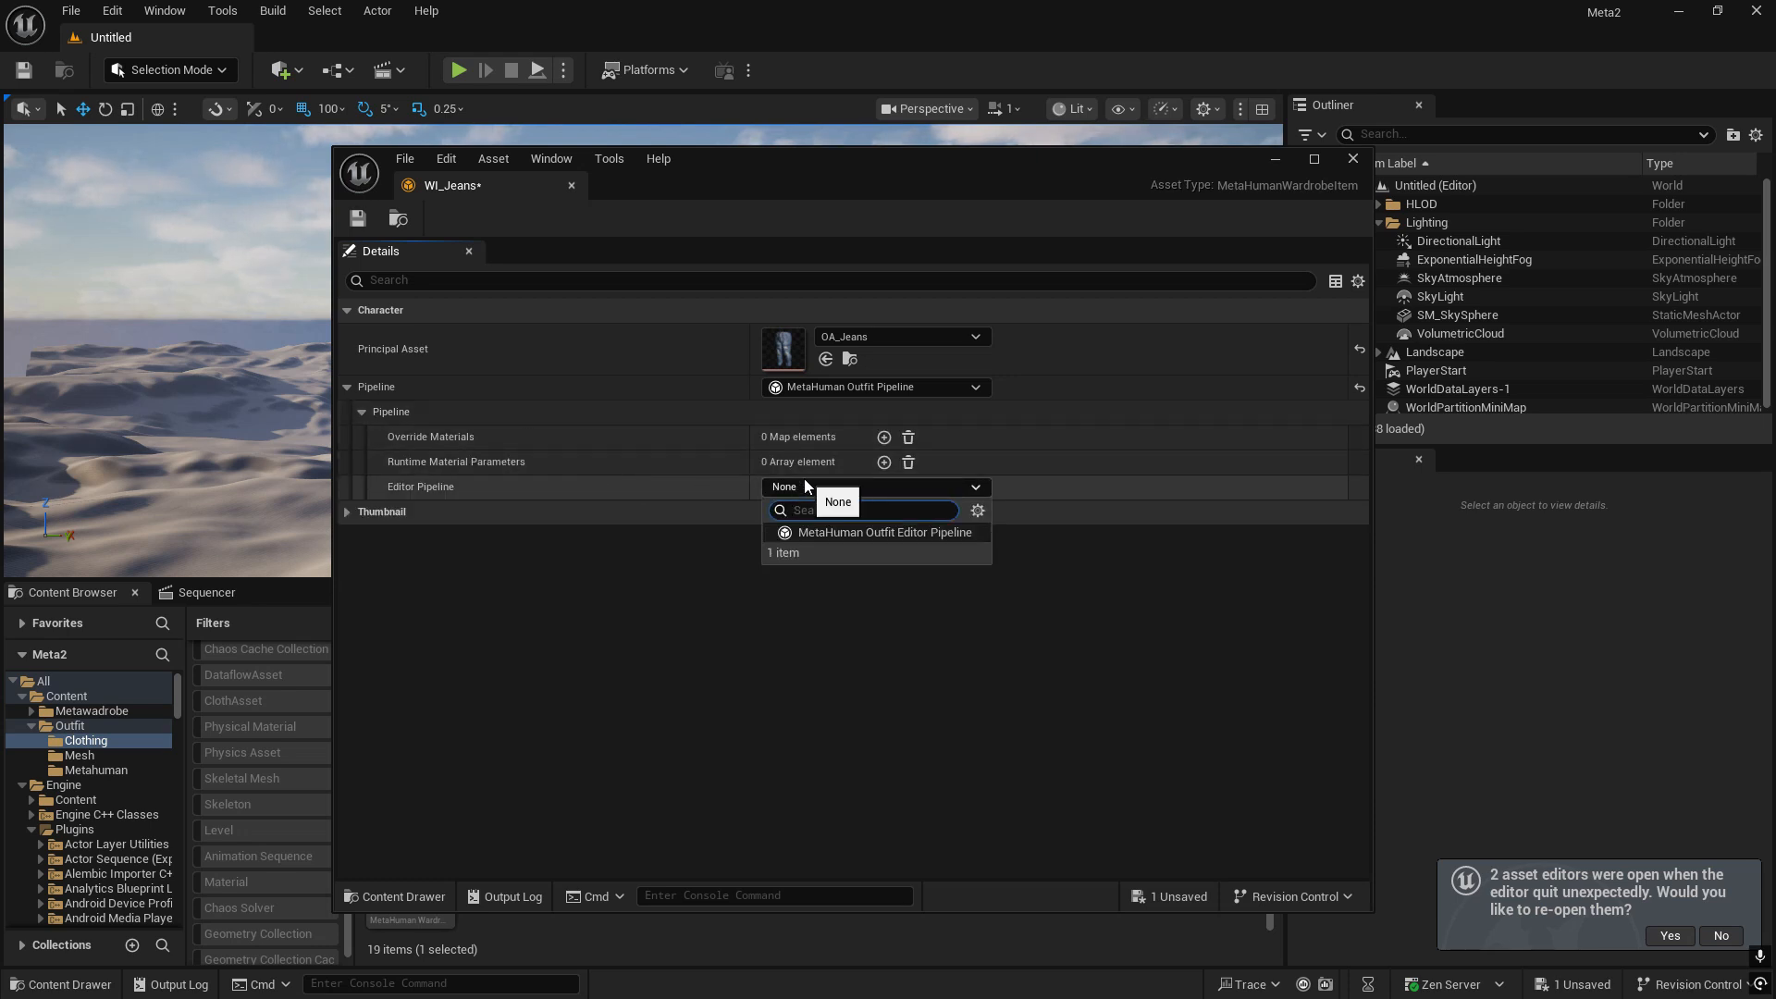
left_click(881, 536)
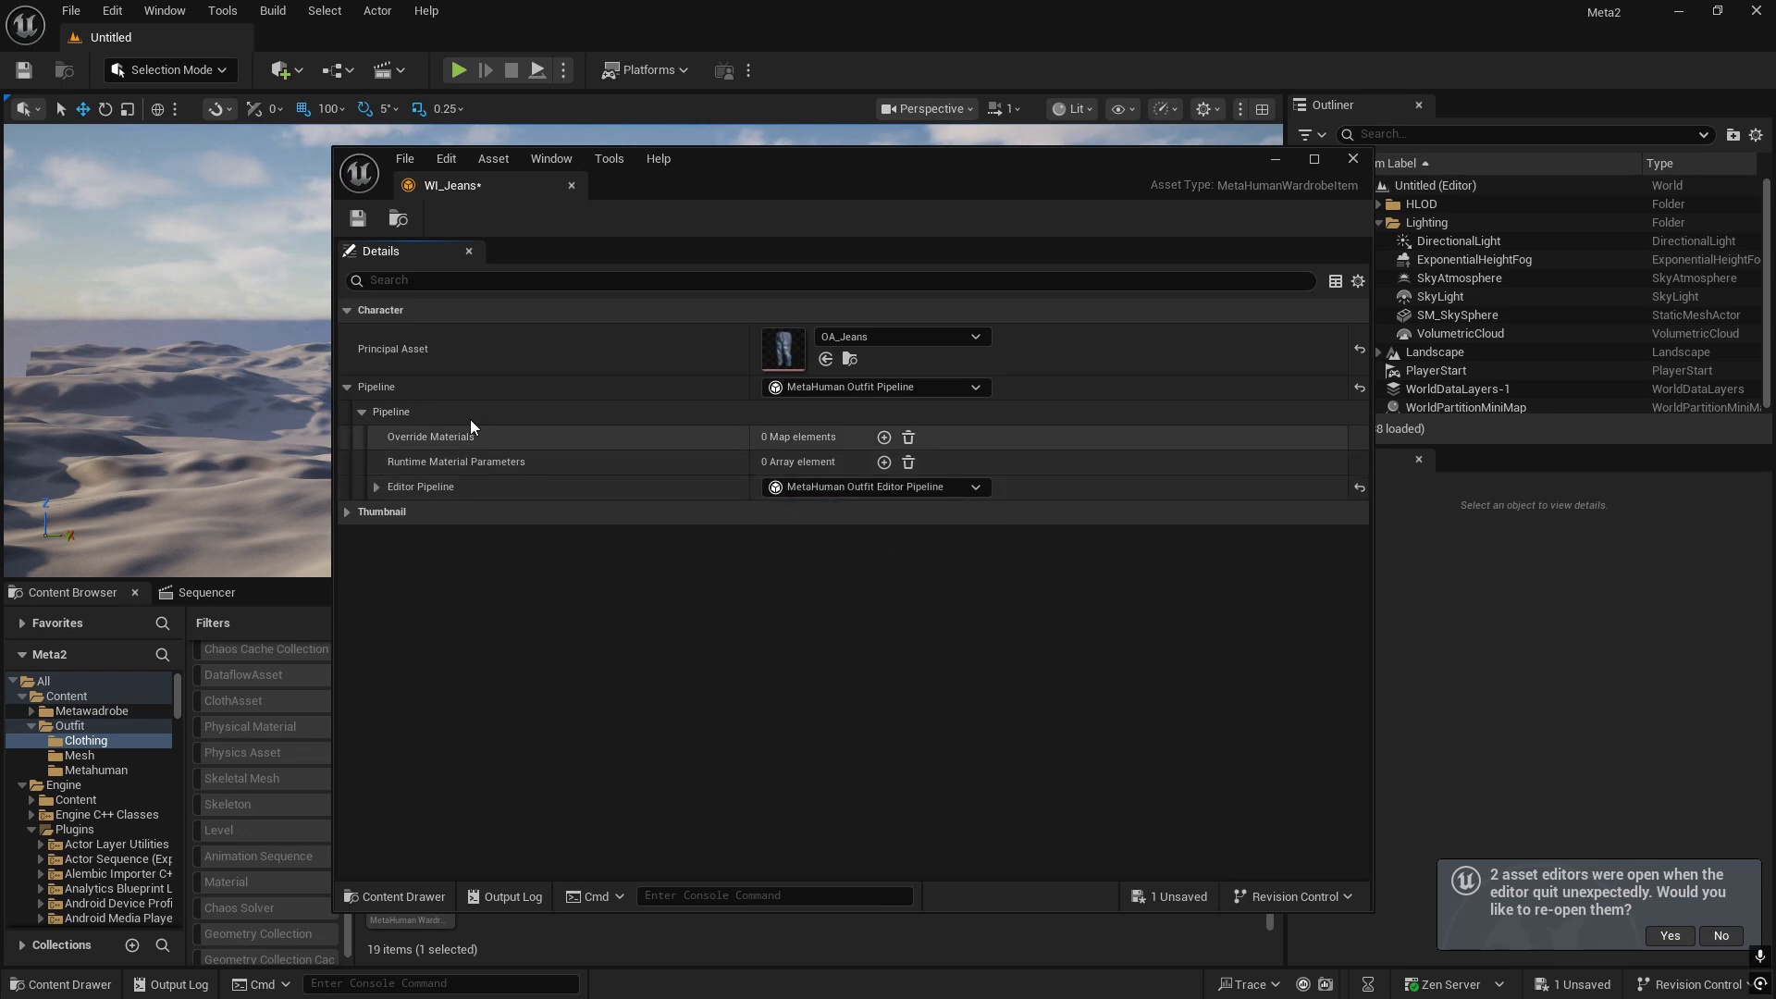
- Save WI_Jeans and open the WI_DefaultGarment wardrobe item from the Clothing folder to view its settings
left_click_drag(924, 185, 985, 840)
key("ctrl+s")
double_click(1155, 728)
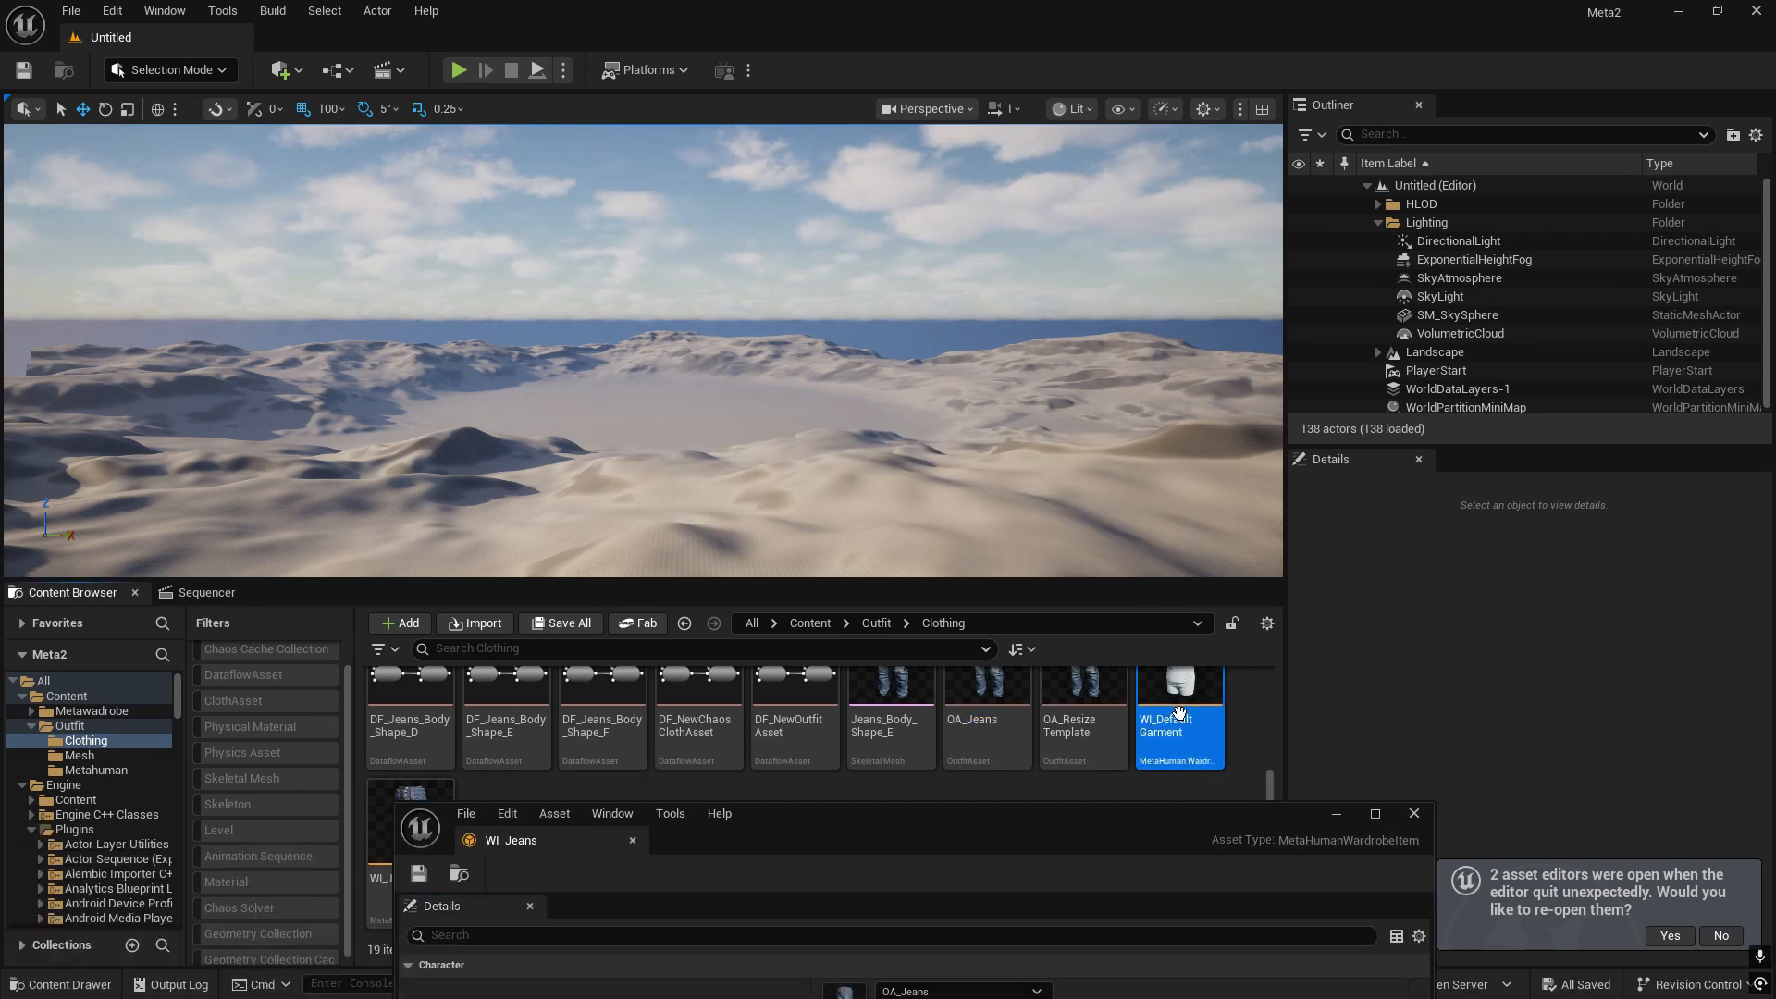
left_click_drag(1006, 837, 1031, 328)
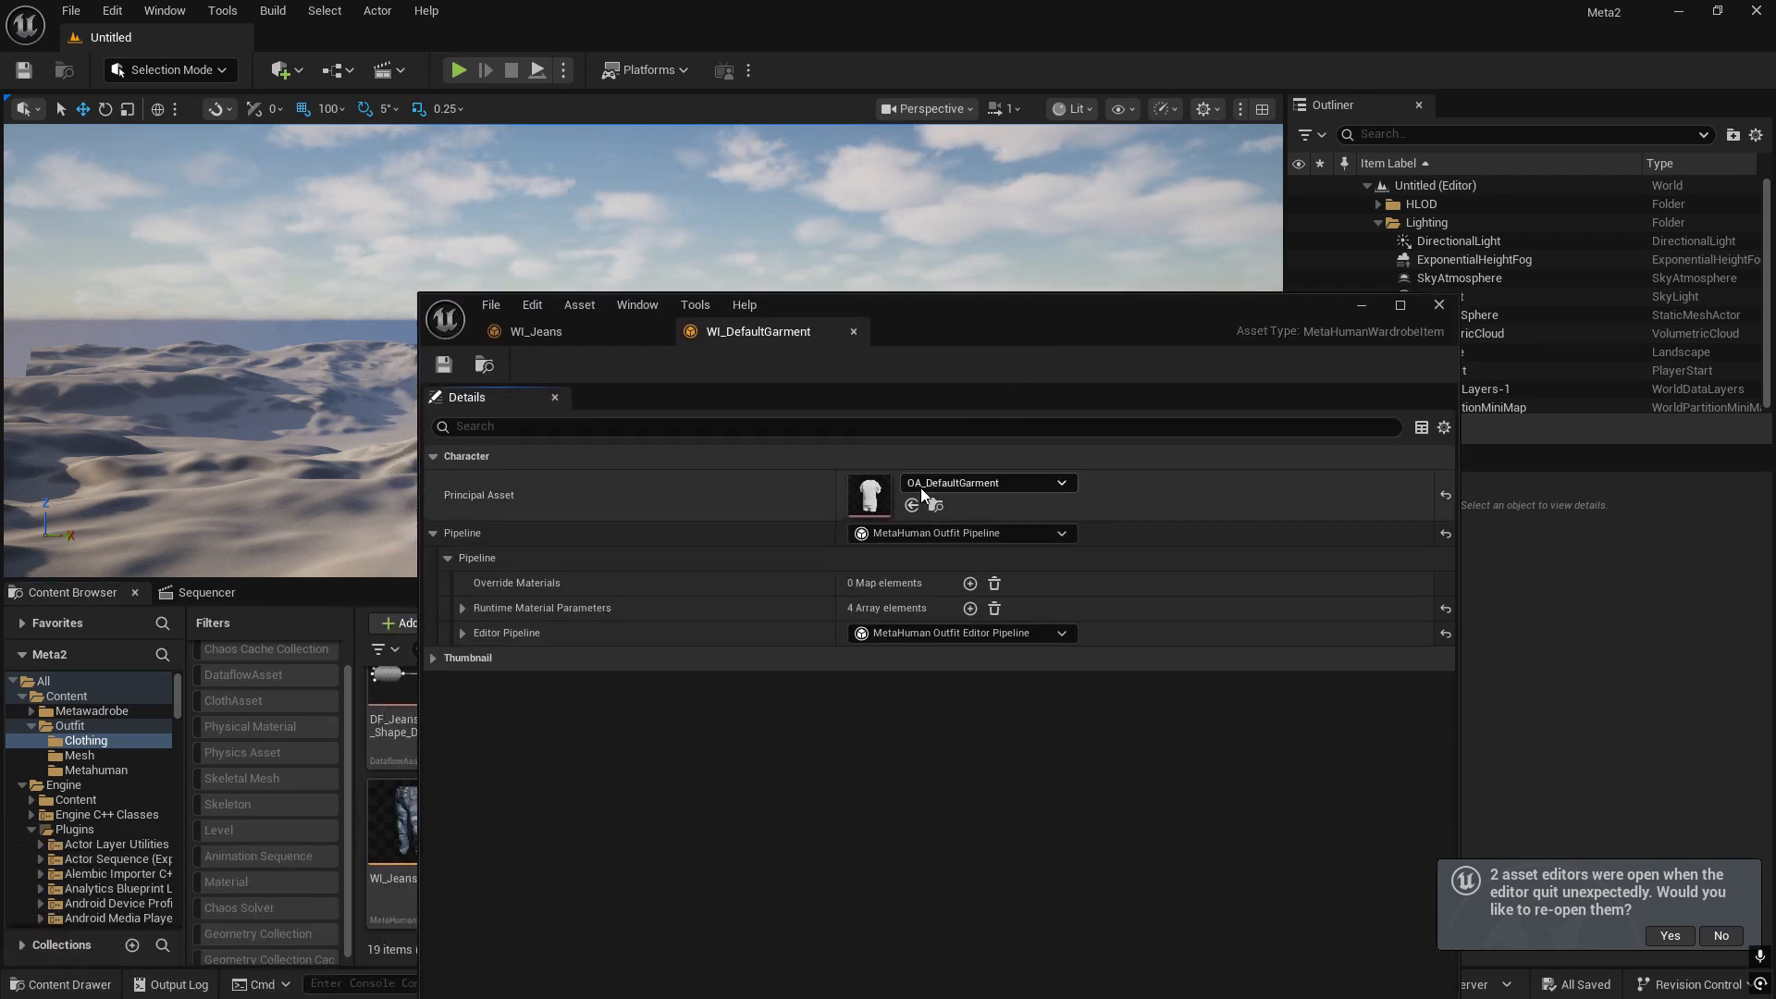
- Examine the Runtime Material Parameters entries of WI_DefaultGarment, then close the wardrobe item editor
left_click(463, 608)
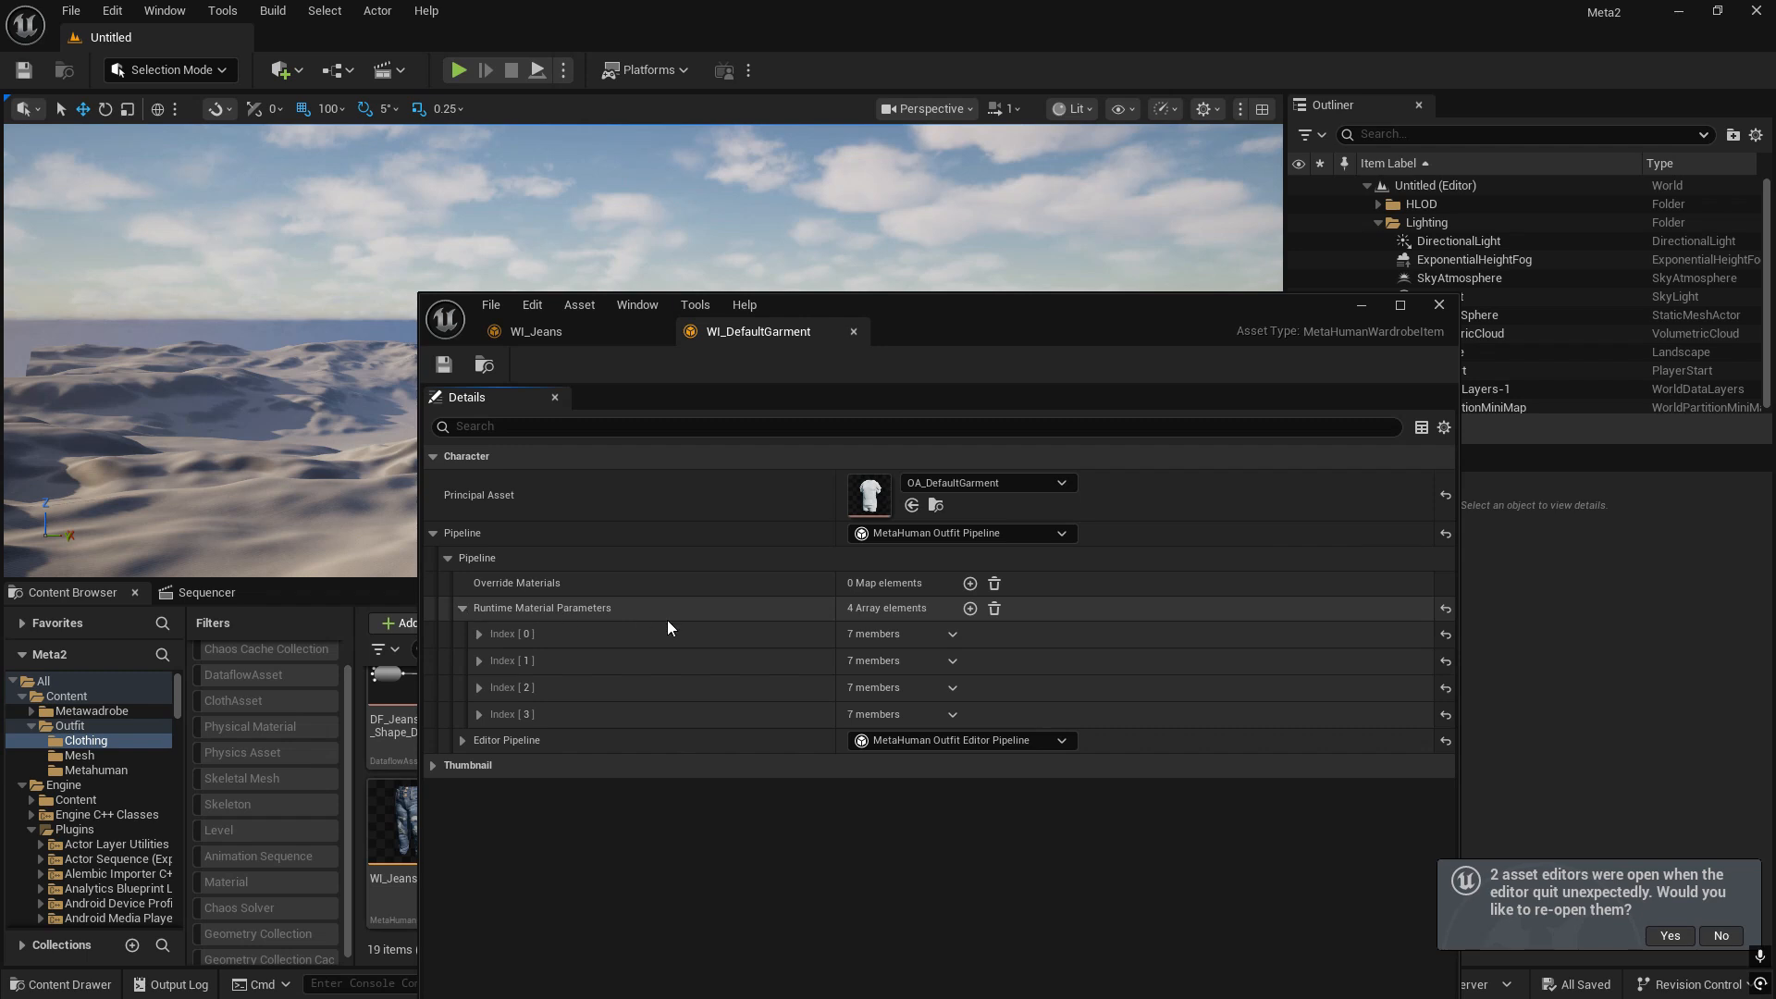
left_click(480, 634)
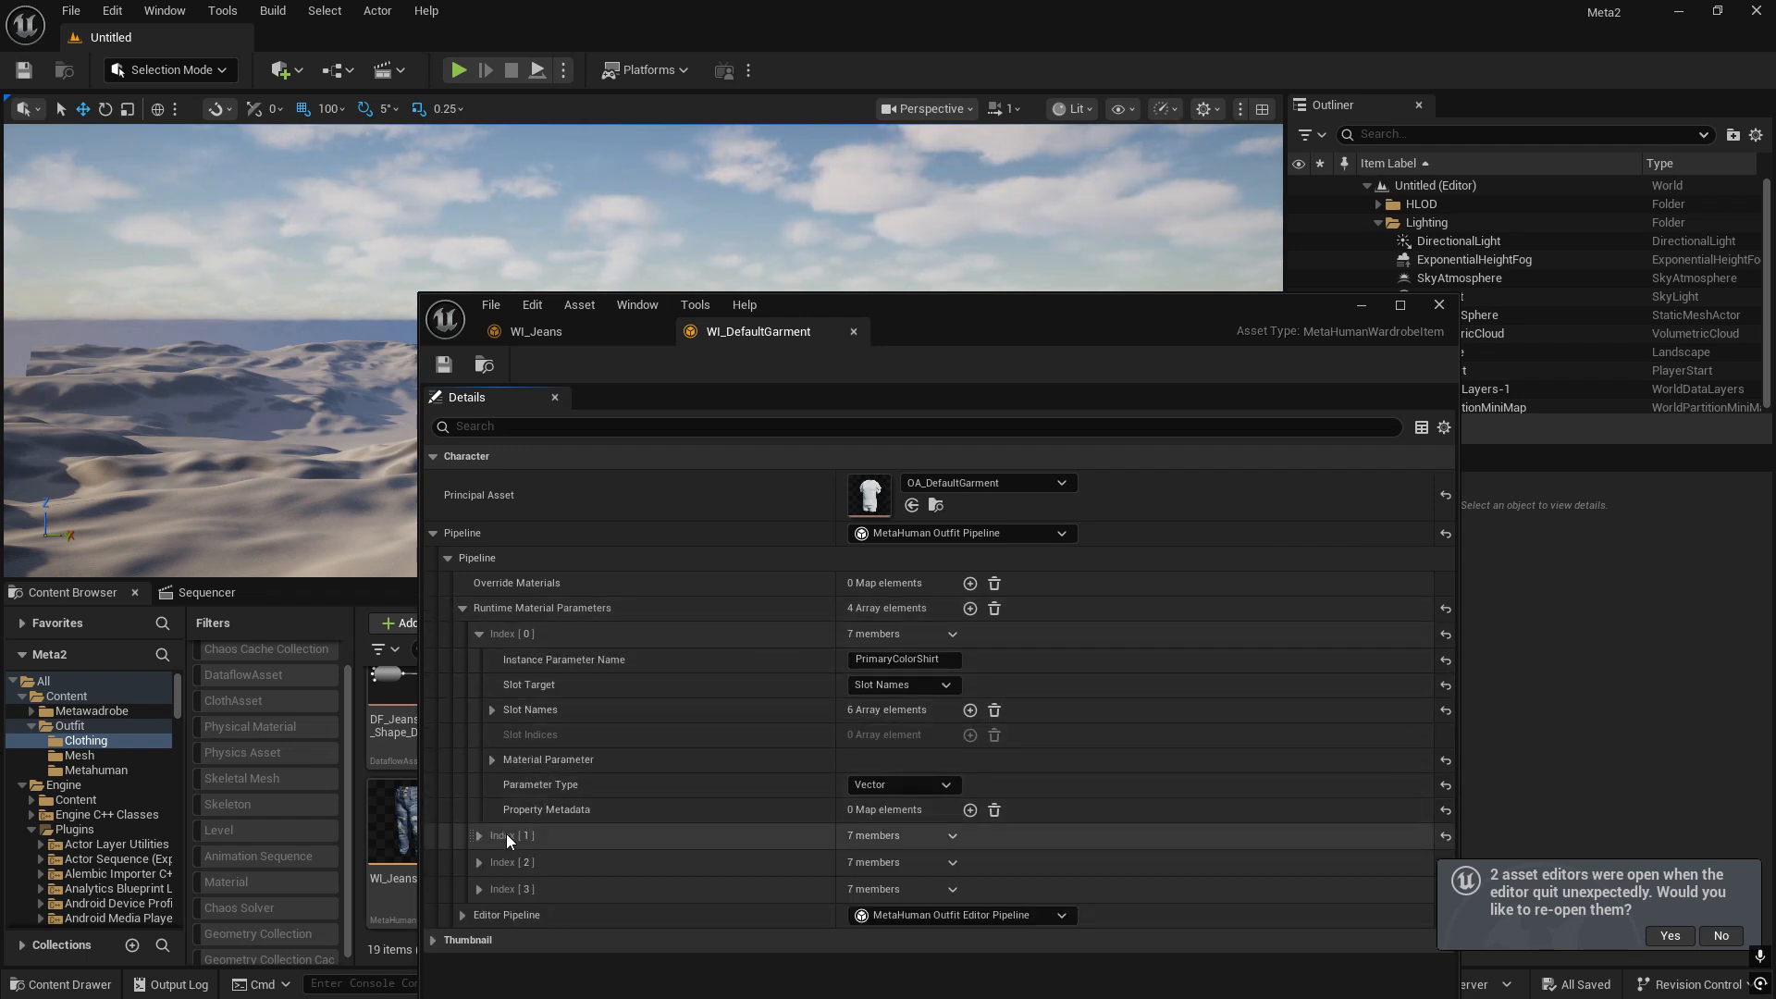
left_click(478, 836)
scroll(474, 836, "down", 3)
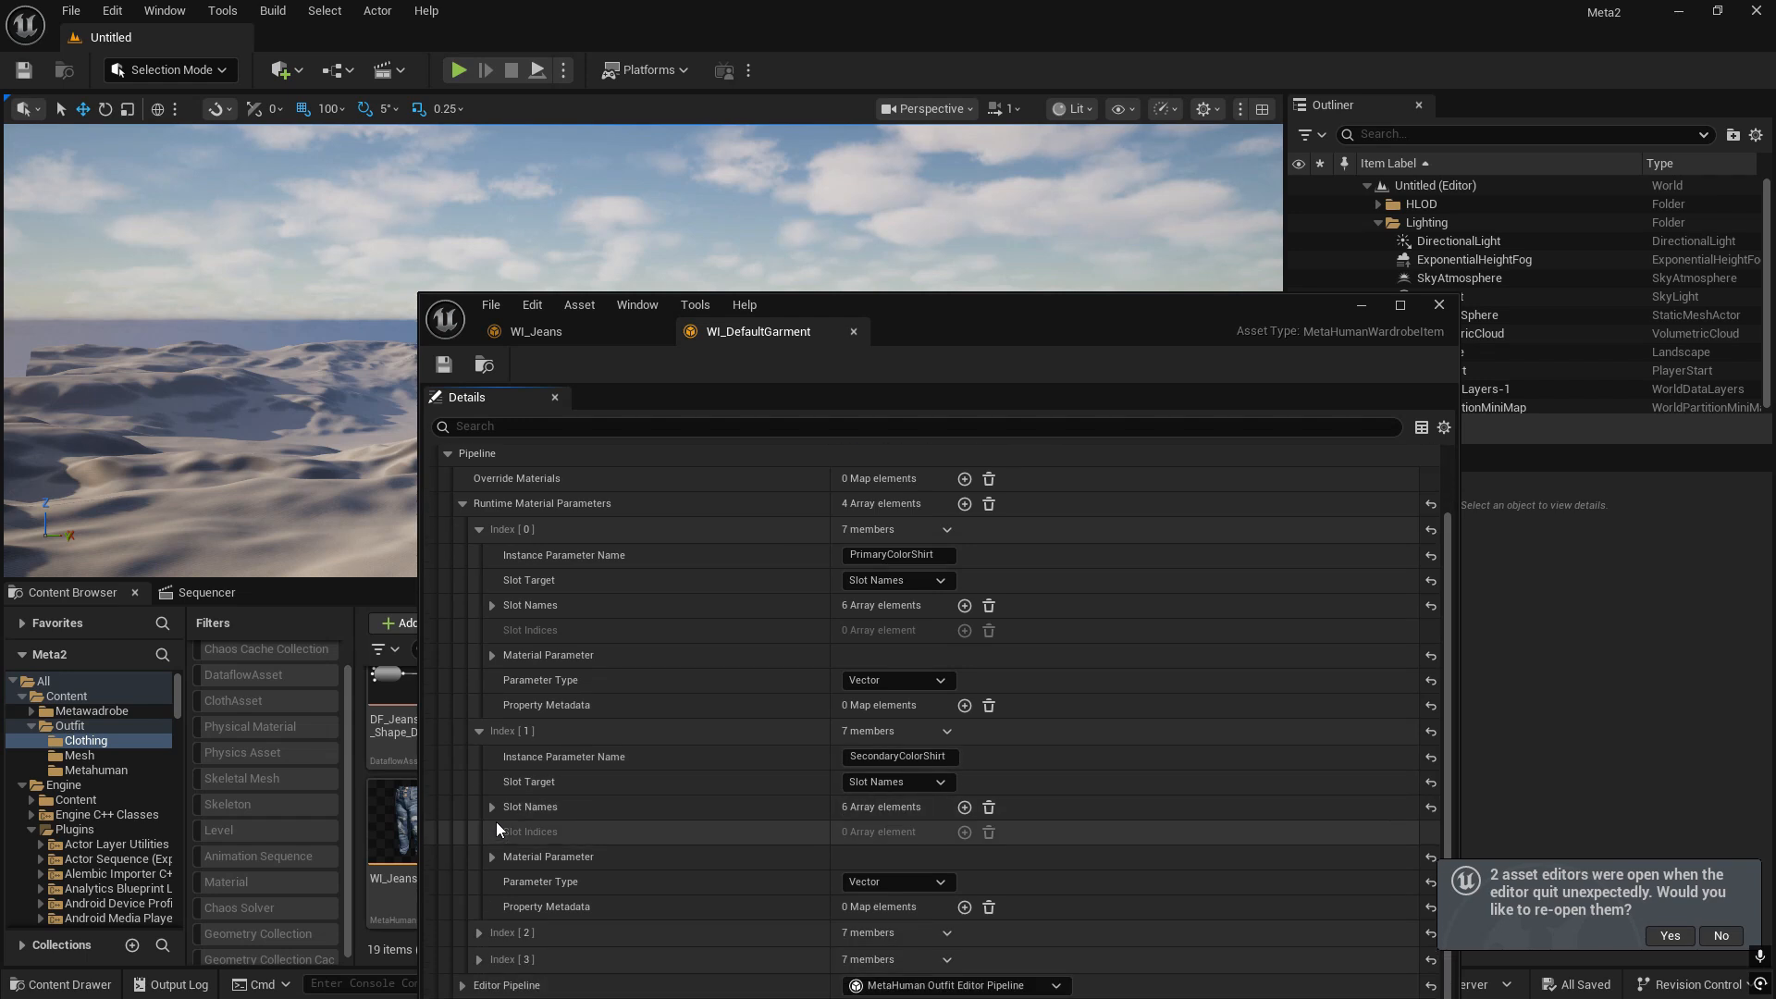
left_click(481, 730)
left_click(477, 635)
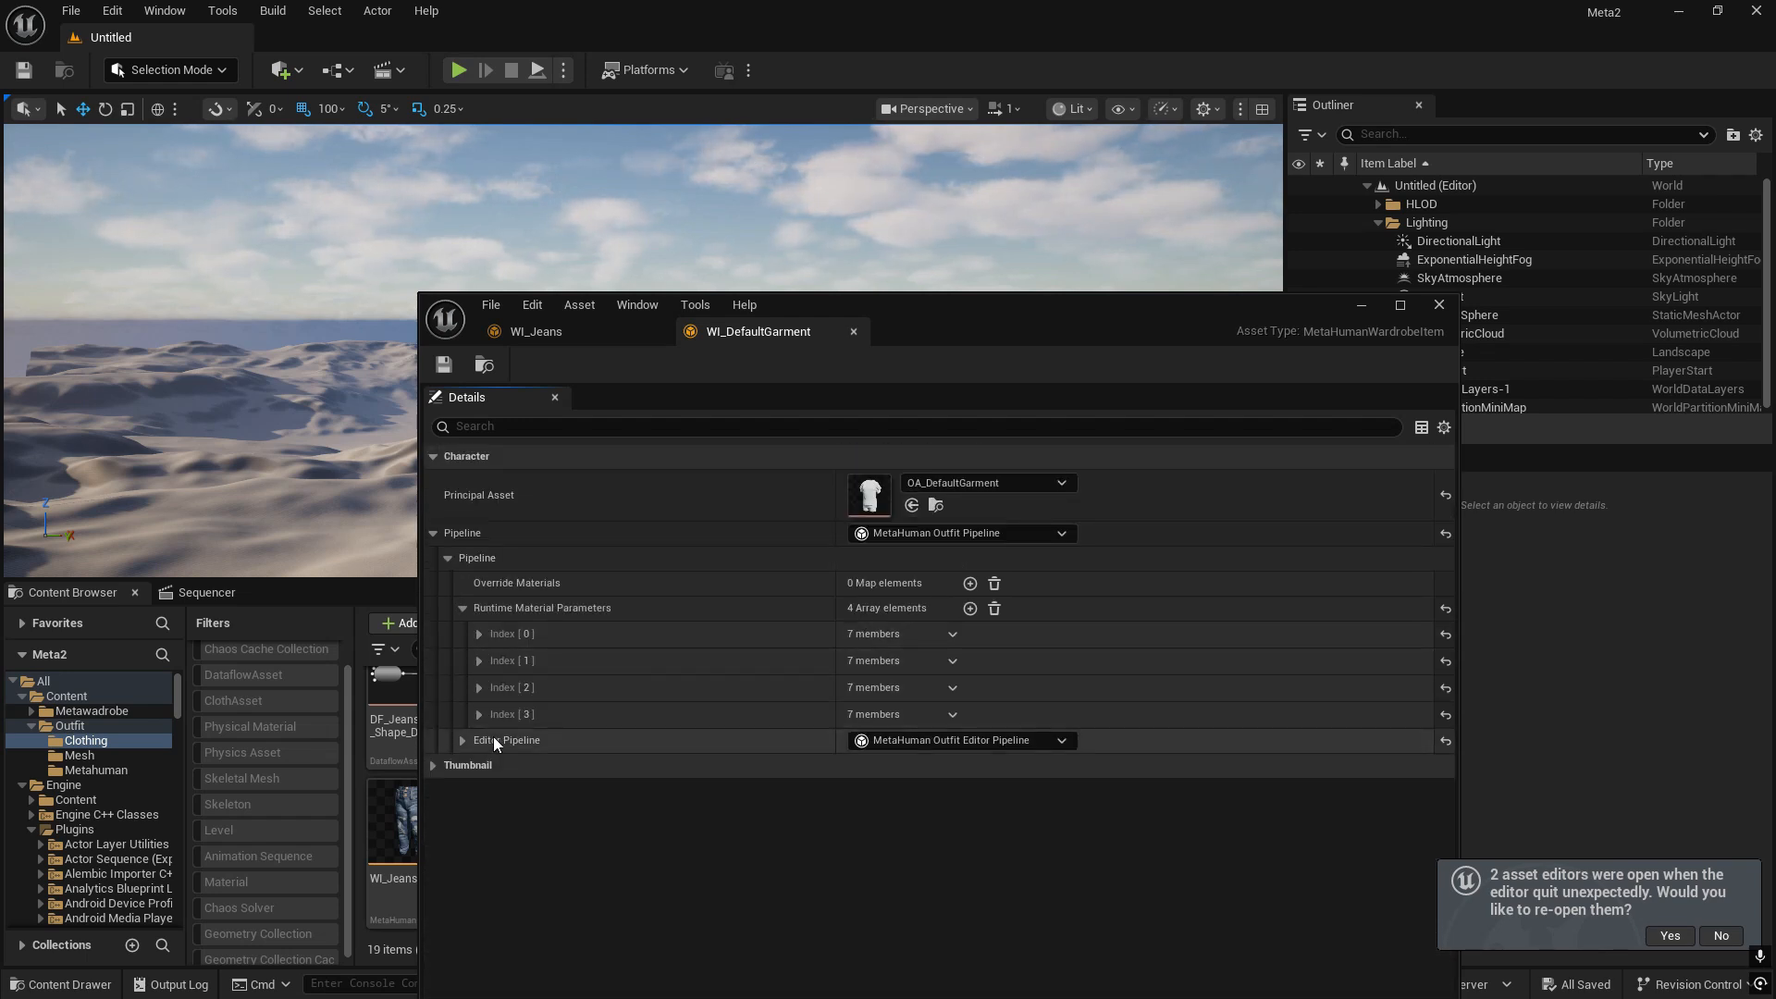
left_click_drag(999, 341, 843, 370)
left_click(1280, 336)
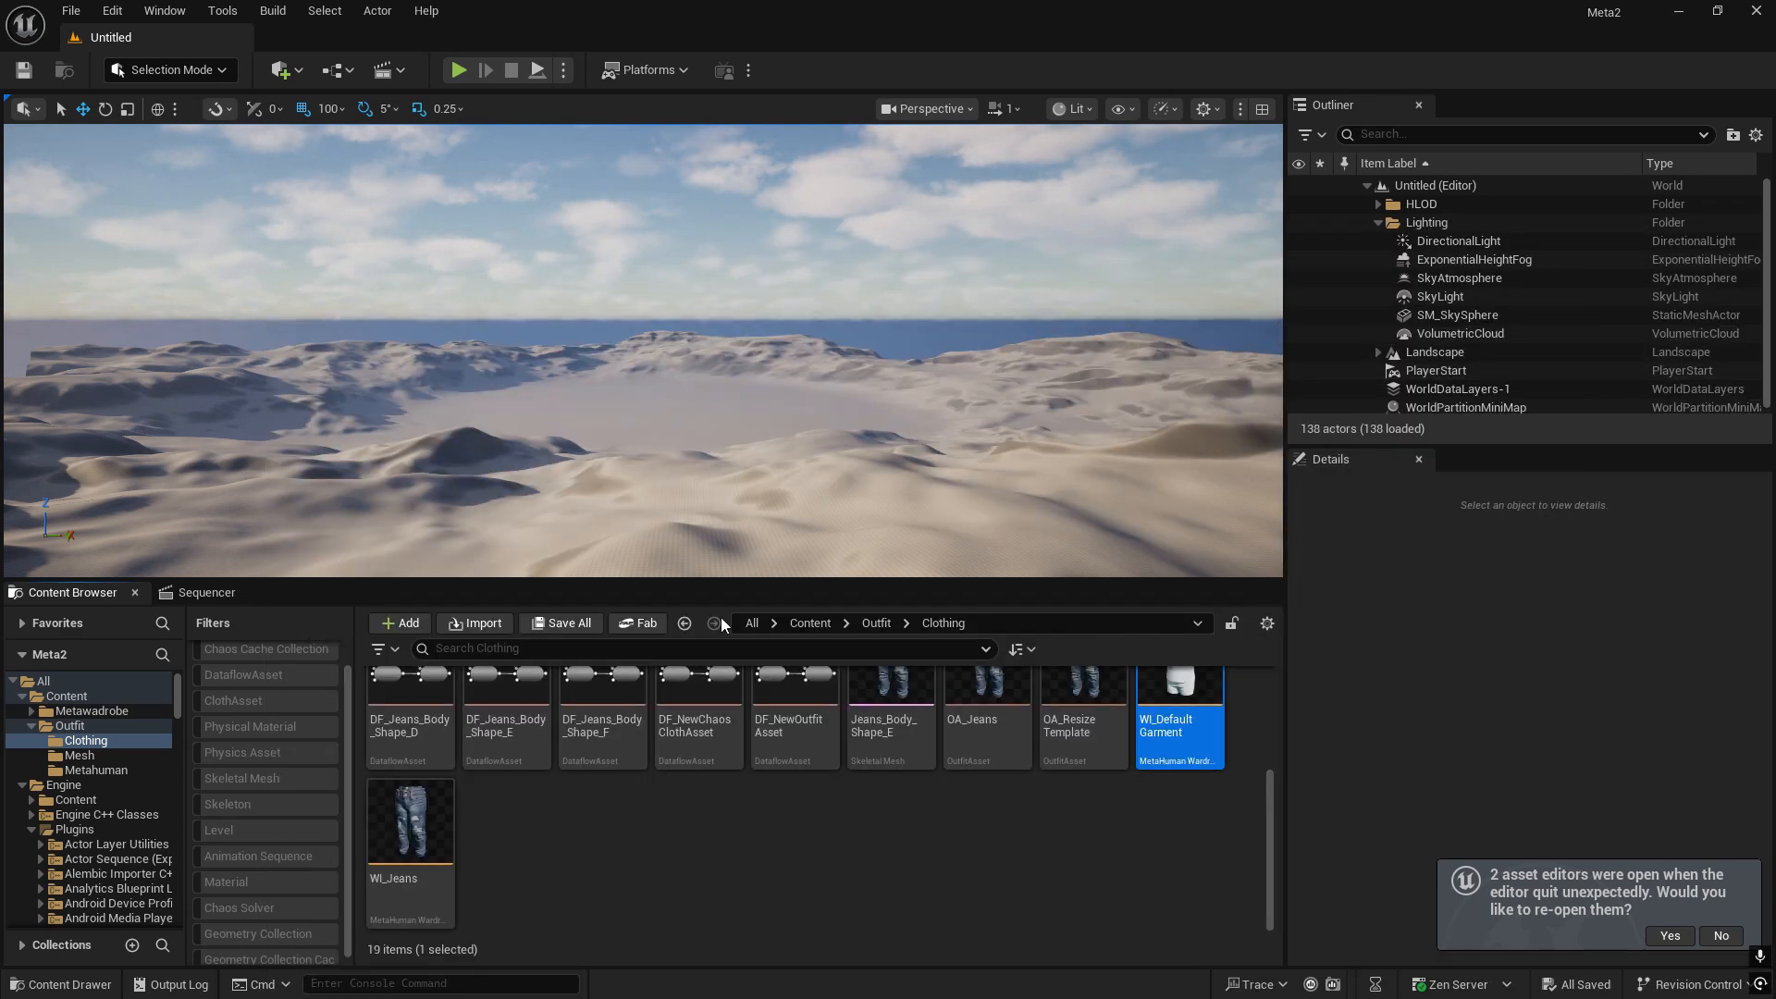
- Reopen the WI_Jeans wardrobe item from the Clothing folder and move its editor clear of the Content Browser
scroll(586, 879, "up", 2)
scroll(497, 935, "down", 2)
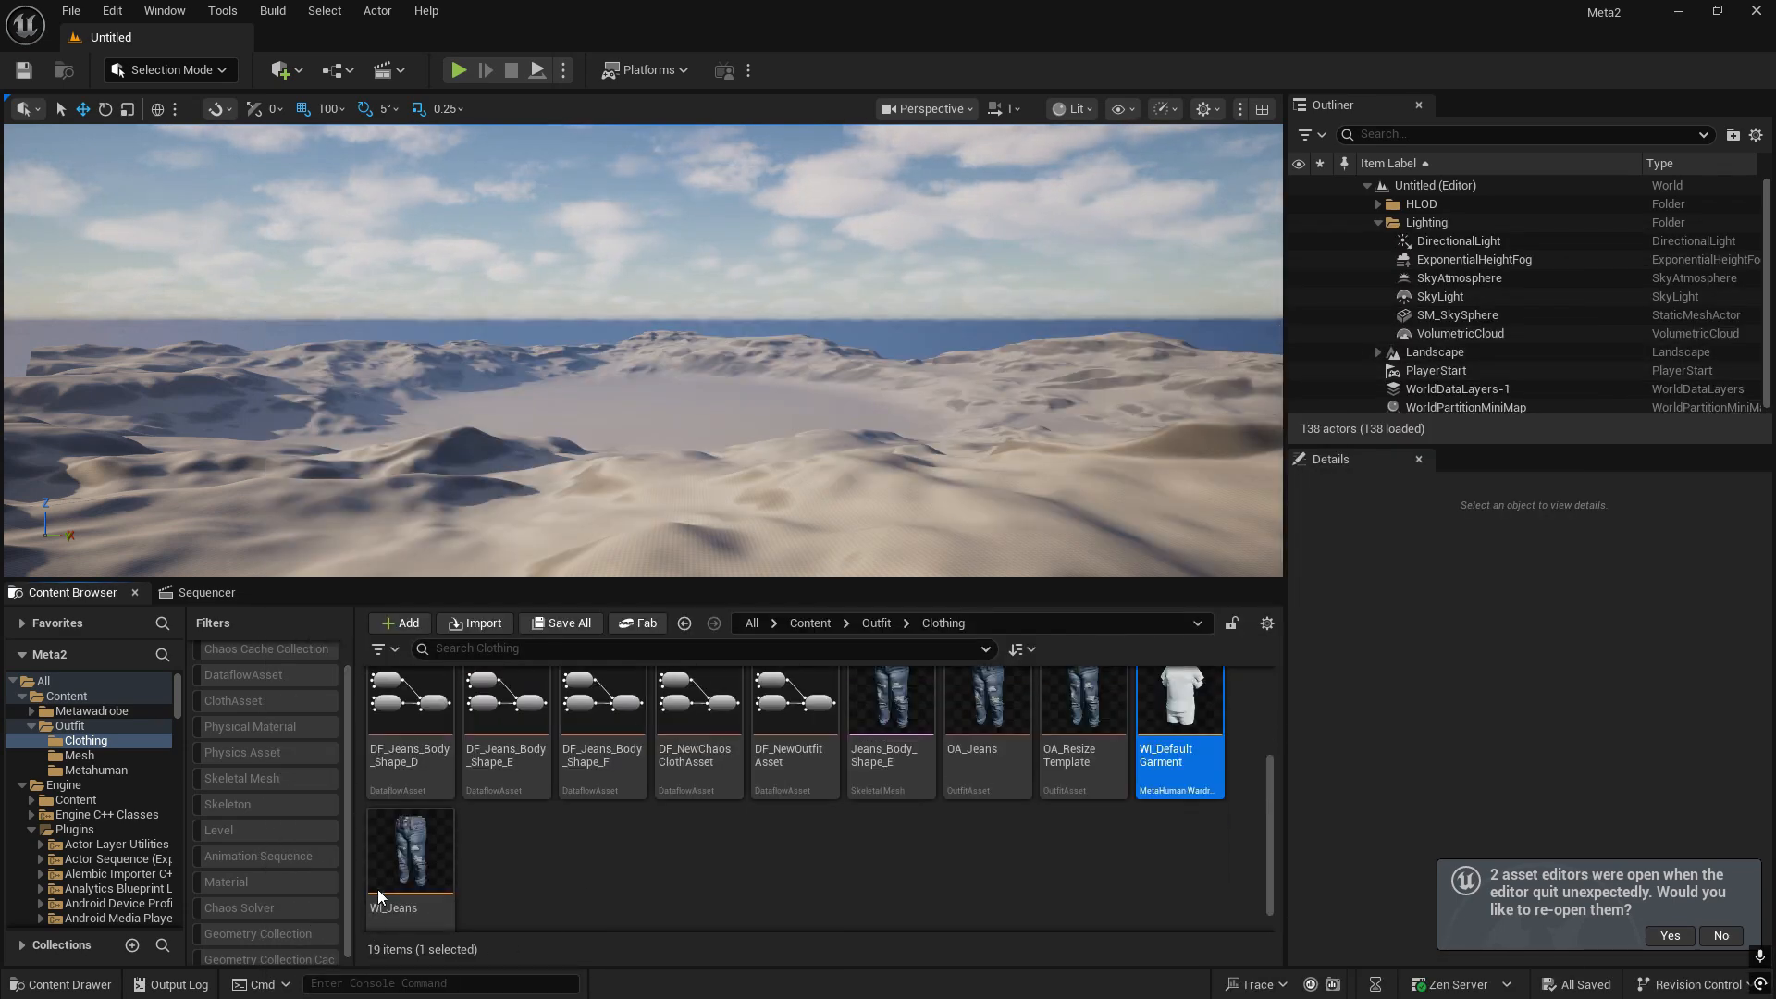
double_click(382, 864)
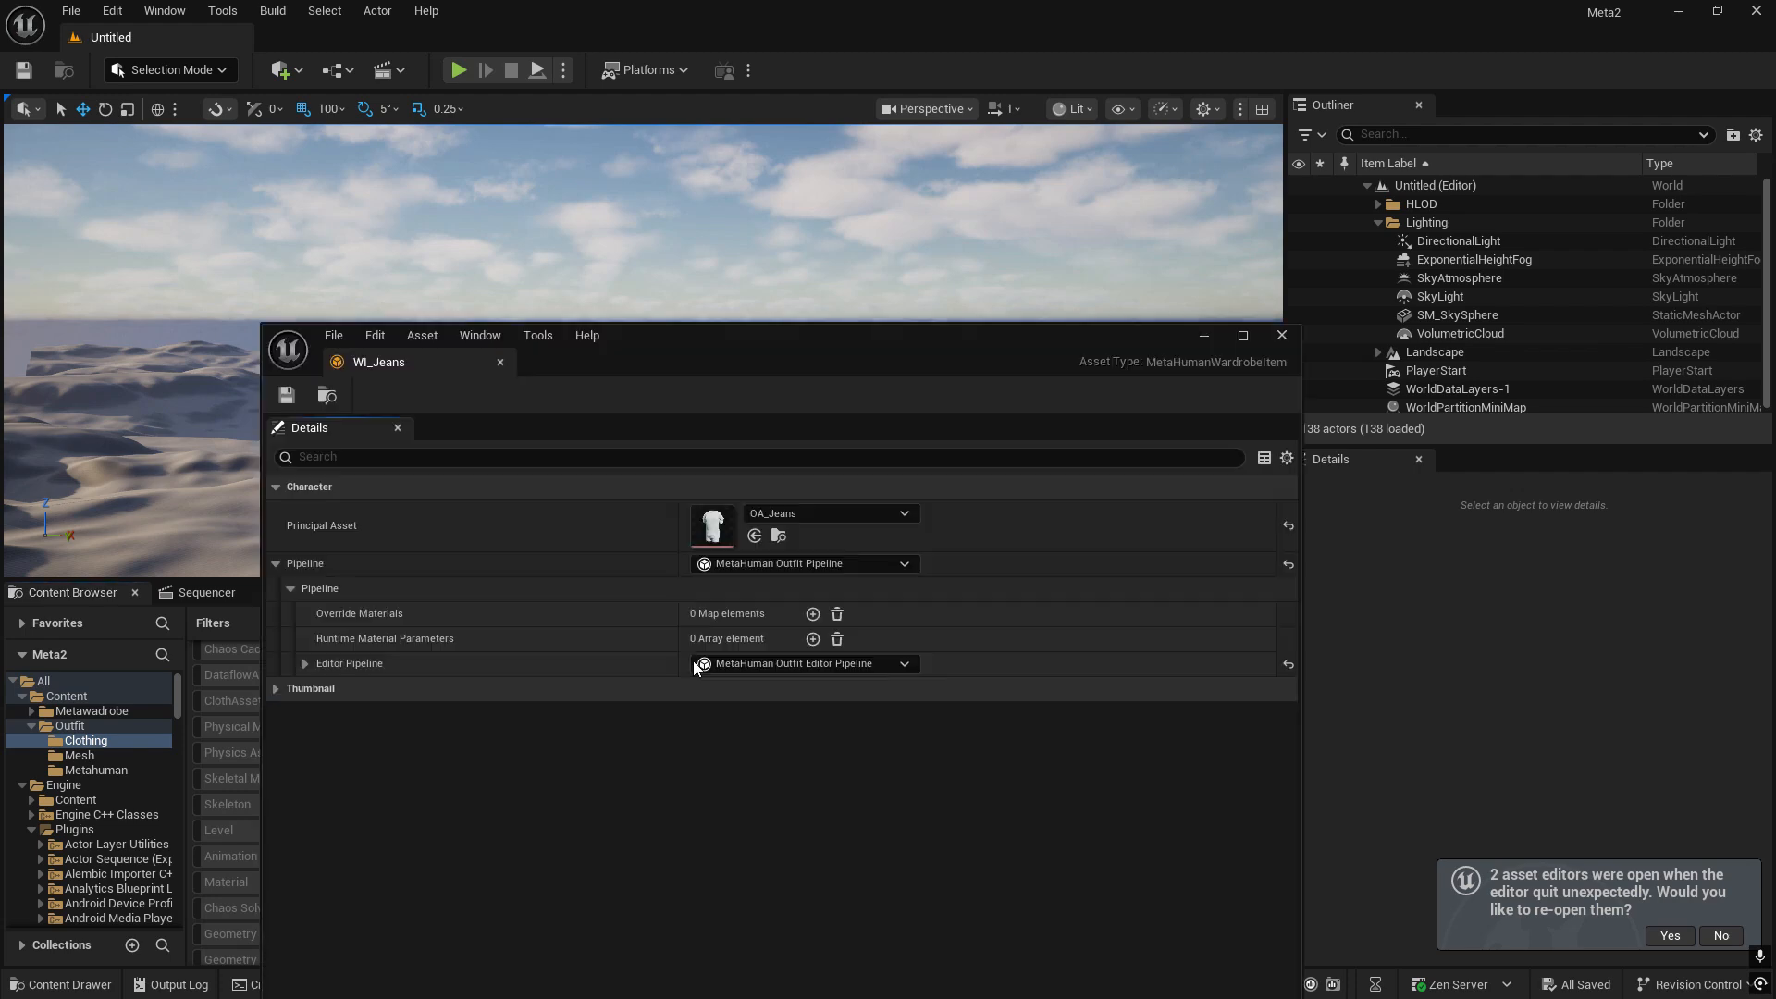
left_click_drag(711, 346, 1406, 379)
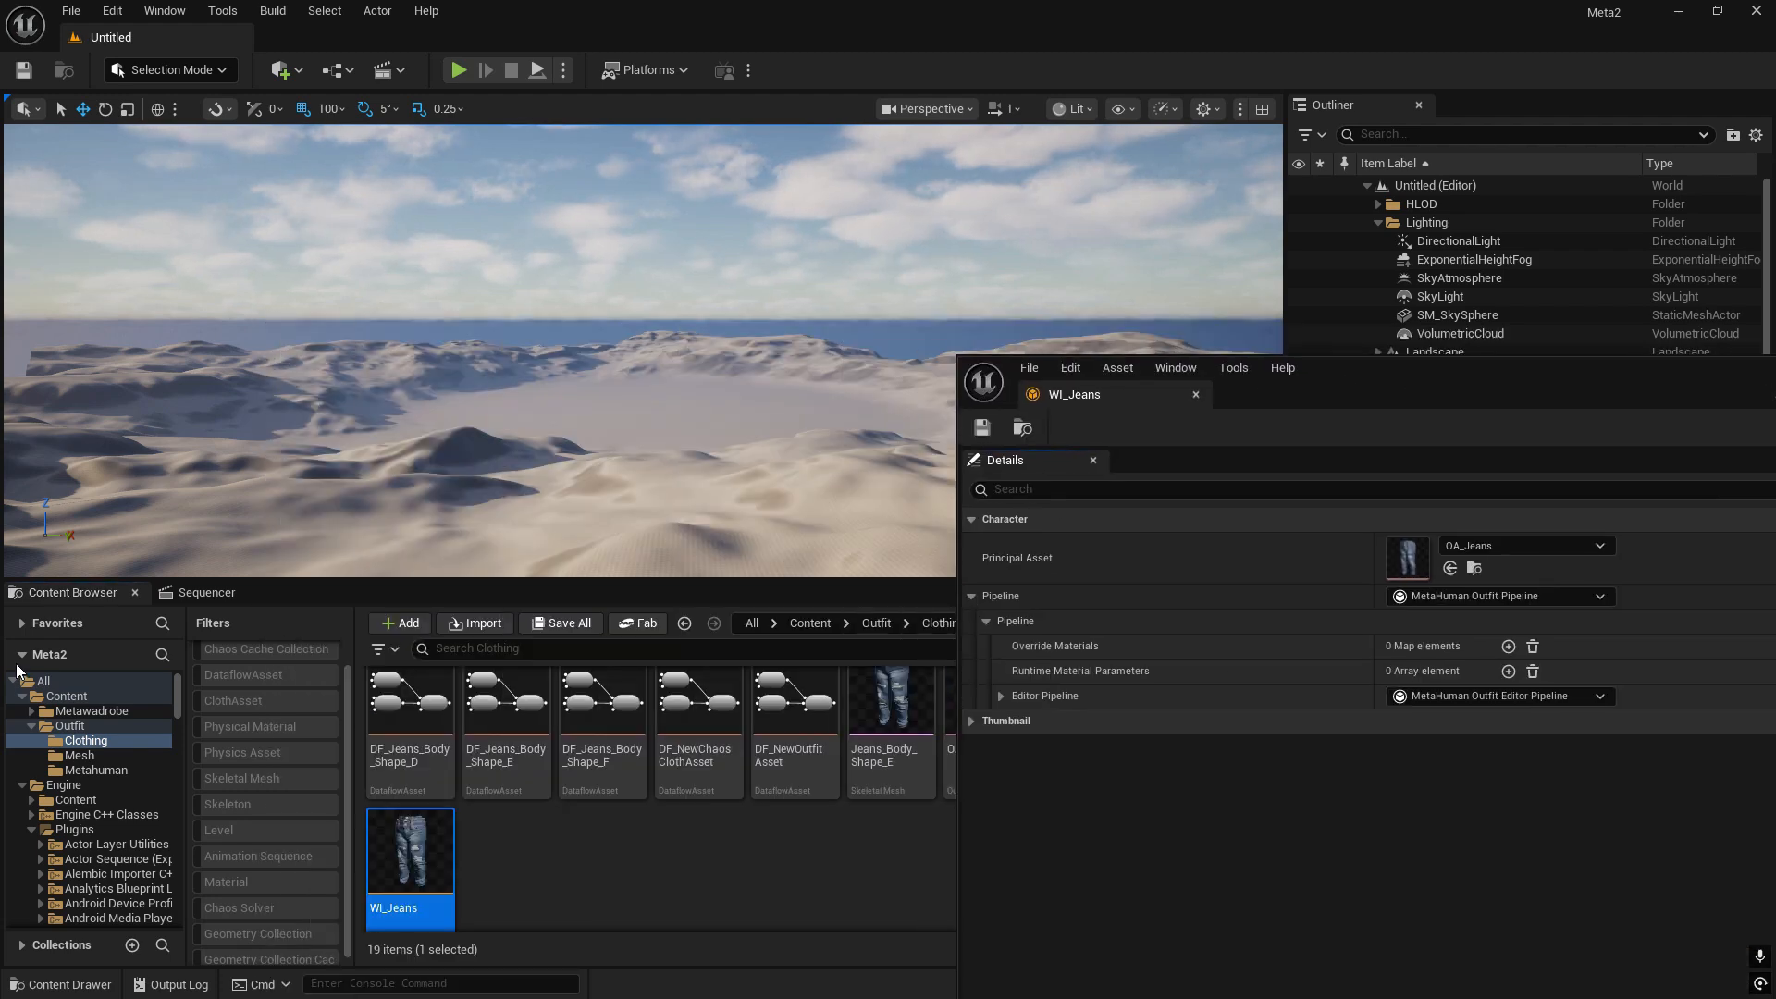
- Open the My_Metahuman character from the Metahuman folder for editing
left_click(96, 770)
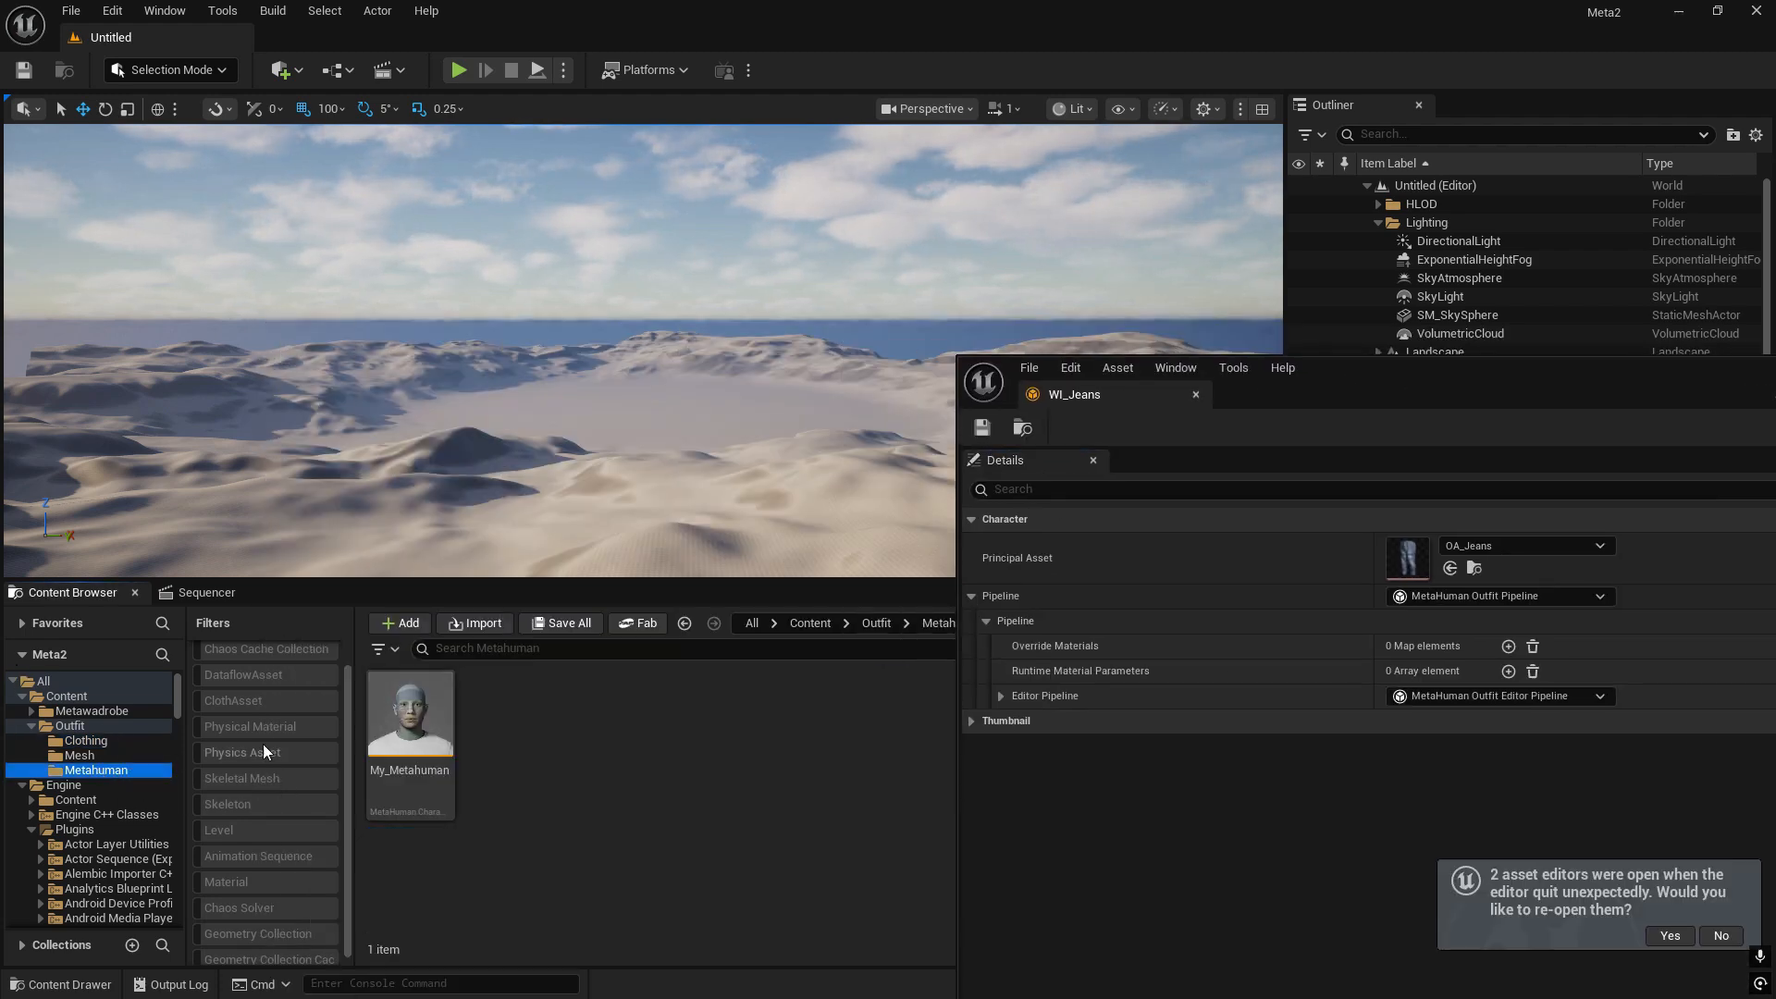
left_click(375, 702)
double_click(374, 702)
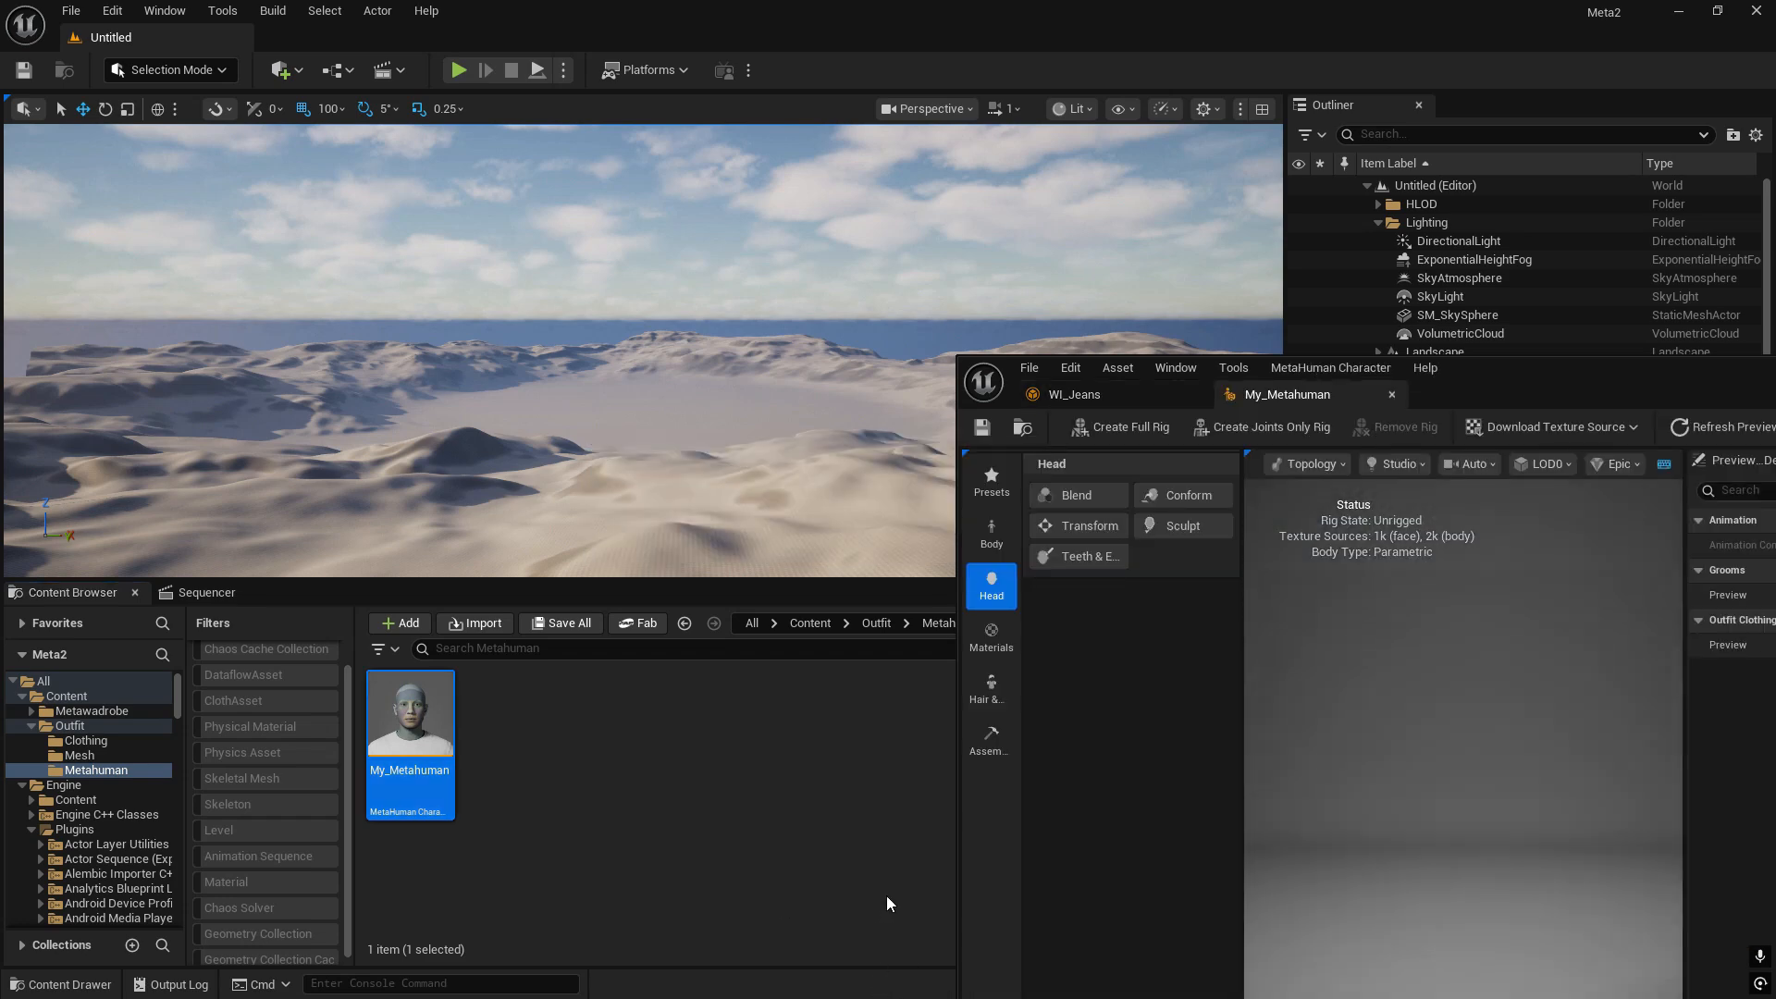
left_click_drag(1552, 381, 984, 3)
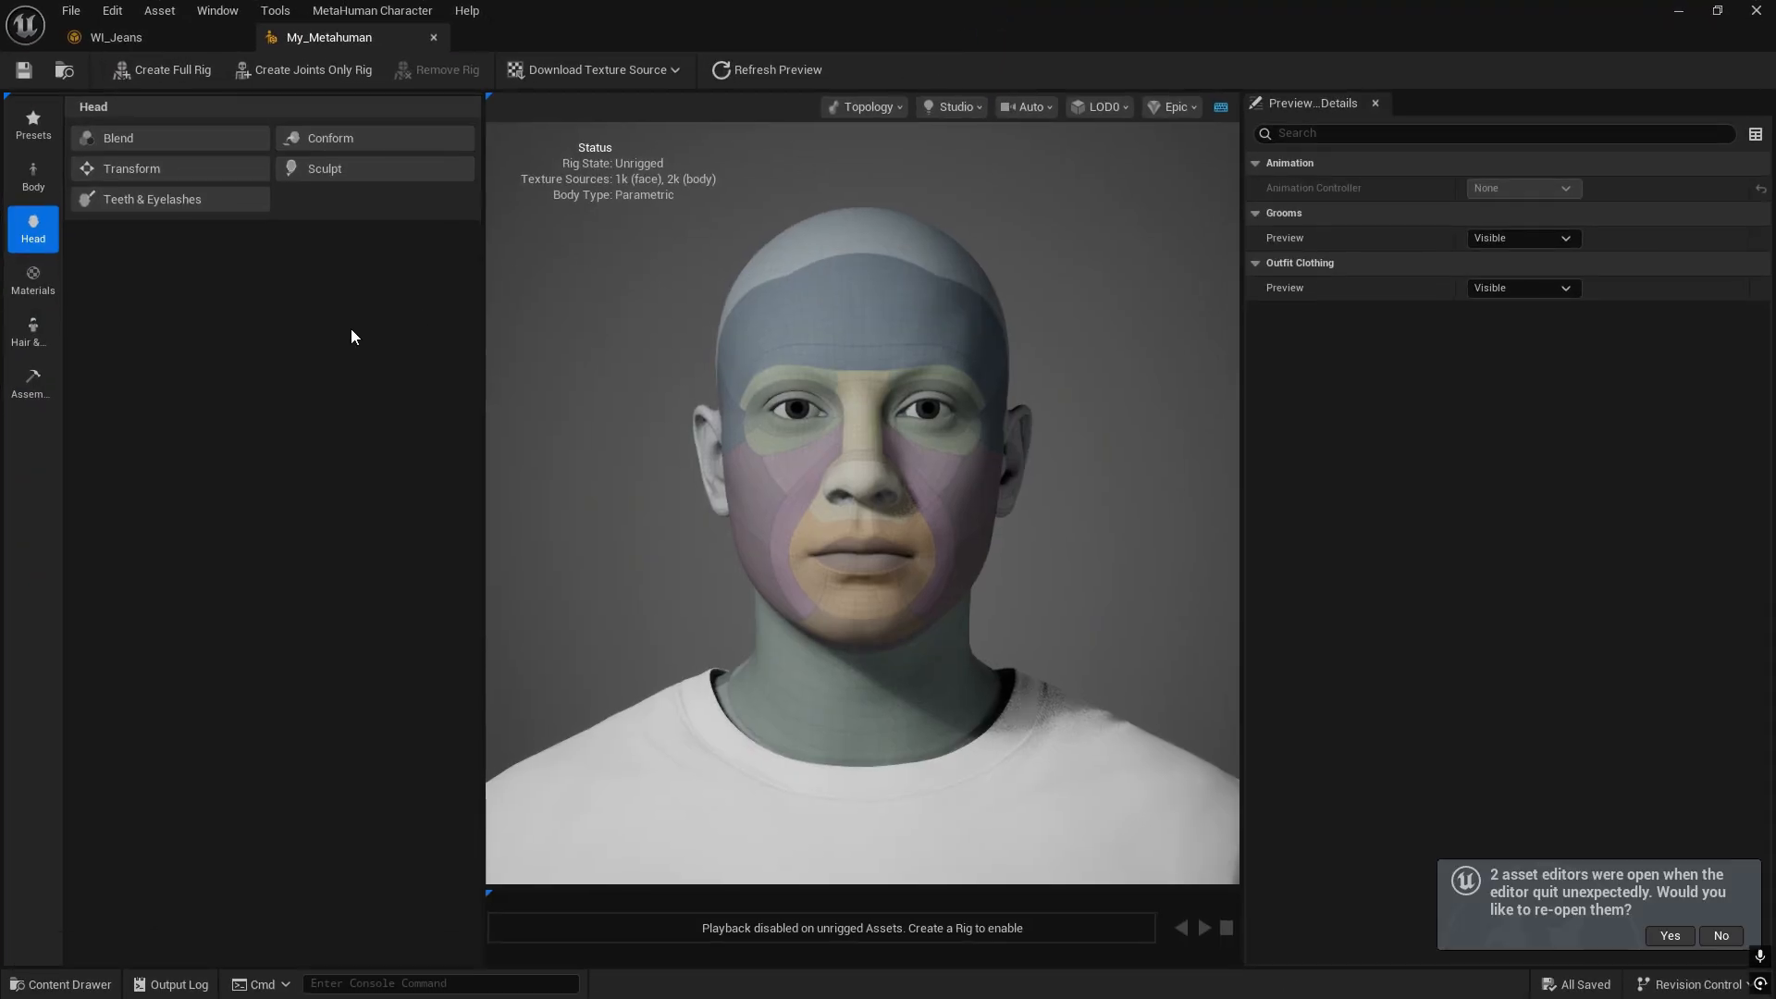
left_click_drag(764, 15, 917, 102)
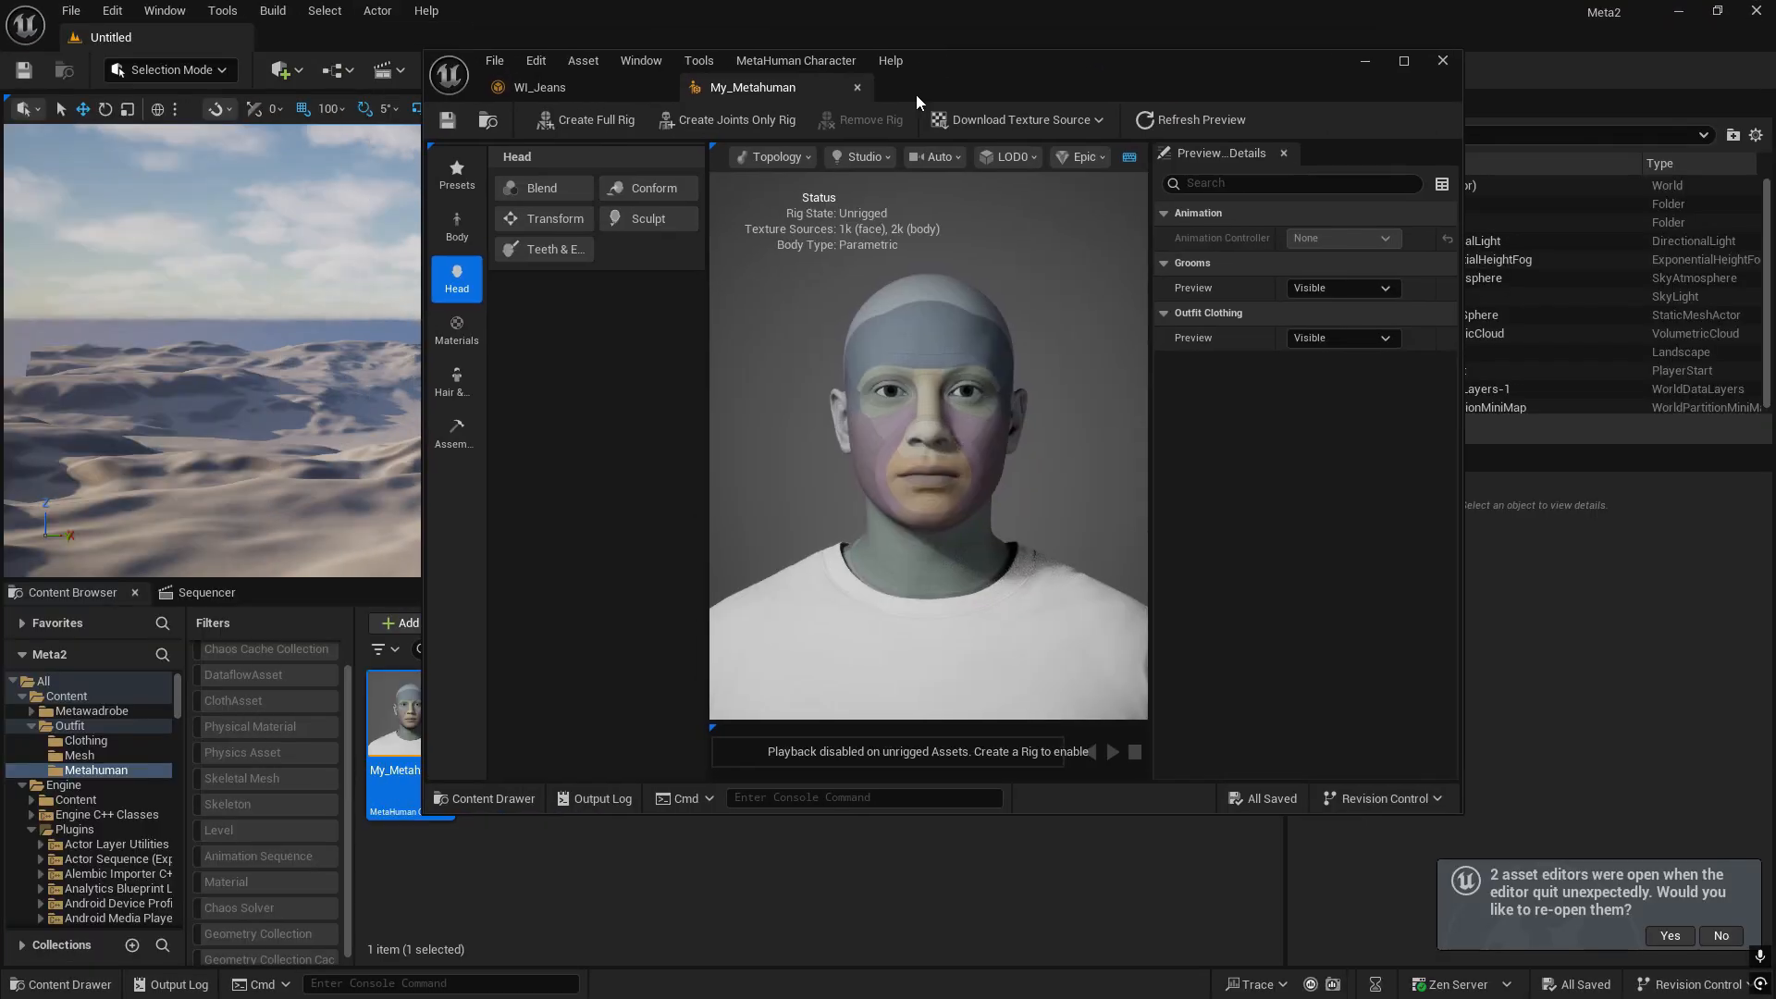
- Add WI_Jeans from the Clothing folder to the Outfit Clothing assets in My_Metahuman's Hair & Clothing section
left_click(447, 442)
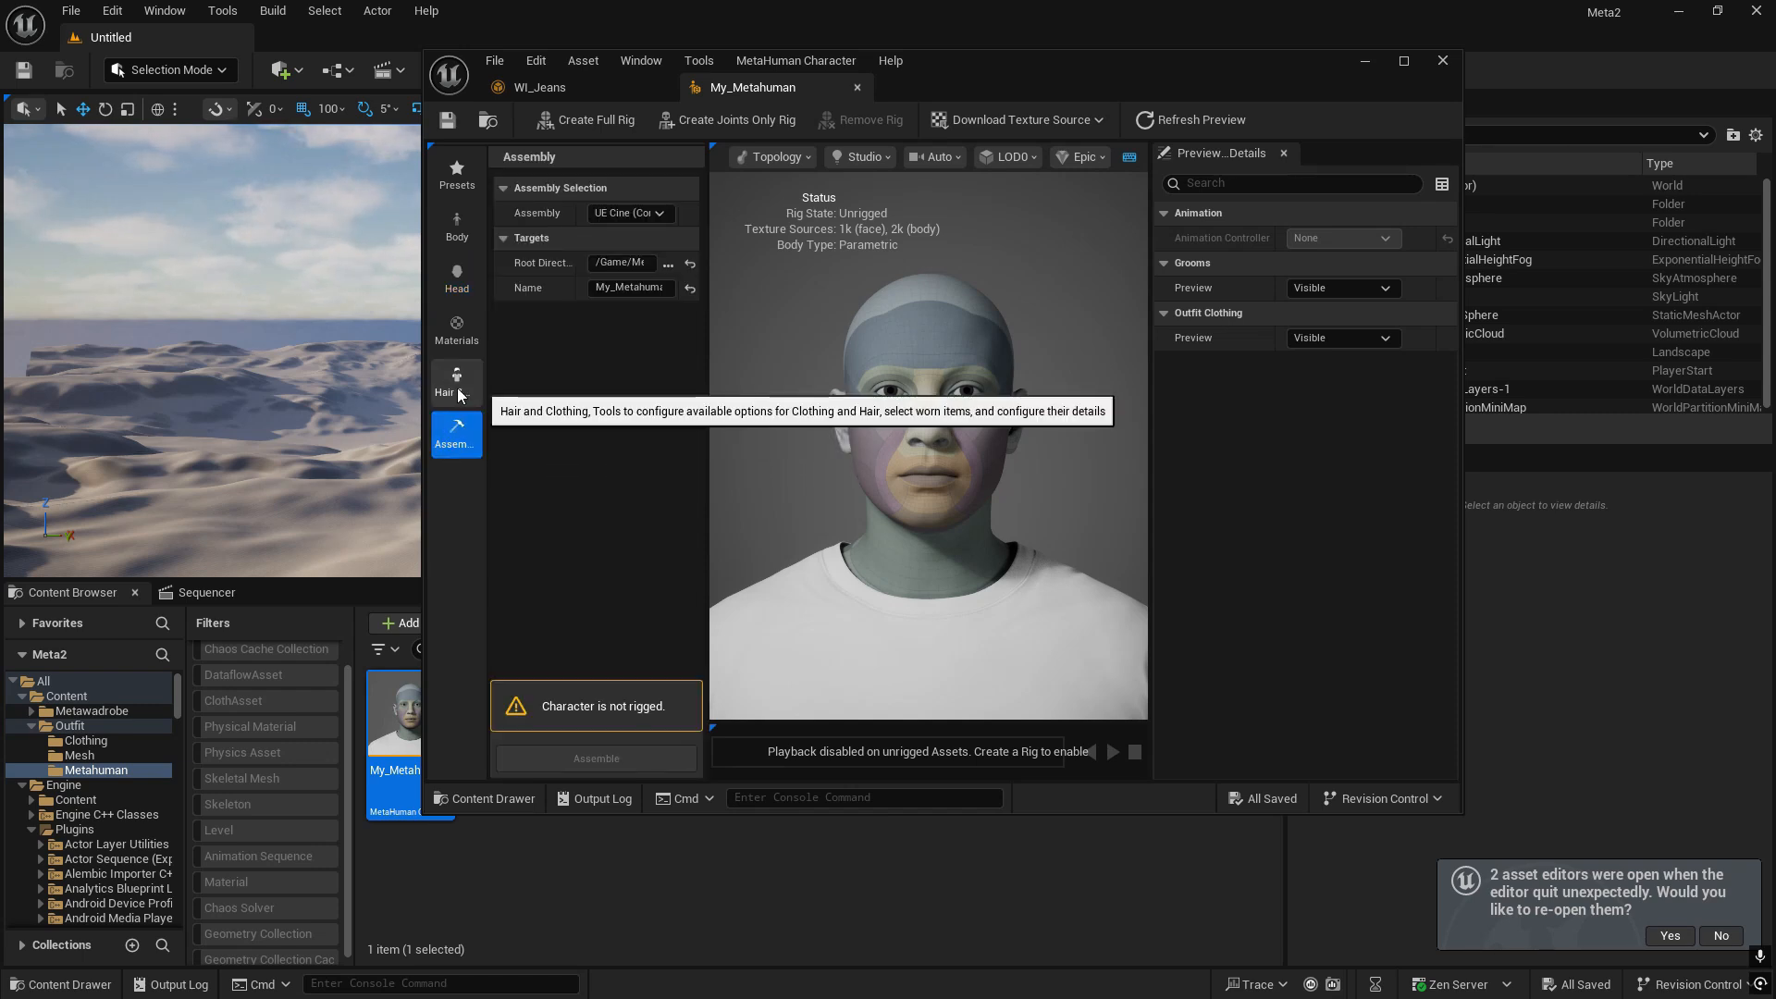
left_click(454, 389)
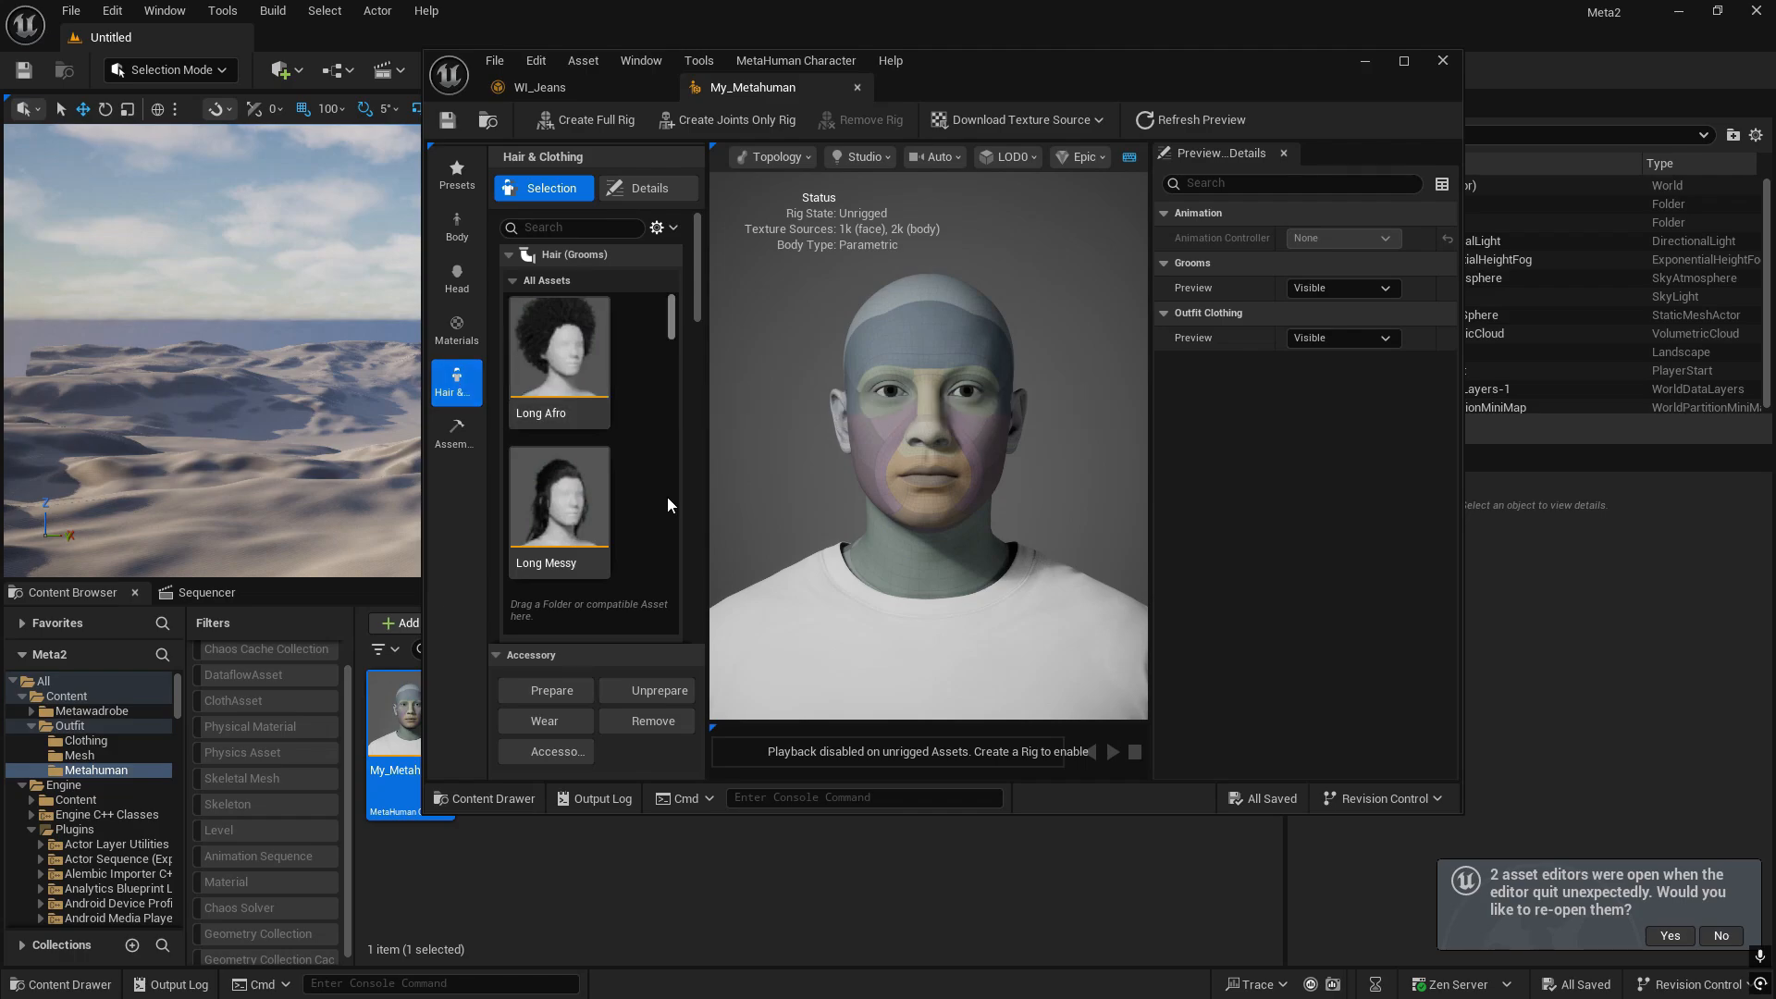
double_click(1060, 82)
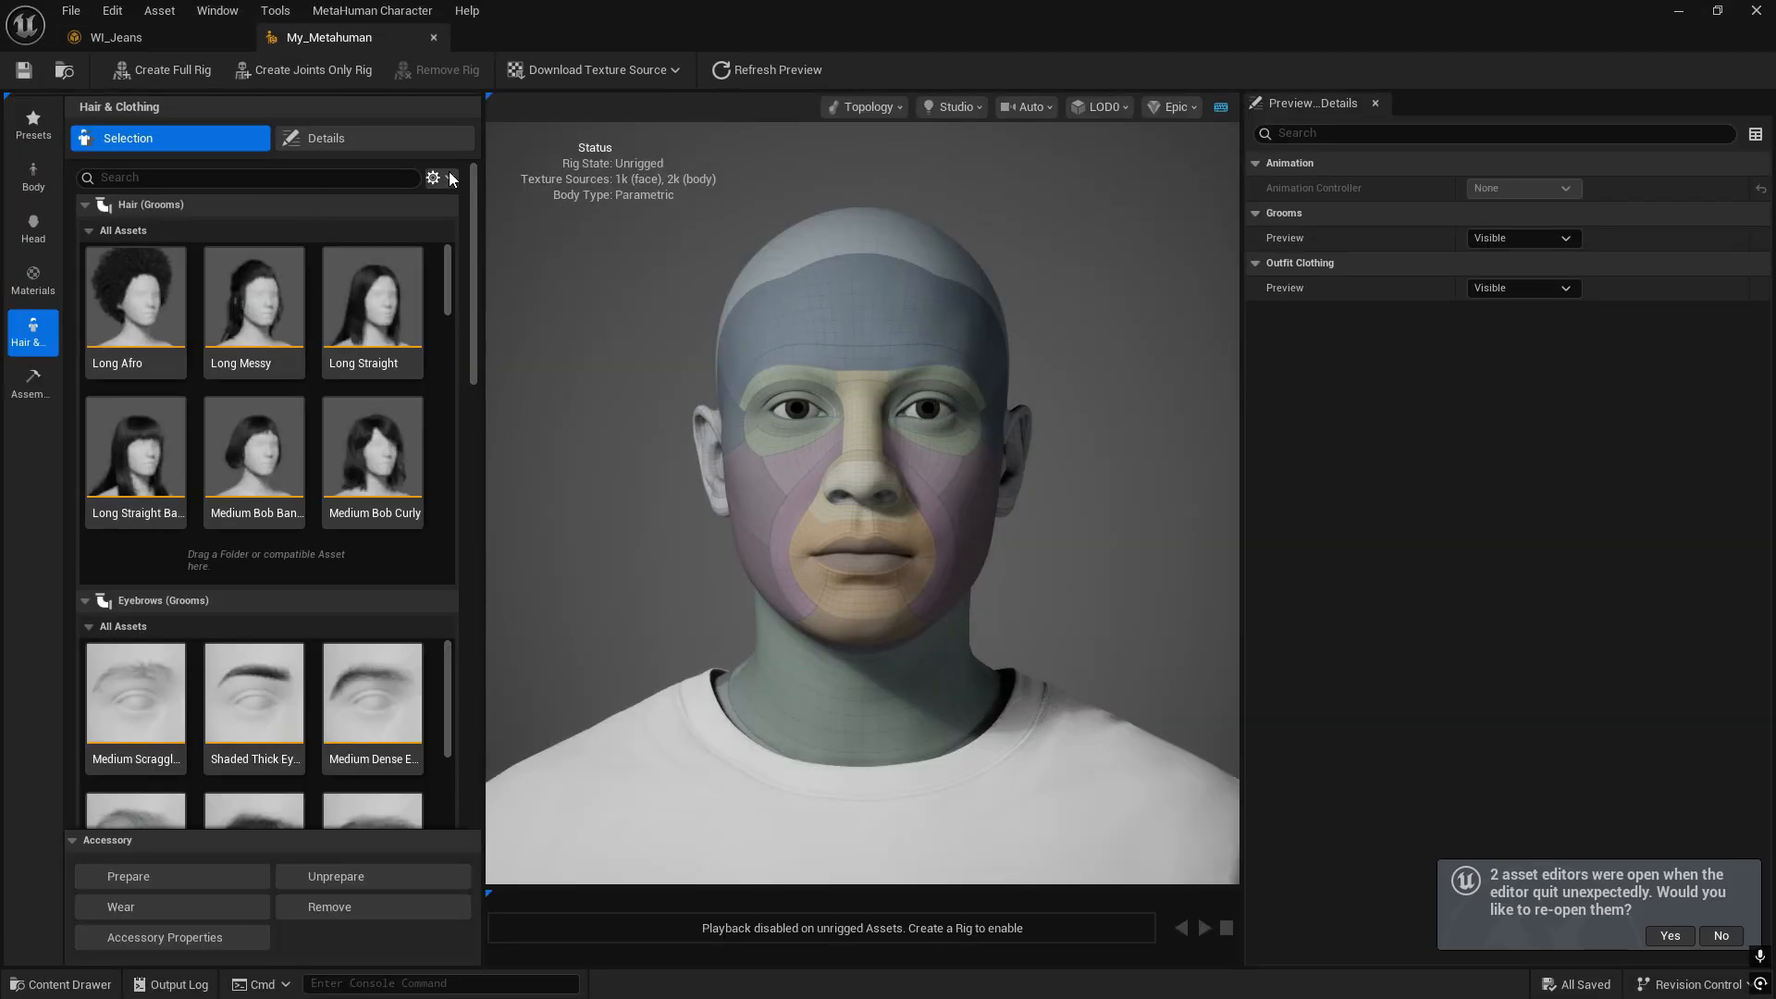
left_click_drag(474, 175, 518, 691)
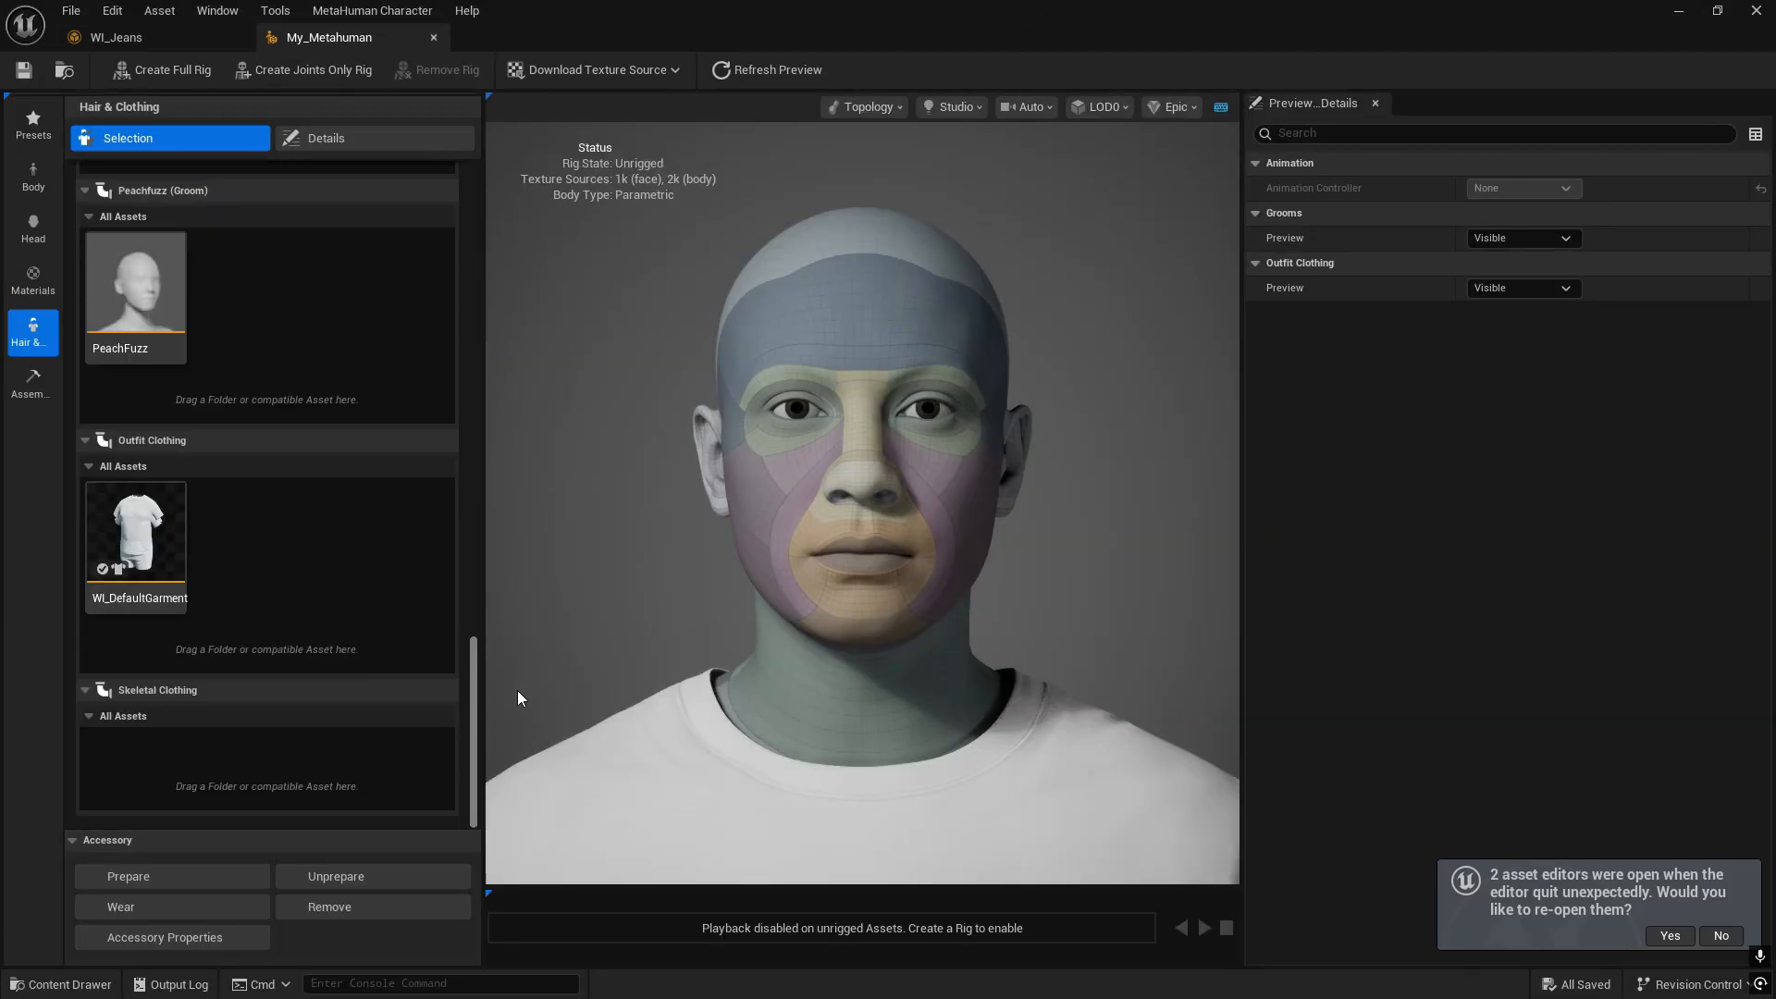
left_click_drag(1523, 5, 1577, 275)
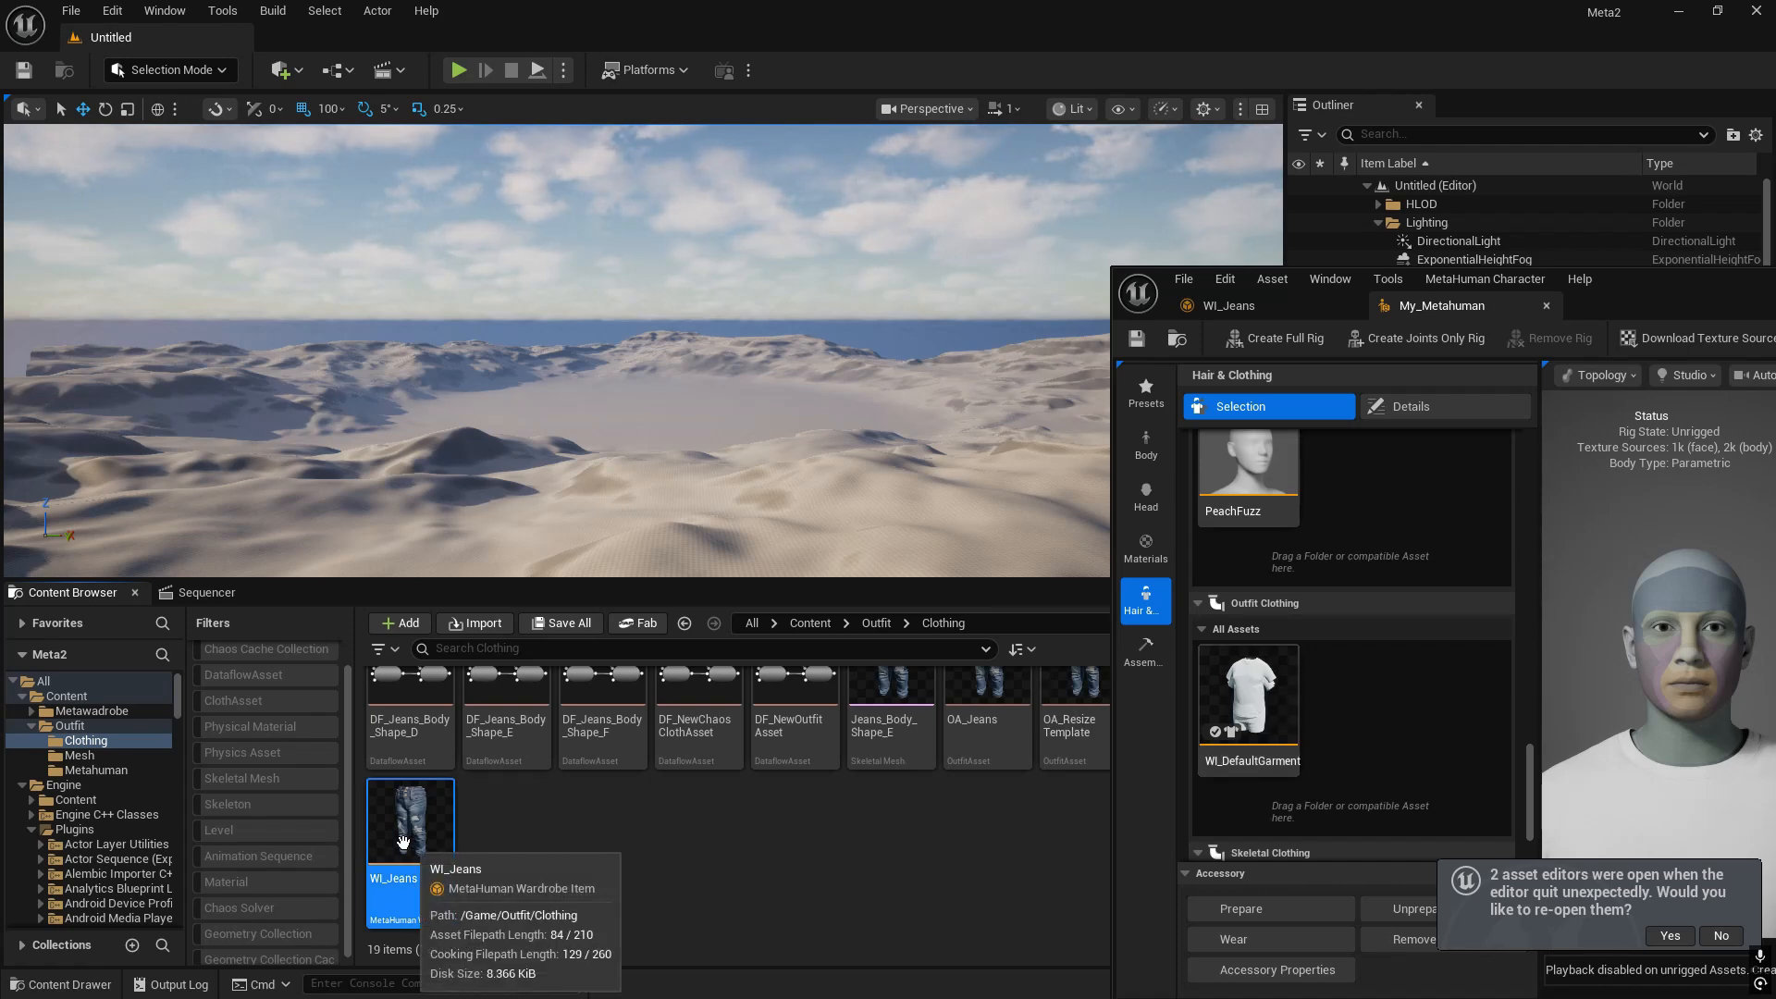
left_click_drag(403, 841, 1403, 718)
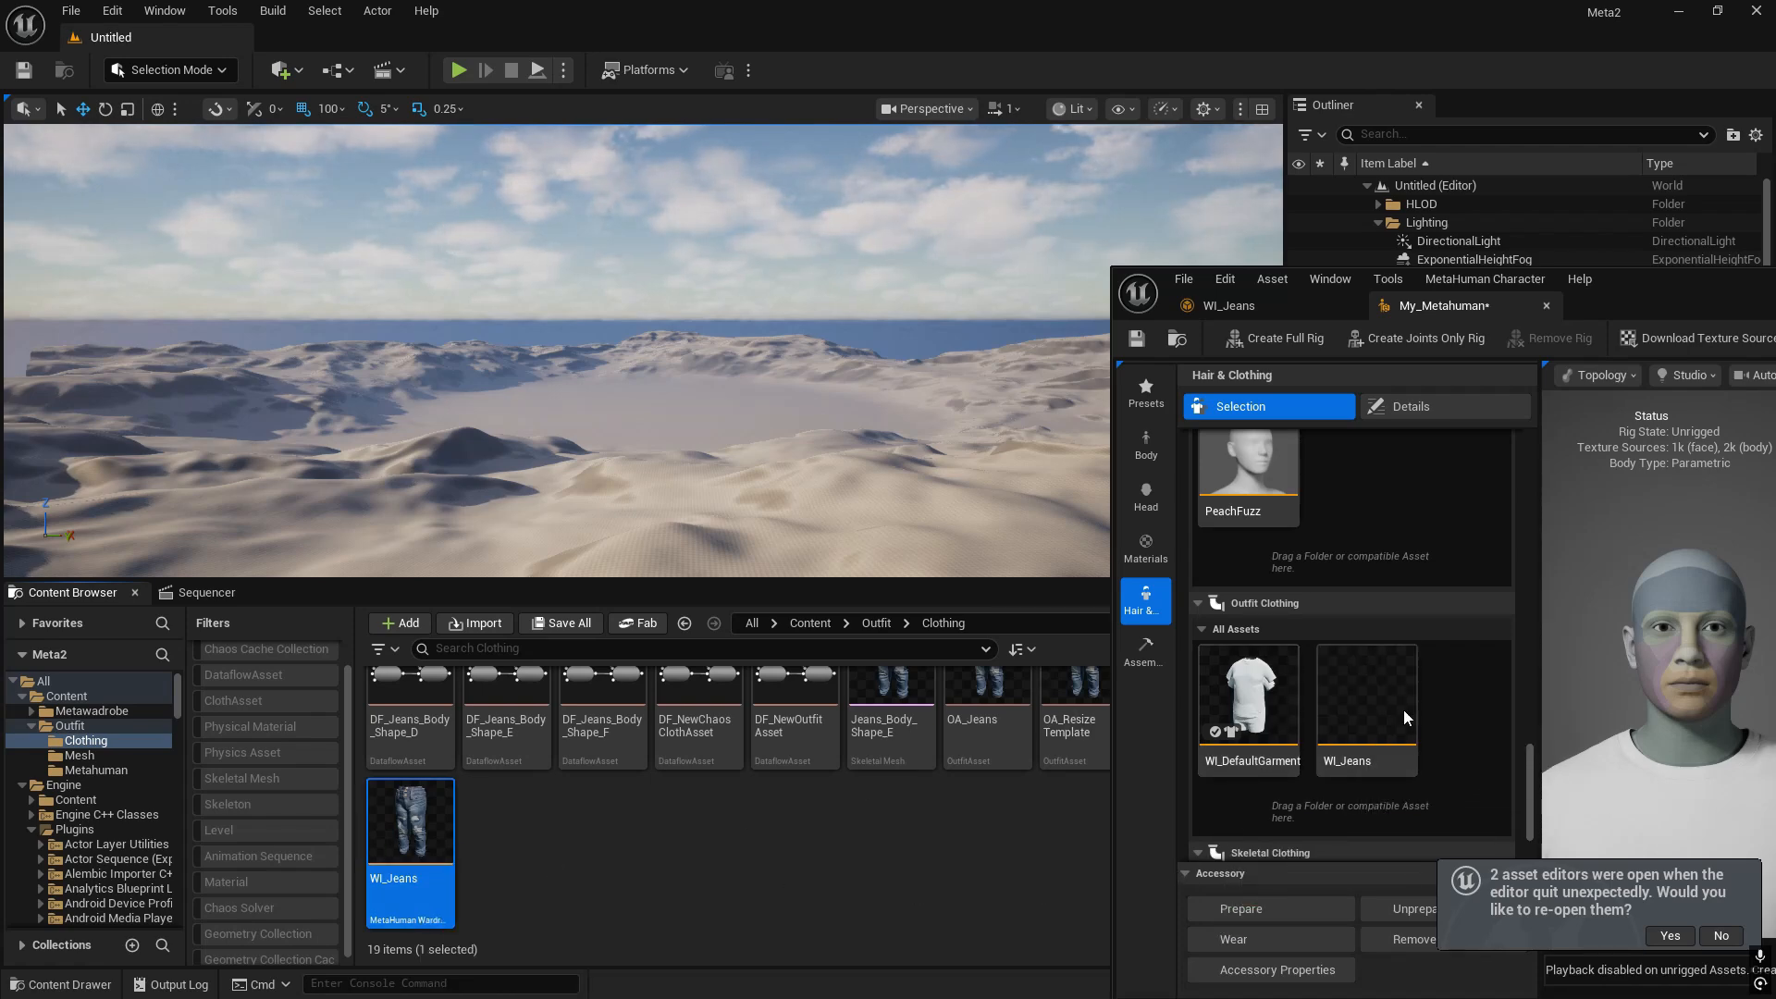
left_click_drag(1670, 307, 1023, 0)
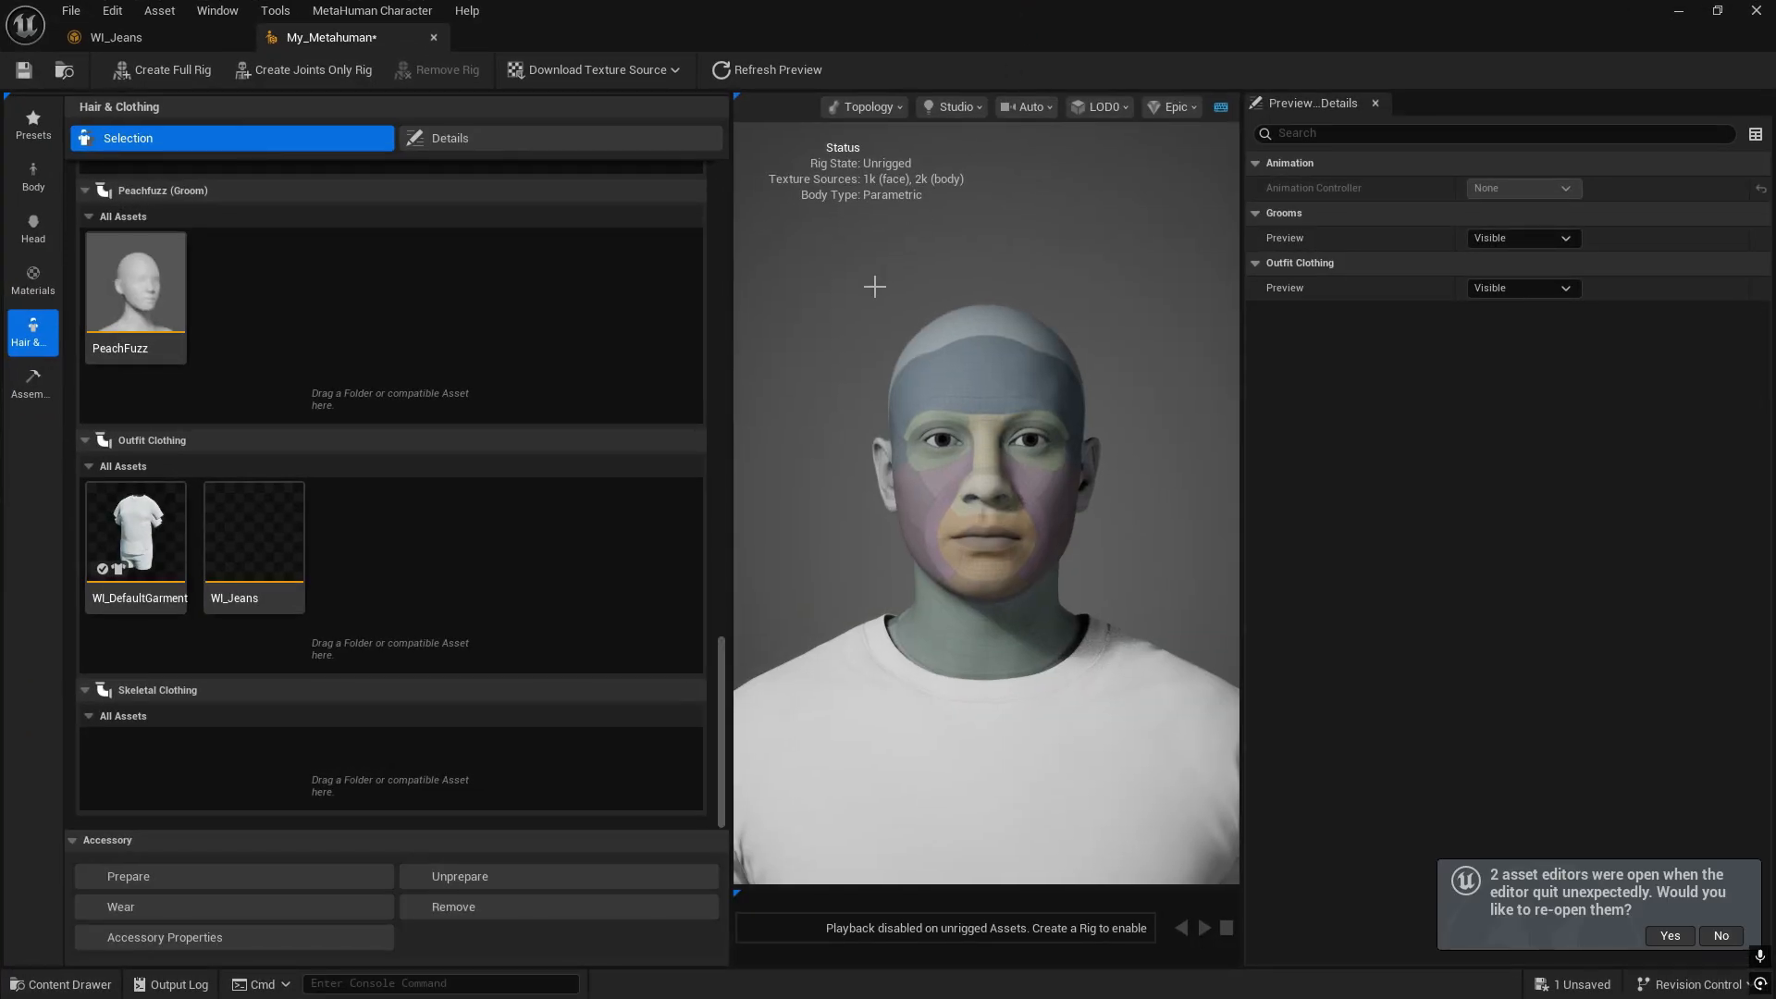
- Save My_Metahuman and put the WI_Jeans outfit on the character
scroll(1046, 473, "down", 5)
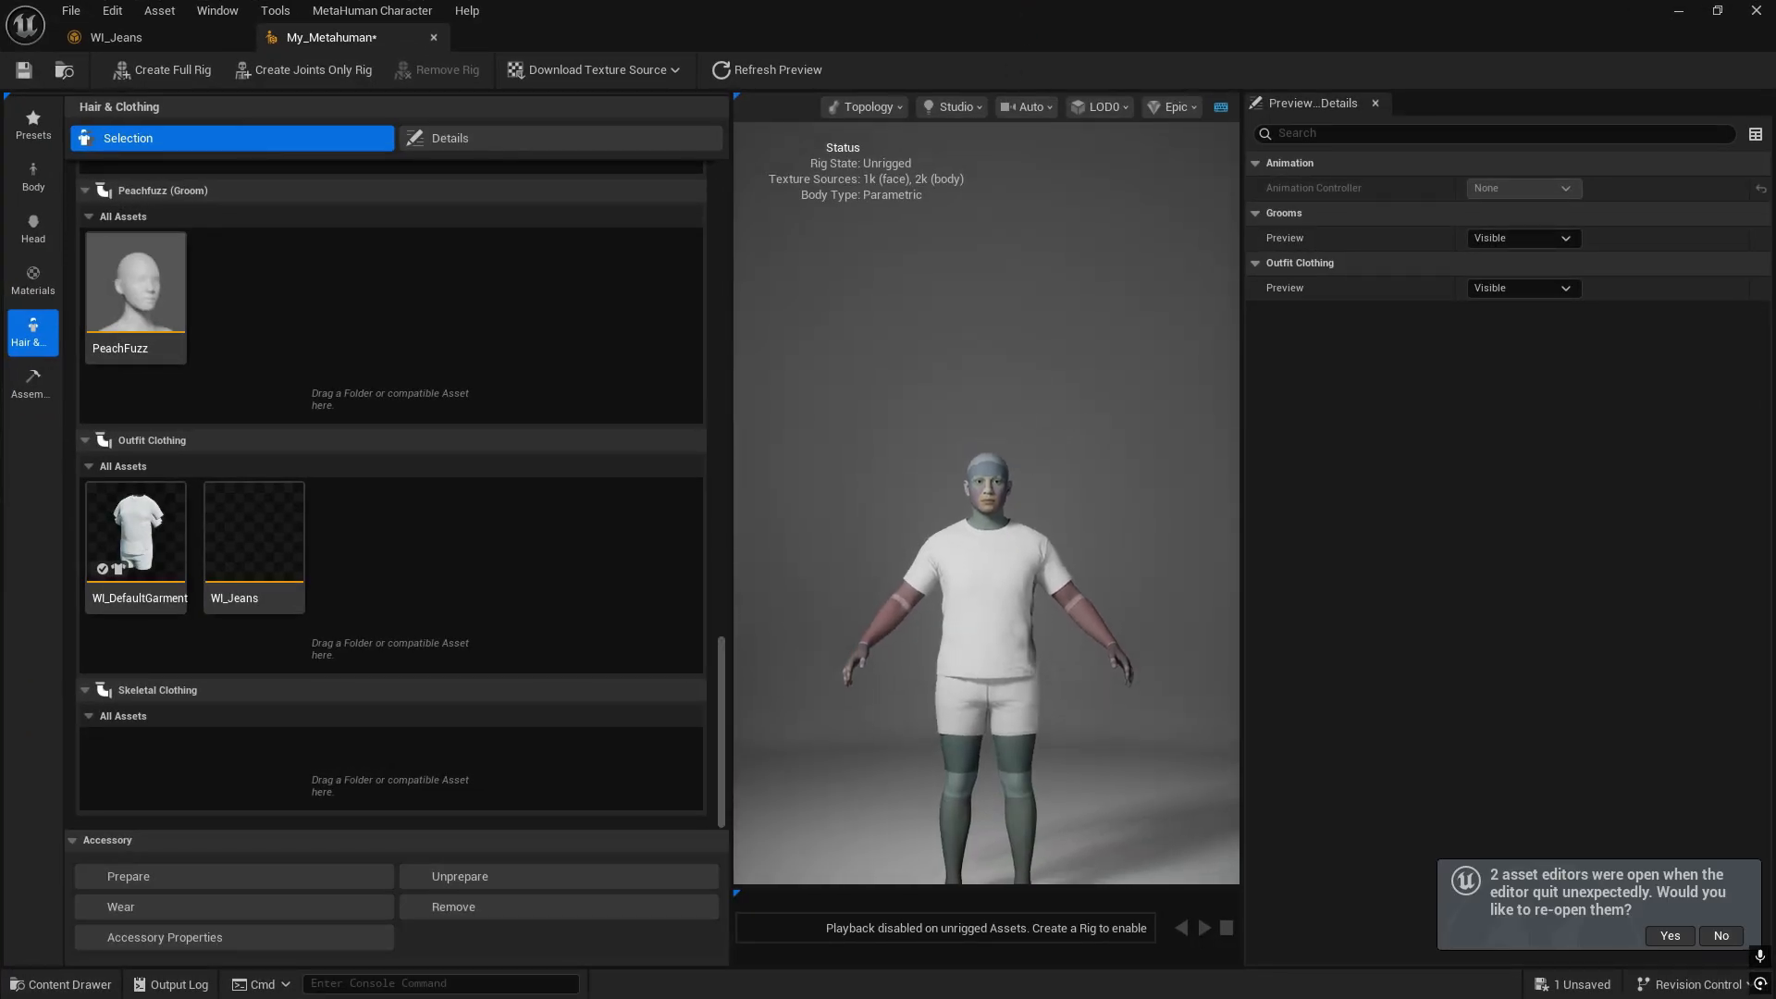
key("ctrl+s")
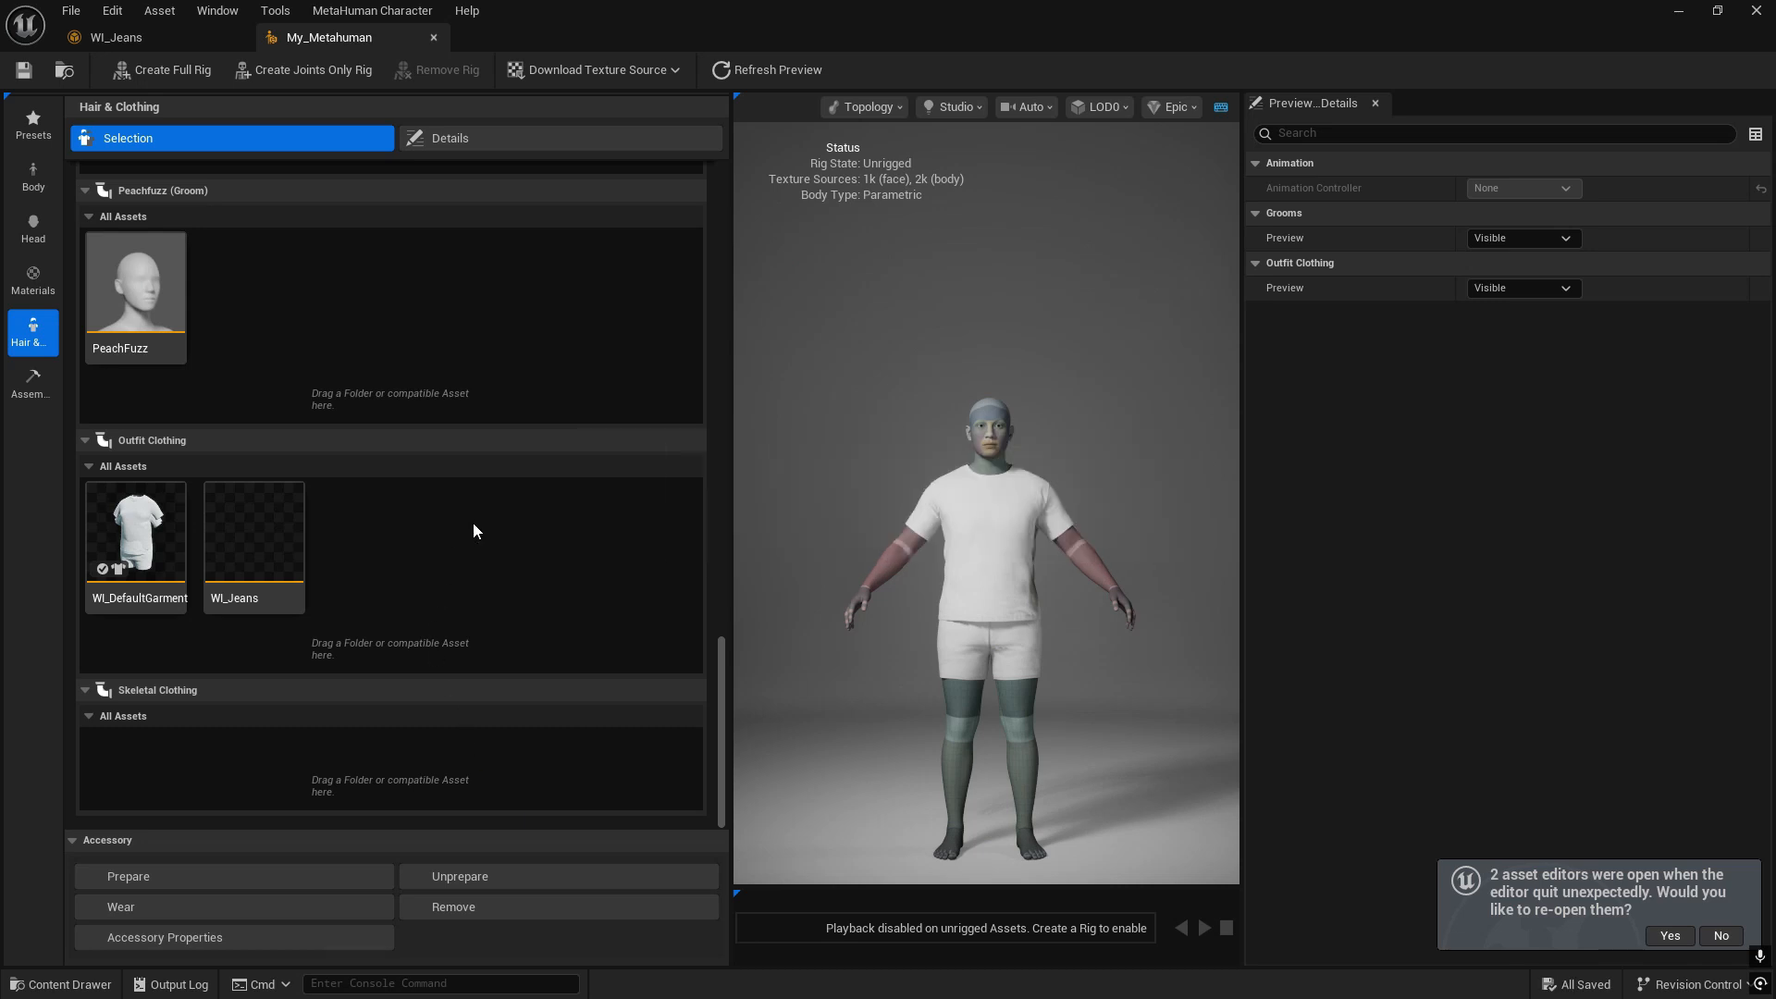
left_click(241, 546)
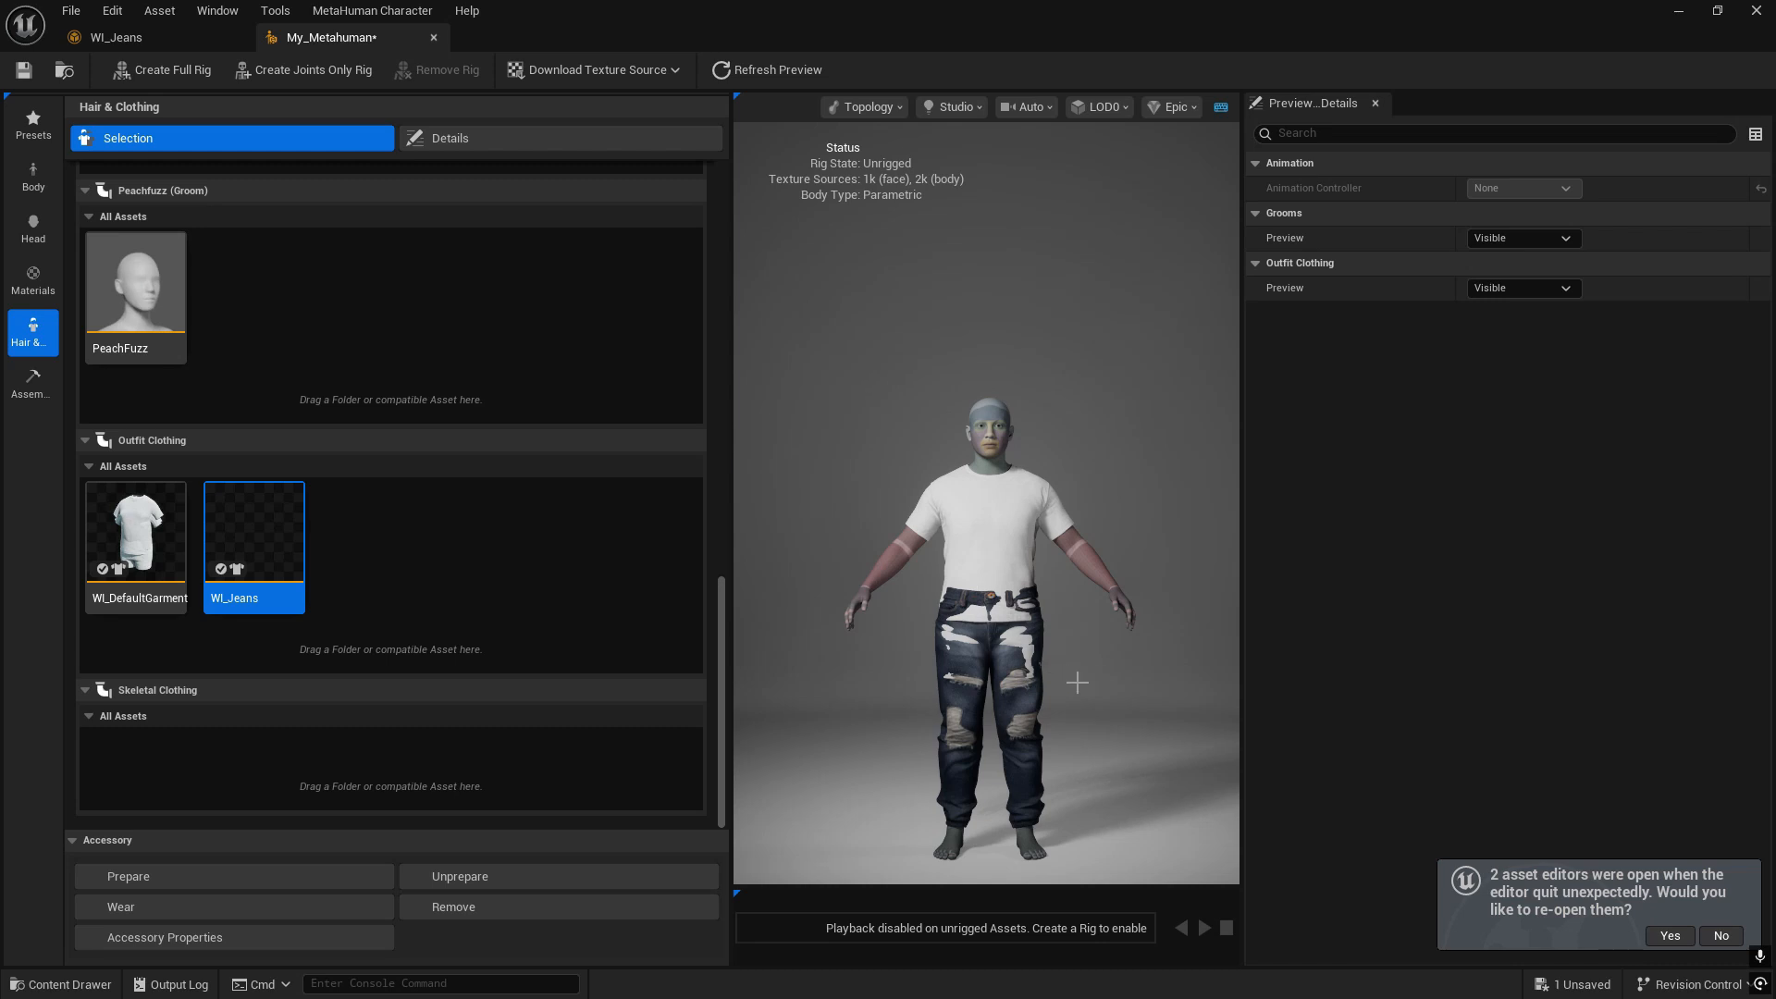
- Examine the worn jeans where they meet the default clothing, and take WI_DefaultGarment off the character
mouse_move(1098, 701)
left_mouse_down()
mouse_move(851, 701)
mouse_move(1230, 701)
mouse_move(1084, 701)
left_mouse_up()
left_click_drag(1162, 758, 1073, 718)
left_click_drag(1224, 670, 1188, 661)
middle_click_drag(1055, 687, 1018, 657)
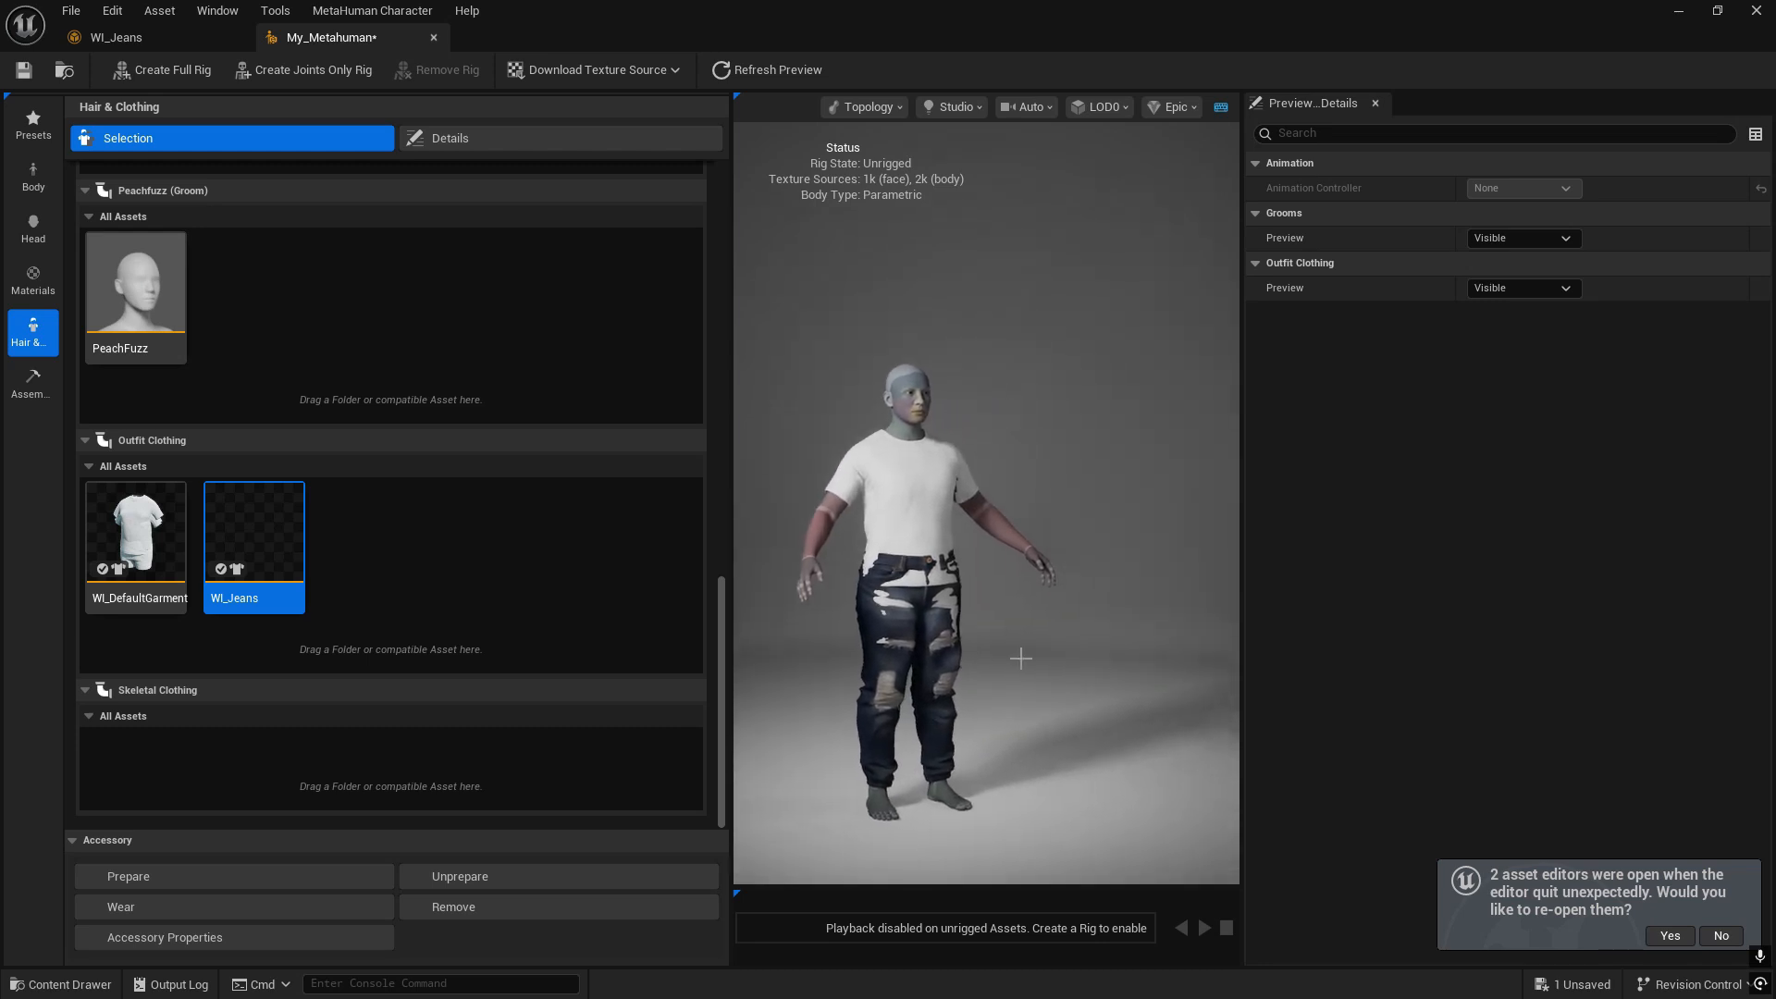
scroll(1019, 657, "up", 6)
scroll(693, 603, "up", 1)
scroll(693, 602, "down", 1)
scroll(919, 646, "down", 4)
scroll(974, 661, "down", 4)
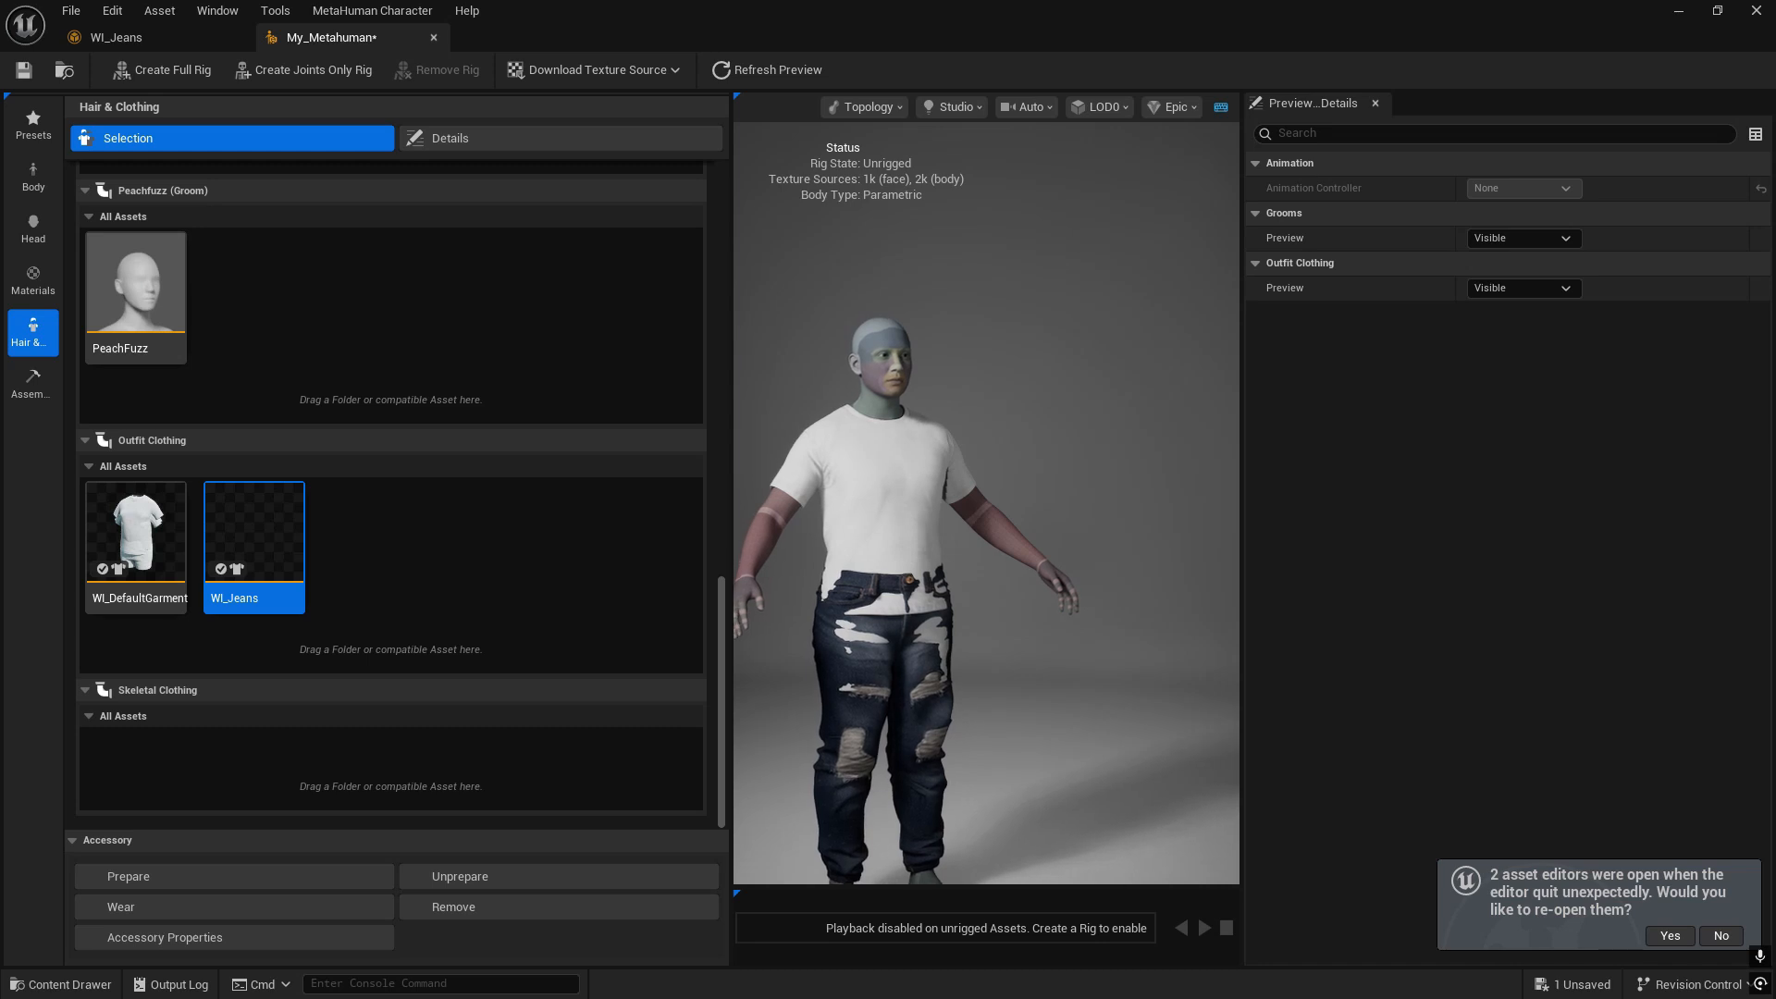
left_click_drag(1099, 605, 922, 526)
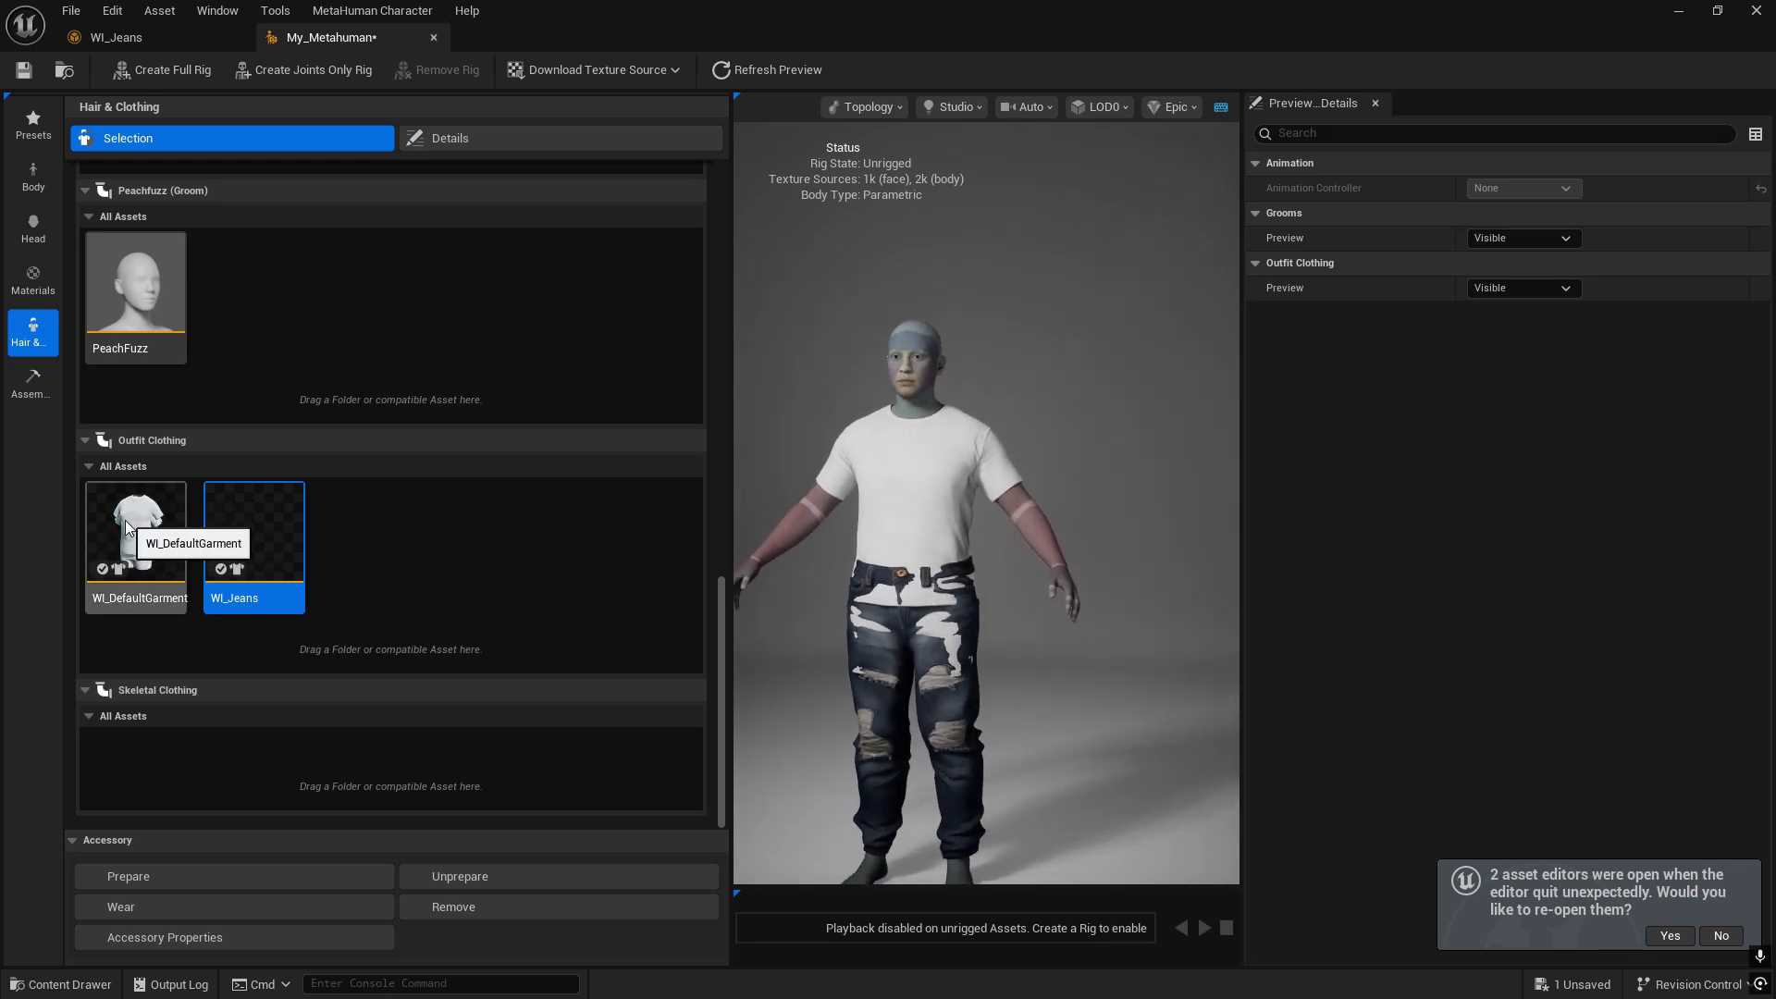
middle_click_drag(1024, 284, 1090, 276)
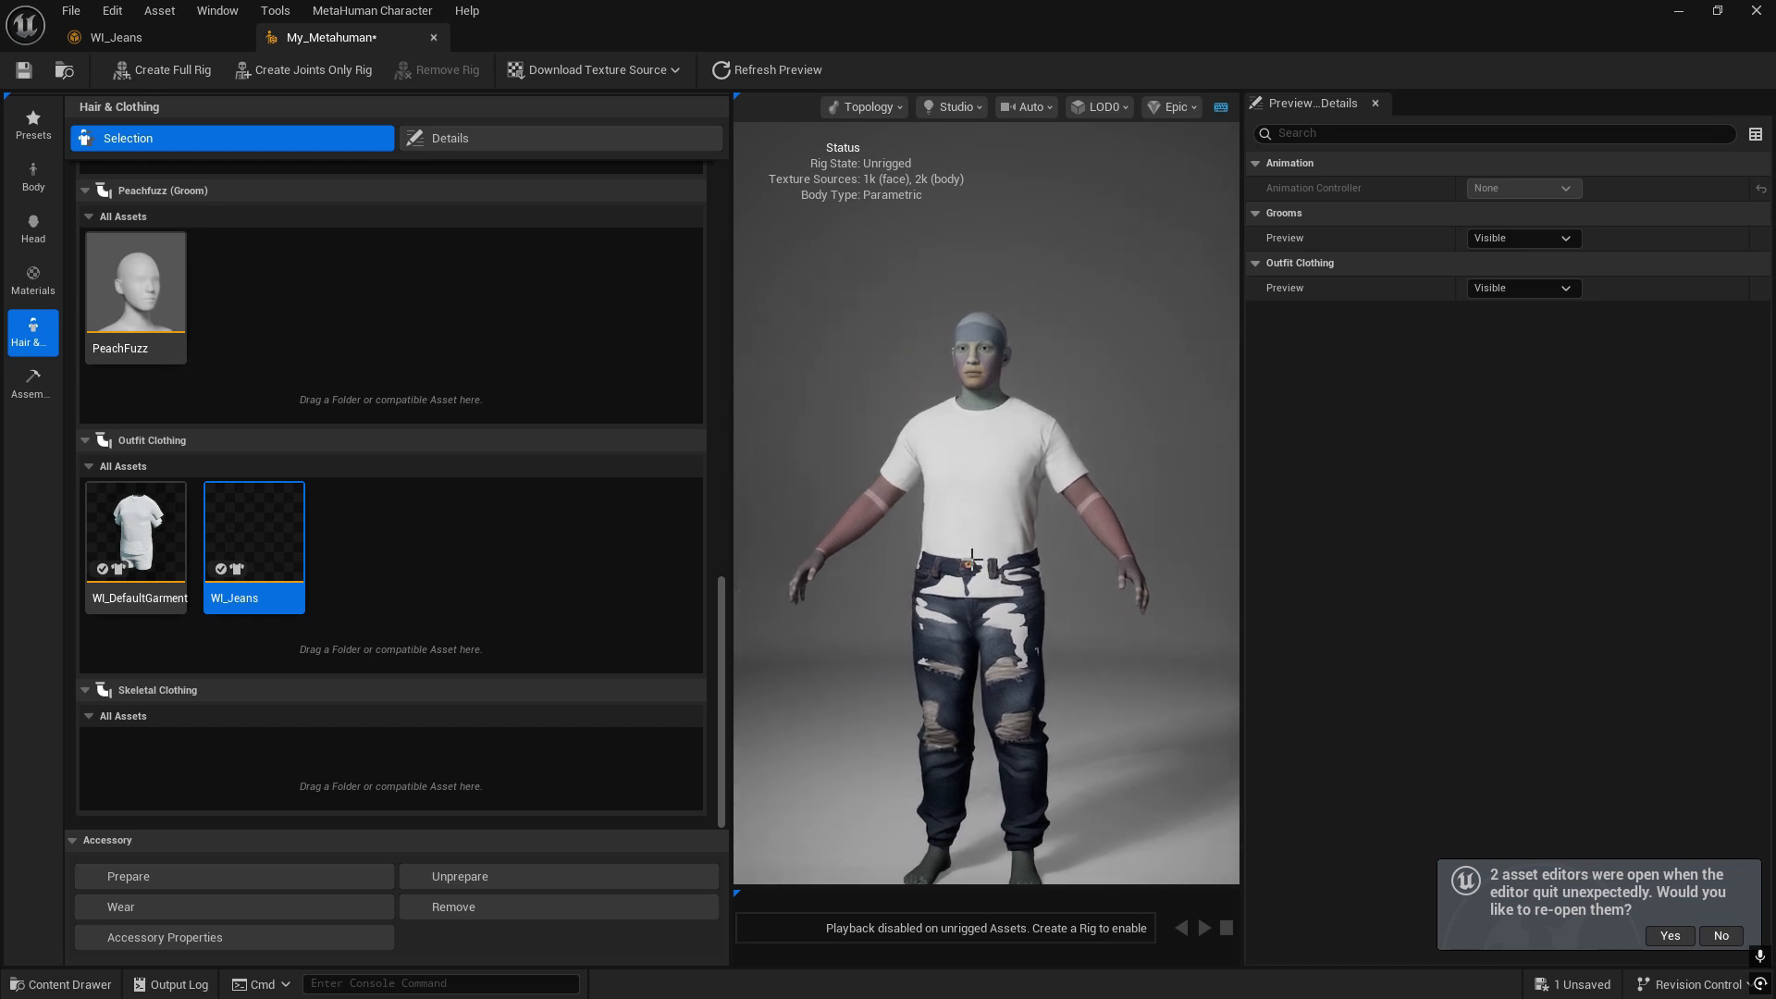
left_click(138, 536)
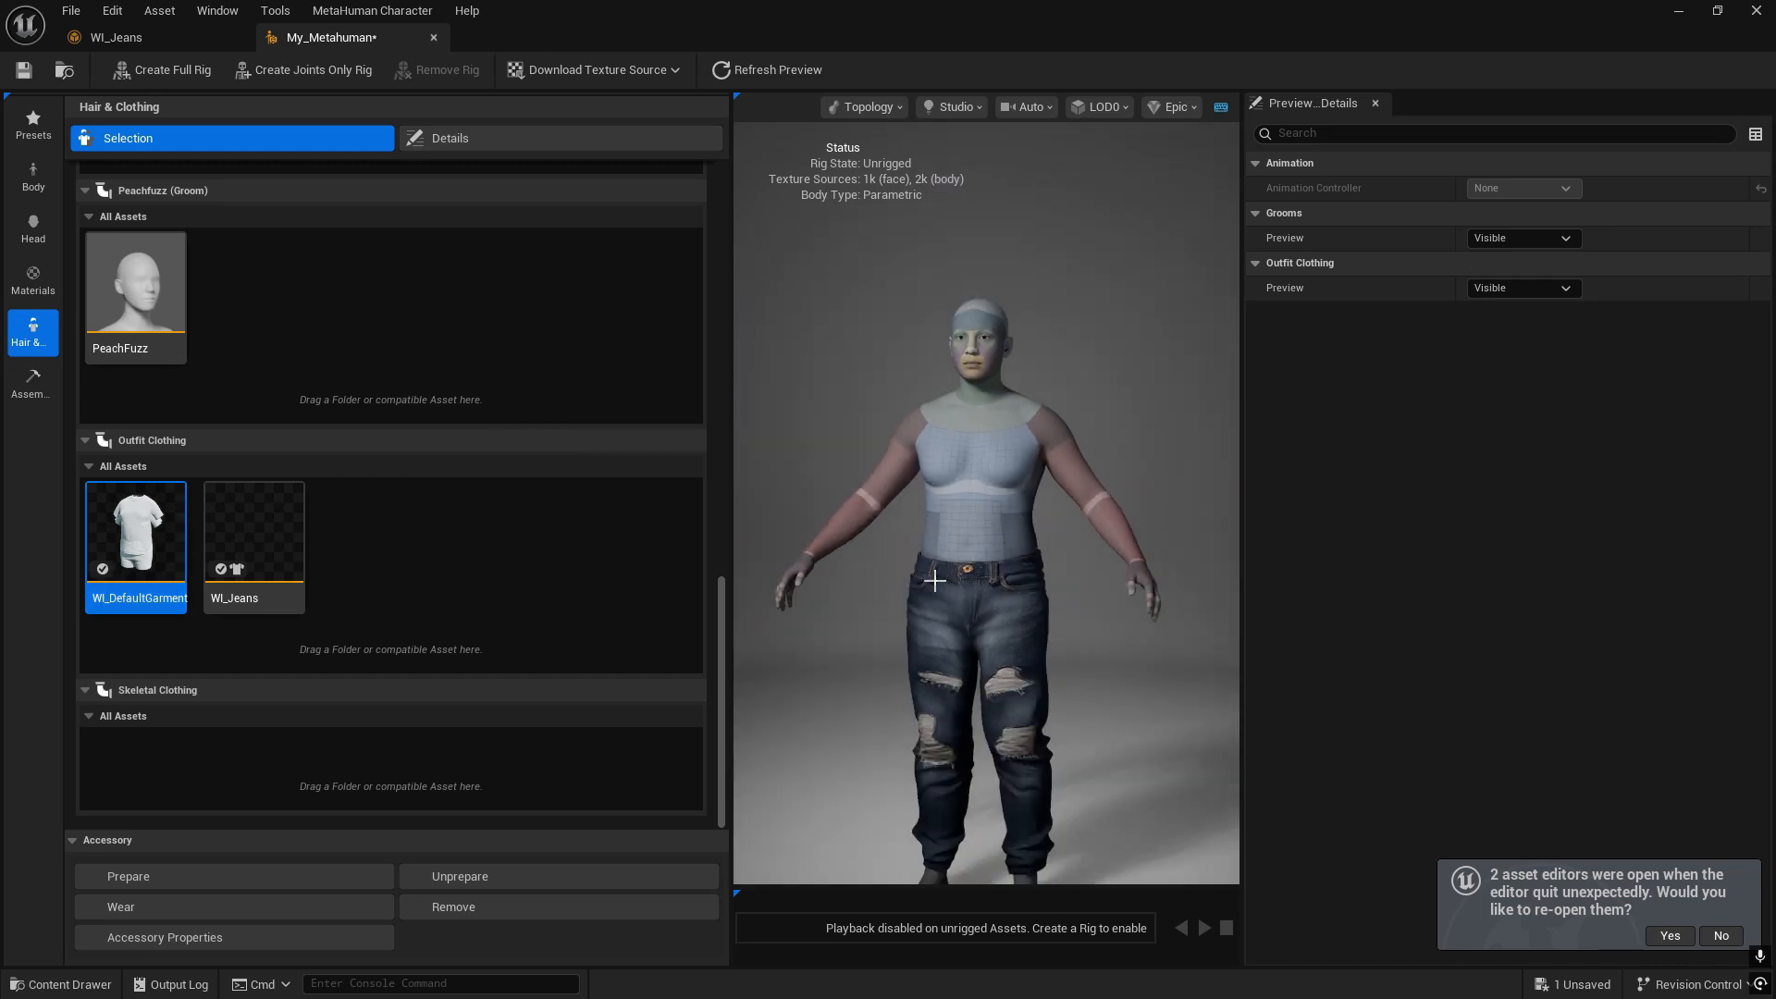
- Set Masculine/Feminine to 2 in the parametric body model of the character
left_click(33, 176)
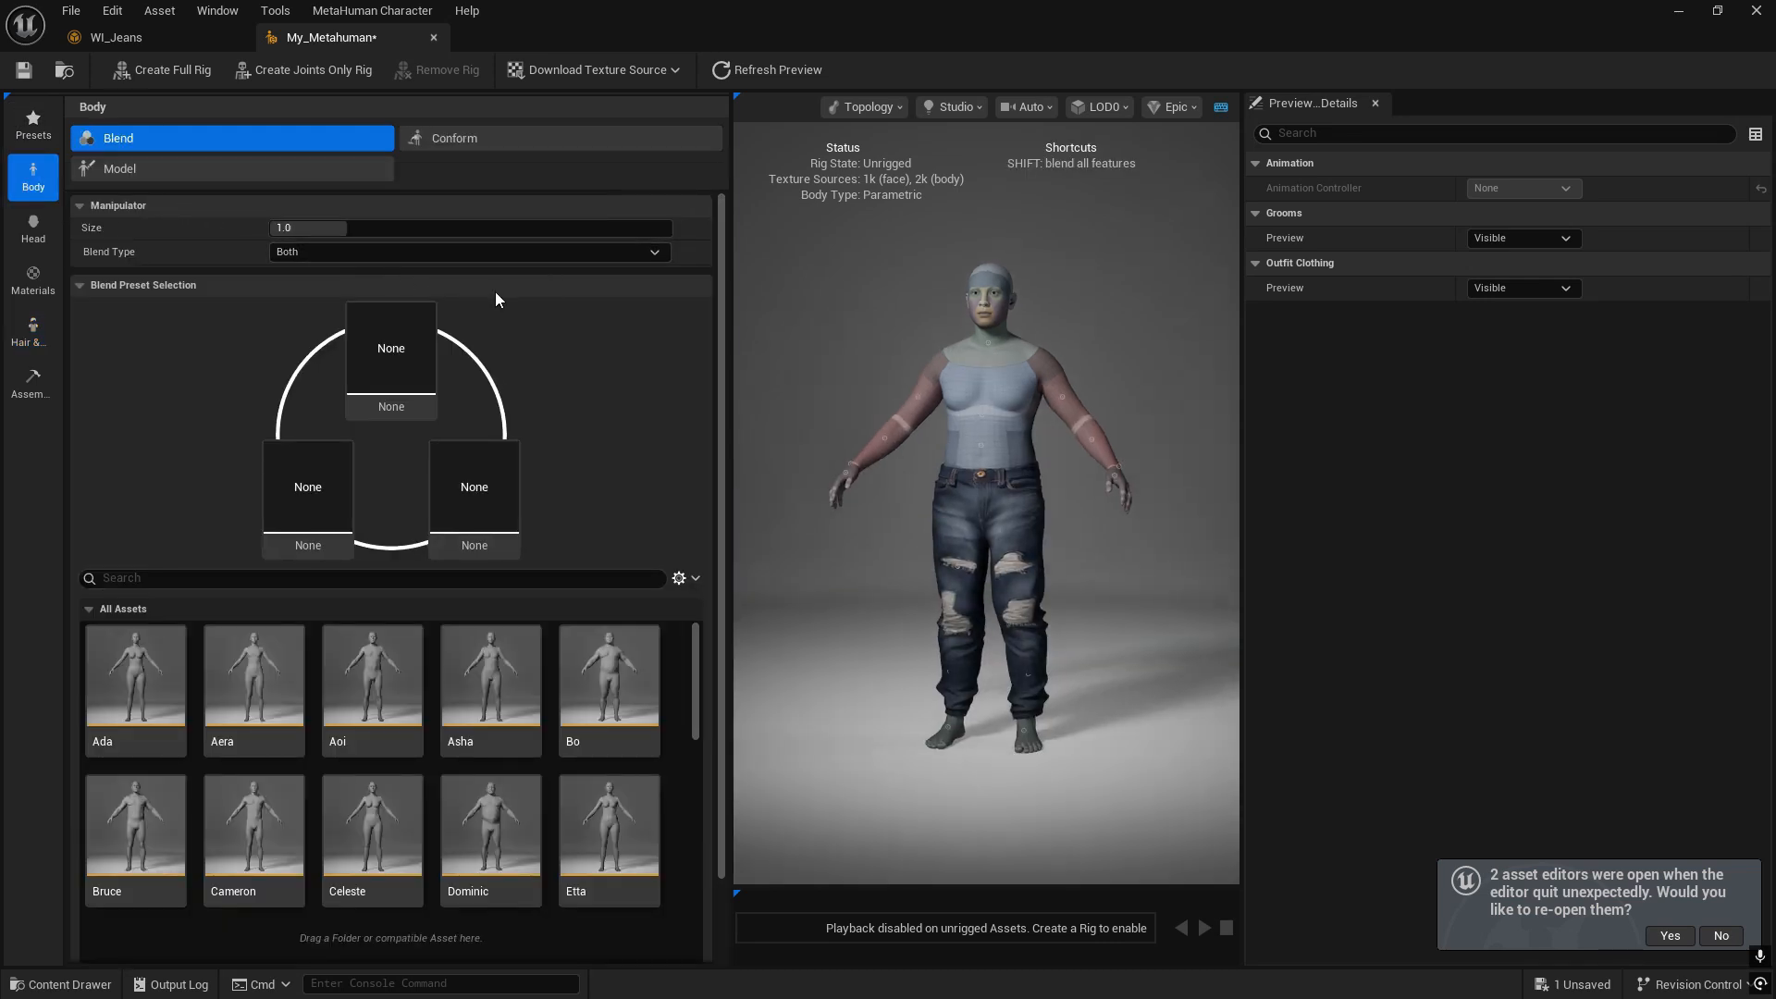
left_click(272, 169)
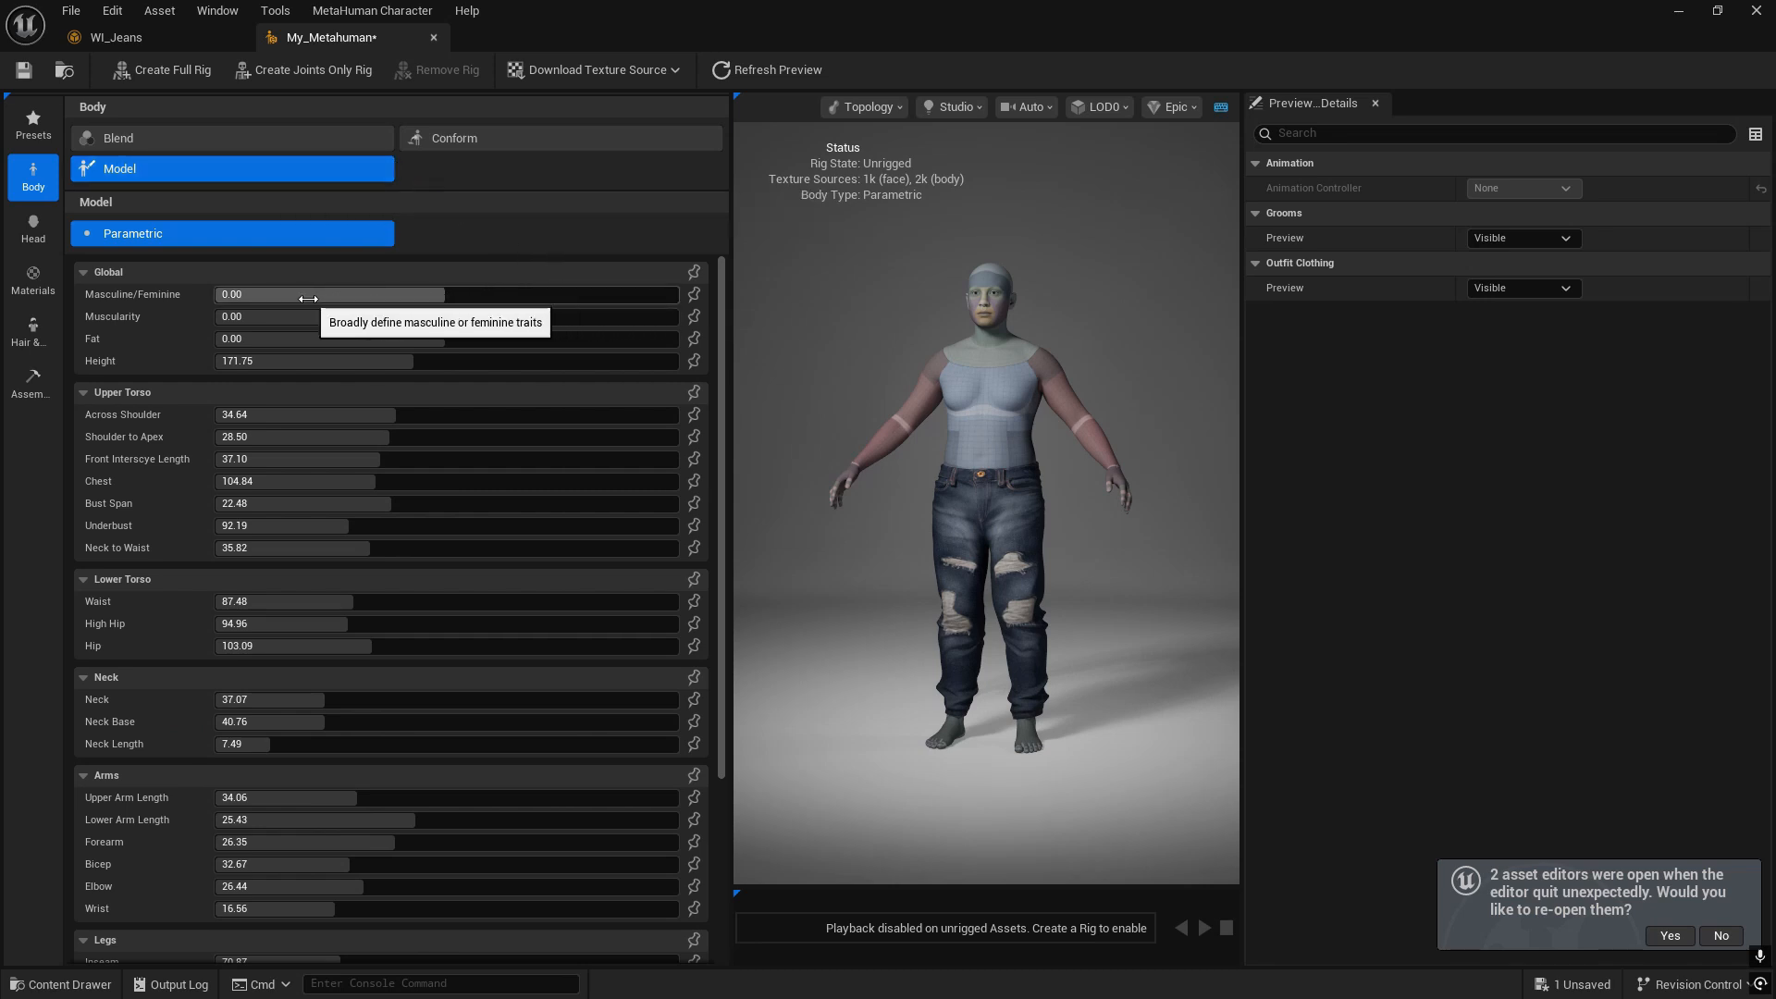
left_click_drag(308, 299, 326, 299)
left_click_drag(470, 294, 678, 294)
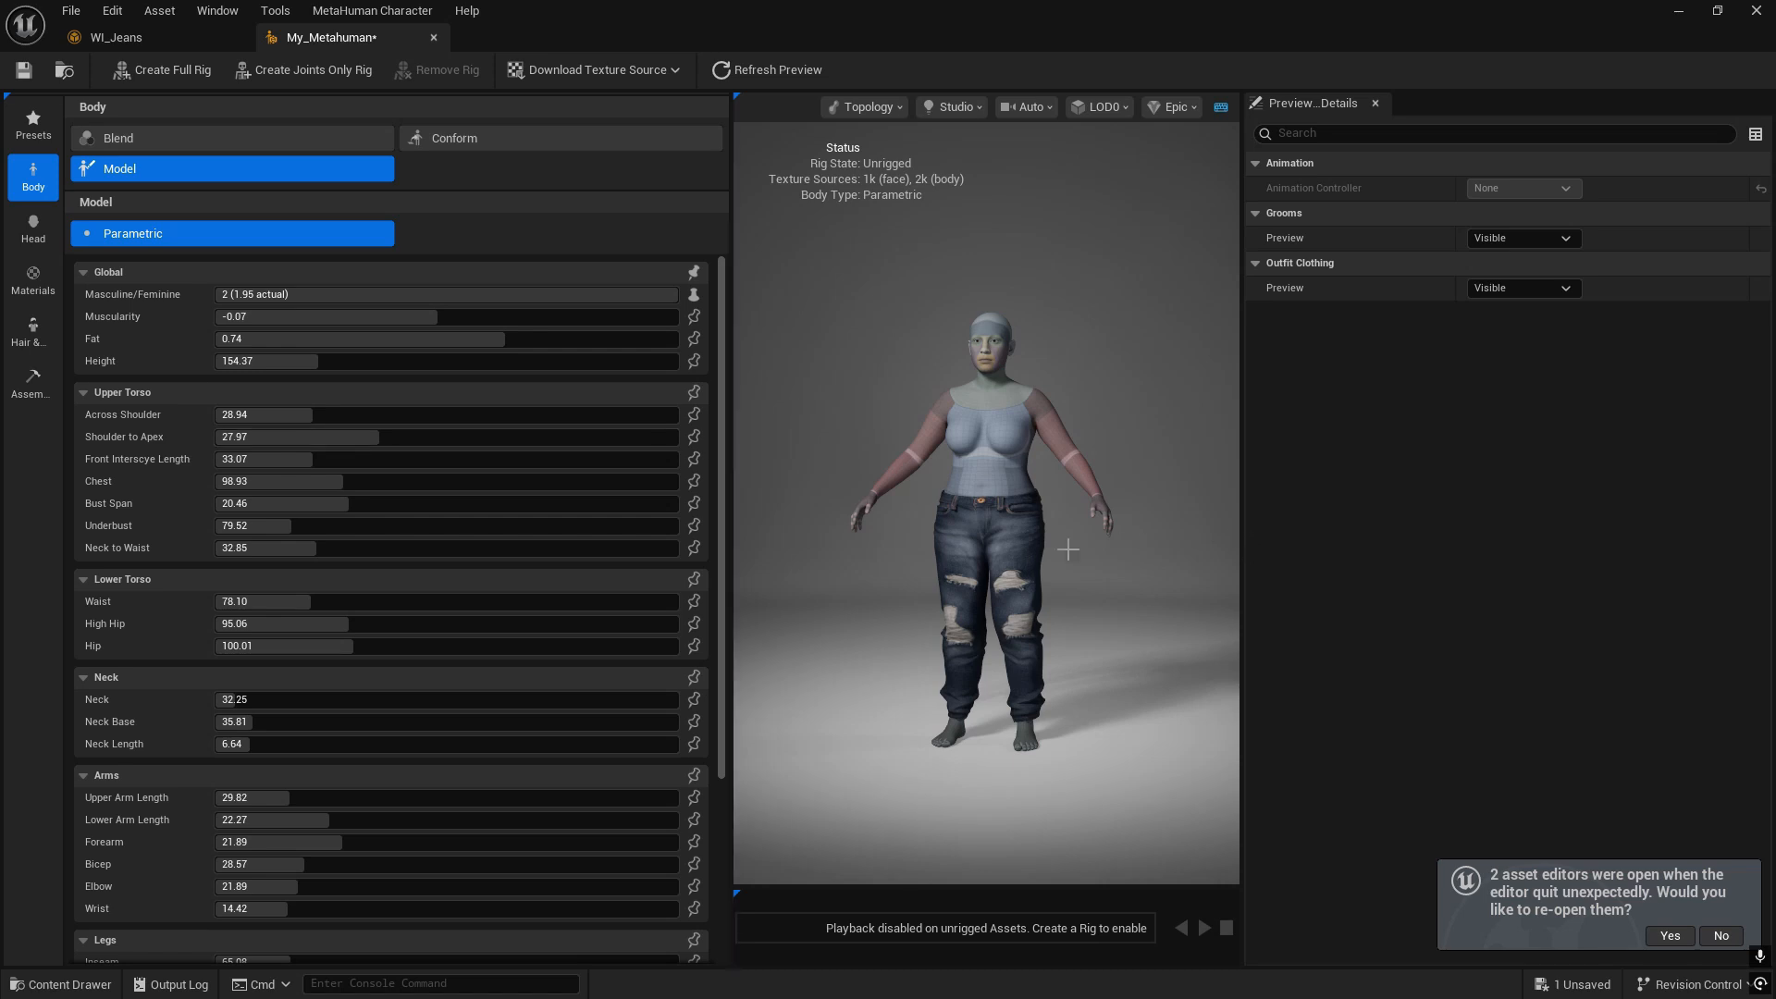
- Examine how the jeans fit the reshaped body at the waist, hips and legs from the front and side
mouse_move(1031, 558)
left_mouse_down()
mouse_move(754, 558)
mouse_move(1071, 557)
mouse_move(1004, 572)
mouse_move(1028, 571)
left_mouse_up()
right_click_drag(1028, 572, 1189, 505)
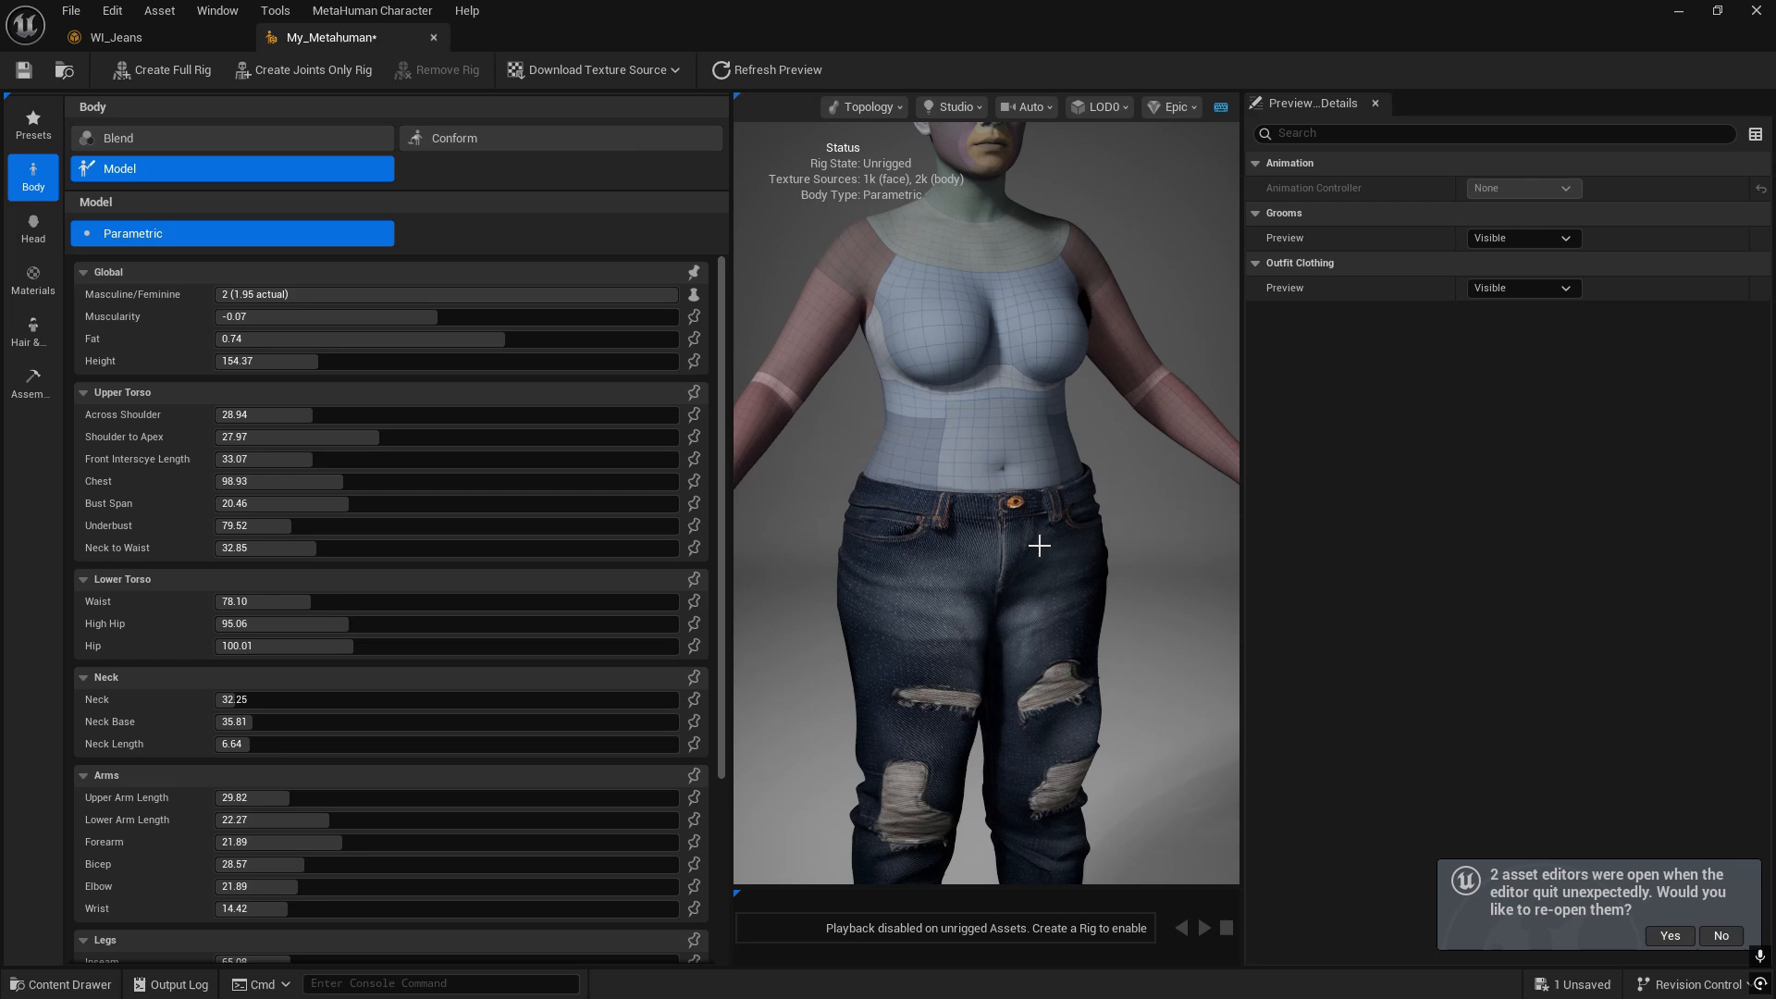
mouse_move(1039, 546)
left_mouse_down()
mouse_move(990, 547)
mouse_move(1034, 547)
left_mouse_up()
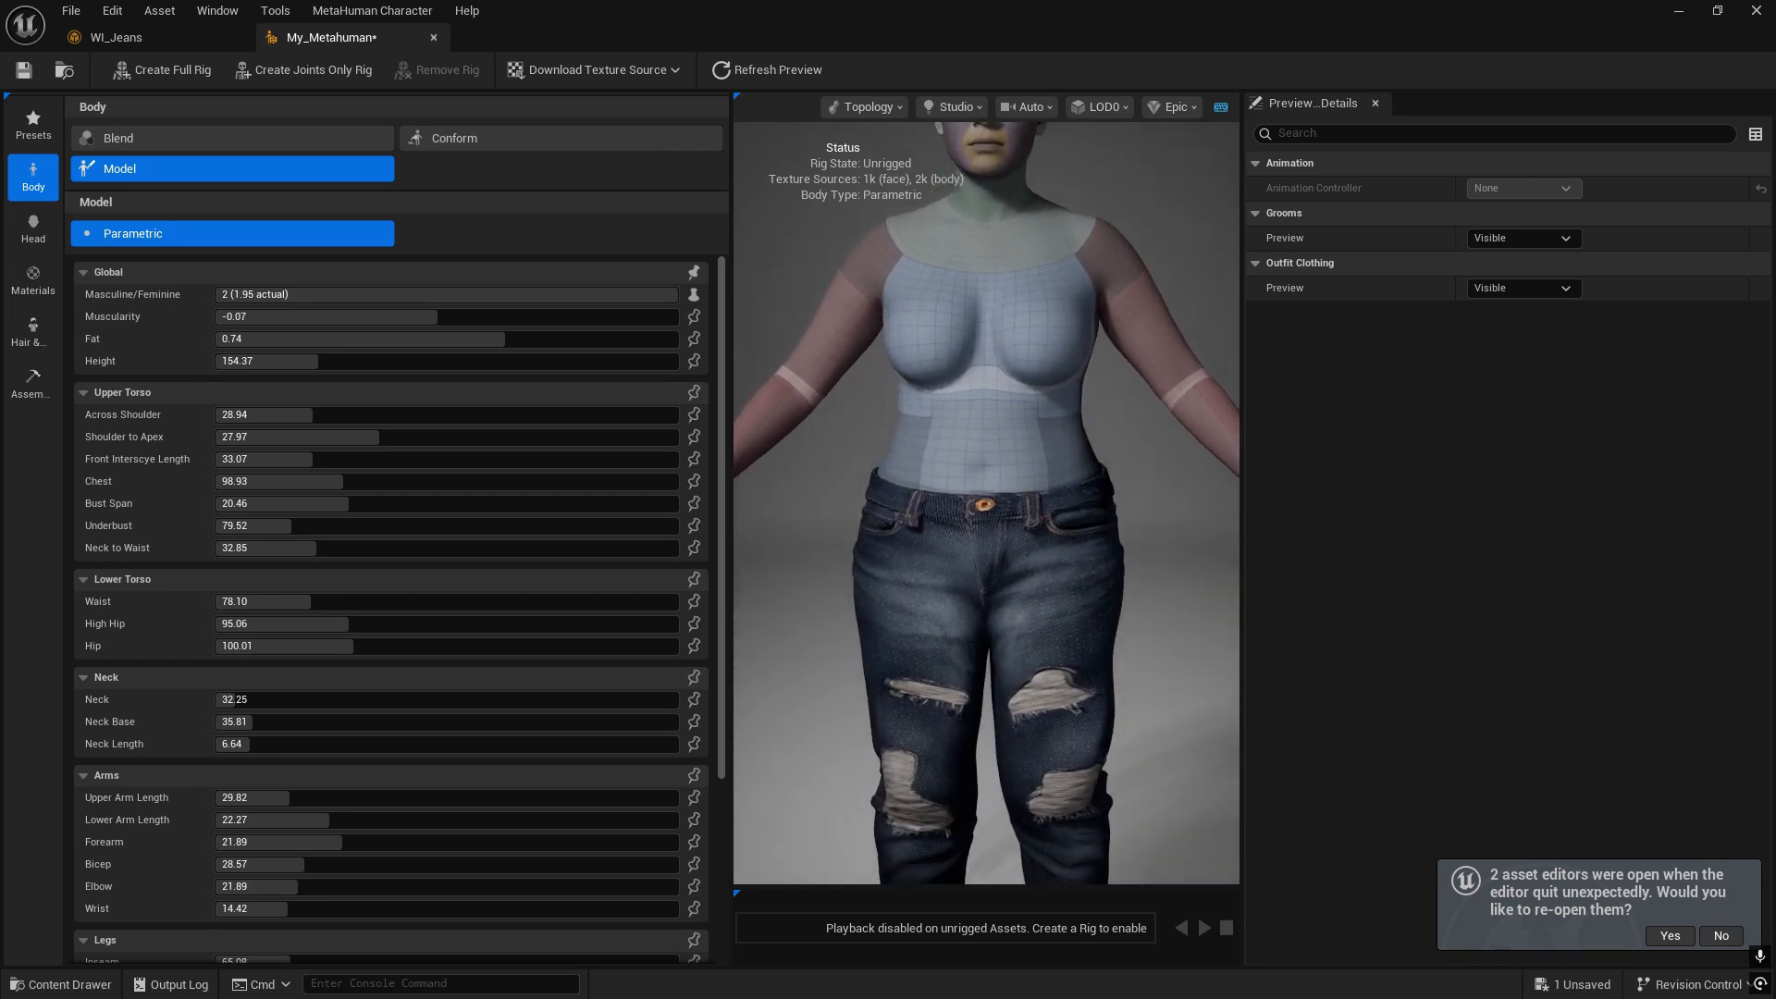
middle_click_drag(986, 504, 1017, 556)
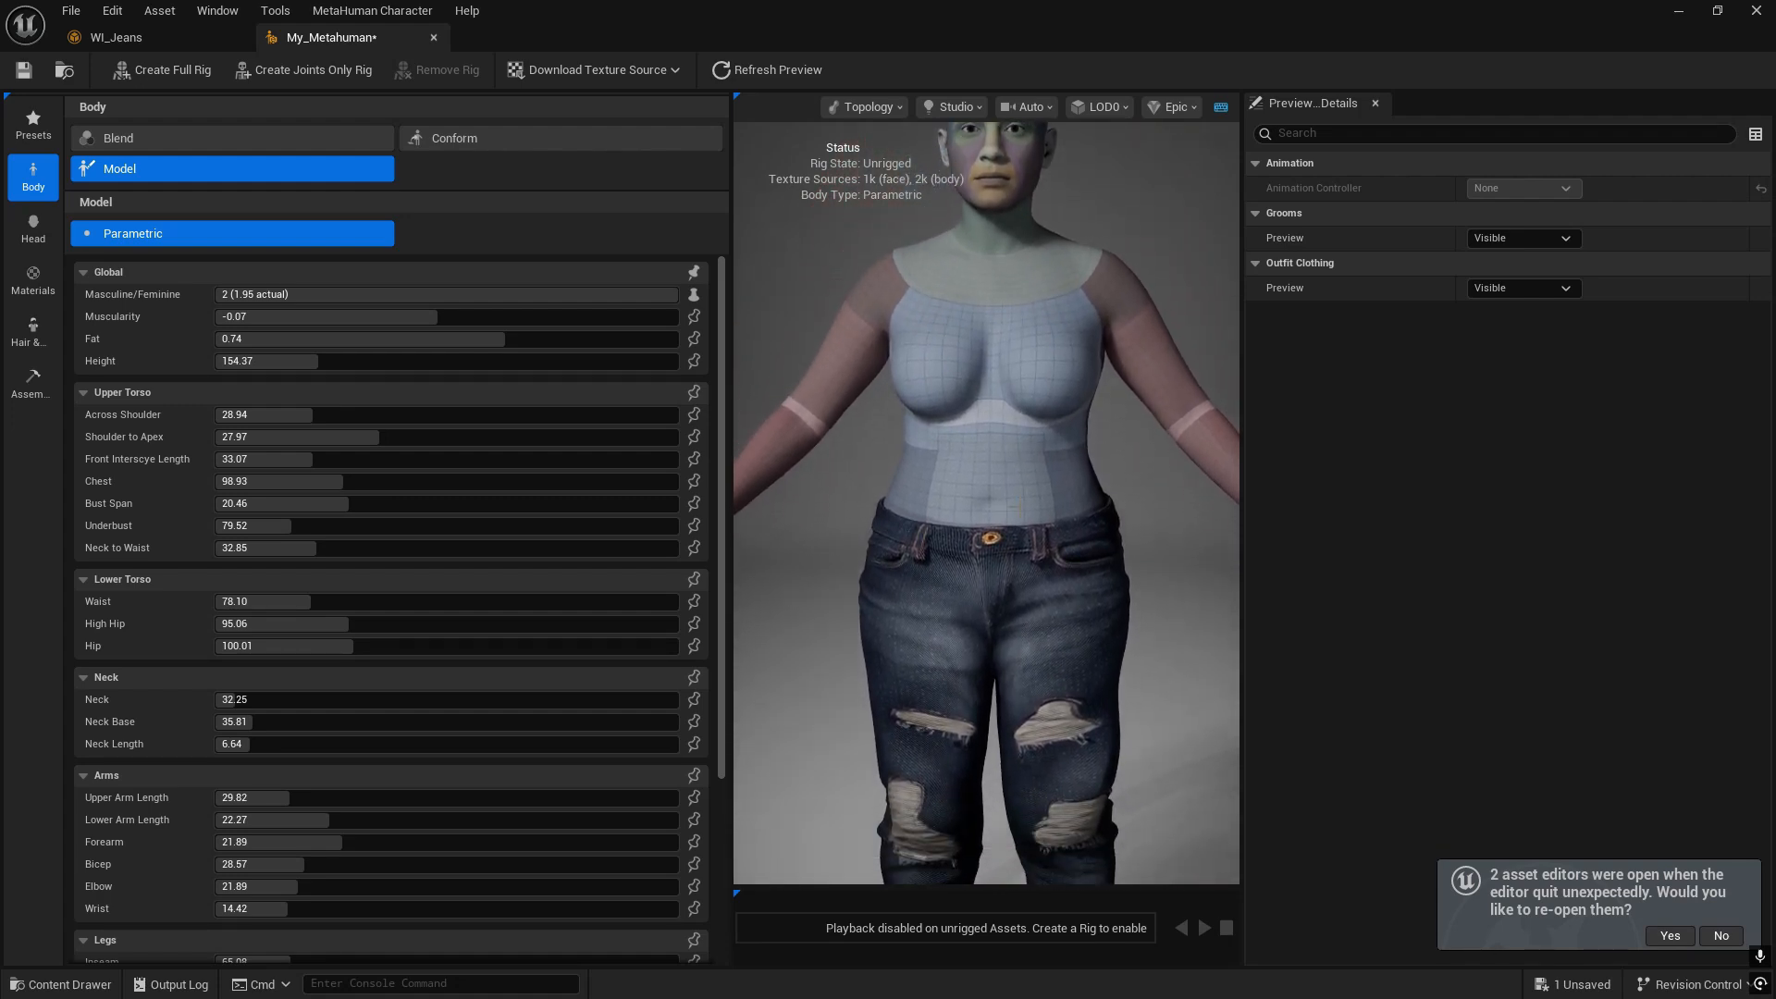
scroll(1017, 556, "down", 3)
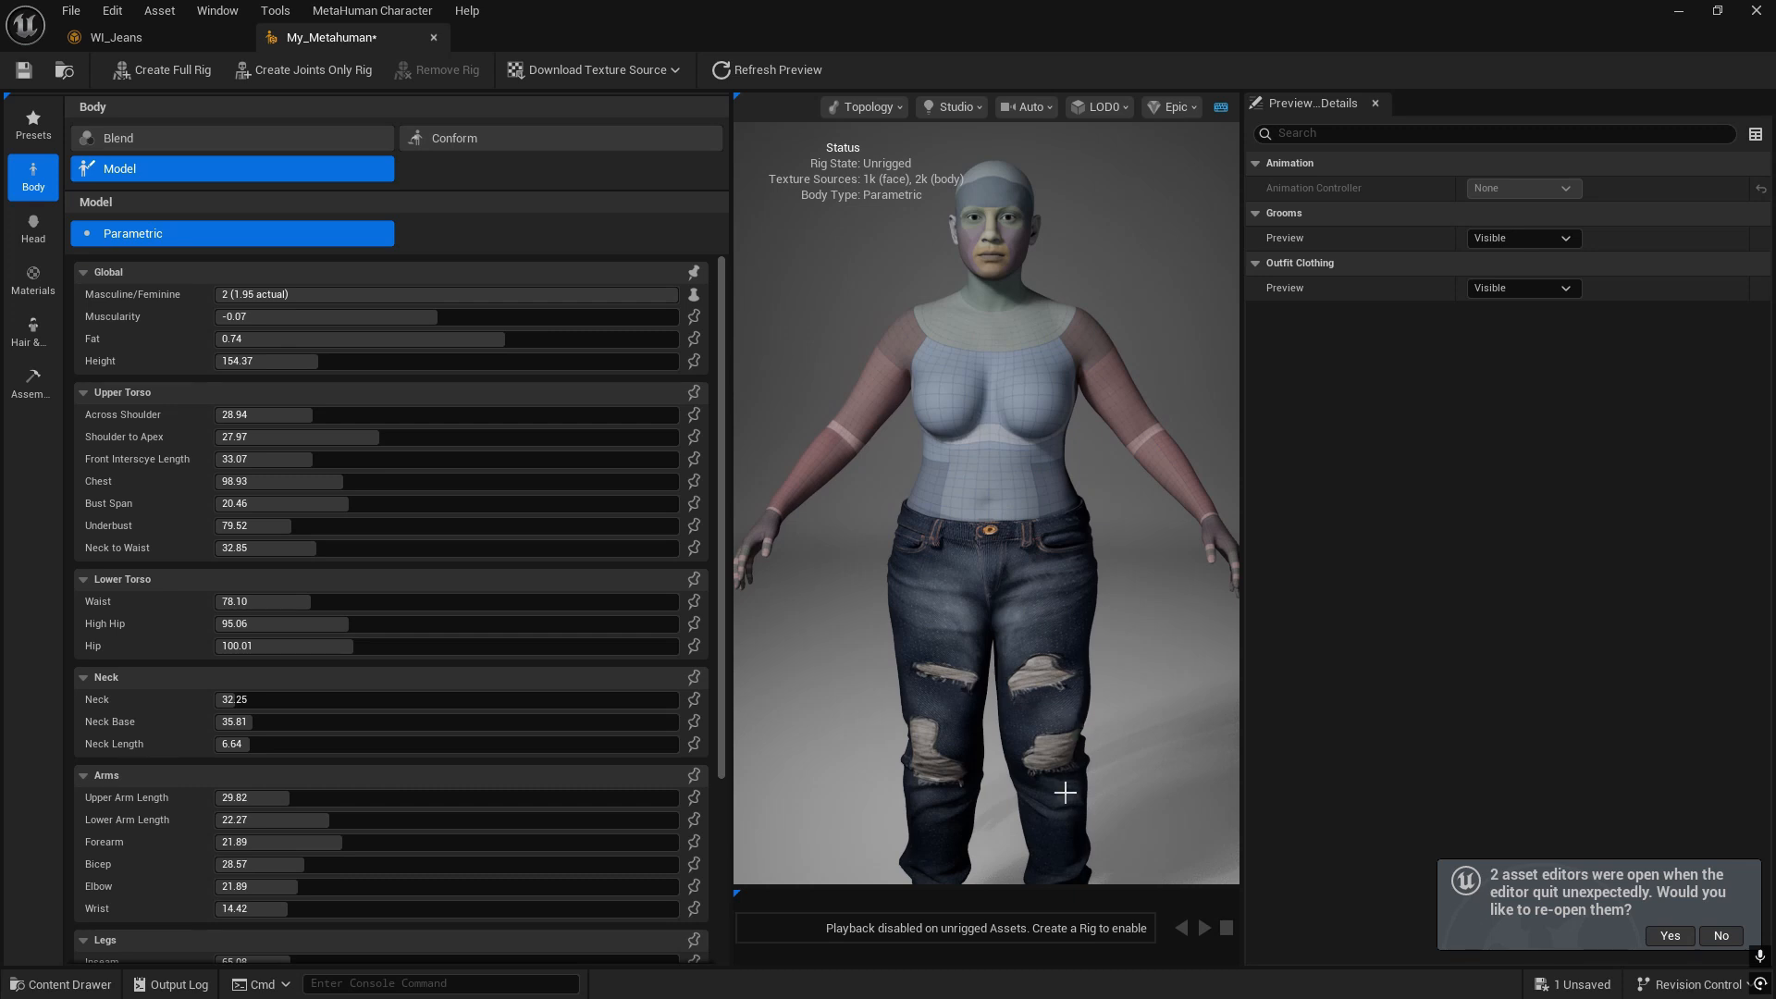
left_click_drag(1103, 670, 1155, 714)
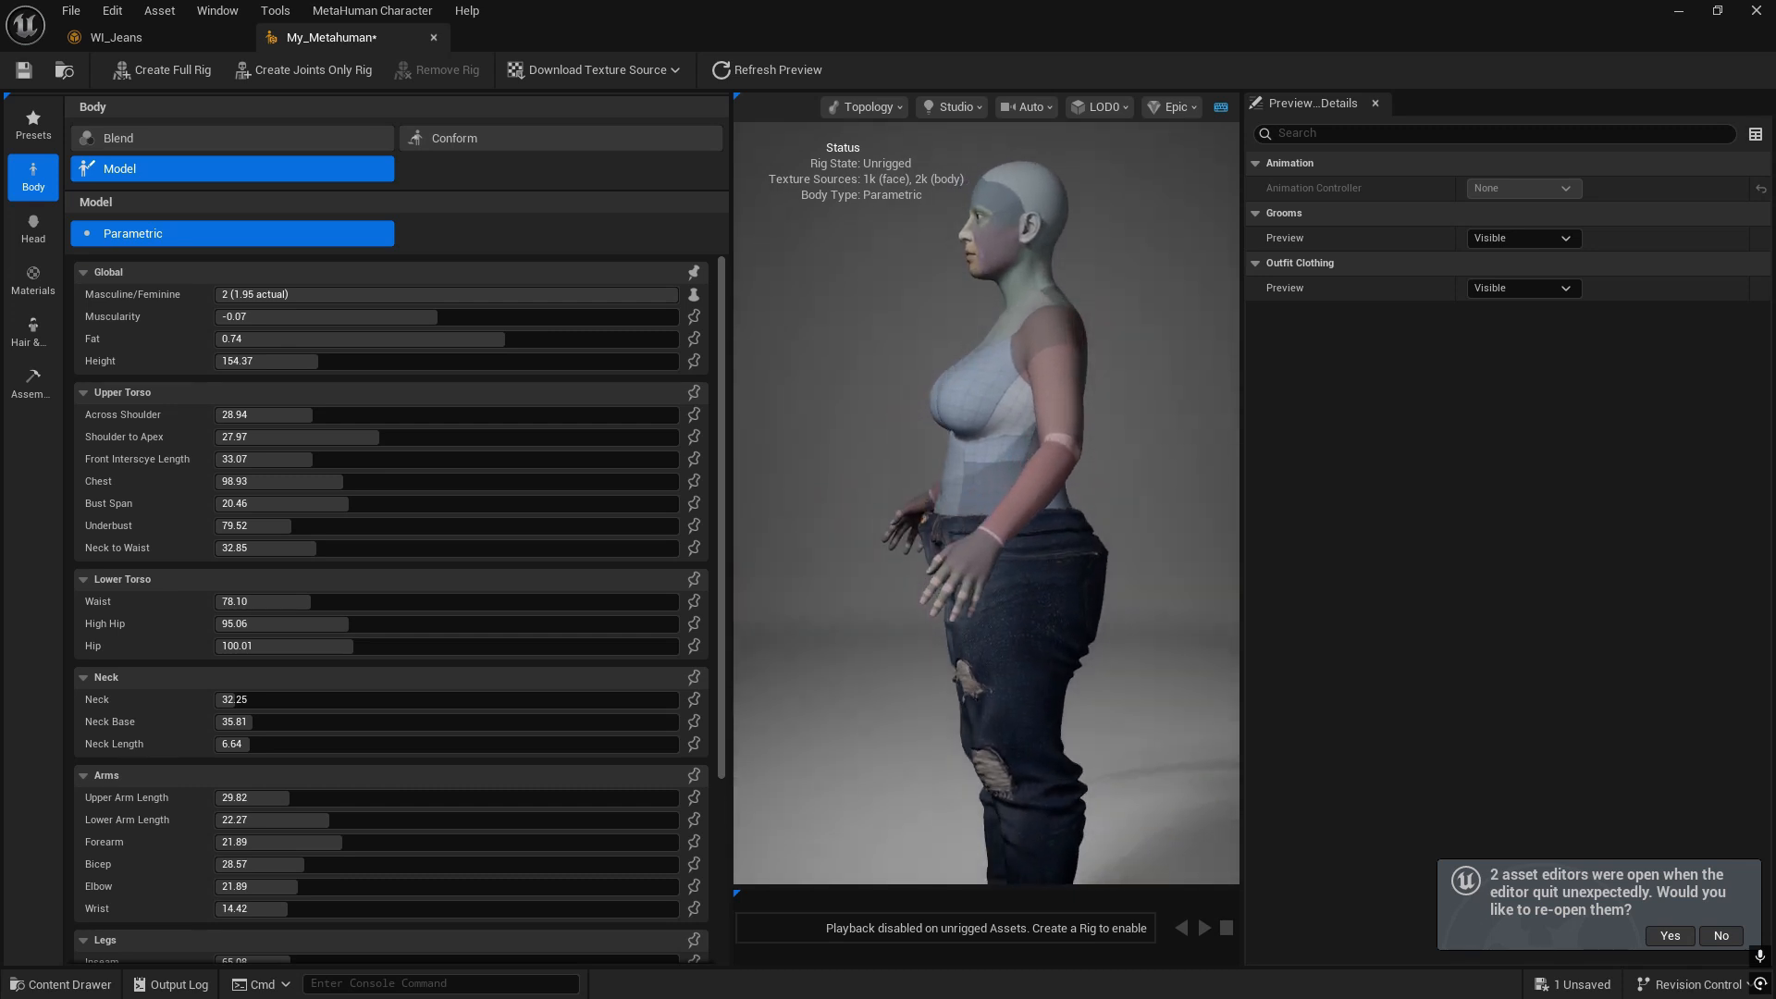
- Set Masculine/Feminine to -2 in the parametric body model and examine how the jeans fit the reshaped body
left_click_drag(879, 592, 1147, 592)
left_click_drag(962, 592, 1094, 540)
mouse_move(986, 555)
left_mouse_down()
mouse_move(1030, 553)
mouse_move(989, 532)
mouse_move(935, 555)
mouse_move(974, 553)
left_mouse_up()
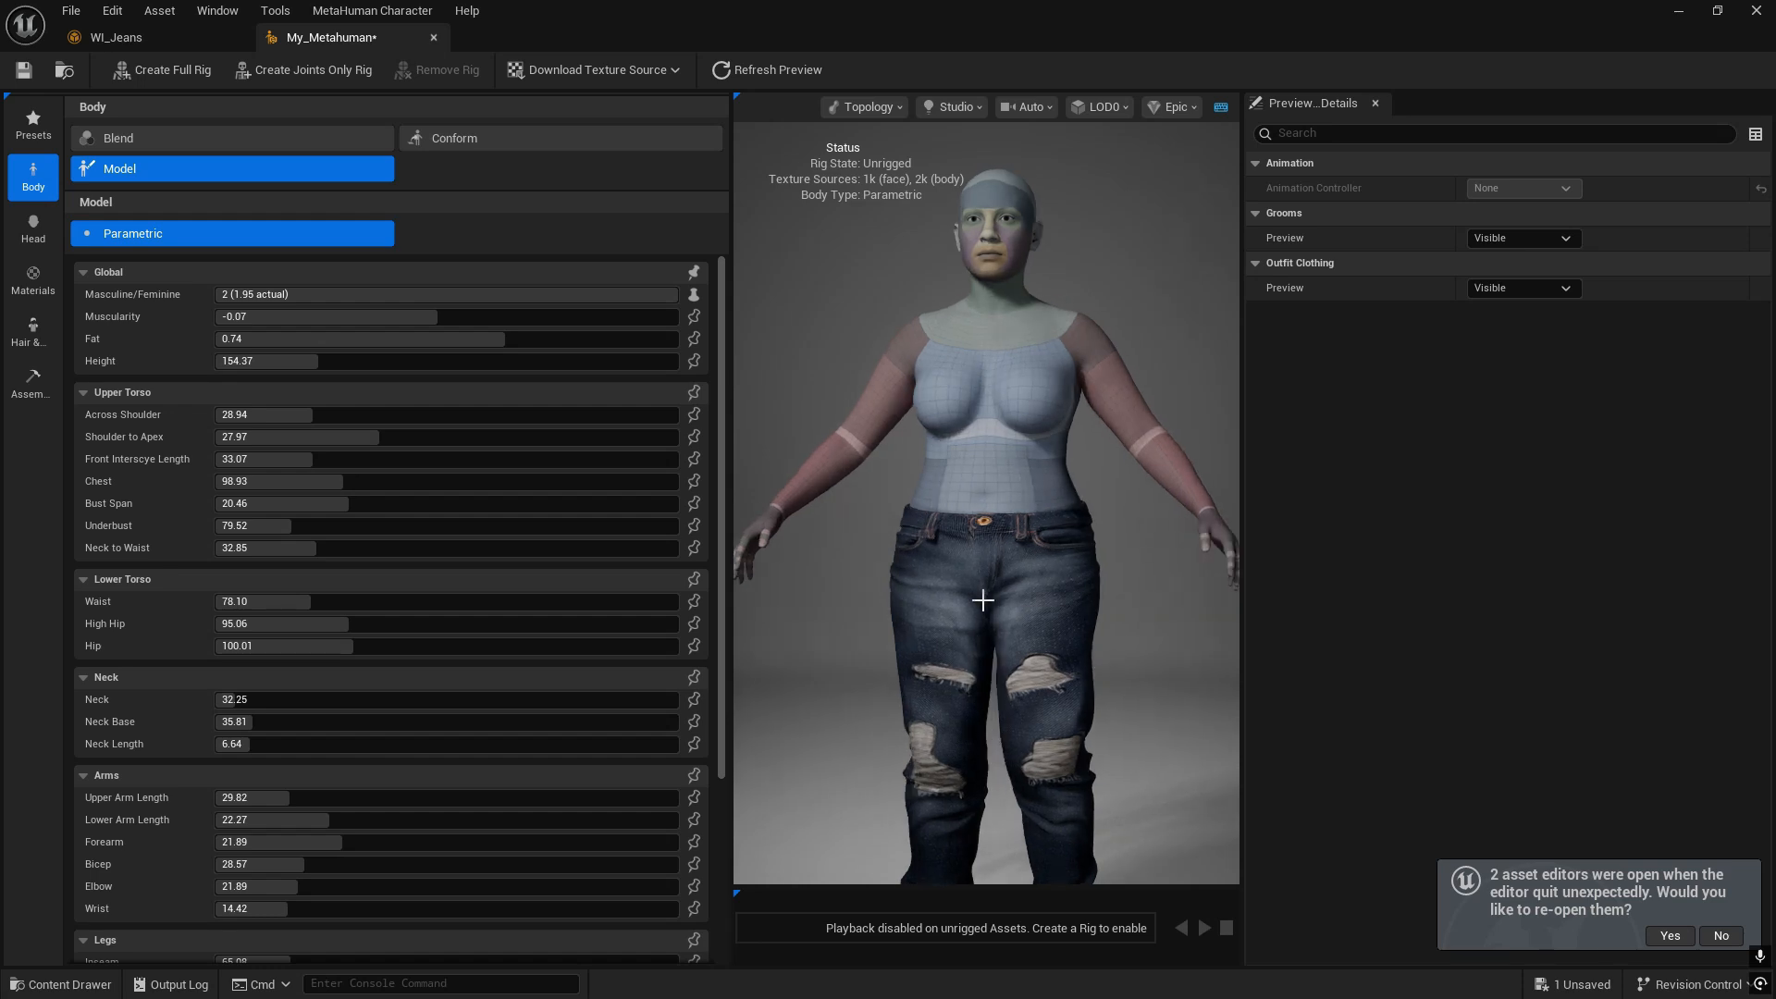
left_click_drag(997, 583, 997, 566)
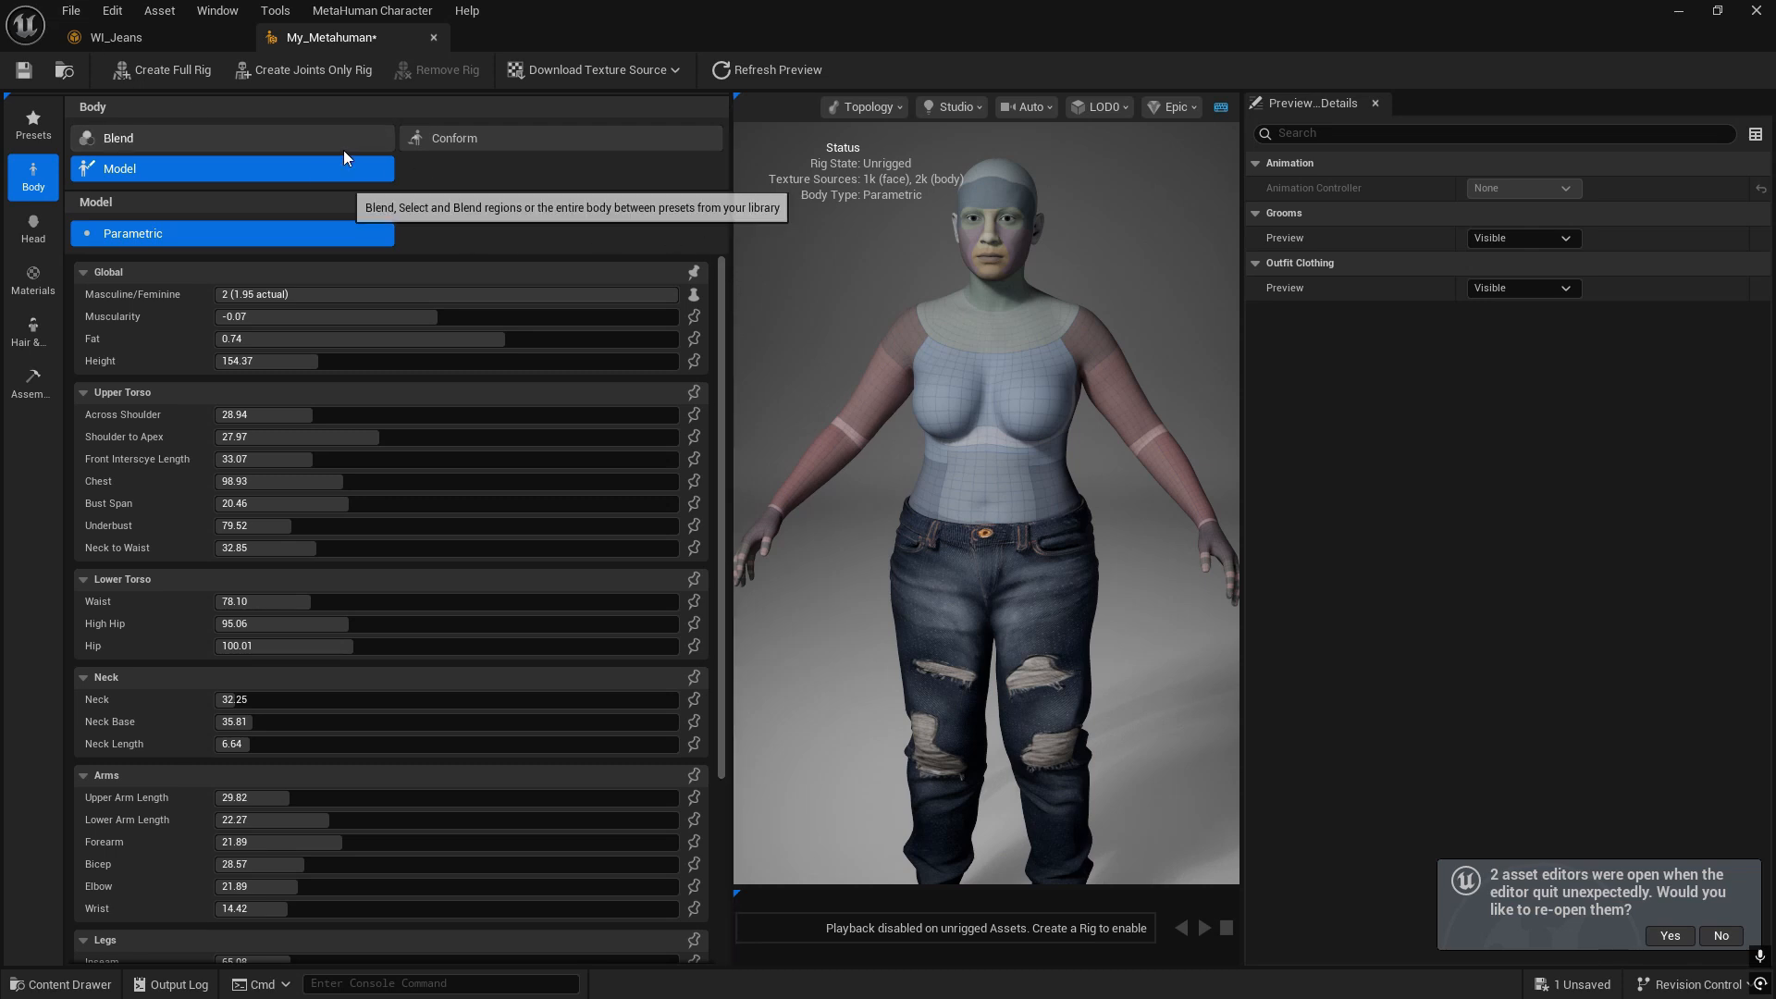
left_click_drag(595, 294, 218, 294)
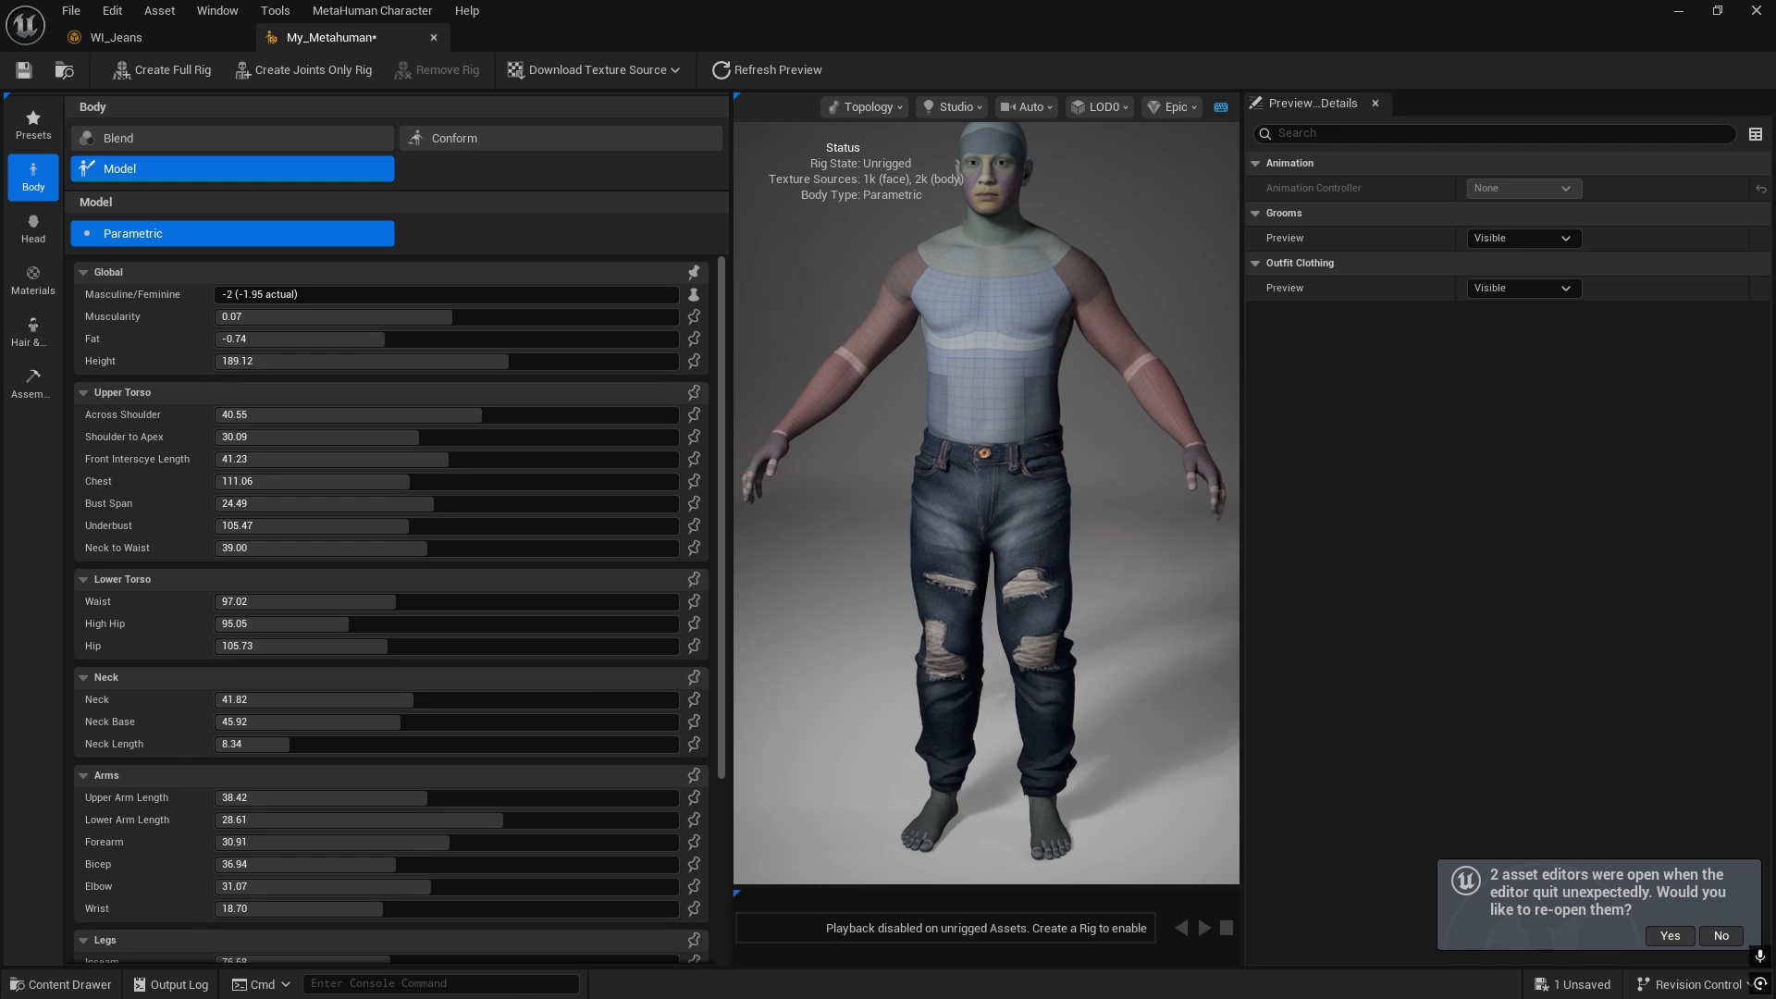
left_click_drag(1063, 500, 1120, 509)
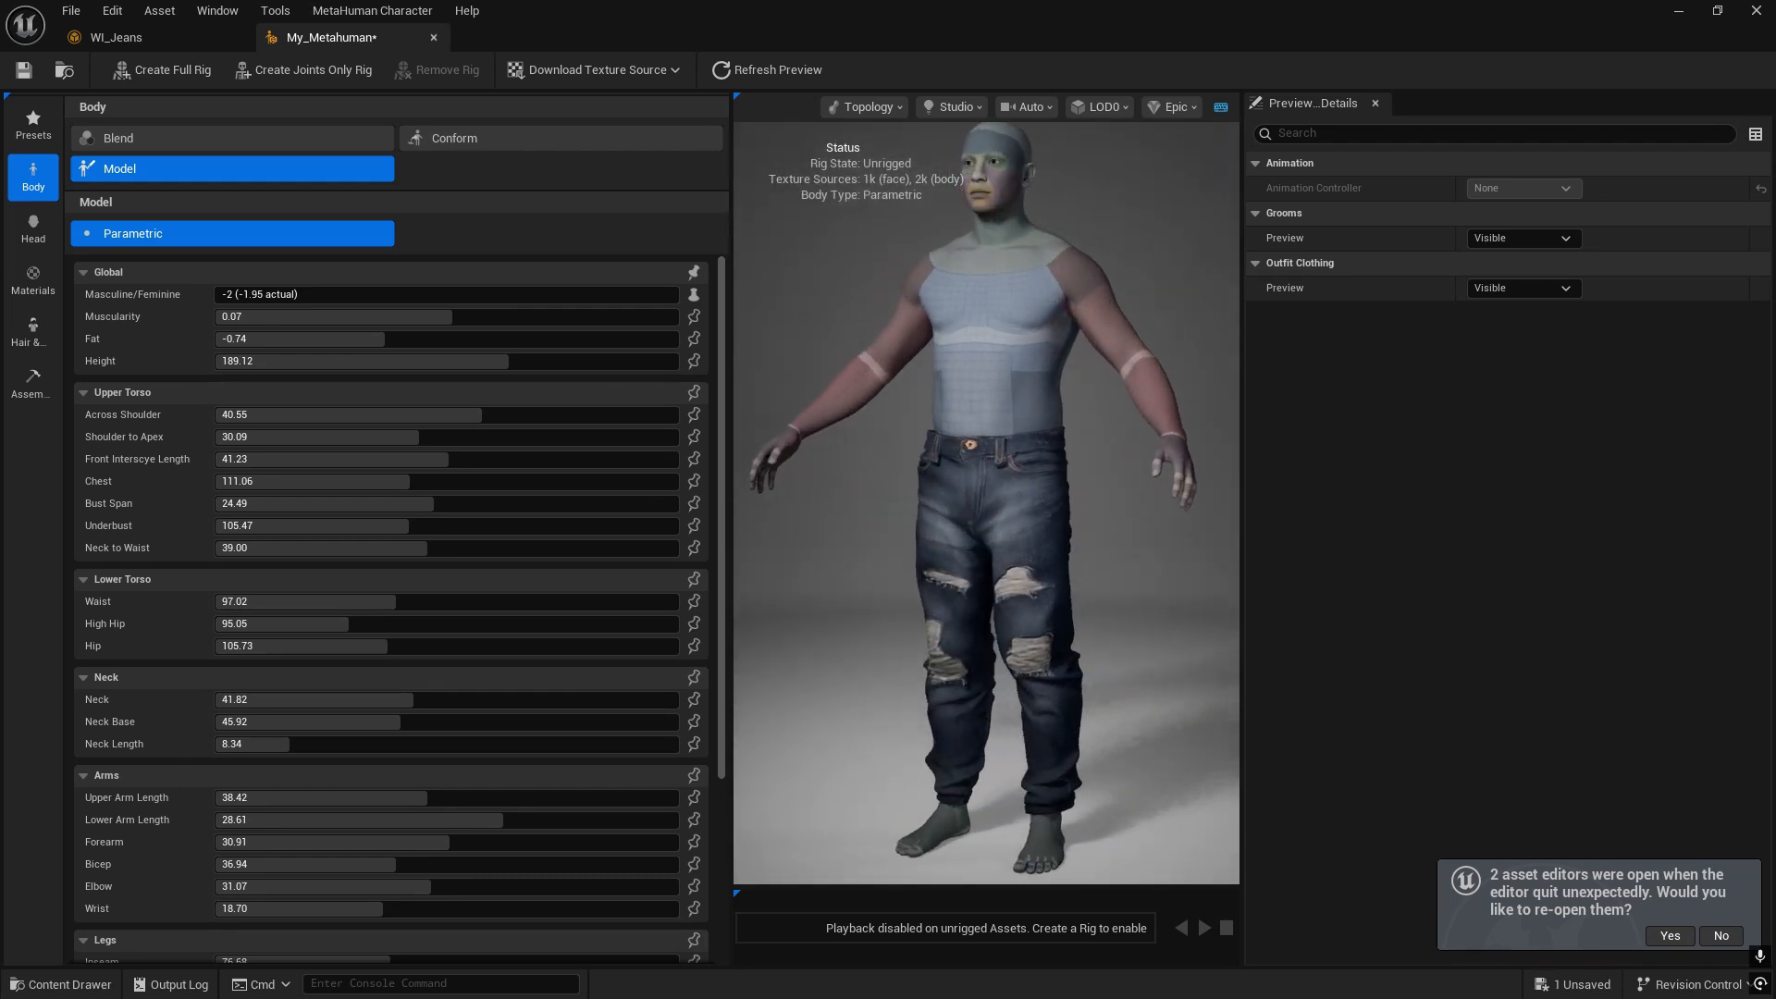
left_click_drag(888, 504, 960, 467)
left_click_drag(876, 608, 837, 592)
- Set Fat to 2.601 and Masculine/Feminine to 2 on the parametric body, and examine the jeans' fit from several sides
left_click_drag(507, 344, 659, 344)
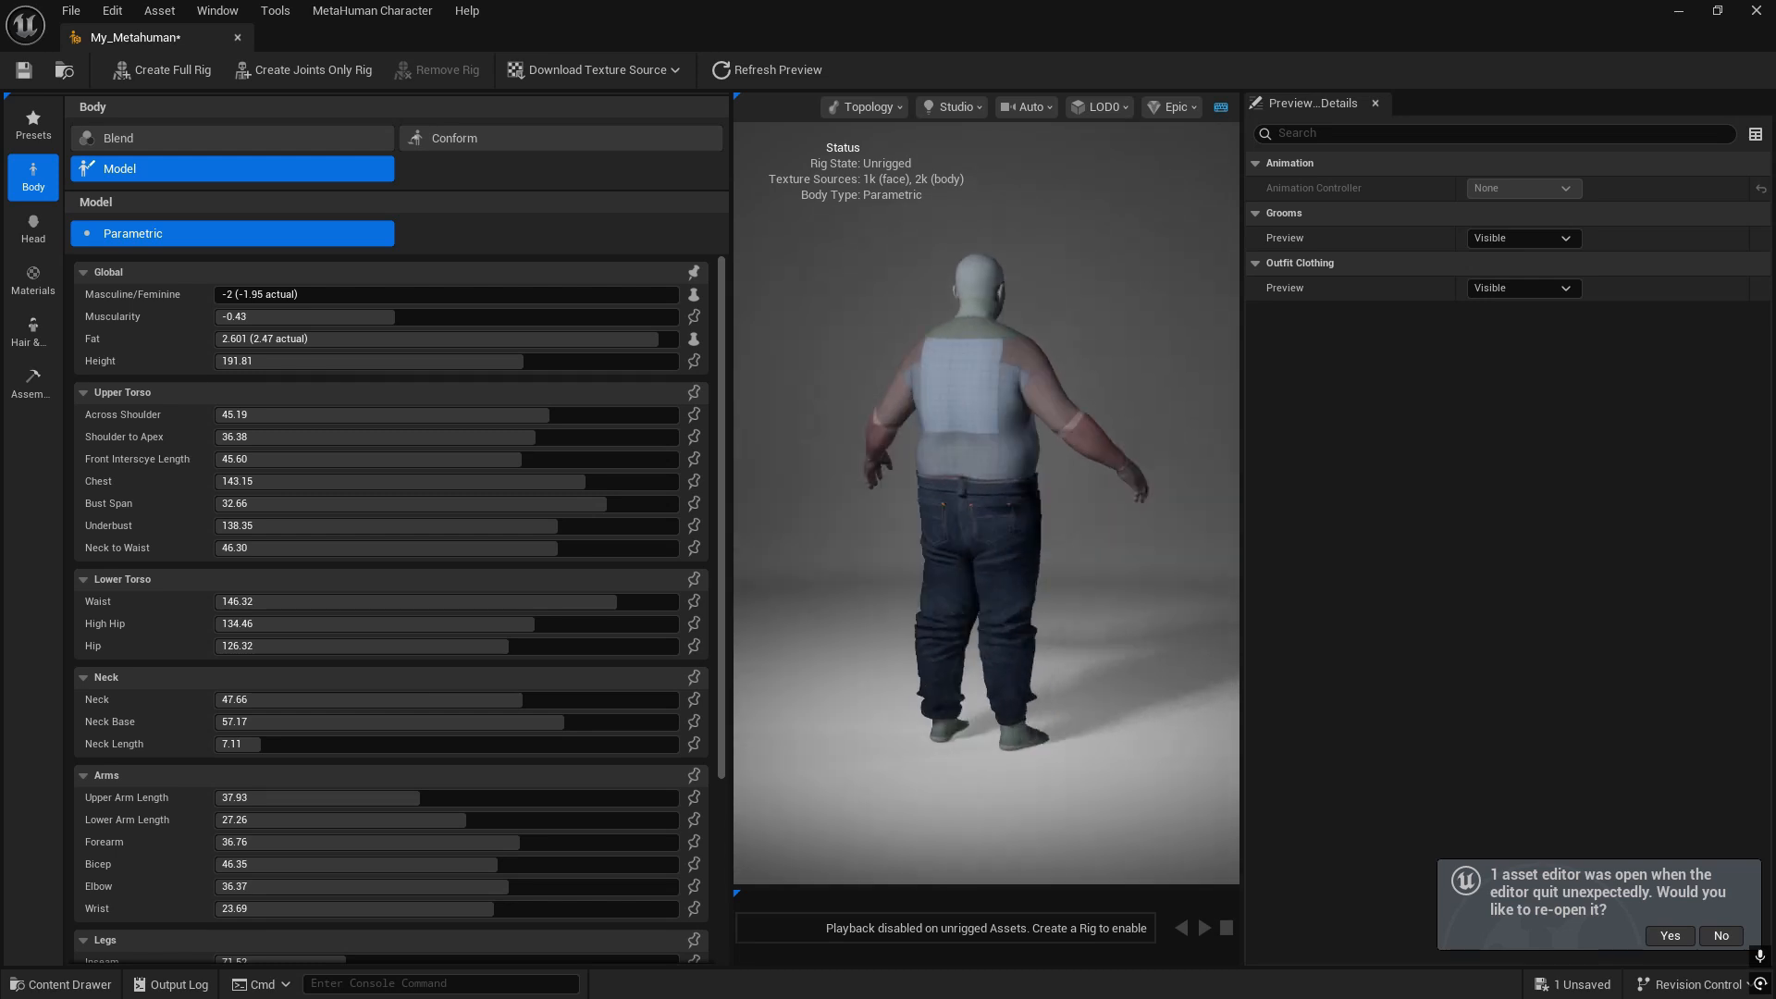
left_click_drag(218, 296, 678, 295)
left_click_drag(1008, 500, 786, 481)
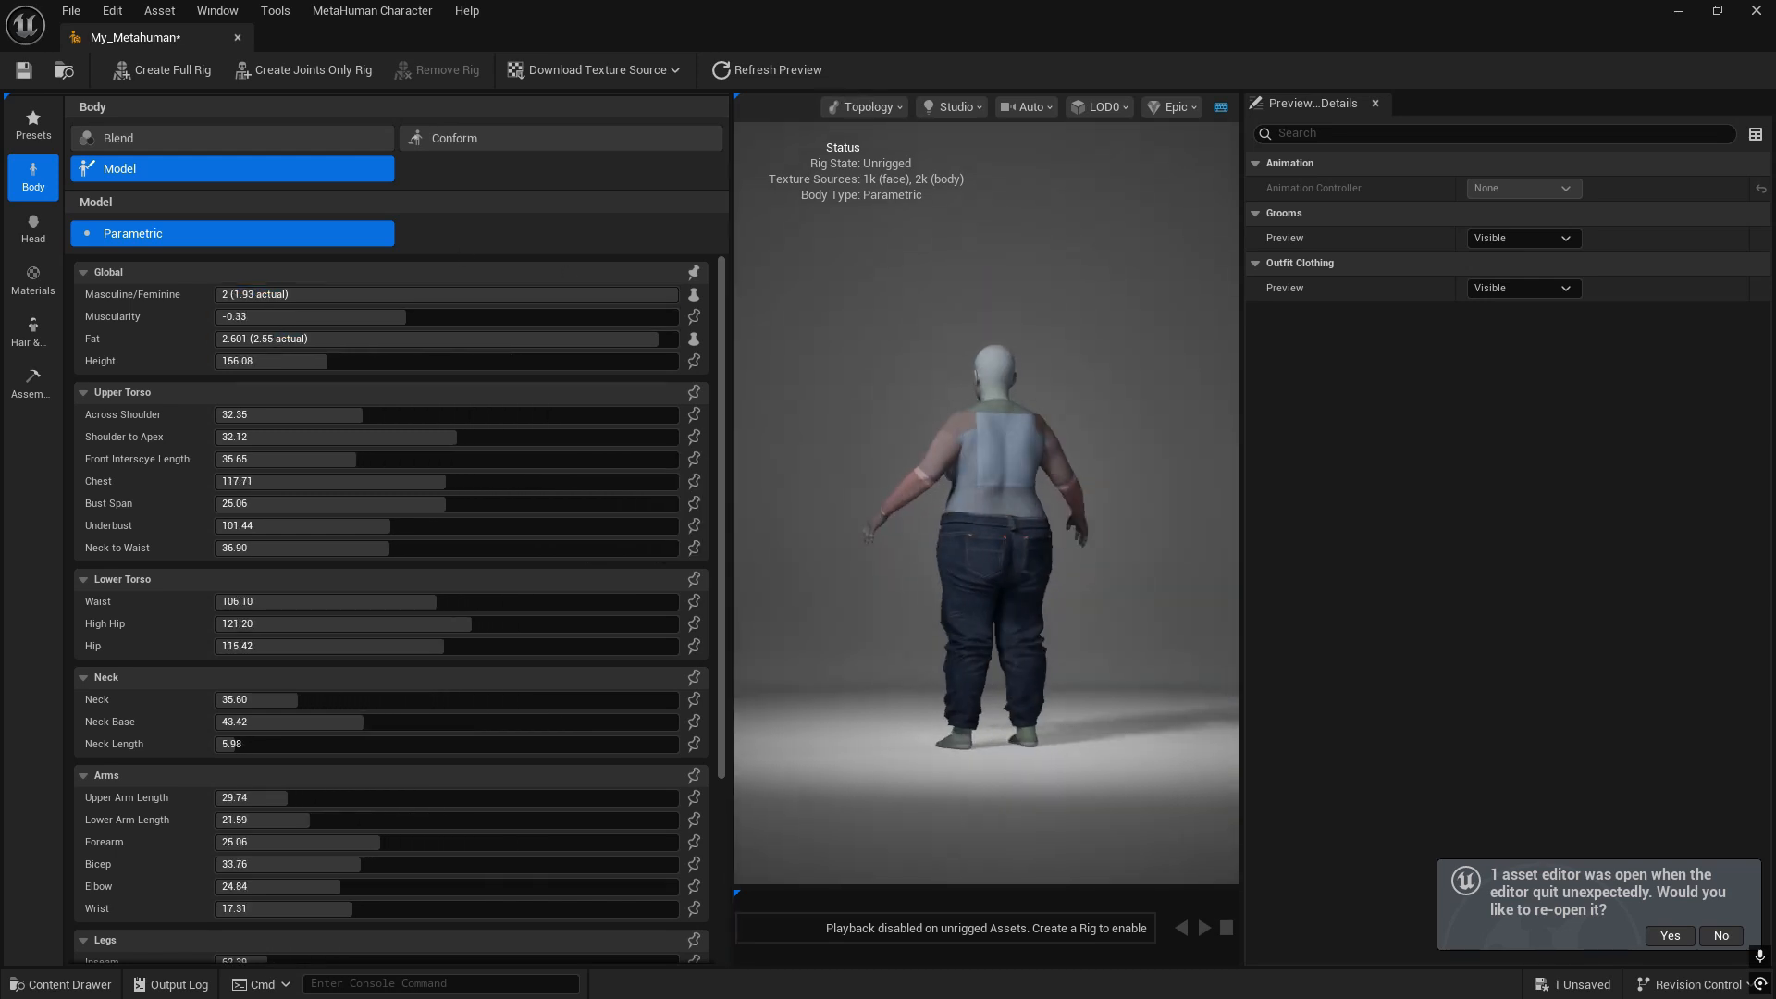
left_click_drag(962, 587, 777, 586)
scroll(962, 586, "up", 10)
scroll(962, 587, "down", 6)
middle_click_drag(1052, 433, 1052, 389)
scroll(1052, 423, "down", 3)
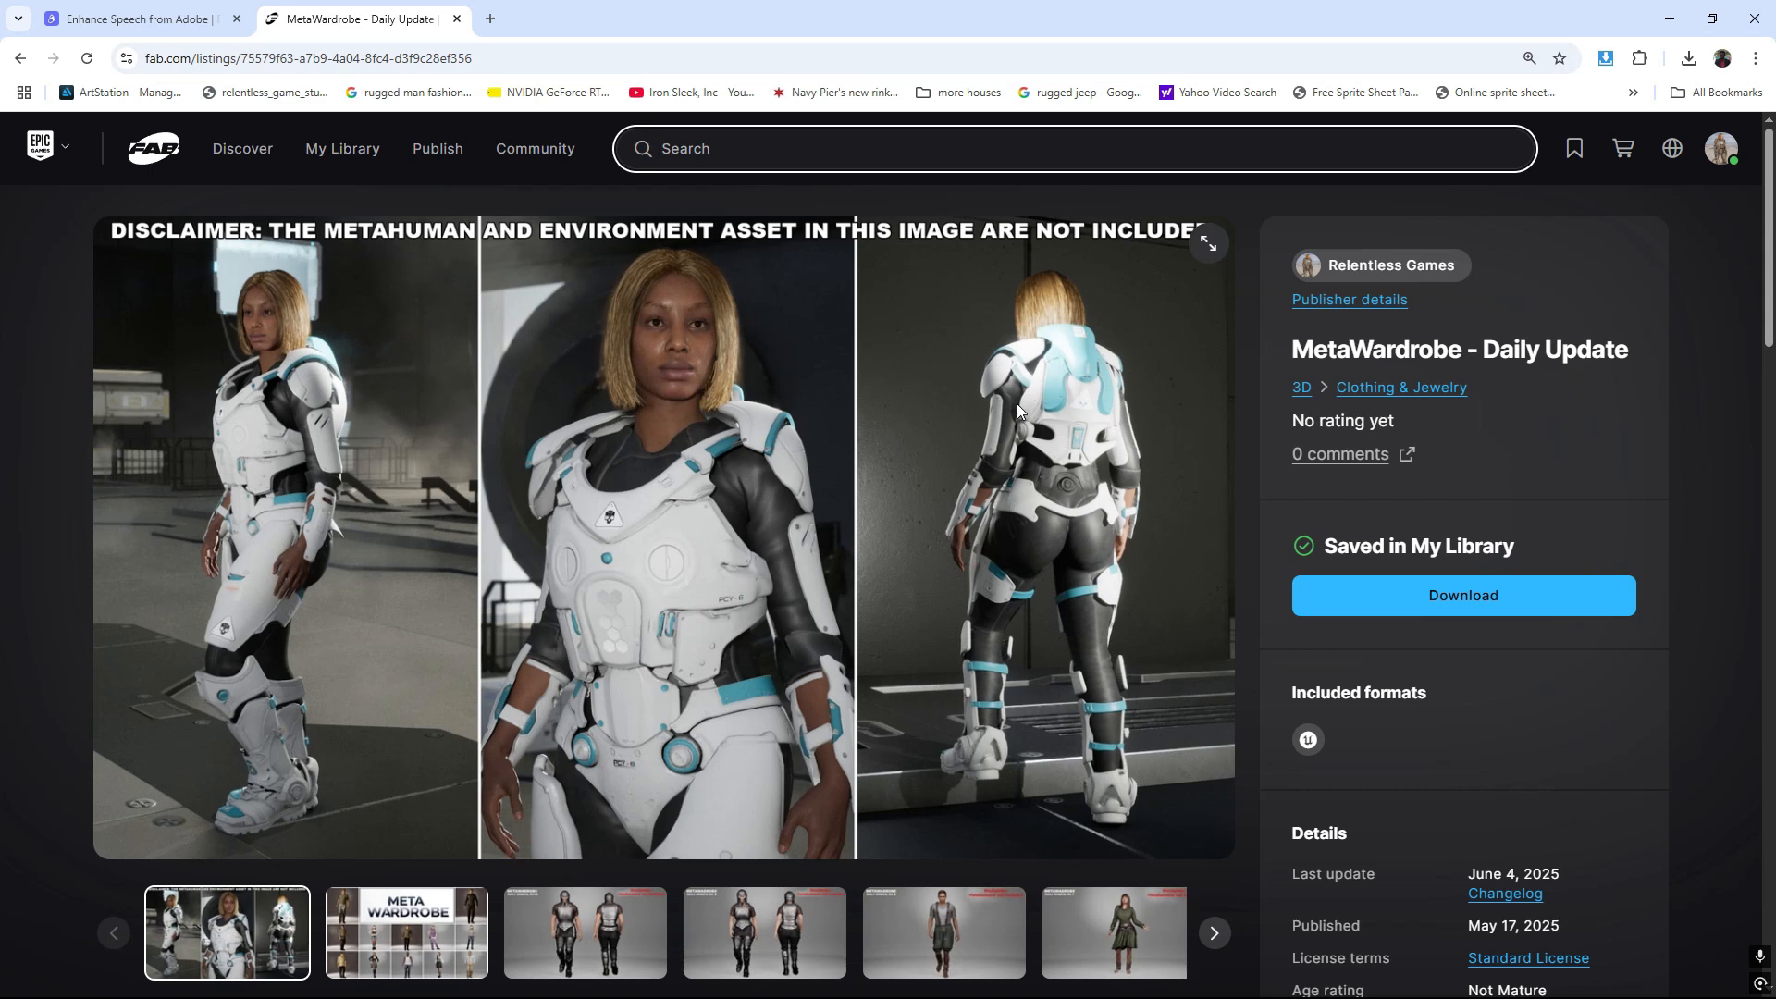
- Switch to the MetaWardrobe - Daily Update listing on Fab and review its description, technical details and download options
scroll(1016, 410, "down", 8)
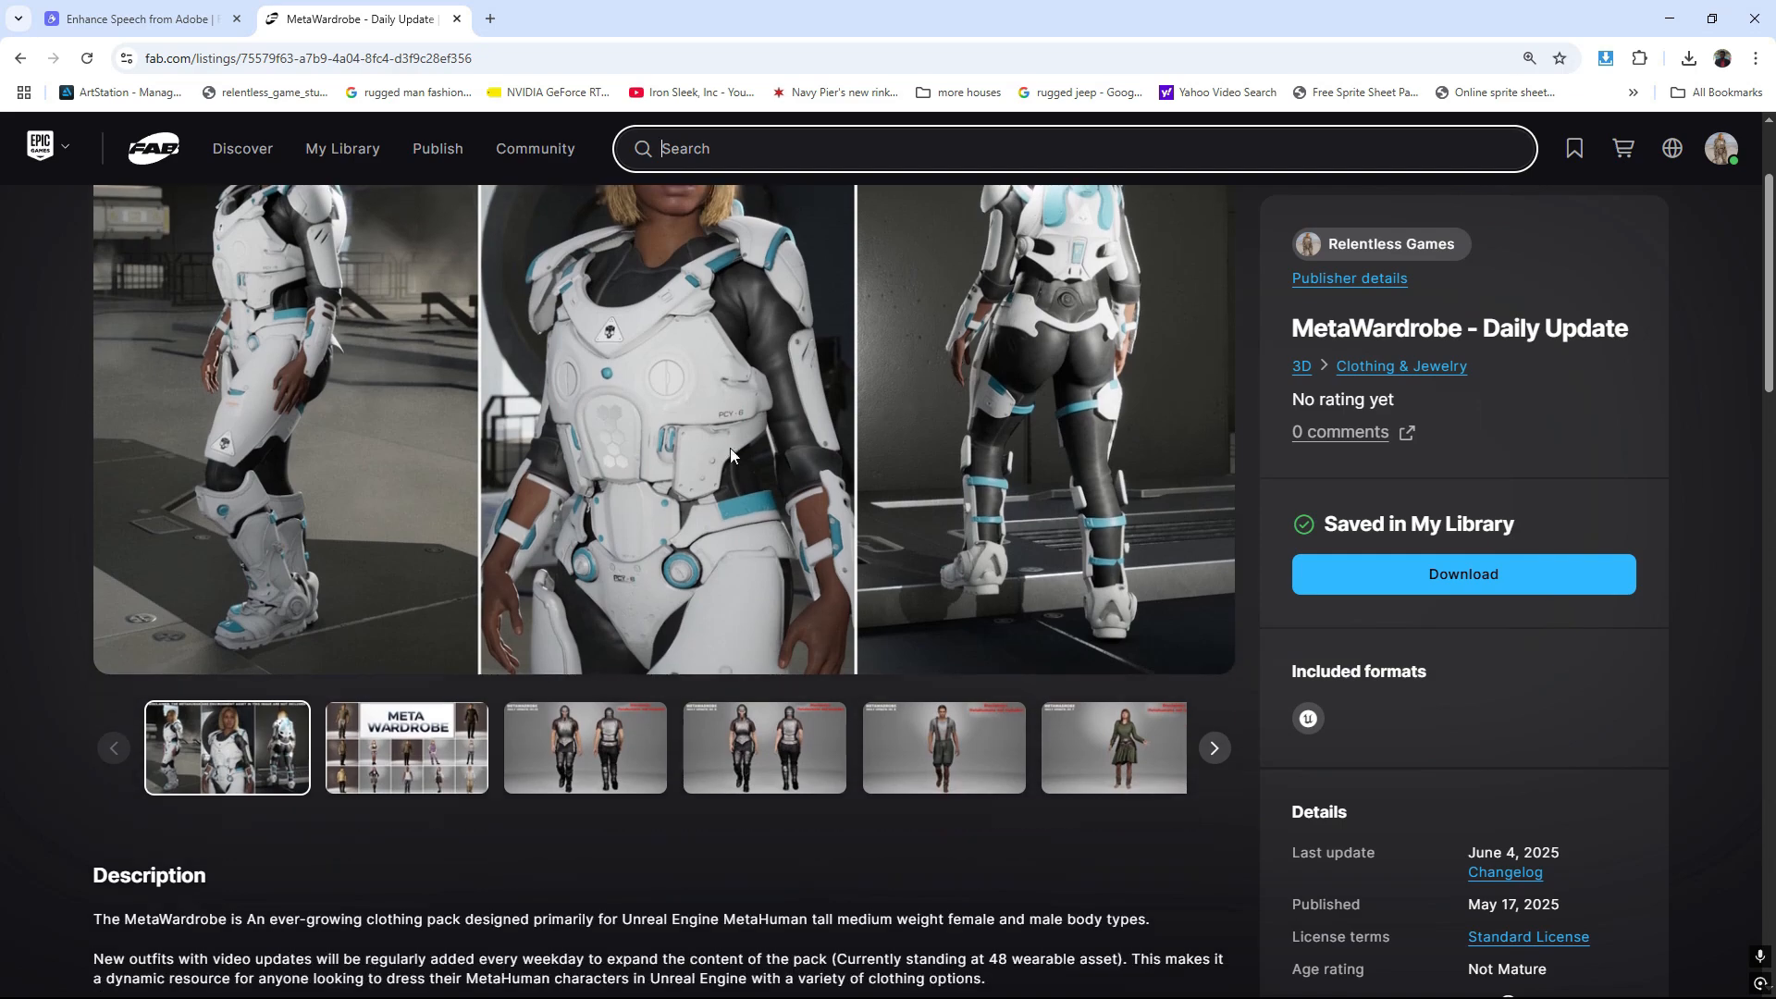
scroll(715, 460, "up", 8)
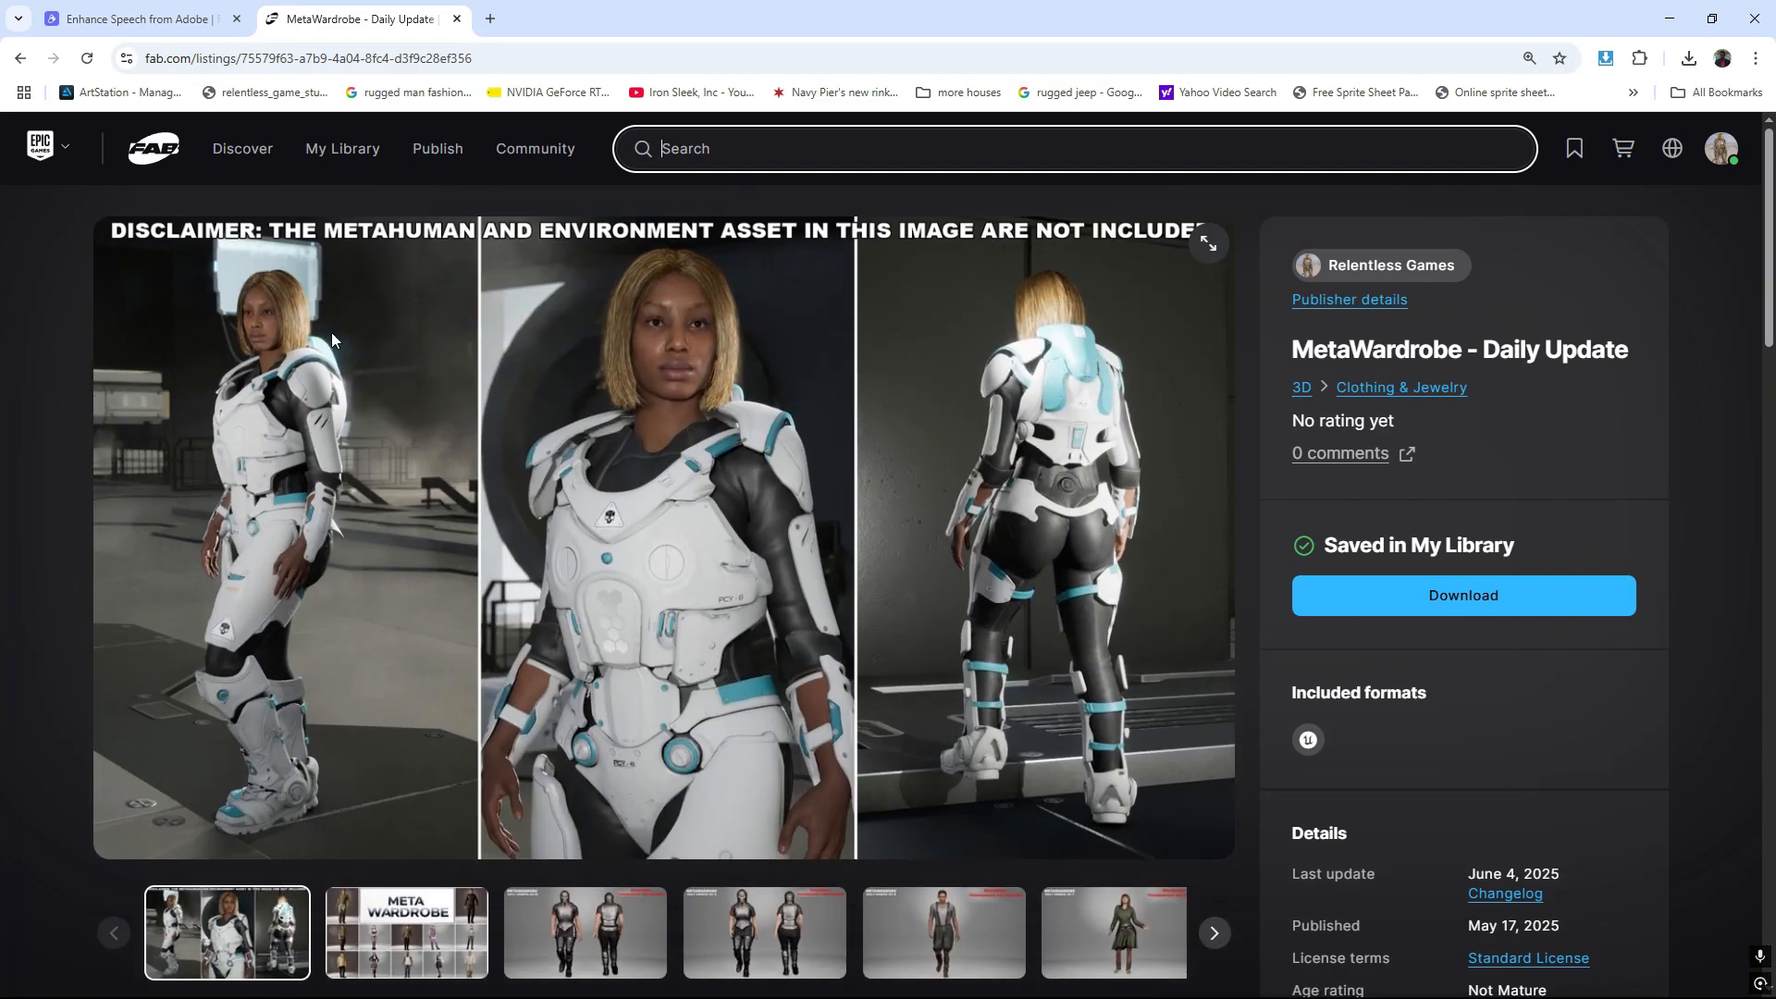
scroll(332, 341, "down", 5)
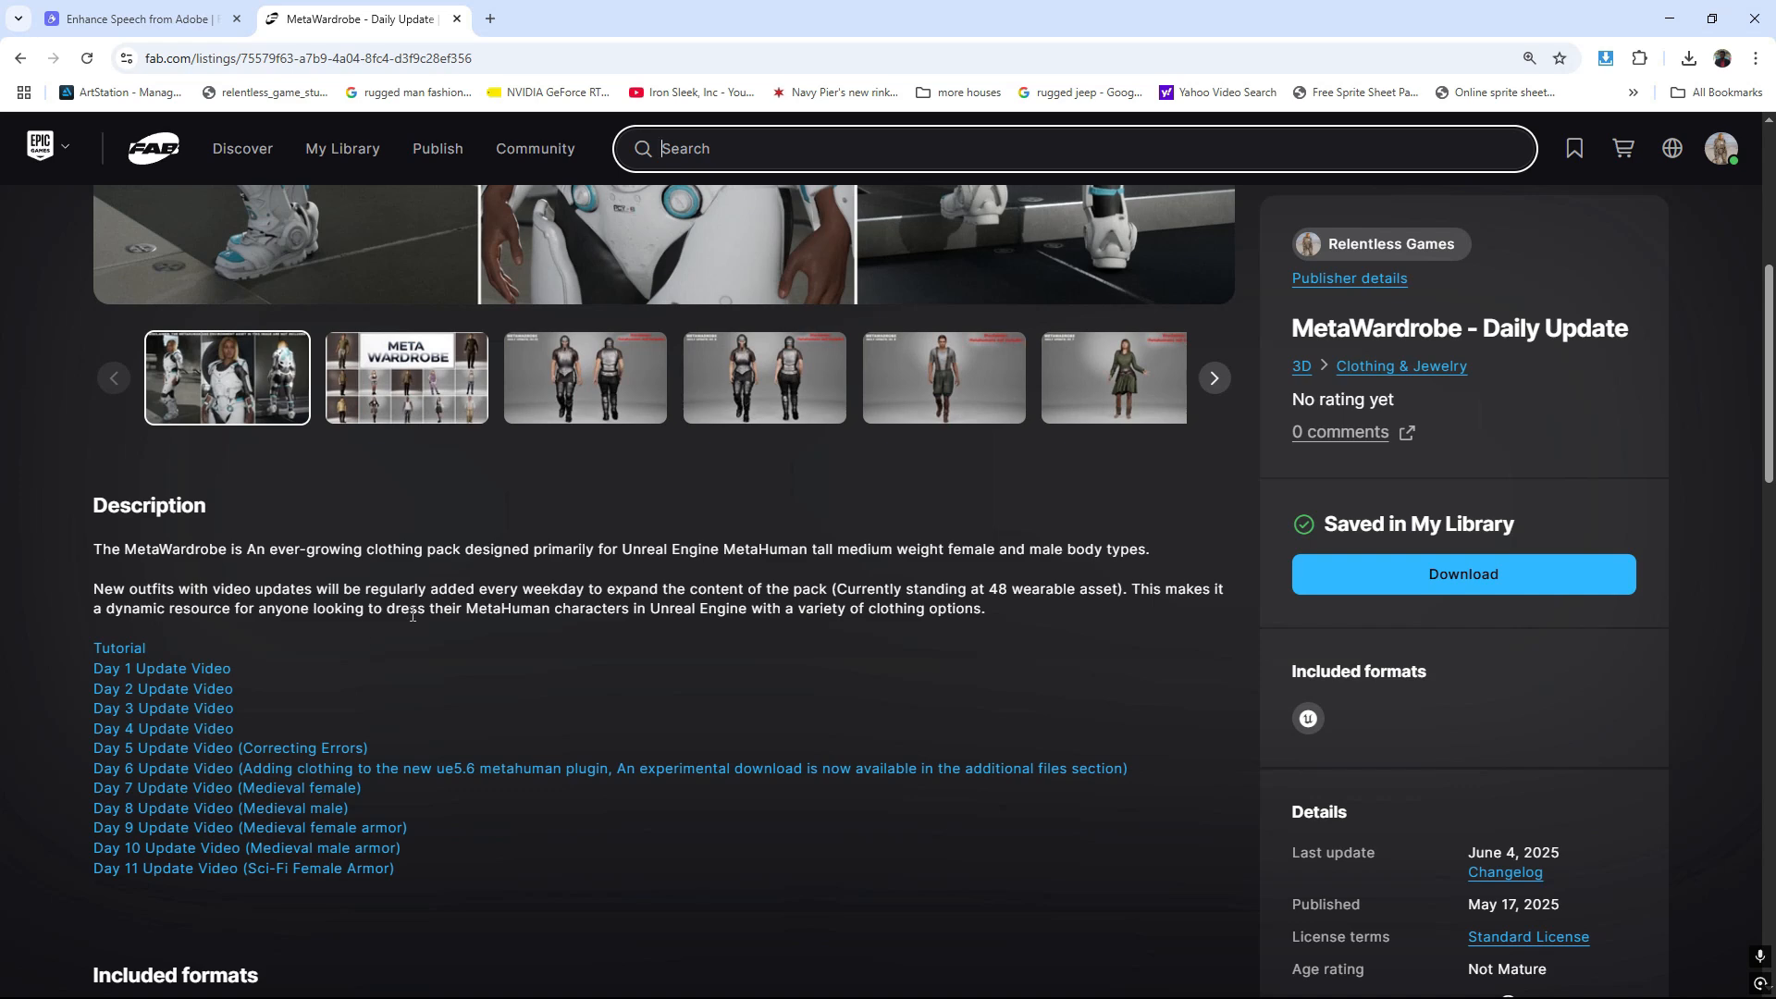
scroll(413, 615, "down", 8)
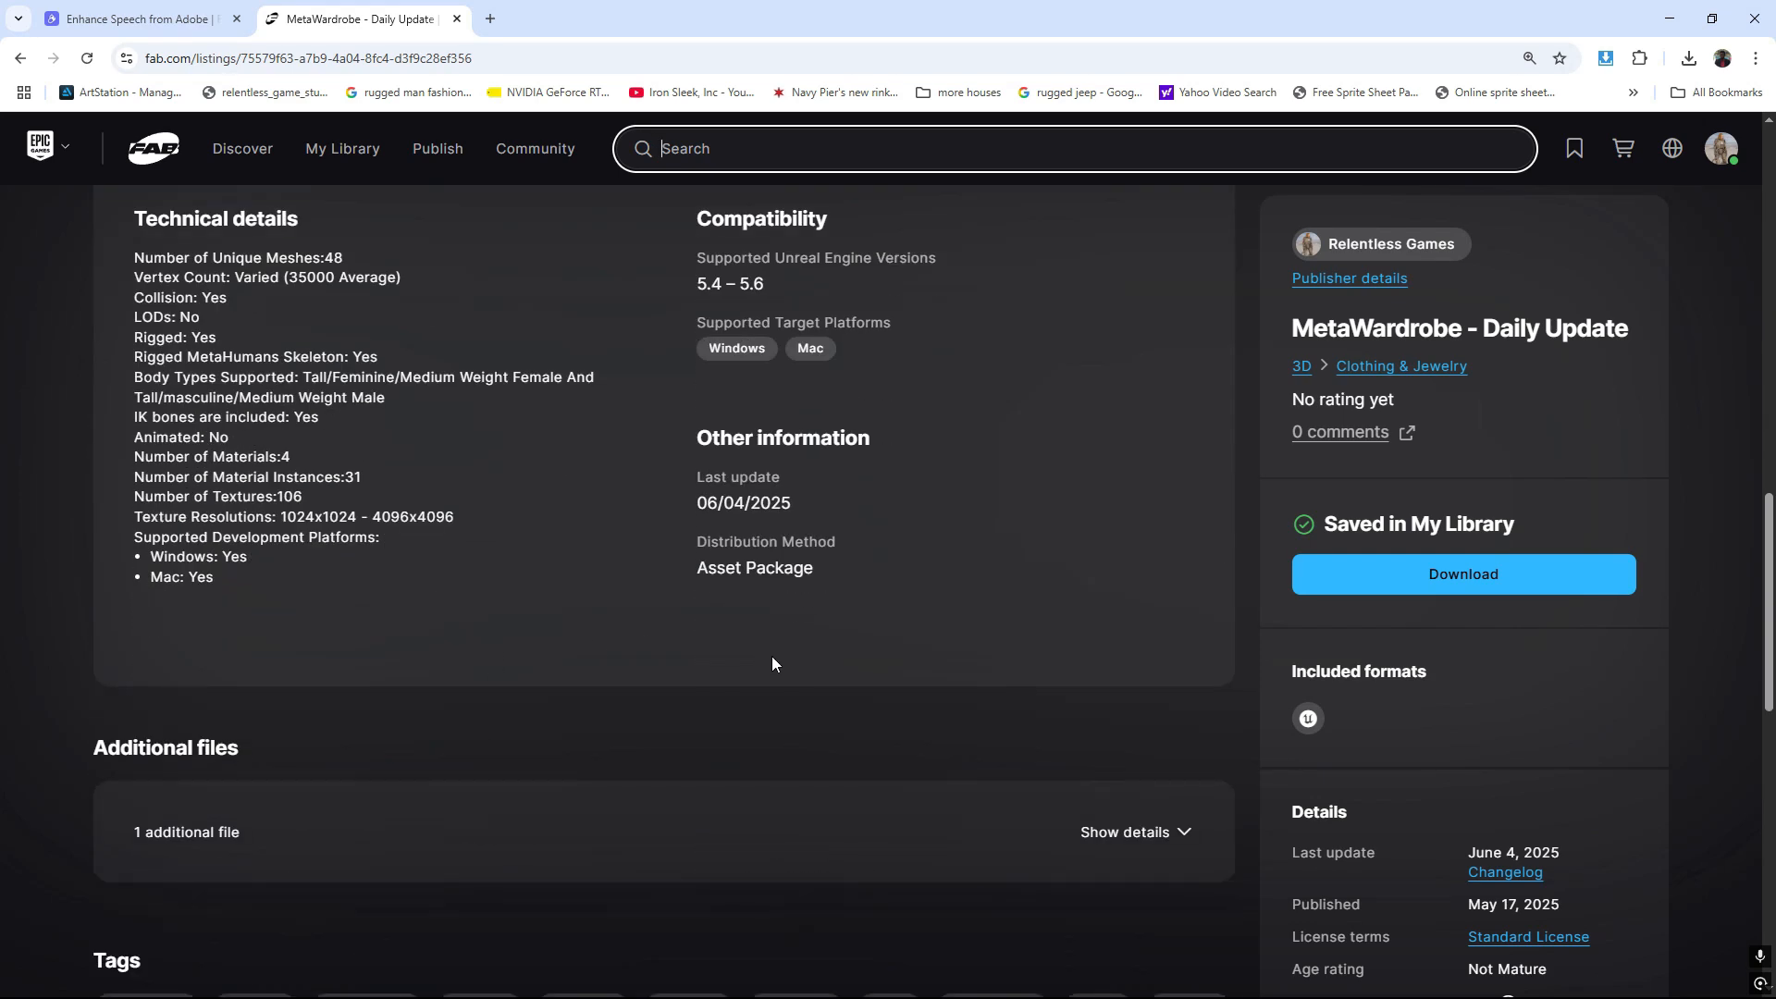
scroll(773, 664, "up", 7)
left_click(1566, 574)
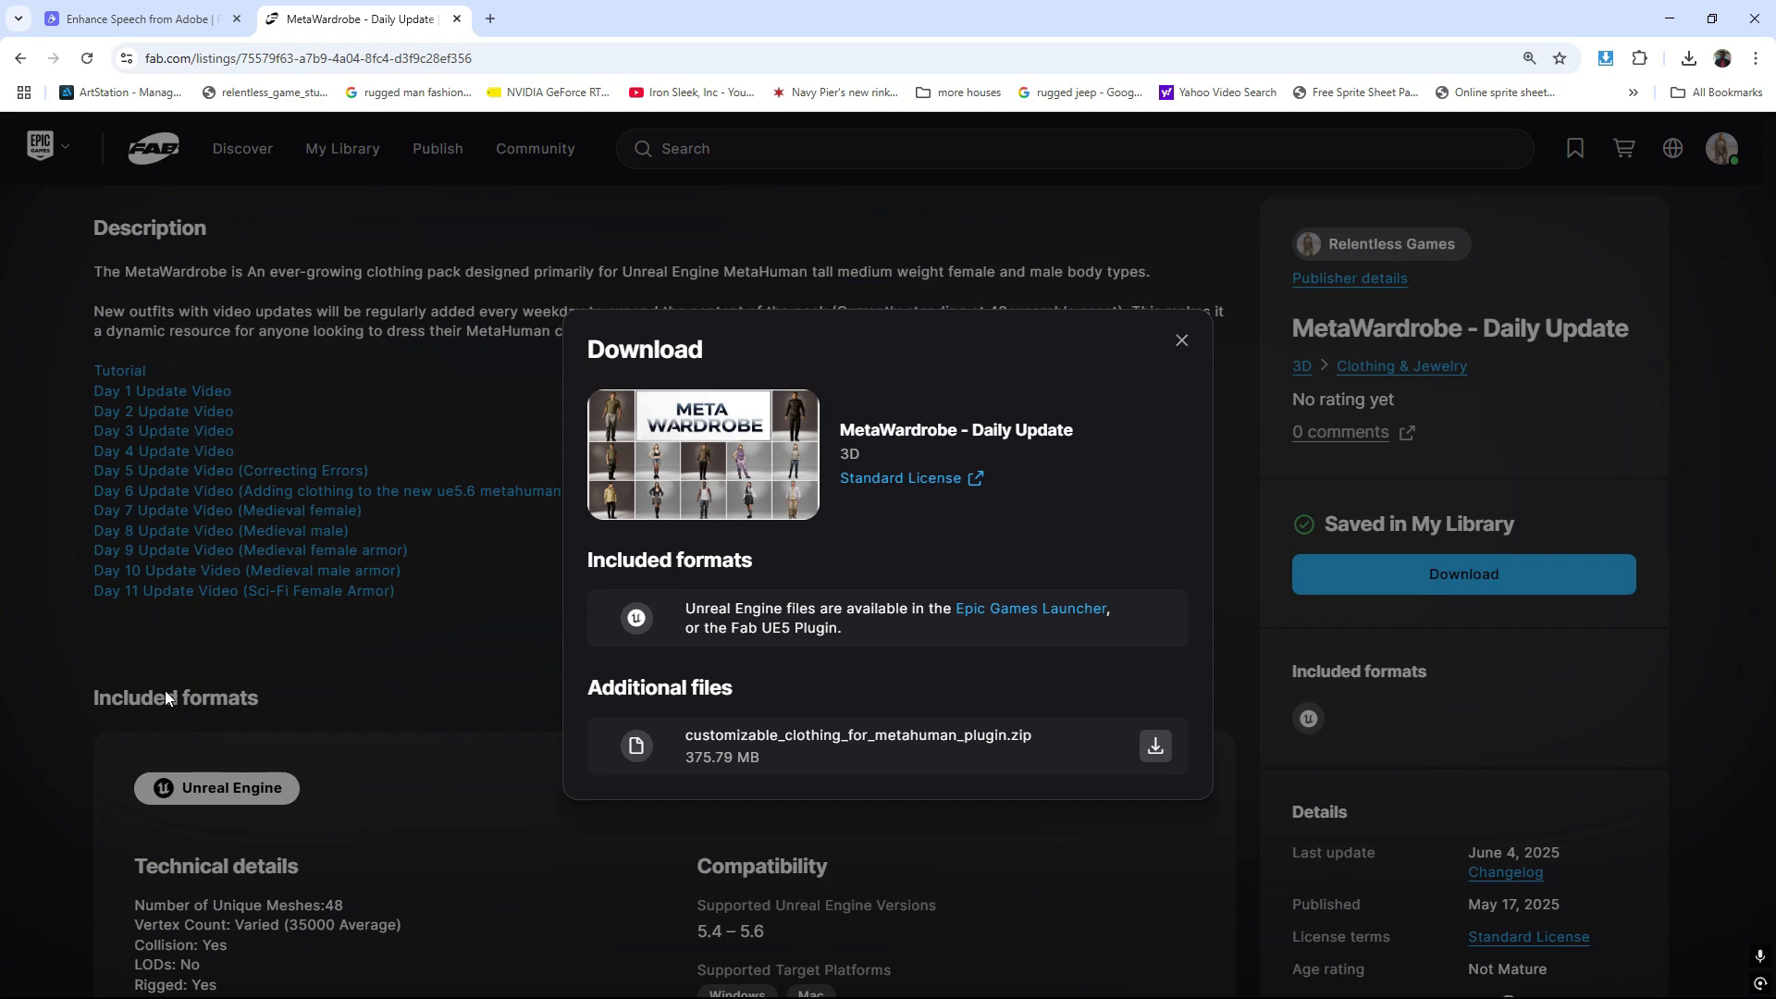
left_click(26, 695)
scroll(206, 654, "up", 7)
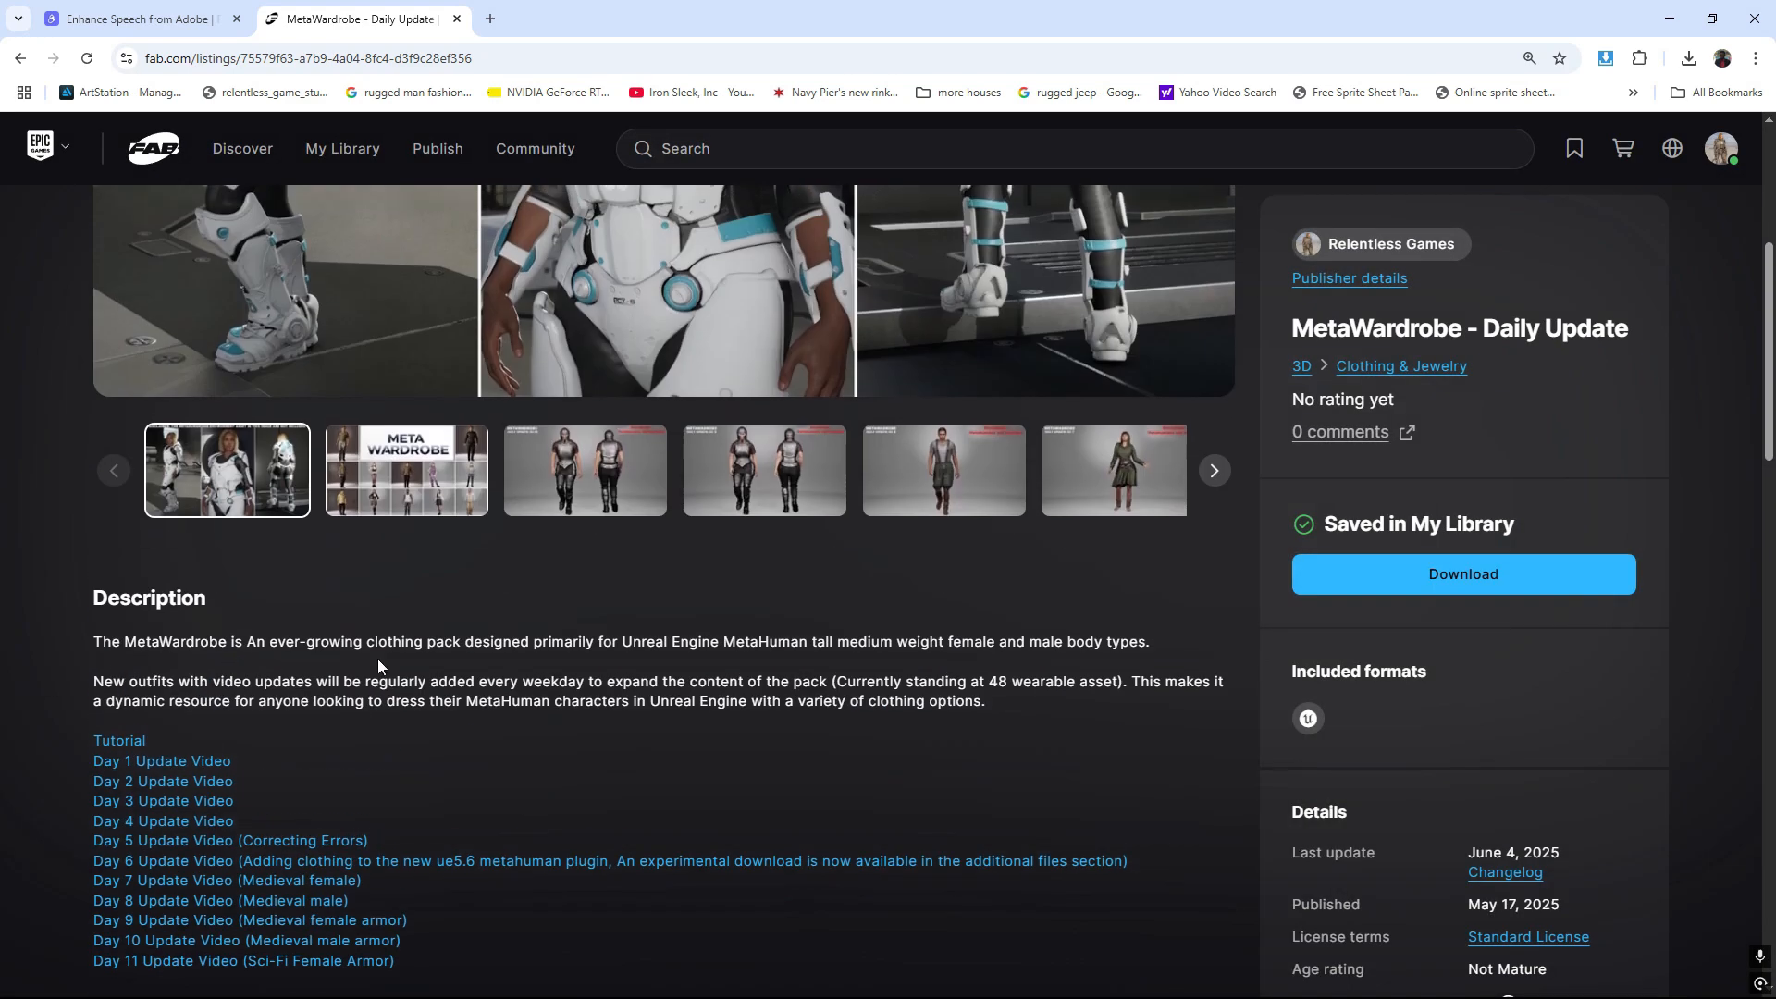
scroll(935, 597, "up", 2)
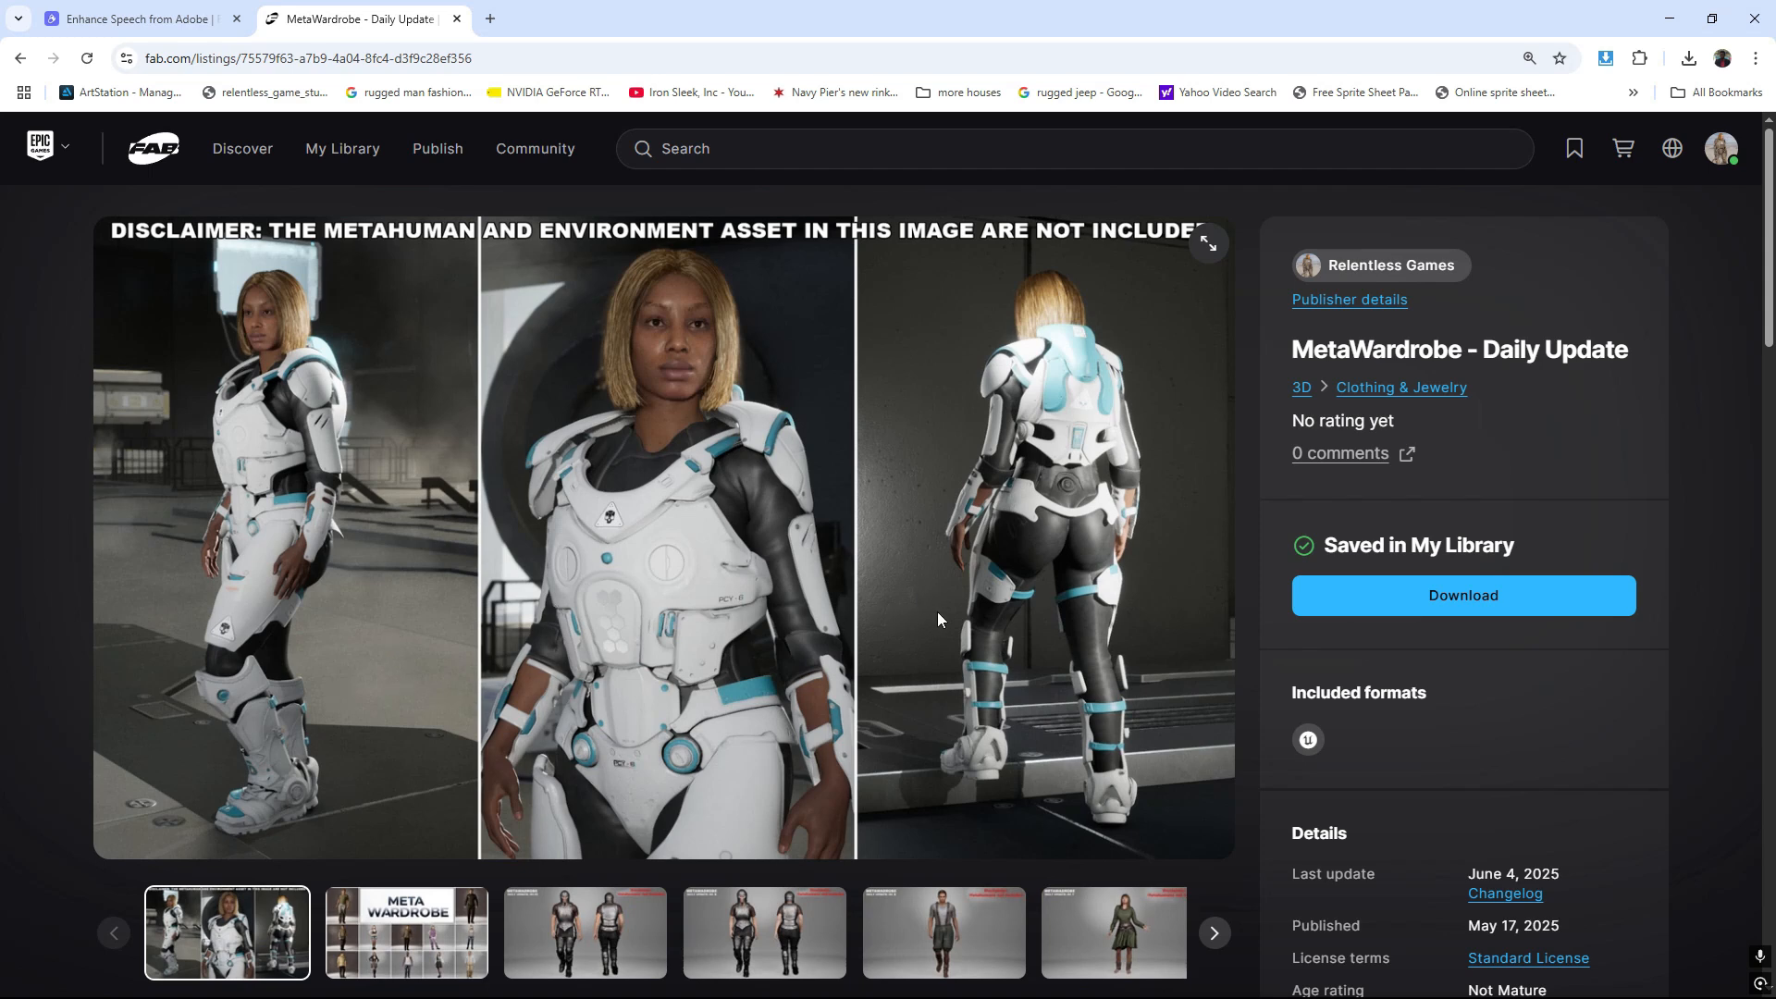
- Look through the listing's gallery images, including the armor outfits, the Meta Wardrobe overview collage and the medieval outfit
scroll(938, 618, "down", 1)
left_click(585, 844)
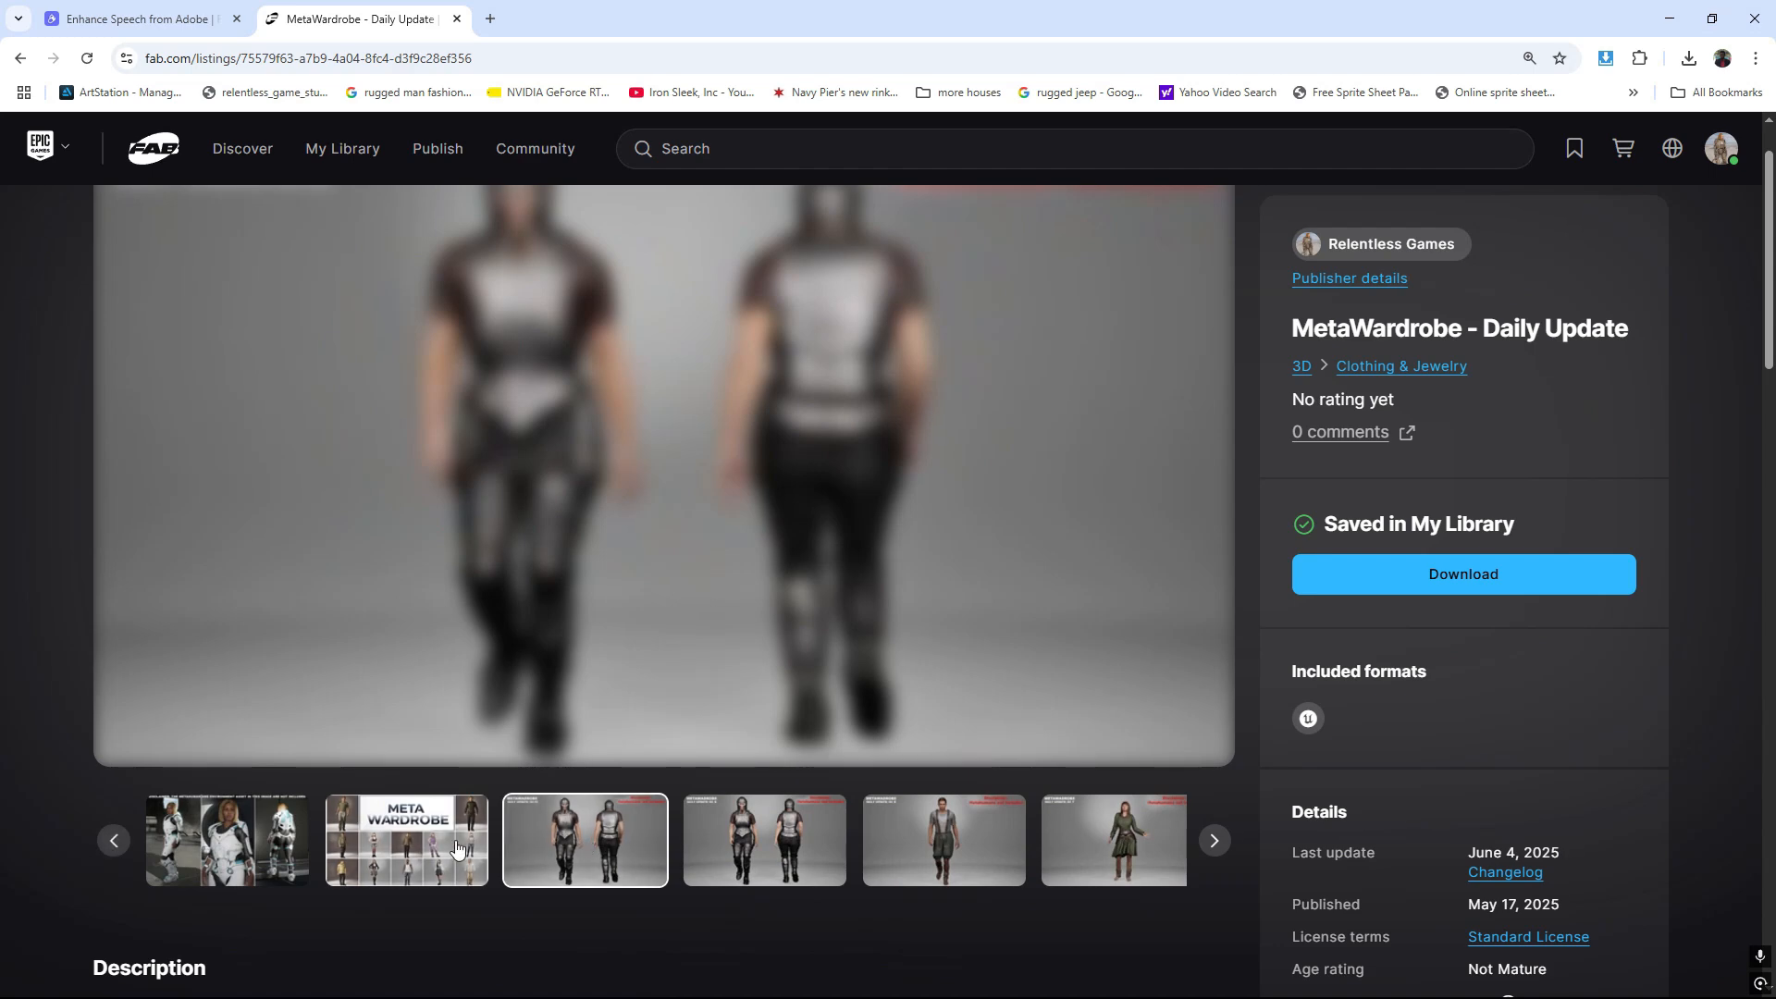
left_click(464, 849)
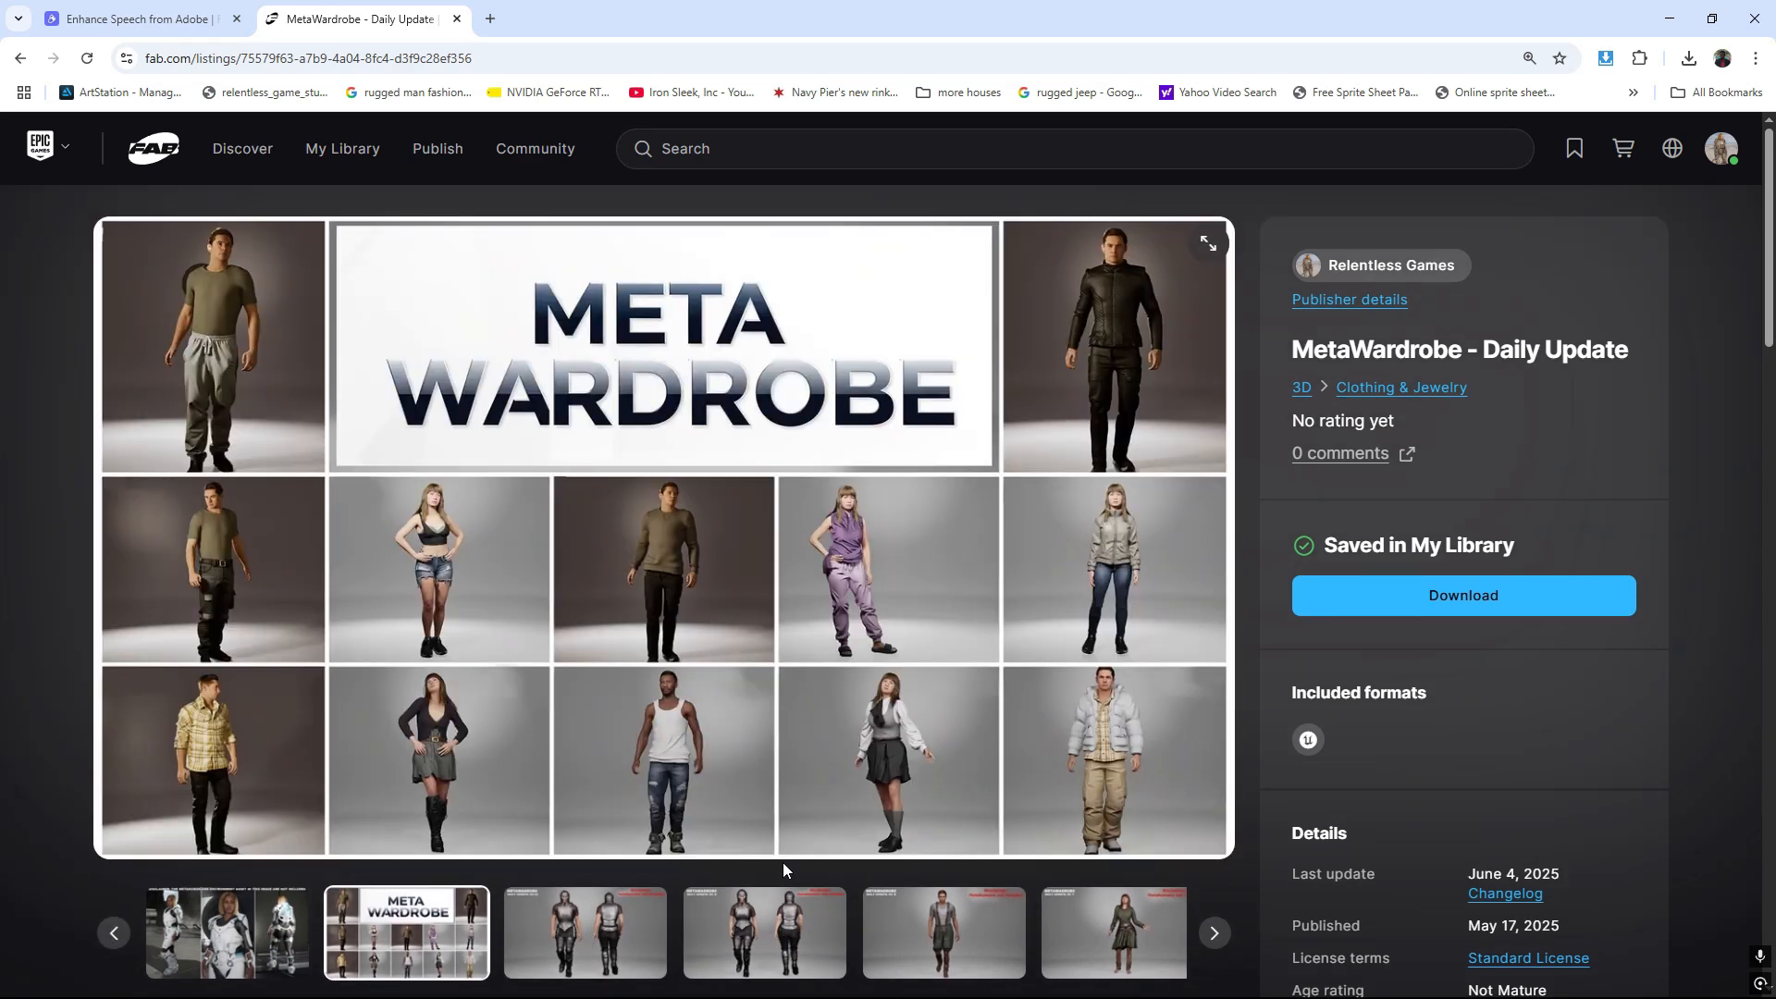
left_click(768, 925)
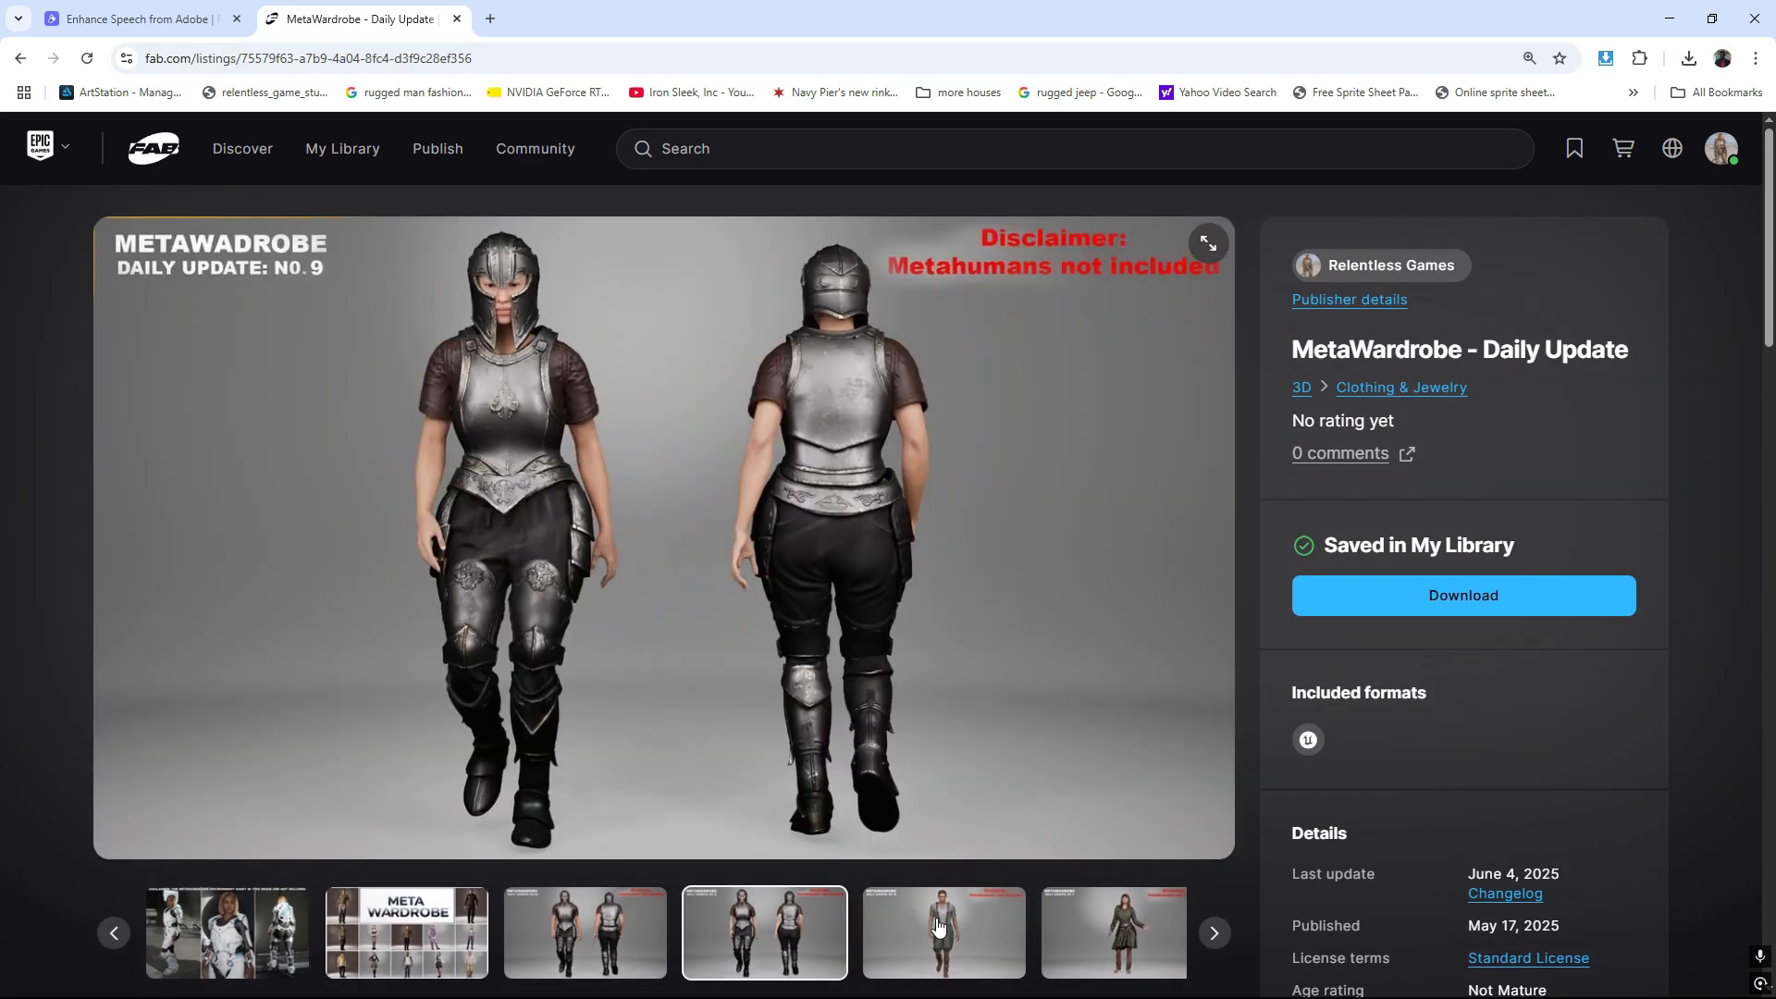
left_click(938, 925)
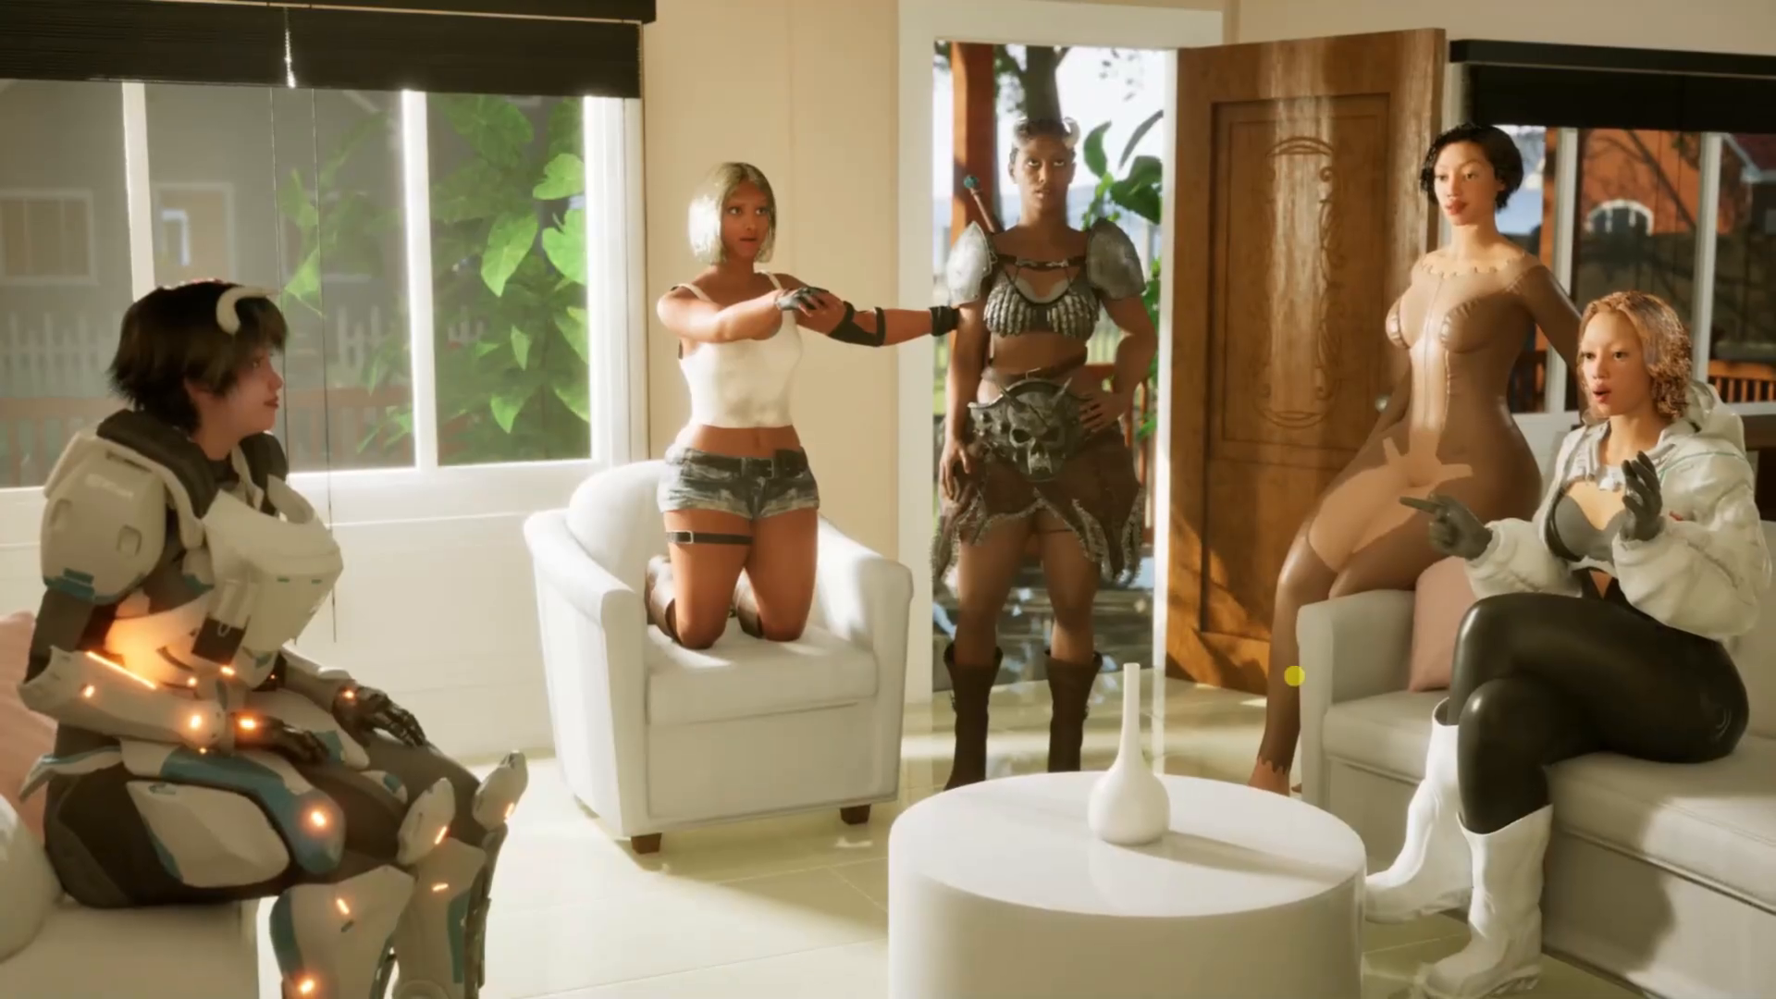
key("F11")
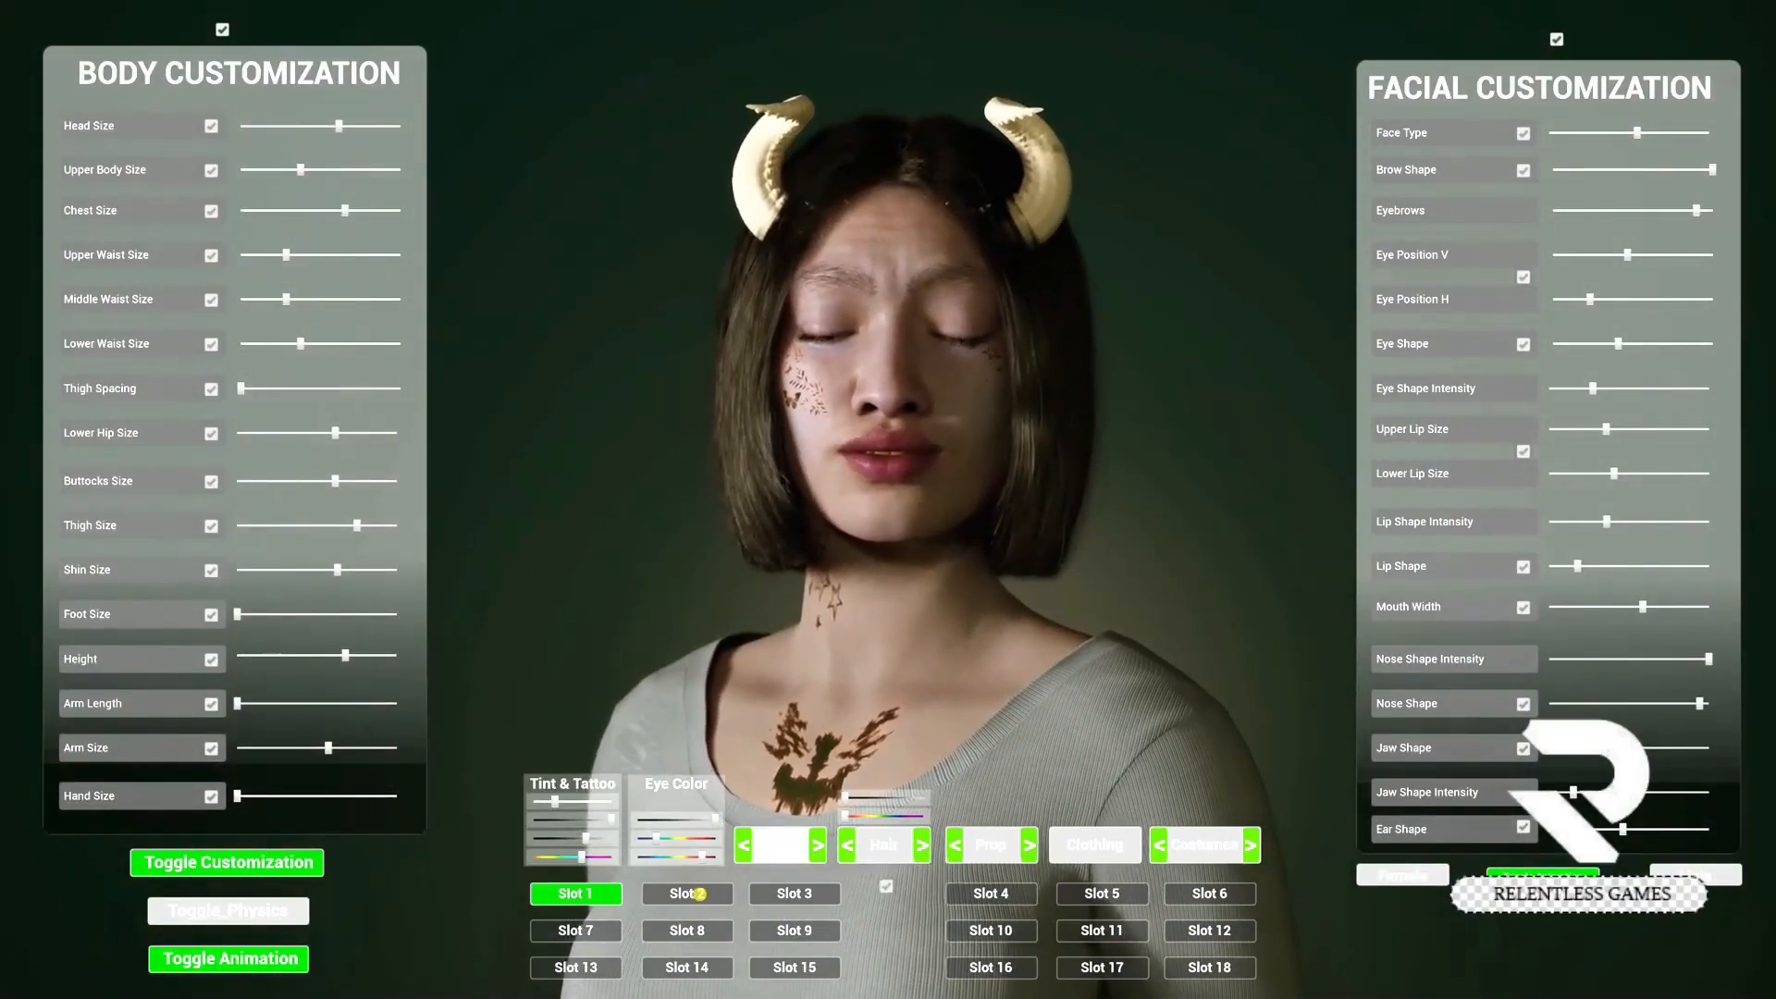
- Load the saved character from Slot 2 in the character customizer and try several costumes on the character
left_click(701, 894)
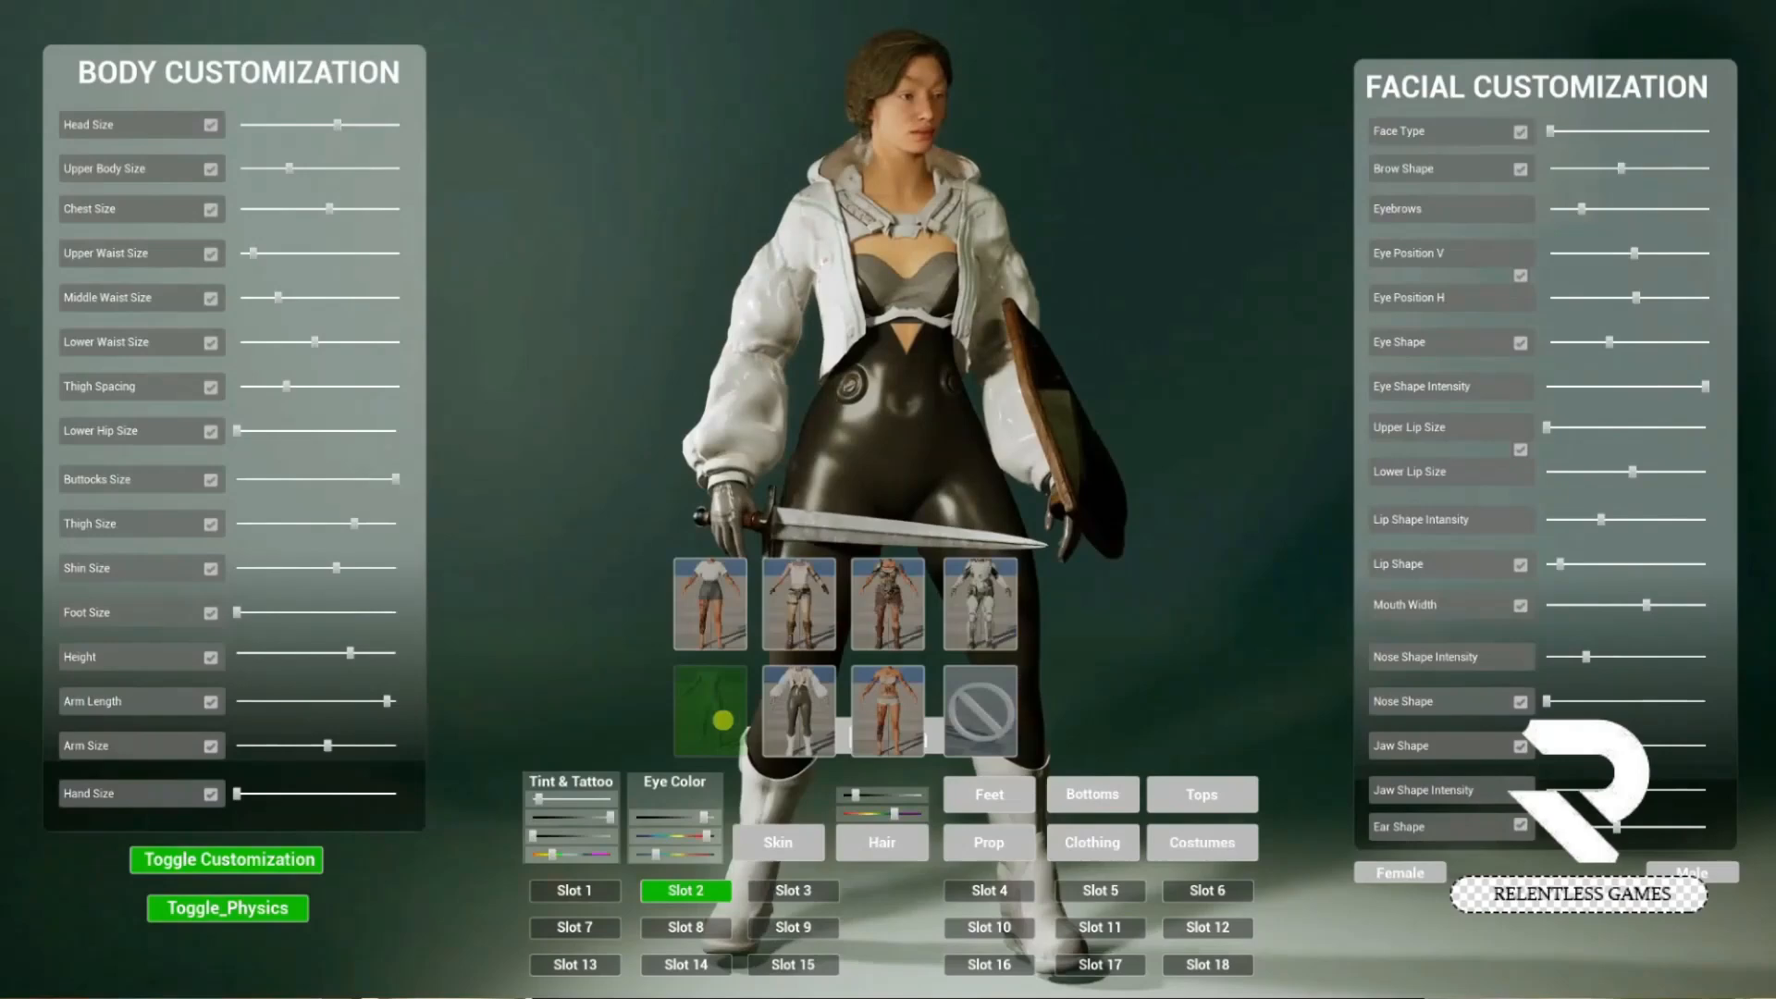
left_click(723, 720)
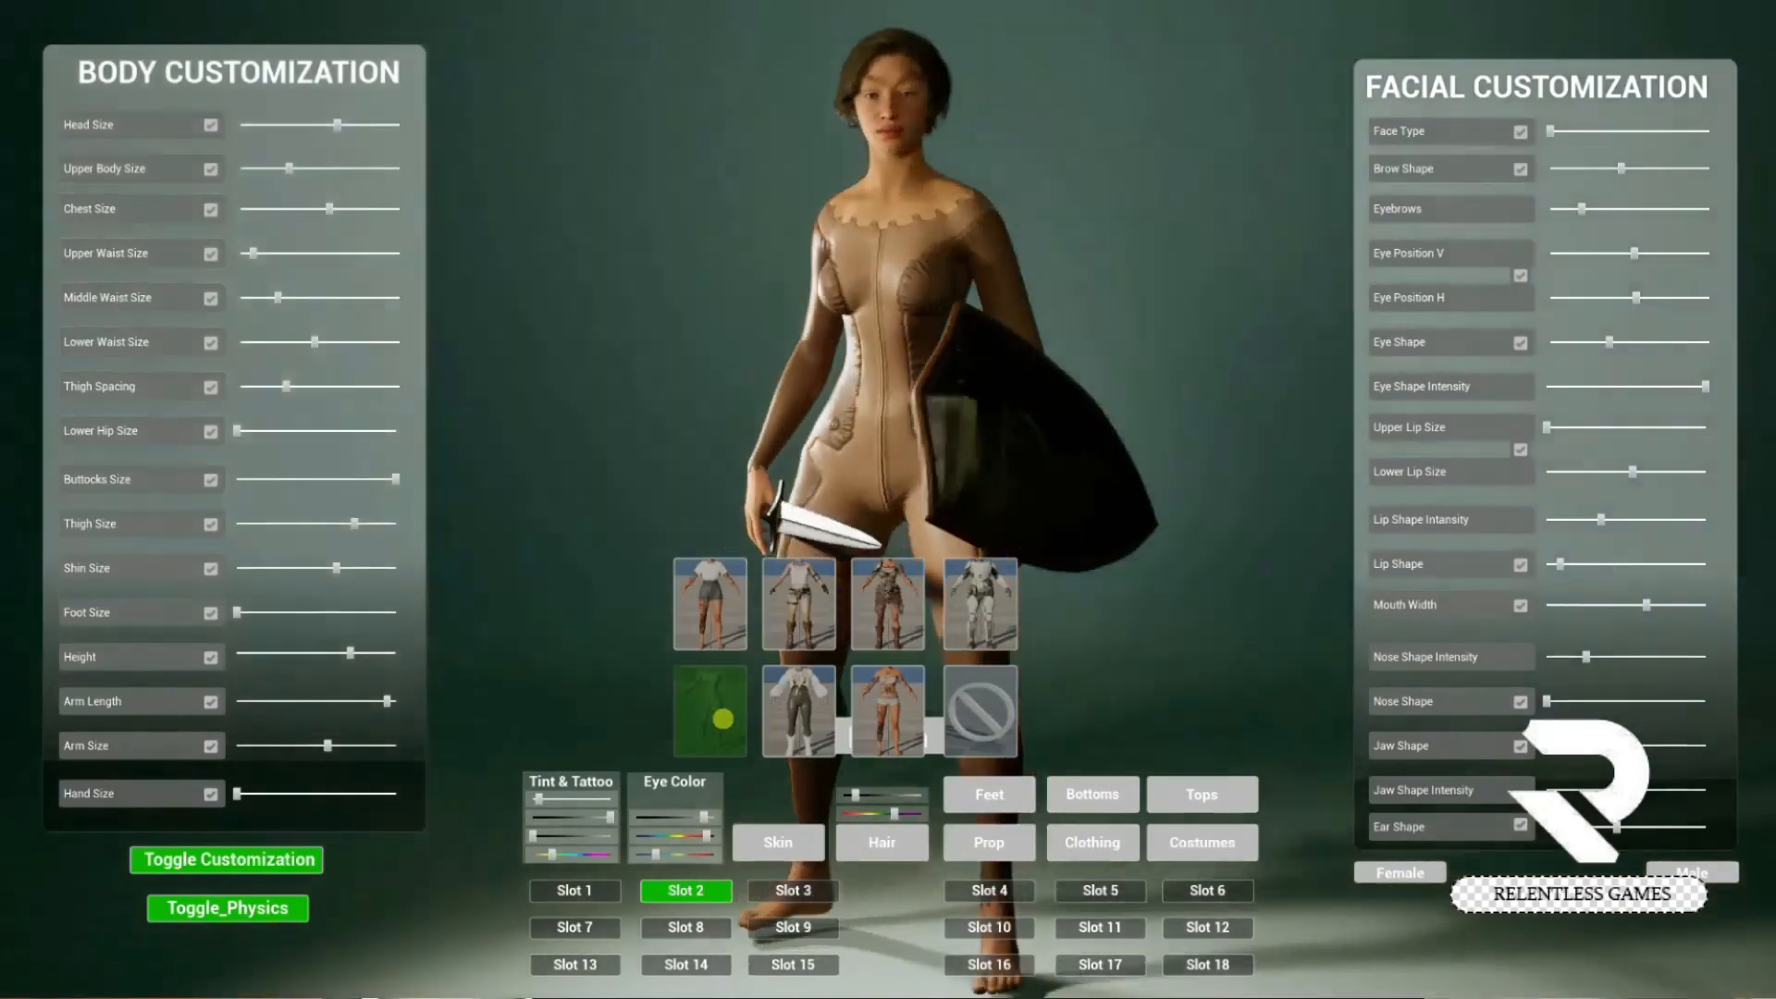
left_click(875, 709)
left_click(914, 595)
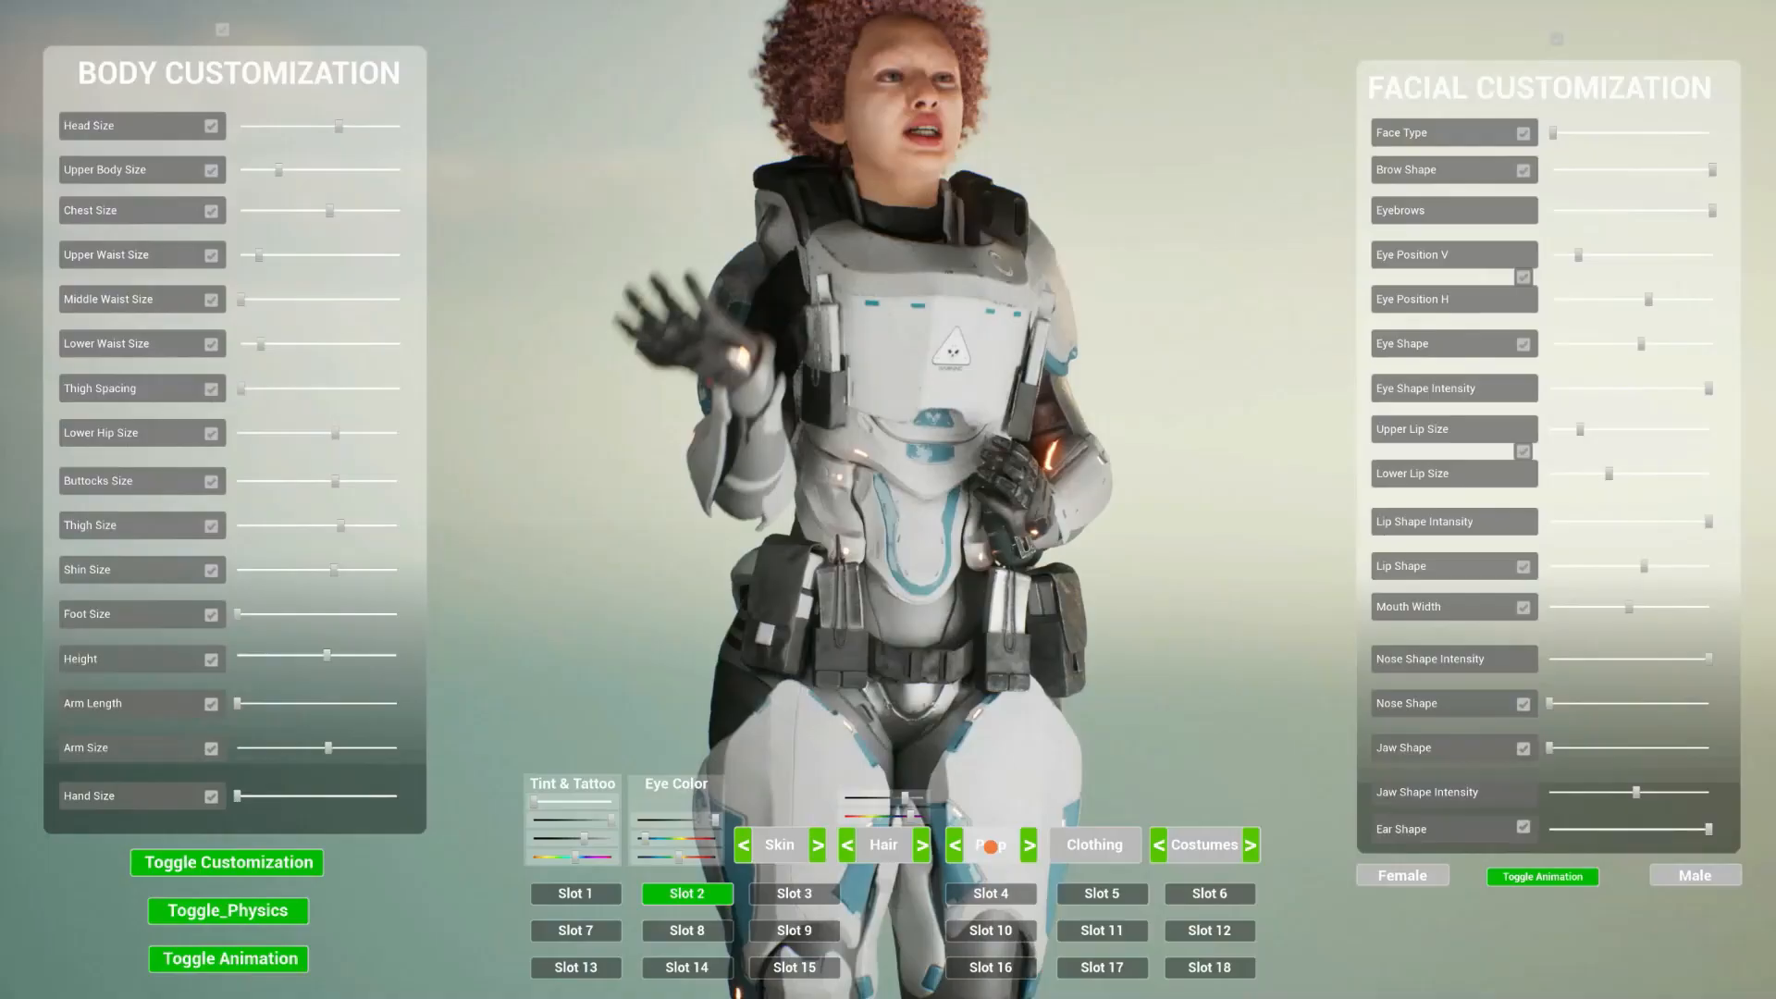
- Load the saved character from Slot 9, followed by the one from Slot 7
left_click(818, 930)
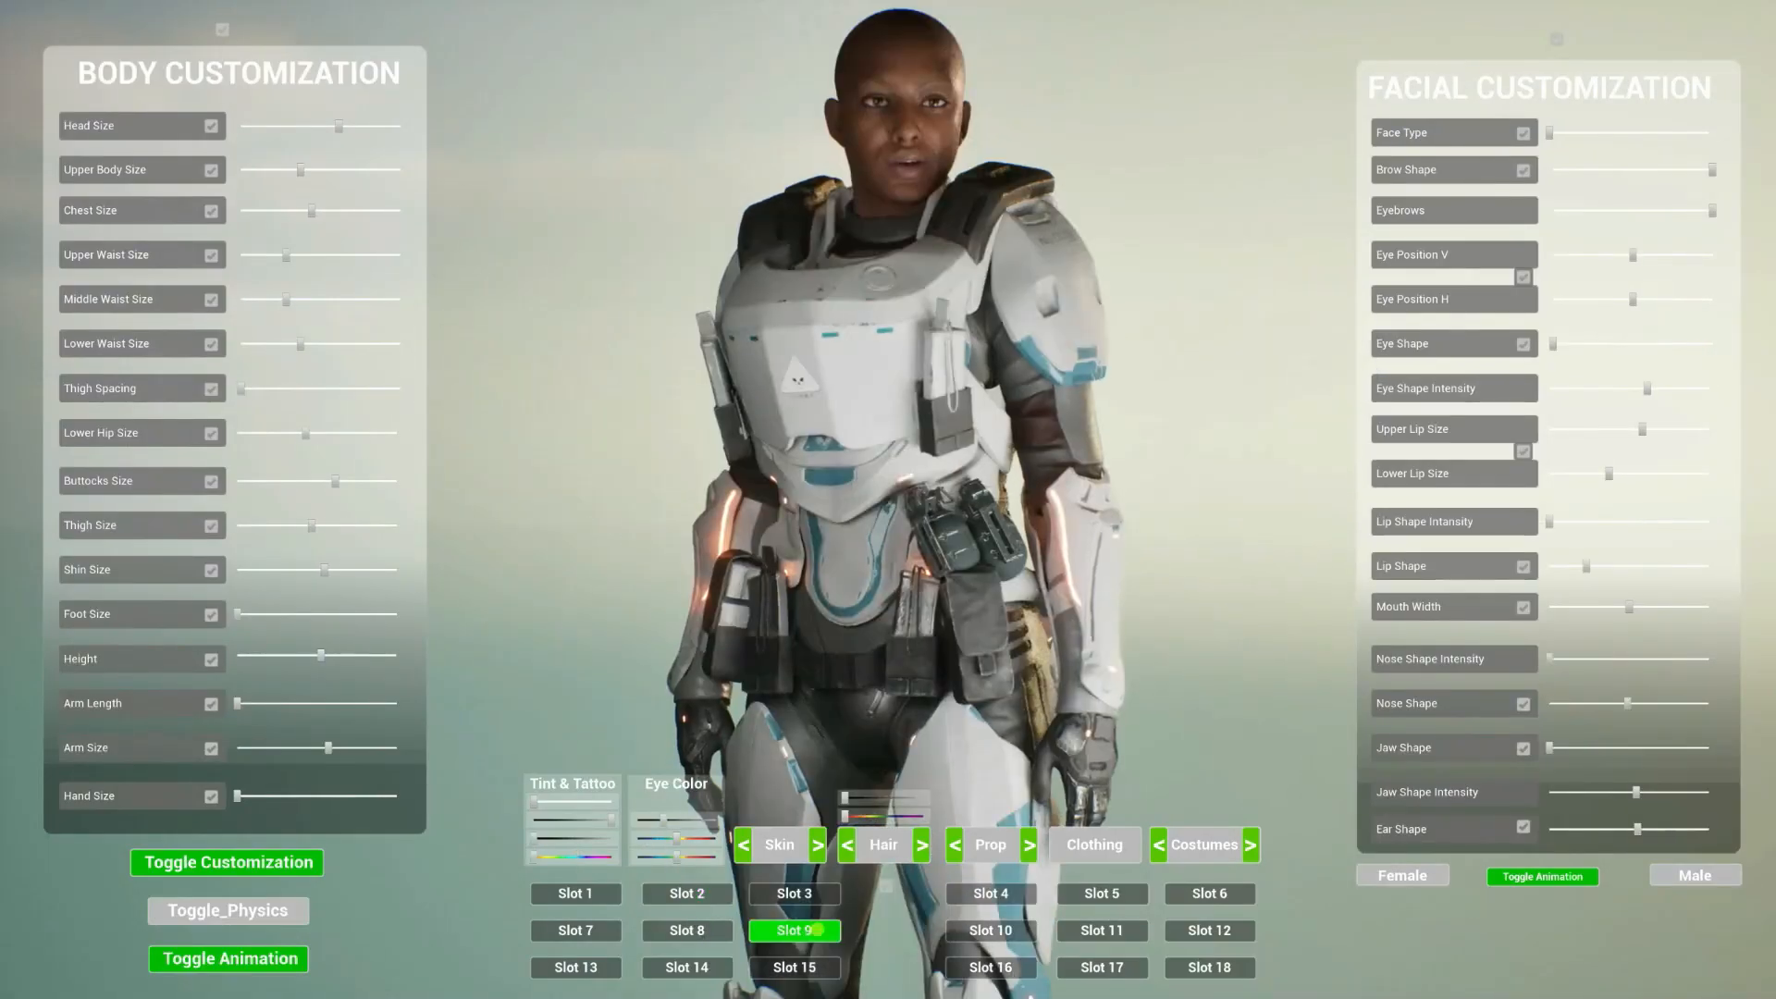
left_click(579, 931)
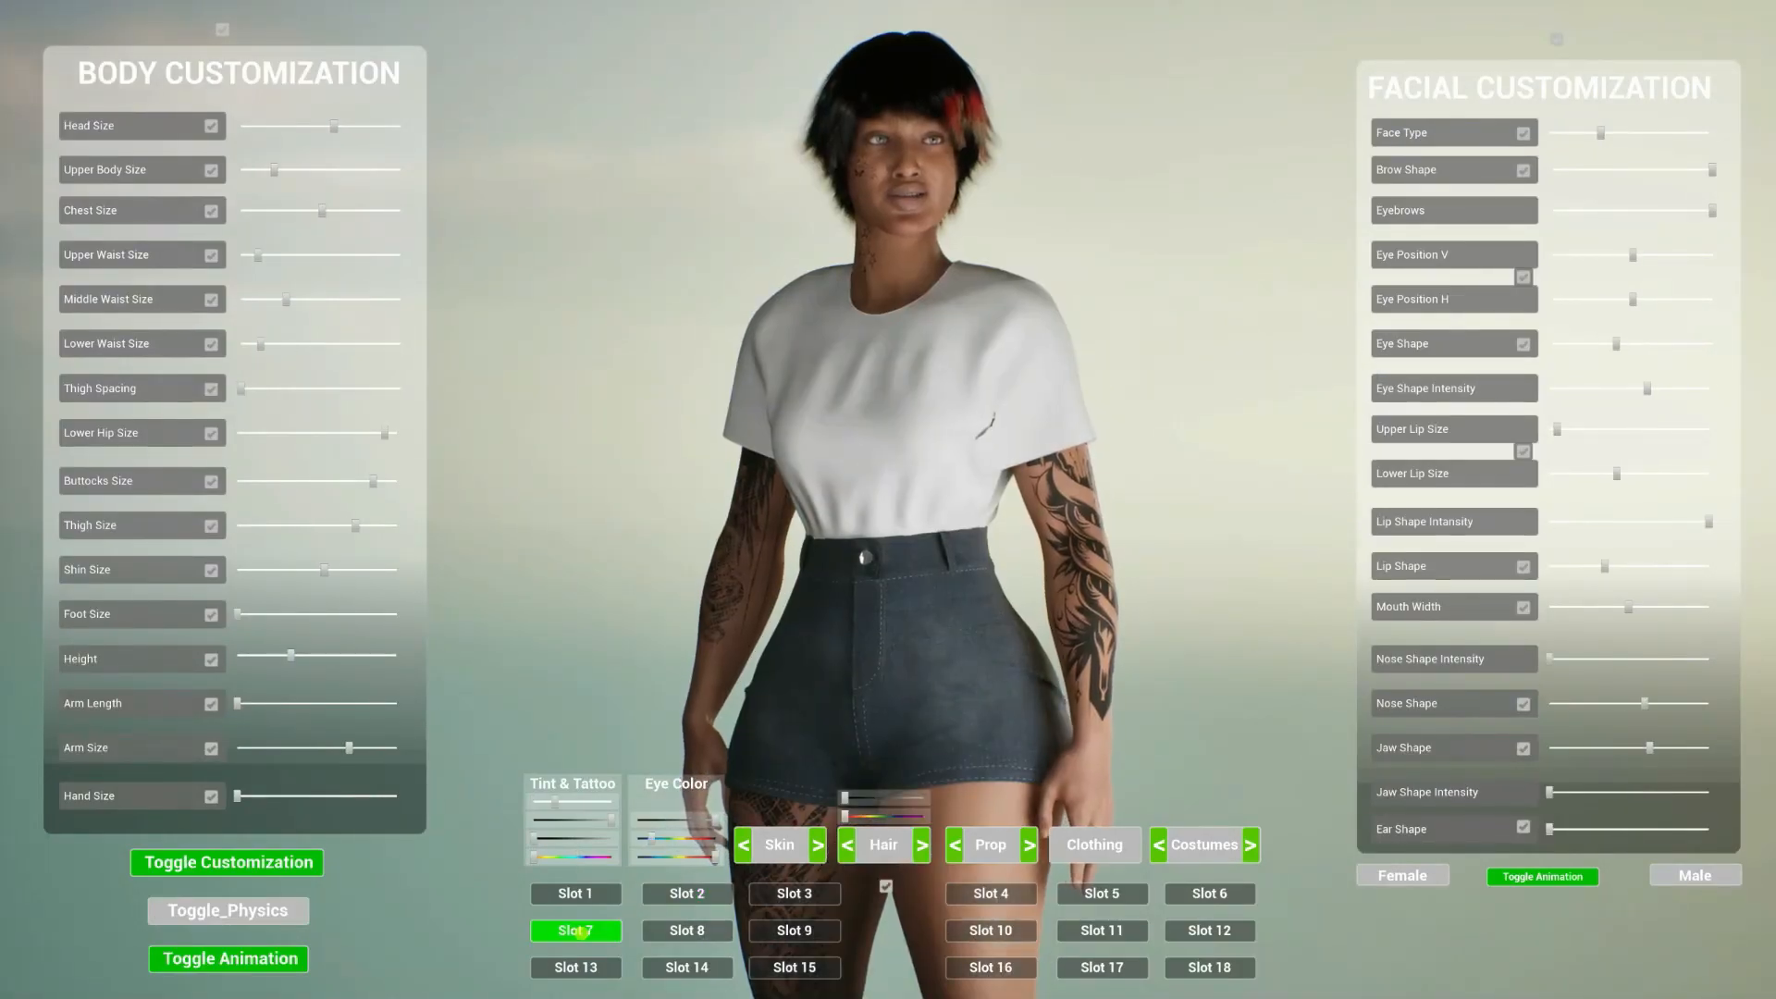